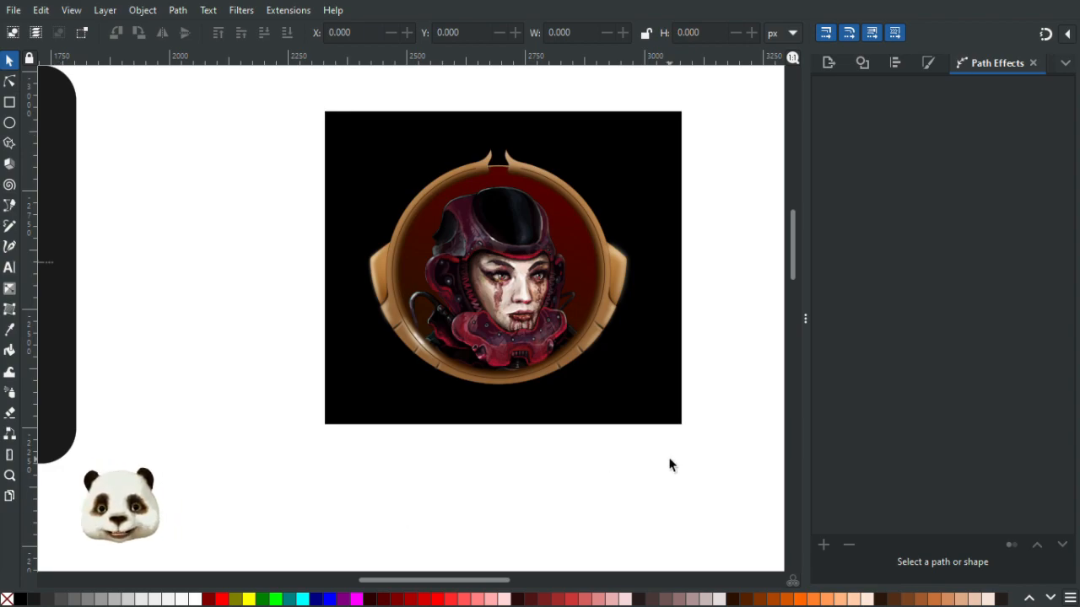
- Enlarge the black background rectangle behind the portrait by stretching it downward
left_click_drag(589, 437, 525, 452)
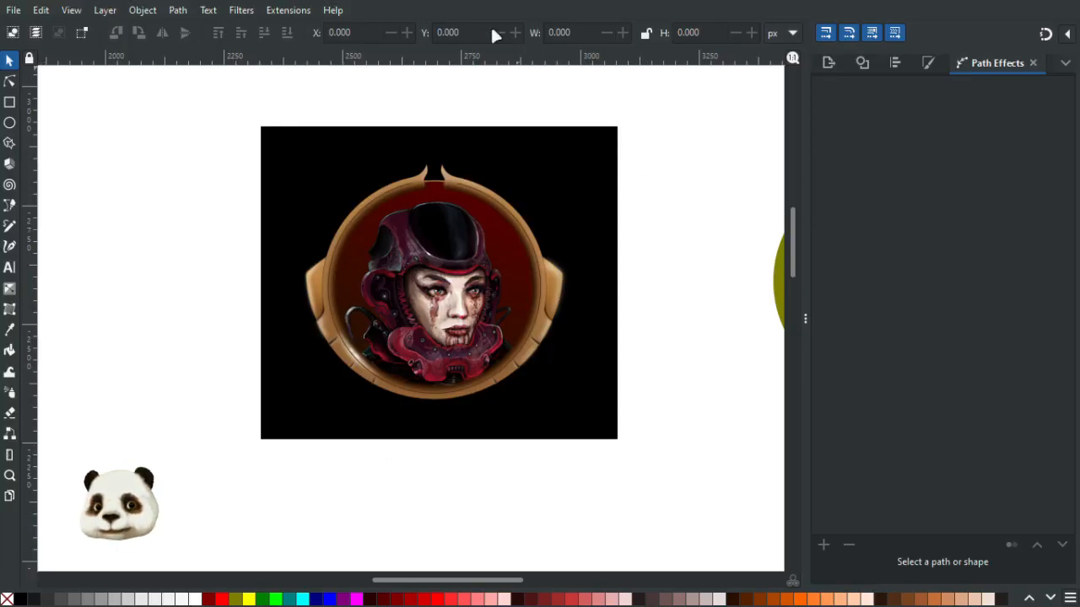
left_click(272, 414)
left_click_drag(436, 447, 435, 452)
left_click_drag(435, 505, 434, 530)
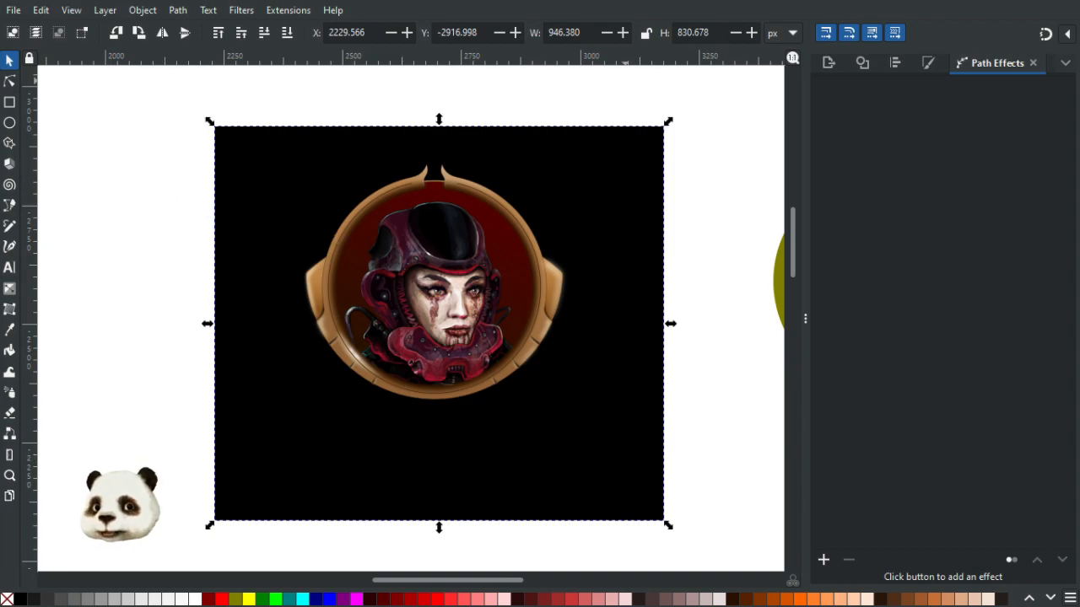
- Draw a cream circle about 46 px wide near the lower-left rim of the portrait frame
scroll(410, 458, "up", 4)
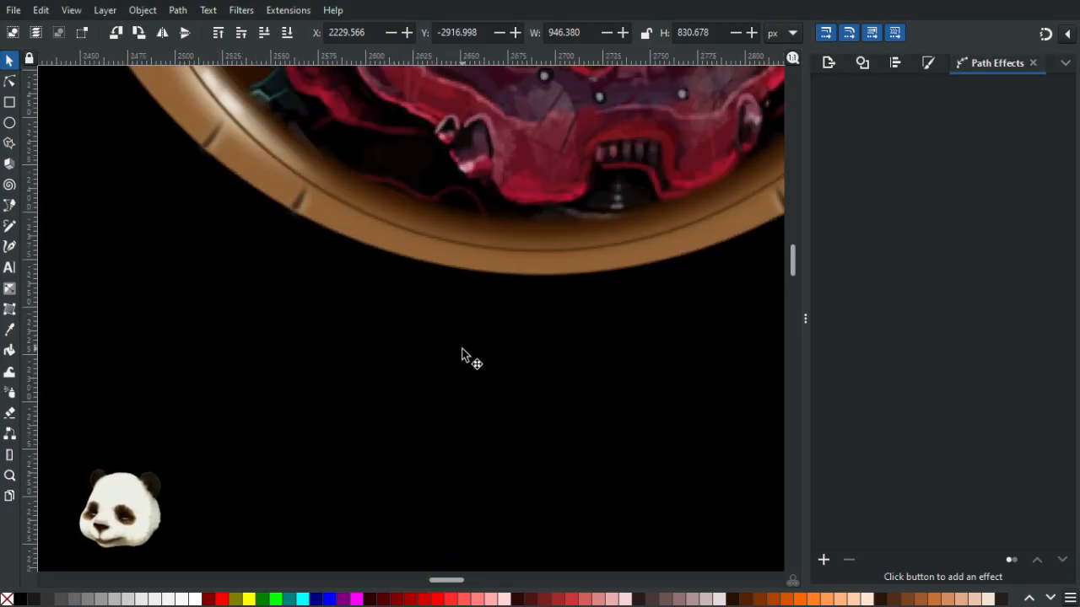
key("b")
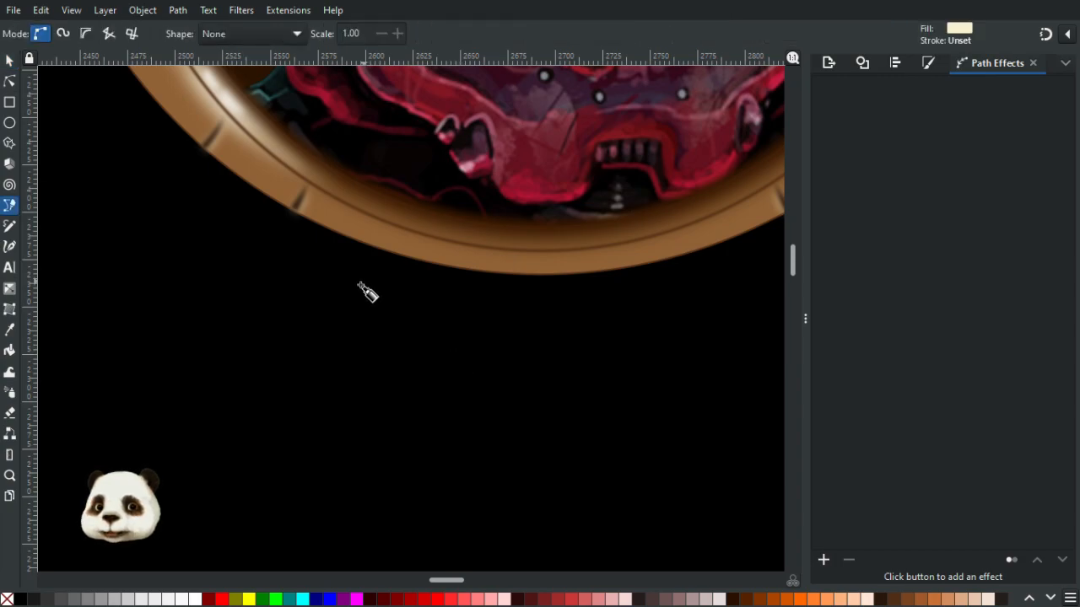
left_click(10, 122)
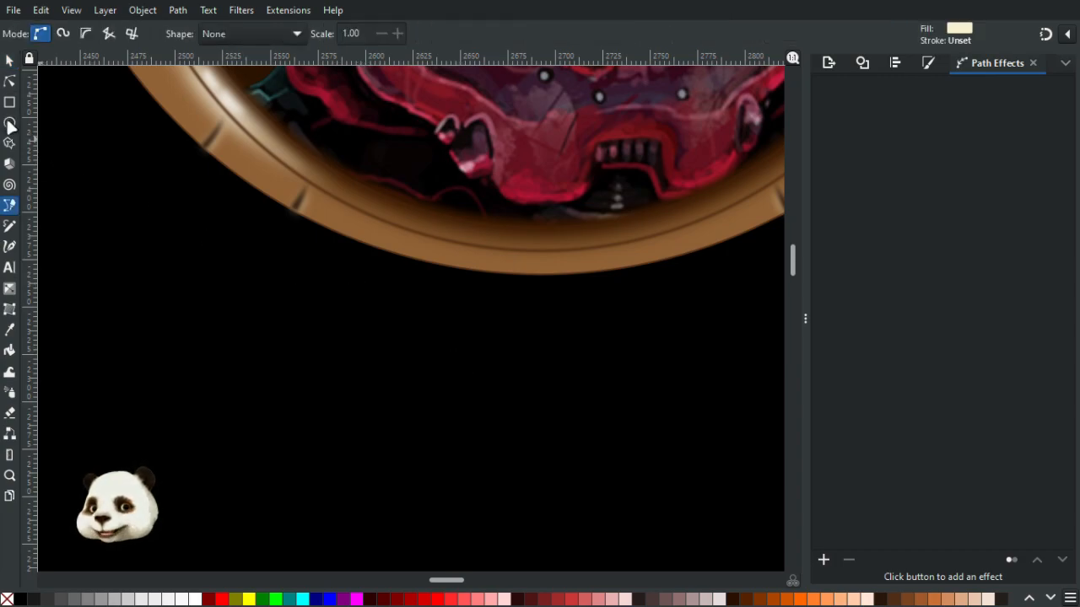
mouse_move(321, 229)
left_mouse_down()
mouse_move(378, 289)
mouse_move(366, 272)
left_mouse_up()
left_click(377, 247)
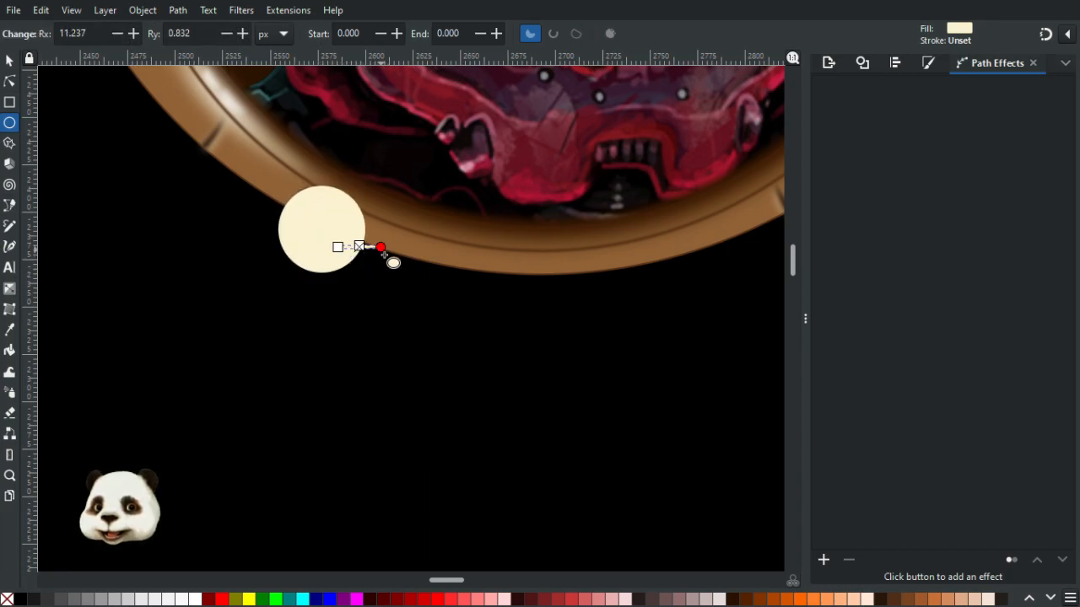
key("Delete")
- Move the circle so it overlaps the frame's lower rim
left_click(9, 62)
left_click(337, 260)
left_click_drag(337, 260, 364, 261)
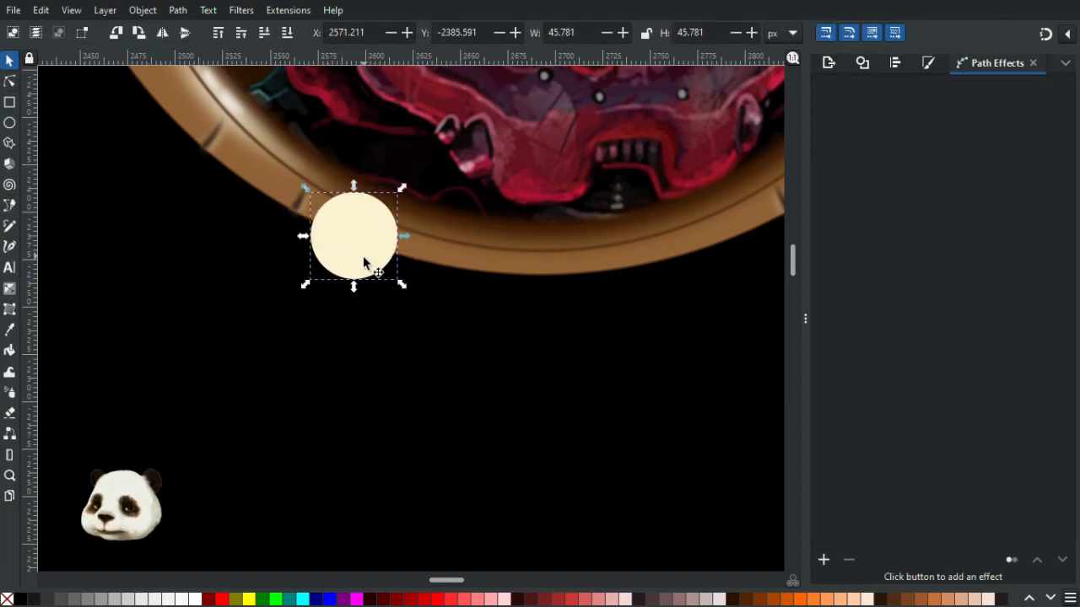
- Shrink the top circle to about 33 px, centred inside the cream circle
scroll(496, 252, "down", 2)
left_click_drag(546, 232, 467, 431)
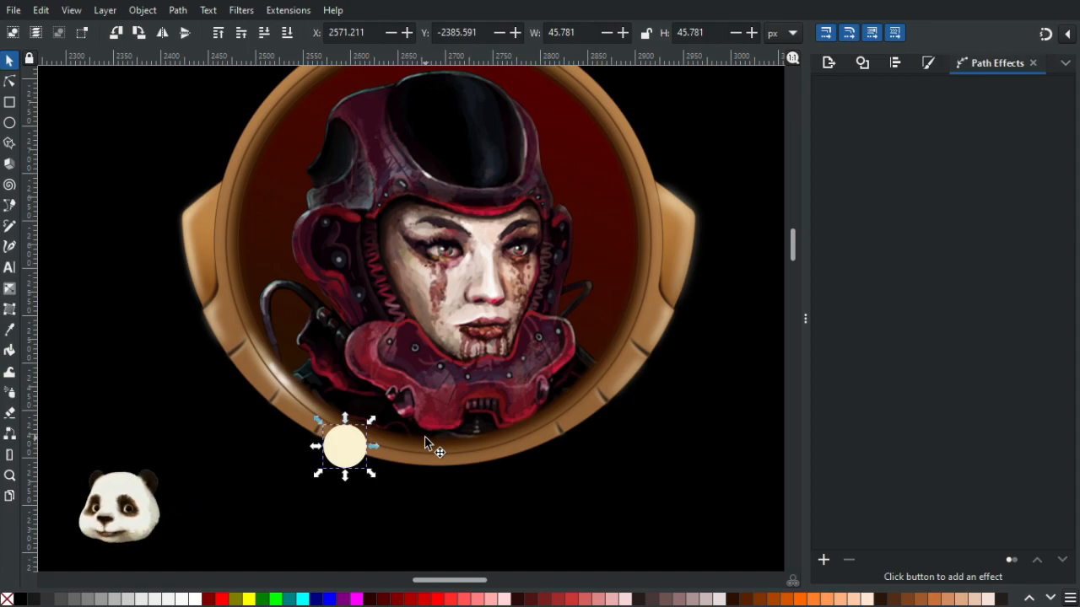
scroll(320, 489, "up", 1)
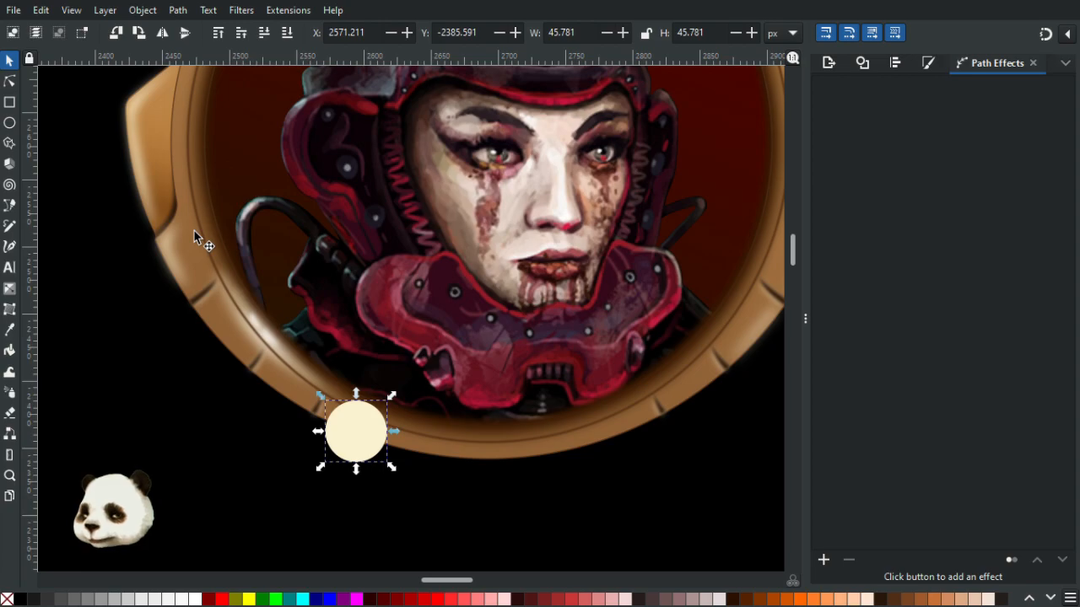
mouse_move(393, 395)
left_mouse_down()
mouse_move(371, 423)
mouse_move(384, 411)
left_mouse_up()
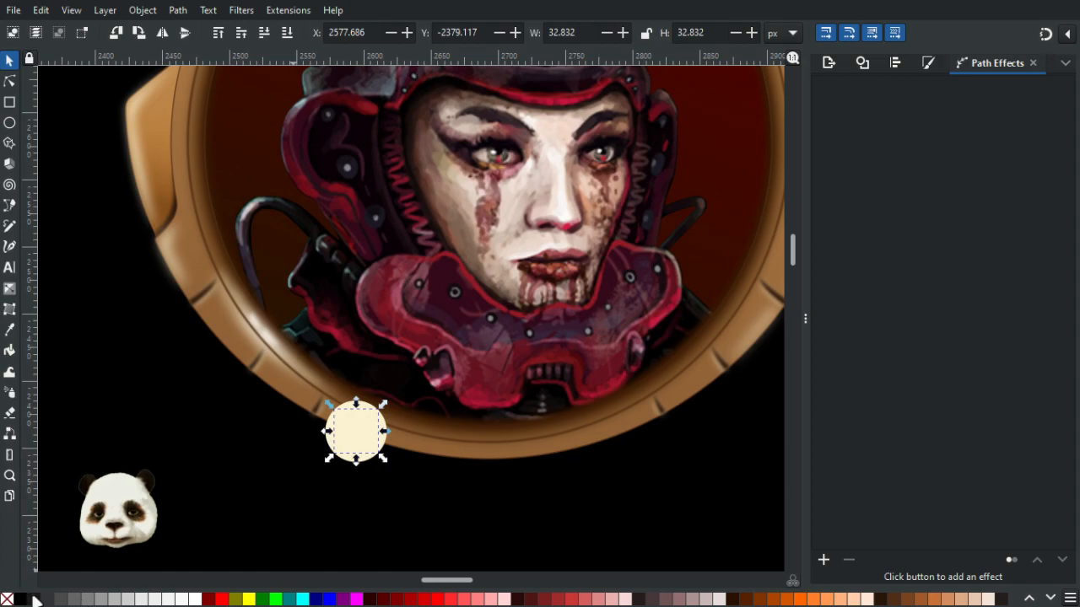
- Fill the inner circle with red
left_click(198, 600)
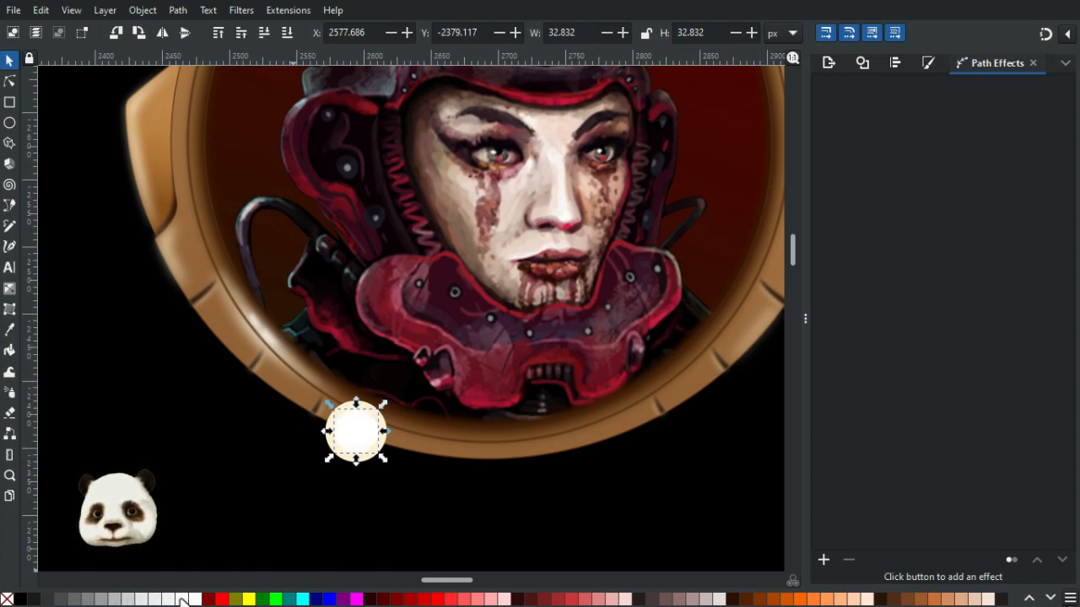
left_click(222, 600)
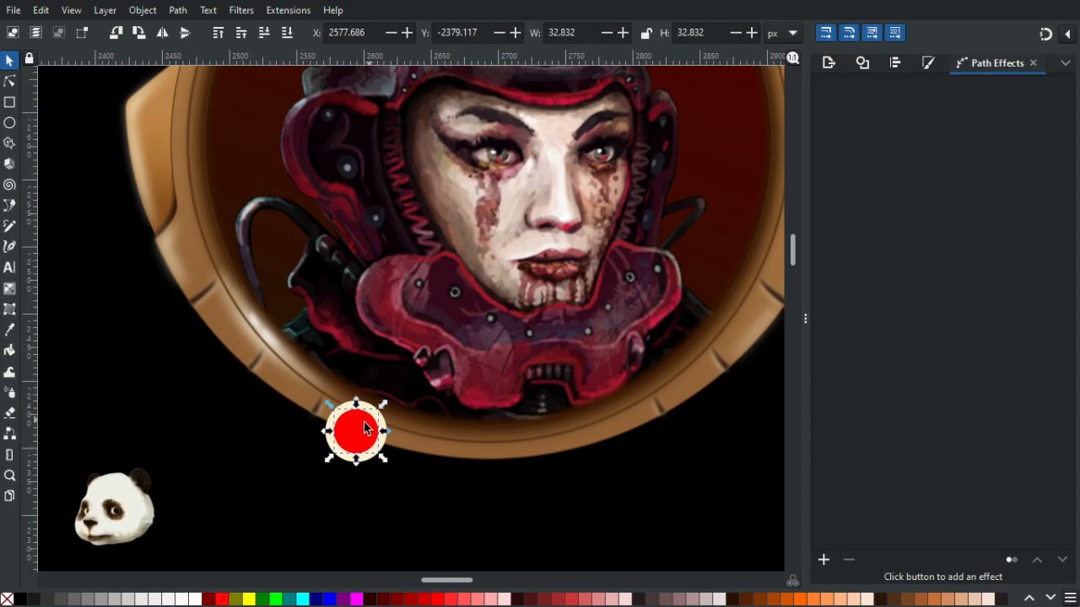
left_click(238, 451)
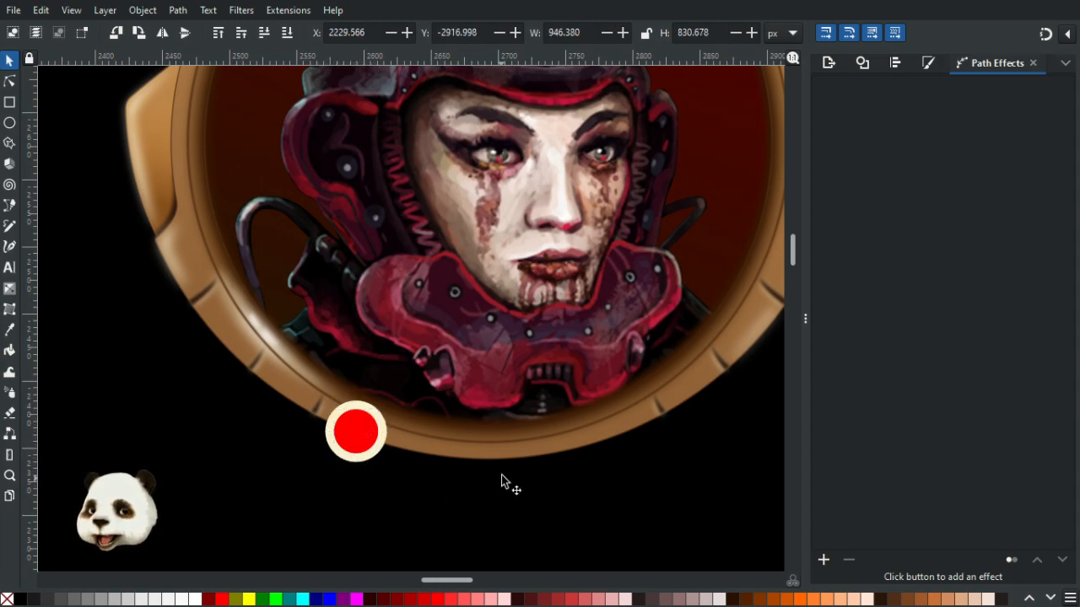
scroll(506, 472, "down", 3)
scroll(586, 489, "up", 3)
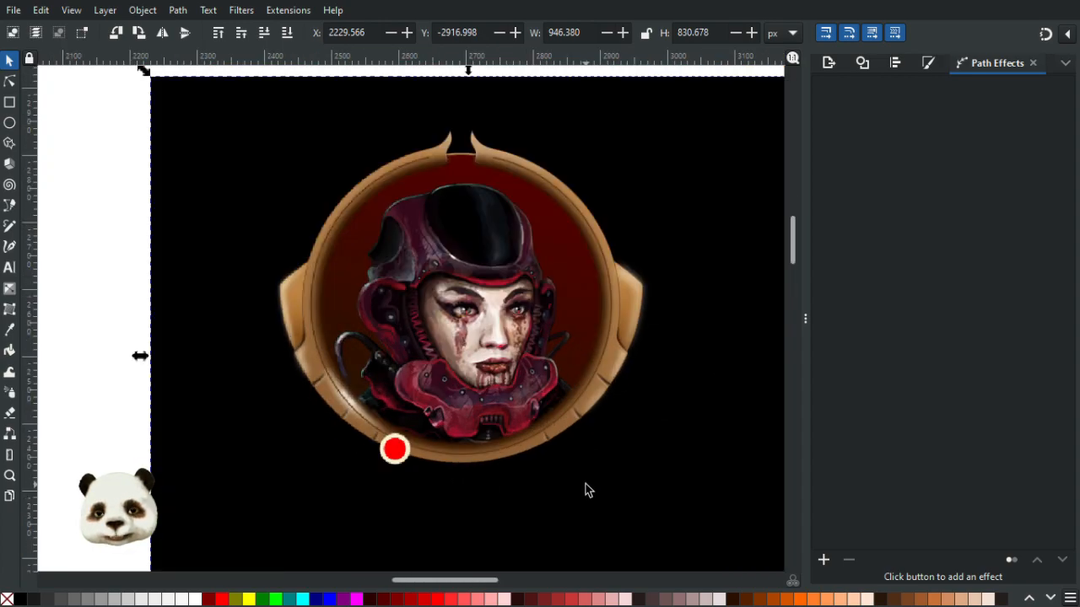
- Shrink the cream circle to about 34 px around the red circle
left_click(202, 426)
scroll(177, 421, "up", 4)
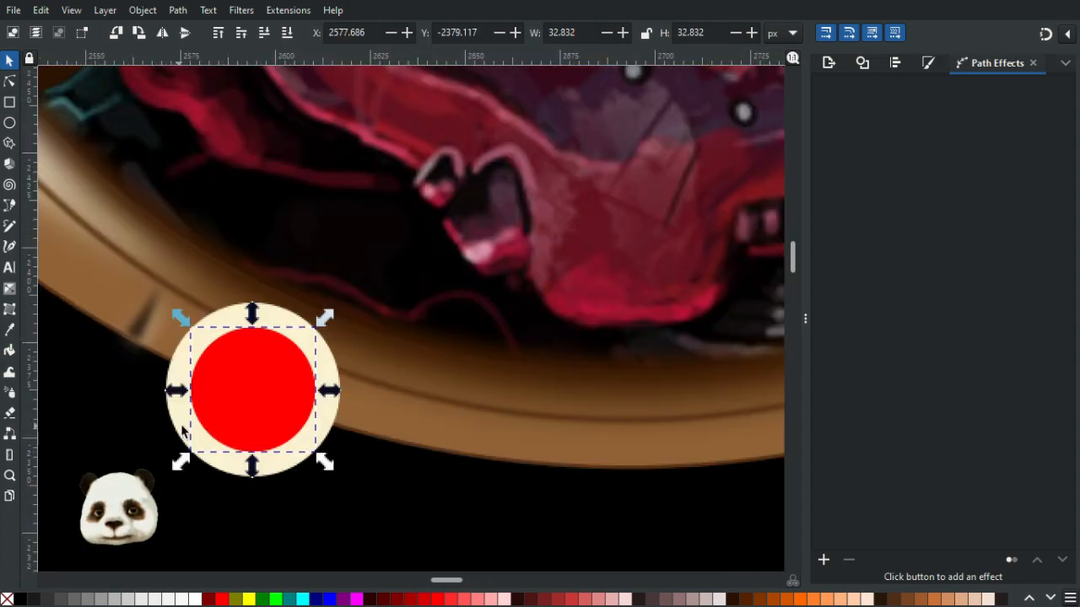
left_click(172, 411, "shift")
left_click(174, 499)
left_click(210, 438)
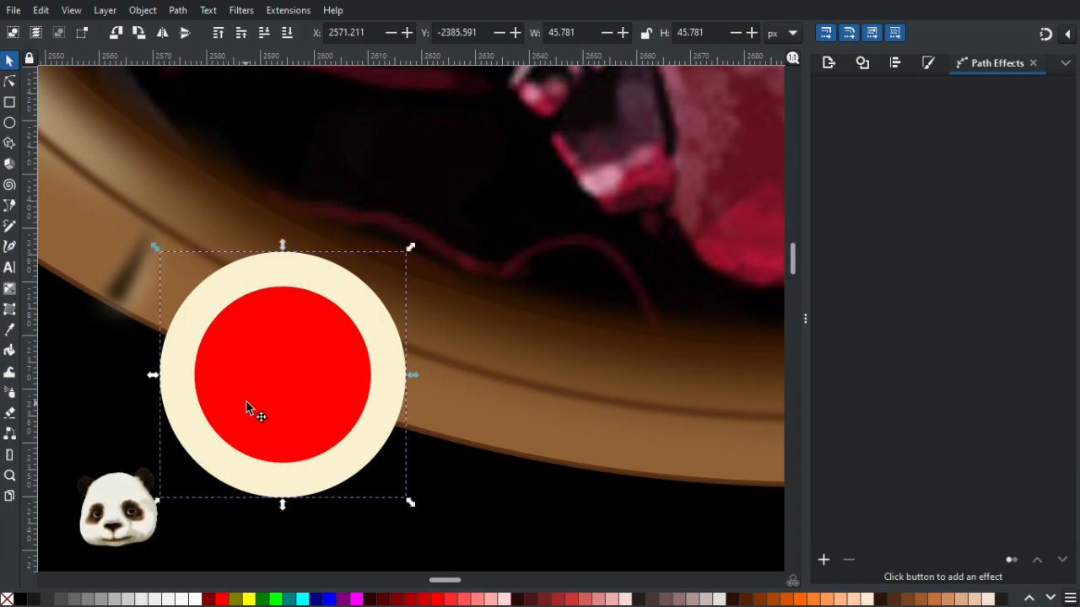
left_click(240, 407, "shift")
left_click_drag(160, 499, 223, 451)
left_click_drag(338, 380, 303, 414)
- Shrink the red circle to about 23 px inside the cream circle
scroll(366, 384, "down", 7)
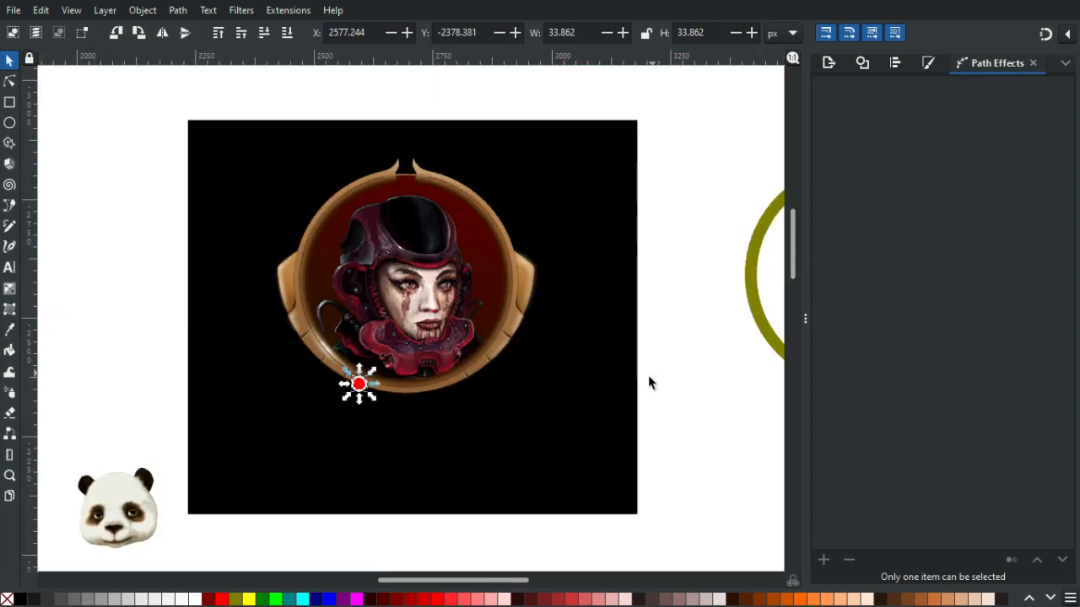
left_click(694, 384)
scroll(380, 396, "up", 5)
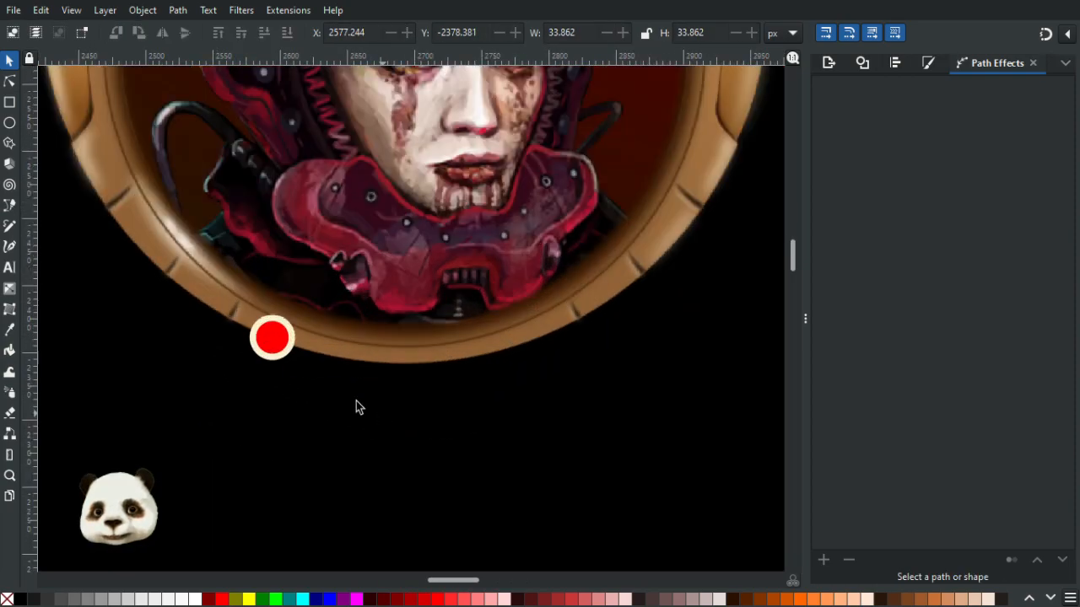
left_click(272, 346)
scroll(269, 348, "up", 2)
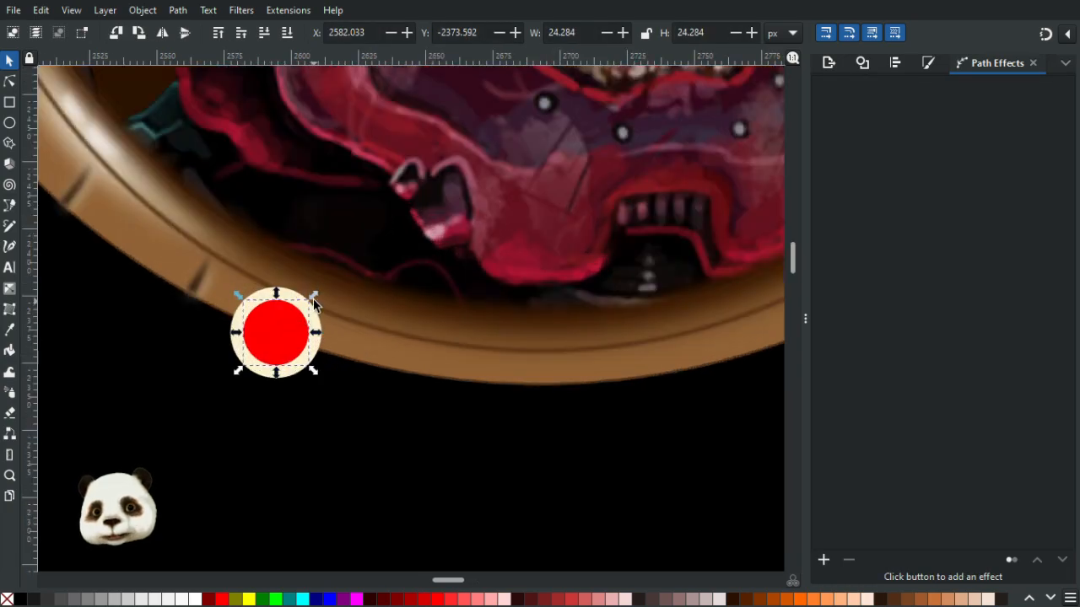
left_click_drag(310, 301, 312, 305)
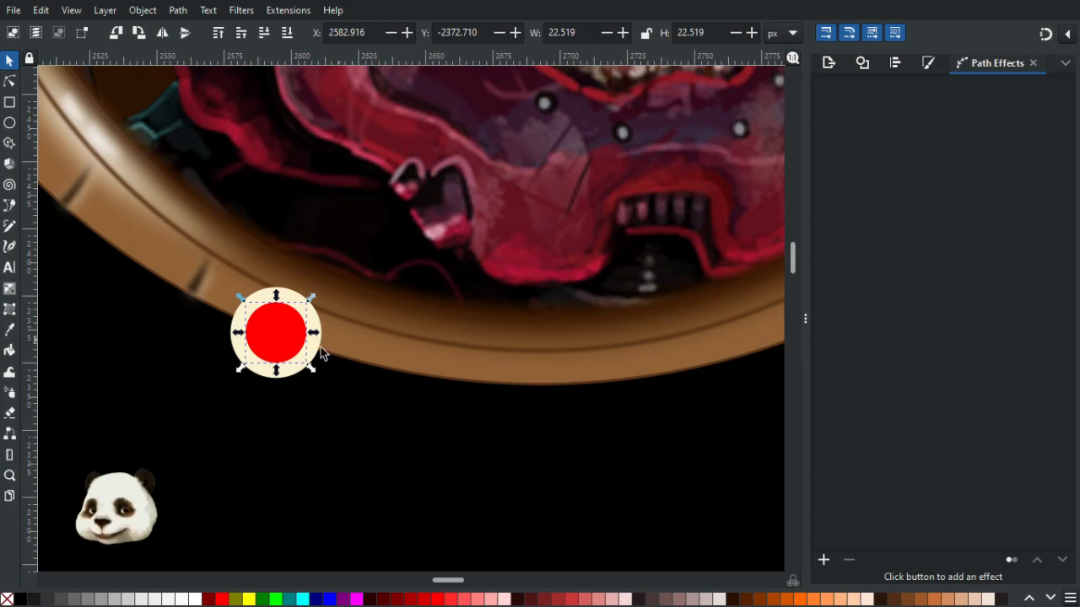
- Try cutting the red circle out of the cream circle with Difference, then undo it
scroll(297, 339, "up", 3)
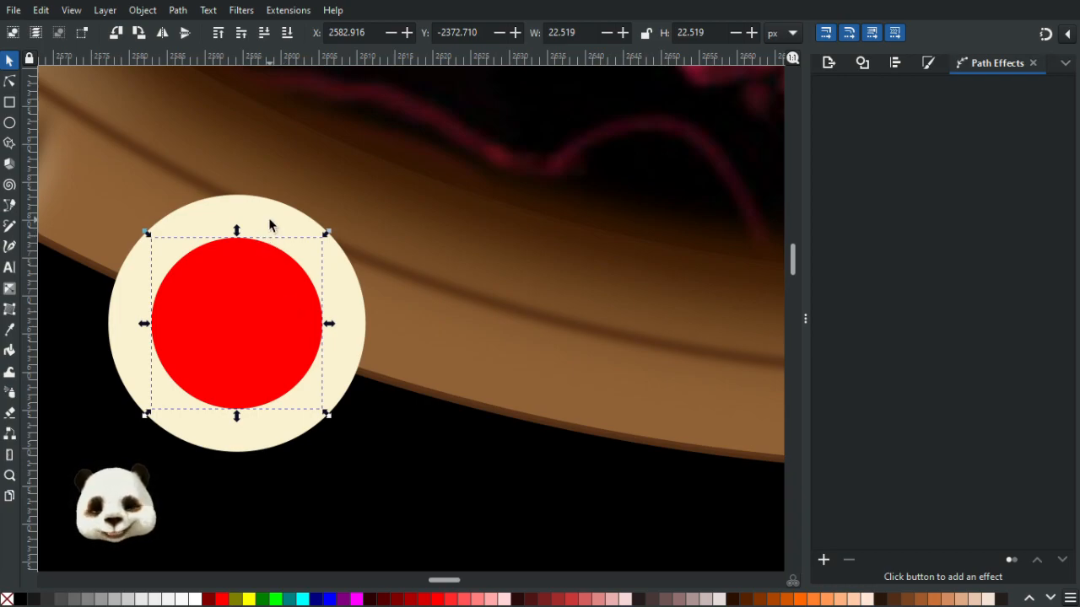
left_click(270, 223, "shift")
key("ctrl+minus")
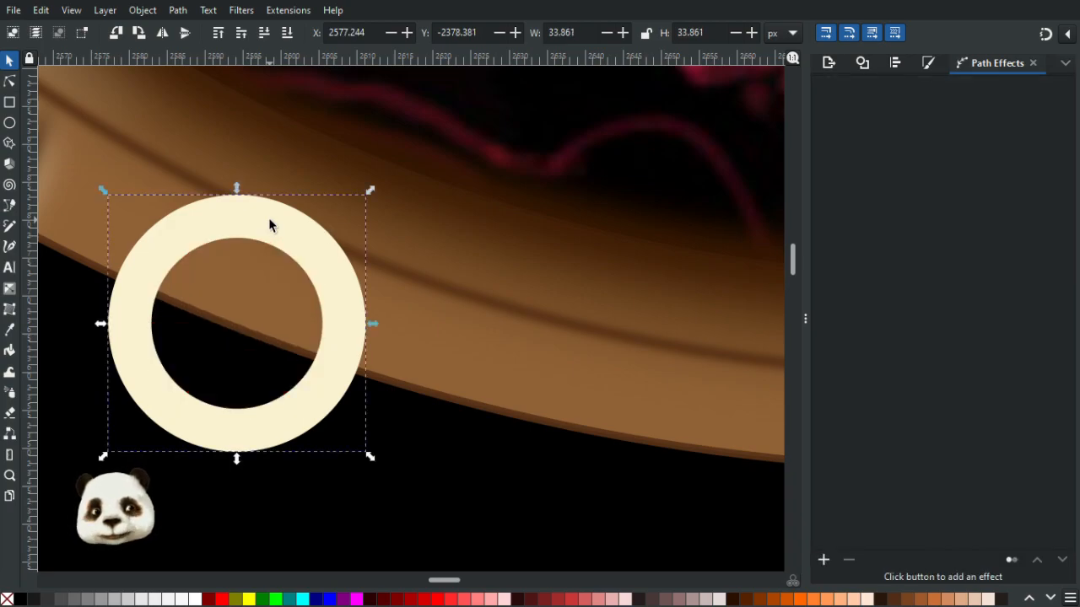
key("ctrl+z")
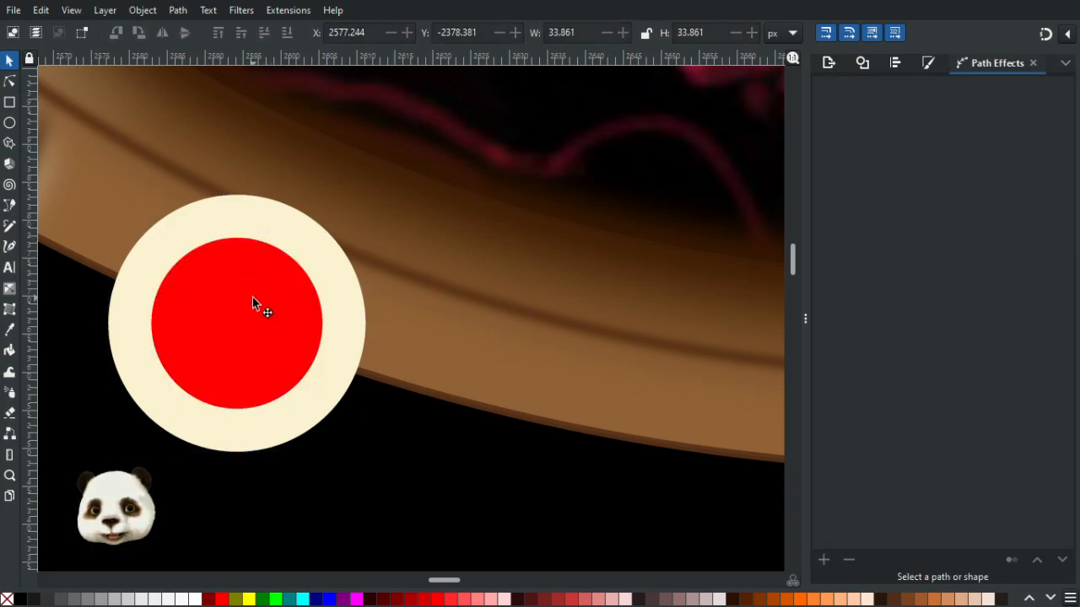
- Move the red circle aside to check the cream ring beneath, then undo the move
left_click(259, 274)
left_click(260, 224, "shift")
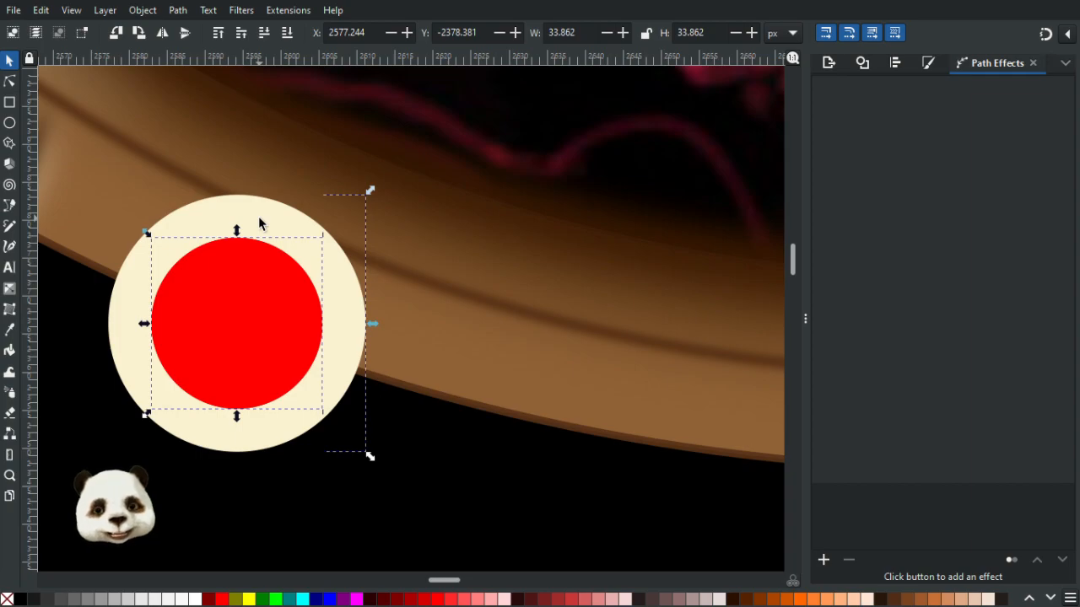
left_click(266, 331)
left_click_drag(266, 331, 604, 353)
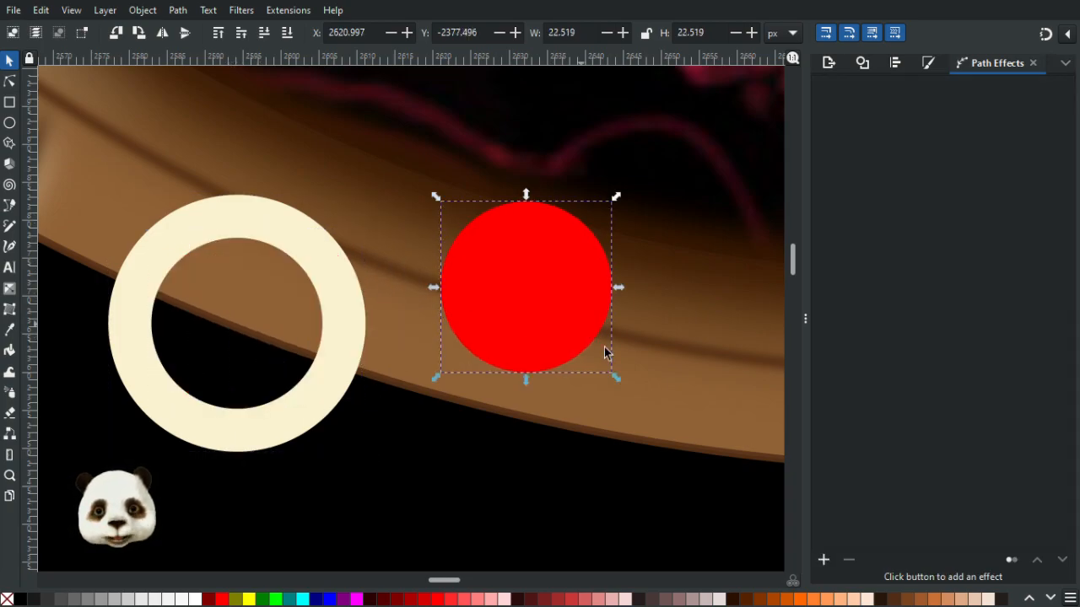
key("ctrl+z")
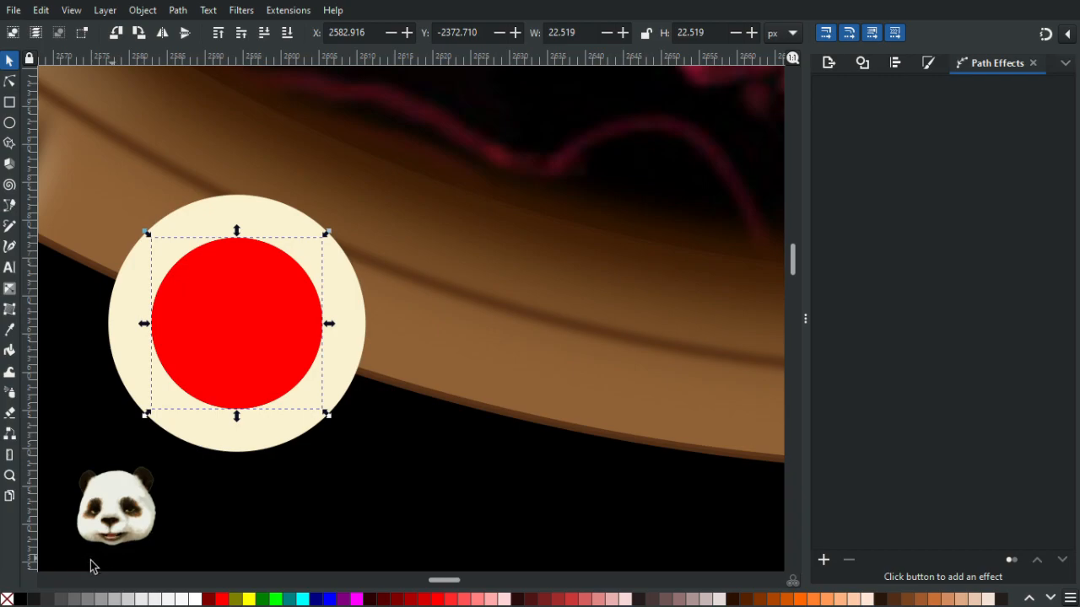
- Fill the inner circle black and set its blur to 30%
left_click(20, 600)
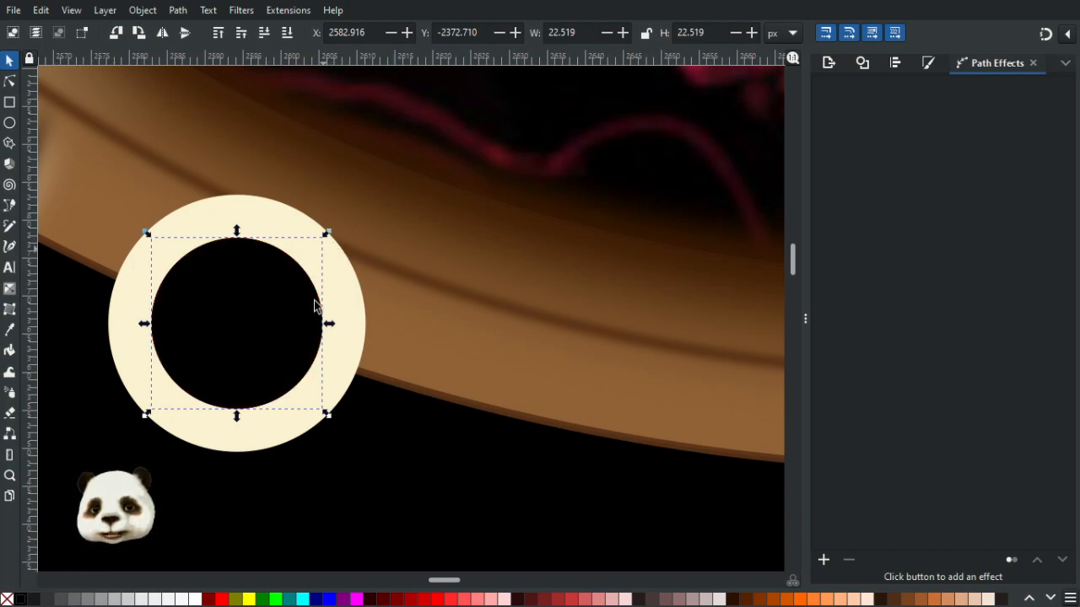
key("ctrl+shift+f")
left_click(869, 538)
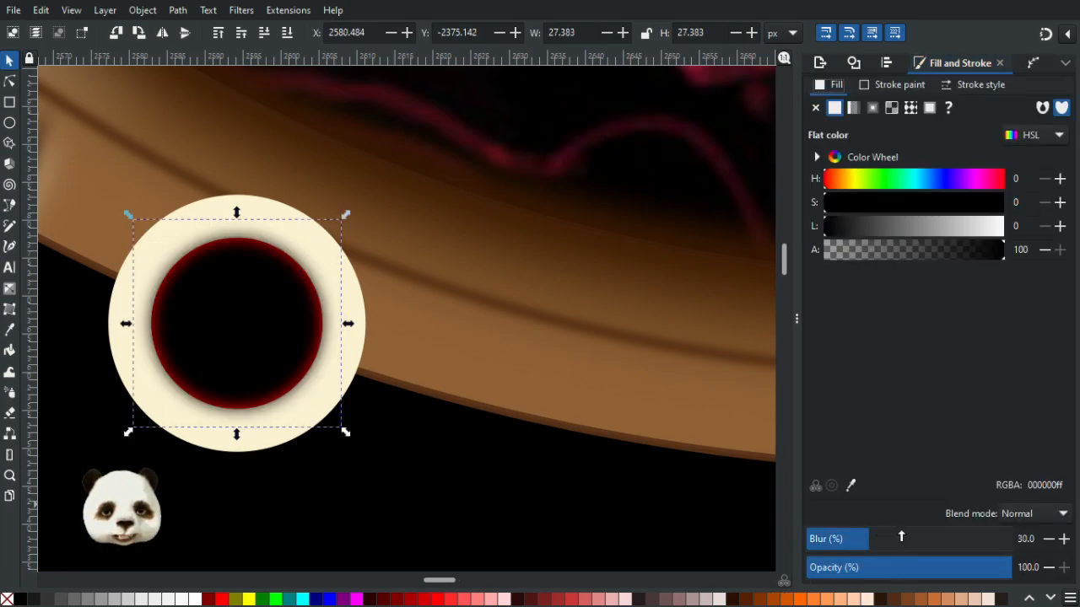
- Try enlarging and moving the blurred black circle, then undo the move
left_click_drag(351, 212, 357, 205)
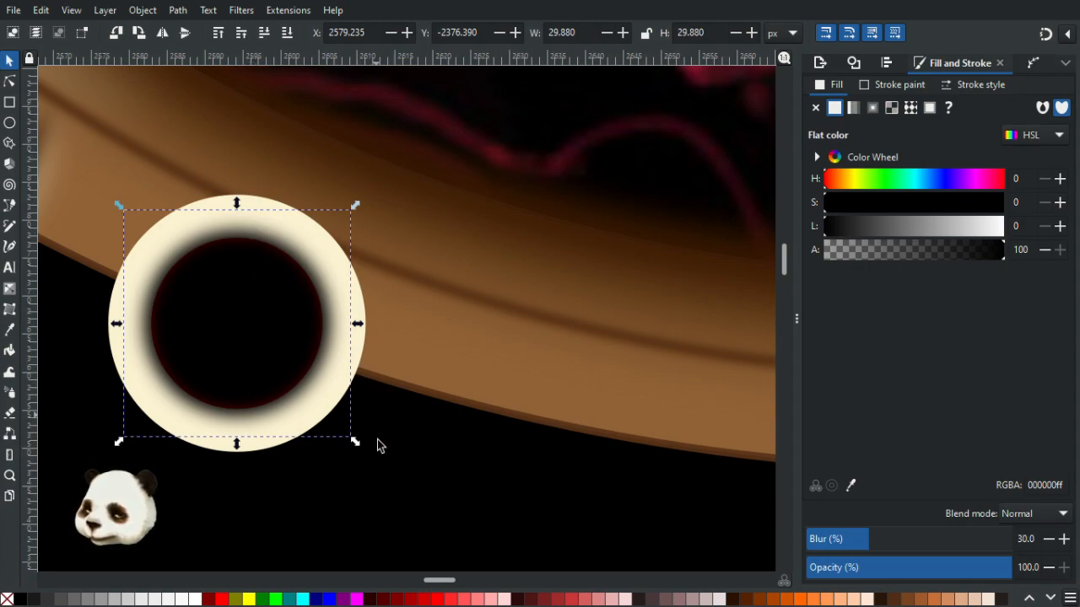
left_click_drag(253, 340, 290, 451)
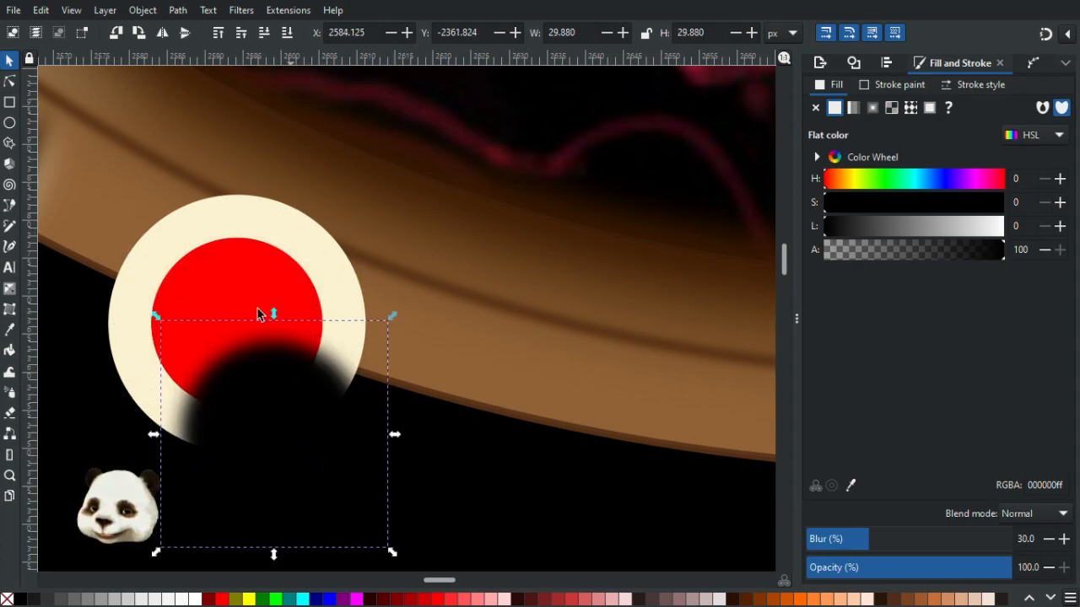
left_click(311, 299)
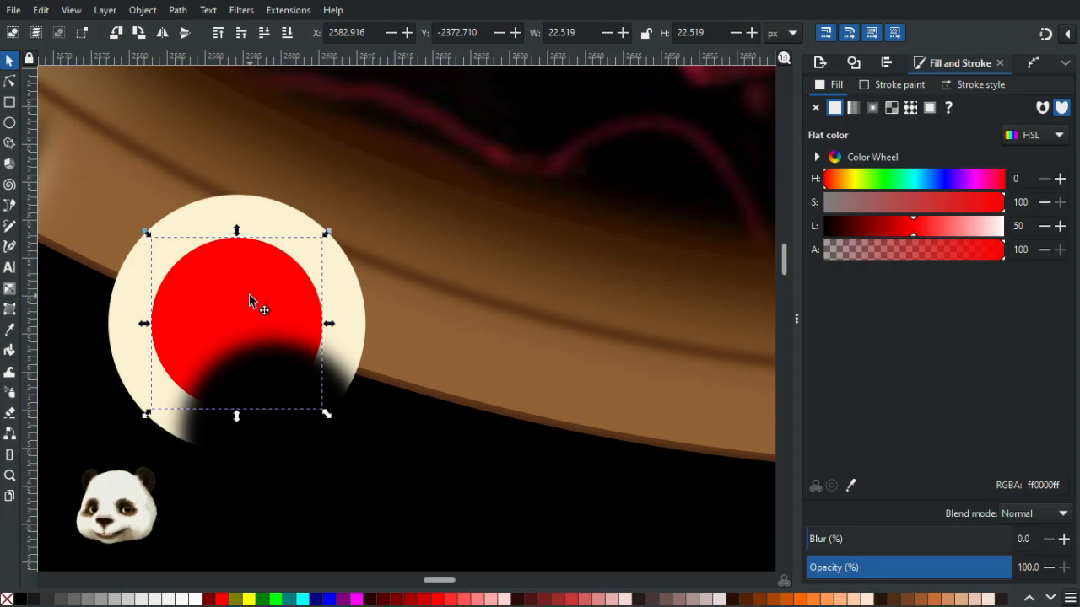
key("ctrl+z")
key("Escape")
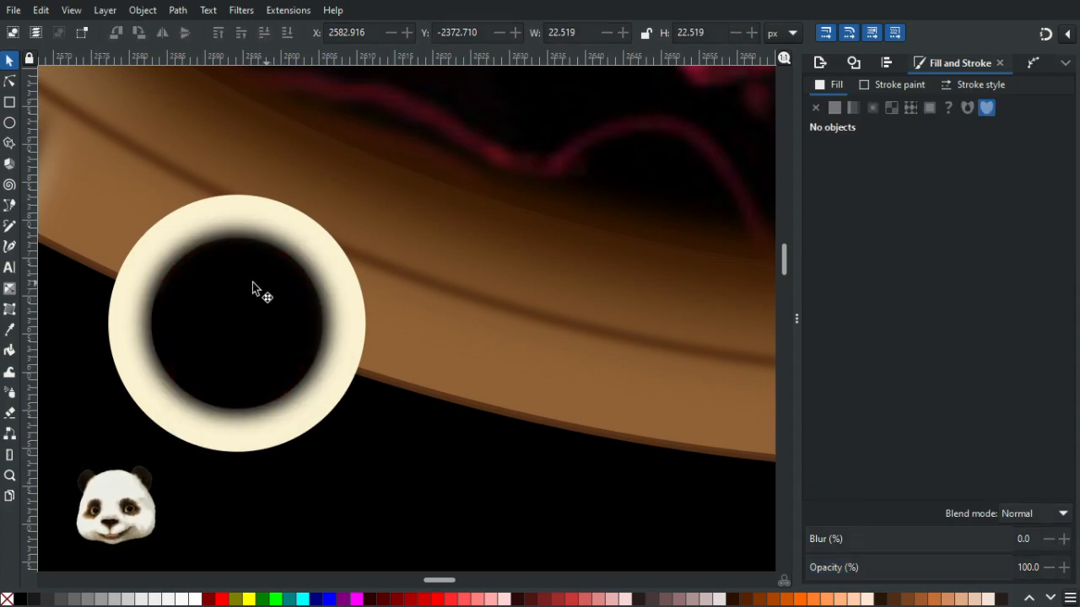
- Enlarge the blurred black circle to about 31 px and centre it within the cream ring
left_click(302, 270)
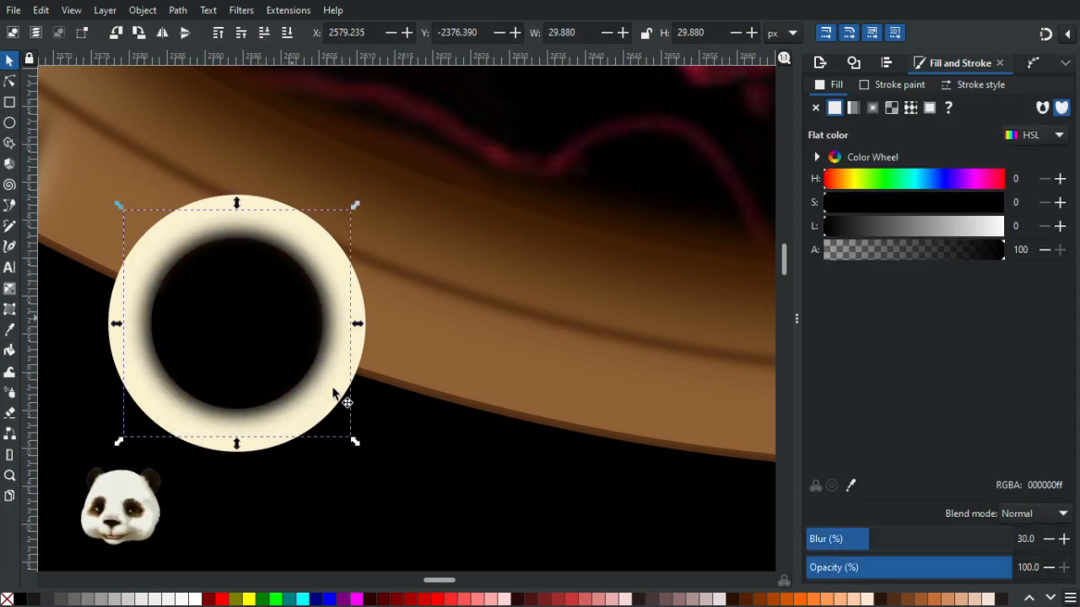
left_click_drag(354, 447, 369, 454)
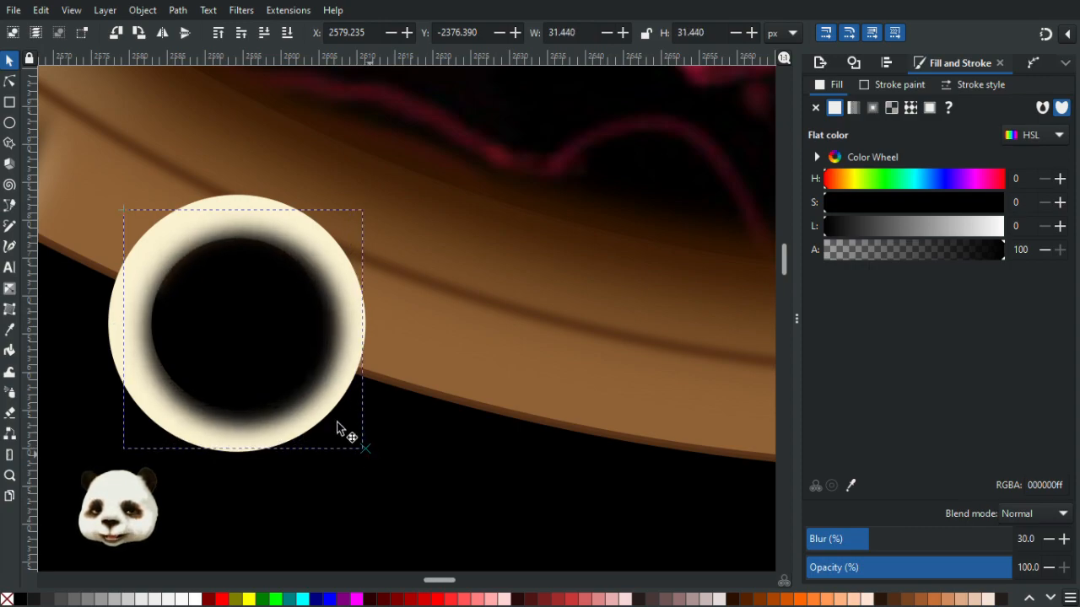
left_click_drag(274, 369, 271, 361)
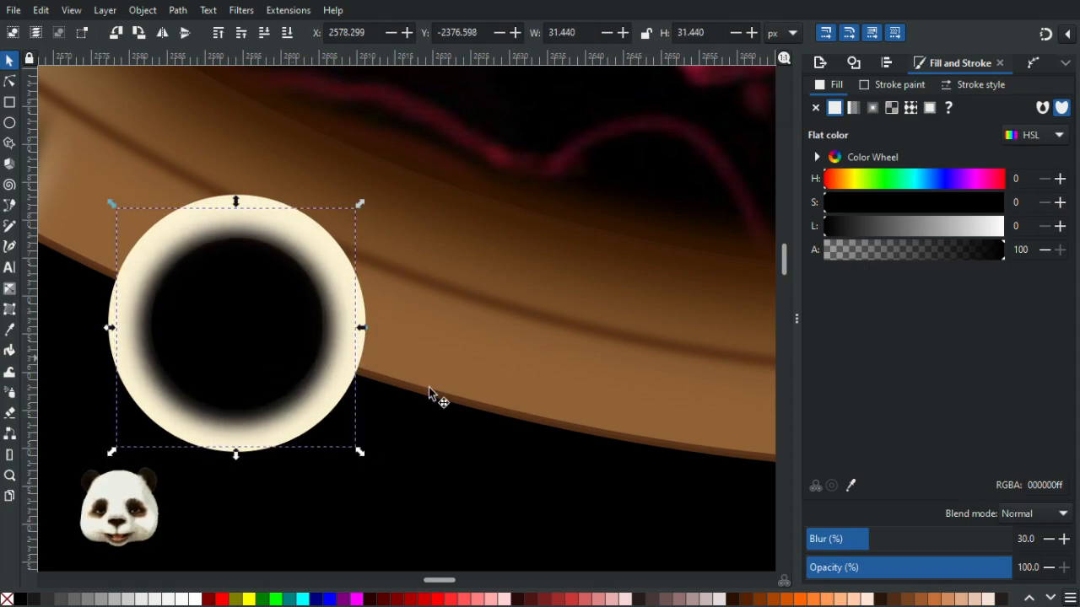
- Increase the blurred black circle's blur to 40%
left_click(889, 540)
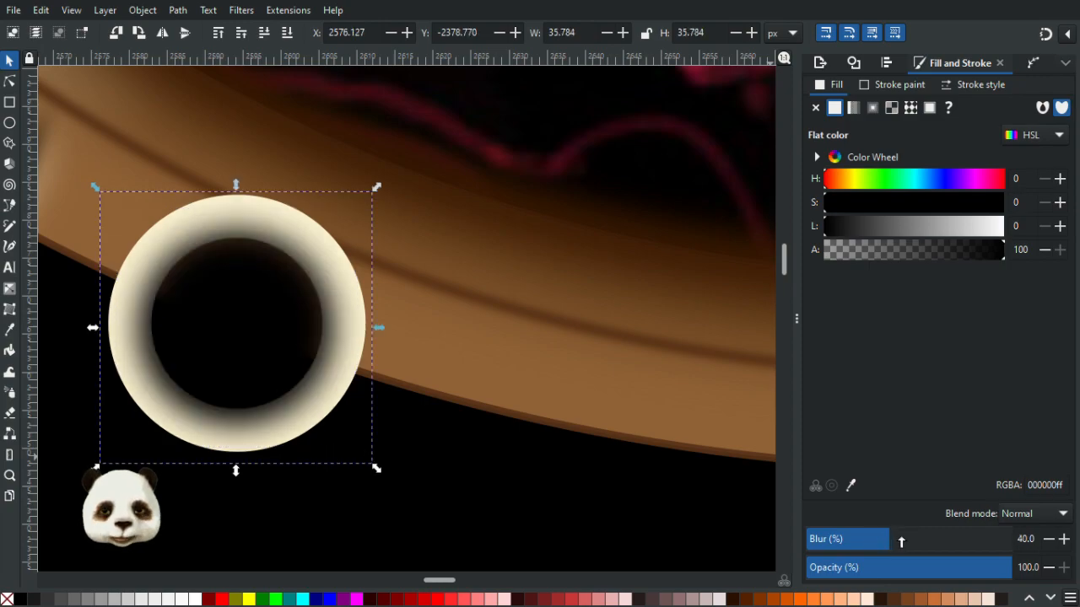
left_click(260, 208)
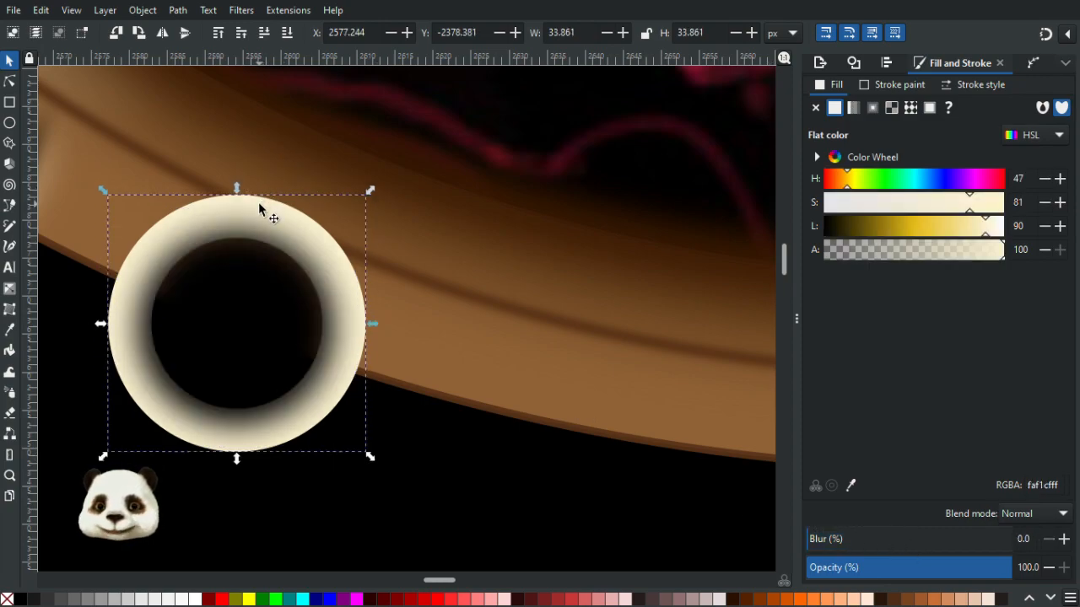
left_click(356, 599)
left_click(251, 330, "shift")
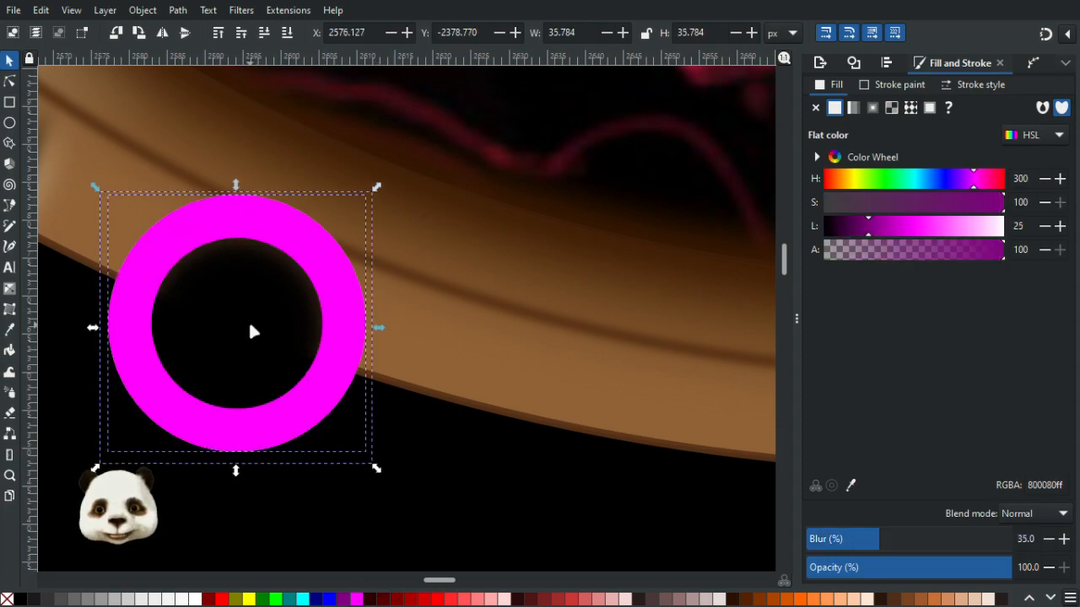
right_click(249, 321)
left_click(317, 517)
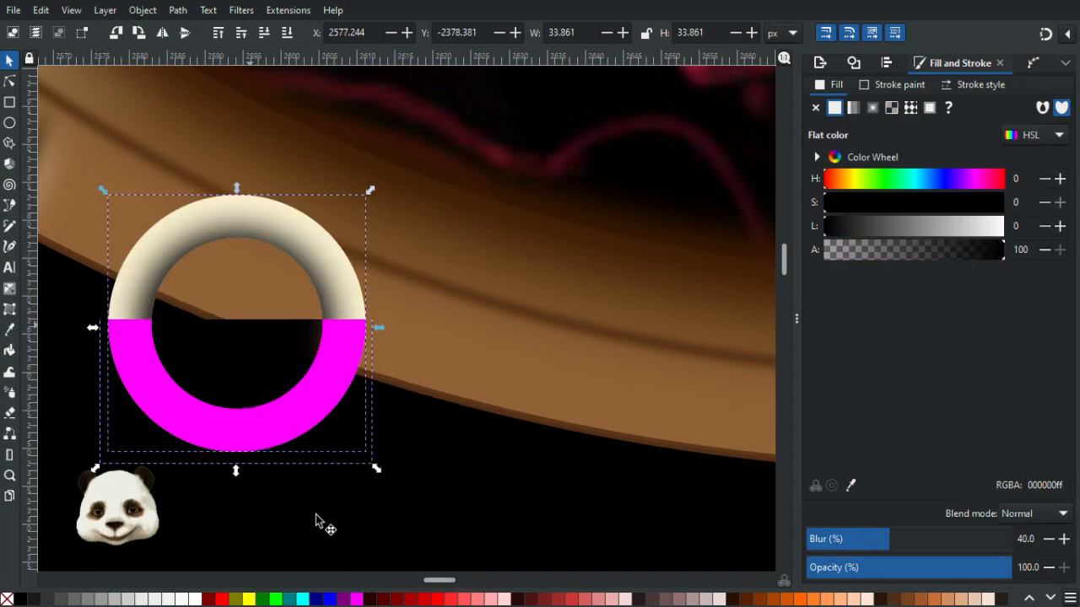
- Switch to the Node tool and scale the blurred black circle's nodes slightly larger
scroll(321, 447, "down", 4)
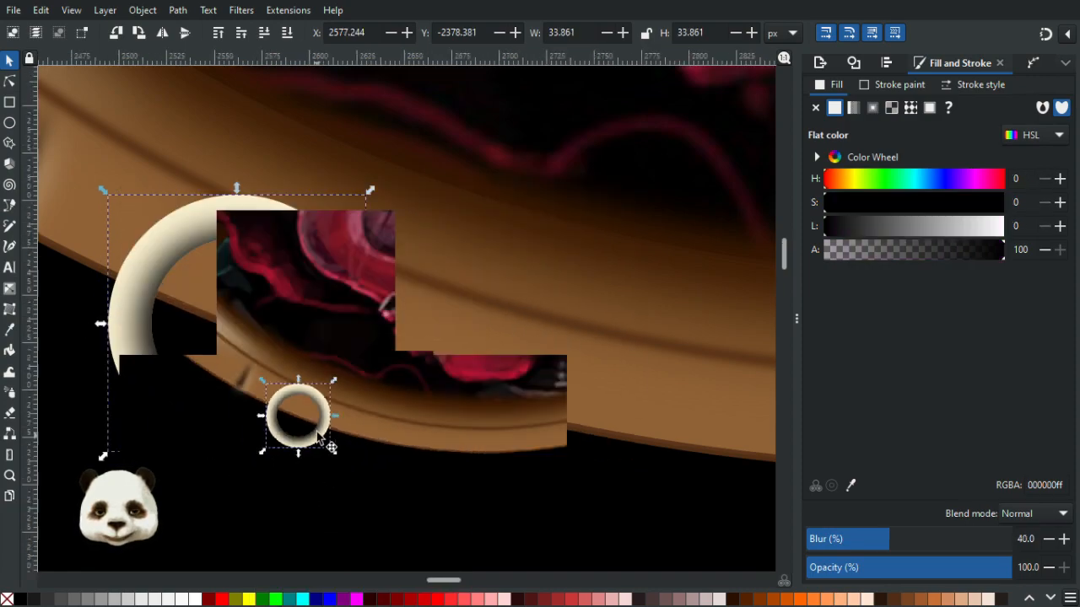
scroll(318, 459, "up", 3)
scroll(277, 357, "up", 4)
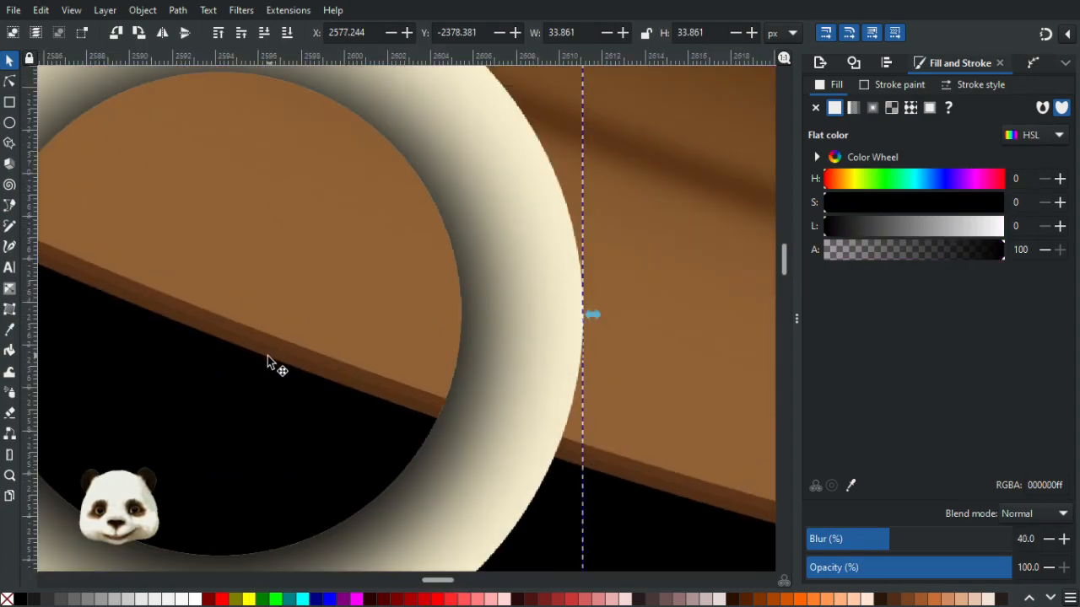
scroll(270, 362, "down", 2)
key("n")
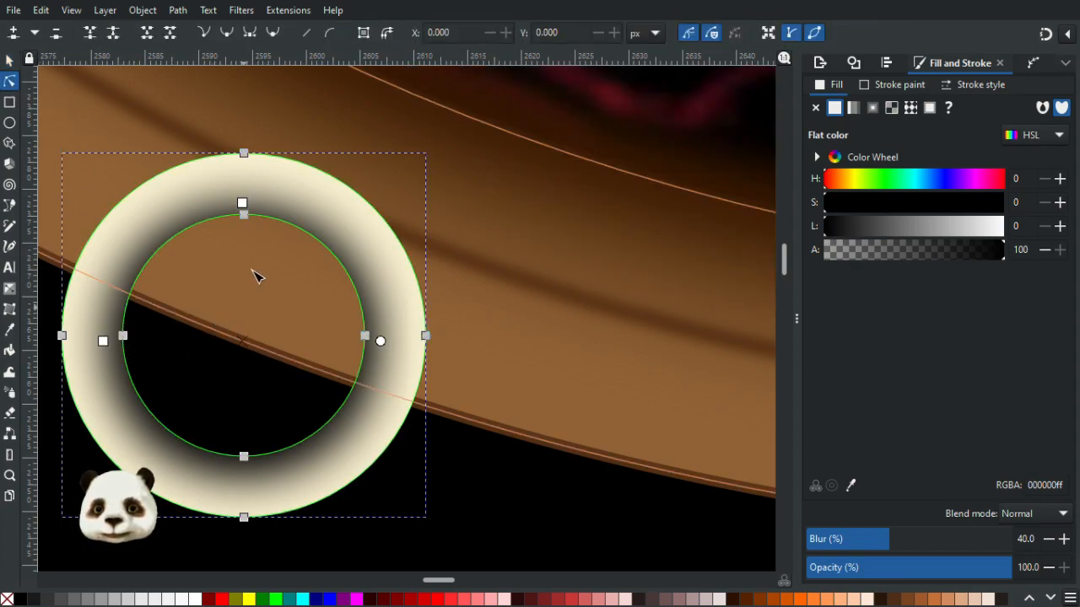
scroll(194, 338, "up", 1)
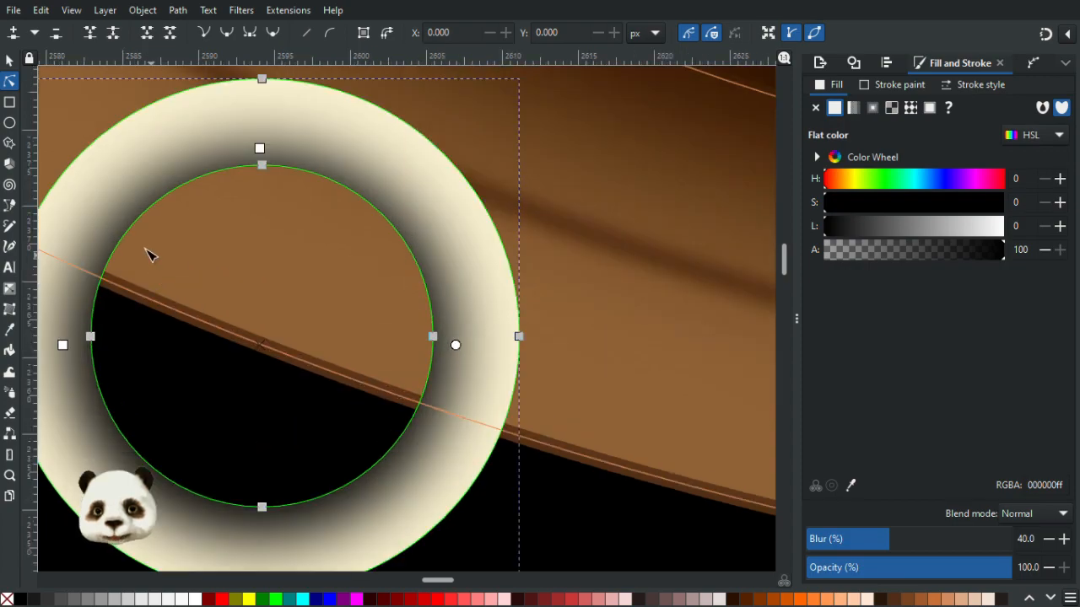
scroll(144, 253, "down", 1)
left_click_drag(74, 172, 374, 441)
left_click(767, 32)
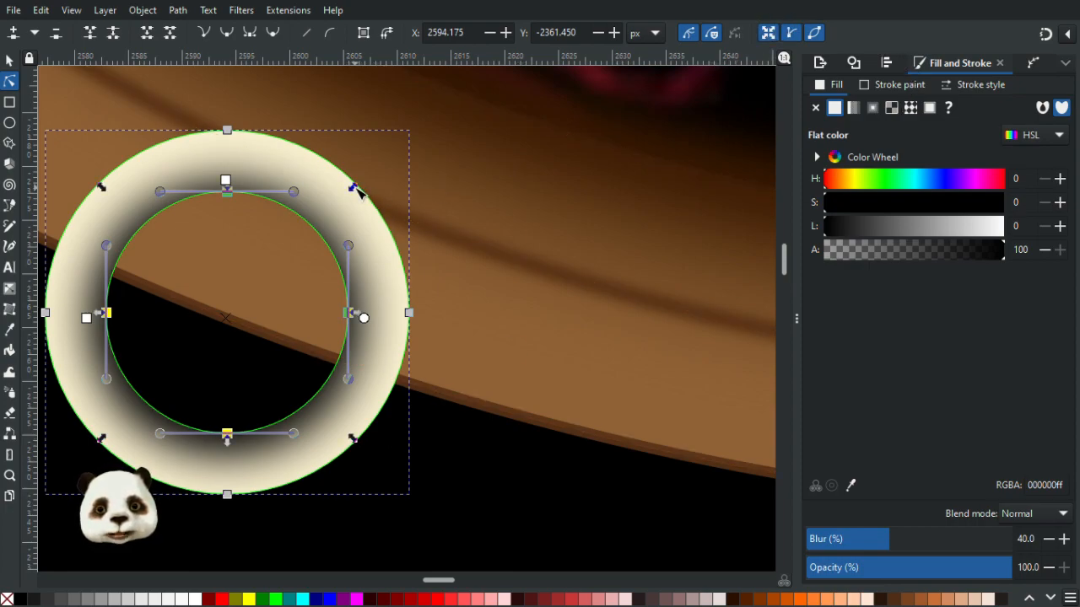
left_click_drag(353, 191, 358, 195)
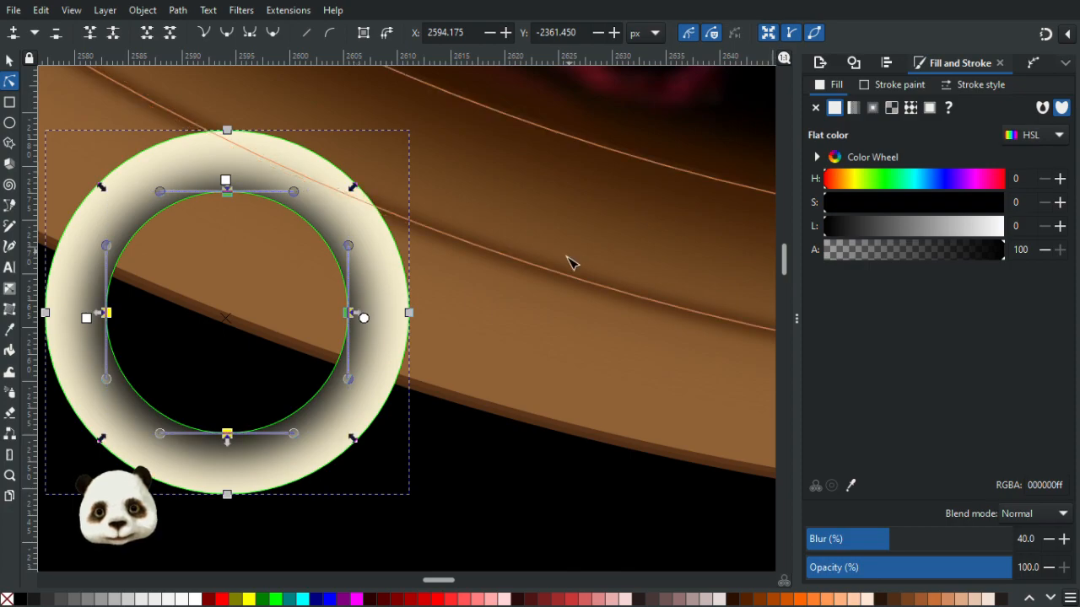
left_click(559, 474)
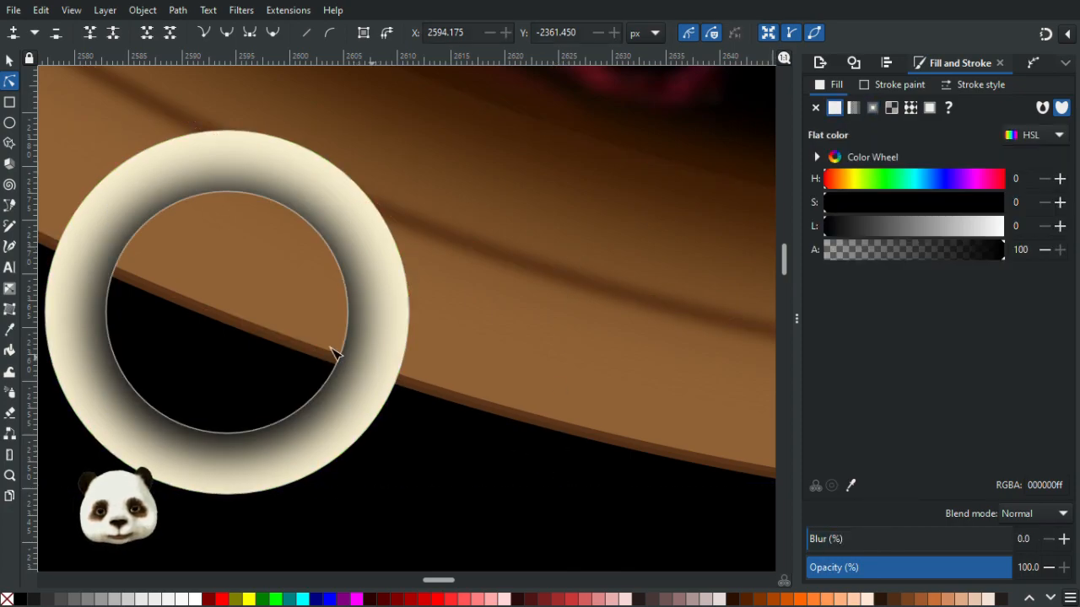
- Select the cream ring's inner-edge nodes and scale them slightly outward
left_click(365, 314)
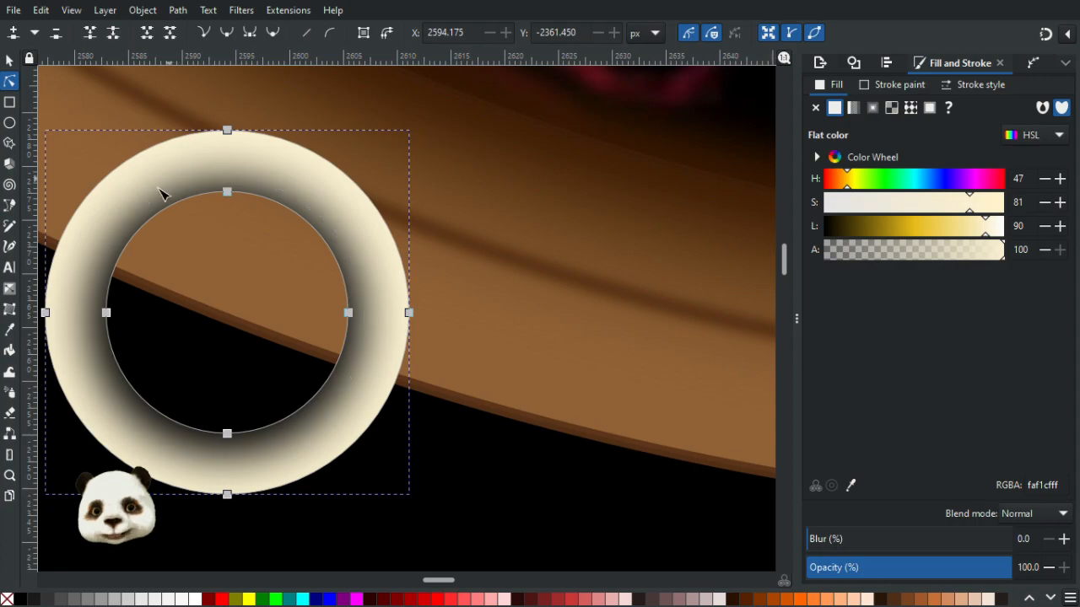
left_click_drag(89, 189, 368, 448)
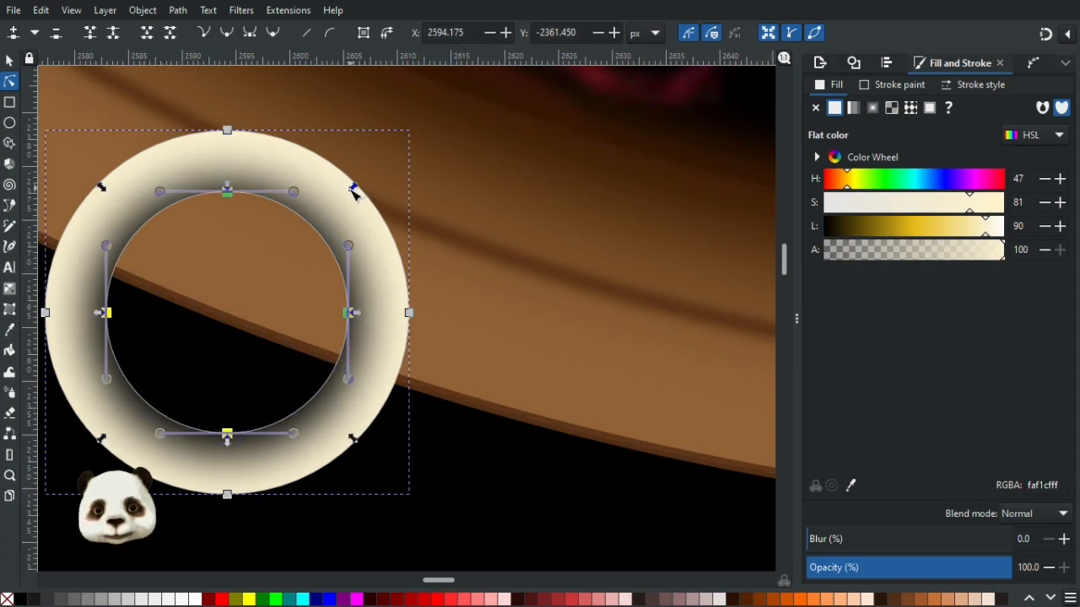
left_click_drag(351, 191, 366, 193)
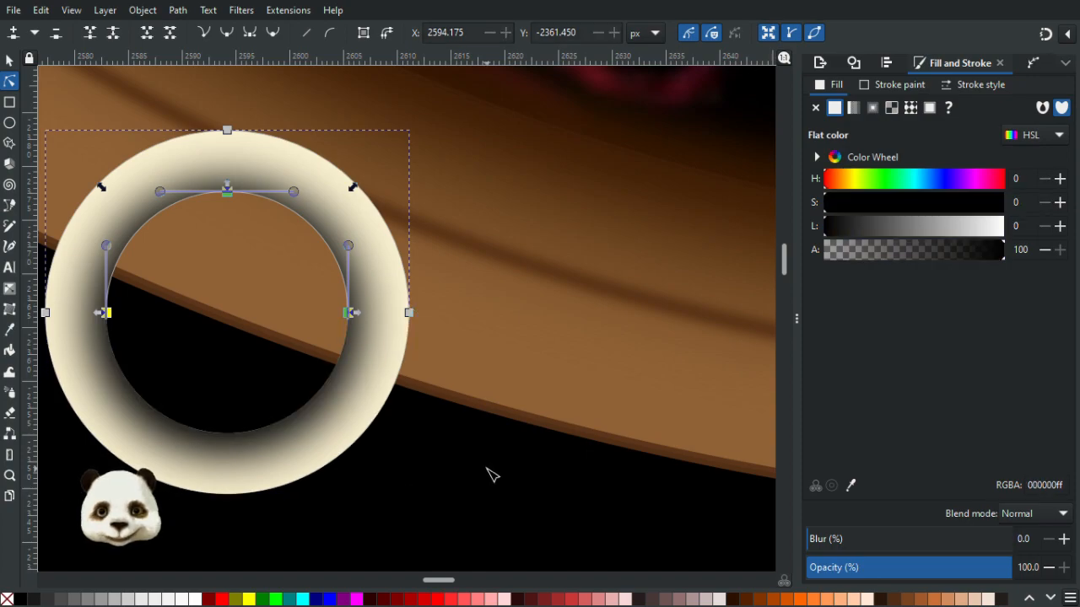
- Nudge the black circle's bottom node slightly upward
scroll(402, 441, "down", 4)
scroll(402, 447, "up", 3)
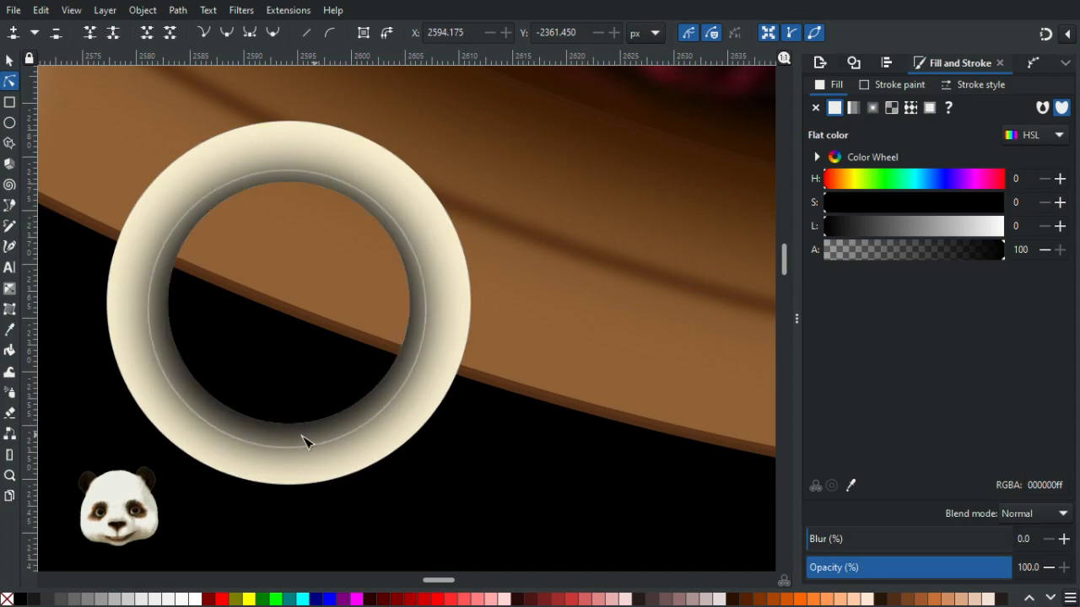
left_click(307, 439)
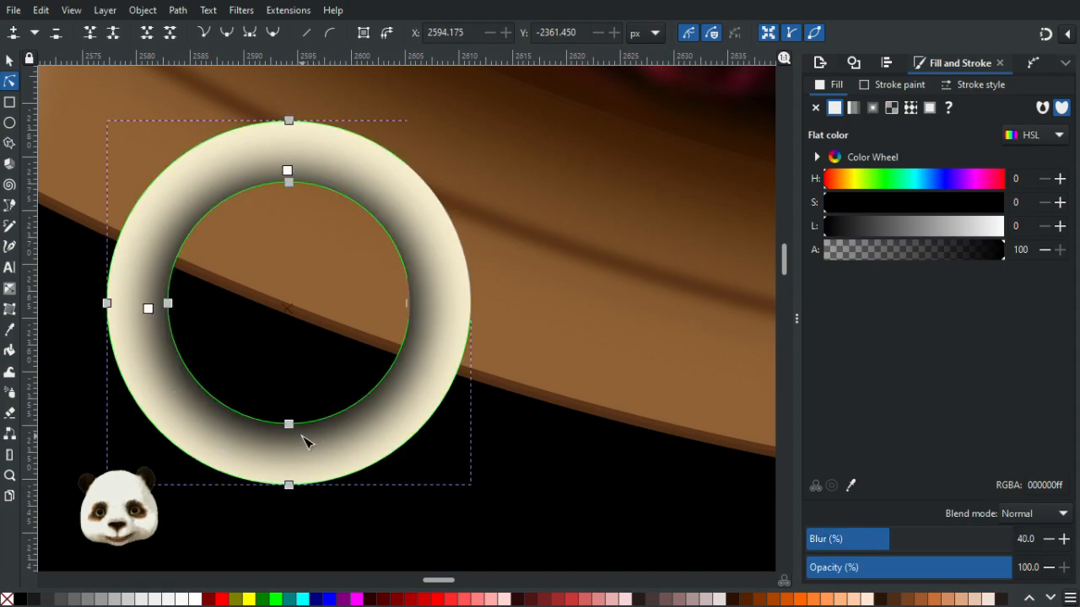
scroll(350, 422, "up", 2)
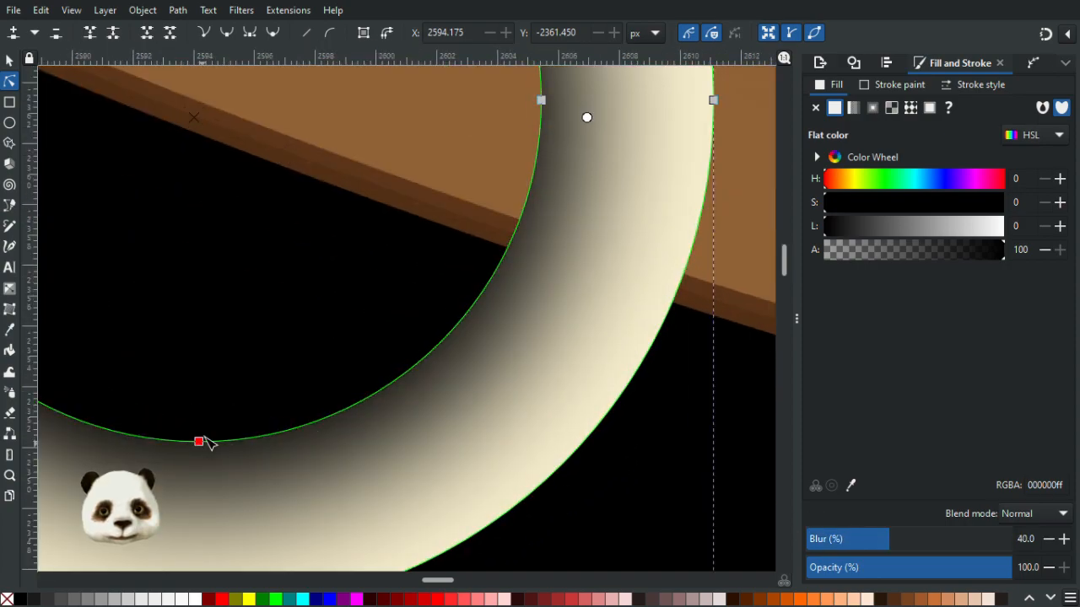
left_click_drag(203, 443, 205, 420)
key("Escape")
- Select the inner circle's nodes and scale them a little larger to match the ring's inner edge
scroll(622, 508, "down", 2)
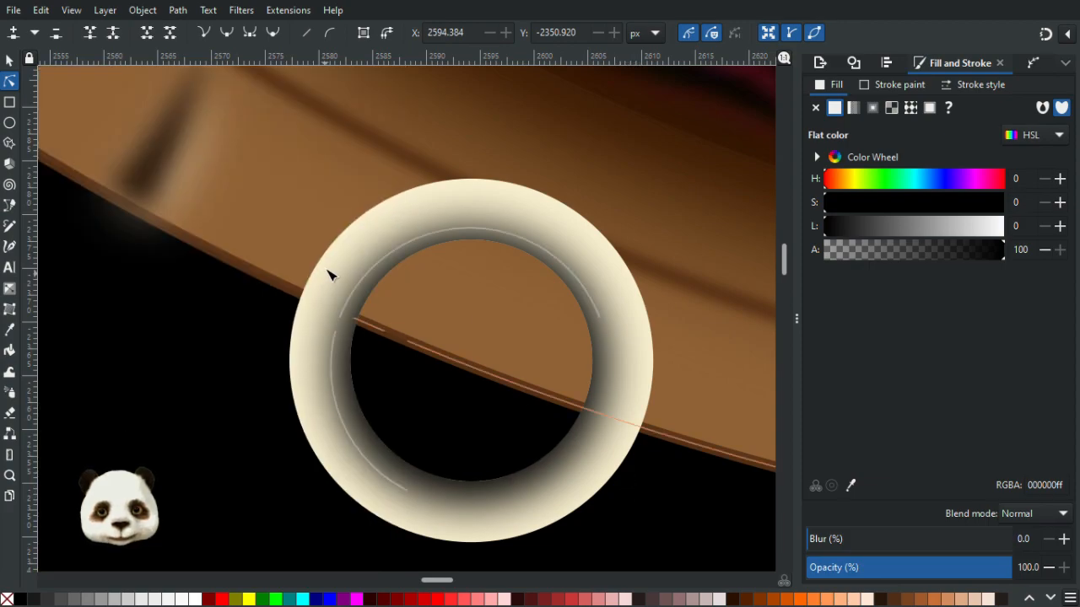
left_click(337, 430)
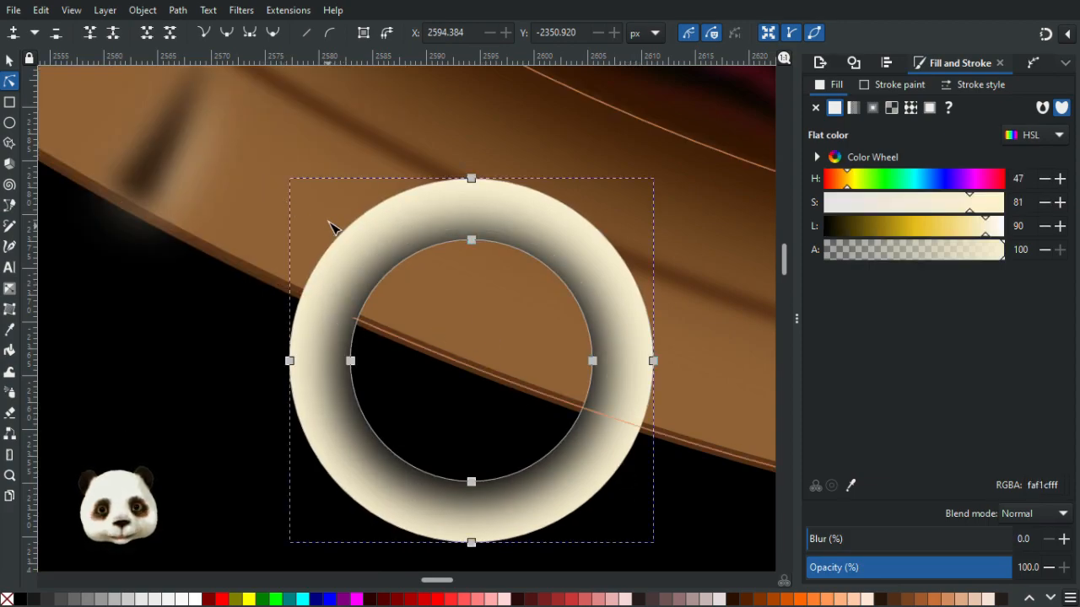
left_click(355, 311)
left_click_drag(319, 227, 617, 494)
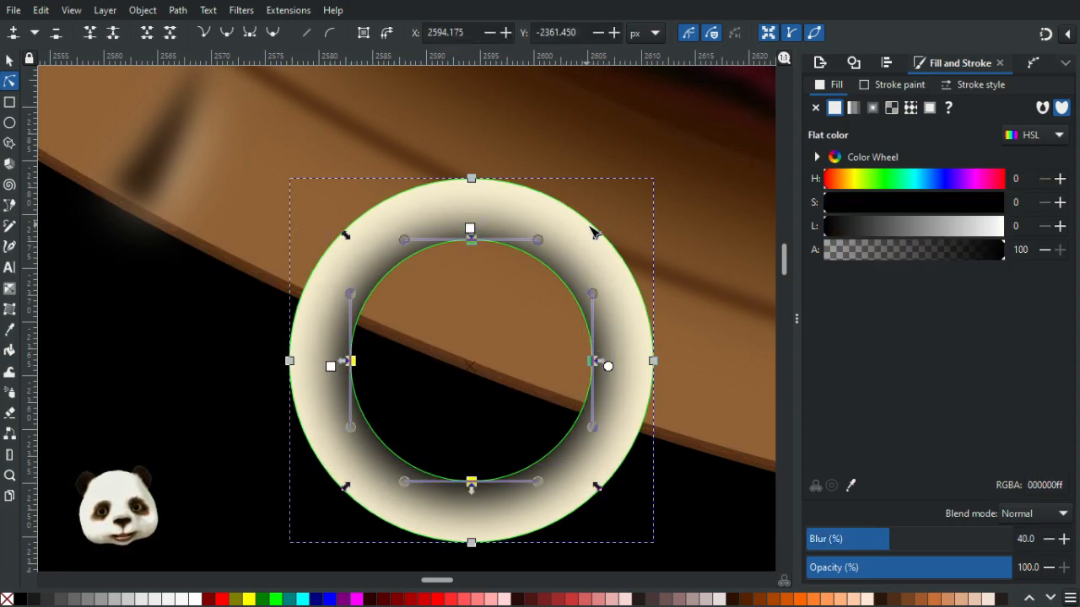
left_click_drag(597, 238, 607, 242)
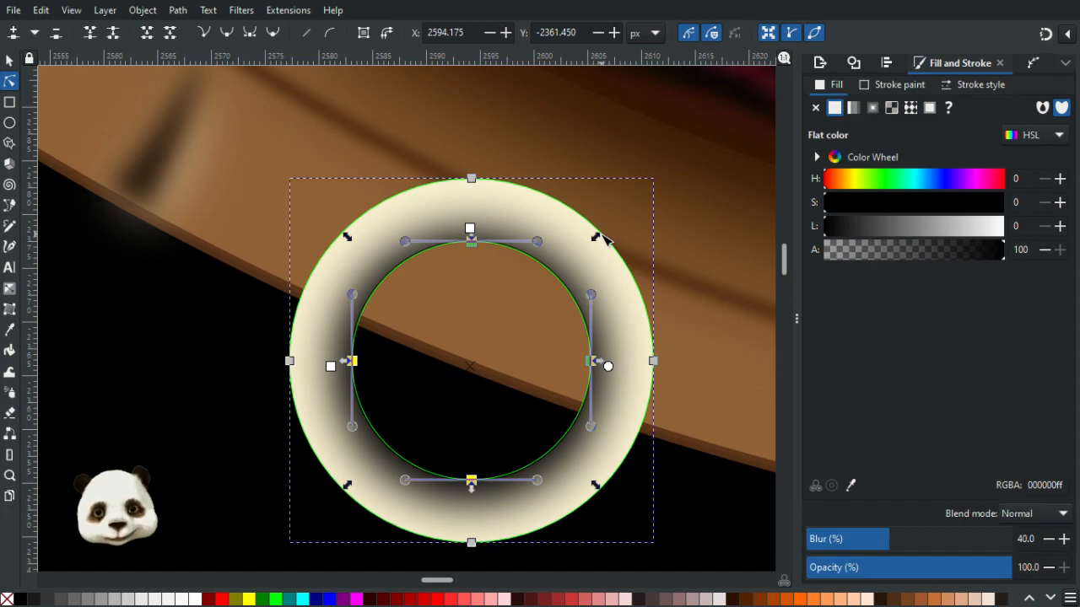
left_click(716, 488)
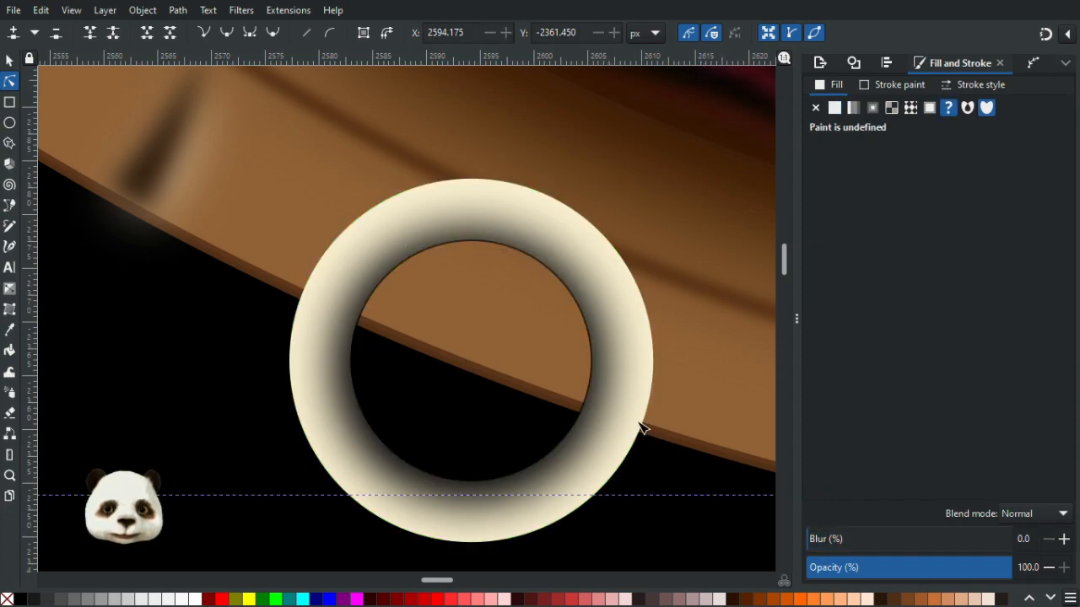
- Try lowering the black circle's opacity to 90%, then restore it to 100%
left_click(371, 457)
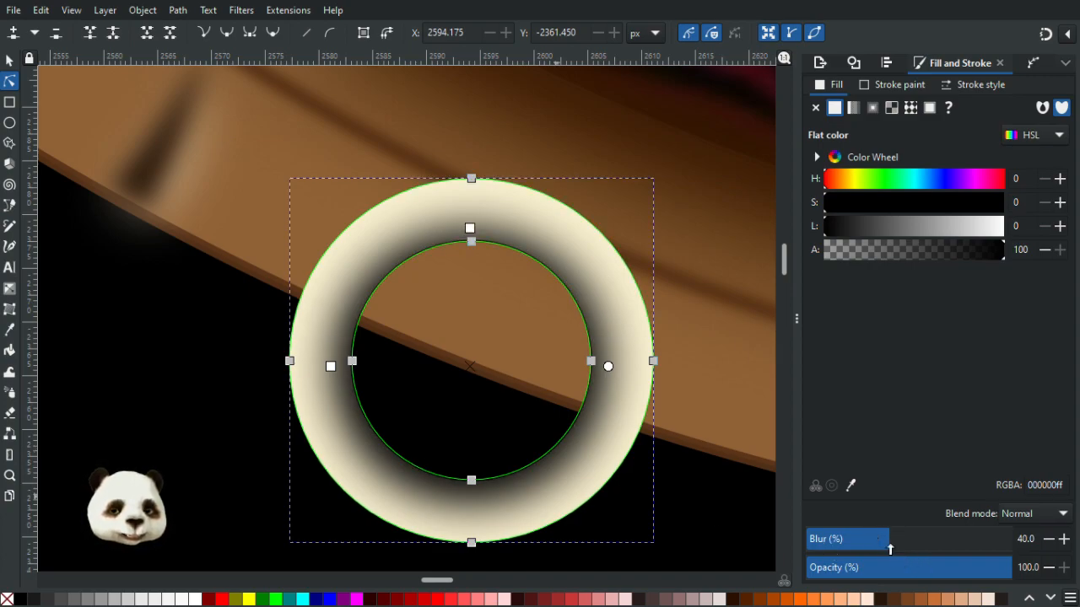
left_click_drag(985, 568, 977, 569)
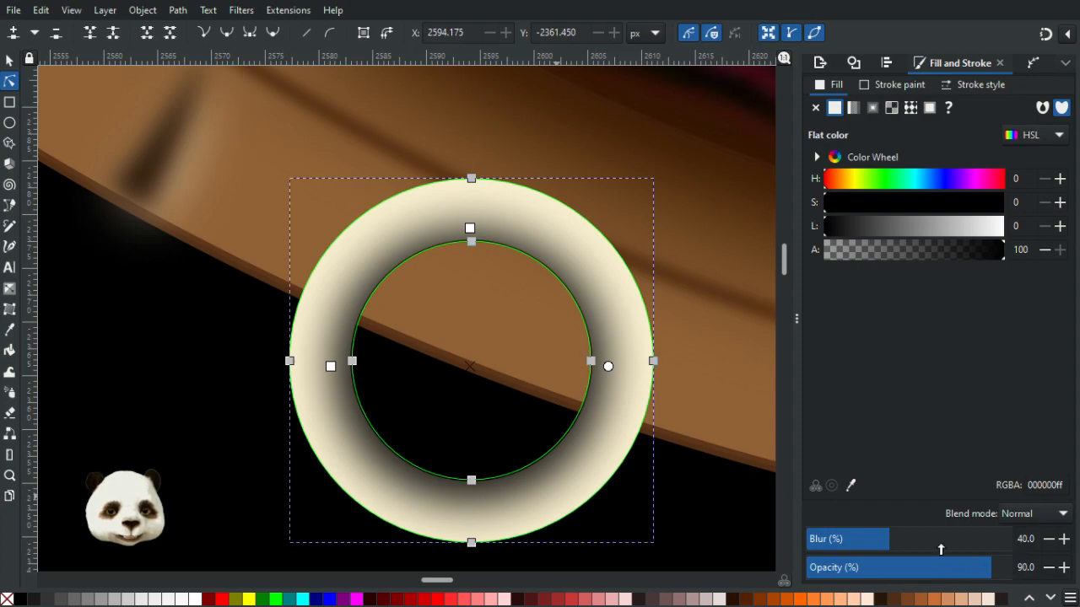
key("Escape")
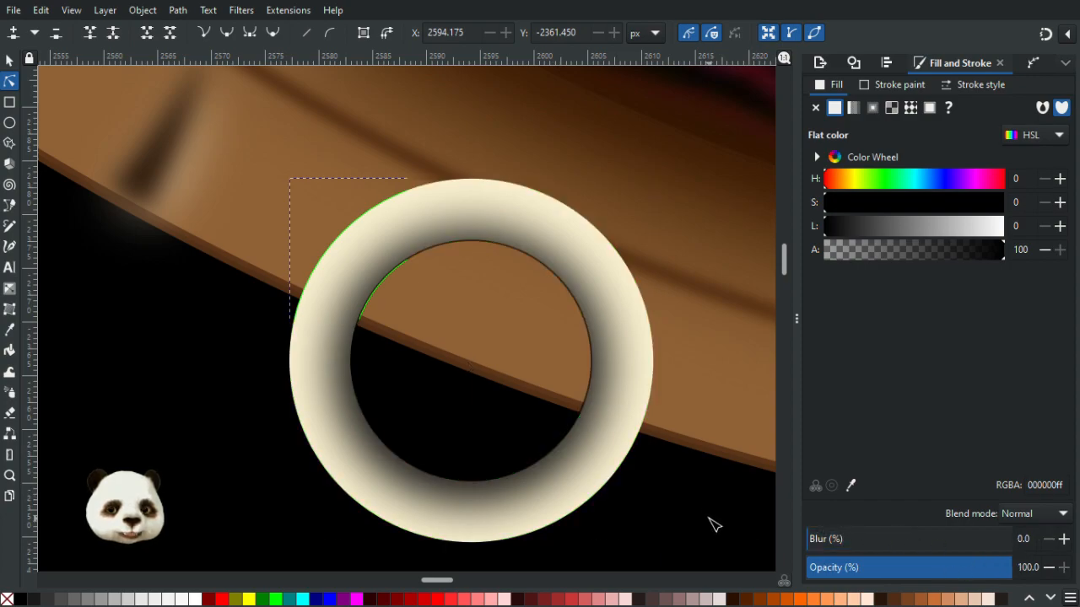
scroll(701, 506, "down", 2)
left_click_drag(601, 450, 458, 452)
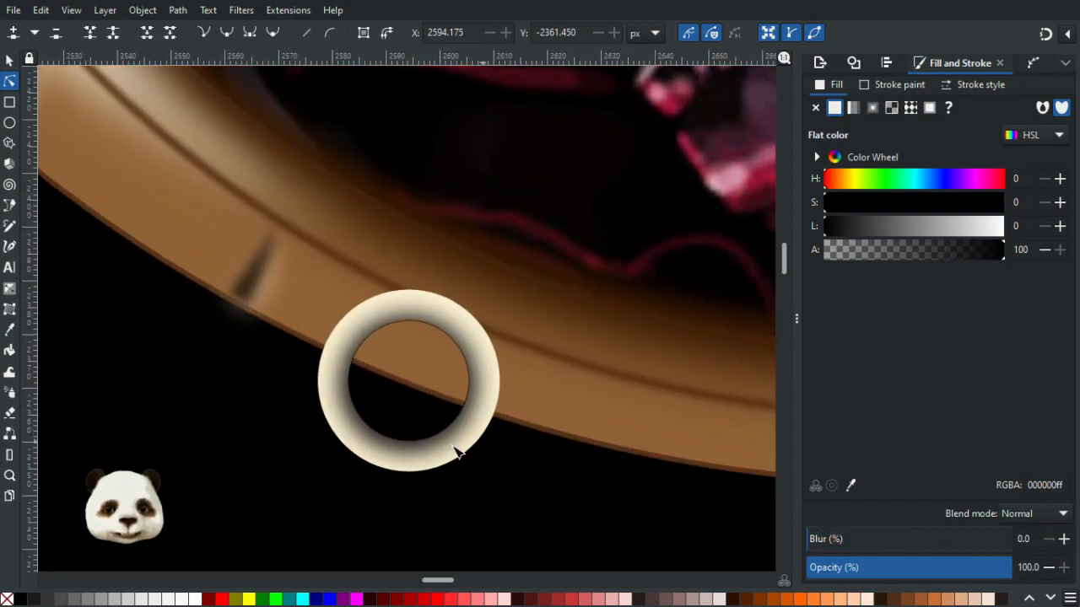
scroll(457, 440, "up", 2)
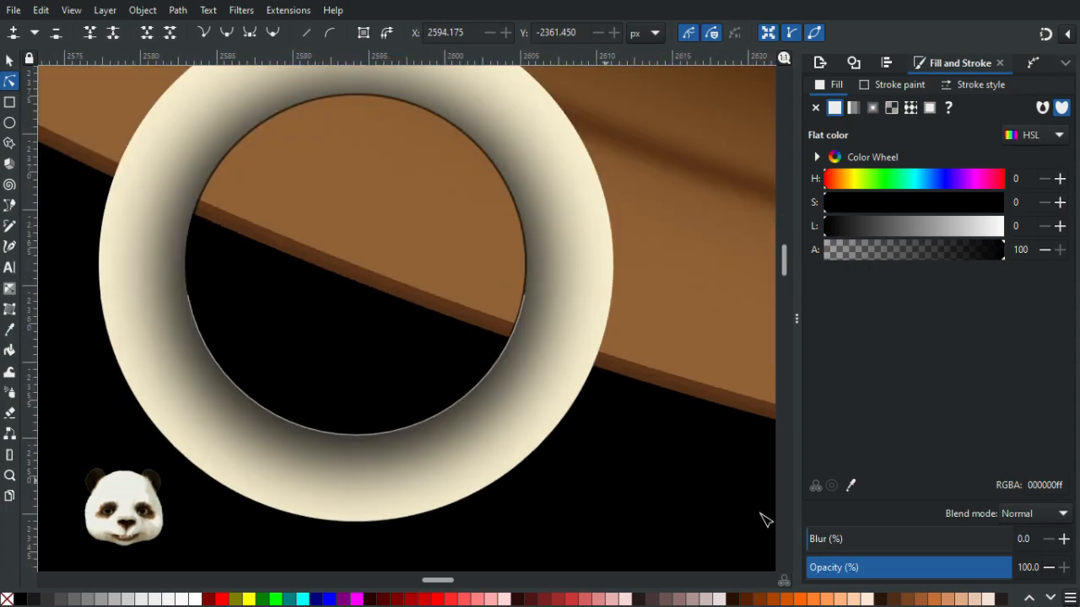
left_click(446, 437)
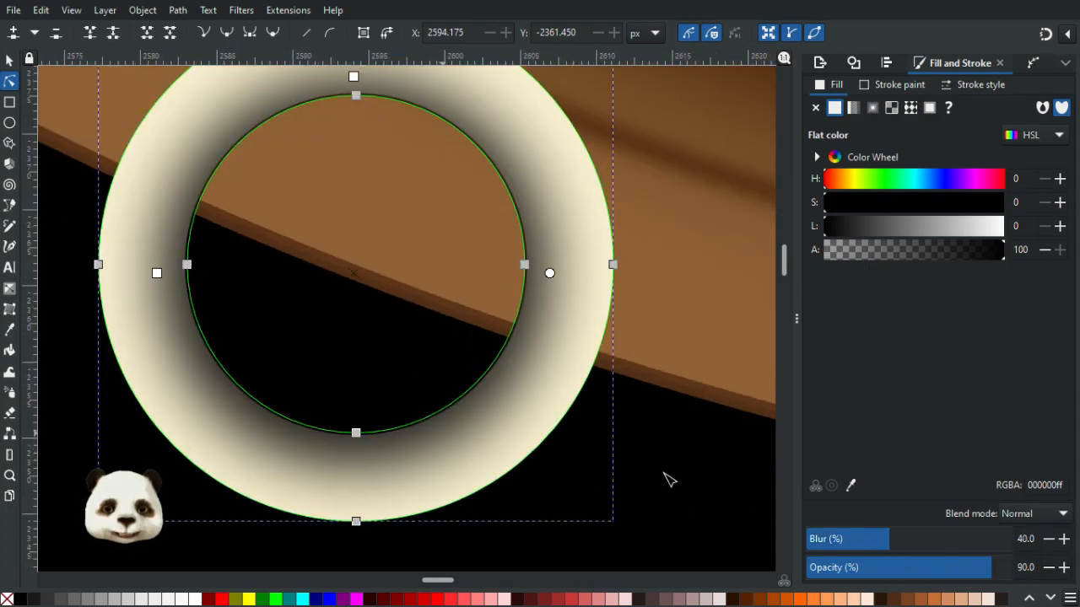
left_click_drag(1010, 571, 1063, 571)
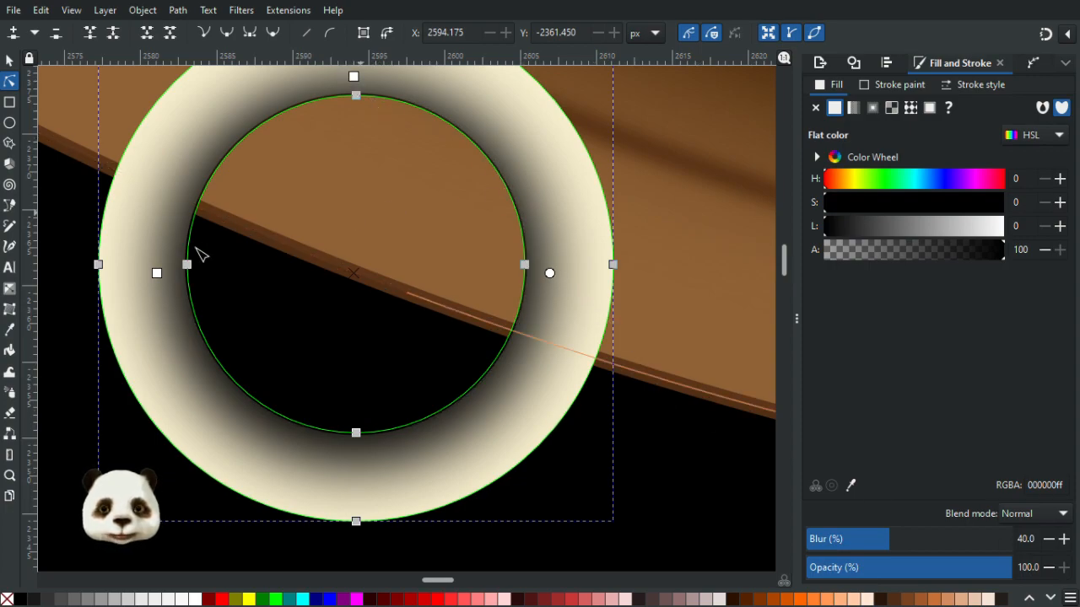
- Enlarge the black circle's nodes slightly once more
scroll(213, 160, "down", 2)
left_click_drag(147, 125, 390, 348)
scroll(388, 202, "up", 5)
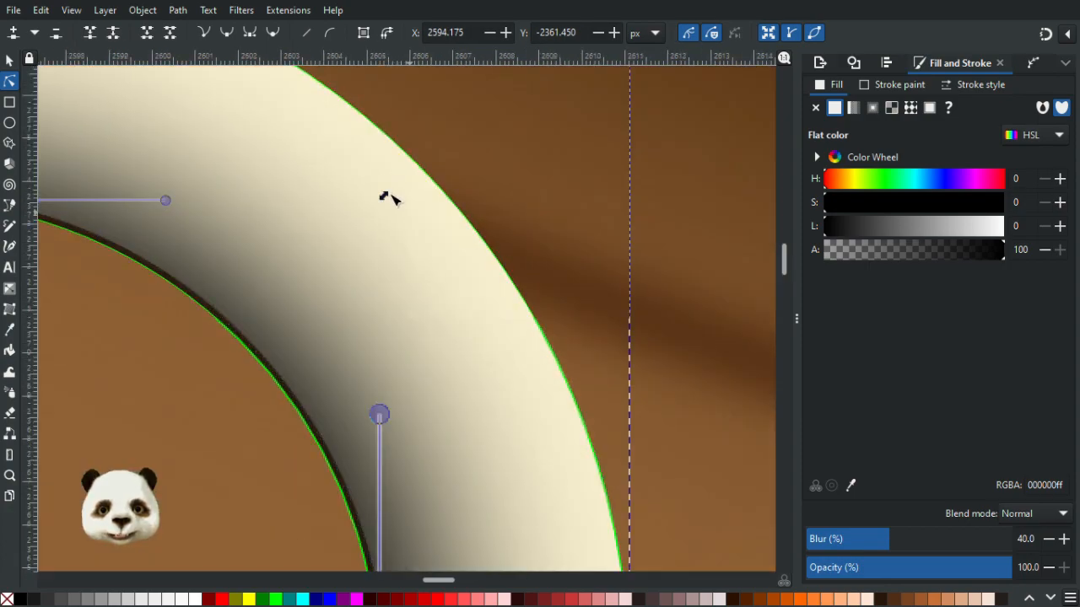
left_click_drag(390, 196, 395, 195)
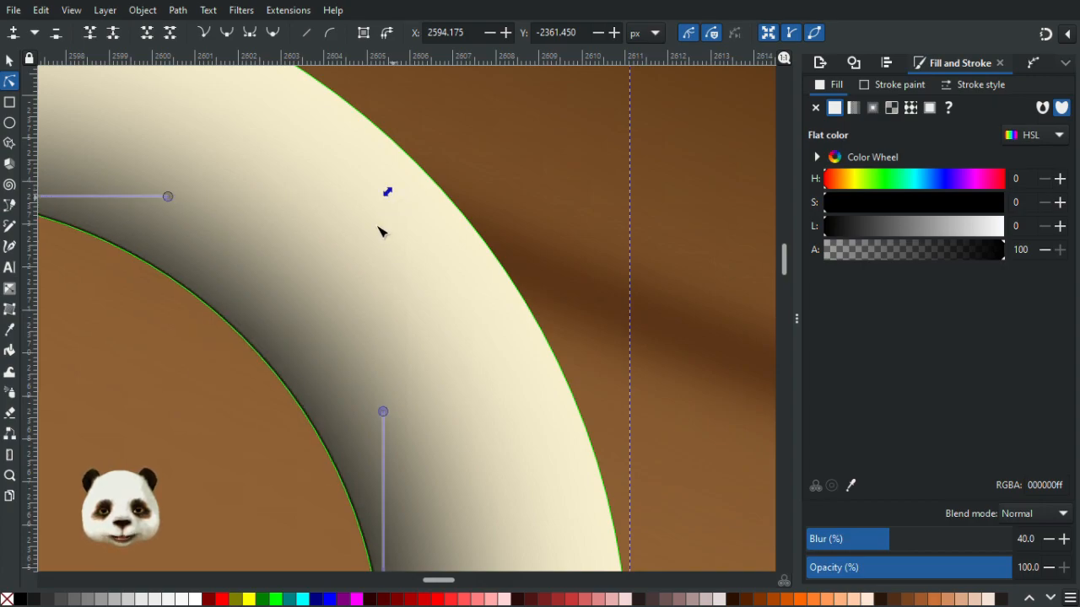
scroll(377, 228, "down", 4)
left_click(504, 477)
- Switch back to the selection tool and nudge the blurred black circle slightly left
left_click(10, 62)
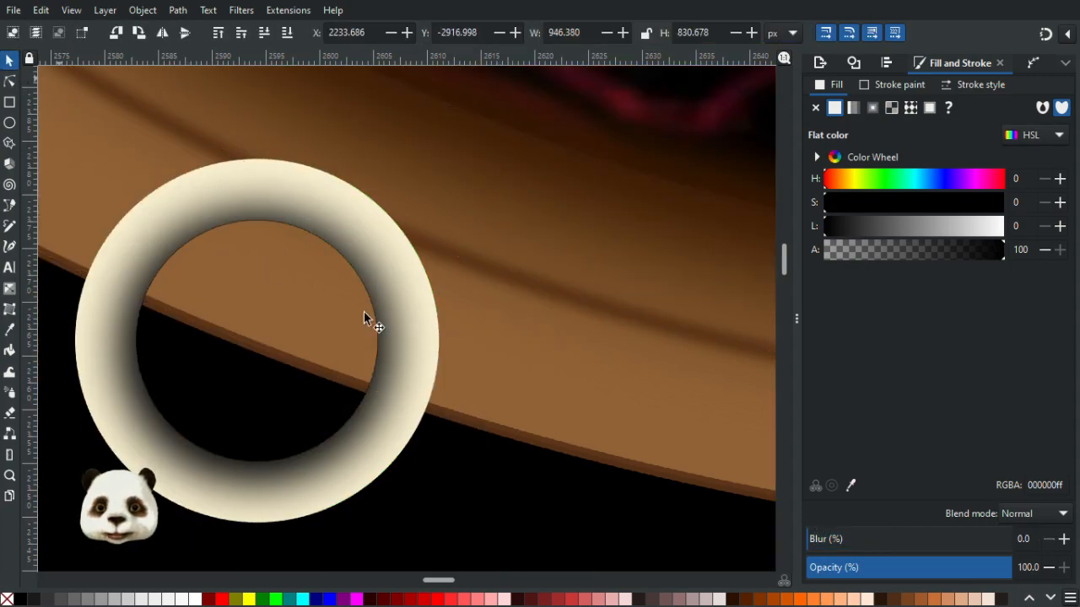
scroll(483, 386, "down", 3)
scroll(455, 407, "up", 4)
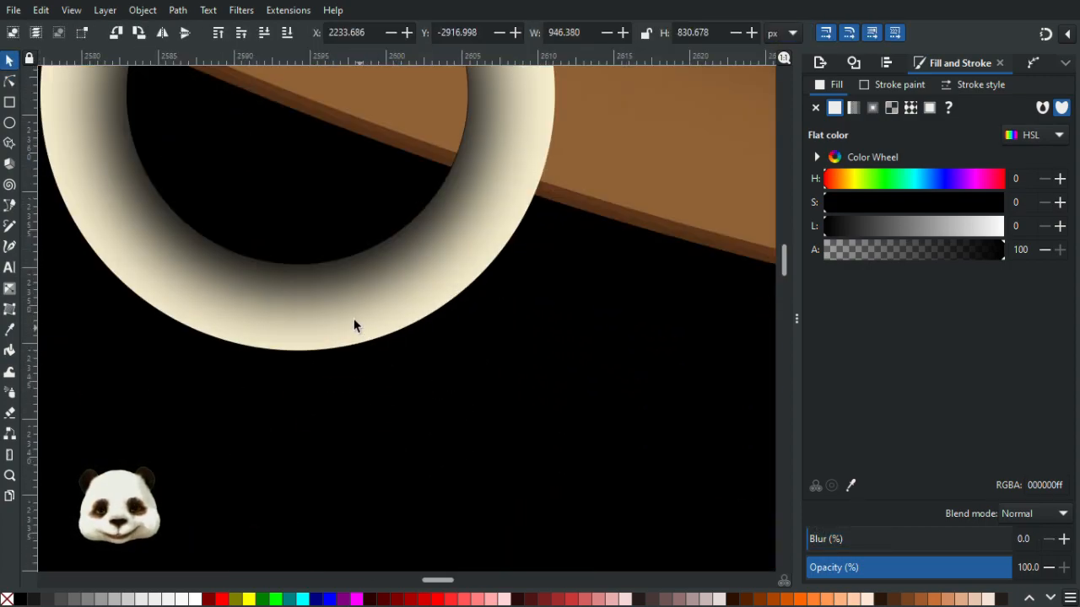
scroll(354, 326, "down", 4)
scroll(343, 262, "up", 4)
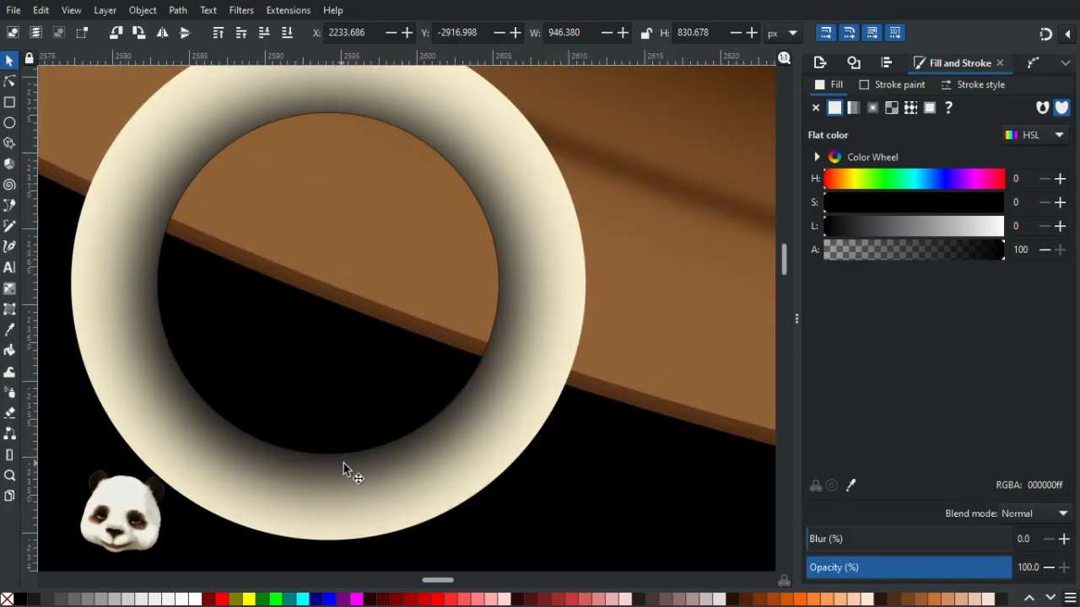
left_click(377, 465)
mouse_move(337, 473)
left_mouse_down()
mouse_move(357, 478)
mouse_move(332, 470)
left_mouse_up()
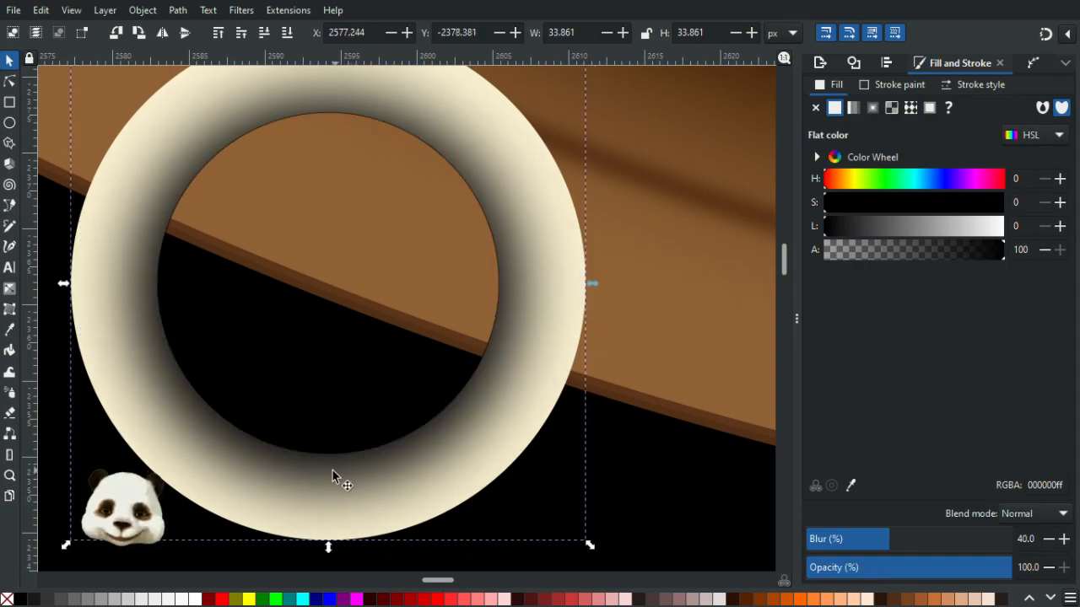
- Adjust the blurred black circle's horizontal radius slightly with its ellipse handle
key("e")
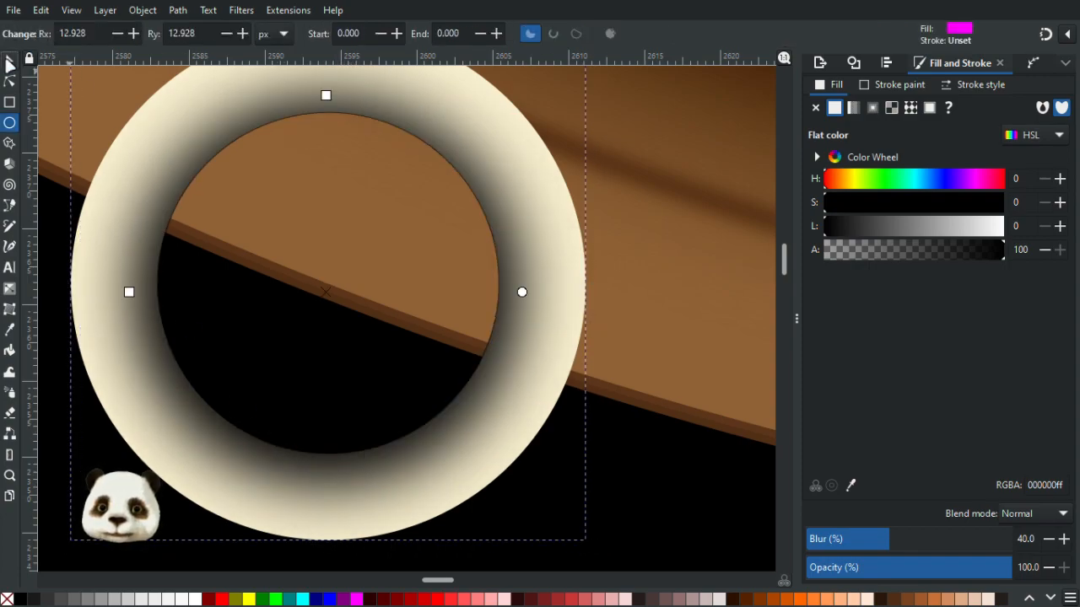
key("s")
left_click_drag(354, 475, 316, 472)
key("e")
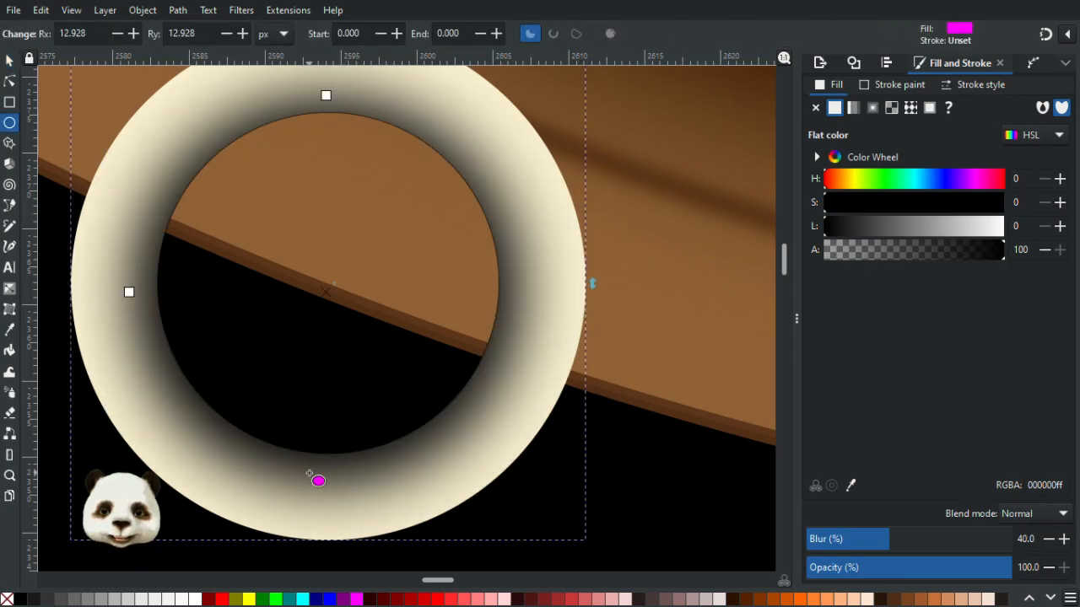
left_click(10, 62)
left_click(307, 471)
left_click(258, 447)
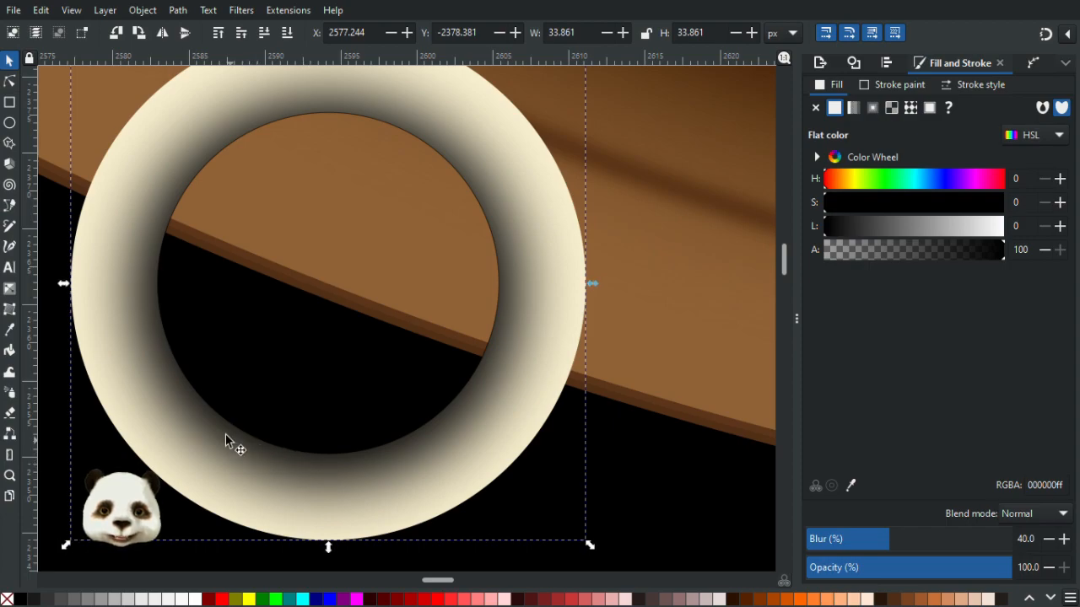
left_click(12, 84)
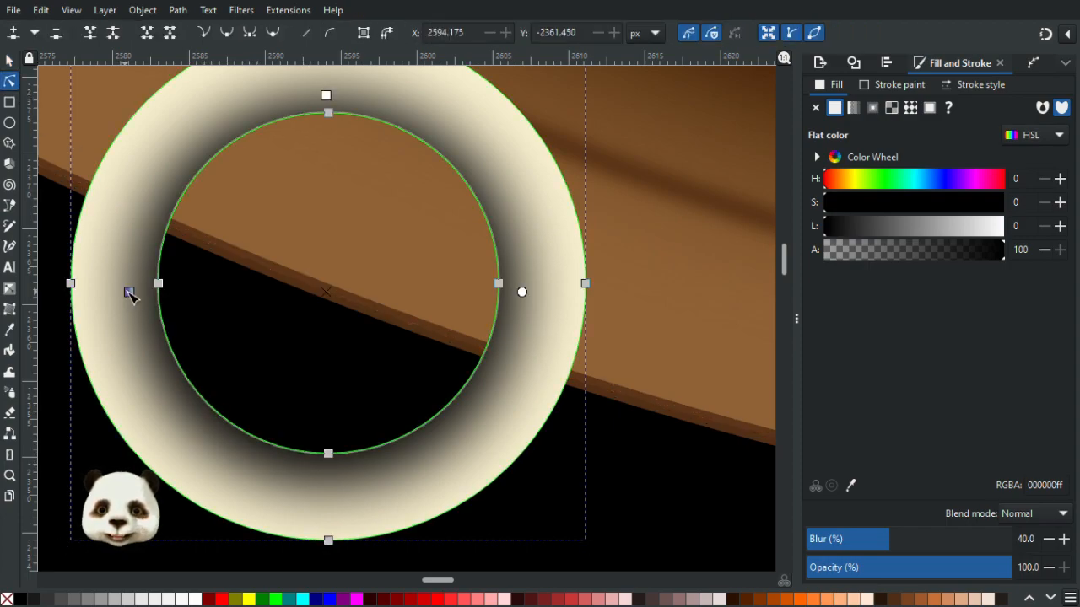
left_click_drag(134, 294, 125, 299)
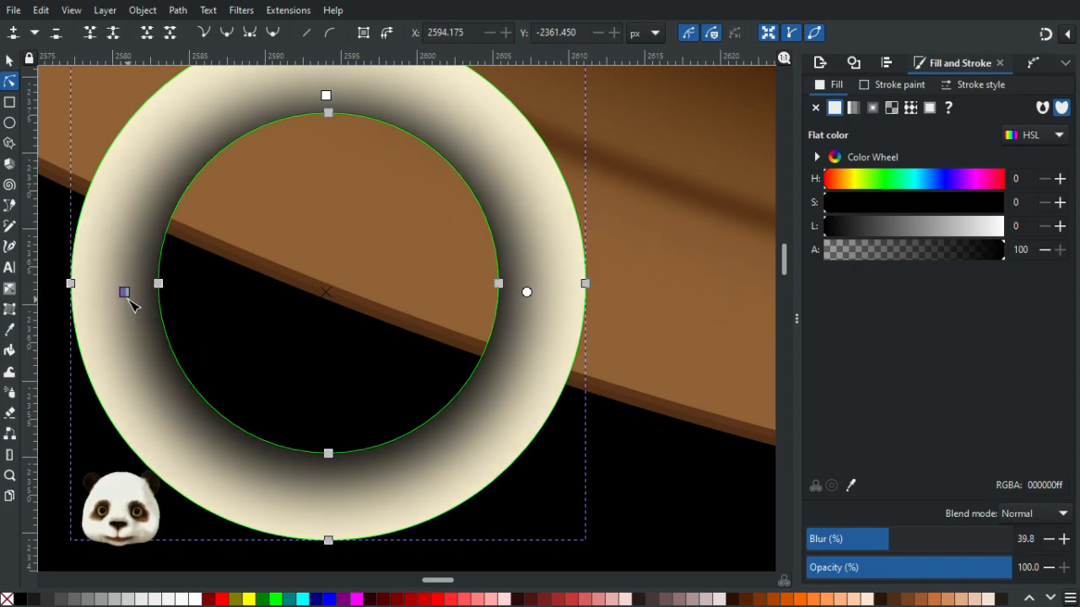
left_click_drag(133, 301, 138, 303)
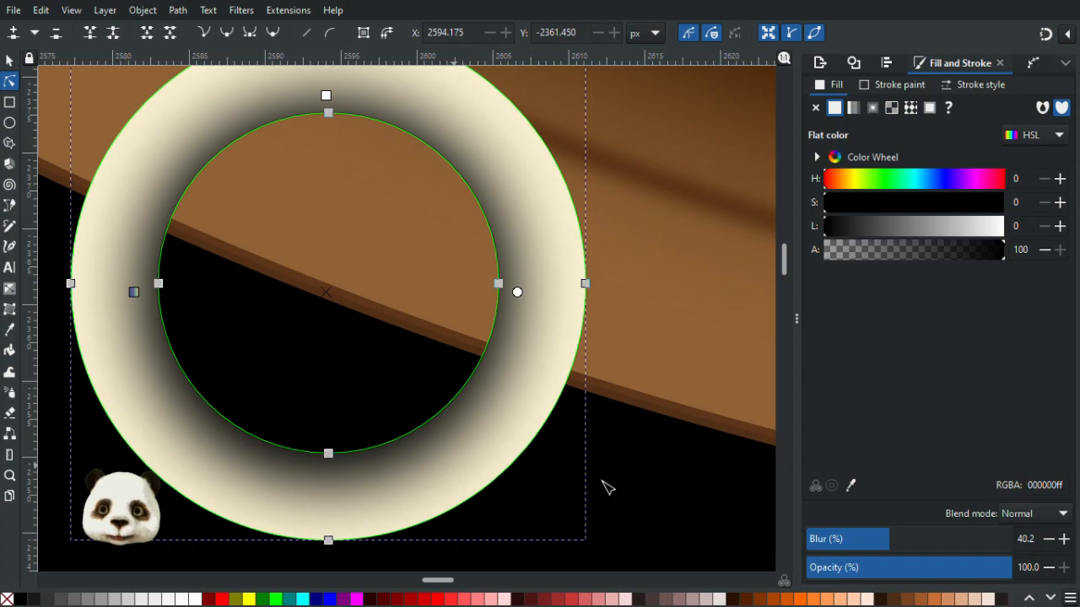
key("Escape")
- Zoom out and pan to inspect the ornament against the frame's lower rim
scroll(681, 489, "down", 4)
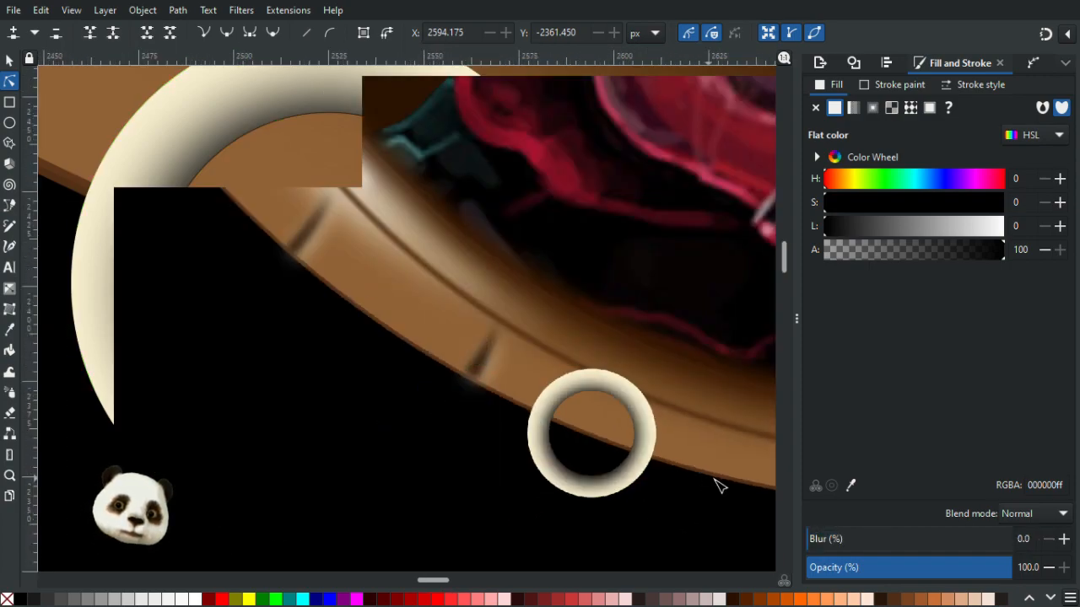
left_click_drag(725, 506, 533, 446)
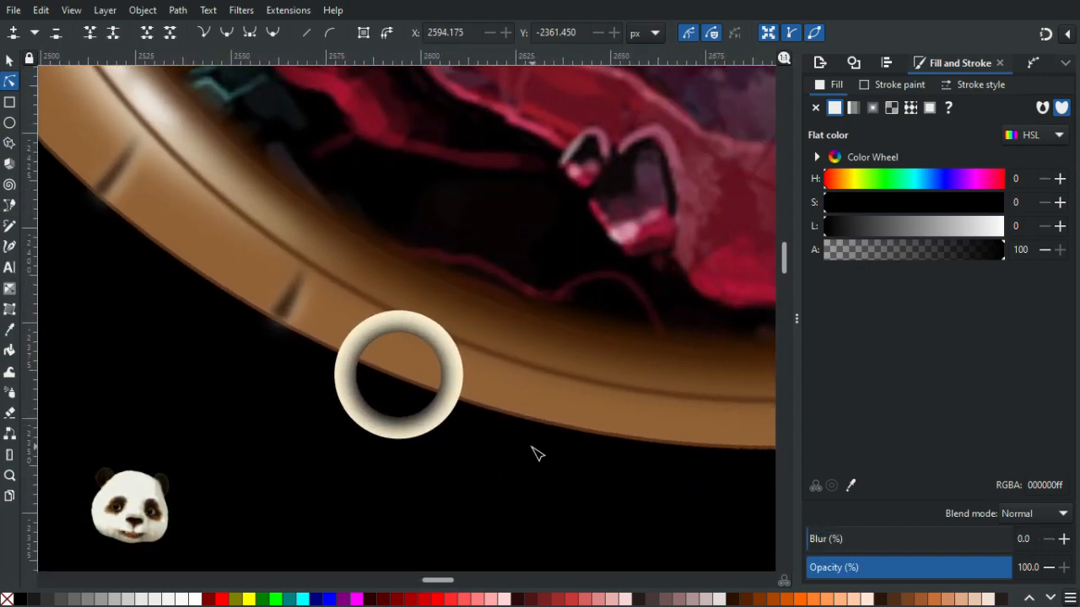
scroll(538, 448, "down", 4)
scroll(480, 453, "up", 2)
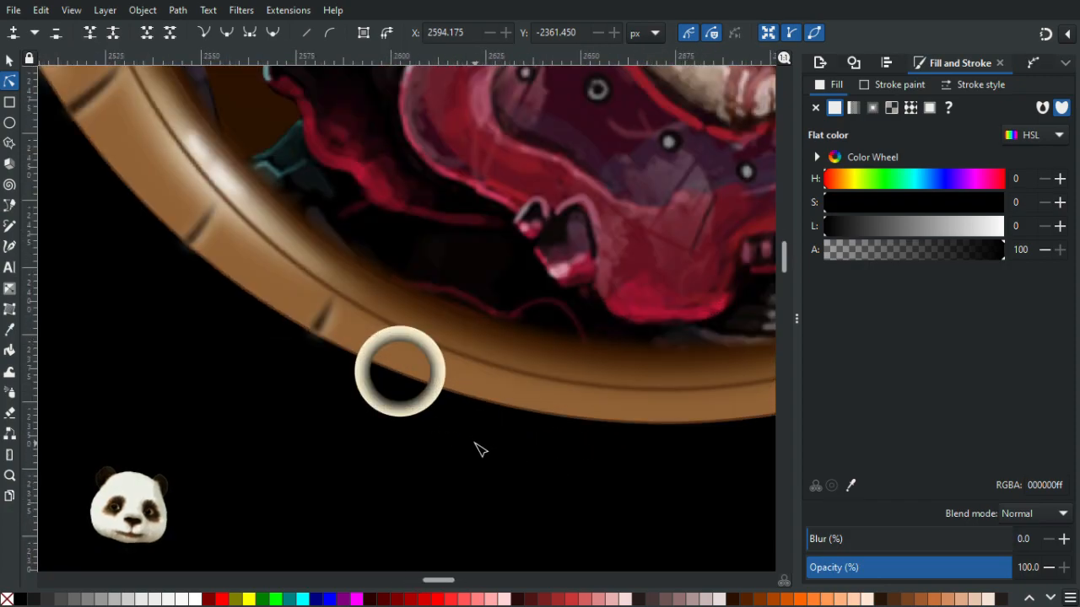
scroll(468, 442, "up", 3)
scroll(464, 440, "up", 1)
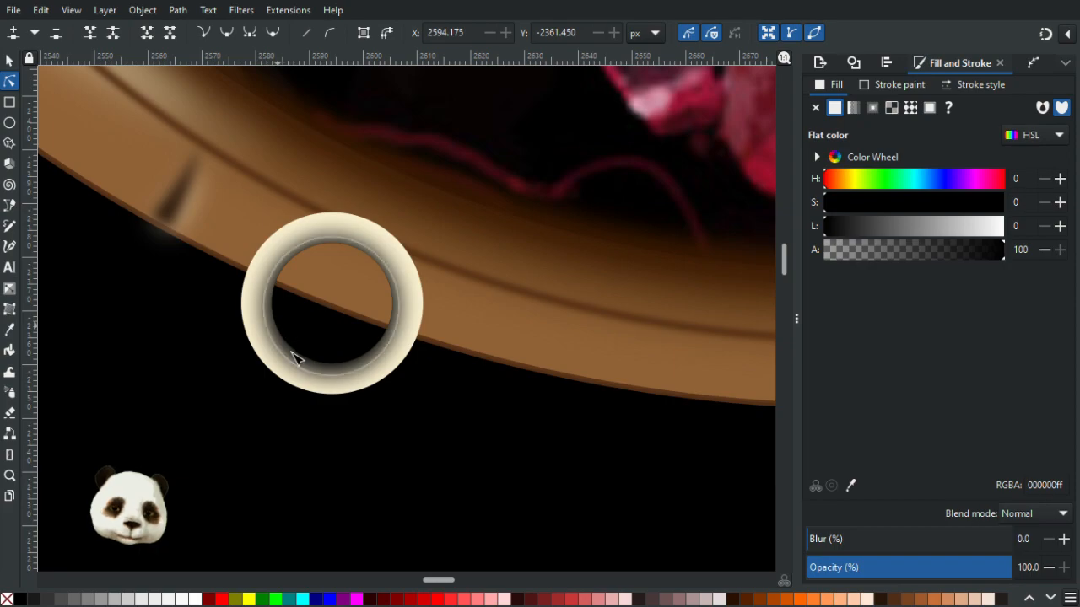
scroll(433, 313, "down", 4)
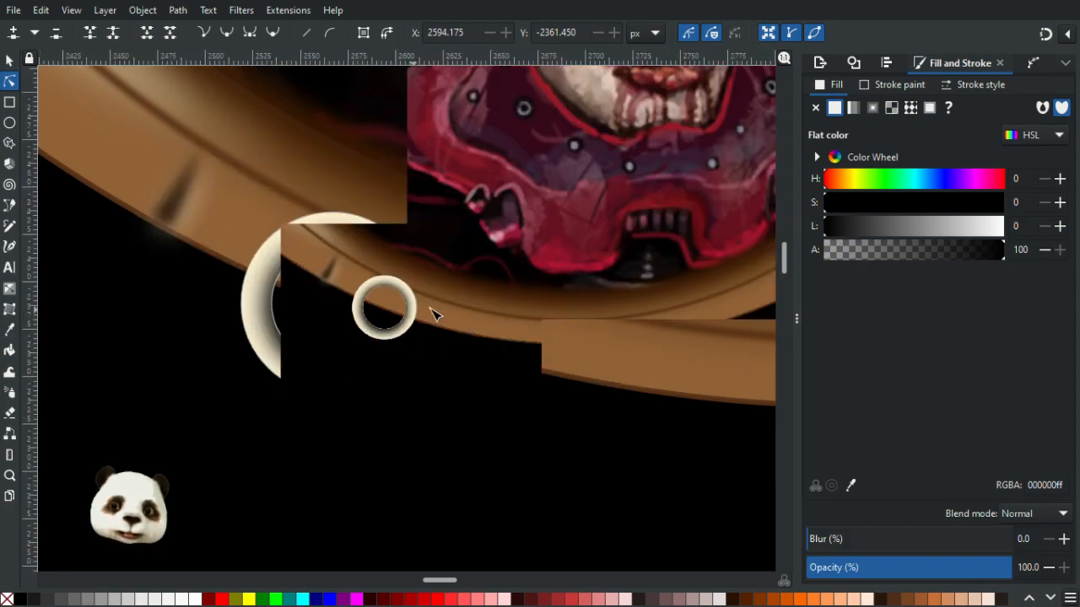
scroll(413, 325, "up", 3)
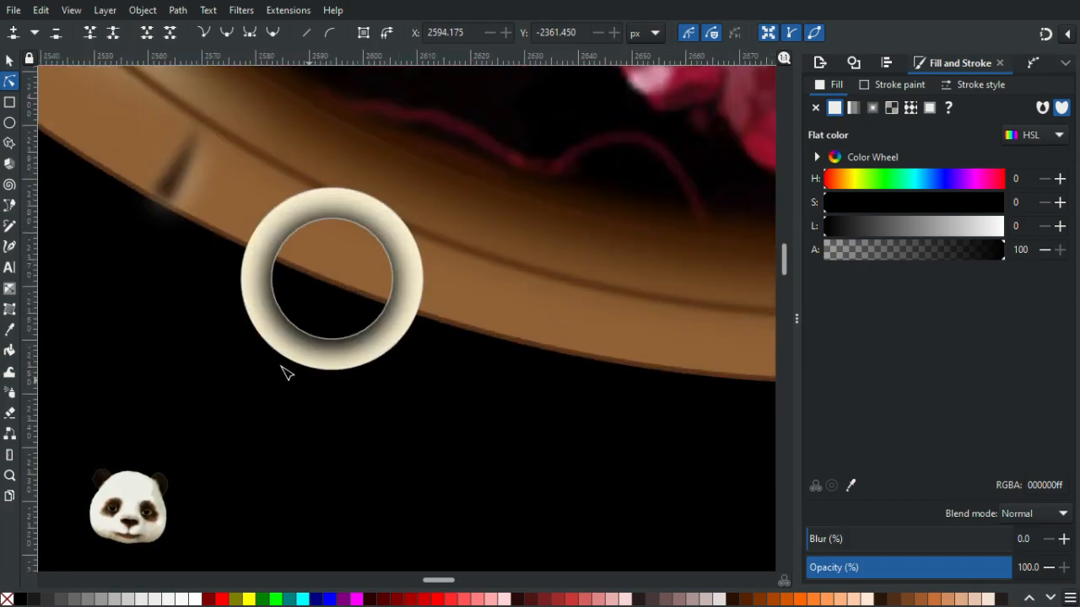
scroll(257, 253, "up", 3)
- Select the cream ring and recolour it with the frame's brown using the dropper
left_click(266, 193)
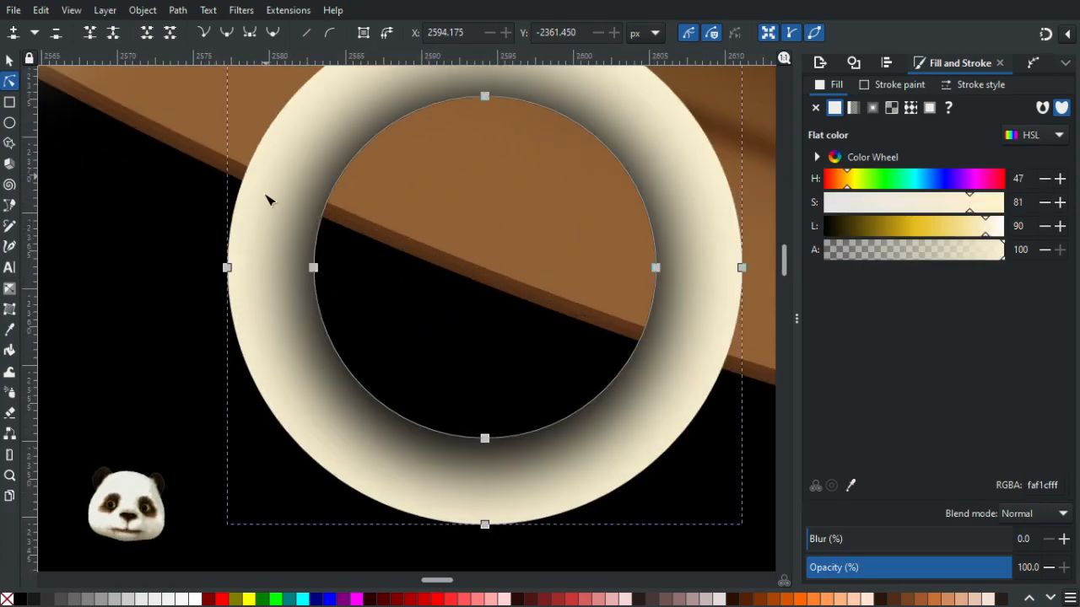
scroll(260, 224, "down", 3)
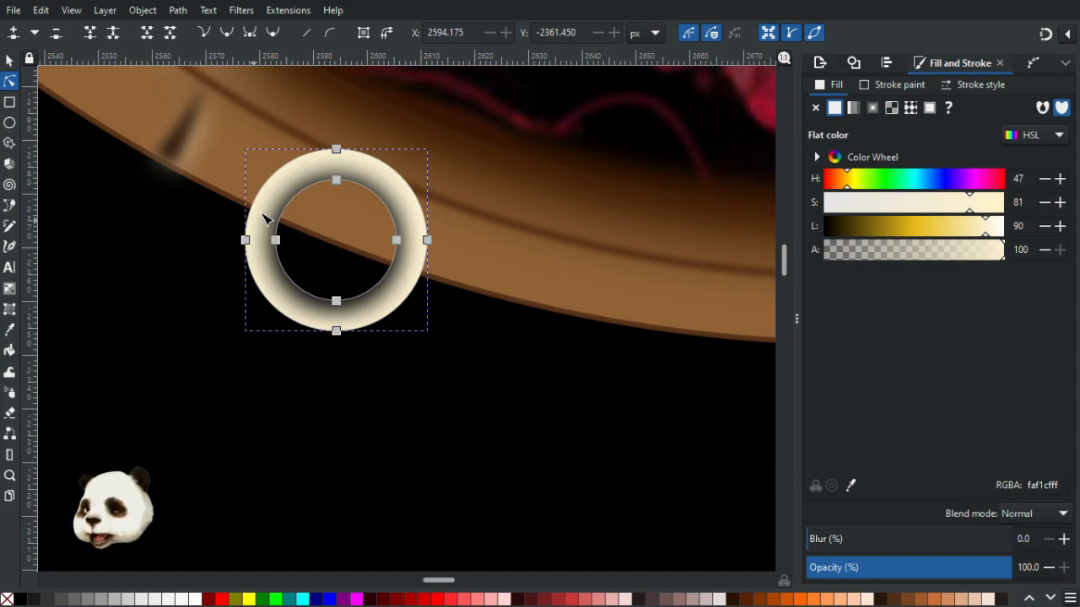
key("d")
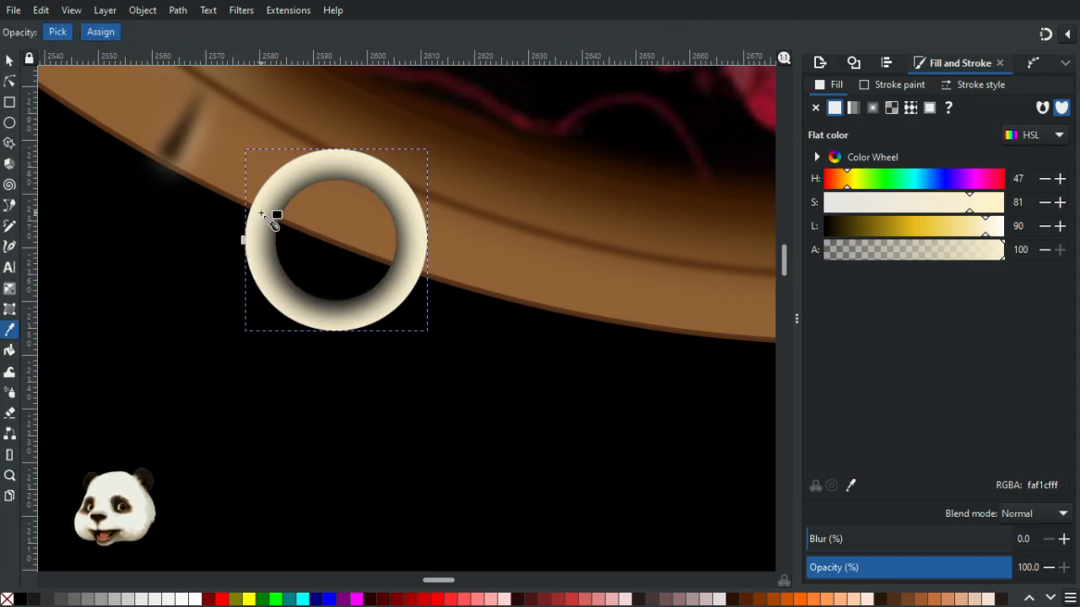
left_click(572, 296)
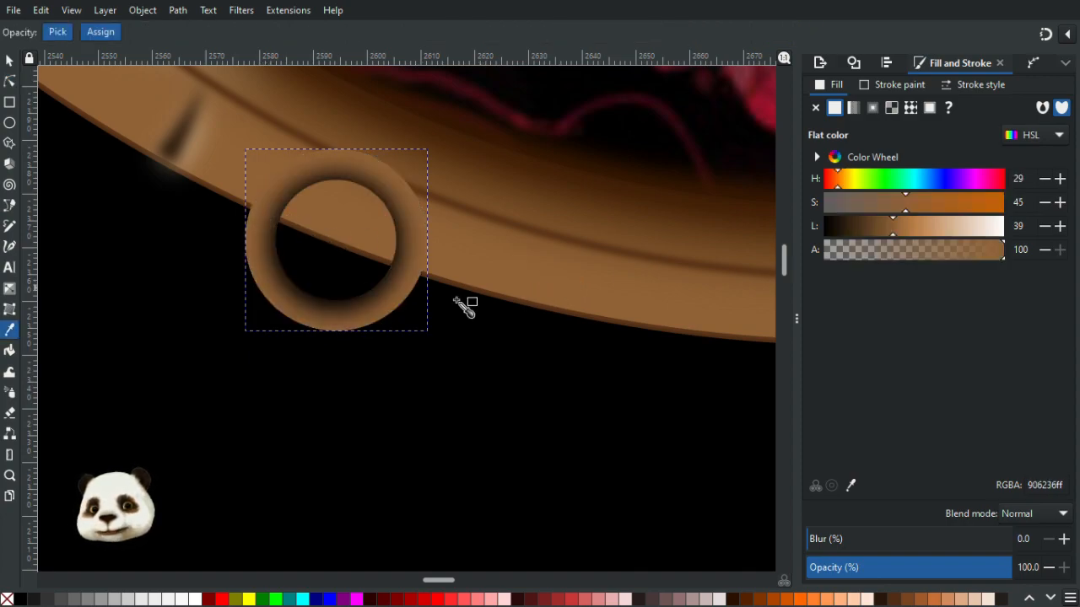
- Fill the ring with a tan colour picked from the reference palette beside the artwork, then deselect
scroll(430, 323, "down", 4)
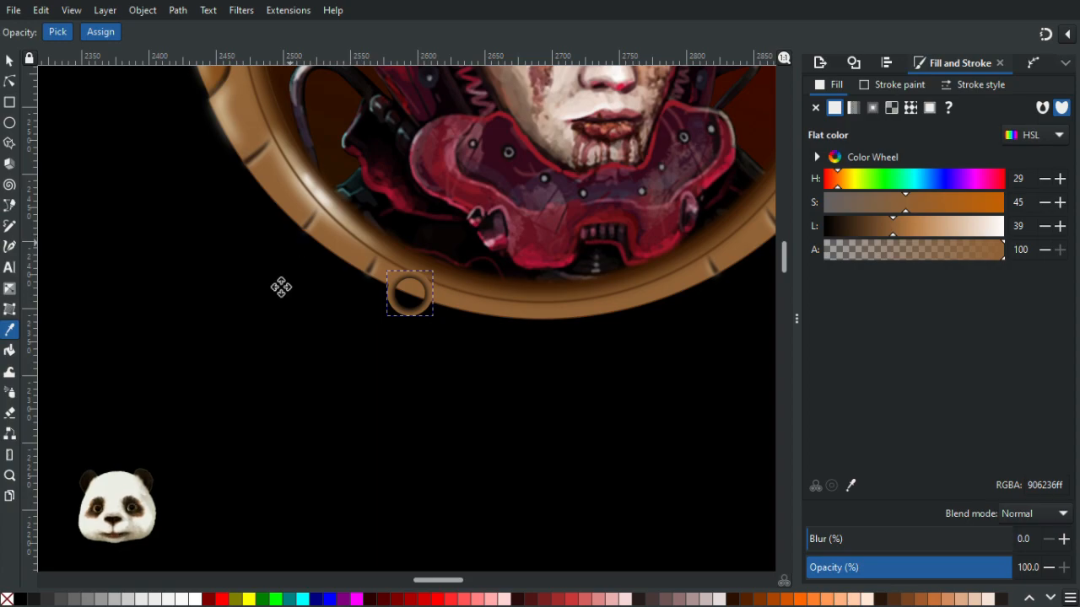
left_click_drag(280, 287, 266, 509)
scroll(207, 413, "down", 4)
left_click_drag(164, 361, 553, 269)
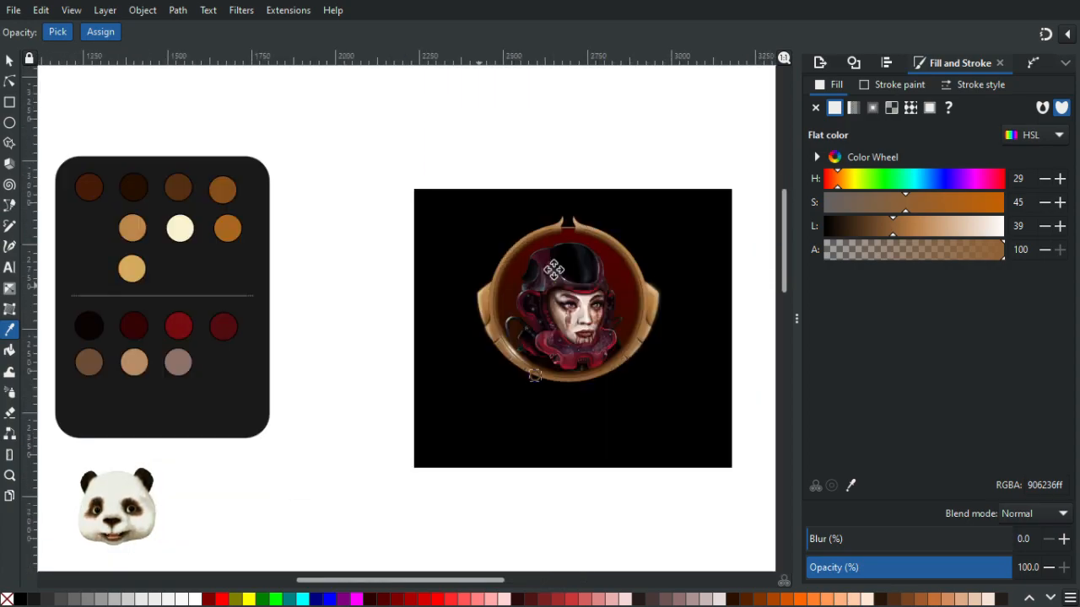
left_click(257, 201)
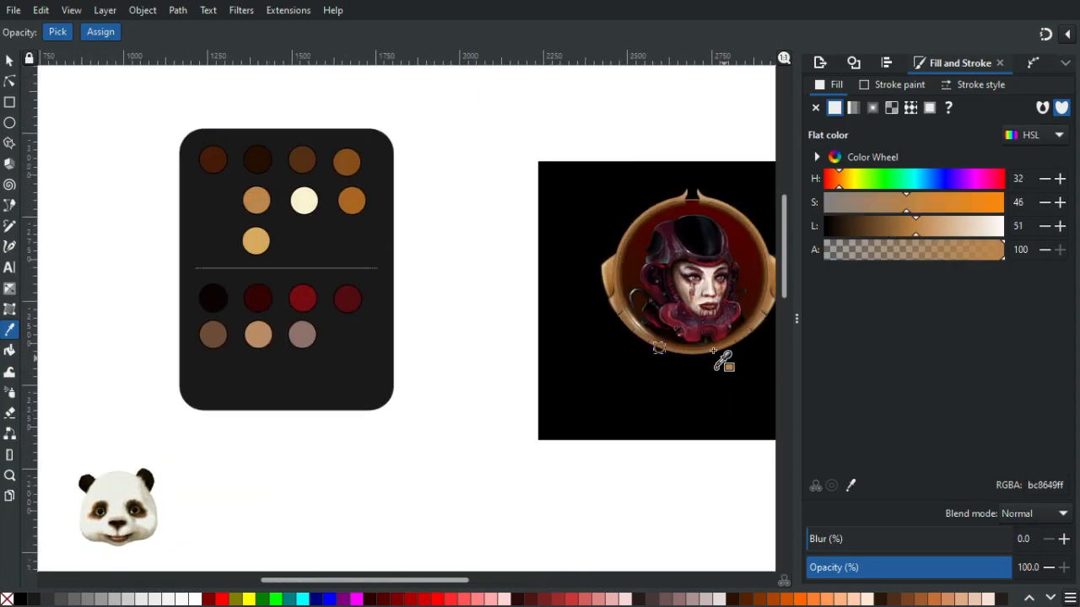
scroll(714, 350, "up", 5)
scroll(560, 364, "down", 4)
left_click_drag(292, 299, 500, 344)
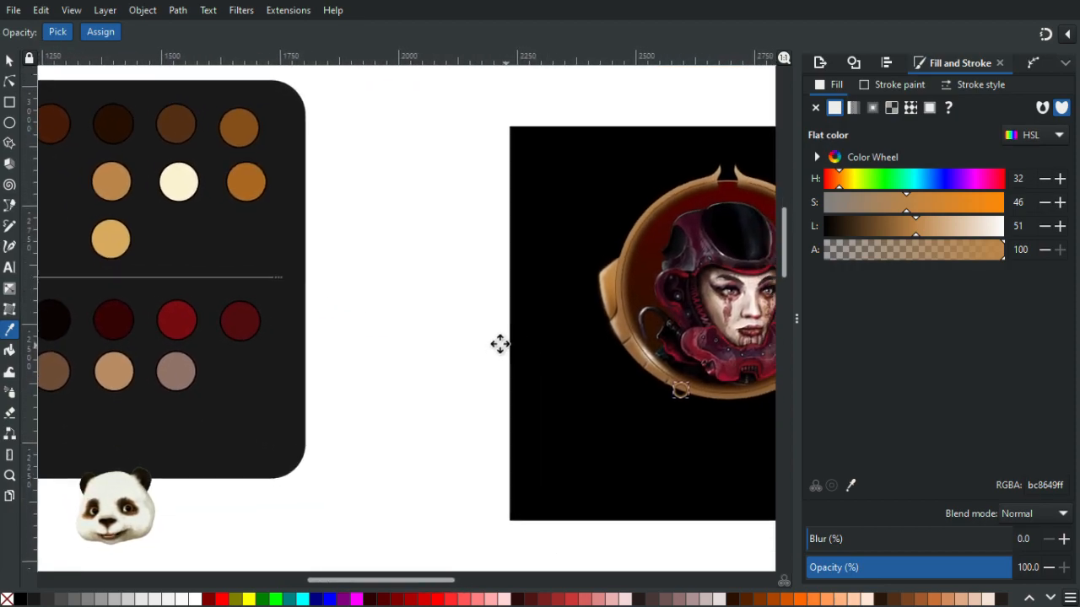
left_click(100, 241)
left_click_drag(565, 406, 285, 301)
key("s")
left_click(88, 211)
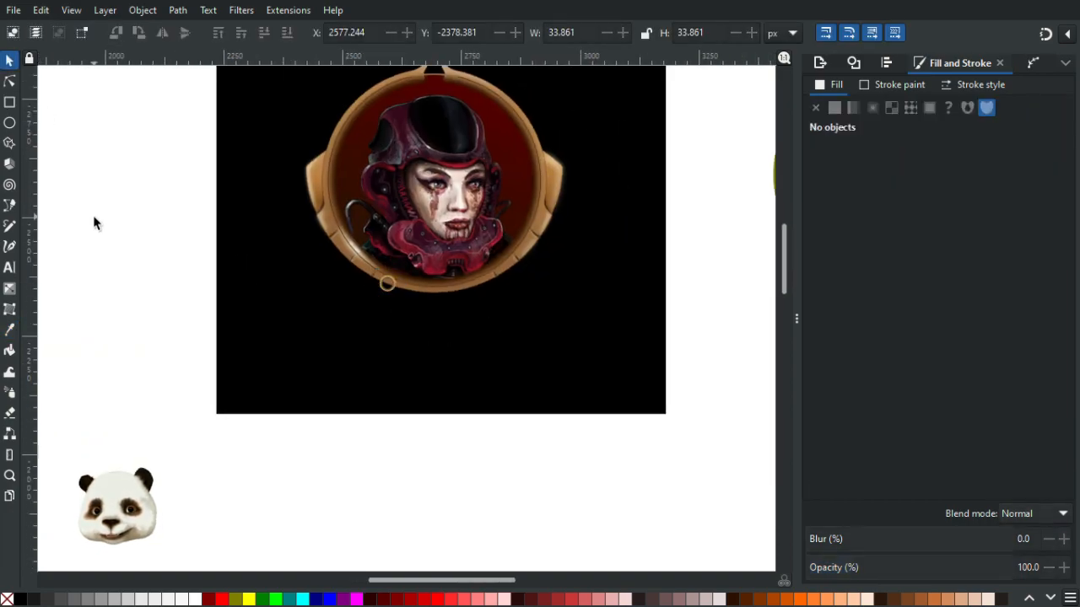
- Zoom and pan in to inspect the recoloured ring on the frame's rim
scroll(116, 242, "down", 1, "ctrl")
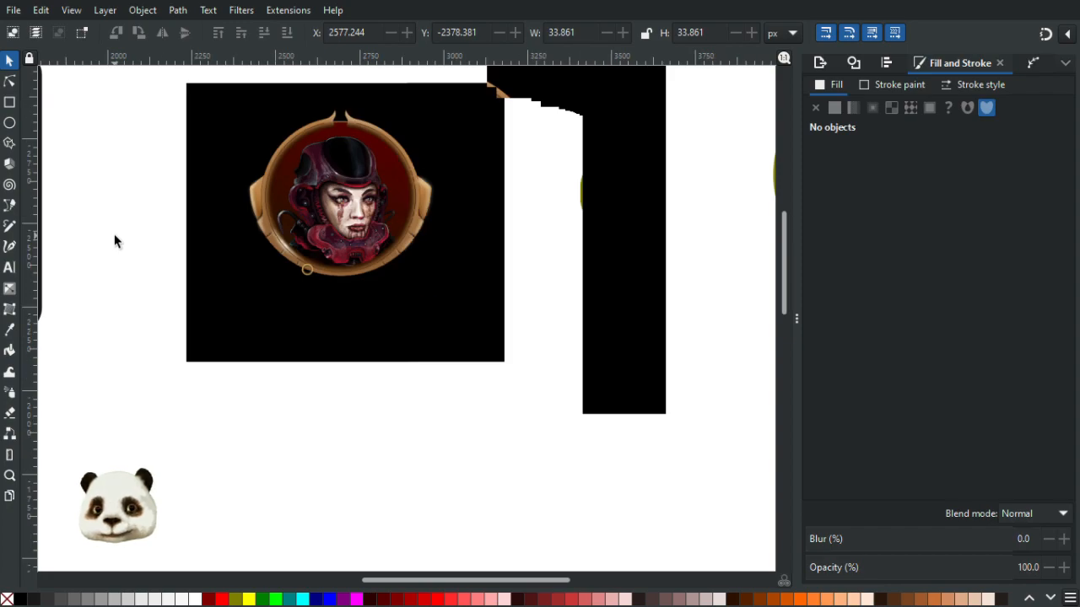
scroll(314, 283, "up", 4, "ctrl")
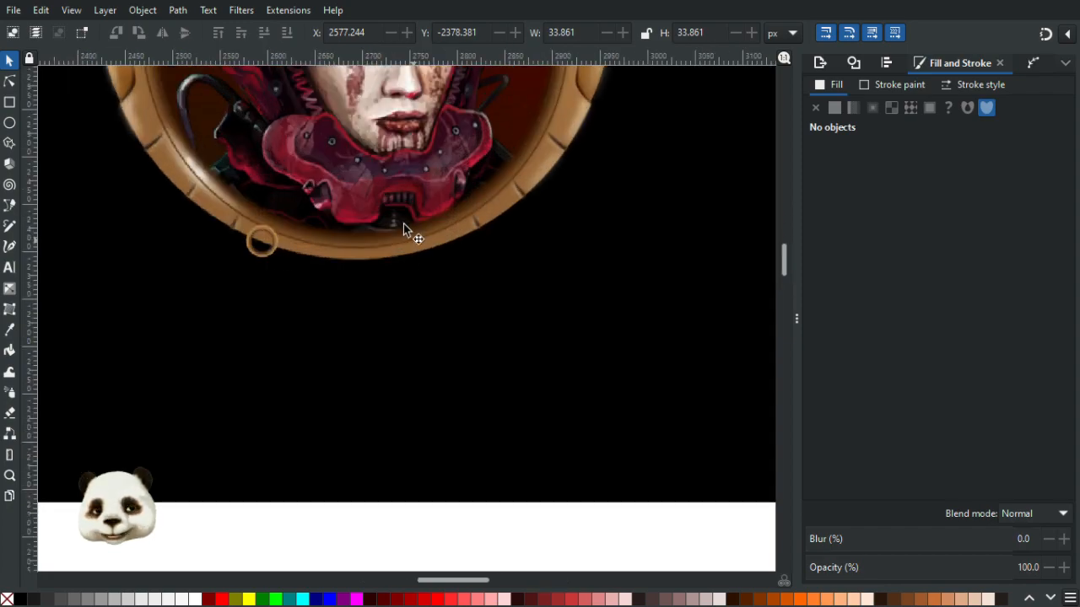
scroll(327, 238, "up", 4)
left_click_drag(172, 266, 498, 273)
scroll(466, 238, "up", 2, "ctrl")
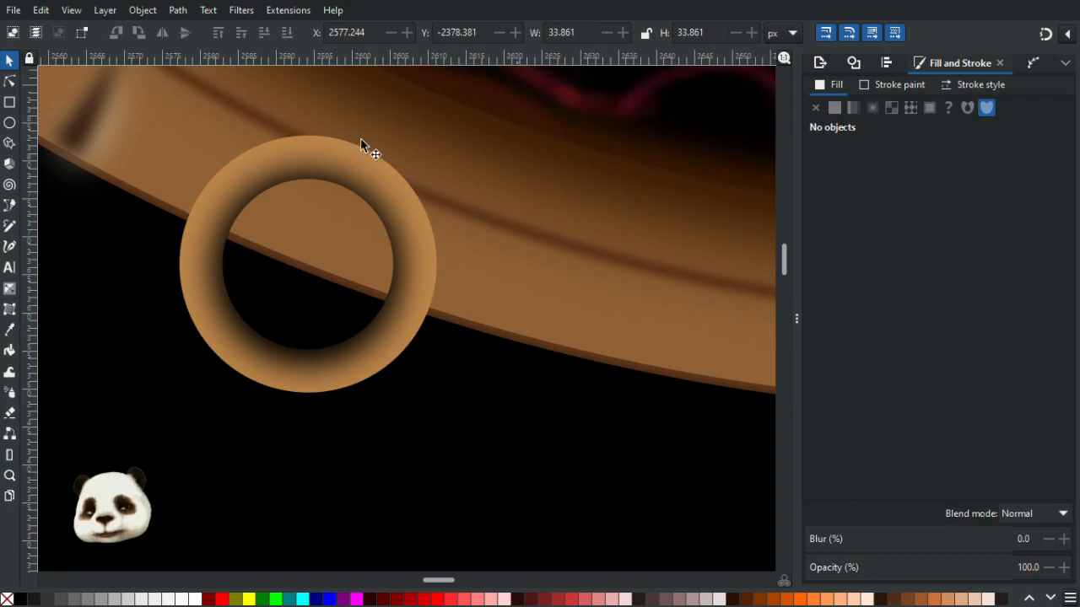
scroll(390, 190, "down", 7, "ctrl")
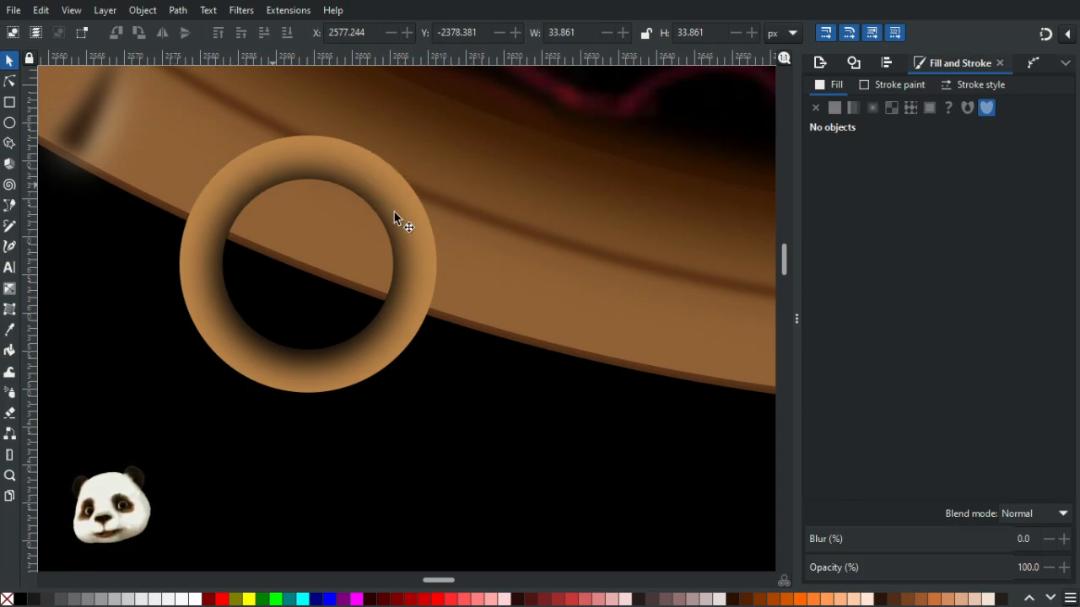
scroll(411, 270, "up", 5, "ctrl")
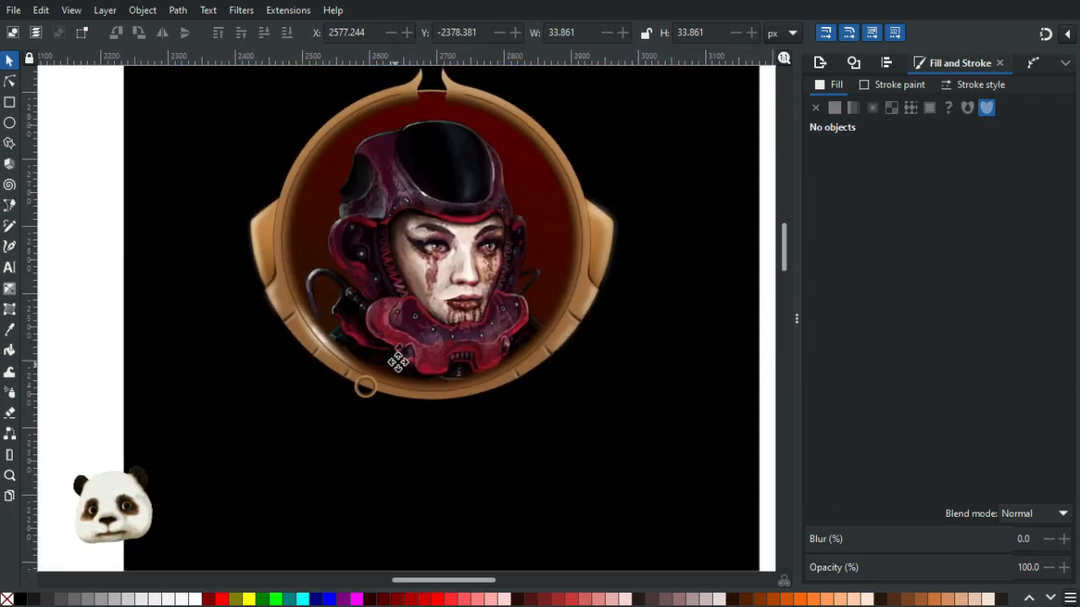
scroll(352, 299, "up", 1, "ctrl")
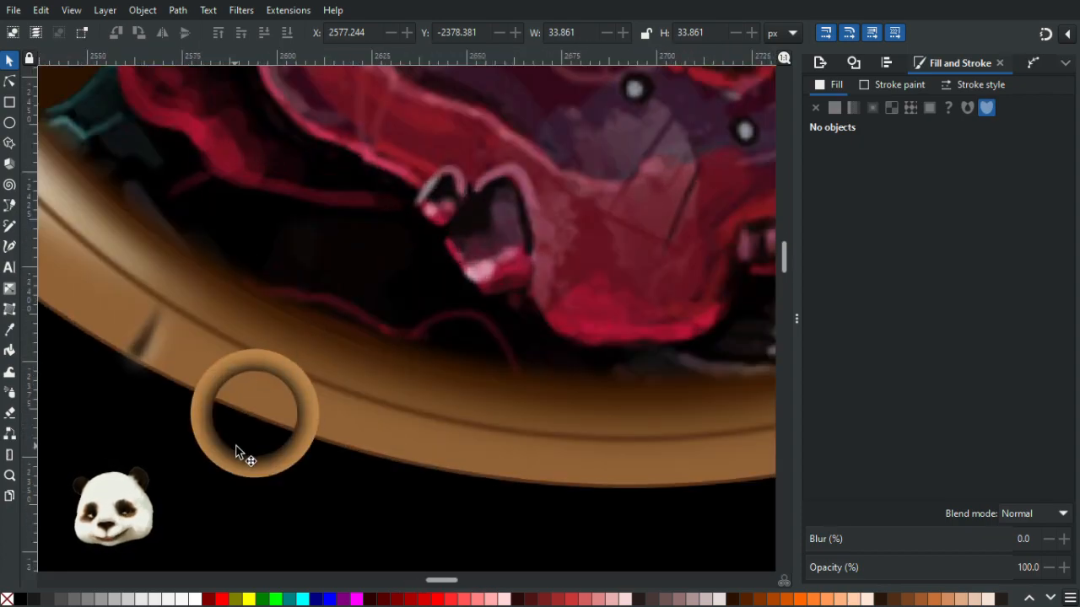
scroll(239, 443, "up", 2, "ctrl")
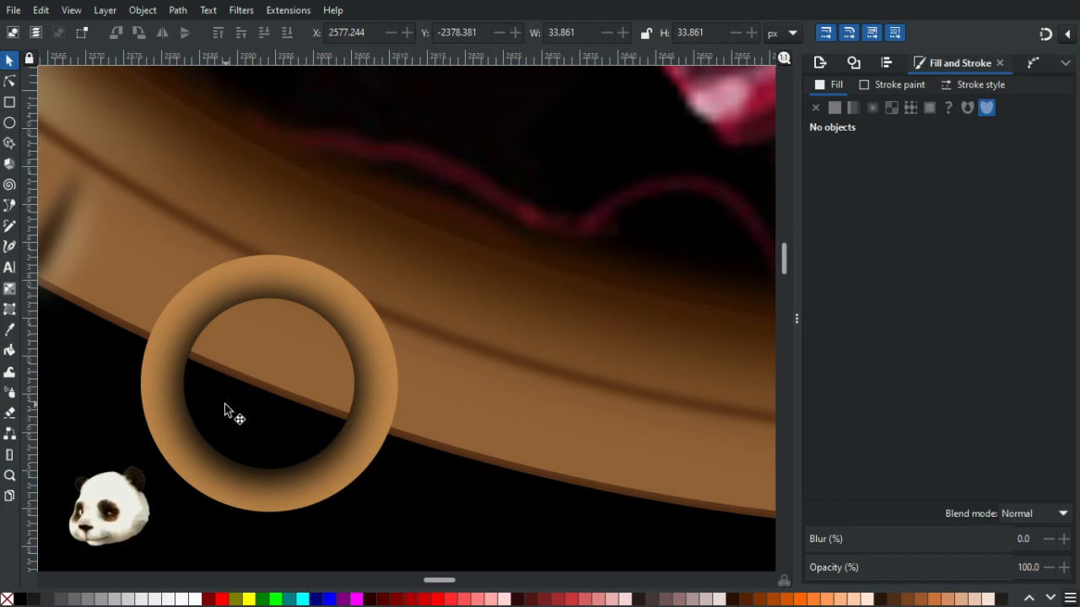
- Apply a bottom-to-top linear gradient to the ring and sample the ring's tan for its top stop
left_click(151, 393)
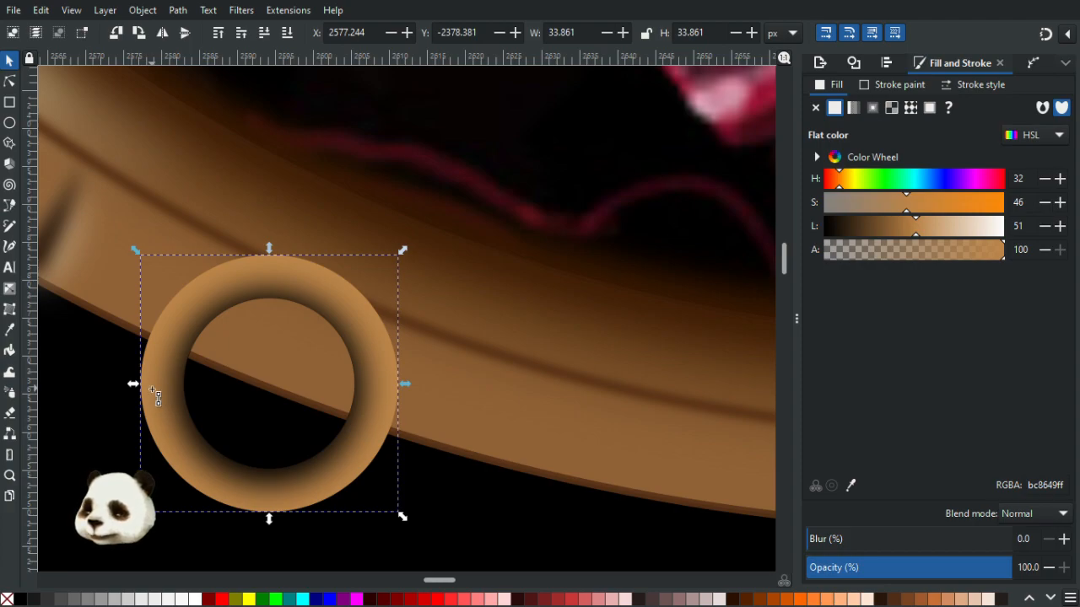
key("g")
left_click_drag(179, 461, 186, 255)
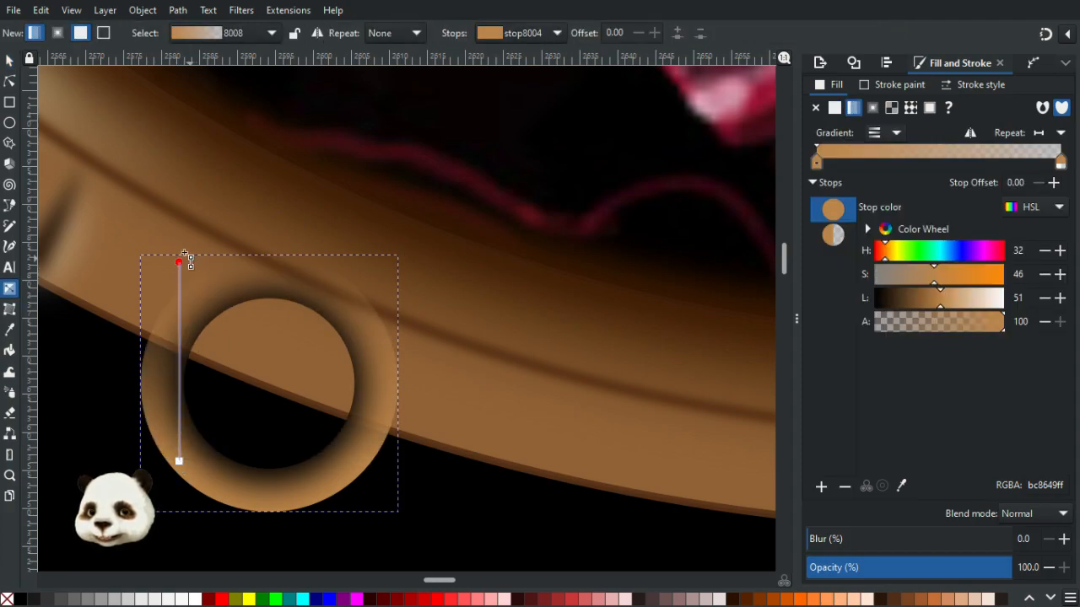
left_click(180, 253)
key("d")
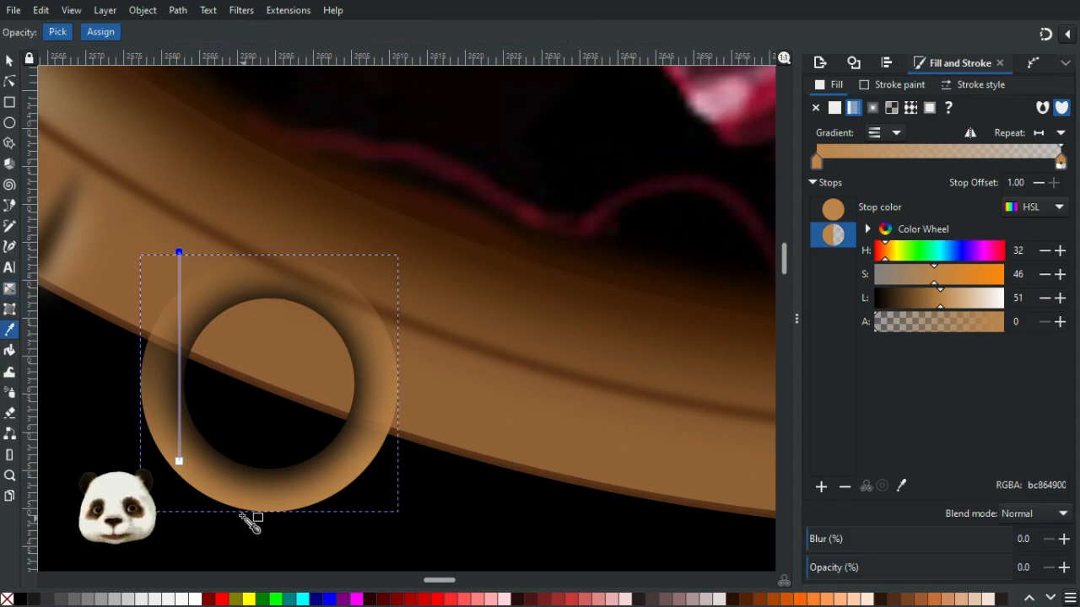
left_click(235, 377)
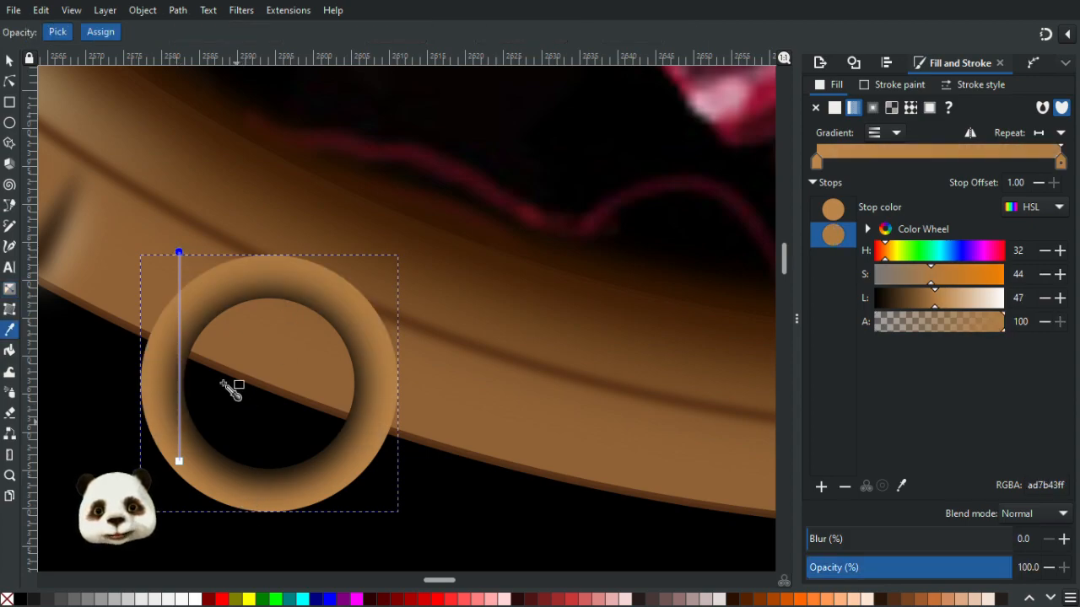
- Darken the gradient's bottom stop slightly to lightness 49, then select the top stop
left_click(180, 462)
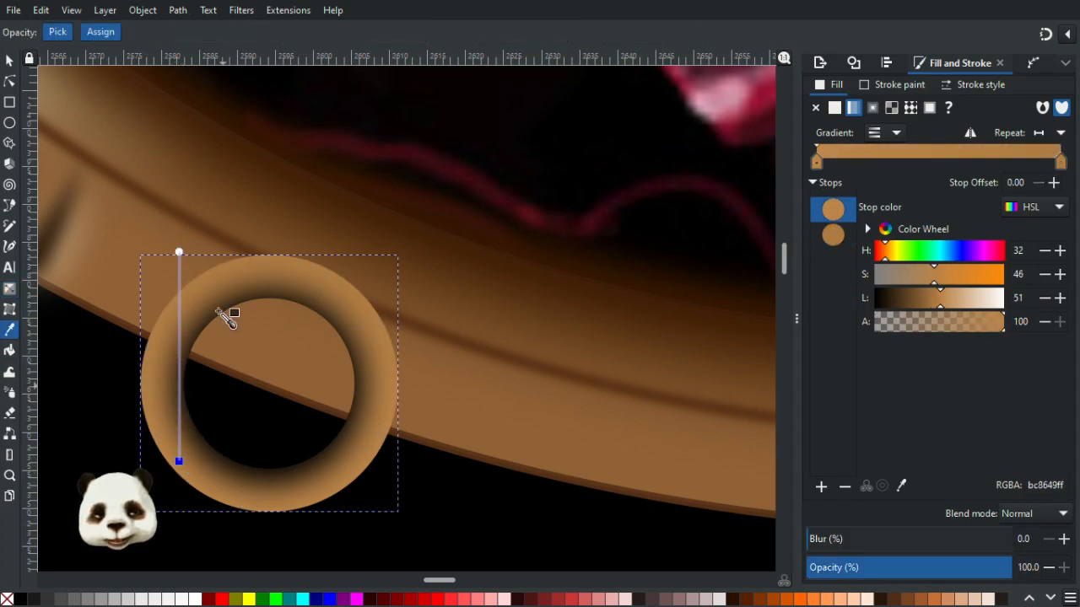
left_click(937, 302)
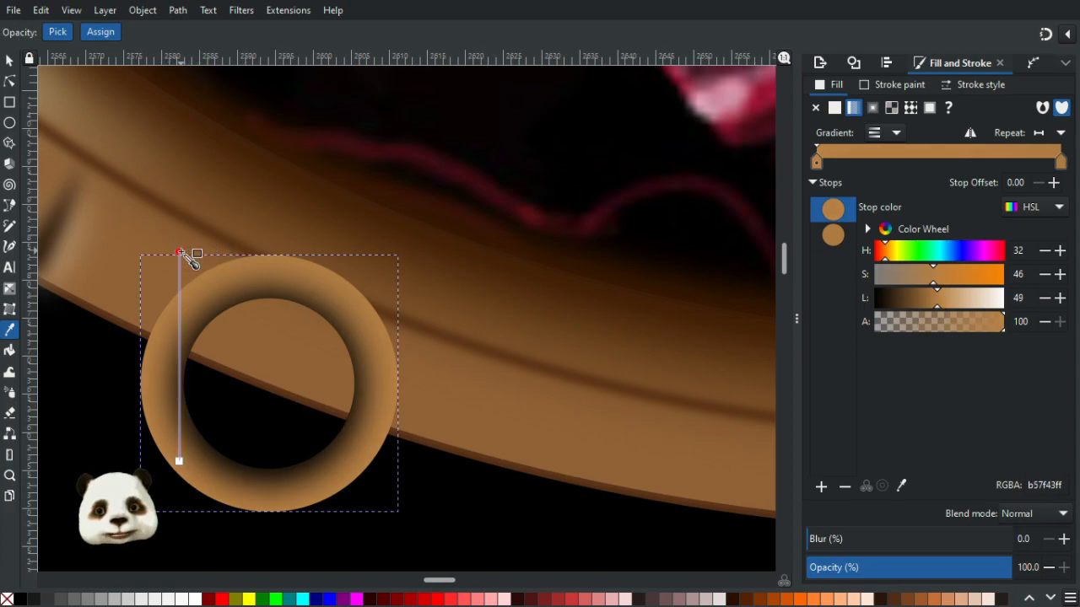
left_click(180, 252)
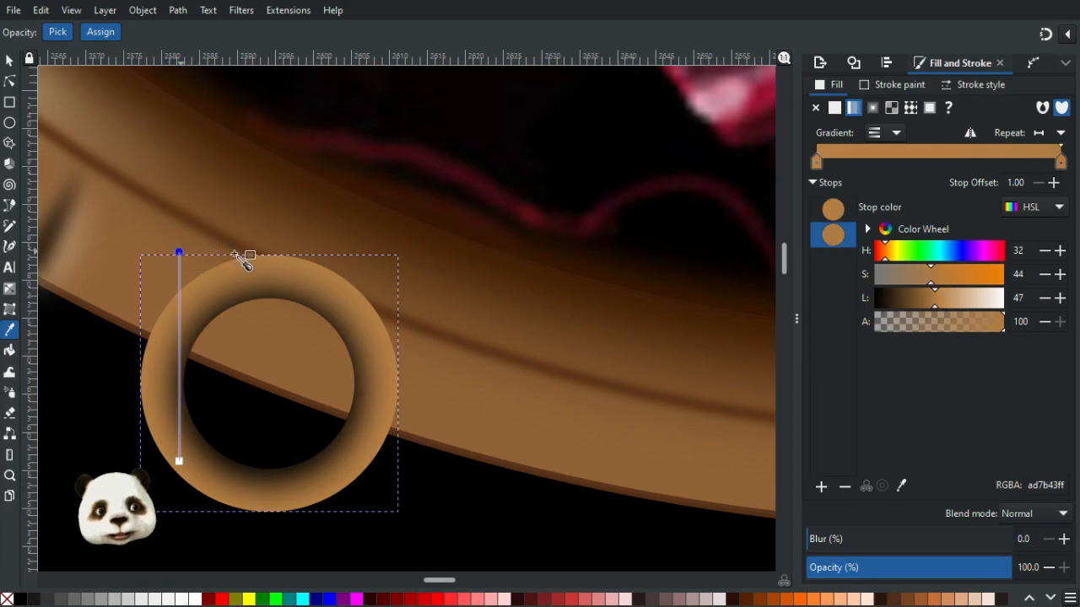
- Lighten the gradient's top stop to lightness 52
left_click(945, 304)
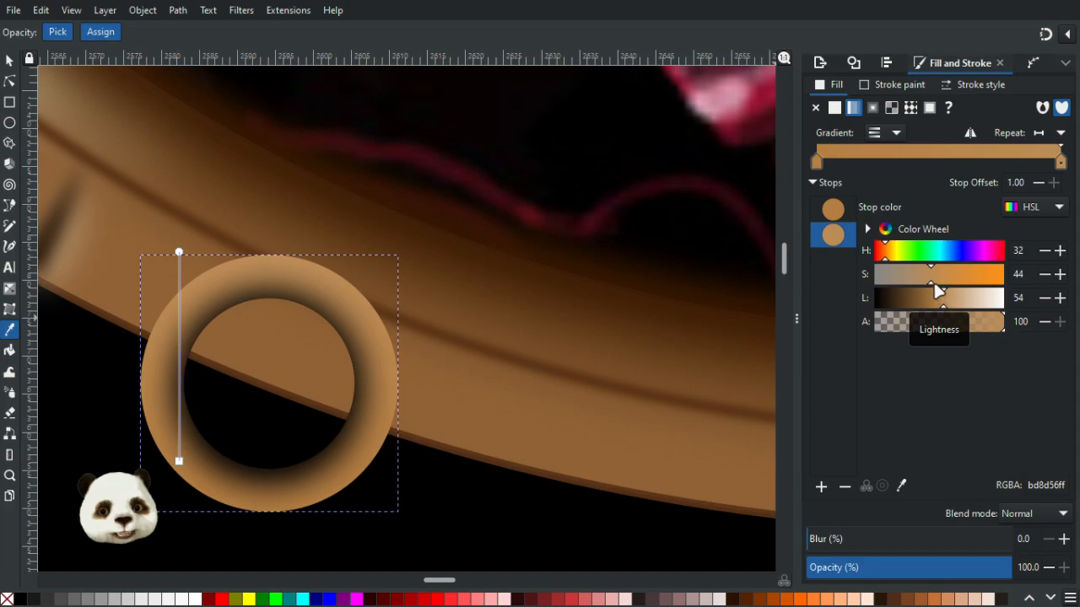
left_click(940, 300)
scroll(582, 358, "down", 4, "ctrl")
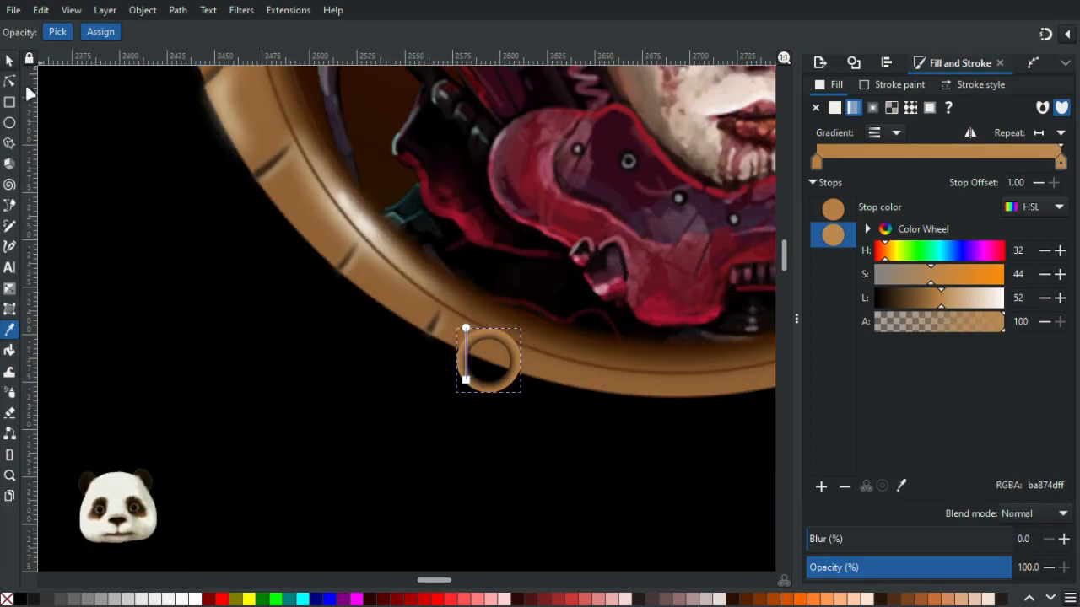
scroll(506, 355, "up", 2, "ctrl")
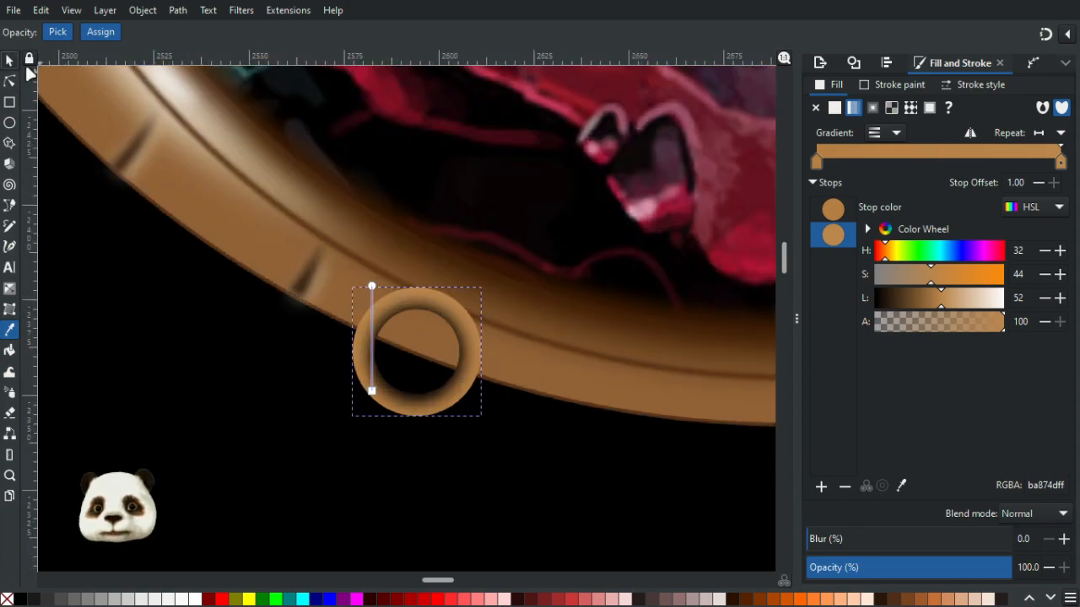
- Angle the ring's gradient by moving its top end towards the ring's upper right, then deselect
left_click(10, 59)
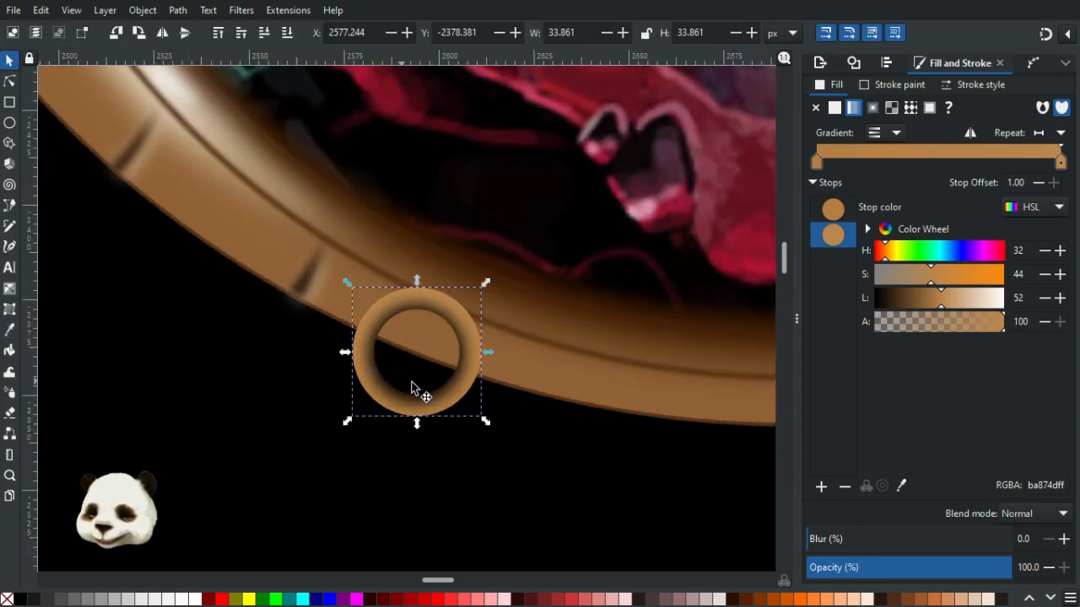
key("n")
left_click_drag(376, 288, 431, 290)
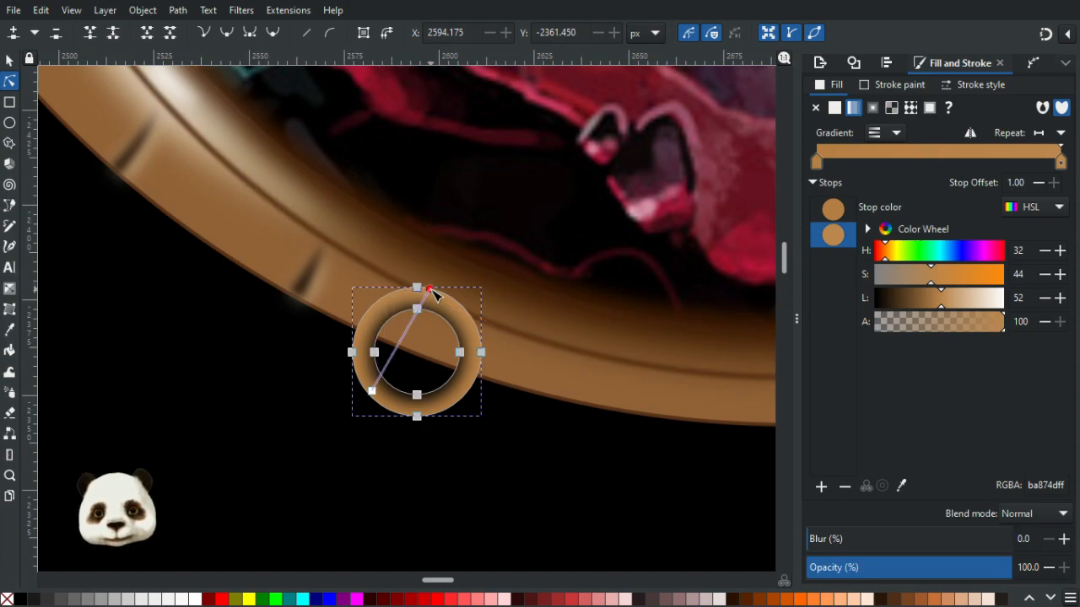
left_click(270, 424)
- Zoom in and out to examine the angled gradient on the ring
scroll(266, 456, "down", 5, "ctrl")
scroll(295, 464, "up", 5, "ctrl")
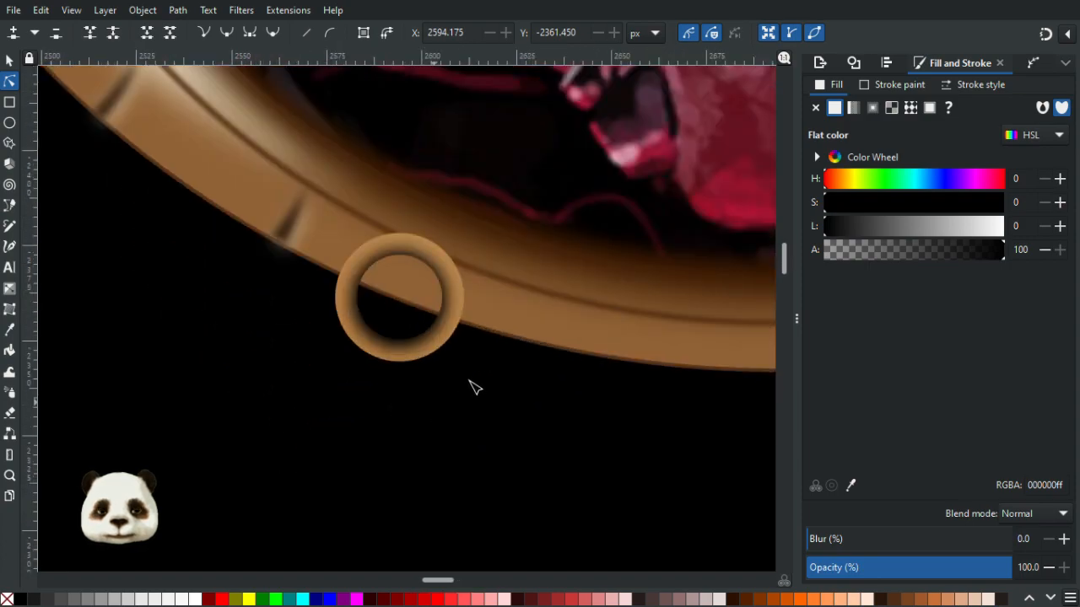
scroll(436, 309, "up", 2, "ctrl")
scroll(430, 311, "up", 1, "ctrl")
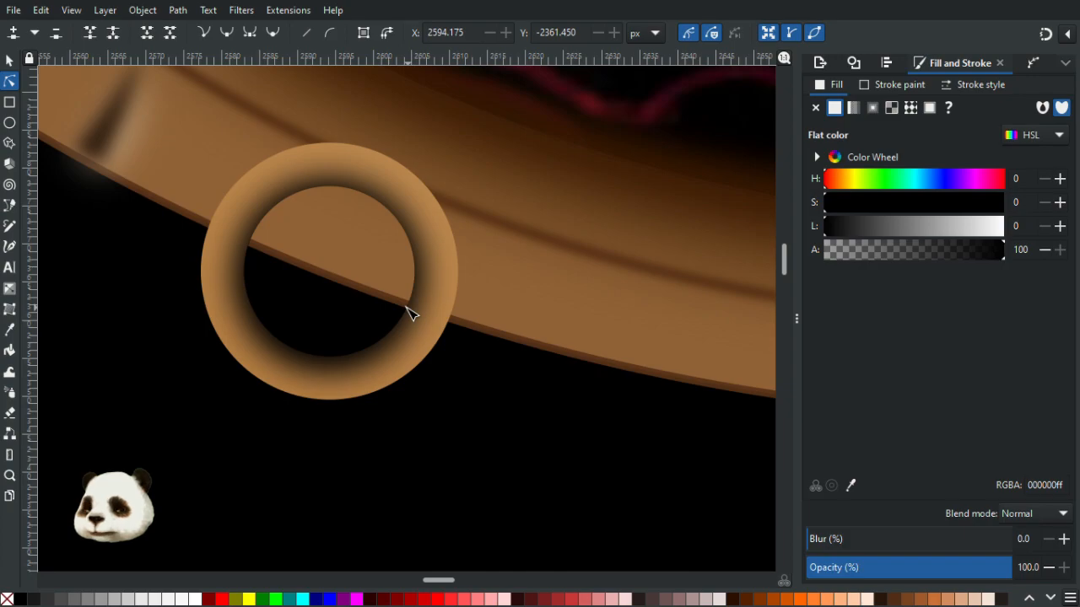
scroll(470, 369, "down", 1, "ctrl")
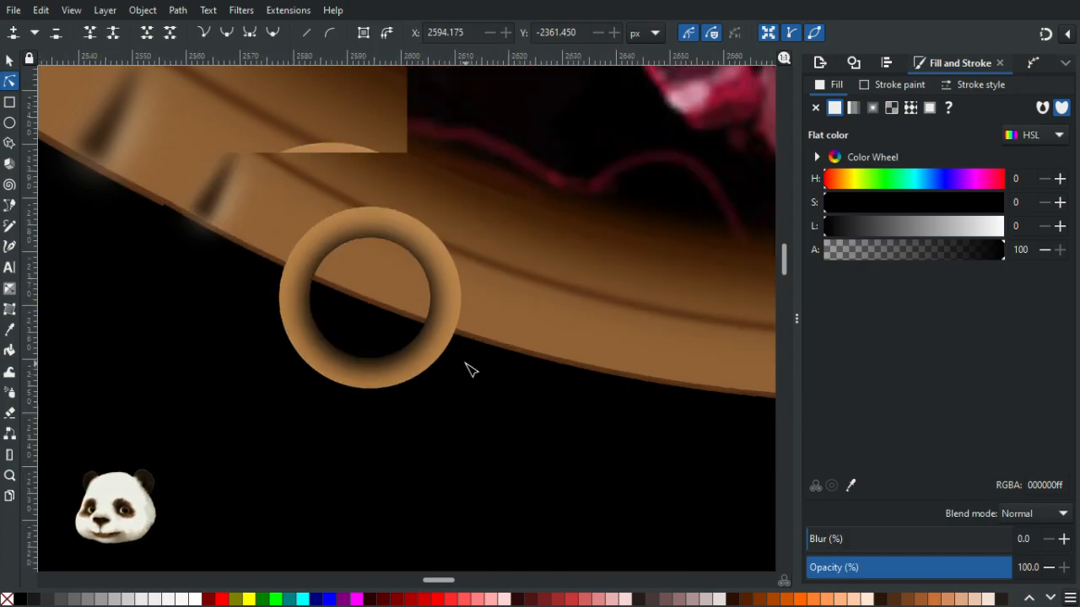
scroll(447, 356, "up", 1, "ctrl")
left_click(424, 354)
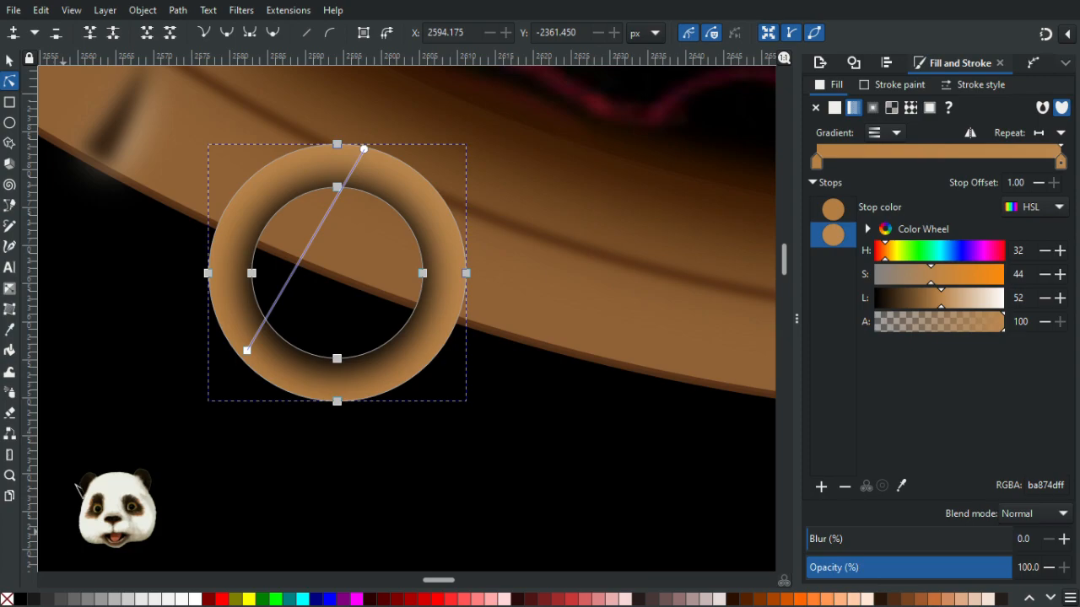
scroll(187, 162, "up", 2, "ctrl")
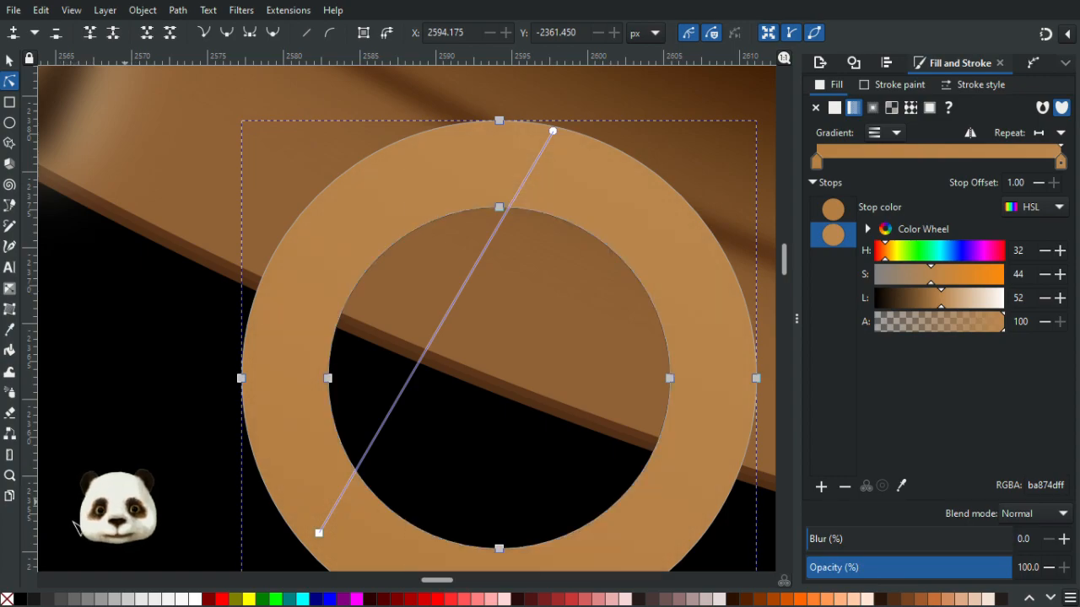
- Give the ring a dark brown stroke sampled from the reference palette beside the artwork
left_click(24, 599, "shift")
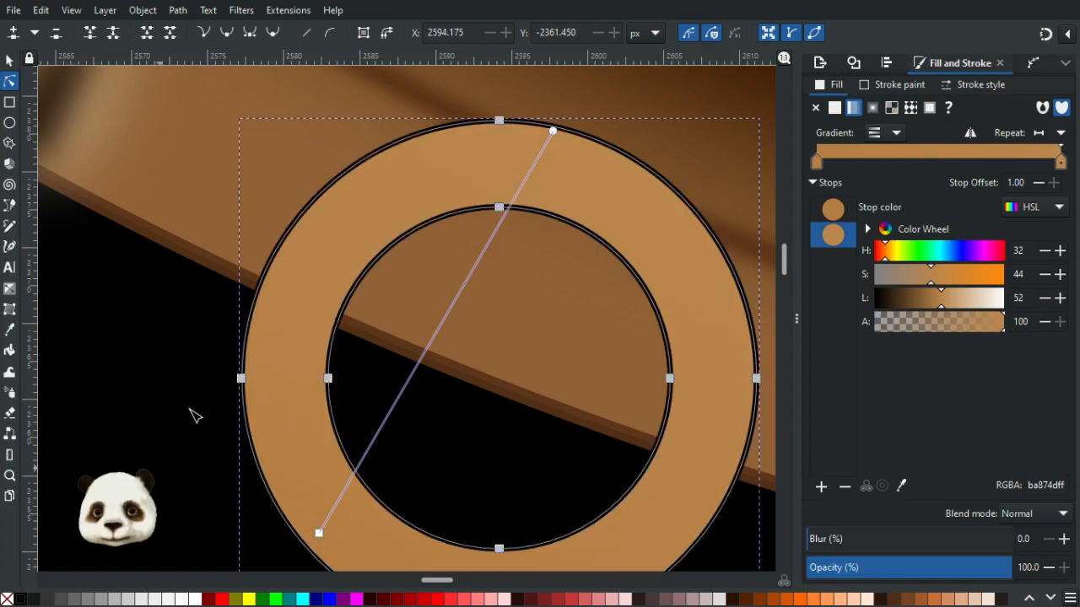
key("d")
scroll(207, 319, "down", 8)
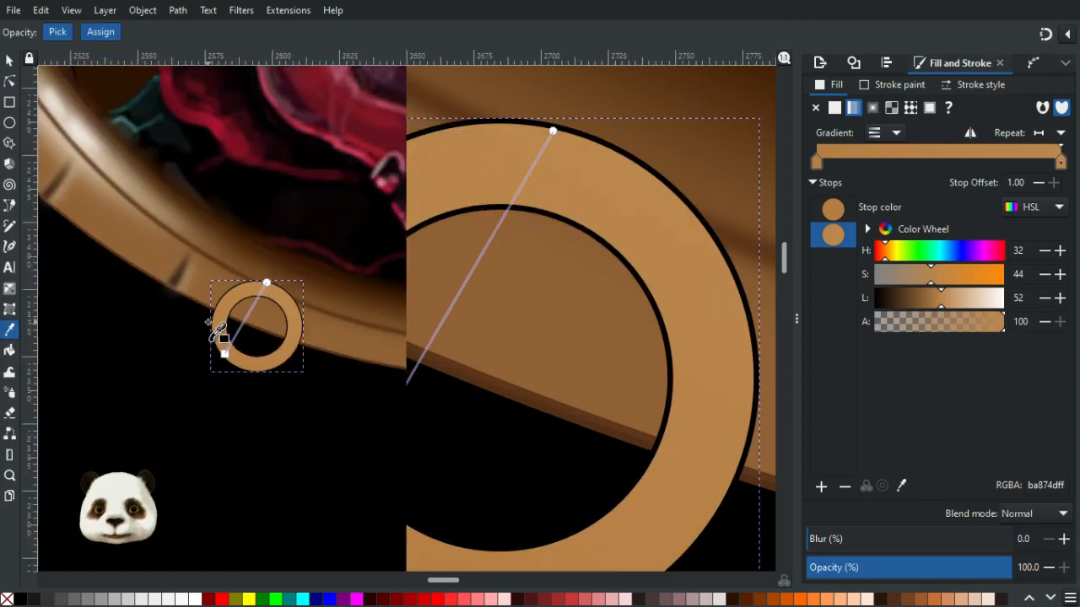
left_click_drag(90, 304, 760, 497)
scroll(217, 294, "down", 1)
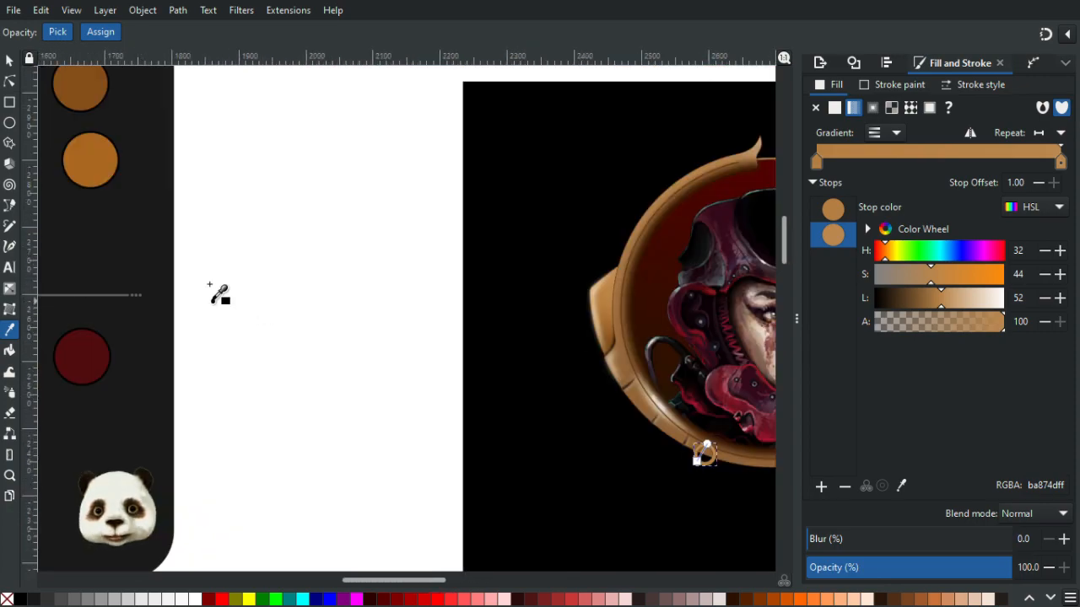
left_click_drag(217, 294, 585, 424)
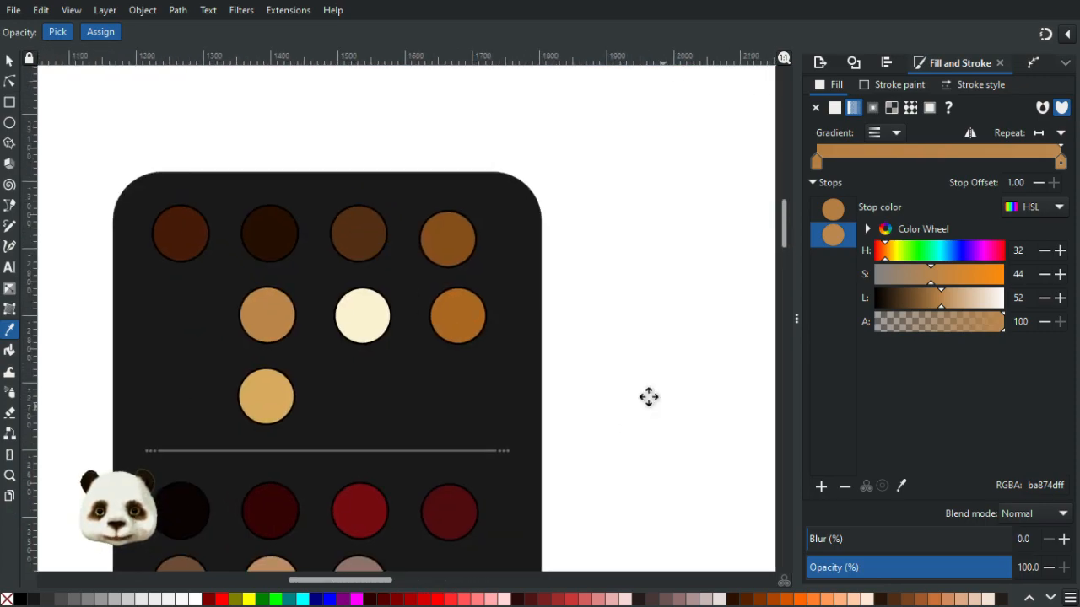
left_click_drag(649, 397, 35, 149)
scroll(459, 322, "up", 6)
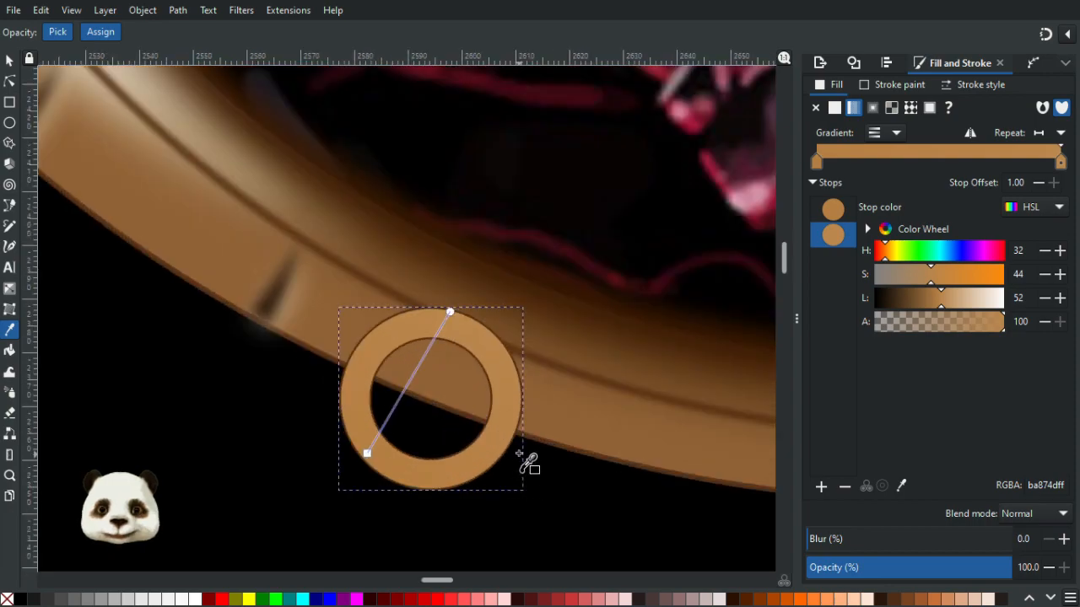
- Set the ring's stroke width to 1 px
left_click(910, 85)
left_click(979, 82)
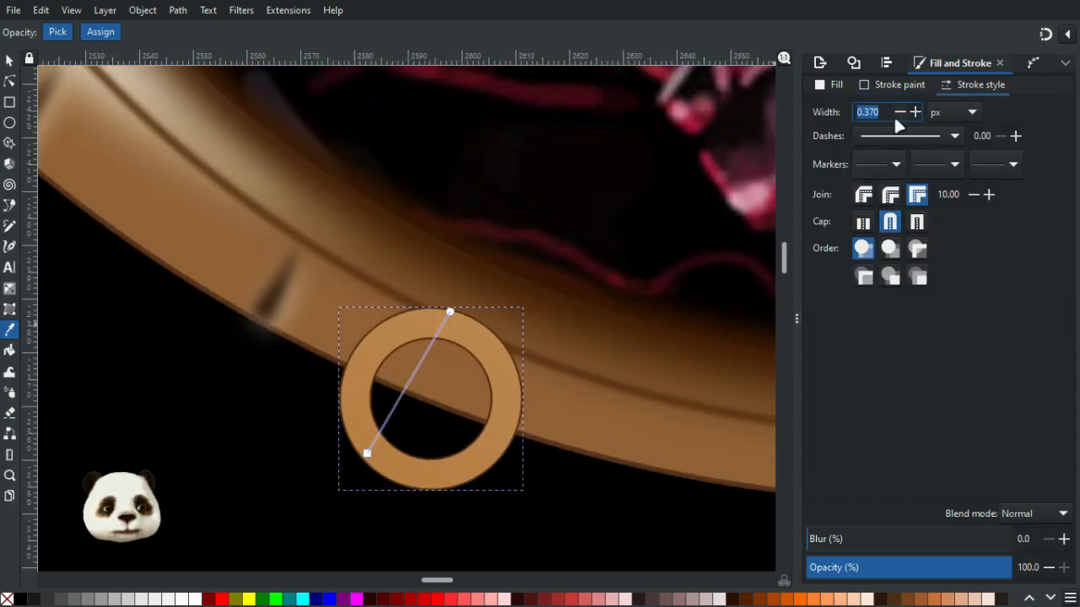
type("1")
key("Return")
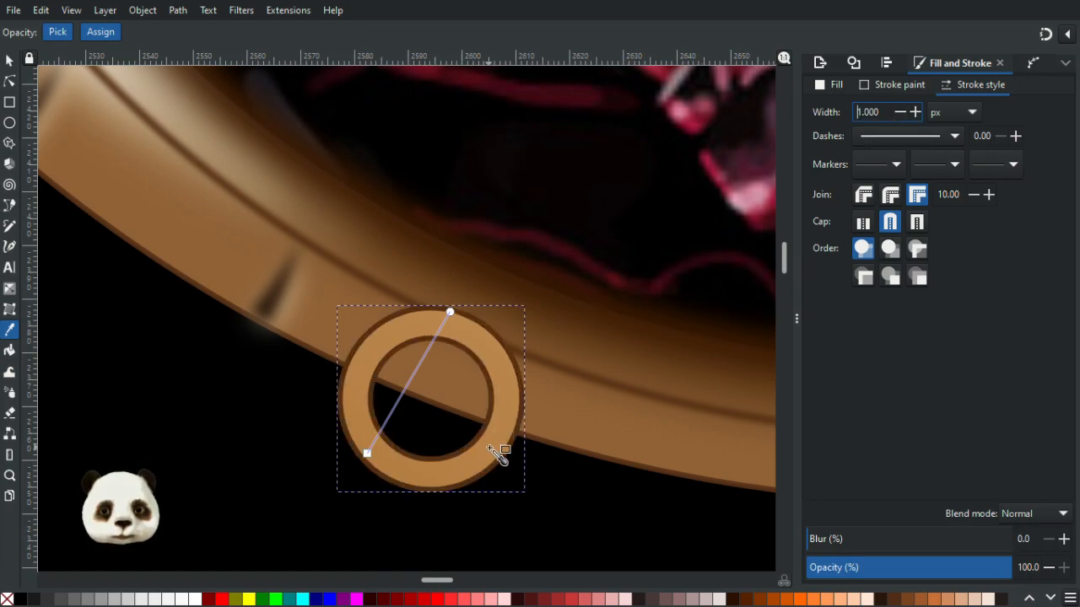
scroll(497, 453, "down", 4)
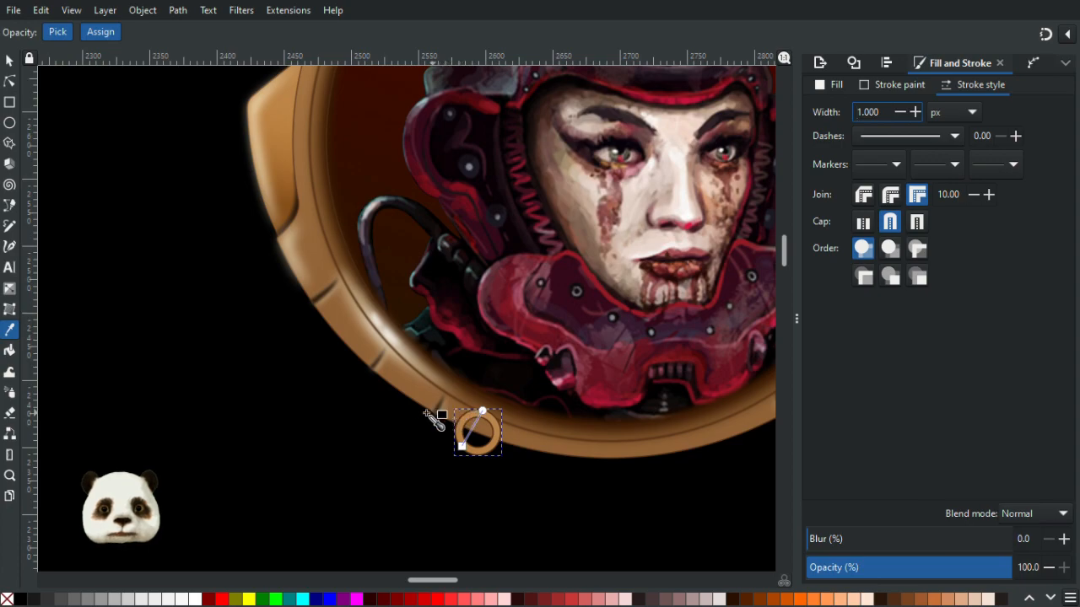
scroll(519, 473, "up", 3)
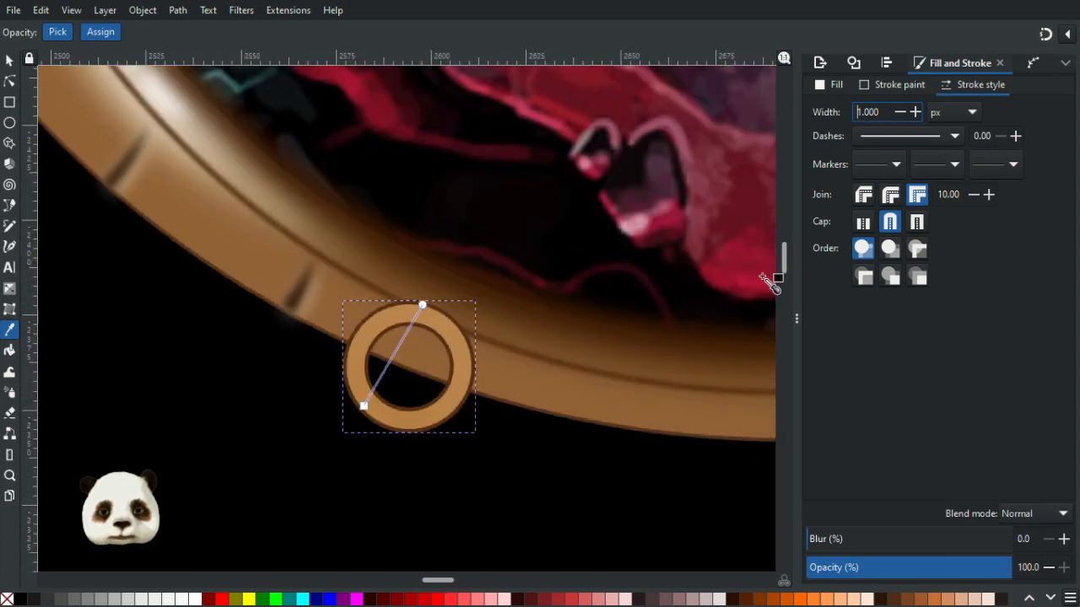
- Reduce the ring's stroke width to 0.5 px
left_click_drag(880, 111, 805, 119)
type(".5")
key("Return")
scroll(440, 413, "up", 5)
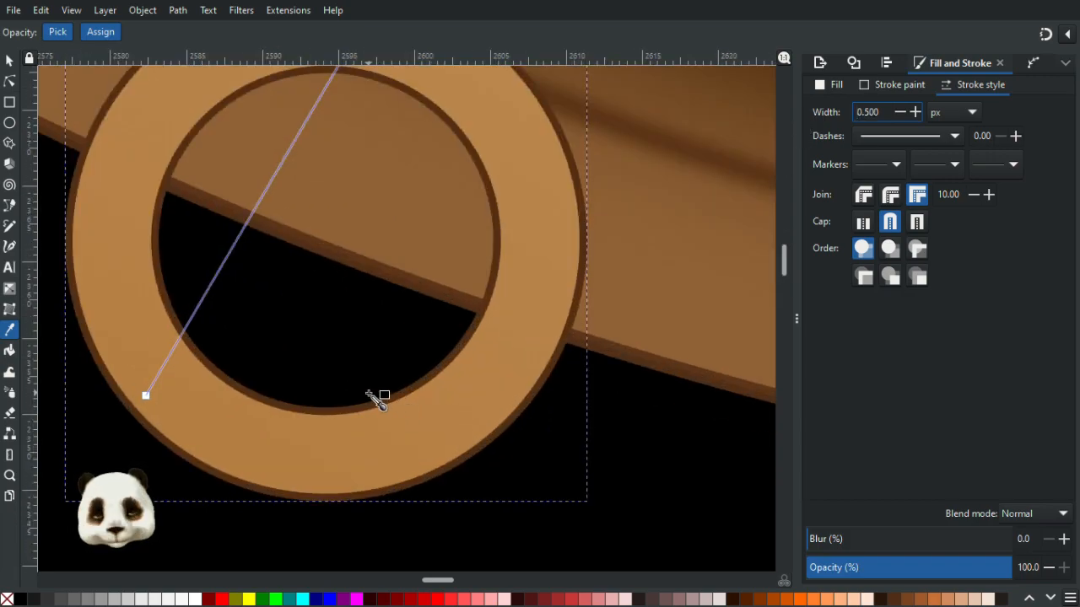
left_click(9, 59)
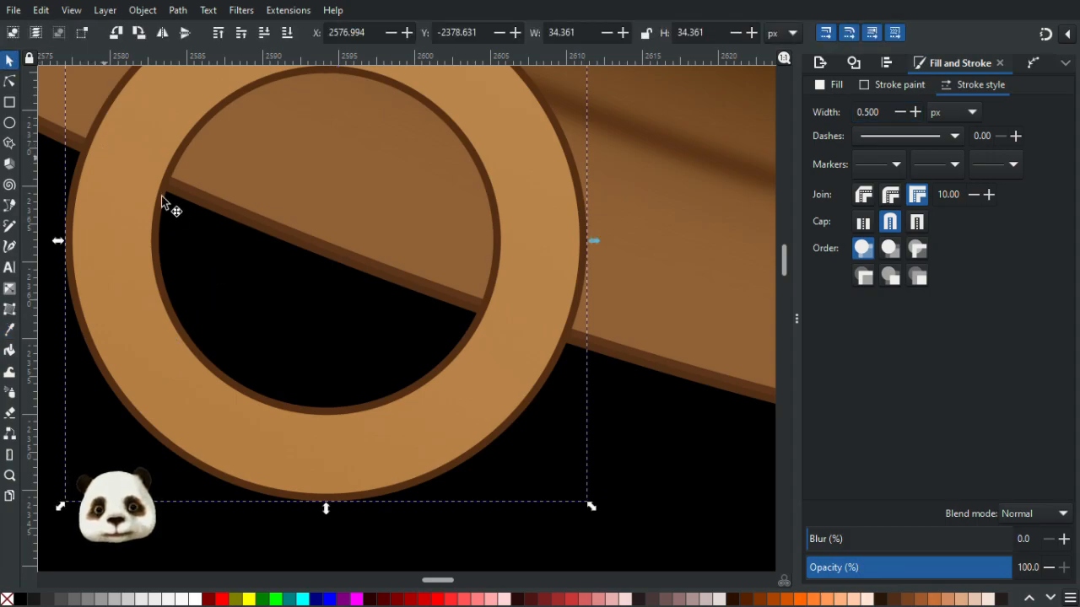
left_click_drag(127, 247, 264, 325)
key("ctrl+z")
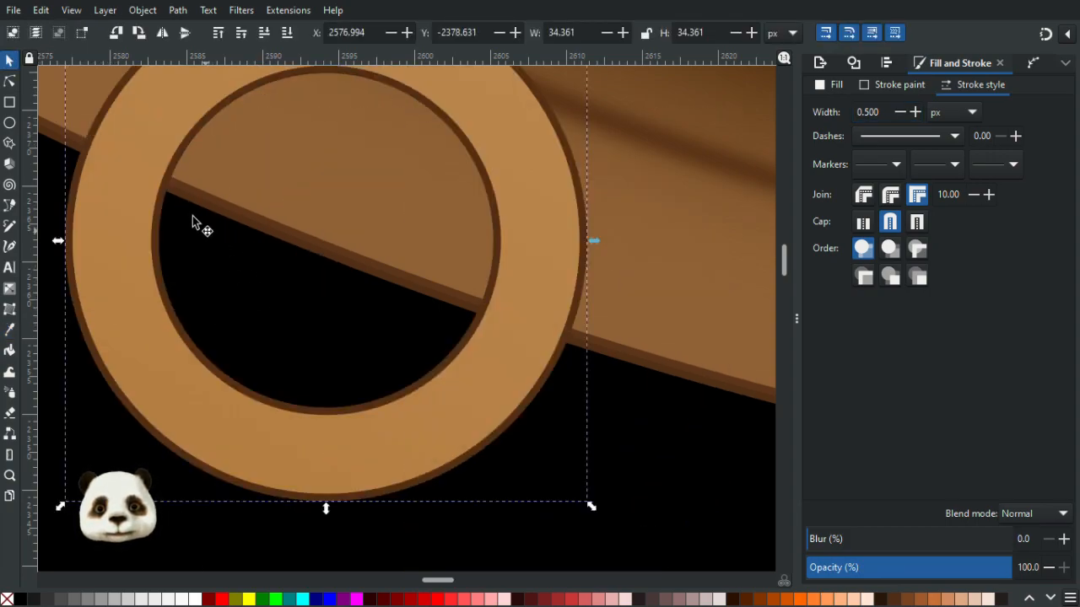
- Try to break the ring apart and union its pieces, then undo it
left_click(144, 12)
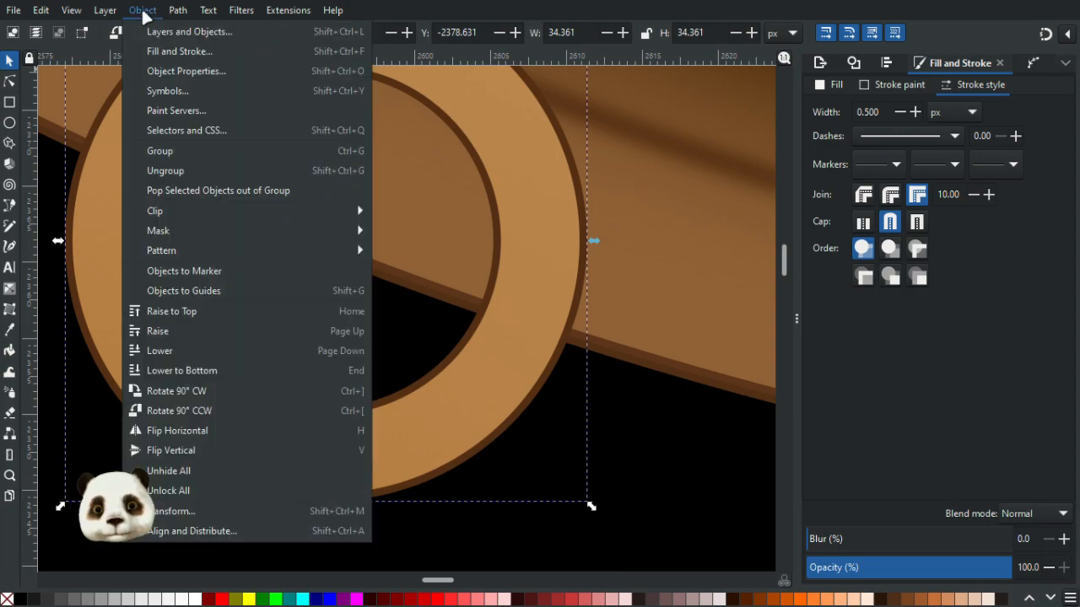
mouse_move(177, 10)
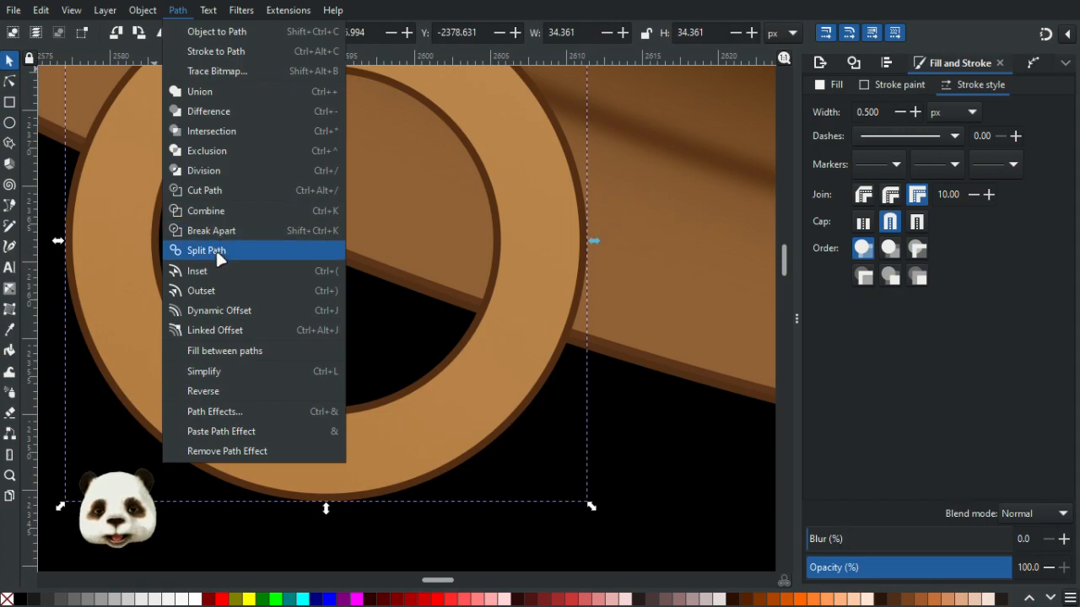
left_click(251, 226)
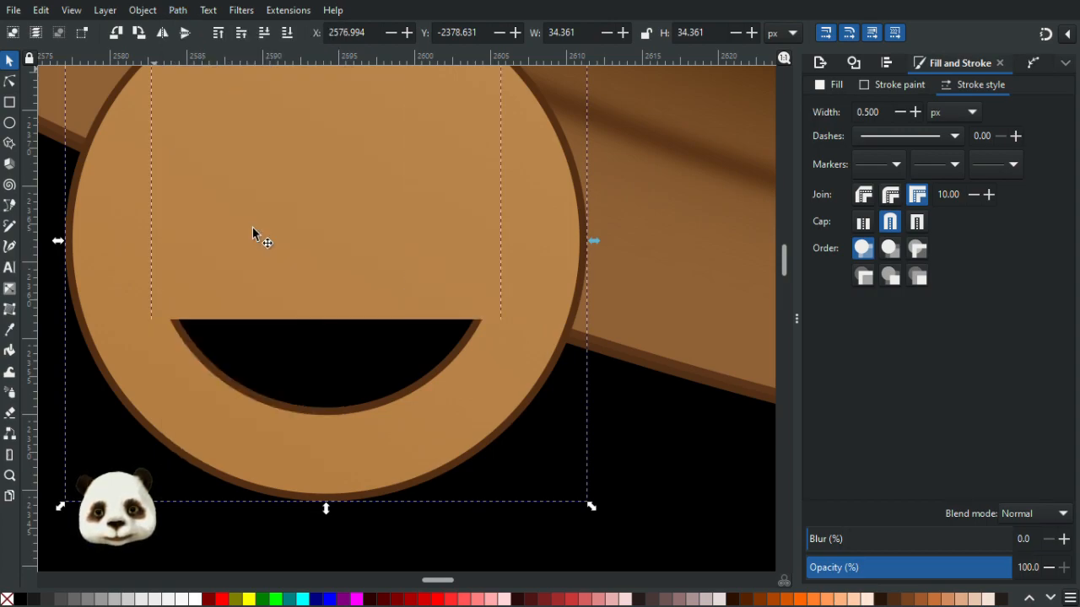
key("ctrl+plus")
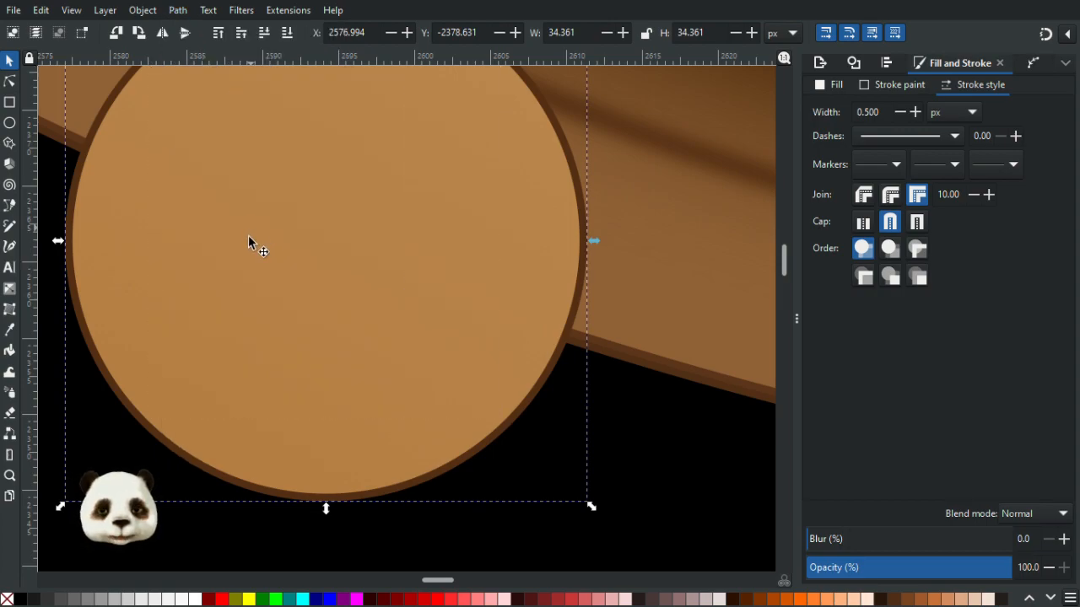
left_click_drag(271, 237, 584, 348)
key("ctrl+z")
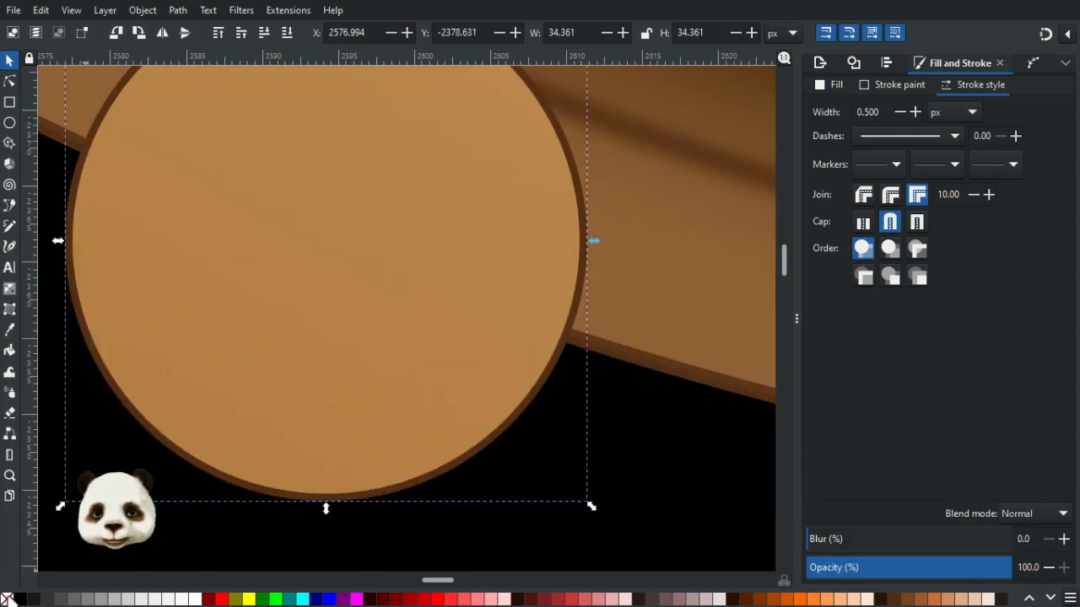
left_click(8, 599)
scroll(193, 415, "down", 2)
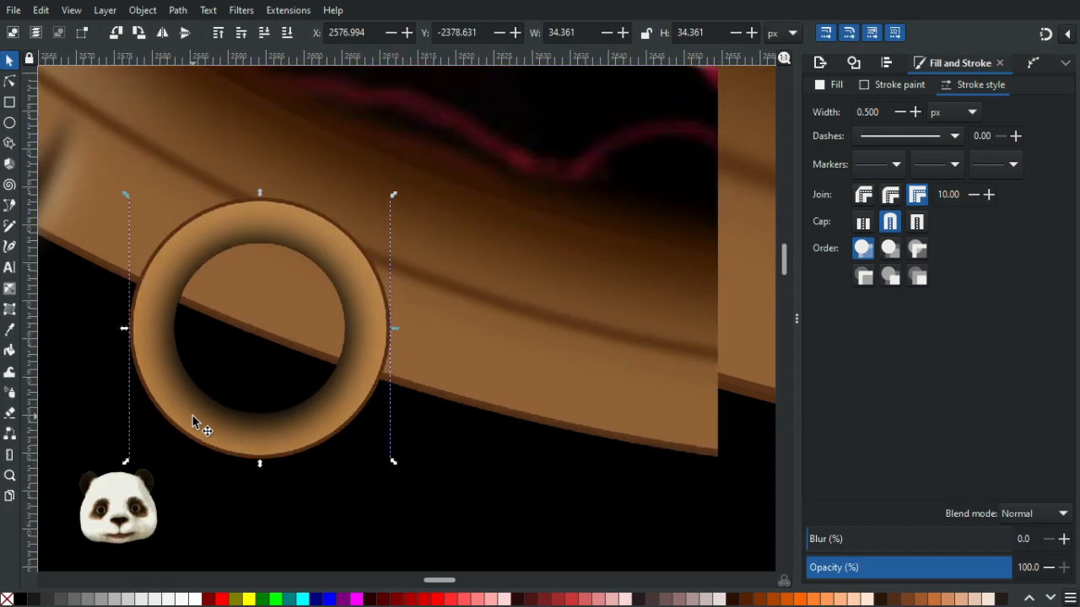
- Zoom in and out to inspect the stroked ring on the frame's lower rim
left_click_drag(457, 433, 585, 464)
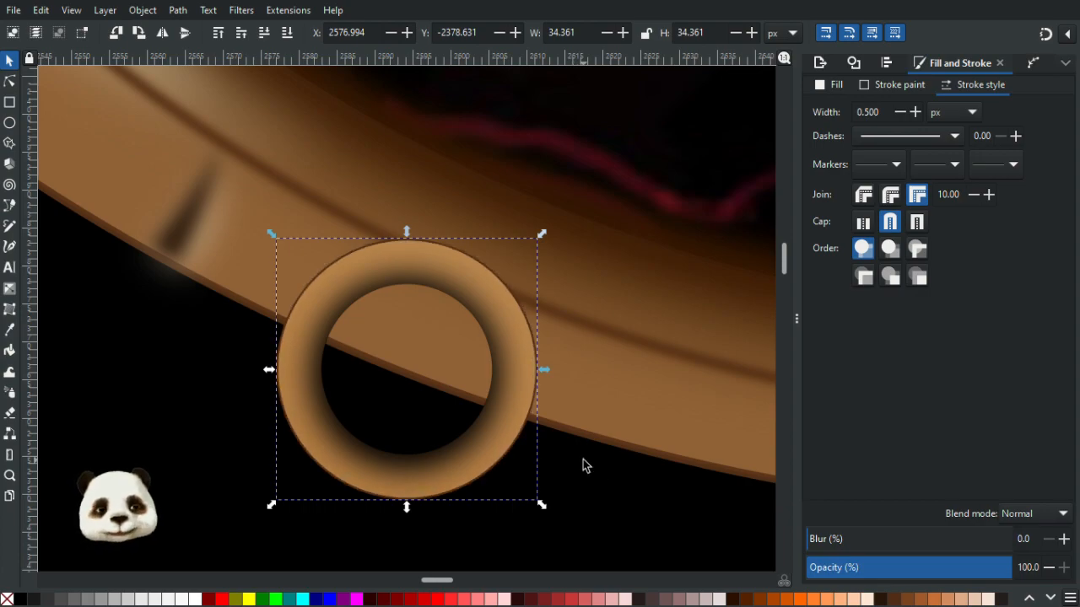
scroll(580, 466, "down", 4)
scroll(589, 471, "up", 2)
scroll(588, 464, "up", 2)
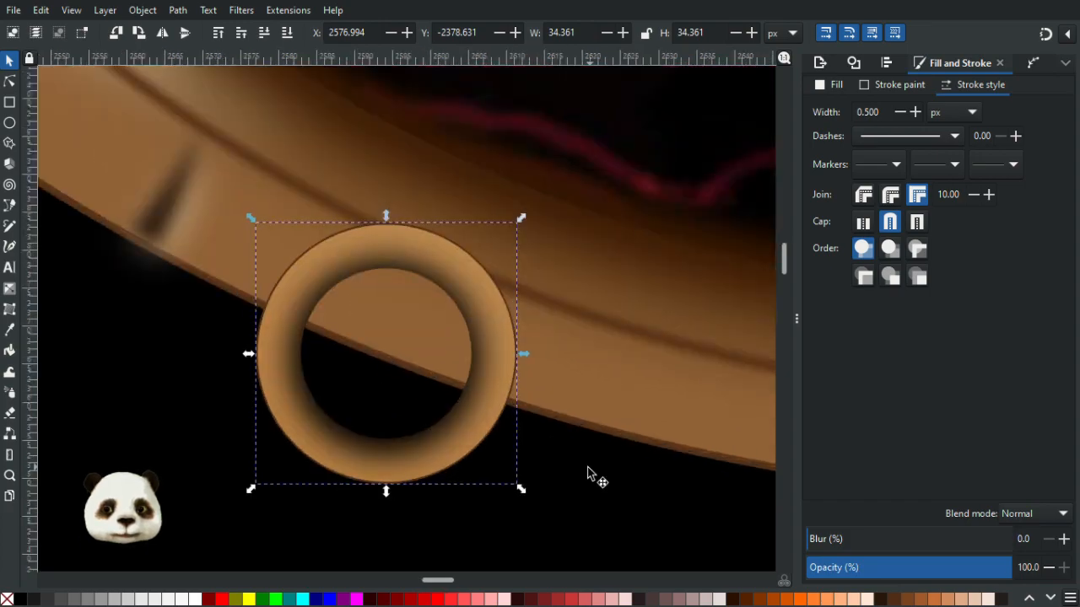
scroll(589, 471, "down", 1)
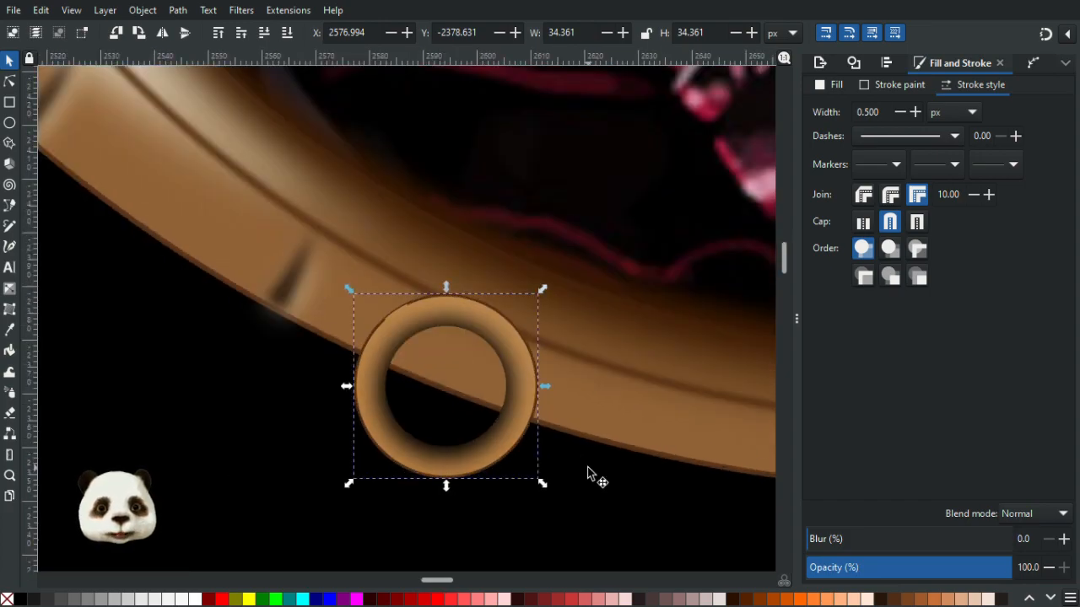
scroll(588, 474, "down", 3)
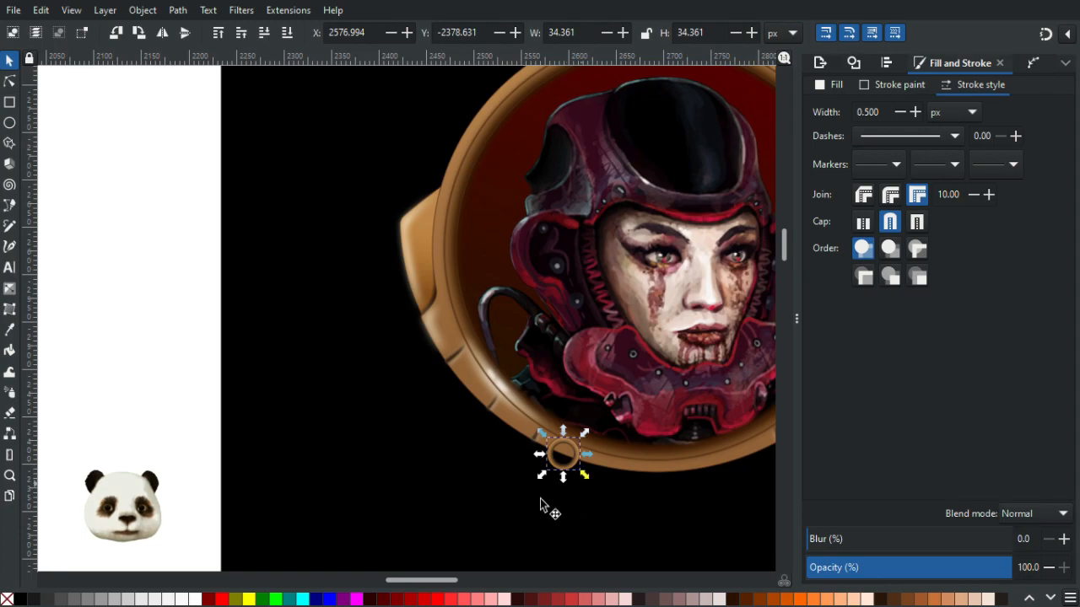
left_click(105, 290)
scroll(615, 498, "up", 2)
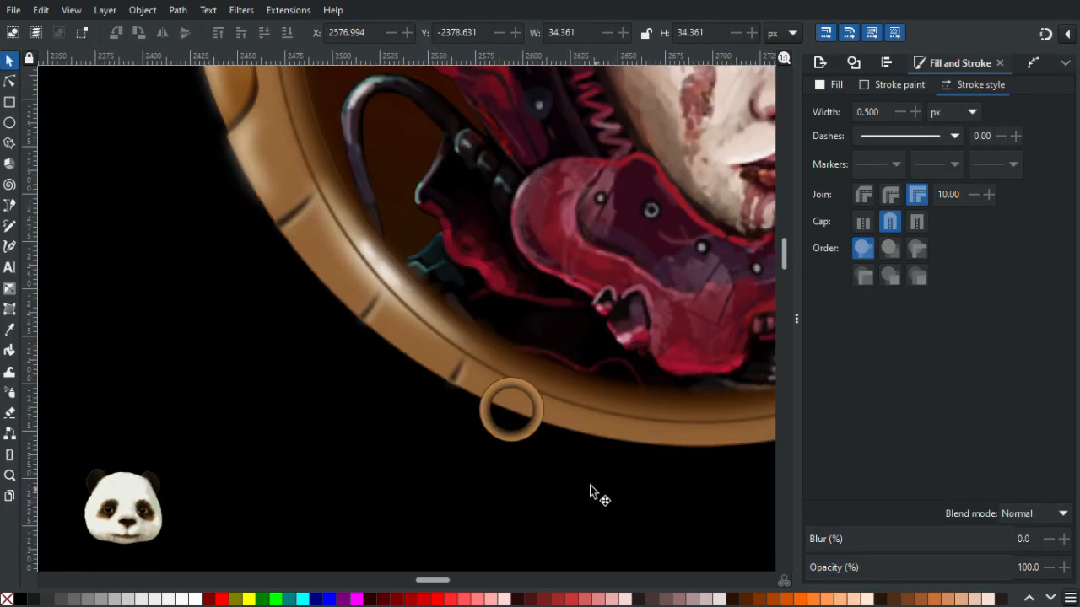
scroll(588, 494, "down", 2)
scroll(495, 417, "up", 6)
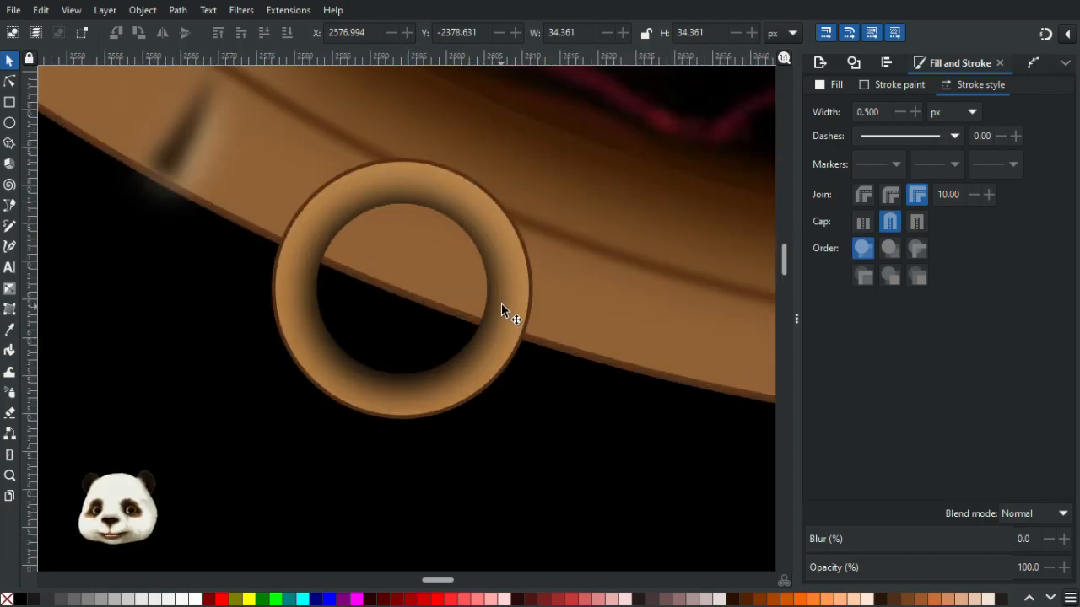
scroll(501, 305, "up", 1)
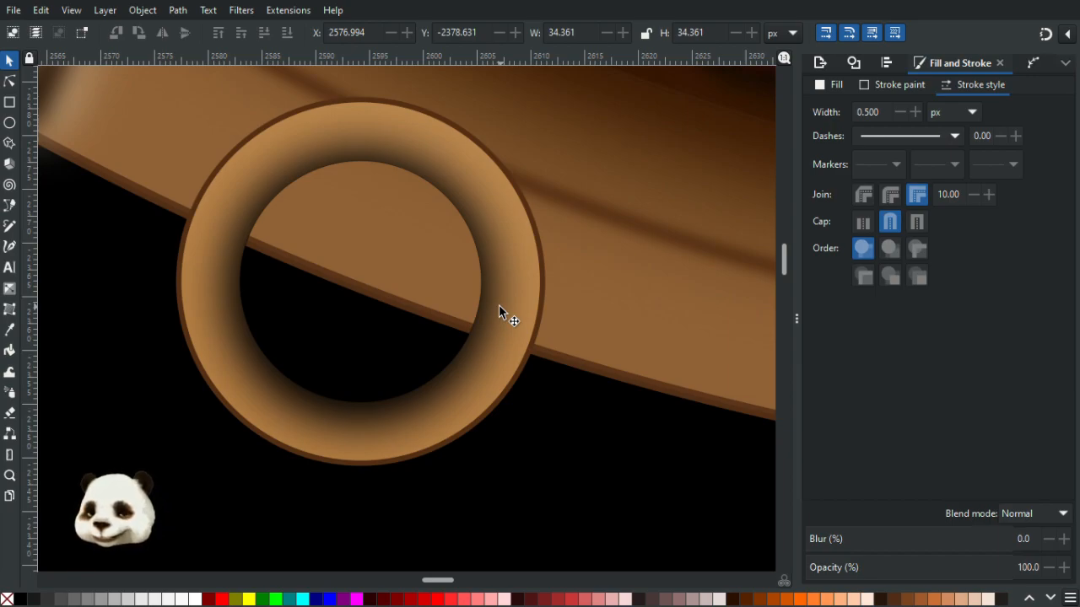
- Fill the ornament's blurred centre circle with bright red
left_click(189, 220)
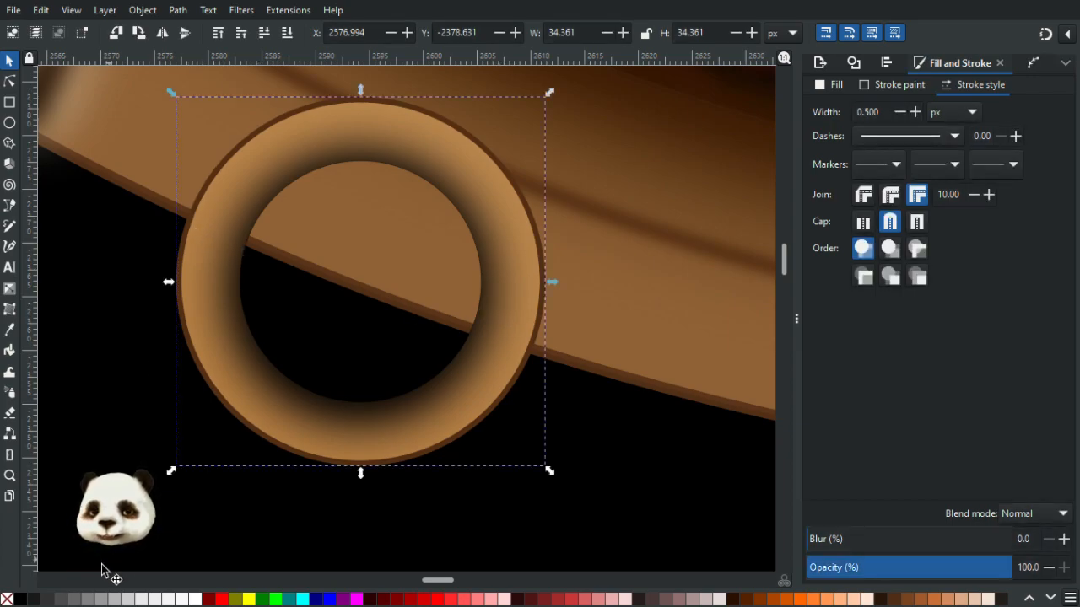
left_click(222, 599)
left_click_drag(207, 186, 273, 199)
key("ctrl+z")
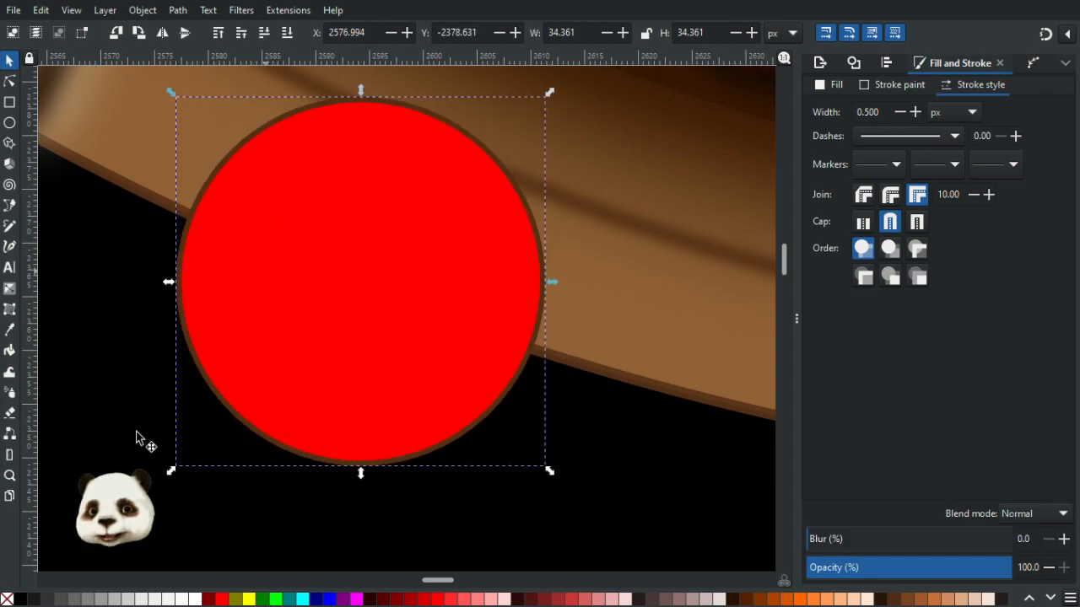
left_click(7, 599, "shift")
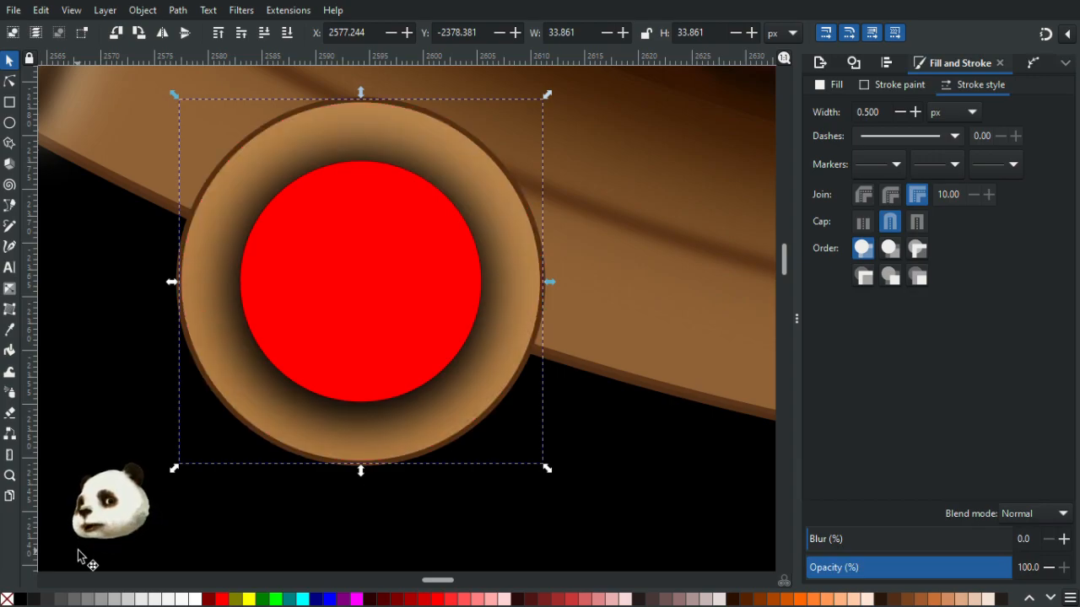
- Sample a dark red swatch onto the centre circle with the Dropper and adjust it to saturation 61, lightness 38
scroll(147, 544, "down", 12)
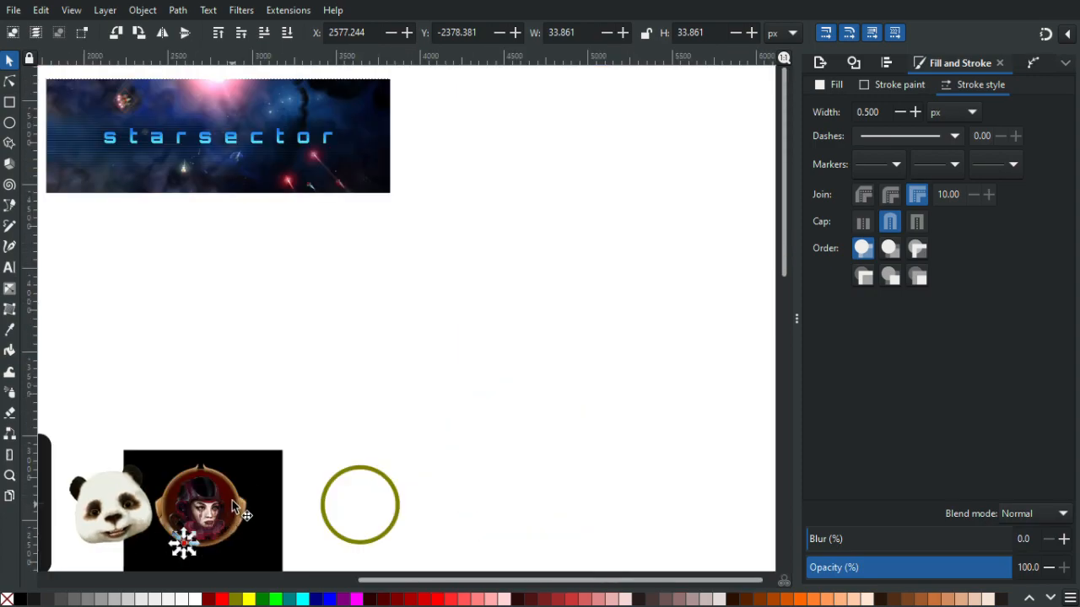
left_click_drag(269, 456, 477, 229)
left_click_drag(234, 351, 363, 281)
scroll(363, 281, "up", 1)
key("d")
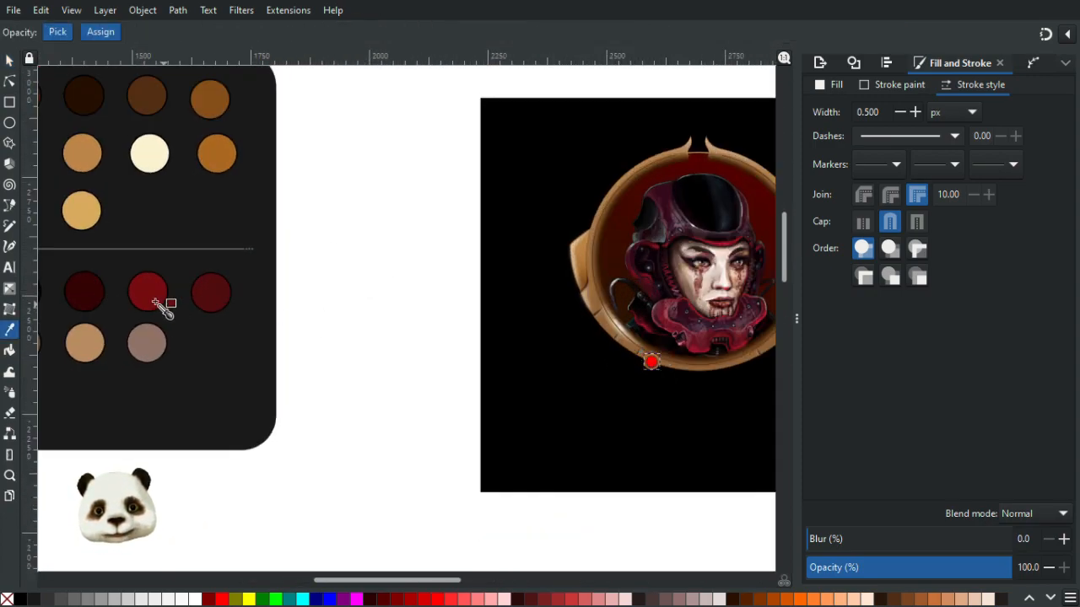
left_click(153, 296)
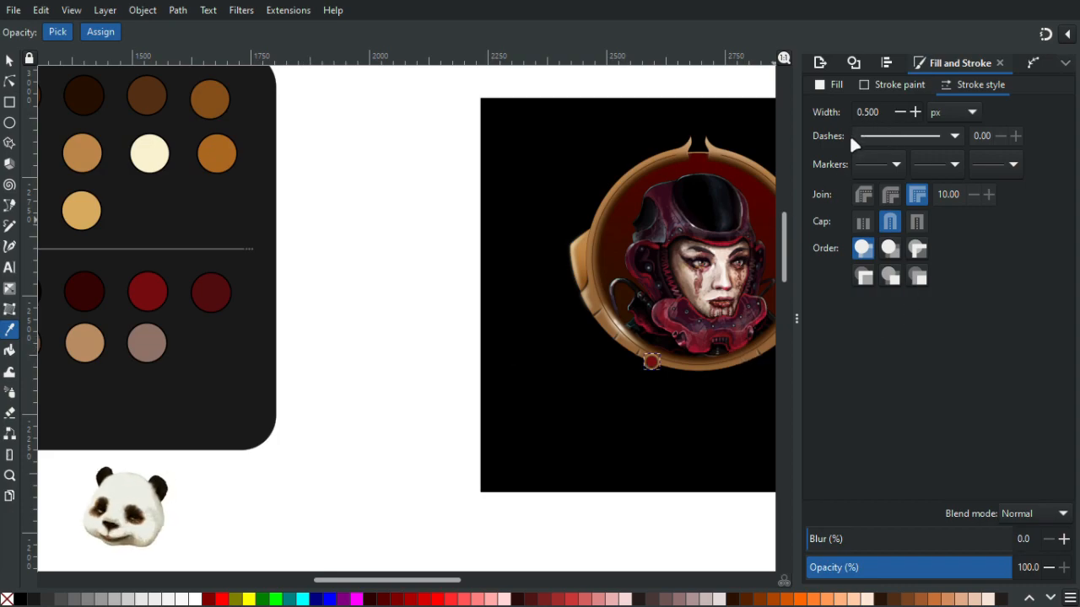
left_click(842, 87)
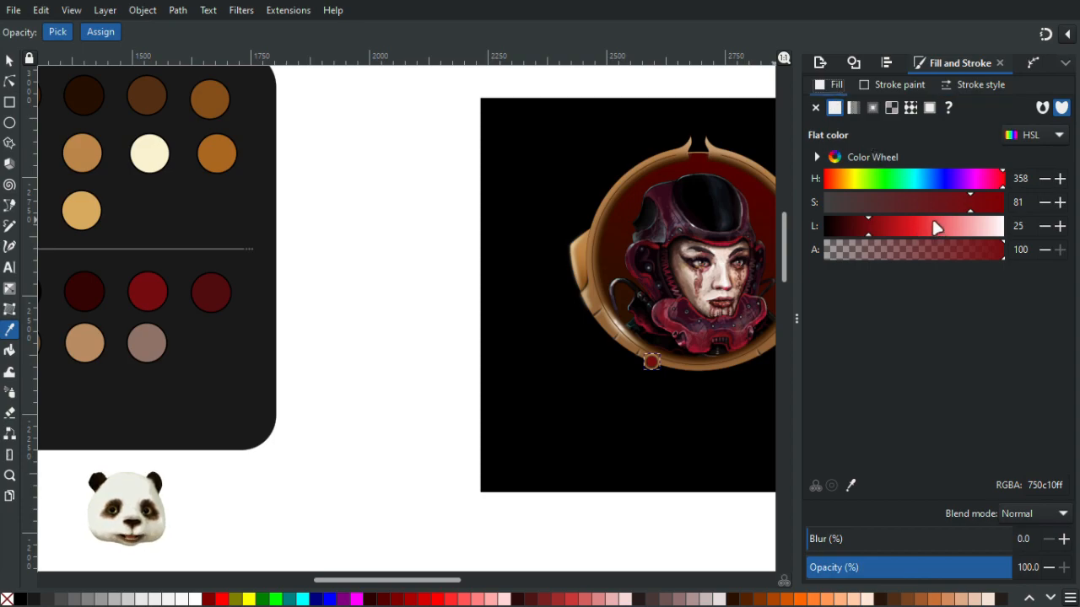
left_click(878, 226)
left_click(951, 203)
left_click_drag(950, 205, 894, 230)
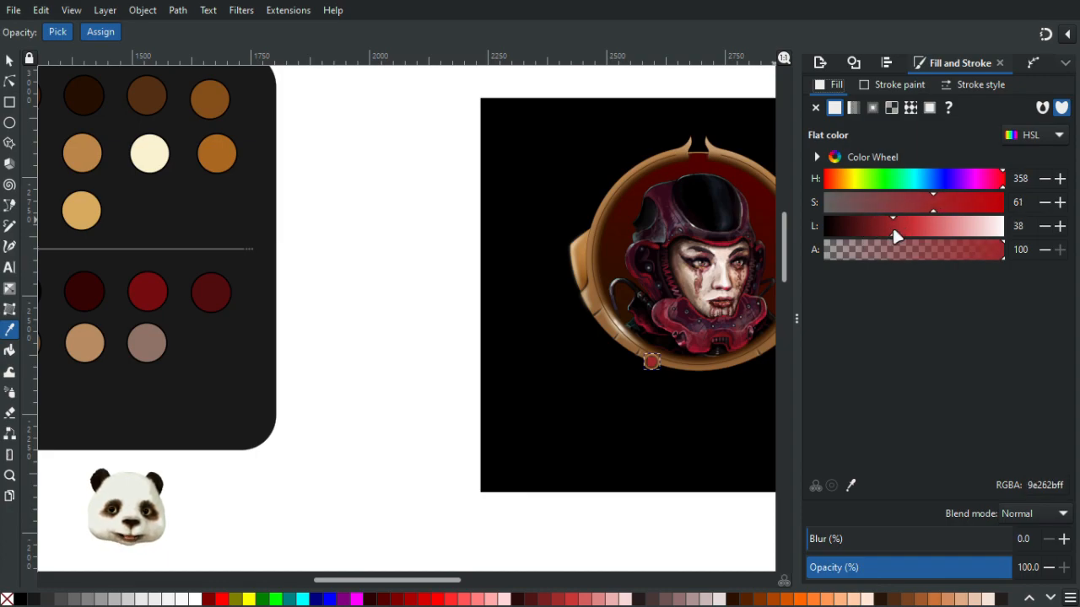
- Draw a closed, wavy four-lobed shape over the red centre with the Pen tool and fill it black
scroll(709, 402, "up", 9)
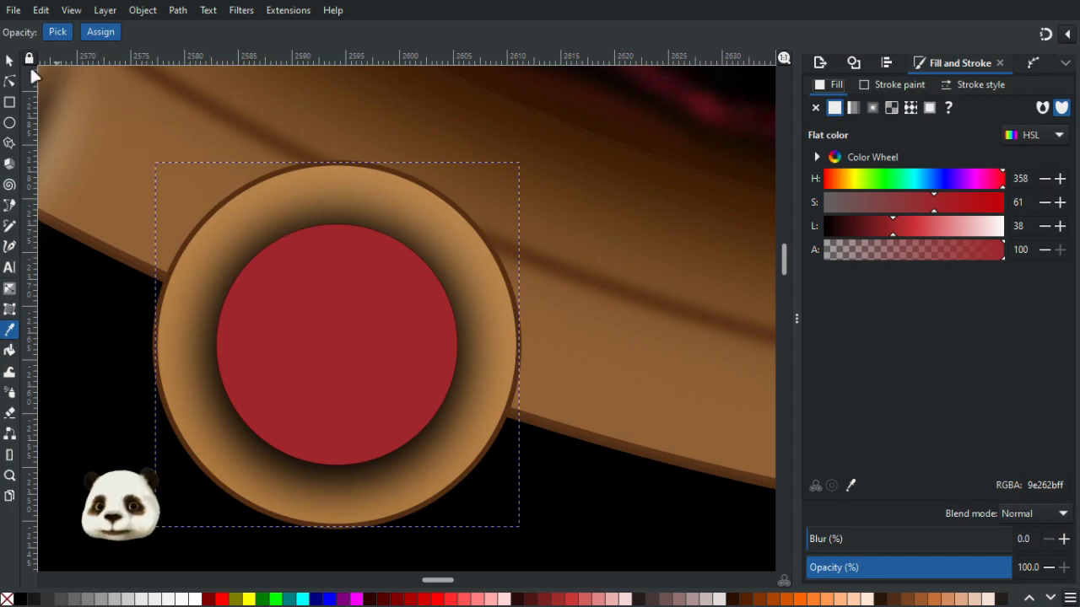
key("s")
scroll(427, 396, "down", 8)
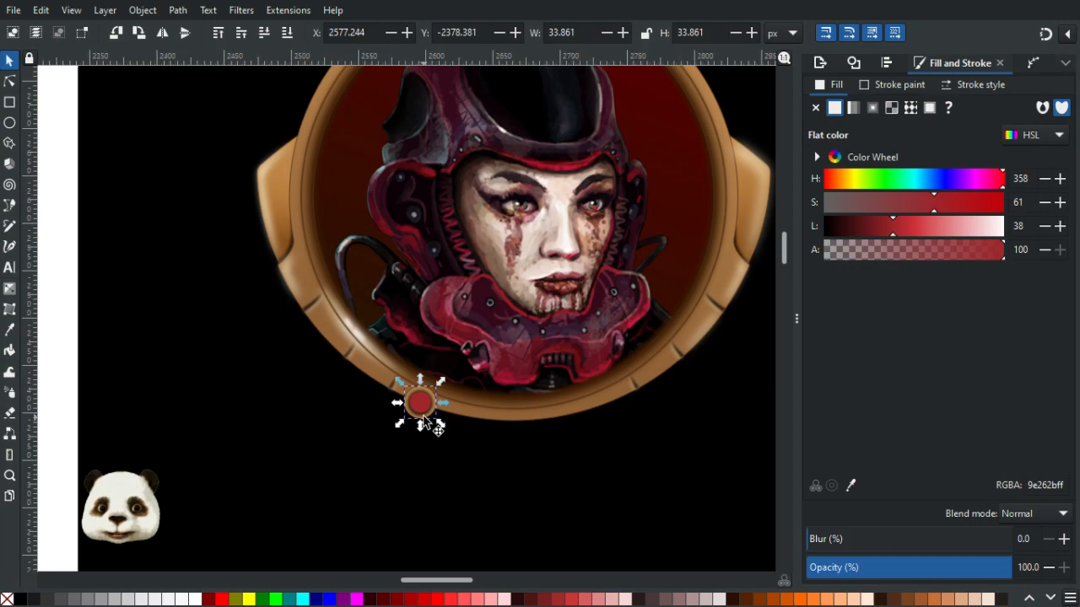
scroll(420, 414, "up", 7)
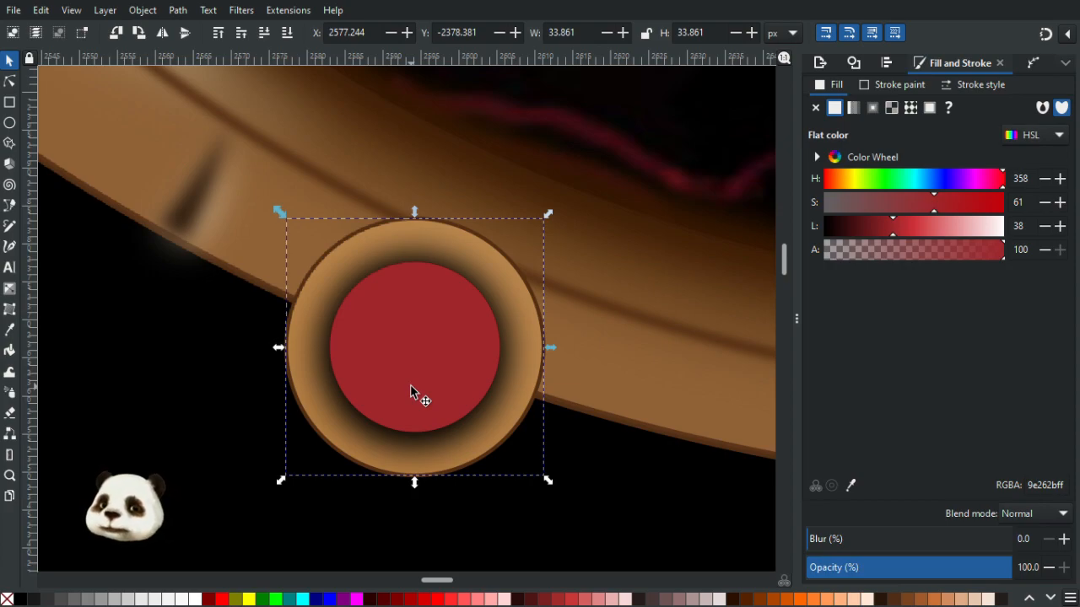
key("b")
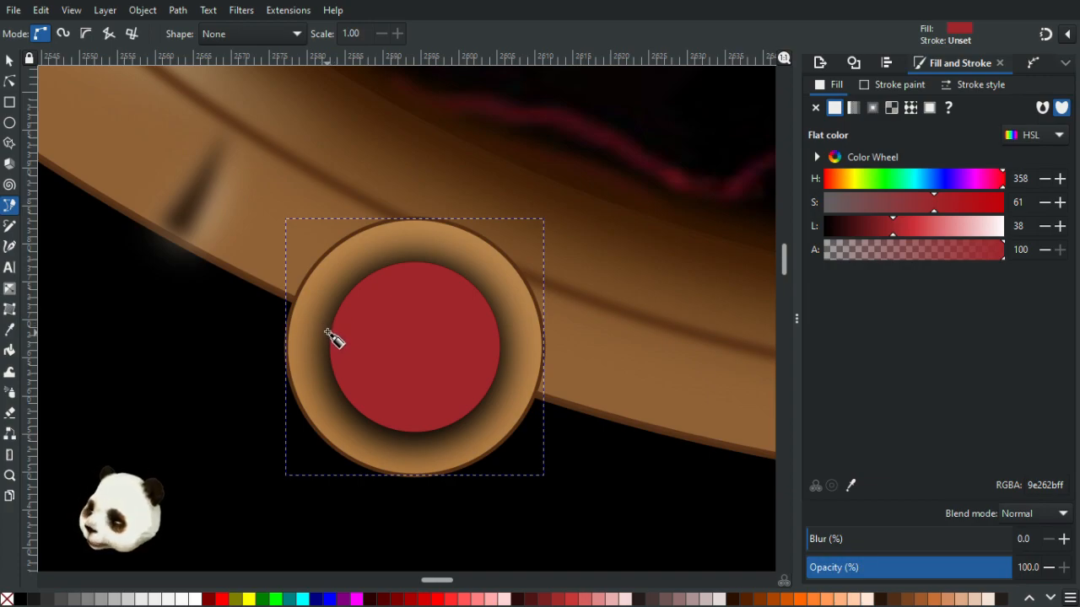
key("Escape")
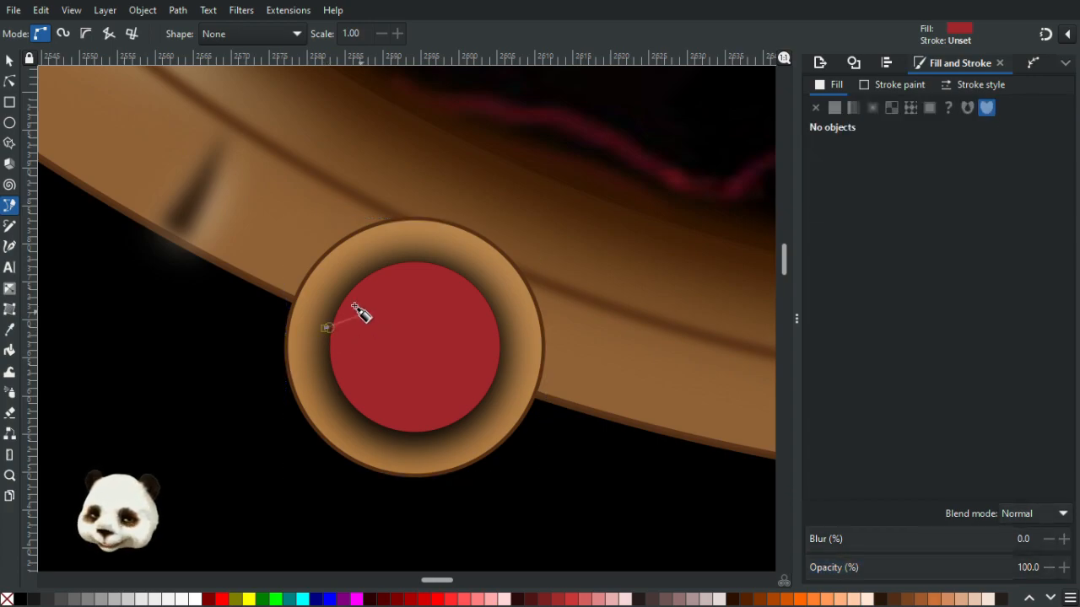
left_click(337, 330)
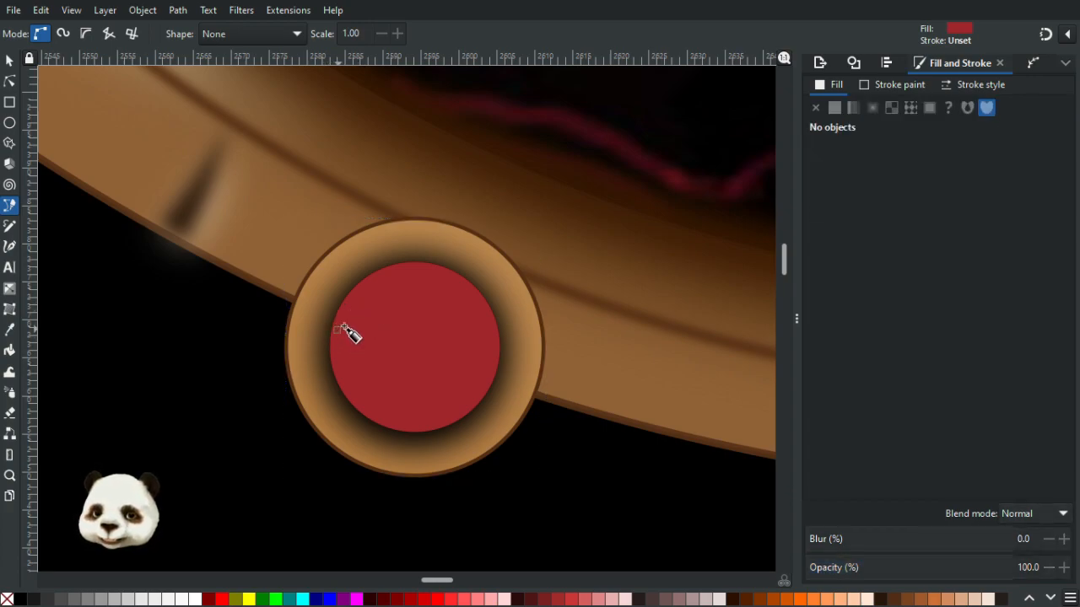
left_click(377, 276)
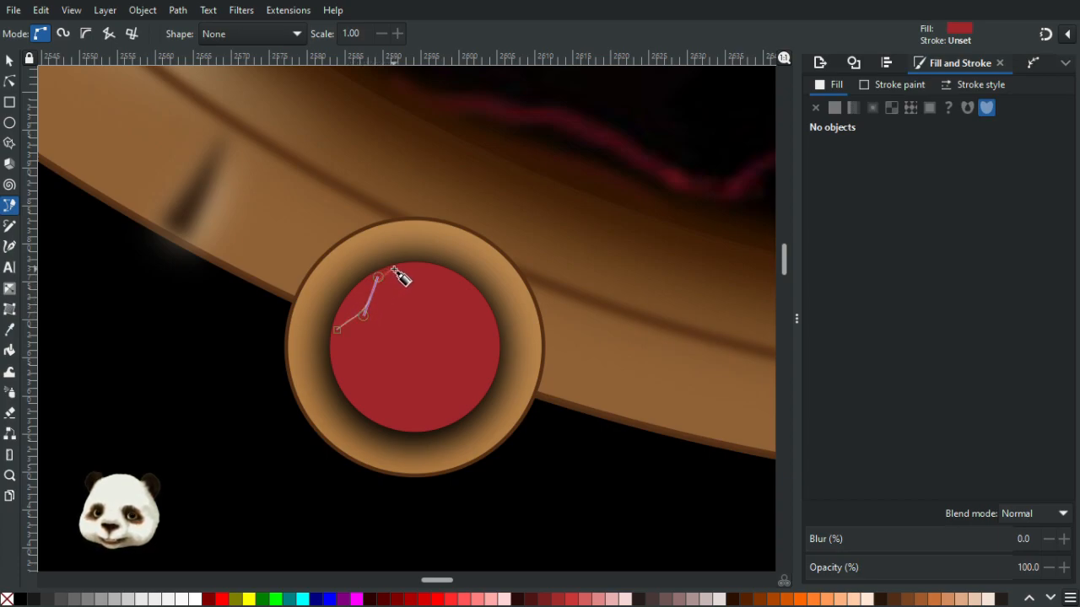
left_click(397, 268)
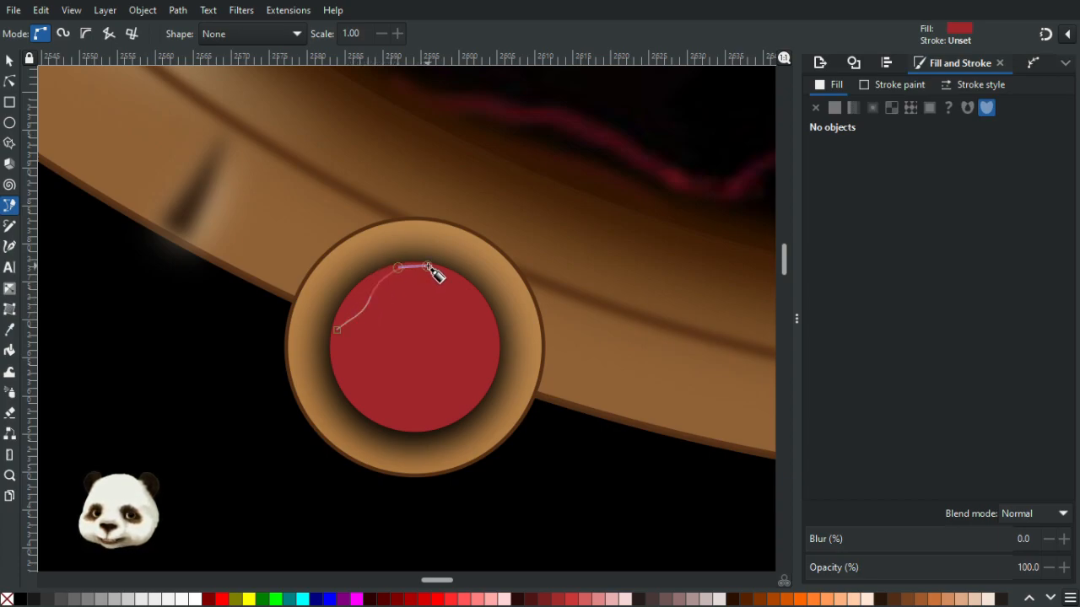
left_click_drag(460, 282, 494, 365)
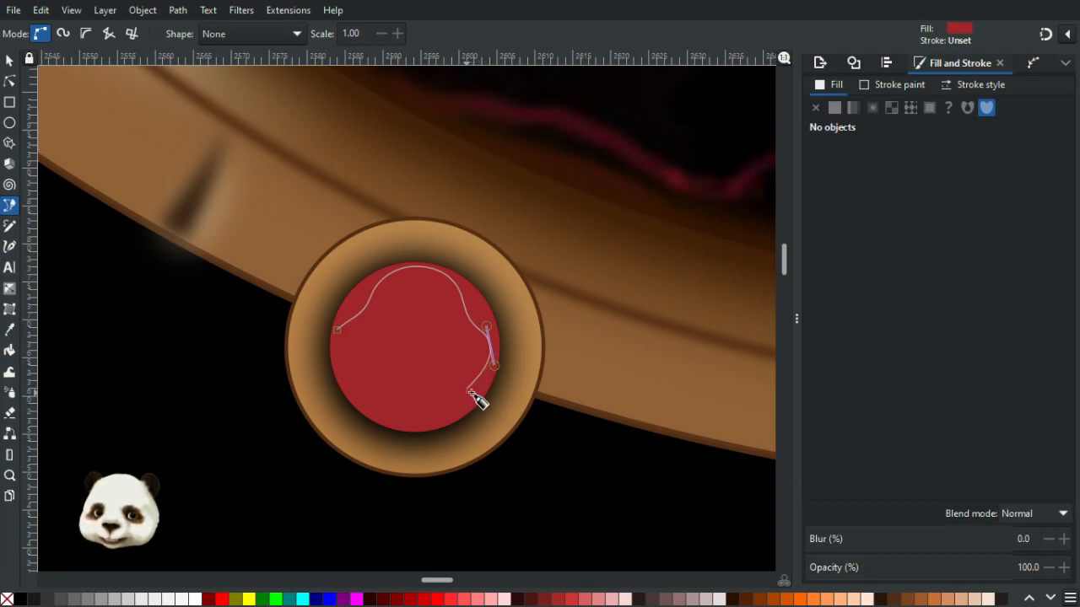
left_click_drag(475, 389, 361, 381)
key("BackSpace")
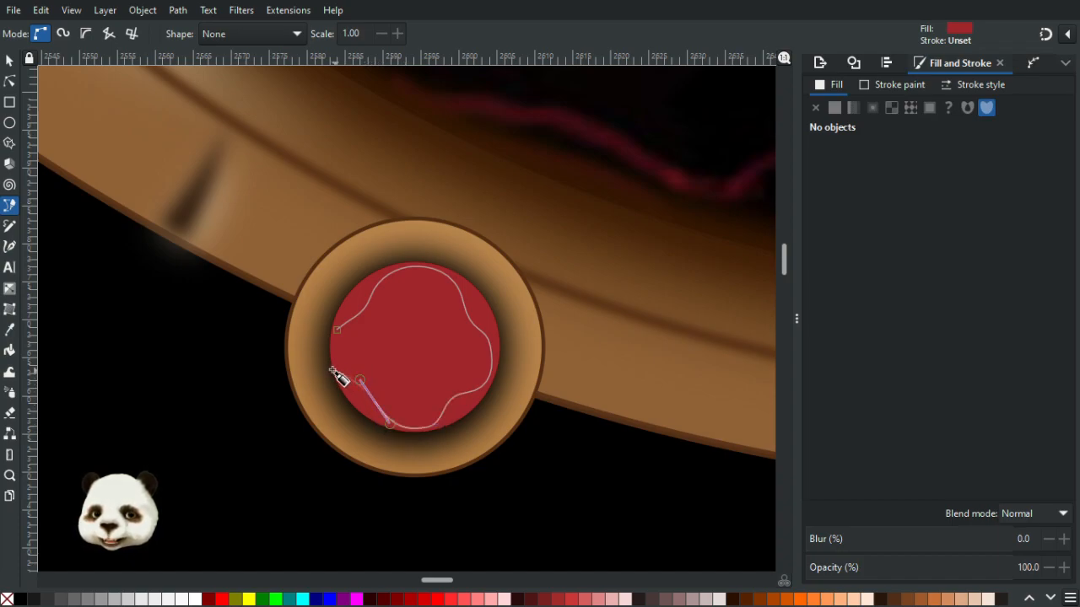
left_click_drag(337, 331, 360, 279)
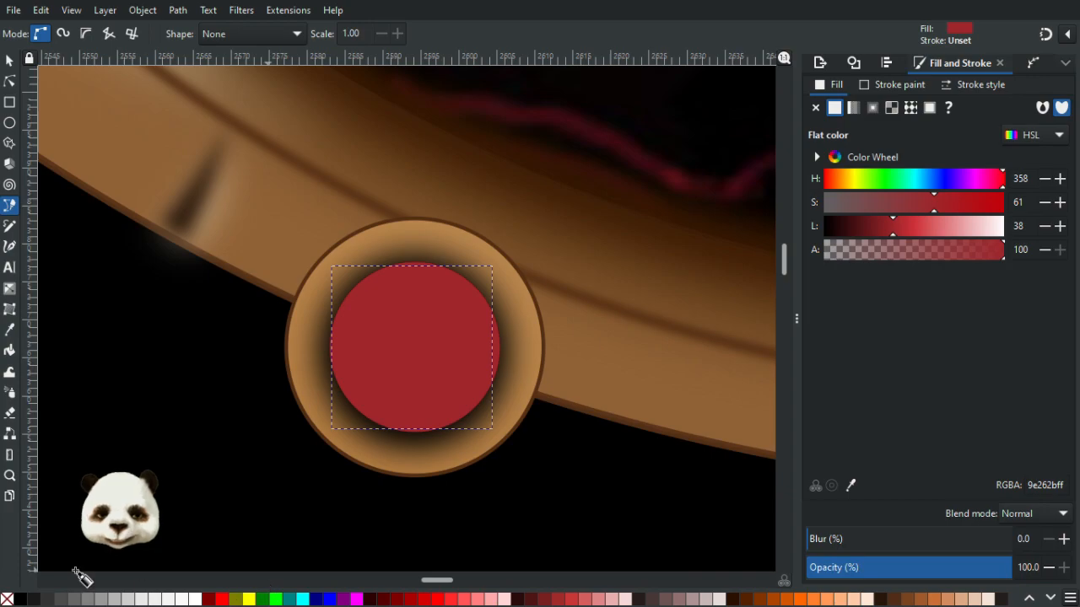
left_click(25, 600)
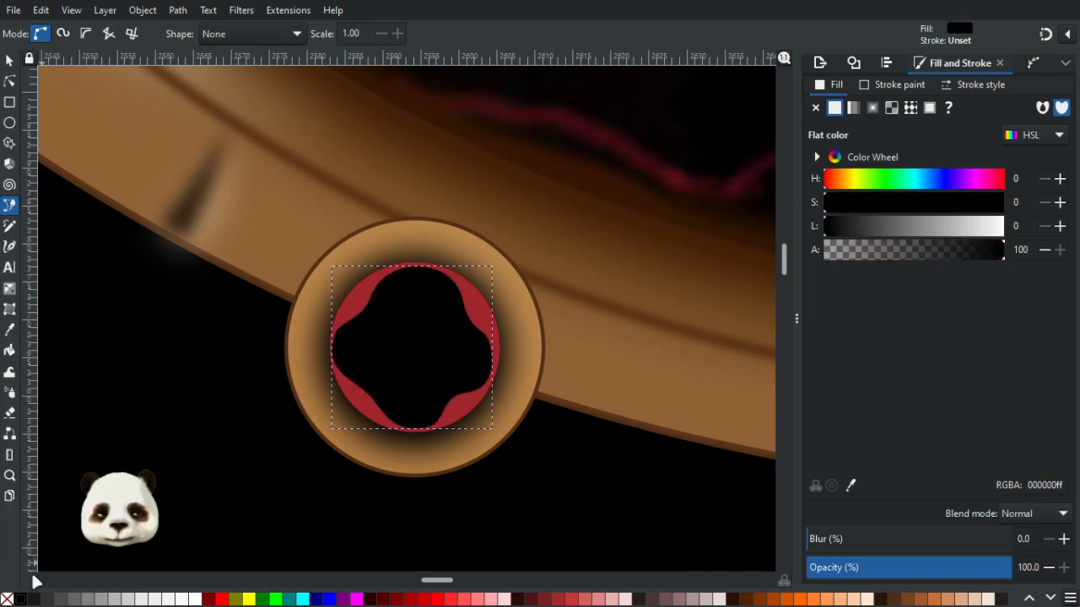
- Smooth the black shape's right-side curves by adjusting its nodes and their handles
left_click(13, 82)
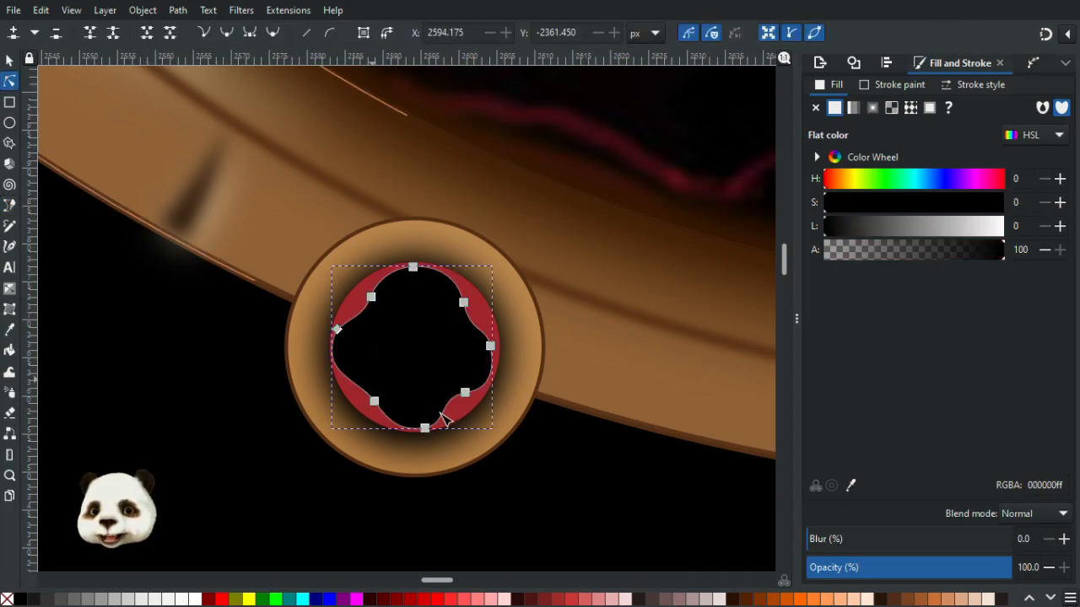
scroll(444, 414, "up", 3)
left_click(501, 356)
left_click_drag(509, 355, 518, 341)
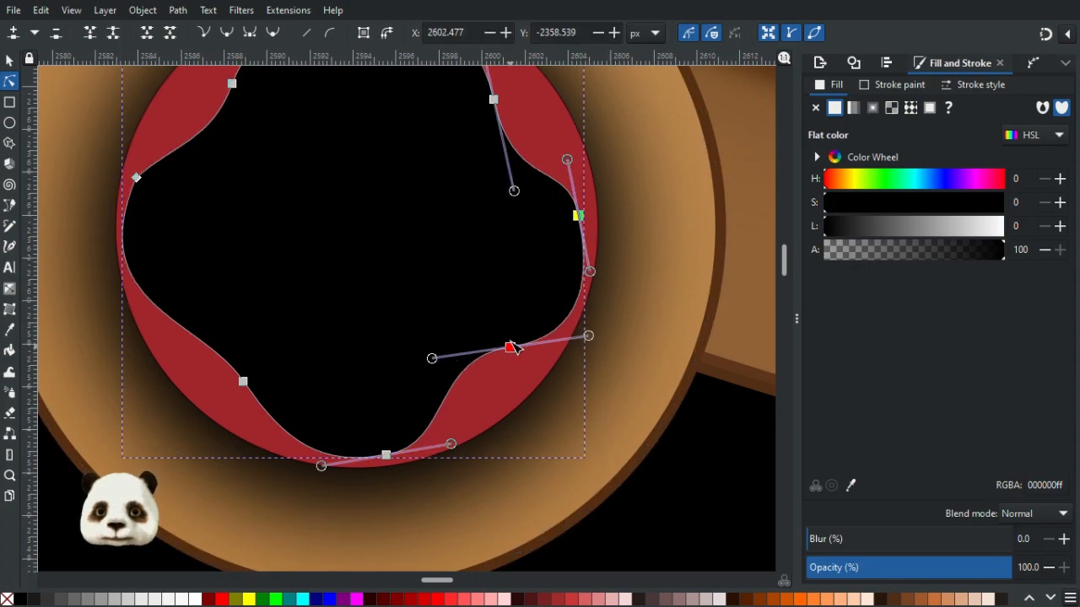
left_click(581, 208)
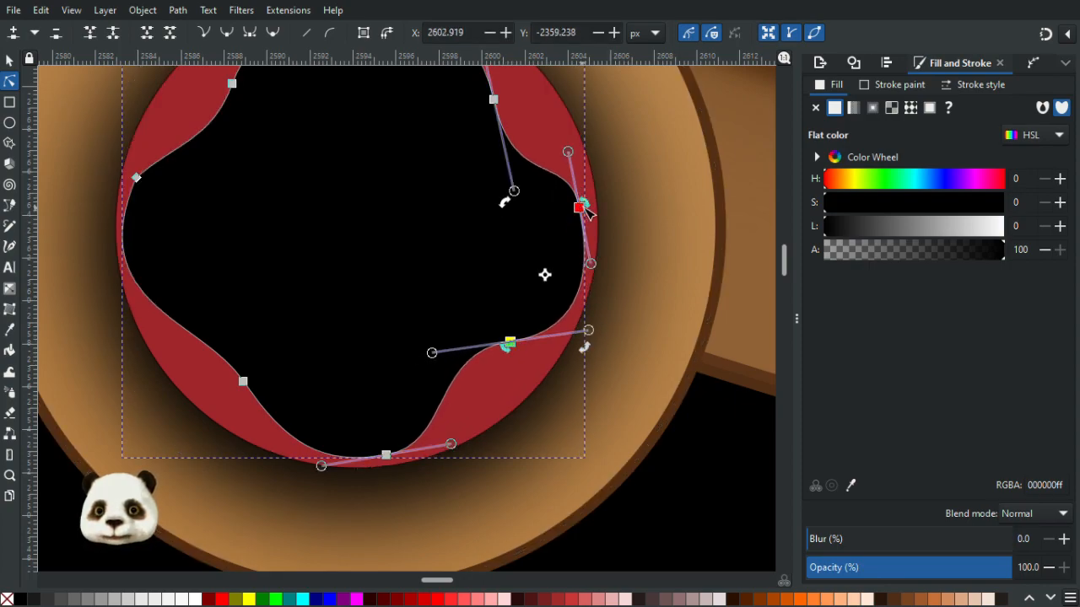
left_click_drag(582, 208, 589, 205)
left_click_drag(595, 329, 594, 313)
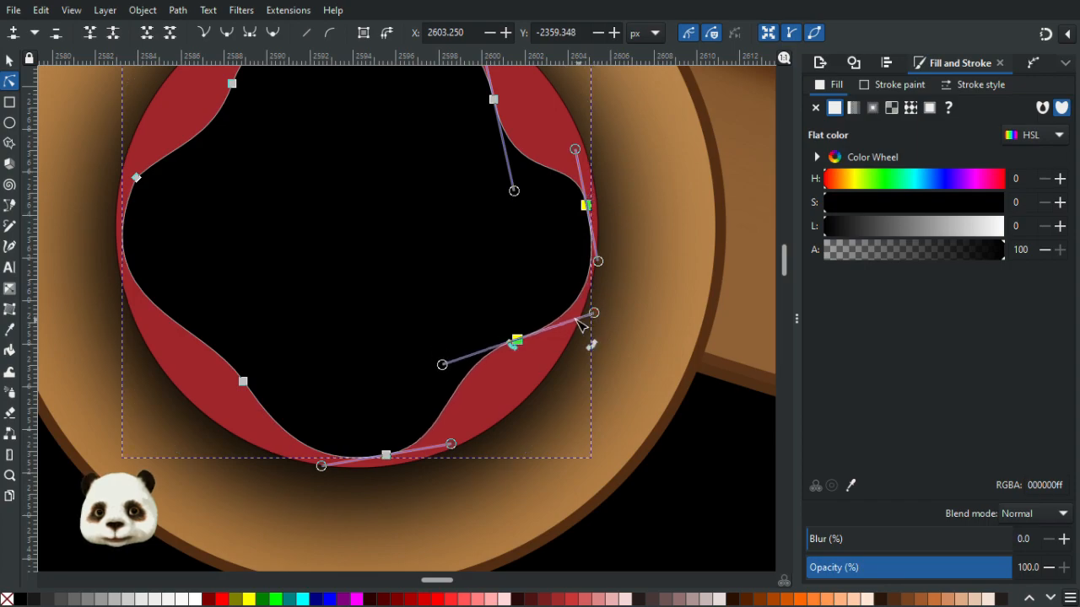
left_click(588, 205)
left_click_drag(588, 206, 586, 212)
left_click(592, 216)
left_click(587, 211)
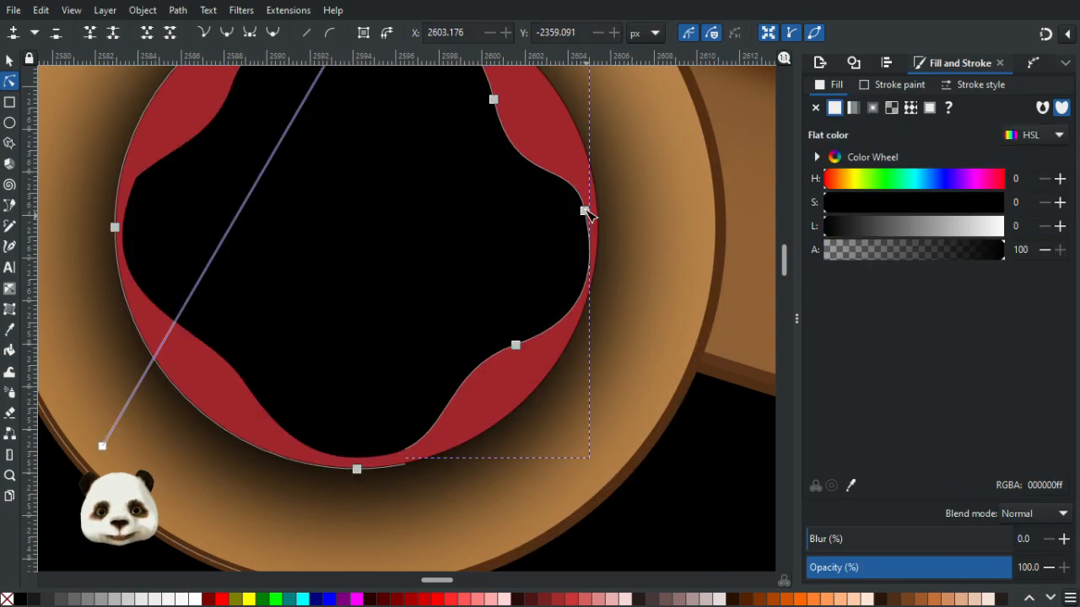
left_click(585, 208)
left_click_drag(573, 156, 564, 158)
left_click_drag(585, 210, 585, 199)
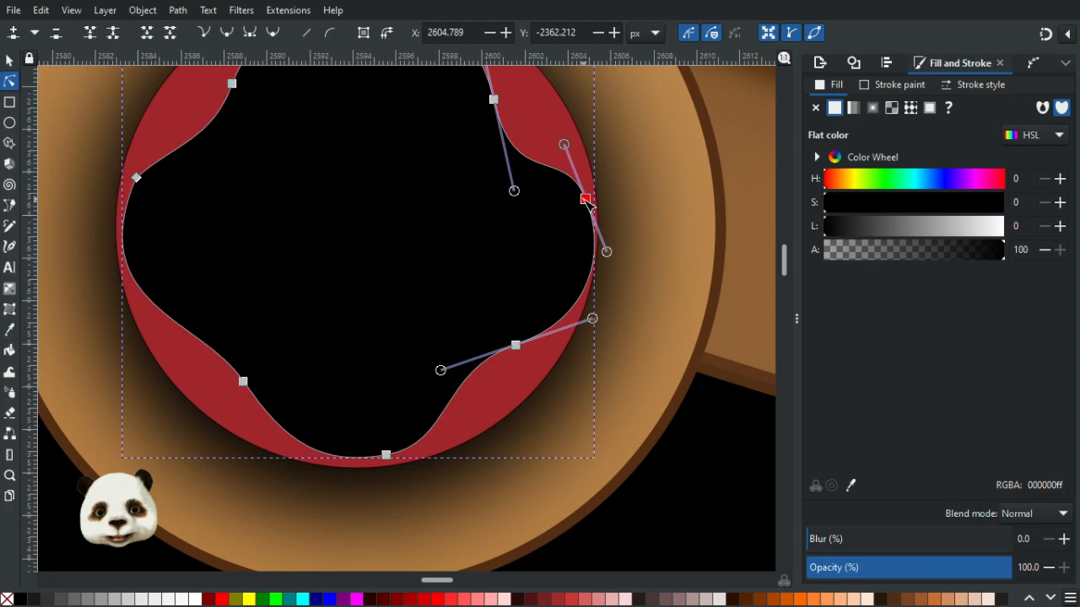
- Reshape the black shape's upper-left lobe by dragging a node handle and adding a new node
left_click(137, 179)
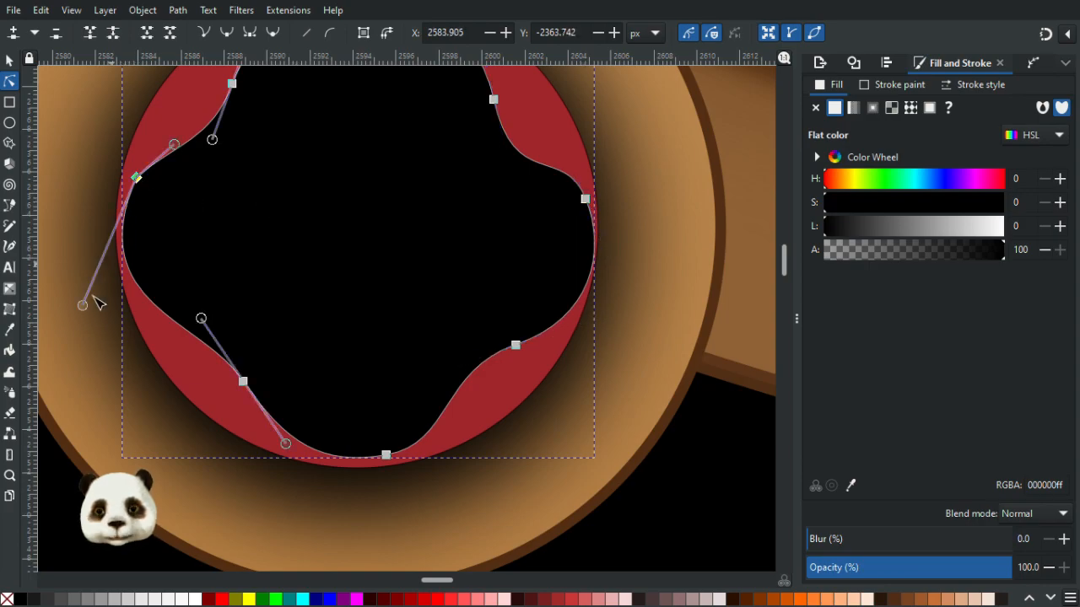
mouse_move(83, 305)
left_mouse_down()
mouse_move(66, 257)
mouse_move(65, 275)
mouse_move(87, 295)
mouse_move(75, 304)
left_mouse_up()
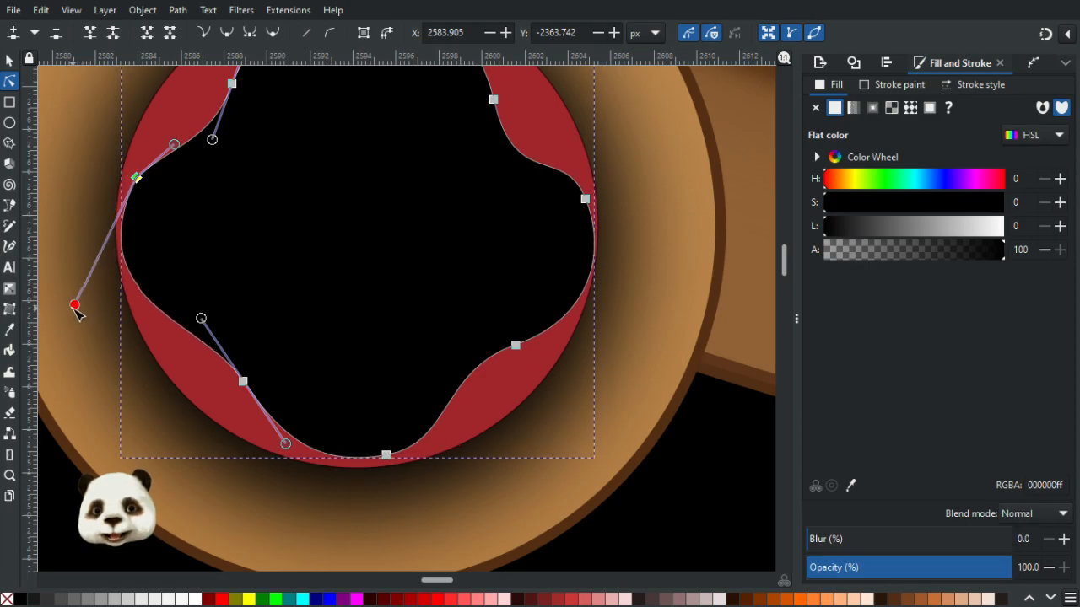
left_click(155, 347)
scroll(188, 294, "down", 4)
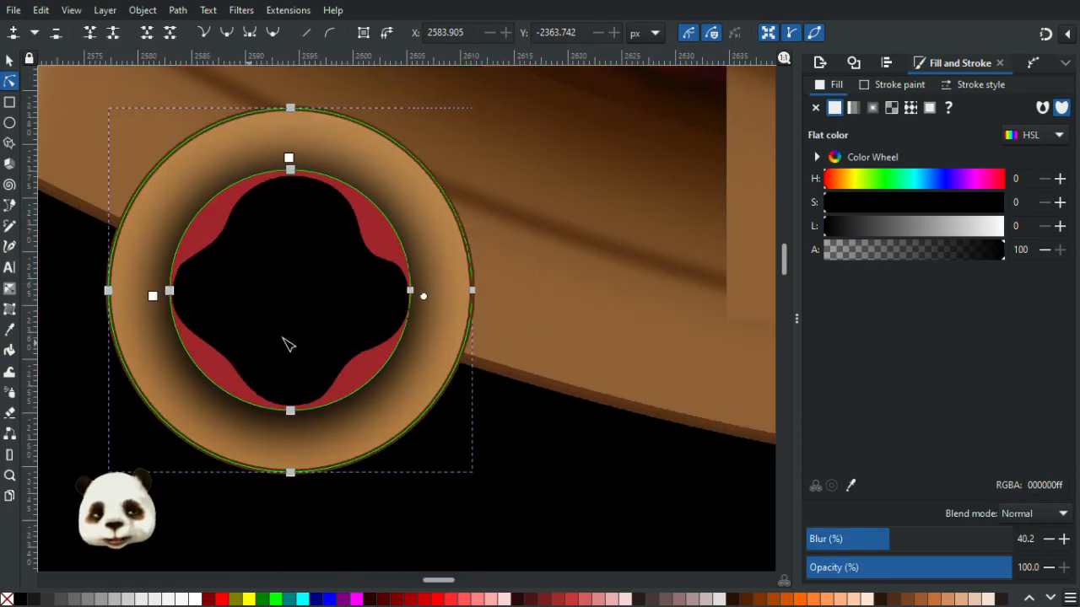
scroll(265, 362, "up", 4)
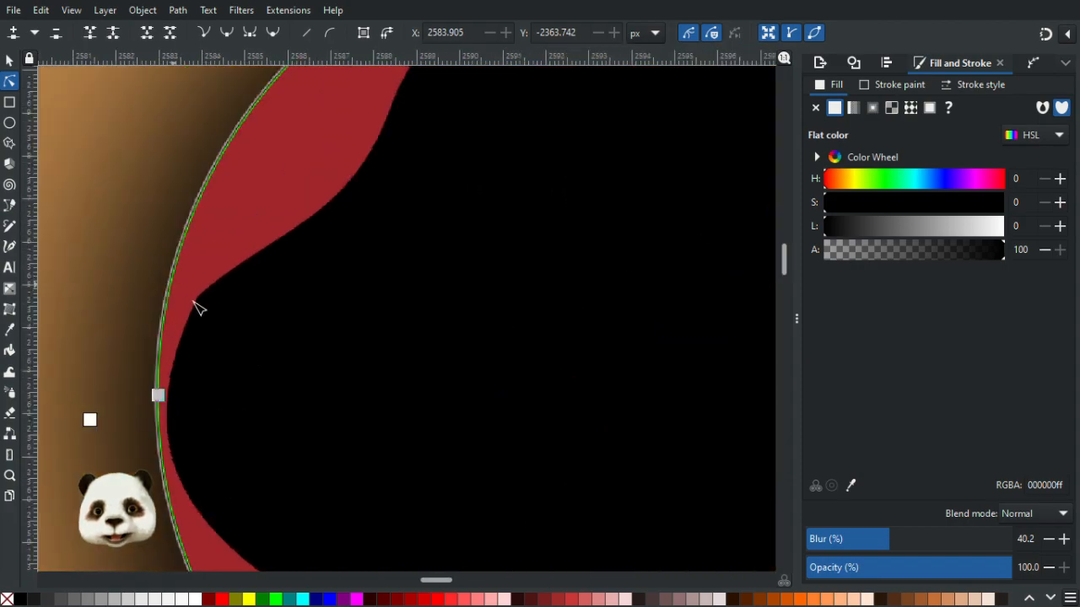
left_click(203, 301)
left_click(211, 284)
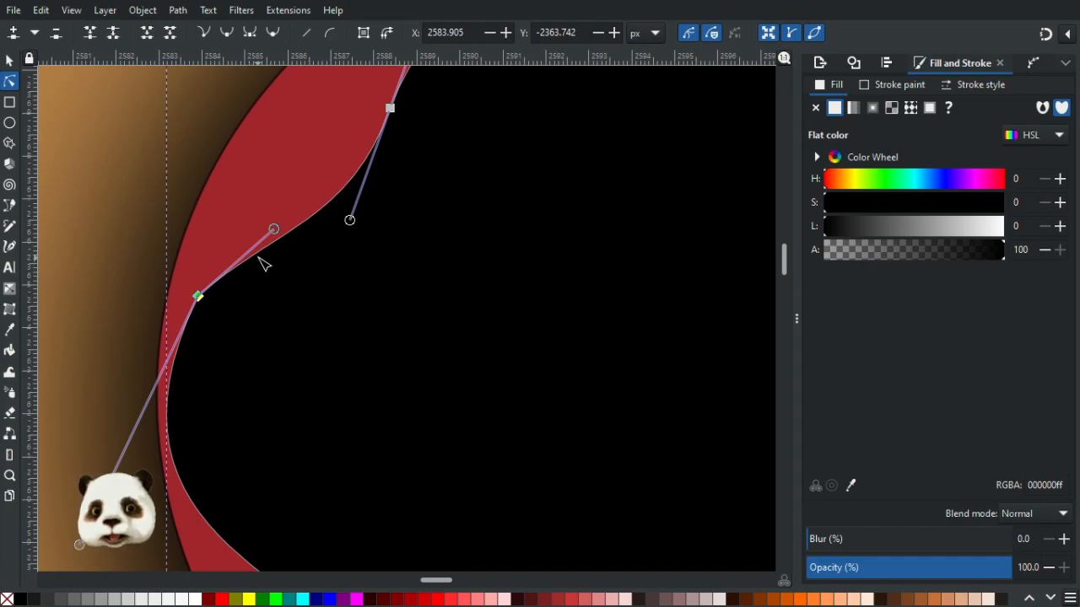
double_click(262, 252)
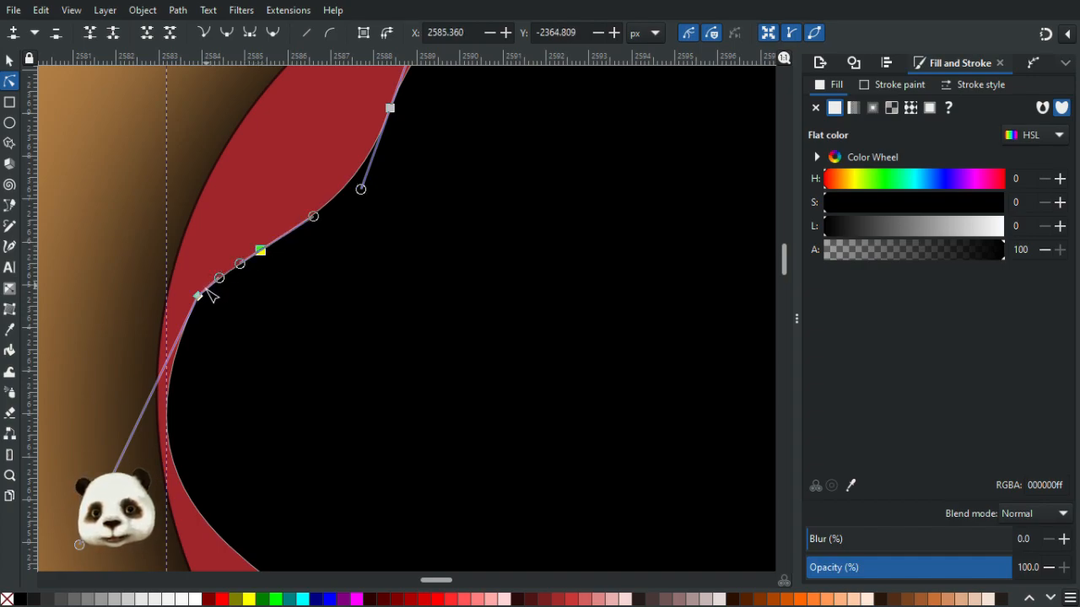
left_click_drag(220, 278, 210, 268)
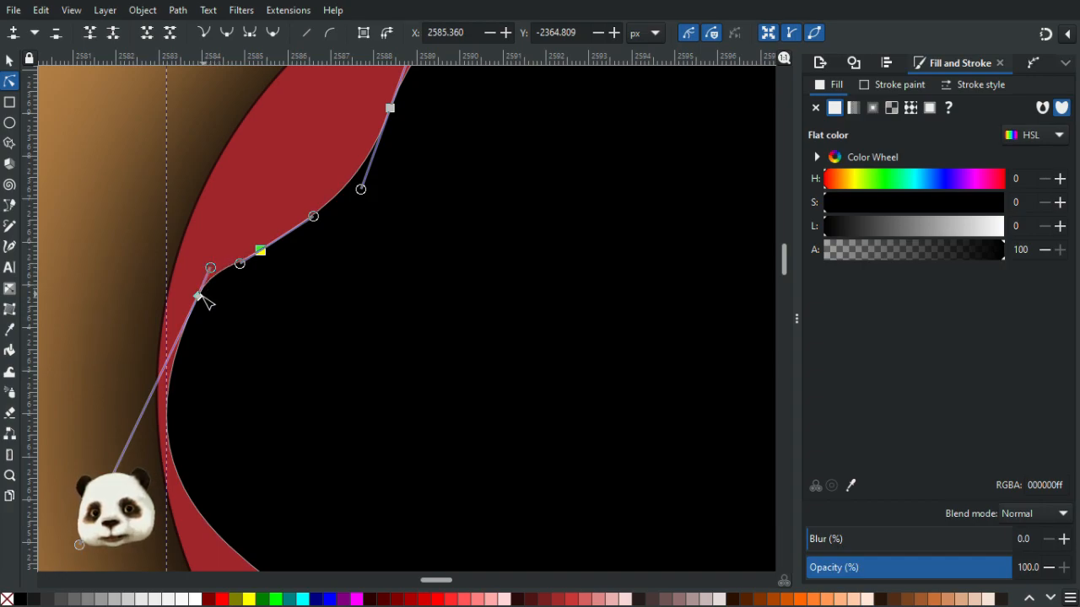
- Adjust the black shape's upper-left node handles so its curve follows the red centre more smoothly
scroll(270, 336, "down", 3, "ctrl")
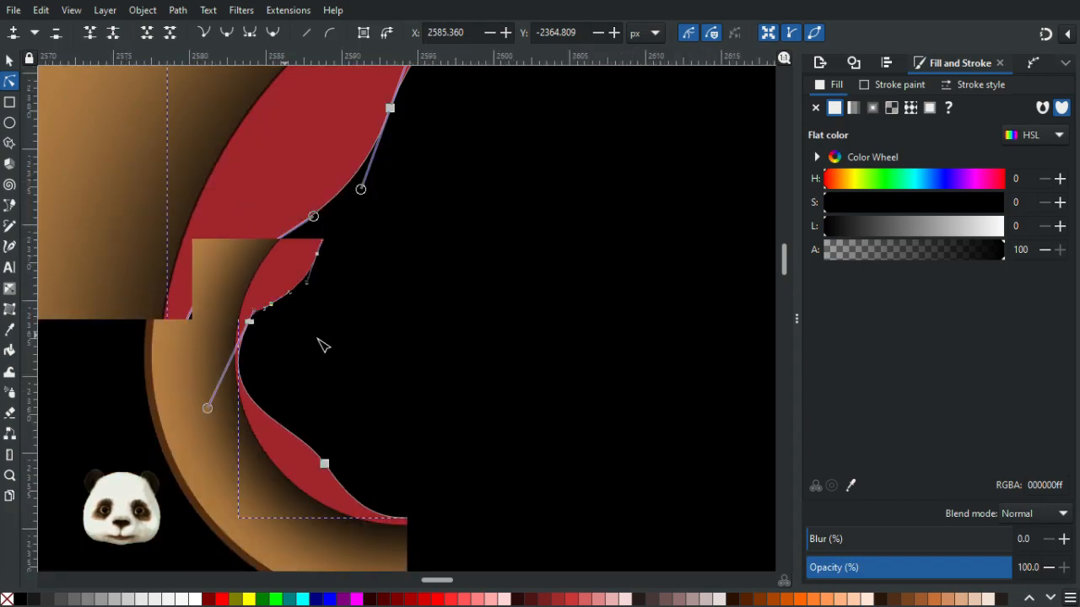
key("Escape")
scroll(245, 308, "up", 3, "ctrl")
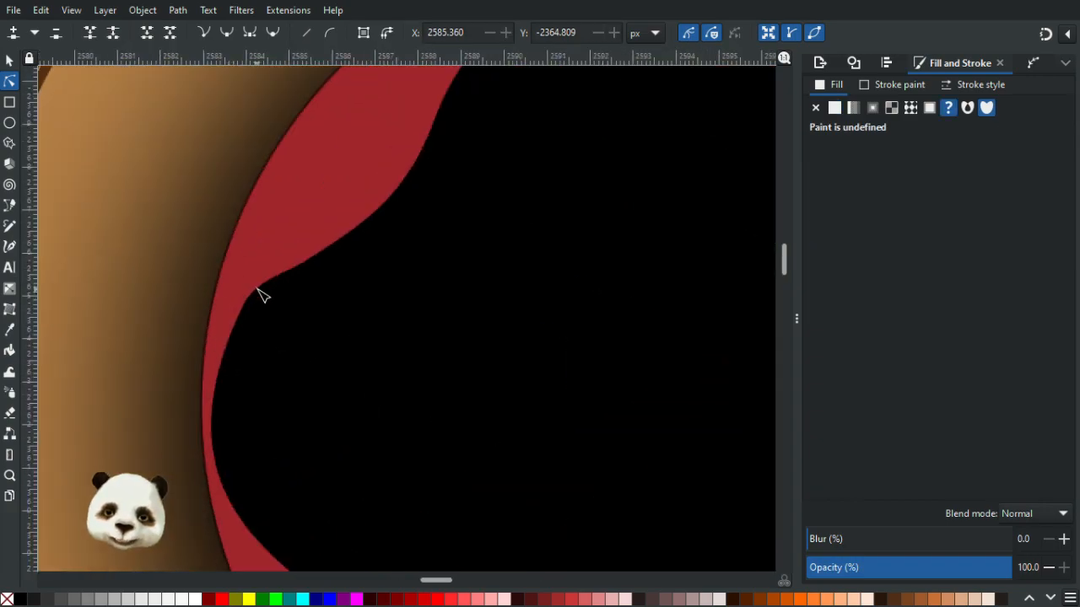
left_click(262, 295)
left_click(241, 309)
left_click_drag(232, 326, 235, 338)
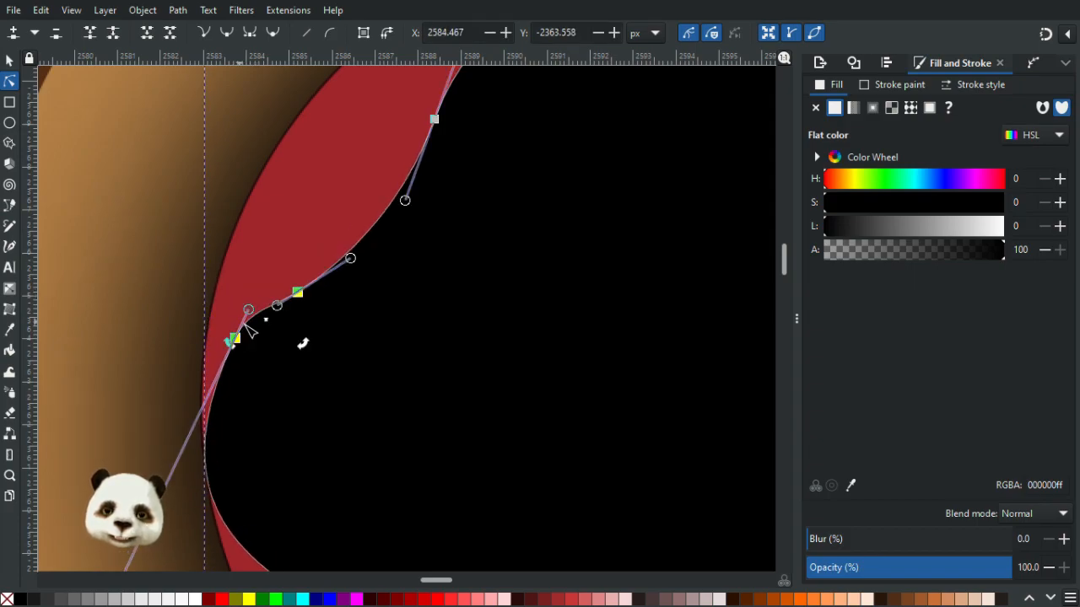
scroll(250, 329, "down", 3, "ctrl")
left_click_drag(200, 418, 214, 425)
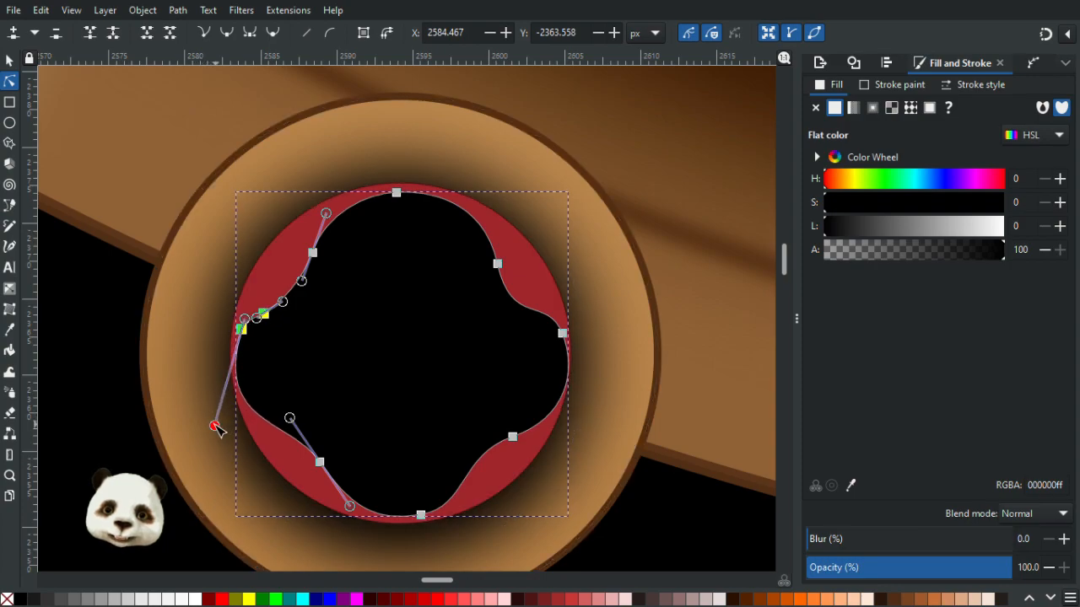
left_click(139, 398)
- Reposition the black shape's lower and right-side nodes and handles to even out its four lobes
scroll(138, 398, "down", 3, "ctrl")
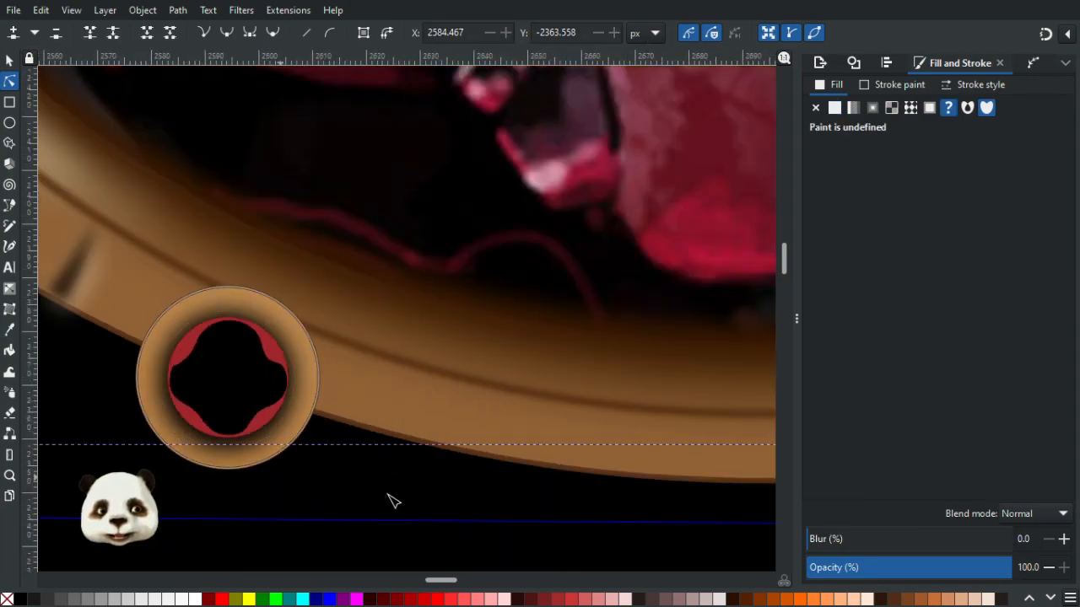
scroll(275, 487, "up", 1, "ctrl")
left_click(236, 410)
left_click_drag(224, 415, 227, 419)
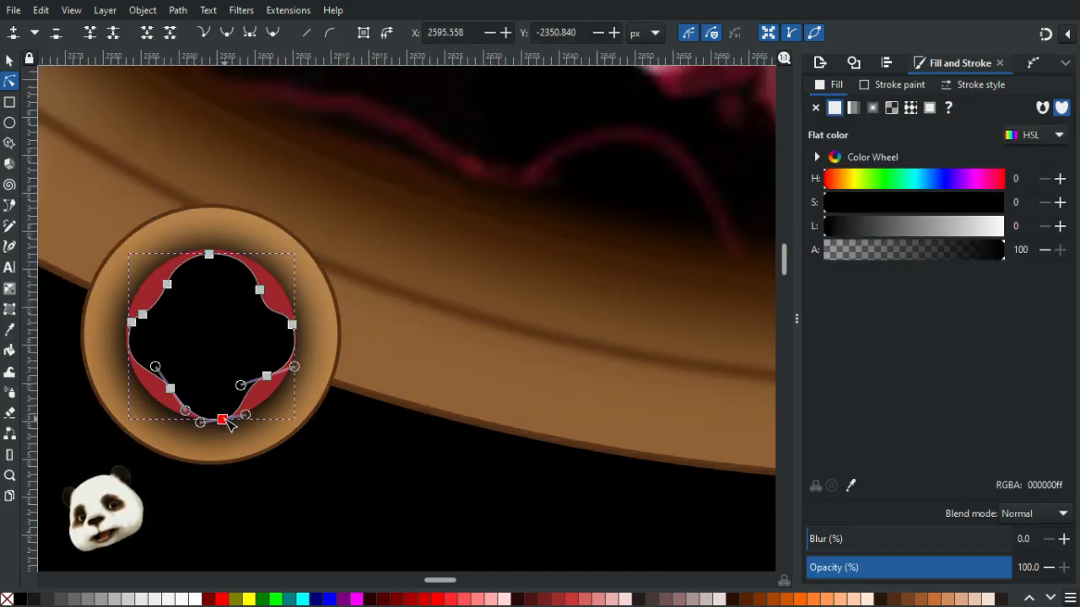
left_click_drag(171, 390, 168, 385)
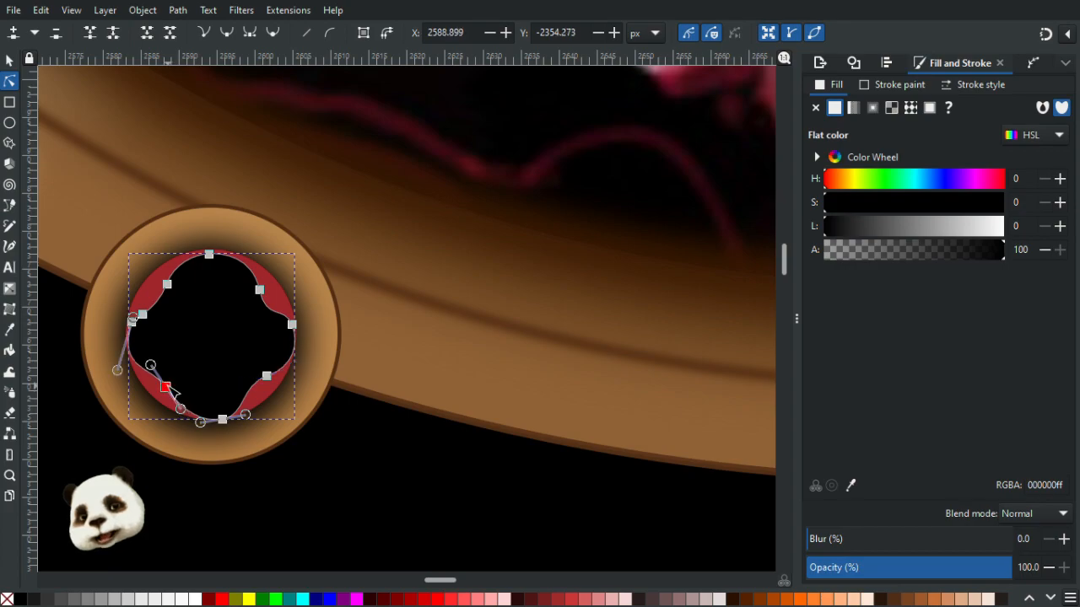
left_click(273, 375)
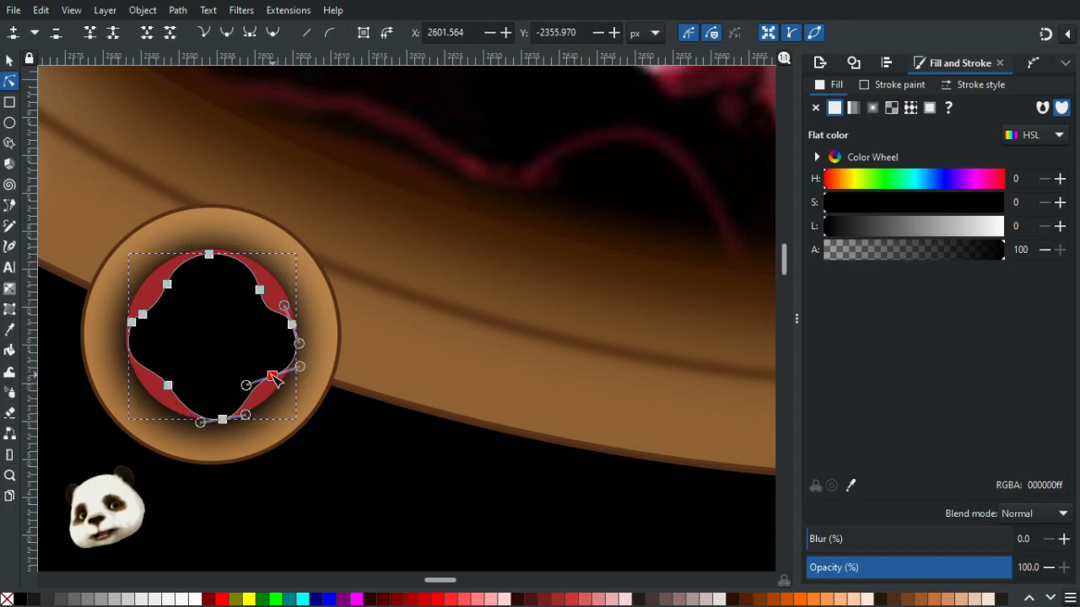
left_click_drag(244, 386, 244, 391)
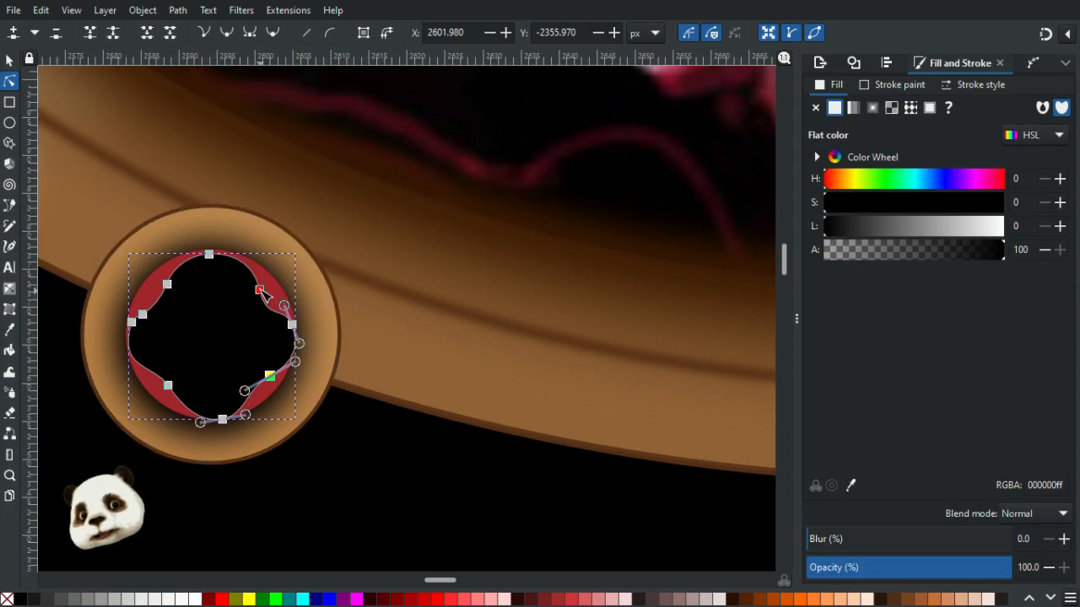
left_click(261, 290)
left_click_drag(261, 286, 274, 319)
left_click(168, 285)
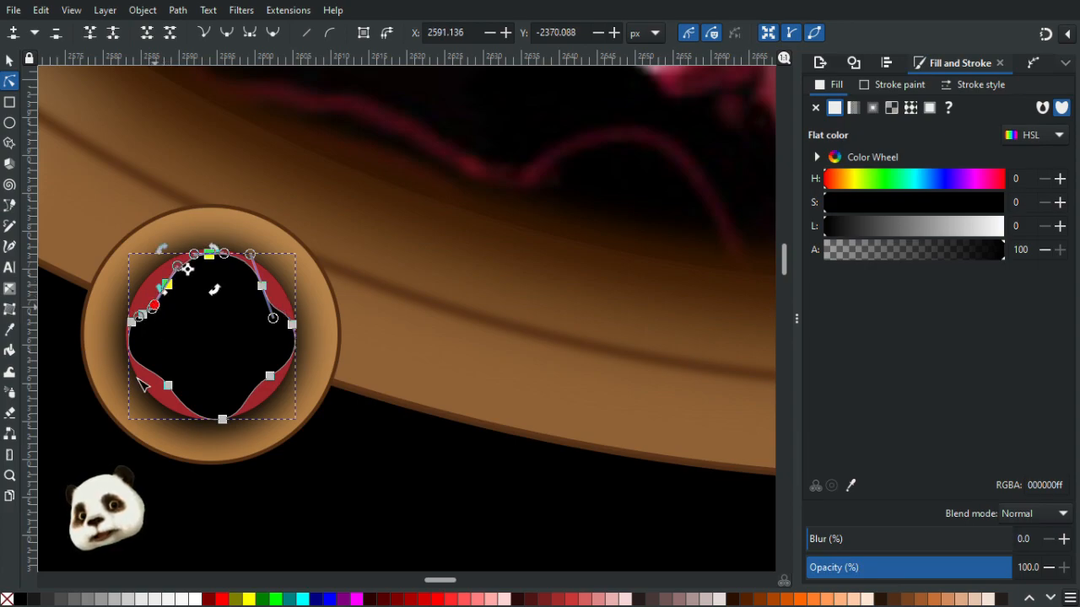
left_click(157, 458)
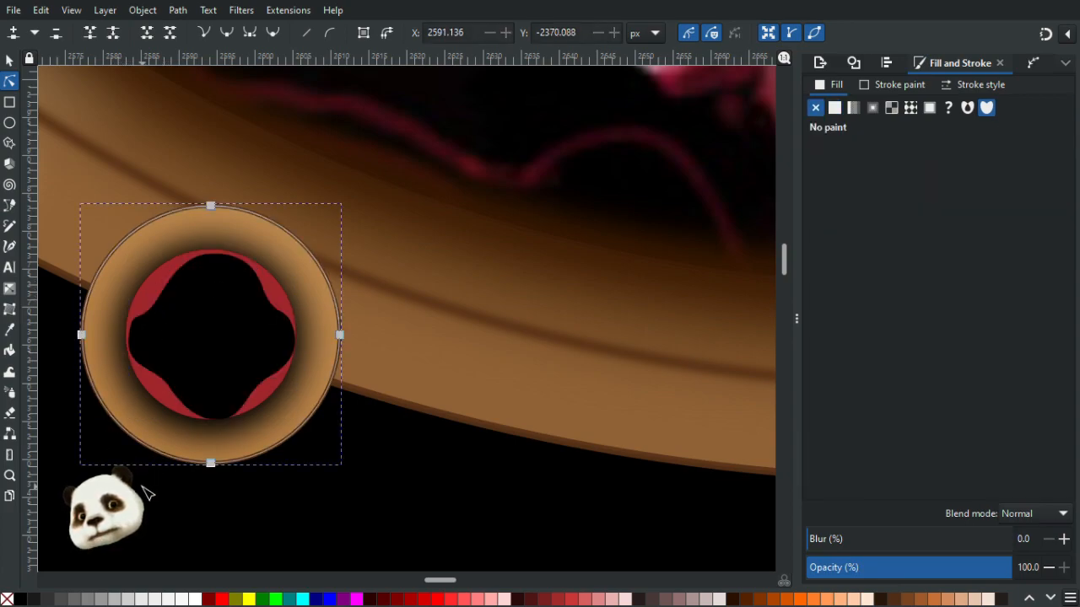
- Add a node on the black shape's left edge and delete the surplus nodes there
left_click(135, 330)
left_click(133, 323)
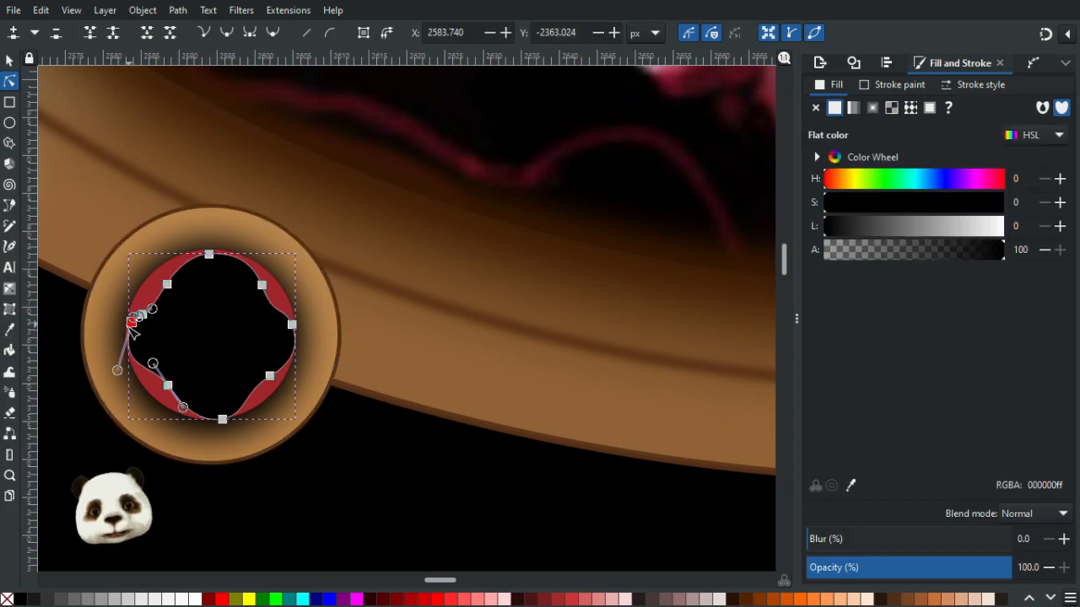
scroll(104, 345, "up", 4)
scroll(245, 295, "up", 1)
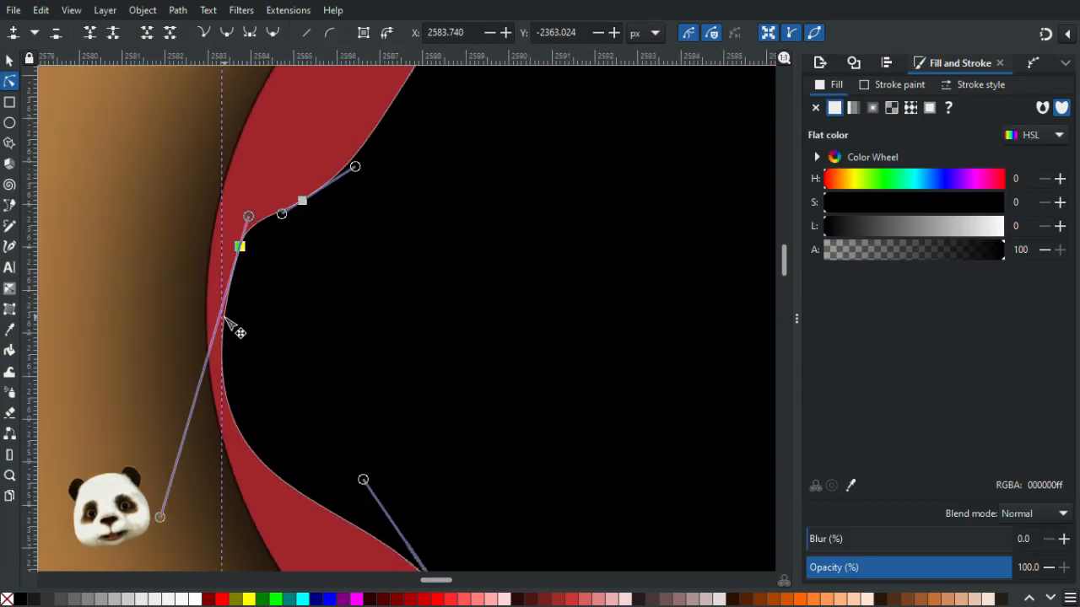
double_click(223, 317)
left_click(241, 247, "shift")
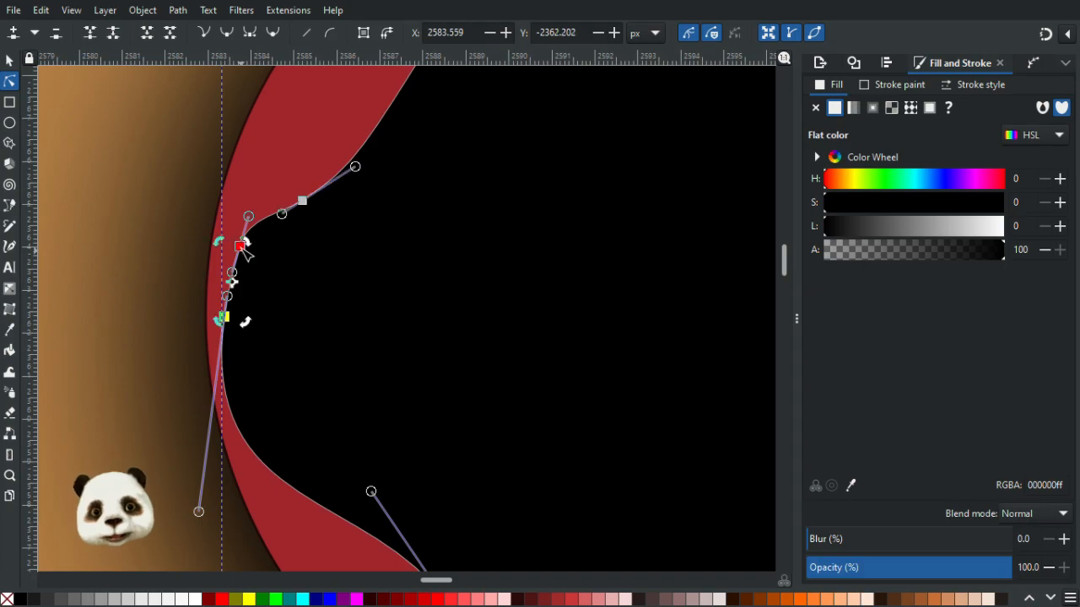
key("Delete")
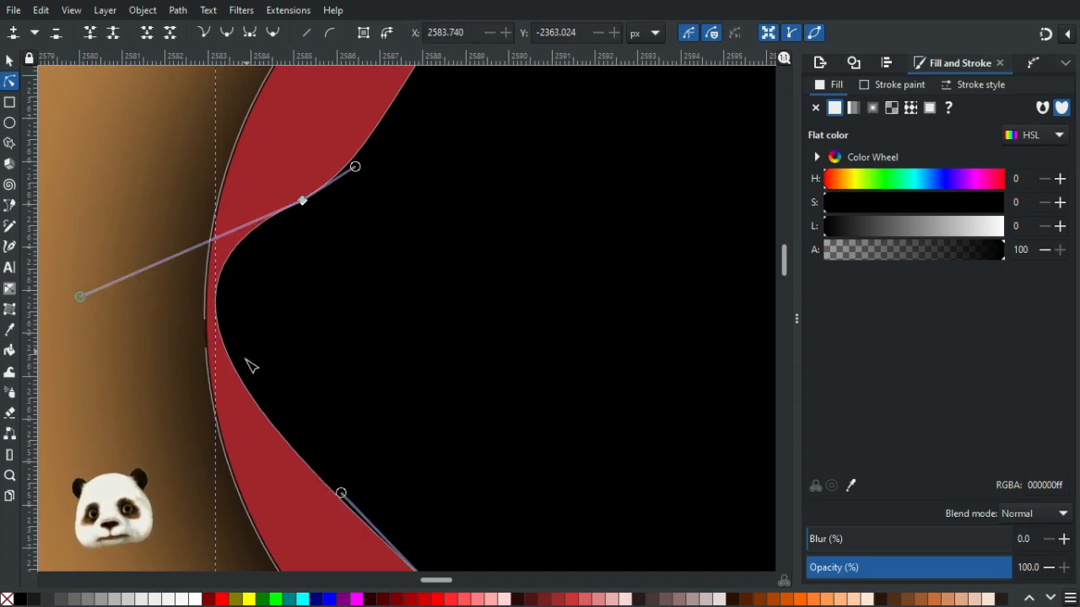
key("ctrl+z")
left_click(241, 246)
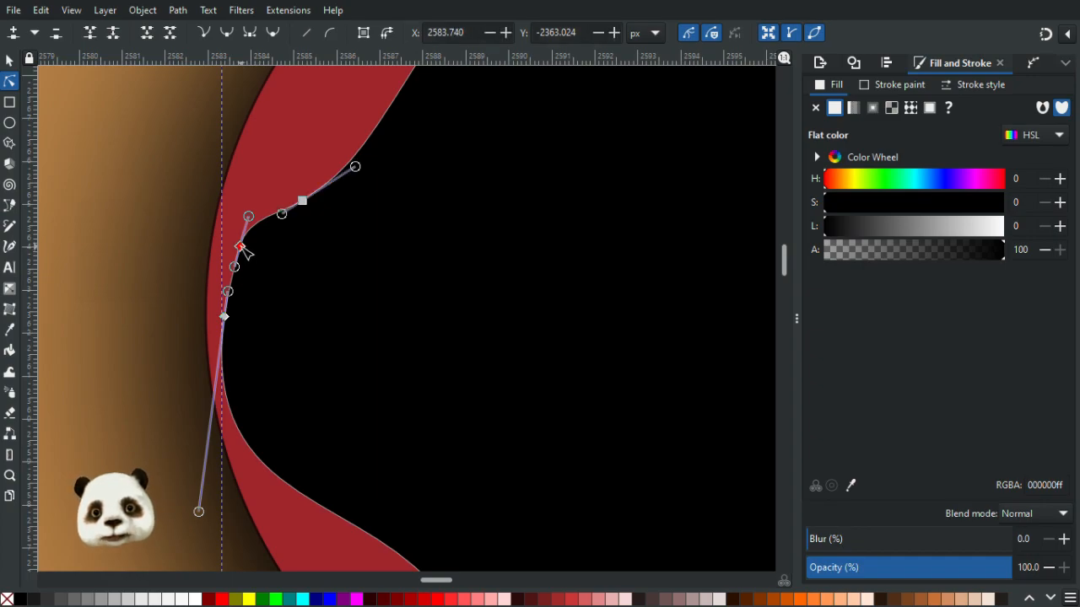
key("Delete")
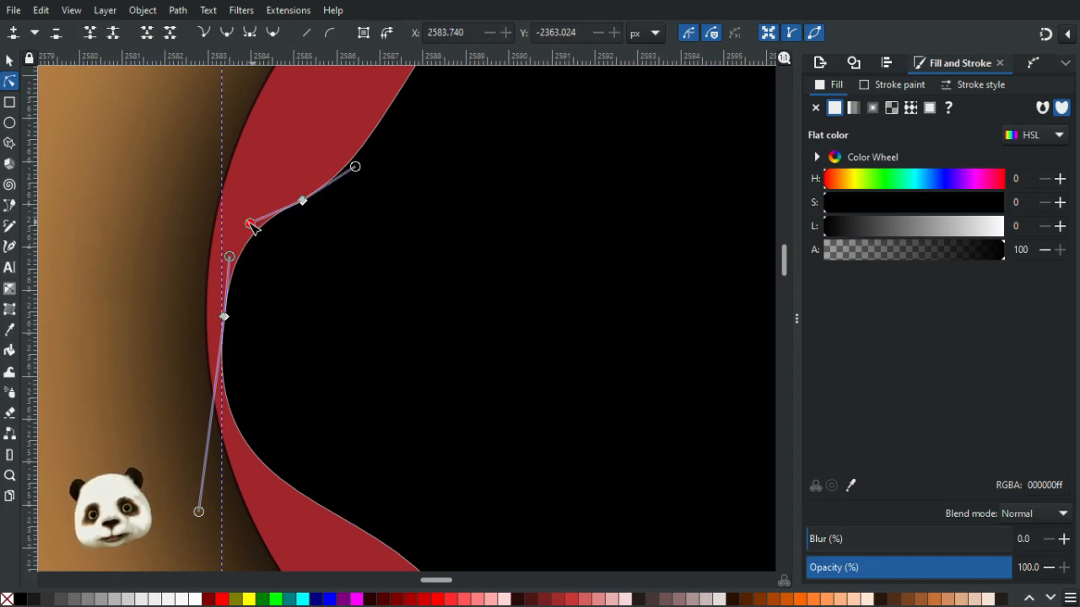
- Move the left lobe's remaining nodes and handles to smooth the black shape's left edge
left_click_drag(253, 229, 263, 233)
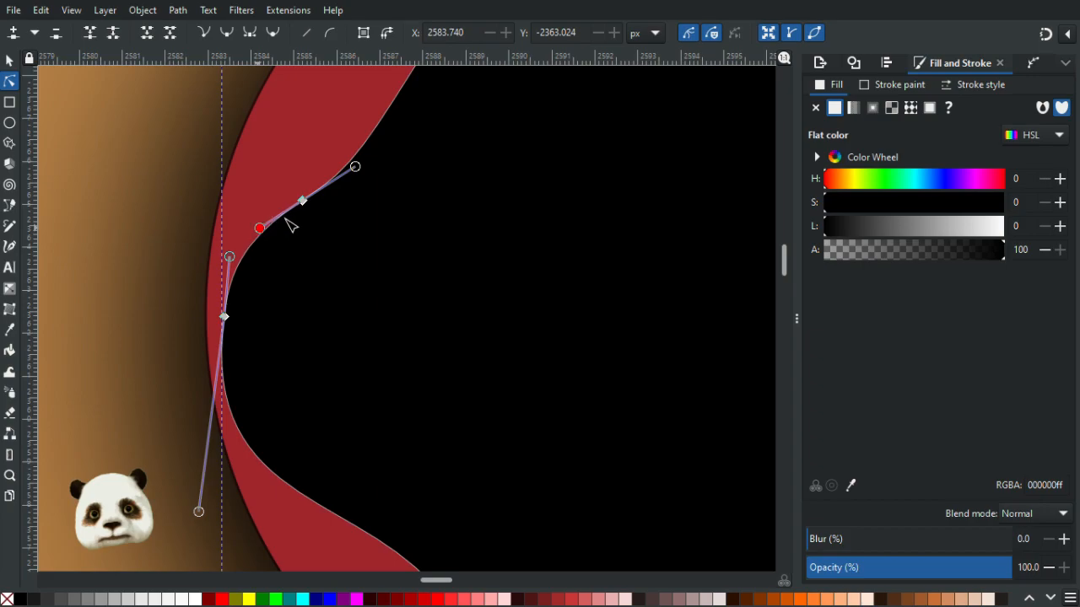
left_click(302, 201, "ctrl")
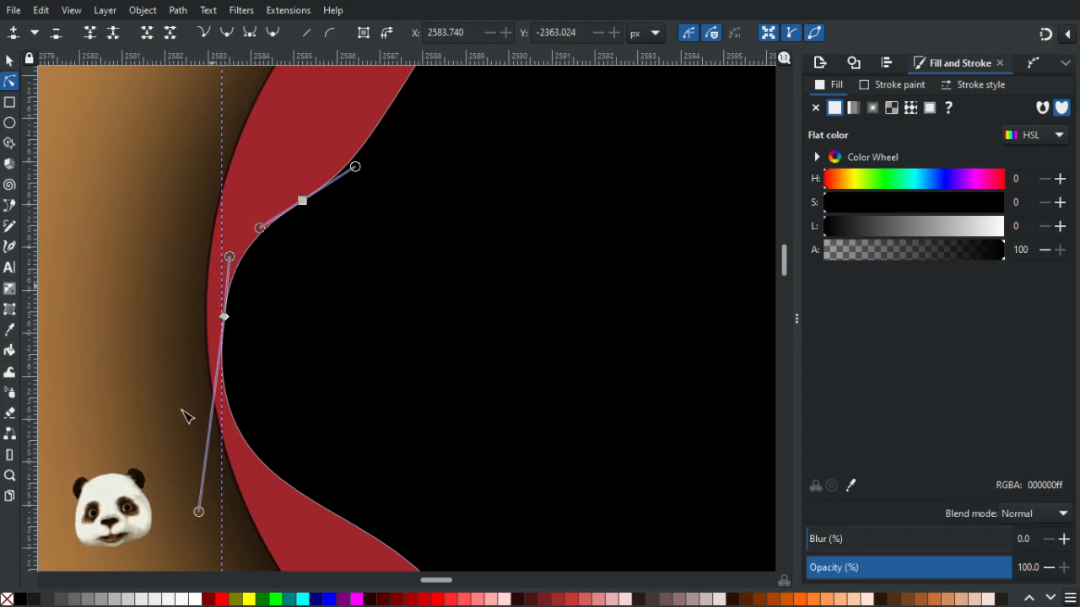
left_click_drag(199, 512, 230, 537)
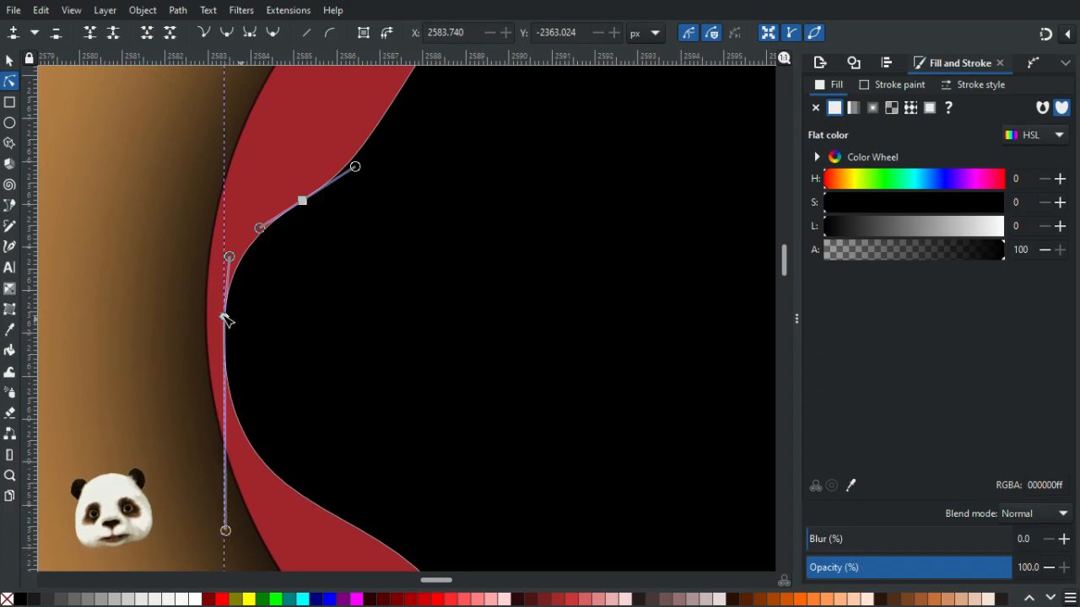
mouse_move(226, 318)
left_mouse_down()
mouse_move(210, 321)
mouse_move(229, 336)
left_mouse_up()
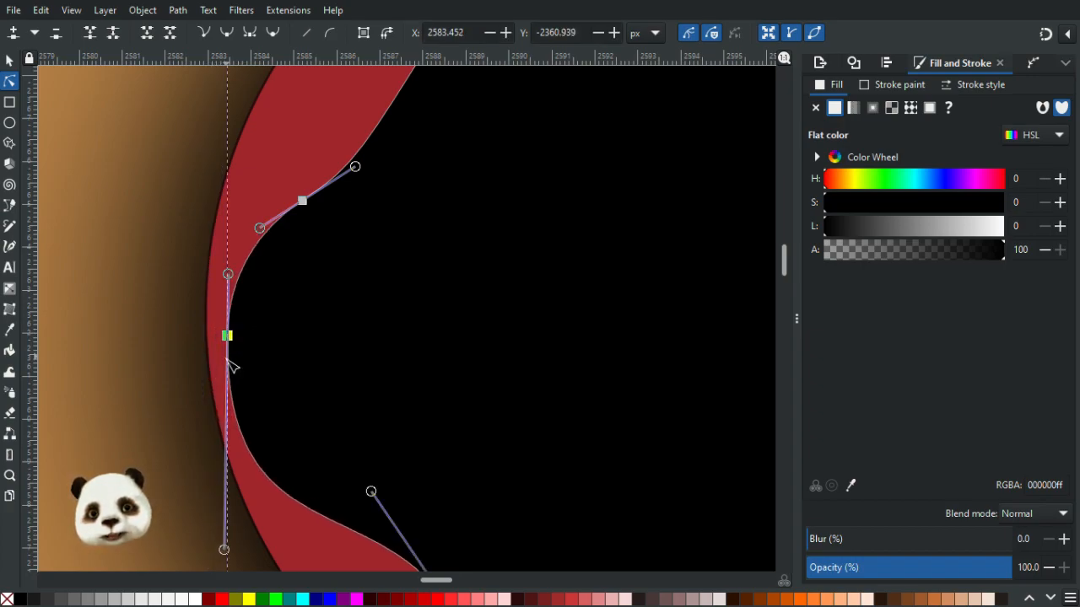
scroll(262, 405, "down", 5)
scroll(292, 420, "down", 1)
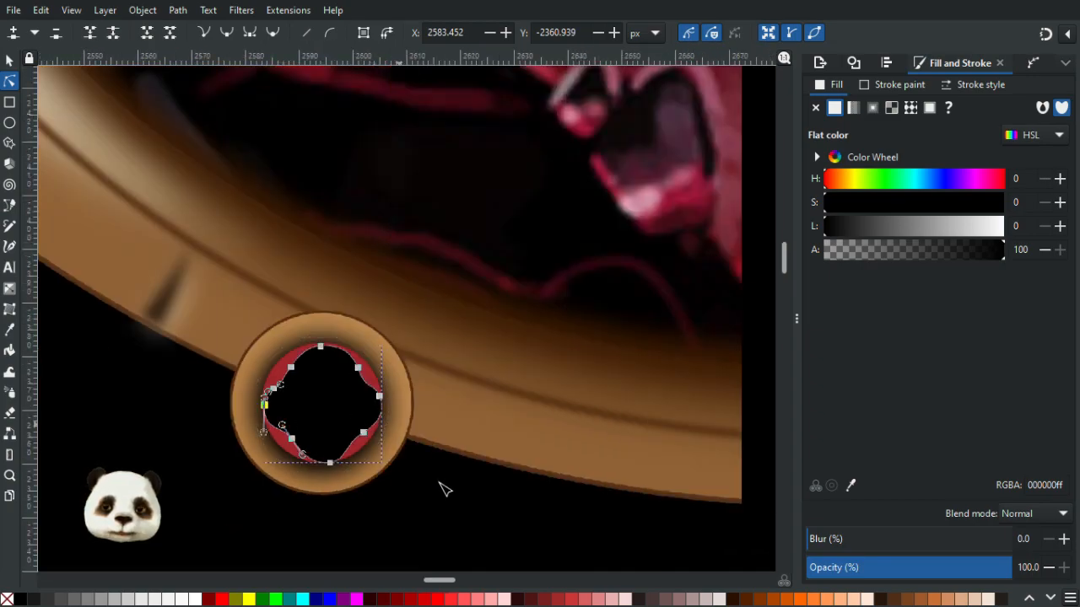
left_click(451, 485)
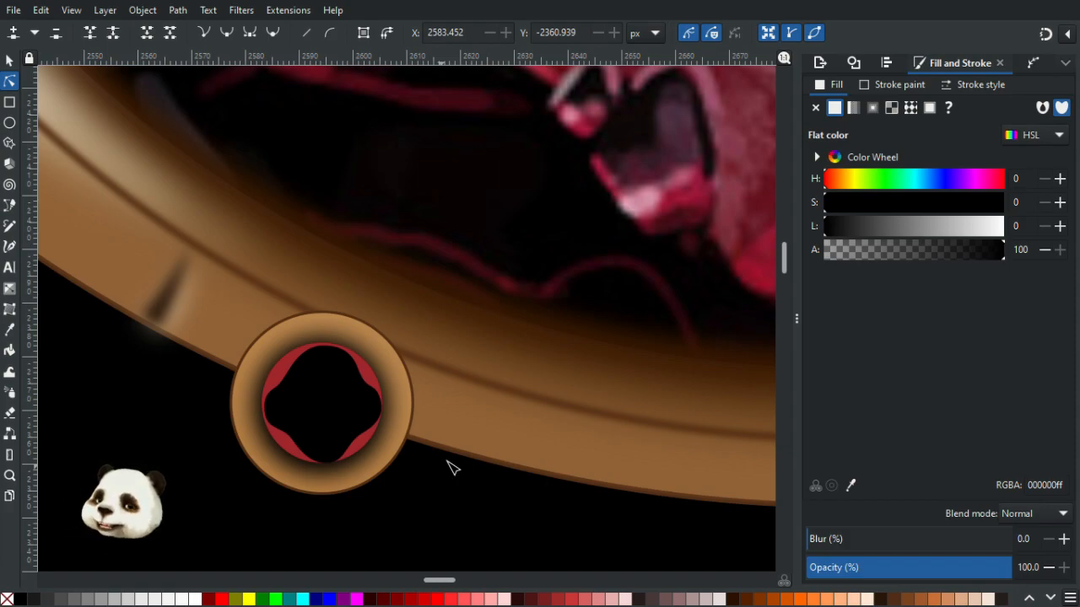
scroll(430, 451, "up", 2)
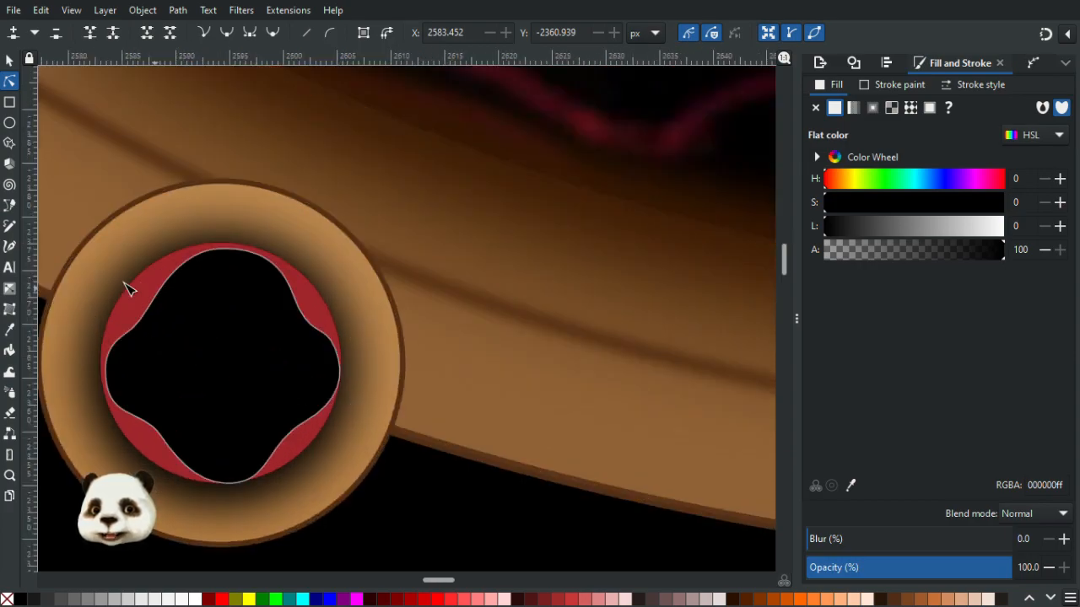
- Change the ornament's stacking order, raising the full-size base circle to the top
left_click(10, 61)
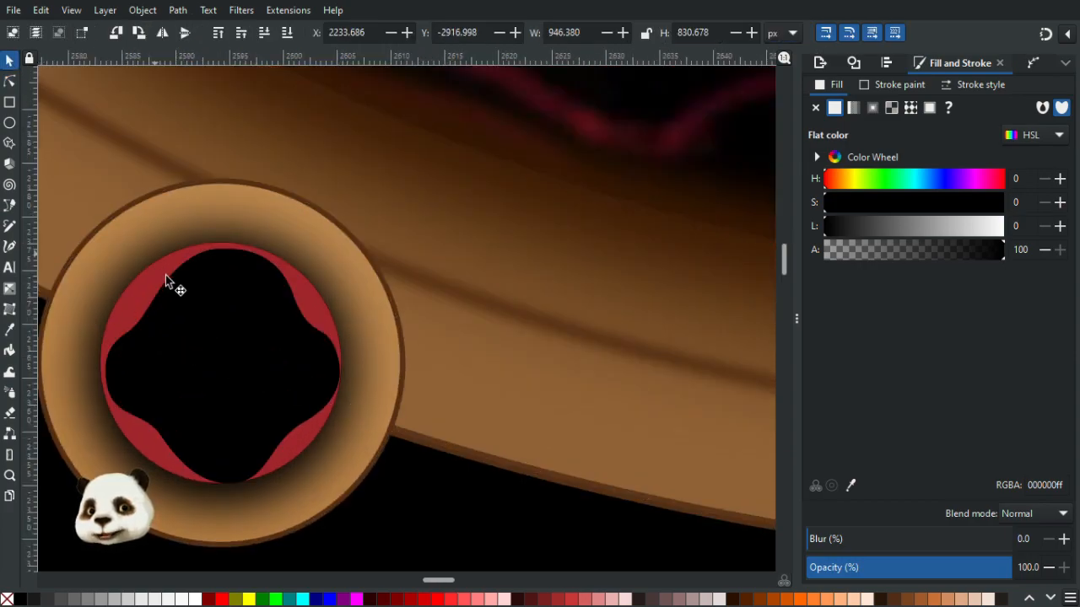
left_click(133, 291)
left_click(131, 305)
left_click_drag(132, 305, 386, 392)
key("Home")
left_click(200, 379)
key("ctrl+z")
key("Home")
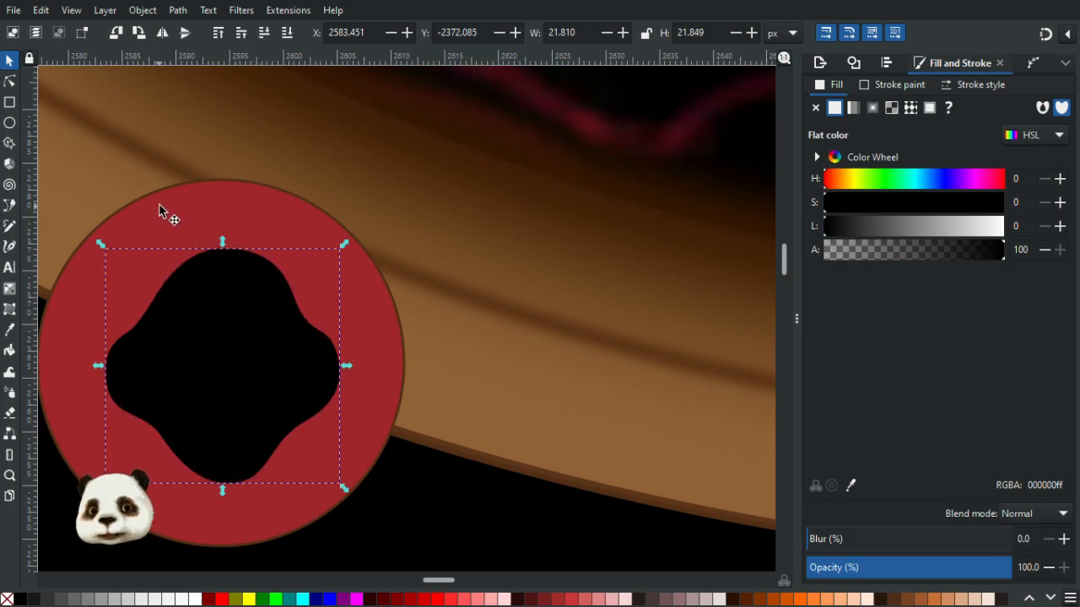
left_click(161, 211)
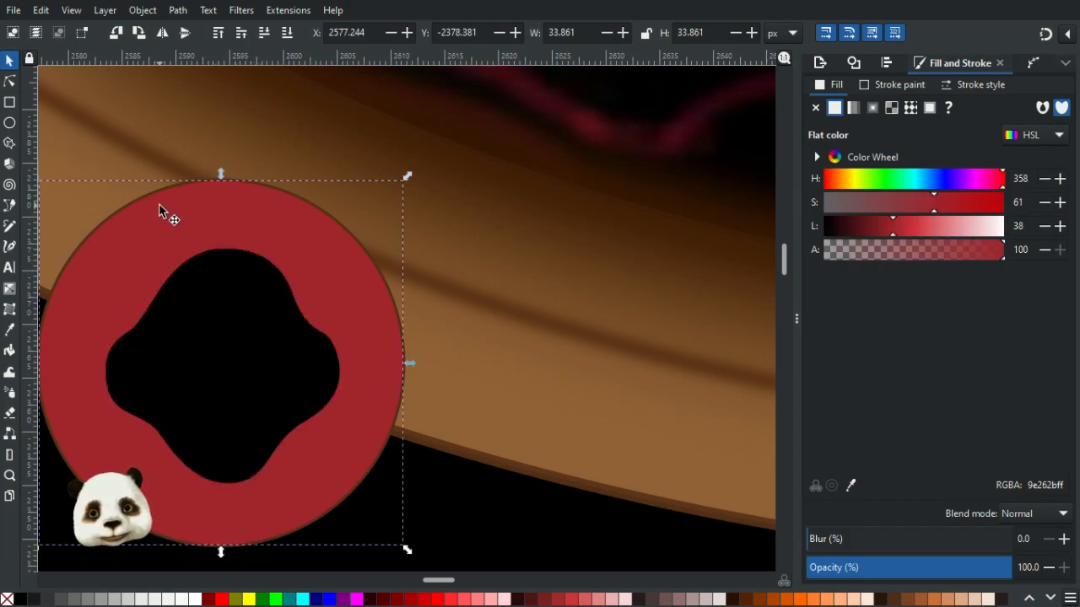
- Delete the shape at the ornament's centre and undo two accidental moves of the base circle
left_click(245, 335)
left_click(245, 335)
key("Delete")
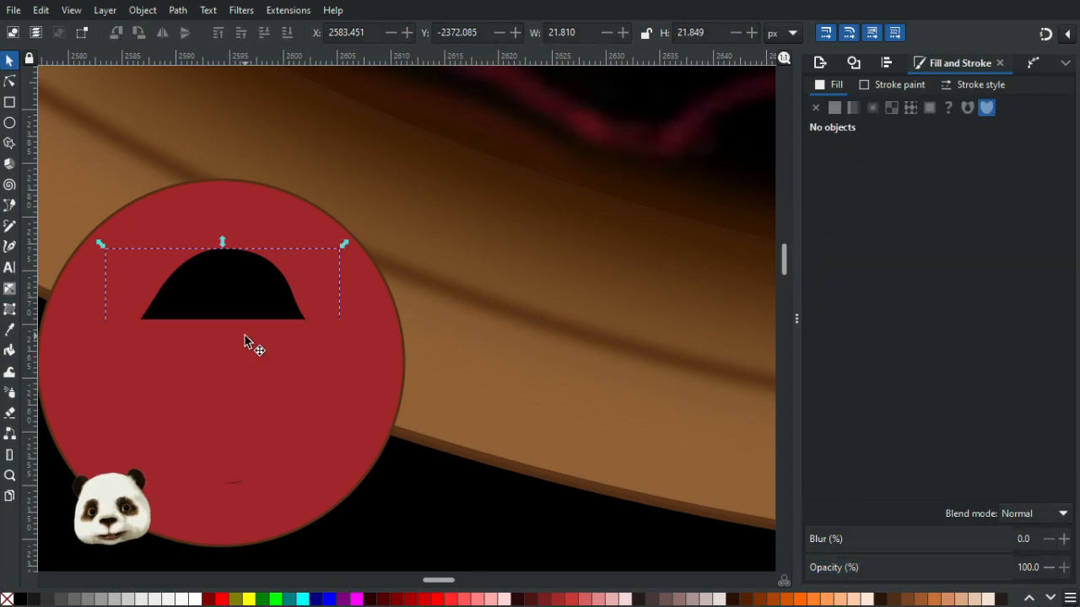
left_click_drag(222, 361, 353, 365)
key("ctrl+z")
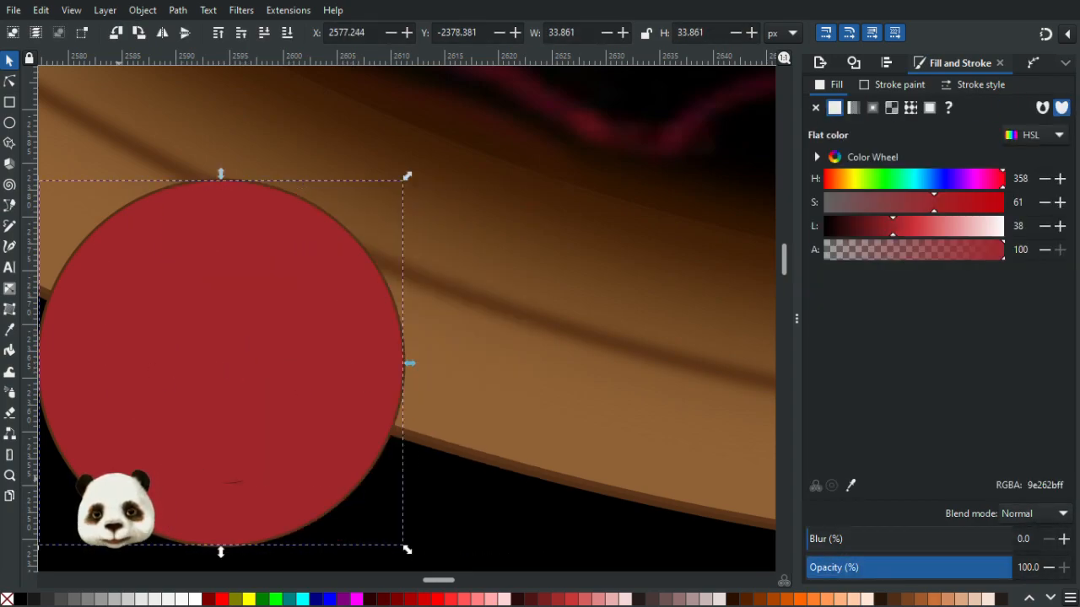
left_click_drag(198, 511, 401, 506)
key("ctrl+z")
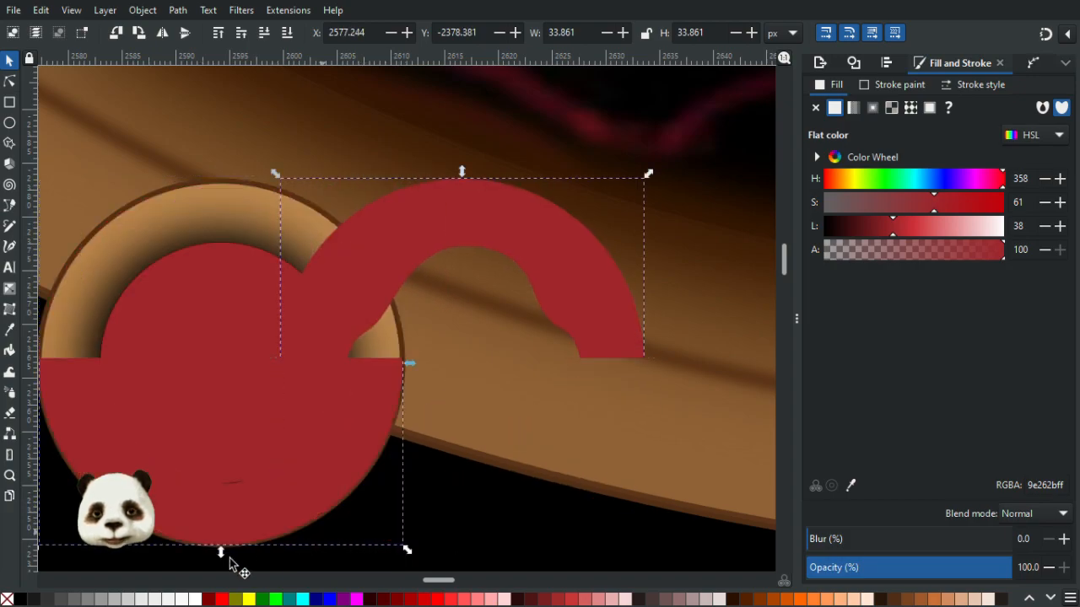
- Fill the base circle black and lower it beneath the tan gradient ring
left_click(20, 600)
key("Page_Down")
key("Page_Down")
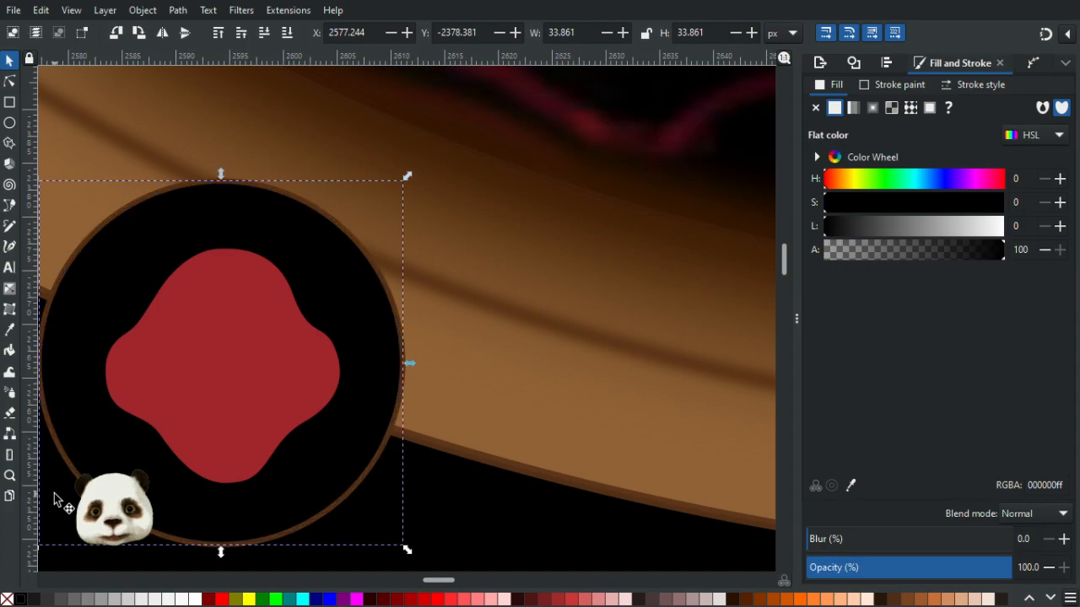
key("Page_Down")
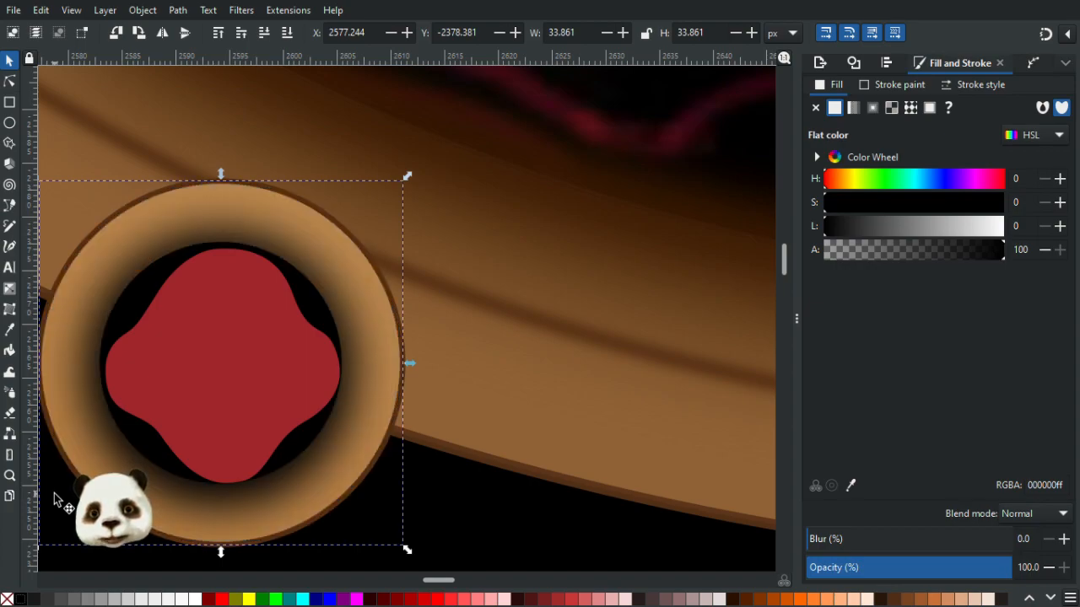
key("Page_Down")
key("Page_Up")
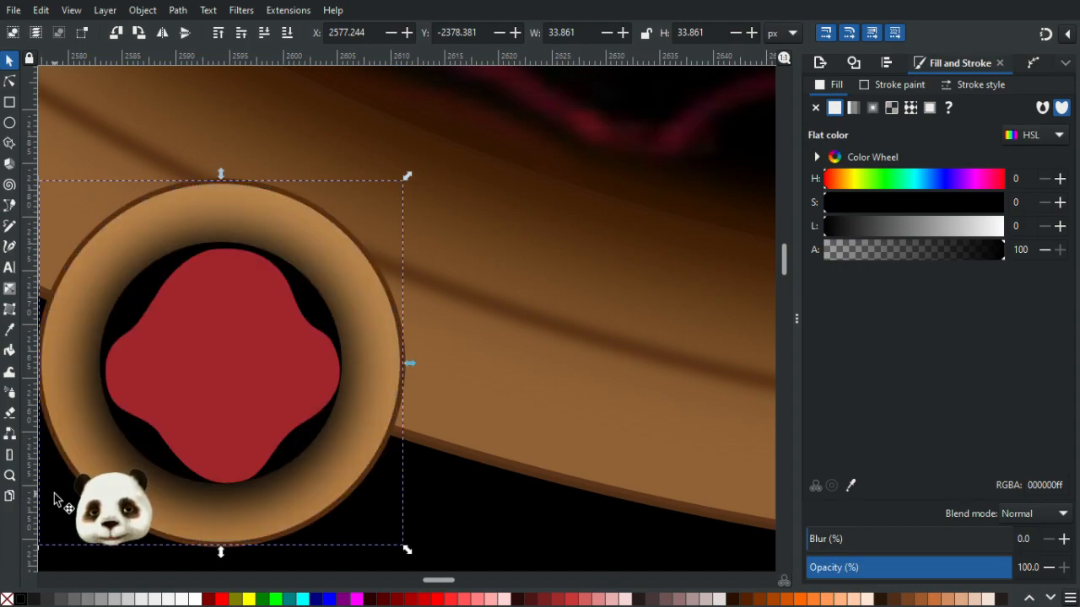
- Set the selected base circle's blur to 30%
left_click_drag(620, 444, 764, 410)
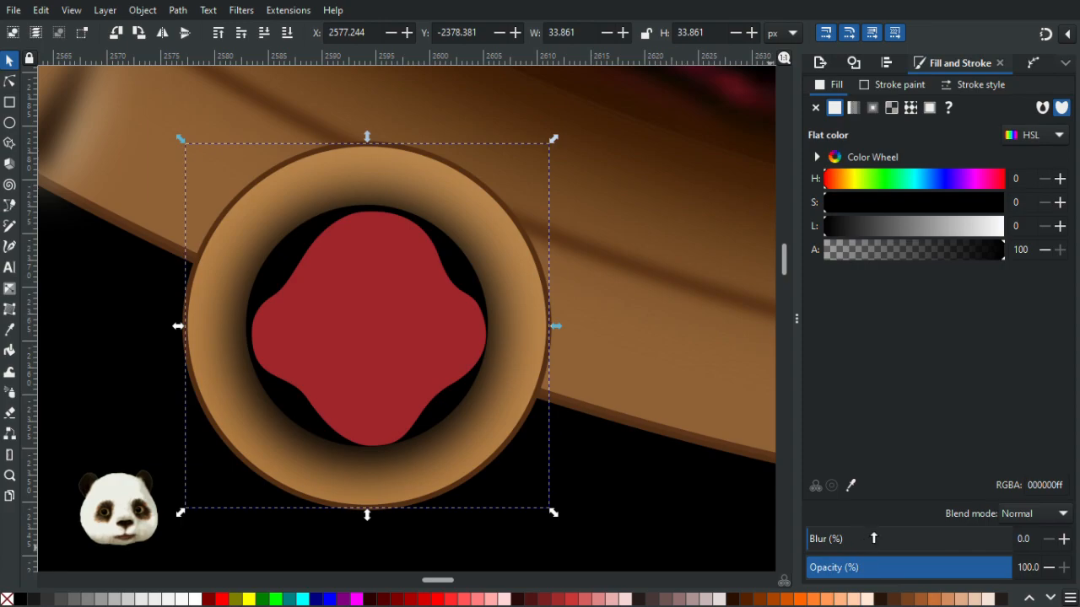
left_click_drag(876, 540, 895, 543)
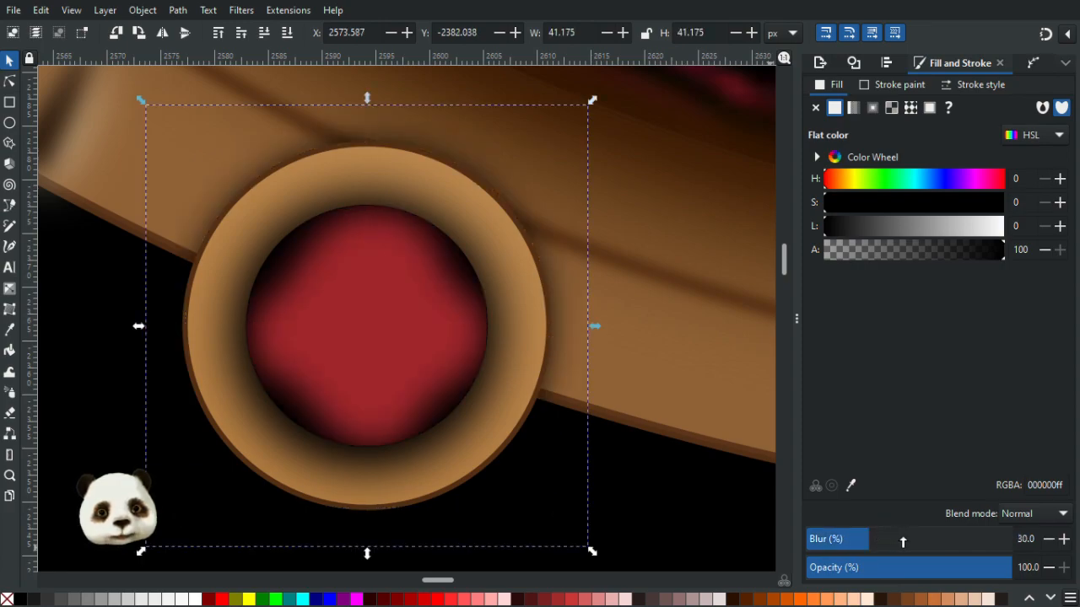
left_click(846, 541, "ctrl")
left_click(864, 543, "ctrl")
scroll(485, 411, "down", 4)
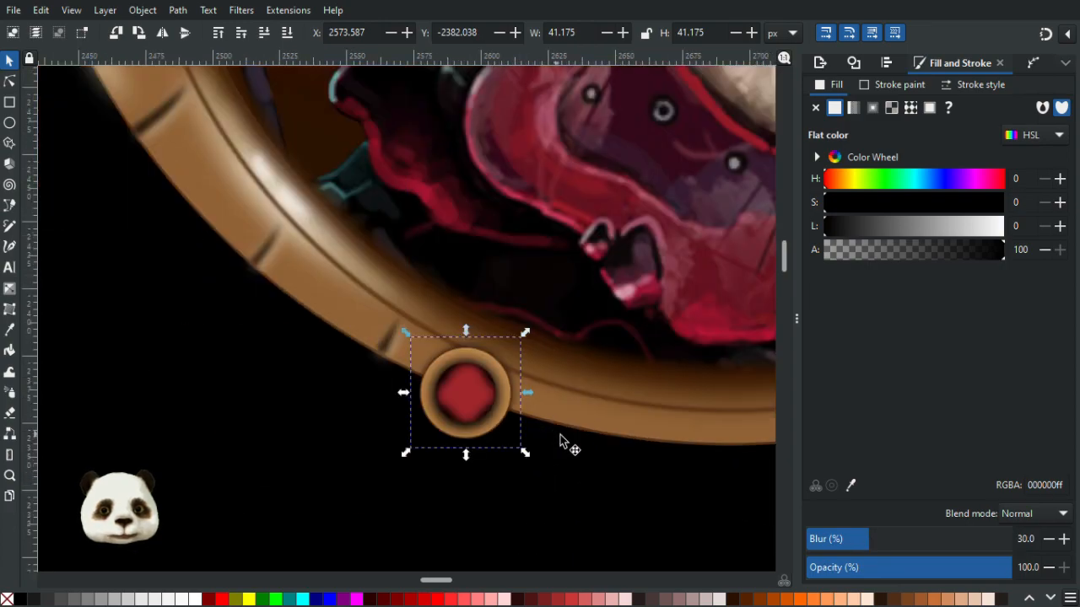
scroll(573, 438, "up", 5)
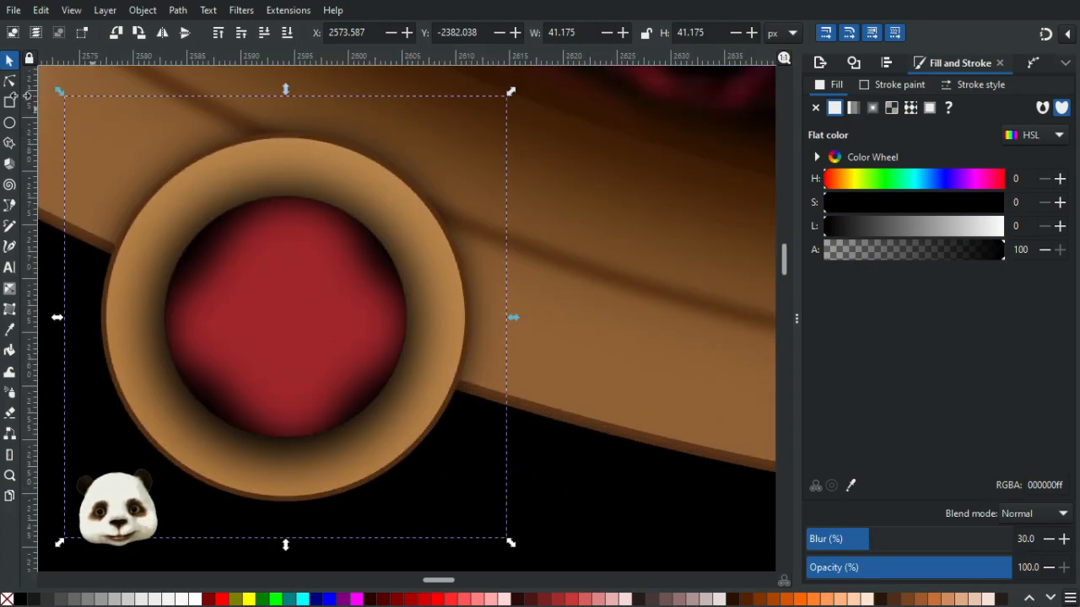
- Reshape the upper-right curve of the red wavy centre shape by nudging one of its segments with the Node tool
left_click(11, 84)
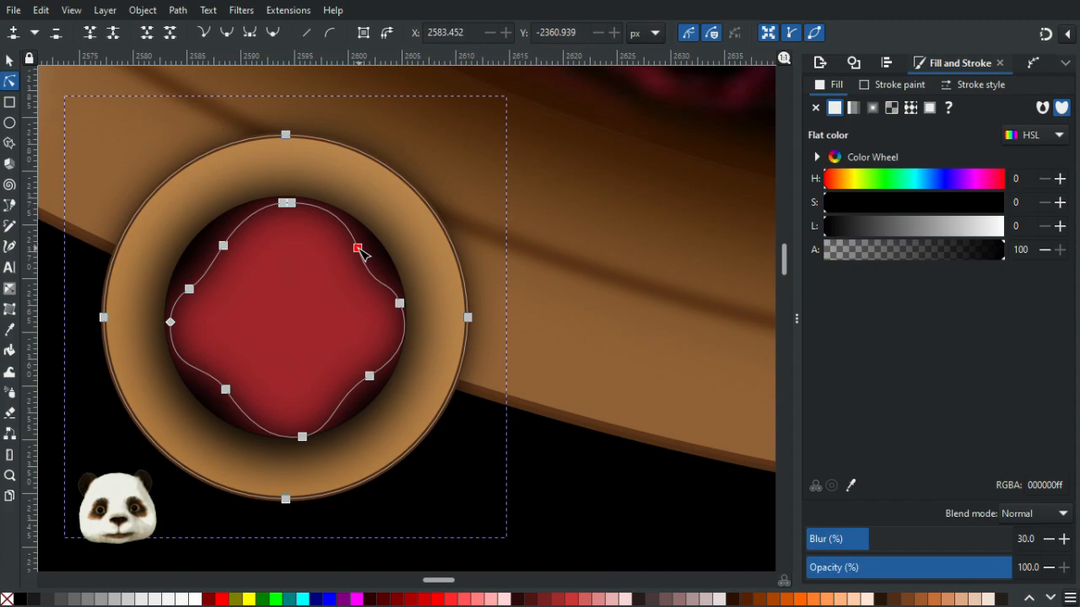
left_click(354, 251)
left_click(356, 252)
mouse_move(379, 298)
left_mouse_down()
mouse_move(405, 309)
mouse_move(385, 301)
left_mouse_up()
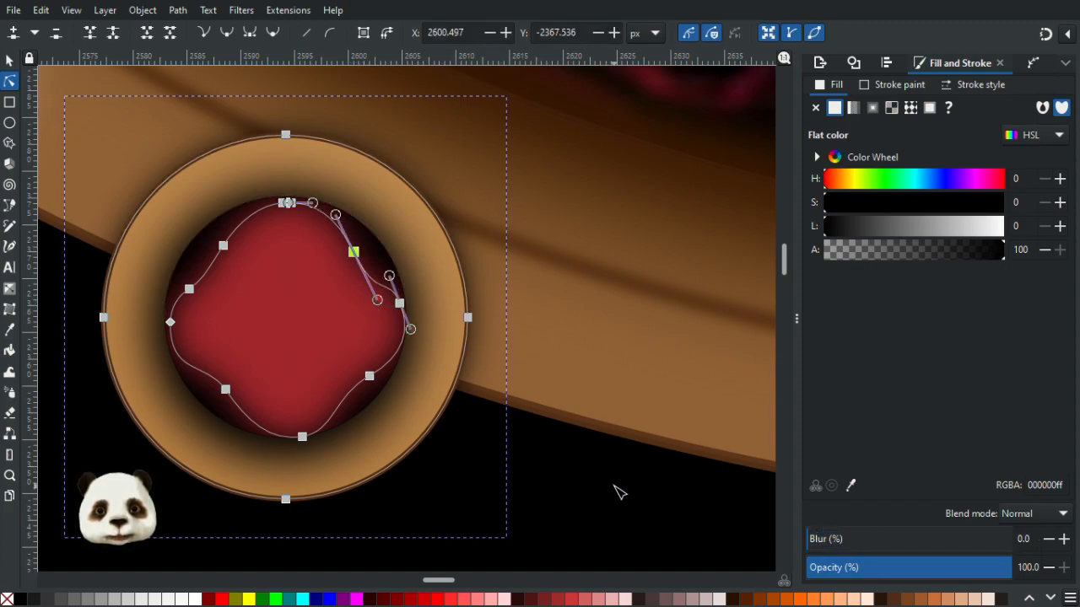
key("Escape")
scroll(451, 433, "down", 3)
scroll(432, 426, "up", 4)
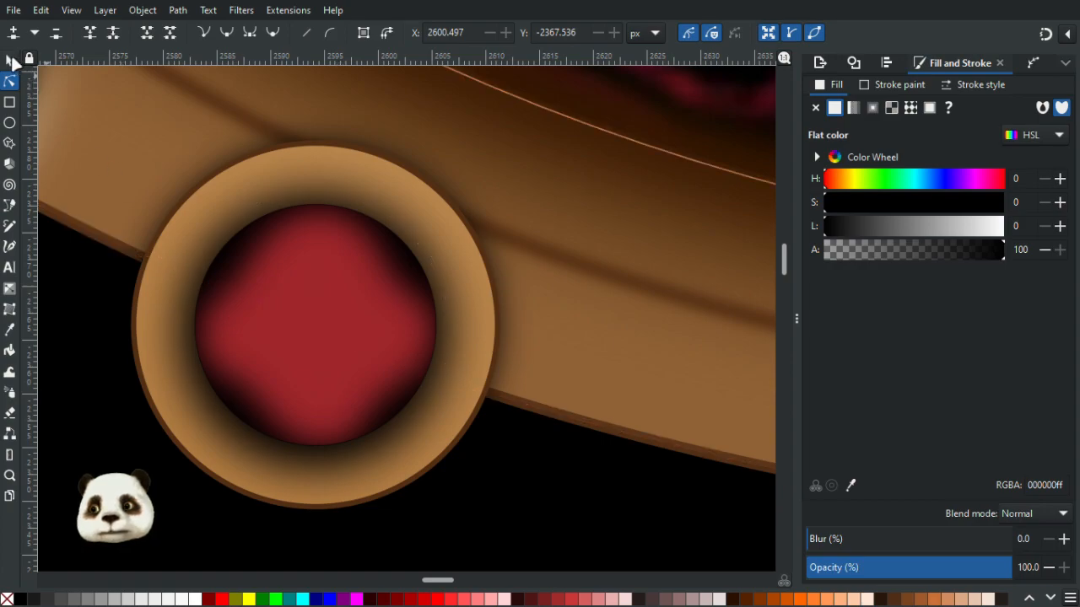
key("s")
left_click(304, 330)
key("Home")
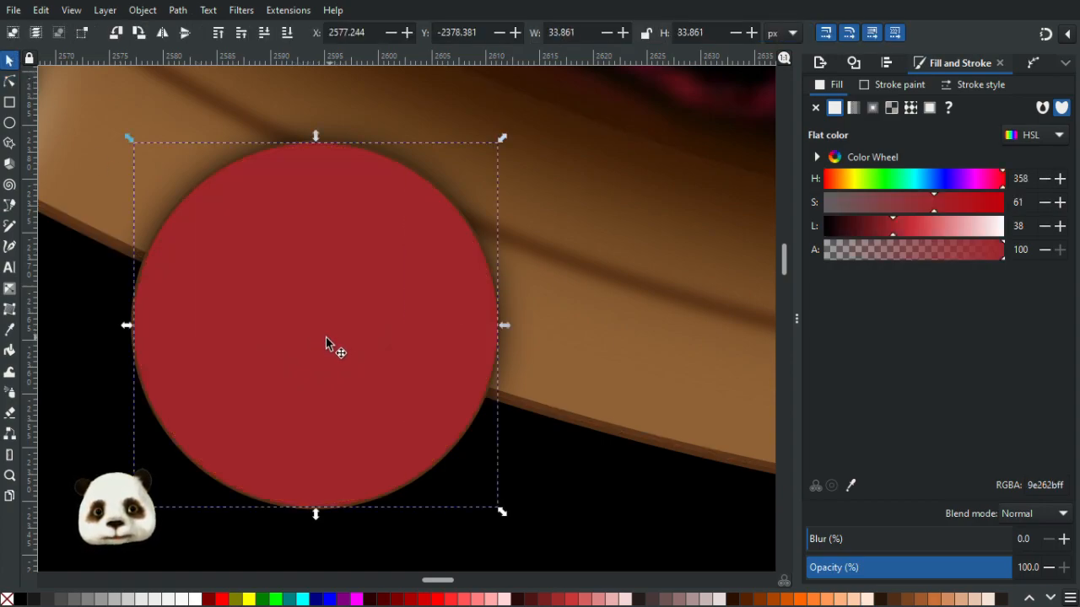
left_click(358, 599)
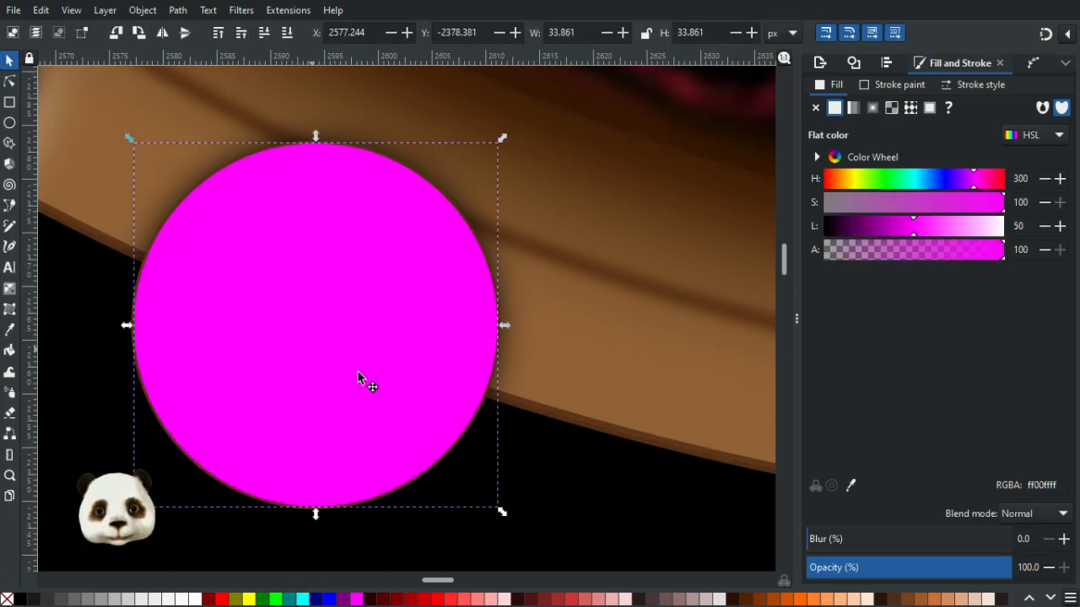
left_click_drag(362, 379, 307, 355)
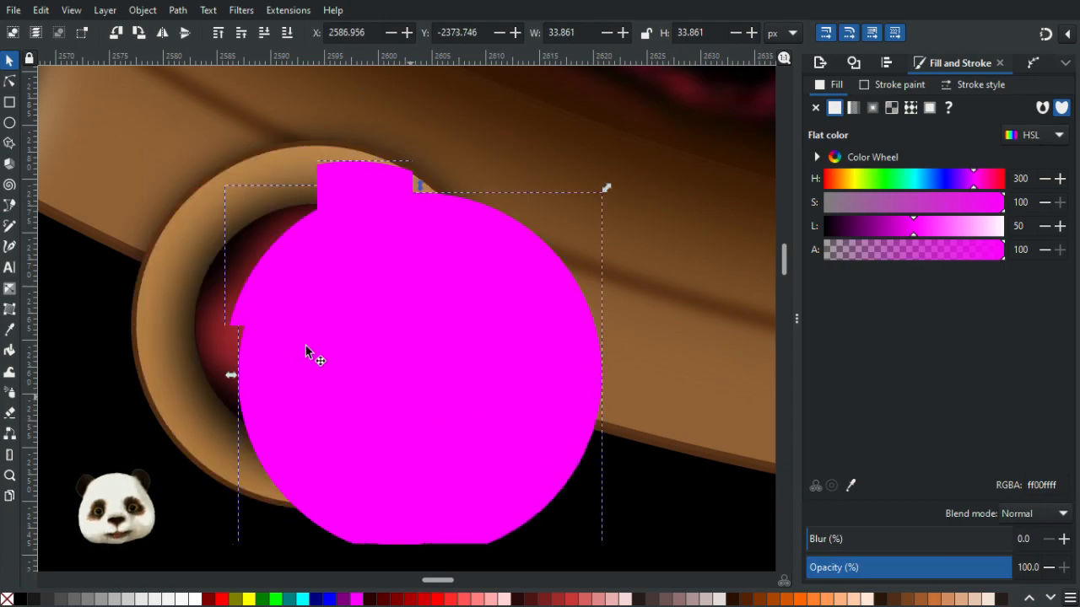
left_click(226, 260)
left_click_drag(228, 261, 345, 305)
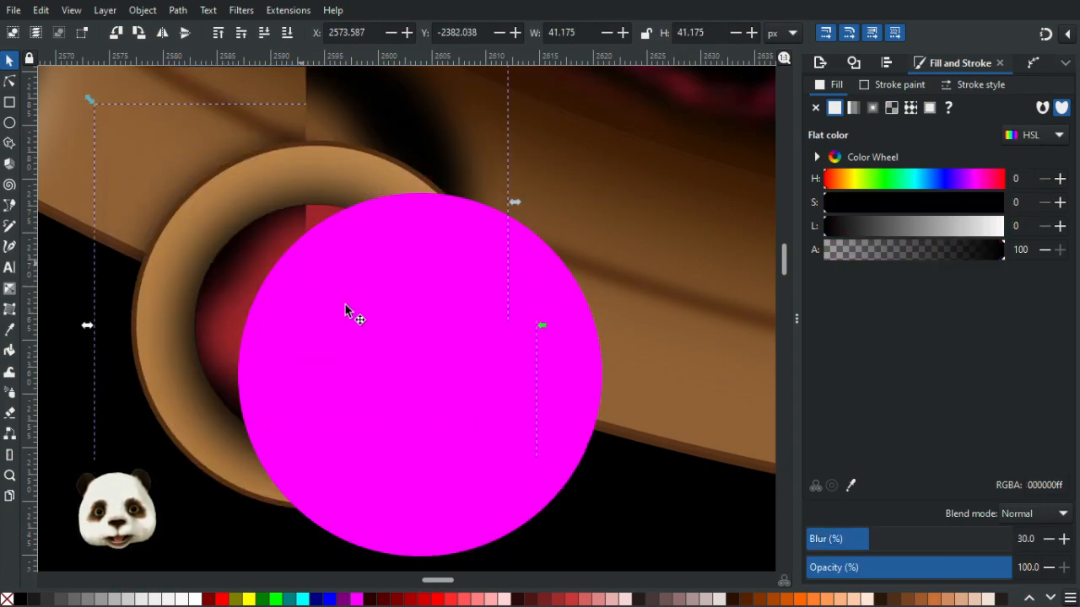
left_click(329, 310, "shift")
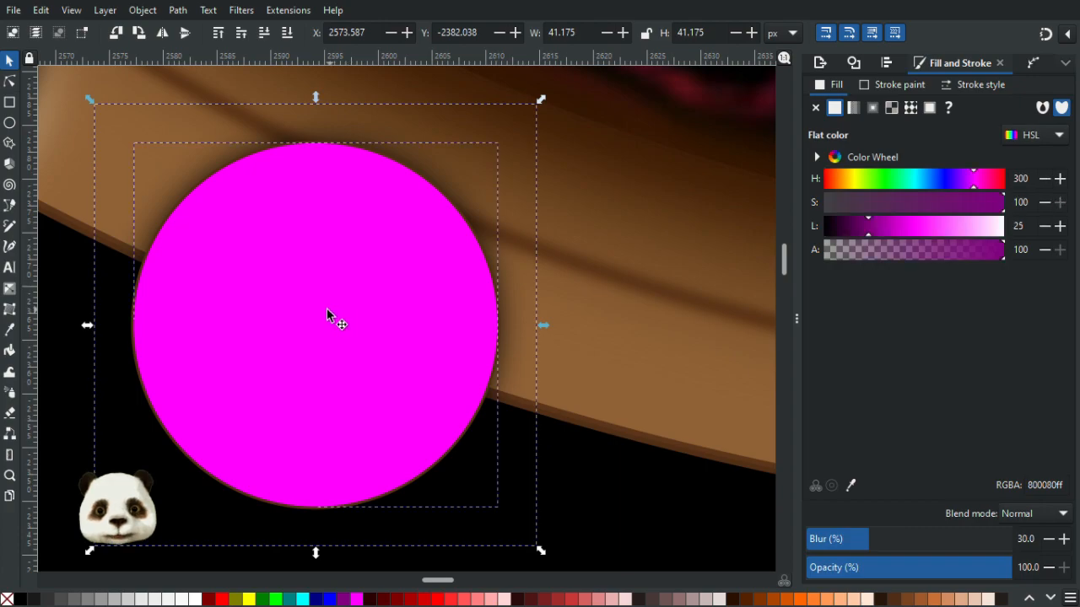
right_click(327, 308)
left_click(395, 518)
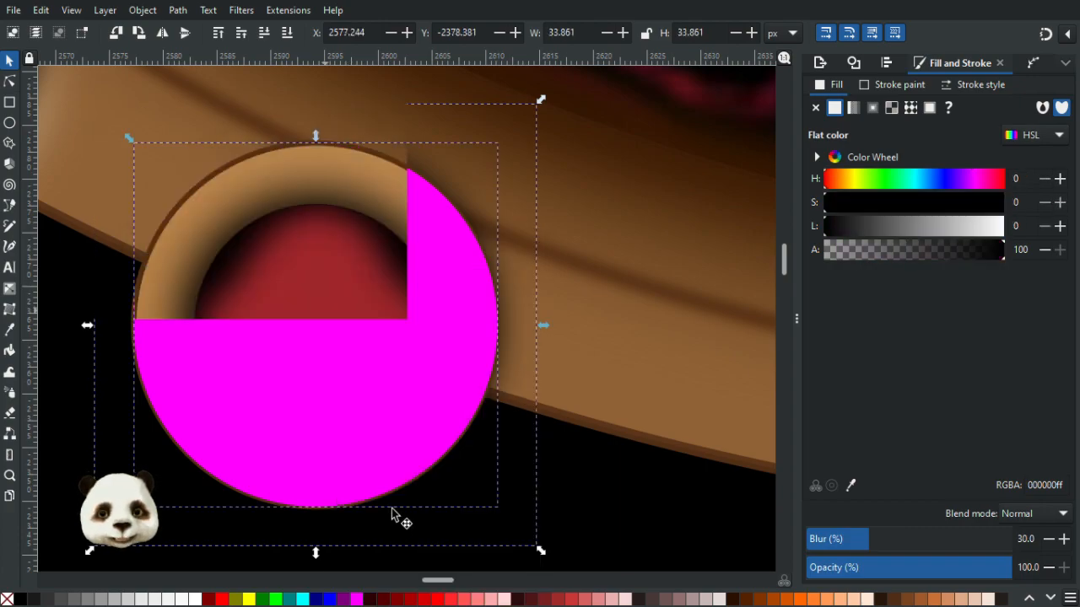
left_click(235, 264)
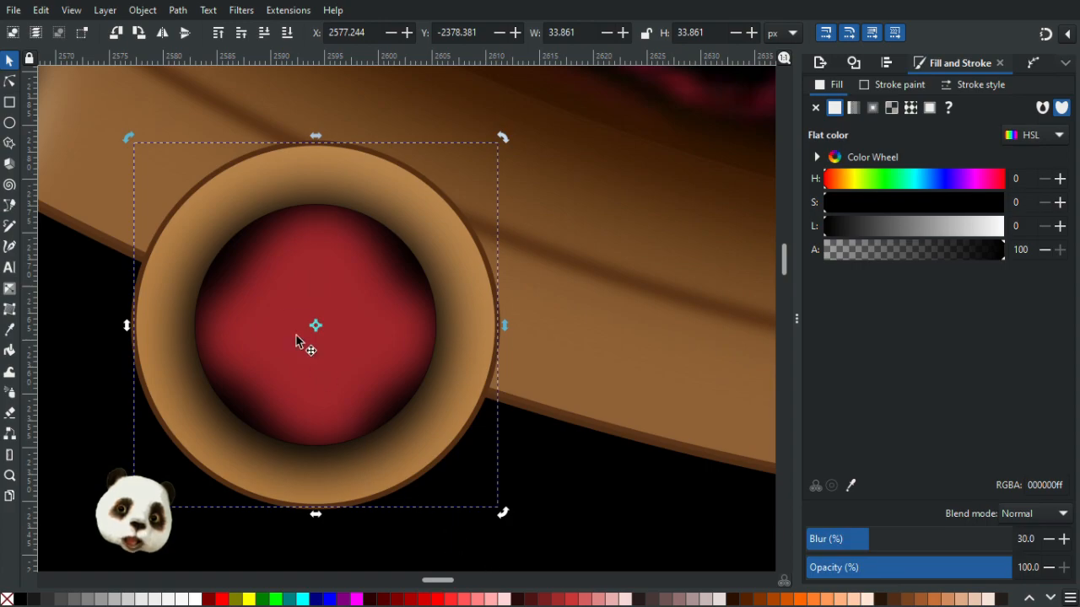
key("d")
left_click(296, 307)
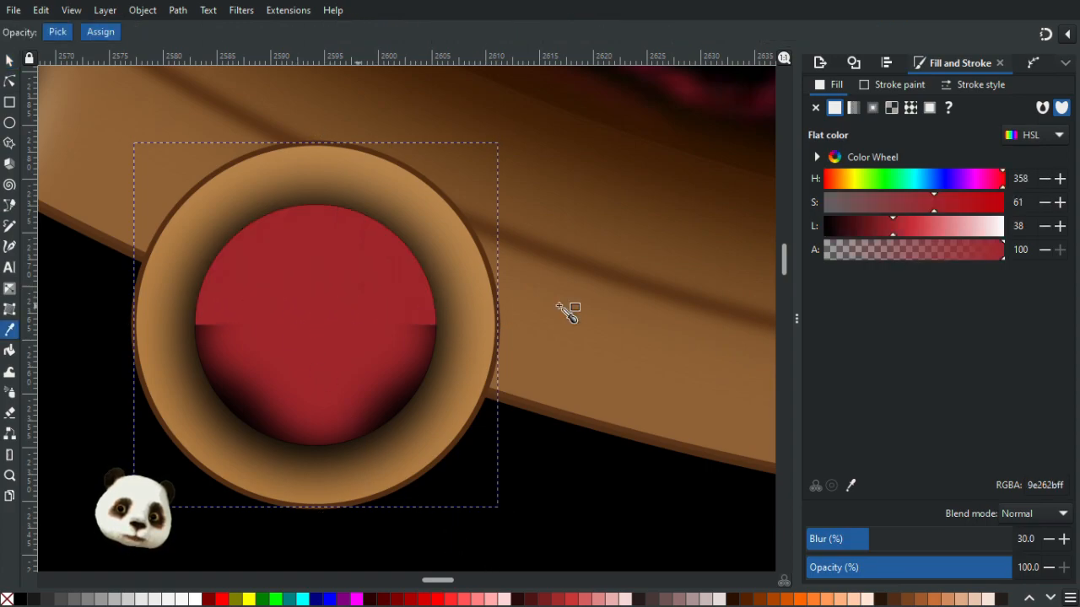
left_click(391, 294)
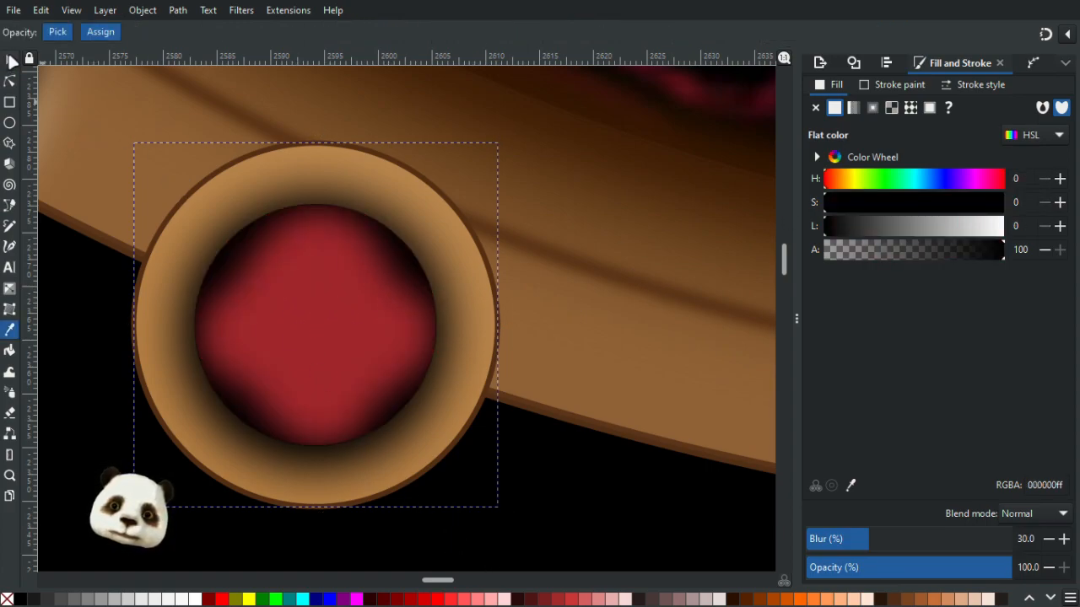
- Tint the inner shading ring dark red and increase its blur to 40.2%
key("s")
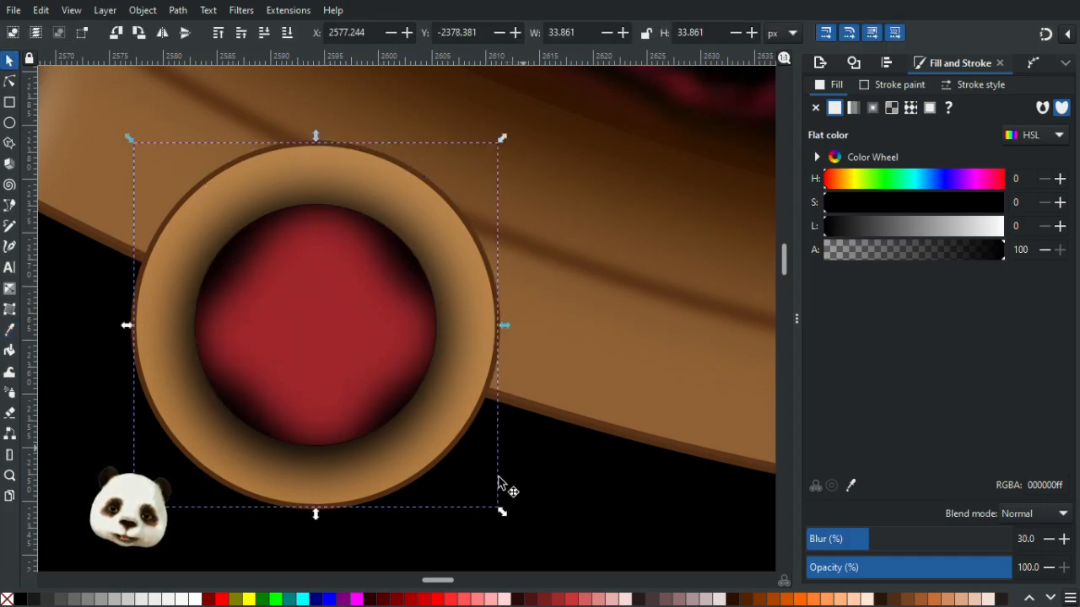
left_click(208, 600)
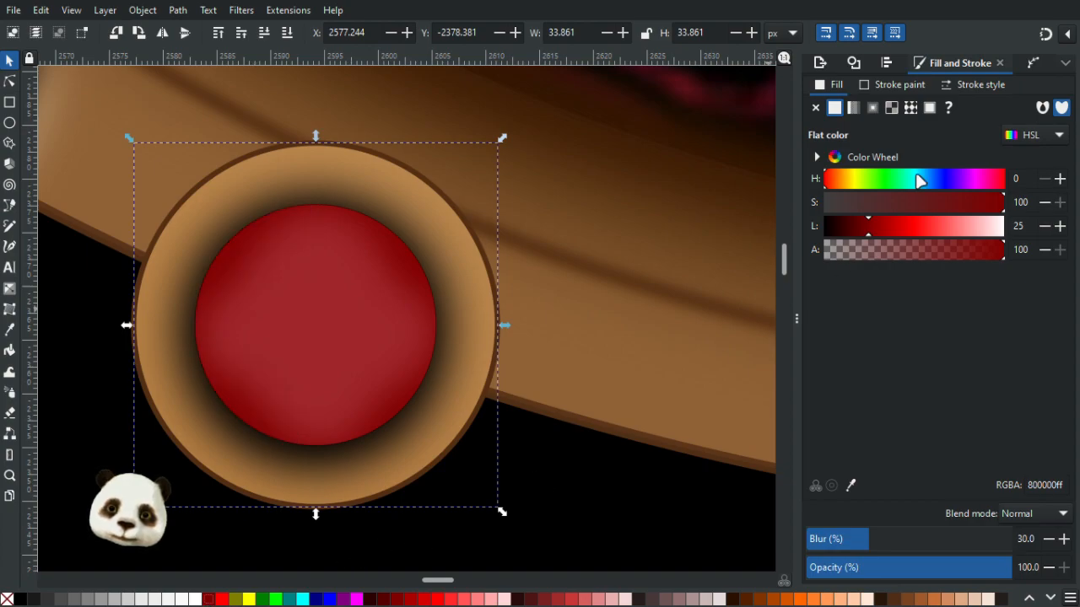
left_click_drag(862, 241, 859, 244)
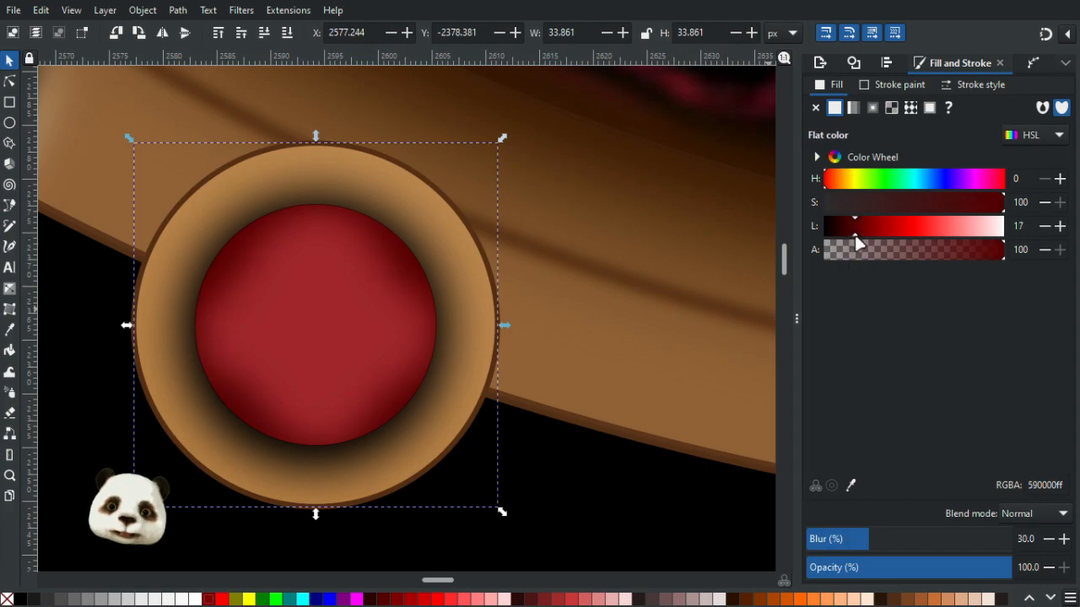
scroll(690, 282, "down", 6)
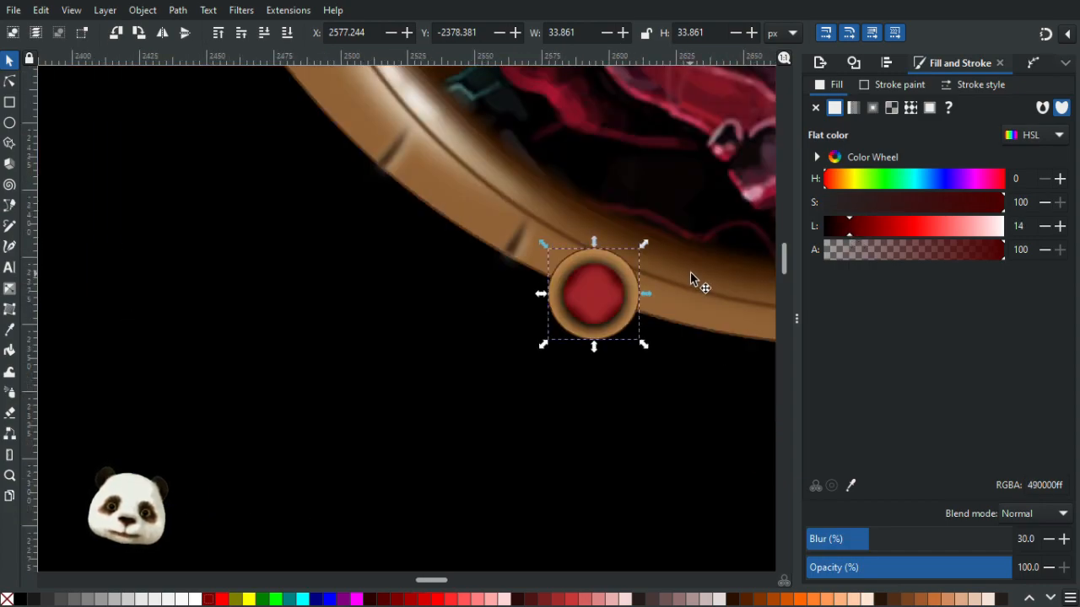
left_click_drag(574, 359, 289, 411)
scroll(270, 420, "down", 1)
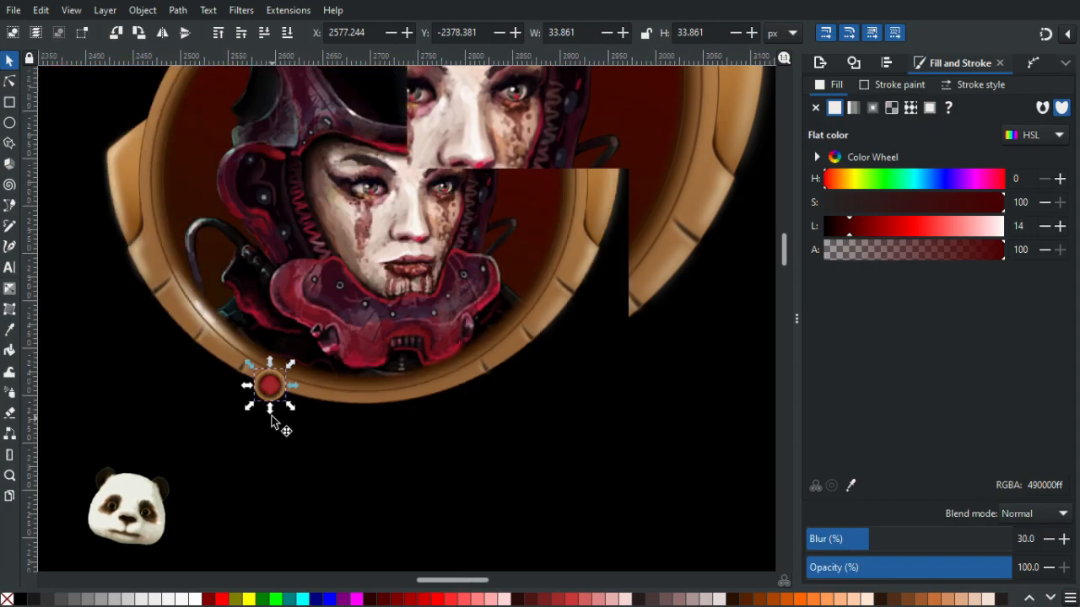
scroll(253, 407, "up", 3)
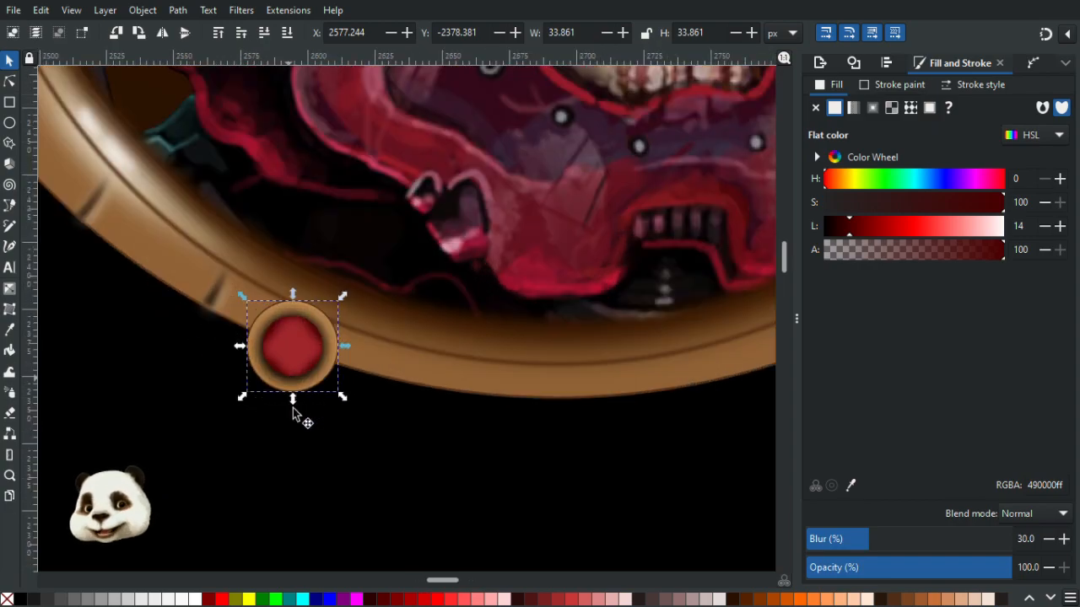
scroll(293, 408, "up", 4)
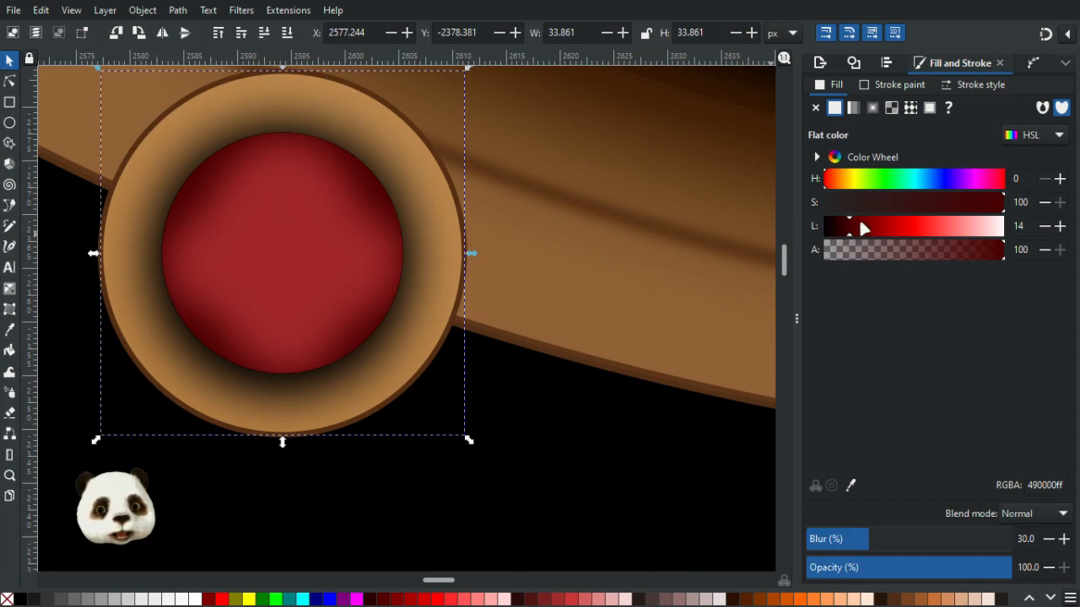
scroll(523, 349, "down", 6)
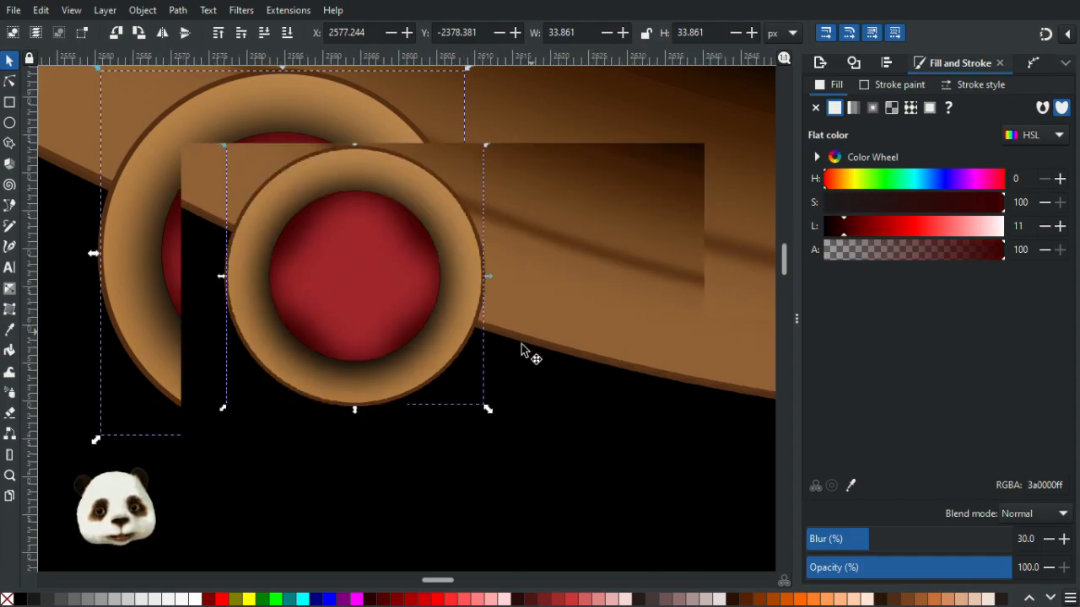
scroll(410, 292, "up", 10)
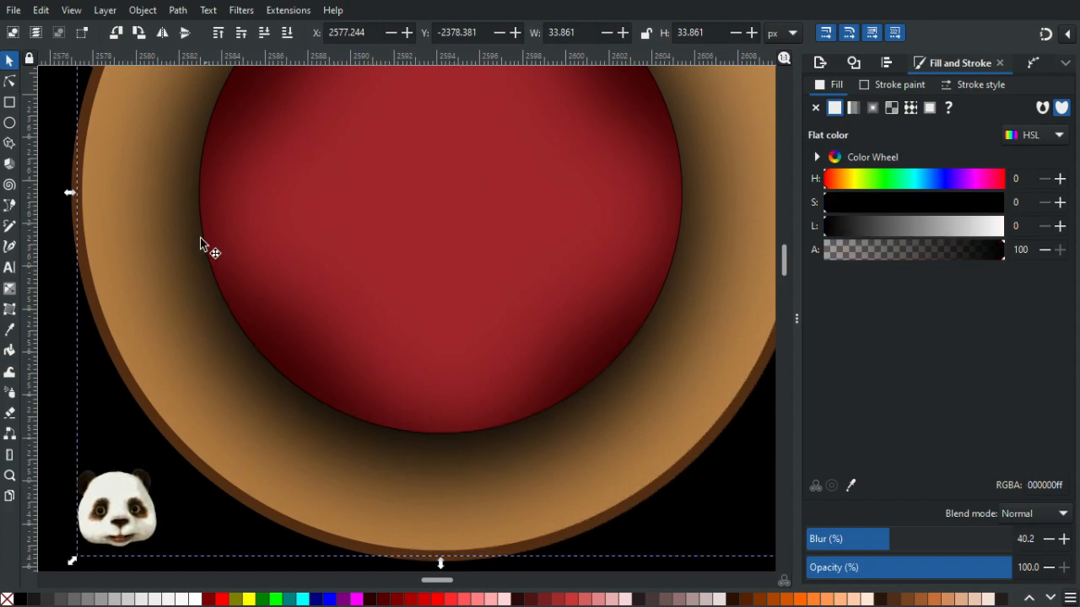
- Set the inner shading ring's opacity to 90%
left_click(11, 84)
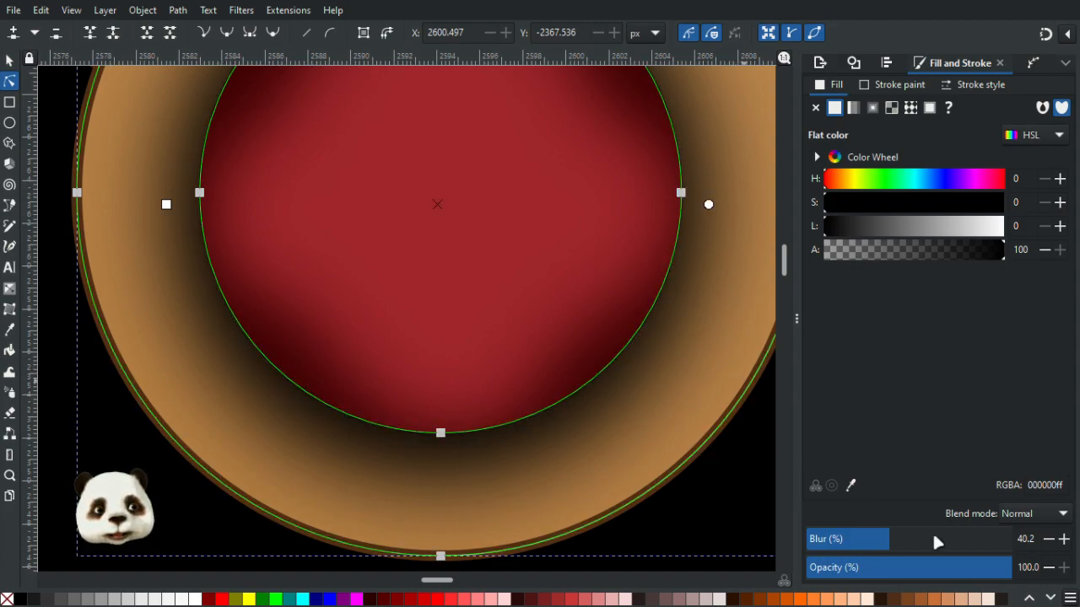
left_click(982, 568)
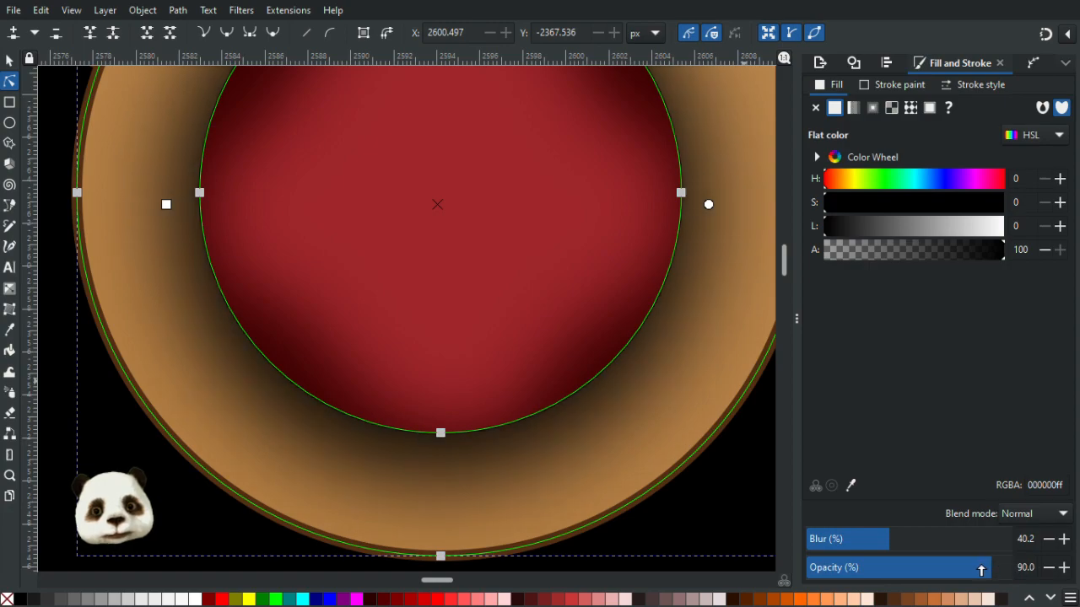
scroll(722, 463, "down", 6)
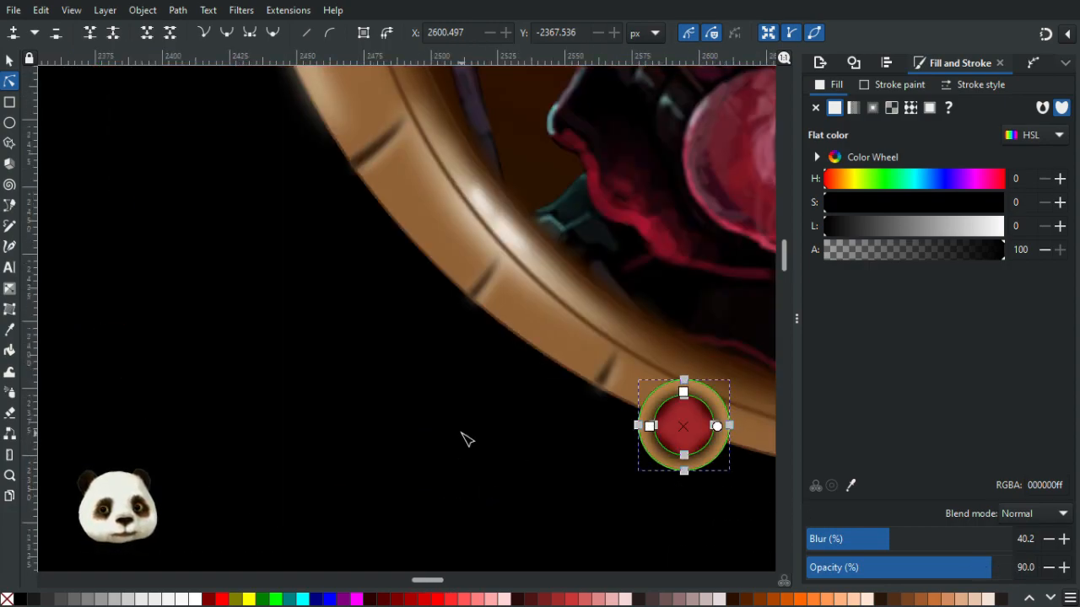
left_click(466, 430)
left_click_drag(442, 413, 147, 315)
scroll(332, 375, "up", 3)
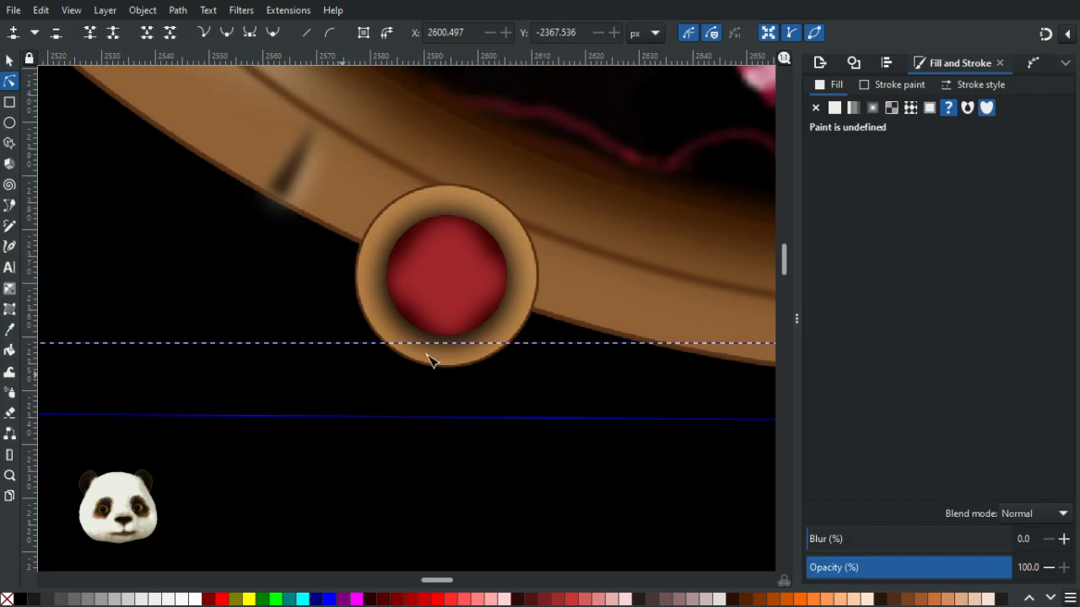
left_click(497, 334)
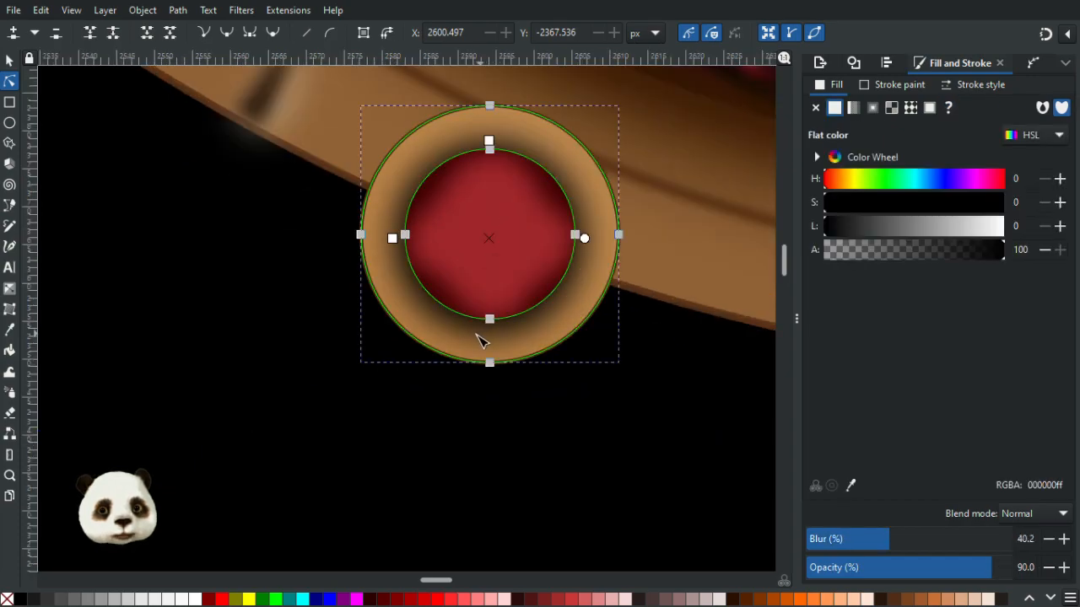
scroll(483, 339, "up", 3)
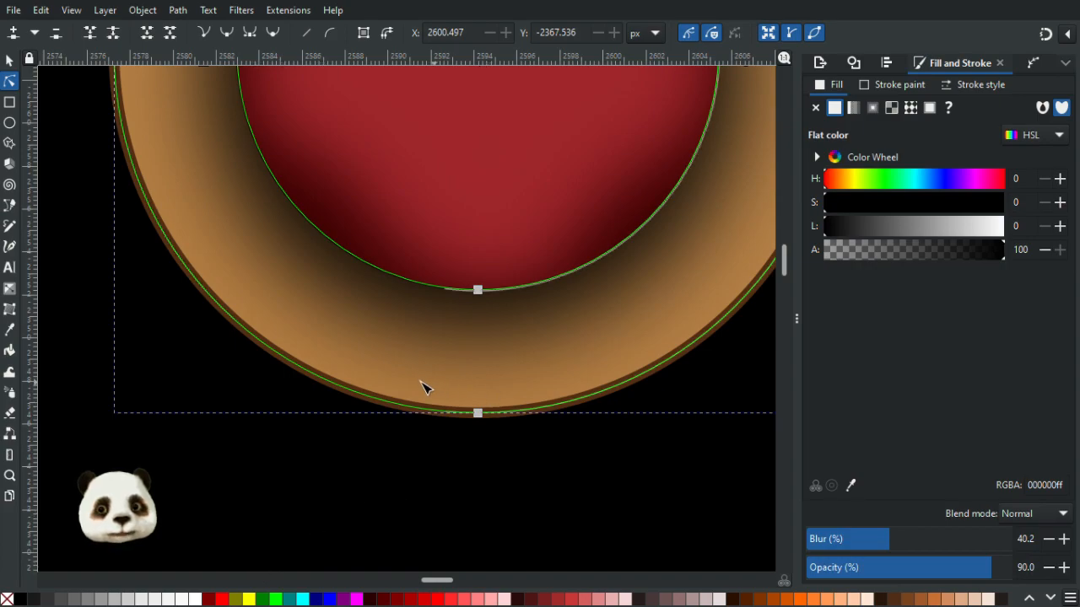
- Fill the shading ring with the tan ring colour using the Dropper, darken it to lightness 11, and set opacity to 100%
key("d")
left_click(303, 342)
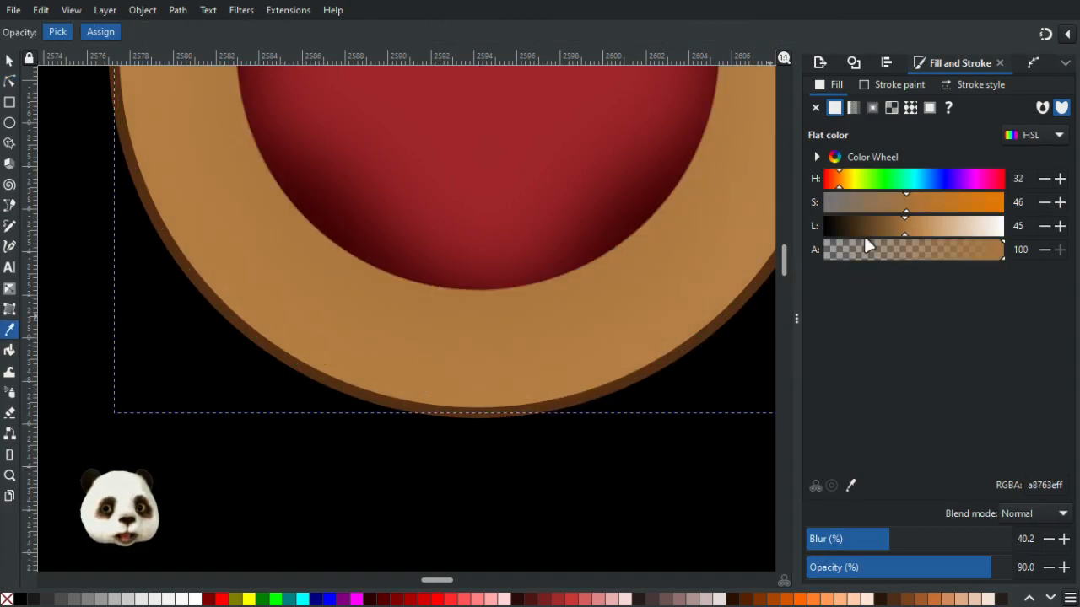
left_click_drag(876, 227, 847, 227)
scroll(689, 345, "down", 4)
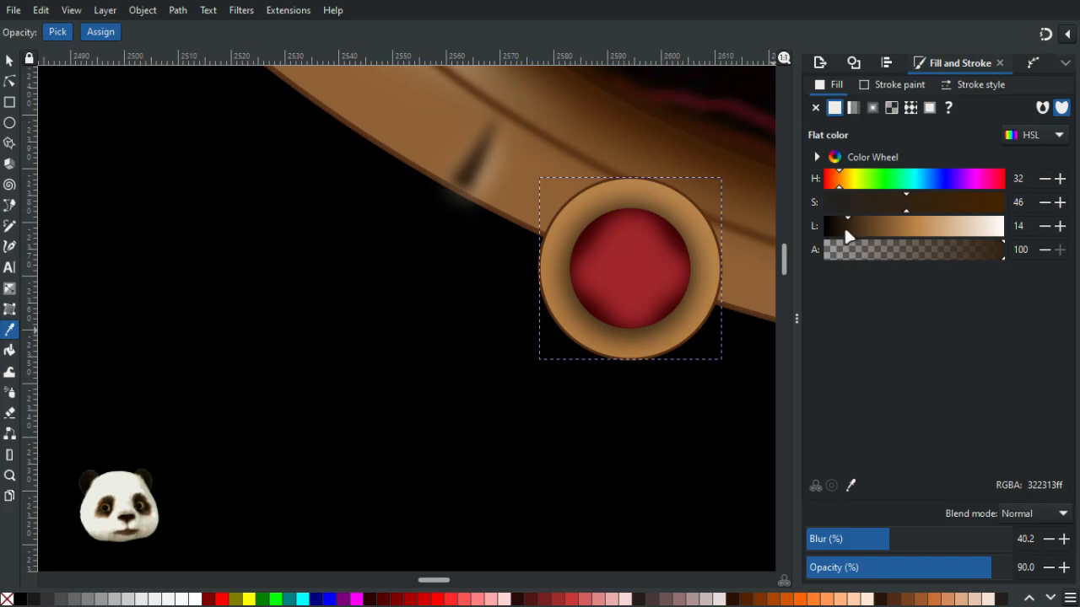
left_click_drag(839, 225, 832, 233)
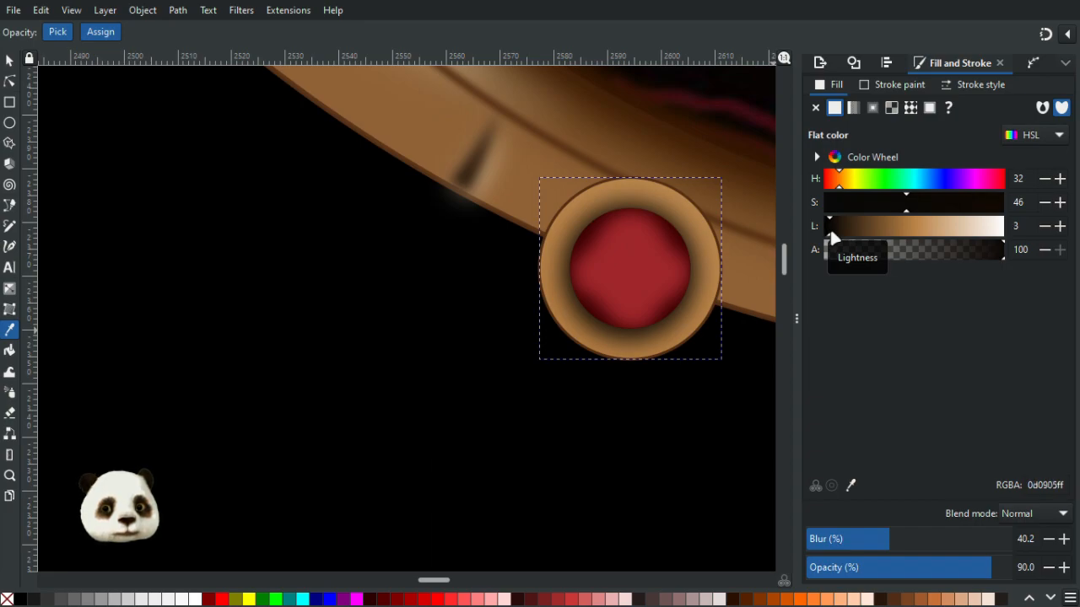
left_click_drag(831, 230, 842, 226)
key("ctrl+z")
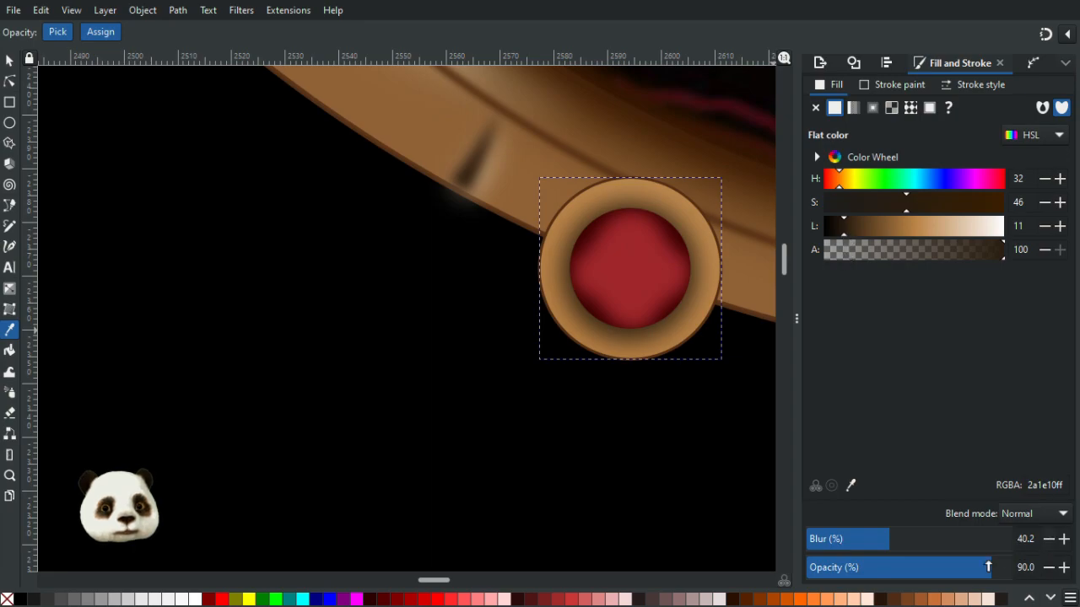
left_click_drag(1009, 570, 1077, 578)
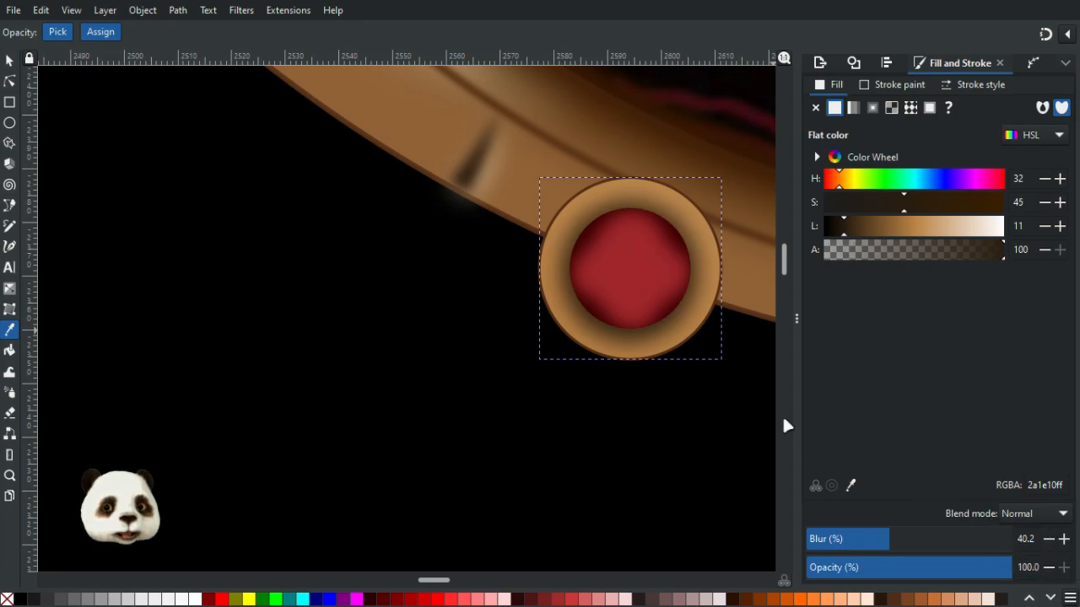
scroll(655, 441, "up", 4)
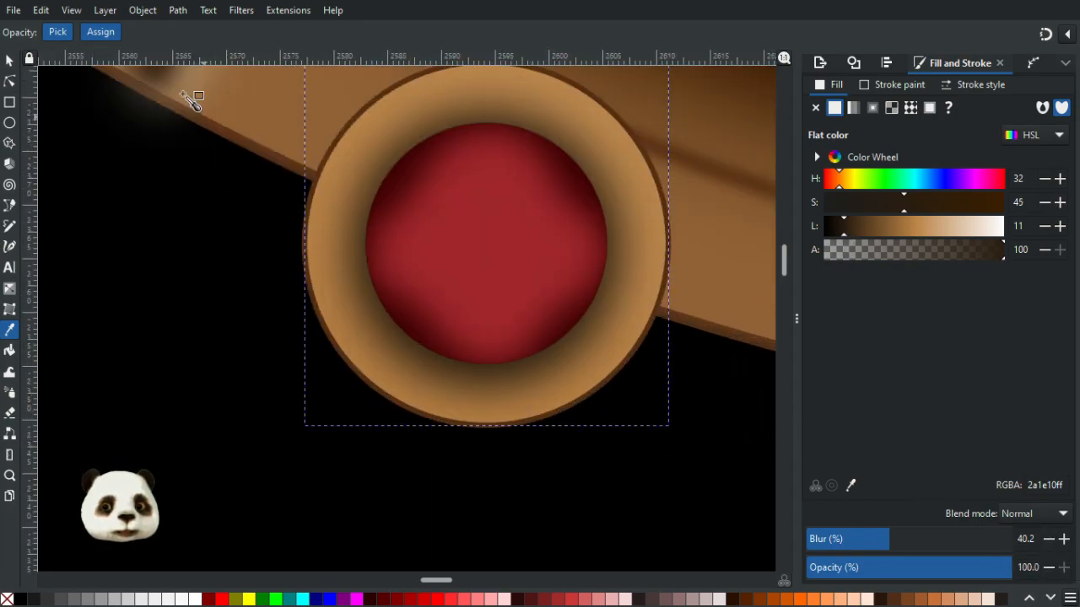
- Select the tan ring's gradient with the Node tool and set its start stop to saturation 45 and lightness 44
left_click(10, 82)
left_click(360, 349)
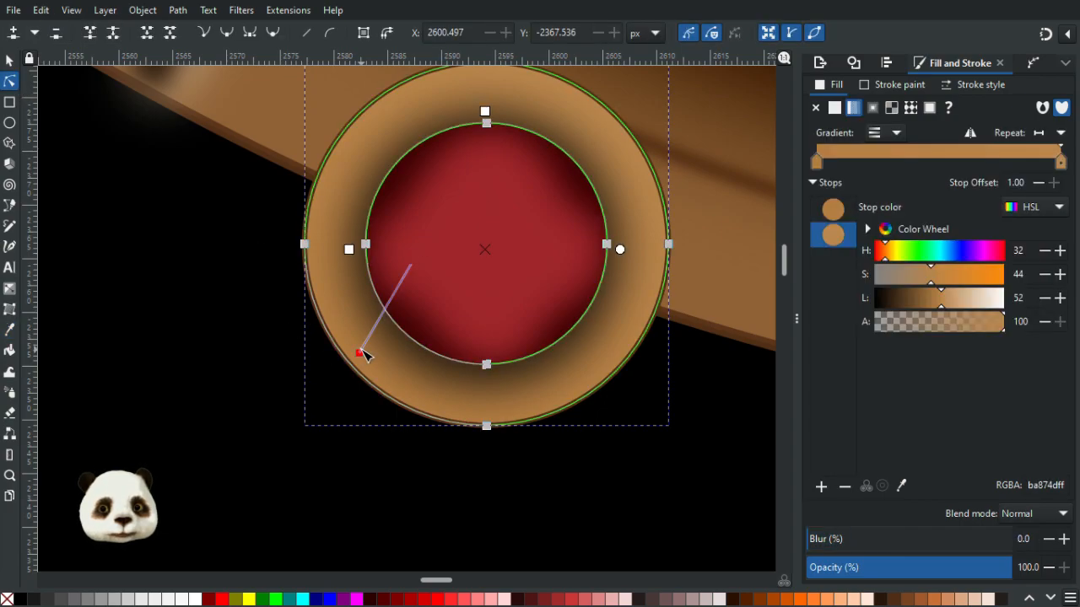
left_click(360, 354)
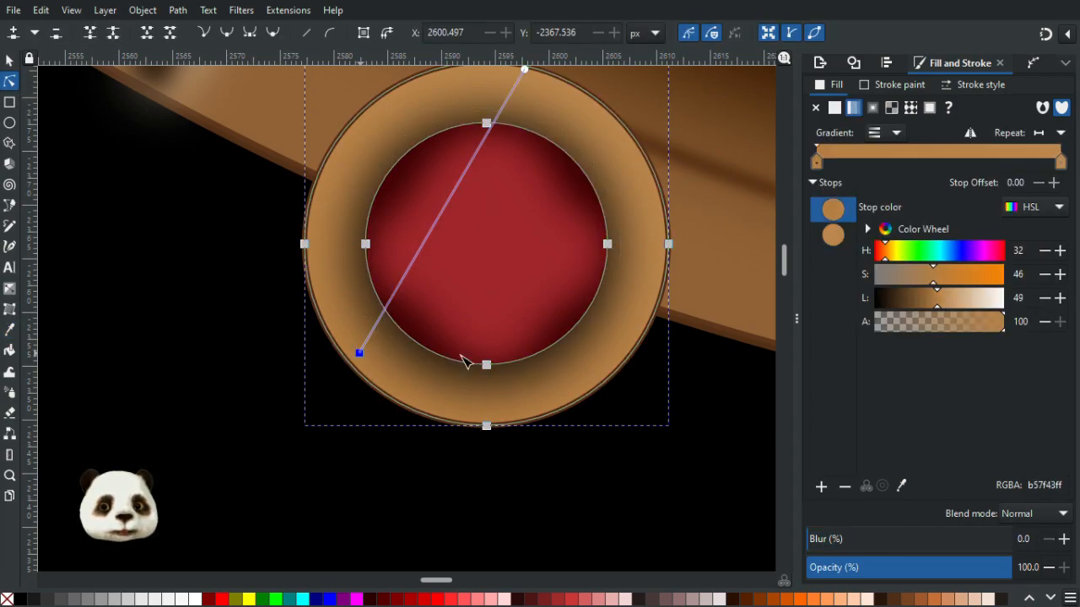
left_click_drag(936, 301, 927, 302)
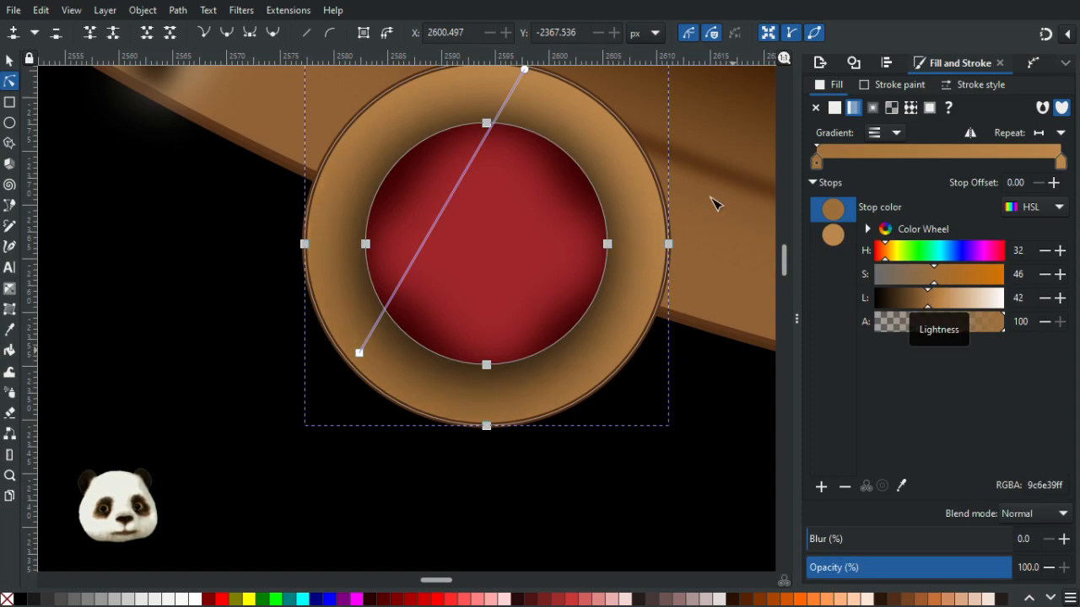
left_click(933, 278)
left_click_drag(506, 308, 463, 429)
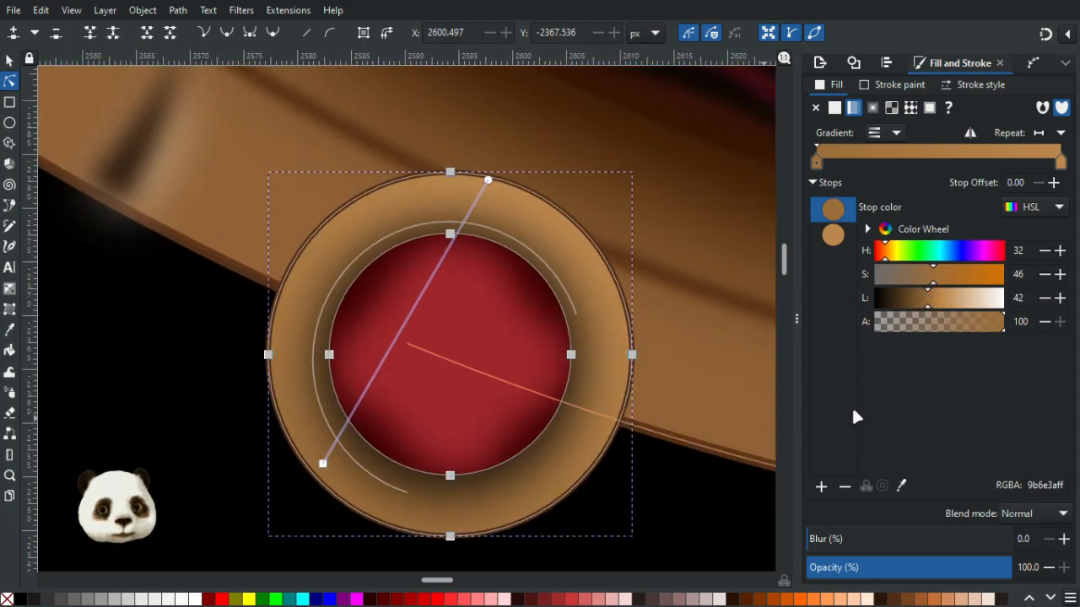
left_click(932, 310)
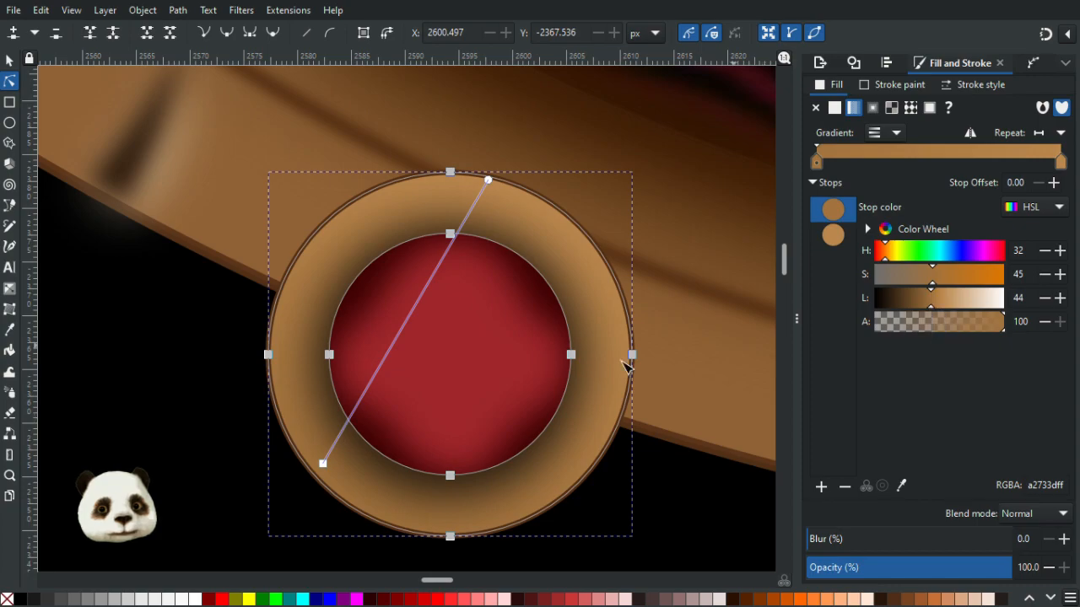
- Sample the frame's colour into the ring gradient's end stop with the Dropper, then lighten it to lightness 43
scroll(594, 390, "down", 2)
left_click(332, 427)
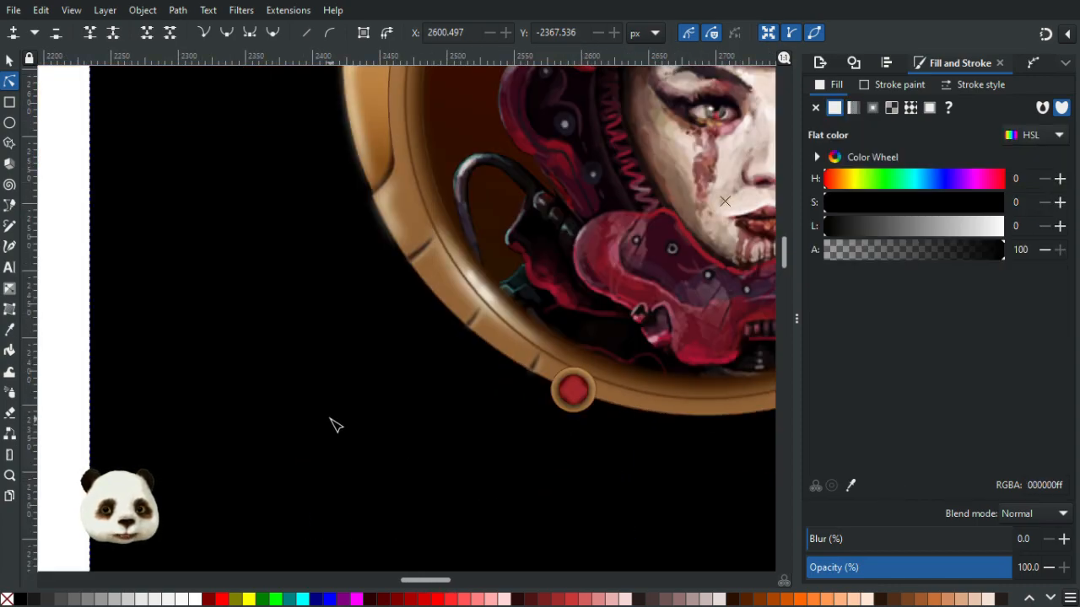
scroll(333, 427, "down", 4)
scroll(345, 471, "up", 1)
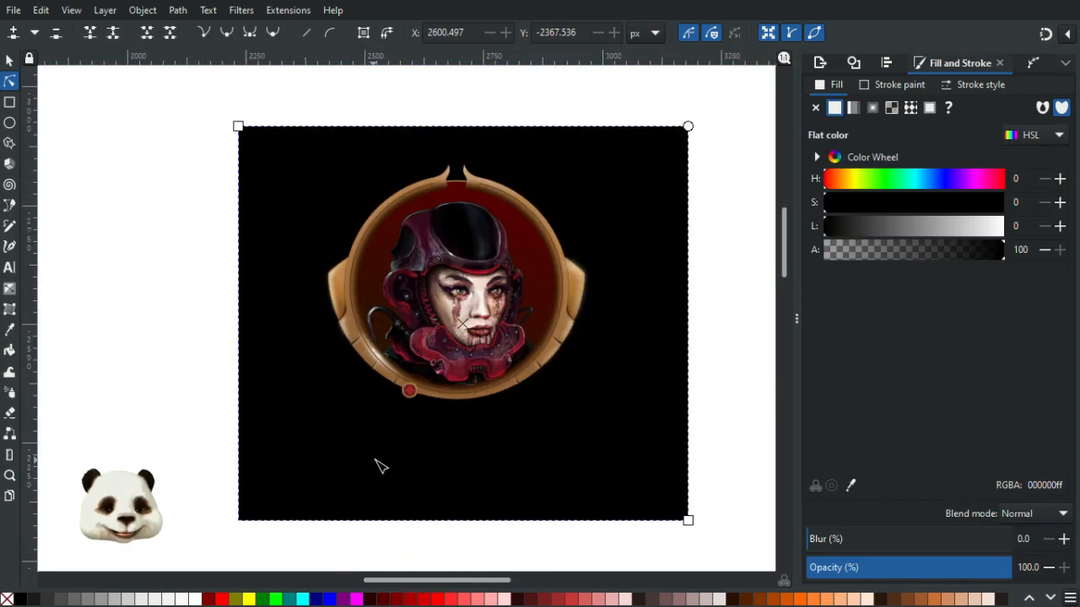
scroll(426, 435, "up", 2)
scroll(472, 369, "up", 4)
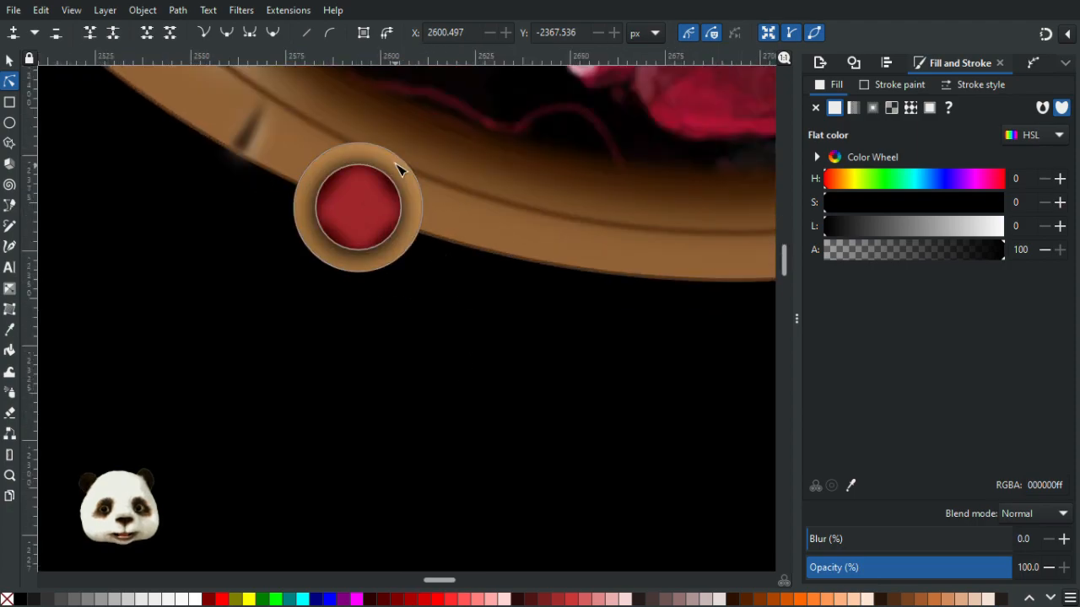
left_click(374, 149)
left_click(373, 146)
key("d")
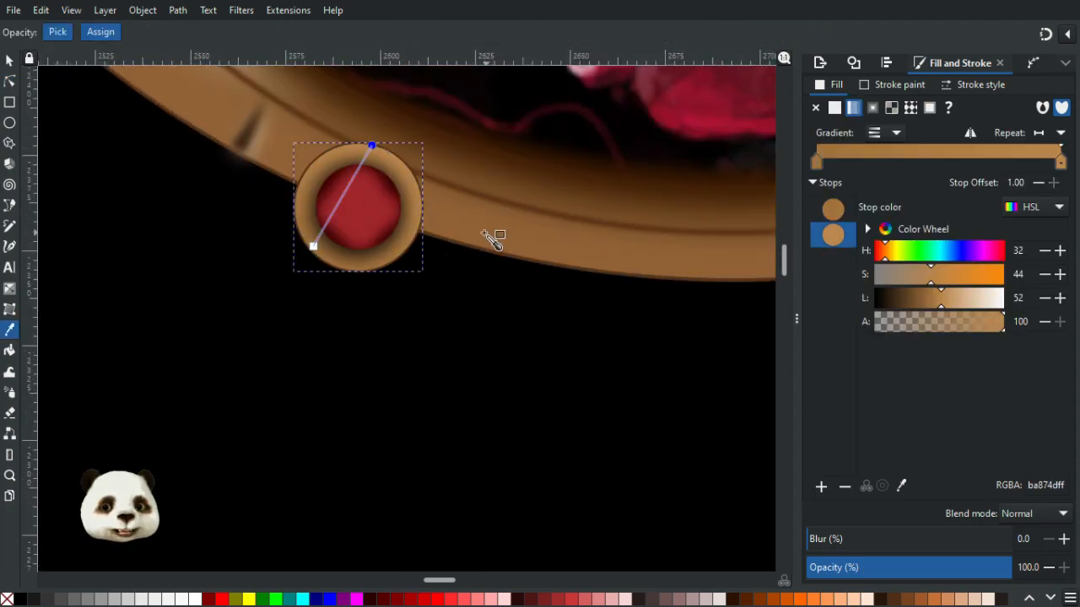
left_click(464, 226)
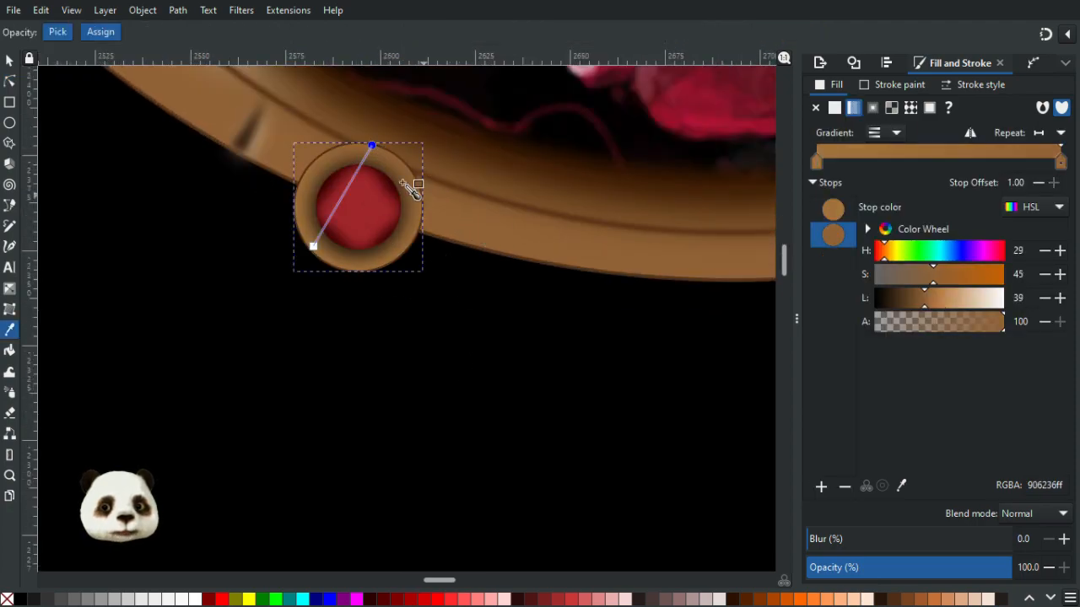
left_click(930, 305)
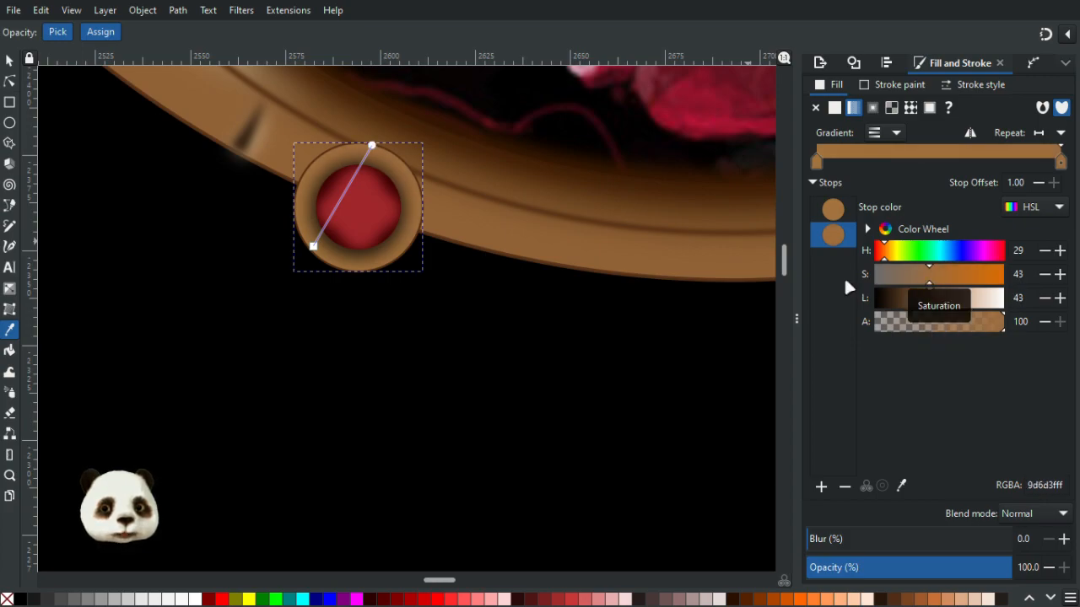
- Sample the frame's colour into the ring gradient's start stop and darken it to lightness 35
left_click(313, 247)
left_click(581, 249)
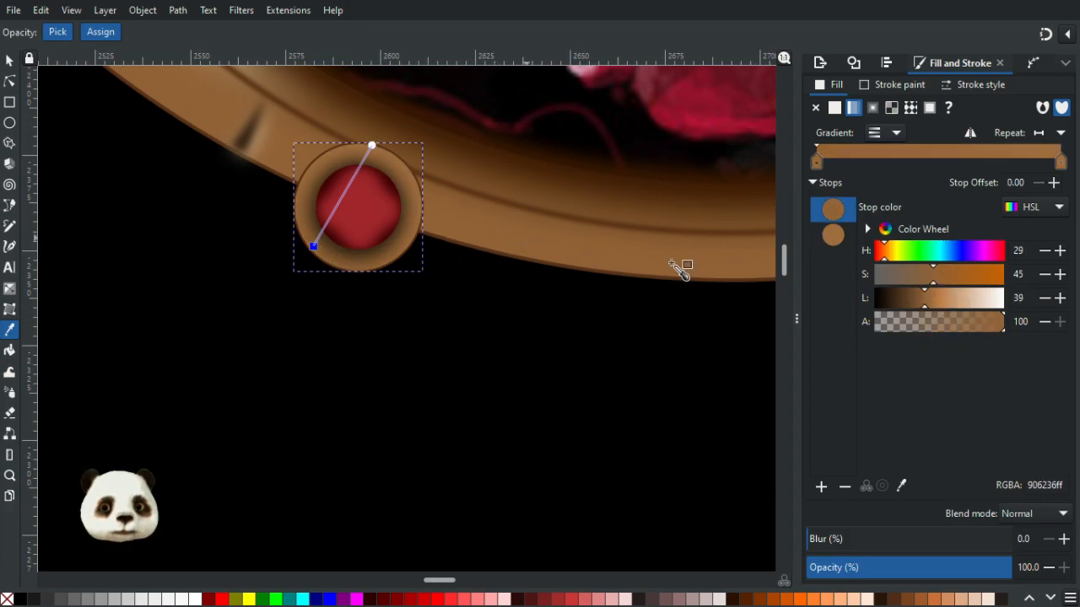
left_click(919, 301)
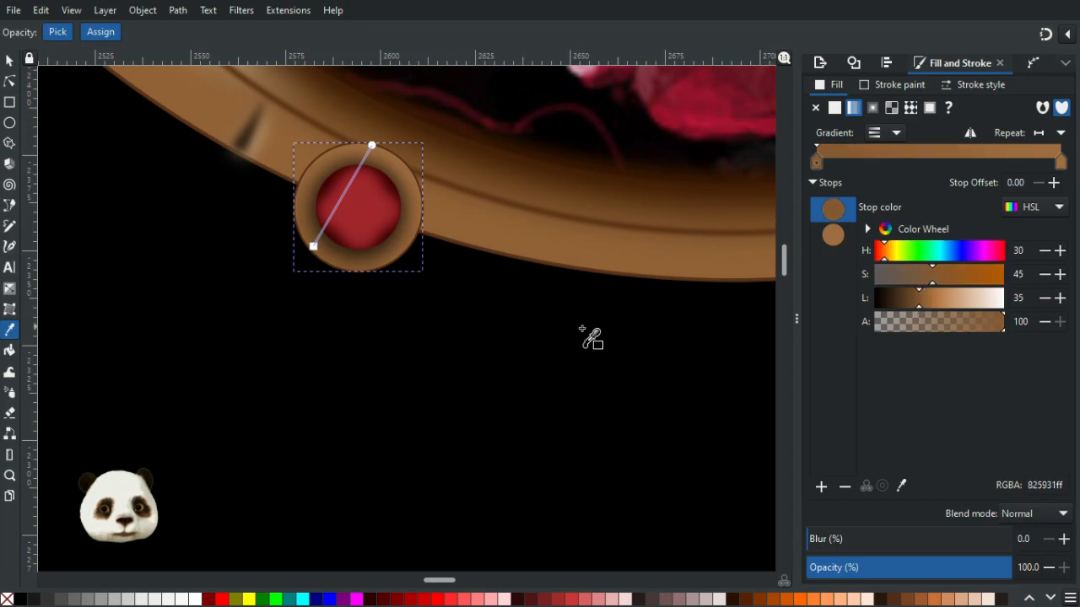
- Select the ornament's blurred dark red shading object and rotate it slightly counterclockwise with the rotate handles
scroll(582, 335, "down", 2)
left_click(10, 60)
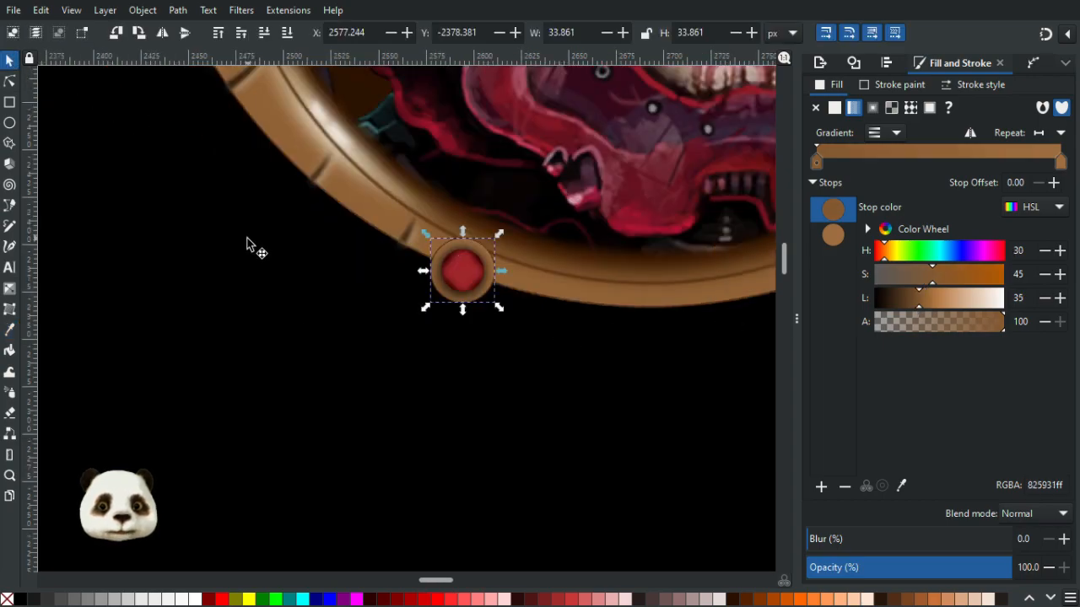
left_click(243, 263)
scroll(256, 344, "down", 4)
scroll(258, 345, "up", 1)
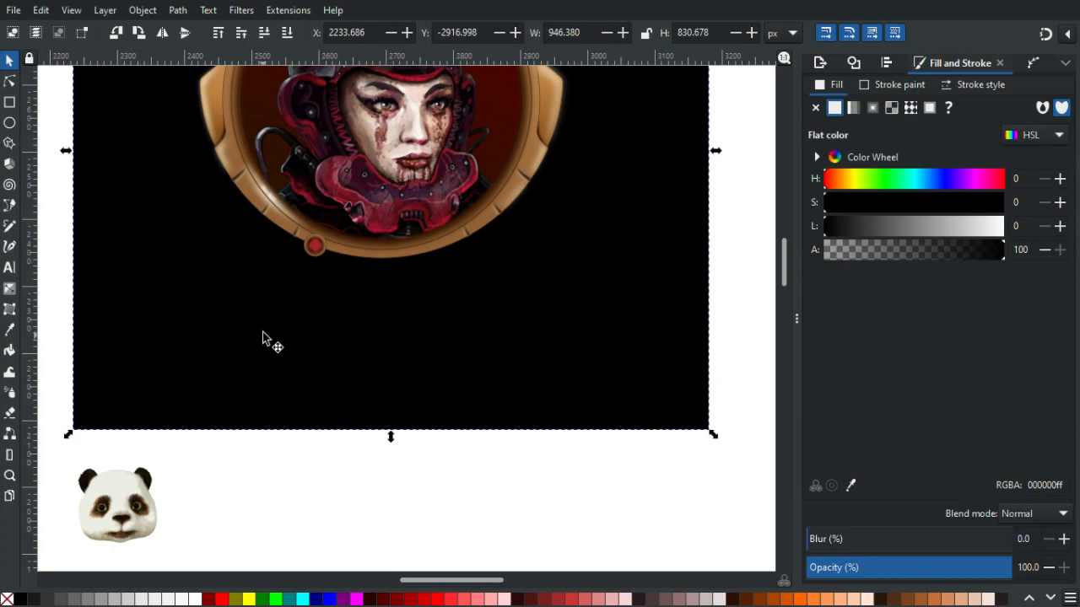
scroll(270, 261, "up", 4)
scroll(374, 176, "up", 2)
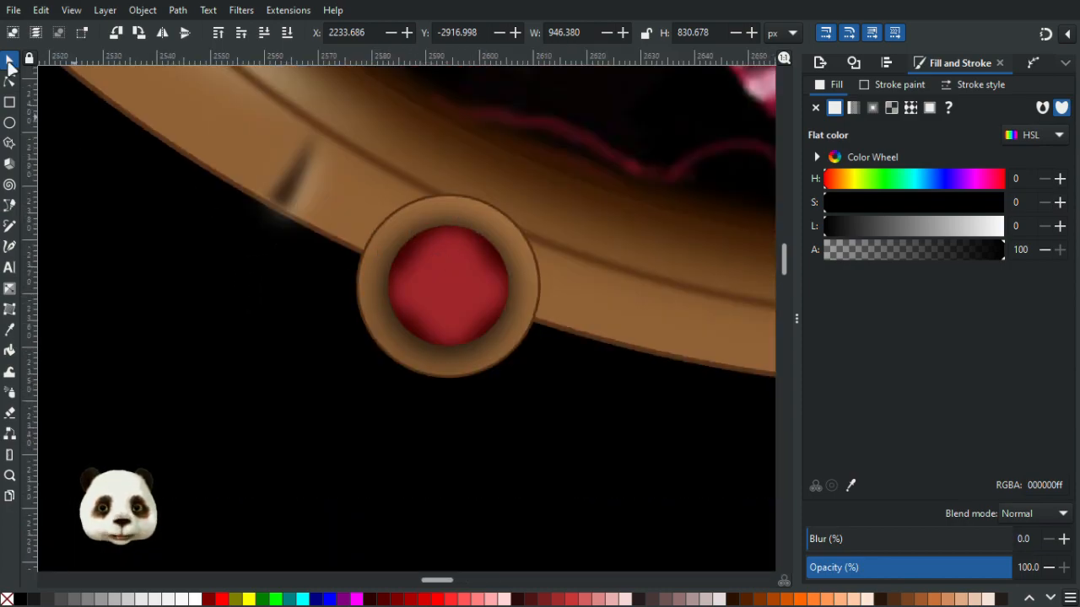
left_click(411, 256)
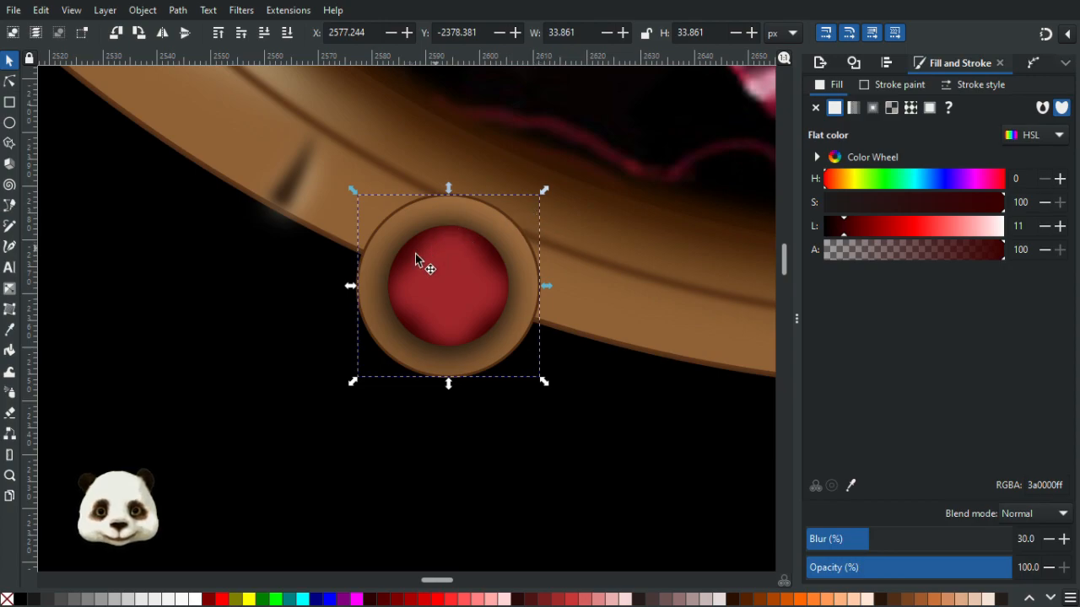
left_click(412, 258)
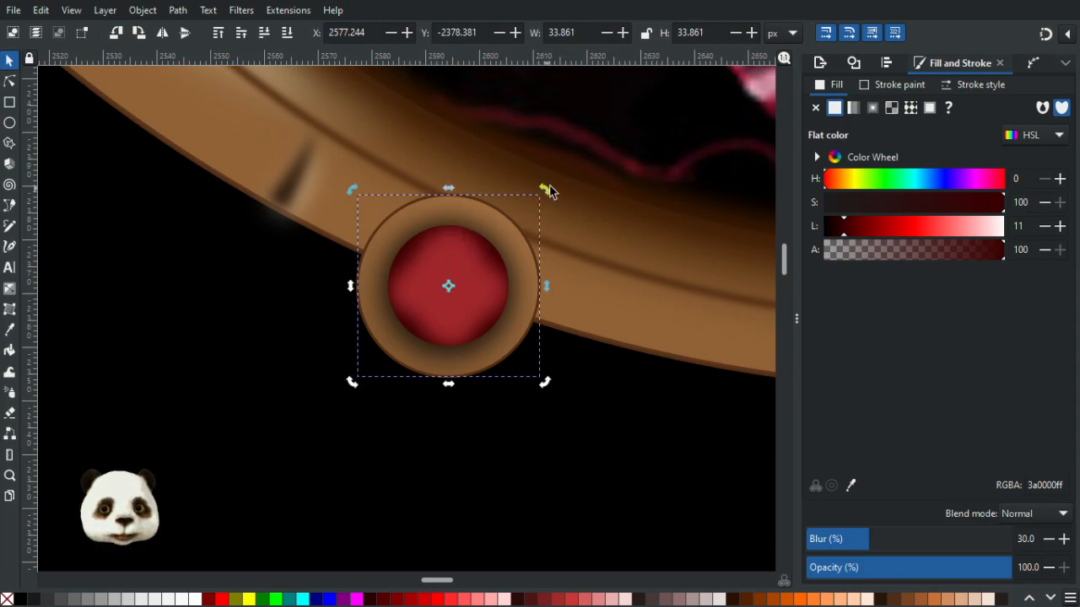
left_click_drag(546, 188, 518, 179)
left_click(277, 380)
scroll(273, 381, "down", 3, "ctrl")
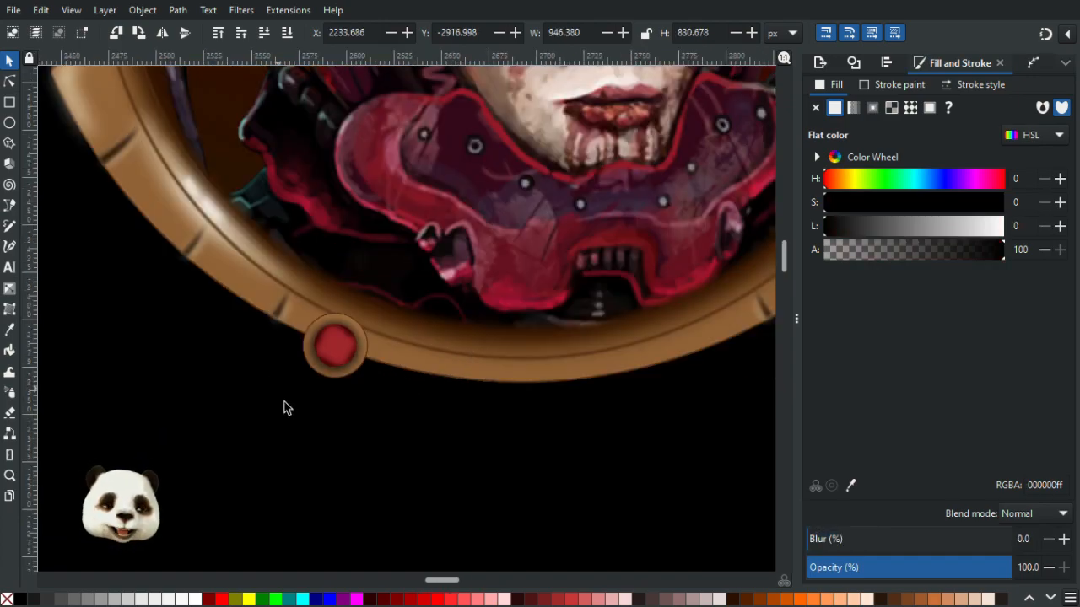
scroll(347, 448, "down", 2, "ctrl")
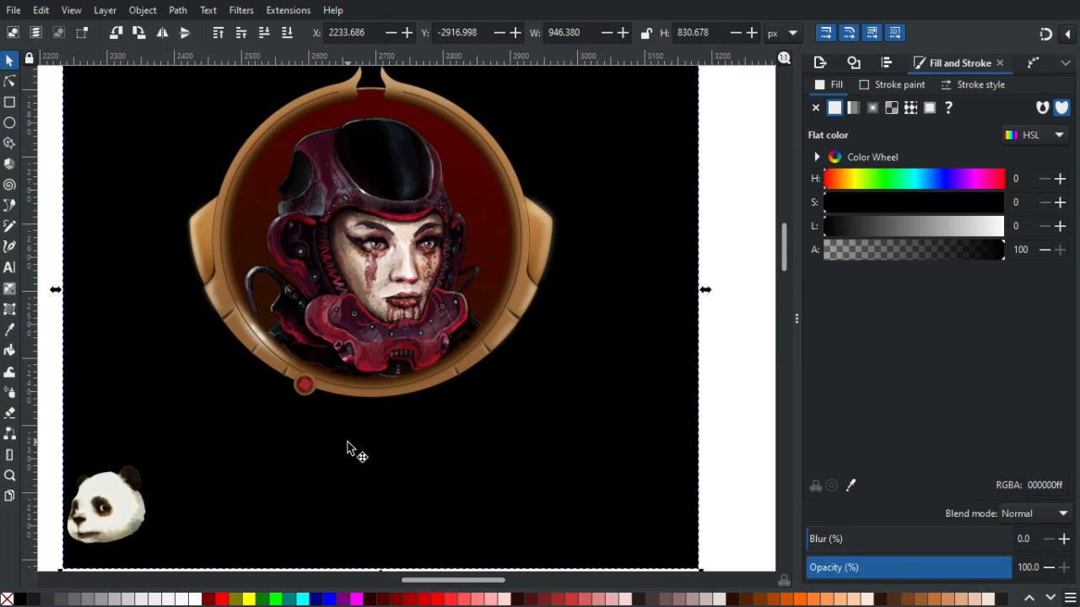
scroll(327, 410, "up", 4, "ctrl")
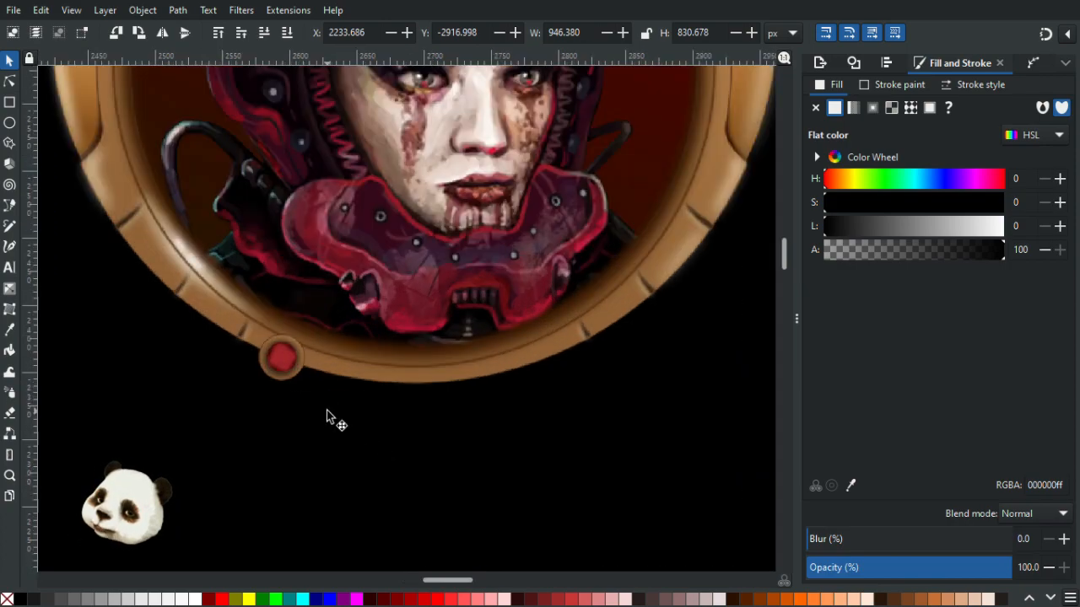
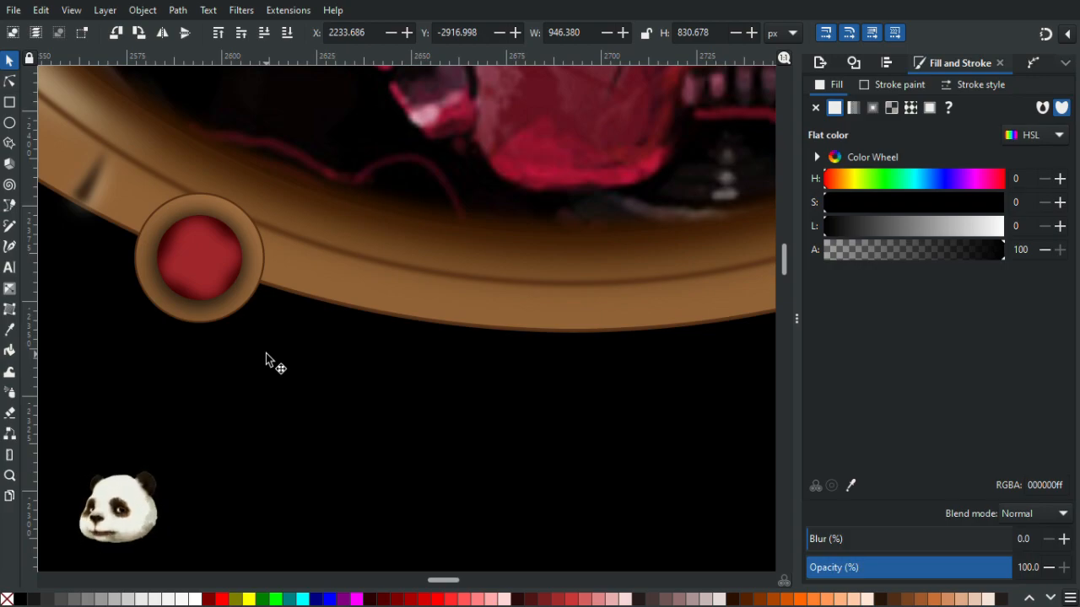
- Apply a linear gradient across the red centre disc, running from its lower middle toward its upper edge
scroll(140, 274, "up", 2, "ctrl")
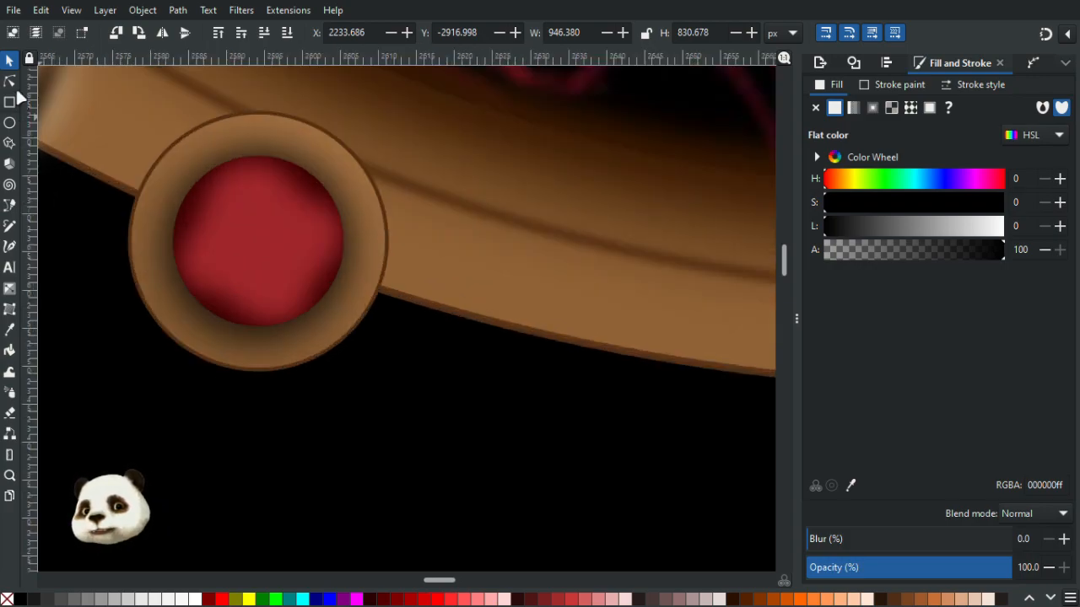
key("n")
left_click(270, 282)
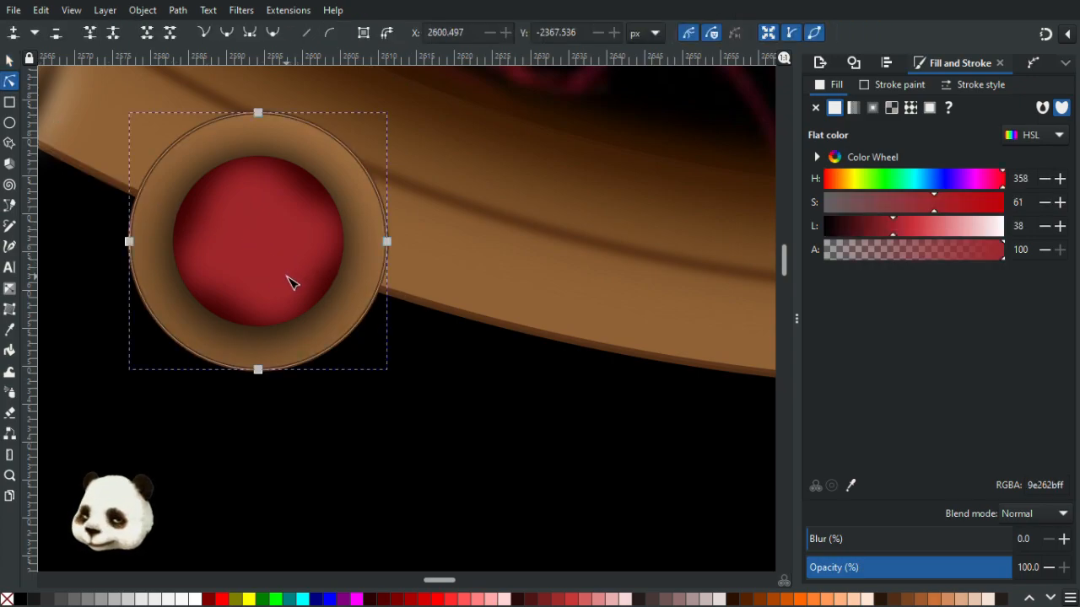
key("g")
left_click_drag(251, 286, 283, 178)
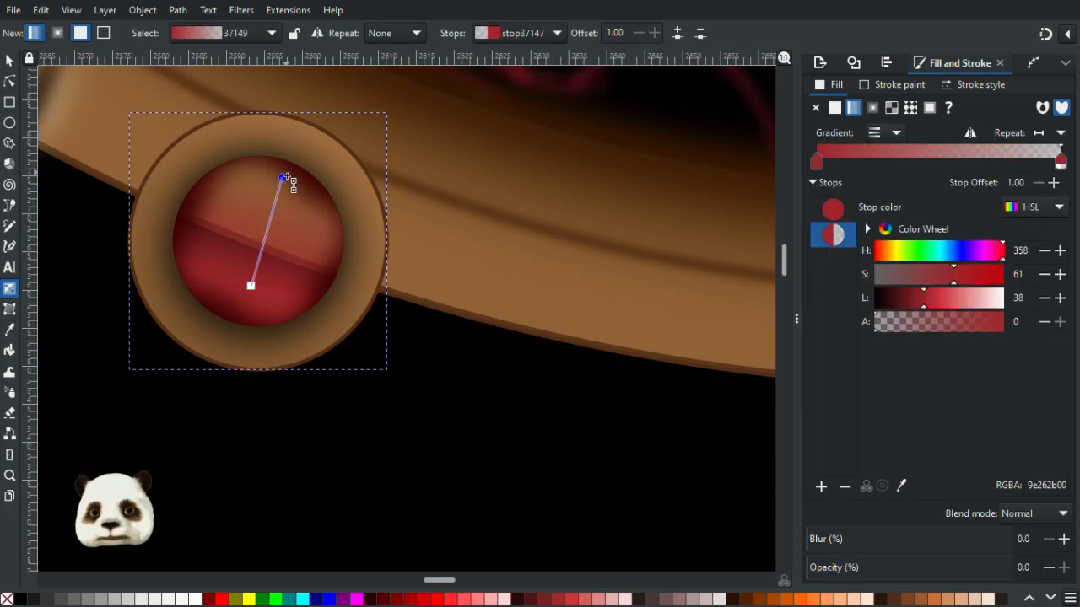
- Sample the disc's colour into the gradient's end stop with the Dropper and darken the start stop to lightness 34
key("d")
left_click(271, 313)
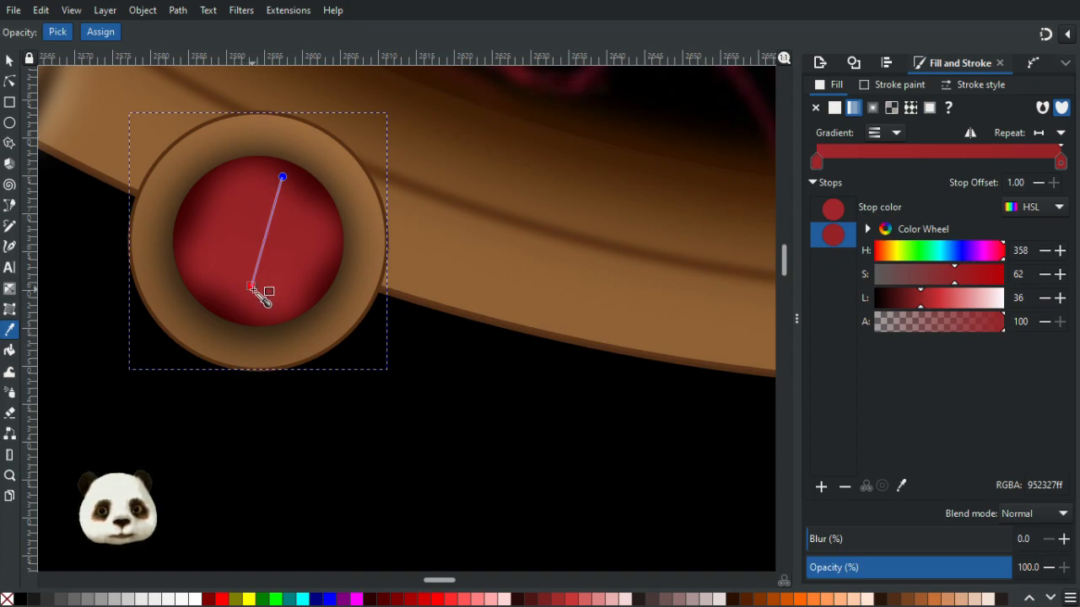
left_click(251, 285)
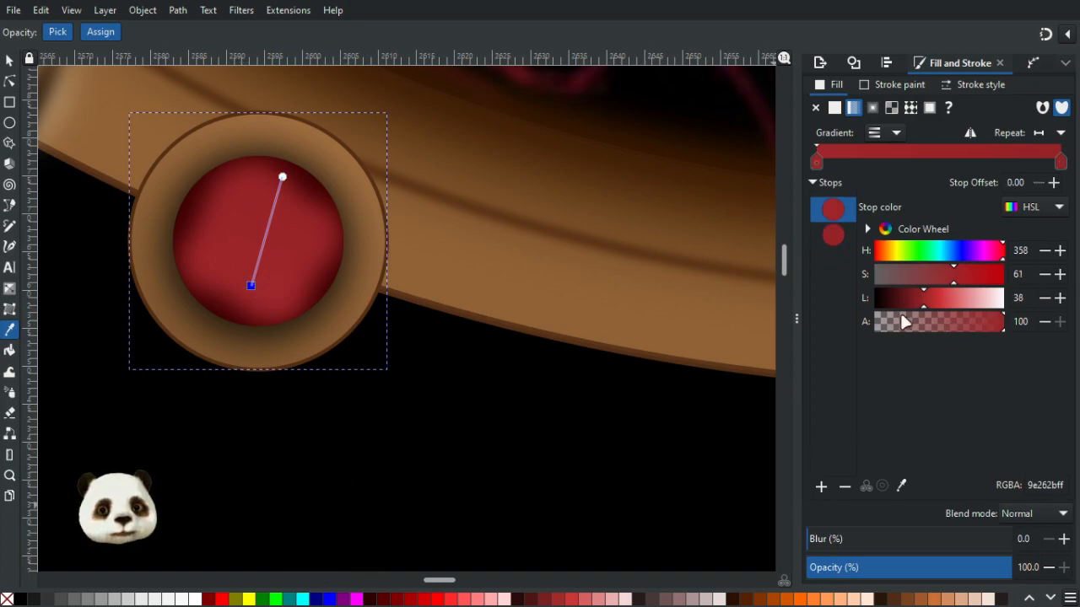
left_click_drag(919, 302, 916, 303)
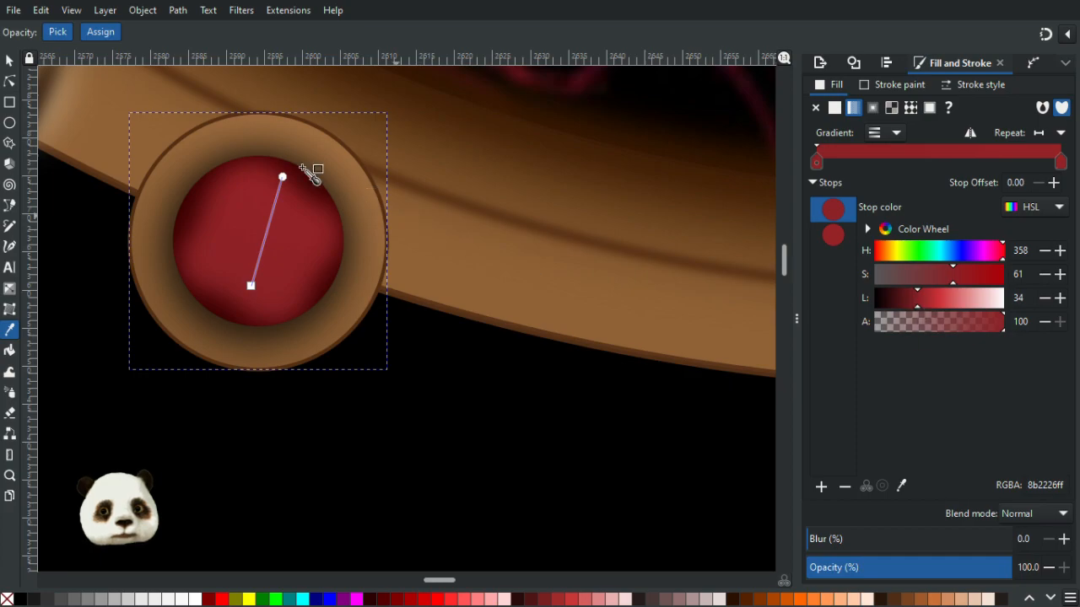
- Nudge the gradient's end stop slightly and set its saturation to 55 and lightness to 39
left_click_drag(279, 182, 276, 190)
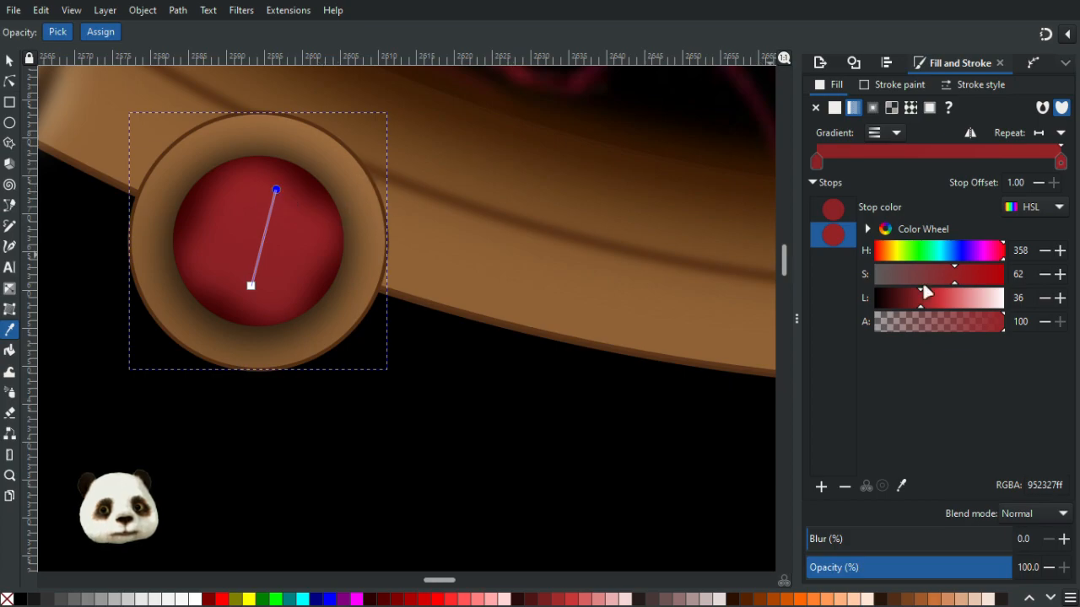
left_click(943, 279)
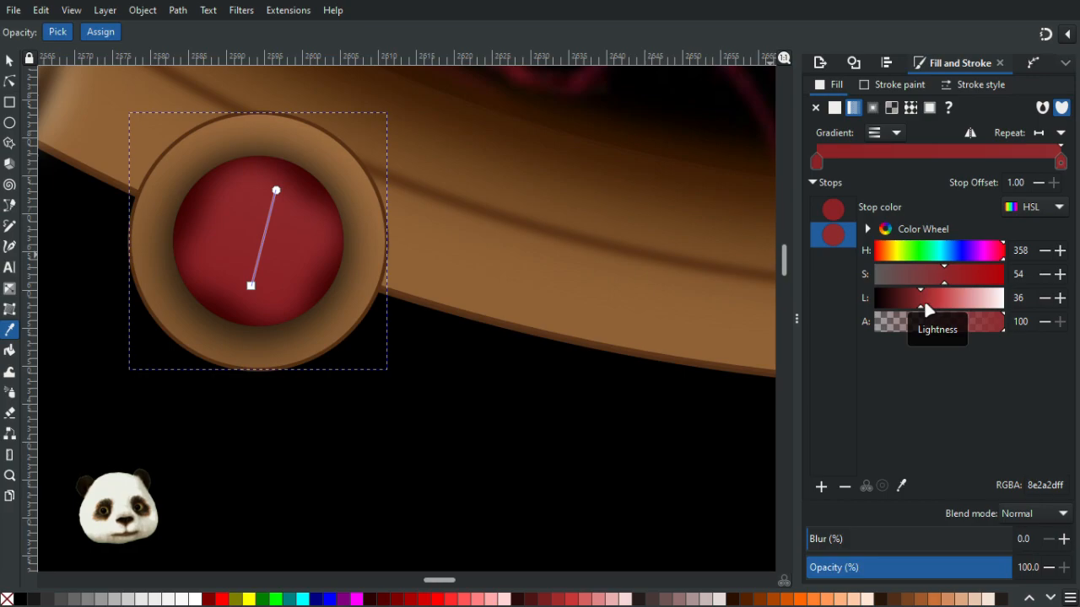
left_click(924, 302)
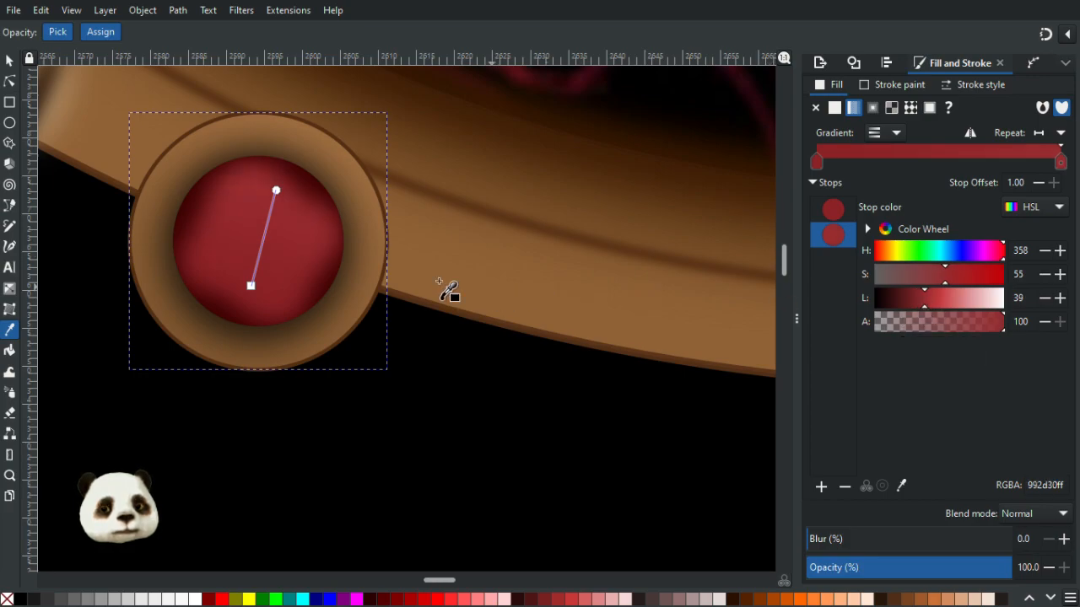
key("s")
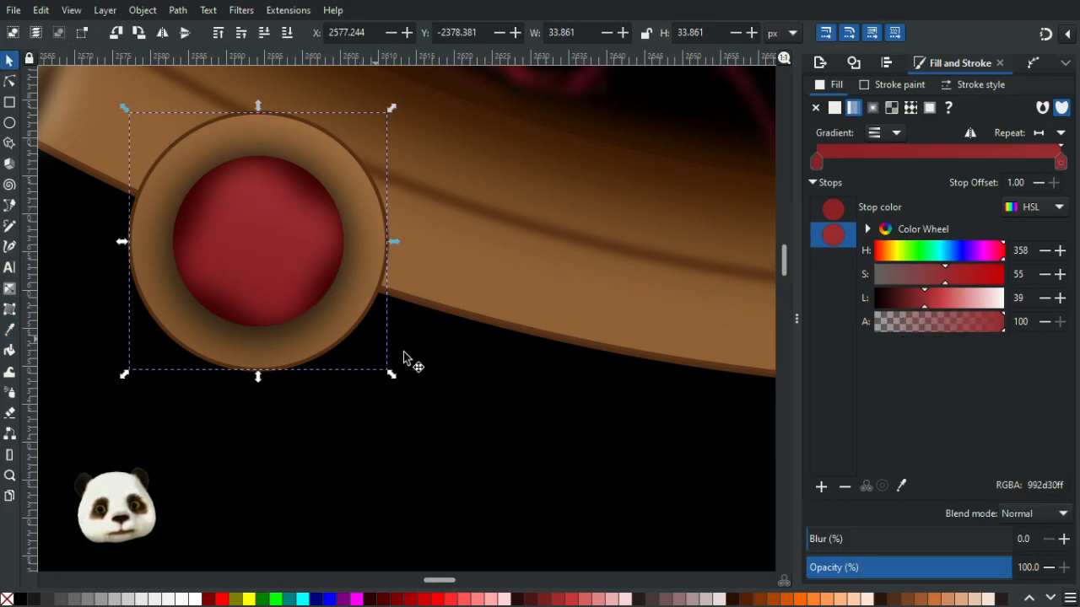
left_click(454, 371)
scroll(495, 396, "down", 3)
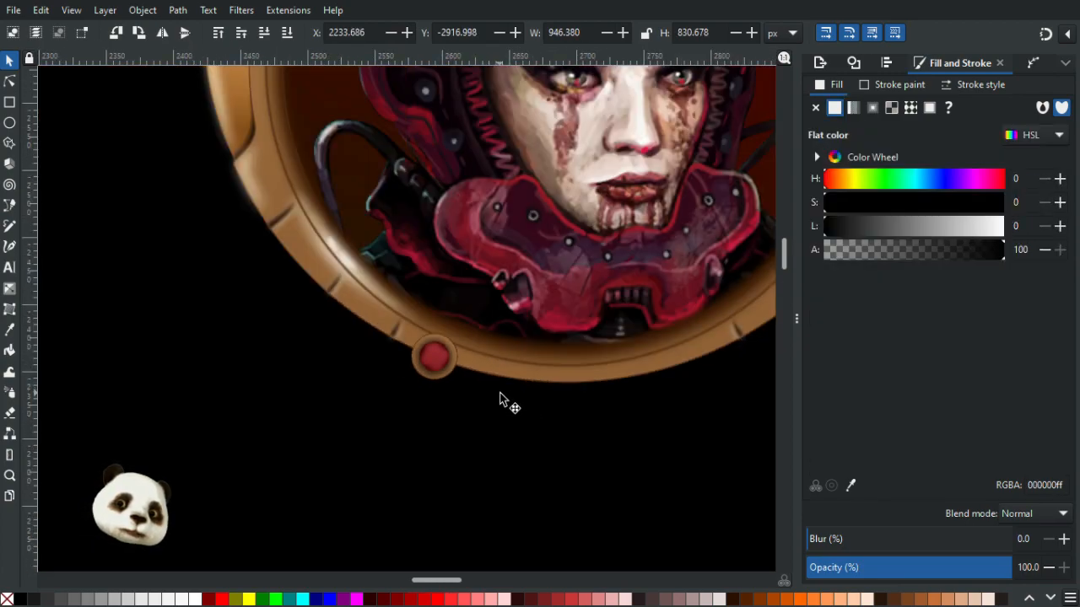
scroll(446, 368, "up", 1)
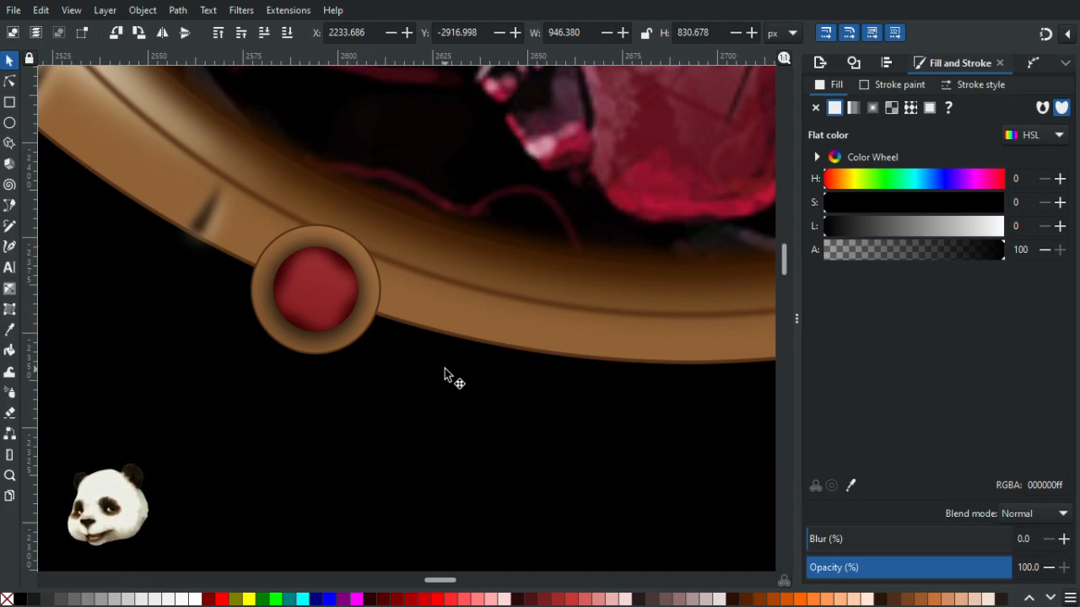
- Draw a closed wavy highlight shape with the Pencil tool across the upper part of the red disc
key("d")
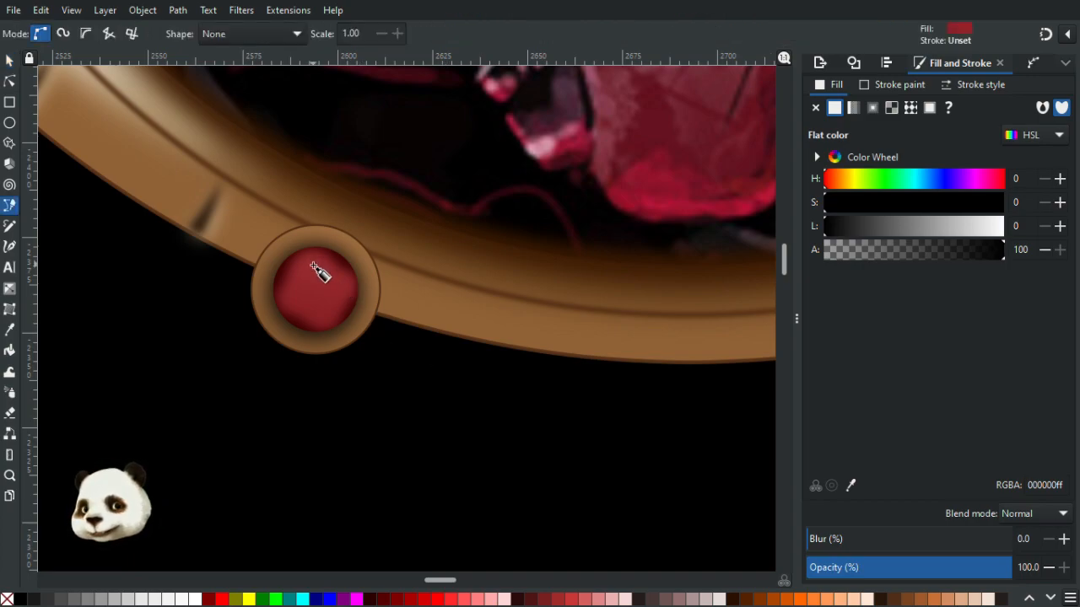
scroll(313, 264, "up", 3)
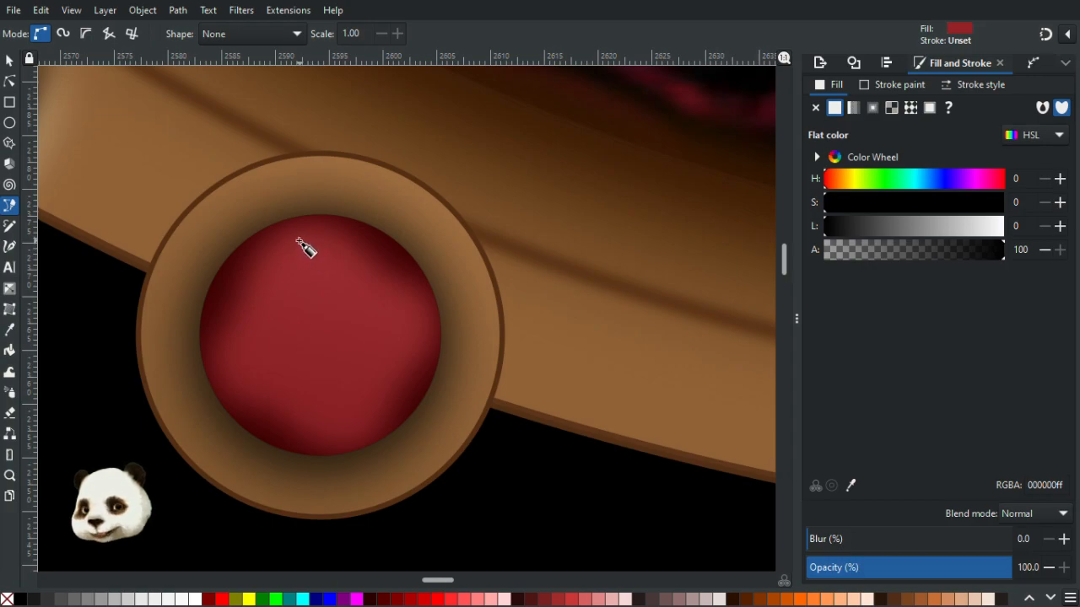
left_click(307, 233)
left_click_drag(309, 279, 427, 338)
key("BackSpace")
left_click_drag(418, 287, 344, 239)
key("BackSpace")
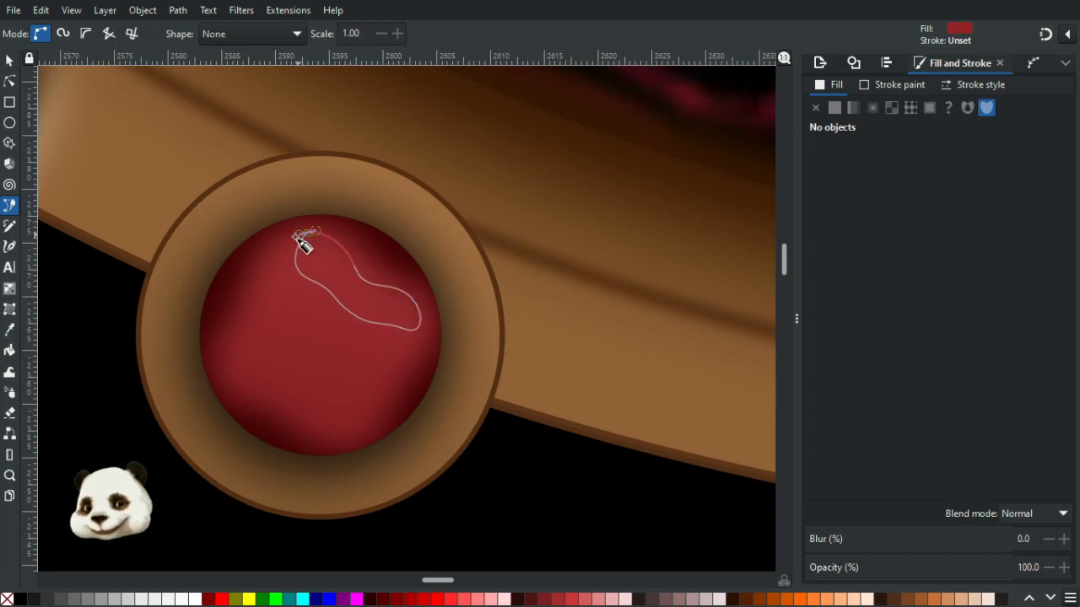
left_click(308, 233)
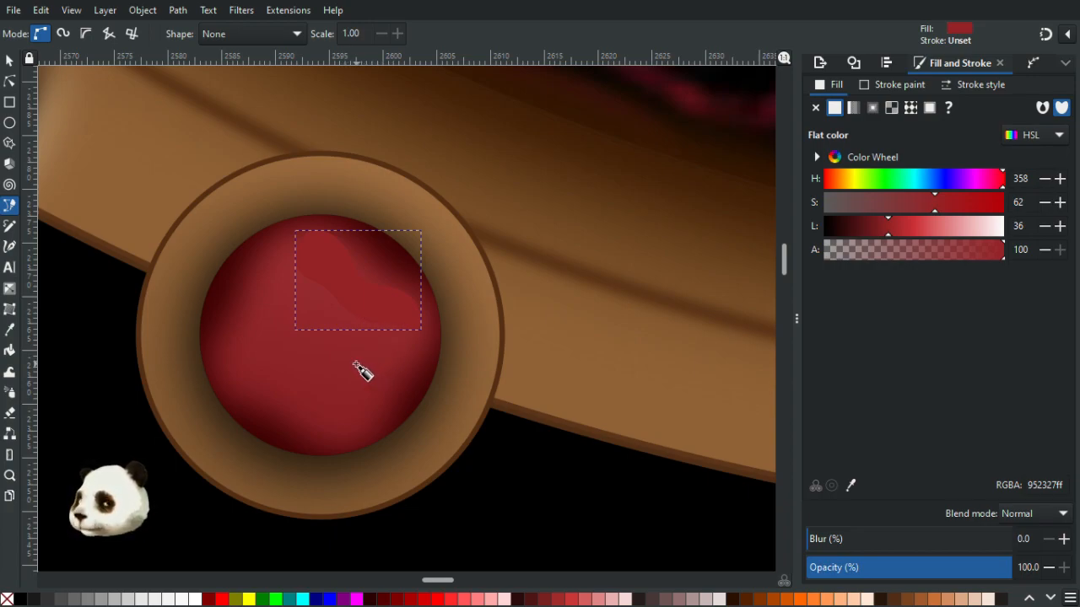
- Fill the highlight shape with hue 11, saturation 60, lightness 54 and blur it by 50%
key("d")
left_click(290, 368)
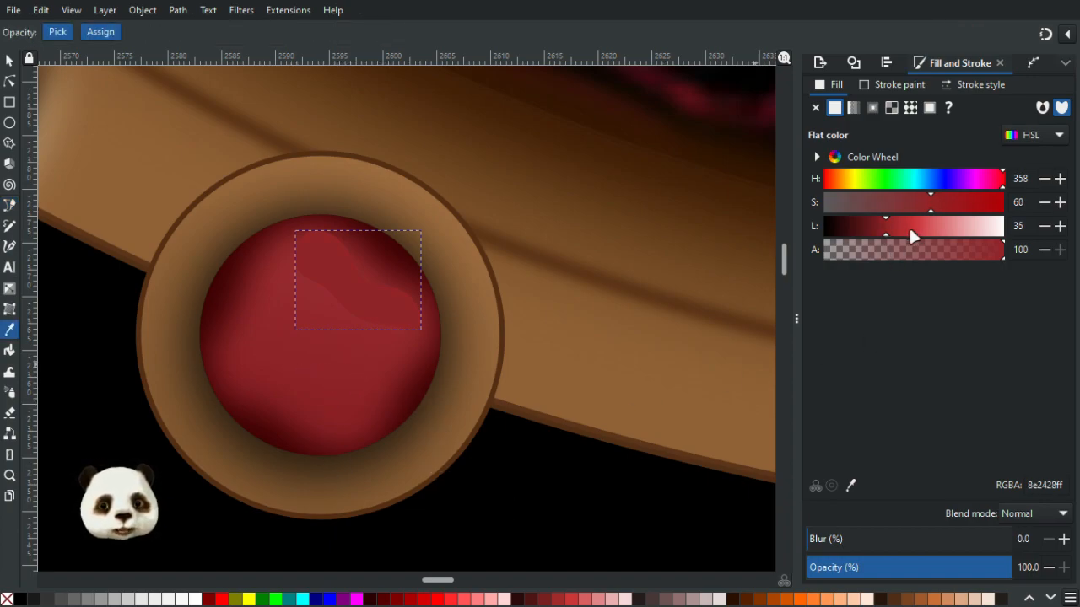
left_click_drag(908, 228, 920, 226)
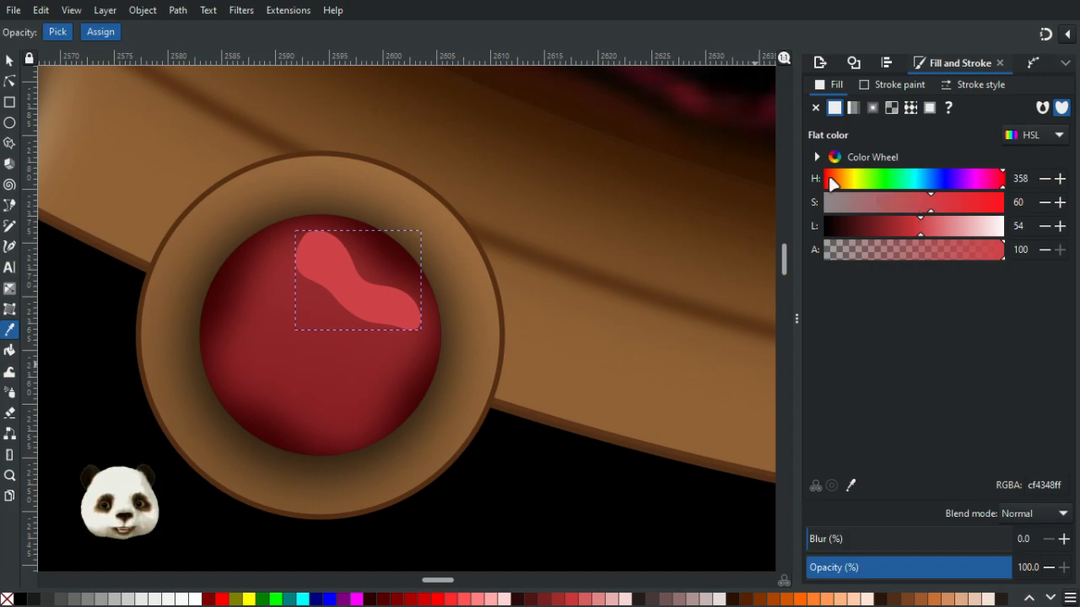
left_click_drag(837, 179, 829, 185)
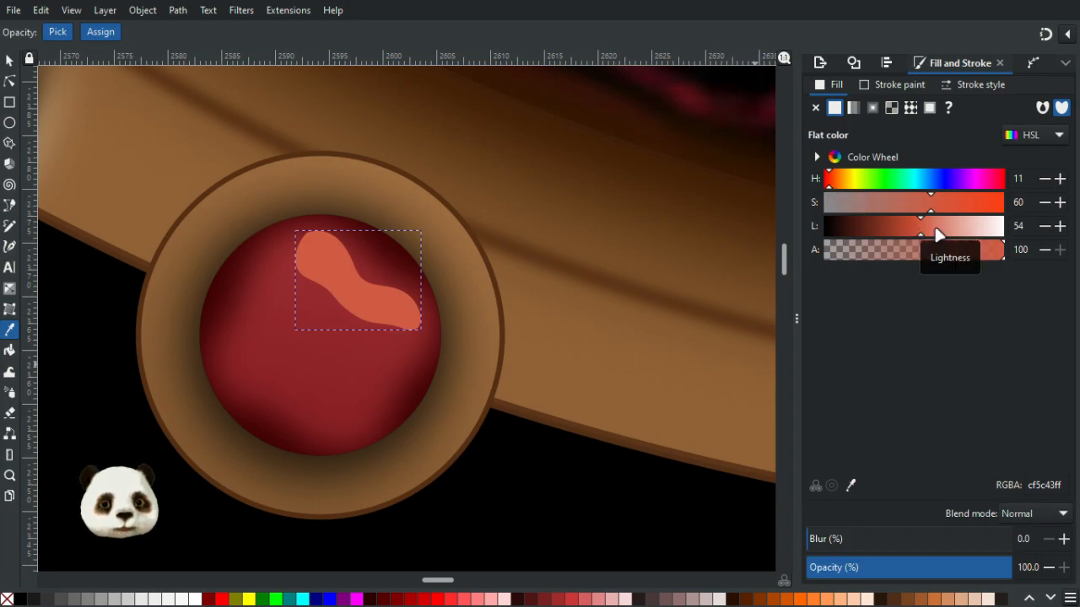
left_click_drag(863, 542, 920, 544)
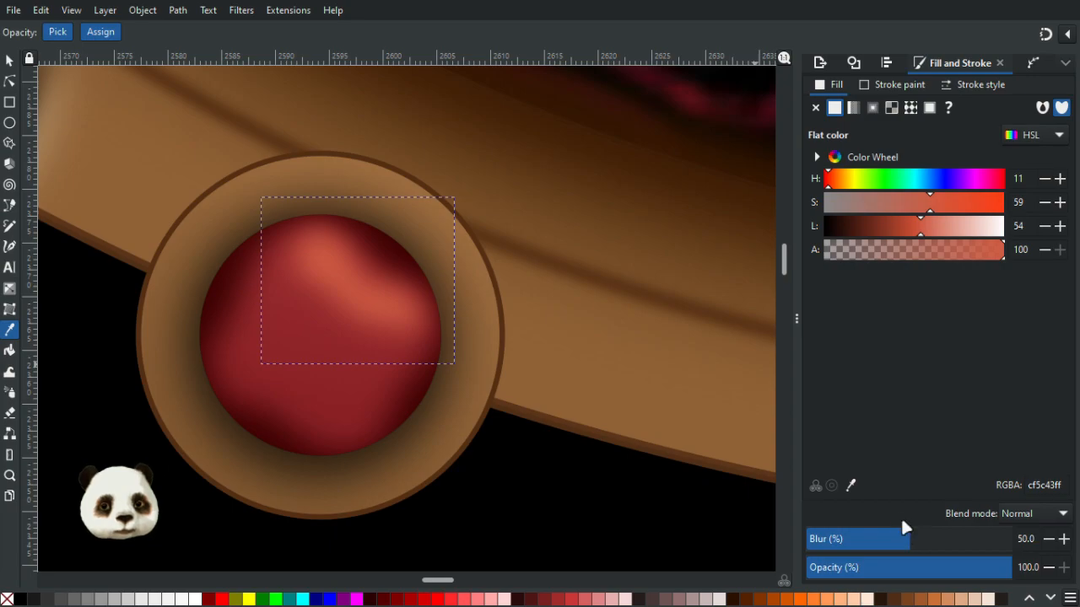
- Reshape the highlight's nodes and curve handles to smooth its lower wavy edge
left_click(9, 81)
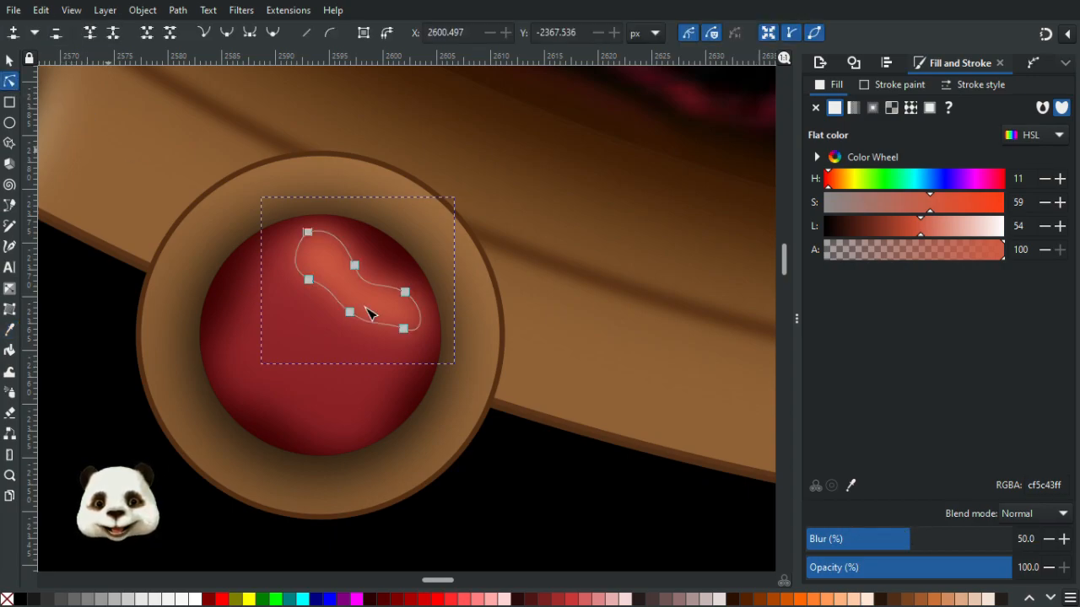
left_click_drag(351, 312, 354, 324)
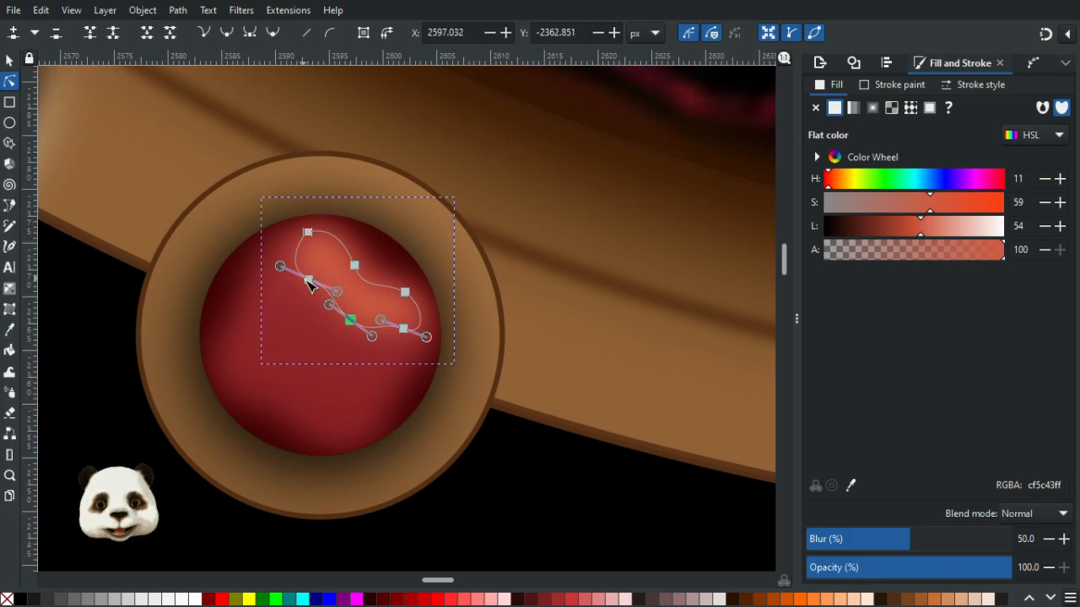
left_click_drag(285, 272, 307, 239)
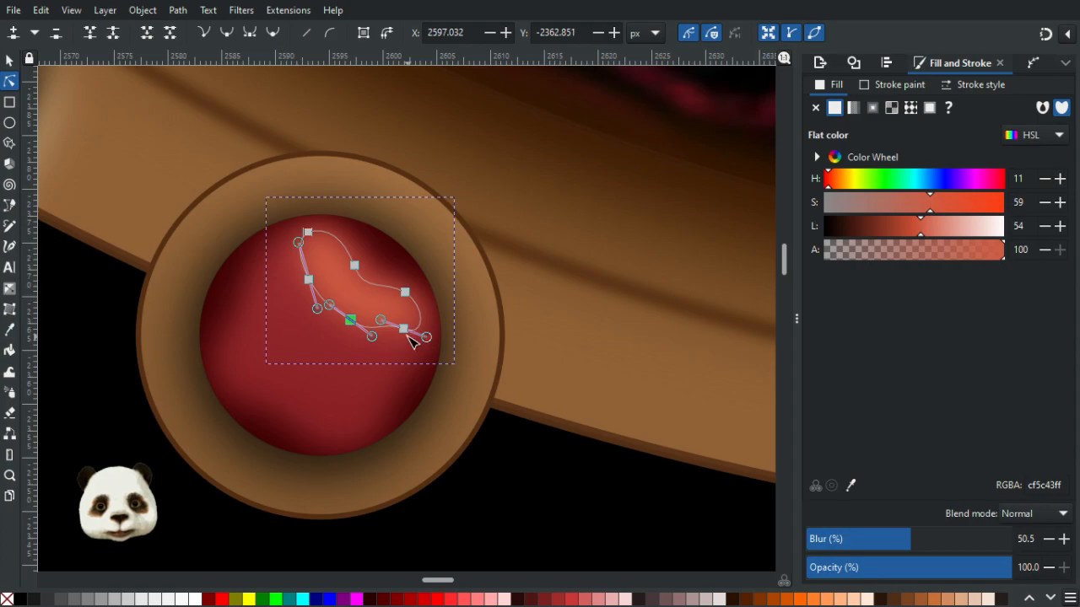
mouse_move(385, 323)
left_mouse_down()
mouse_move(394, 319)
mouse_move(377, 340)
mouse_move(389, 331)
left_mouse_up()
left_click_drag(321, 311, 318, 297)
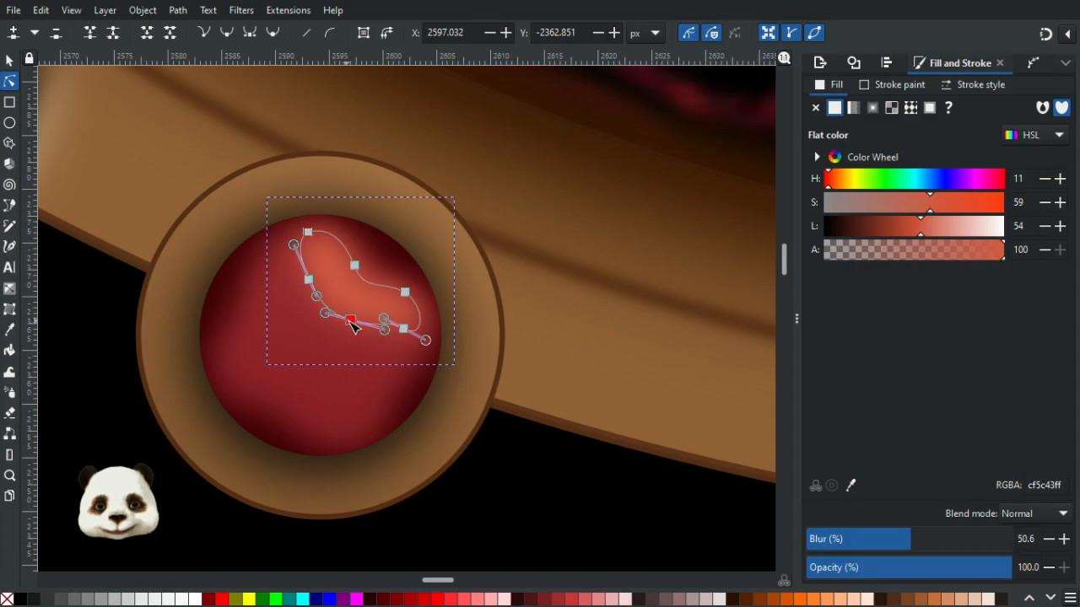
mouse_move(357, 326)
left_mouse_down()
mouse_move(392, 340)
mouse_move(369, 319)
mouse_move(339, 336)
left_mouse_up()
left_click(310, 281, "ctrl")
left_click(580, 509)
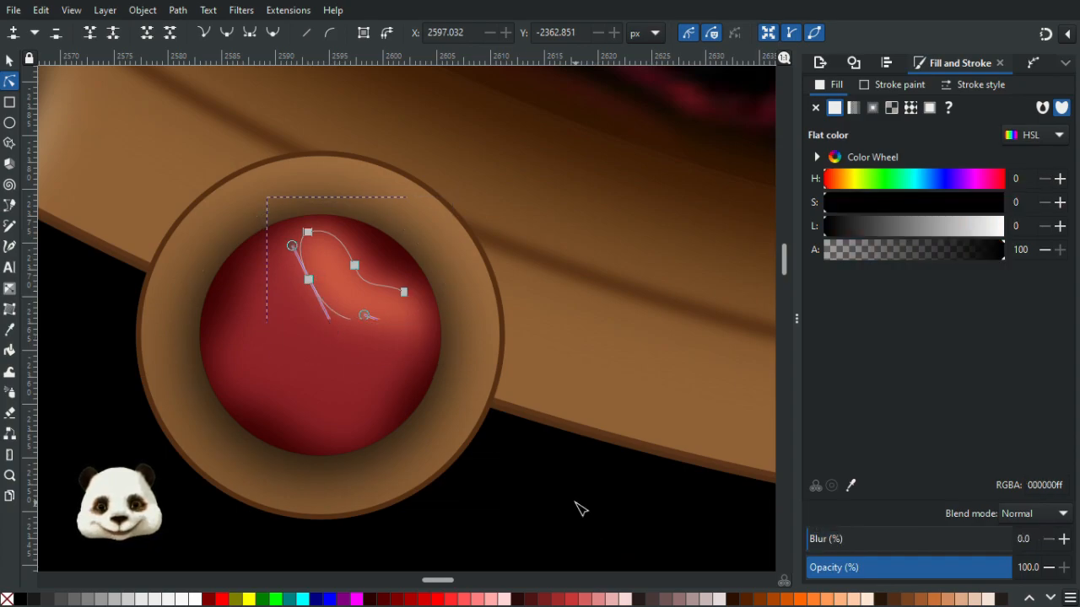
- Darken the highlight shape's fill to lightness 49
scroll(580, 509, "down", 5)
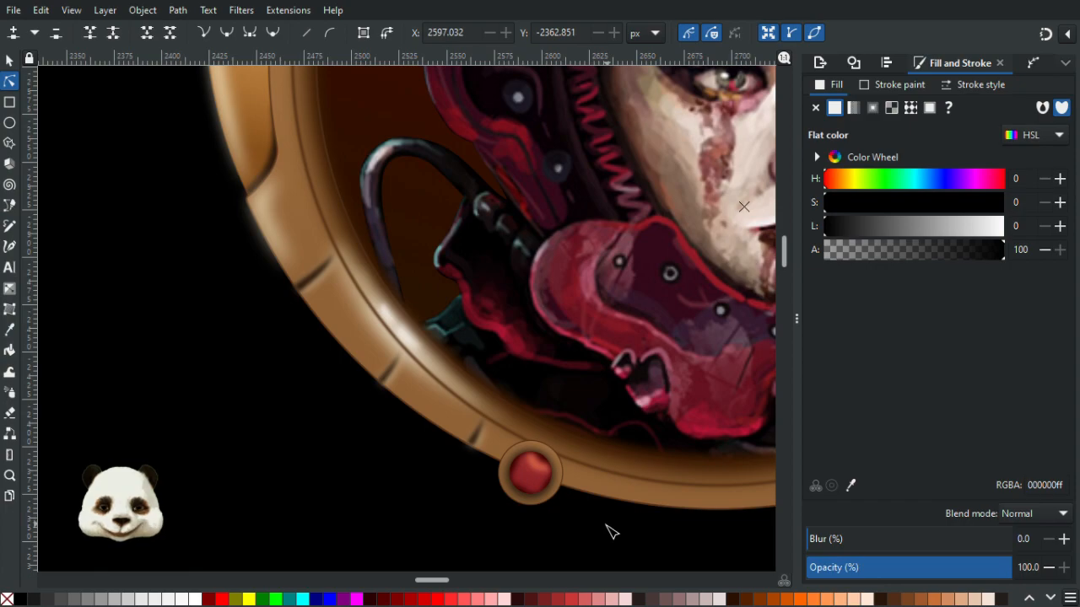
scroll(606, 528, "up", 2)
scroll(560, 481, "up", 1)
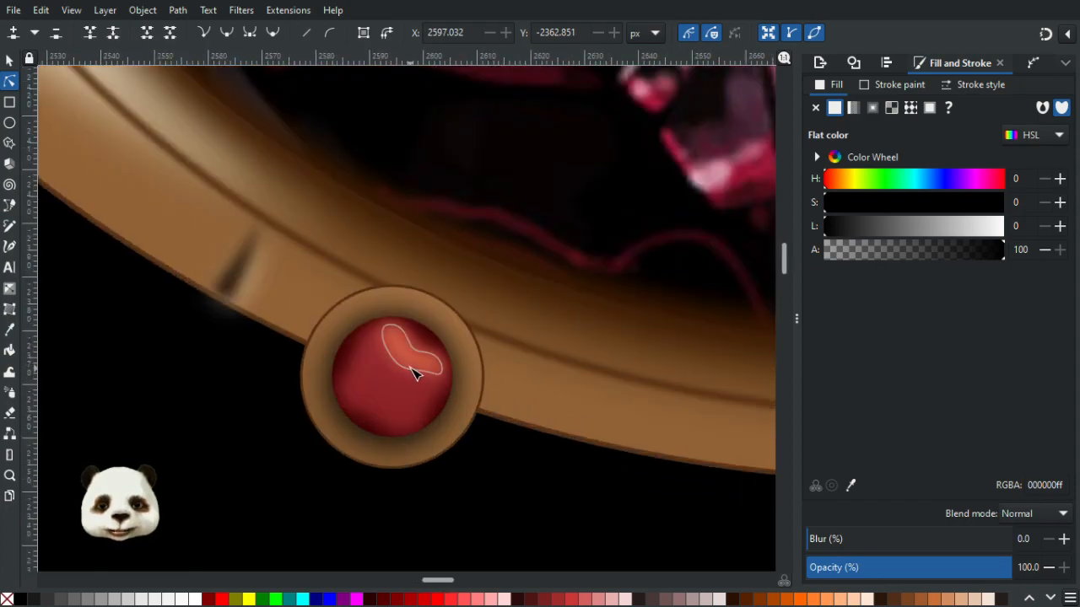
scroll(397, 390, "up", 3)
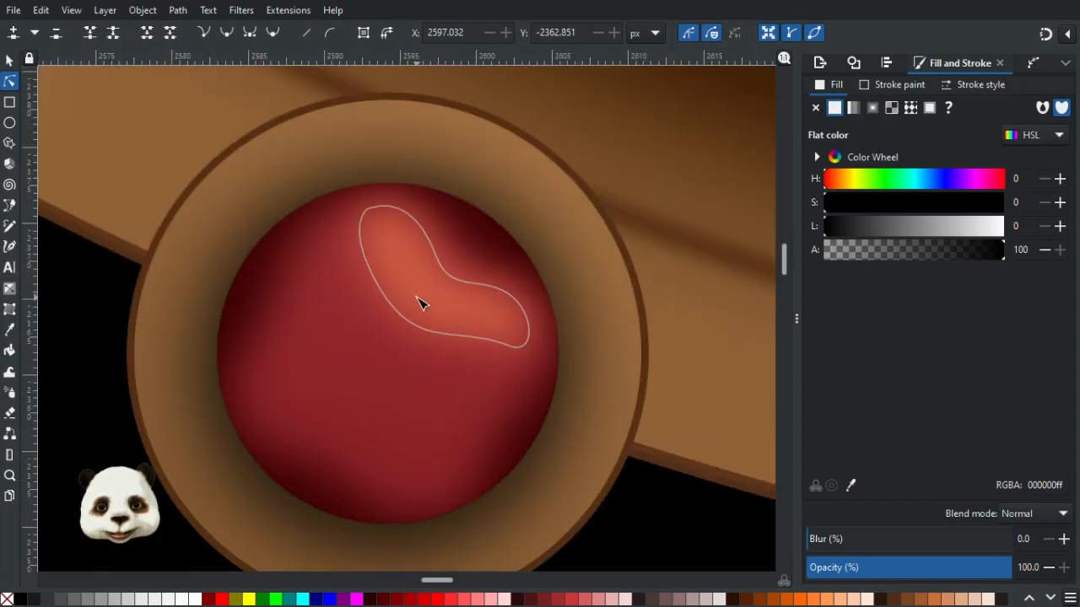
left_click(421, 304)
left_click(911, 538)
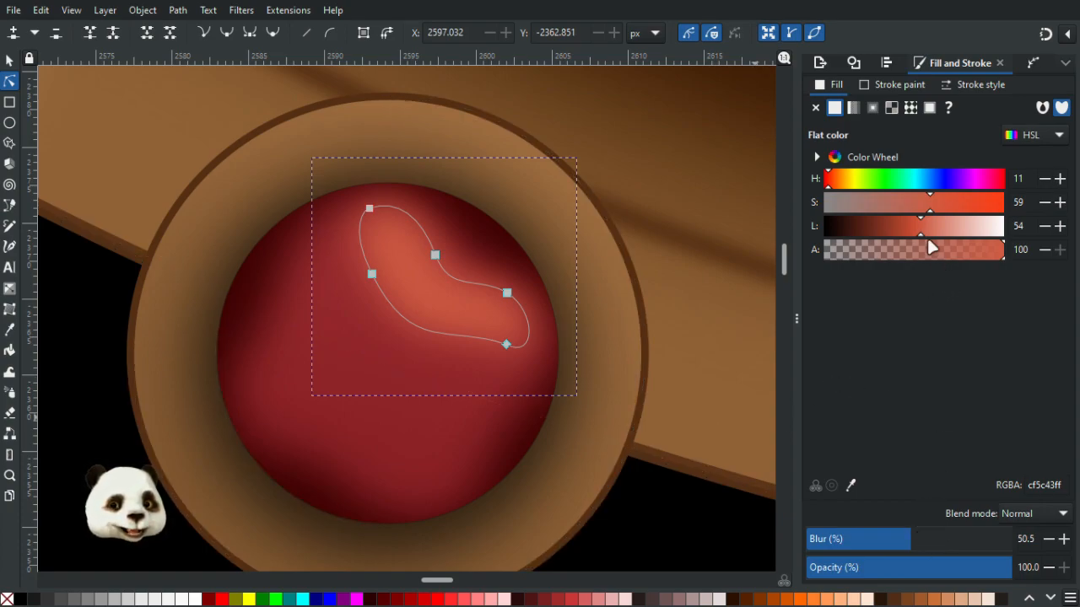
left_click_drag(920, 234, 910, 232)
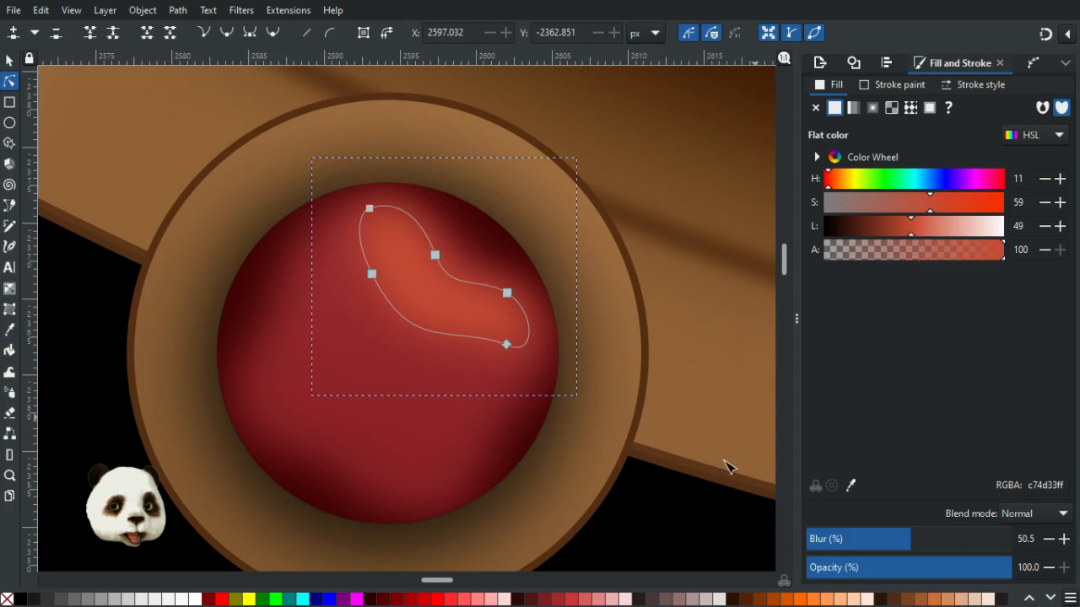
left_click(694, 531)
- Increase the highlight shape's blur to 60%
scroll(688, 506, "down", 7)
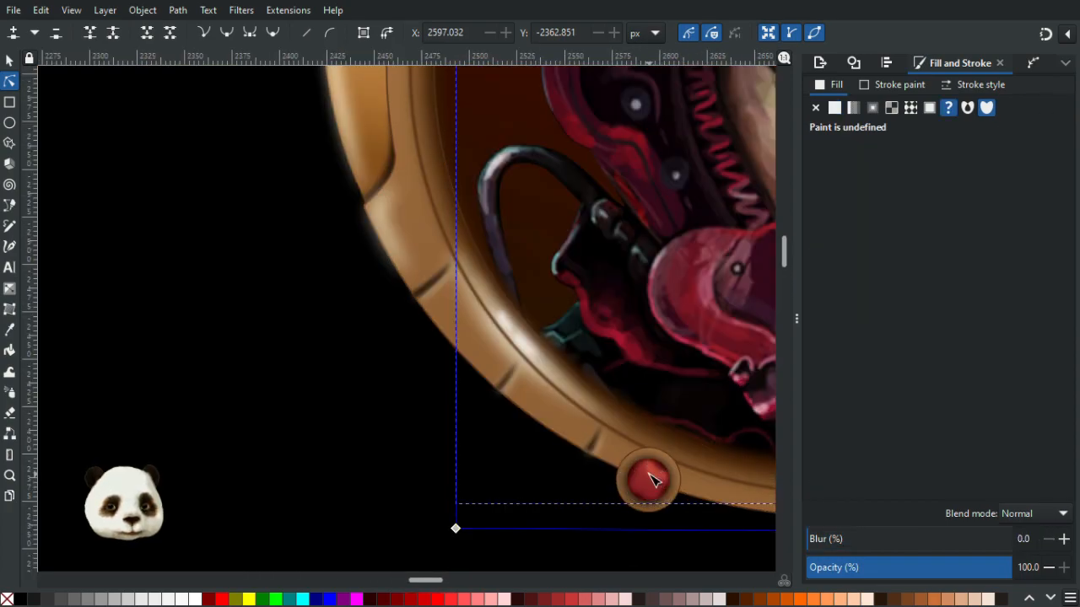
left_click(654, 479)
left_click(928, 542)
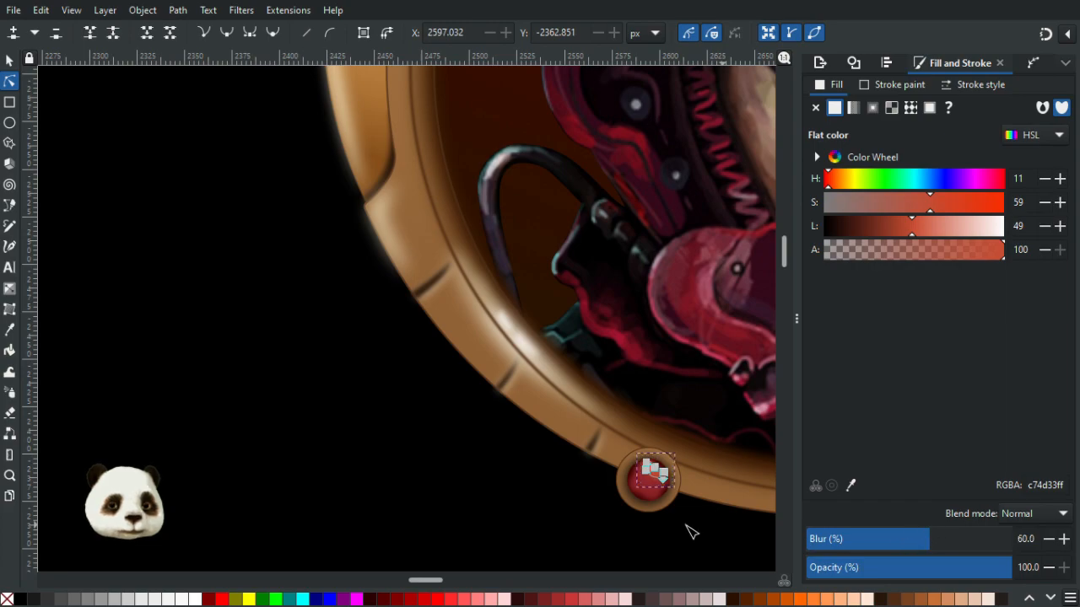
left_click(706, 530)
- Darken the red centre gradient's start stop to lightness 29
left_click_drag(613, 465, 366, 334)
scroll(365, 334, "down", 4)
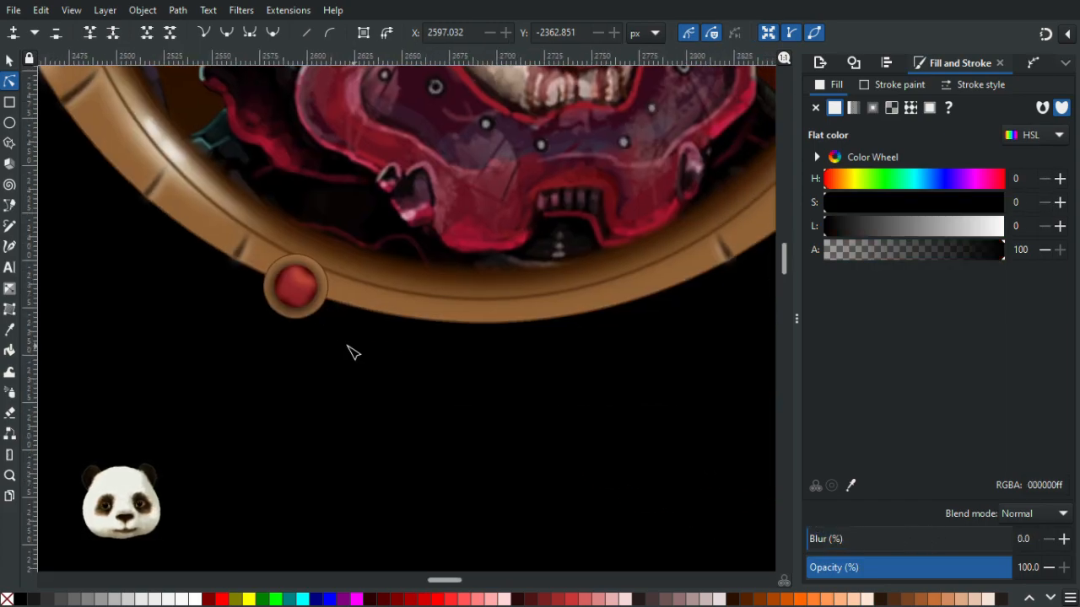
scroll(366, 357, "up", 3)
scroll(336, 333, "up", 7)
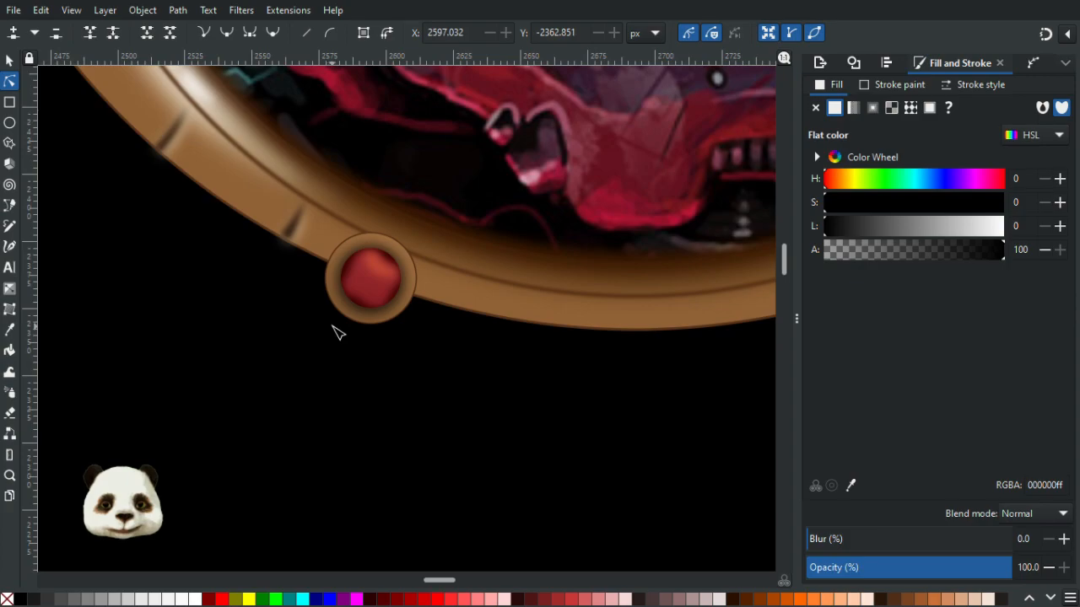
left_click(383, 281)
scroll(384, 282, "up", 1)
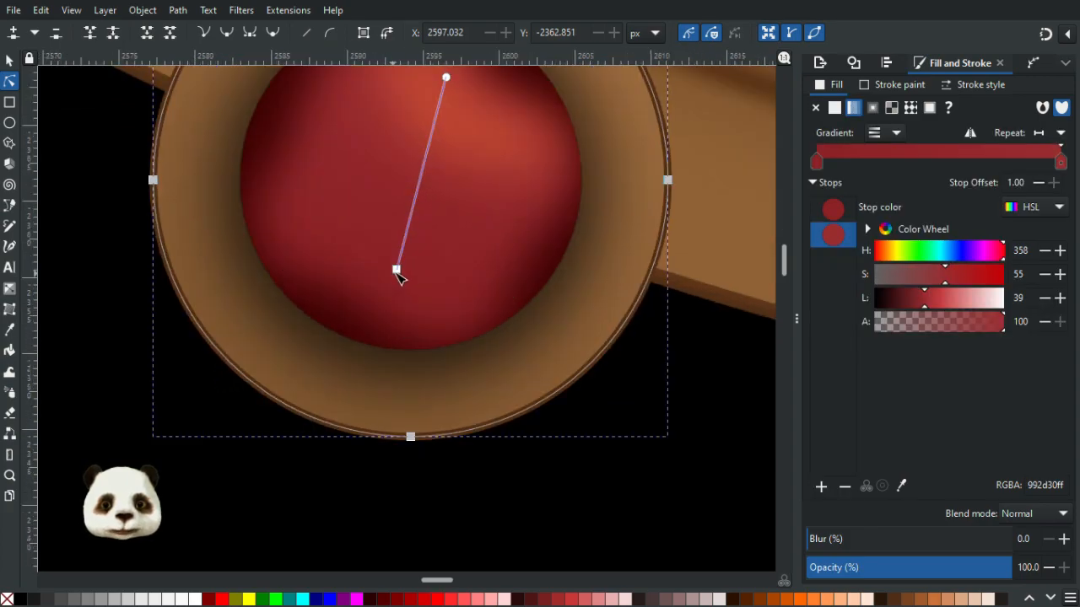
left_click(397, 270)
left_click(917, 297)
left_click_drag(917, 298, 911, 298)
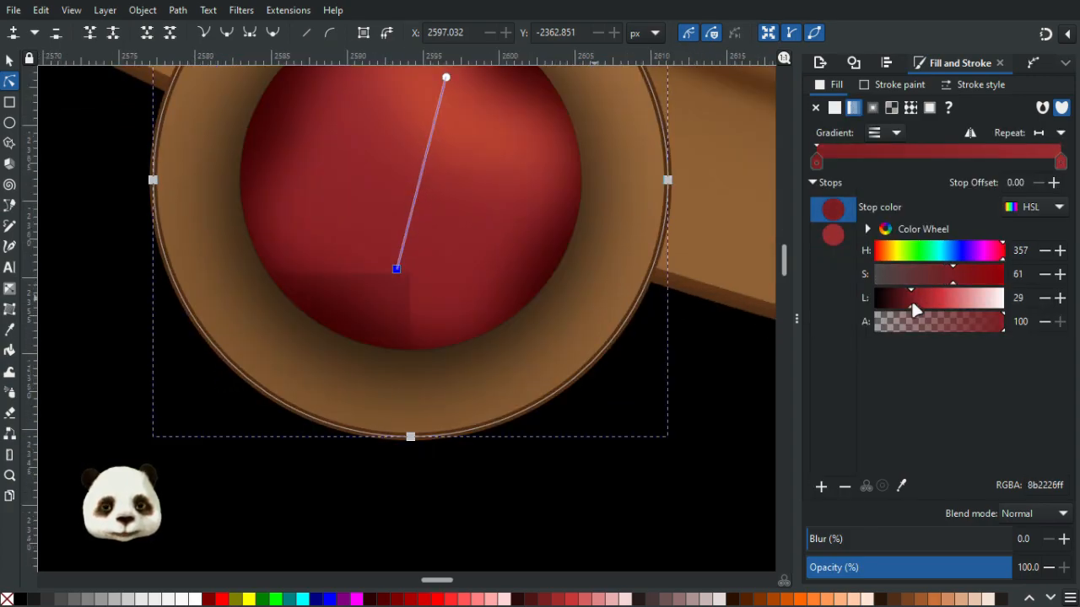
- Reduce the dark shading shape's blur to 25%
left_click(717, 460)
scroll(718, 462, "down", 7)
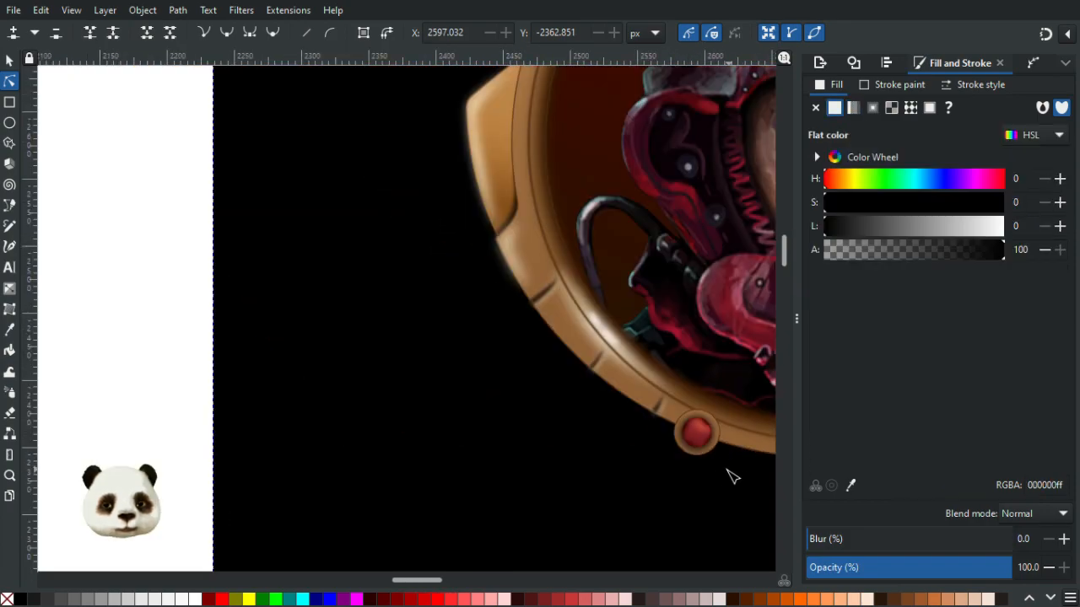
left_click_drag(727, 471, 243, 400)
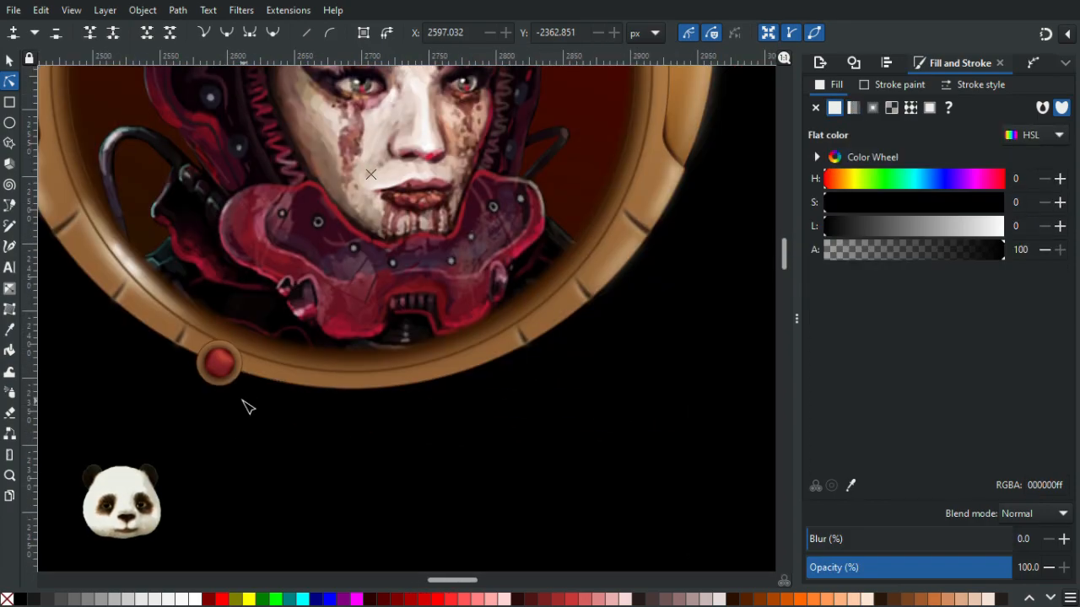
scroll(242, 400, "down", 2)
scroll(179, 398, "up", 1)
scroll(190, 405, "up", 1)
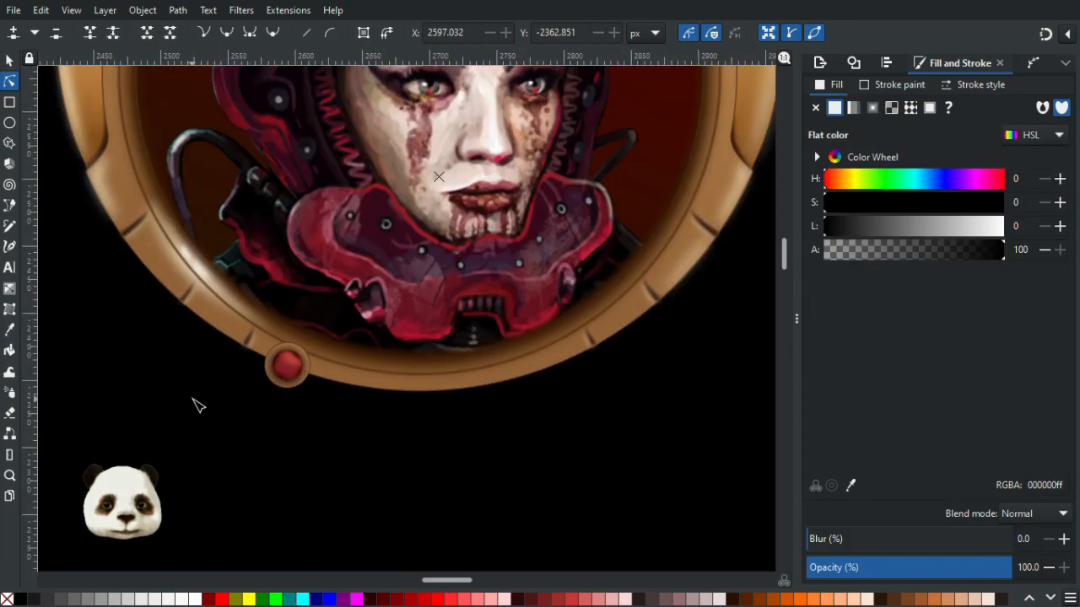
scroll(203, 407, "down", 2)
scroll(239, 417, "up", 3)
scroll(242, 411, "up", 5)
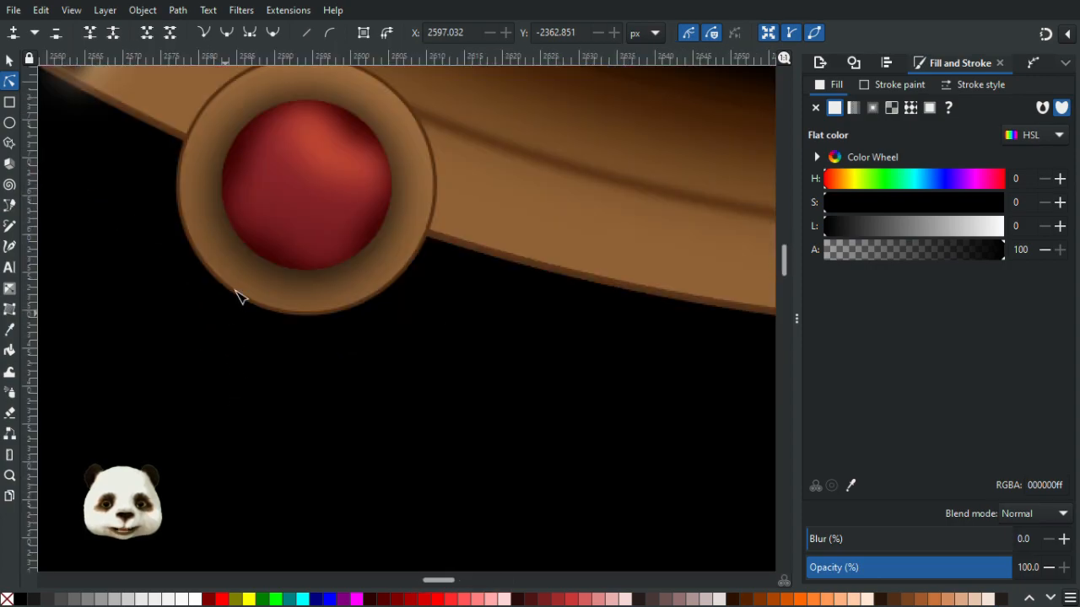
left_click(324, 227)
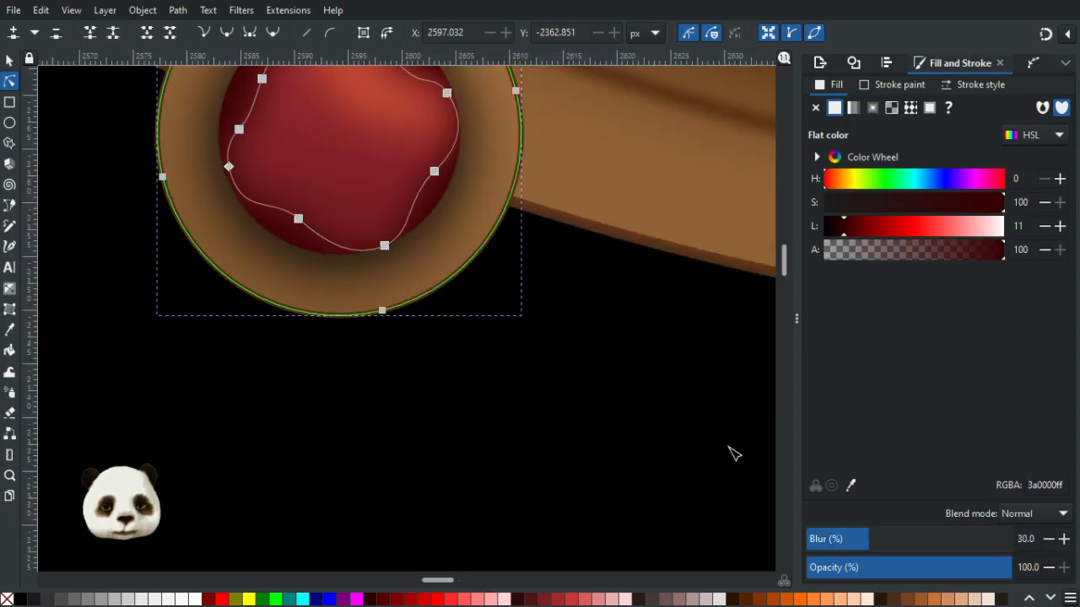
left_click(849, 539)
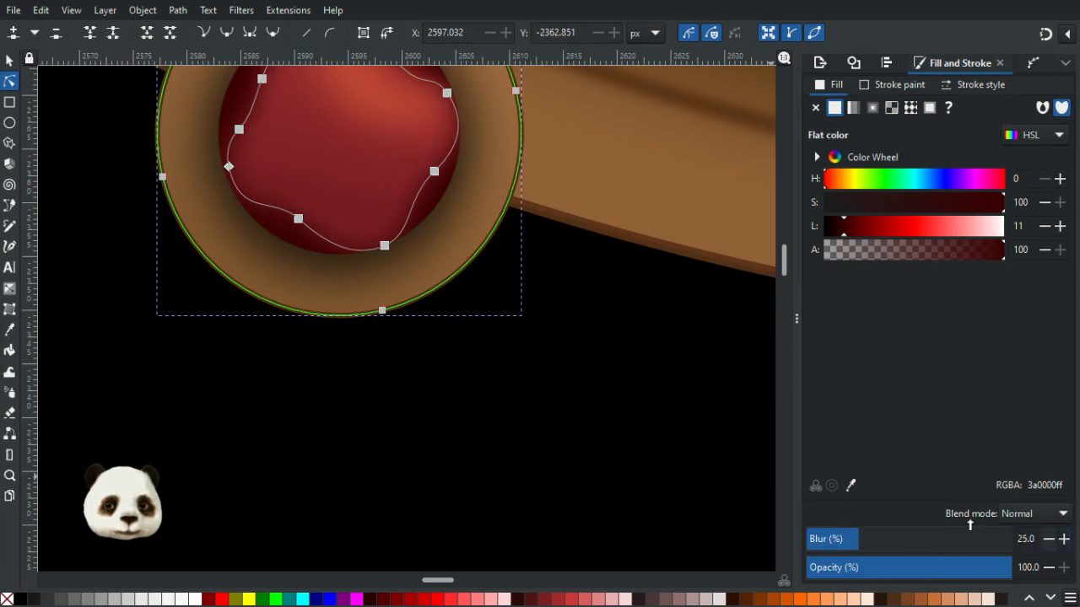
- Darken the red centre gradient's start stop to lightness 26
left_click(604, 376)
scroll(624, 388, "down", 8)
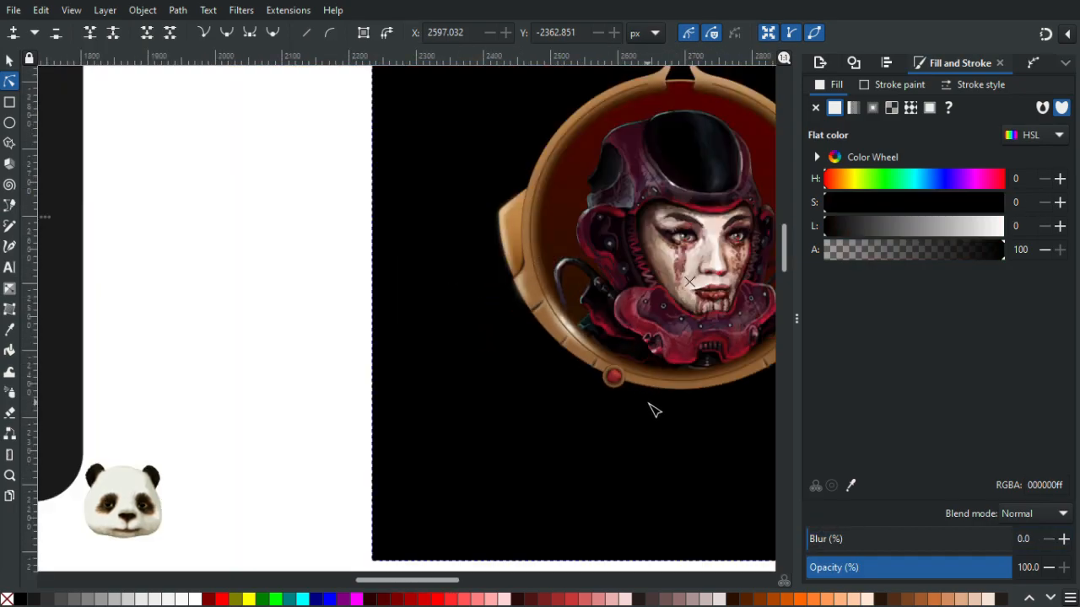
scroll(656, 412, "up", 2)
scroll(657, 412, "down", 4)
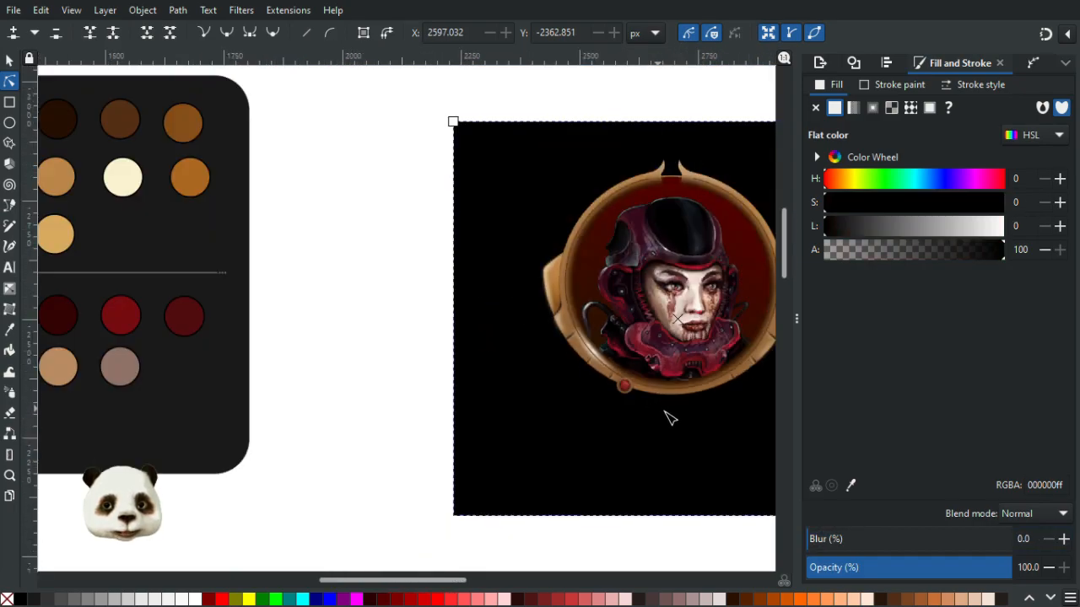
scroll(506, 381, "up", 5)
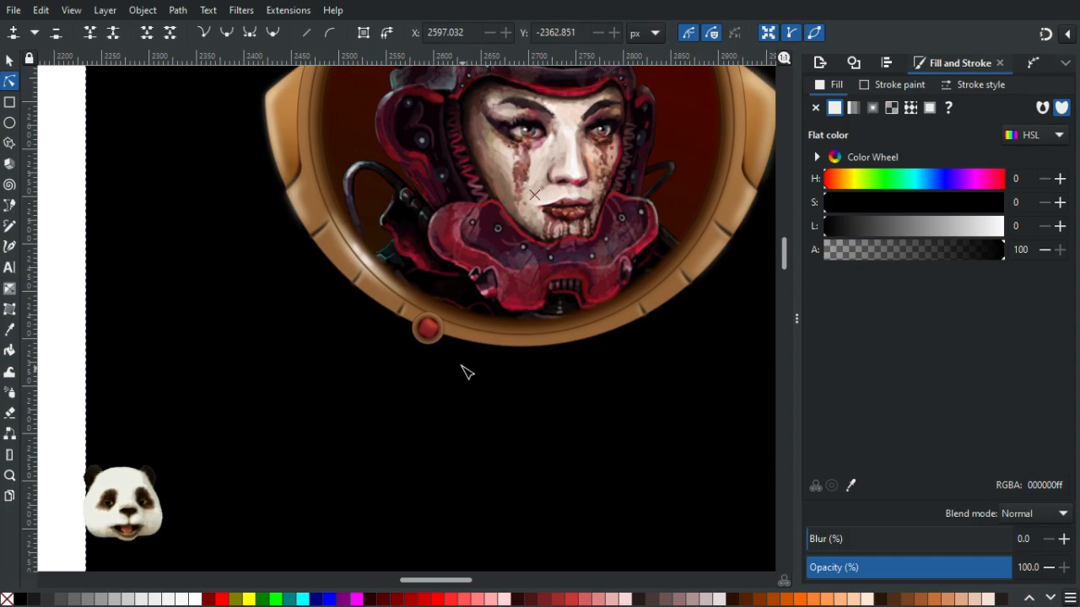
scroll(462, 371, "up", 2)
left_click(401, 298)
scroll(401, 300, "up", 4)
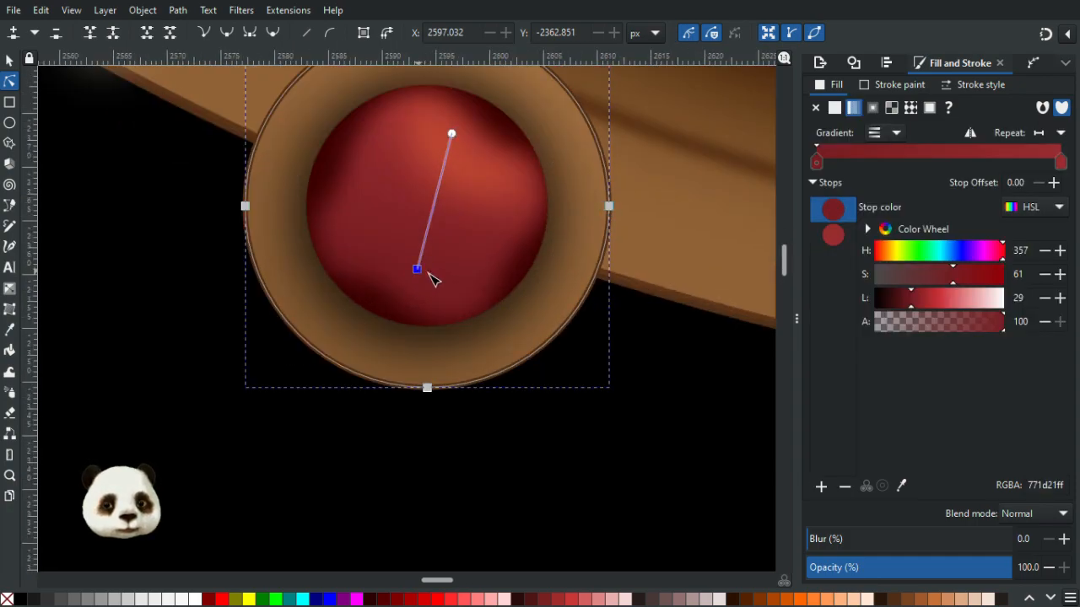
left_click(907, 303)
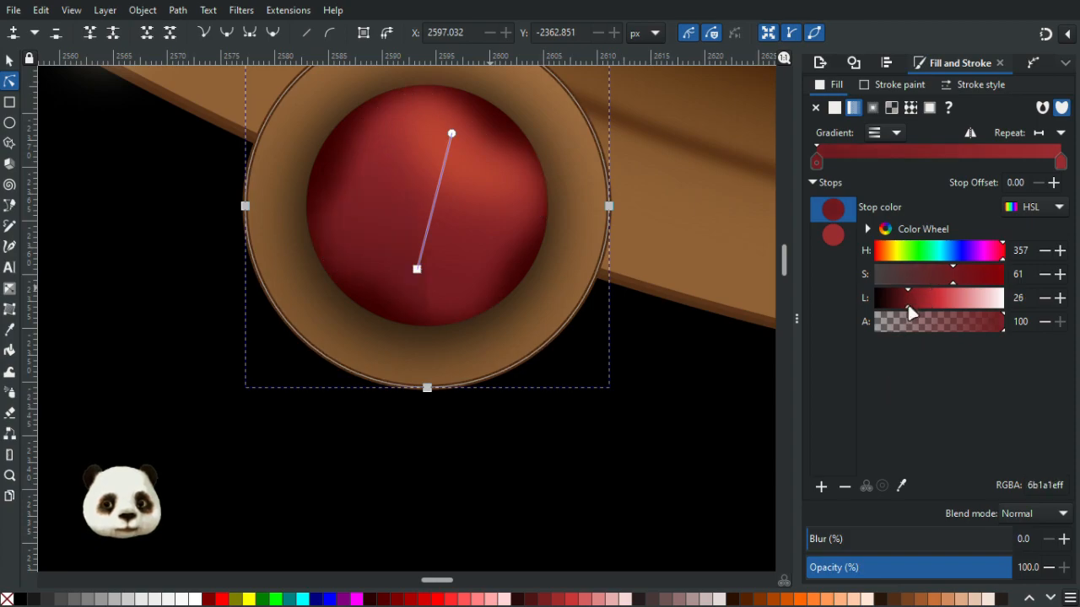
- Darken the highlight shape's fill to lightness 47 and lower its opacity to 90%
left_click(683, 399)
scroll(681, 397, "down", 8)
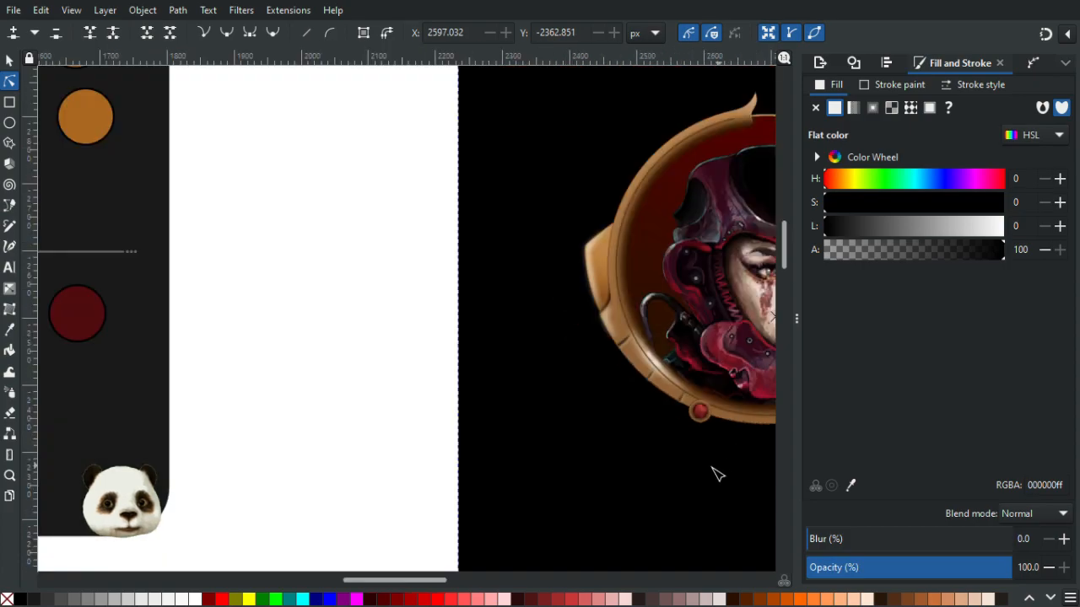
left_click_drag(710, 467, 226, 364)
scroll(232, 369, "down", 2)
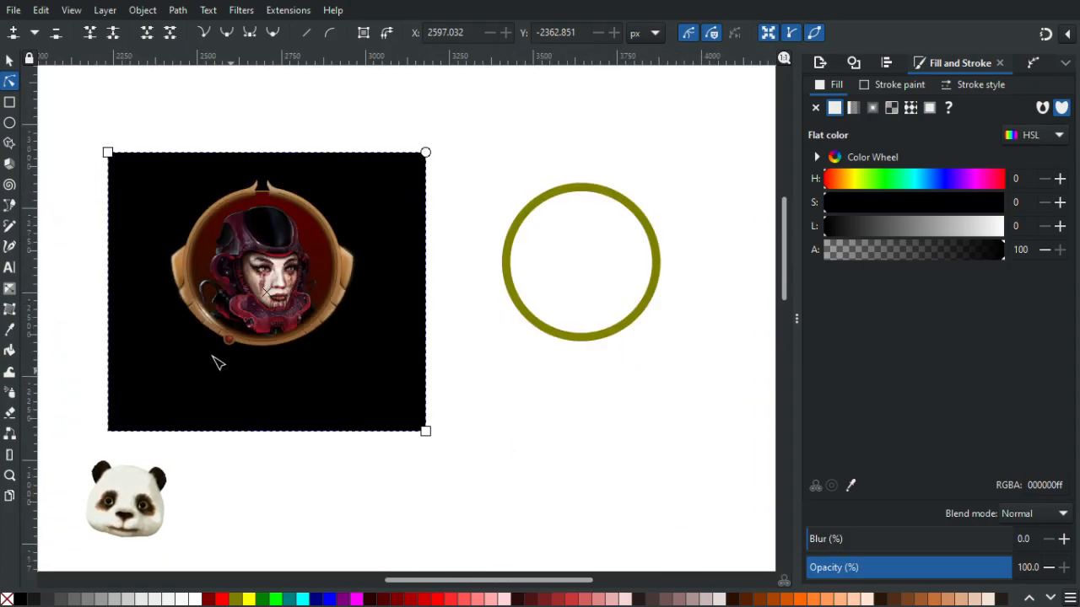
scroll(216, 362, "up", 2)
scroll(210, 353, "up", 2)
scroll(343, 289, "up", 2)
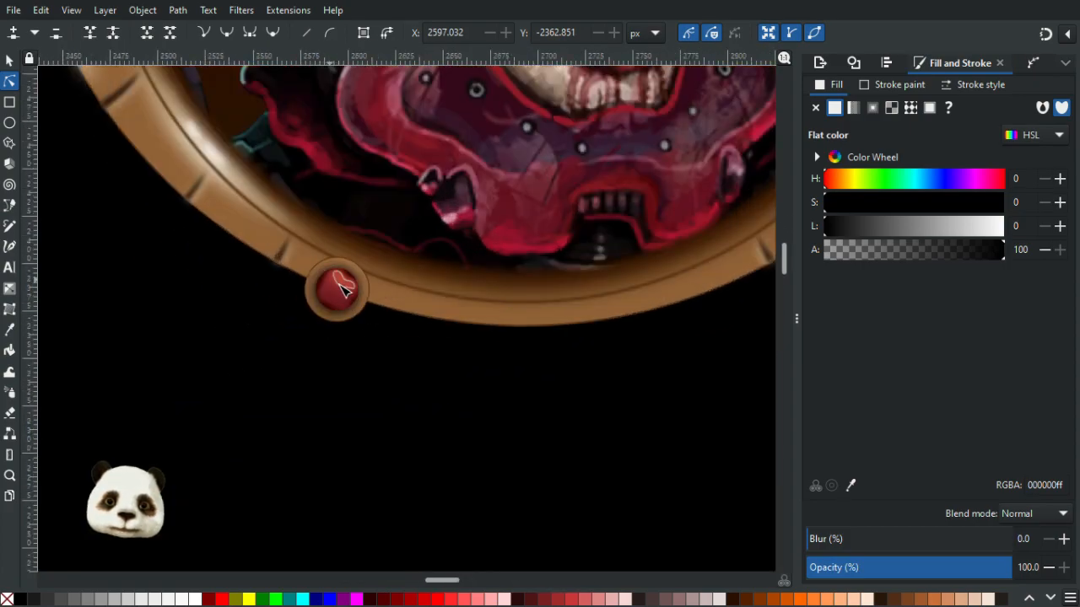
left_click(354, 287)
scroll(360, 291, "up", 2)
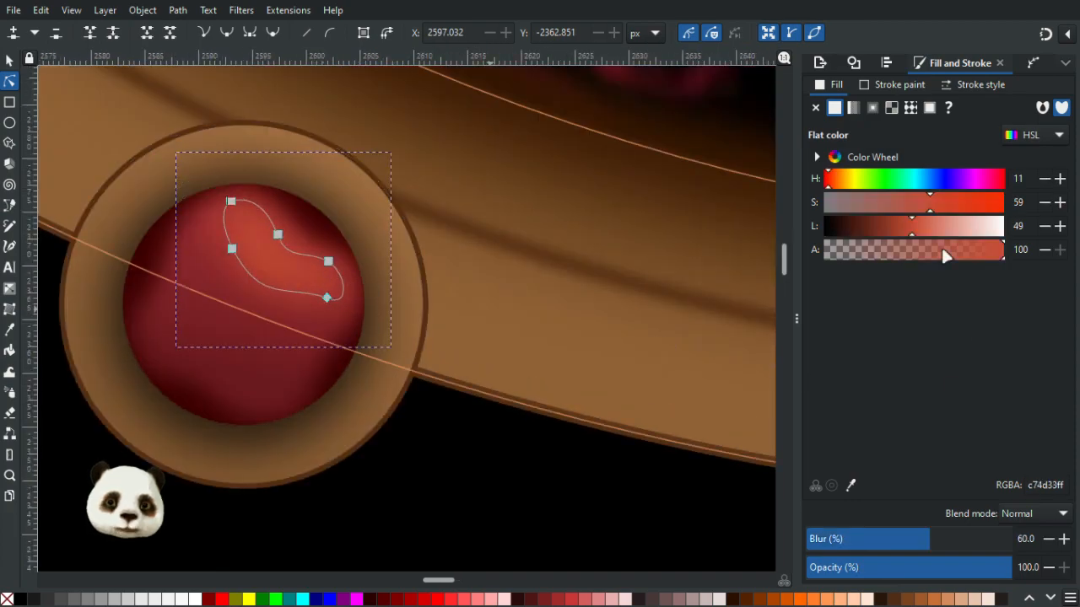
left_click_drag(911, 233, 907, 234)
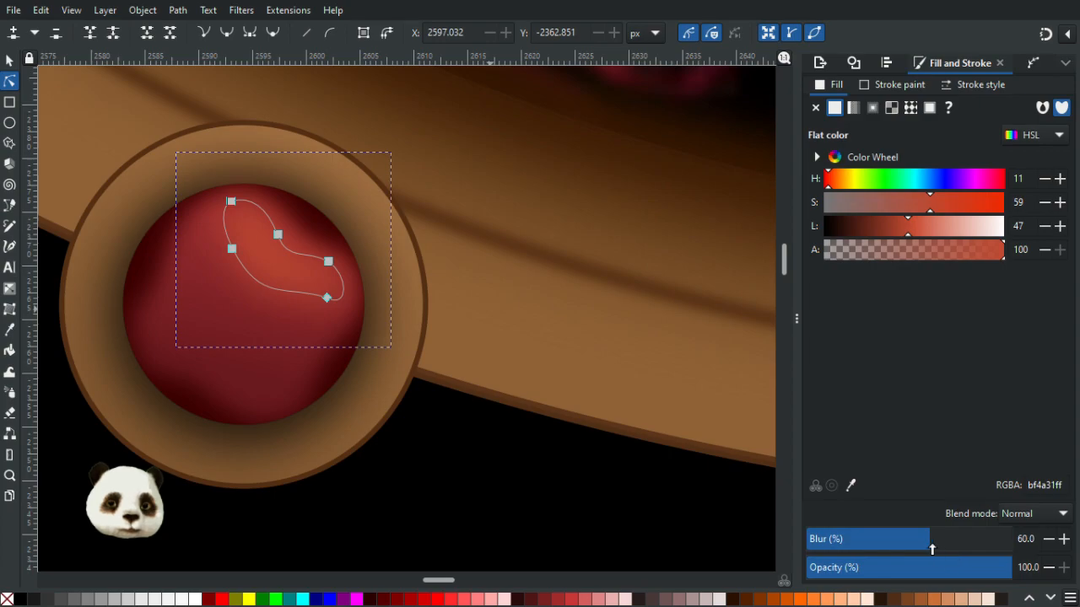
left_click_drag(980, 575, 983, 572)
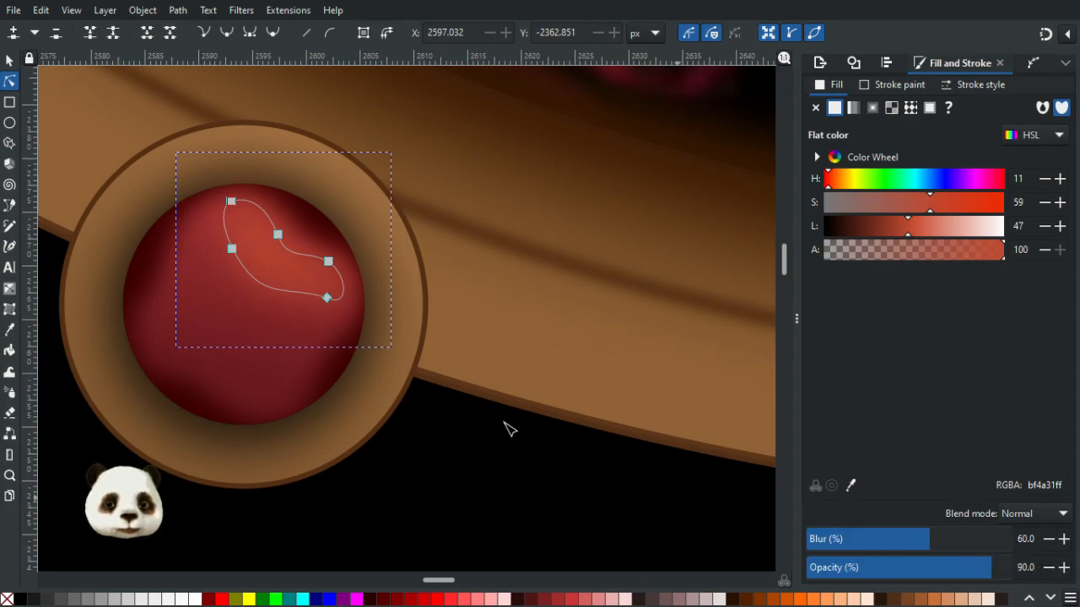
- Move a node on the highlight shape's left edge to reshape it
left_click(529, 462)
scroll(571, 489, "down", 5)
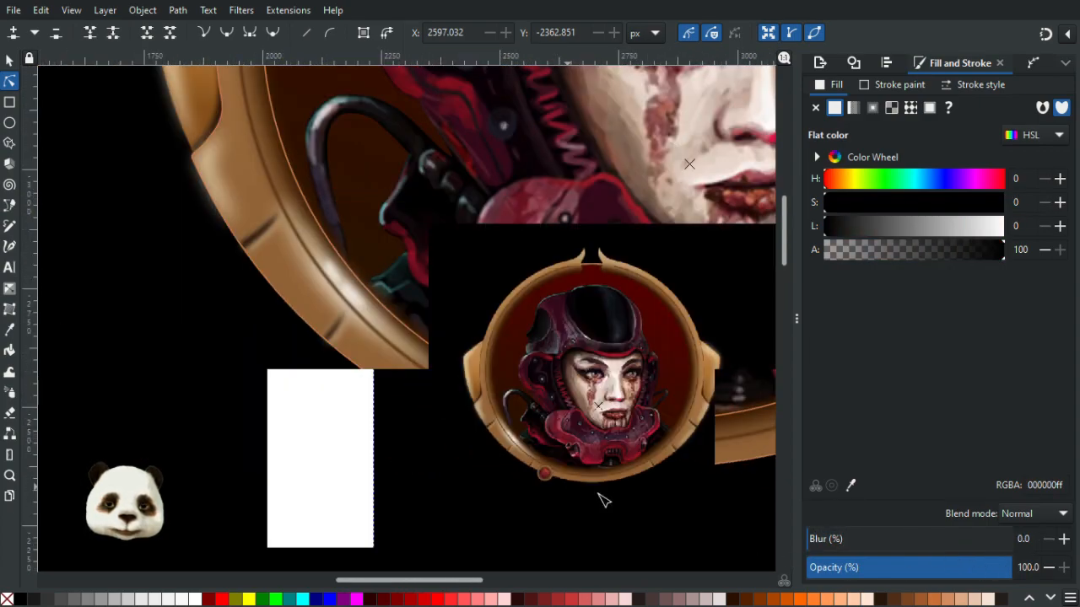
scroll(637, 534, "up", 1)
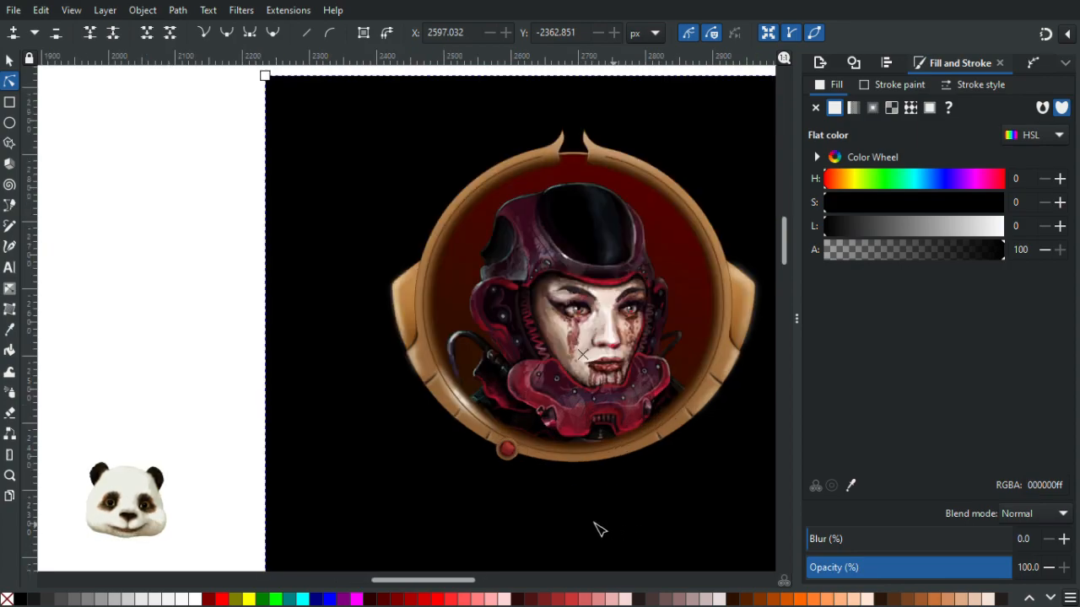
scroll(552, 511, "up", 4)
scroll(361, 267, "up", 2)
left_click(414, 253)
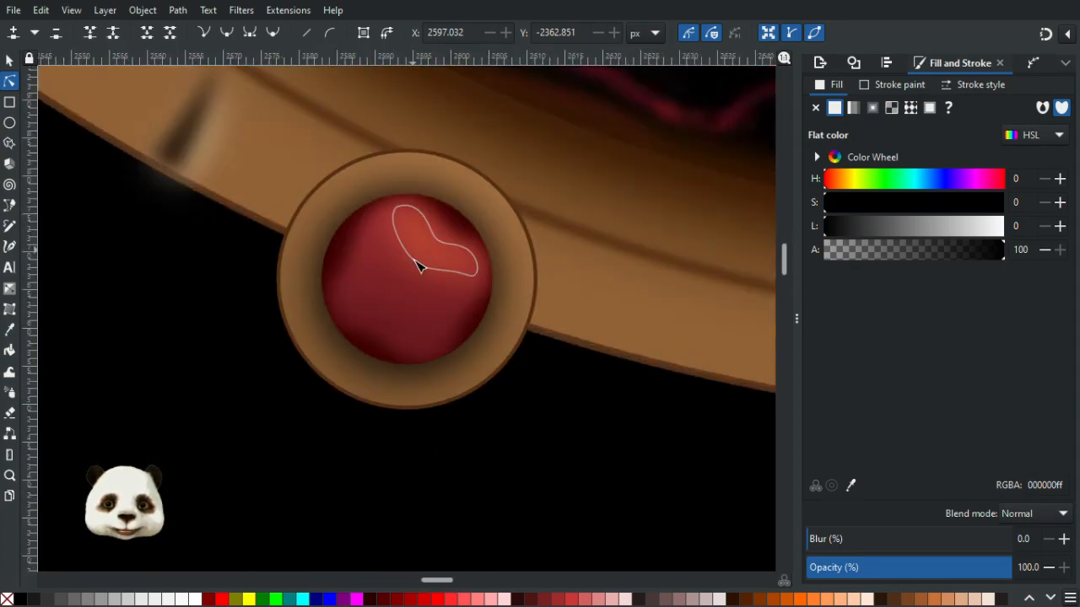
left_click_drag(401, 243, 424, 270)
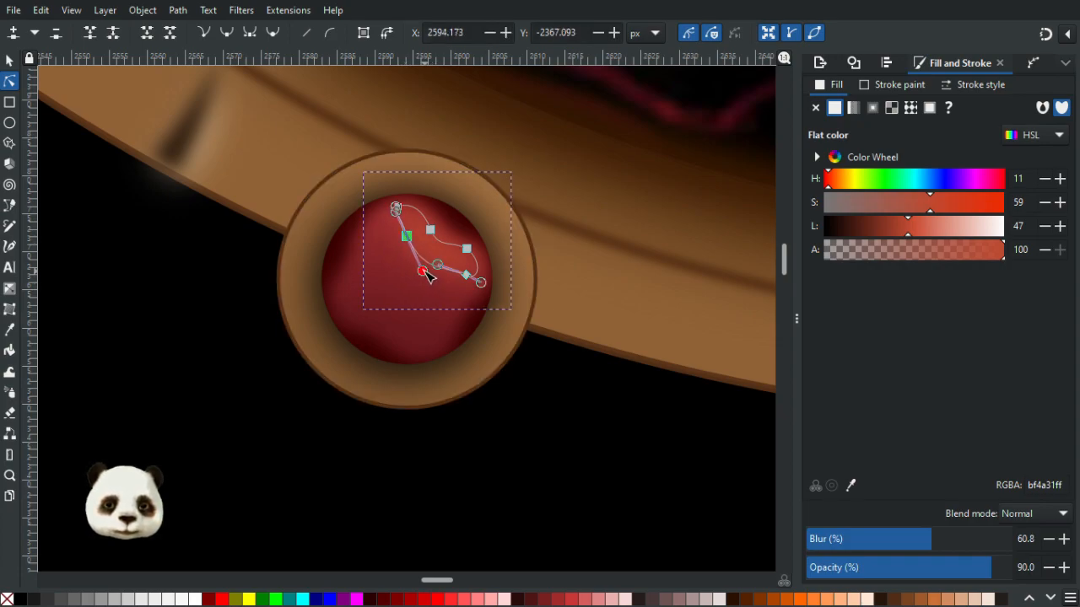
left_click(539, 379)
- Draw a thin crescent shape along the upper-right inner edge of the ornament's tan ring with the Bezier tool
scroll(570, 417, "down", 7, "ctrl")
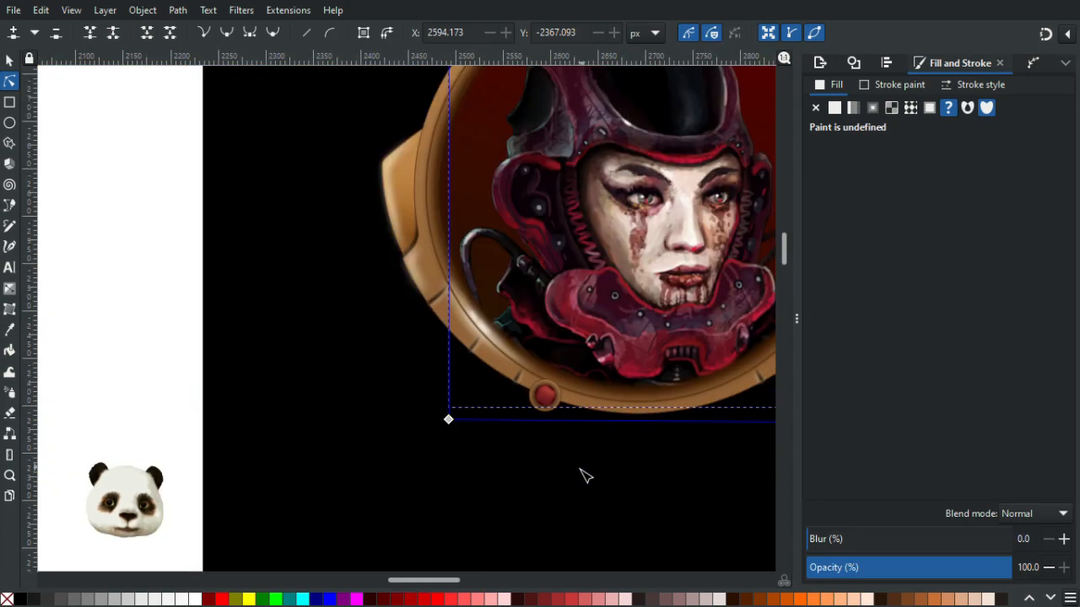
left_click(143, 325)
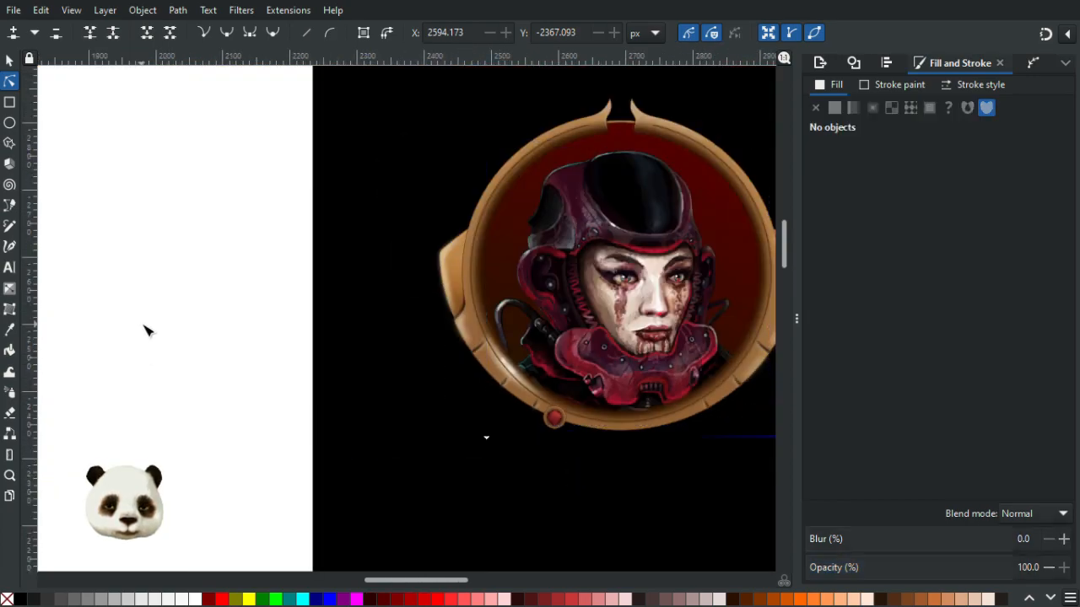
left_click_drag(306, 396, 159, 259)
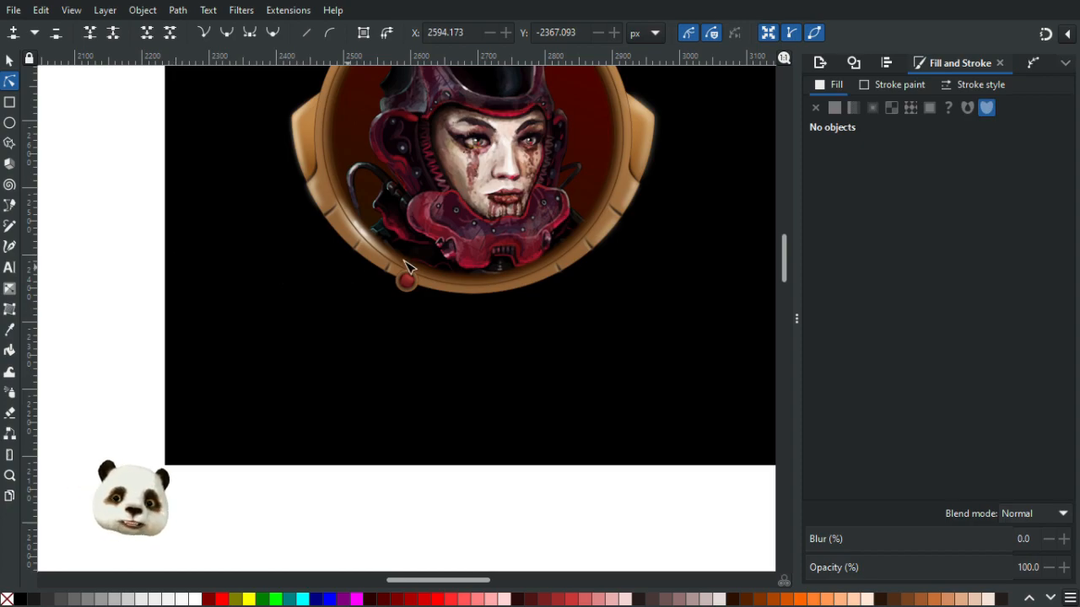
scroll(405, 266, "up", 8, "ctrl")
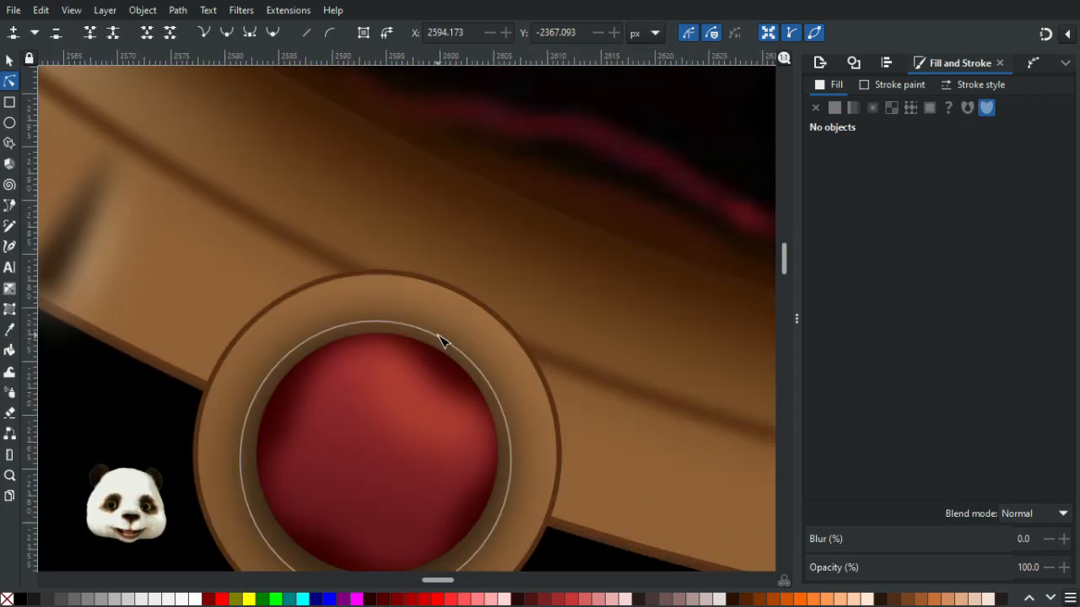
left_click_drag(444, 334, 470, 135)
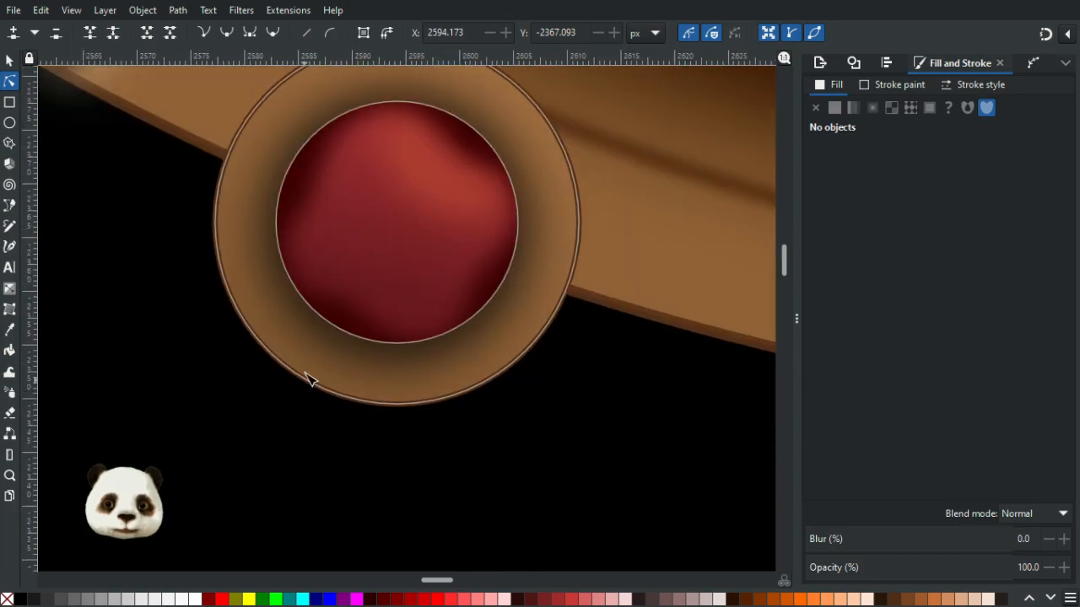
left_click(283, 339)
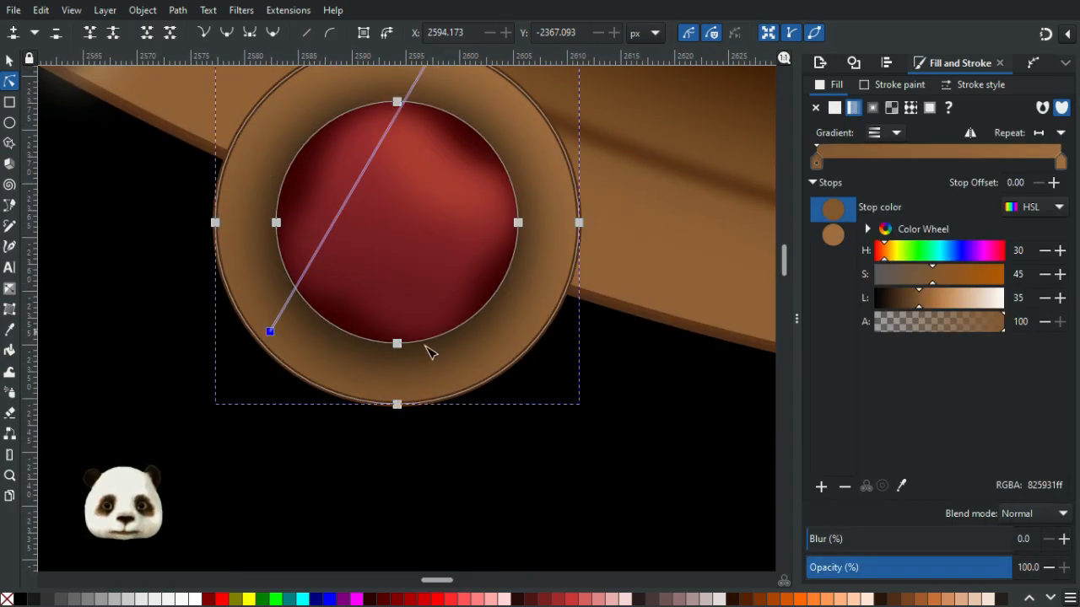
left_click(525, 369)
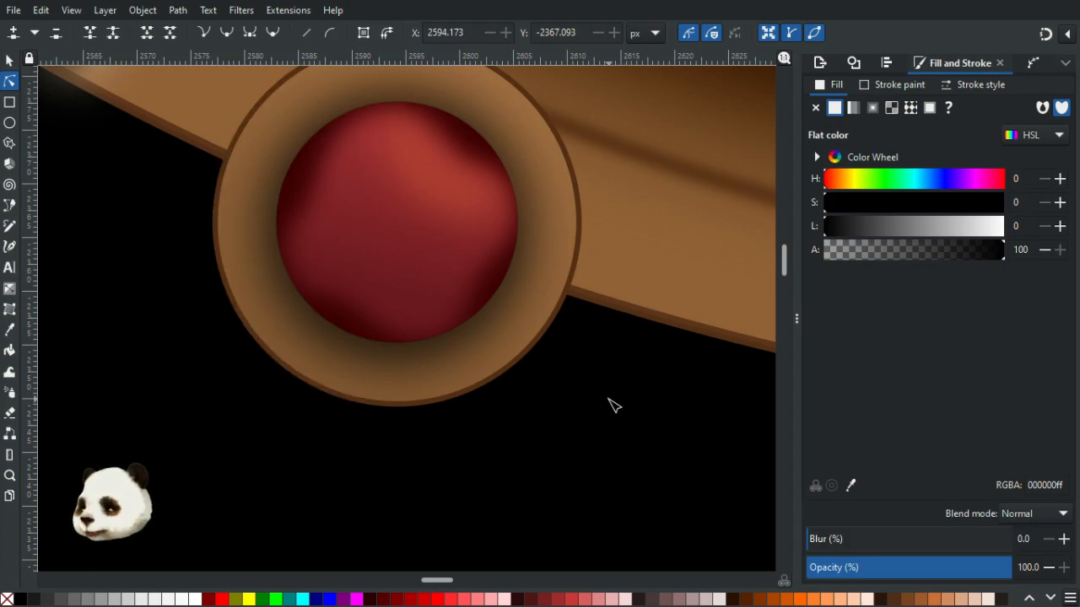
key("b")
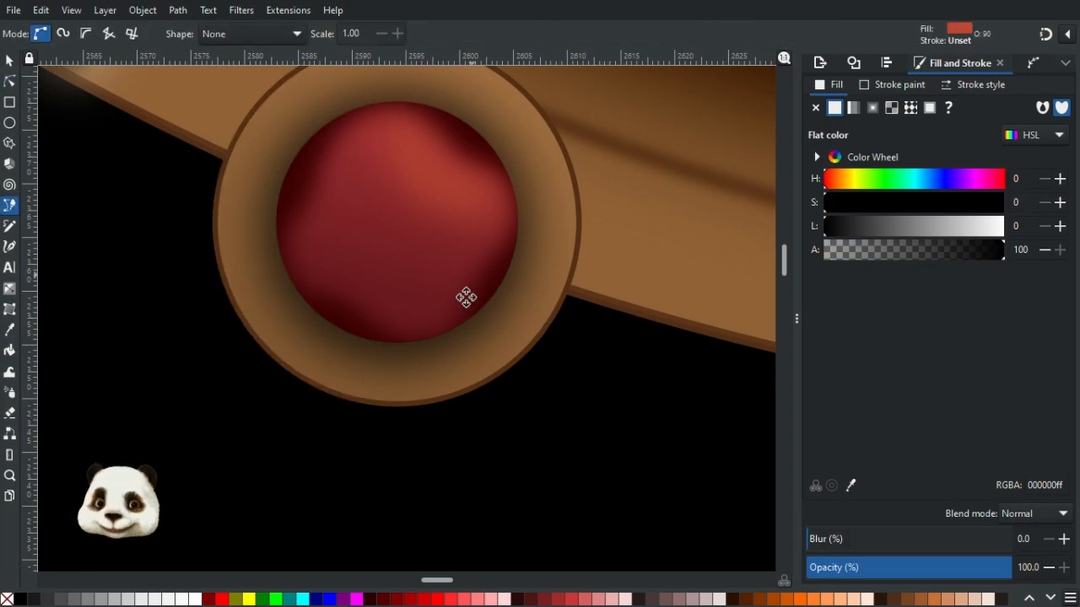
scroll(465, 296, "up", 5)
left_click(404, 272)
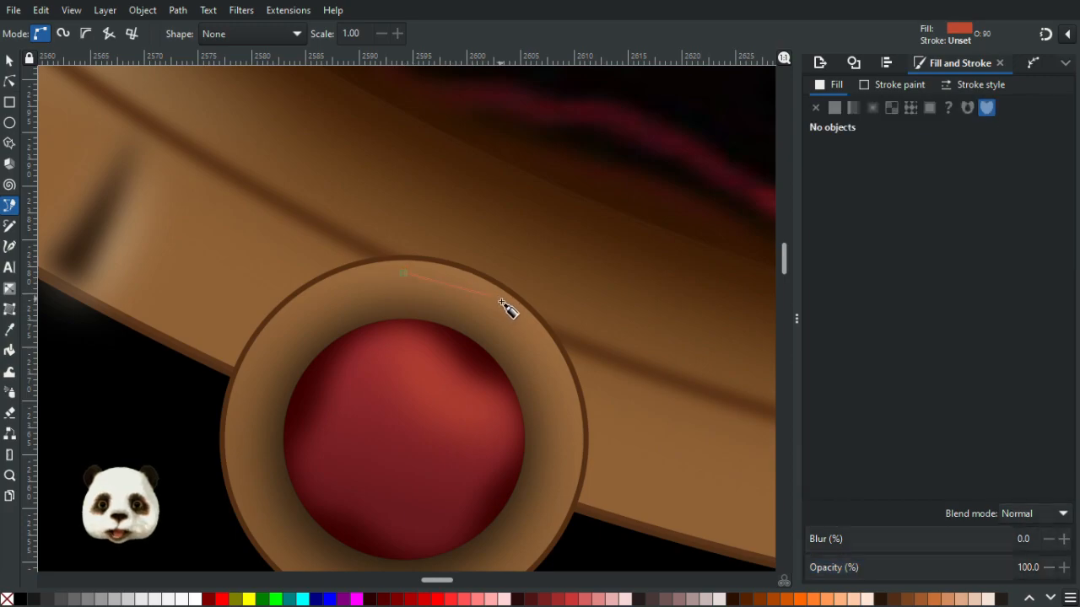
left_click_drag(440, 259, 561, 393)
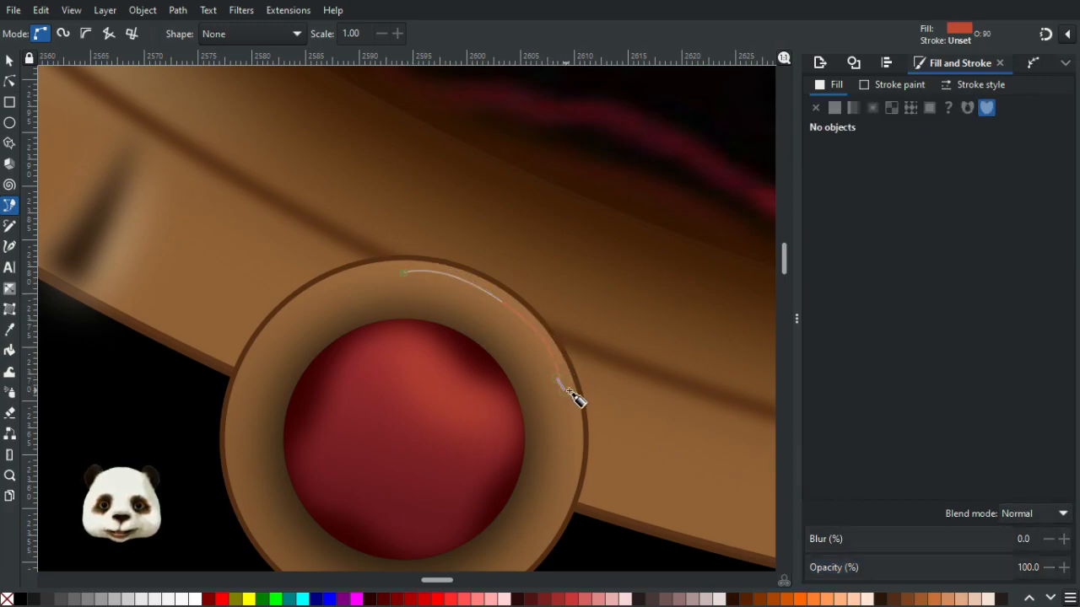
left_click(559, 398)
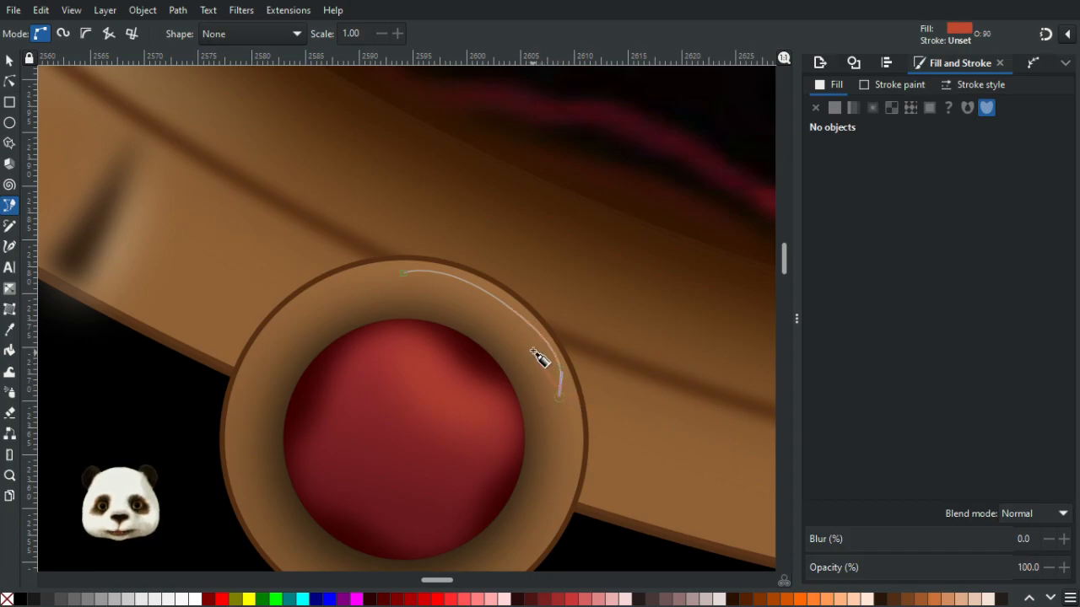
left_click(495, 321)
mouse_move(426, 289)
left_mouse_down()
mouse_move(399, 287)
mouse_move(431, 271)
left_mouse_up()
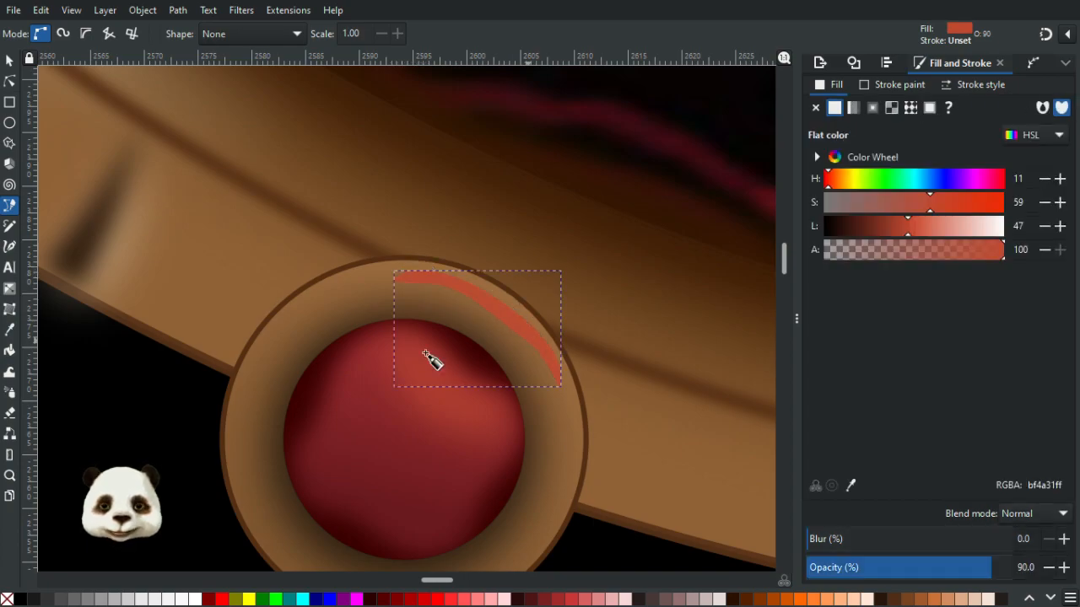
- Fill the crescent with the pale cream colour picked from the colour swatch board
scroll(332, 349, "down", 5)
scroll(603, 434, "left", 5)
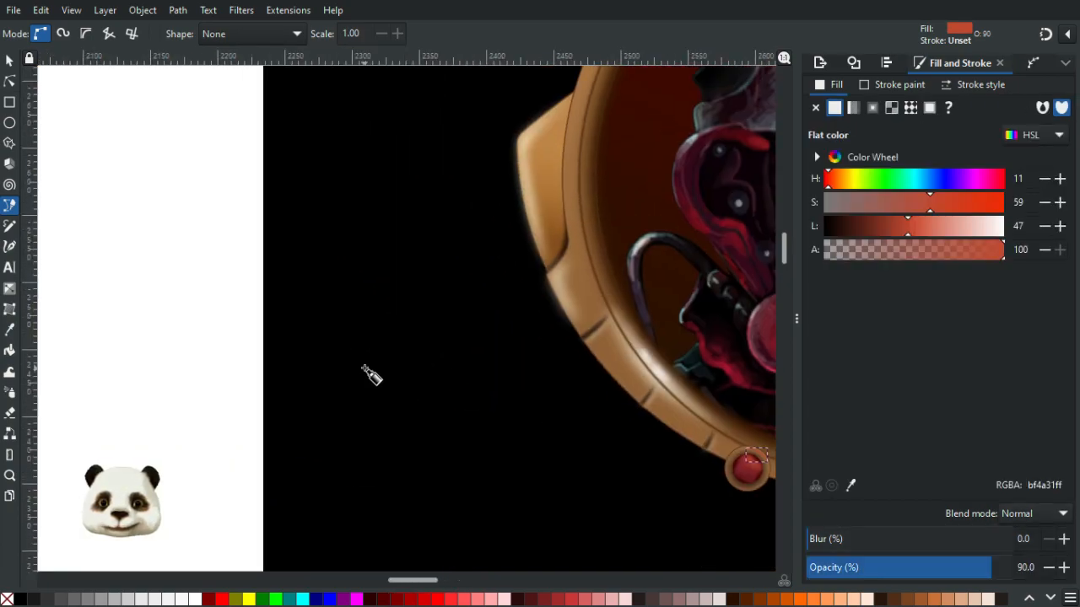
key("5")
key("d")
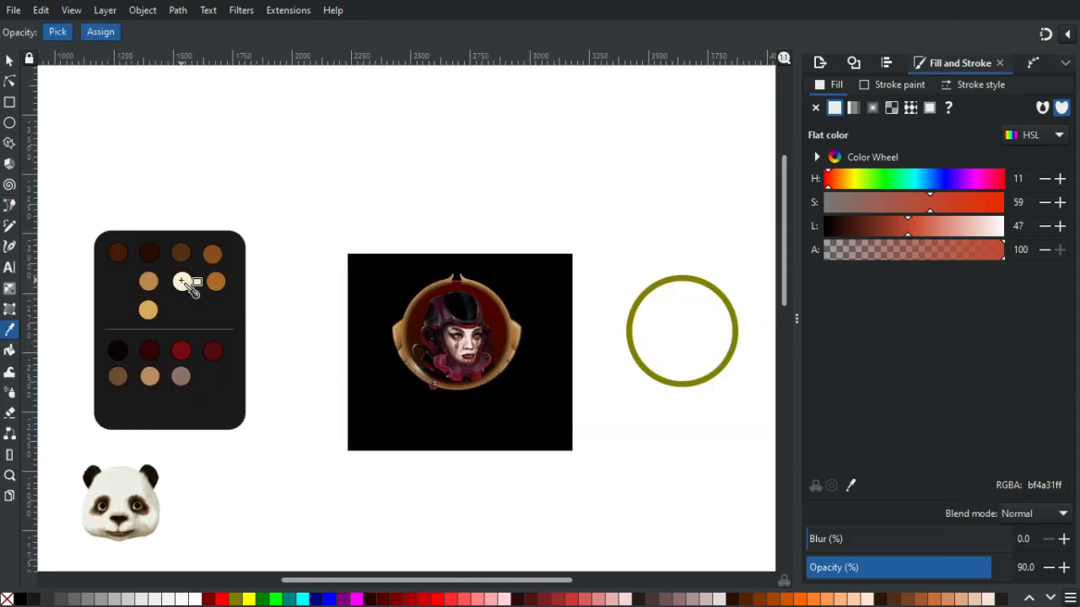
left_click(182, 281)
scroll(497, 418, "up", 6)
scroll(138, 291, "up", 2)
scroll(135, 280, "up", 1)
scroll(391, 309, "left", 4)
scroll(273, 281, "up", 2)
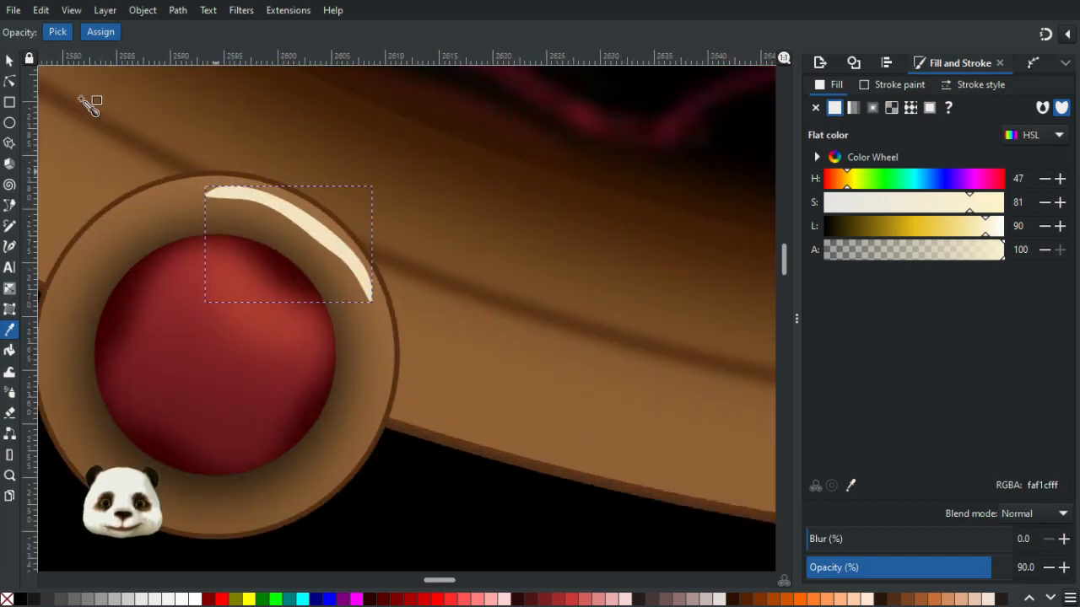
- Reshape the crescent's nodes and handles so it follows the ring's curve smoothly
left_click(9, 82)
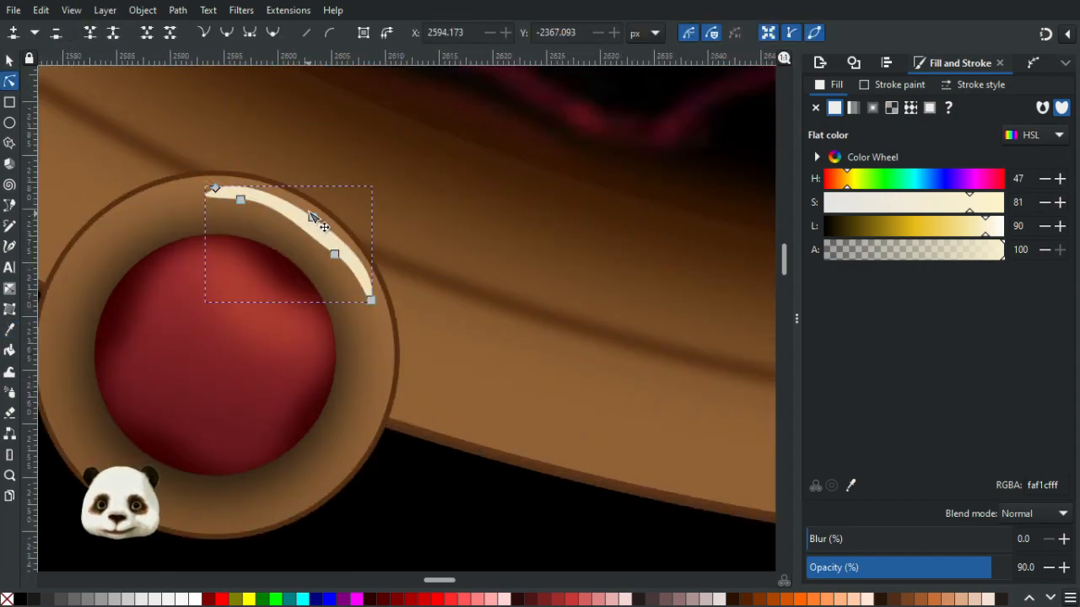
left_click_drag(309, 213, 310, 216)
key("ctrl+z")
left_click(312, 214)
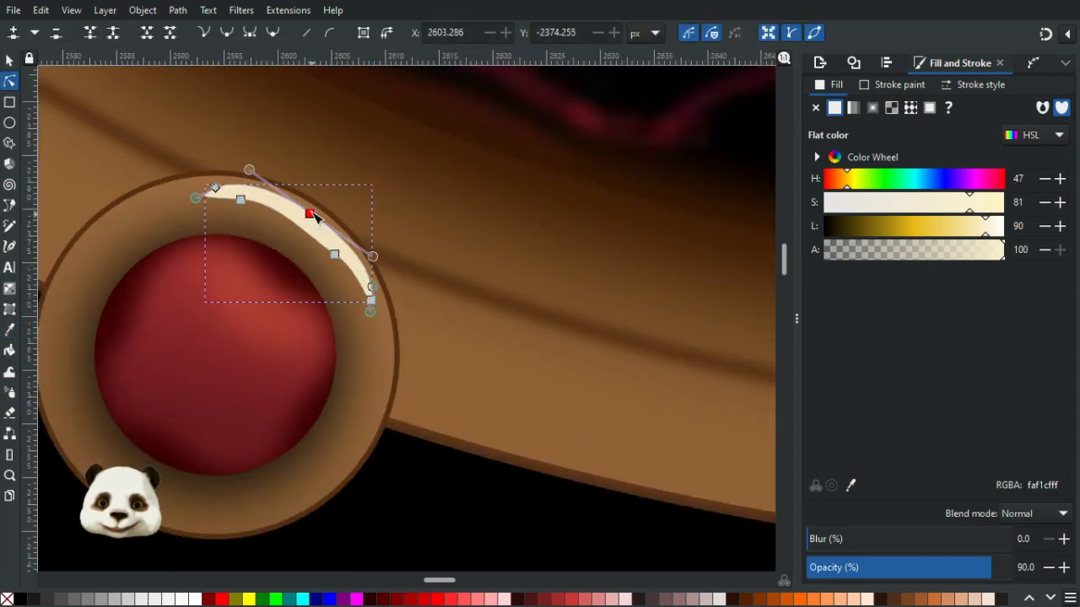
left_click_drag(378, 261, 387, 264)
left_click(241, 201)
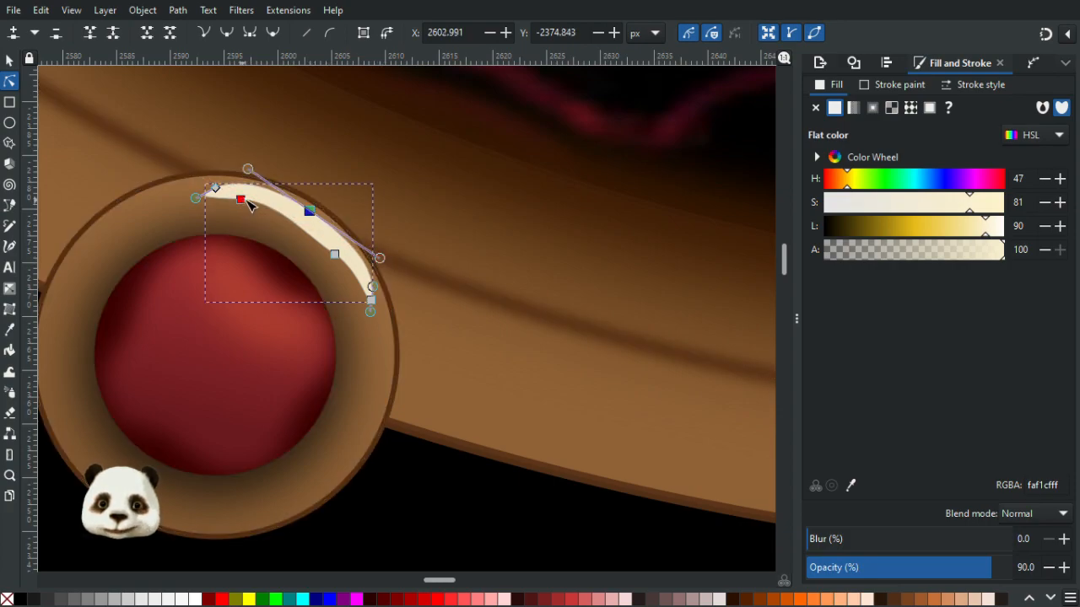
left_click_drag(279, 203, 251, 202)
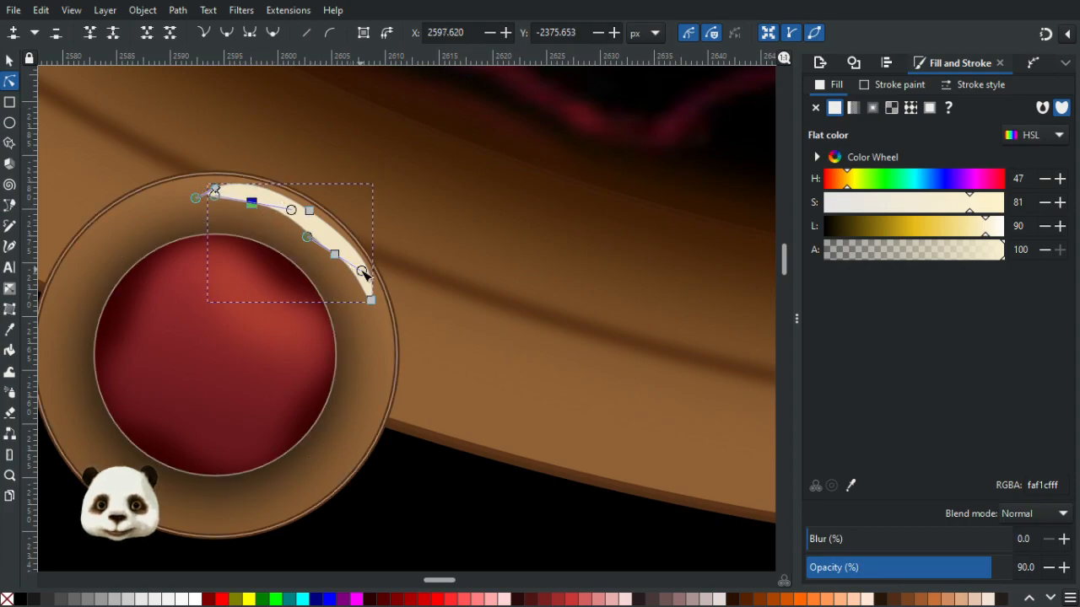
left_click(335, 254)
left_click_drag(342, 260, 317, 218)
left_click_drag(256, 171, 261, 174)
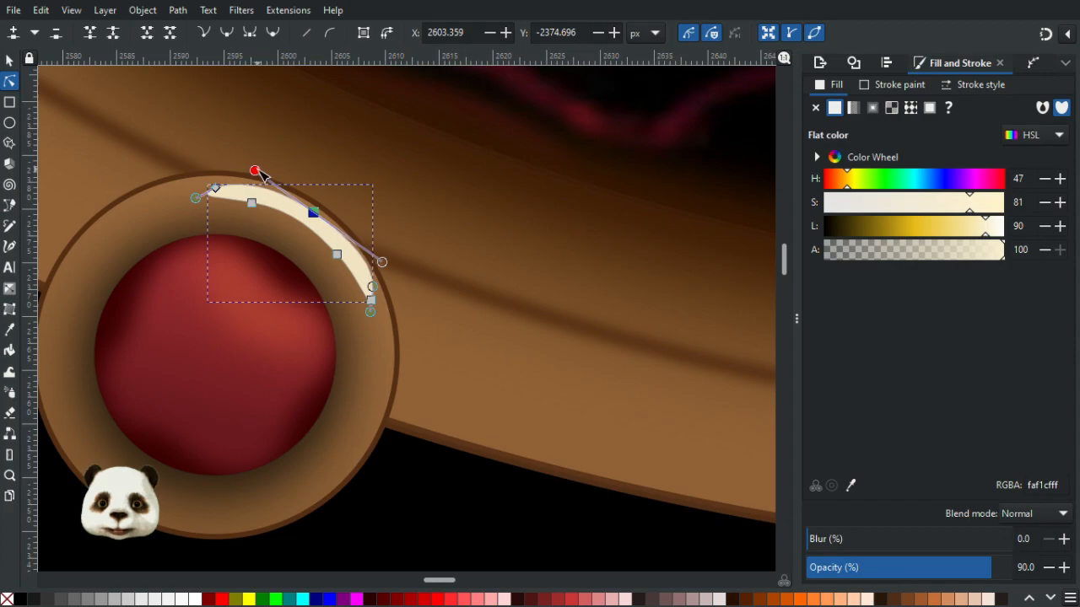
- Blur the crescent highlight to 40% and lower its opacity to 70%
left_click(876, 540)
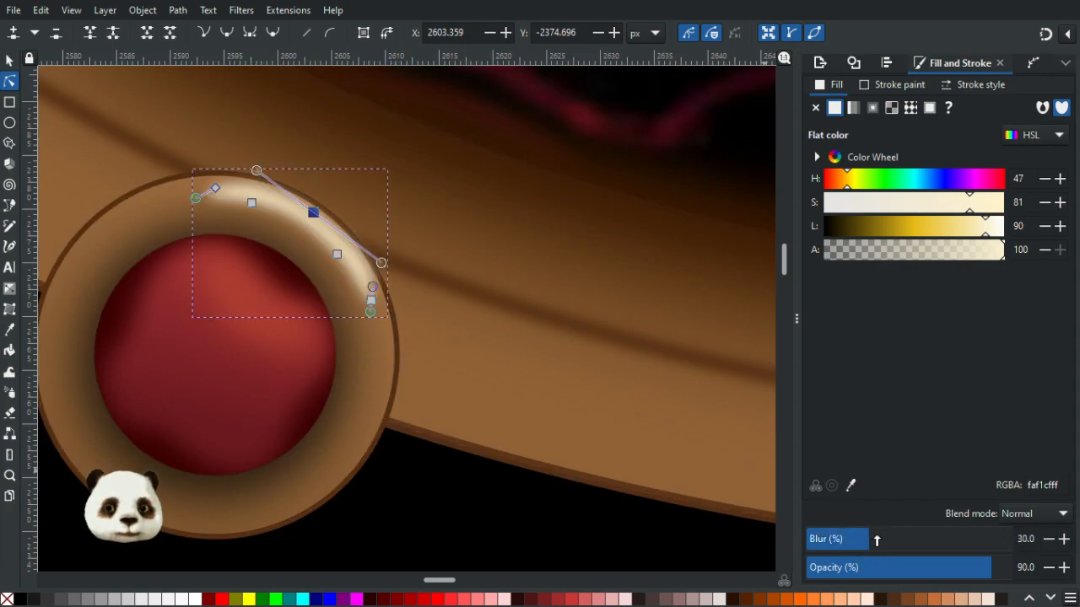
left_click(216, 187)
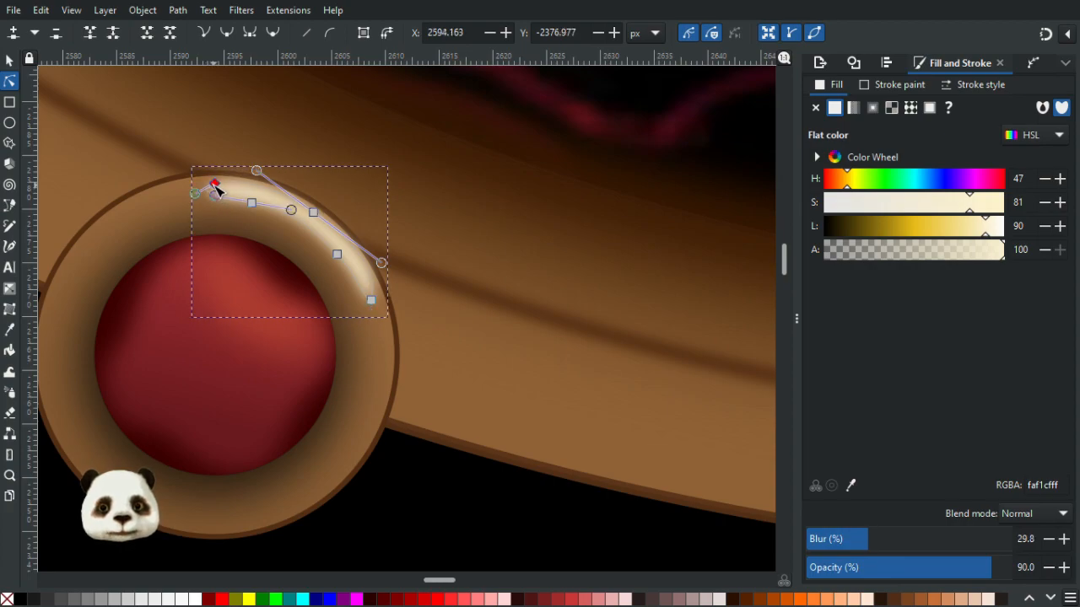
left_click_drag(215, 184, 214, 183)
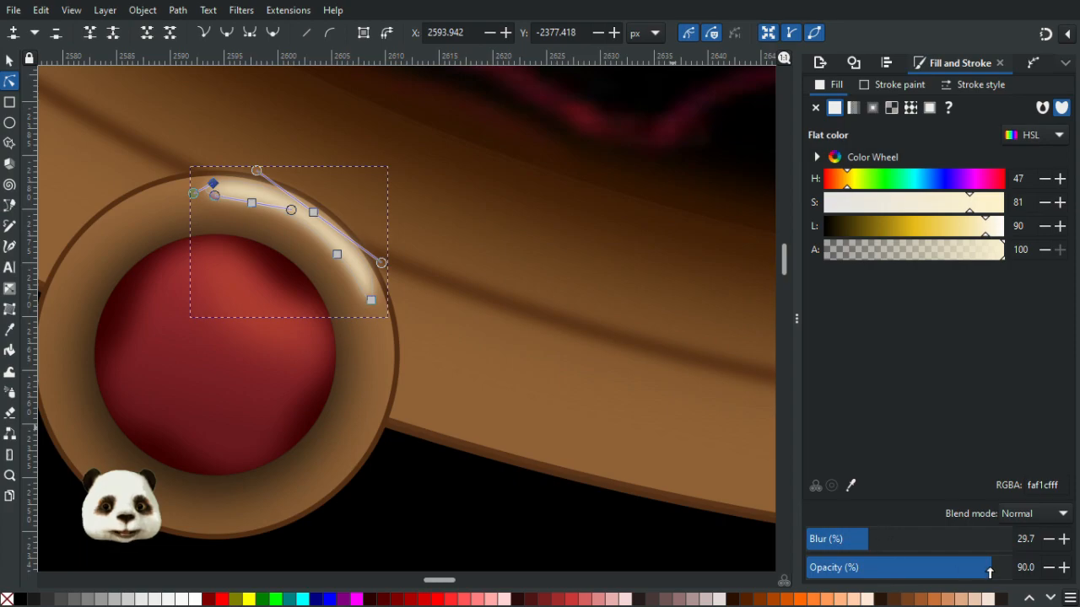
left_click(969, 571)
left_click(911, 538)
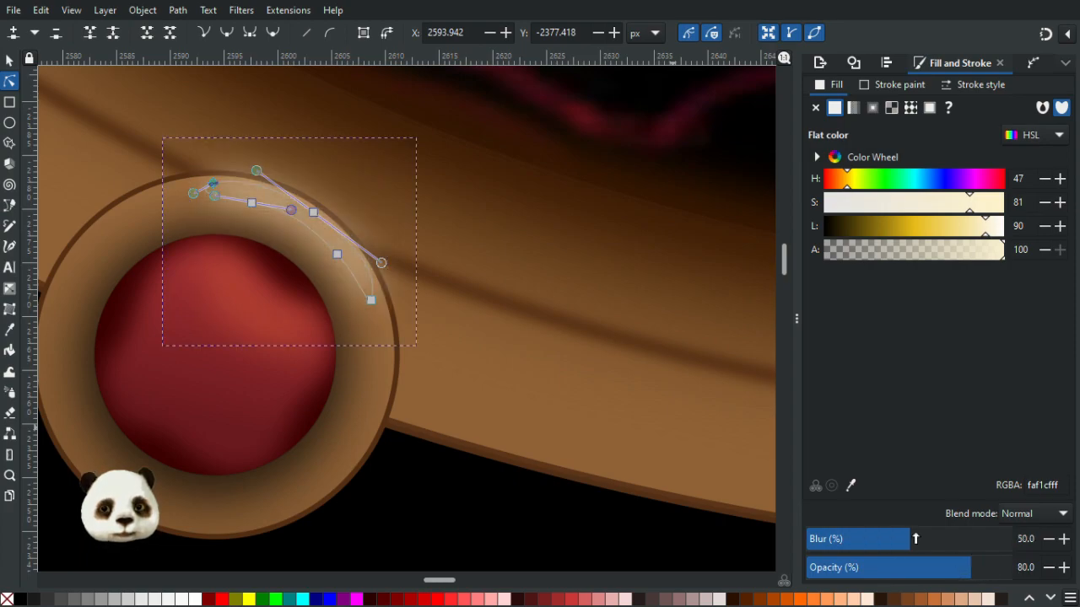
left_click(890, 538)
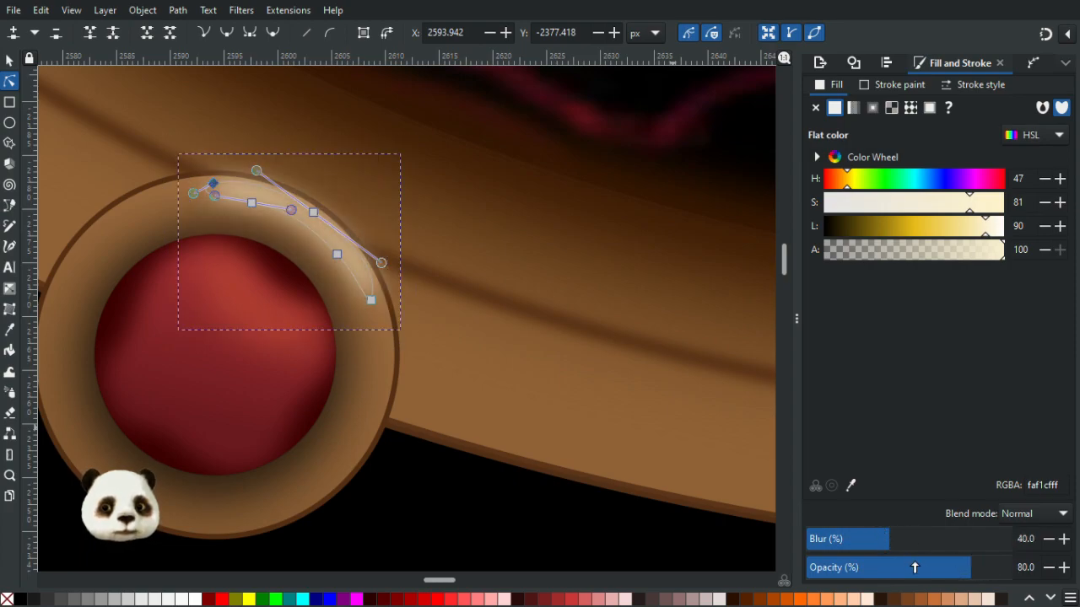
left_click_drag(946, 570, 923, 575)
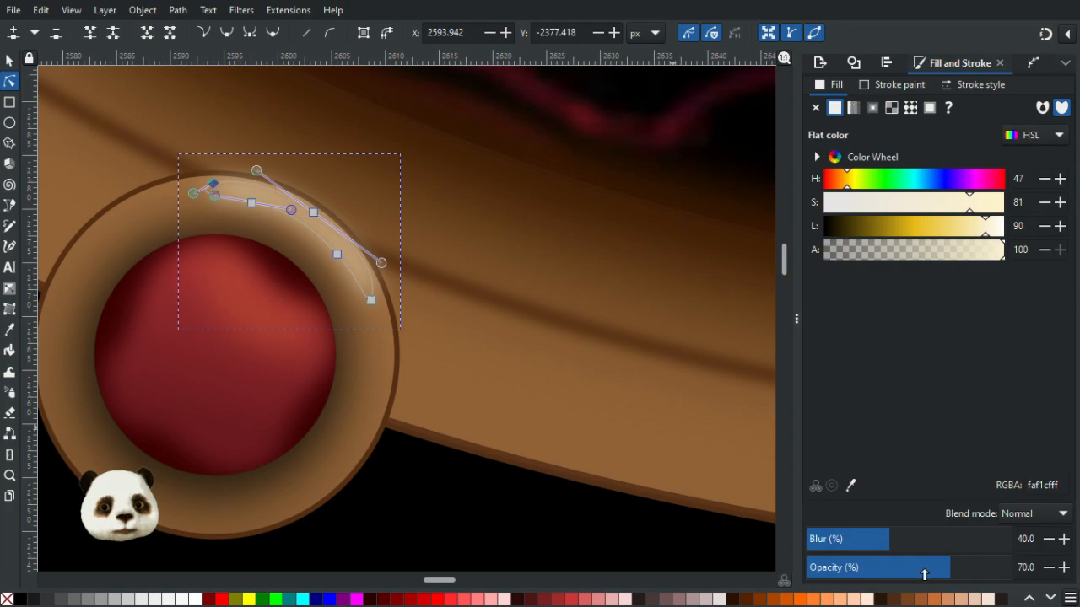
- Lower the crescent highlight's opacity to 40%
left_click(470, 503)
scroll(469, 501, "down", 5)
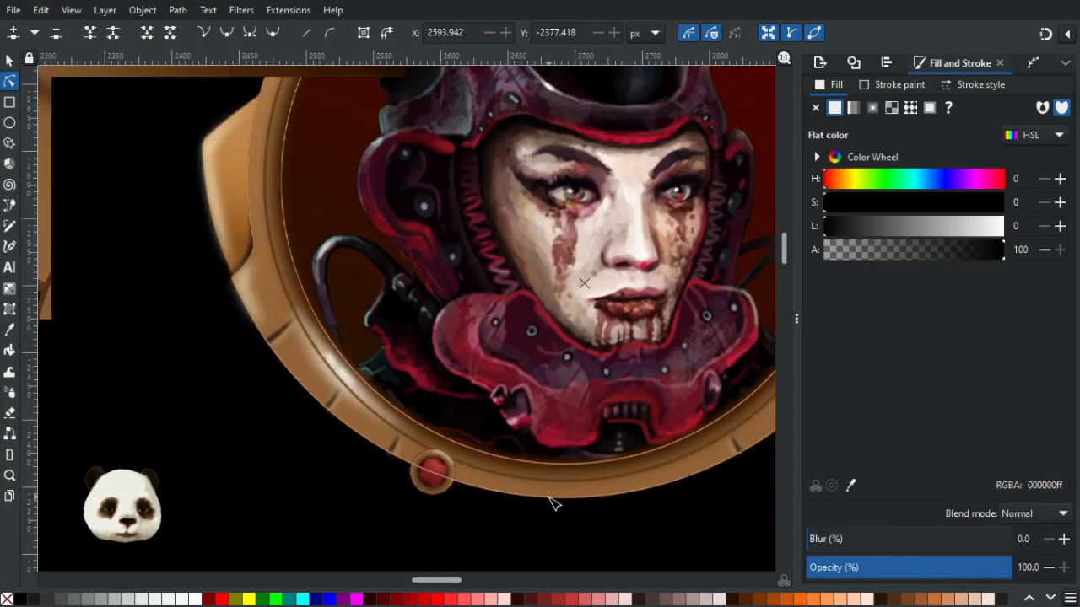
scroll(424, 426, "up", 2)
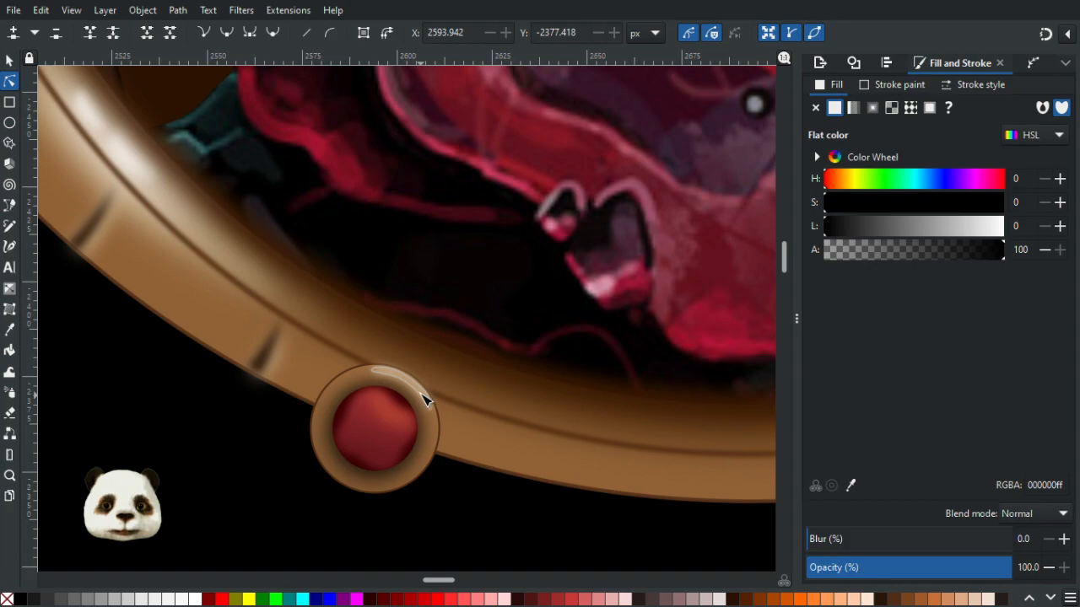
left_click(424, 398)
left_click(907, 568)
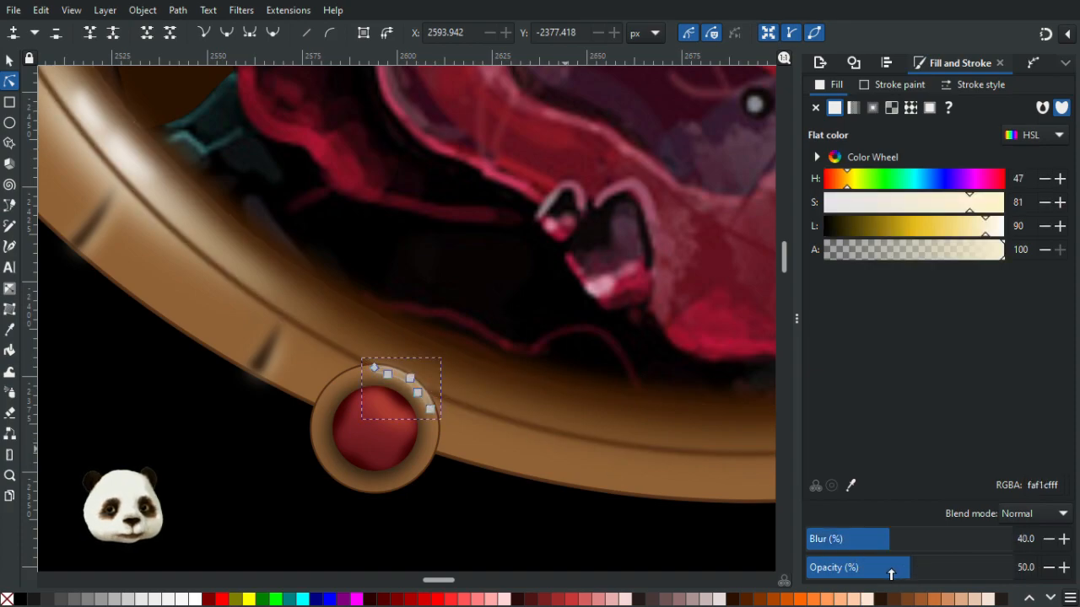
left_click(543, 509)
scroll(545, 509, "down", 4)
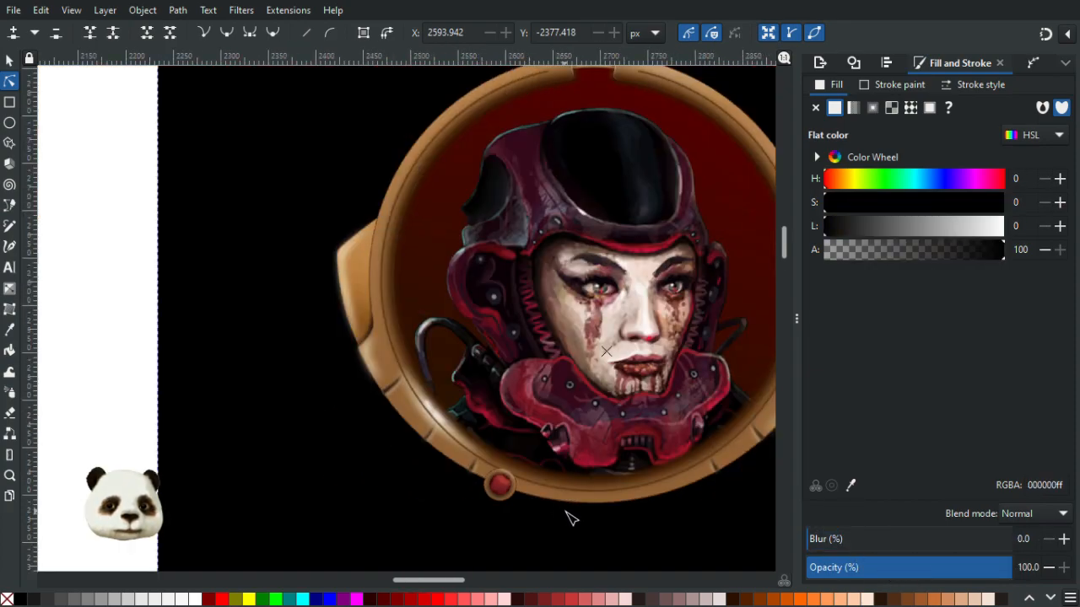
scroll(542, 518, "up", 6)
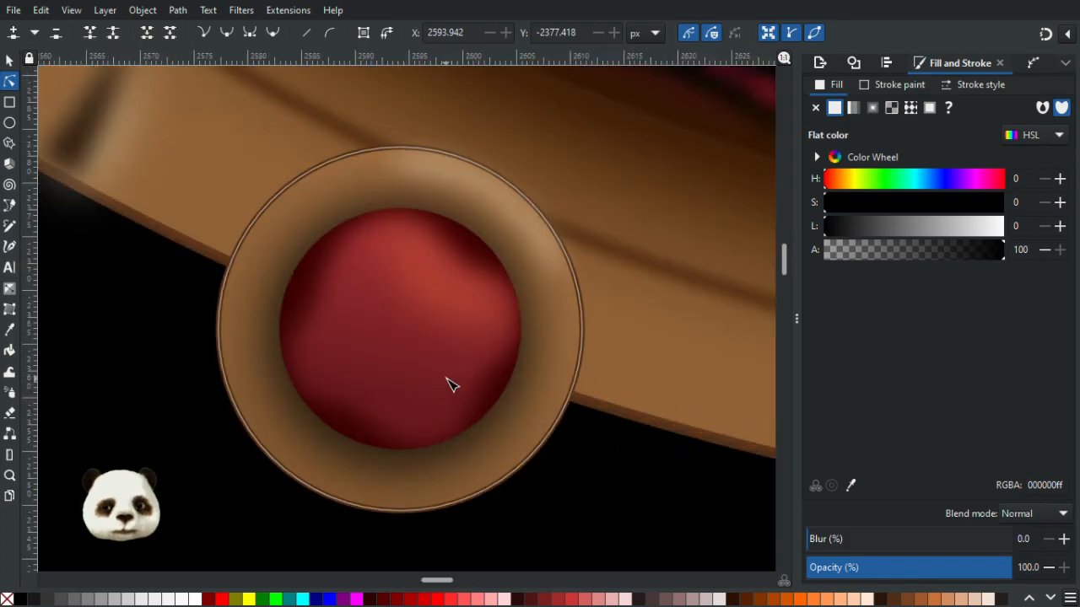
left_click(512, 207)
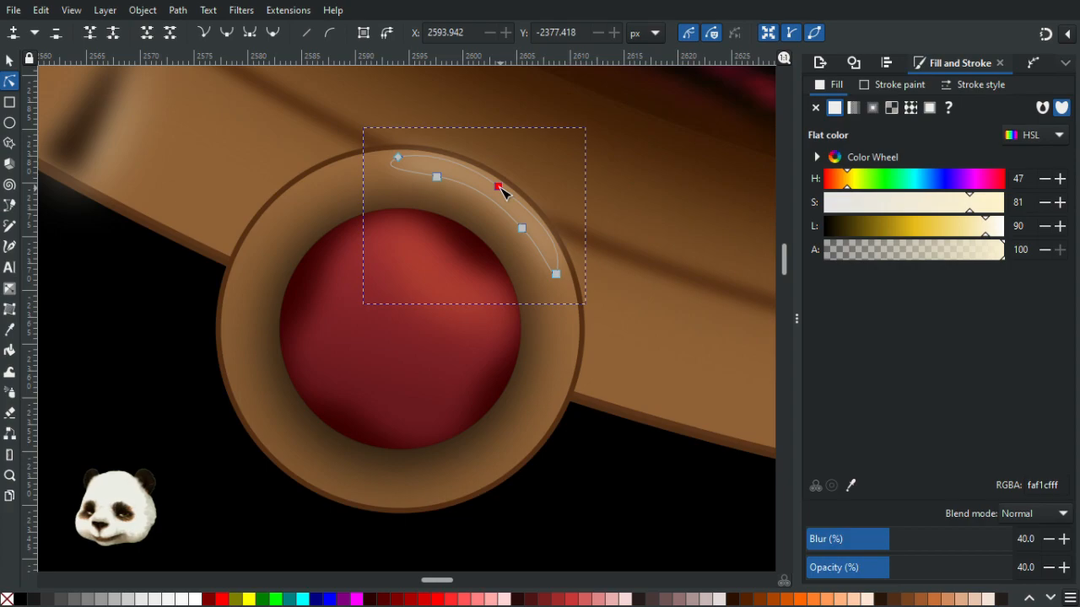
- Apply a linear gradient to the crescent highlight fading from cream to fully transparent toward its upper-right end
key("g")
scroll(500, 191, "up", 3)
left_click_drag(480, 229, 550, 147)
left_click_drag(369, 338, 464, 266)
scroll(467, 262, "down", 6)
left_click(457, 266)
left_click(474, 250)
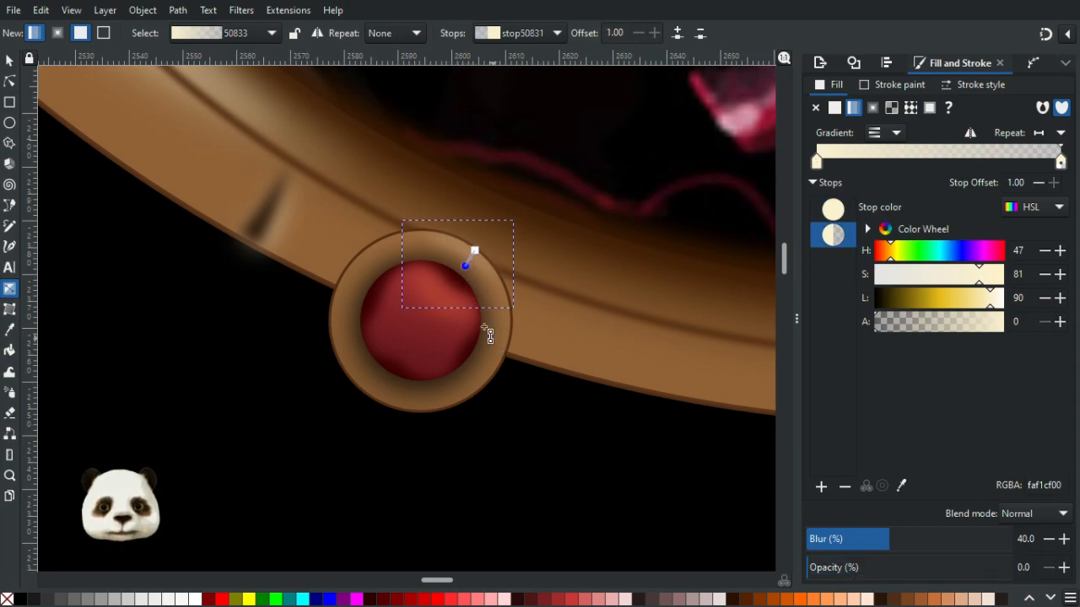
left_click(11, 61)
left_click(222, 306)
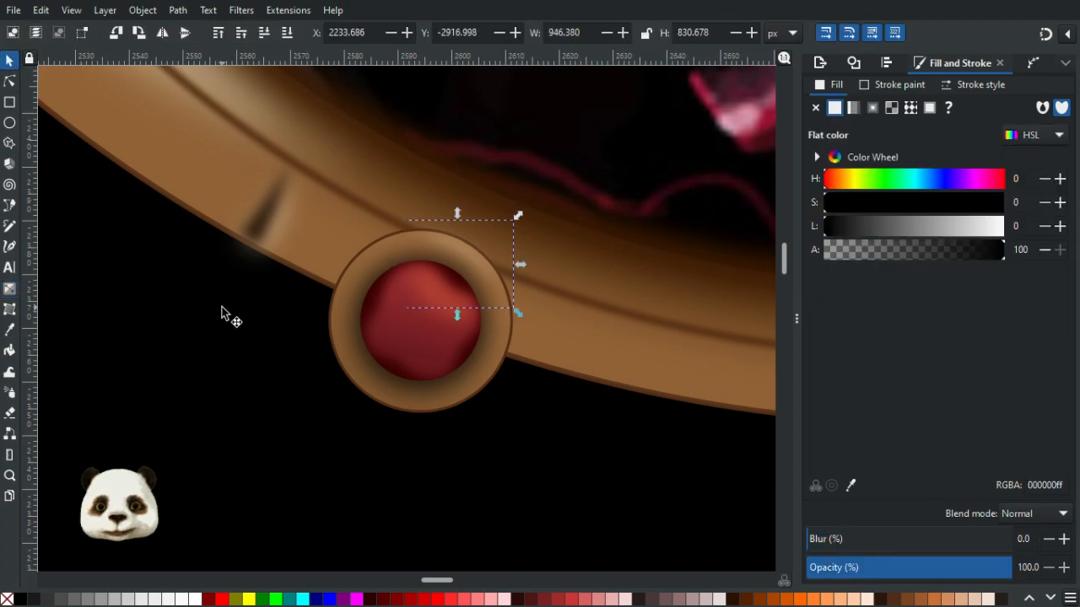
scroll(208, 344, "down", 5)
scroll(201, 393, "down", 2)
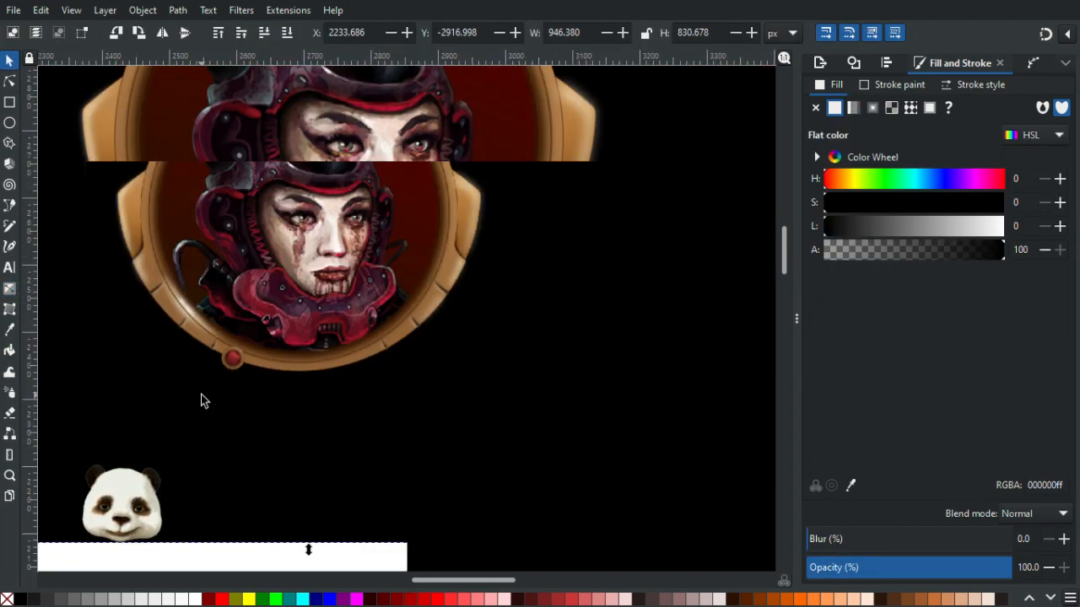
- Select the crescent highlight and nudge its opacity slightly higher
scroll(207, 384, "up", 5)
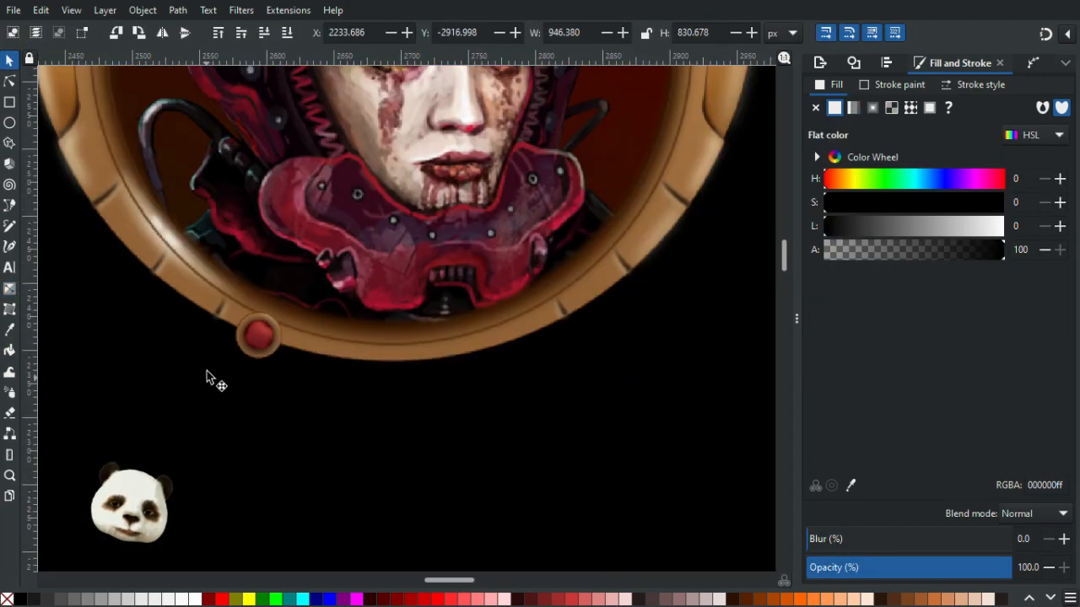
left_click(403, 265)
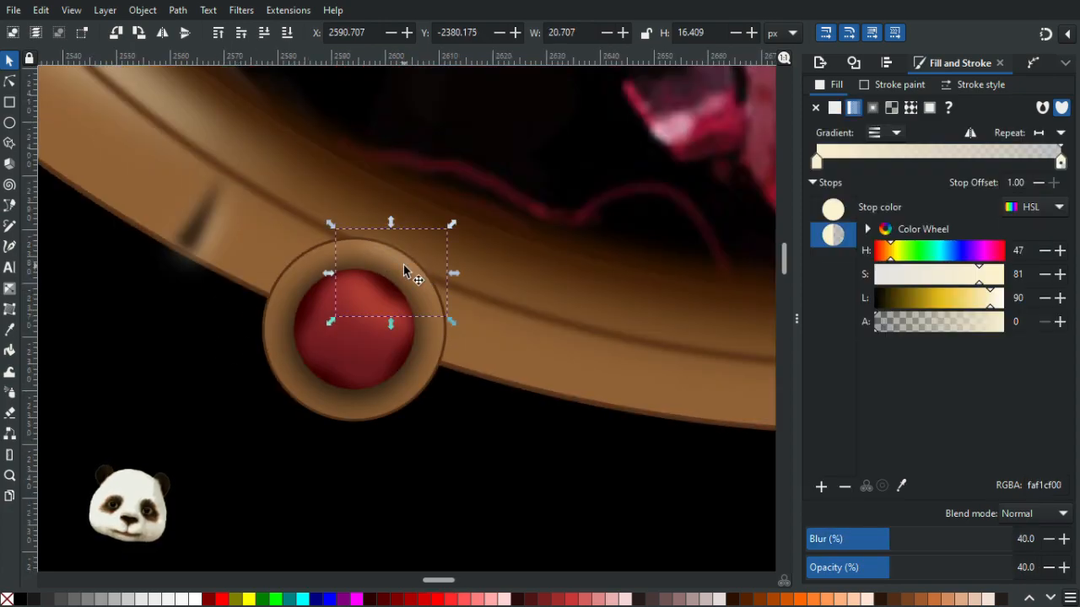
left_click_drag(910, 567, 915, 572)
left_click(493, 464)
scroll(498, 463, "down", 5)
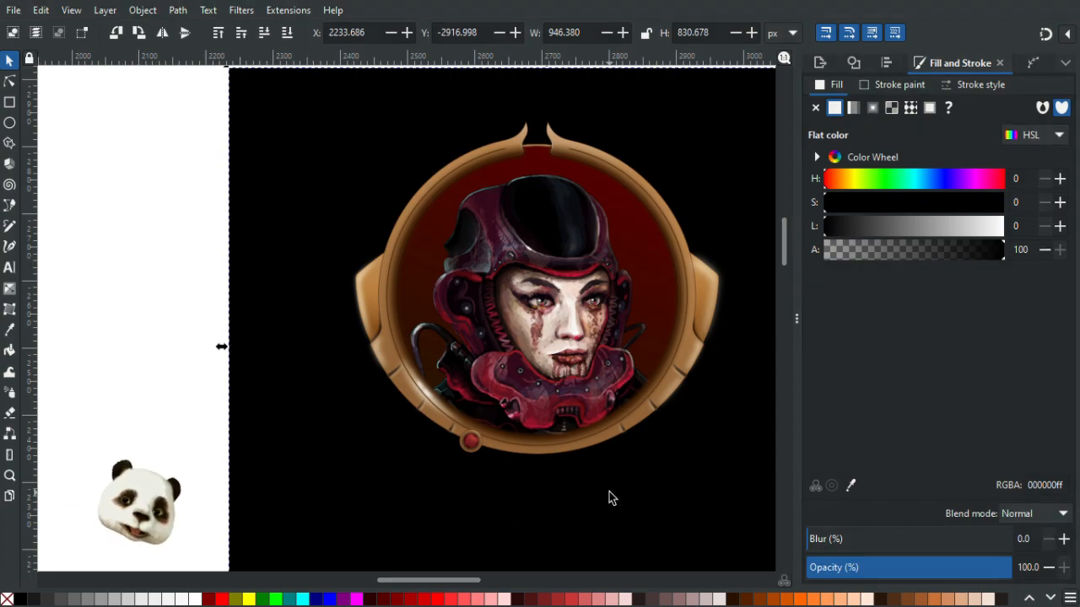
- Darken the tan ring gradient's lower-left stop to lightness 28 and stretch both gradient end points beyond the ring
scroll(613, 498, "up", 4)
scroll(480, 468, "up", 2)
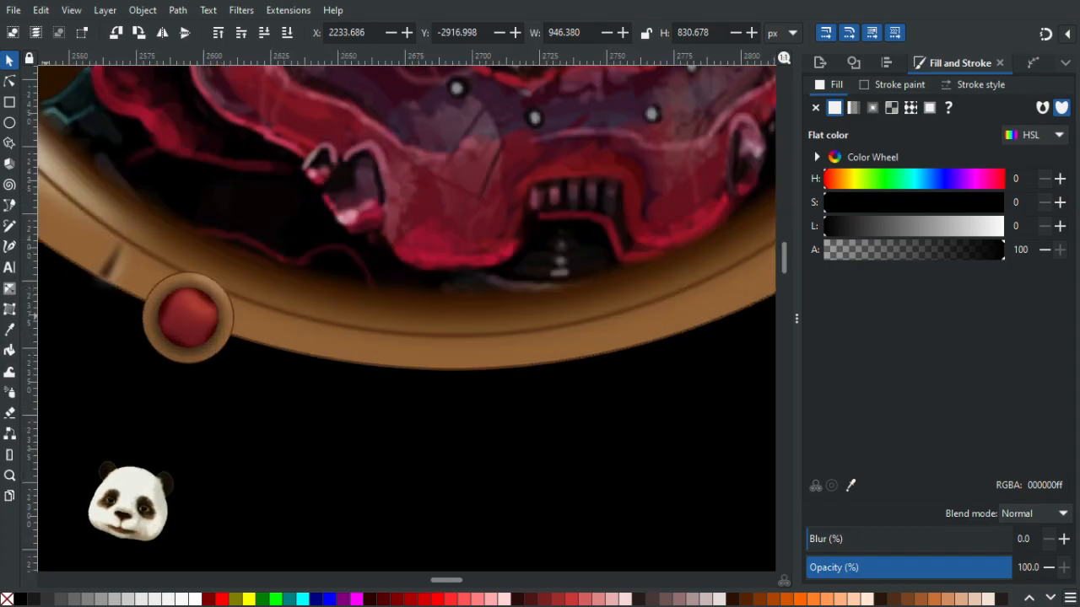
key("n")
scroll(190, 360, "up", 3)
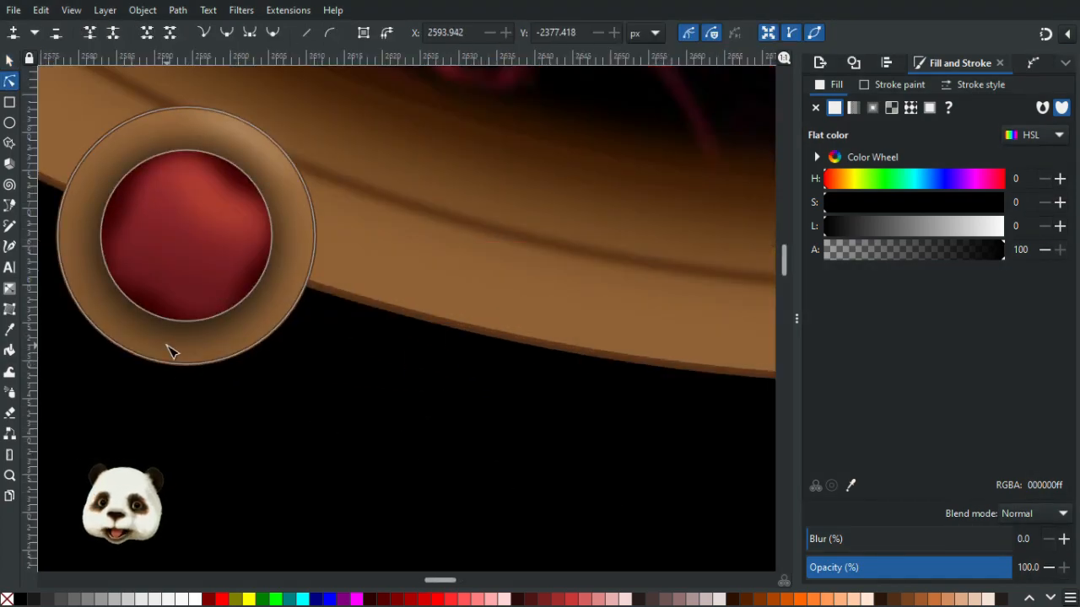
left_click(158, 347)
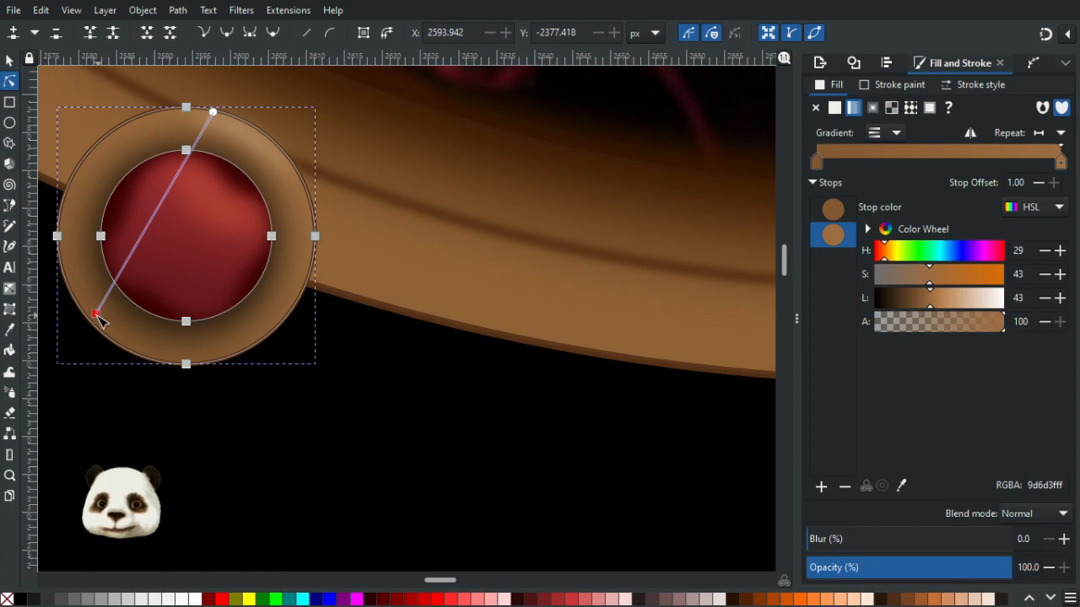
left_click(97, 315)
left_click_drag(923, 311, 915, 309)
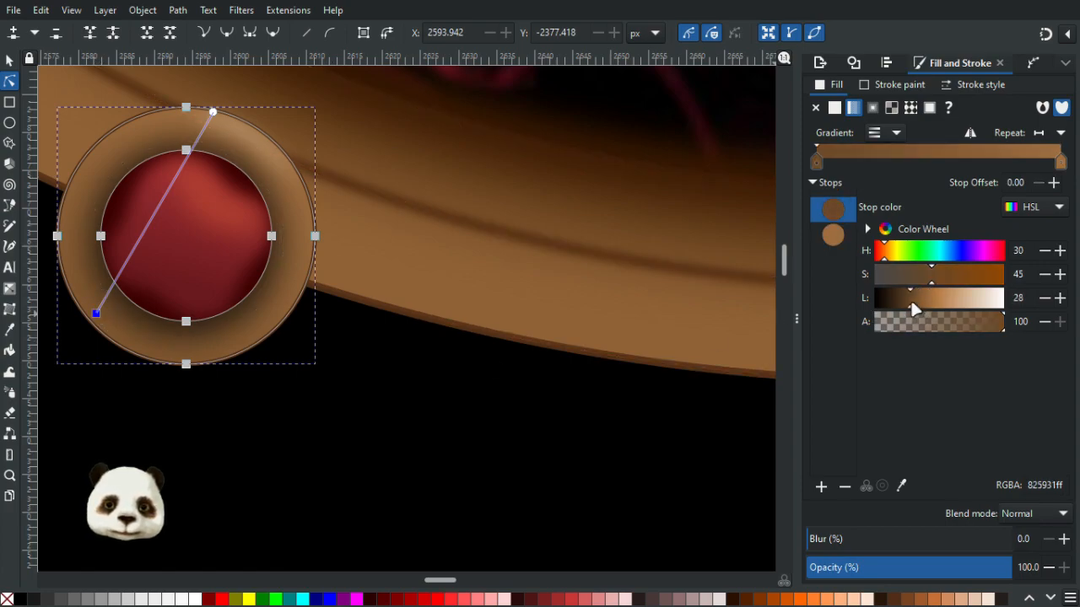
left_click_drag(96, 314, 110, 373)
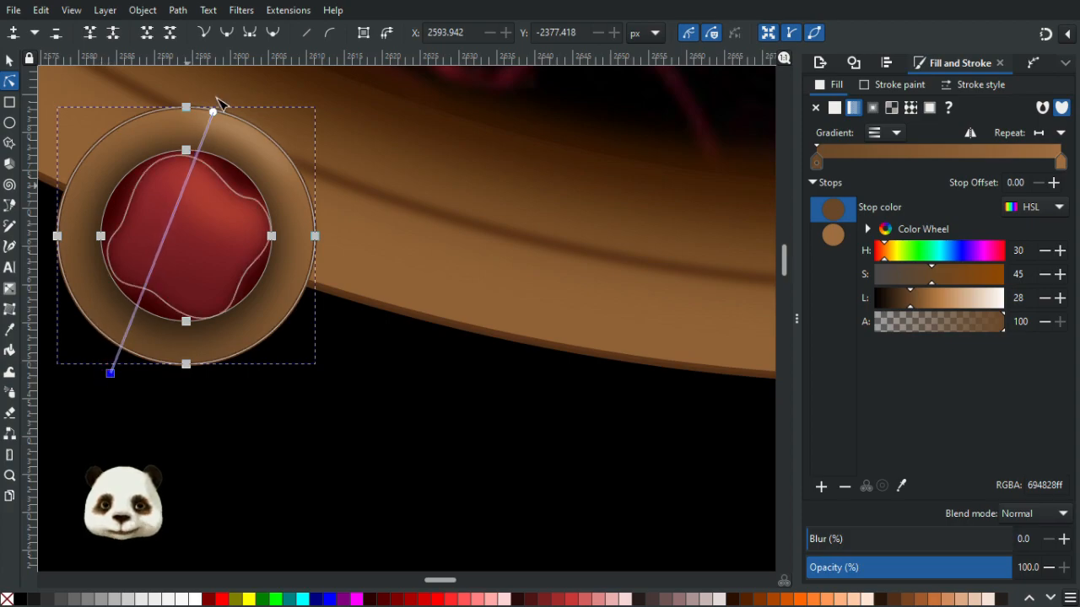
mouse_move(215, 112)
left_mouse_down()
mouse_move(254, 133)
mouse_move(236, 106)
left_mouse_up()
scroll(426, 374, "down", 5)
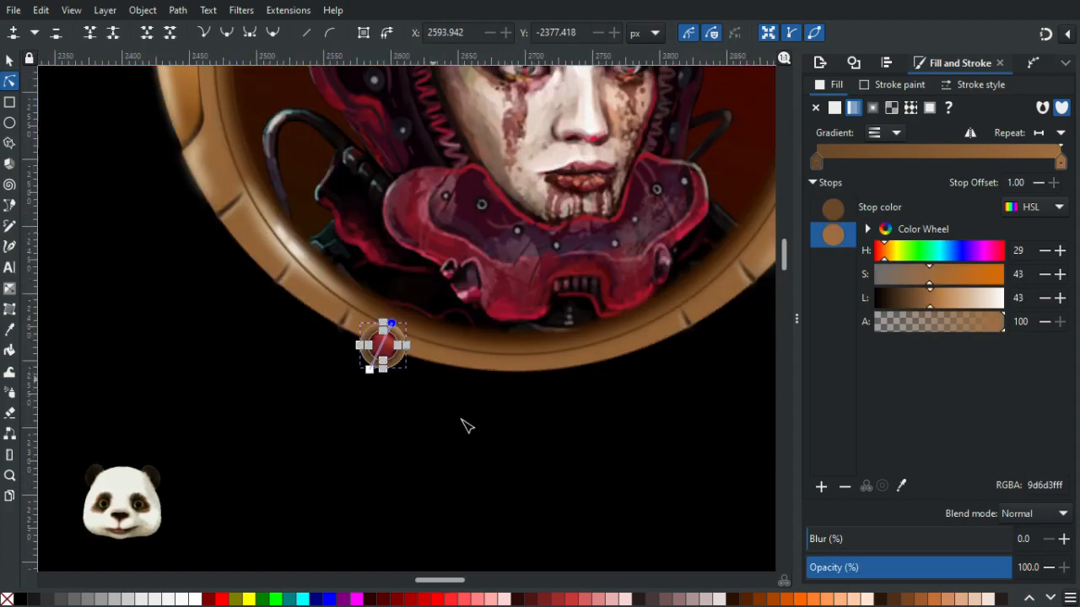
left_click(359, 426)
- Select all parts of the ornament together and group them
scroll(305, 402, "down", 2)
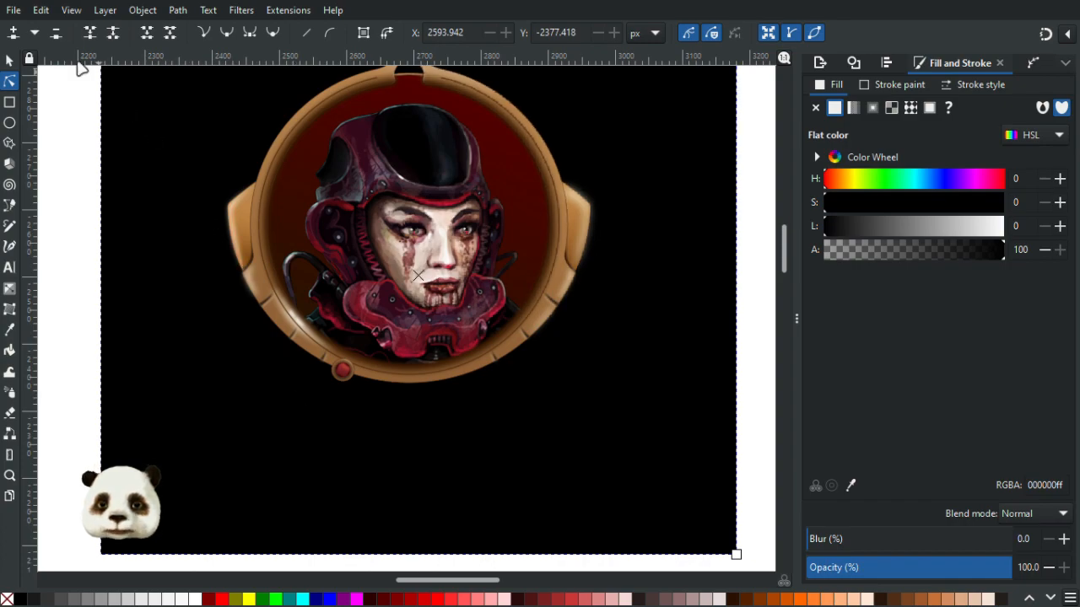
left_click(9, 60)
scroll(341, 413, "up", 4)
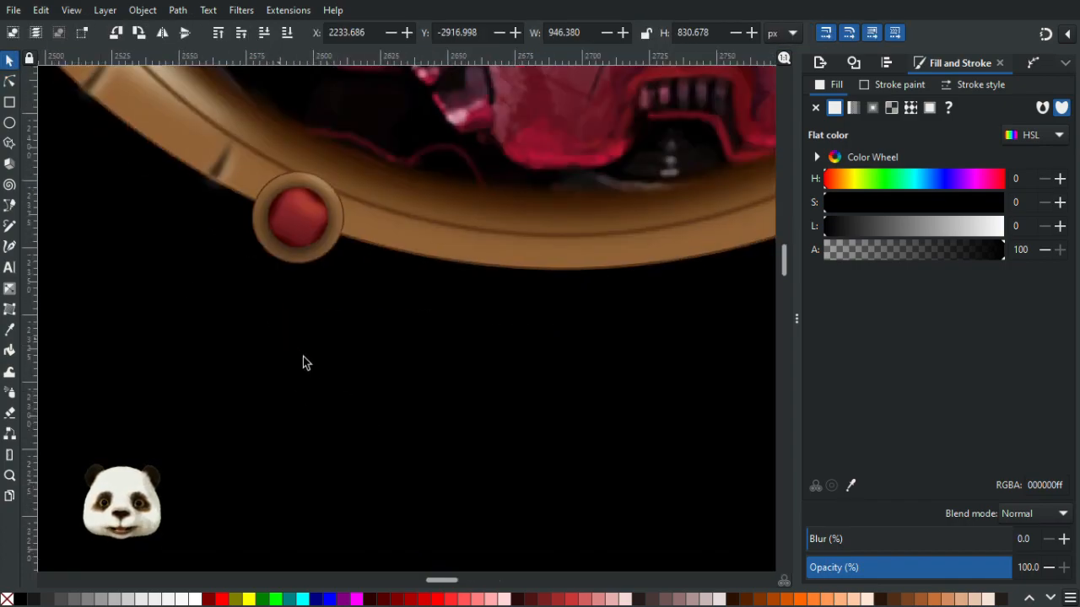
scroll(303, 362, "down", 5)
left_click_drag(109, 305, 357, 382)
scroll(334, 347, "up", 2)
scroll(312, 353, "up", 2)
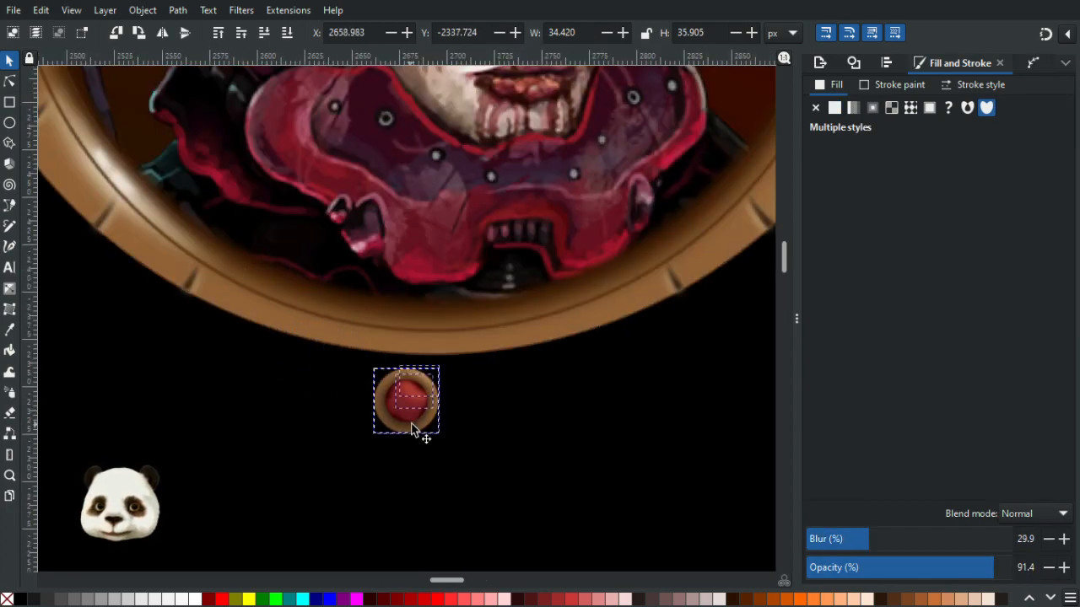
key("ctrl+g")
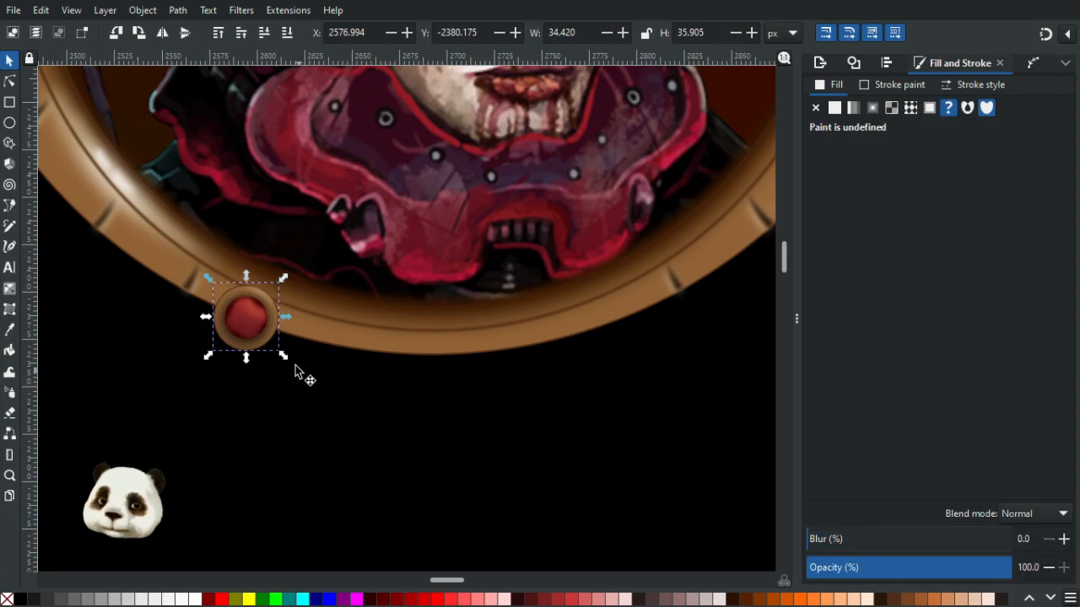
- Duplicate the ornament group and move the copy along the lower rim to the right
key("ctrl+d")
left_click_drag(260, 331, 632, 353)
left_click_drag(632, 352, 638, 354)
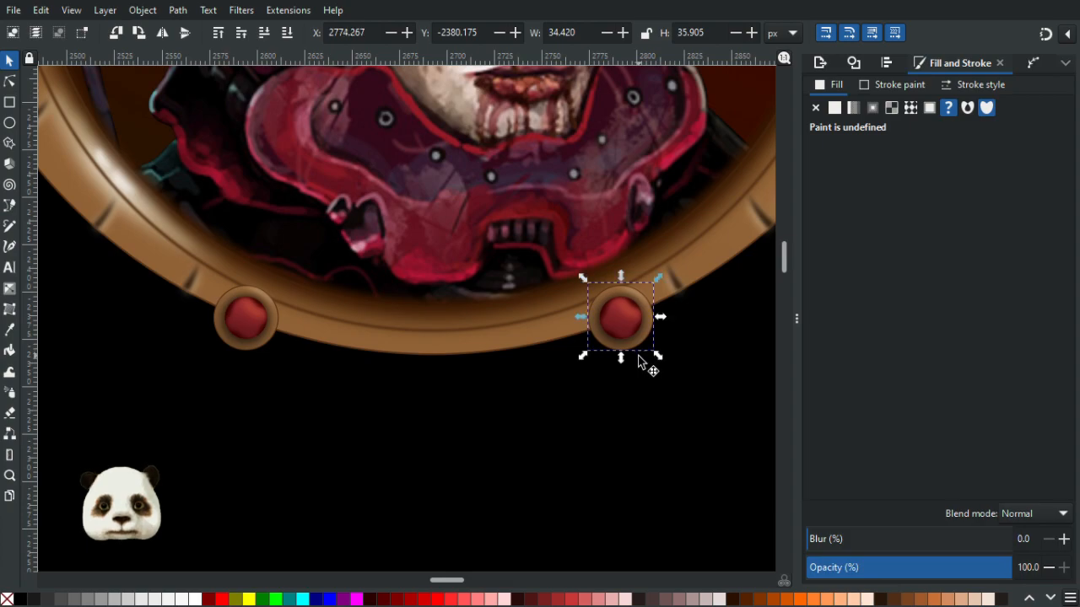
- Draw a new linear gradient across the copied ornament's tan ring from lower left to upper right
scroll(652, 337, "up", 1)
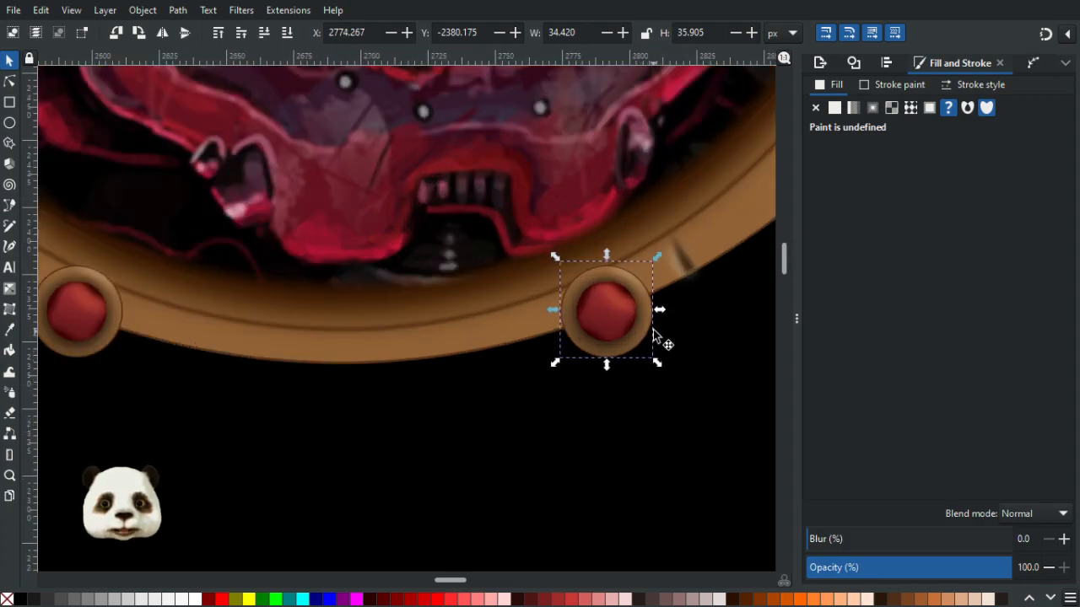
scroll(590, 372, "down", 5)
left_click(309, 350)
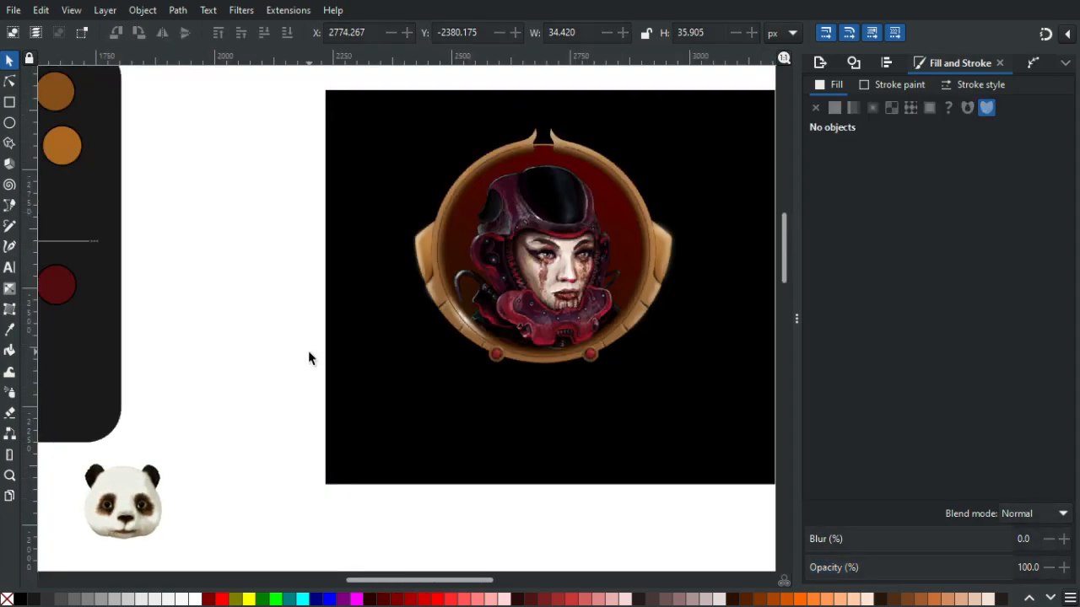
scroll(323, 374, "down", 3)
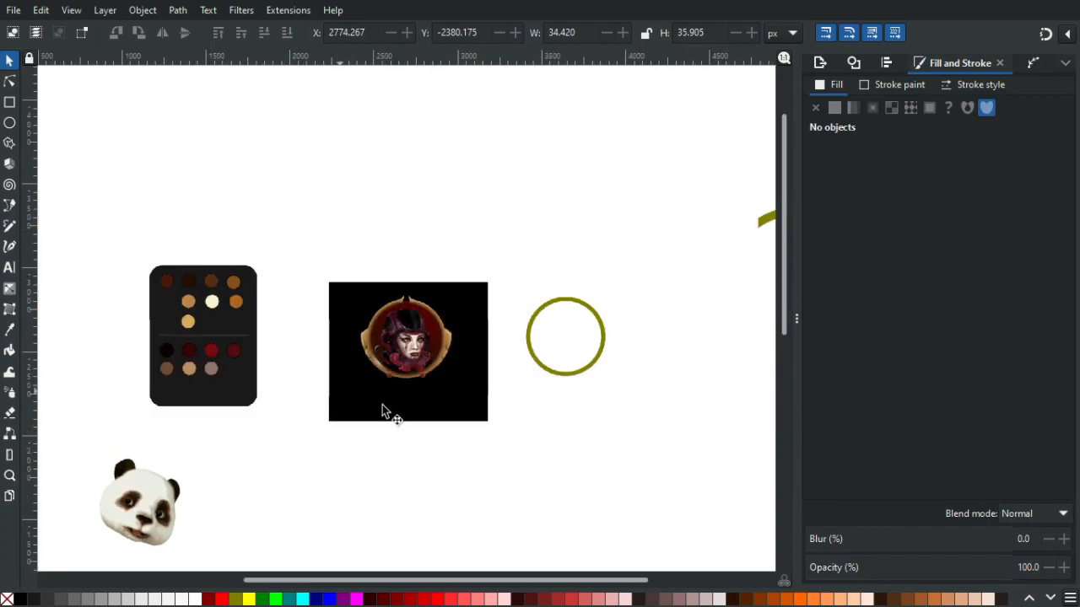
scroll(386, 410, "up", 2)
scroll(377, 384, "up", 1)
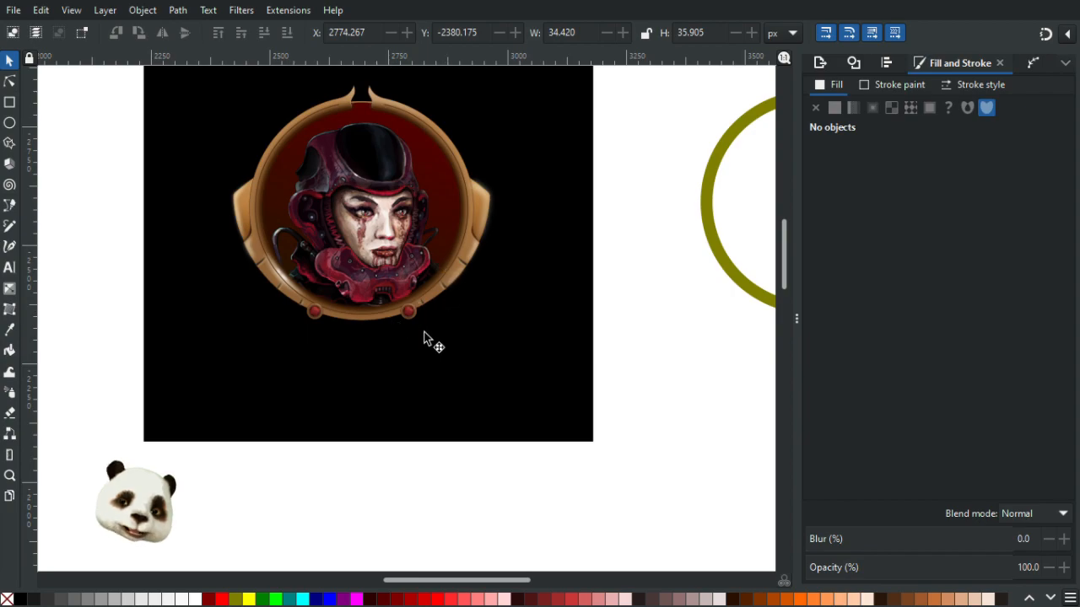
scroll(393, 309, "up", 4)
left_click(9, 80)
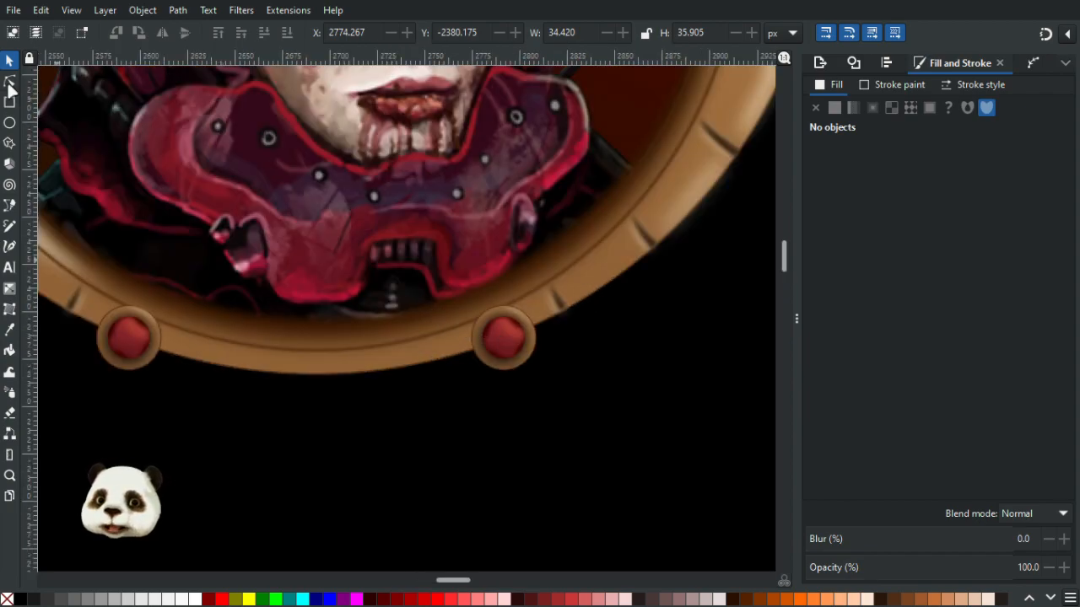
scroll(439, 355, "up", 3)
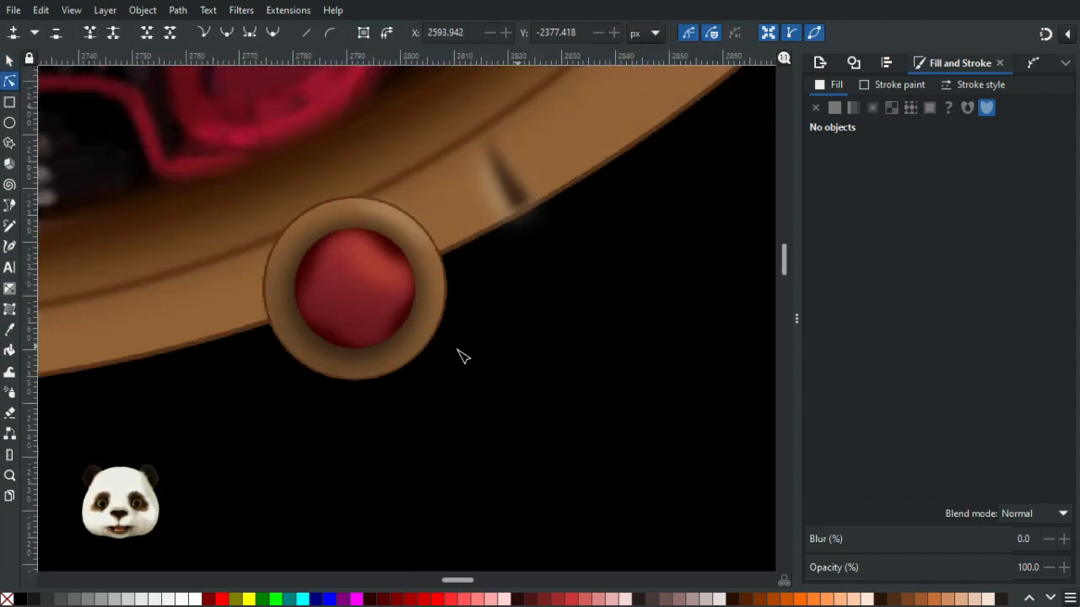
left_click(324, 371)
key("g")
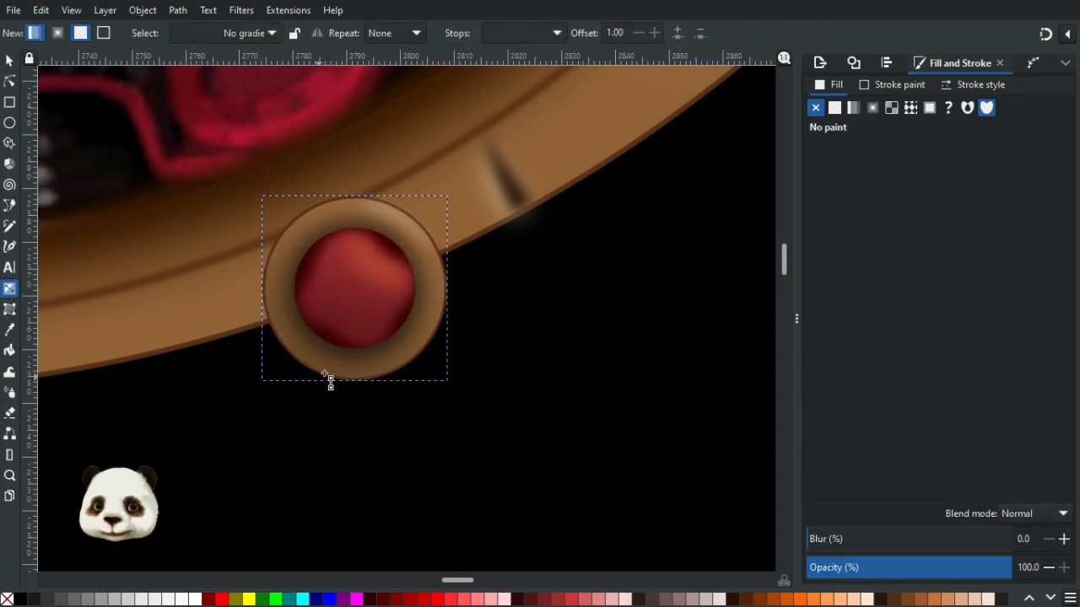
left_click_drag(301, 384, 391, 198)
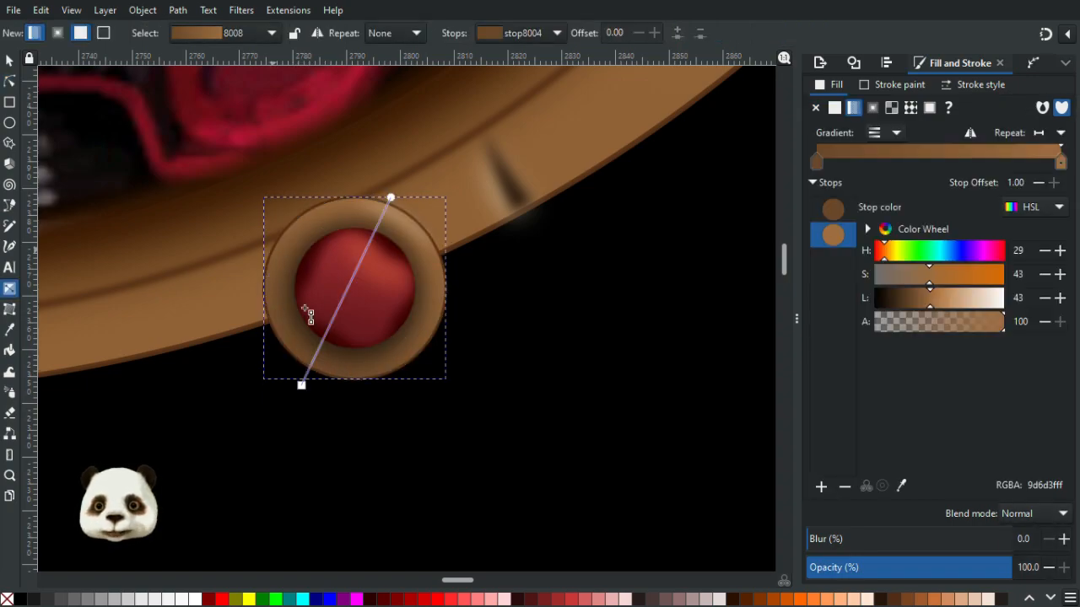
- Set the ring gradient's upper stop to lightness 51 and its lower stop to lightness 30
left_click(301, 385)
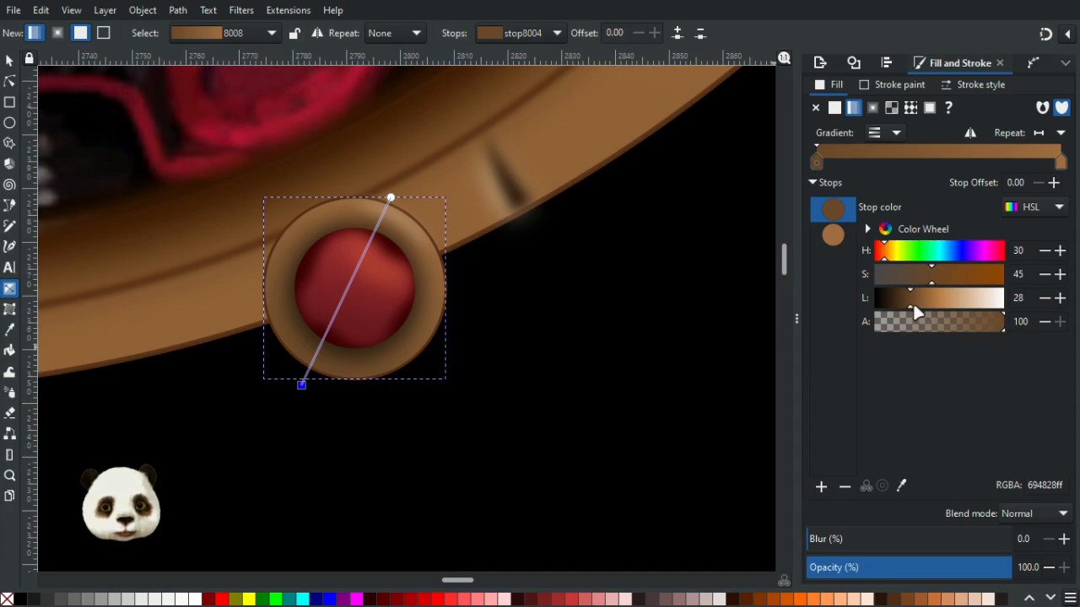
left_click(391, 197)
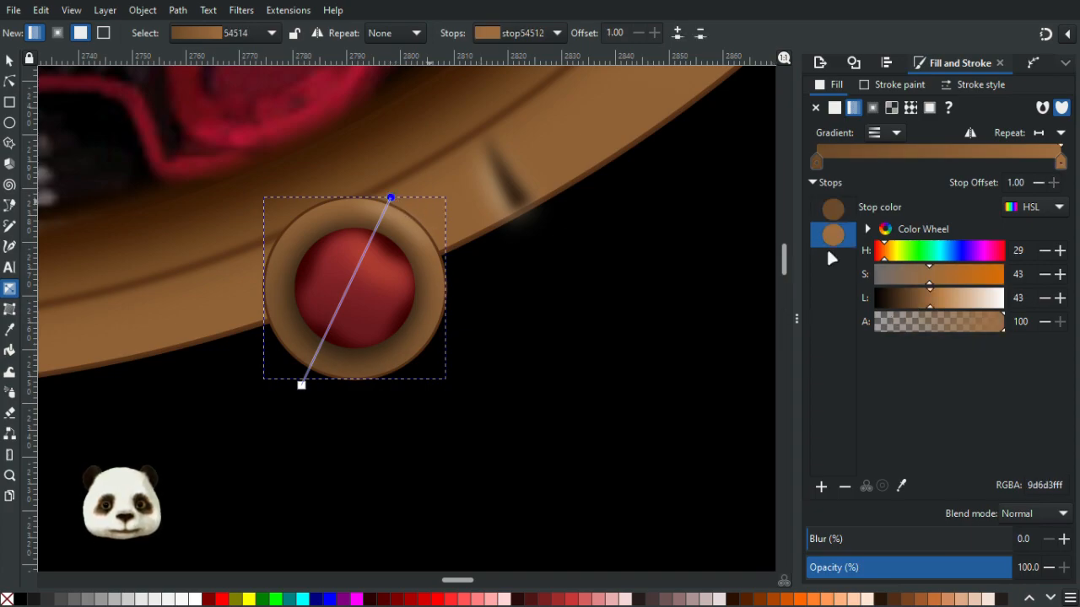
left_click(940, 300)
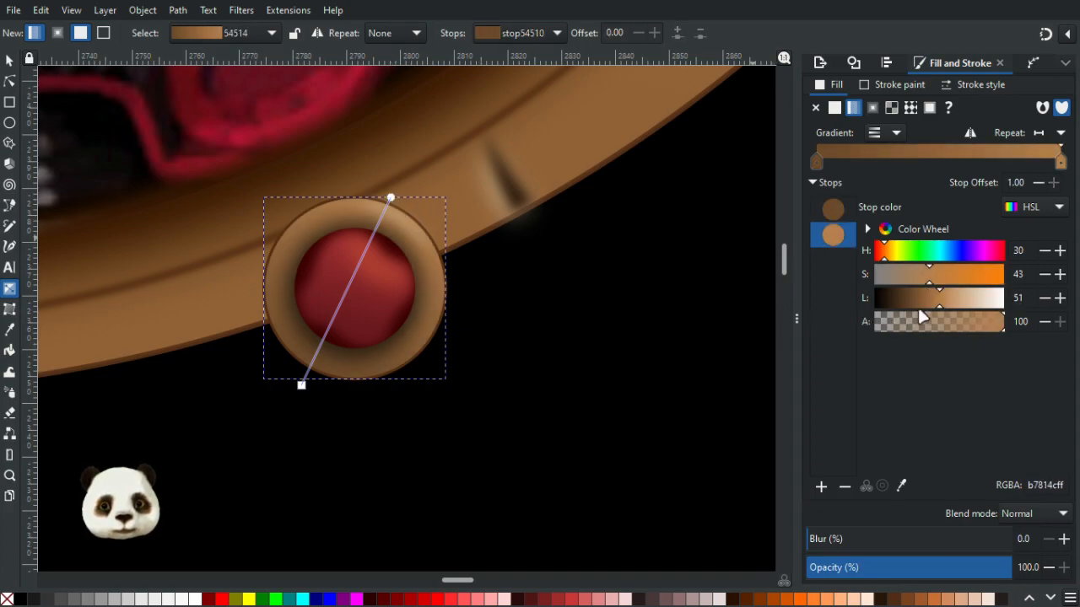
scroll(434, 388, "down", 6)
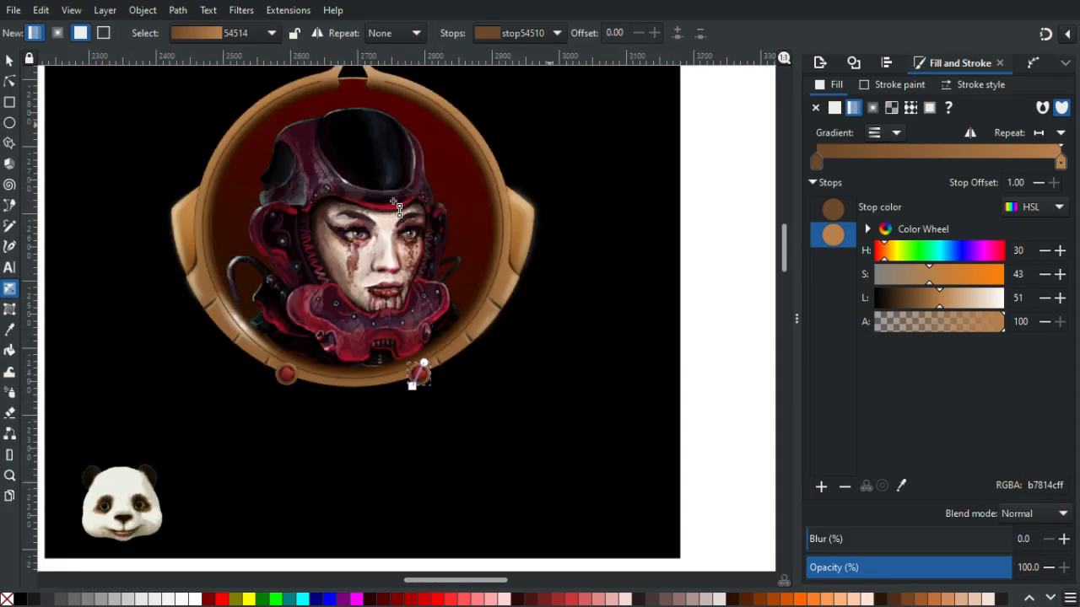
scroll(473, 399, "up", 3)
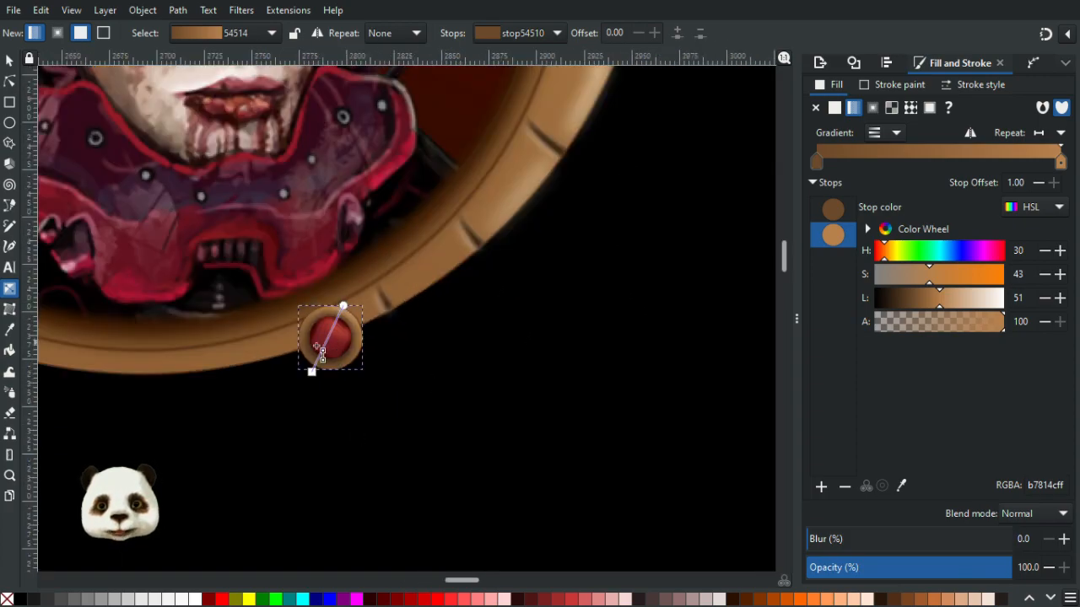
left_click(312, 371)
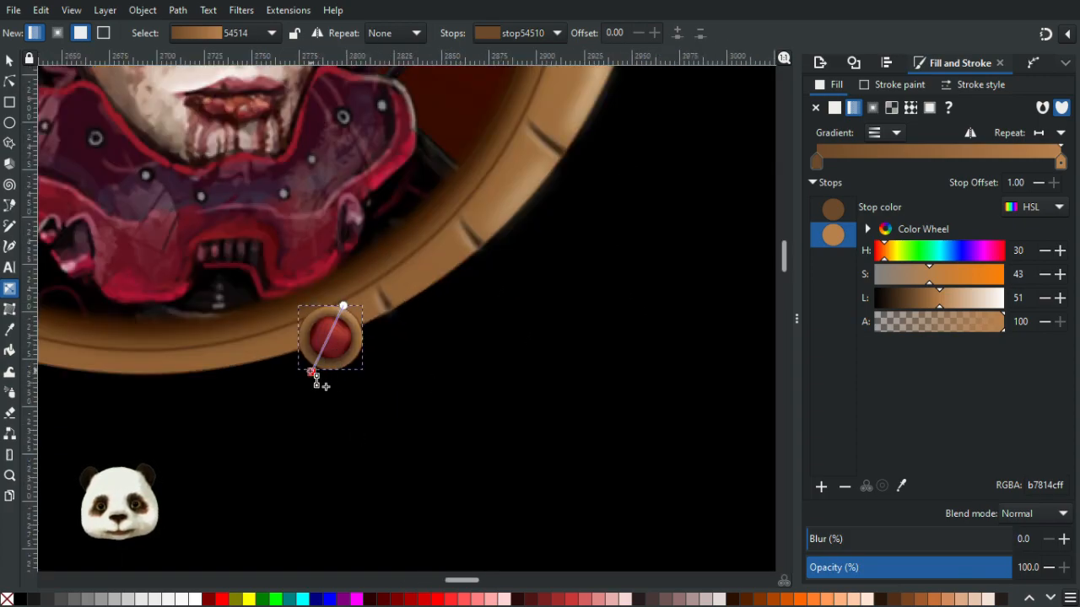
left_click(913, 302)
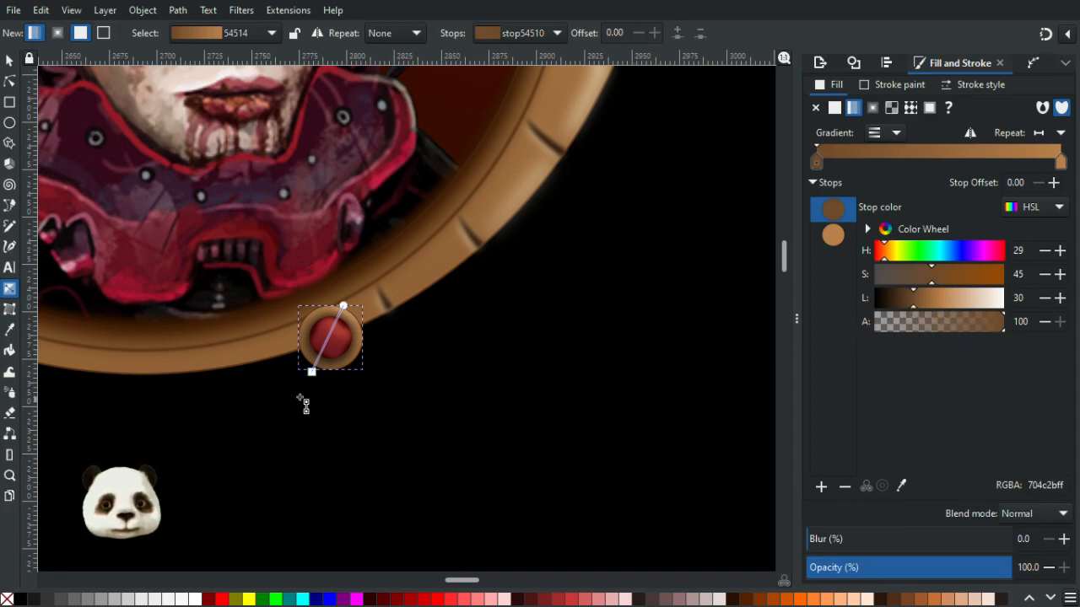
- Select the copied ornament's blurred highlight on the red centre and adjust its lightness slightly
scroll(302, 400, "up", 3)
left_click(10, 83)
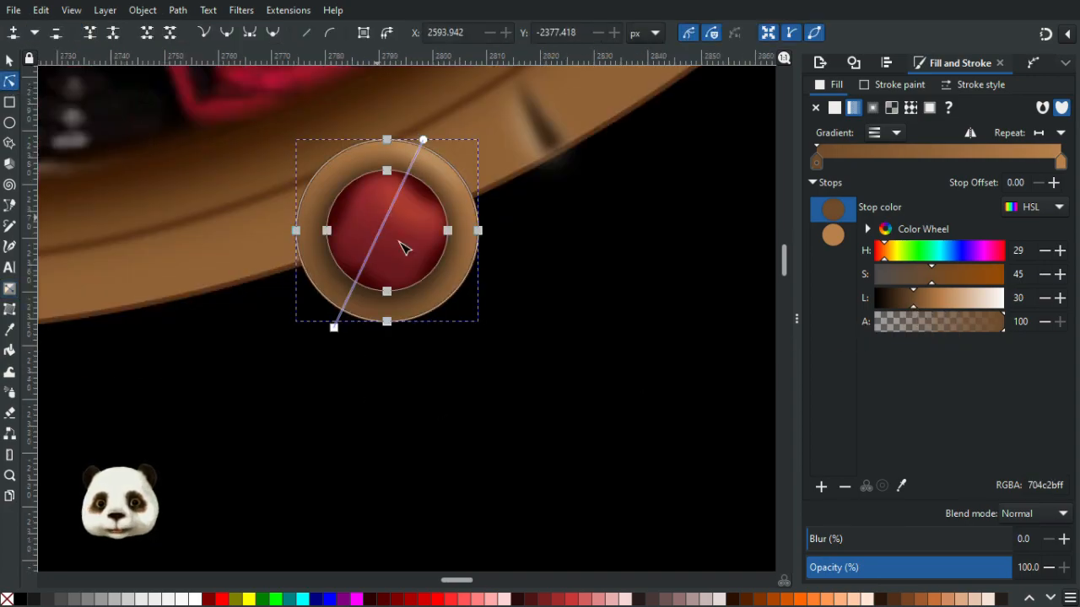
left_click(415, 253)
left_click(424, 224)
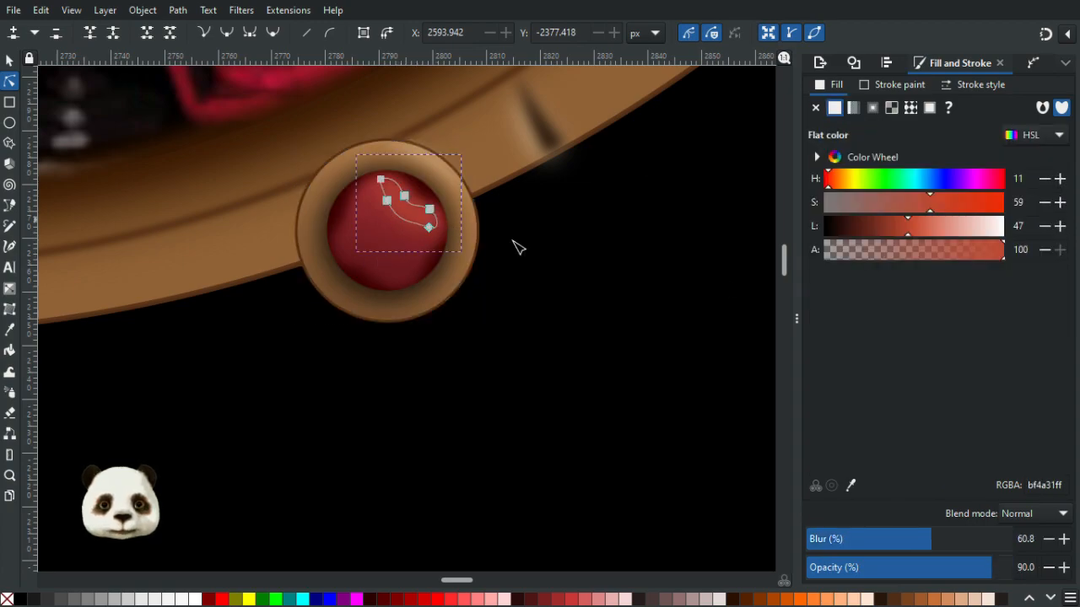
left_click(911, 233)
- Darken the copied ornament's red centre gradient start stop to lightness 31
left_click(381, 249)
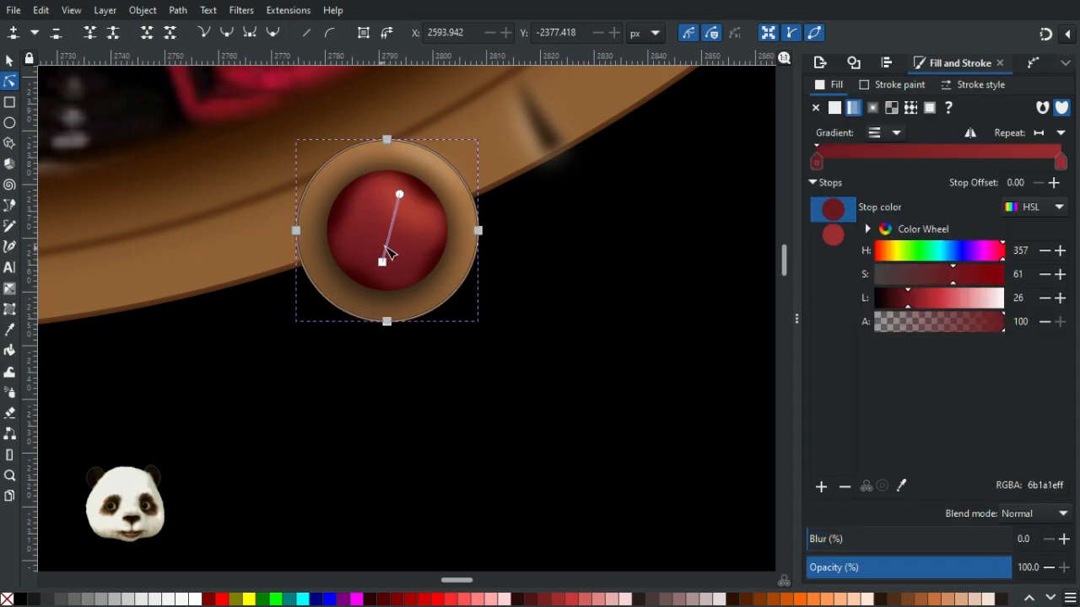
left_click(399, 195)
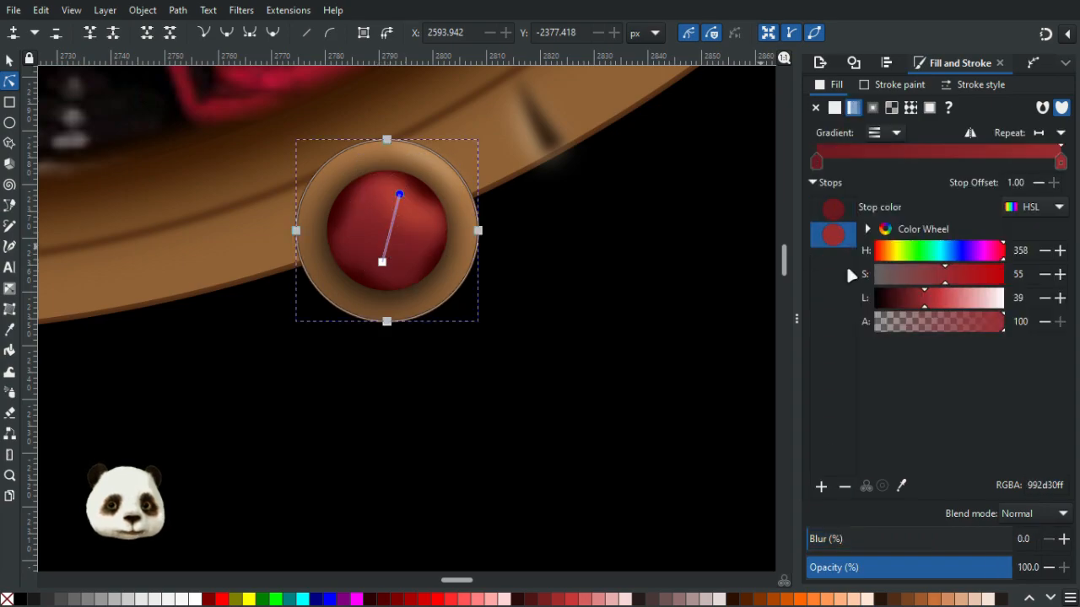
left_click(383, 263)
left_click(915, 305)
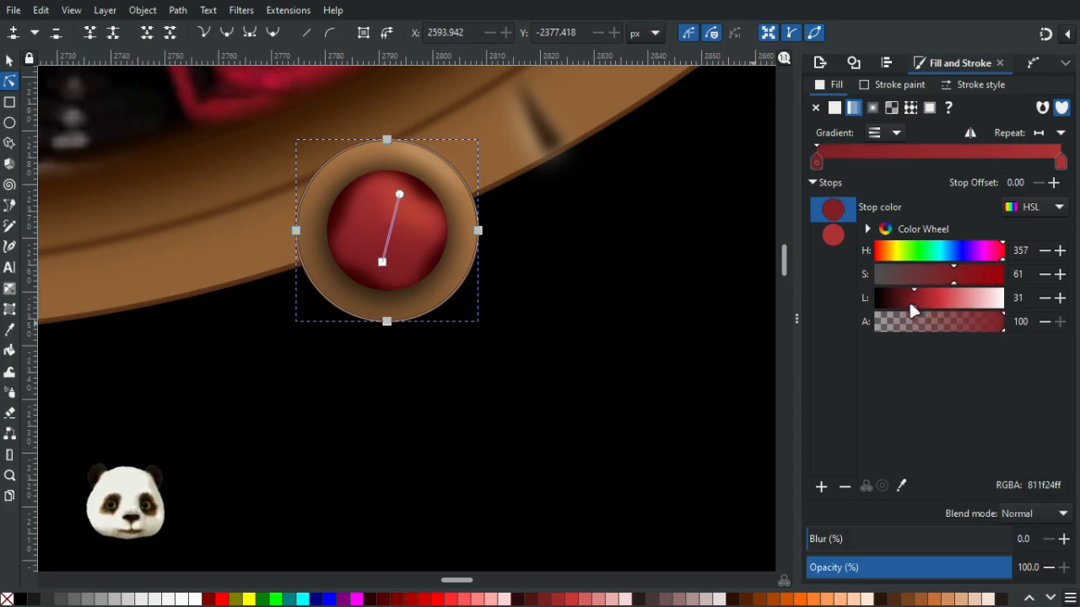
left_click(677, 321)
scroll(685, 342, "down", 4)
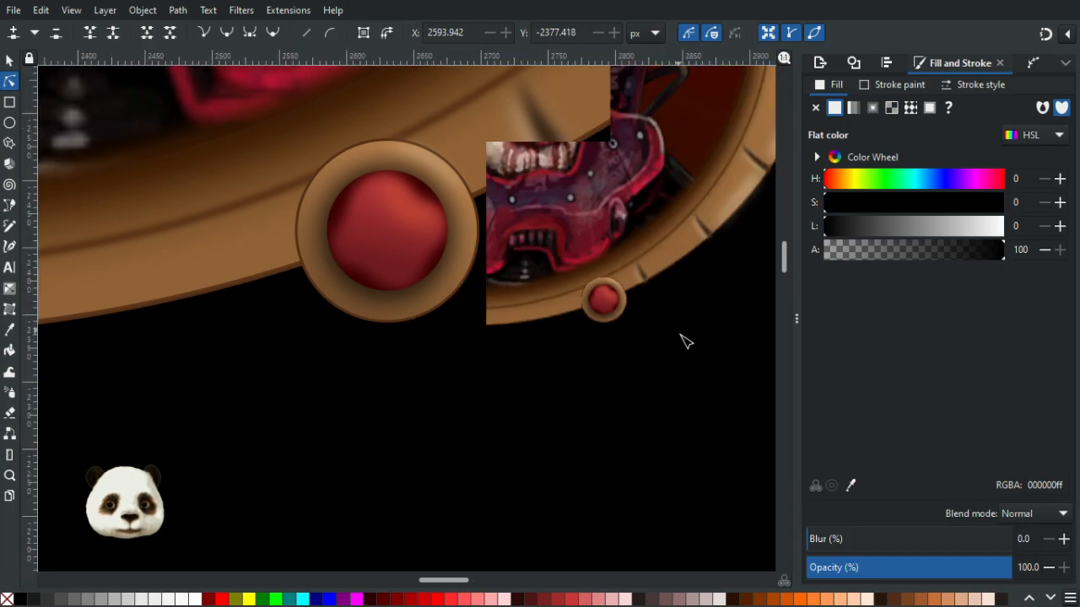
scroll(713, 389, "down", 4)
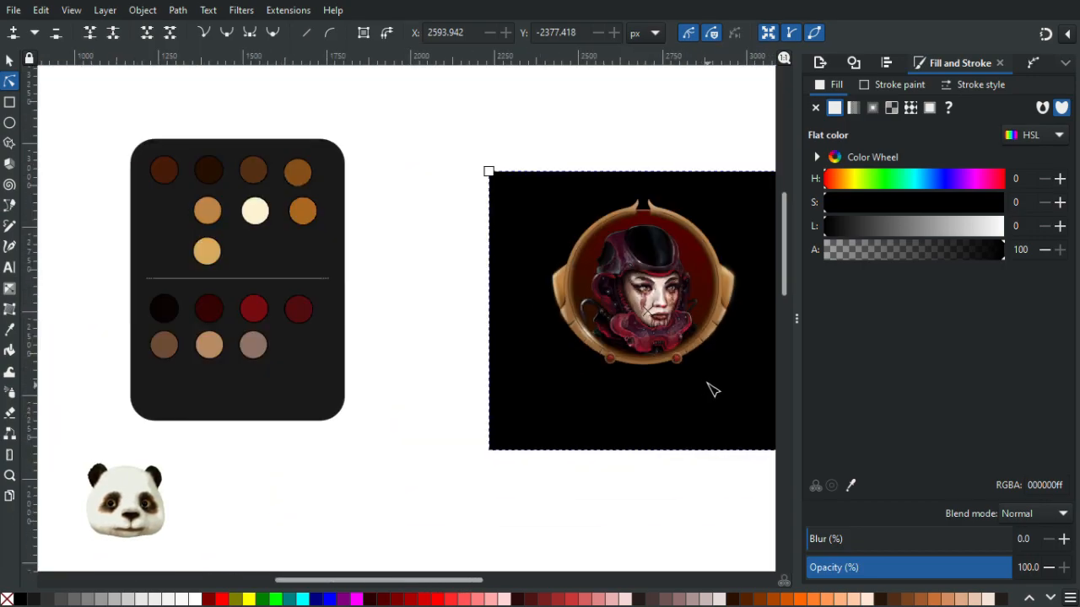
scroll(713, 390, "up", 4)
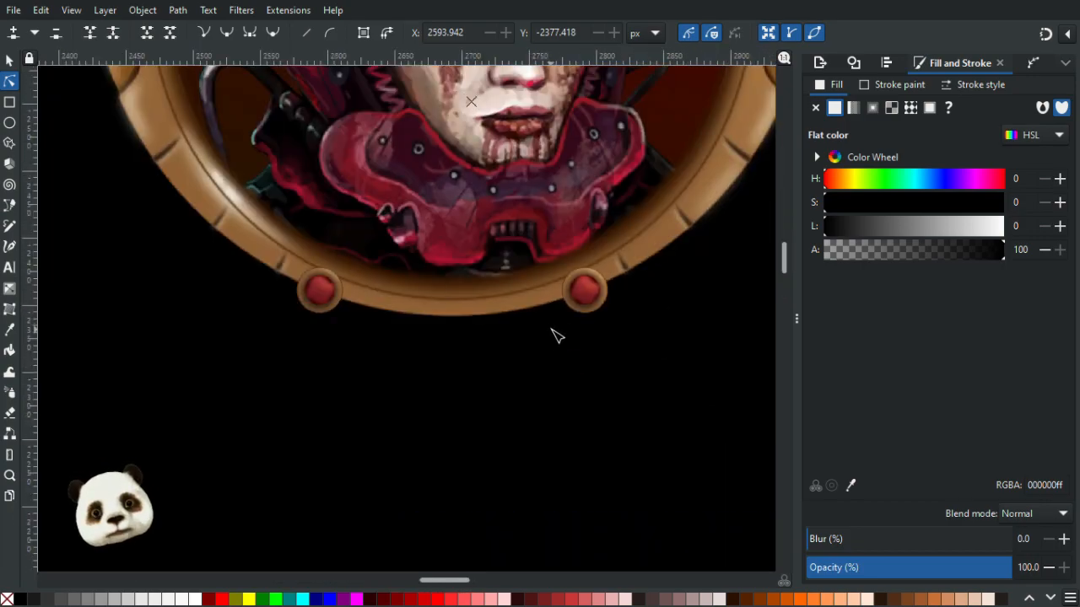
scroll(593, 274, "up", 3)
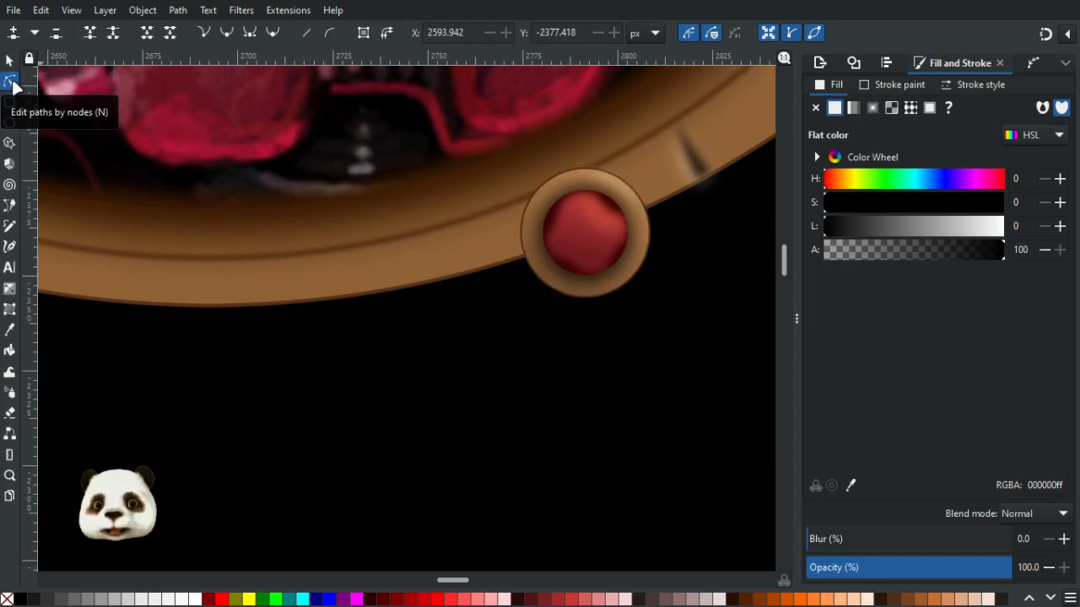
scroll(328, 313, "down", 3)
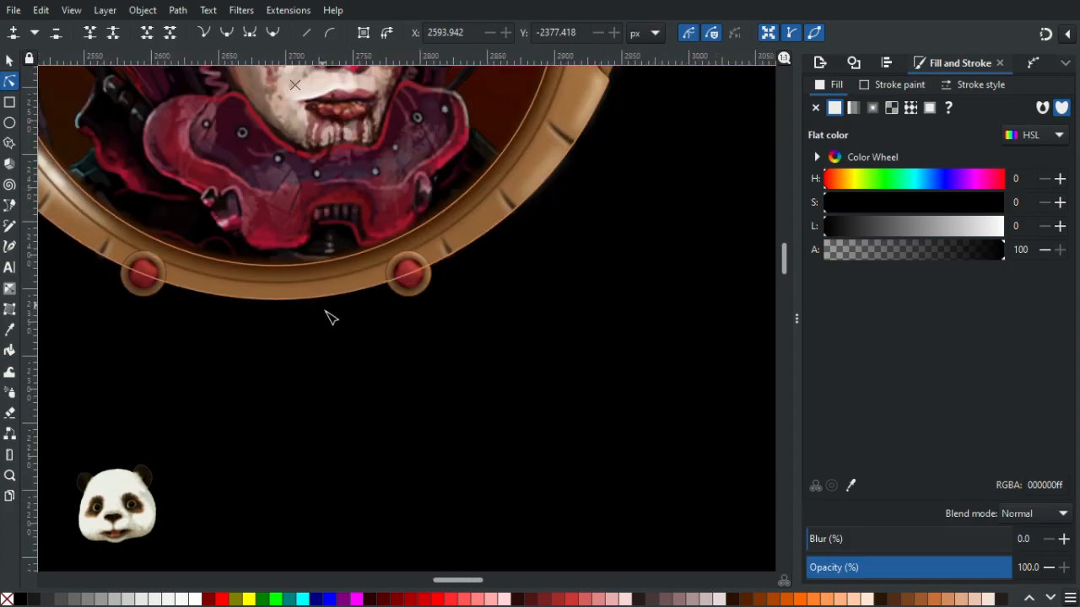
scroll(304, 245, "up", 3)
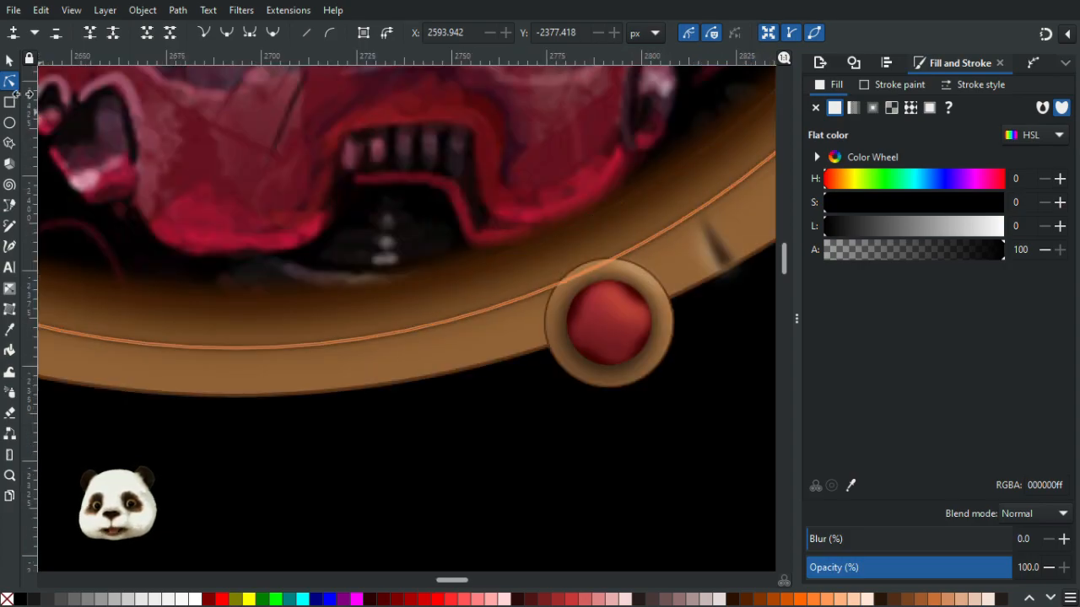
key("s")
scroll(621, 296, "up", 2)
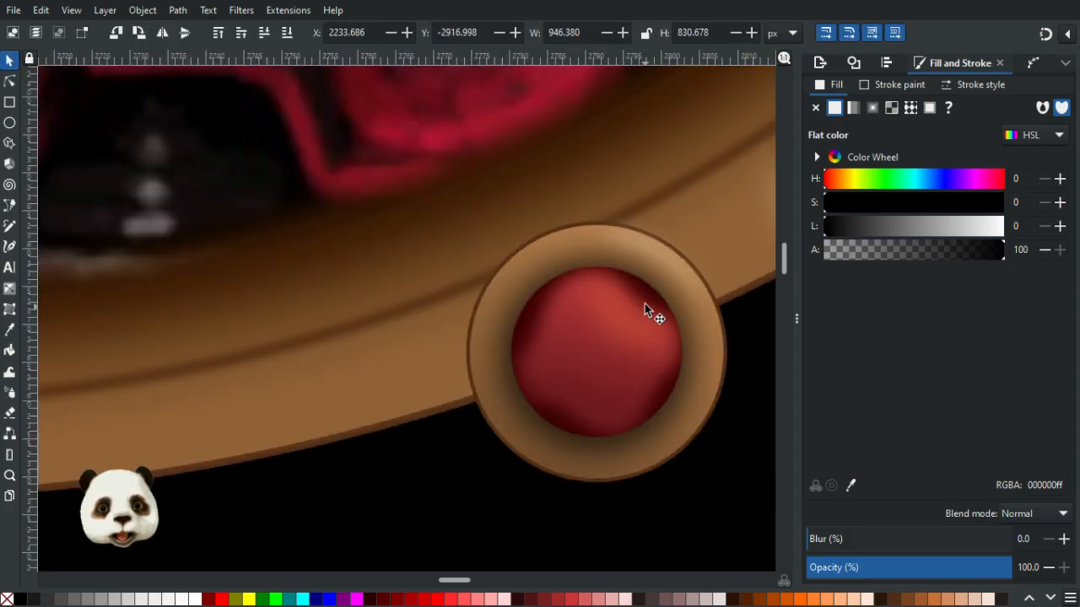
left_click(644, 304)
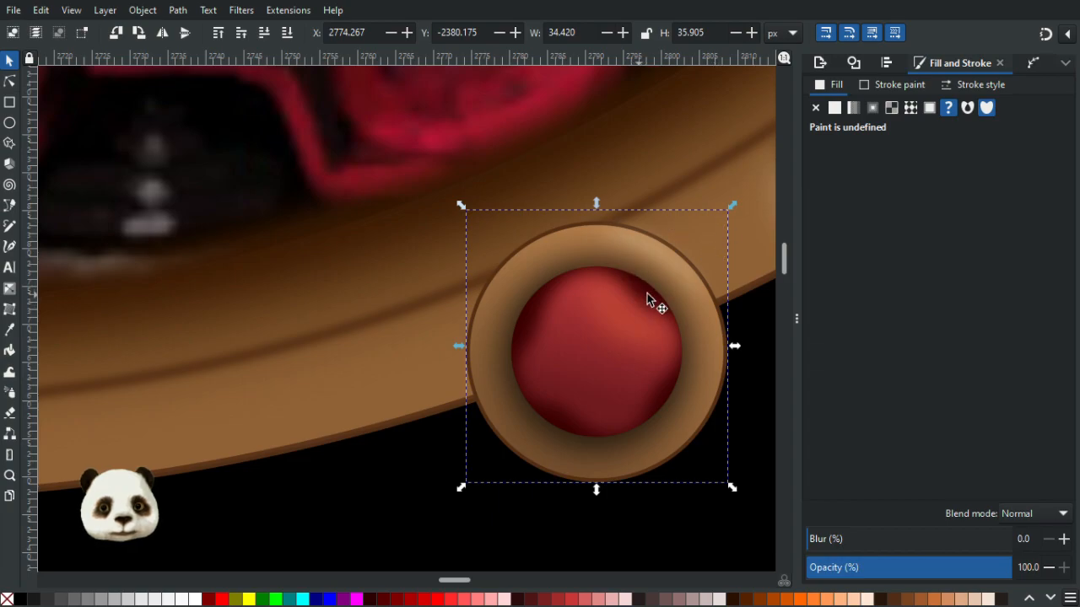
left_click(647, 294)
left_click_drag(736, 212, 755, 283)
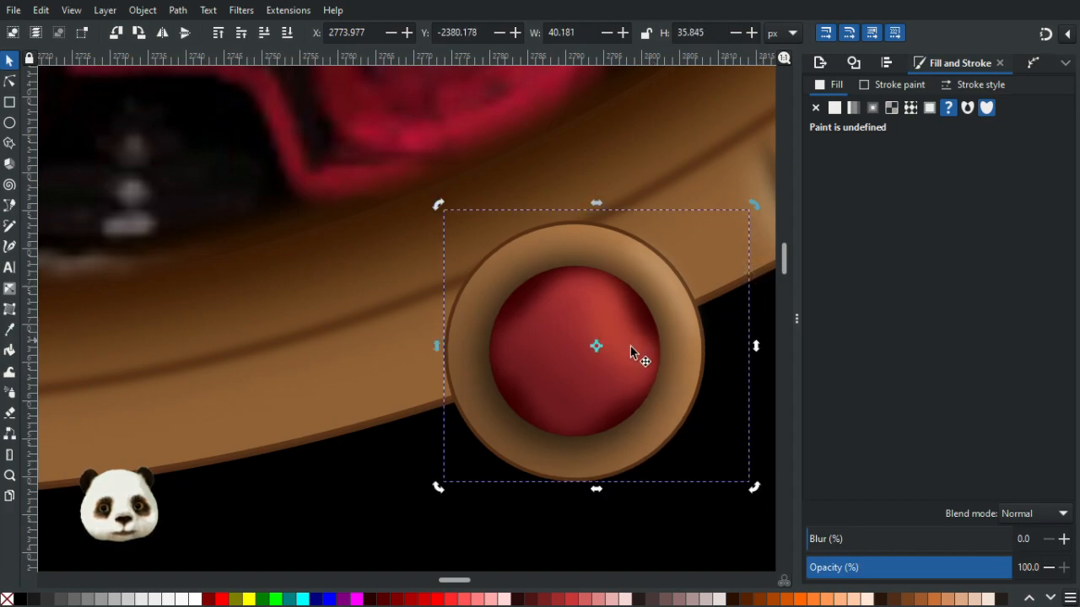
left_click(623, 347)
left_click(639, 528)
left_click(626, 338)
left_click(613, 333)
key("Escape")
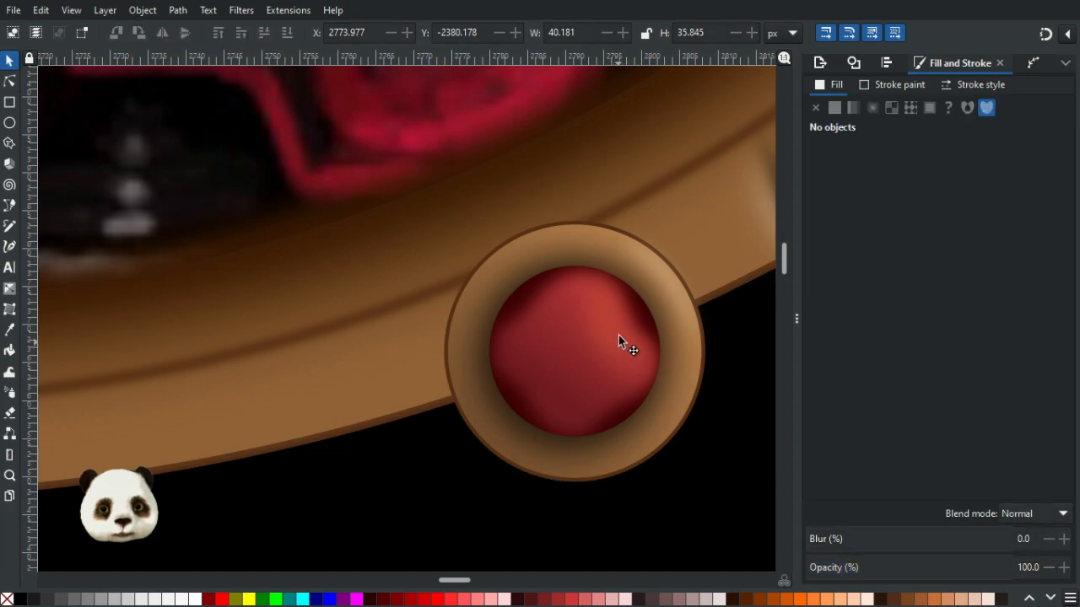
left_click(618, 340)
left_click_drag(619, 340, 541, 342)
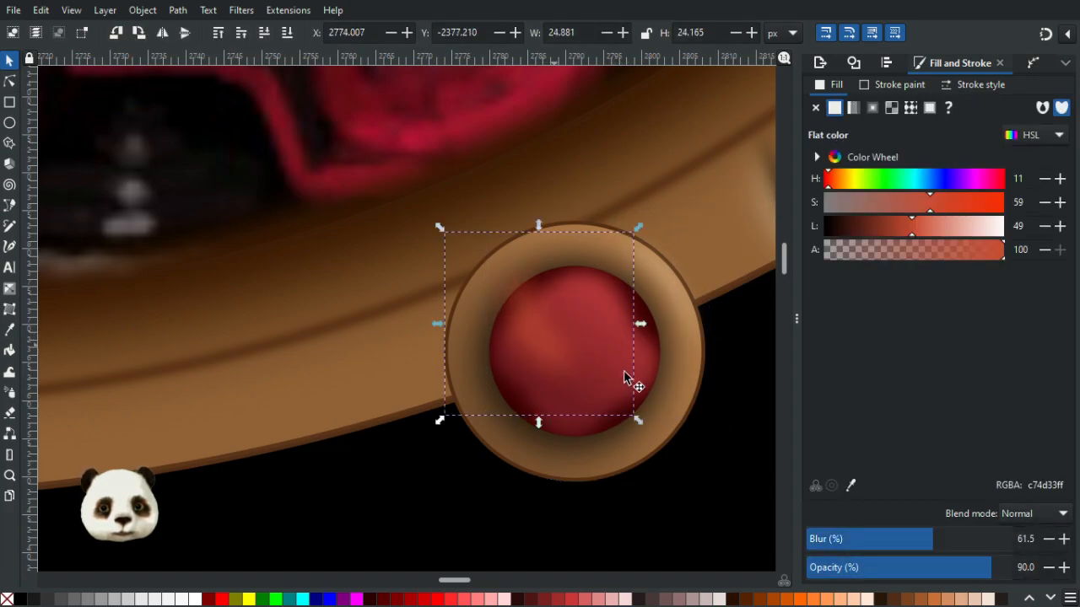
key("ctrl+z")
left_click(673, 499)
- Rotate the copied ornament's inner shading ring slightly clockwise around its centre
scroll(681, 506, "down", 2)
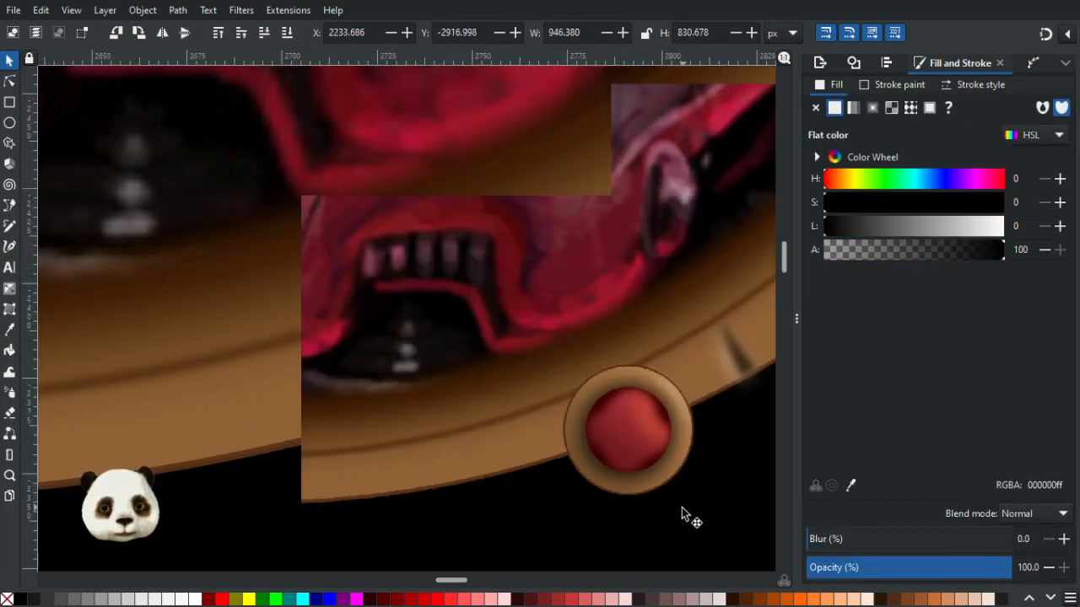
scroll(632, 498, "down", 4)
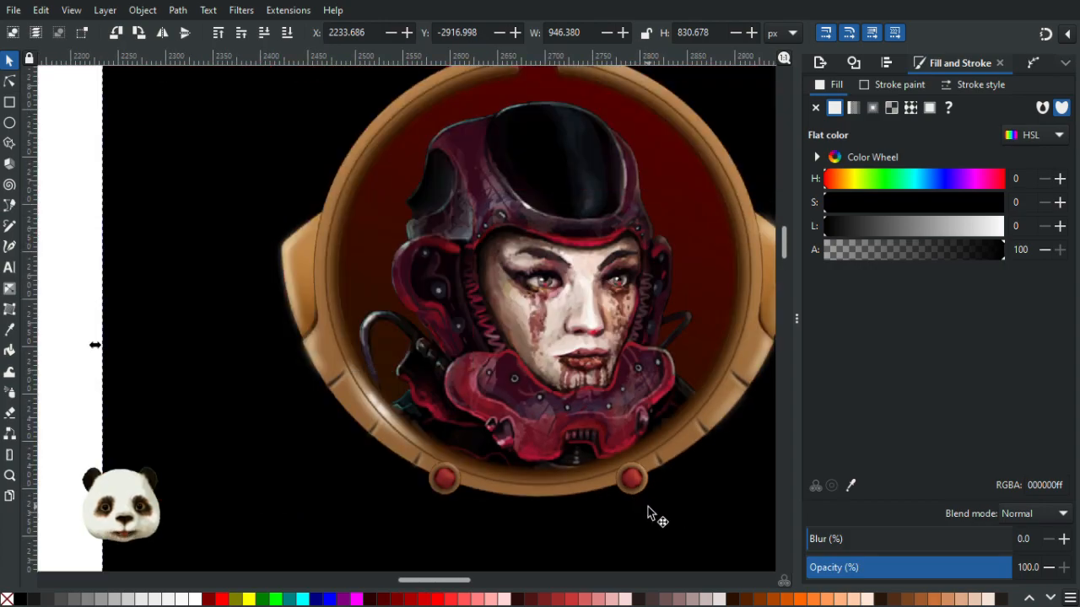
scroll(622, 434, "up", 6)
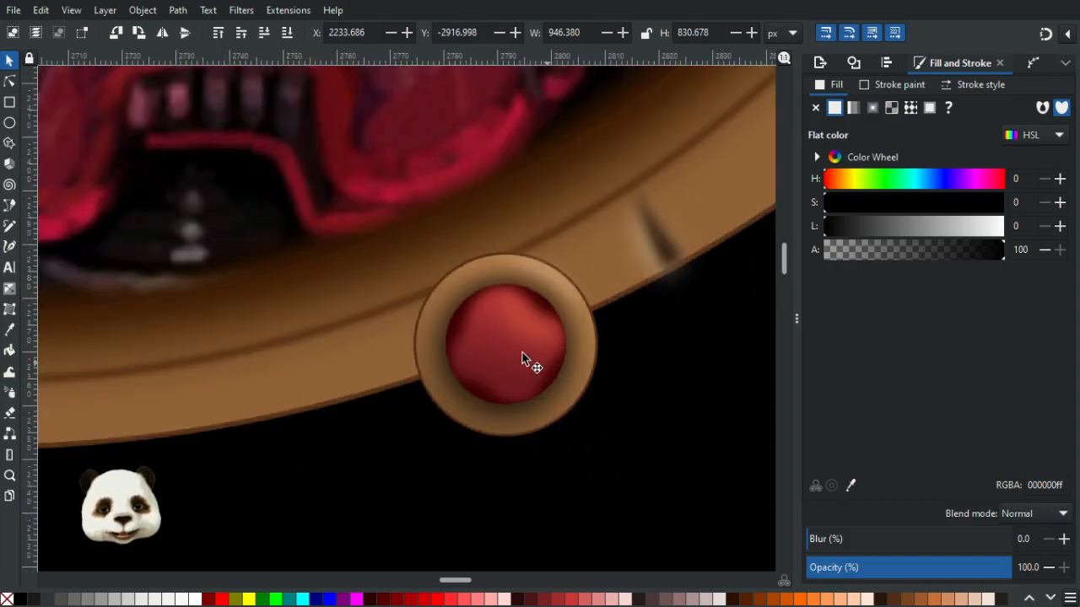
key("Escape")
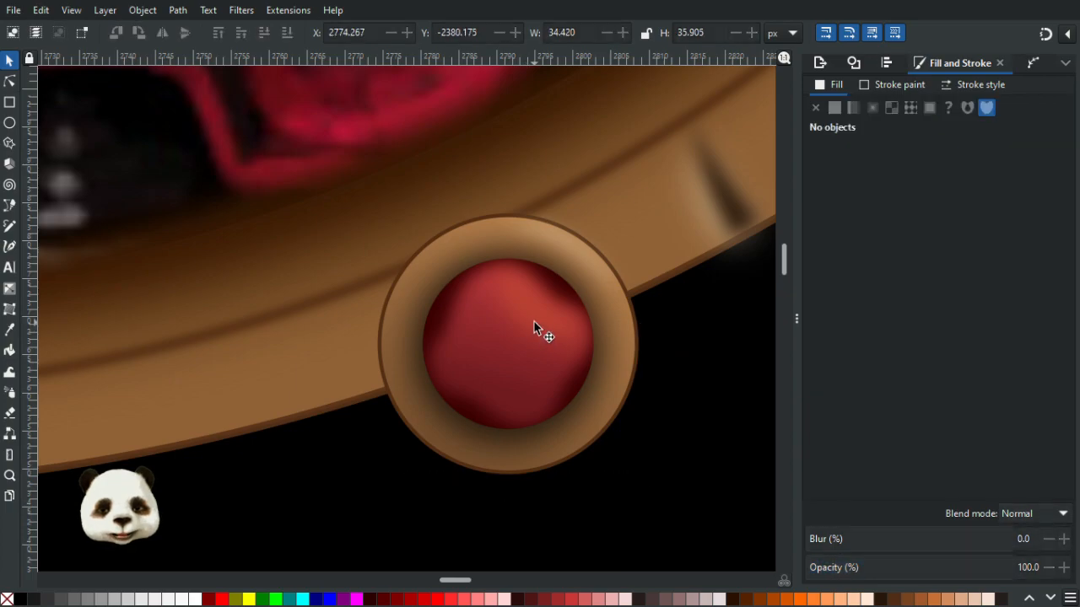
left_click(538, 321)
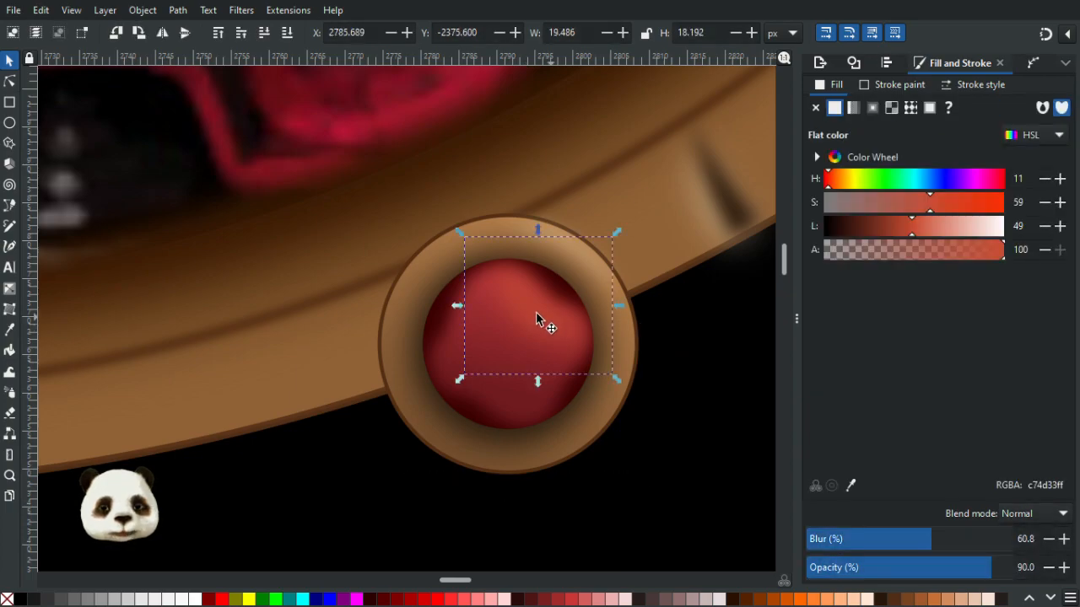
left_click(571, 396, "shift")
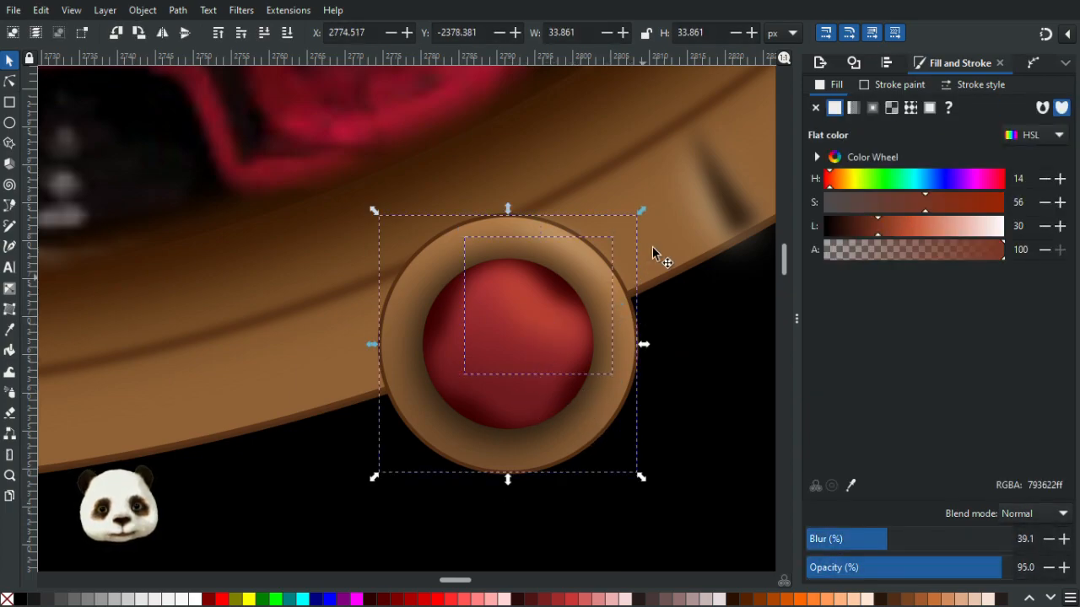
left_click(575, 393)
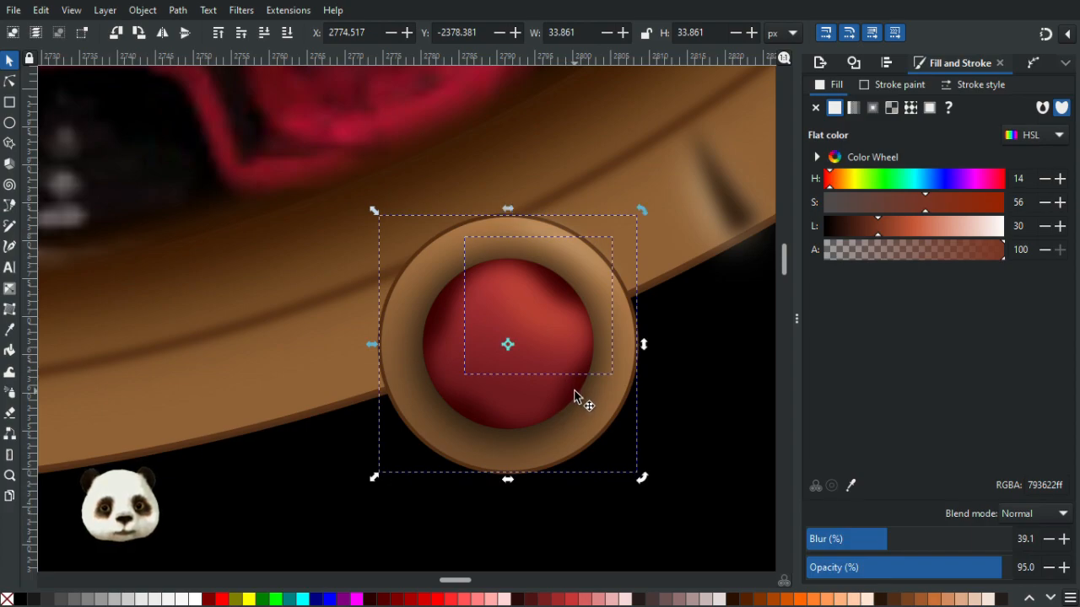
left_click_drag(642, 208, 678, 261)
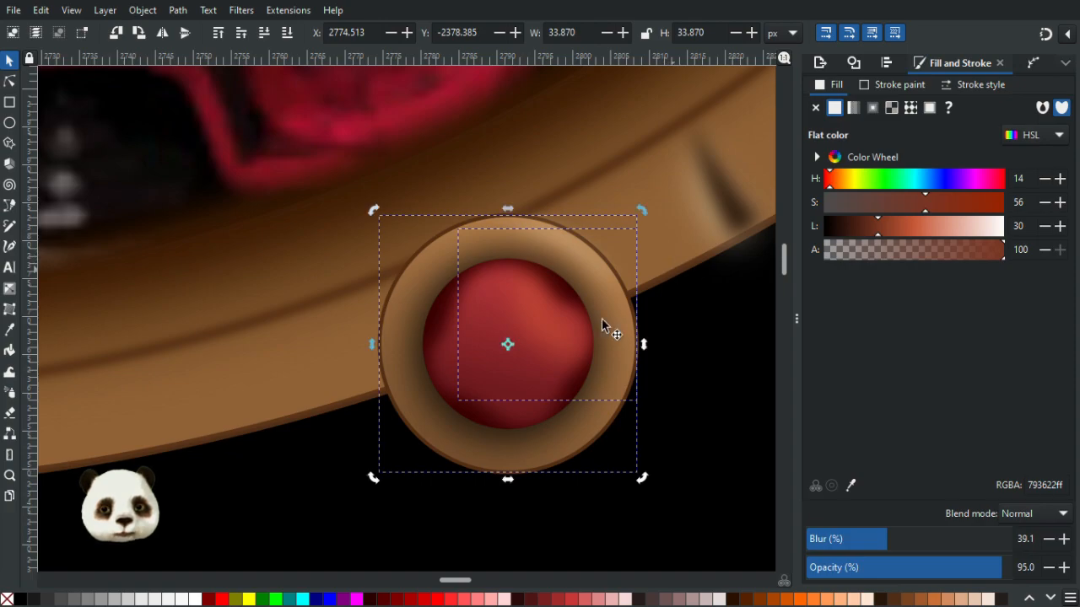
- Rotate the dark shadow layer inside the copied ornament's red centre in the same direction
left_click(434, 325)
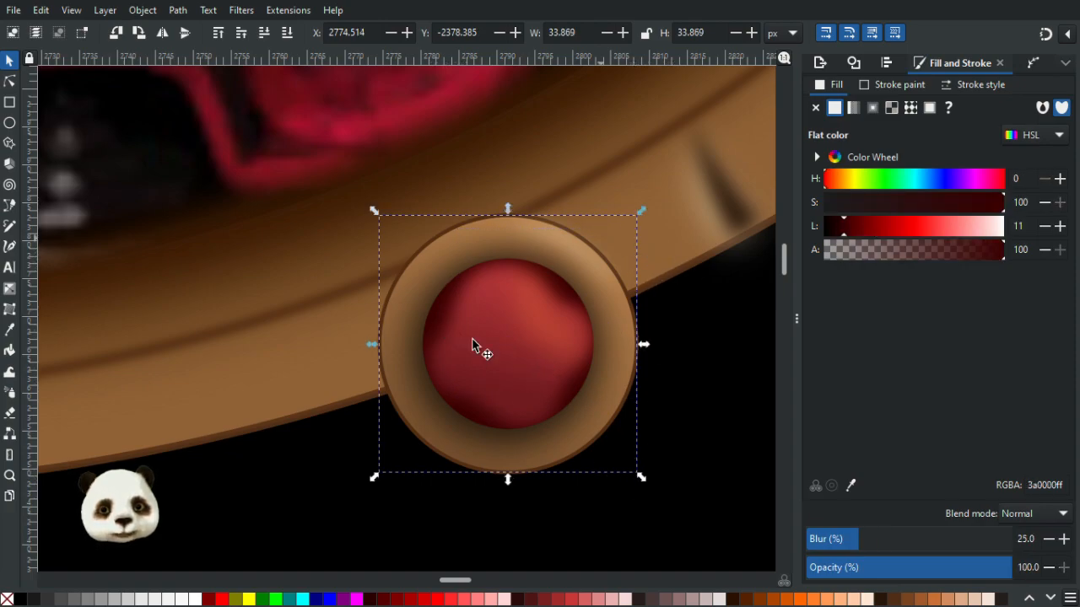
left_click(441, 321)
left_click_drag(645, 213, 706, 285)
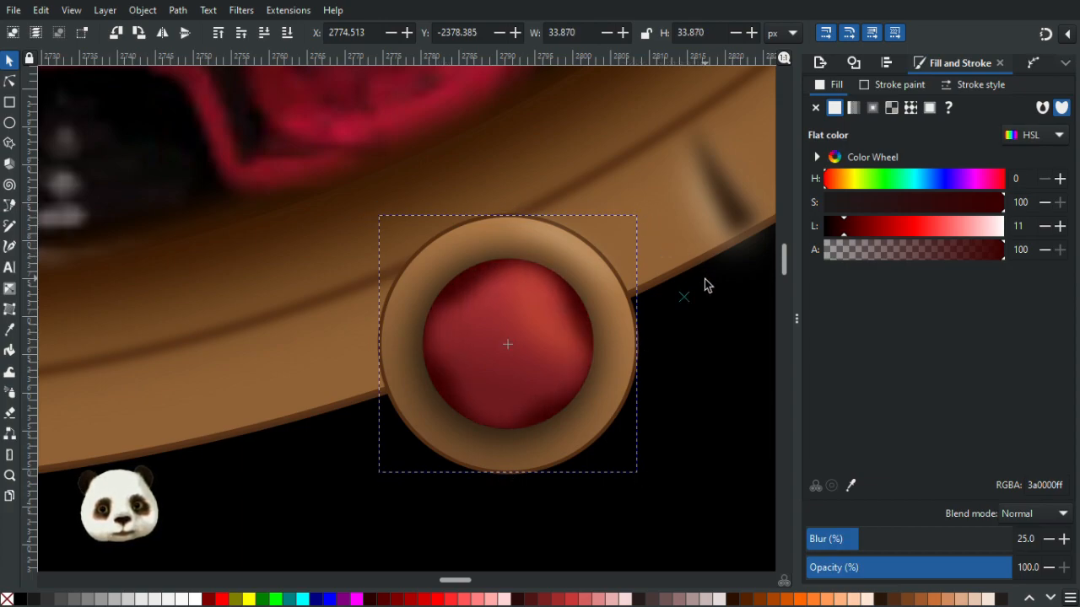
- Nudge the copied ornament's blurred highlight slightly downward on the red centre
left_click(550, 336)
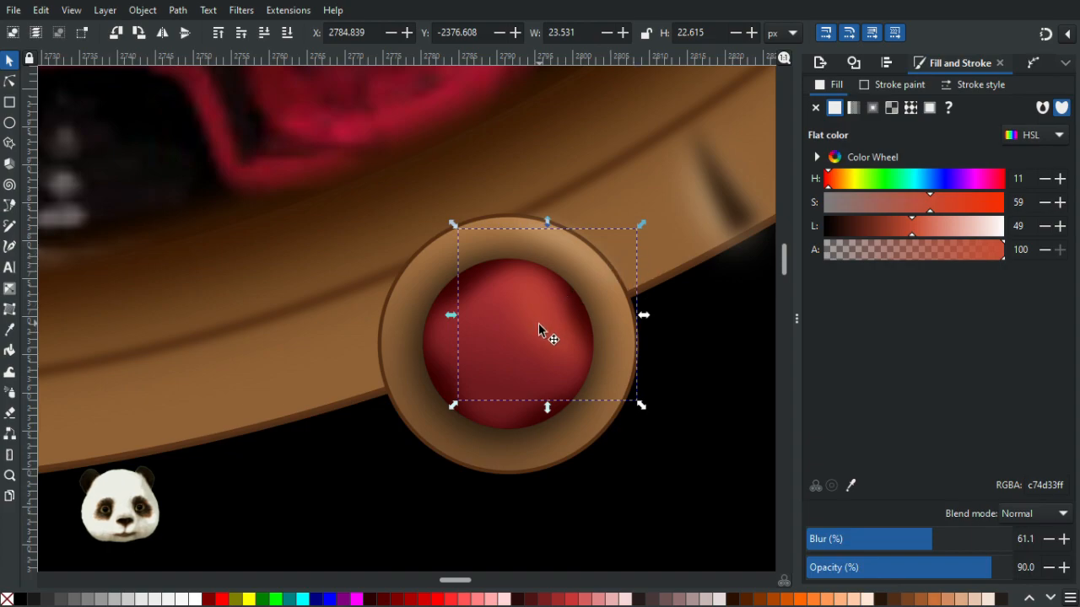
left_click(679, 452)
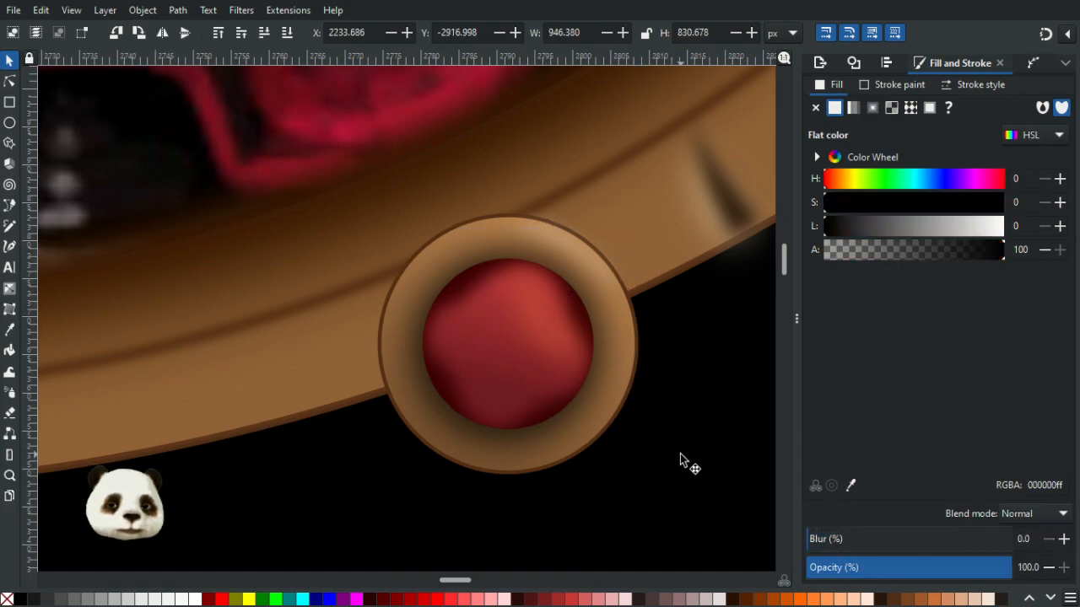
scroll(682, 460, "down", 5, "ctrl")
scroll(734, 544, "down", 2, "ctrl")
scroll(493, 500, "down", 3, "ctrl")
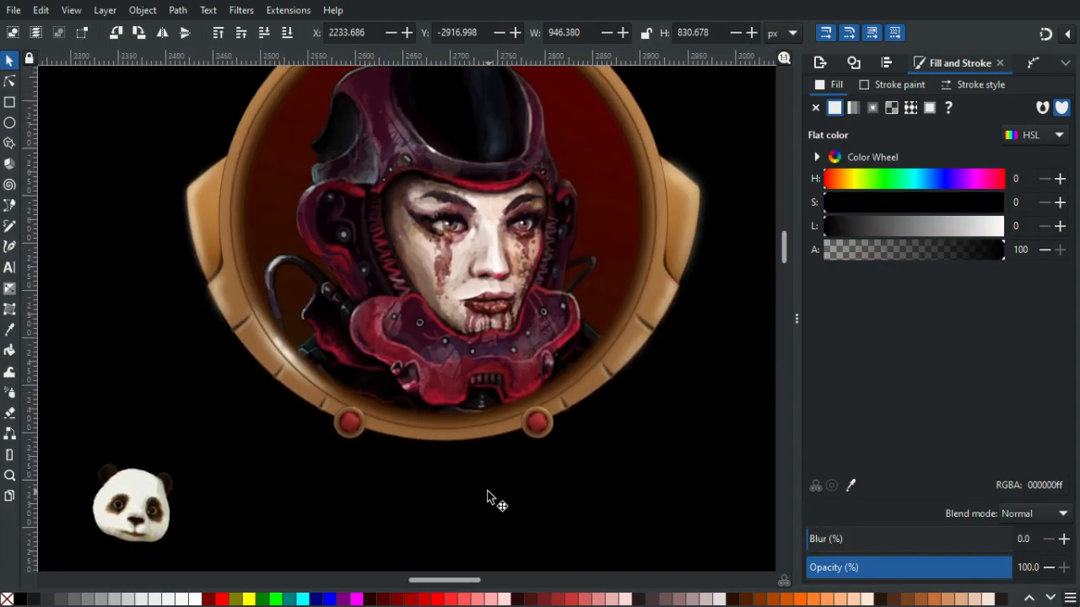
scroll(515, 497, "up", 2, "ctrl")
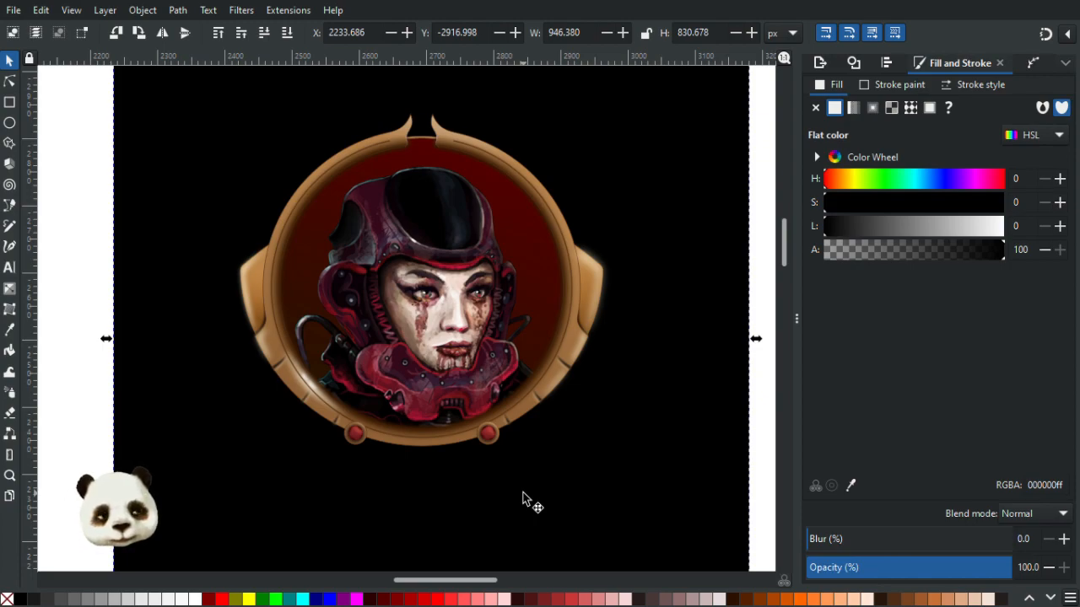
scroll(522, 498, "up", 3, "ctrl")
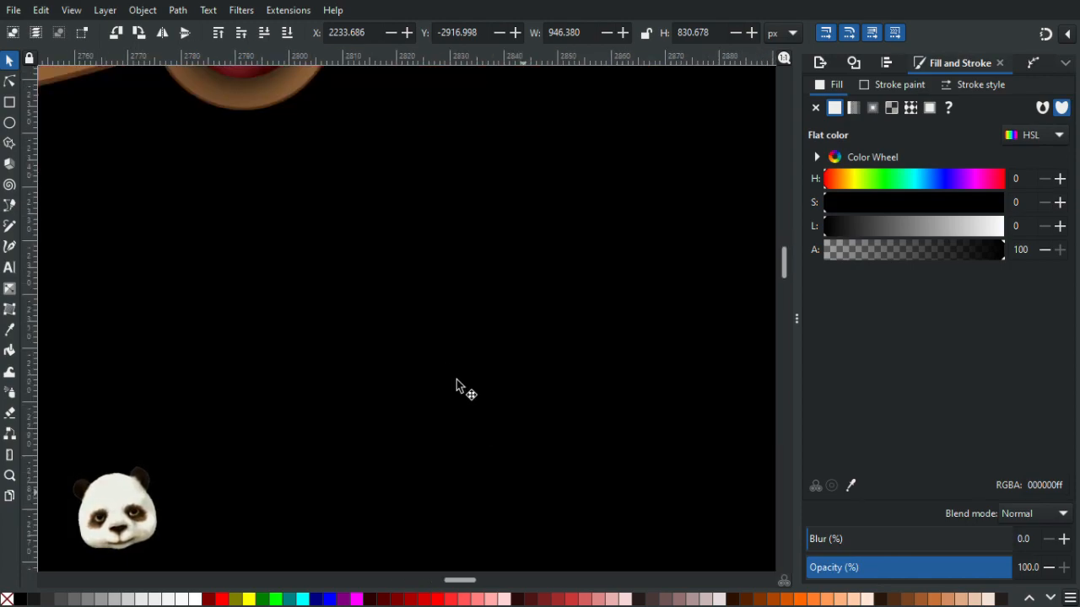
scroll(413, 346, "up", 3)
left_click(345, 186)
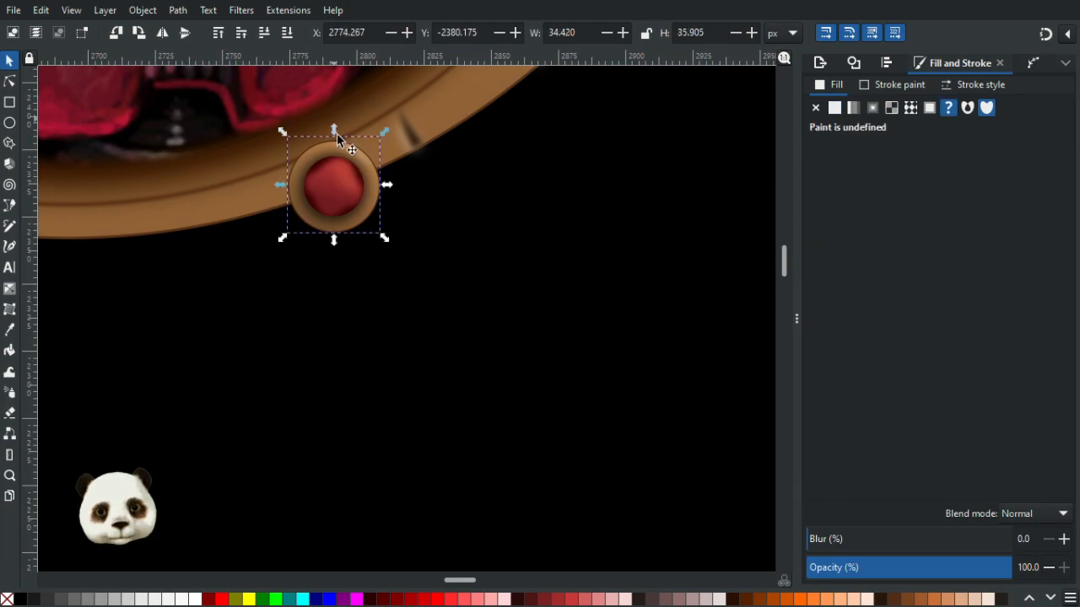
scroll(337, 128, "up", 3, "ctrl")
key("Escape")
left_click(374, 282)
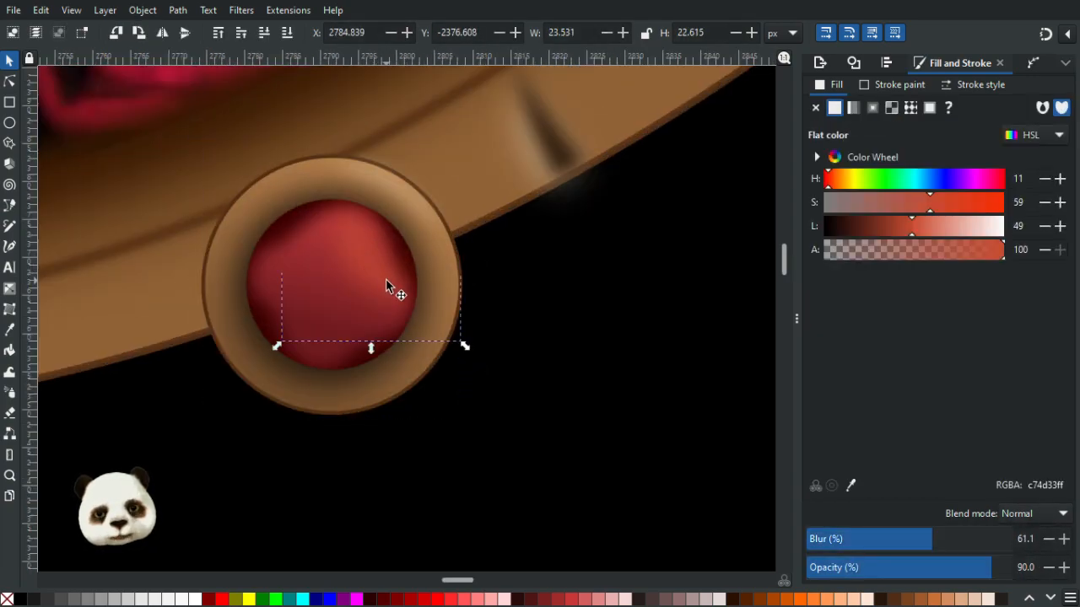
left_click_drag(373, 266, 374, 278)
left_click(576, 319)
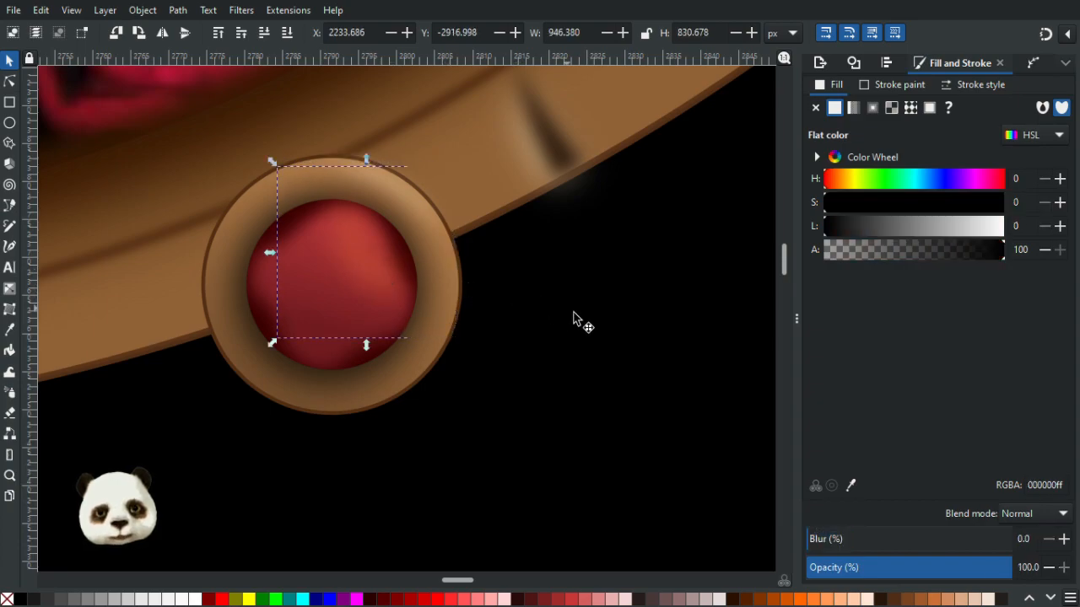
- Compare both ornaments on the frame's lower rim at different zoom levels
scroll(669, 403, "down", 6)
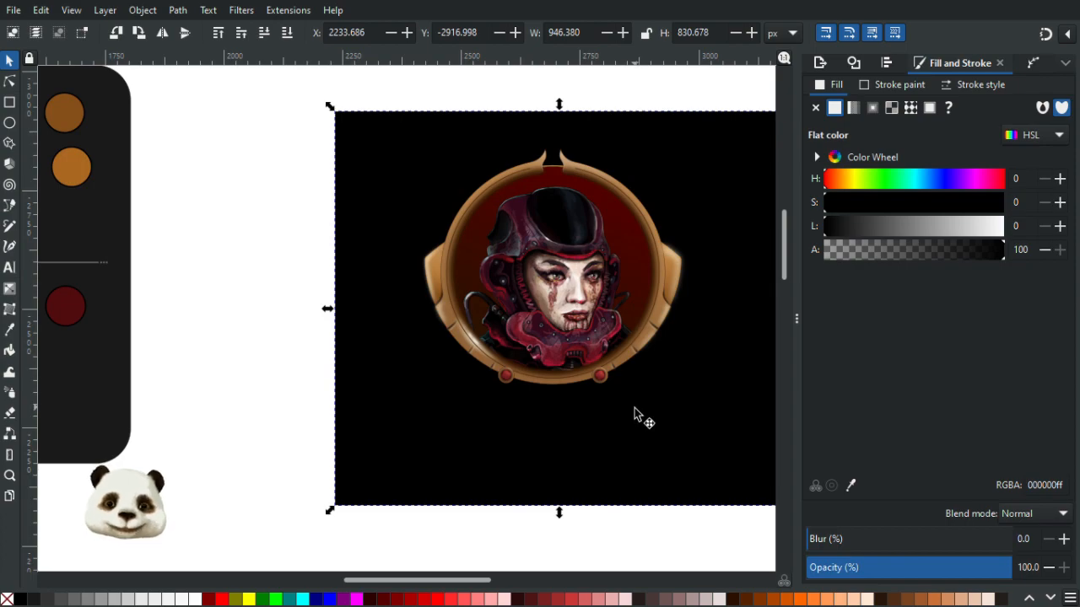
scroll(609, 394, "up", 3)
scroll(608, 391, "up", 1)
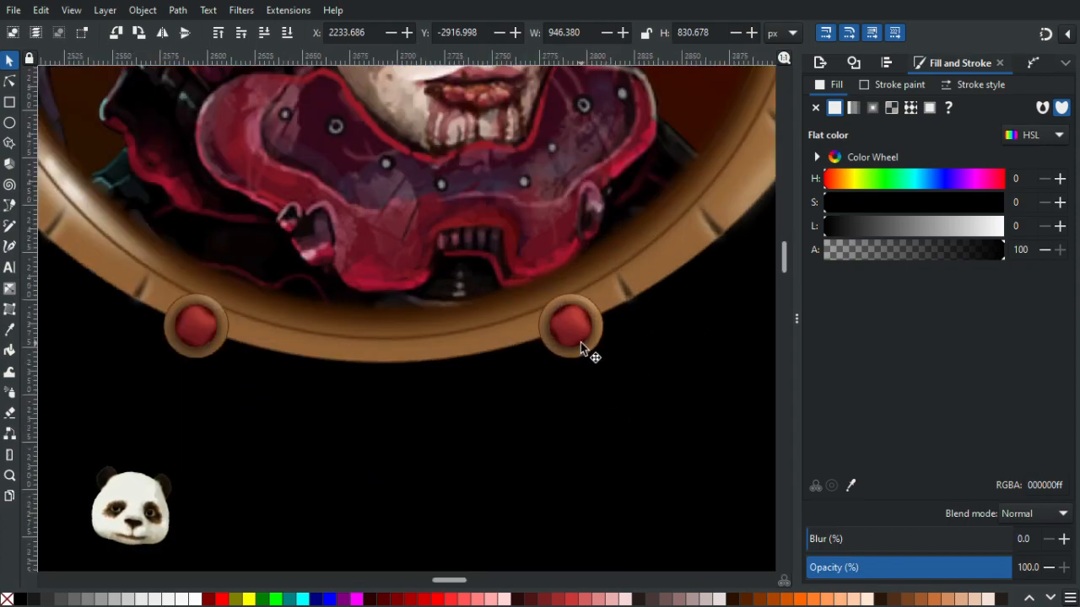
scroll(580, 342, "up", 3)
scroll(576, 347, "down", 3)
scroll(616, 373, "down", 2)
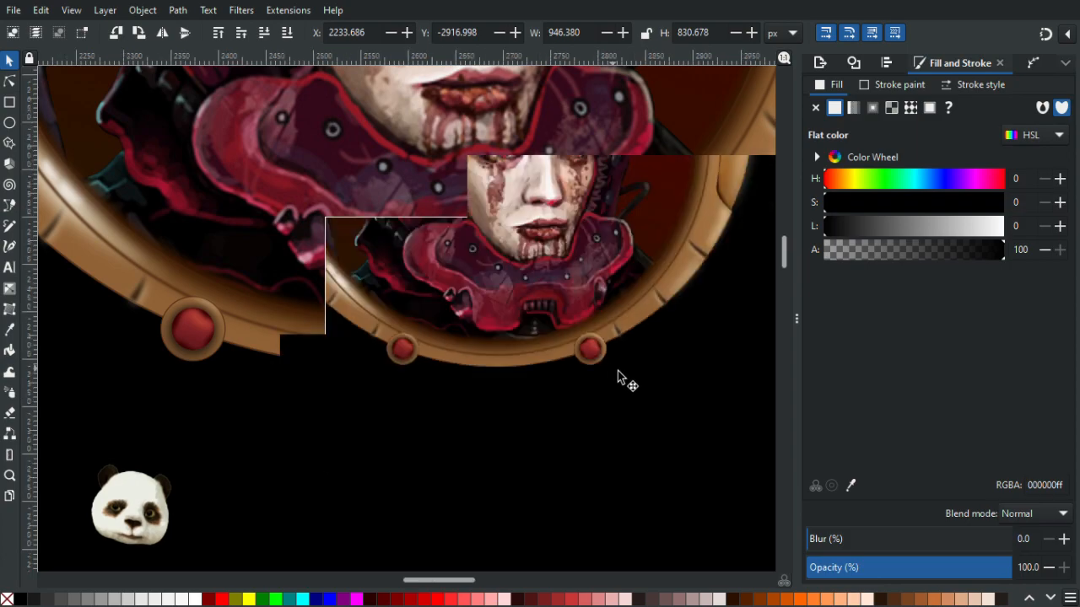
scroll(619, 374, "up", 6)
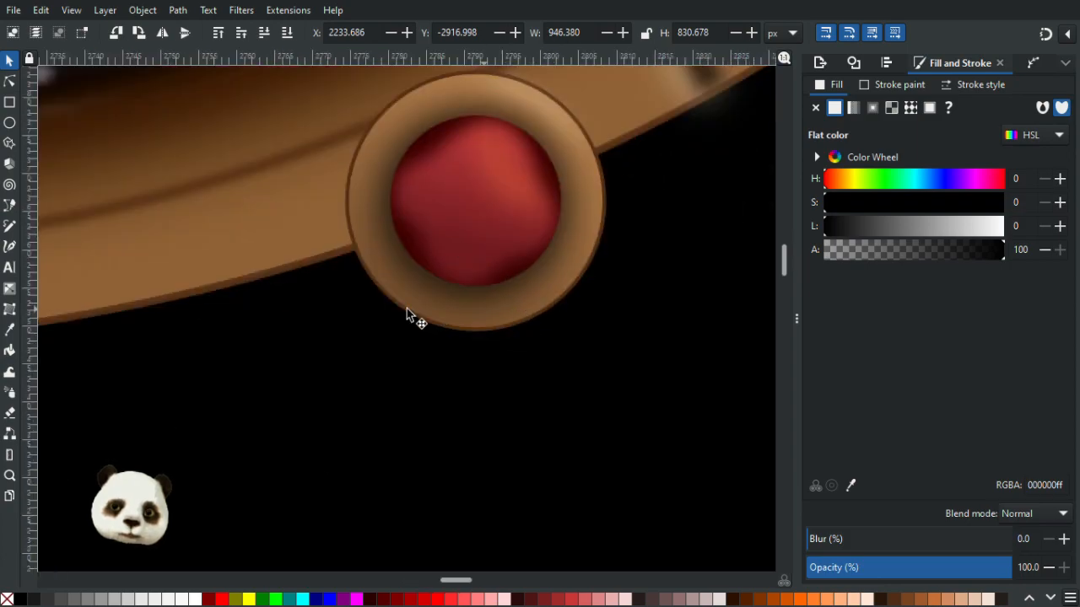
scroll(422, 314, "down", 2)
scroll(421, 338, "down", 4)
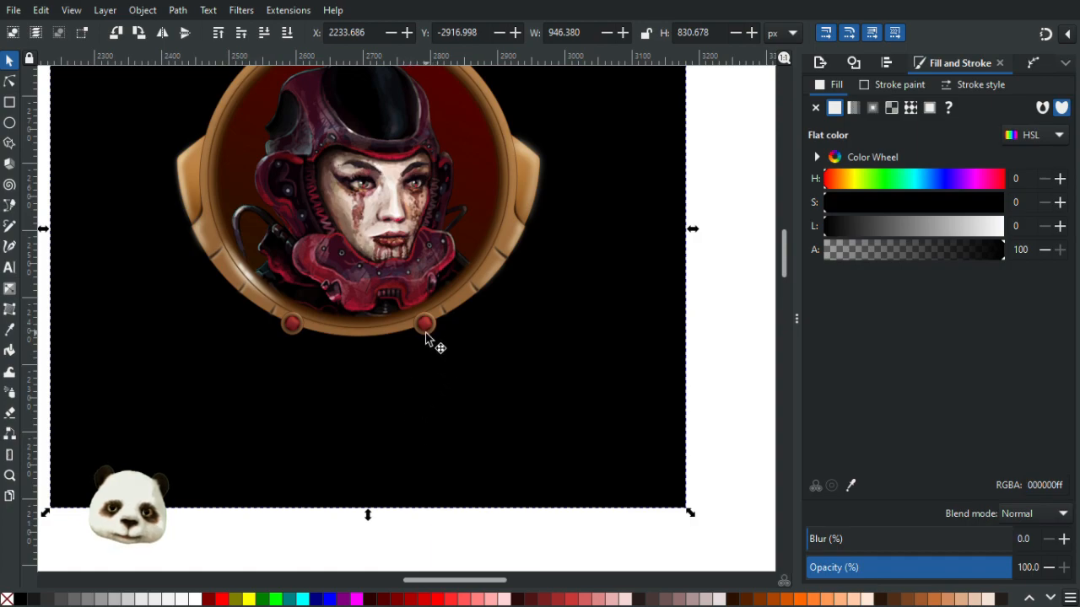
scroll(426, 334, "up", 1)
scroll(425, 336, "up", 5)
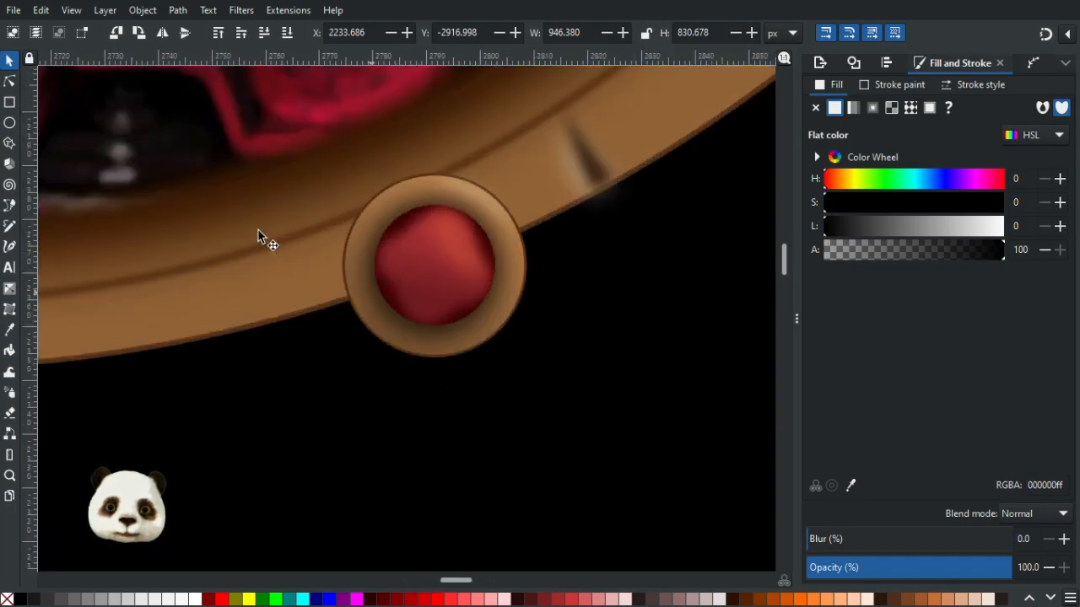
- Adjust the gradient handles on the copied ornament's red centre to reshape its shading
left_click(12, 83)
left_click(441, 296)
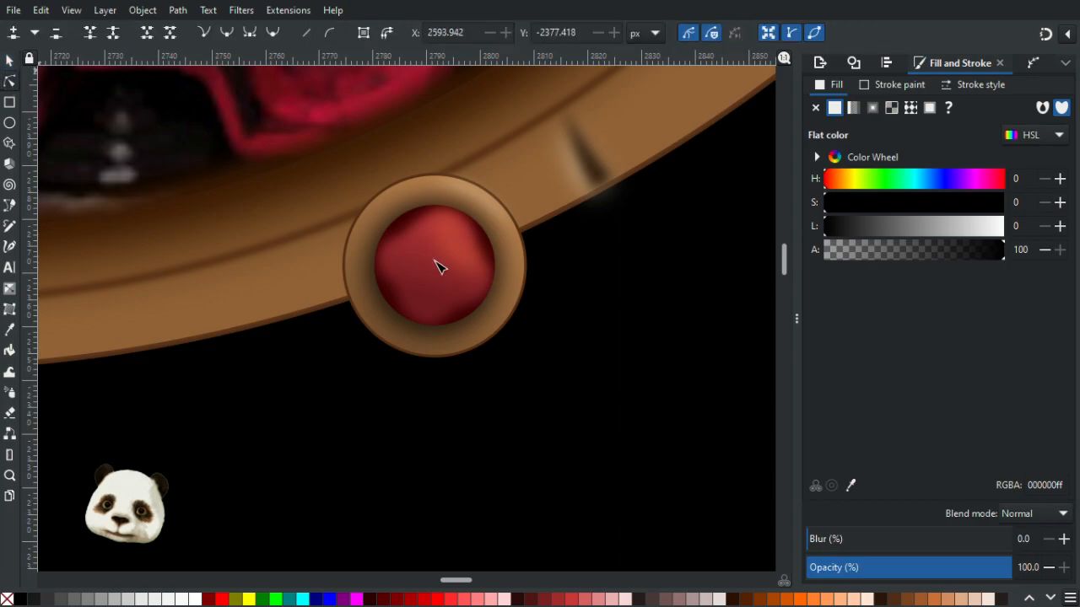
mouse_move(431, 297)
left_mouse_down()
mouse_move(432, 314)
mouse_move(438, 306)
left_mouse_up()
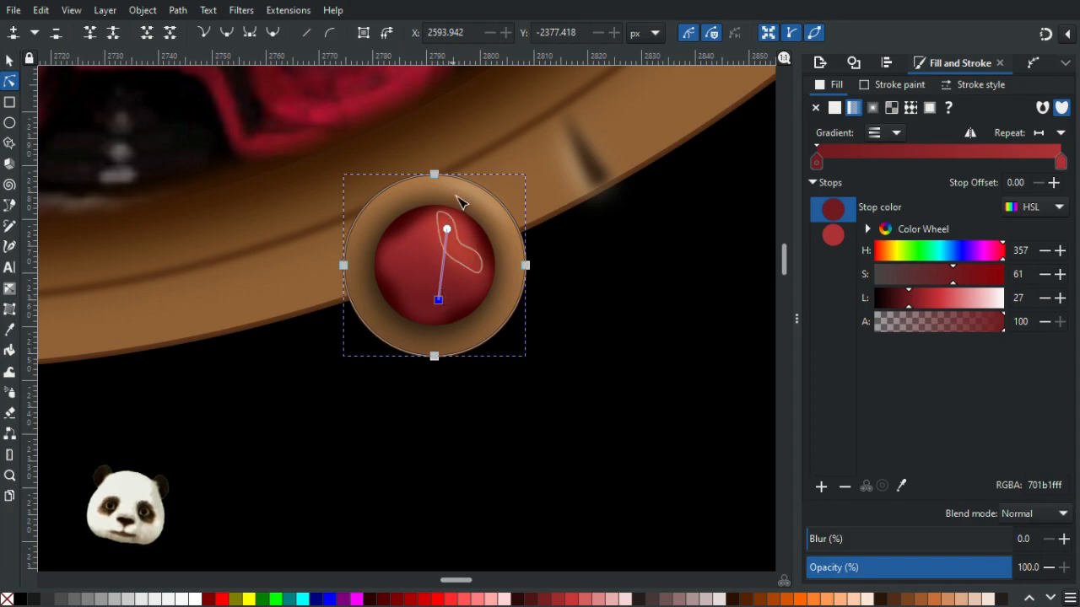
left_click_drag(444, 226, 445, 221)
left_click(627, 422)
scroll(629, 430, "down", 3, "ctrl")
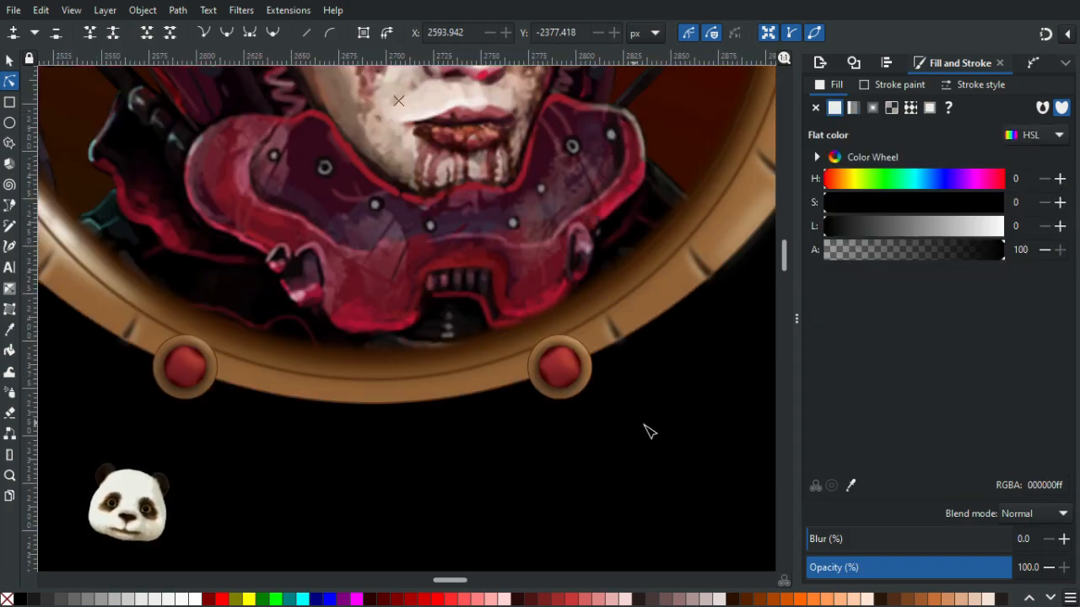
scroll(645, 433, "down", 3, "ctrl")
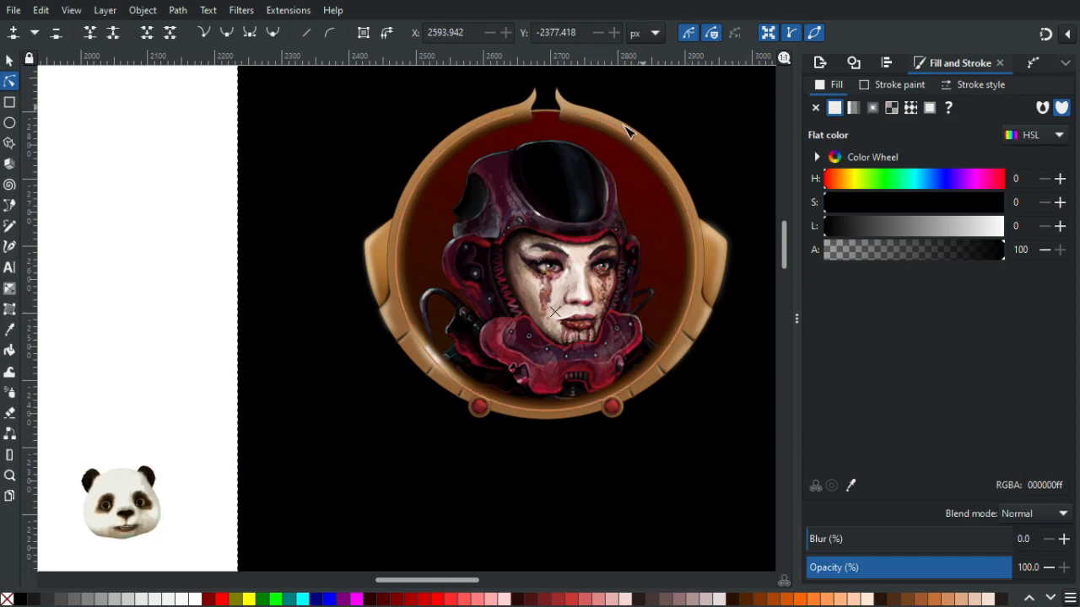
left_click_drag(631, 198, 520, 278)
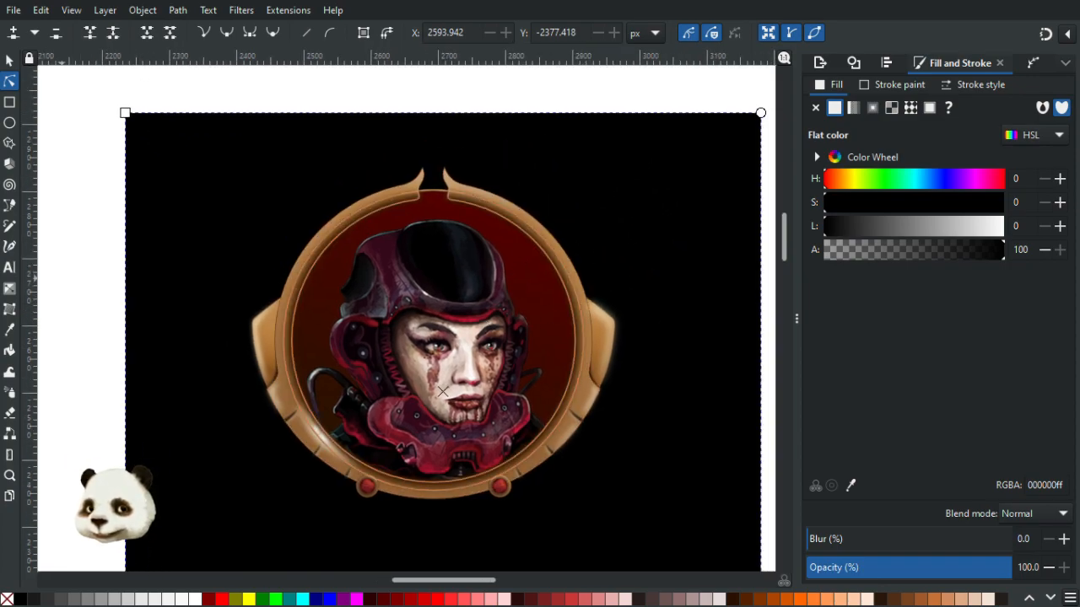
left_click(444, 392)
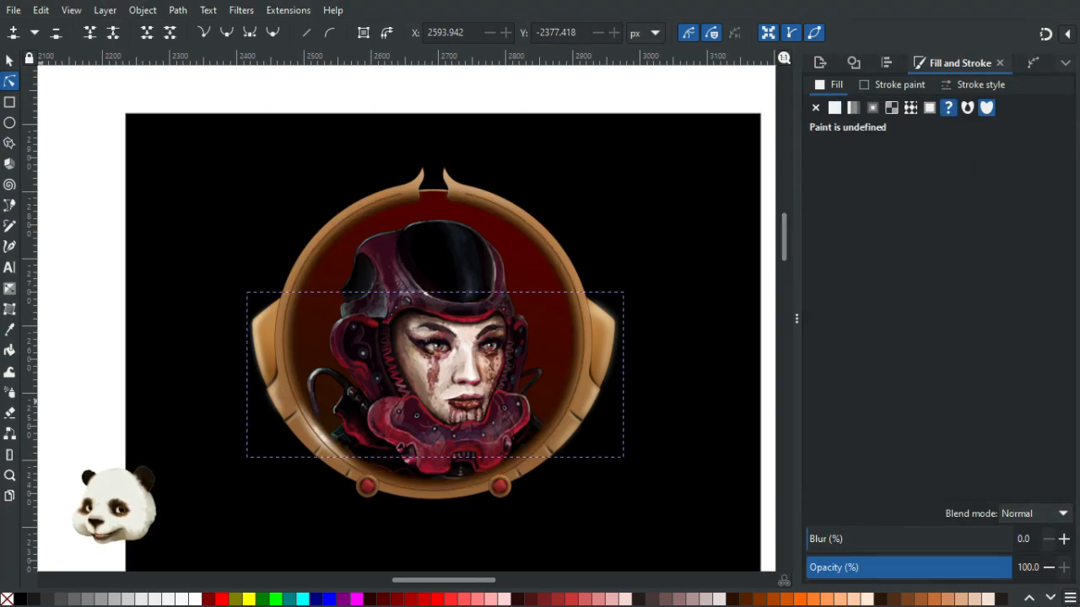
left_click(593, 389)
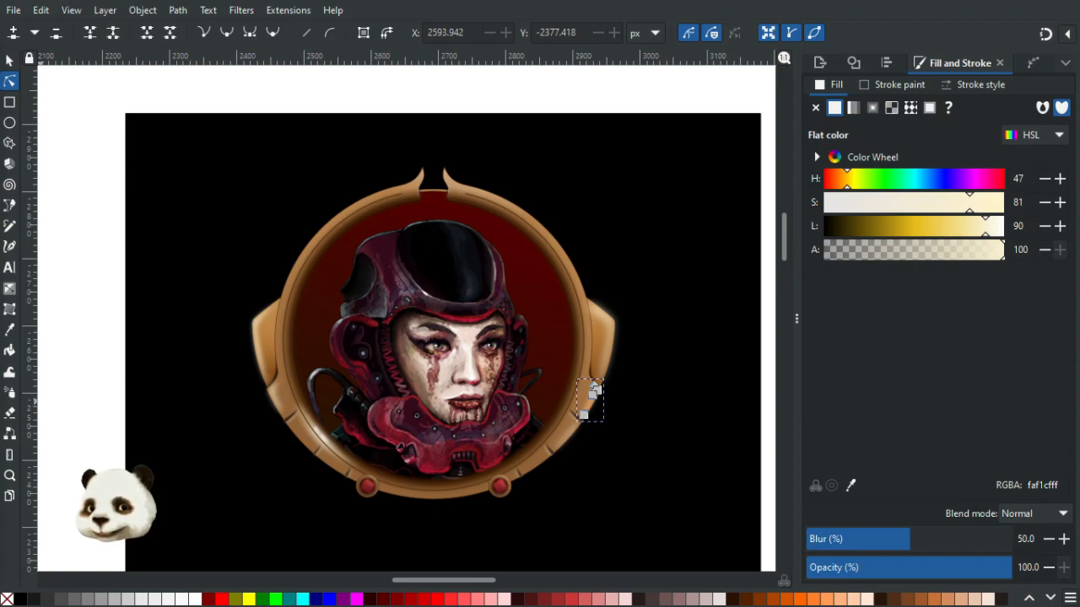
left_click(595, 388)
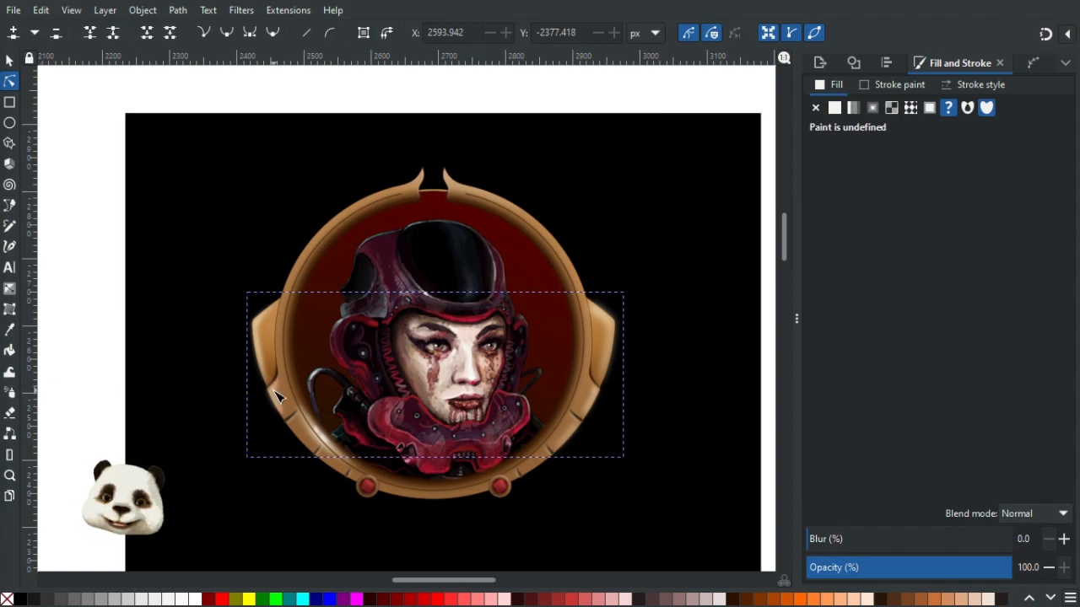
key("b")
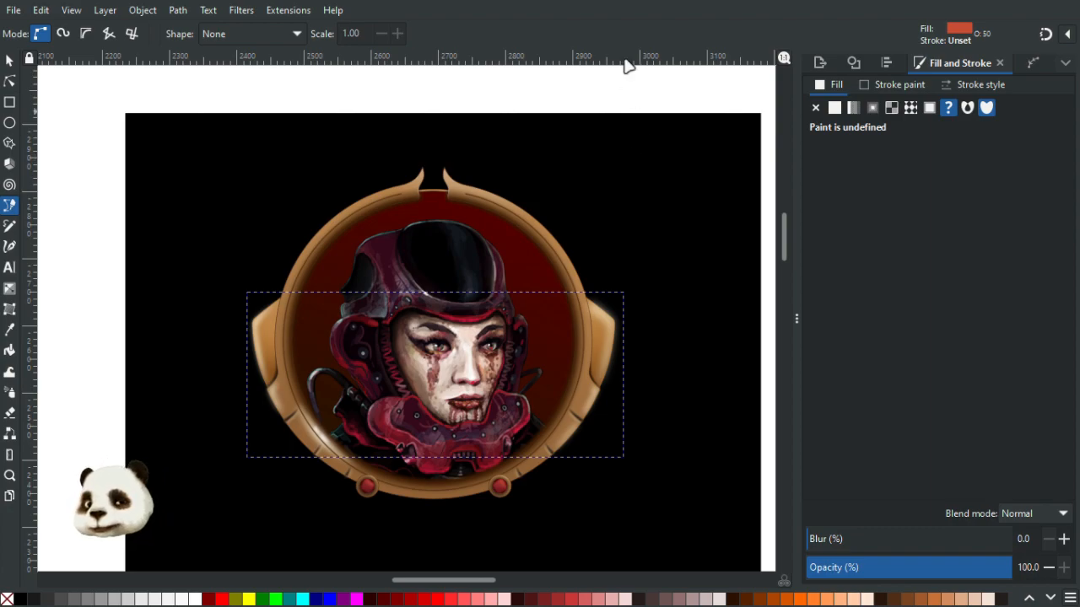
left_click(507, 228)
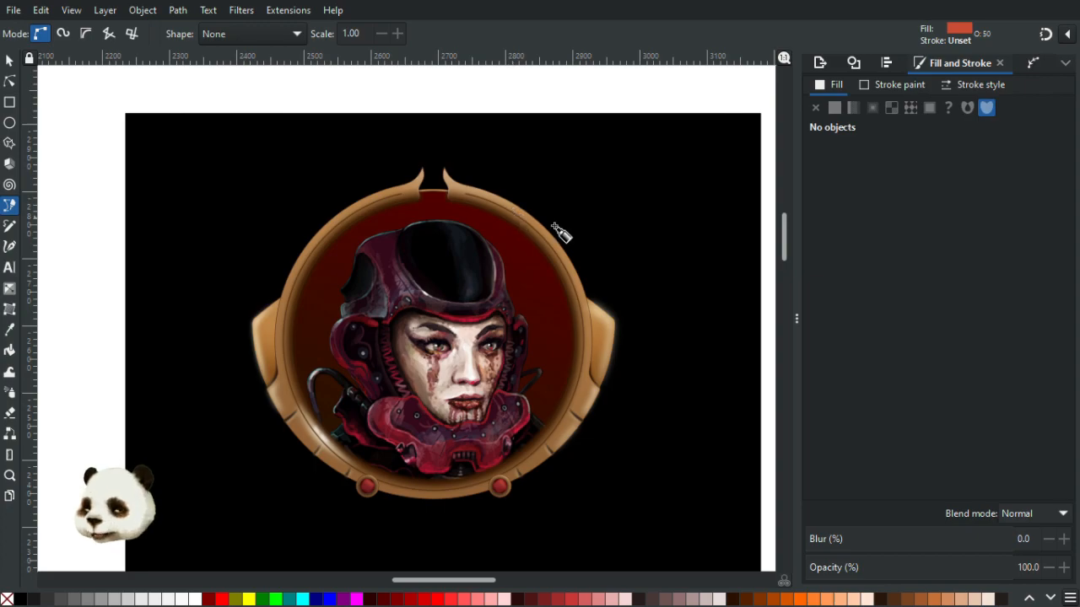
scroll(559, 231, "up", 2, "ctrl")
scroll(550, 216, "up", 1, "ctrl")
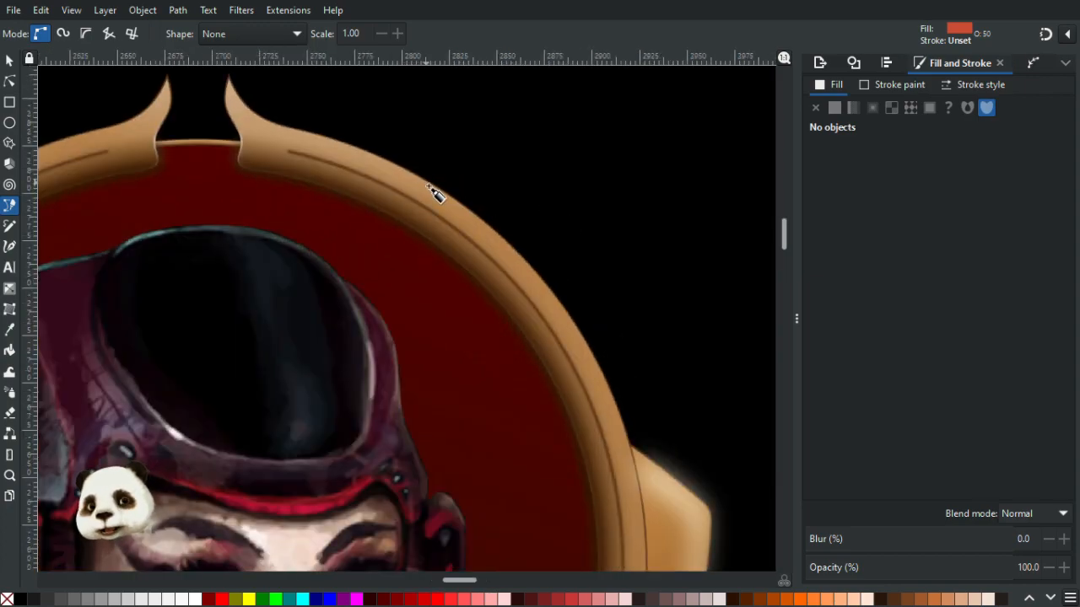
left_click(429, 186)
left_click_drag(410, 204, 431, 226)
key("Escape")
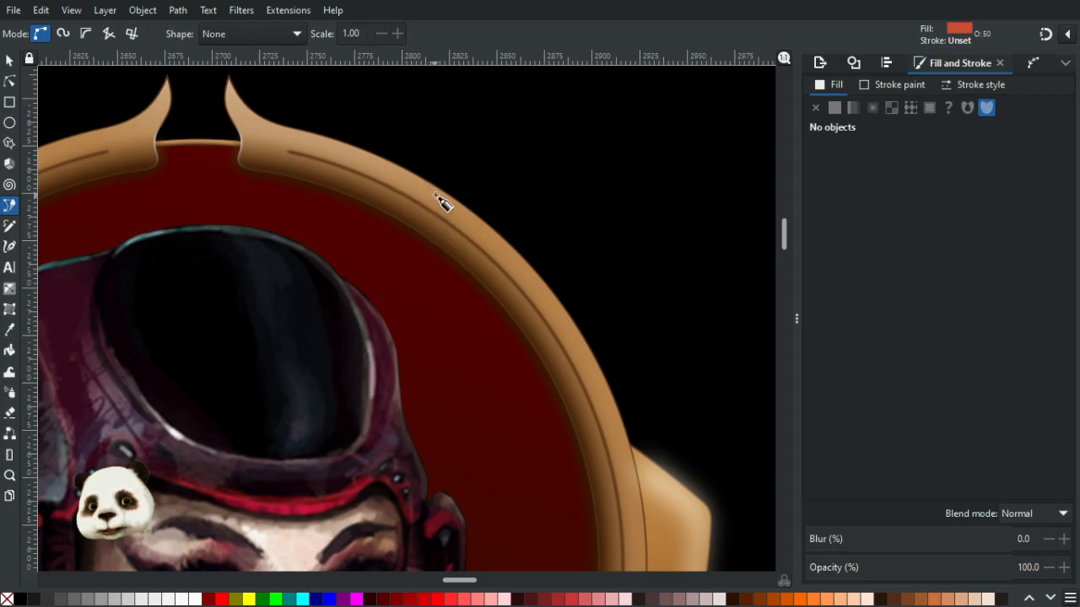
- Draw a curved highlight shape with the Bezier tool along the inner edge of the frame's upper-right rim
left_click_drag(400, 184, 404, 204)
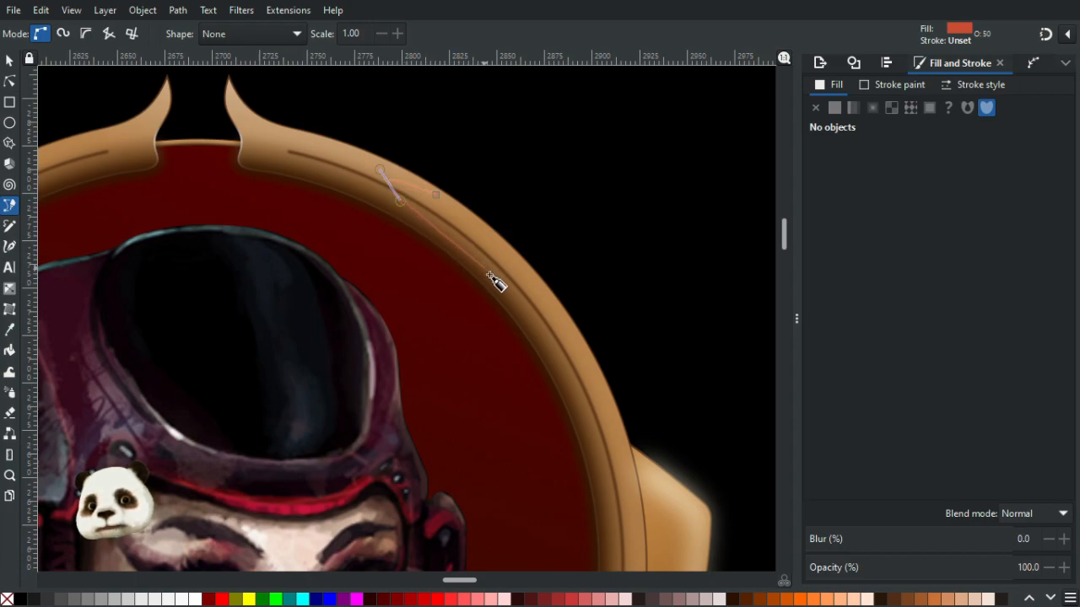
left_click_drag(513, 297, 544, 340)
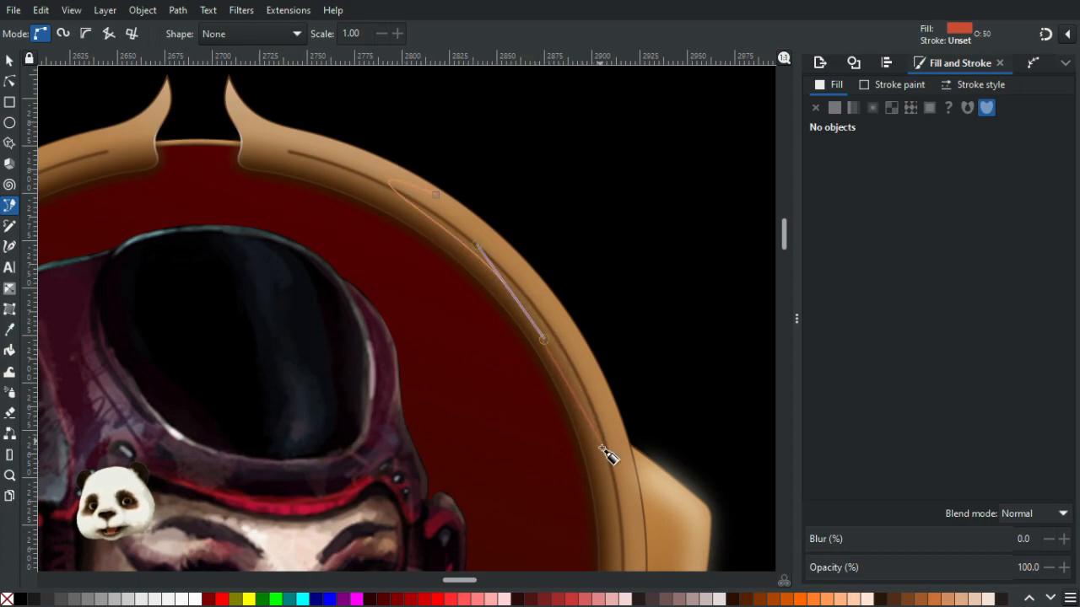
left_click_drag(604, 468, 620, 443)
left_click_drag(560, 311, 470, 208)
left_click(532, 279)
left_click(436, 196)
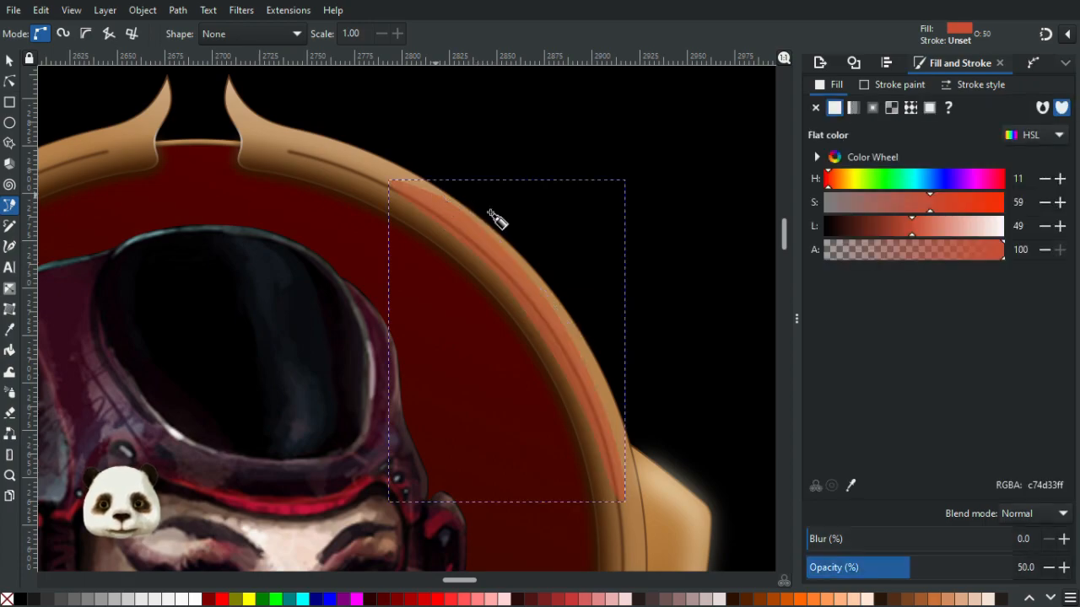
- Set the new highlight's opacity to 100% and fill it with the cream colour picked from the palette swatches
scroll(456, 323, "down", 3)
scroll(455, 323, "down", 2)
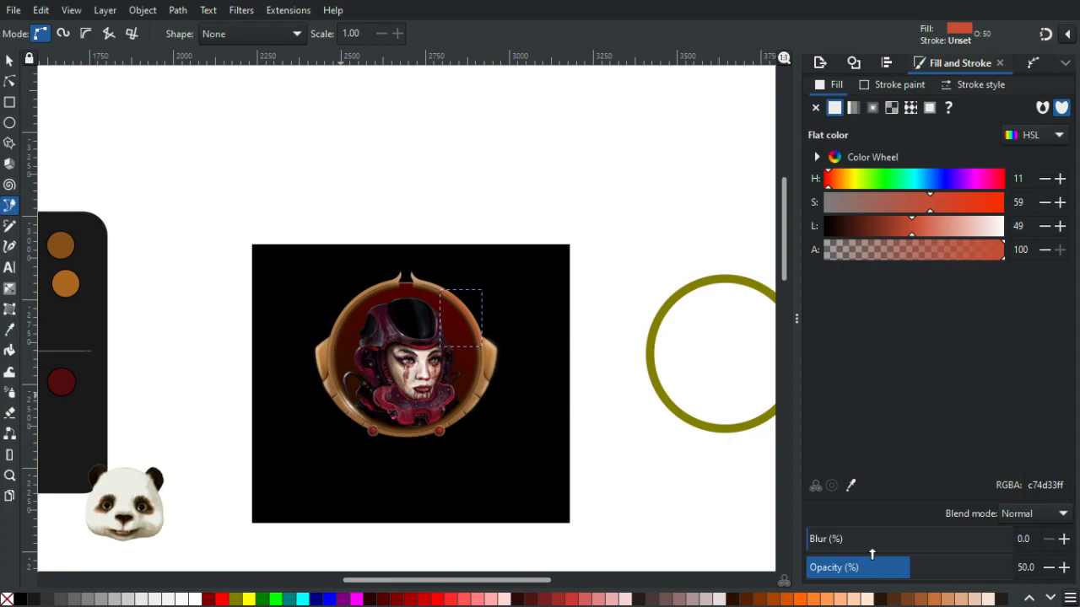
left_click_drag(964, 566, 1019, 566)
left_click_drag(226, 369, 509, 340)
key("d")
left_click(312, 257)
scroll(571, 319, "up", 2)
left_click_drag(635, 309, 162, 333)
scroll(432, 306, "up", 2)
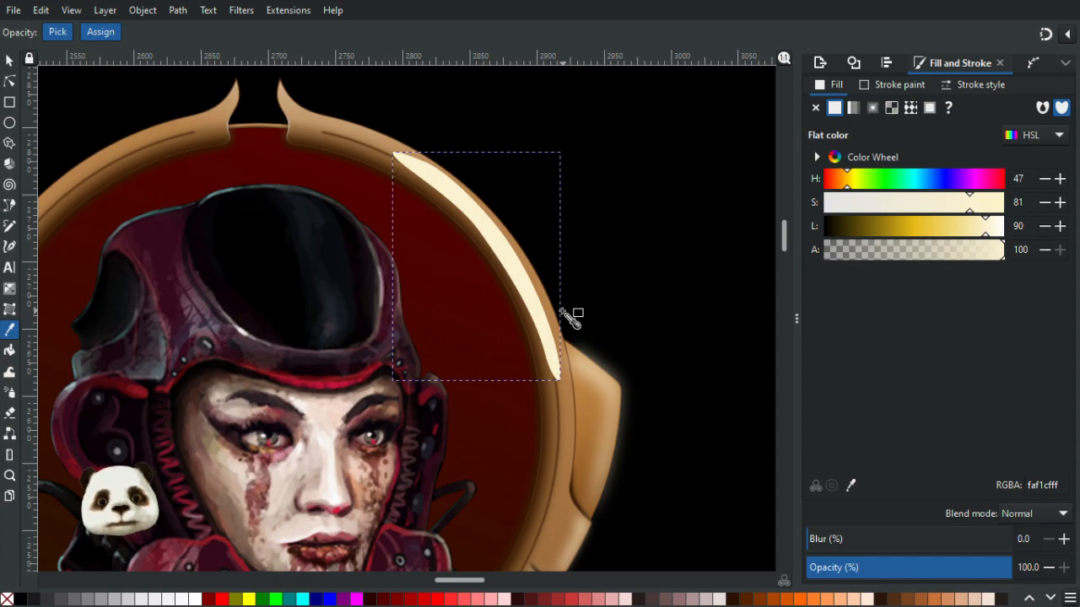
- Set the highlight's blur to 20% and its opacity to 60%
left_click_drag(855, 544, 884, 540)
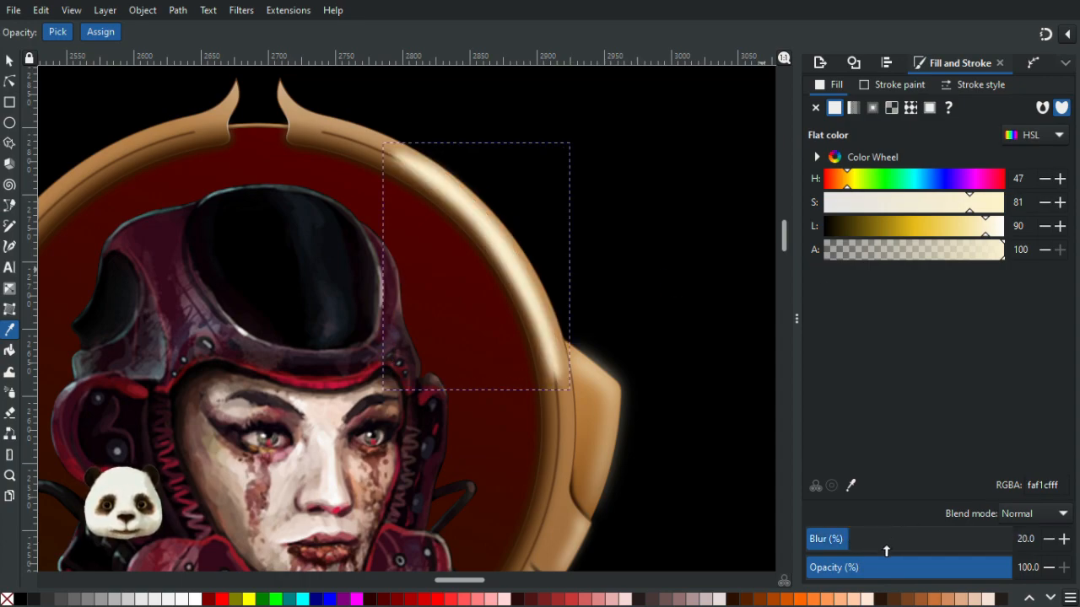
left_click(923, 572)
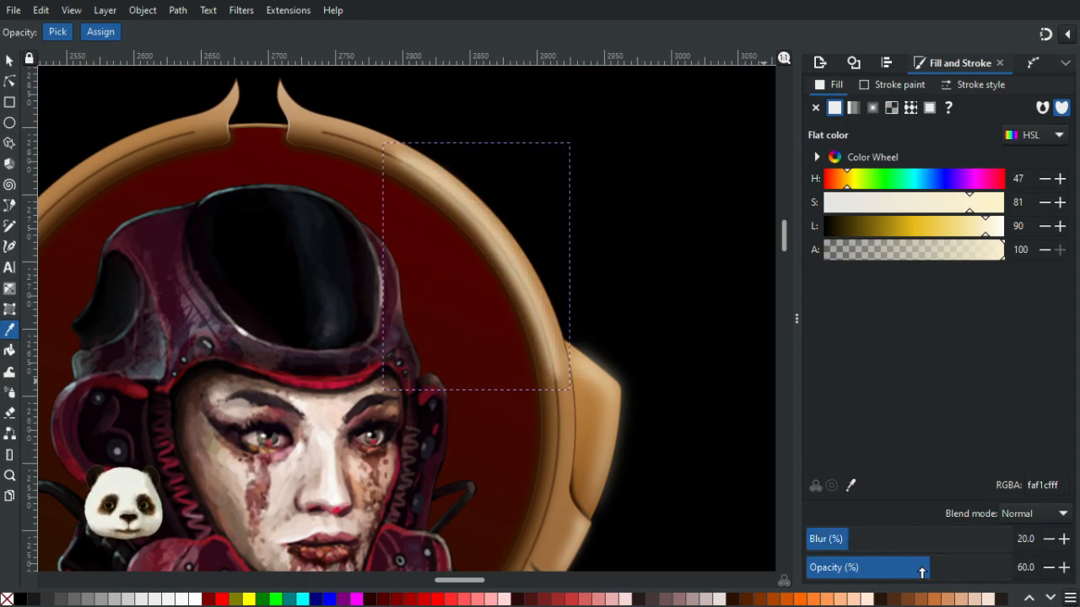
scroll(762, 488, "down", 2)
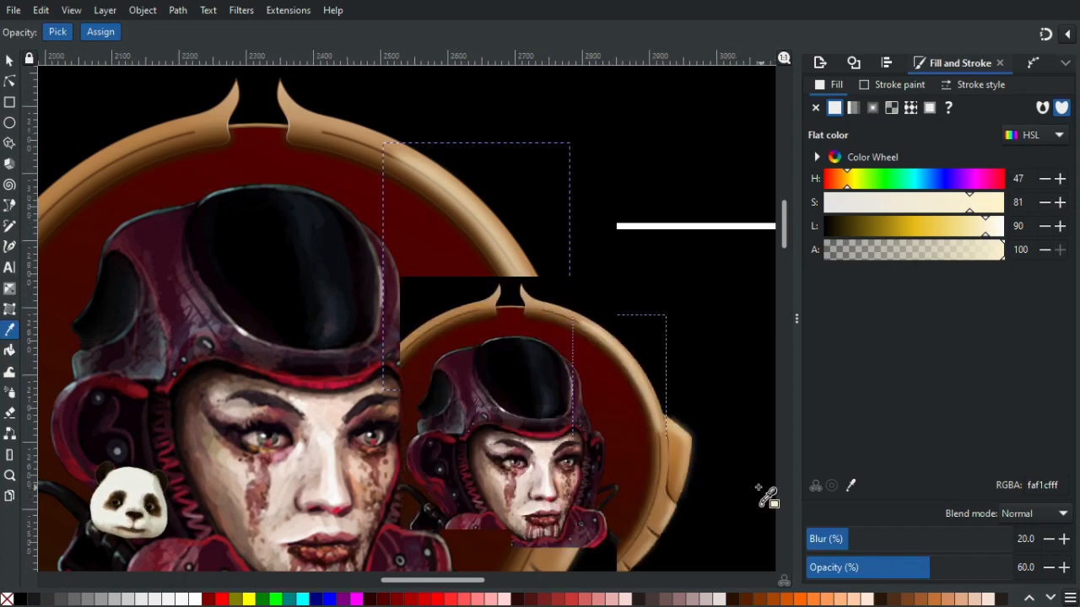
scroll(762, 488, "up", 2)
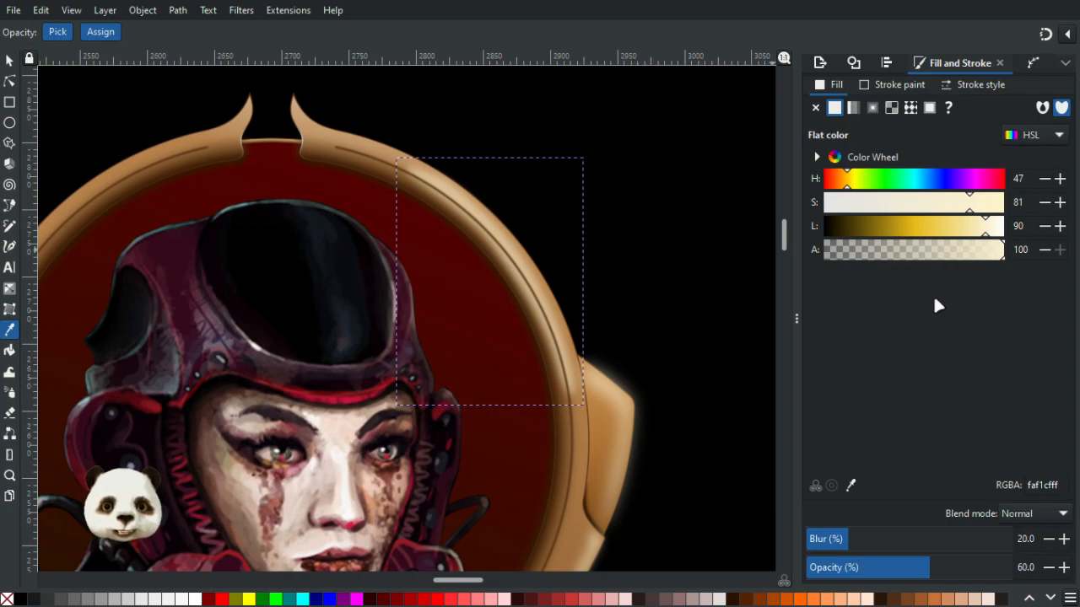
scroll(730, 281, "down", 2)
scroll(699, 237, "up", 1)
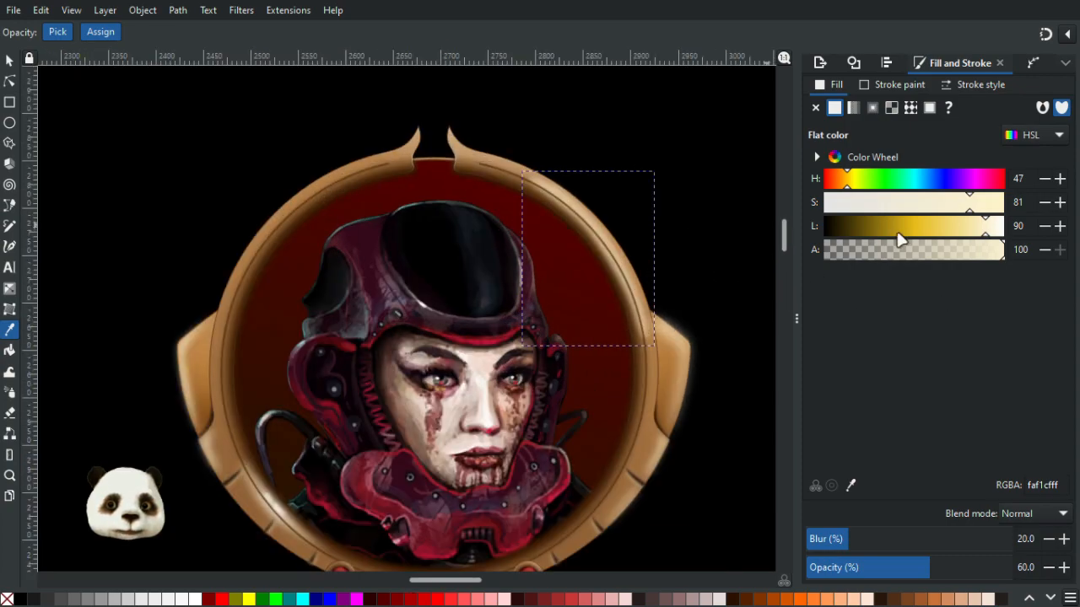
- Set the highlight's blur to 30%
left_click_drag(876, 543, 891, 543)
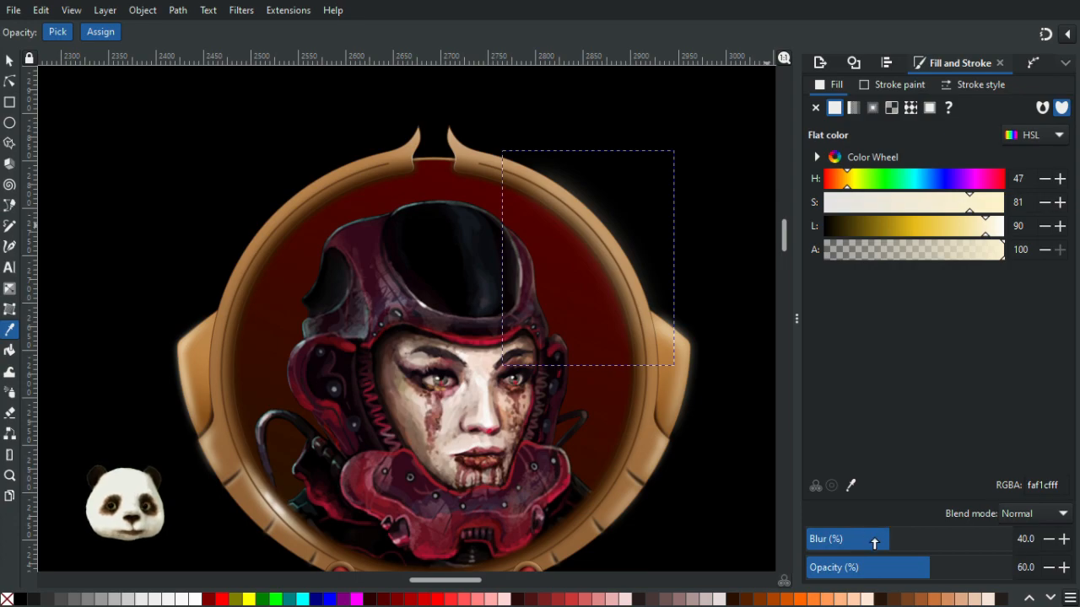
left_click(875, 543)
scroll(690, 351, "down", 3)
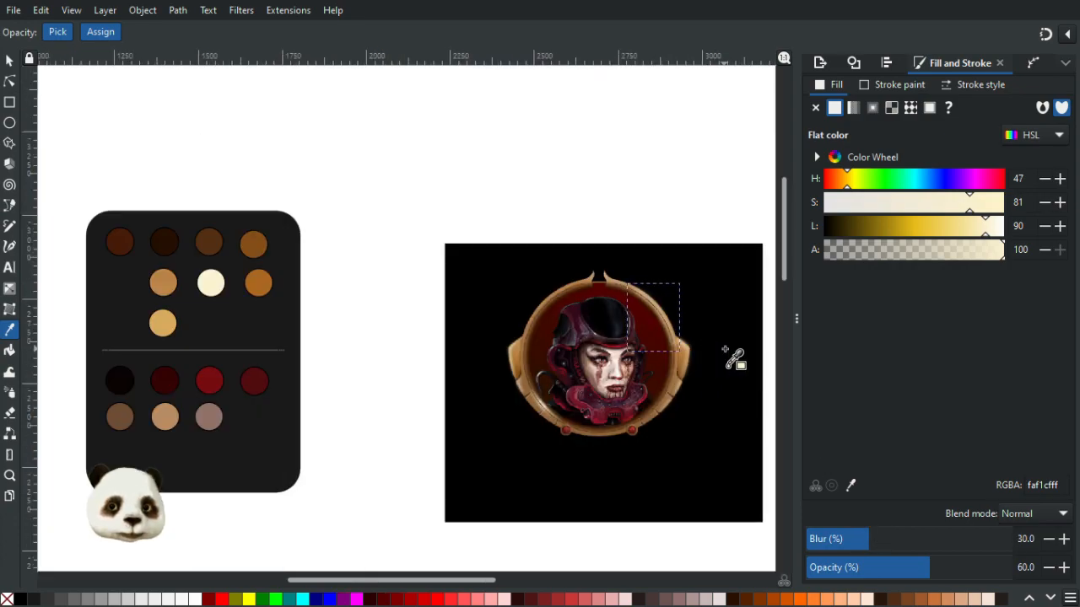
scroll(736, 340, "up", 3)
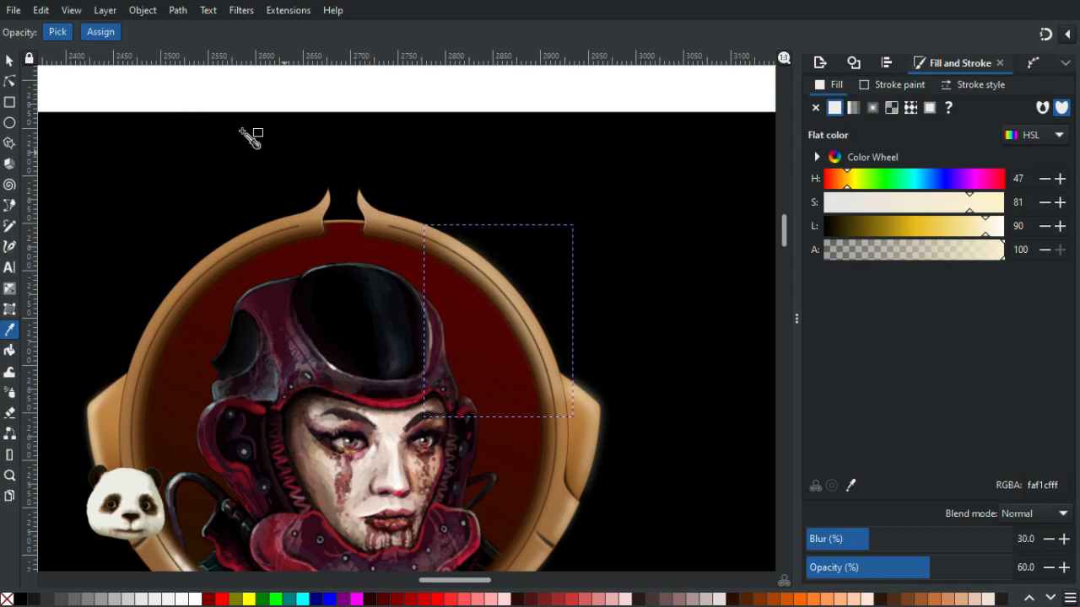
- Move the highlight's end nodes to stretch it further along the upper rim
left_click(10, 82)
scroll(301, 199, "up", 3)
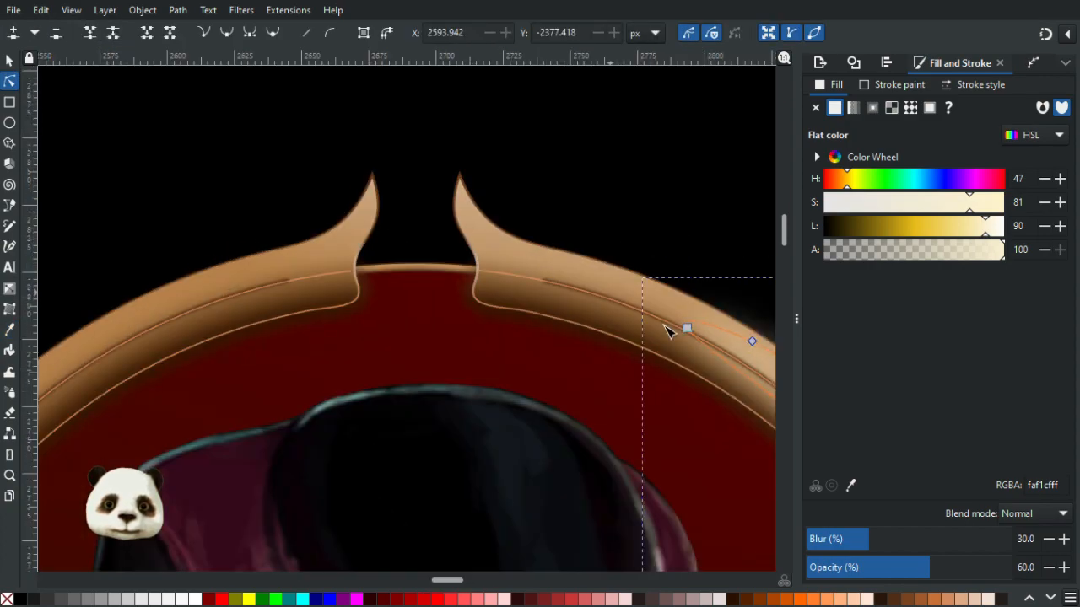
left_click_drag(690, 331, 313, 65)
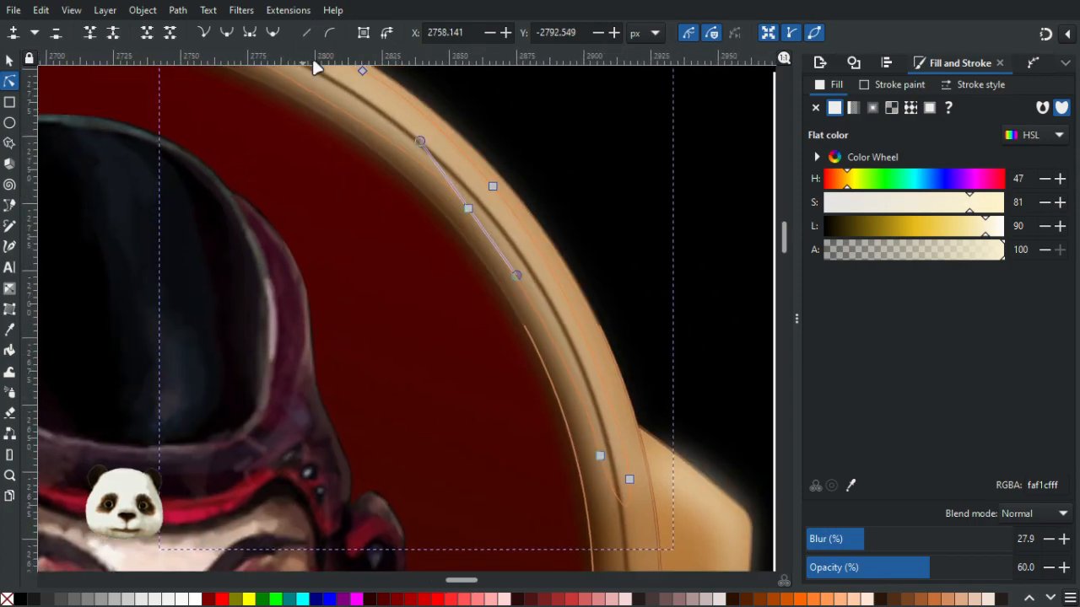
left_click_drag(418, 145, 381, 109)
scroll(549, 216, "down", 5, "ctrl")
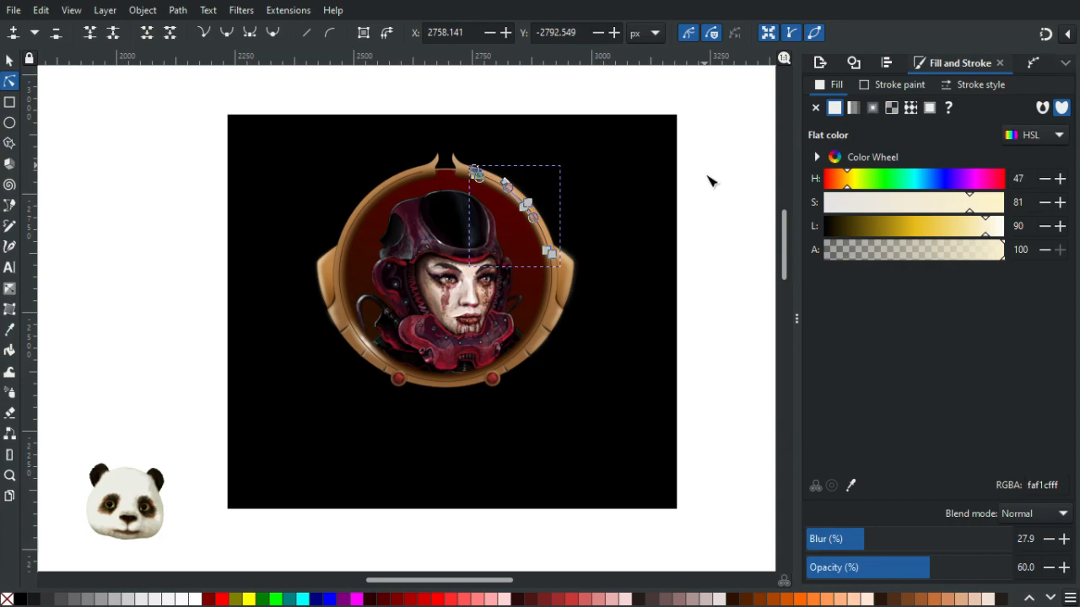
left_click(727, 208)
- Examine the reshaped highlight along the frame's upper-right rim at different zoom levels
scroll(717, 210, "down", 2, "ctrl")
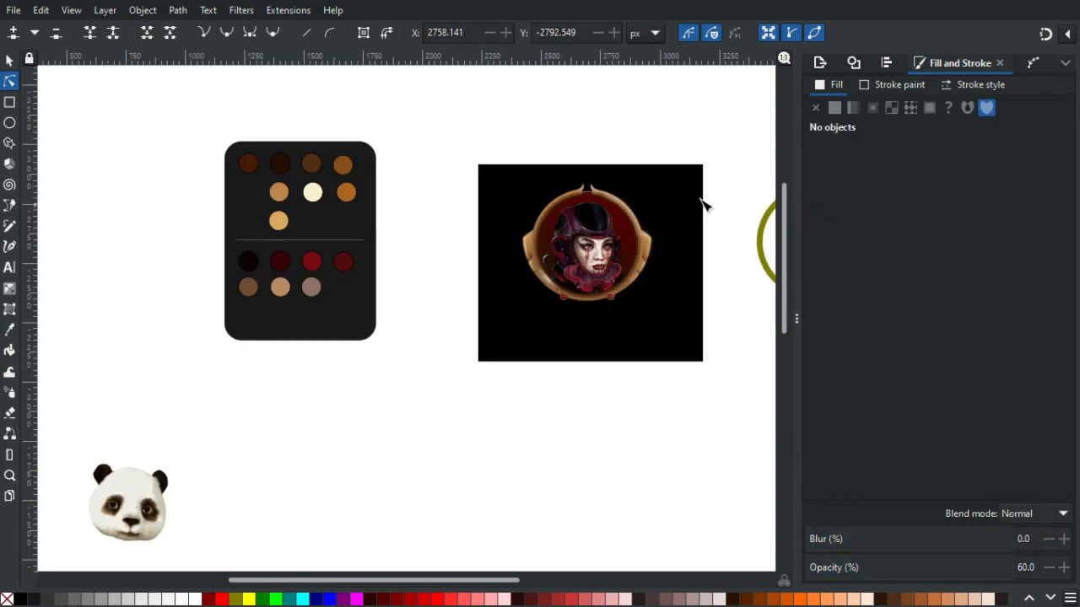
scroll(675, 195, "up", 1, "ctrl")
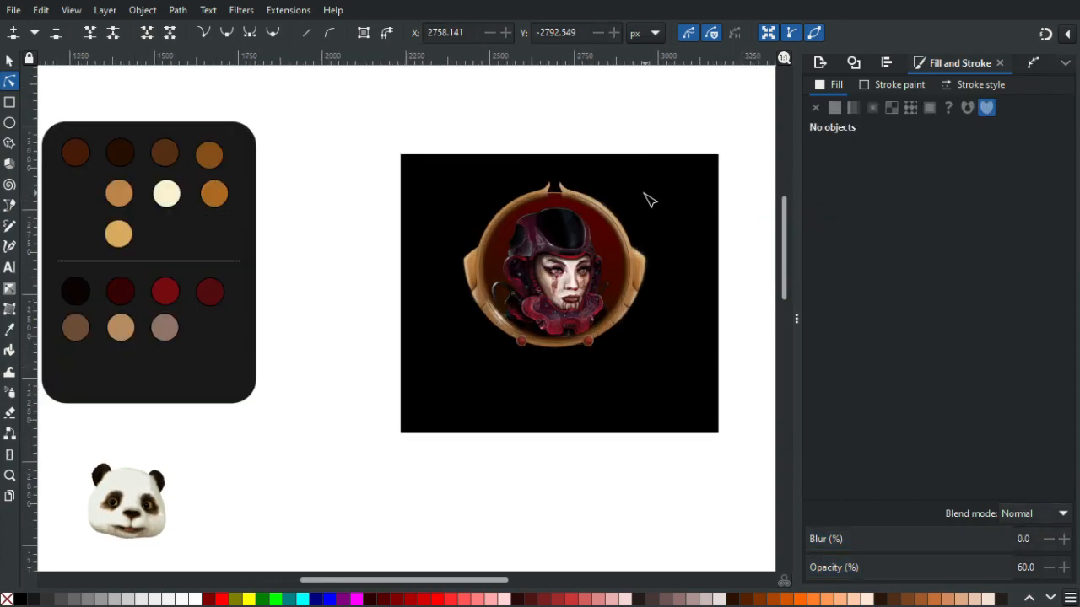
scroll(646, 207, "up", 3, "ctrl")
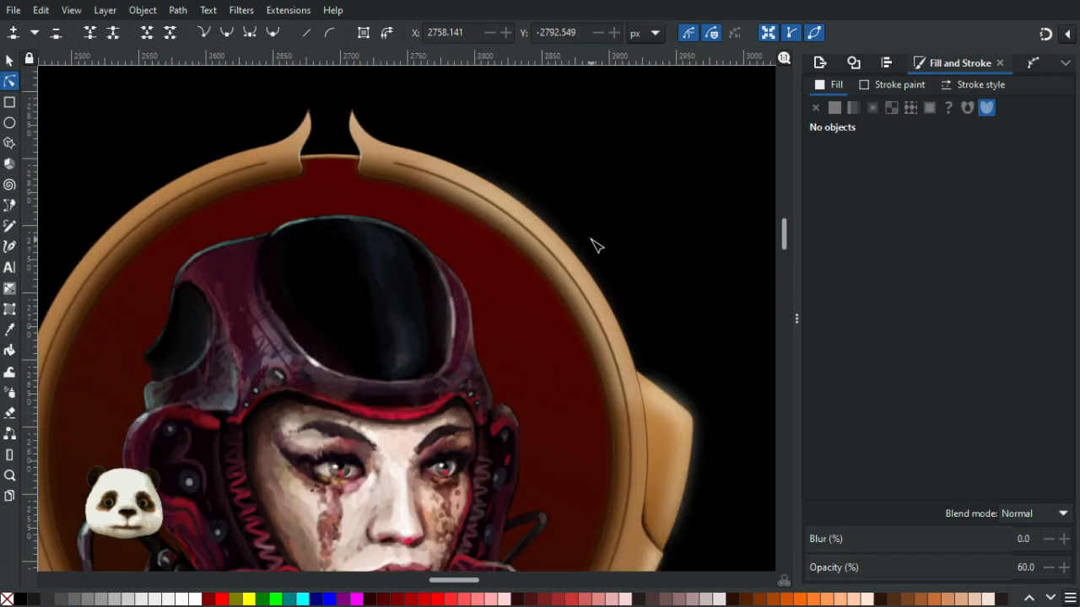
scroll(592, 246, "up", 2, "ctrl")
scroll(468, 307, "down", 1, "ctrl")
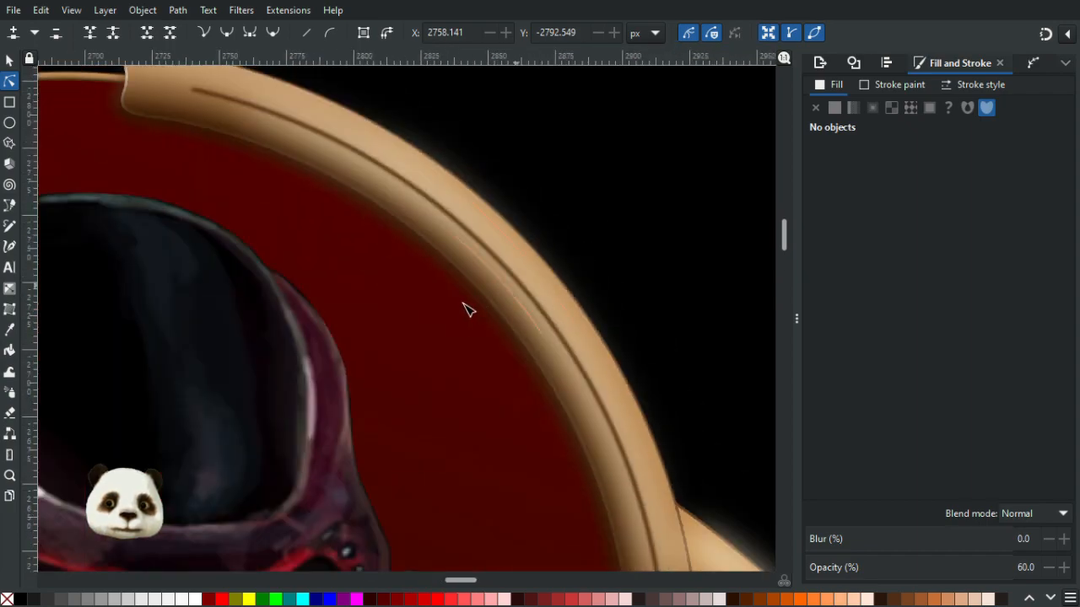
left_click(502, 246)
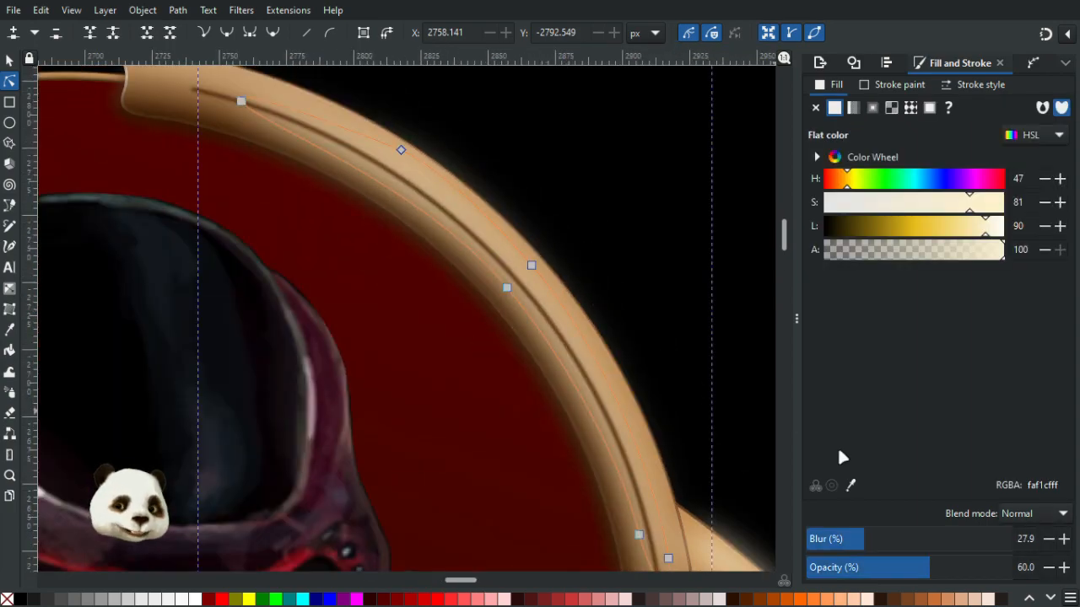
scroll(548, 244, "up", 2, "ctrl")
scroll(502, 194, "up", 1, "ctrl")
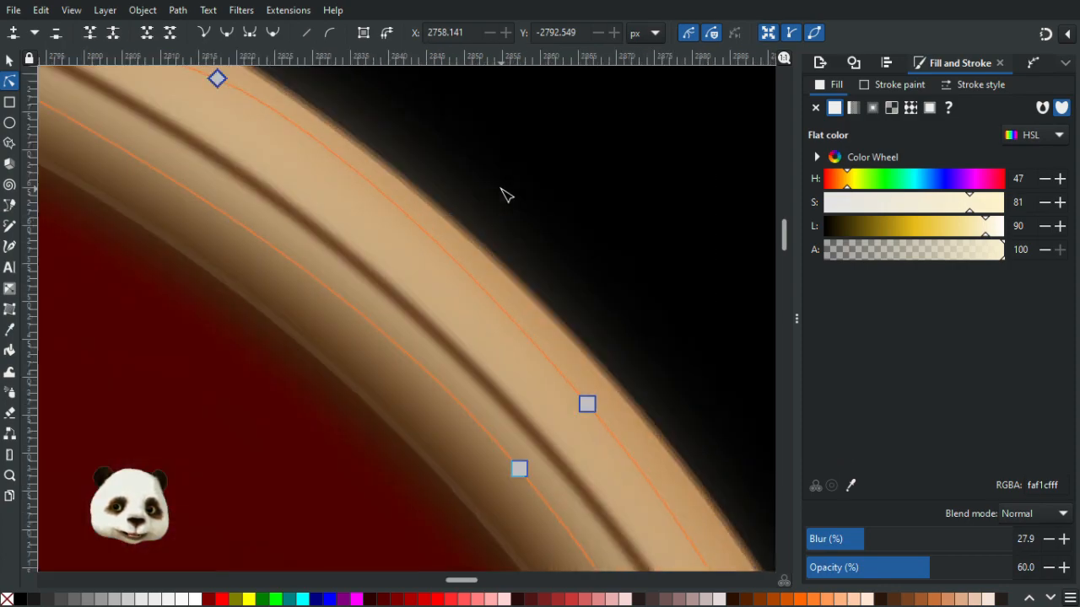
scroll(506, 197, "down", 5, "ctrl")
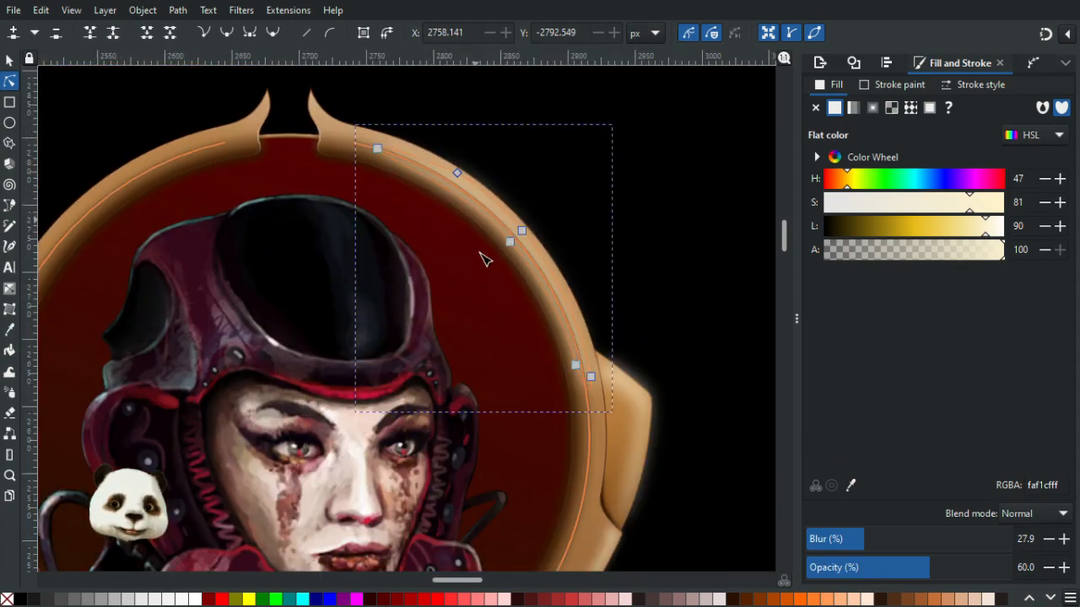
scroll(615, 371, "down", 2, "ctrl")
scroll(616, 354, "up", 2, "ctrl")
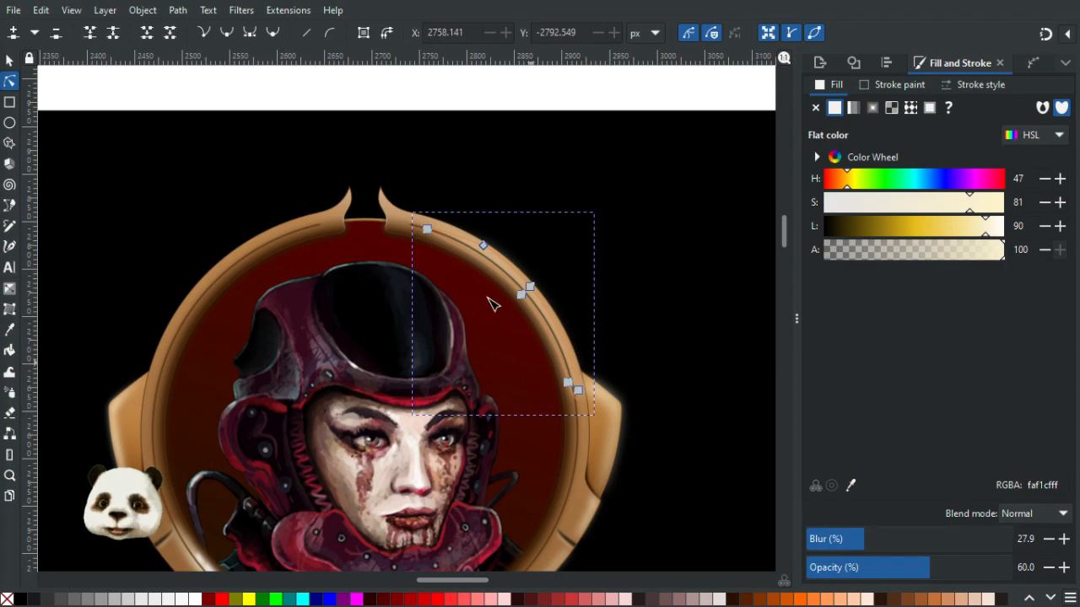
scroll(500, 291, "up", 3)
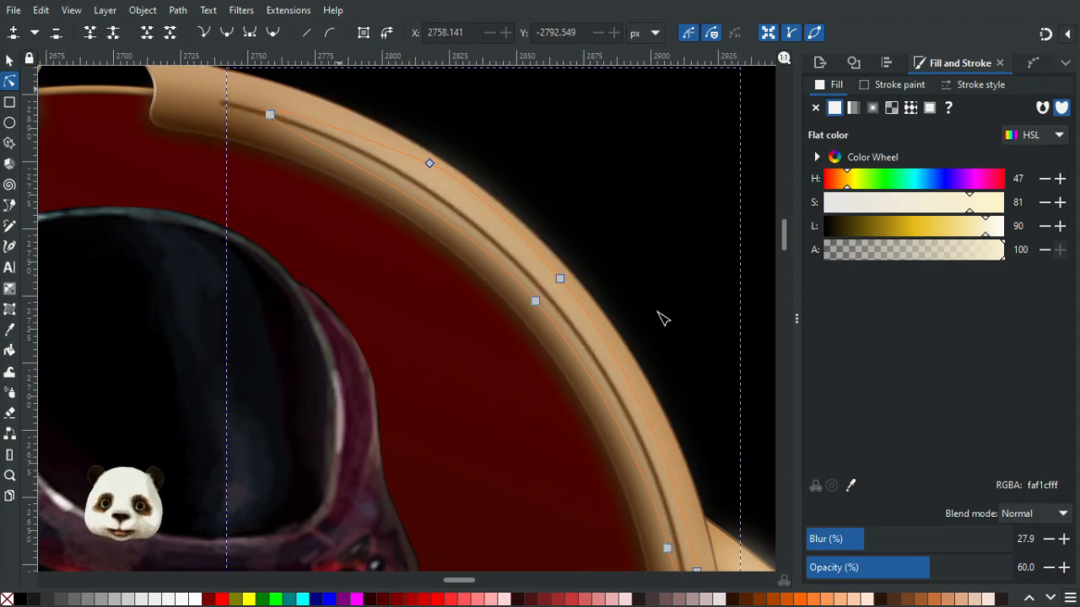
scroll(556, 283, "down", 2)
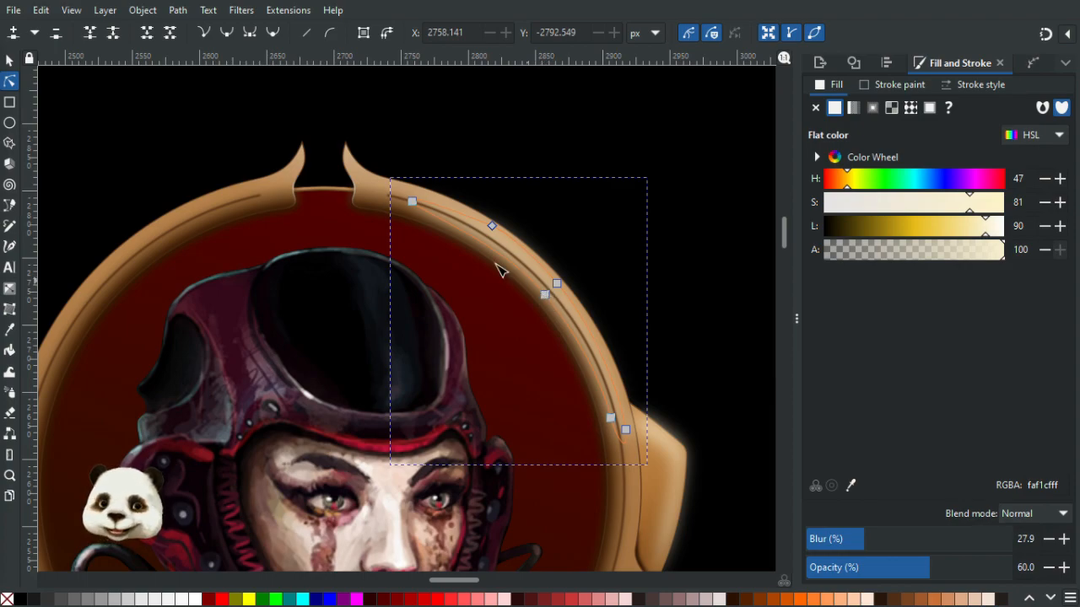
left_click(377, 188)
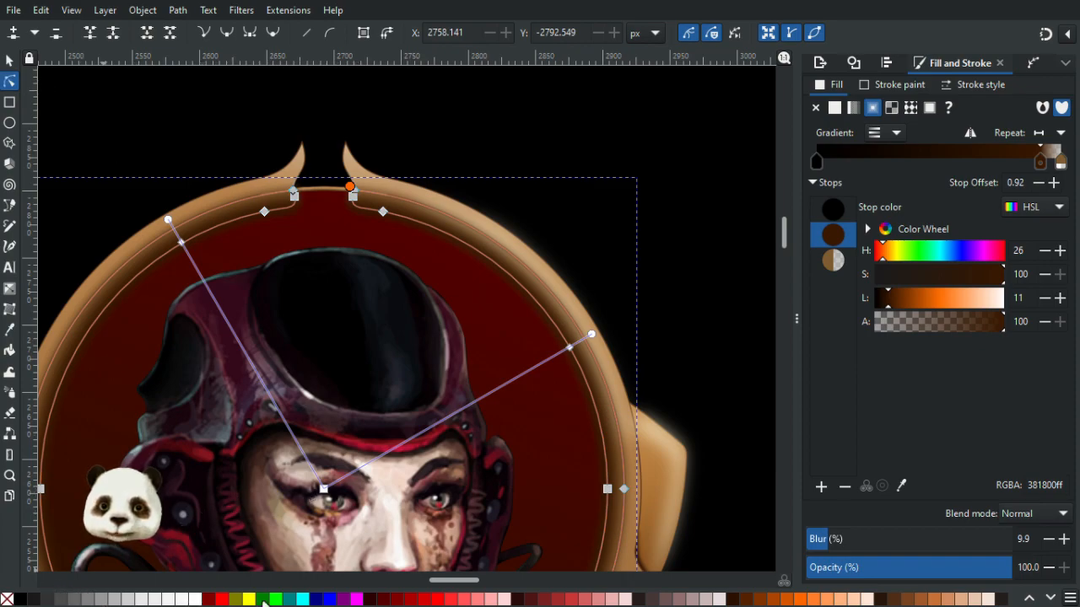
left_click(358, 598)
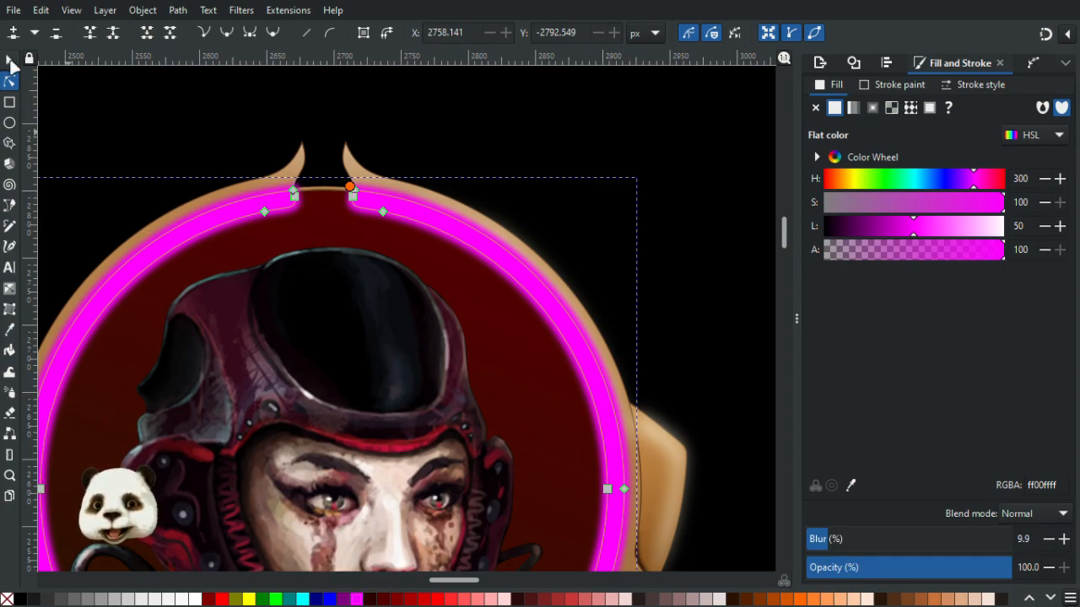
left_click(10, 63)
key("ctrl+z")
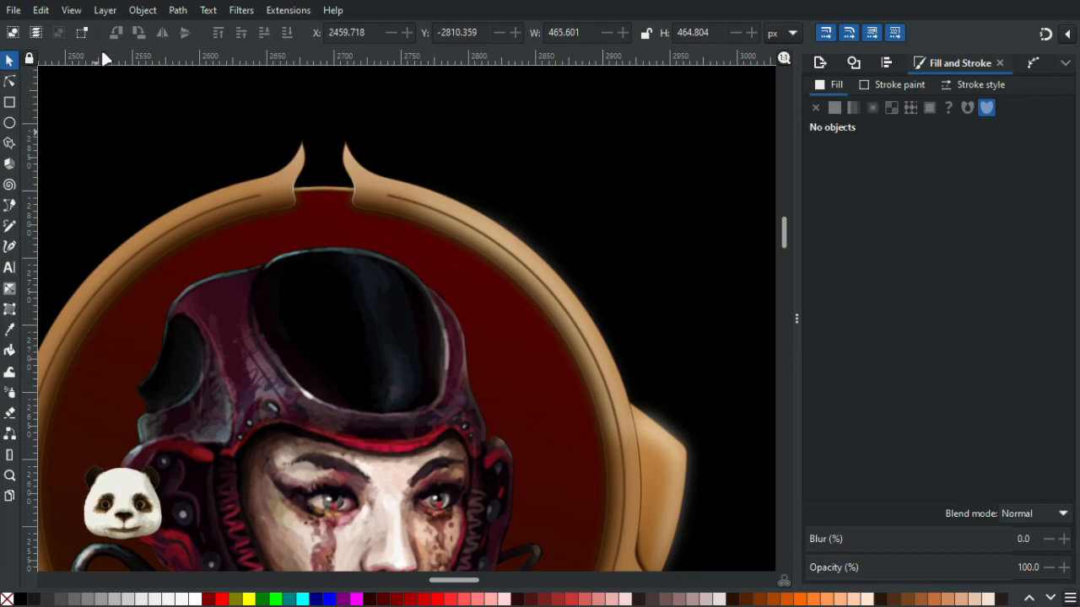
- Fill the outer frame shape with magenta
left_click(10, 81)
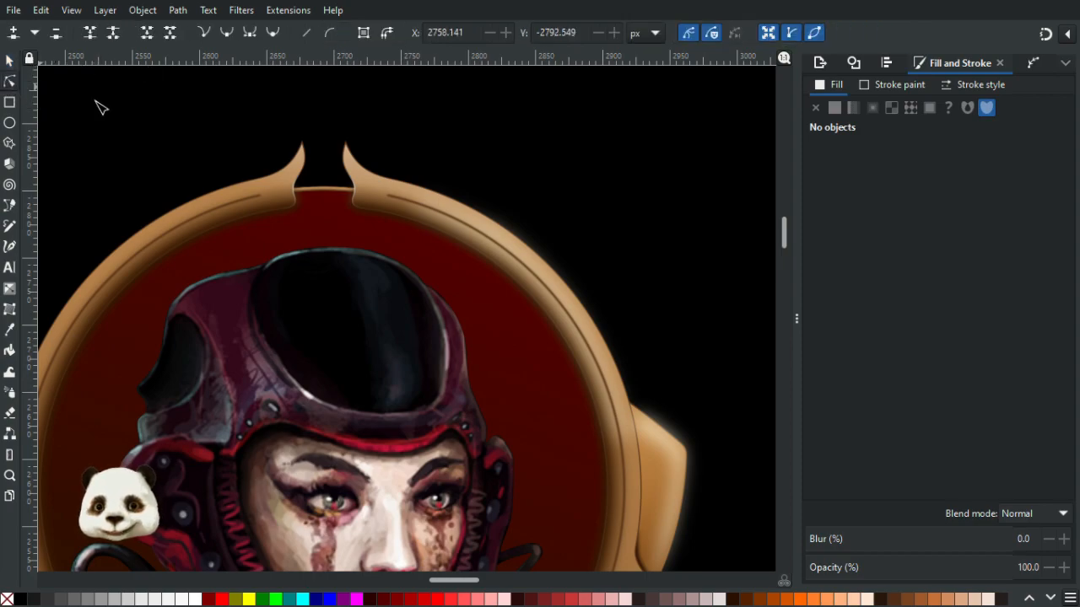
left_click(357, 169)
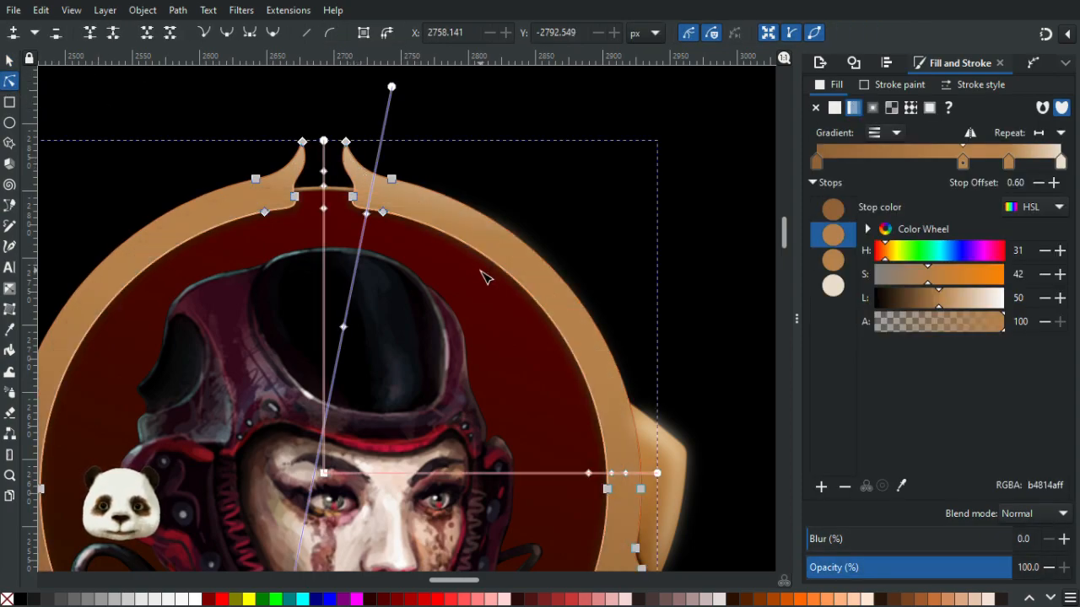
left_click(357, 600)
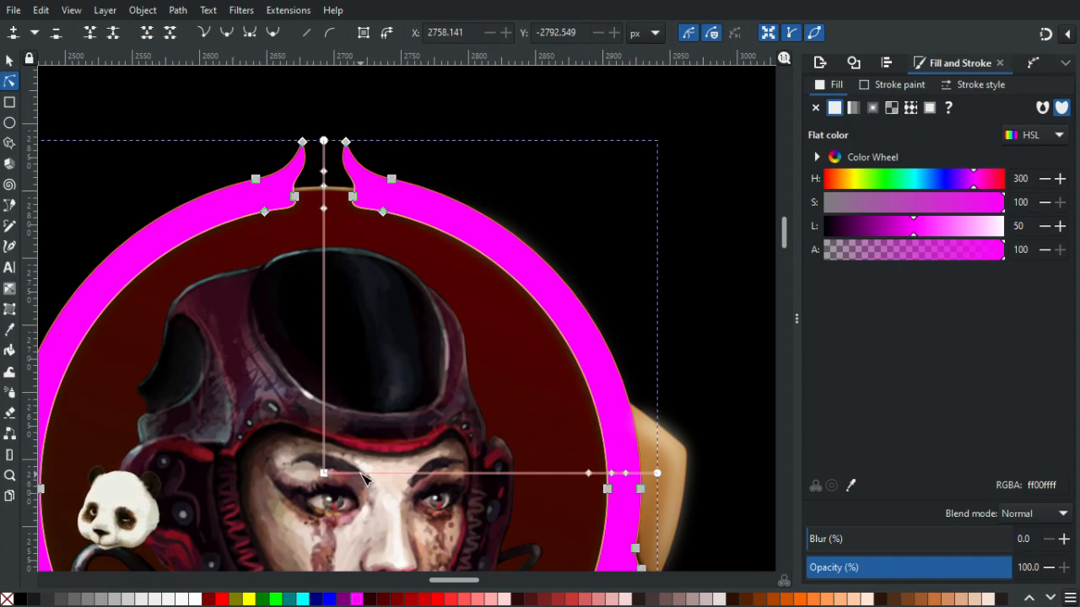
- Trace a closed Bezier shape over the portrait's right half from the top notch to the right rim, at 100% opacity
key("b")
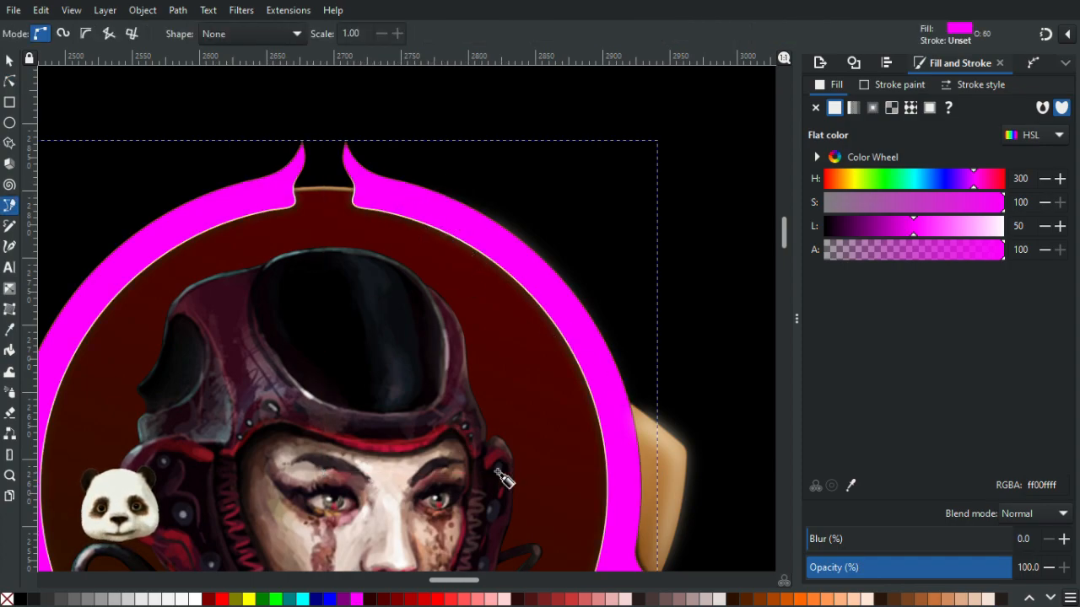
left_click(381, 189)
left_click(320, 192)
left_click(250, 295)
left_click(299, 502)
left_click_drag(264, 372, 138, 82)
left_click(286, 307)
left_click(418, 335)
left_click(479, 330)
left_click_drag(489, 138, 549, 469)
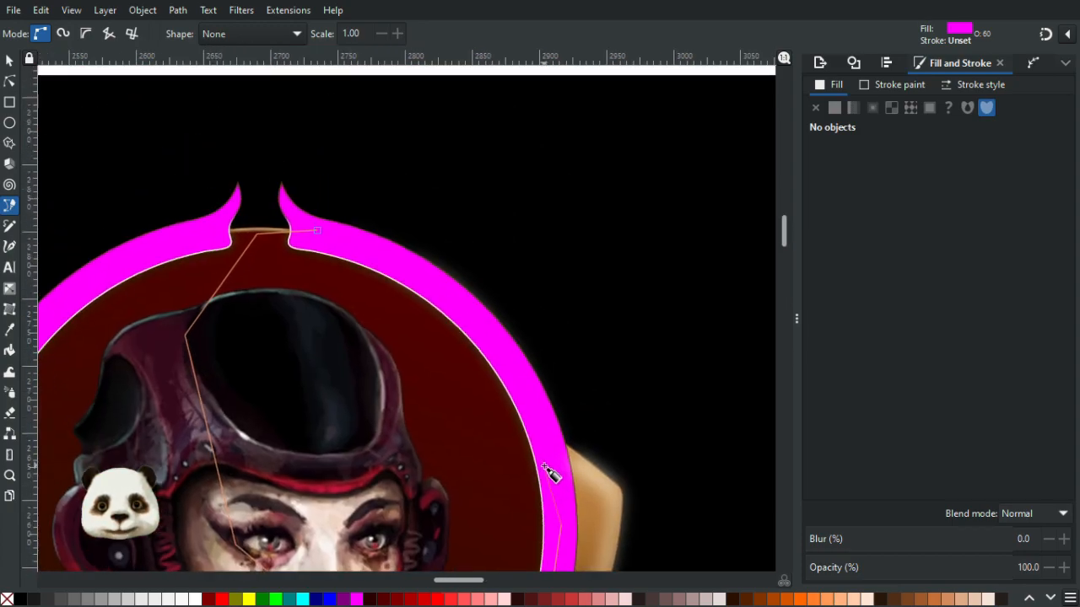
left_click(534, 411)
left_click(465, 304)
left_click(318, 231)
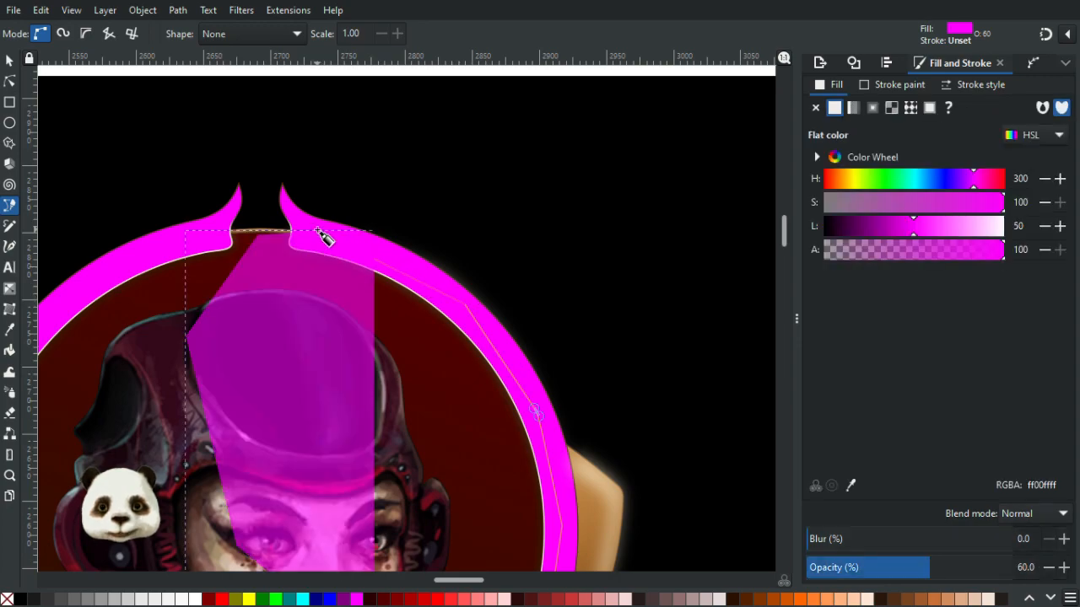
left_click_drag(983, 561, 1025, 565)
- Trace a large closed Bezier shape around the frame's left side and lower part
key("minus")
key("minus")
key("minus")
left_click_drag(456, 326, 469, 180)
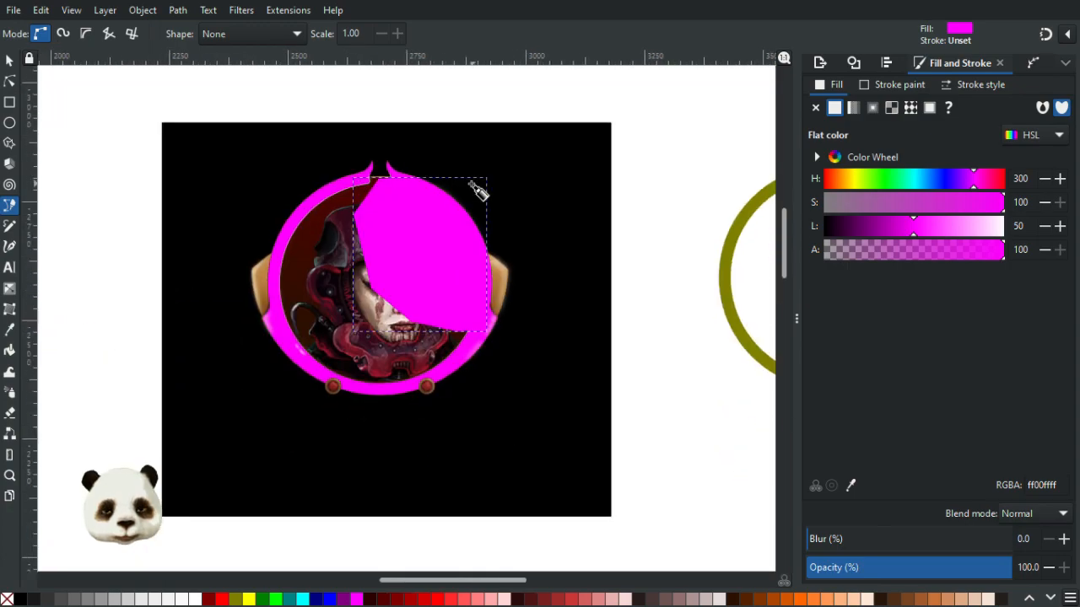
scroll(463, 186, "up", 2)
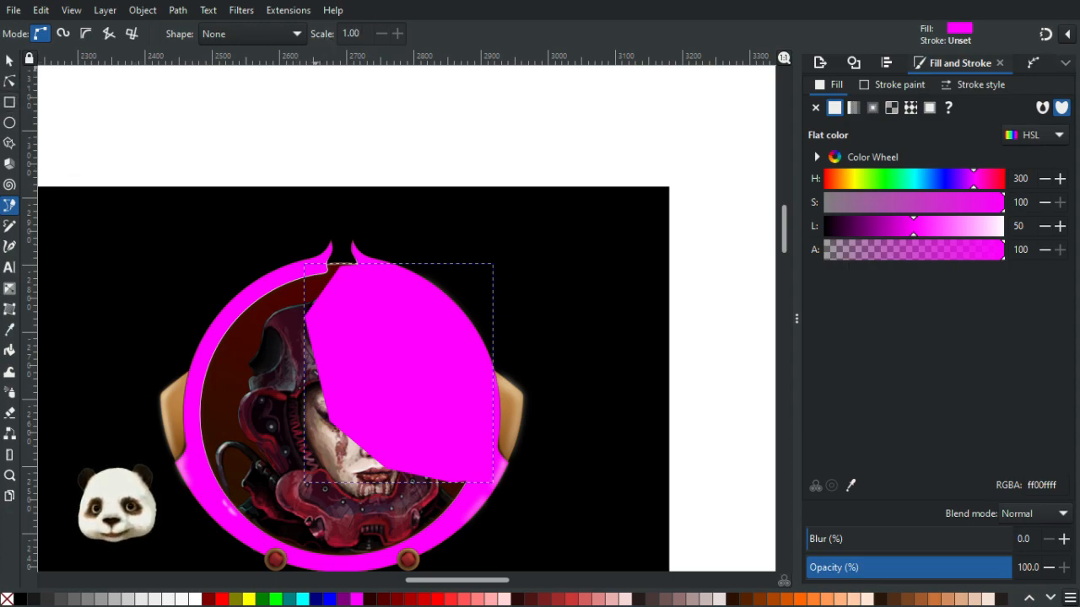
left_click(342, 231)
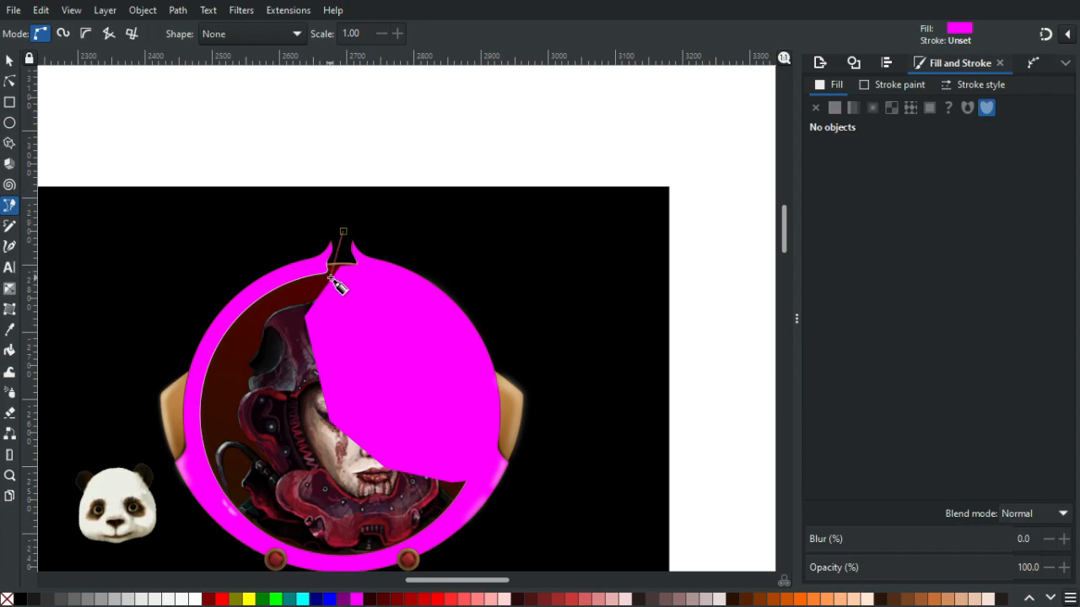
left_click(283, 335)
left_click(313, 414)
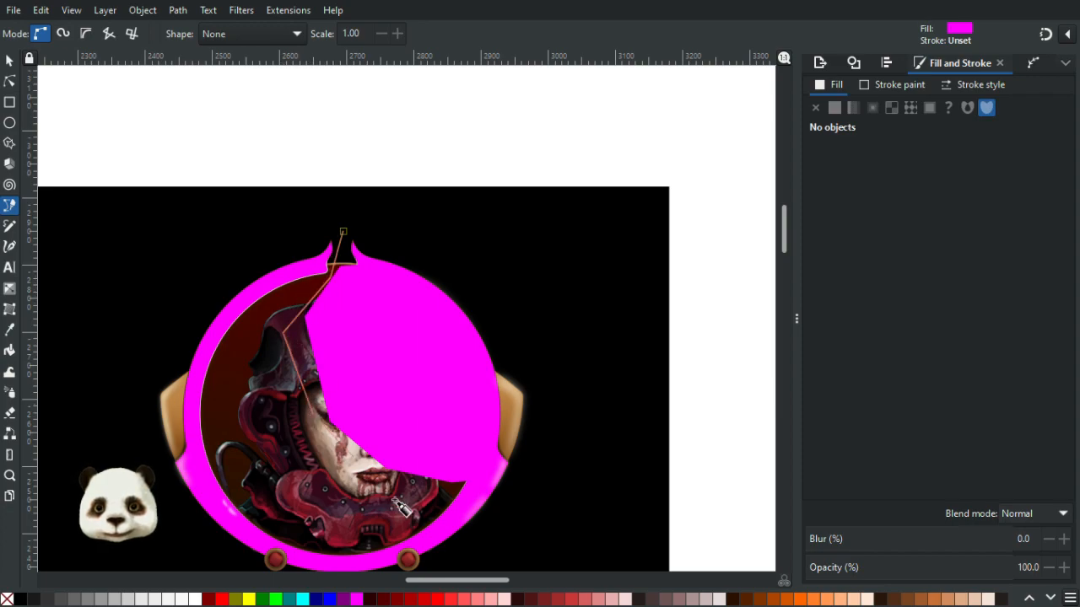
left_click(396, 493)
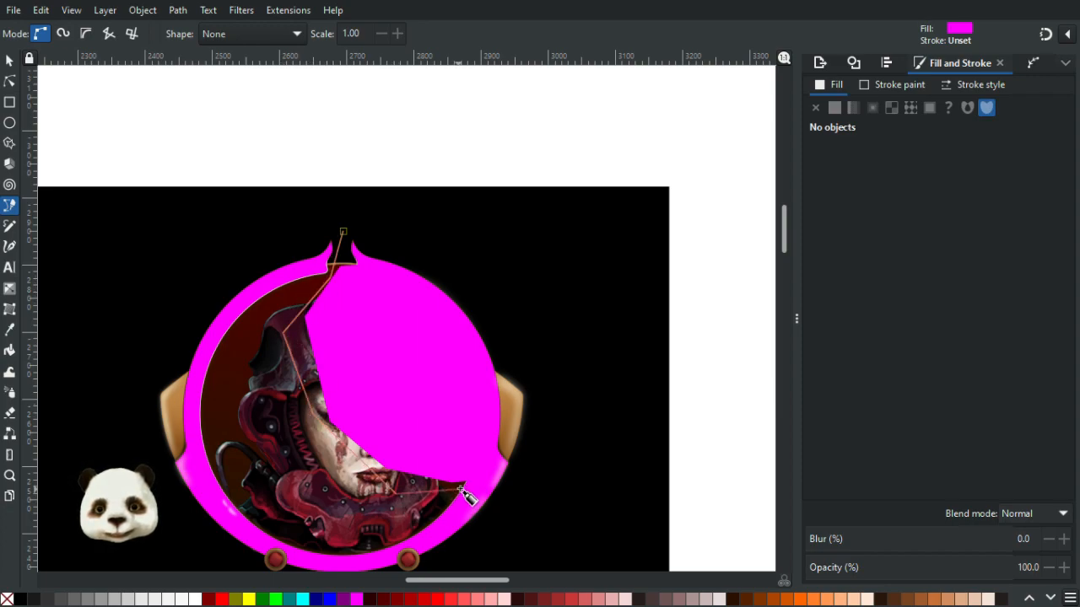
left_click(527, 479)
left_click(550, 534)
left_click_drag(537, 513, 614, 380)
left_click_drag(514, 481, 506, 482)
left_click(256, 472)
left_click(164, 312)
left_click(211, 156)
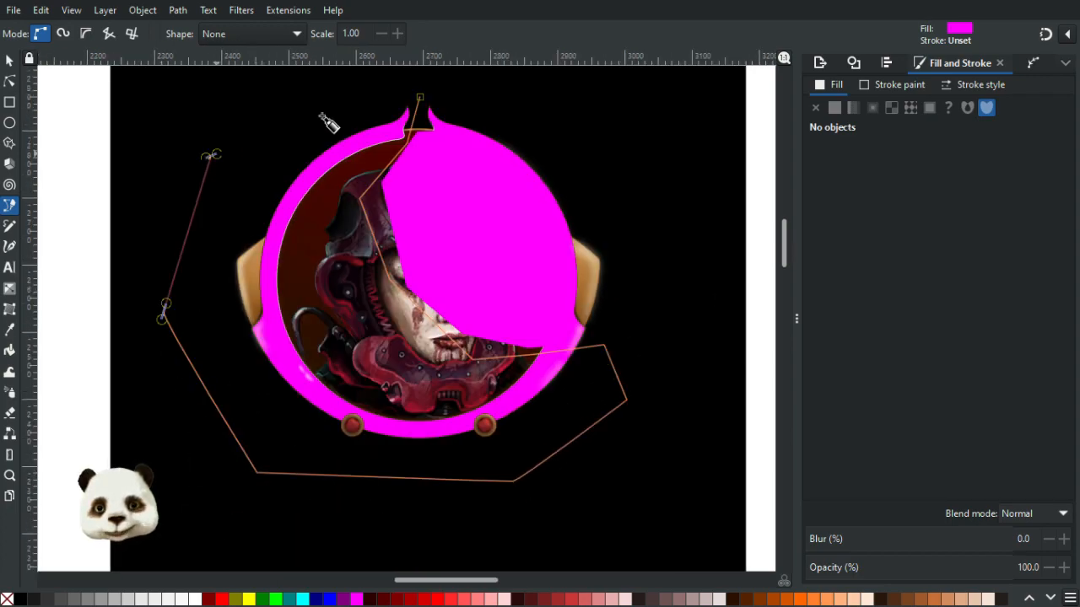
left_click(421, 99)
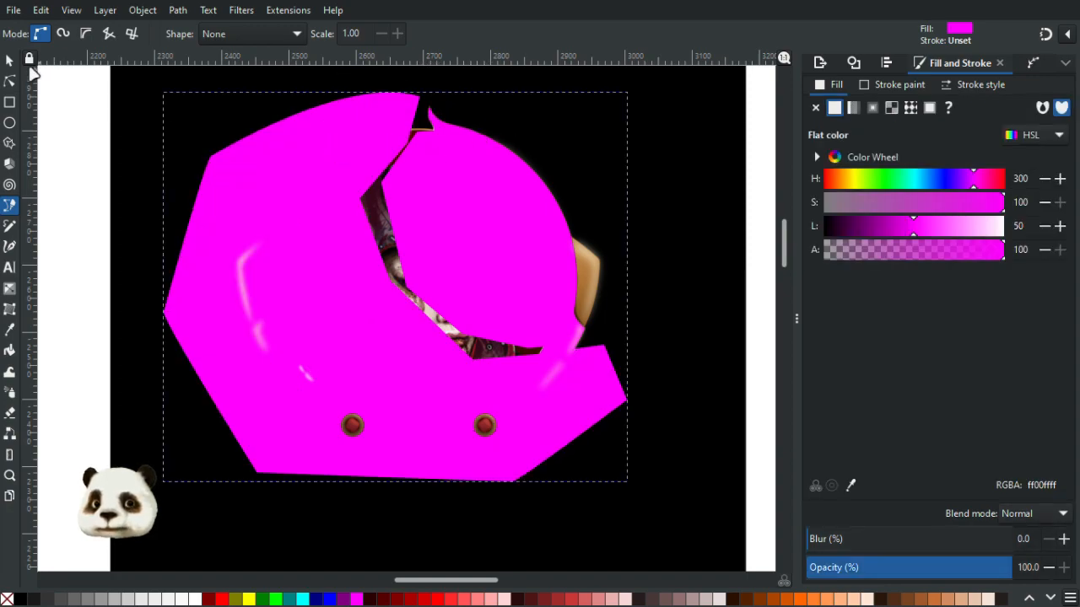
- Try repositioning the traced shapes, then undo the moves and the large traced shape
key("s")
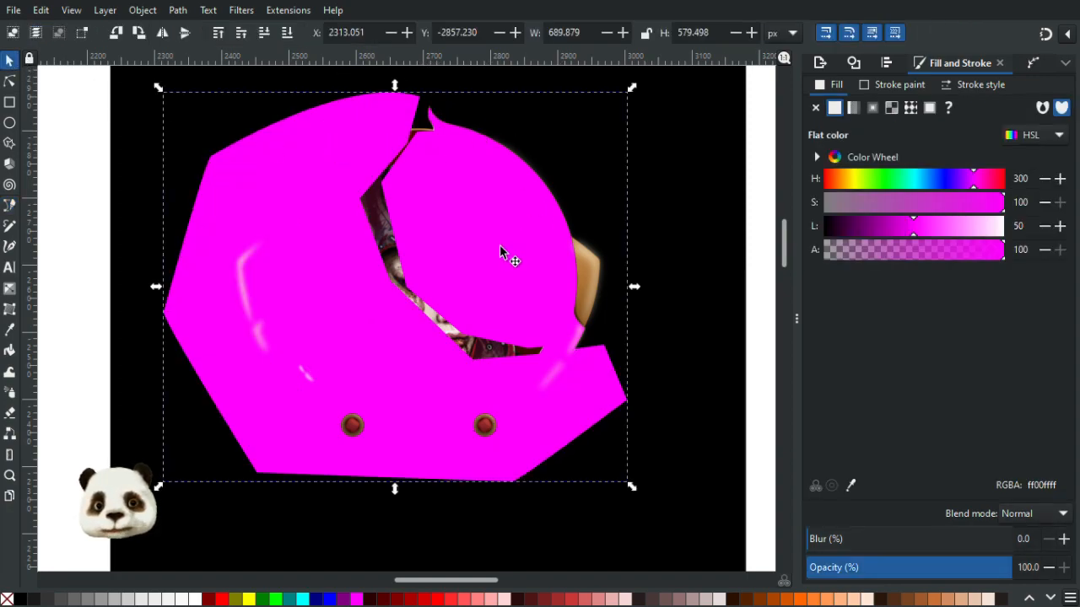
left_click(576, 342)
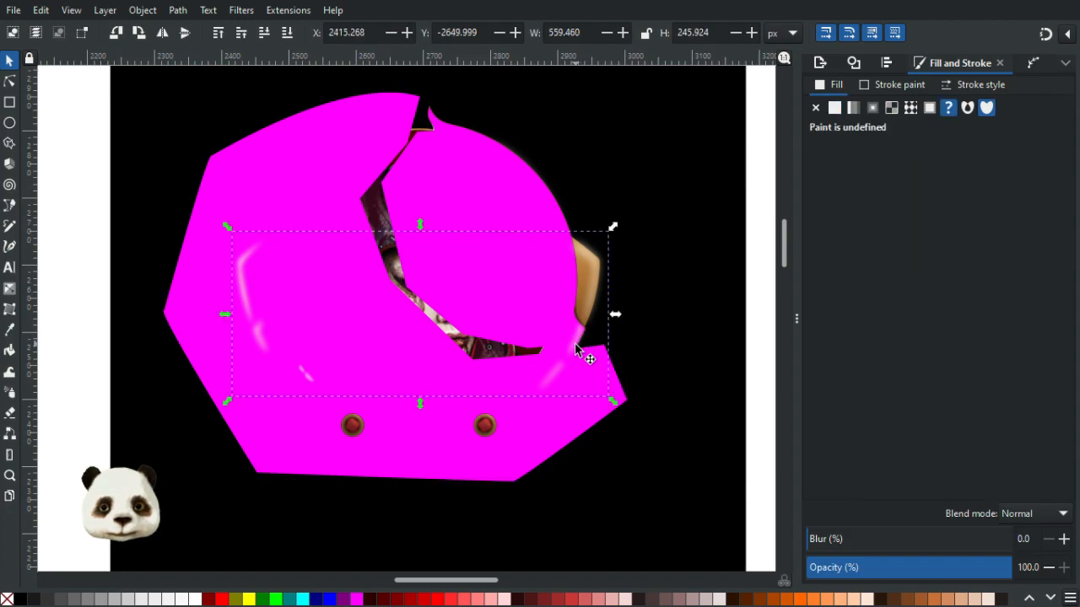
left_click_drag(576, 342, 740, 323)
key("ctrl+z")
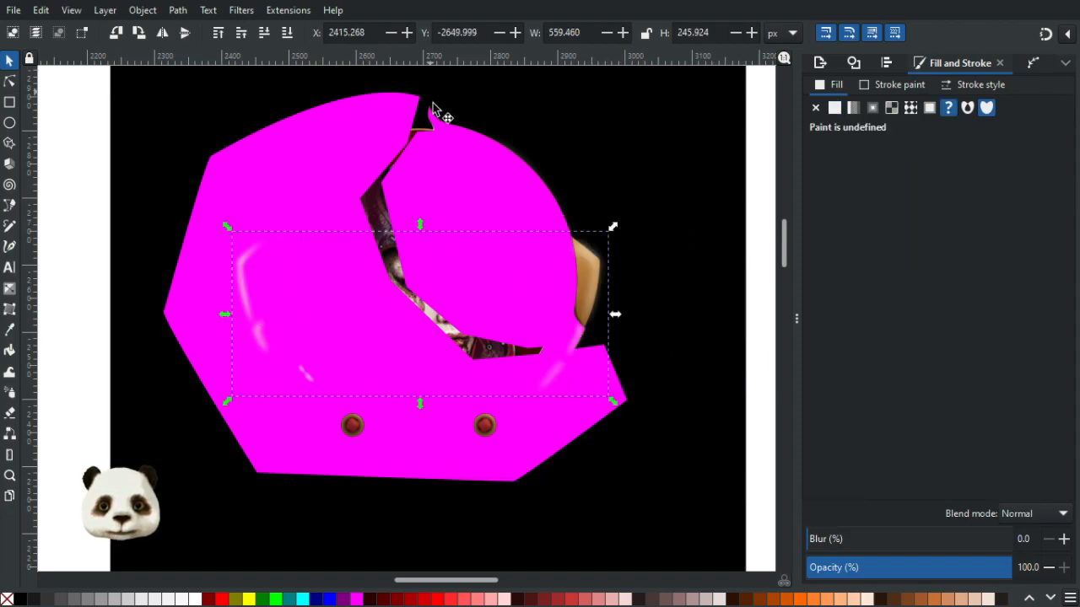
left_click(432, 118)
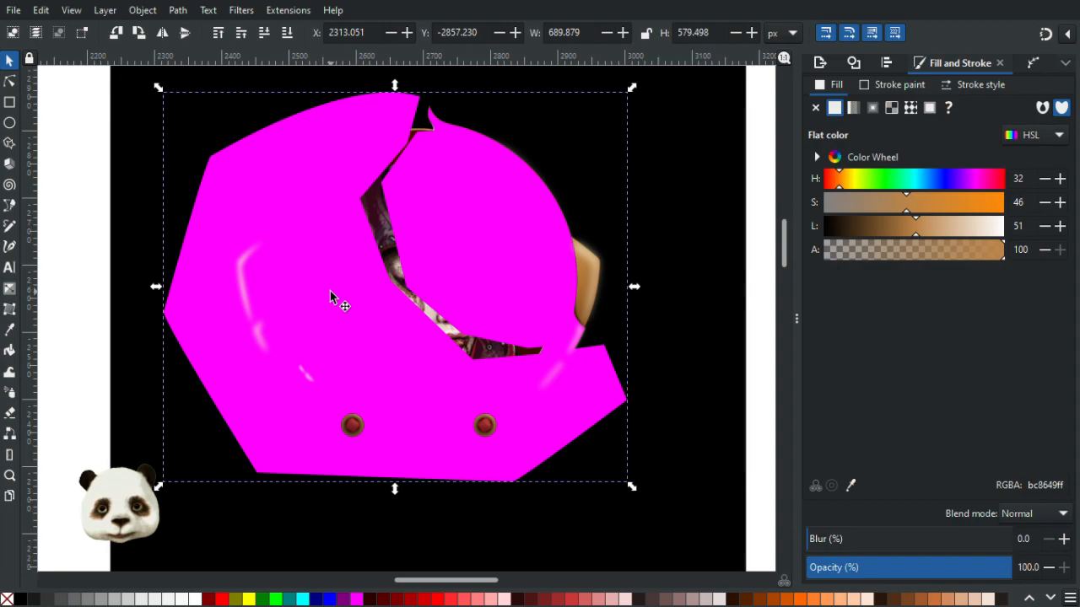
left_click(433, 118)
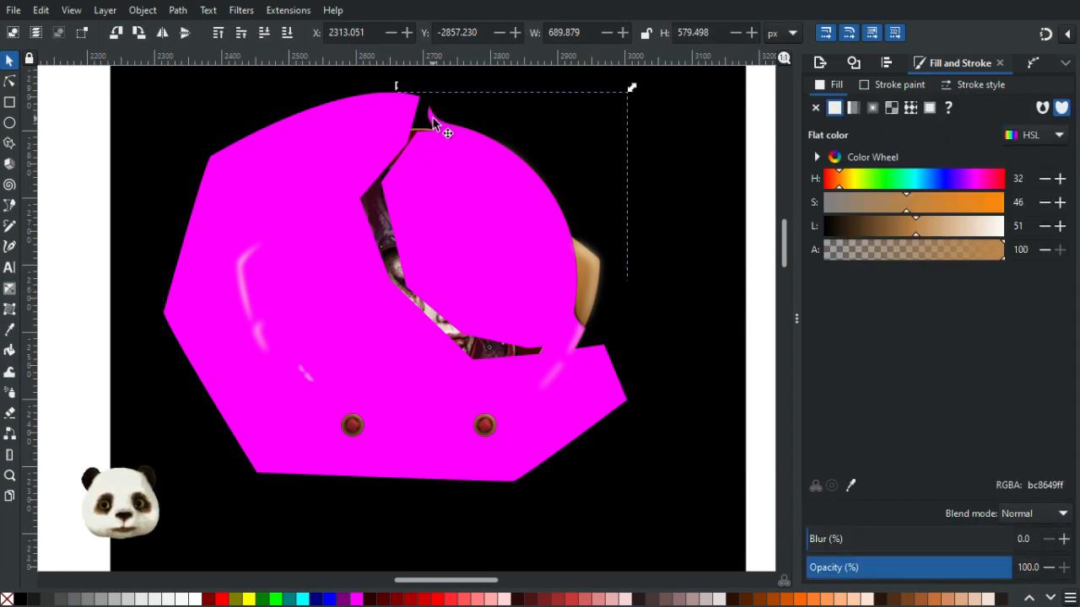
left_click(351, 311)
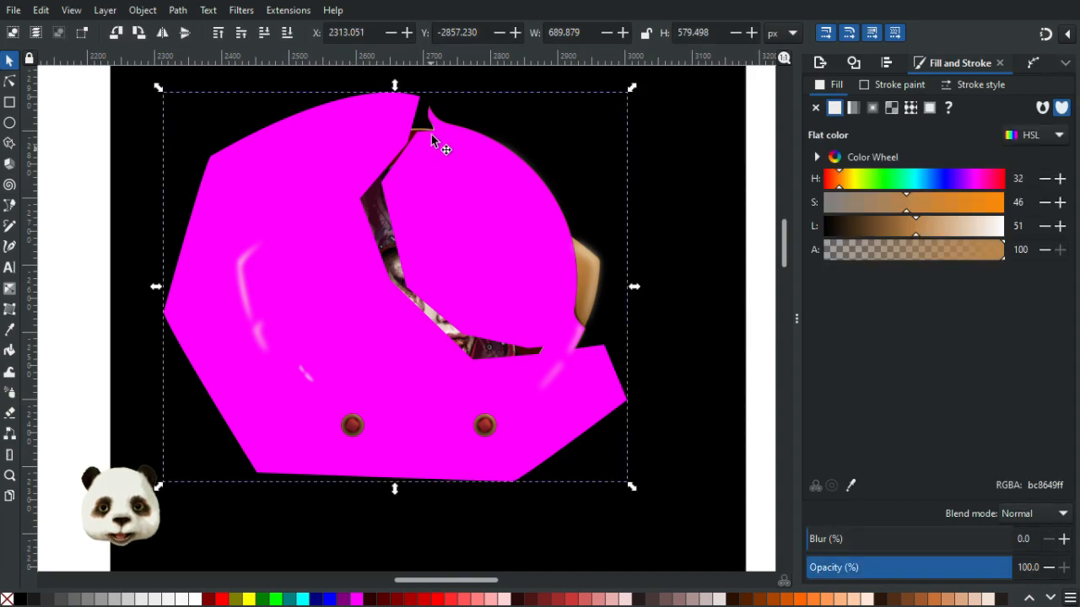
left_click(430, 122)
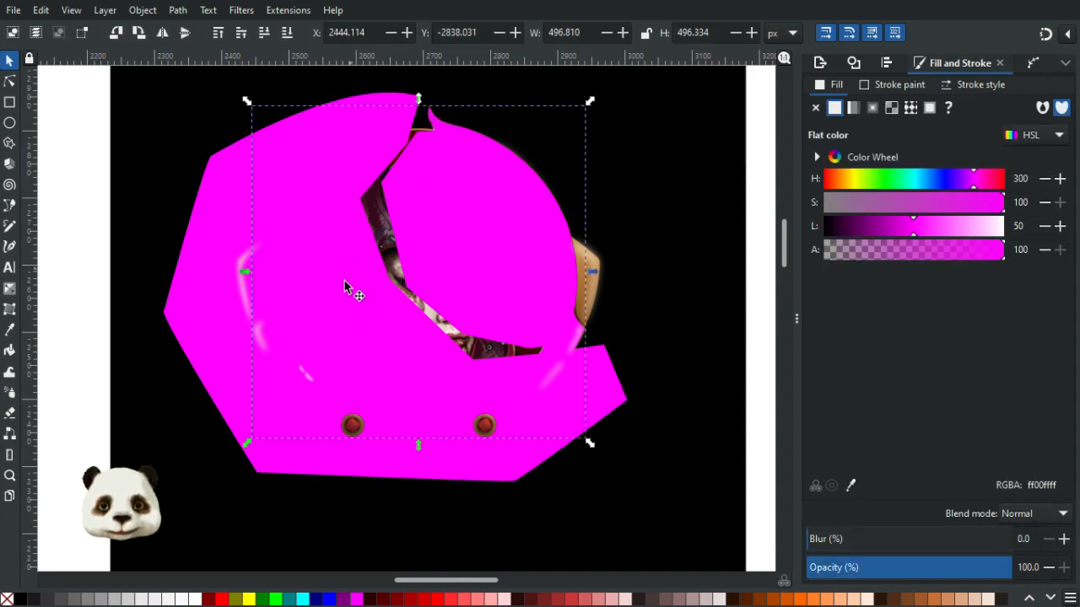
left_click(347, 310)
left_click_drag(346, 312, 210, 415)
key("ctrl+z")
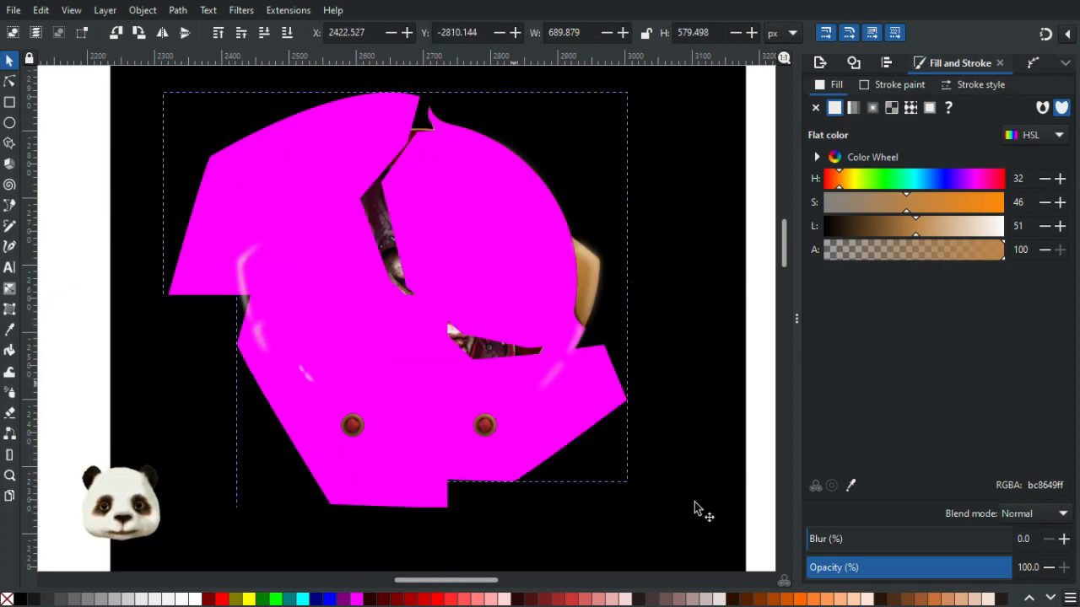
left_click_drag(696, 509, 713, 520)
key("ctrl+z")
key("ctrl+z")
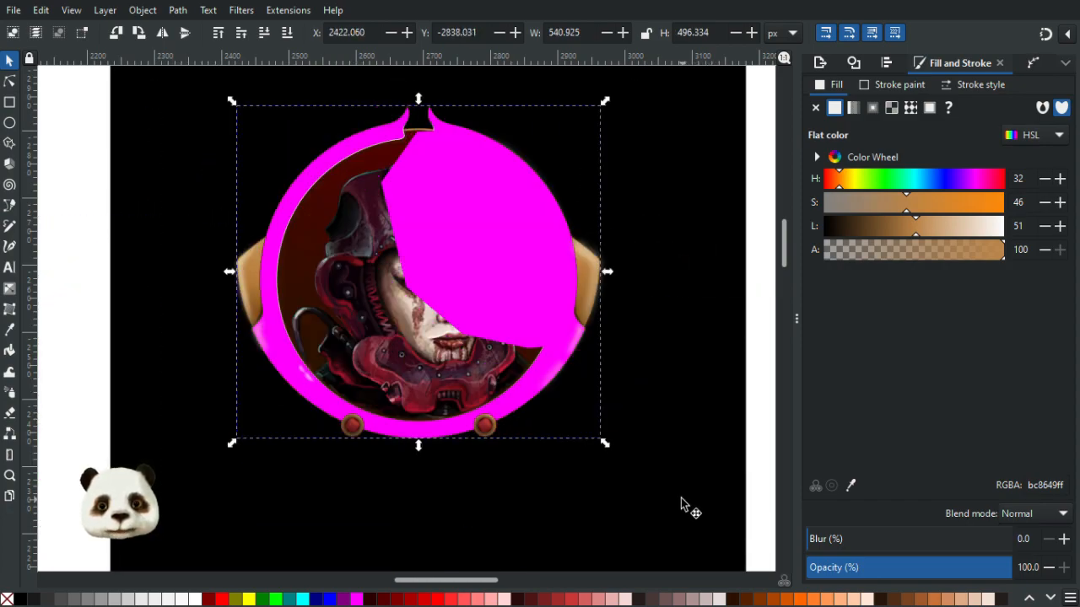
left_click_drag(345, 156, 303, 280)
key("ctrl+z")
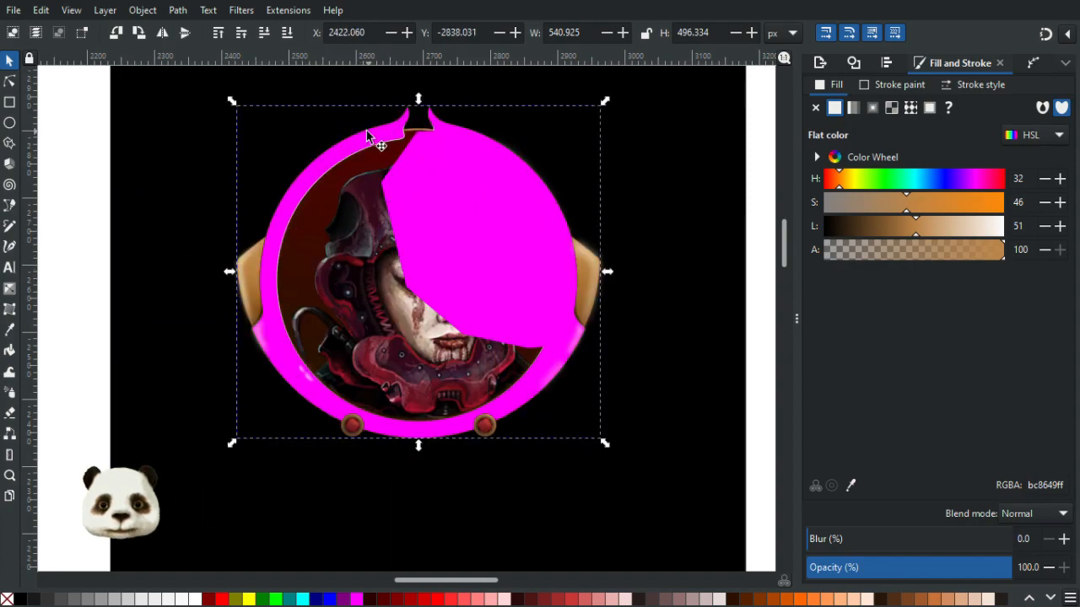
scroll(389, 128, "up", 2, "ctrl")
left_click_drag(398, 133, 288, 210)
key("ctrl+z")
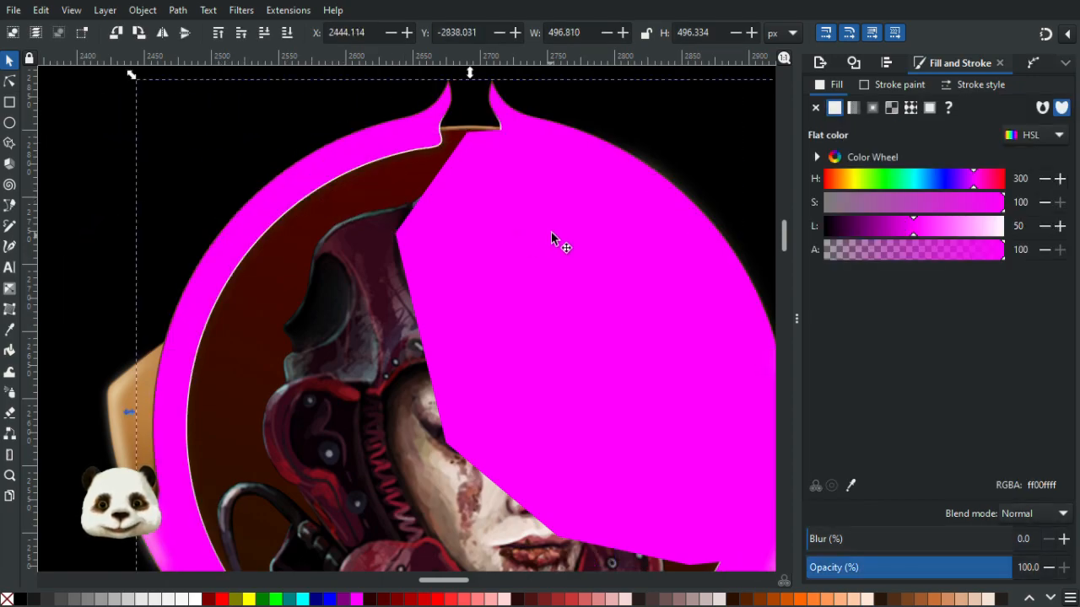
- Move the traced right-side shape up so its top meets the frame's upper rim
left_click(565, 306)
left_click_drag(564, 321, 556, 244)
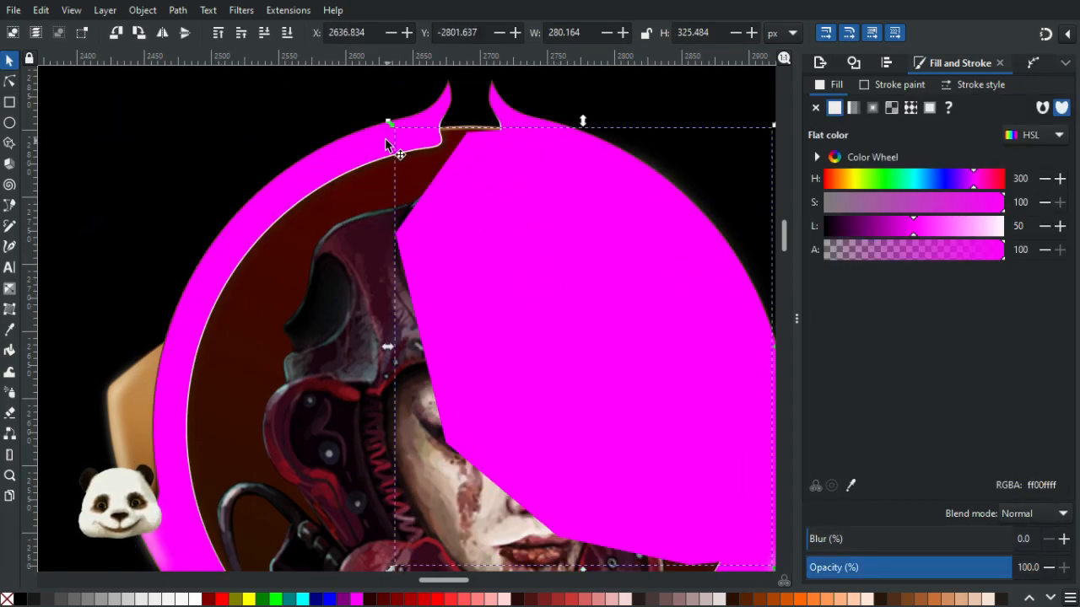
key("ctrl+z")
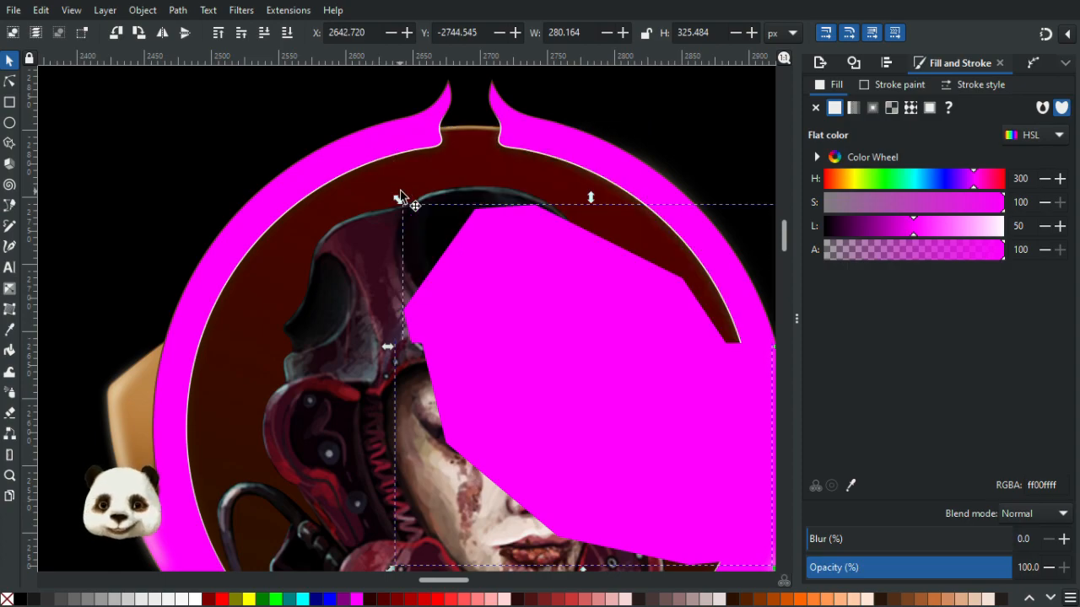
key("ctrl+shift+z")
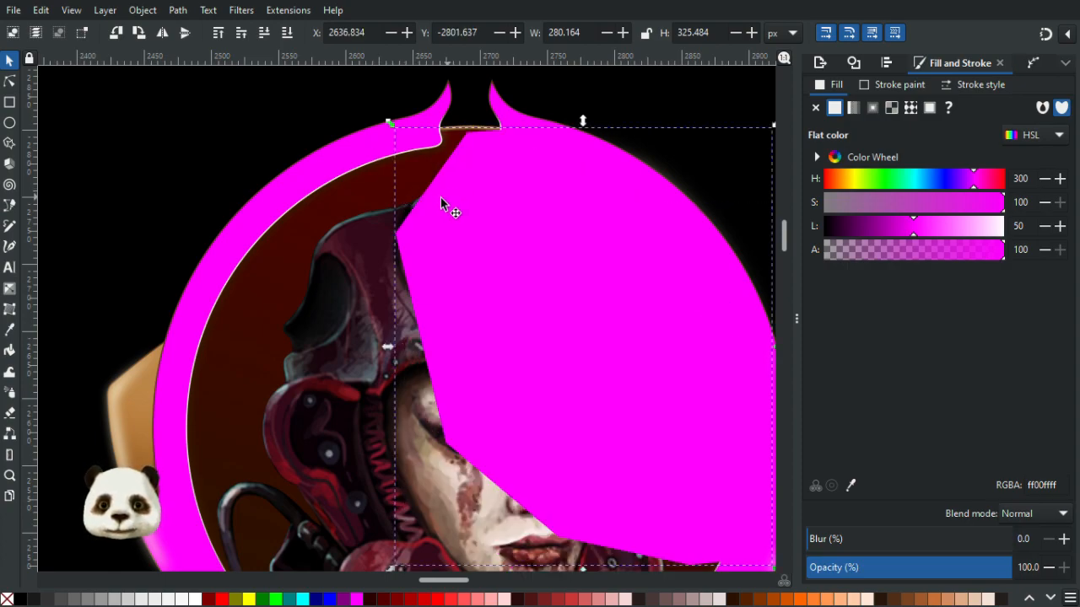
- Trace a large closed Bezier shape around the frame's left side and lower rim, then undo it
scroll(296, 205, "down", 3)
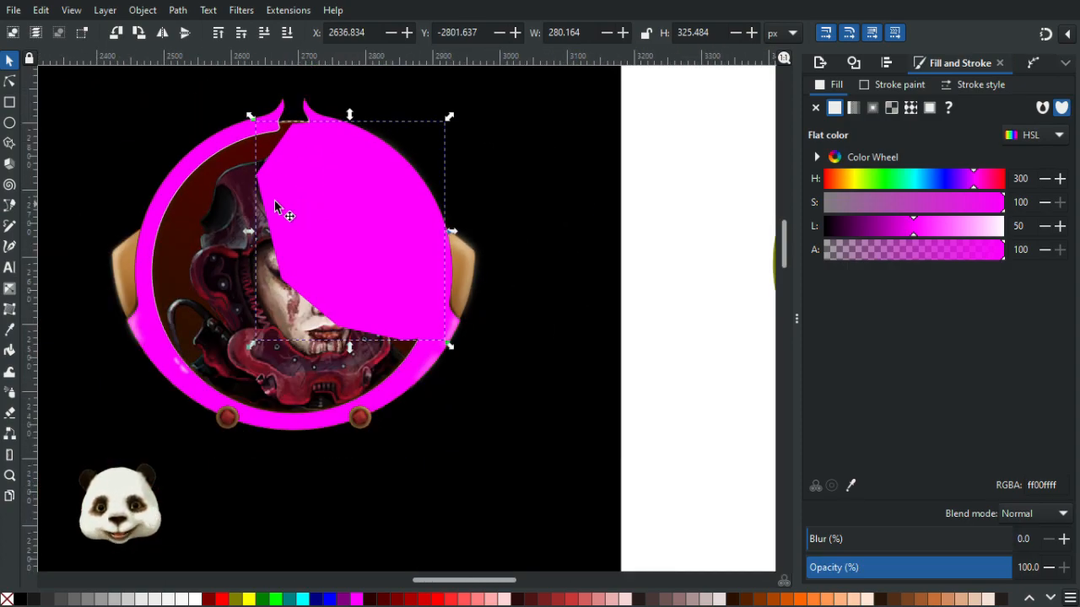
left_click(214, 154, "shift")
key("ctrl+plus")
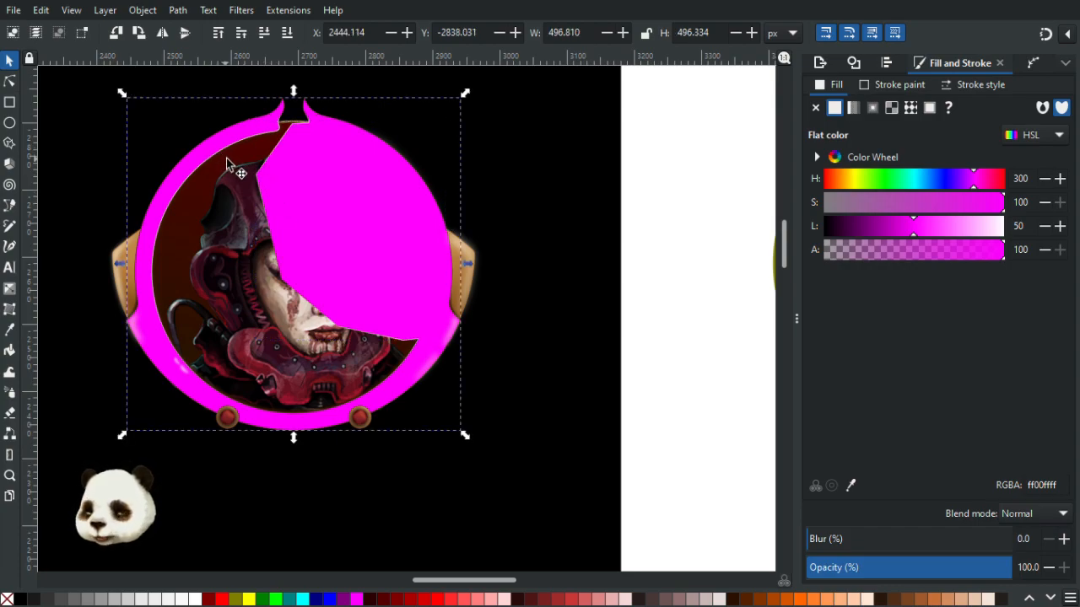
key("n")
left_click(291, 122)
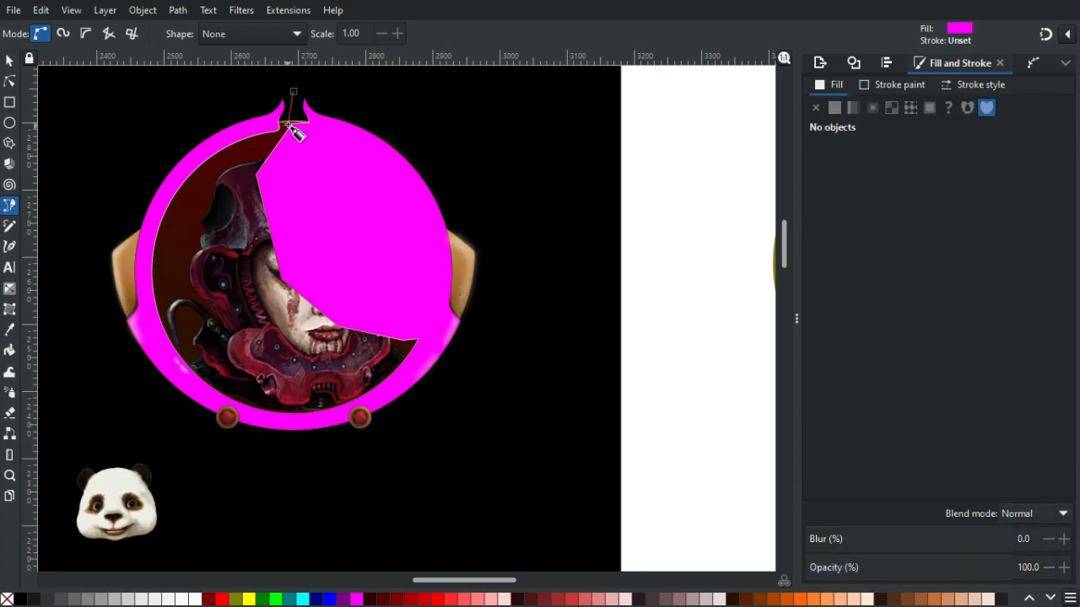
left_click(226, 200)
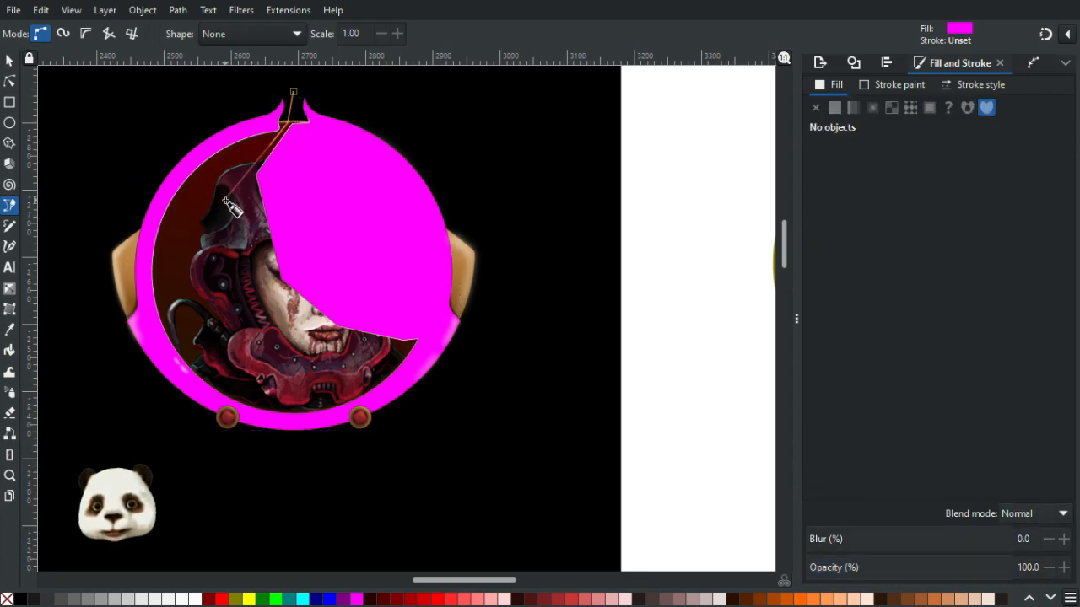
left_click(263, 284)
left_click(329, 344)
left_click(397, 348)
left_click(497, 314)
left_click(499, 392)
left_click(207, 503)
left_click(56, 415)
left_click(76, 201)
left_click(167, 80)
left_click(293, 90)
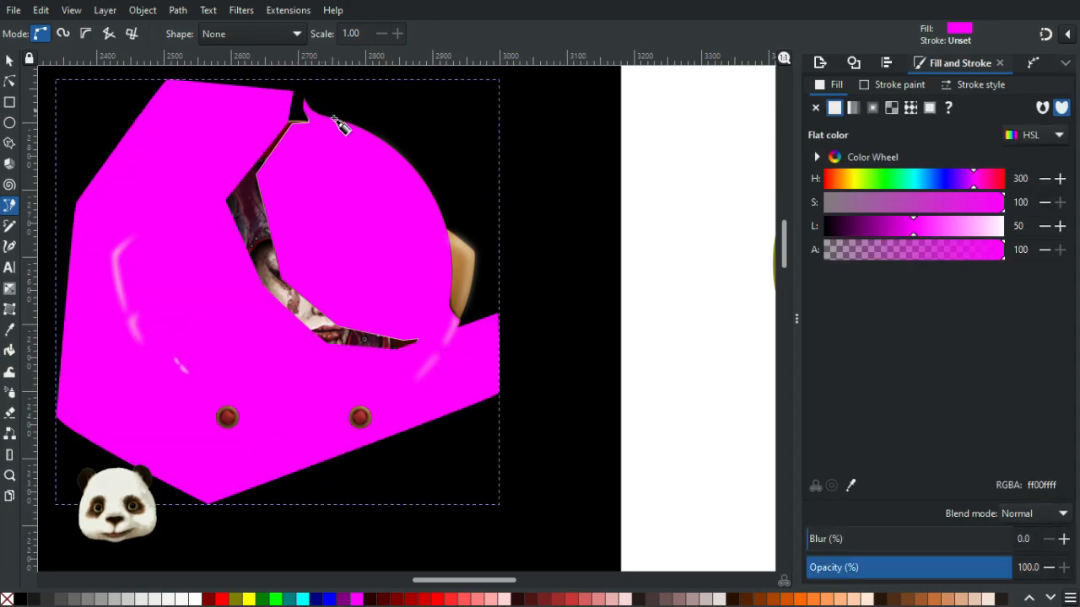
left_click(13, 64)
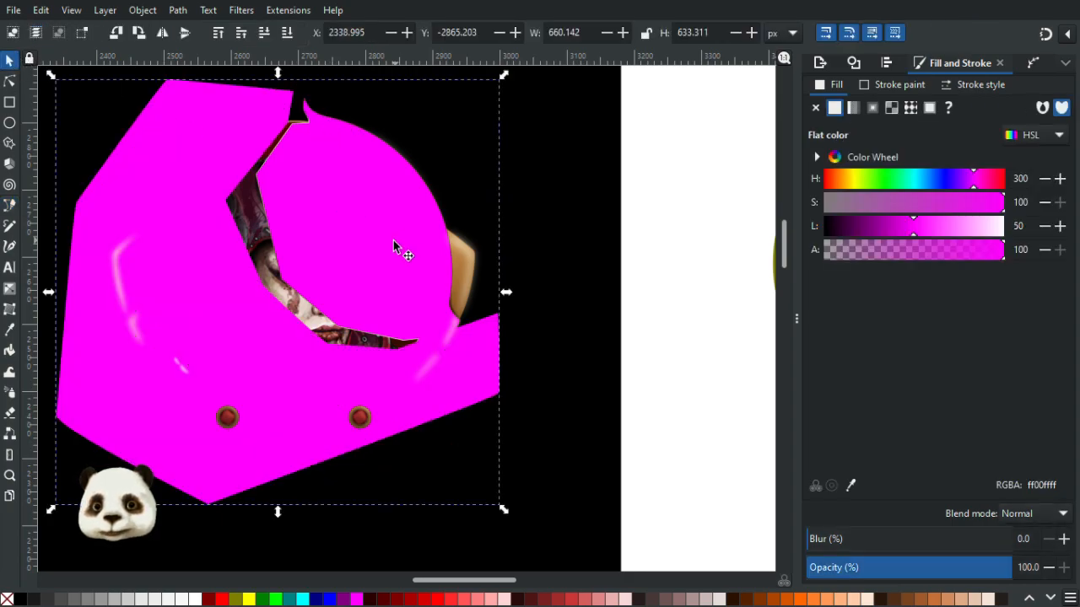
key("ctrl+z")
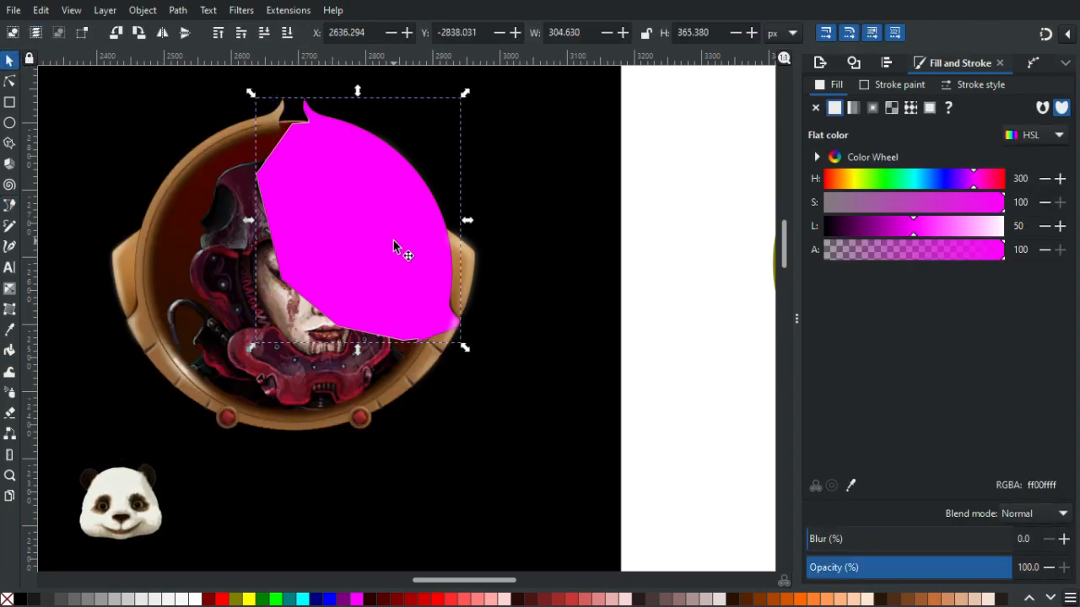
- Remove the stroke from the traced right-side shape after checking its top edge against the frame rim
scroll(392, 238, "up", 3)
scroll(371, 237, "down", 1)
left_click_drag(337, 252, 415, 344)
scroll(325, 147, "up", 3)
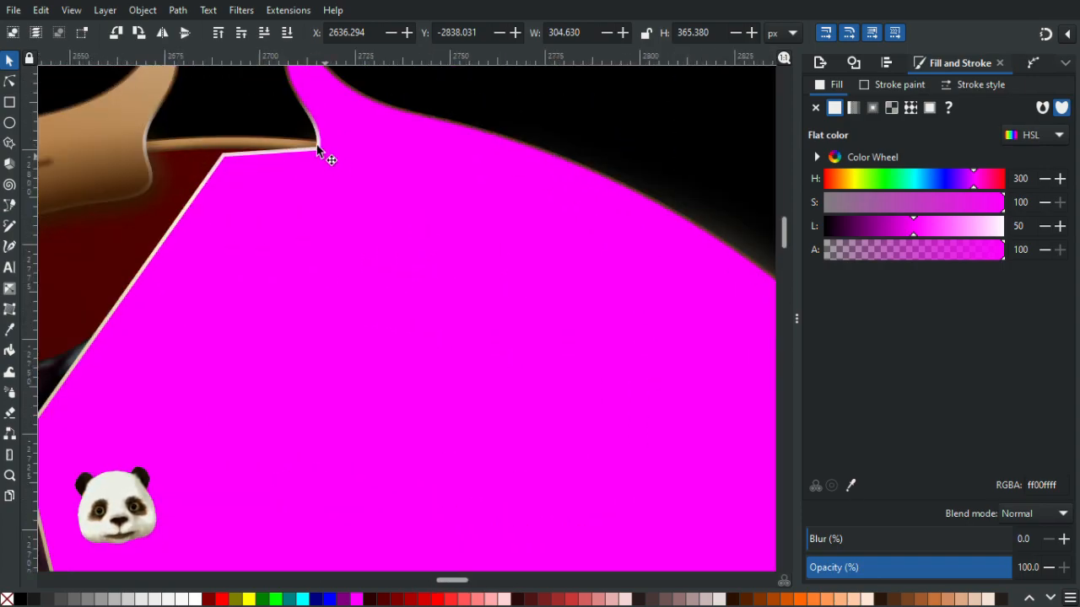
scroll(241, 194, "down", 1)
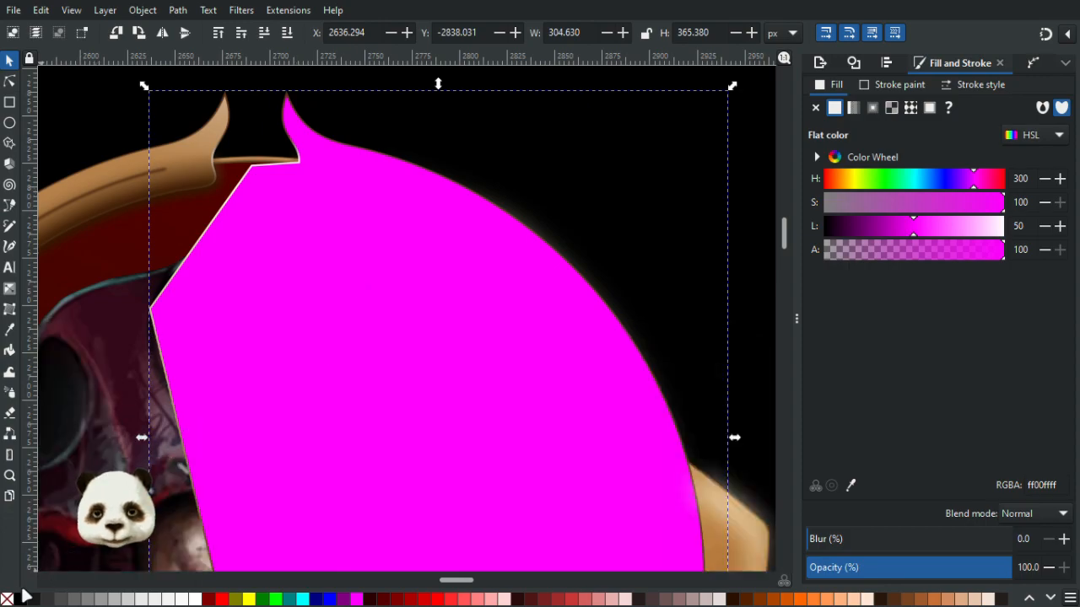
scroll(256, 191, "up", 2)
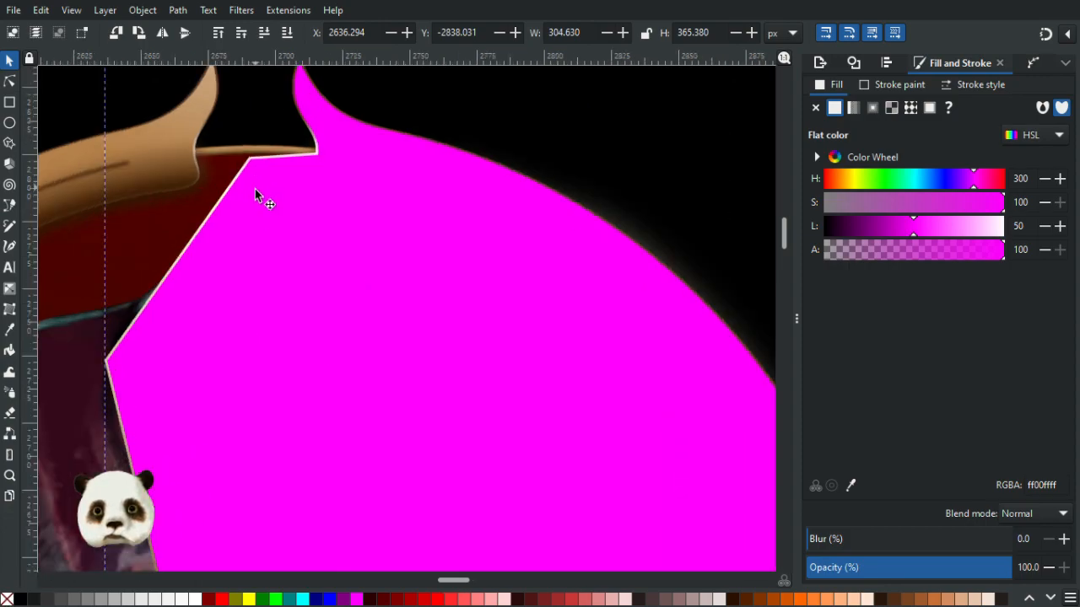
scroll(255, 191, "down", 2)
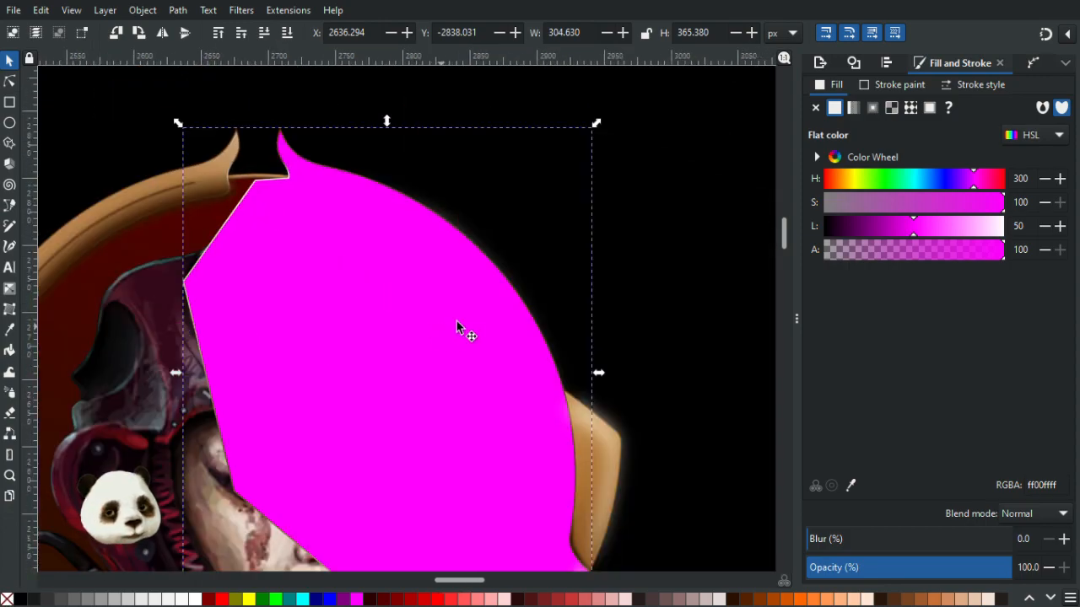
left_click_drag(383, 390, 363, 235)
scroll(395, 362, "up", 3)
scroll(557, 419, "down", 2)
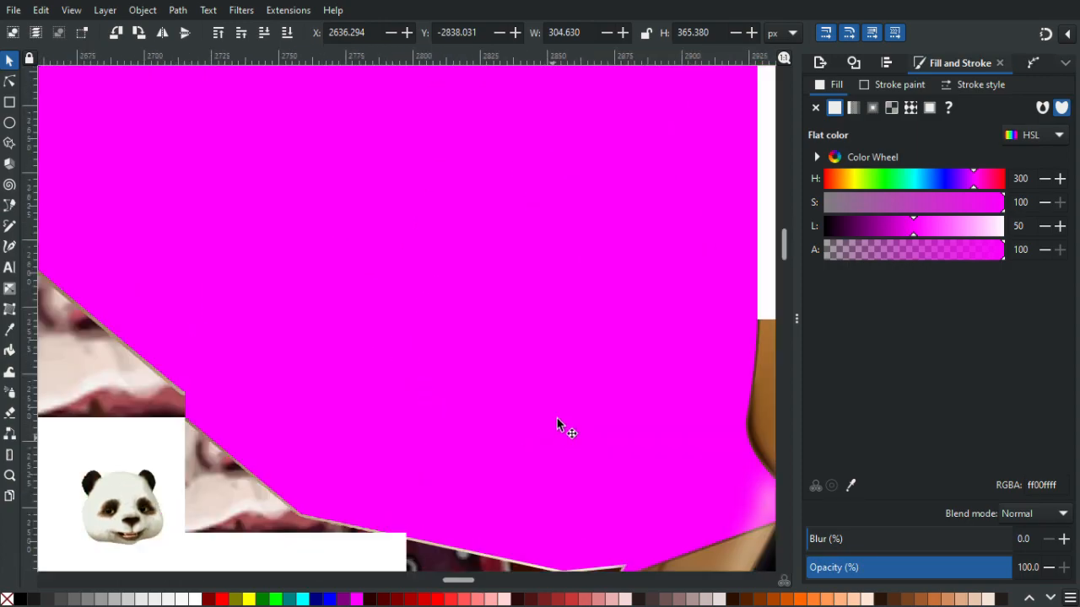
scroll(442, 374, "down", 2)
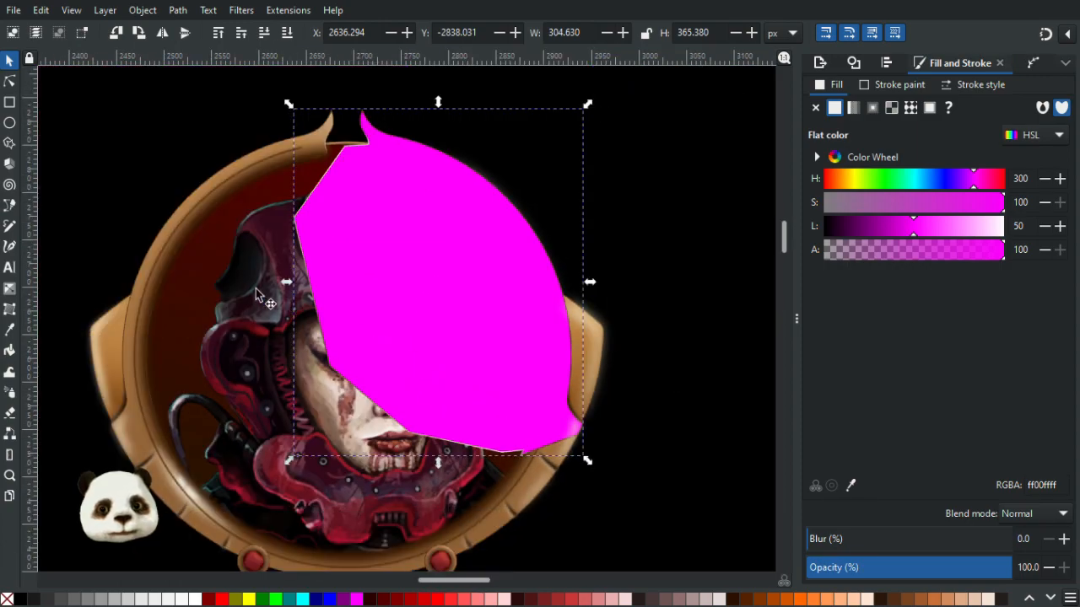
left_click(8, 598, "shift")
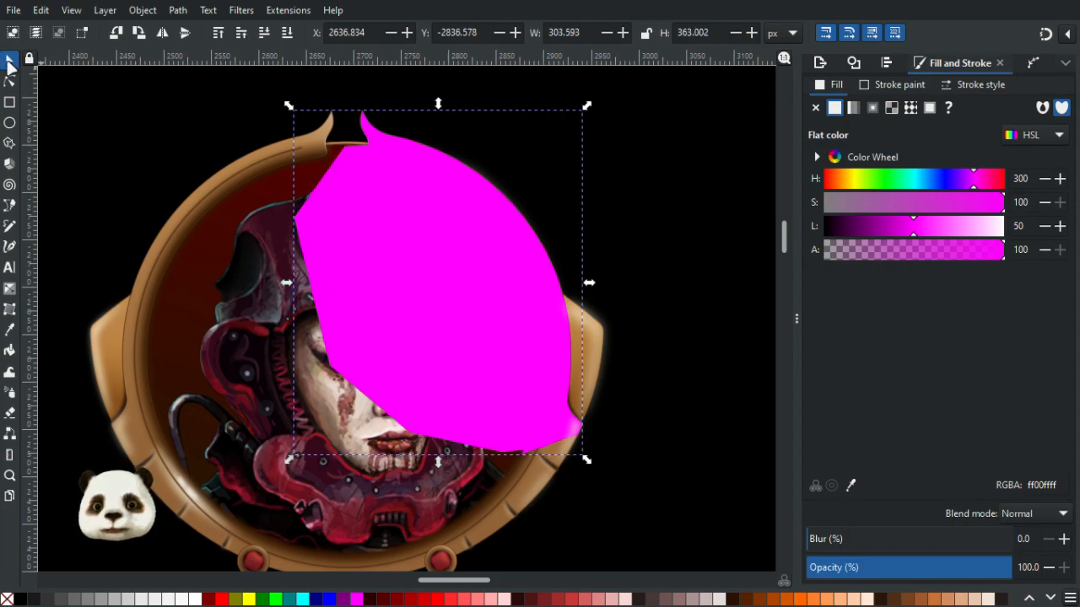
- Try moving the traced shape and the frame, then undo both moves
left_click_drag(384, 268, 407, 449)
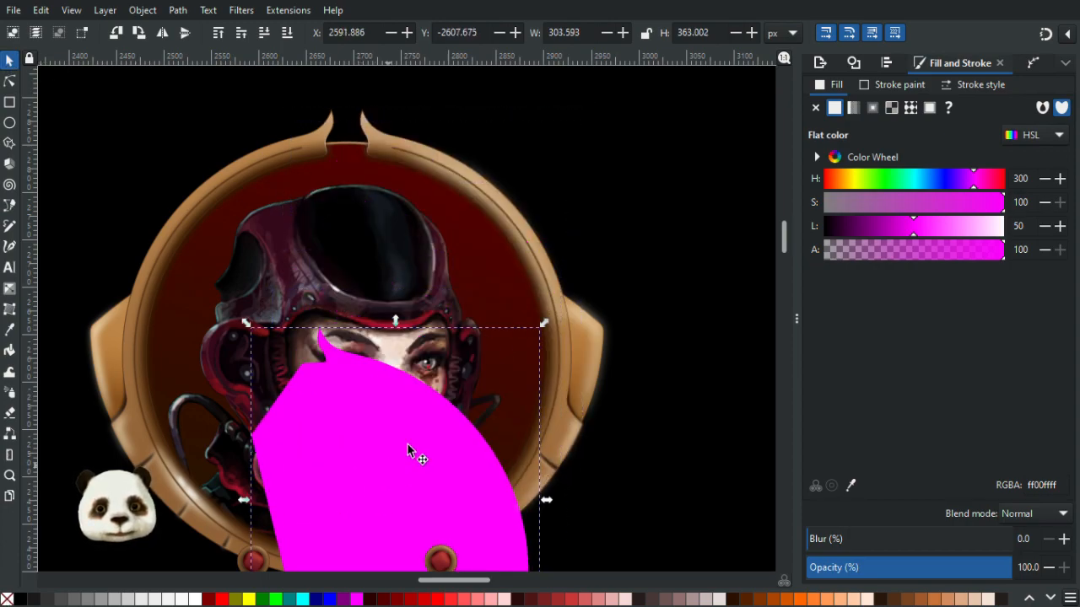
left_click(497, 201)
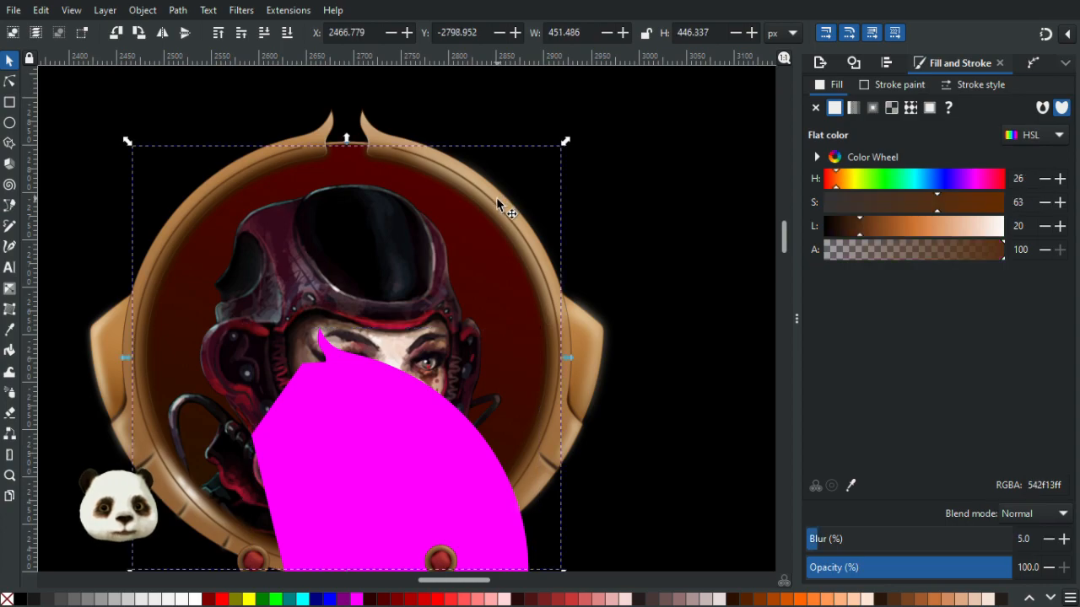
left_click_drag(493, 192, 647, 203)
key("ctrl+z")
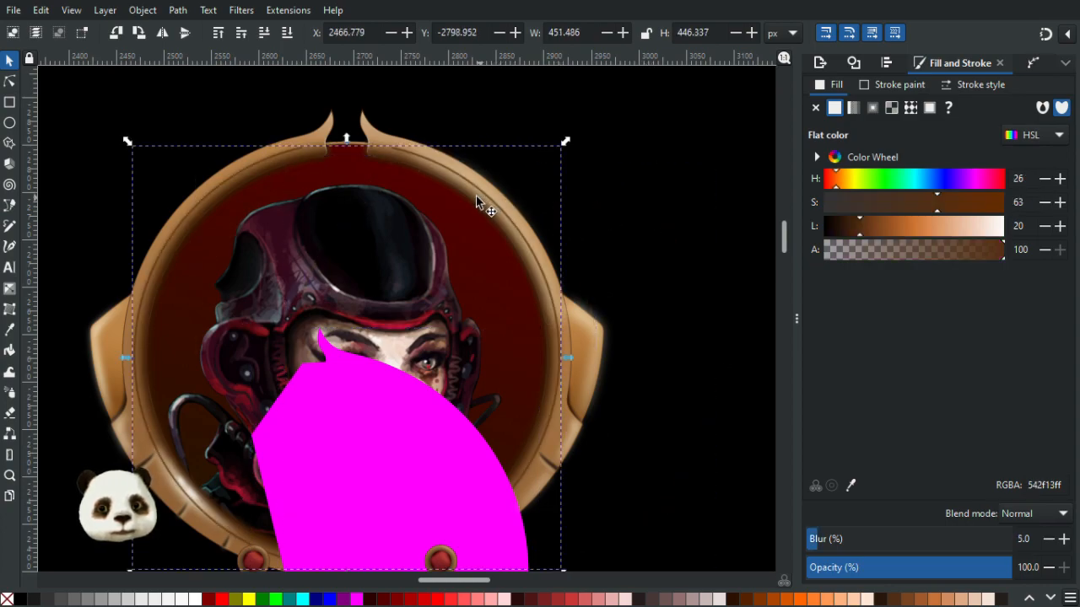
left_click(474, 196)
key("ctrl+z")
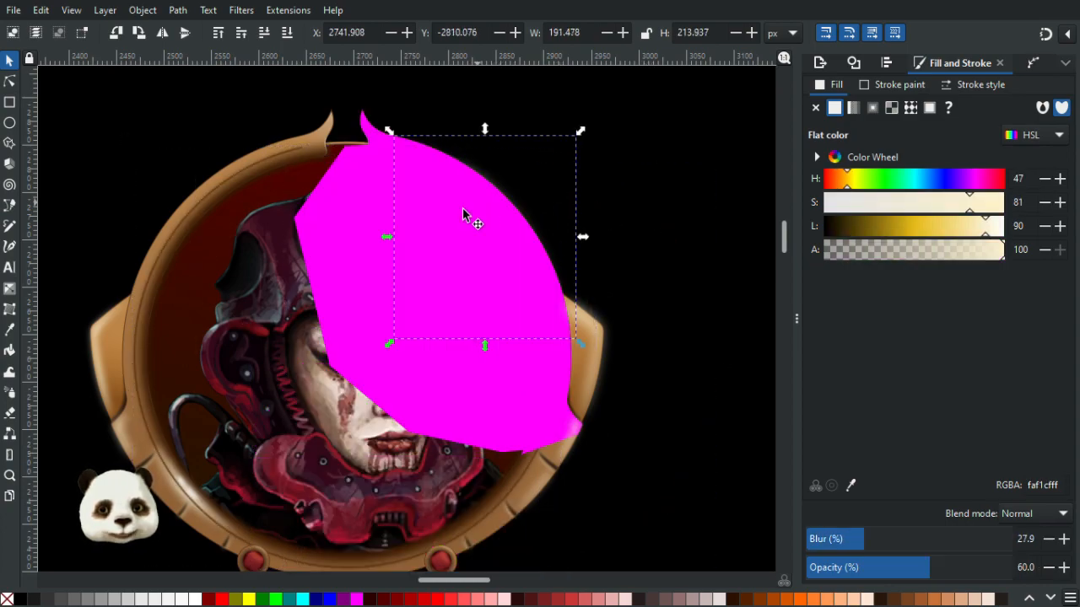
- Clip the cream highlight with the traced right-side shape
left_click(380, 241)
right_click(361, 247)
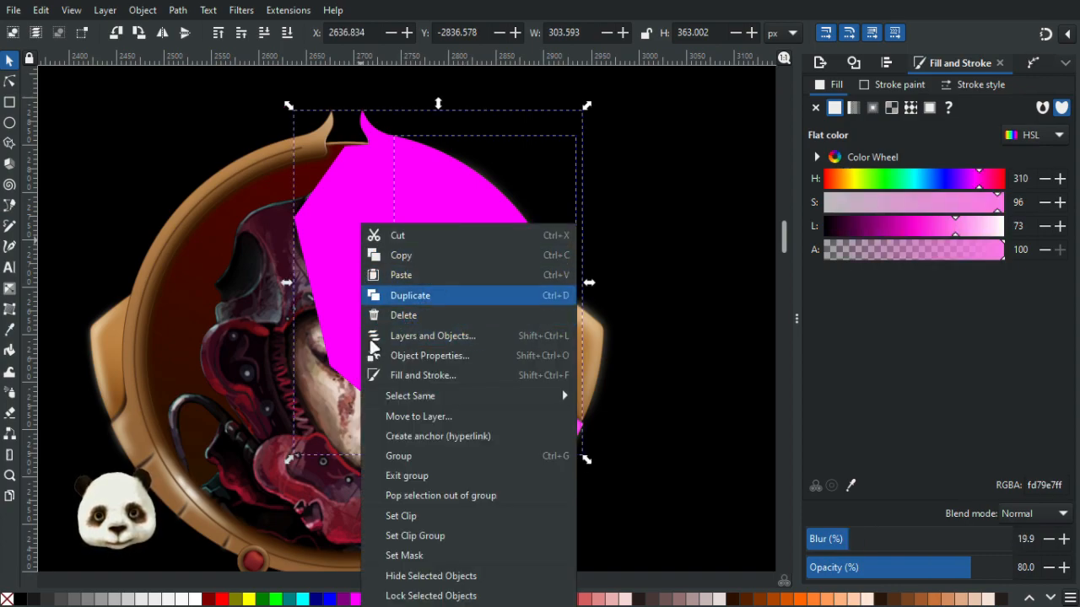
left_click(418, 532)
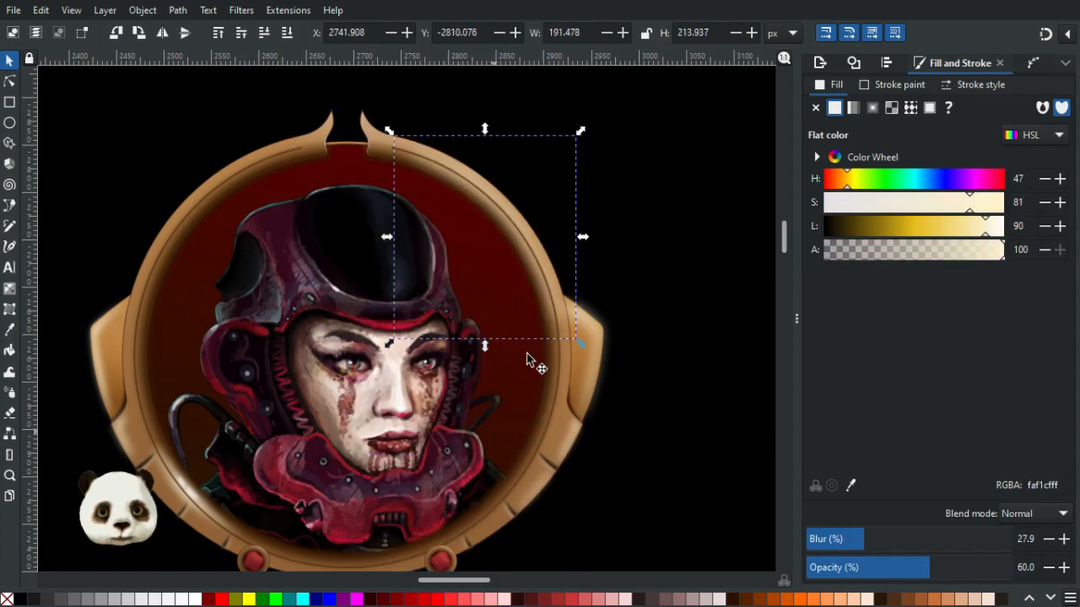
- Set the clipped highlight's blur to 20%, then nudge it up a few steps and deselect
scroll(602, 196, "up", 3)
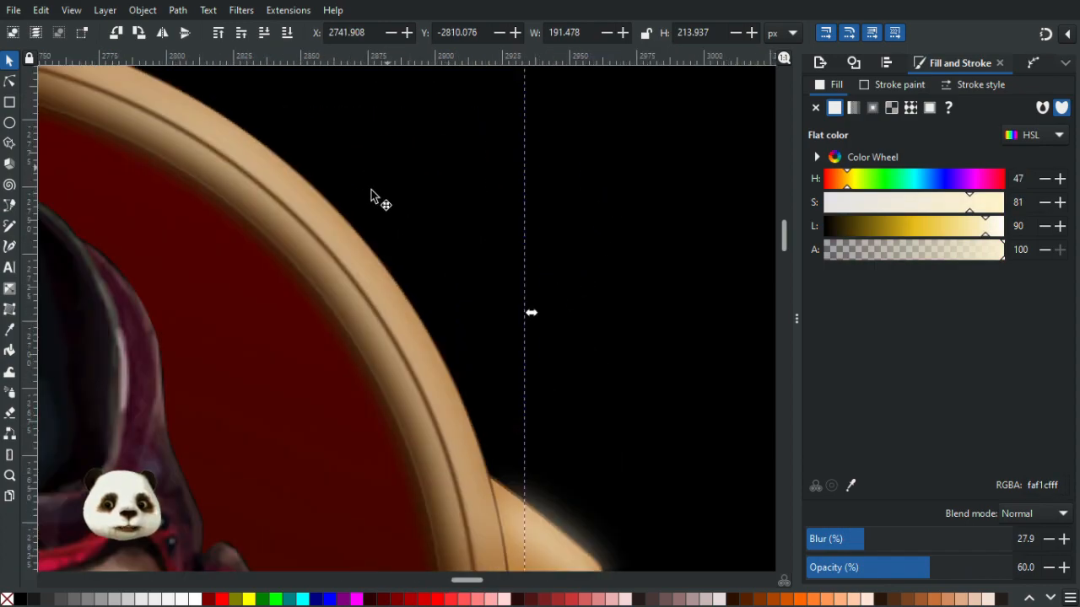
scroll(363, 243, "down", 3)
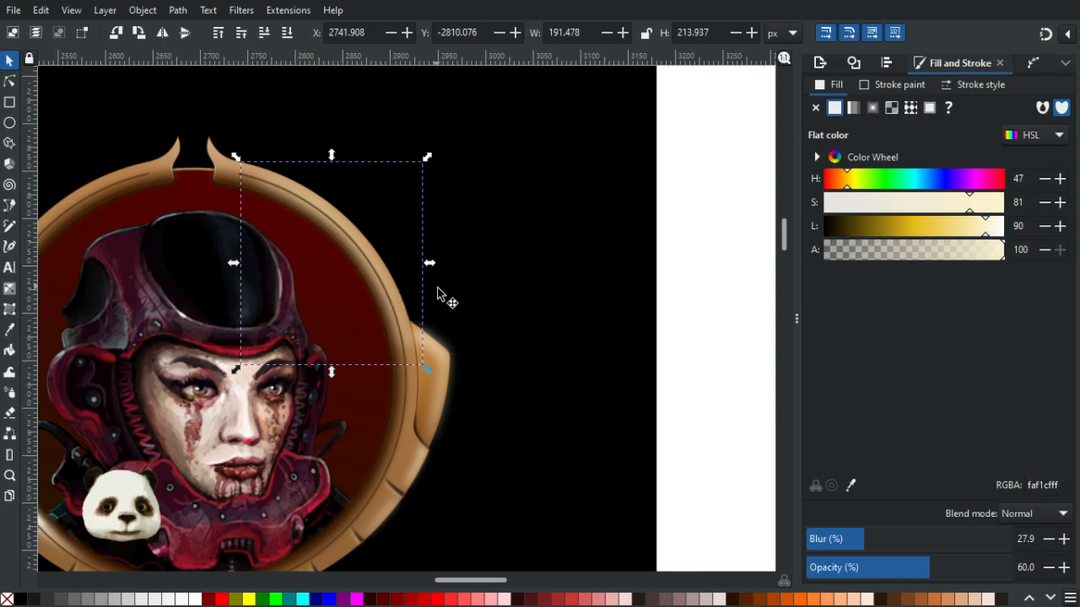
scroll(616, 289, "left", 5)
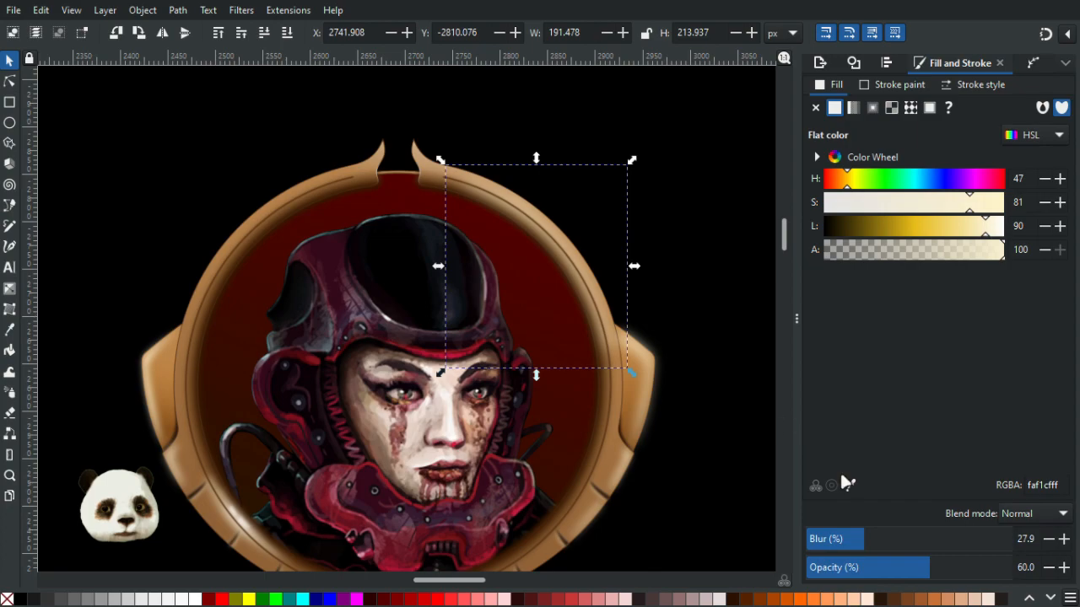
left_click(1049, 540)
left_click(1048, 540)
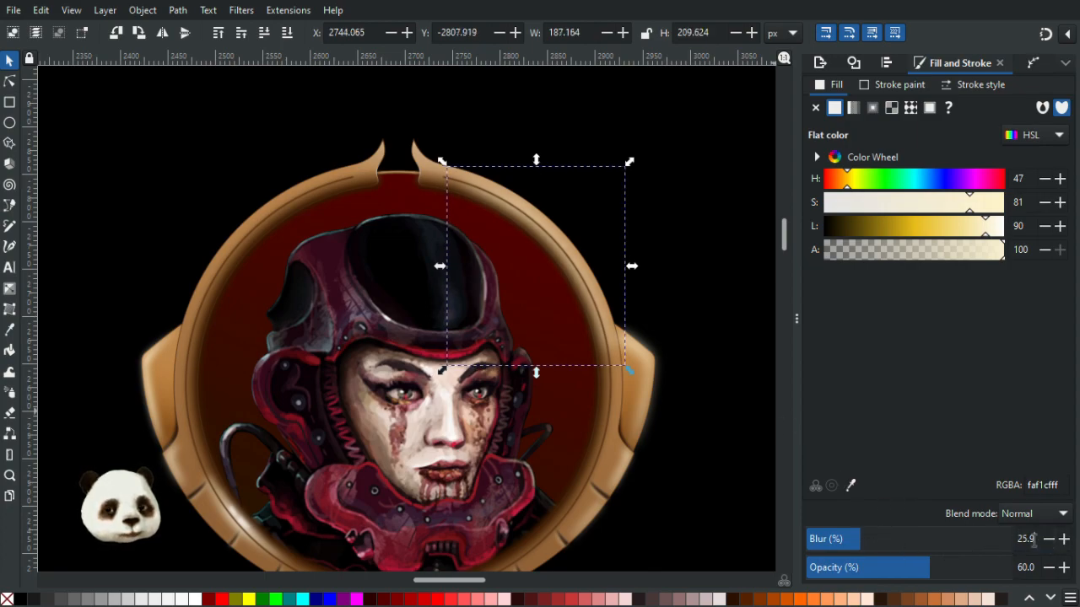
type("20")
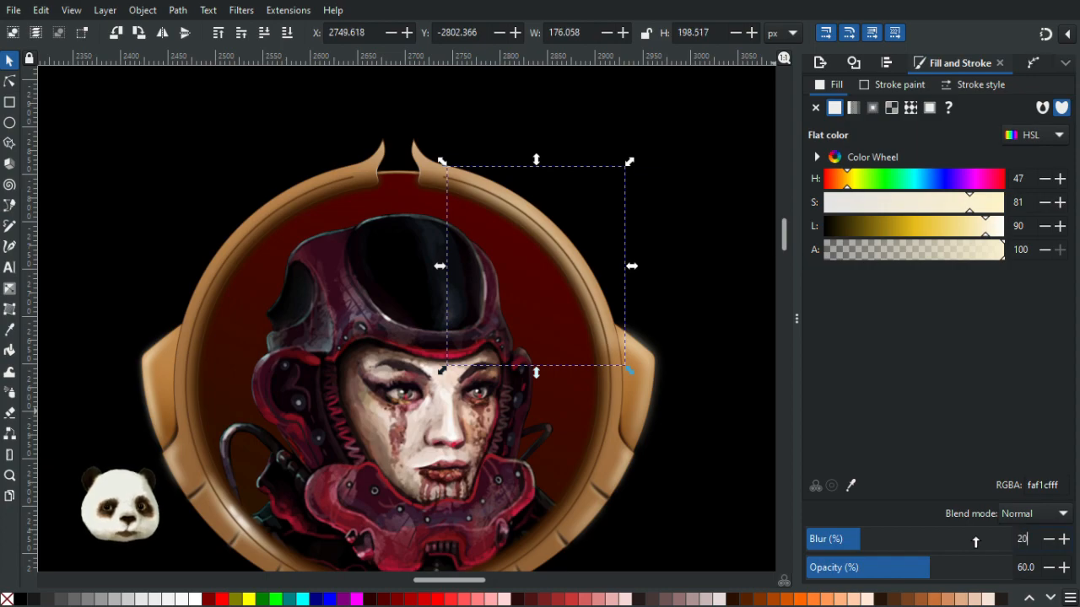
key("Return")
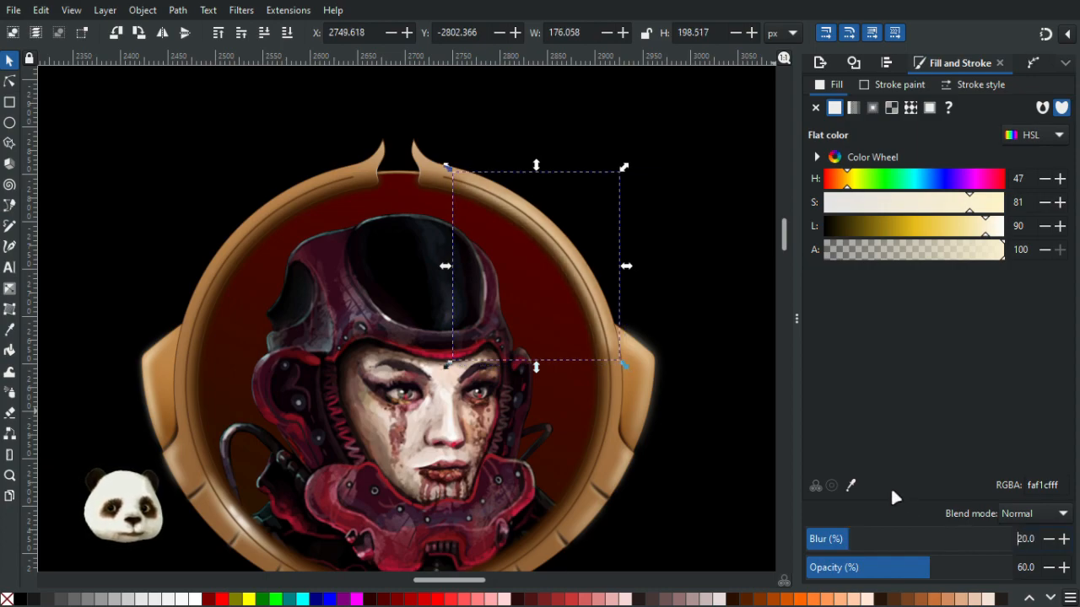
left_click(1063, 540)
left_click(1063, 540)
left_click(1063, 541)
left_click(1064, 540)
left_click(1064, 540)
left_click(715, 313)
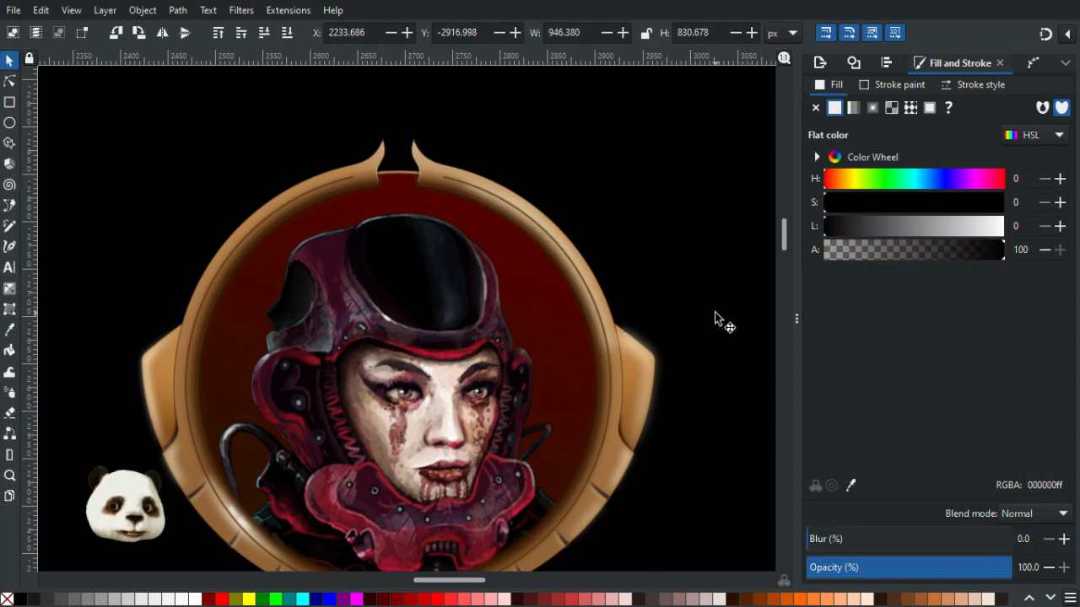
- Review the frame's clipped highlight at different zoom levels
scroll(714, 312, "down", 5)
scroll(656, 296, "up", 4)
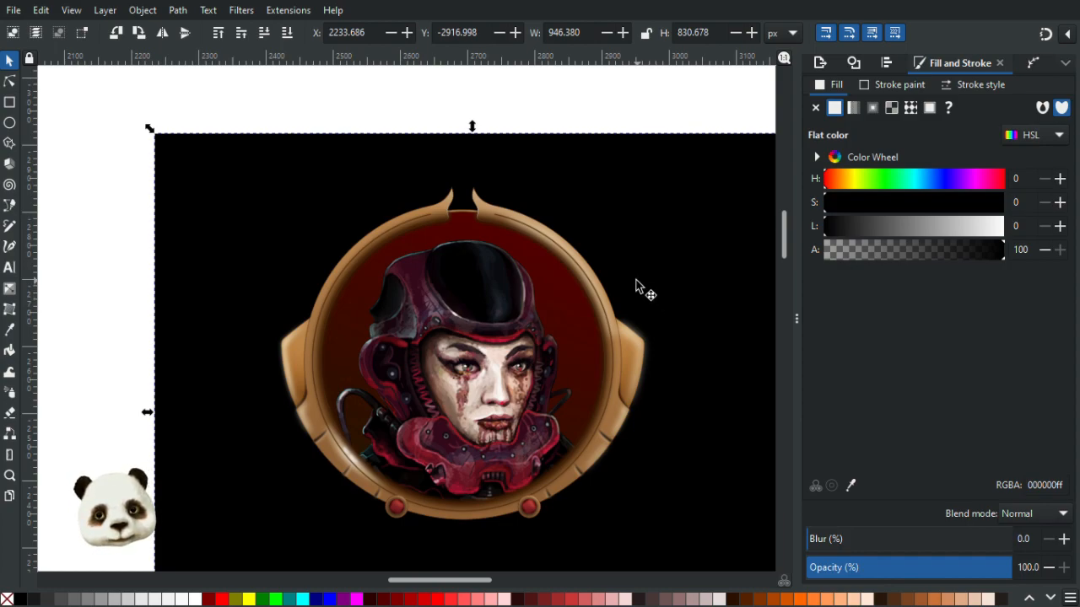
scroll(670, 367, "up", 2)
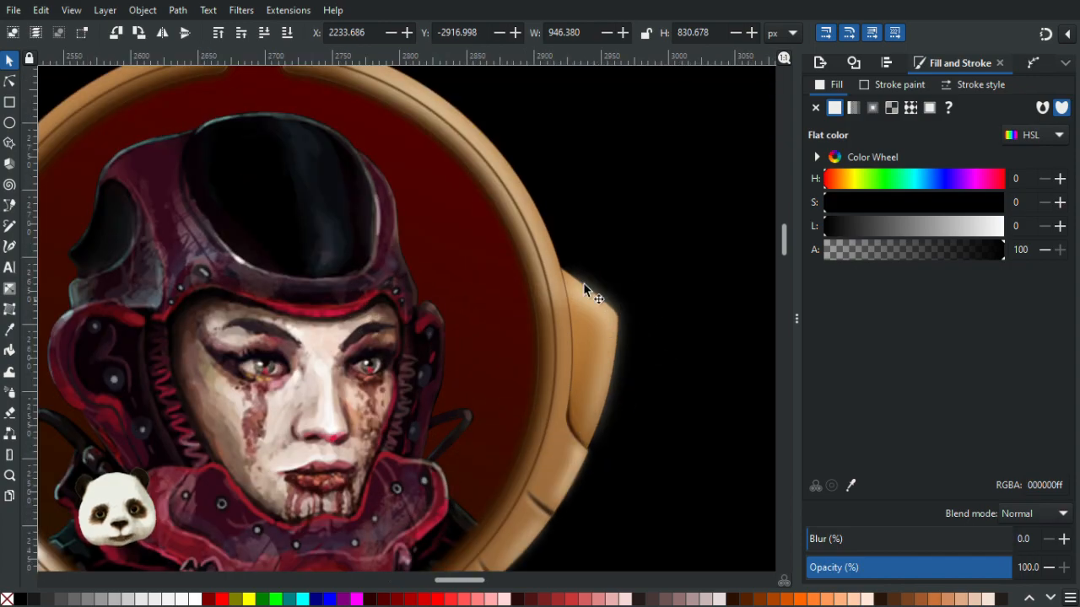
scroll(588, 381, "down", 4)
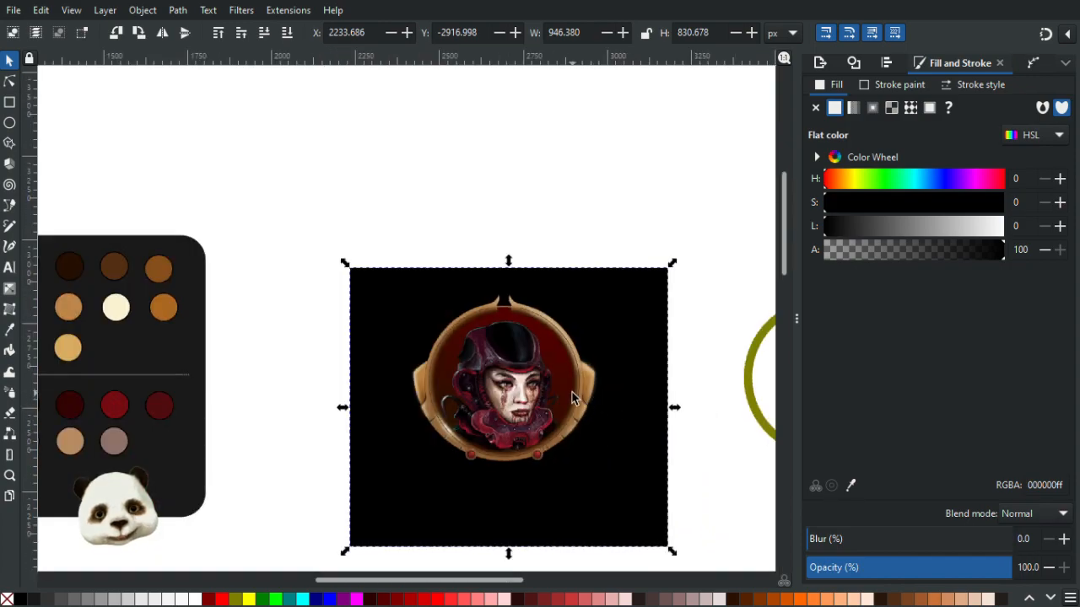
scroll(572, 398, "up", 1)
scroll(634, 413, "down", 1)
scroll(632, 407, "up", 6)
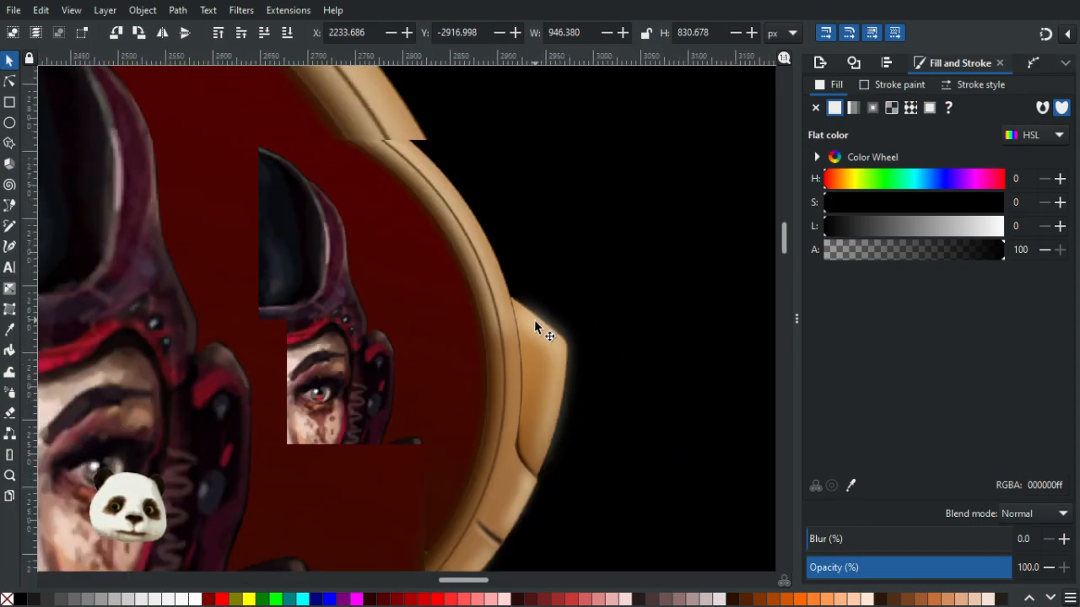
scroll(534, 325, "down", 3)
scroll(522, 330, "up", 1)
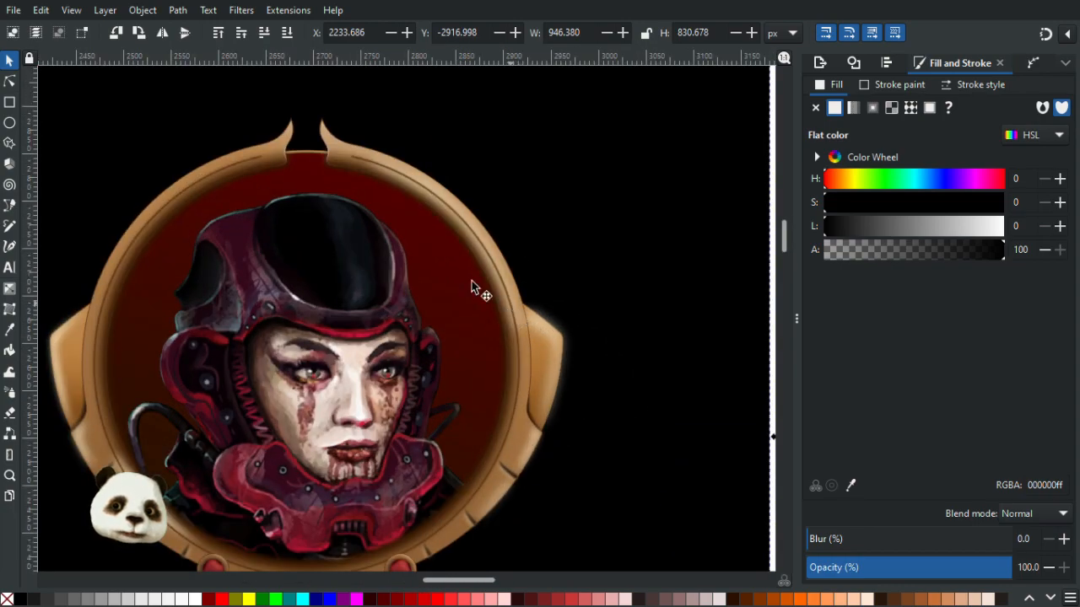
scroll(552, 353, "down", 3)
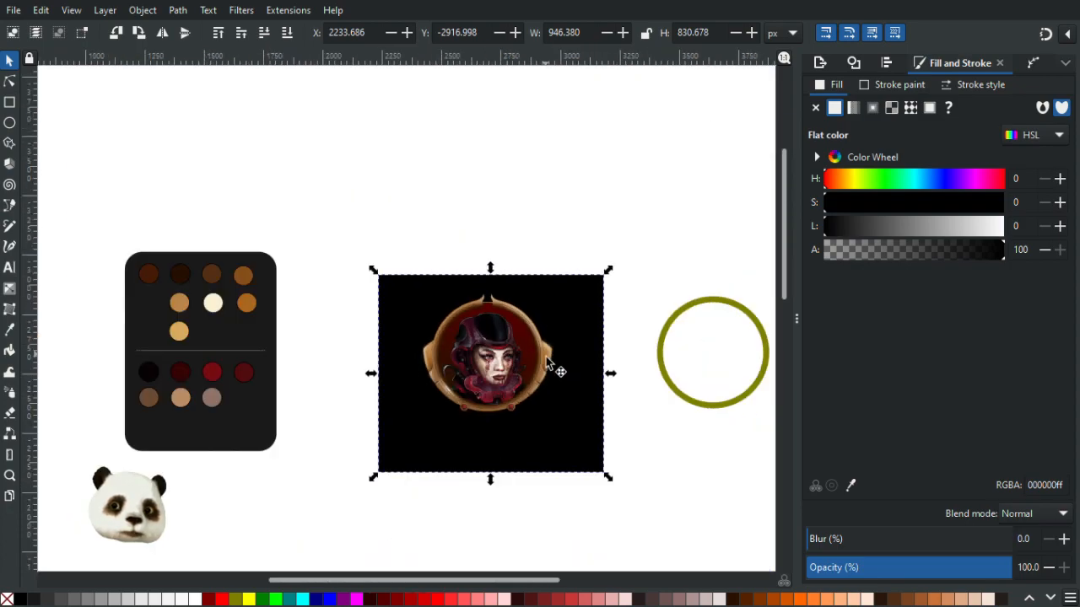
scroll(548, 364, "down", 1)
scroll(552, 368, "up", 6)
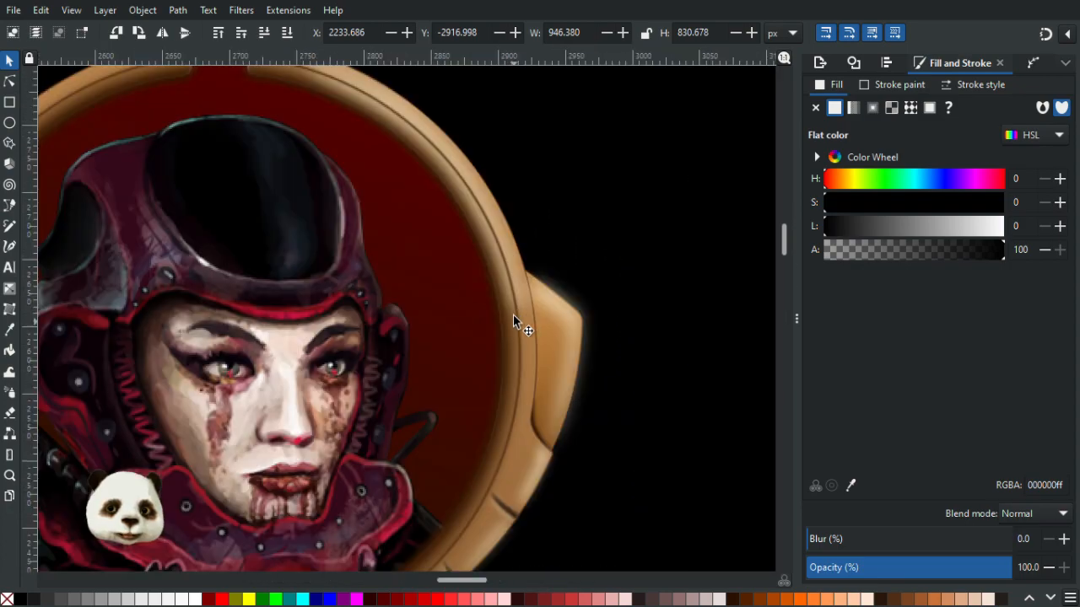
scroll(518, 304, "down", 2)
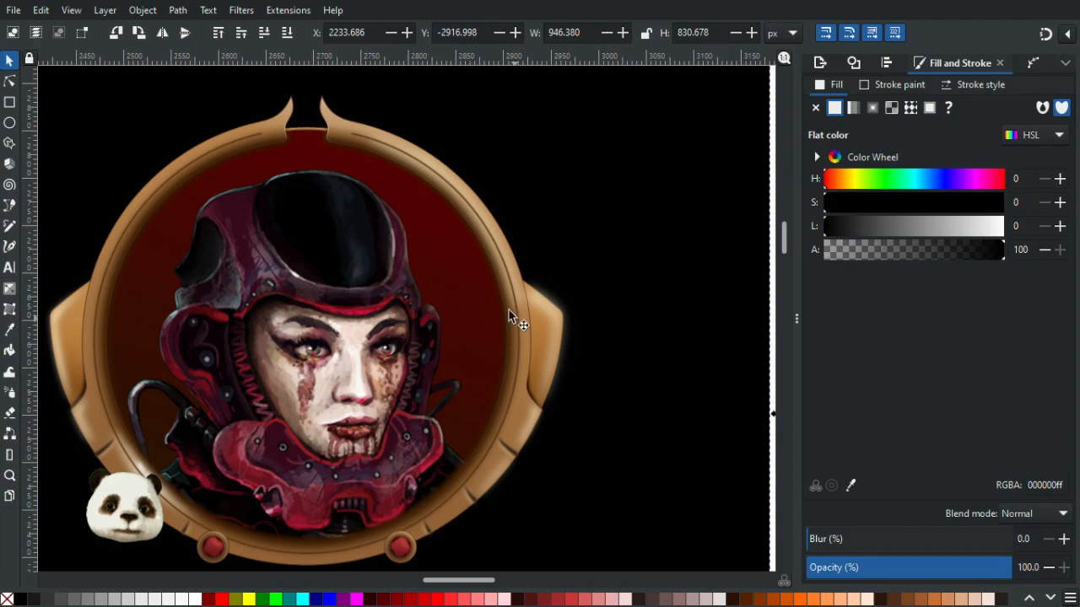
- Set the clipped cream highlight's opacity to 50%, then deselect it
key("n")
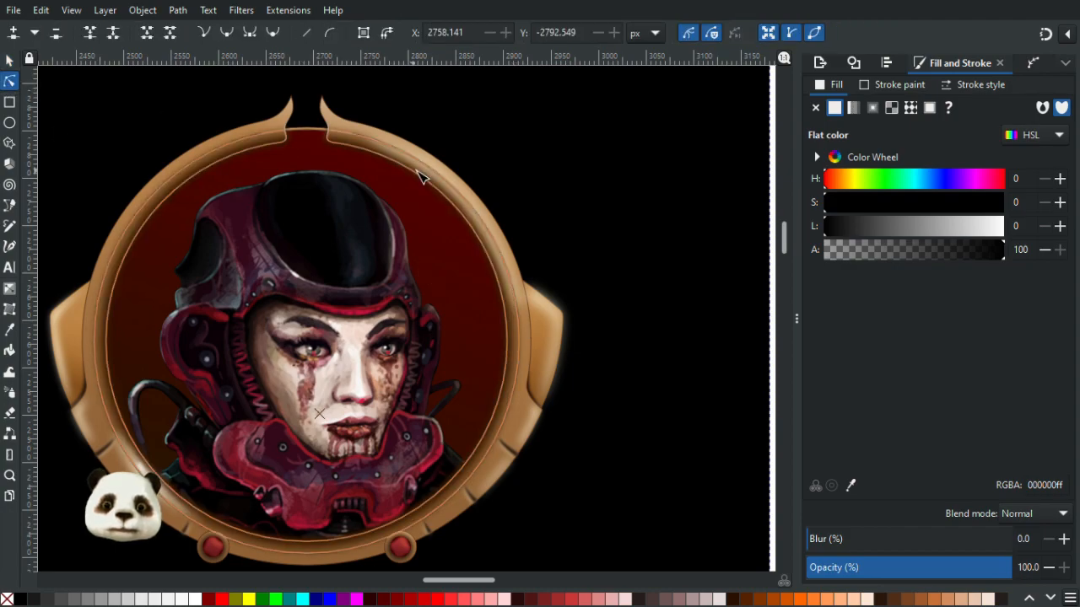
left_click(448, 175)
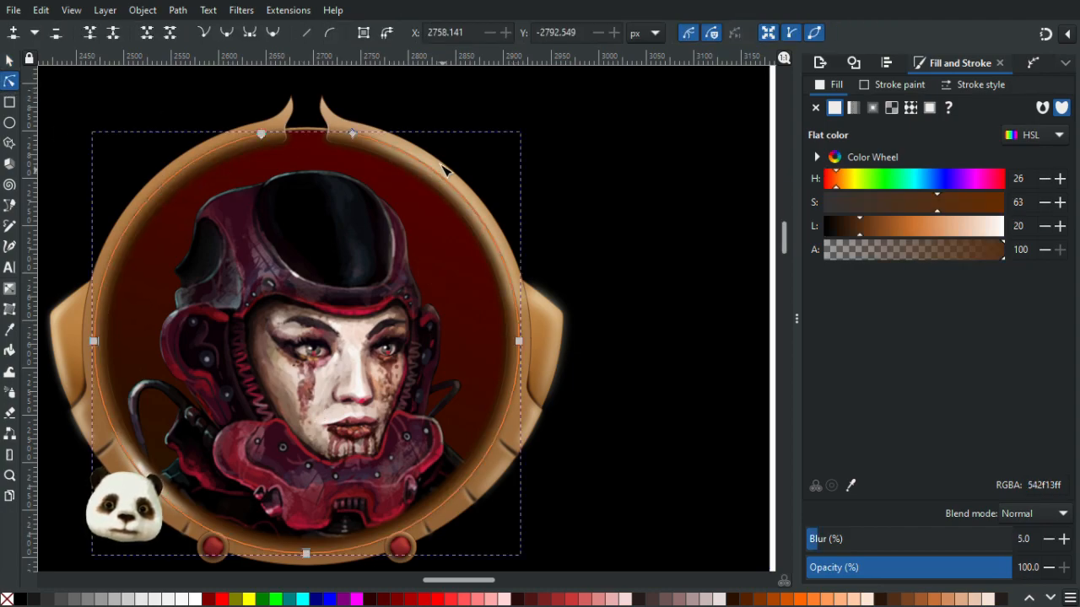
scroll(437, 161, "up", 4)
left_click(425, 179)
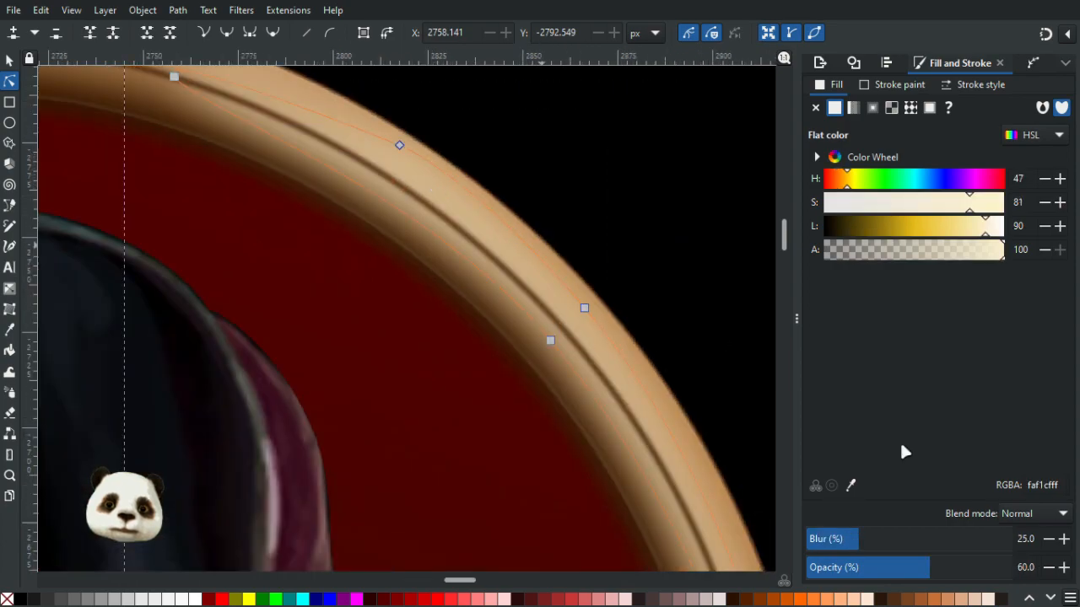
left_click(910, 567)
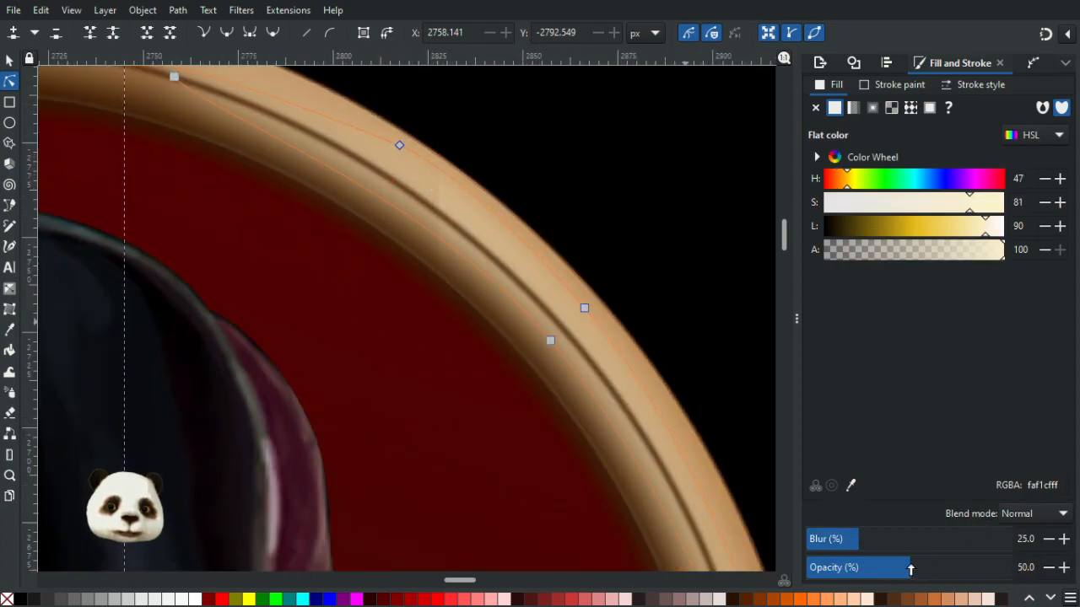
scroll(660, 431, "down", 3)
left_click(657, 300)
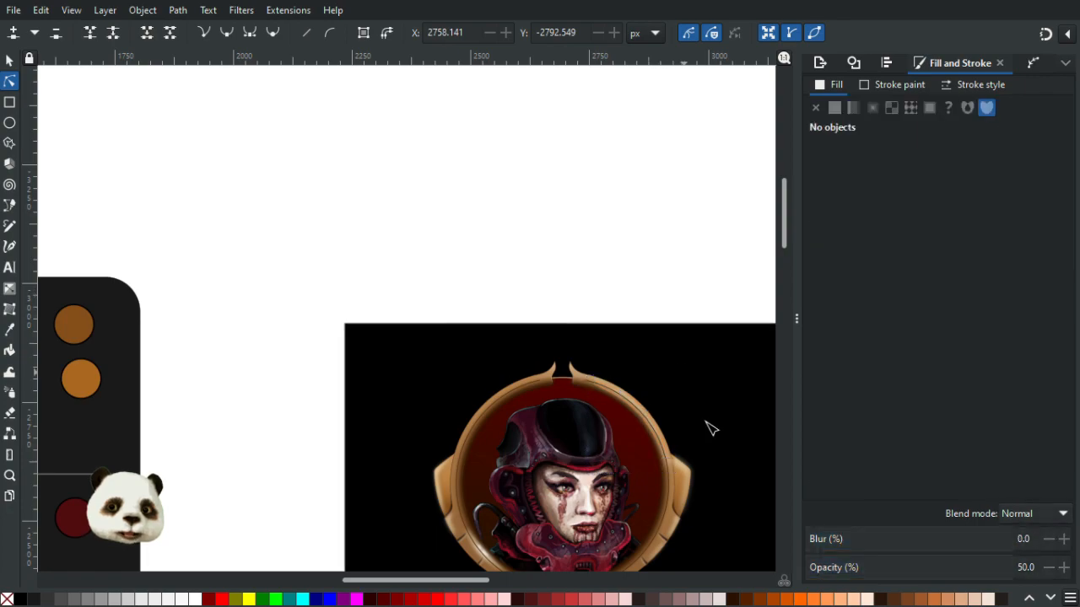
- Extend the rim highlight's lower end further down the frame by moving its bottom node
scroll(694, 481, "up", 2)
scroll(670, 504, "up", 3)
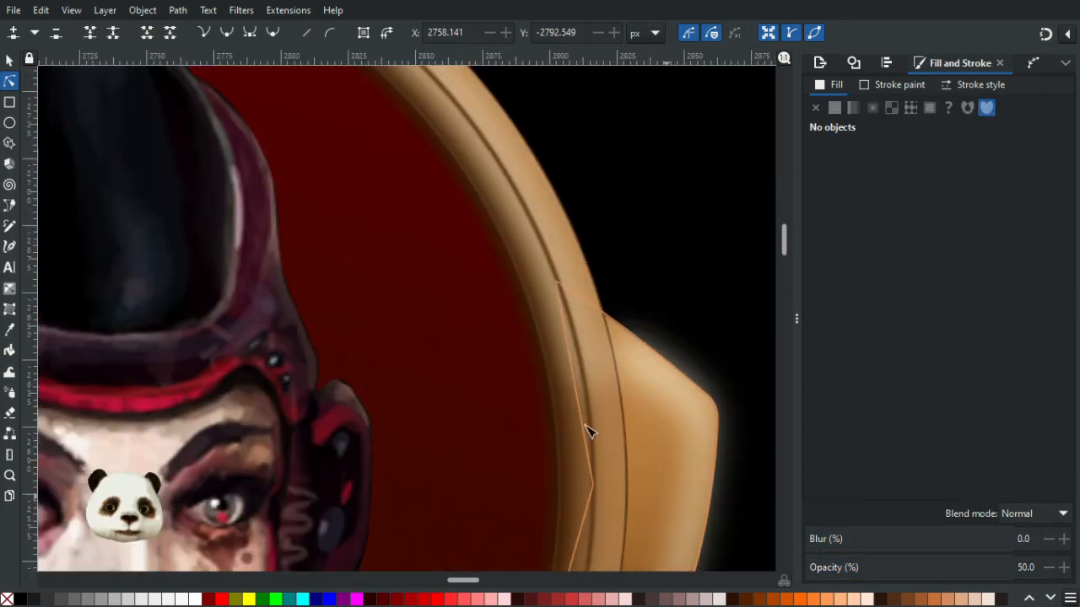
left_click(596, 371)
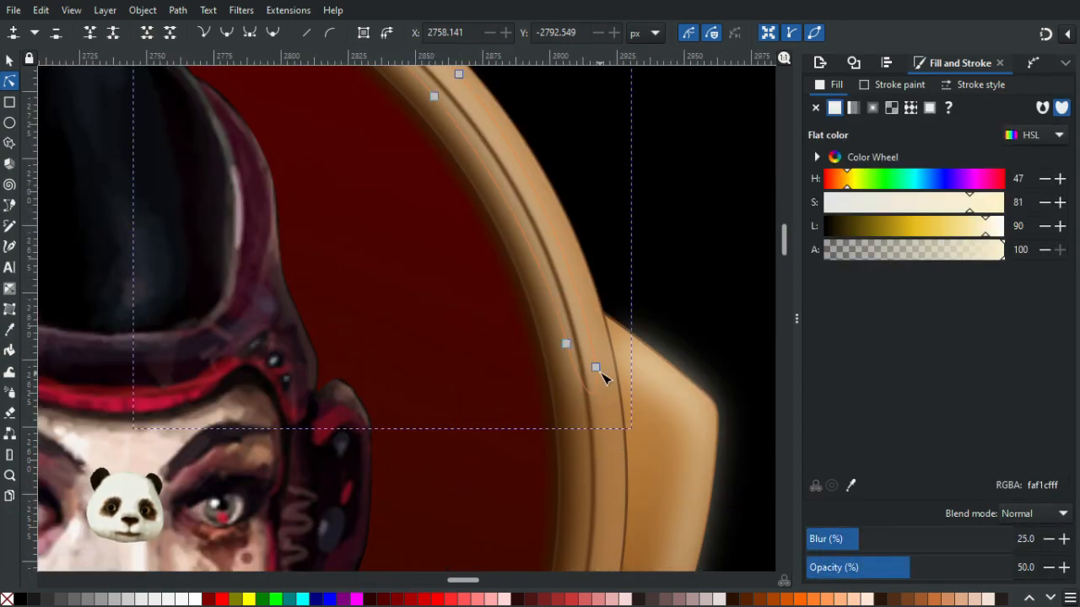
left_click_drag(595, 371, 588, 447)
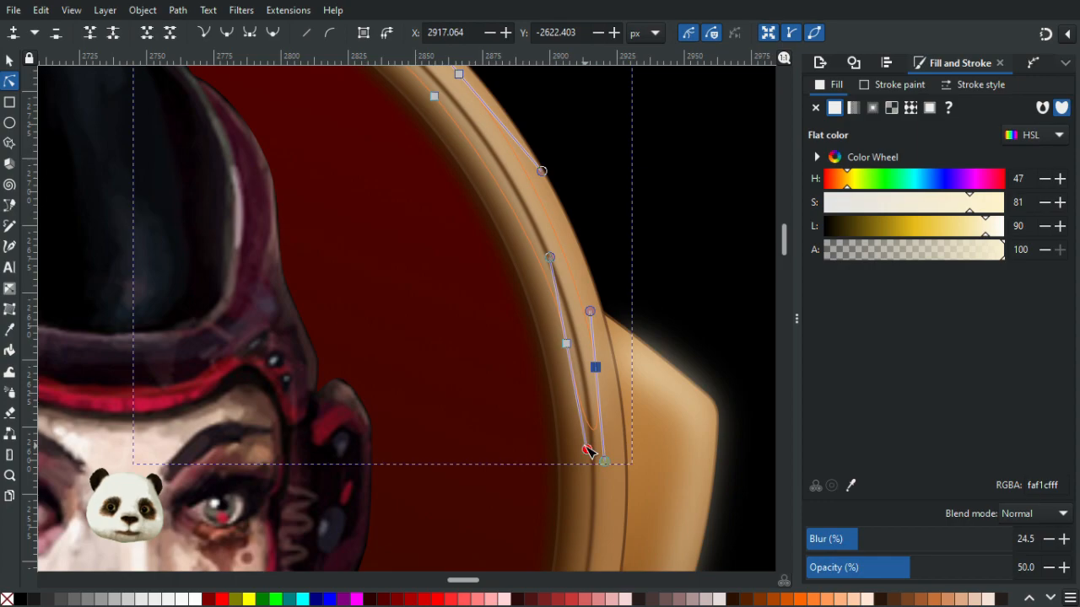
left_click(686, 278)
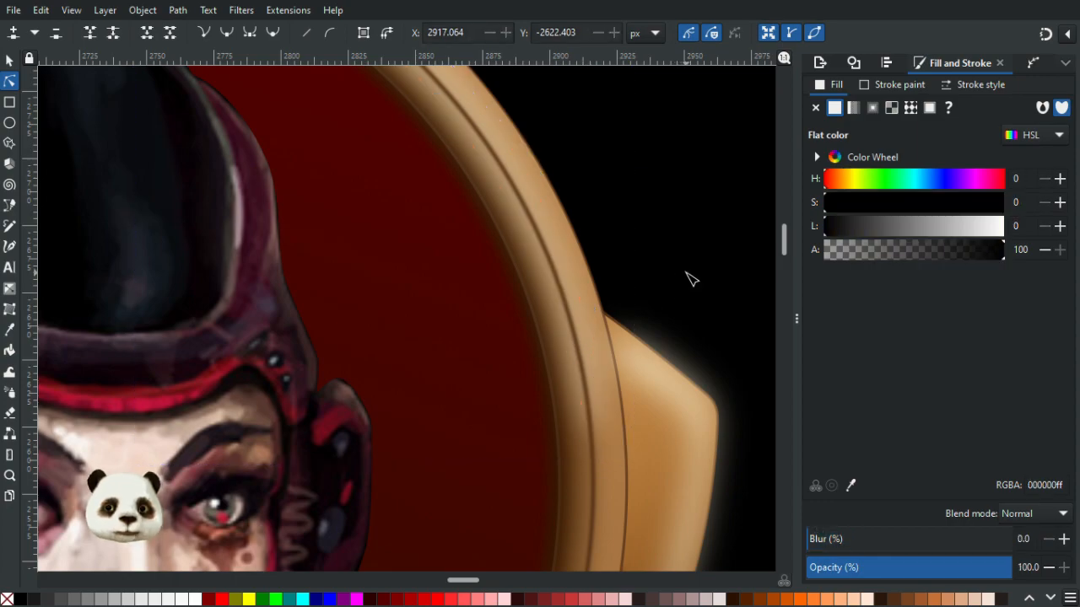
- Inspect the rim highlight's appearance while zooming in and out on the frame
scroll(691, 278, "down", 5)
scroll(706, 252, "up", 1)
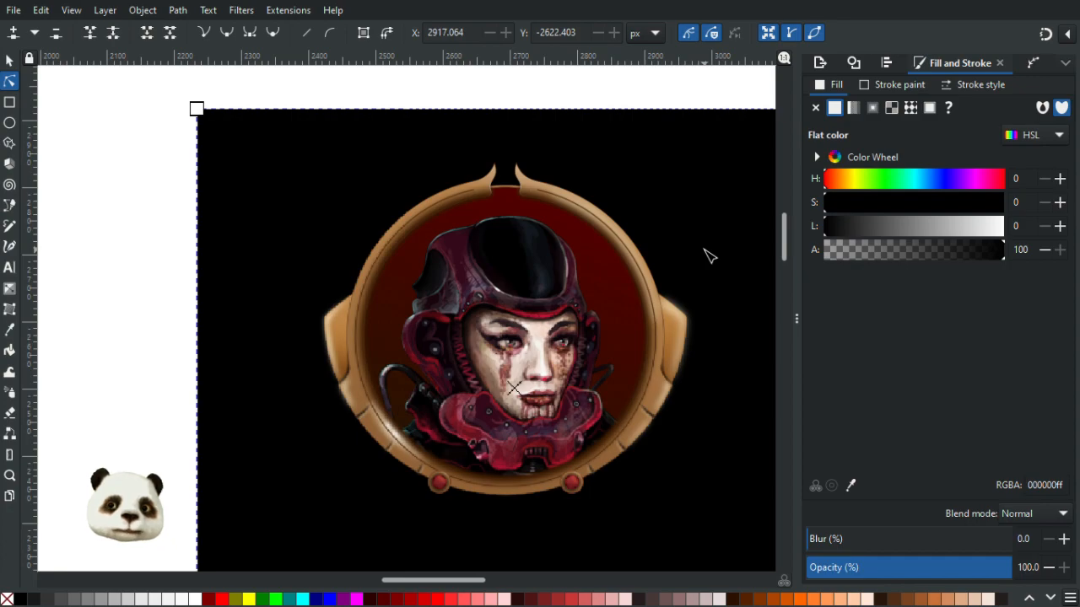
scroll(707, 254, "up", 3)
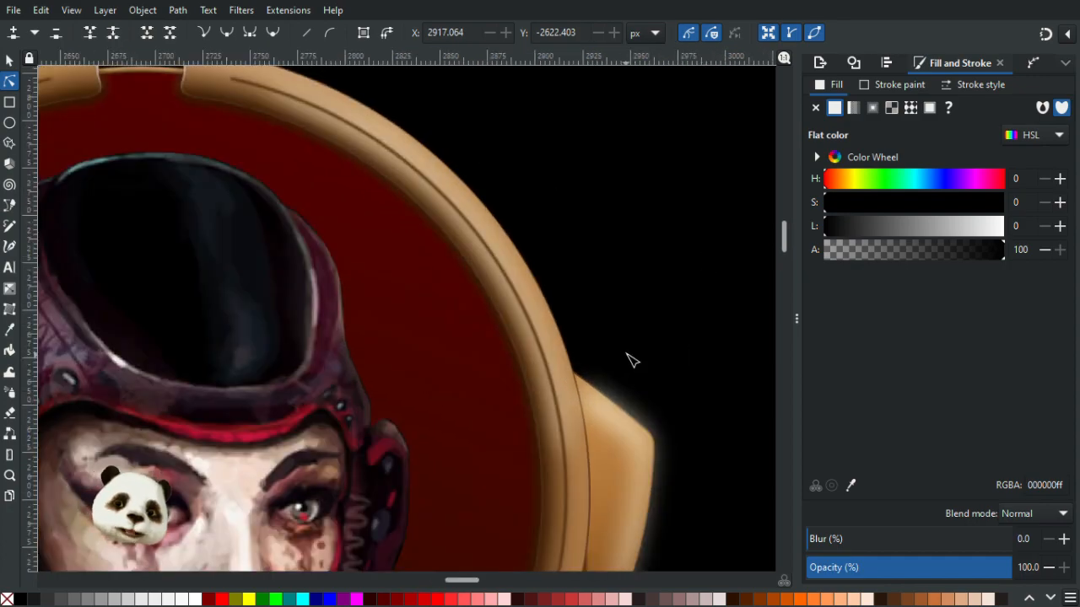
scroll(633, 361, "down", 2)
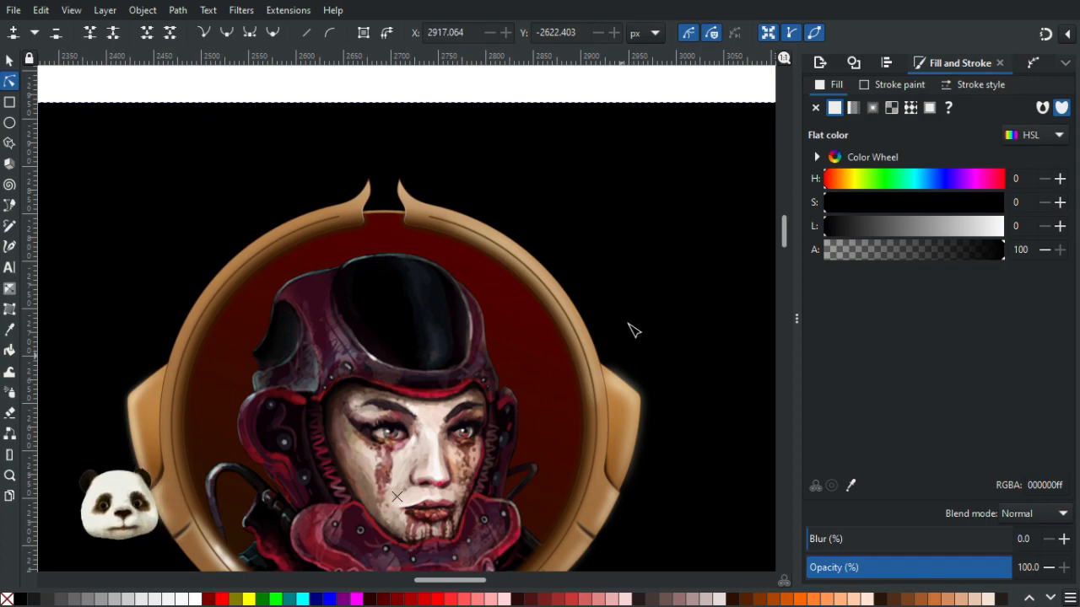
scroll(634, 330, "down", 5)
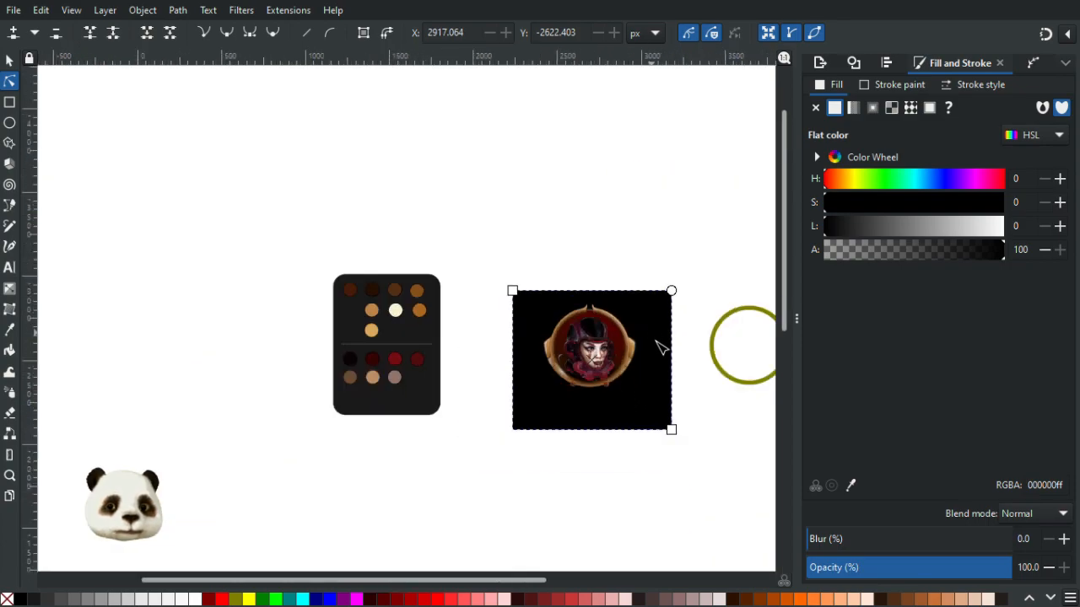
scroll(653, 346, "up", 2)
scroll(643, 354, "up", 1)
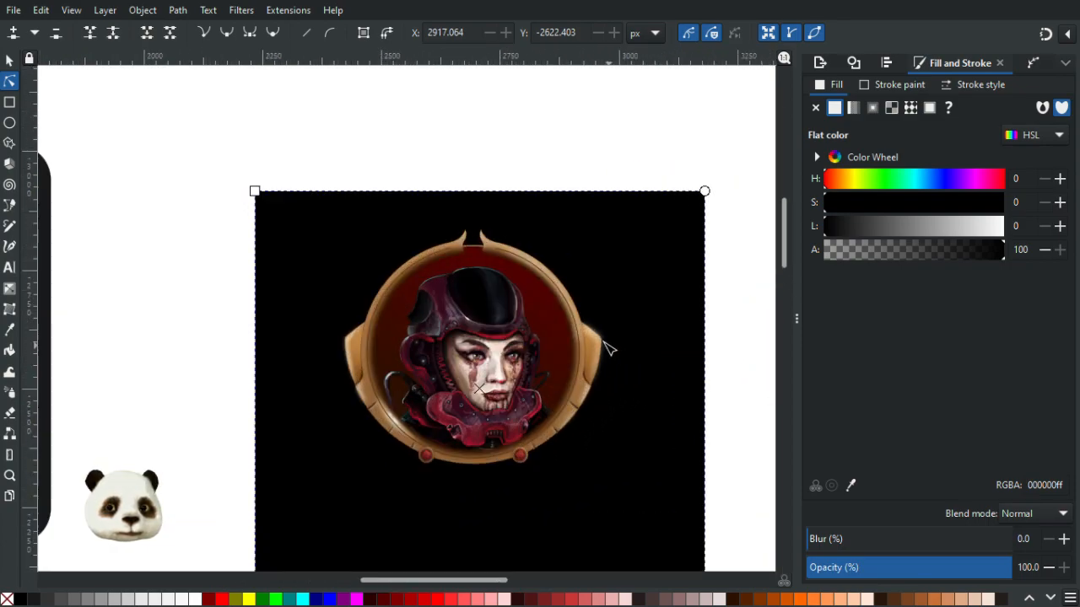
scroll(603, 343, "up", 2)
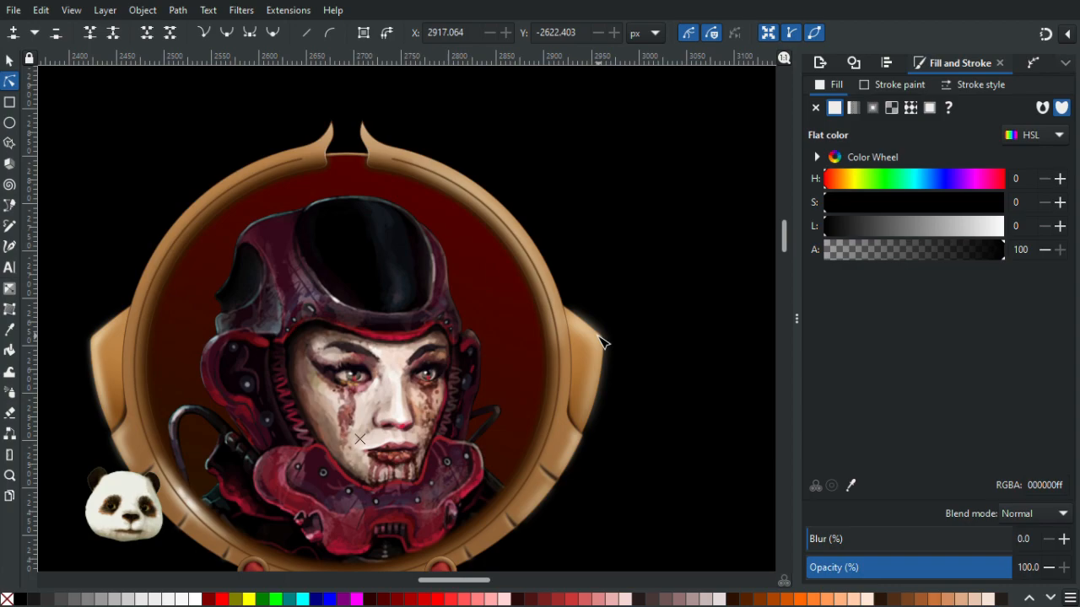
scroll(597, 339, "down", 2)
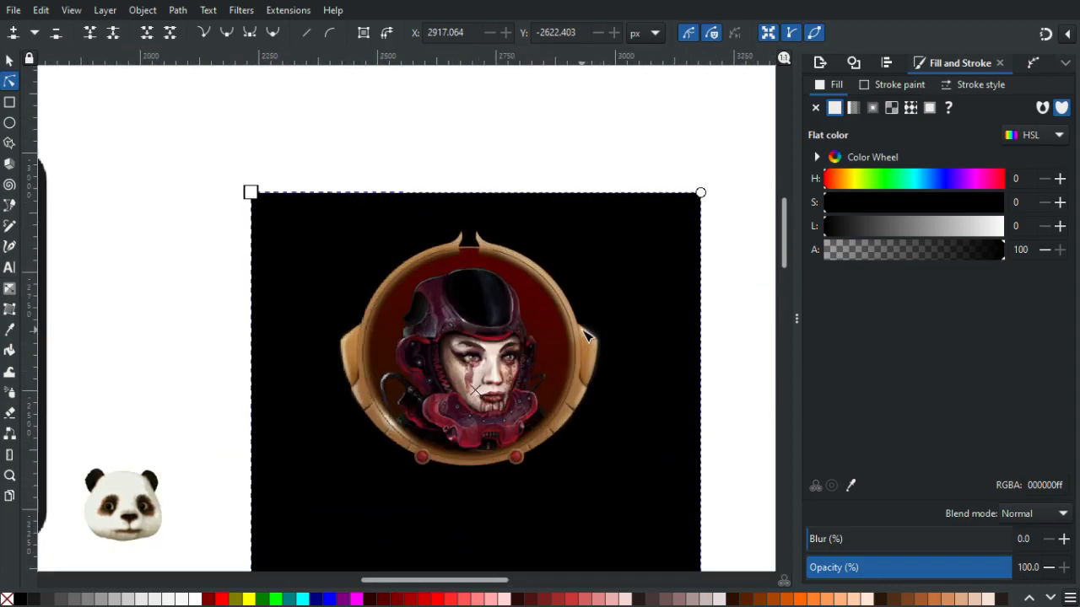
scroll(570, 310, "up", 3)
- Raise the rim highlight's blur to 30% and its opacity to 80%, then deselect
left_click(565, 312)
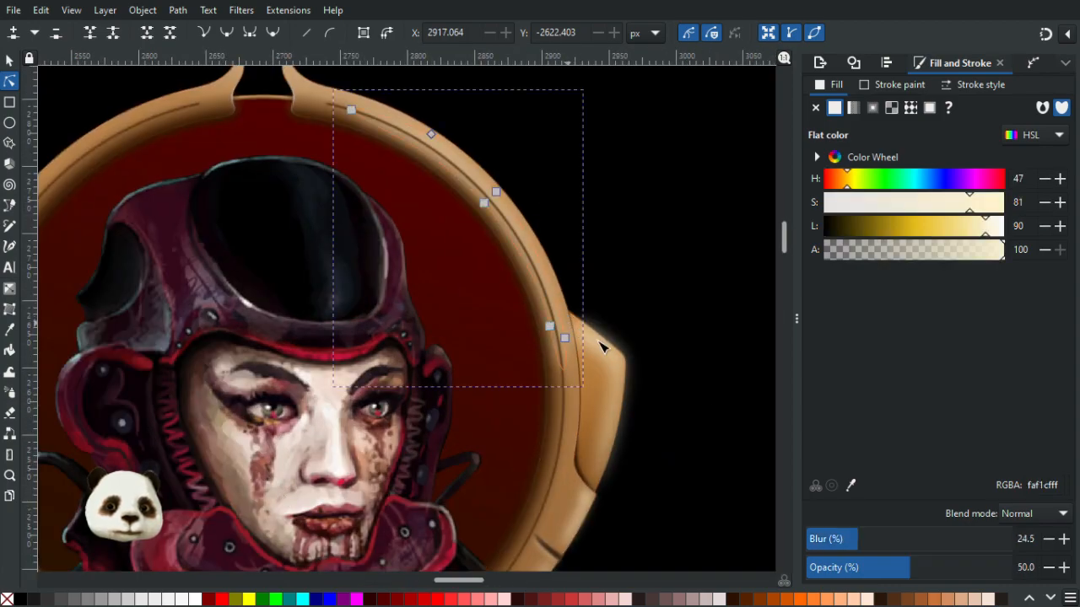
left_click_drag(869, 551, 890, 550)
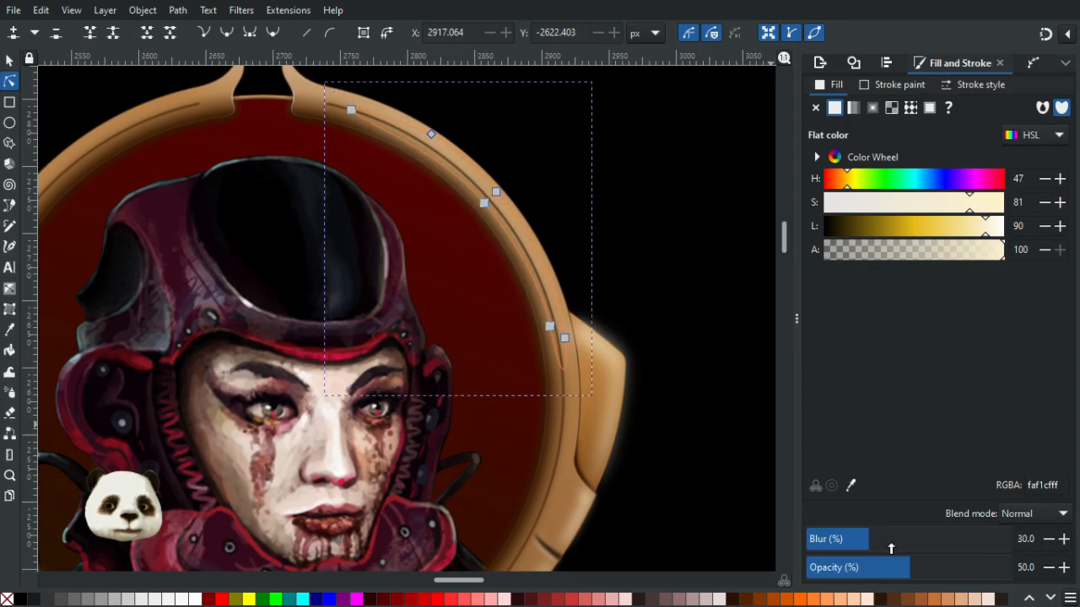
left_click(955, 571)
left_click(923, 573)
left_click(961, 571)
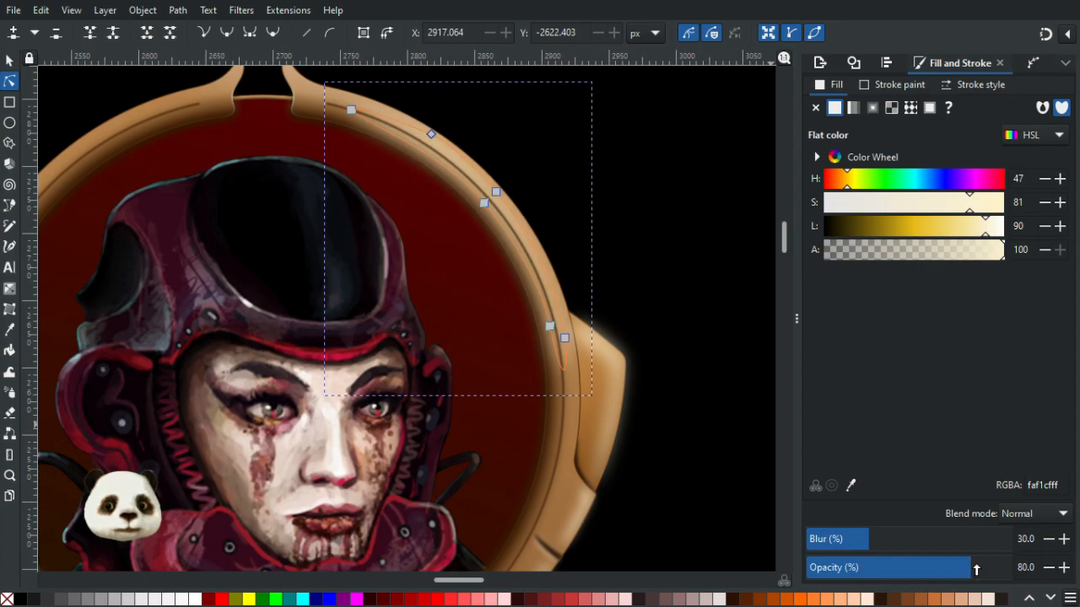
left_click(972, 574)
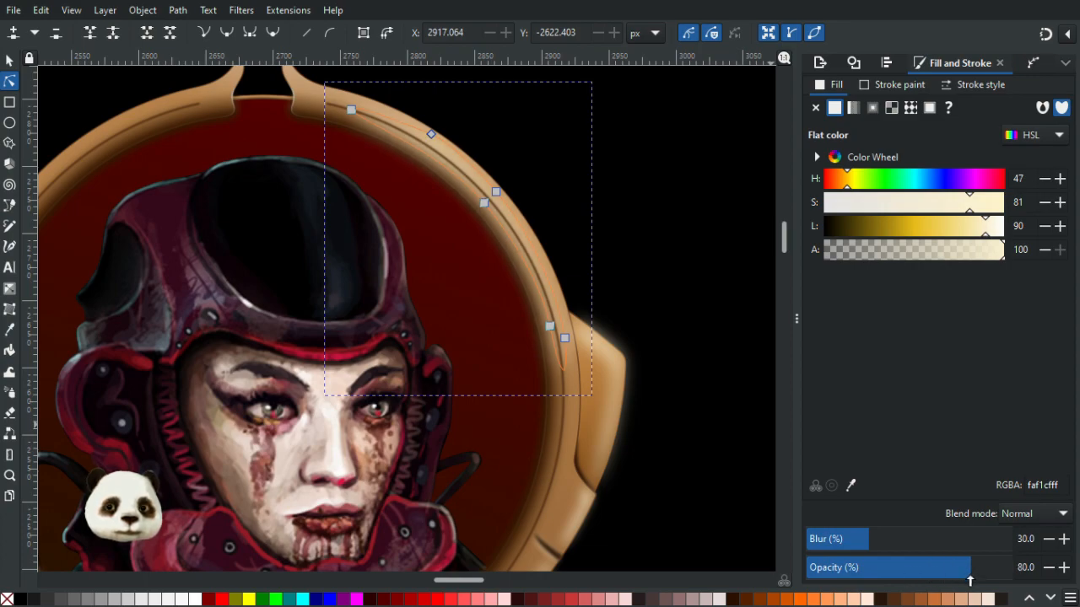
left_click(728, 333)
- Apply a linear gradient to the rim highlight, running from its lower end up toward the frame's top
scroll(731, 333, "down", 3)
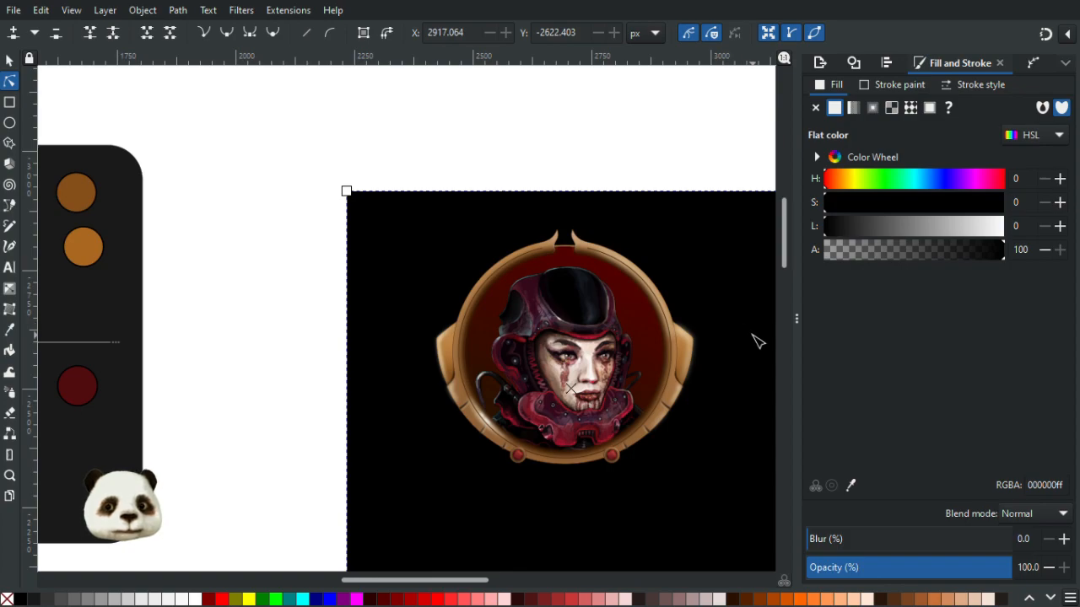
scroll(743, 333, "up", 3)
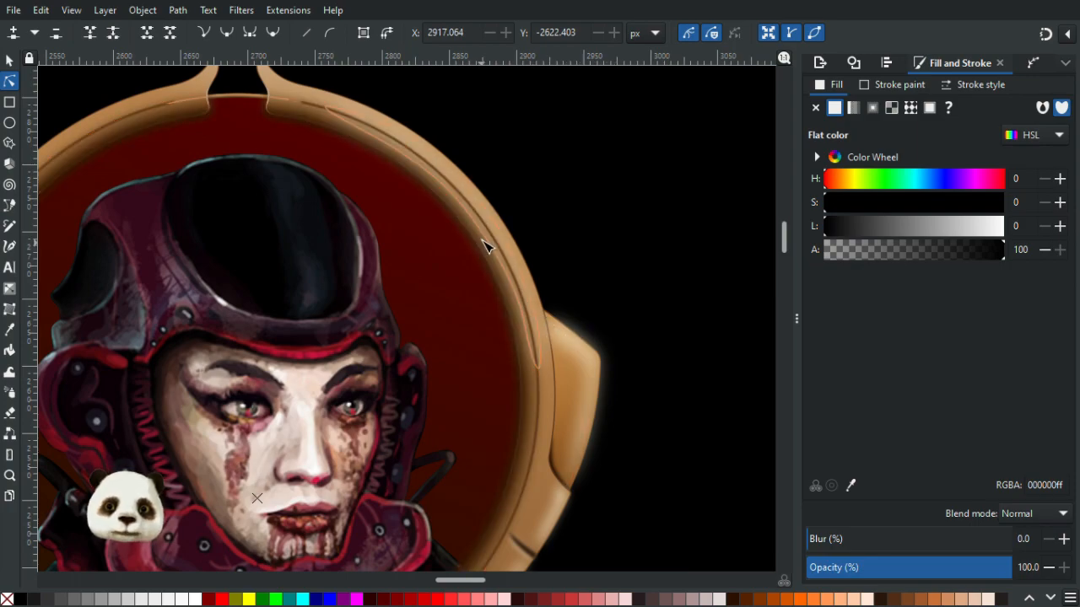
left_click(487, 244)
scroll(520, 268, "up", 2)
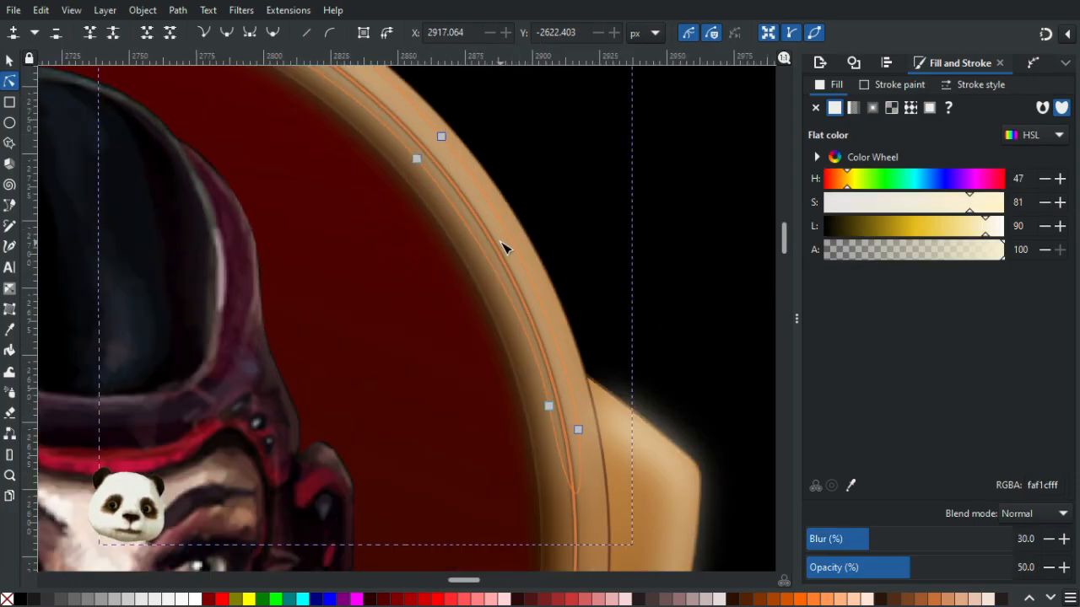
key("g")
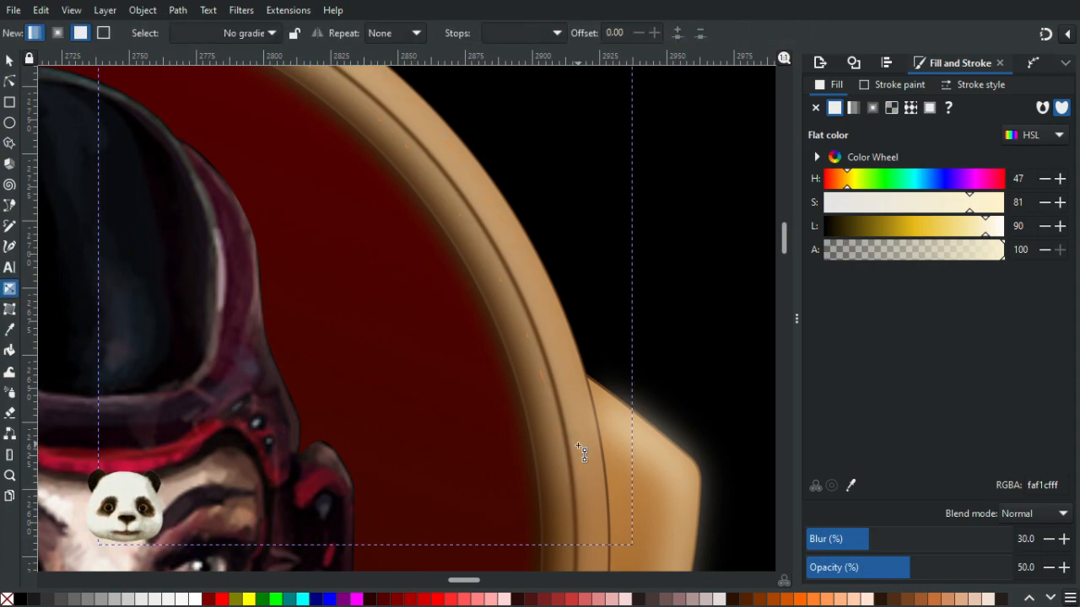
left_click_drag(575, 440, 508, 82)
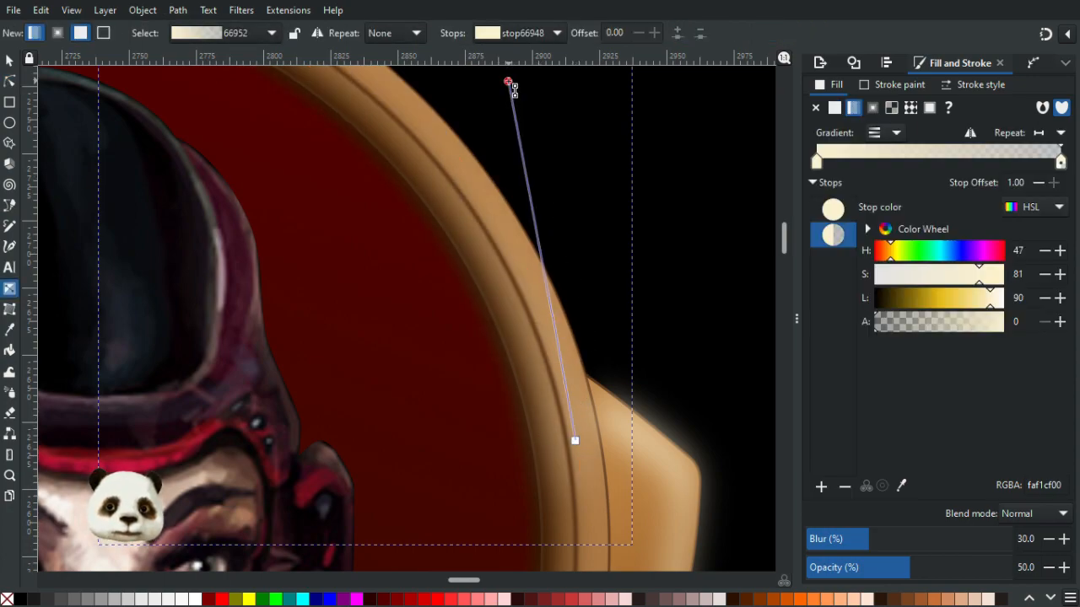
left_click(510, 86)
- Reposition the gradient's end stop down along the right side of the rim and nudge its start stop, then deselect
scroll(513, 157, "down", 3)
scroll(527, 253, "up", 3)
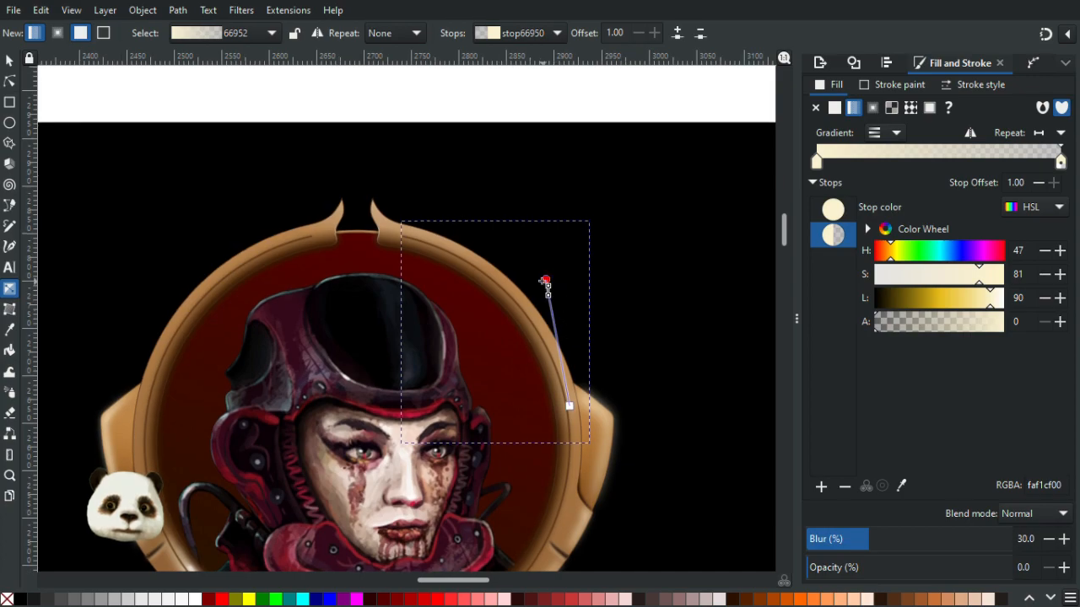
left_click_drag(546, 279, 567, 558)
scroll(309, 215, "down", 1)
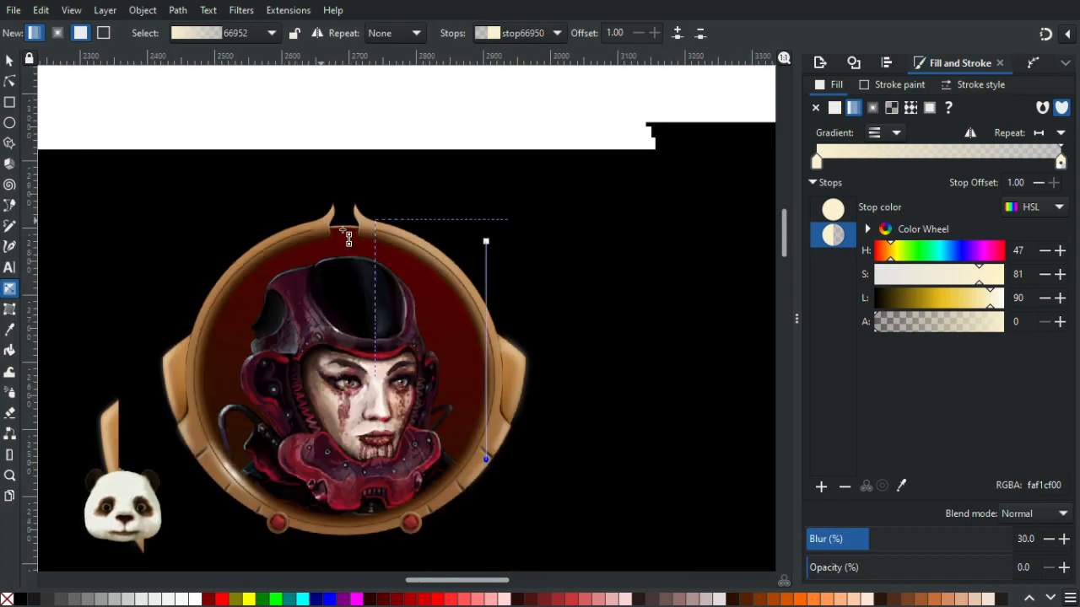
scroll(347, 239, "down", 1)
mouse_move(456, 253)
left_mouse_down()
mouse_move(454, 363)
mouse_move(451, 250)
left_mouse_up()
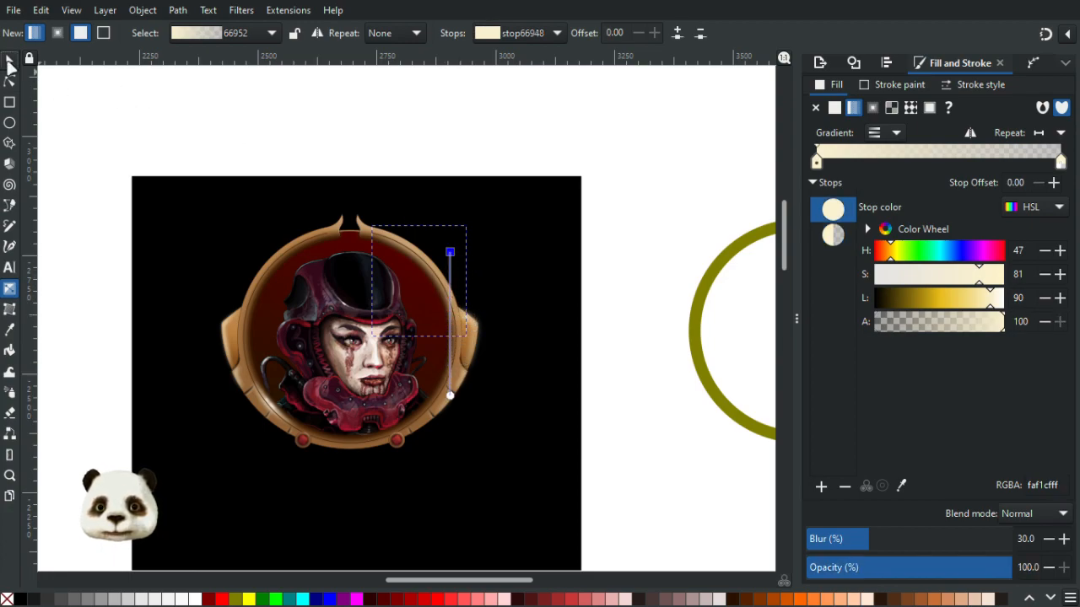
left_click(9, 61)
left_click(406, 128)
scroll(552, 225, "down", 2)
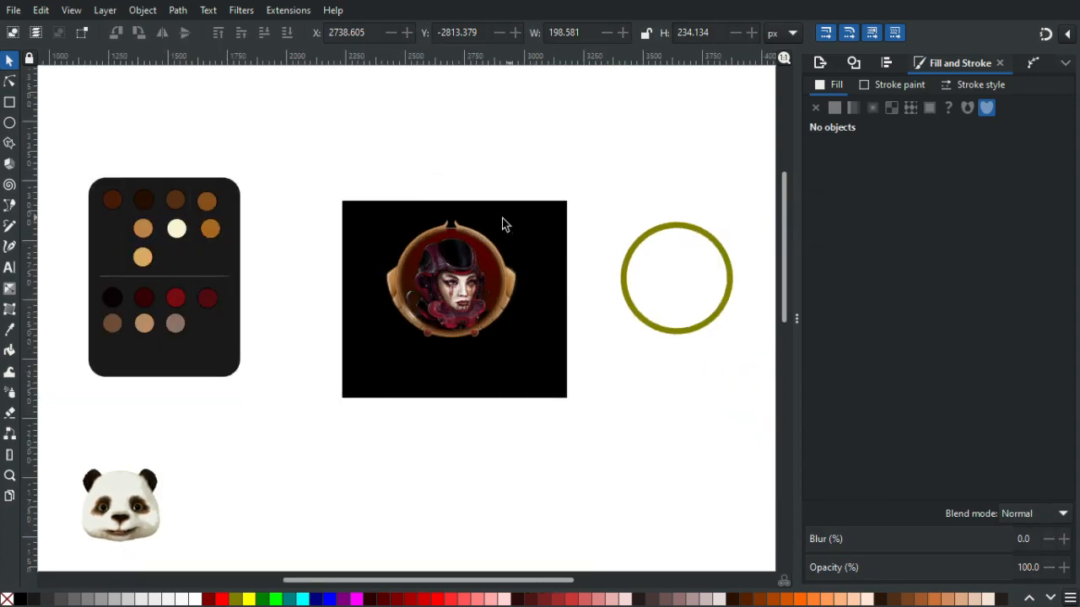
scroll(504, 222, "up", 4)
scroll(534, 224, "down", 2)
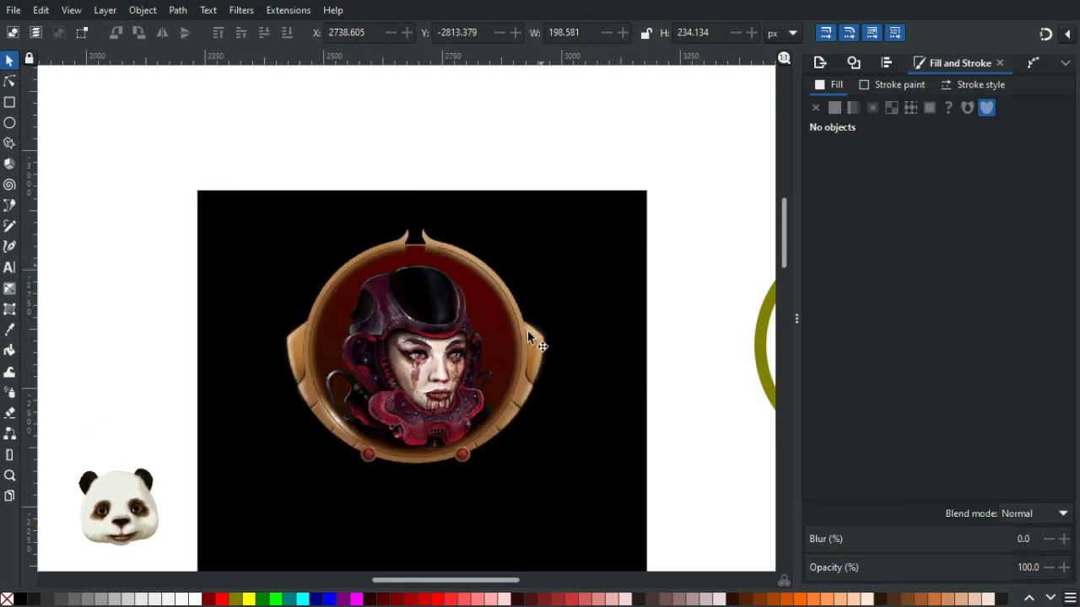
scroll(527, 329, "up", 3)
scroll(545, 271, "down", 3)
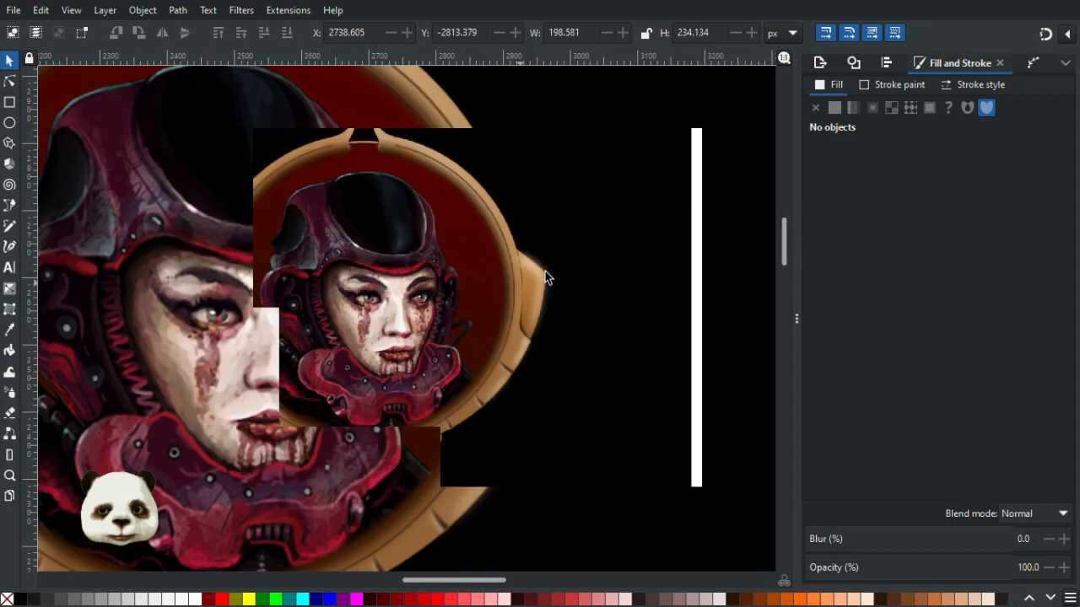
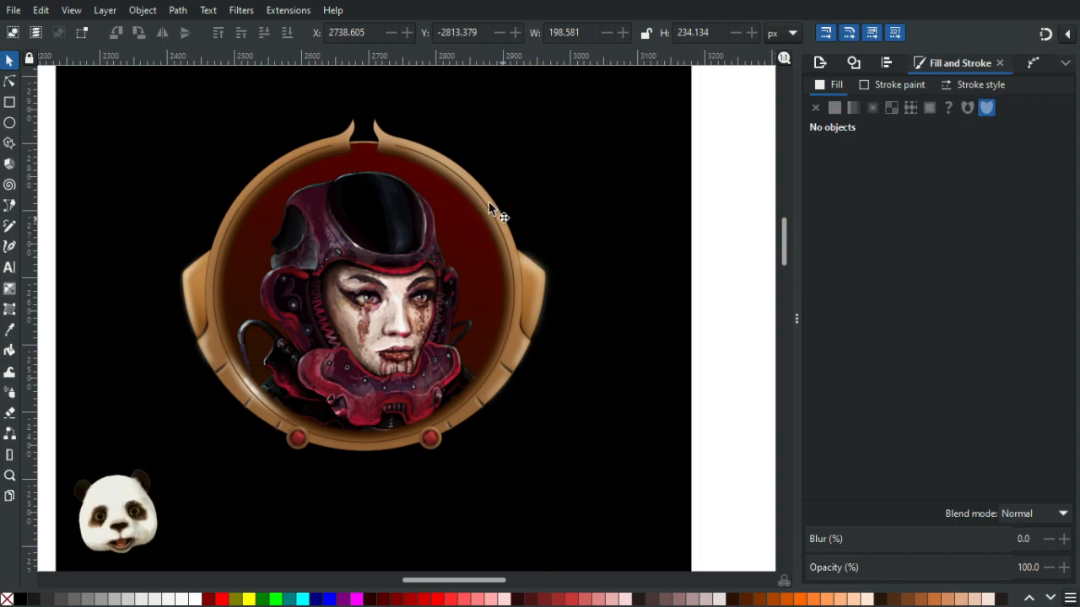
- Set the rim highlight's opacity to 60% and its blur to 20%
left_click(448, 168)
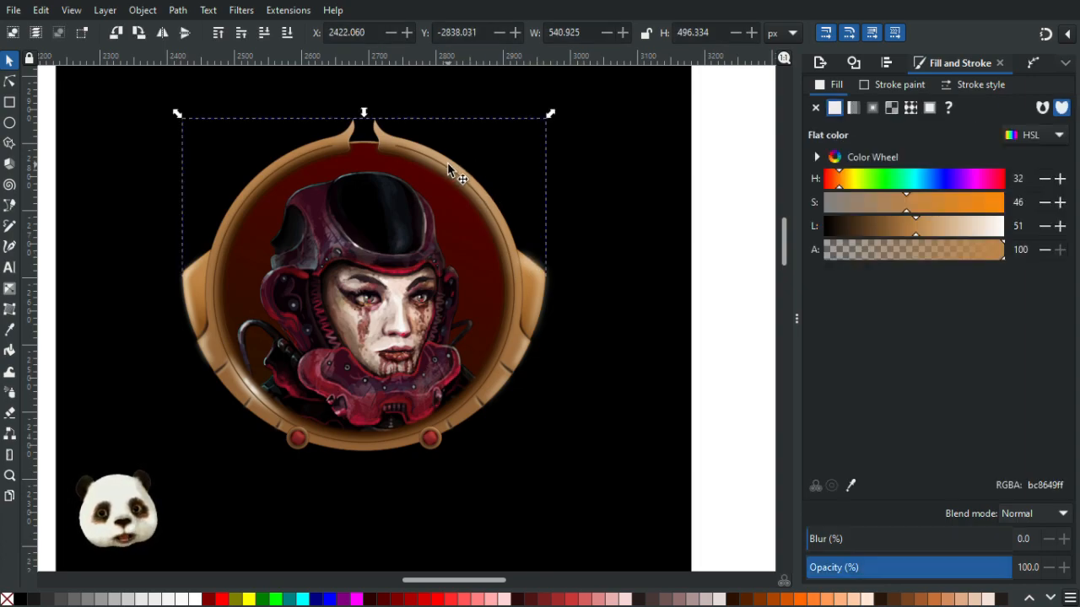
scroll(458, 171, "up", 2)
key("Escape")
left_click(385, 178)
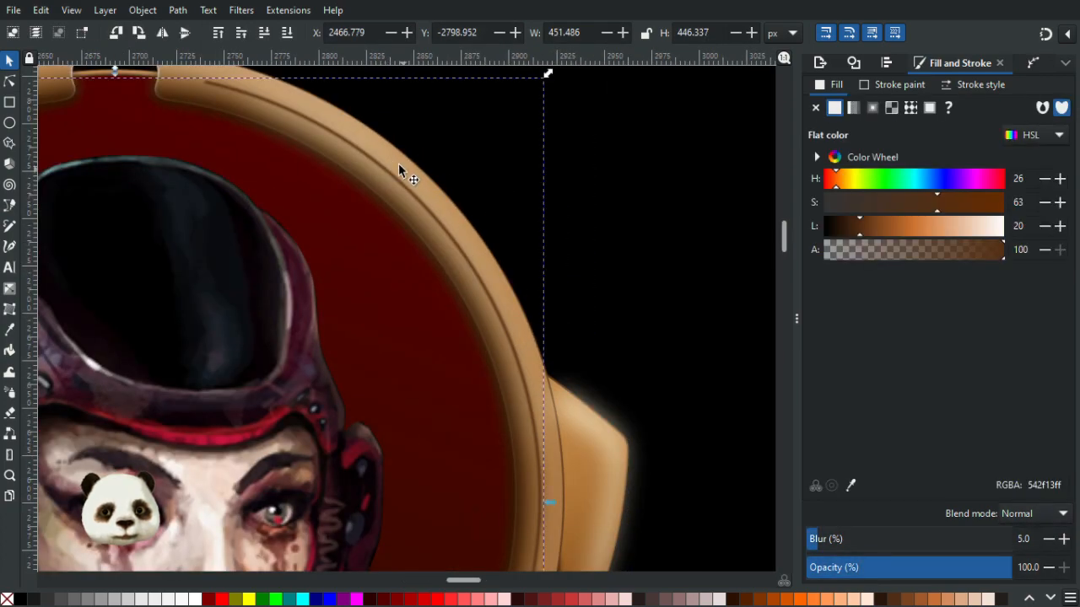
left_click(397, 163, "alt")
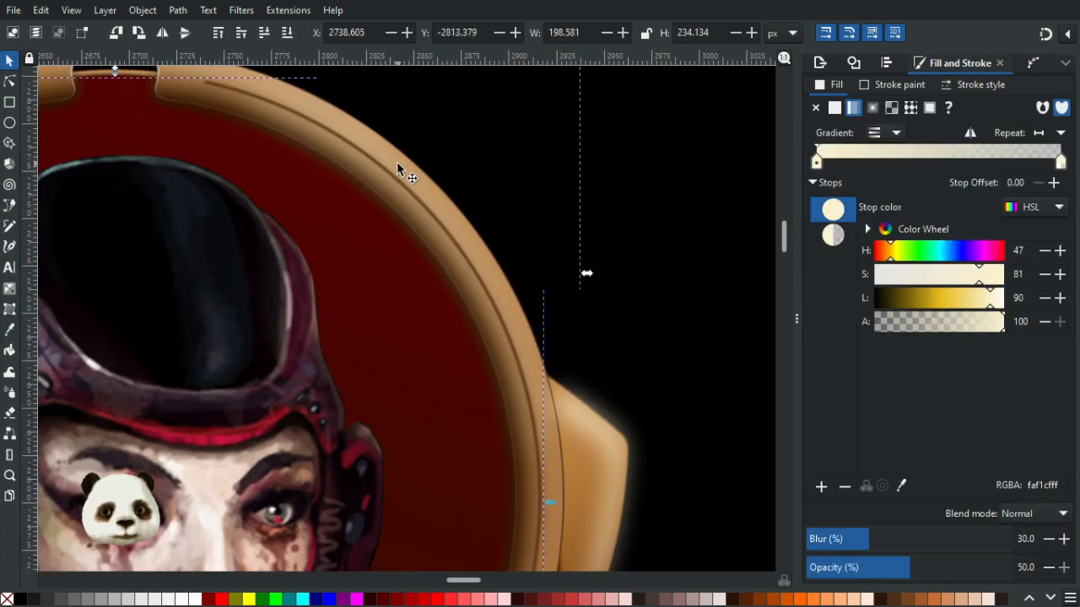
left_click_drag(921, 567, 947, 571)
left_click(929, 572)
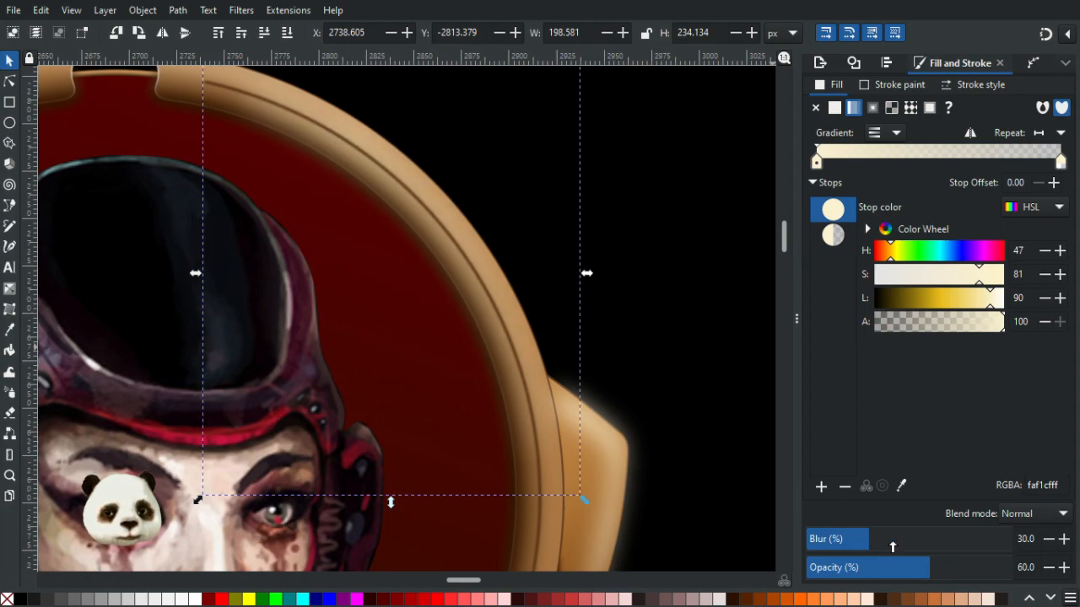
left_click(846, 539)
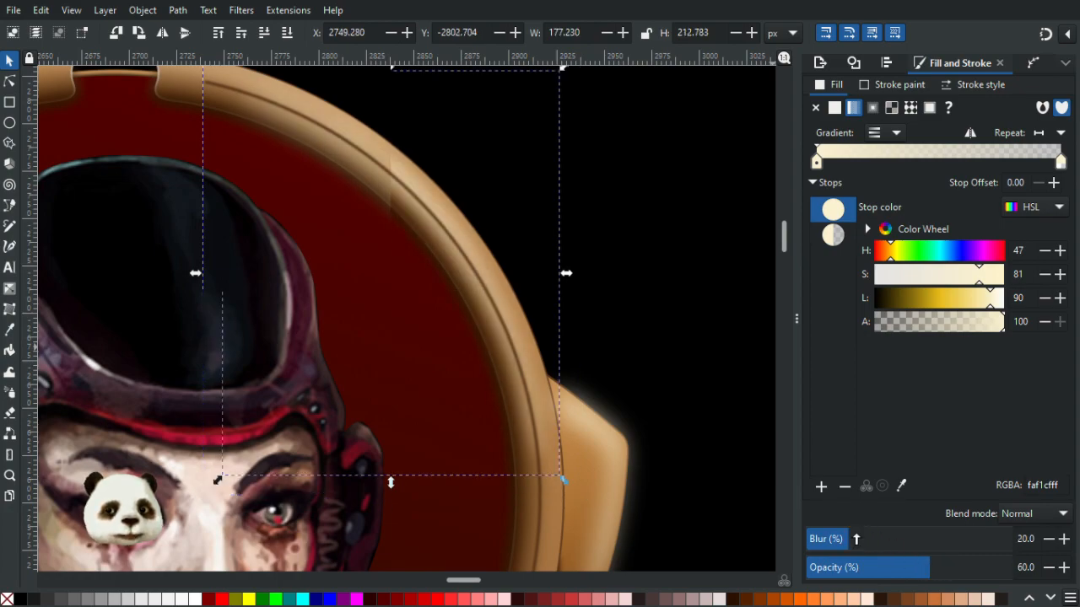
- Zoom out and pan across the frame to examine the highlights and the lower ornaments
scroll(694, 393, "down", 3)
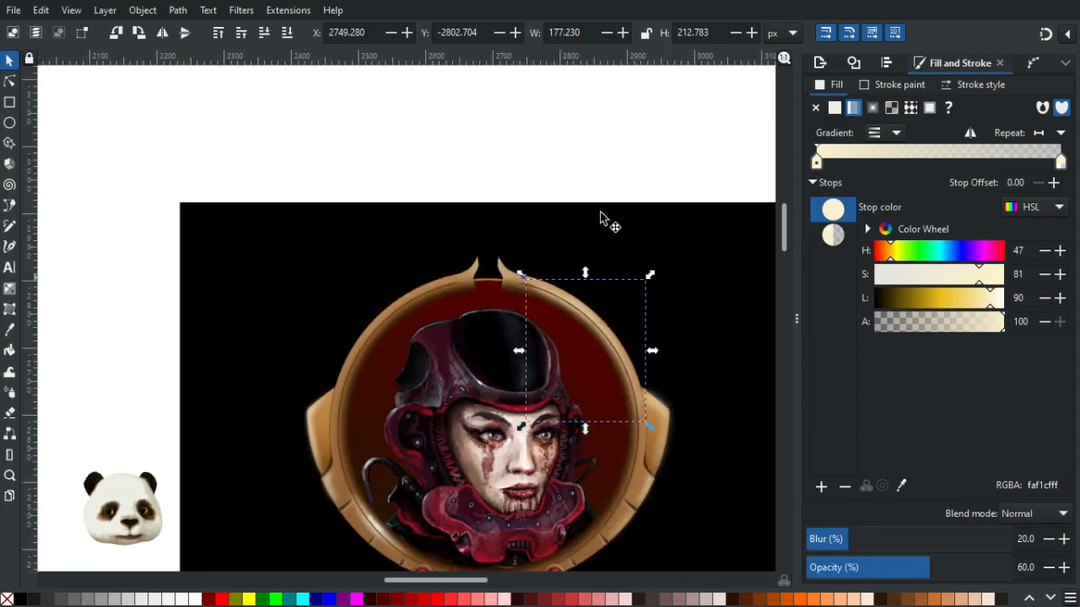
left_click(564, 184)
scroll(658, 302, "down", 4)
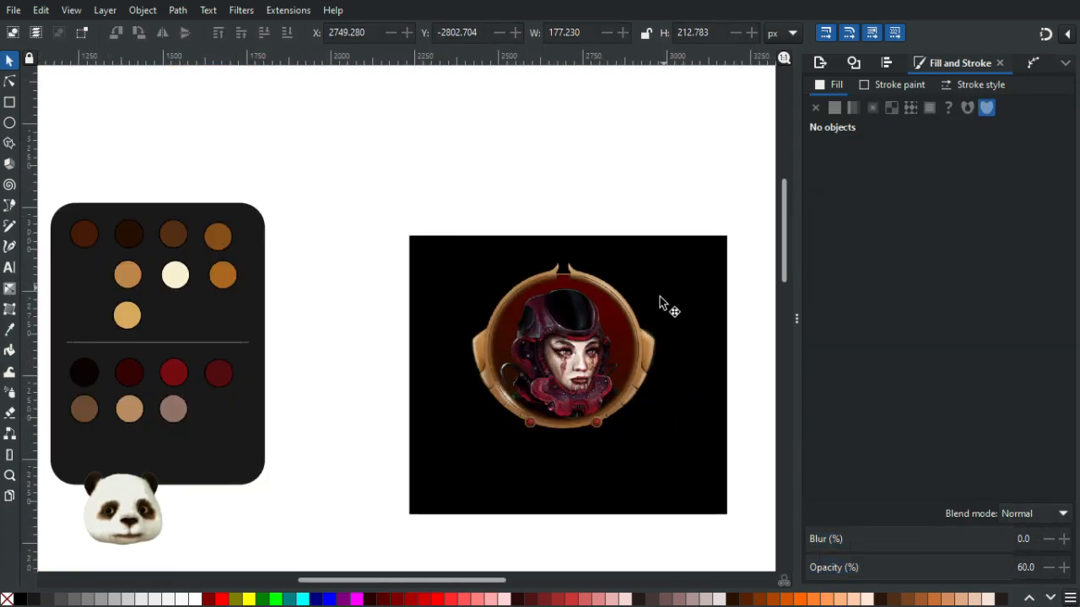
scroll(658, 308, "up", 1)
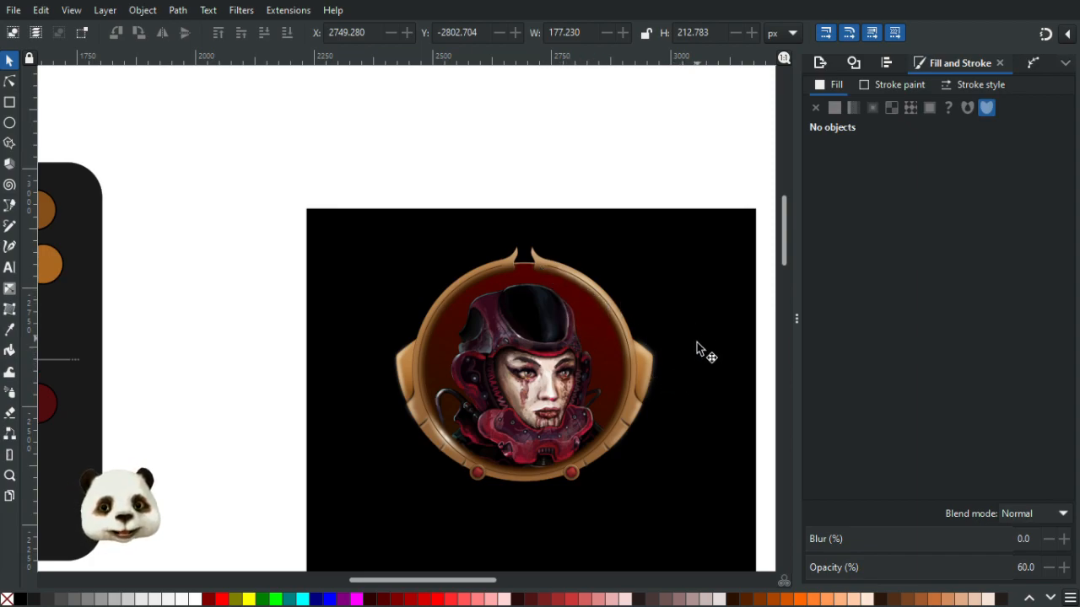
scroll(696, 341, "down", 1, "ctrl")
scroll(702, 342, "up", 1, "ctrl")
scroll(702, 342, "down", 1, "ctrl")
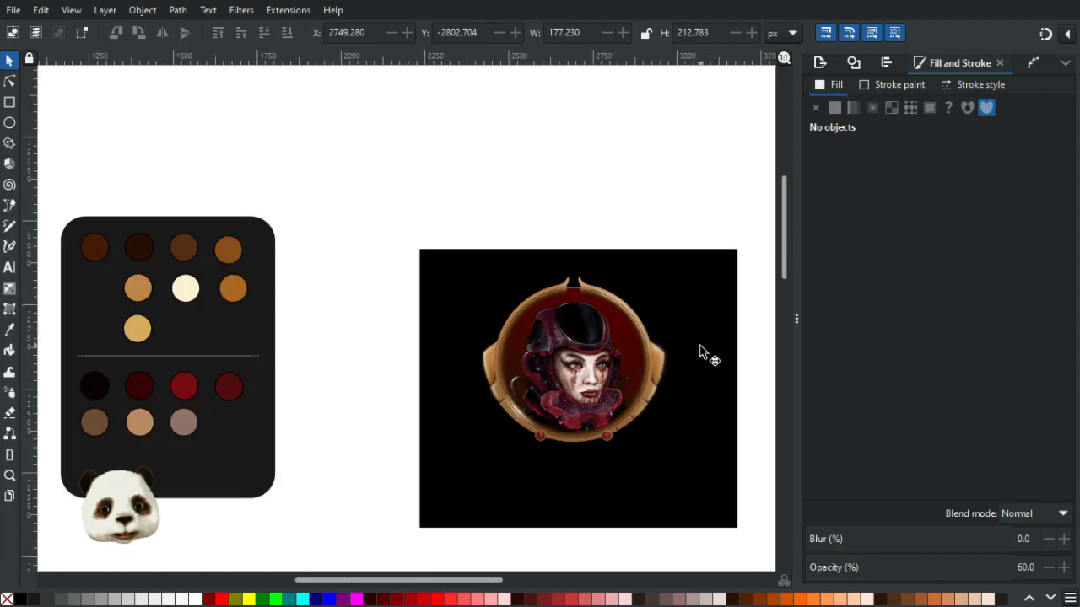
scroll(693, 351, "up", 1, "ctrl")
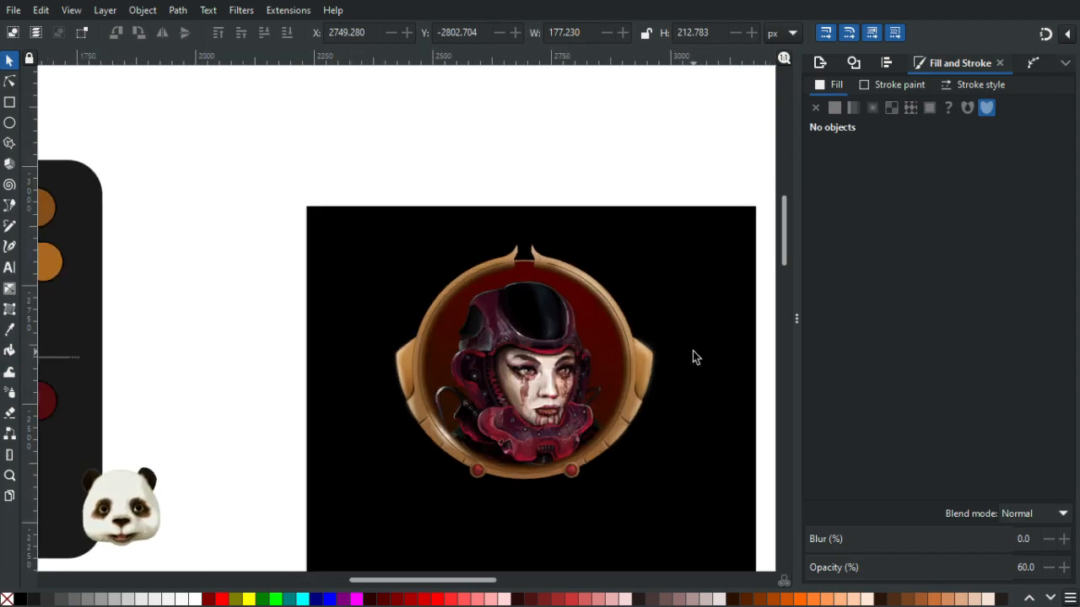
scroll(646, 489, "up", 2, "ctrl")
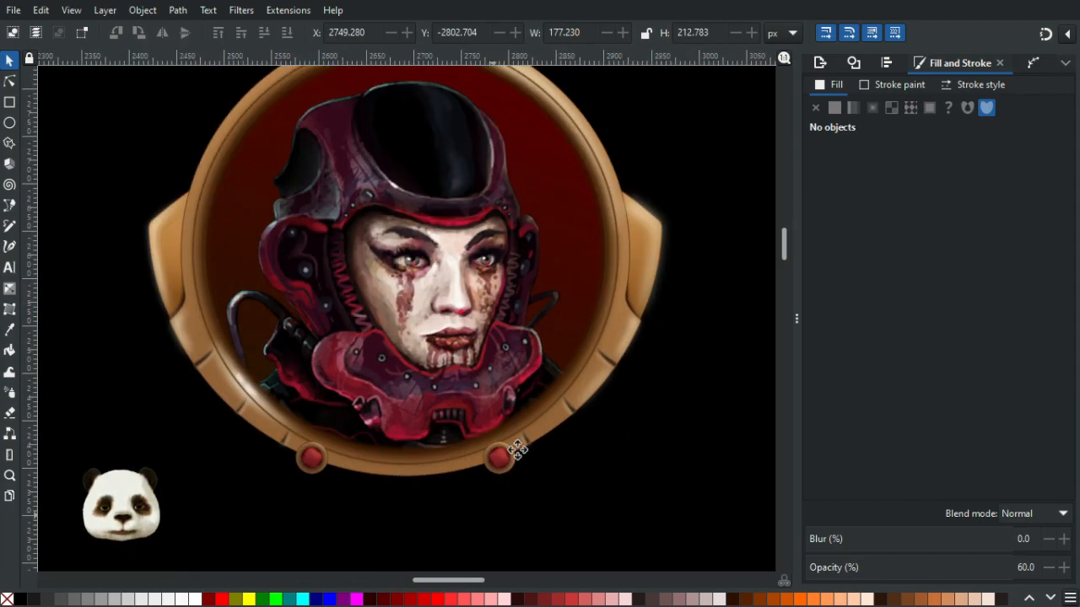
left_click_drag(501, 489, 555, 360)
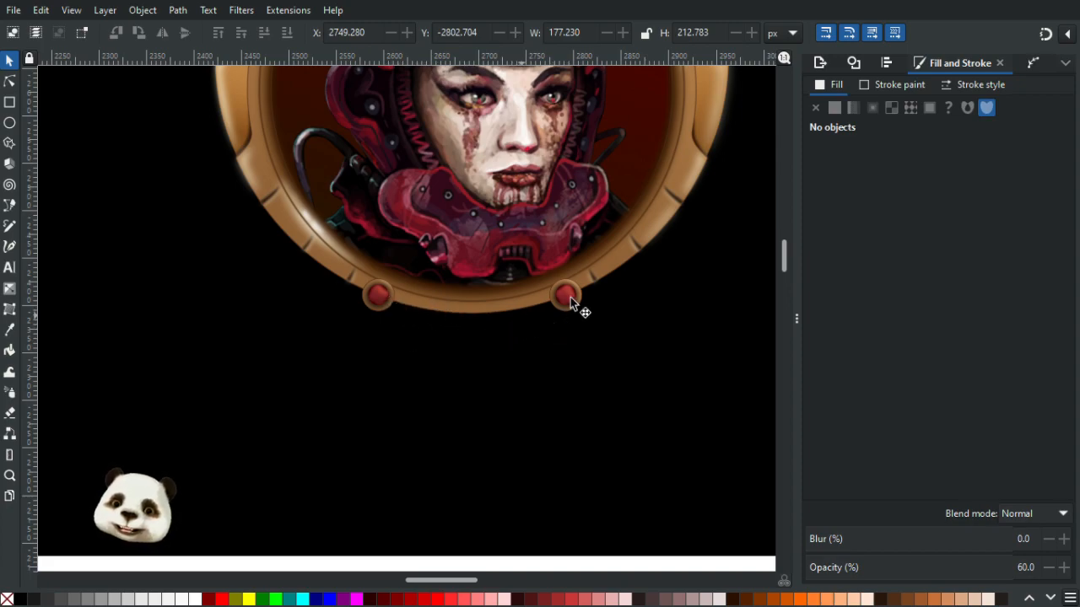
scroll(529, 301, "up", 3)
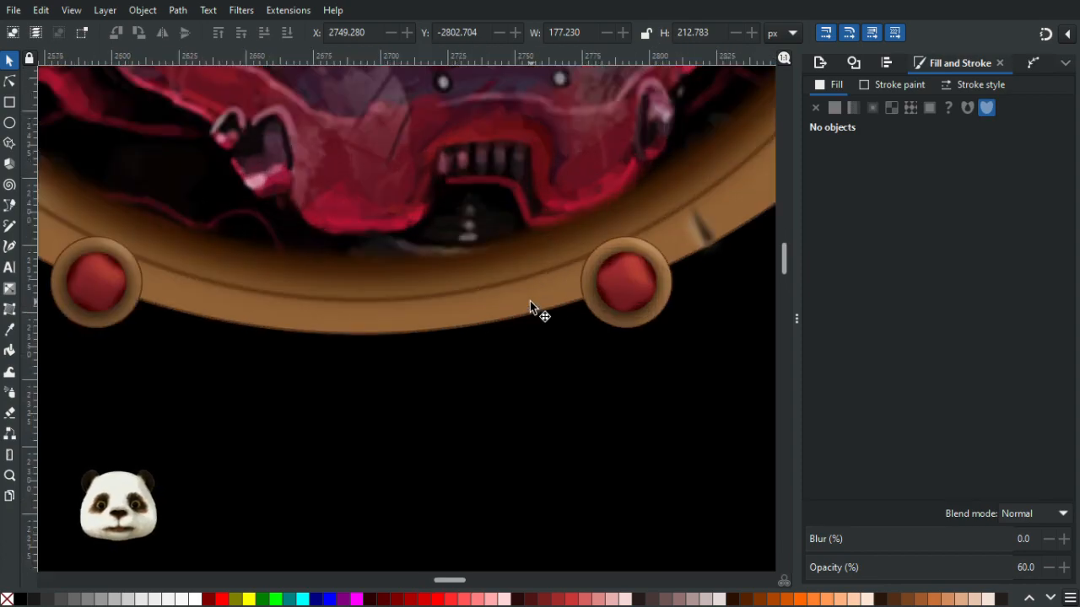
scroll(530, 307, "down", 4)
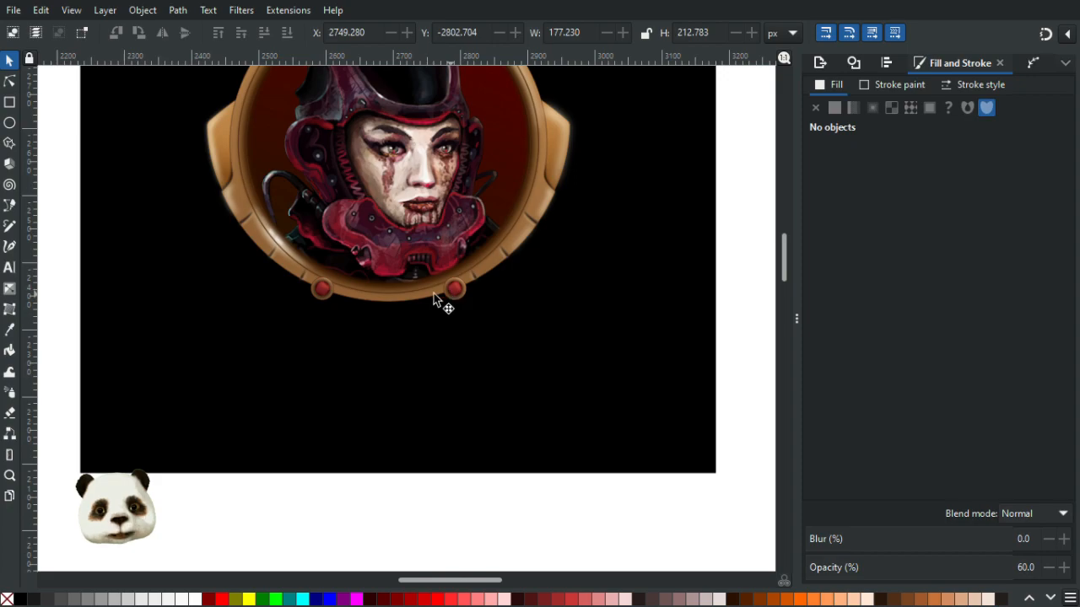
scroll(431, 296, "down", 3)
scroll(387, 293, "up", 10)
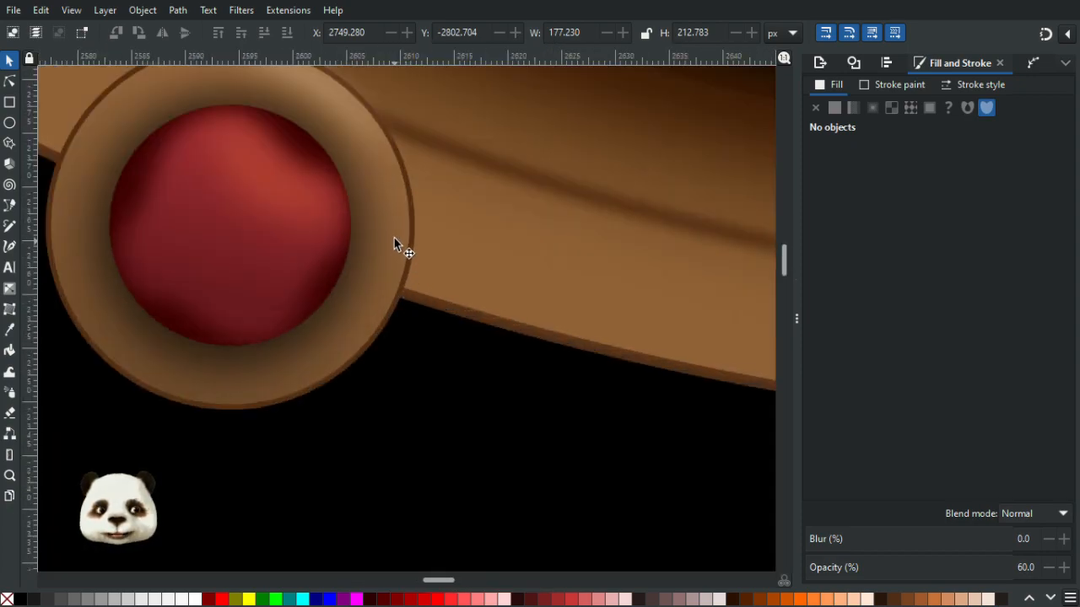
left_click(395, 237)
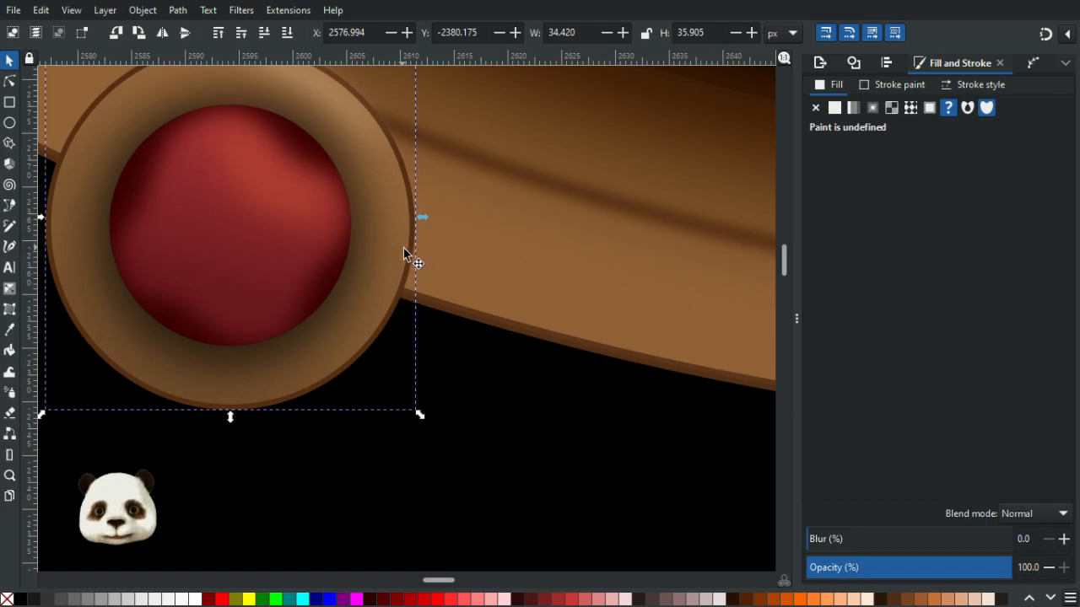
scroll(406, 251, "down", 2)
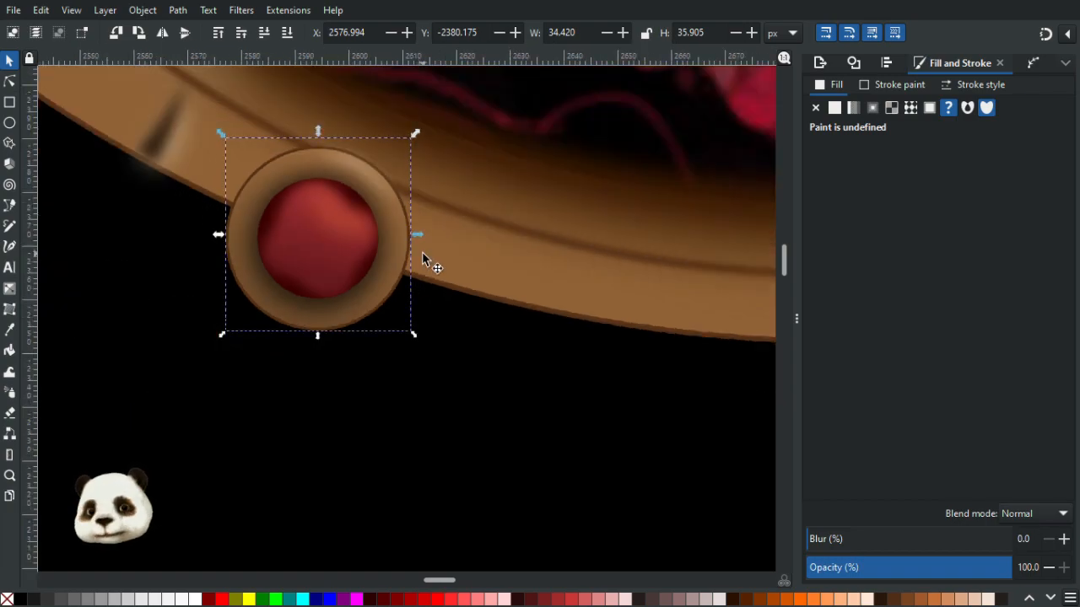
key("Escape")
left_click(403, 254)
left_click_drag(396, 257, 432, 246)
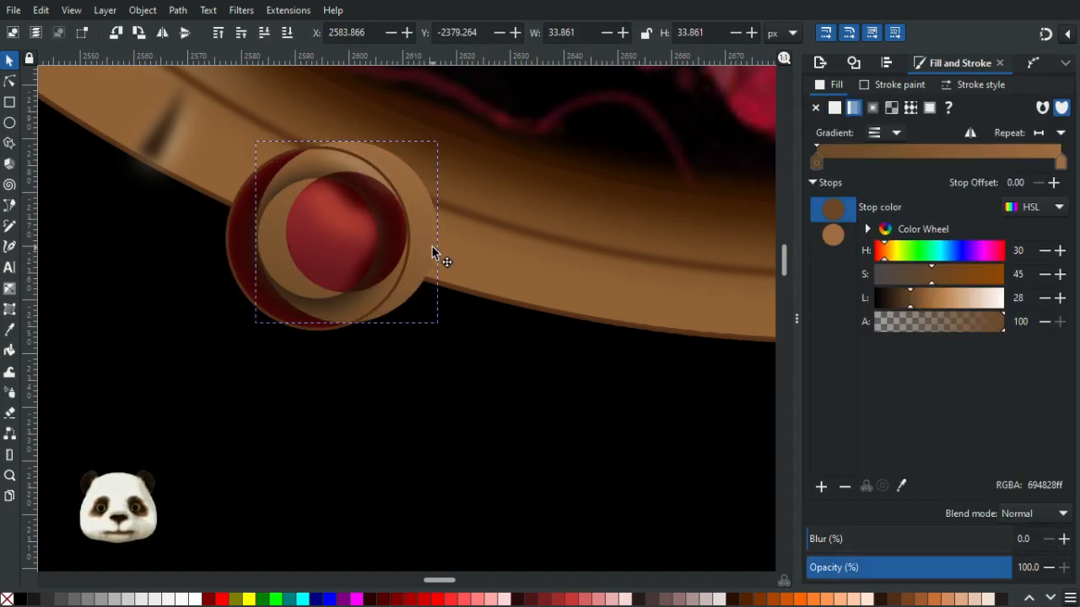
key("ctrl+z")
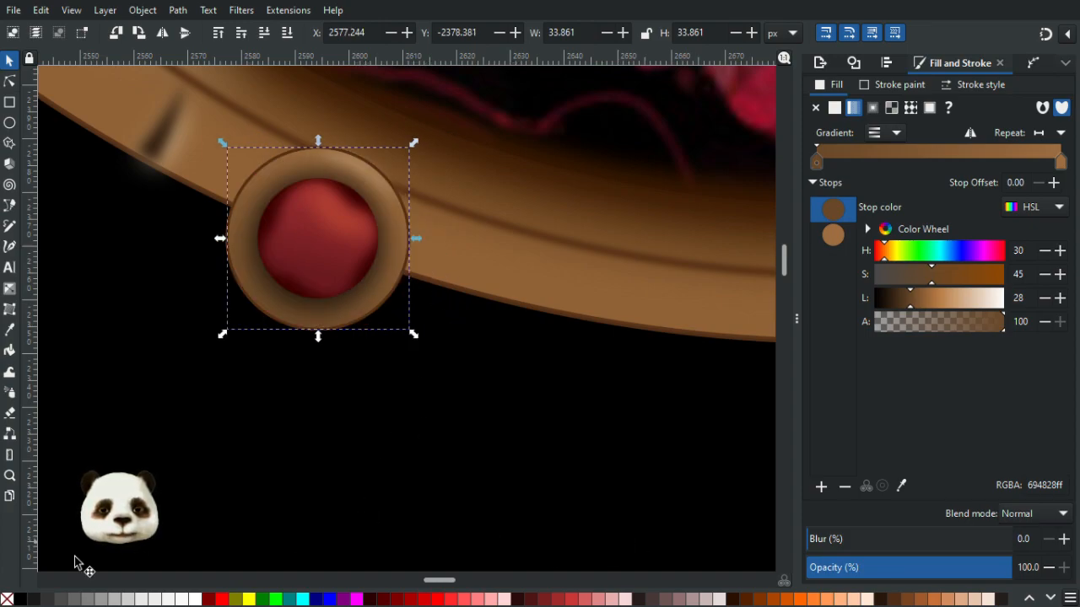
- Try giving the lower-left ornament's ring a black fill and 30% blur, then undo those changes
left_click(25, 600)
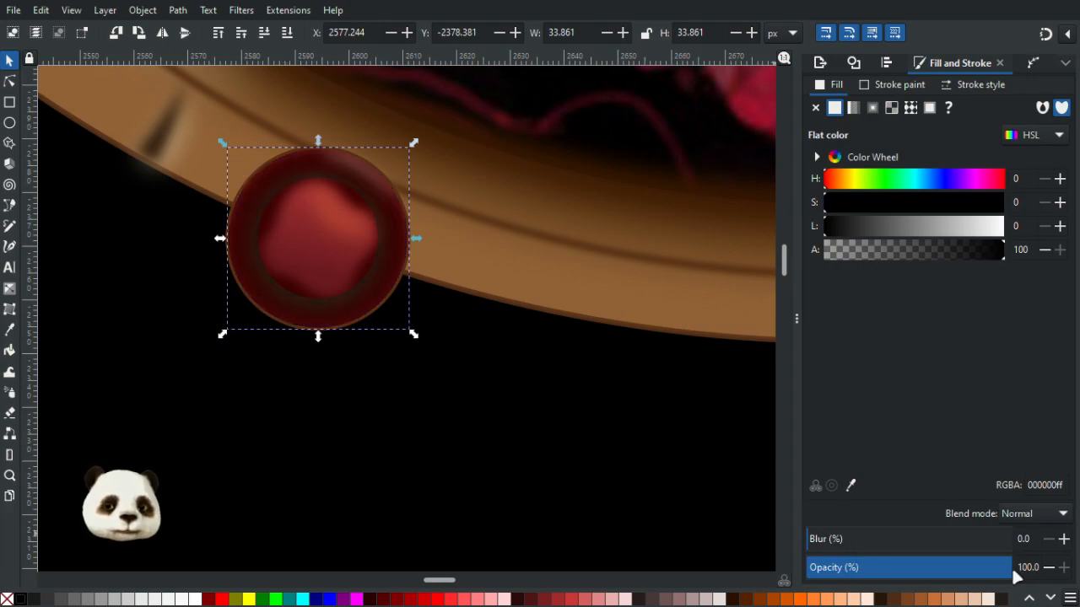
left_click(851, 541)
left_click_drag(854, 540, 882, 543)
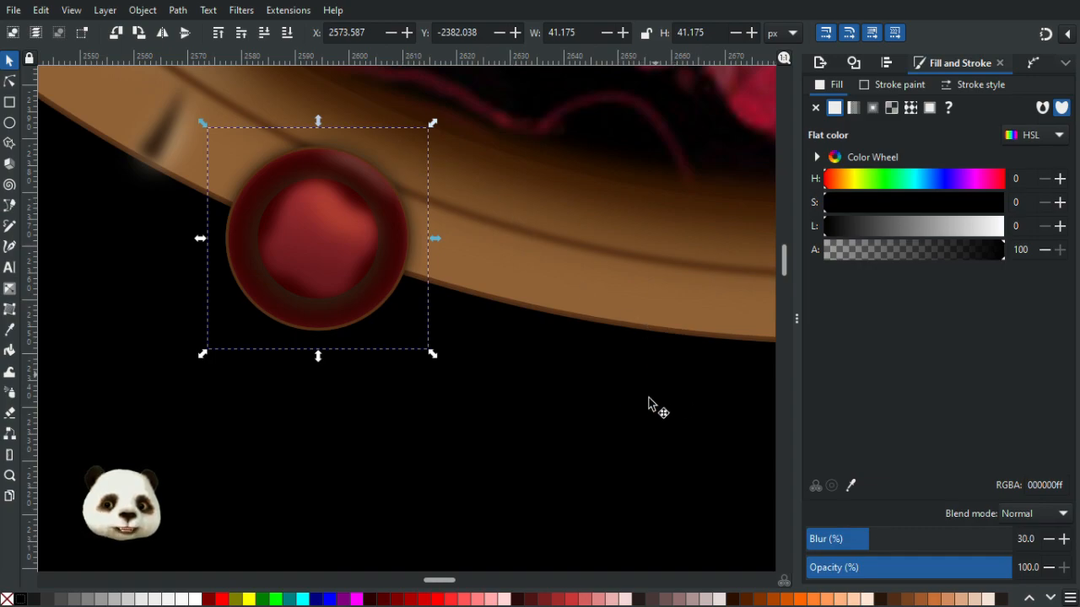
left_click(889, 541)
left_click(864, 538)
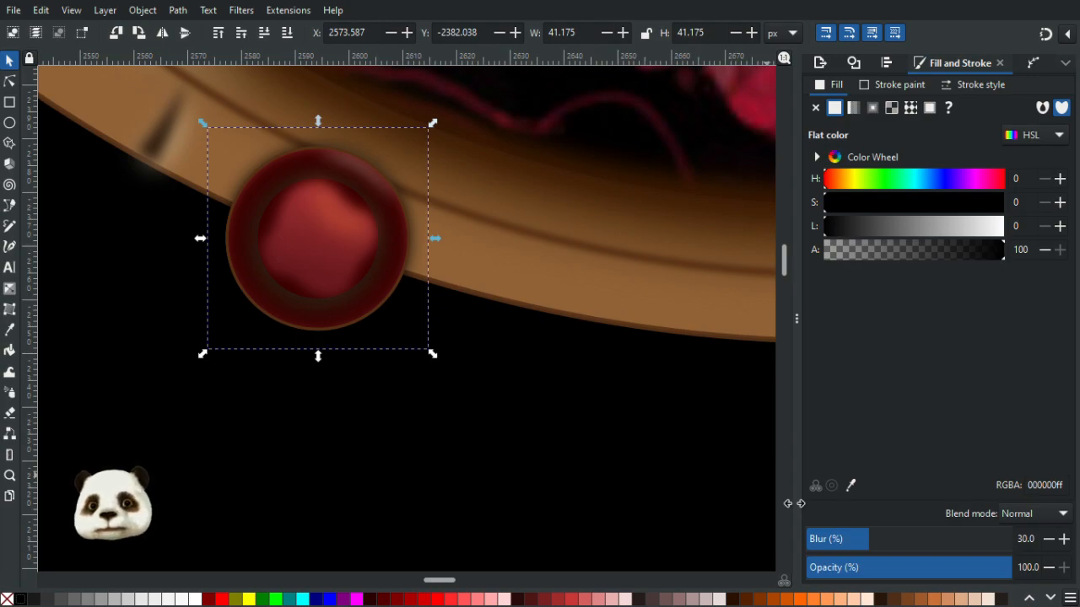
key("Escape")
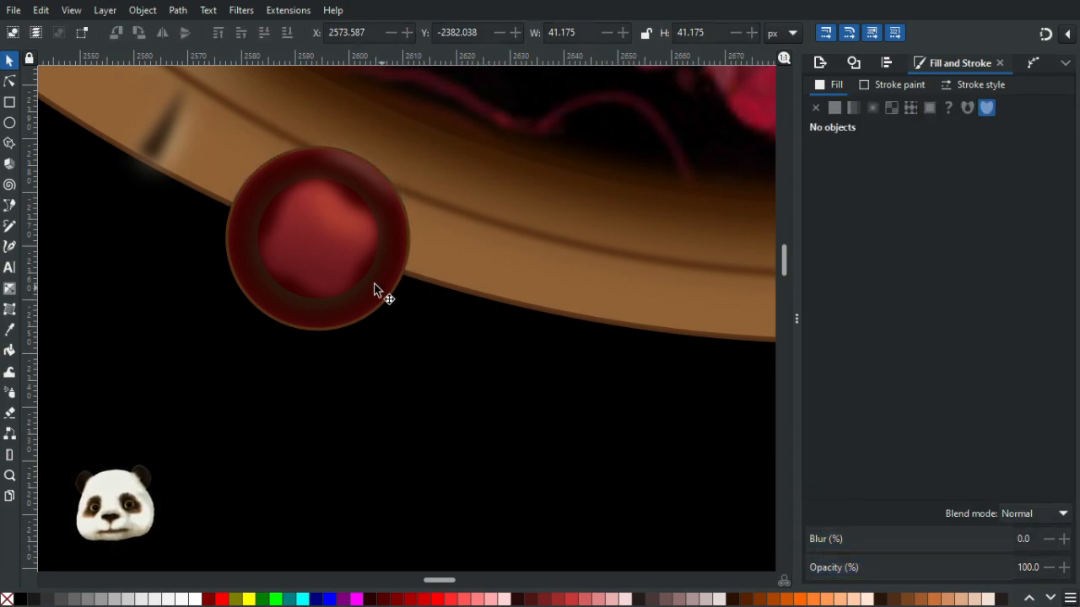
key("ctrl+z")
key("ctrl+z")
key("ctrl+z")
key("ctrl+z")
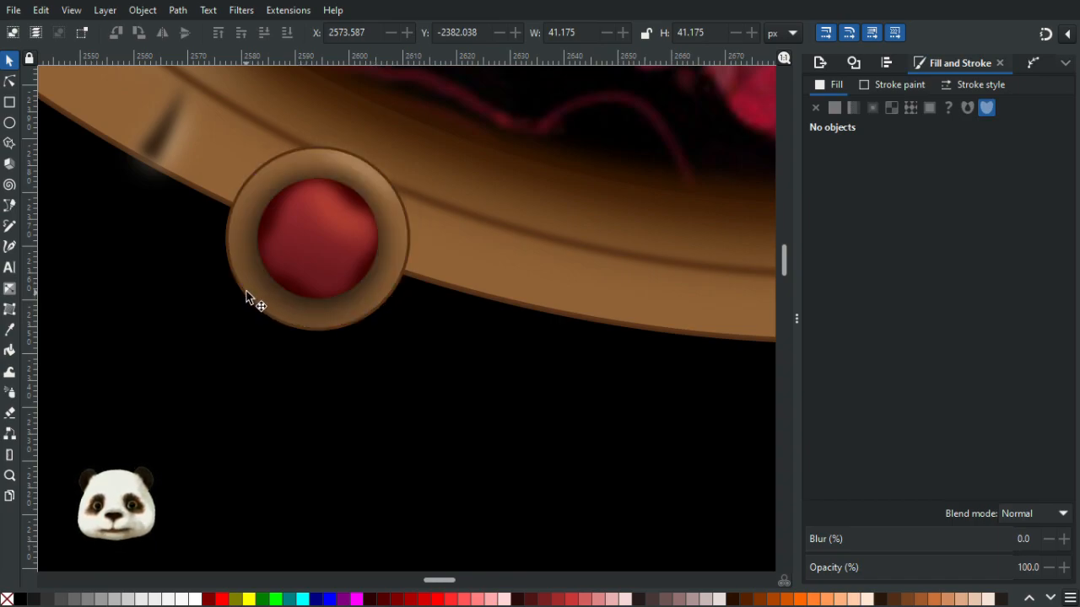
mouse_move(253, 294)
left_mouse_down()
mouse_move(352, 339)
mouse_move(332, 335)
left_mouse_up()
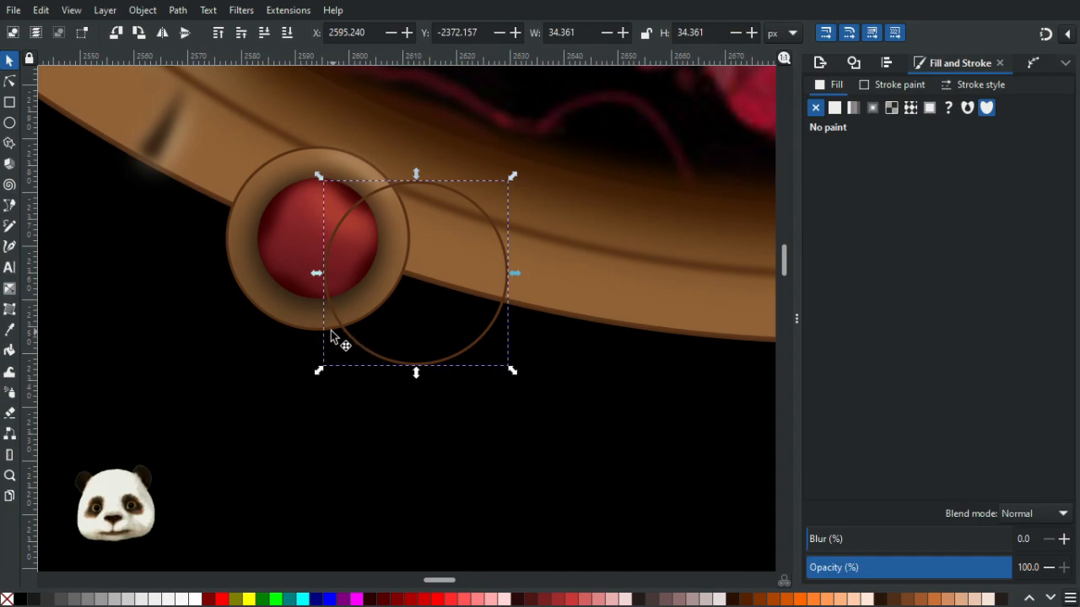
key("ctrl+z")
left_click(253, 280)
left_click_drag(254, 283, 388, 328)
key("ctrl+z")
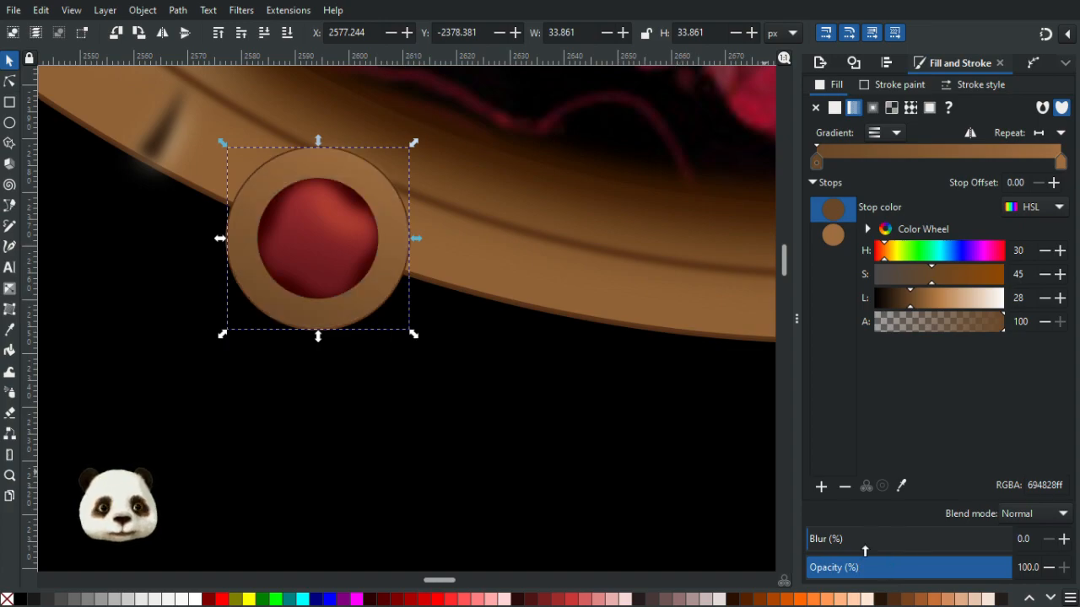
- Fill the lower-left ornament's ring black and set its blur to 30% to form a soft shadow
left_click(22, 599)
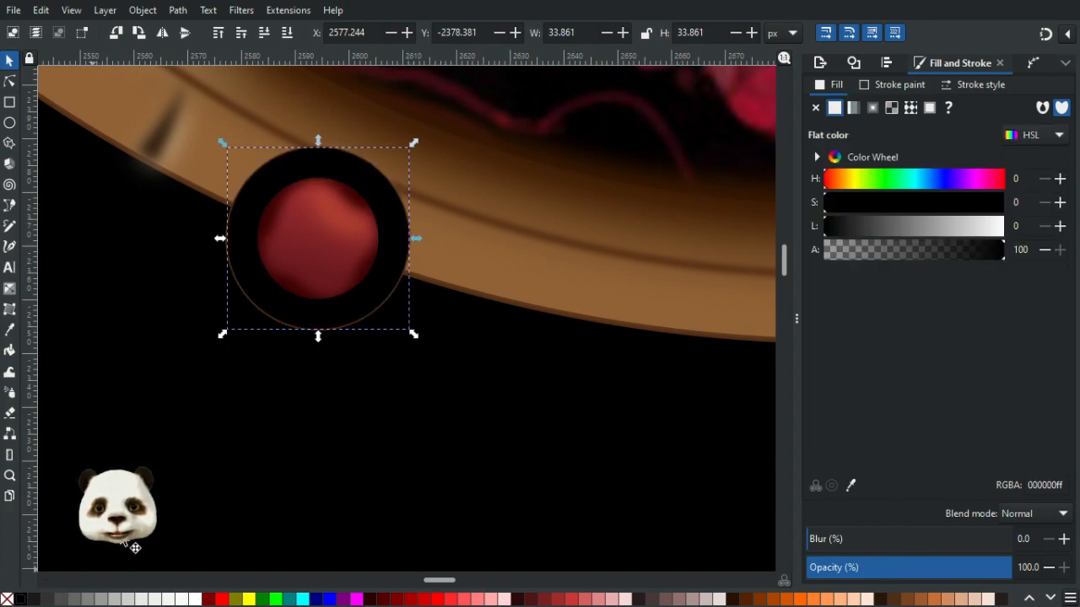
left_click(861, 542)
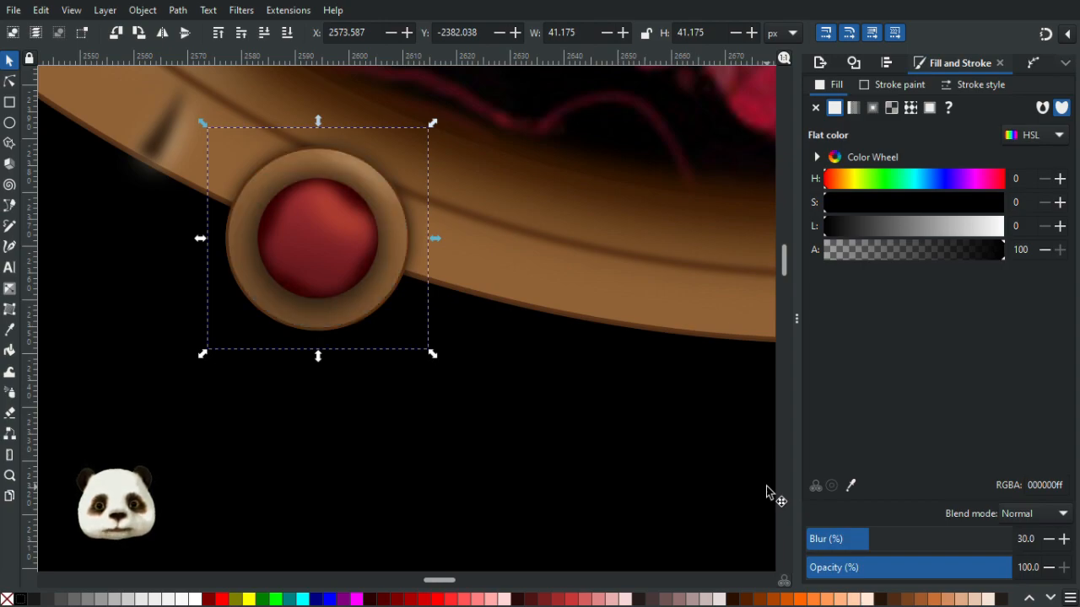
scroll(759, 489, "down", 6)
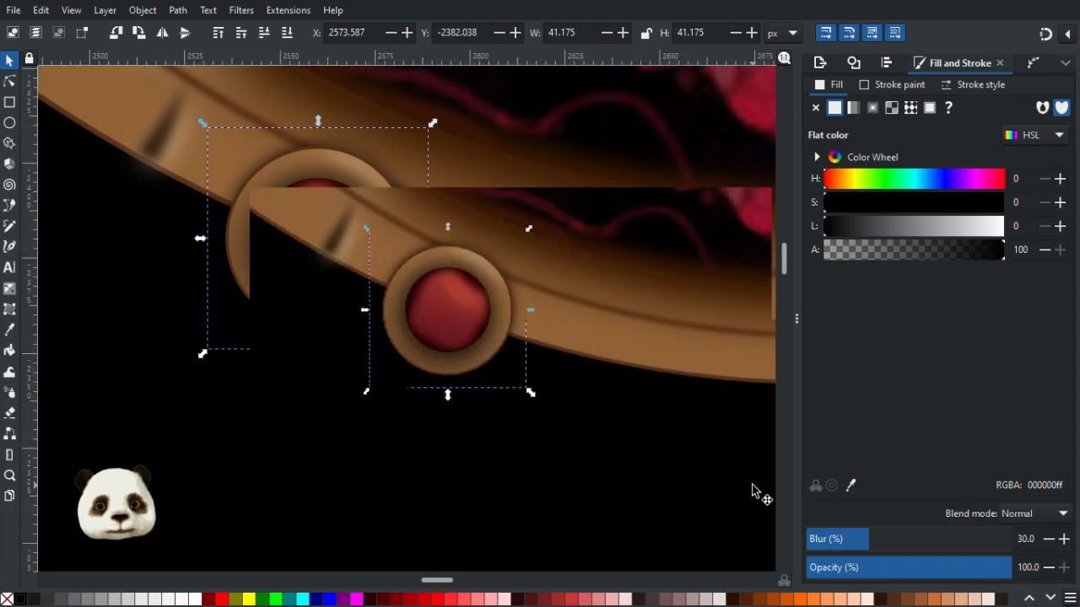
scroll(711, 483, "up", 5)
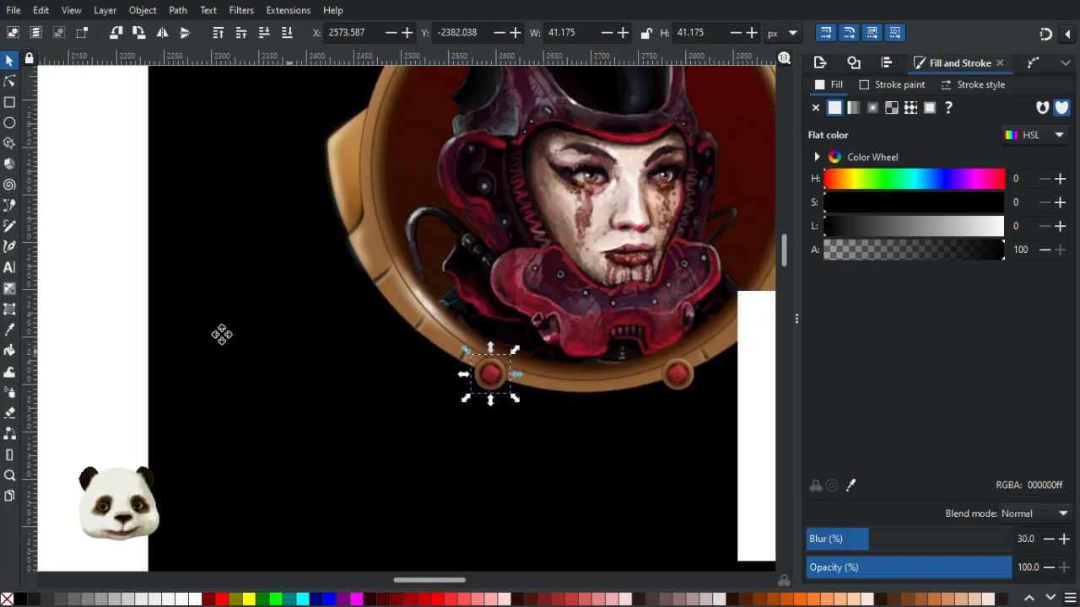
scroll(363, 381, "down", 1)
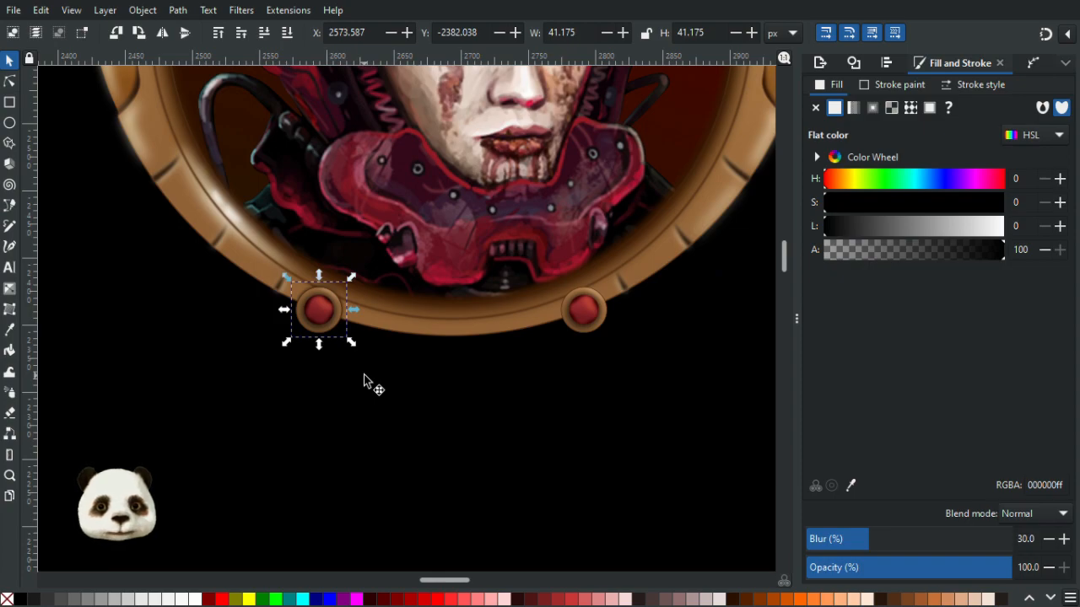
scroll(337, 303, "up", 2)
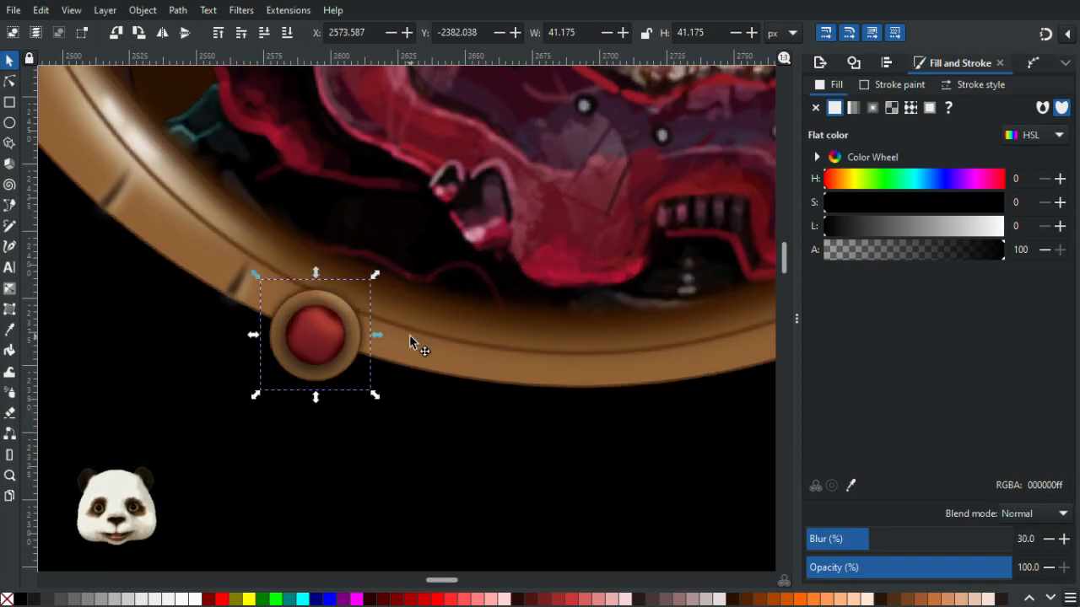
- Nudge the blurred black ring up and right, then move it right along the frame's rim
key("Up")
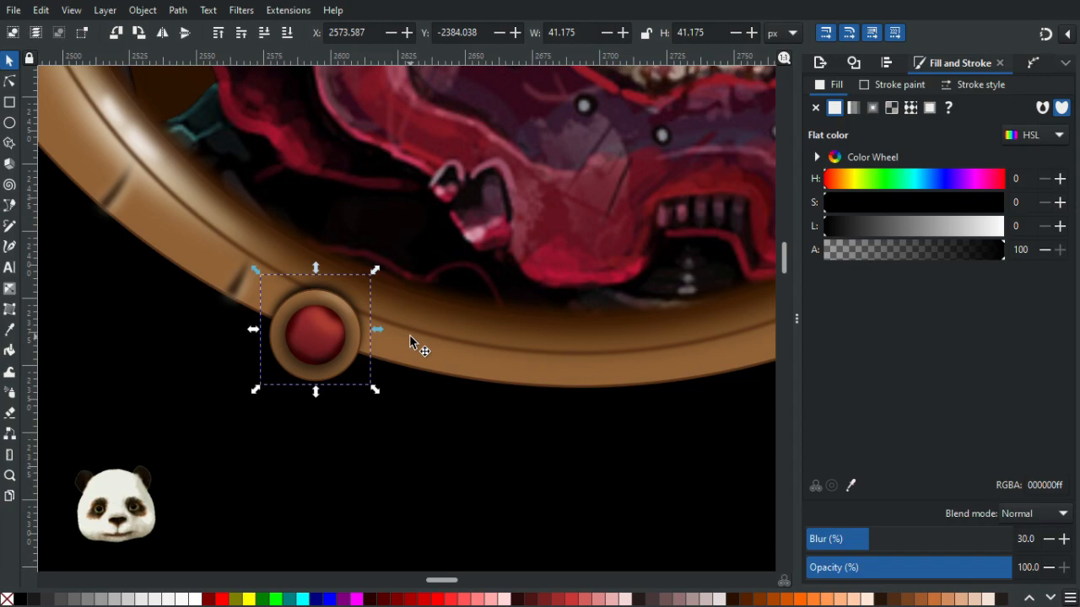
key("Right")
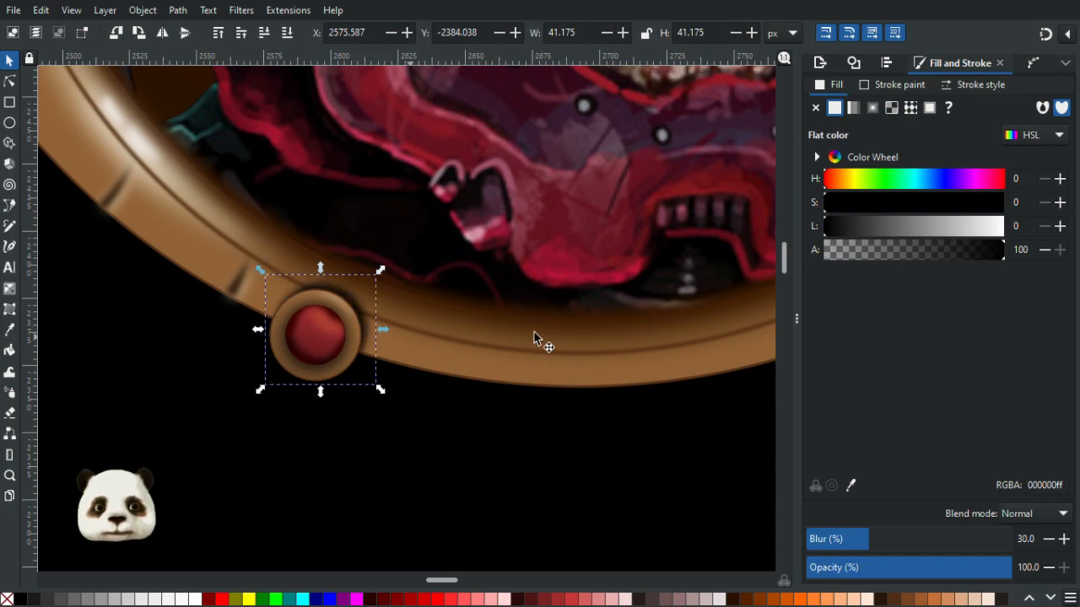
scroll(319, 310, "up", 2)
left_click_drag(373, 297, 580, 290)
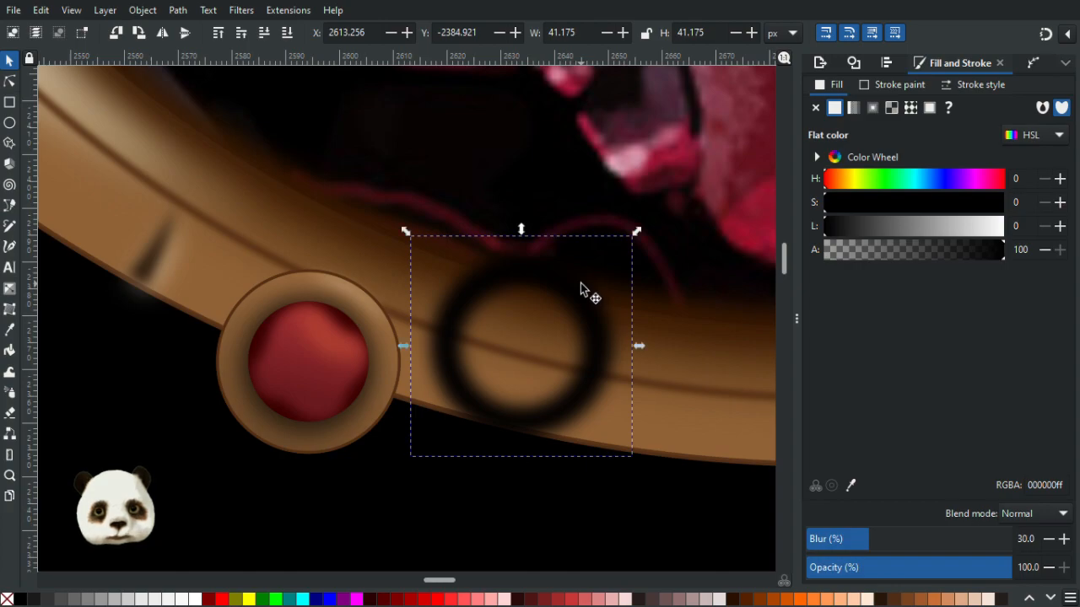
- Undo the last move and nudge the blurred black ring left and down until it sits behind the lower-left ornament
key("ctrl+z")
key("alt+Left")
key("alt+Left")
key("alt+Left")
key("alt+Down")
key("alt+Down")
key("alt+Down")
key("alt+Down")
key("alt+Left")
key("alt+Left")
key("alt+Left")
key("alt+Left")
key("alt+Down")
key("alt+Down")
key("alt+Down")
key("alt+Down")
key("alt+Down")
key("alt+Down")
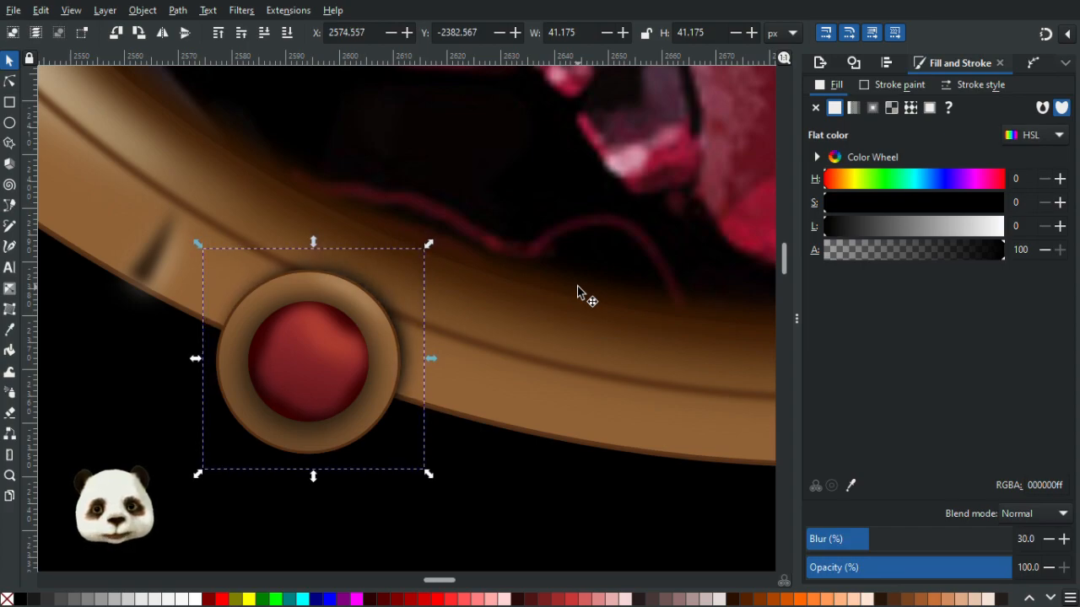
key("alt+Left")
key("alt+Left")
key("alt+Left")
key("alt+Left")
key("alt+Left")
key("alt+Left")
key("alt+Left")
key("alt+Left")
key("alt+Left")
key("alt+Down")
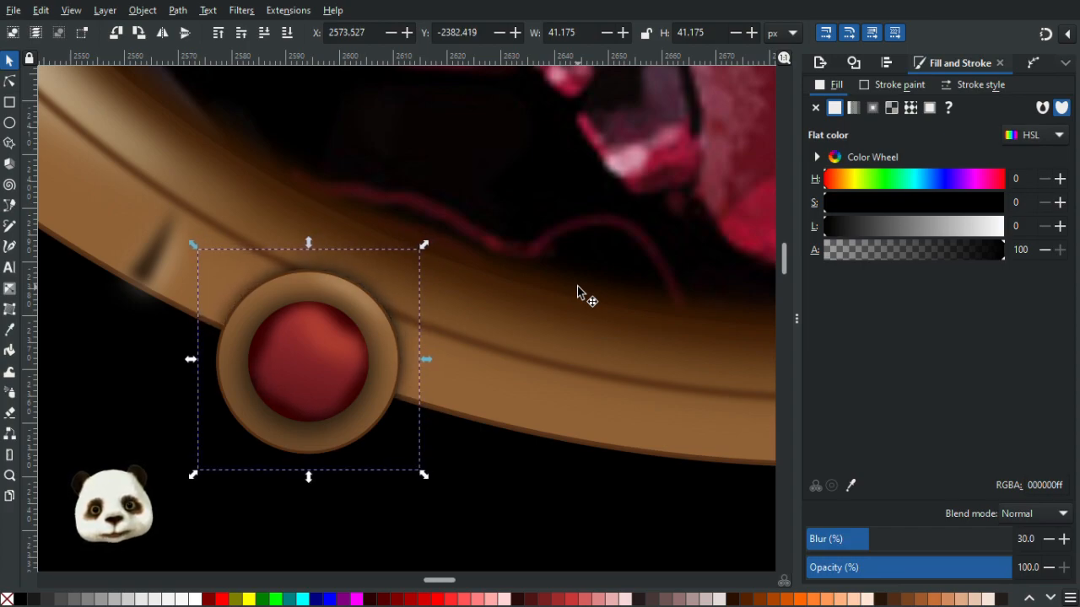
key("alt+Left")
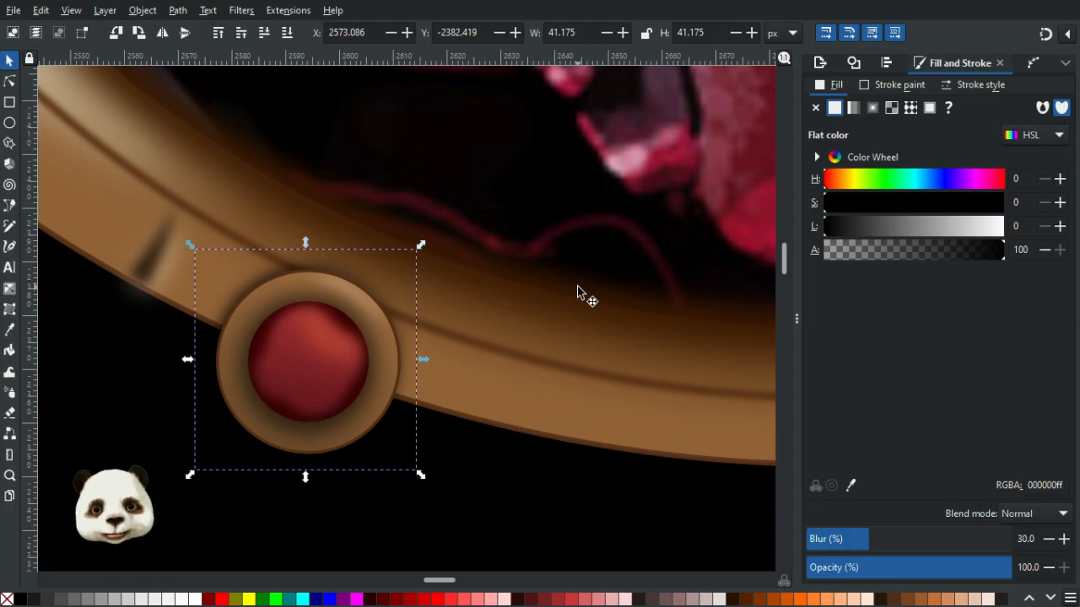
key("alt+Left")
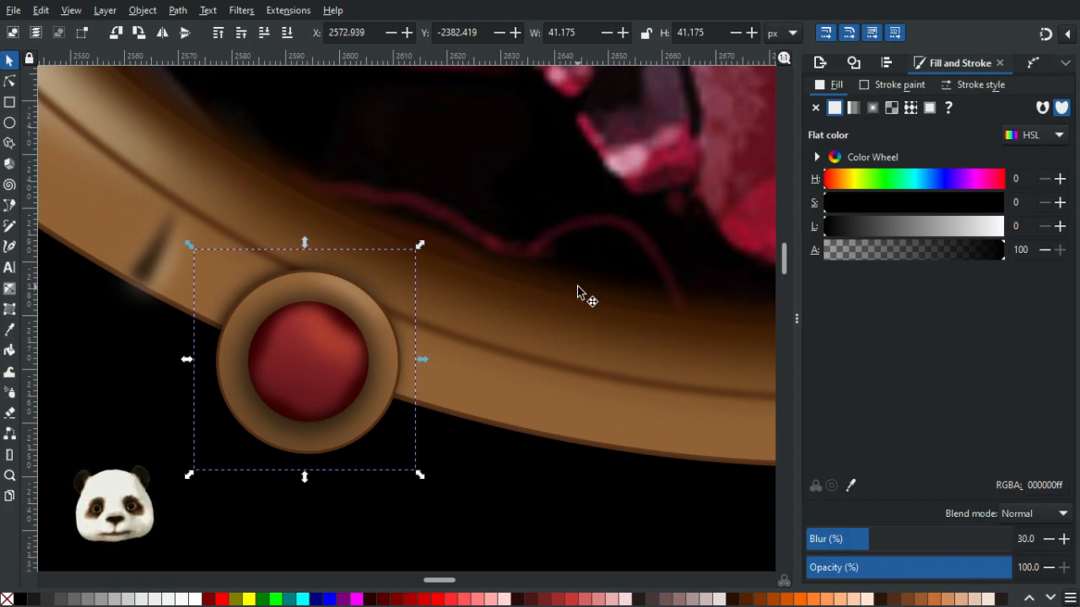
key("alt+Down")
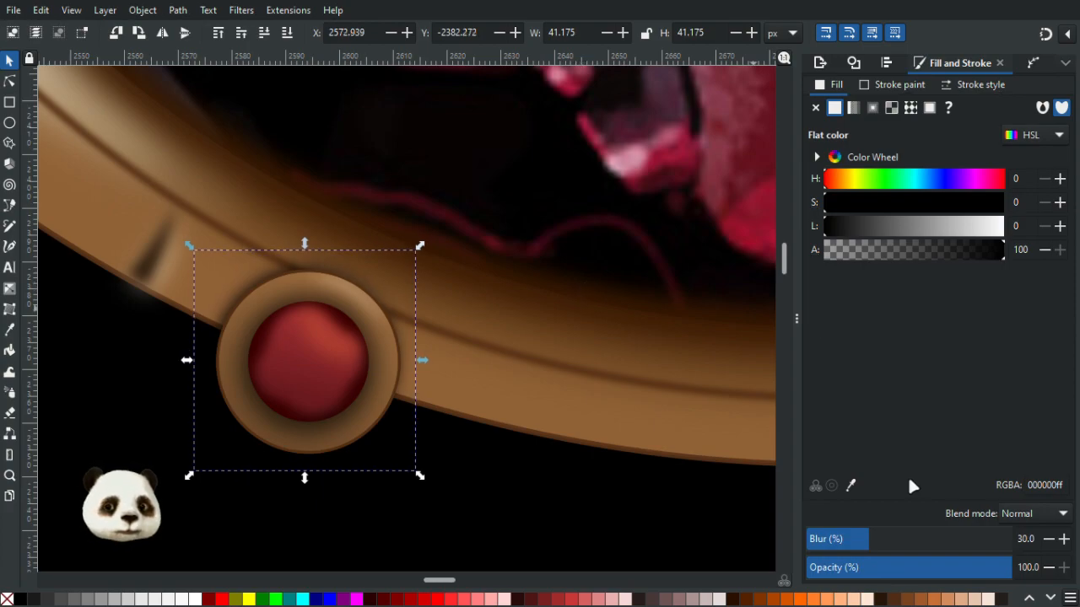
- Increase the shadow ring's blur to 40%
left_click(894, 540)
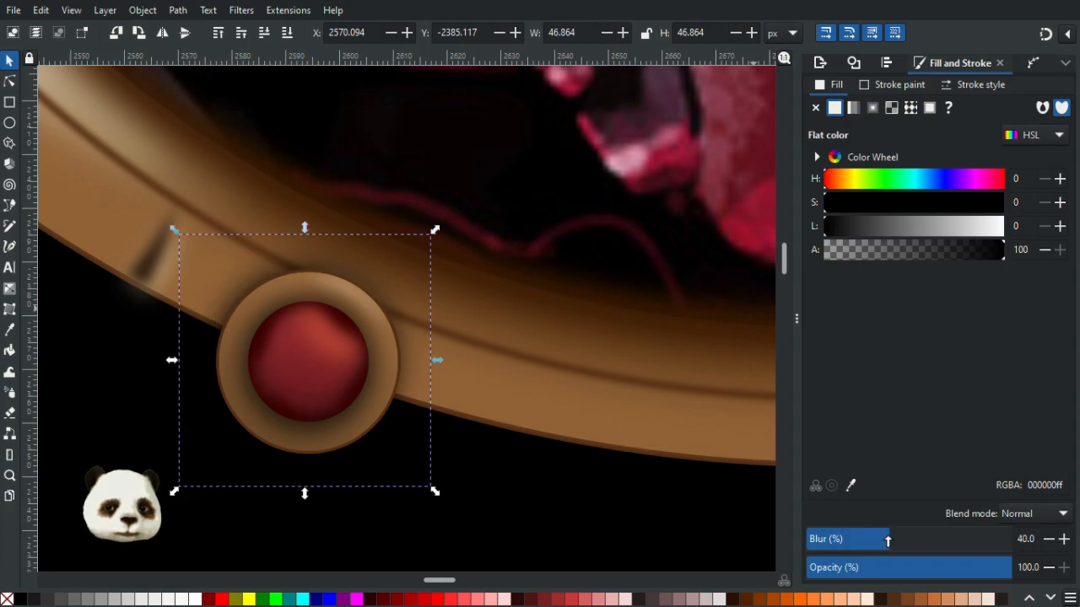
scroll(640, 456, "down", 4)
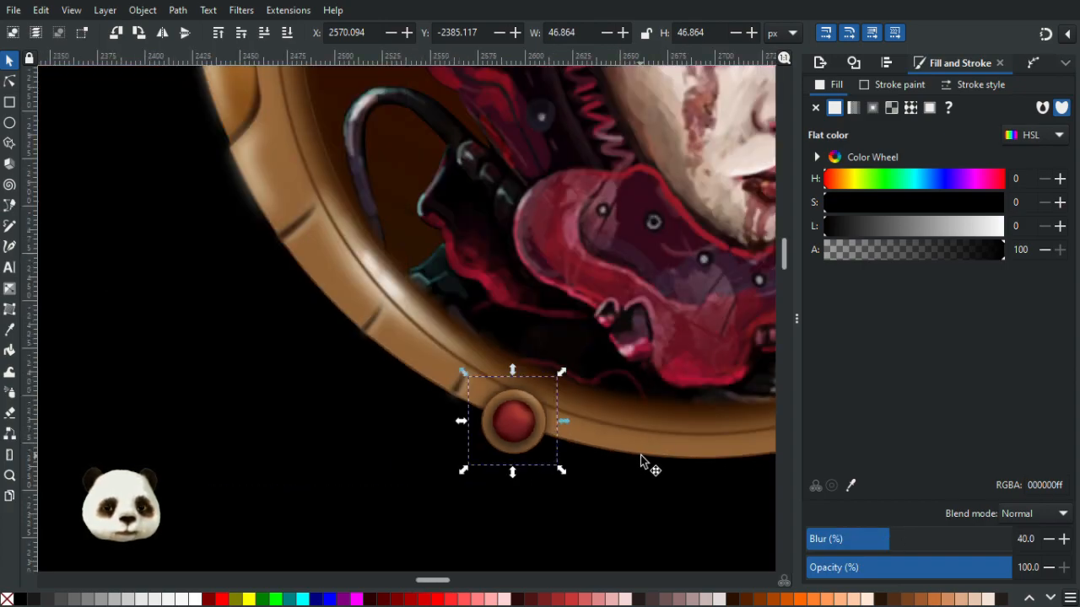
scroll(640, 455, "up", 1)
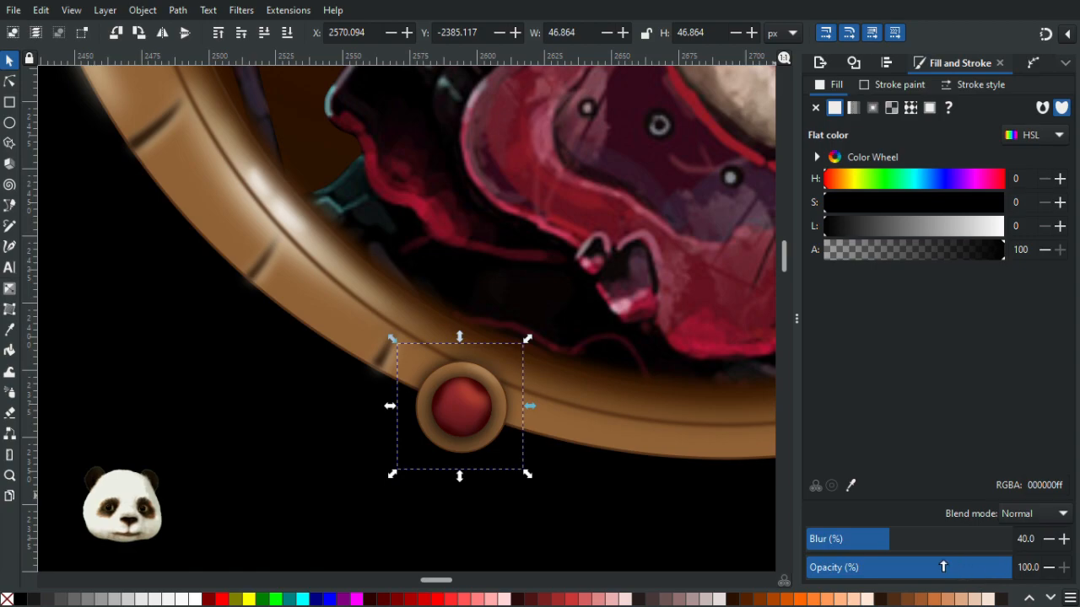
scroll(590, 477, "up", 2)
- Recolour the shadow ring with a very dark brown picked from the frame using the Dropper
key("d")
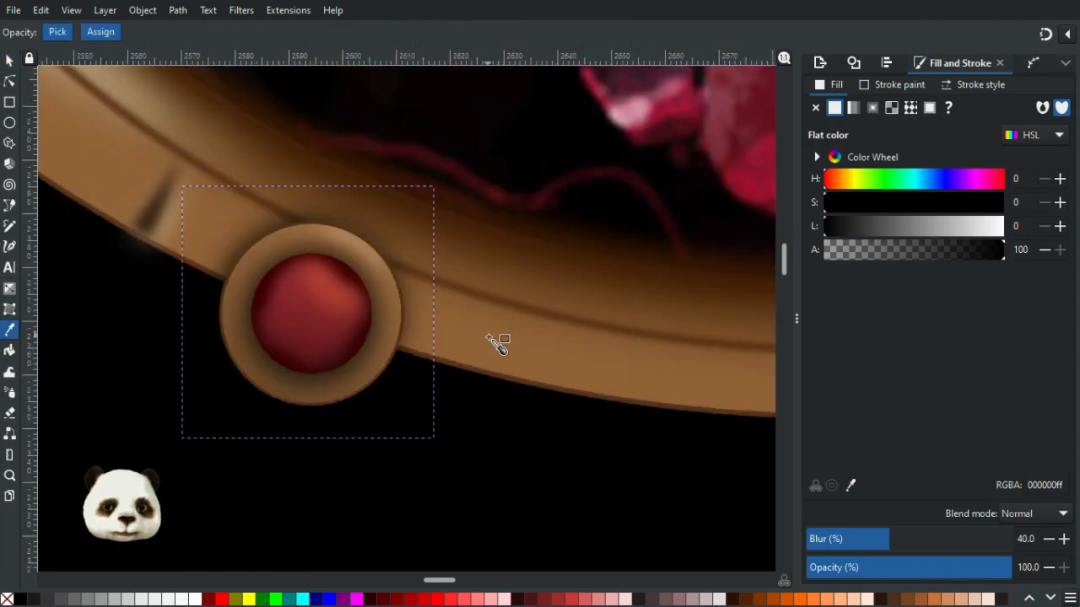
left_click(496, 343)
left_click_drag(896, 238, 839, 239)
key("ctrl+z")
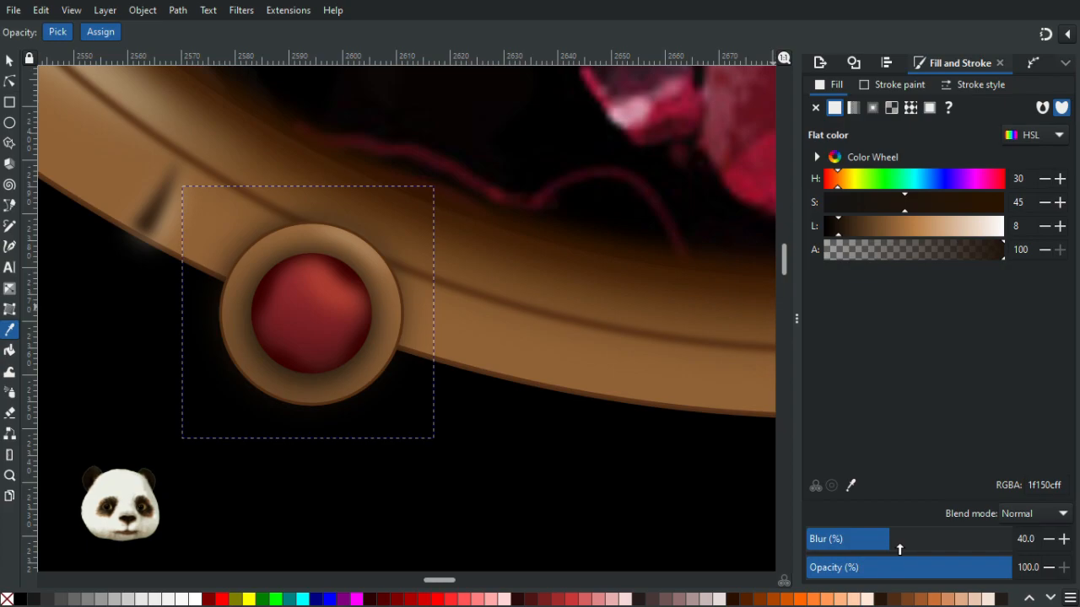
- Set the shadow ring's opacity to 90%
scroll(677, 455, "down", 2)
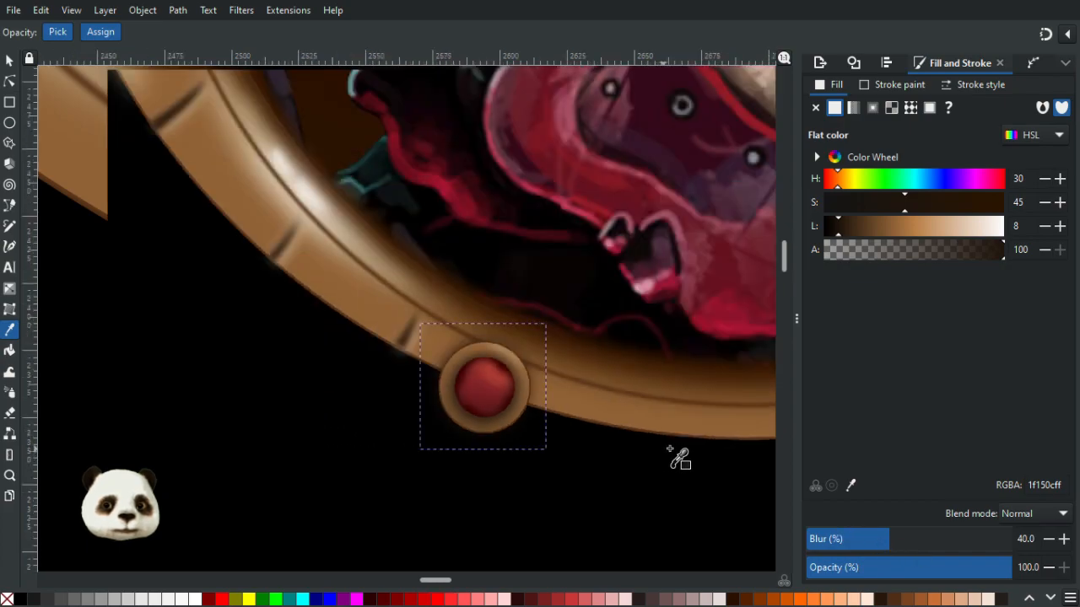
scroll(582, 421, "right", 3)
scroll(582, 421, "down", 1)
scroll(503, 407, "down", 3)
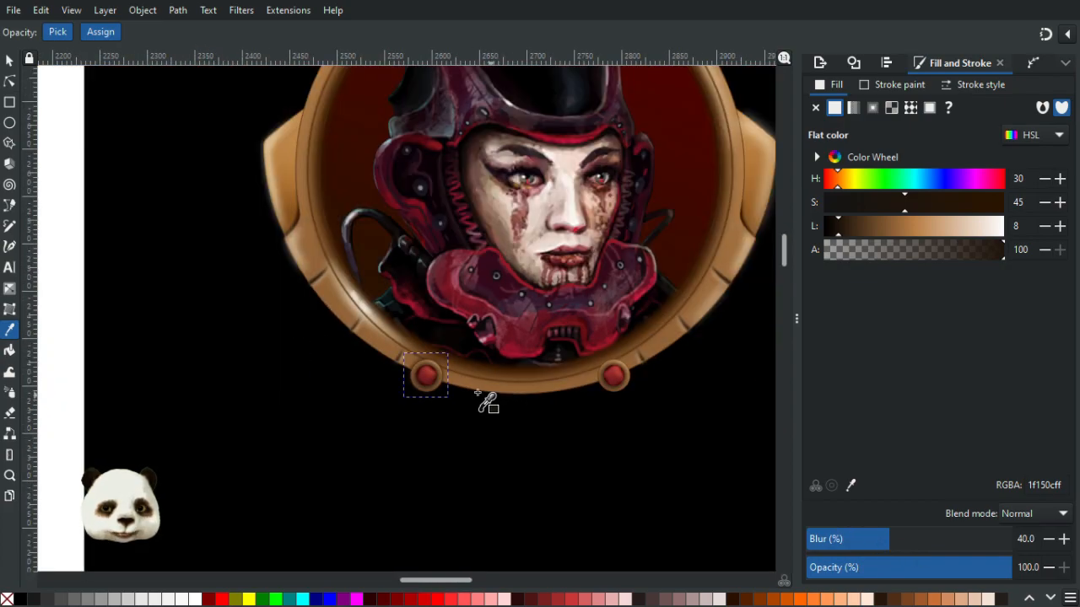
scroll(487, 402, "up", 3)
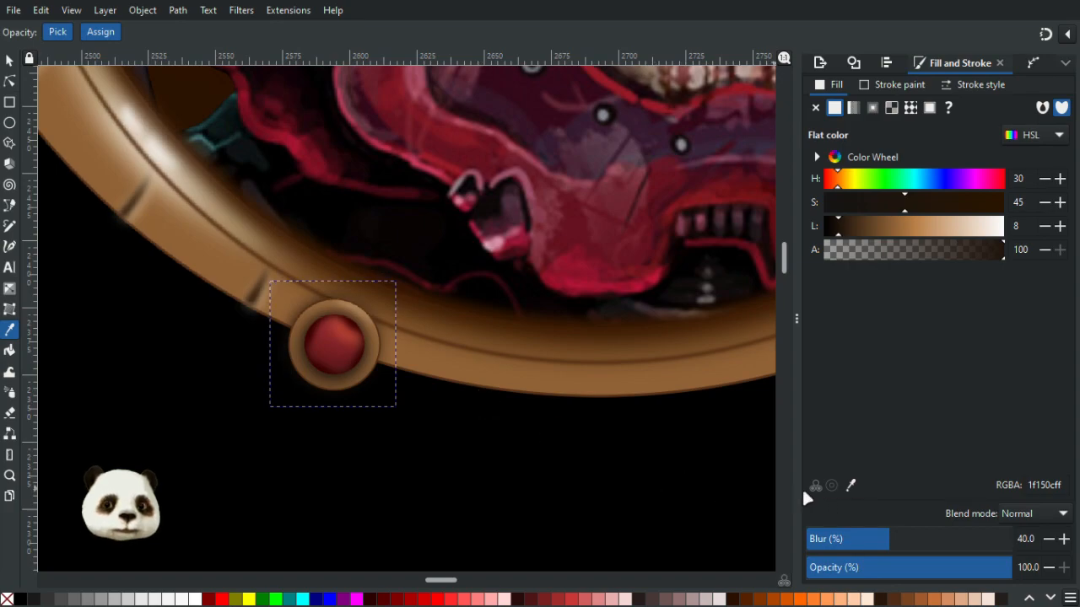
scroll(670, 450, "down", 2)
scroll(523, 404, "right", 3)
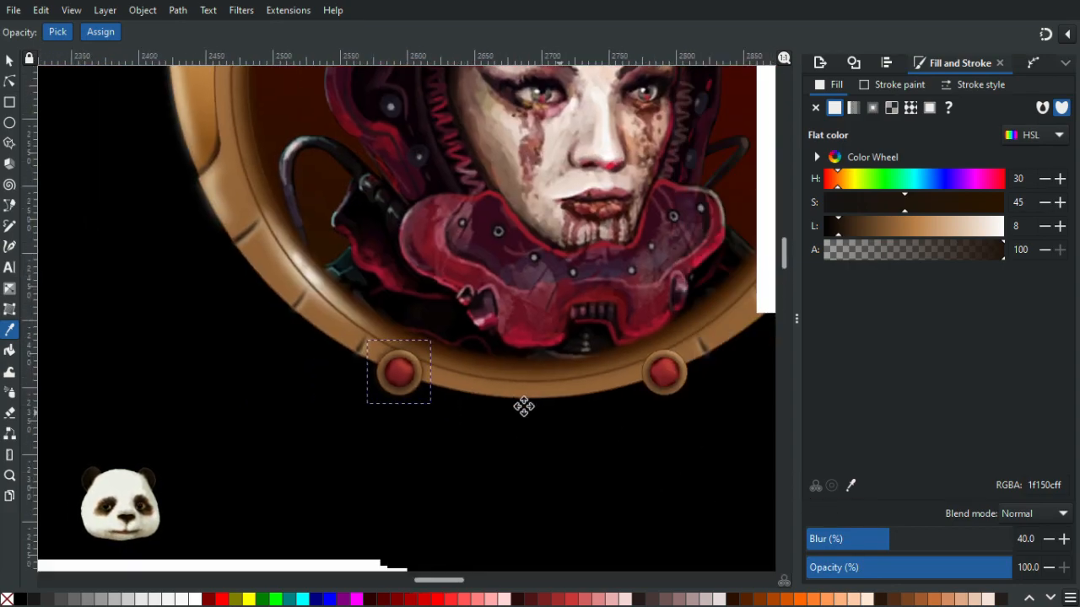
scroll(514, 413, "down", 2)
scroll(487, 415, "up", 2)
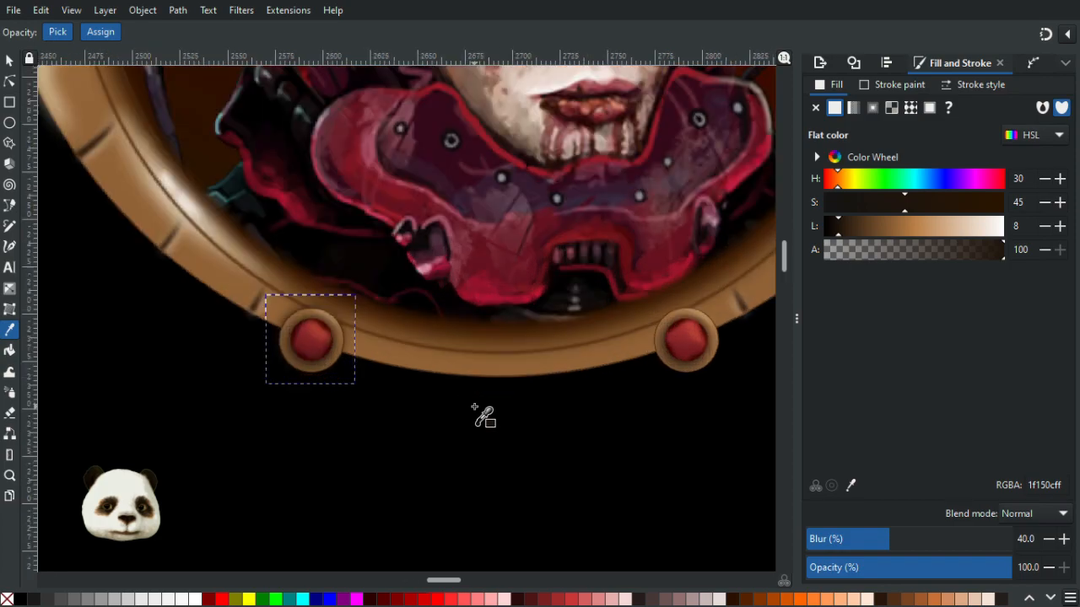
left_click(972, 570)
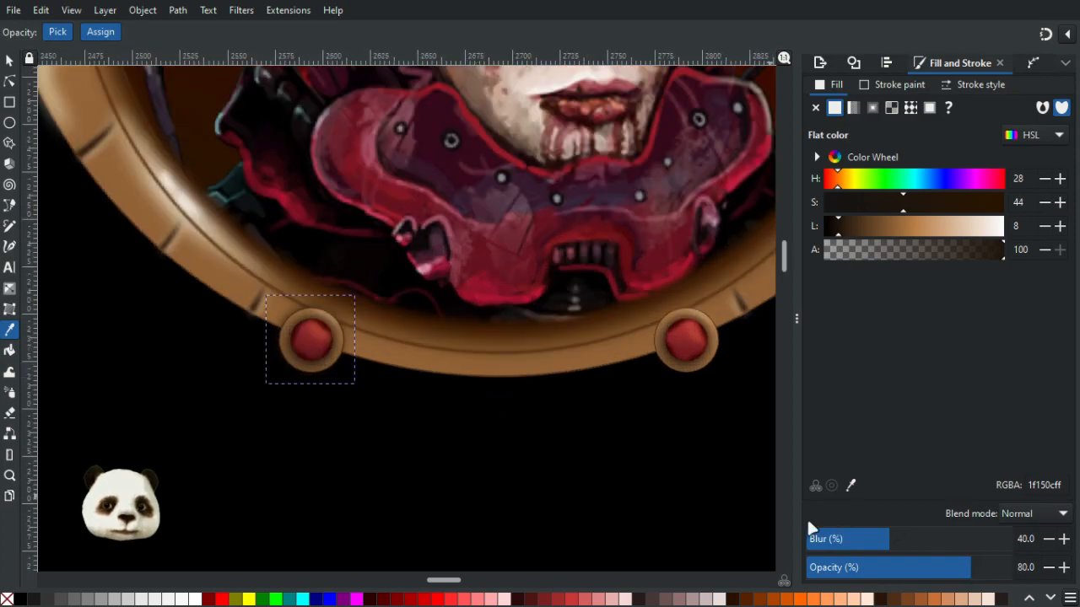
left_click_drag(989, 568, 1038, 567)
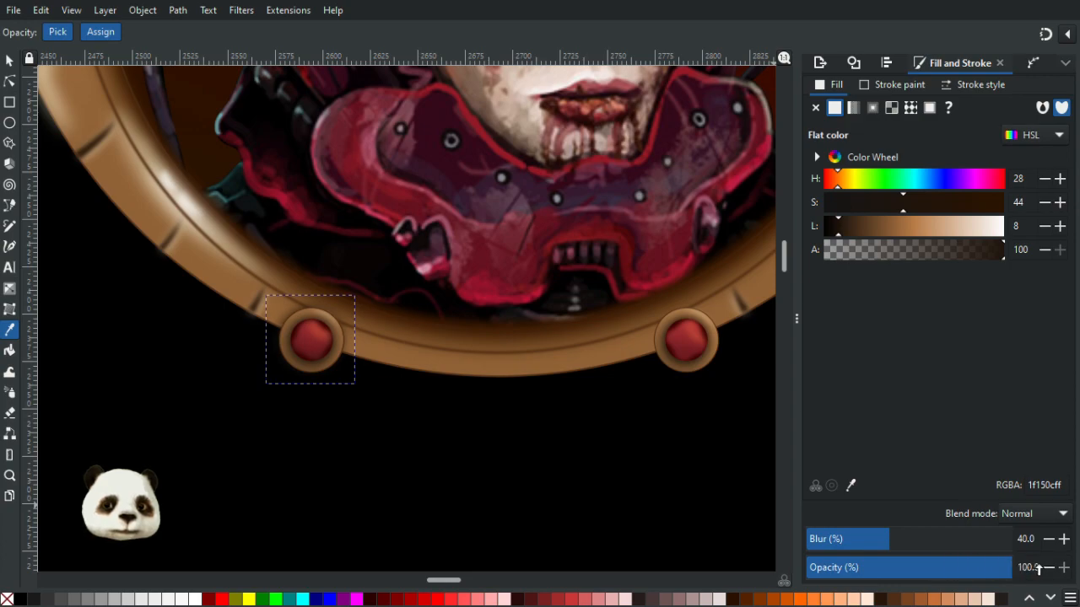
mouse_move(968, 570)
left_mouse_down()
mouse_move(951, 569)
mouse_move(1009, 572)
mouse_move(986, 574)
left_mouse_up()
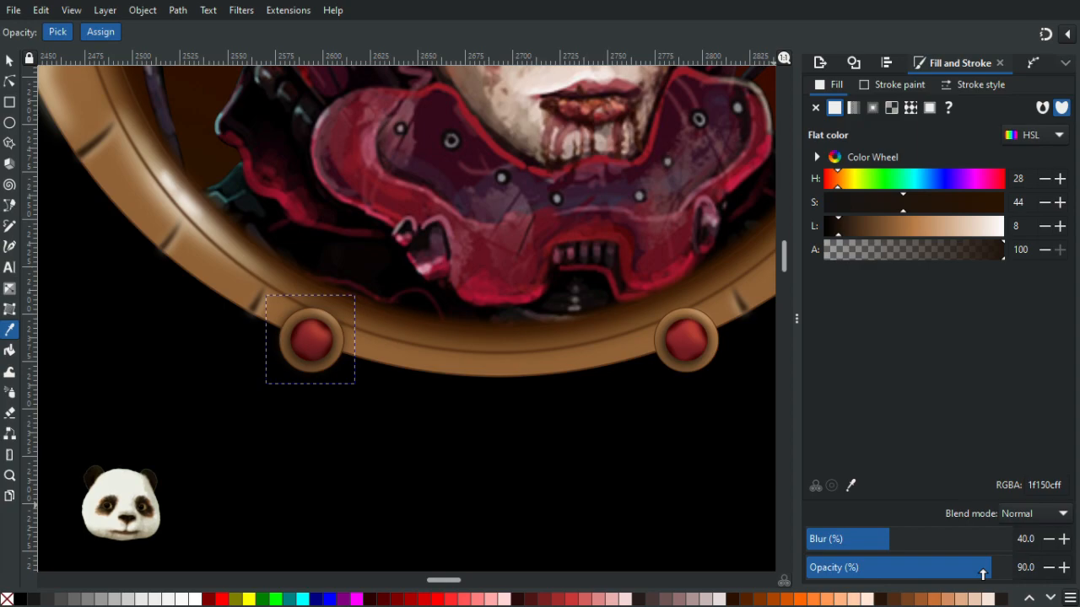
left_click(9, 60)
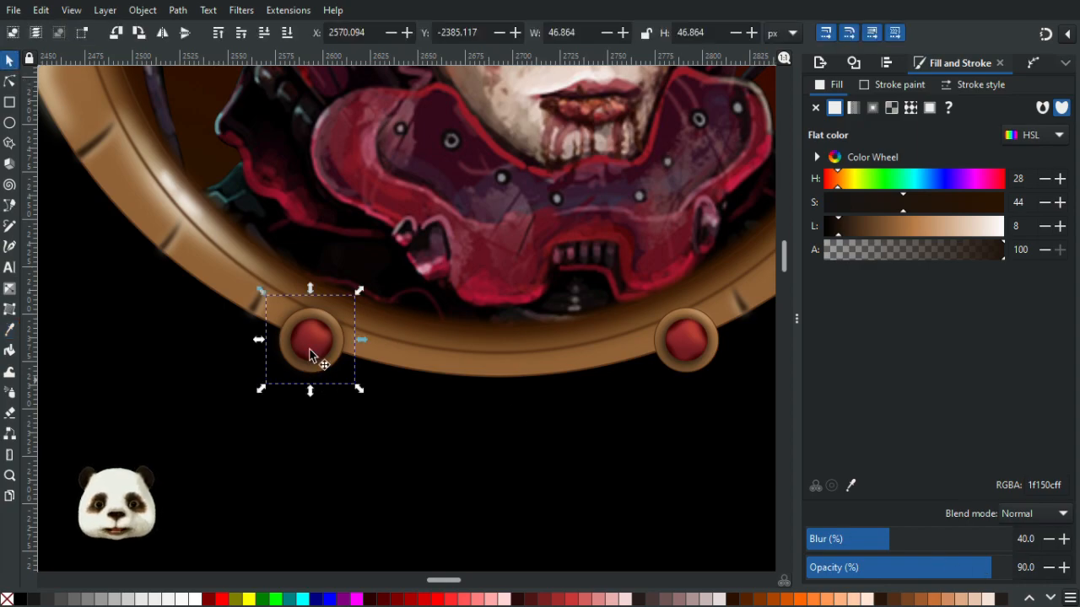
scroll(453, 405, "down", 3, "ctrl")
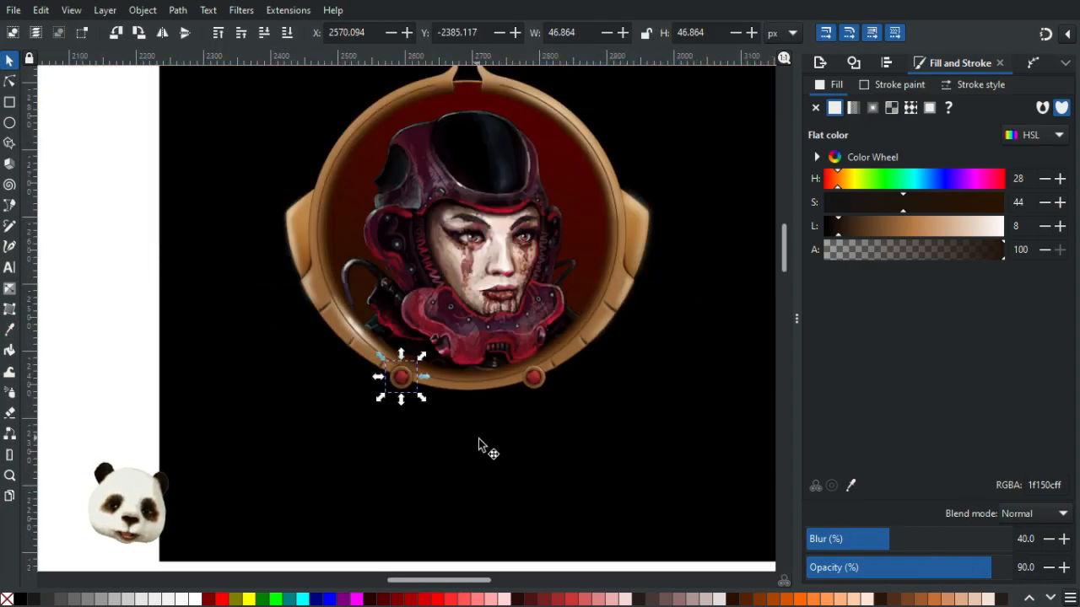
left_click(525, 474)
mouse_move(488, 471)
left_mouse_down()
mouse_move(937, 431)
mouse_move(496, 462)
left_mouse_up()
scroll(310, 463, "down", 3)
left_click_drag(312, 463, 622, 376)
scroll(207, 363, "up", 5)
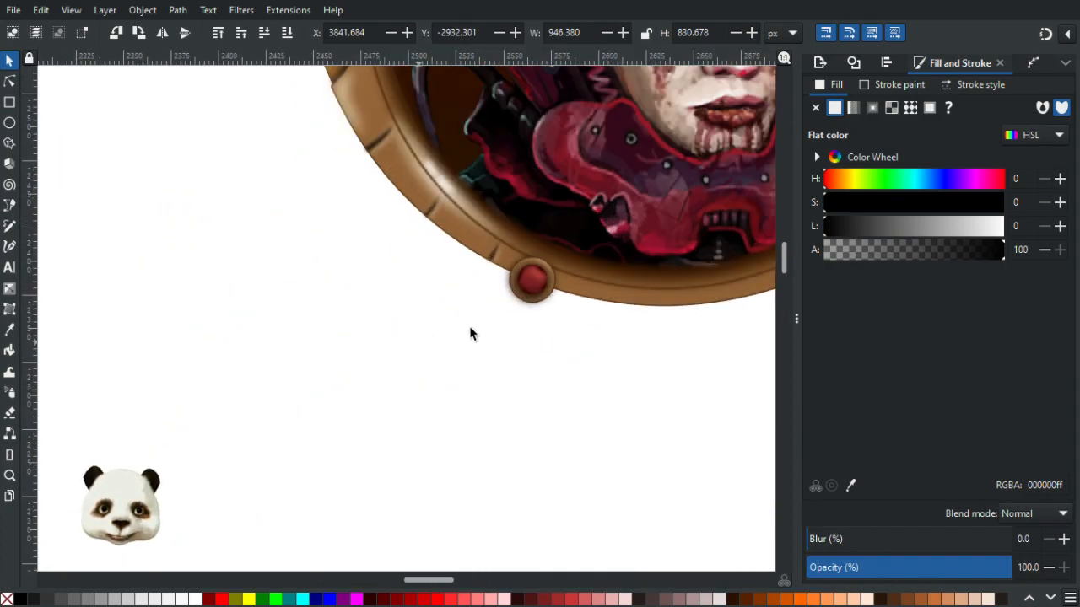
scroll(425, 339, "up", 1)
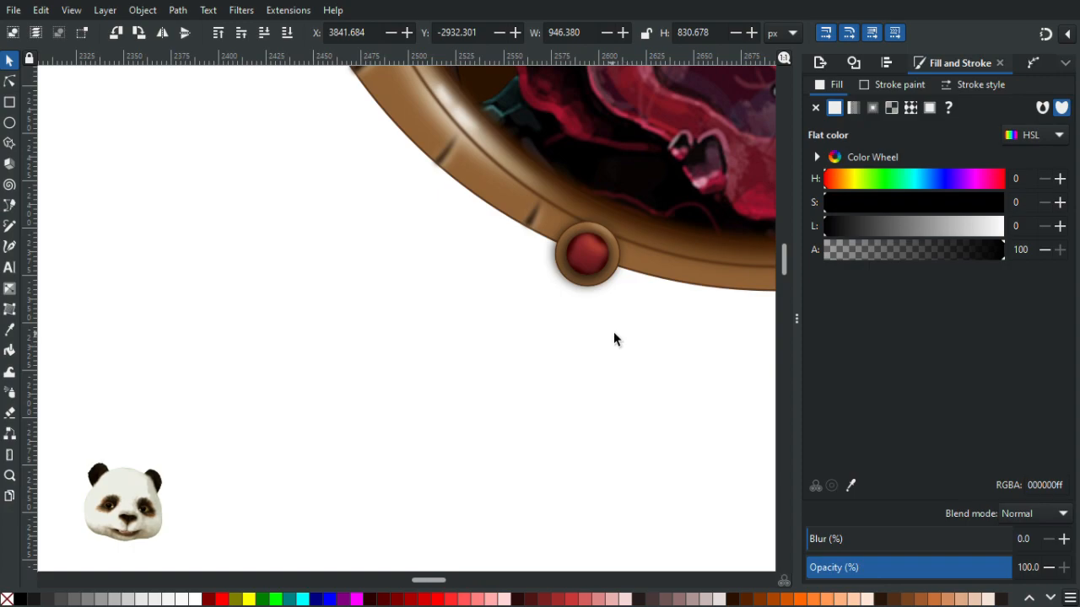
scroll(632, 343, "down", 4)
left_click_drag(681, 364, 365, 355)
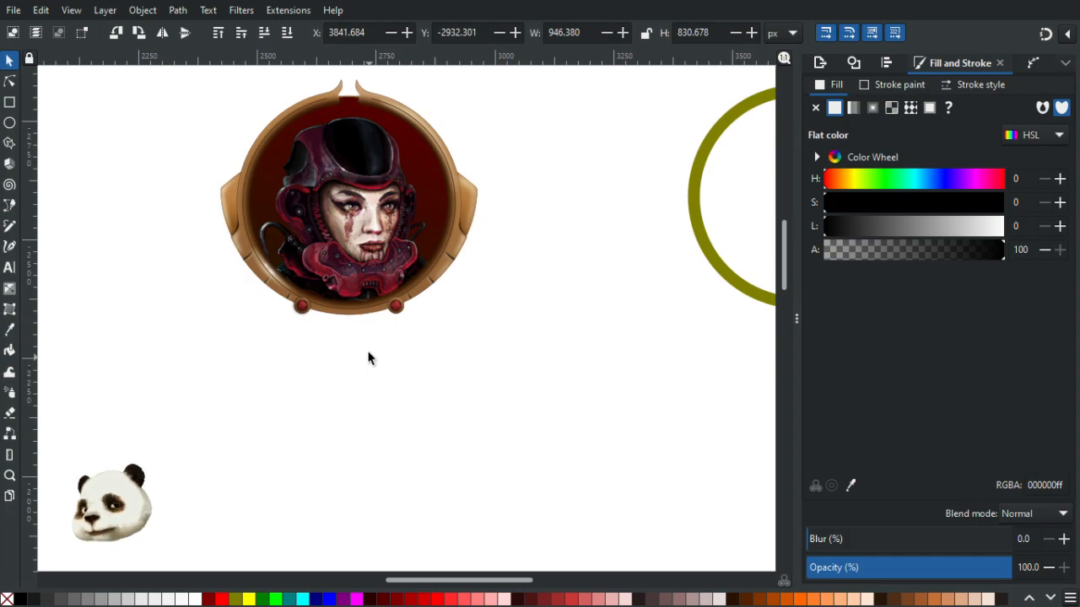
key("ctrl+z")
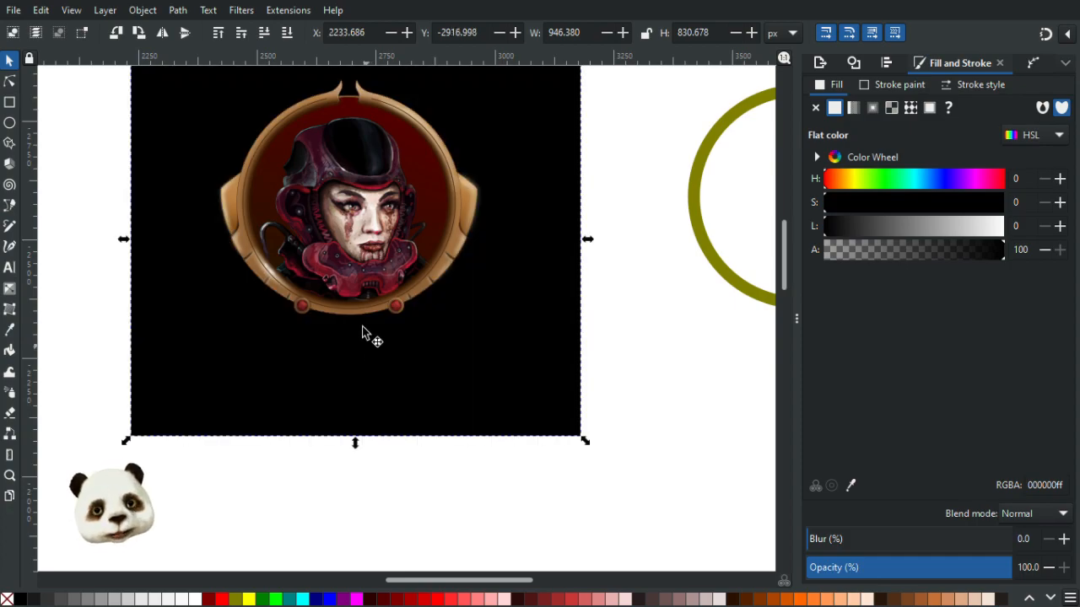
- Examine the lower-left ornament's stacked objects by selecting them one at a time with the node tool
scroll(356, 302, "up", 4)
scroll(342, 318, "up", 1)
left_click_drag(338, 335, 422, 306)
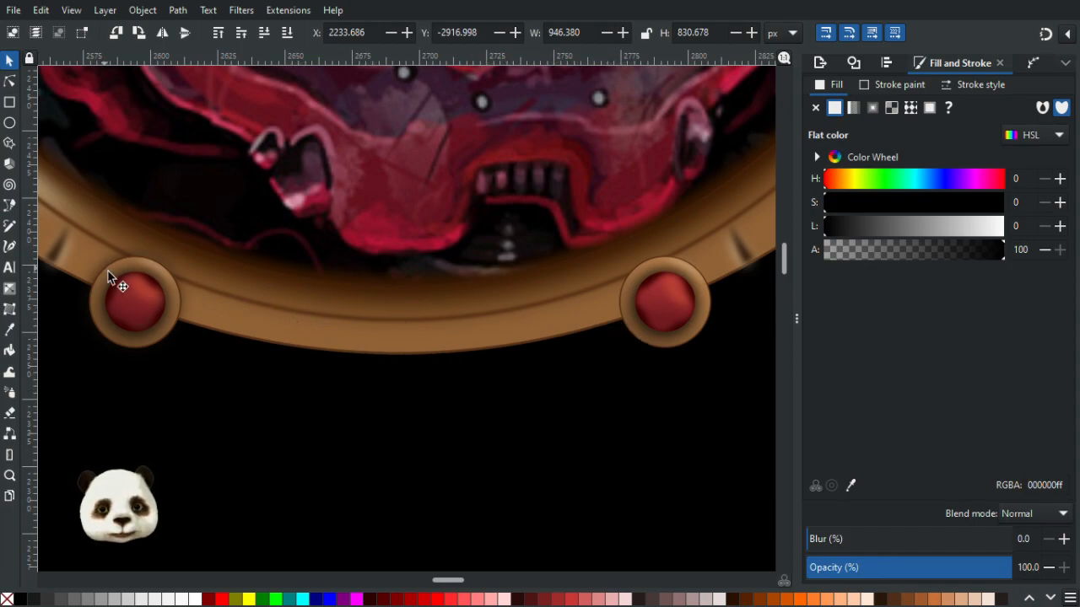
scroll(108, 279, "up", 2)
left_click(9, 81)
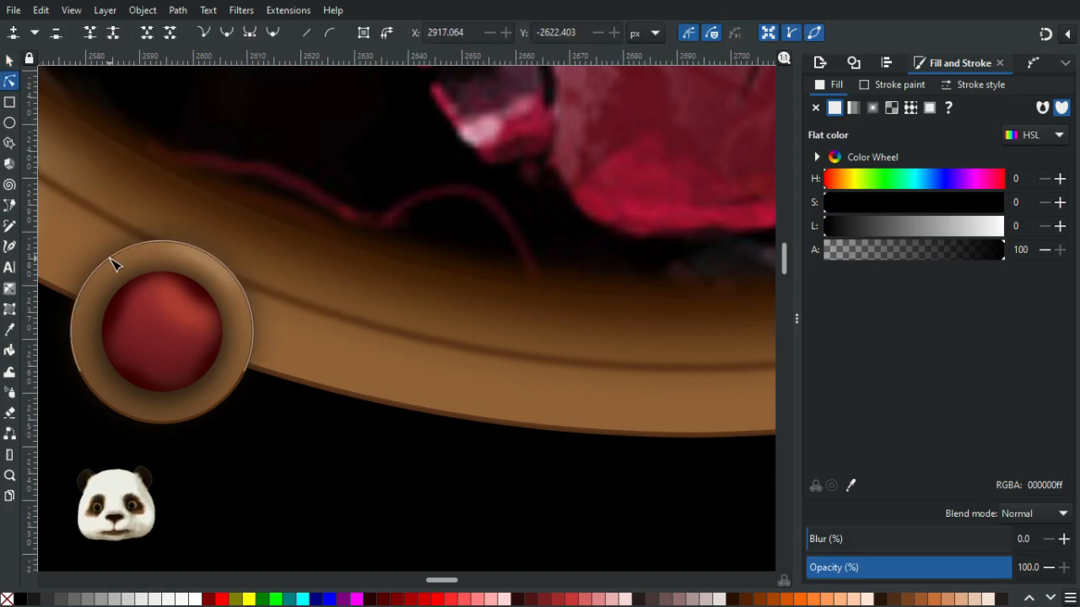
left_click(108, 256)
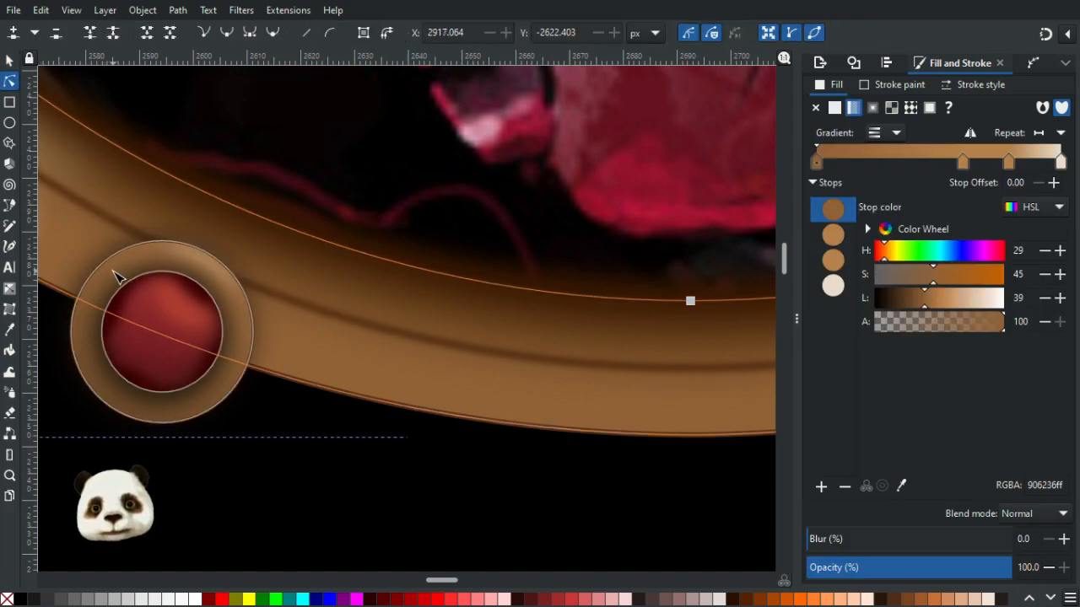
left_click(111, 268)
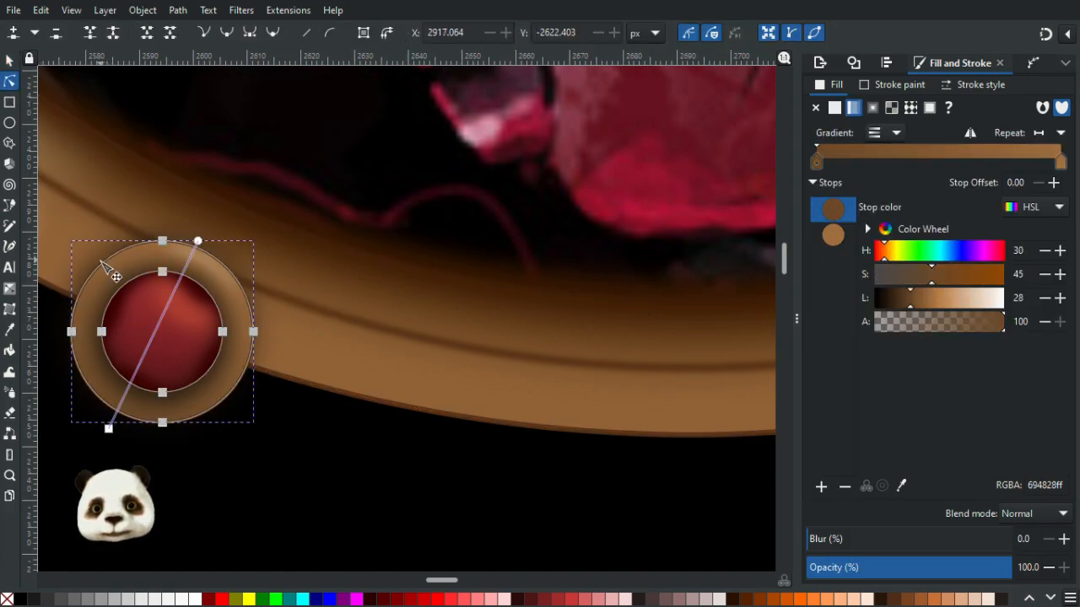
left_click(103, 264)
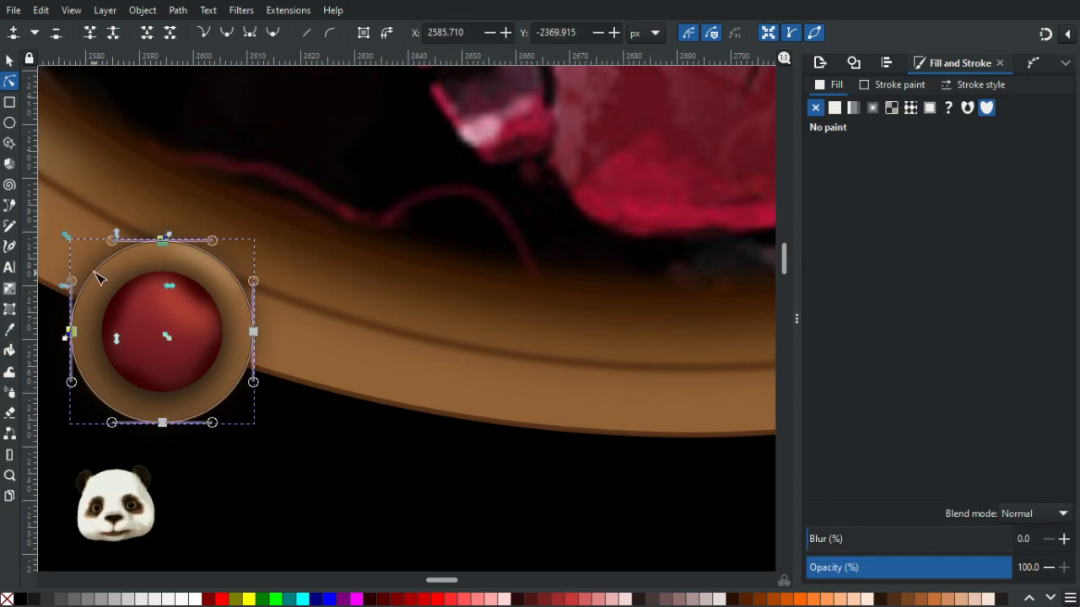
scroll(101, 268, "up", 4)
left_click(107, 243)
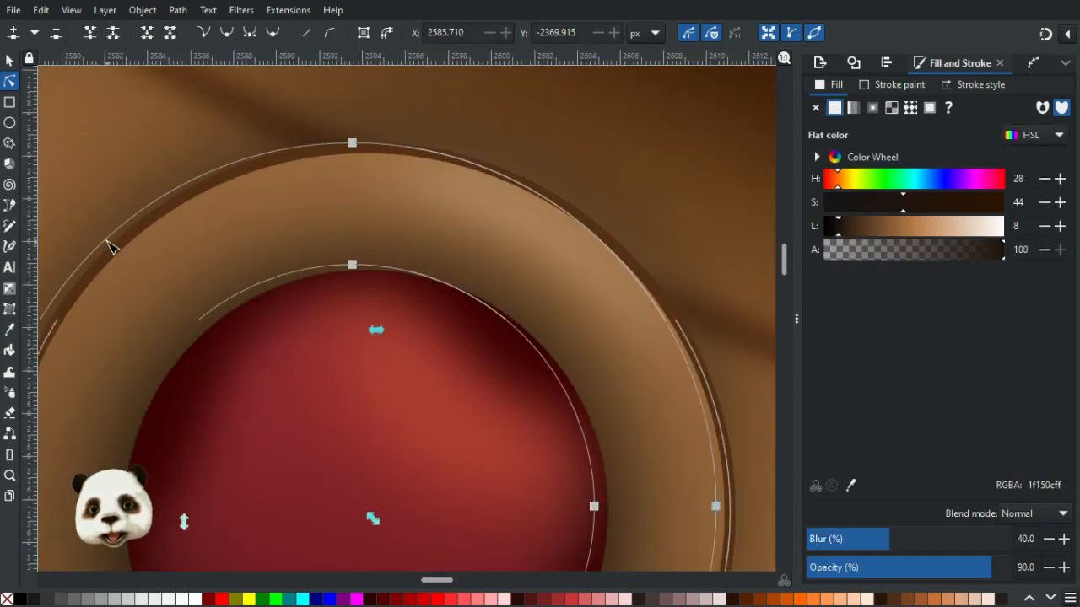
scroll(638, 306, "down", 3)
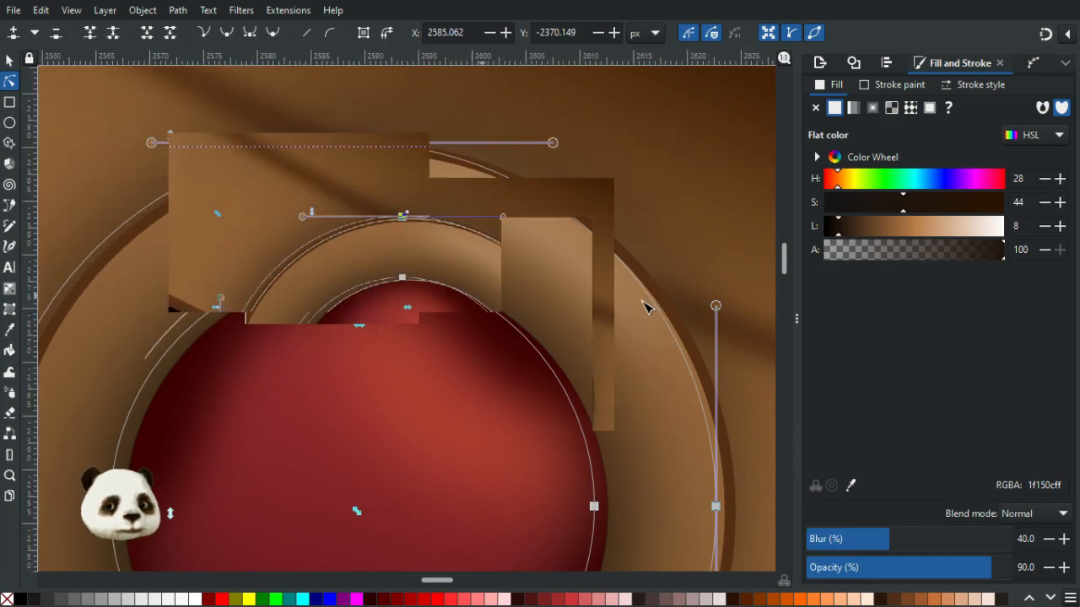
left_click_drag(648, 332, 550, 313)
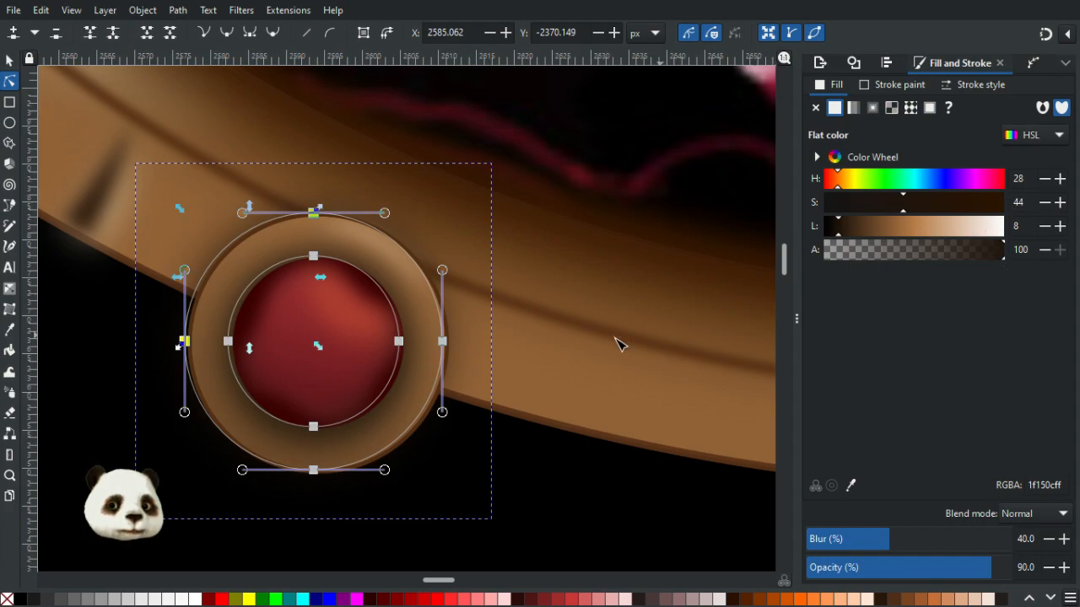
scroll(590, 338, "down", 3, "ctrl")
scroll(610, 333, "down", 1)
left_click_drag(678, 345, 464, 350)
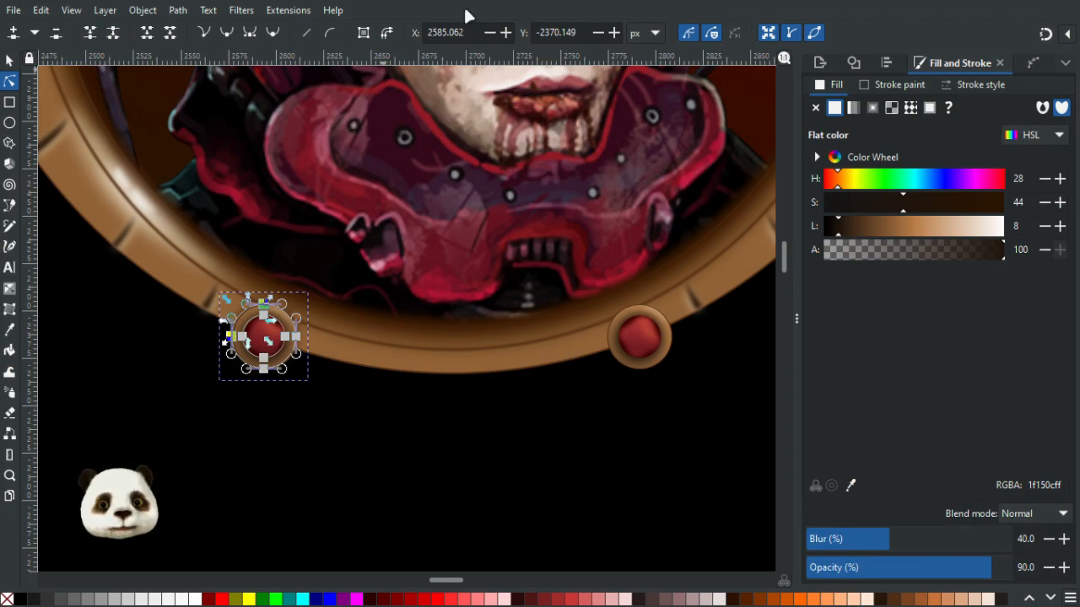
- Select the lower-right ornament's blurred dark ring and drag it upward above the ornament
left_click(663, 331)
left_click(669, 354)
scroll(687, 347, "up", 3)
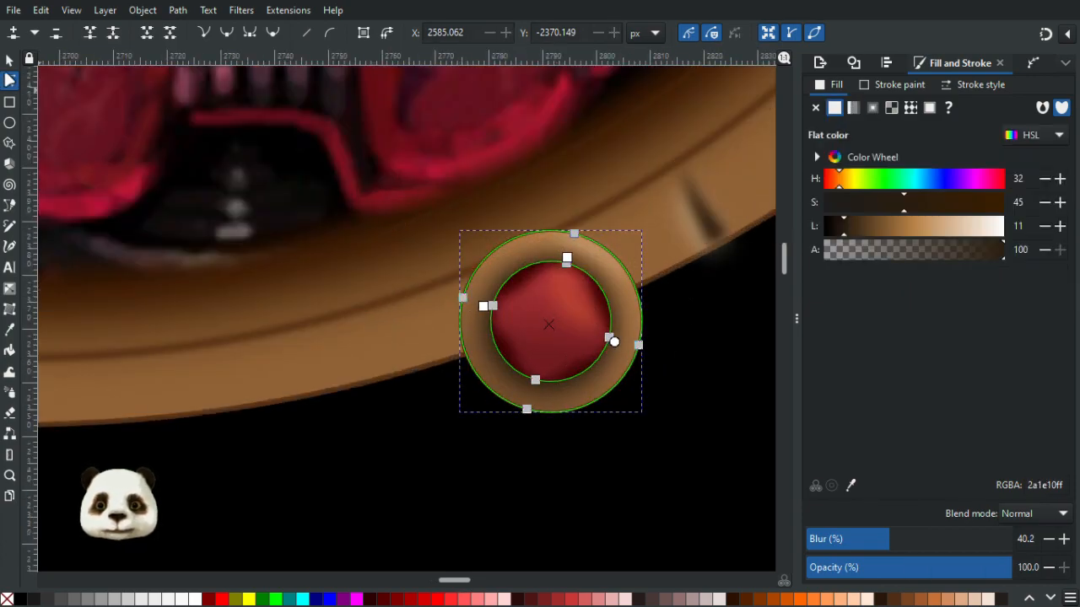
left_click(10, 60)
left_click_drag(475, 326, 468, 256)
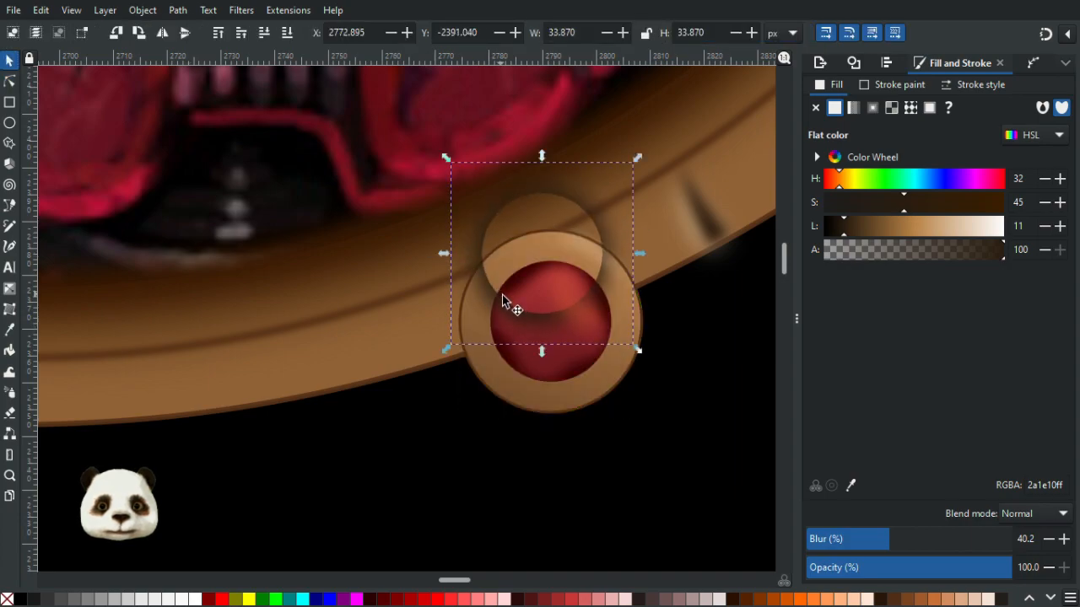
- Undo the shadow ring's upward move and select the lower-right ornament's gradient rim ring
key("ctrl+z")
left_click(9, 81)
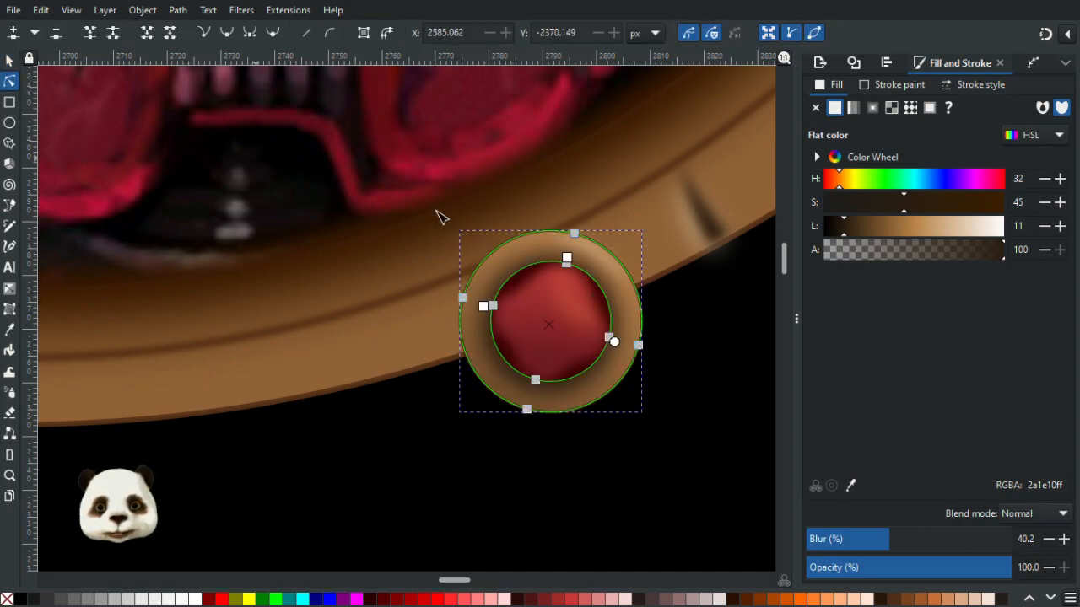
left_click(521, 250)
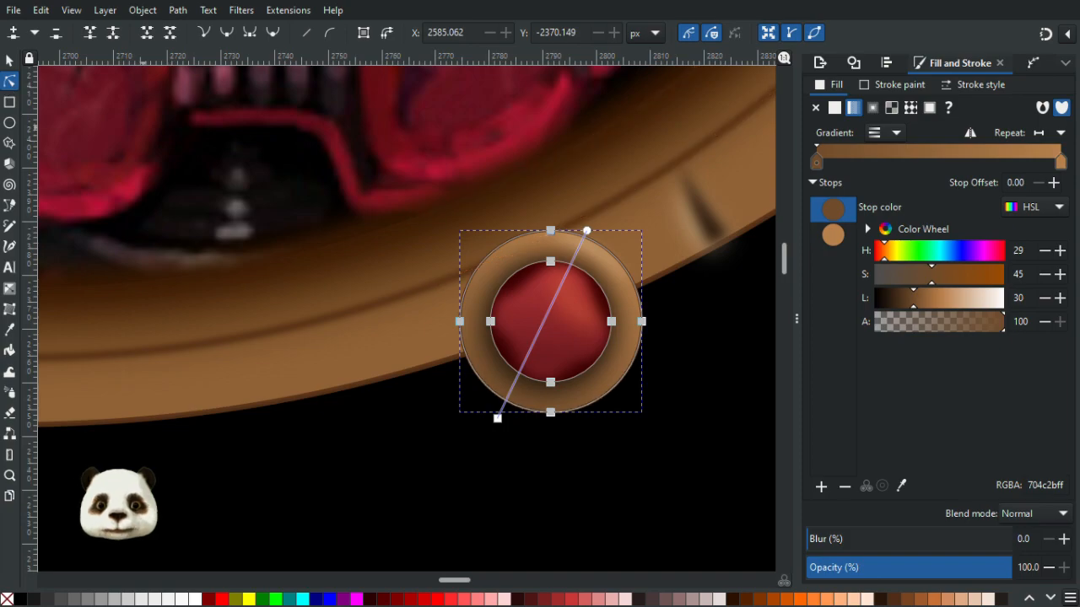
left_click(9, 61)
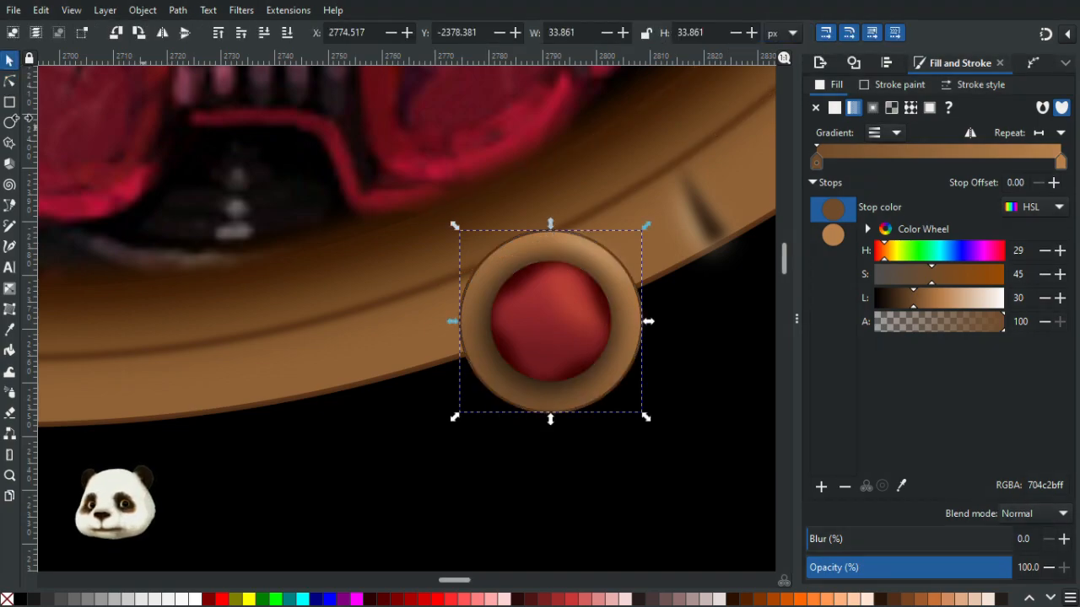
- Duplicate the rim ring and set the copy's first gradient stop to a dark brown of H 27, S 45, L 8
key("ctrl+d")
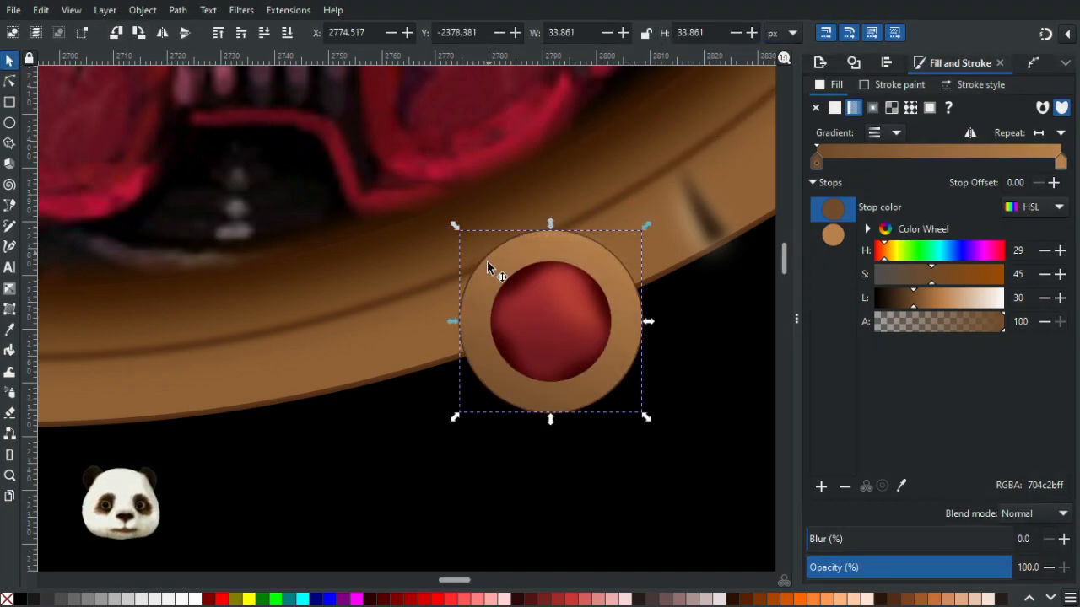
left_click(1012, 251)
type("24")
key("Tab")
type("44")
key("Tab")
key("Return")
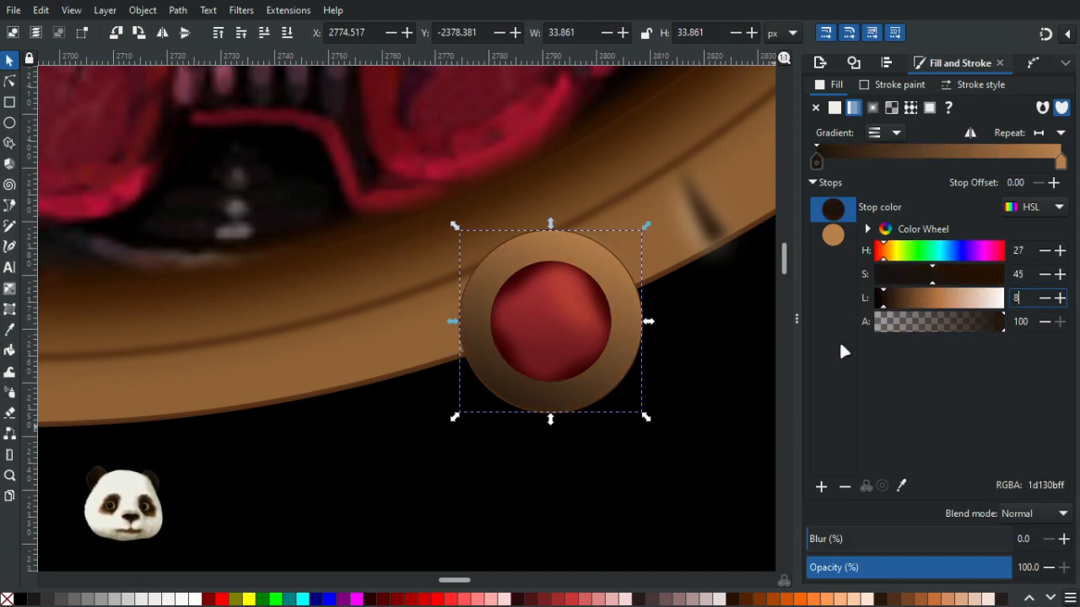
- Try to pick the frame colour for the copy's second gradient stop with the Dropper
left_click(836, 236)
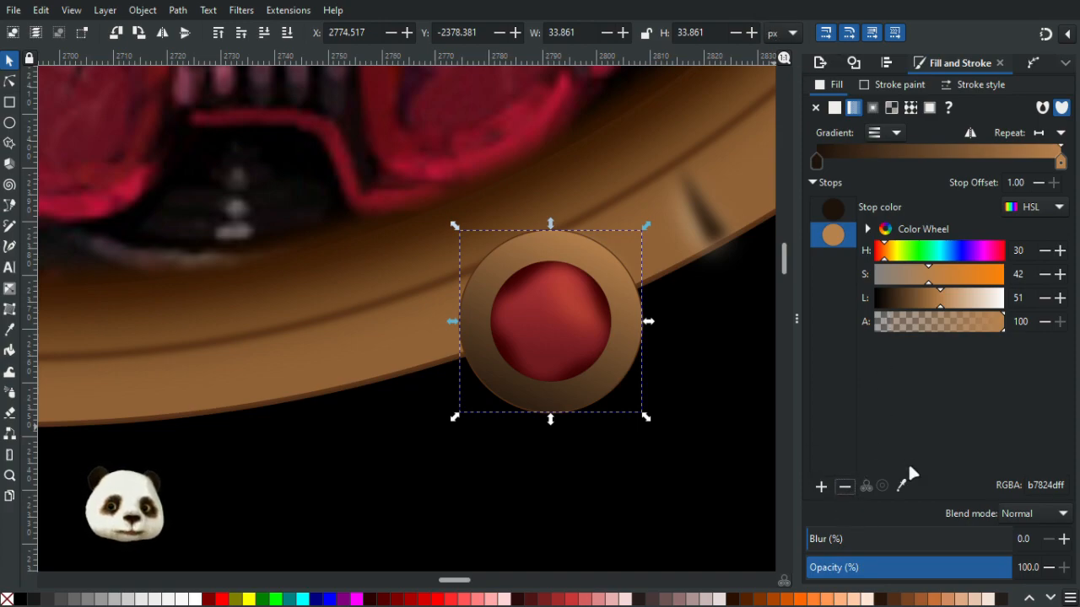
left_click(901, 486)
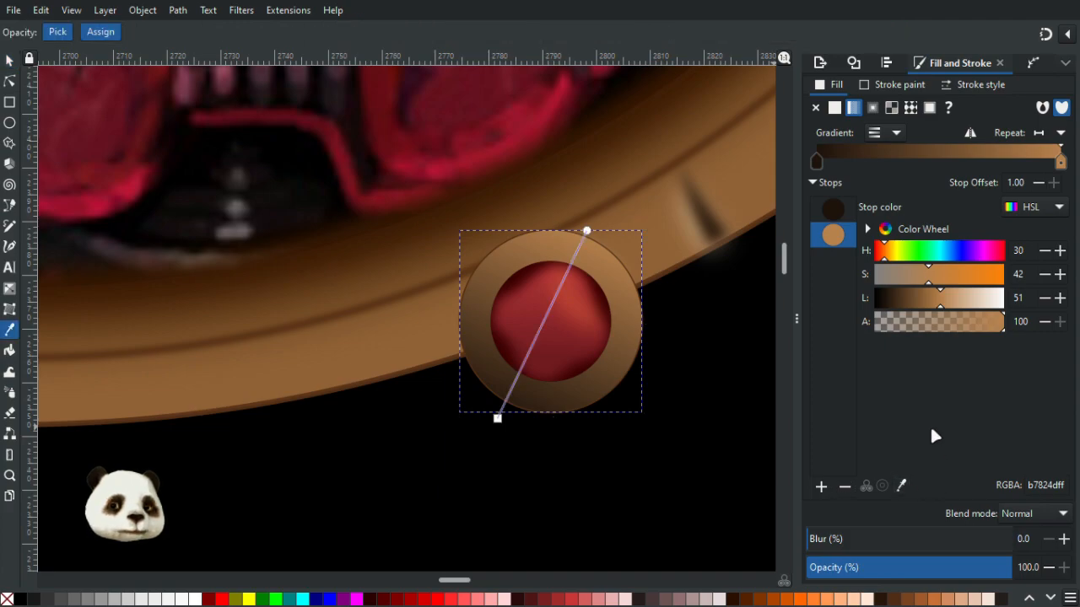
left_click(599, 237)
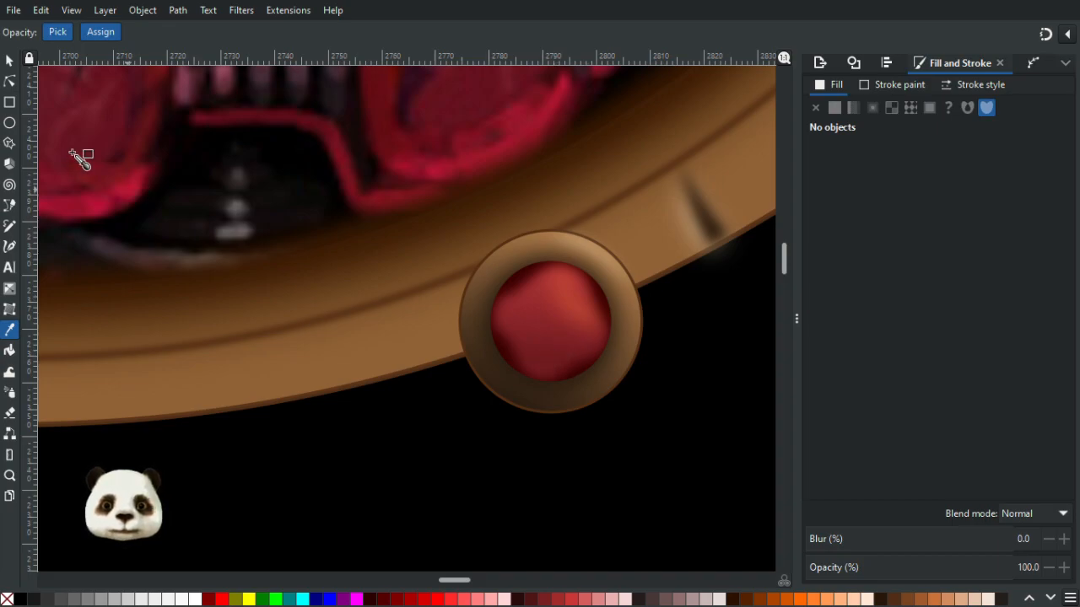
- Try giving the blurred dark ring a fading gradient with the Gradient tool, then delete its stop
key("g")
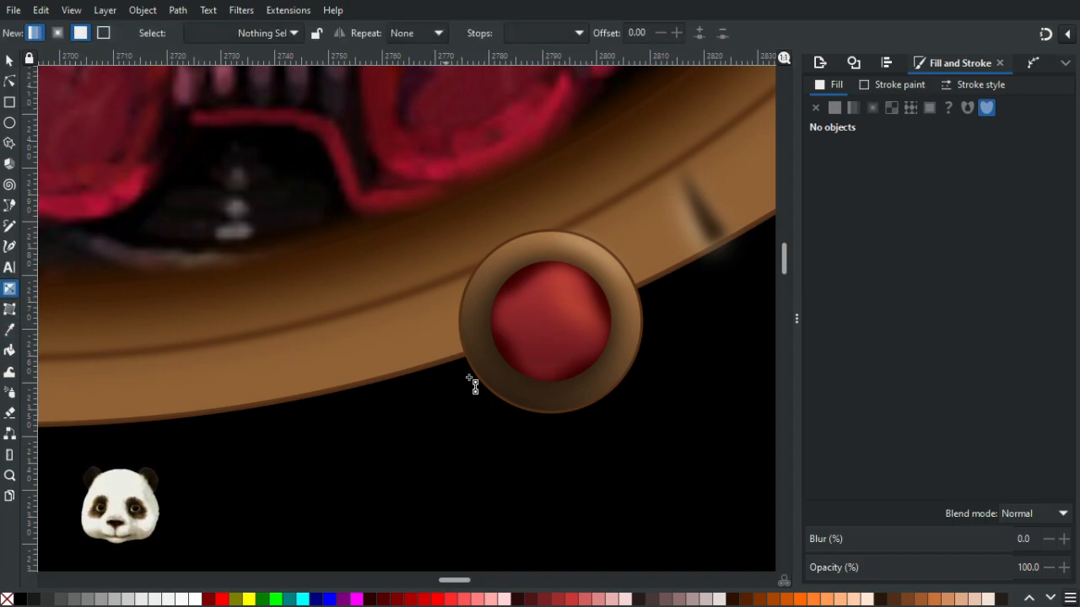
left_click(498, 380)
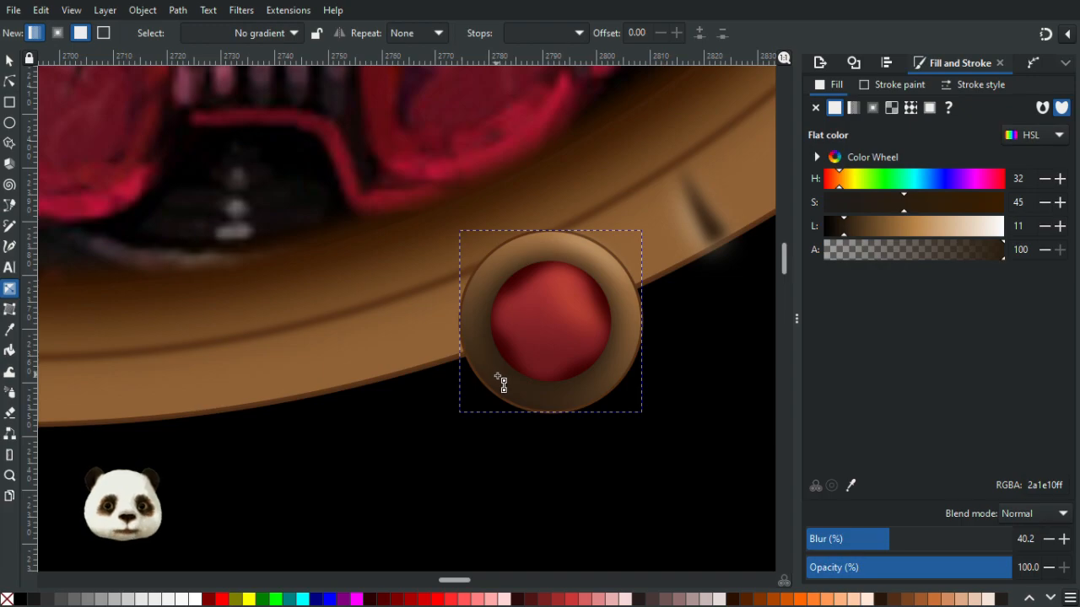
mouse_move(497, 377)
left_mouse_down()
mouse_move(624, 358)
mouse_move(610, 340)
mouse_move(618, 352)
left_mouse_up()
left_click_drag(556, 297, 556, 297)
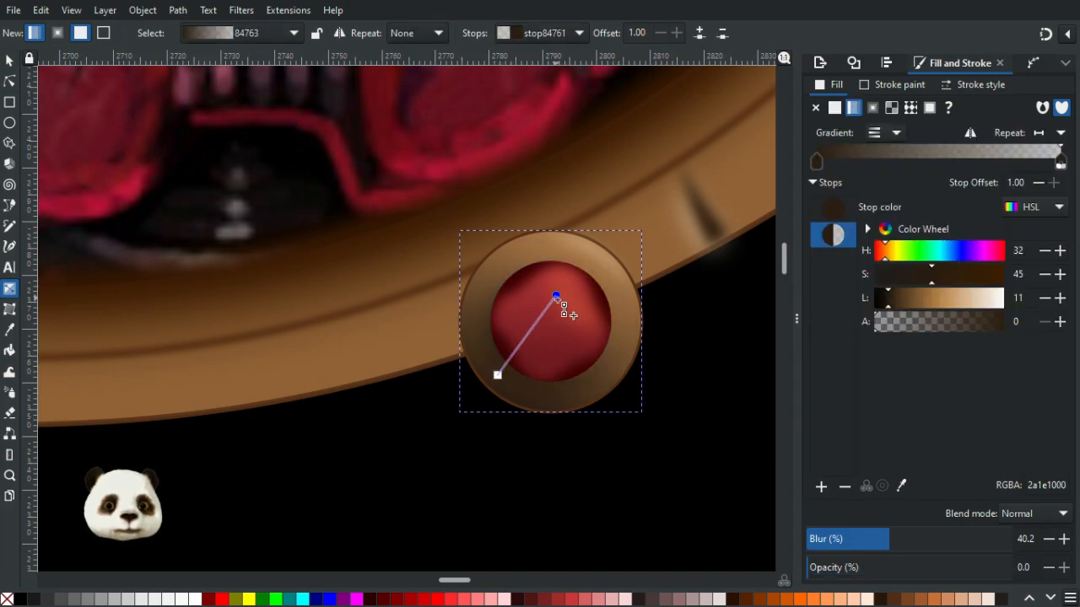
left_click(498, 376)
key("Delete")
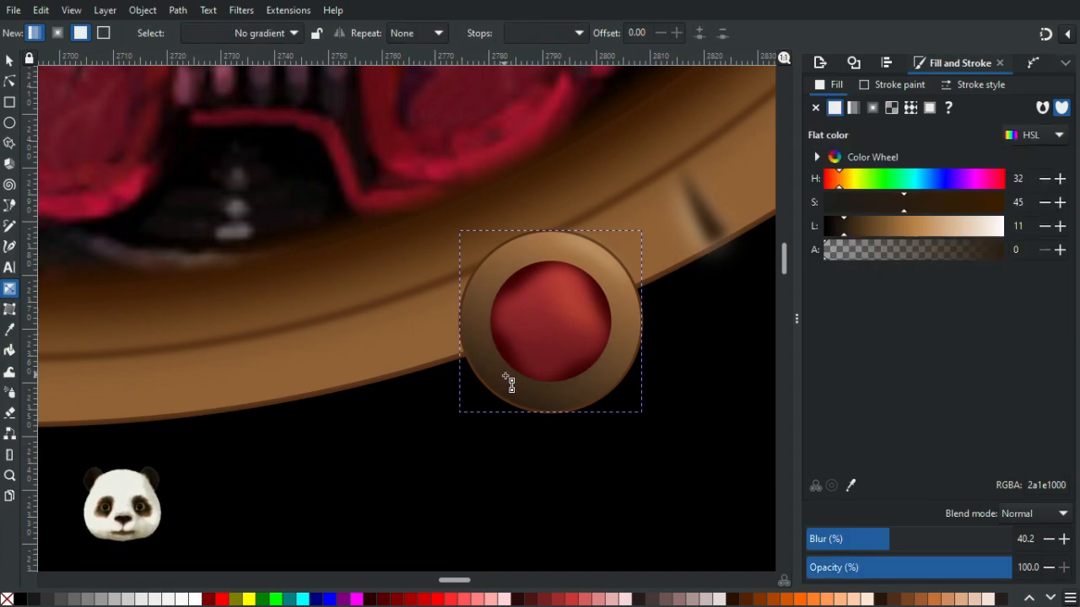
left_click(9, 81)
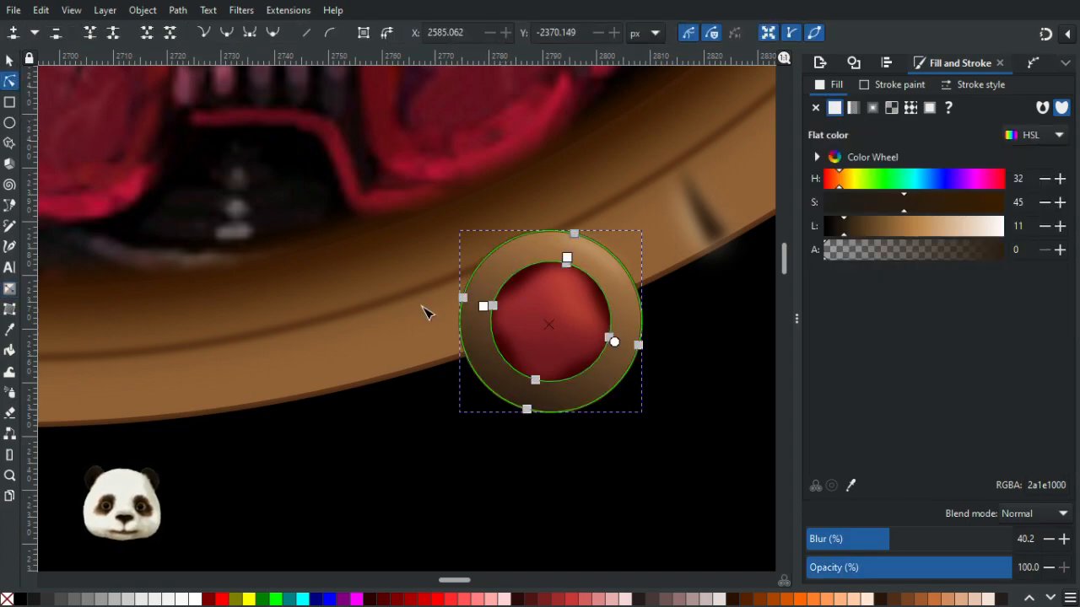
left_click(501, 380)
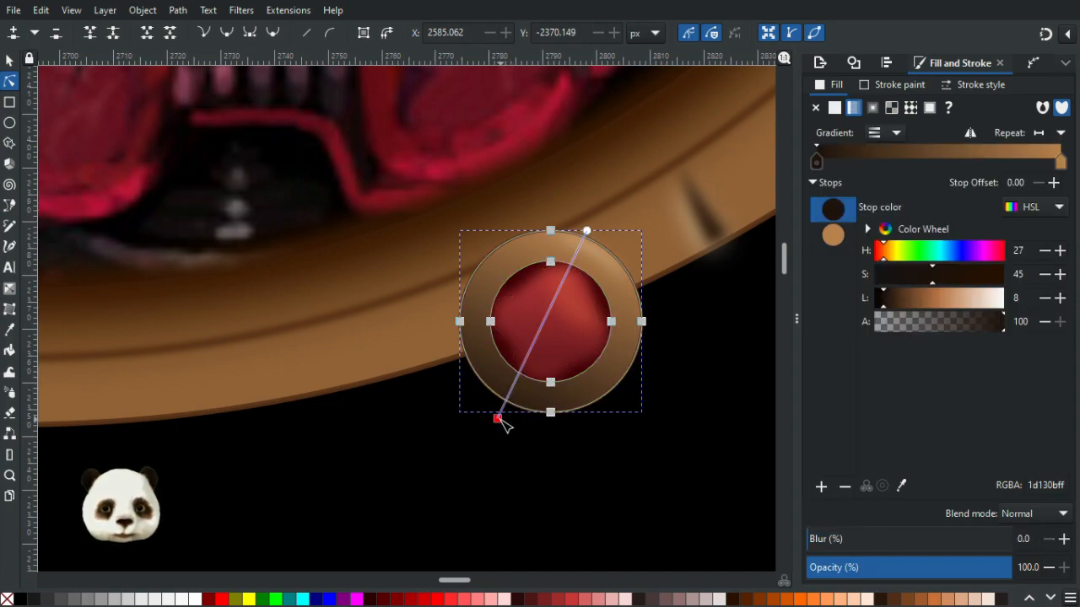
key("Delete")
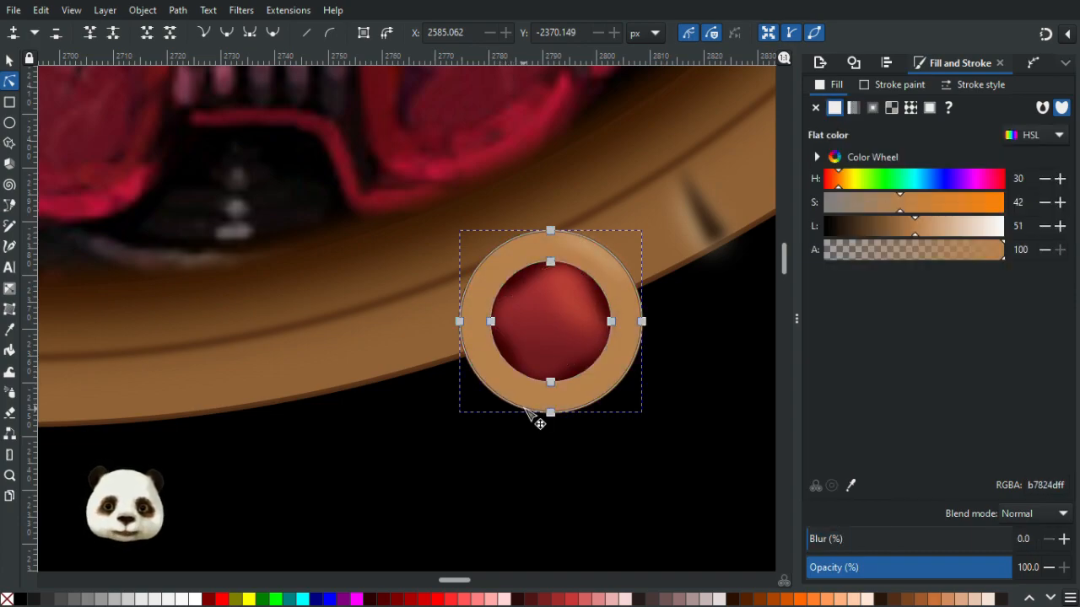
left_click(9, 60)
left_click_drag(481, 371, 226, 392)
key("ctrl+z")
key("ctrl+z")
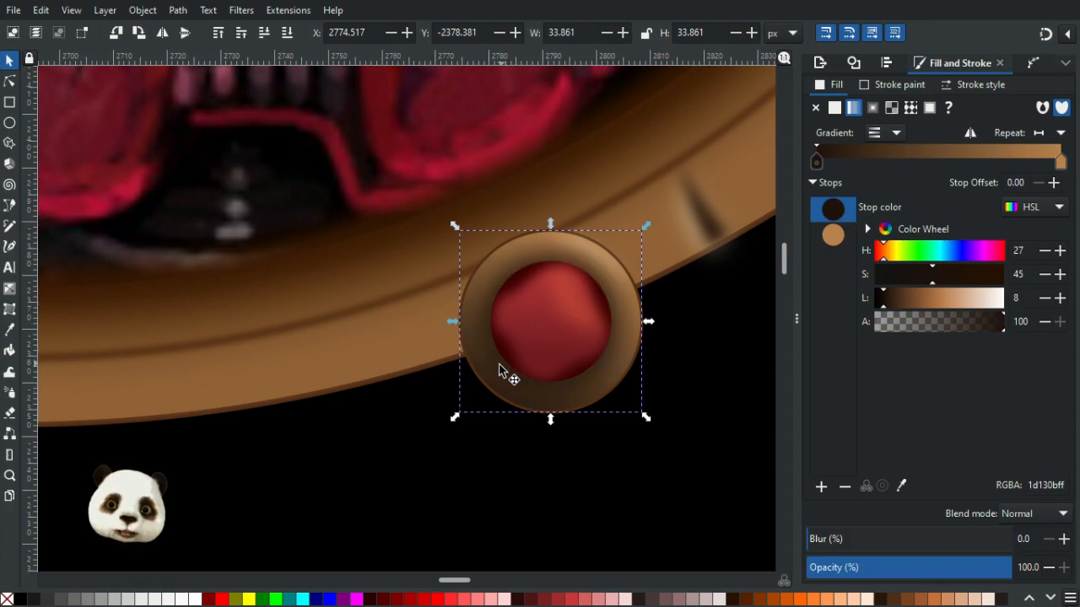
mouse_move(506, 361)
left_mouse_down()
mouse_move(601, 308)
mouse_move(402, 388)
left_mouse_up()
key("ctrl+z")
left_click(514, 394)
key("Escape")
left_click(518, 394)
left_click_drag(518, 394, 340, 465)
key("ctrl+z")
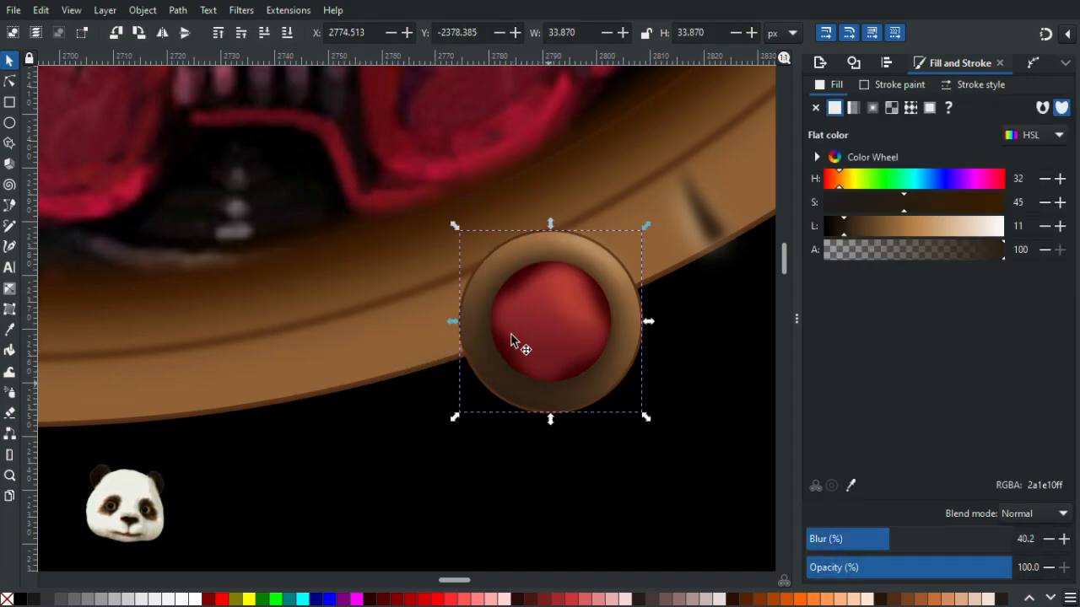
left_click(512, 262)
left_click(505, 251)
mouse_move(506, 251)
left_mouse_down()
mouse_move(378, 314)
mouse_move(378, 333)
left_mouse_up()
key("ctrl+z")
left_click(520, 256)
left_click_drag(517, 254, 348, 339)
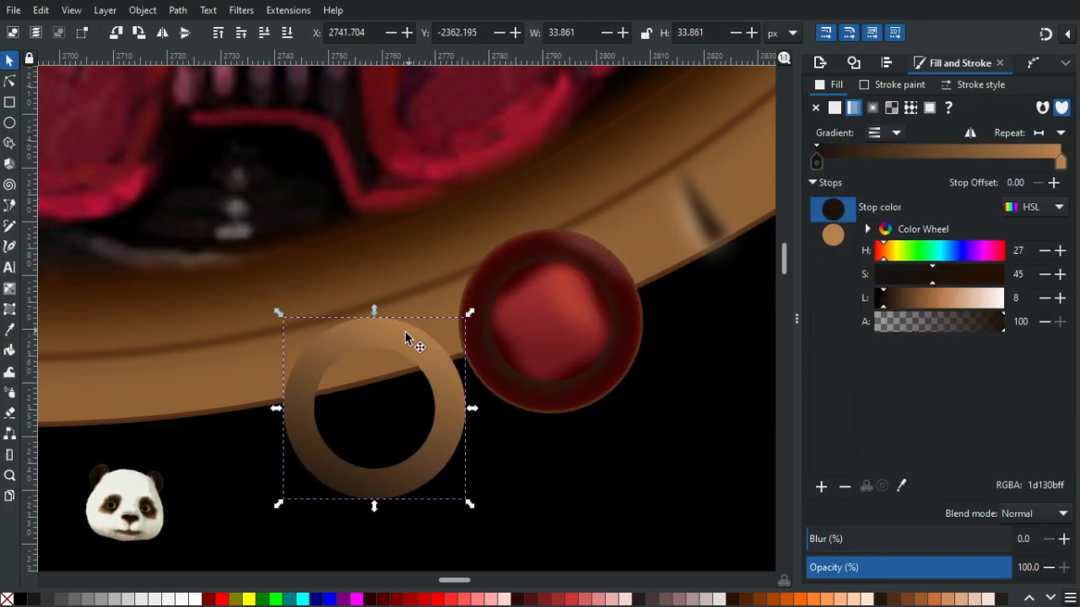
key("ctrl+z")
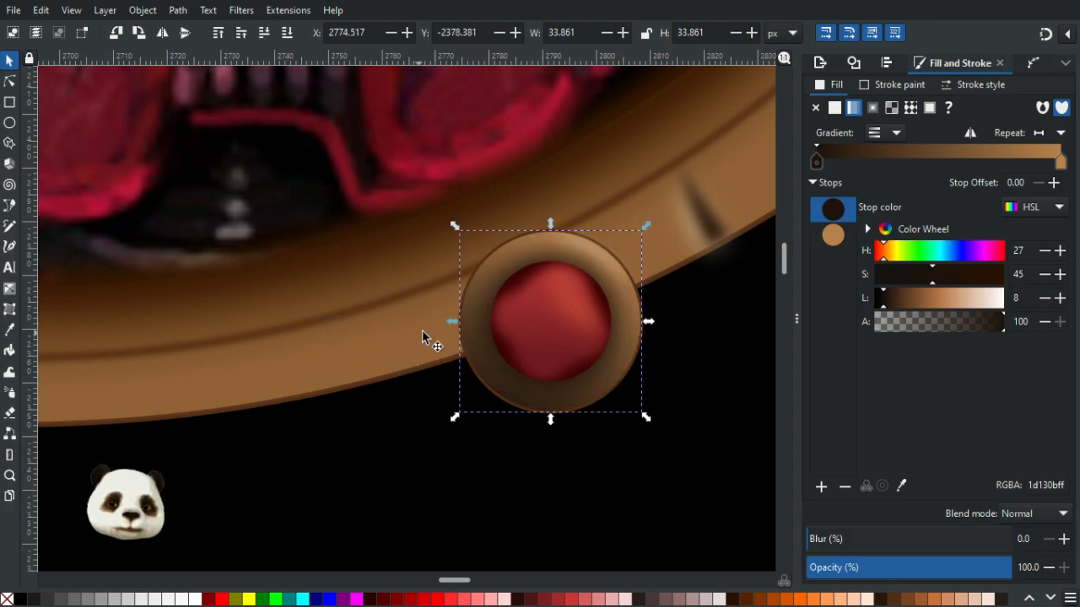
- Duplicate the rim ring again and fill the copy with a flat dark brown of H 28, S 43, L 8
key("ctrl+d")
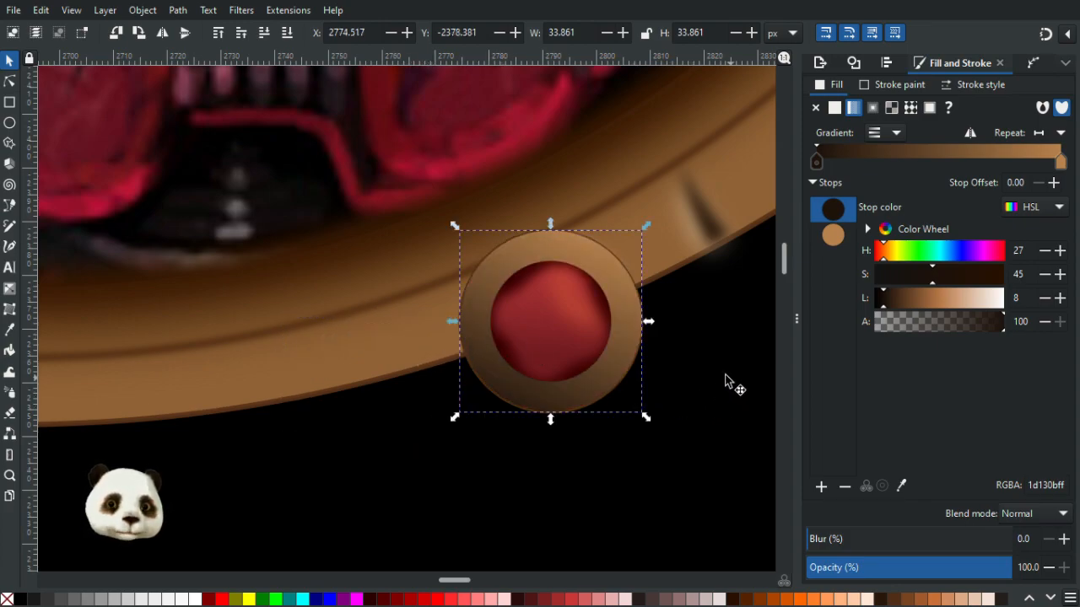
left_click(52, 599)
left_click_drag(465, 345, 238, 450)
key("ctrl+z")
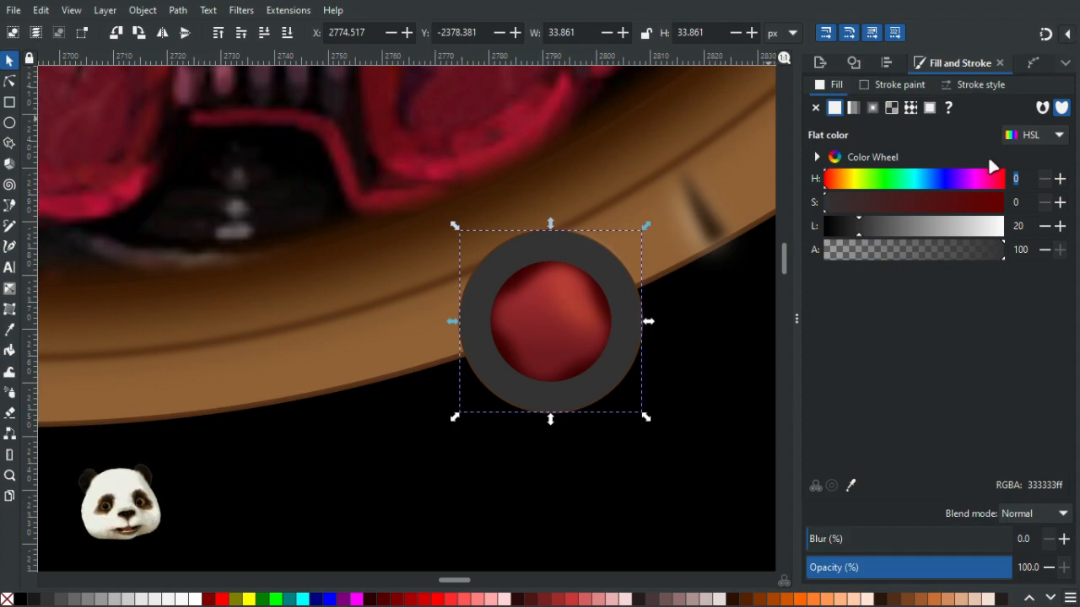
left_click(1015, 178)
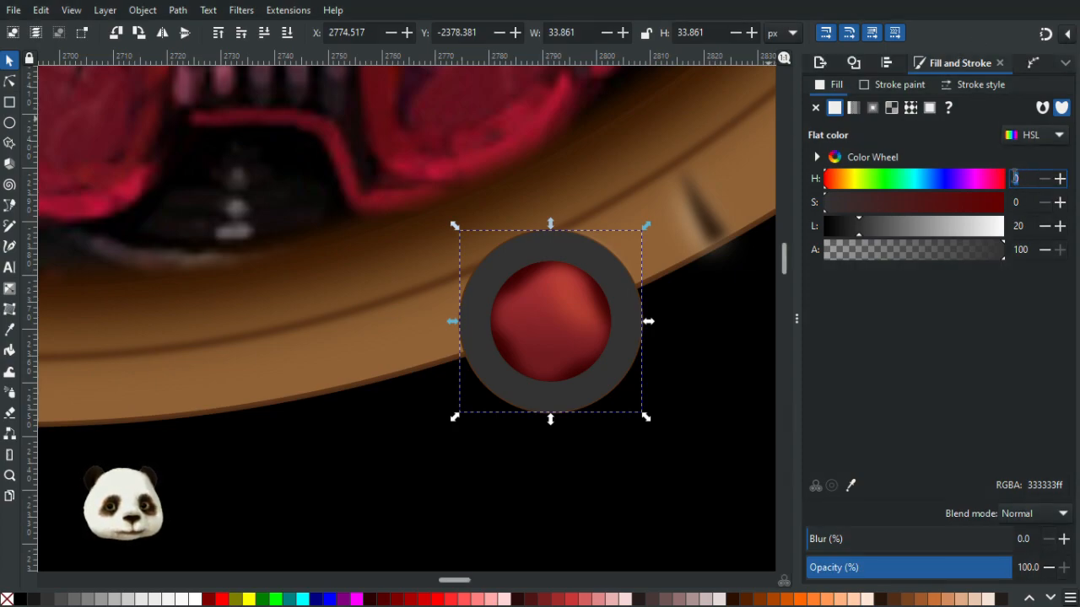
type("28")
key("Tab")
type("43")
key("Tab")
key("Return")
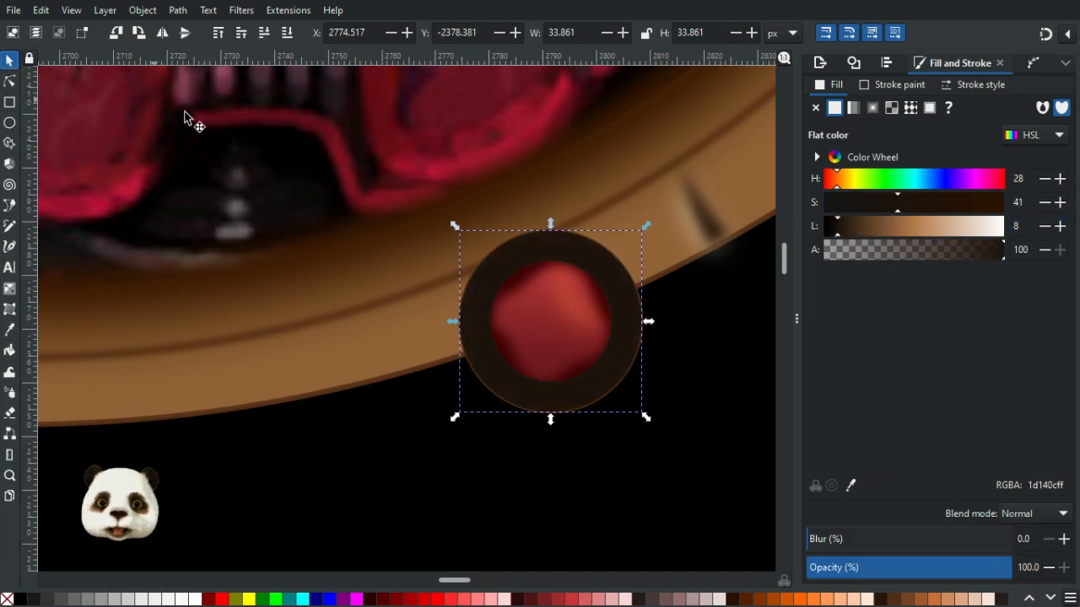
- Blur the dark brown copy by 30% and set its saturation to 44
left_click(869, 539)
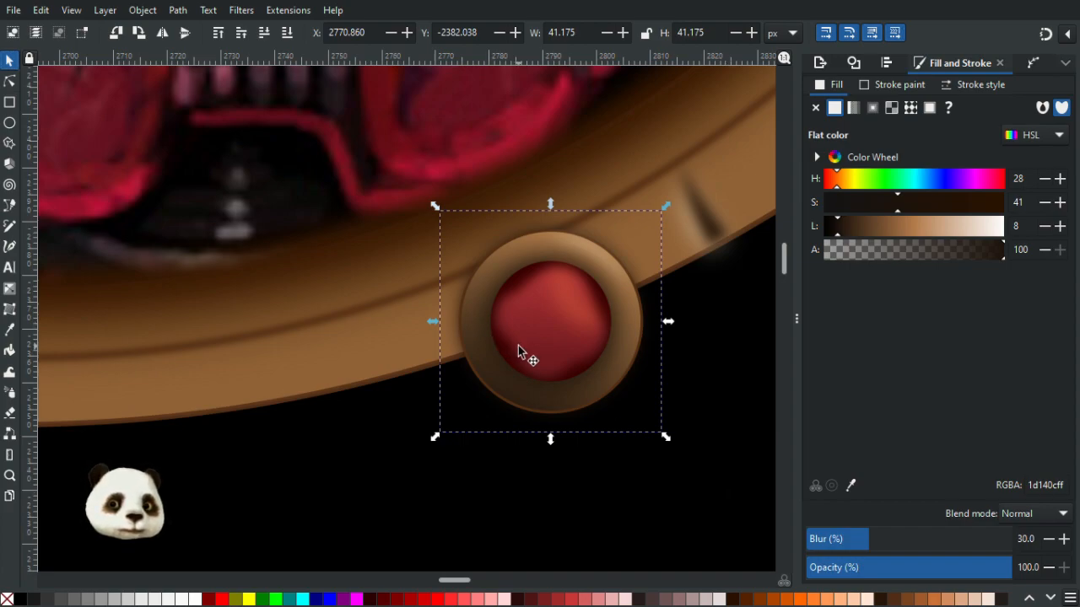
left_click(1059, 202)
left_click(1059, 202)
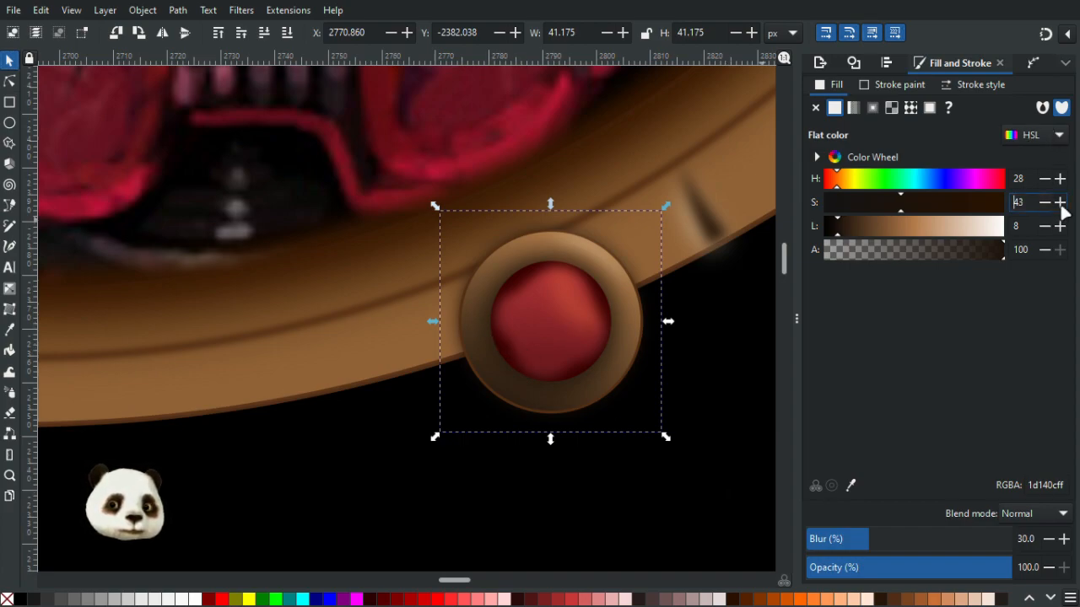
left_click(1060, 203)
left_click(1060, 202)
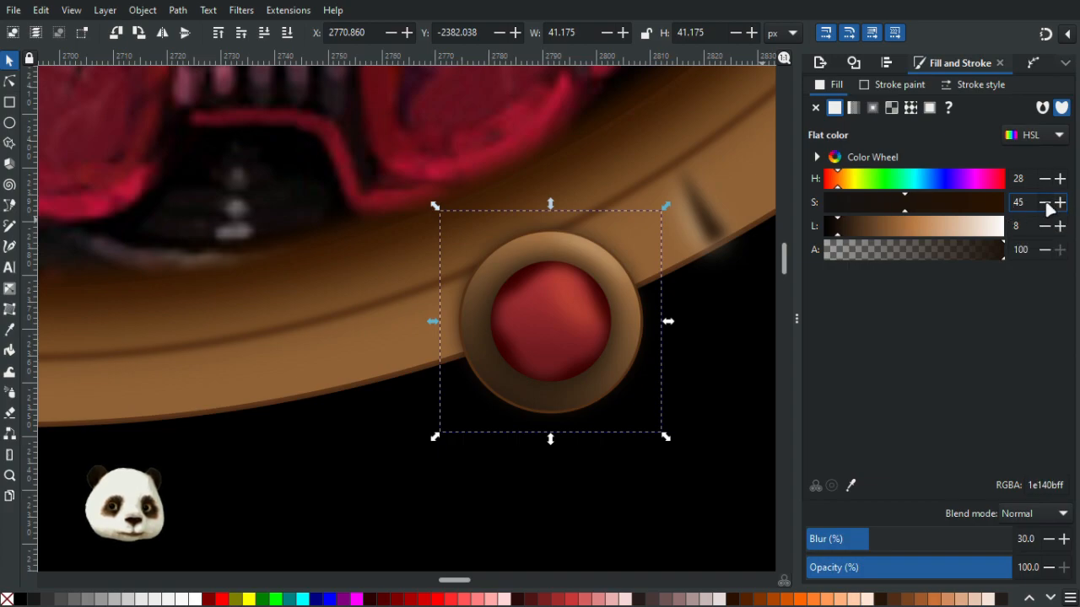
left_click(1044, 203)
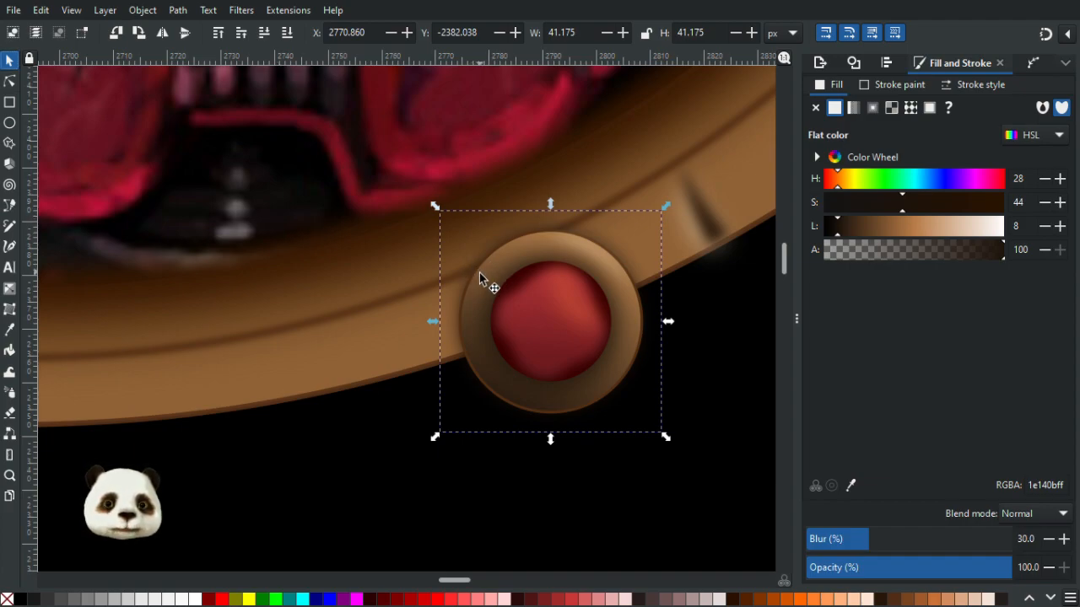
scroll(476, 253, "up", 3)
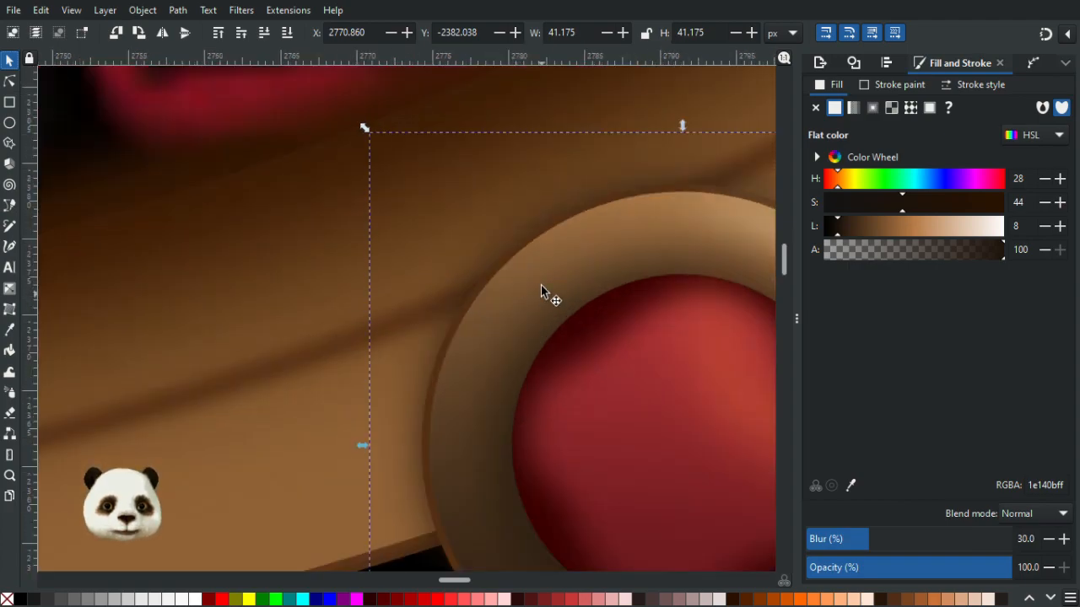
left_click(540, 287)
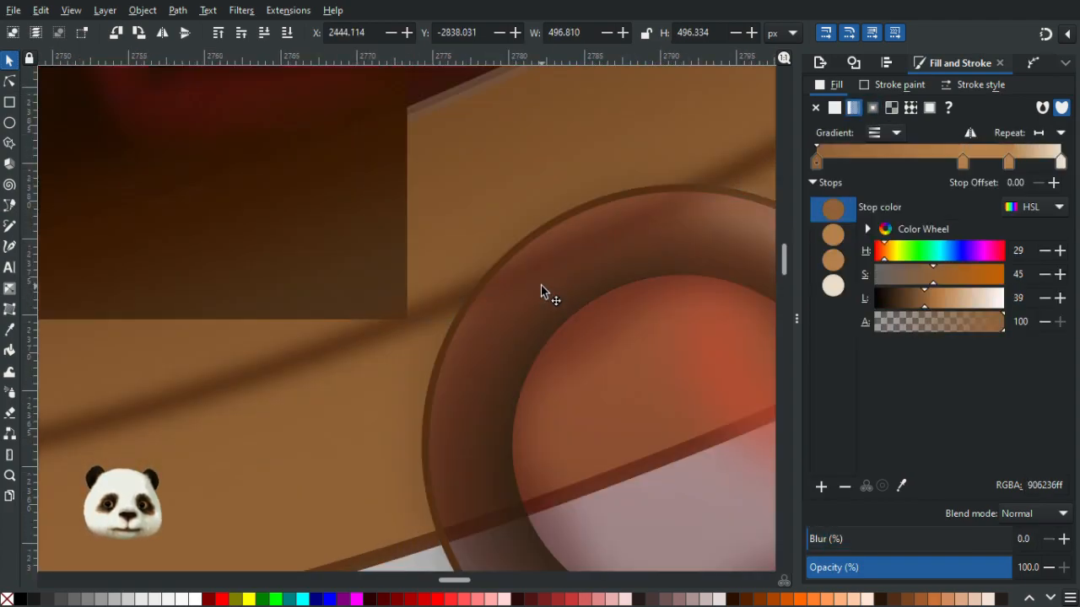
scroll(540, 286, "up", 2, "alt")
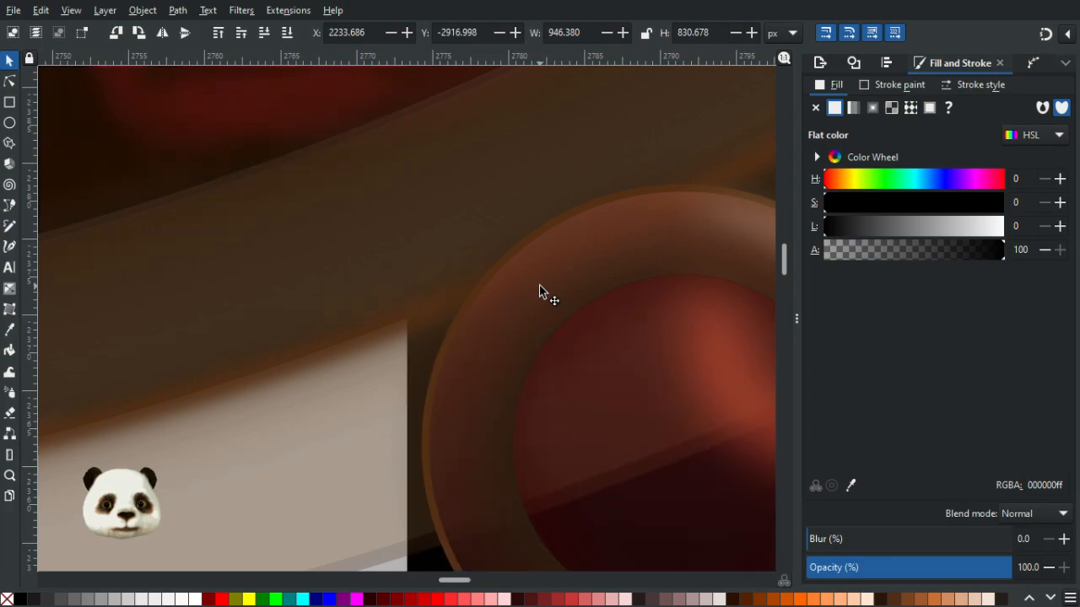
scroll(533, 295, "down", 1)
left_click_drag(528, 303, 640, 312)
key("ctrl+z")
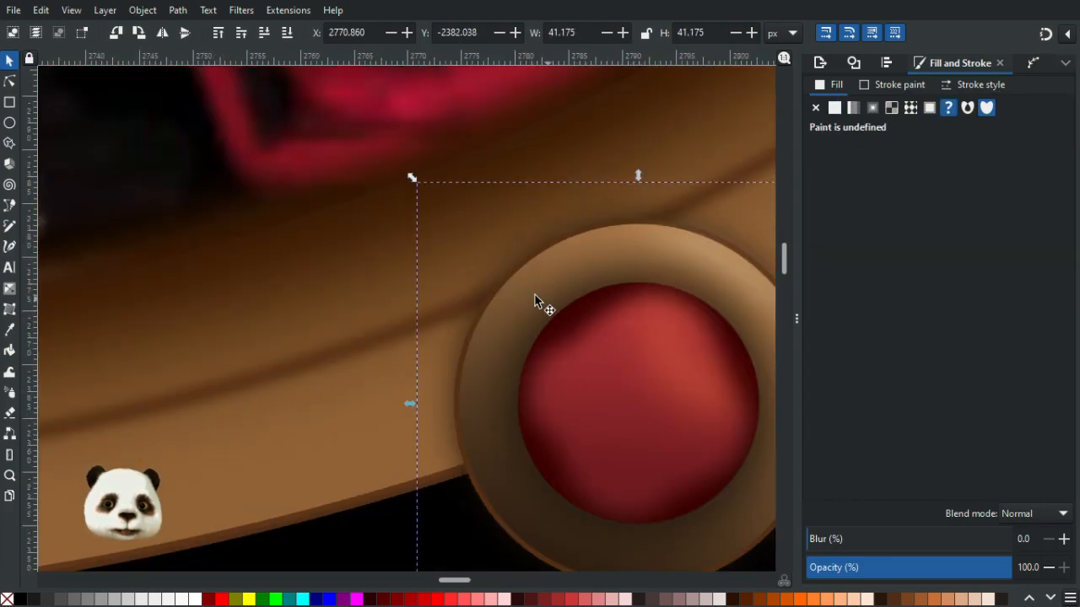
- Nudge the blurred dark brown ring to the left across the ornament
double_click(535, 295)
left_click_drag(522, 297, 671, 341)
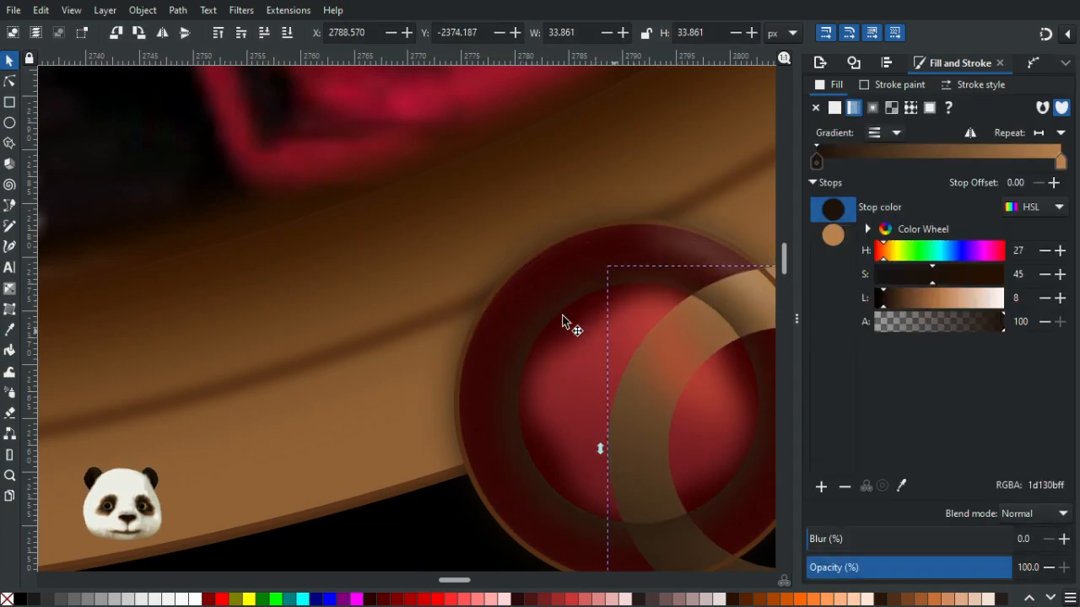
left_click(532, 309)
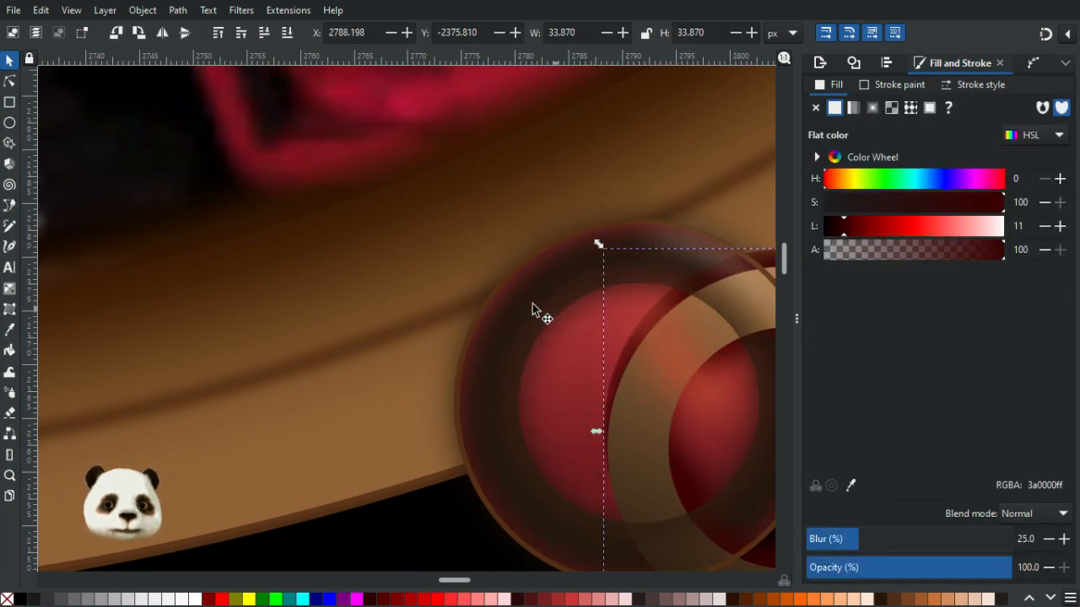
left_click_drag(543, 306, 630, 279)
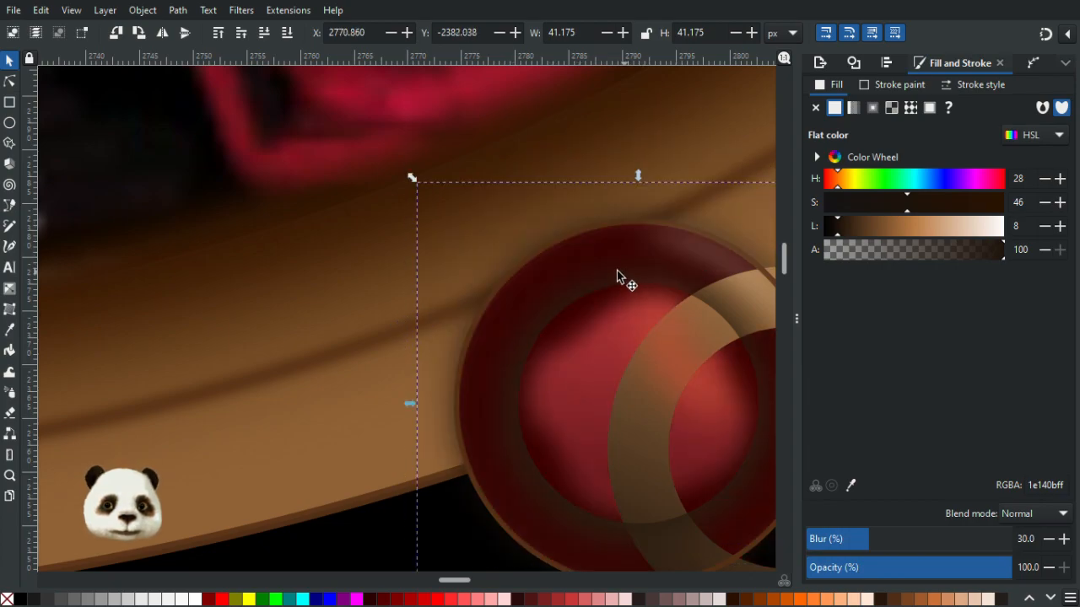
key("Left")
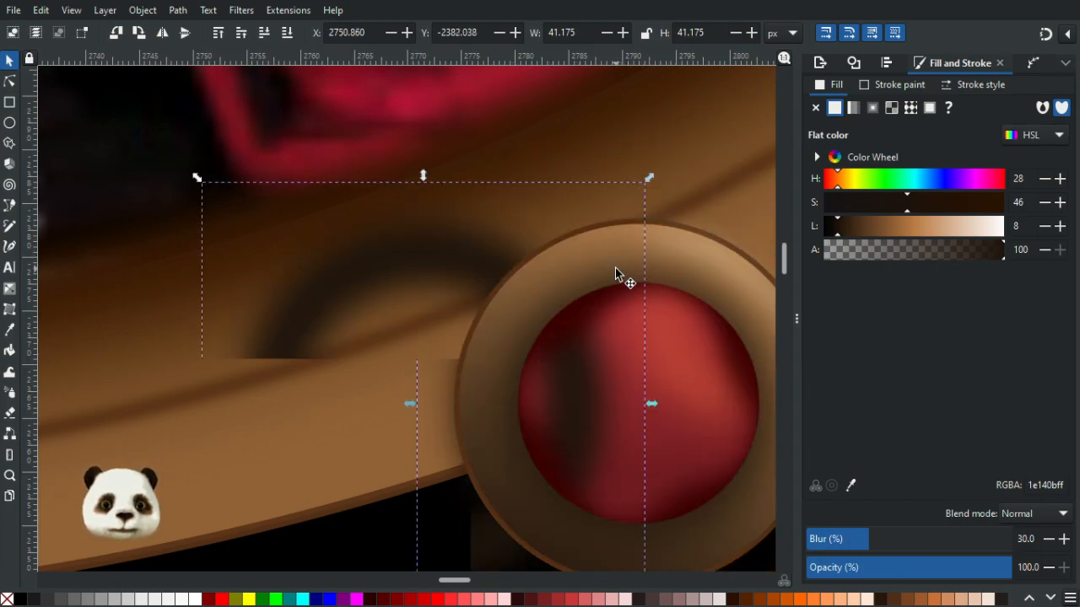
- Nudge the blurred dark brown shadow ring up and to the right over the right-hand ornament
key("Up")
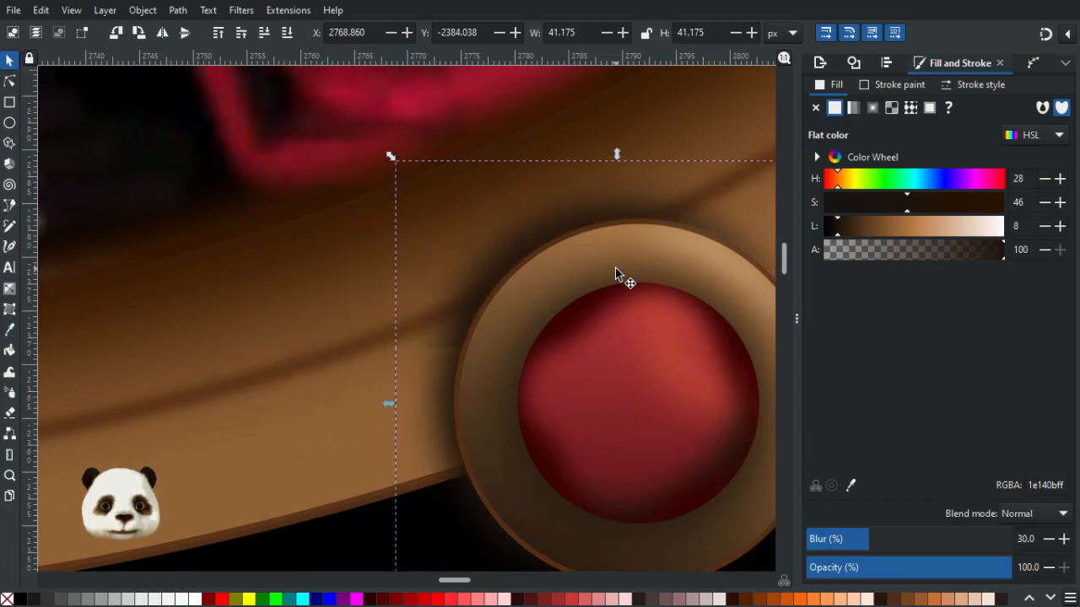
scroll(615, 267, "down", 3)
left_click_drag(657, 232, 567, 208)
key("Right")
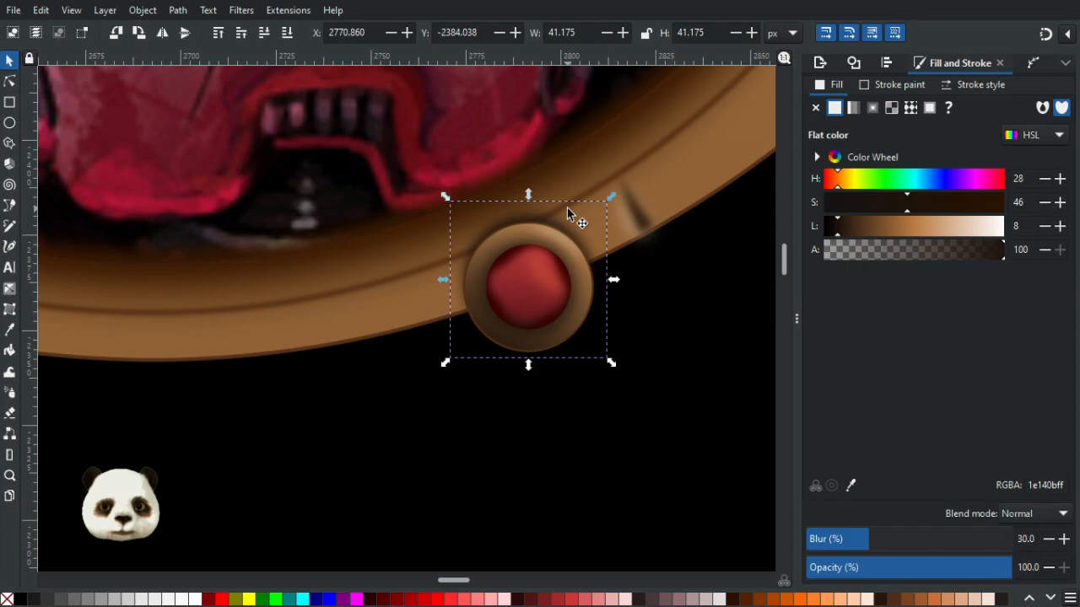
key("Right")
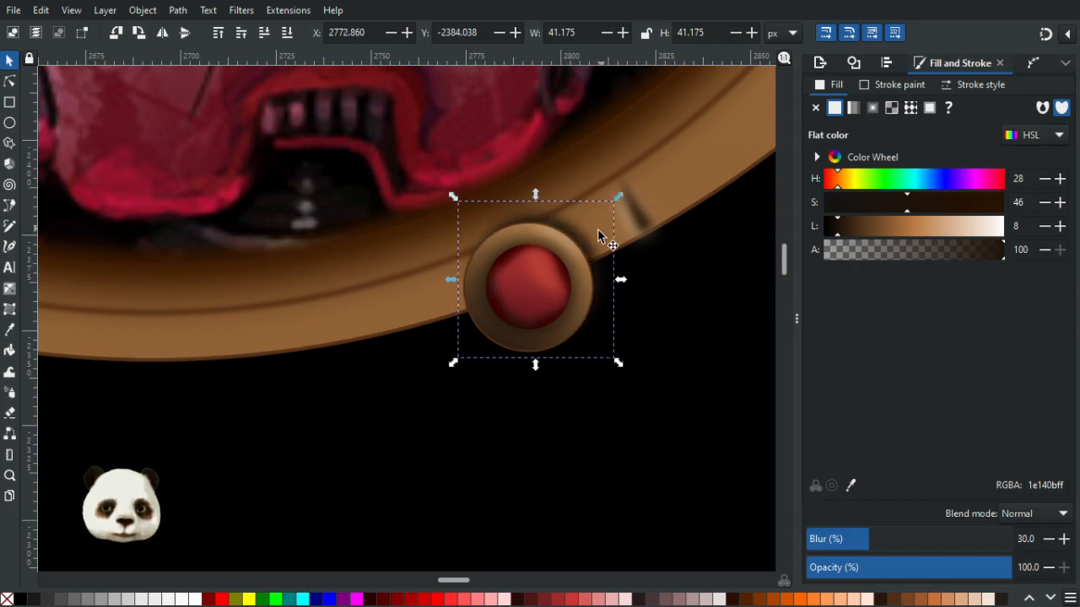
left_click_drag(588, 229, 704, 205)
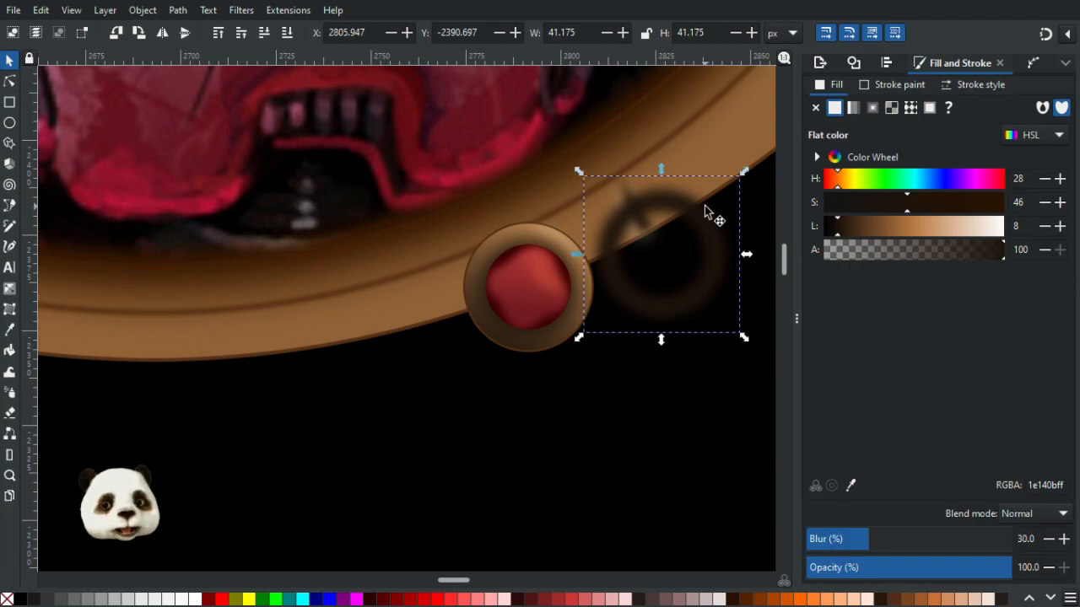
key("ctrl+z")
key("ctrl+z")
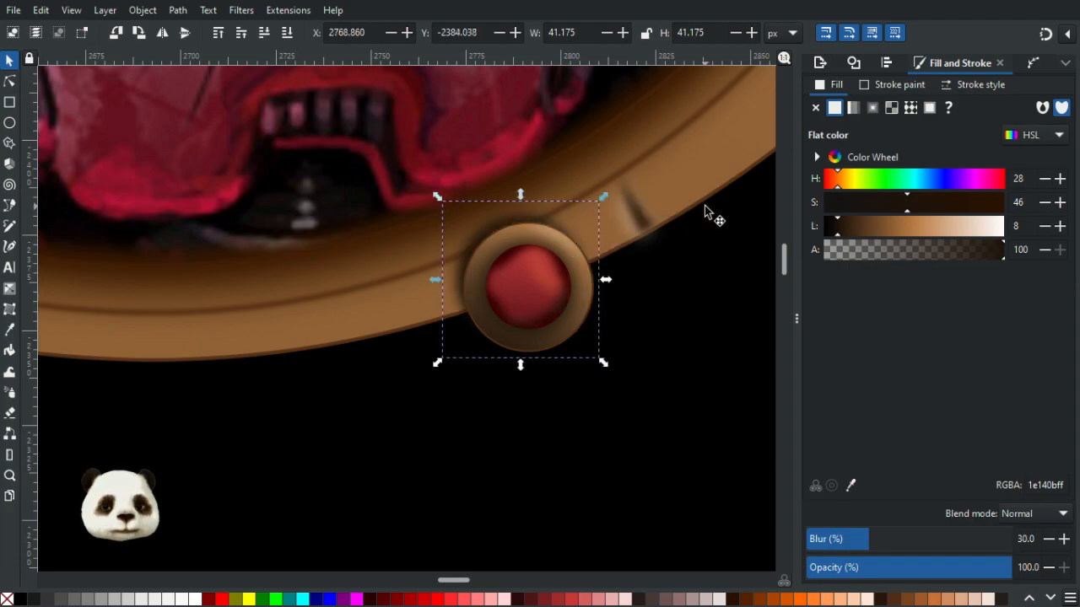
- Fine-tune the dark brown shadow ring's position around the right-hand ornament with small nudges
key("Down")
key("Down")
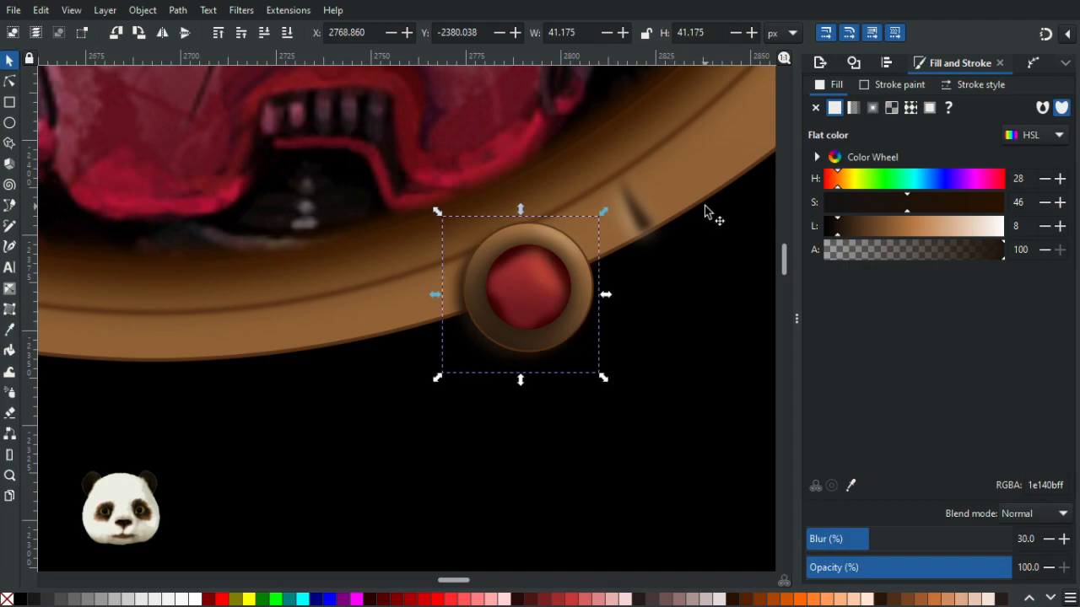
key("alt+Up")
key("alt+Up")
key("alt+Up")
key("alt+Up")
key("alt+Up")
key("alt+Right")
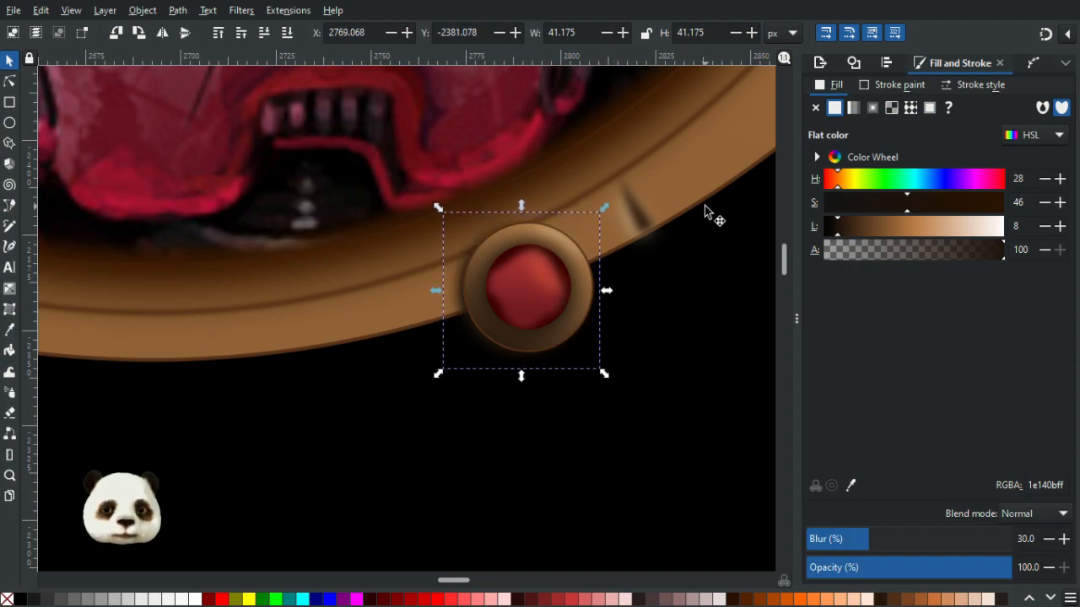
key("alt+Up")
key("alt+Up")
key("alt+Right")
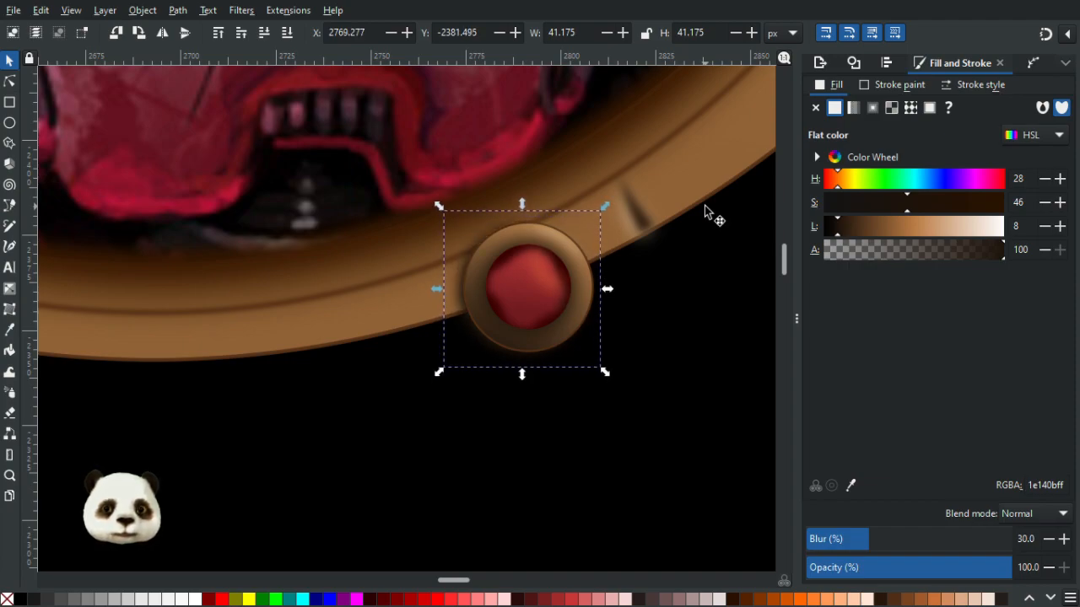
key("alt+Right")
key("alt+Down")
key("alt+Down")
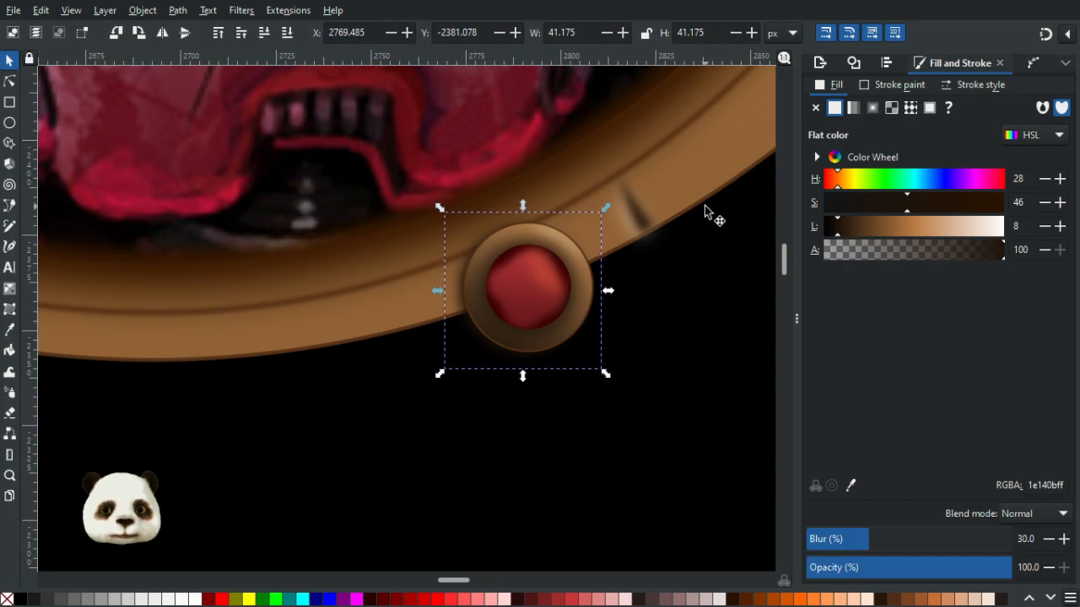
key("alt+Up")
key("alt+Right")
key("alt+Right")
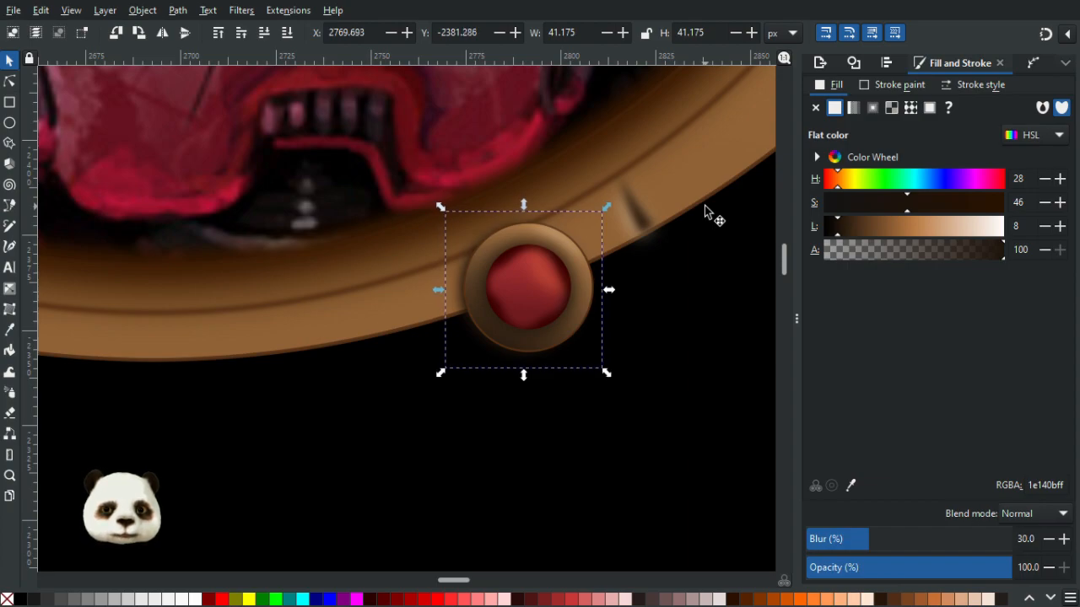
key("alt+Left")
scroll(537, 222, "down", 5)
left_click_drag(334, 290, 409, 289)
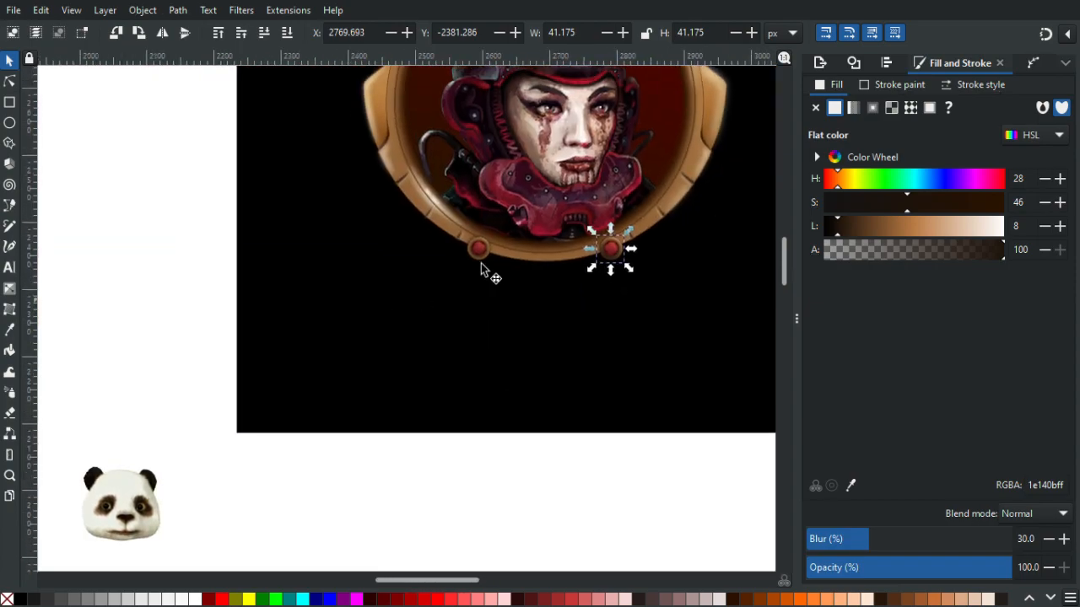
scroll(500, 250, "up", 5)
scroll(283, 197, "up", 2)
left_click(307, 154)
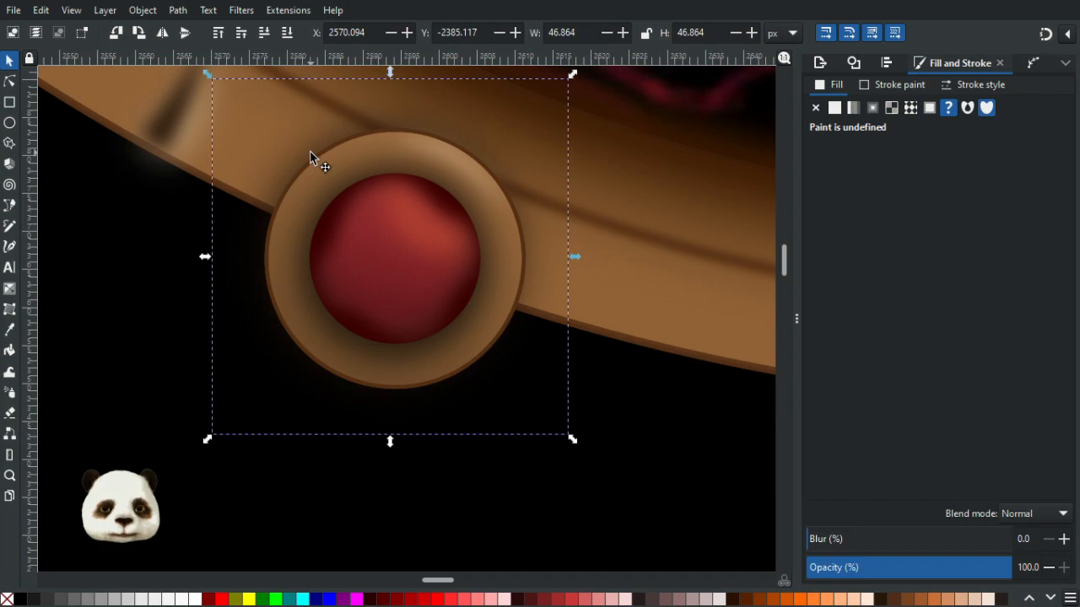
double_click(310, 153)
left_click(308, 152)
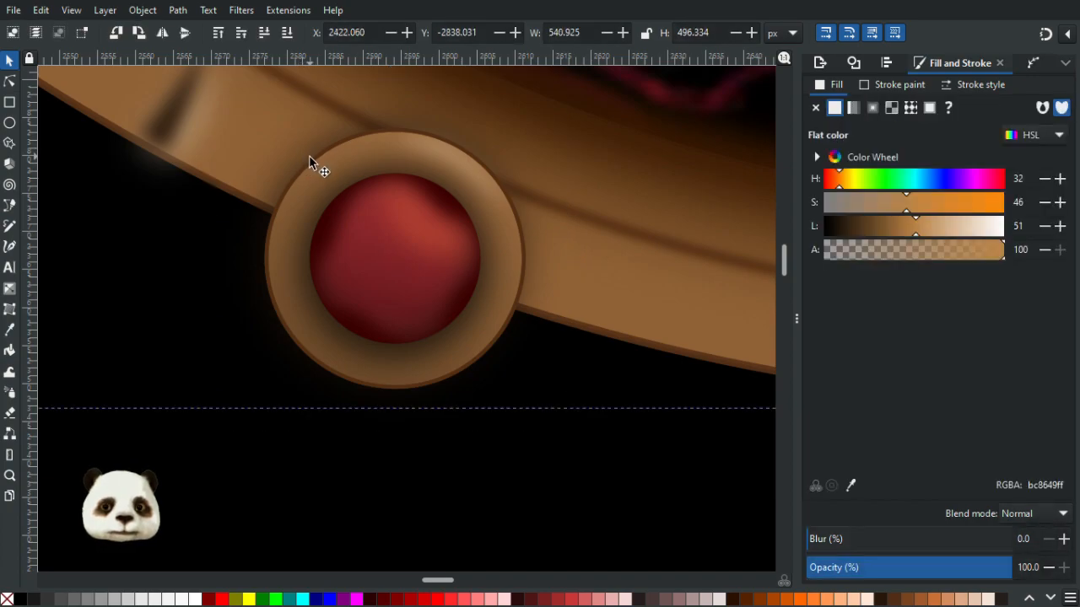
double_click(307, 167)
left_click(312, 156)
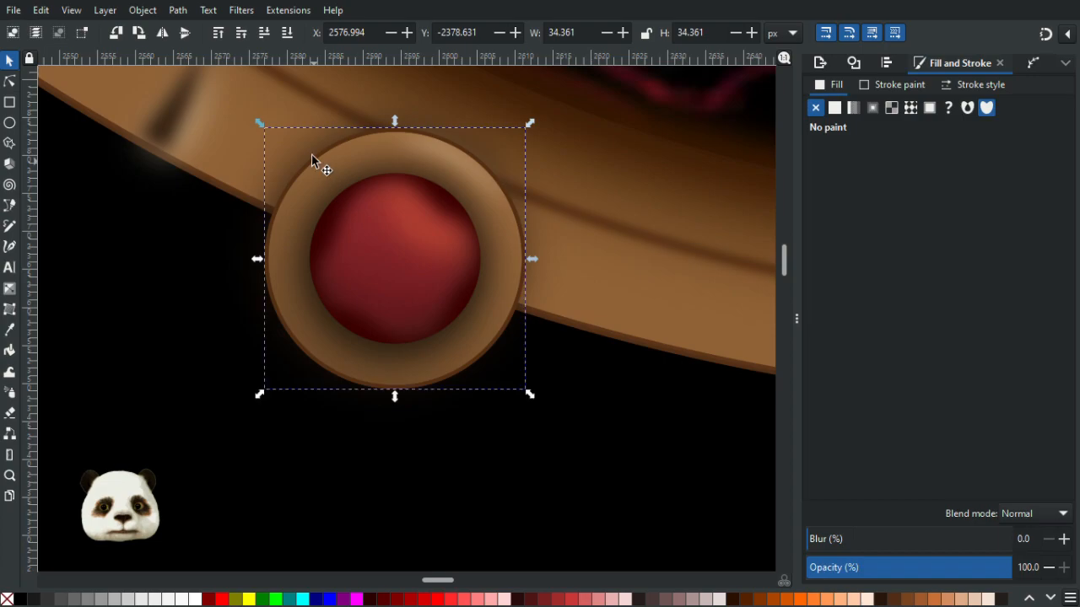
left_click(302, 151)
left_click(317, 171)
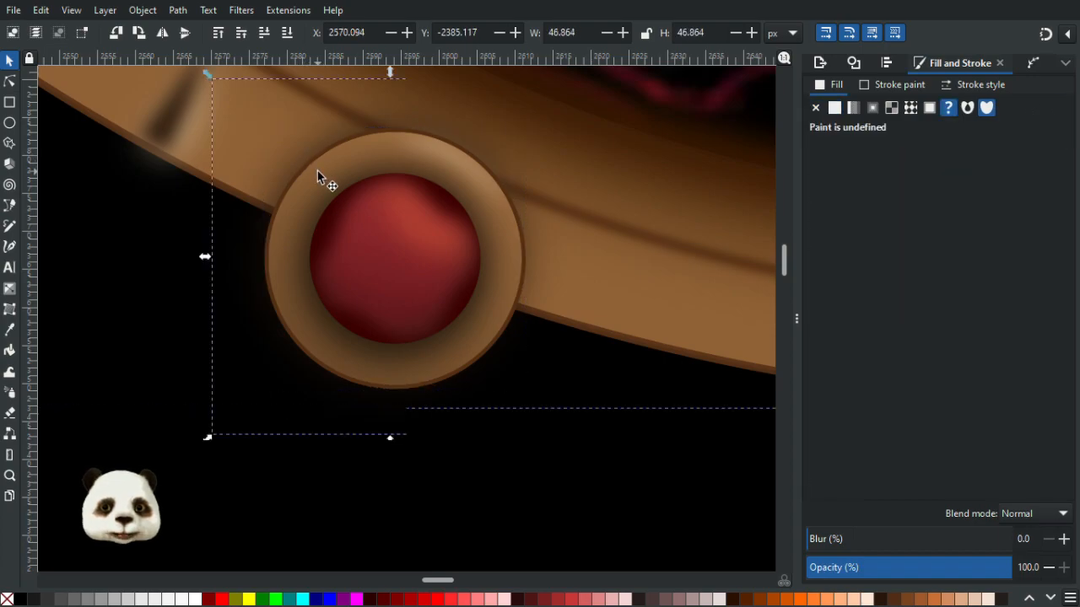
left_click_drag(313, 168, 445, 216)
key("ctrl+z")
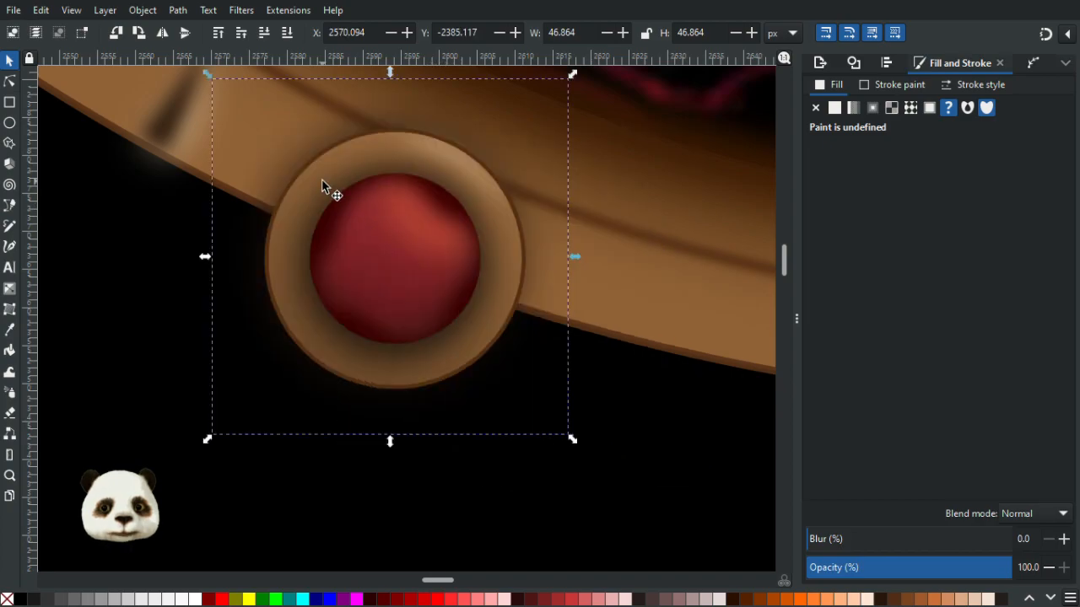
- Try moving the left ornament's rim ring and shadow layers to reach the dark shadow, undoing the moves
double_click(318, 180)
left_click_drag(319, 181, 495, 225)
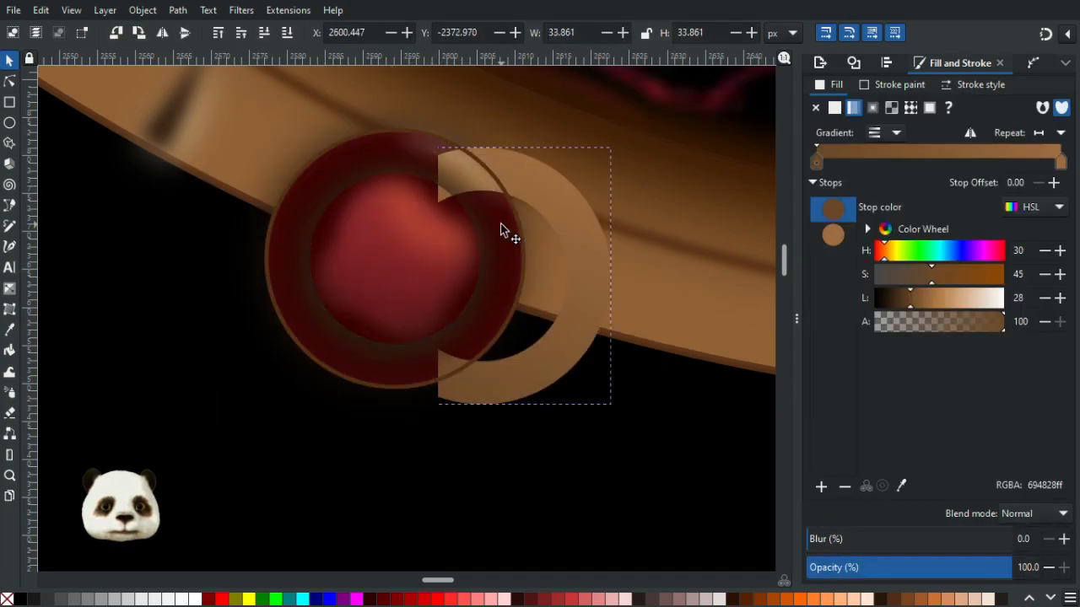
left_click(320, 181)
left_click_drag(326, 185, 573, 229)
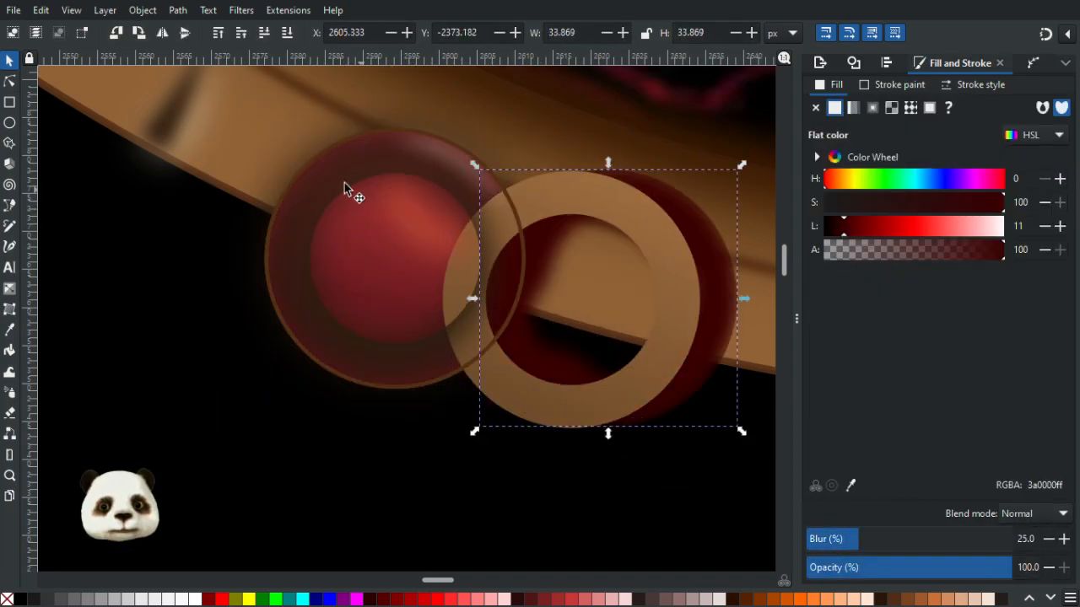
left_click(329, 180)
left_click_drag(329, 180, 412, 207)
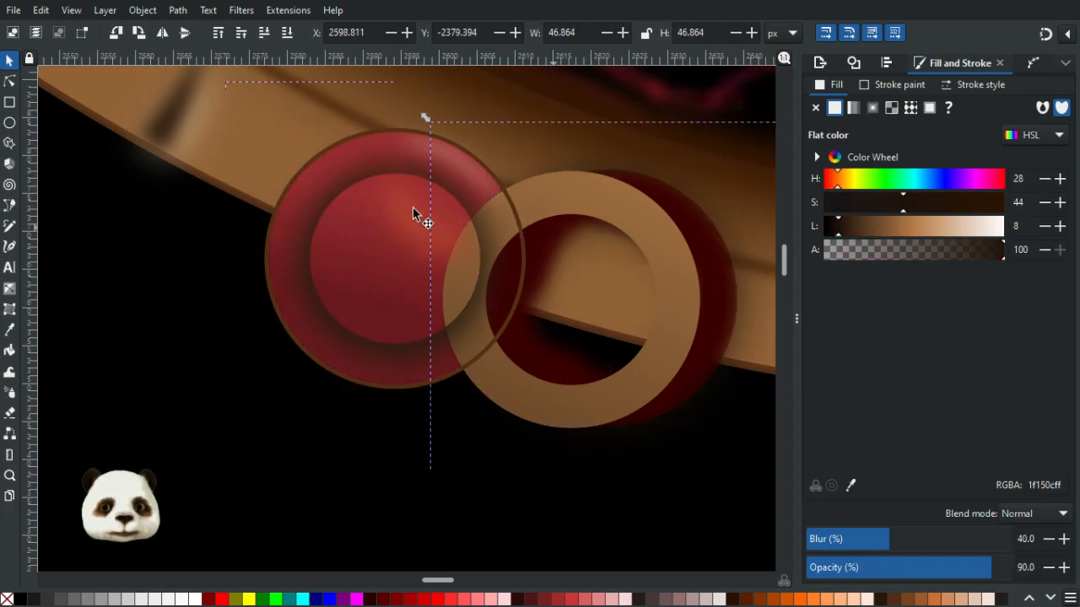
left_click(318, 187)
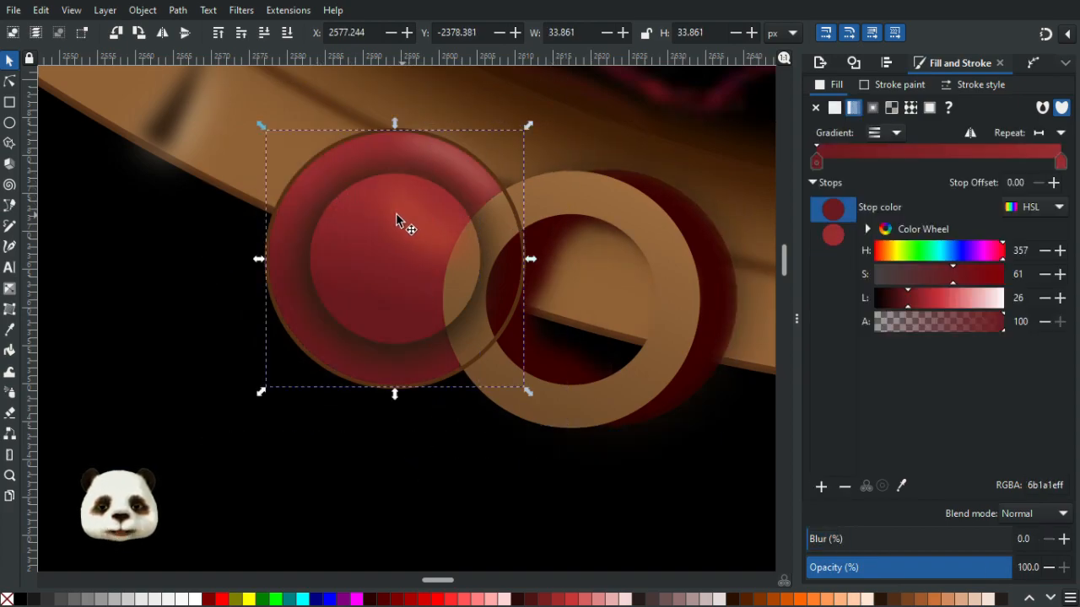
key("Left")
key("ctrl+z")
left_click_drag(332, 174, 494, 273)
left_click_drag(335, 178, 442, 206)
left_click(331, 179)
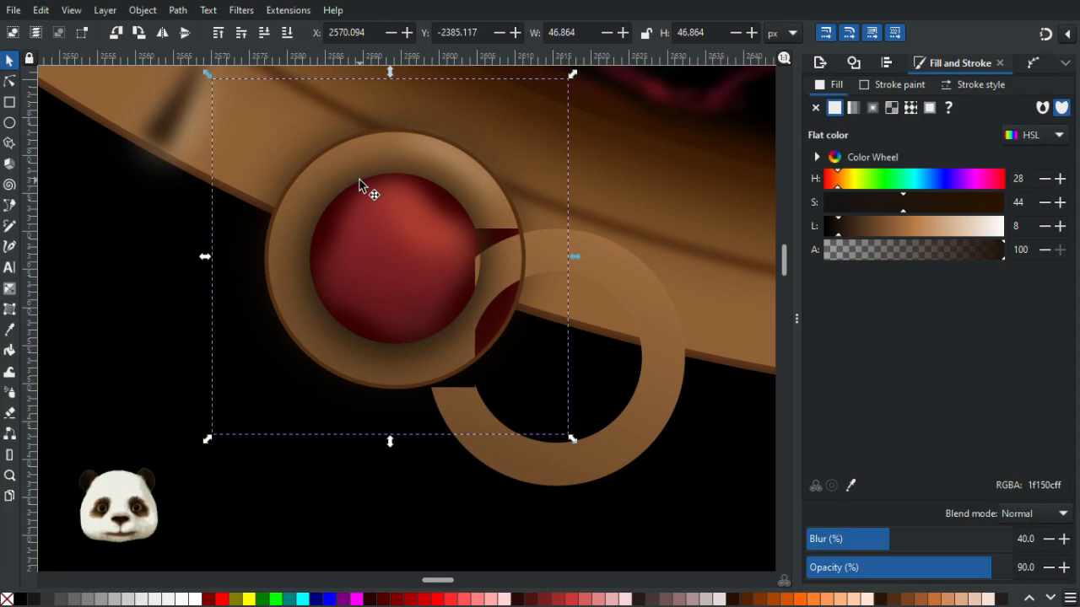
key("Left")
key("ctrl+z")
- Nudge the left ornament's dark brown shadow slightly left and down
key("alt+Left")
key("alt+Left")
key("alt+Left")
key("alt+Left")
key("alt+Left")
key("alt+Left")
key("alt+Left")
key("alt+Down")
key("alt+Down")
key("alt+Down")
key("alt+Down")
key("alt+Down")
key("alt+Left")
key("alt+Left")
key("alt+Left")
scroll(359, 185, "down", 7)
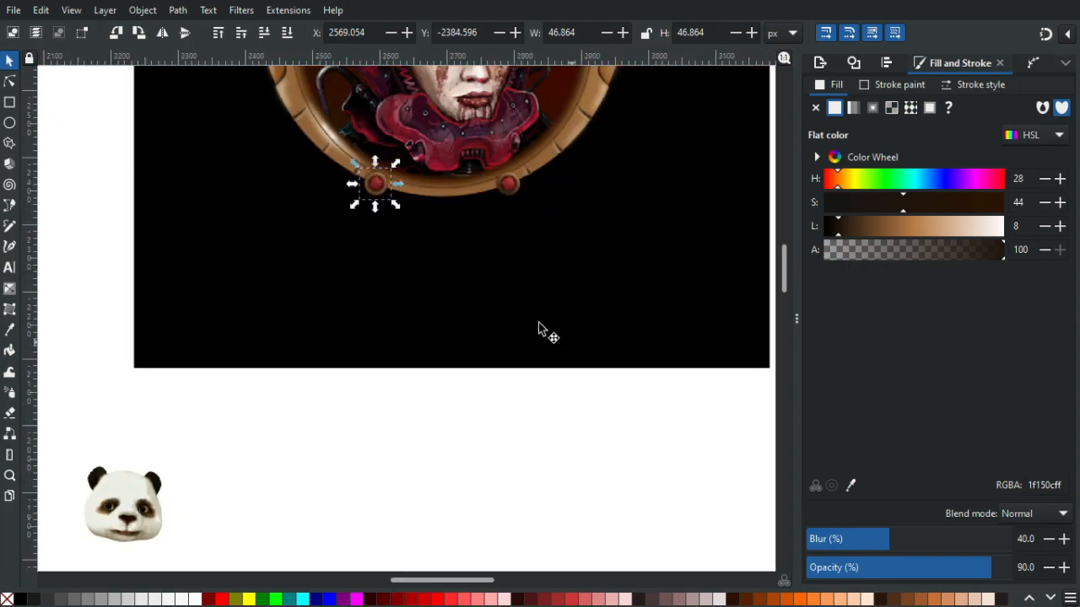
- Select the frame rim and move its gradient's start handle down below the lower ornaments
left_click(502, 391)
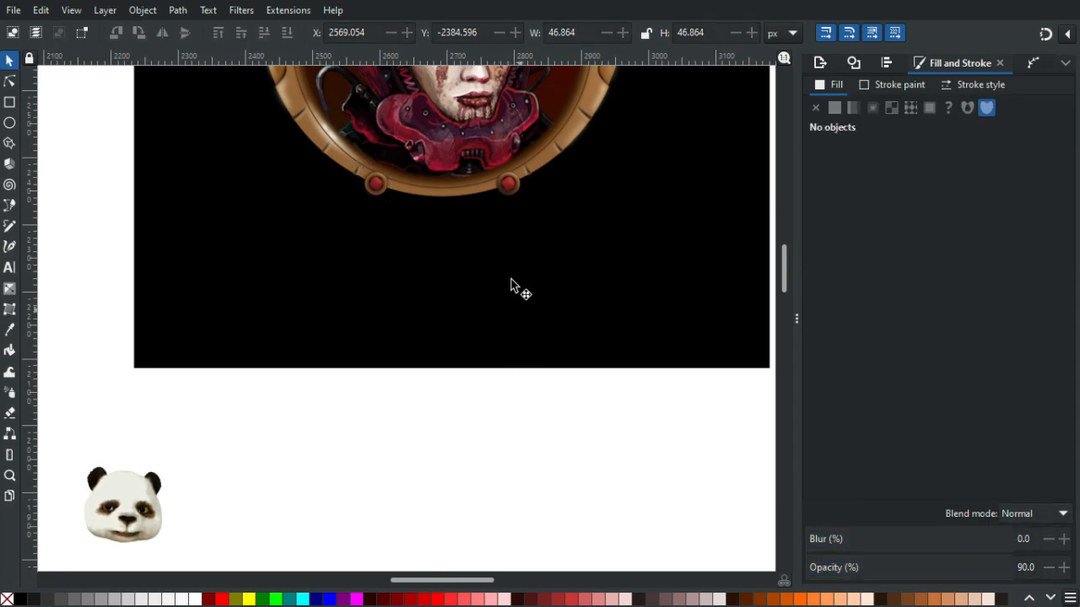
scroll(512, 261, "down", 4)
scroll(519, 211, "up", 7)
scroll(529, 301, "up", 2)
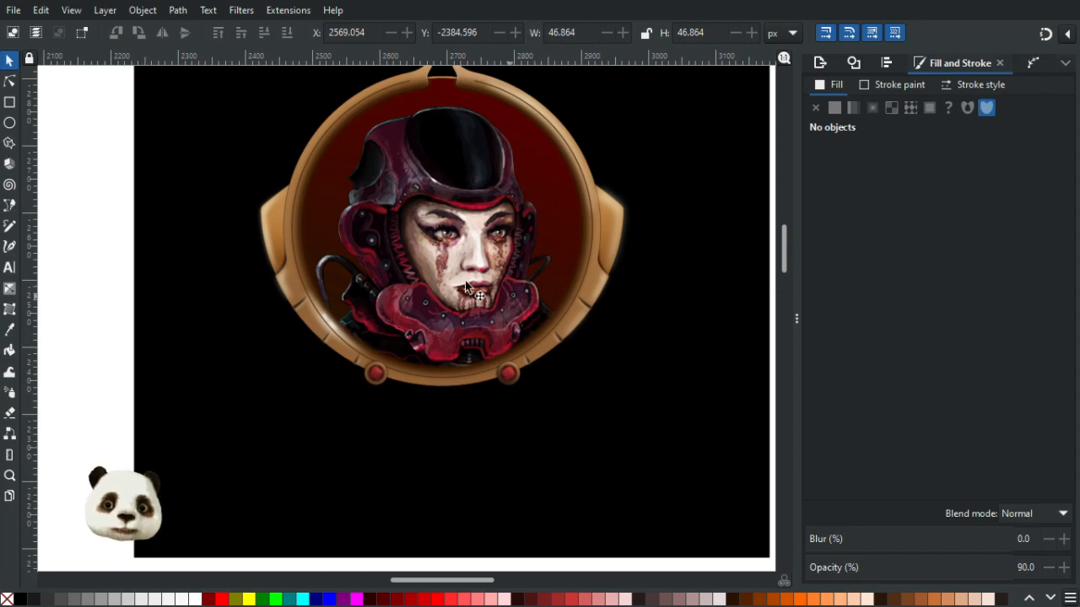
left_click(9, 81)
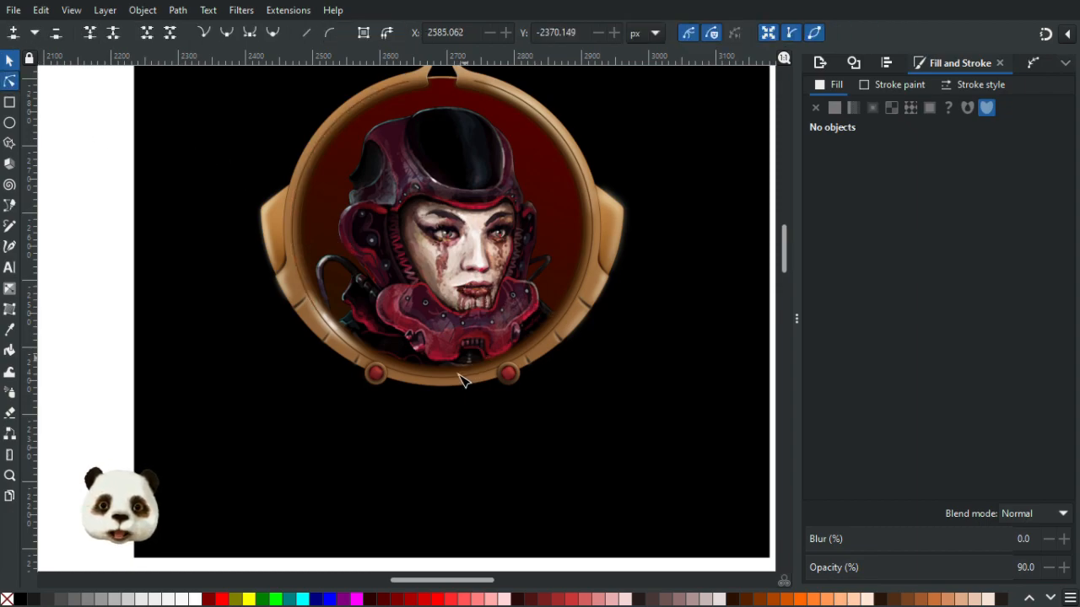
left_click(443, 388)
left_click(415, 324)
left_click_drag(418, 329, 391, 402)
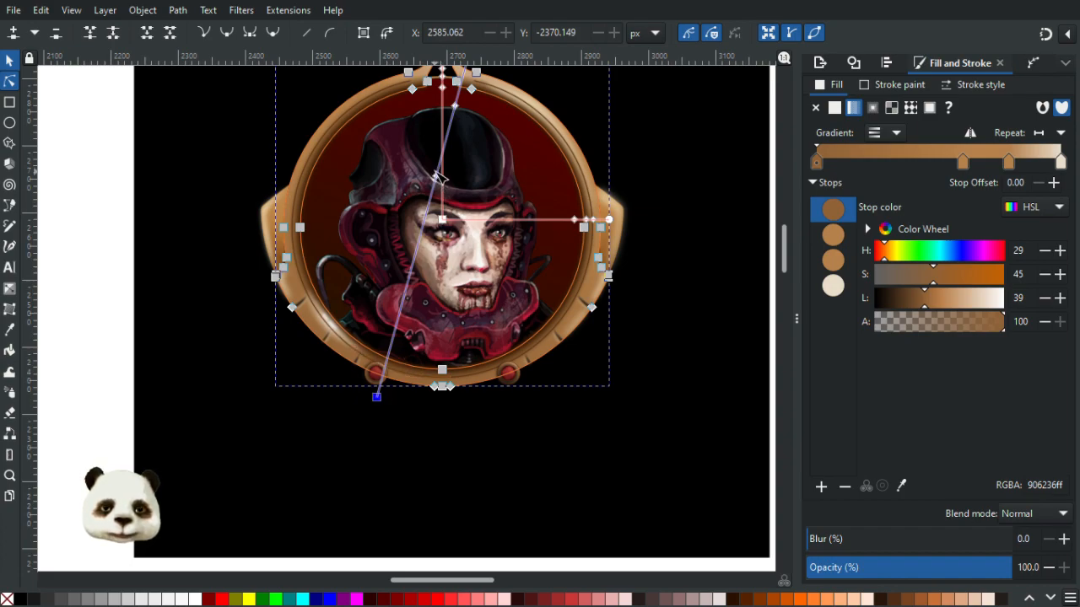
- Slide two of the rim gradient's middle stops toward the top of the gradient line
mouse_move(437, 177)
left_mouse_down()
mouse_move(447, 150)
mouse_move(435, 218)
left_mouse_up()
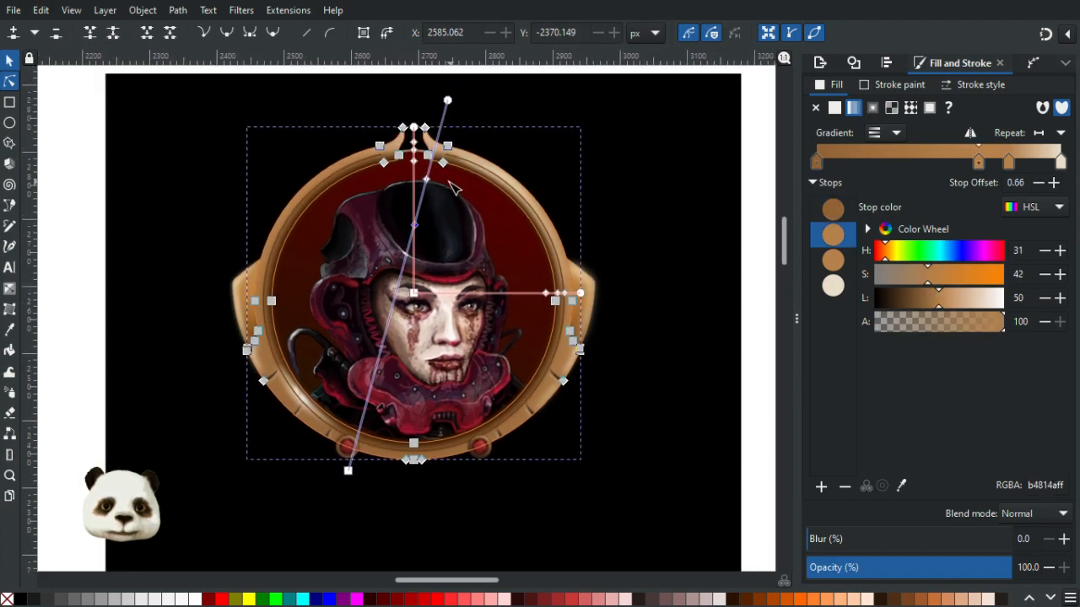
mouse_move(431, 181)
left_mouse_down()
mouse_move(441, 162)
mouse_move(437, 170)
left_mouse_up()
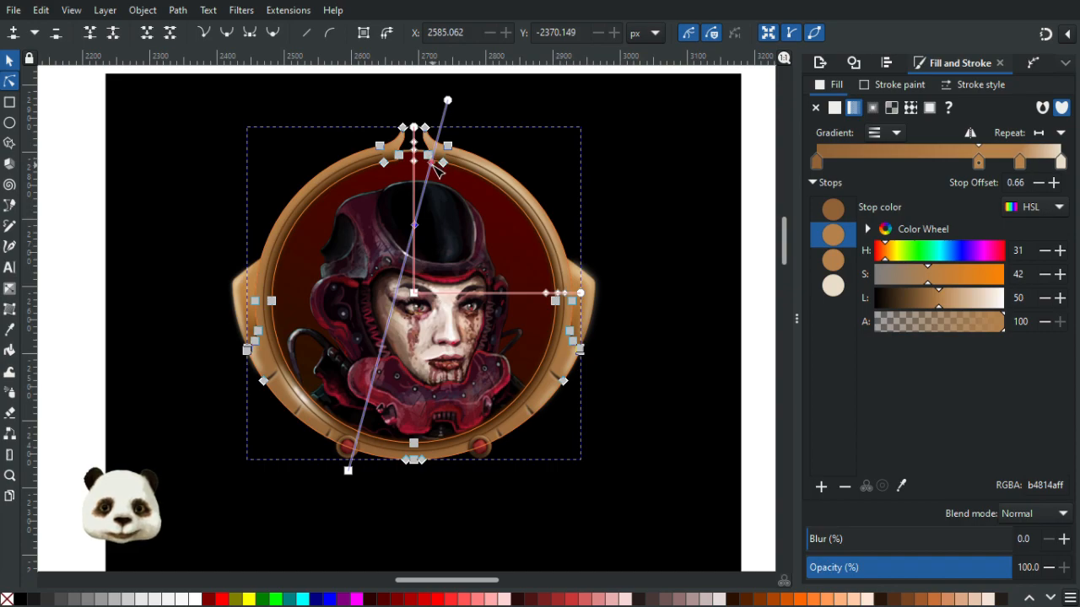
left_click(434, 166)
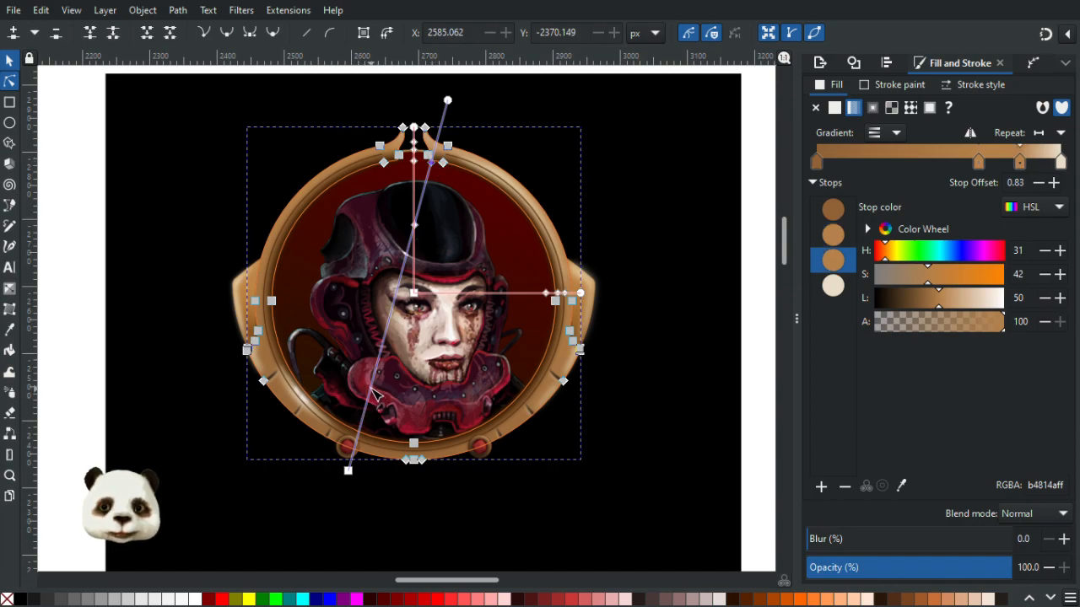
- With the Gradient tool, add two new stops near the lower end of the rim's gradient
left_click(375, 395)
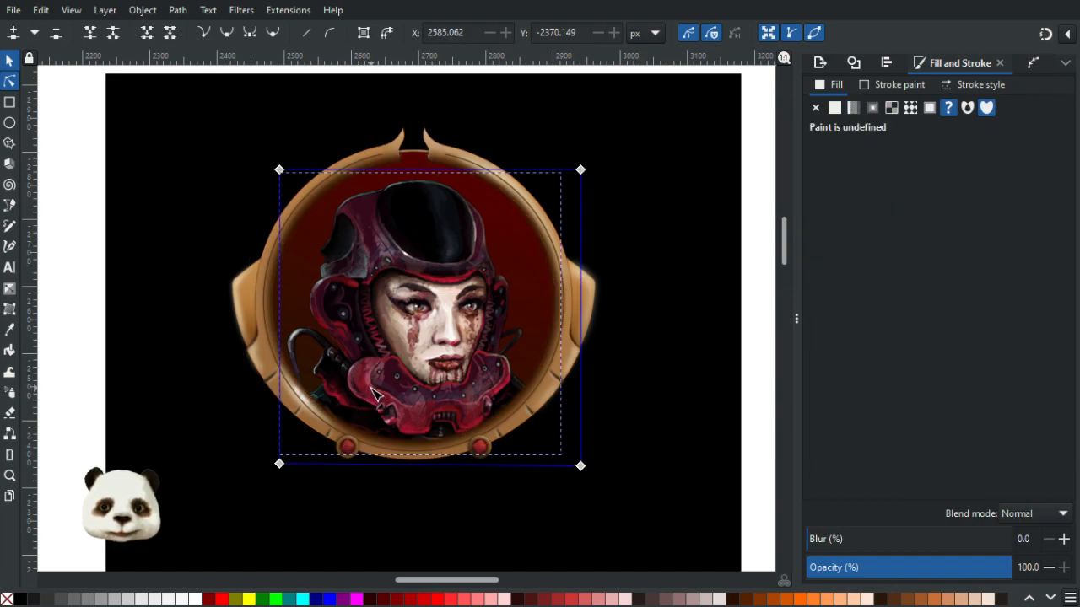
left_click(320, 435)
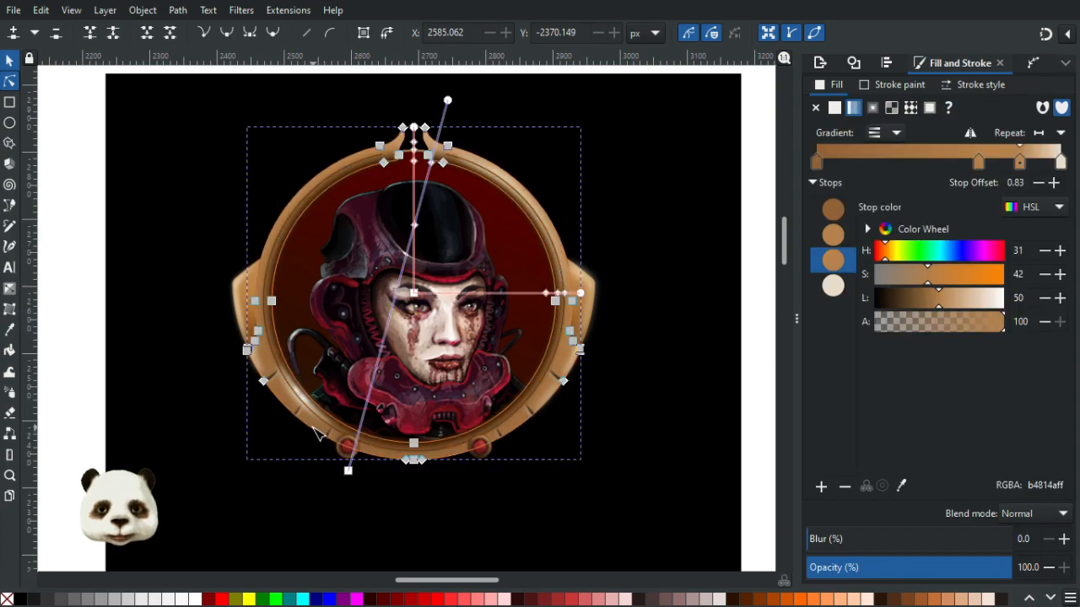
left_click(377, 402)
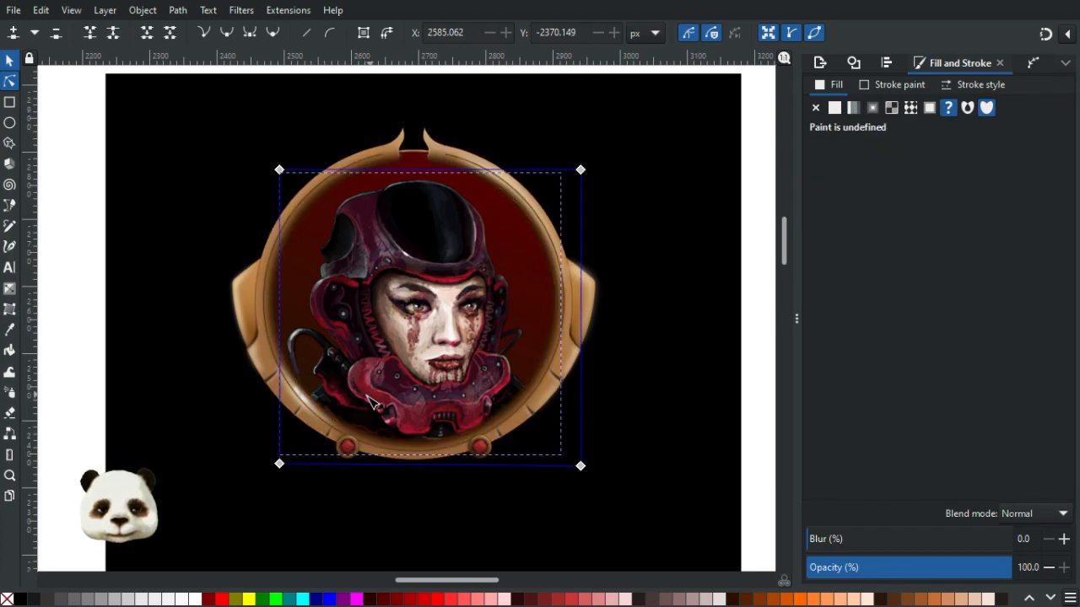
left_click(310, 430)
key("g")
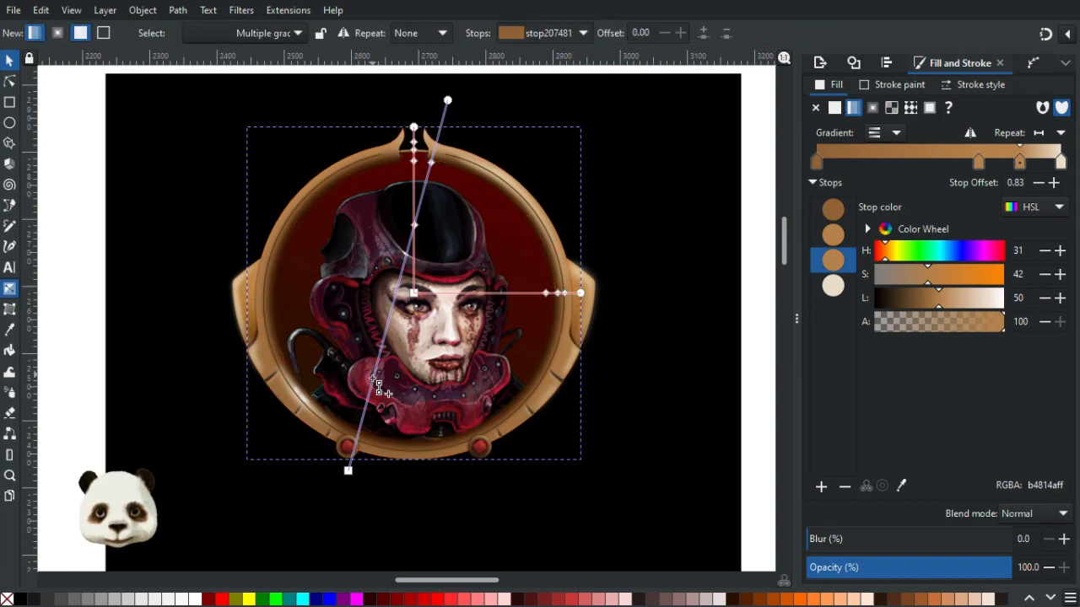
double_click(373, 378)
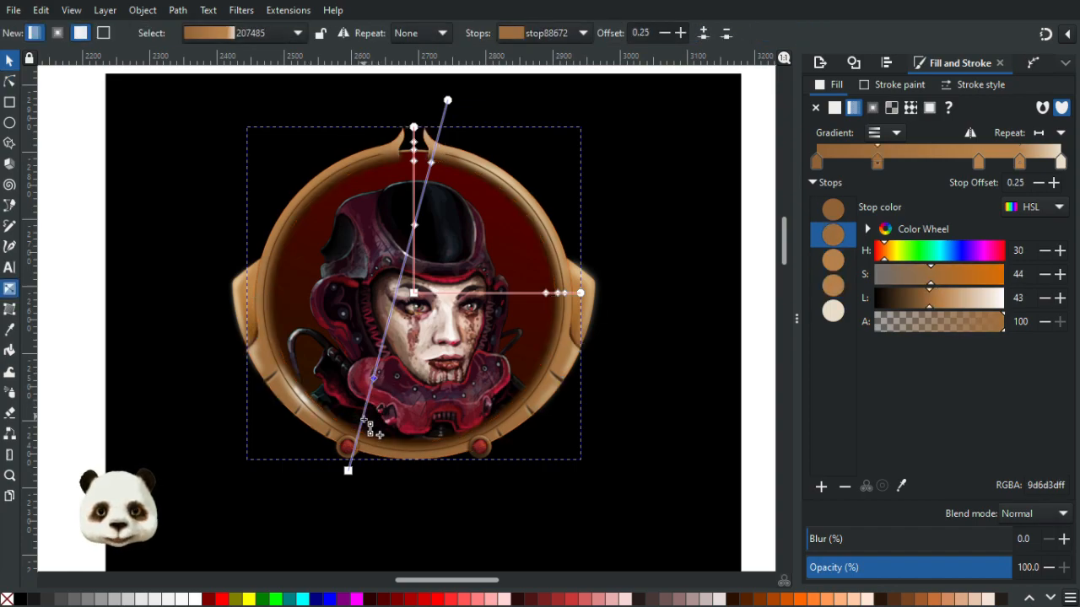
double_click(363, 419)
left_click(347, 470)
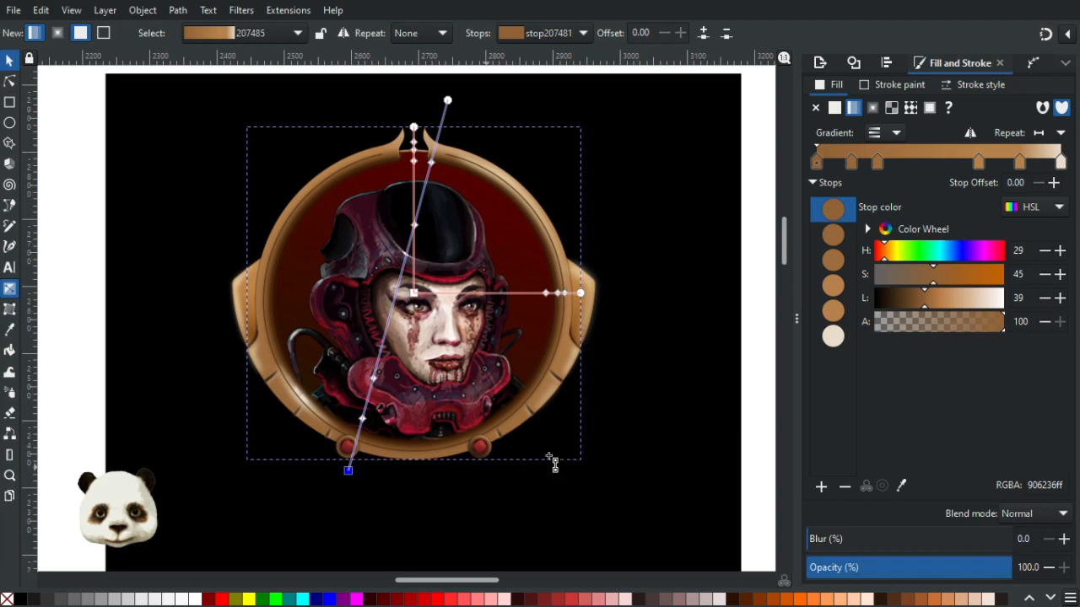
- Darken the rim gradient's first stop to a lightness of about 10
left_click(917, 297)
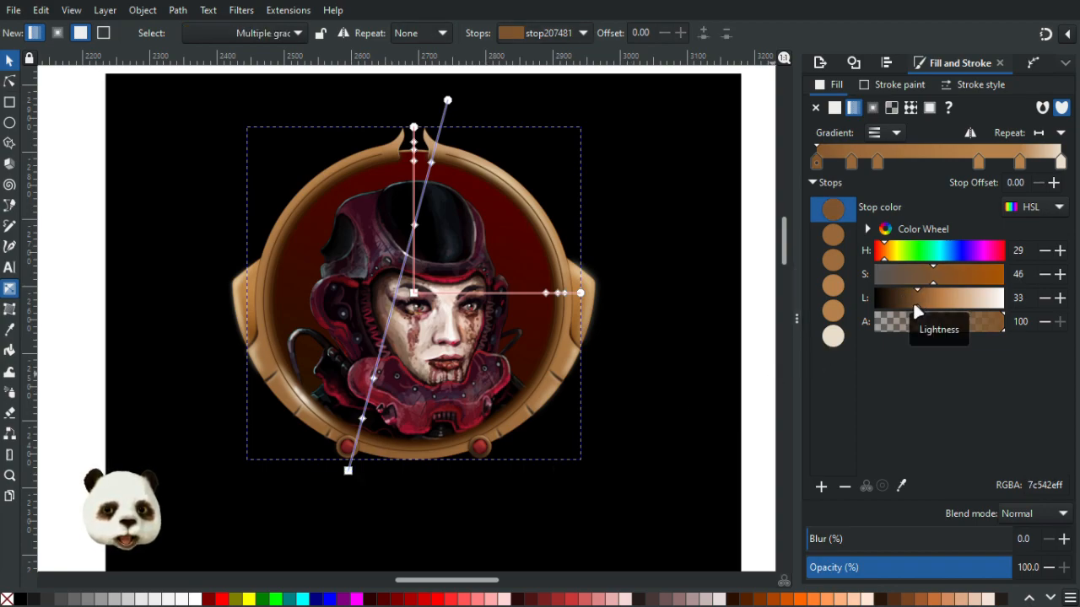
left_click(906, 306)
left_click(894, 302)
left_click(886, 303)
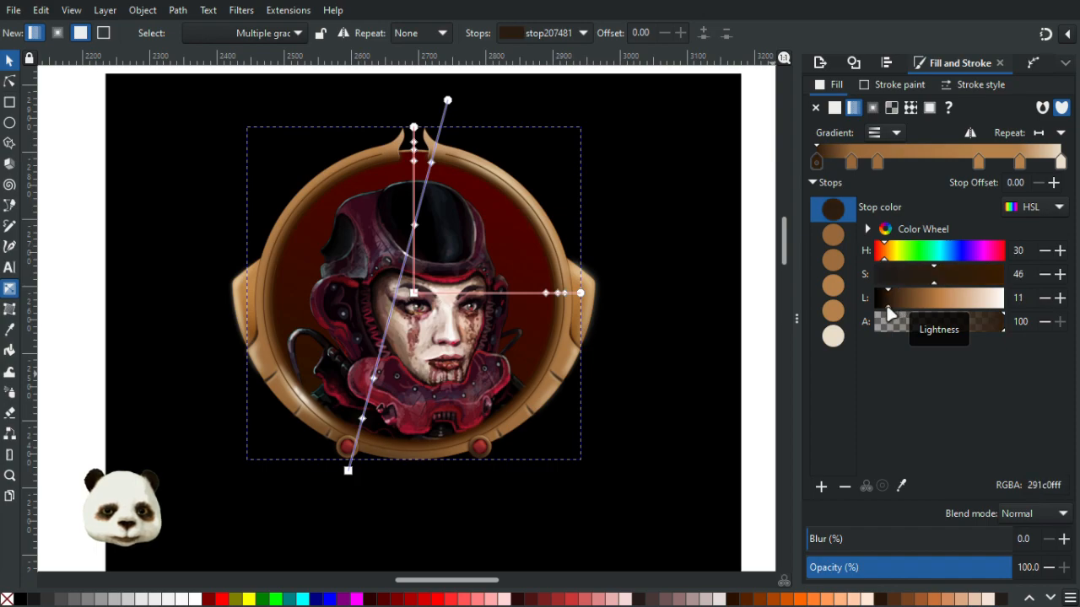
left_click(884, 303)
scroll(497, 421, "down", 5)
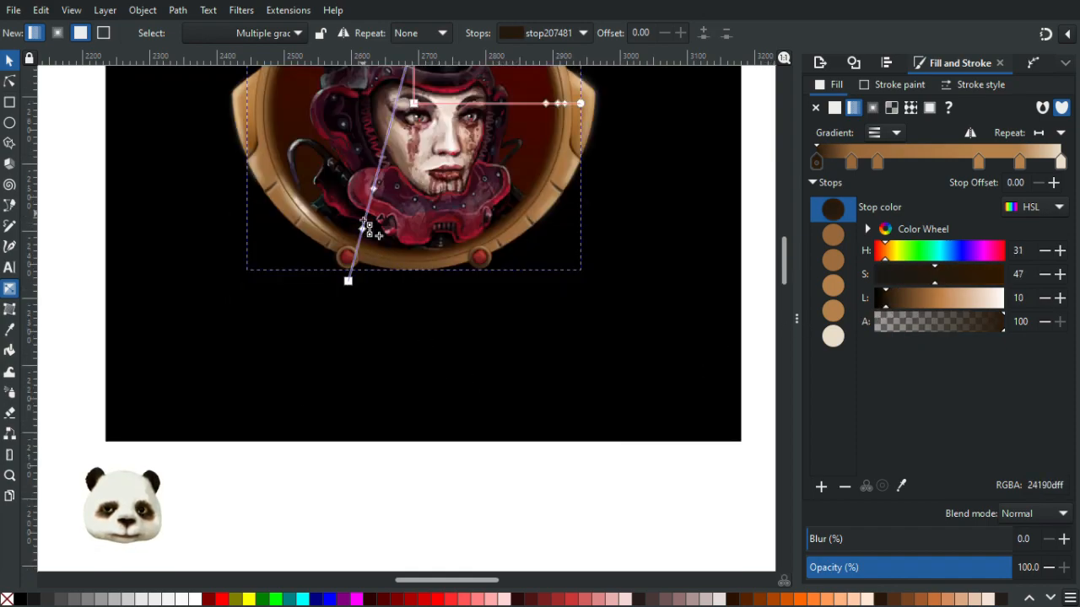
mouse_move(363, 230)
left_mouse_down()
mouse_move(360, 241)
mouse_move(364, 228)
left_mouse_up()
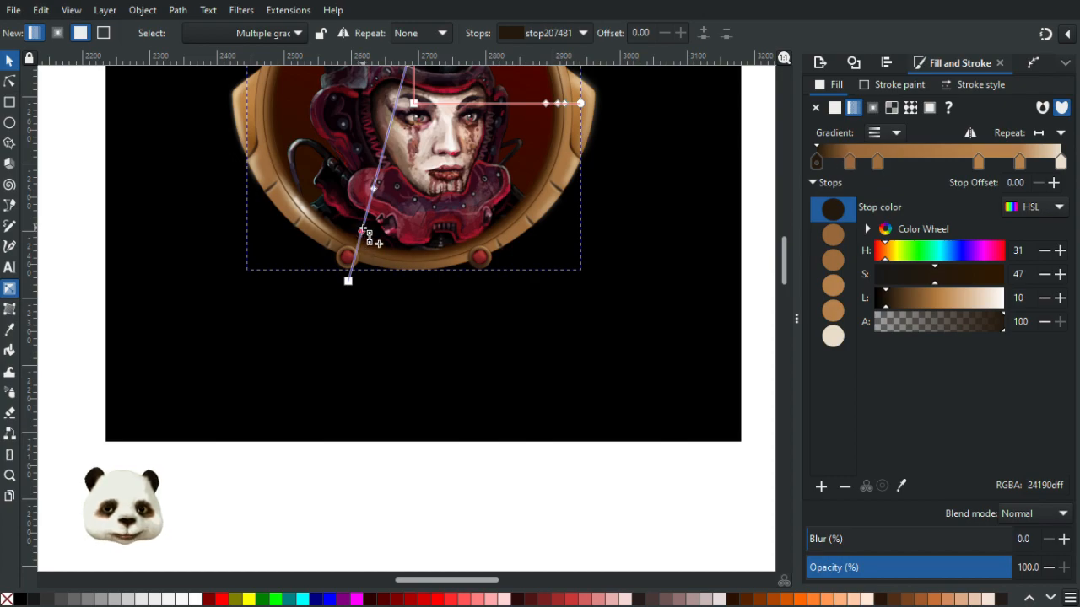
key("s")
key("Escape")
- Drag the rim gradient's start handle right so it sits below the lower-left ornament
left_click_drag(173, 221, 125, 414)
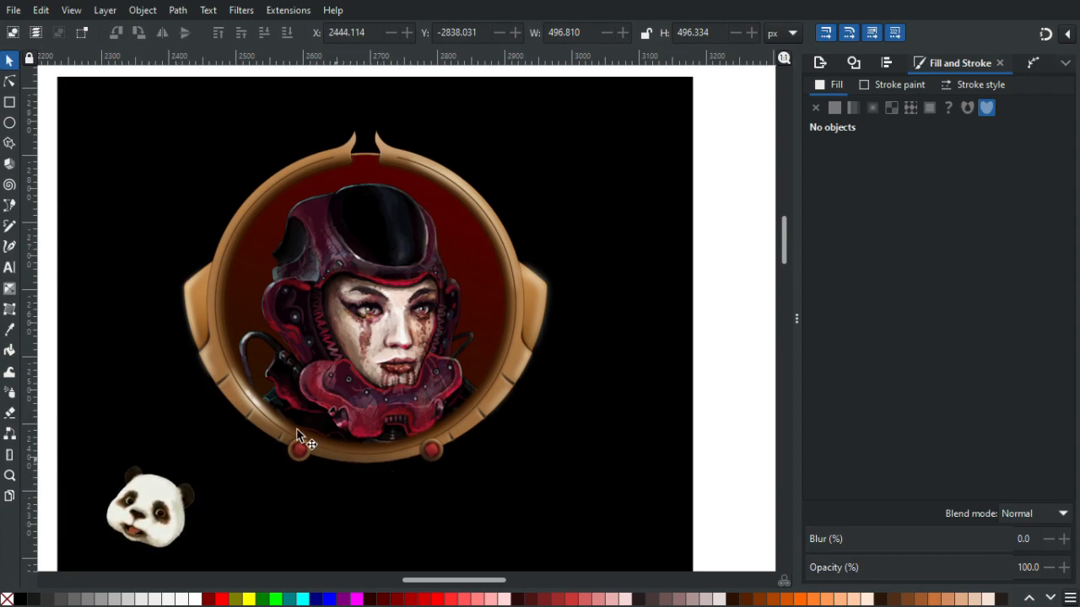
key("g")
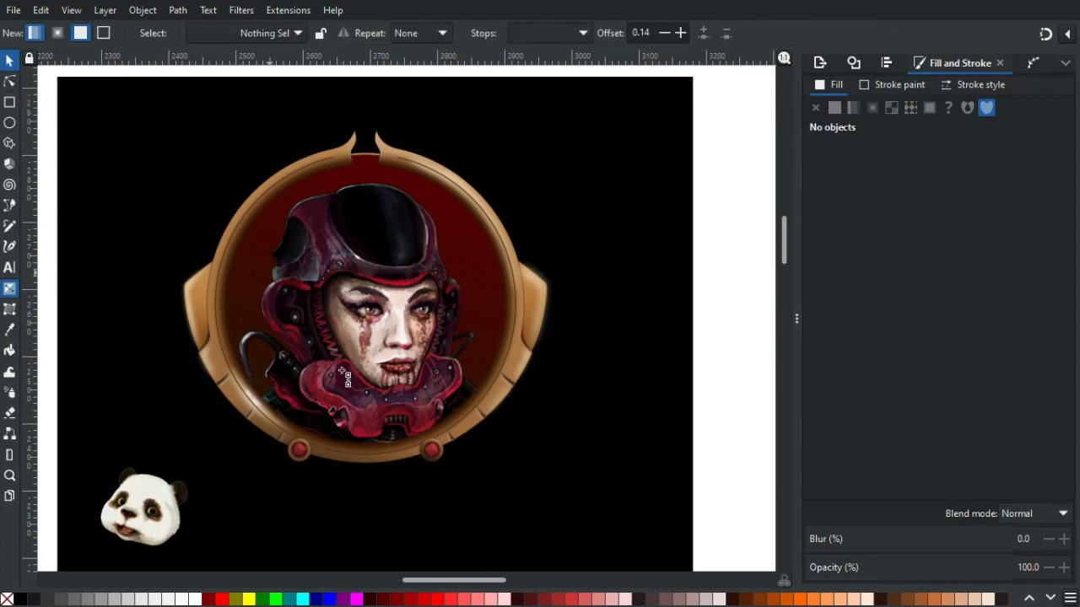
left_click(341, 462)
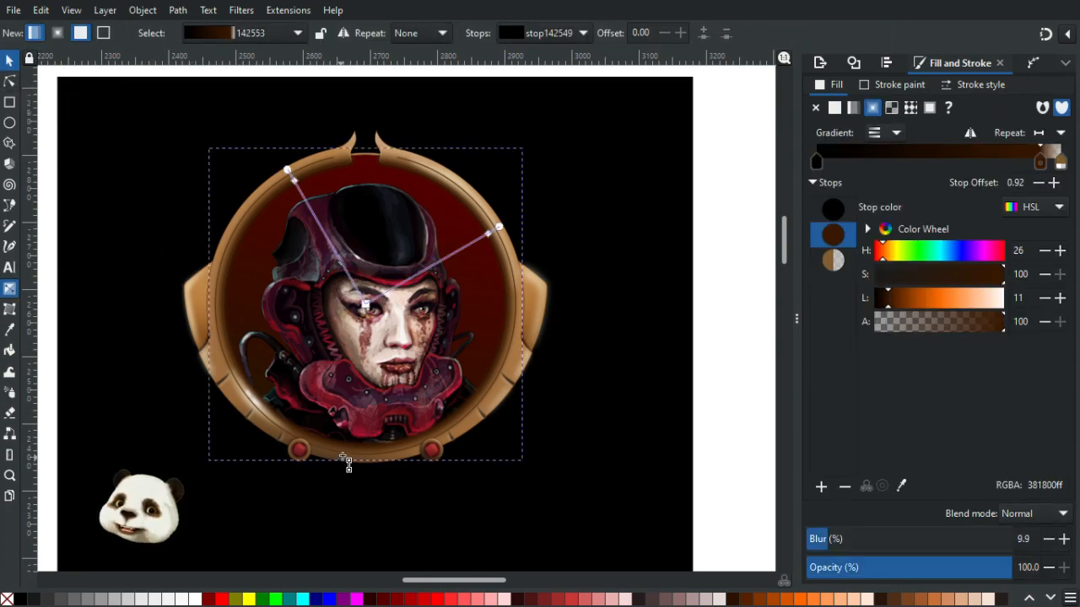
left_click(313, 453)
left_click(222, 355)
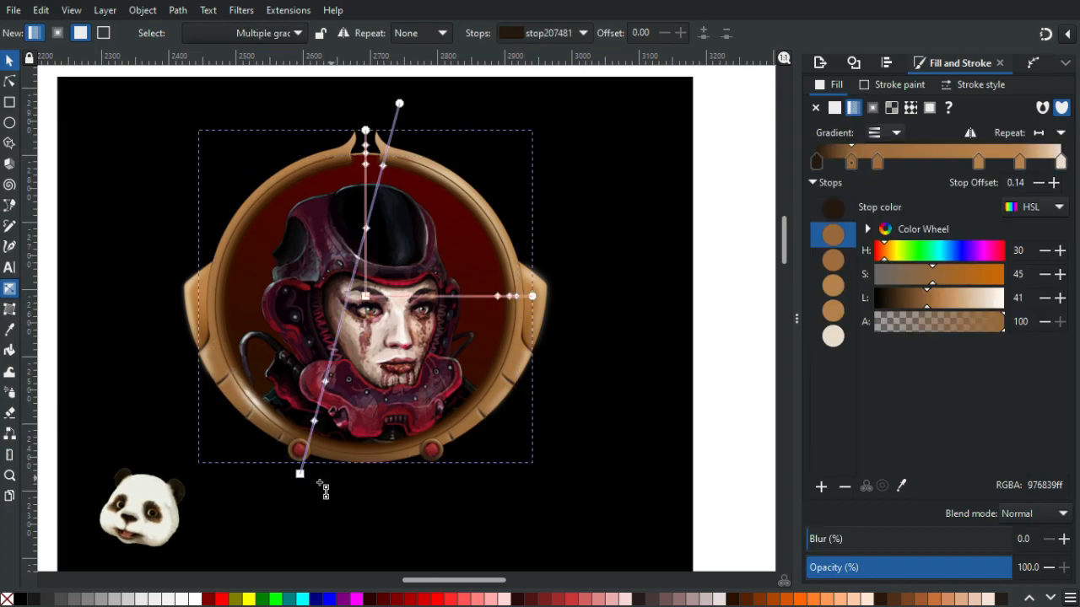
left_click_drag(301, 475, 352, 478)
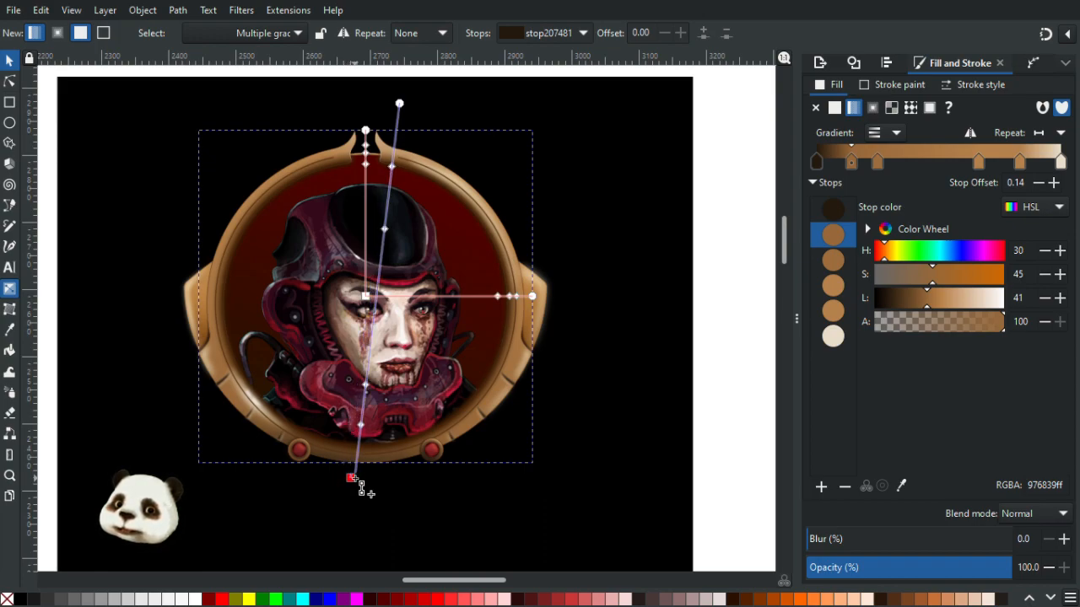
left_click(355, 478)
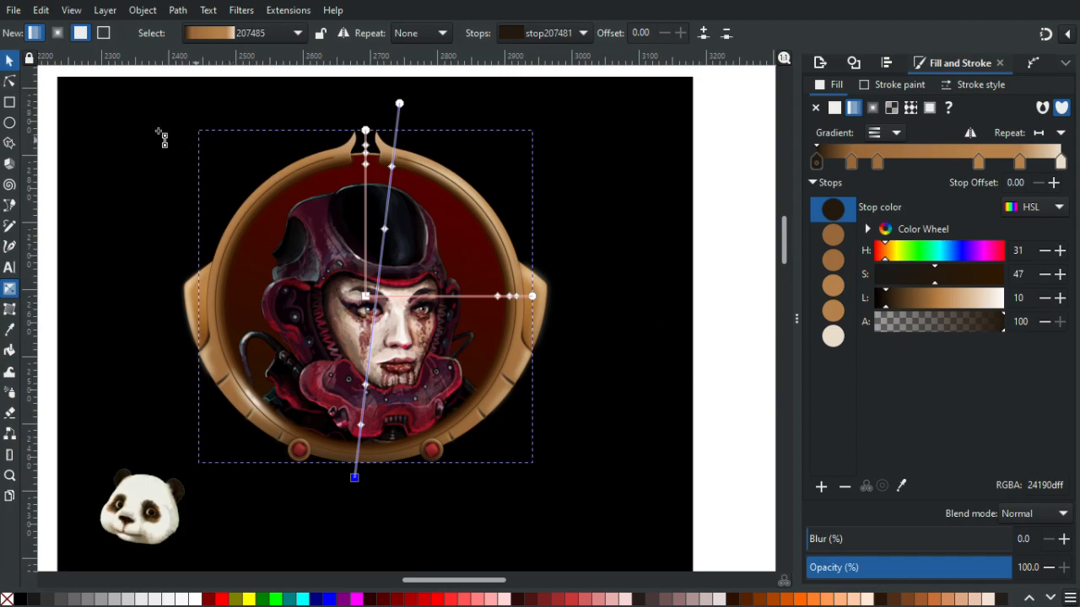
- Nudge the rim gradient's start handle slightly further right and down
left_click(9, 60)
left_click(685, 222)
scroll(650, 251, "down", 2)
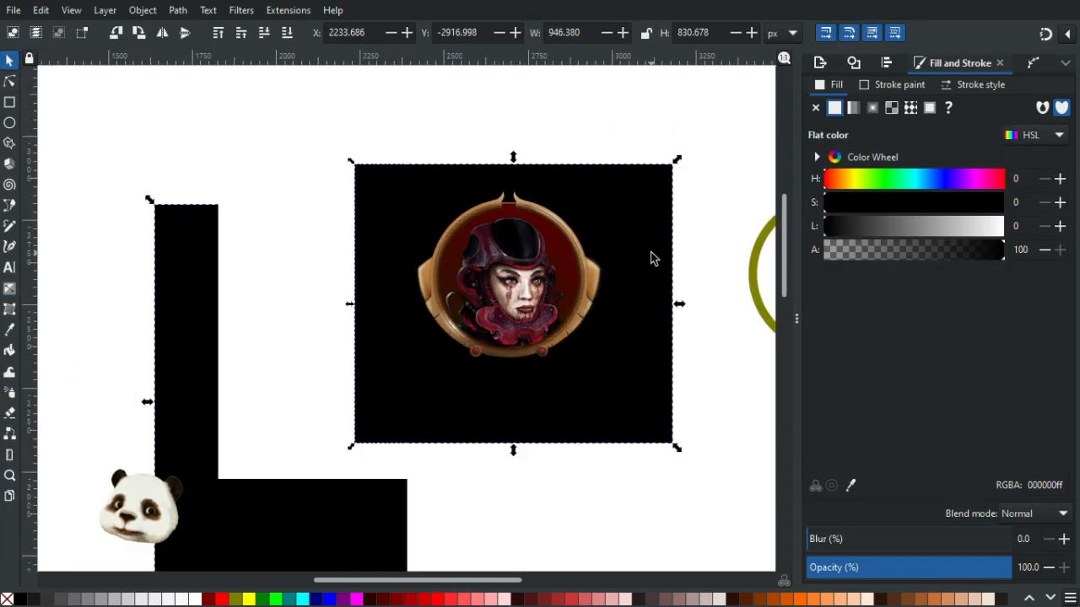
scroll(555, 361, "up", 2)
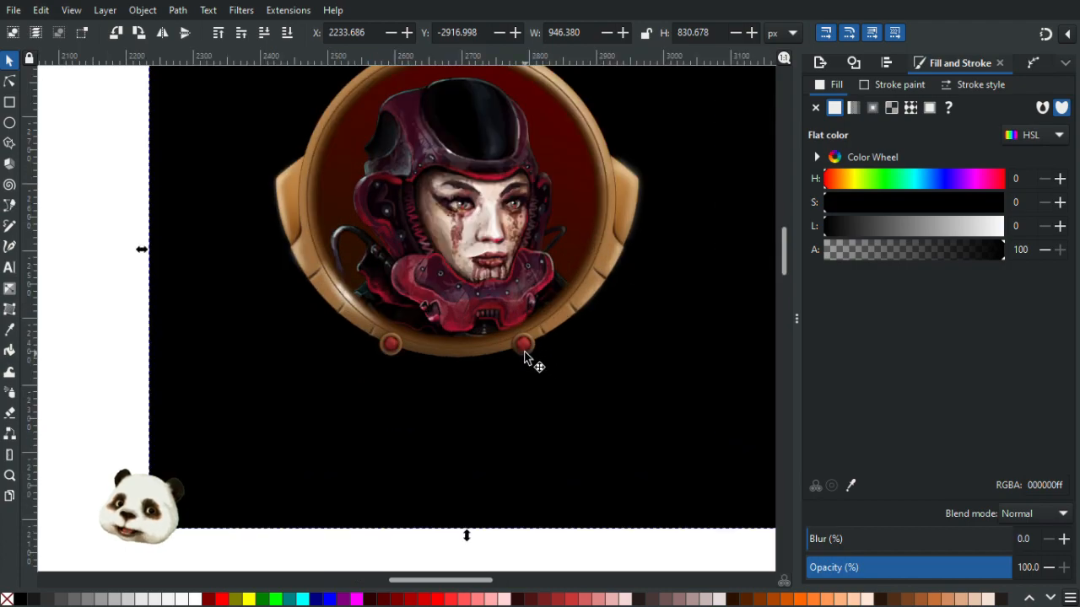
scroll(523, 353, "down", 2)
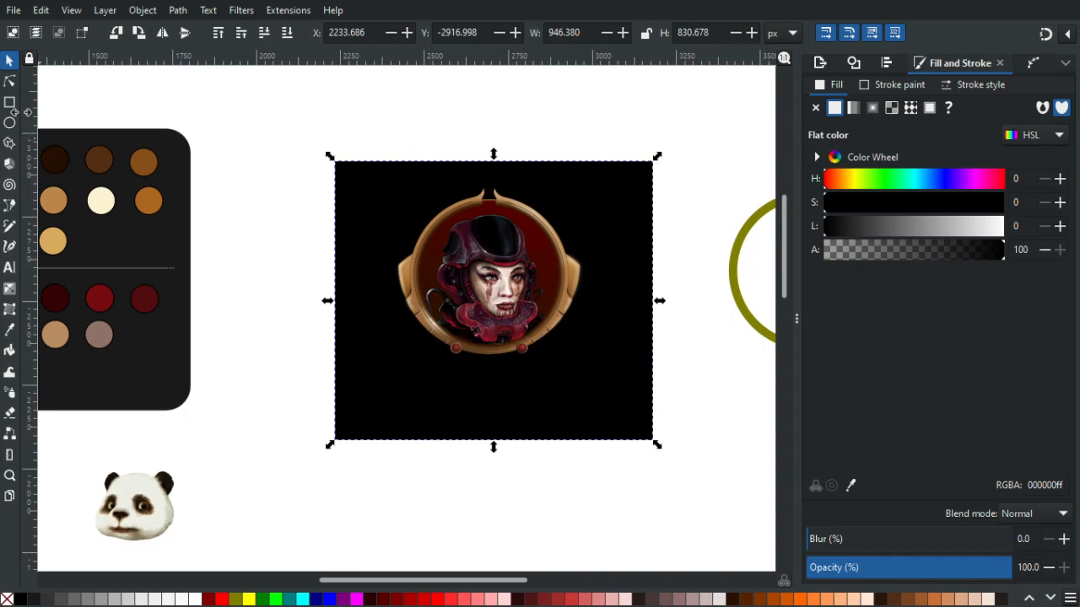
left_click(9, 82)
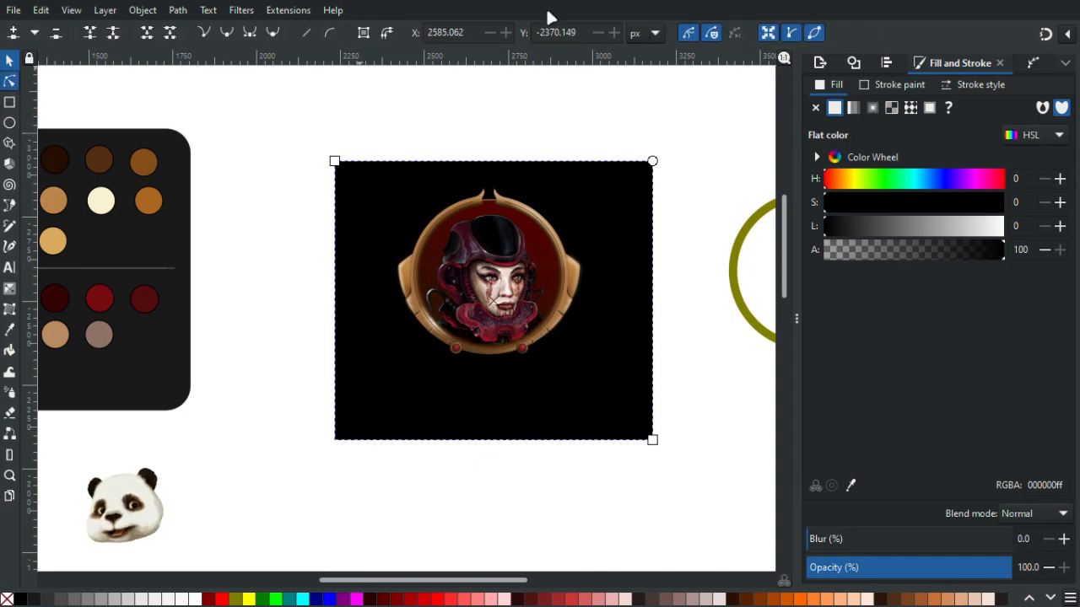
key("g")
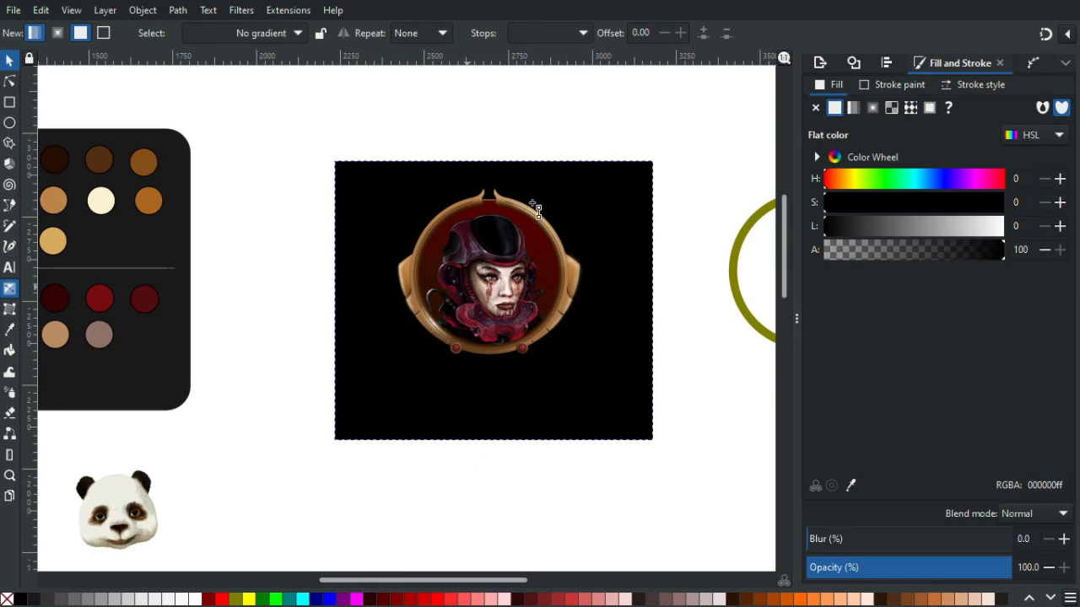
left_click(506, 203)
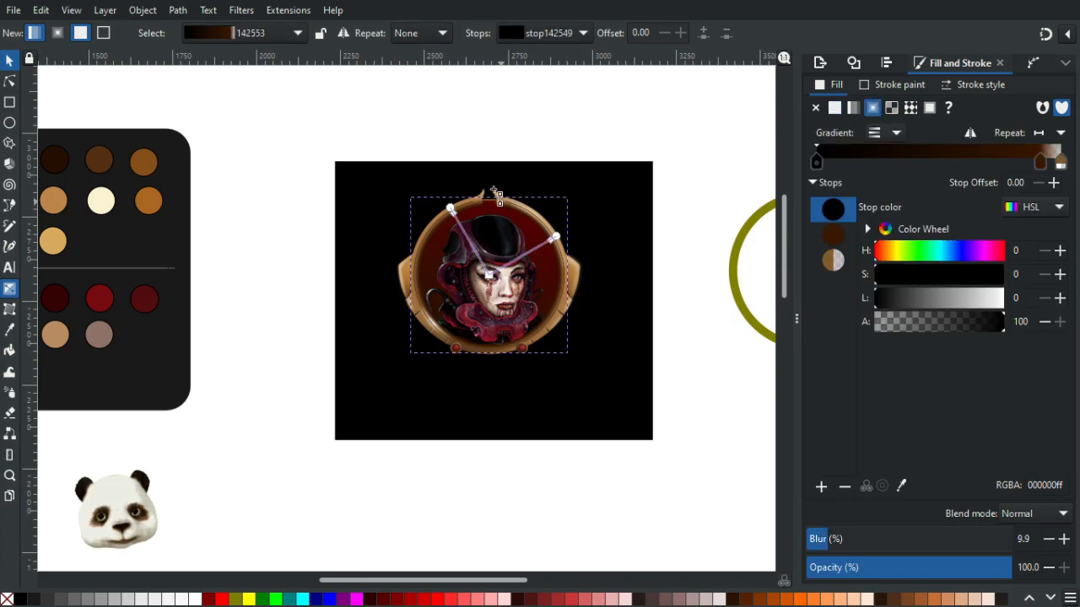
left_click(500, 198)
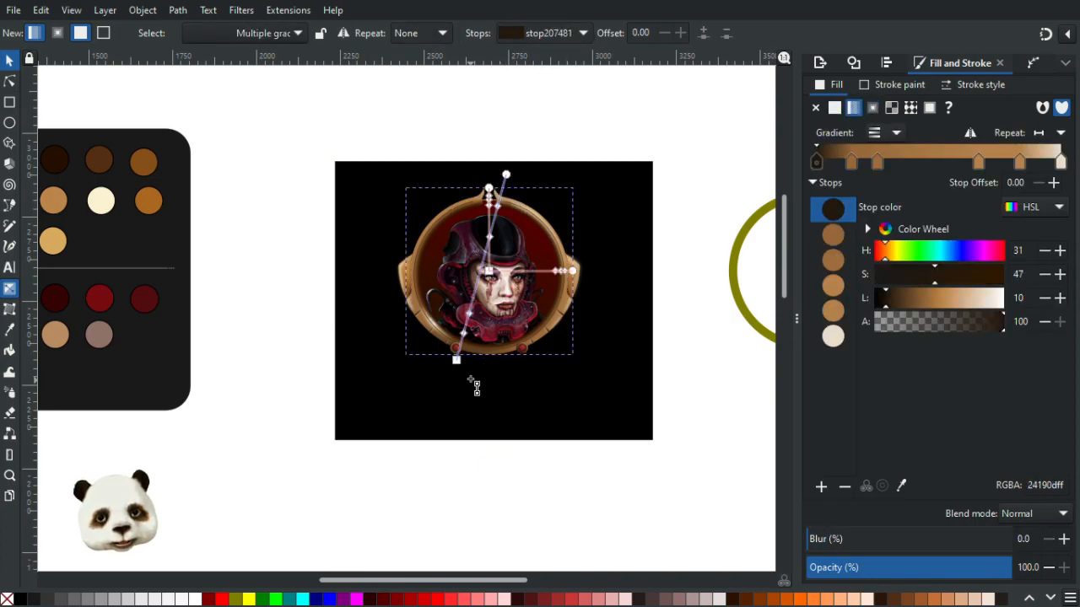
scroll(474, 381, "up", 2)
mouse_move(449, 346)
left_mouse_down()
mouse_move(453, 359)
mouse_move(464, 355)
left_mouse_up()
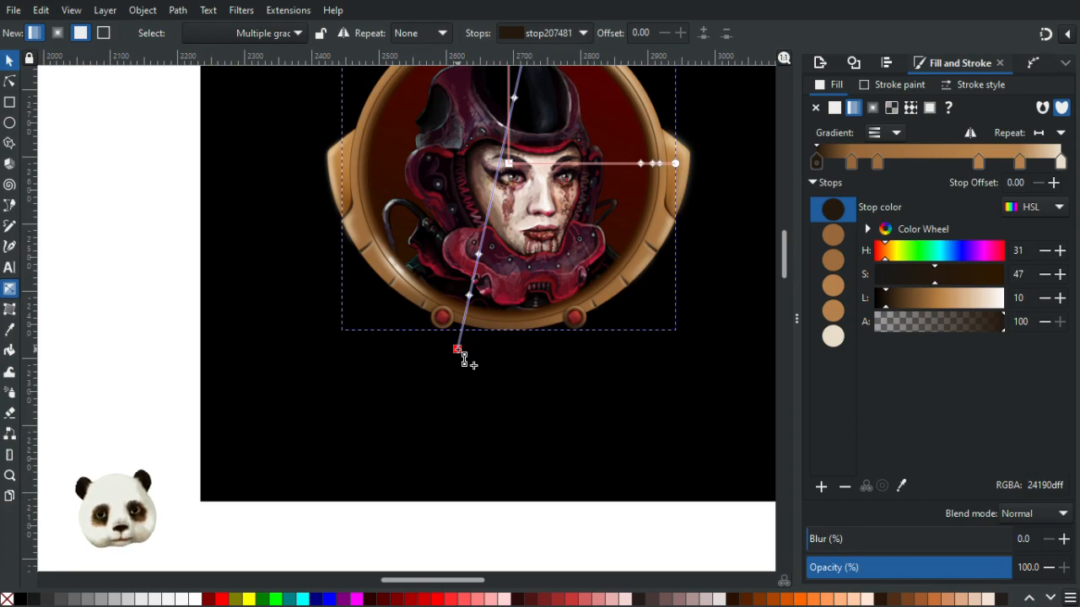
left_click_drag(464, 358, 464, 357)
- Try moving the right lower ornament's blurred outer ring, then undo the move
scroll(599, 333, "up", 4)
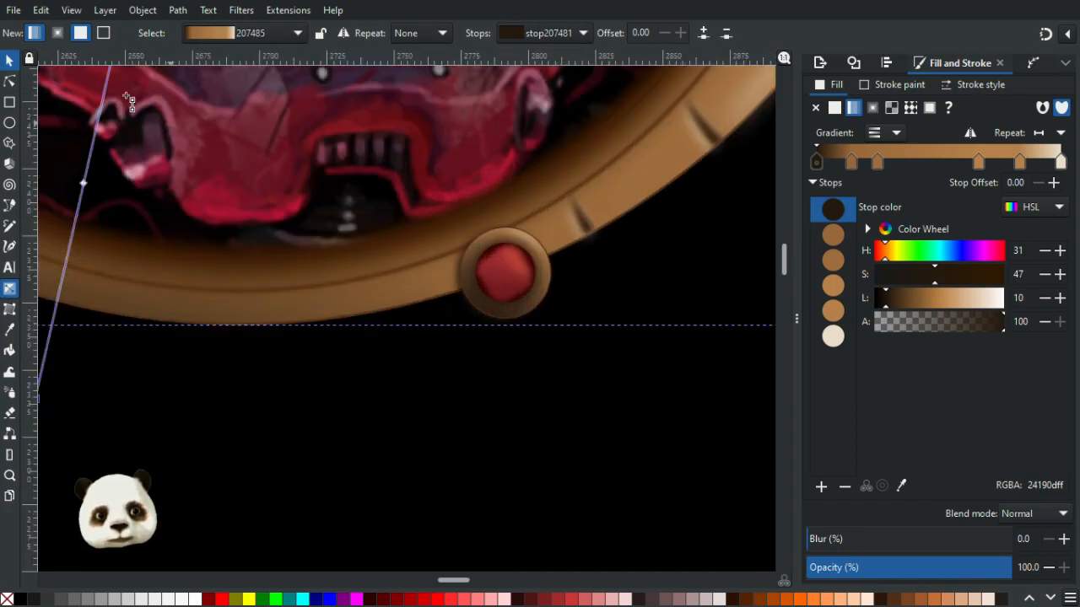
key("n")
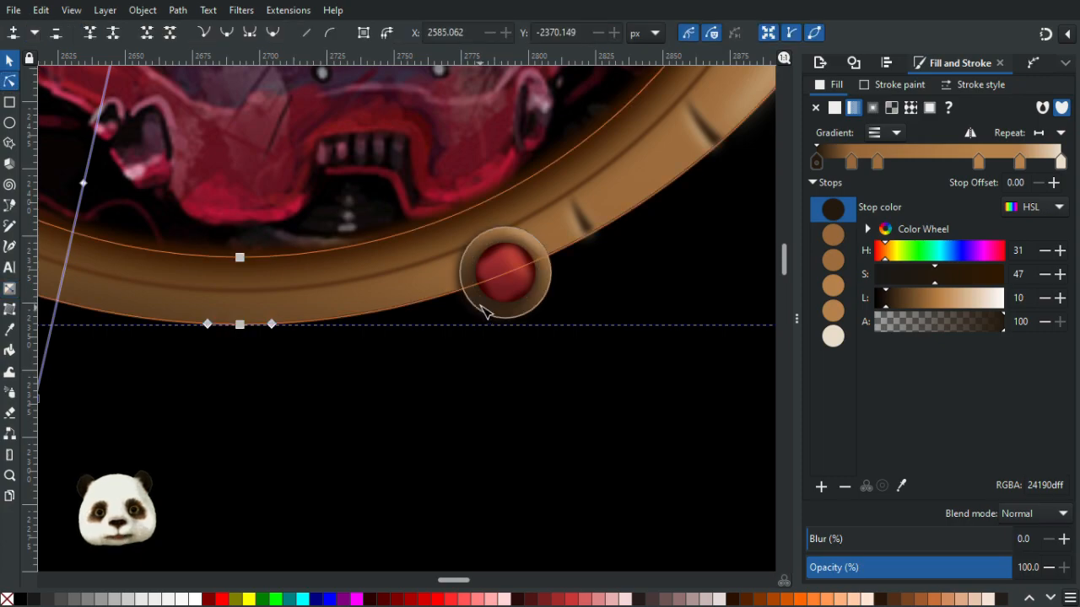
left_click(493, 299)
scroll(509, 311, "up", 3)
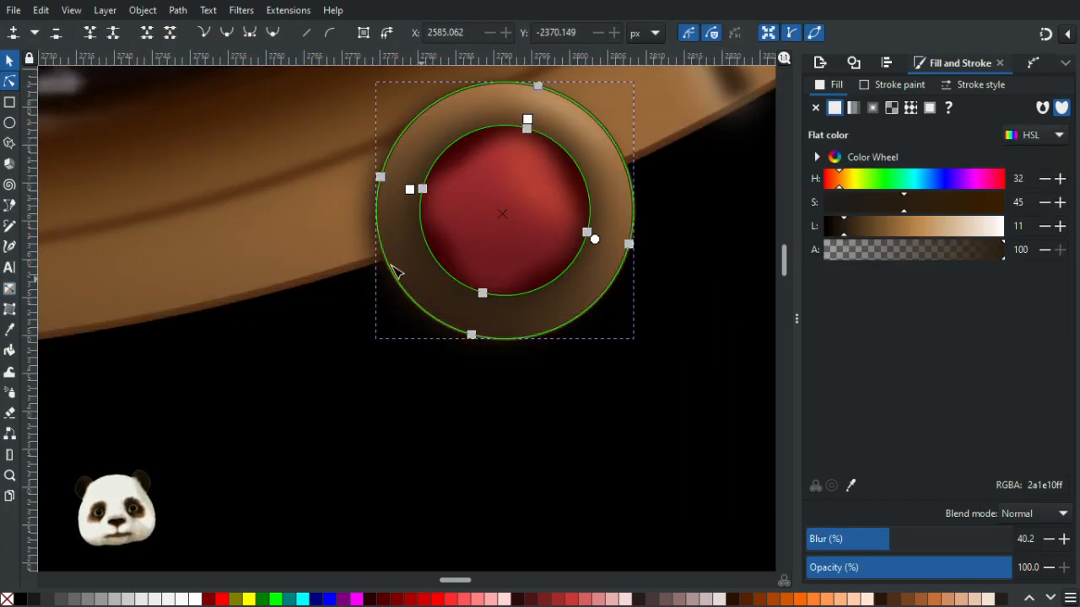
left_click(9, 60)
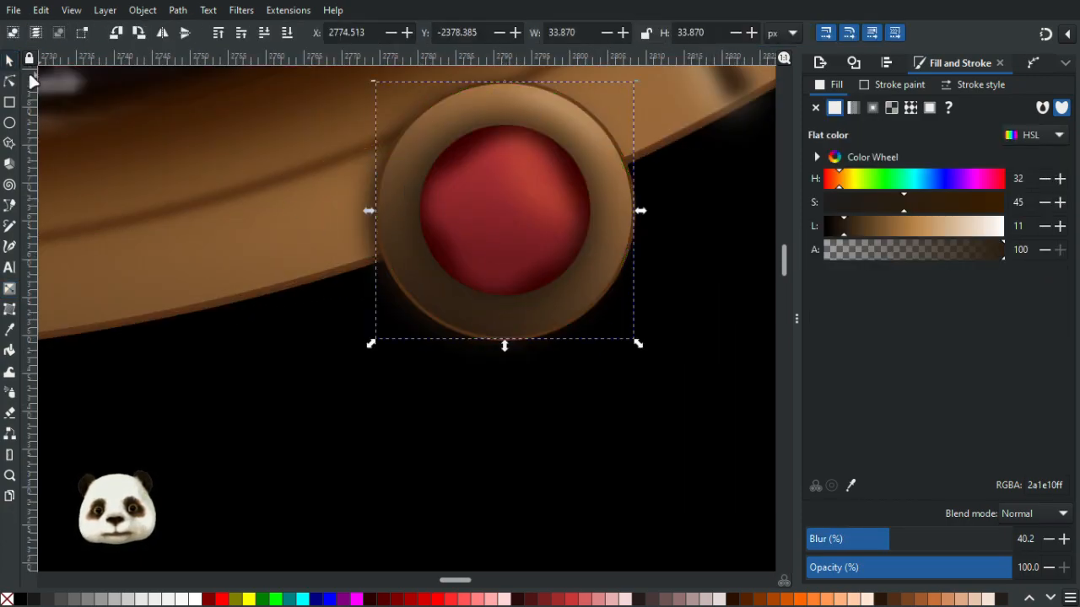
left_click(442, 292)
left_click_drag(449, 297, 550, 336)
key("ctrl+z")
left_click(426, 289)
key("Escape")
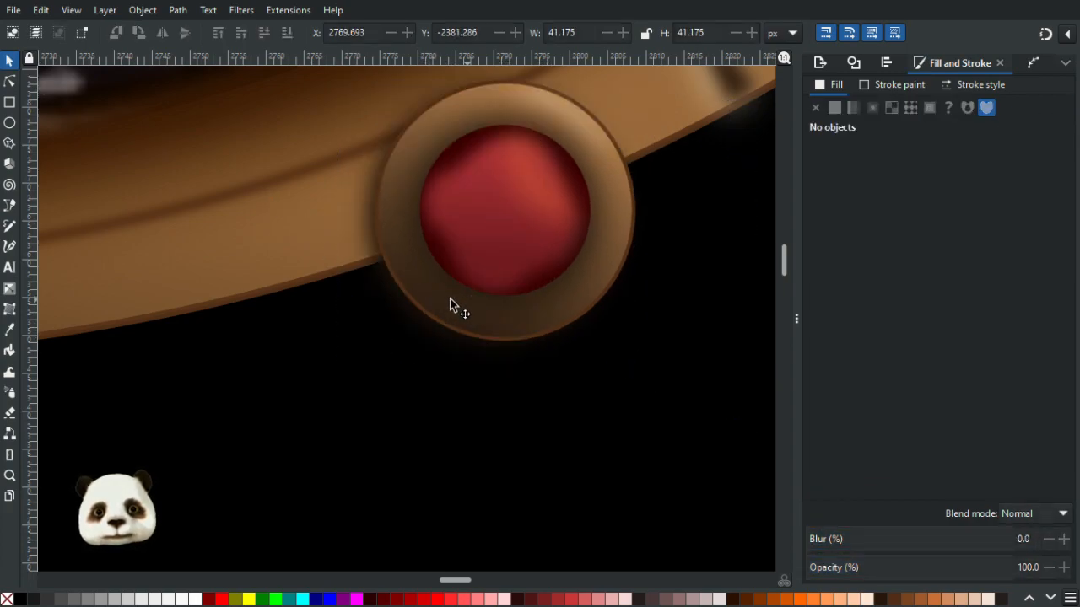
- Pull the dark arc shape out from under the right lower ornament and delete it
left_click(454, 301)
left_click_drag(451, 298, 471, 458)
key("Delete")
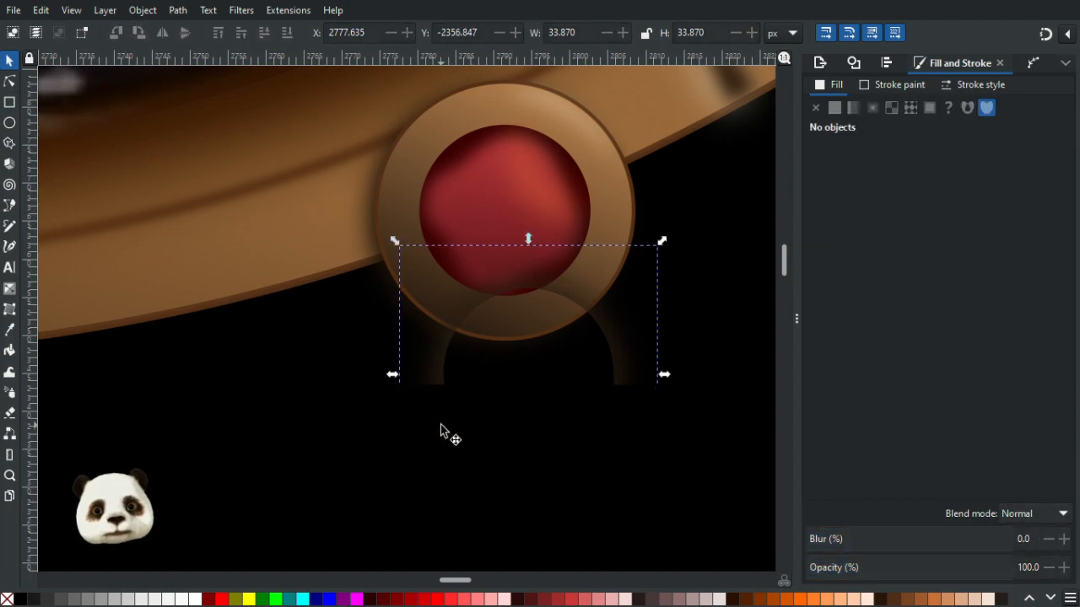
scroll(440, 423, "down", 4)
left_click_drag(340, 445, 510, 414)
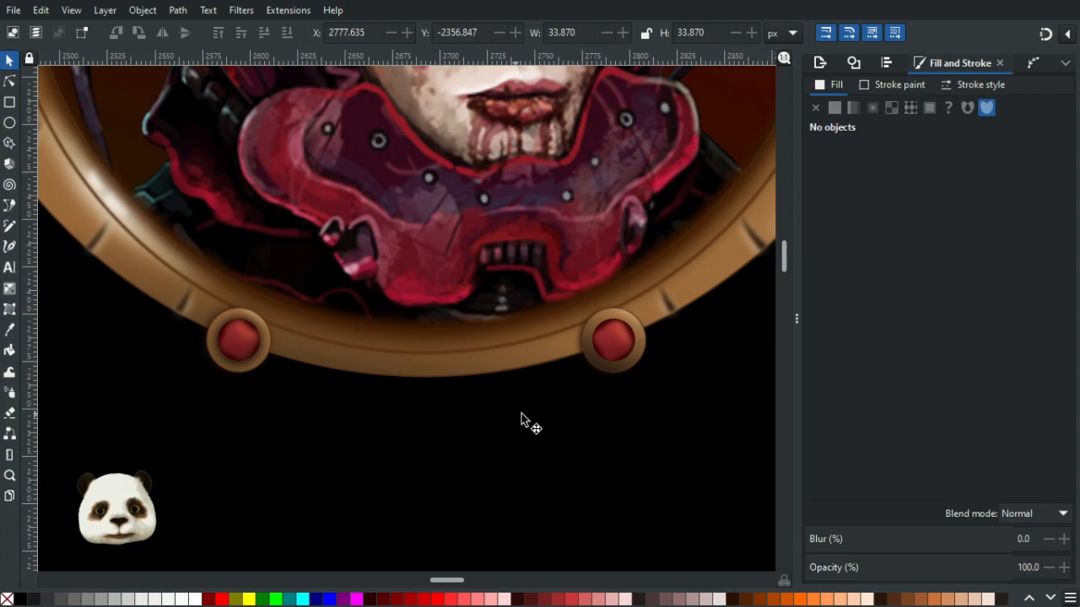
scroll(640, 384, "up", 3)
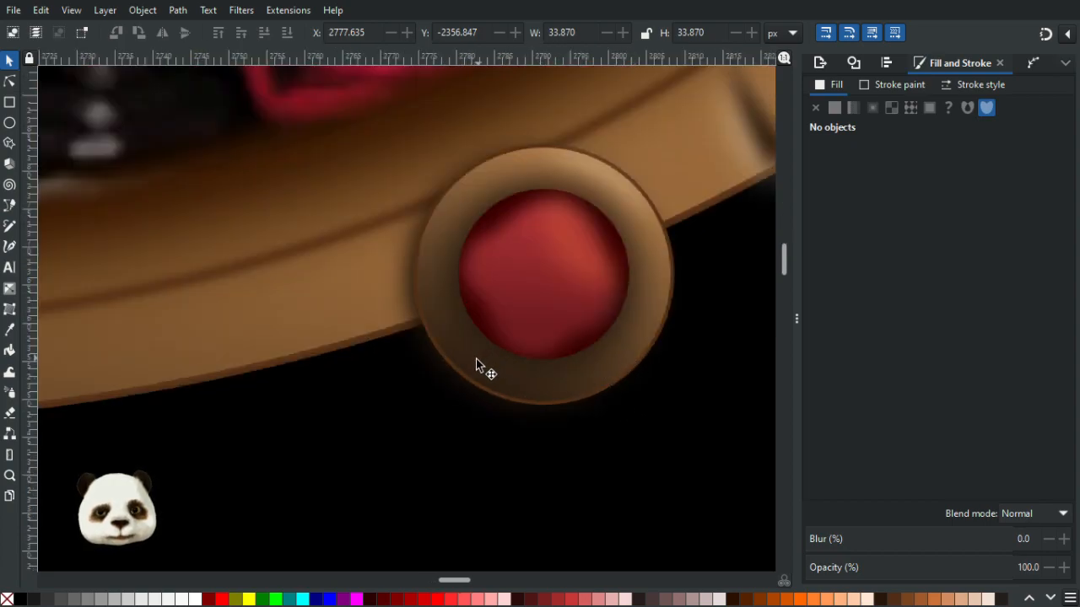
- Adjust the right ornament's blurred ring radii slightly using the Ellipse tool handles
double_click(476, 359)
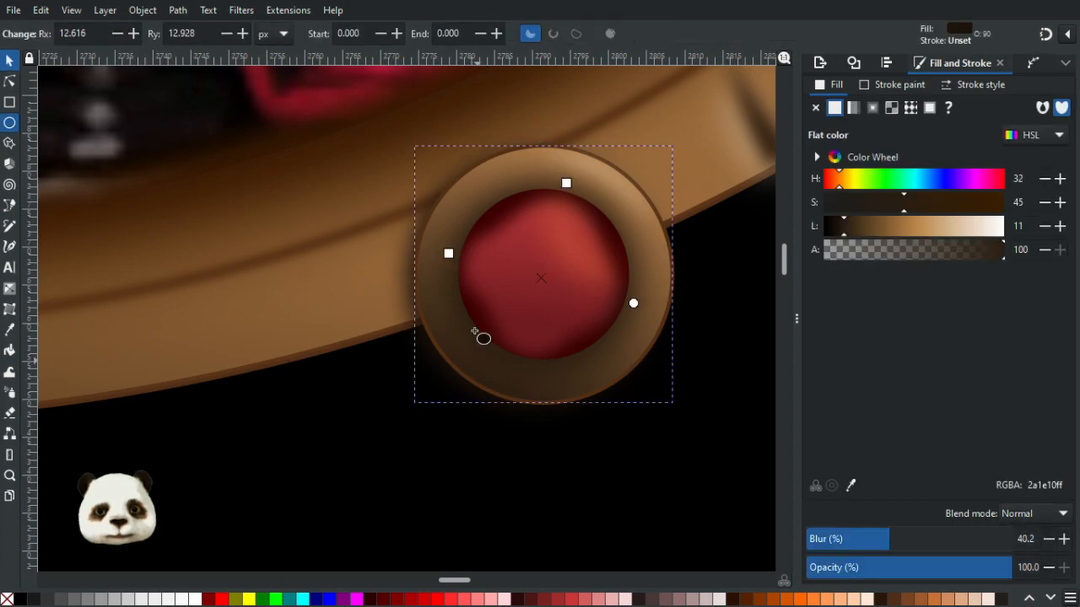
mouse_move(452, 251)
left_mouse_down()
mouse_move(460, 251)
mouse_move(450, 254)
left_mouse_up()
left_click_drag(567, 183, 570, 190)
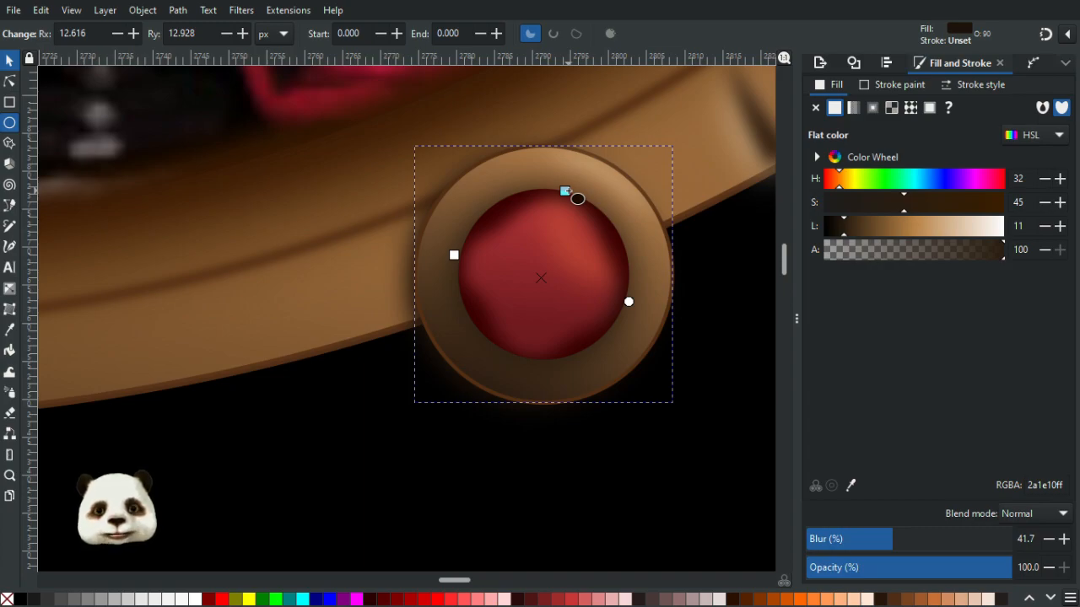
left_click_drag(566, 192, 570, 169)
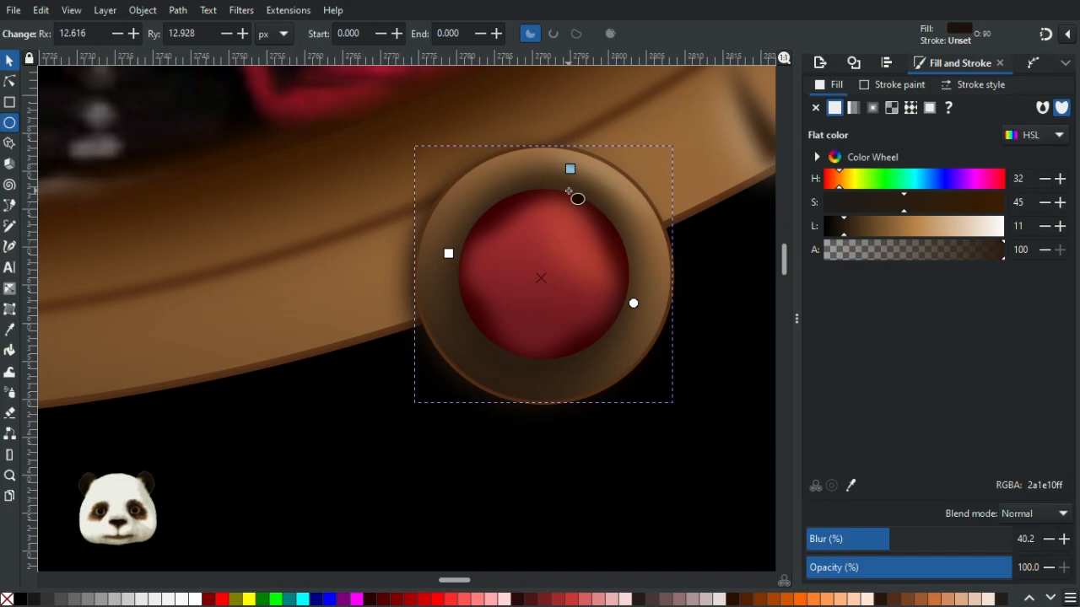
left_click(10, 60)
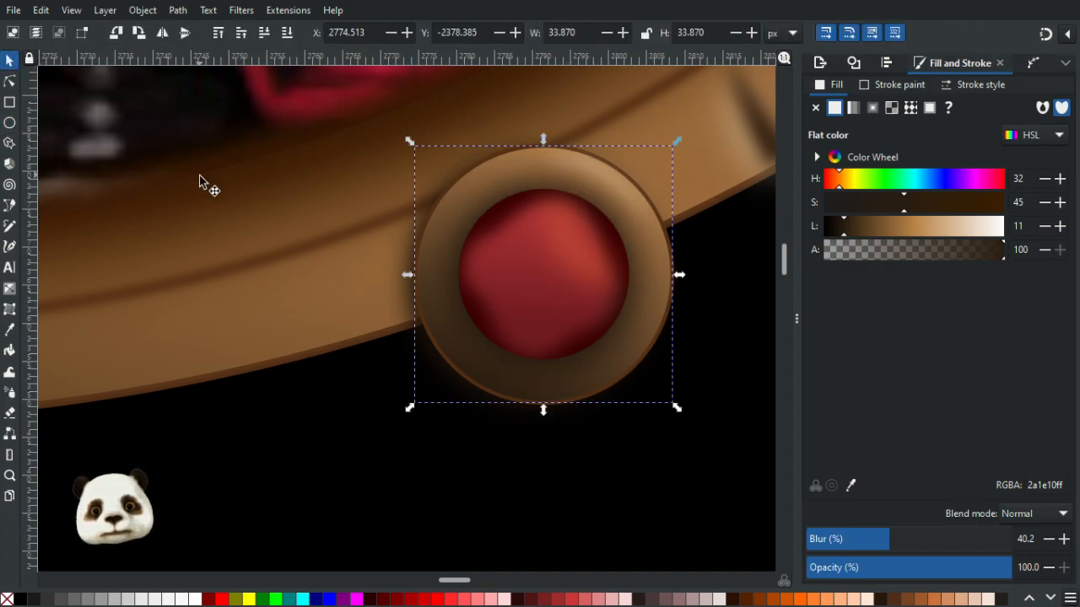
key("Up")
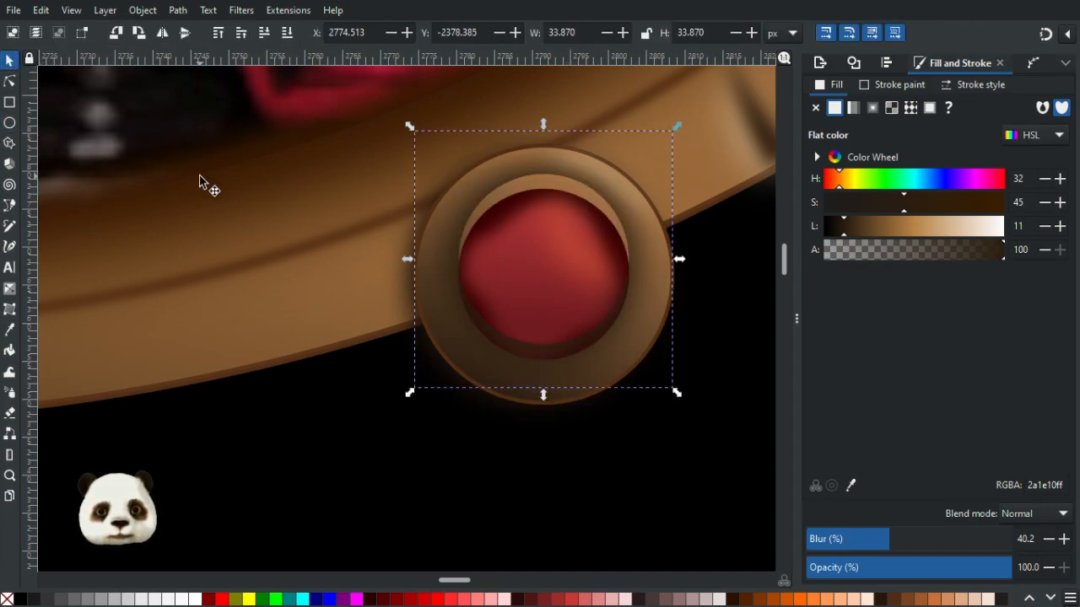
key("Down")
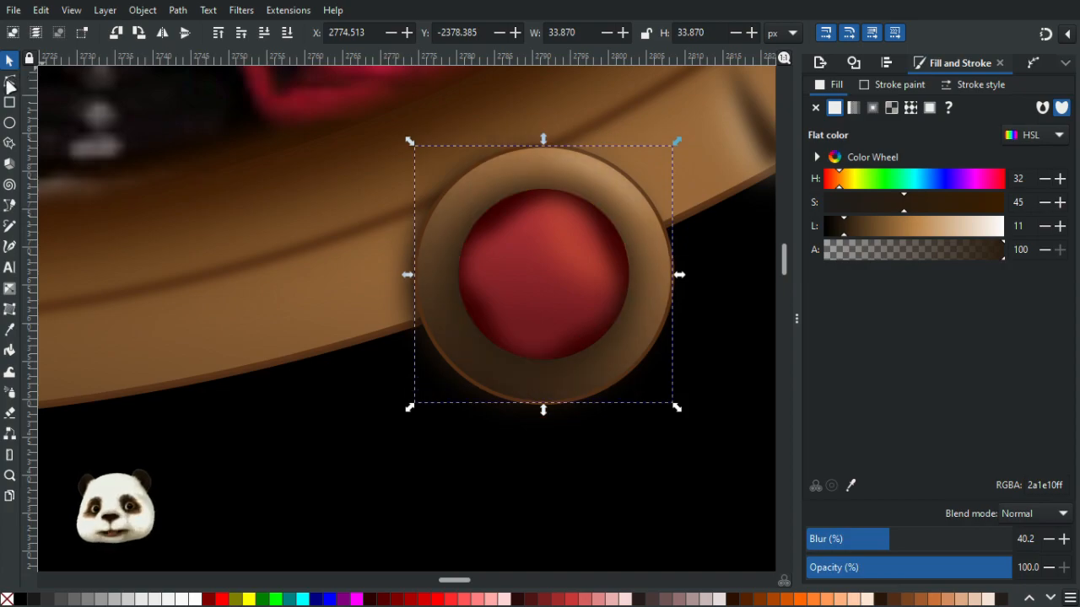
- Nudge two of the blurred ring's nodes slightly outward with the Node tool
left_click(9, 81)
scroll(534, 343, "up", 1)
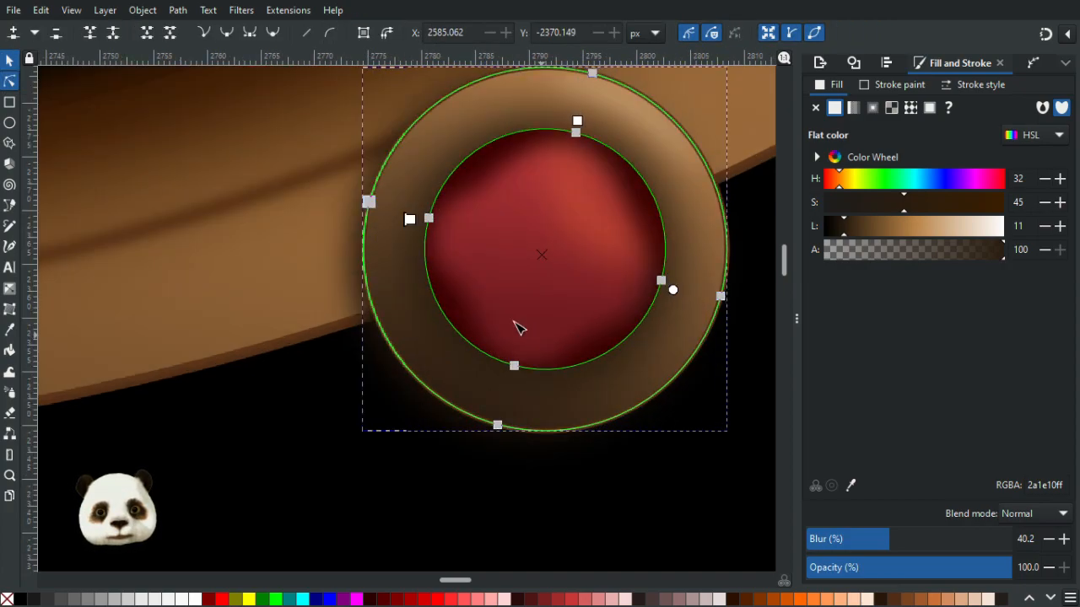
mouse_move(417, 221)
left_mouse_down()
mouse_move(428, 220)
mouse_move(418, 222)
left_mouse_up()
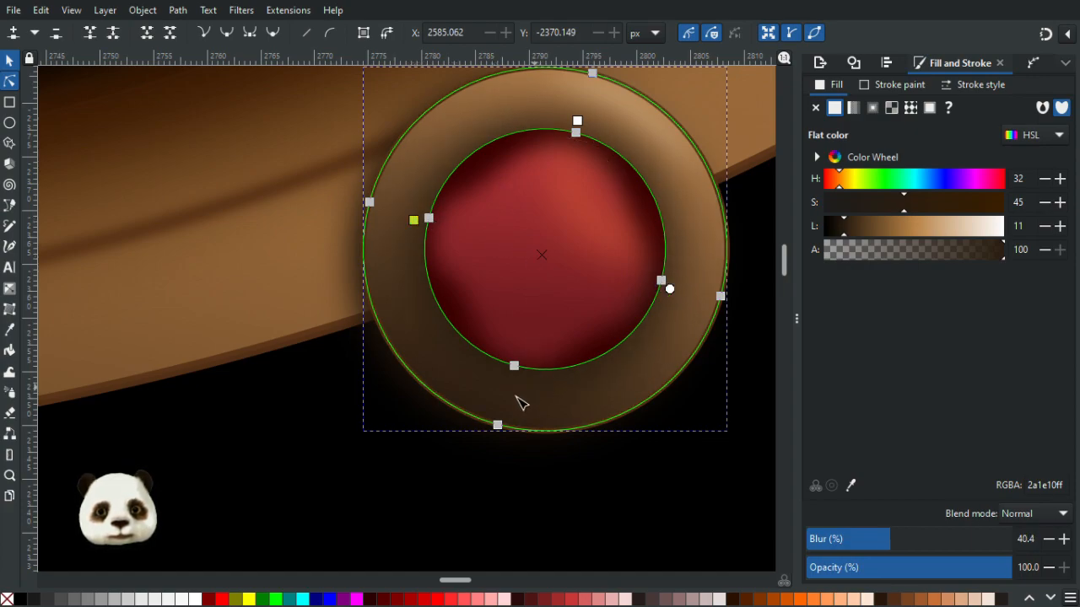
left_click_drag(577, 121, 580, 122)
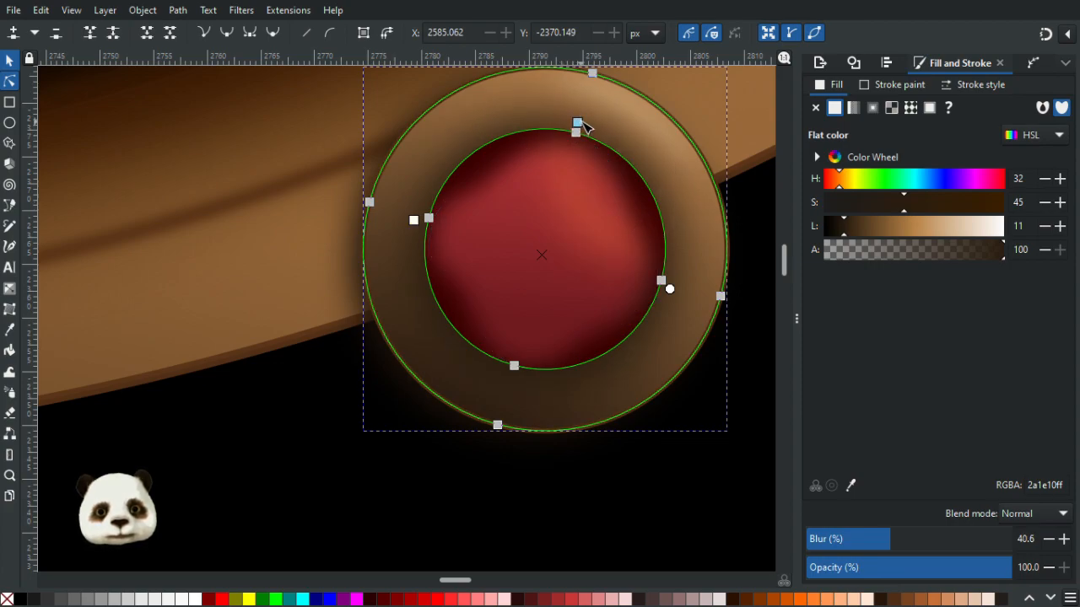
- Sample the left ornament ring's color into the first gradient stop of the right ornament's ring
left_click(624, 392)
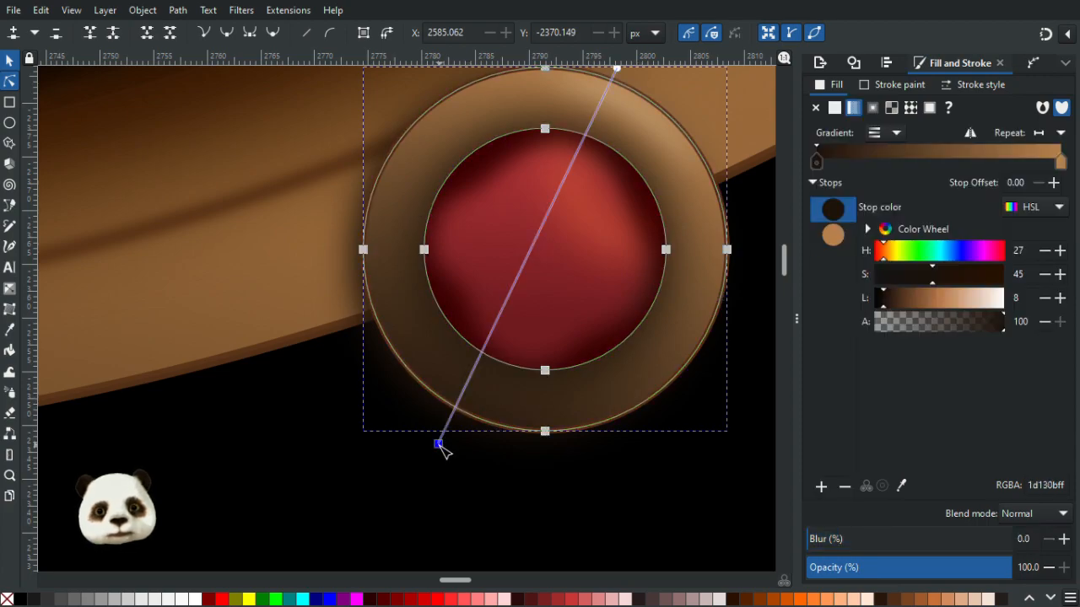
scroll(569, 344, "down", 3)
left_click_drag(504, 350, 702, 354)
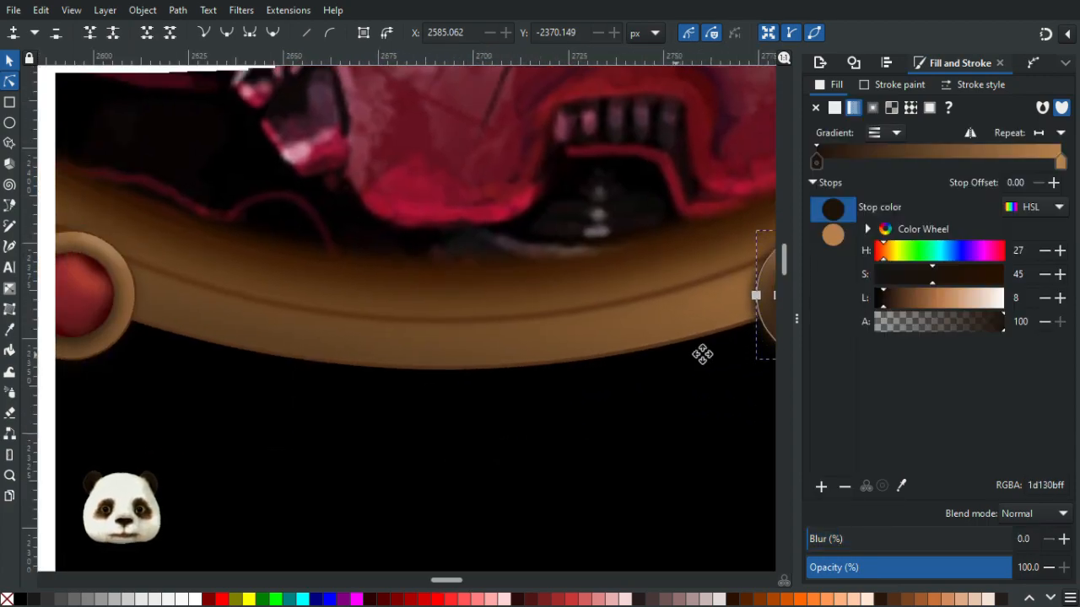
key("d")
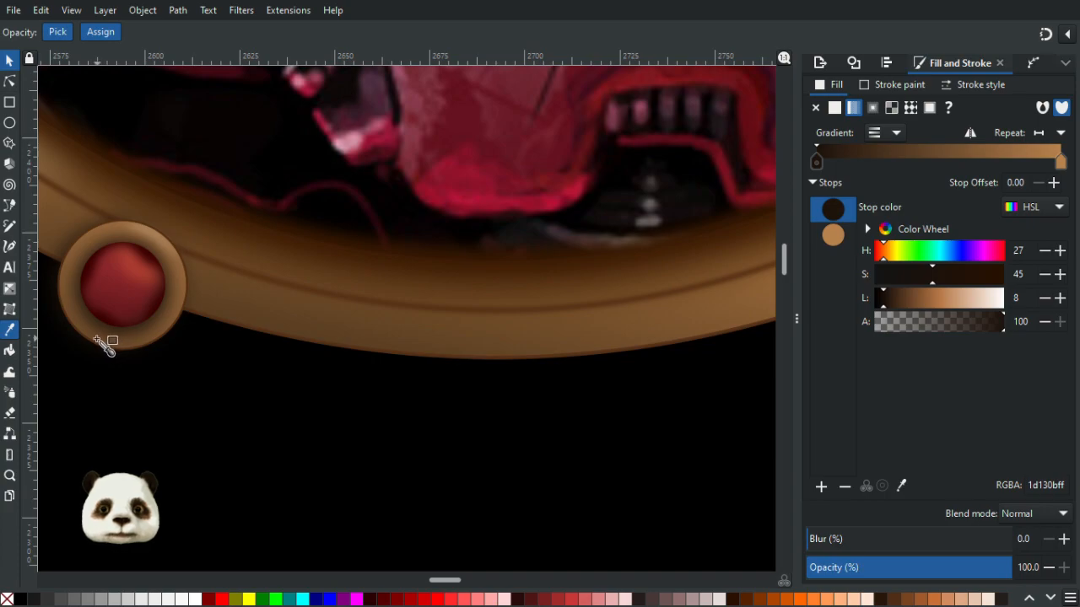
left_click(109, 345)
scroll(498, 357, "right", 5)
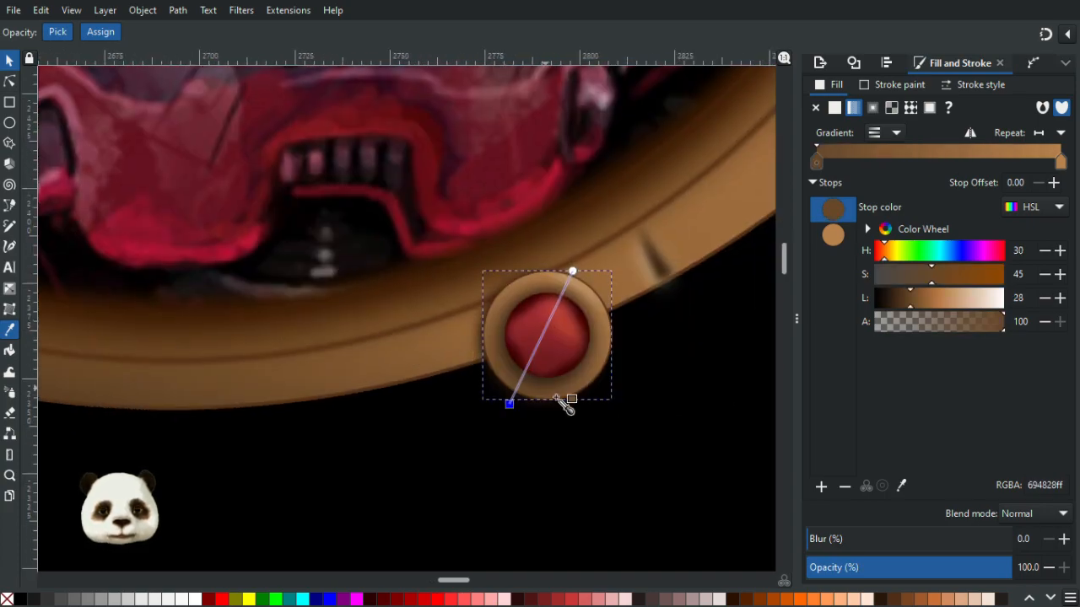
- Move the dark end of the right ornament ring's gradient to the ring's bottom edge
scroll(562, 415, "down", 3)
scroll(472, 415, "up", 1)
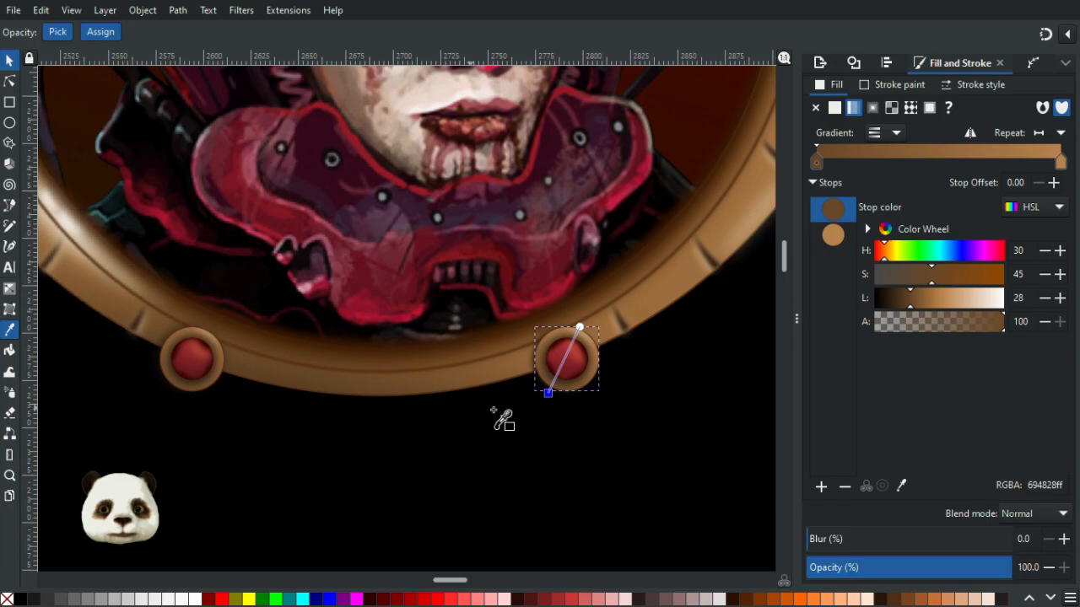
scroll(568, 408, "up", 2)
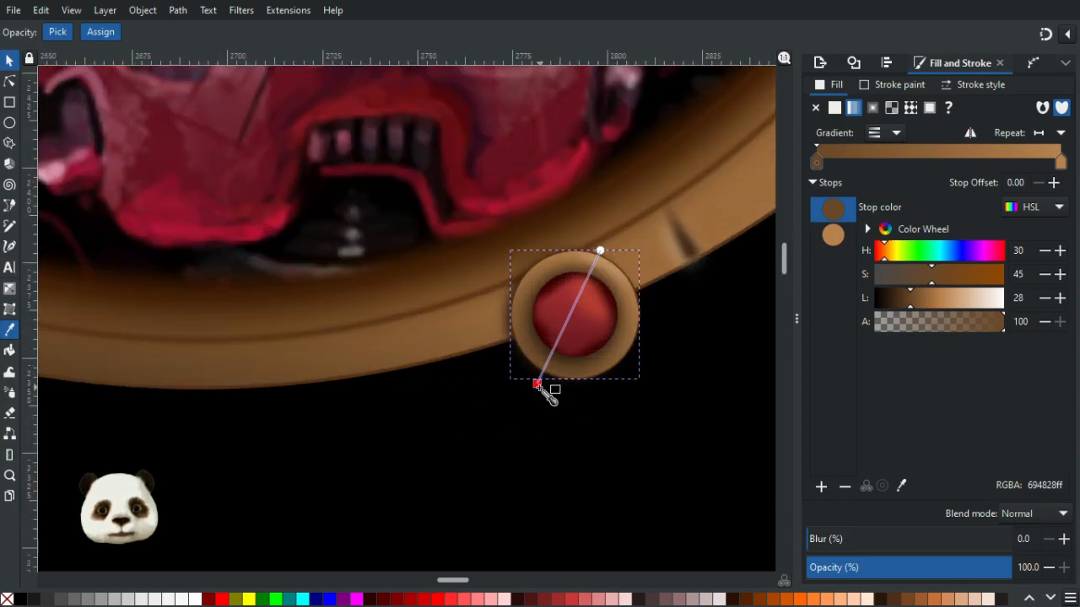
left_click_drag(537, 385, 570, 388)
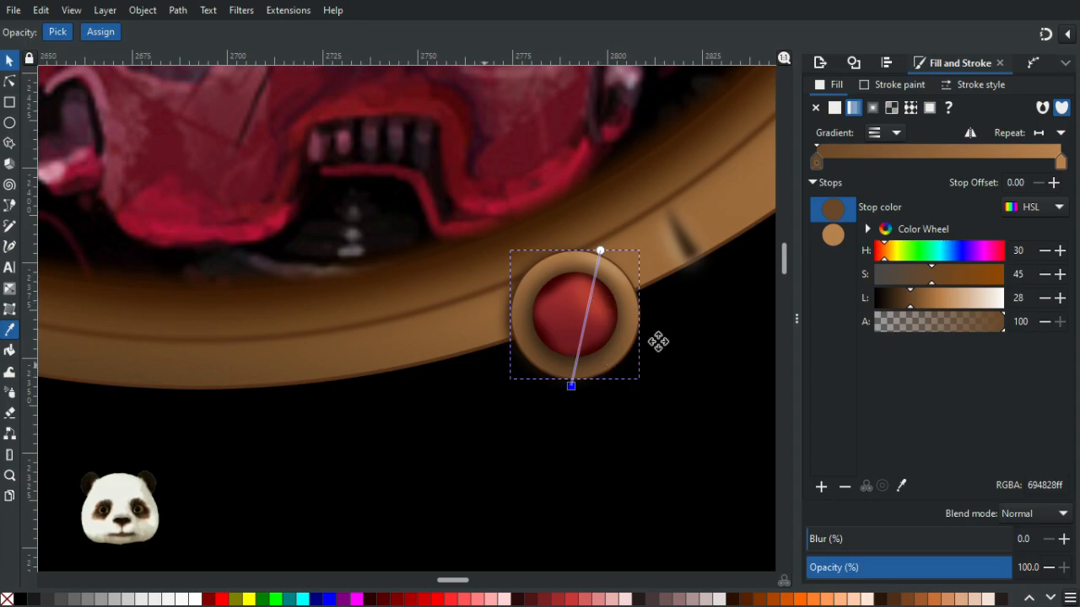
- Set that gradient stop's lightness to 32 and saturation to 47
scroll(560, 354, "left", 7)
scroll(561, 354, "down", 1)
left_click(54, 339)
left_click_drag(428, 353, 134, 359)
left_click_drag(917, 299, 912, 307)
left_click(920, 304)
scroll(526, 380, "down", 3, "ctrl")
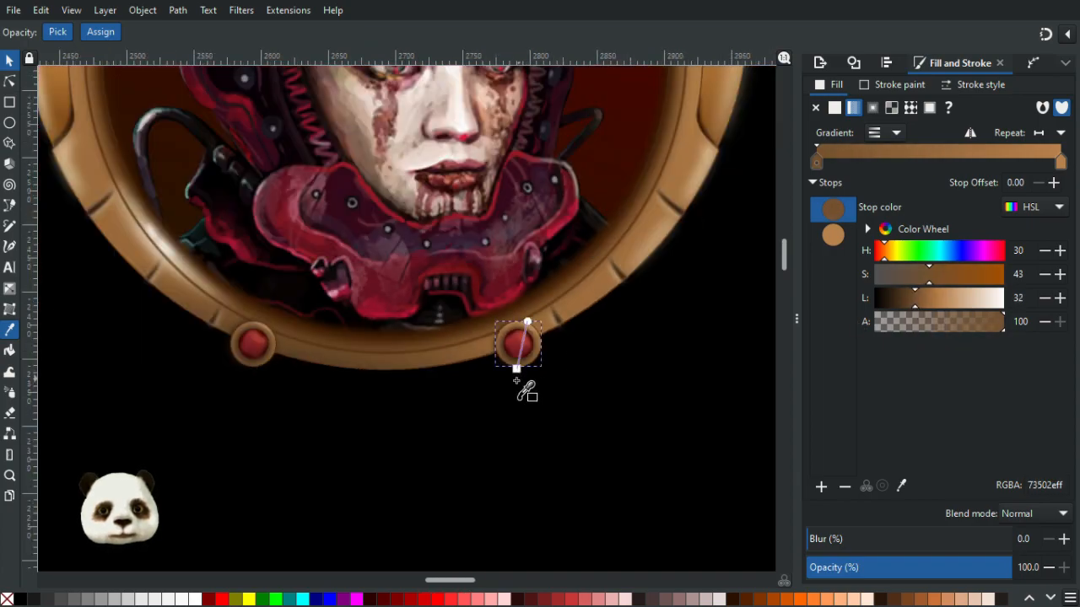
left_click(934, 278)
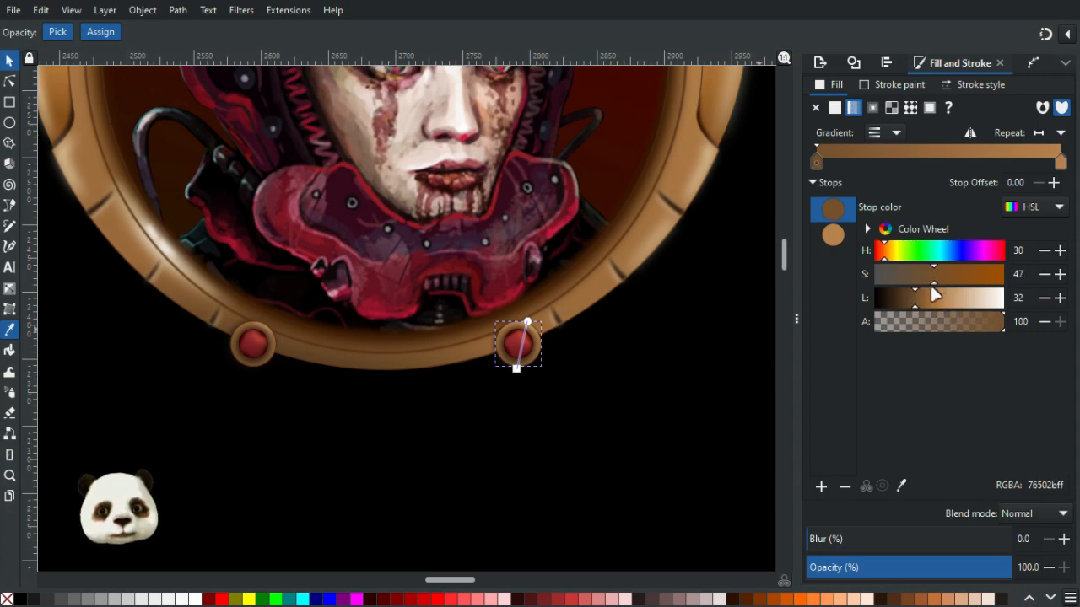
- Set the left ornament ring's first gradient stop to saturation 39 and lightness 24
left_click(10, 60)
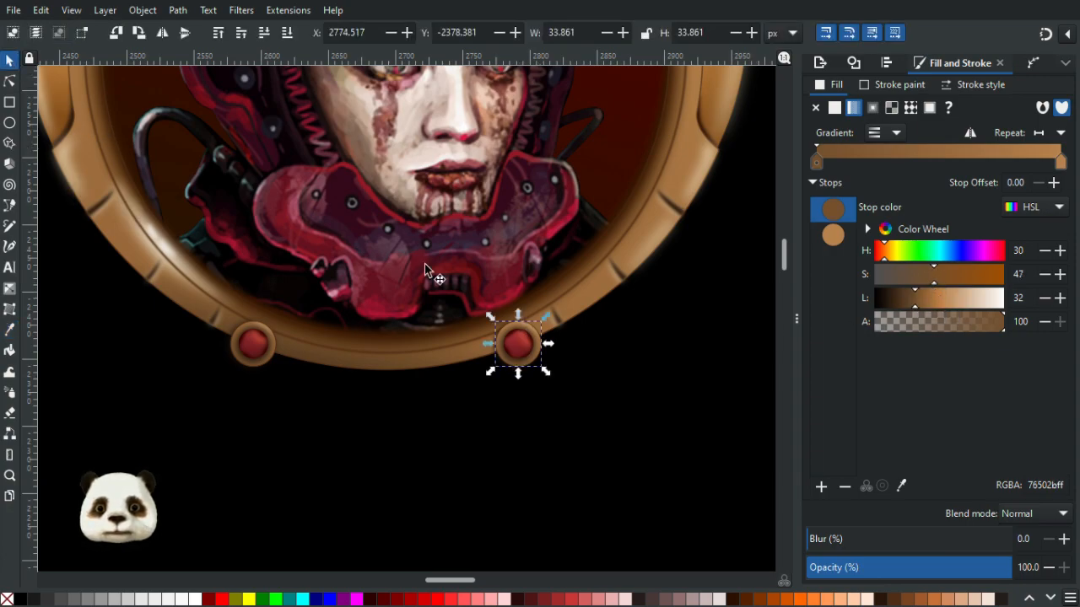
left_click(605, 382)
scroll(604, 382, "down", 4)
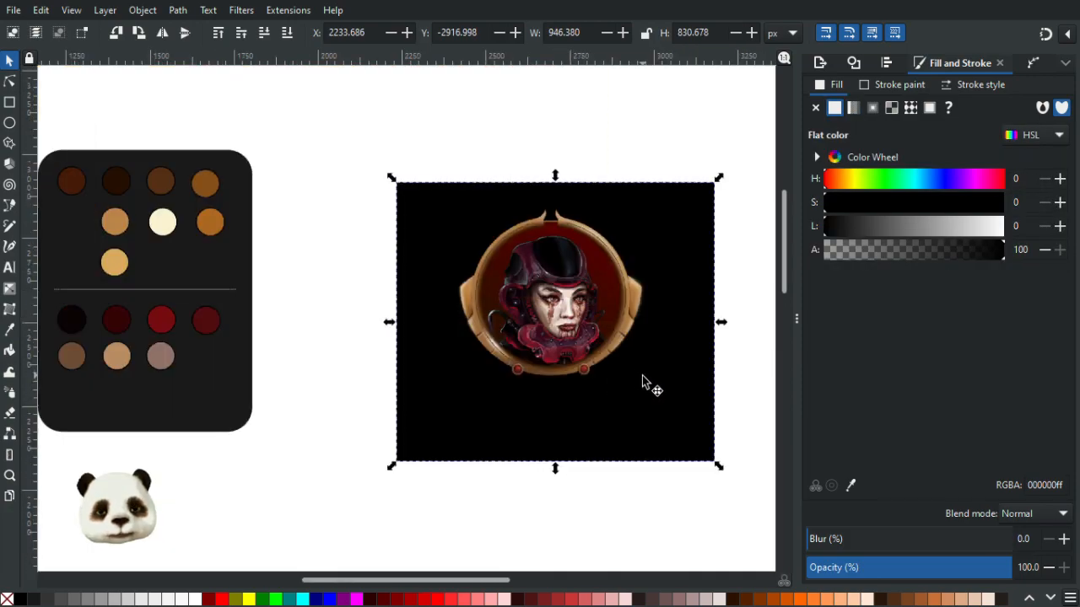
scroll(620, 392, "up", 1)
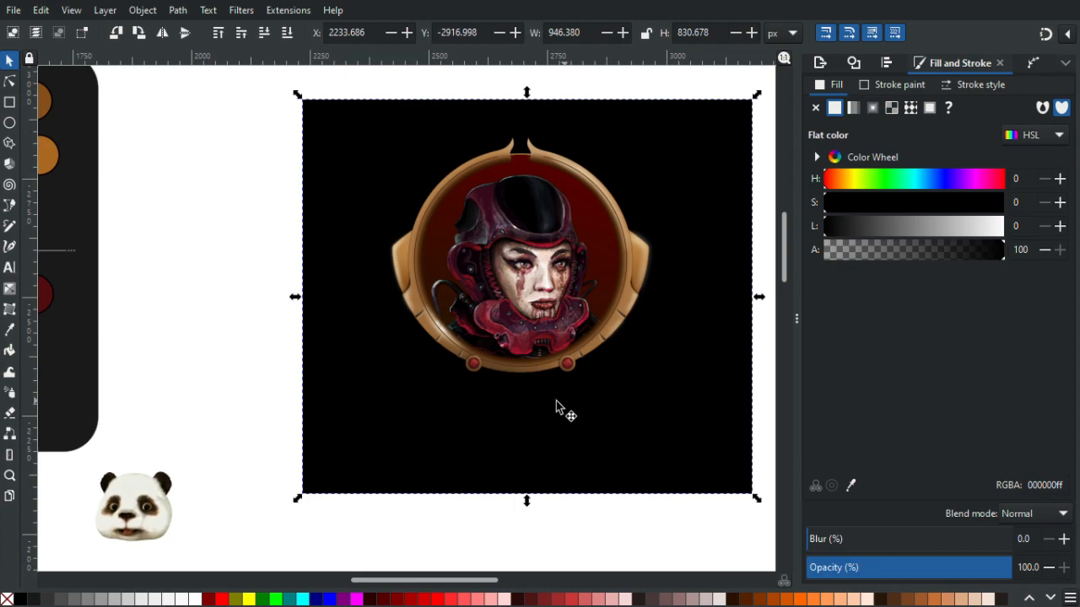
scroll(476, 391, "up", 5)
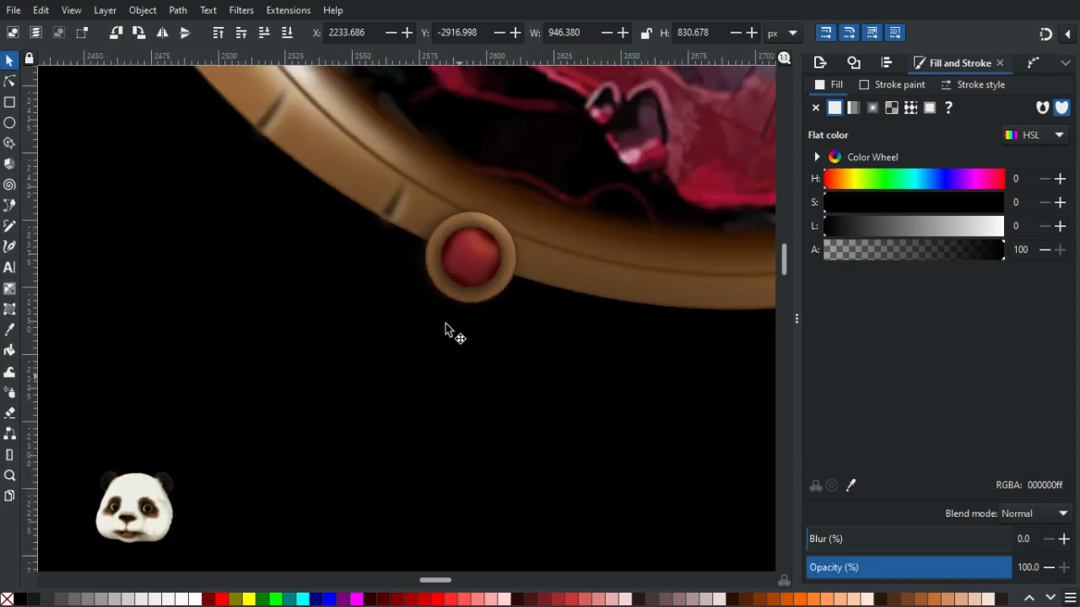
scroll(490, 291, "up", 4)
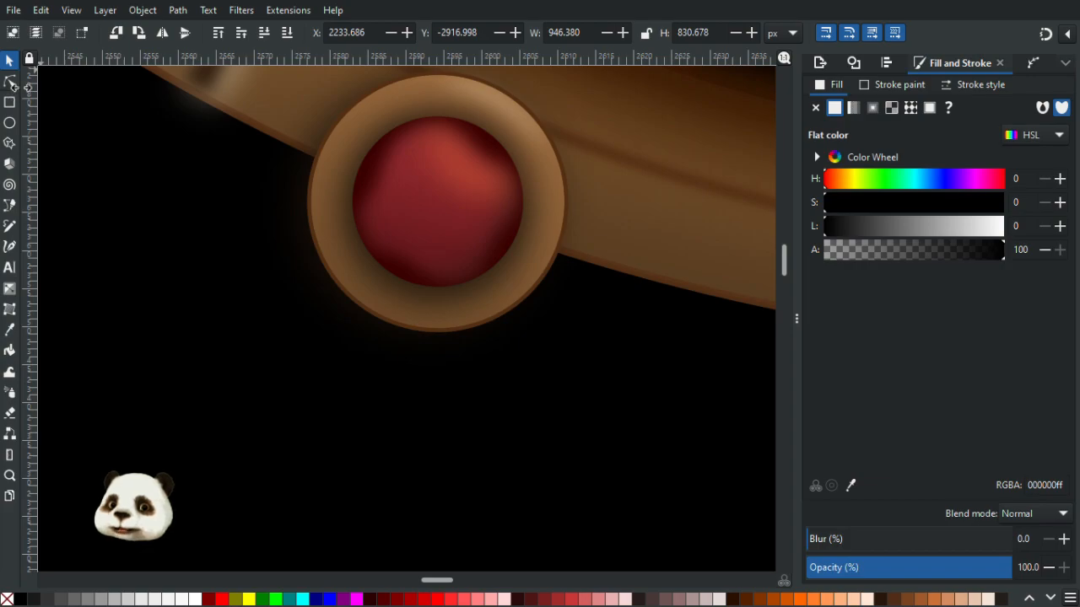
left_click(10, 81)
left_click(361, 297)
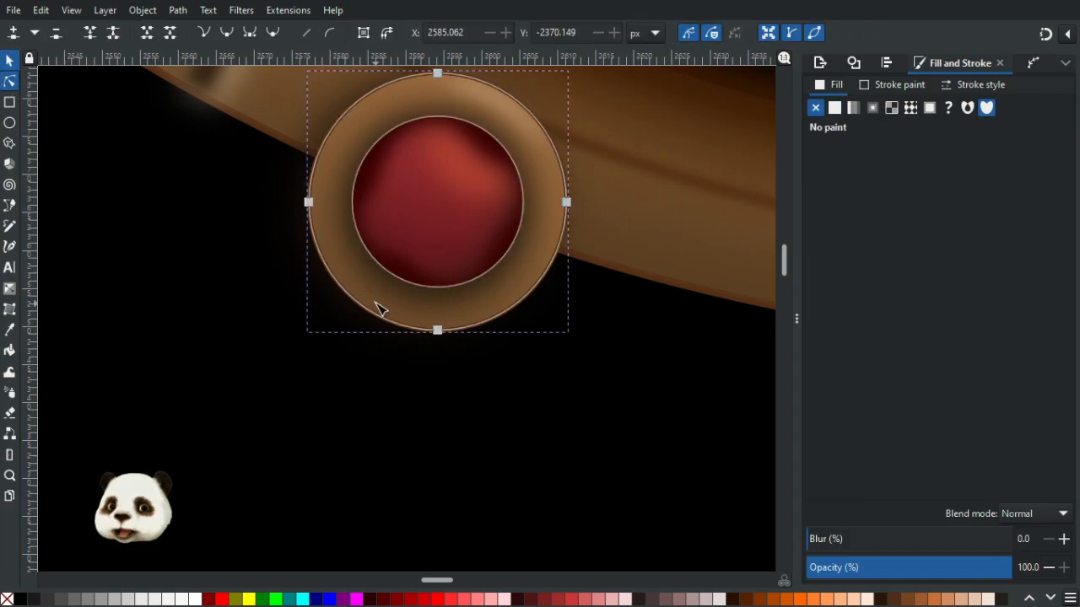
left_click(361, 339)
left_click(908, 305)
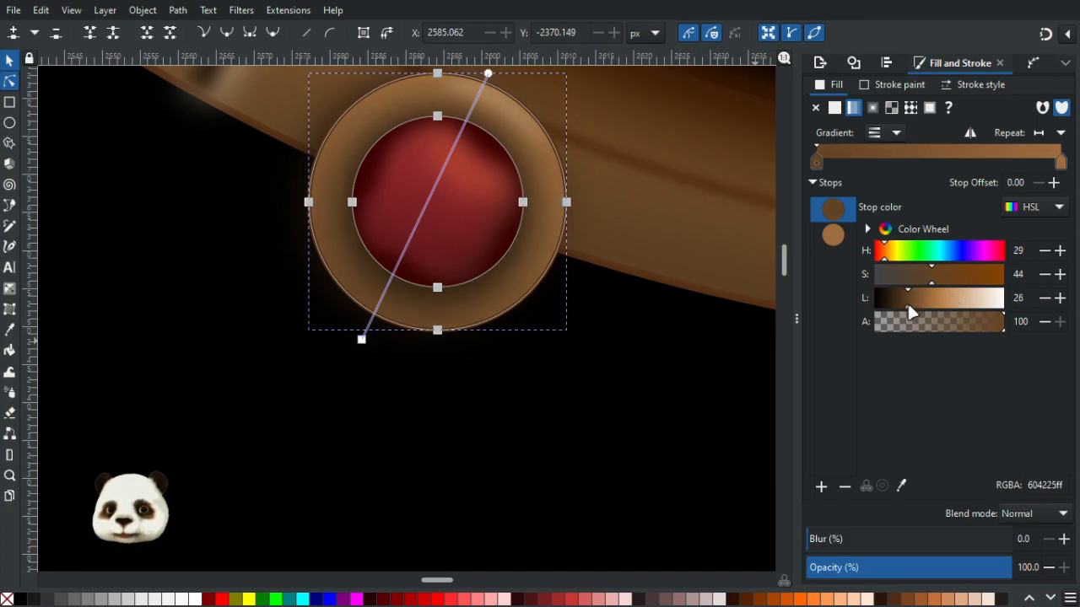
left_click_drag(931, 282, 922, 283)
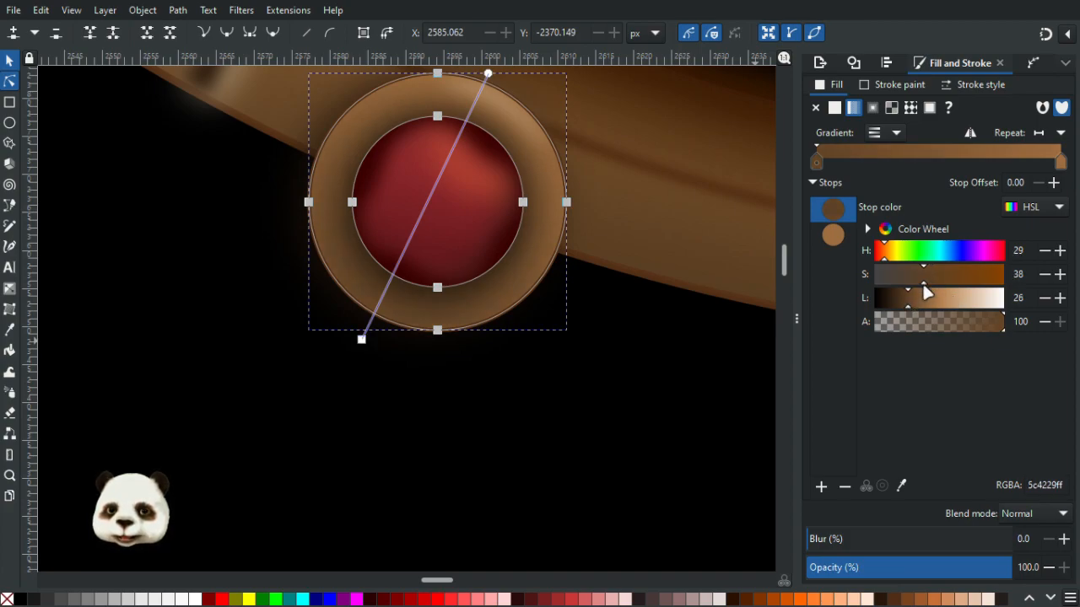
left_click(904, 303)
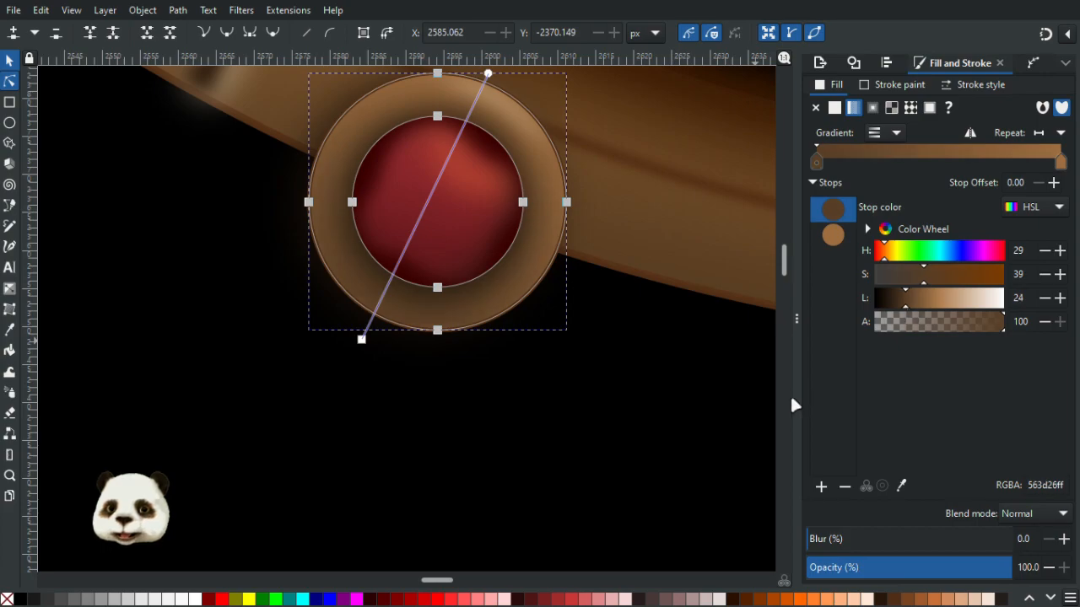
- Zoom out and pan around to review the whole portrait frame and its two lower ornaments
left_click(785, 393)
left_click(667, 340)
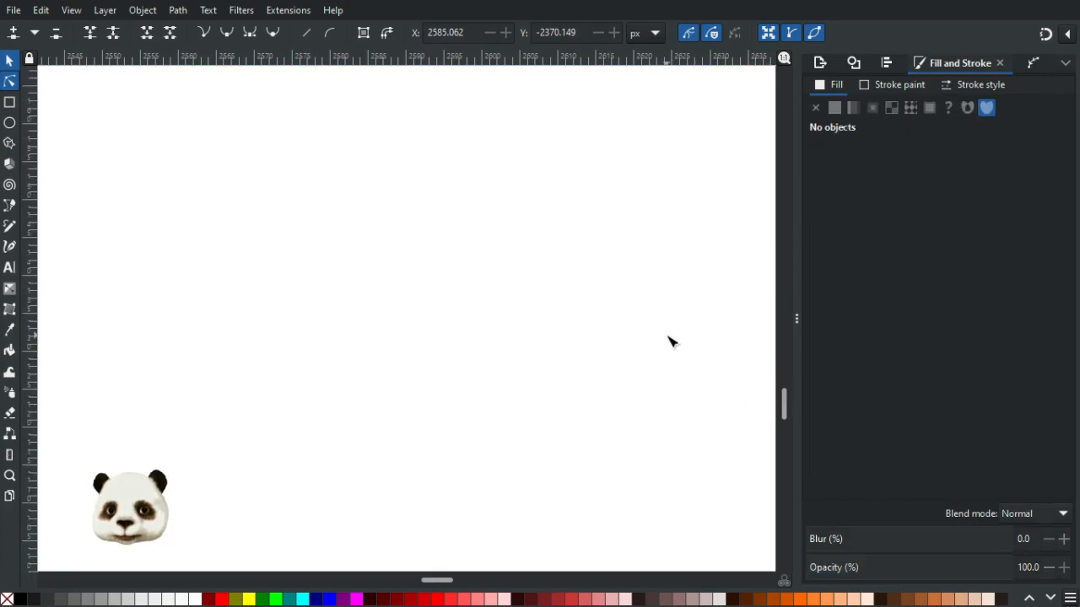
scroll(680, 302, "down", 8, "ctrl")
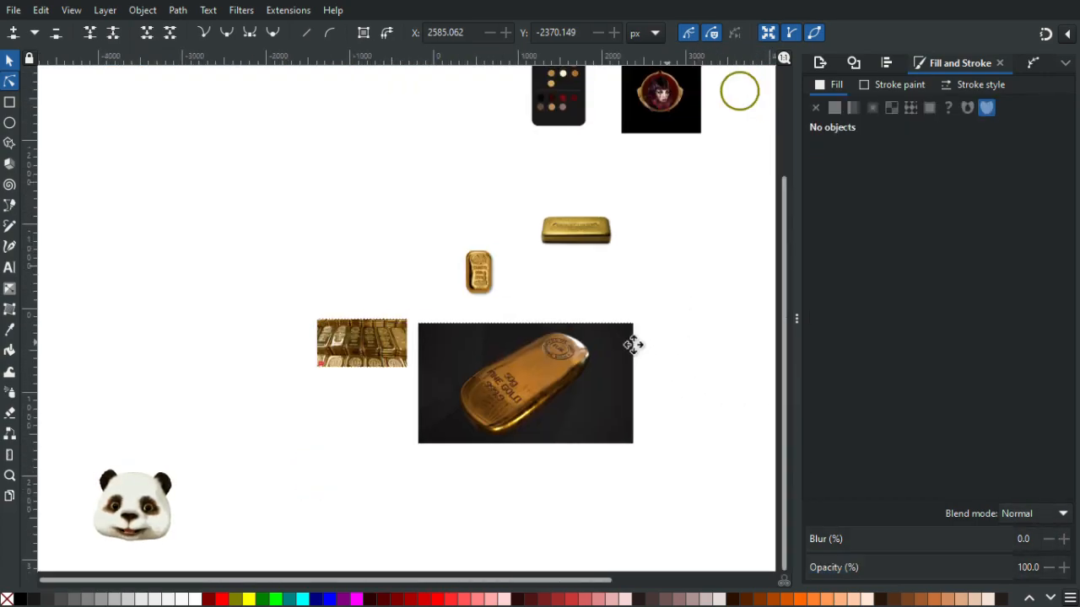
scroll(458, 313, "down", 1, "ctrl")
scroll(453, 217, "up", 5, "ctrl")
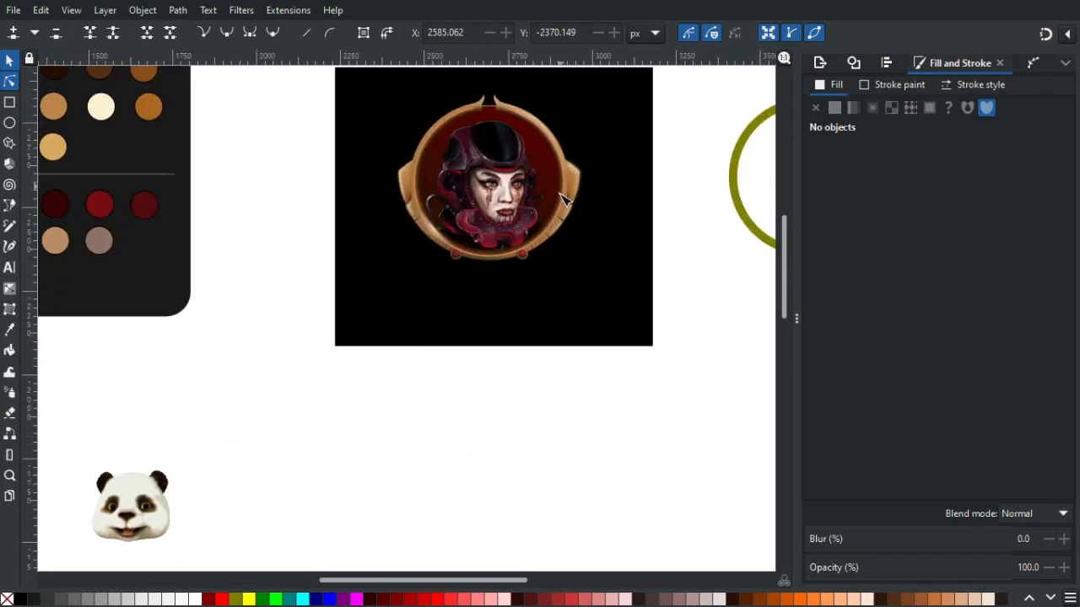
scroll(500, 243, "up", 3, "ctrl")
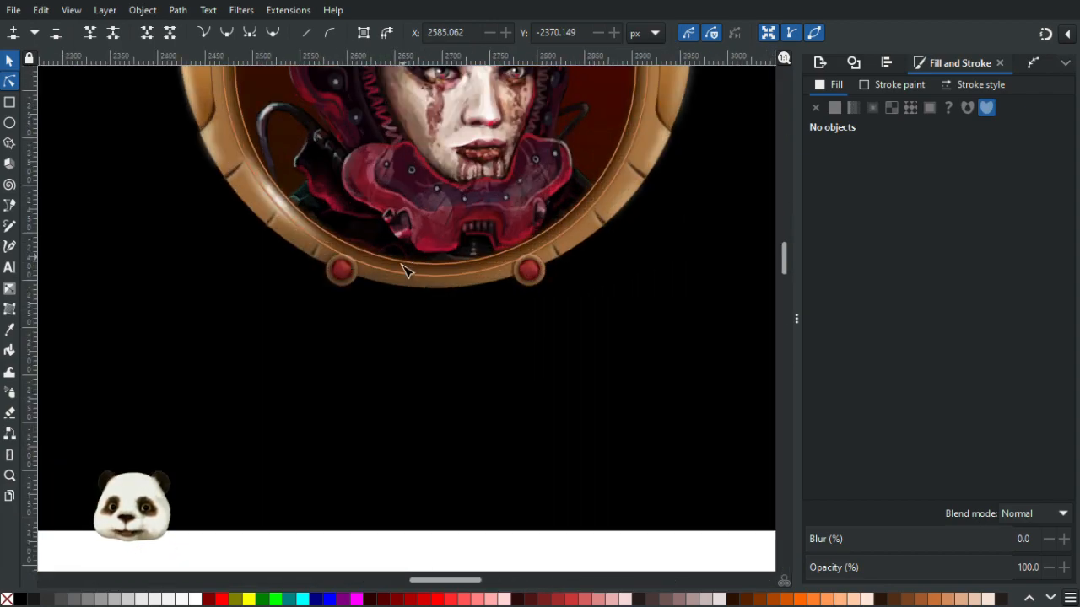
scroll(259, 284, "up", 3, "ctrl")
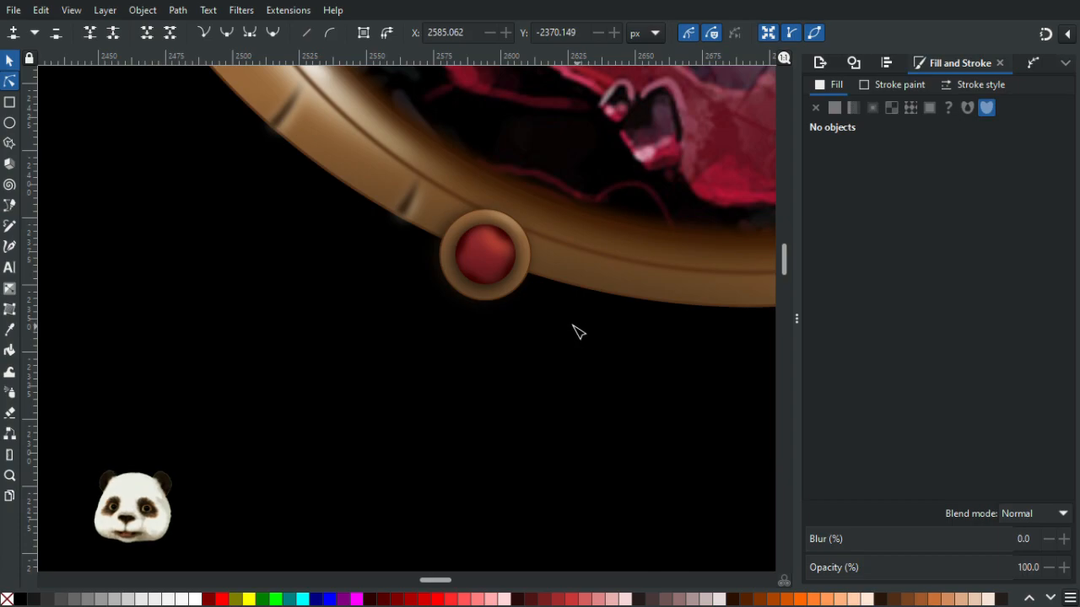
left_click(550, 359)
scroll(569, 357, "down", 5, "ctrl")
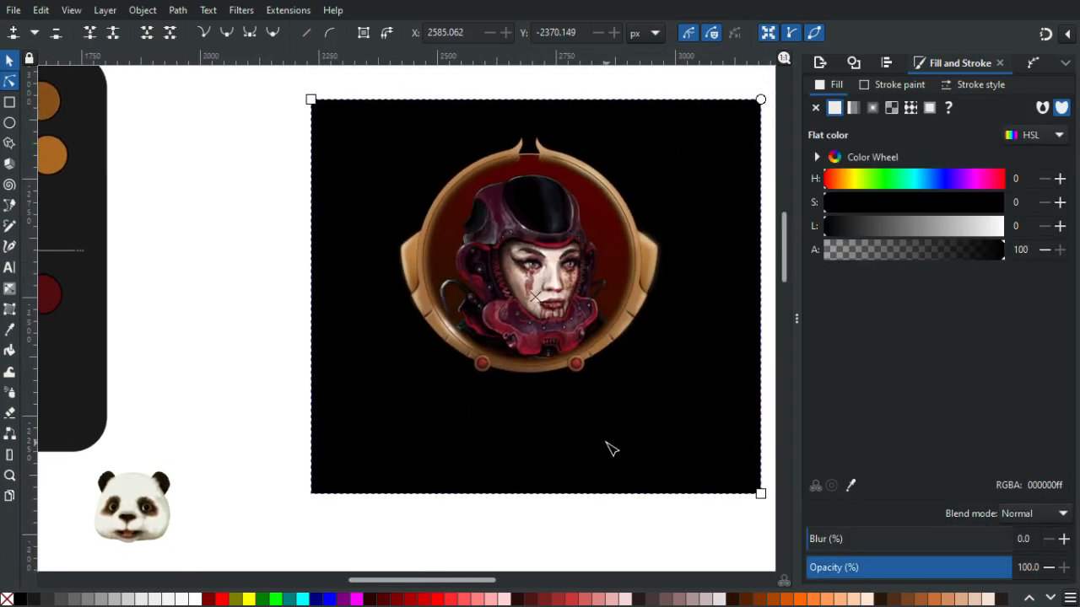
scroll(531, 411, "up", 2, "ctrl")
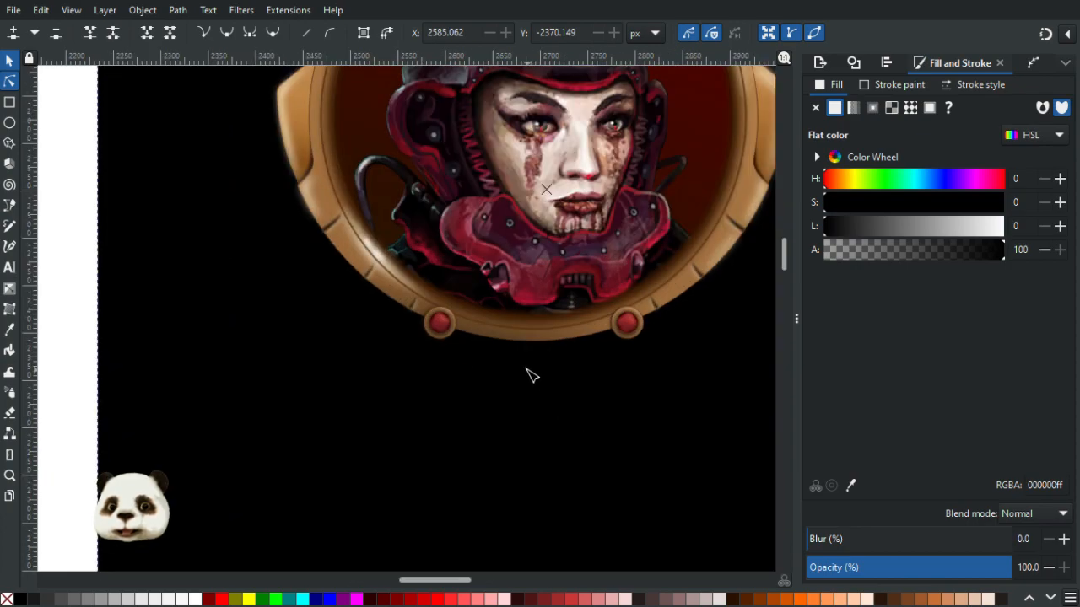
scroll(531, 377, "up", 3, "ctrl")
- Set the left ornament ring's first gradient stop lightness to 29 with the Gradient tool
left_click(272, 294)
scroll(272, 294, "up", 3, "ctrl")
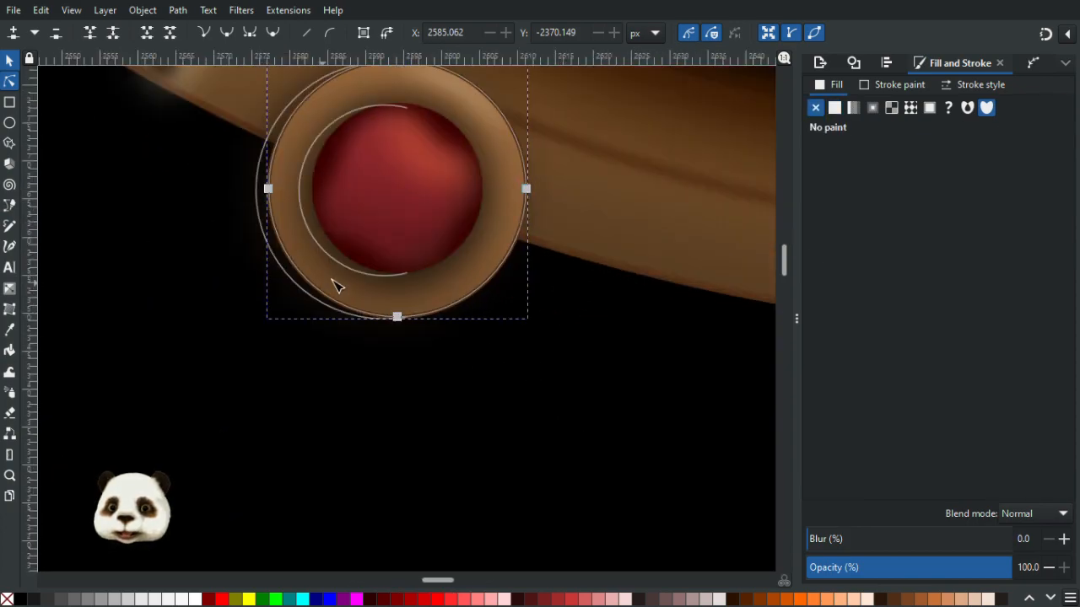
key("g")
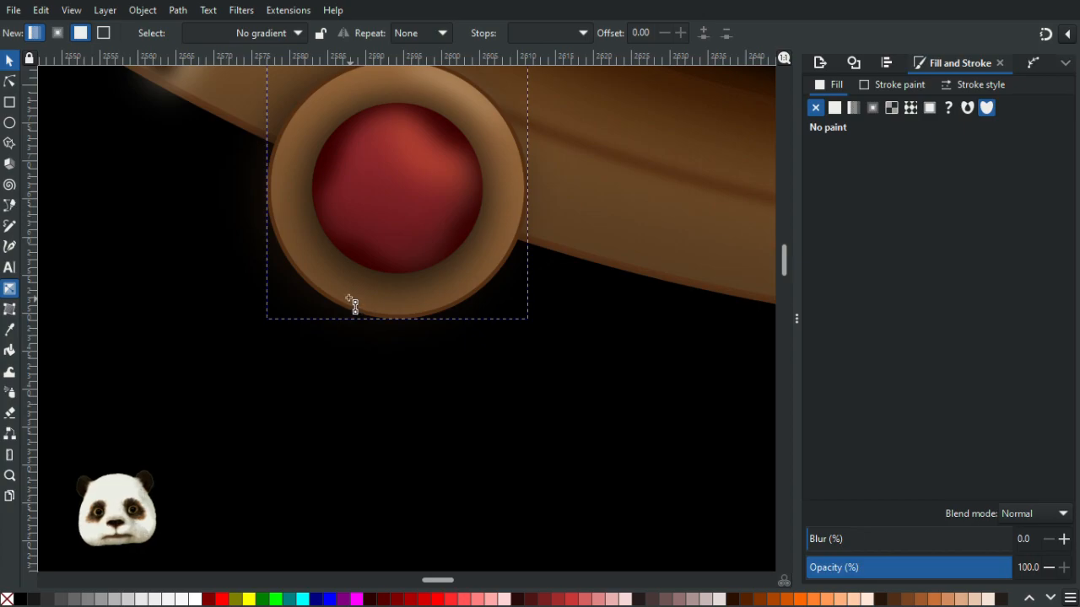
left_click(348, 297)
left_click(322, 326)
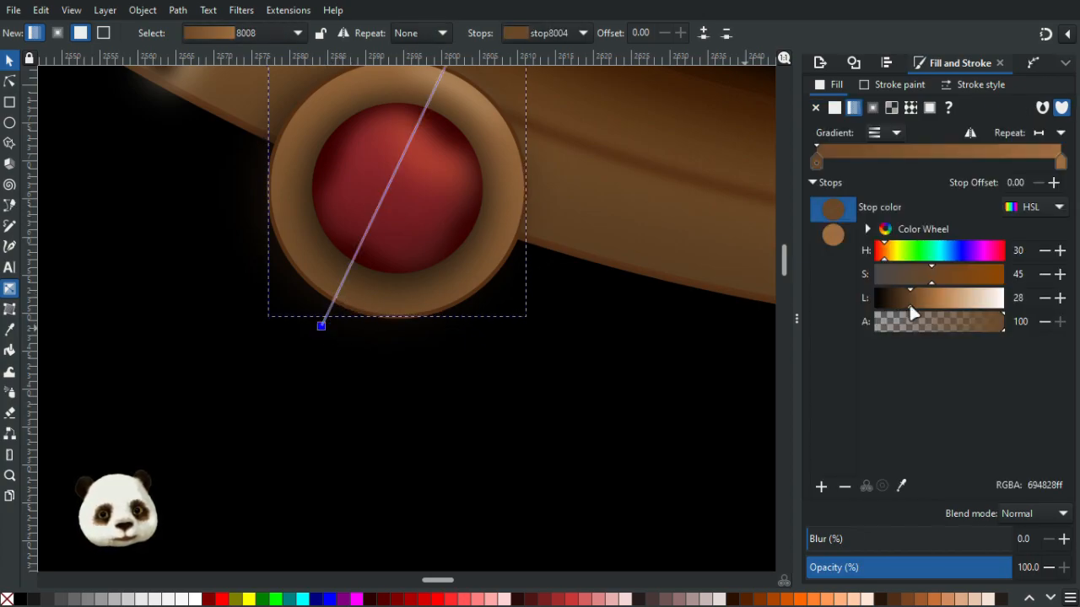
left_click_drag(911, 305, 914, 308)
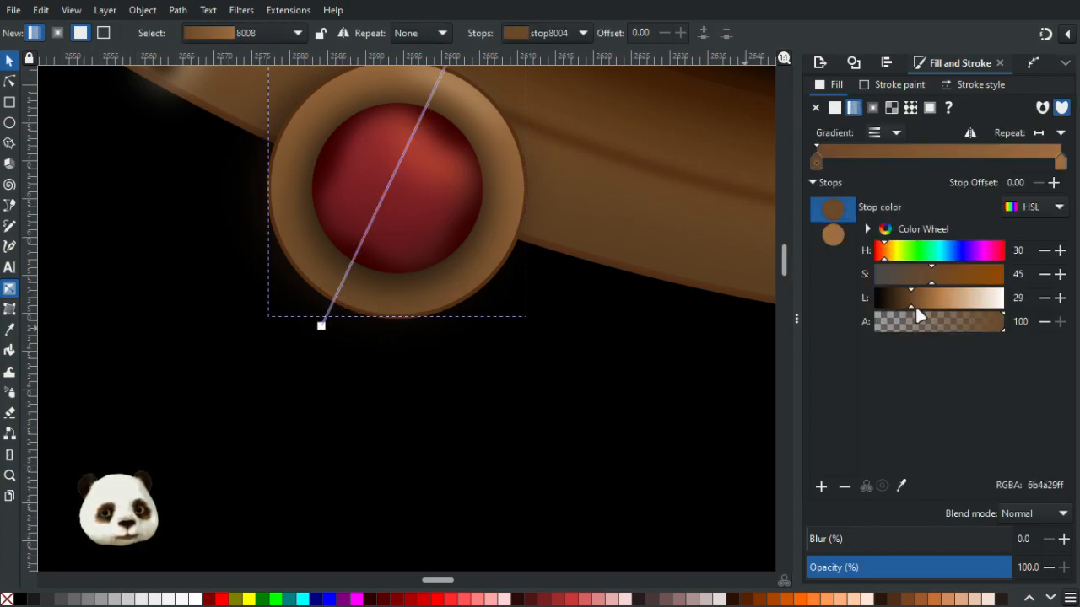
- Try sampling the rim colour with the Dropper beside the left ornament ring
scroll(458, 397, "down", 5)
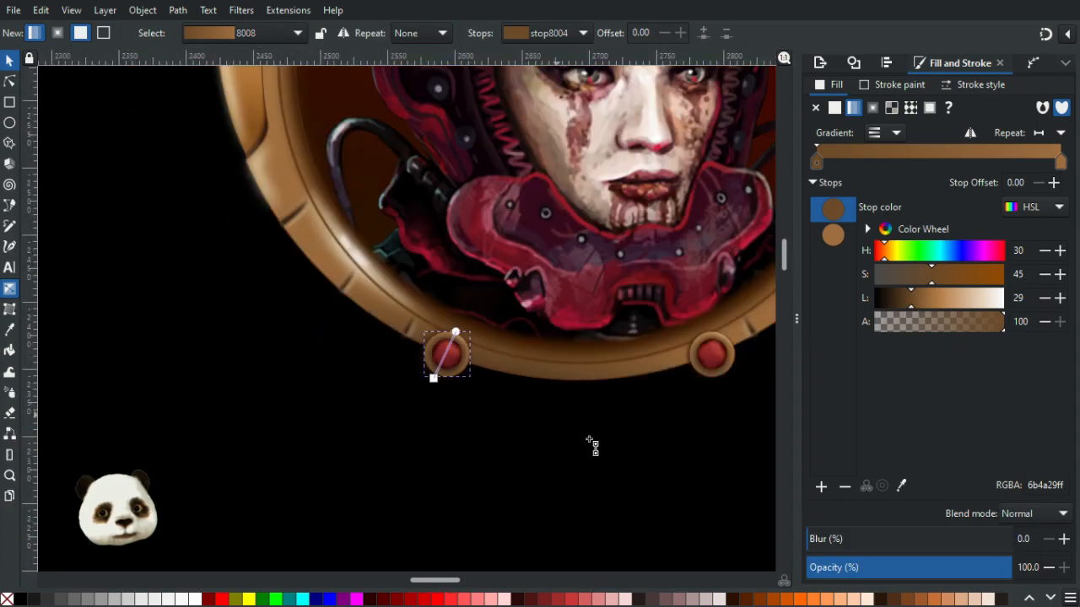
scroll(711, 397, "up", 3)
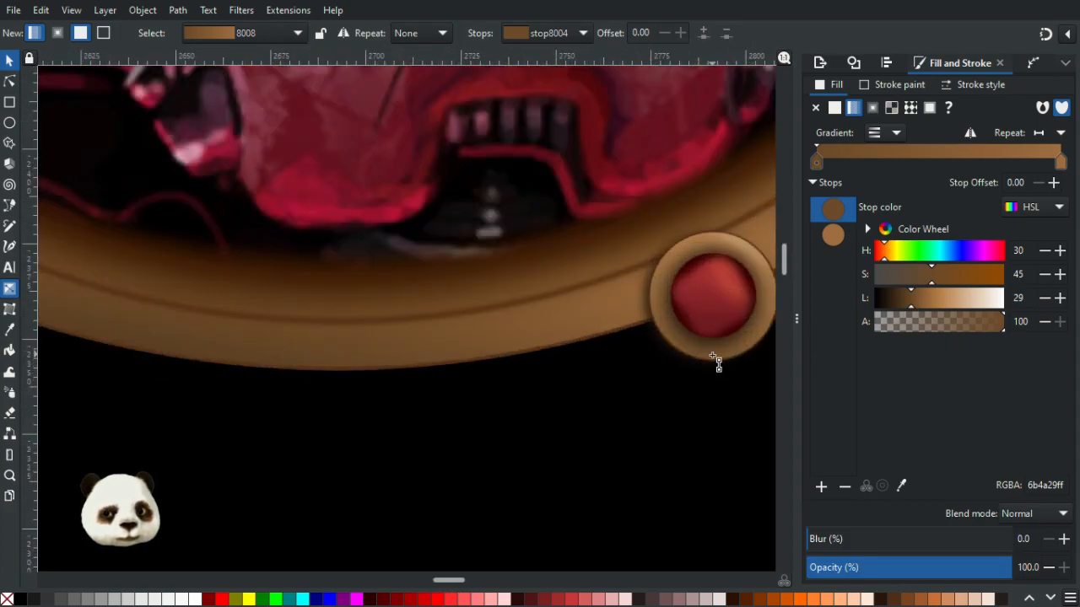
key("d")
left_click(717, 361)
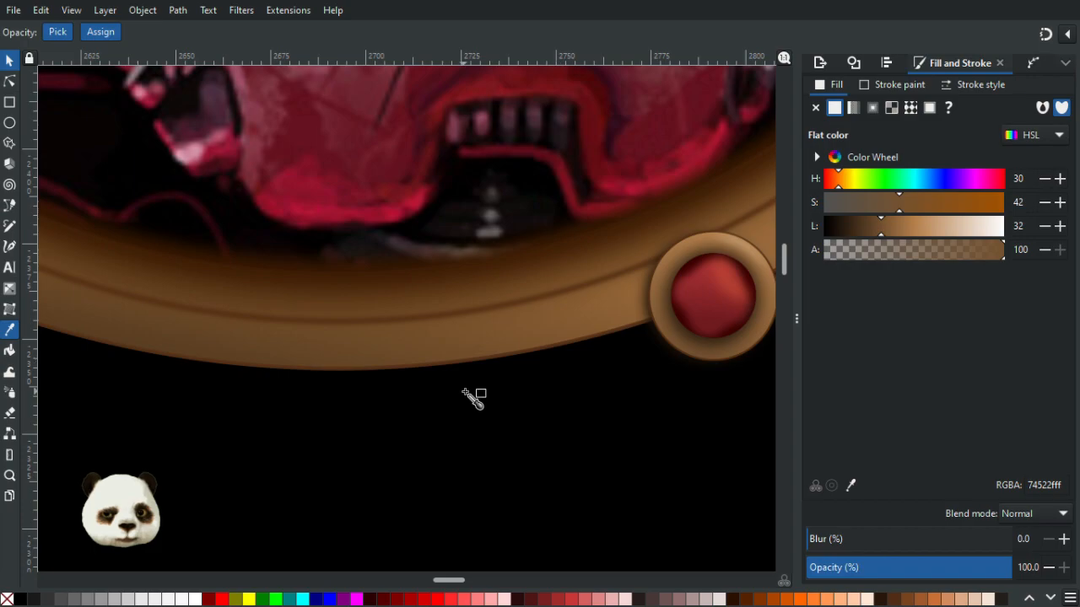
left_click_drag(696, 367, 262, 399)
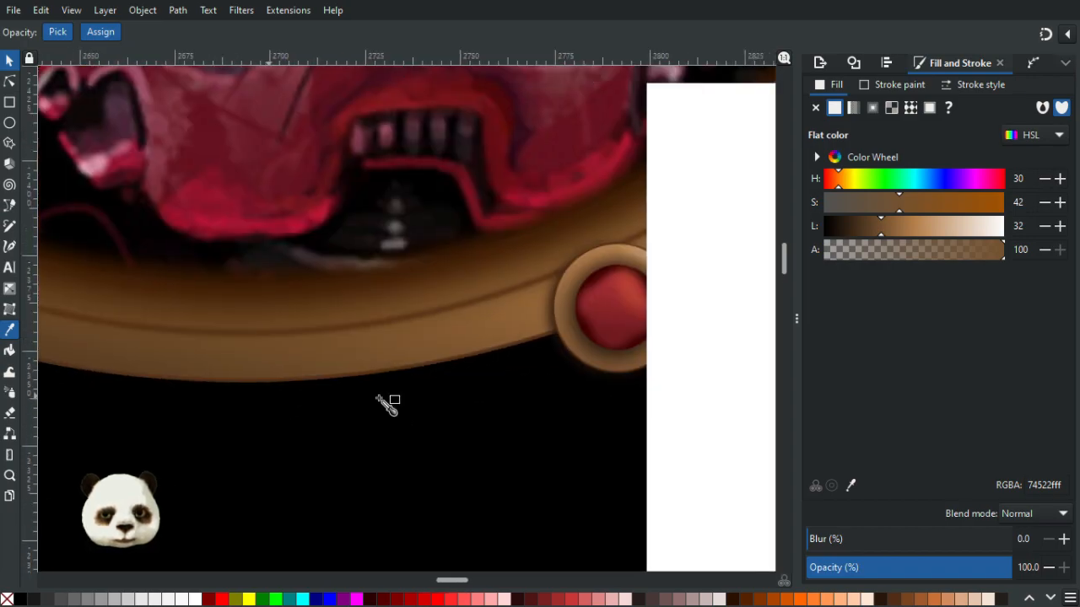
left_click(611, 364)
left_click_drag(137, 397, 590, 391)
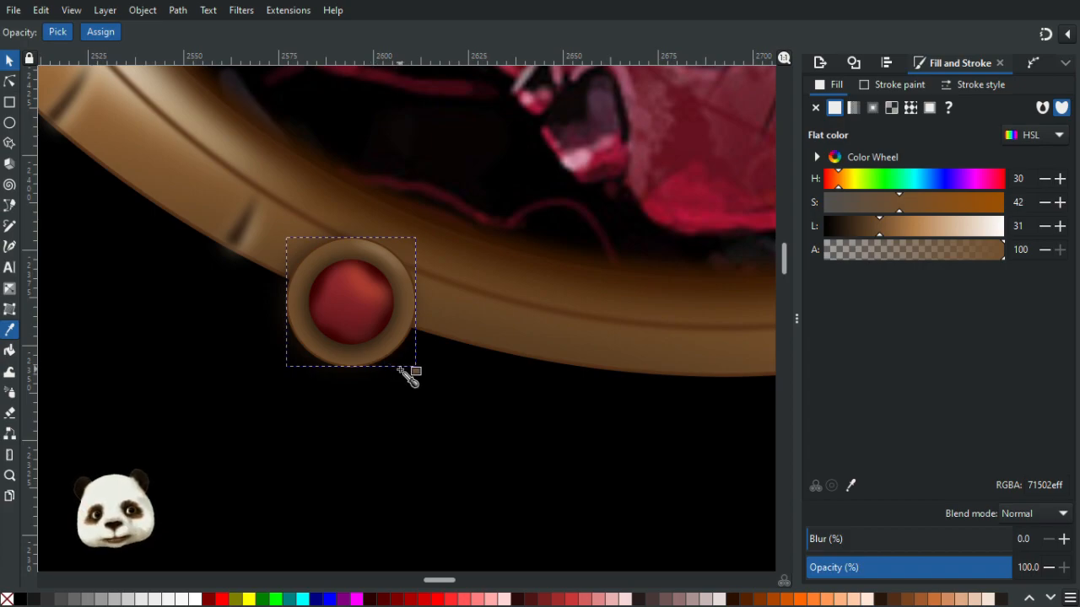
- Set the left ornament ring's first gradient stop to the rim colour picked with the Dropper, with lightness 30
key("g")
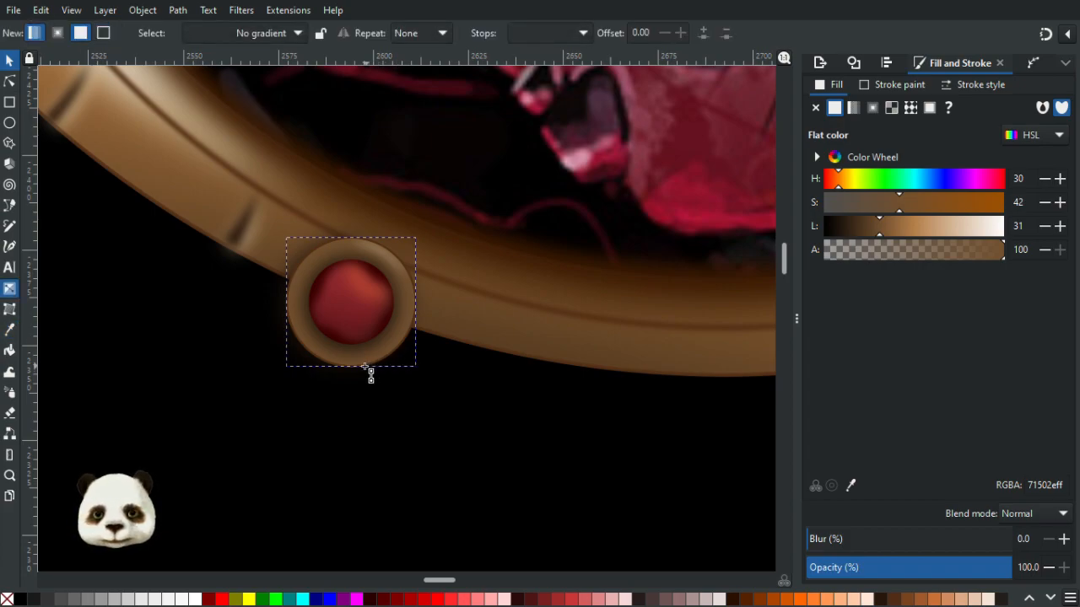
double_click(350, 364)
left_click(313, 371)
scroll(326, 384, "down", 2)
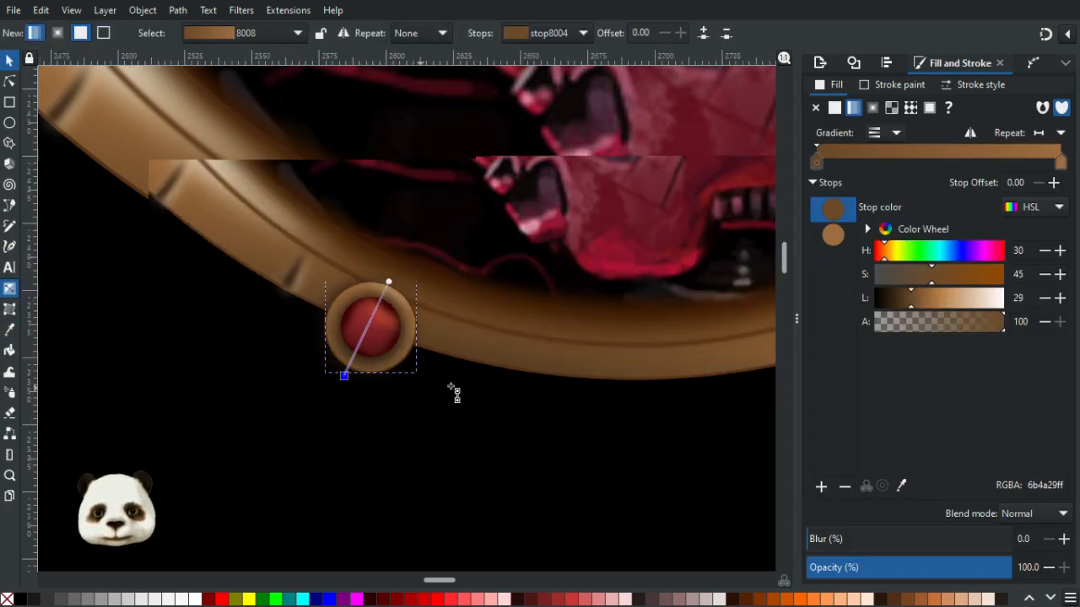
scroll(552, 391, "right", 4)
scroll(536, 380, "up", 2)
key("d")
left_click(506, 350)
scroll(222, 419, "left", 4)
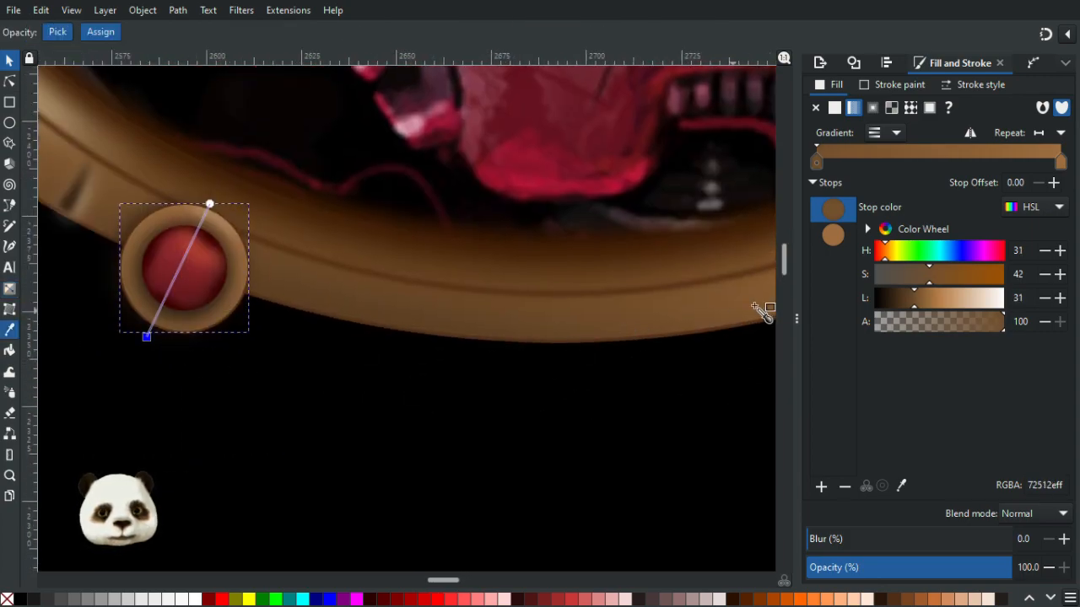
left_click_drag(911, 304, 907, 307)
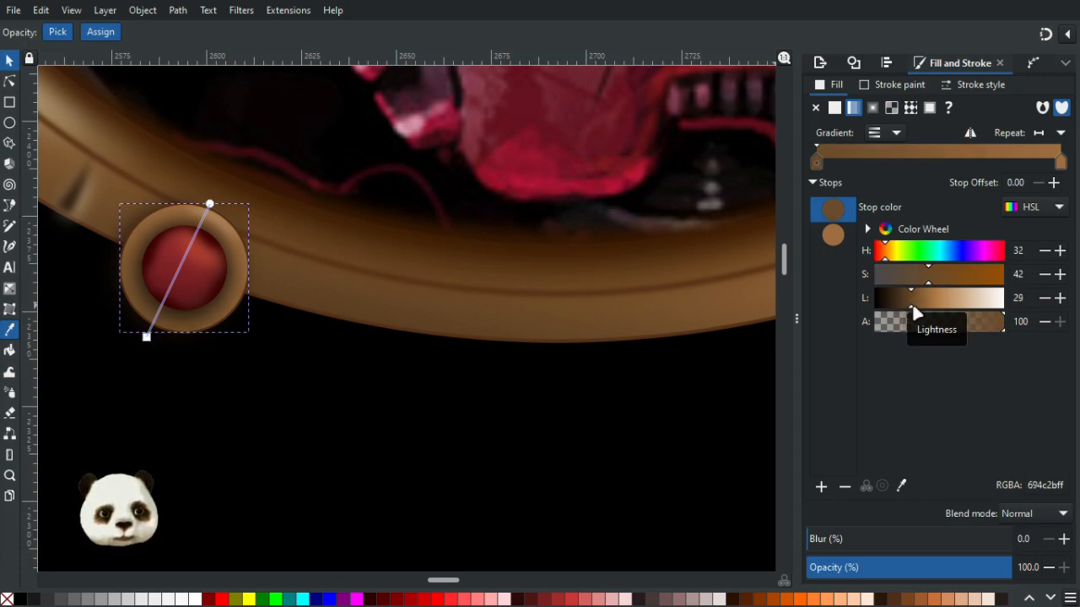
left_click(912, 302)
- Zoom out and examine the whole framed portrait and its lower ornaments against the background
scroll(522, 374, "down", 3)
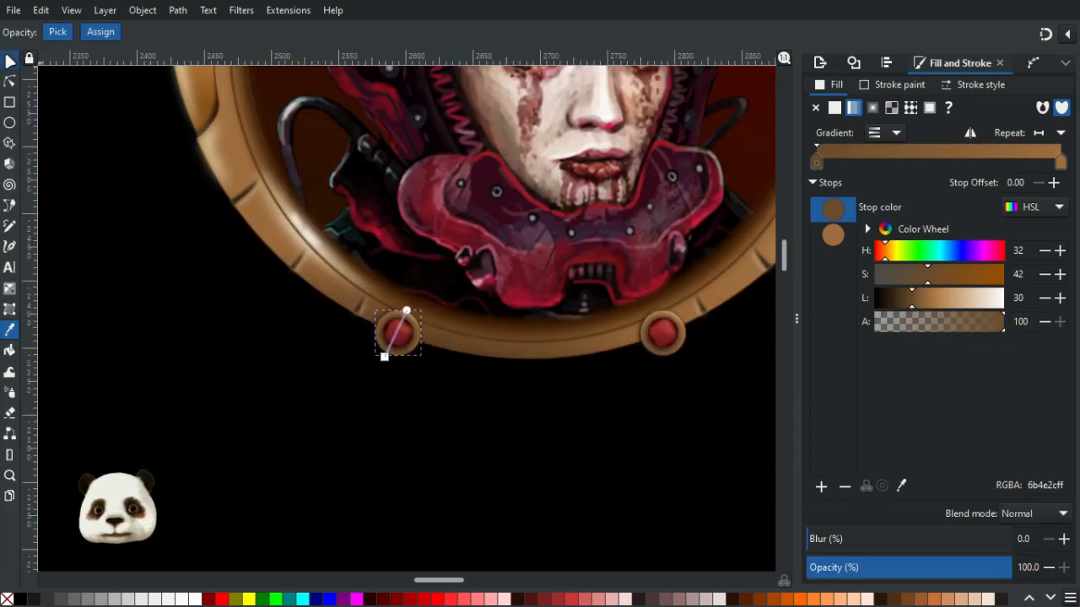
key("s")
left_click(594, 456)
scroll(595, 456, "down", 2)
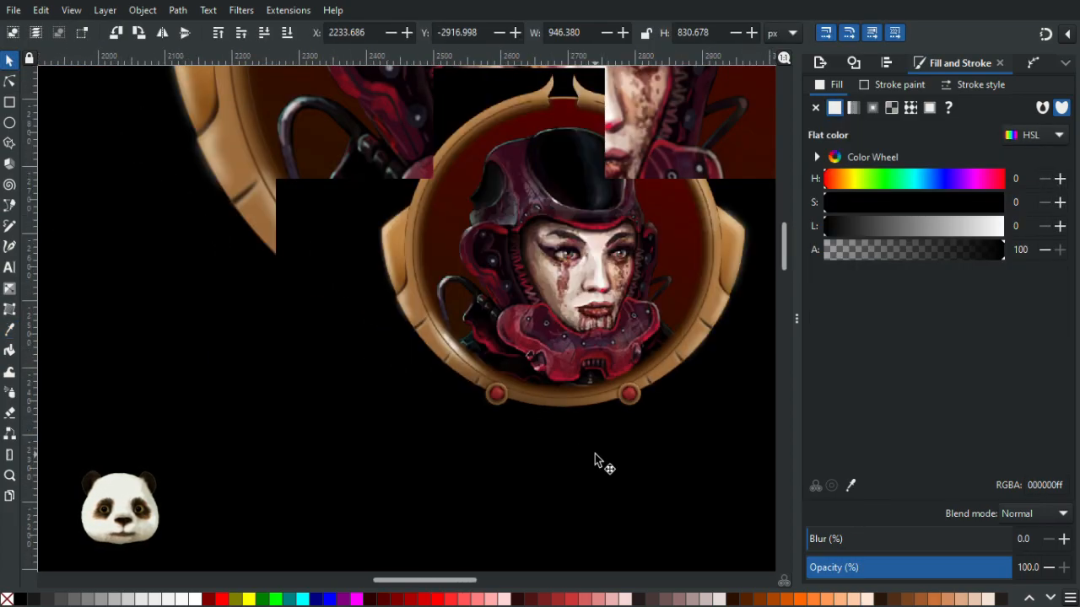
scroll(595, 453, "down", 2)
scroll(656, 478, "up", 1)
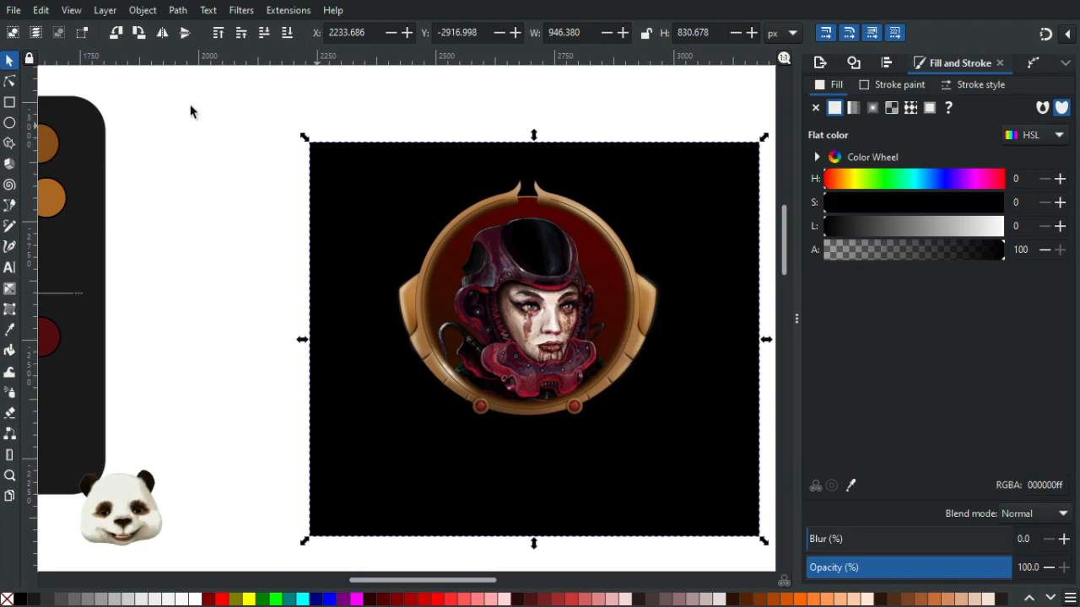
left_click(249, 124)
left_click(472, 348)
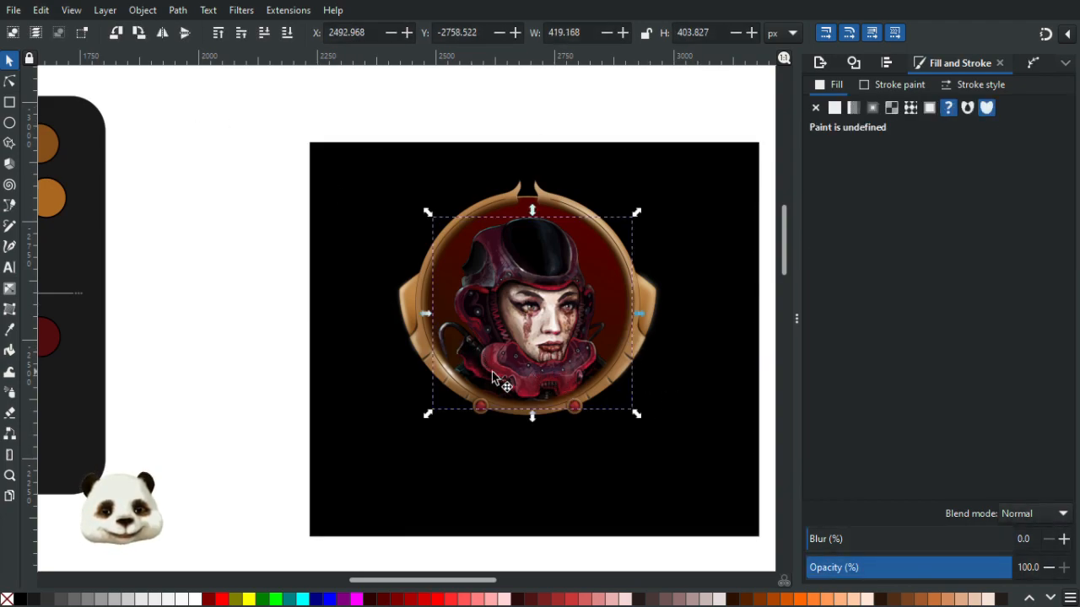
left_click(265, 307)
left_click_drag(652, 462, 465, 445)
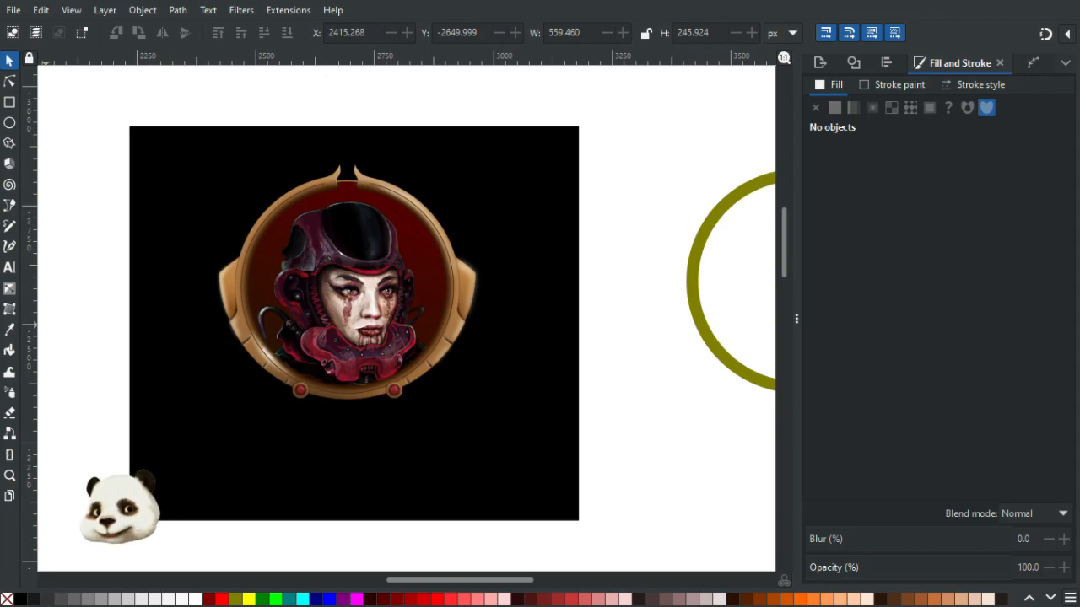
scroll(371, 404, "up", 3, "ctrl")
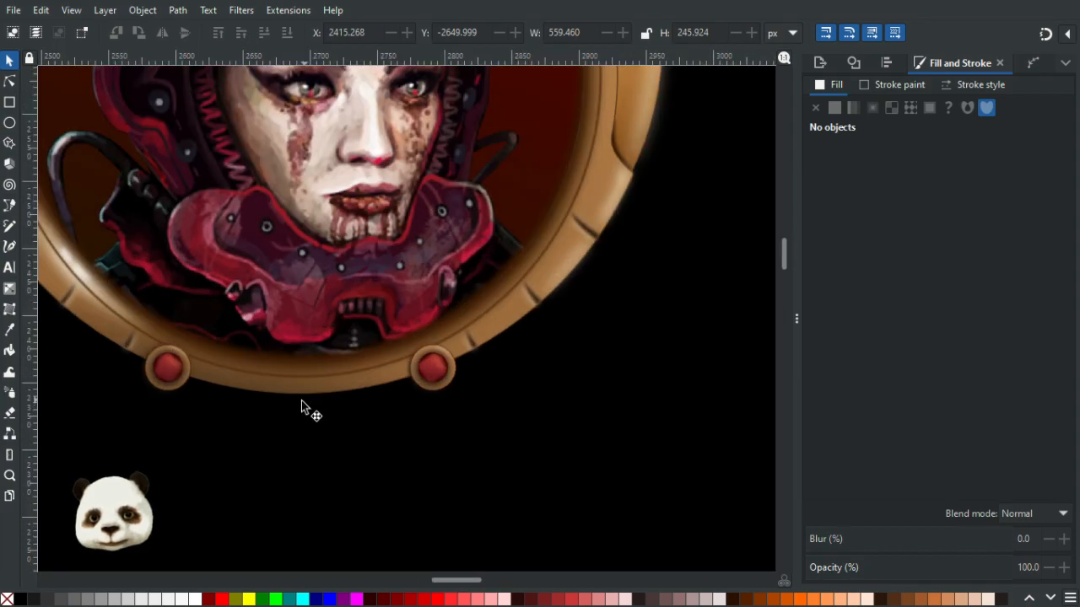
scroll(283, 409, "up", 1)
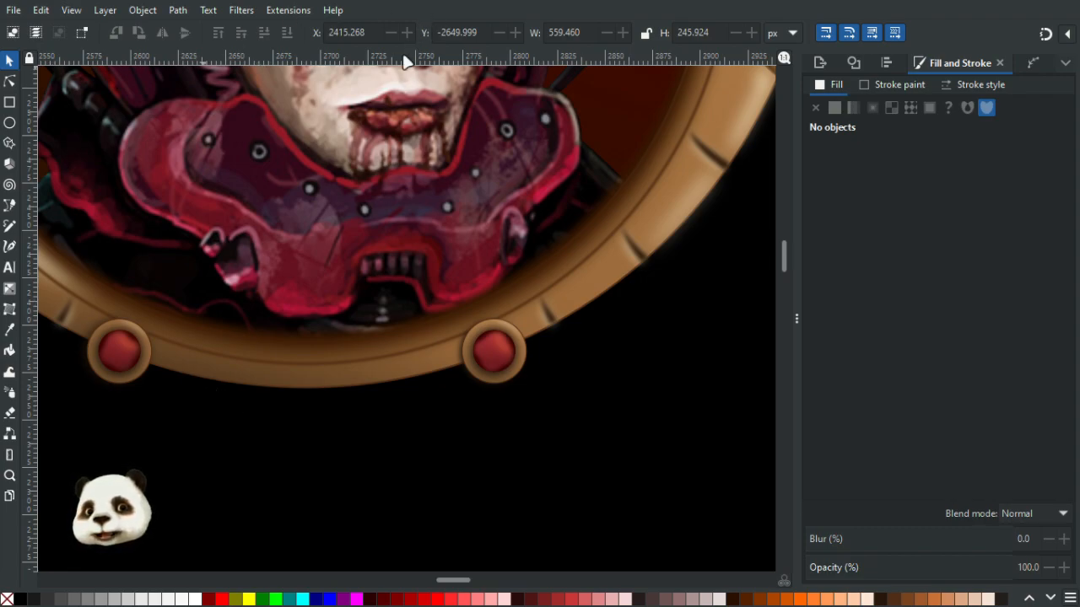
- Pull a node on the rim's lower edge downward to form a pointed drip between the two ornaments
key("b")
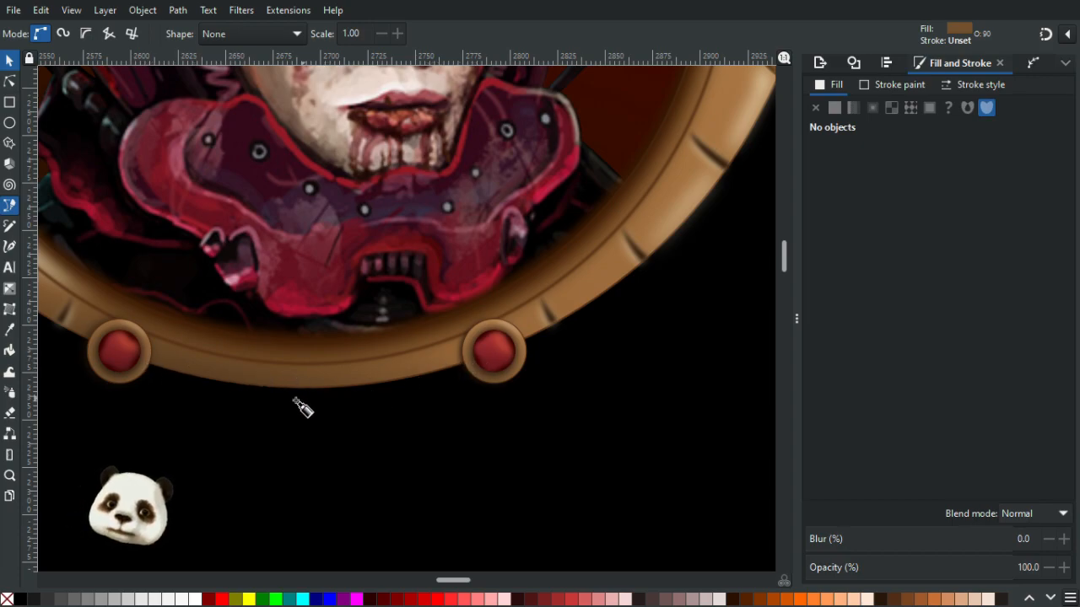
scroll(291, 397, "up", 3)
left_click(10, 82)
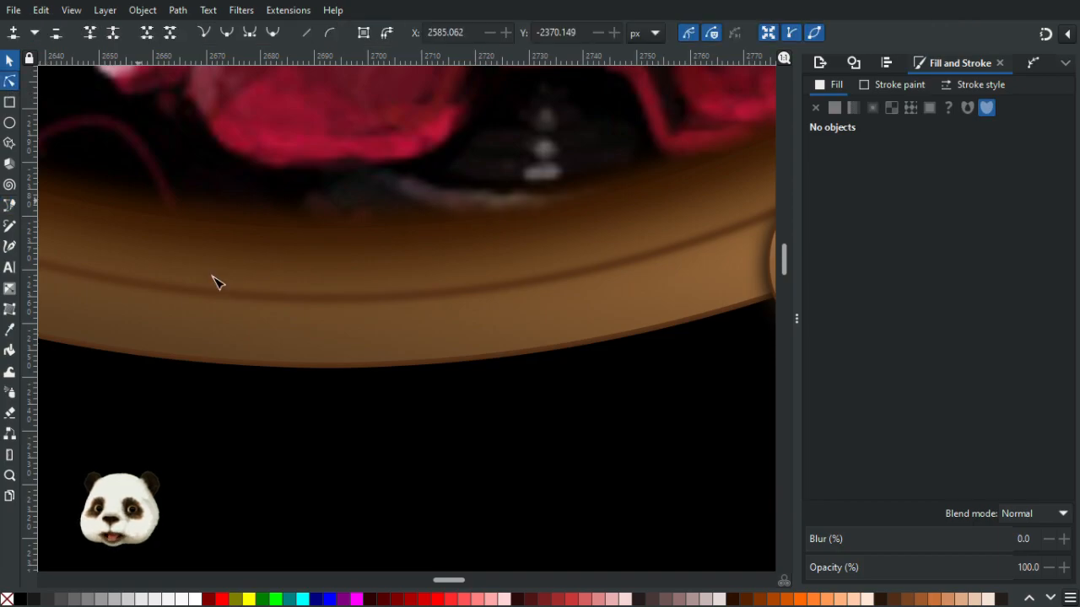
left_click(342, 361)
scroll(331, 360, "down", 2)
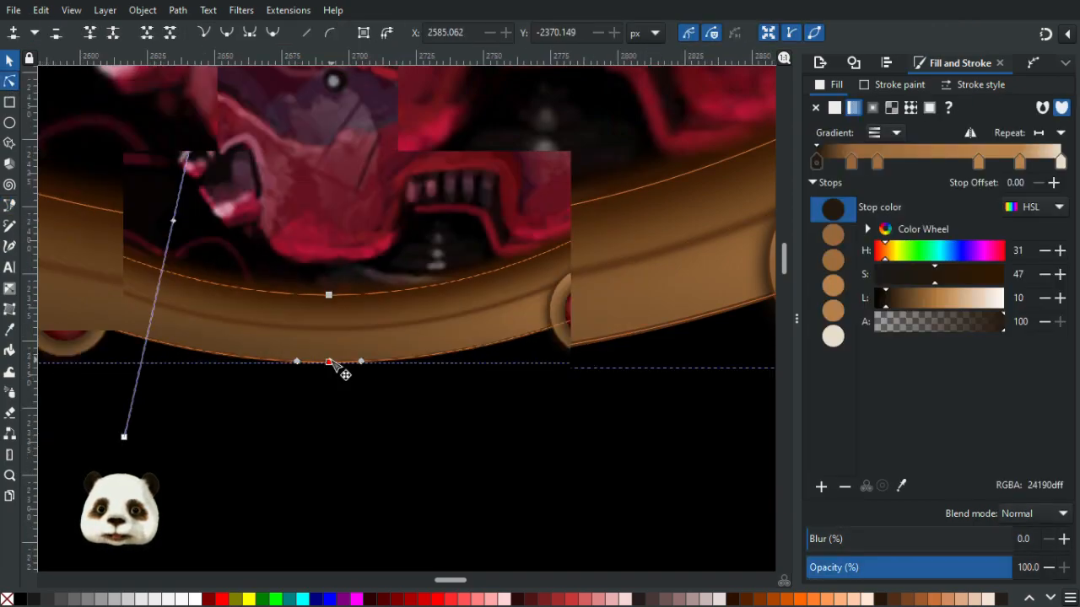
left_click_drag(328, 363, 352, 374)
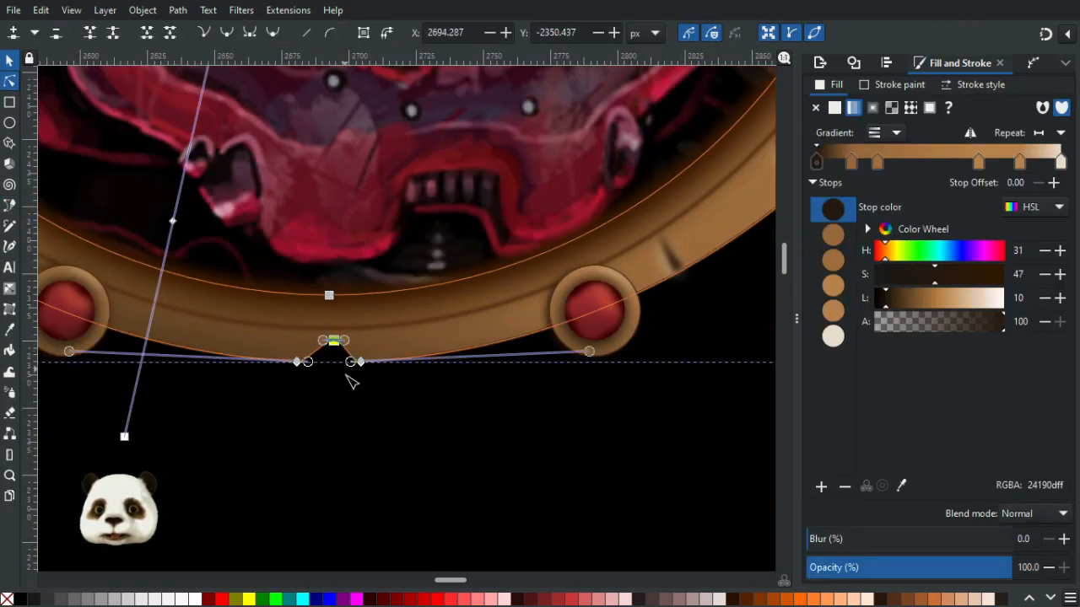
scroll(309, 369, "up", 3)
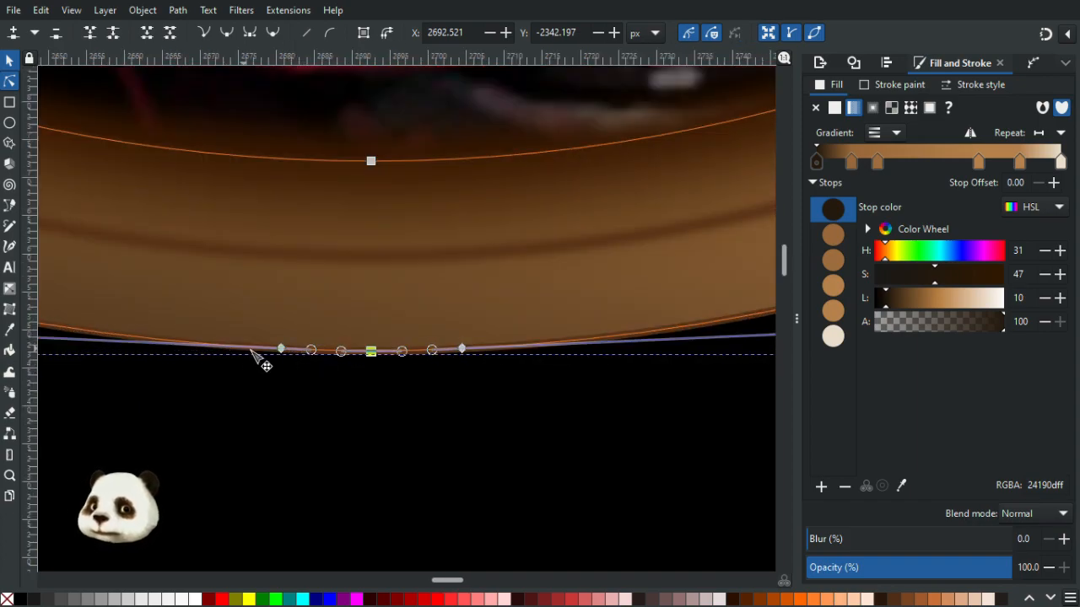
left_click(351, 386)
left_click(368, 353)
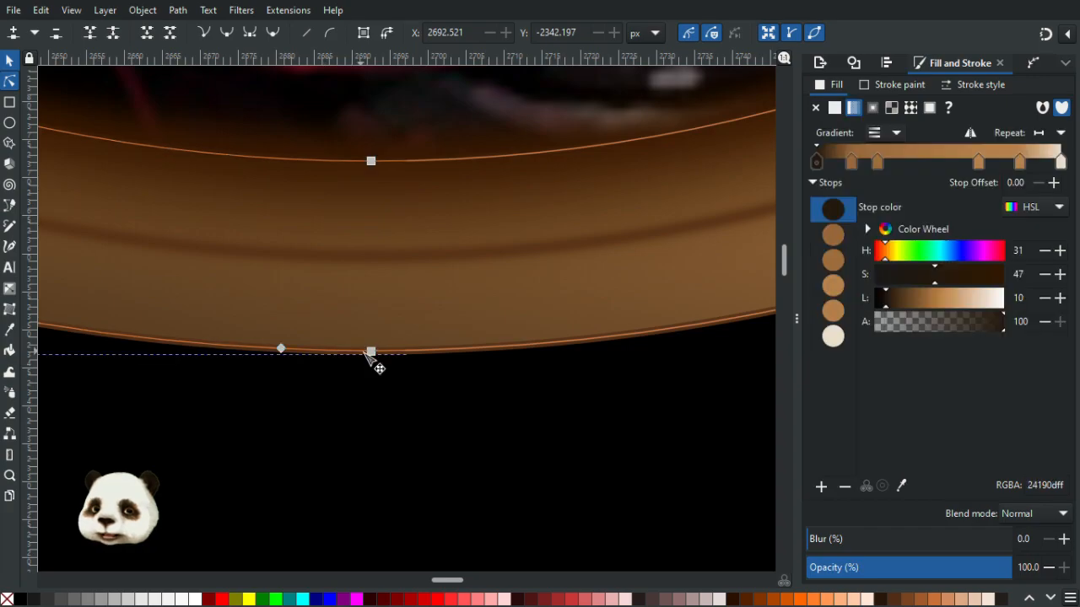
scroll(356, 371, "up", 2)
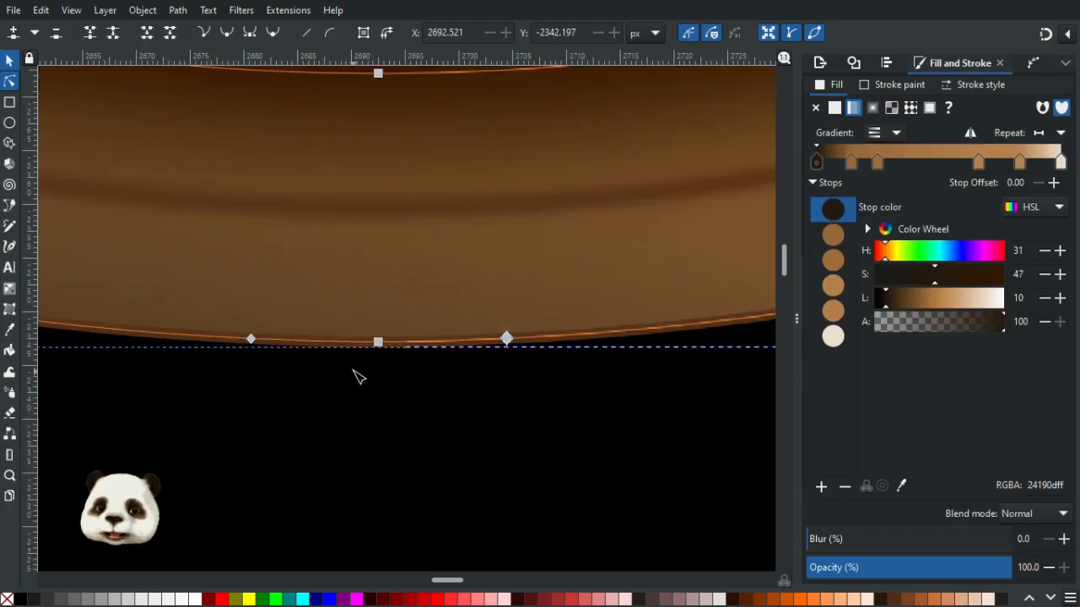
left_click(307, 329)
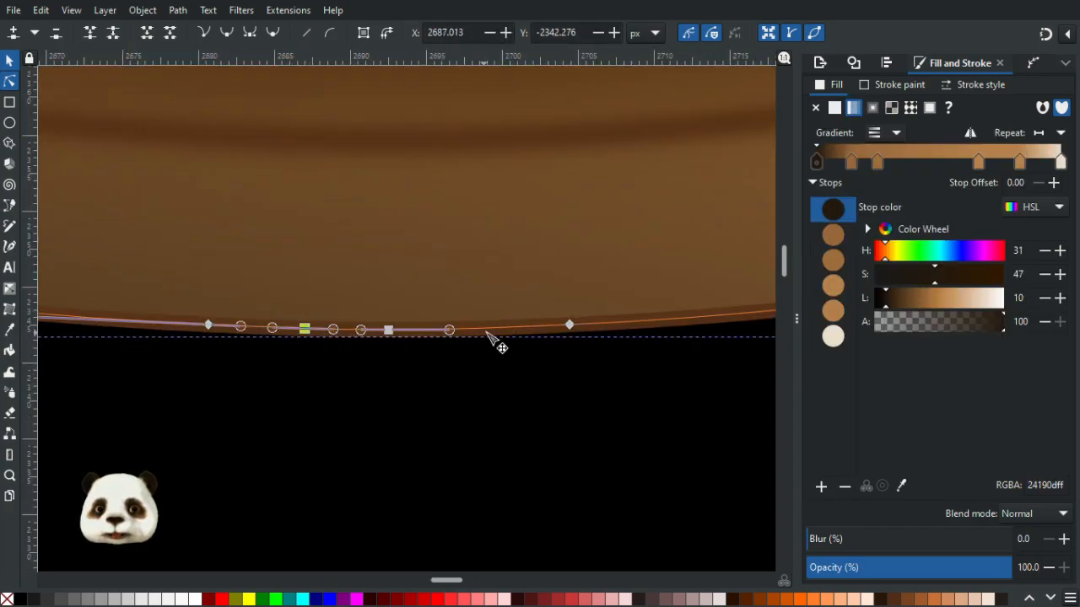
left_click(389, 330)
left_click_drag(389, 330, 403, 488)
left_click(305, 329)
left_click_drag(308, 330, 297, 329)
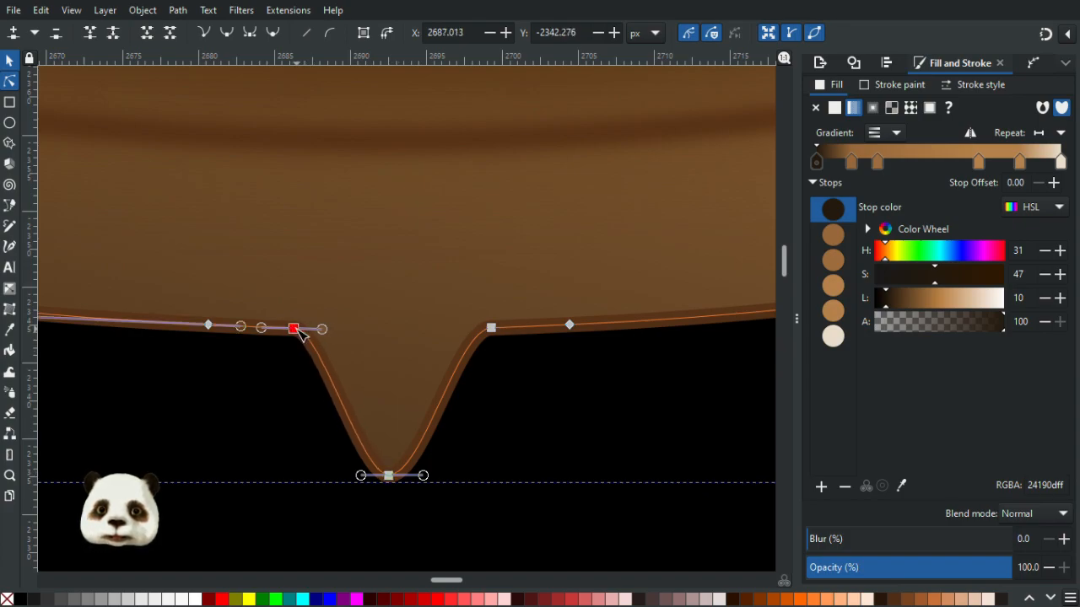
left_click(484, 451)
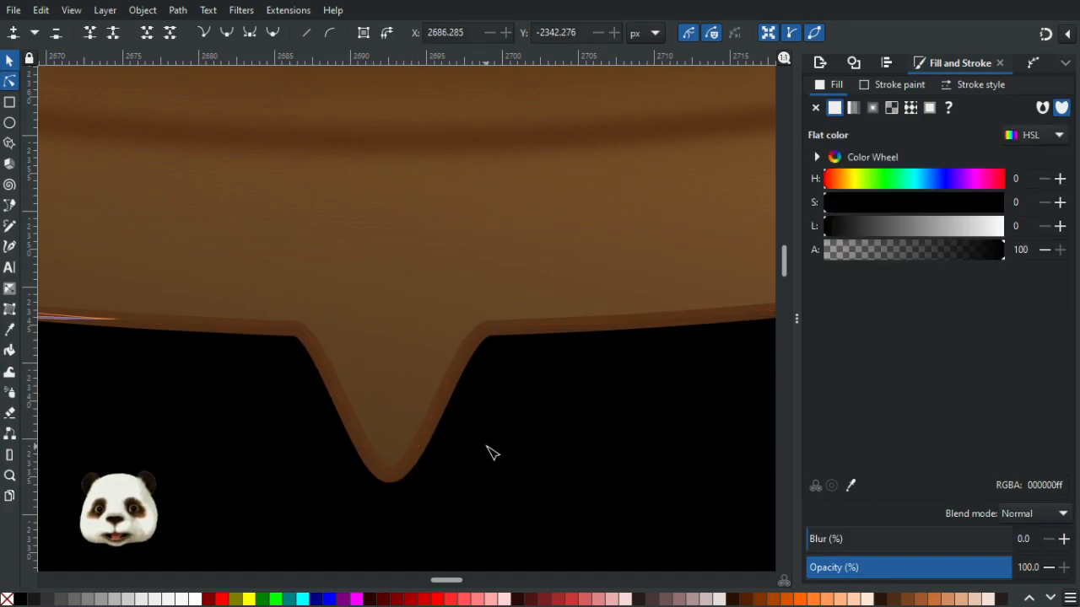
- Lengthen the drip by moving its tip node further down
scroll(489, 451, "down", 4)
scroll(540, 468, "down", 3)
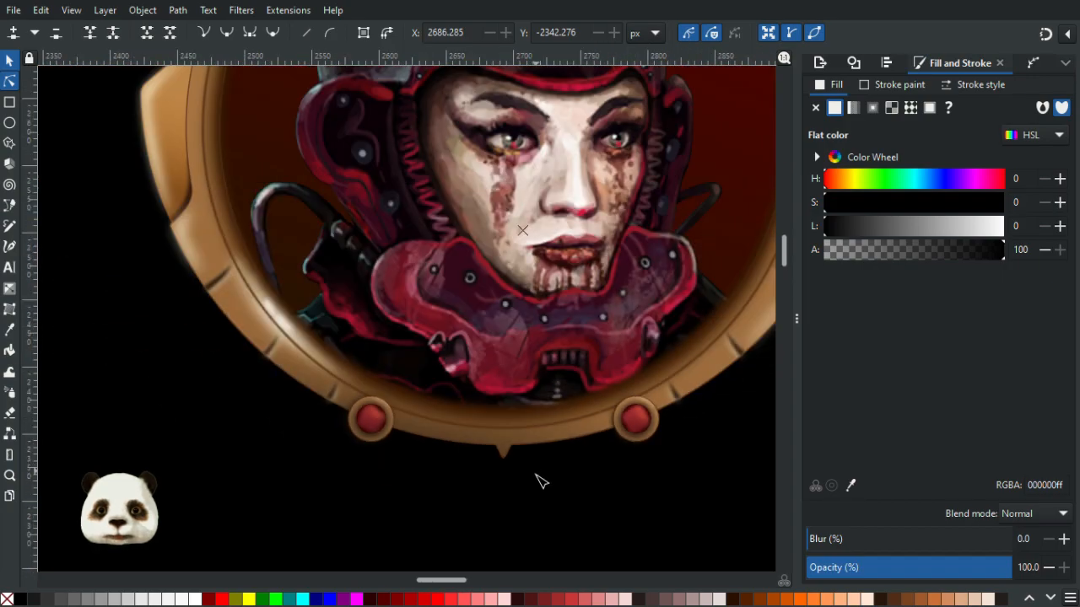
scroll(518, 479, "up", 5)
scroll(455, 409, "up", 4)
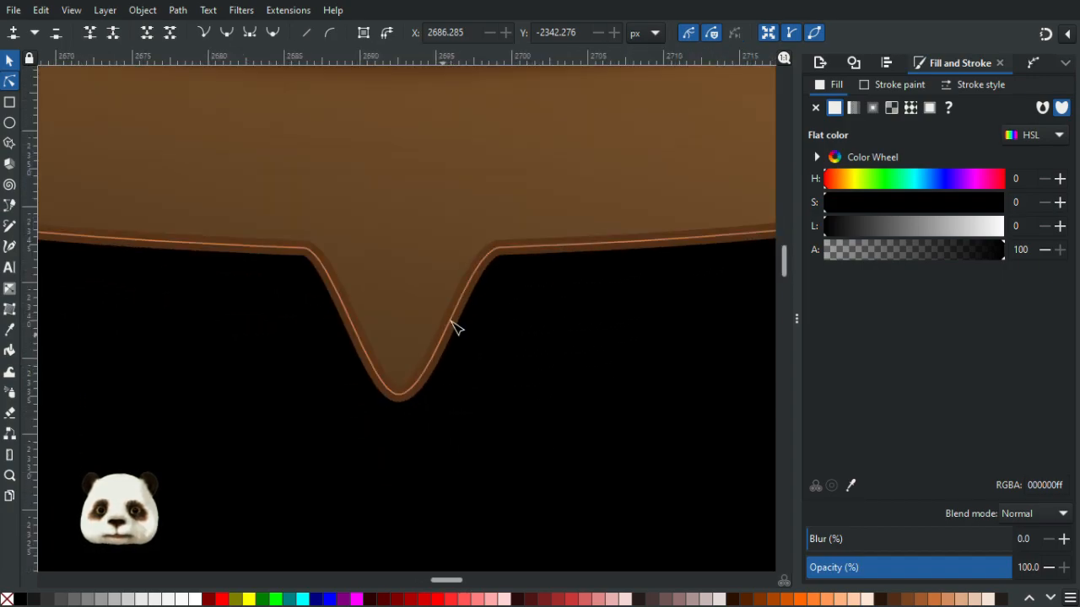
left_click(456, 332)
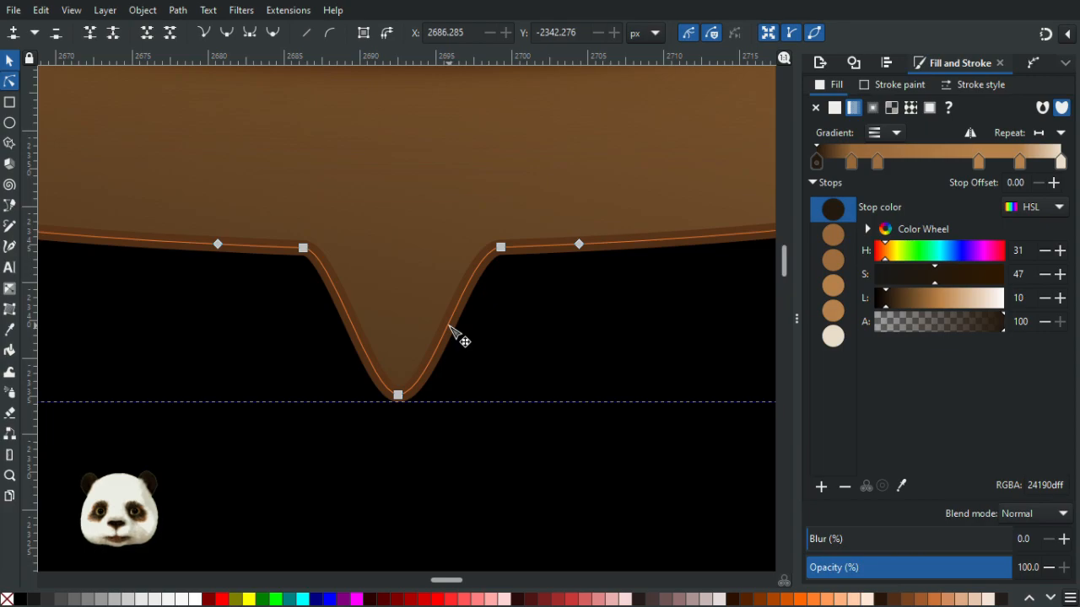
left_click(447, 323)
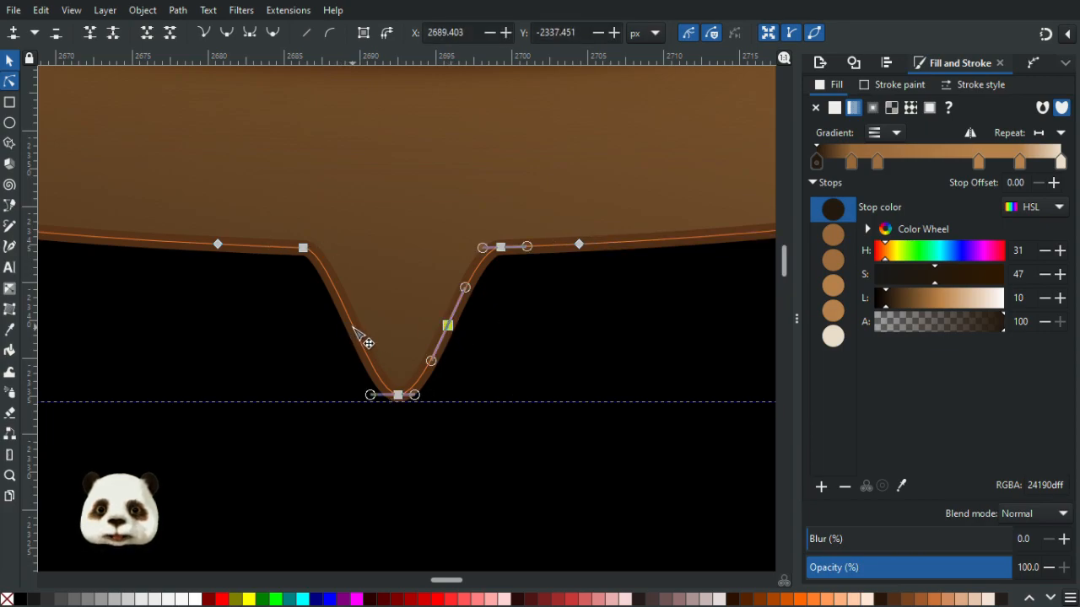
left_click(351, 325)
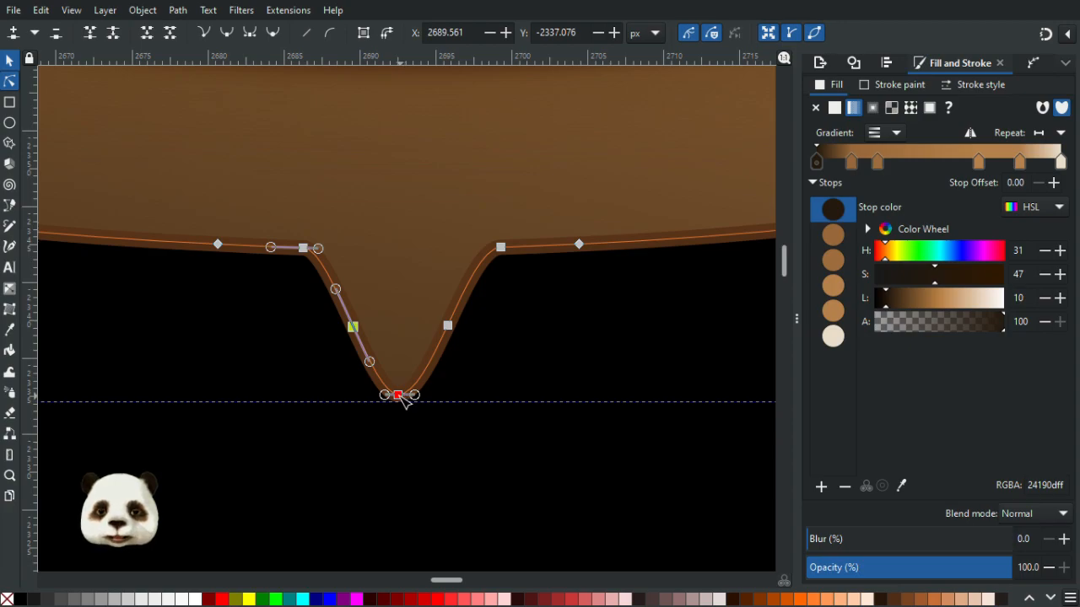
left_click_drag(403, 401, 410, 460)
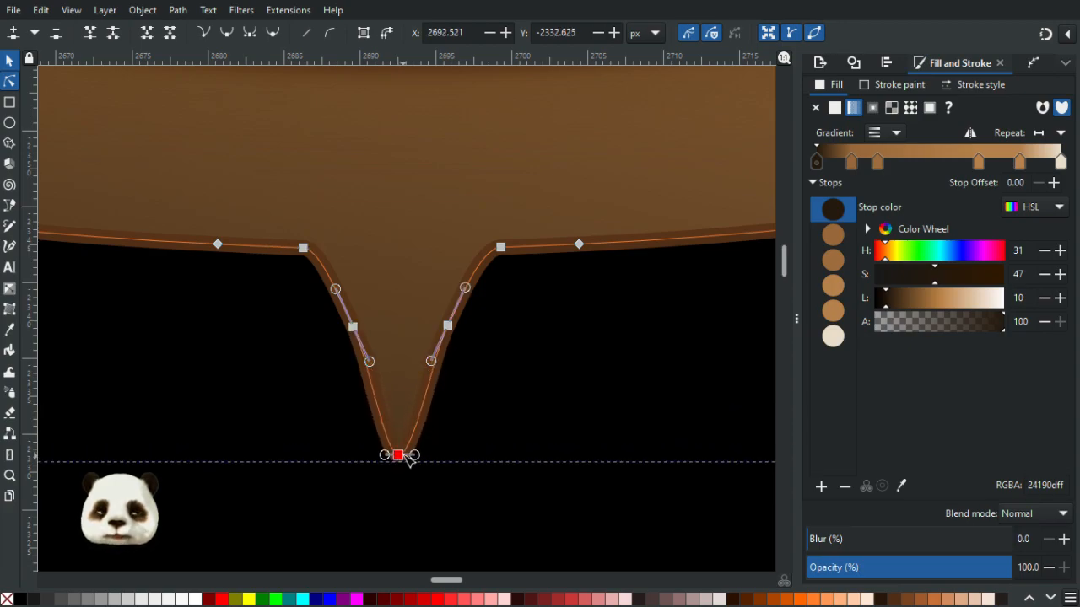
- Add a new node on each side of the drip and align the two new nodes horizontally
double_click(368, 369)
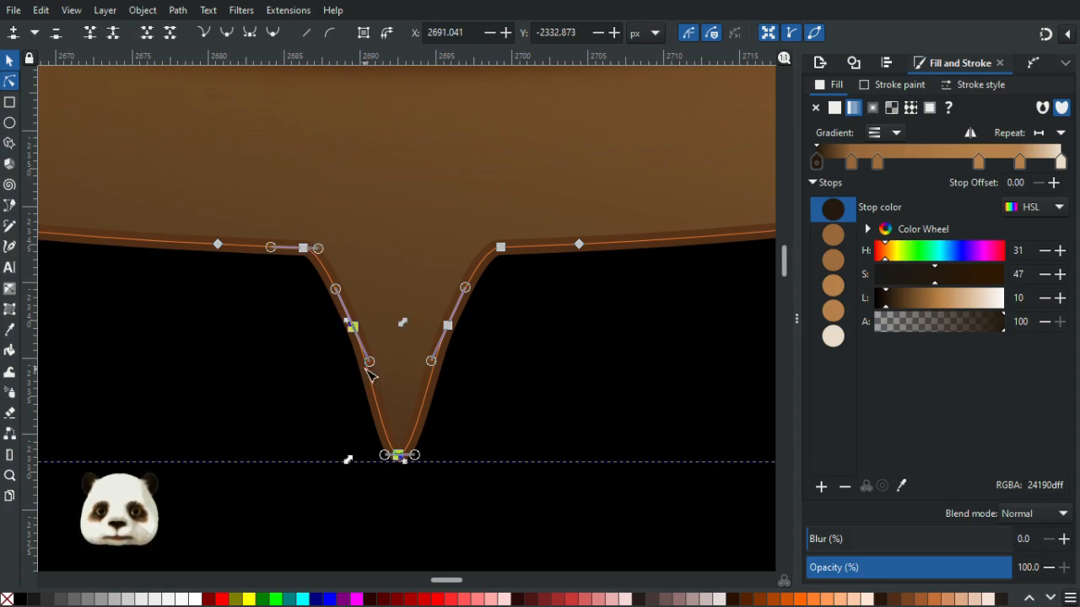
double_click(432, 373)
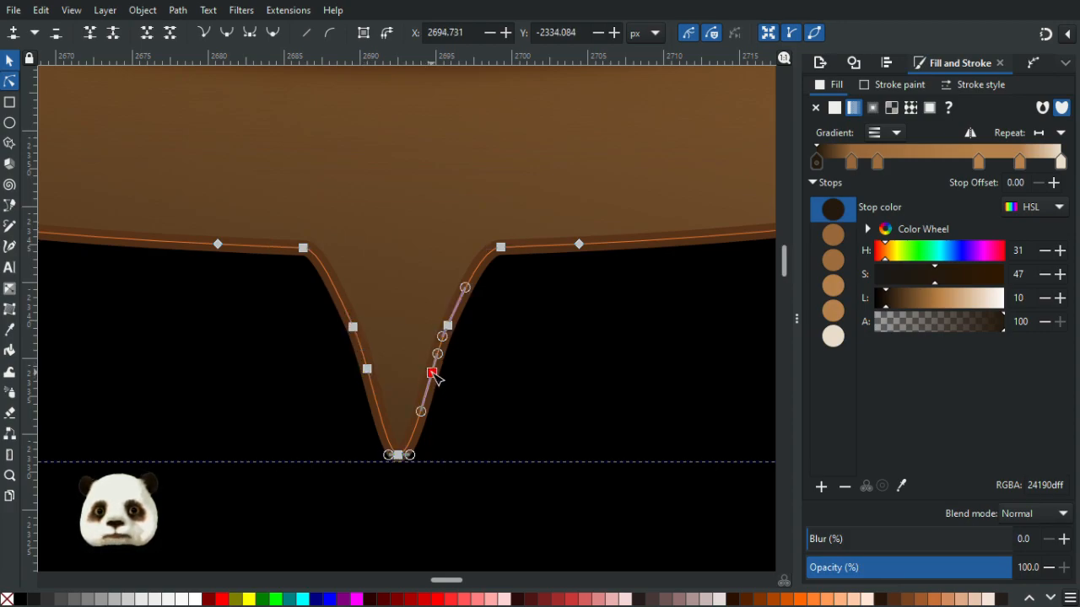
left_click_drag(332, 364, 495, 403)
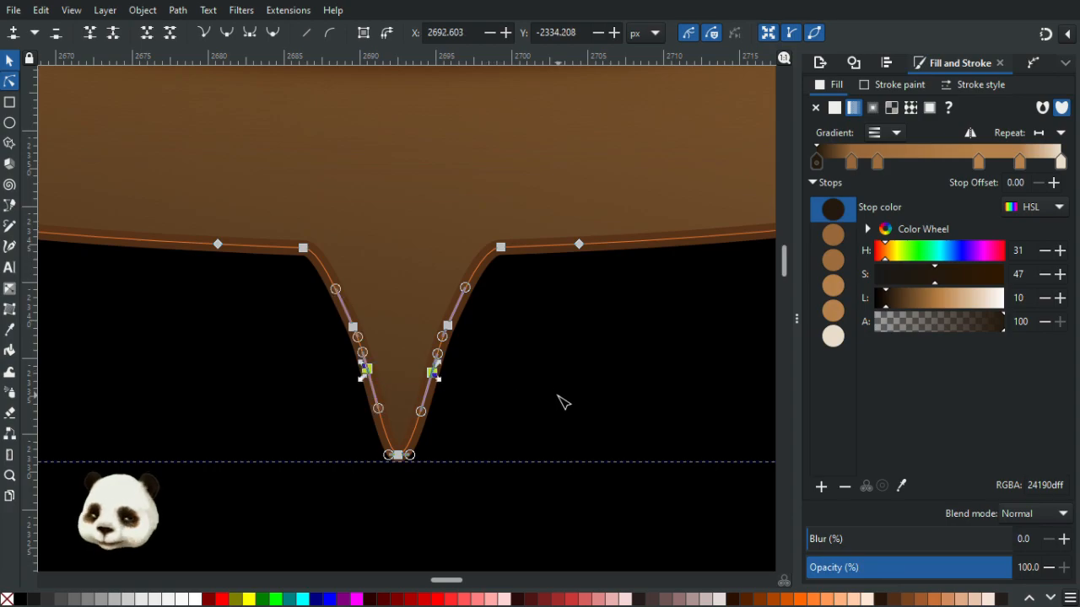
key("ctrl+shift+a")
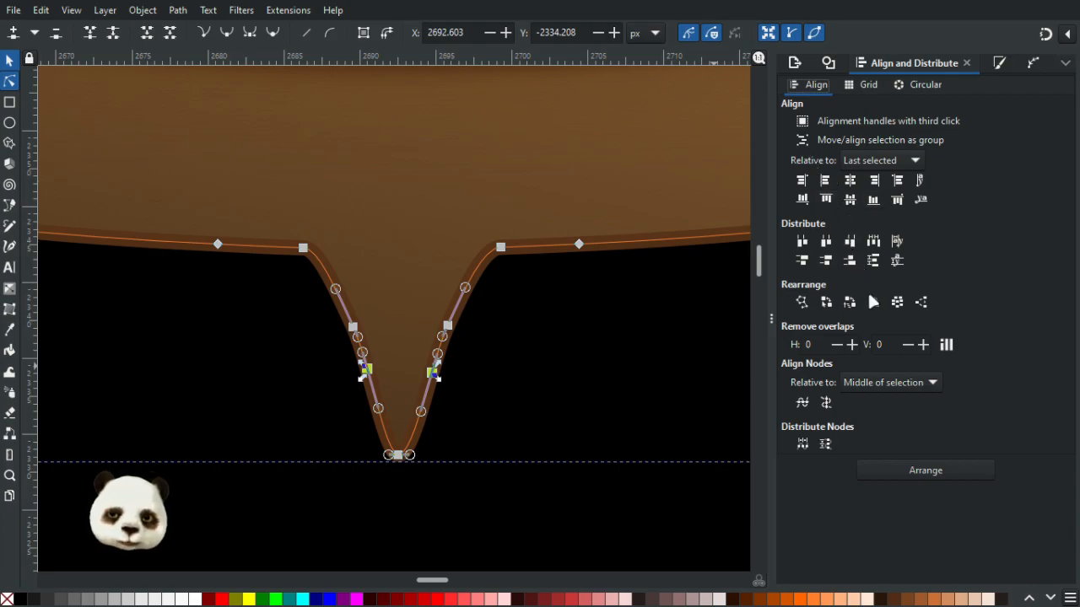
left_click(803, 404)
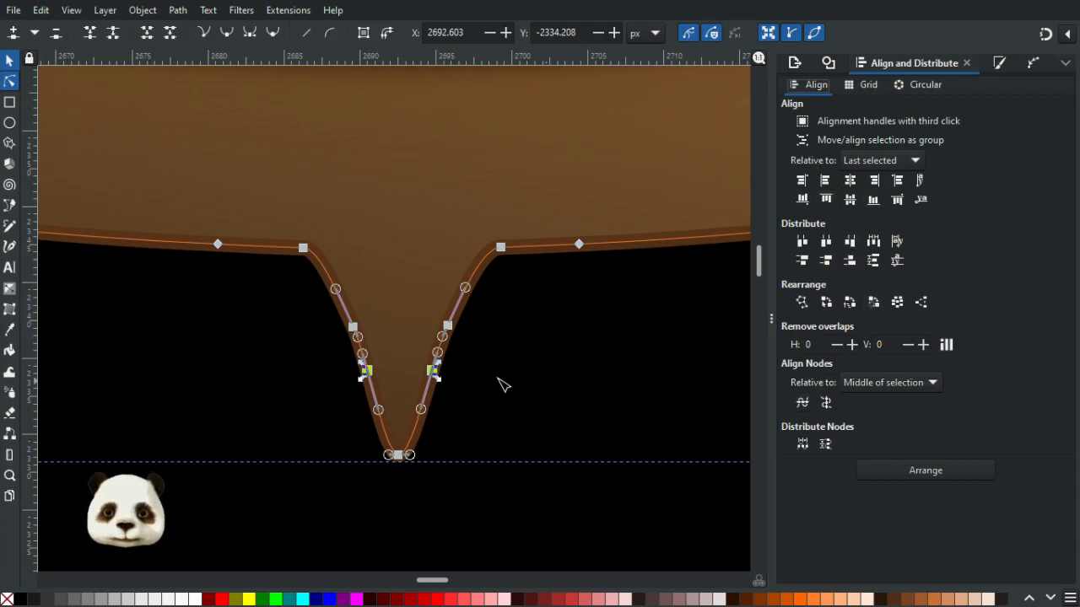
- Spread the two new side nodes apart to widen the drip's lower part into a rounded bulb
double_click(489, 376)
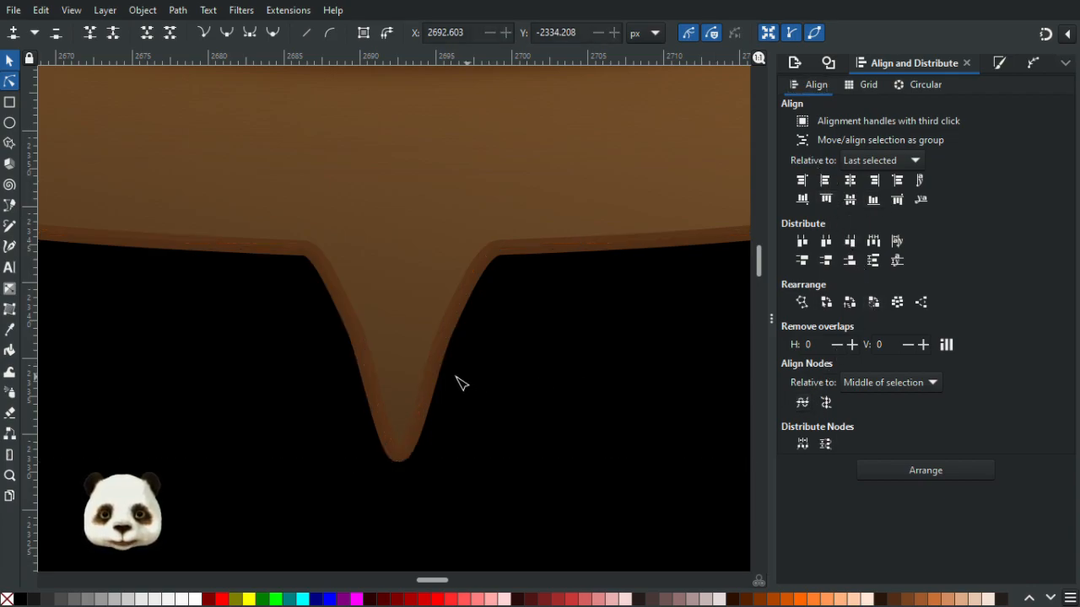
left_click(367, 375)
left_click_drag(345, 361, 506, 389)
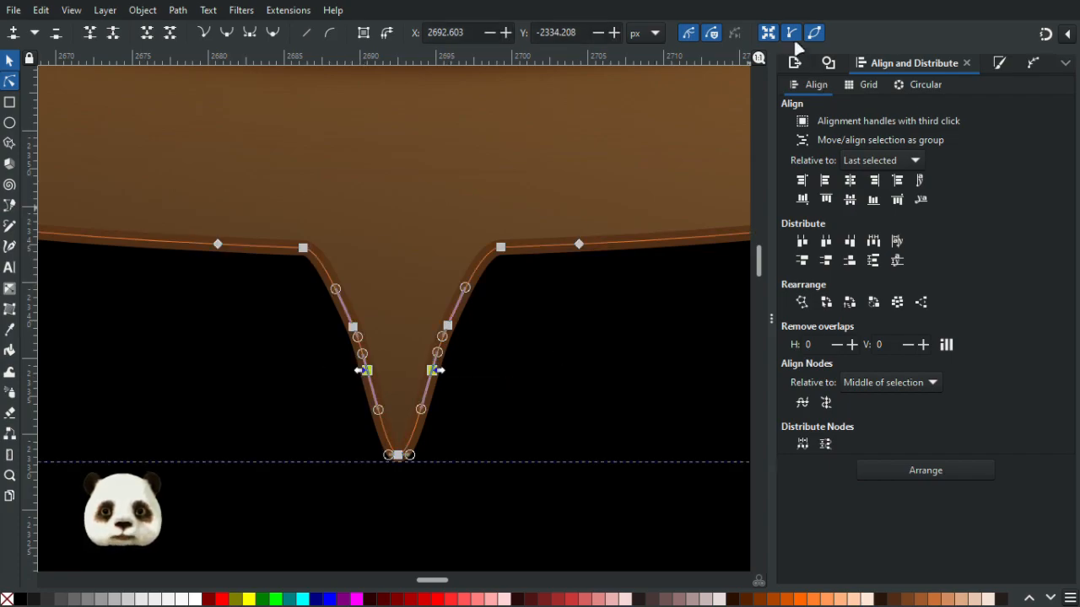
left_click_drag(443, 371, 494, 386)
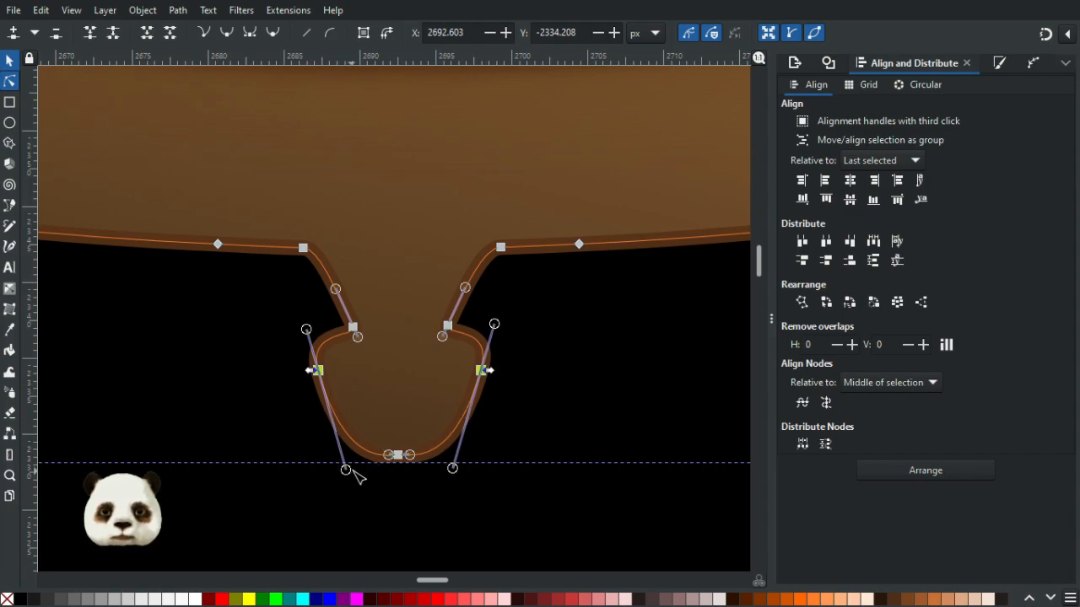
- Shorten the lower handles of both side nodes to taper the bulb toward its bottom, and raise the two neck nodes slightly
double_click(500, 471)
scroll(506, 456, "down", 3)
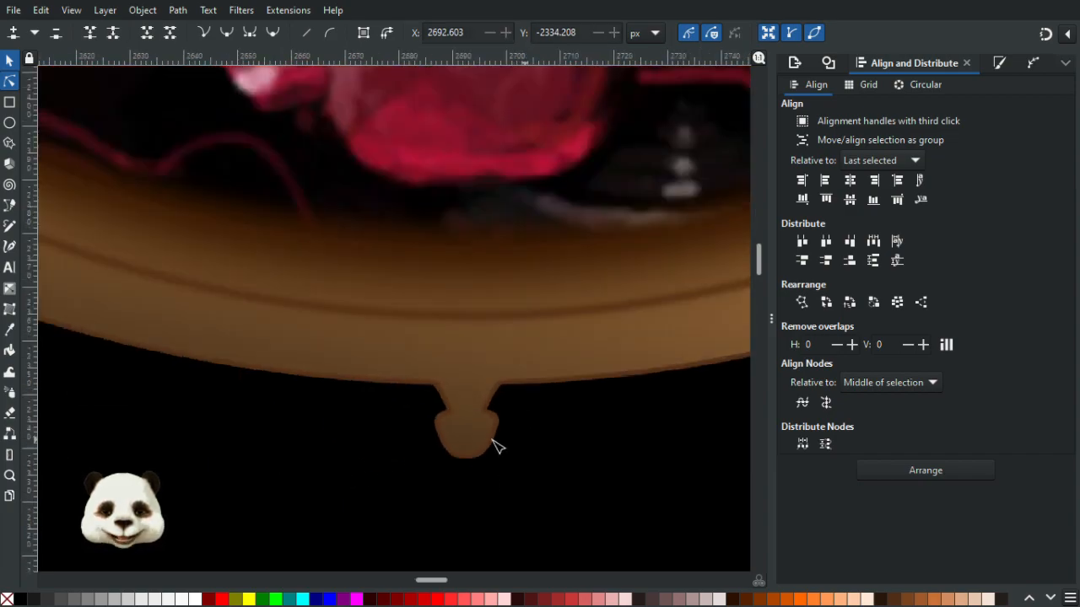
scroll(506, 439, "up", 2)
left_click(386, 478)
scroll(412, 487, "up", 1)
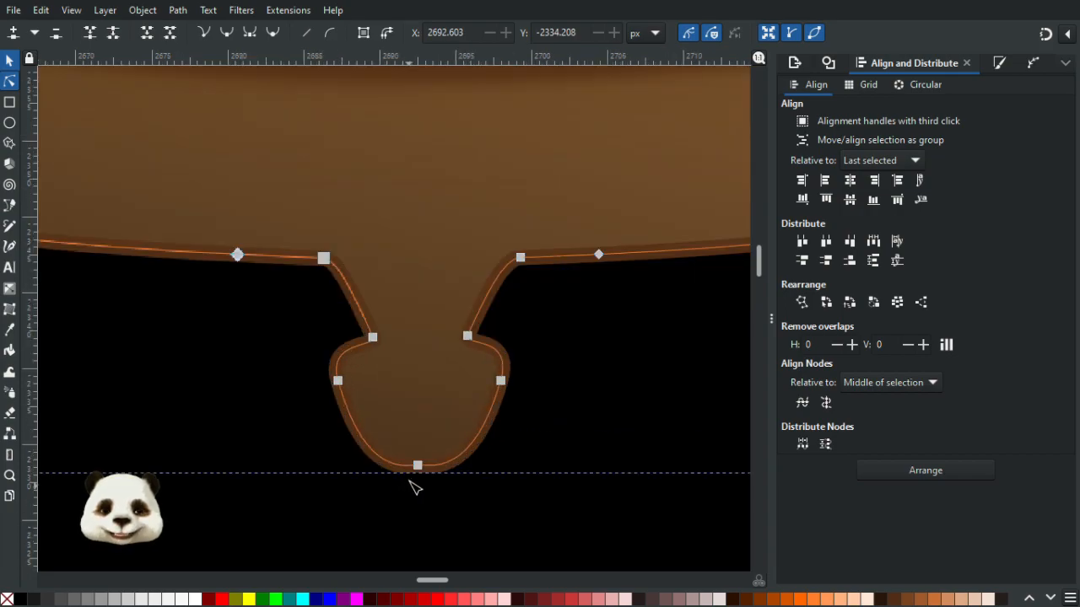
left_click(337, 380)
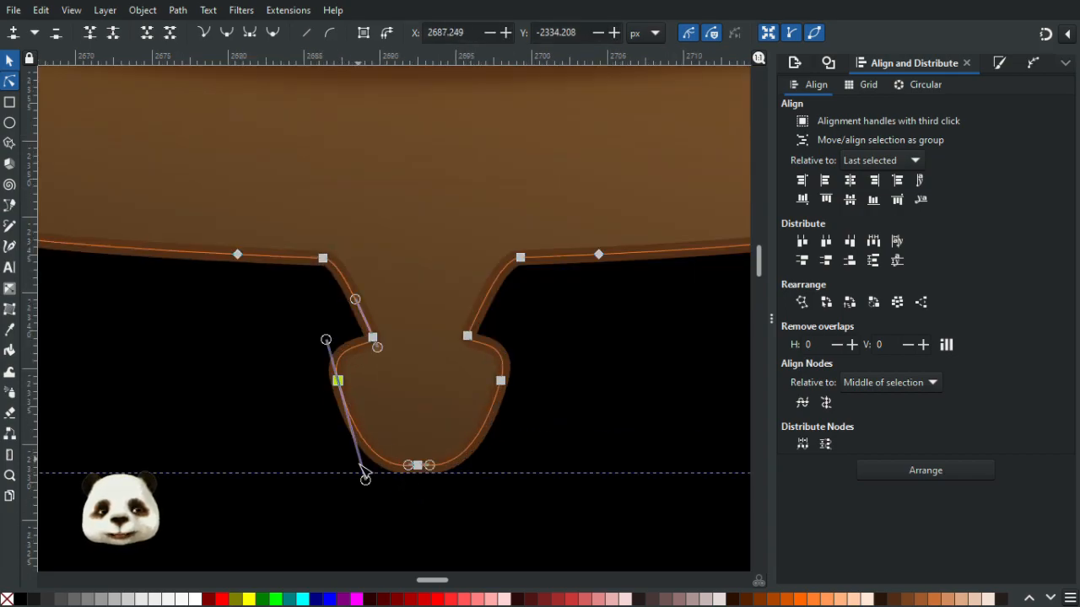
left_click_drag(371, 483, 354, 417)
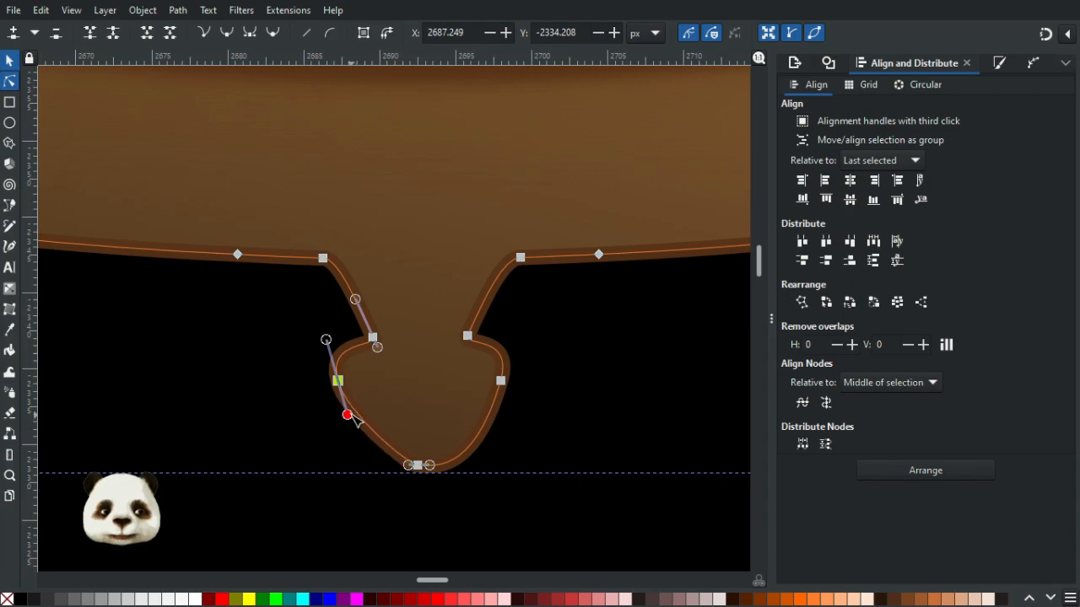
left_click(501, 381)
left_click_drag(475, 479, 498, 423)
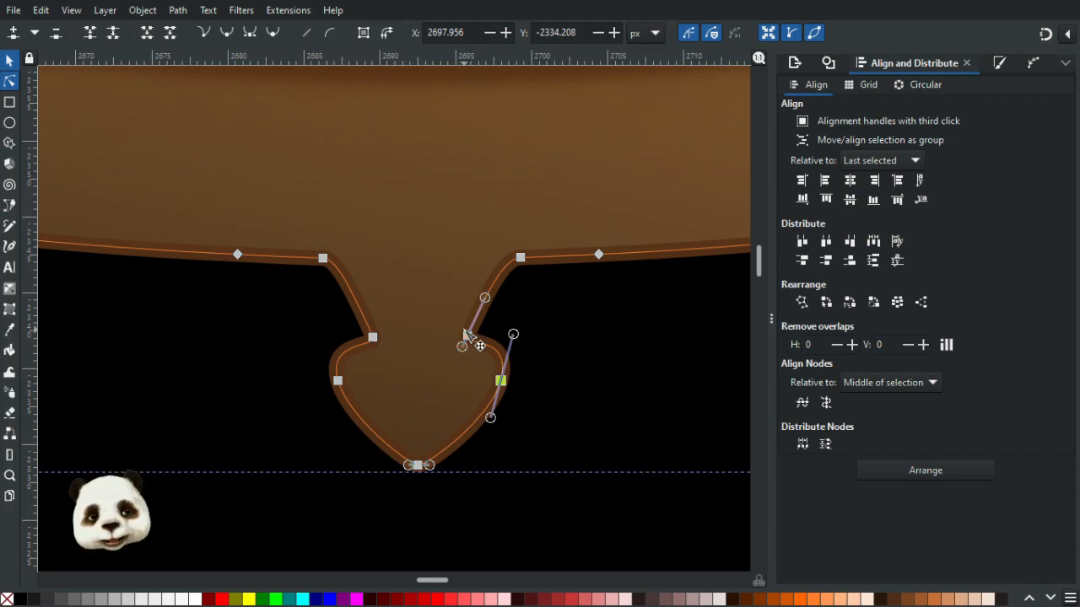
left_click_drag(373, 337, 378, 321)
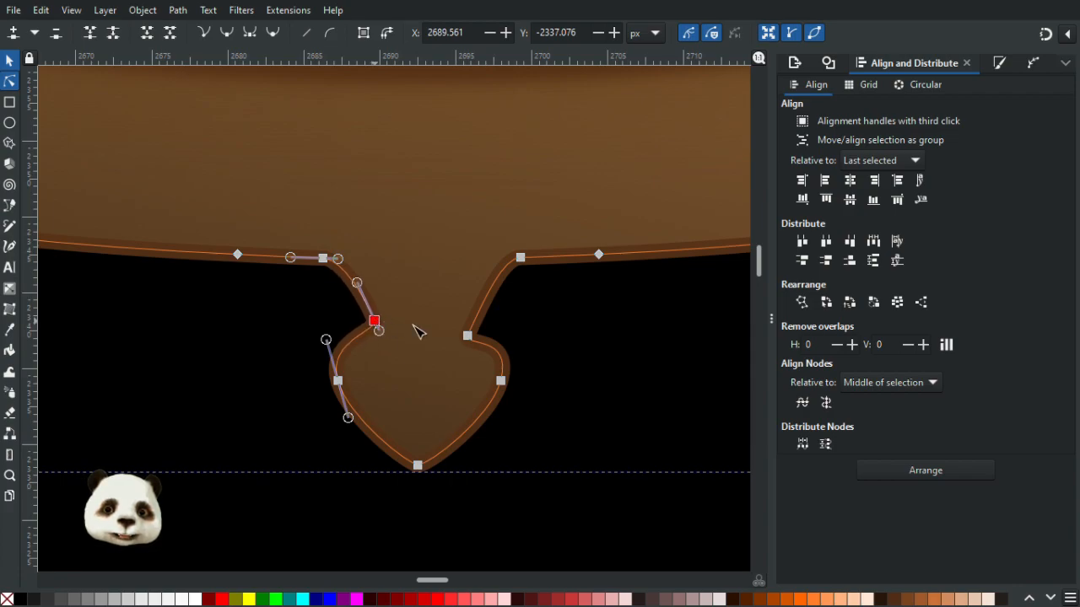
left_click_drag(470, 337, 461, 323)
- Sharpen the left side node of the bulb by shortening both of its handles
left_click(338, 381)
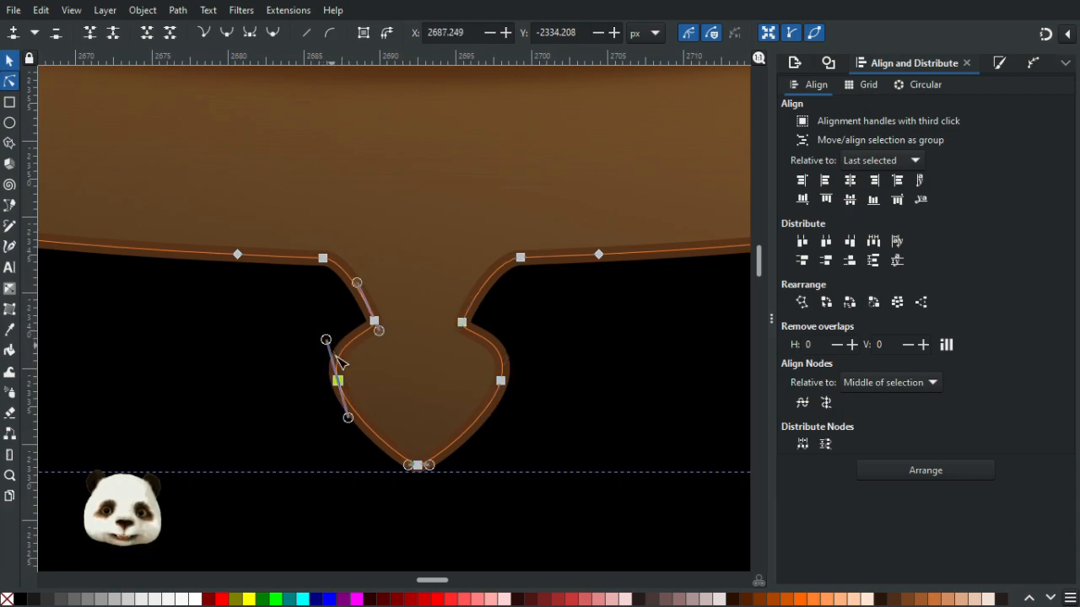
left_click(339, 381, "ctrl")
left_click(341, 382, "ctrl")
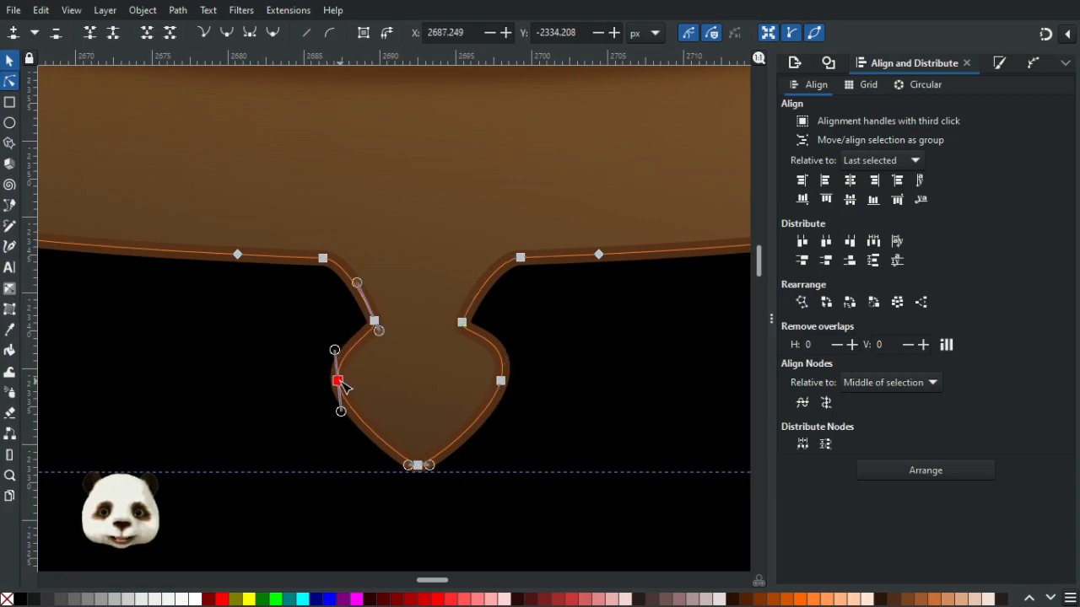
left_click_drag(335, 350, 345, 351)
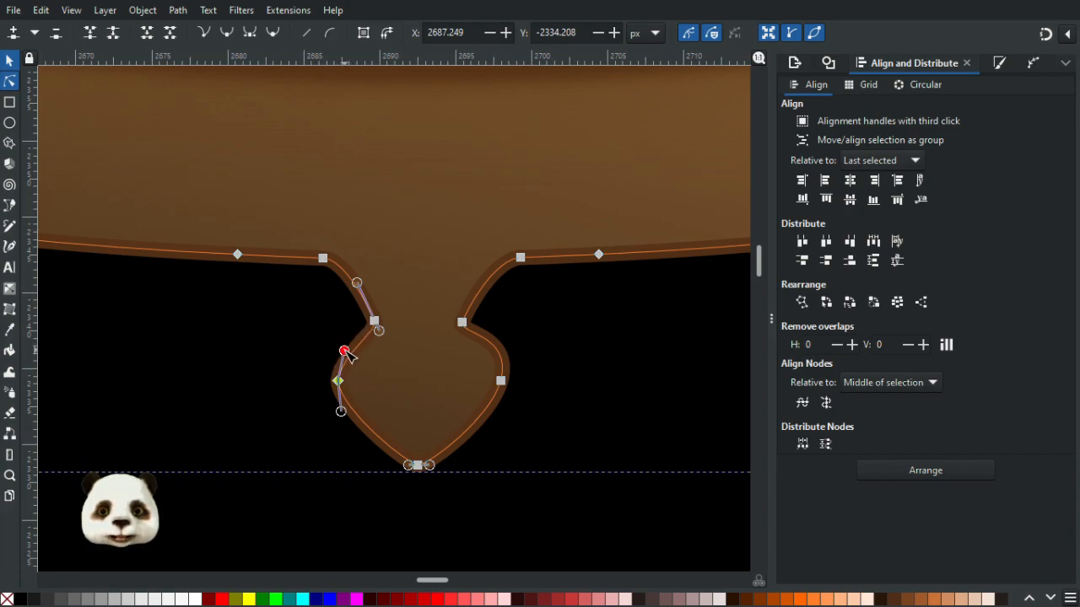
left_click_drag(341, 411, 353, 417)
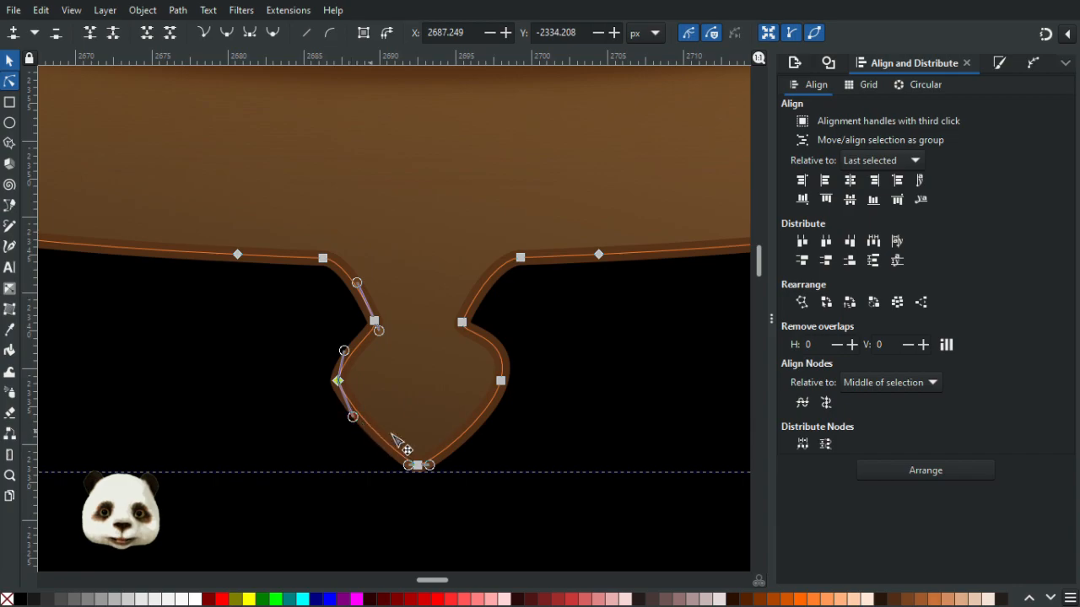
left_click_drag(407, 337, 392, 345)
- Make the right side node symmetric and shorten both its handles to match the left corner
scroll(392, 345, "down", 2)
left_click(481, 323)
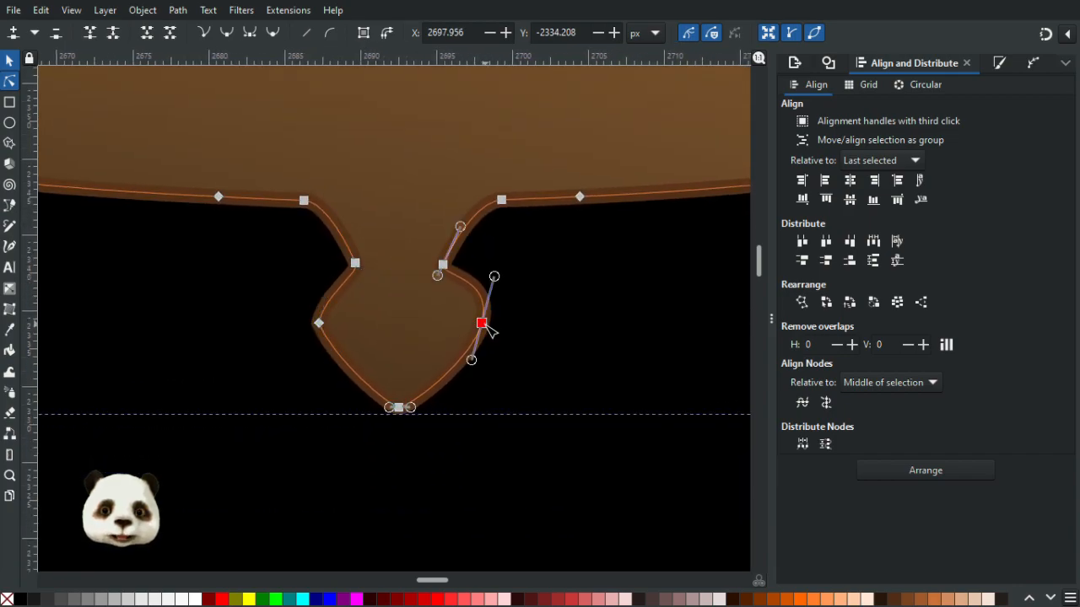
key("shift+y")
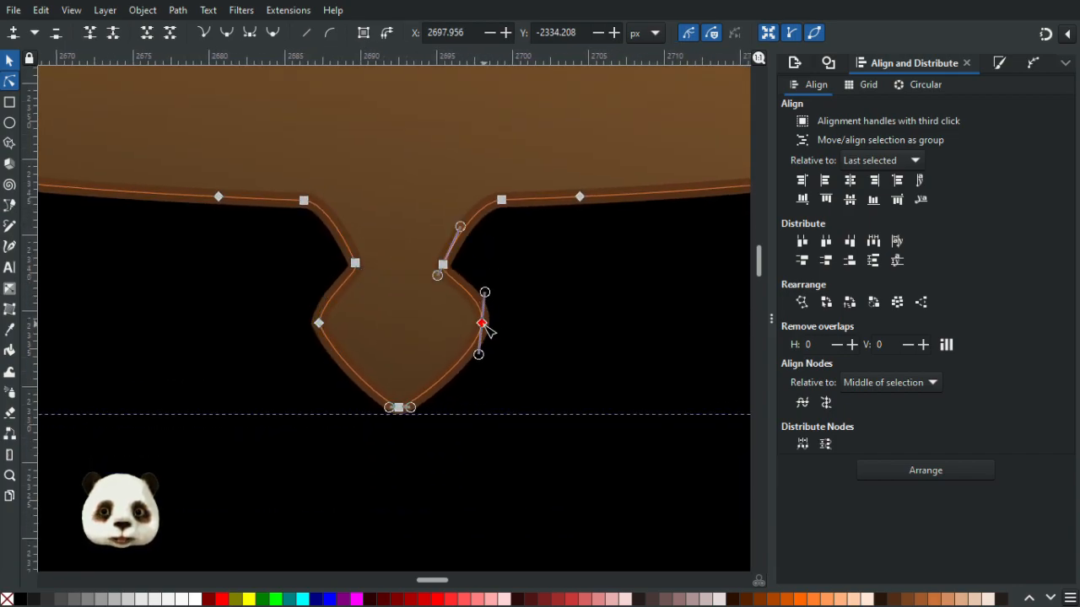
left_click_drag(485, 292, 468, 291)
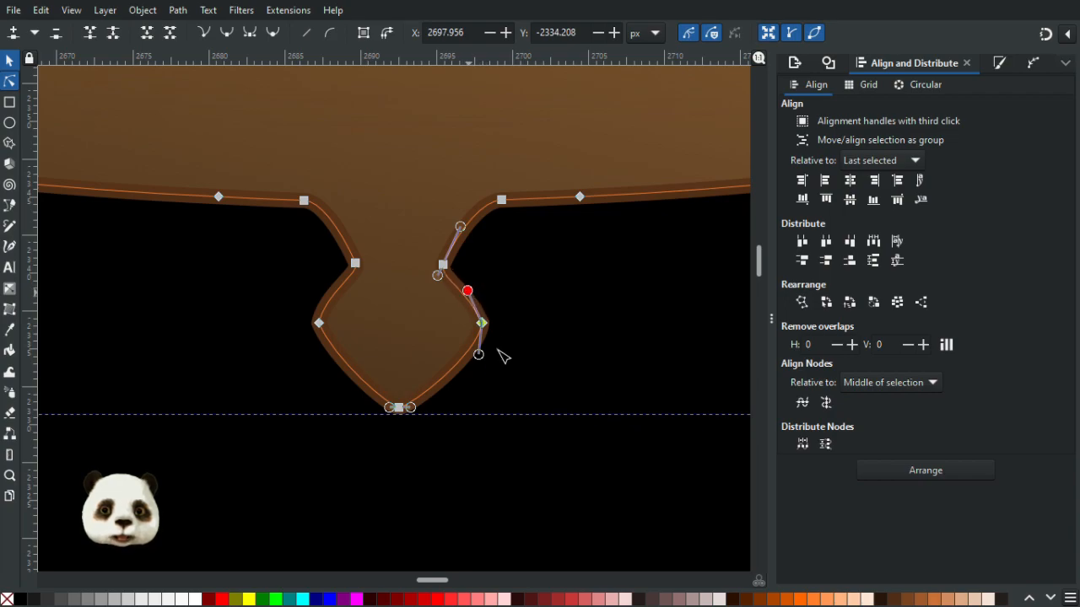
left_click_drag(482, 358, 475, 356)
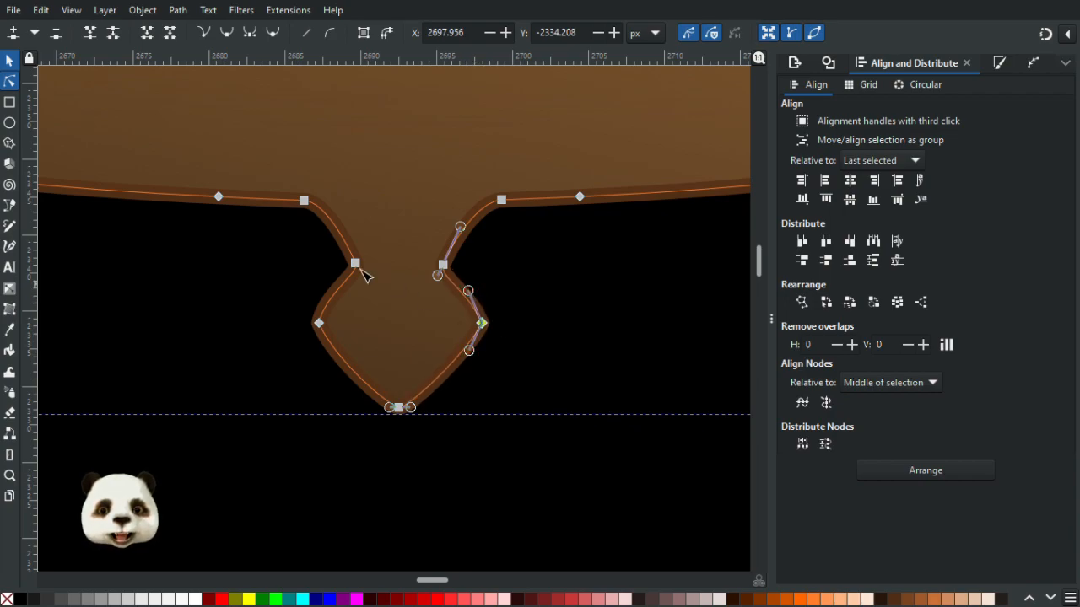
- Make the bottom node auto-smooth and shorten its handles to turn it into a pointed tip
left_click(401, 409)
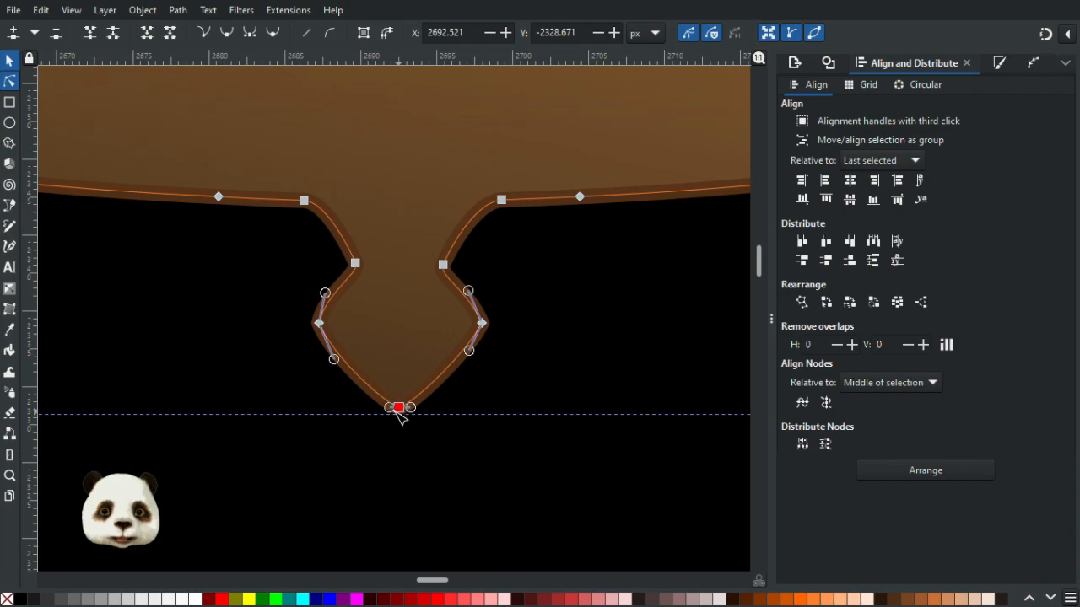
key("shift+a")
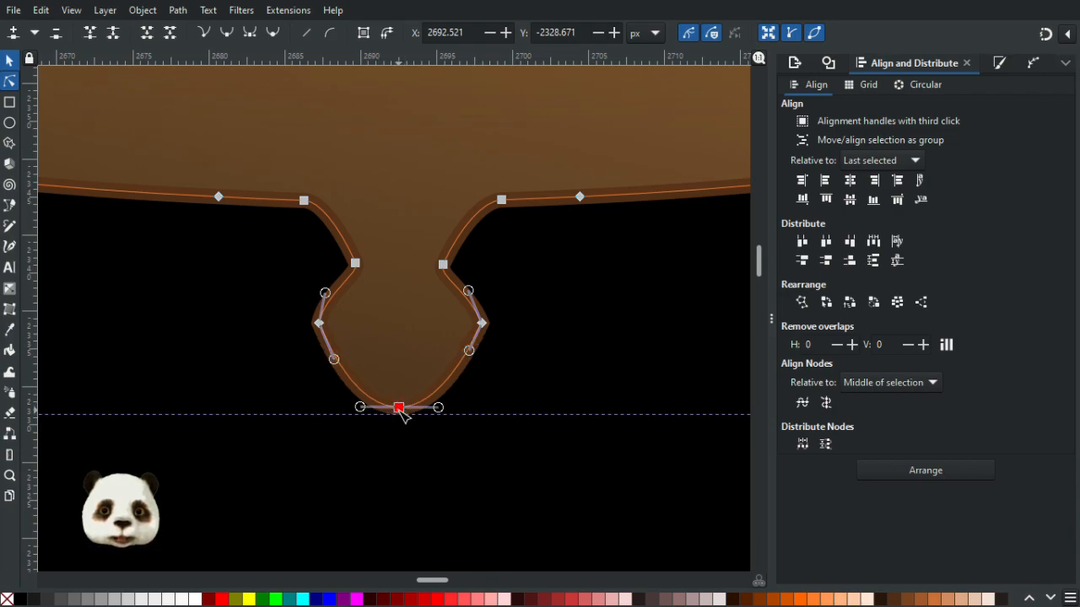
left_click_drag(361, 409, 378, 392)
mouse_move(438, 408)
left_mouse_down()
mouse_move(424, 388)
mouse_move(423, 400)
left_mouse_up()
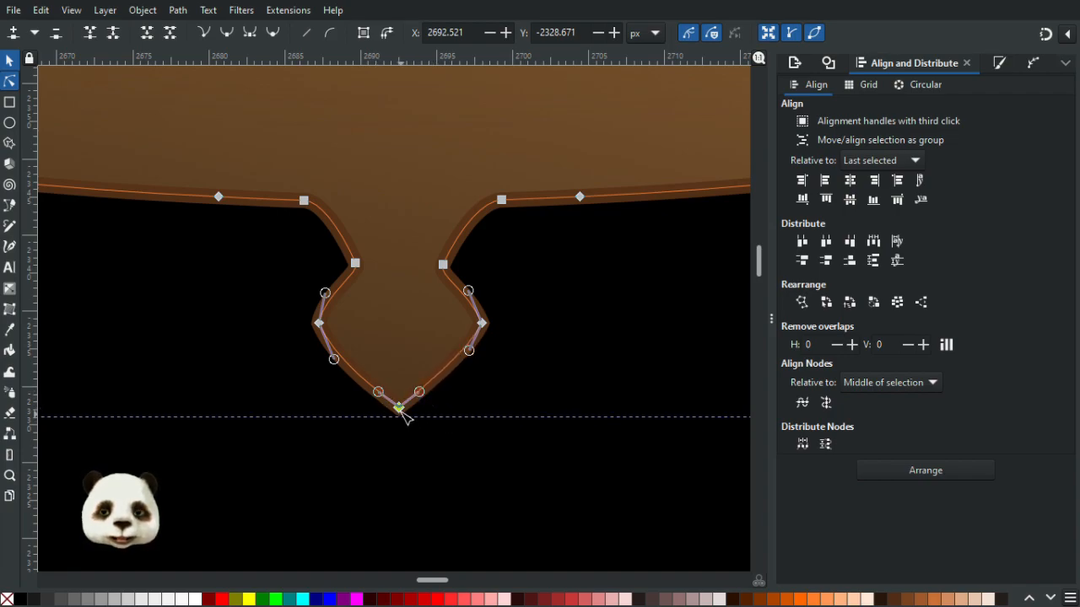
- Pull the tip node far downward to lengthen the drip, and nudge both side nodes down three steps
left_click_drag(403, 441, 406, 544)
left_click_drag(287, 299, 486, 346)
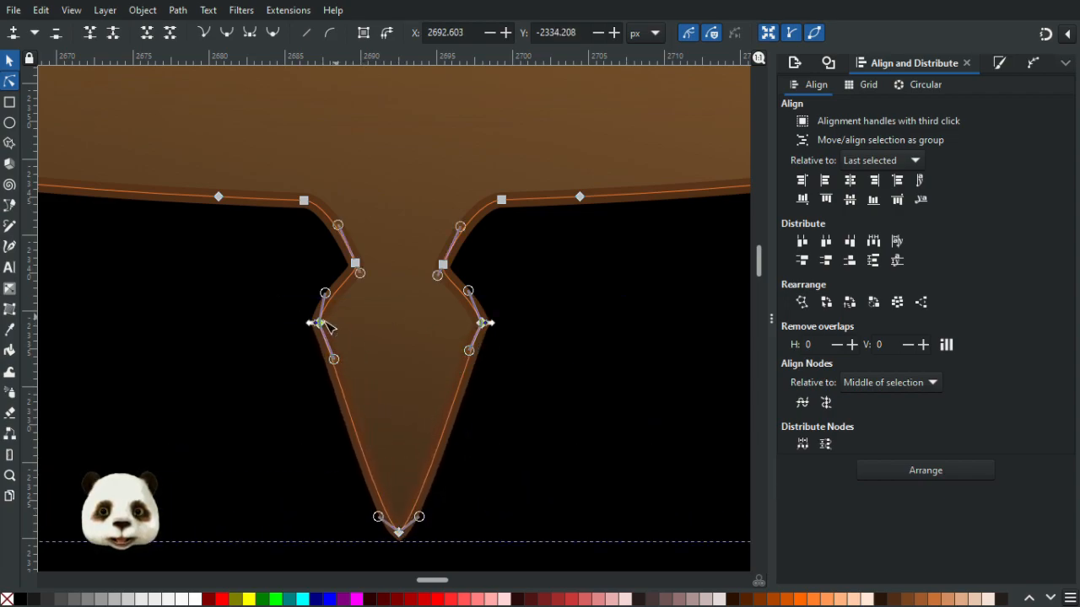
key("Down")
key("Down")
key("Down")
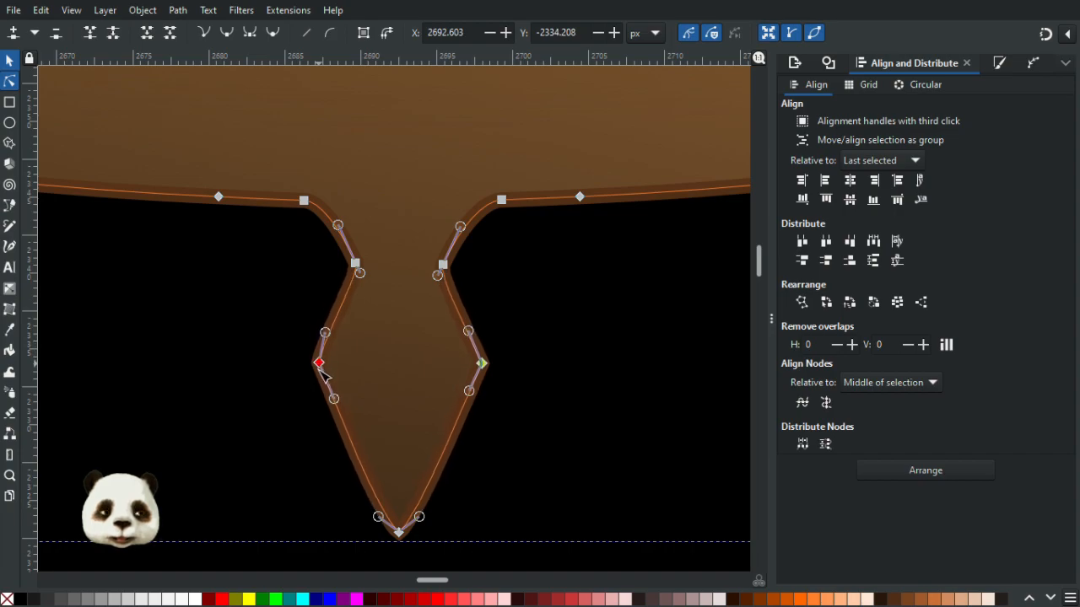
- Adjust the handles of both neck nodes so the neck curves smoothly into the side points
left_click(361, 273)
left_click_drag(360, 274, 370, 295)
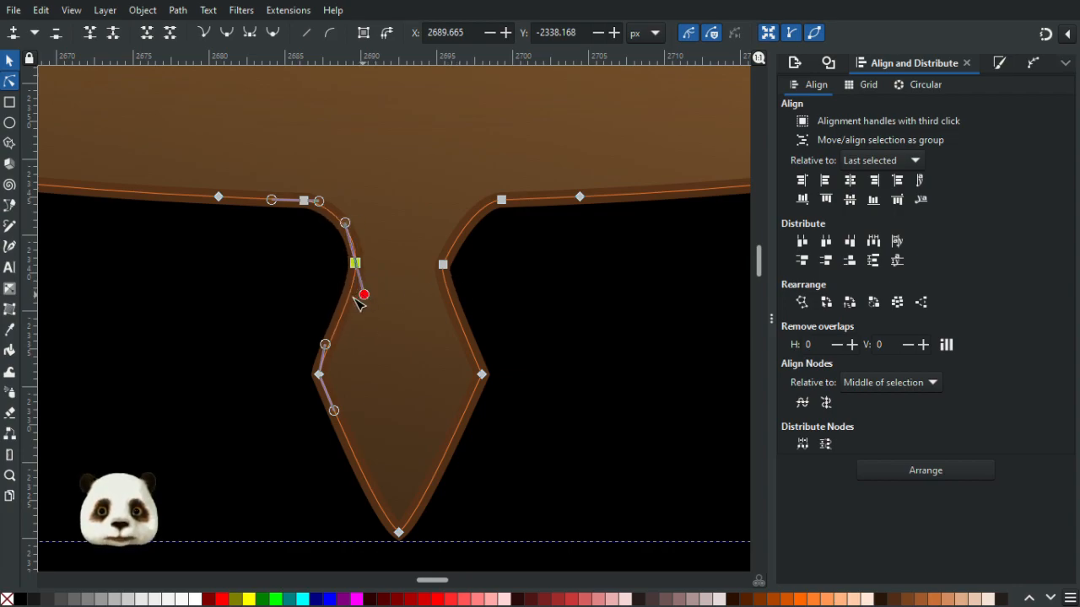
left_click(442, 265)
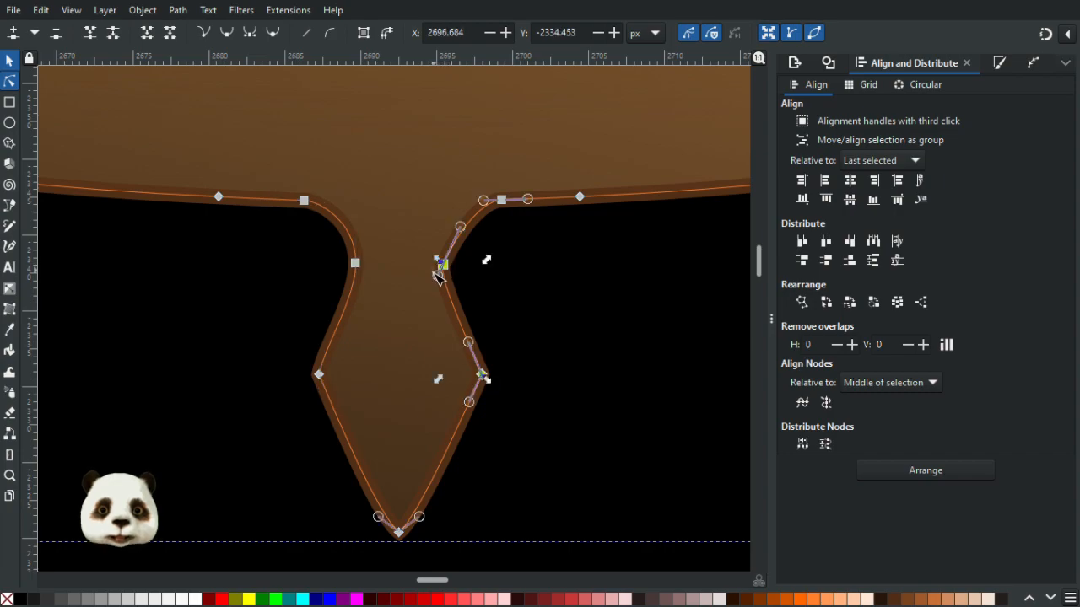
left_click_drag(437, 275, 445, 311)
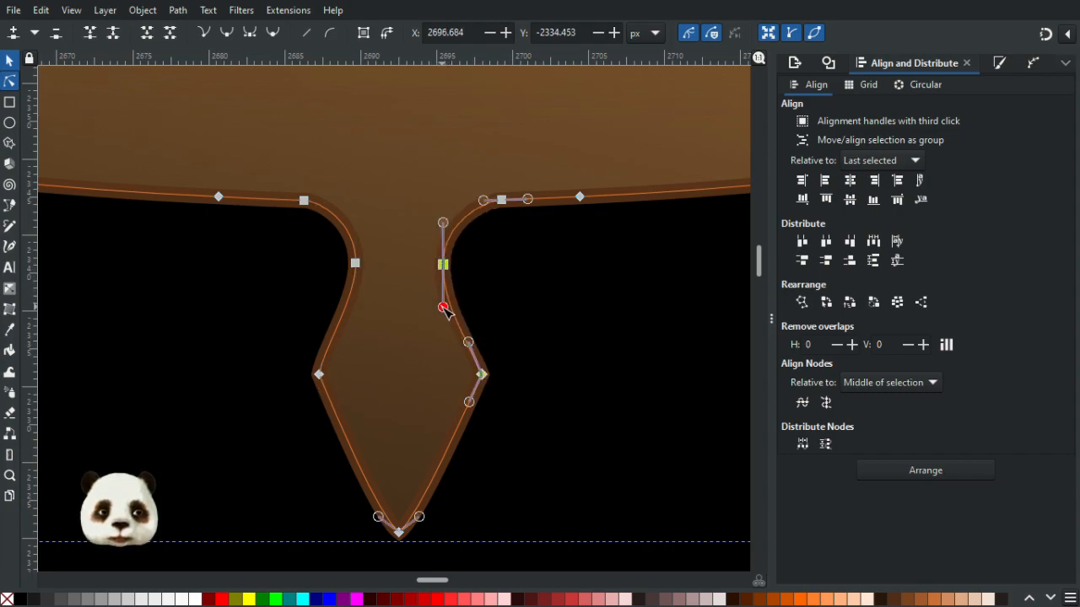
- Zoom out to check the drip under the frame, then nudge its tip node slightly downward
left_click(538, 328)
scroll(568, 348, "down", 3)
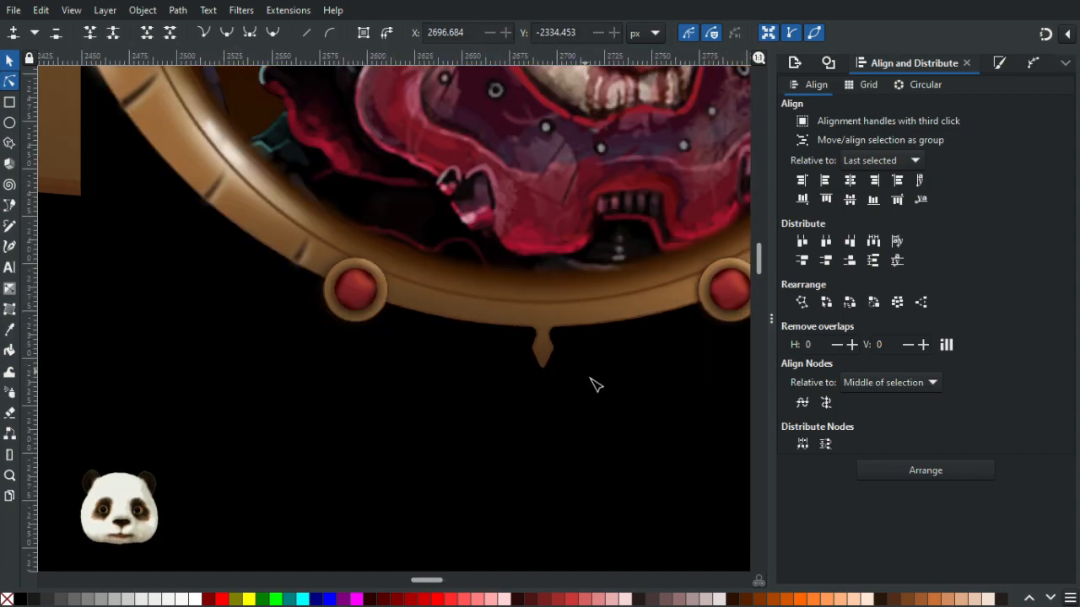
scroll(525, 347, "up", 4)
left_click(344, 391)
left_click(339, 404)
left_click_drag(340, 405, 340, 409)
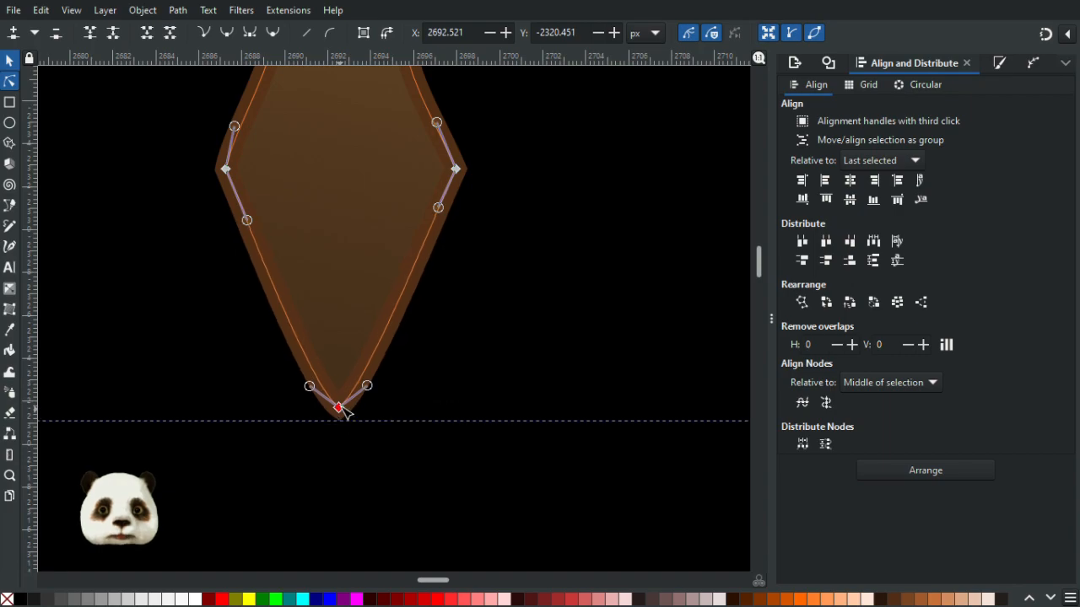
- Select both side nodes and scale them slightly inward to narrow the drip
left_click_drag(203, 156, 506, 327)
left_click_drag(496, 289, 488, 288)
left_click(574, 298)
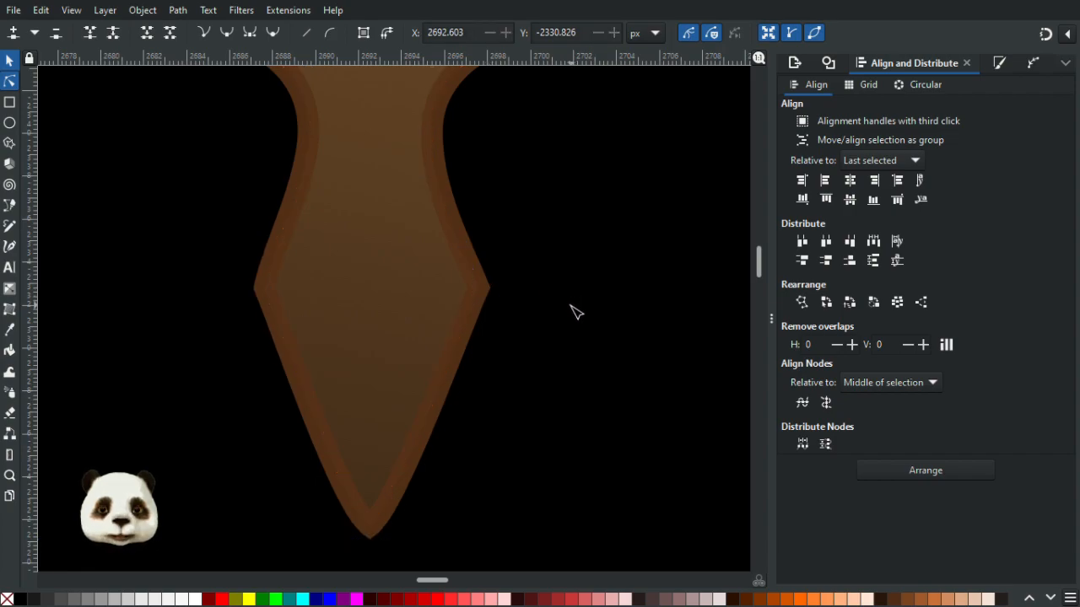
- Lengthen both handles of the tip node to curve the drip's lower sides into the point
left_click(370, 529)
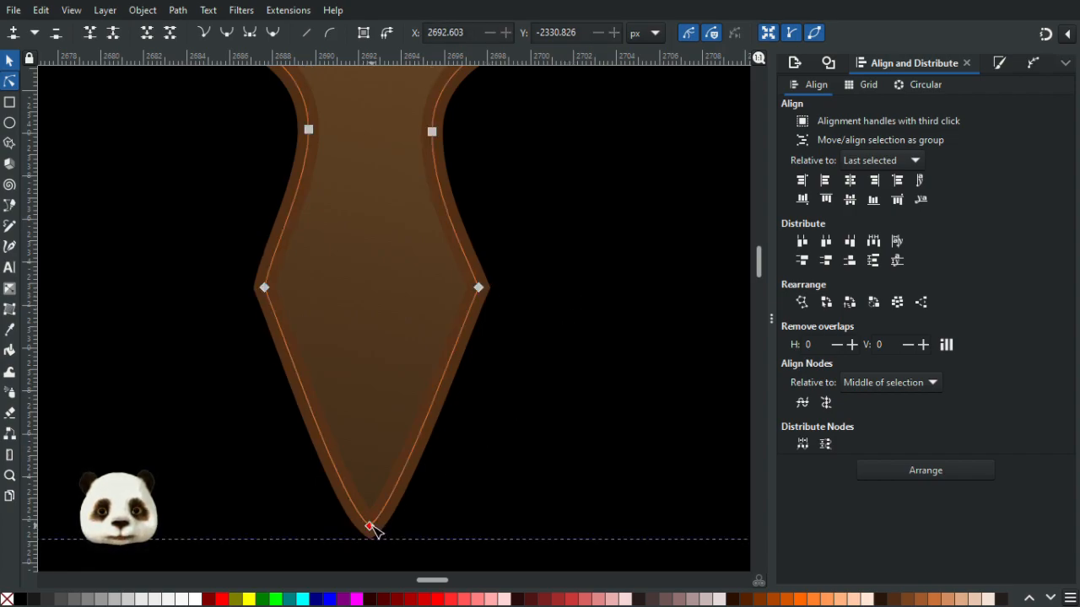
left_click_drag(340, 504, 310, 447)
left_click_drag(398, 503, 423, 448)
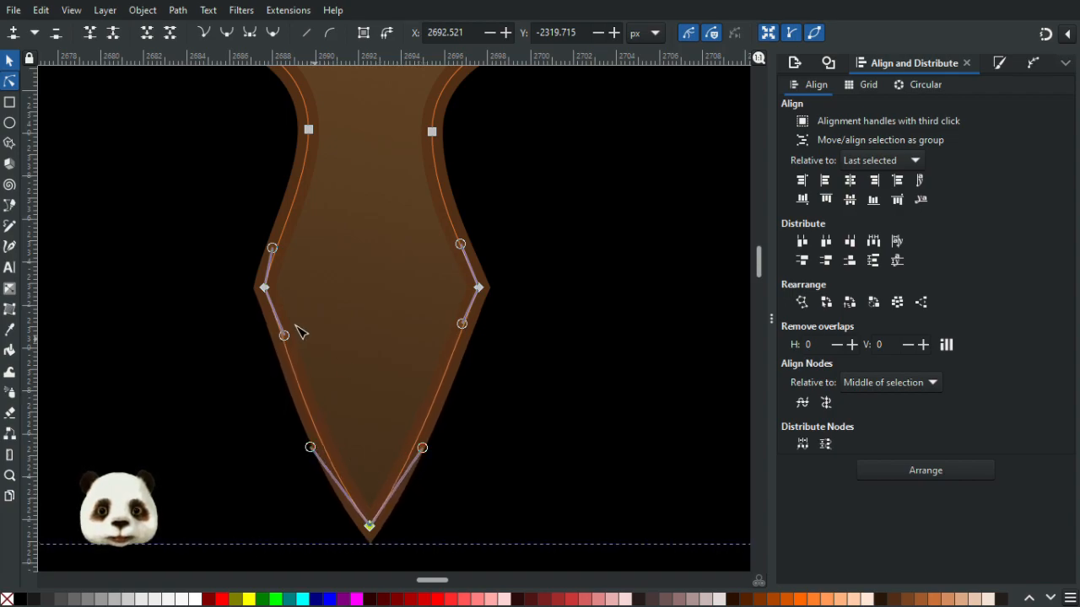
- Pull the lower handles of both side nodes inward to round the drip's middle section
left_click_drag(284, 337, 317, 345)
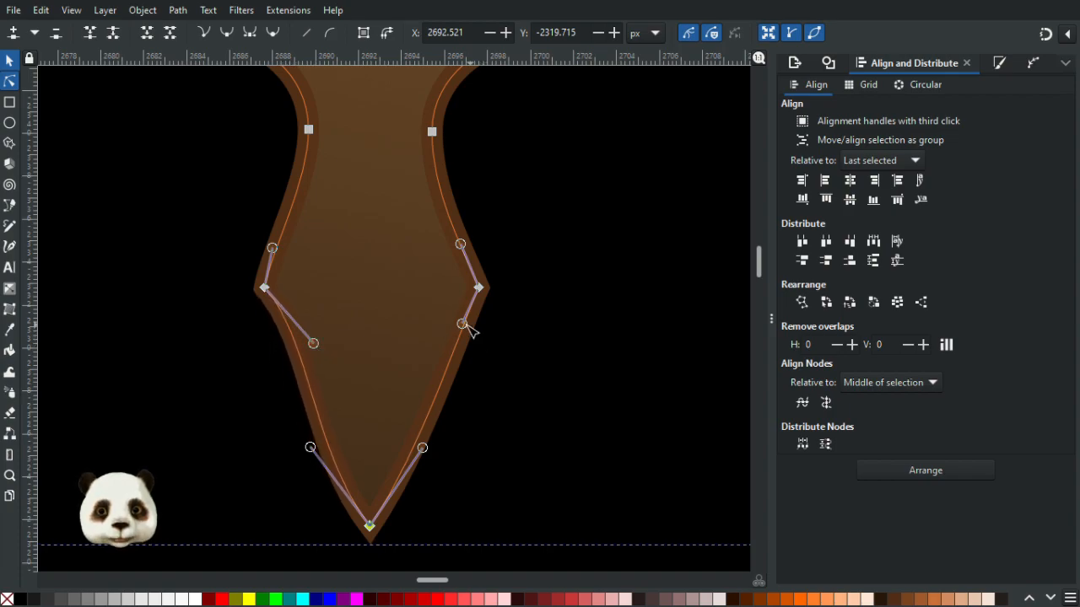
left_click_drag(456, 324, 436, 347)
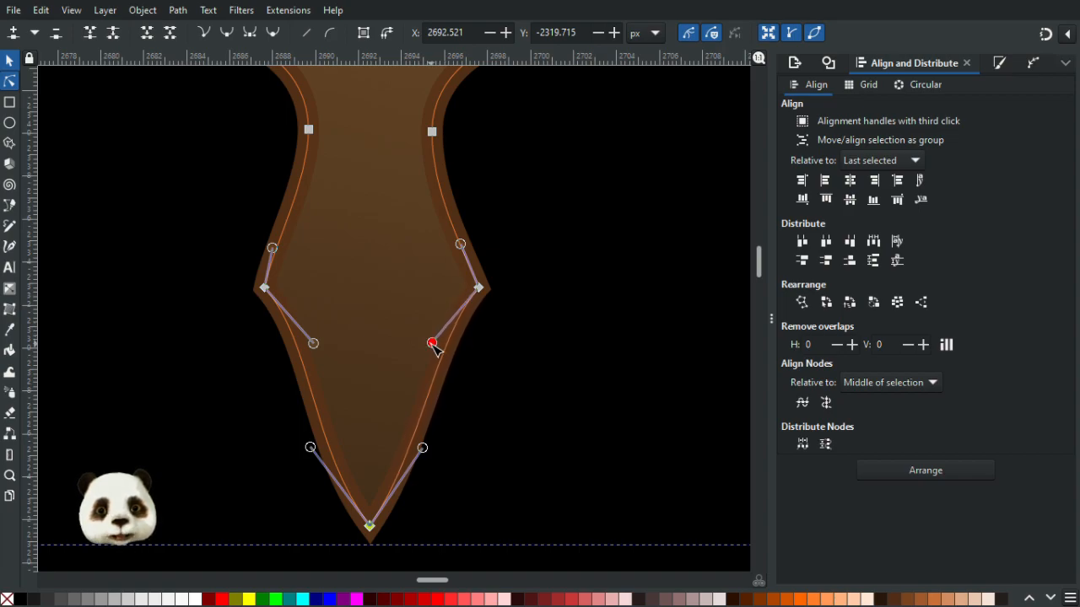
left_click(559, 369)
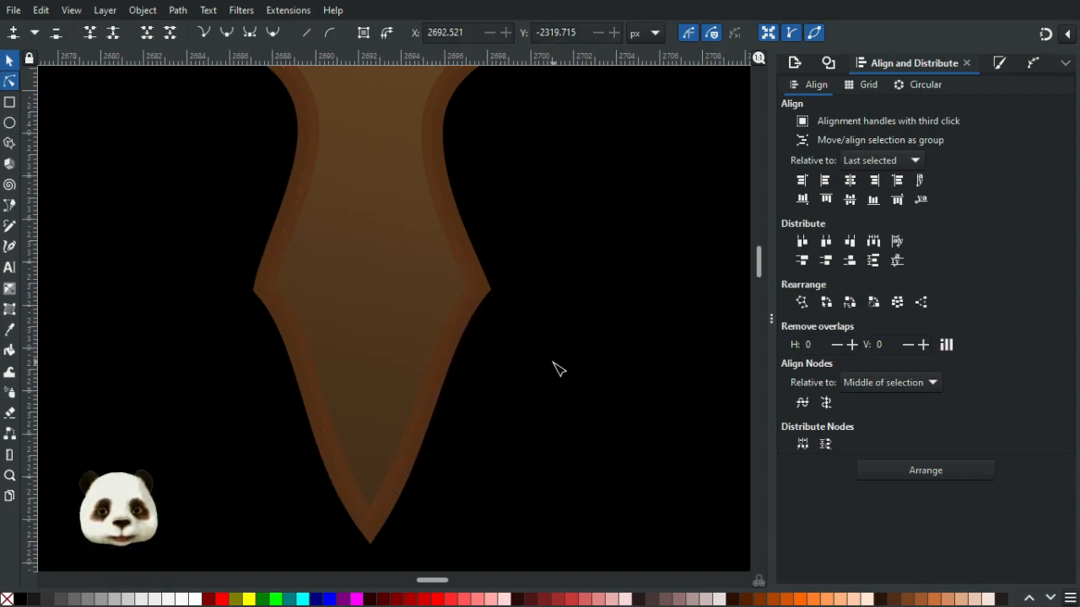
- Select the drip's tip node and nudge it one step downward
scroll(558, 369, "down", 4)
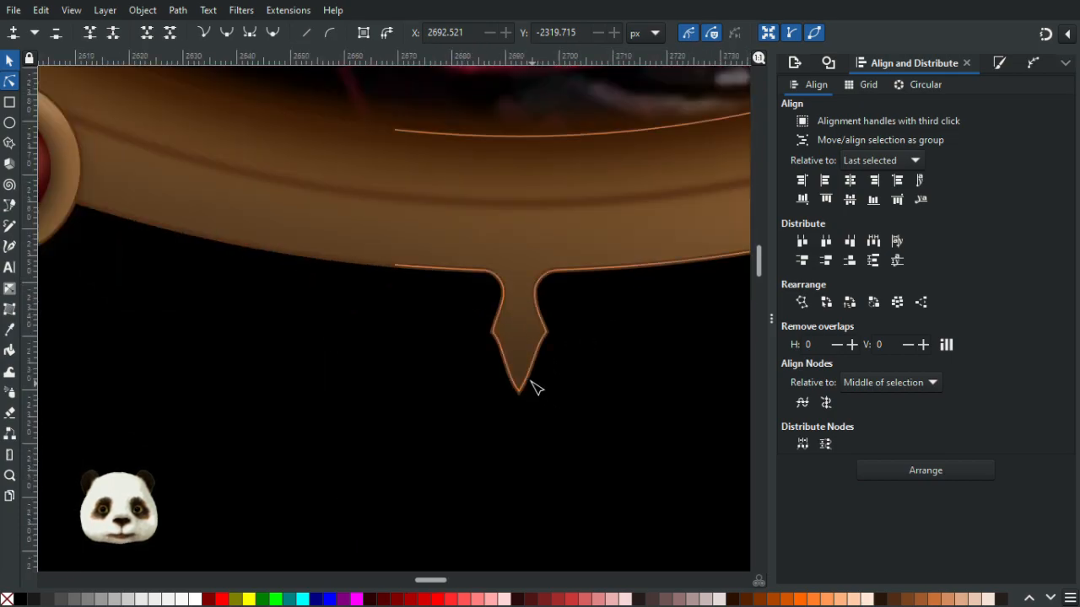
scroll(523, 397, "up", 3)
left_click(497, 411)
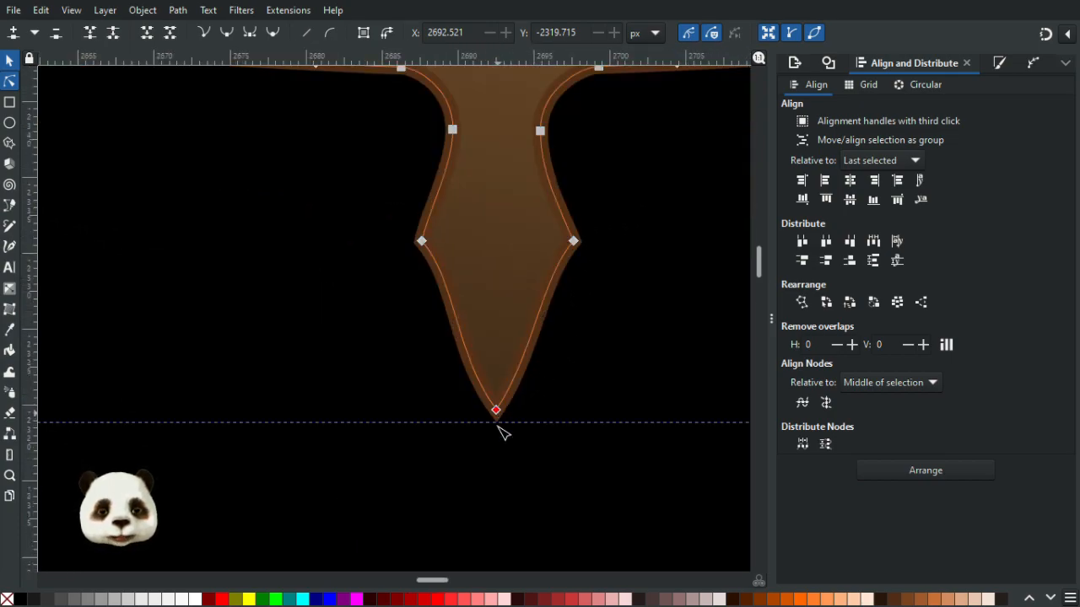
key("Down")
- Reshape the handles of the side nodes and the tip node to sharpen the drip's point
left_click_drag(455, 388, 439, 366)
left_click_drag(534, 388, 543, 376)
left_click_drag(456, 281, 465, 290)
left_click_drag(544, 285, 532, 298)
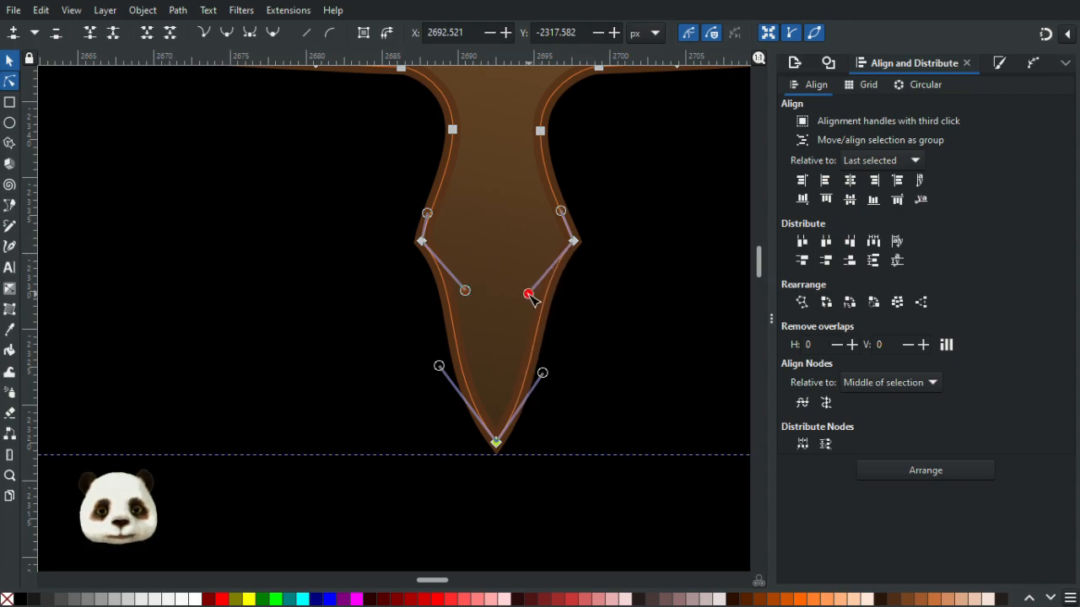
left_click_drag(548, 372, 563, 376)
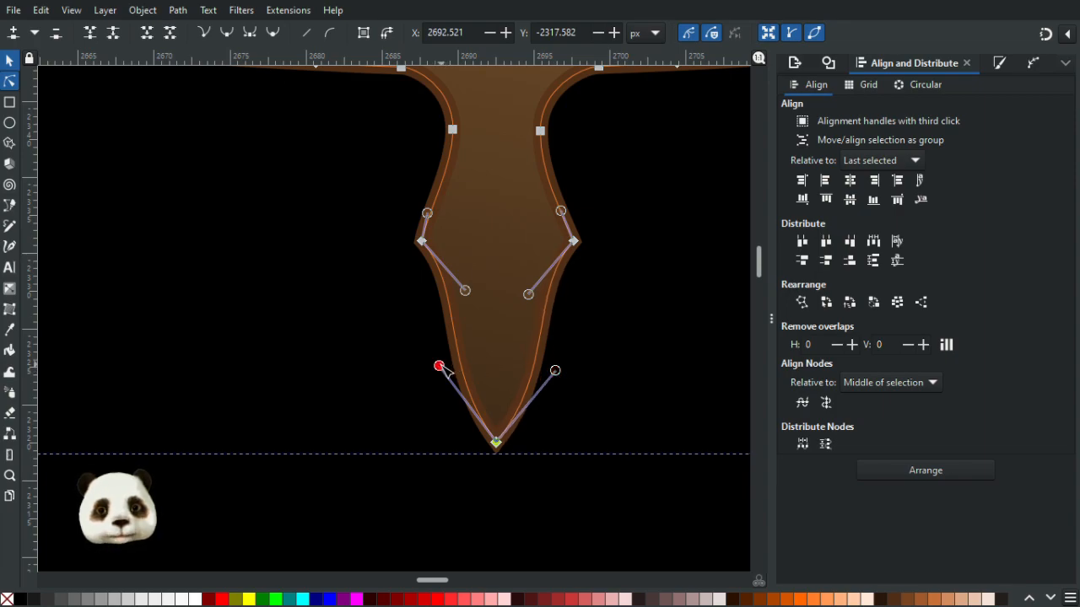
left_click_drag(440, 366, 430, 371)
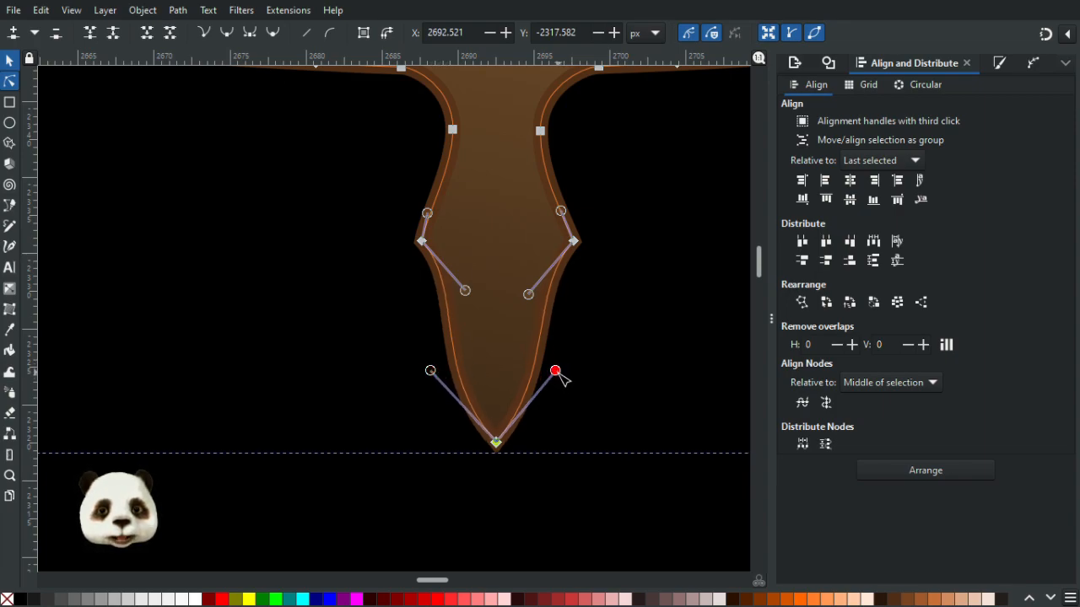
left_click(633, 344)
- Zoom out to review the drip beneath the frame within the whole artwork
scroll(655, 366, "down", 6)
left_click_drag(678, 391, 396, 376)
scroll(359, 336, "up", 3)
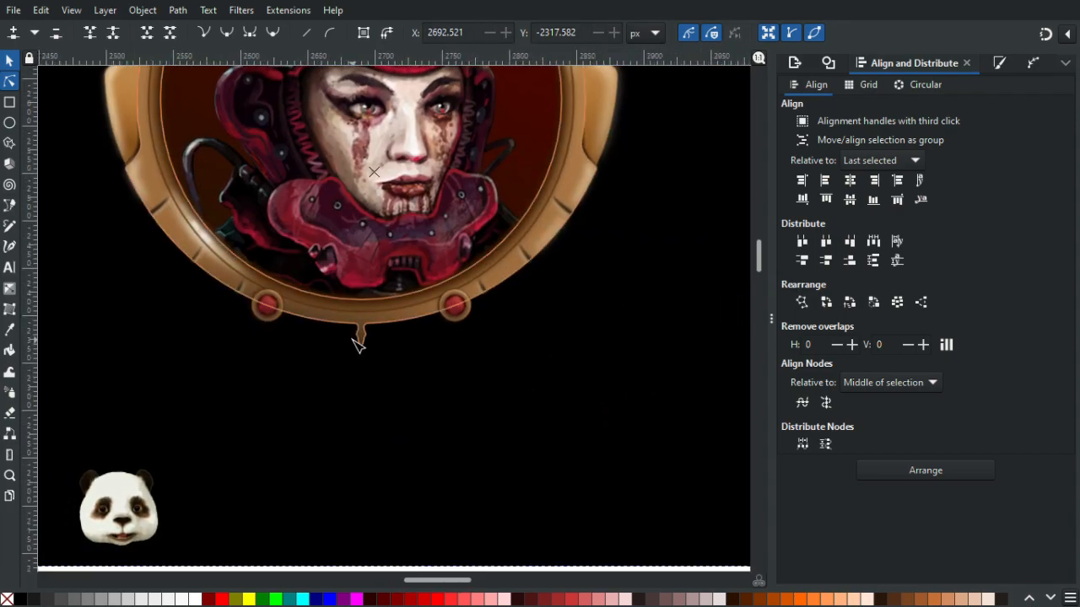
scroll(535, 369, "down", 5)
scroll(536, 371, "down", 1)
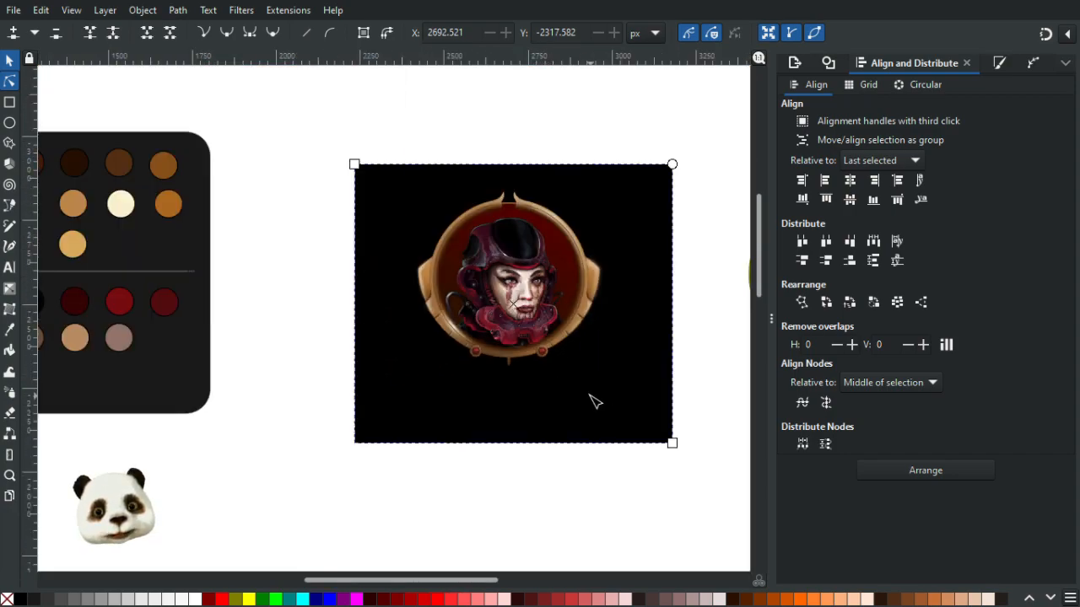
scroll(563, 380, "up", 1)
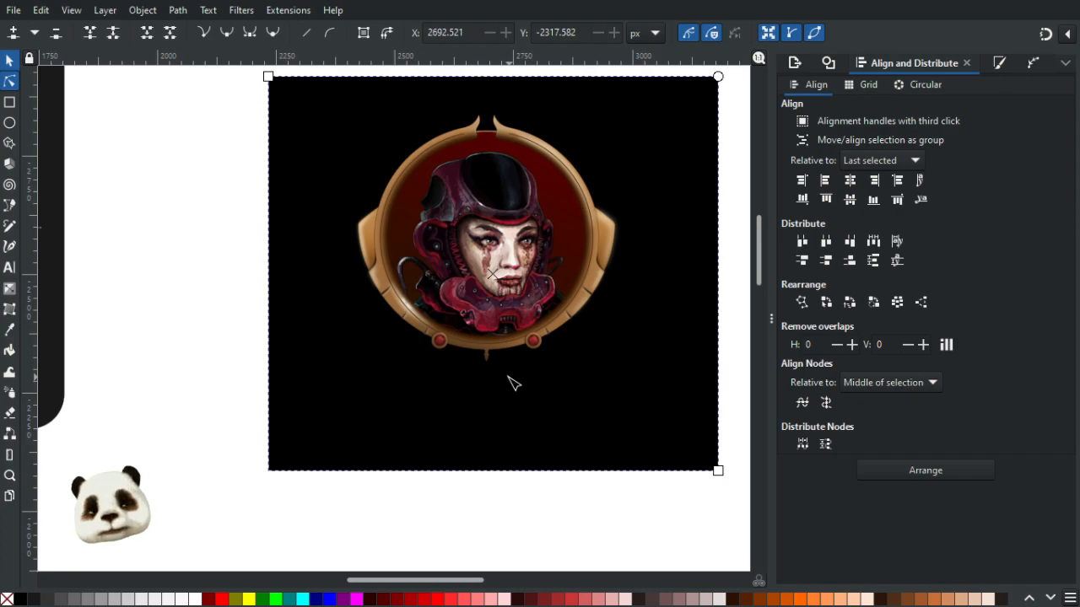
scroll(498, 362, "up", 9)
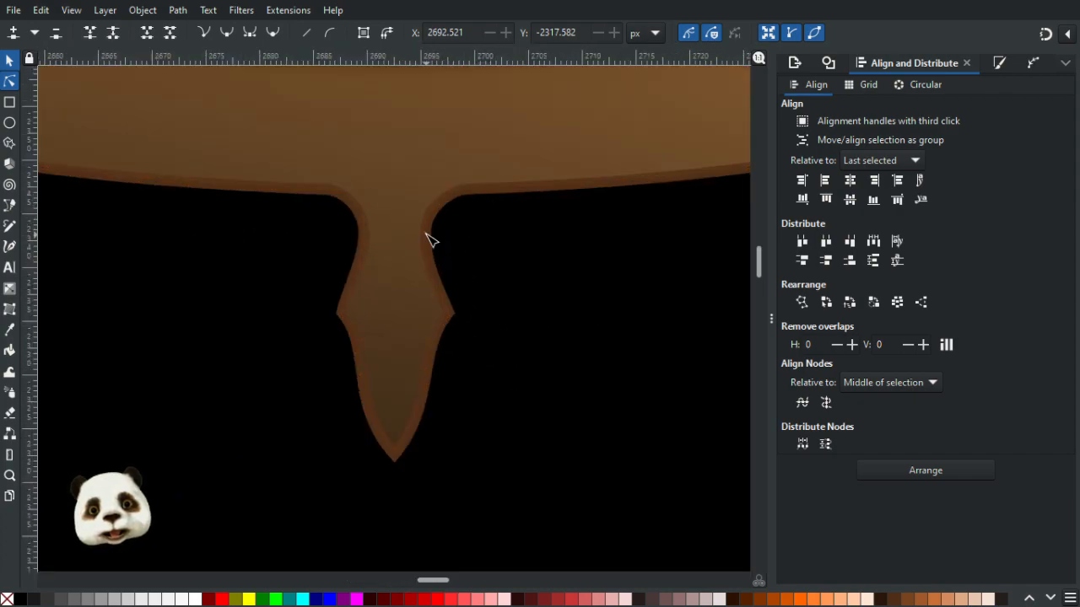
- Reshape the drip's right shoulder and delete the node at its left shoulder
left_click(430, 240)
left_click(467, 189)
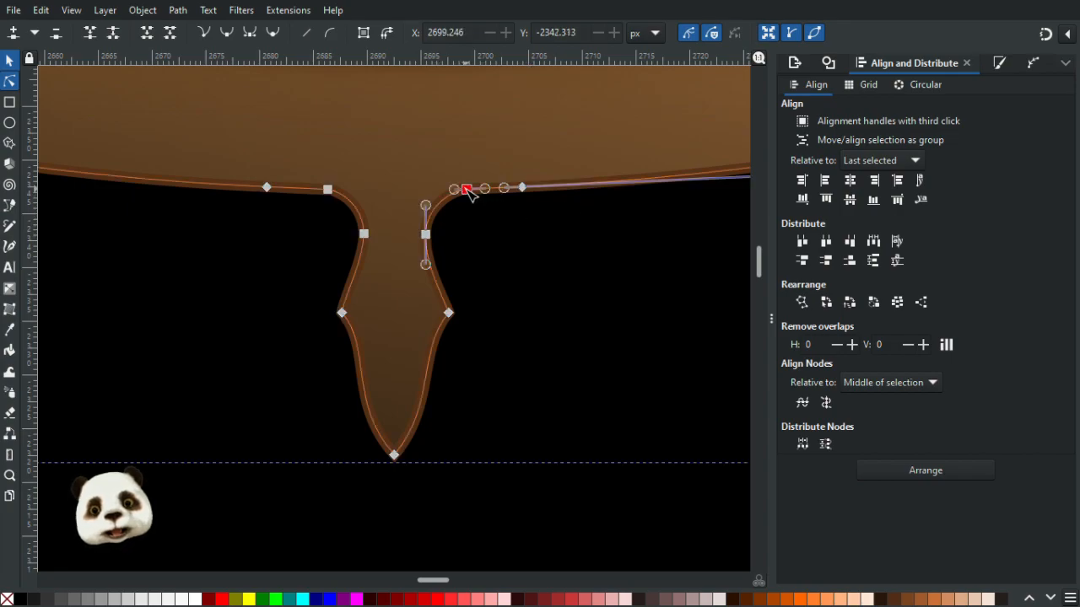
left_click_drag(467, 189, 414, 201)
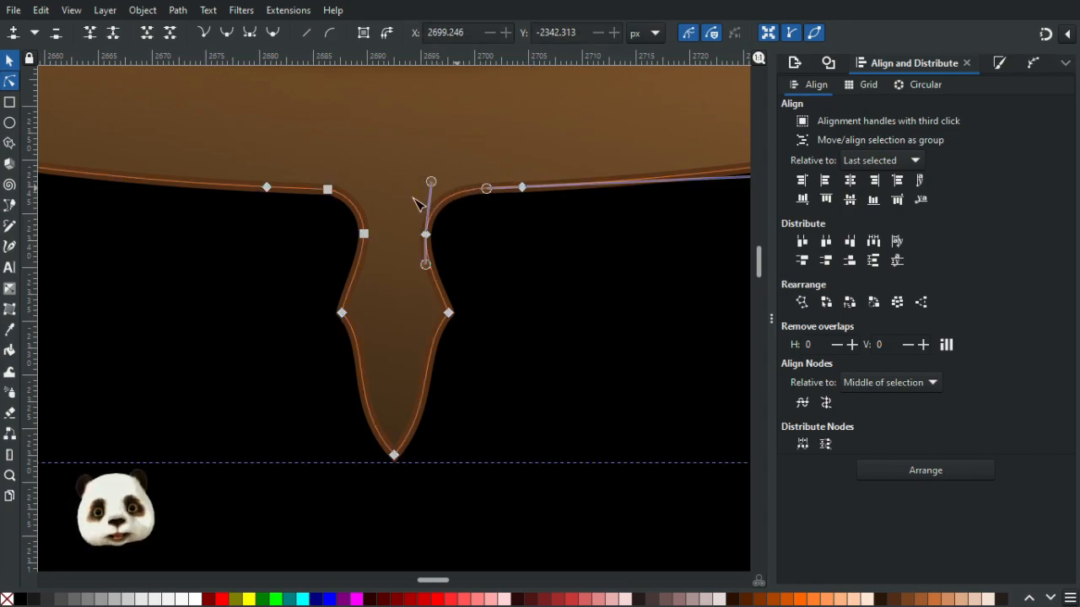
left_click(329, 190)
key("Delete")
left_click(565, 285)
scroll(577, 299, "down", 4)
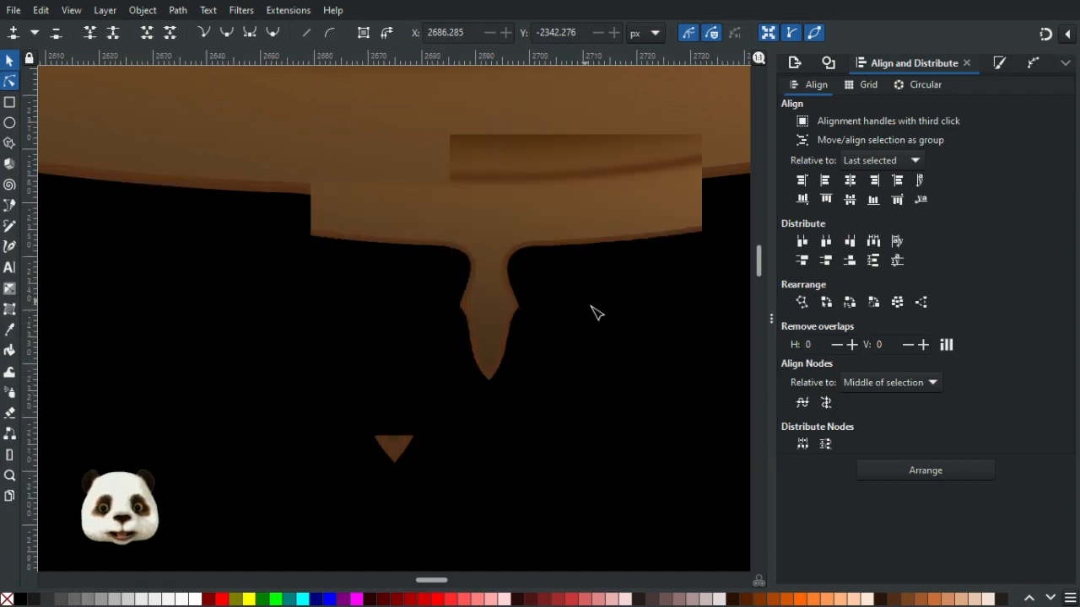
scroll(564, 300, "up", 3)
scroll(590, 304, "down", 5)
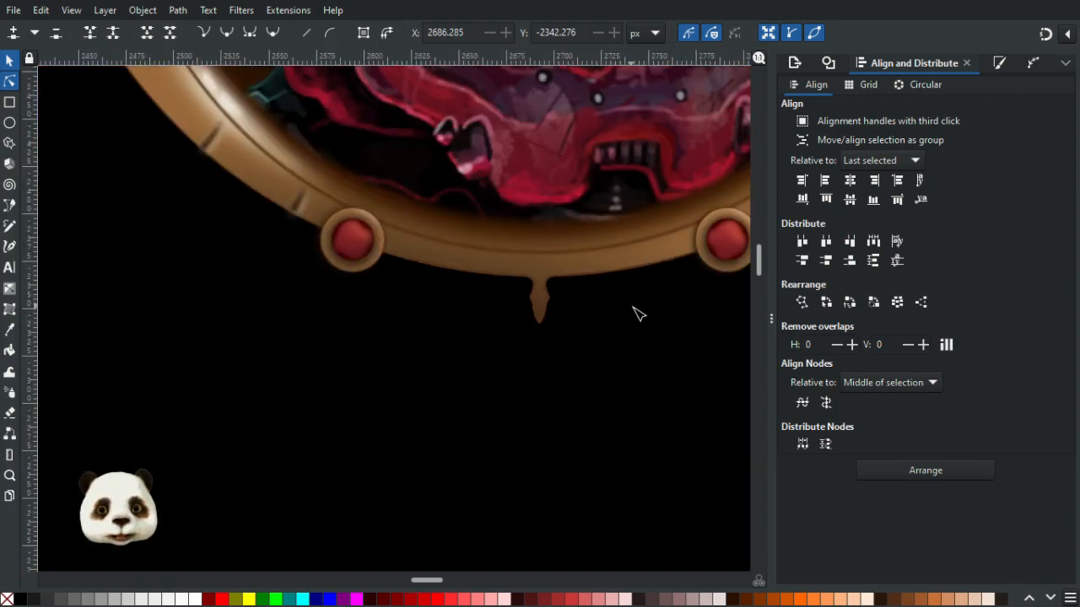
scroll(552, 278, "up", 6)
left_click(626, 267)
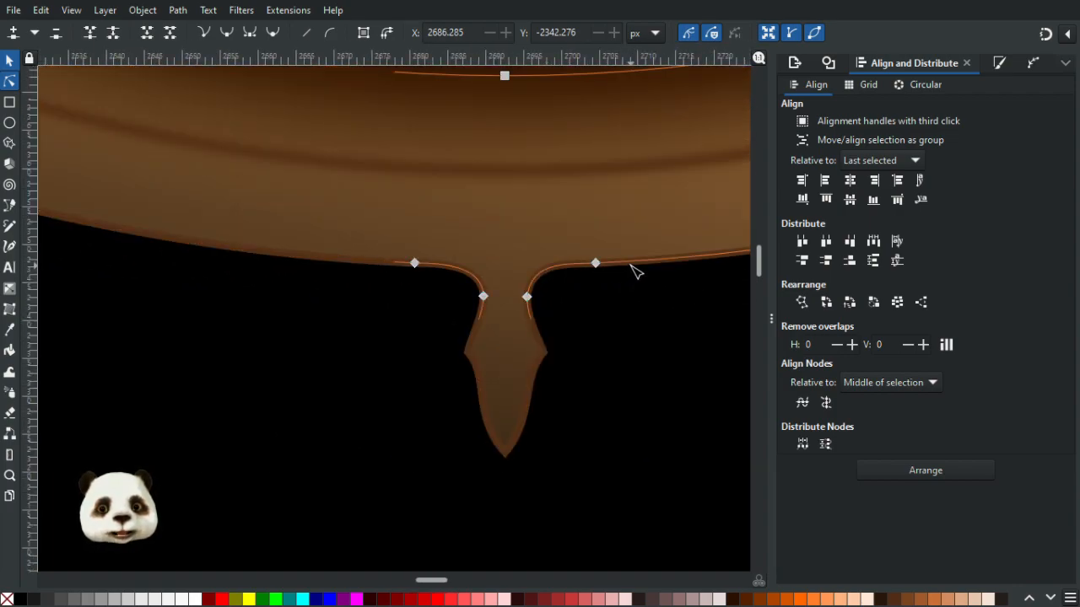
left_click(527, 298)
left_click_drag(530, 300, 470, 302)
left_click(609, 353)
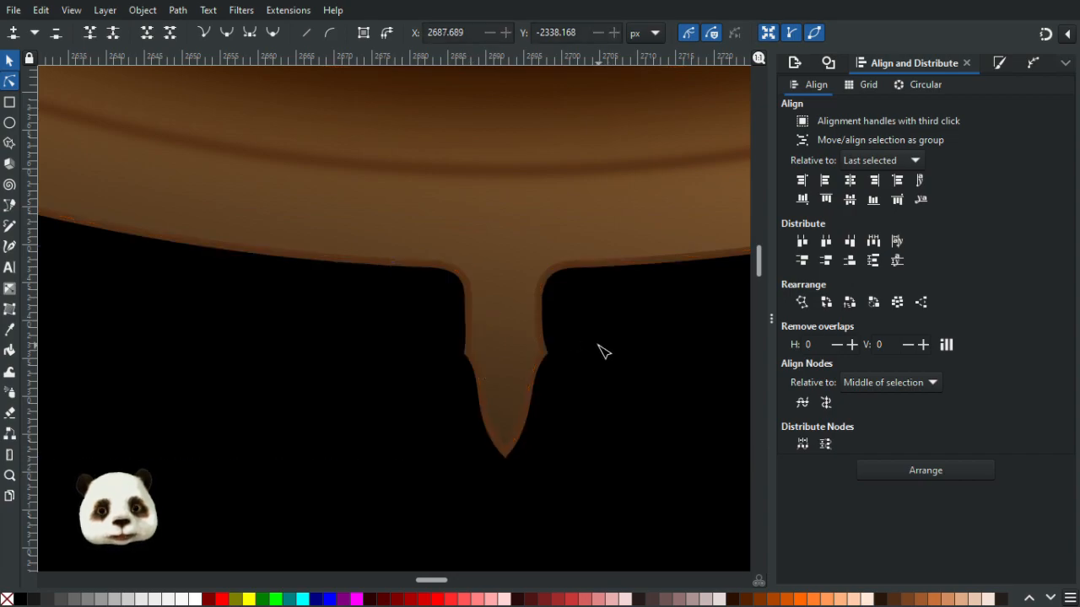
key("ctrl+z")
key("ctrl+z")
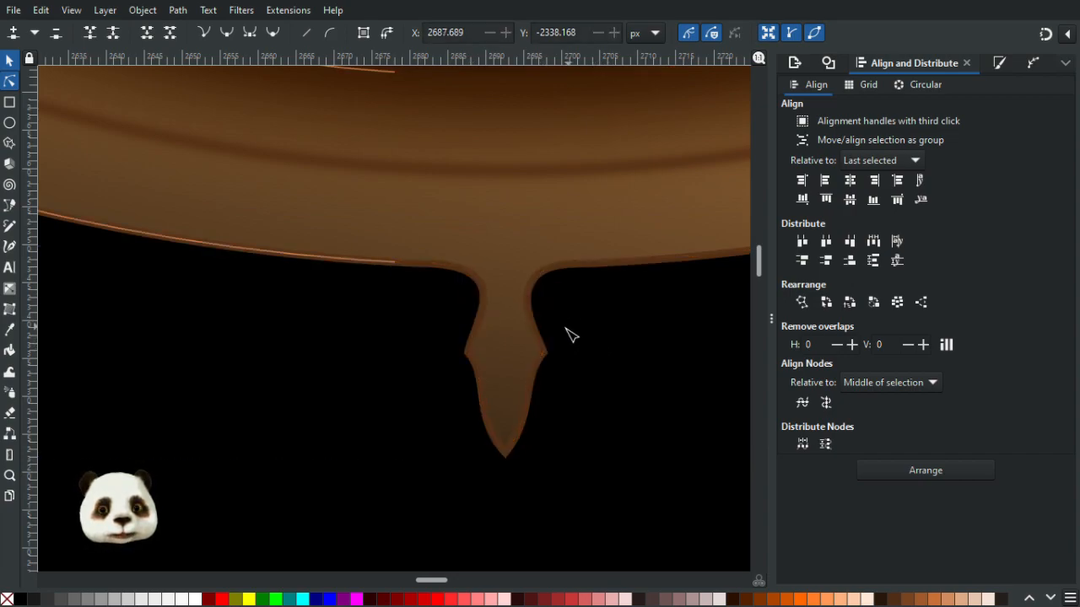
- Select the drip's lower nodes and move them down together to lengthen the drip's neck
left_click_drag(422, 311, 544, 377)
left_click(544, 377)
left_click_drag(424, 330, 626, 466)
left_click_drag(438, 293, 628, 460)
left_click_drag(487, 306, 488, 351)
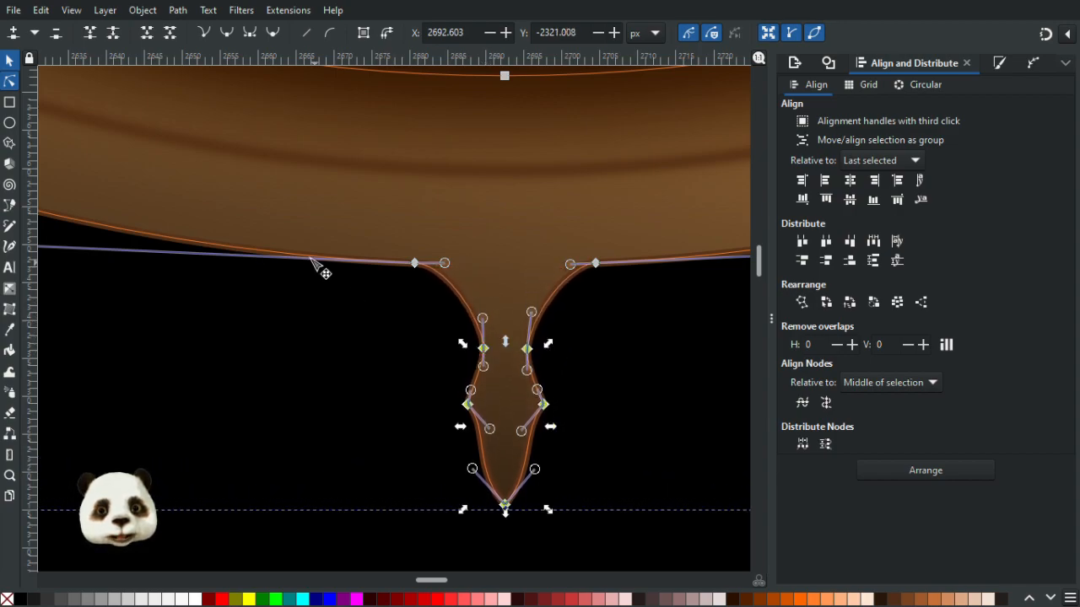
- Add nodes farther out along the rim on both sides and delete the two nodes beside the drip's neck
double_click(309, 256)
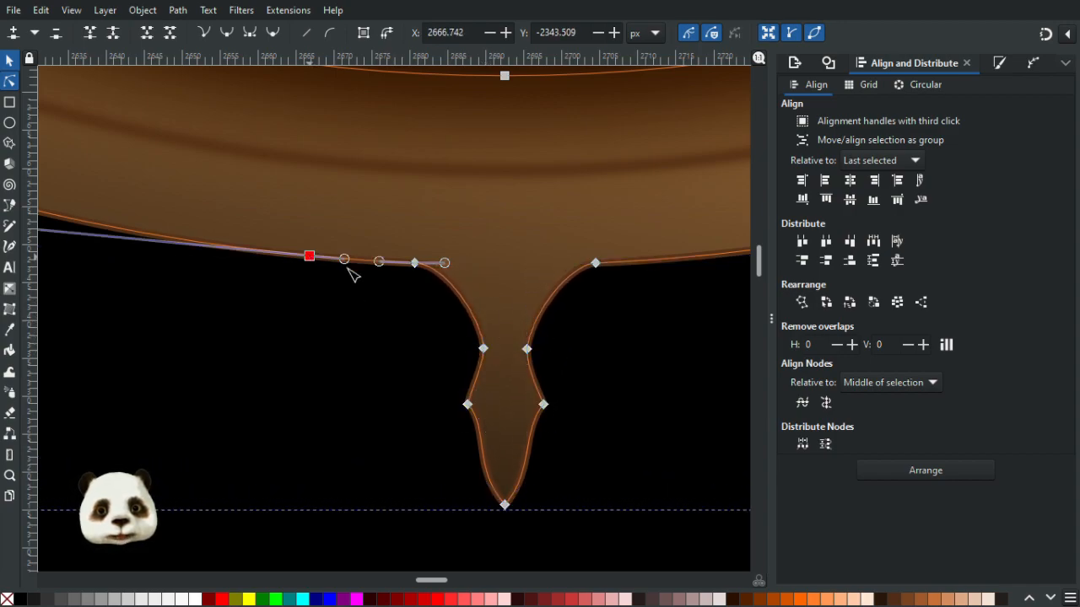
double_click(697, 258)
left_click_drag(620, 243, 563, 292)
key("Delete")
left_click_drag(411, 242, 473, 300)
key("Delete")
left_click(648, 361)
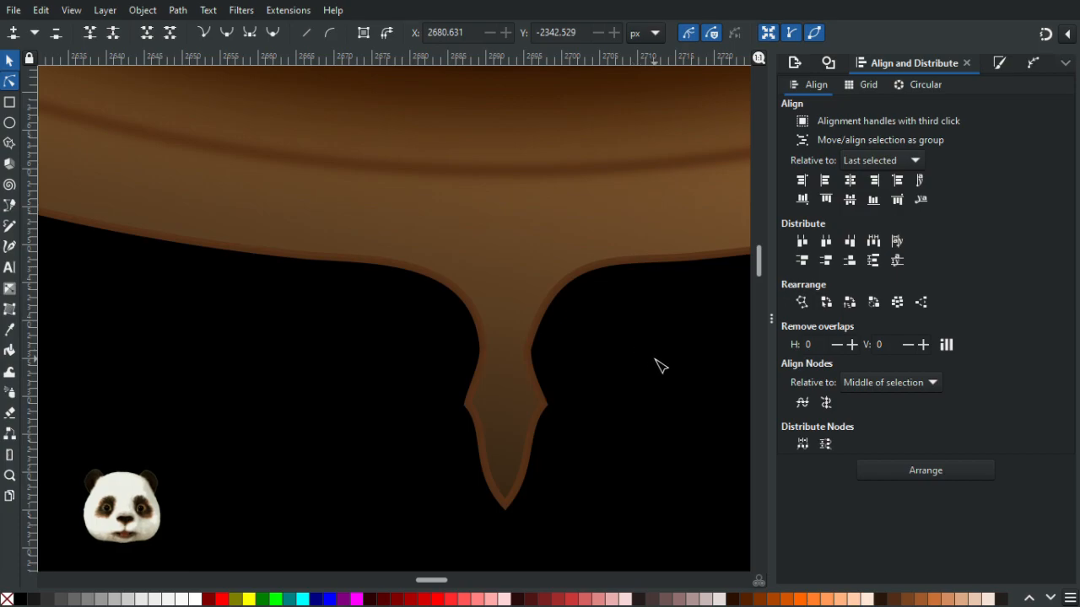
- Shorten the upper handle of the right neck node slightly to smooth the flare into the rim
left_click(534, 361)
left_click(527, 350)
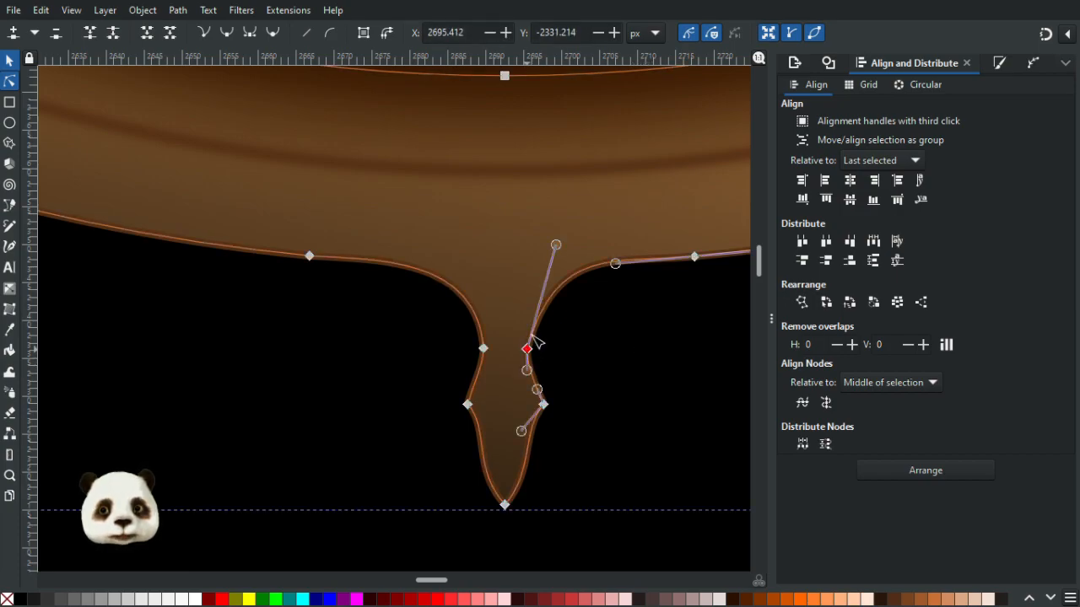
left_click(483, 349)
left_click(528, 351)
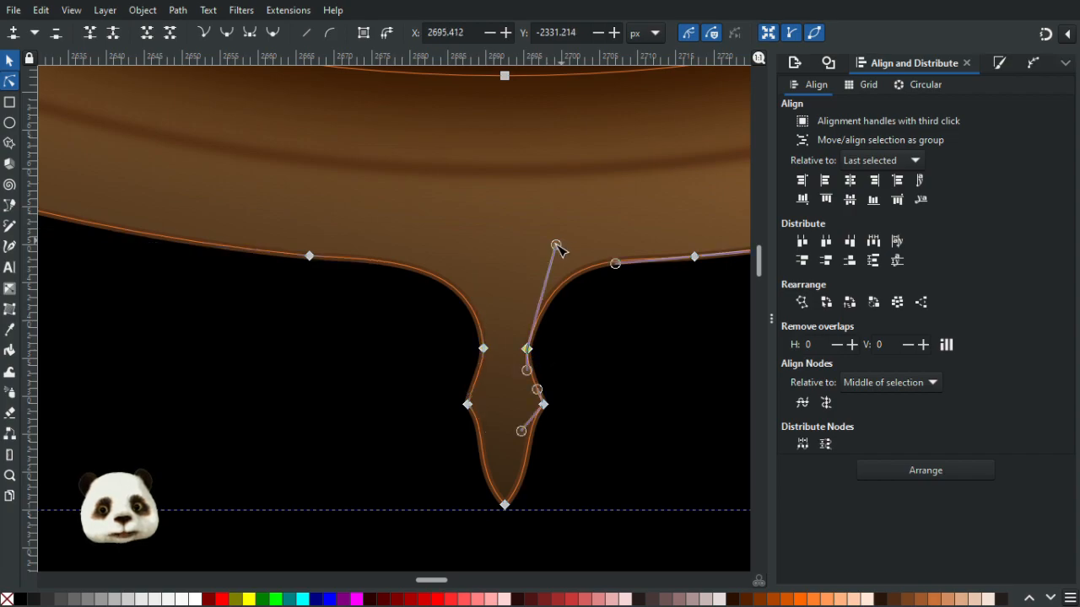
left_click_drag(556, 244, 544, 250)
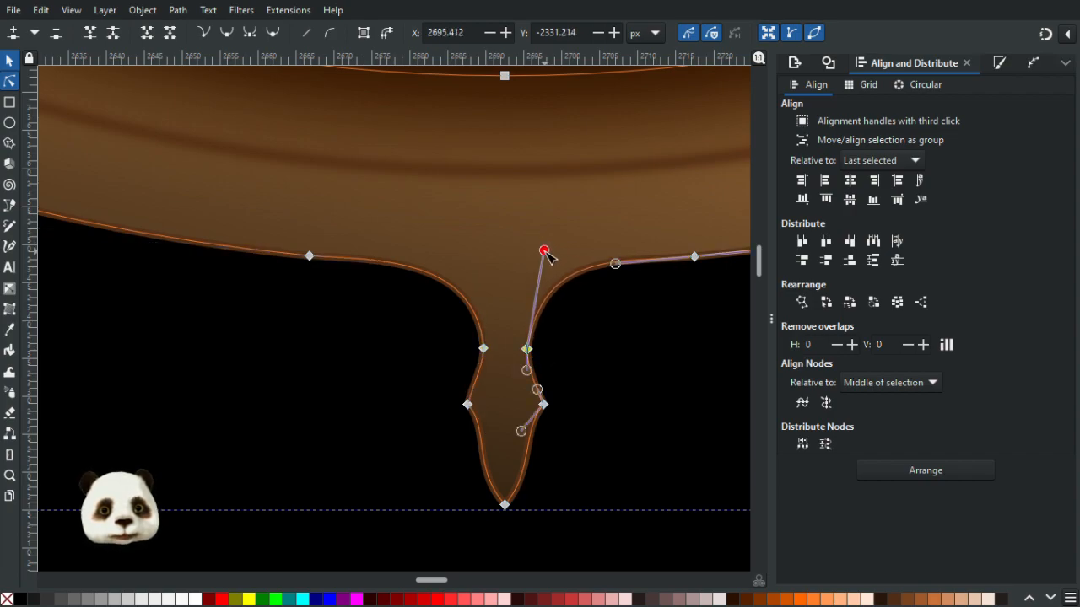
left_click(622, 379)
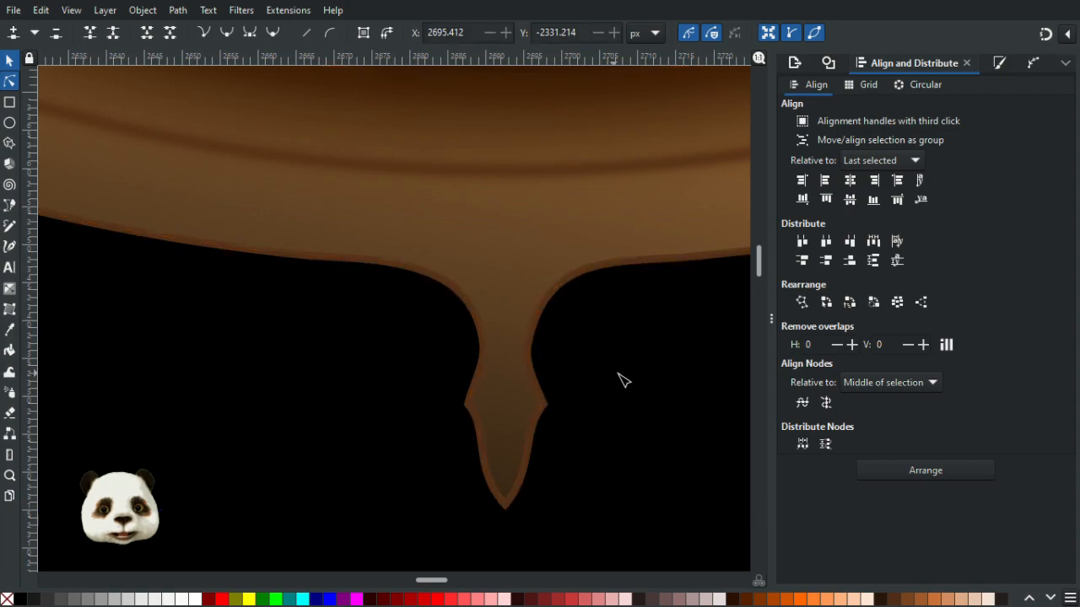
- Zoom out to review the finished drip on the whole portrait
scroll(641, 397, "down", 6)
left_click_drag(648, 439, 551, 392)
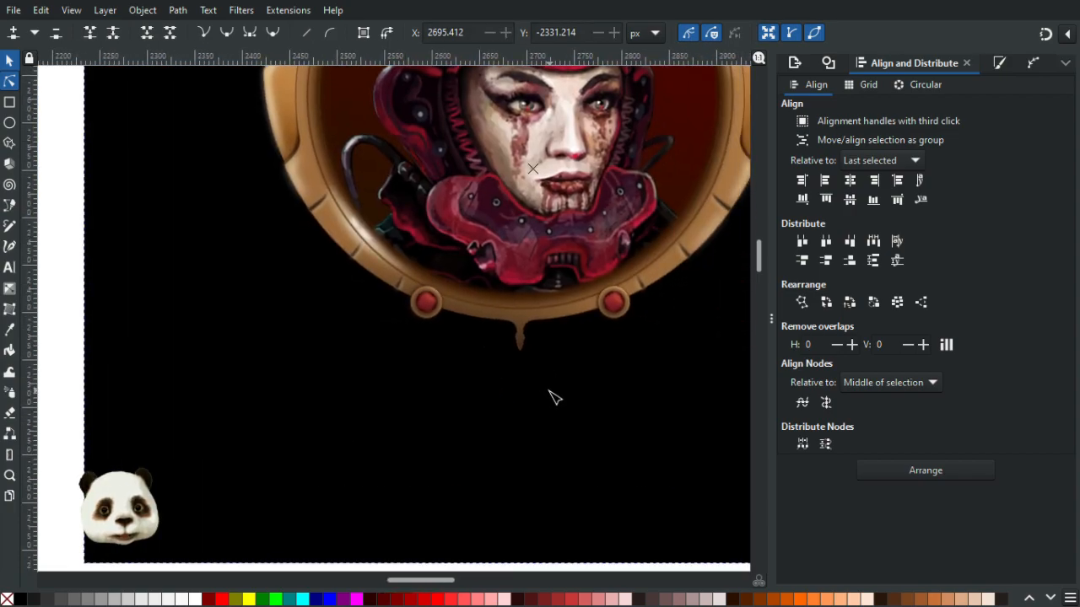
scroll(564, 417, "down", 3)
left_click(631, 493)
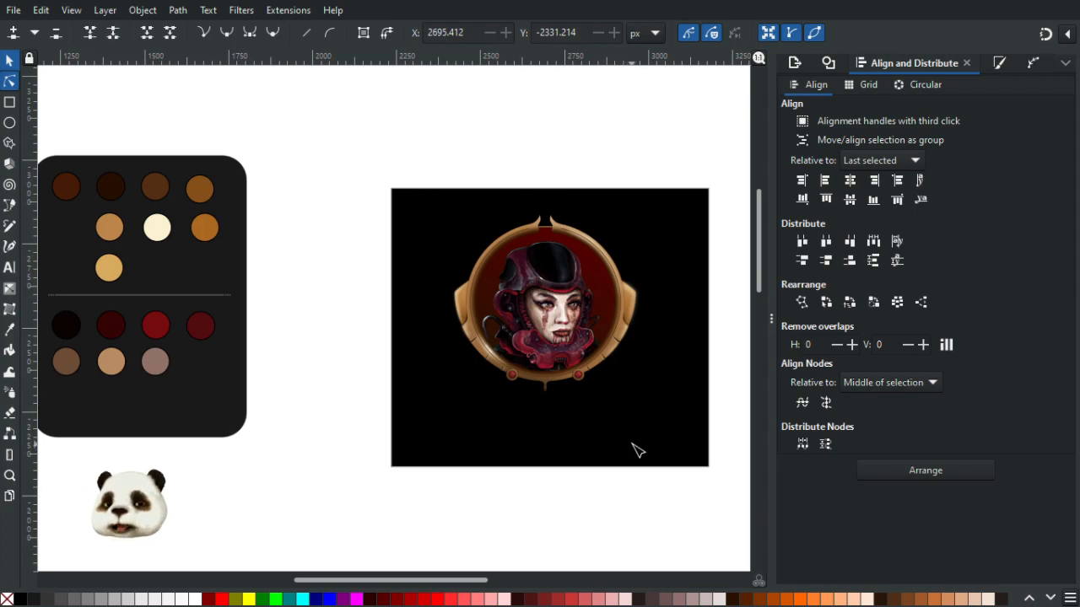
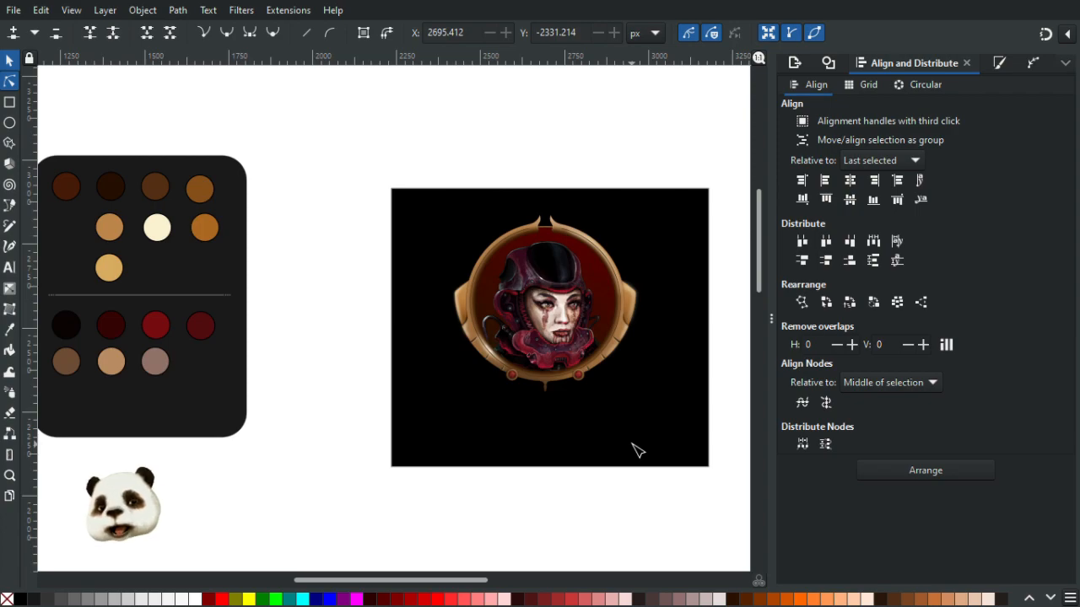
- Undo the recent edits that formed the pointed spike at the bottom of the round frame
scroll(589, 395, "up", 5)
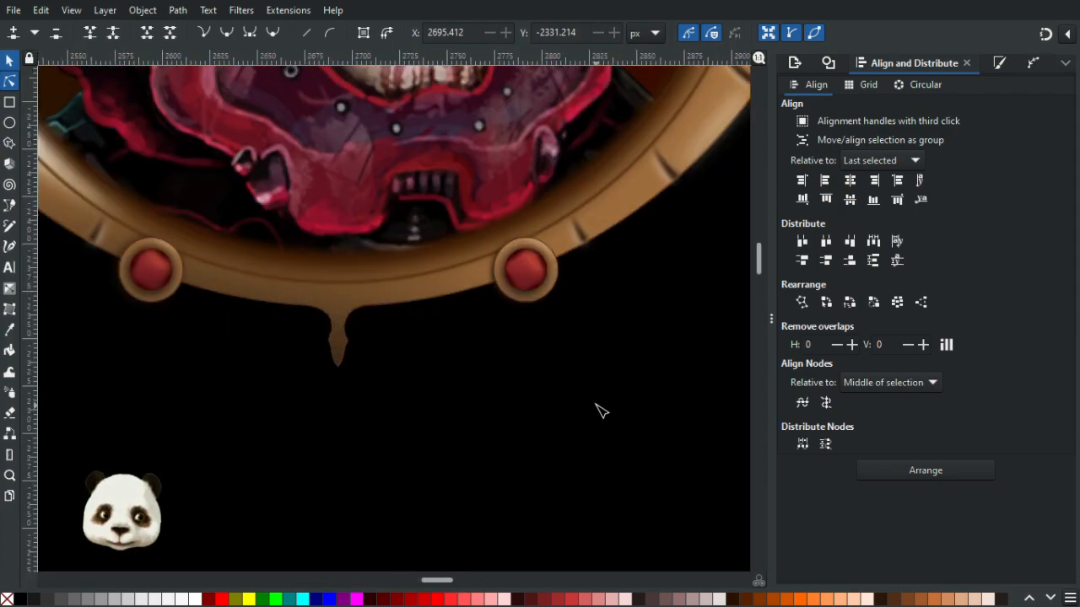
key("ctrl+z")
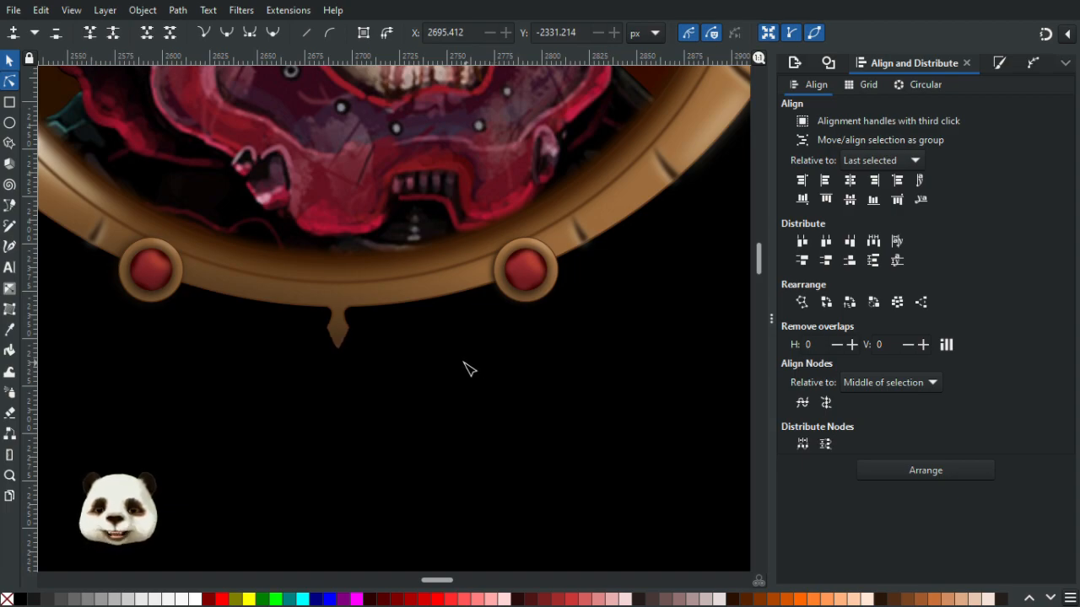
scroll(465, 369, "down", 3)
scroll(465, 368, "up", 2)
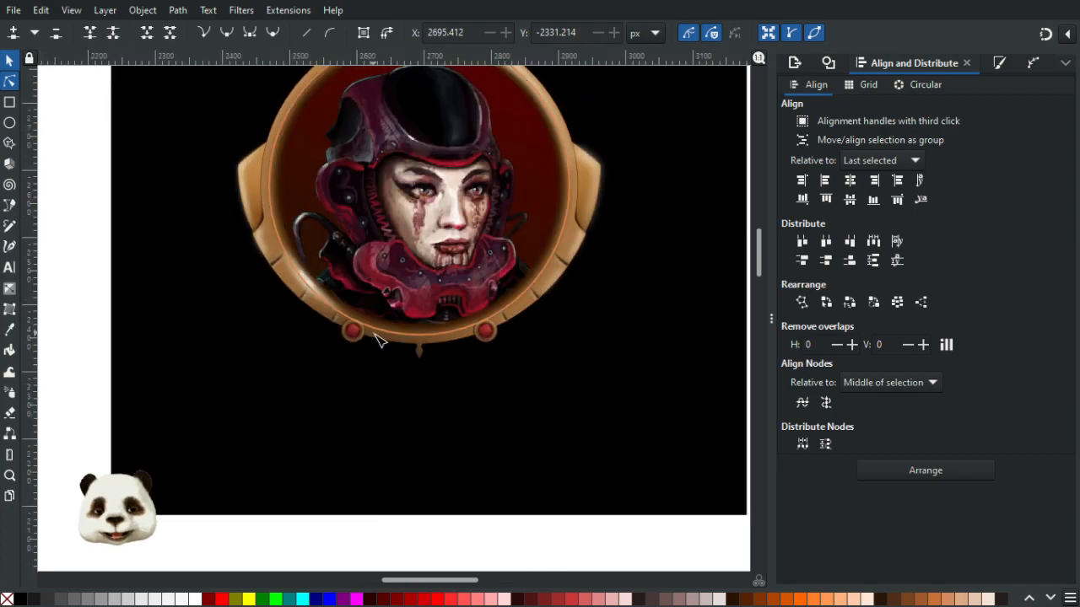
scroll(401, 347, "up", 2)
scroll(401, 346, "up", 2)
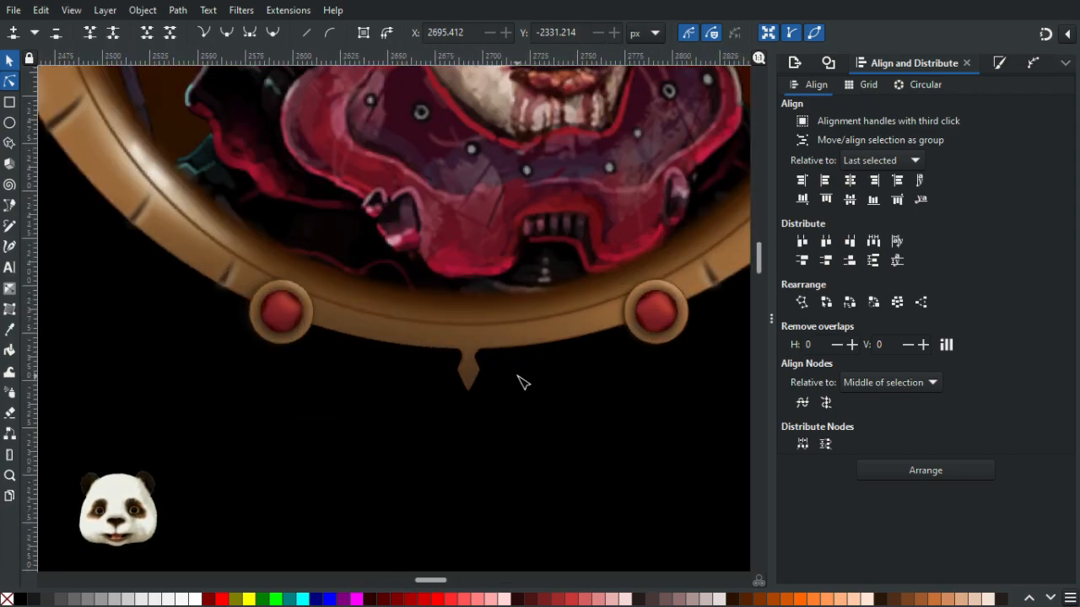
key("ctrl+z")
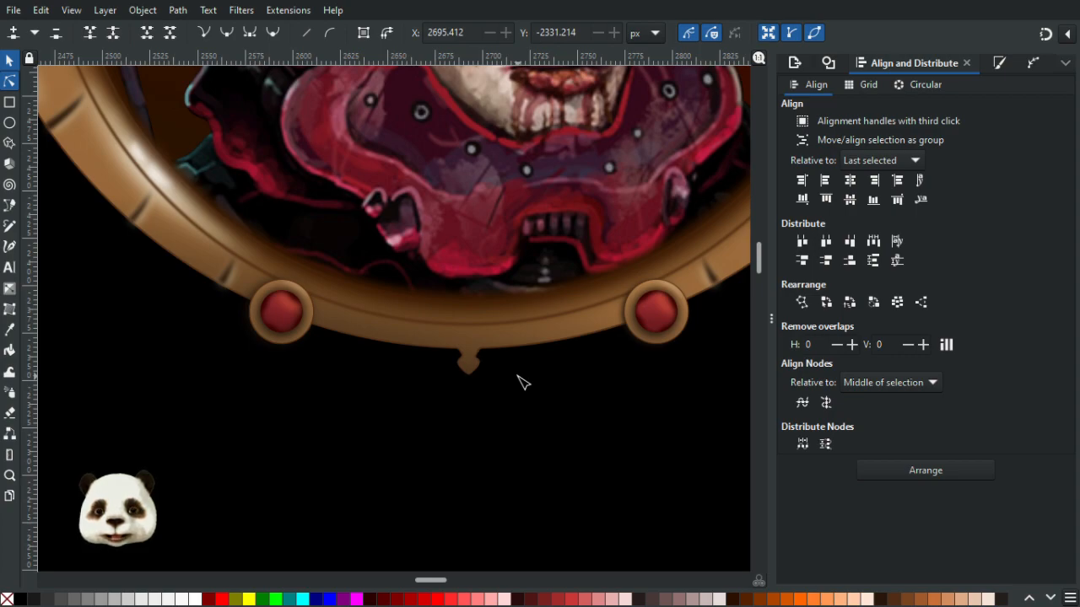
key("ctrl+z")
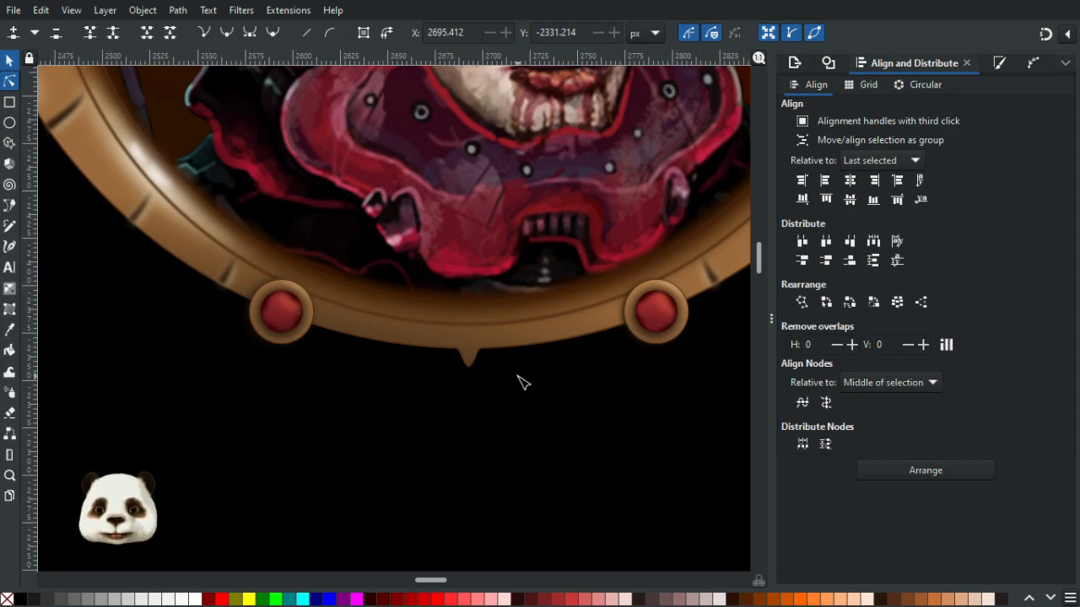
key("ctrl+z")
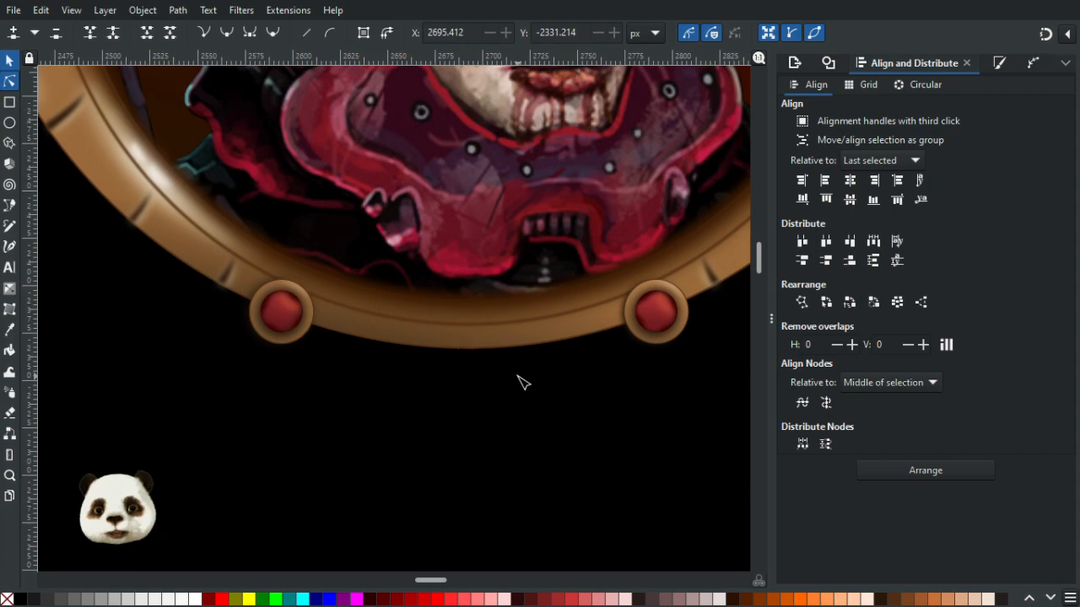
scroll(518, 374, "up", 2)
scroll(518, 374, "down", 3)
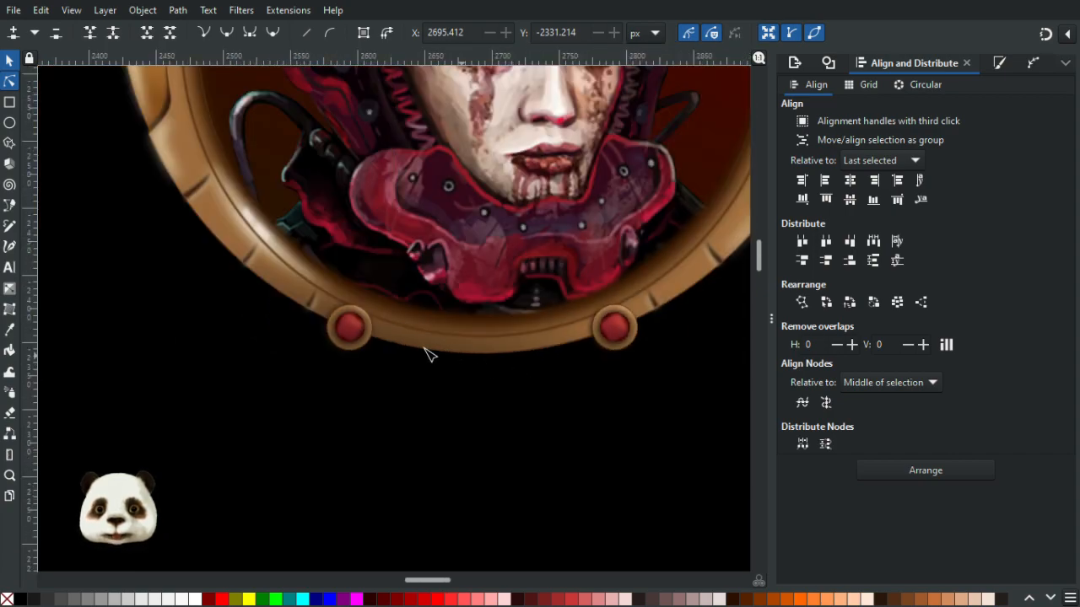
- Select the frame outline's bottom-centre nodes and pull them down to form a rounded tab
left_click(425, 353)
left_click(420, 350)
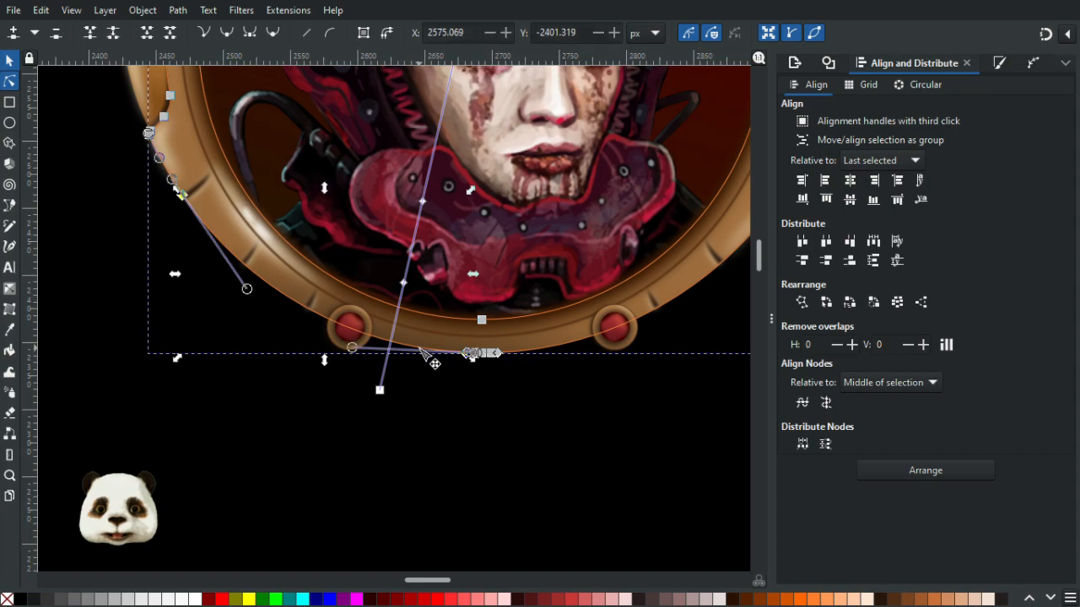
left_click(544, 350)
scroll(496, 357, "up", 3)
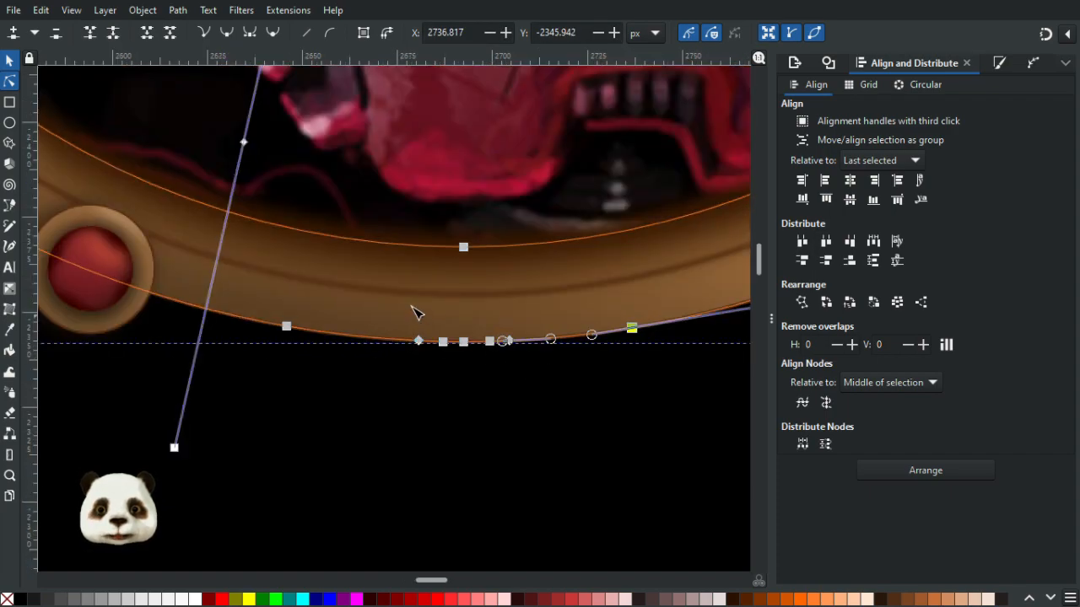
left_click_drag(397, 338, 553, 380)
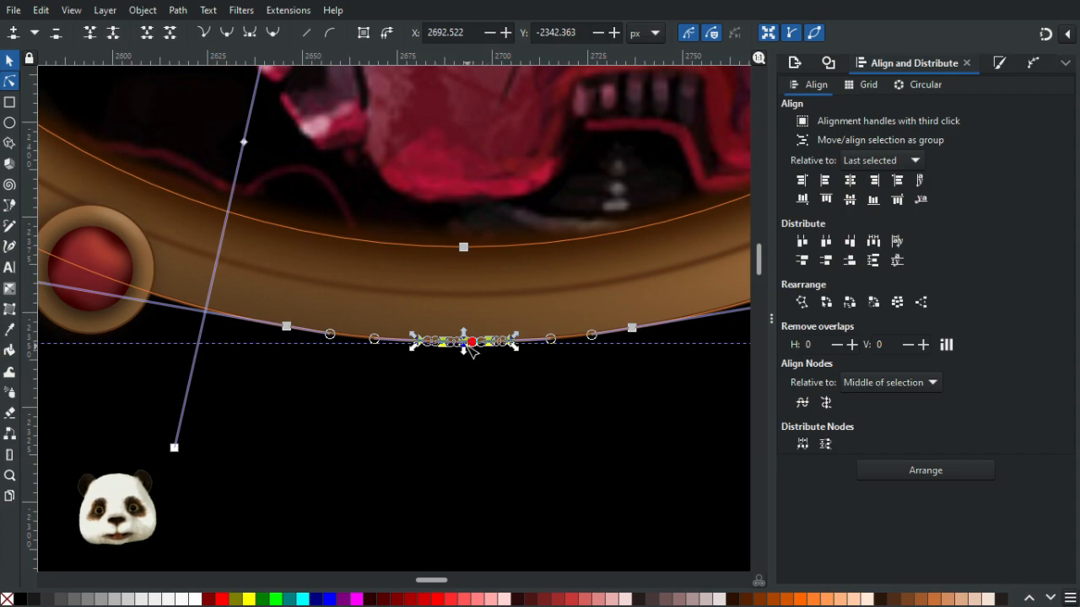
left_click_drag(470, 369, 478, 405)
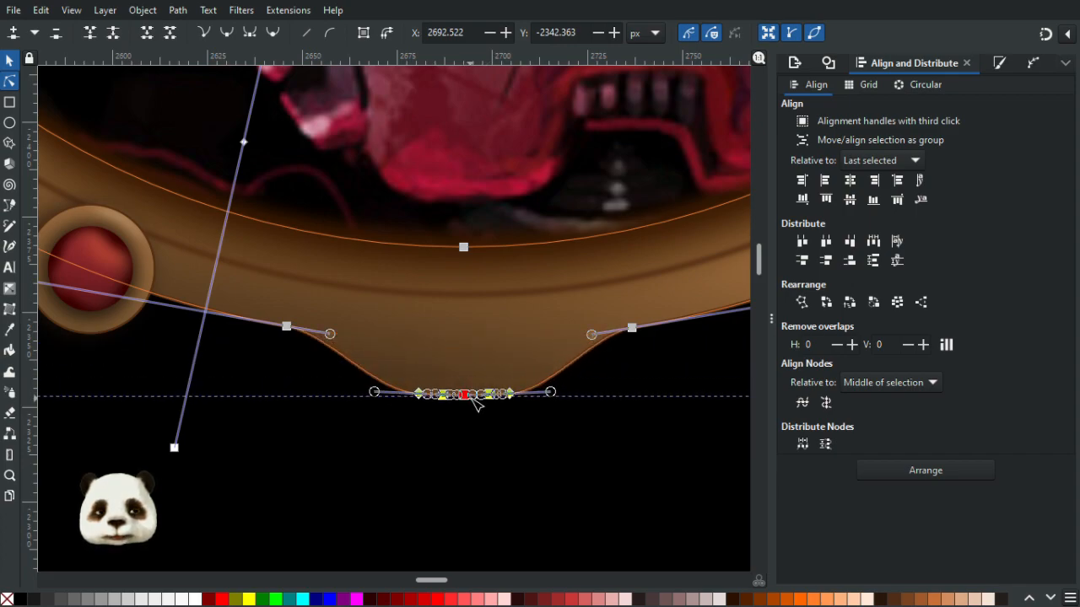
left_click(607, 433)
- Inspect the reshaped frame bottom at several zoom levels across the canvas
scroll(612, 434, "down", 5)
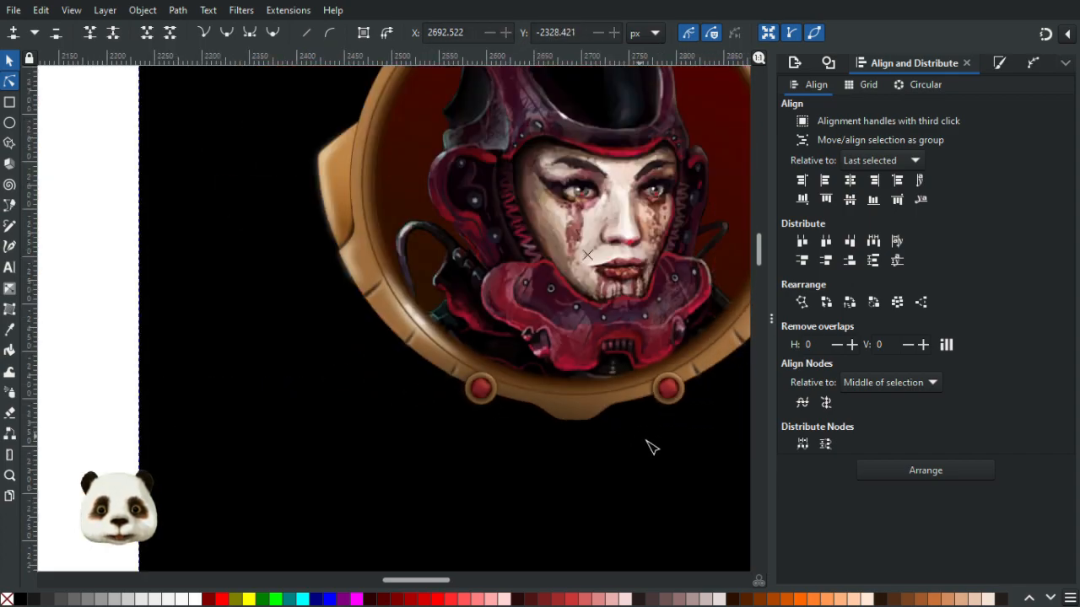
scroll(579, 410, "up", 4)
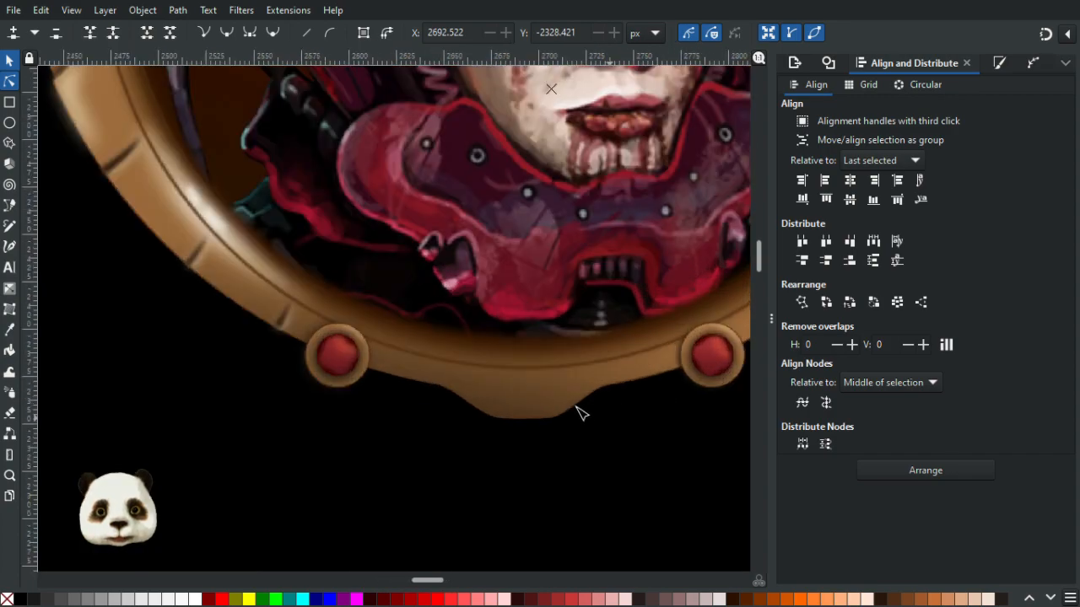
scroll(591, 472, "down", 3)
scroll(654, 471, "down", 3)
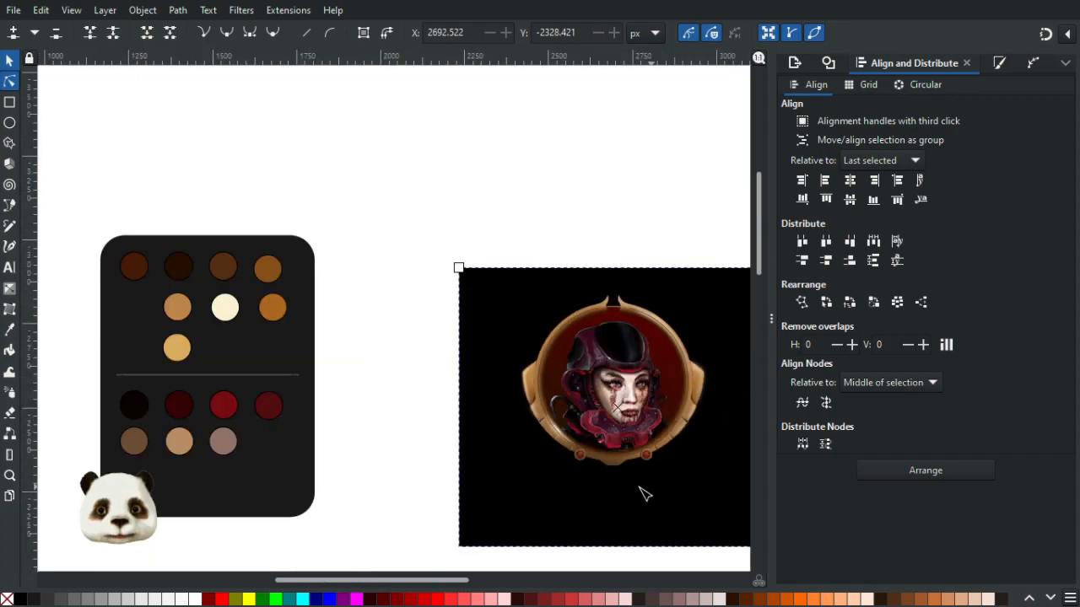
left_click_drag(639, 487, 488, 433)
left_click(550, 530)
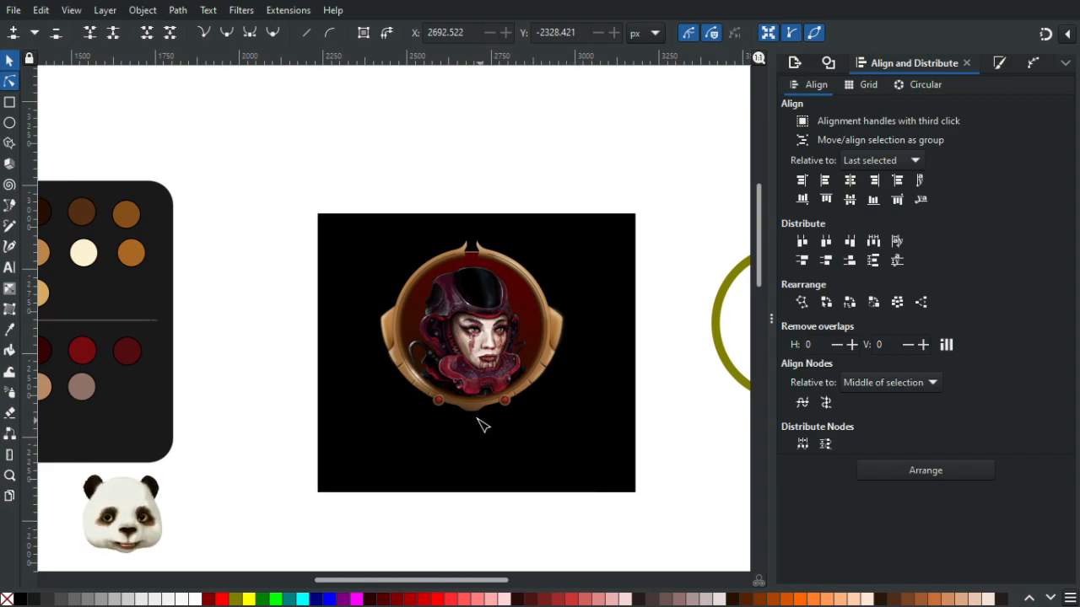
scroll(479, 421, "up", 4)
scroll(480, 420, "up", 3)
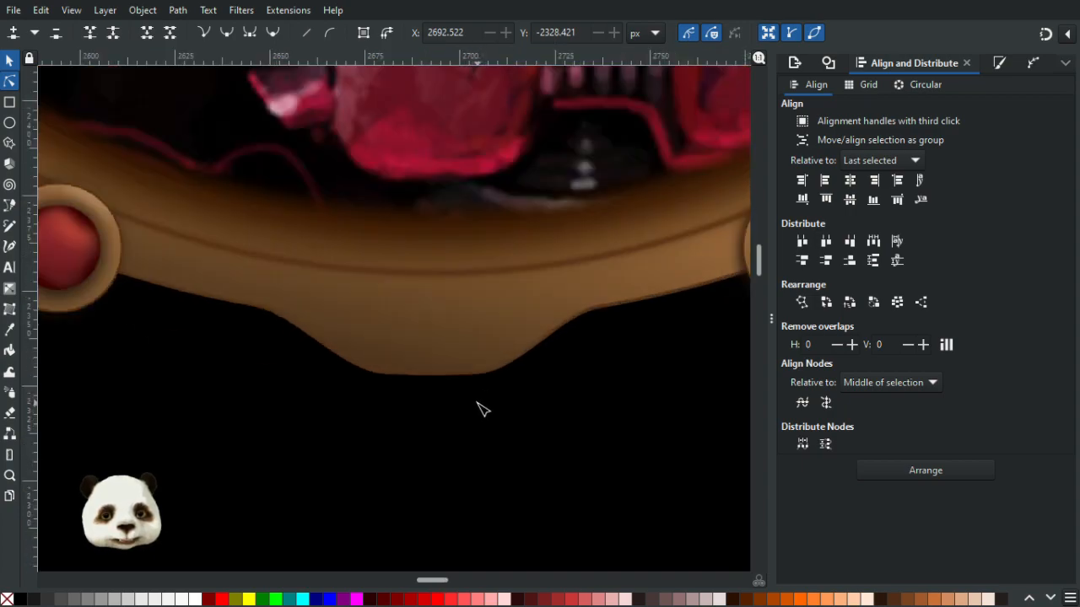
scroll(479, 409, "down", 3)
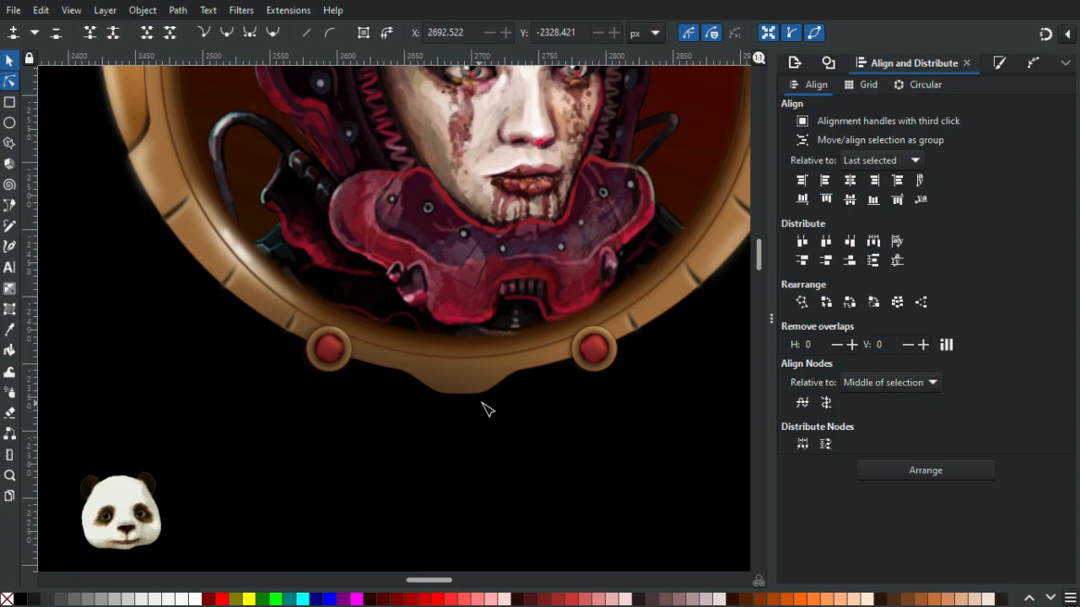
scroll(476, 397, "up", 5)
left_click(501, 372)
left_click(590, 434)
scroll(591, 434, "down", 5)
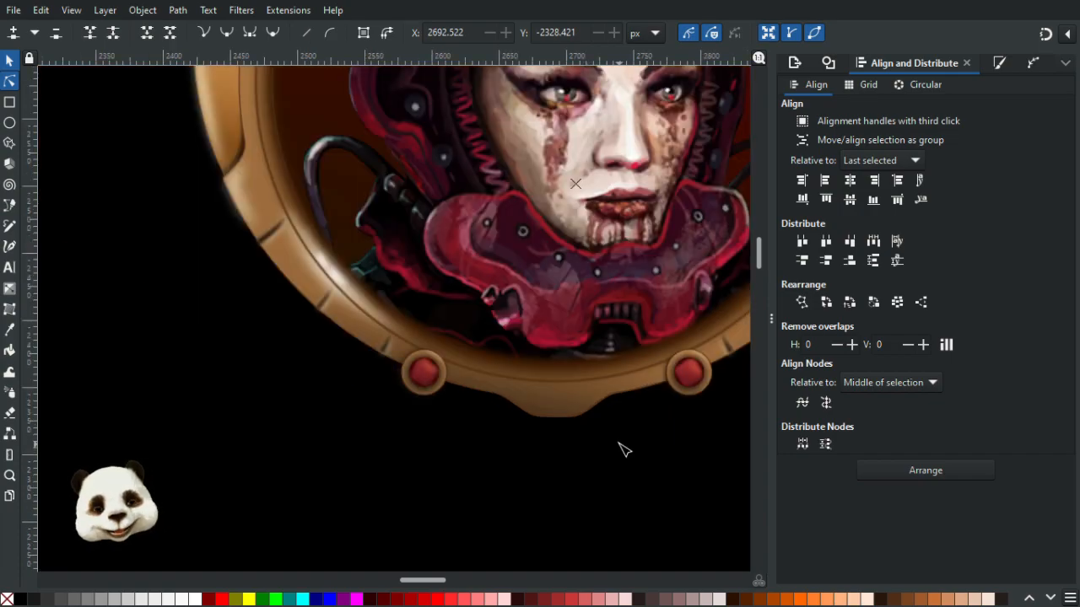
scroll(621, 449, "down", 2)
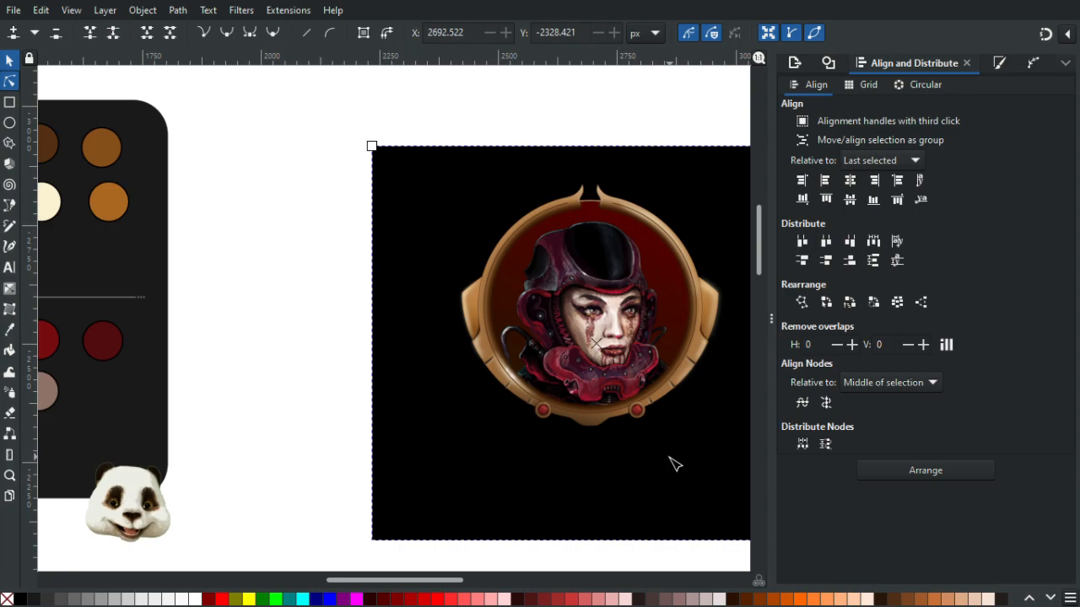
scroll(645, 447, "down", 3)
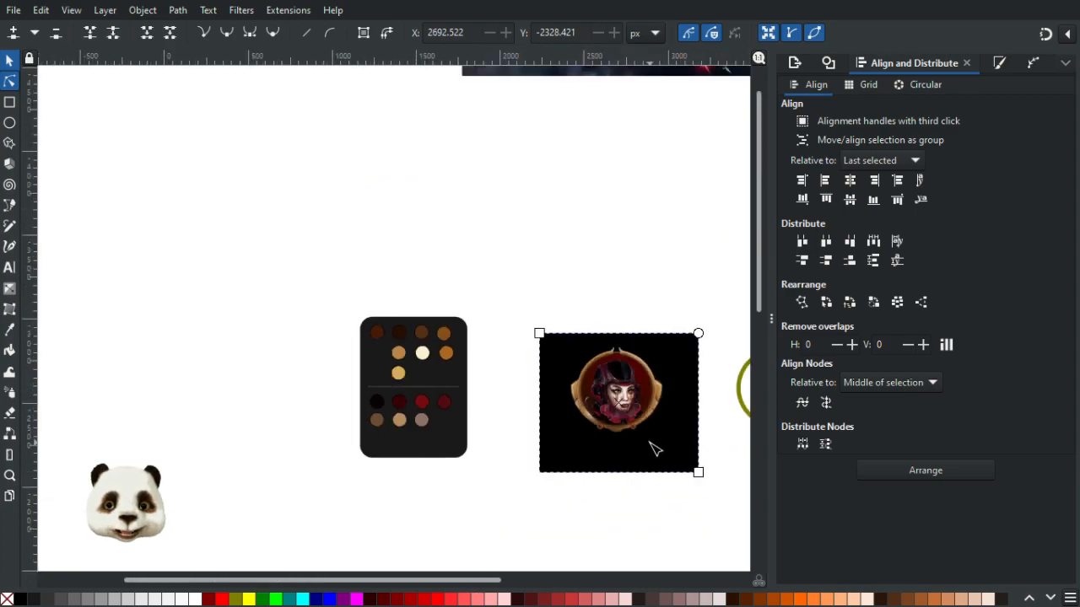
scroll(653, 449, "up", 1)
scroll(655, 448, "up", 1)
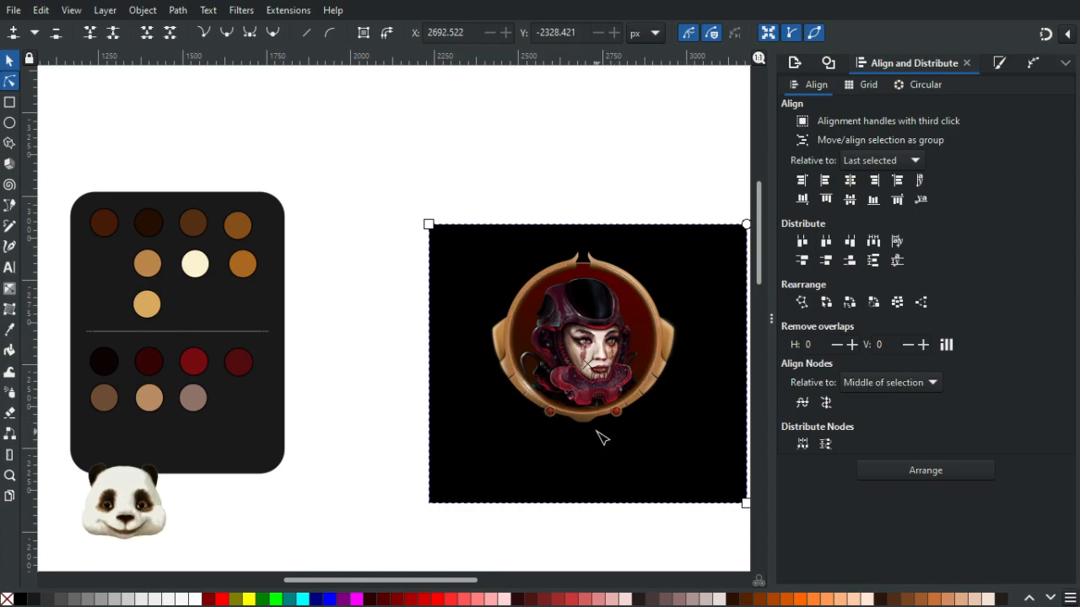
scroll(601, 439, "up", 3)
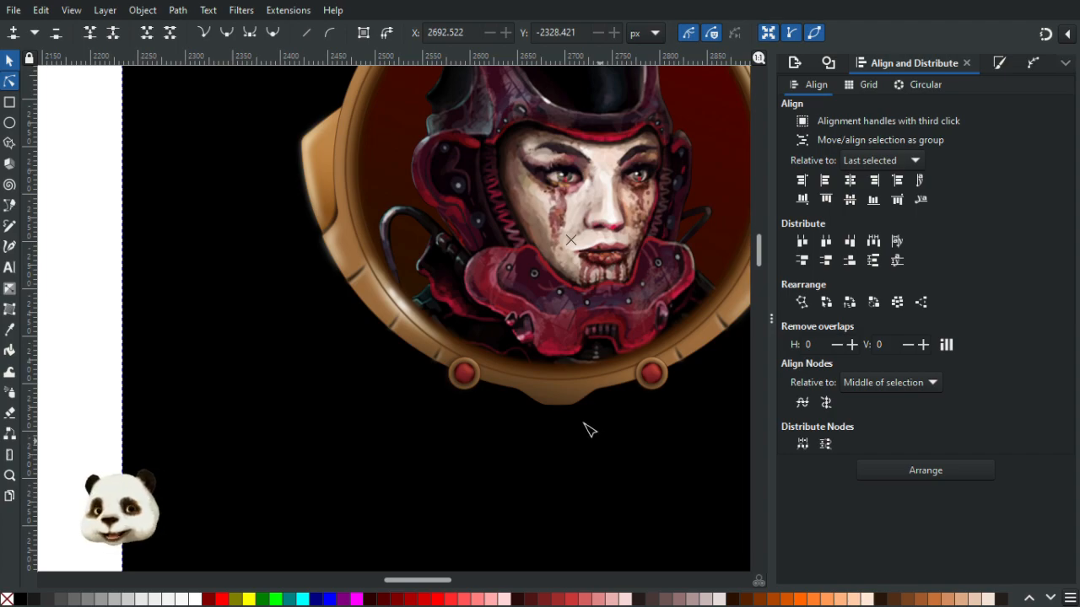
scroll(572, 434, "down", 1)
scroll(590, 439, "down", 1)
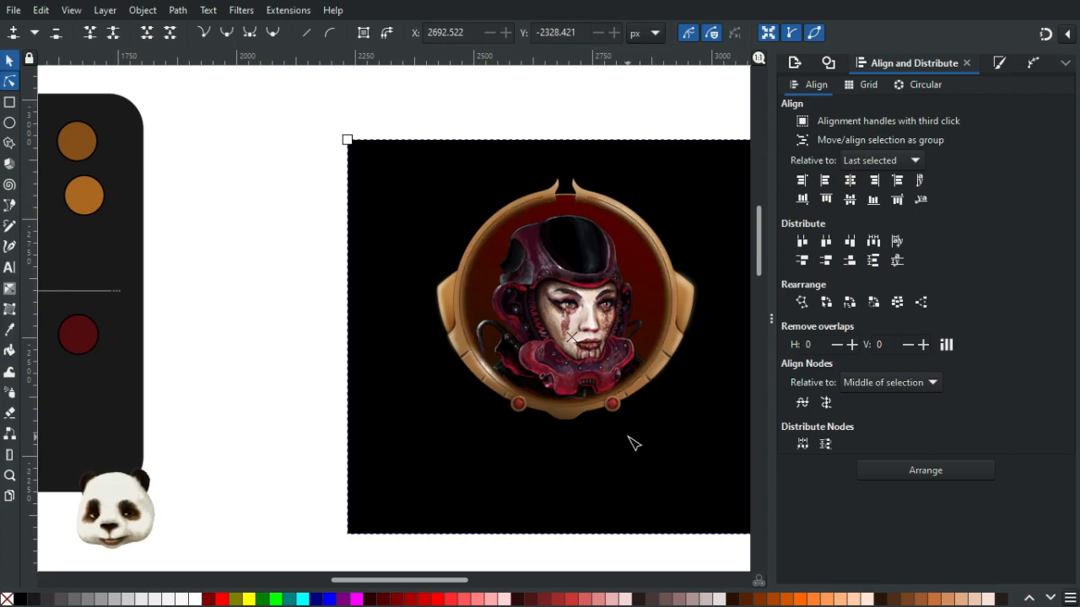
- Draw a closed, filled ribbon shape with the Pen tool hanging from the left red bead down beside the tab
key("b")
scroll(540, 434, "up", 1)
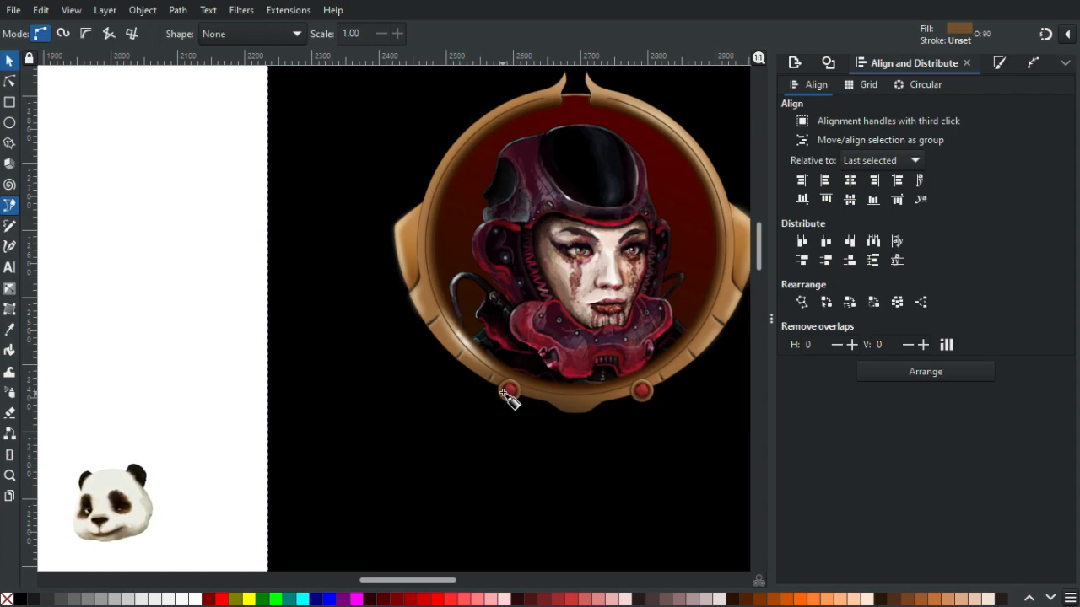
left_click(508, 391)
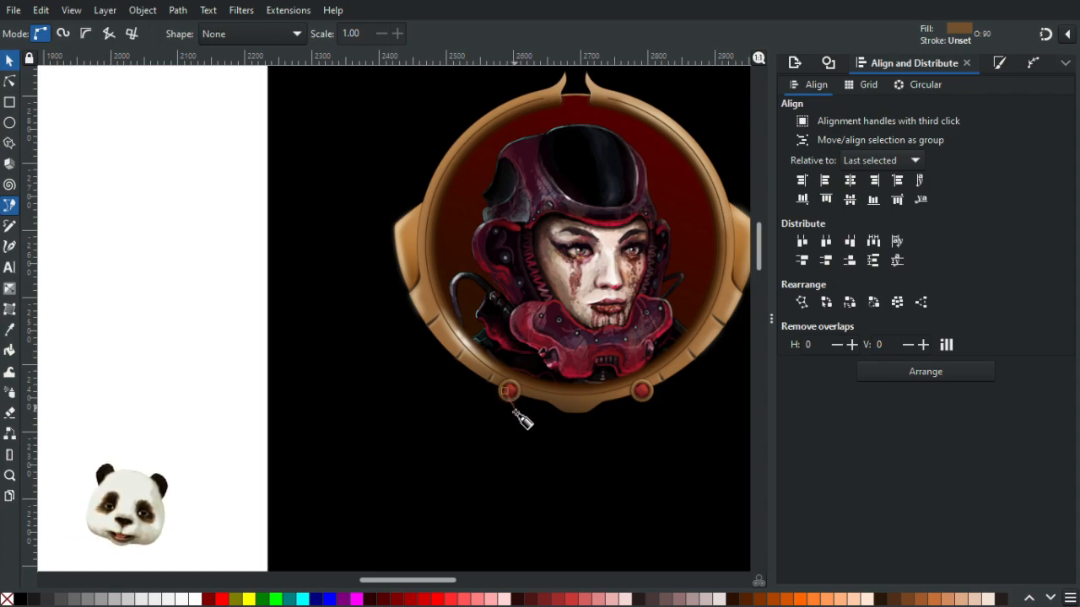
left_click_drag(512, 430, 511, 453)
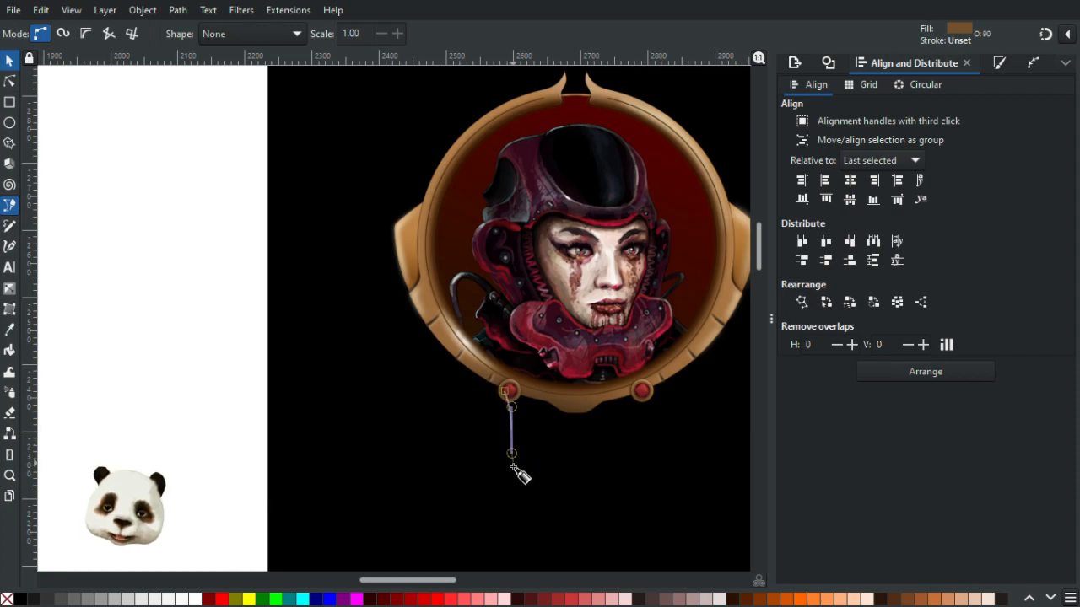
left_click(489, 506)
scroll(491, 516, "up", 2)
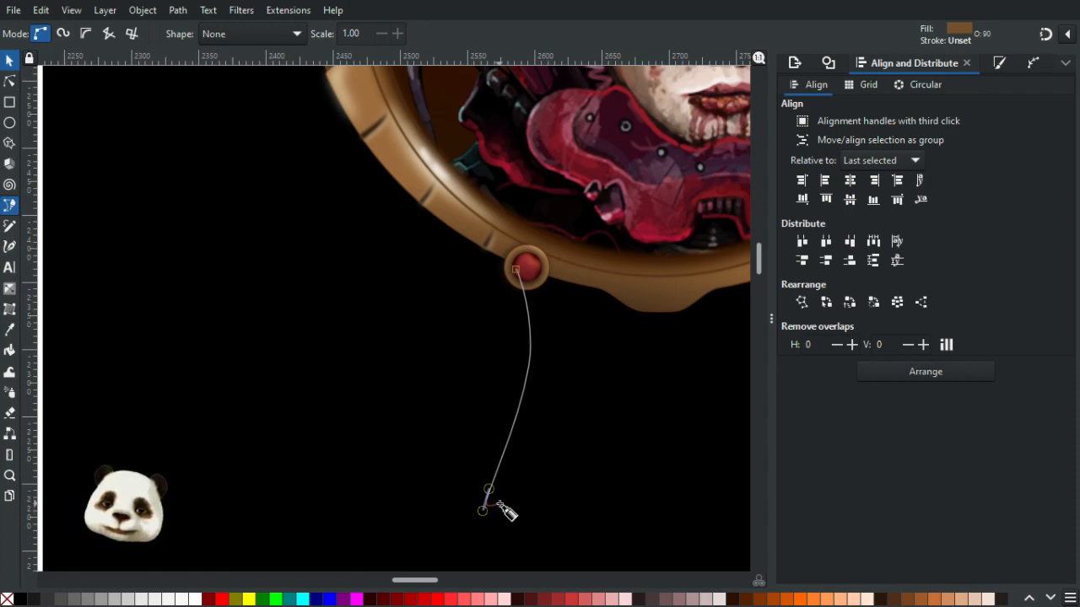
left_click_drag(504, 503, 471, 467)
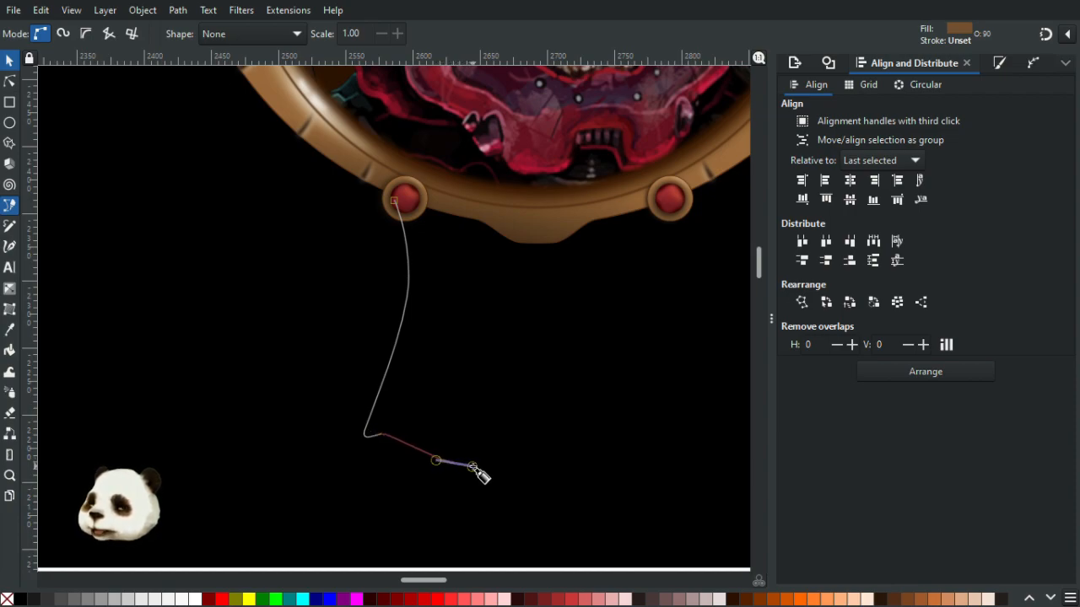
left_click_drag(472, 466, 489, 456)
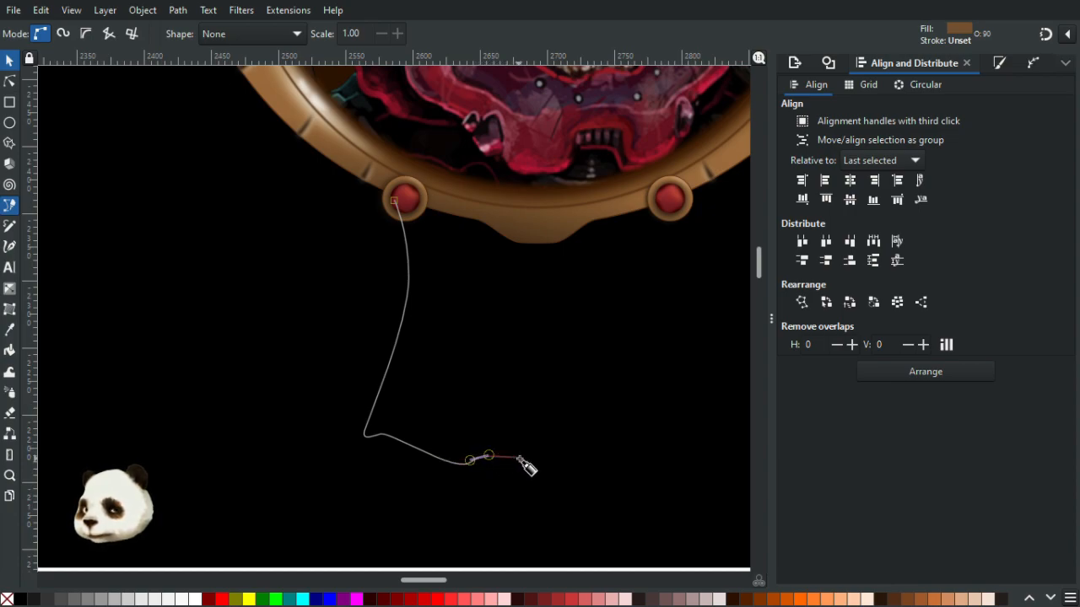
left_click_drag(522, 458, 547, 456)
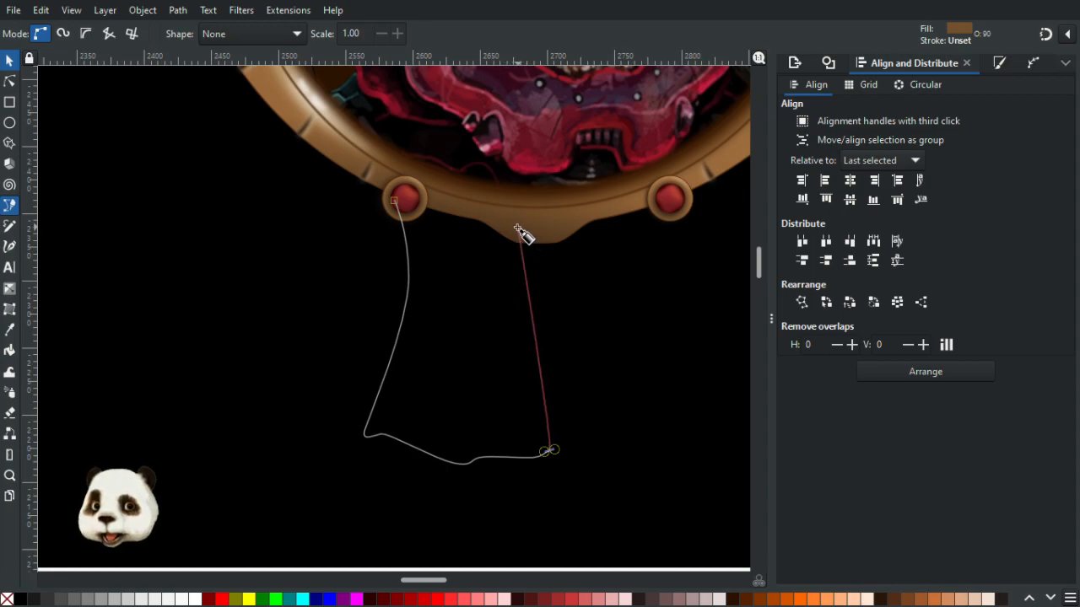
left_click_drag(532, 267, 492, 204)
left_click(393, 201)
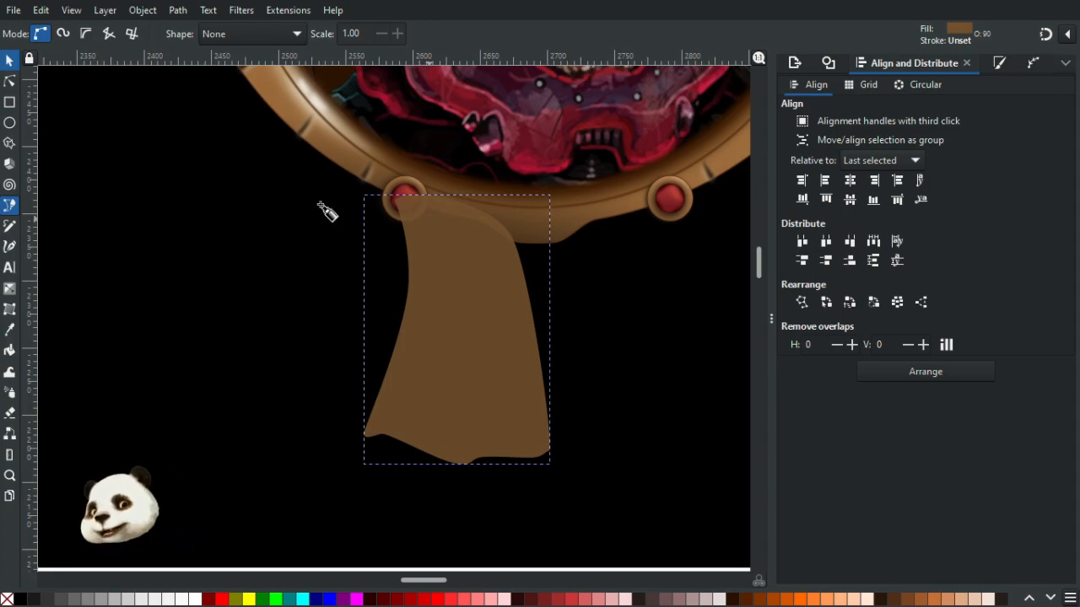
- Reshape the ribbon's nodes with the Node tool, widening its lower left corner and smoothing the bottom edge
left_click(9, 81)
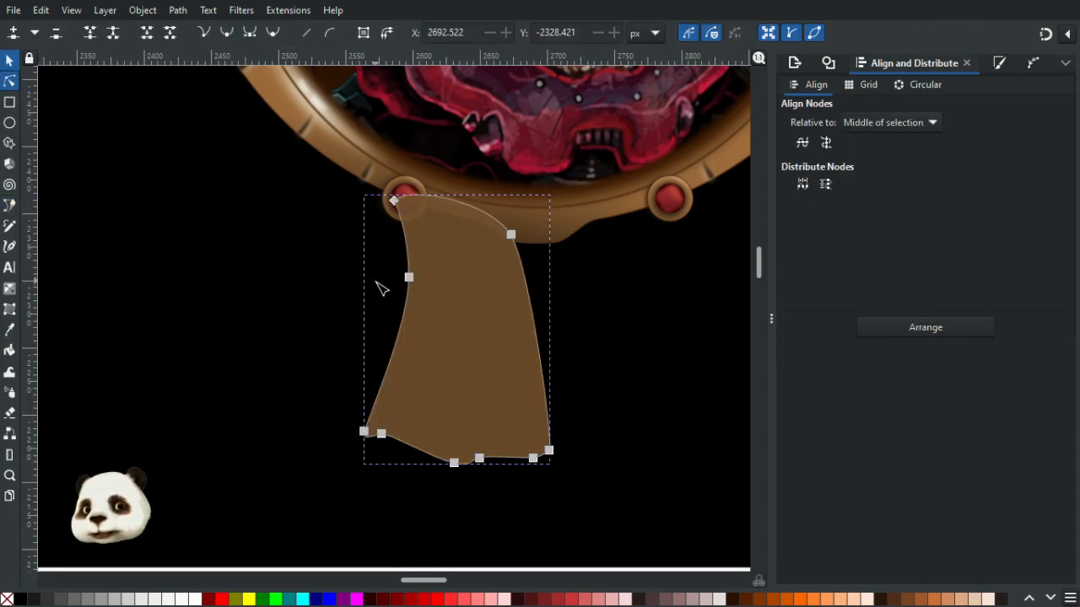
left_click(404, 280)
left_click_drag(401, 279, 402, 274)
left_click_drag(364, 432, 329, 423)
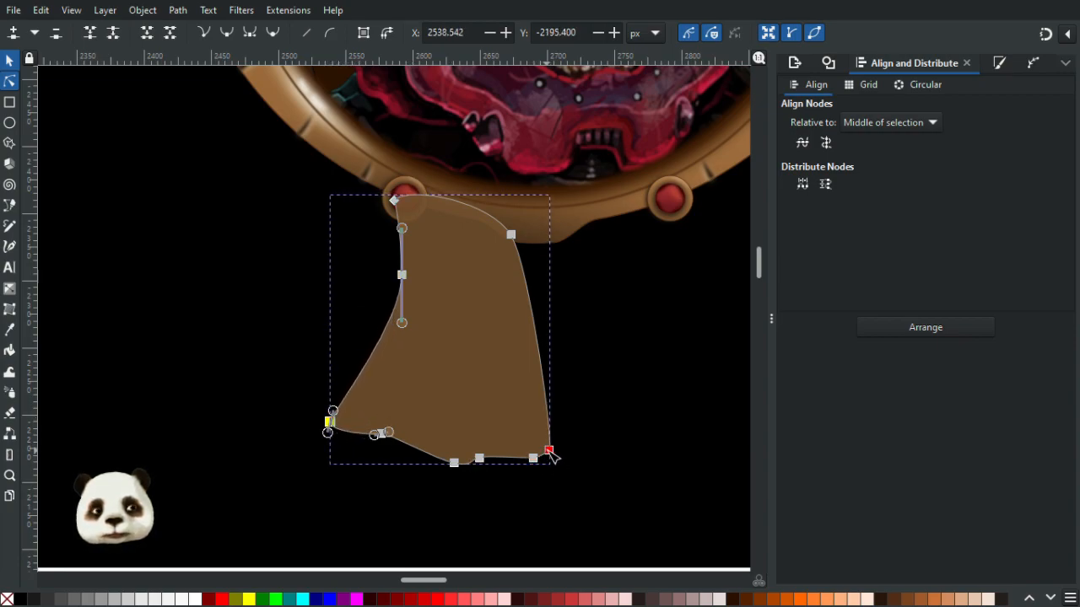
left_click_drag(549, 453, 542, 453)
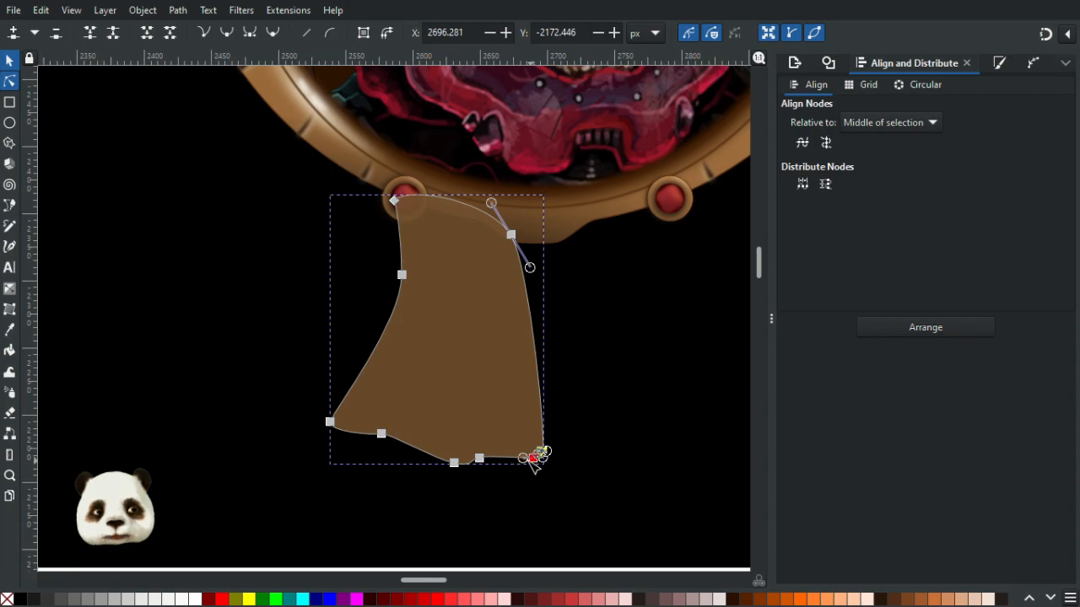
left_click(524, 458)
left_click(476, 459)
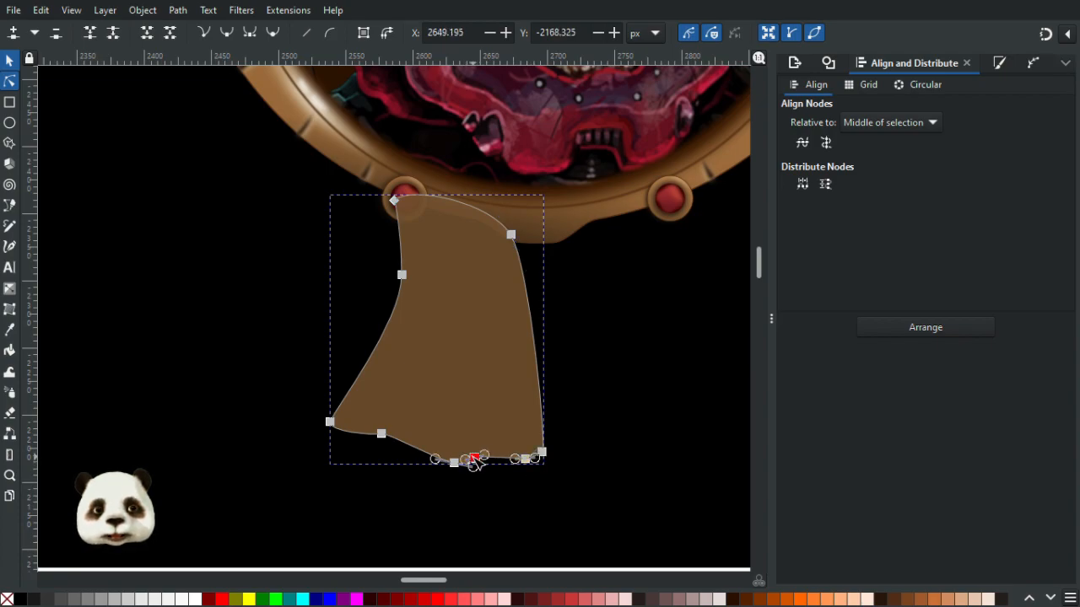
left_click_drag(454, 463, 449, 461)
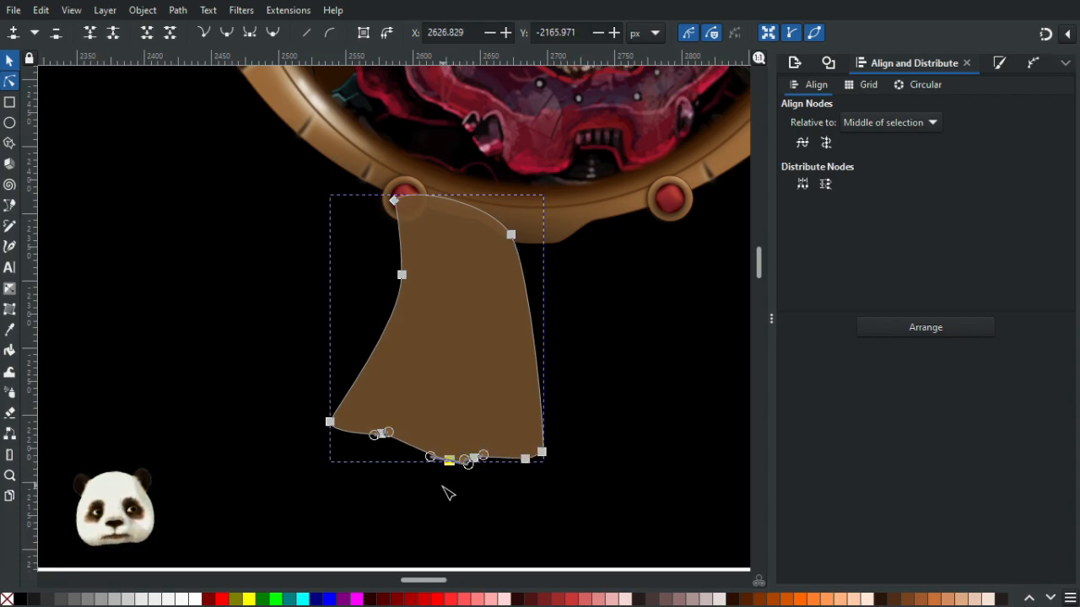
left_click(444, 496)
- Fill the ribbon with the dark red swatch from the colour palette using the Dropper
scroll(534, 478, "down", 4)
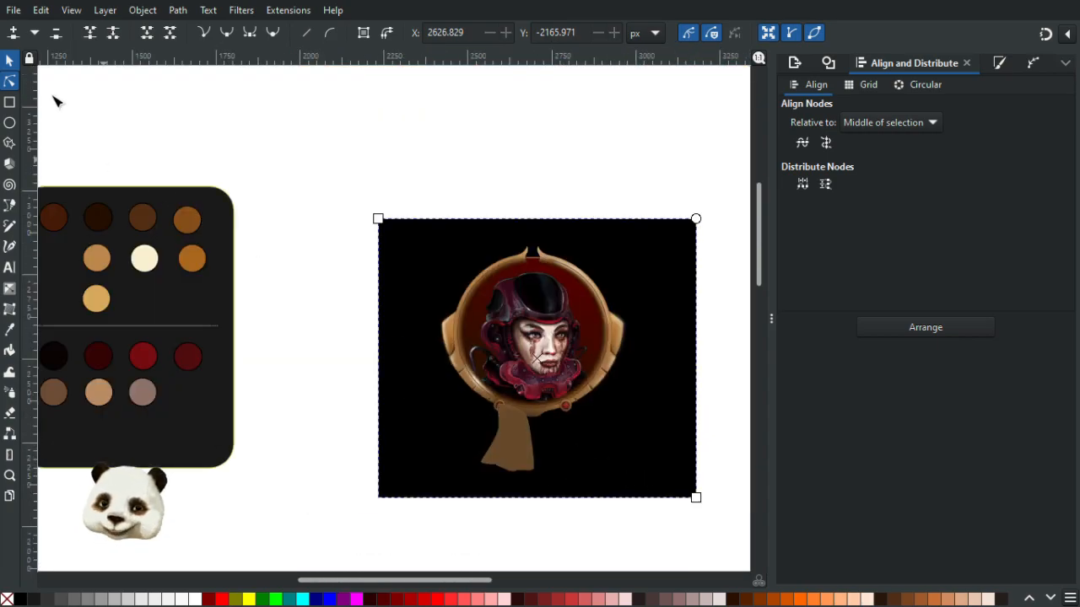
left_click(528, 448)
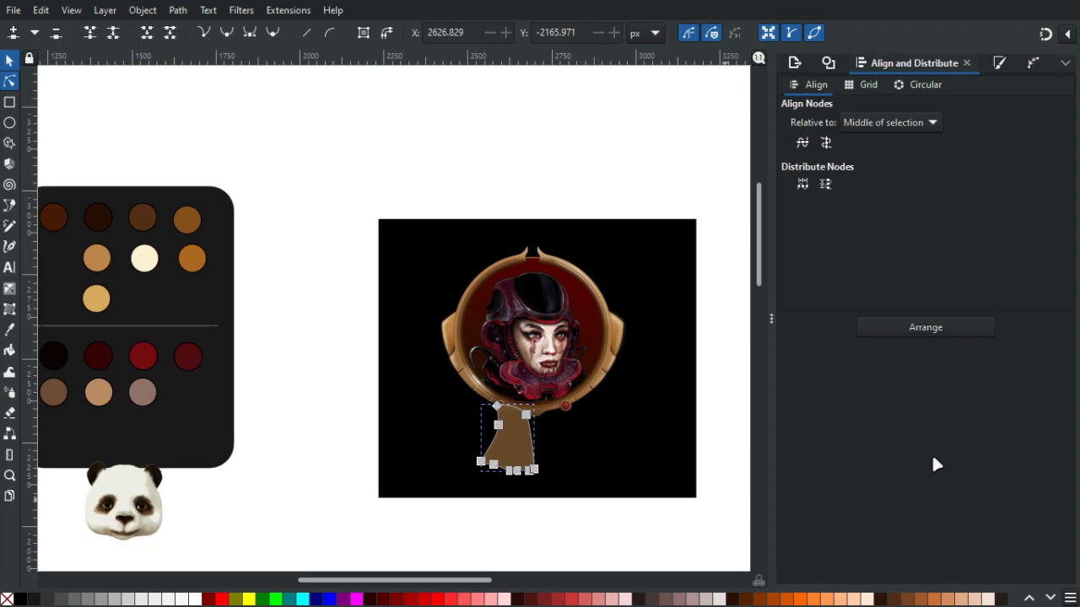
key("ctrl+shift+f")
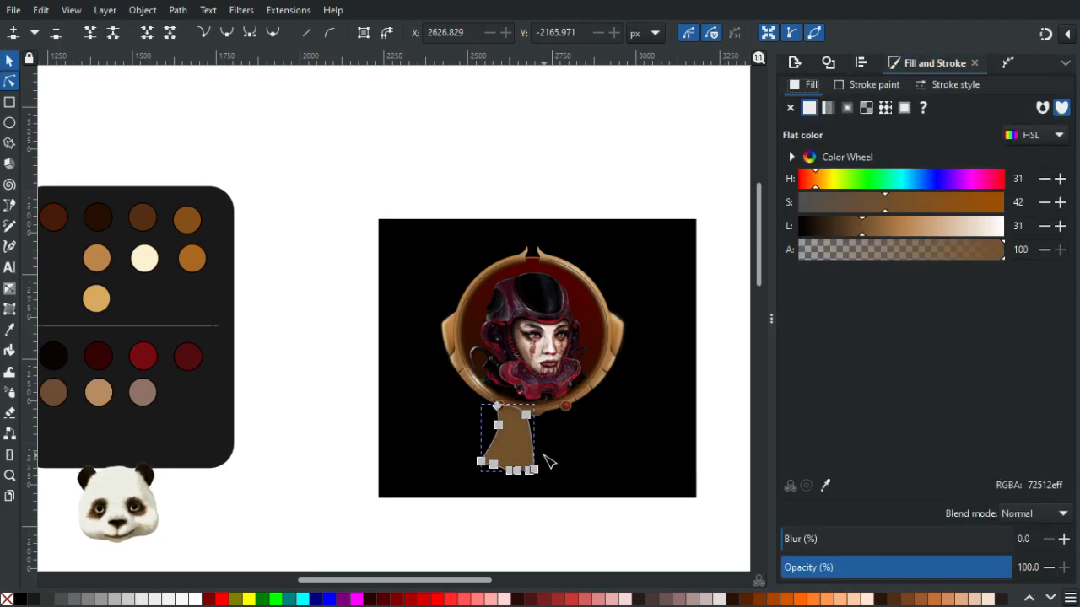
key("Right")
key("Right")
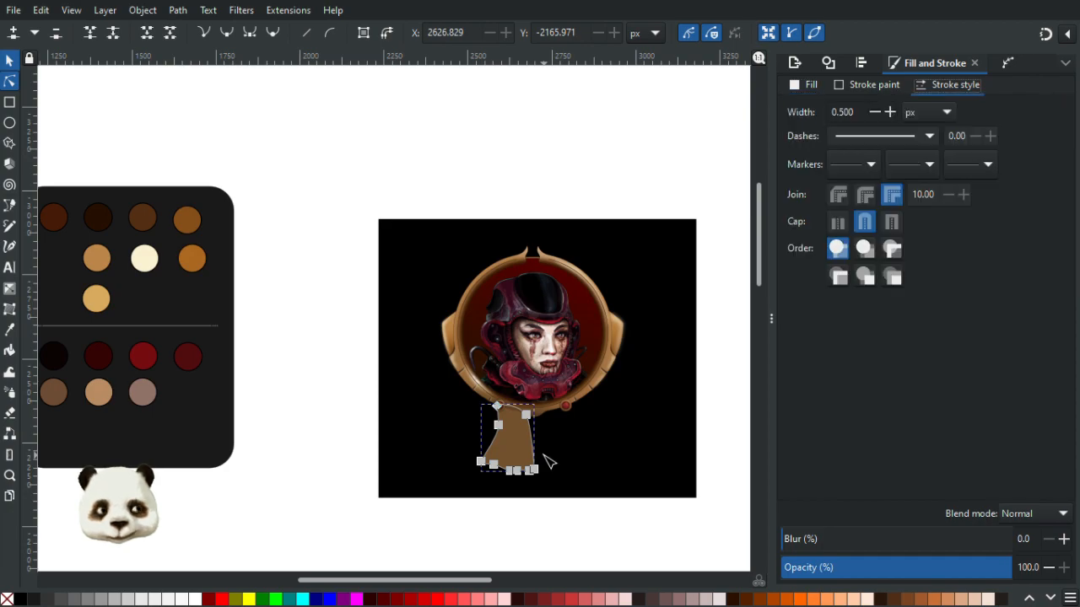
key("d")
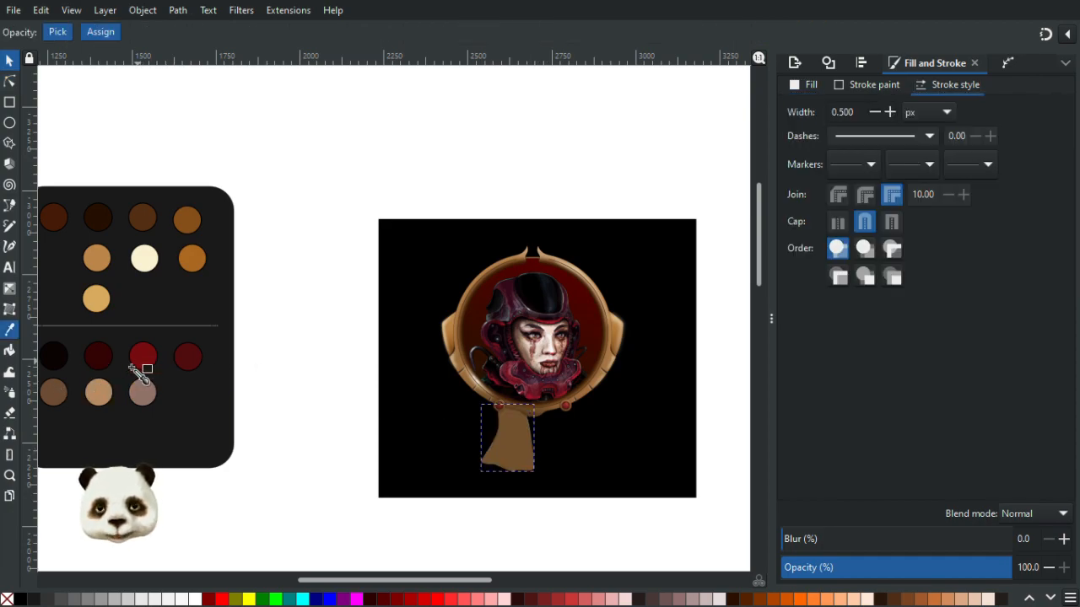
left_click(189, 359)
- Adjust the ribbon's left edge nodes and handles so the side curves smoothly down from the bead
scroll(364, 461, "up", 1, "ctrl")
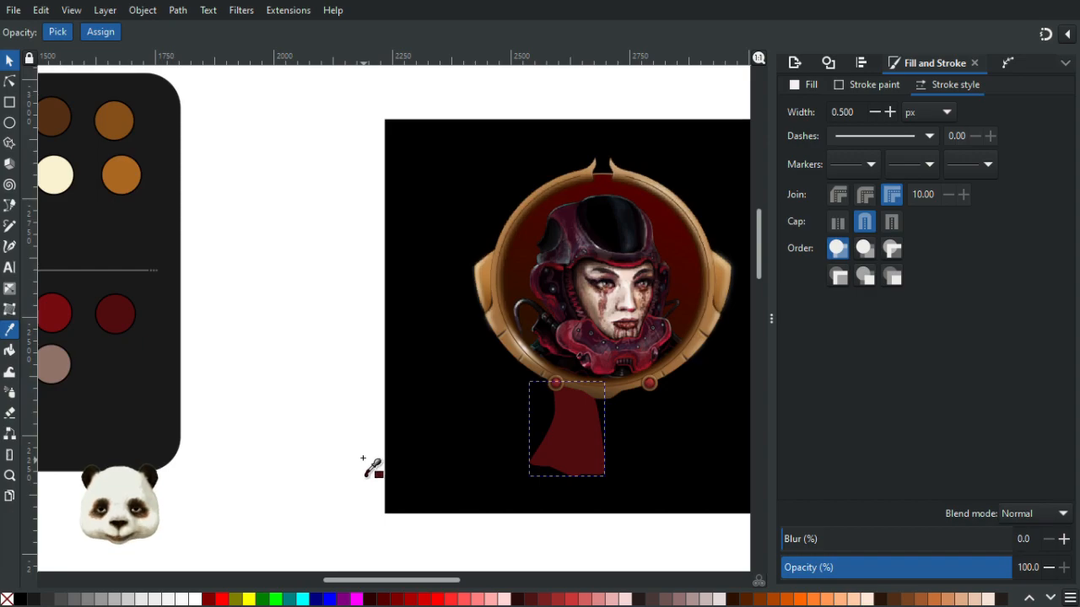
scroll(364, 462, "down", 1, "ctrl")
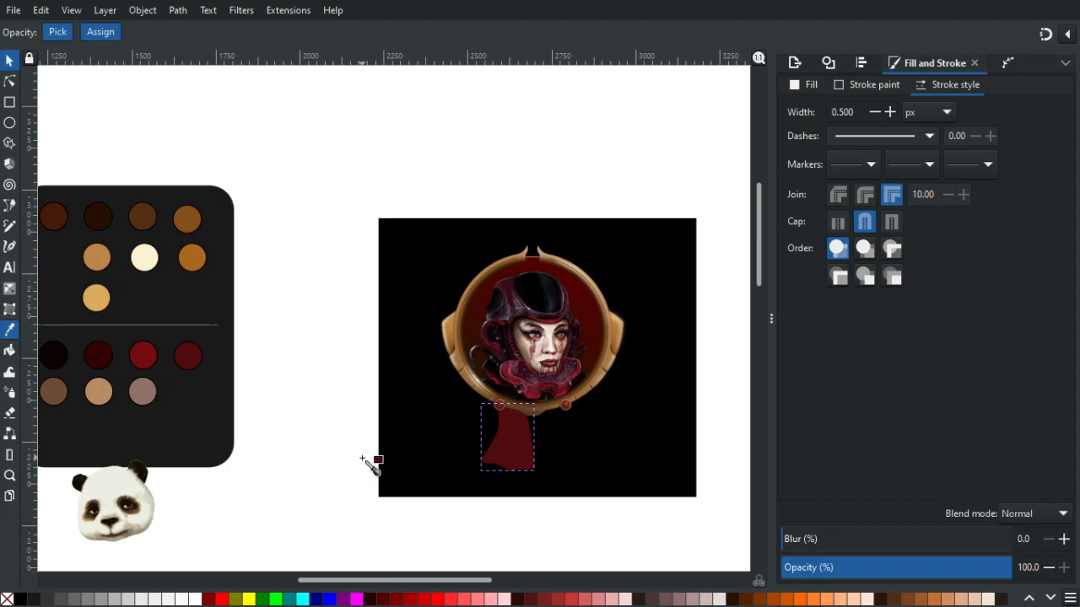
left_click(10, 81)
scroll(540, 450, "up", 3, "ctrl")
scroll(522, 449, "up", 1)
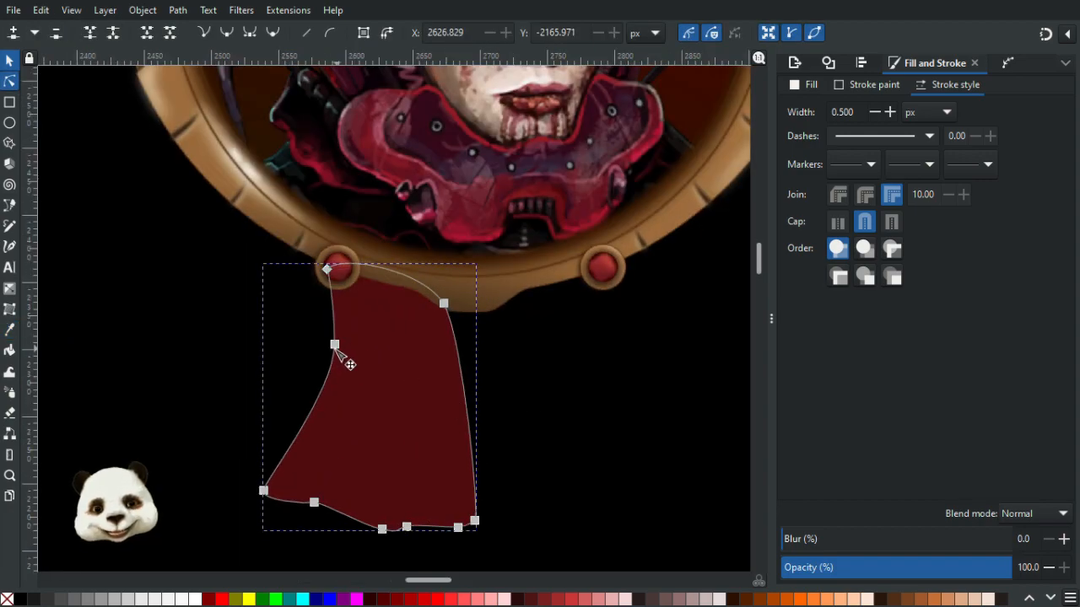
left_click_drag(336, 346, 322, 348)
left_click_drag(286, 428, 279, 428)
left_click_drag(266, 479, 264, 471)
left_click(222, 469)
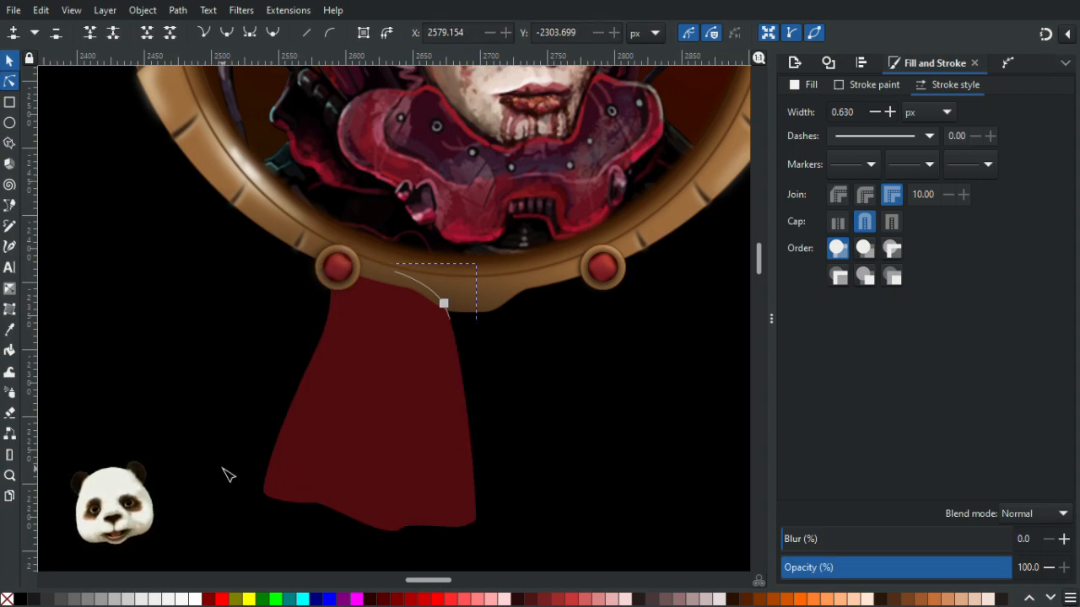
left_click(285, 447)
left_click(294, 409)
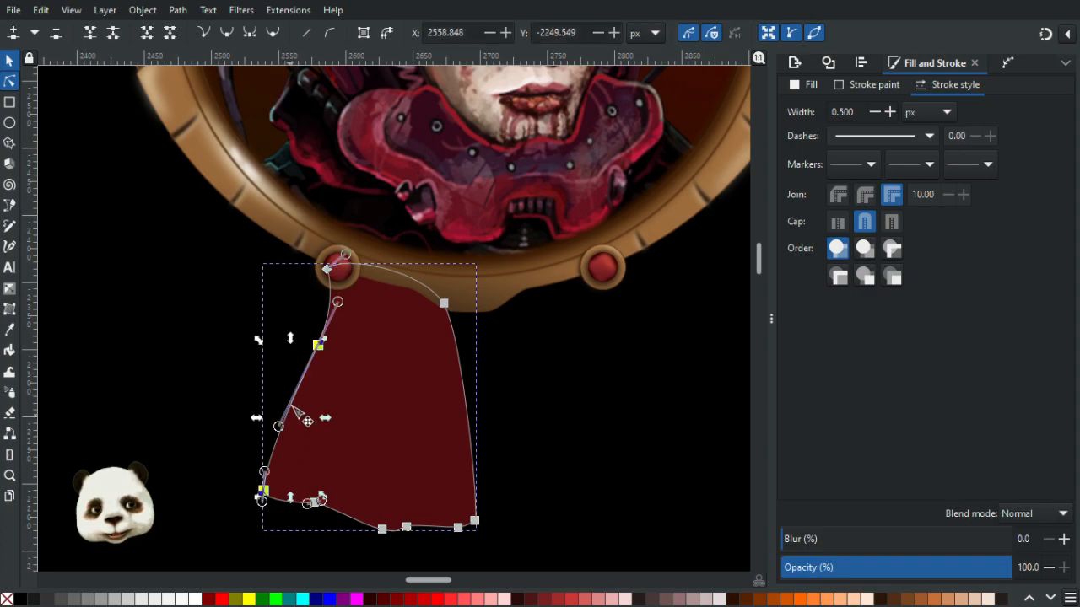
left_click_drag(279, 426, 281, 415)
left_click_drag(339, 302, 334, 310)
left_click(180, 377)
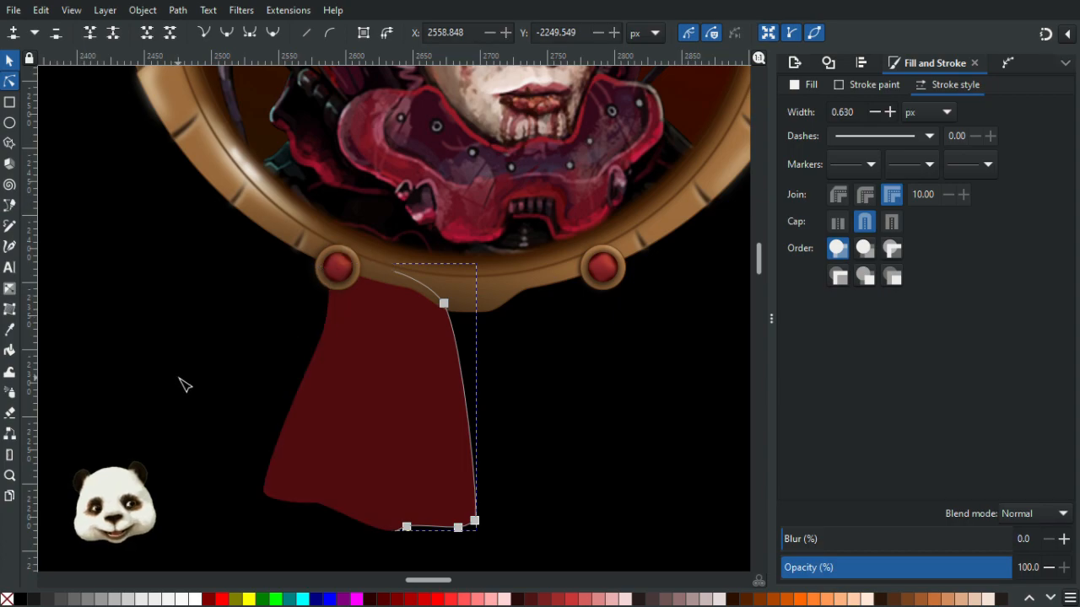
scroll(208, 400, "down", 4)
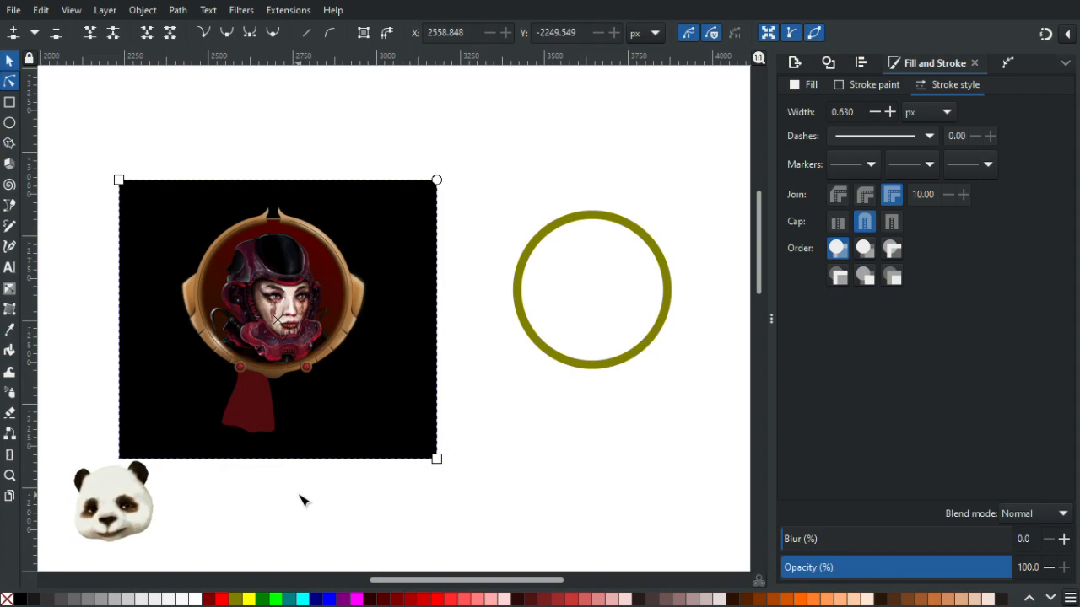
scroll(299, 499, "up", 6)
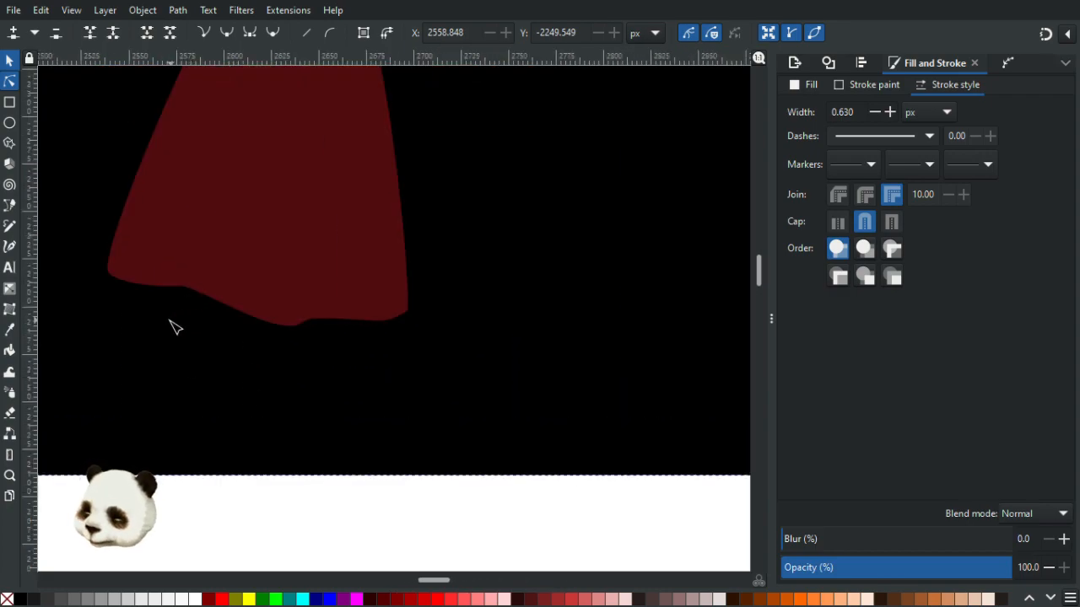
key("b")
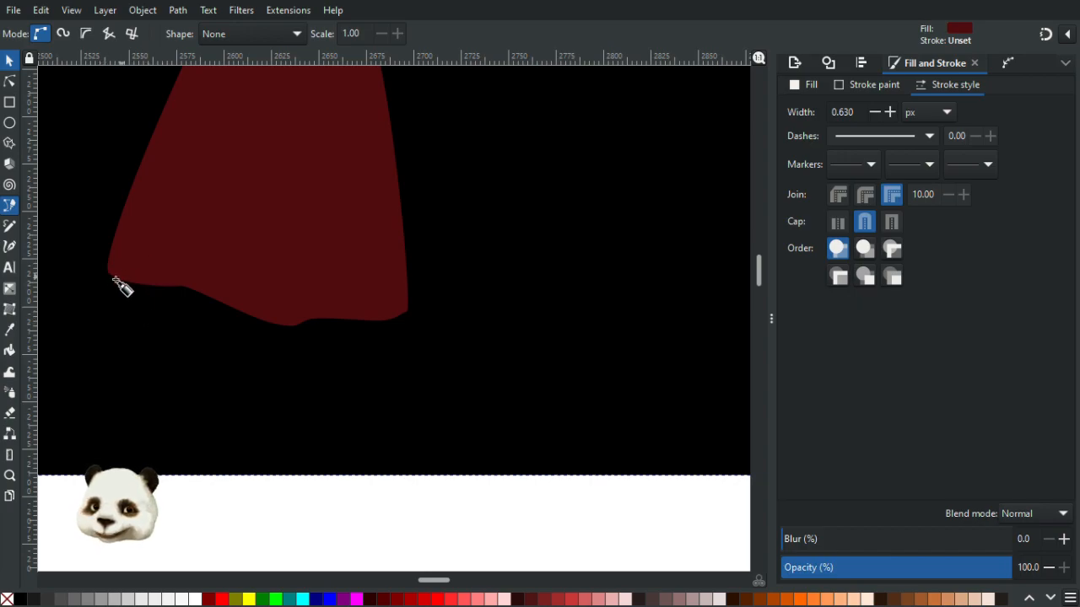
left_click_drag(106, 267, 201, 282)
key("ctrl+z")
key("ctrl+z")
- Draw a closed hem band with the Pen tool following the ribbon's wavy bottom edge
left_click(106, 253)
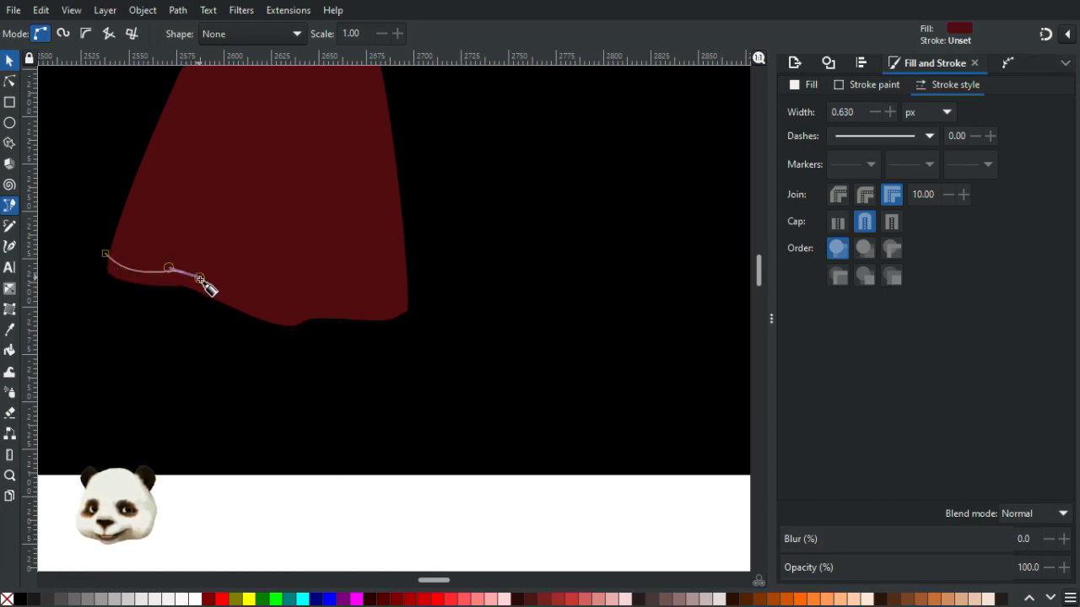
left_click_drag(285, 312, 398, 302)
left_click(416, 292)
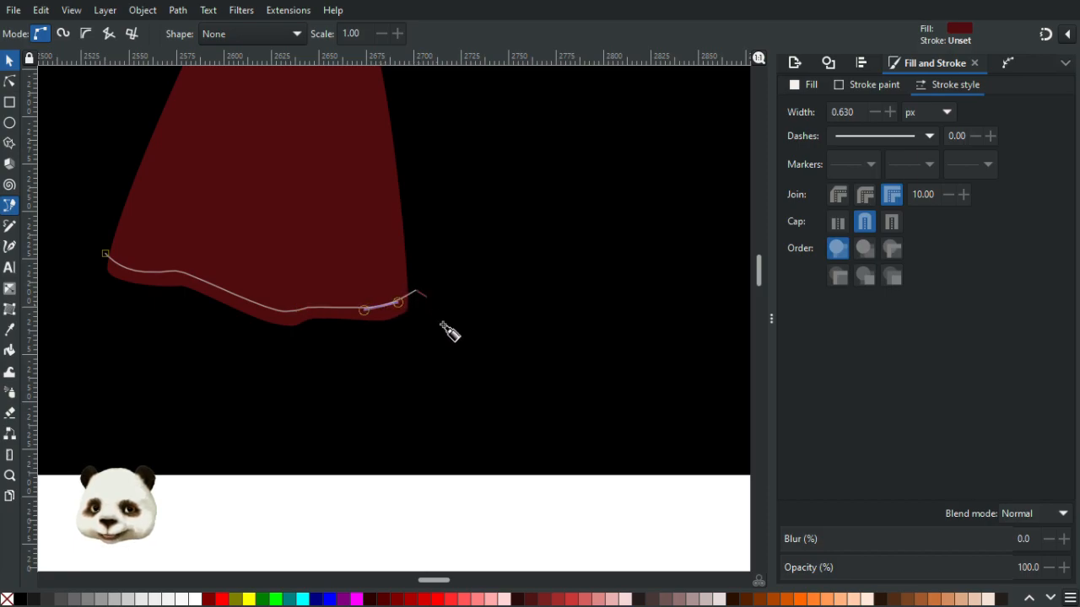
left_click(429, 331)
left_click(332, 348)
left_click(207, 336)
left_click(104, 299)
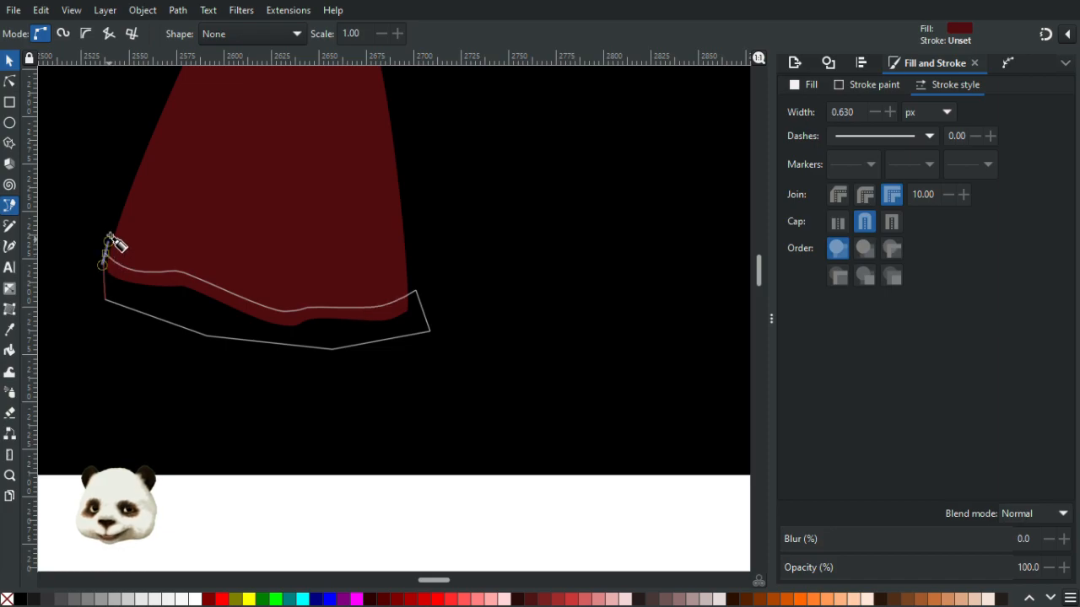
left_click(105, 255)
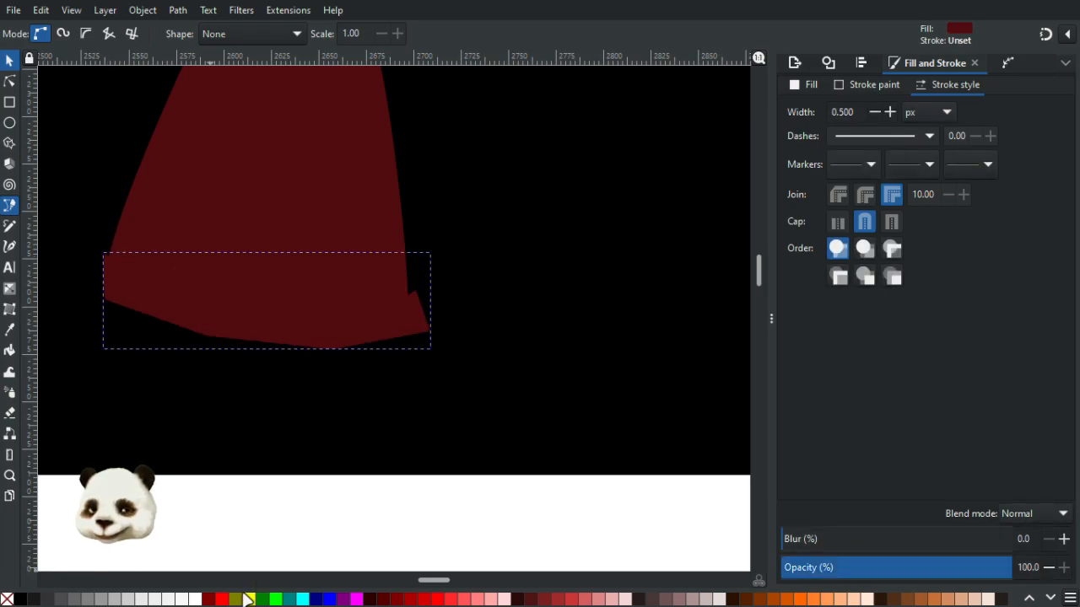
- Fill the hem band with the light gold swatch from the palette using the Dropper
scroll(98, 406, "down", 5)
left_click_drag(145, 362, 556, 401)
key("d")
left_click(152, 256)
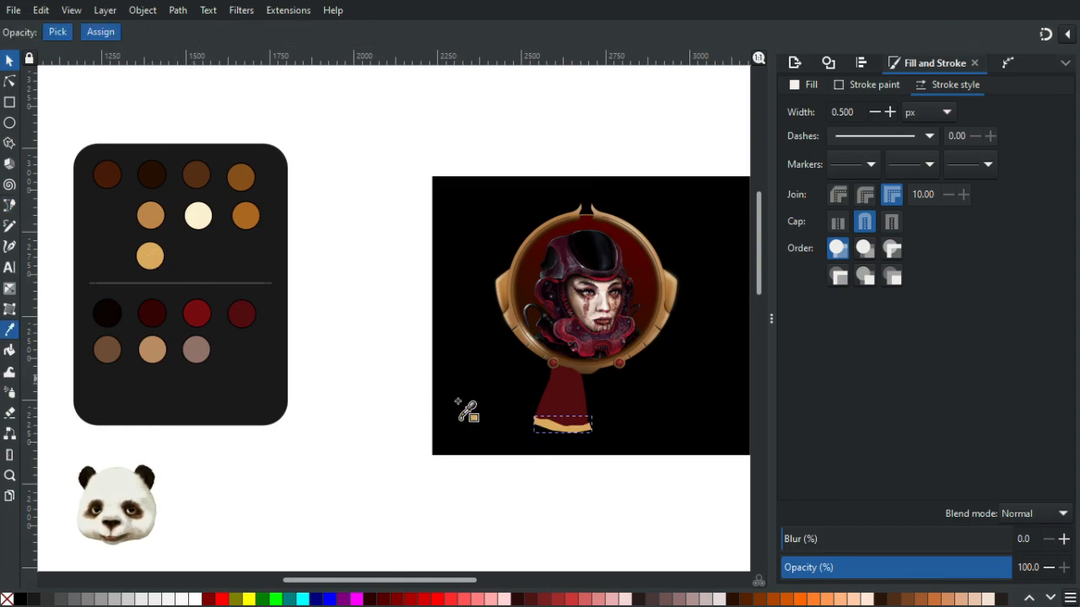
- Arrange the gold hem band behind the red ribbon so only a thin trim shows below it
scroll(593, 436, "up", 2)
scroll(593, 432, "up", 2)
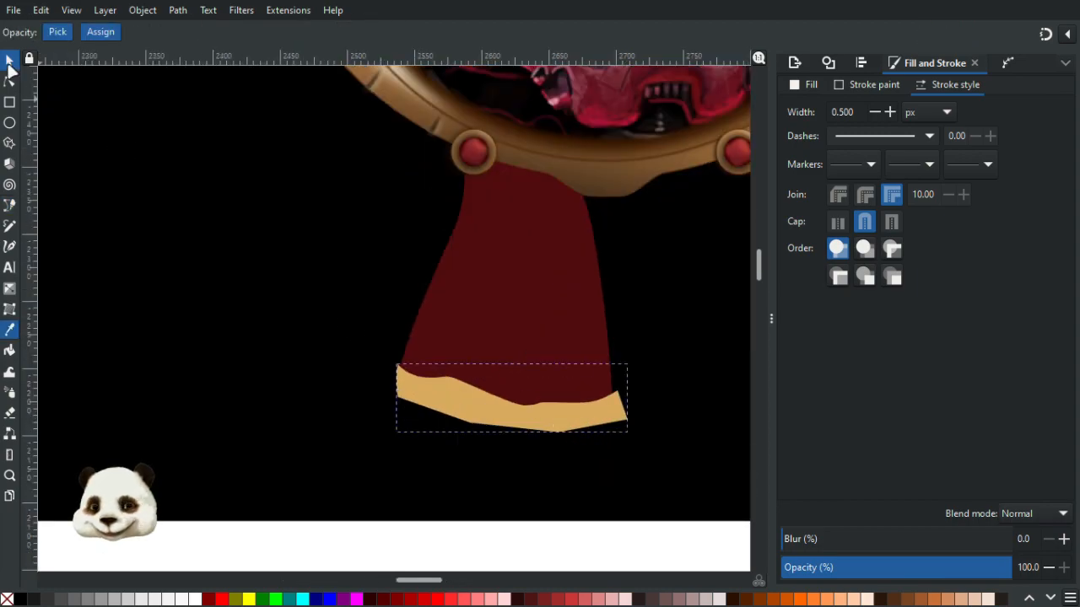
left_click(8, 63)
left_click(503, 297)
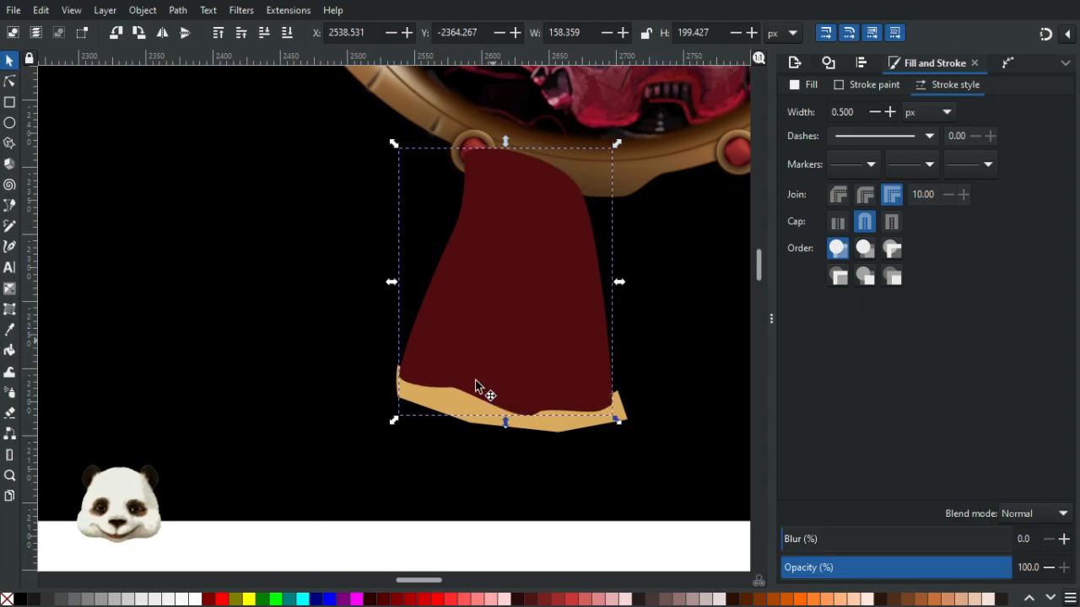
left_click(459, 421)
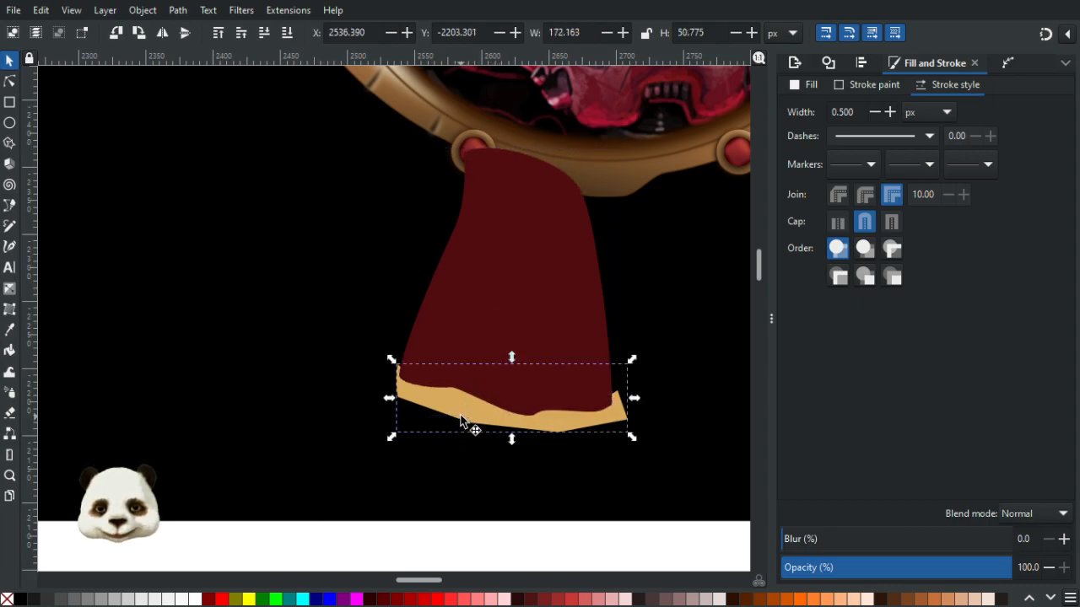
left_click(486, 316, "shift")
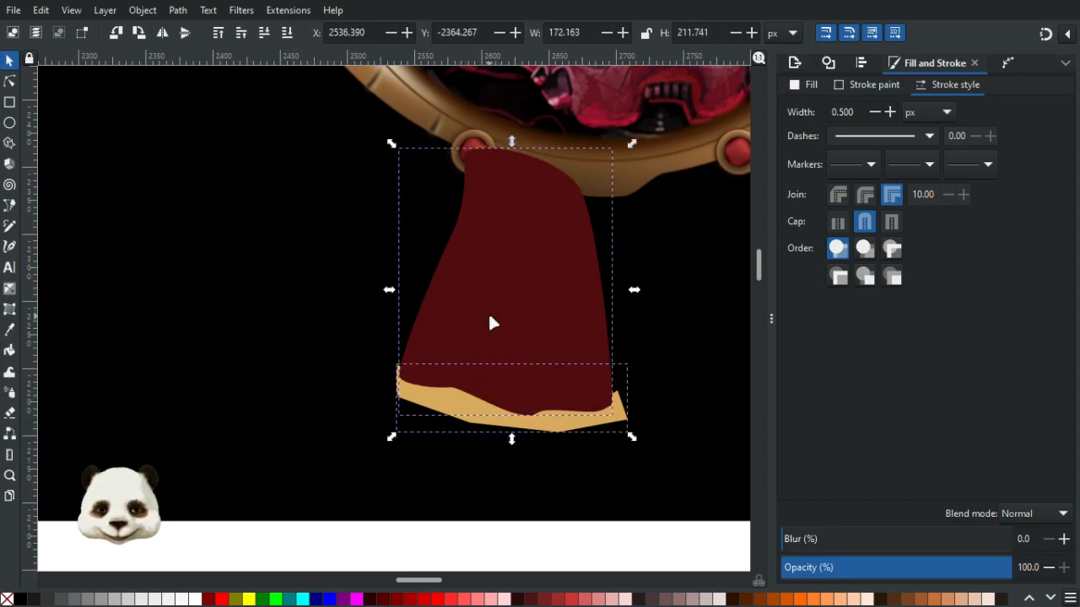
right_click(487, 315)
left_click(545, 513)
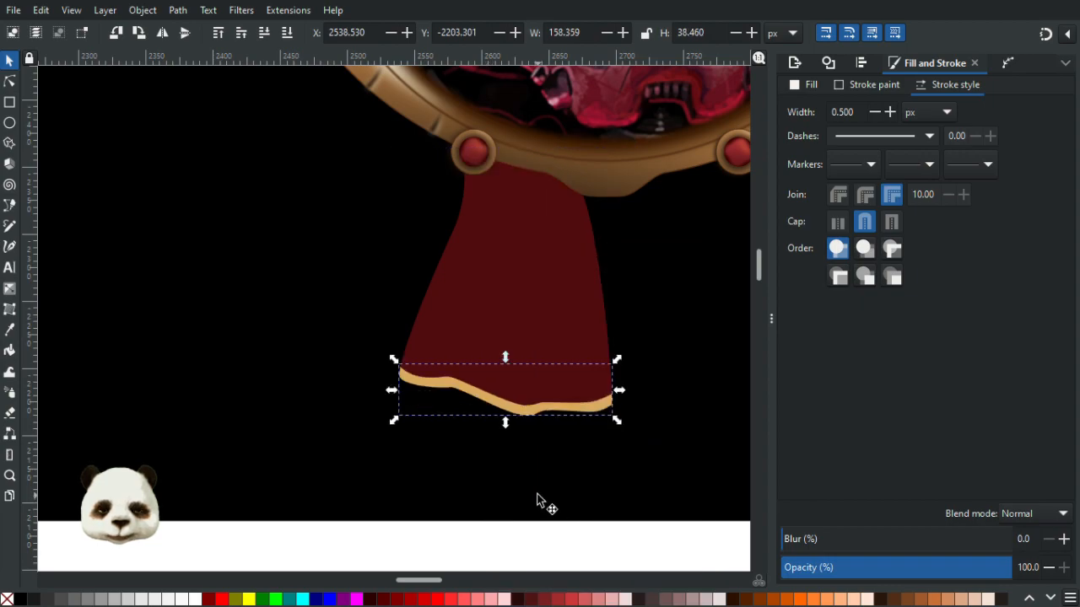
left_click(451, 552)
- Inspect the ribbon and its gold trim beneath the frame at several zoom levels
scroll(473, 536, "down", 3)
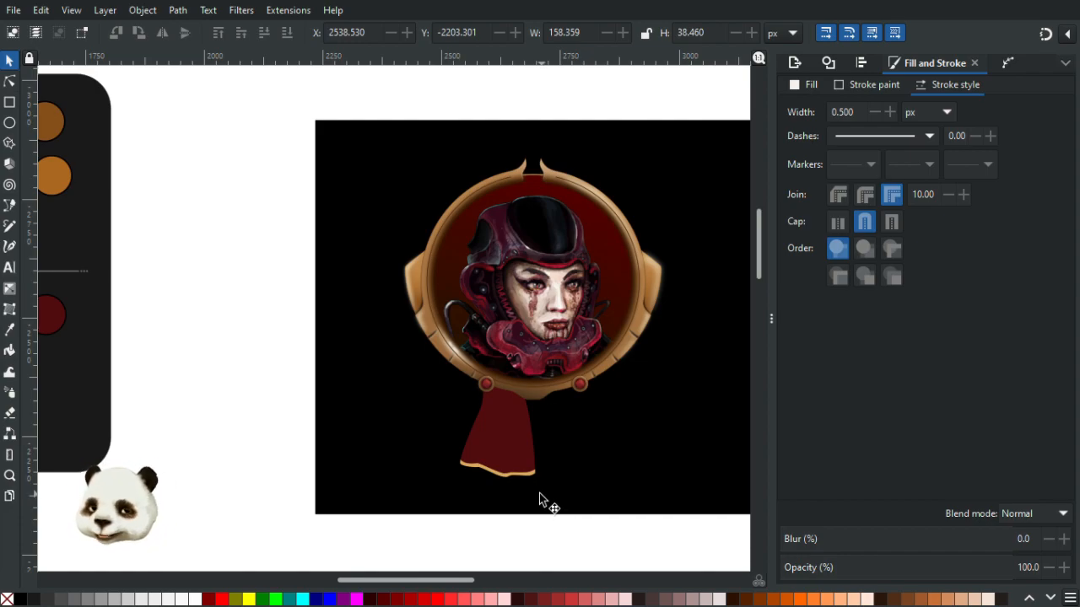
scroll(540, 494, "up", 2)
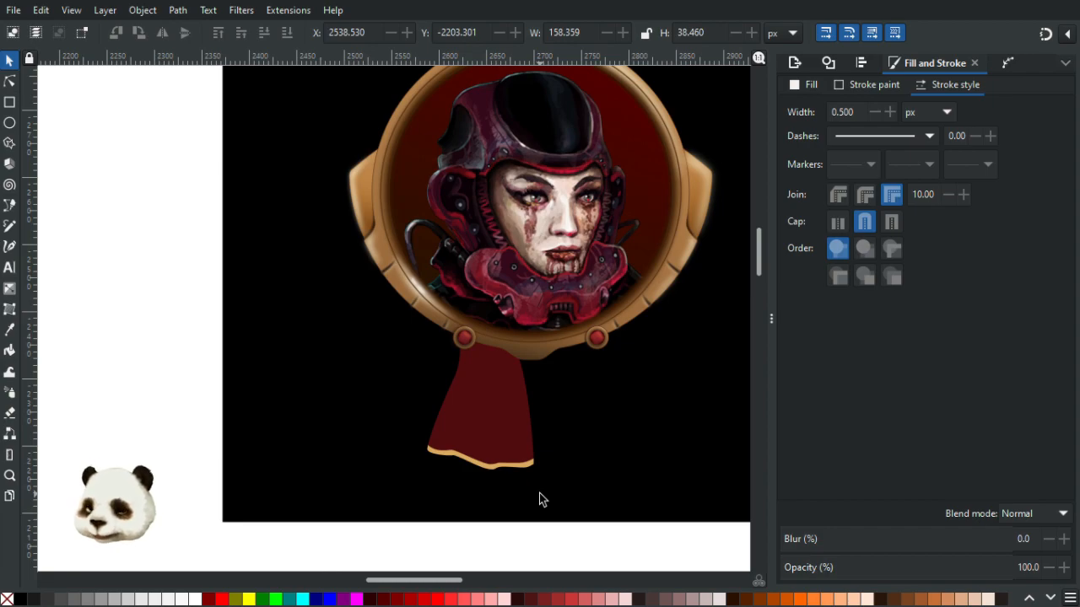
scroll(539, 494, "up", 1)
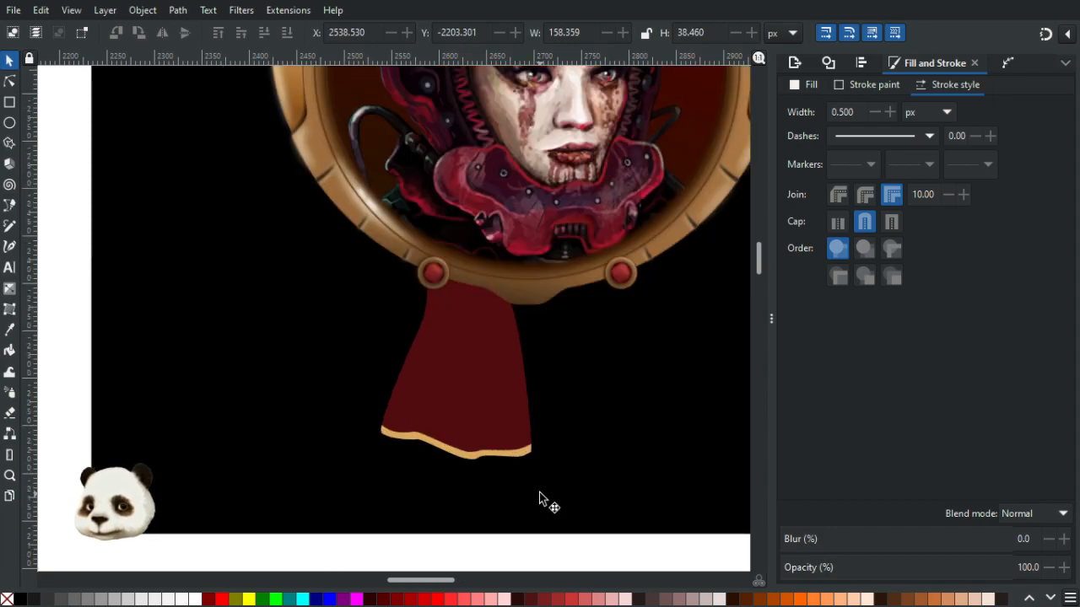
scroll(539, 492, "up", 3)
scroll(326, 355, "up", 1)
scroll(448, 379, "down", 6)
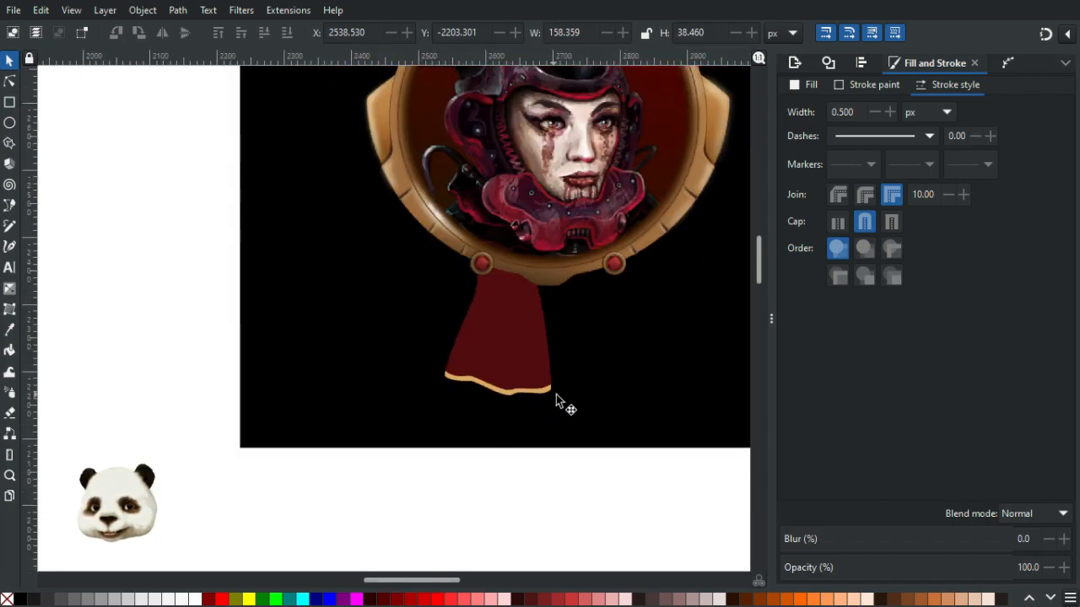
left_click_drag(533, 403, 462, 501)
scroll(457, 483, "down", 1)
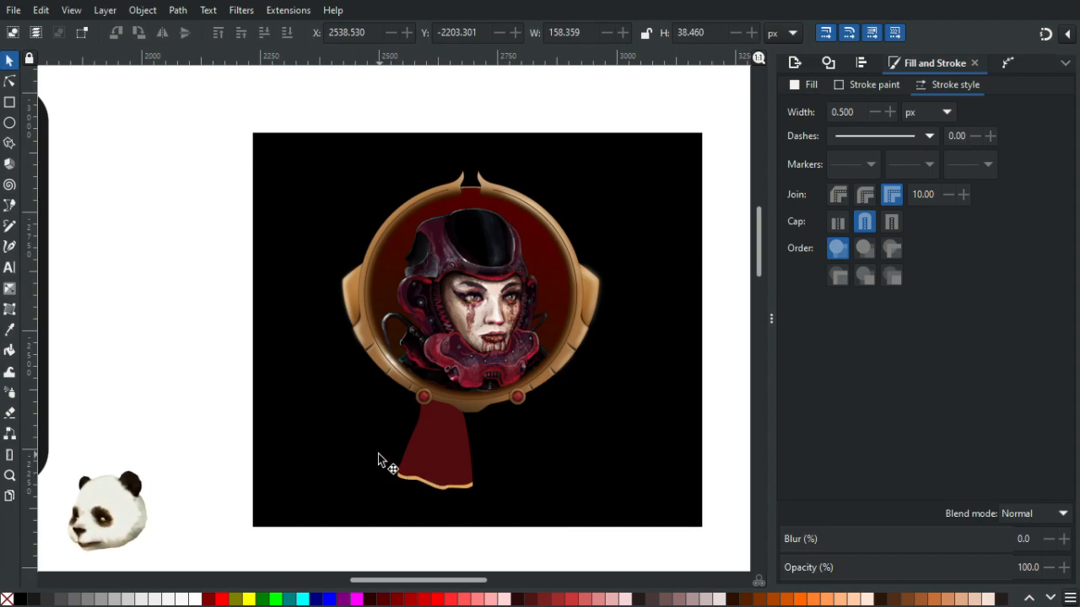
scroll(447, 475, "up", 3)
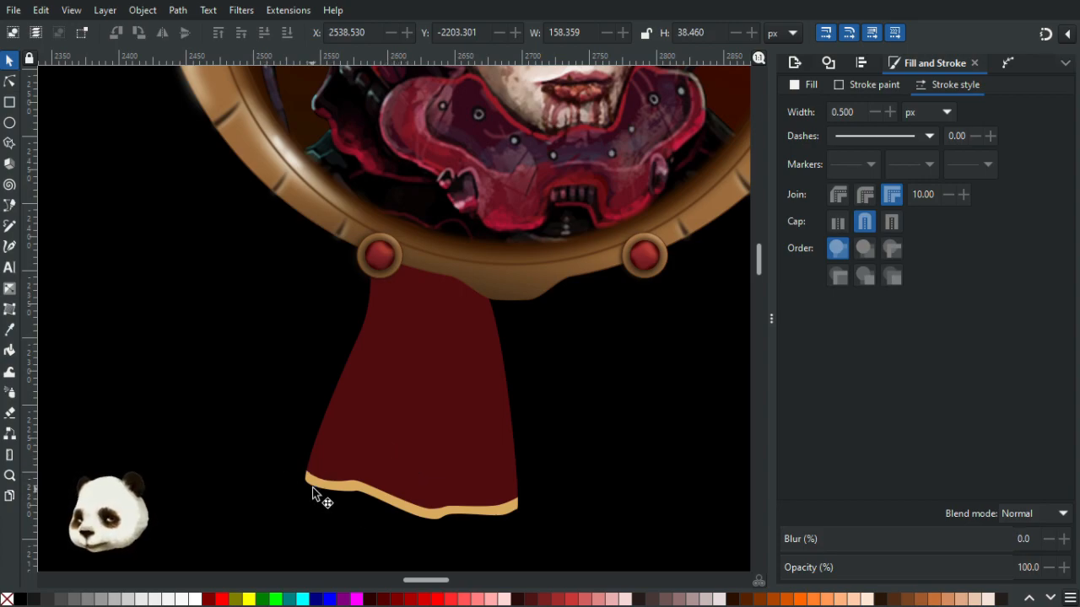
- Draw a closed fold shape with the Pen tool along the ribbon's left edge, from the hem up to the left stud
key("b")
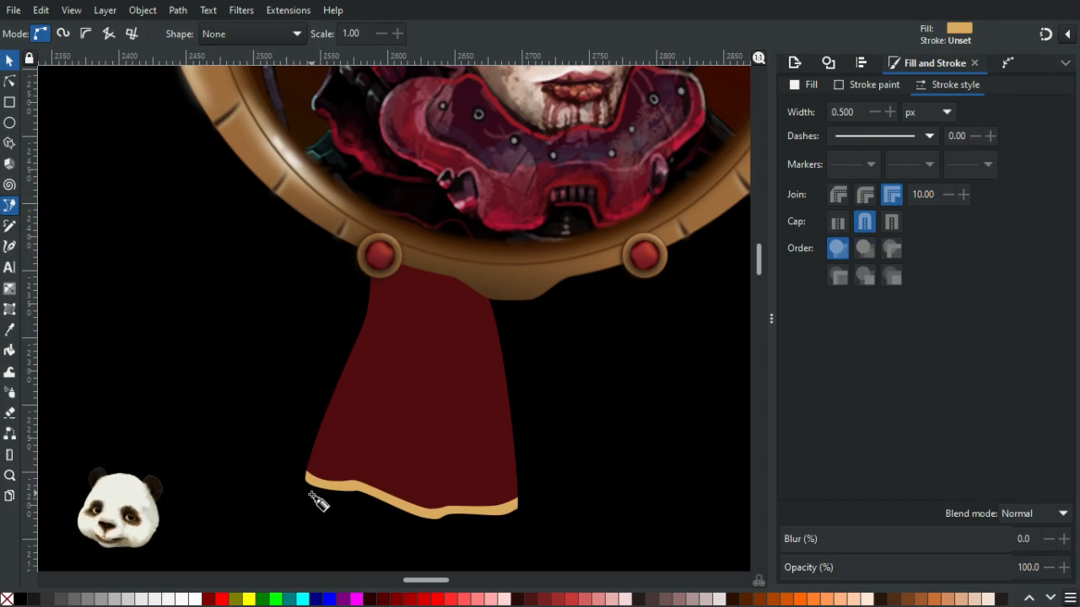
left_click(308, 492)
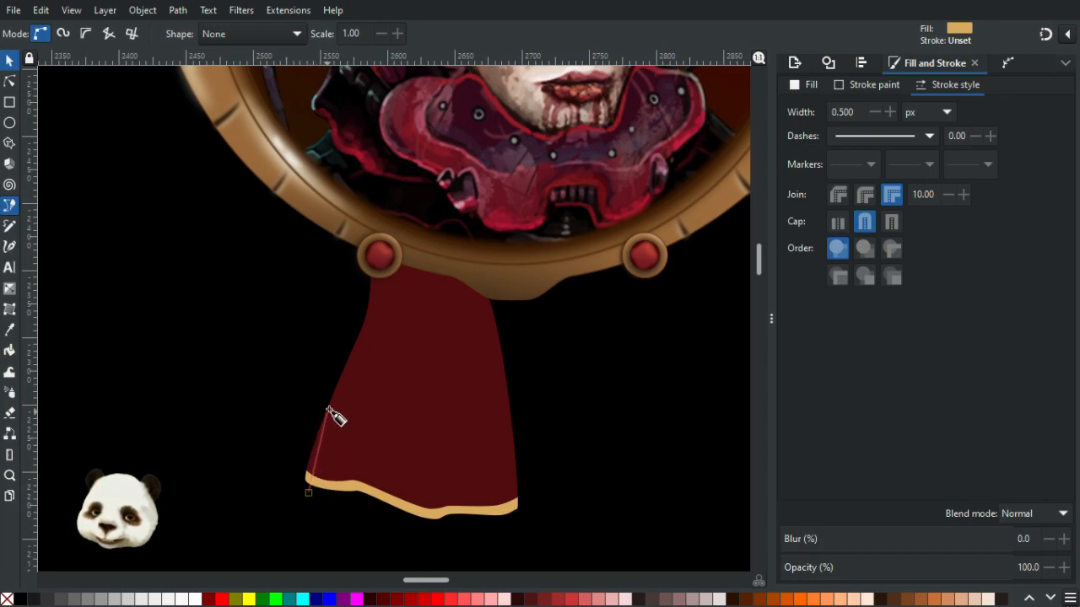
left_click_drag(337, 401, 360, 351)
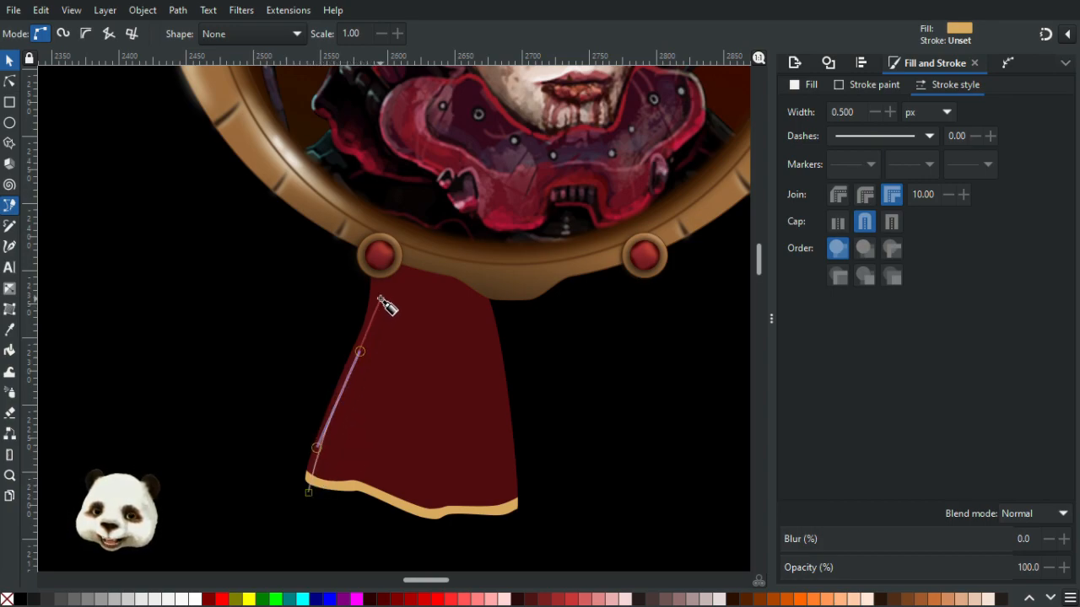
left_click_drag(379, 272, 361, 302)
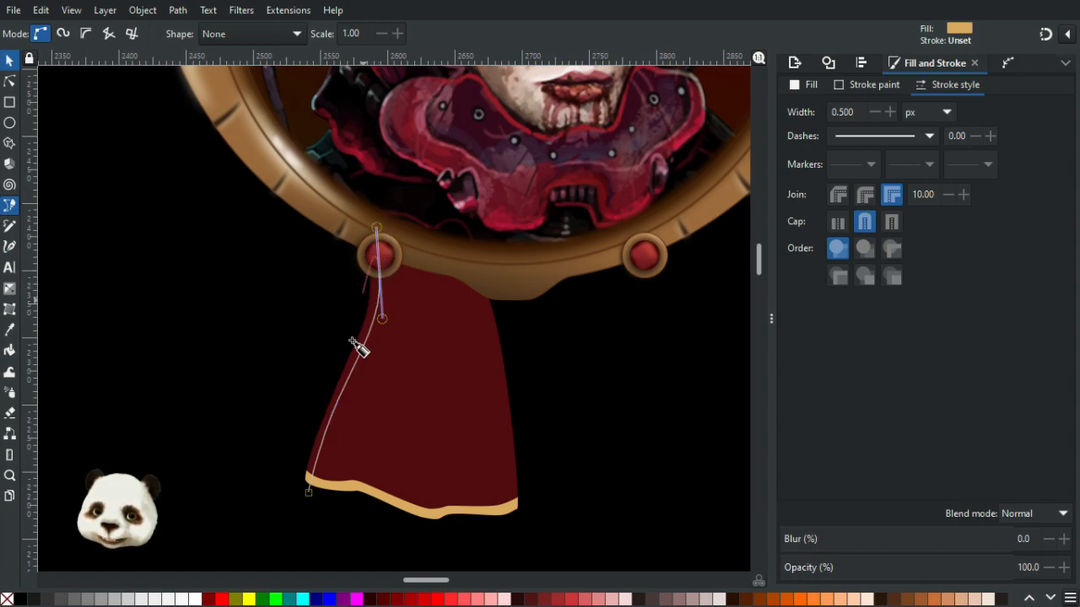
left_click_drag(328, 387, 328, 390)
left_click(300, 477)
left_click(308, 493)
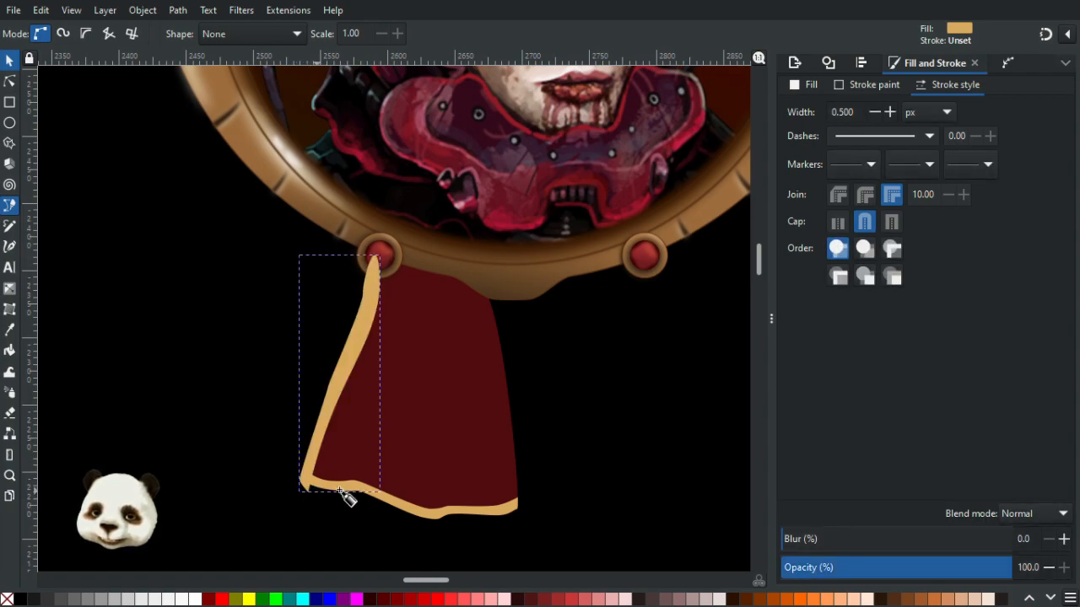
- Fill the fold shape with a darker shade using the Dropper
key("d")
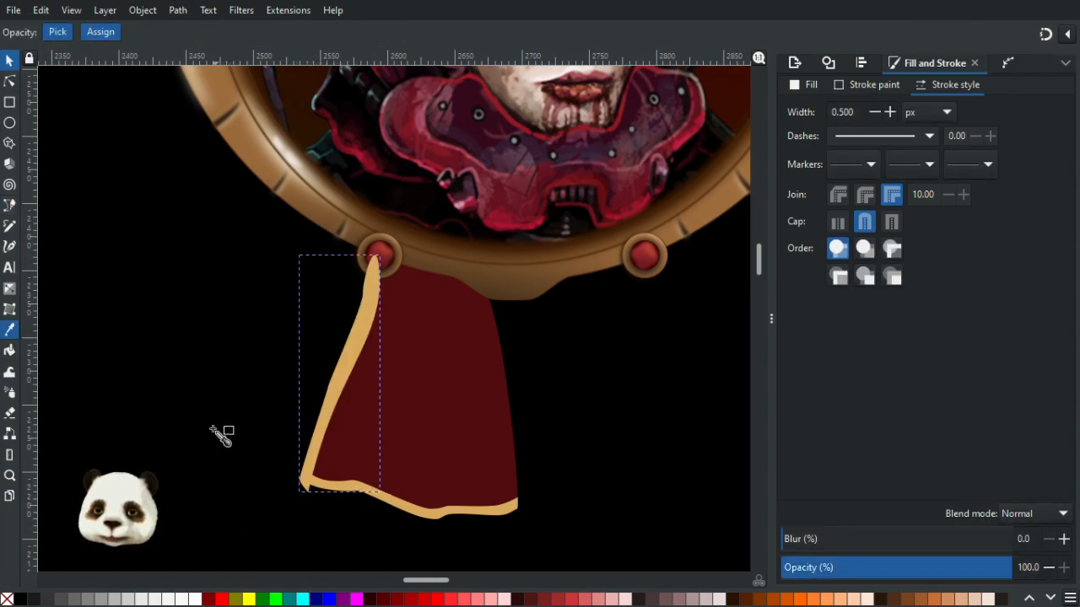
scroll(216, 434, "down", 3, "ctrl")
scroll(470, 390, "left", 4)
left_click(181, 342)
scroll(587, 444, "up", 4, "ctrl")
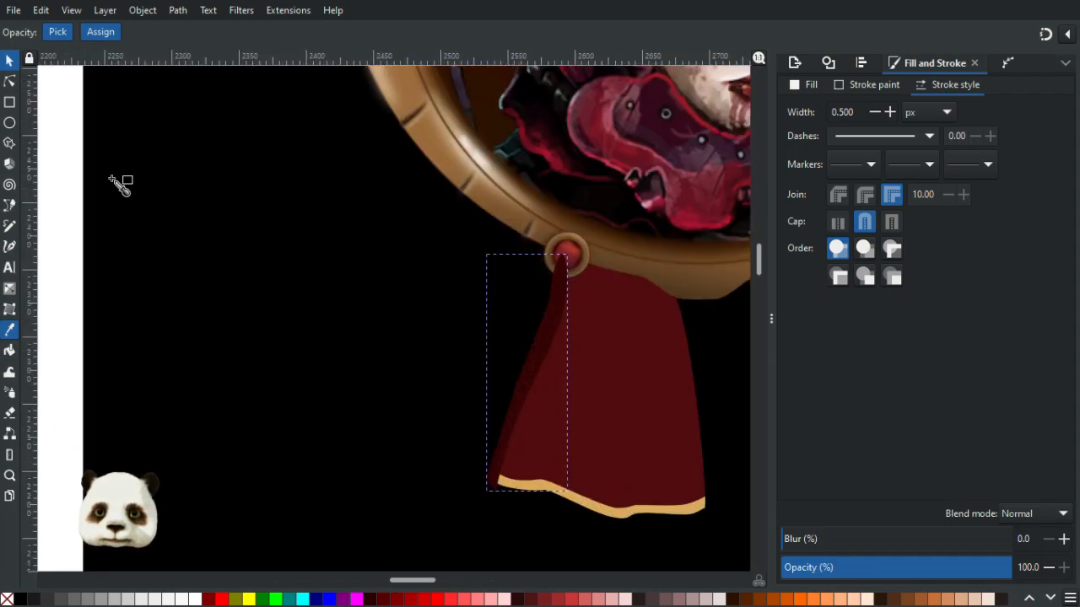
scroll(212, 313, "right", 5)
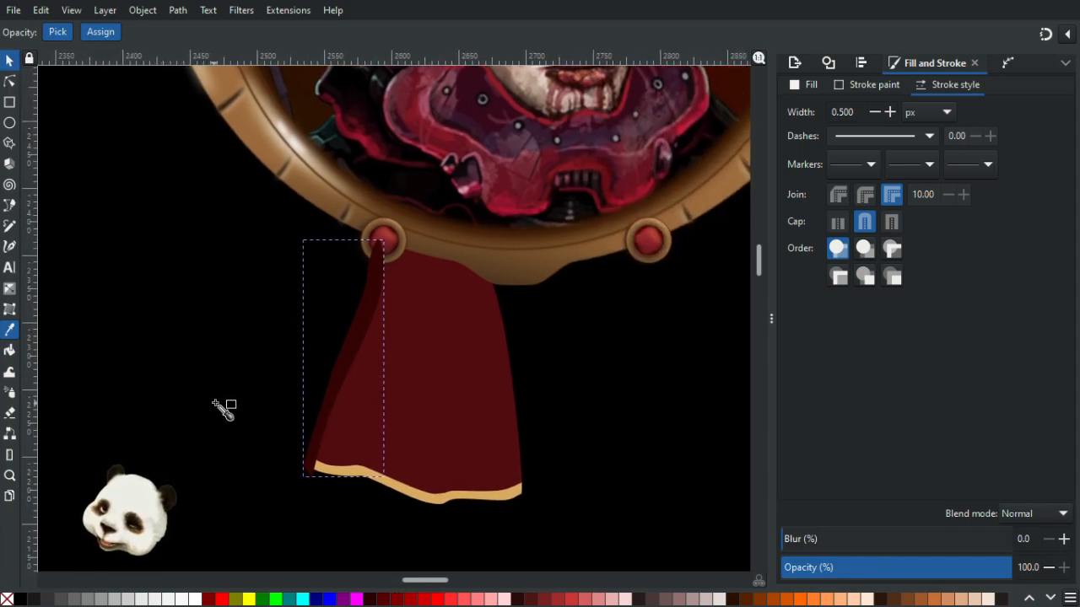
- Draw a narrow dark fold stripe with the Pen tool running from the left stud down to the hem
key("b")
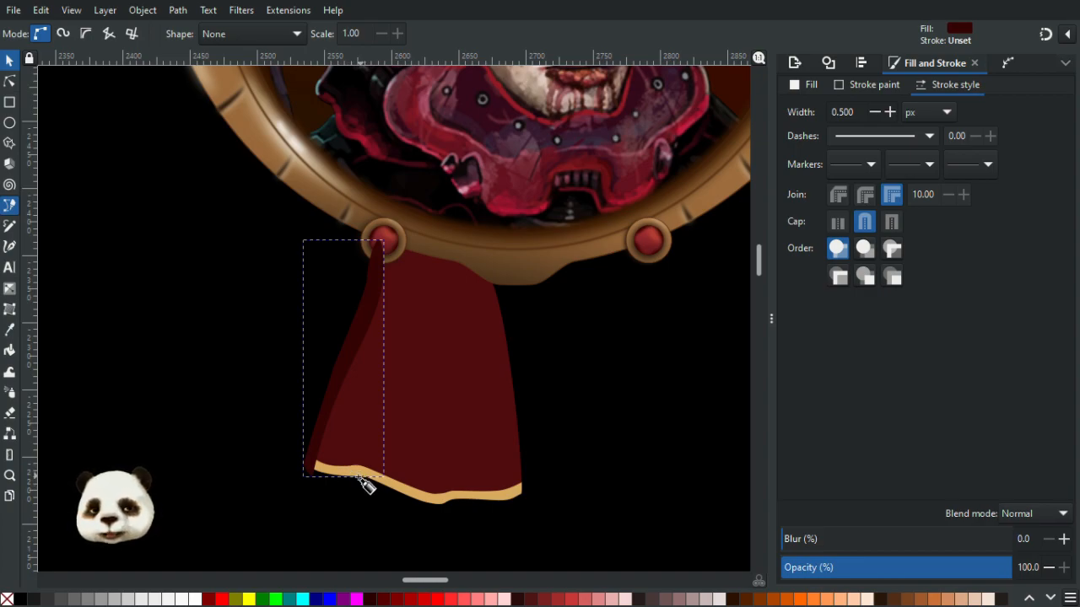
key("Escape")
left_click(358, 479)
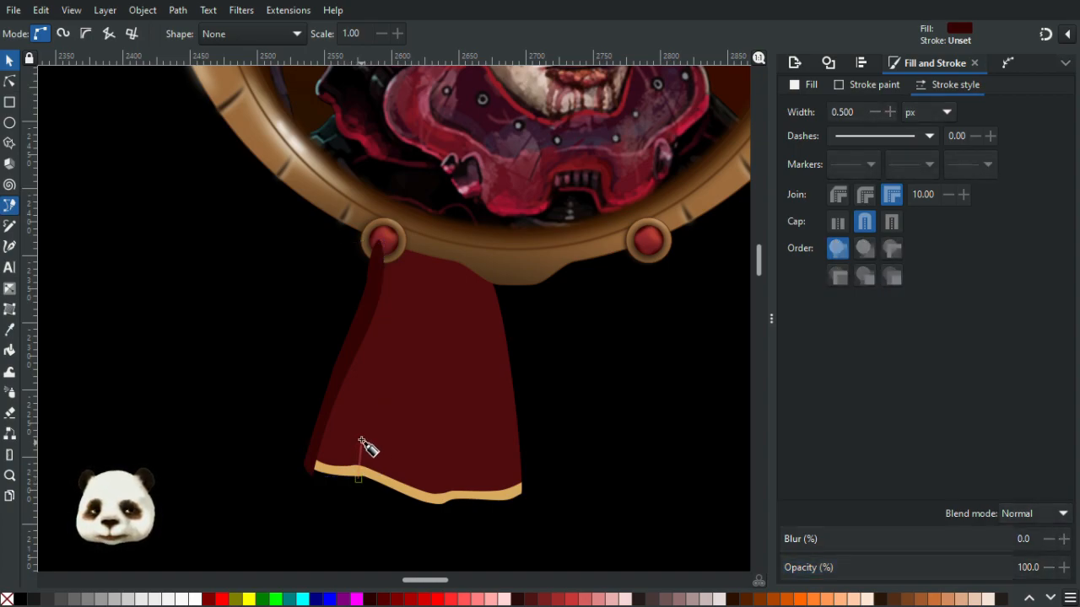
left_click_drag(369, 415, 374, 376)
left_click_drag(407, 331, 409, 217)
key("BackSpace")
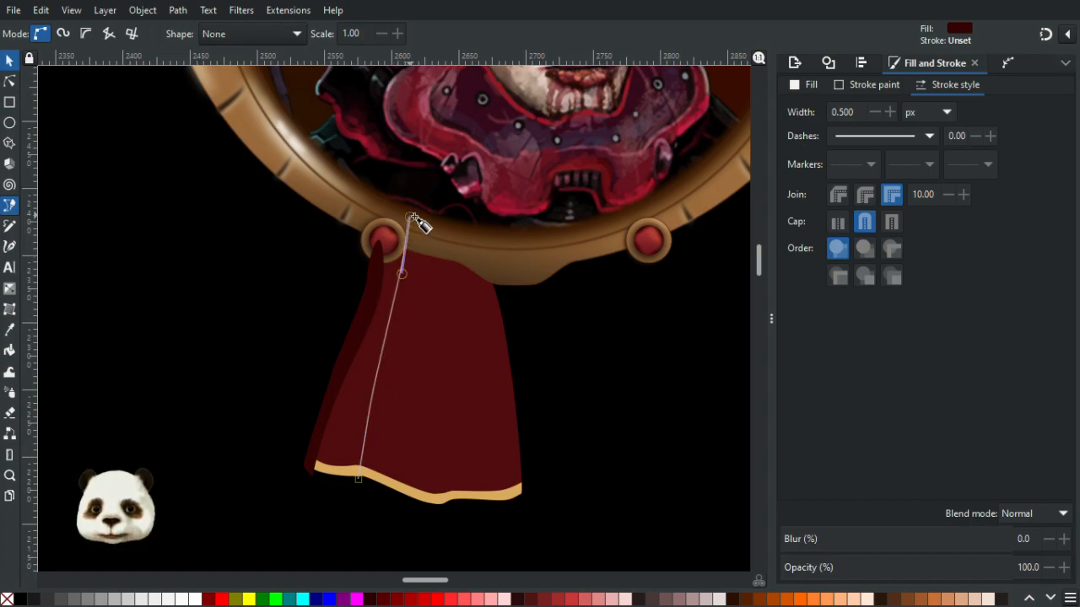
key("Return")
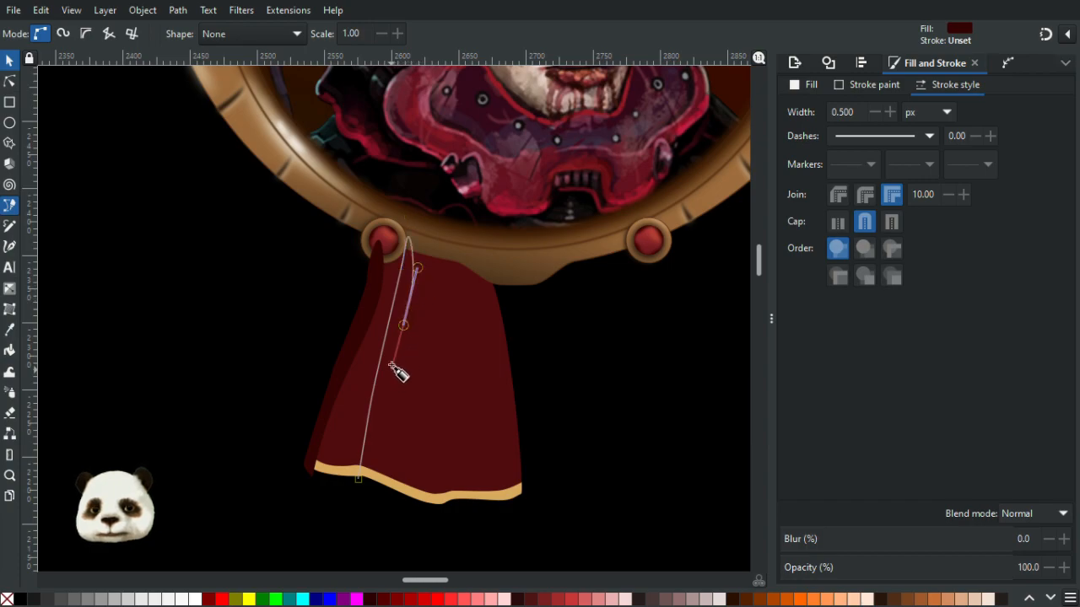
left_click(406, 280)
left_click(385, 365)
left_click_drag(372, 453, 350, 446)
left_click_drag(411, 379, 359, 395)
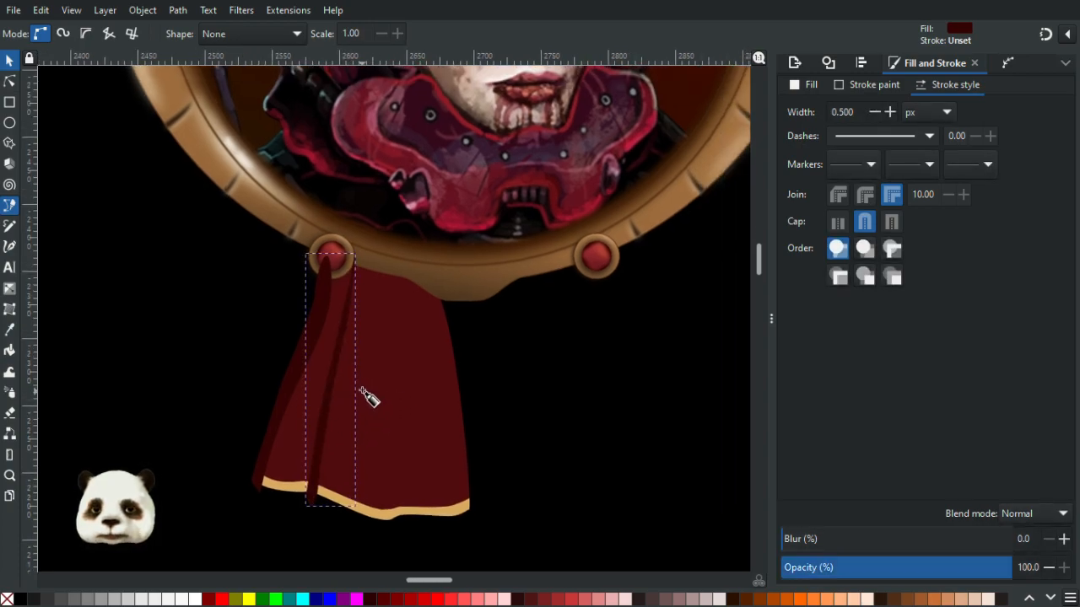
- Draw another narrow fold stripe down the middle of the ribbon with the Pen tool
left_click(392, 524)
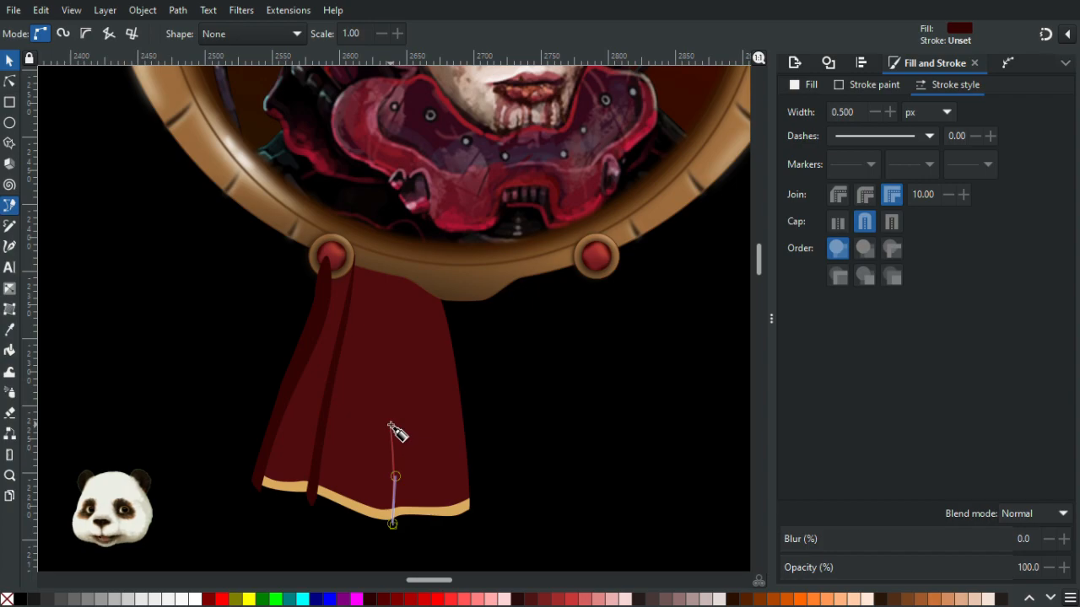
left_click_drag(393, 469, 388, 414)
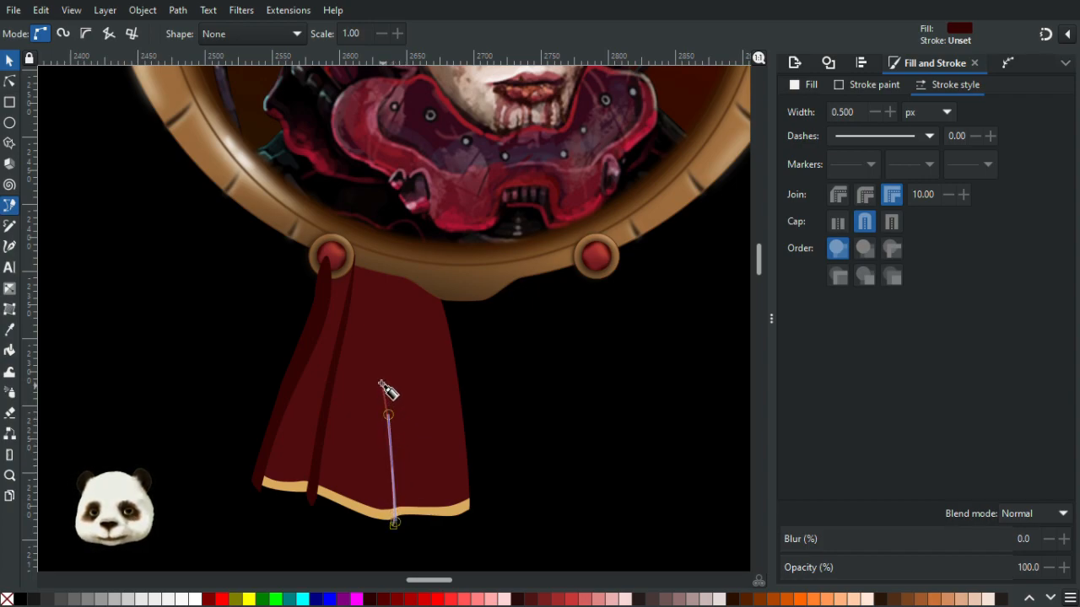
left_click(380, 275)
mouse_move(389, 253)
left_mouse_down()
mouse_move(386, 354)
mouse_move(408, 522)
mouse_move(380, 507)
left_mouse_up()
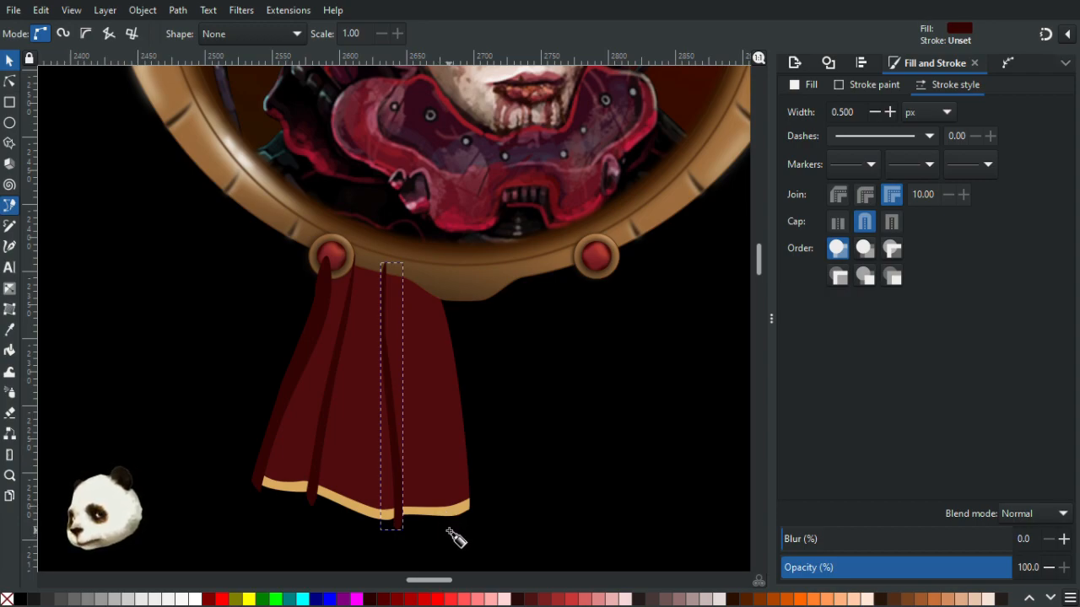
- Draw a fourth fold stripe with the Pen tool along the ribbon's right edge
left_click(449, 529)
left_click_drag(440, 364, 441, 331)
left_click(424, 277)
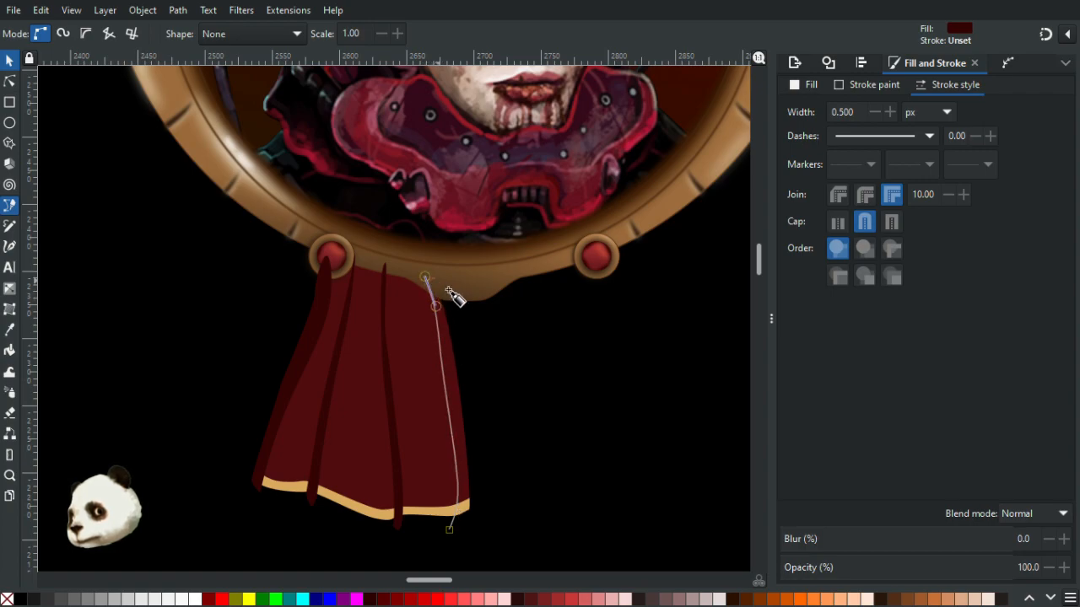
left_click_drag(467, 415, 477, 470)
left_click_drag(477, 522, 469, 527)
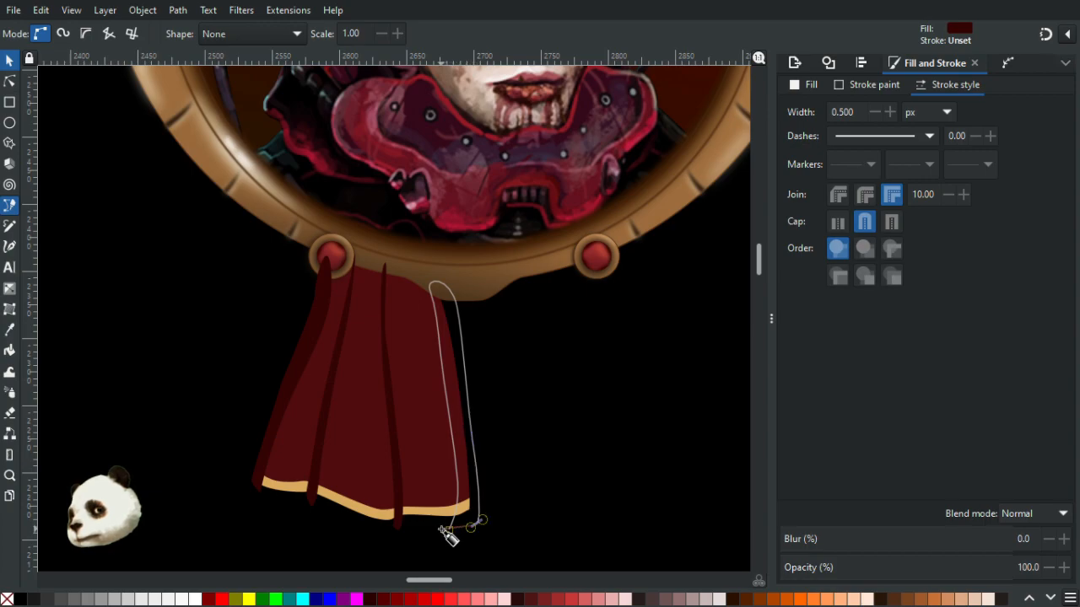
left_click(449, 529)
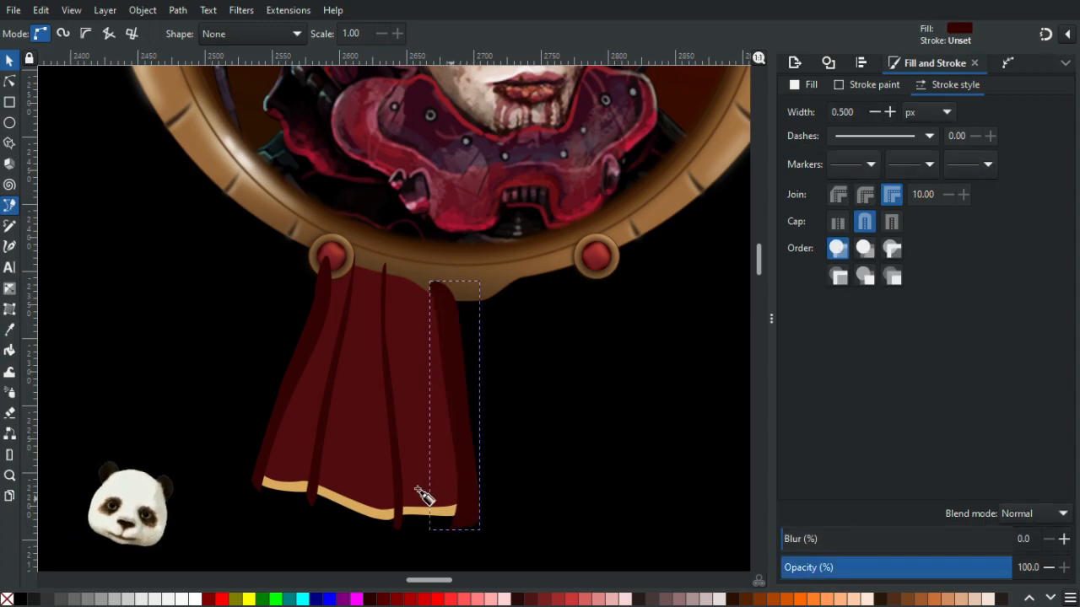
- Select the ribbon together with its fold stripes and group them
left_click(9, 60)
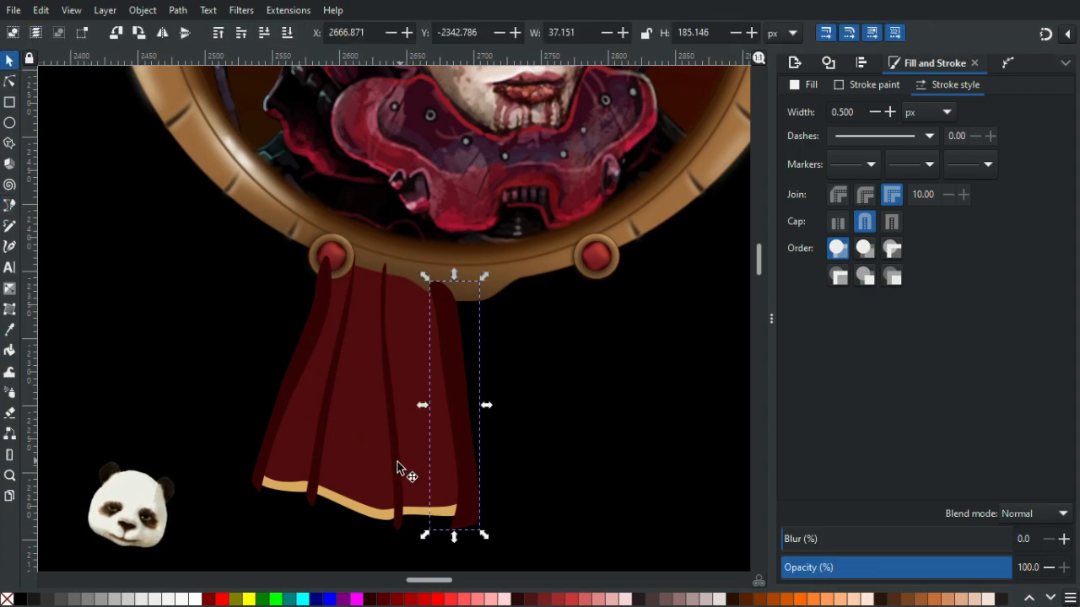
left_click(397, 464, "shift")
left_click(319, 433, "shift")
left_click(279, 407, "shift")
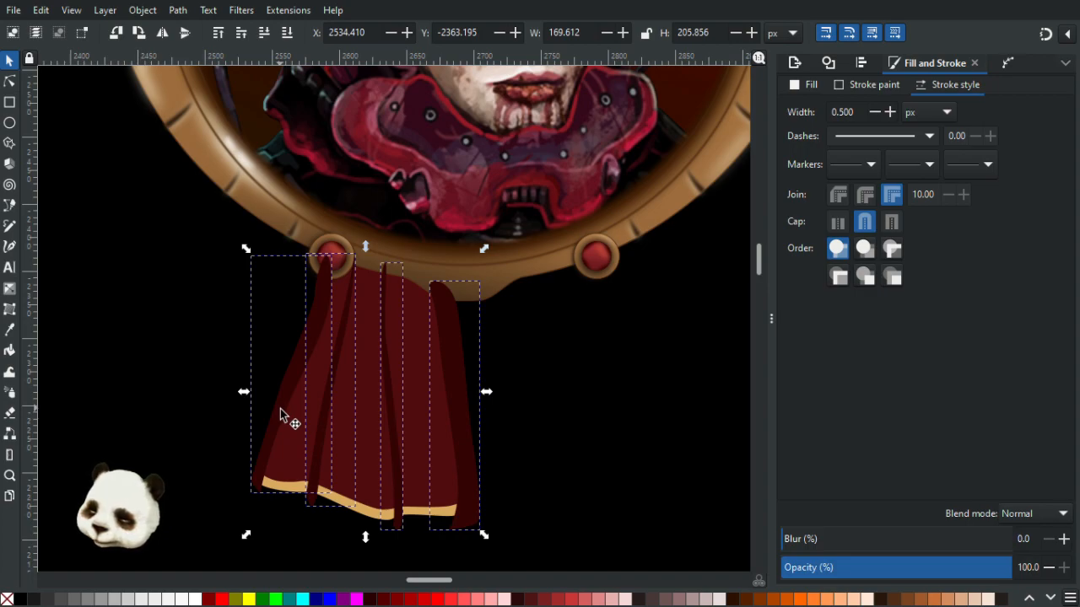
key("ctrl+g")
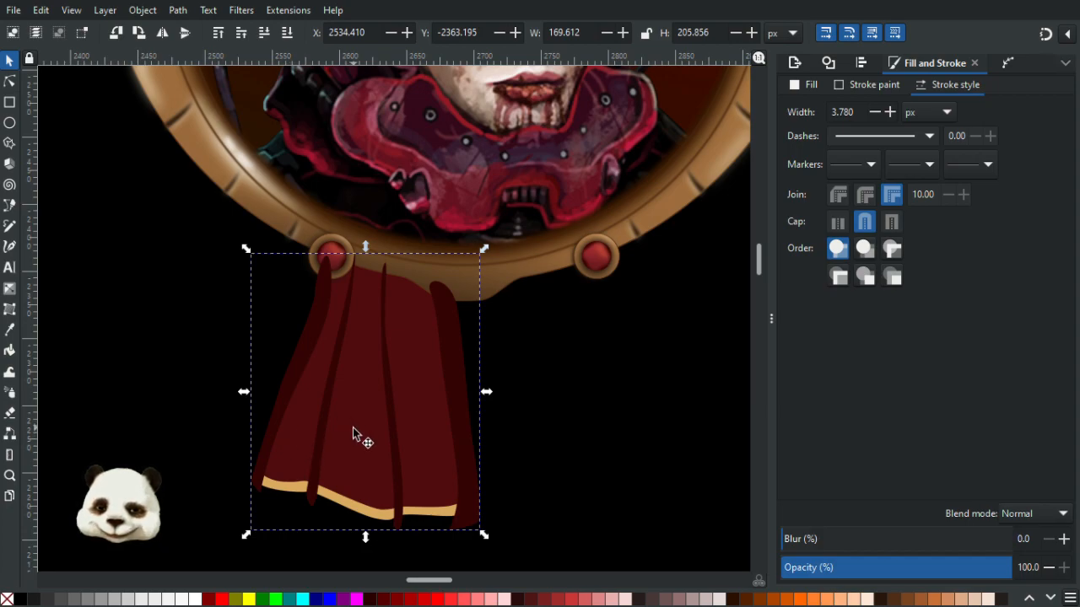
- Try to merge the ribbon and folds with Union, then undo it
key("ctrl+plus")
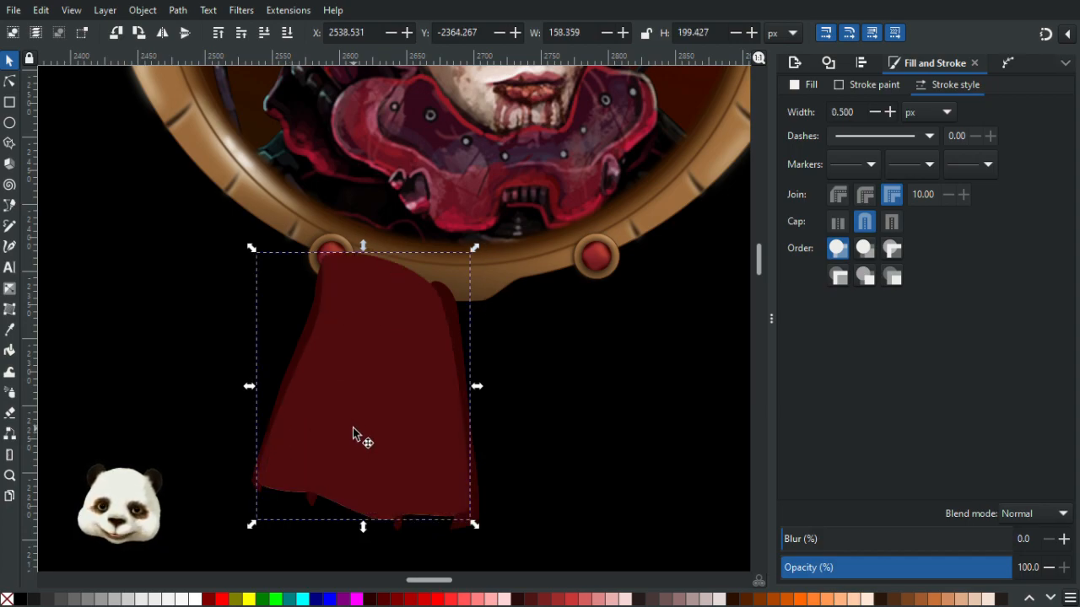
key("Escape")
left_click_drag(426, 437, 477, 523)
left_click(326, 301, "shift")
key("ctrl+z")
- Clip the fold stripes to the ribbon's outline with Set Clip and raise the ribbon group to the top
right_click(378, 381)
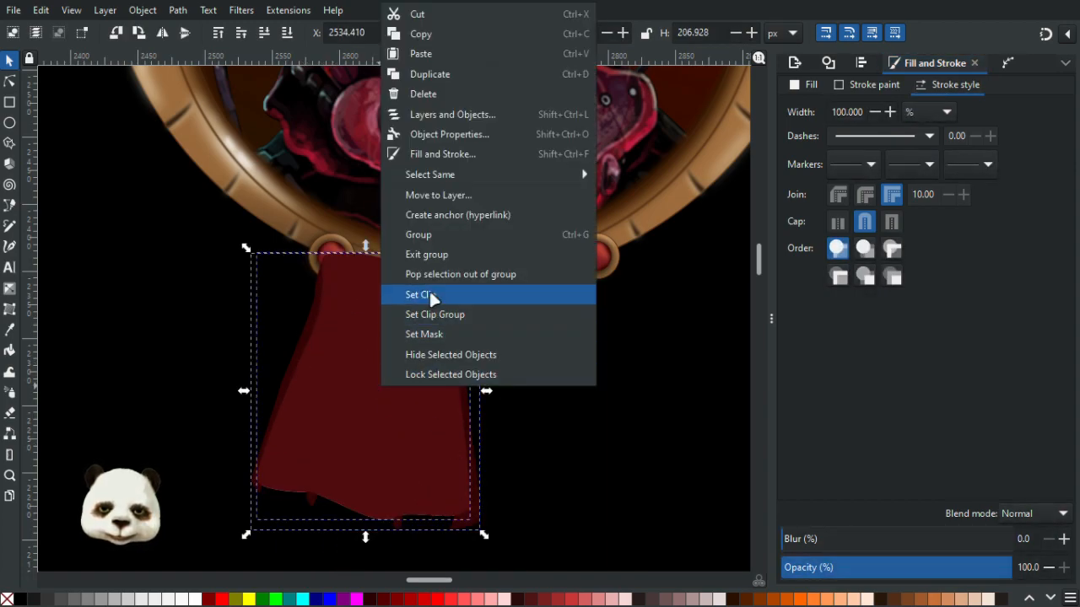
left_click(429, 289)
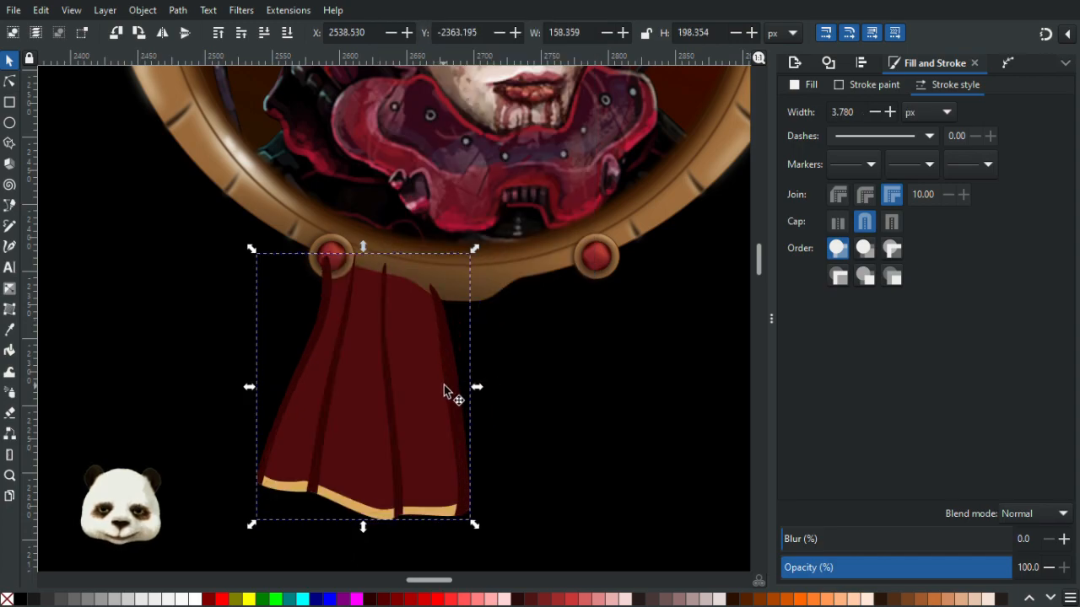
key("Home")
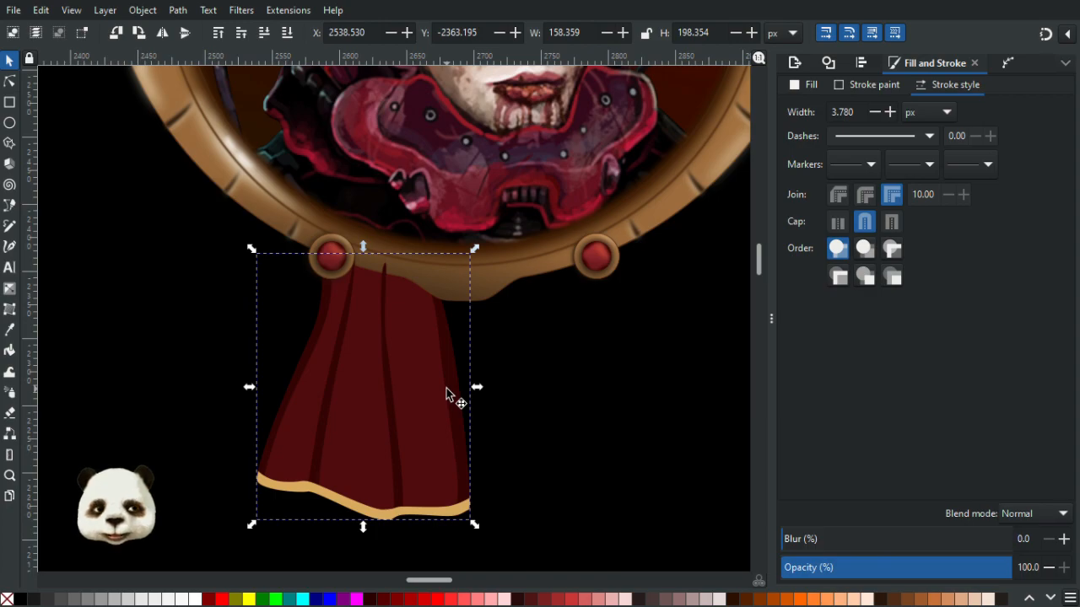
- Lower the gold hem band one level in the stacking order
left_click(426, 511)
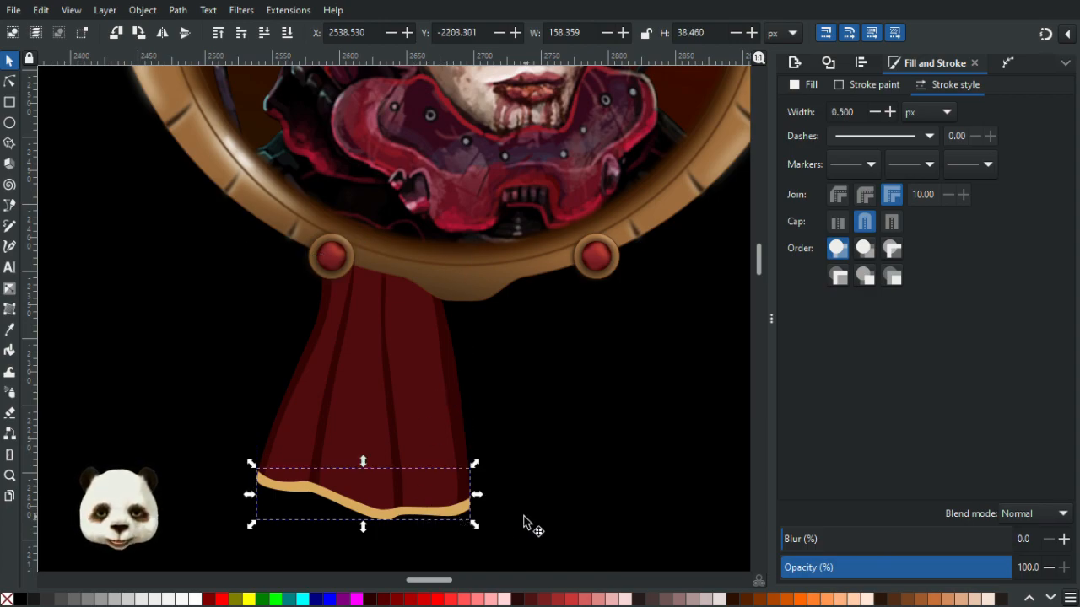
key("Page_Down")
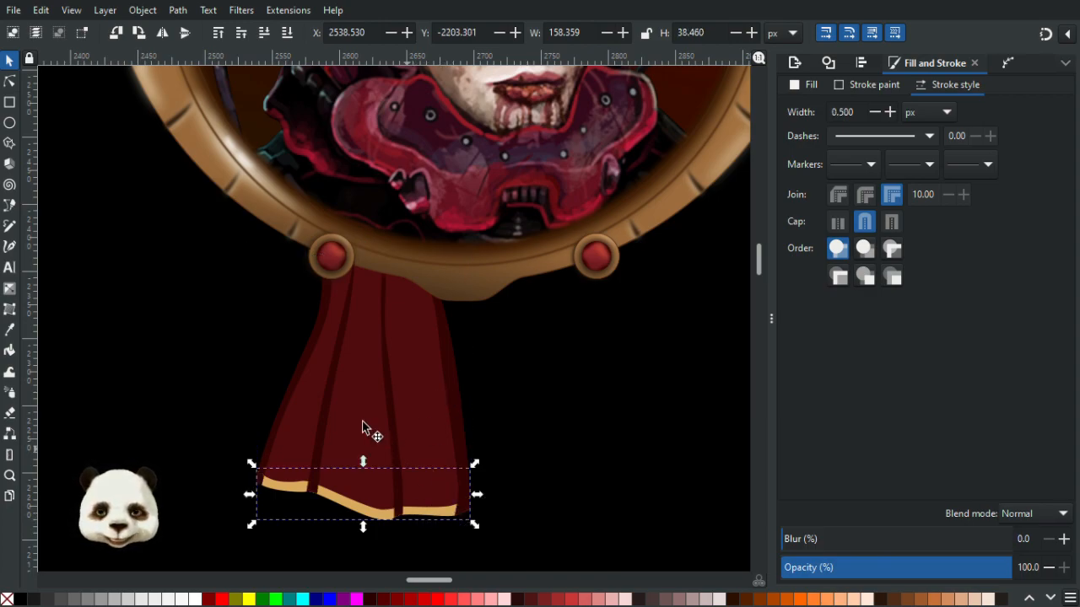
- Set the ribbon group's blur to 20%
left_click(327, 405)
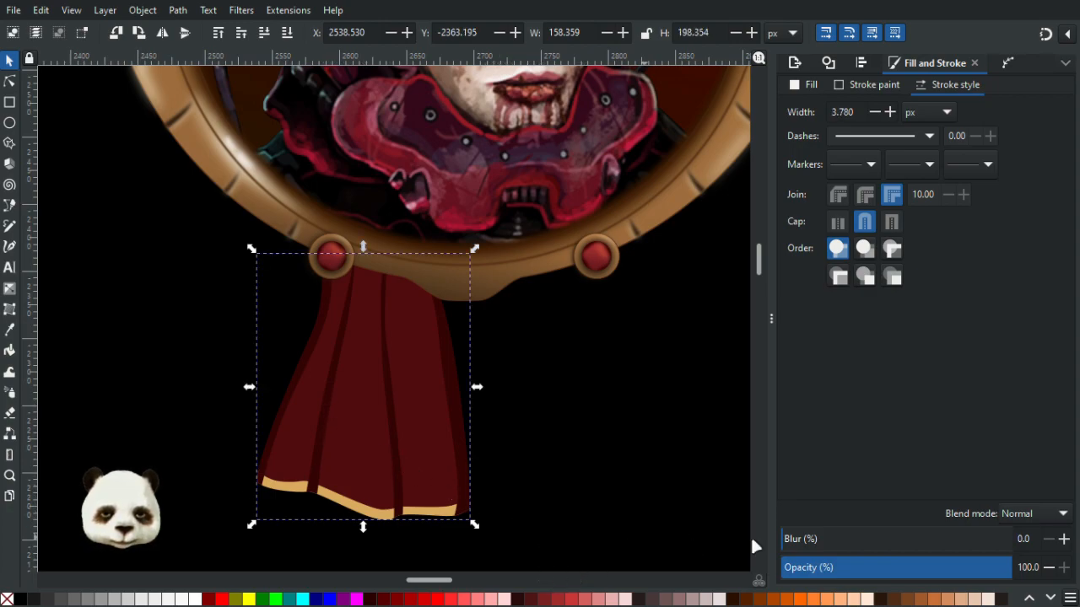
left_click(822, 540)
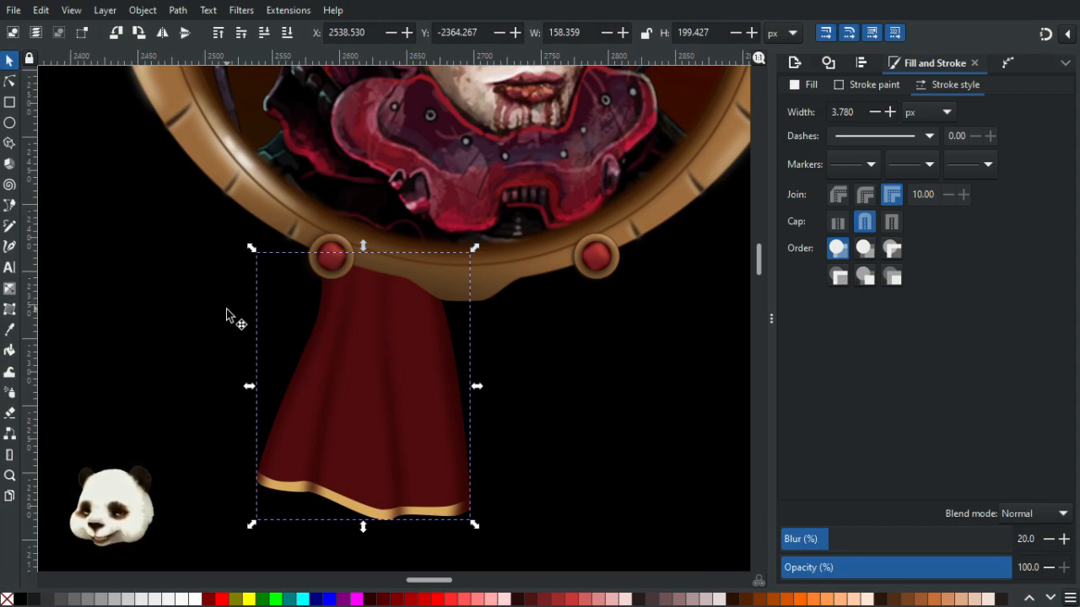
key("b")
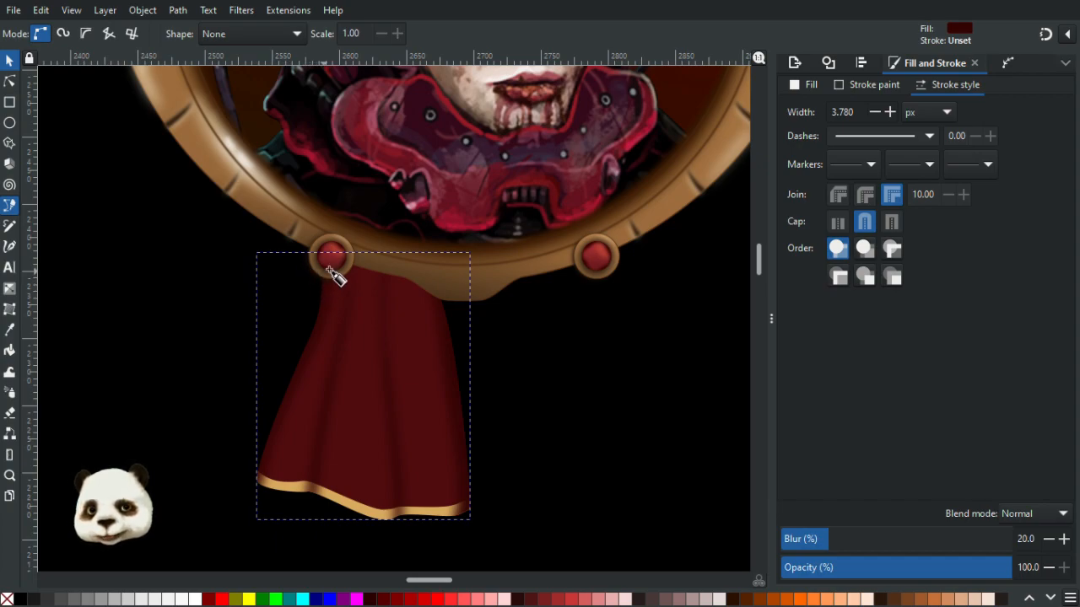
scroll(415, 284, "up", 2, "ctrl")
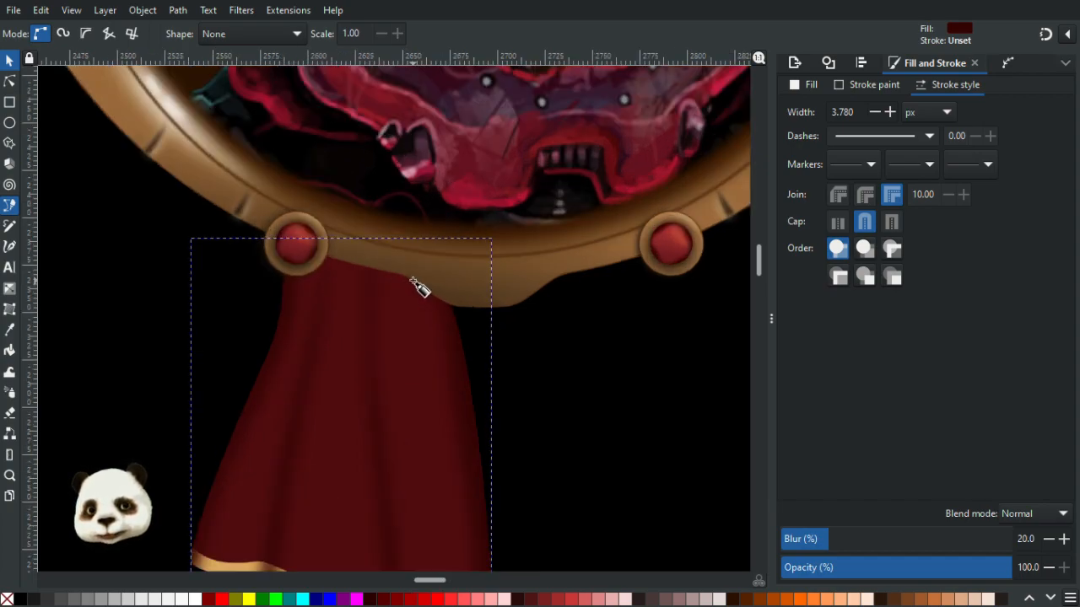
scroll(402, 287, "down", 2, "ctrl")
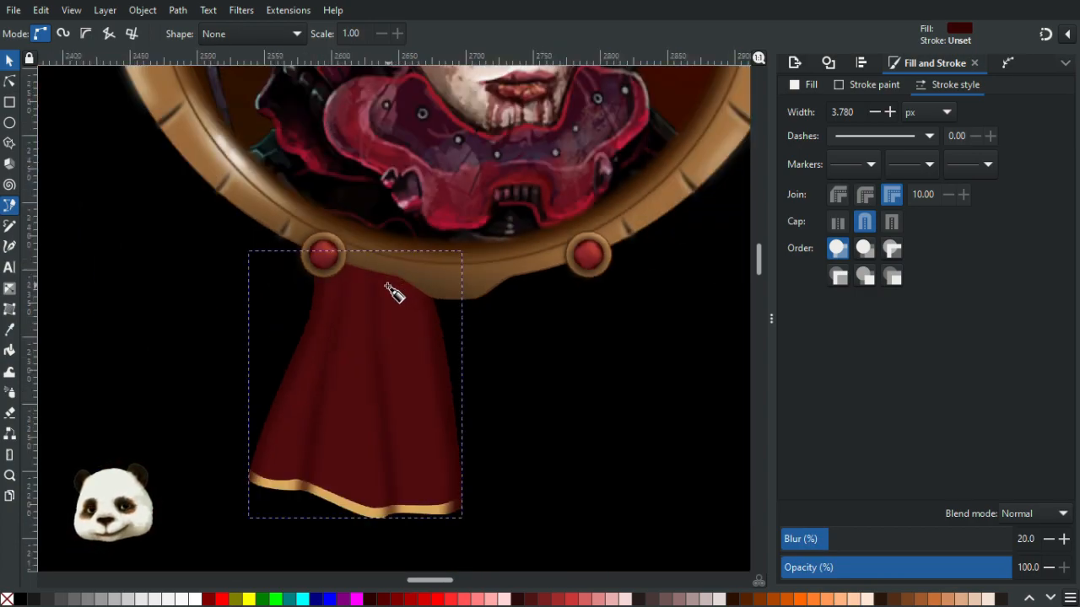
scroll(386, 292, "up", 1, "ctrl")
scroll(350, 280, "up", 1, "ctrl")
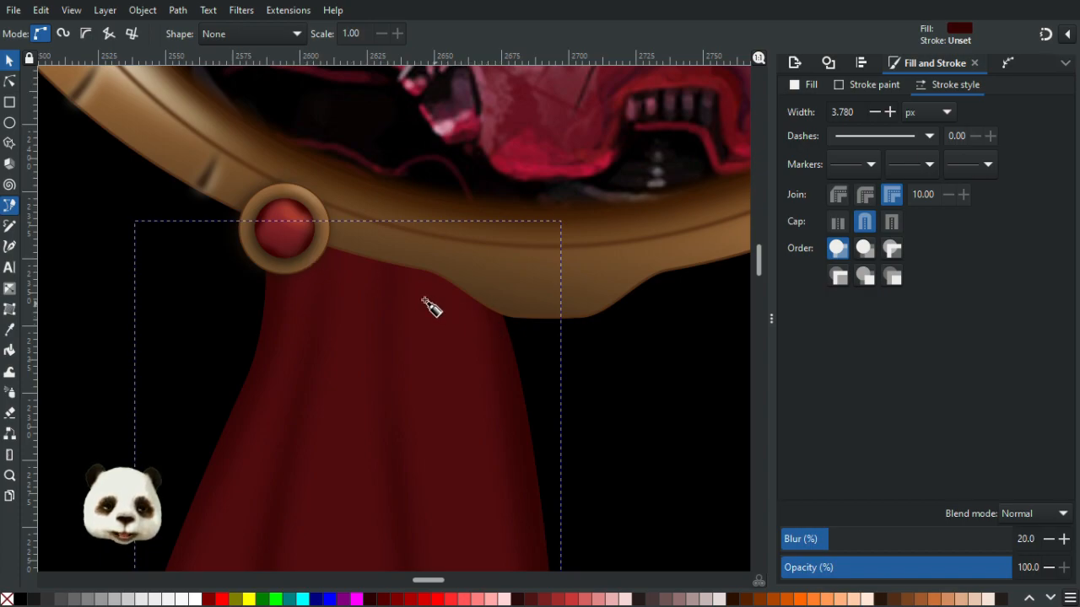
scroll(333, 263, "up", 3)
left_click(310, 243)
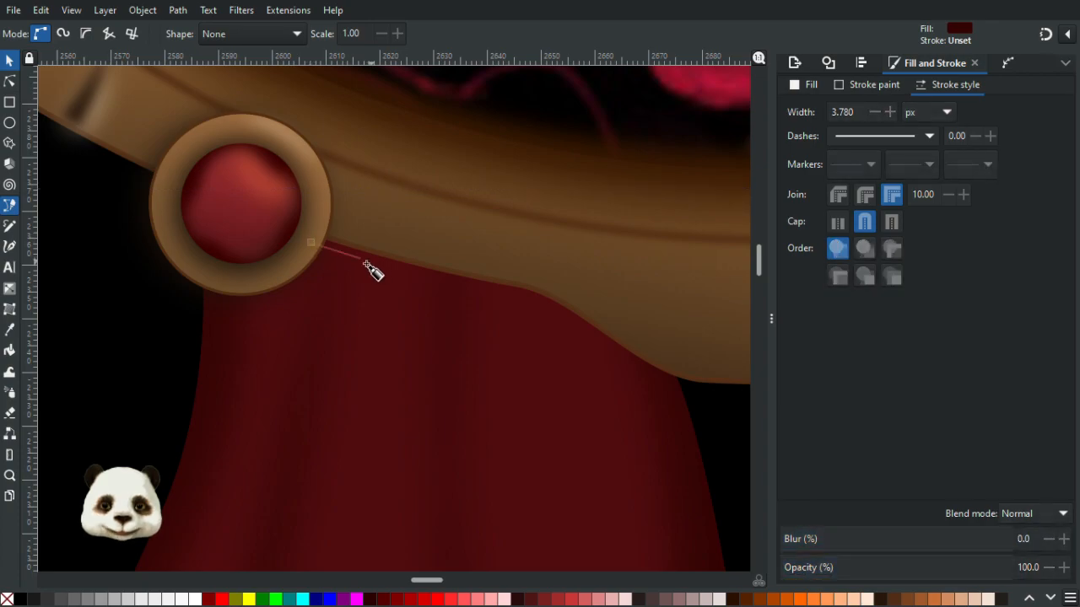
left_click_drag(429, 277, 469, 287)
left_click_drag(536, 306, 581, 329)
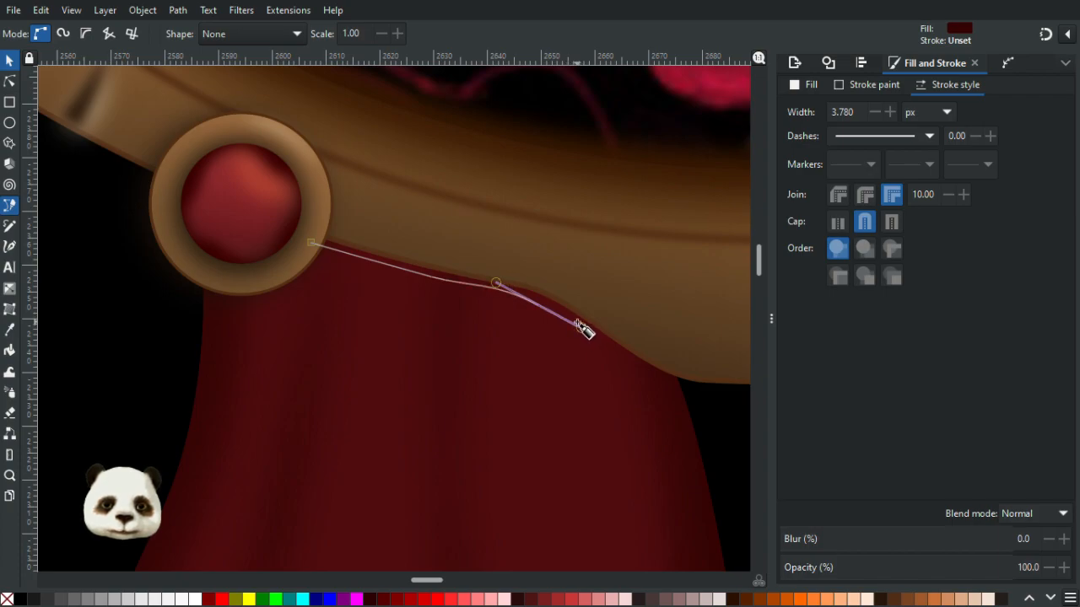
key("BackSpace")
key("BackSpace")
key("BackSpace")
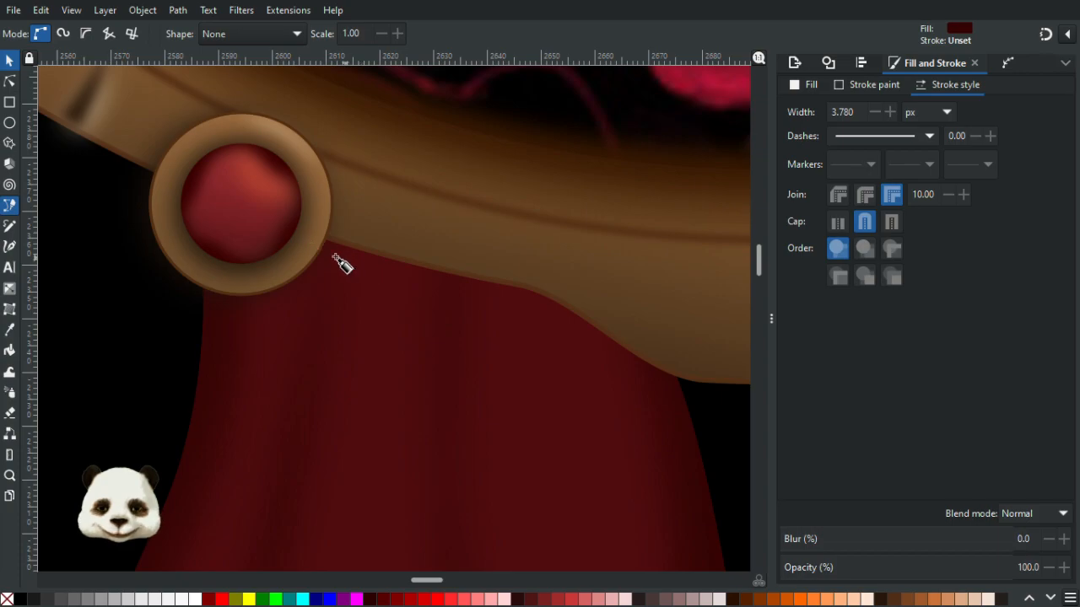
- Draw a closed shadow shape along the ribbon's top edge just beneath the gold frame band with the Bezier tool
left_click(315, 252)
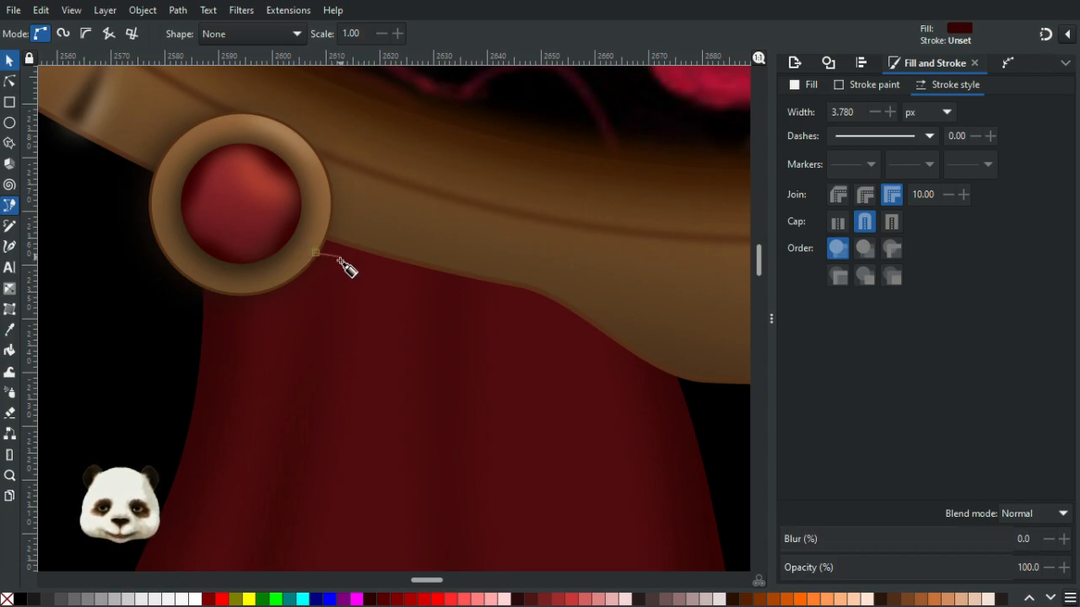
left_click_drag(339, 260, 359, 262)
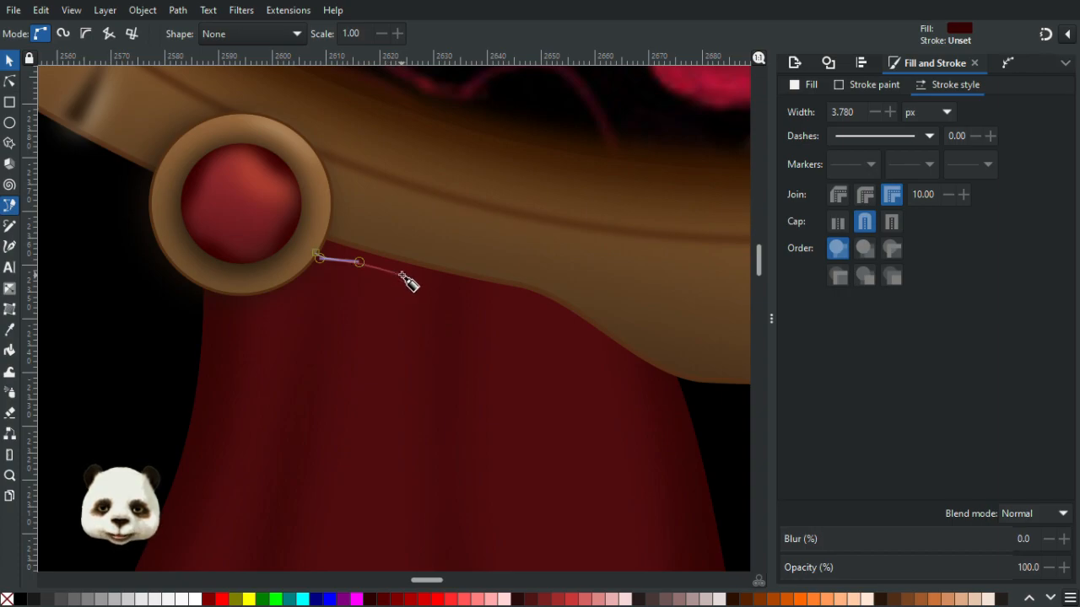
left_click_drag(404, 279, 470, 290)
left_click_drag(532, 304, 558, 318)
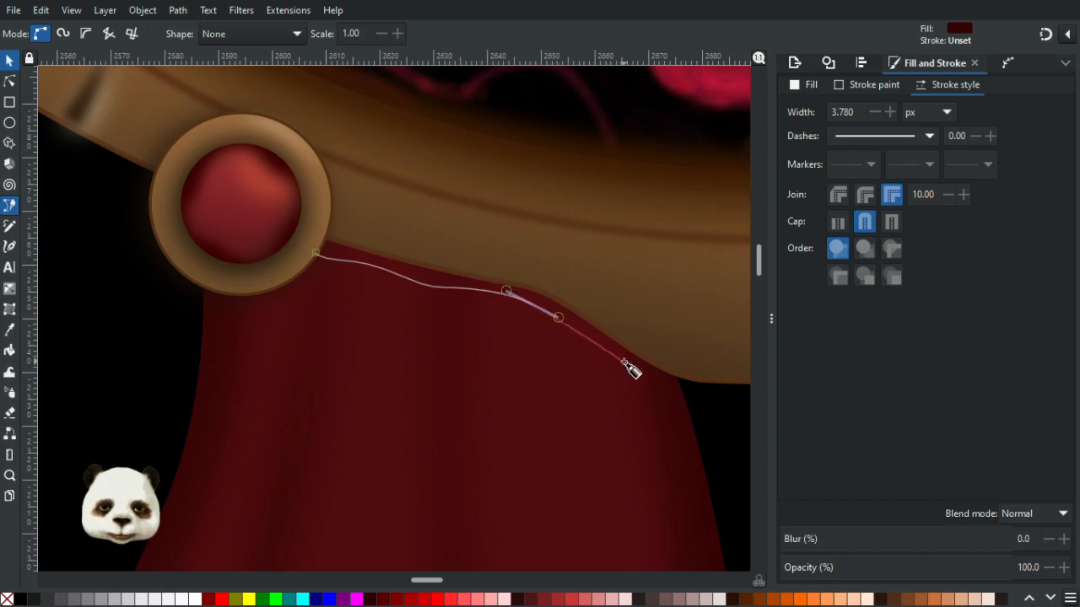
left_click_drag(627, 365, 653, 380)
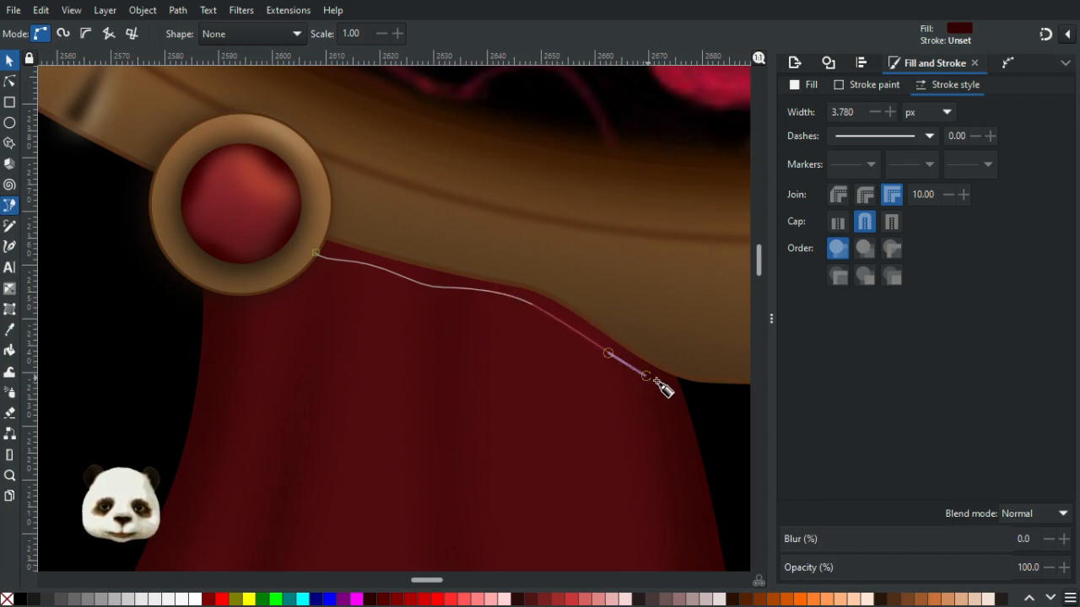
left_click(696, 389)
left_click_drag(692, 330, 714, 335)
left_click(496, 253)
left_click(319, 228)
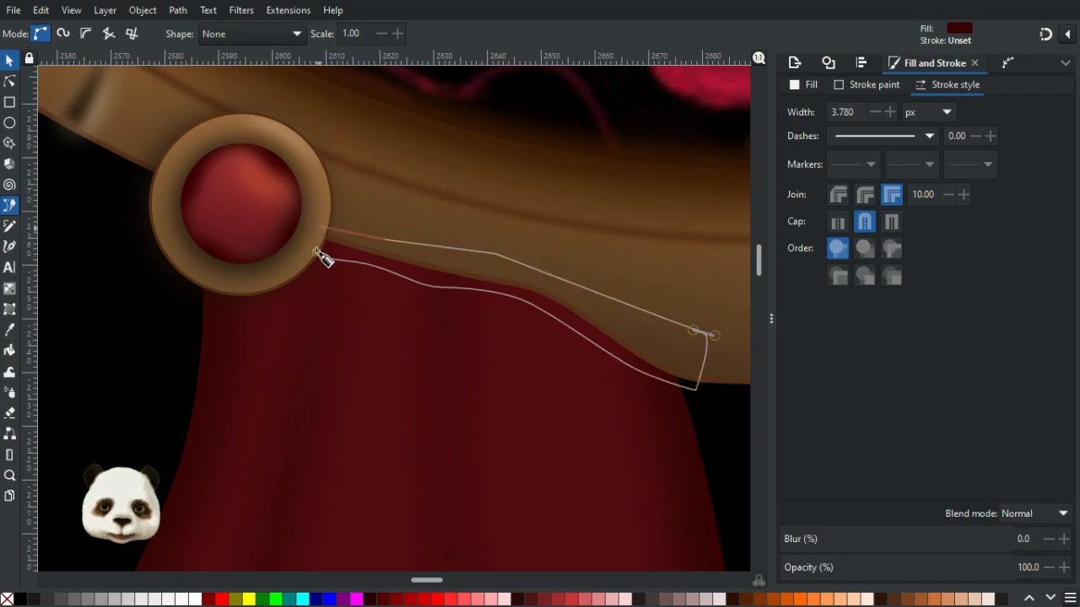
left_click(316, 254)
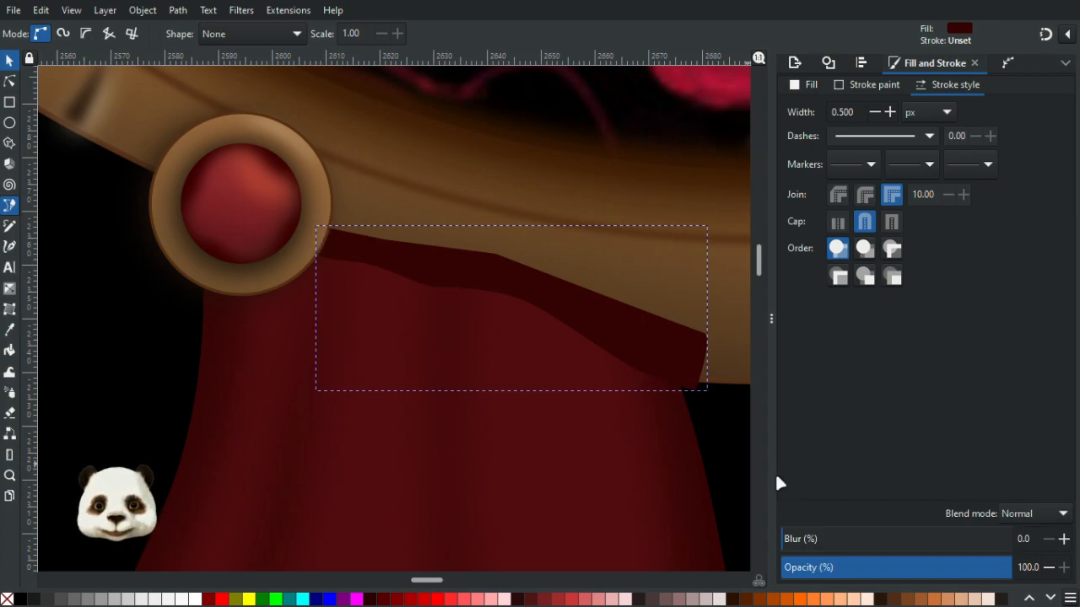
- Lower the shadow shape two levels in the stacking order and set its blur to 20%
key("Page_Down")
key("Page_Down")
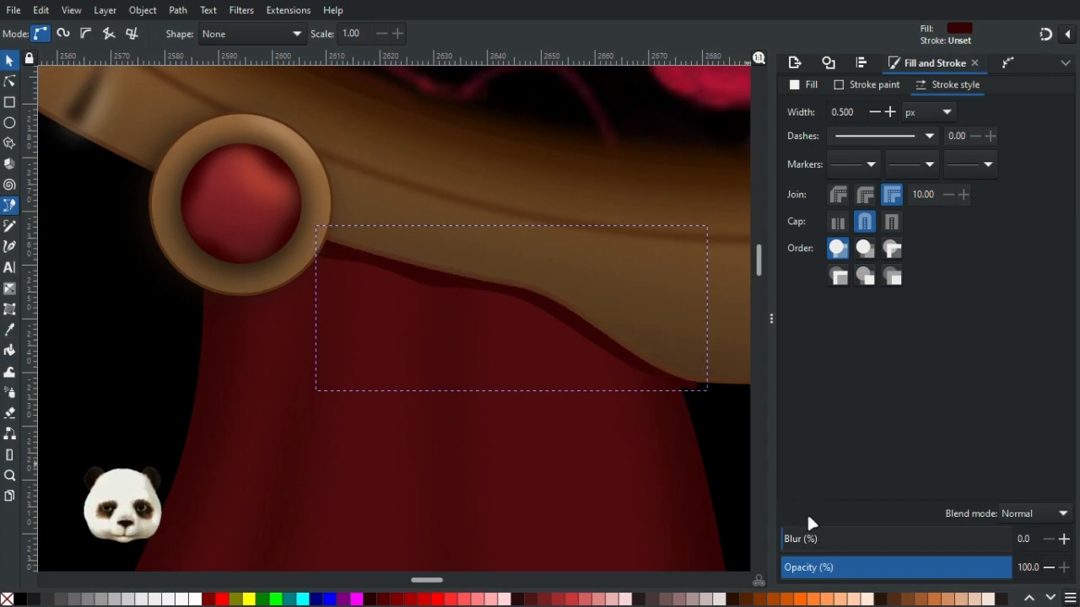
left_click(833, 544)
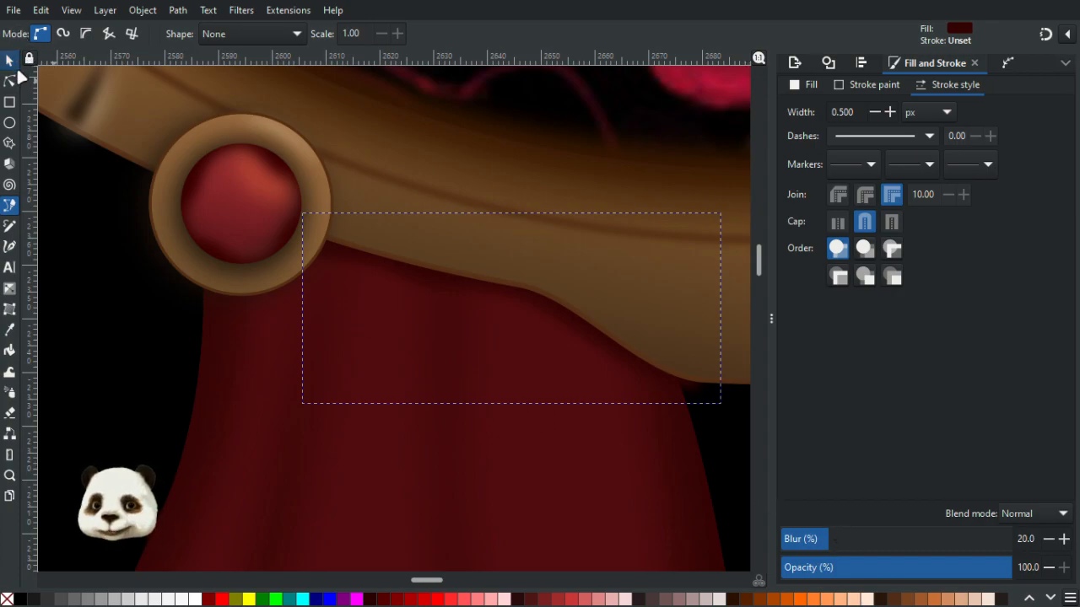
left_click(9, 60)
left_click(334, 449)
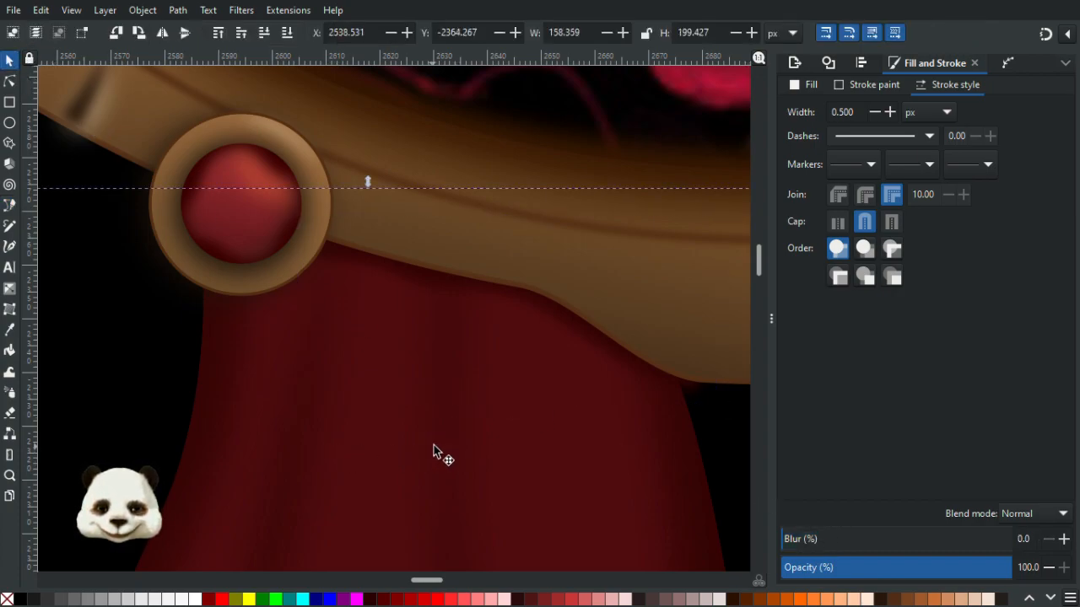
key("ctrl+d")
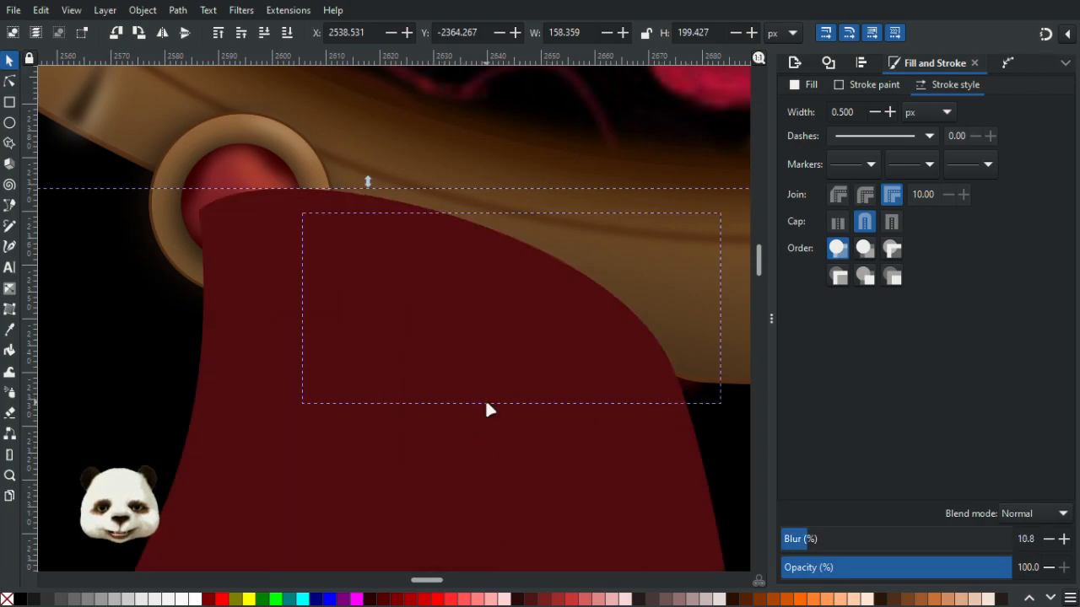
right_click(484, 400)
left_click(538, 312)
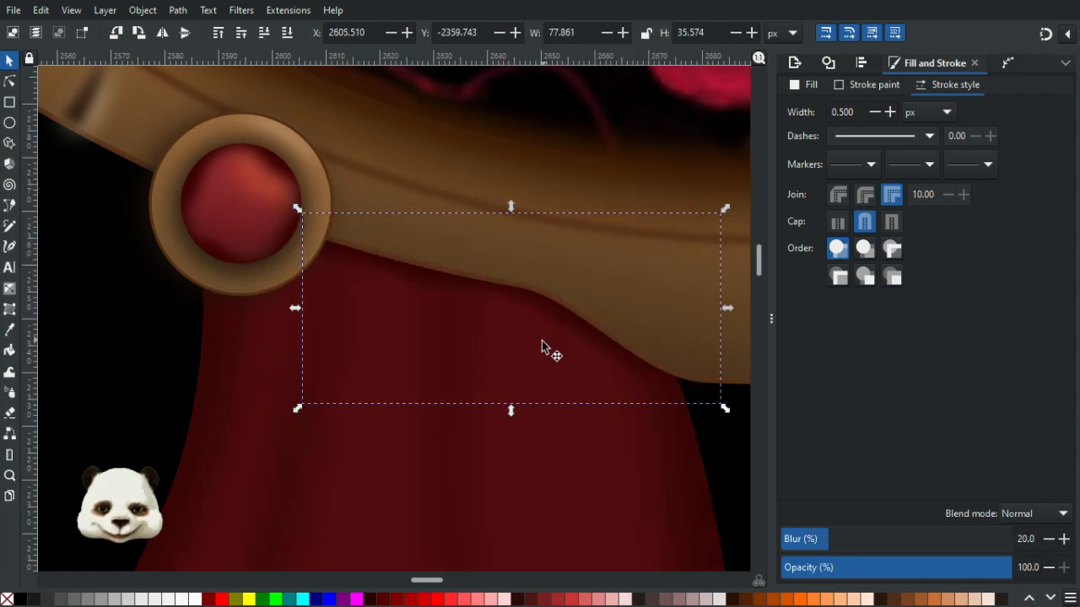
scroll(542, 346, "down", 3)
left_click_drag(590, 343, 477, 232)
scroll(417, 231, "up", 1)
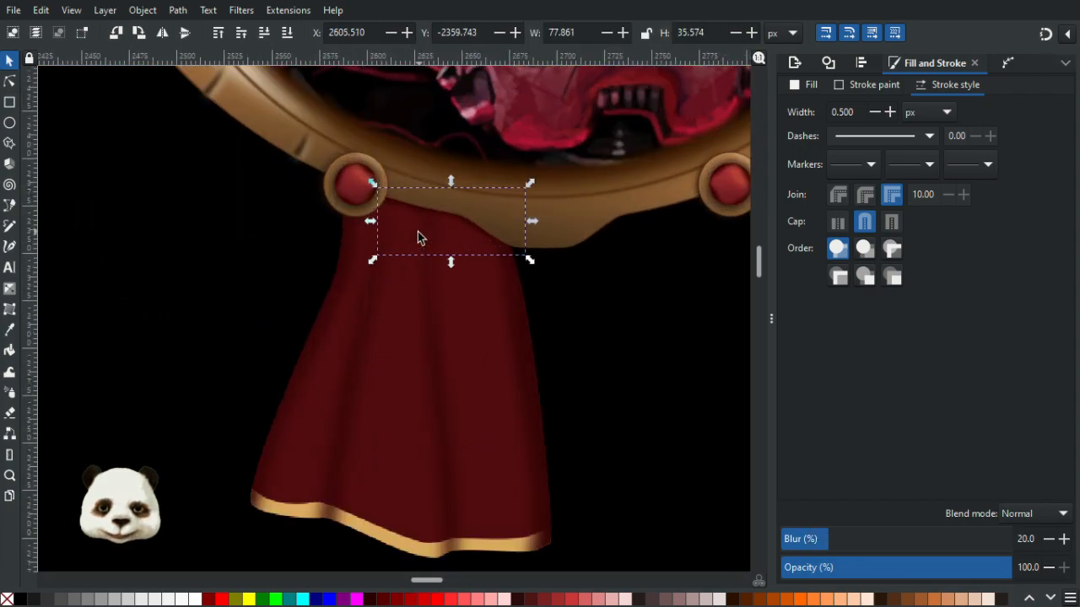
- Apply a vertical linear gradient to the ribbon body, sampling a stop colour from the ribbon with the dropper
left_click(10, 81)
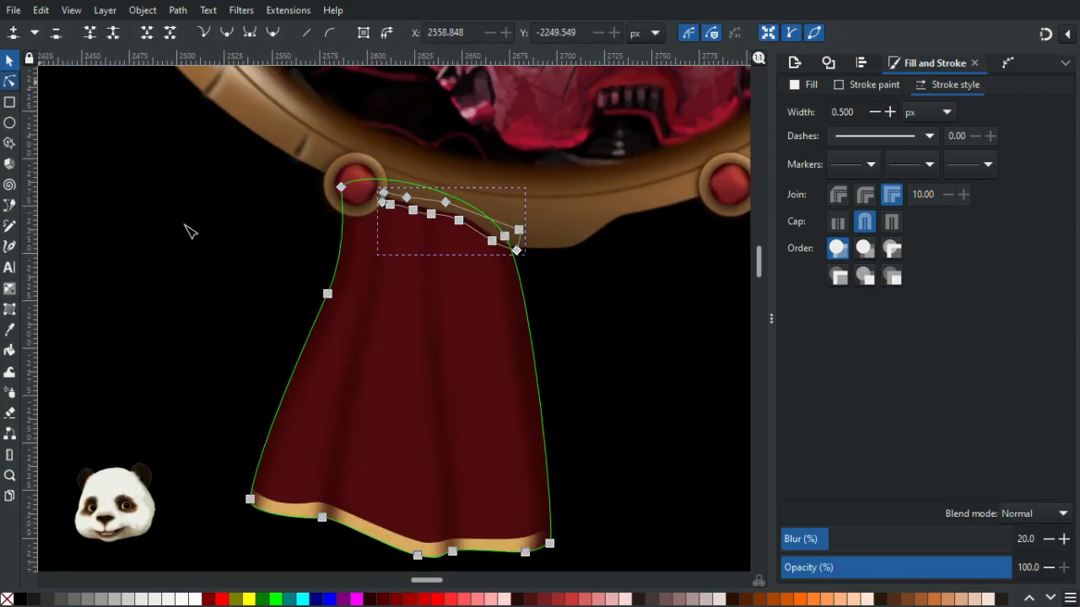
left_click(388, 429)
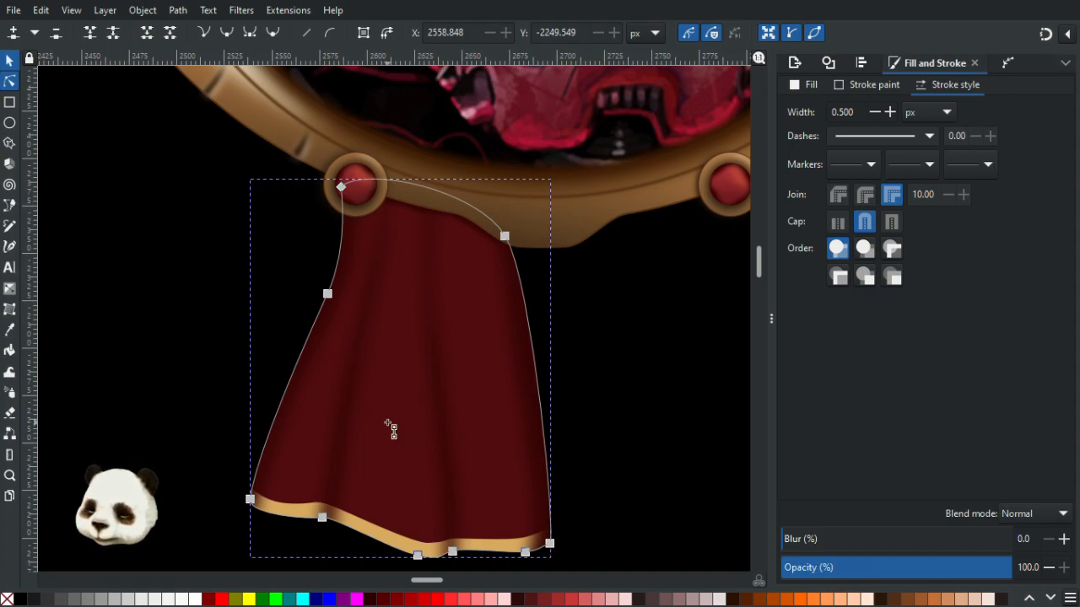
key("g")
left_click_drag(384, 441, 388, 343)
key("d")
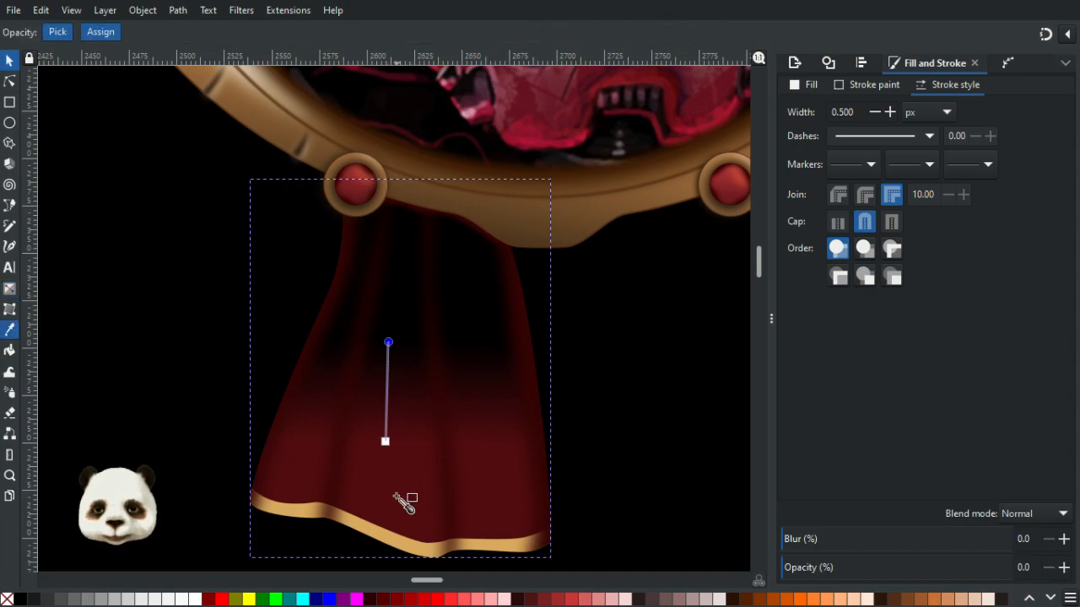
left_click(397, 504)
left_click_drag(390, 342, 407, 285)
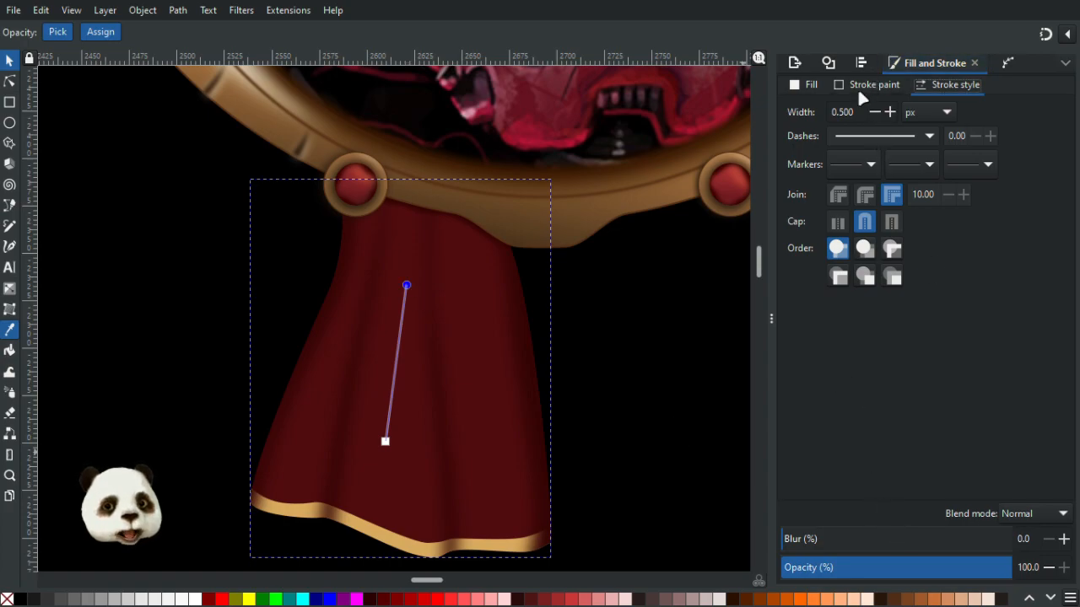
- Darken the gradient's end stop to lightness 17 and move both gradient handles higher up the ribbon
left_click(809, 84)
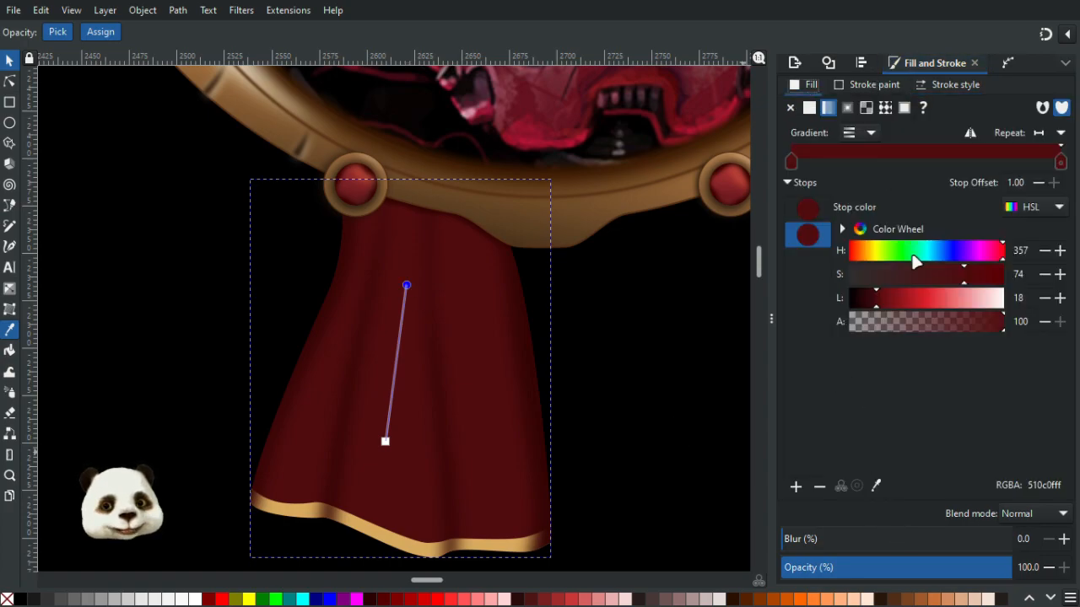
left_click(871, 300)
left_click_drag(870, 299, 875, 300)
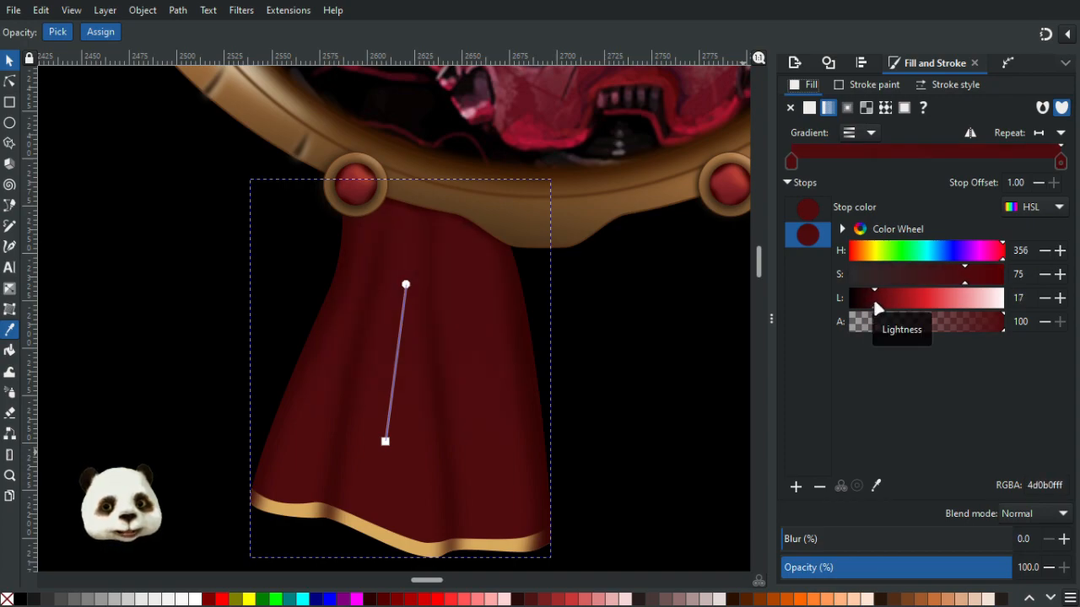
left_click(386, 439)
left_click_drag(386, 437, 397, 369)
left_click_drag(417, 288, 414, 256)
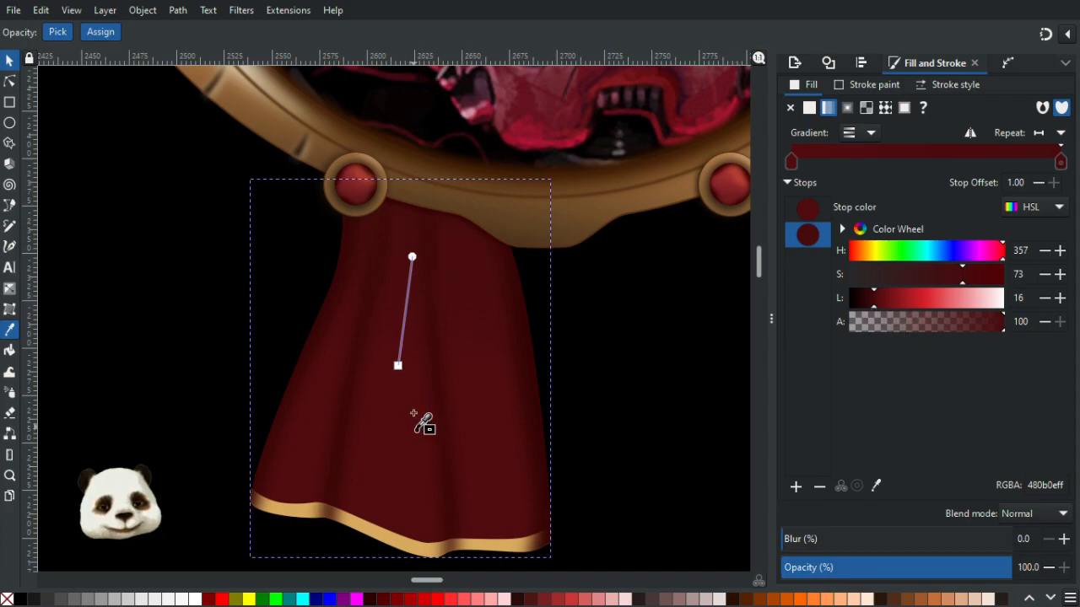
- Adjust the top gradient stop to saturation 61 and lightness 15, then return to the selection tool
left_click(399, 367)
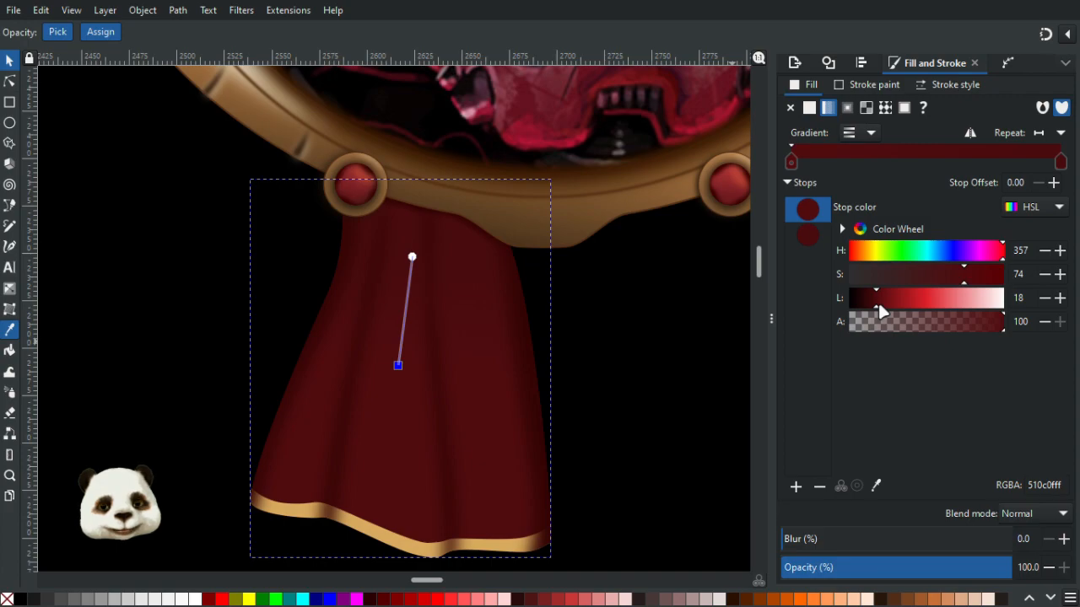
left_click(413, 257)
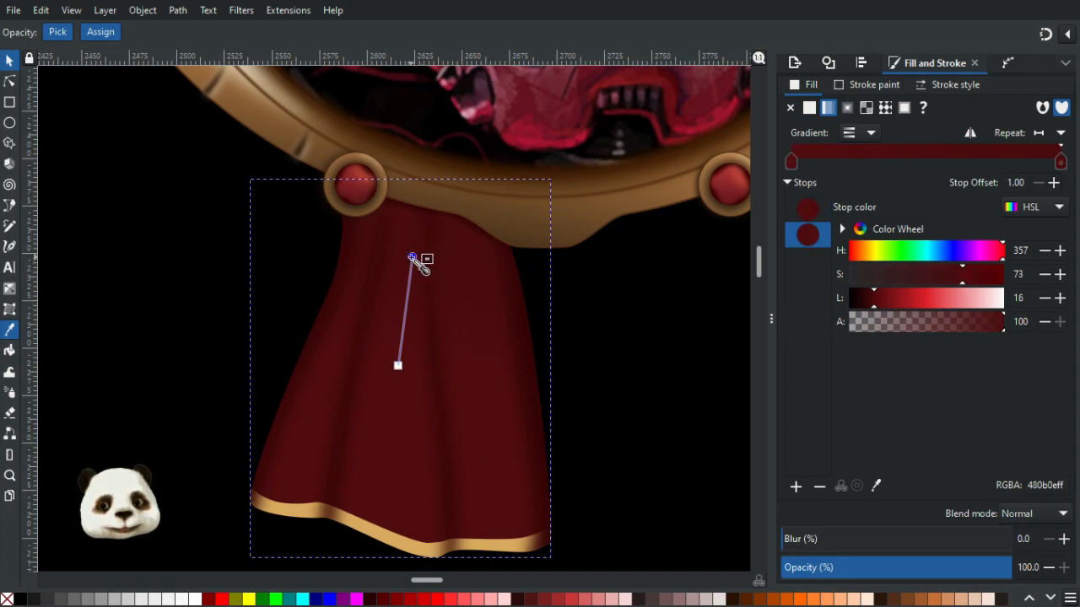
left_click(399, 366)
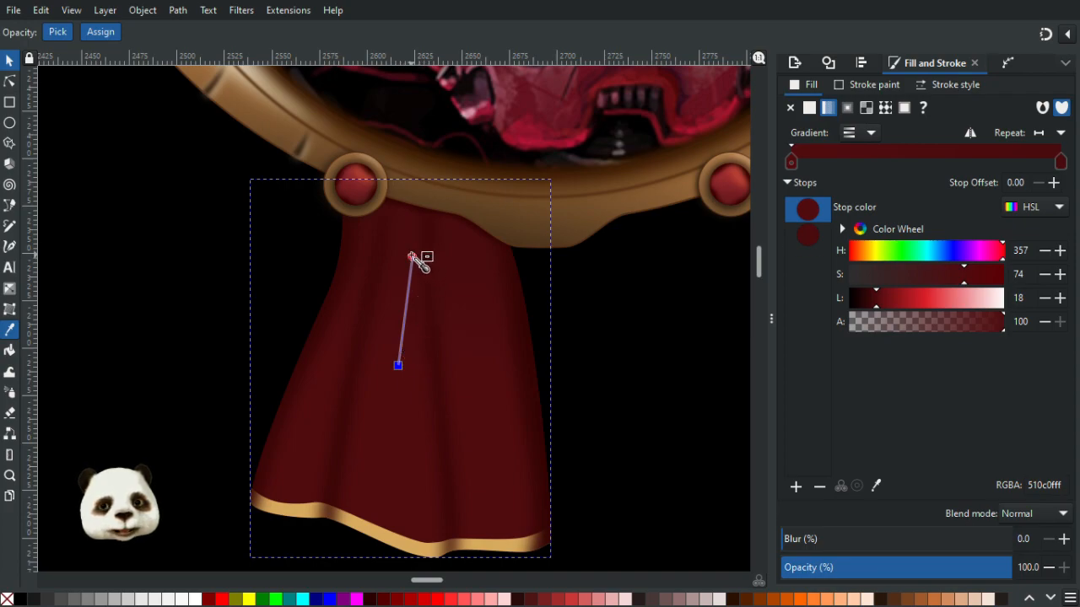
left_click(413, 256)
left_click(869, 305)
scroll(471, 388, "down", 2)
scroll(477, 394, "up", 2)
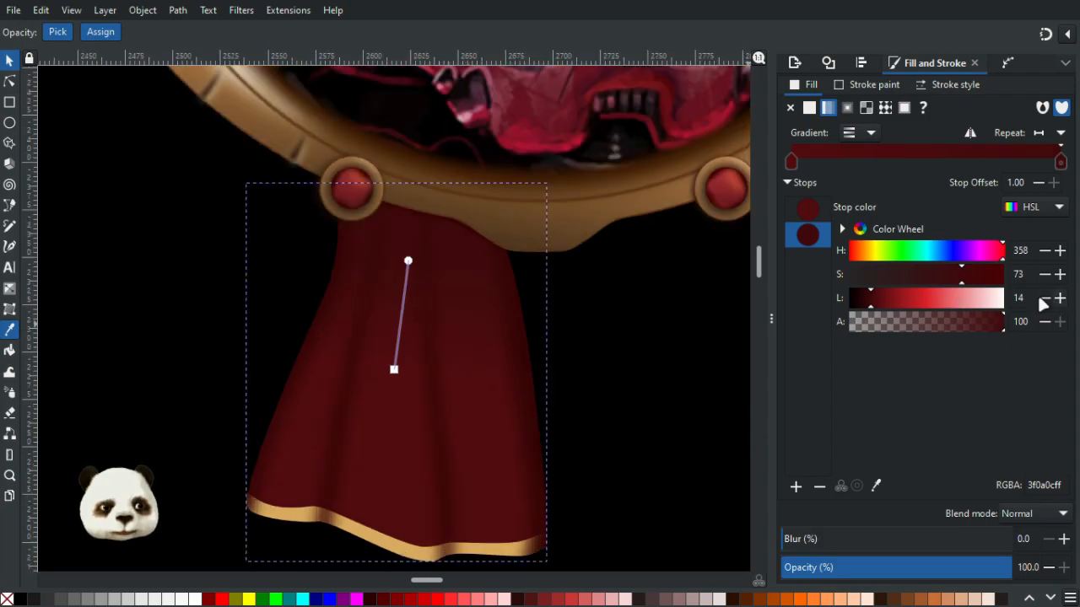
left_click(957, 276)
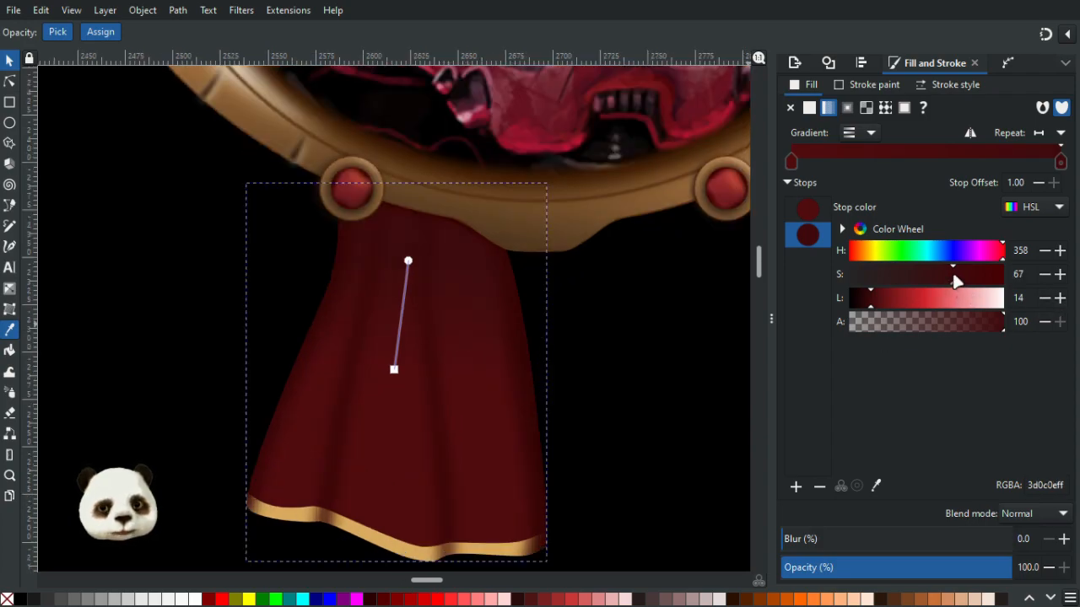
left_click(944, 278)
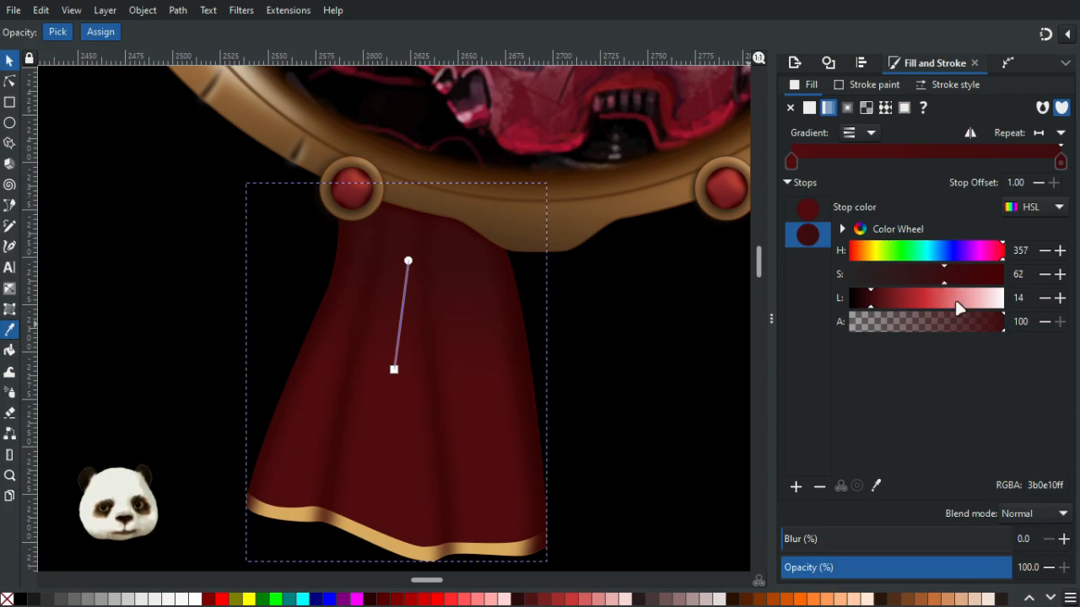
left_click(1059, 298)
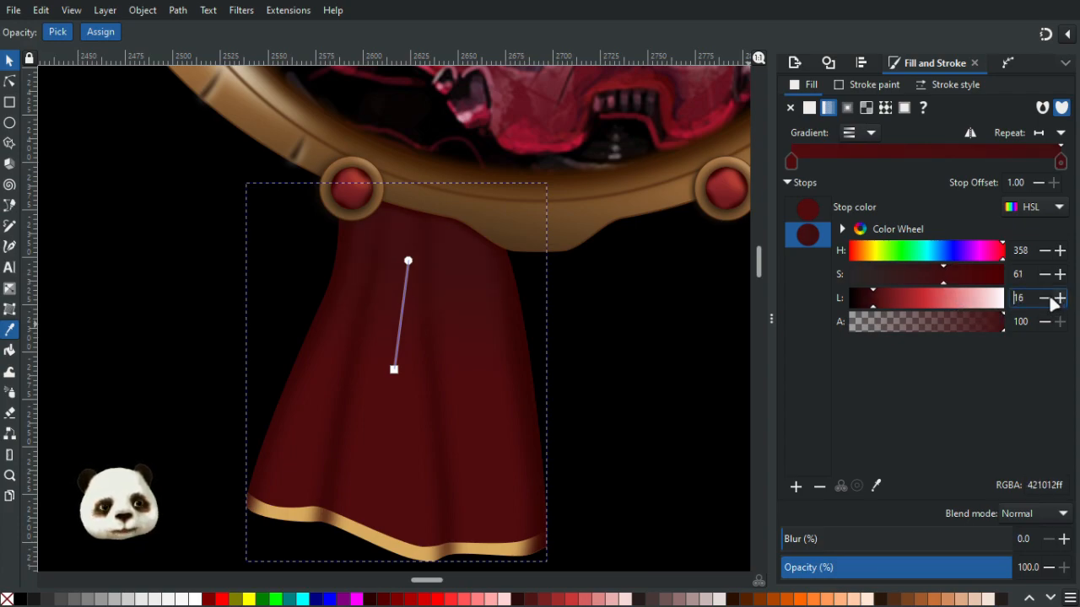
scroll(549, 352, "down", 1)
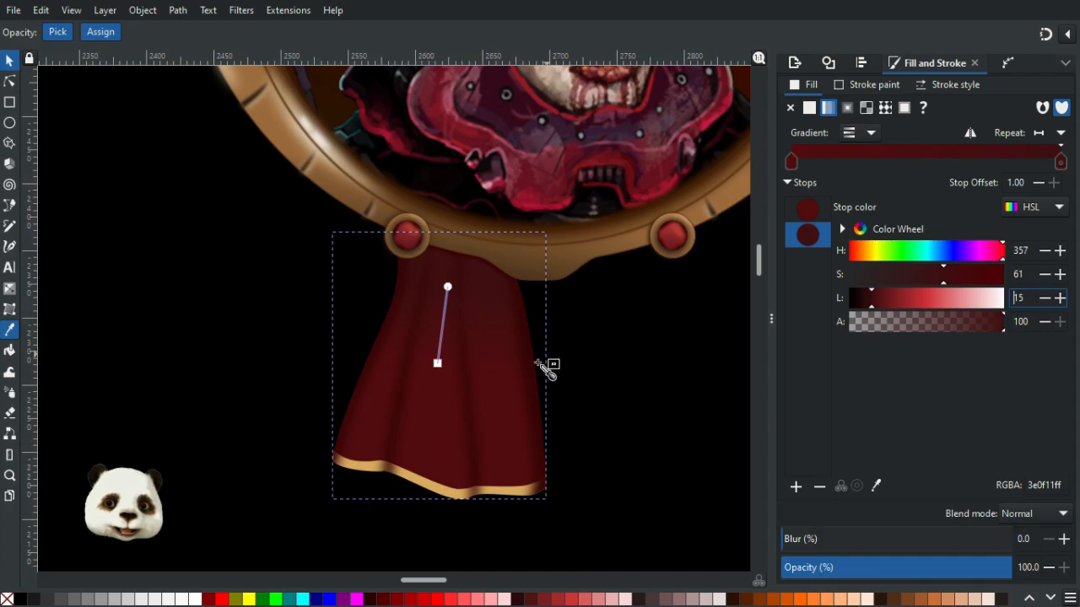
left_click(9, 60)
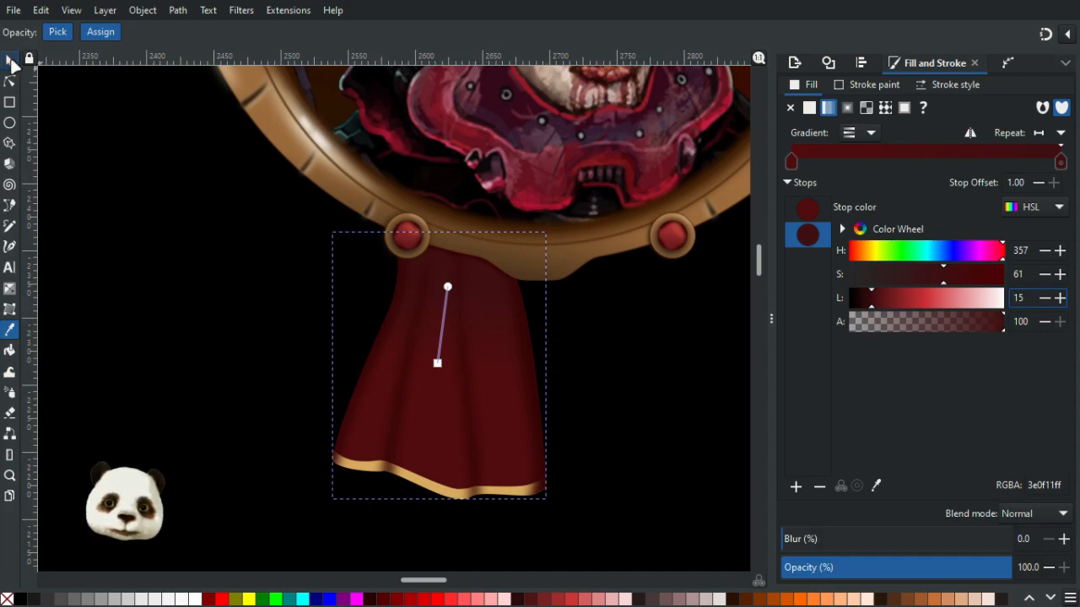
- Tone down the ribbon's gold trim to saturation 24 and lightness 40
left_click(120, 233)
scroll(181, 330, "down", 5)
scroll(181, 329, "up", 1)
scroll(181, 327, "up", 1)
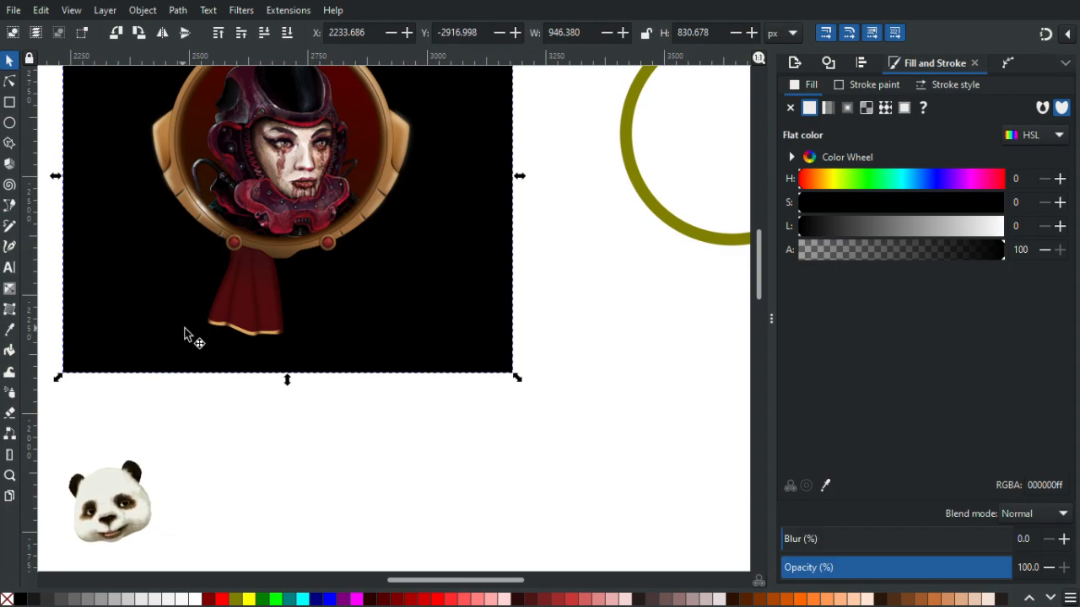
scroll(253, 327, "up", 4)
left_click(358, 352)
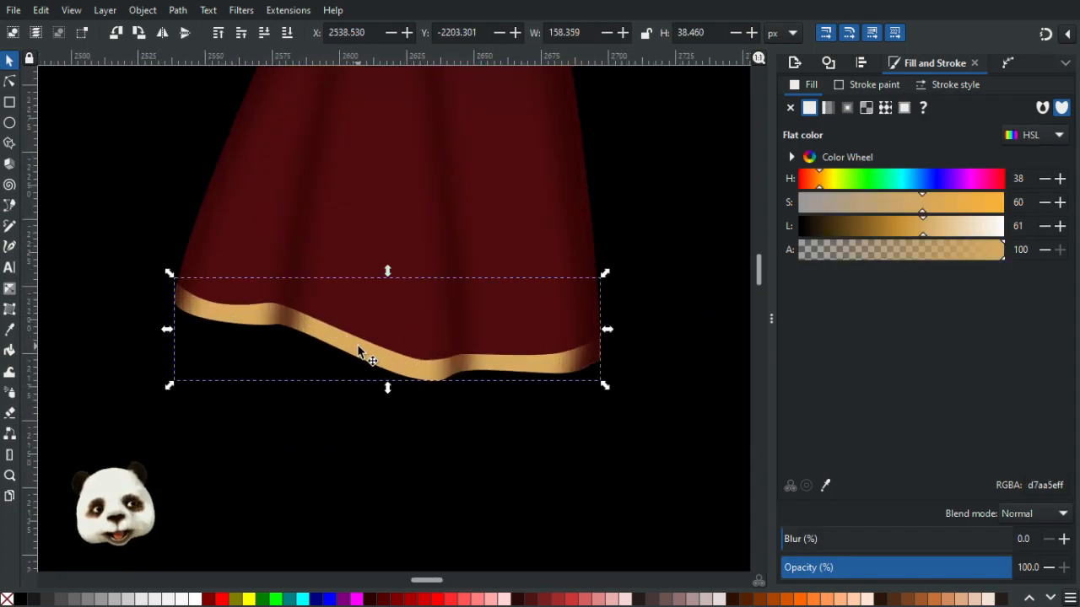
left_click_drag(922, 209, 847, 207)
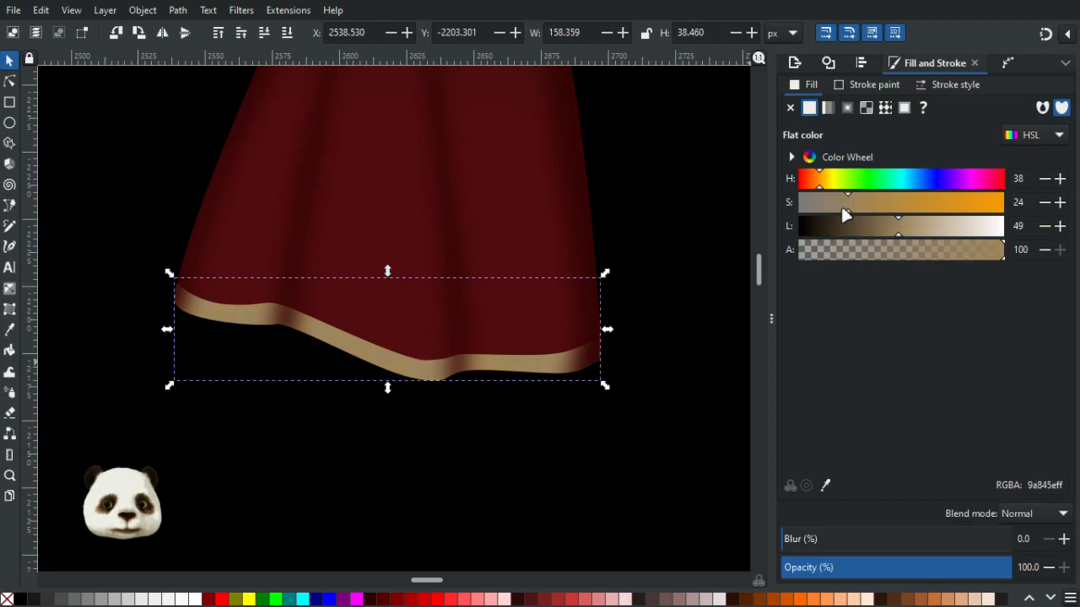
scroll(579, 312, "down", 5, "ctrl")
scroll(667, 236, "up", 3, "ctrl")
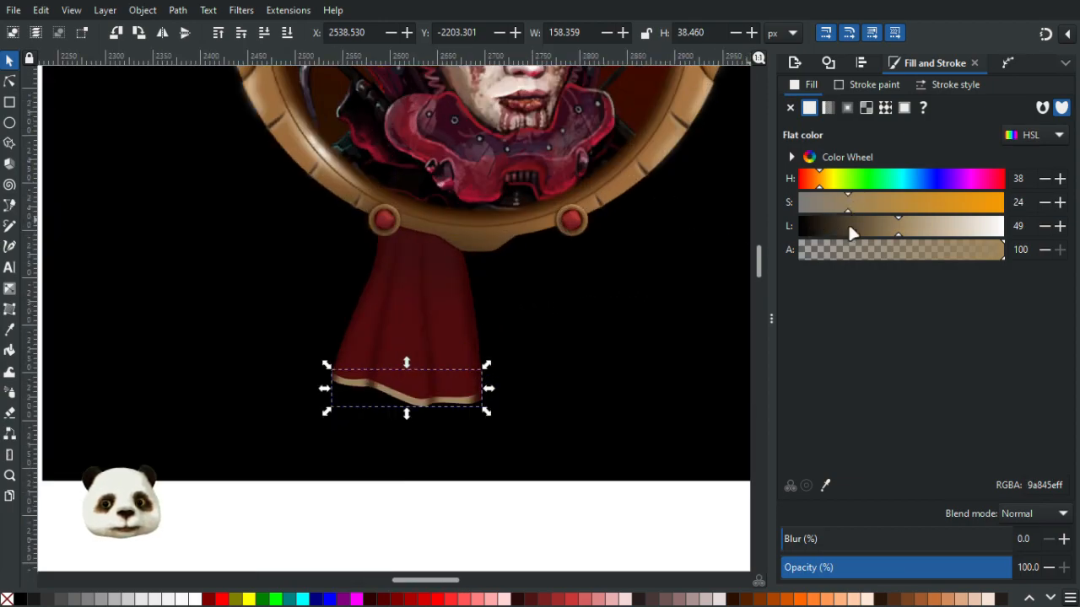
left_click_drag(897, 228, 876, 229)
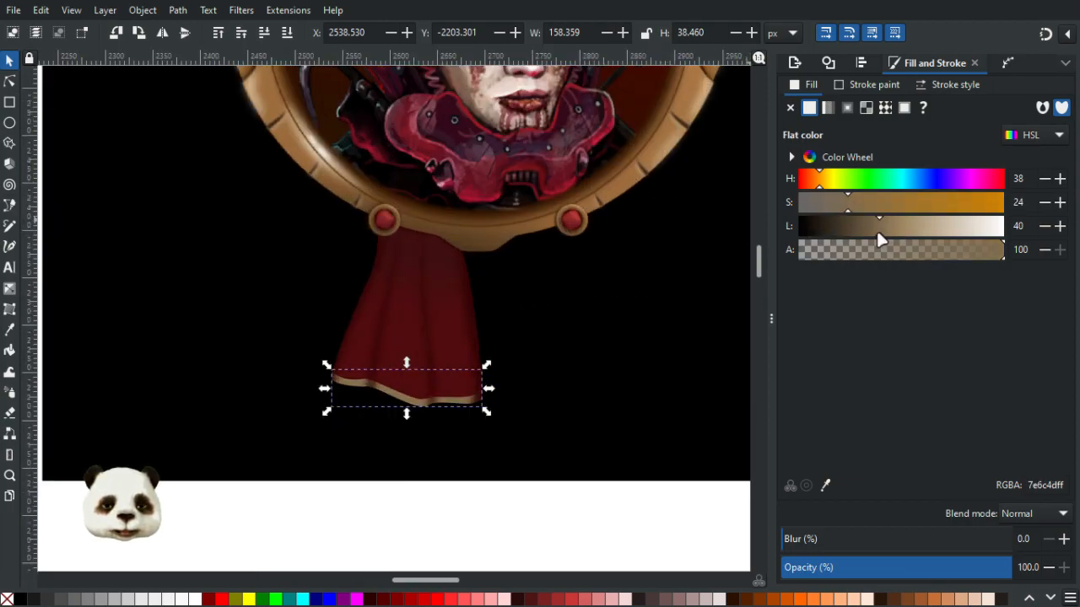
- Inspect the ribbon's folds and shading at different zoom levels
left_click(356, 523)
scroll(381, 487, "down", 5, "ctrl")
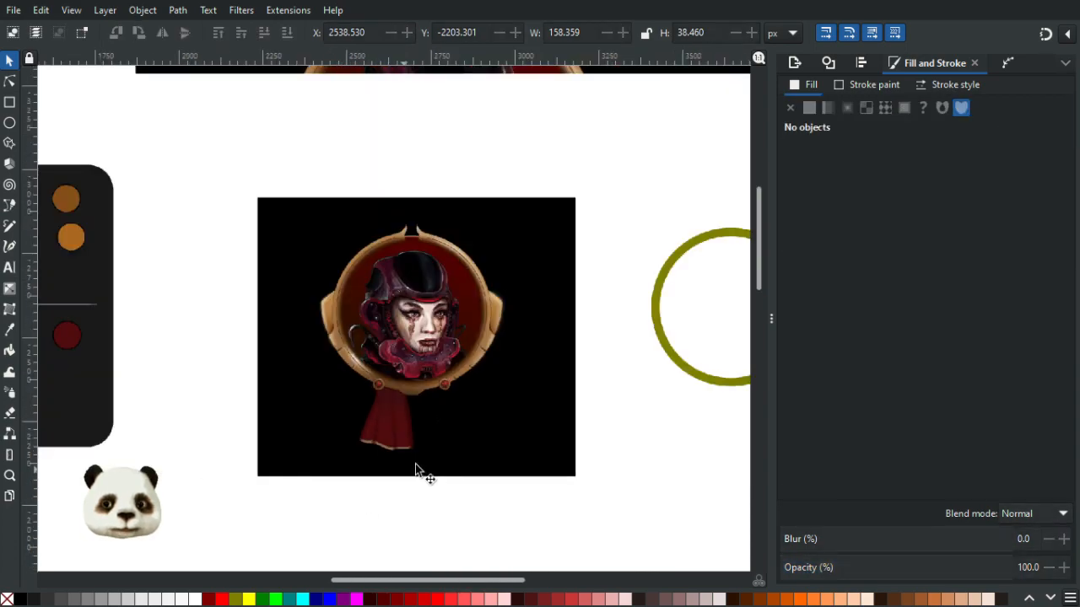
scroll(463, 471, "up", 2, "ctrl")
scroll(372, 418, "up", 1, "ctrl")
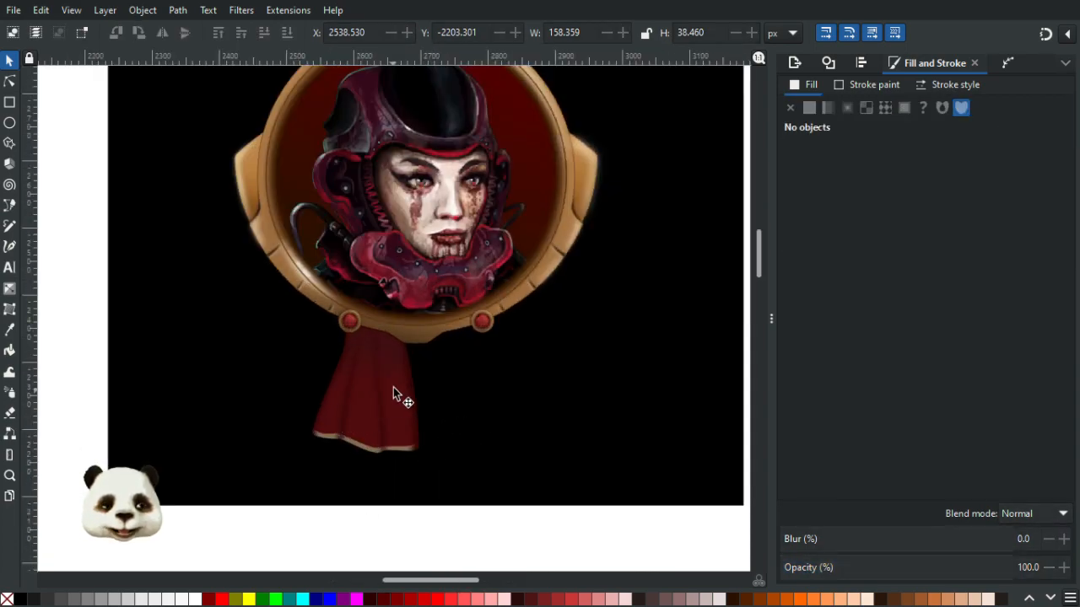
scroll(381, 390, "up", 1, "ctrl")
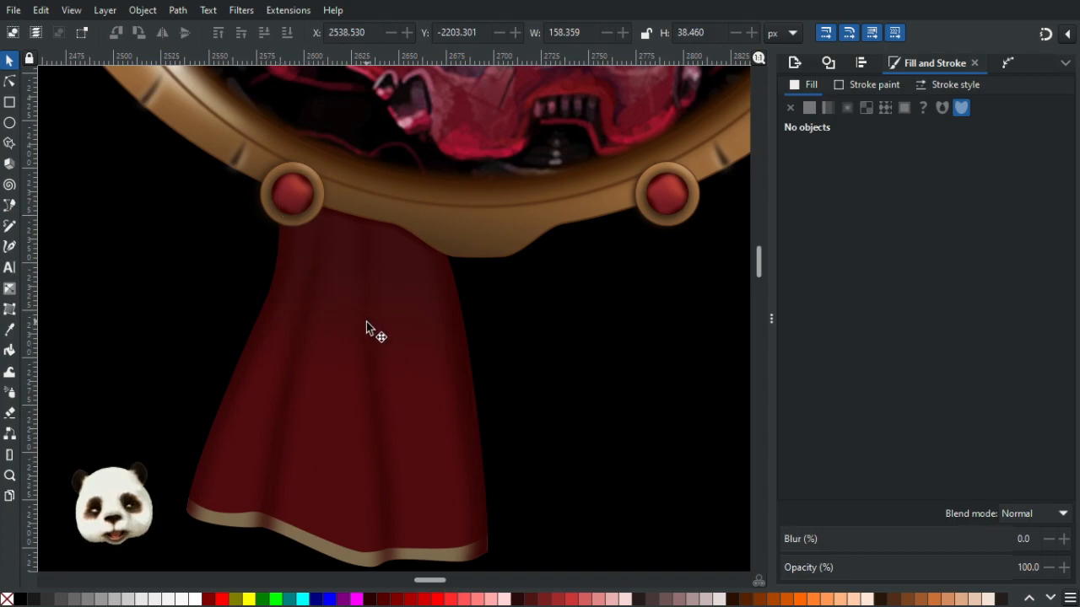
left_click(309, 297)
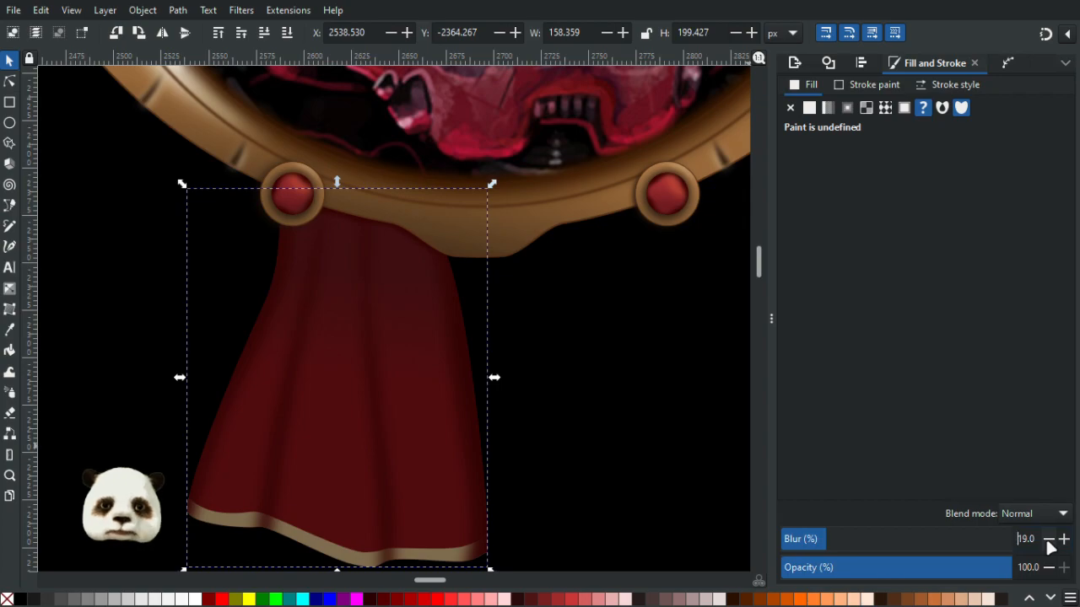
left_click(543, 385)
scroll(544, 385, "down", 5)
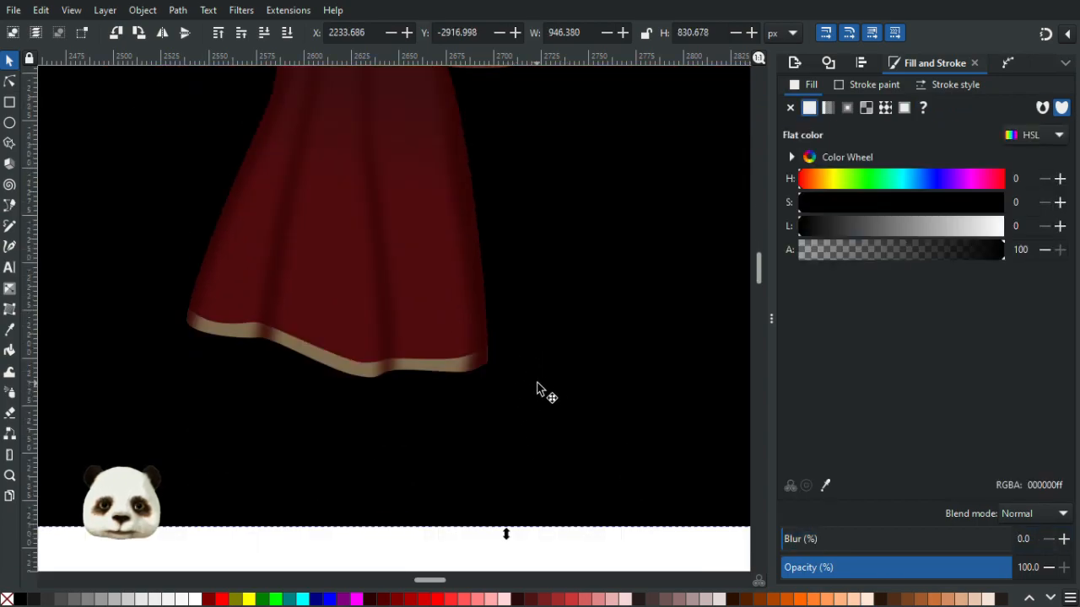
scroll(546, 385, "up", 2)
scroll(546, 385, "down", 3, "ctrl")
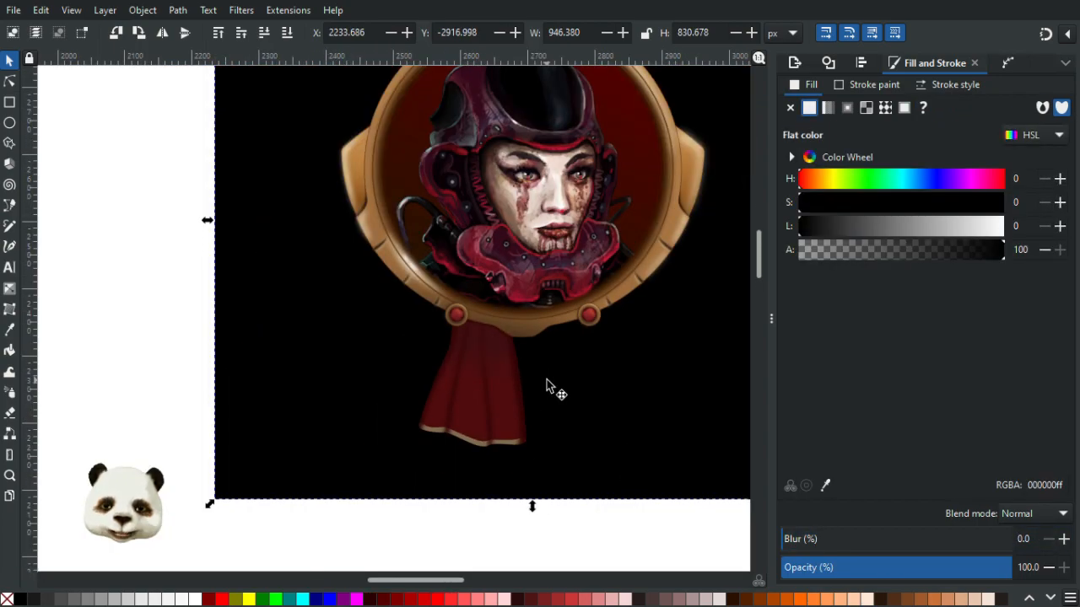
scroll(549, 379, "down", 2, "ctrl")
scroll(549, 379, "up", 4, "ctrl")
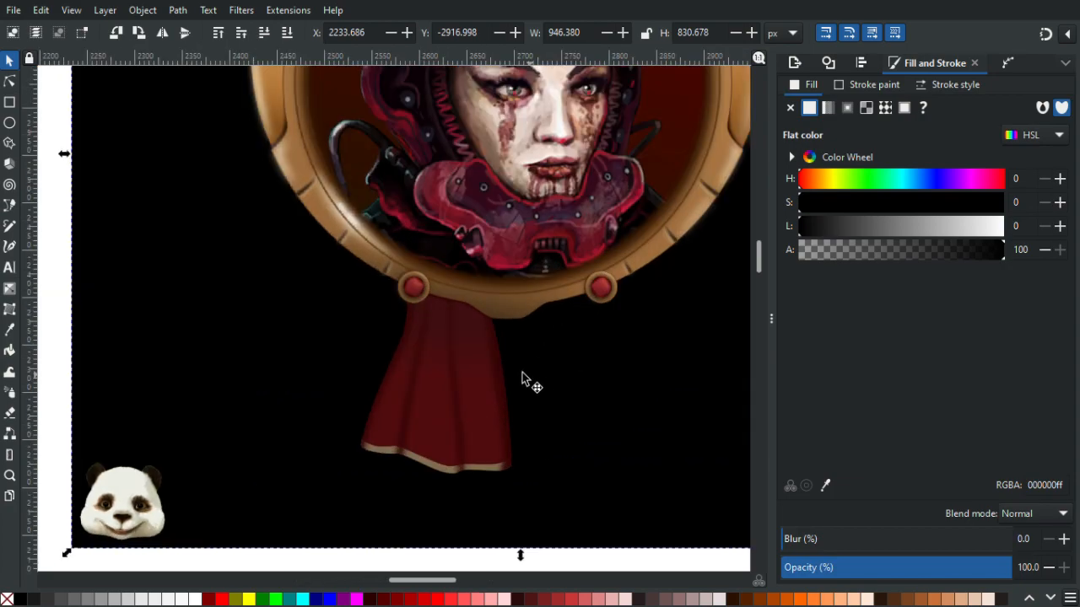
scroll(489, 375, "up", 2, "ctrl")
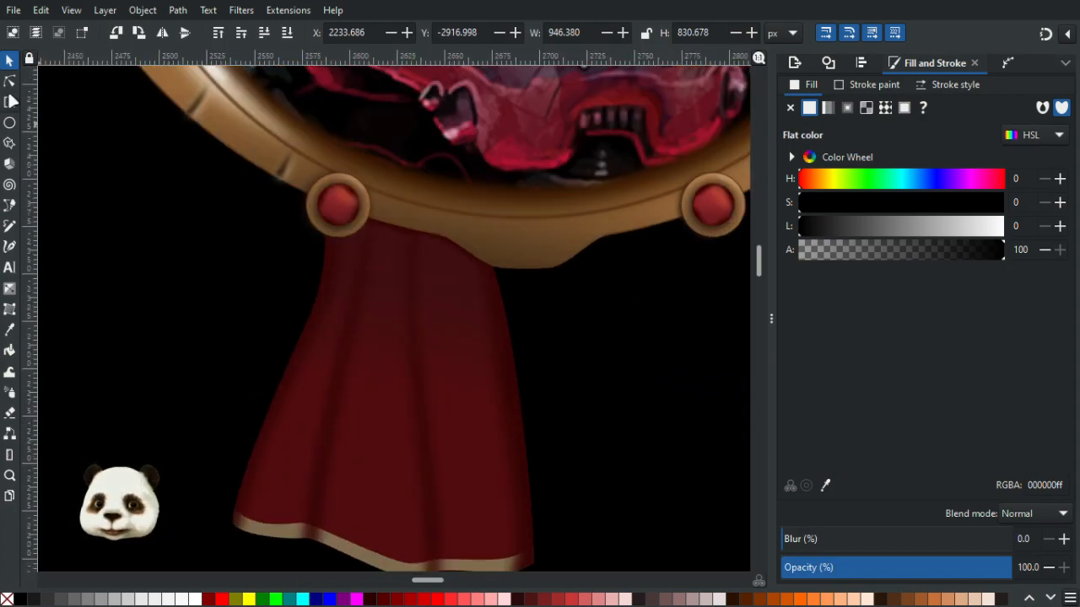
- Nudge a node of the central fold highlight on the ribbon slightly upward
key("n")
left_click(414, 358)
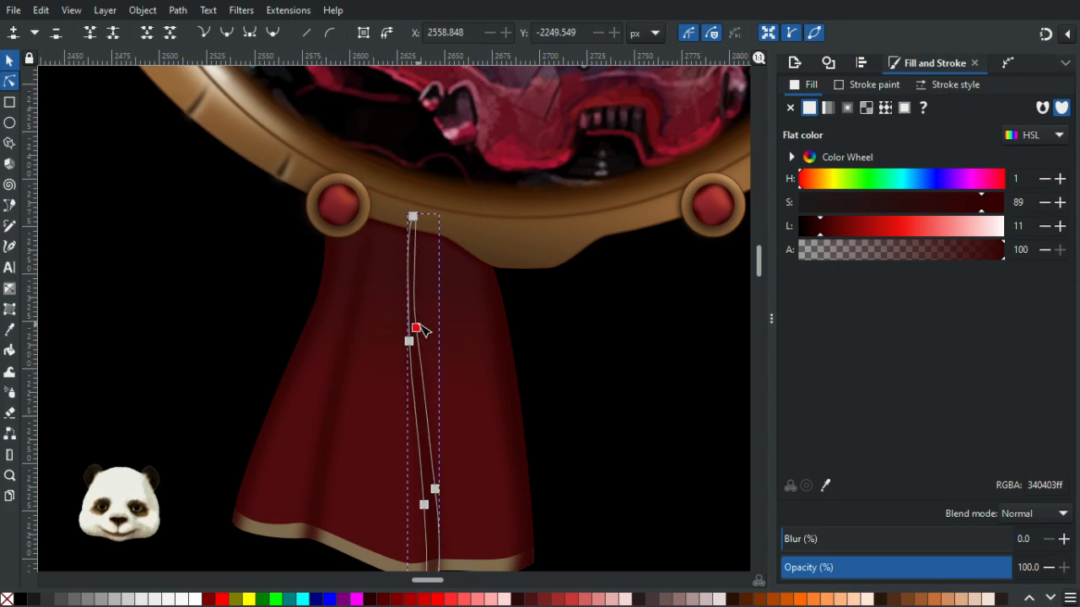
left_click_drag(421, 329, 422, 326)
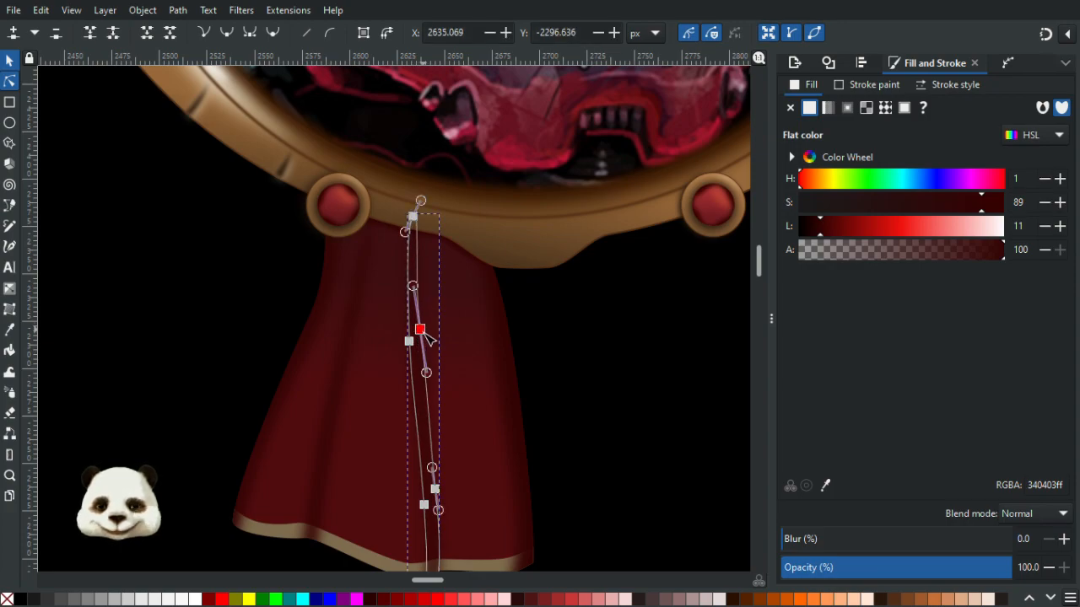
left_click(574, 441)
- Refine the ribbon body's gradient: set its stop to lightness 14 and saturation 67 and reposition both gradient handles
scroll(578, 452, "down", 3, "ctrl")
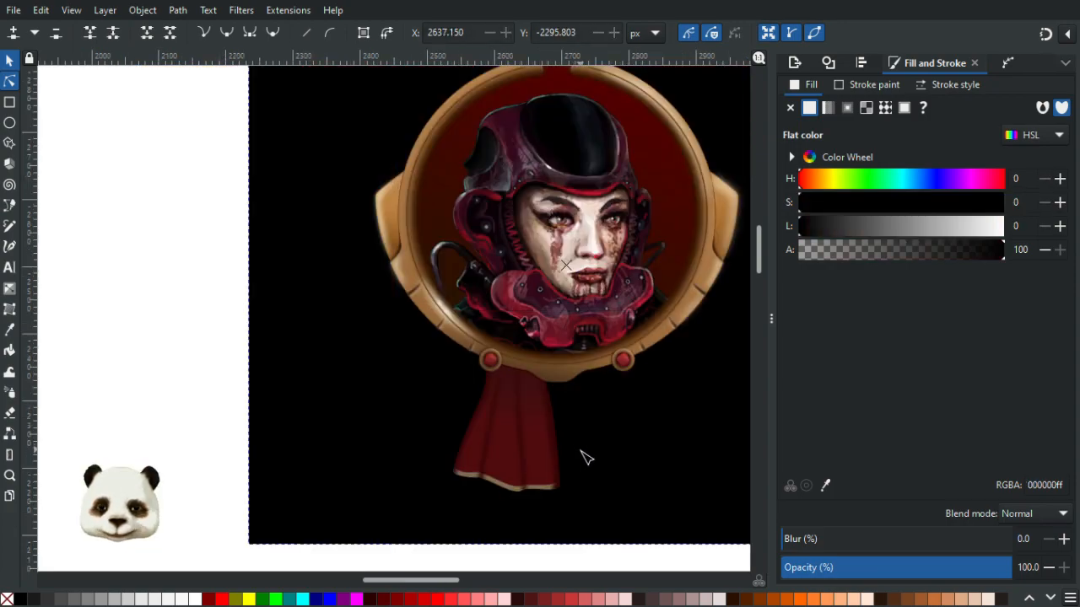
scroll(572, 458, "up", 1, "ctrl")
scroll(501, 374, "up", 2, "ctrl")
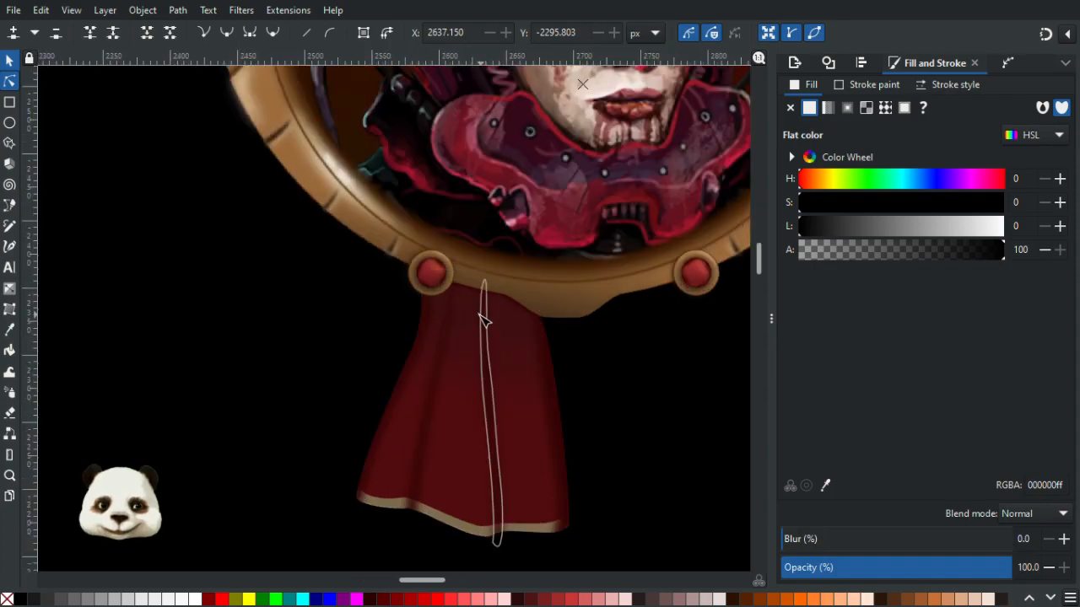
scroll(470, 297, "up", 1, "ctrl")
mouse_move(445, 487)
left_mouse_down()
mouse_move(470, 301)
mouse_move(472, 313)
left_mouse_up()
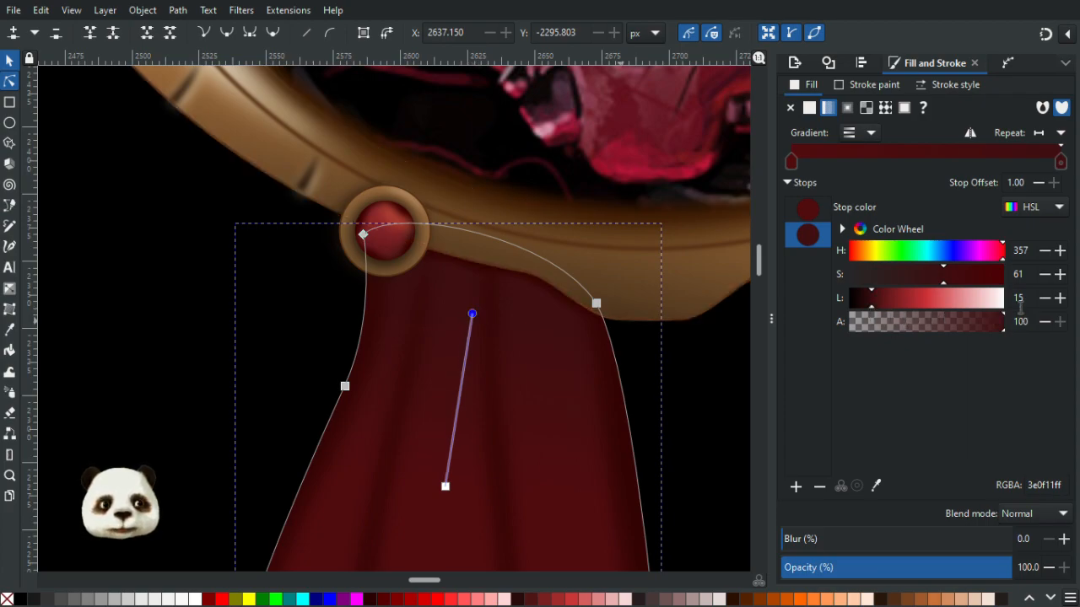
left_click(1046, 299)
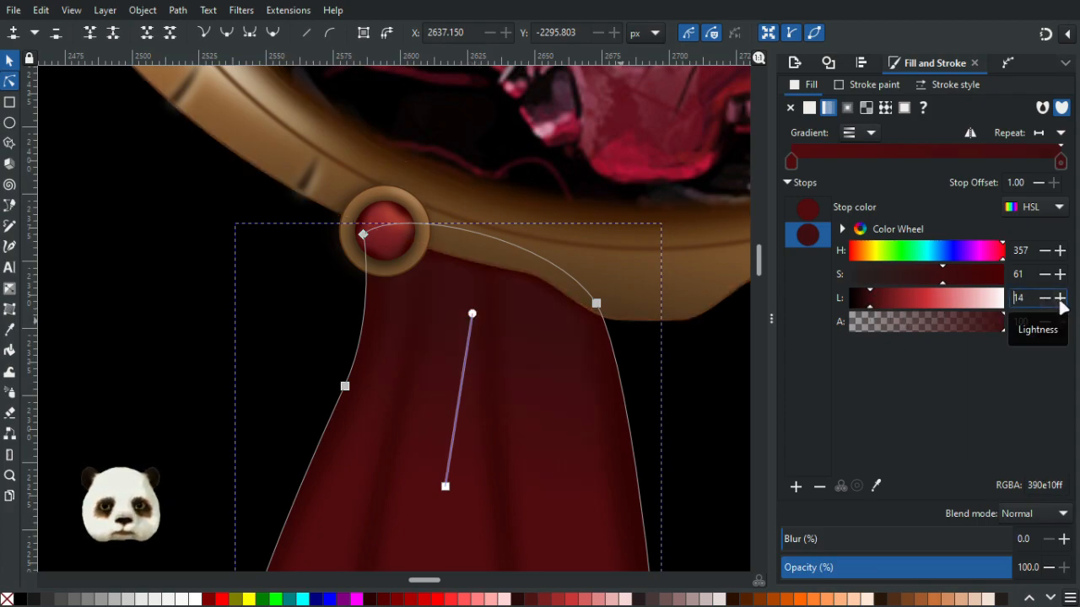
left_click(1046, 301)
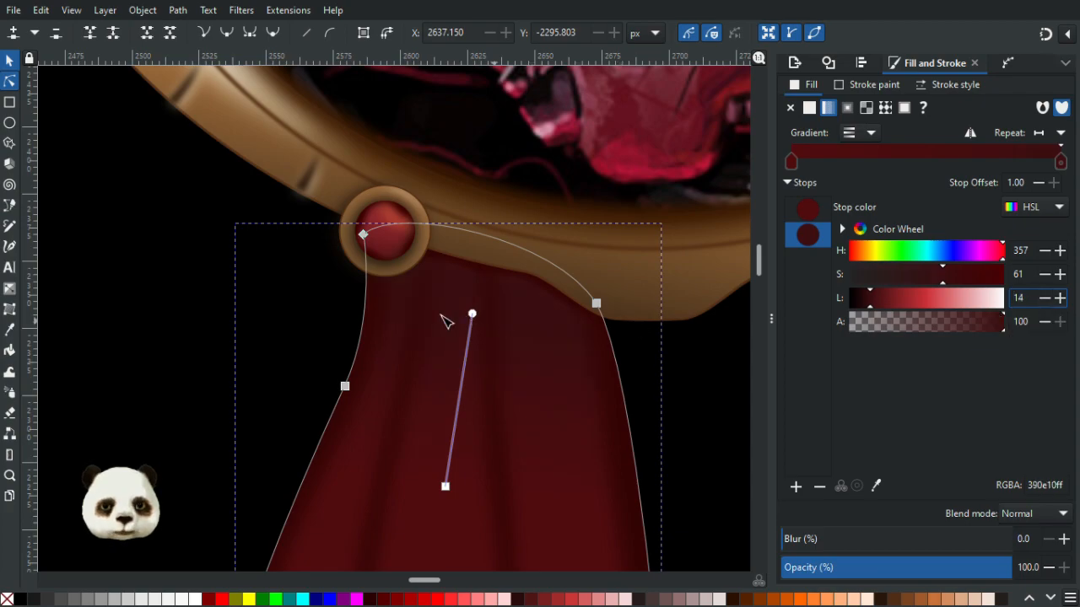
mouse_move(473, 313)
left_mouse_down()
mouse_move(484, 281)
mouse_move(477, 324)
left_mouse_up()
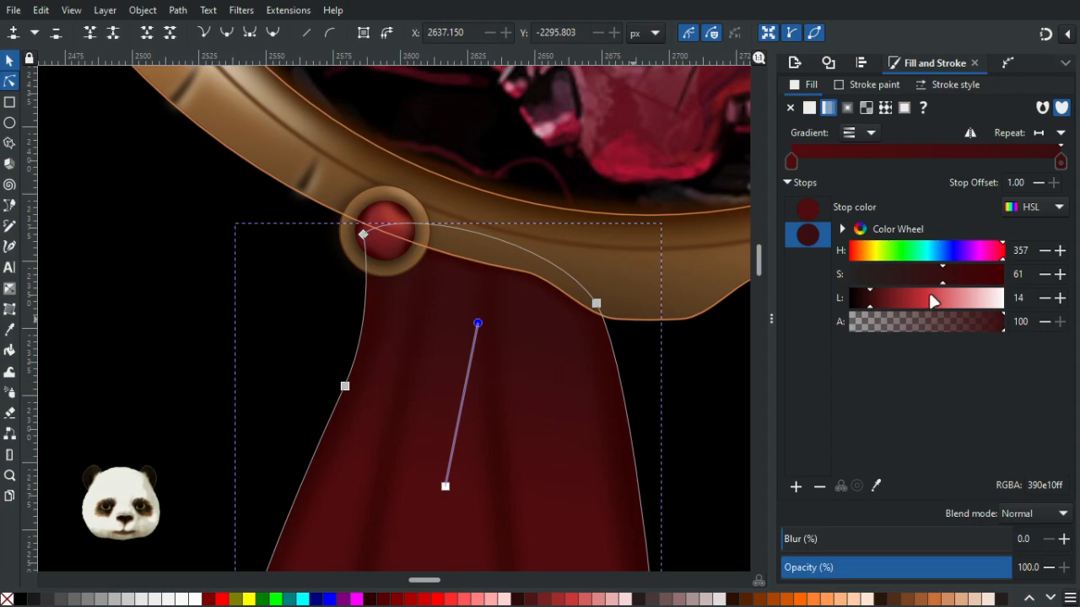
left_click_drag(936, 281, 953, 282)
scroll(615, 371, "down", 2)
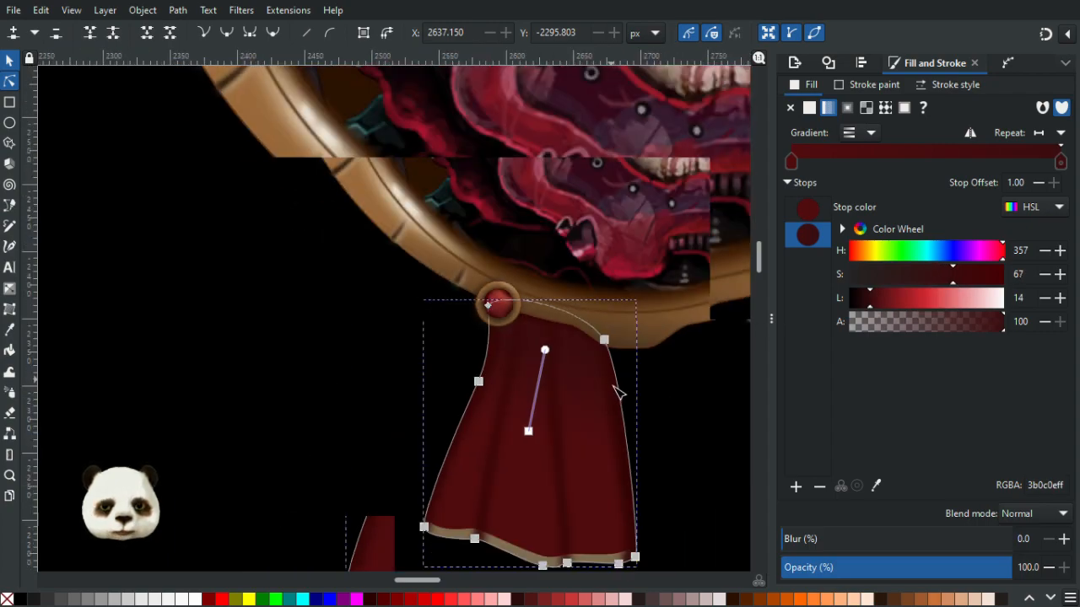
left_click_drag(607, 404, 502, 280)
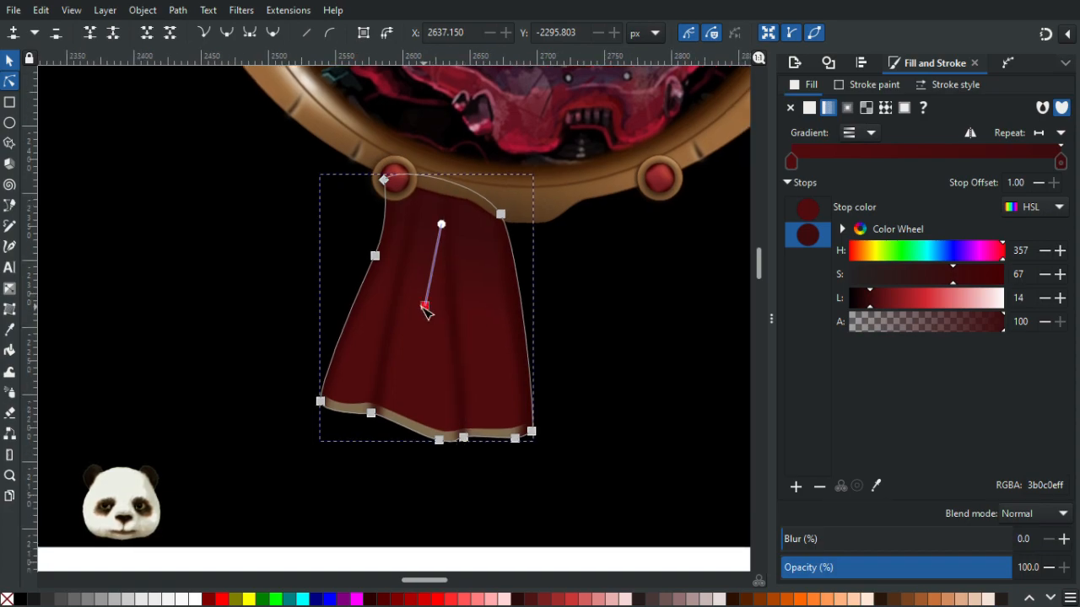
left_click_drag(426, 308, 429, 334)
left_click(606, 393)
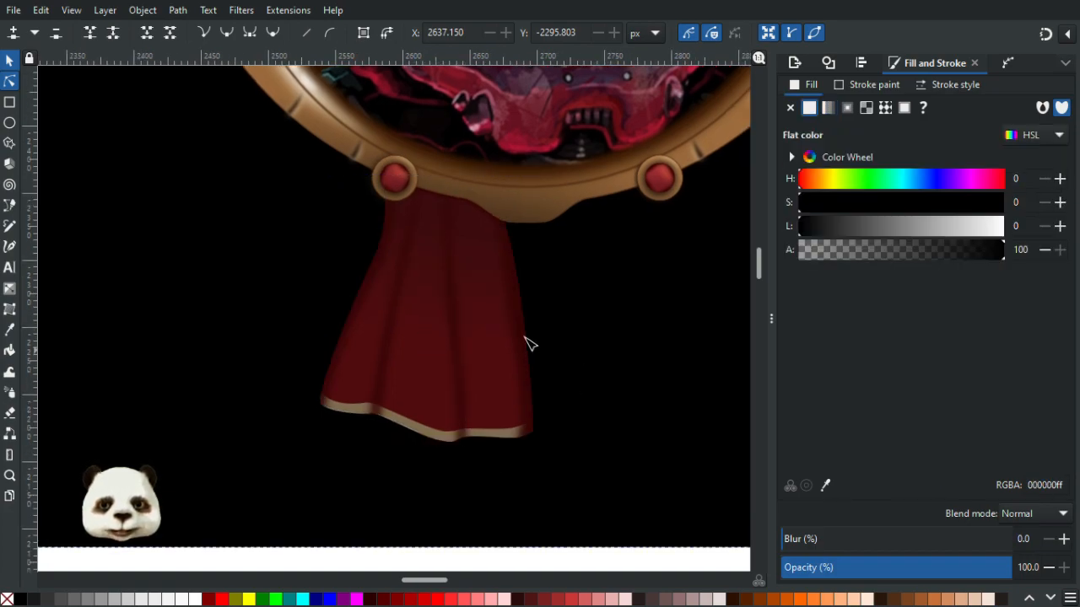
- Lower several nodes along the bottom edge of the blurred shadow beneath the frame
scroll(627, 345, "down", 2)
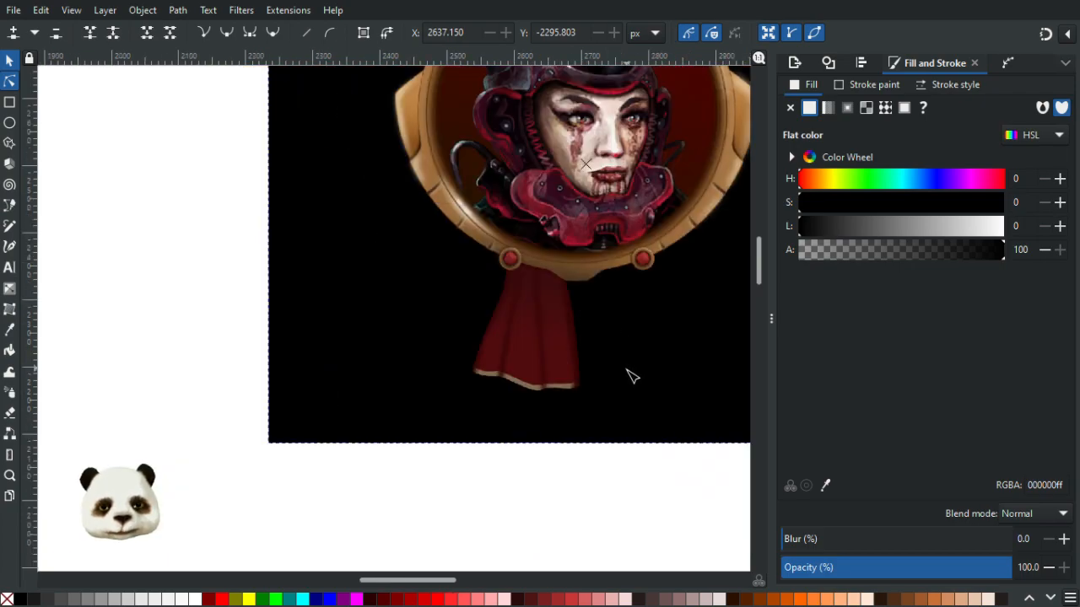
scroll(574, 291, "up", 5)
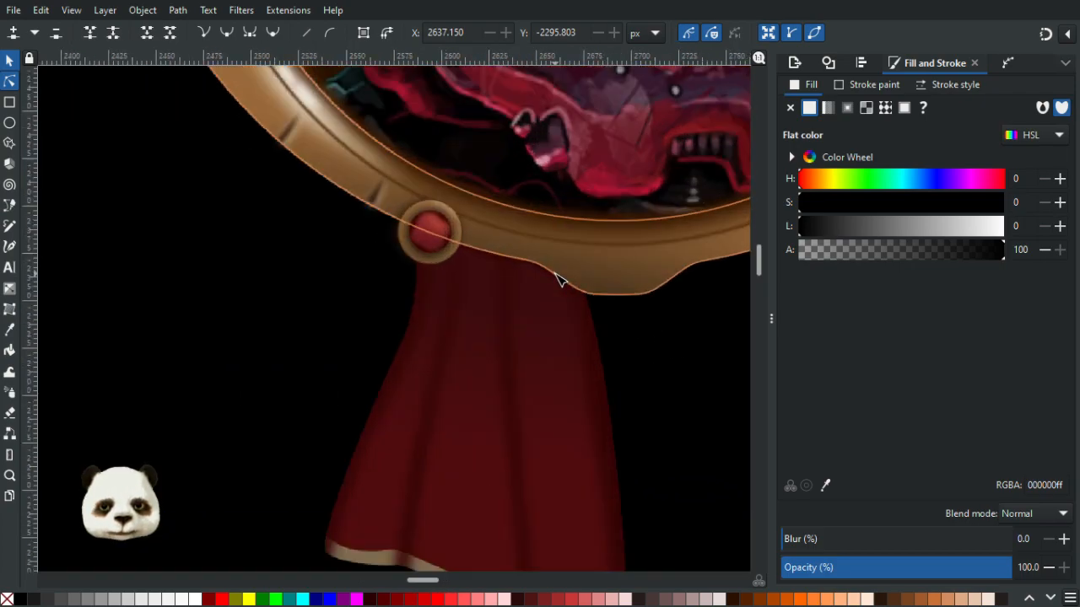
left_click(485, 260)
left_click(495, 261)
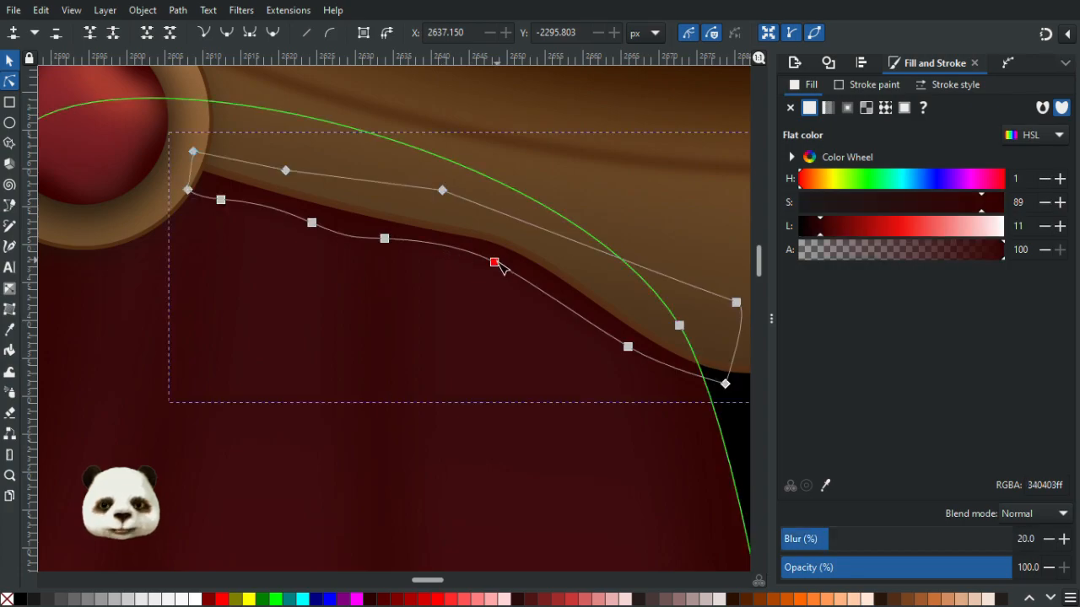
left_click_drag(497, 269, 496, 271)
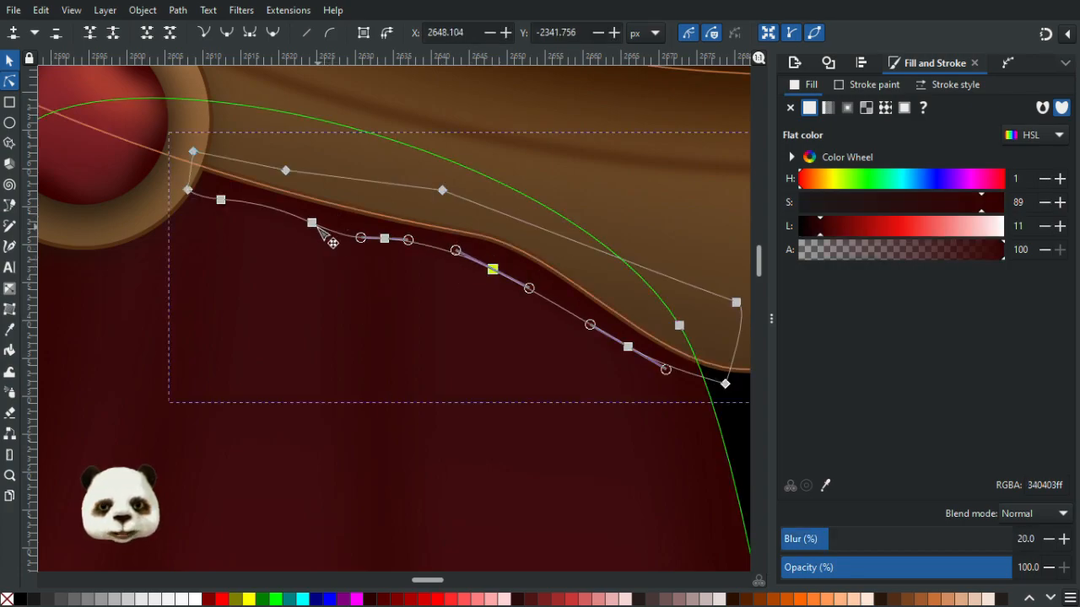
left_click_drag(312, 225, 310, 233)
left_click_drag(385, 239, 384, 249)
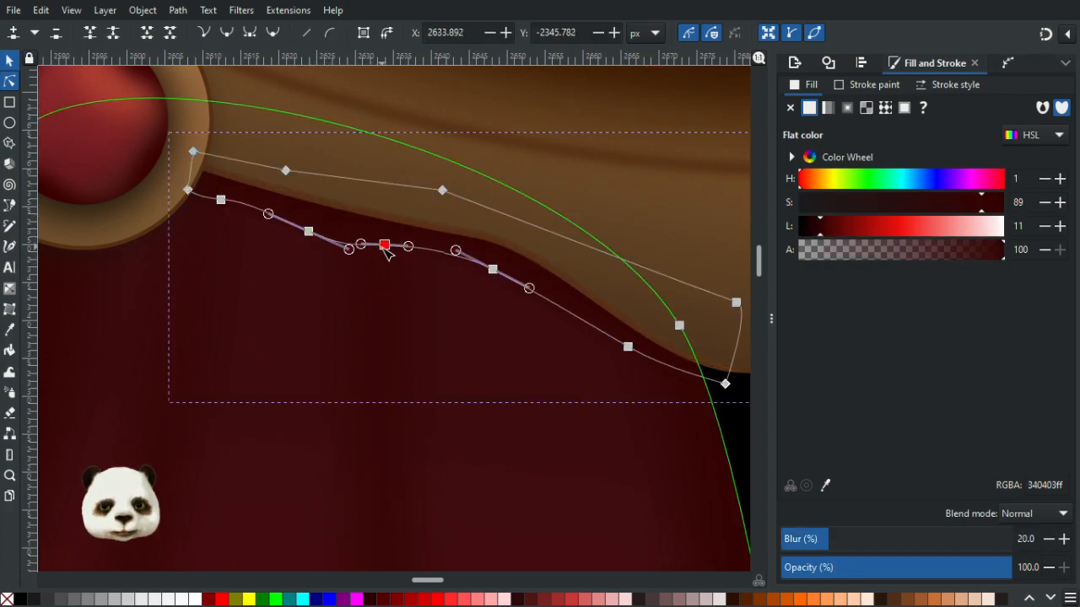
left_click_drag(226, 210, 224, 216)
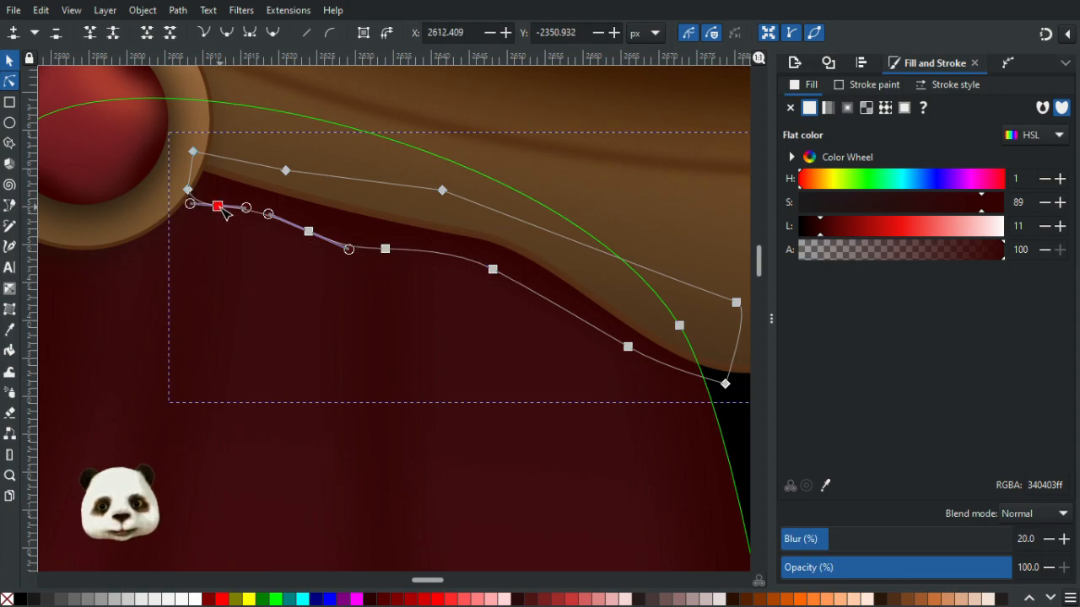
left_click_drag(632, 349, 630, 361)
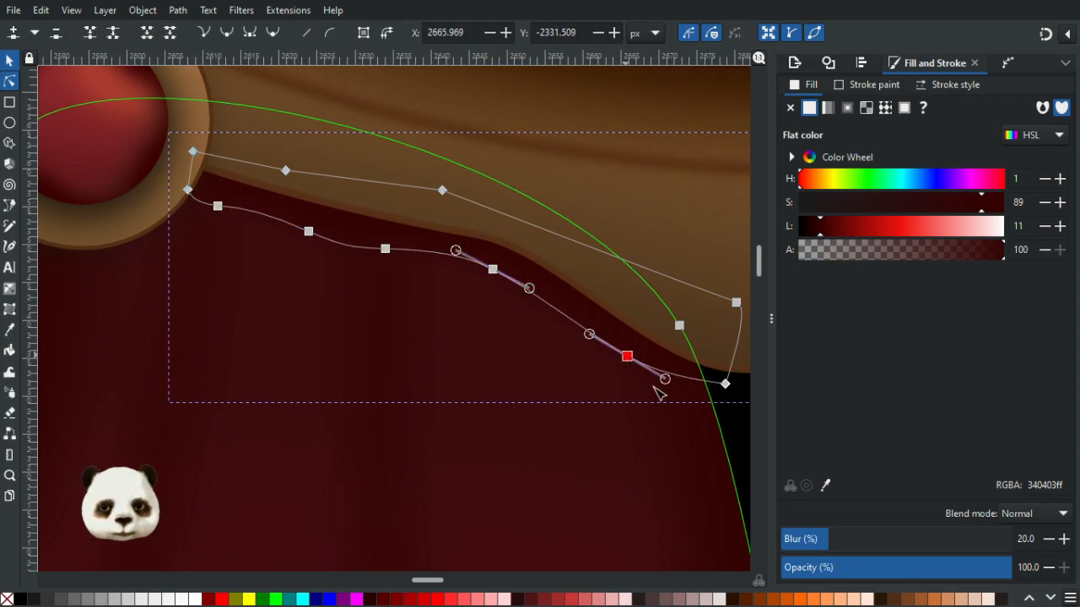
left_click(740, 422)
scroll(616, 459, "down", 4, "ctrl")
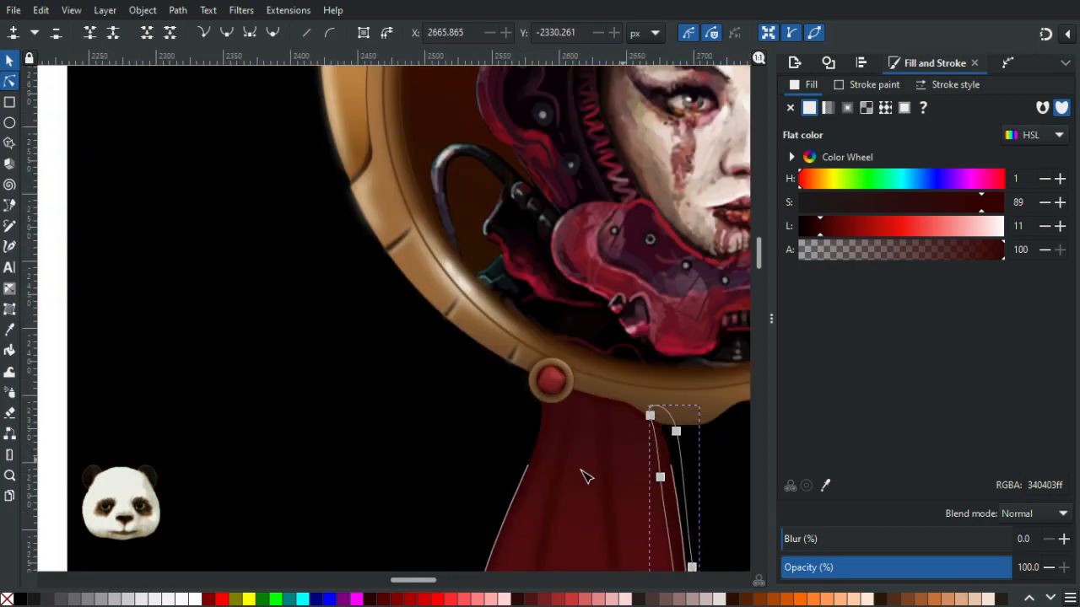
left_click(464, 446)
scroll(466, 447, "down", 2, "ctrl")
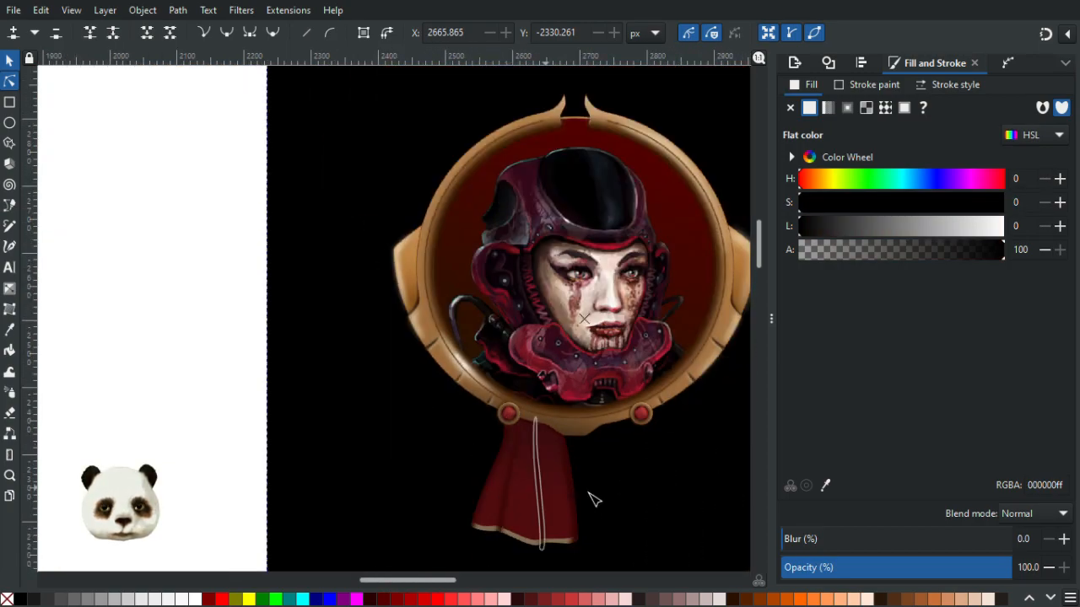
scroll(641, 496, "up", 1, "ctrl")
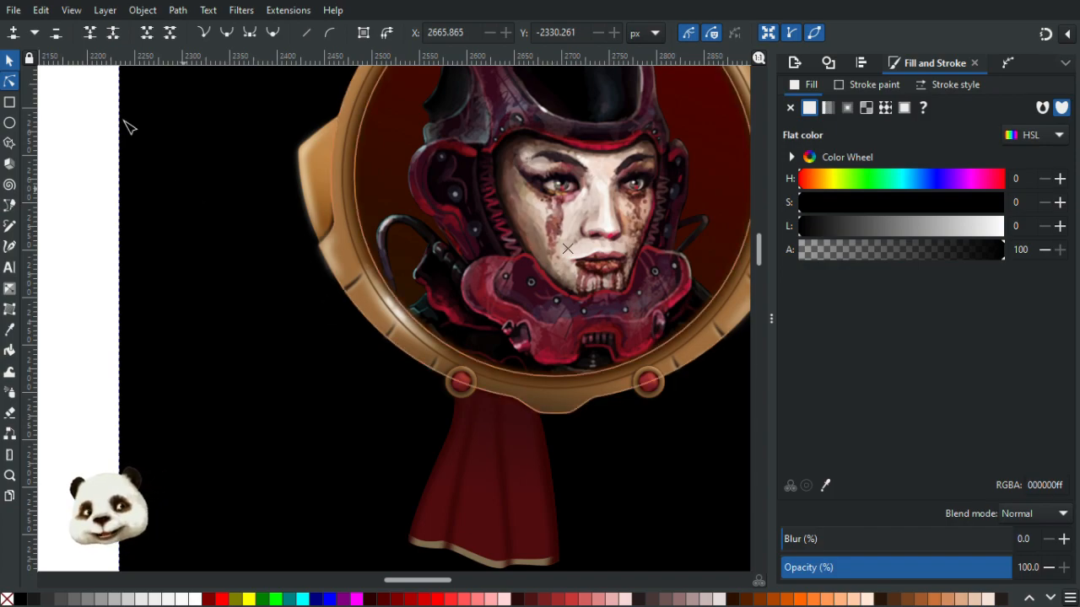
left_click(9, 61)
left_click_drag(313, 418, 169, 314)
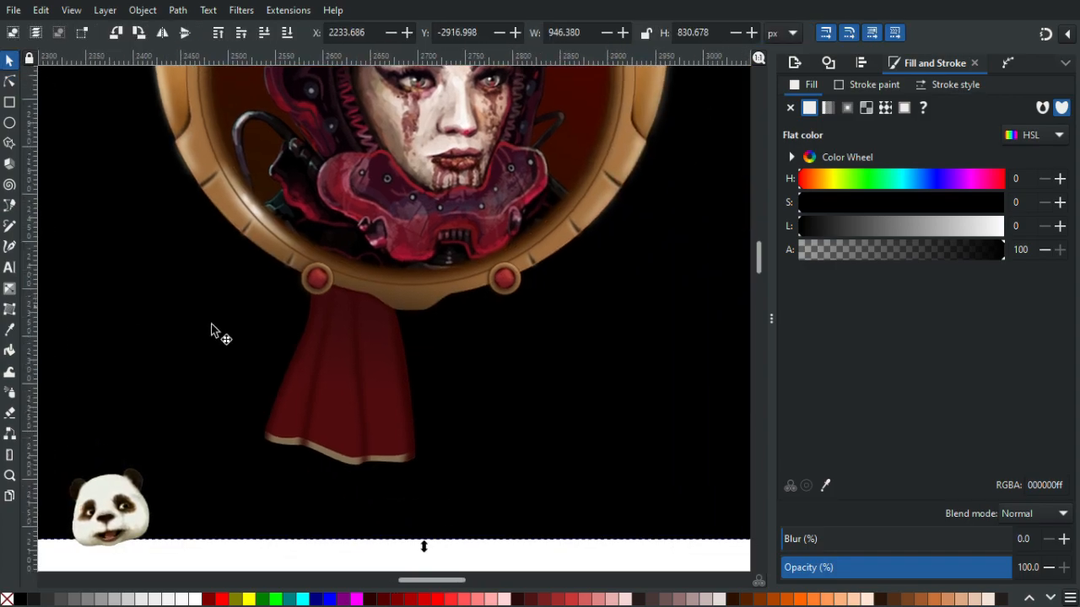
- Try moving a selected part of the ribbon sideways, then undo the move
scroll(330, 304, "up", 3)
left_click(388, 264)
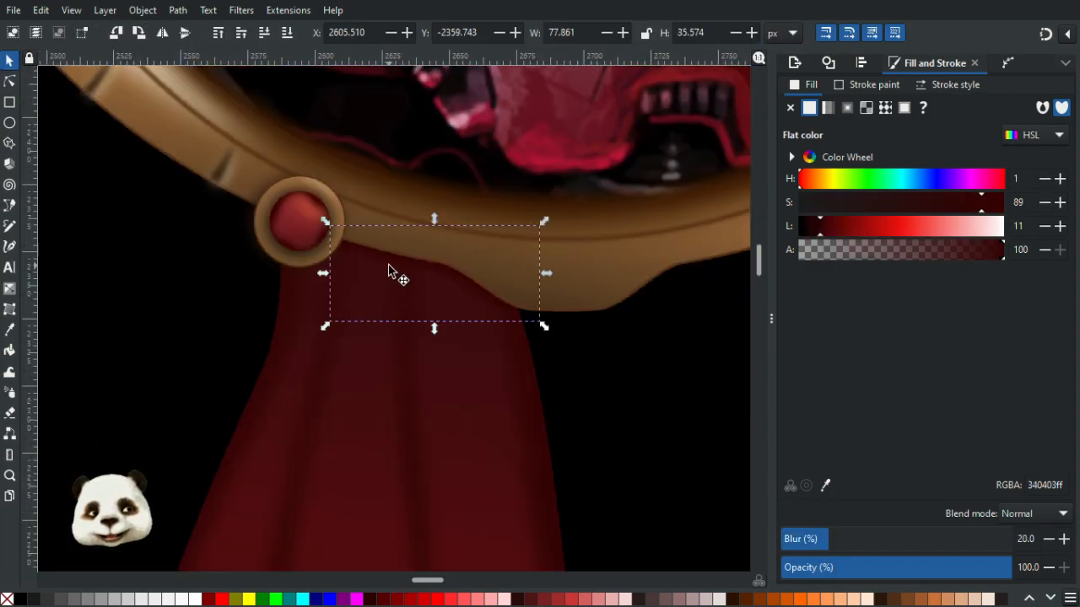
left_click(318, 363, "shift")
mouse_move(353, 456)
left_mouse_down()
mouse_move(483, 444)
mouse_move(543, 454)
left_mouse_up()
key("ctrl+z")
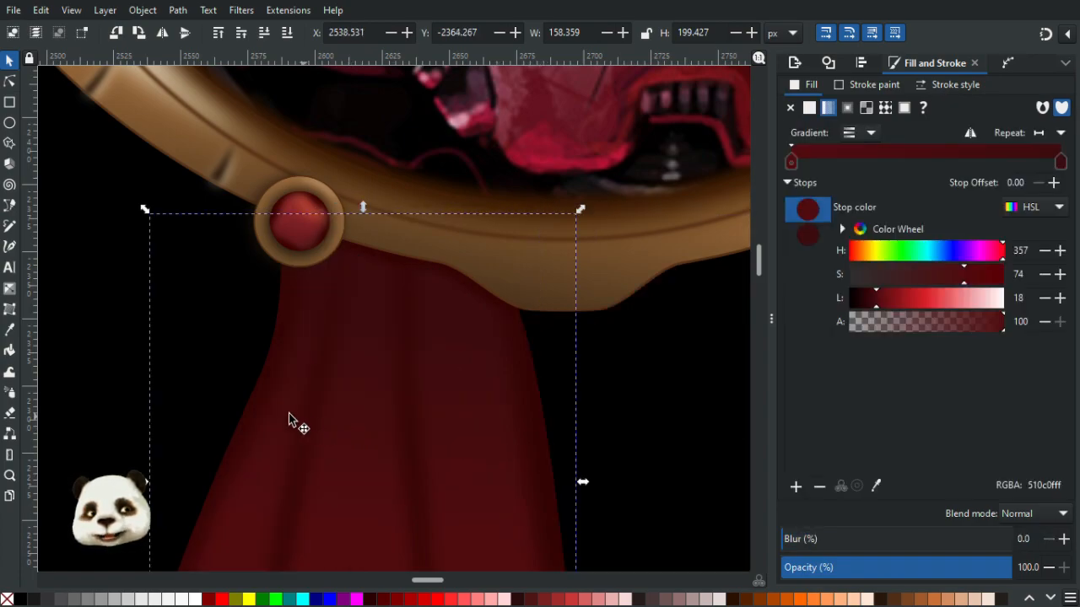
left_click(385, 463, "shift")
scroll(396, 354, "down", 7)
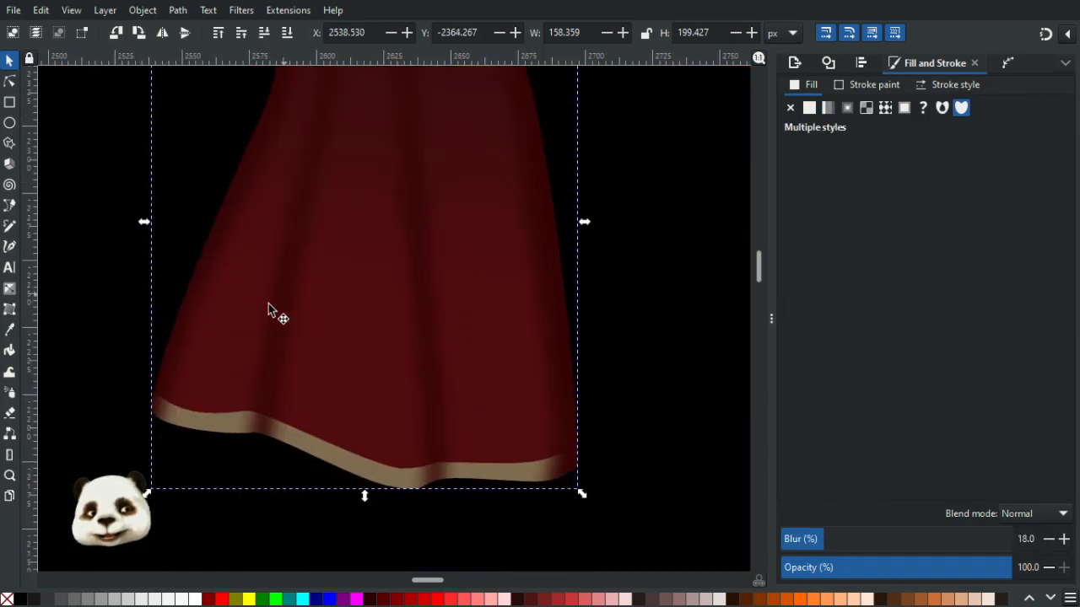
left_click_drag(288, 290, 471, 320)
key("ctrl+z")
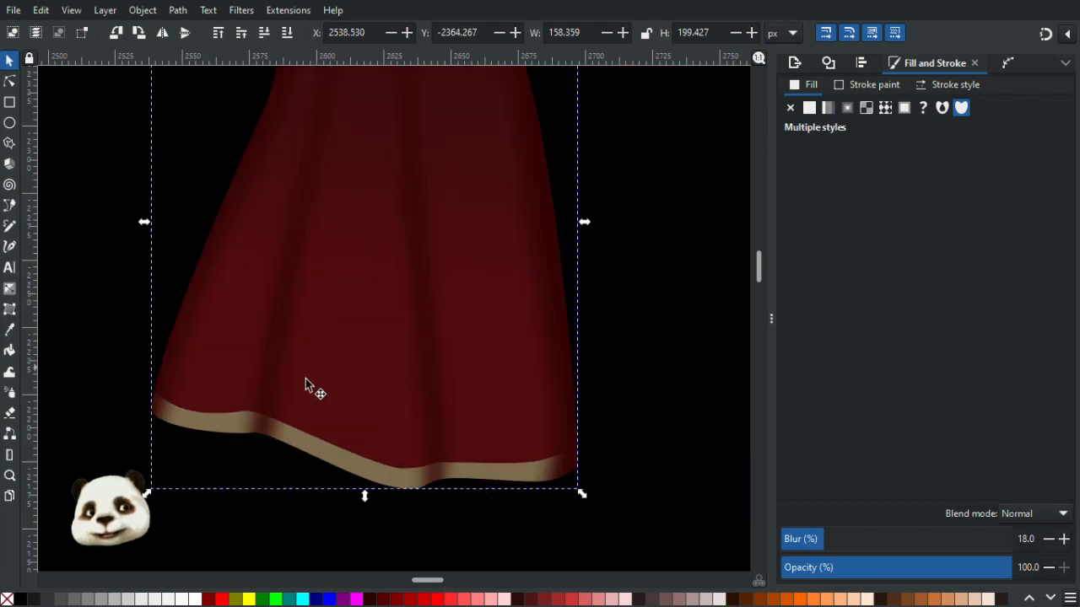
- Group the ribbon's parts and place a copy of the ribbon under the frame's right stud
key("ctrl+g")
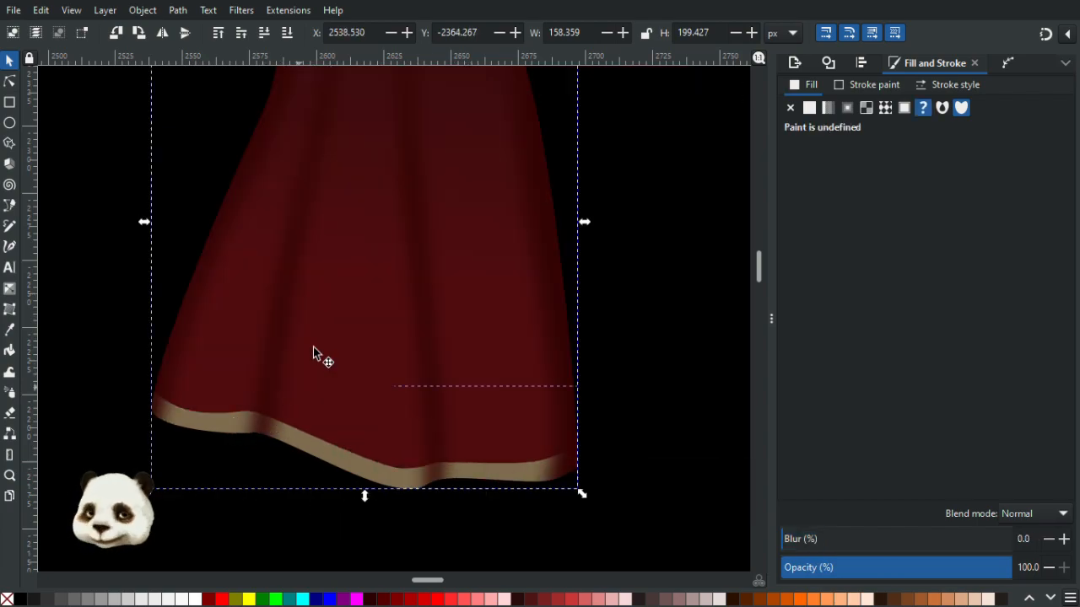
scroll(337, 317, "down", 4)
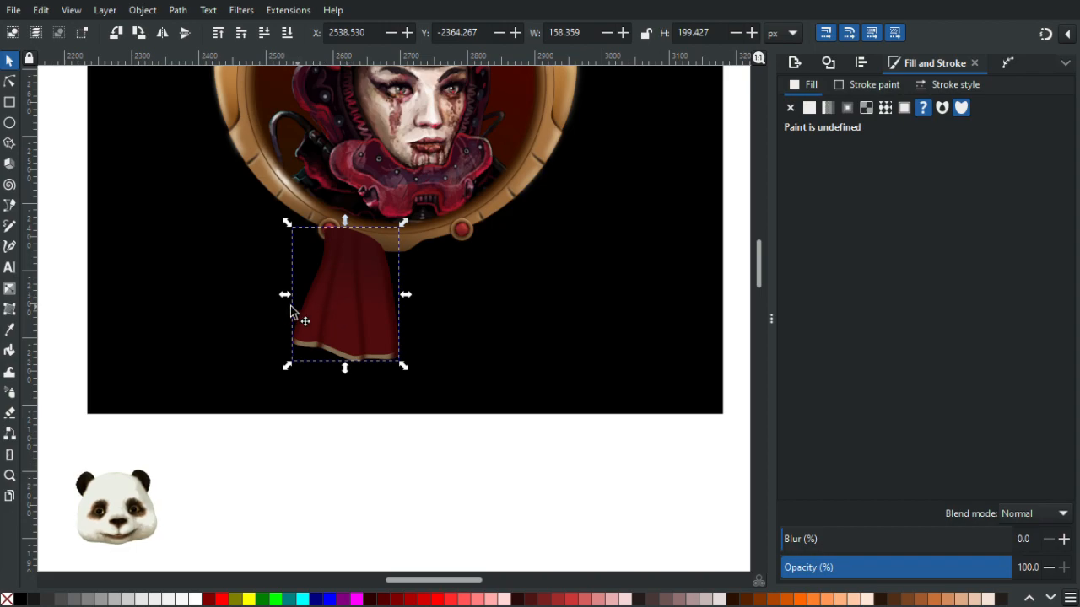
left_click_drag(285, 299, 476, 298)
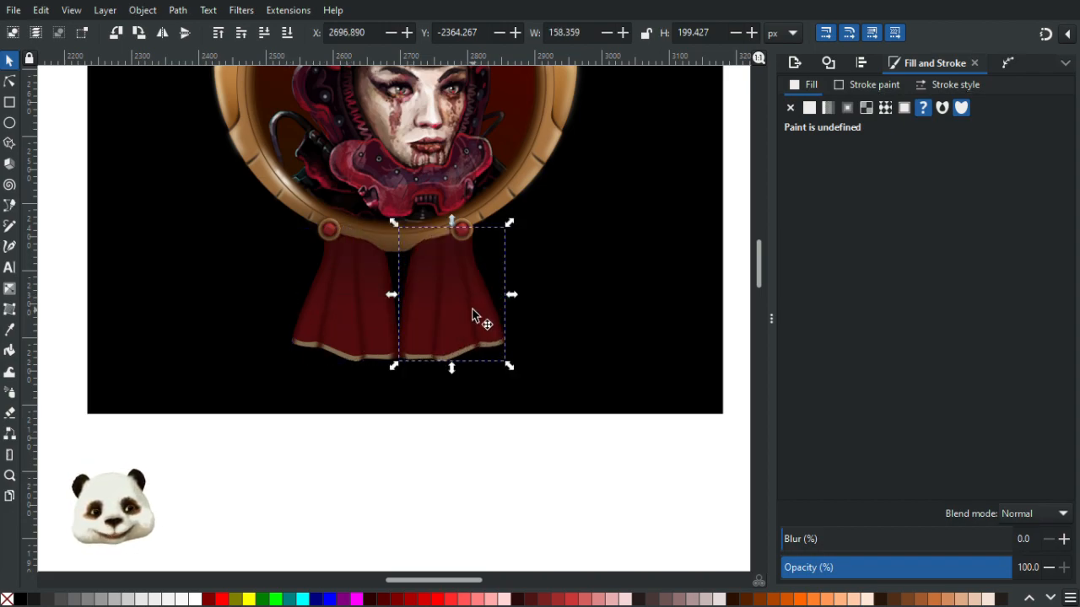
- Inspect the pair of ribbons beneath the frame at different zoom levels
scroll(443, 219, "up", 2)
left_click(628, 371)
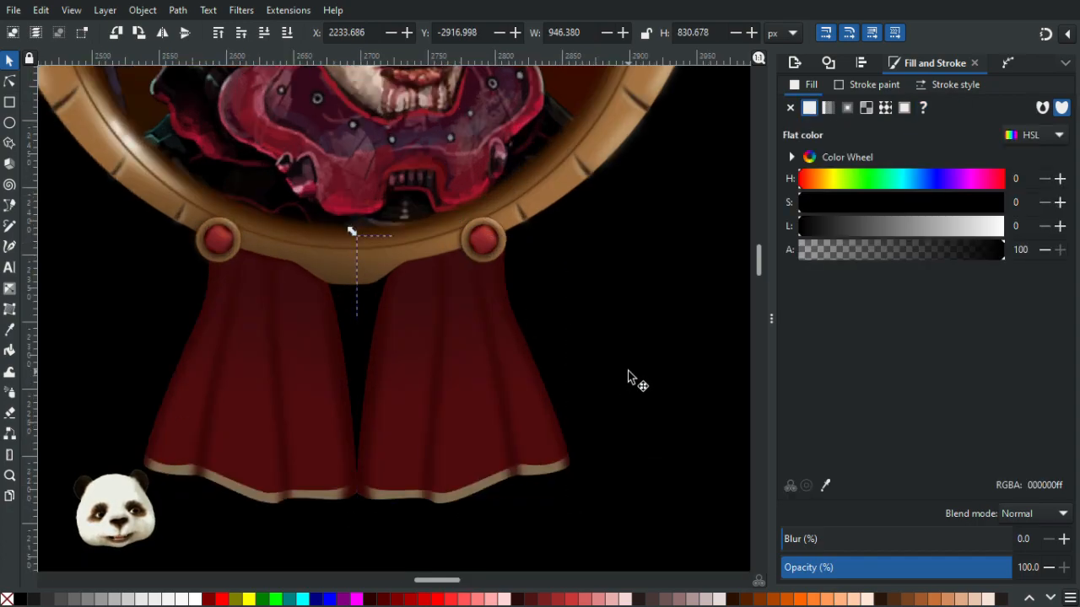
scroll(514, 341, "down", 3)
scroll(526, 337, "down", 1)
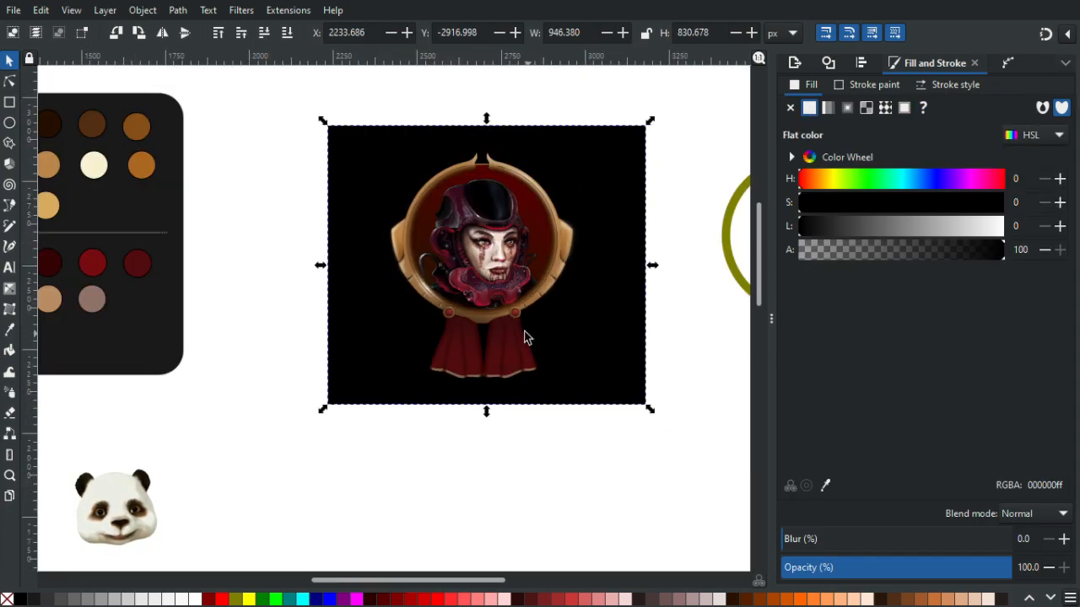
scroll(520, 335, "up", 3)
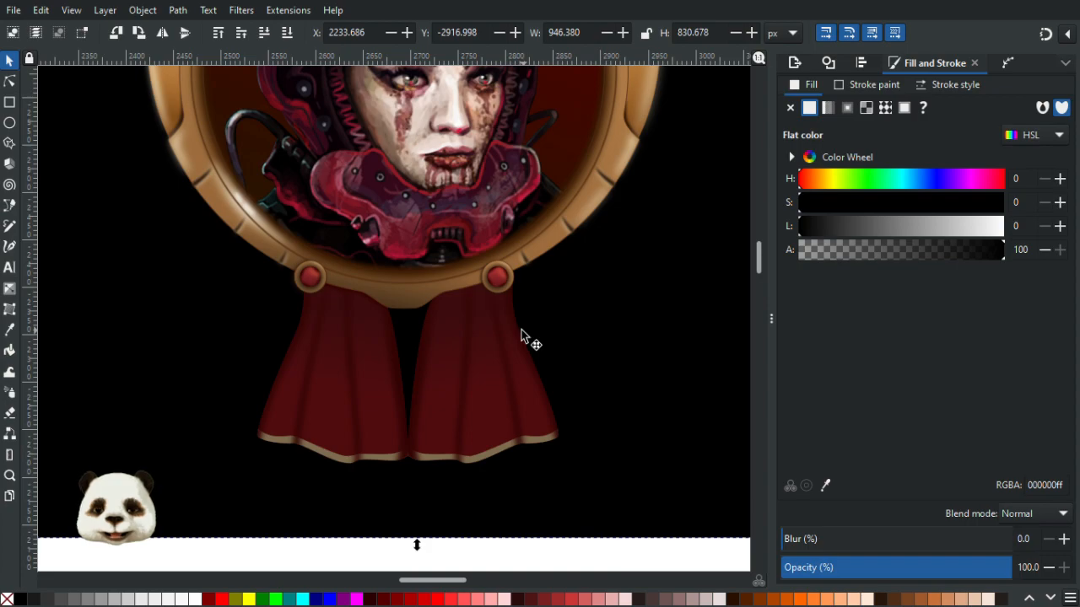
scroll(520, 335, "up", 2)
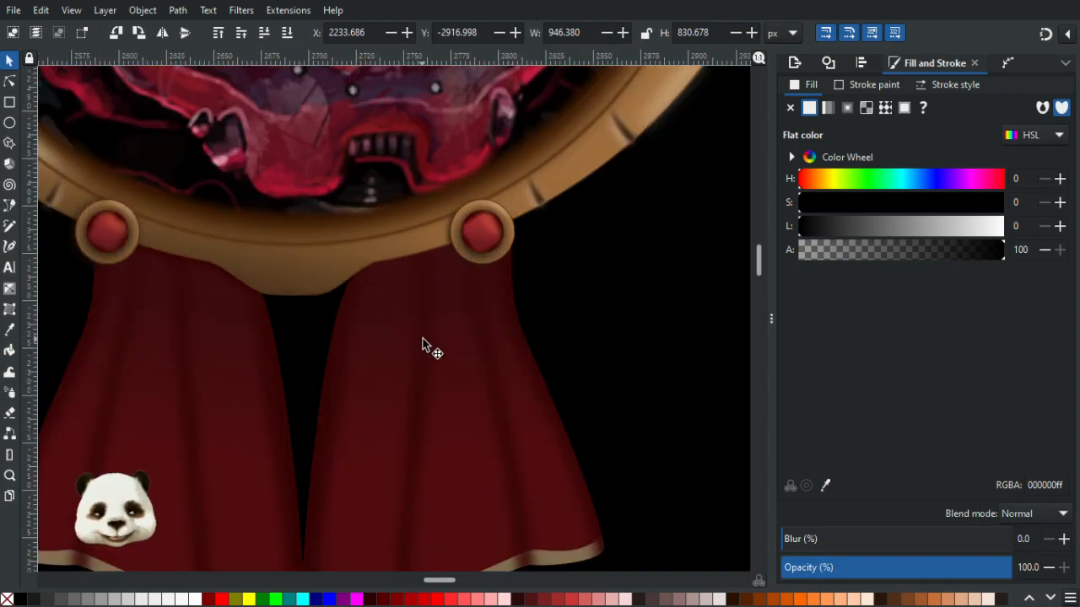
scroll(449, 296, "down", 3)
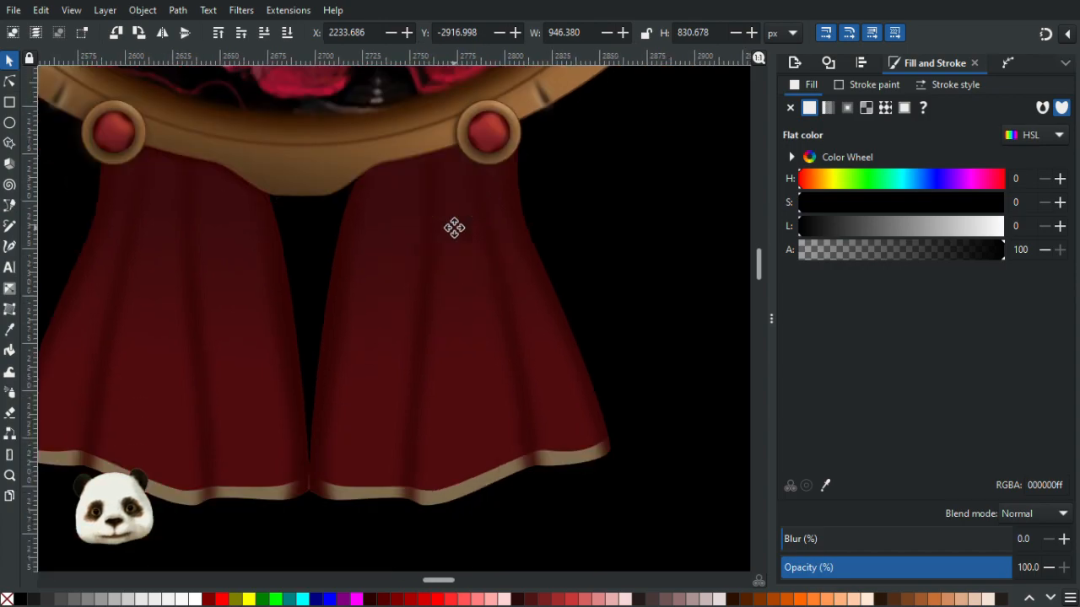
- Reshape the right ribbon's body with the Node tool, nudging its top node left and pulling its lower right corner outward
left_click(10, 81)
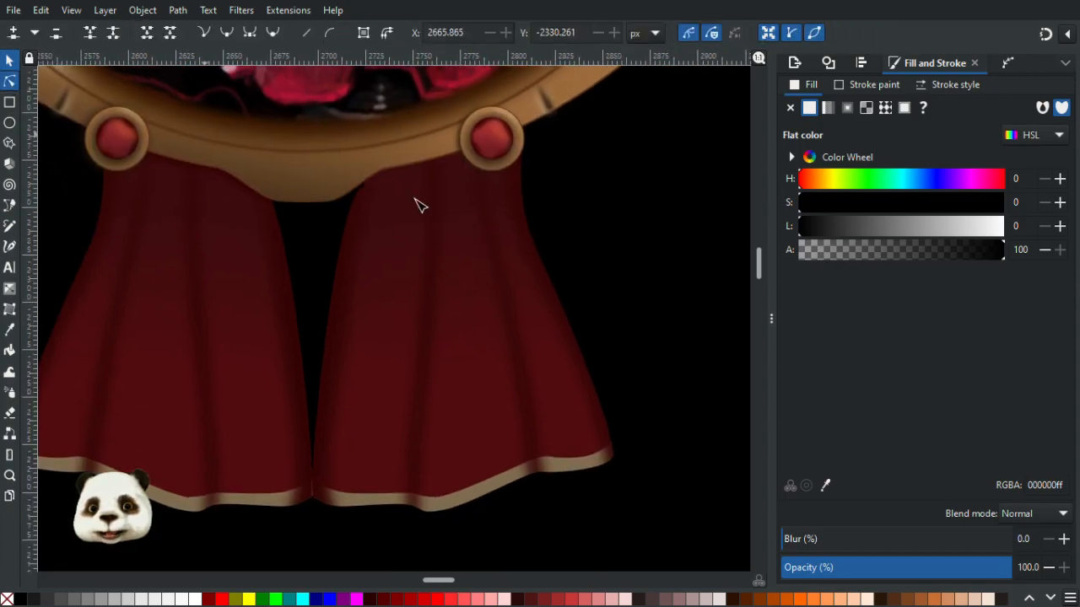
left_click(508, 263)
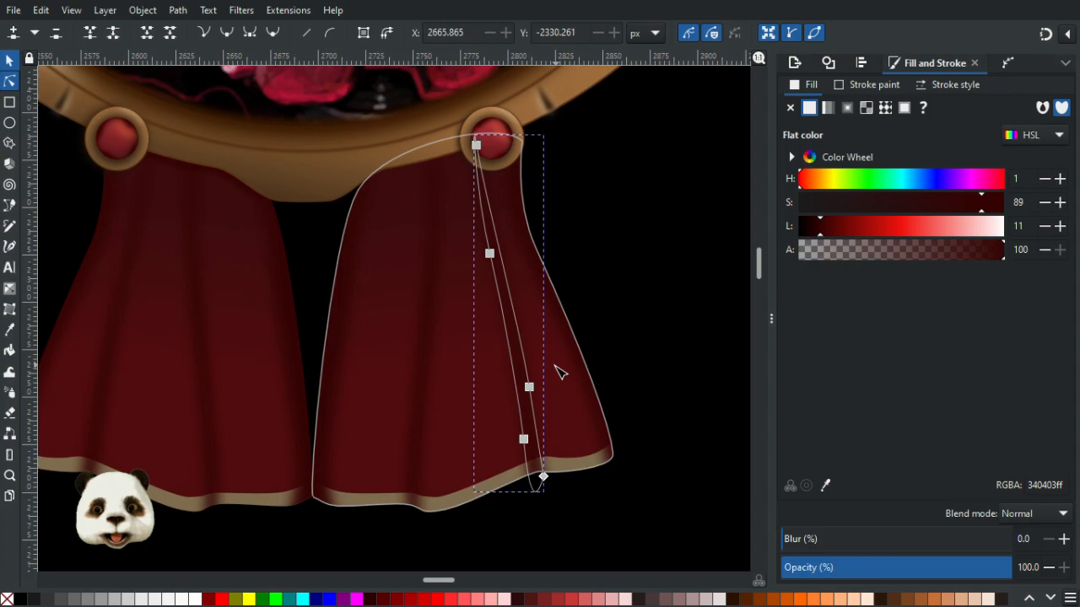
left_click(560, 369)
left_click(514, 140)
left_click_drag(514, 140, 507, 141)
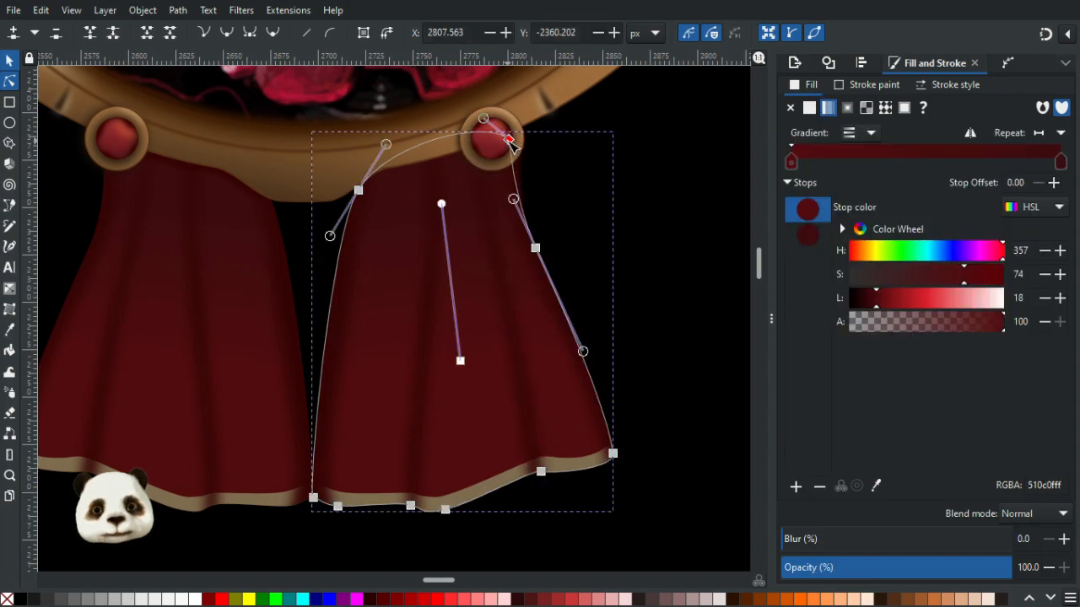
left_click_drag(613, 455, 634, 445)
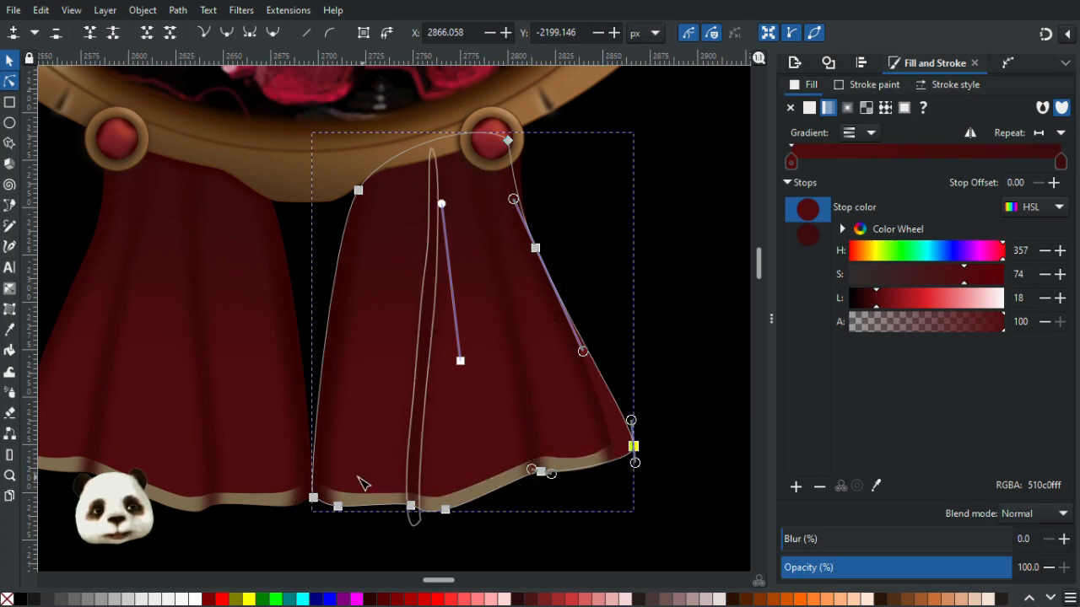
- Shift the right ribbon's lower left corner node rightward and adjust the bottom edge nodes
left_click_drag(379, 461, 426, 389)
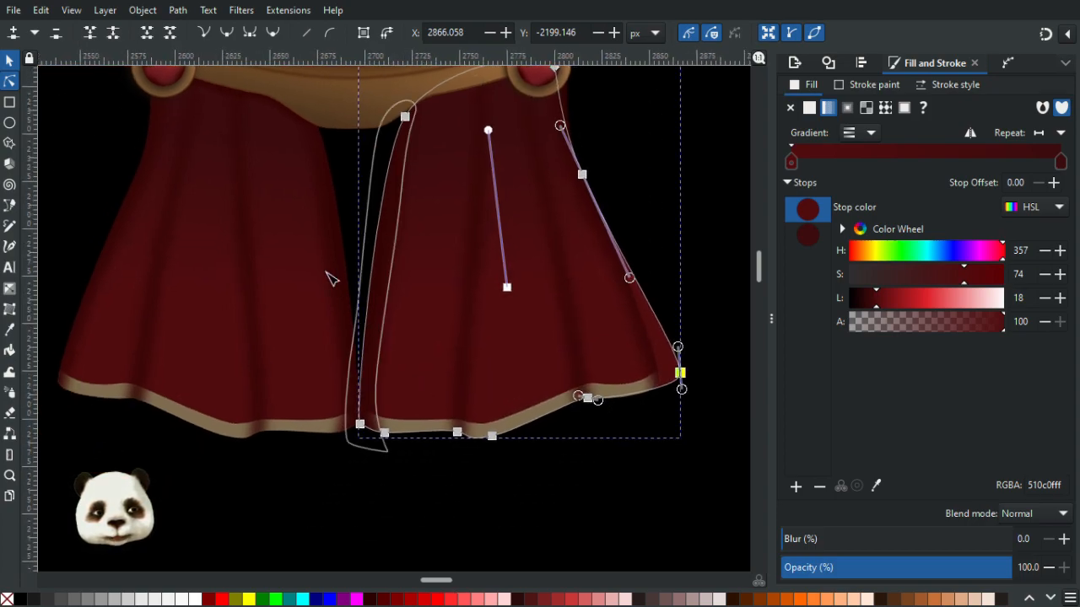
left_click_drag(361, 425, 395, 433)
left_click(397, 429)
left_click_drag(473, 457, 352, 499)
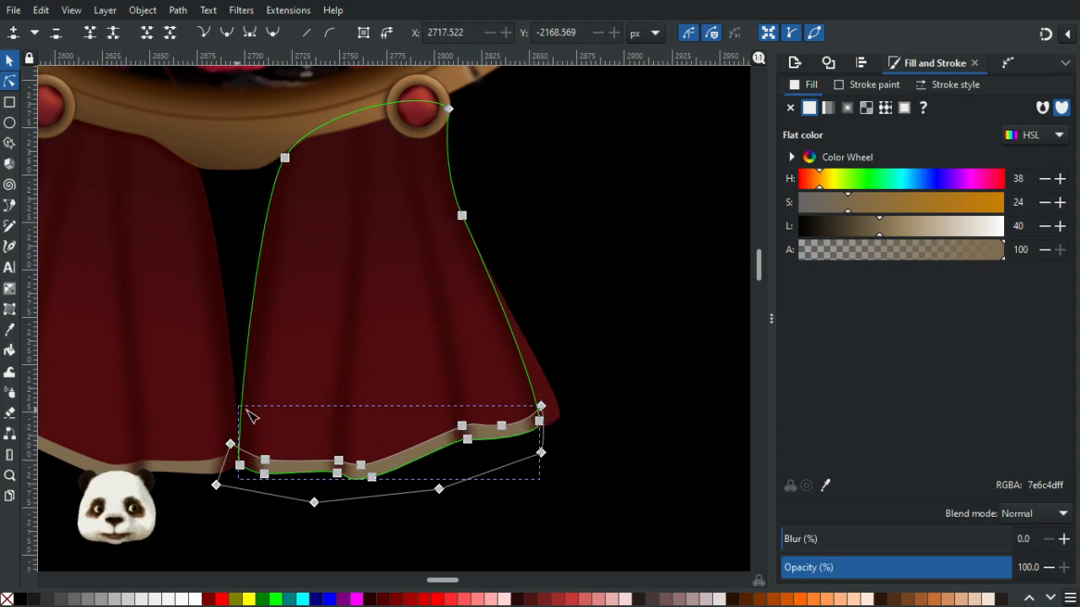
left_click(631, 466)
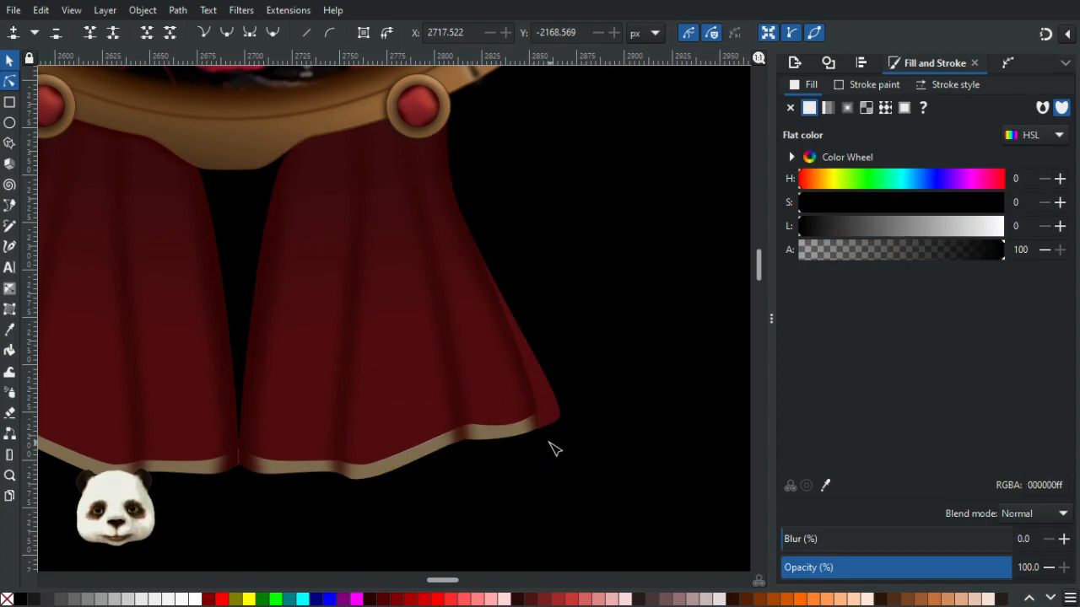
- Inspect the right ribbon's hem and gold trim at different zoom levels
scroll(547, 449, "down", 2)
scroll(446, 438, "up", 1)
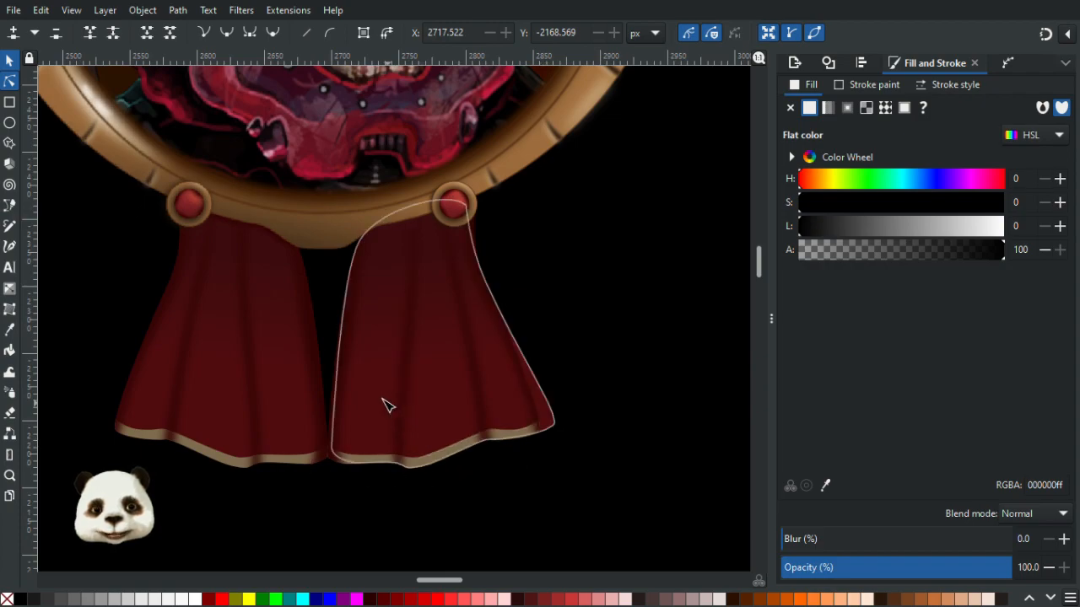
left_click(10, 84)
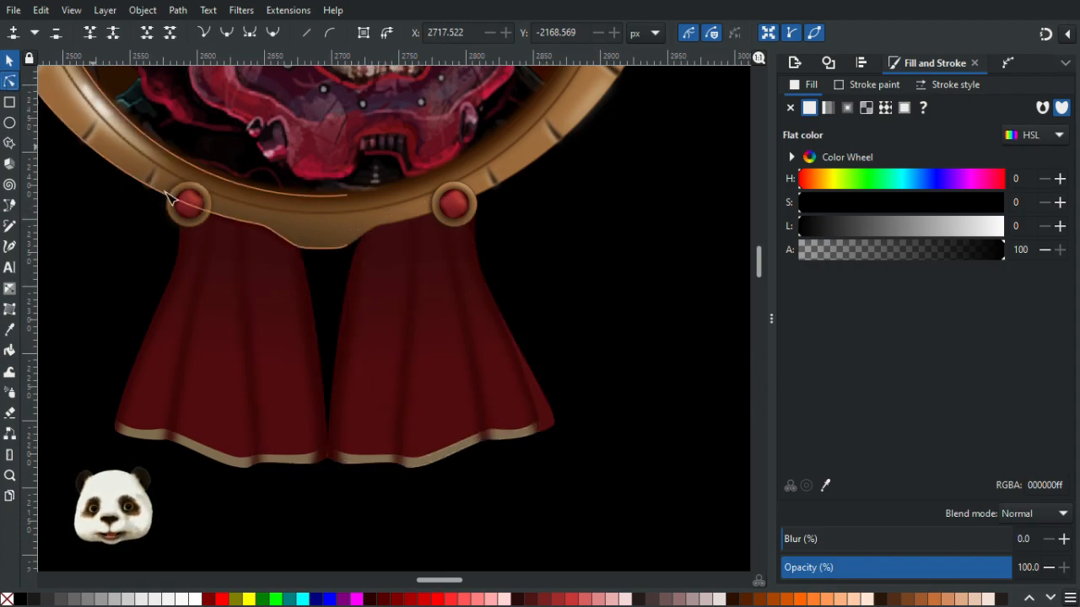
scroll(388, 339, "up", 1)
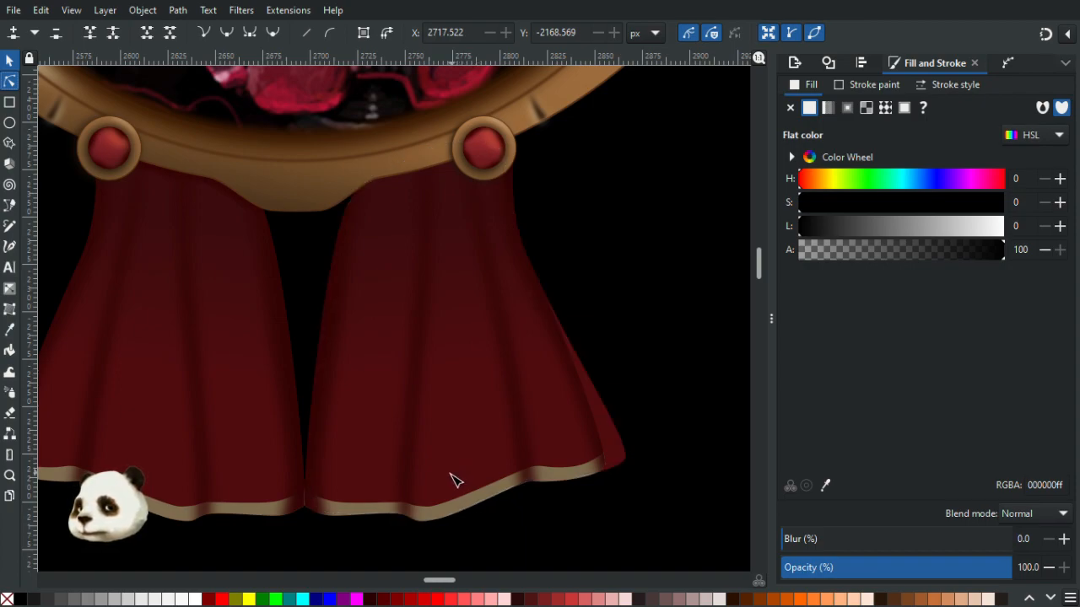
scroll(460, 473, "down", 5)
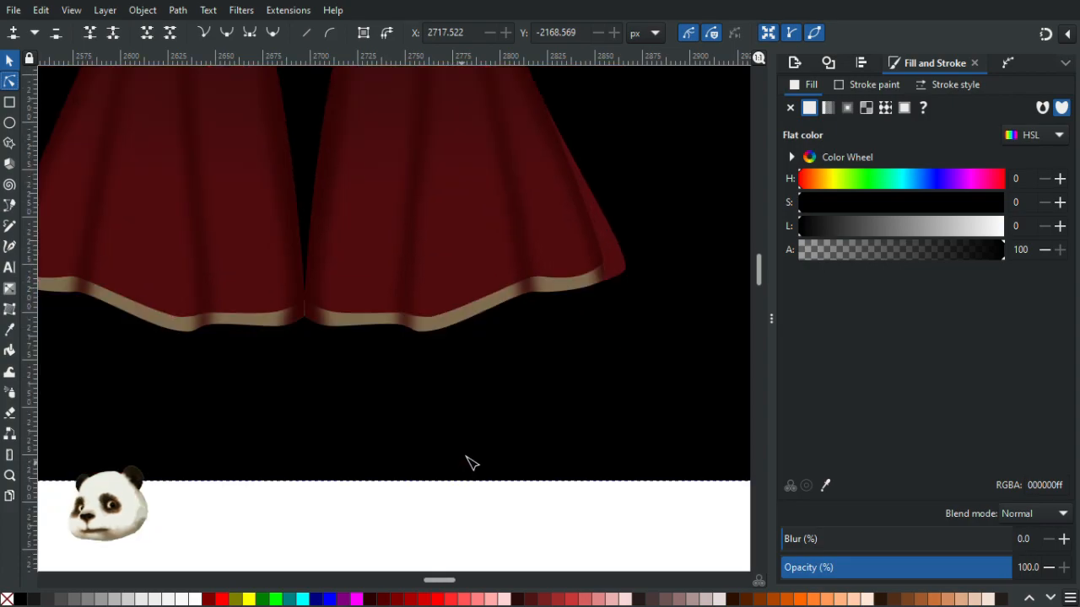
scroll(473, 463, "up", 10)
scroll(490, 465, "down", 3)
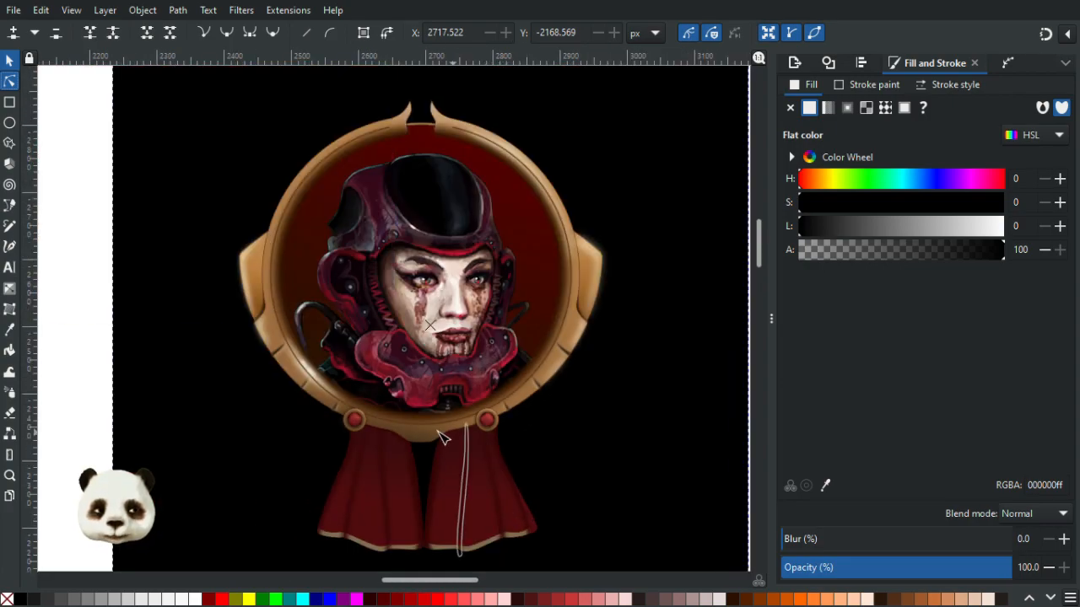
scroll(577, 503, "down", 4)
scroll(637, 536, "up", 2)
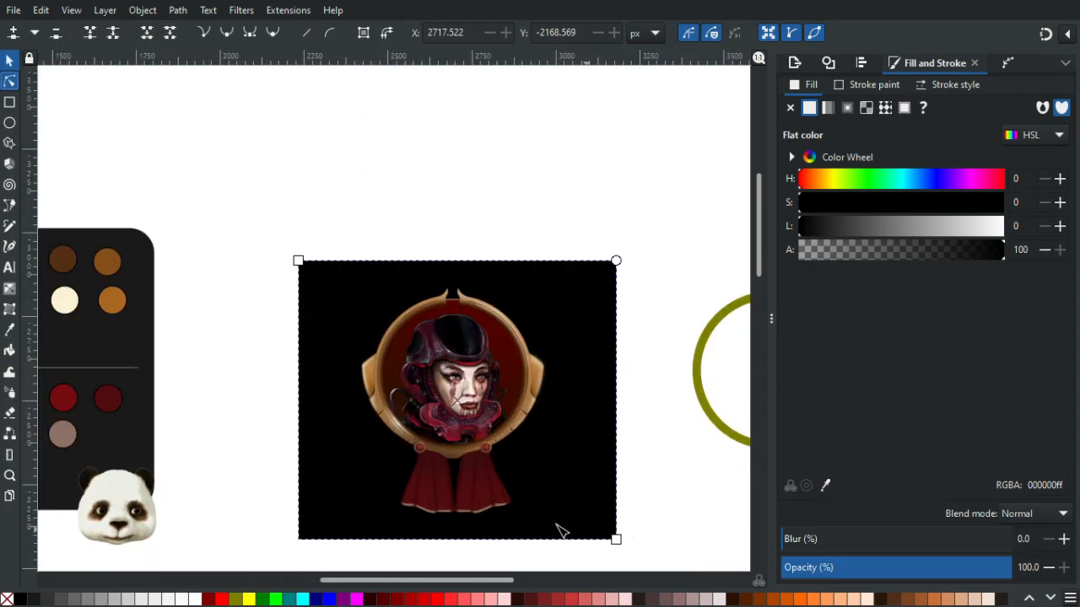
scroll(557, 525, "up", 3)
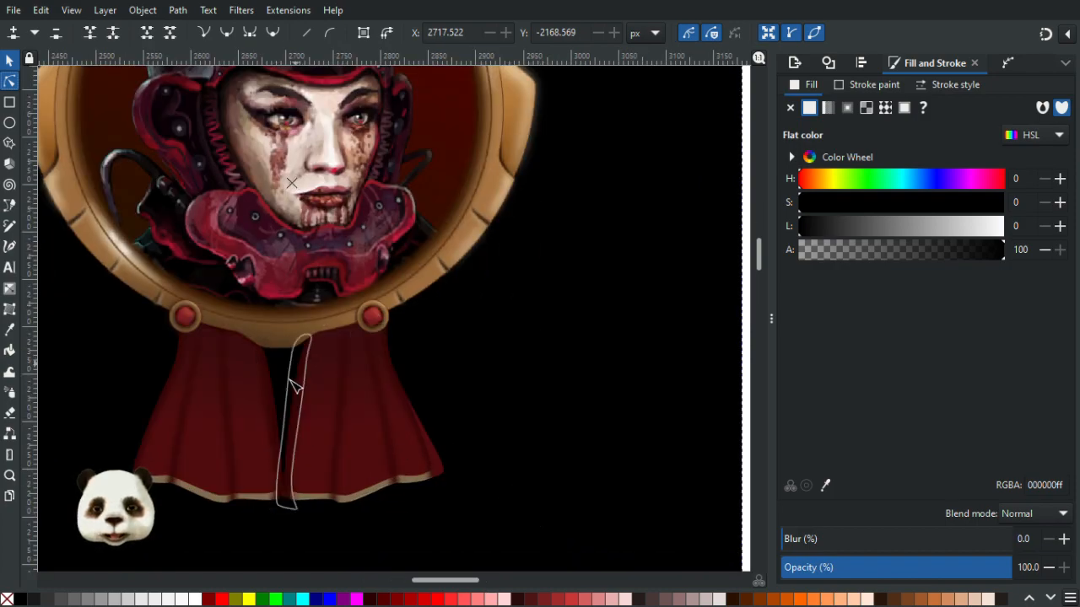
scroll(308, 430, "up", 3)
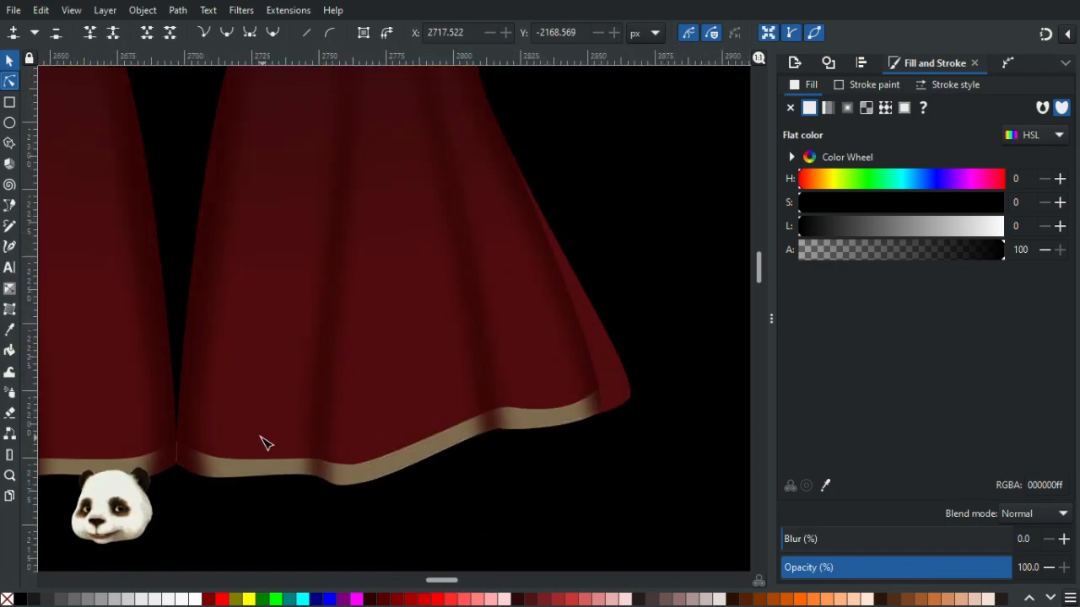
- Select the right ribbon's clipped gold trim and release its clip
left_click(244, 469)
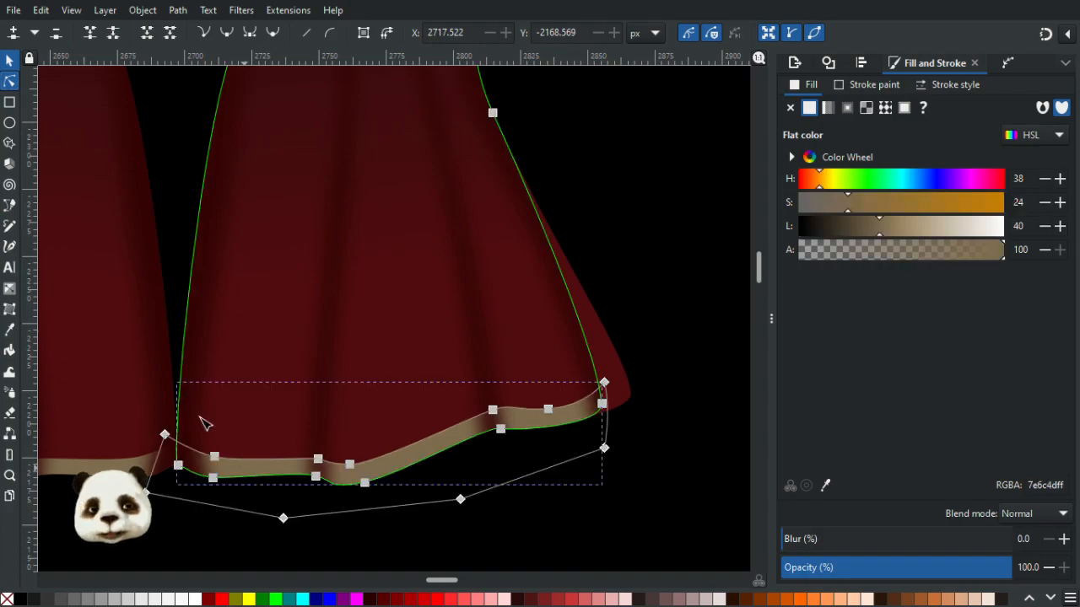
left_click(10, 60)
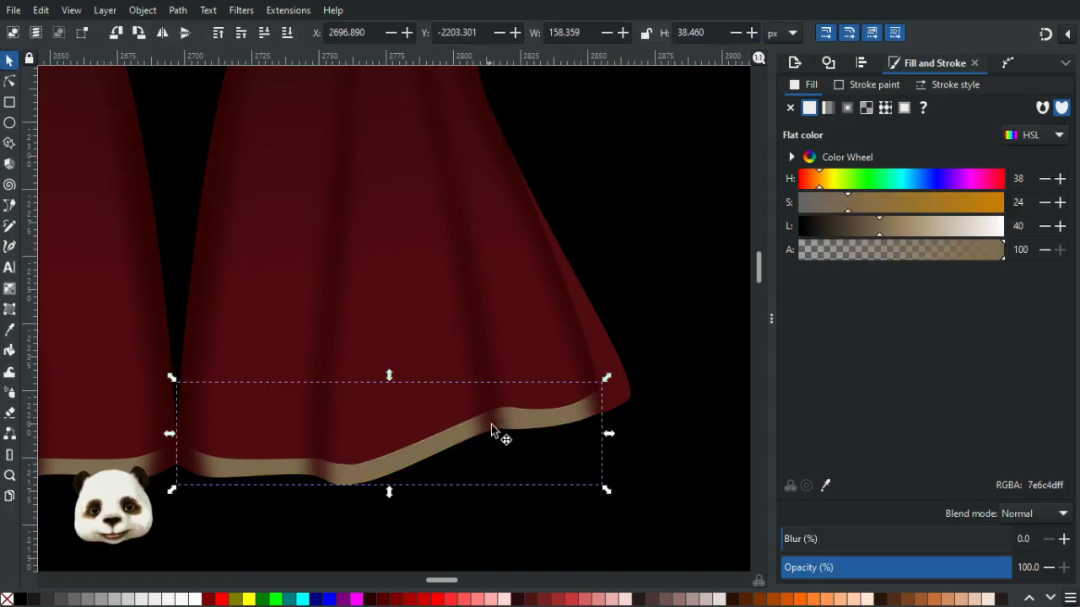
right_click(430, 453)
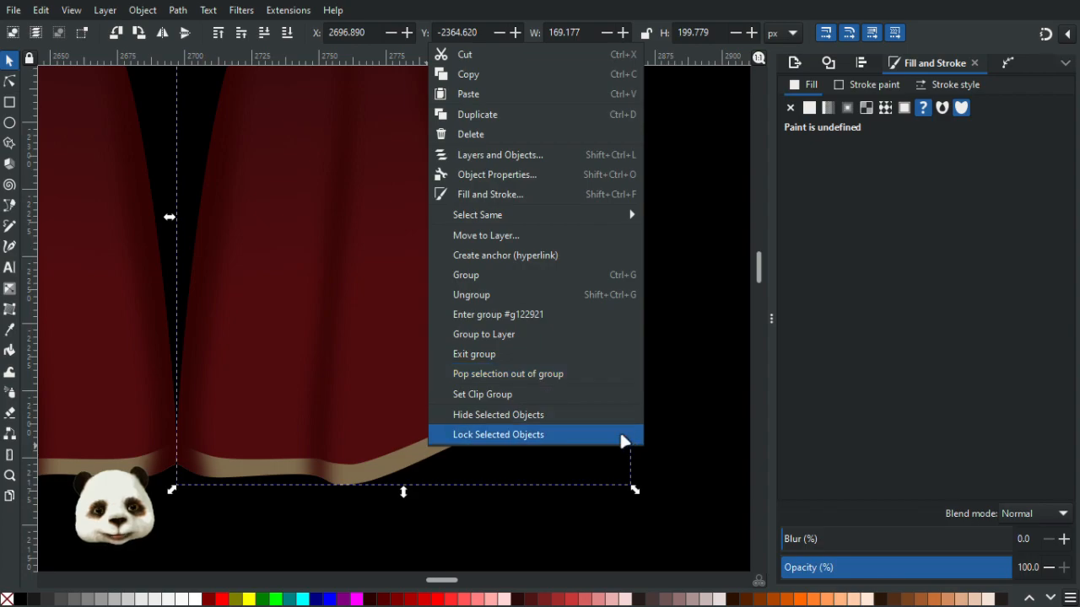
left_click(351, 475)
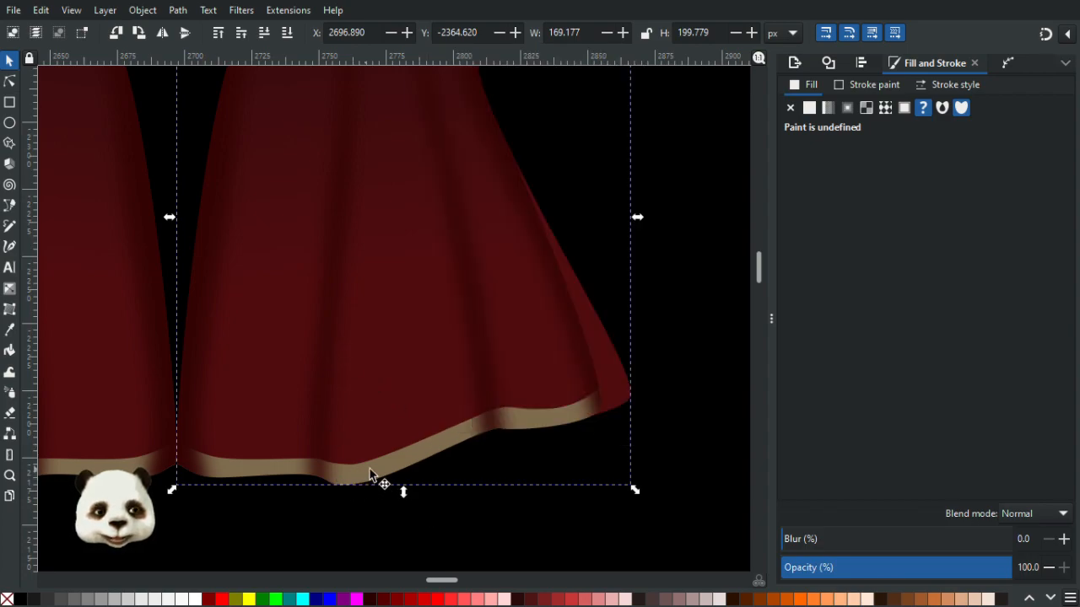
left_click(404, 464)
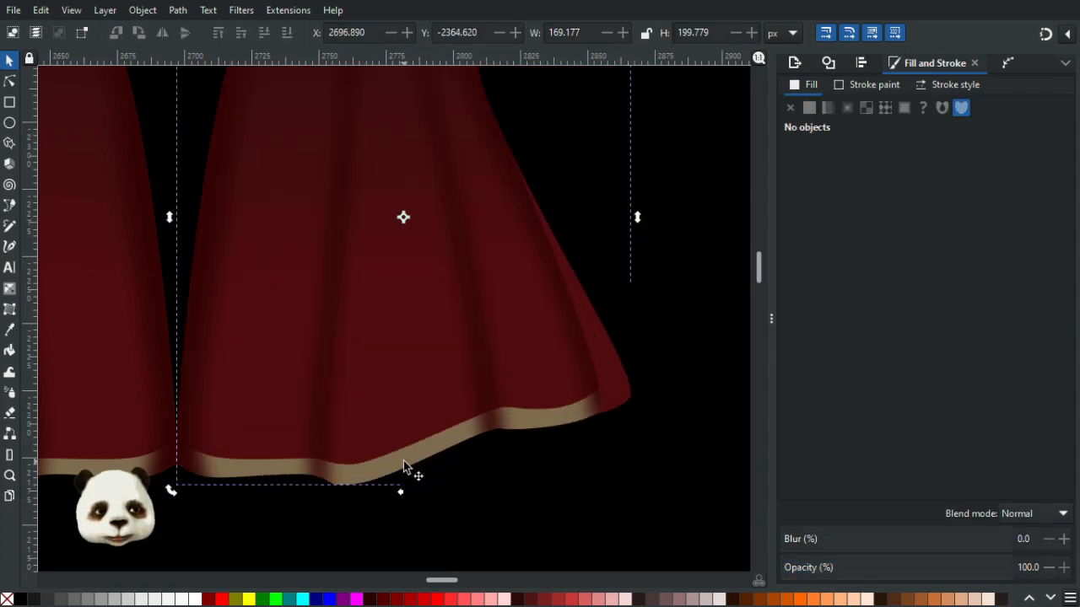
left_click(403, 461)
right_click(407, 456)
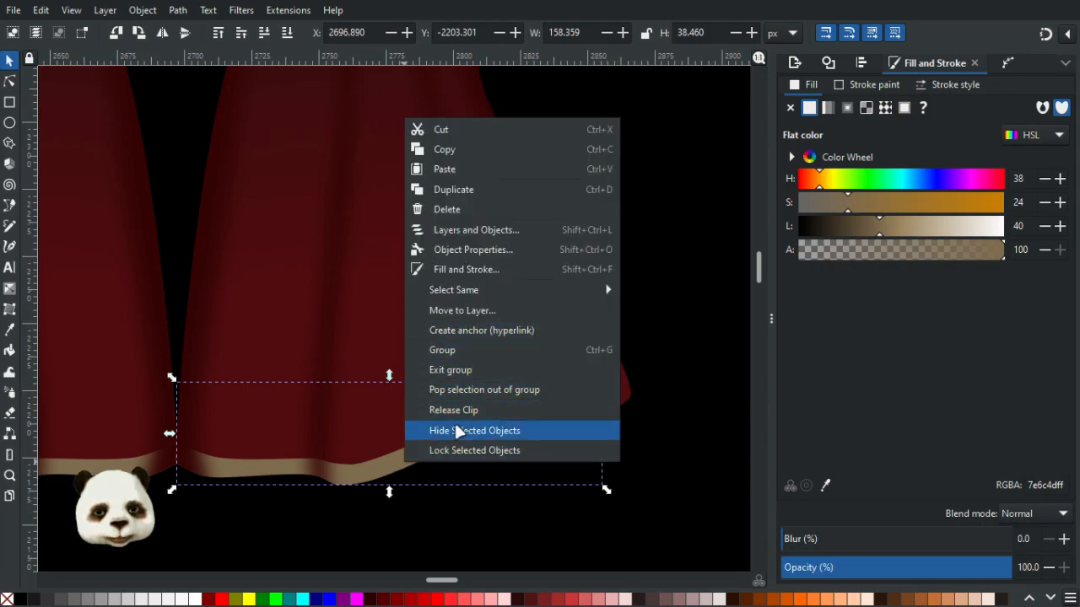
left_click(481, 411)
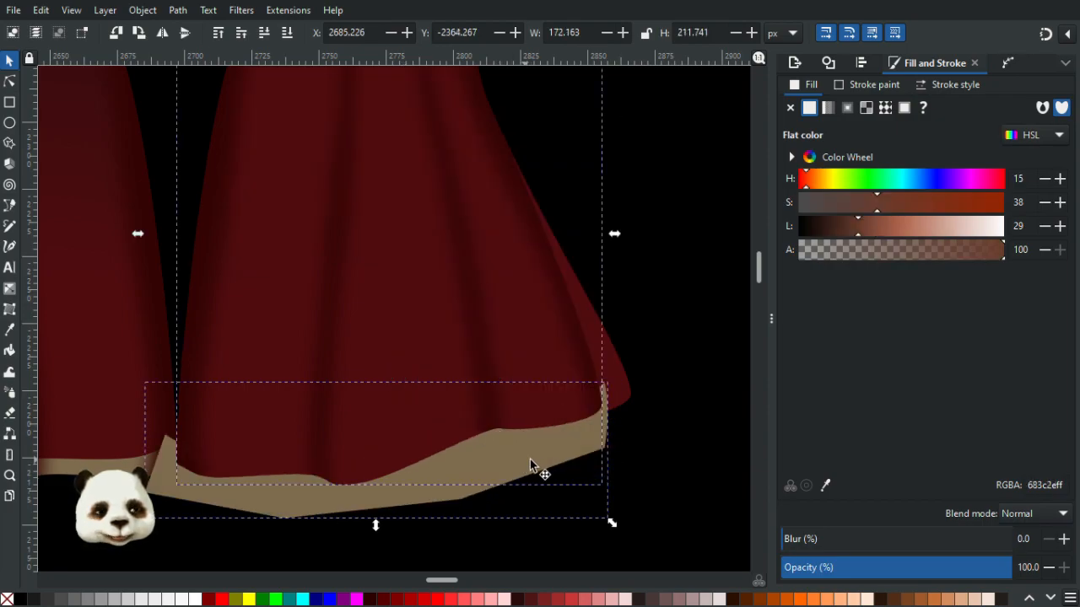
left_click_drag(538, 456, 637, 548)
key("Escape")
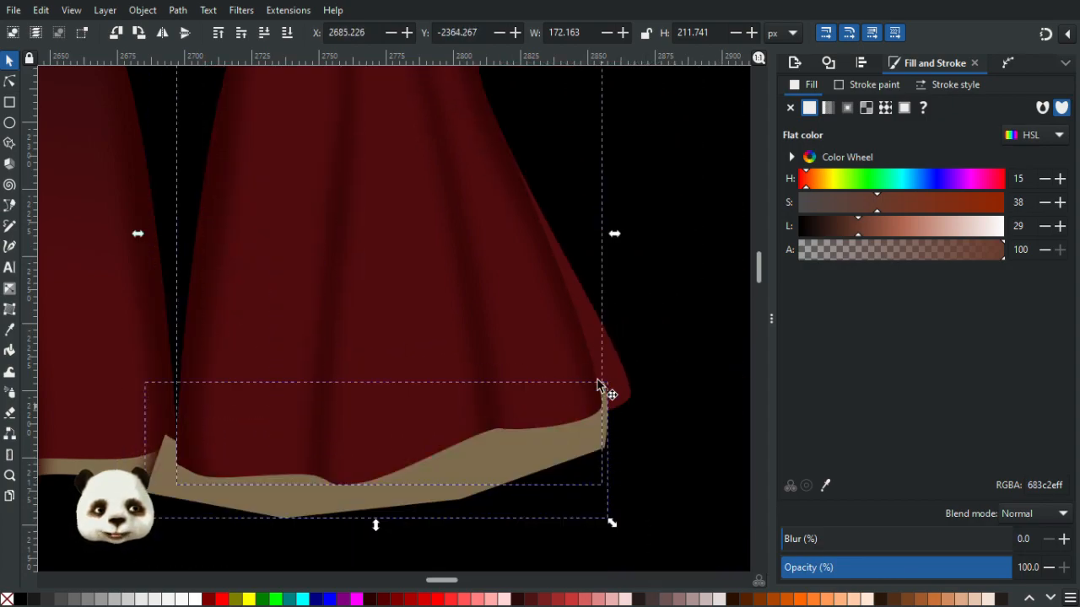
left_click_drag(548, 481, 584, 515)
left_click(527, 475)
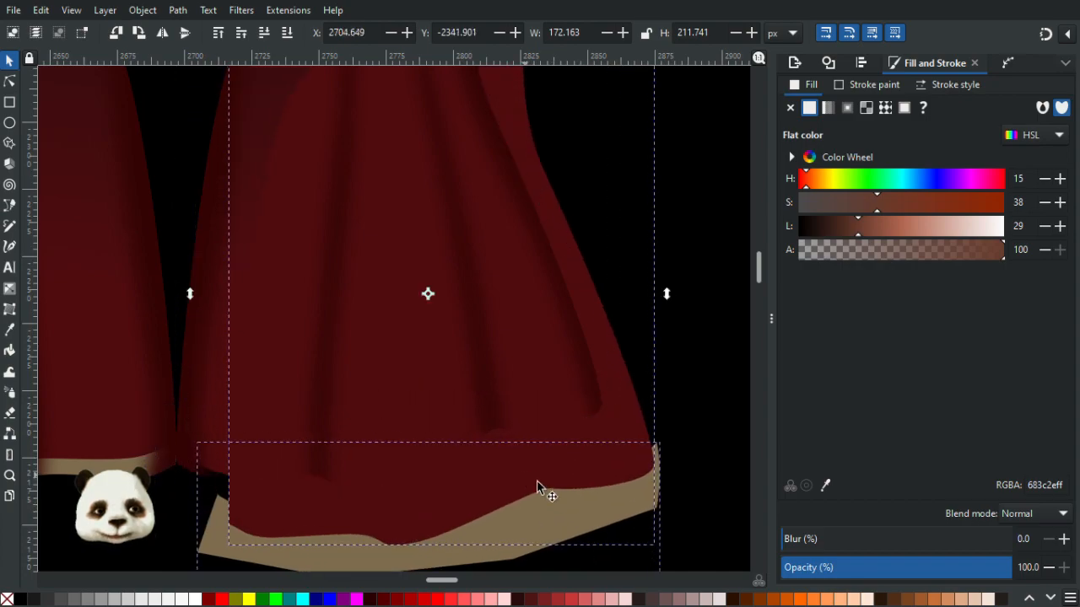
left_click(520, 475)
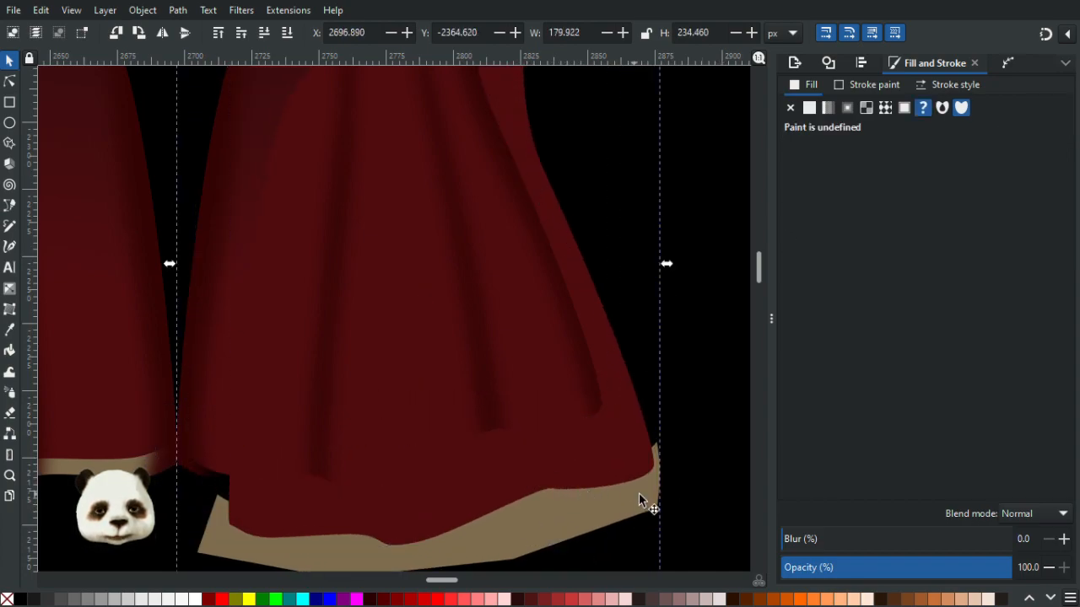
key("ctrl+z")
key("Escape")
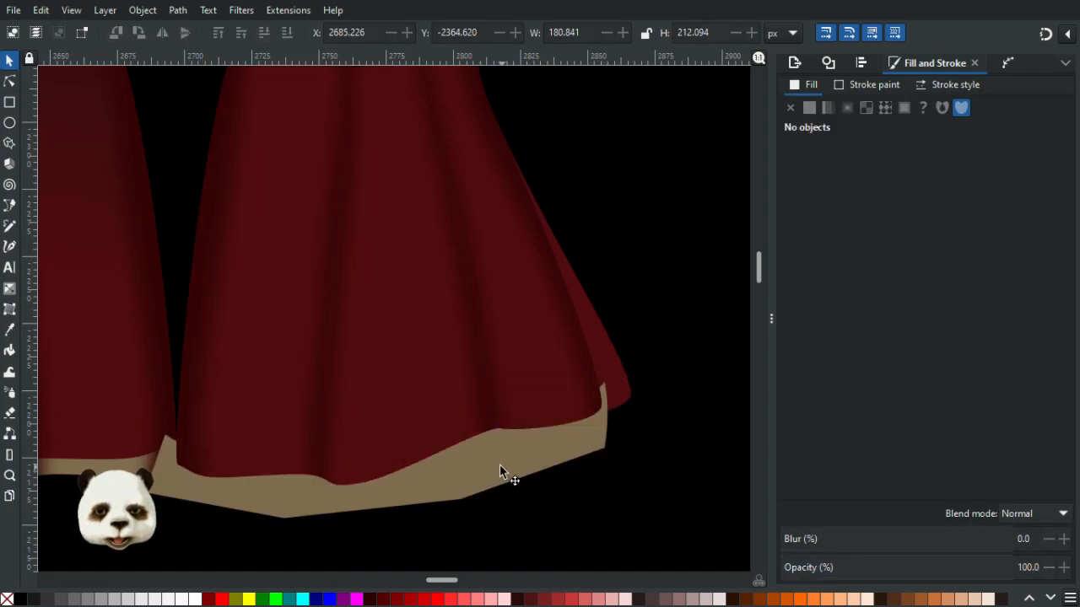
left_click(499, 464)
left_click_drag(469, 477, 602, 513)
key("ctrl+z")
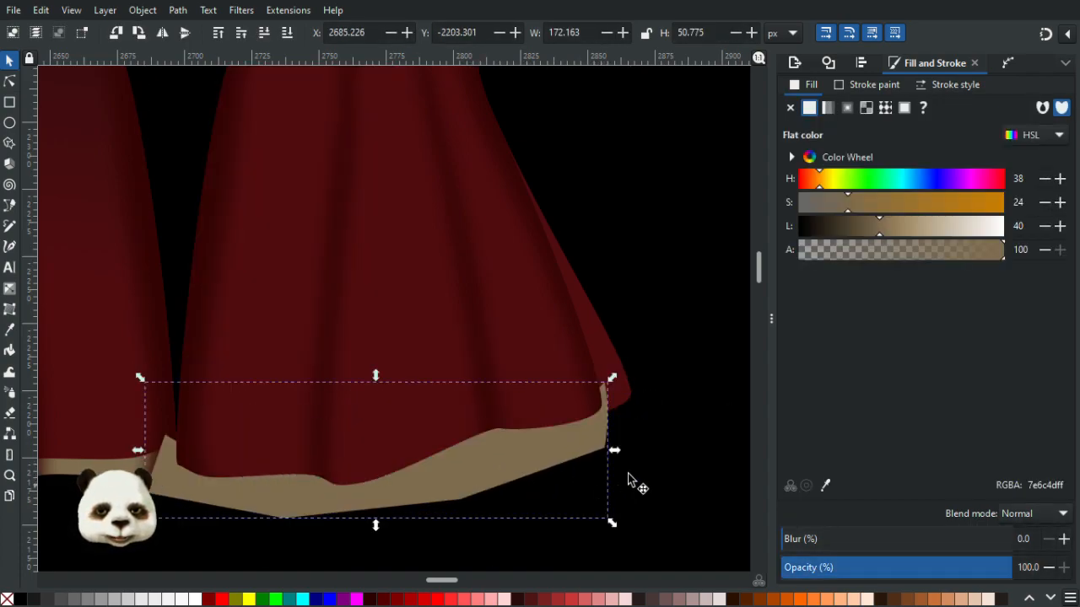
left_click_drag(555, 478, 619, 527)
key("ctrl+z")
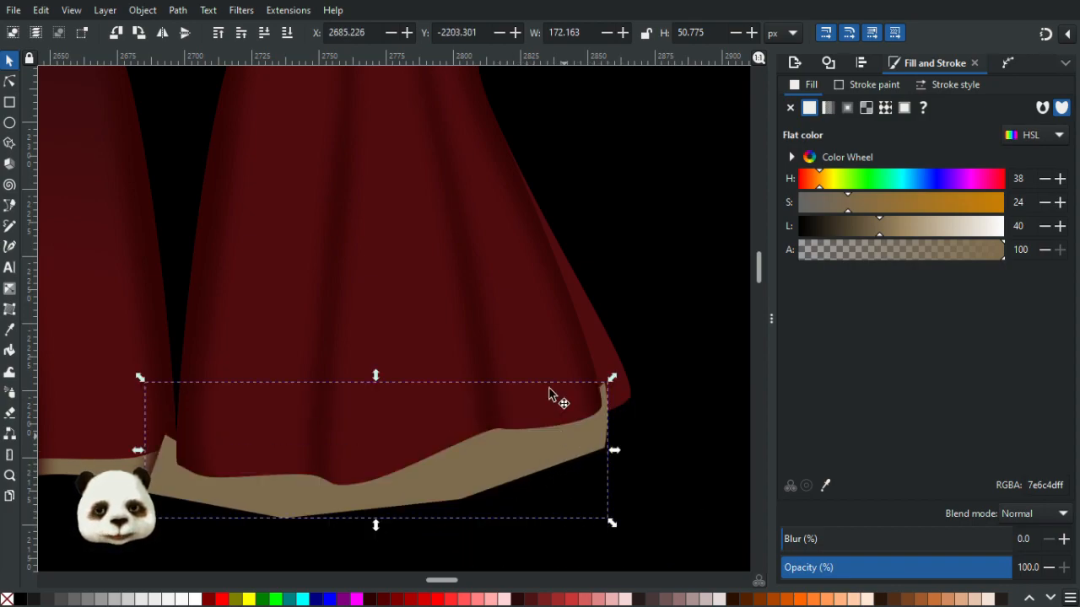
- Move the loose red ribbon shape left over from the released clip aside and delete it
left_click(405, 340)
left_click_drag(405, 345, 601, 470)
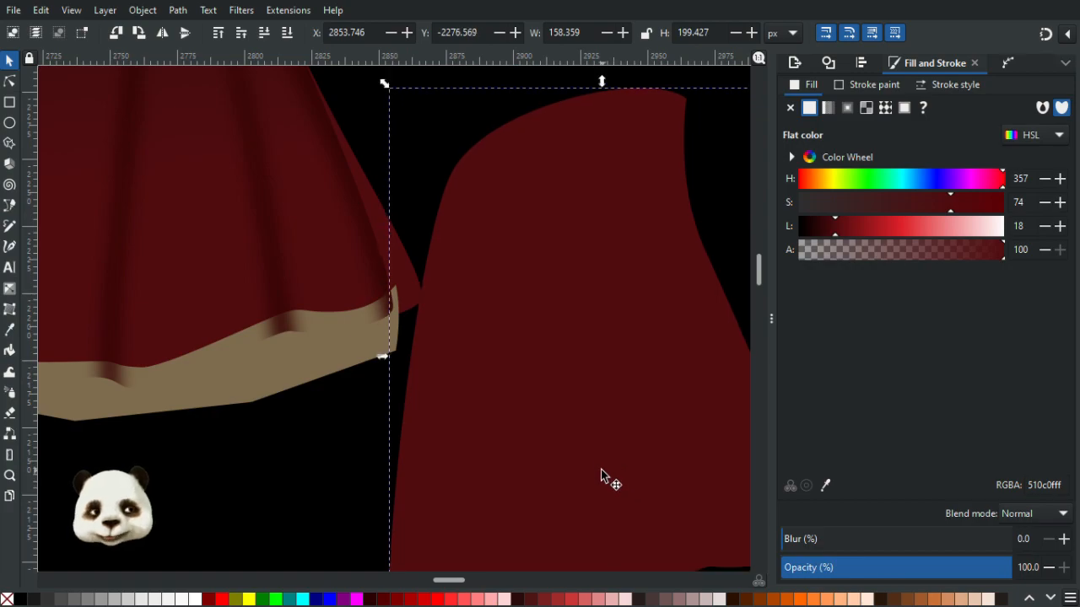
key("Delete")
left_click_drag(207, 380, 550, 421)
left_click_drag(327, 408, 350, 408)
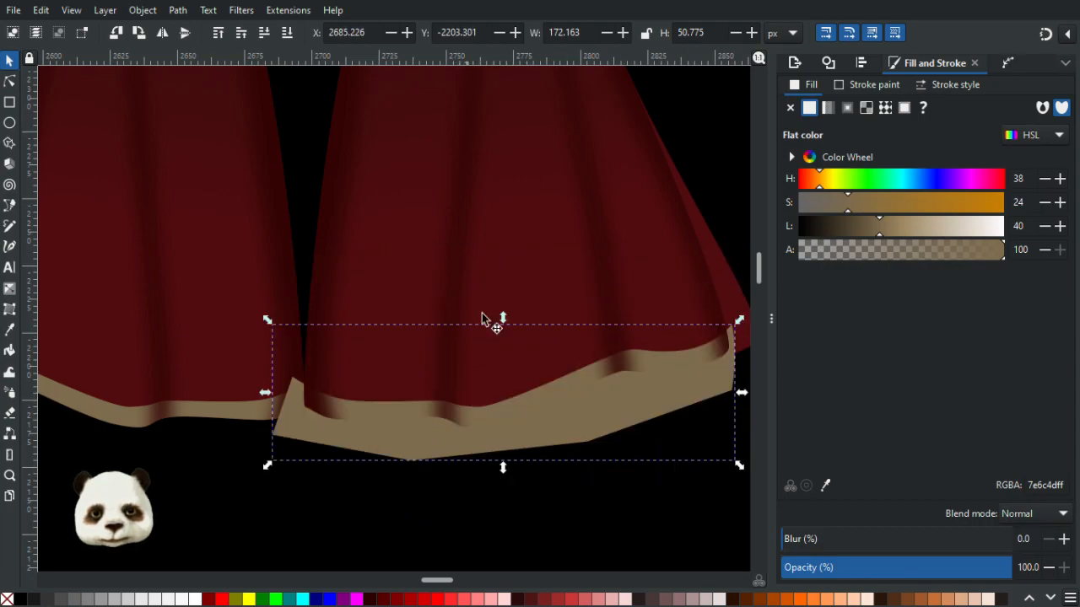
left_click_drag(434, 236, 268, 258)
left_click_drag(619, 414, 438, 532)
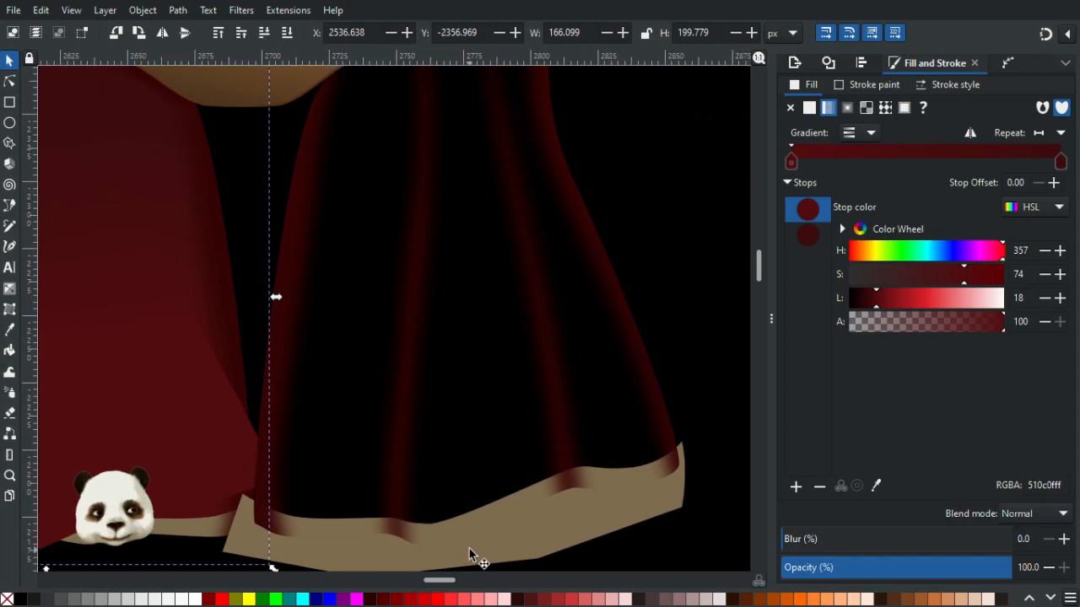
- Node-edit the right ribbon's gold trim, adjusting its right end and the curve of its upper edge
left_click(631, 515)
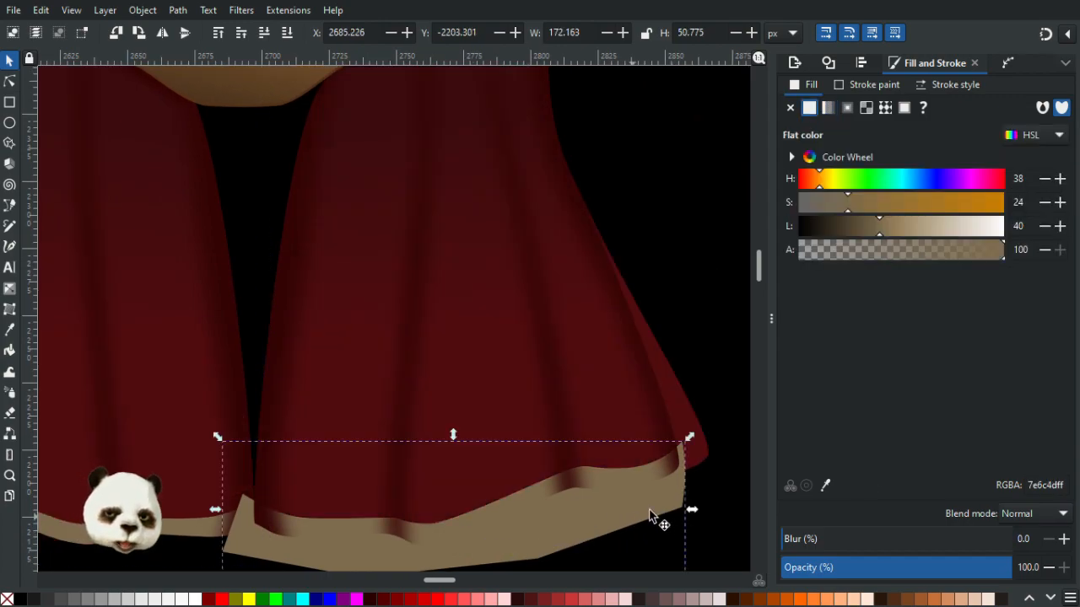
double_click(672, 494)
left_click_drag(721, 561, 720, 559)
left_click_drag(683, 508, 717, 496)
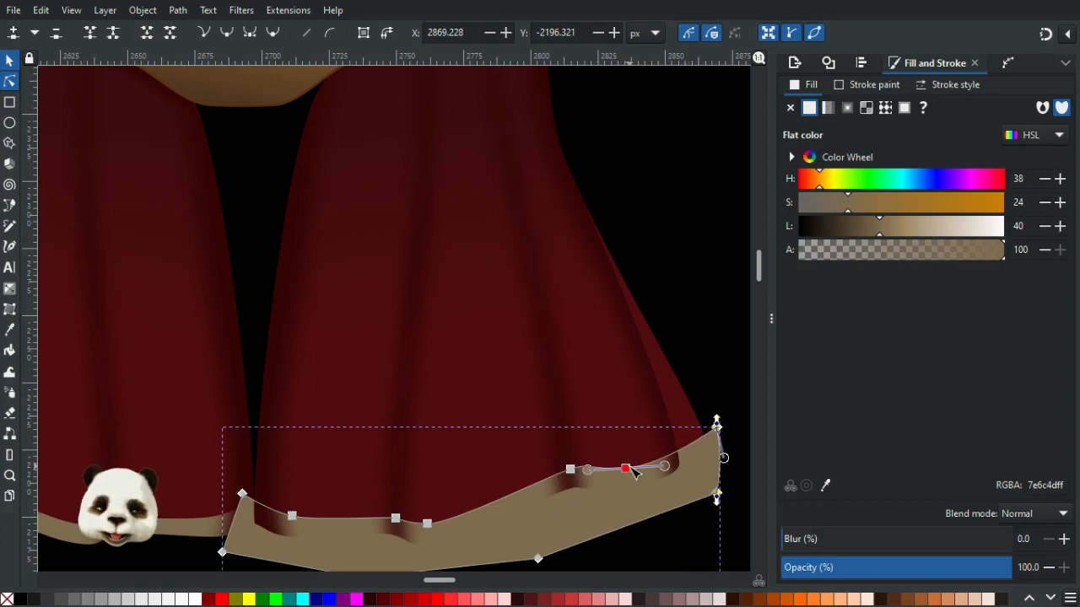
scroll(582, 462, "down", 1)
scroll(600, 479, "up", 1)
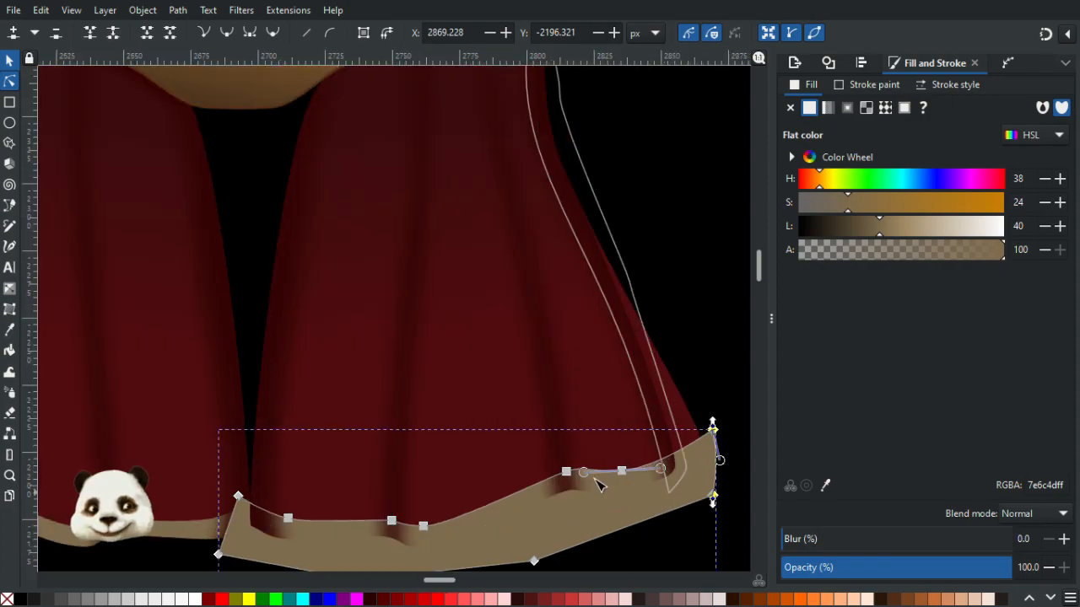
left_click_drag(626, 474, 652, 462)
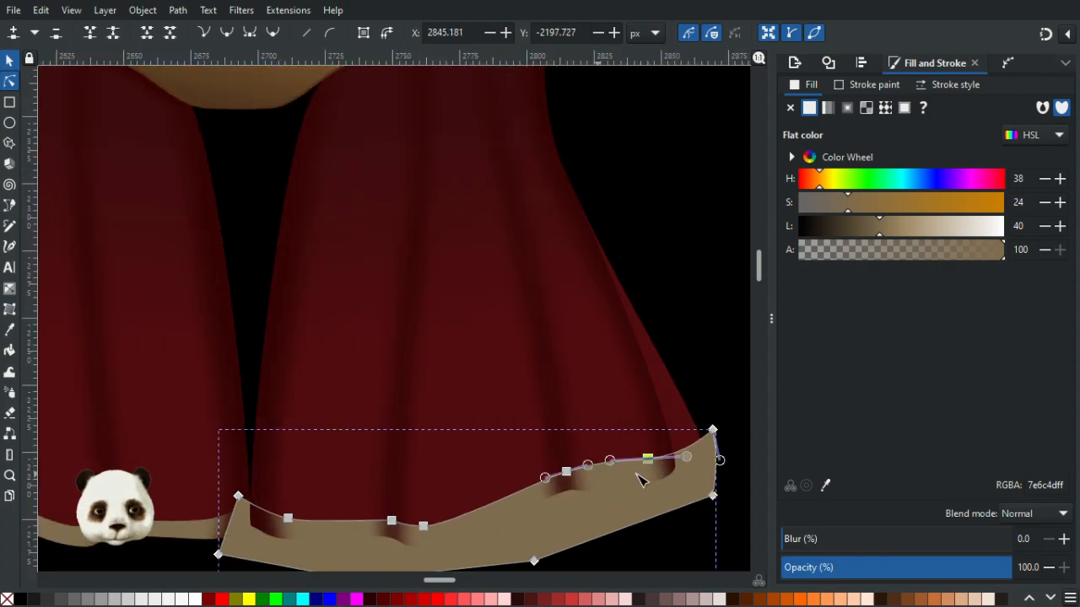
- Select and delete the fold shading overlay sitting on the right ribbon
left_click(663, 413)
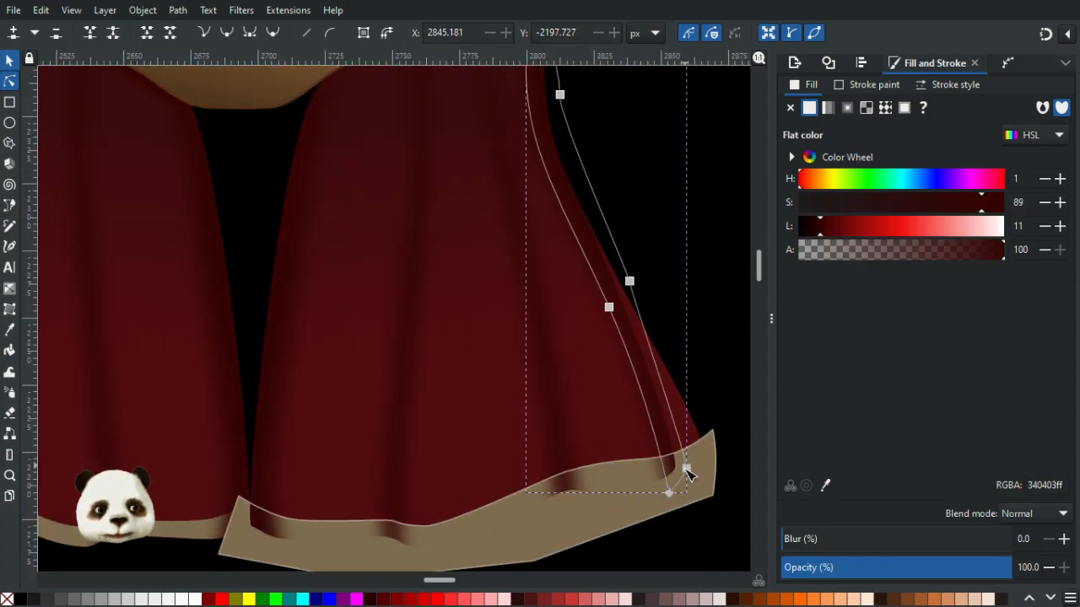
left_click(9, 61)
left_click(413, 292)
key("Delete")
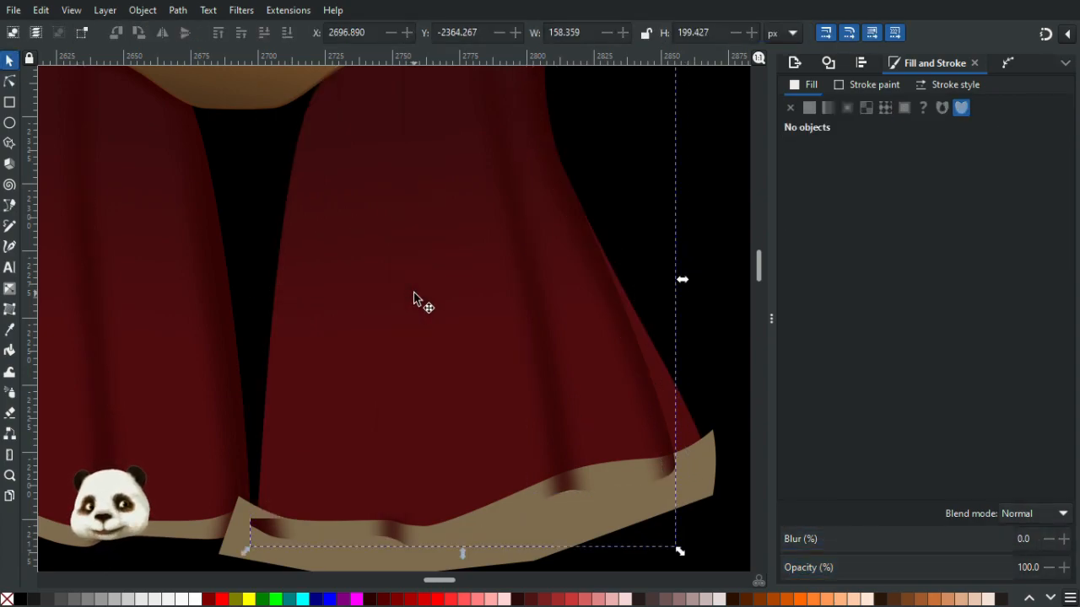
- Reshape the gold trim's upper edge by pulling its right-hand segment and node
left_click_drag(330, 475, 284, 333)
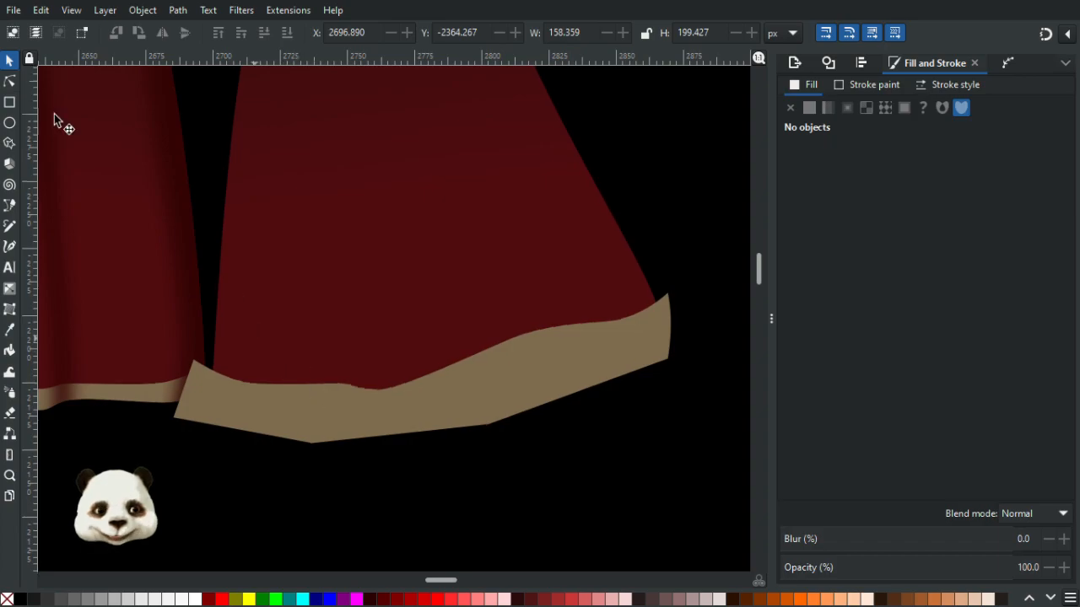
left_click(9, 82)
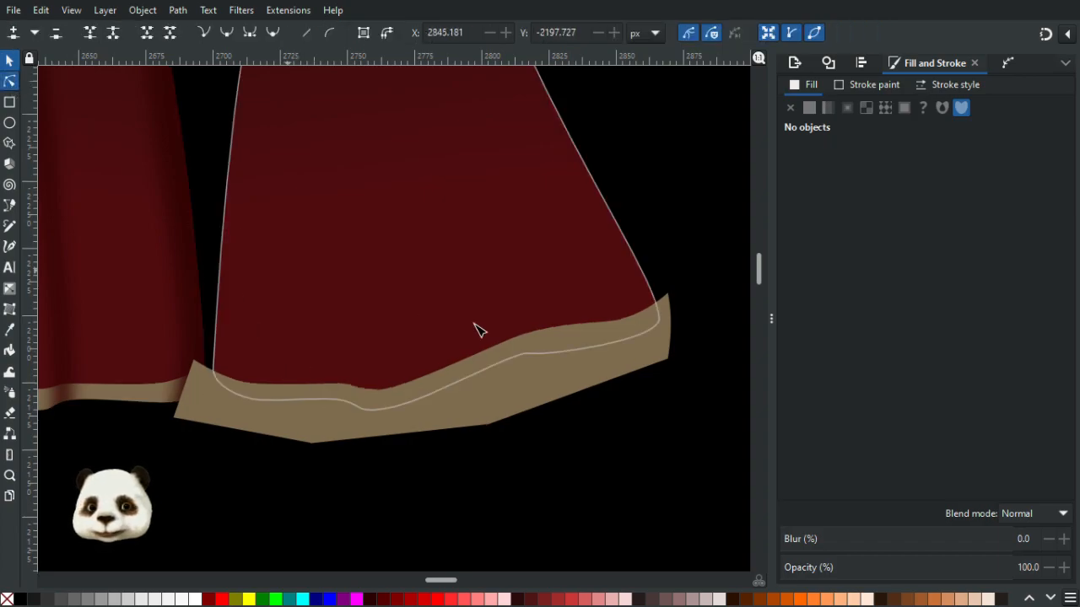
left_click(544, 341)
left_click_drag(521, 334, 573, 336)
left_click(559, 340)
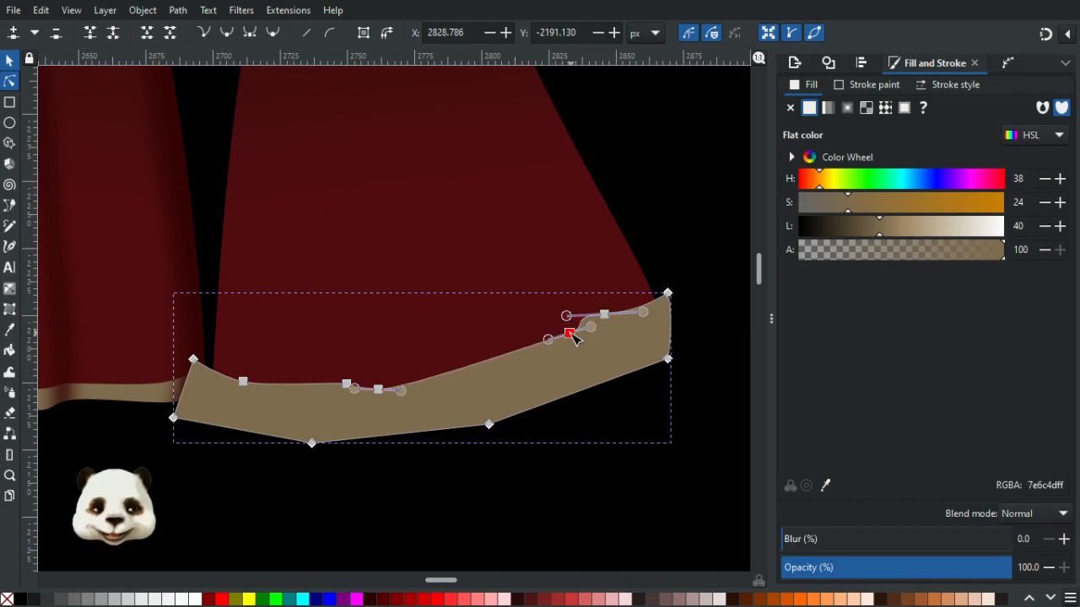
- Adjust the right ribbon's hem nodes so its bottom edge follows the gold trim
left_click(593, 268)
left_click_drag(532, 355, 608, 349)
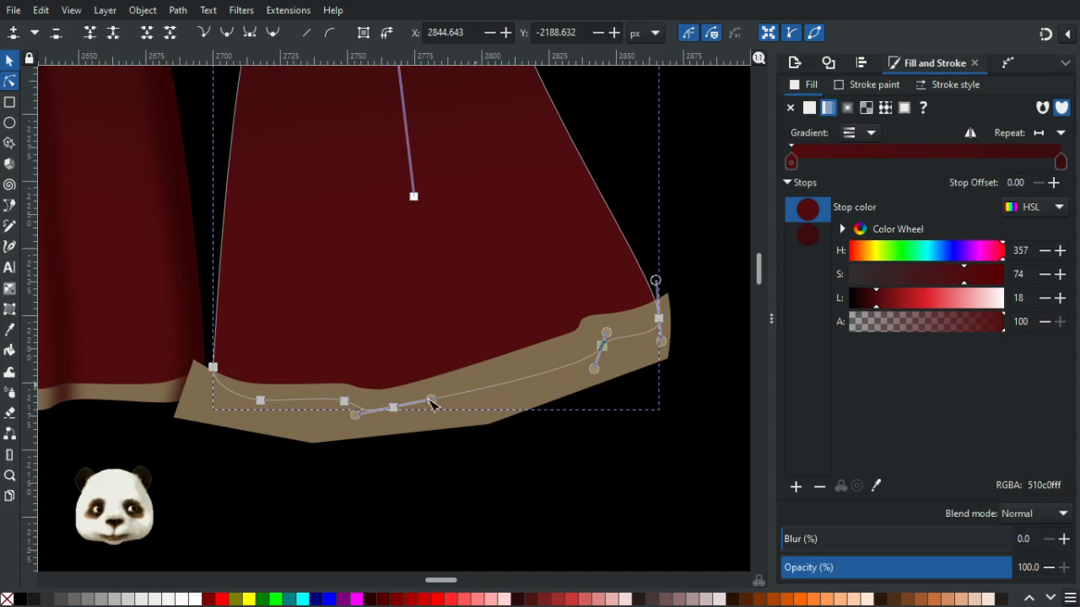
left_click(393, 405)
left_click_drag(378, 388, 437, 384)
left_click_drag(354, 385, 444, 393)
left_click(422, 319)
left_click_drag(348, 400, 392, 396)
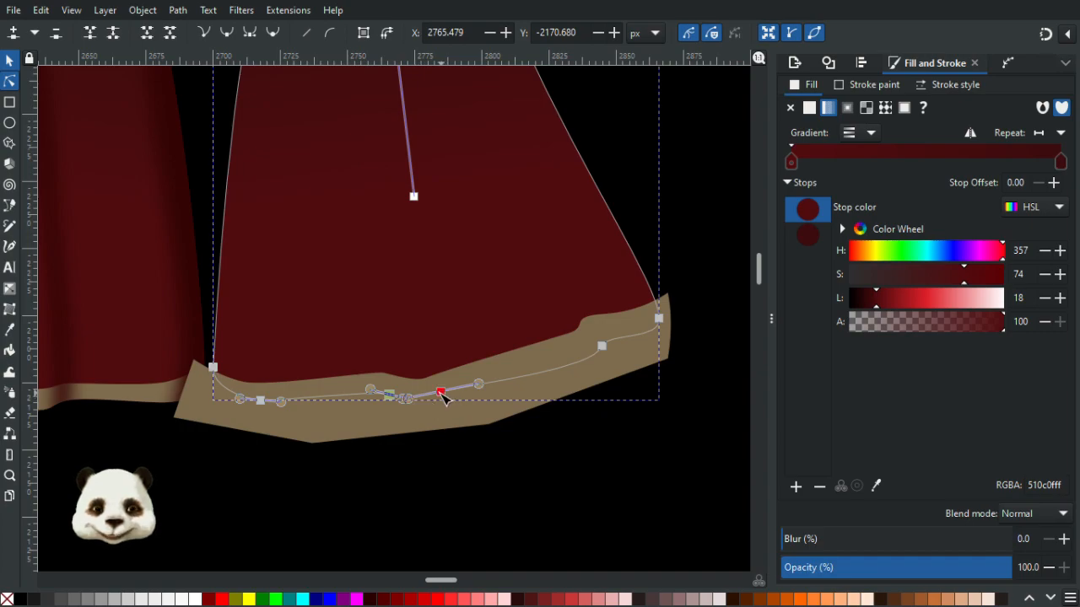
left_click_drag(485, 390, 457, 394)
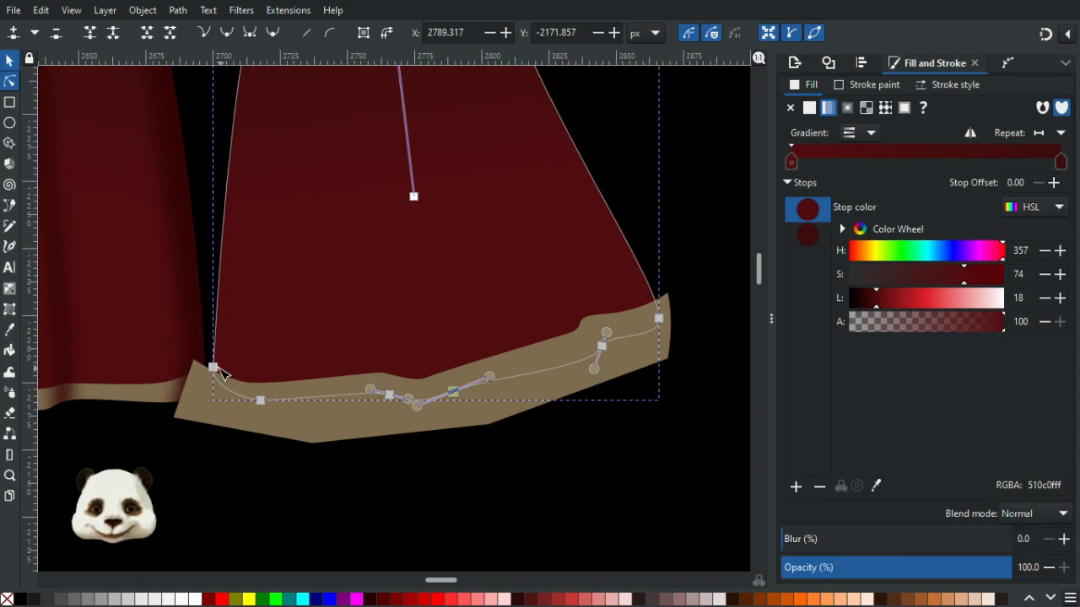
mouse_move(226, 371)
left_mouse_down()
mouse_move(219, 355)
mouse_move(226, 391)
left_mouse_up()
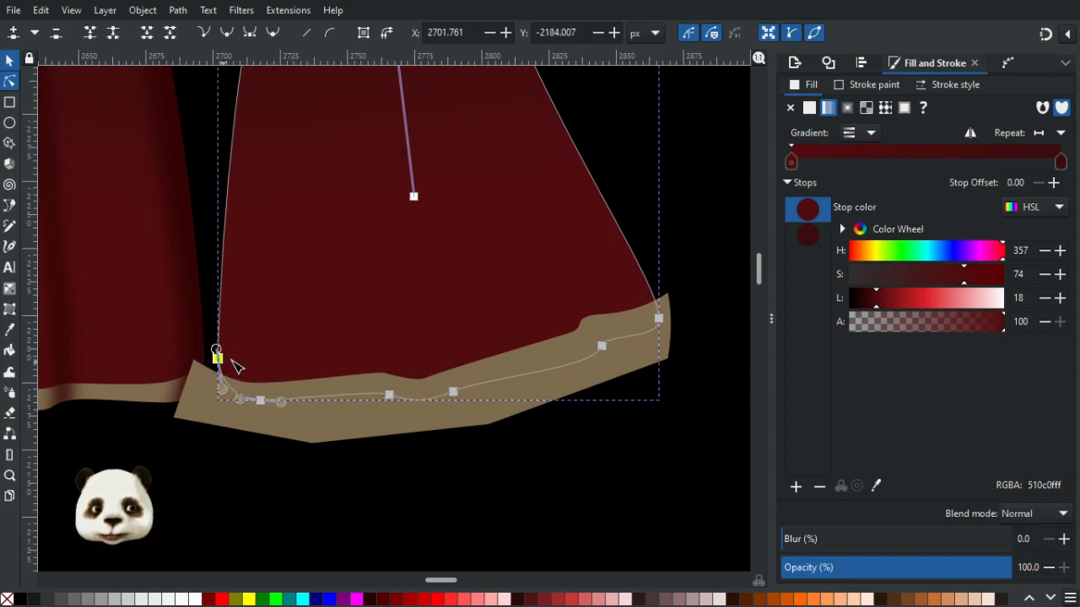
- Adjust the right ribbon's upper left edge node and its handle near the frame
scroll(236, 365, "left", 1)
scroll(236, 365, "up", 4)
left_click_drag(266, 160, 334, 200)
scroll(345, 215, "up", 3)
scroll(346, 215, "left", 1)
left_click_drag(323, 314, 309, 297)
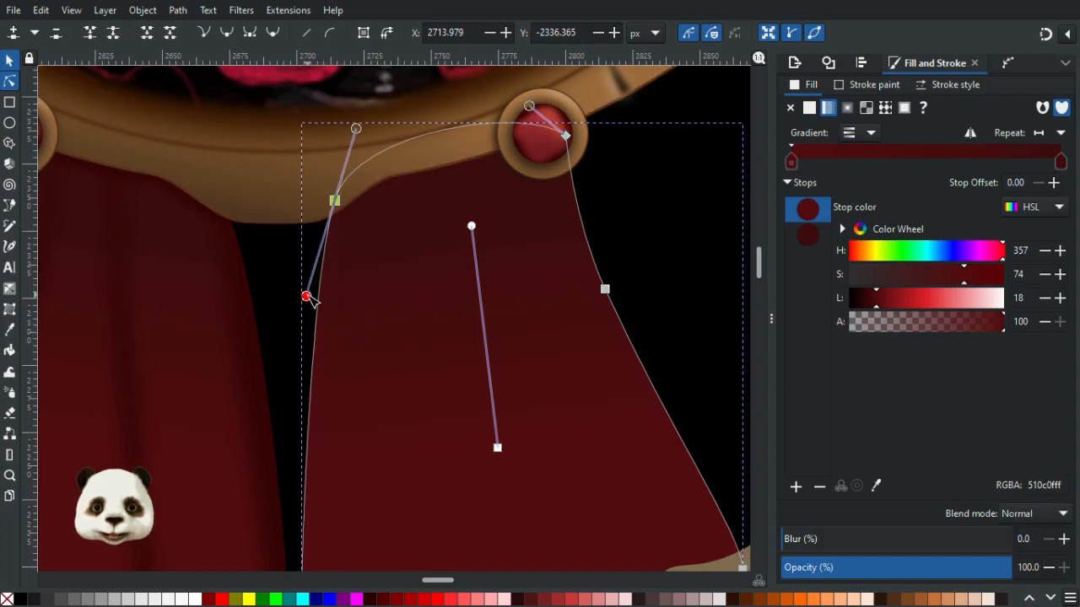
left_click_drag(330, 343, 374, 156)
left_click(475, 513)
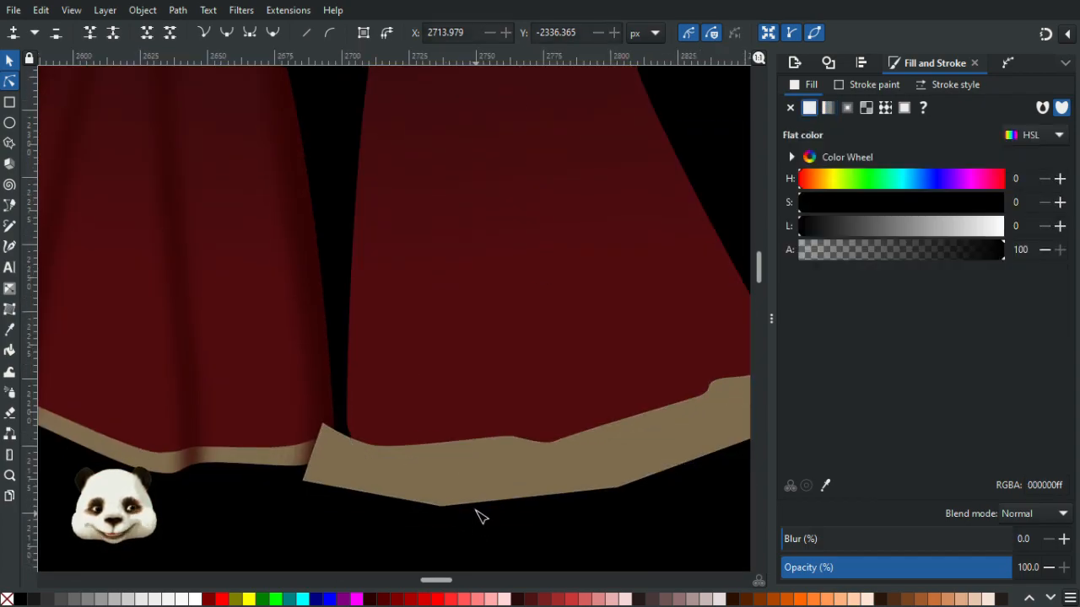
- Raise the gold trim's upper left corner into a peak and adjust the curve beside it
key("5")
scroll(517, 521, "up", 1)
scroll(513, 518, "up", 2)
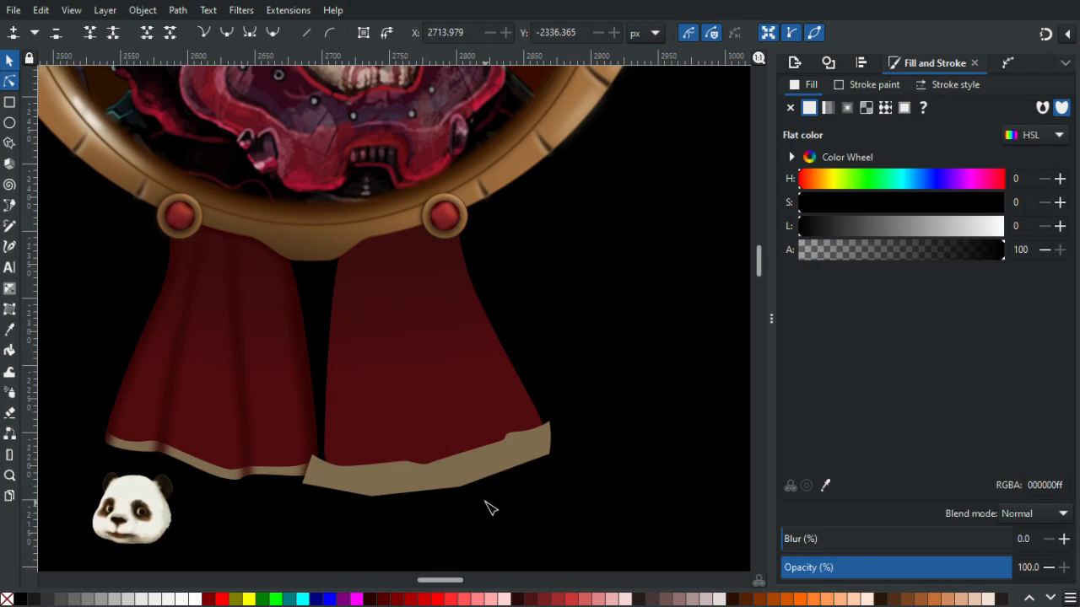
left_click(349, 417)
scroll(325, 415, "up", 3, "ctrl")
left_click(319, 387)
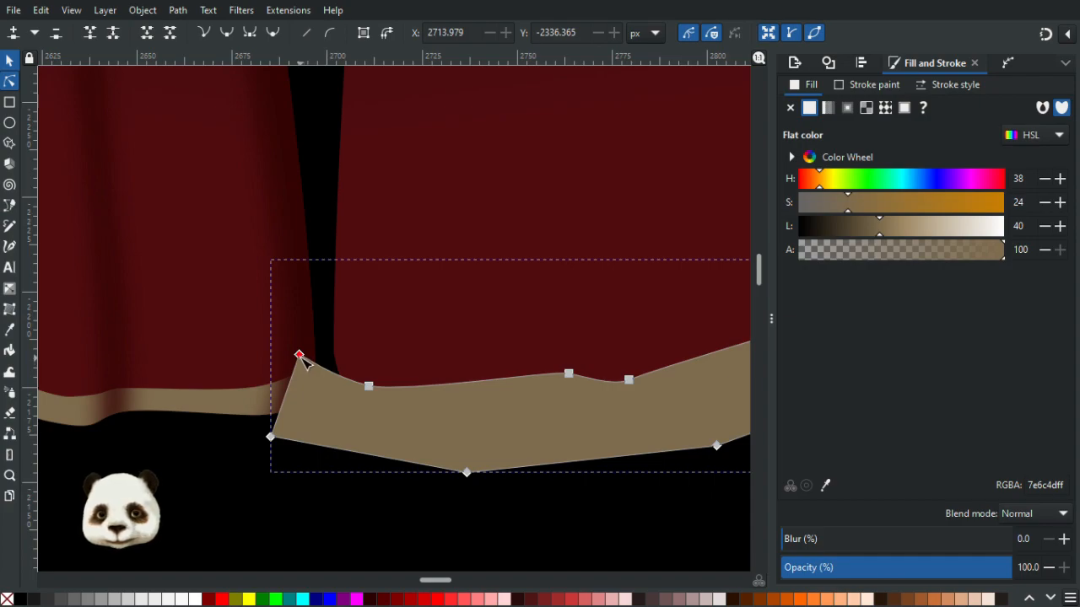
left_click_drag(368, 386, 367, 376)
left_click_drag(299, 355, 315, 326)
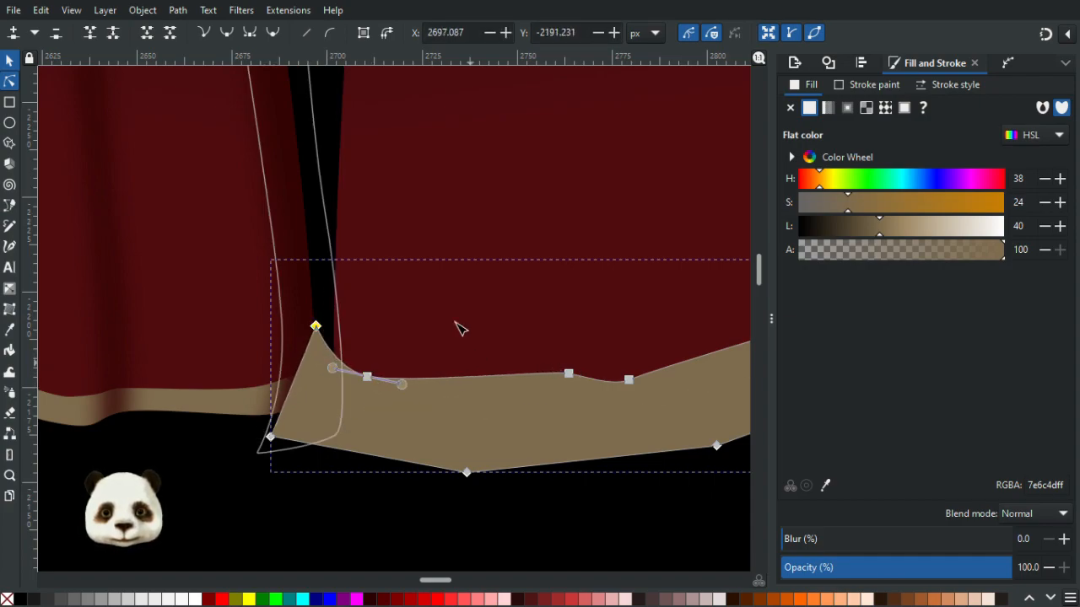
left_click(477, 359)
left_click_drag(338, 357, 322, 307)
left_click(336, 354)
left_click_drag(367, 377, 381, 382)
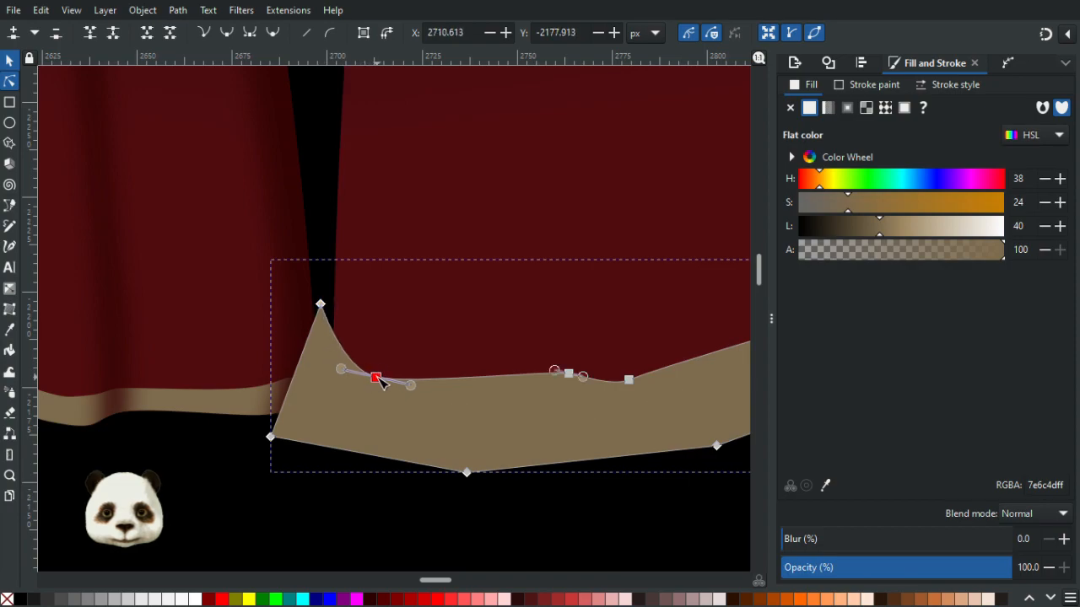
- Select the right ribbon group with its trim and set it as a clip group
left_click(621, 516)
scroll(537, 443, "down", 3)
scroll(537, 443, "down", 3, "ctrl")
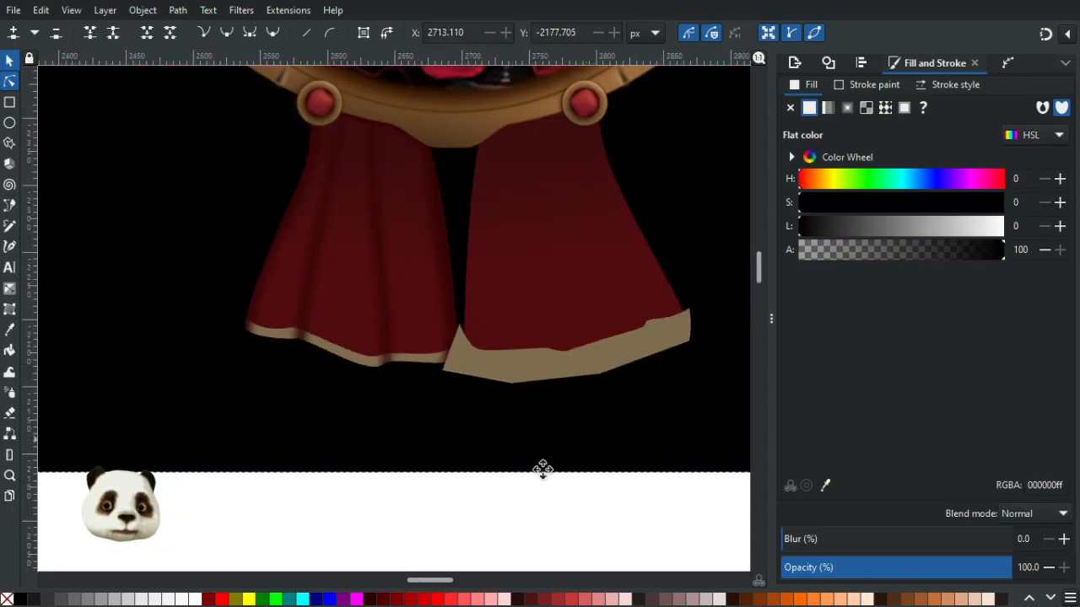
scroll(543, 470, "up", 3)
scroll(542, 470, "right", 3)
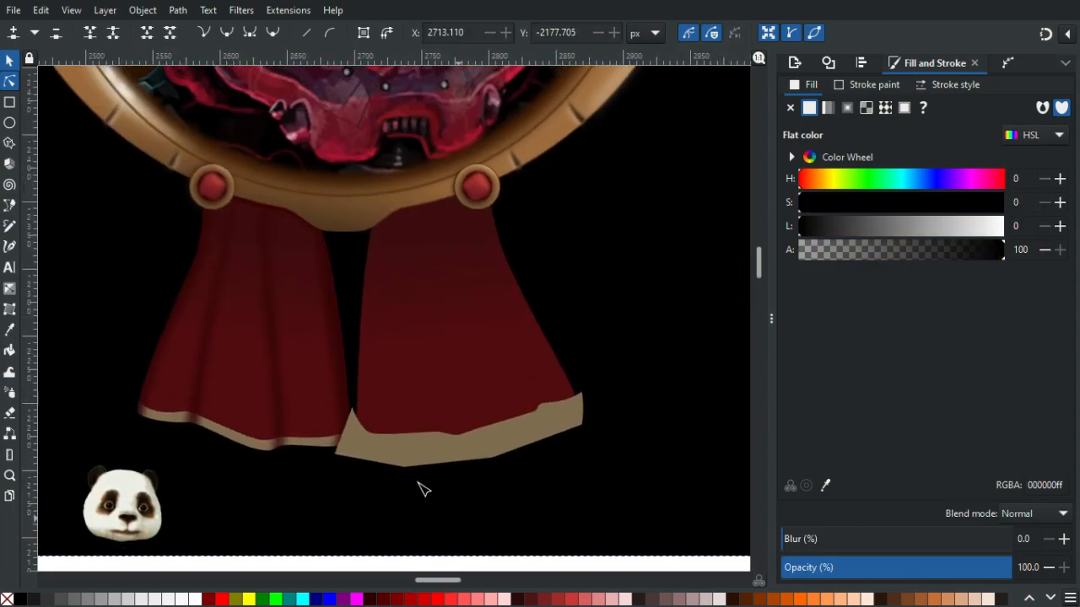
left_click(477, 314)
left_click(397, 462, "shift")
right_click(425, 458)
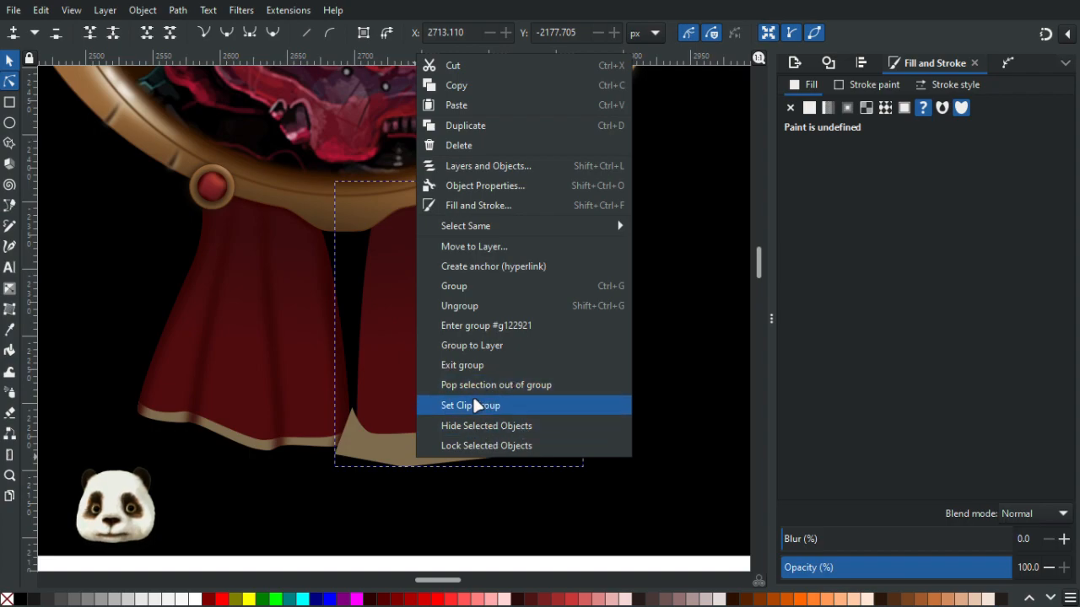
left_click(469, 403)
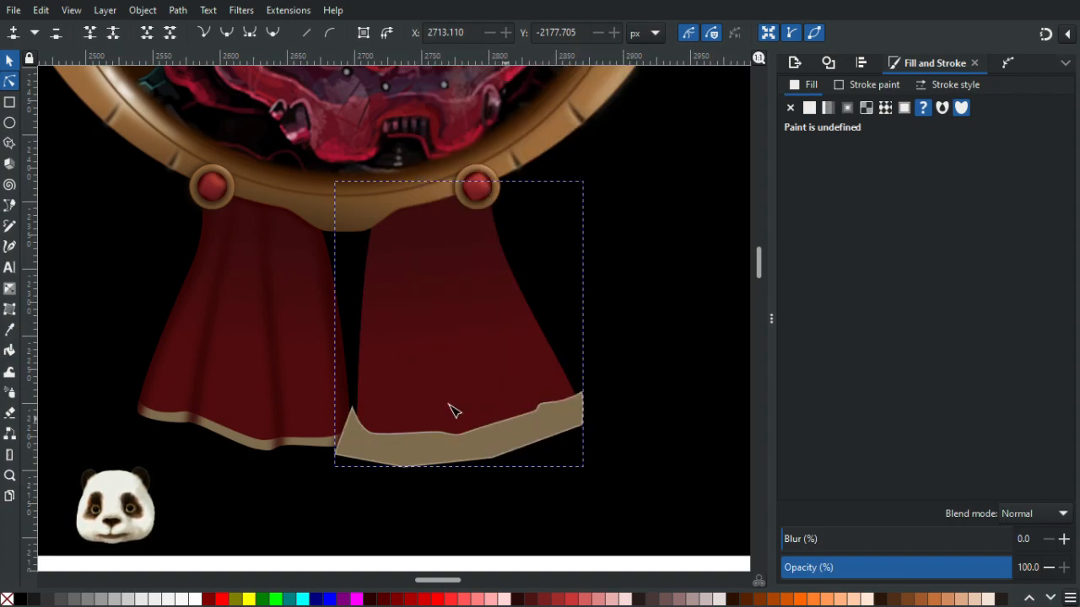
left_click(10, 61)
left_click(597, 501)
left_click(435, 455)
left_click_drag(437, 460, 561, 503)
key("ctrl+z")
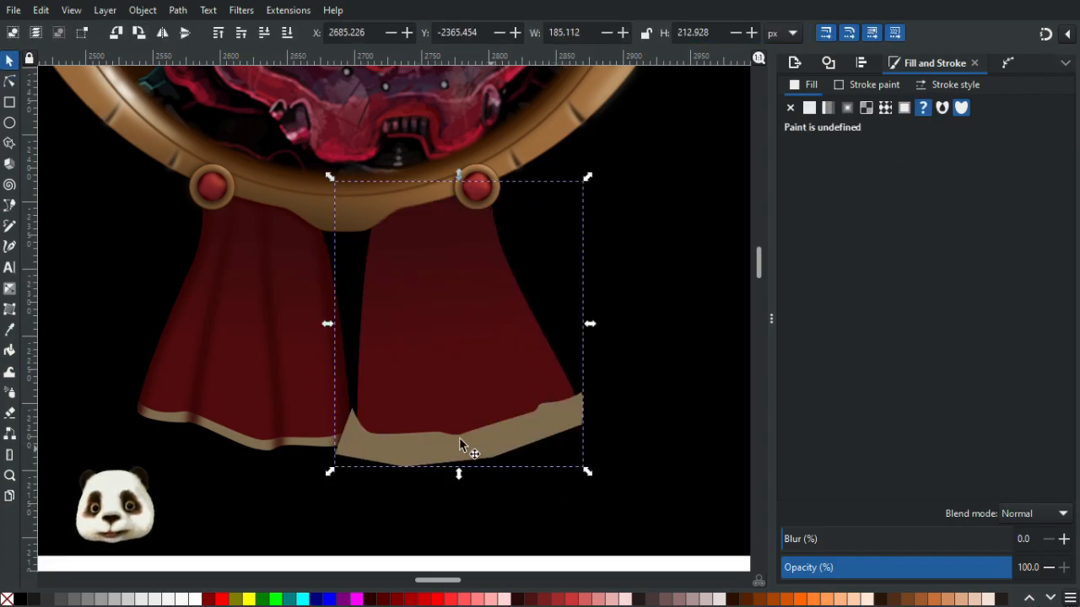
double_click(441, 401)
double_click(447, 363)
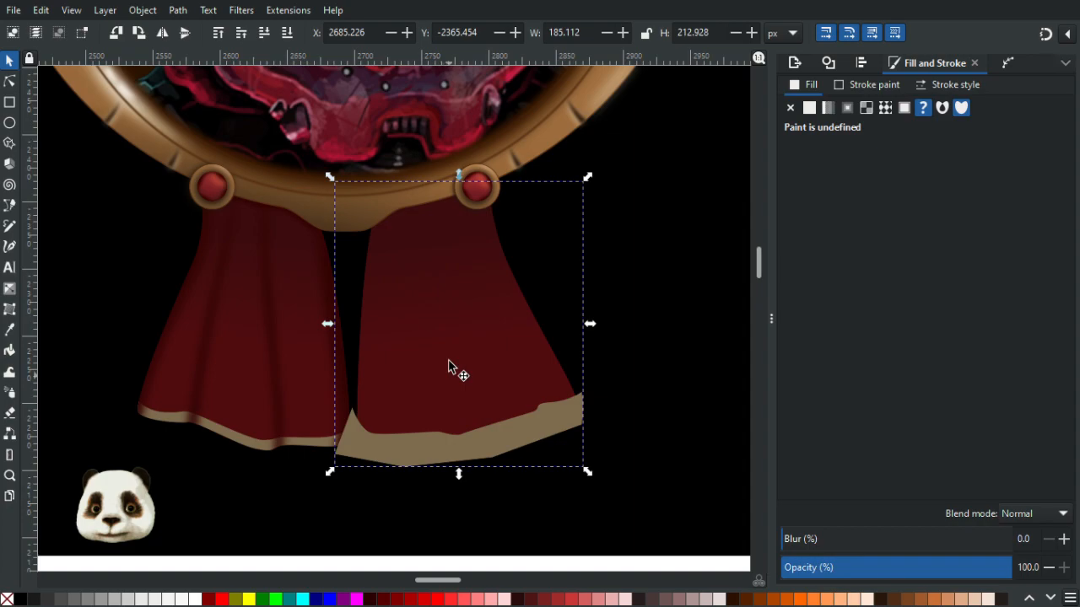
double_click(407, 453)
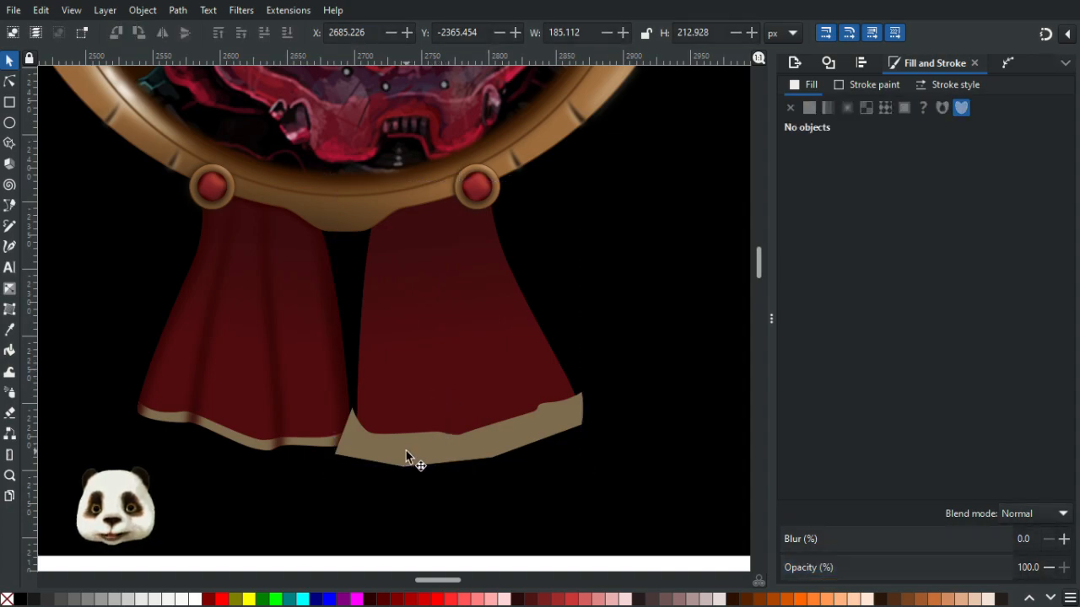
double_click(406, 453)
left_click(391, 450)
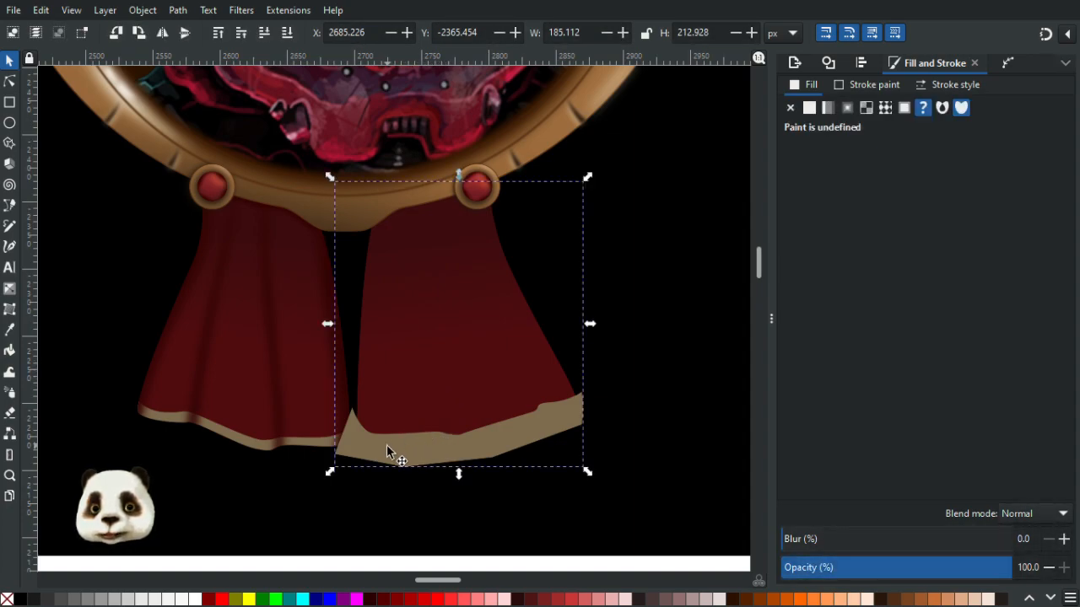
left_click(457, 448)
right_click(458, 444)
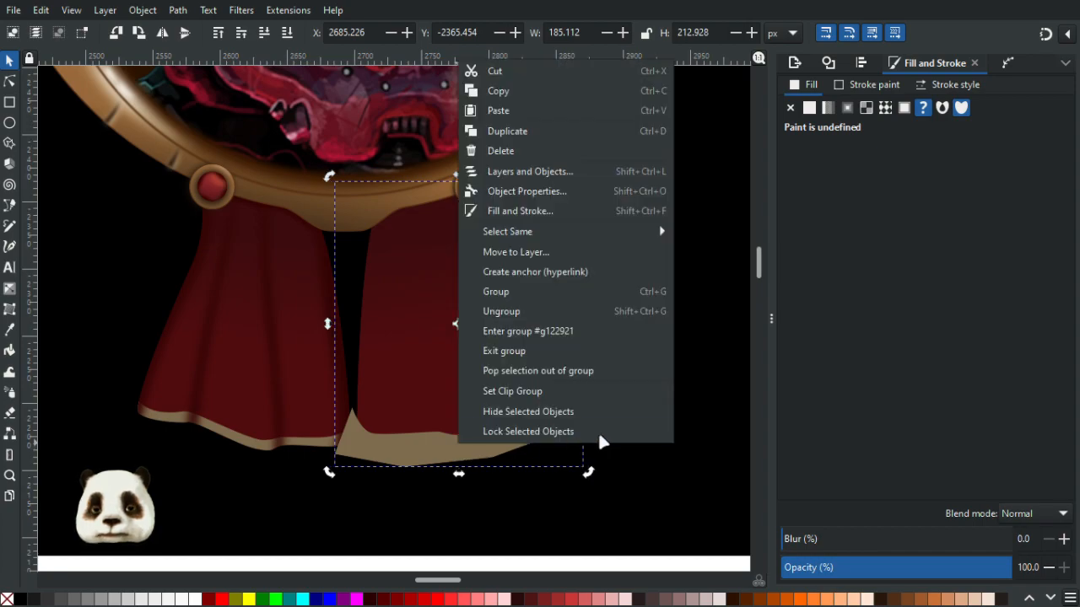
left_click(568, 433)
left_click(461, 438)
left_click(497, 463)
left_click(421, 441)
left_click_drag(422, 442, 523, 485)
key("ctrl+z")
key("Escape")
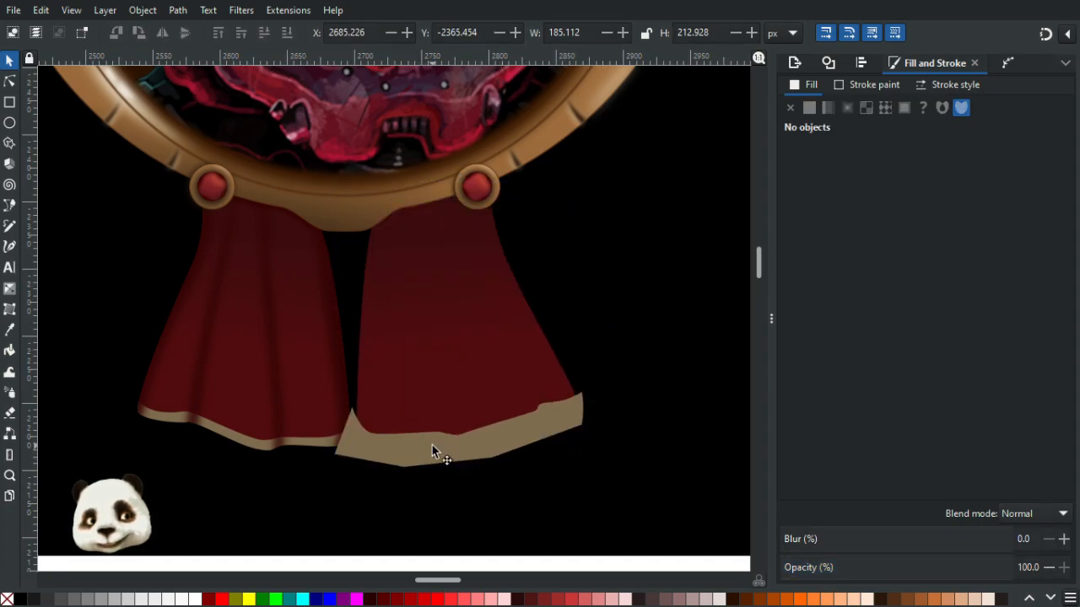
left_click_drag(442, 444, 540, 477)
key("ctrl+z")
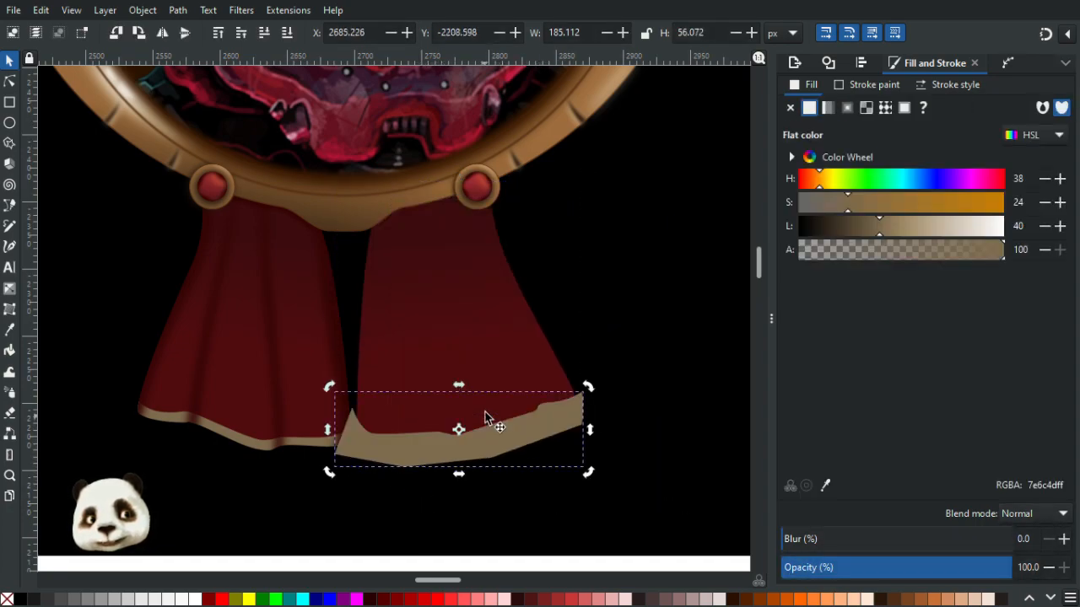
- Try to clip the right ribbon with its gold trim shape
left_click(447, 344, "shift")
right_click(448, 345)
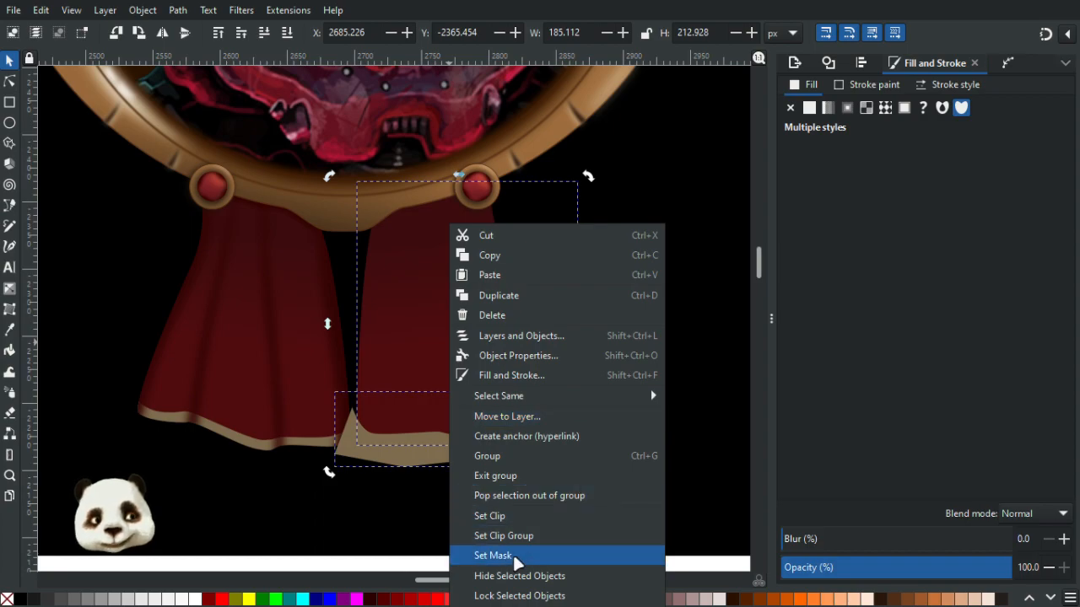
left_click(506, 515)
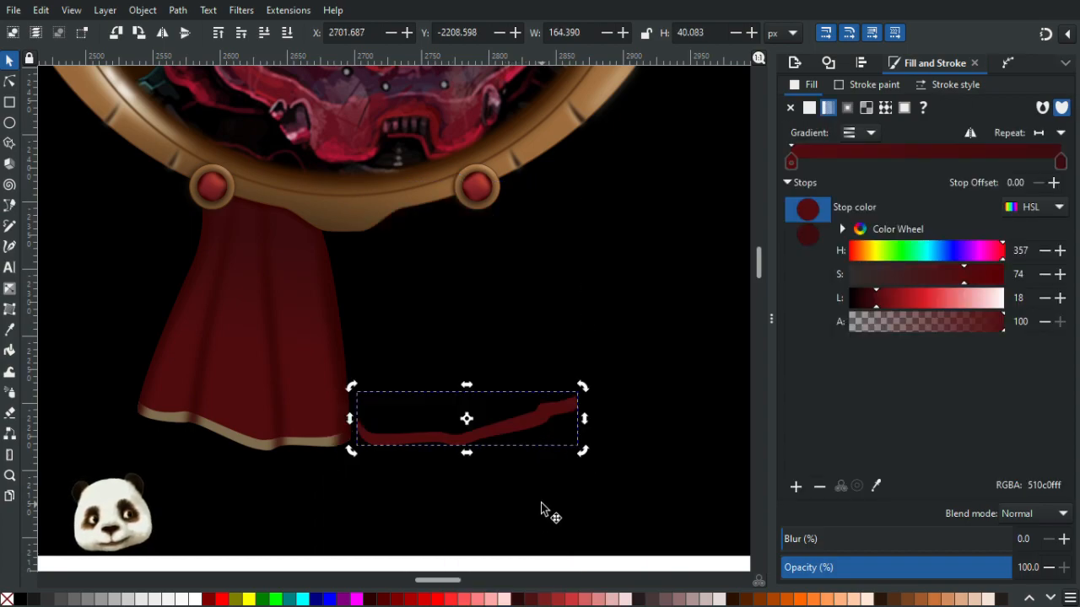
key("ctrl+z")
left_click(546, 502)
left_click(469, 363)
left_click(443, 457, "shift")
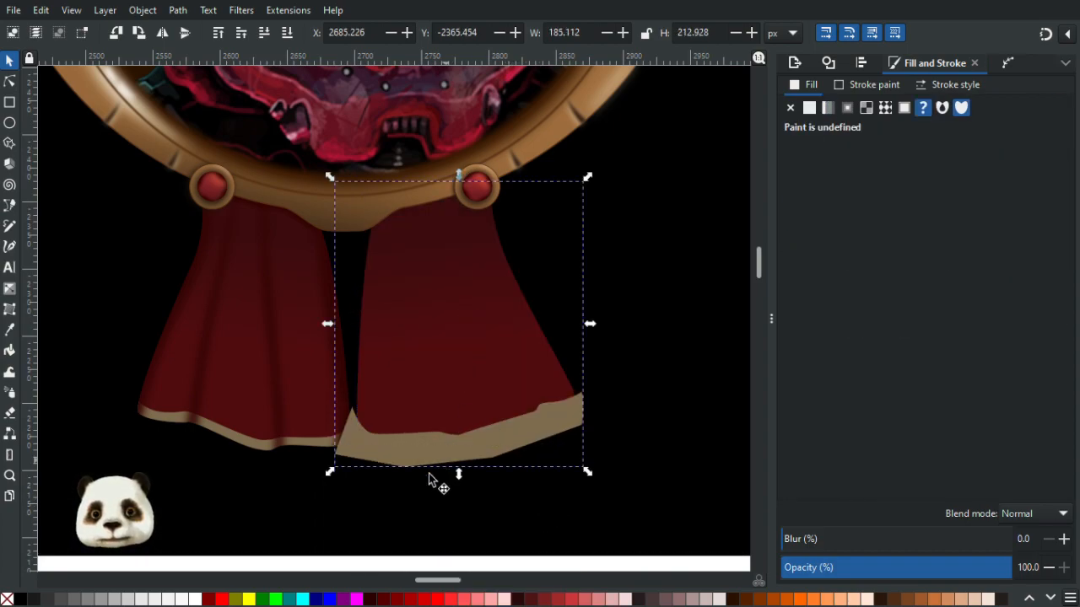
key("Home")
key("ctrl+d")
left_click_drag(437, 355, 499, 355)
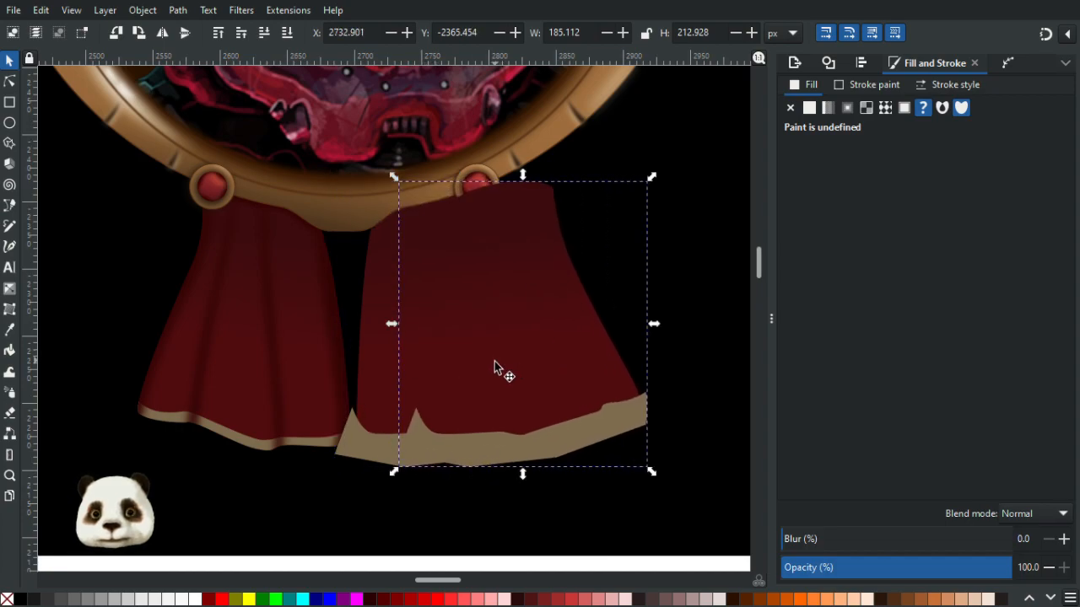
key("Delete")
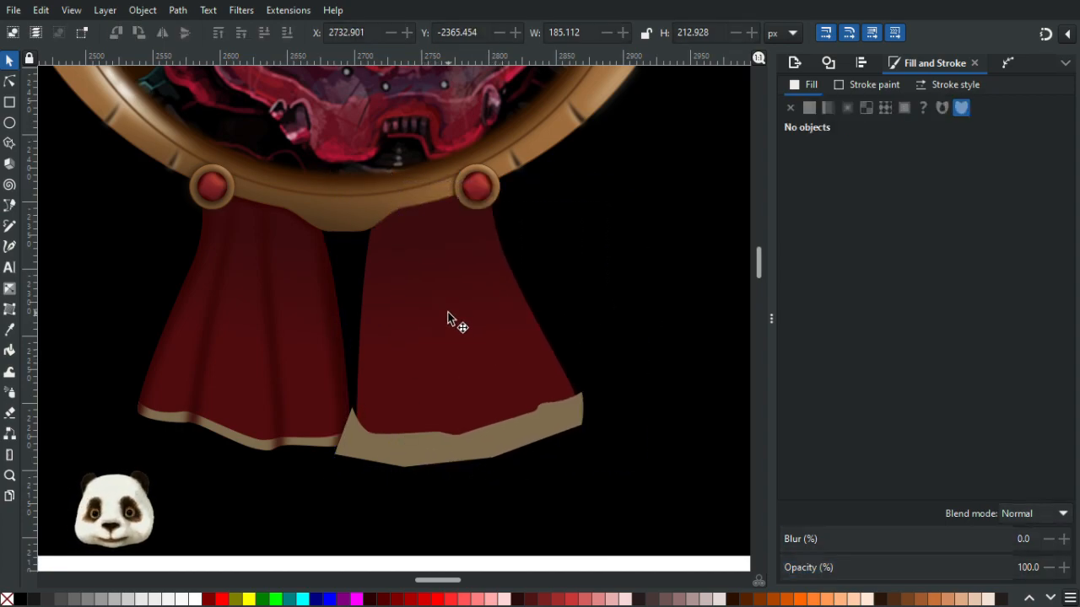
- Raise the right ribbon above its trim, select both, and clip the trim with the ribbon shape
left_click(447, 353)
key("Home")
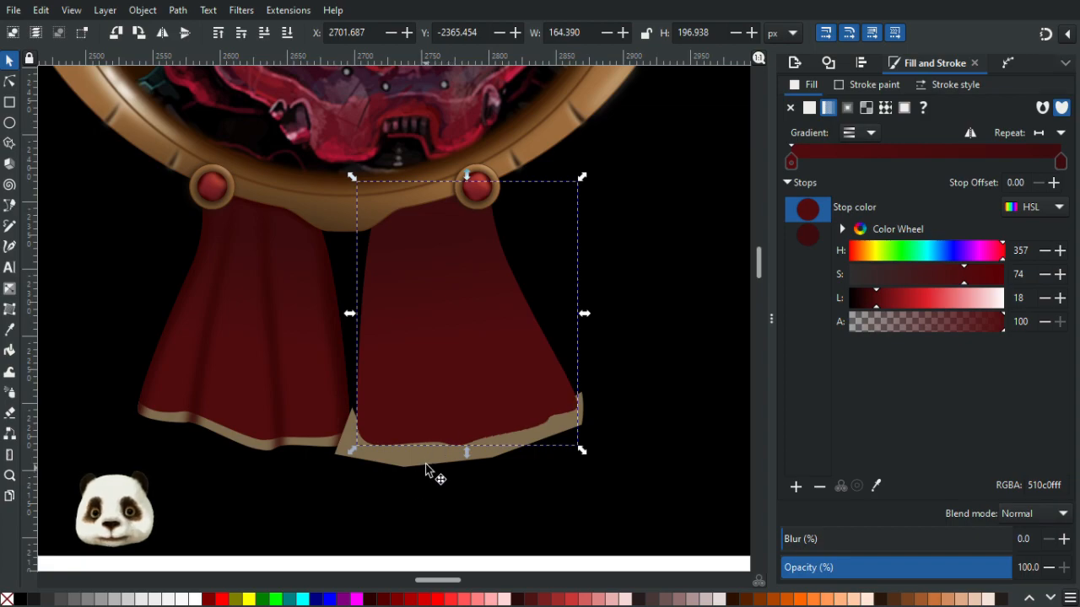
left_click(409, 462, "shift")
right_click(402, 452)
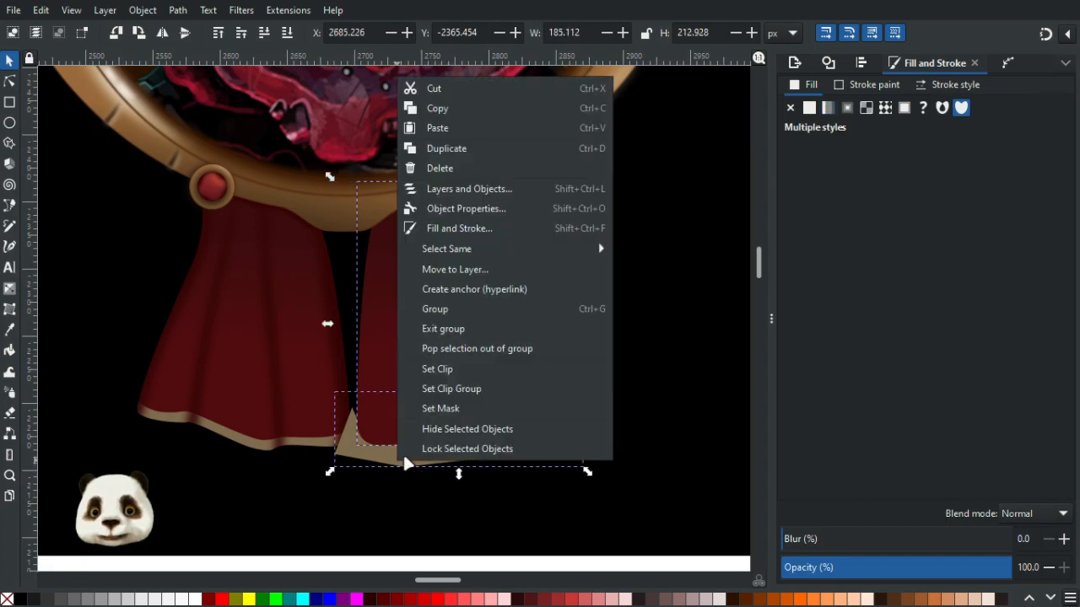
left_click(459, 365)
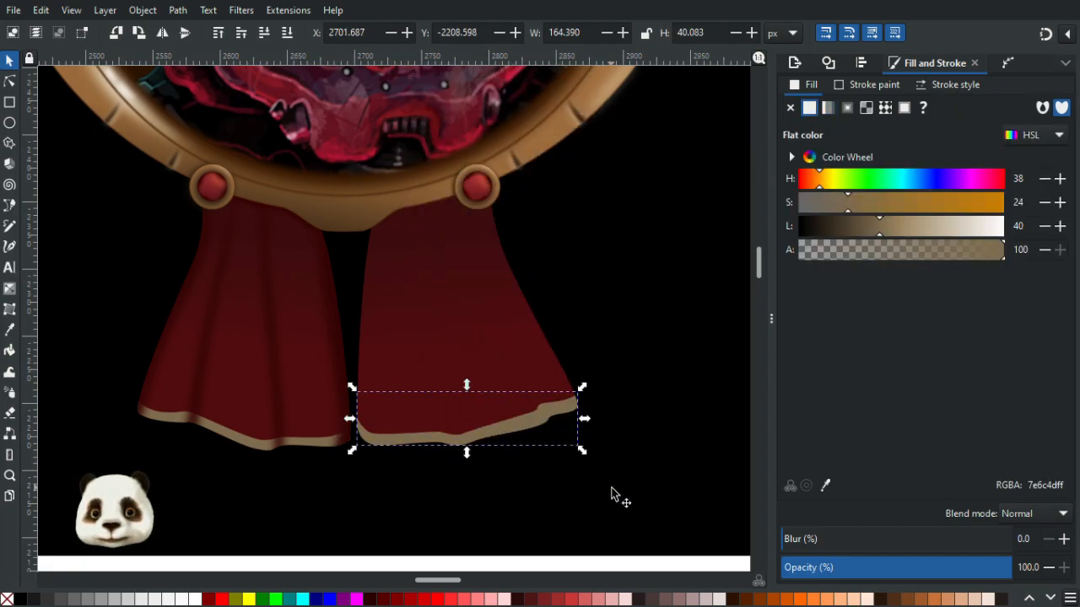
left_click(603, 531)
- Move the right ribbon's outer edge node up toward the frame to reshape its side curve
scroll(572, 509, "down", 3)
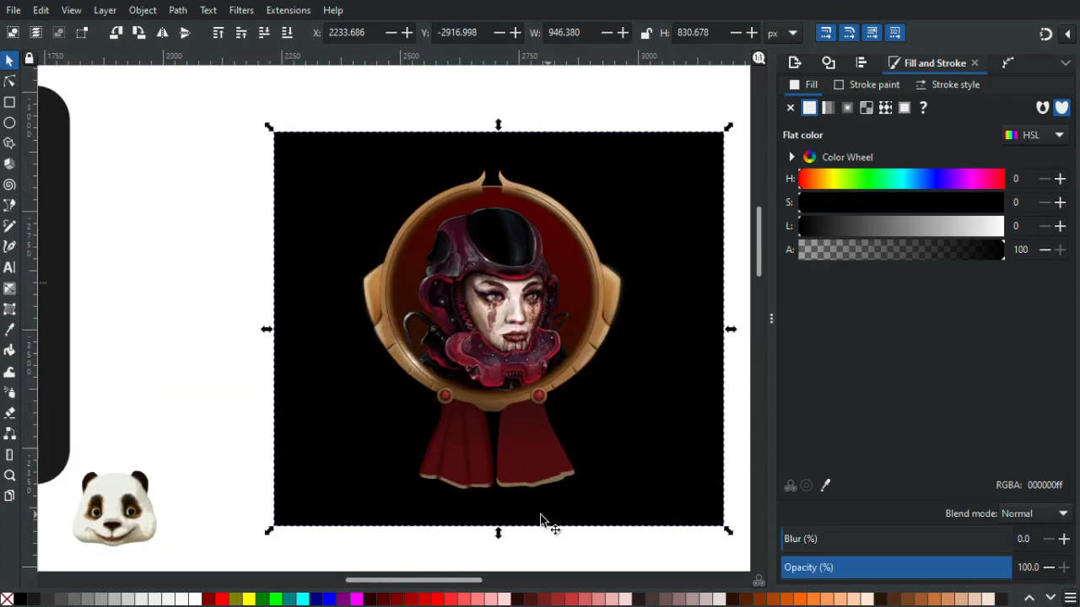
scroll(541, 520, "up", 2)
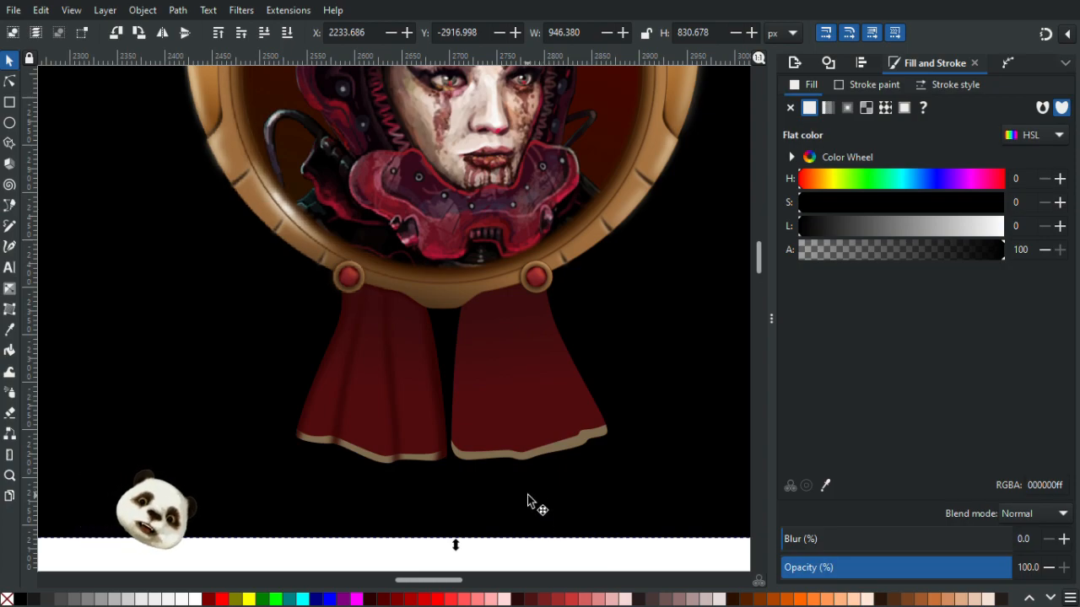
scroll(549, 493, "down", 2)
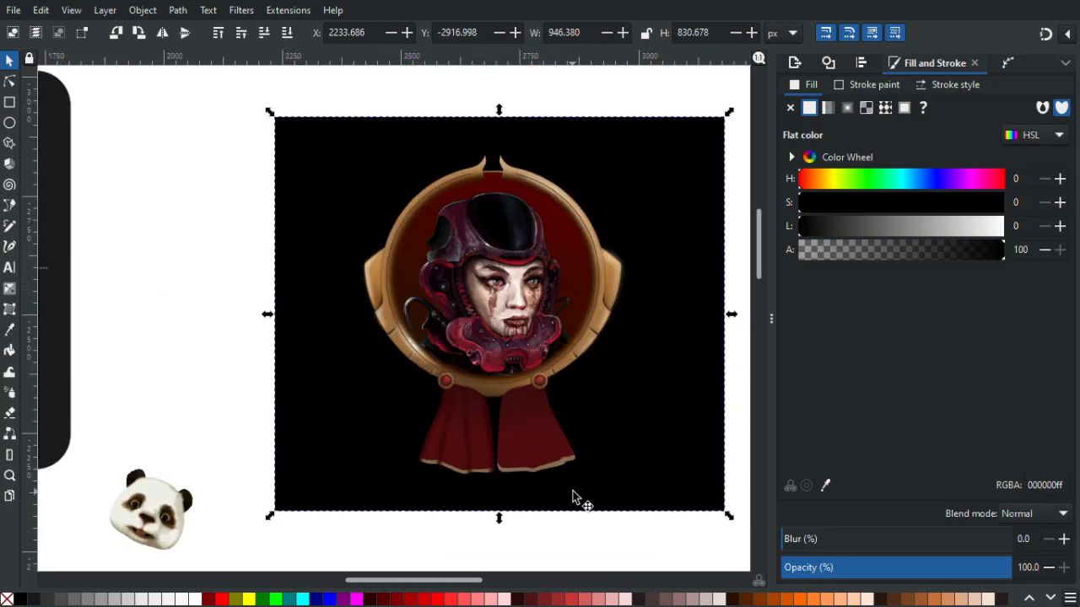
scroll(554, 405, "up", 3)
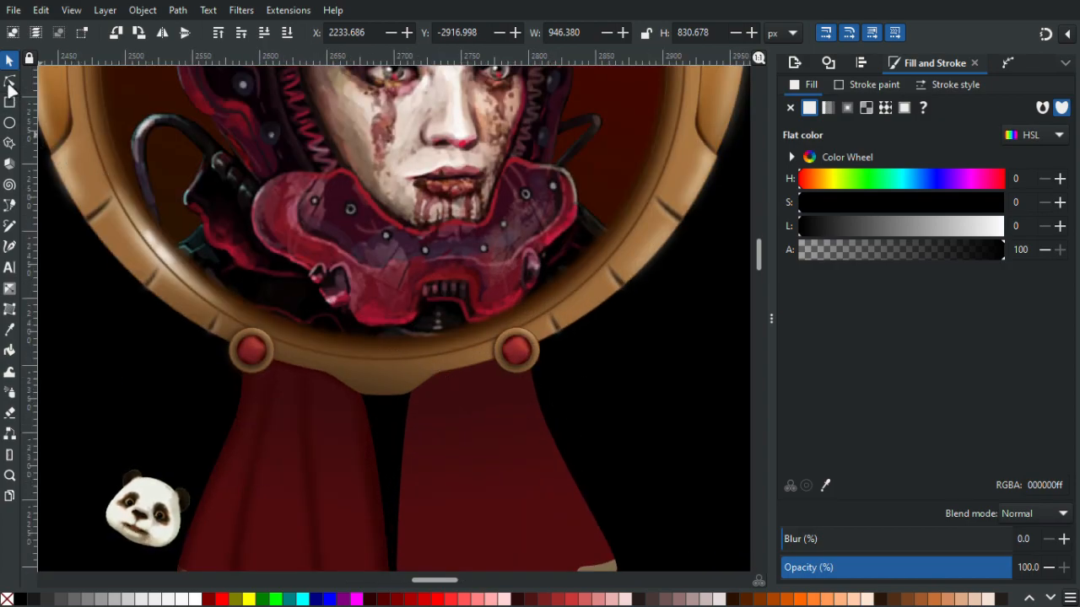
left_click(9, 81)
left_click(547, 428)
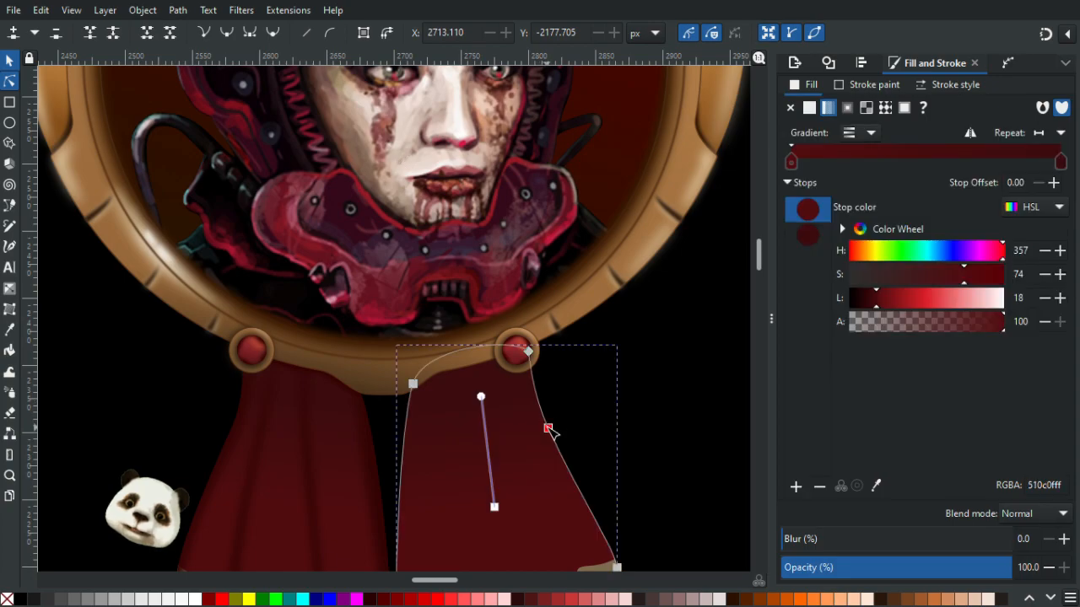
mouse_move(549, 428)
left_mouse_down()
mouse_move(559, 413)
mouse_move(537, 387)
left_mouse_up()
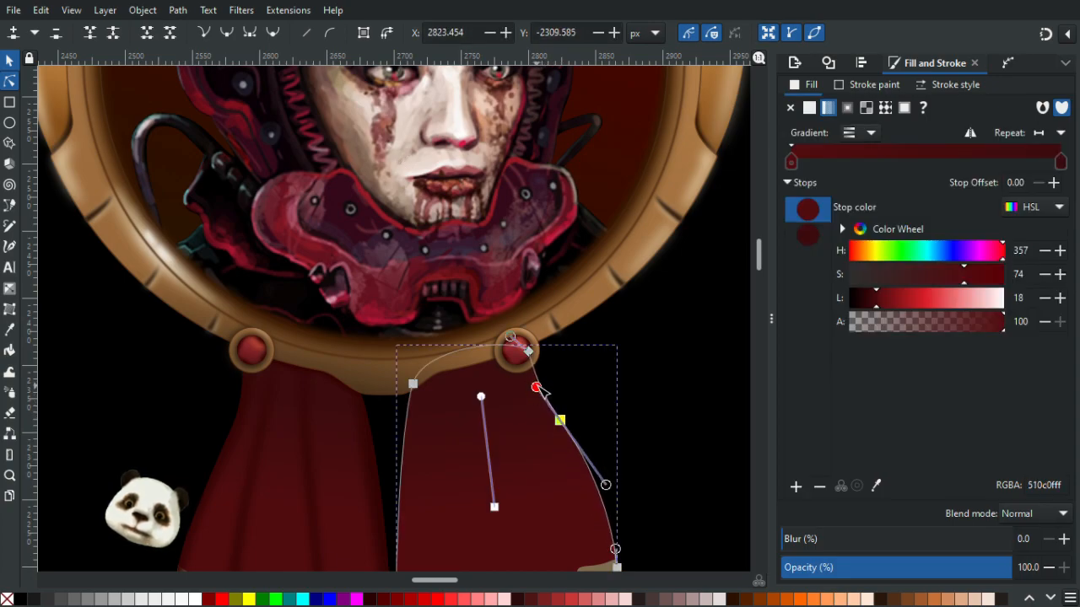
left_click(700, 481)
- Examine the clipped trim's right corner up close and the whole badge
scroll(583, 267, "down", 6)
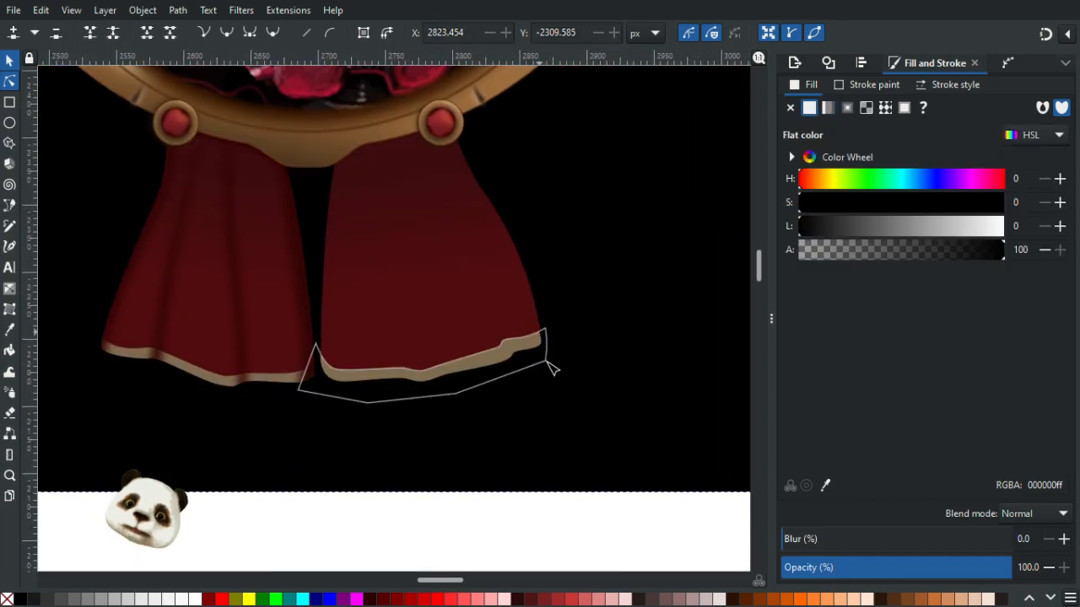
scroll(552, 363, "up", 4)
left_click(530, 300)
scroll(548, 265, "up", 4)
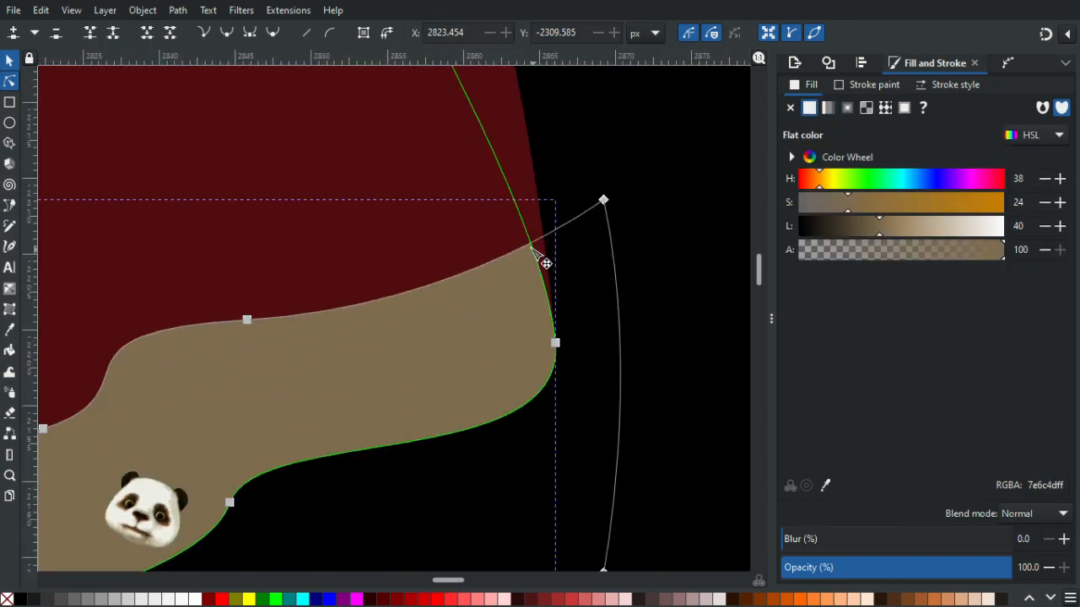
left_click(543, 260)
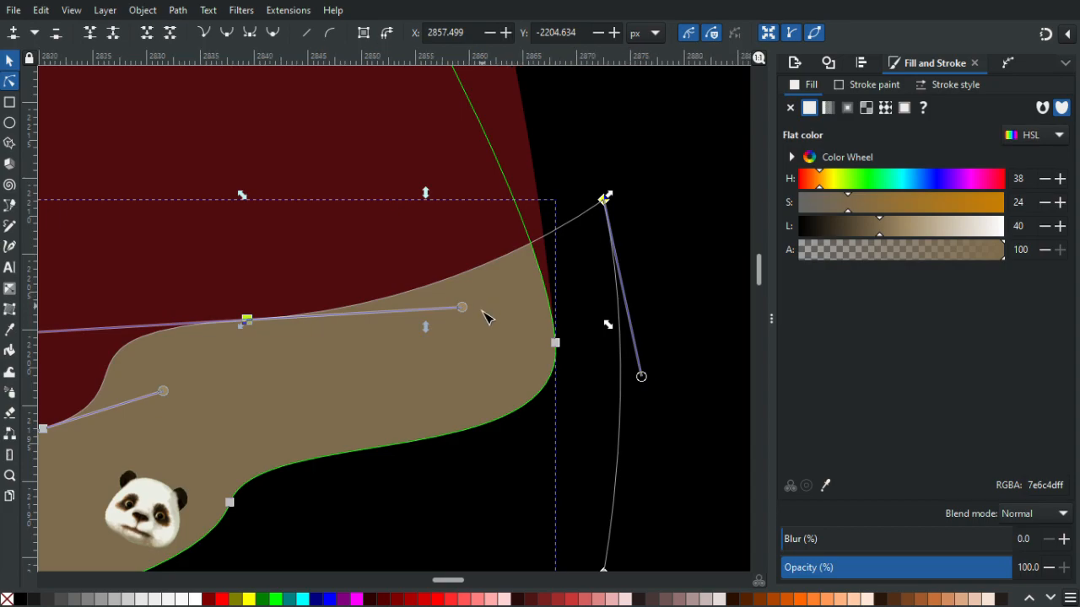
scroll(490, 313, "down", 6)
left_click(529, 403)
scroll(528, 403, "down", 3)
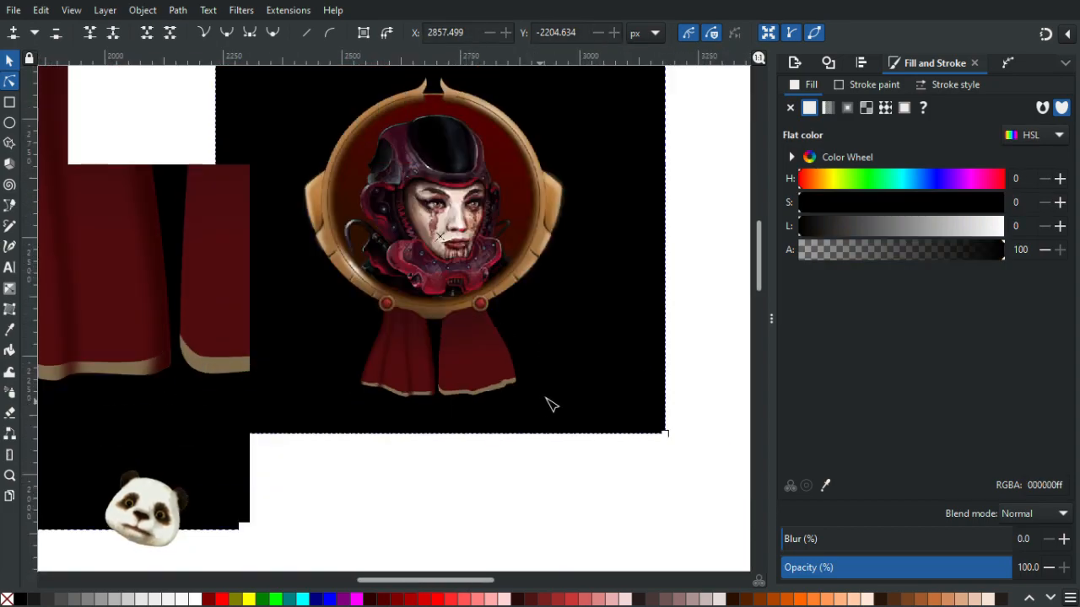
scroll(523, 400, "up", 1)
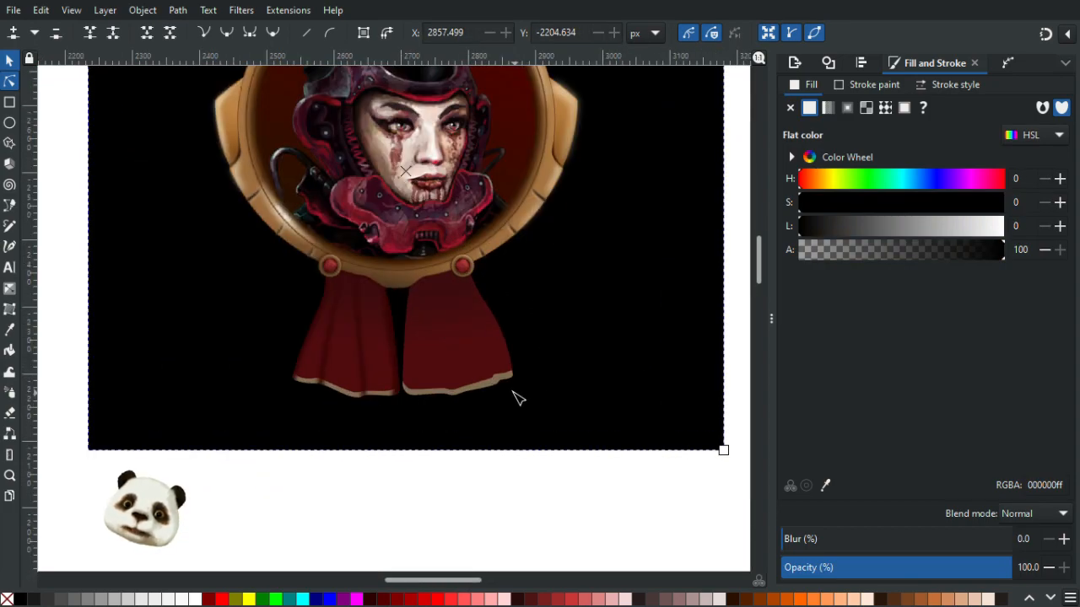
scroll(518, 398, "up", 3)
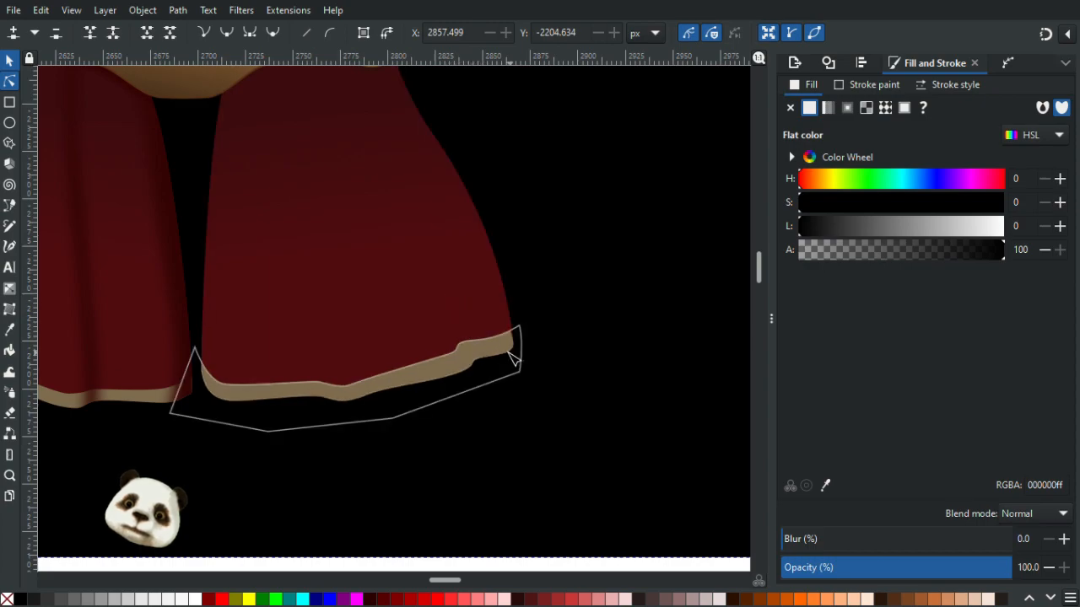
scroll(489, 375, "down", 4)
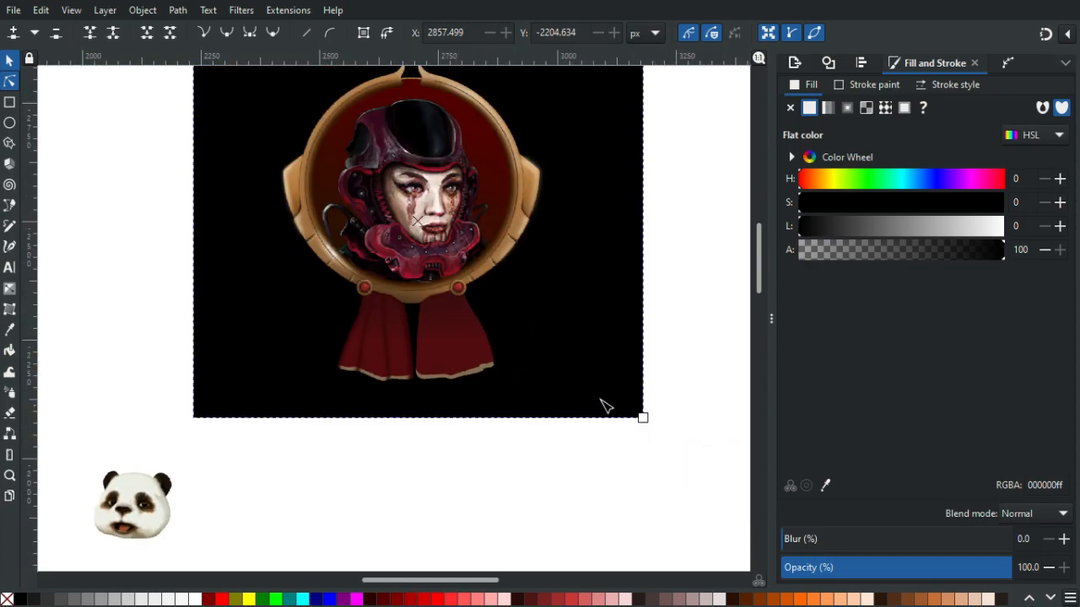
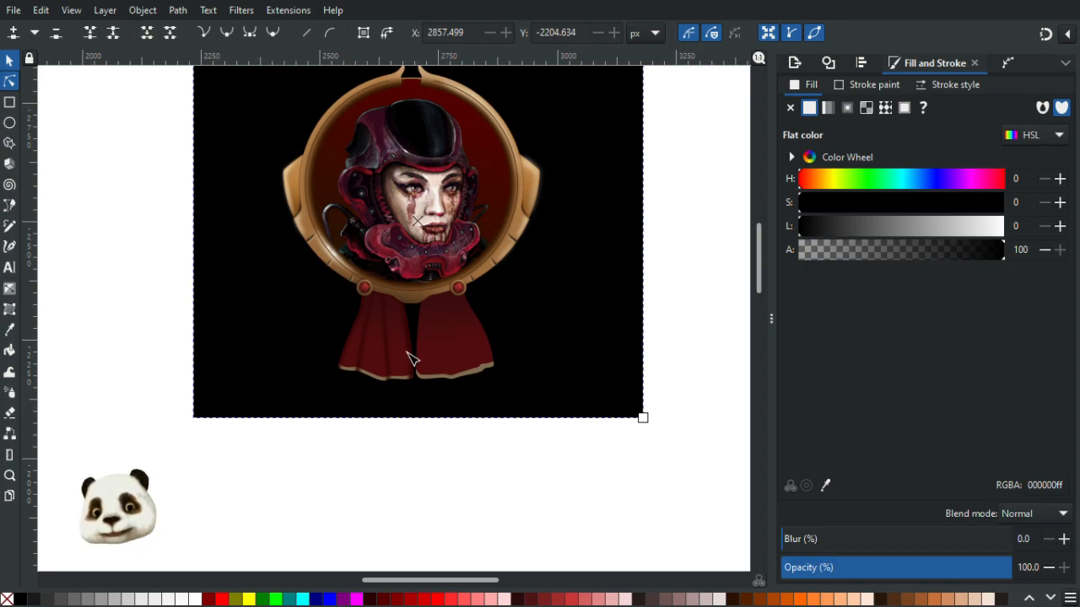
- Add a node on the right ribbon's inner edge near the frame and reshape that edge's curve
scroll(456, 374, "up", 5, "ctrl")
scroll(506, 253, "up", 6)
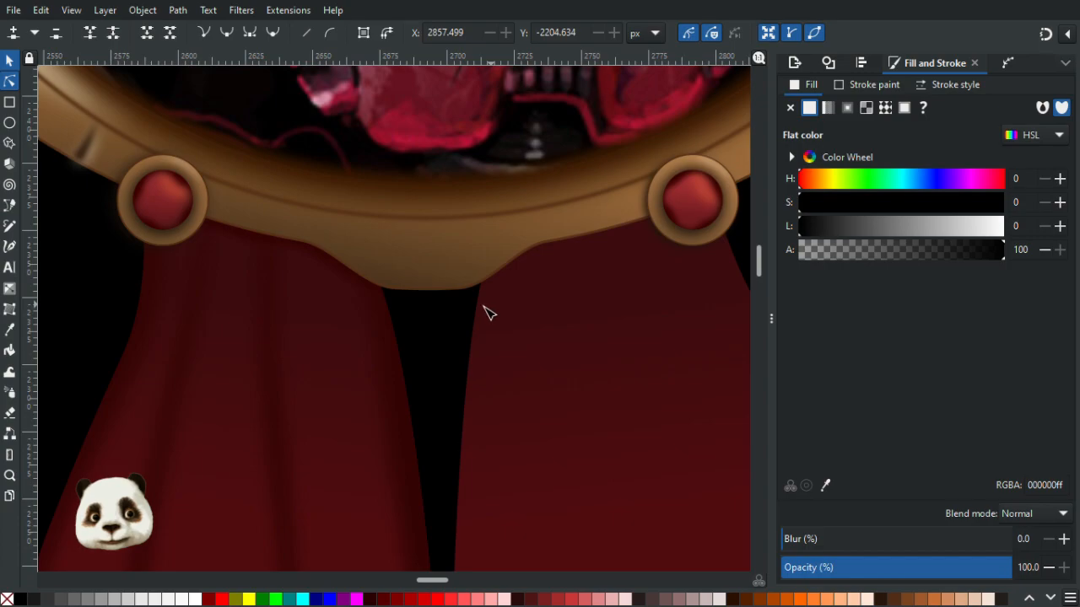
left_click(492, 314)
left_click(473, 357)
double_click(469, 353)
left_click_drag(474, 320, 483, 317)
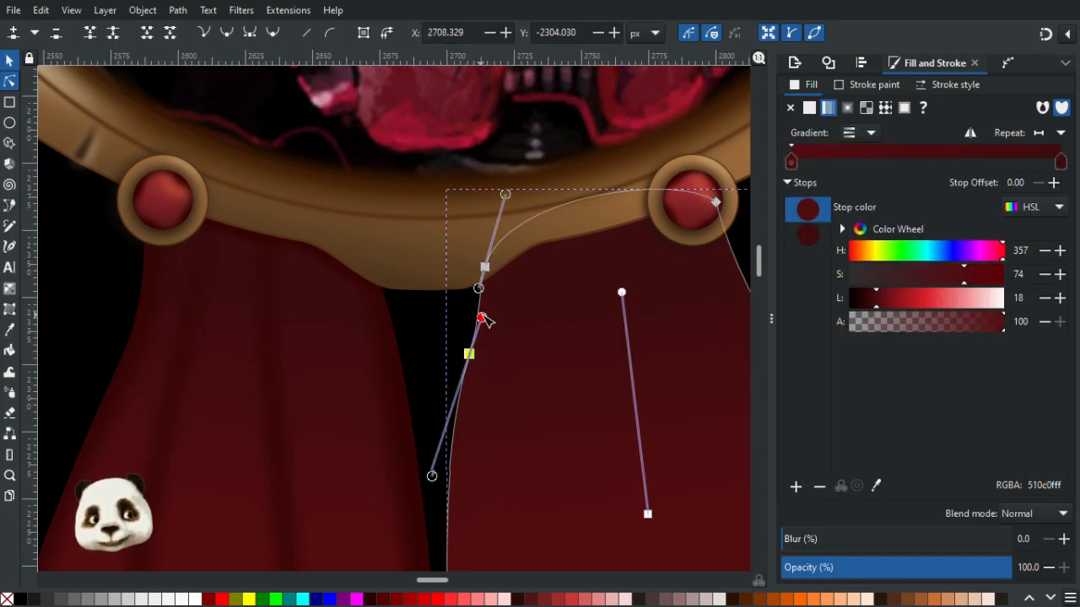
left_click_drag(477, 355, 485, 354)
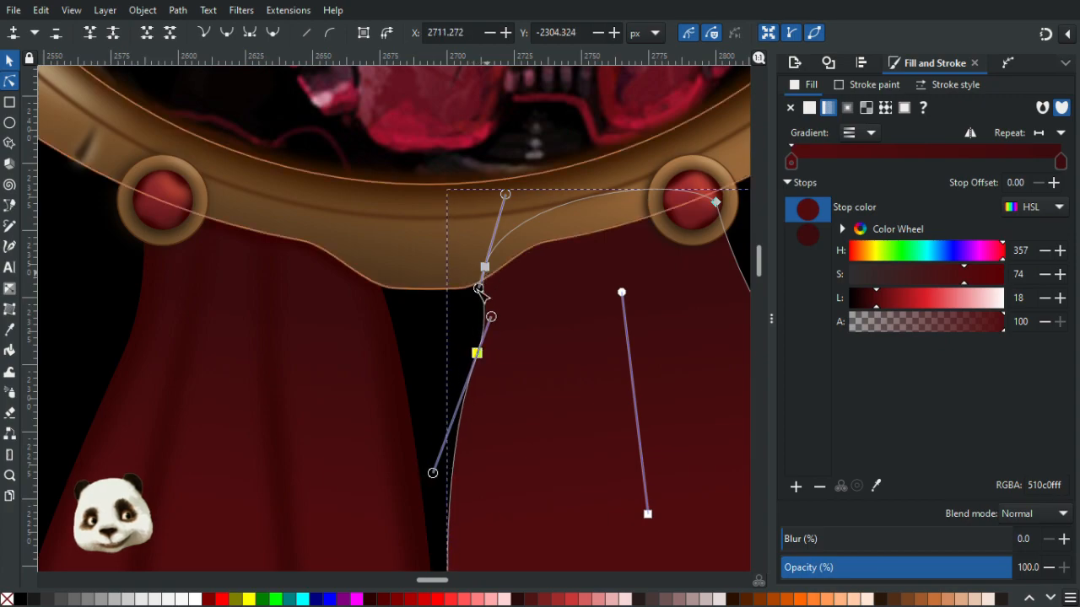
left_click_drag(480, 288, 470, 262)
left_click(464, 331)
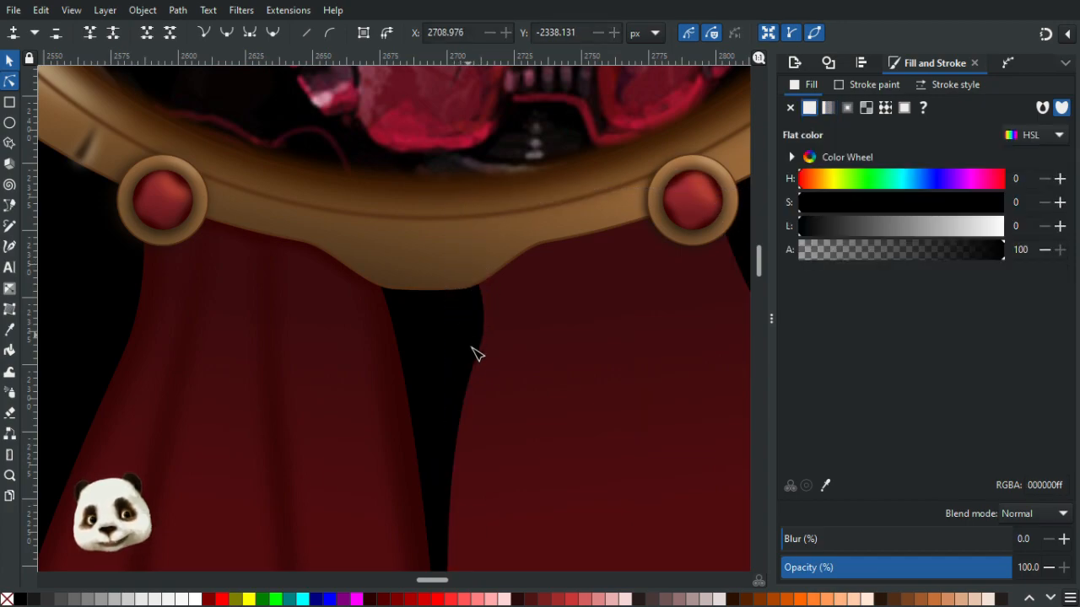
- Adjust the right ribbon's inner edge node and lower node to smooth the curve under the frame
scroll(468, 371, "down", 4, "ctrl")
scroll(481, 421, "up", 3, "ctrl")
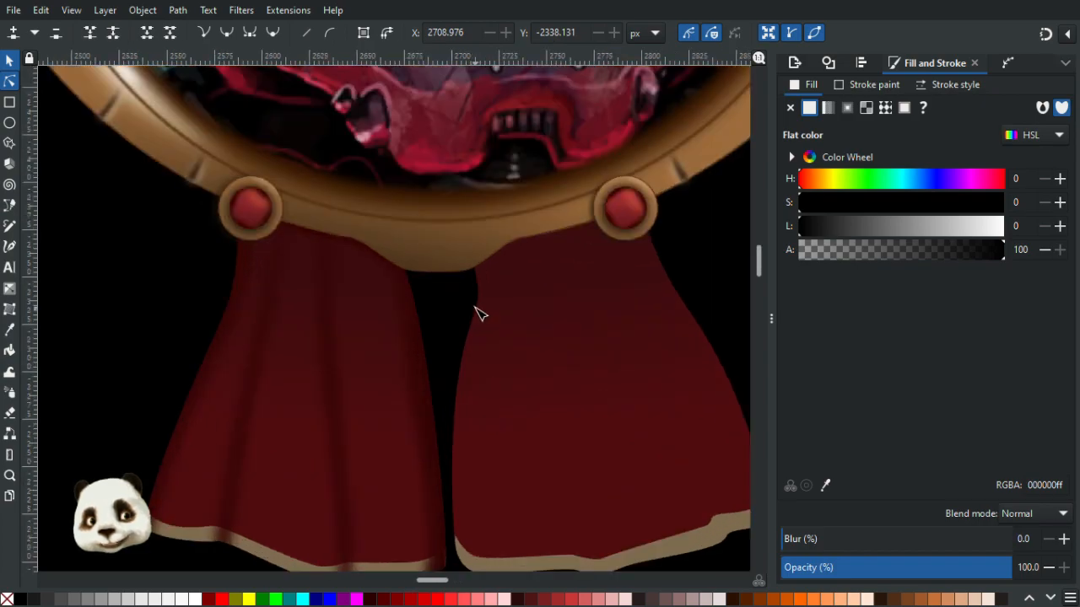
left_click(480, 317)
left_click(473, 318)
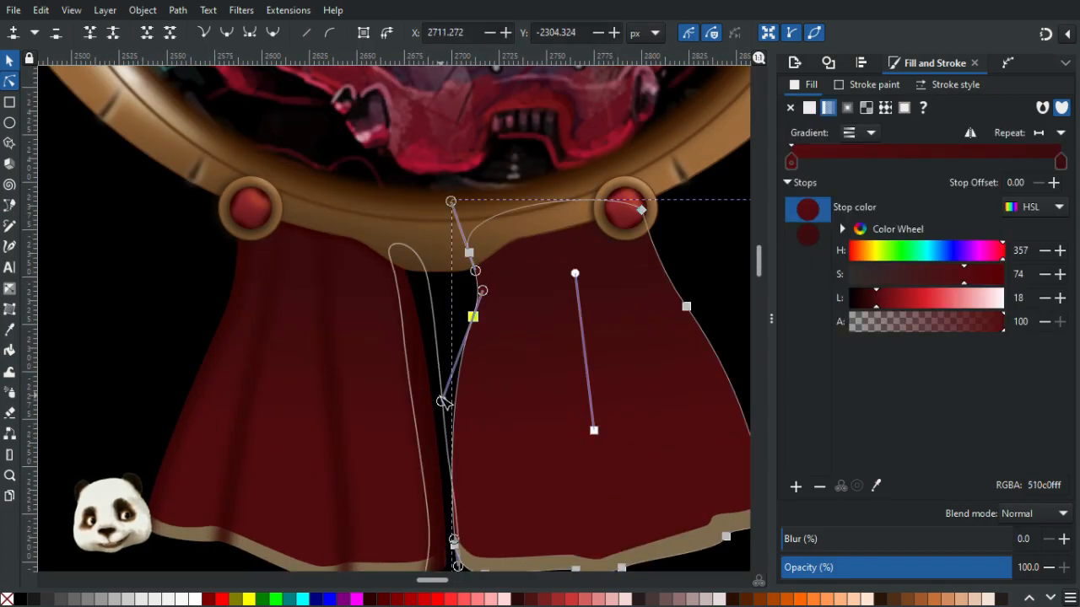
left_click_drag(475, 323, 481, 301)
left_click_drag(449, 455, 448, 440)
left_click(140, 354)
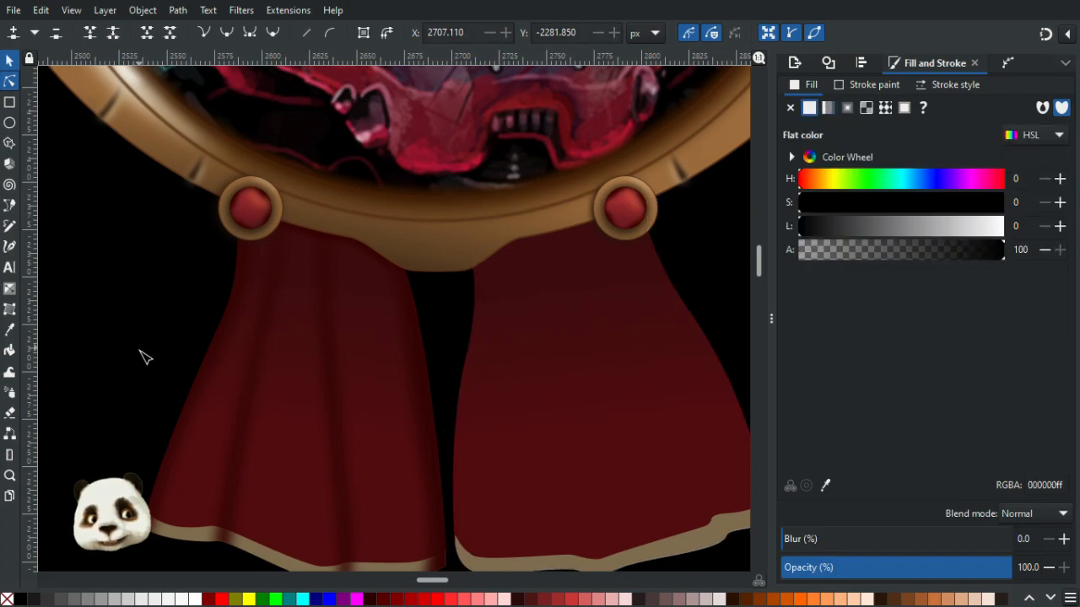
- Refine the right ribbon's inner edge node and its handle so the edge meets the frame cleanly
scroll(139, 358, "down", 2)
scroll(140, 385, "down", 3)
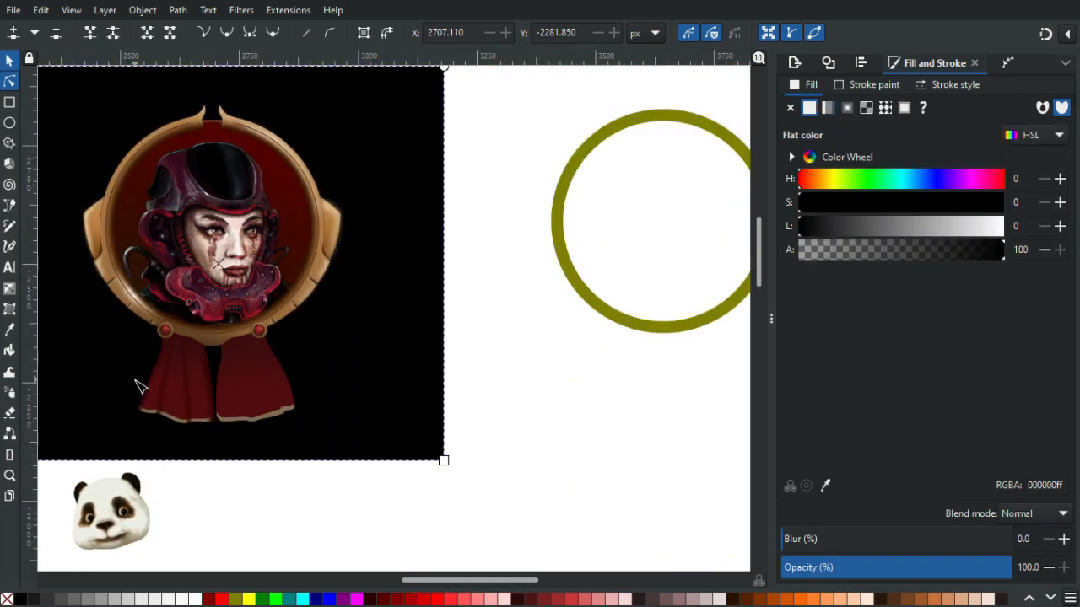
scroll(140, 385, "up", 2)
scroll(140, 385, "up", 2)
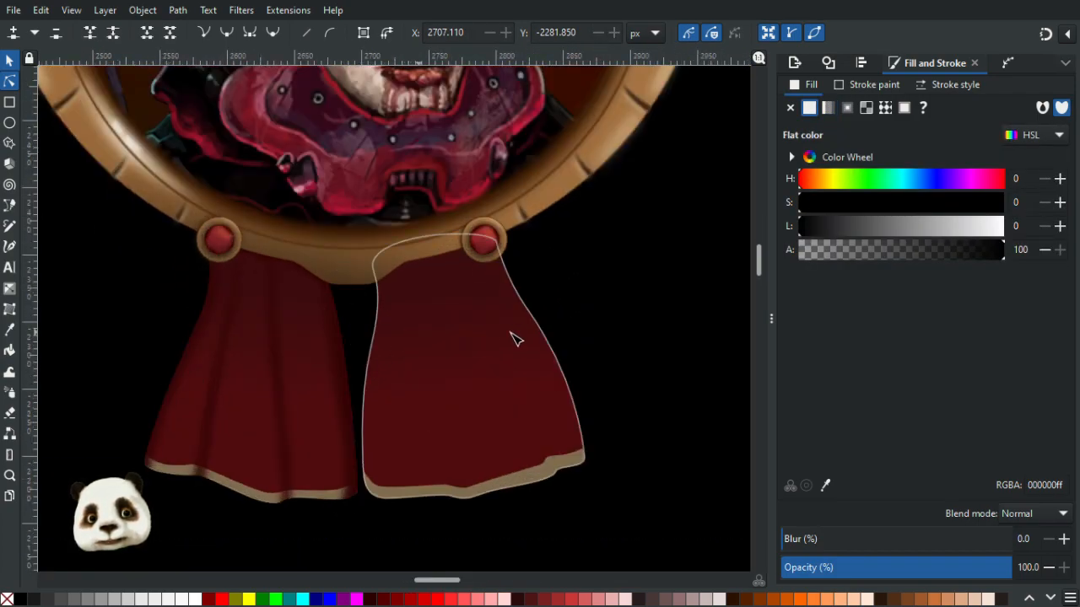
key("Escape")
left_click(371, 333)
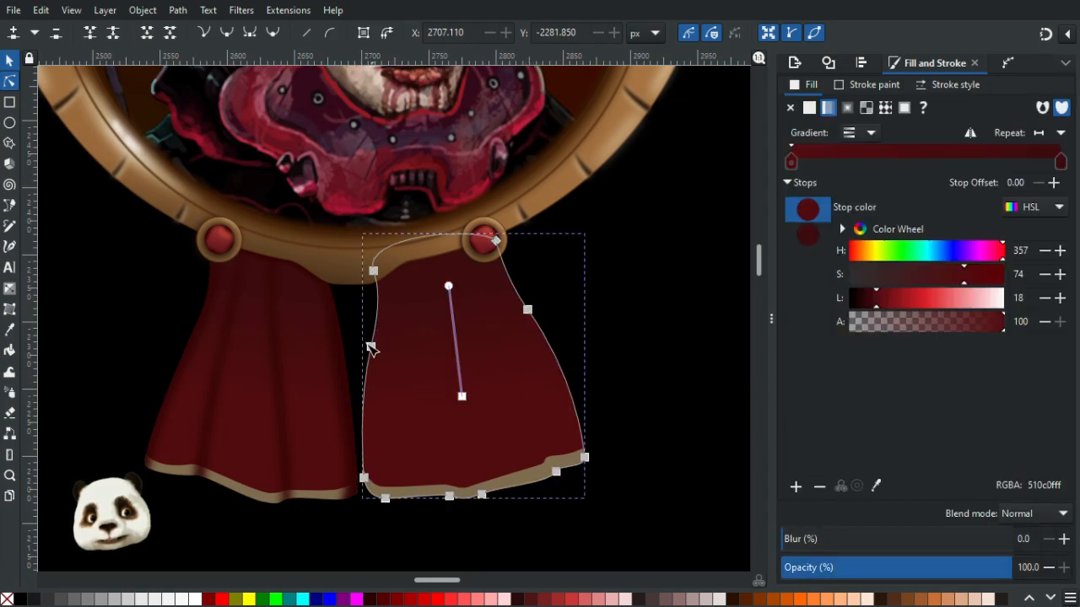
left_click_drag(373, 347, 369, 371)
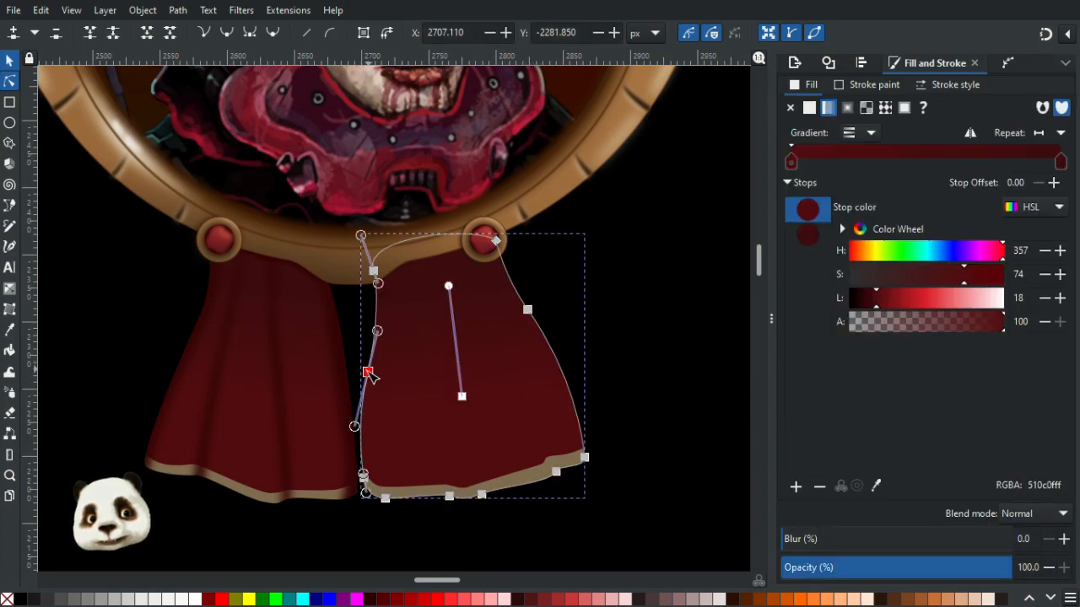
left_click(120, 337)
scroll(121, 355, "down", 2)
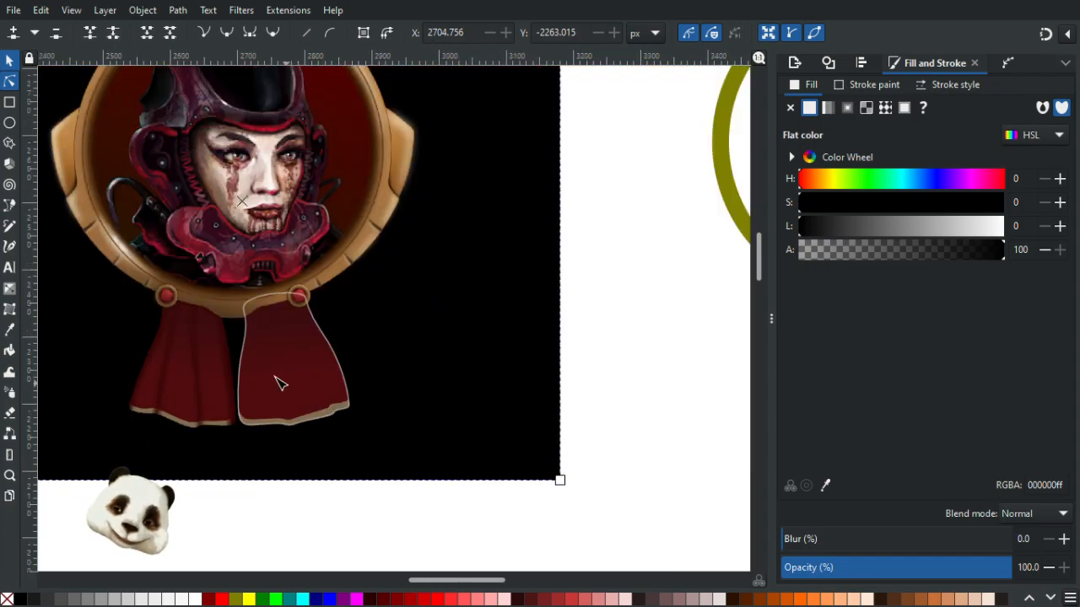
scroll(260, 346, "up", 2)
left_click(235, 322)
left_click_drag(219, 324, 222, 309)
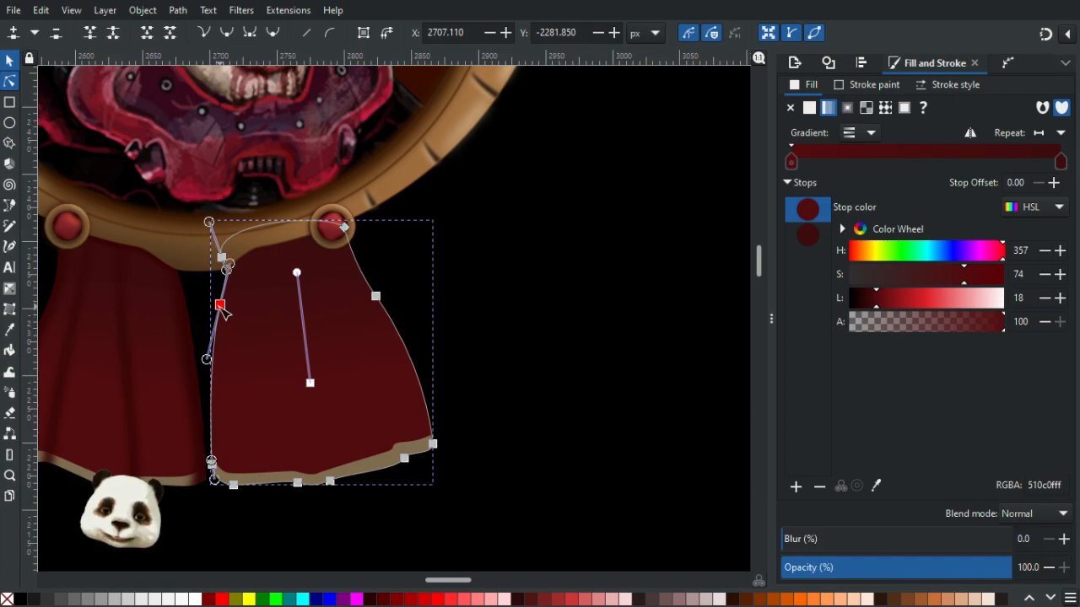
left_click(464, 323)
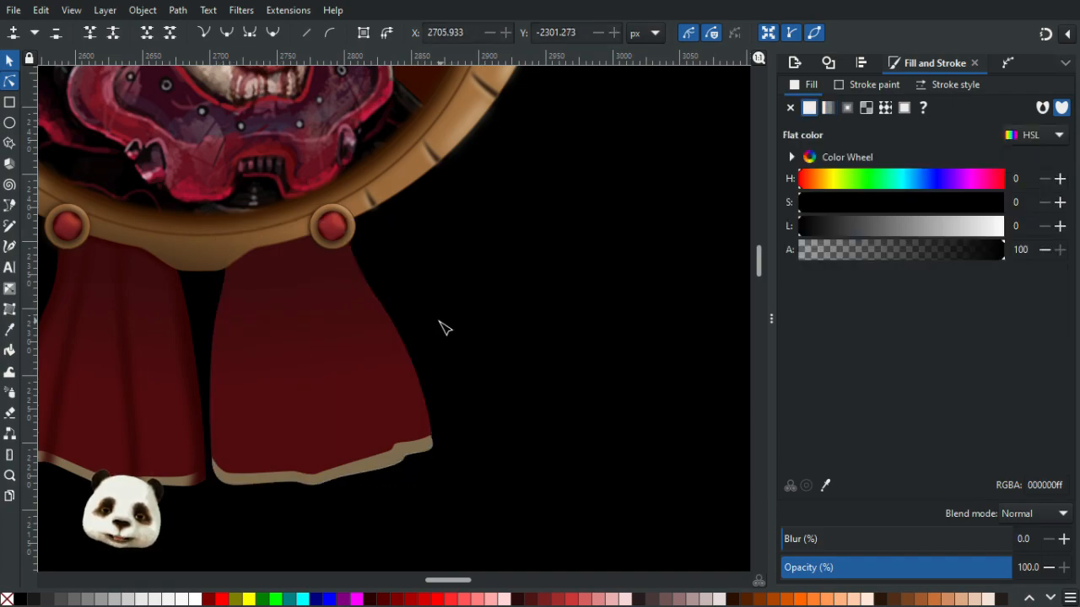
- Reshape the right ribbon's outer edge curve just below the frame jewel
scroll(439, 350, "down", 5)
scroll(373, 345, "up", 5)
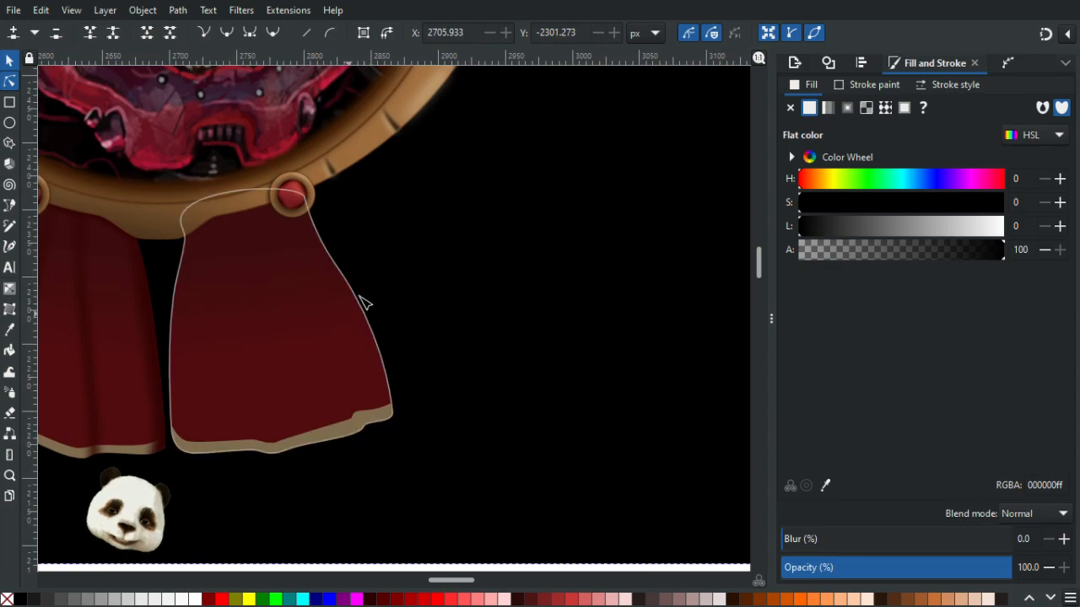
left_click(343, 271)
left_click_drag(340, 266, 350, 291)
left_click_drag(323, 255, 320, 253)
left_click(454, 335)
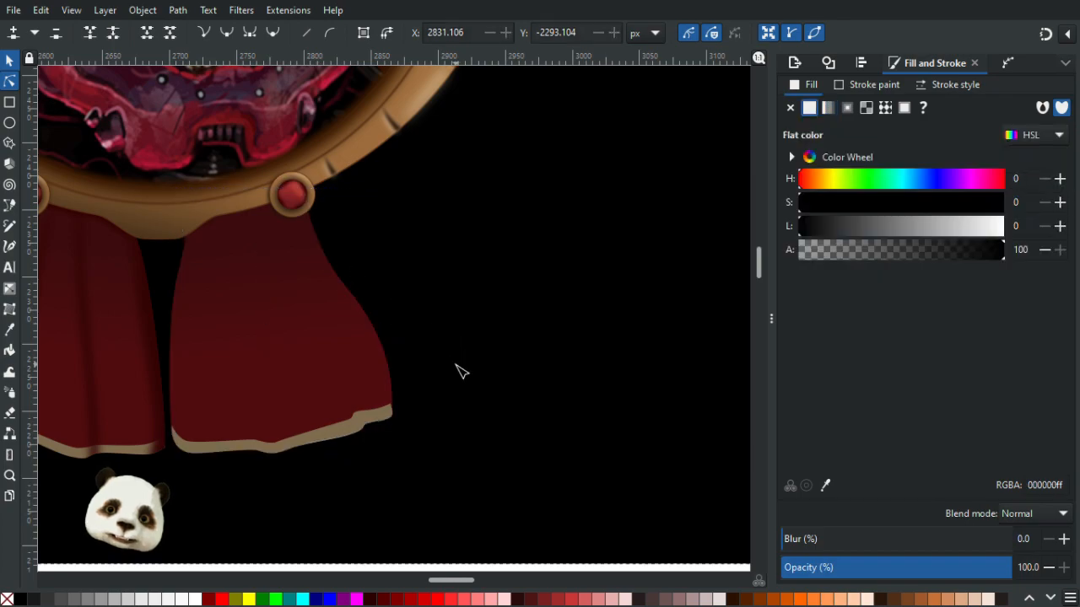
- Inspect the right ribbon's outline up close and within the whole badge
scroll(466, 390, "down", 4)
scroll(346, 380, "up", 3)
left_click(395, 318)
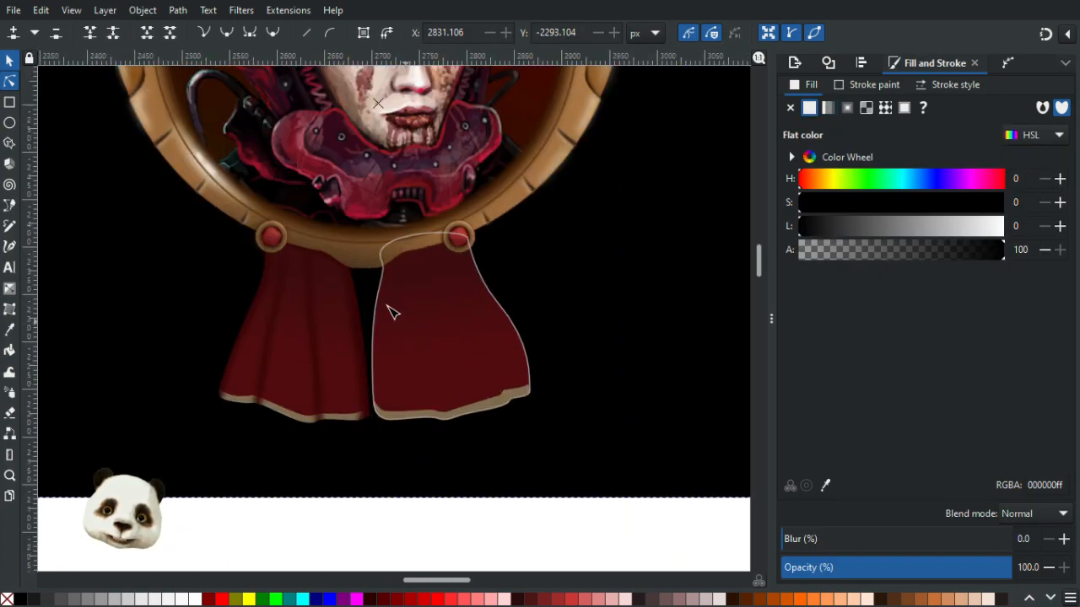
left_click(378, 294)
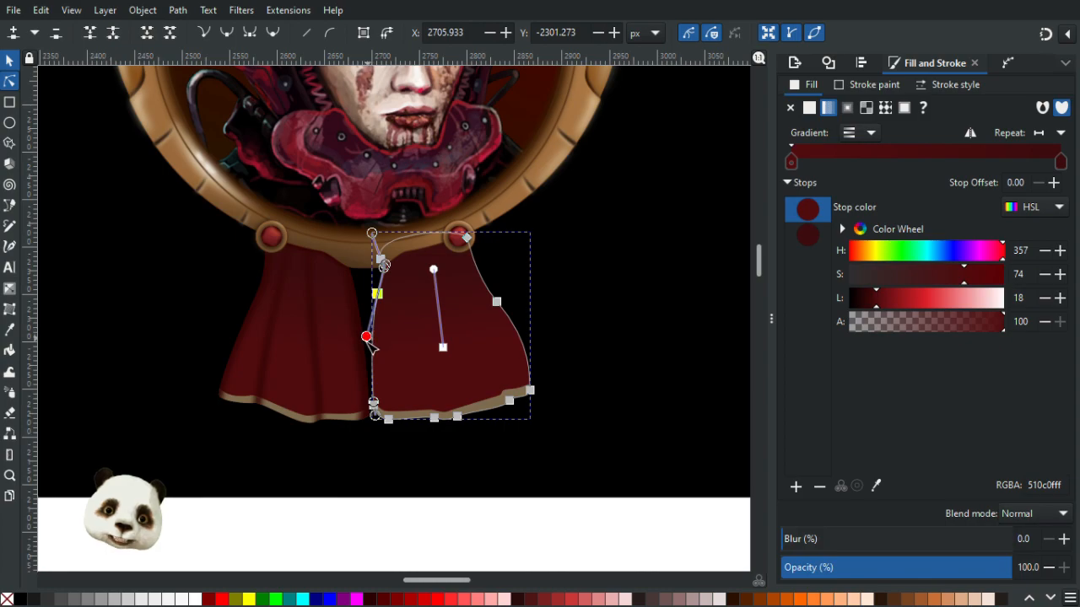
left_click(543, 350)
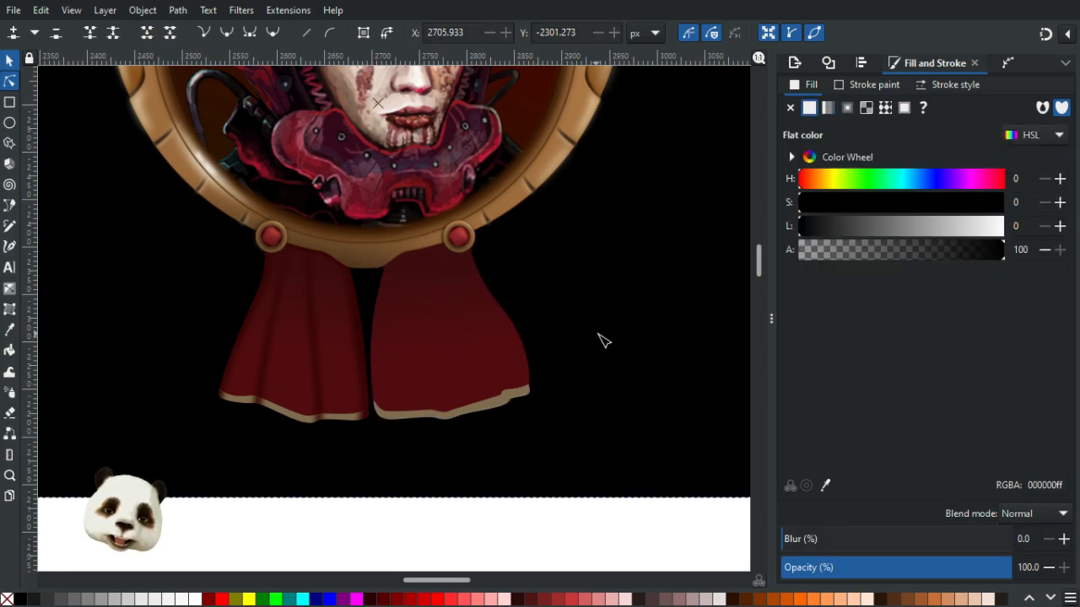
scroll(609, 343, "down", 3)
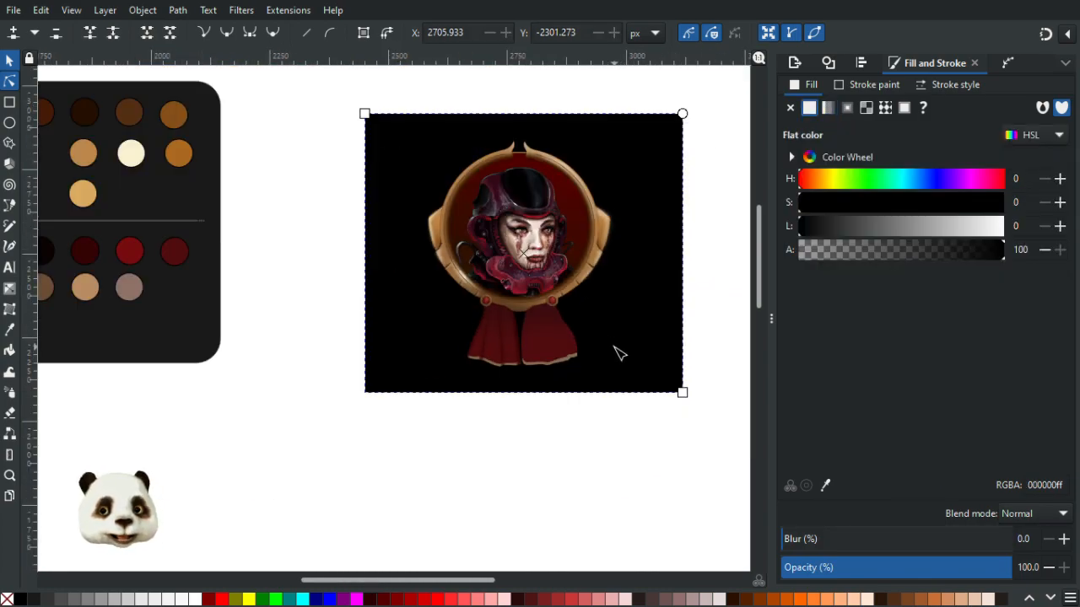
scroll(618, 352, "up", 3)
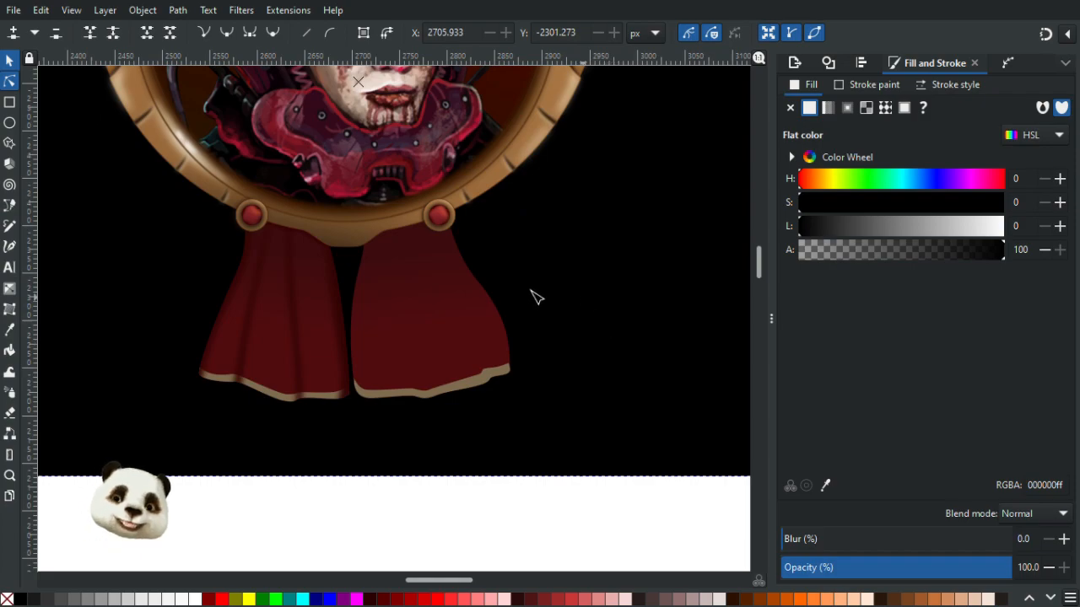
- Release the clip on the right ribbon's gold trim and delete the released clip shape
left_click(10, 60)
scroll(497, 369, "up", 3)
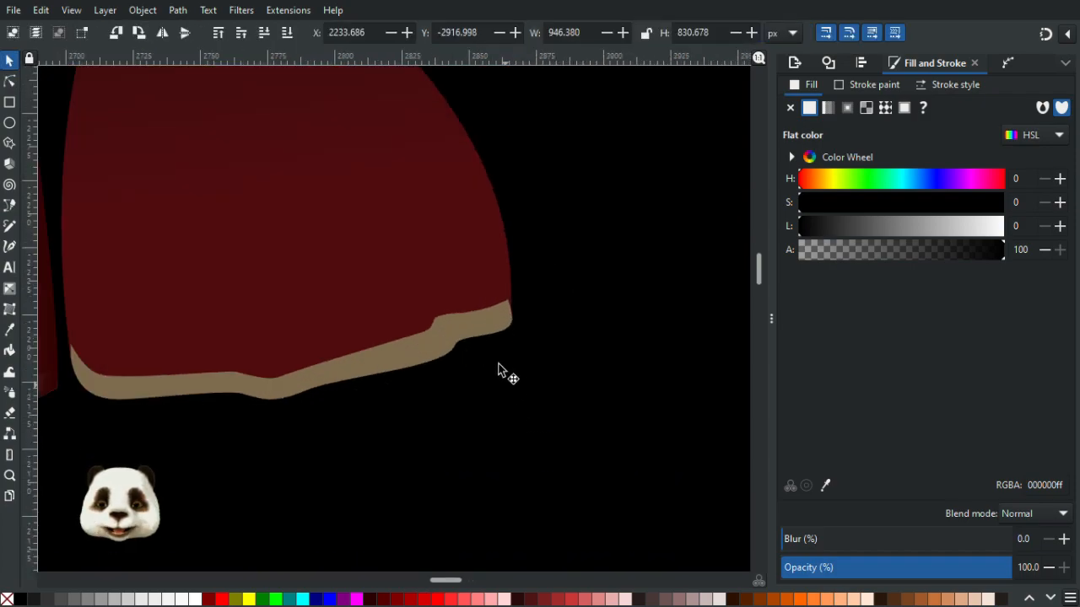
left_click(348, 221)
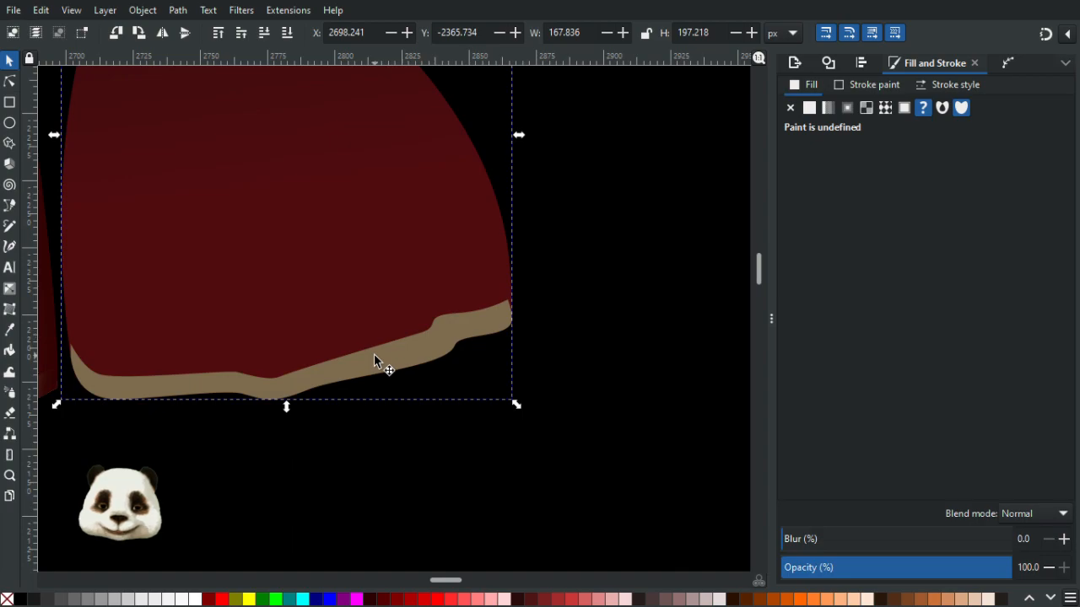
left_click(374, 353)
mouse_move(389, 355)
left_mouse_down()
mouse_move(475, 350)
mouse_move(389, 354)
left_mouse_up()
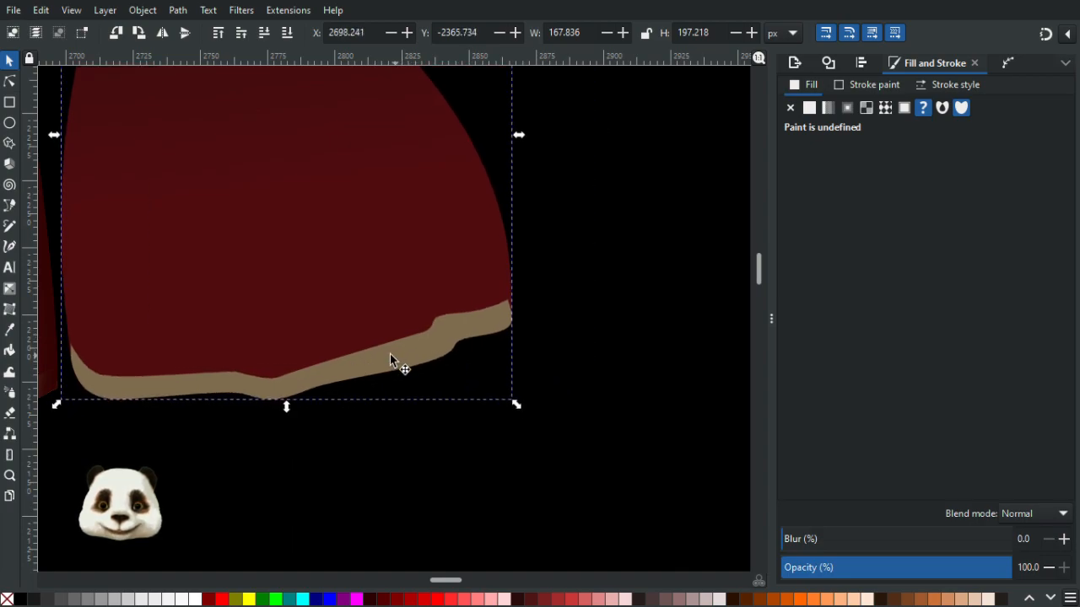
double_click(392, 359)
left_click(390, 356)
right_click(390, 356)
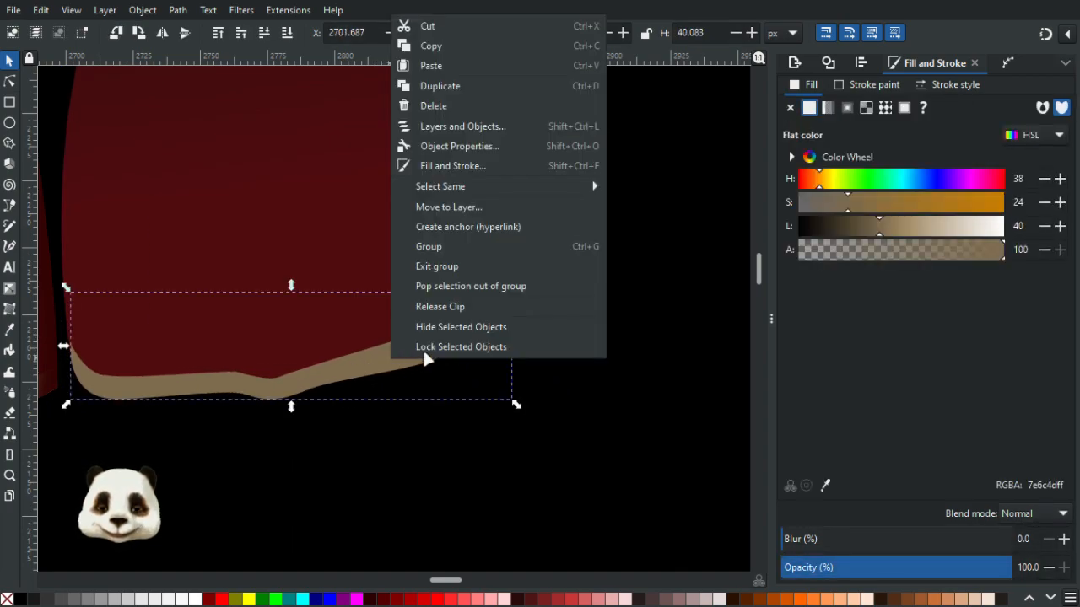
left_click(446, 307)
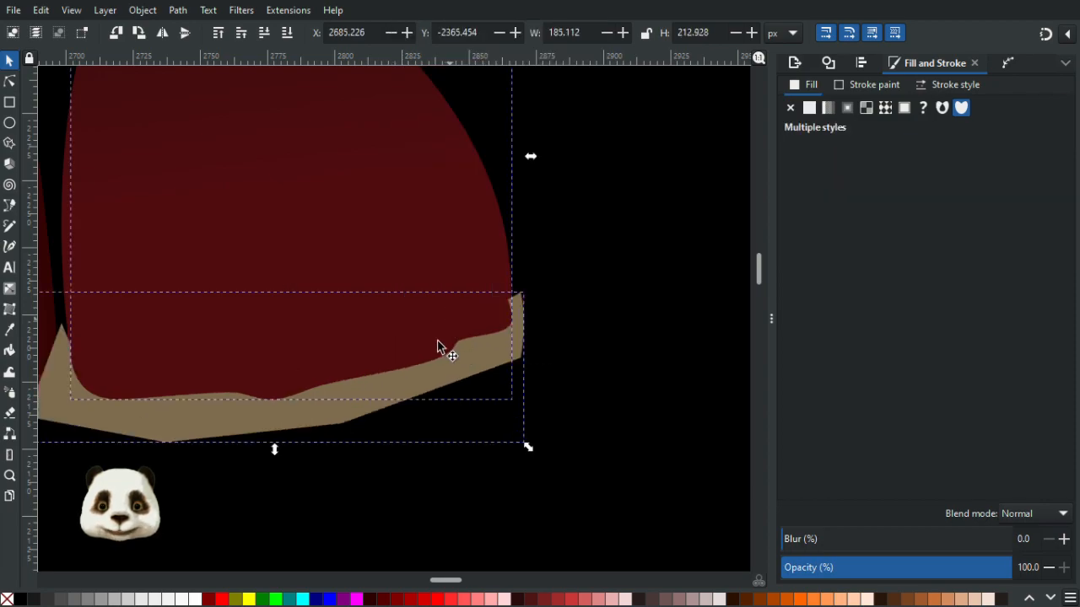
key("ctrl+g")
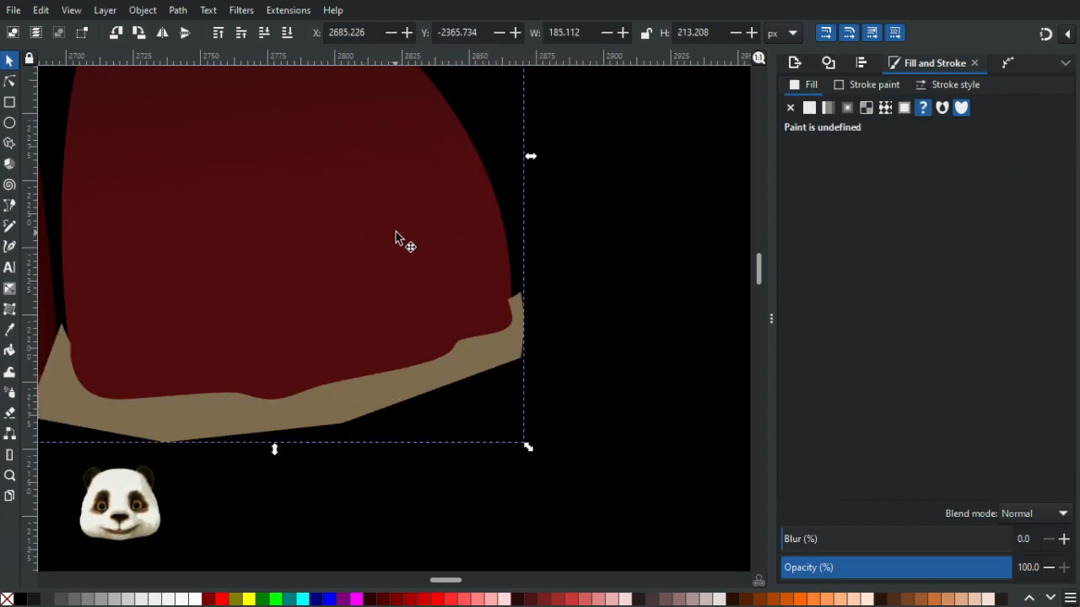
key("Escape")
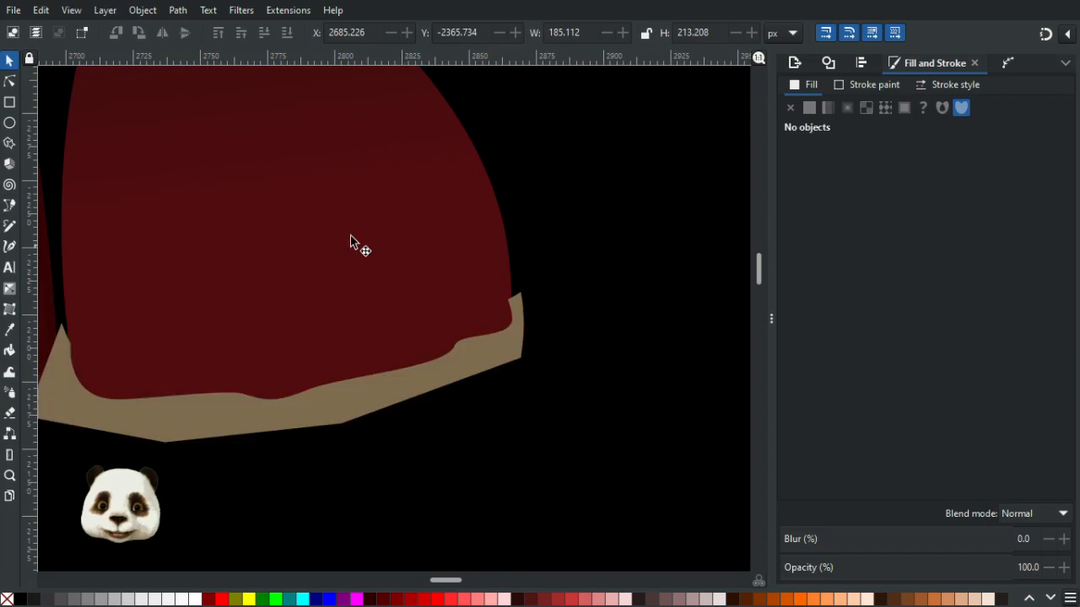
left_click(322, 237)
key("Delete")
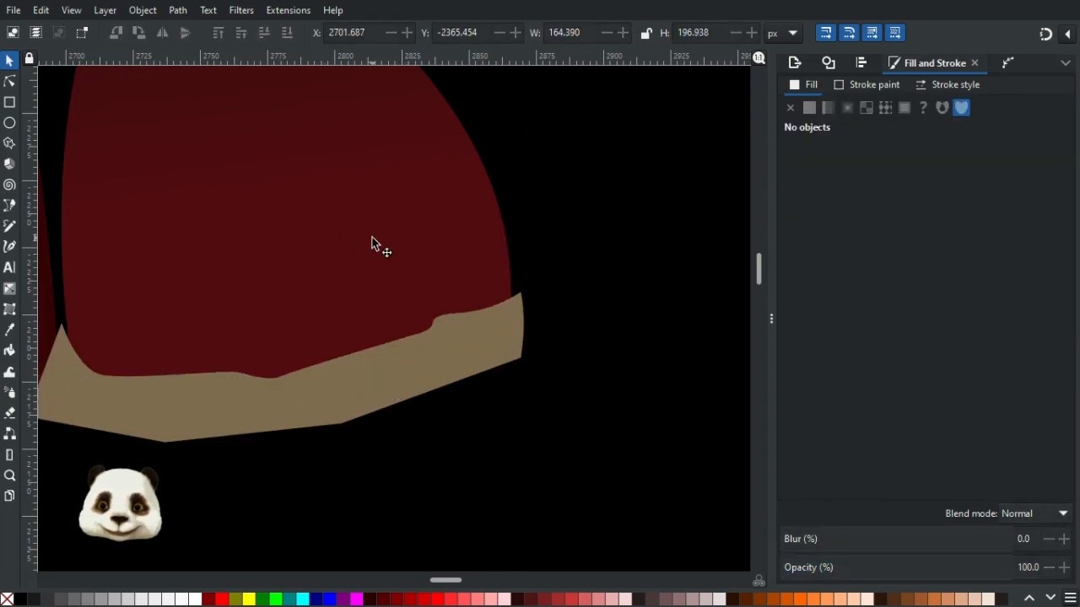
- Bring the right ribbon to the top, select it with the trim, and set it as the trim's clip
left_click(390, 237)
key("Home")
left_click(345, 410, "shift")
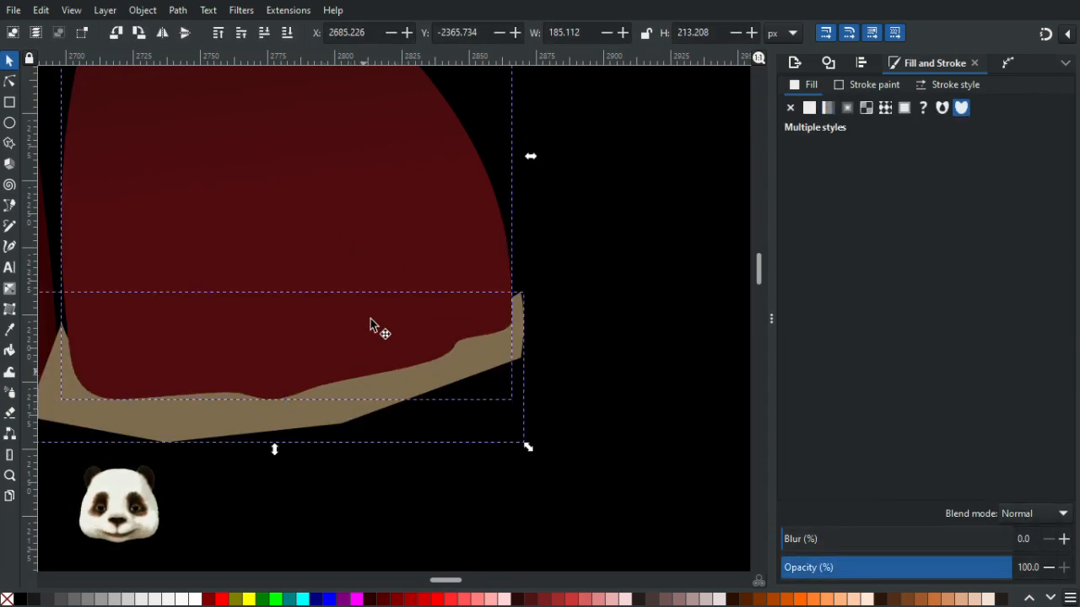
right_click(369, 350)
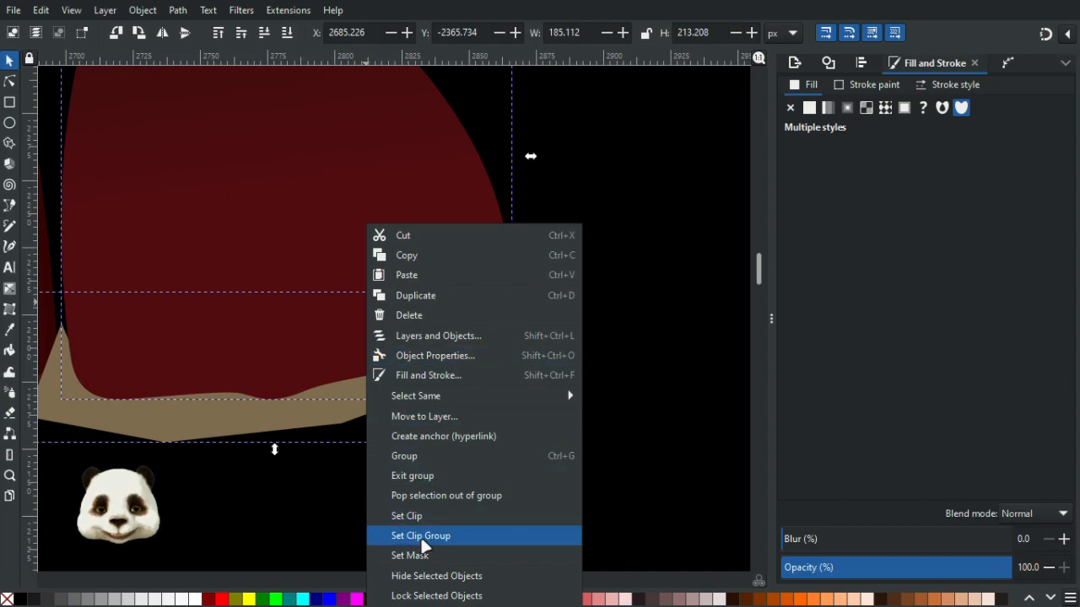
left_click(430, 515)
left_click_drag(440, 405, 639, 566)
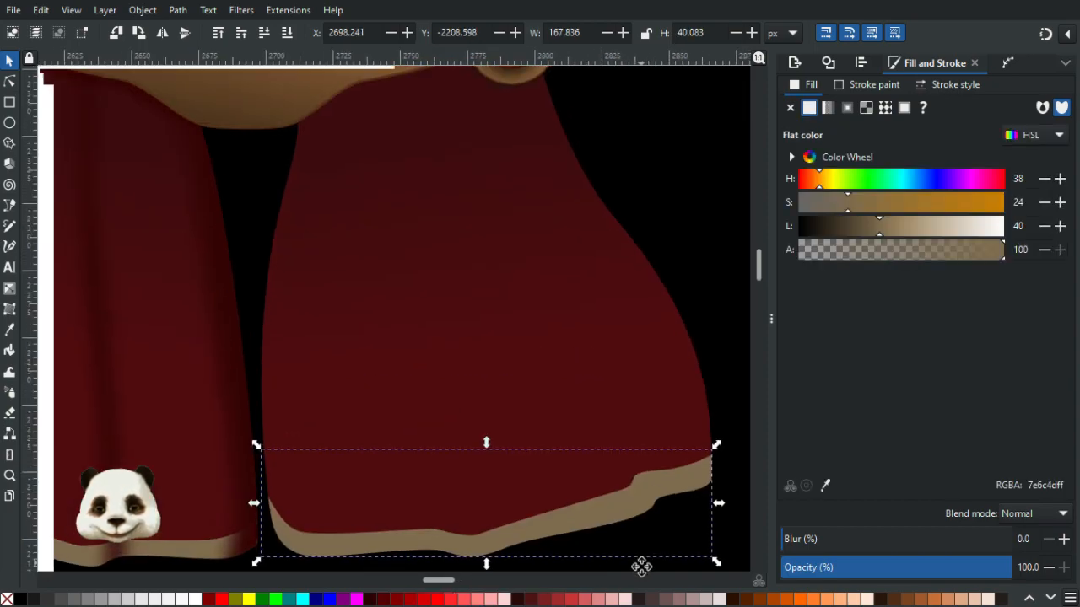
scroll(624, 507, "down", 2)
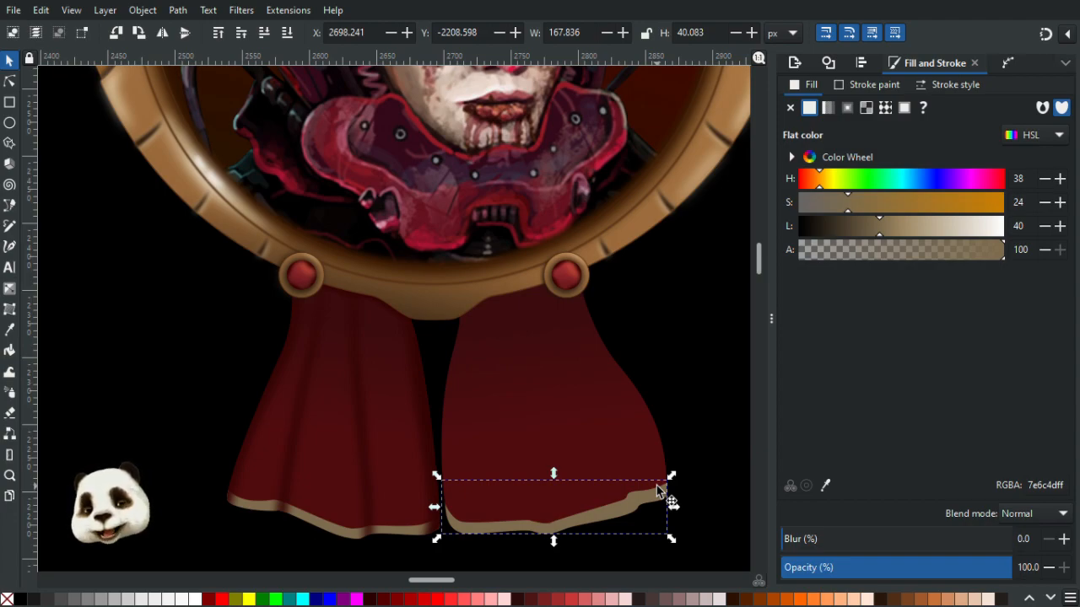
- Draw a narrow fold strip along the inner left edge of the right ribbon with the Pen tool
key("n")
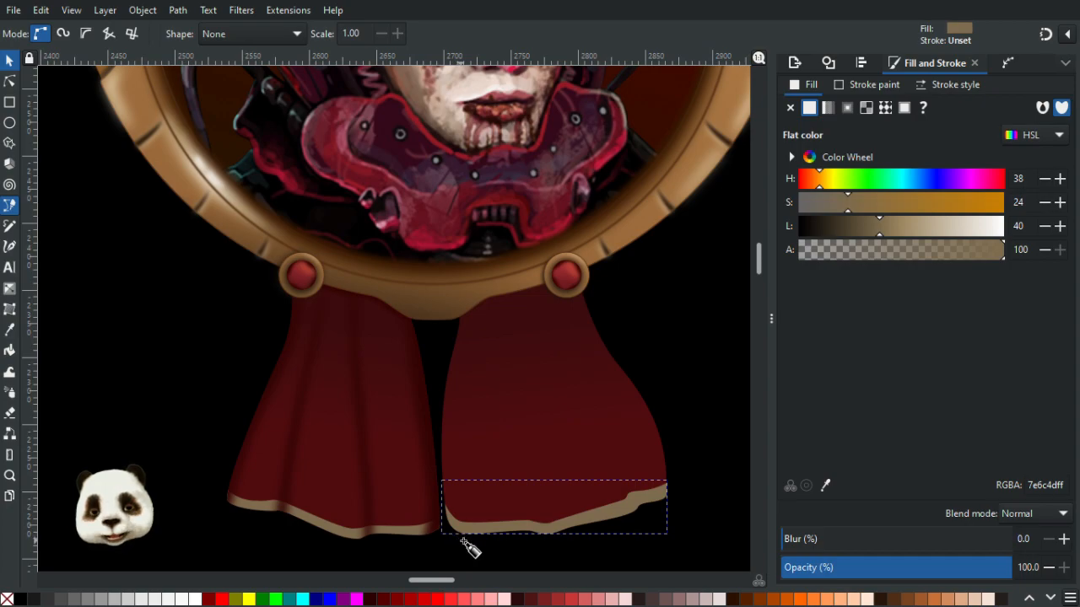
left_click(463, 540)
left_click_drag(450, 488, 454, 438)
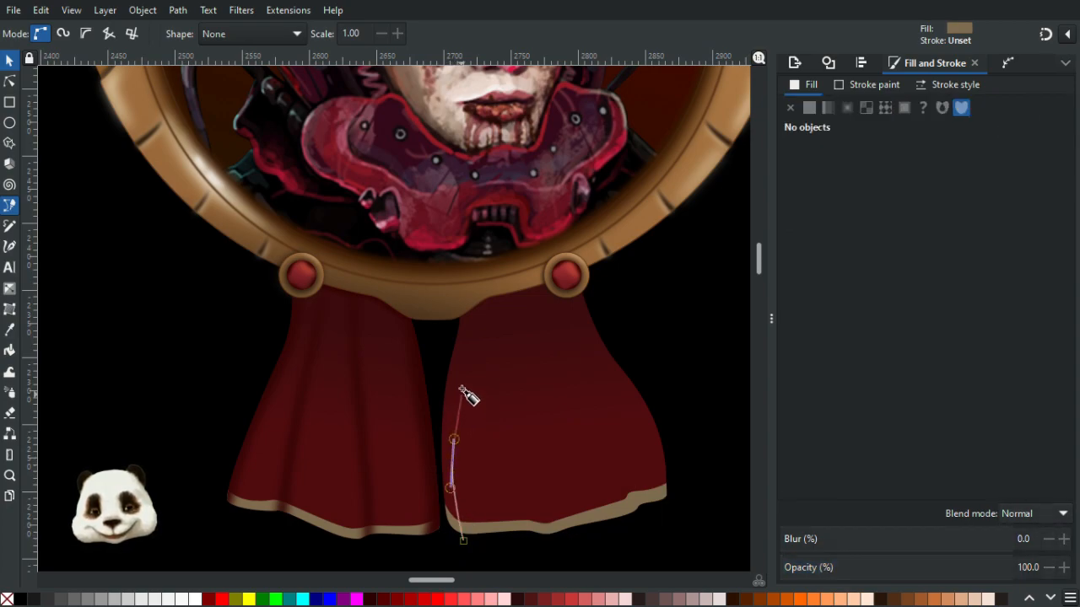
left_click(482, 323)
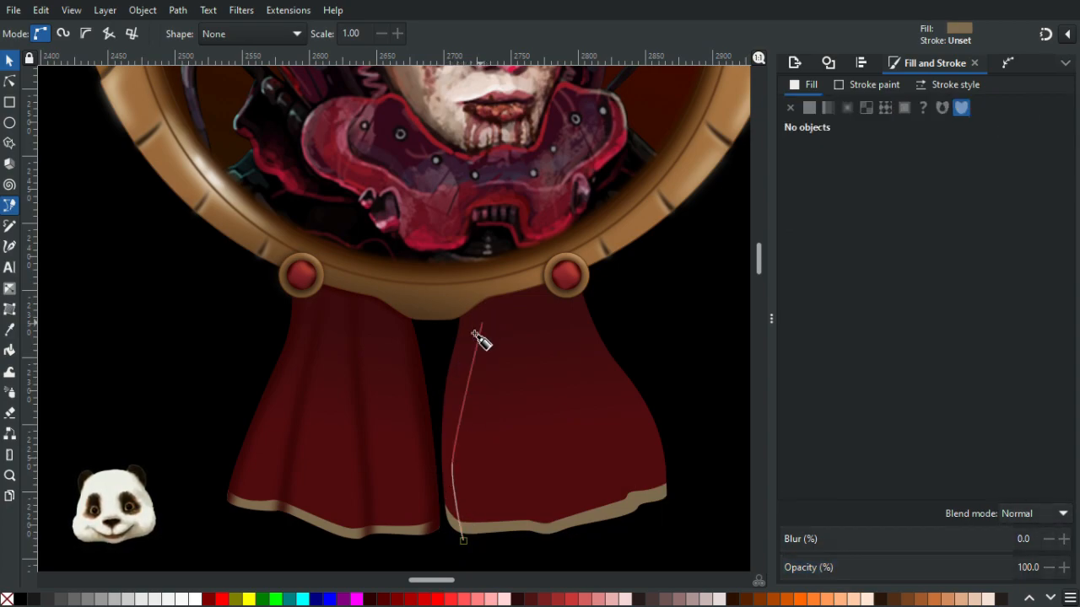
left_click_drag(468, 339, 476, 309)
left_click_drag(445, 348, 433, 374)
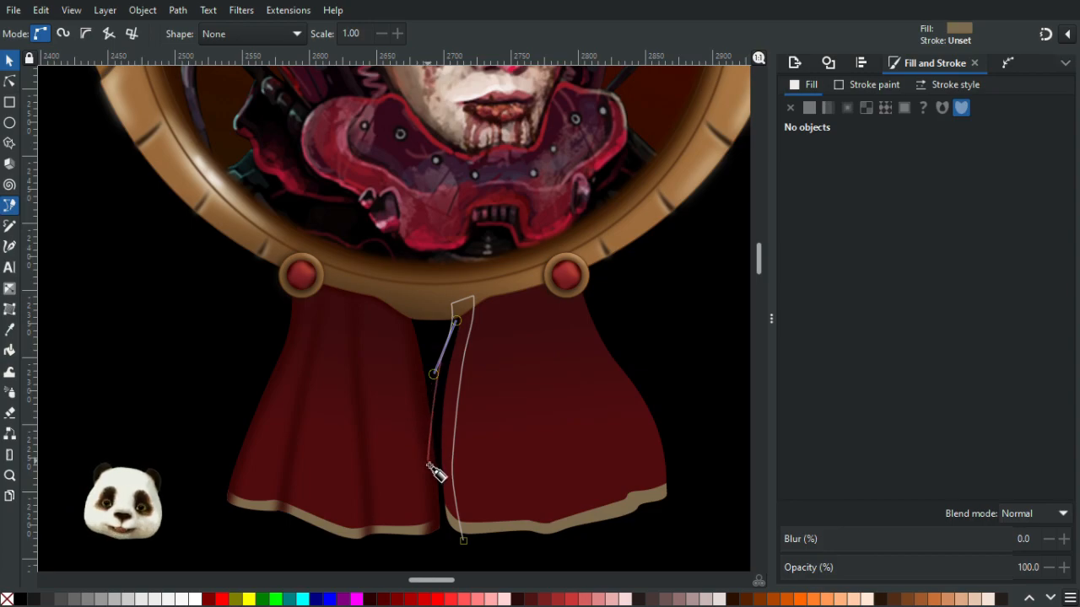
left_click(444, 535)
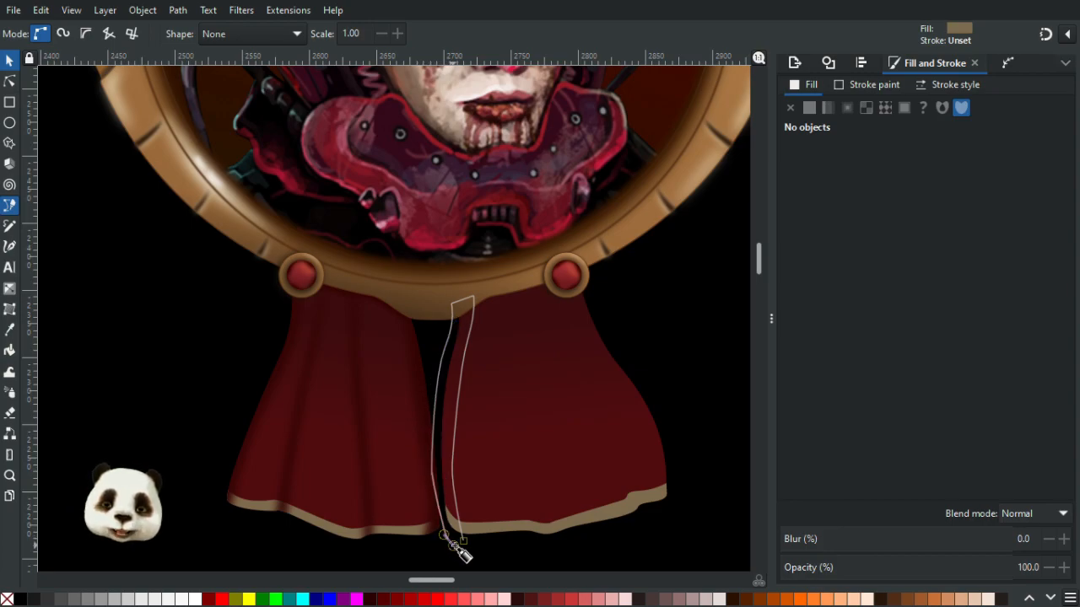
left_click(464, 541)
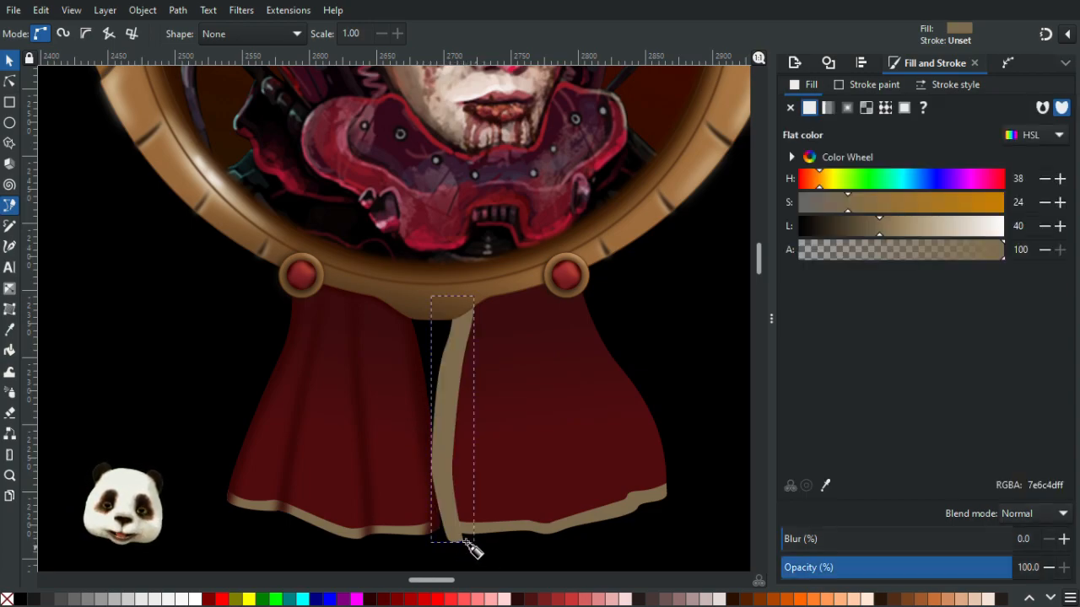
- Fill the new fold strip with the dark red picked from the colour swatches beside the page
key("d")
scroll(374, 473, "down", 5)
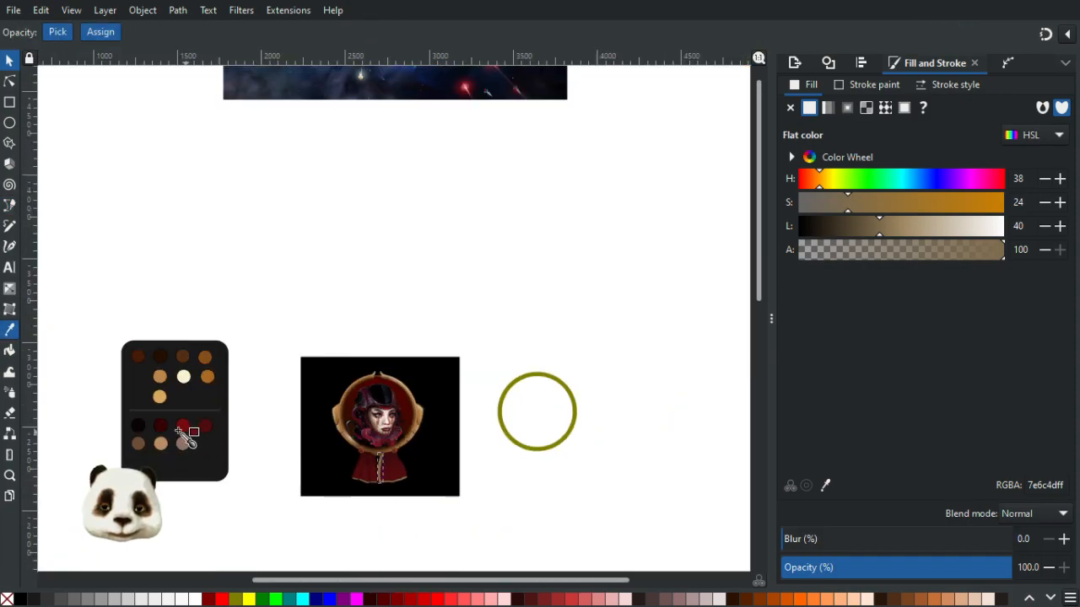
left_click(163, 427)
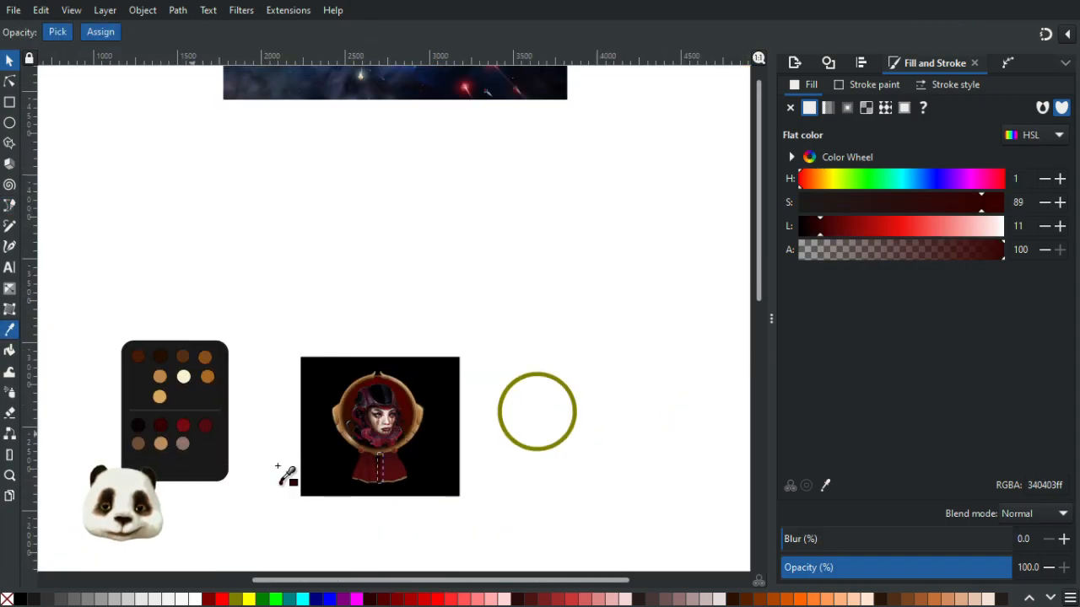
scroll(403, 492, "up", 4)
scroll(472, 376, "up", 2)
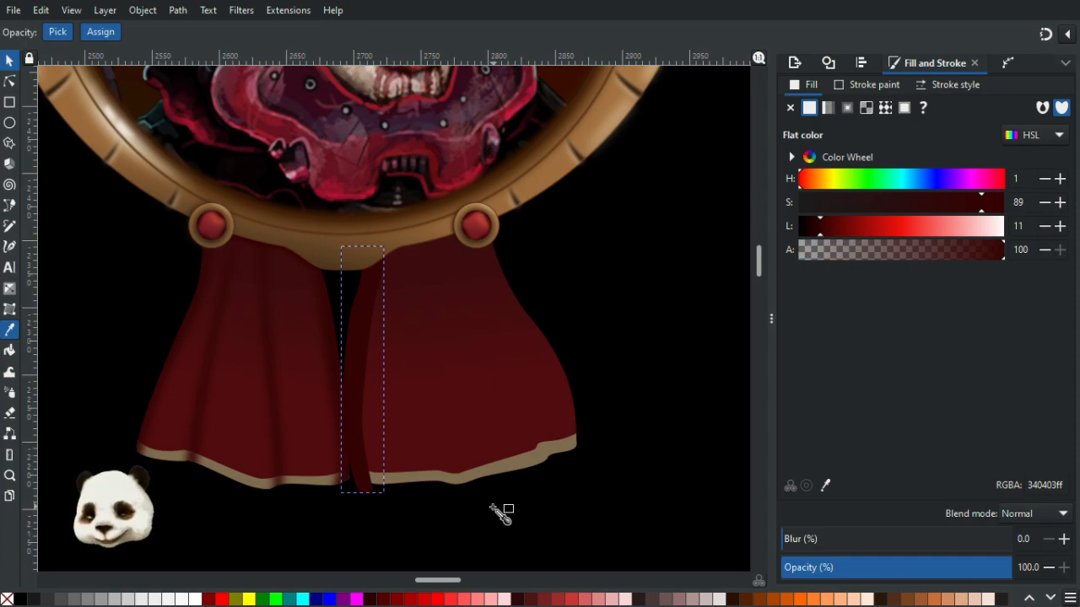
left_click(439, 498)
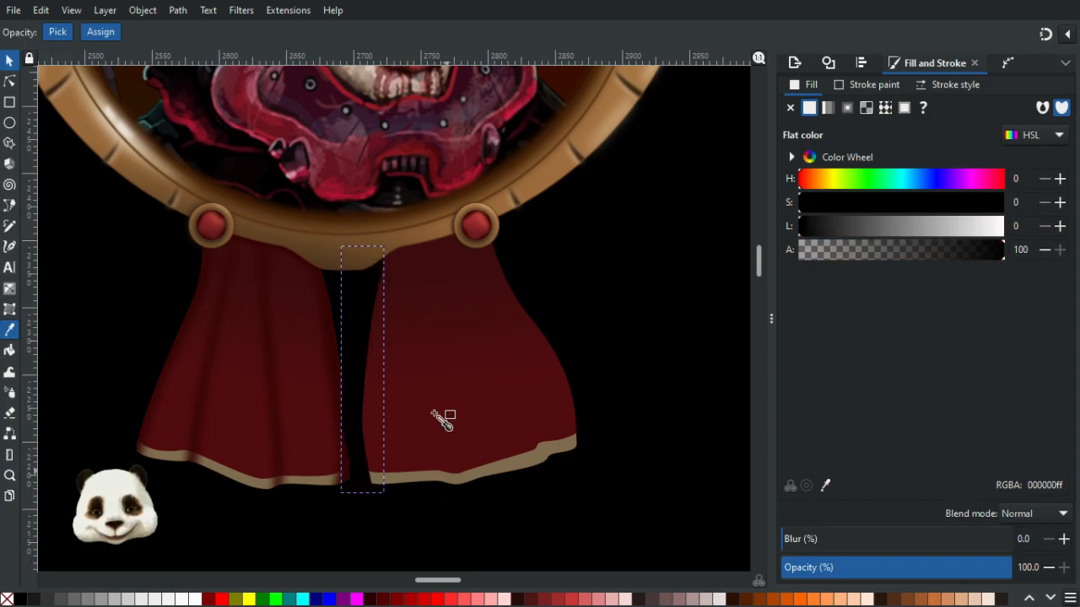
left_click(448, 463)
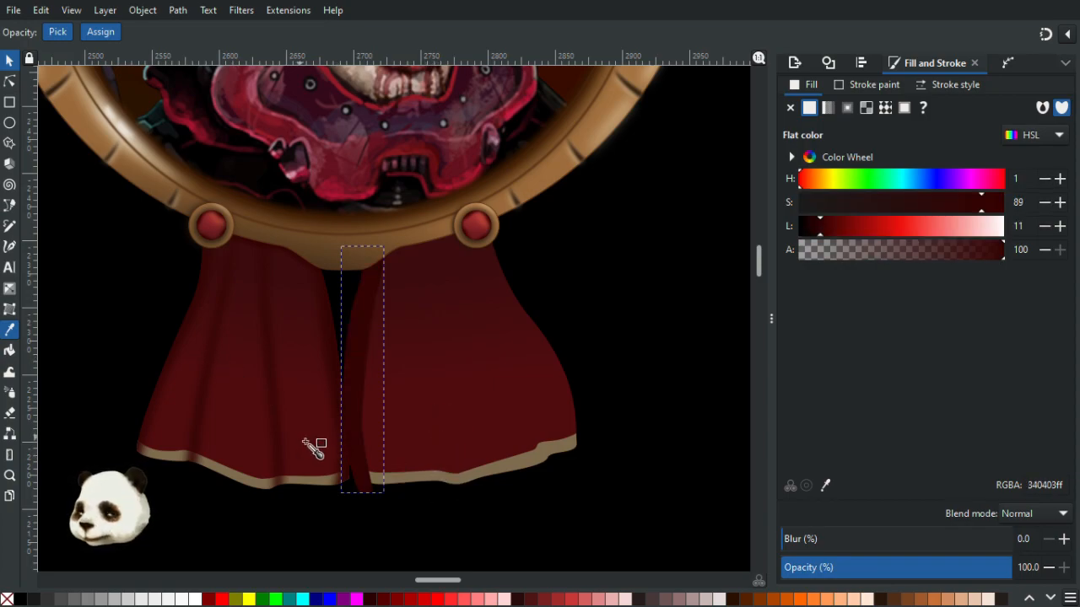
- Draw a second thin fold strip down the middle of the right ribbon and fill it the same dark red
key("b")
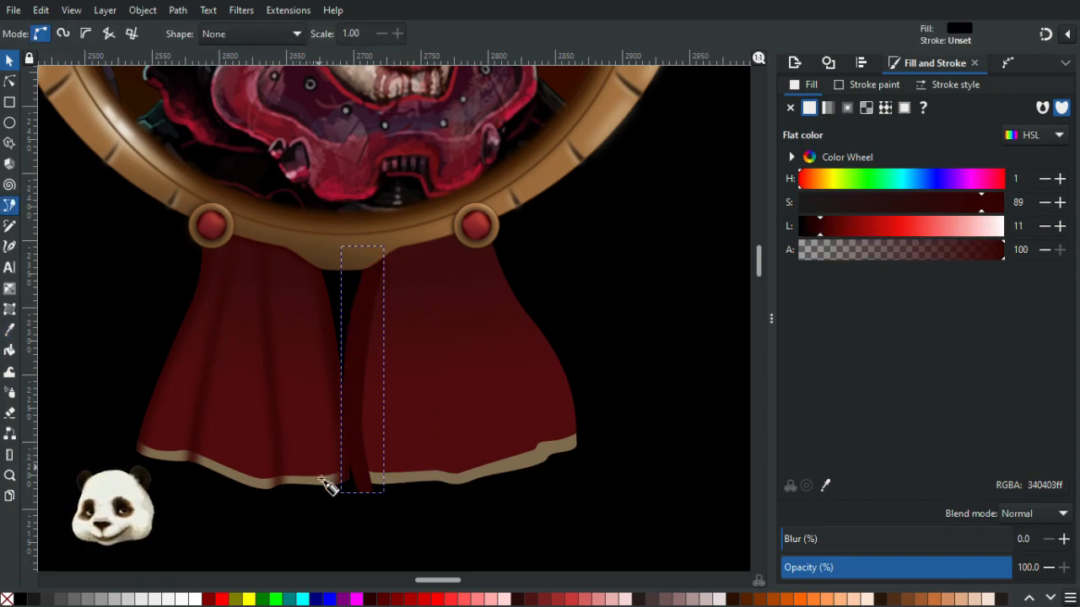
left_click(432, 492)
left_click_drag(436, 432, 436, 398)
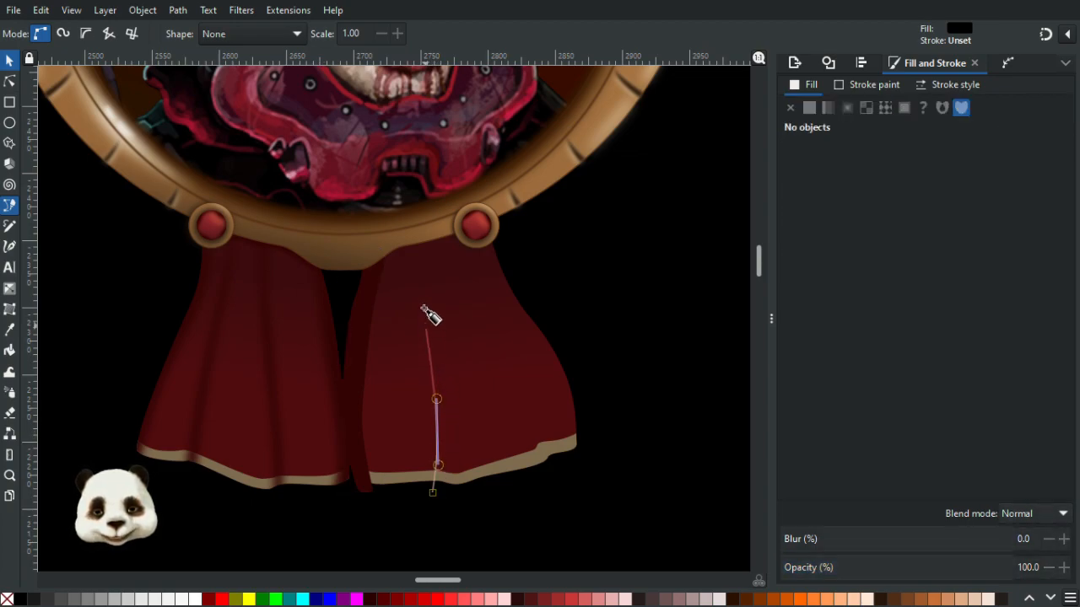
left_click_drag(425, 308, 419, 231)
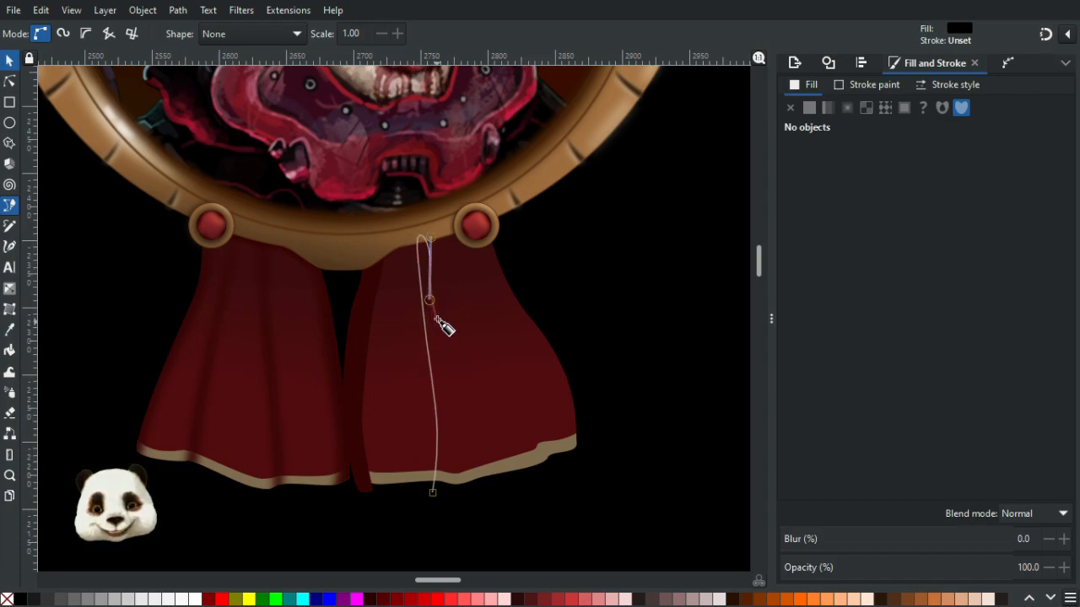
left_click_drag(432, 337, 404, 465)
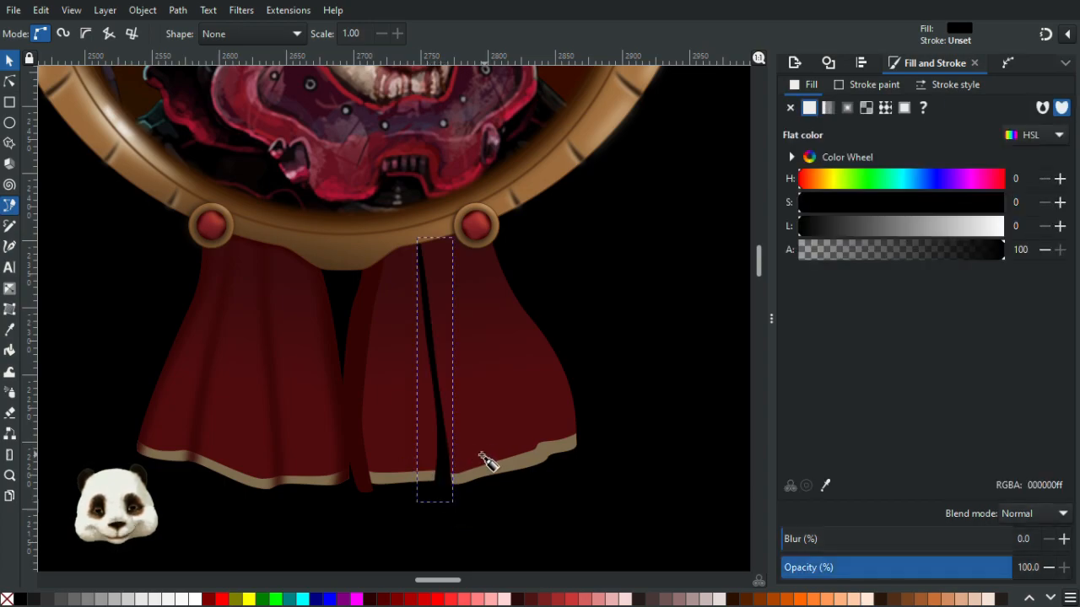
key("d")
left_click(369, 372)
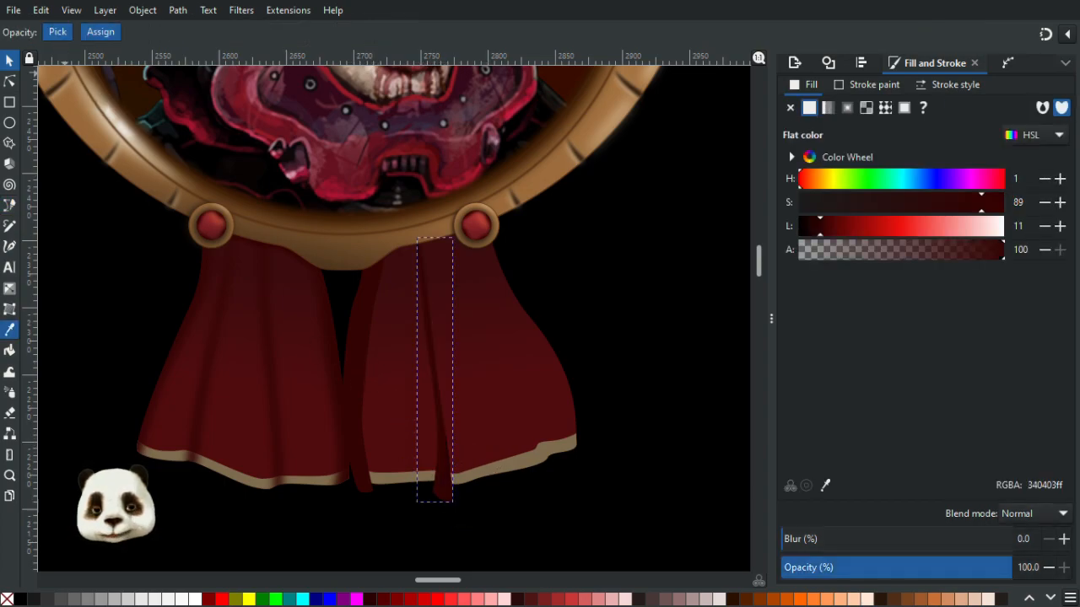
- Draw a third dark red fold strip running from below the right jewel to the ribbon's lower right hem
left_click(10, 63)
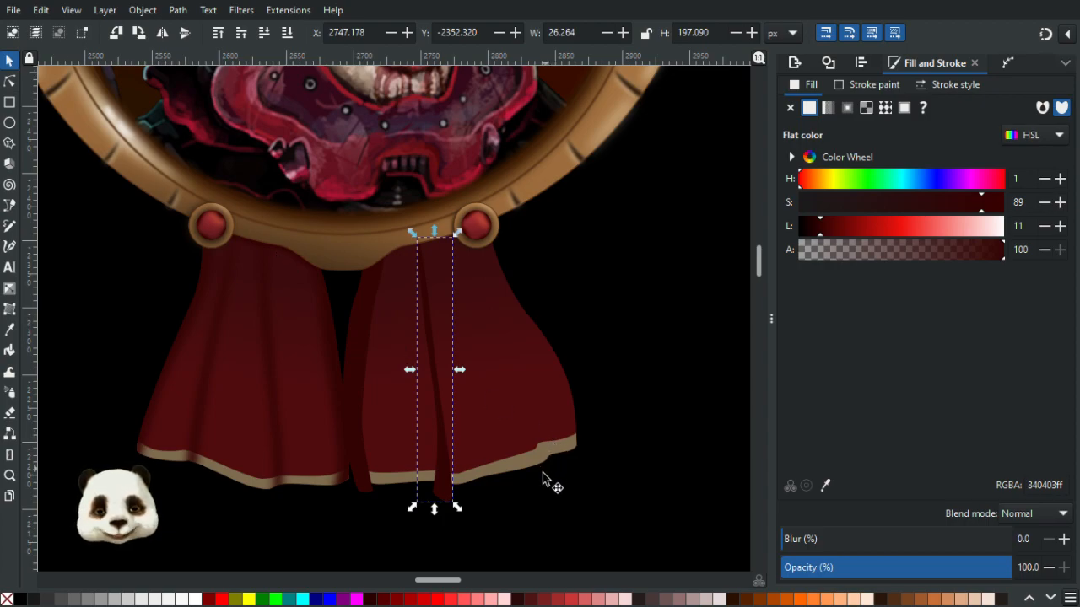
key("b")
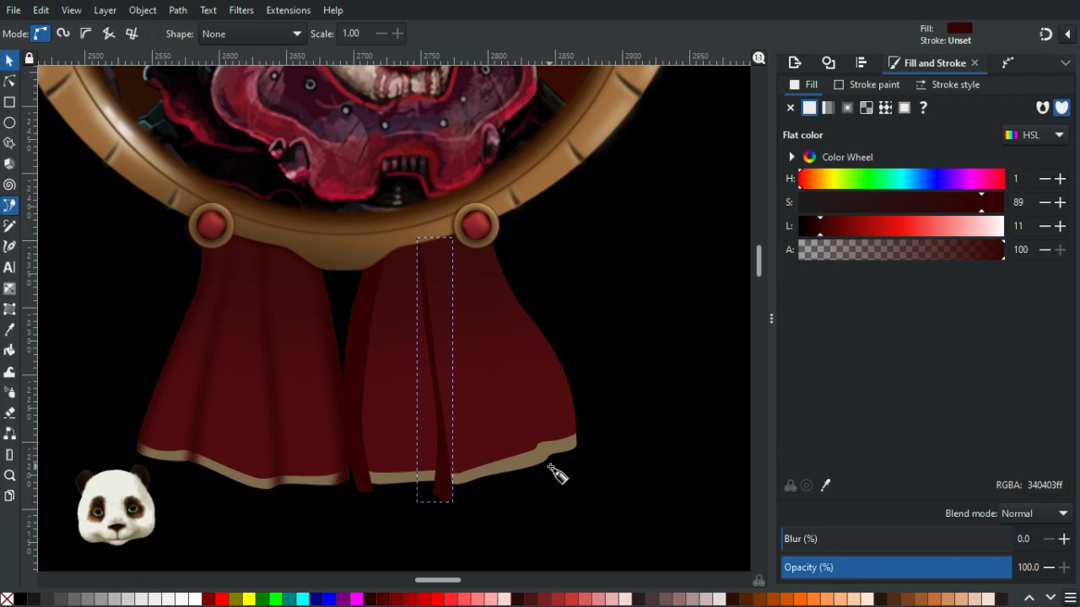
key("Escape")
left_click_drag(534, 442, 515, 408)
left_click_drag(487, 345, 479, 313)
left_click_drag(450, 241, 467, 260)
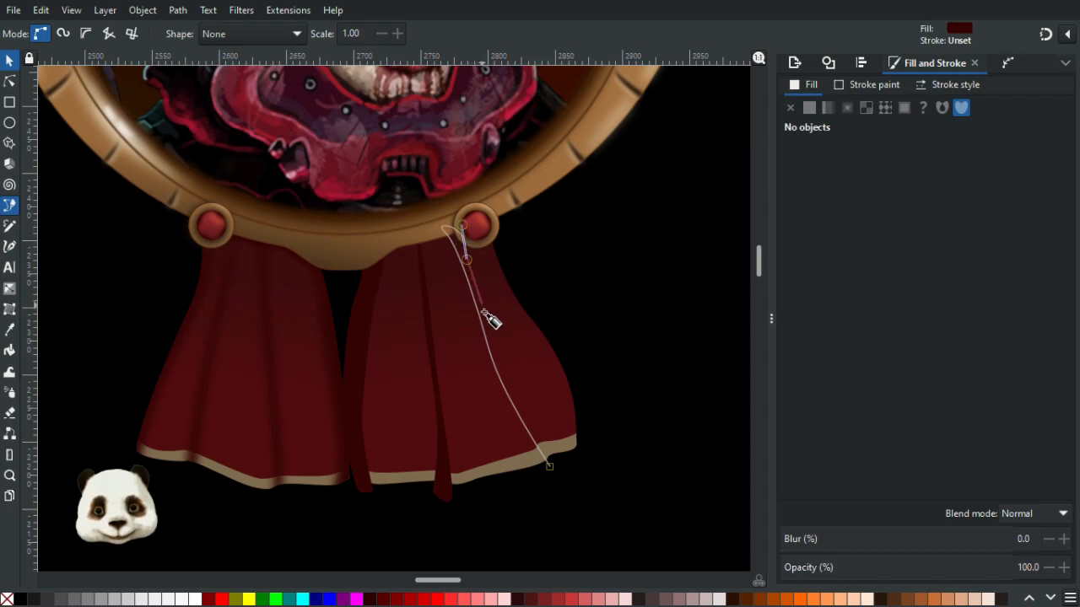
mouse_move(549, 464)
left_mouse_down()
mouse_move(570, 474)
mouse_move(554, 469)
left_mouse_up()
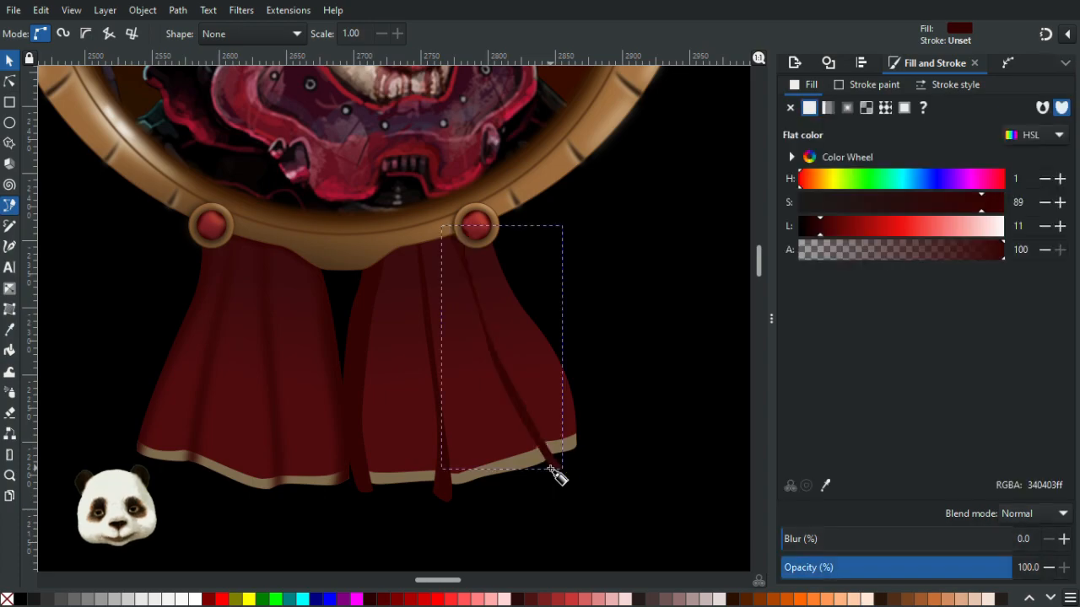
- Draw a long dark red fold shape along the right ribbon's outer edge, from the jewel down past the hem
left_click(481, 236)
left_click_drag(519, 321, 532, 339)
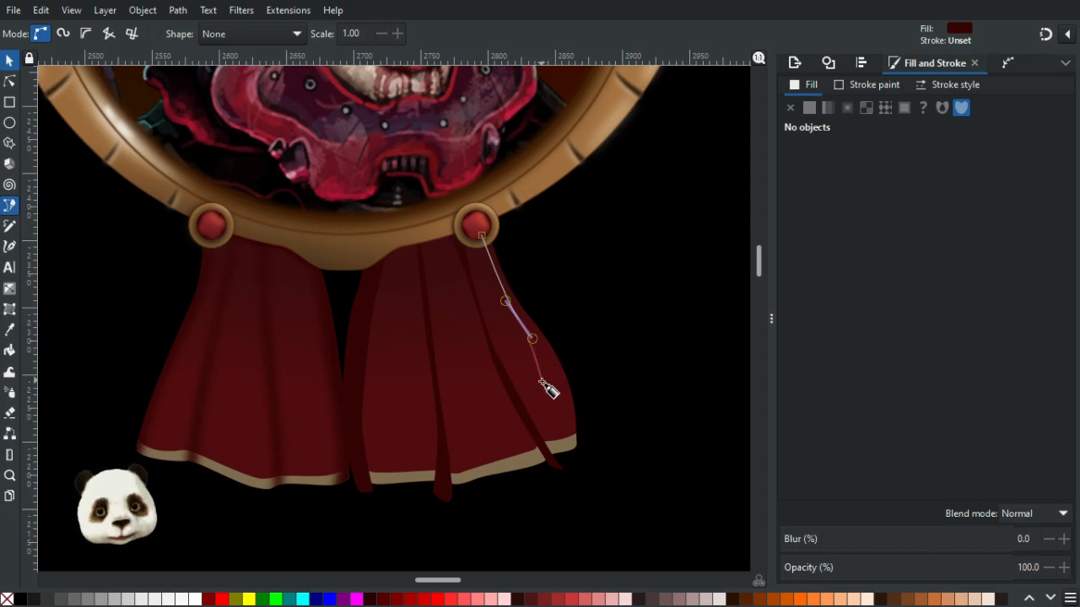
mouse_move(548, 392)
left_mouse_down()
mouse_move(555, 404)
mouse_move(549, 382)
left_mouse_up()
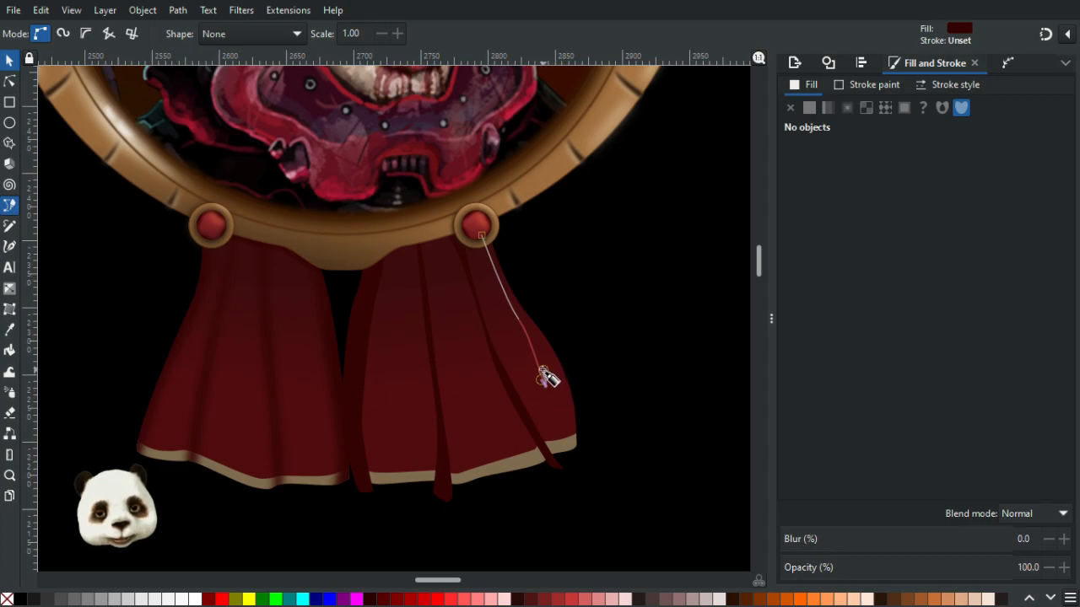
scroll(542, 358, "up", 2)
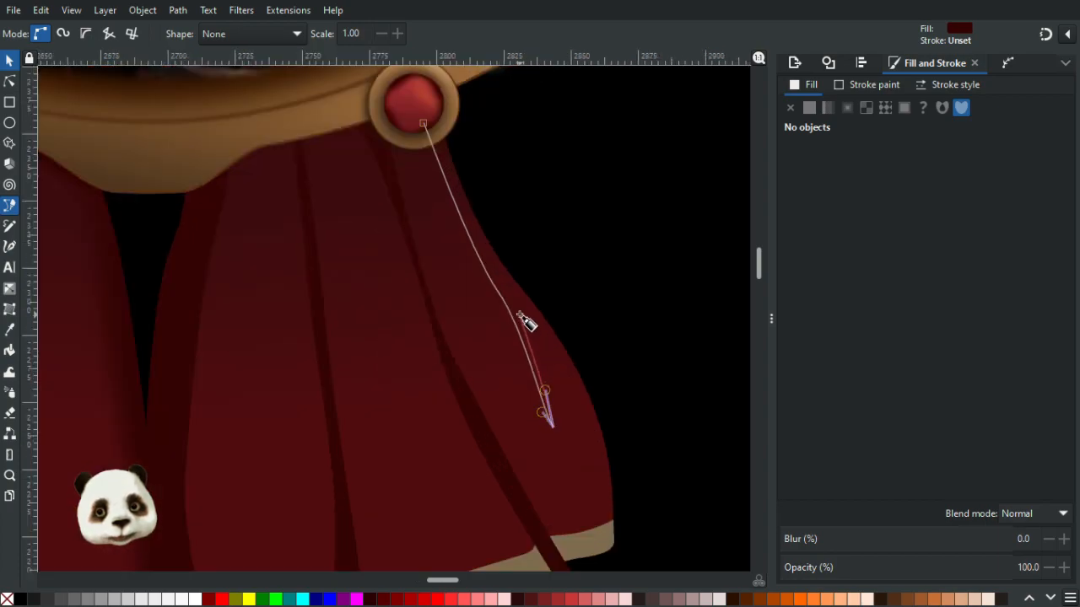
left_click_drag(522, 314, 601, 466)
scroll(641, 417, "down", 3)
left_click_drag(635, 473, 639, 571)
left_click_drag(671, 342, 557, 143)
scroll(566, 152, "up", 7)
scroll(566, 152, "left", 3)
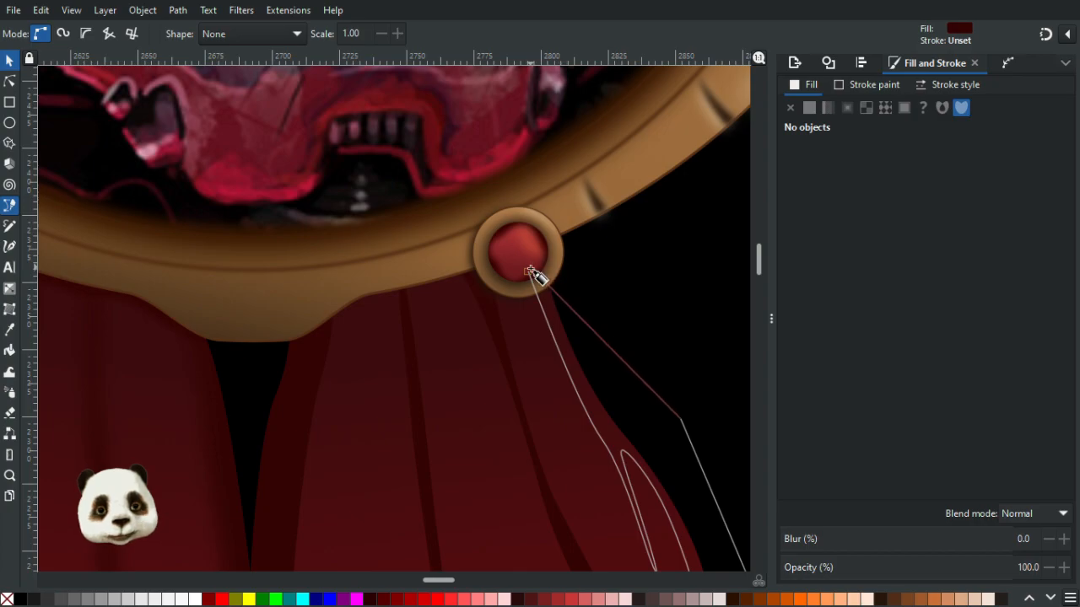
left_click_drag(527, 272, 585, 357)
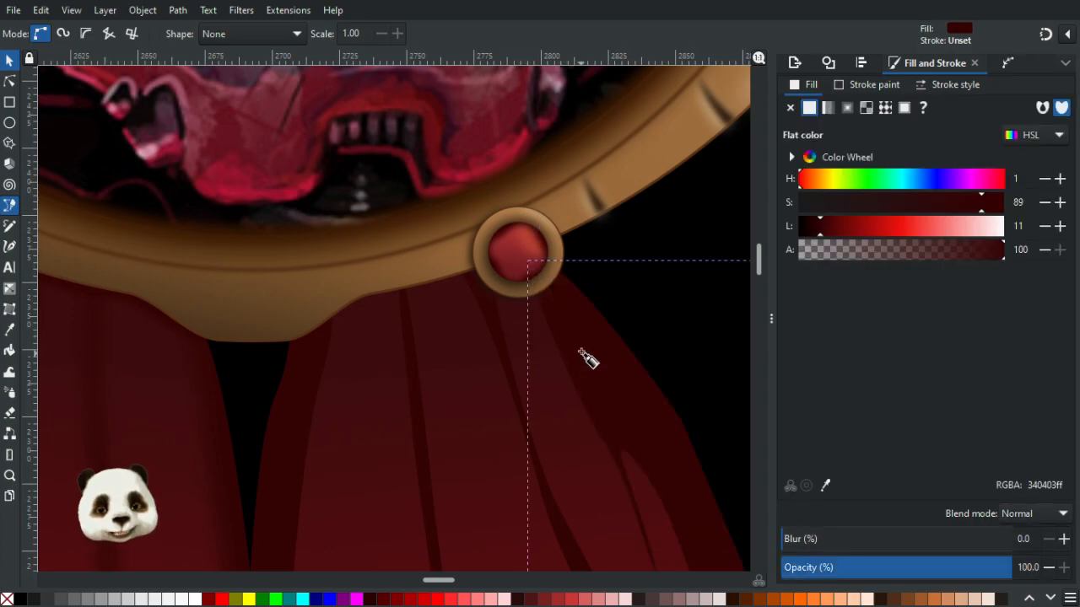
scroll(585, 363, "down", 3)
scroll(466, 166, "down", 3)
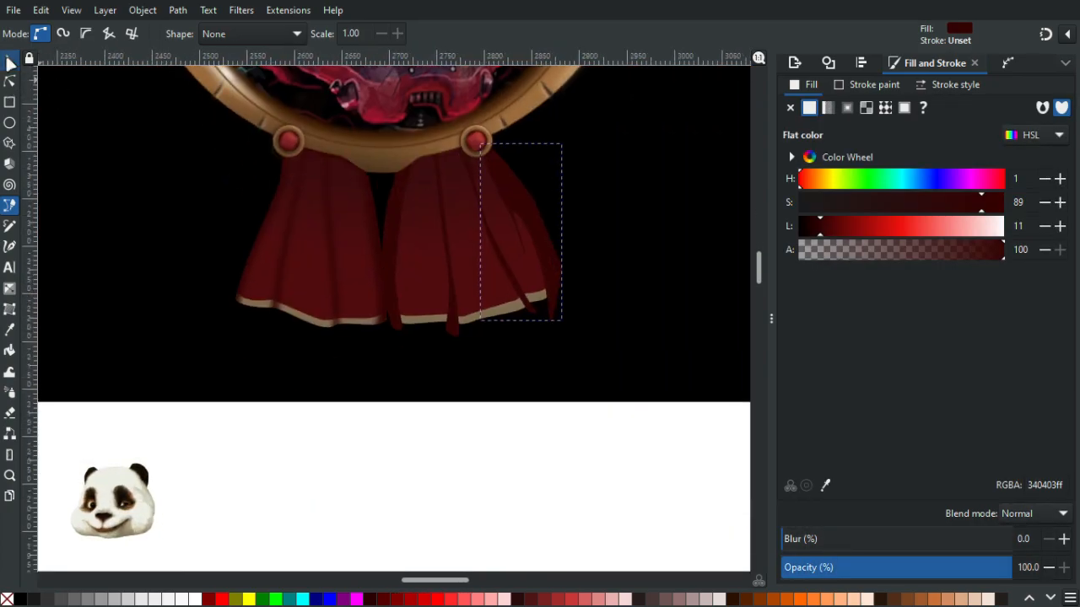
left_click(511, 276)
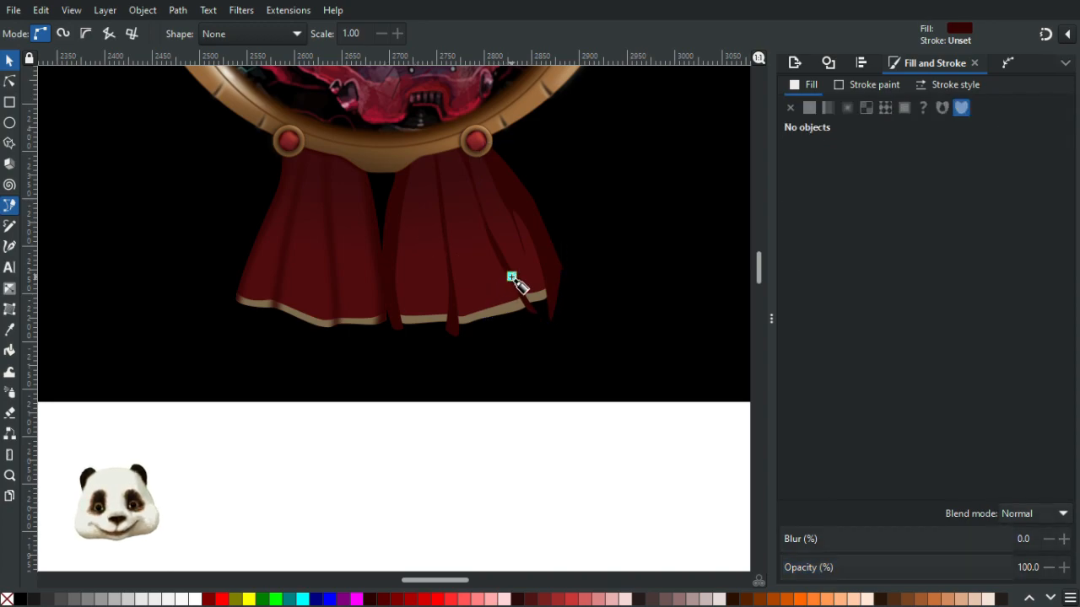
key("Escape")
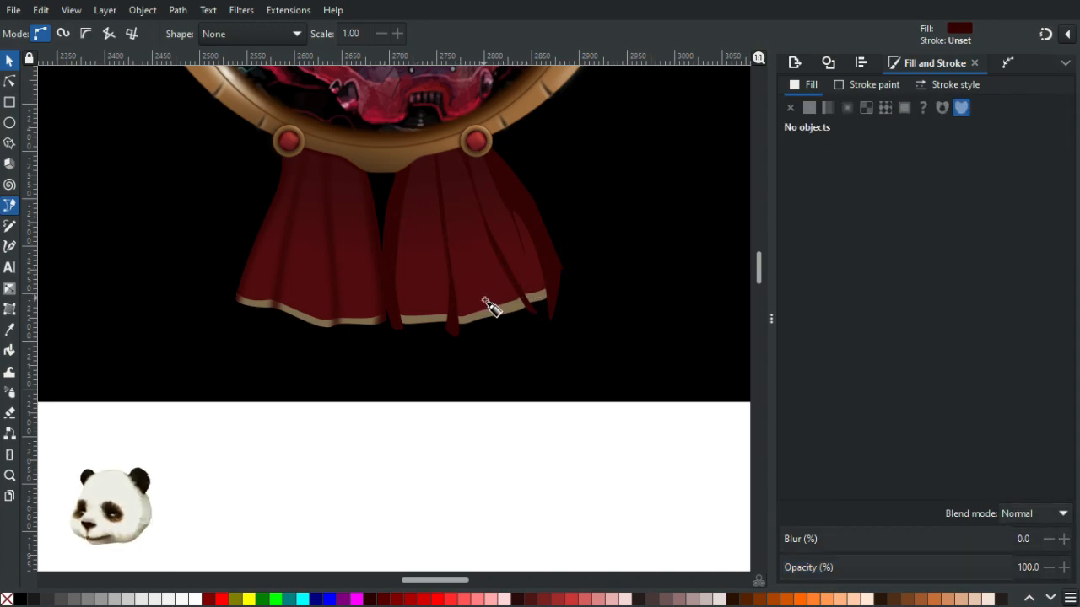
- Select the four new fold strips on the right ribbon and group them
key("n")
left_click(516, 285)
left_click(524, 280, "shift")
left_click(450, 244, "shift")
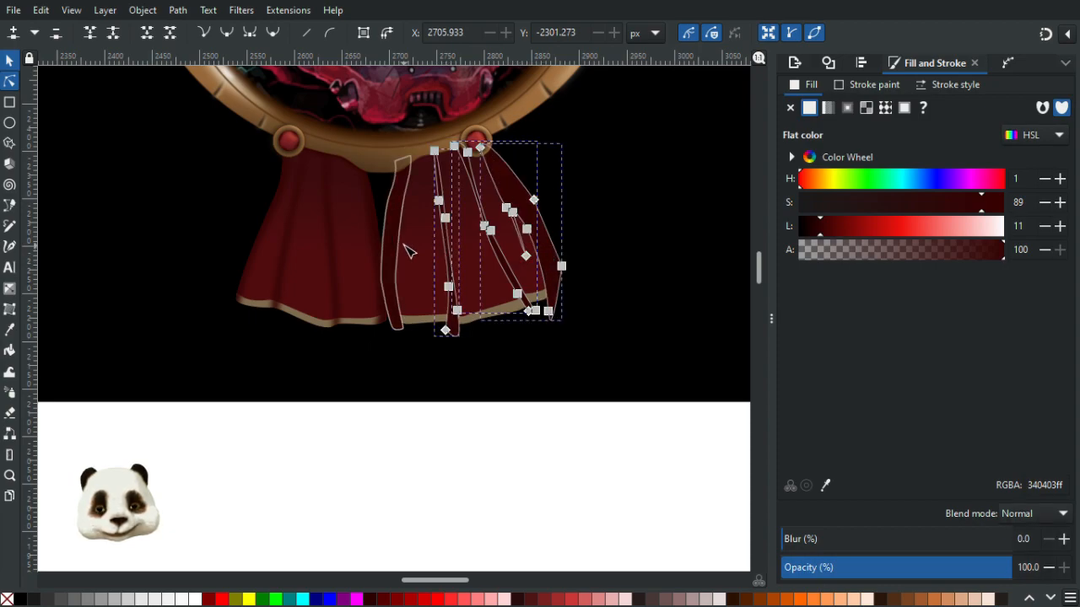
left_click(397, 236, "shift")
key("ctrl+g")
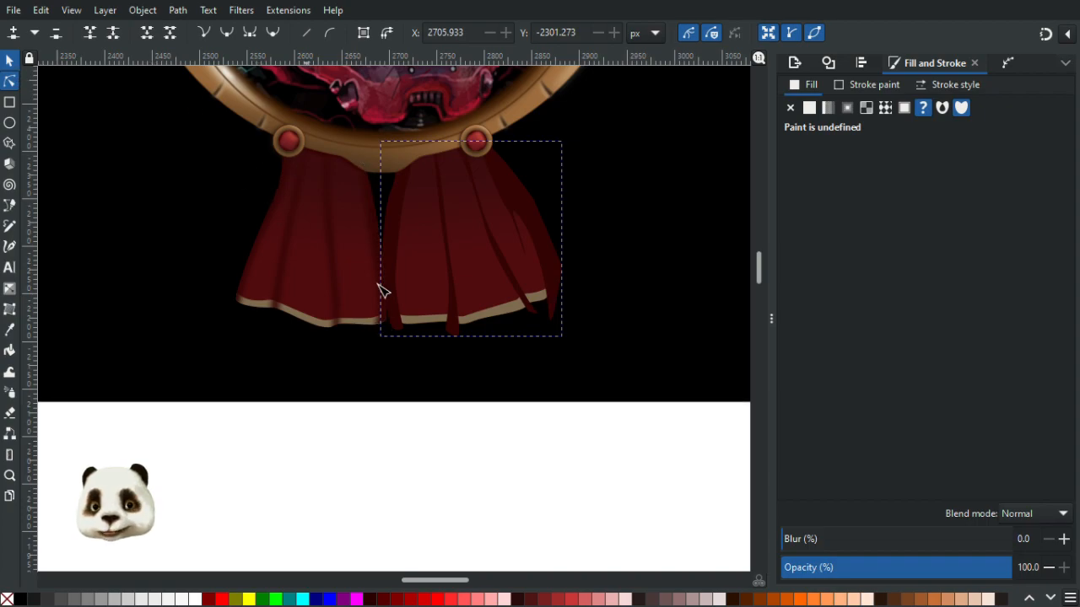
left_click(430, 282)
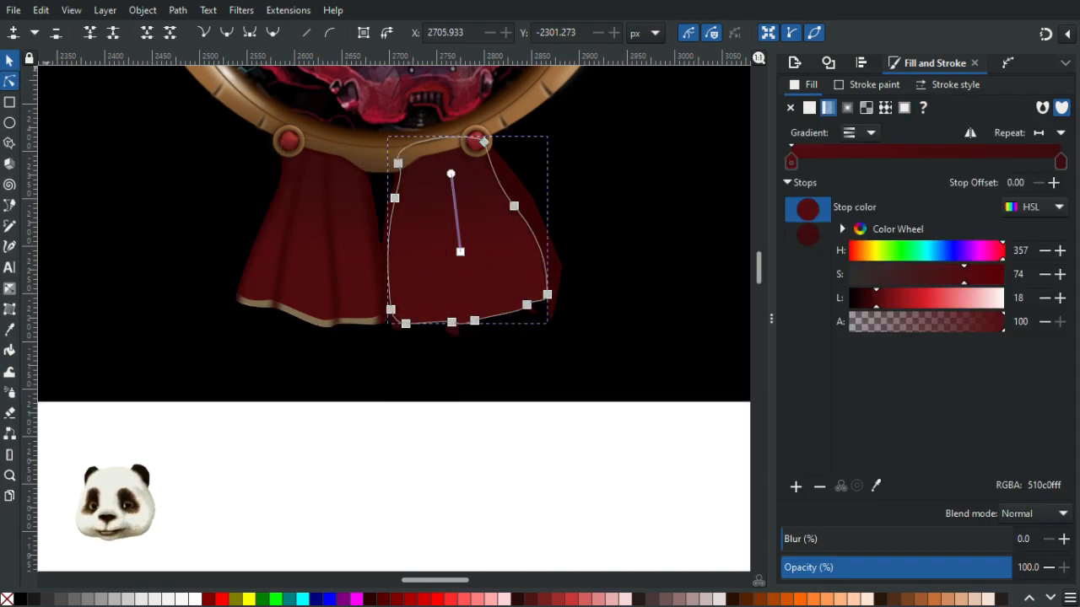
left_click(540, 221, "shift")
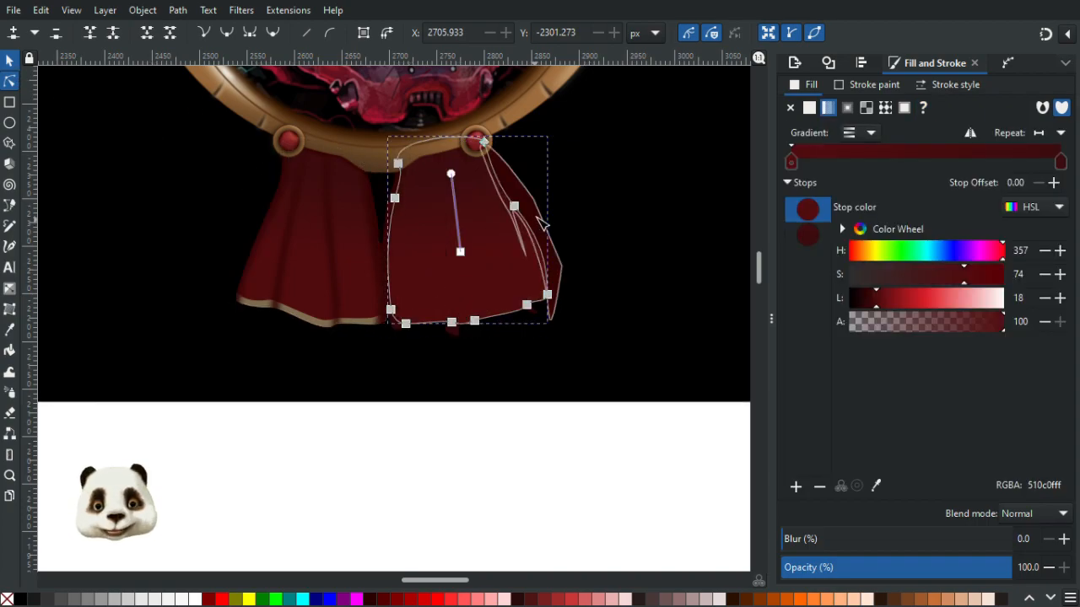
left_click(612, 233)
left_click(456, 225)
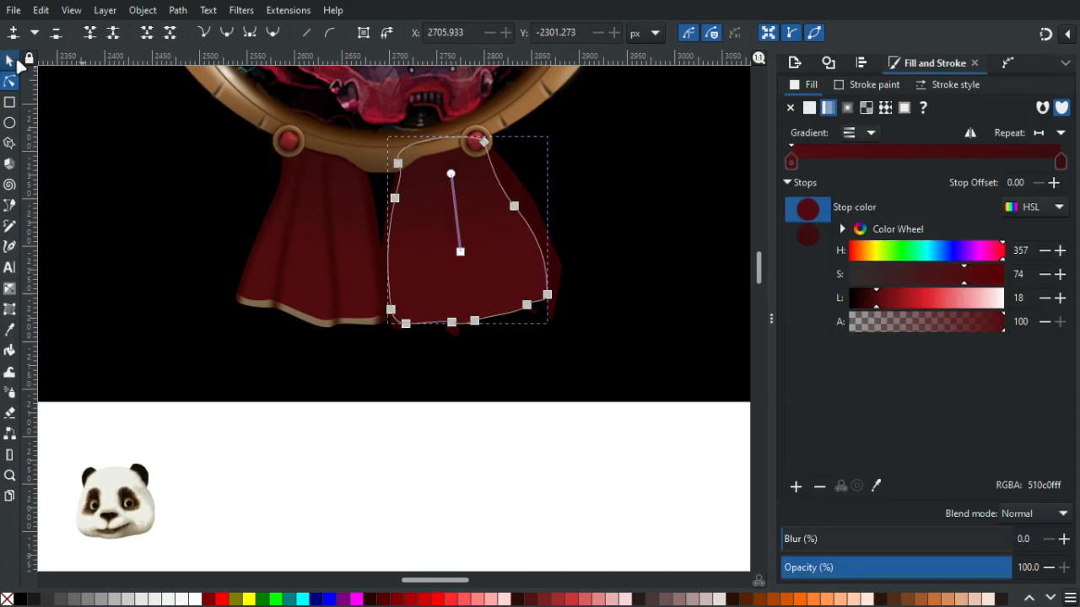
left_click(9, 60)
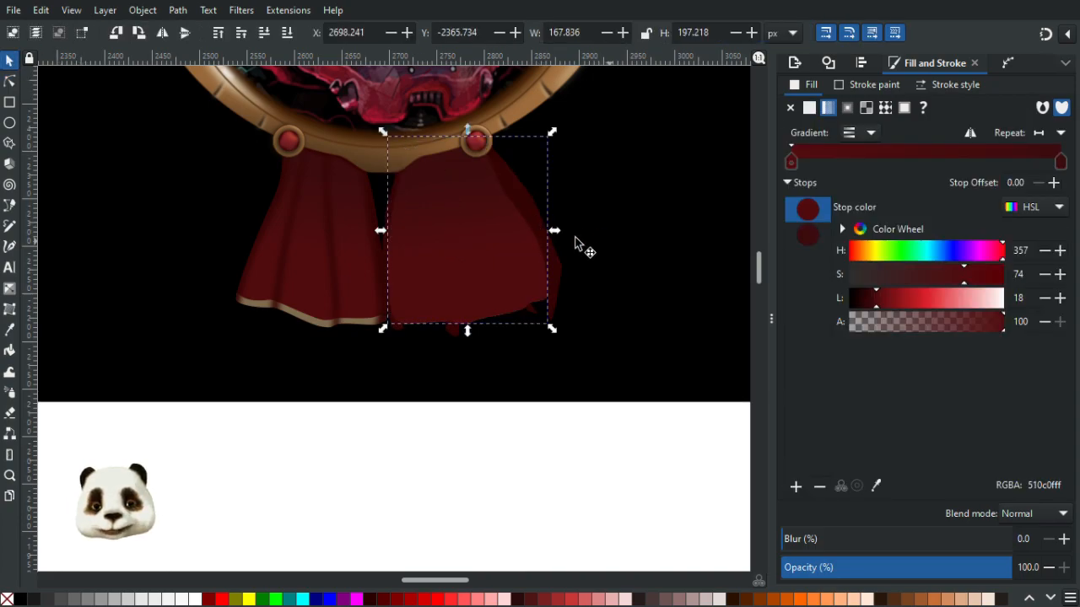
left_click(560, 276)
scroll(535, 234, "up", 2)
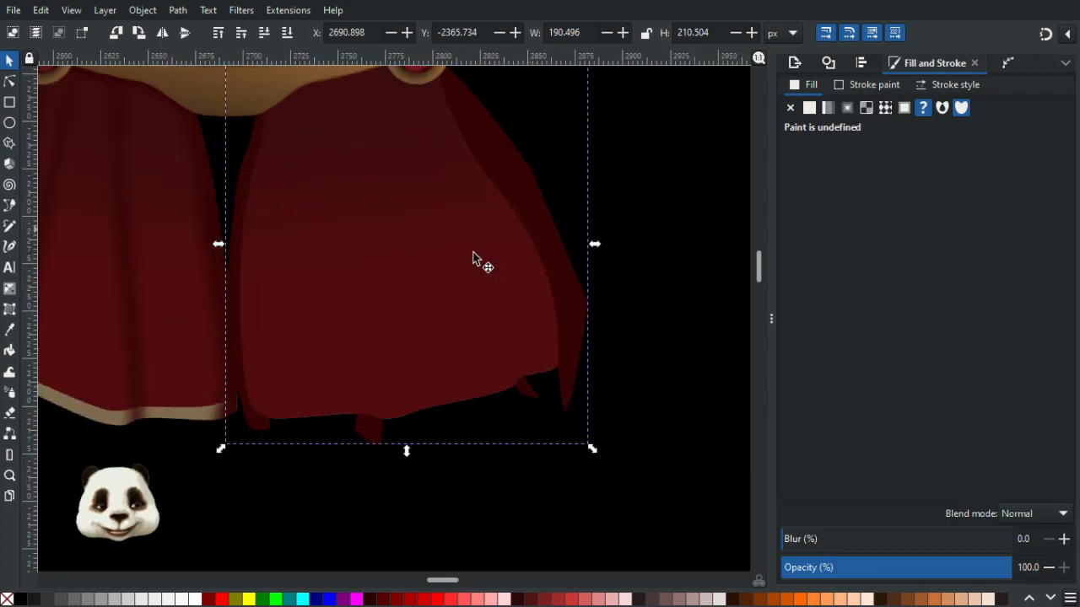
right_click(422, 278)
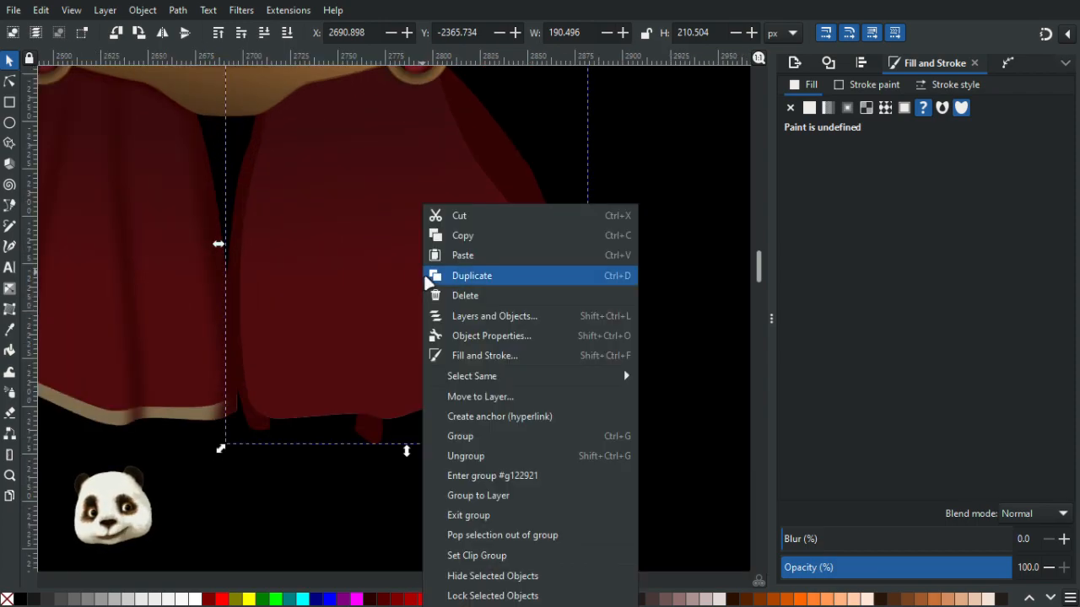
left_click(707, 168)
left_click(492, 344)
left_click_drag(488, 349, 556, 377)
key("ctrl+z")
double_click(400, 313)
left_click(405, 314)
left_click_drag(404, 313, 552, 496)
key("ctrl+z")
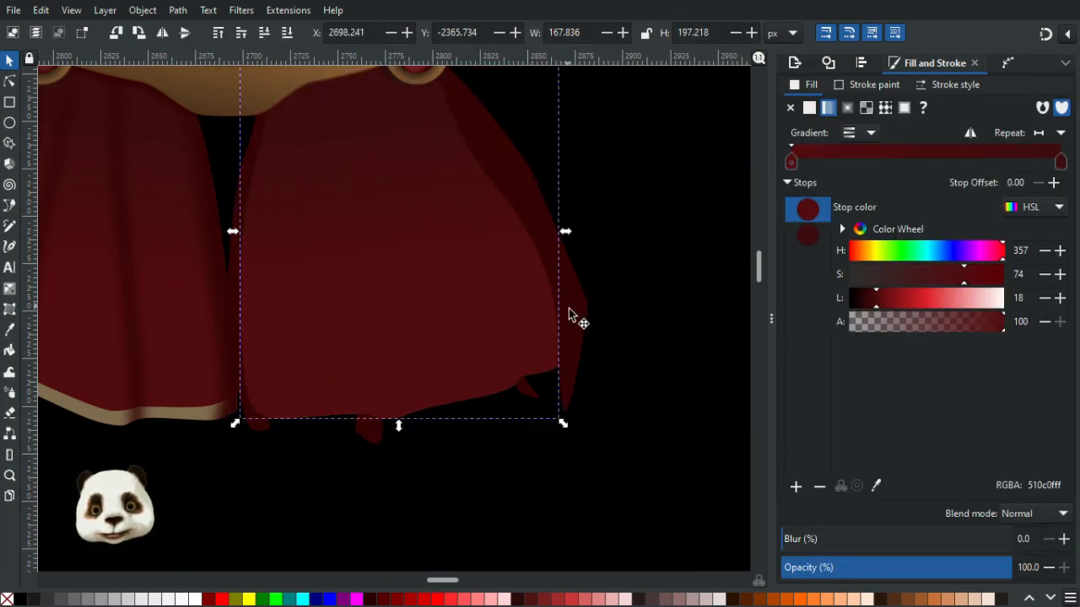
- Clip the right ribbon's grouped fold strips to the ribbon's own shape
left_click(570, 309, "shift")
right_click(464, 310)
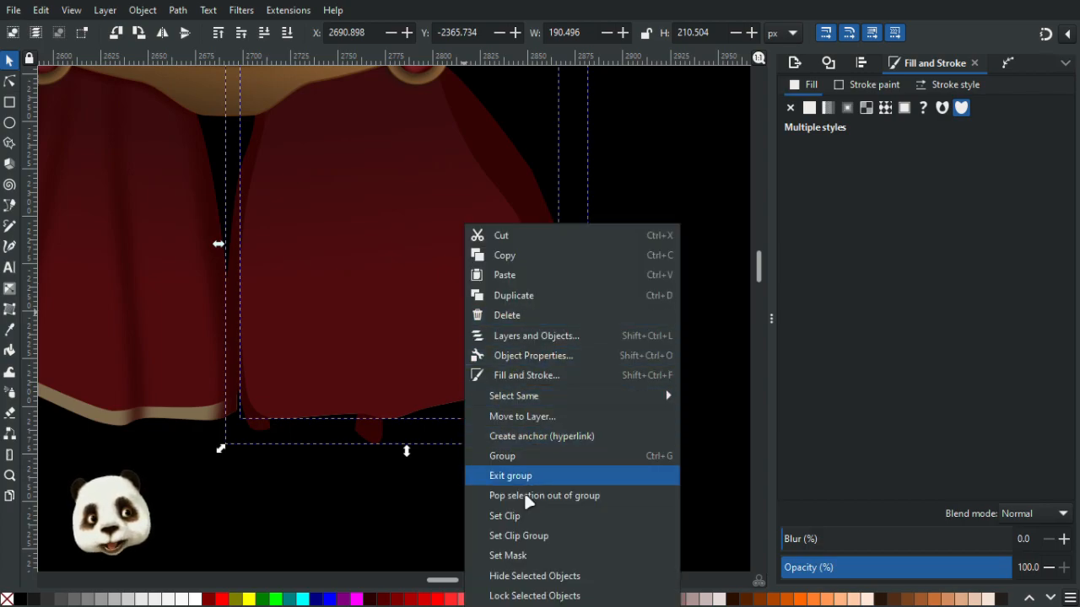
left_click(507, 516)
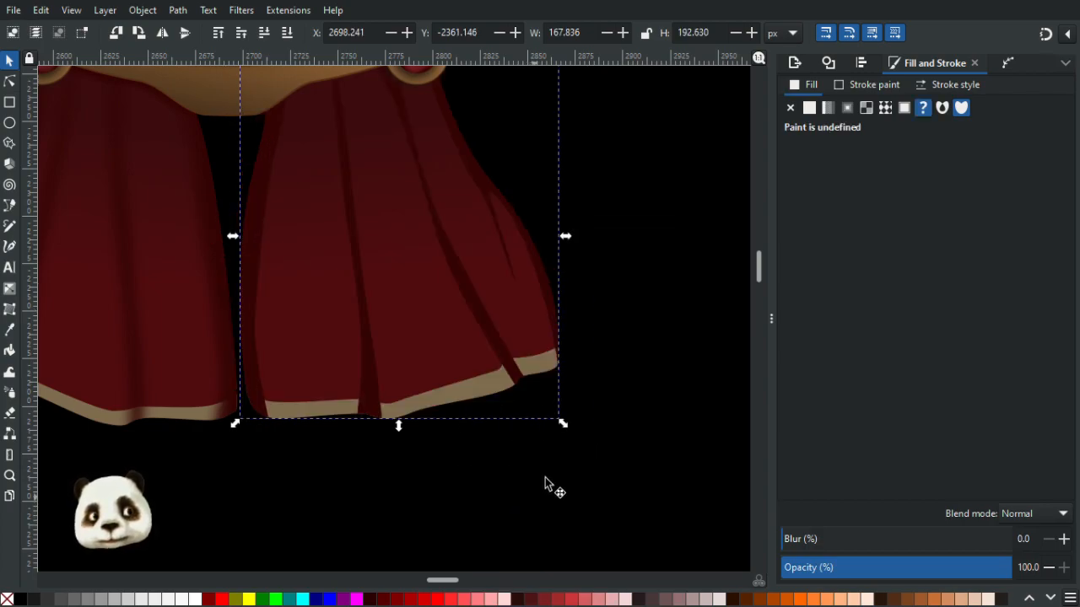
- Blur the clipped fold strips on the right ribbon by 20%
scroll(535, 501, "down", 3, "ctrl")
scroll(595, 441, "up", 2, "ctrl")
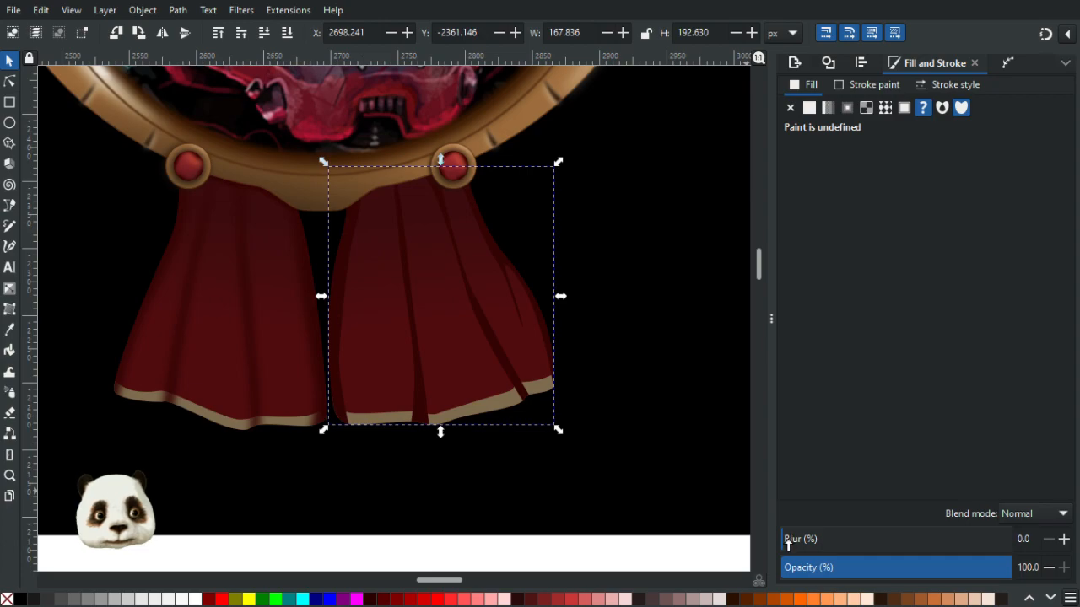
left_click_drag(804, 540, 838, 538)
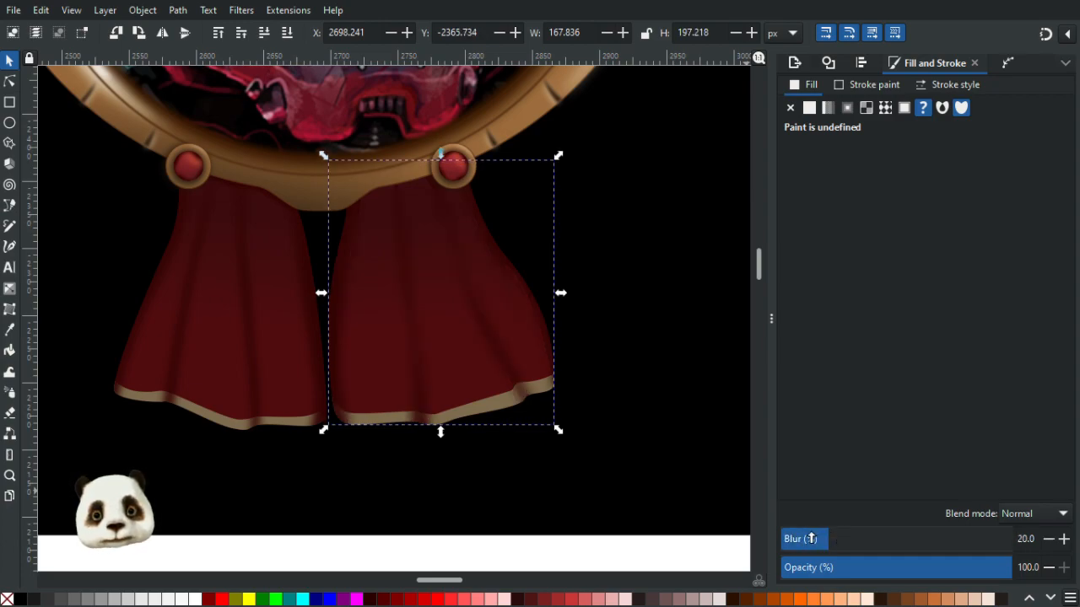
scroll(646, 409, "up", 1, "ctrl")
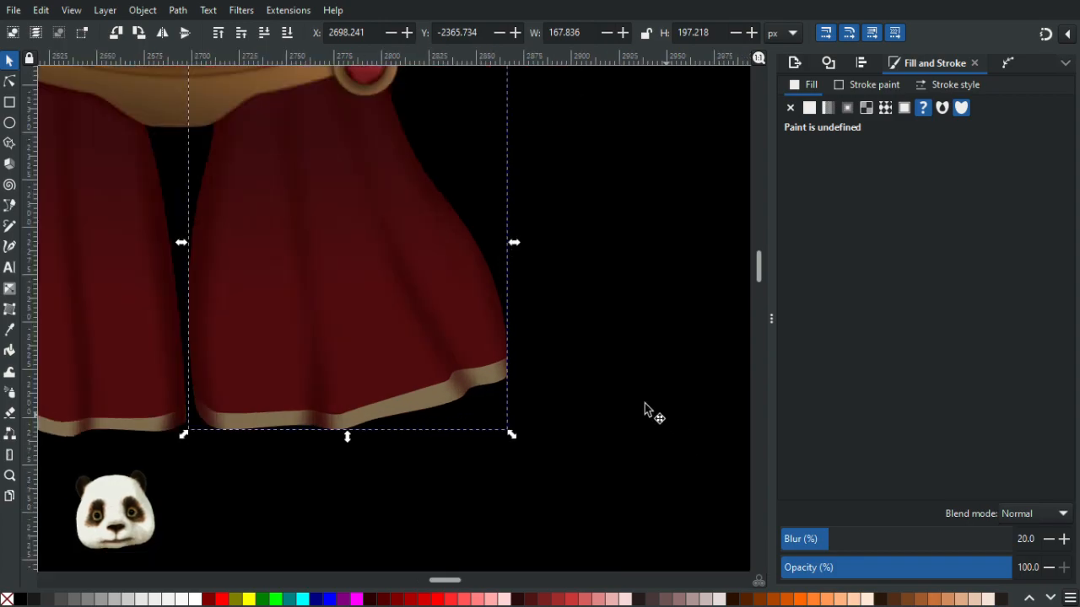
- Reshape the curve of the long fold strip along the right ribbon's outer edge by moving its nodes and handles
left_click(9, 81)
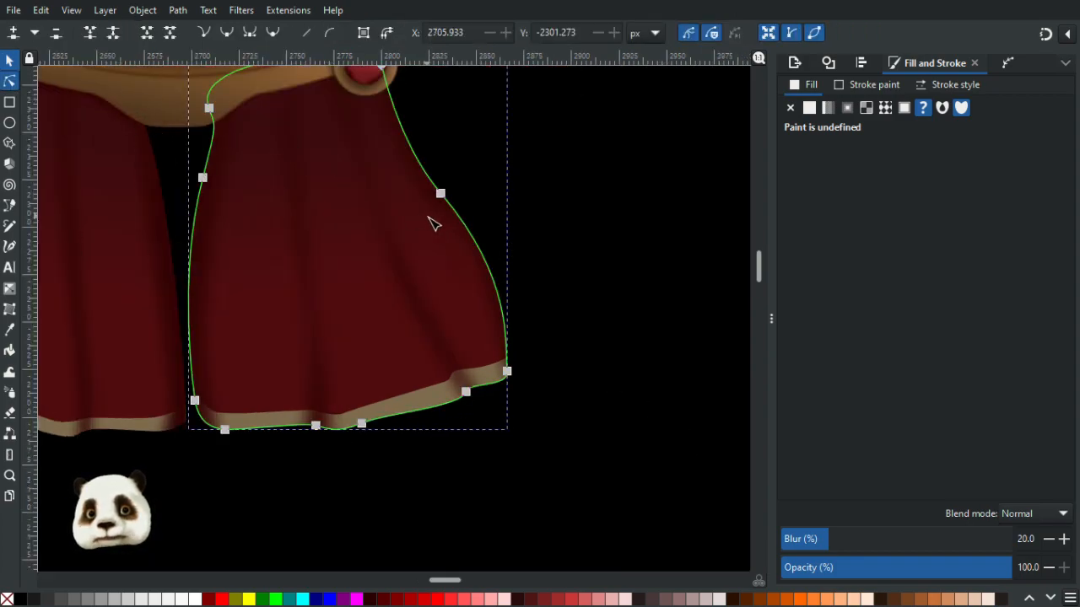
left_click(447, 244)
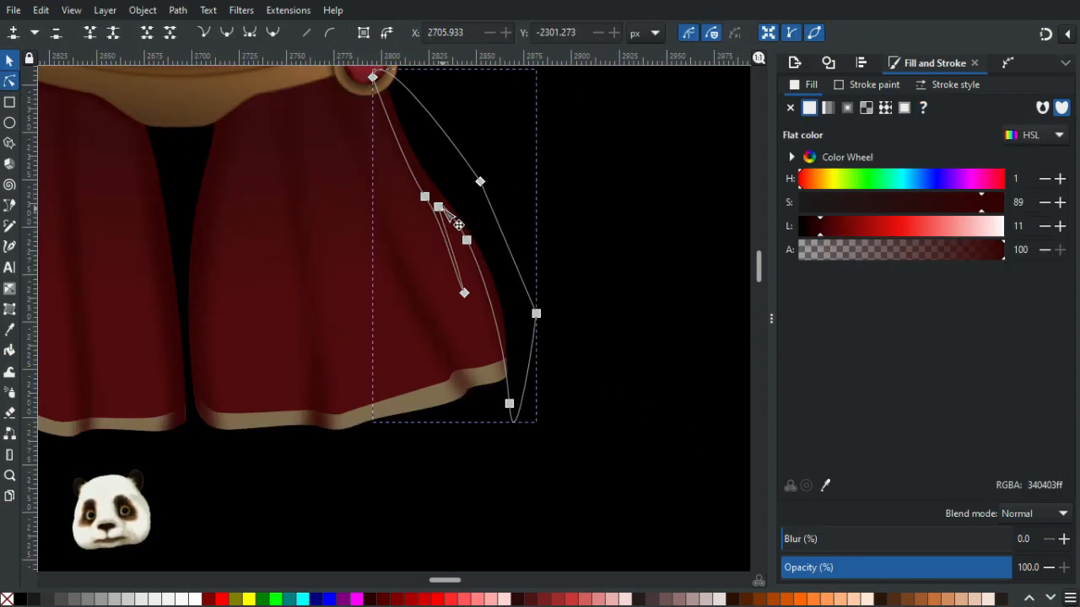
left_click(445, 212)
scroll(470, 253, "up", 4)
left_click_drag(421, 295, 426, 219)
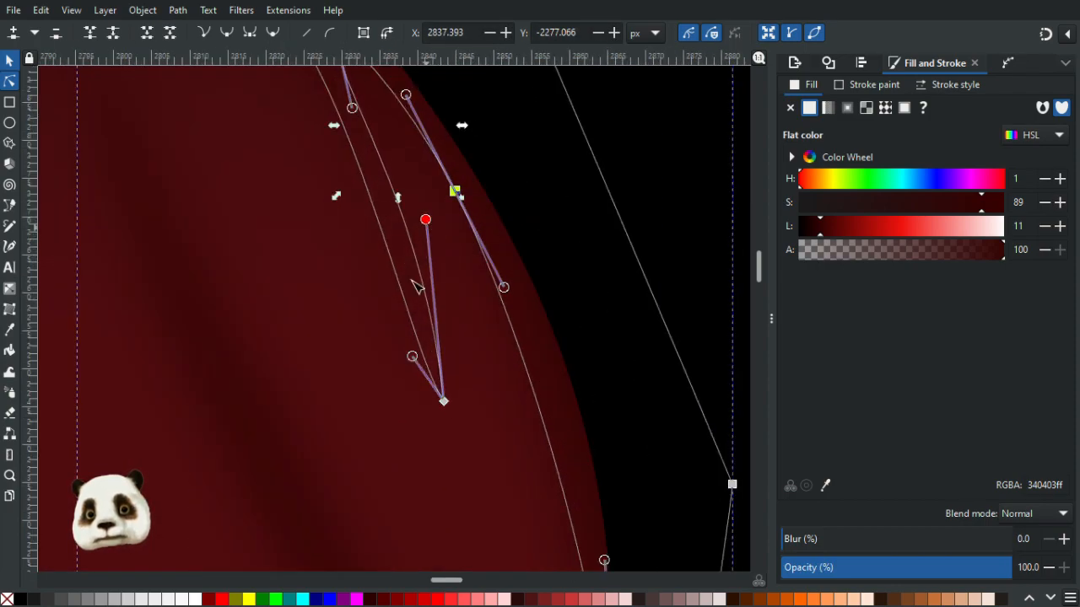
left_click_drag(413, 357, 360, 293)
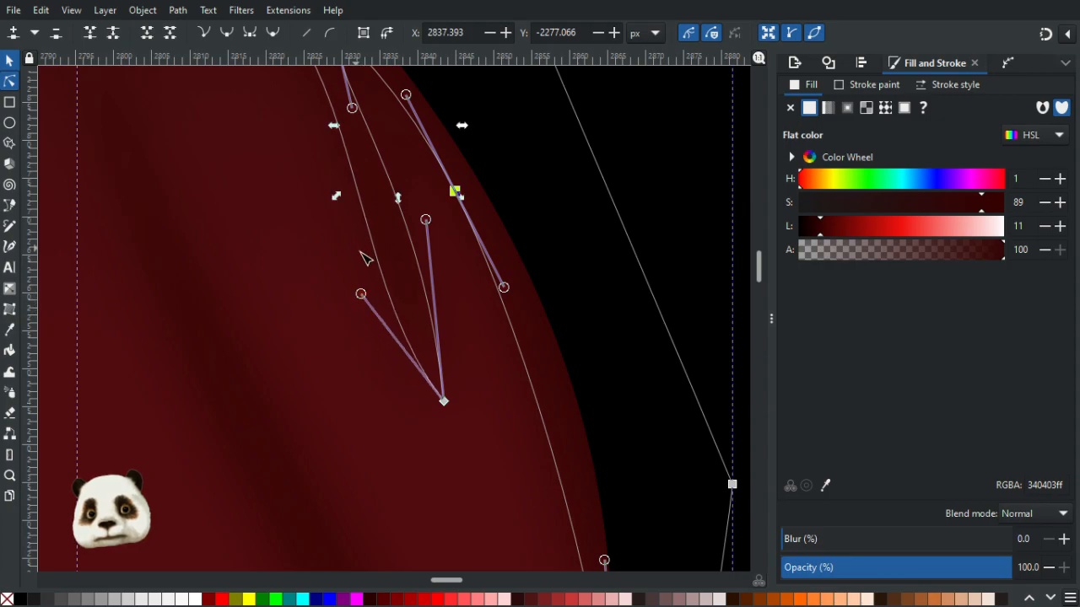
left_click_drag(371, 202, 474, 396)
left_click_drag(387, 212, 380, 212)
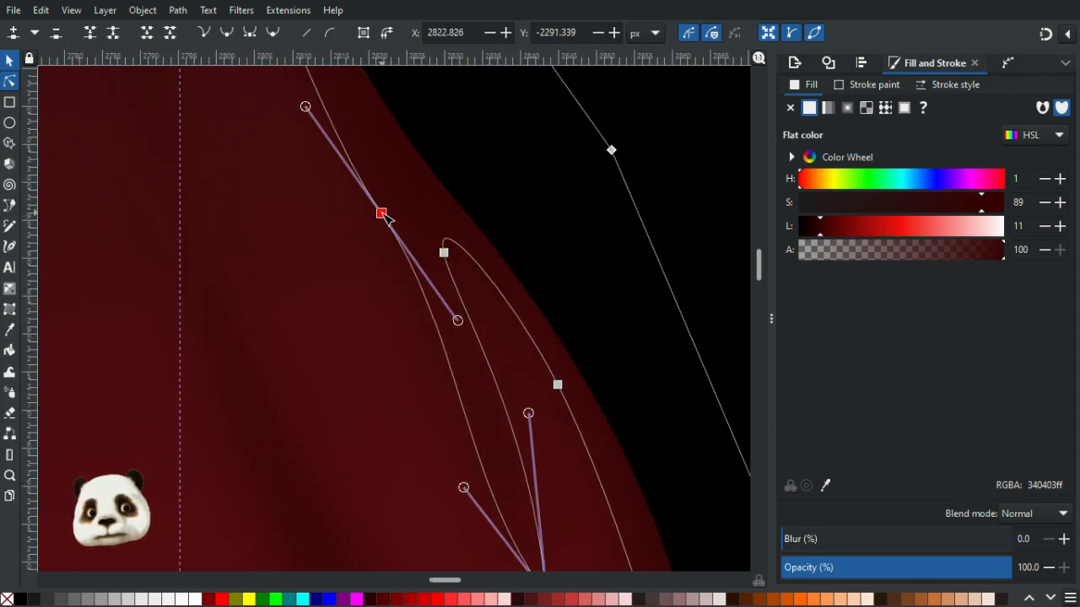
scroll(560, 318, "down", 4)
key("Escape")
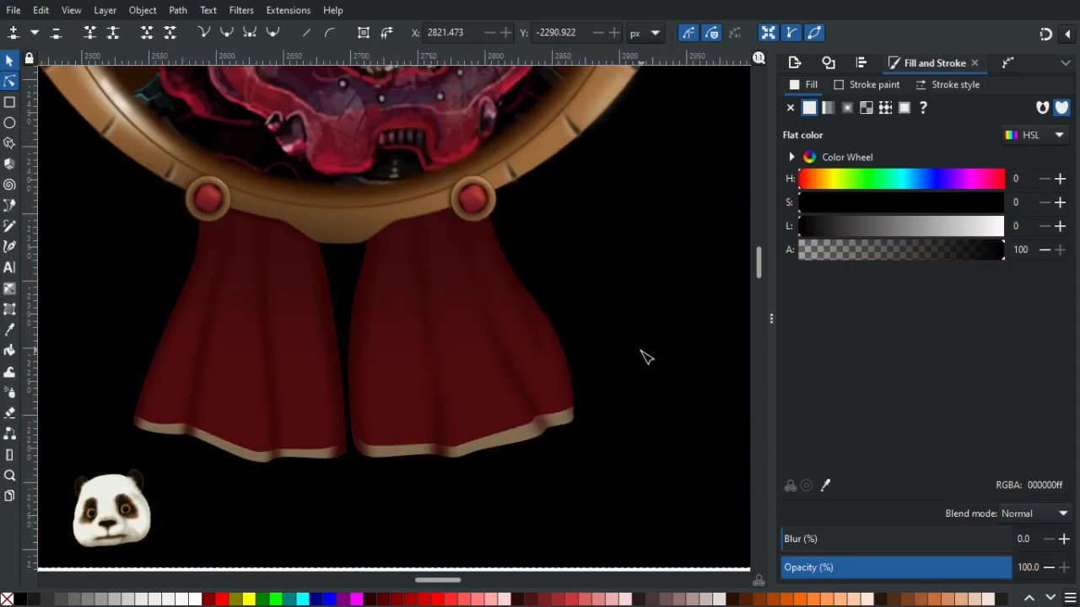
- Adjust the middle nodes of the outer fold strip to narrow its inner bend
scroll(657, 376, "down", 2)
scroll(634, 373, "up", 1)
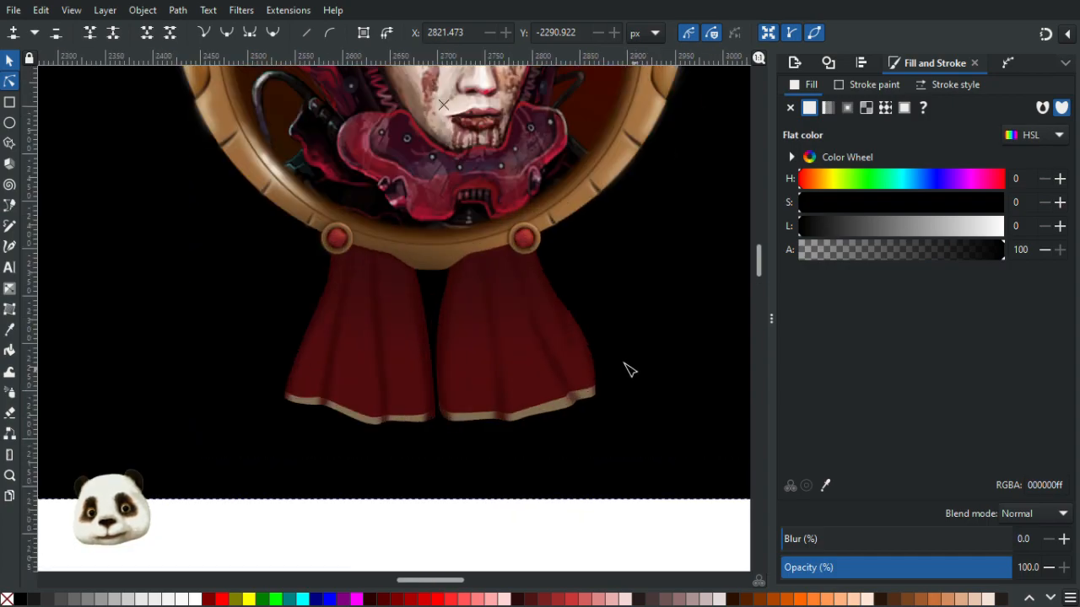
scroll(621, 345, "up", 2)
left_click(529, 345)
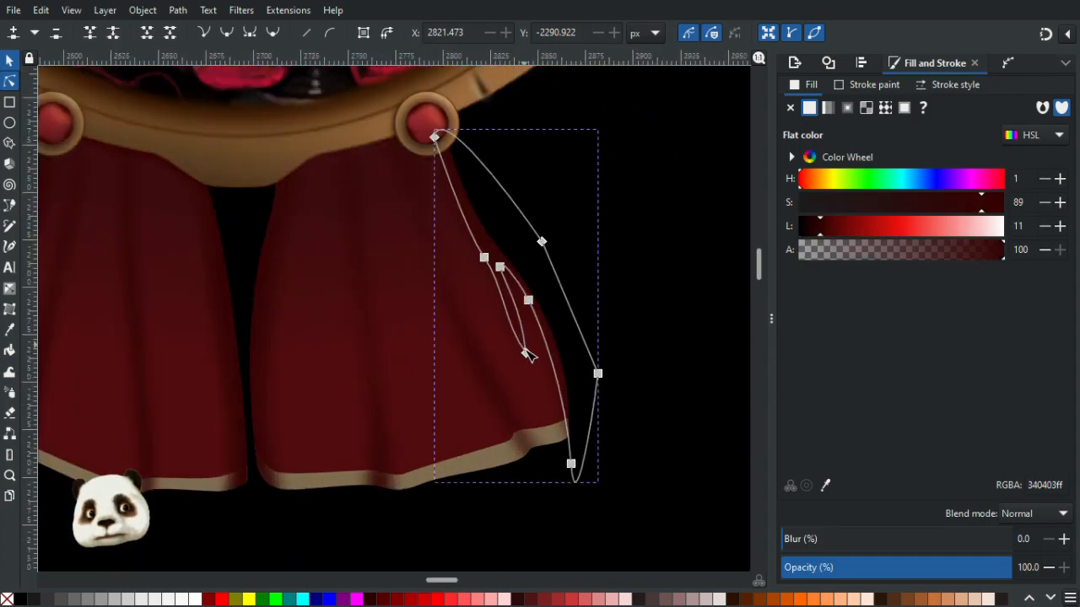
left_click(526, 354)
left_click_drag(529, 308, 488, 316)
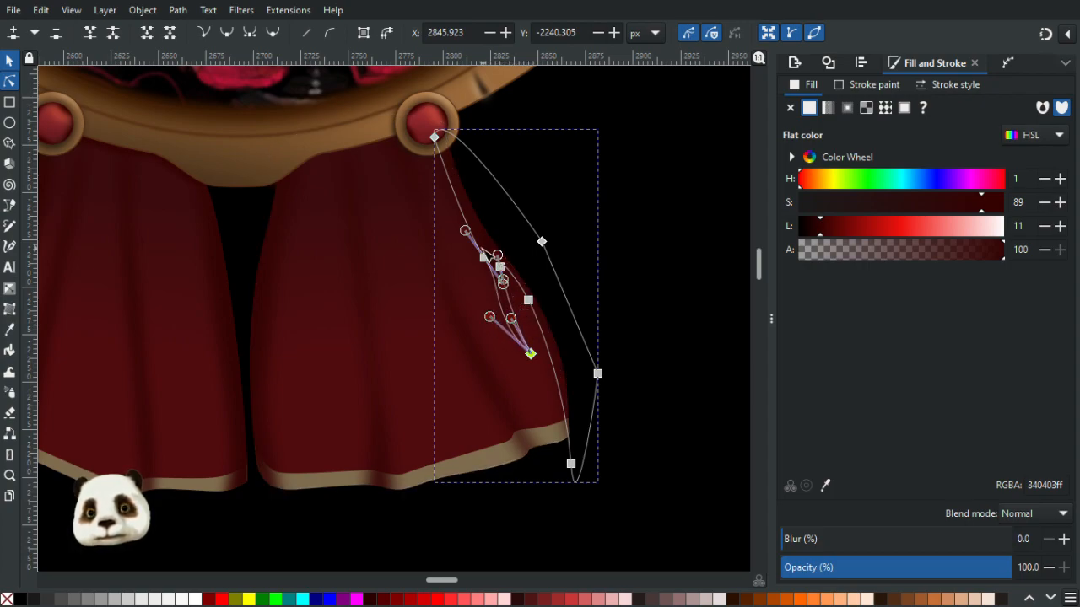
left_click_drag(484, 257, 473, 245)
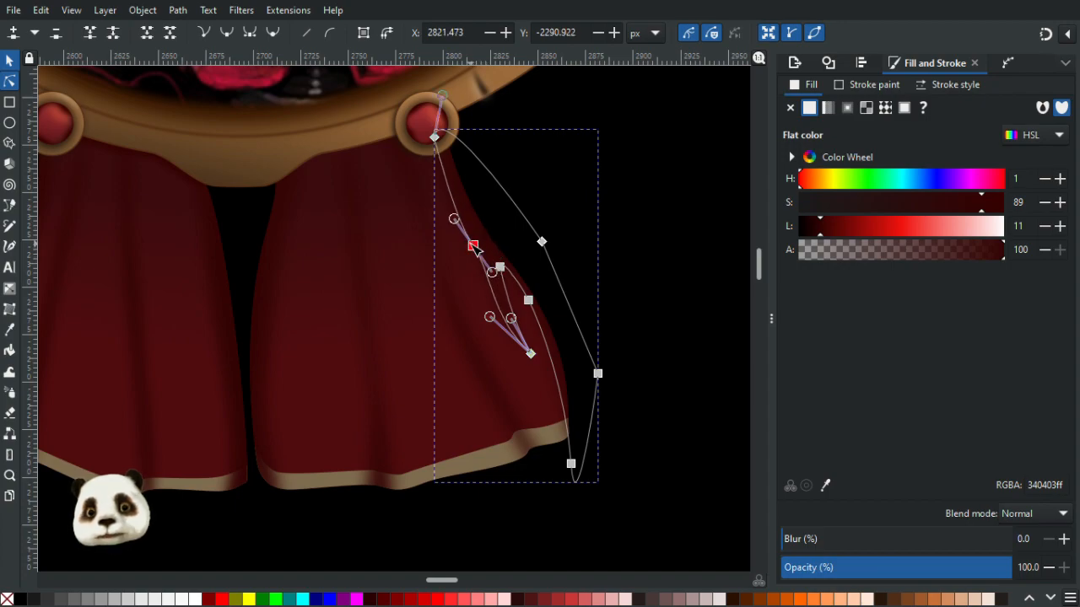
left_click(628, 295)
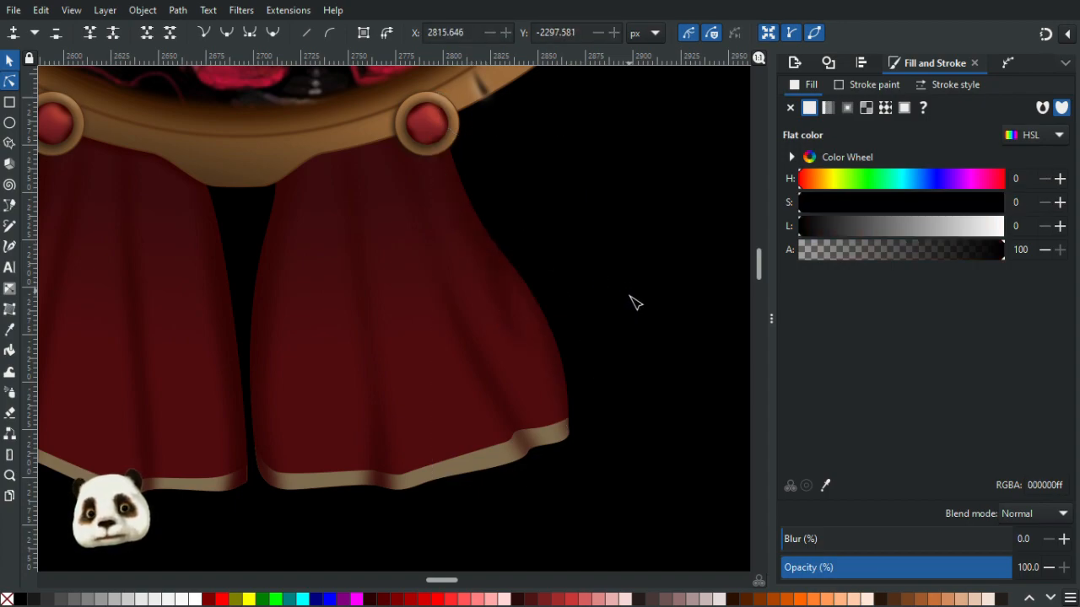
- Move the outer fold strip's lower nodes upward to shorten its bottom end
scroll(645, 329, "down", 3)
scroll(632, 346, "up", 3)
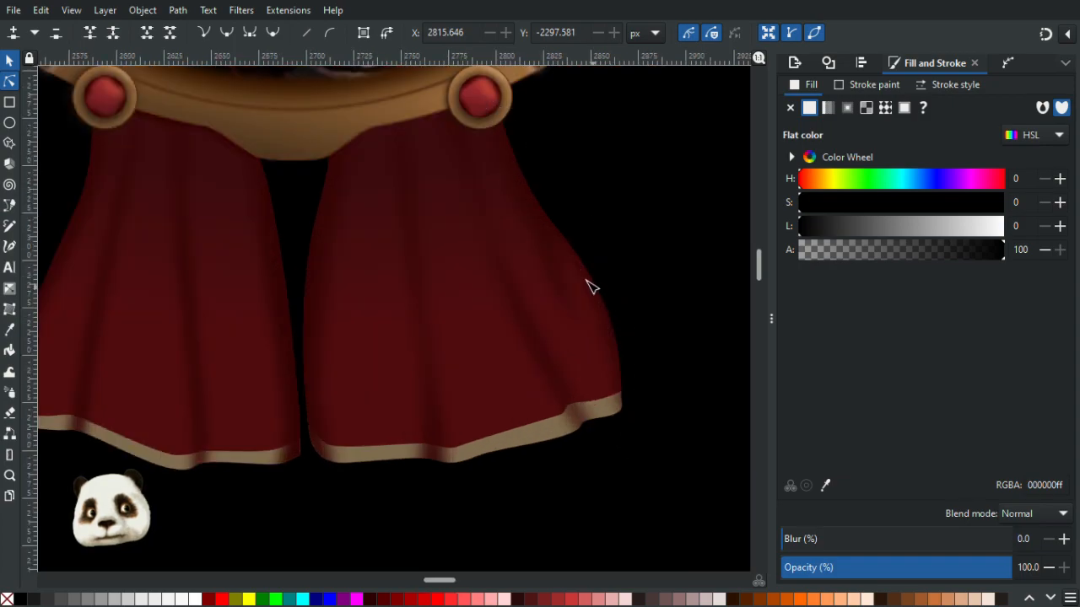
left_click(573, 252)
left_click(553, 241)
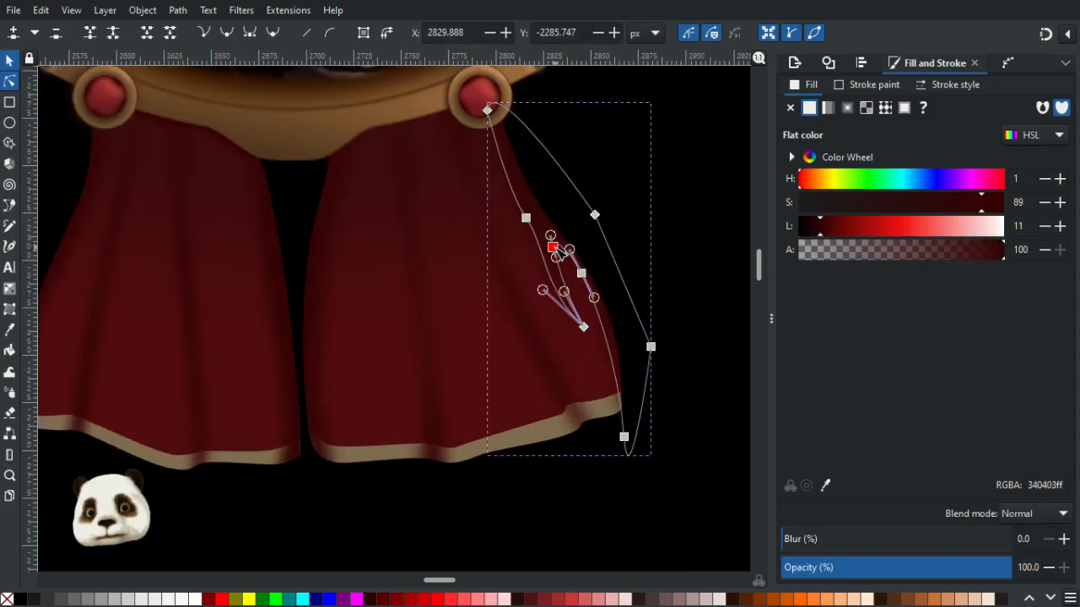
left_click(582, 272)
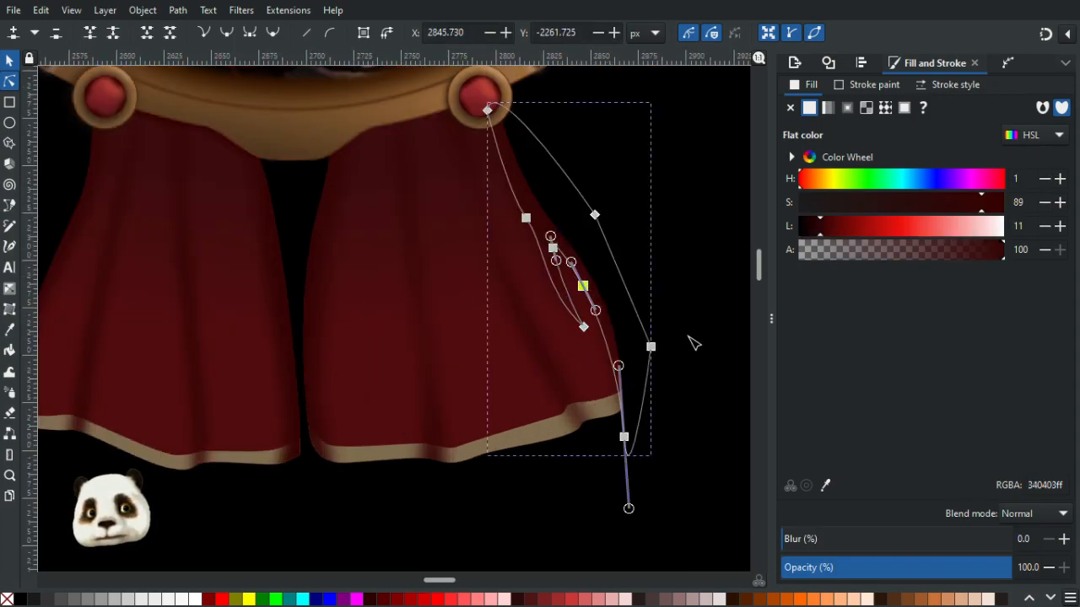
left_click(691, 361)
scroll(691, 362, "down", 3)
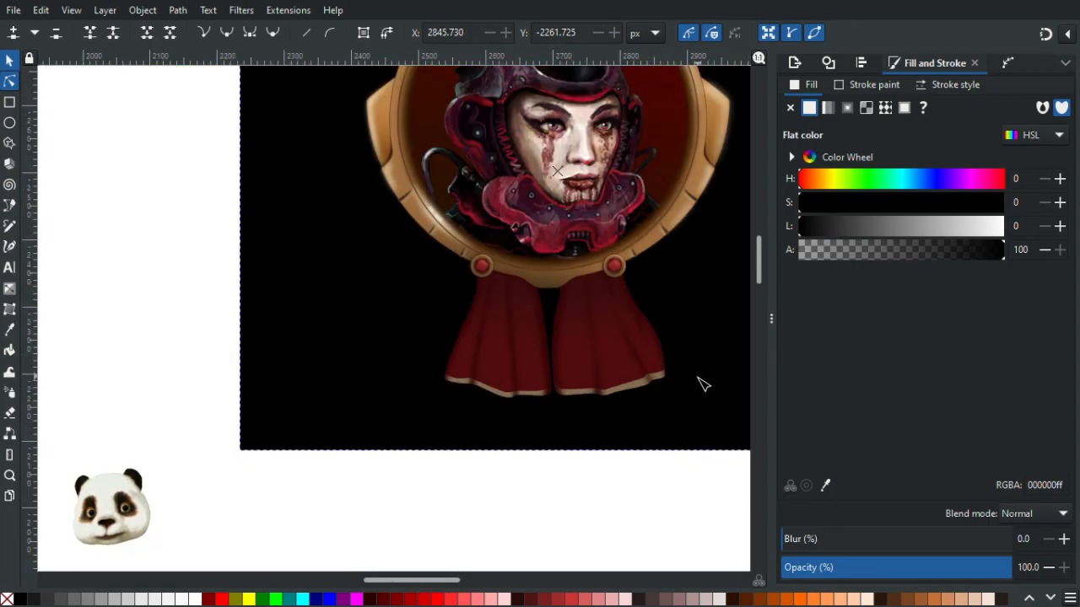
scroll(692, 379, "up", 4)
left_click(620, 354)
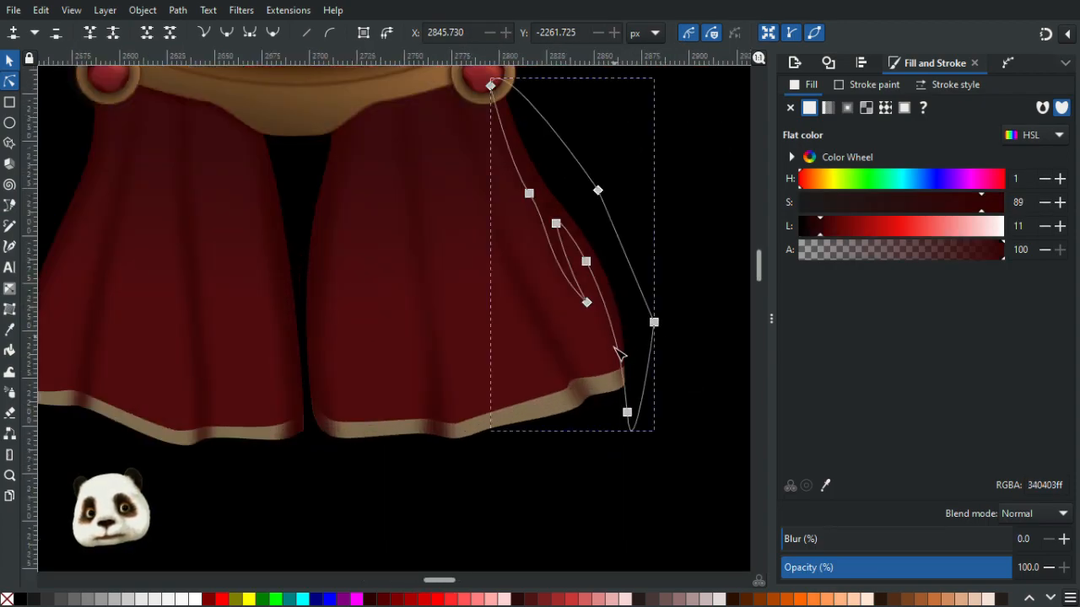
left_click_drag(628, 419, 622, 390)
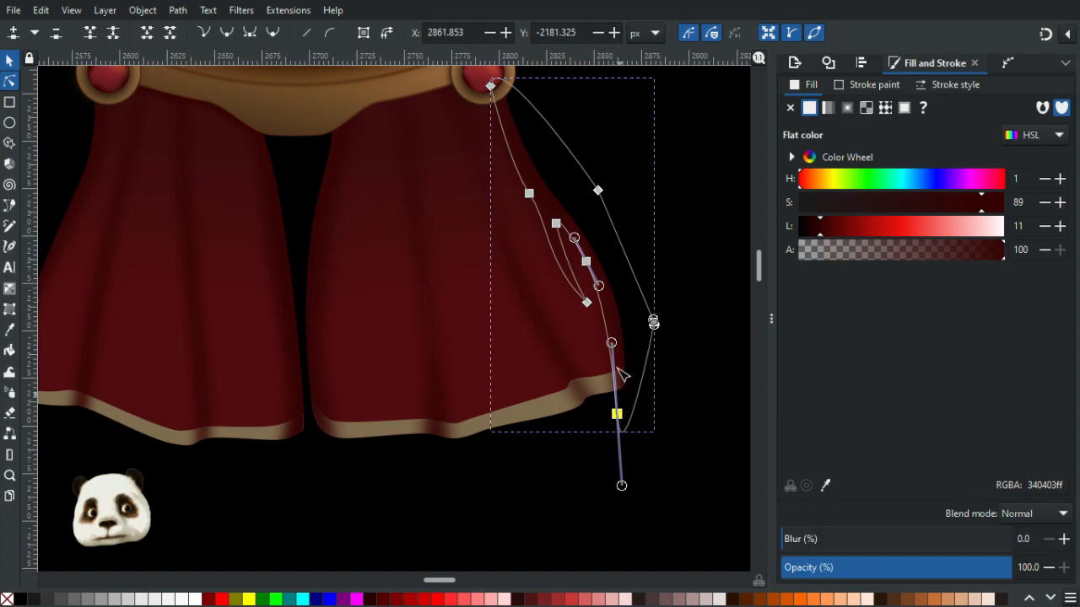
left_click_drag(615, 346, 620, 338)
left_click(675, 407)
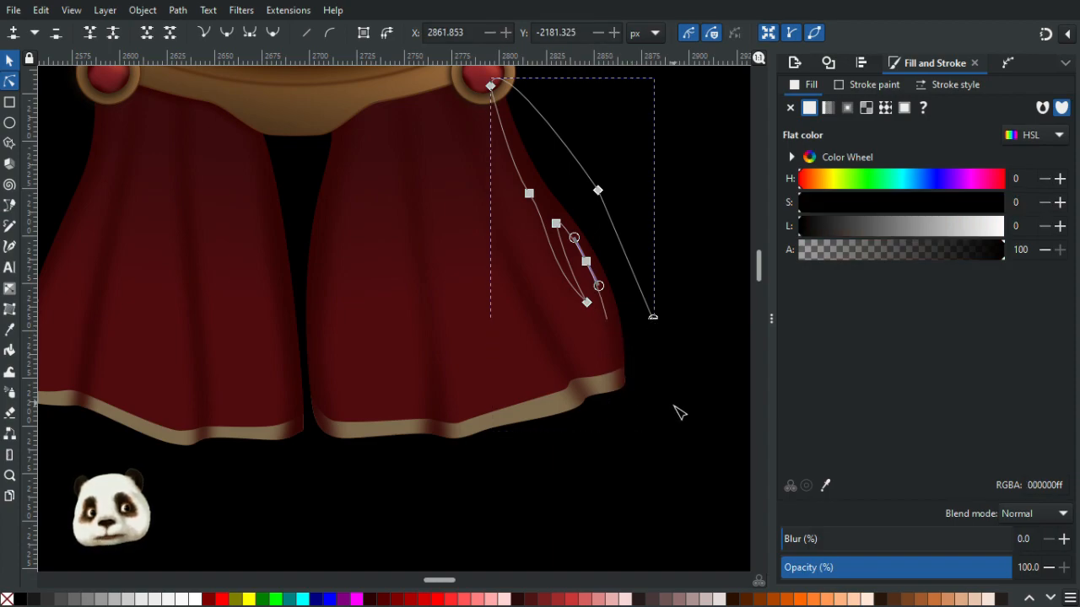
- Tweak a node on the thin diagonal fold strip running down to the right ribbon's hem
scroll(677, 415, "down", 2)
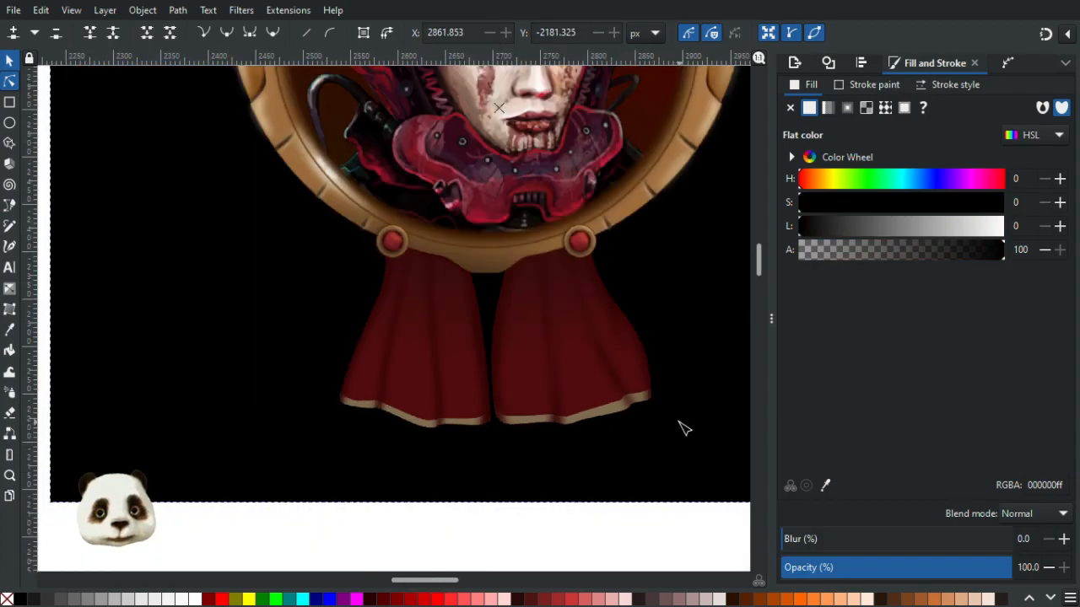
scroll(641, 441, "up", 1)
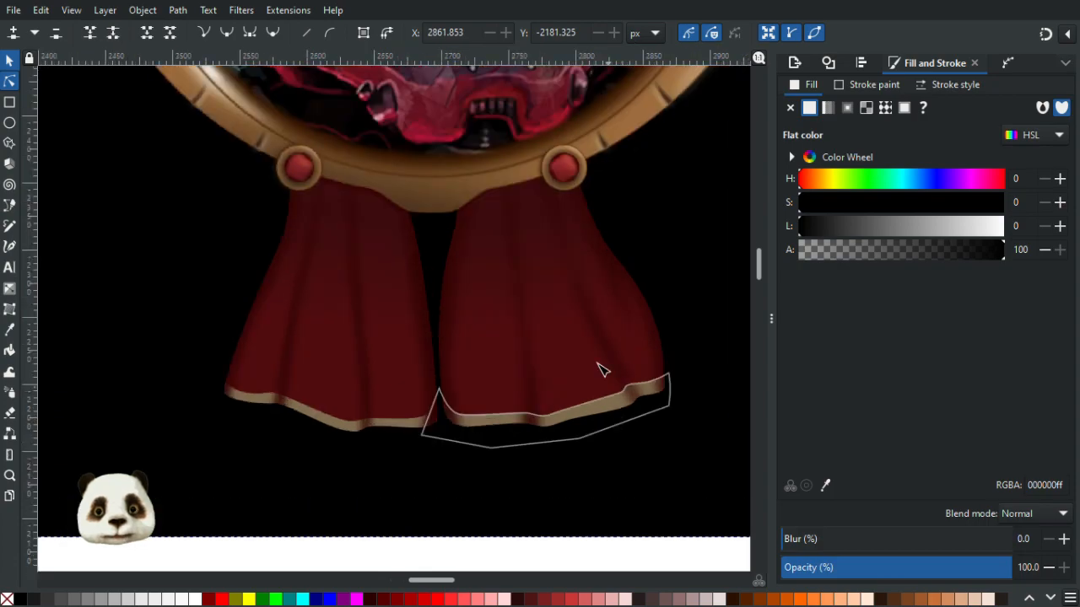
left_click(579, 273)
left_click_drag(576, 288, 570, 282)
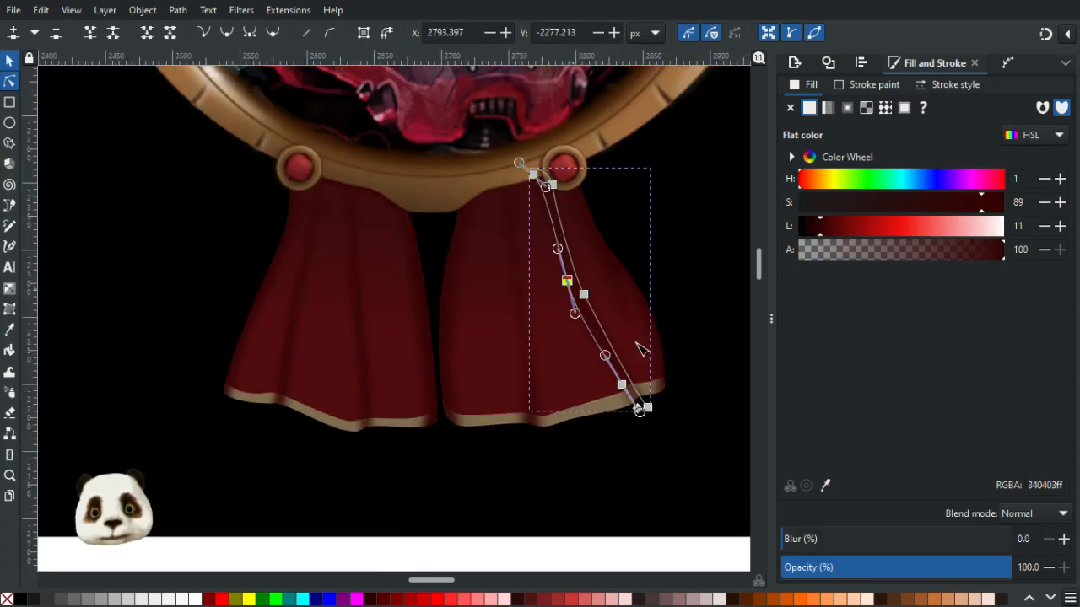
left_click(678, 257)
scroll(702, 325, "down", 2)
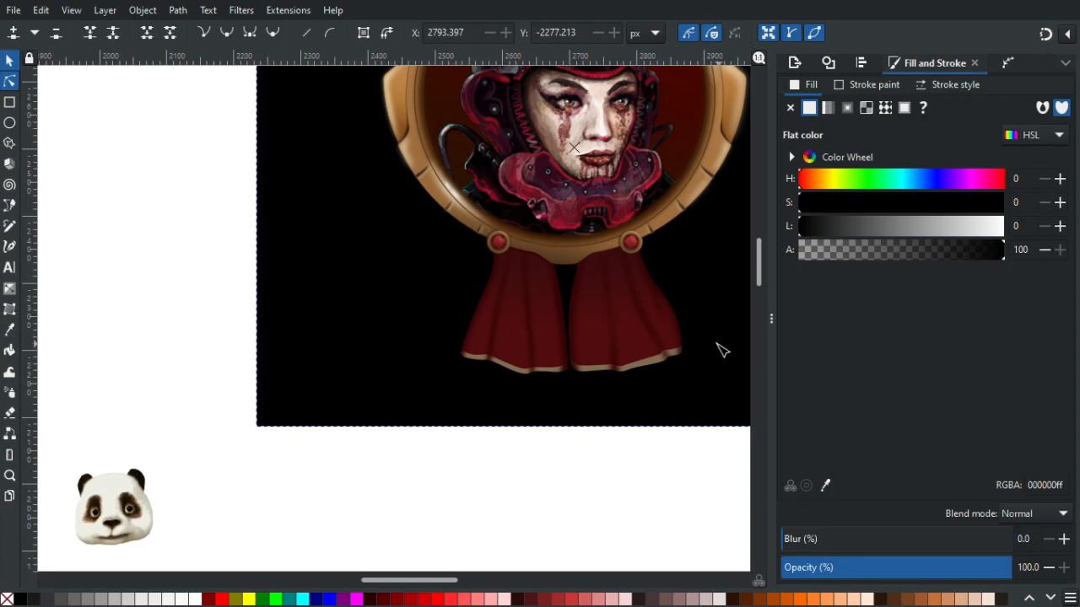
scroll(721, 351, "down", 1)
scroll(675, 338, "up", 3)
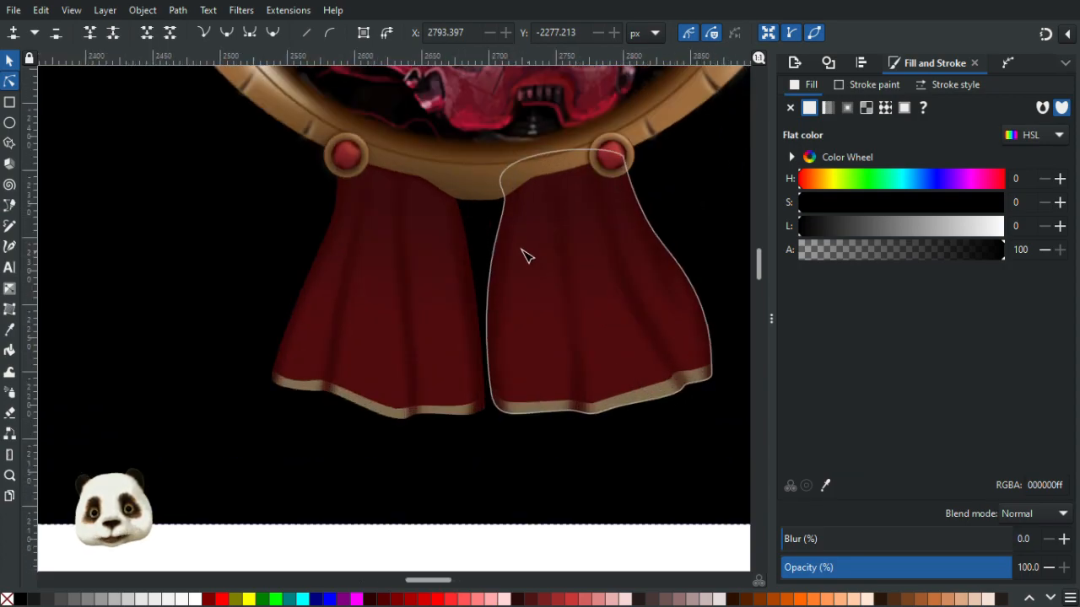
- Reshape the thin dark strip between the two ribbons by moving its top, middle and bottom nodes
left_click(515, 211)
left_click_drag(513, 219, 520, 211)
left_click_drag(500, 321, 505, 303)
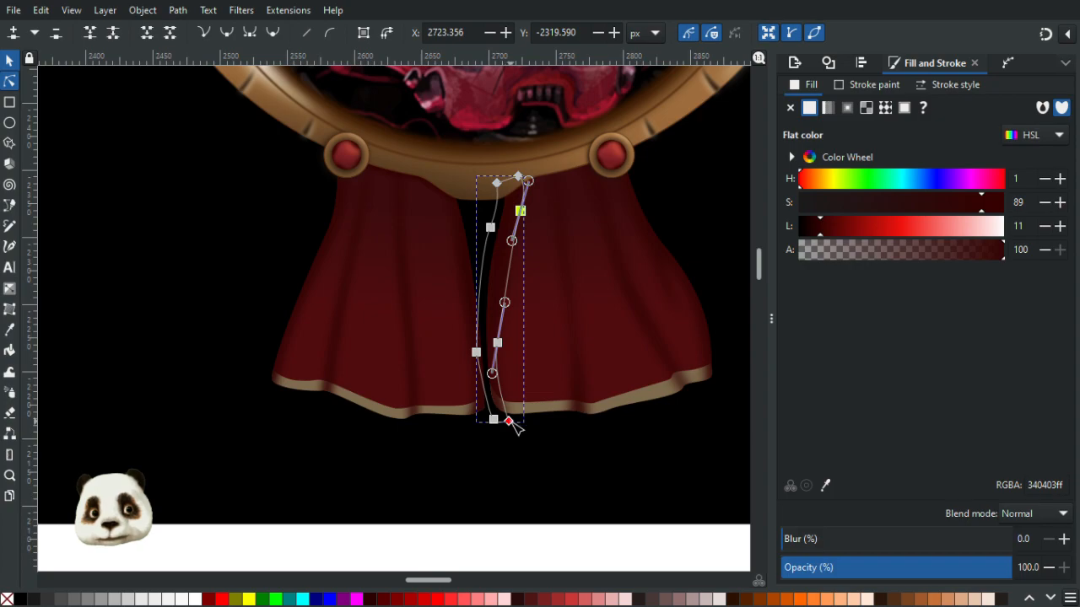
left_click_drag(509, 421, 513, 424)
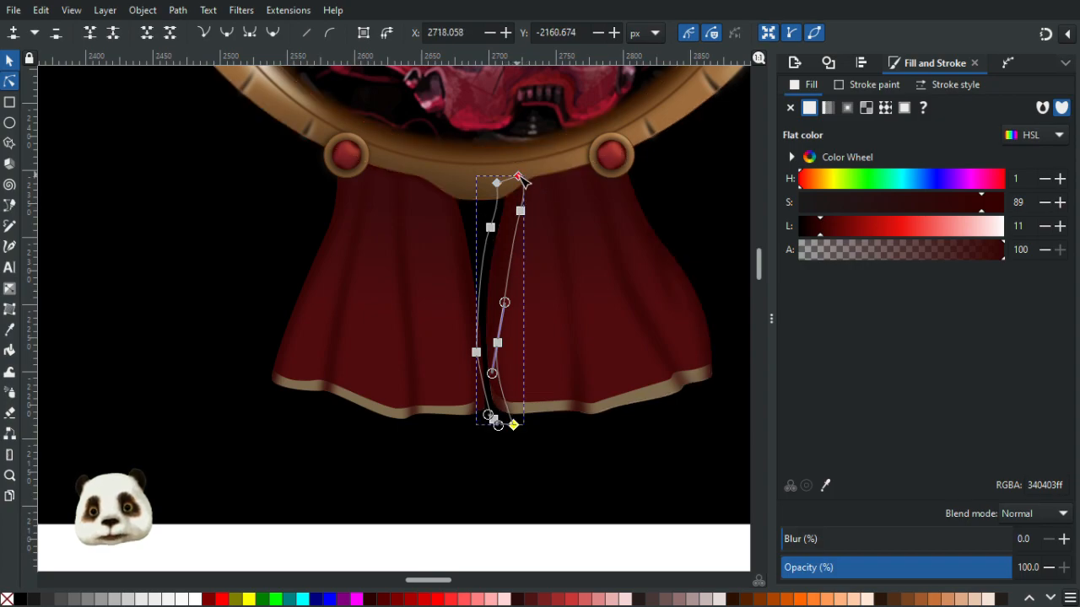
left_click(696, 200)
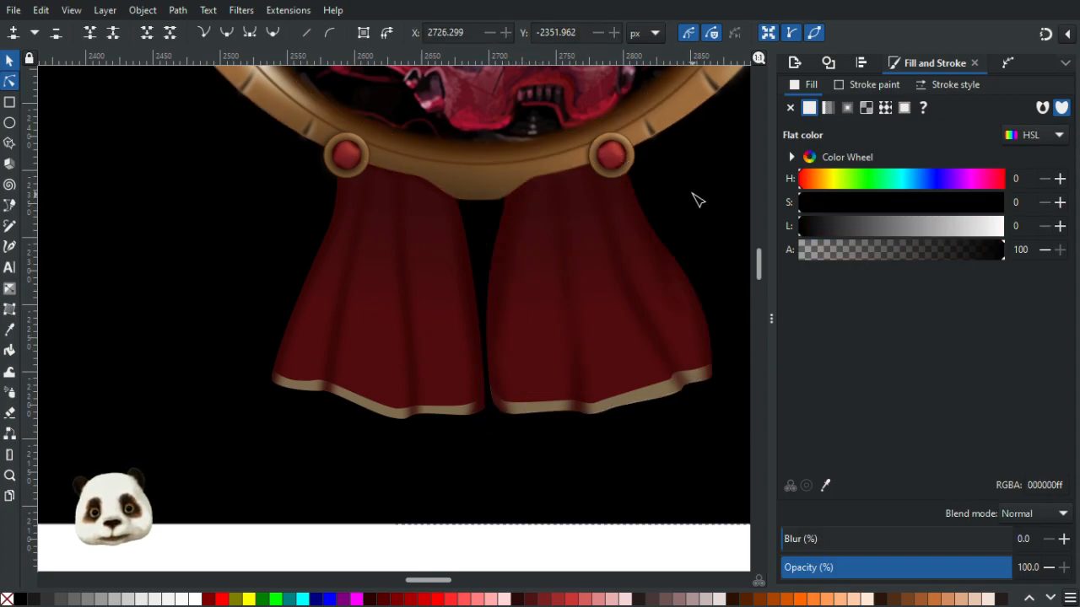
- Adjust a lower node of the thin strip between the ribbons to refine its bottom curve
scroll(731, 227, "down", 3)
scroll(730, 228, "up", 6)
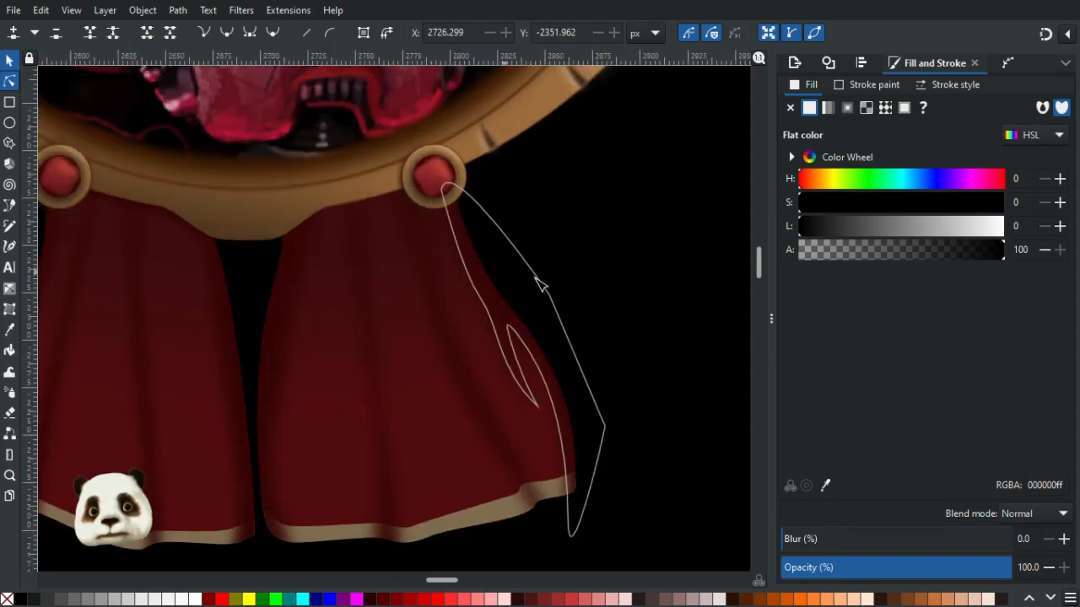
scroll(540, 281, "down", 1)
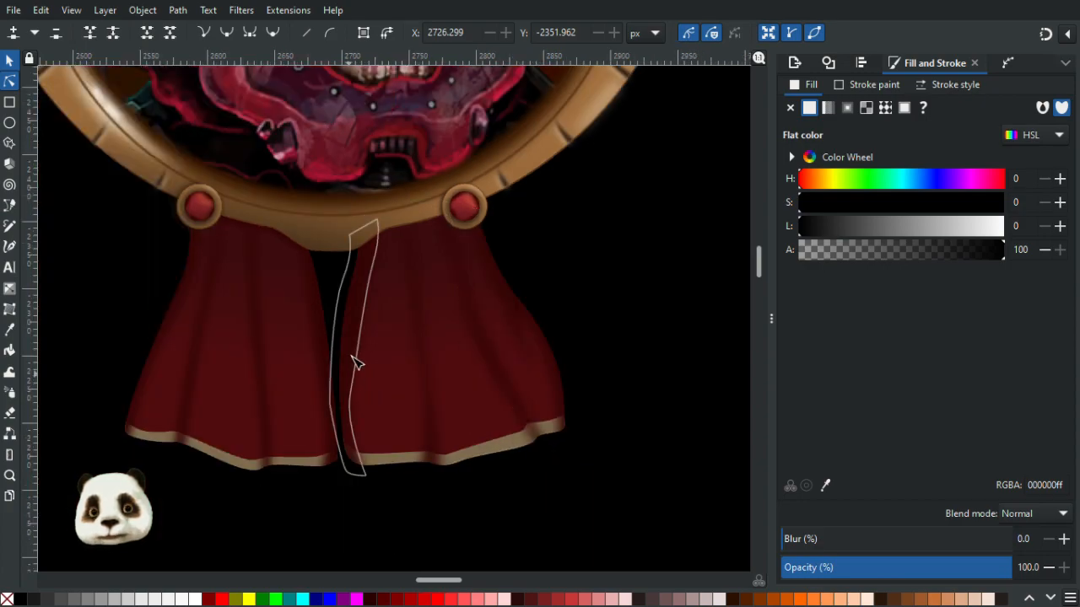
left_click(352, 393)
left_click(351, 394)
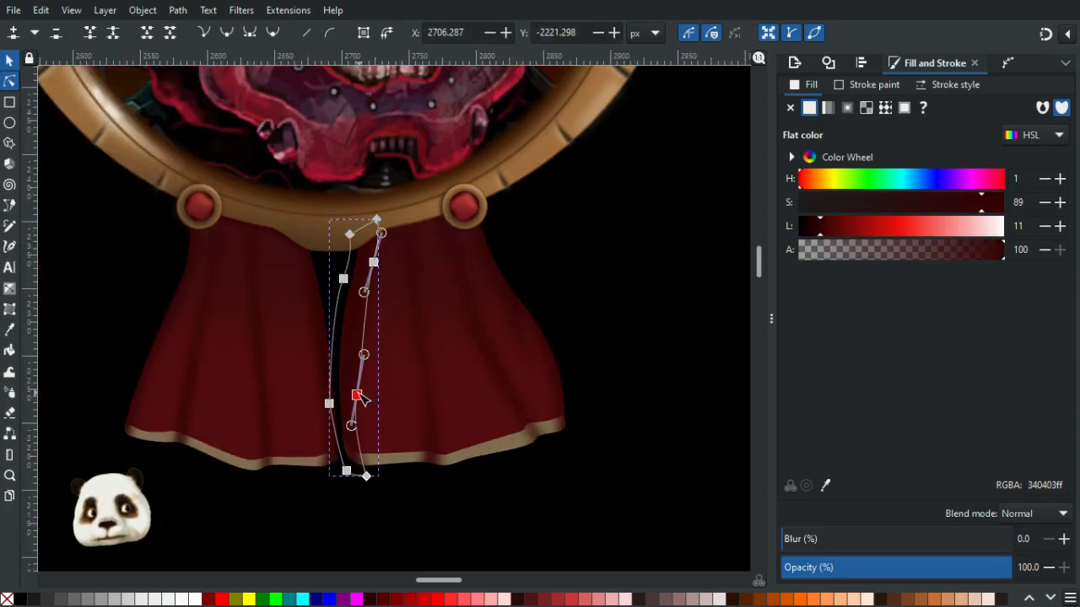
left_click_drag(352, 429, 356, 434)
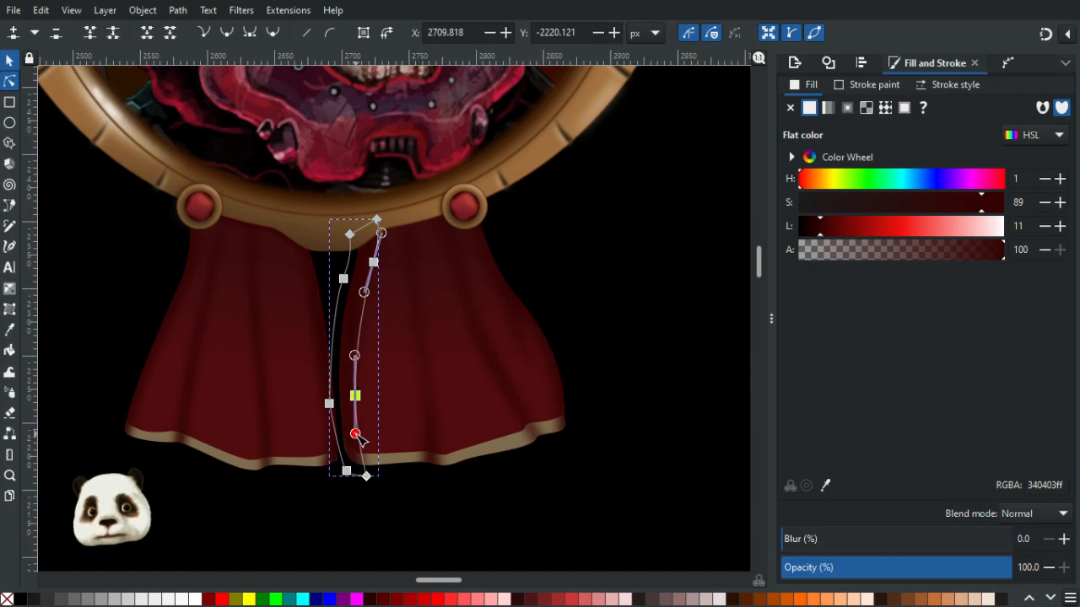
left_click(553, 498)
left_click(560, 505)
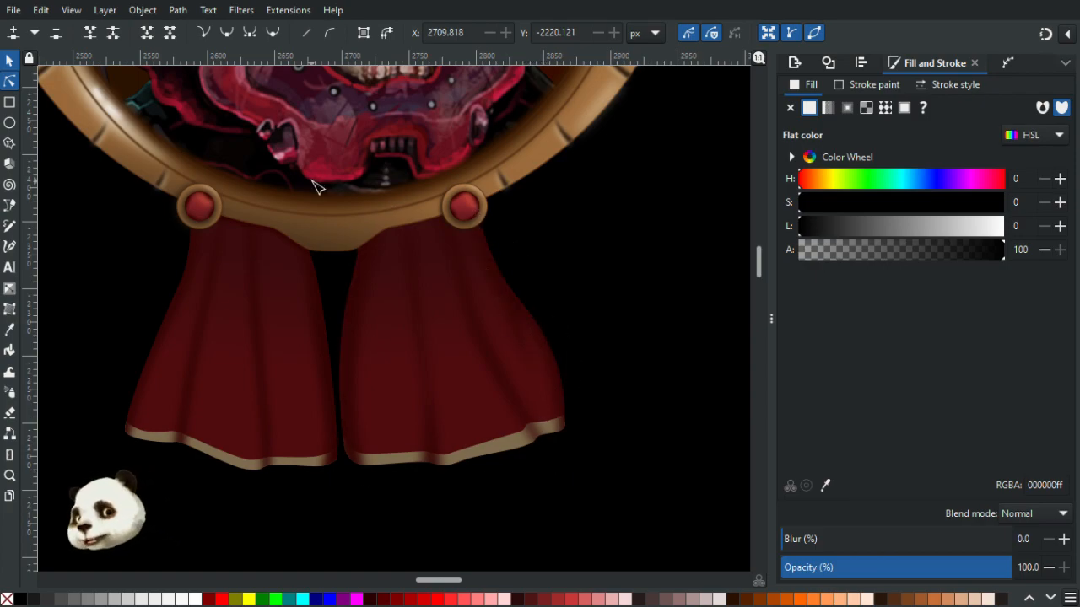
- Draw a closed Bezier shape along the frame's lower edge over the top of the right ribbon
scroll(312, 187, "up", 2)
key("b")
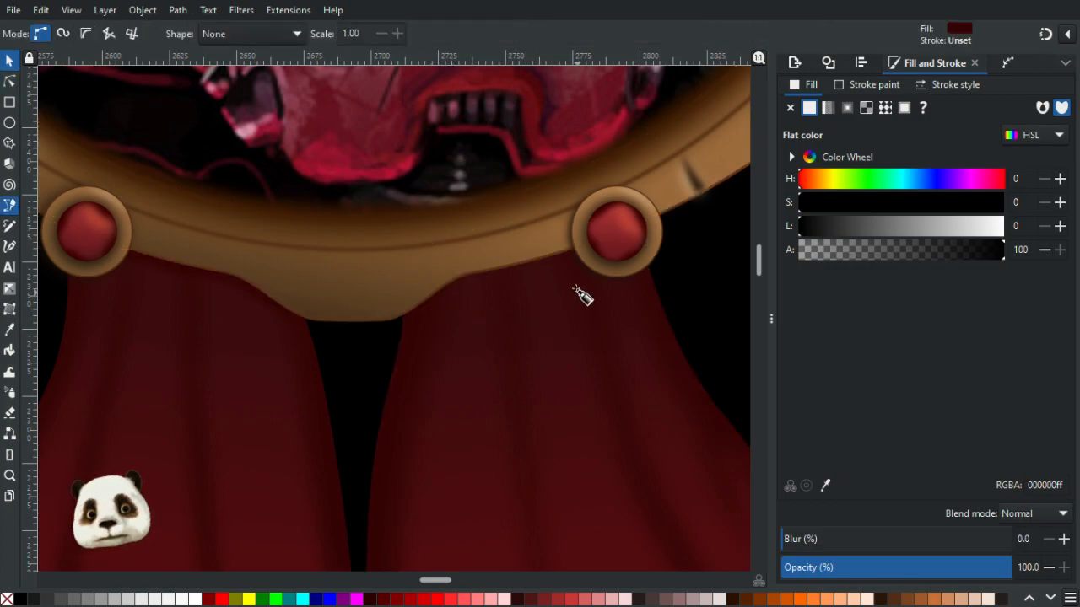
scroll(595, 262, "up", 1)
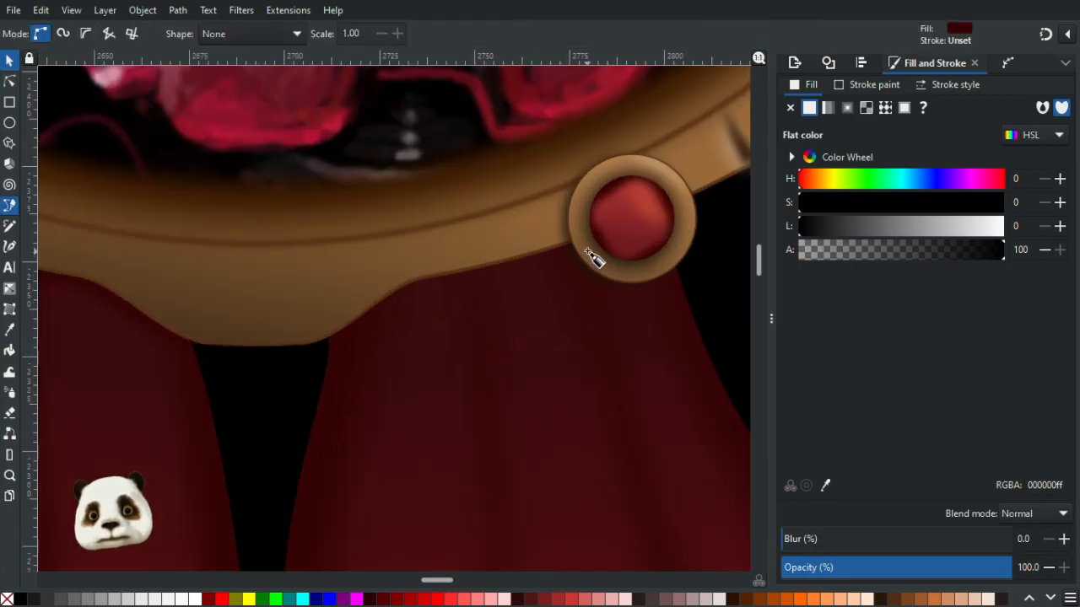
left_click(584, 253)
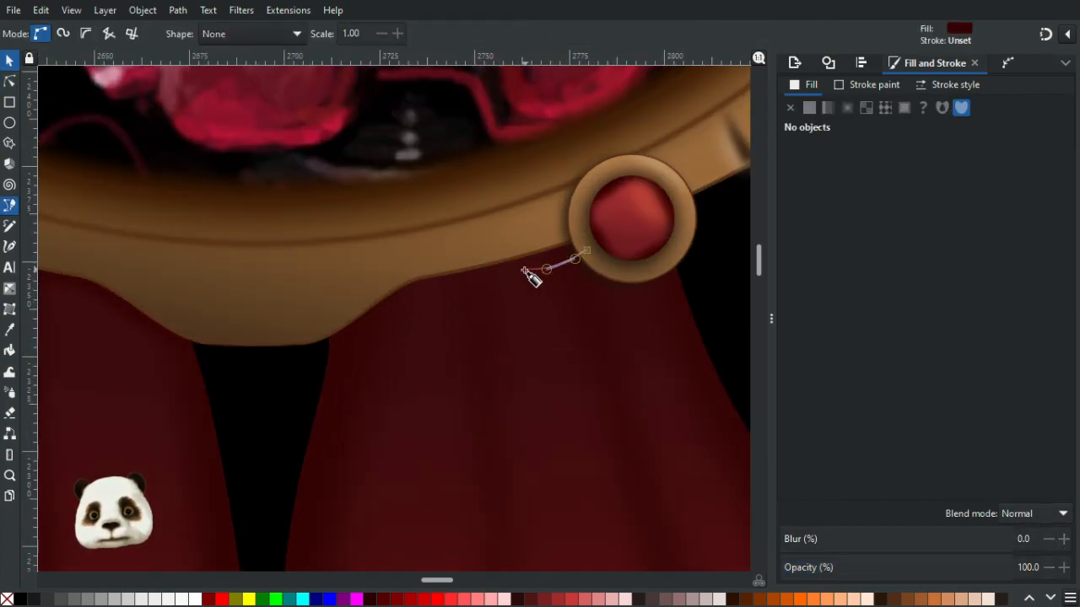
left_click_drag(506, 276, 345, 345)
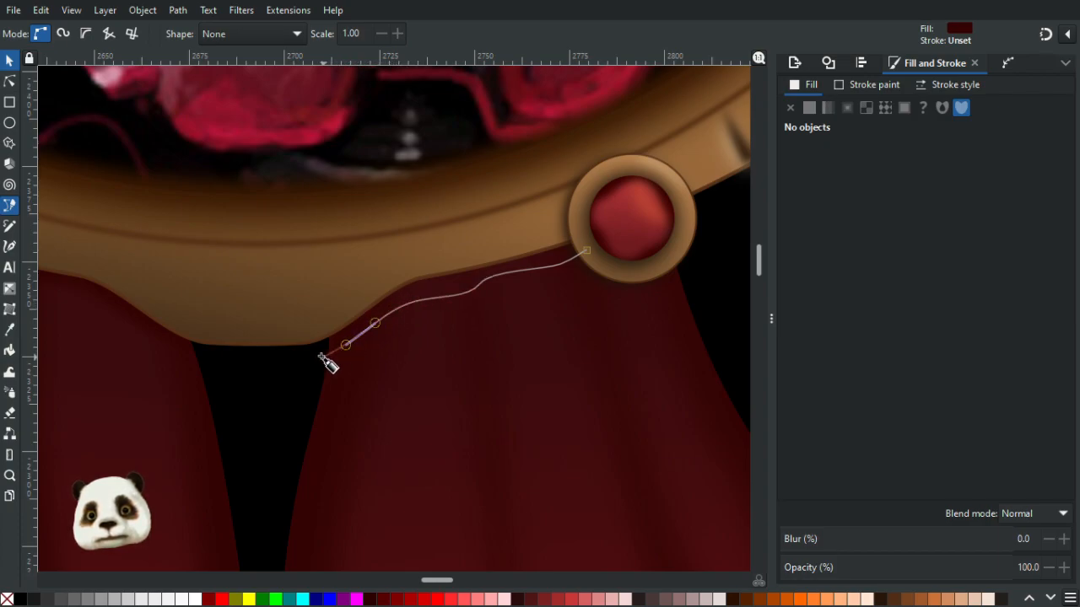
left_click(316, 350)
left_click(309, 315)
left_click_drag(355, 275, 363, 270)
left_click(445, 242)
left_click(556, 228)
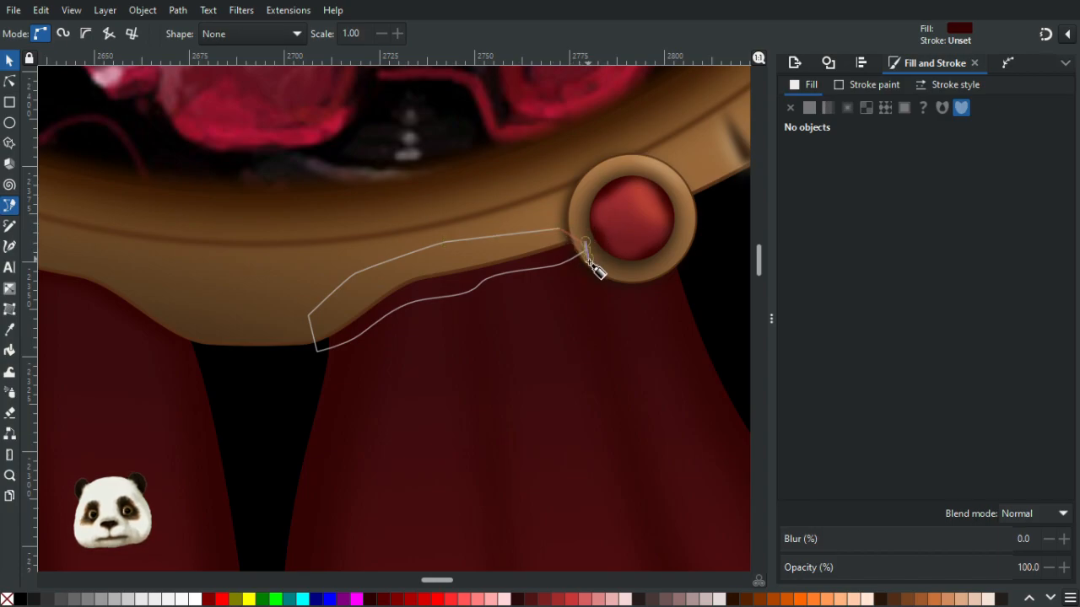
left_click(588, 256)
scroll(568, 313, "down", 2)
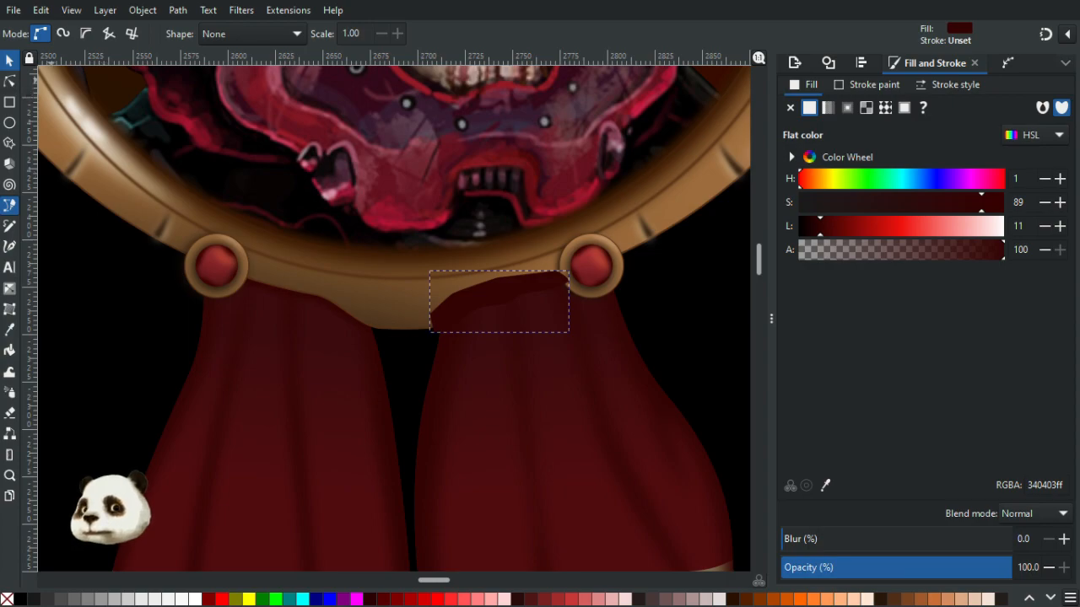
- Try to move and raise the right ribbon relative to the new shape
key("n")
left_click(573, 445)
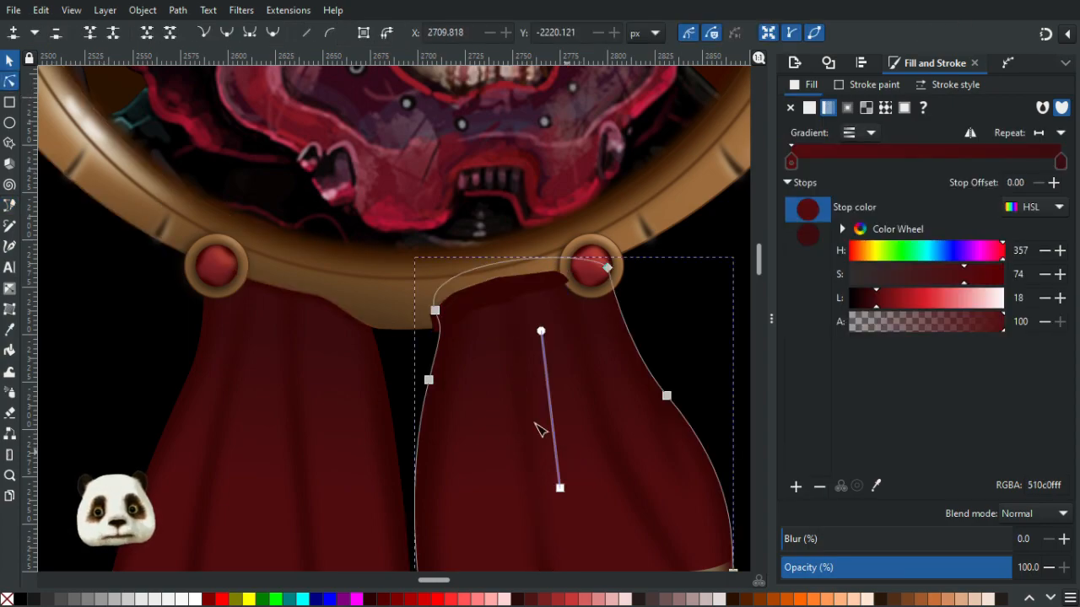
left_click(10, 60)
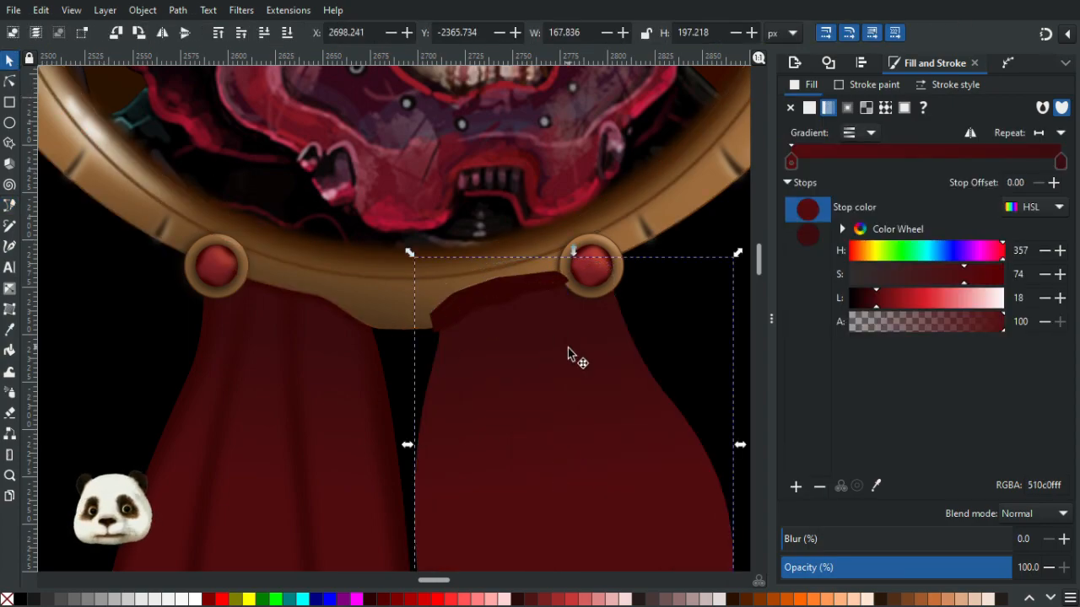
left_click_drag(475, 313, 426, 258)
left_click(561, 388)
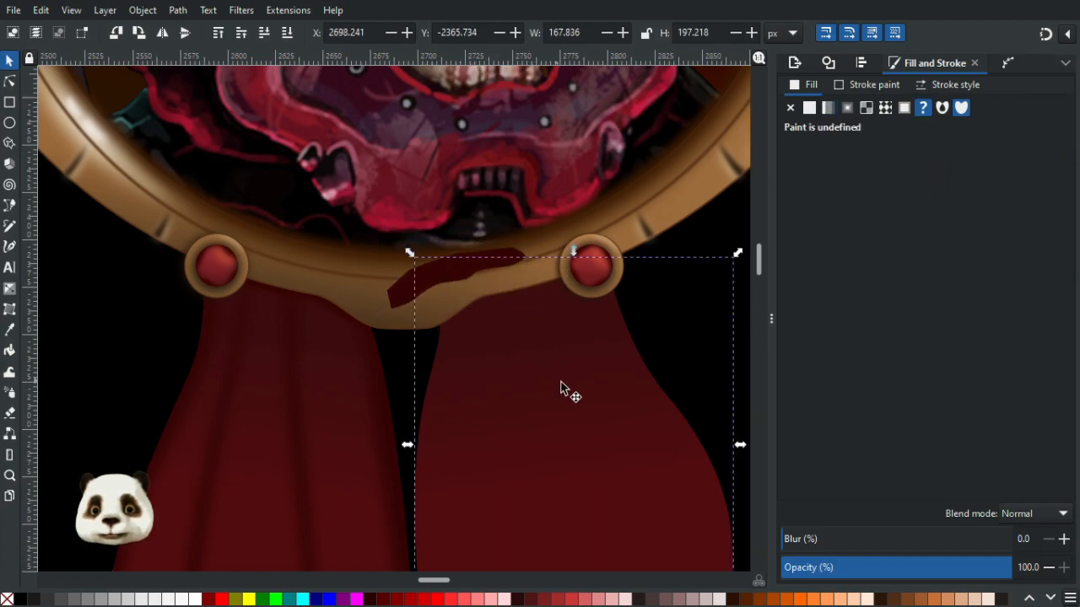
key("ctrl+z")
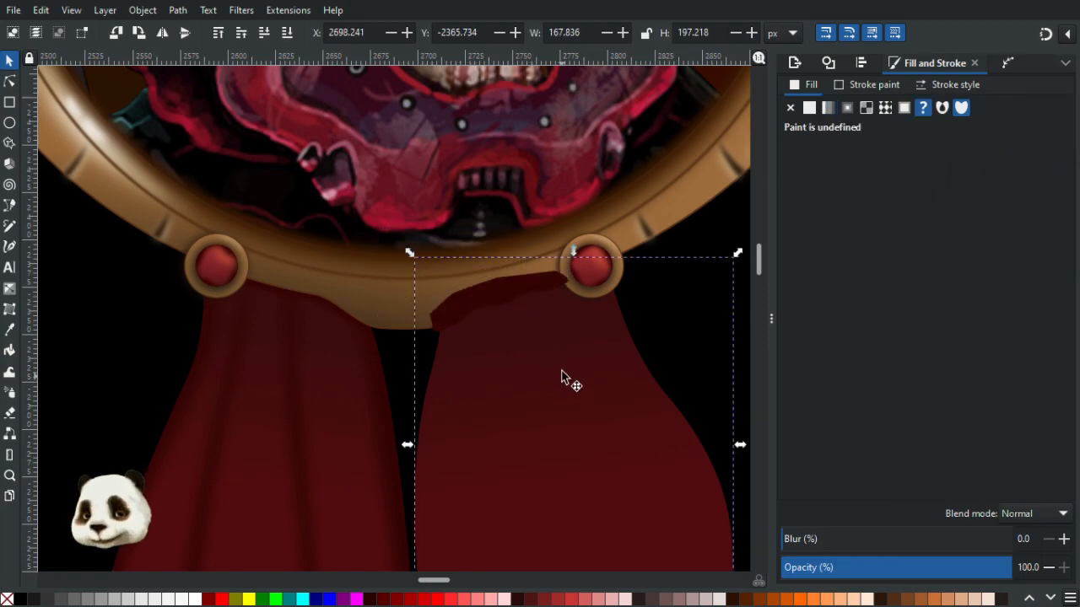
key("Home")
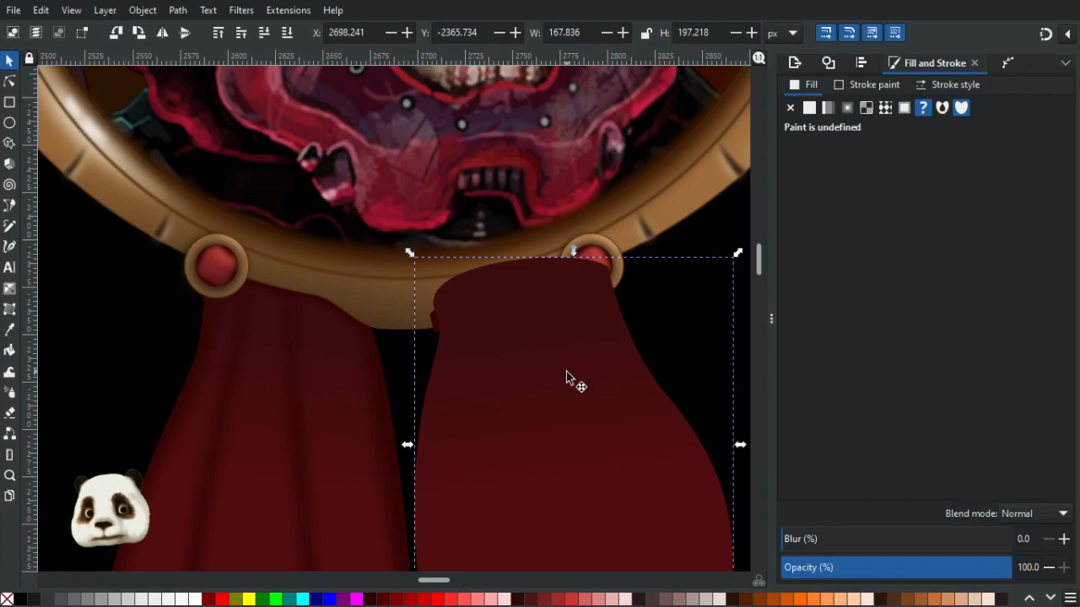
key("Escape")
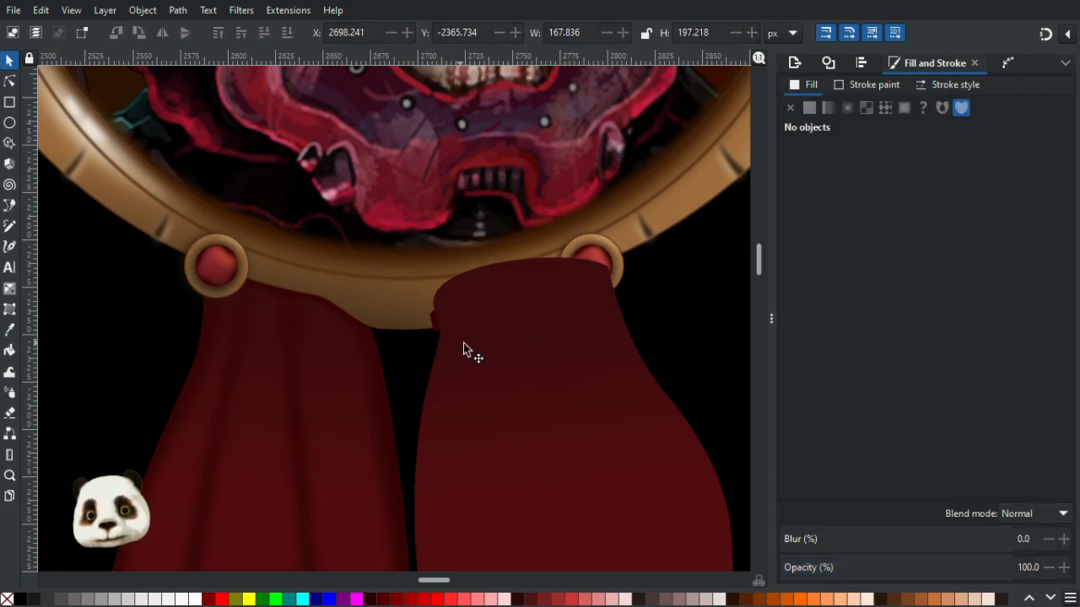
left_click_drag(463, 343, 575, 399)
key("ctrl+z")
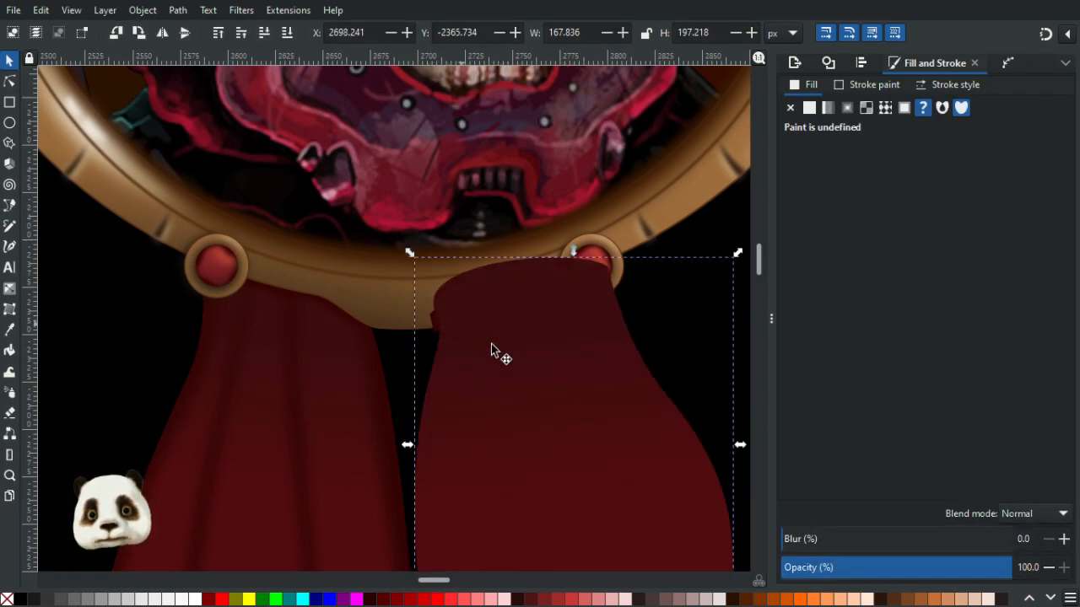
key("Escape")
left_click(518, 385)
left_click_drag(521, 392, 665, 428)
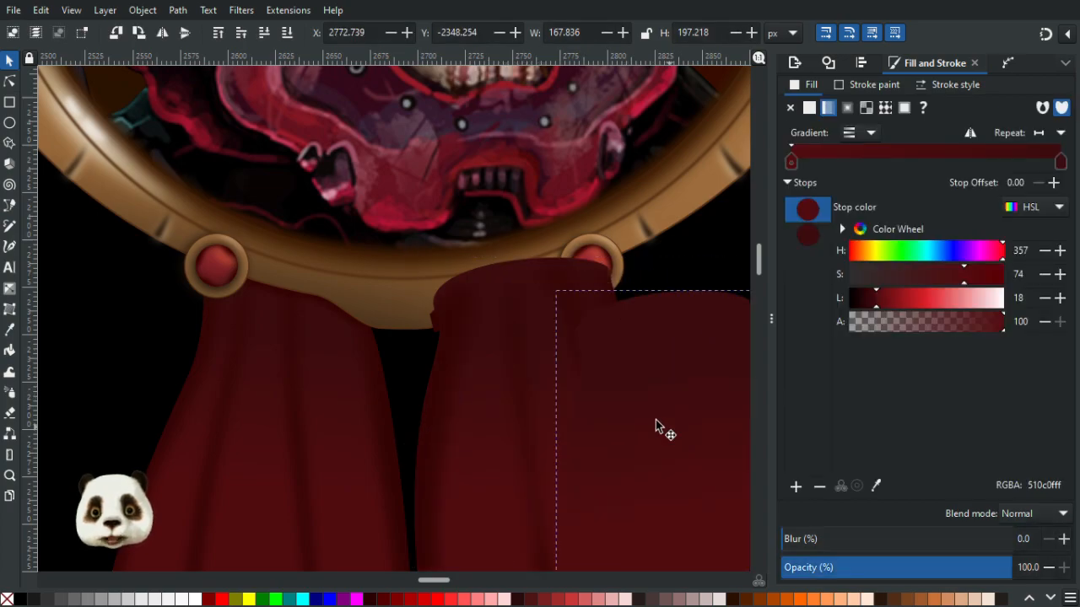
key("ctrl+z")
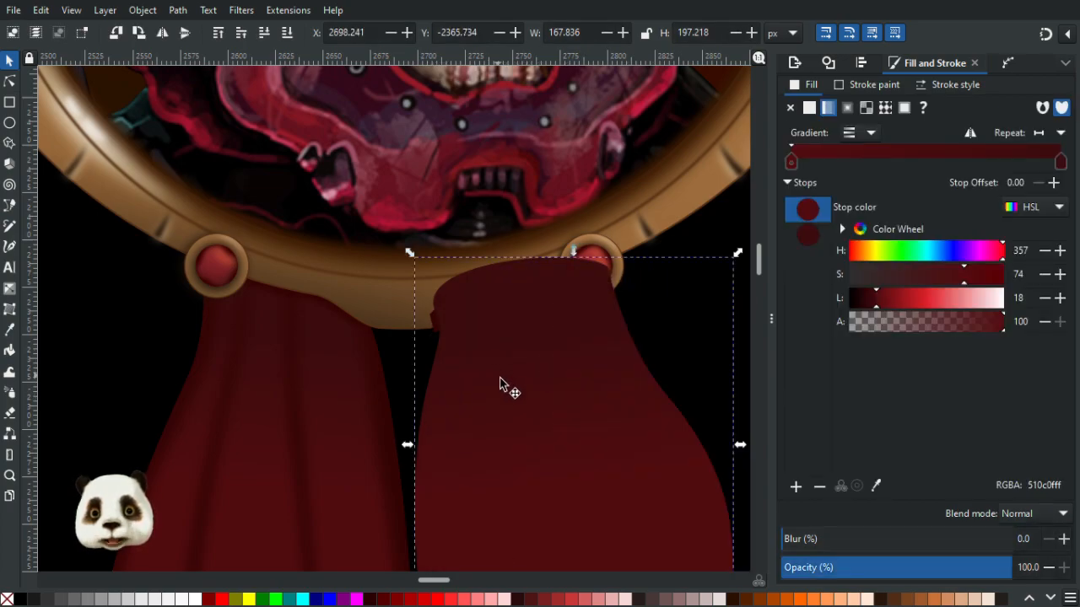
- Delete the new shape and paste it back in place
left_click(503, 295)
left_click(503, 295)
key("Delete")
left_click(584, 350)
key("Escape")
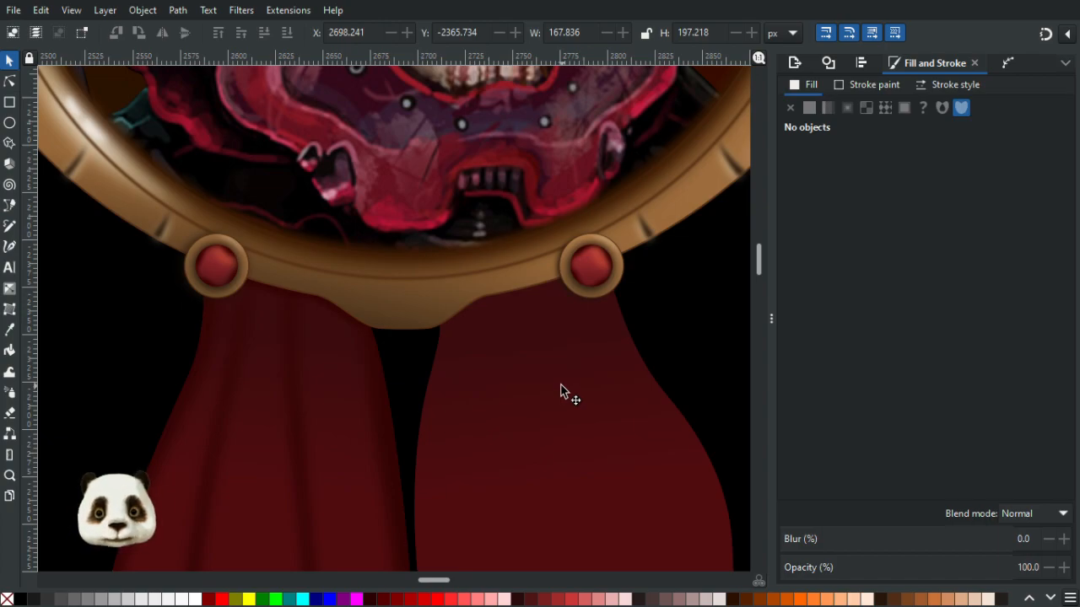
left_click(41, 10)
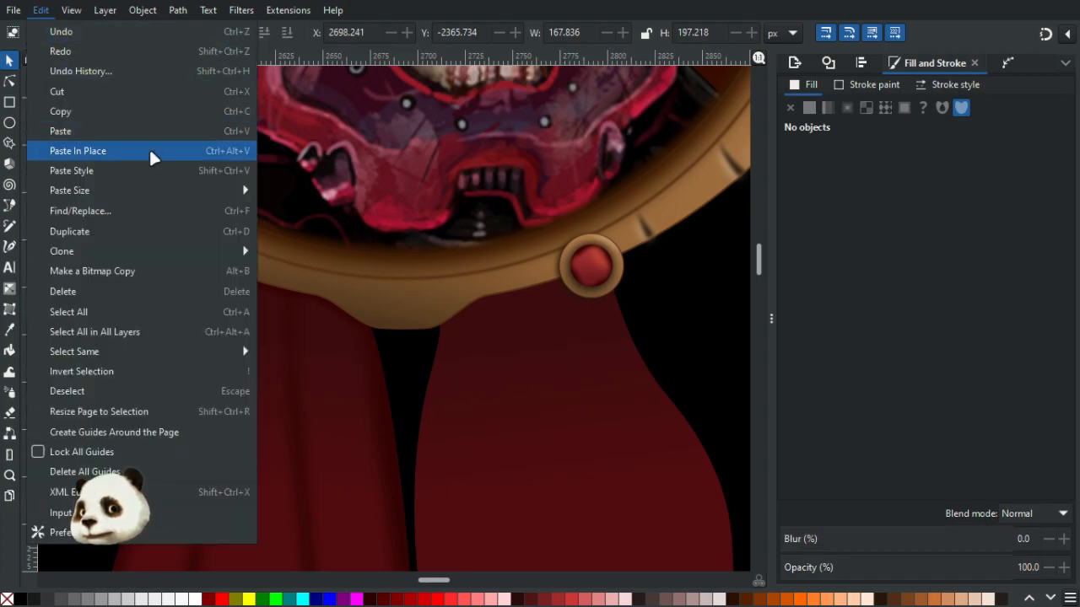
left_click(145, 151)
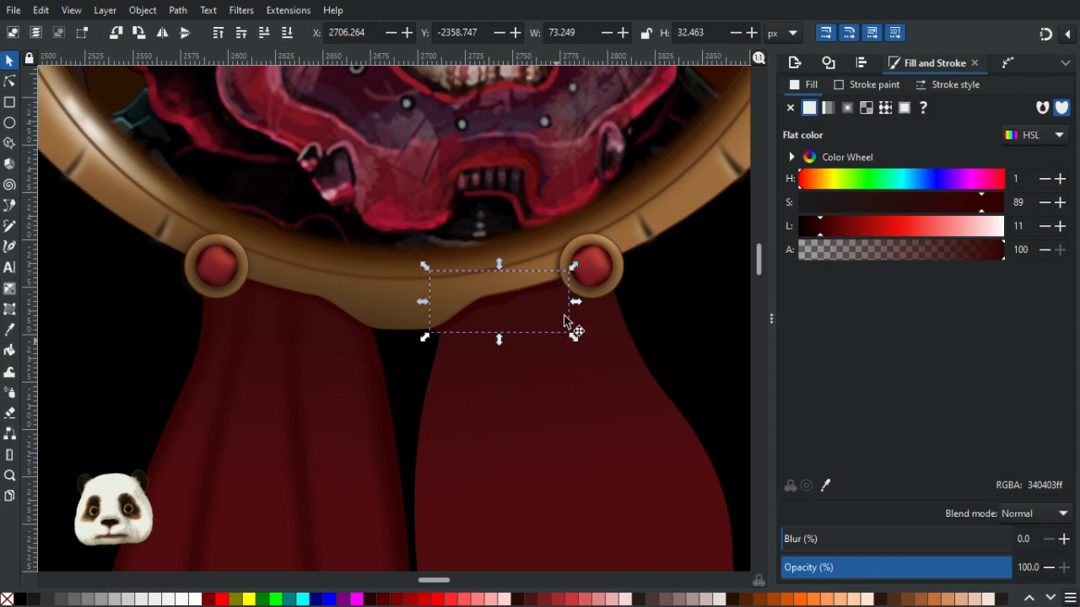
scroll(563, 303, "up", 1)
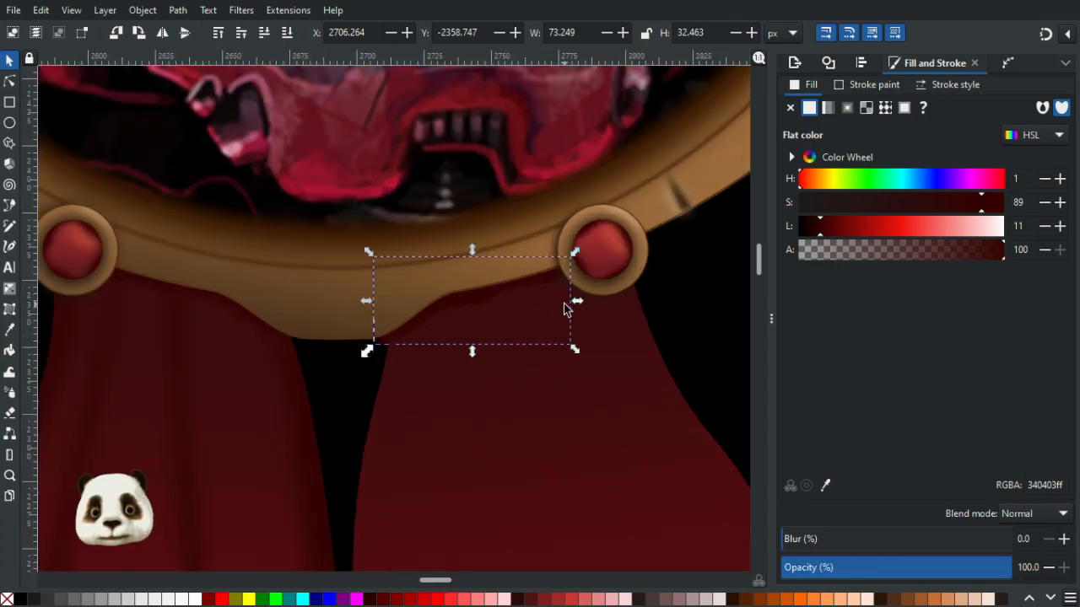
left_click(480, 427)
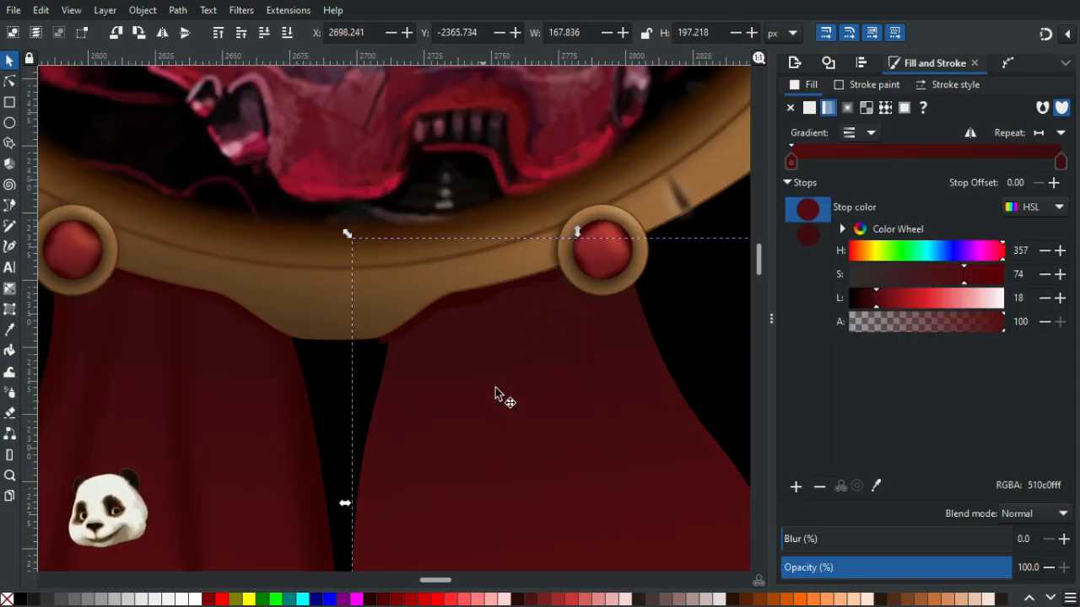
left_click_drag(495, 387, 616, 395)
key("ctrl+z")
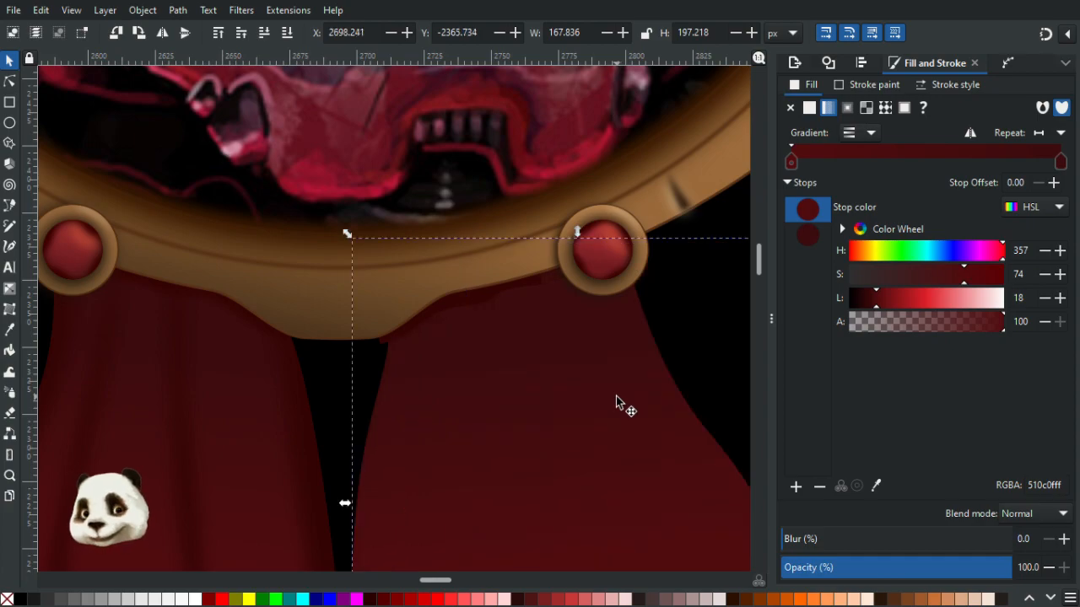
- Select the pasted shape under the frame edge and set its blur to 20%
scroll(389, 330, "up", 2)
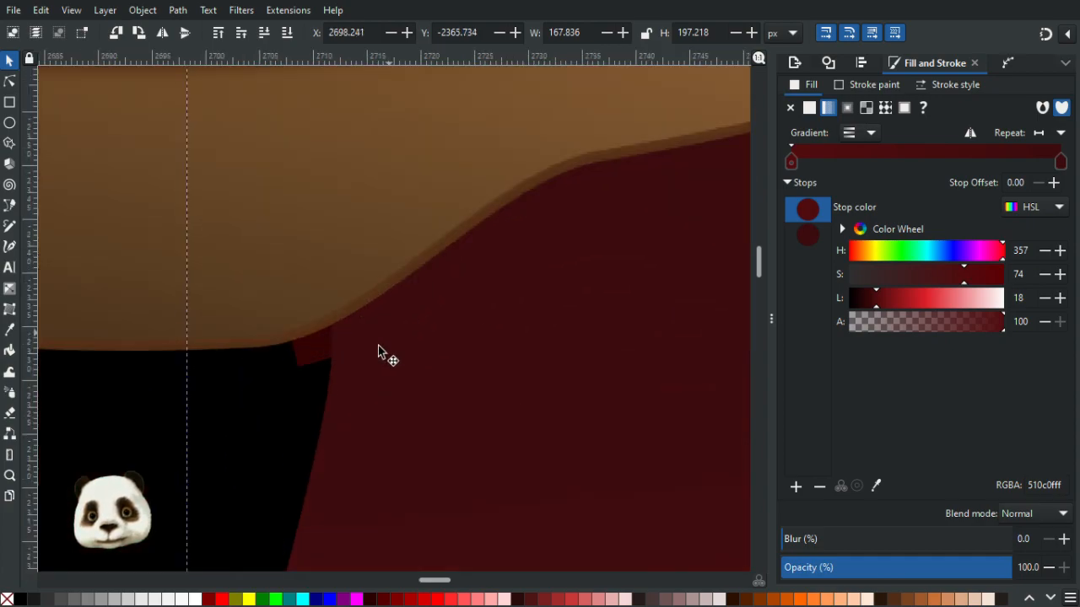
left_click(303, 369, "shift")
right_click(325, 351)
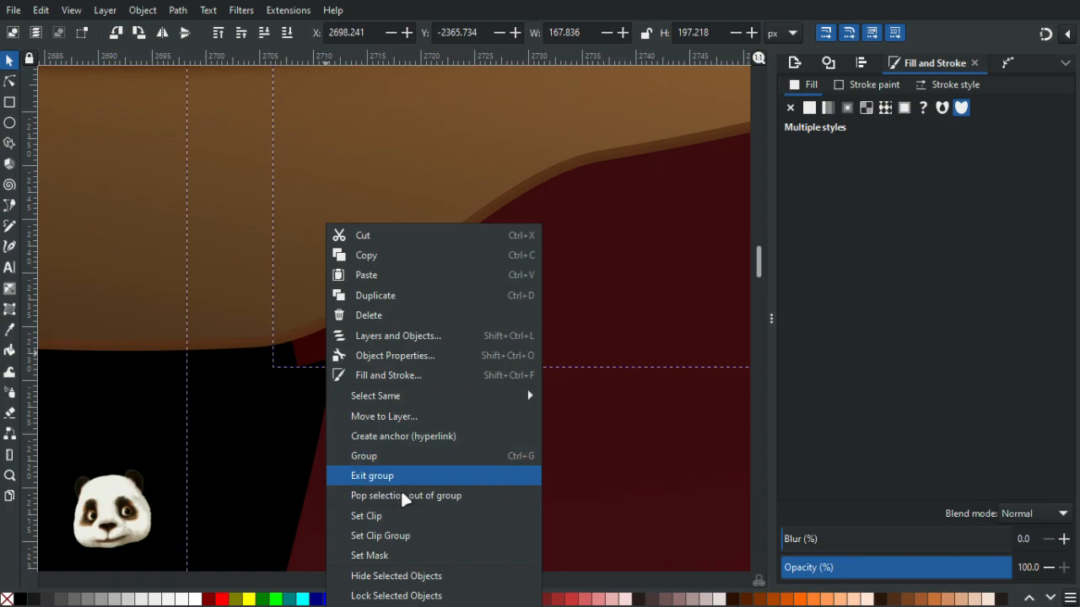
left_click(392, 519)
scroll(595, 433, "down", 4)
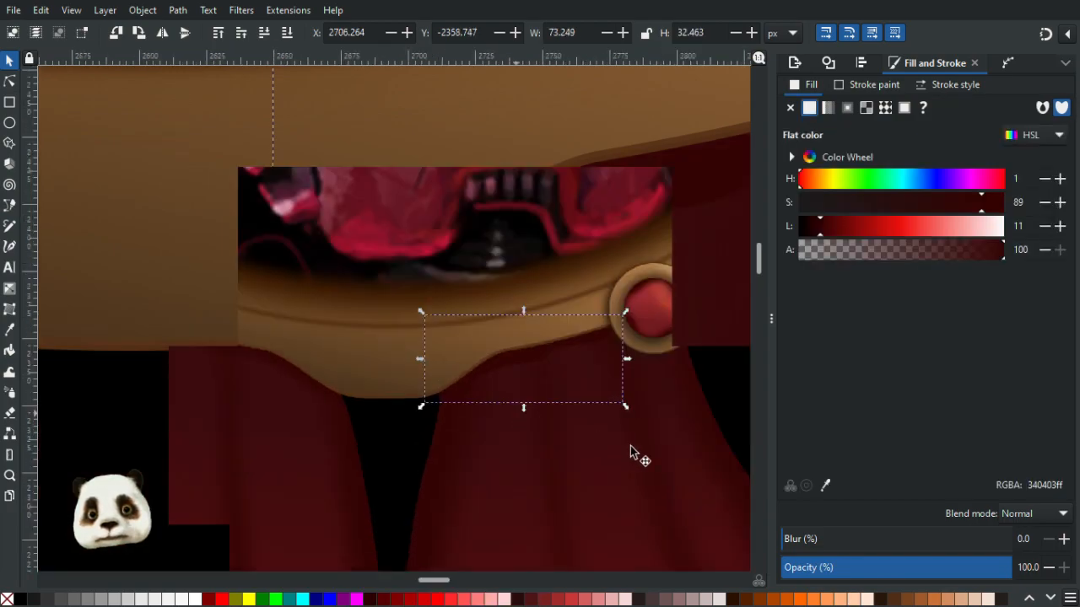
left_click_drag(815, 544, 844, 539)
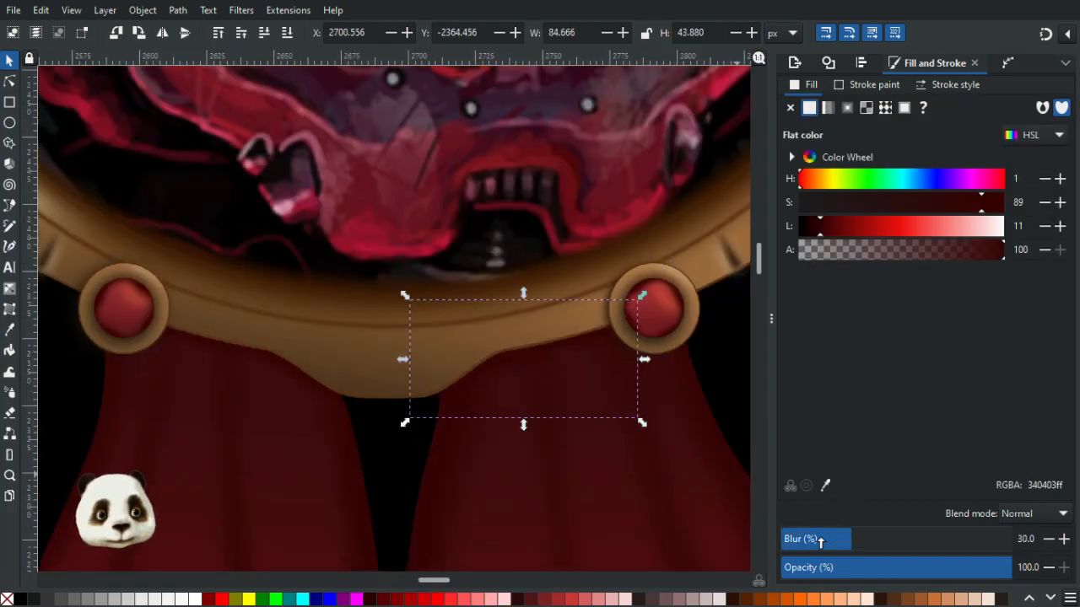
left_click(830, 537)
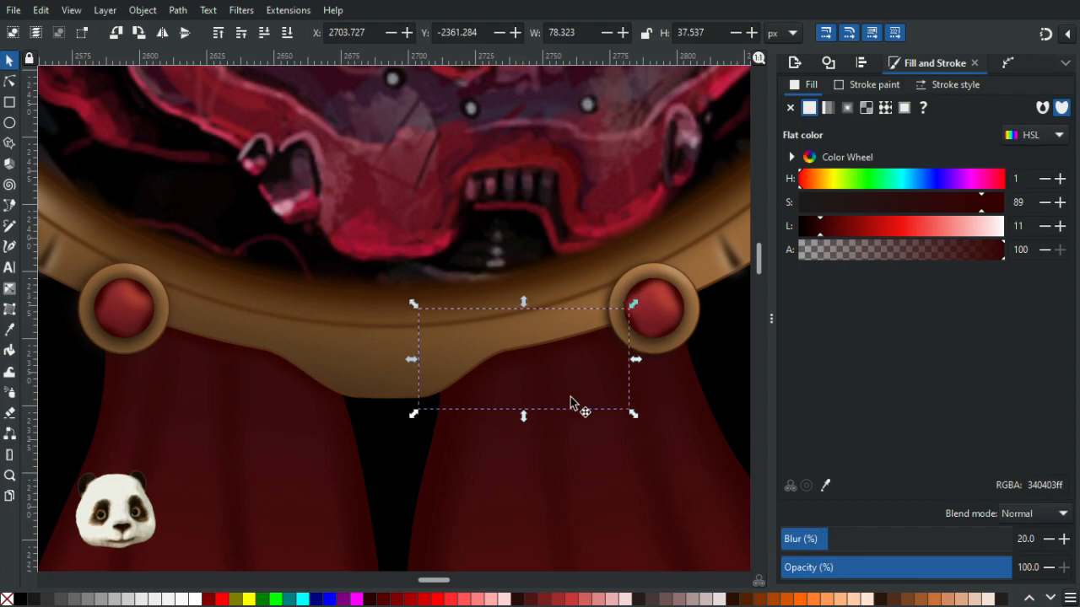
scroll(570, 396, "up", 2)
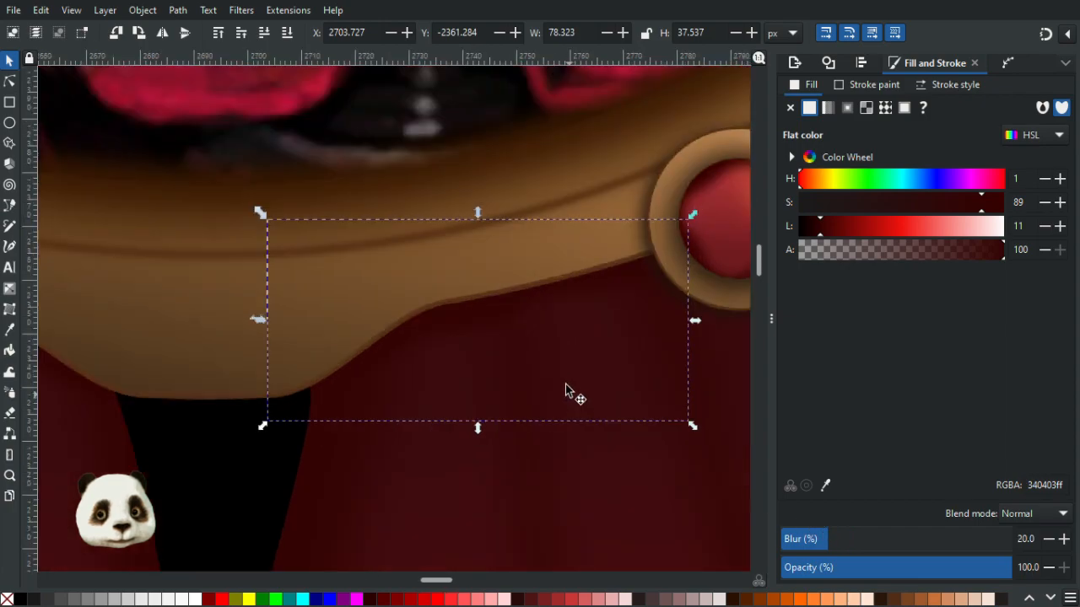
- Reshape the blurred shadow shape under the frame's lower edge by moving its lower nodes
left_click(12, 83)
left_click(363, 393)
left_click_drag(364, 393, 360, 388)
left_click_drag(294, 408, 299, 418)
scroll(455, 422, "down", 2)
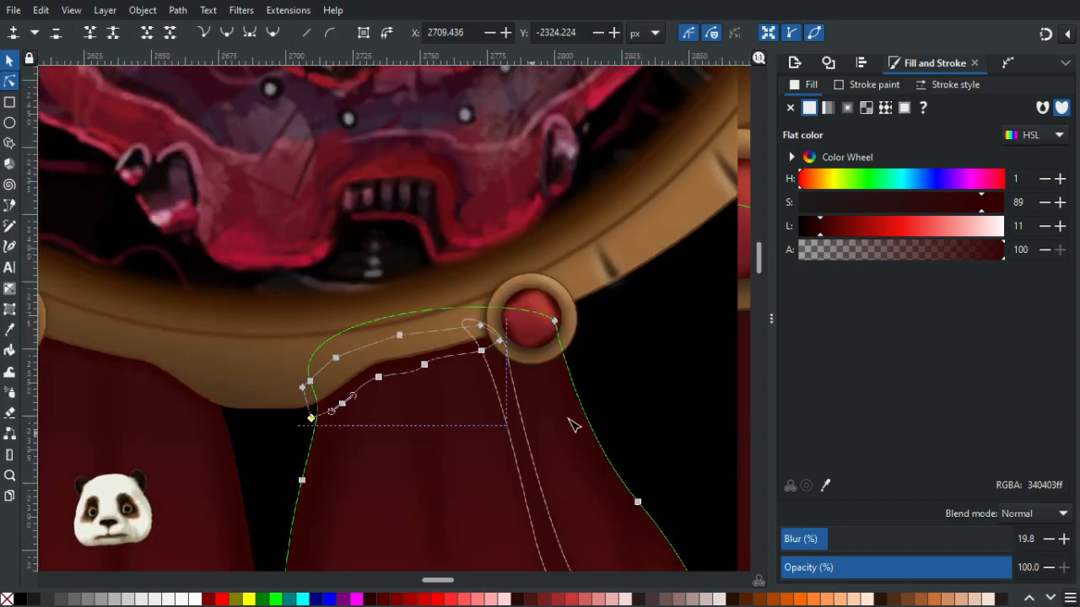
- Inspect the shadow shapes and the right ribbon's outline beneath the frame's lower edge
left_click_drag(631, 369, 706, 272)
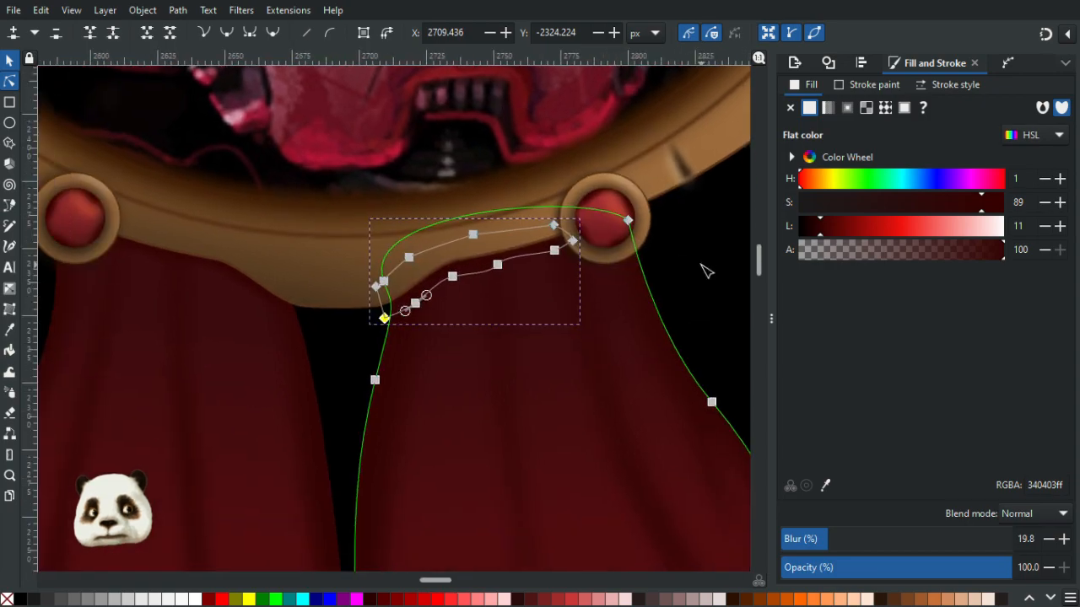
left_click(213, 276)
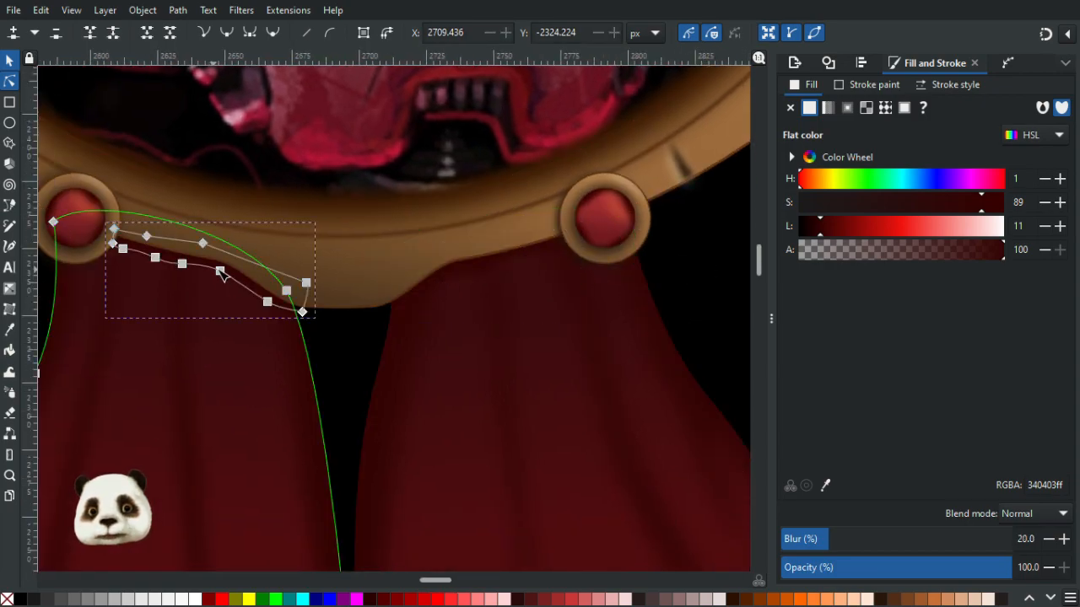
left_click(504, 267)
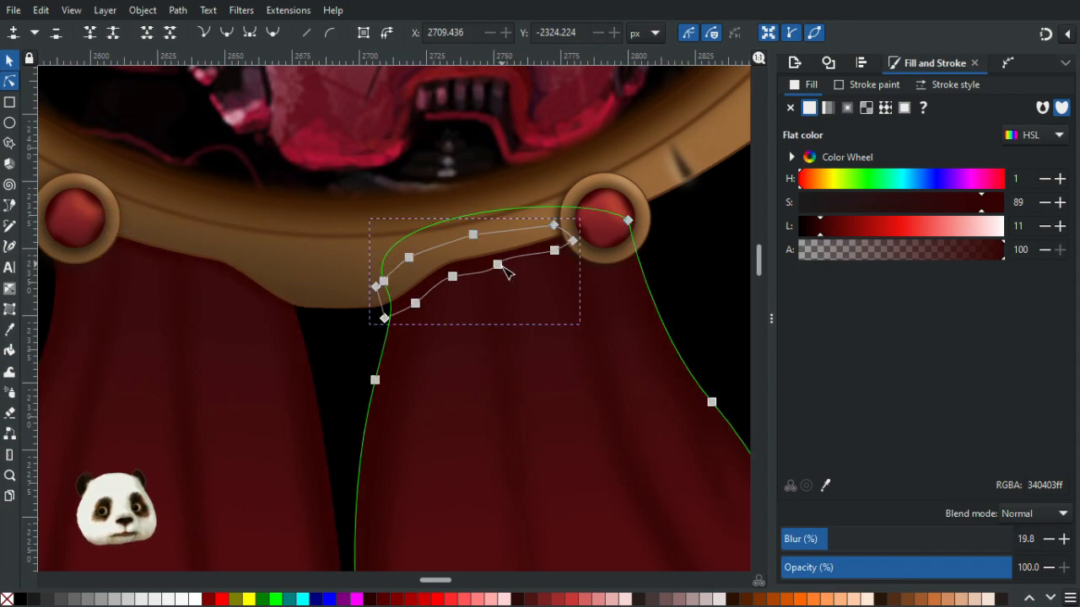
left_click_drag(573, 241, 497, 269)
left_click(703, 241)
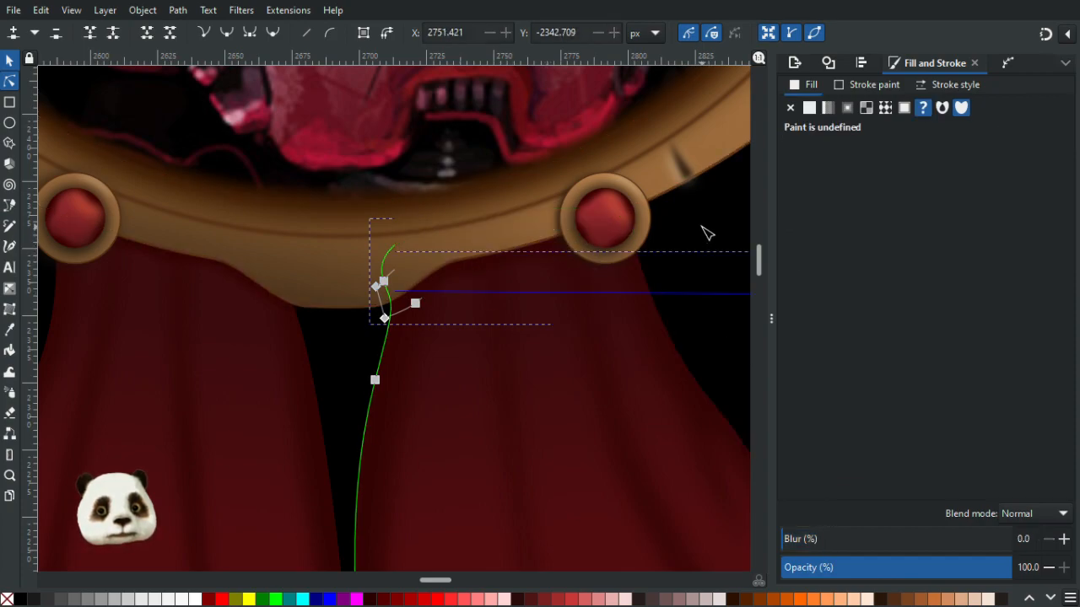
left_click(694, 342)
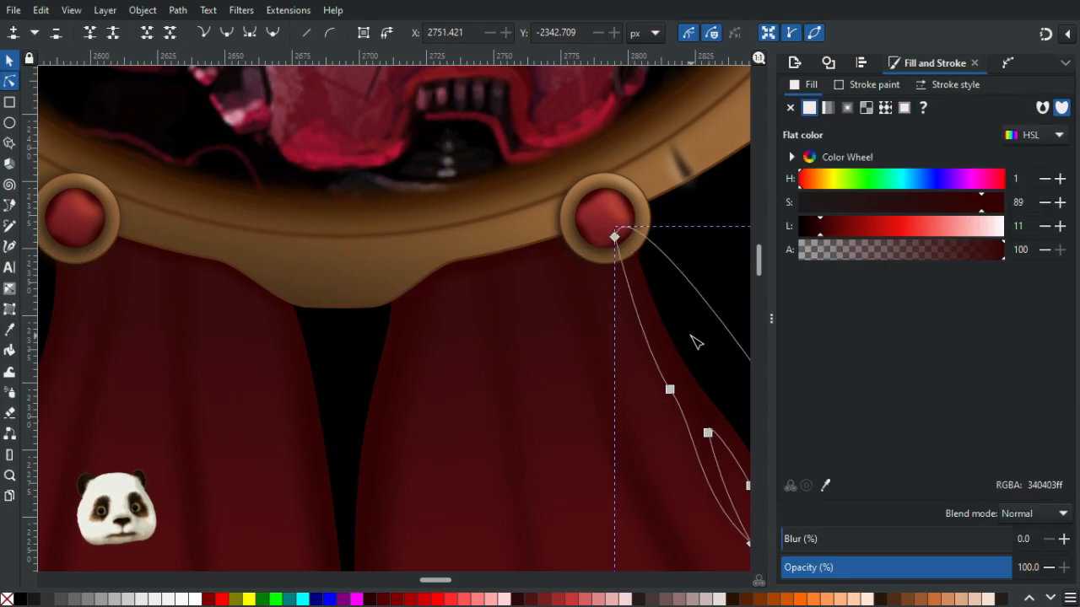
scroll(694, 342, "down", 2)
scroll(687, 342, "up", 1)
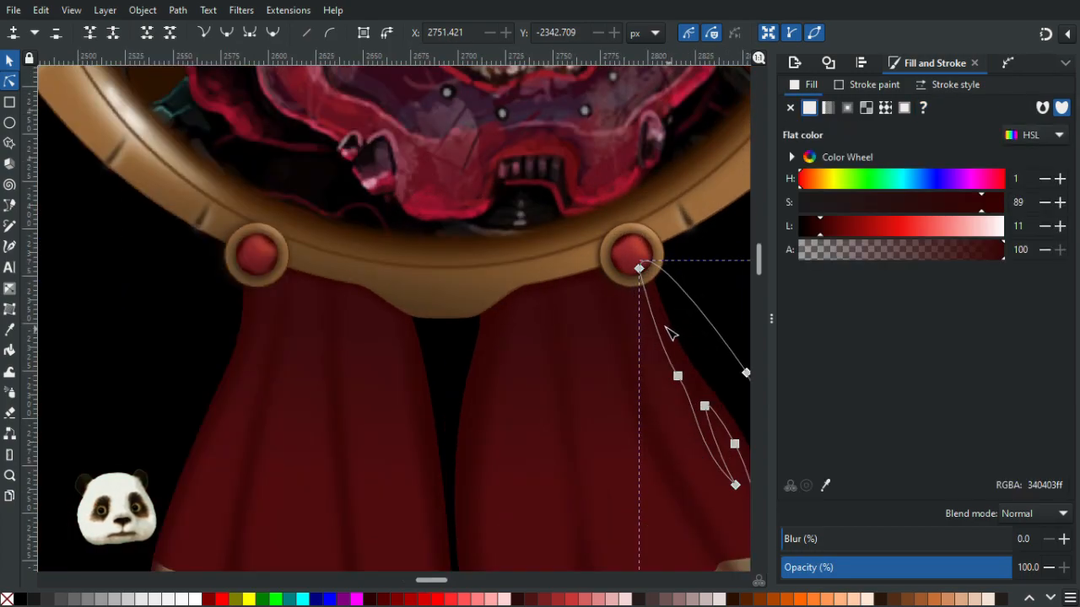
scroll(590, 313, "up", 1)
left_click(446, 315)
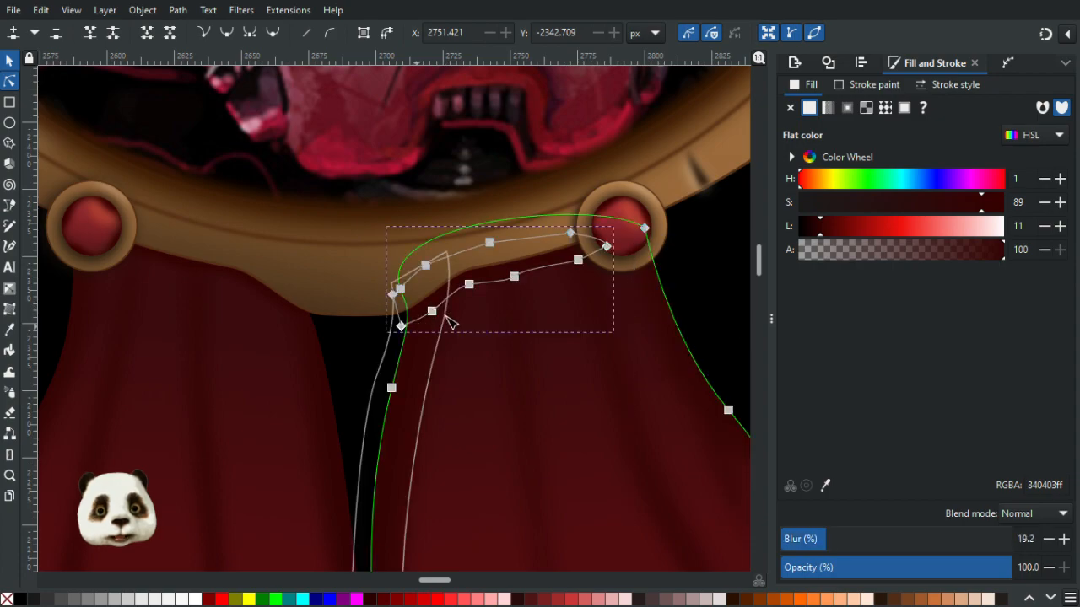
left_click(433, 313)
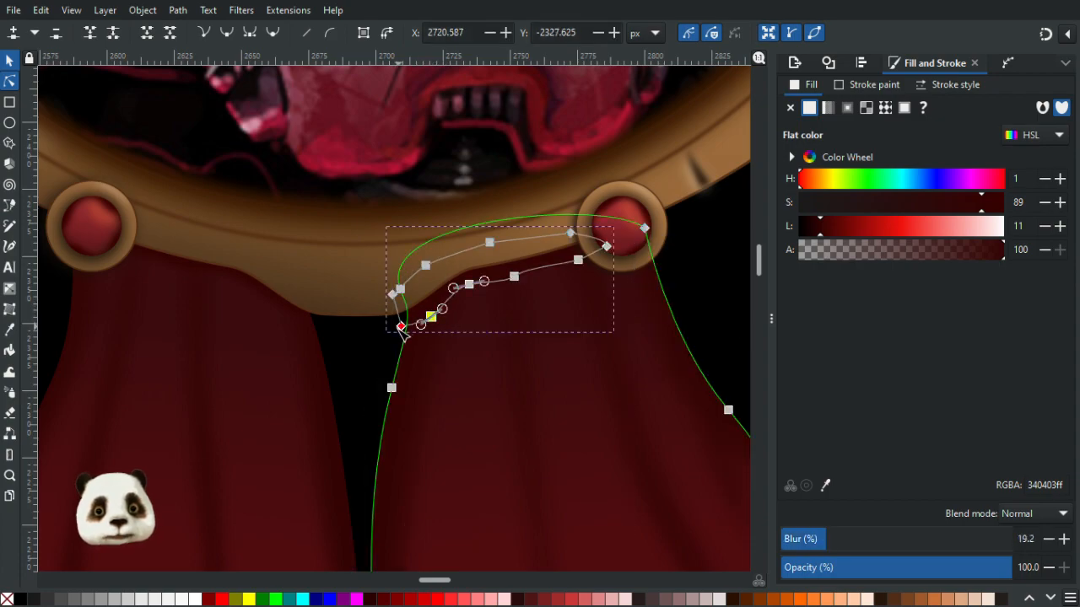
left_click(368, 368)
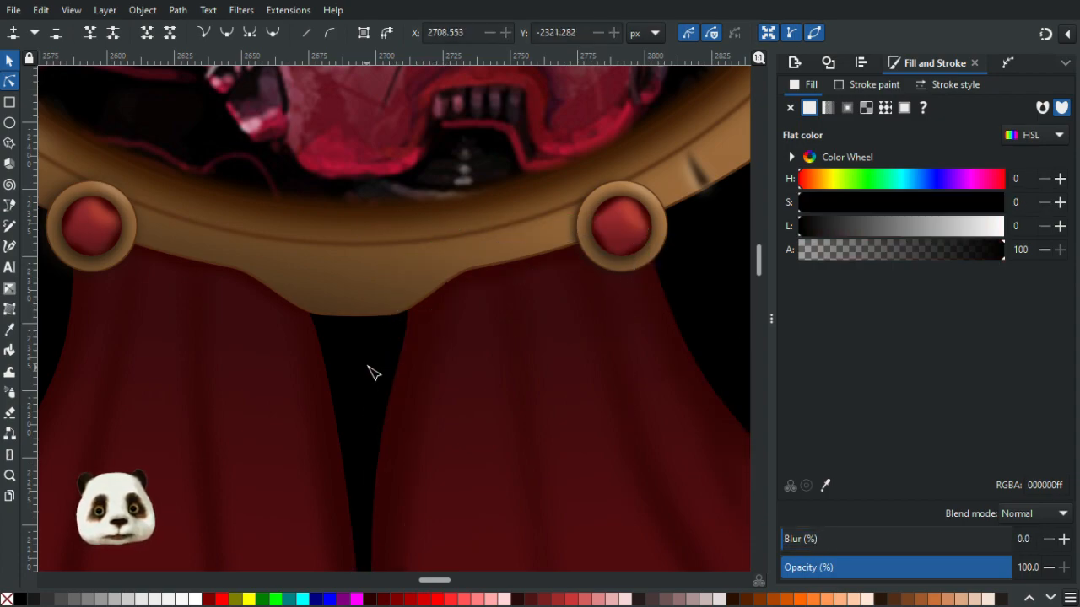
- Adjust the top nodes of the fold shape on the left ribbon below the frame
scroll(369, 368, "down", 4, "ctrl")
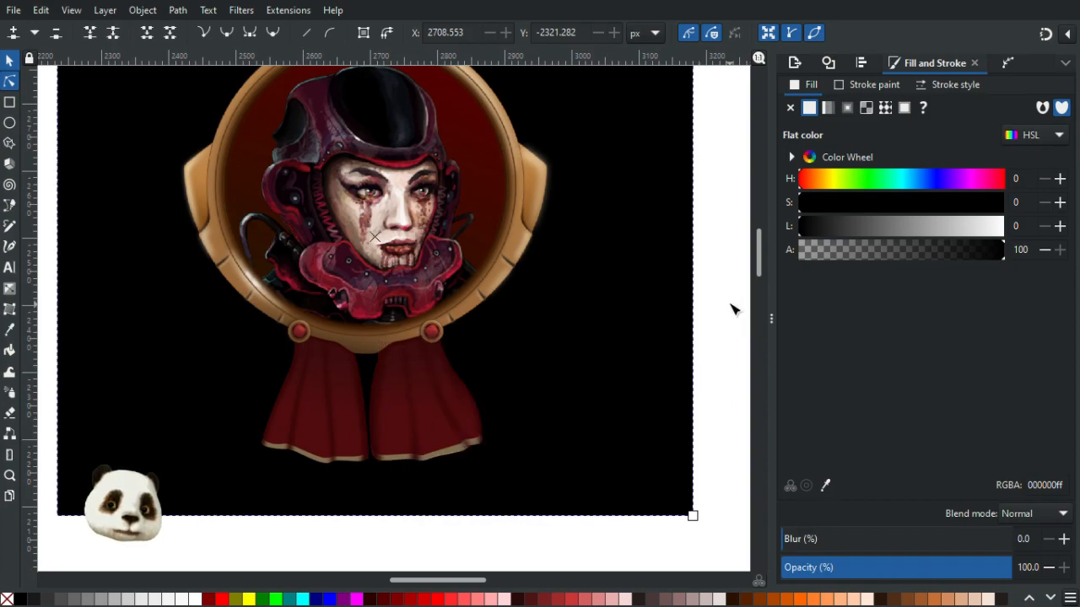
scroll(483, 372, "up", 3, "ctrl")
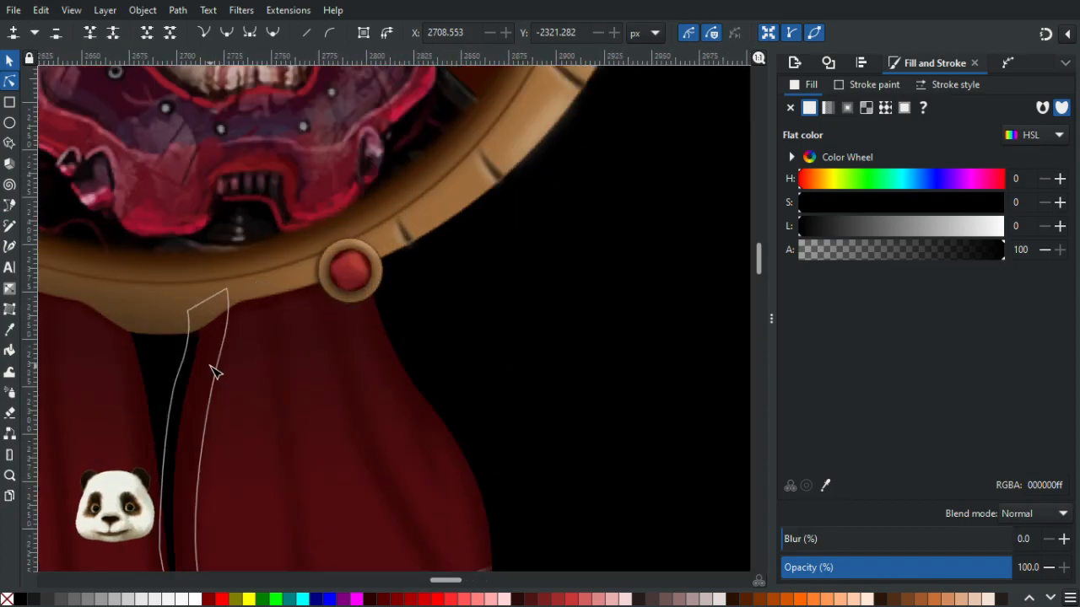
left_click(218, 359)
left_click_drag(228, 291, 214, 293)
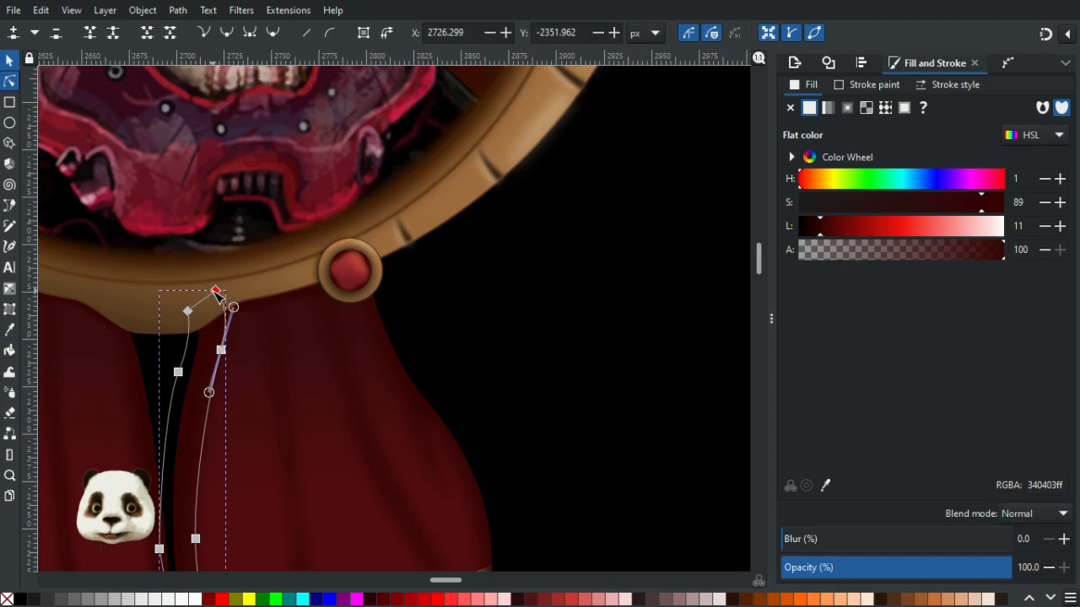
key("Escape")
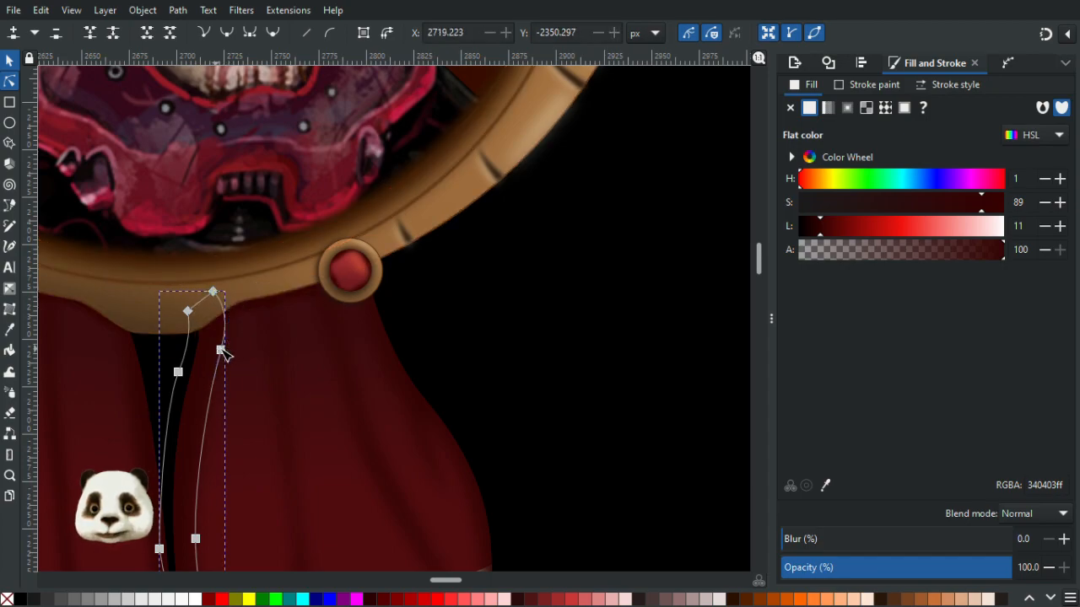
left_click_drag(217, 352, 211, 351)
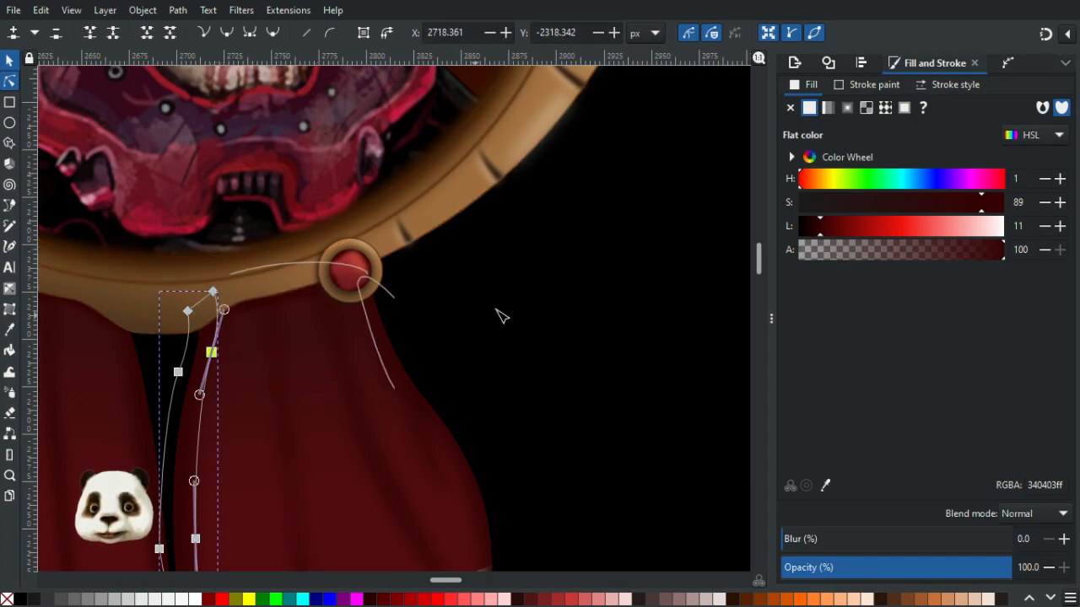
left_click(590, 292)
- Adjust the nodes of the fold highlight path along the right ribbon's outer edge
scroll(588, 297, "down", 4)
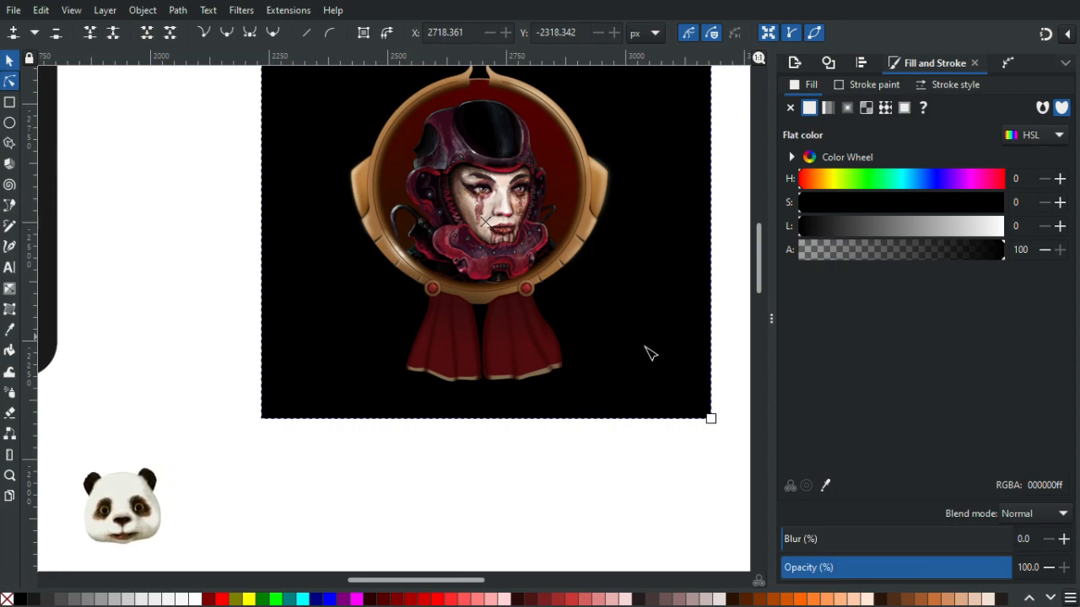
scroll(650, 352, "up", 4)
left_click(444, 341)
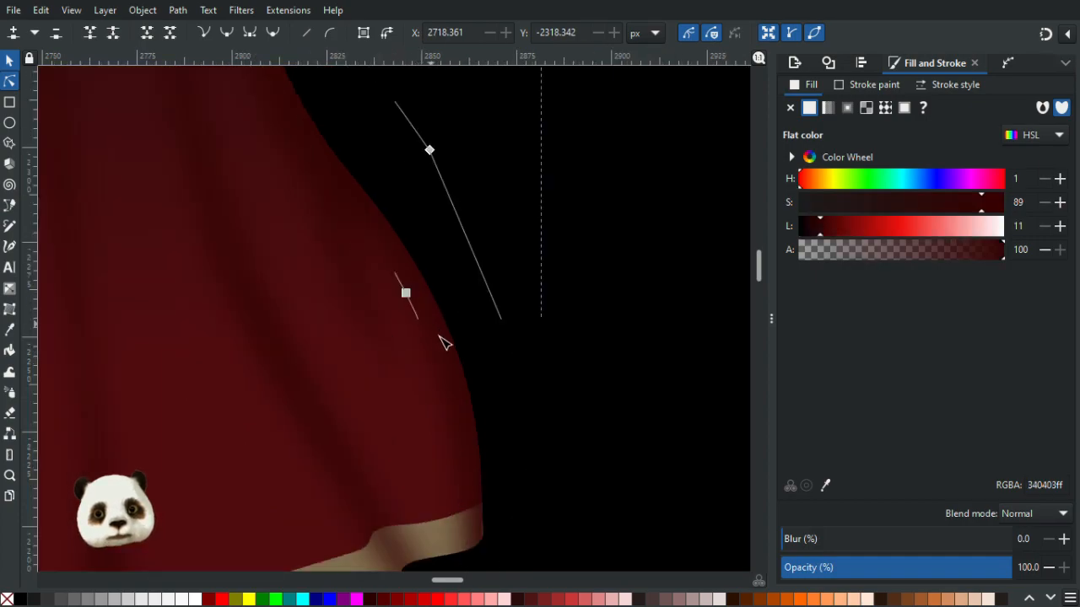
left_click(415, 295)
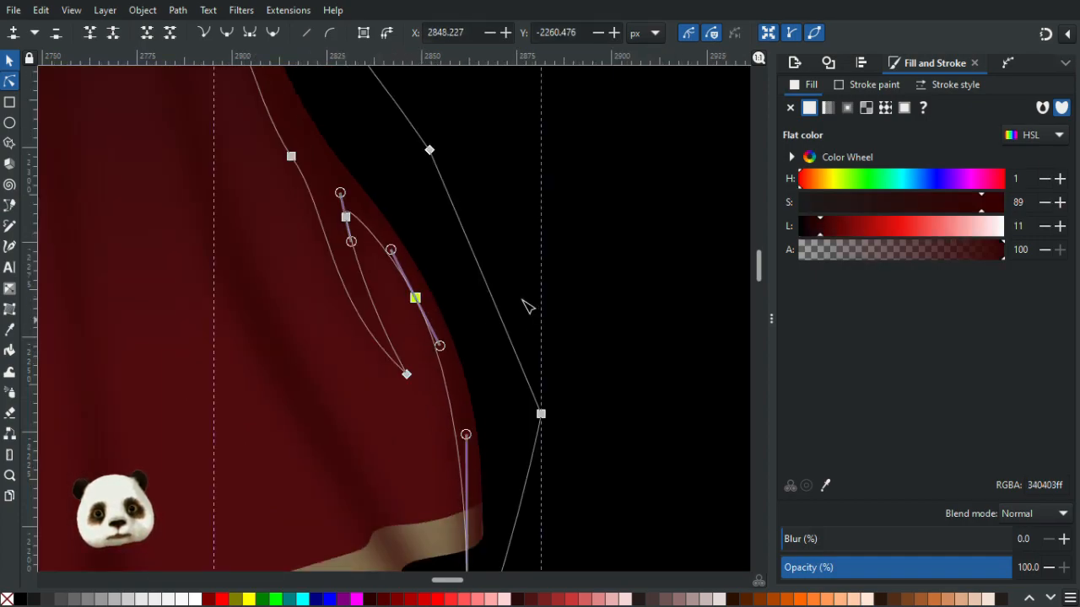
left_click(643, 260)
scroll(646, 267, "down", 4)
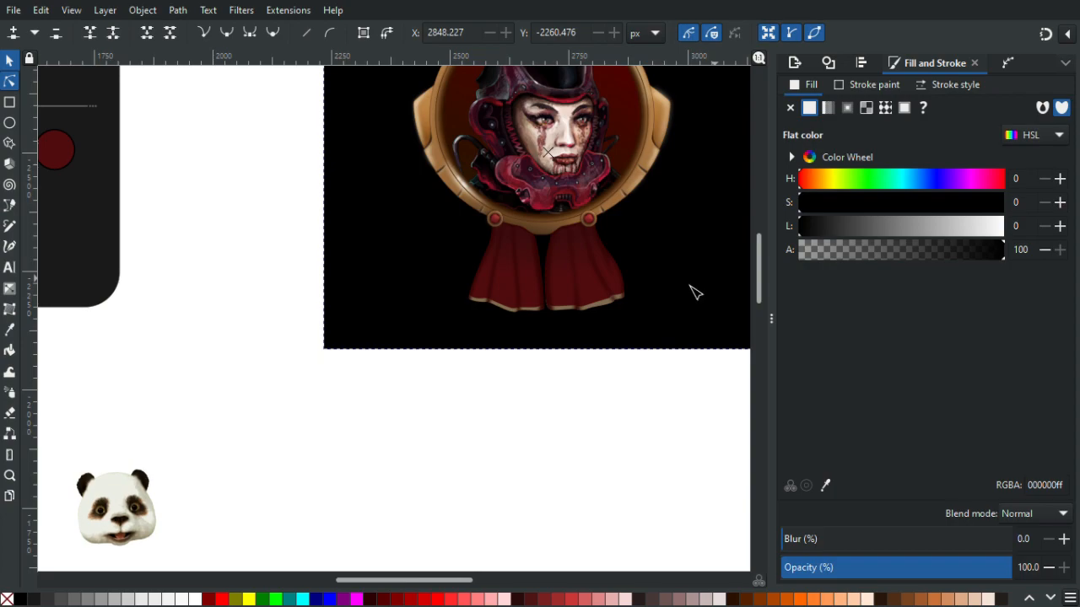
scroll(619, 241, "up", 6)
left_click(432, 259)
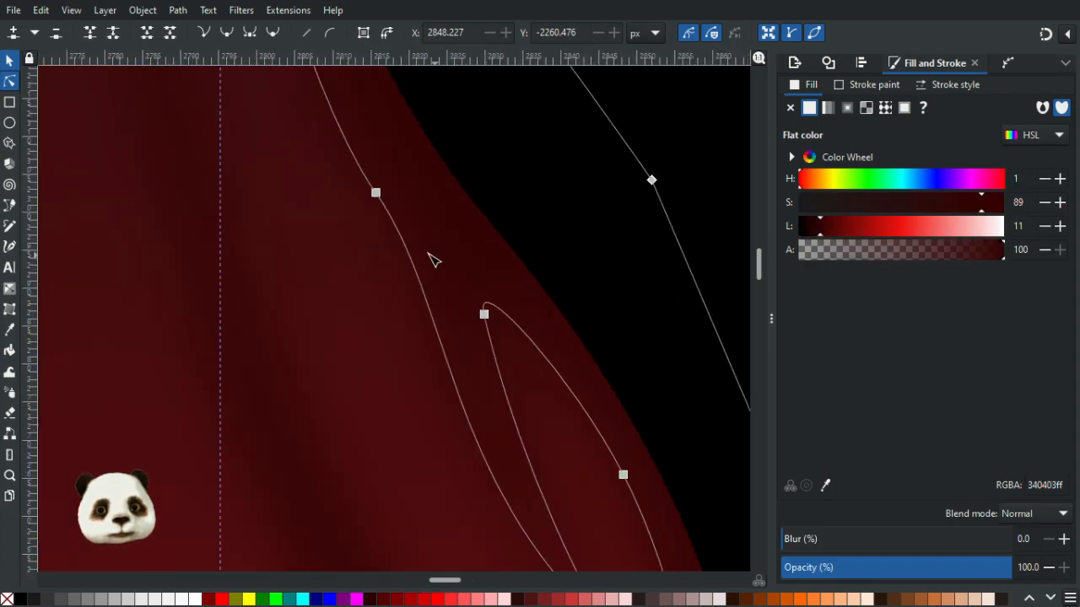
left_click_drag(377, 193, 373, 160)
left_click_drag(485, 315, 485, 301)
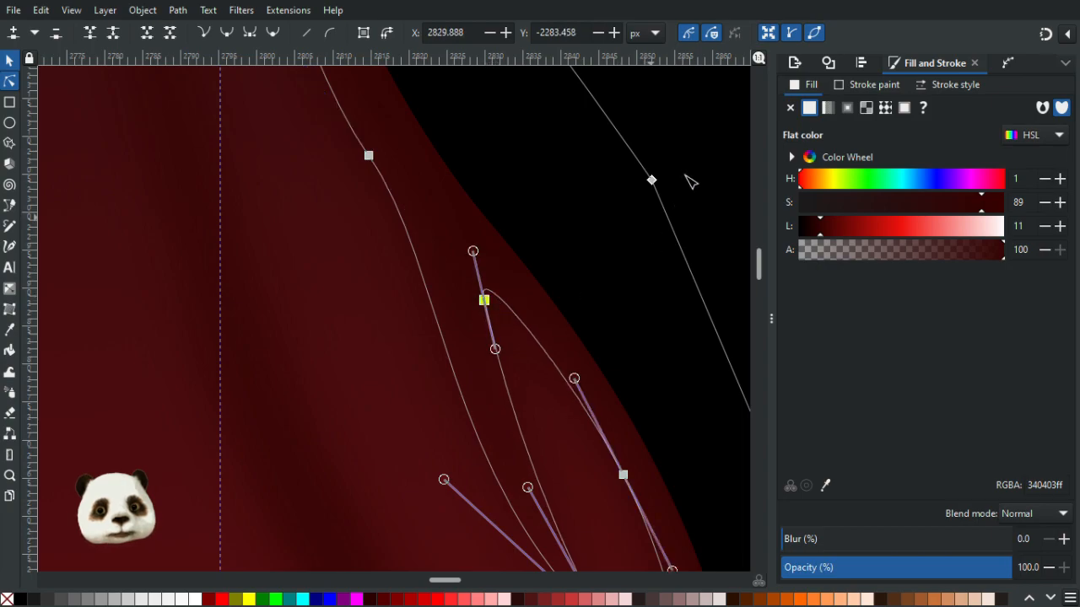
left_click(692, 174)
- Darken the left ribbon's gradient stop to lightness 13 to match the right ribbon
scroll(691, 197, "down", 7)
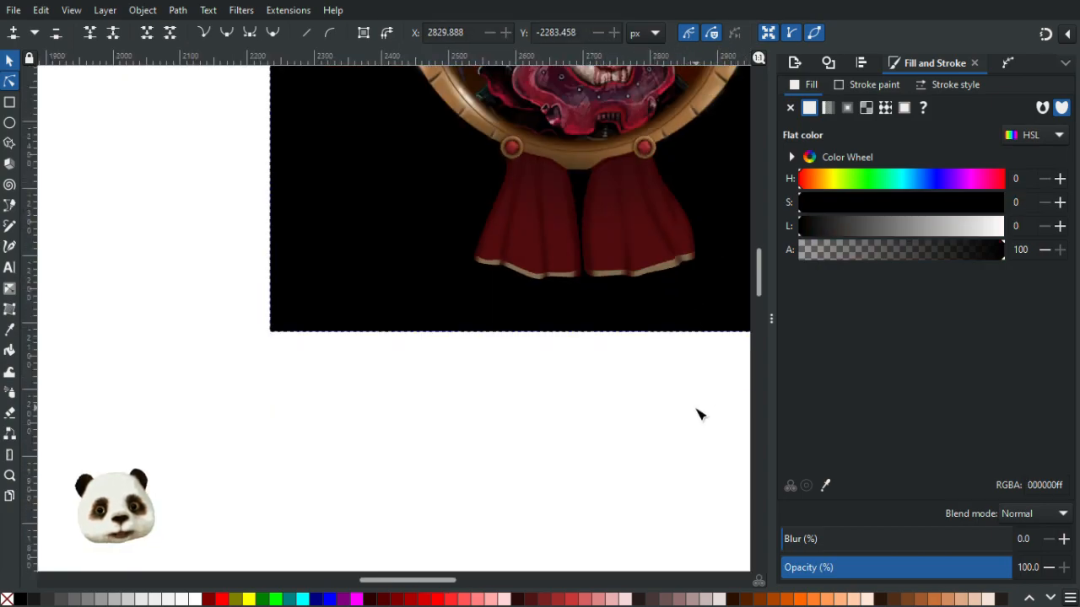
left_click(699, 414)
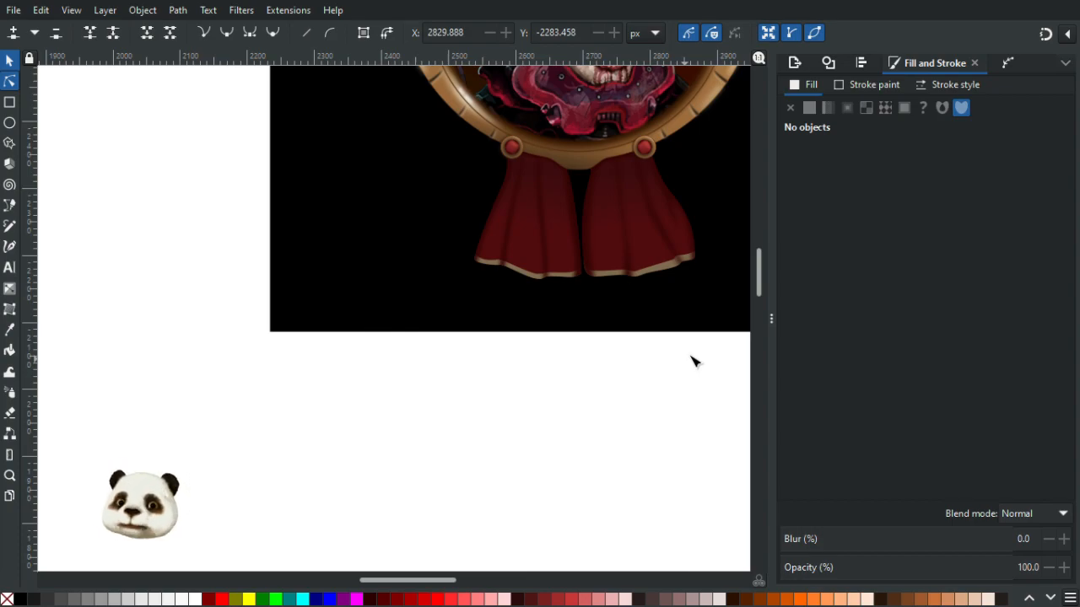
scroll(639, 473, "down", 3)
left_click_drag(569, 484, 414, 515)
scroll(543, 470, "up", 2)
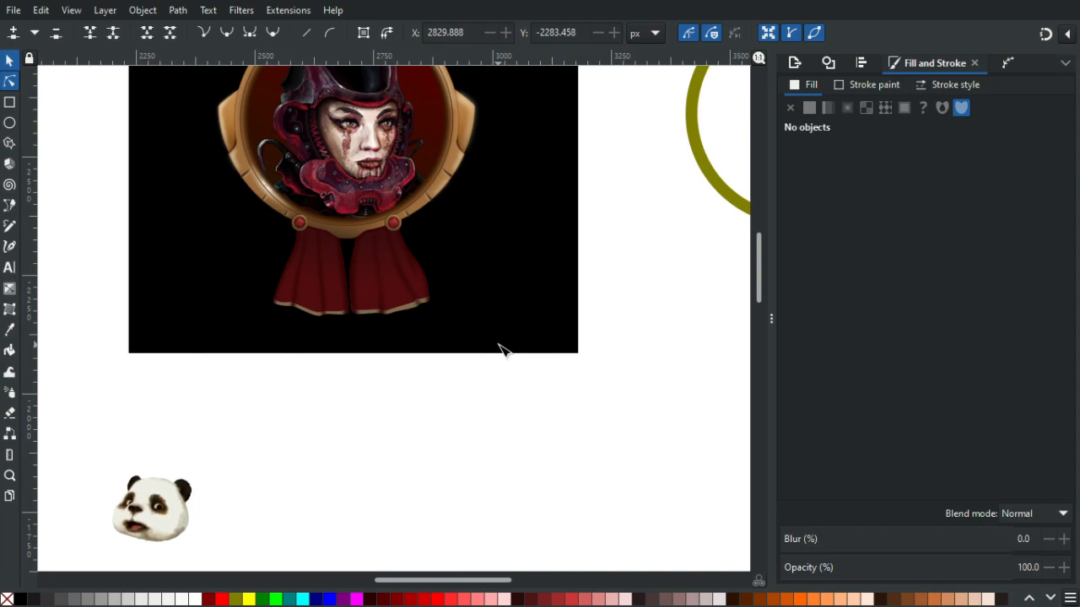
scroll(500, 344, "up", 5)
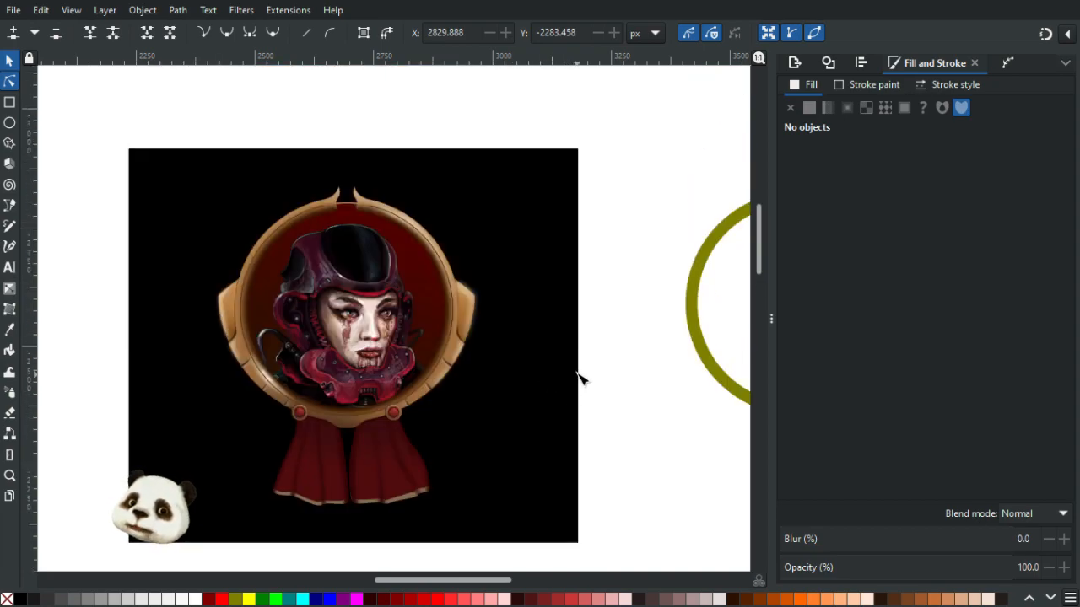
scroll(375, 412, "up", 3)
left_click(384, 357)
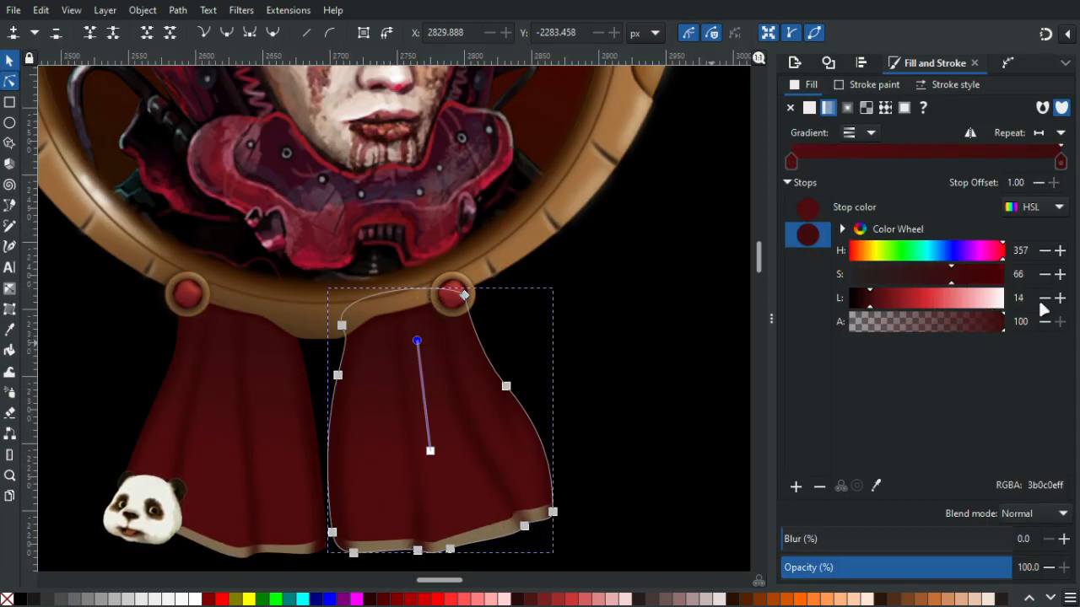
left_click(228, 391)
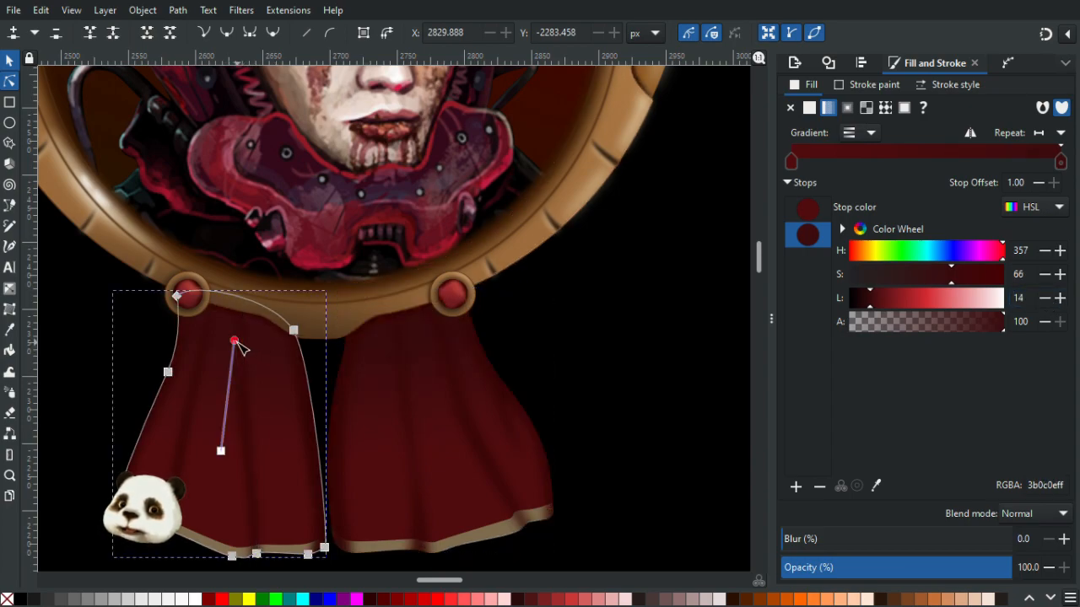
left_click(1045, 299)
- Darken both blurred shadow shapes under the frame edge to lightness 9
scroll(284, 362, "up", 3)
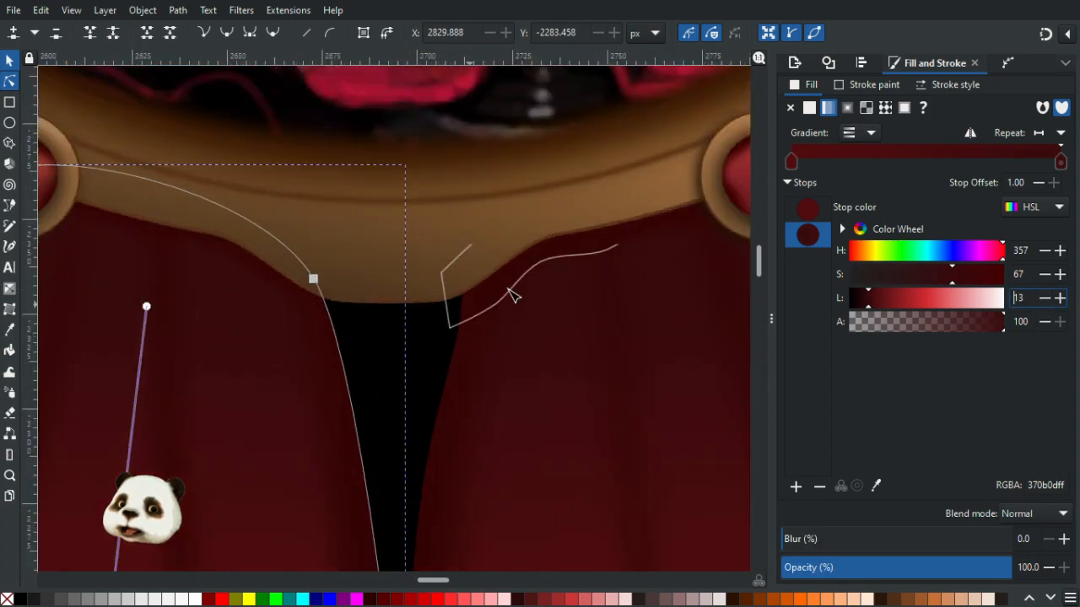
left_click(561, 262)
left_click(1044, 226)
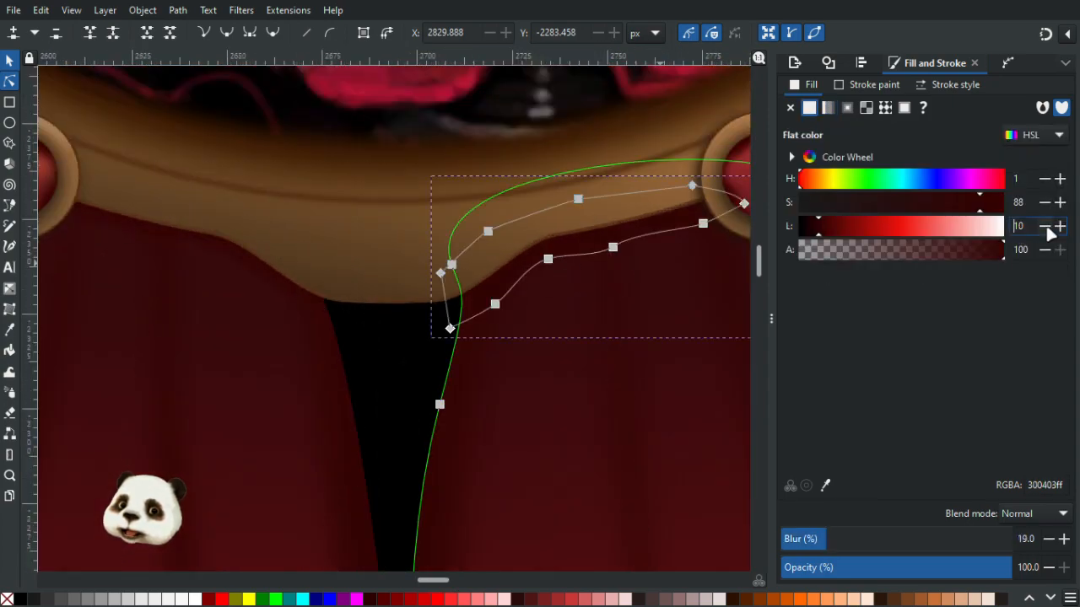
left_click(212, 255)
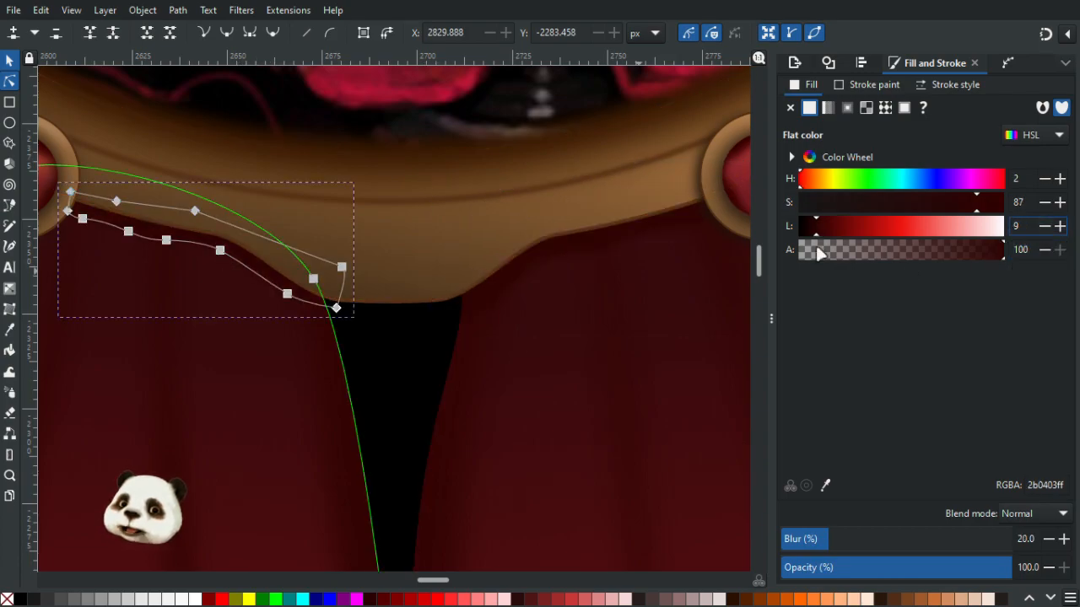
left_click(638, 242)
left_click(1044, 226)
- Raise the lower edge nodes of the right shadow shape closer to the frame's edge
scroll(557, 371, "down", 4, "ctrl")
left_click(707, 319)
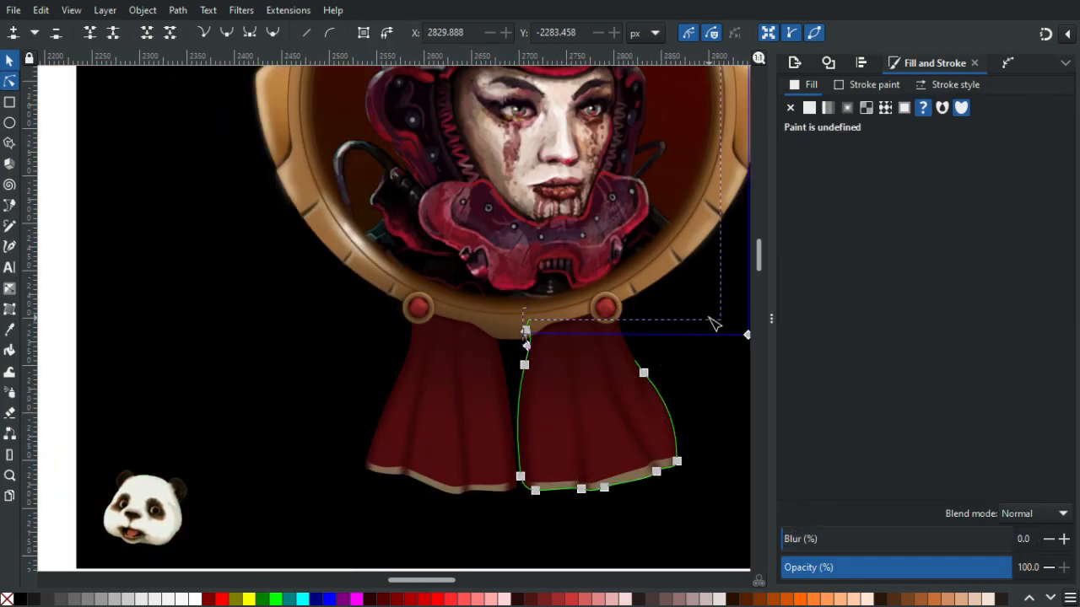
scroll(707, 318, "down", 2)
left_click(675, 477)
left_click_drag(578, 432, 381, 491)
scroll(388, 464, "up", 3)
scroll(438, 327, "up", 3)
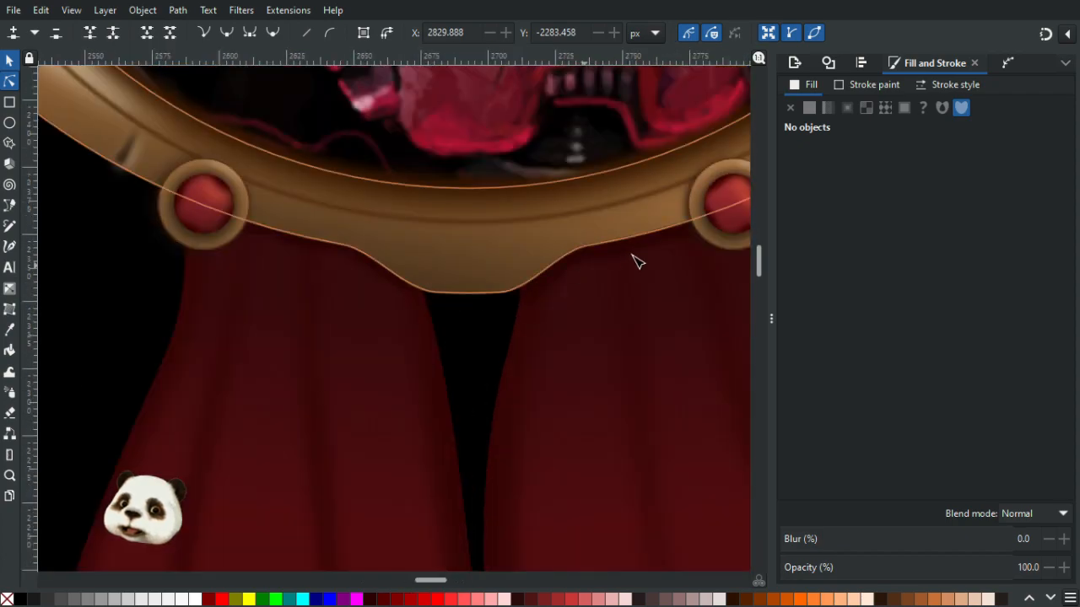
scroll(622, 262, "up", 3)
left_click(511, 279)
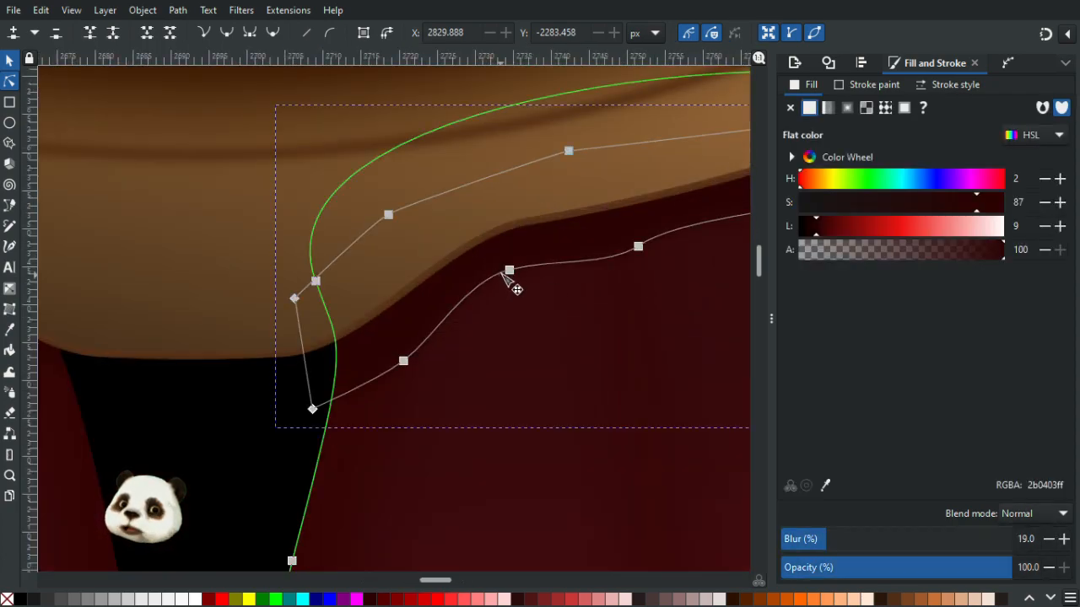
left_click_drag(510, 270, 510, 263)
left_click_drag(398, 363, 395, 352)
key("ctrl+z")
left_click_drag(403, 361, 398, 348)
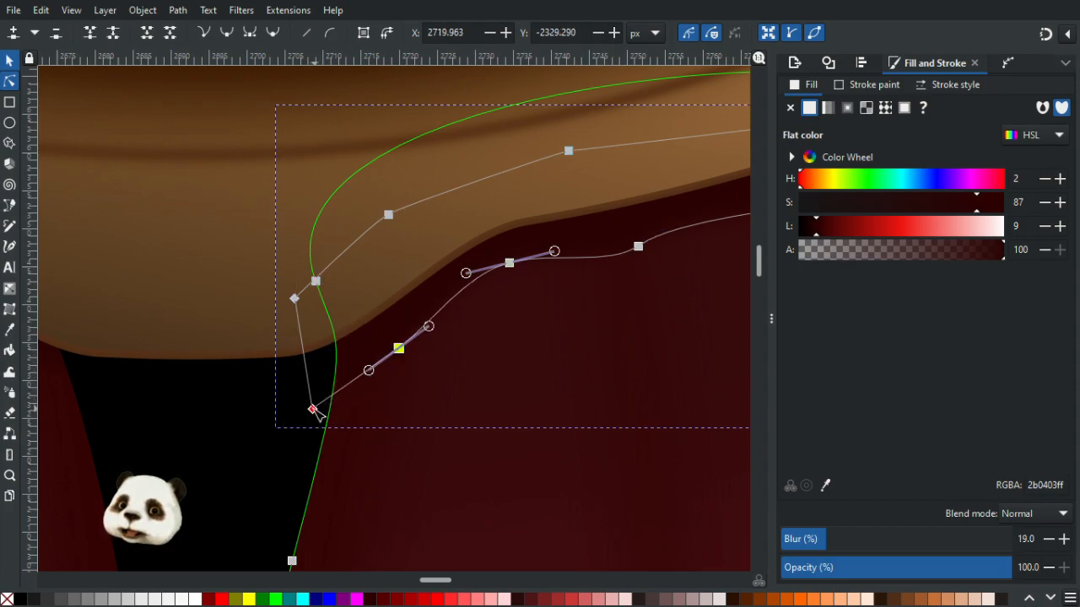
- Move the right shadow shape's lower-left corner node upward and undo a further node move
left_click_drag(312, 408, 304, 381)
left_click_drag(453, 332, 180, 513)
left_click_drag(370, 423, 370, 413)
key("ctrl+z")
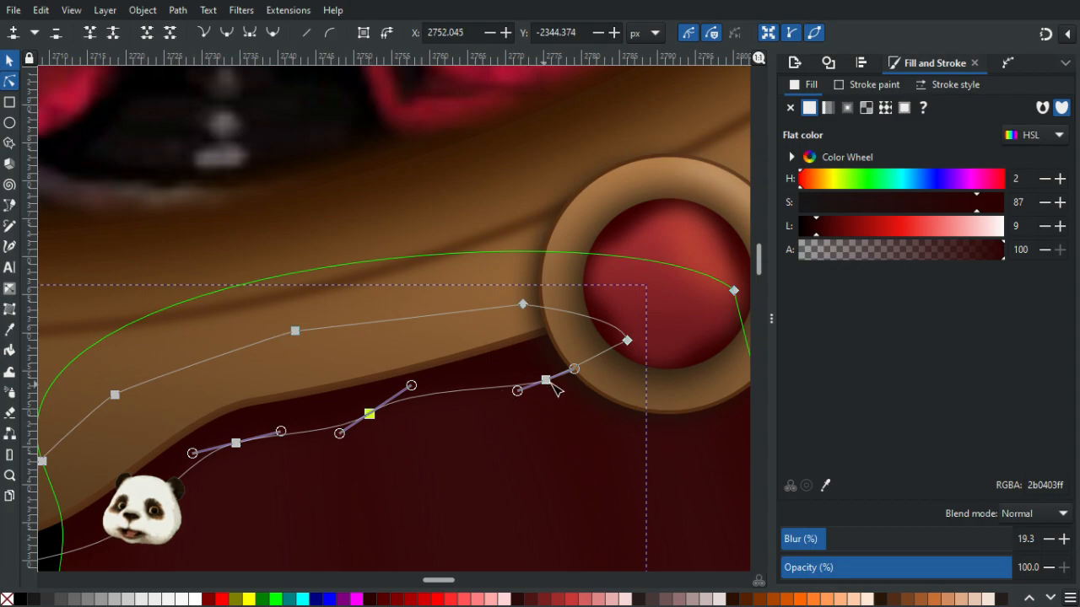
- Nudge the right shadow shape's lower node slightly upward and deselect it
left_click_drag(553, 385, 555, 372)
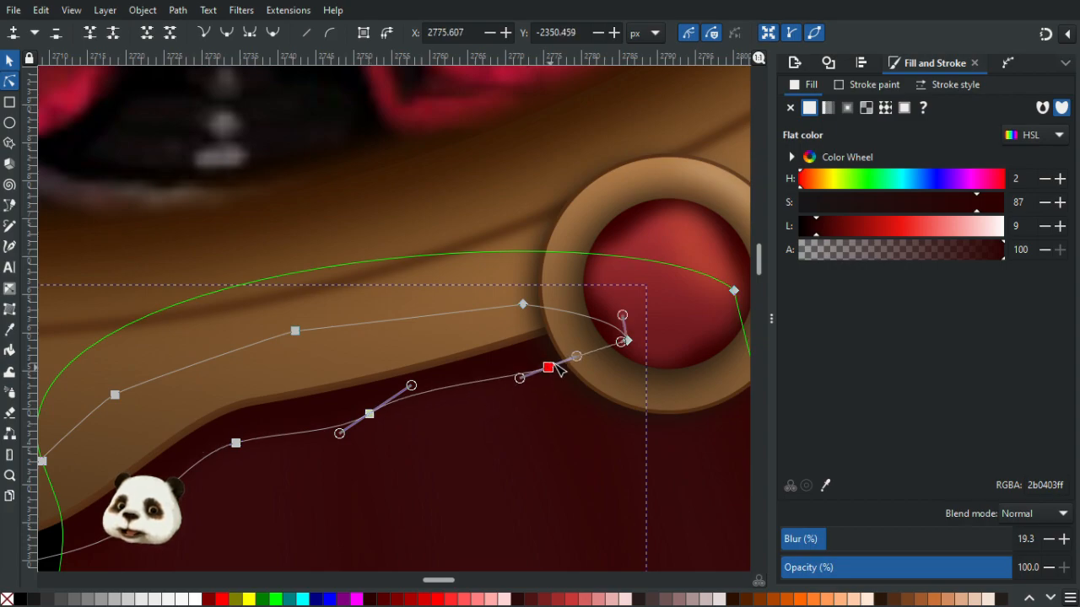
scroll(646, 339, "down", 7)
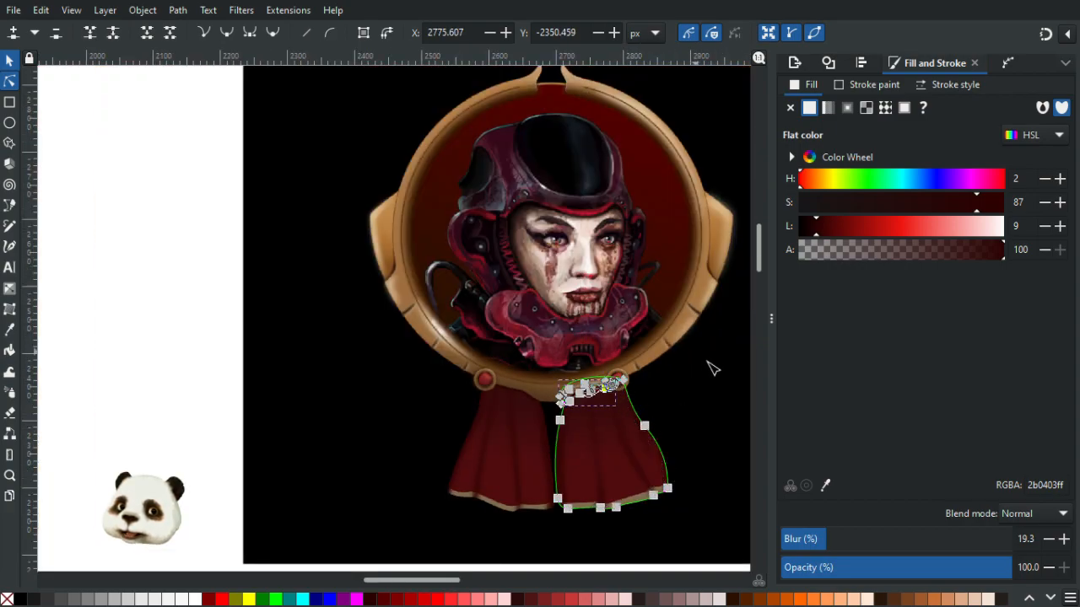
left_click(714, 386)
left_click(135, 358)
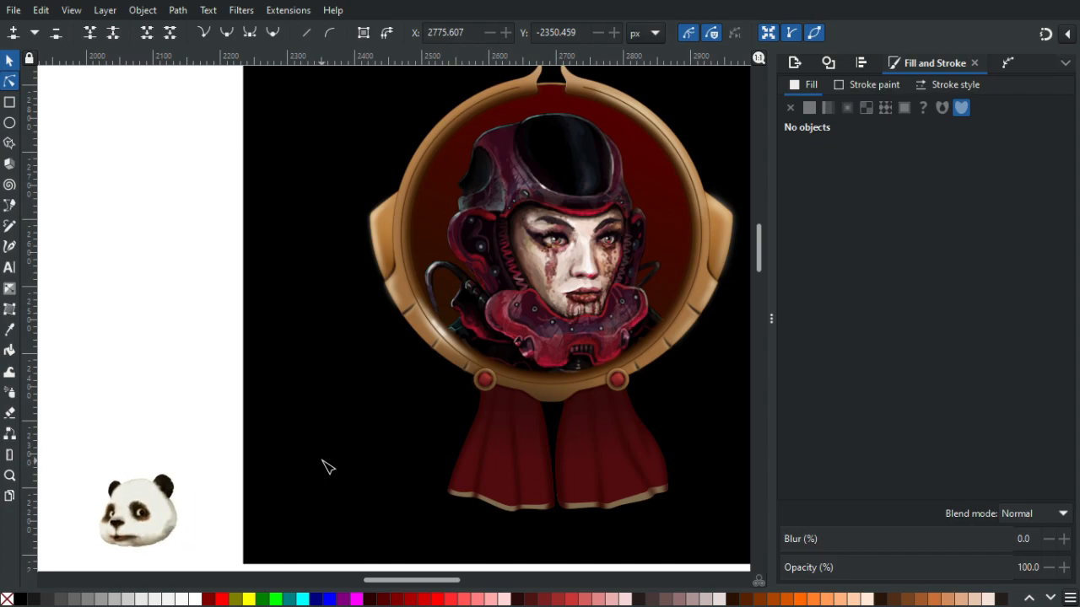
- Reshape the thin fold line on the left ribbon by moving its top node and middle nodes
scroll(572, 437, "up", 2)
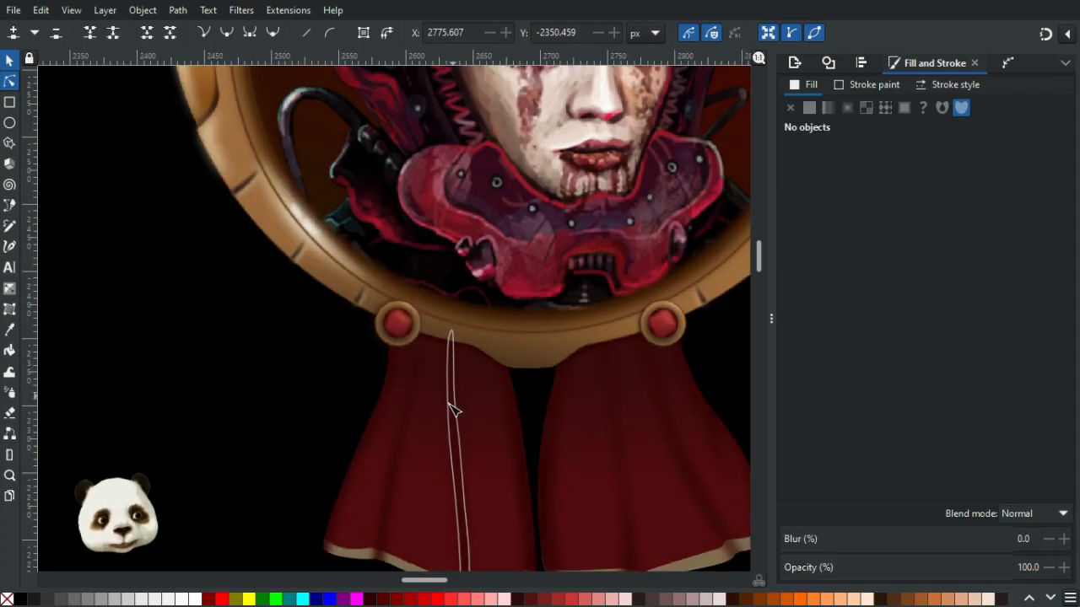
left_click(452, 364)
mouse_move(452, 330)
left_mouse_down()
mouse_move(472, 332)
mouse_move(459, 332)
left_mouse_up()
left_click_drag(455, 412, 453, 421)
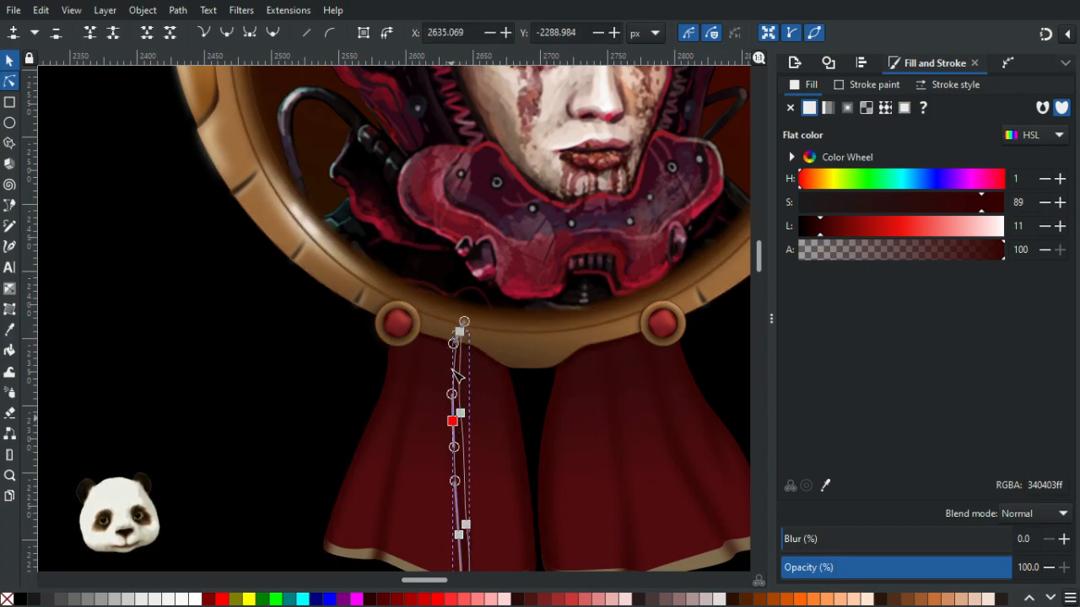
left_click_drag(470, 338, 469, 345)
left_click(260, 401)
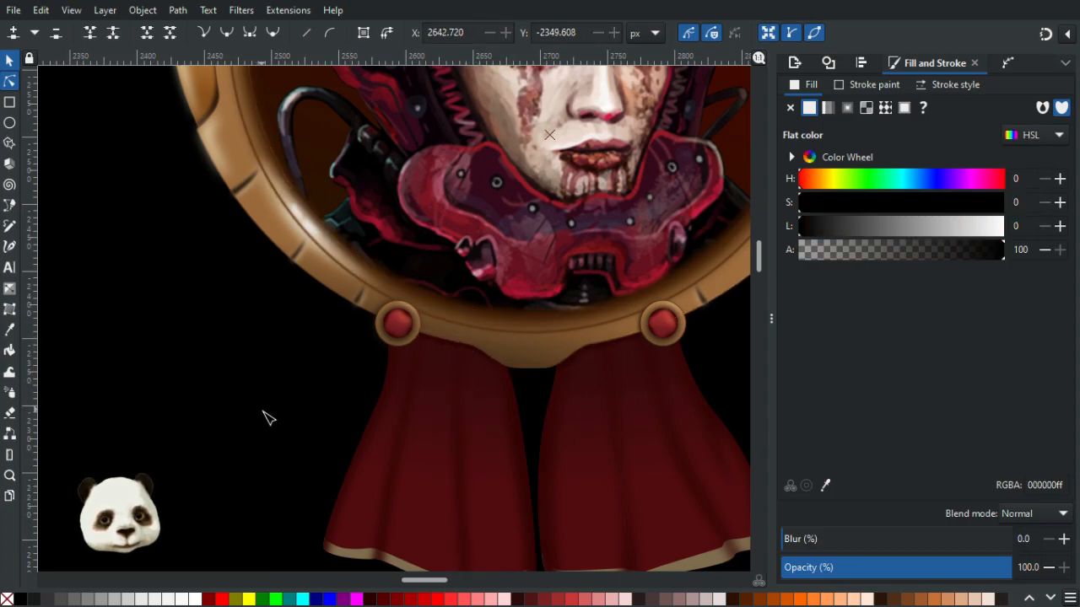
- Move the upper node of the fold line on the right ribbon down along the ribbon
scroll(253, 444, "down", 5)
scroll(278, 443, "up", 3)
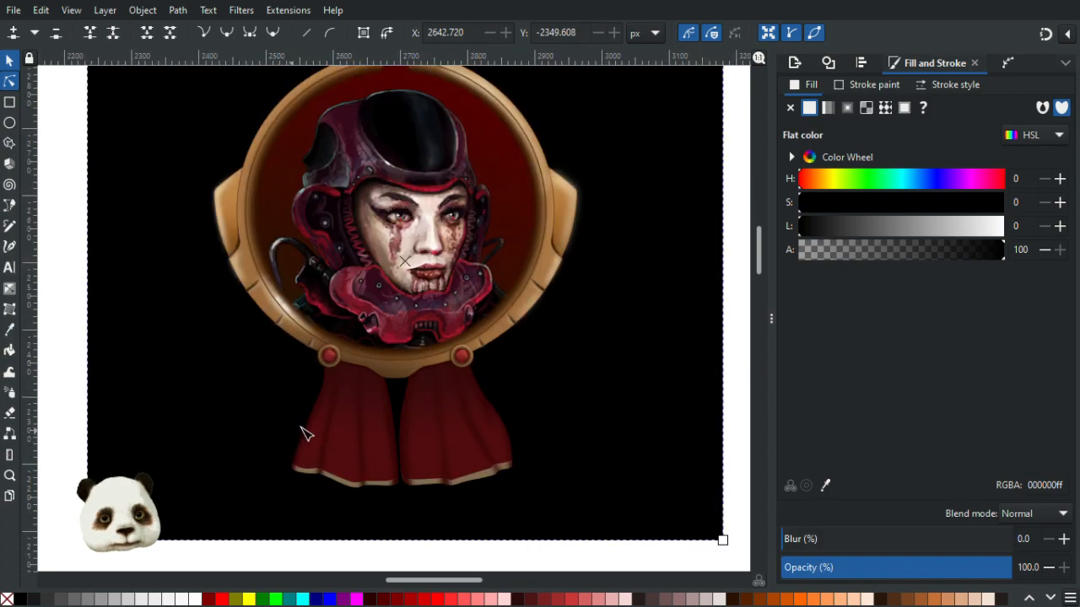
scroll(306, 432, "up", 3)
left_click(453, 258)
left_click(452, 257)
left_click_drag(456, 261, 442, 319)
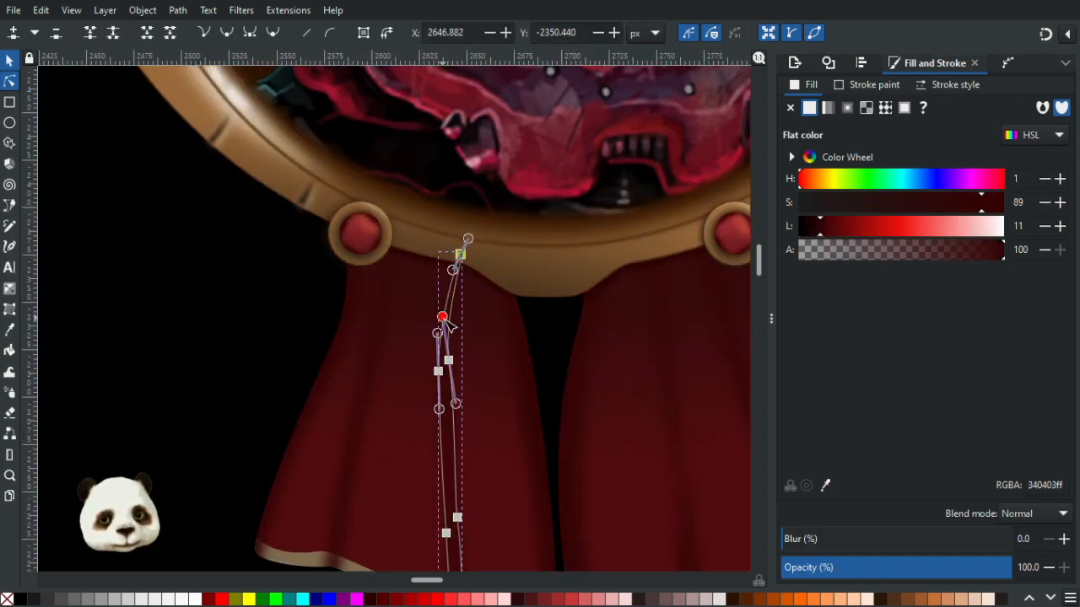
left_click(215, 358)
- Adjust the right ribbon fold line's upper node and curve handles to bend it along the cloth
scroll(213, 358, "down", 2)
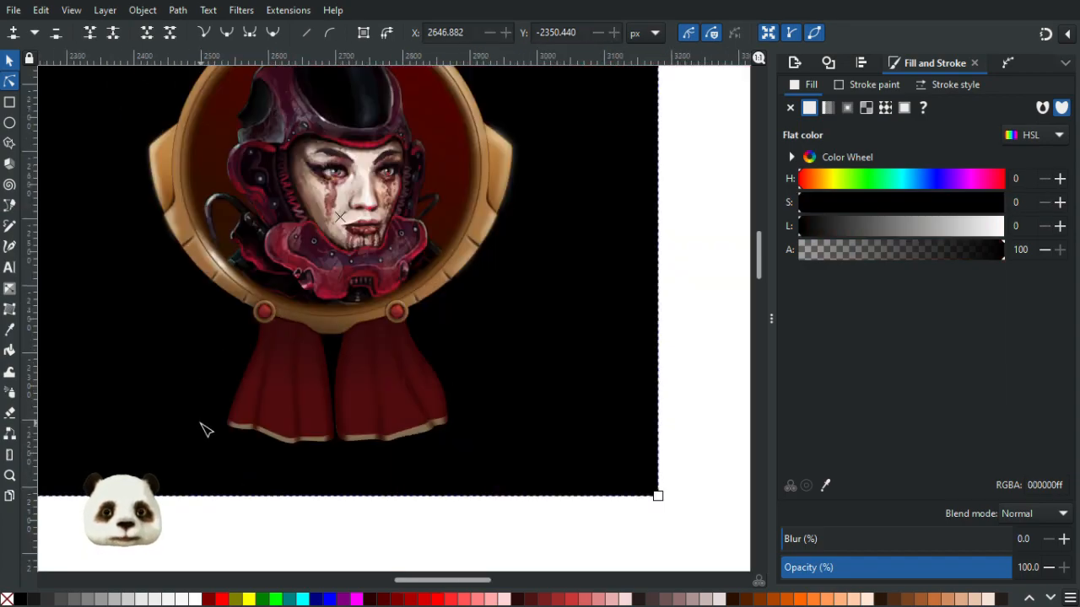
scroll(310, 365, "up", 1)
left_click(439, 345)
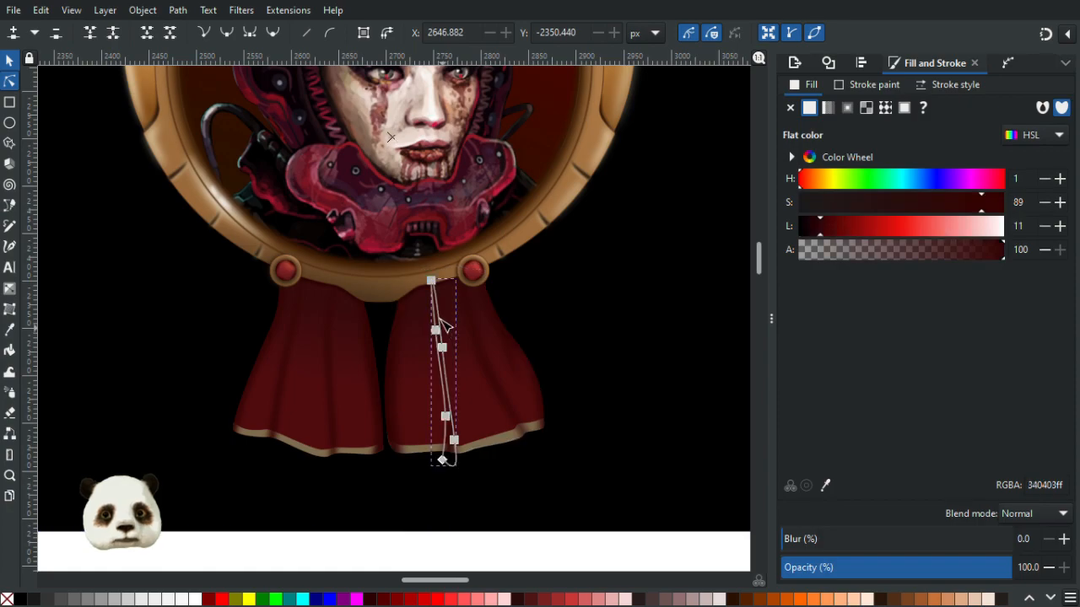
scroll(443, 327, "up", 3)
left_click_drag(437, 356, 426, 361)
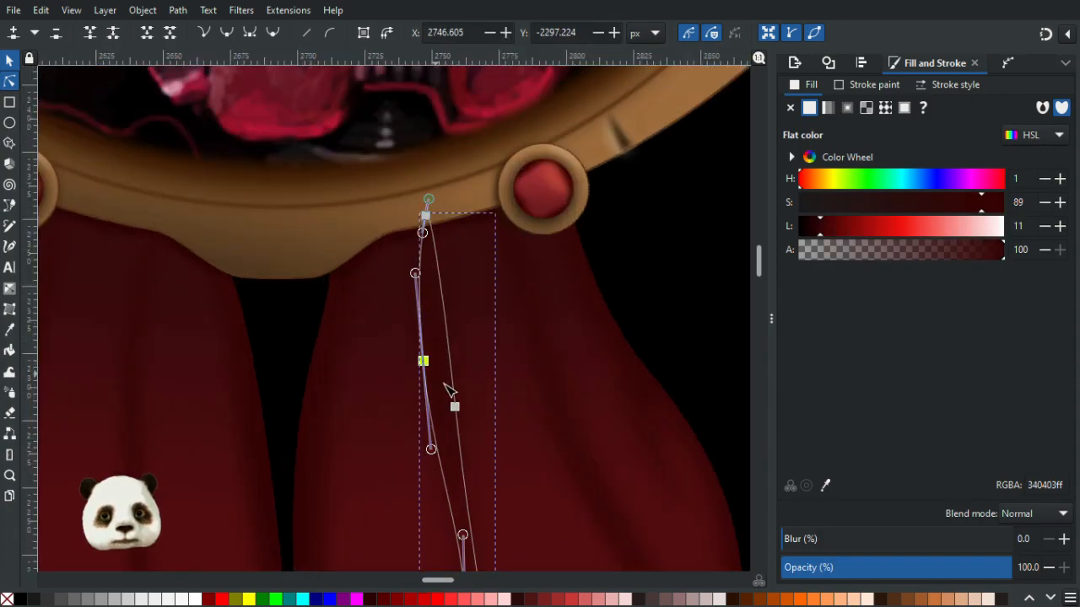
left_click_drag(456, 408, 437, 385)
left_click_drag(448, 521, 457, 521)
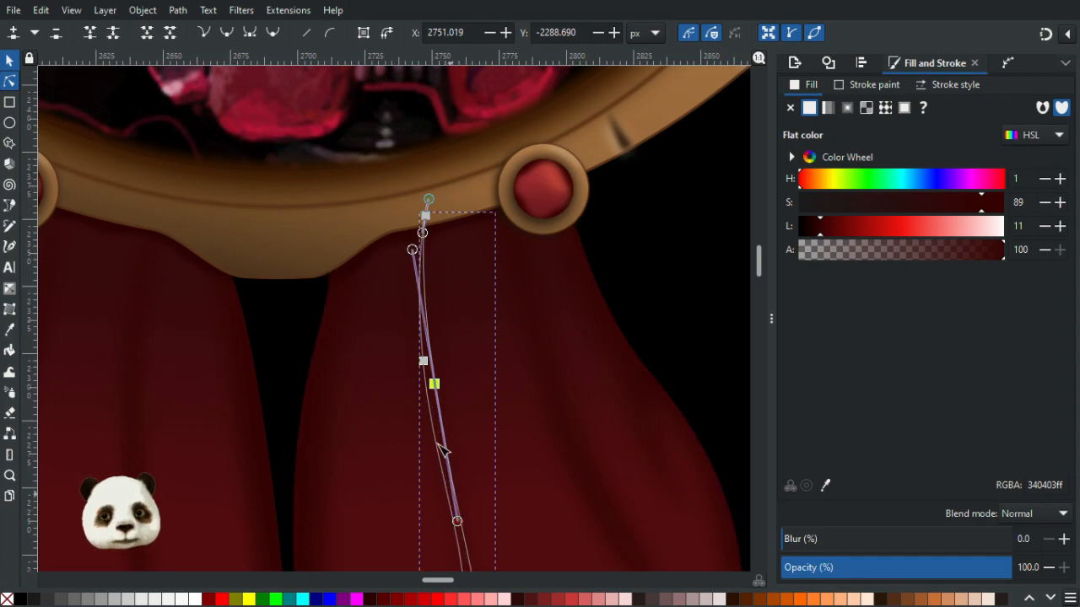
left_click(728, 246)
- Refine the right ribbon fold line's top node and lower handle to smooth its curve
scroll(721, 274, "down", 4)
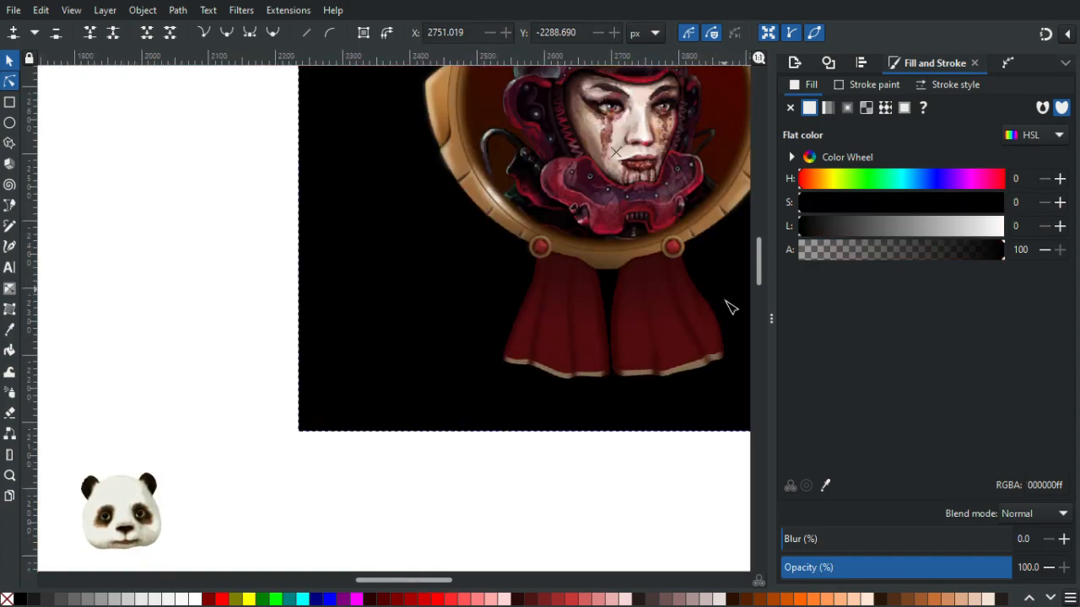
scroll(721, 297, "up", 1)
scroll(721, 297, "up", 2)
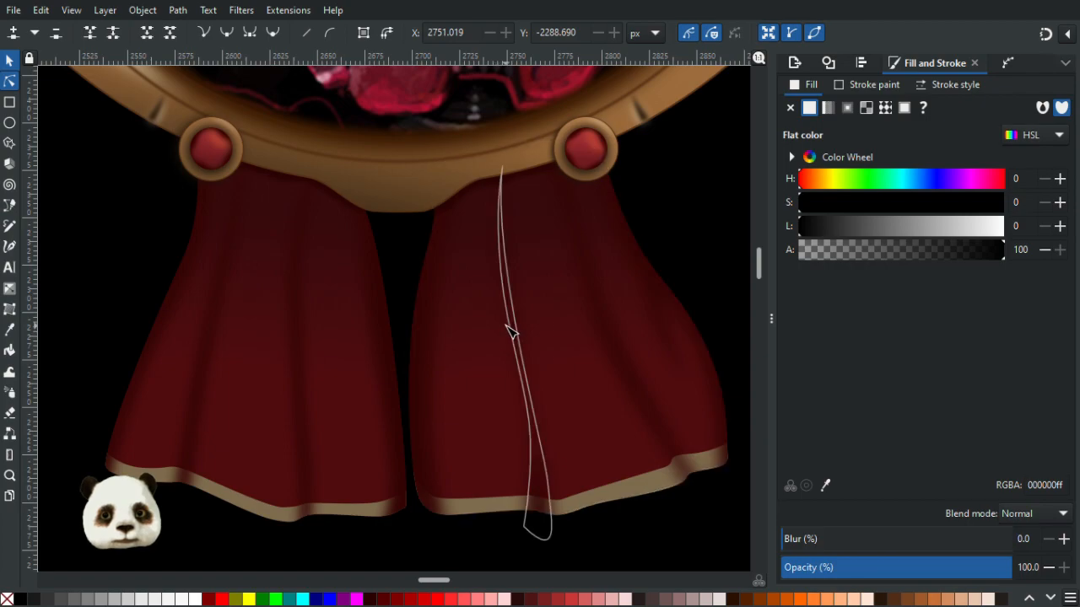
left_click(509, 326)
left_click(500, 271)
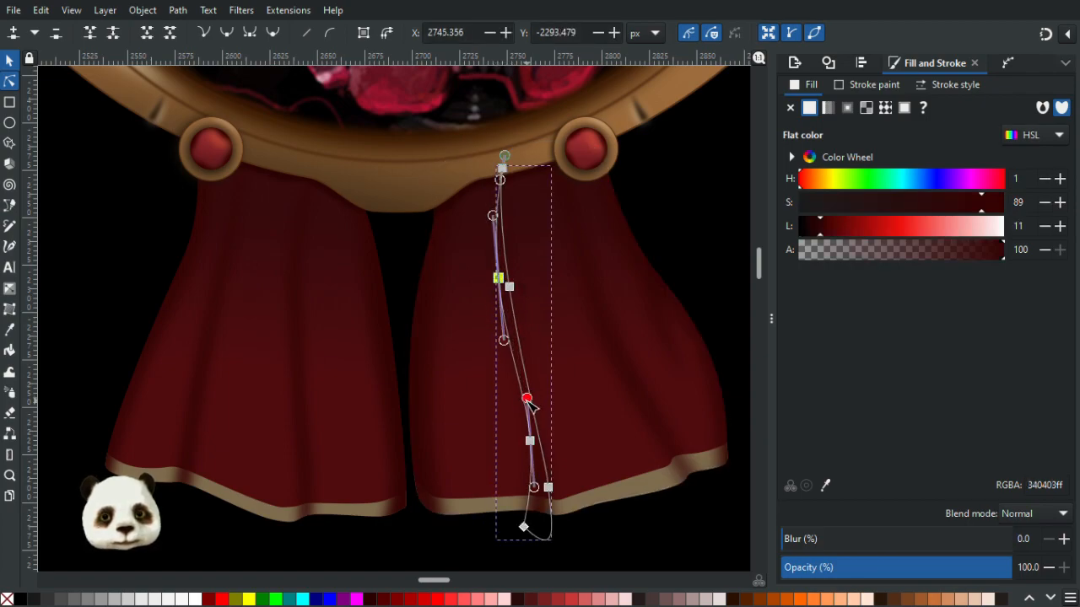
left_click(711, 229)
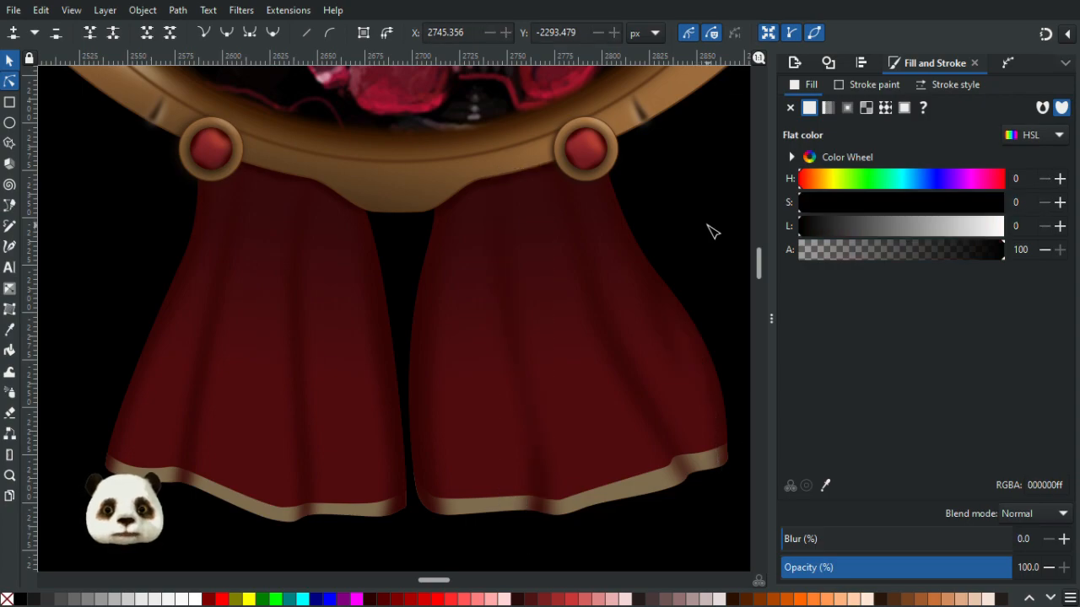
scroll(711, 228, "down", 4)
scroll(727, 259, "up", 4)
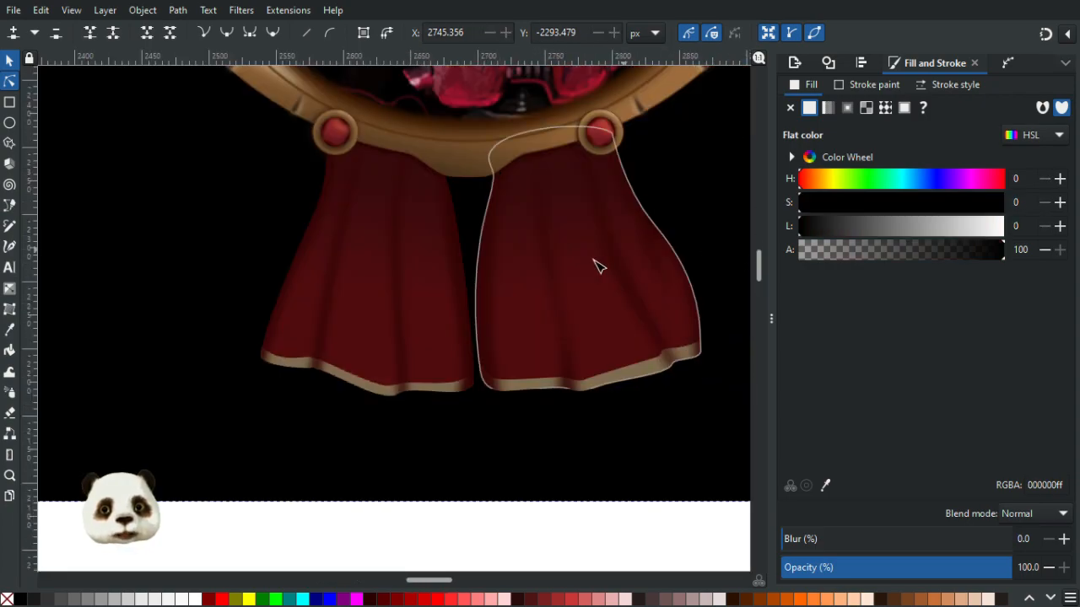
left_click(509, 301)
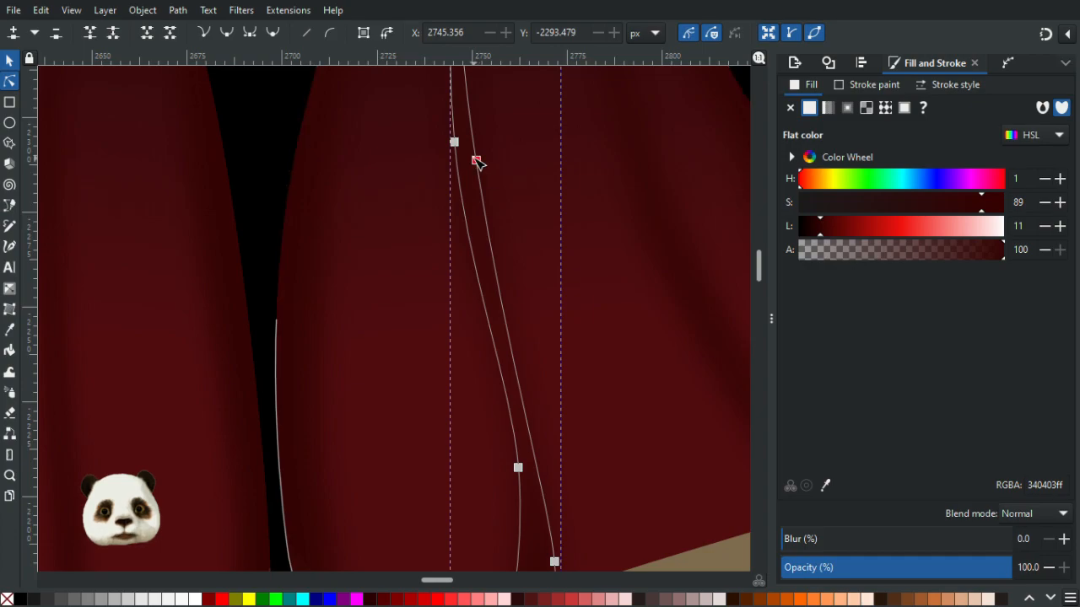
left_click_drag(477, 160, 487, 165)
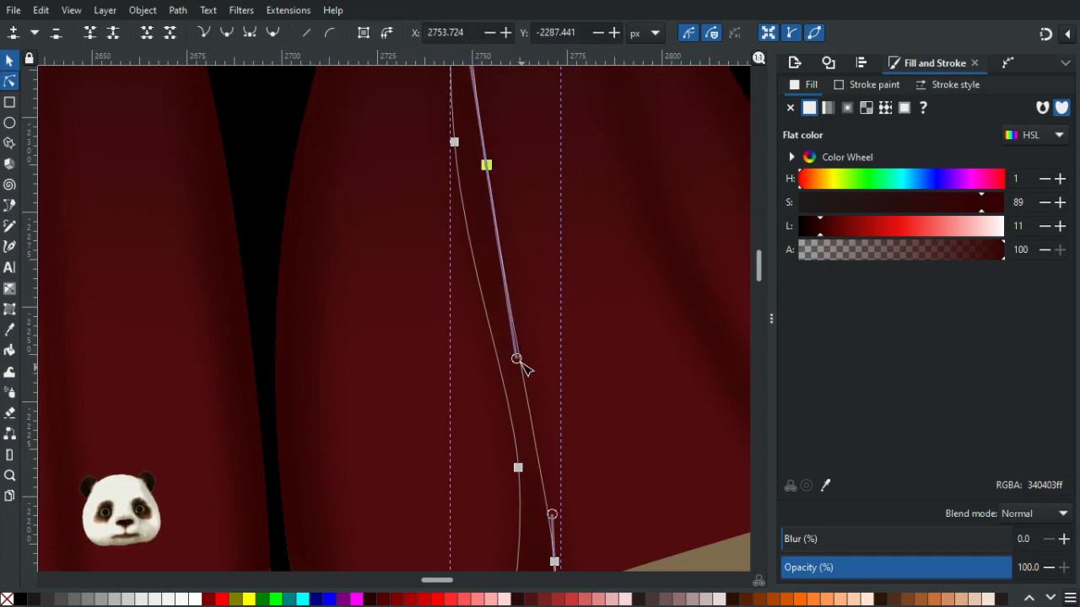
left_click_drag(553, 515, 554, 469)
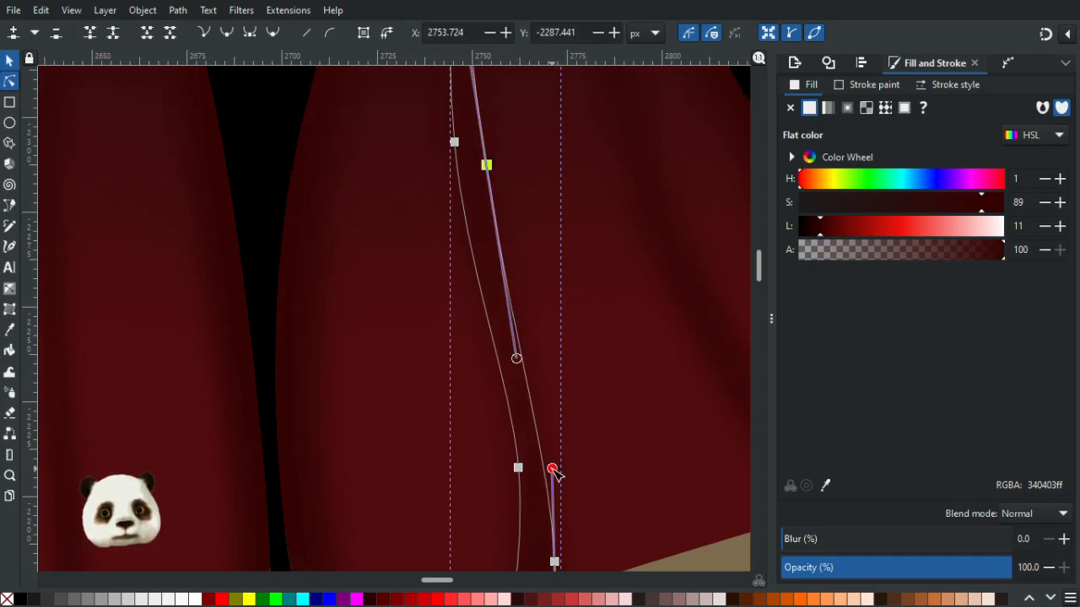
left_click(426, 394)
scroll(426, 394, "down", 6)
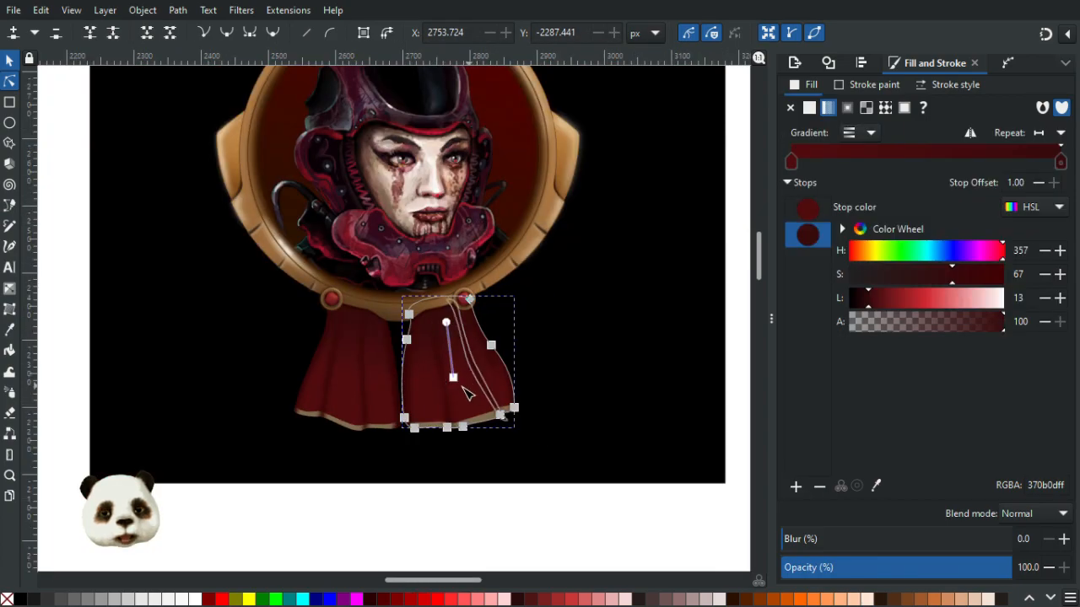
left_click(620, 516)
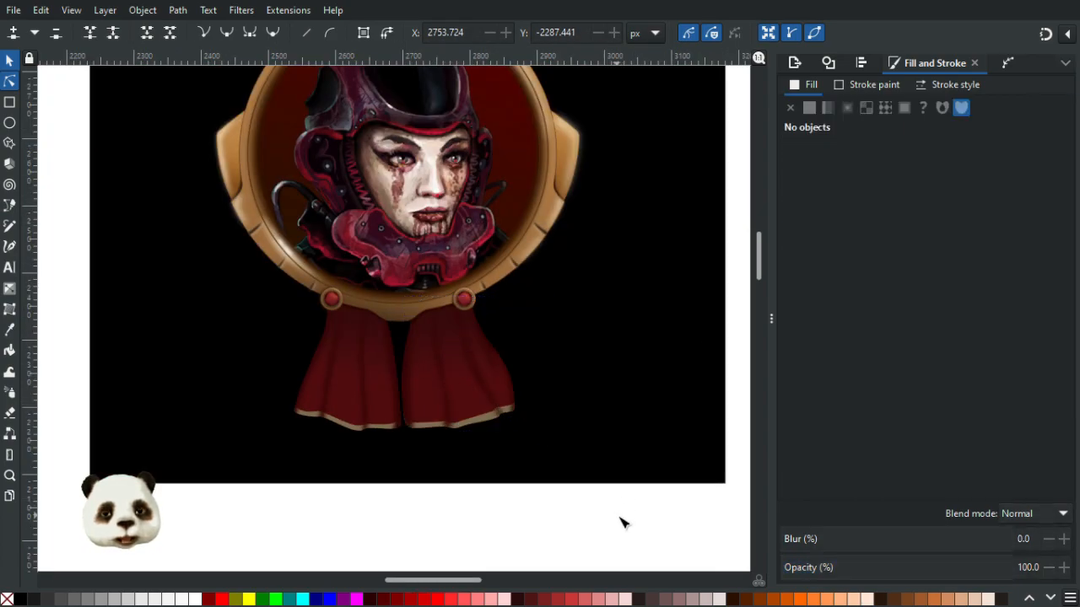
scroll(542, 503, "down", 2)
scroll(542, 503, "up", 1)
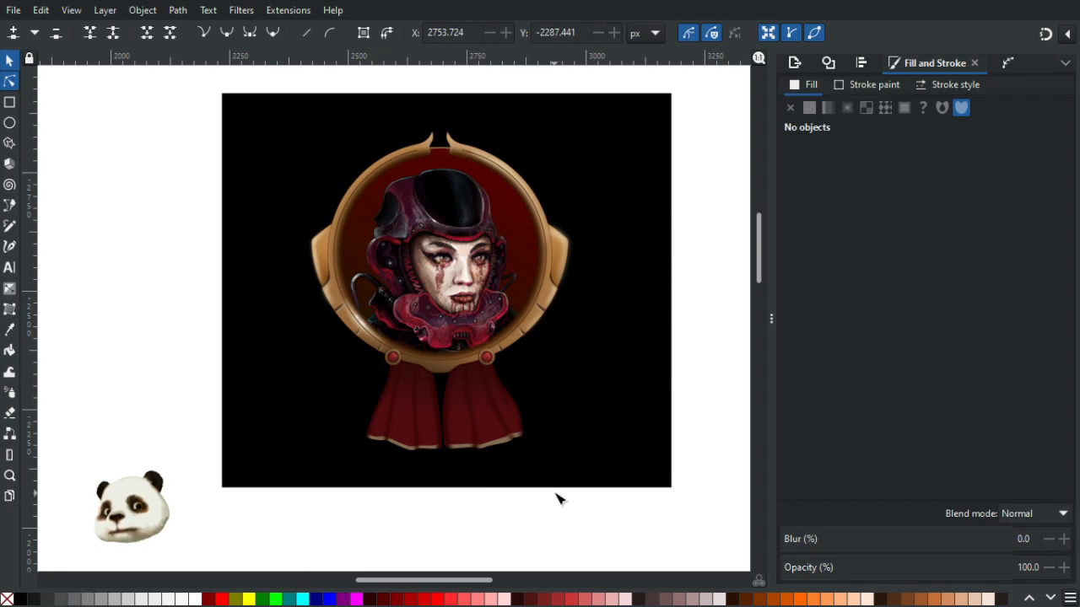
left_click(9, 60)
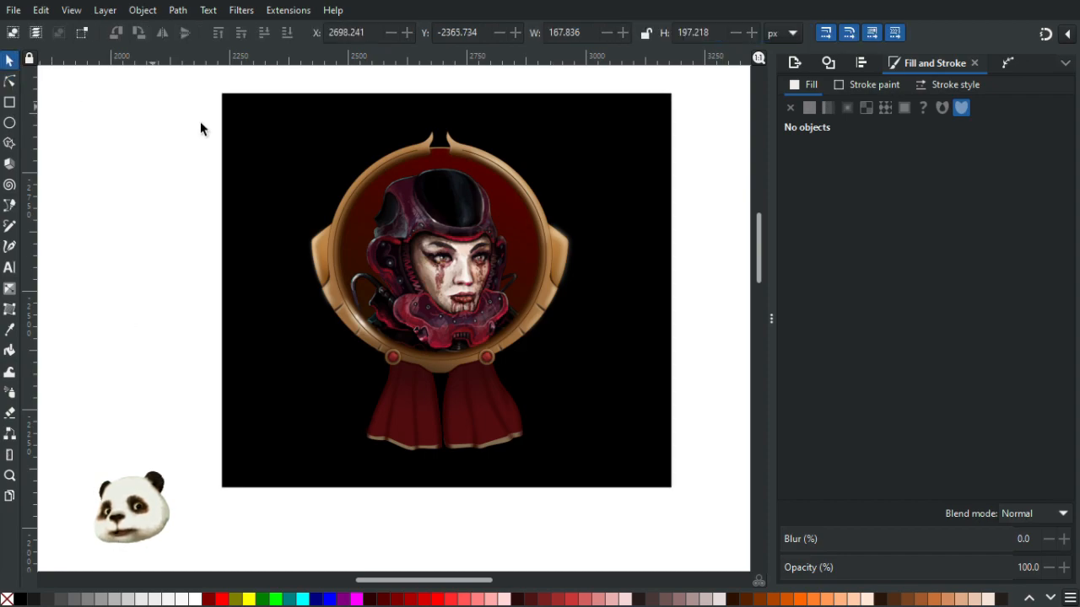
left_click_drag(283, 139, 144, 189)
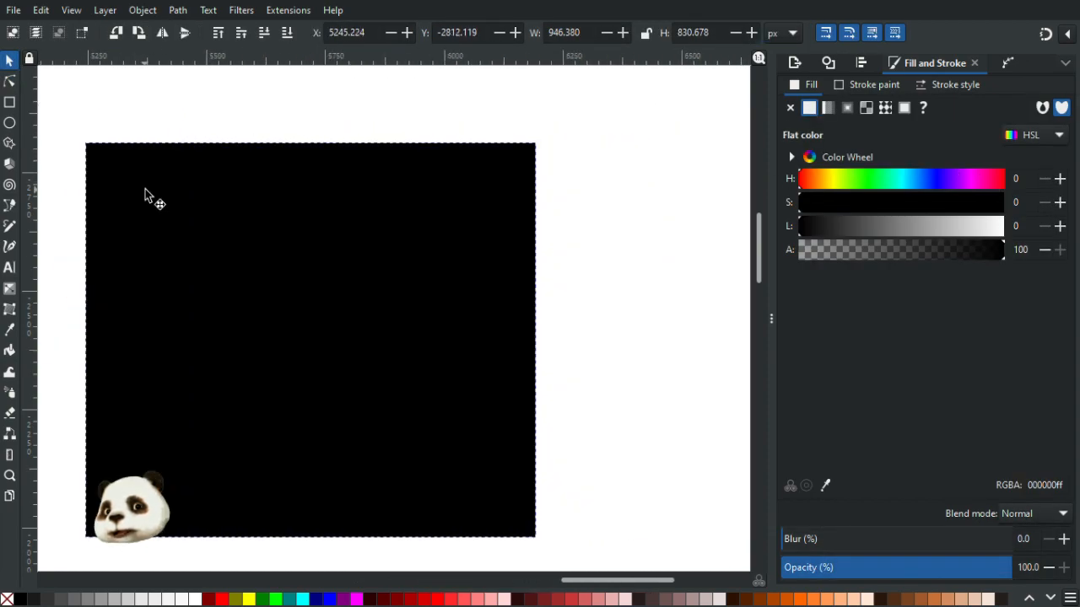
scroll(264, 224, "down", 4)
left_click_drag(177, 251, 569, 285)
scroll(236, 277, "up", 3)
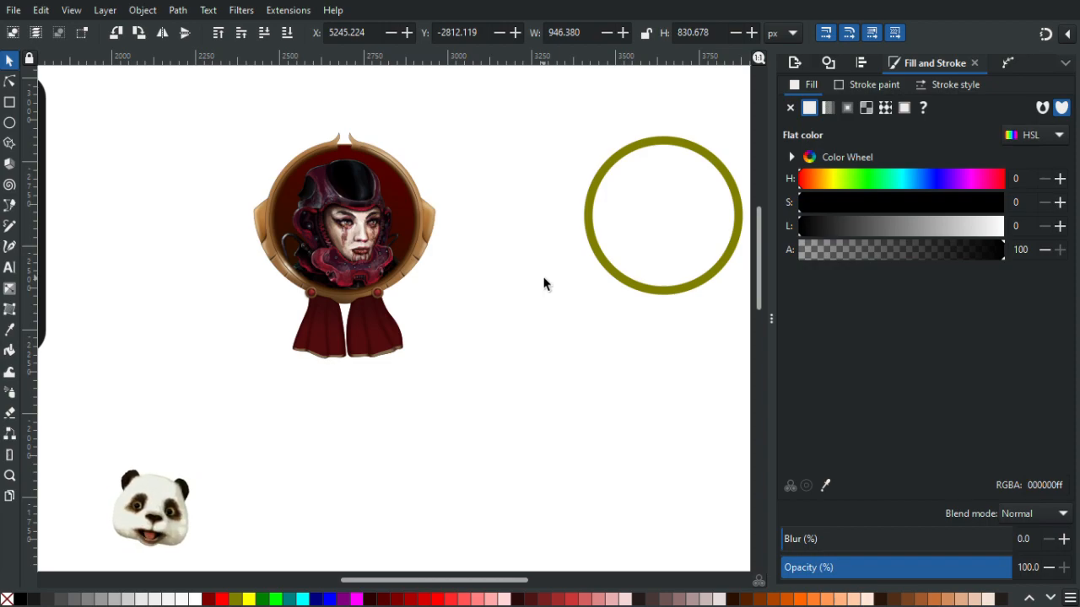
key("ctrl+z")
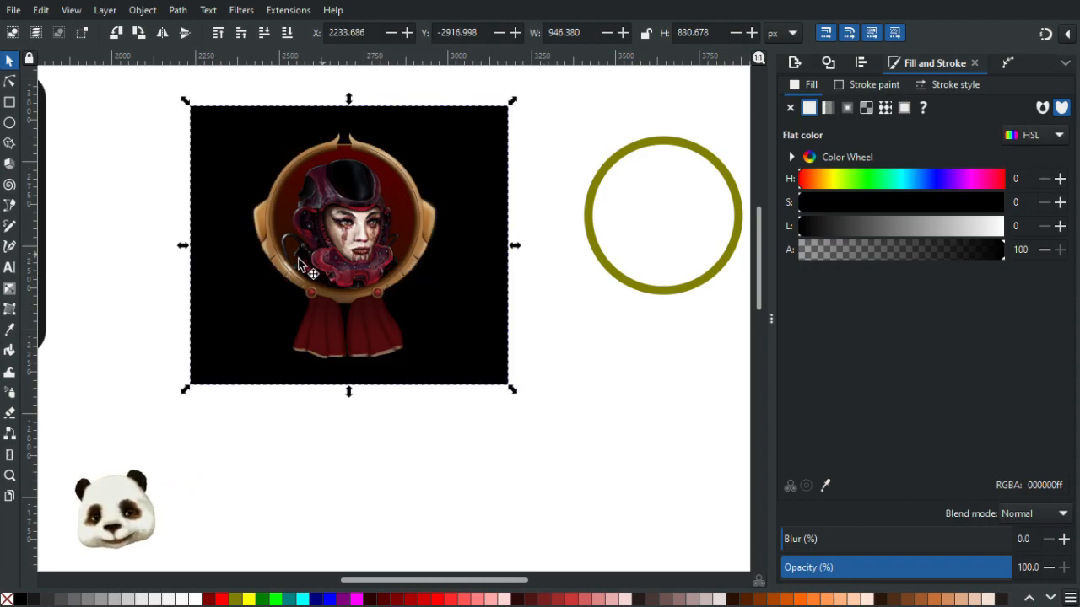
- Inspect the left ribbon and the fold line running along its left edge
scroll(303, 263, "up", 4)
scroll(273, 272, "down", 1)
scroll(273, 272, "down", 3)
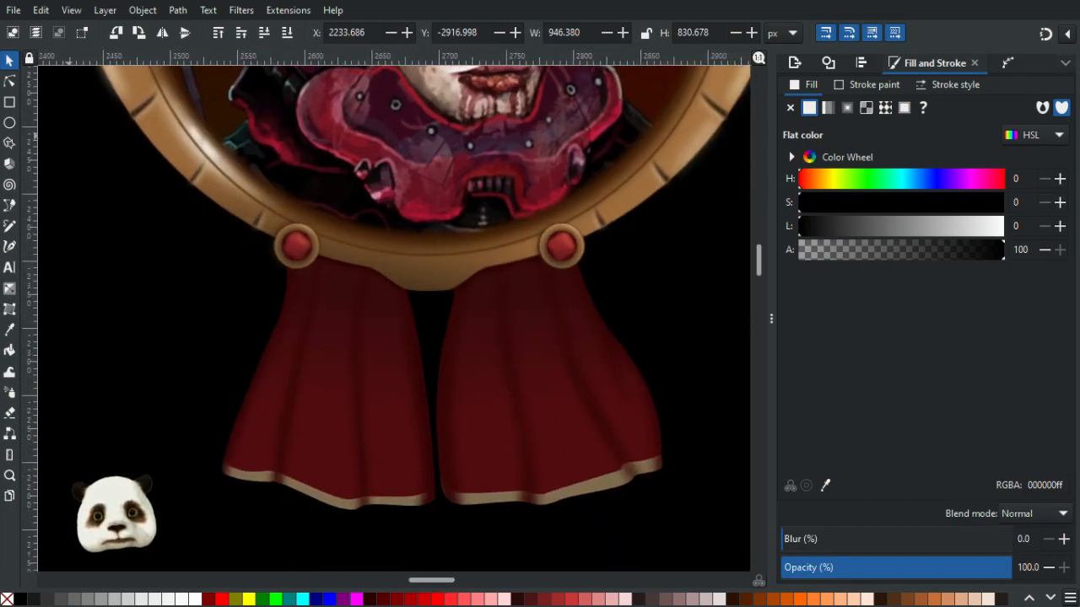
key("n")
scroll(270, 316, "up", 2)
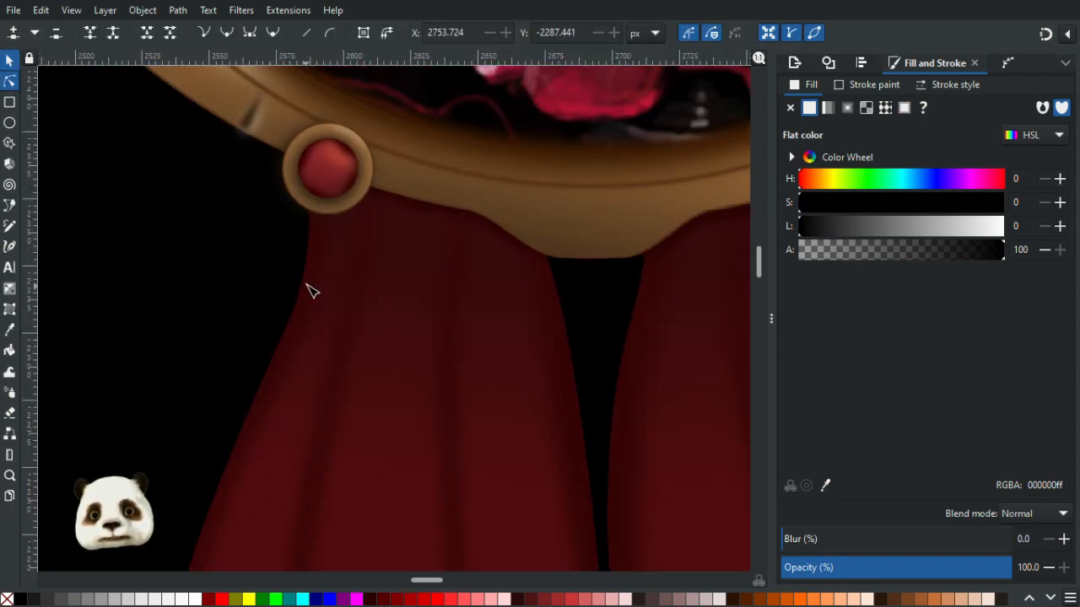
left_click(284, 301)
left_click(390, 332)
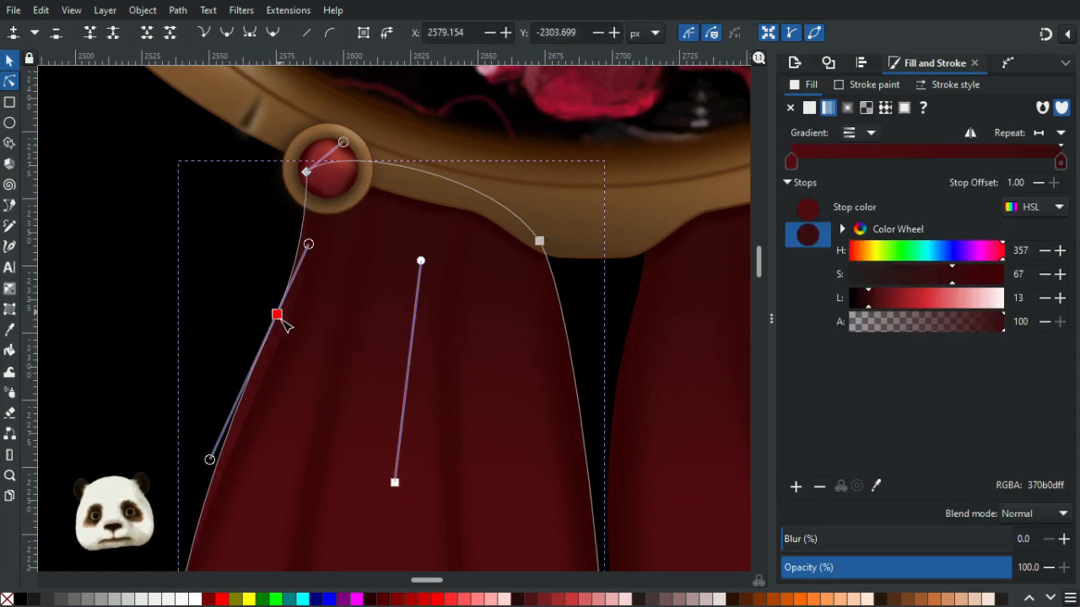
left_click(296, 341)
left_click_drag(369, 341, 461, 211)
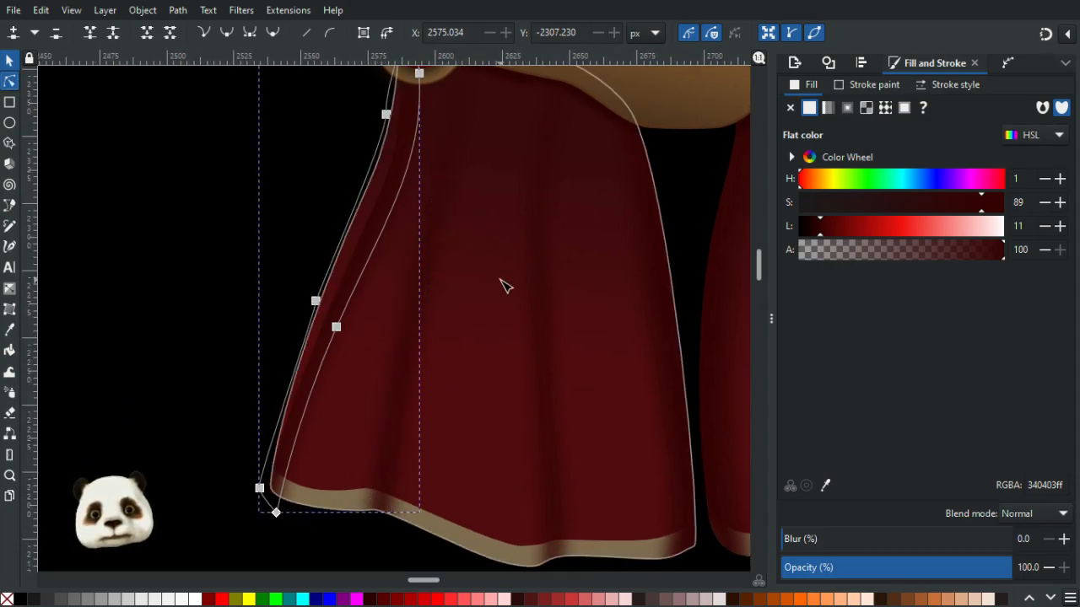
key("Escape")
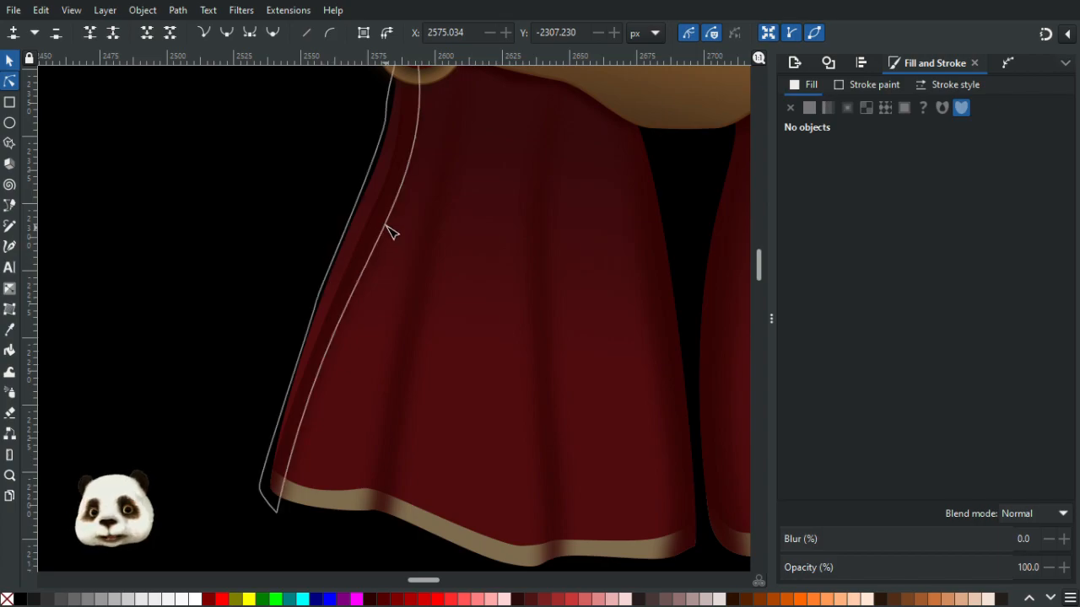
left_click(380, 224)
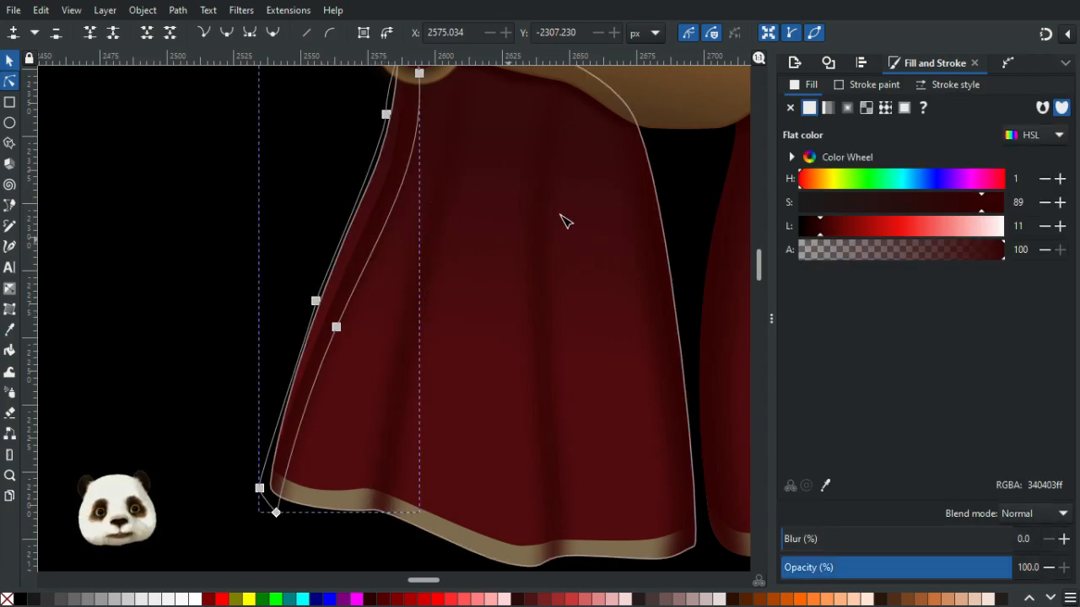
left_click(9, 60)
left_click(163, 177)
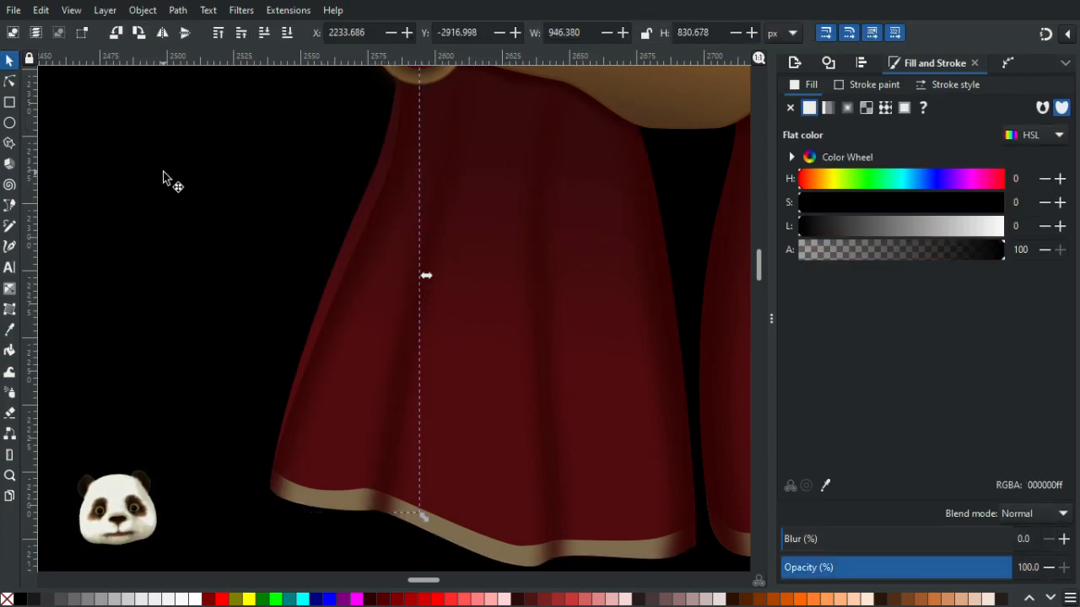
key("r")
left_click(403, 237)
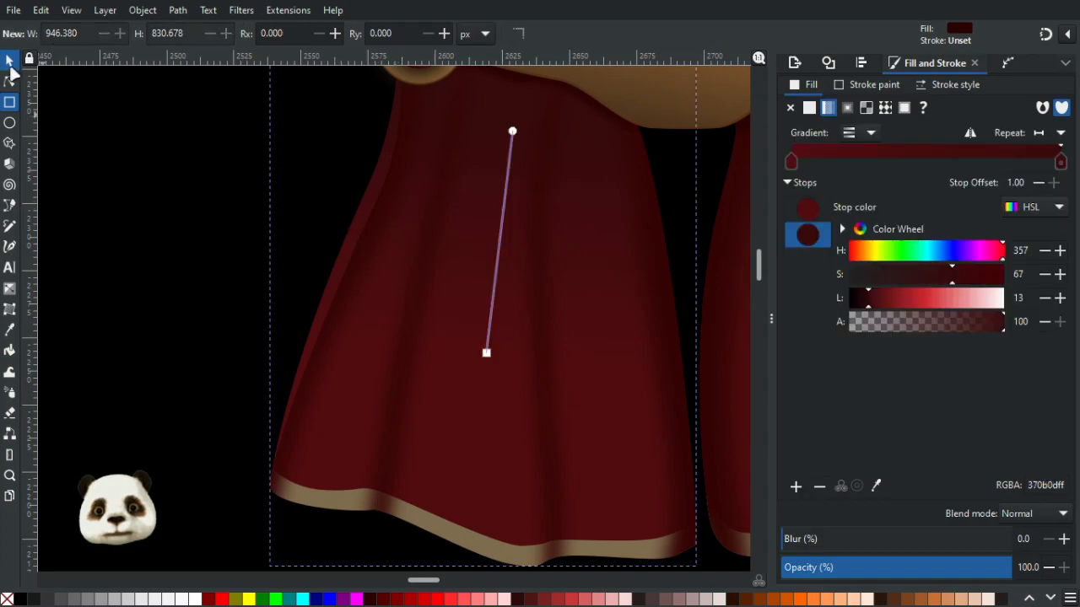
left_click(9, 60)
left_click(376, 232)
left_click_drag(379, 231, 303, 283)
key("ctrl+z")
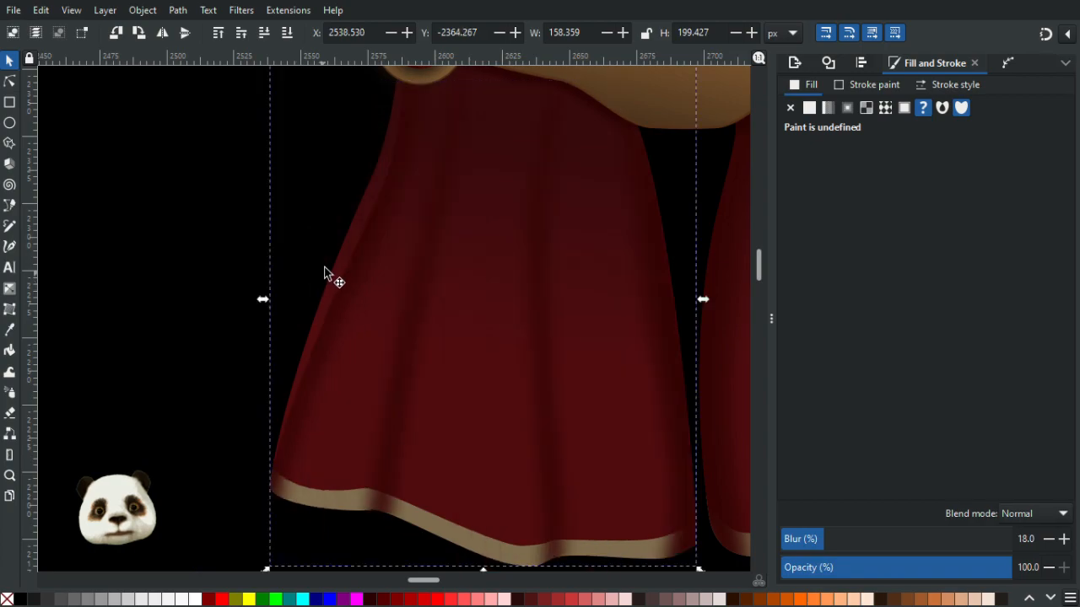
- Move the upper node of the left ribbon's blurred shadow slightly outward along the ribbon edge
left_click(9, 81)
left_click_drag(380, 194, 366, 188)
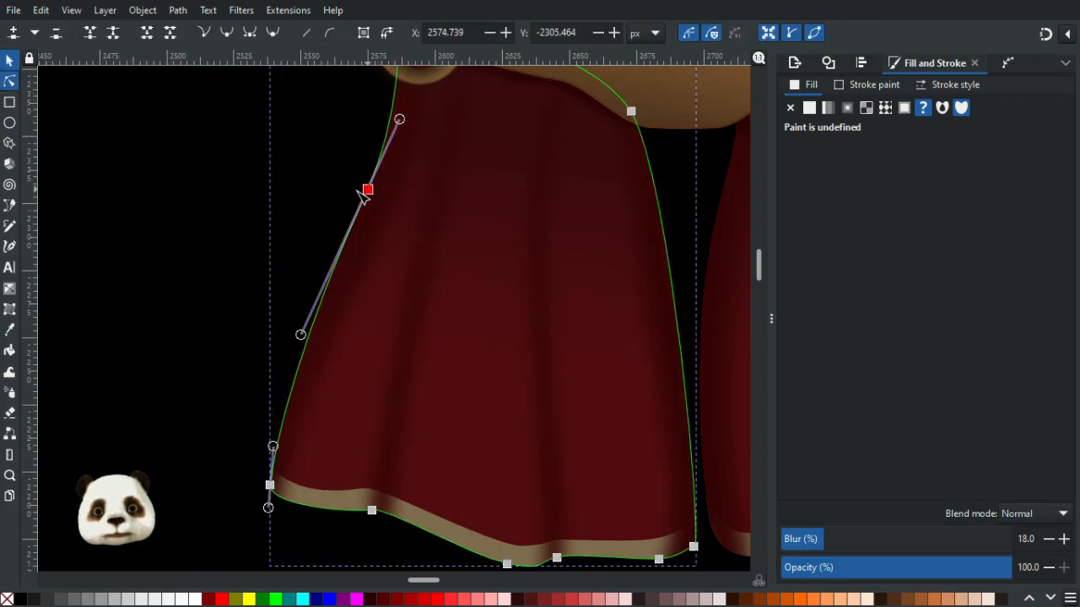
left_click(233, 209)
- Zoom in to compare the blurred shadow's edge with the left ribbon's outline
scroll(326, 181, "up", 4)
left_click(486, 301)
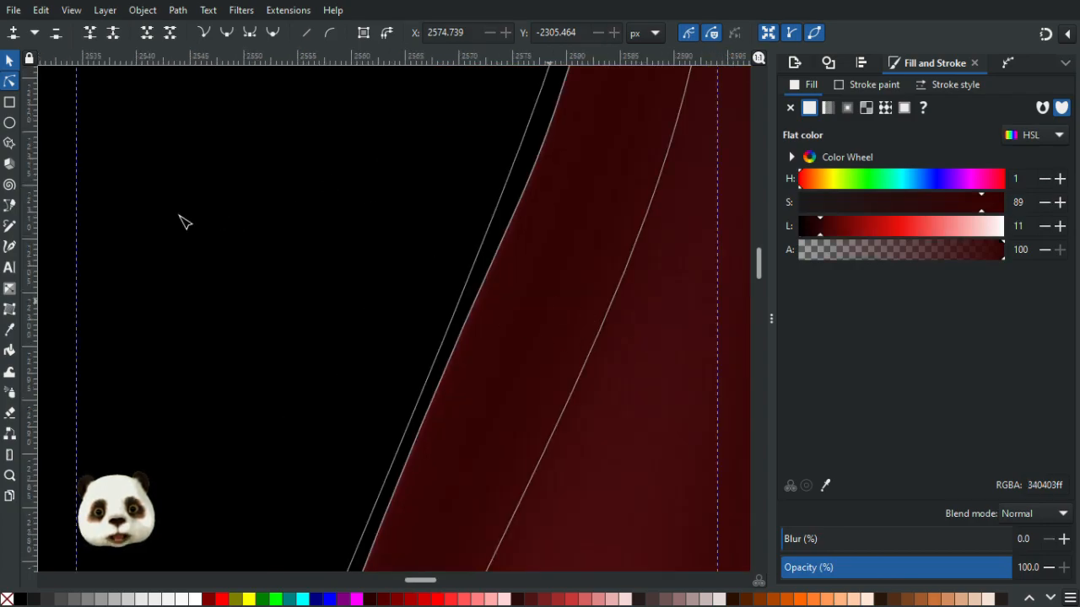
left_click(9, 60)
left_click(536, 331)
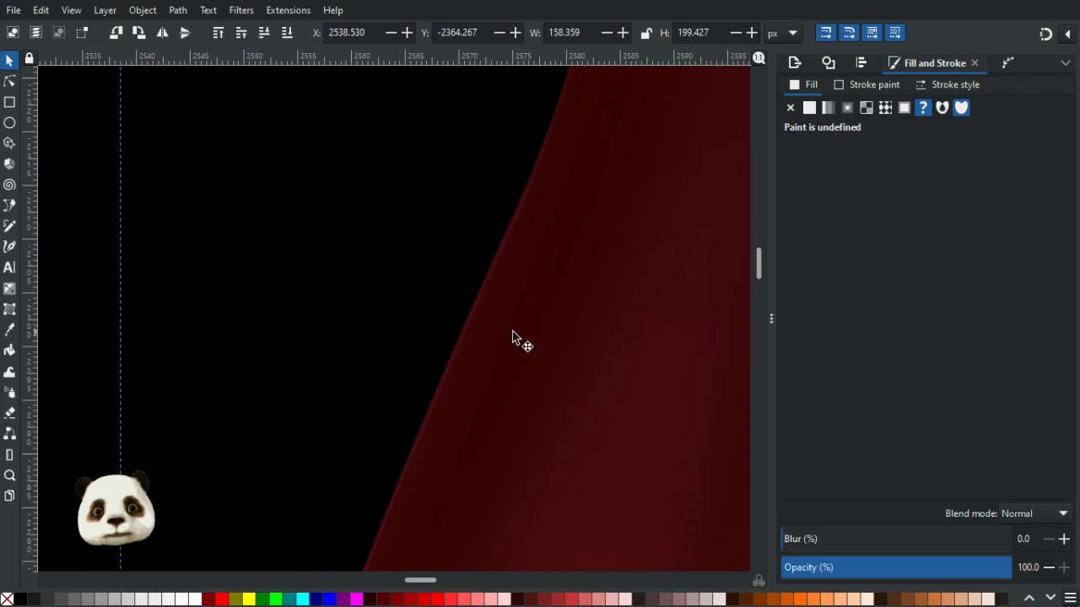
left_click(11, 81)
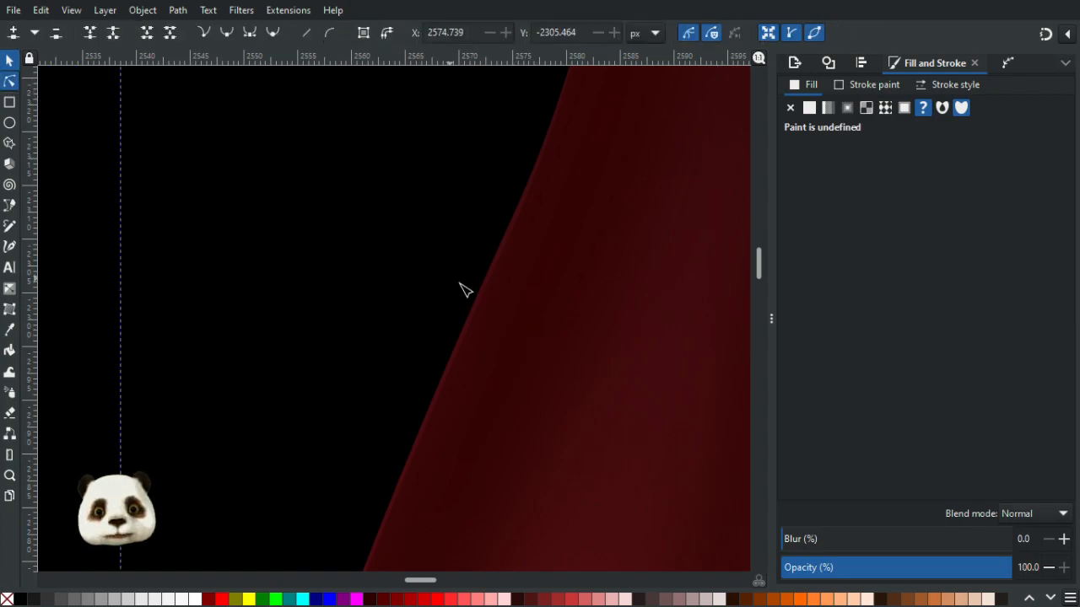
scroll(548, 312, "down", 5)
left_click_drag(552, 327, 377, 192)
scroll(286, 159, "up", 1)
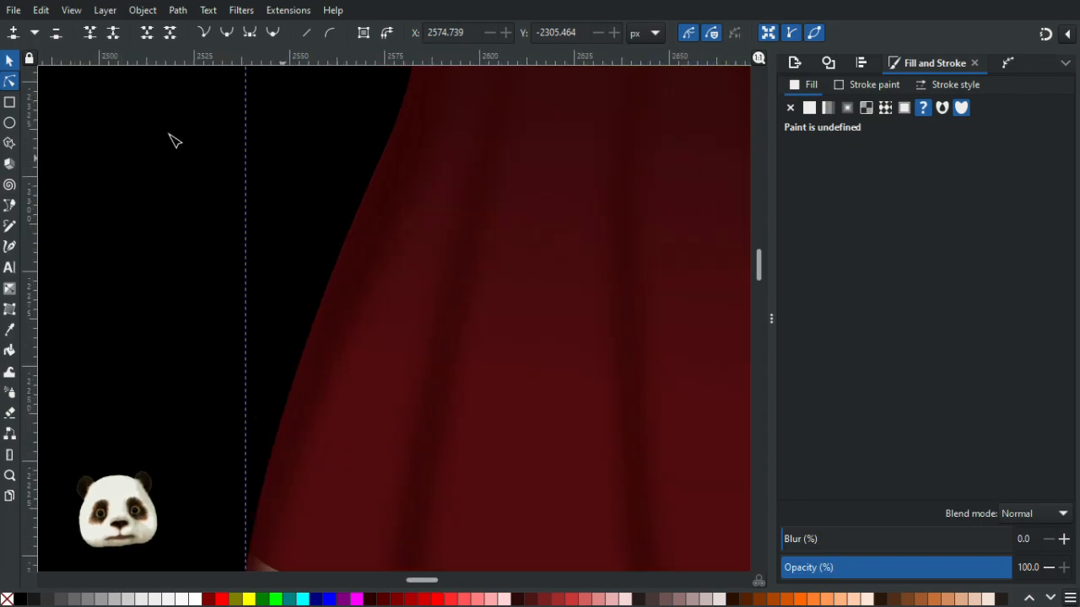
- Align a node of the left ribbon's blurred shadow with the ribbon's left edge
left_click(10, 63)
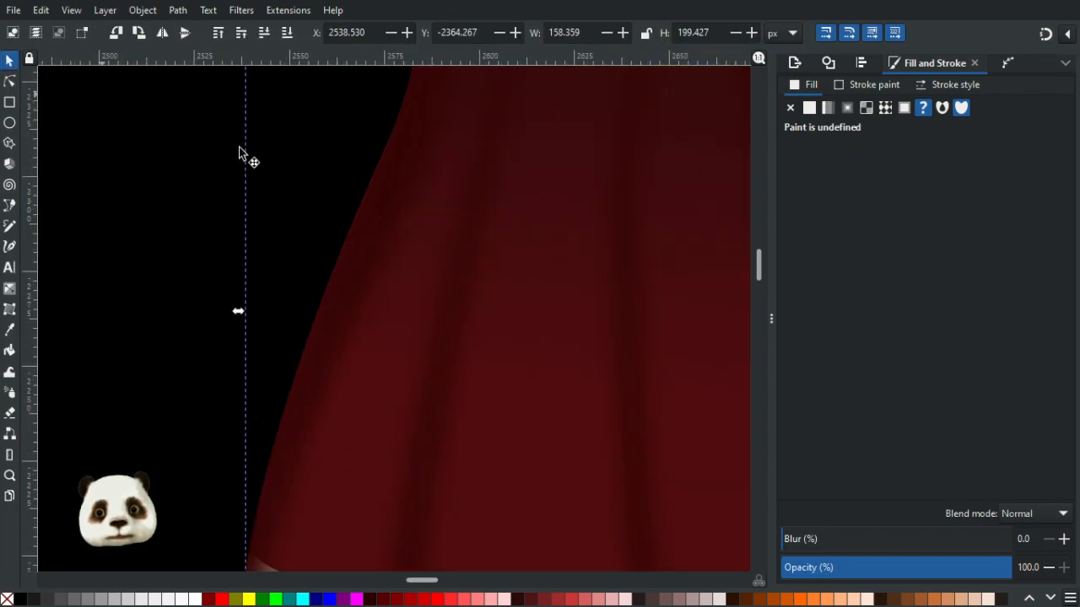
double_click(383, 208)
left_click(376, 236)
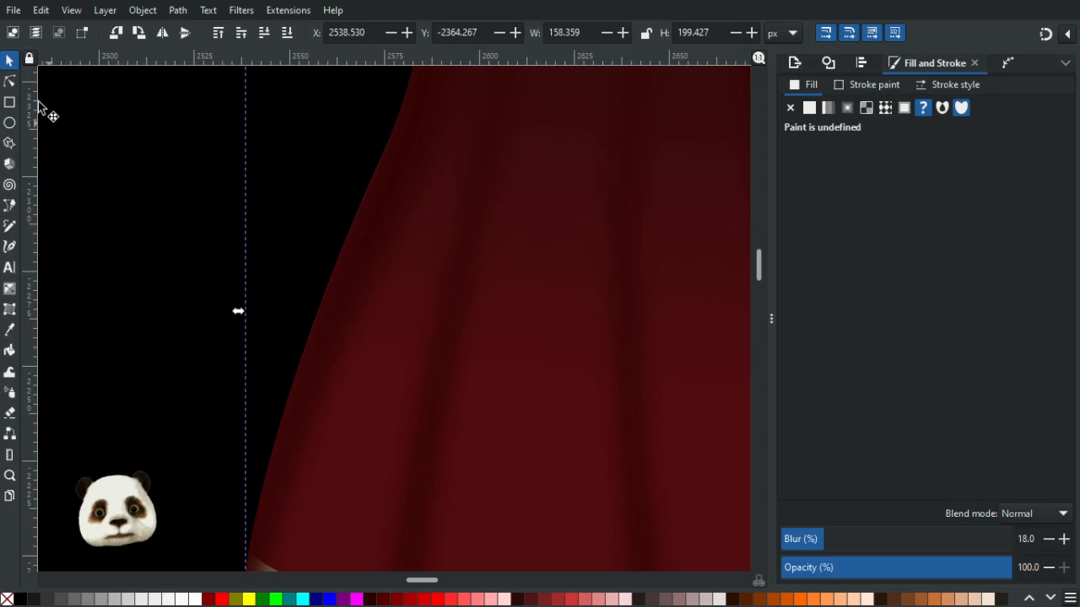
key("n")
scroll(381, 150, "up", 7)
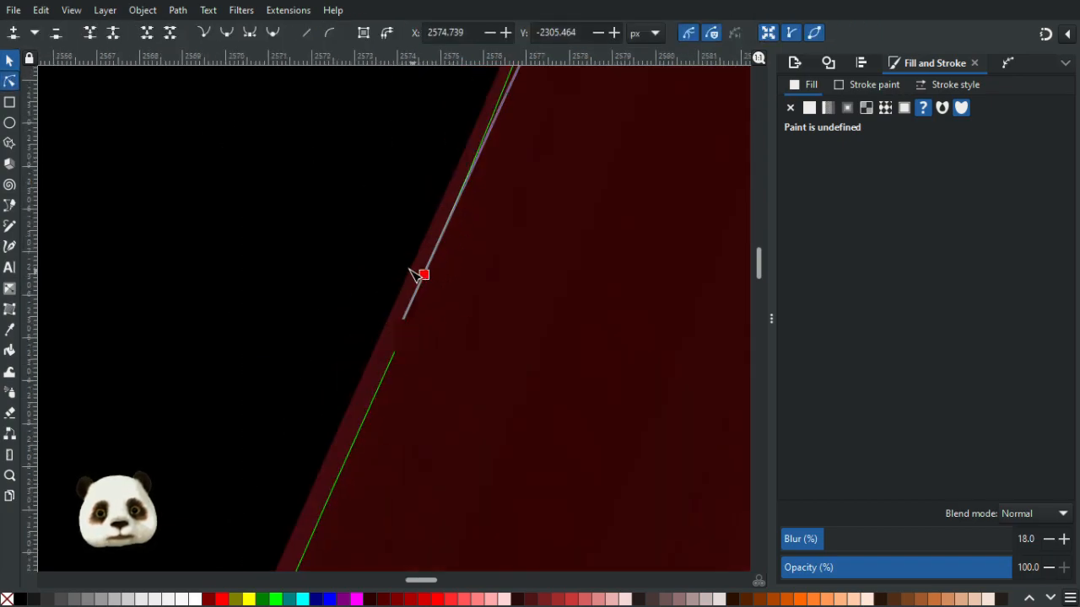
left_click_drag(422, 275, 409, 271)
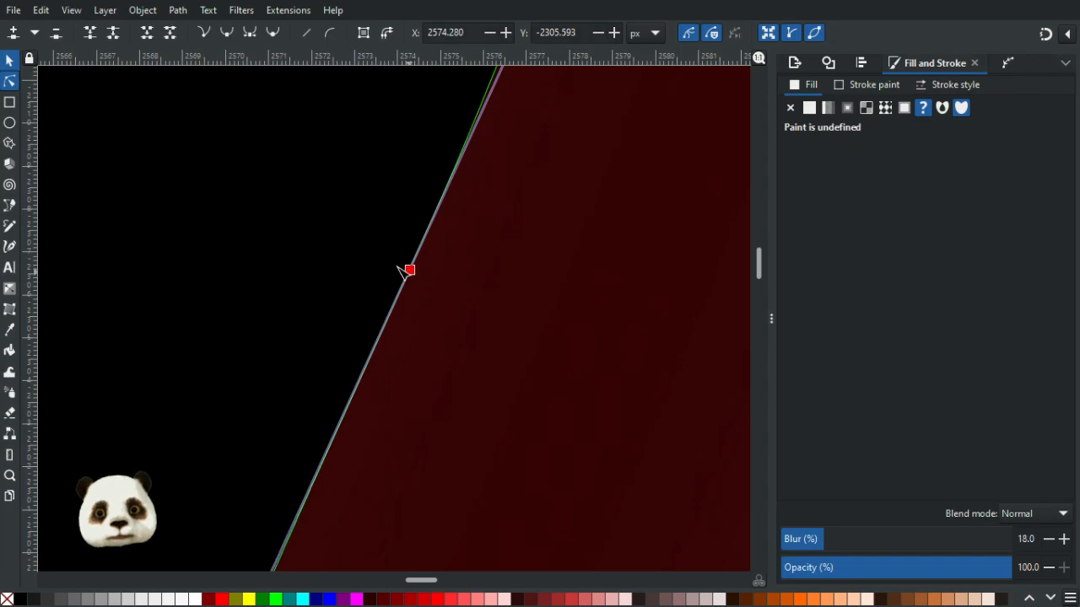
scroll(403, 269, "down", 12)
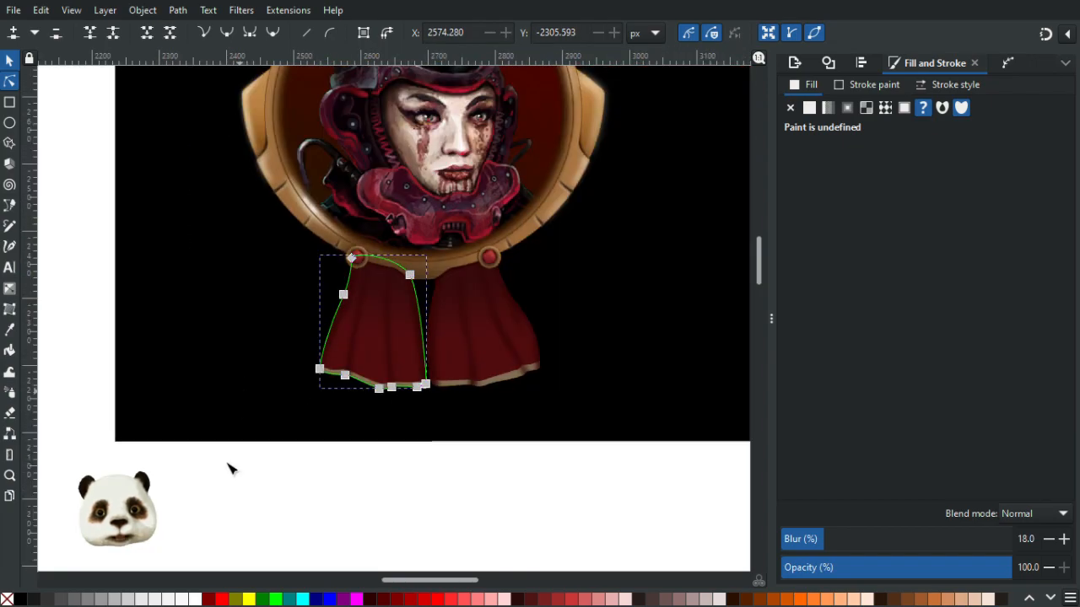
left_click(227, 486)
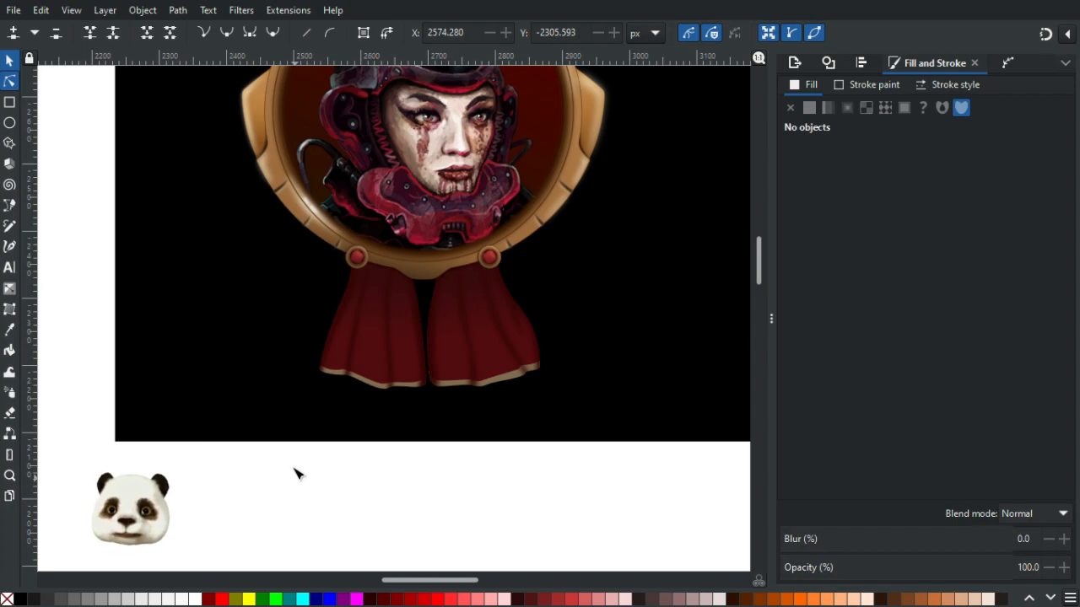
- Reshape the left ribbon's fold line by shifting its middle, upper and bottom nodes outward
scroll(296, 472, "up", 4)
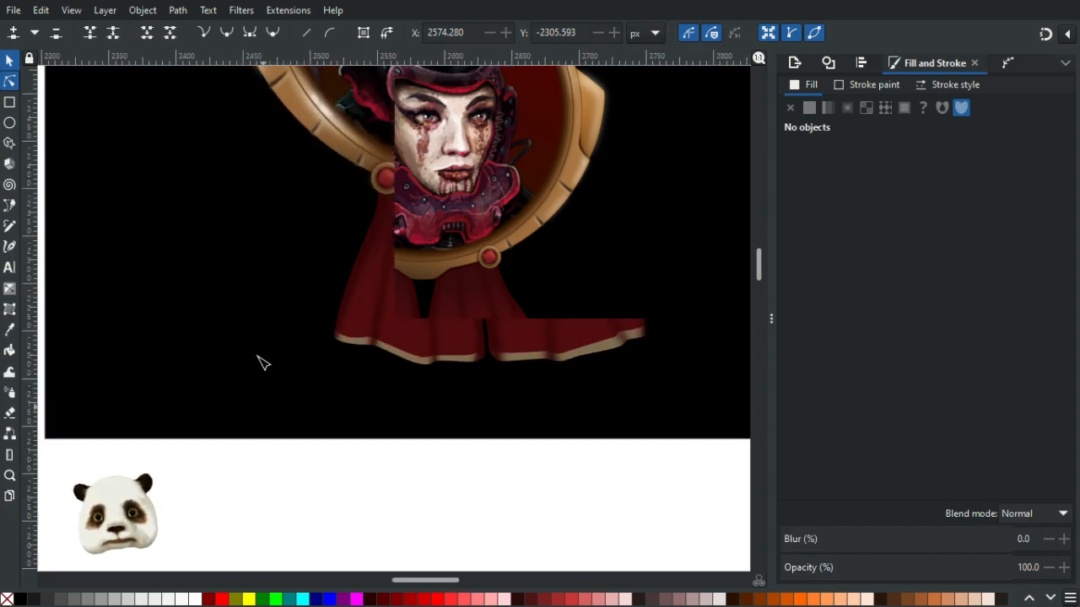
left_click(465, 128)
scroll(470, 399, "up", 1)
left_click_drag(471, 399, 464, 559)
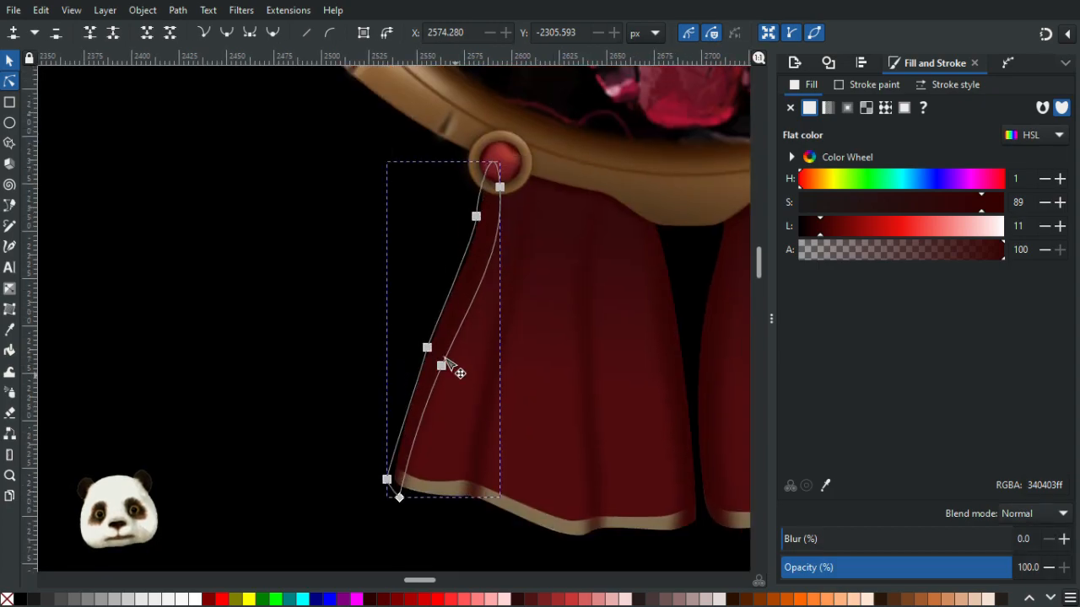
left_click_drag(427, 348, 418, 346)
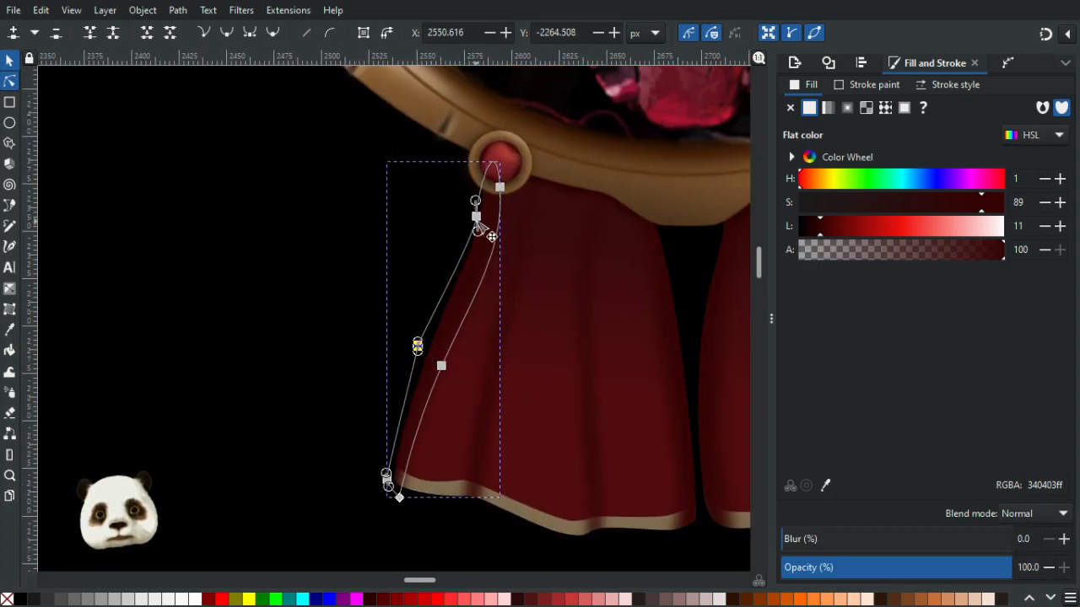
left_click_drag(475, 216, 466, 216)
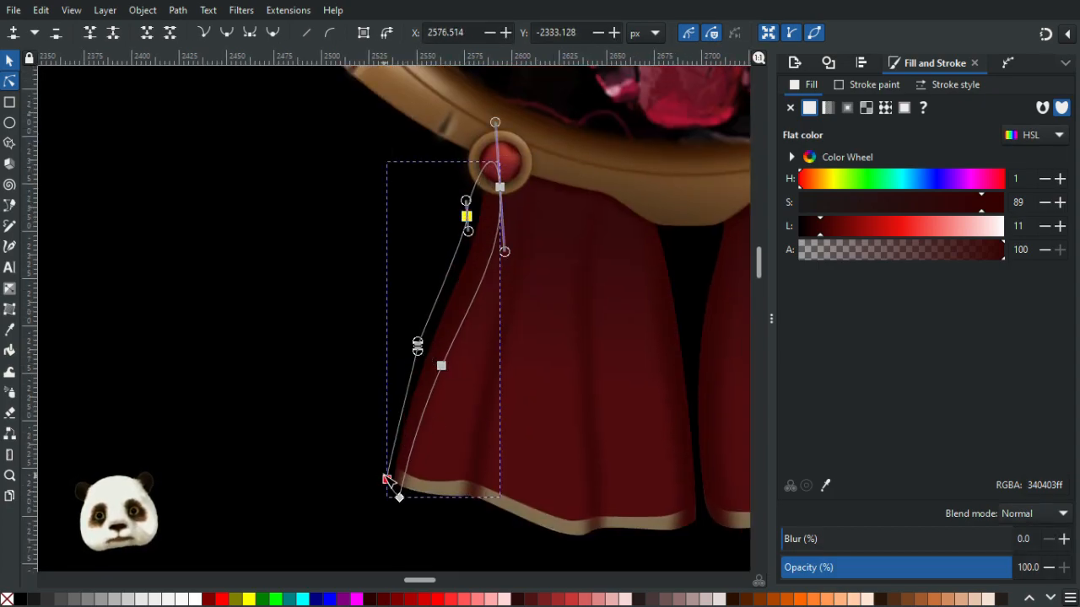
left_click_drag(391, 487, 394, 488)
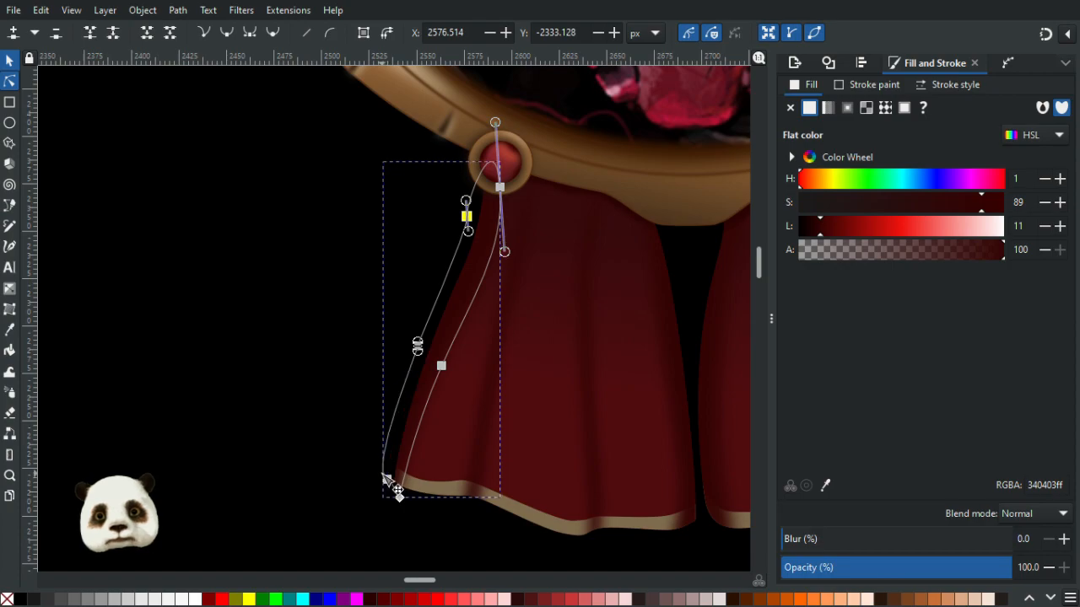
left_click(305, 461)
scroll(305, 462, "down", 4)
scroll(297, 451, "up", 4)
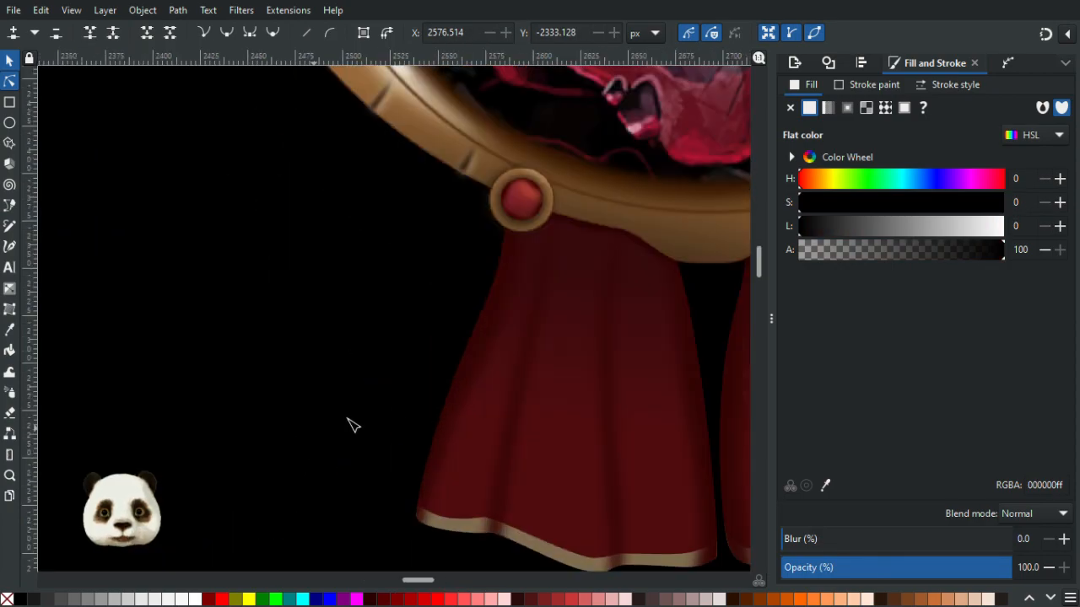
- Nudge a node near the top of the left ribbon's fold line slightly upward
left_click(511, 278)
left_click_drag(484, 249, 481, 242)
left_click(350, 377)
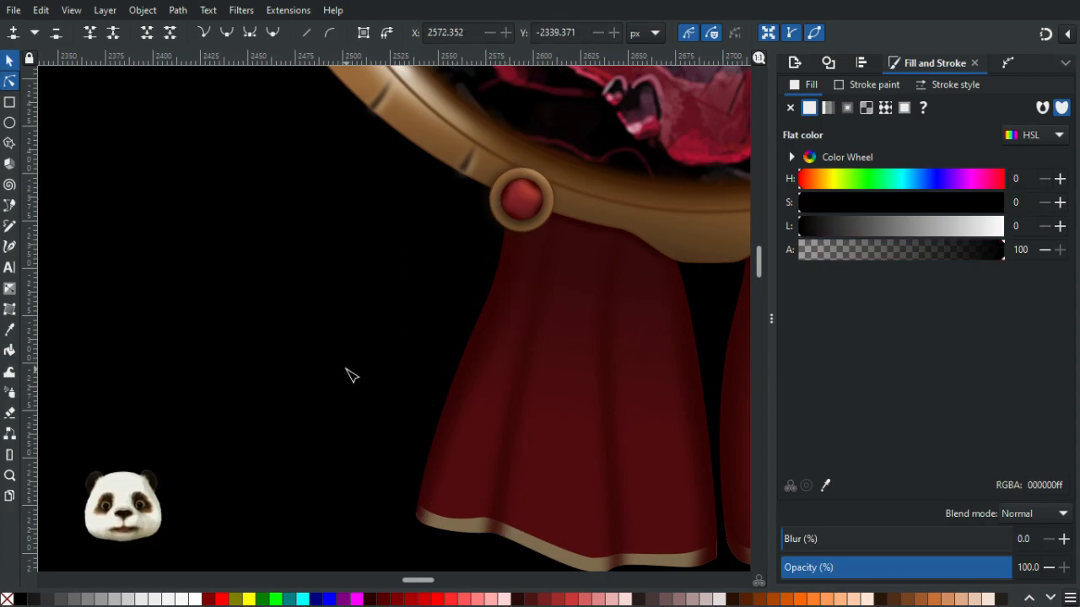
scroll(506, 456, "down", 3, "ctrl")
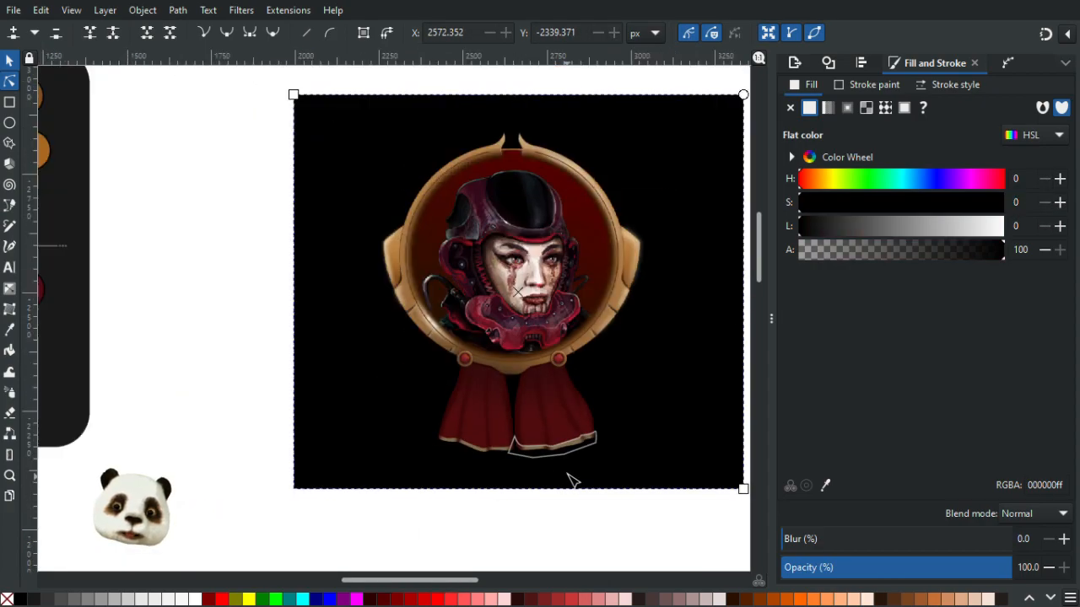
left_click(607, 516)
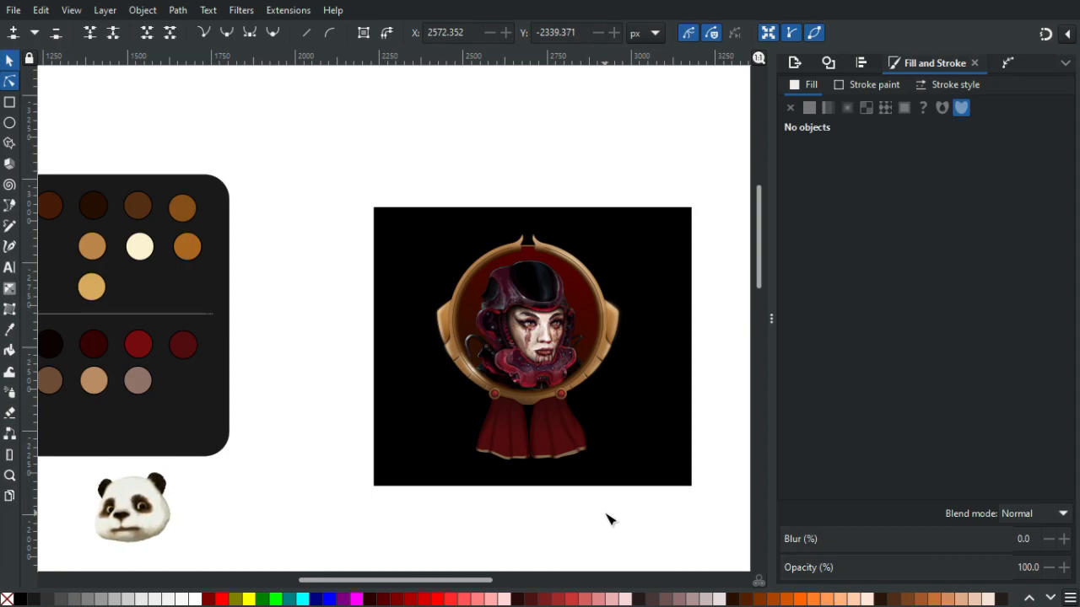
- Raise the bottom node of the fold line along the right ribbon's right edge slightly
scroll(603, 458, "up", 8, "ctrl")
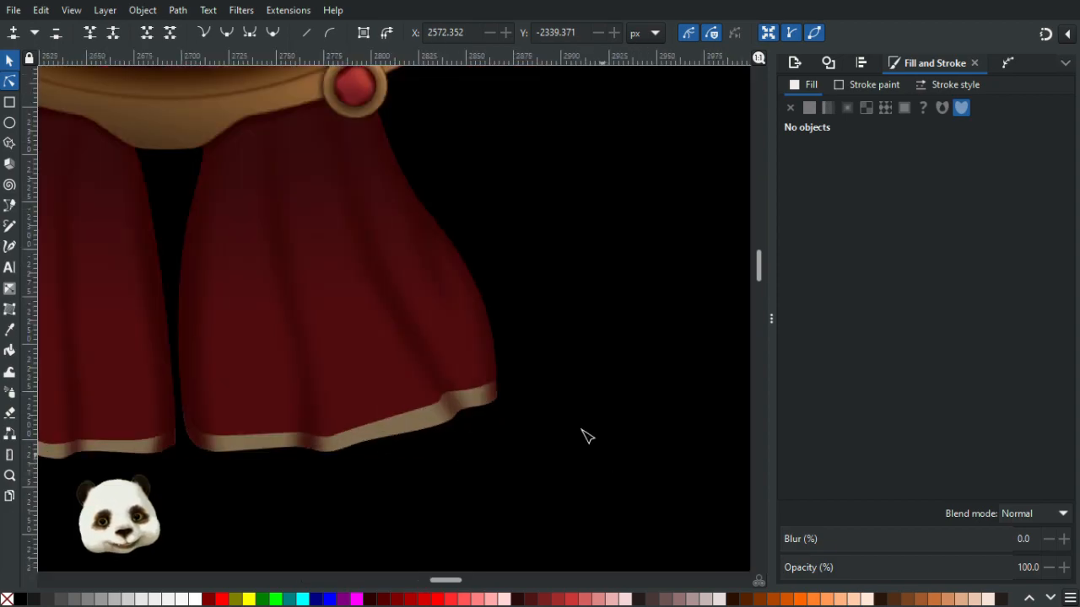
left_click(404, 484)
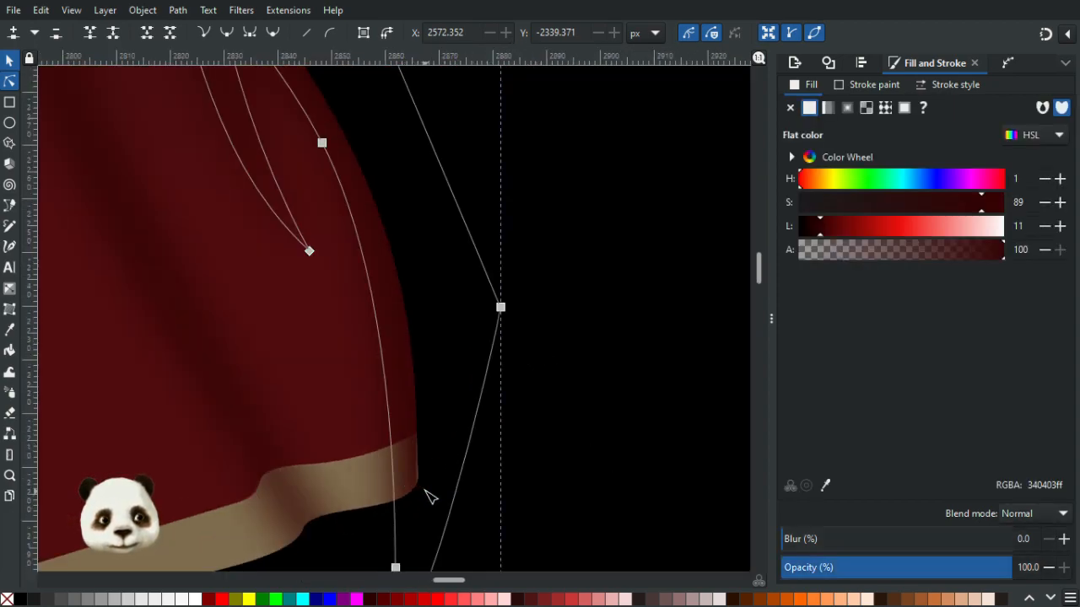
scroll(380, 467, "up", 3, "ctrl")
scroll(439, 453, "down", 4, "ctrl")
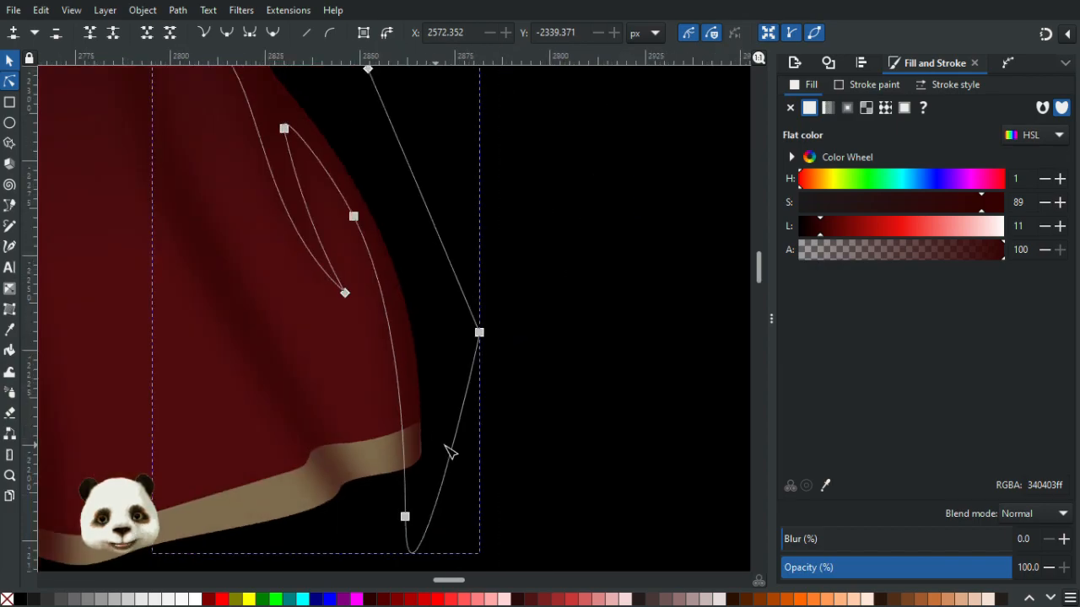
scroll(418, 472, "up", 1, "ctrl")
mouse_move(403, 531)
left_mouse_down()
mouse_move(403, 516)
mouse_move(447, 527)
mouse_move(397, 516)
mouse_move(403, 522)
left_mouse_up()
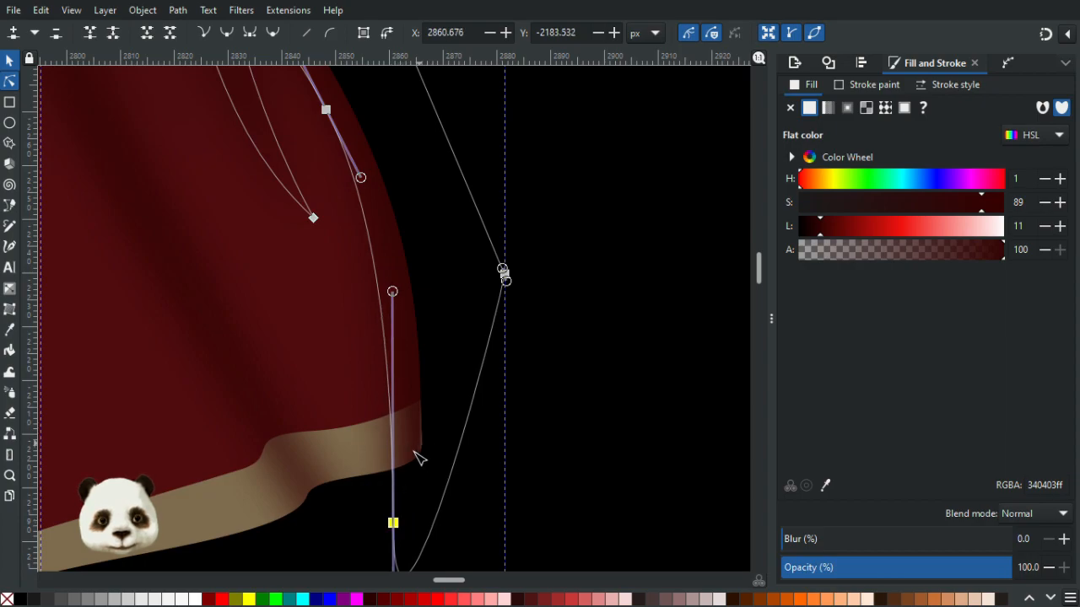
scroll(422, 446, "up", 3, "ctrl")
- Pull the gold trim's right-edge node slightly inward to follow the right ribbon's edge
left_click(284, 418)
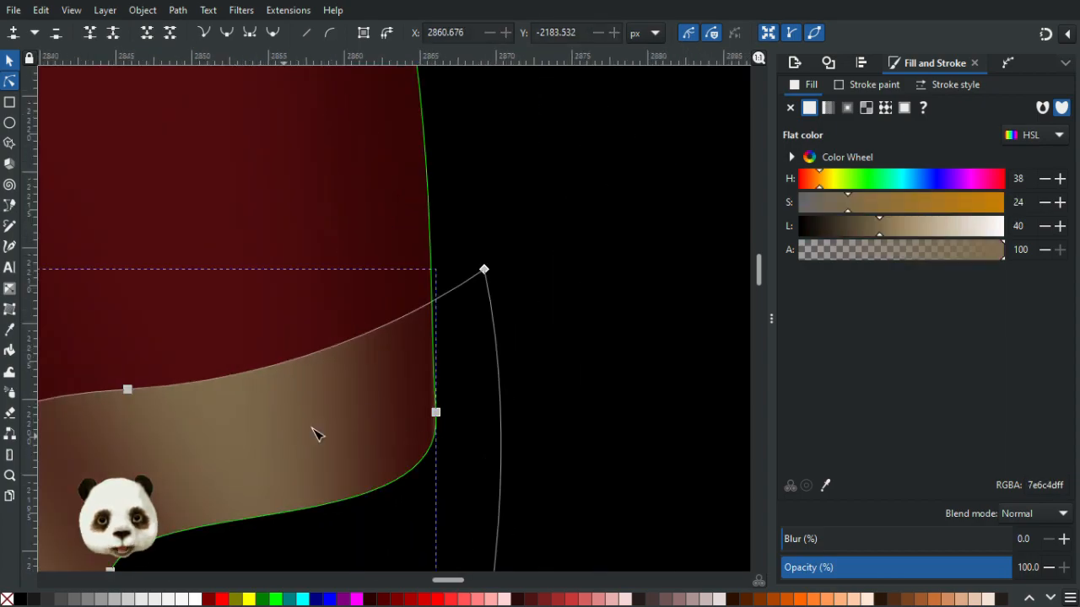
scroll(445, 426, "up", 2, "ctrl")
left_click(434, 401)
left_click_drag(437, 403, 446, 401)
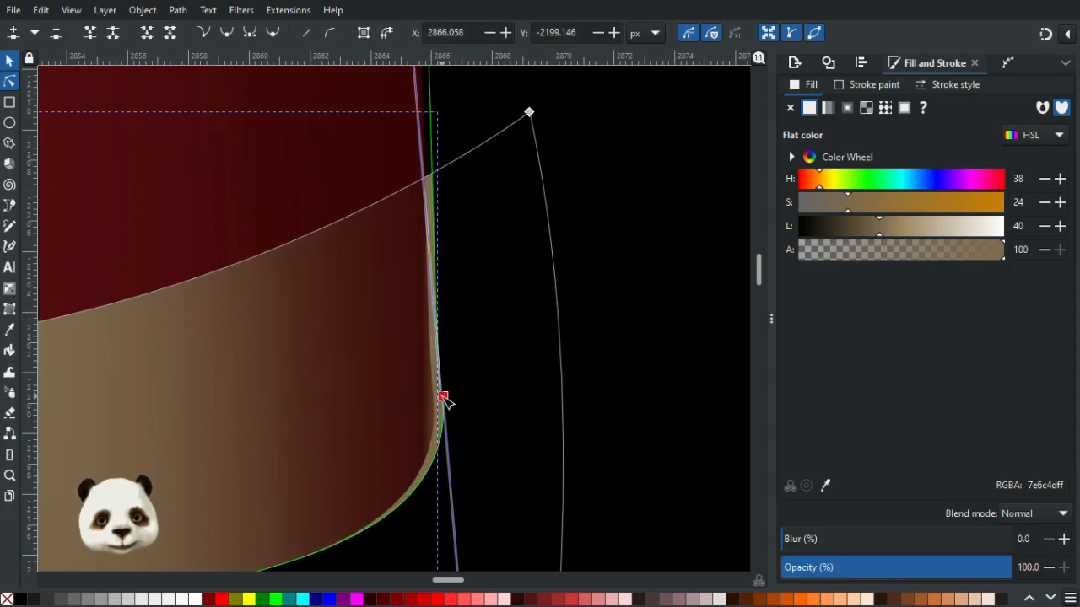
key("ctrl+z")
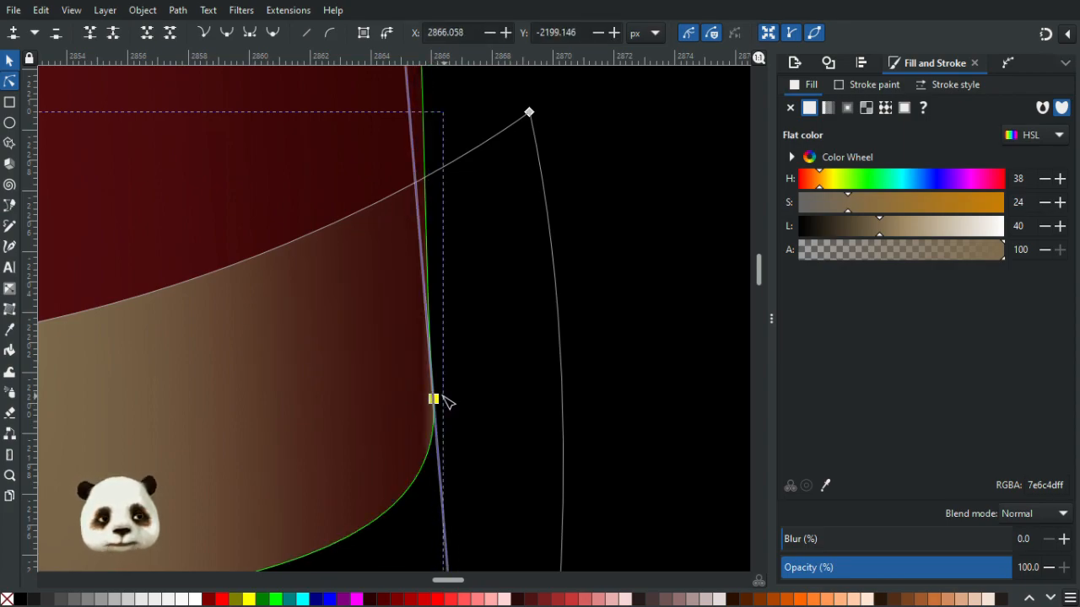
left_click_drag(433, 401, 428, 400)
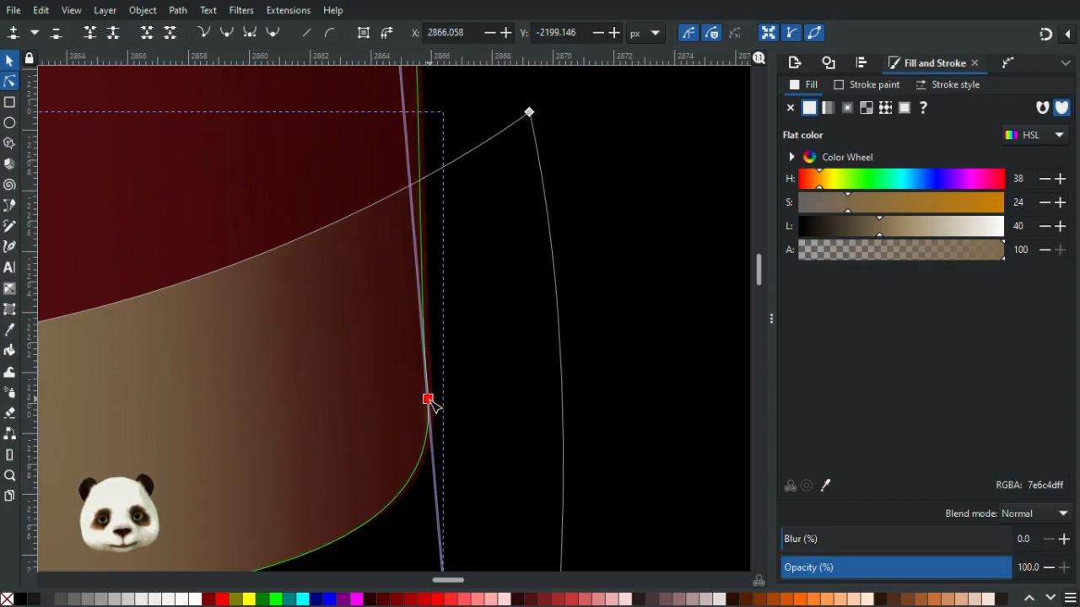
left_click(481, 410)
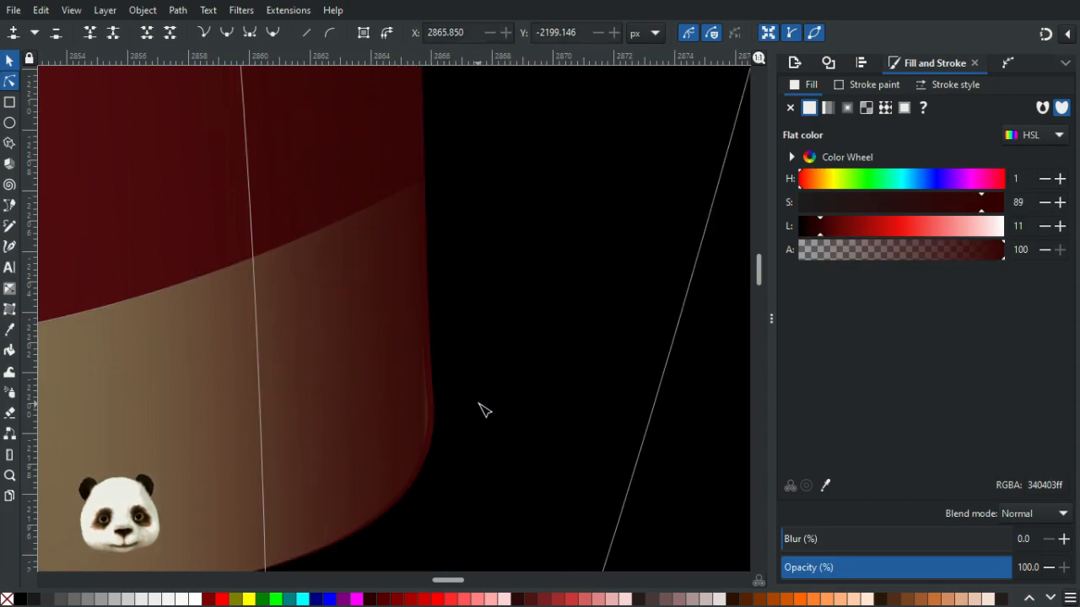
- Zoom out to review the ribbon edges and the whole badge
scroll(498, 407, "down", 5)
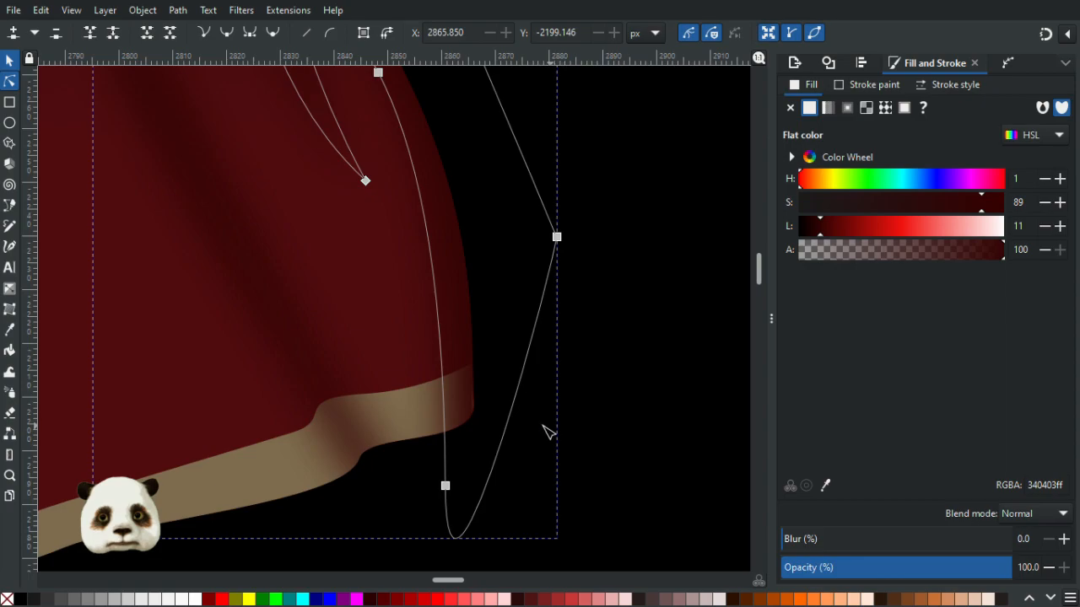
scroll(506, 419, "up", 4)
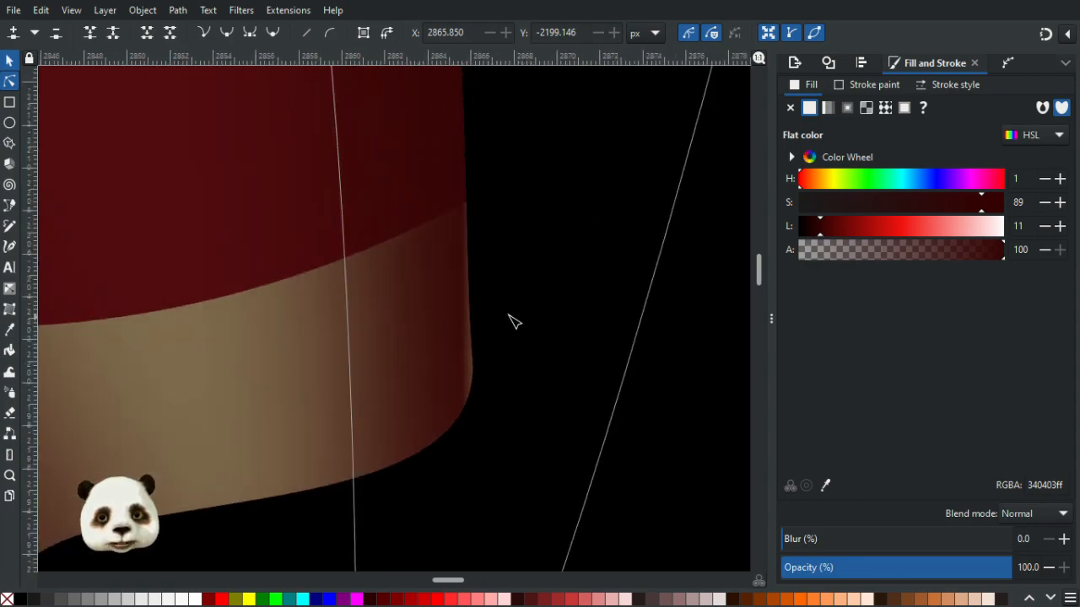
scroll(494, 363, "up", 2)
scroll(548, 388, "down", 8)
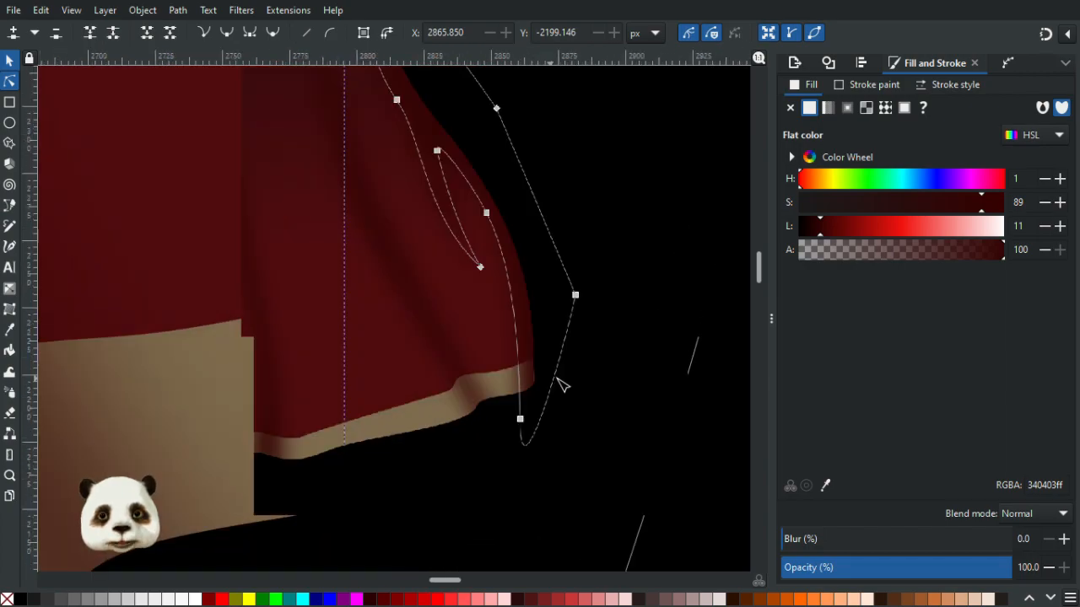
scroll(633, 414, "down", 2)
left_click(607, 405)
scroll(591, 416, "down", 4)
scroll(648, 497, "up", 3)
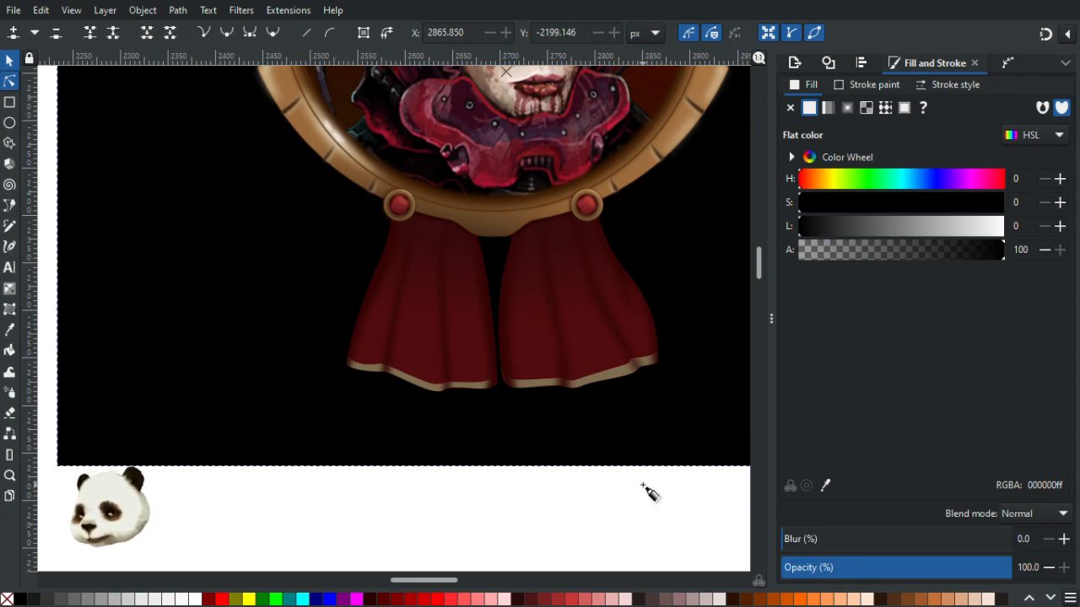
- Draw a closed V-shaped shadow path from the left bead down between the ribbons to the right bead, and lower it beneath the frame
key("b")
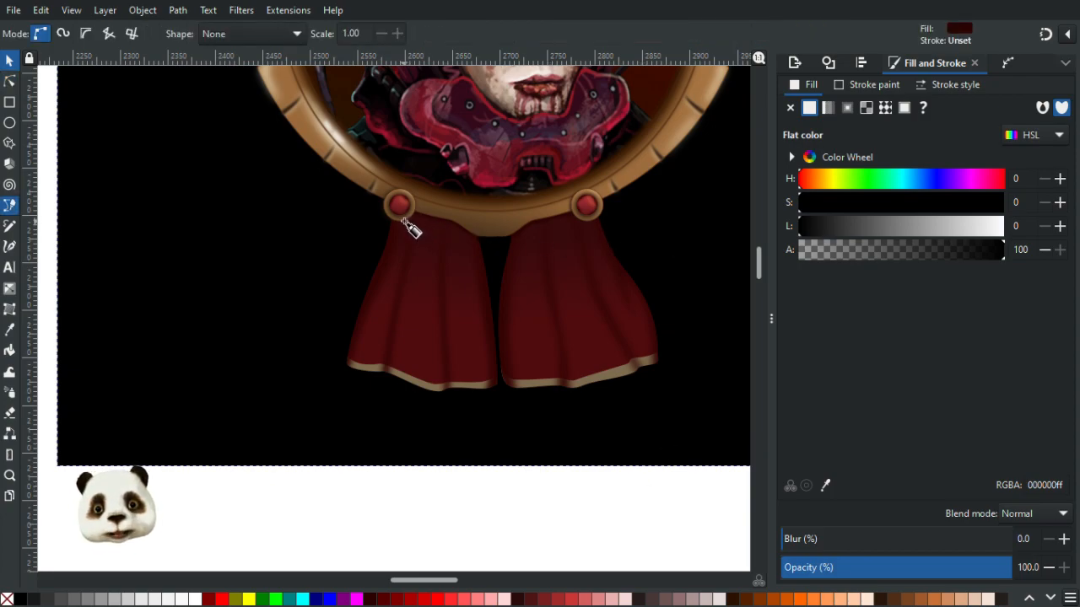
left_click_drag(403, 219, 516, 312)
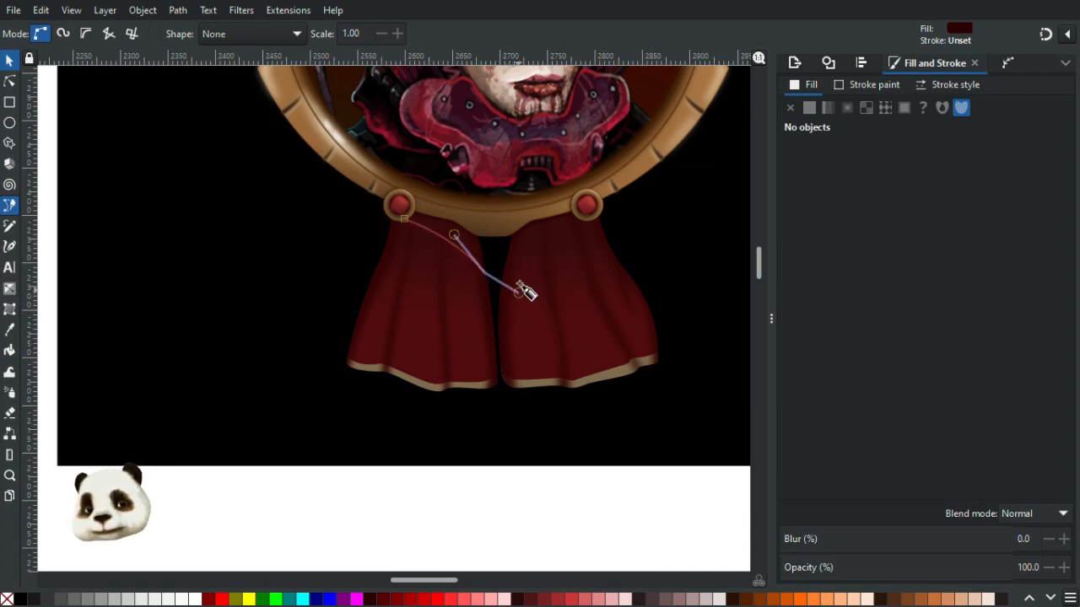
key("BackSpace")
left_click_drag(497, 272, 539, 389)
key("BackSpace")
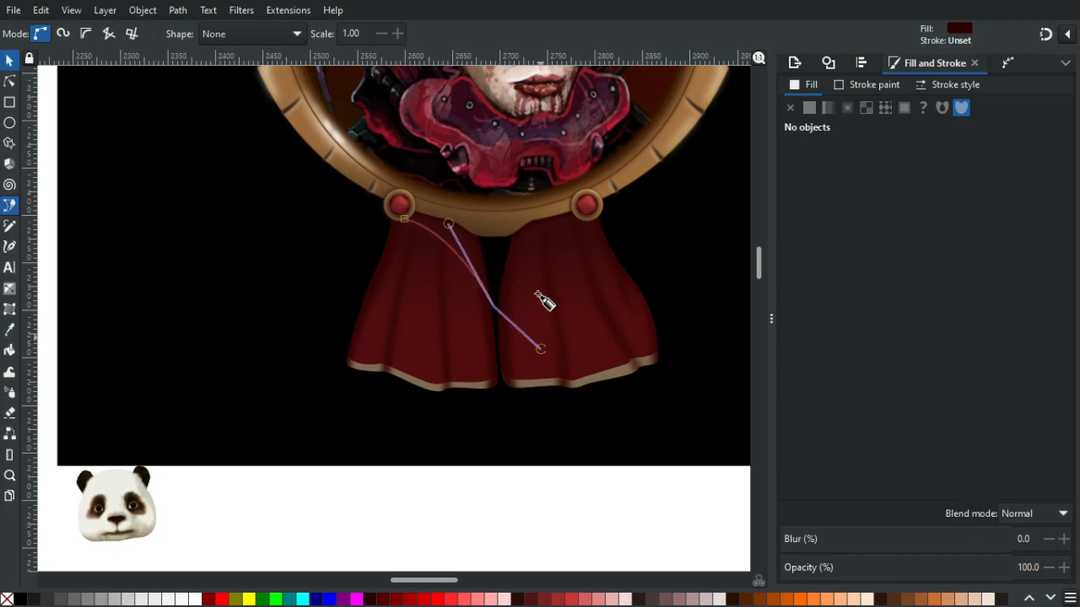
left_click(533, 222)
scroll(584, 215, "up", 2)
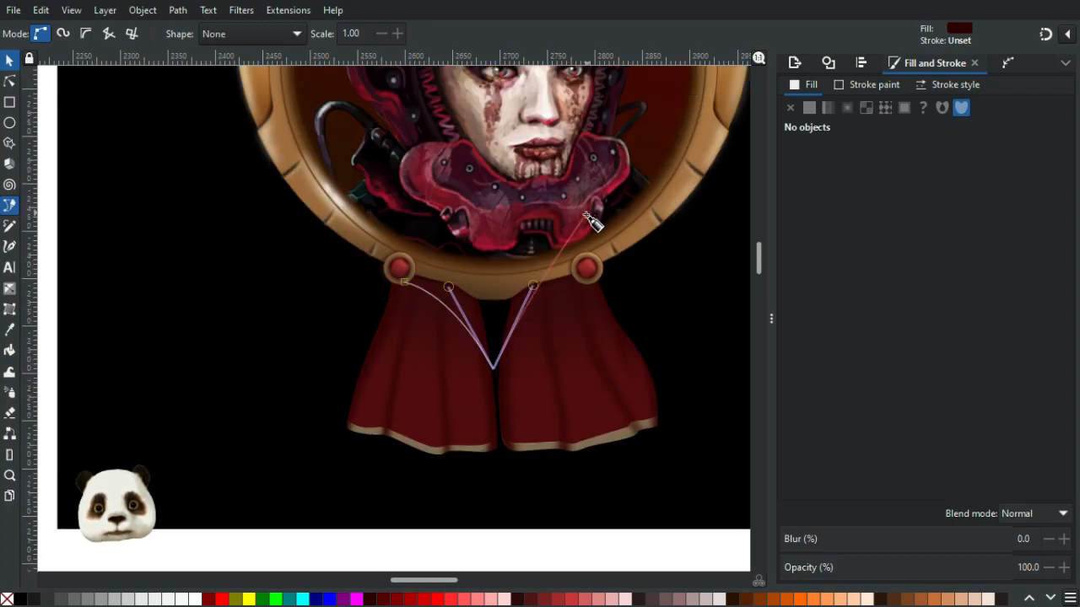
left_click(584, 273)
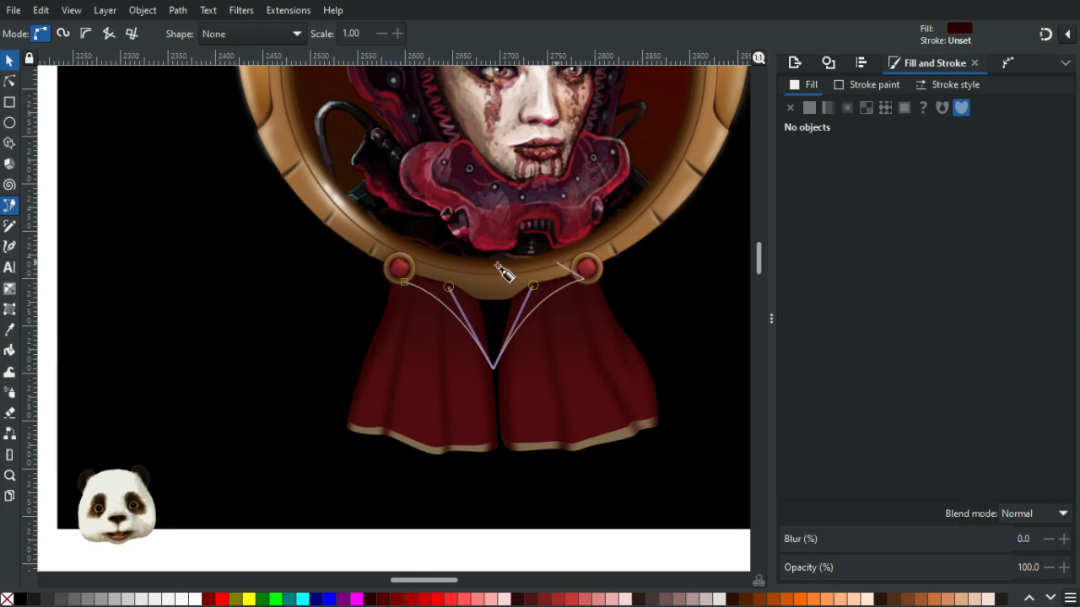
left_click(404, 281)
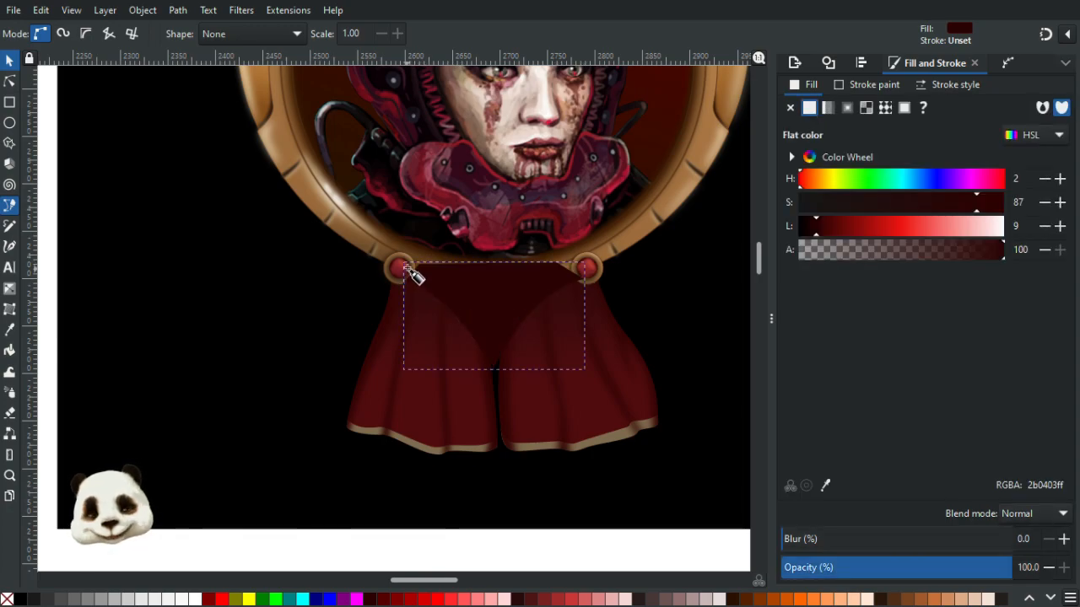
key("Page_Down")
key("Page_Down")
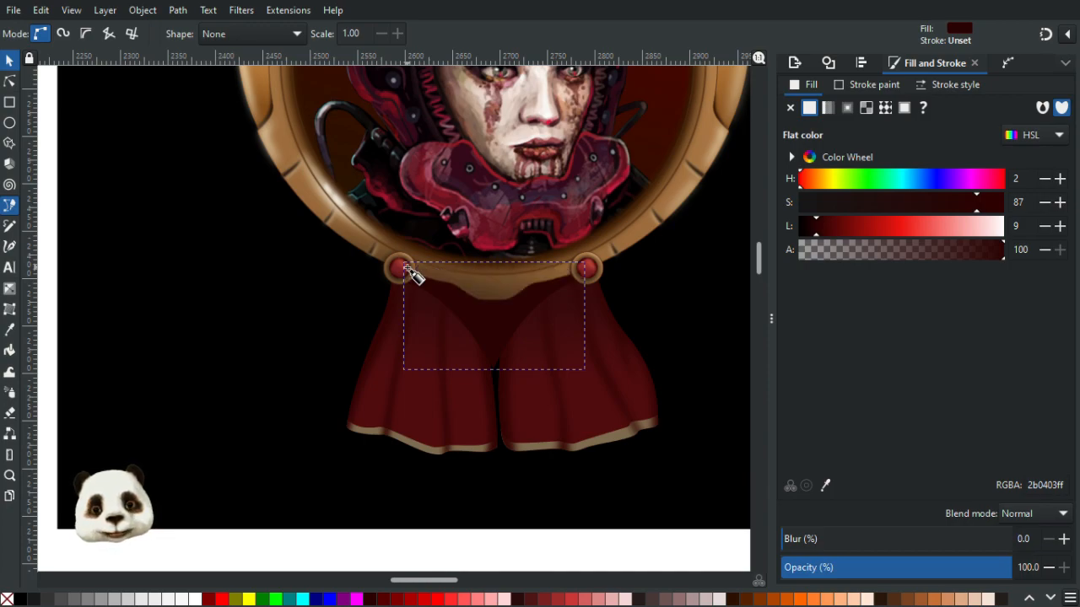
- Nudge the shadow's bottom V node and its right handle slightly with the Node tool
left_click(9, 81)
scroll(485, 413, "up", 2)
left_click(486, 328)
left_click_drag(488, 327, 492, 324)
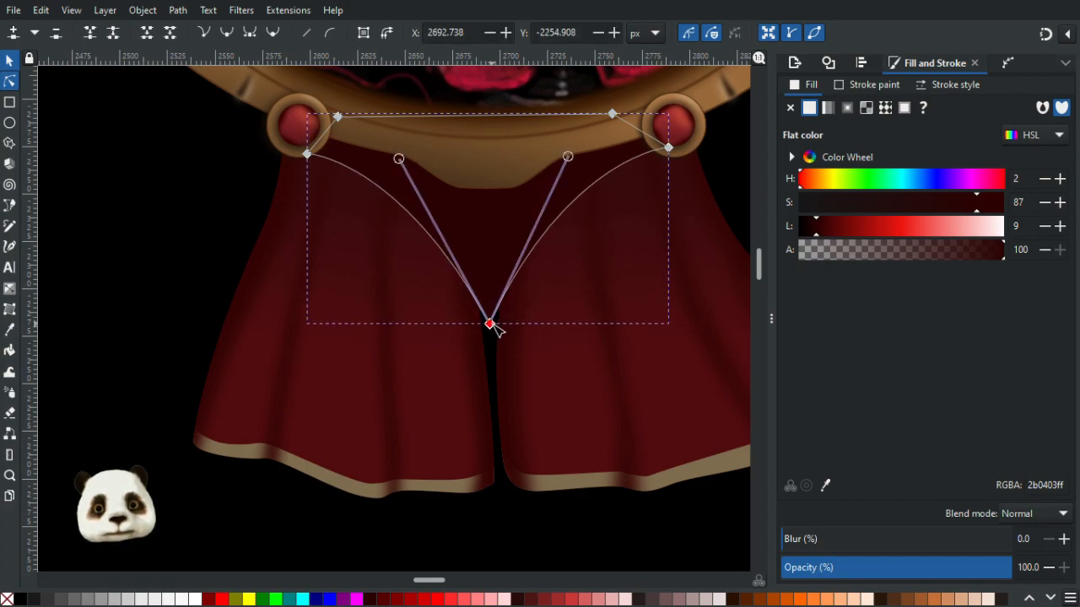
left_click_drag(568, 157, 570, 157)
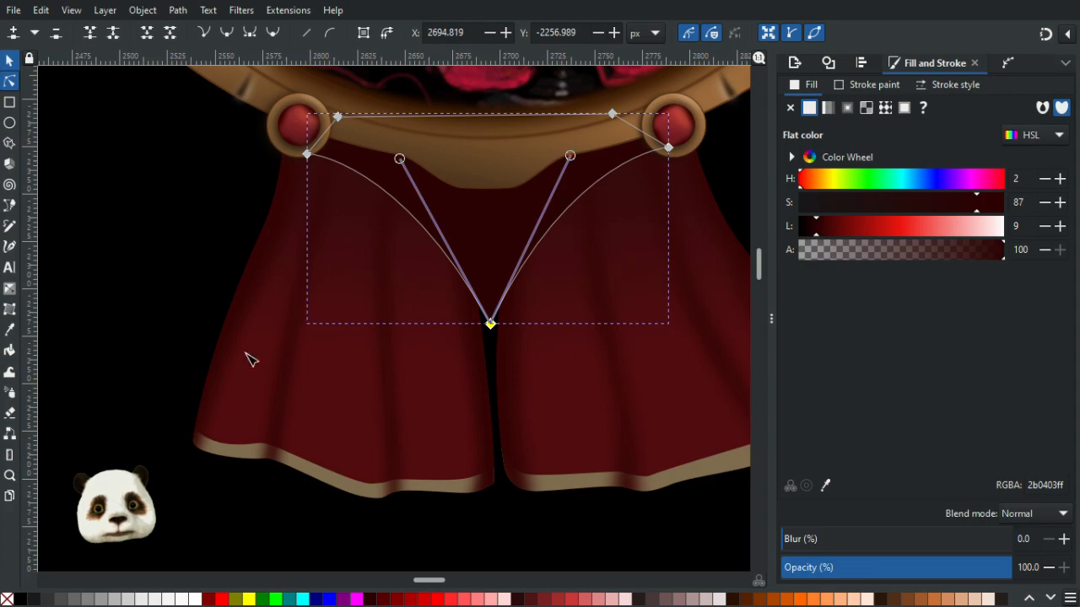
- Zoom out to review the whole badge, then zoom back in on the ribbons
left_click(94, 309)
scroll(138, 337, "down", 5)
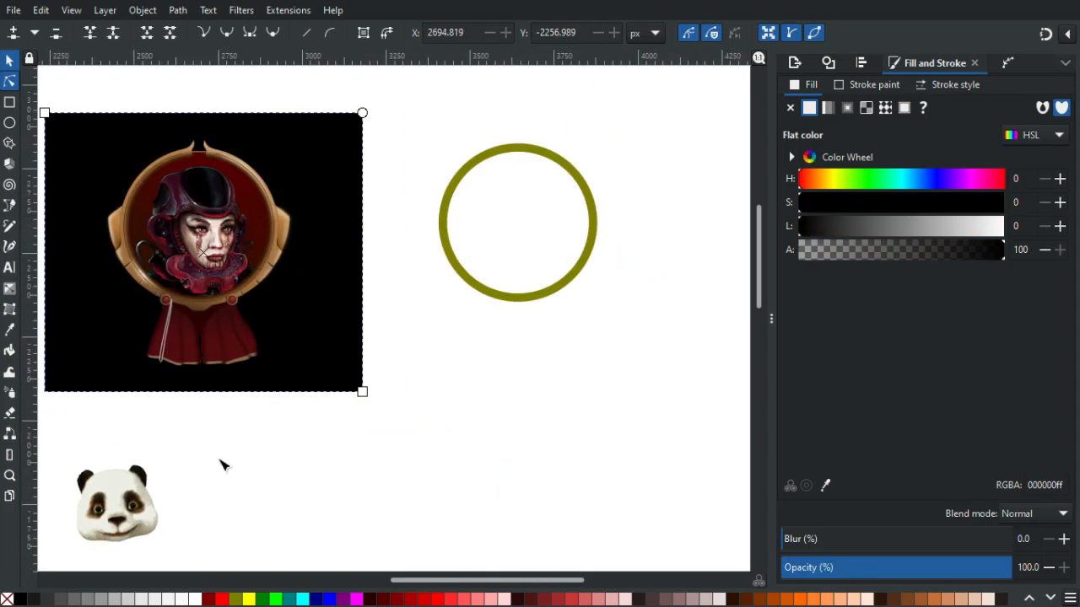
scroll(192, 475, "up", 2)
left_click_drag(204, 419, 357, 580)
scroll(359, 557, "down", 2)
scroll(353, 551, "up", 1)
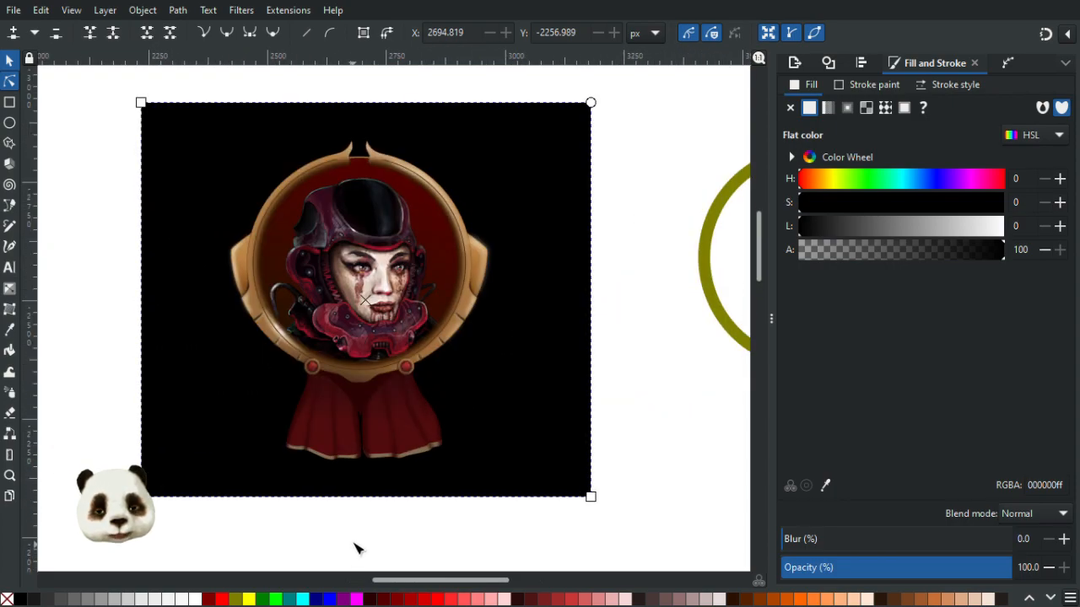
scroll(355, 549, "up", 3)
scroll(391, 421, "up", 3)
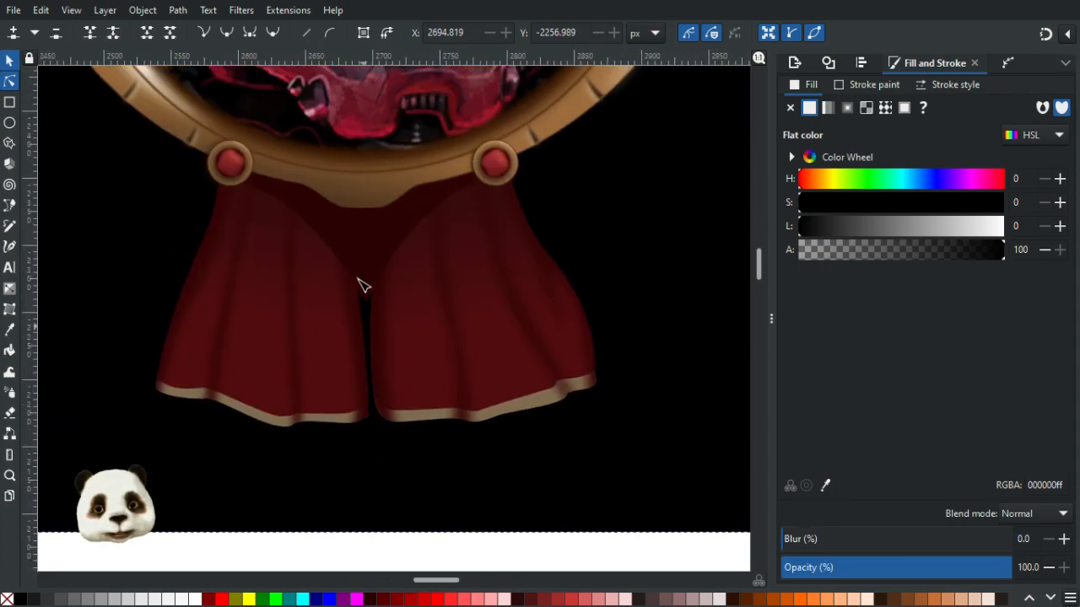
- Spread both handles of the shadow's V point outward and raise the point slightly
left_click(365, 304)
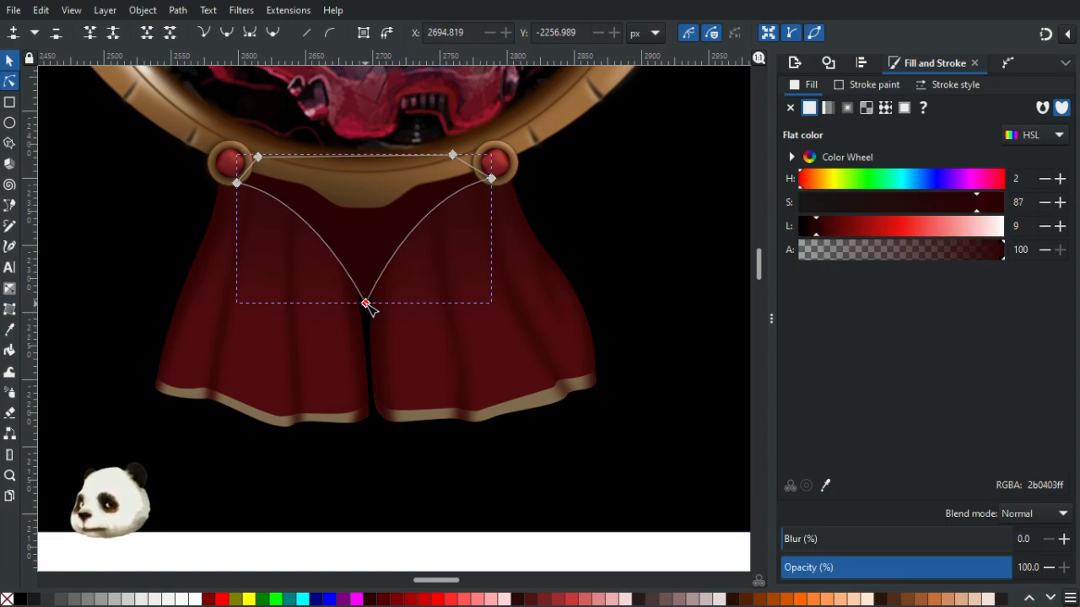
left_click(365, 303)
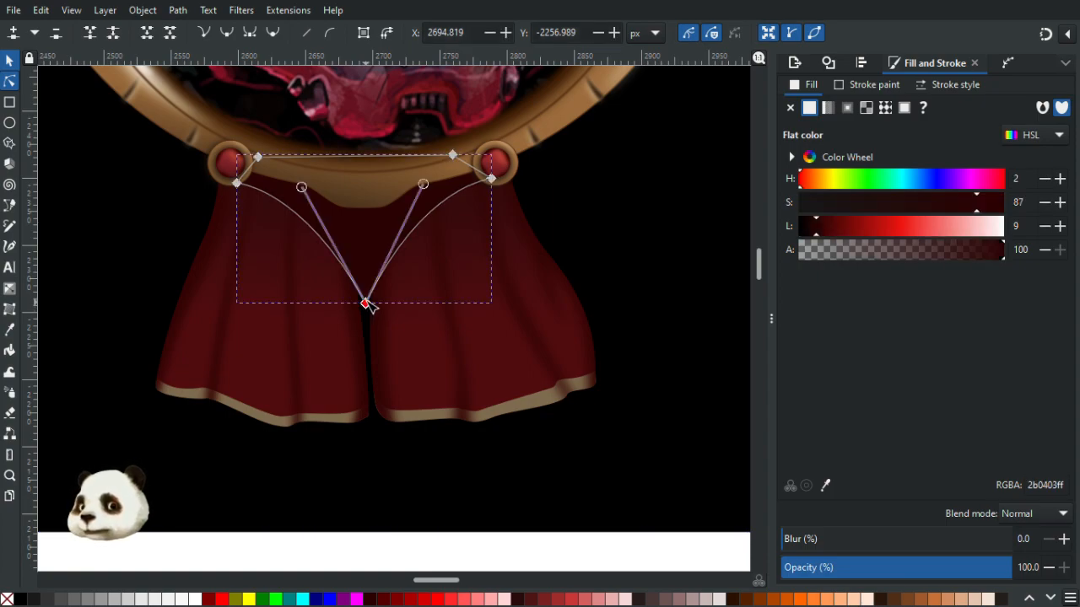
left_click_drag(300, 187, 285, 193)
left_click_drag(423, 184, 434, 191)
left_click_drag(368, 299, 368, 295)
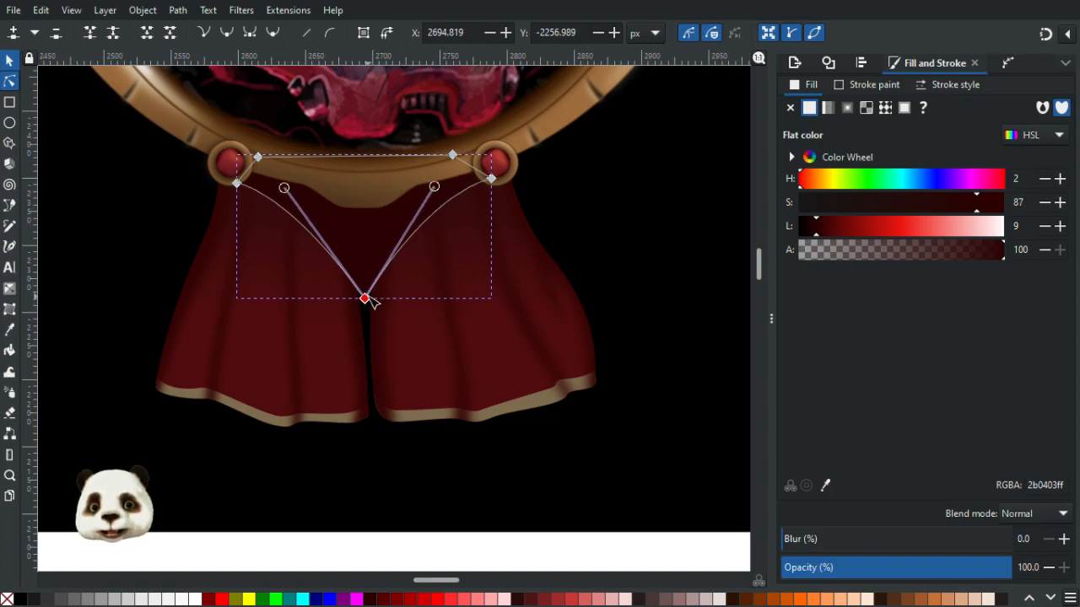
- Try moving the V-shaped shadow lower, then undo the move
left_click(673, 239)
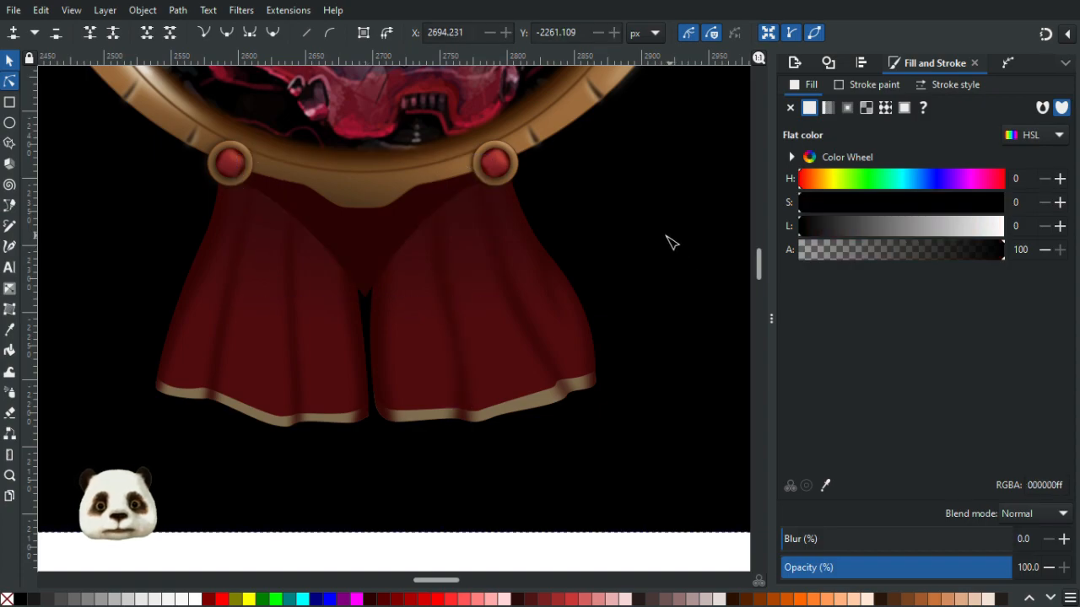
scroll(663, 247, "down", 4)
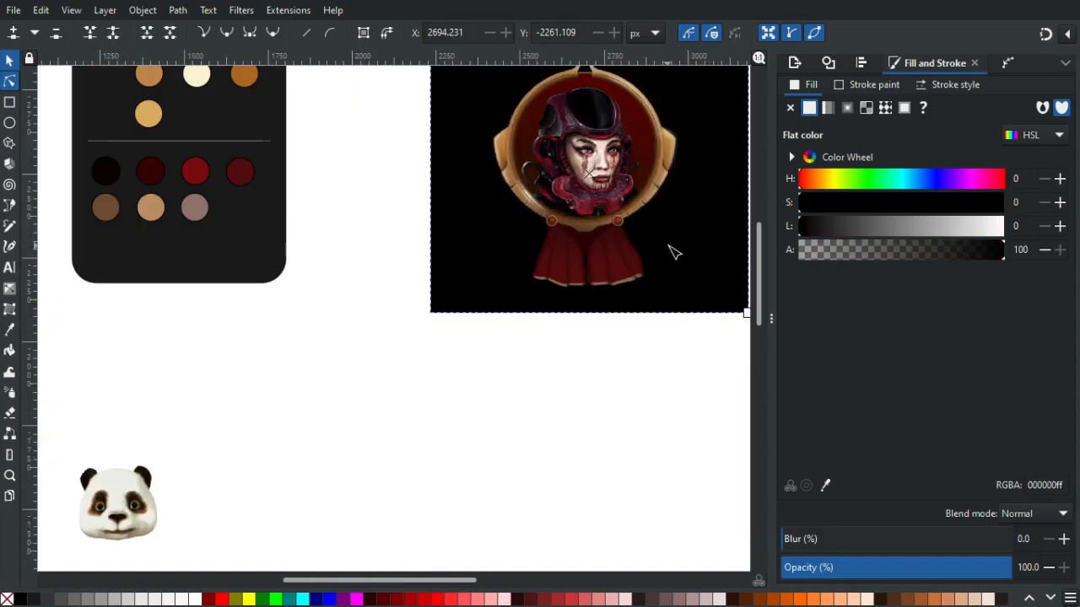
scroll(673, 251, "up", 2)
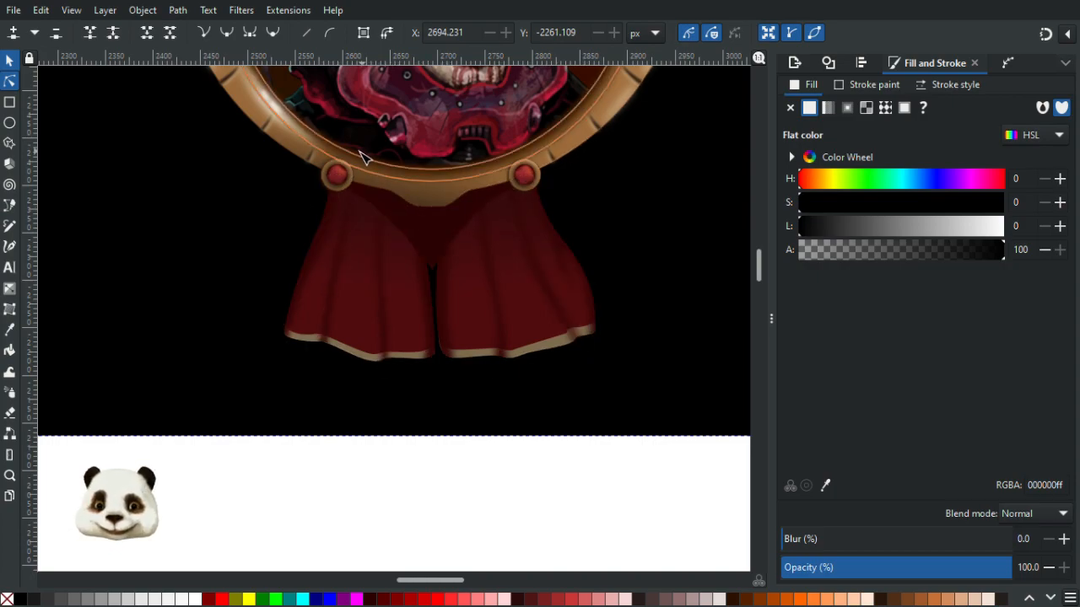
scroll(441, 194, "up", 2)
left_click(9, 60)
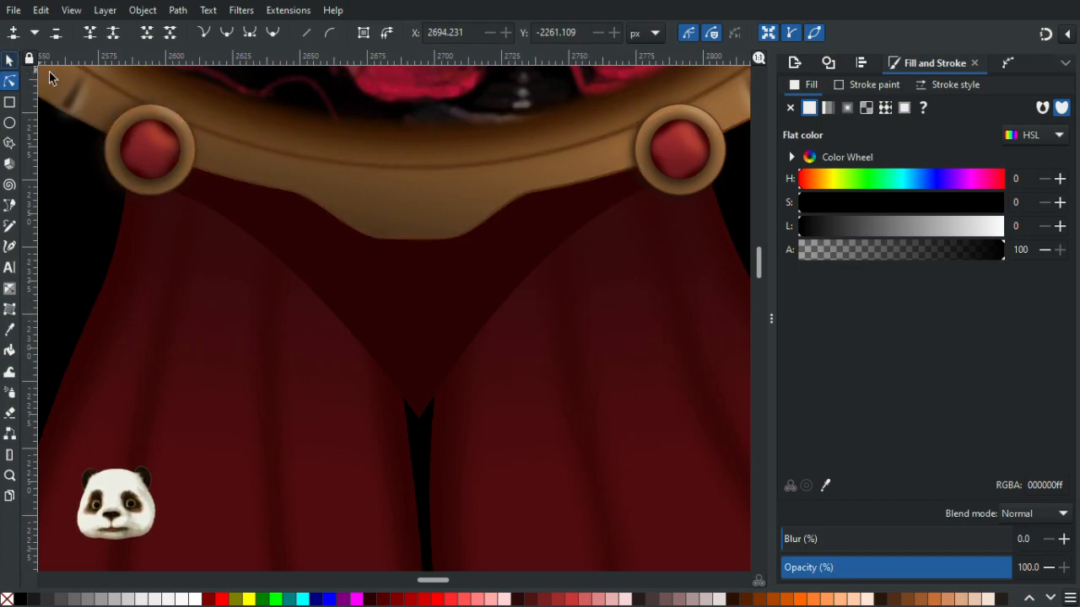
left_click_drag(332, 269, 377, 411)
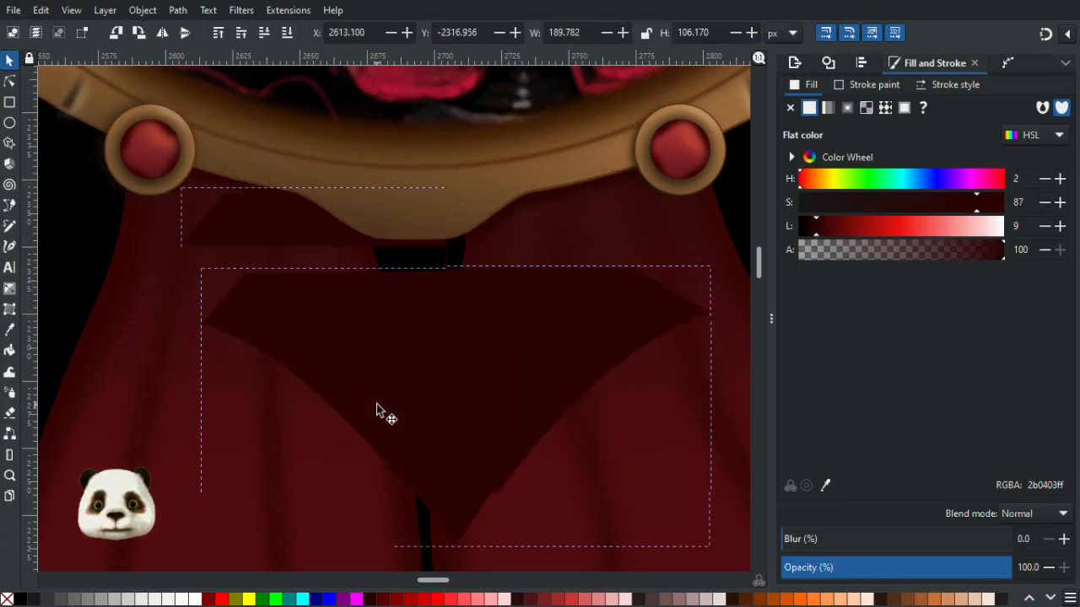
left_click(226, 192)
left_click(549, 203, "shift")
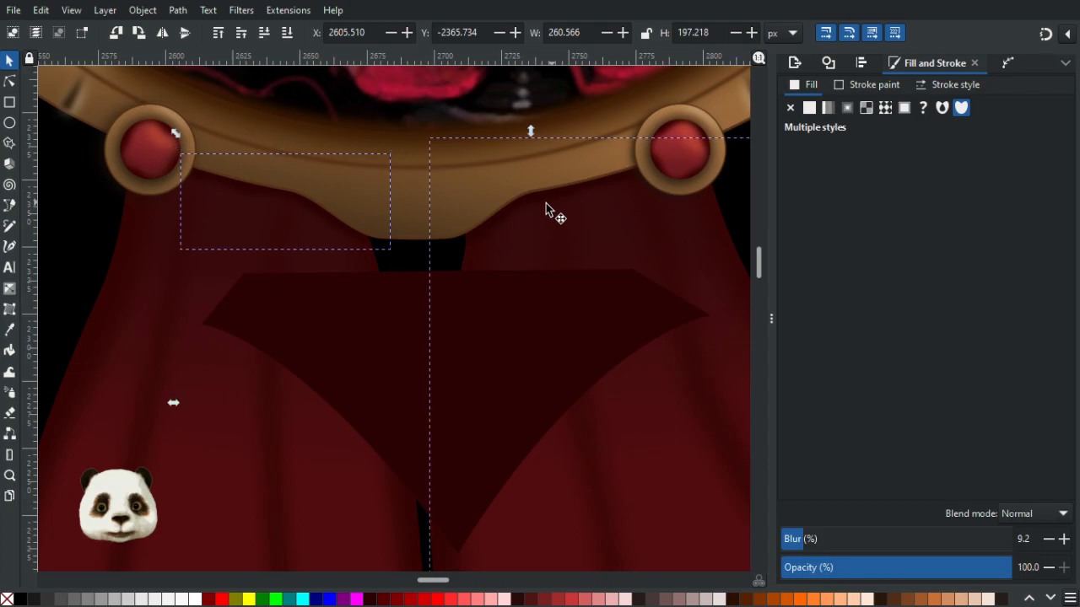
key("n")
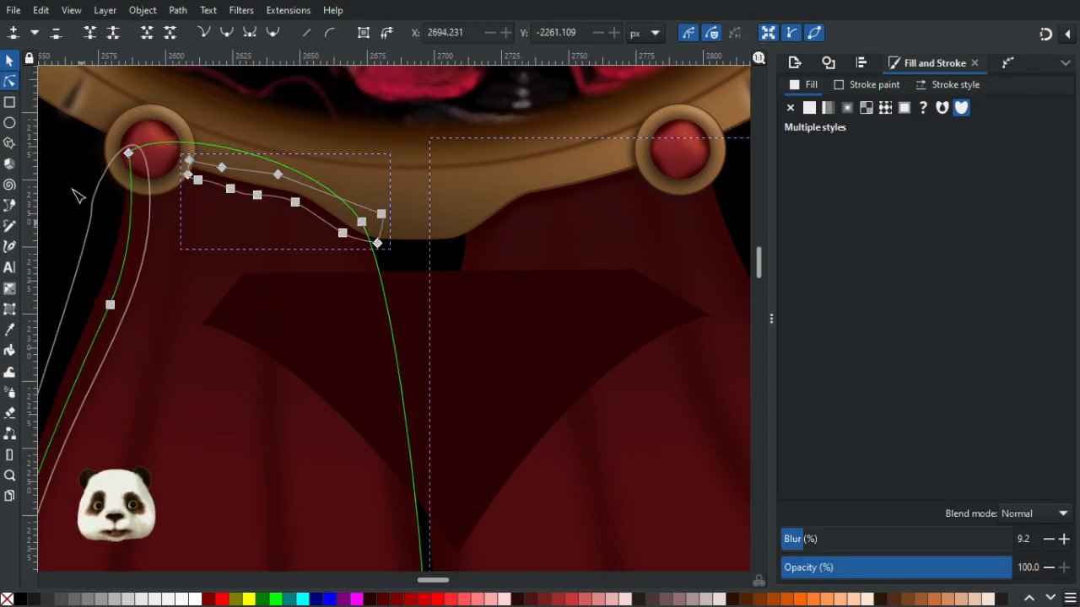
key("Escape")
left_click(241, 193)
left_click(554, 207, "shift")
key("ctrl+z")
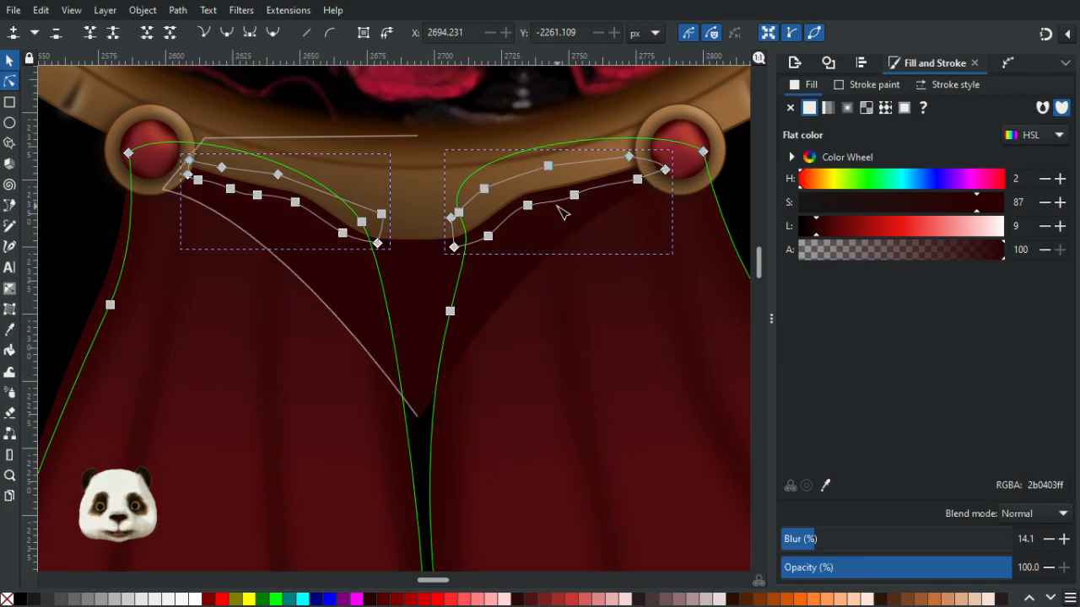
- Select both blurred shadow strips beneath the frame and group them
left_click(10, 62)
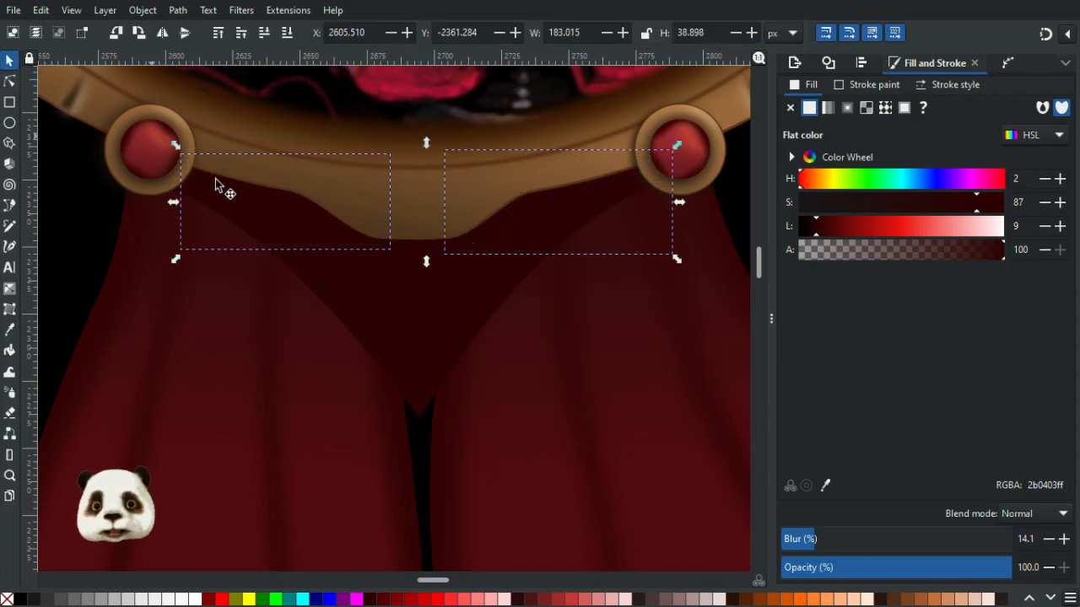
key("Escape")
scroll(279, 223, "down", 3)
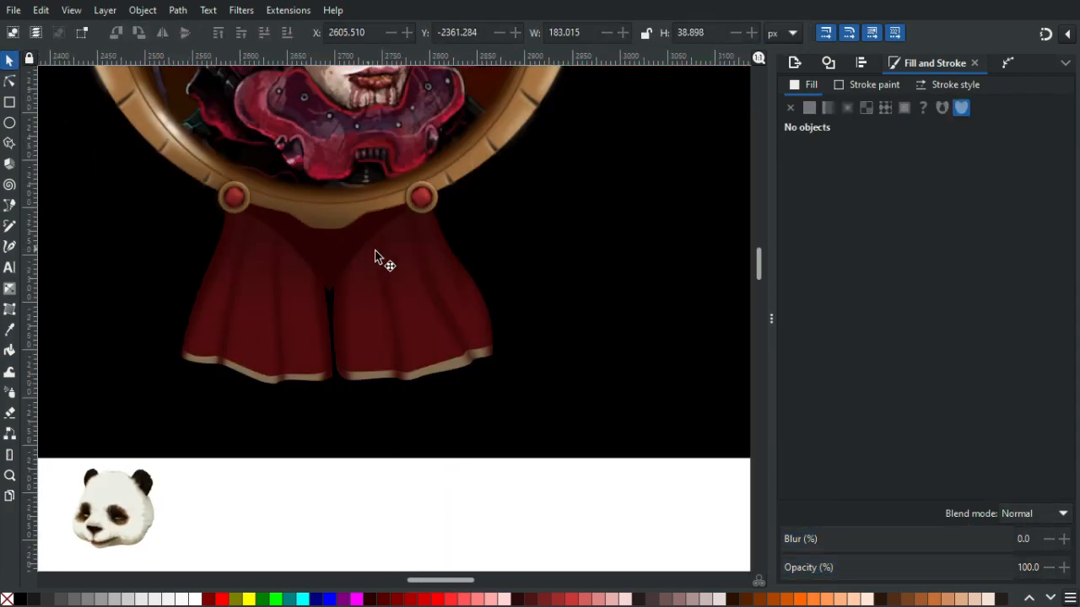
left_click(380, 252)
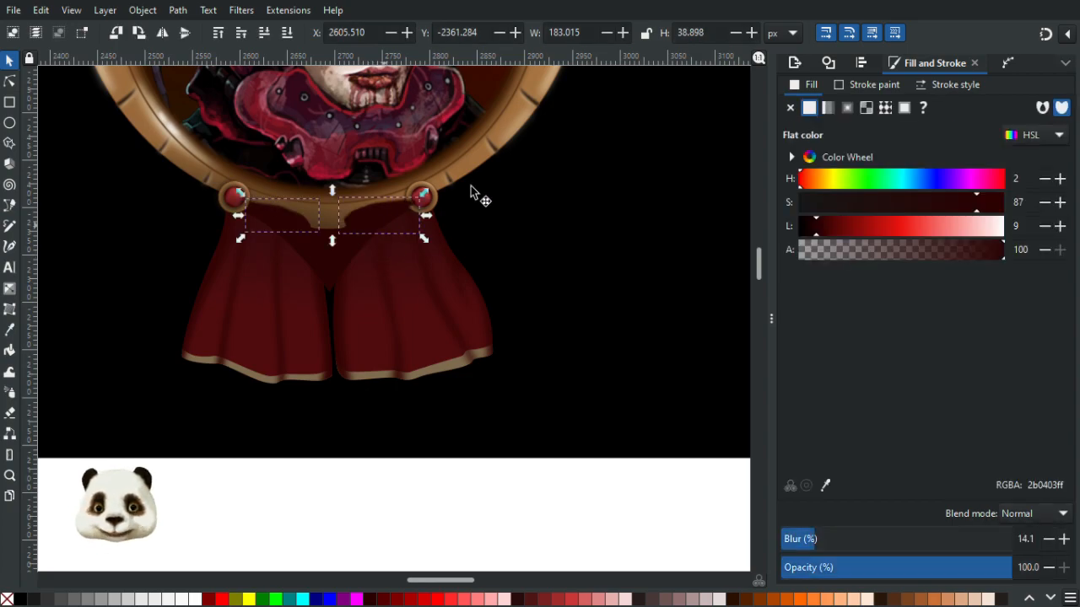
scroll(470, 187, "up", 2)
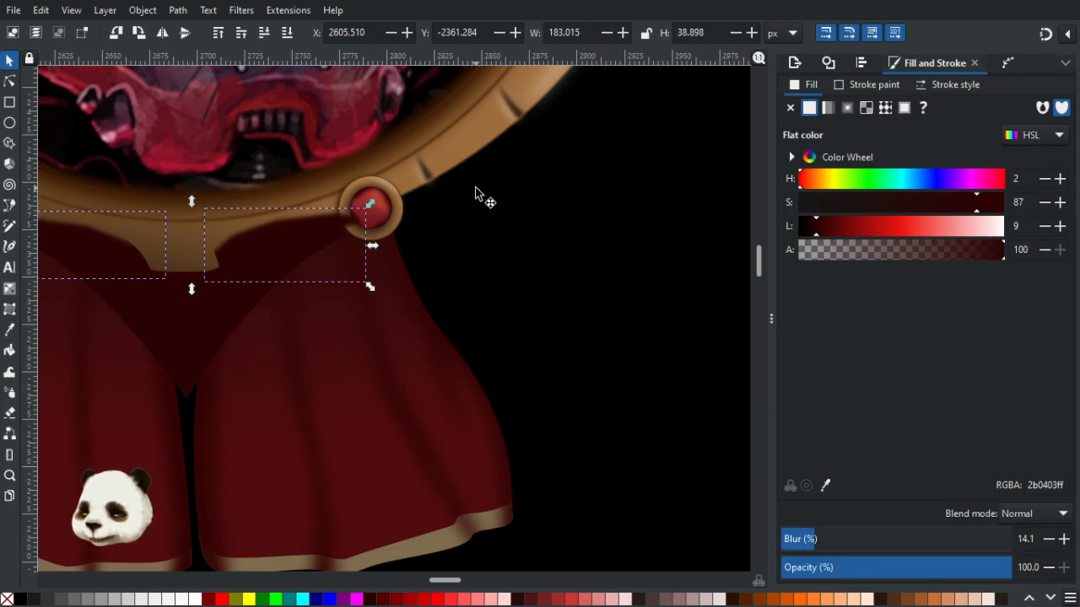
key("ctrl+g")
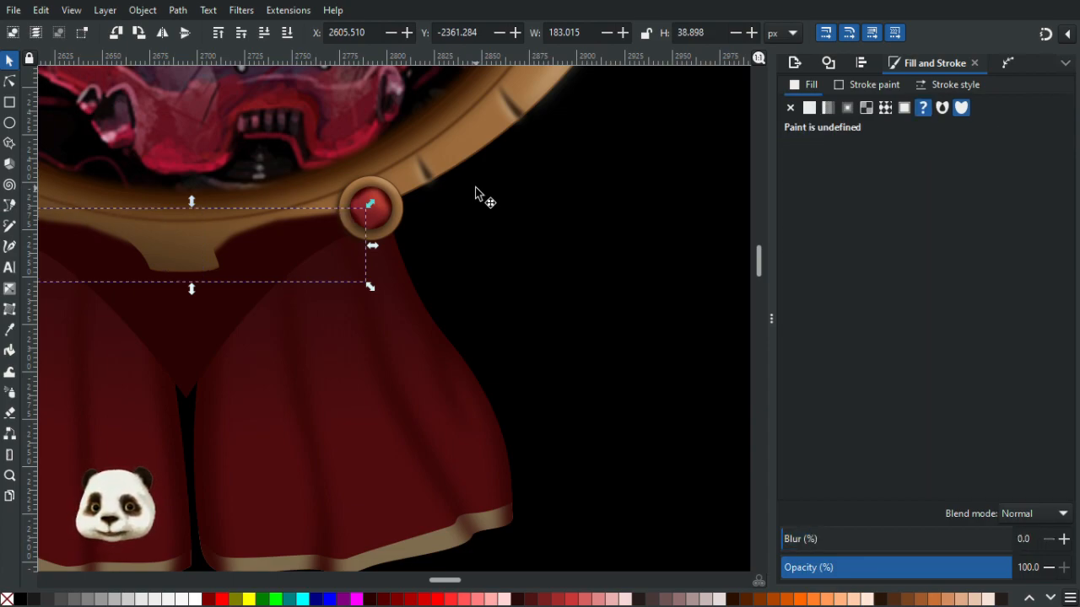
- Try sampling the ribbon's red onto the V shadow with the Dropper
key("d")
left_click(265, 453)
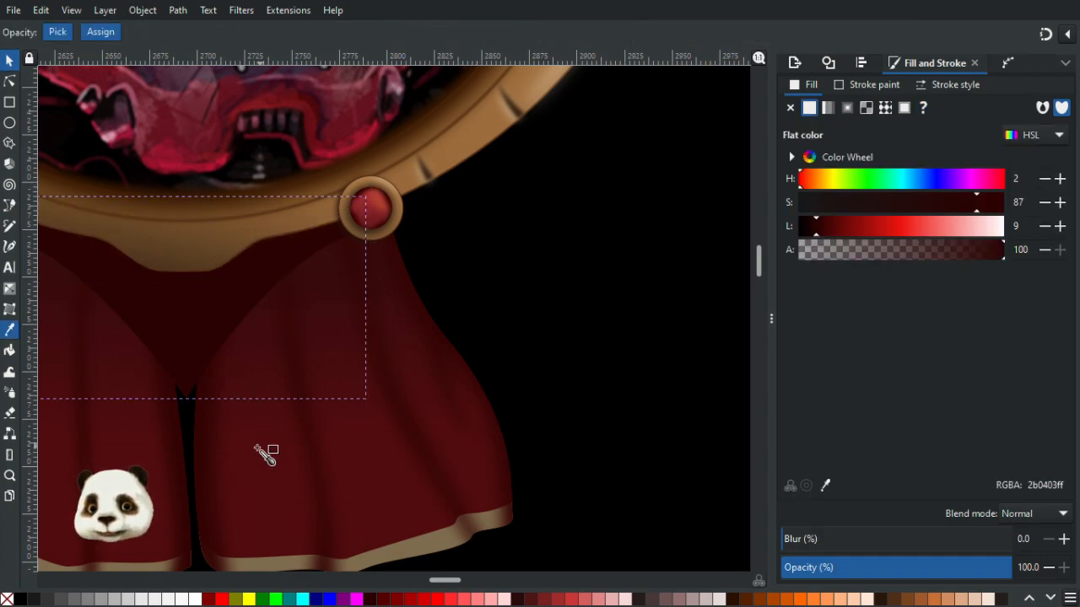
left_click_drag(343, 433, 402, 431)
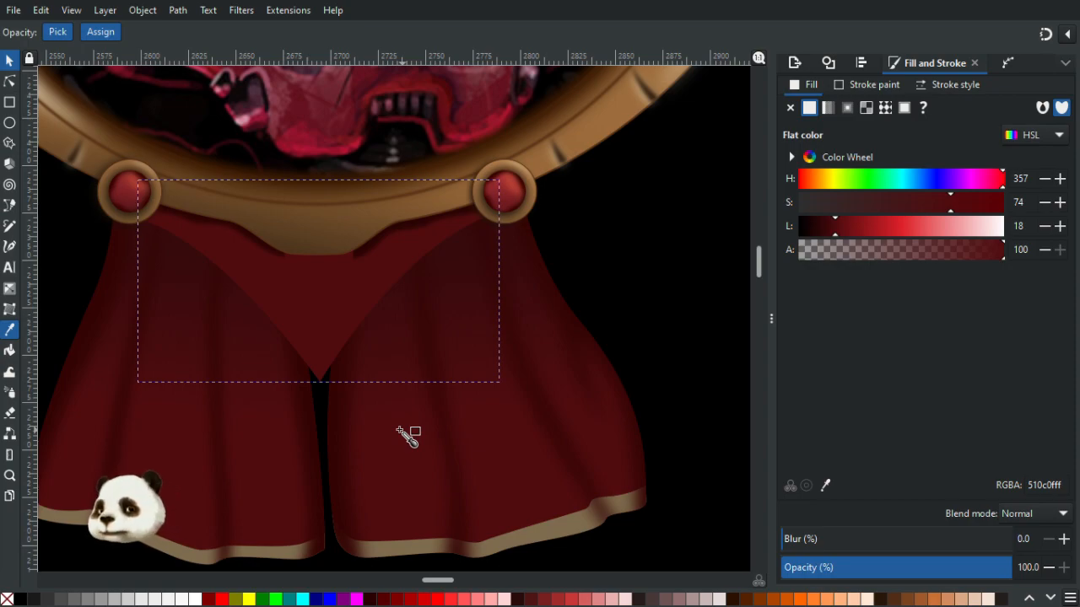
left_click(396, 431)
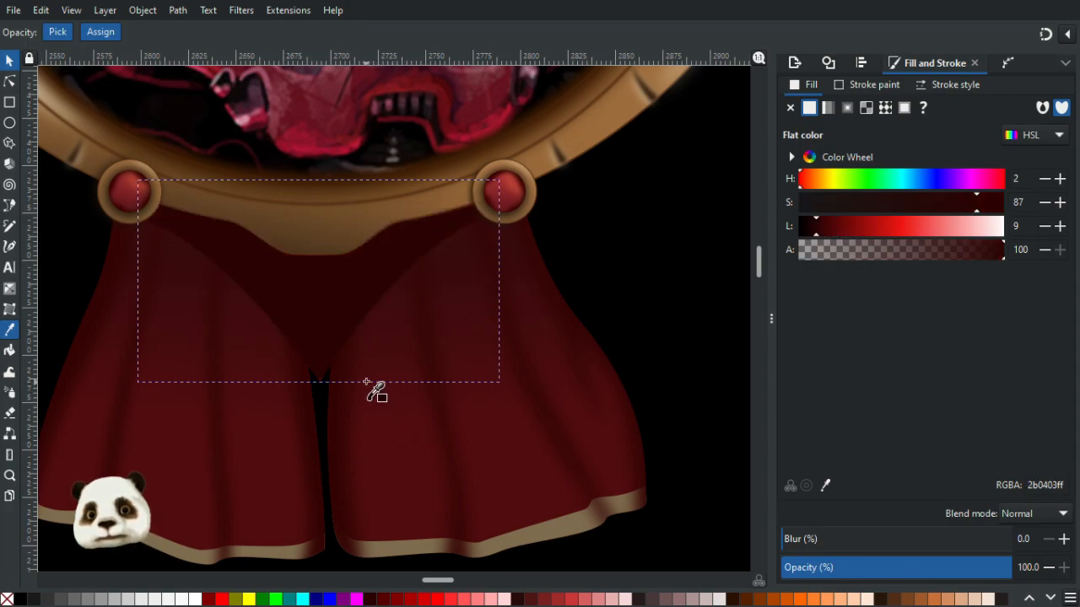
left_click(10, 60)
left_click_drag(309, 345, 518, 433)
key("ctrl+z")
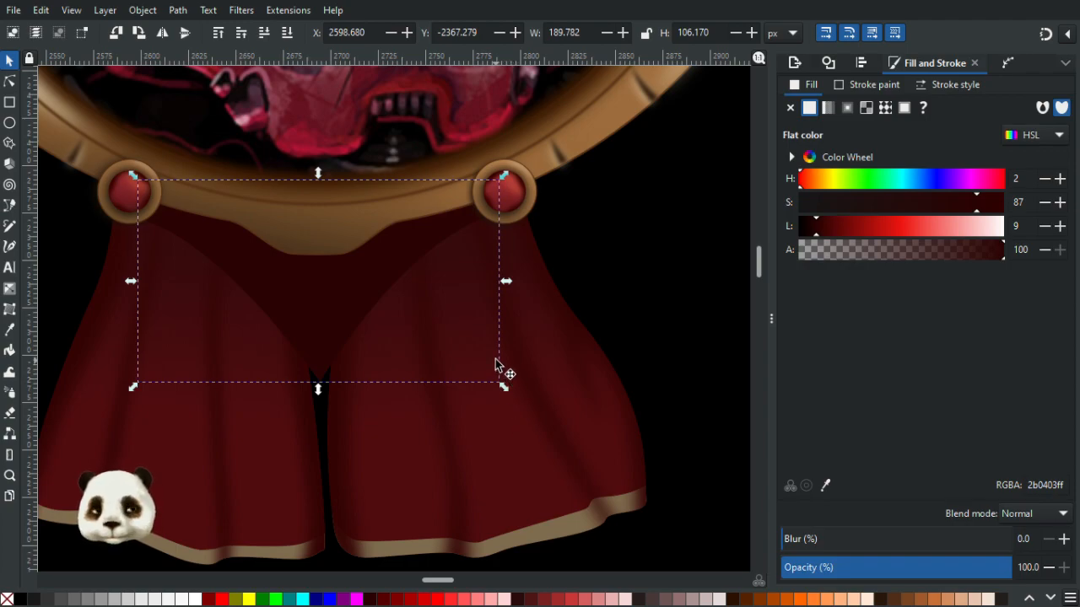
- Fill the V shadow with the ribbon's red sampled with the Dropper
scroll(426, 361, "down", 3)
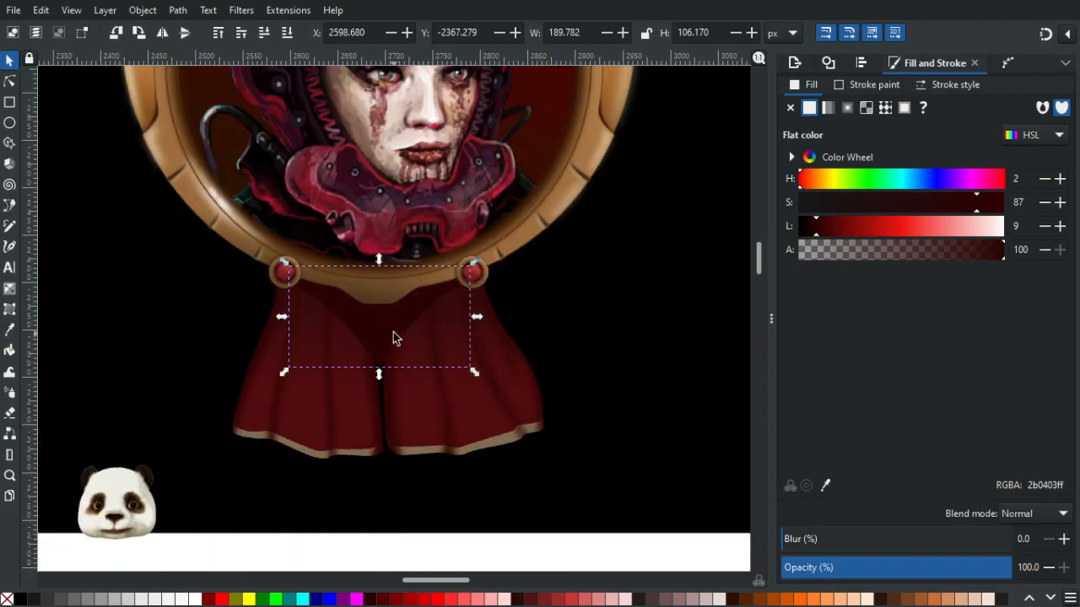
scroll(388, 333, "up", 3)
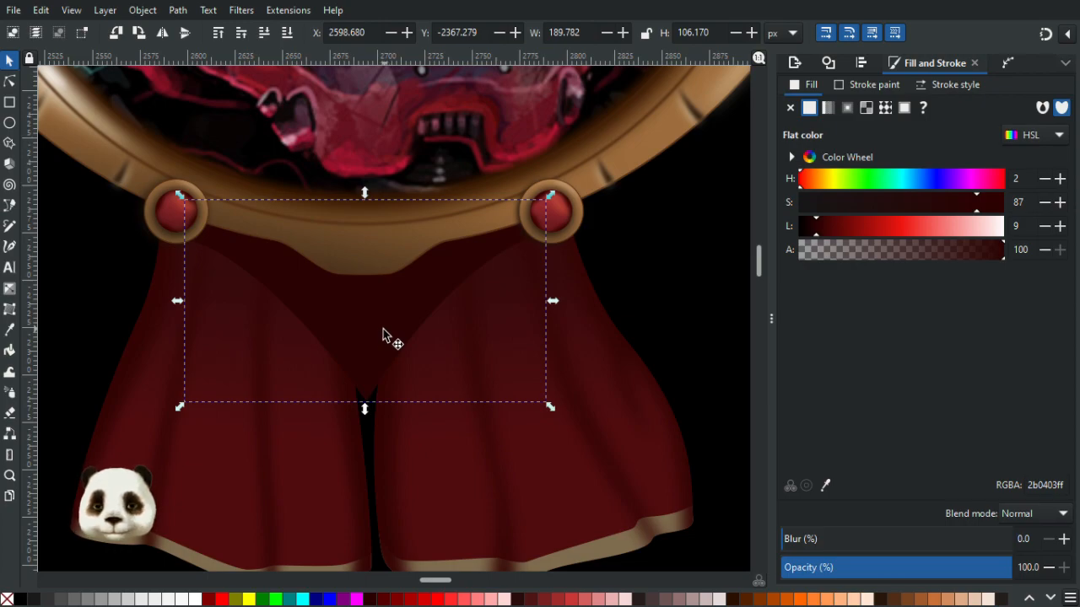
key("d")
left_click(227, 480)
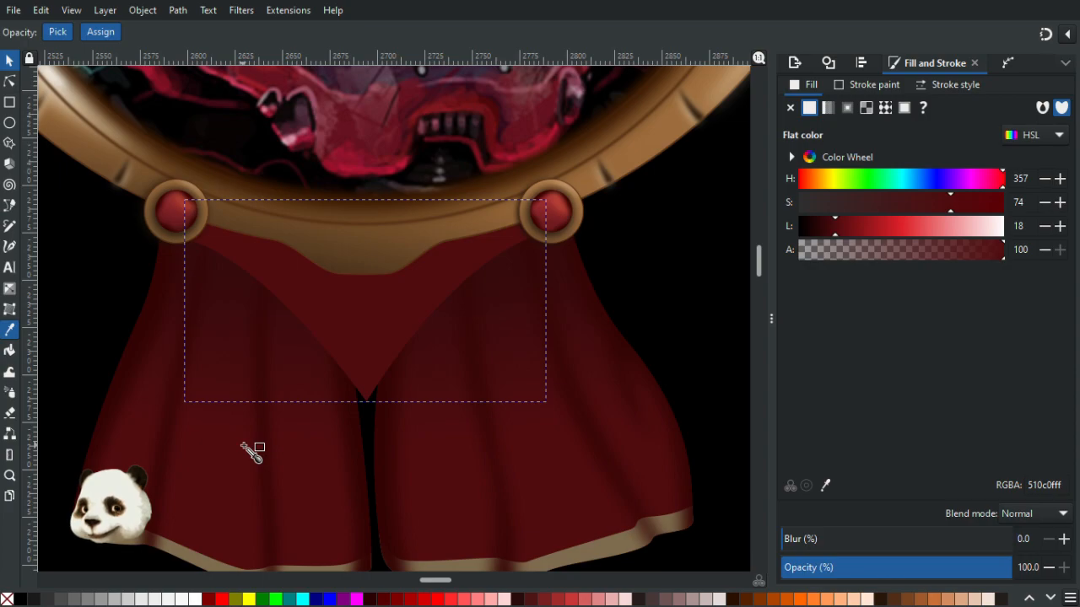
- Try raising and lowering the V shape's stacking order and nudging it slightly upward
left_click(9, 59)
left_click(344, 338)
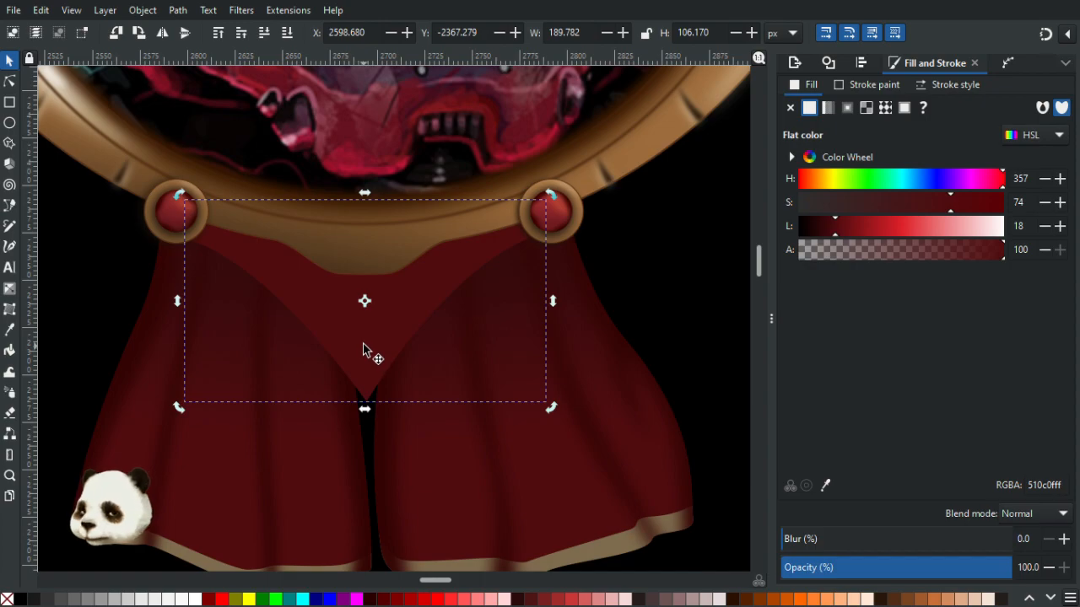
key("Page_Up")
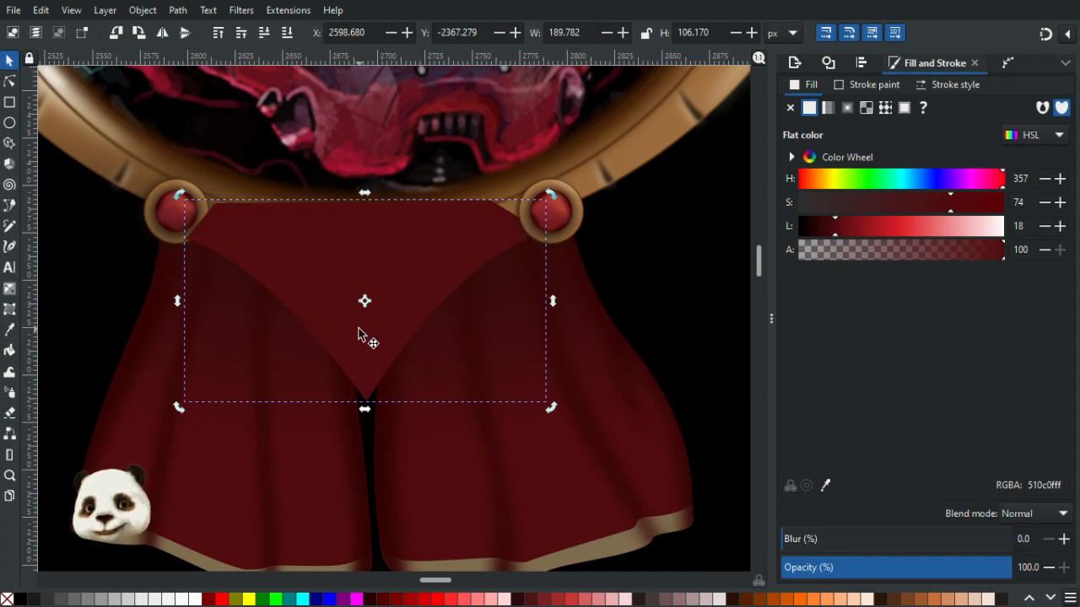
key("Page_Down")
left_click_drag(367, 354, 365, 340)
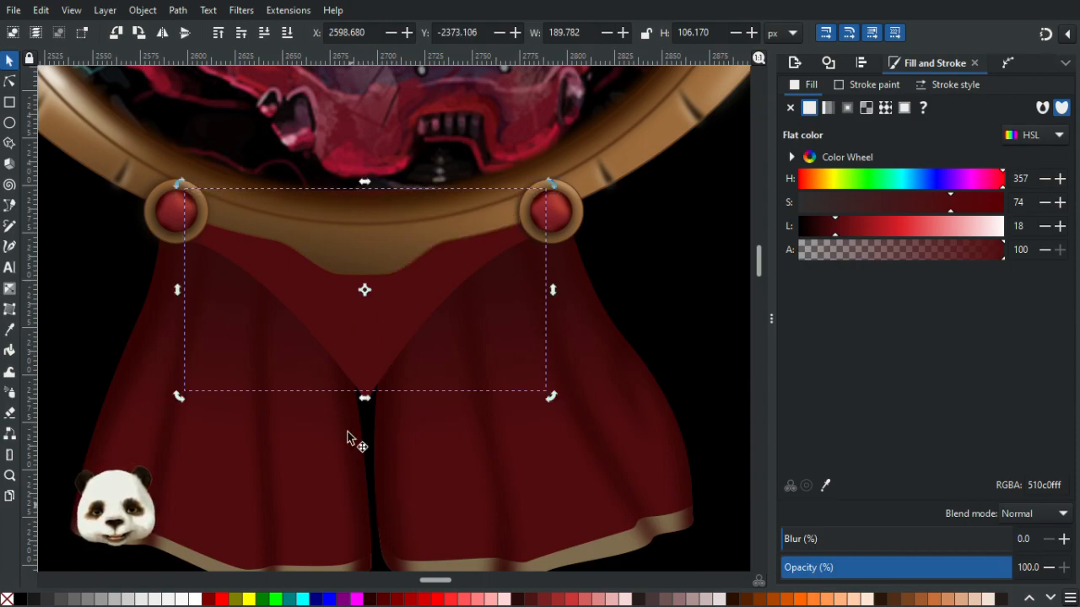
- Fill the V shape with the frame's gold sampled with the Dropper
left_click(665, 250)
left_click(361, 398)
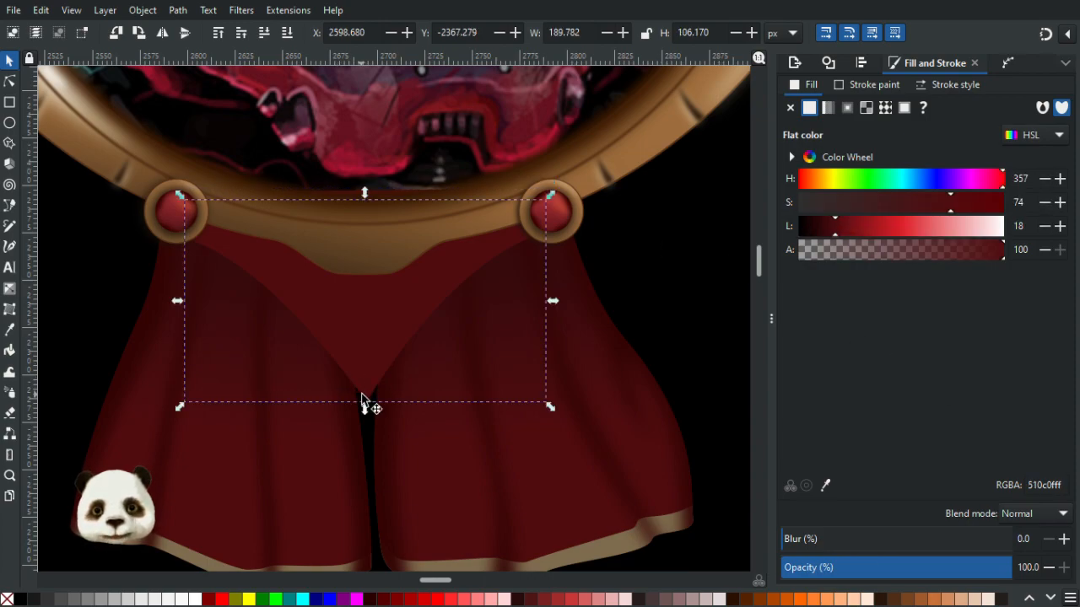
key("d")
left_click(365, 253)
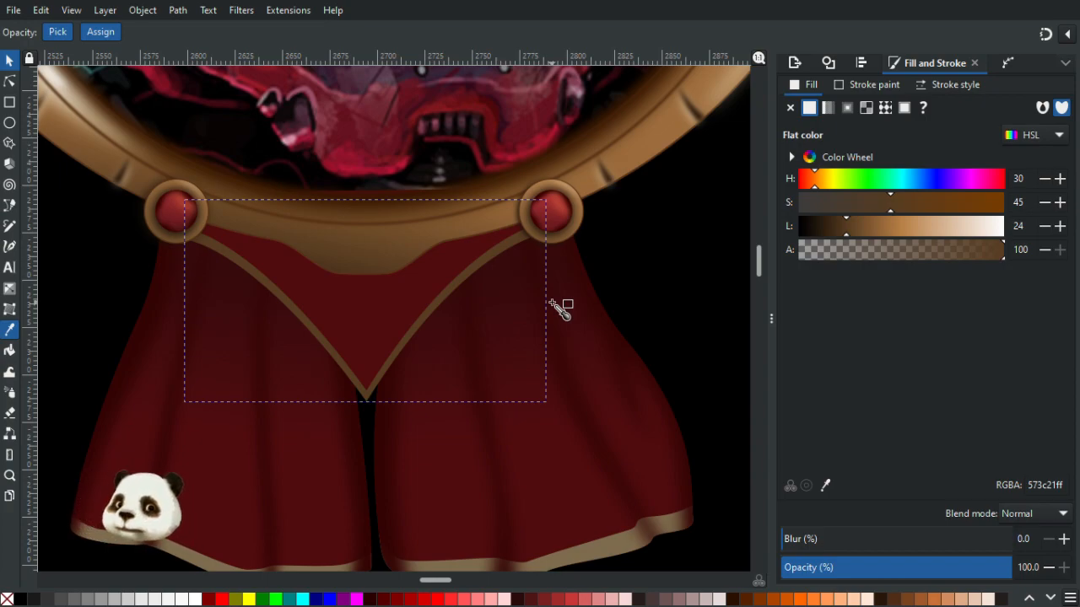
- Raise the bottom point of the gold V trim slightly with the Node tool
left_click(9, 60)
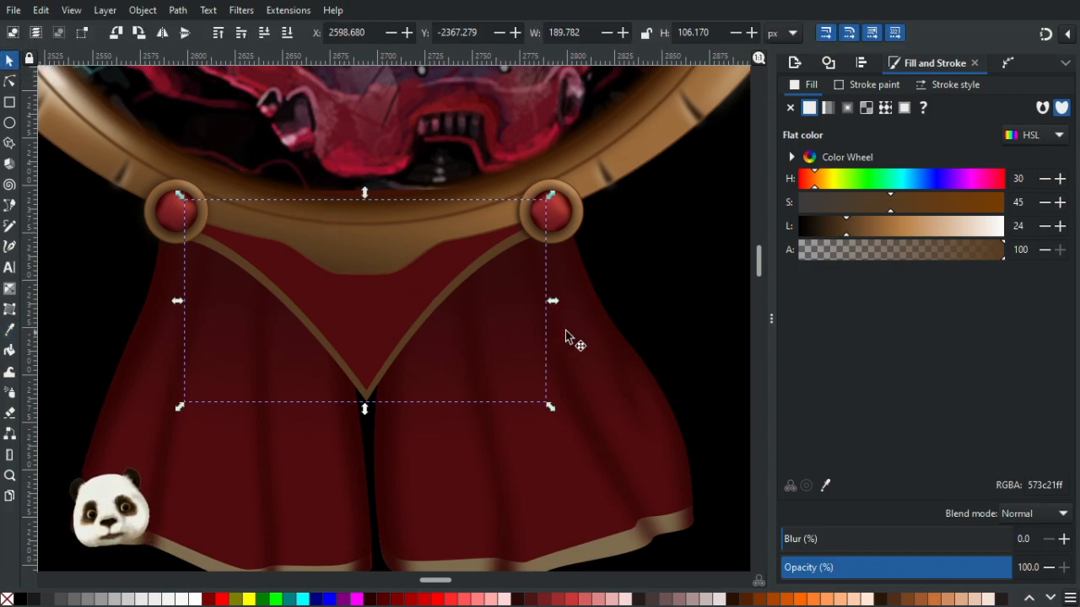
left_click(665, 282)
scroll(641, 304, "down", 4)
scroll(632, 302, "up", 4)
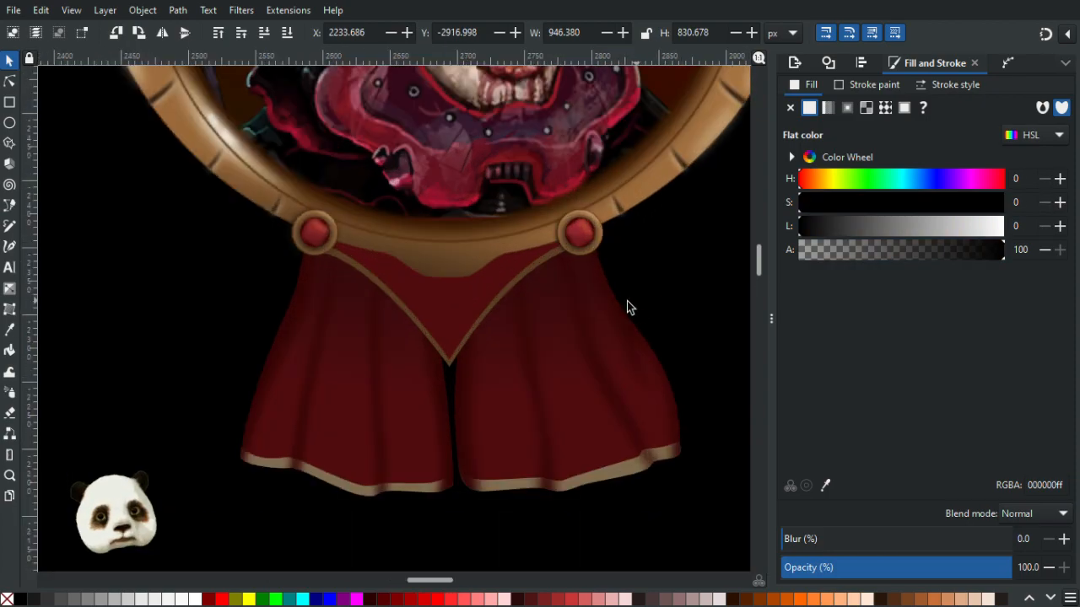
scroll(410, 315, "up", 1)
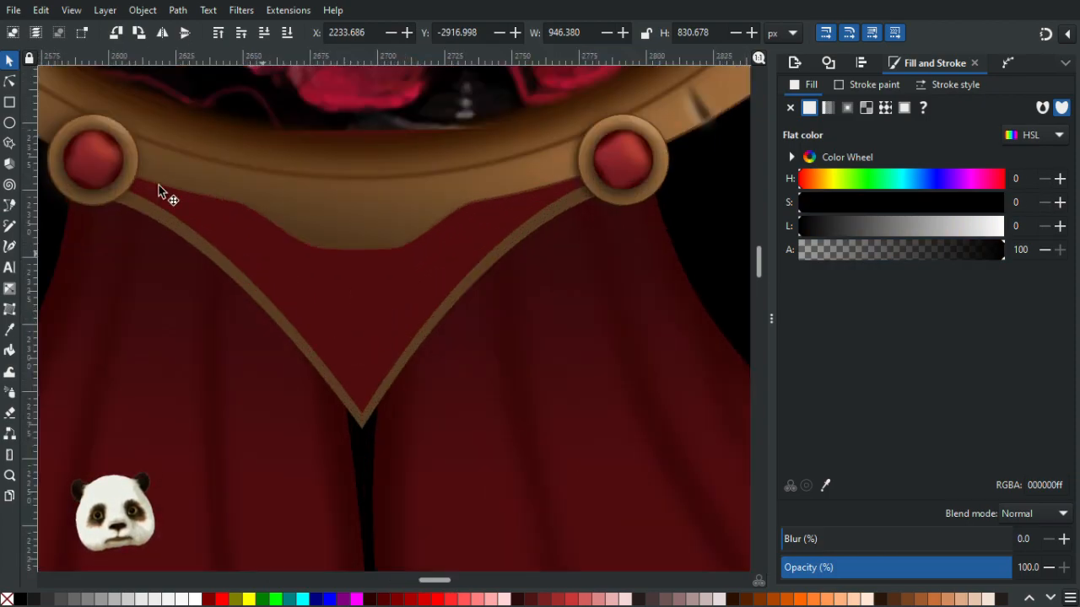
left_click(11, 81)
left_click(362, 413)
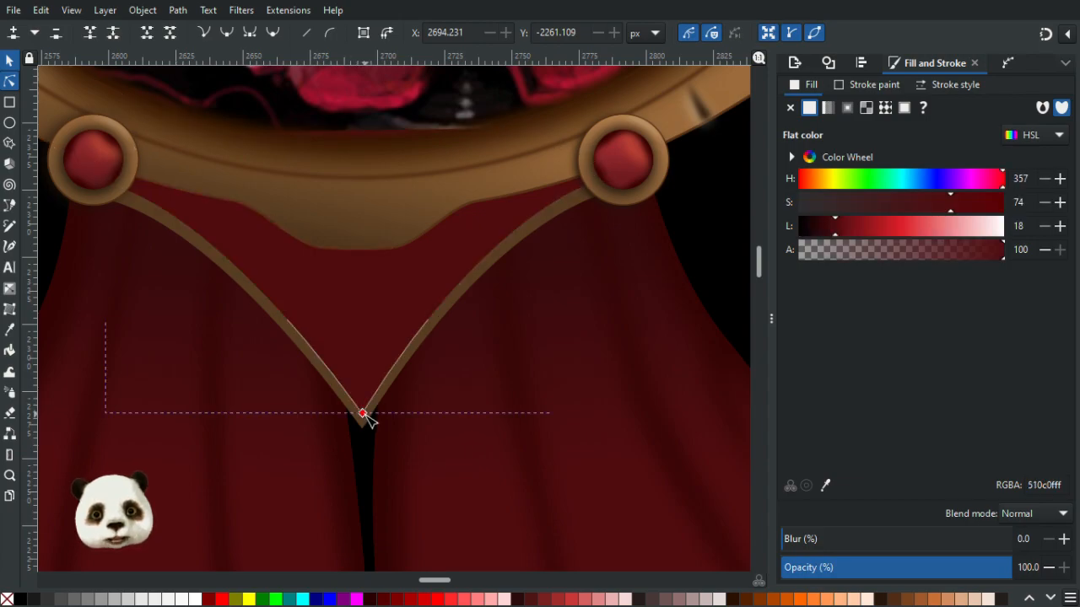
left_click_drag(365, 416, 364, 408)
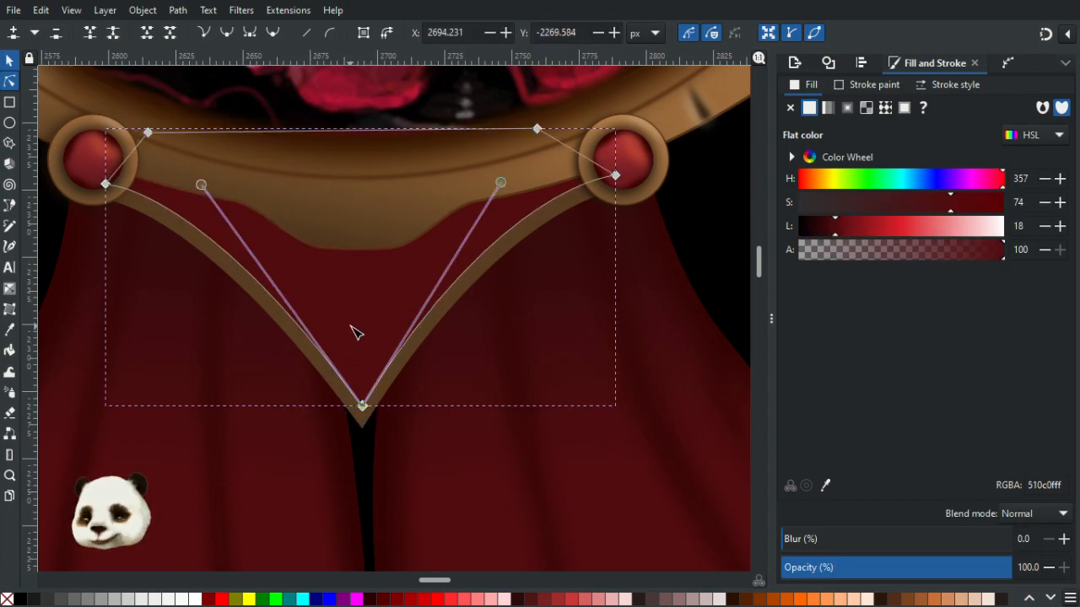
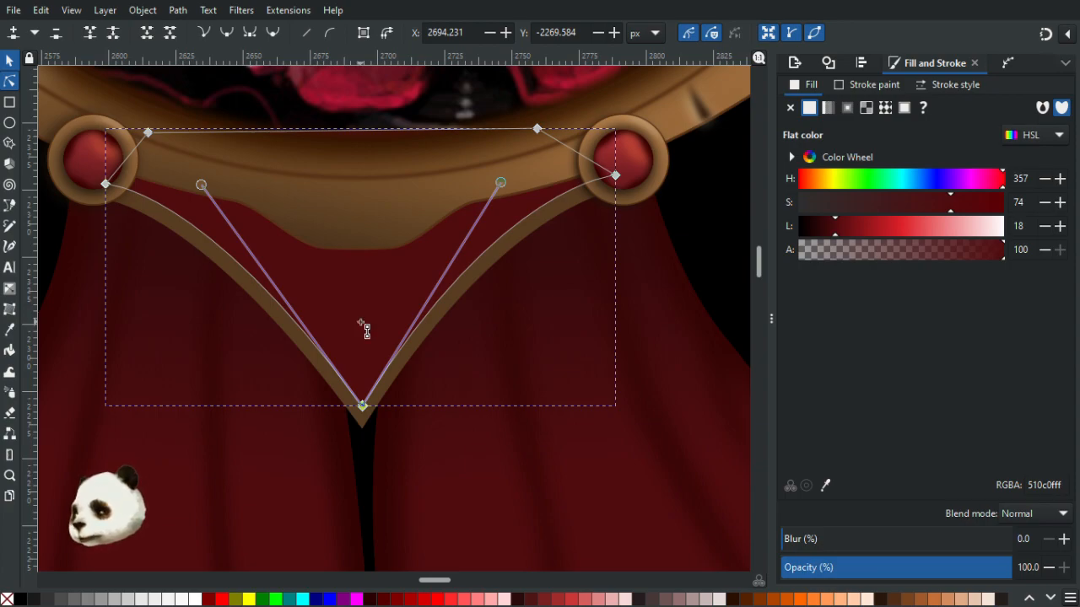
- Apply a vertical linear gradient to the red V shape and set its top stop to the palette's darkest red
left_click_drag(363, 349, 369, 242)
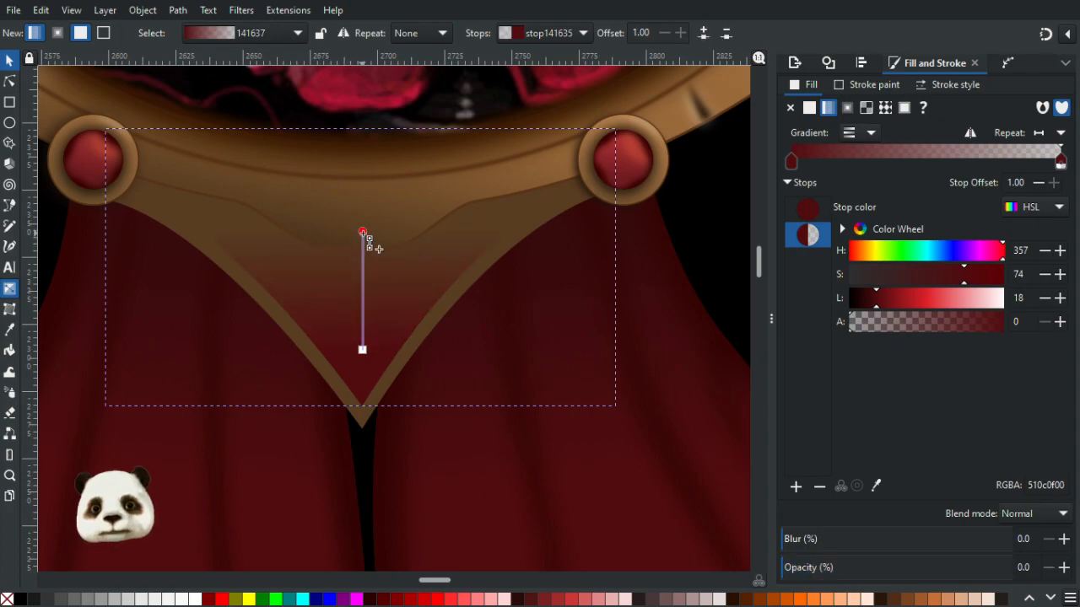
key("d")
scroll(388, 274, "down", 5, "ctrl")
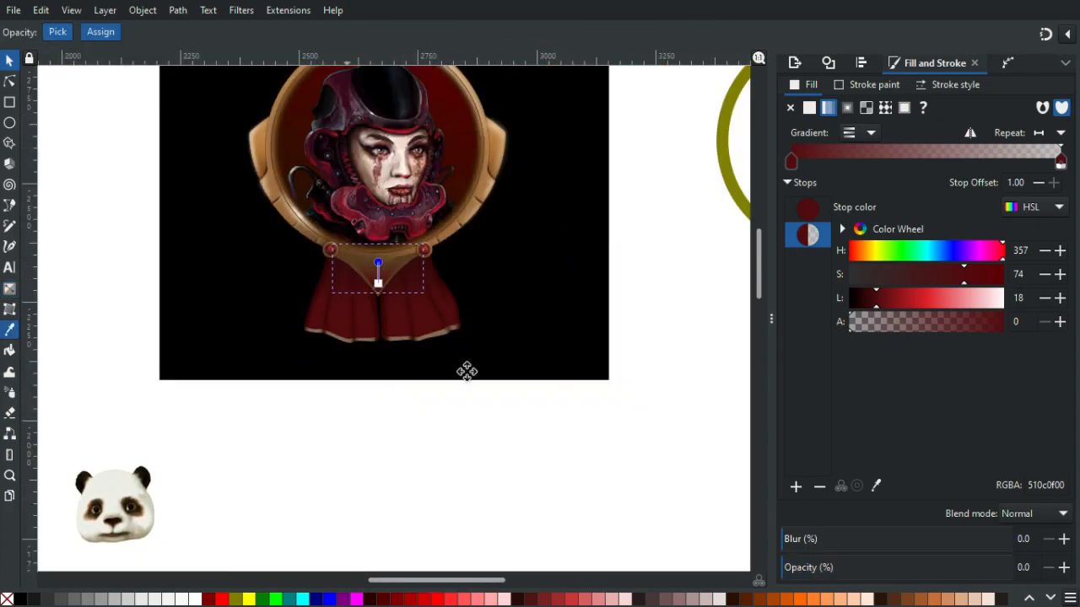
scroll(554, 385, "left", 7)
scroll(340, 278, "left", 2)
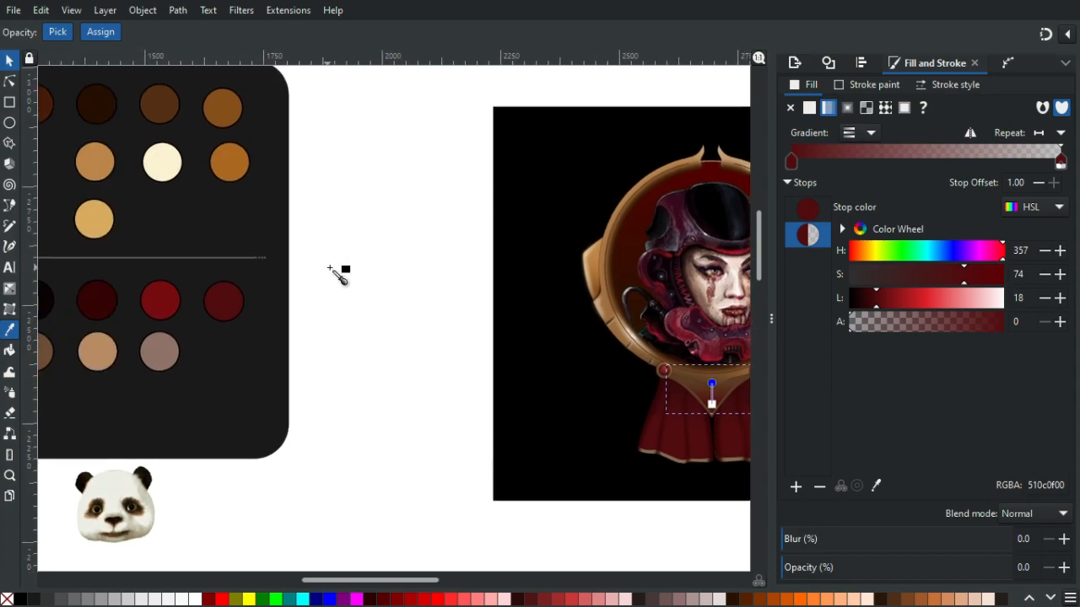
left_click(118, 296)
scroll(188, 265, "right", 3)
scroll(643, 309, "up", 3)
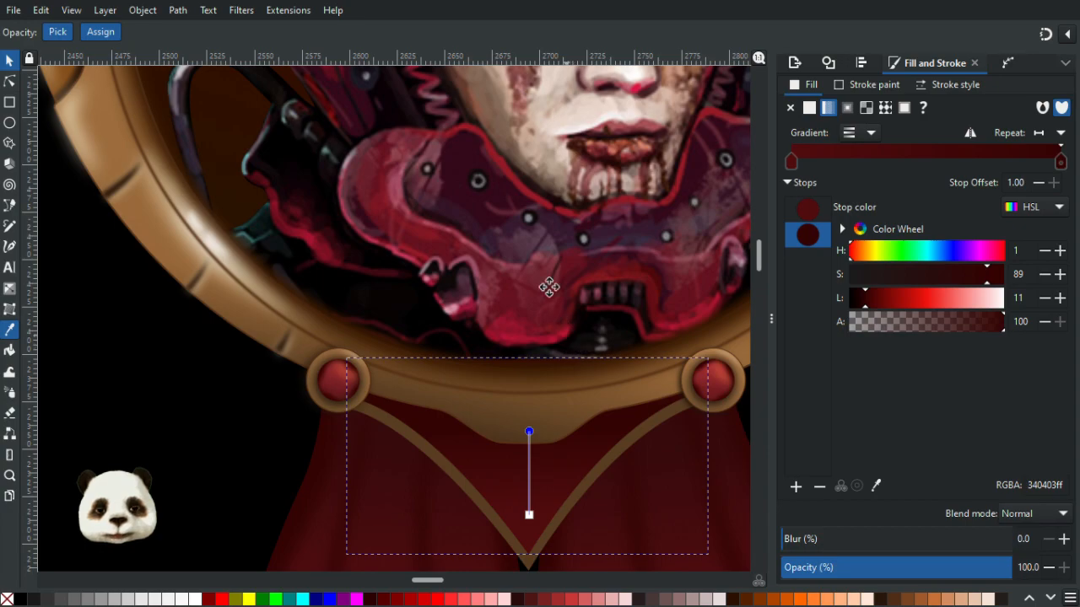
scroll(540, 270, "down", 3)
scroll(532, 253, "right", 1)
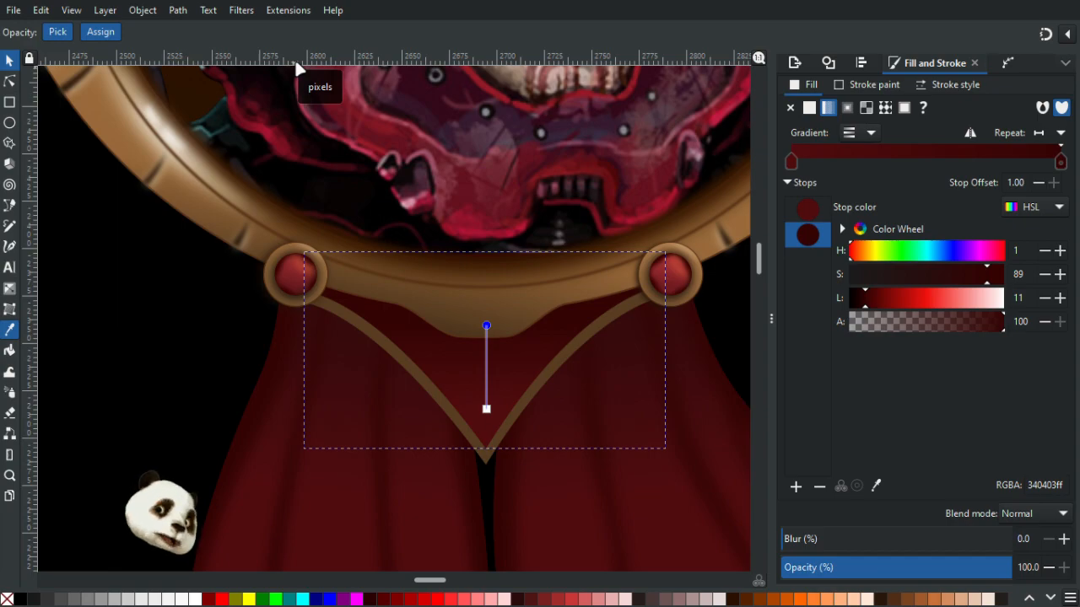
scroll(438, 232, "down", 4, "ctrl")
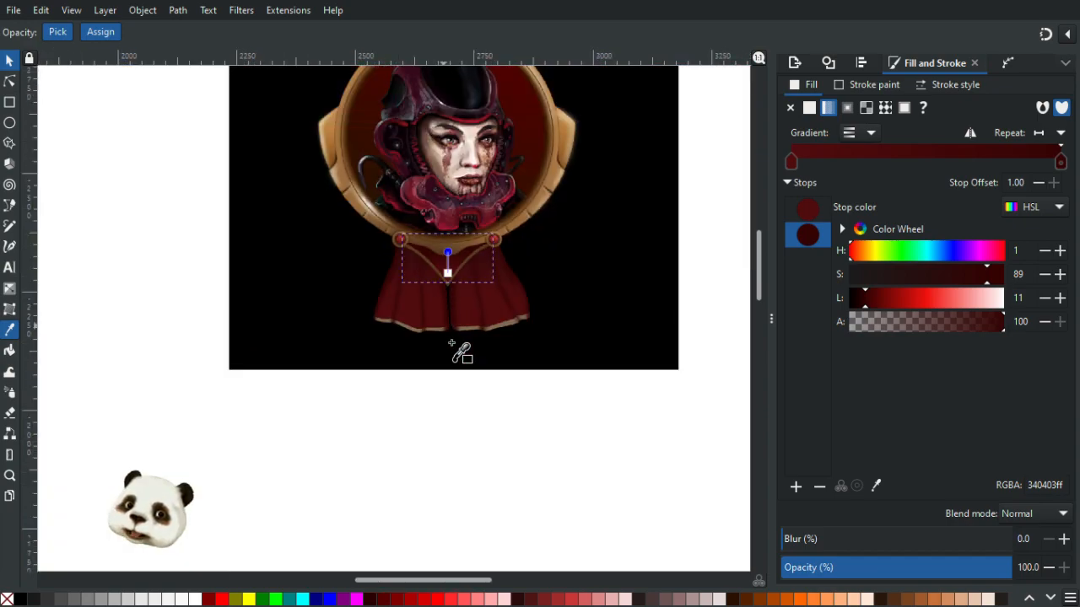
scroll(461, 314, "up", 1, "ctrl")
scroll(498, 173, "up", 3, "ctrl")
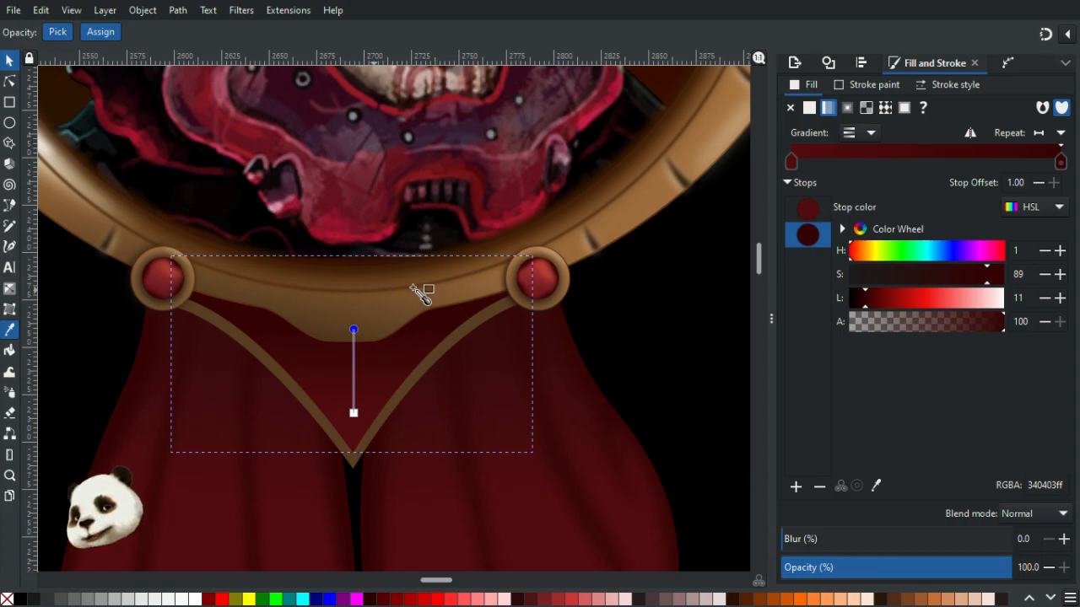
- Stretch the V shape's gradient by moving its bottom handle down and its top handle up
left_click_drag(360, 416, 360, 430)
left_click_drag(353, 329, 353, 318)
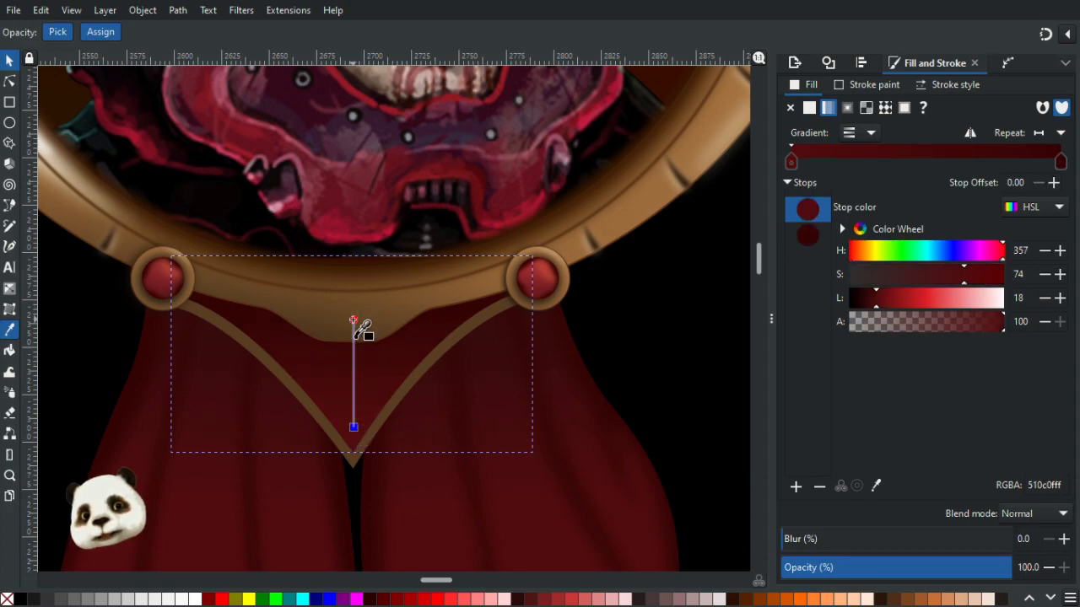
left_click(354, 318)
- Draw a closed shadow shape with the Bezier tool along the frame's lower edge between the two red buttons
key("b")
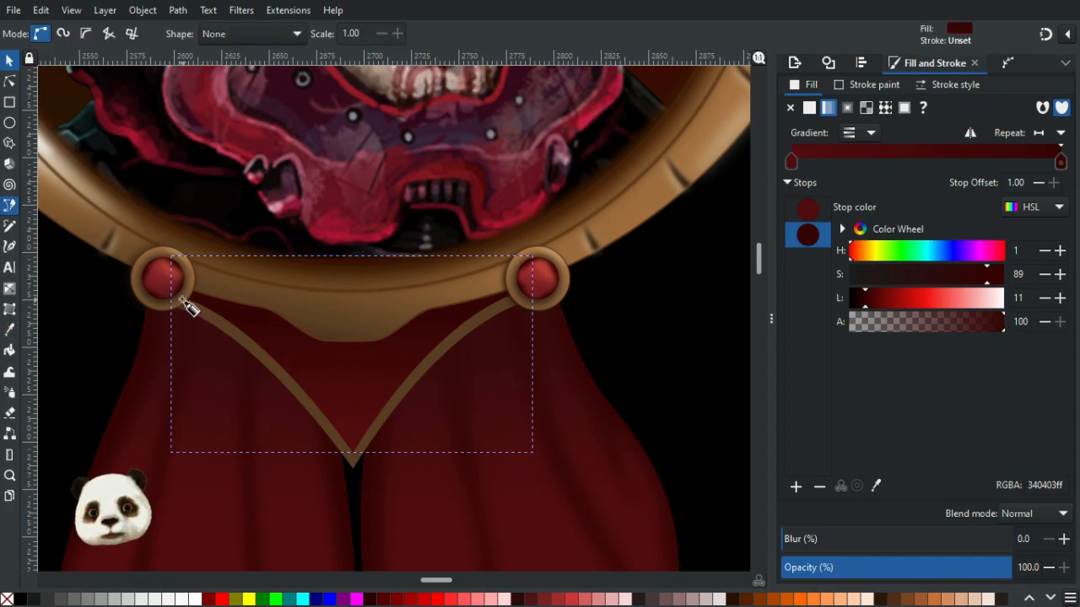
scroll(188, 308, "up", 2)
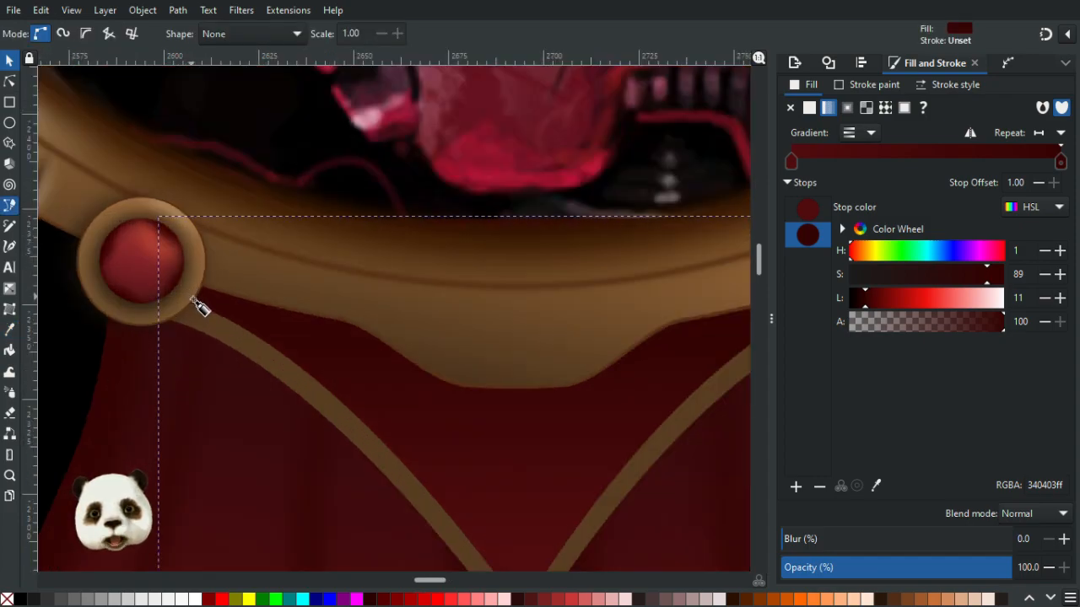
left_click(194, 300)
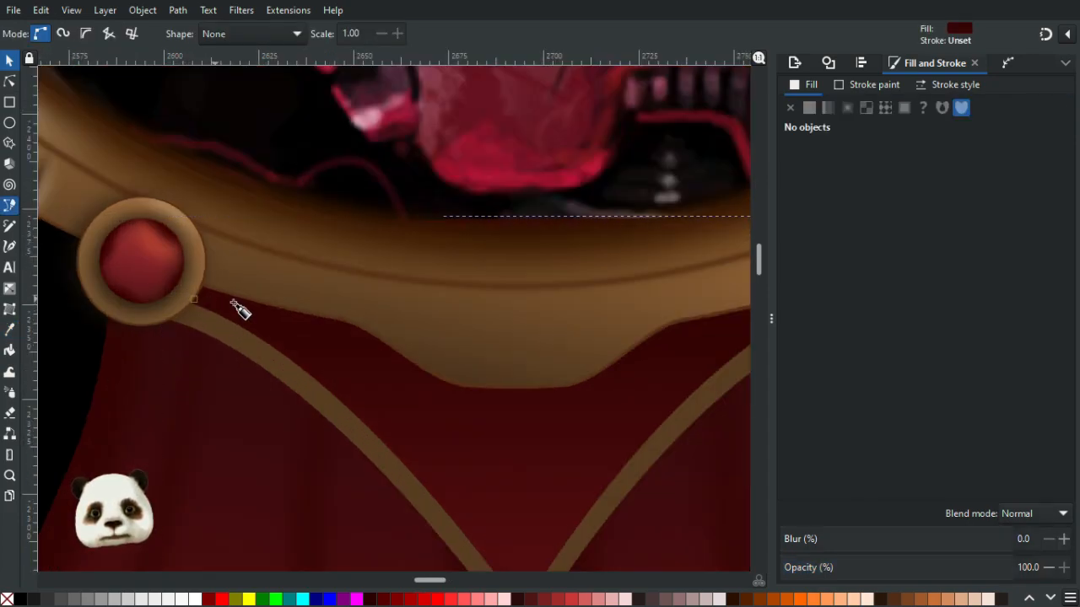
left_click(314, 331)
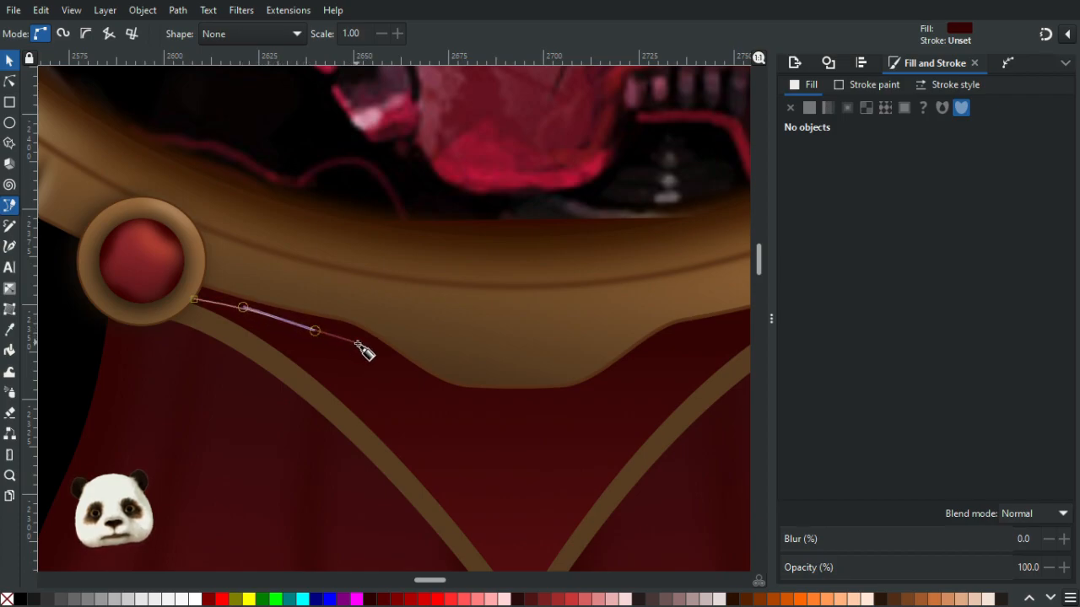
key("ctrl+z")
left_click_drag(344, 336, 367, 344)
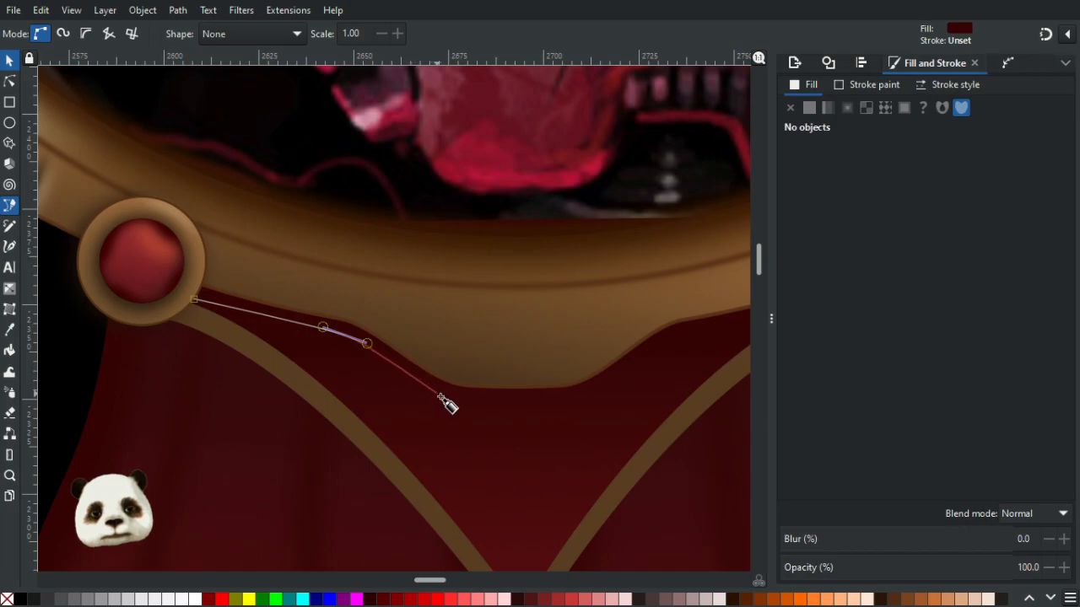
left_click_drag(428, 392, 475, 397)
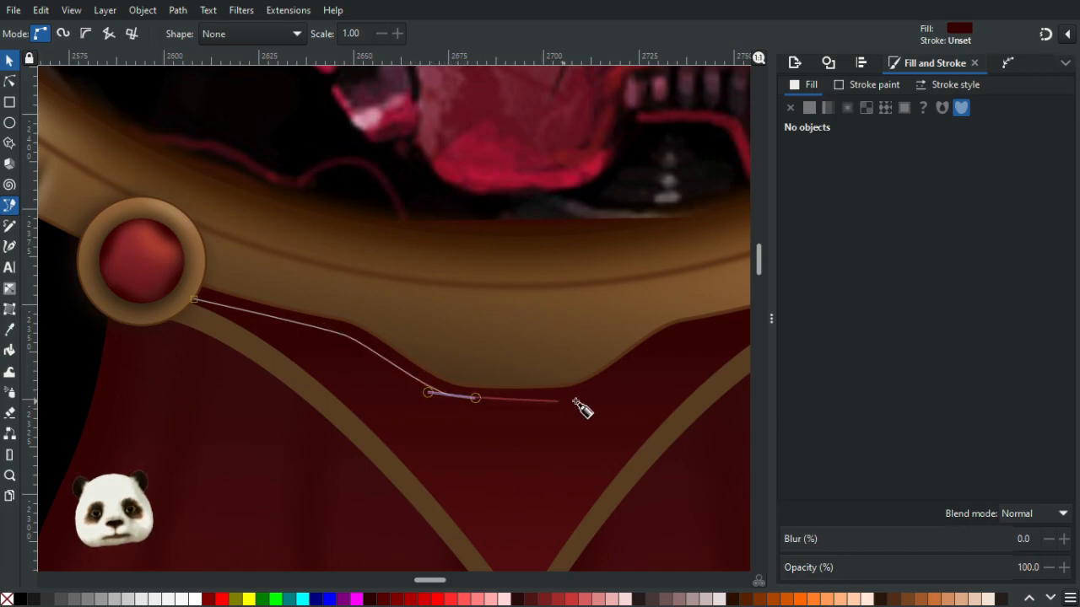
left_click_drag(570, 402, 598, 388)
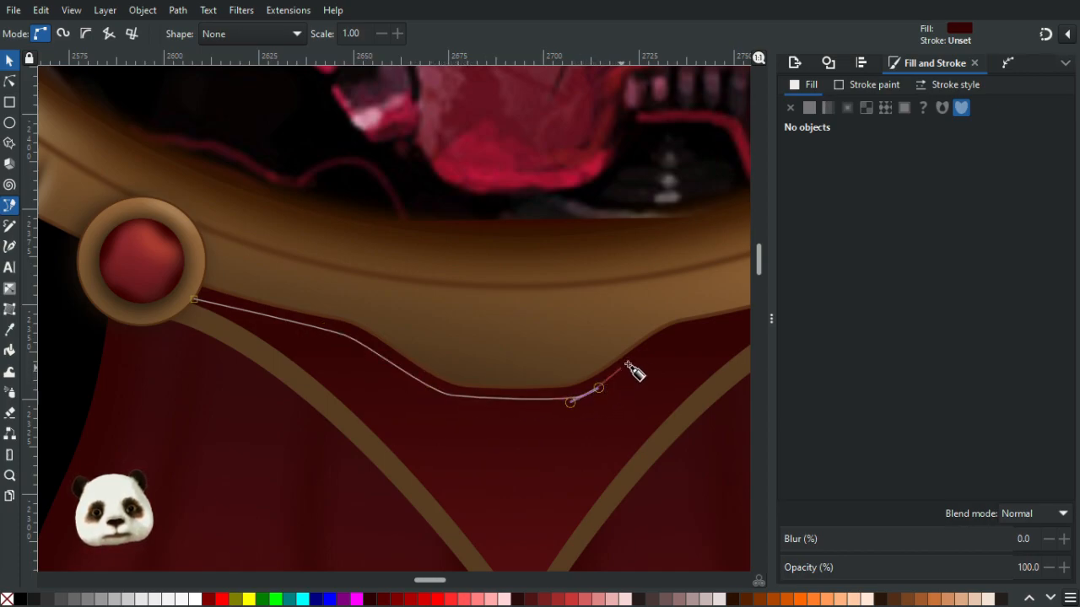
left_click_drag(669, 337, 347, 361)
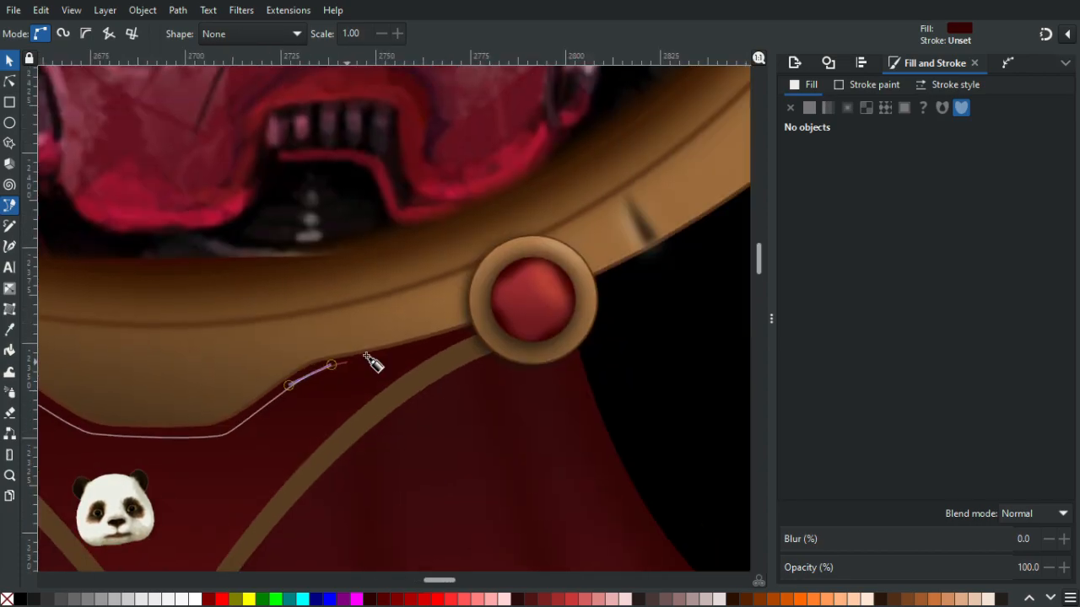
left_click(487, 327)
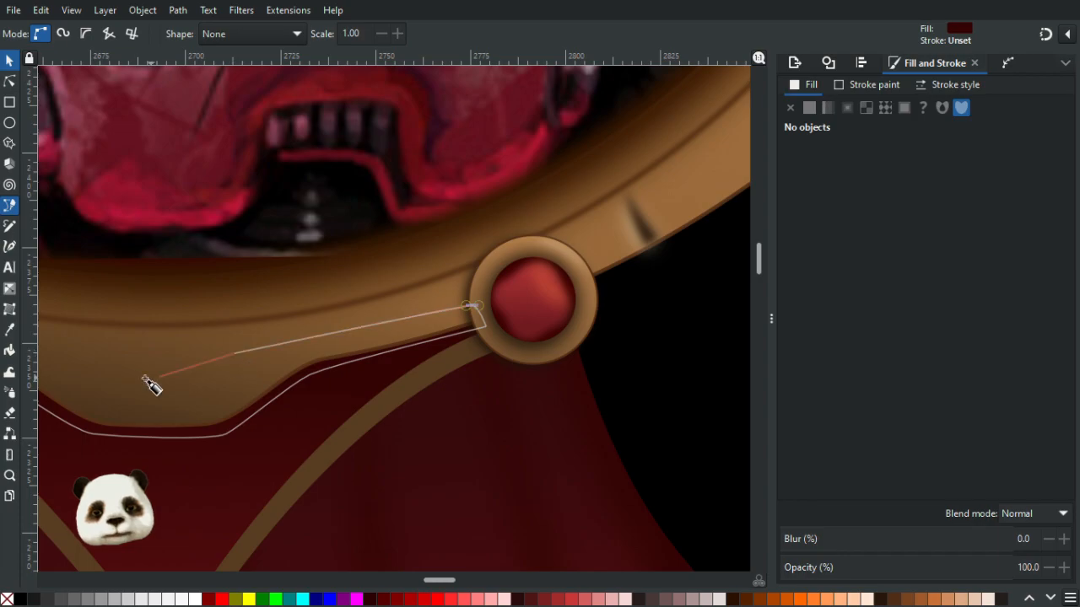
left_click_drag(174, 369, 673, 348)
left_click(466, 322)
left_click(331, 296)
key("Return")
left_click_drag(448, 340, 221, 301)
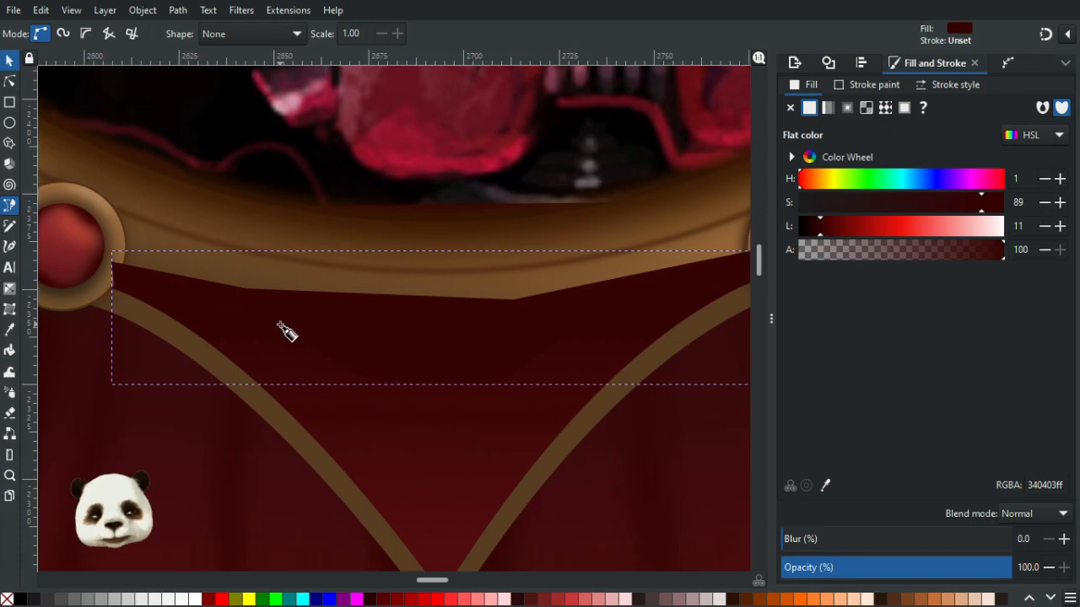
- Lower the shadow shape beneath the frame and set its blur to 20%
key("Page_Down")
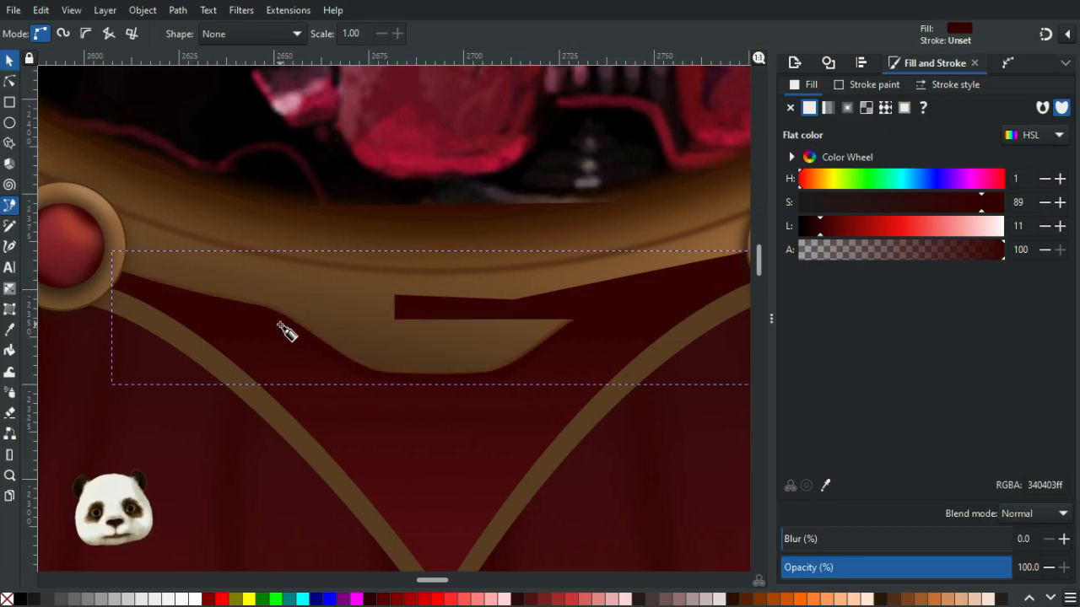
scroll(287, 334, "down", 3)
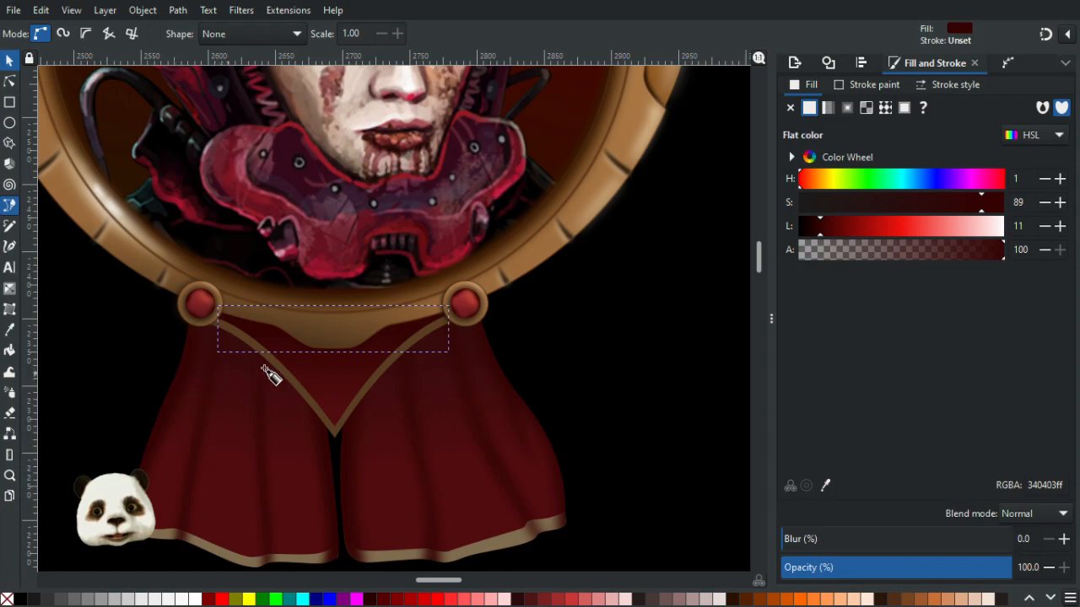
scroll(320, 353, "up", 2)
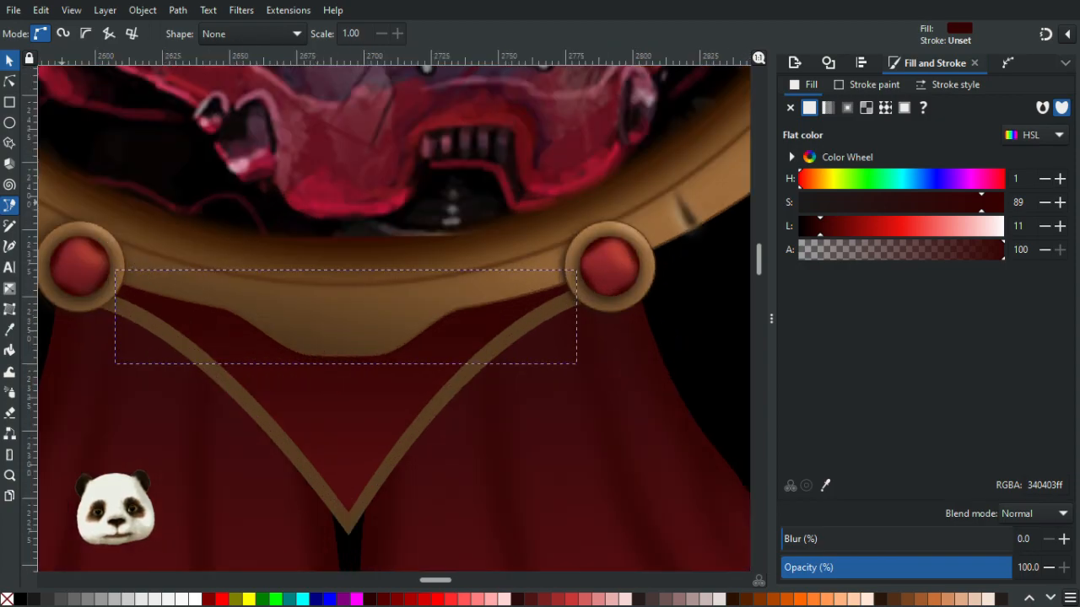
left_click(827, 539)
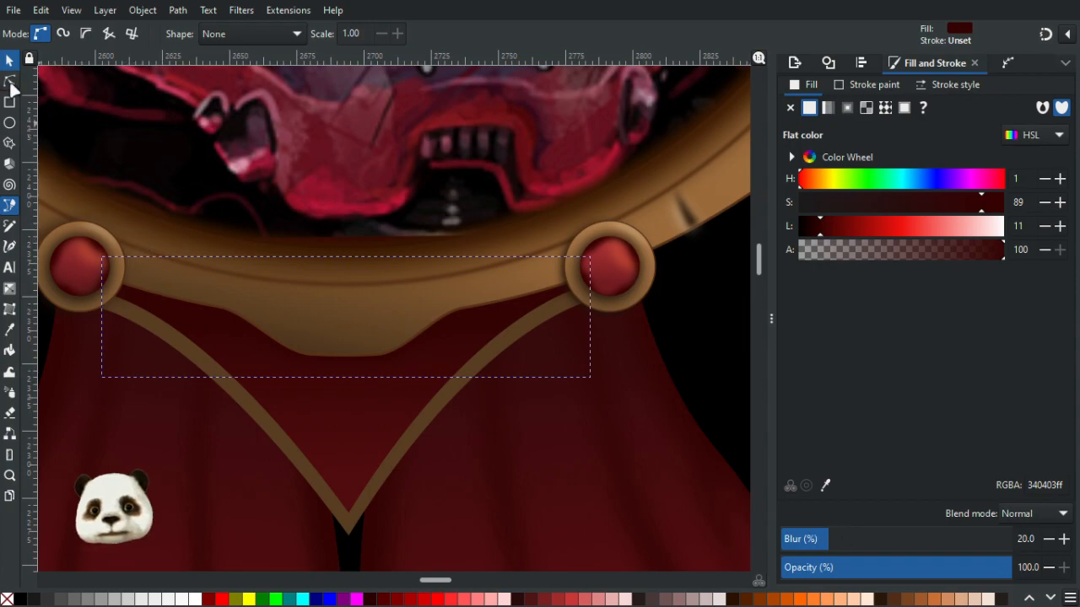
- Darken the V shape's top gradient stop to a lightness of 13
left_click(10, 81)
left_click(329, 417)
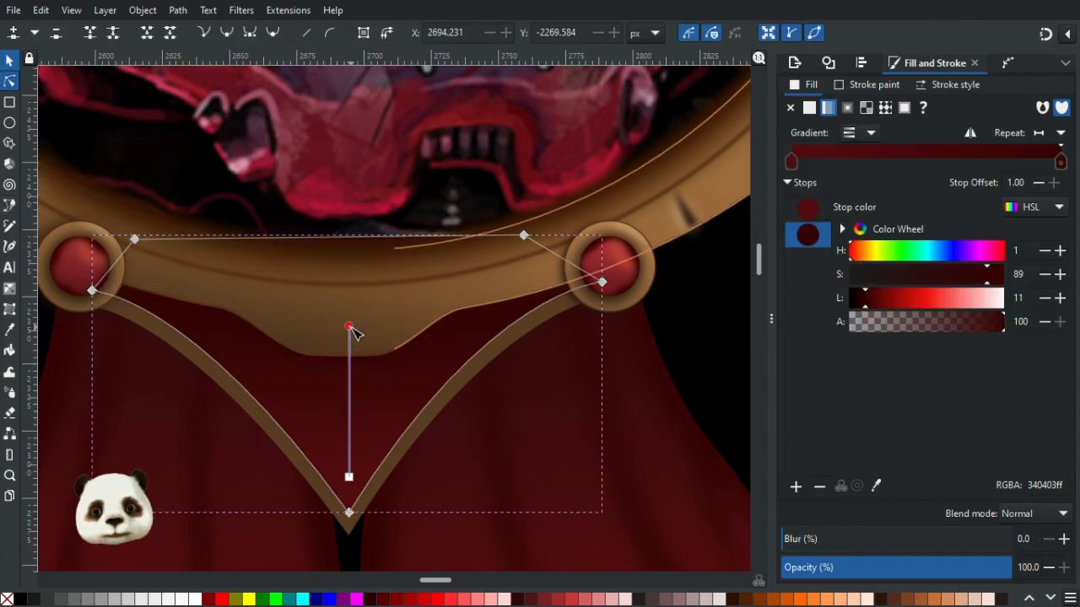
left_click(857, 303)
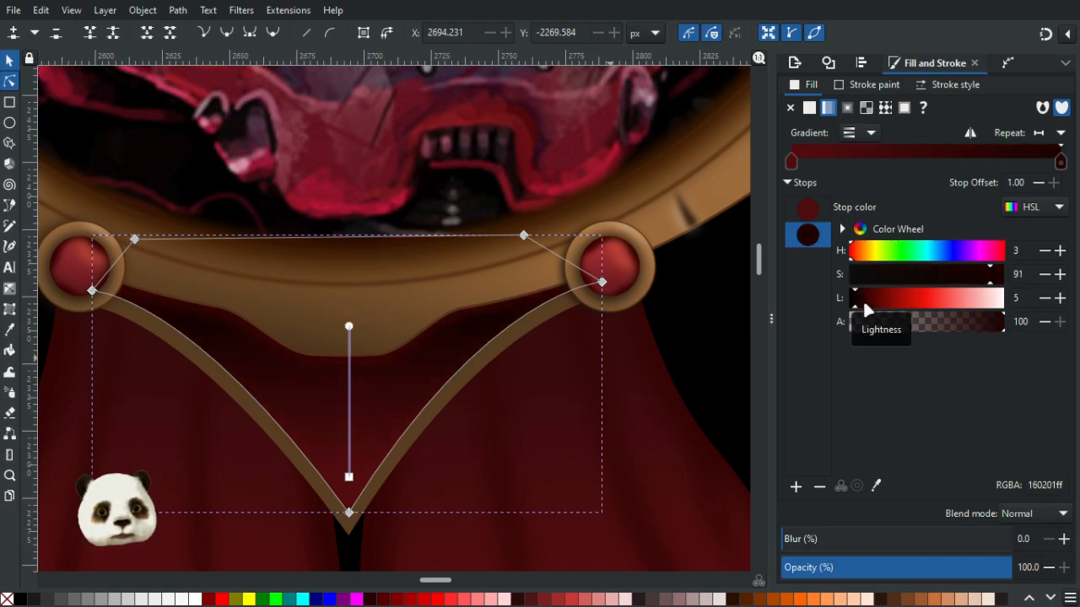
left_click(871, 301)
left_click(868, 301)
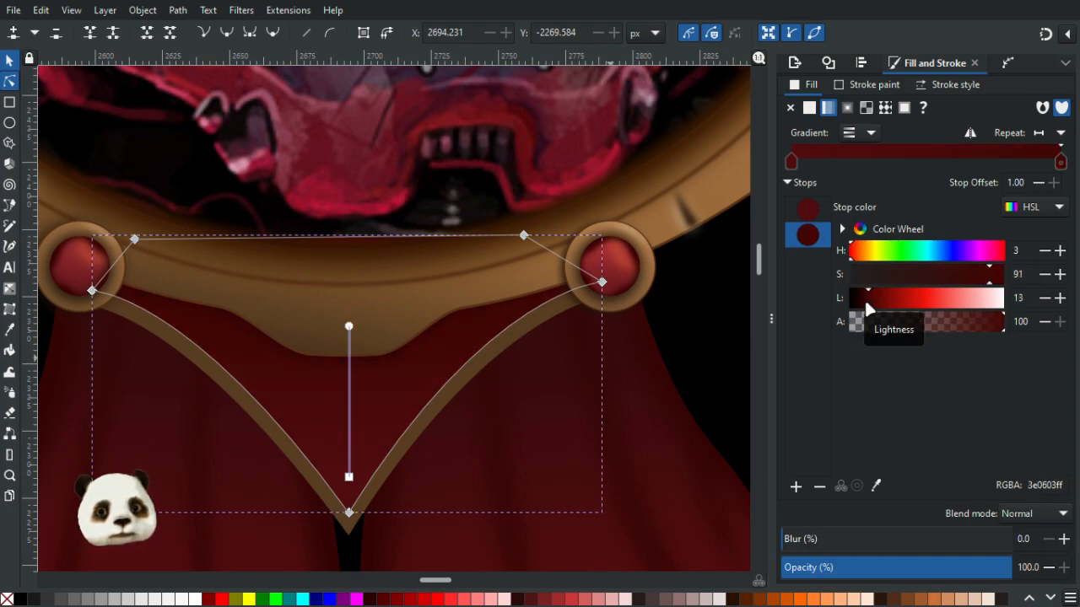
- Tilt the left ribbon drape's gradient by moving its lower handle outward
scroll(560, 393, "down", 2)
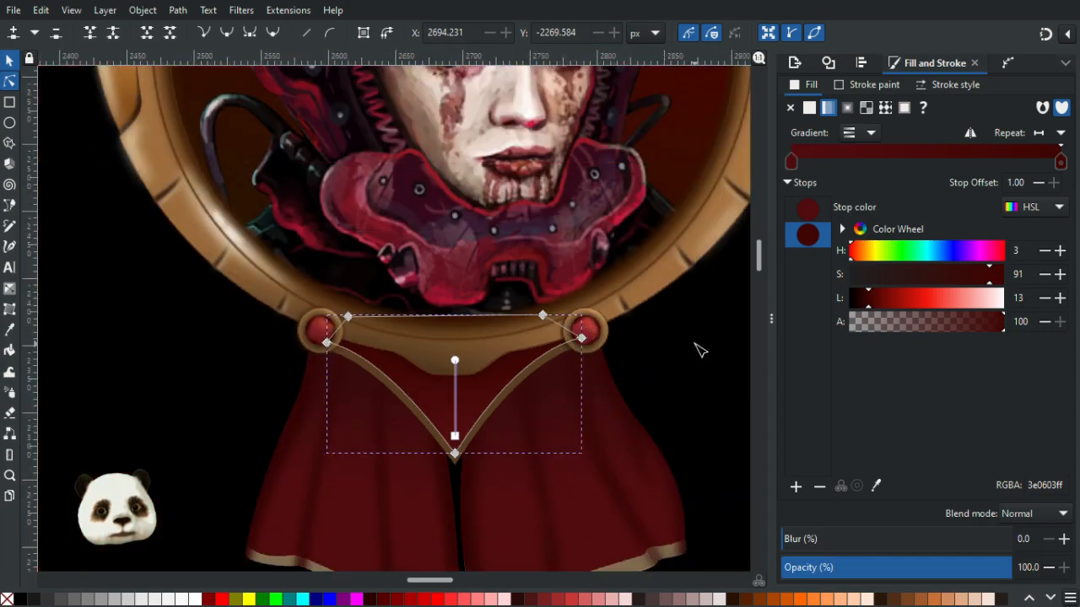
left_click(699, 349)
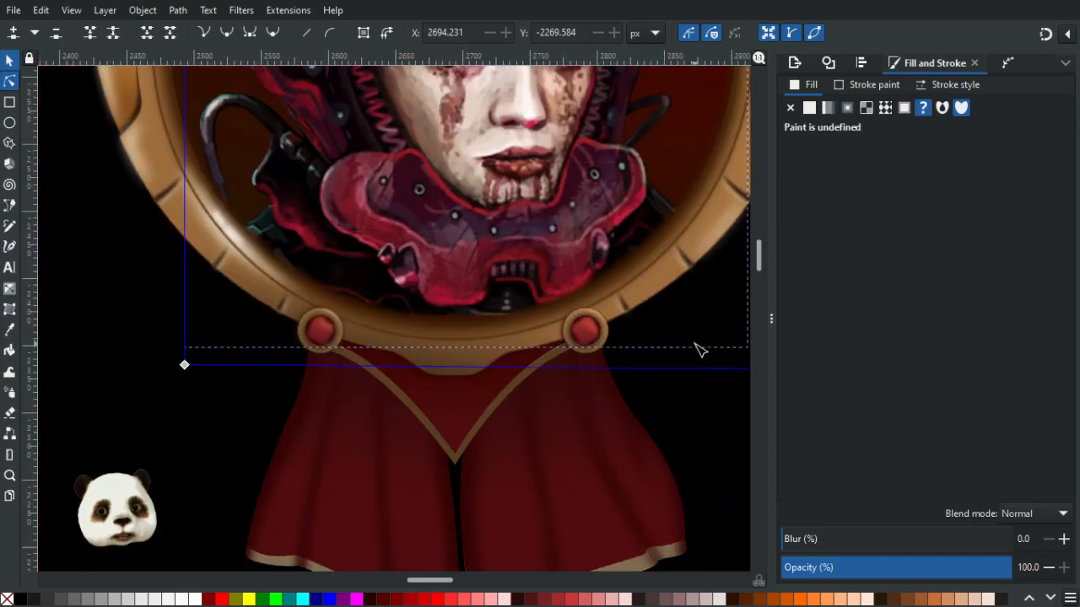
left_click(120, 443)
scroll(186, 442, "down", 1)
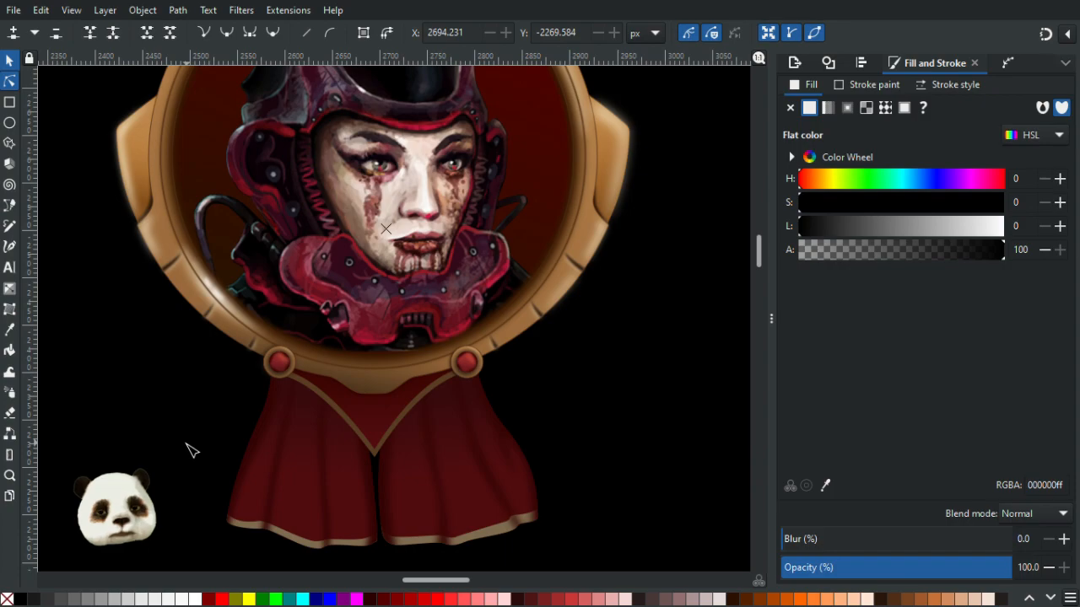
scroll(193, 451, "down", 2)
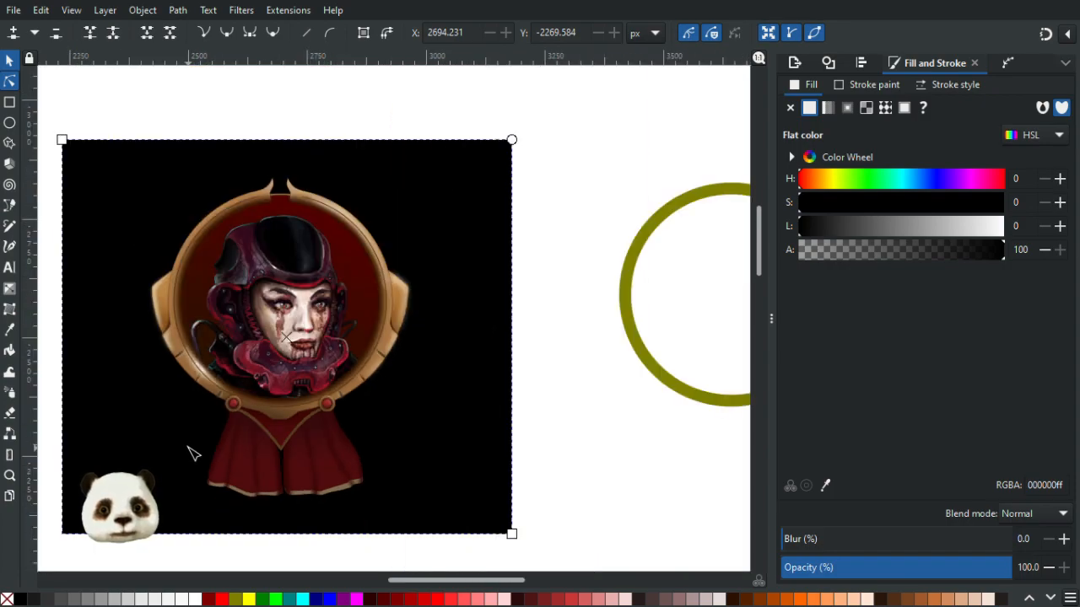
scroll(193, 454, "up", 3)
left_click(338, 434)
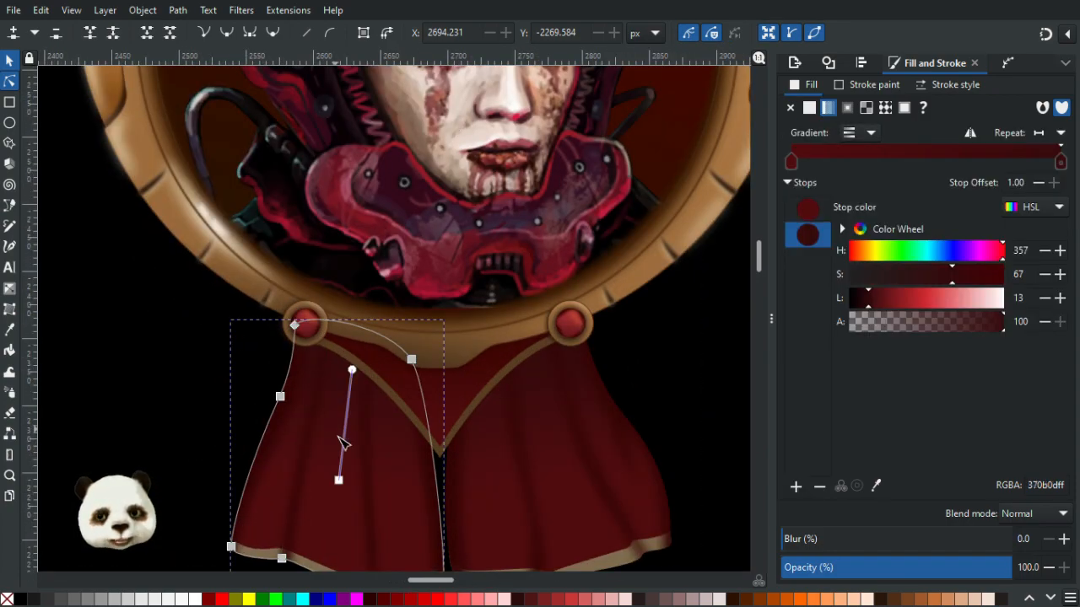
left_click_drag(338, 480, 314, 480)
- Tilt the right ribbon drape's gradient by moving its lower handle outward and its upper handle slightly inward
left_click(543, 433)
left_click_drag(549, 479, 584, 472)
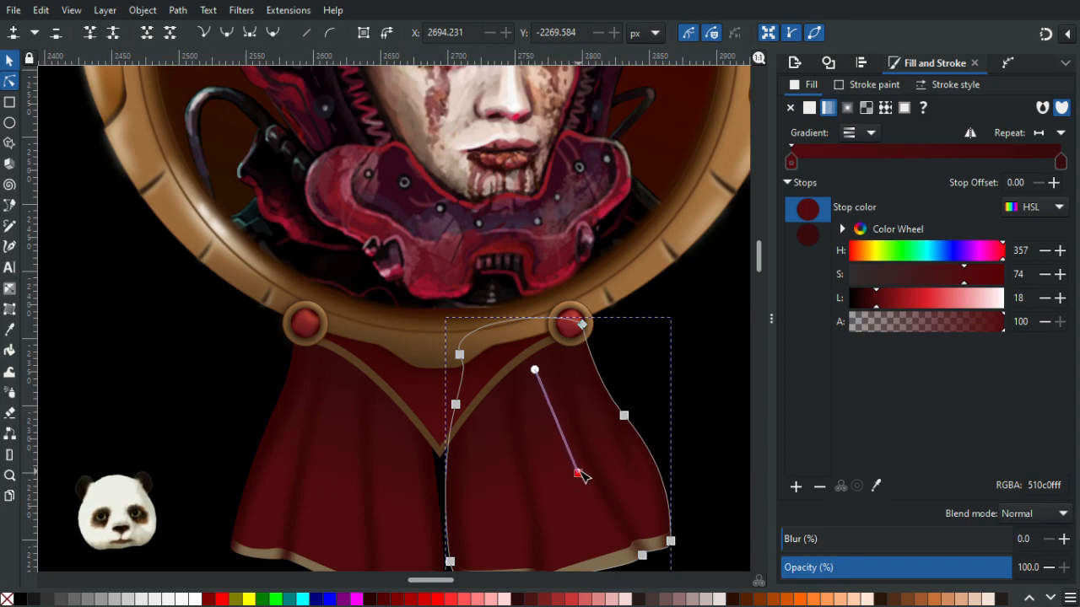
left_click_drag(532, 364, 522, 358)
left_click(685, 331)
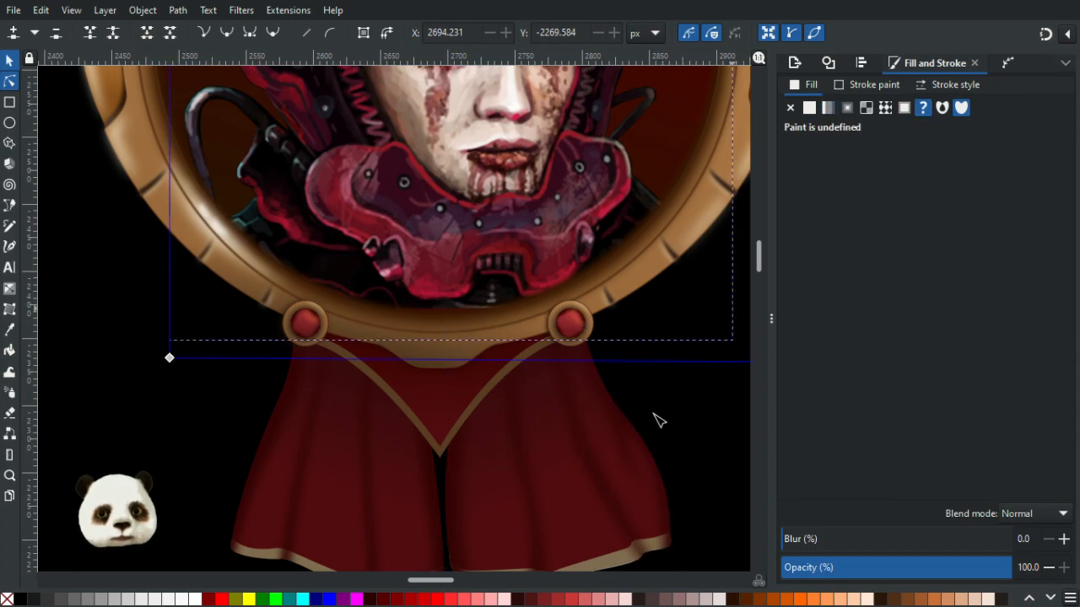
scroll(707, 430, "down", 3)
scroll(713, 428, "up", 2)
scroll(713, 433, "down", 3)
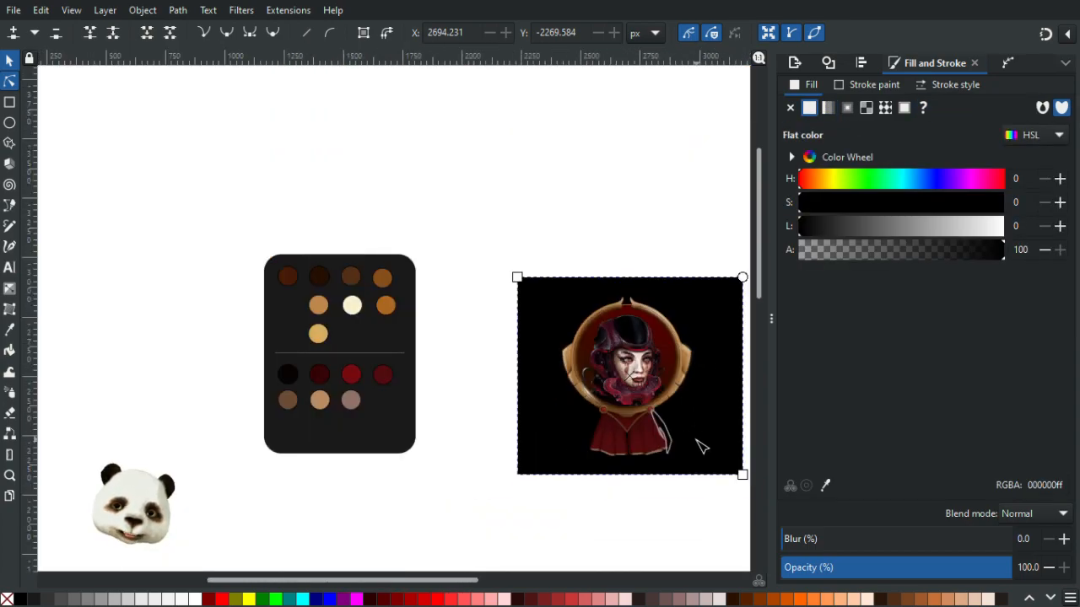
scroll(681, 434, "up", 7)
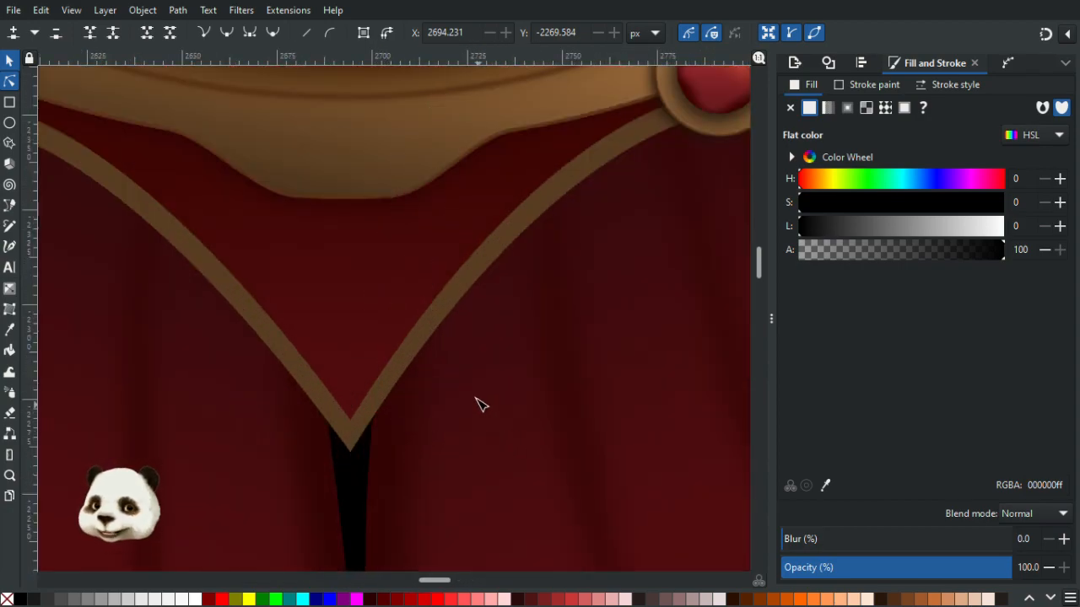
scroll(474, 396, "down", 2)
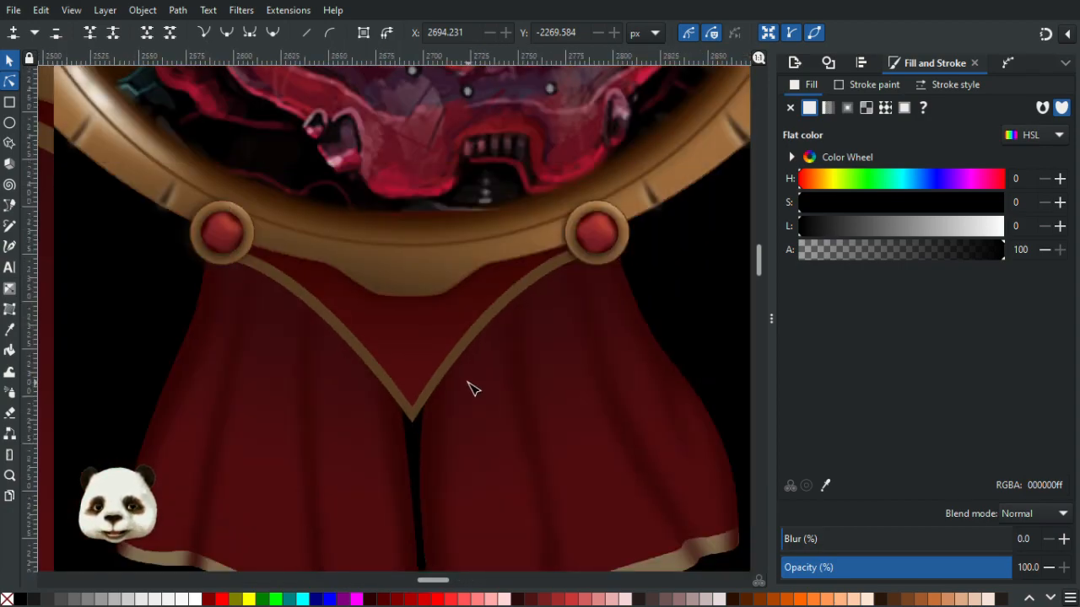
left_click(314, 314)
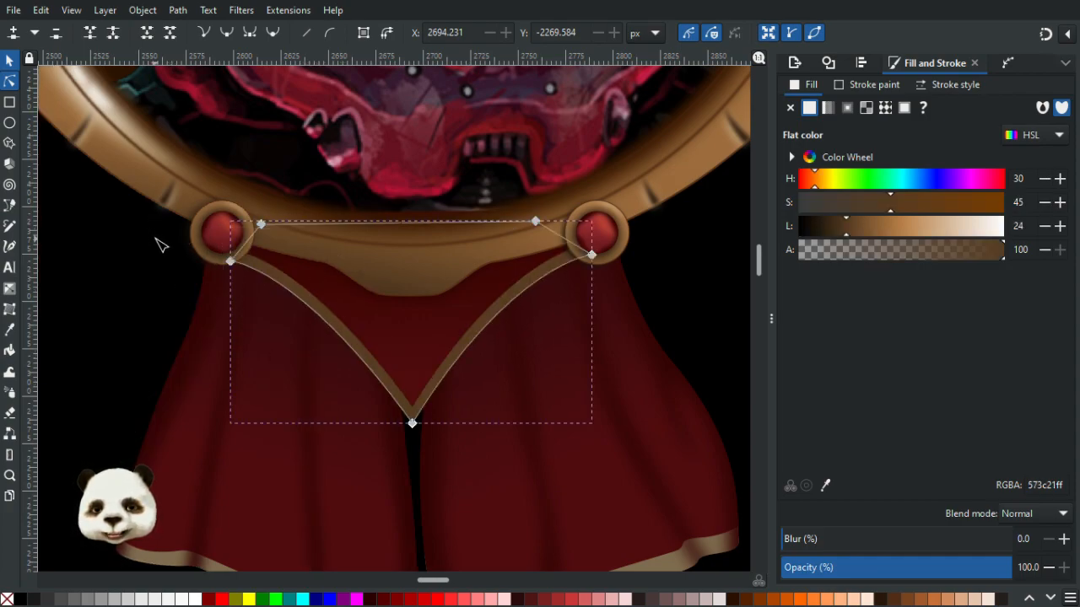
left_click(266, 493)
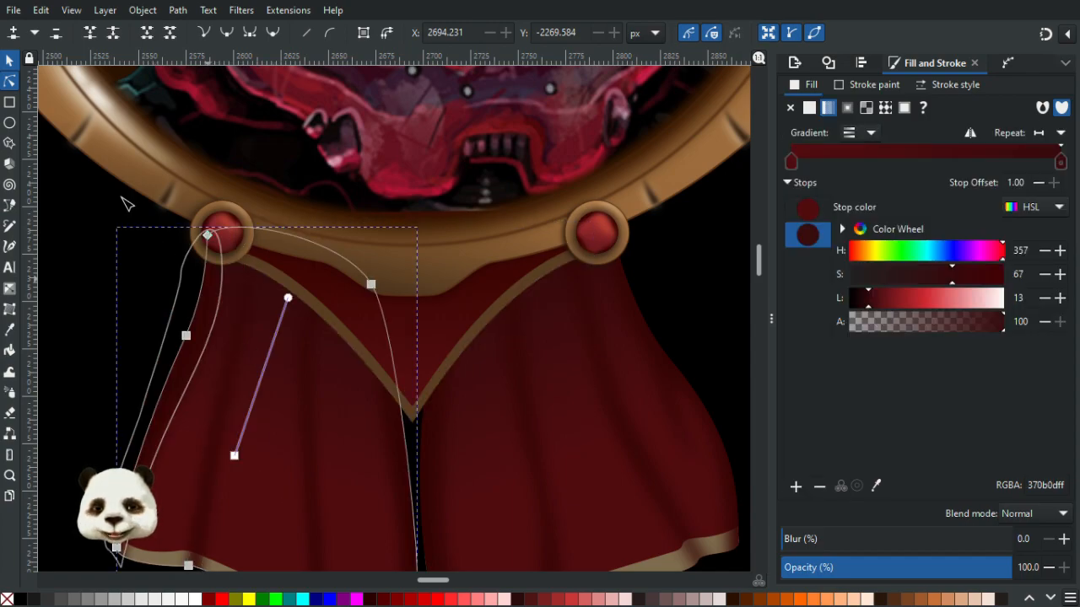
key("s")
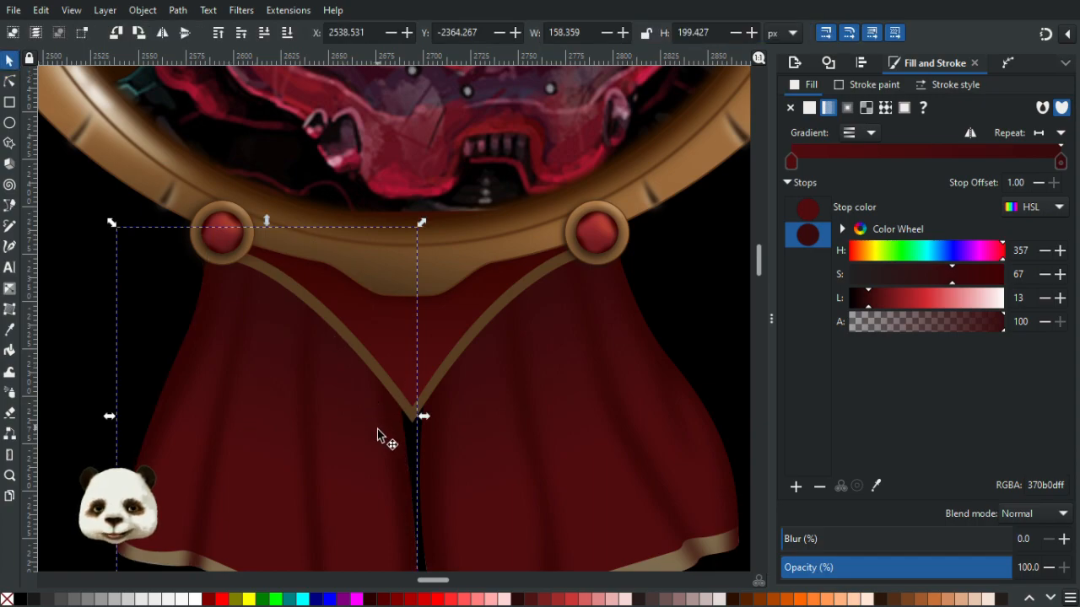
key("Escape")
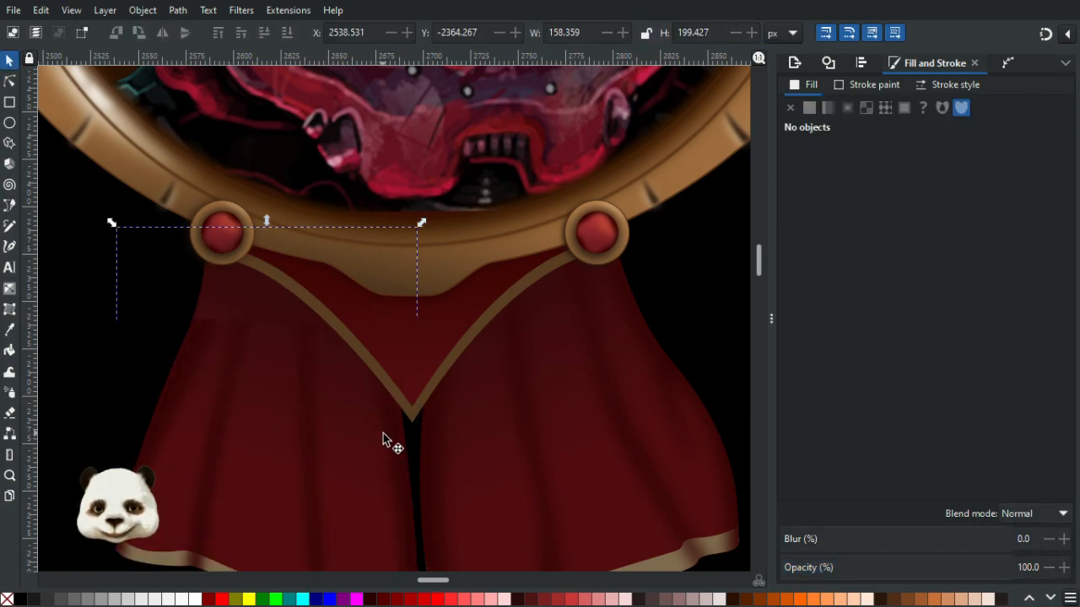
key("r")
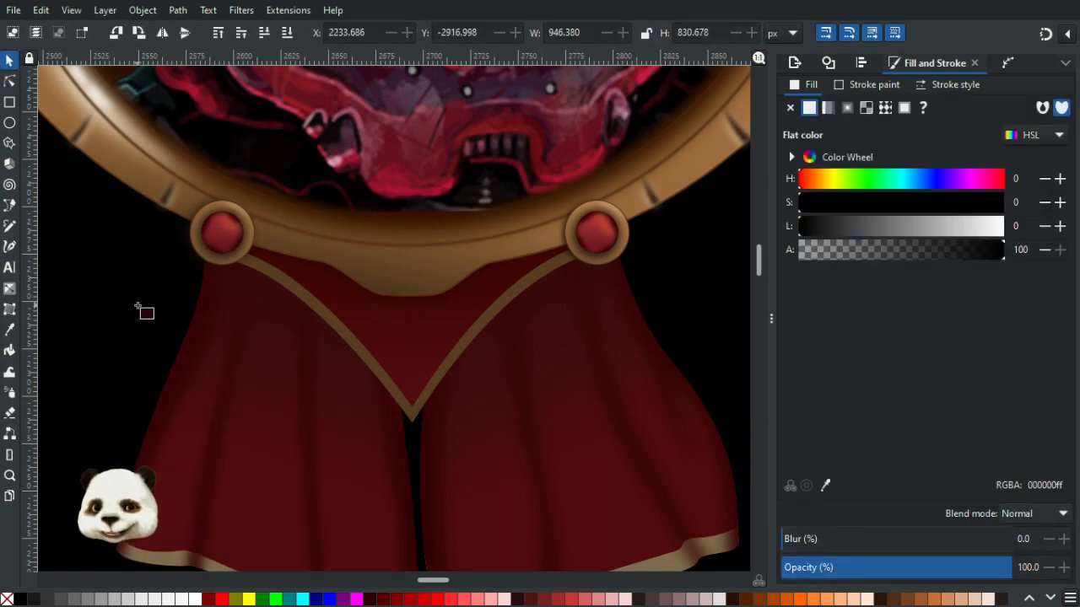
left_click(143, 312)
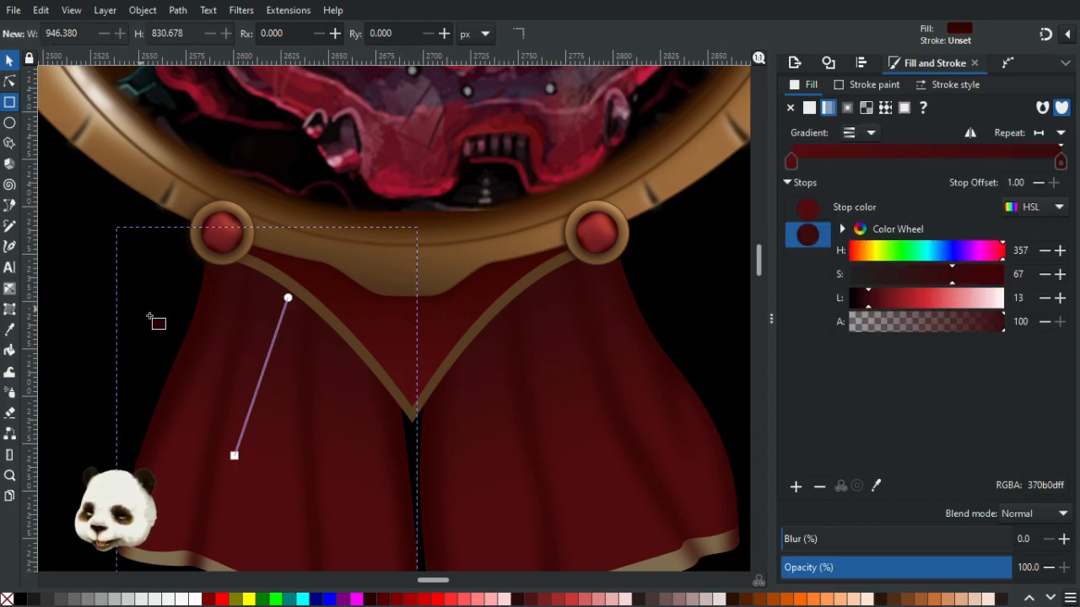
scroll(198, 371, "down", 2, "ctrl")
left_click(10, 61)
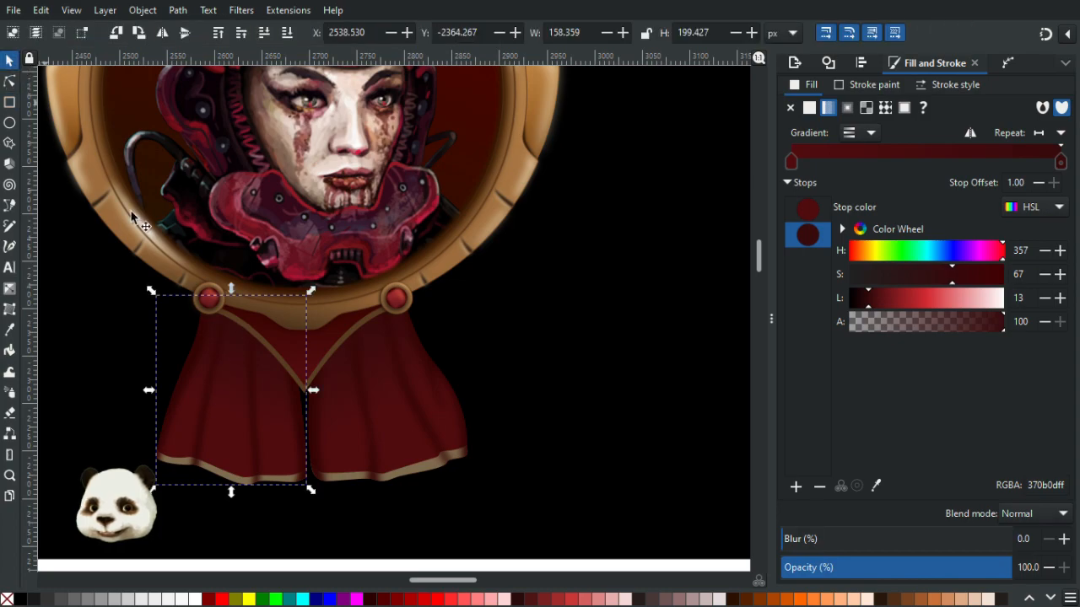
mouse_move(241, 422)
left_mouse_down()
mouse_move(330, 501)
mouse_move(354, 559)
mouse_move(382, 582)
left_mouse_up()
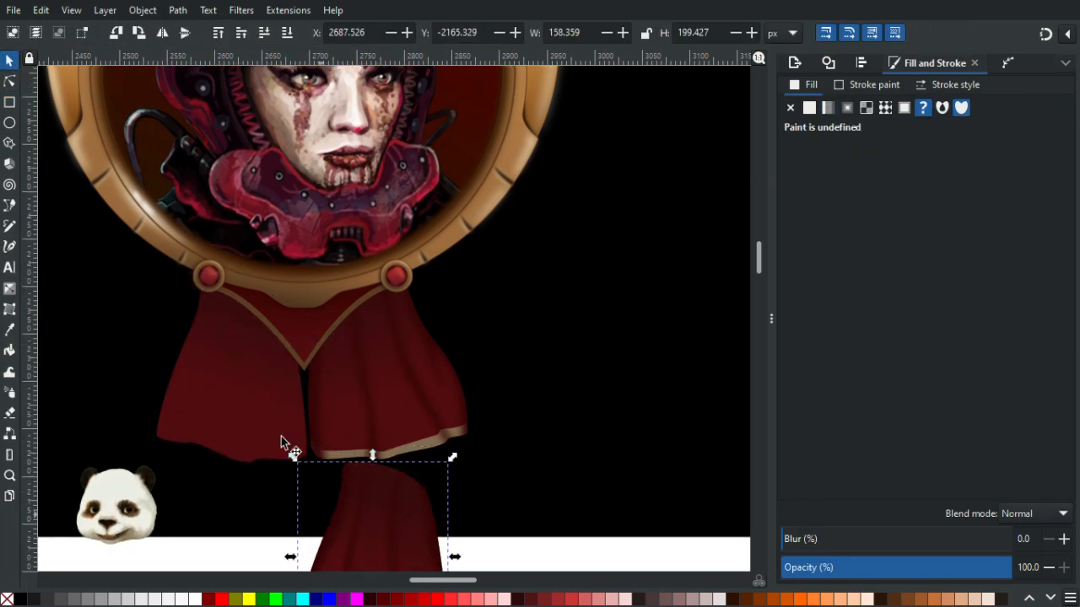
key("ctrl+z")
key("Escape")
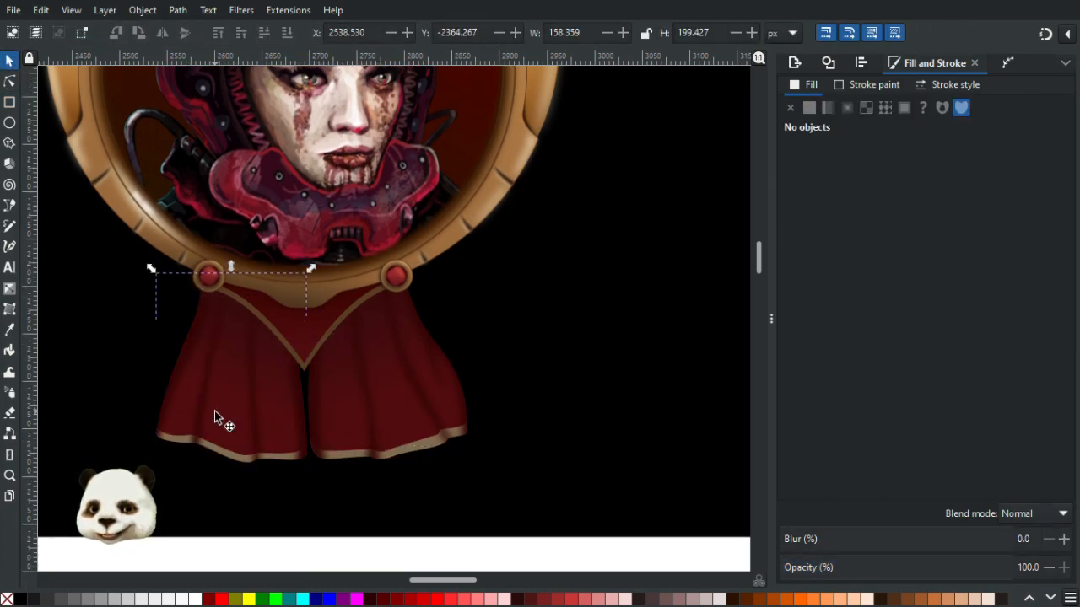
- Fill the left ribbon drape with flat magenta
left_click_drag(214, 408, 371, 442)
key("Escape")
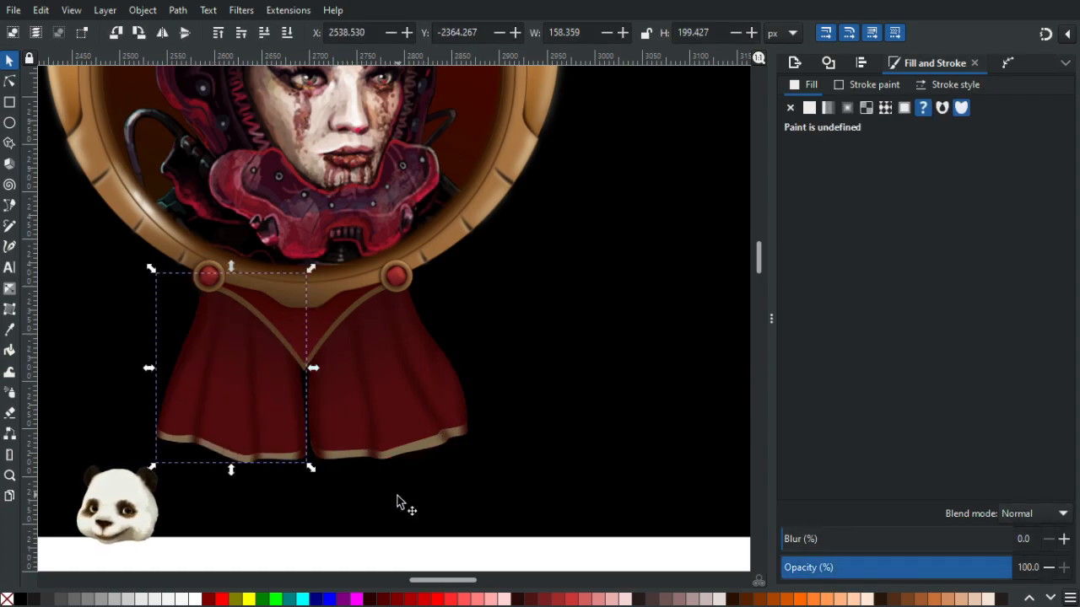
scroll(291, 453, "up", 1)
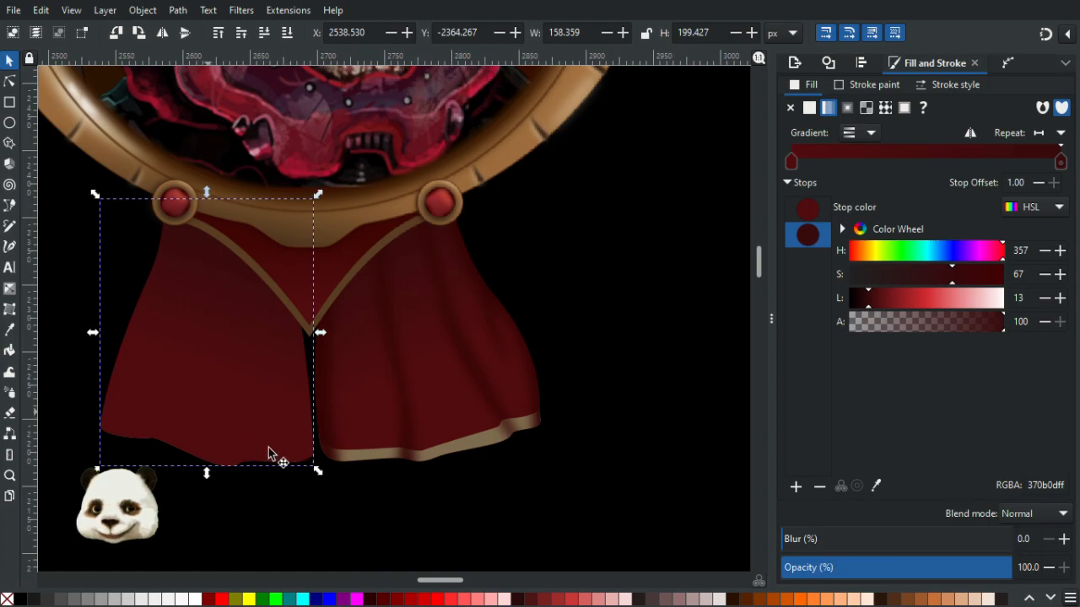
left_click(262, 434)
left_click(242, 436)
left_click_drag(241, 436, 212, 530)
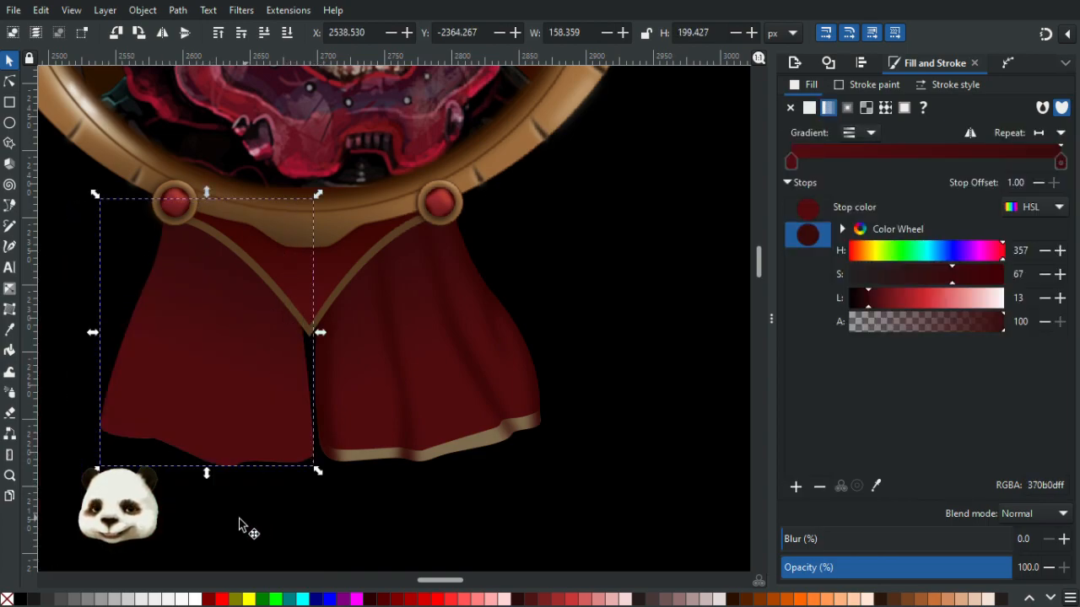
left_click(358, 598)
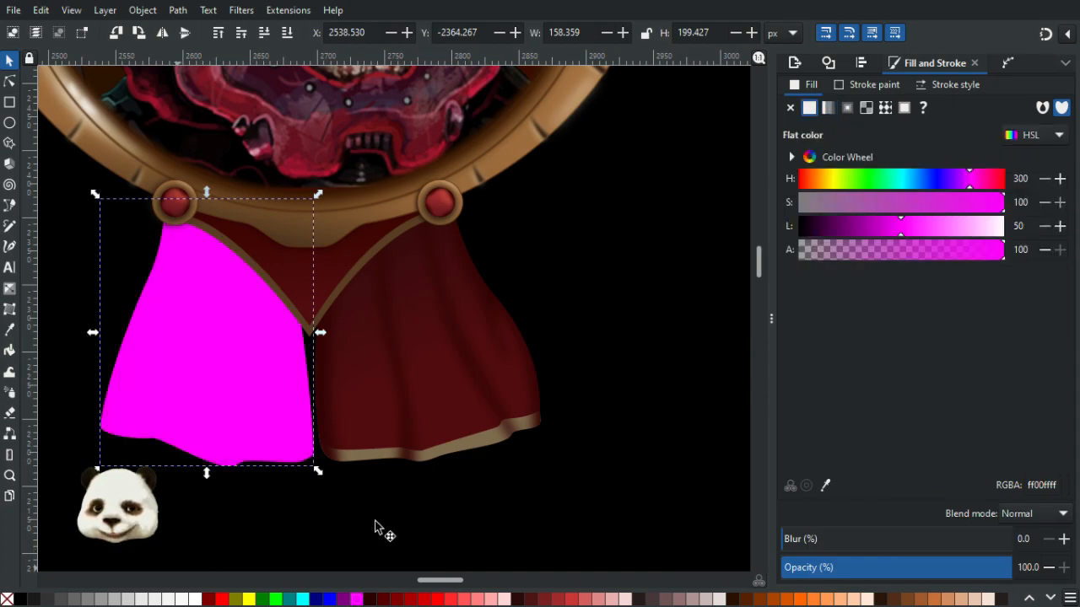
- Fill the right ribbon drape with flat magenta and lower it back beneath the frame
left_click(368, 384)
left_click(9, 81)
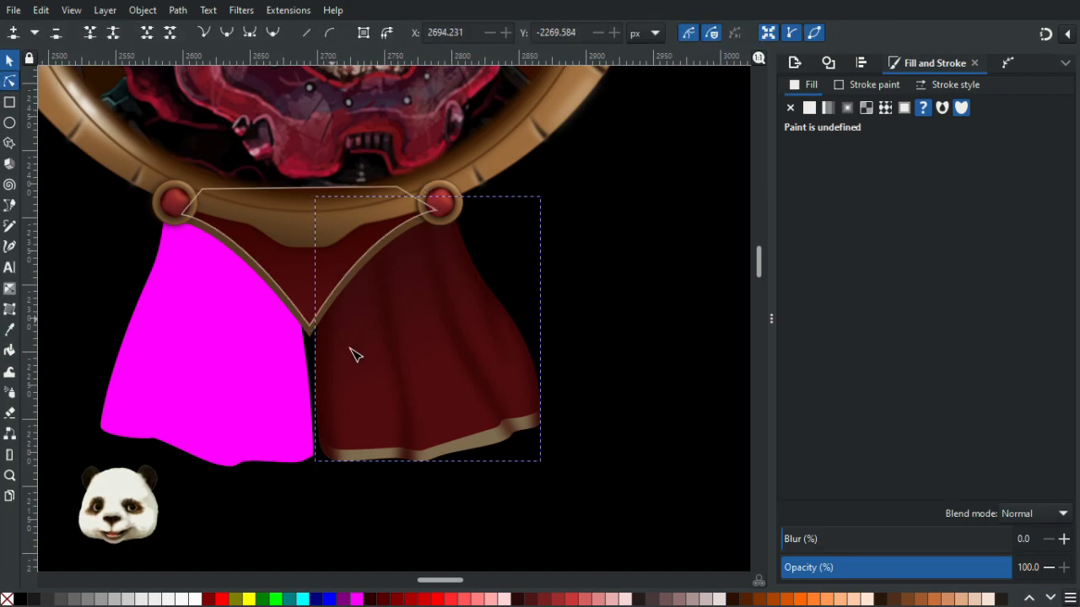
left_click(360, 404)
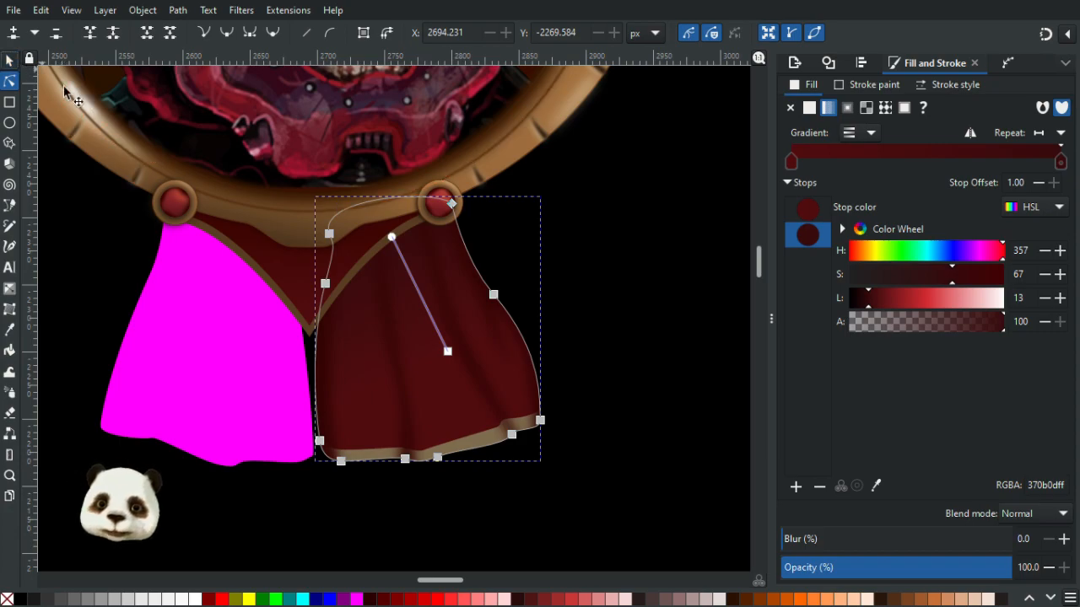
key("s")
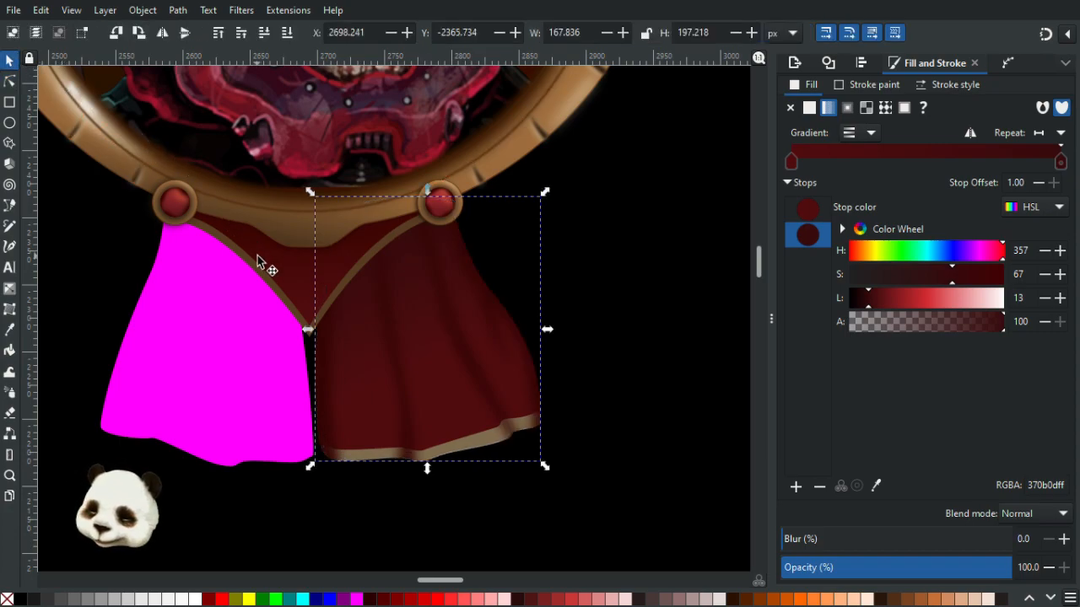
double_click(444, 525)
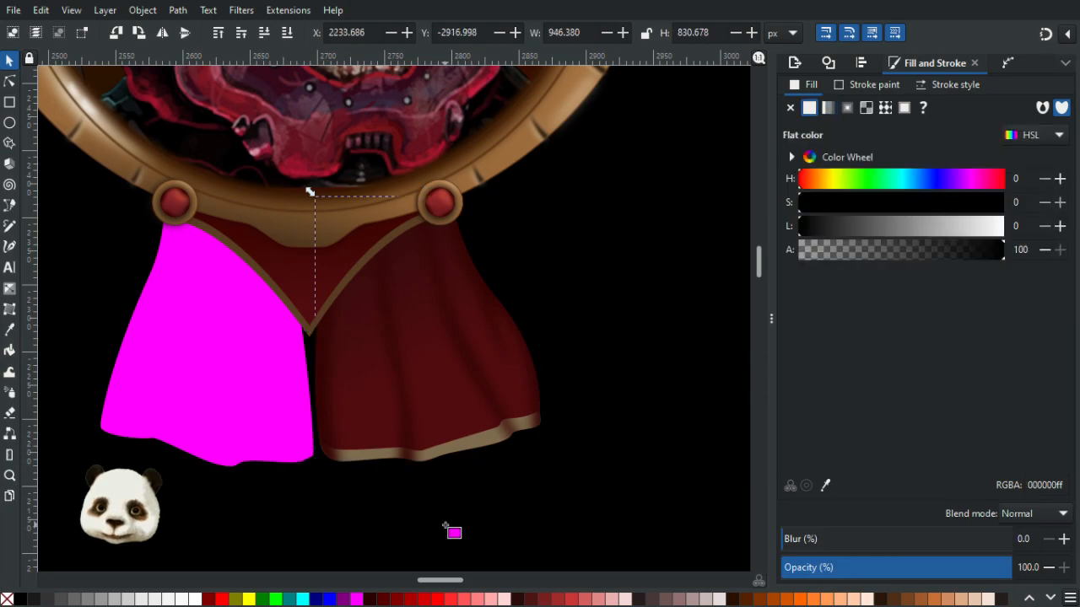
key("ctrl+v")
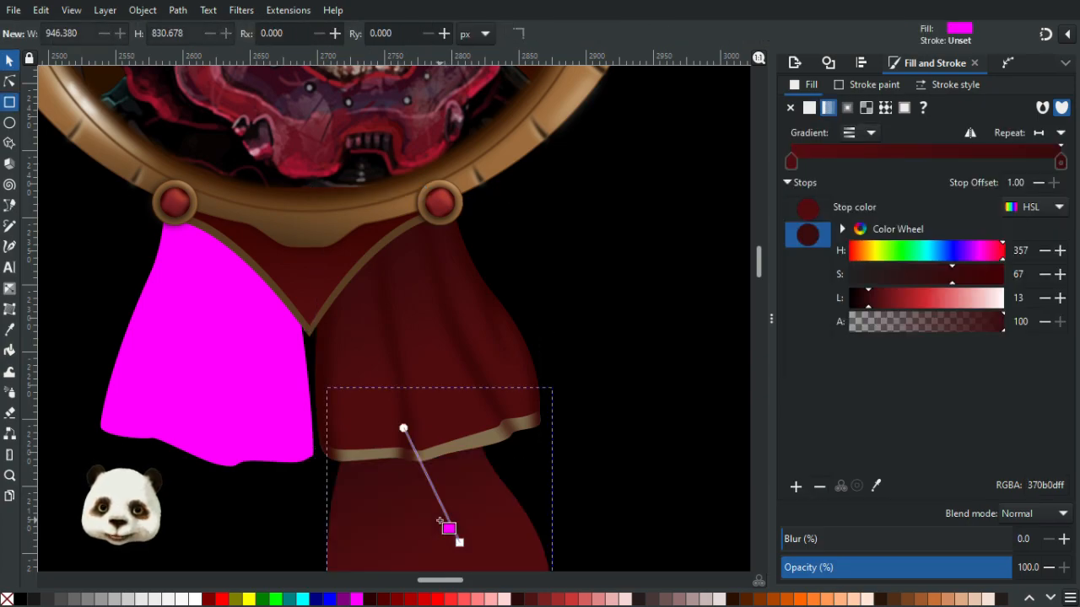
key("Delete")
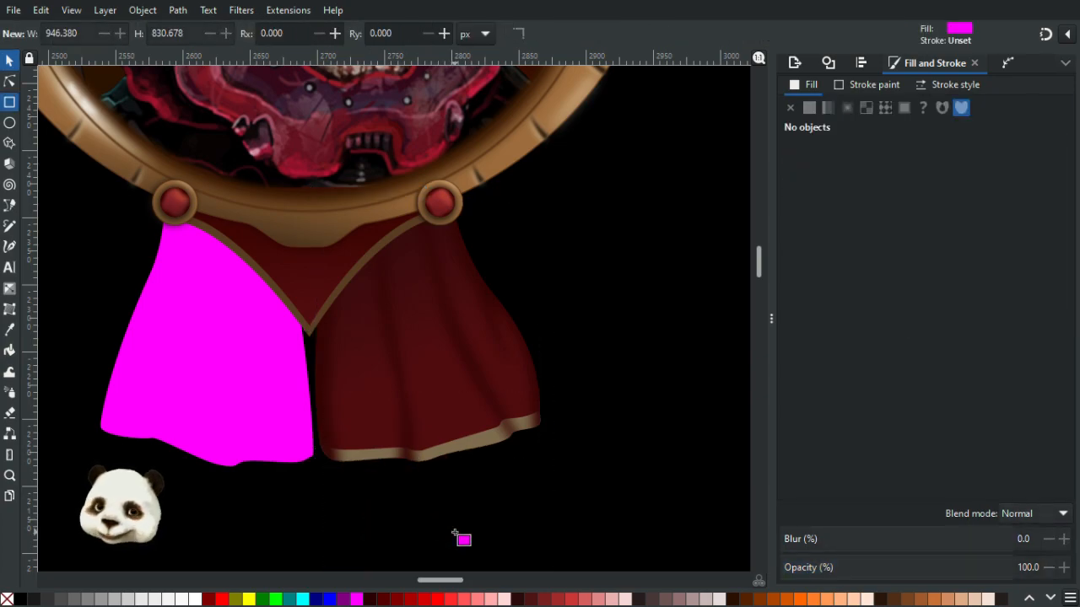
key("ctrl+z")
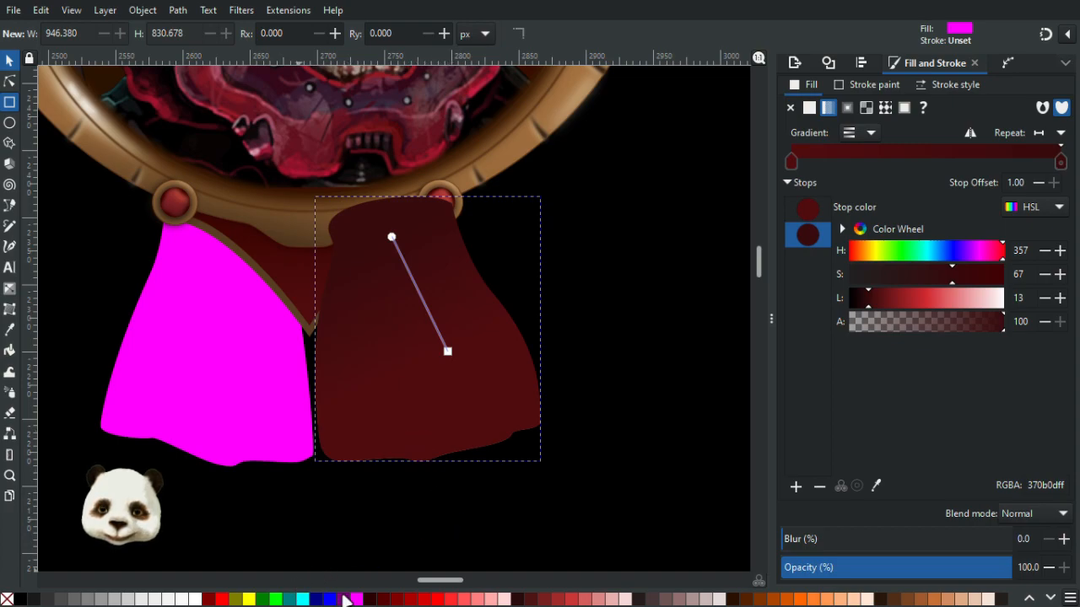
left_click(356, 599)
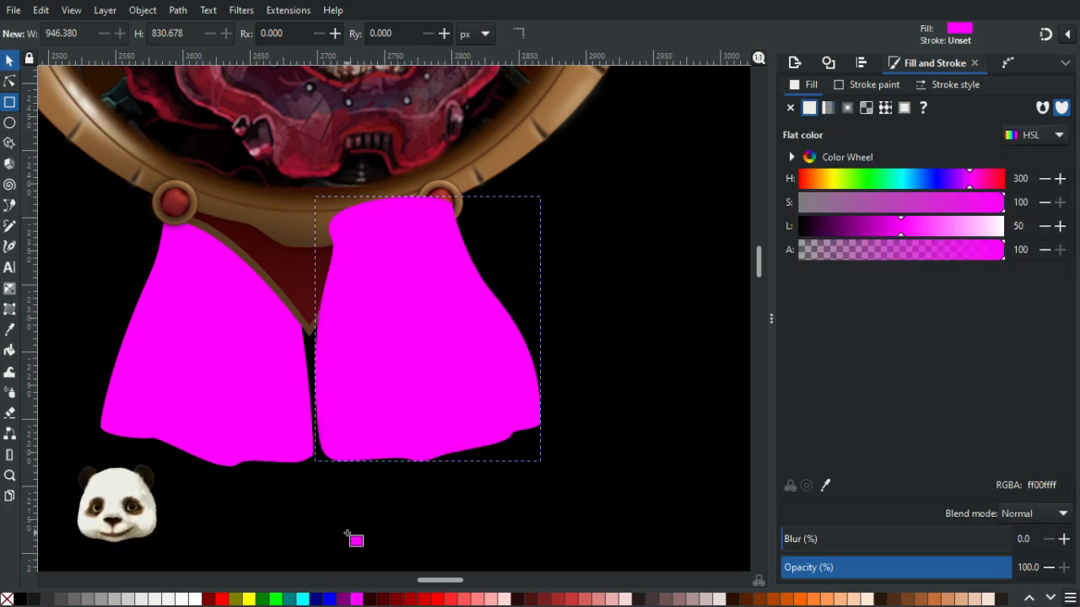
key("Page_Down")
key("Page_Down")
key("Page_Down")
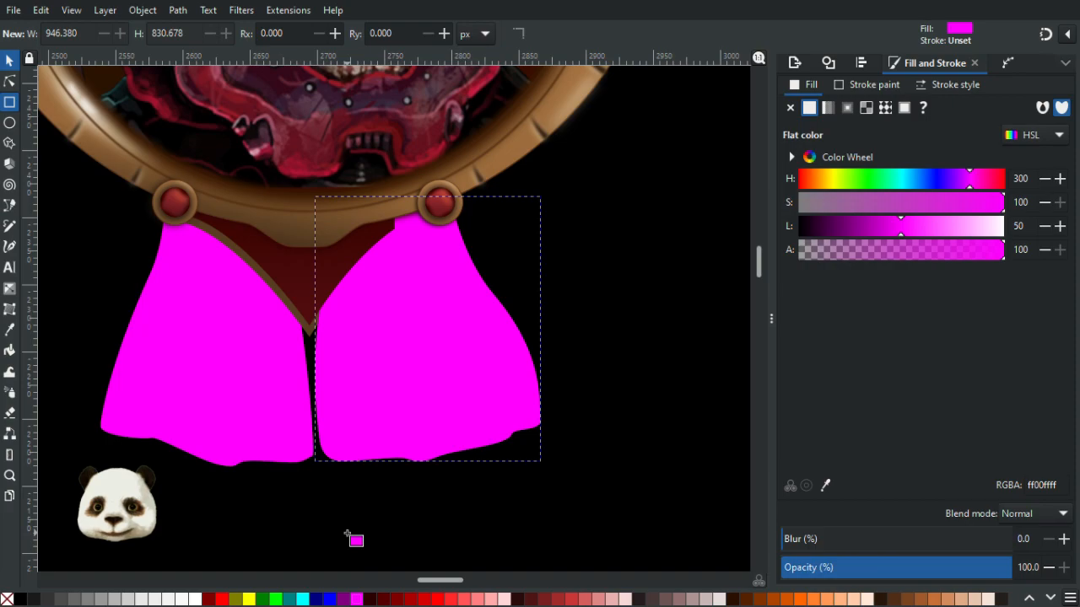
key("s")
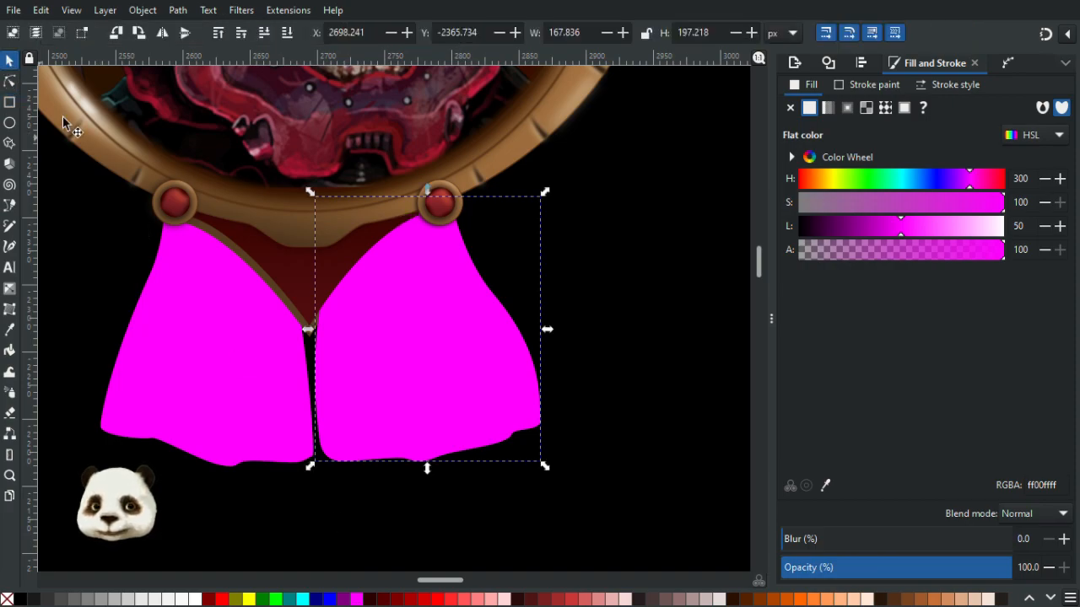
left_click(241, 380)
left_click_drag(251, 388, 160, 437)
key("ctrl+z")
left_click(476, 385, "shift")
key("Page_Down")
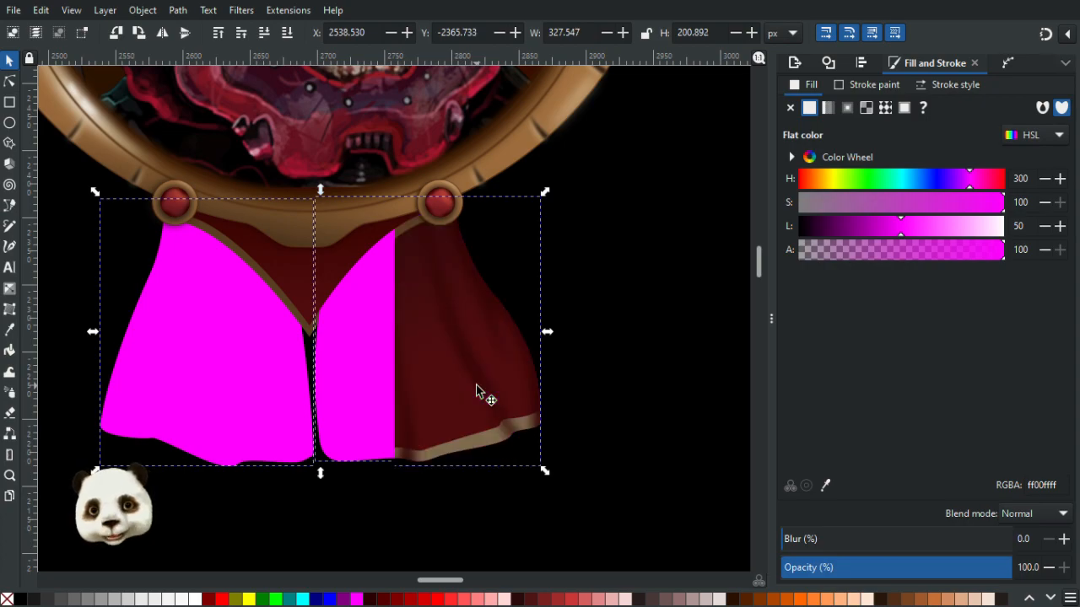
key("ctrl+z")
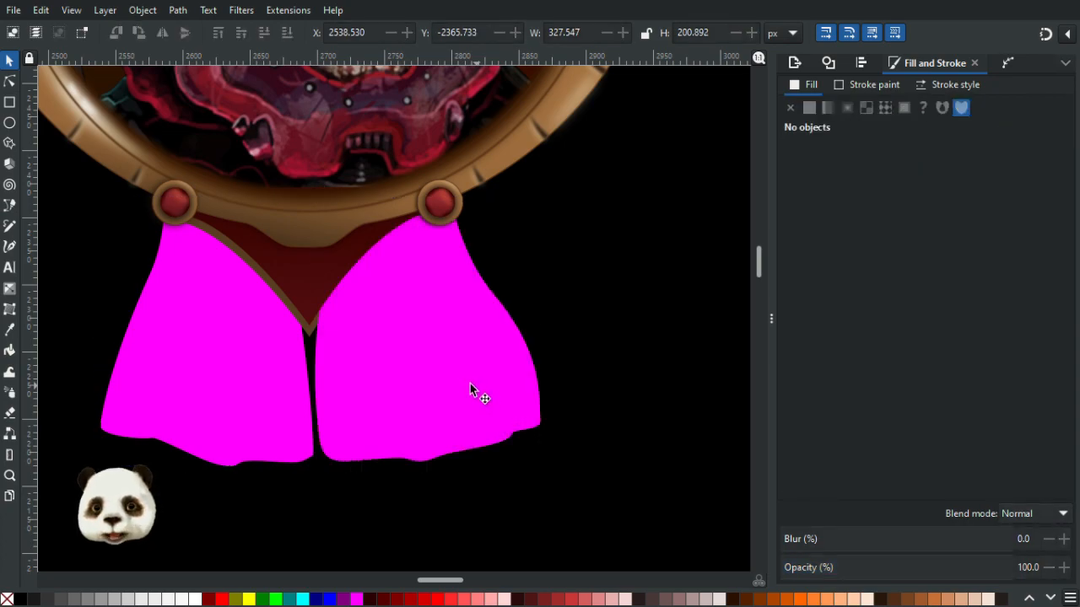
left_click(225, 407)
left_click_drag(225, 406, 353, 443)
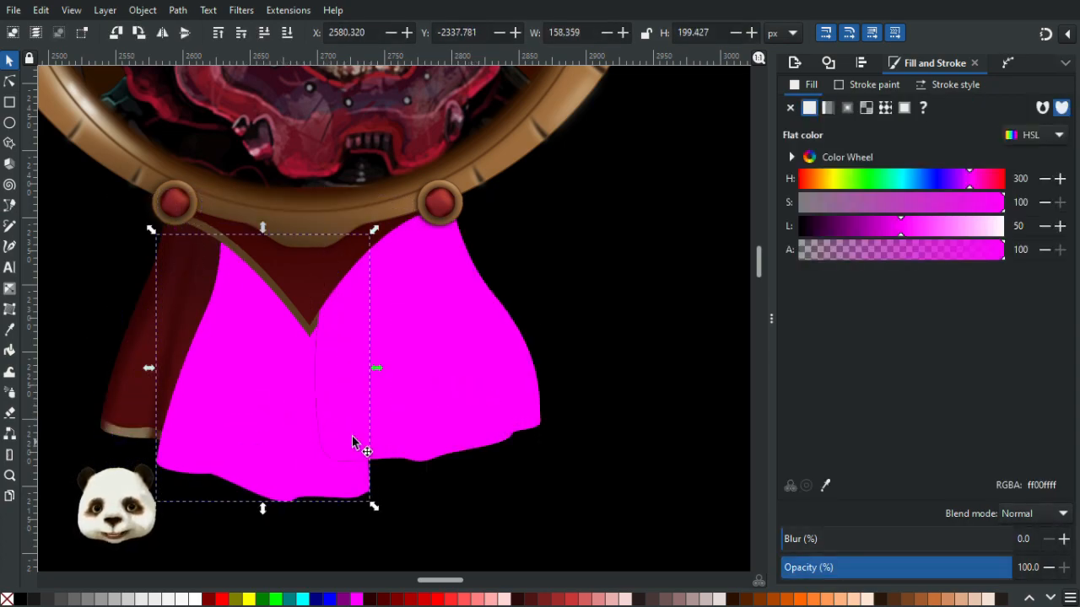
key("ctrl+z")
left_click(427, 369)
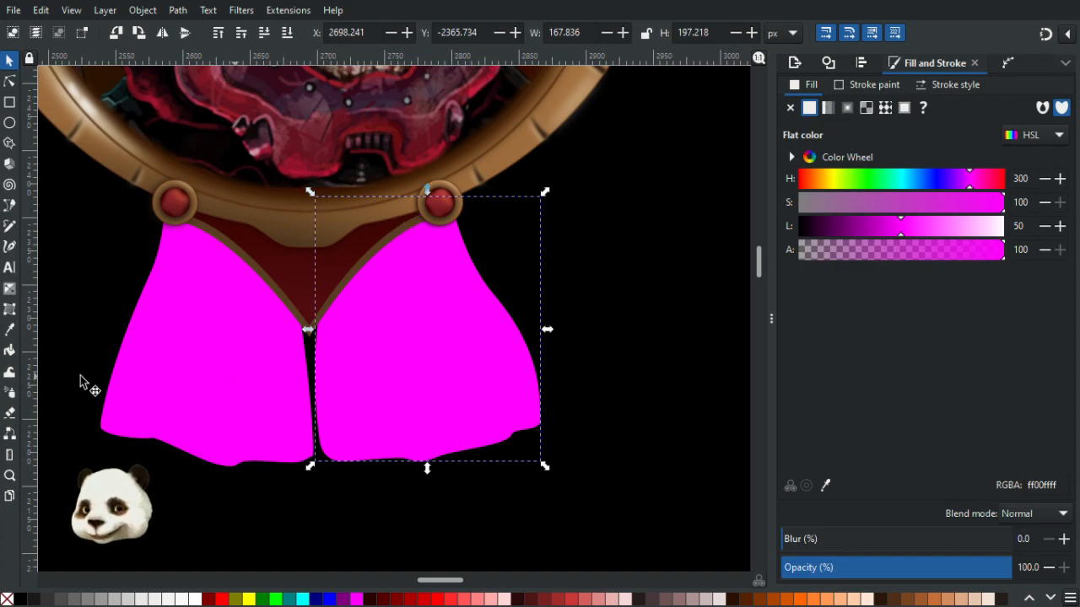
left_click(134, 402)
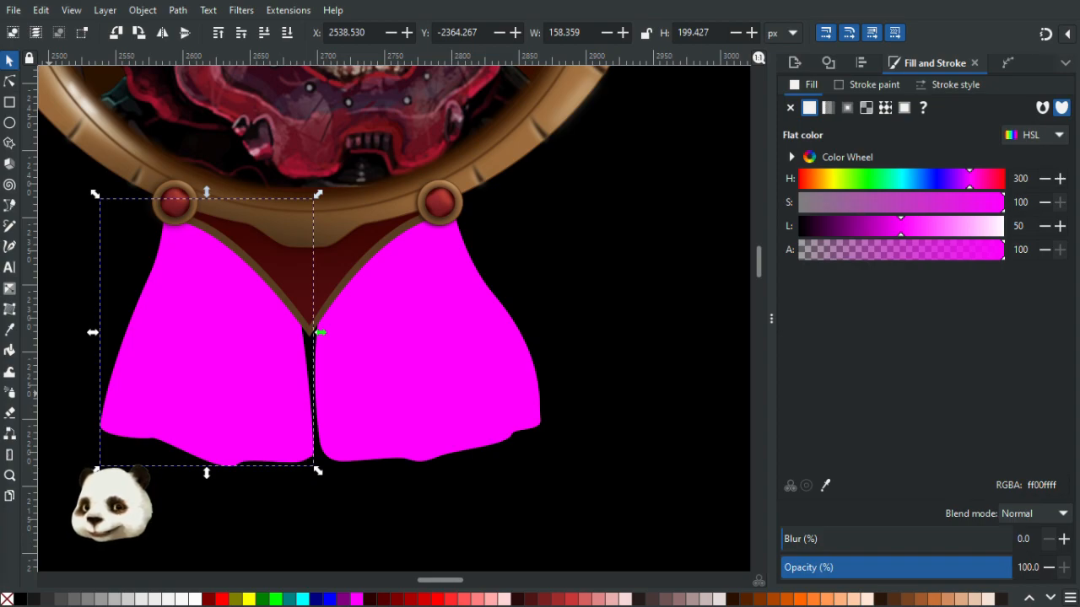
left_click(431, 379, "shift")
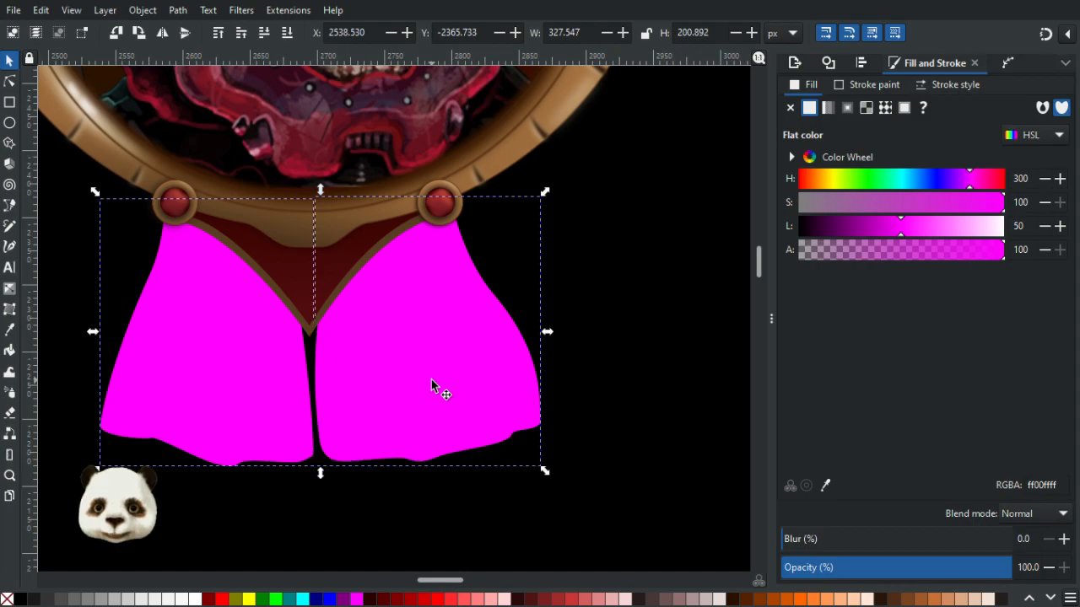
- Duplicate the V-shaped trim piece beneath the frame
scroll(355, 324, "up", 1)
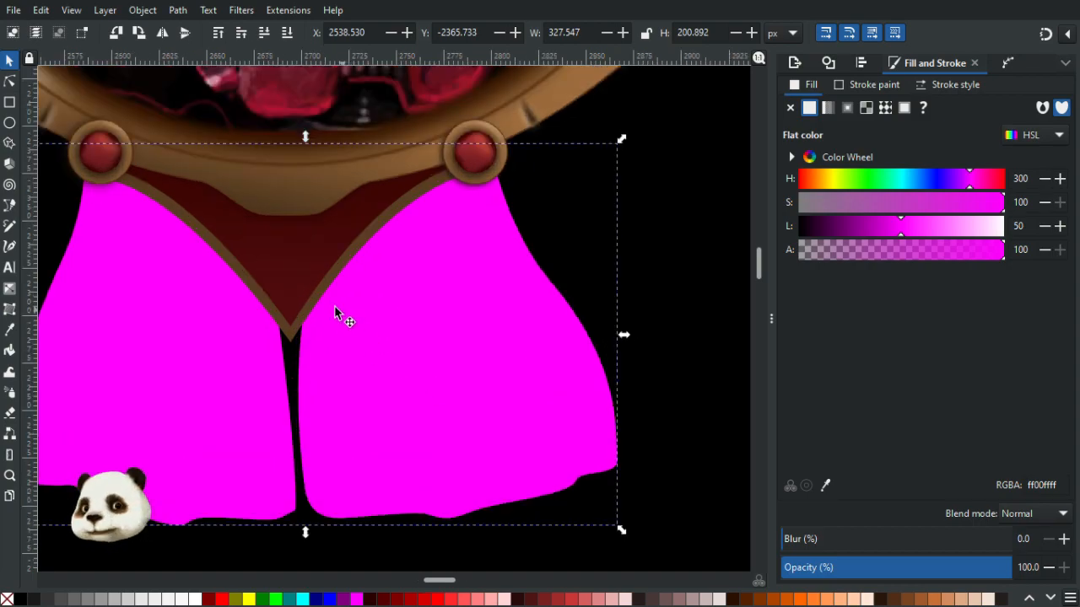
left_click(224, 269)
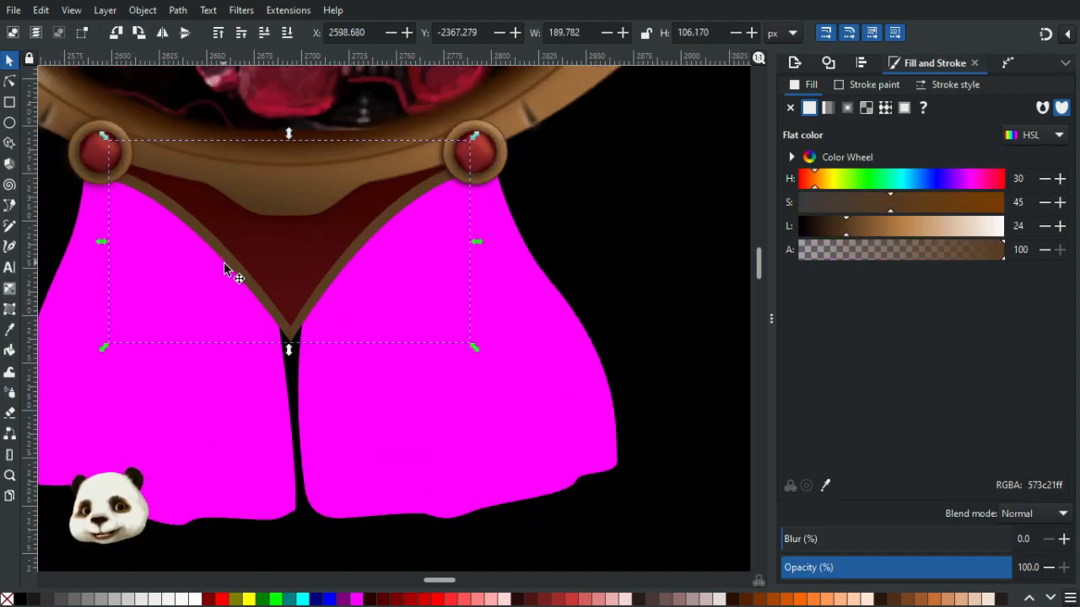
key("ctrl+d")
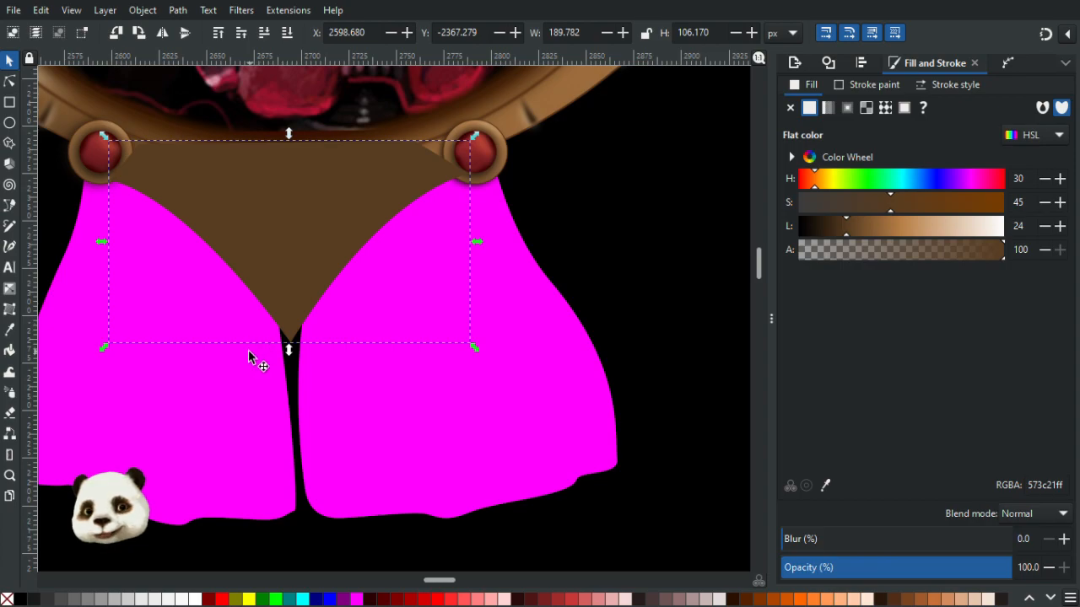
- Fill the duplicated V-shaped trim piece with dark red from the colour swatches and blur it 20%
scroll(191, 409, "down", 1)
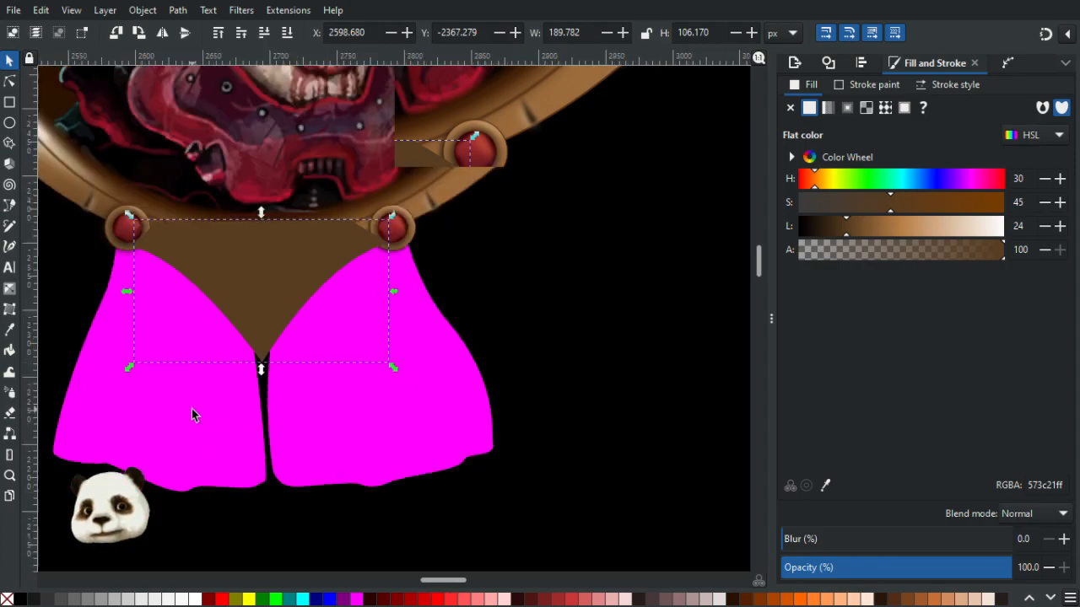
scroll(162, 400, "left", 3)
scroll(340, 428, "down", 2)
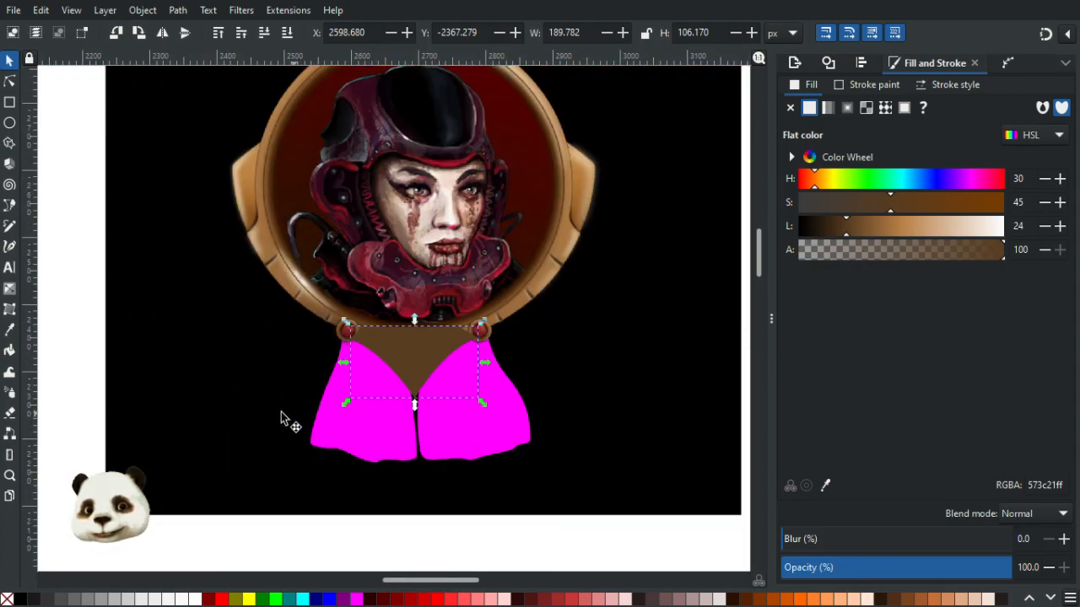
scroll(518, 450, "left", 3)
scroll(248, 405, "down", 2)
key("d")
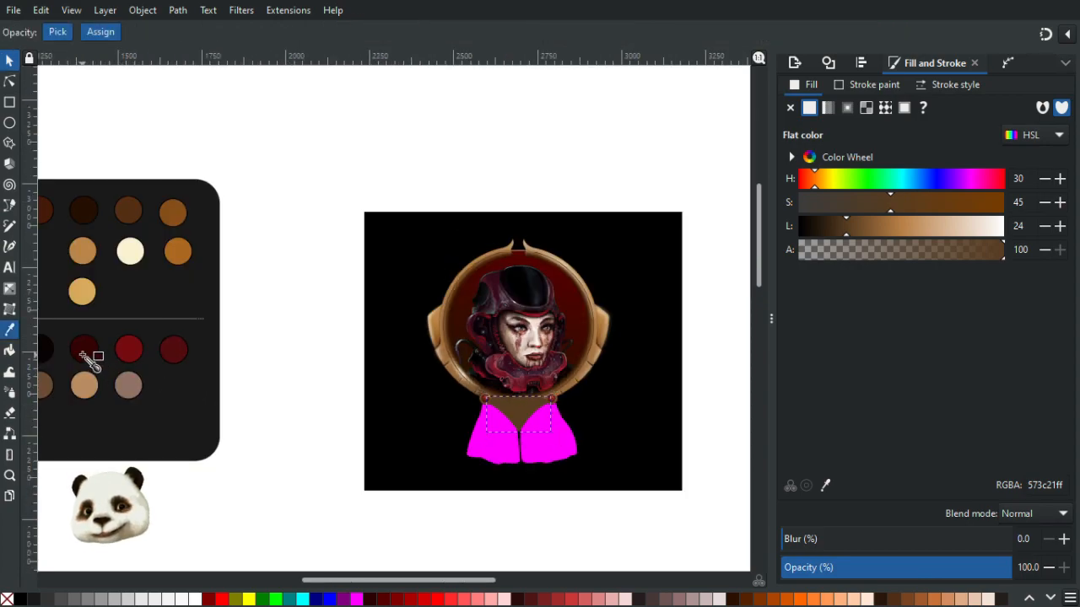
left_click(83, 349)
scroll(634, 441, "up", 2)
scroll(631, 439, "up", 2)
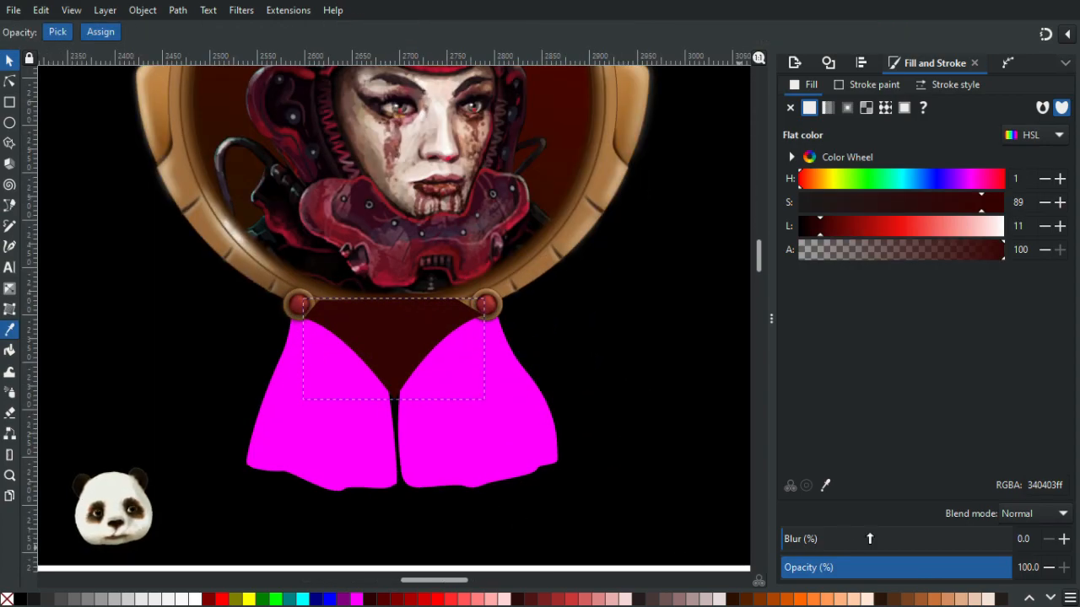
left_click(824, 540)
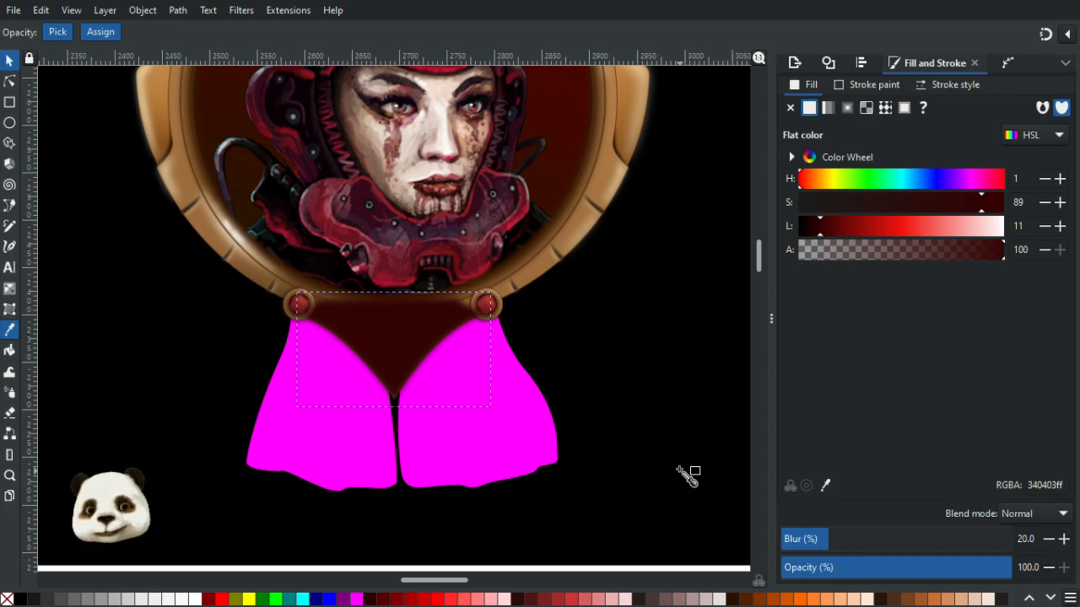
- Nudge the blurred trim shadow down slightly and adjust its corner nodes and handles to extend beyond the trim
left_click(10, 60)
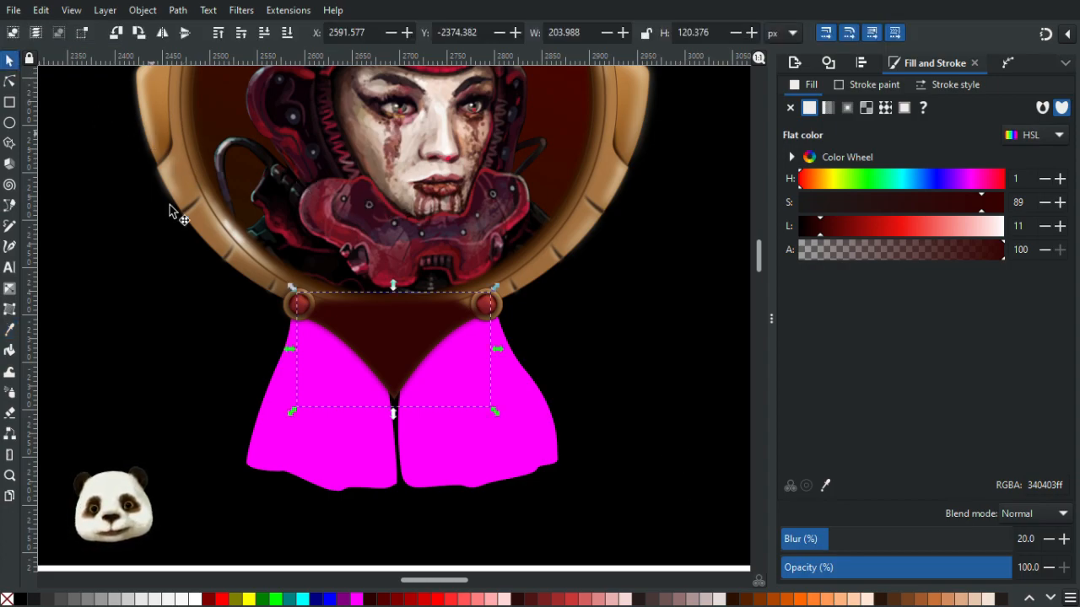
key("Down")
key("Down")
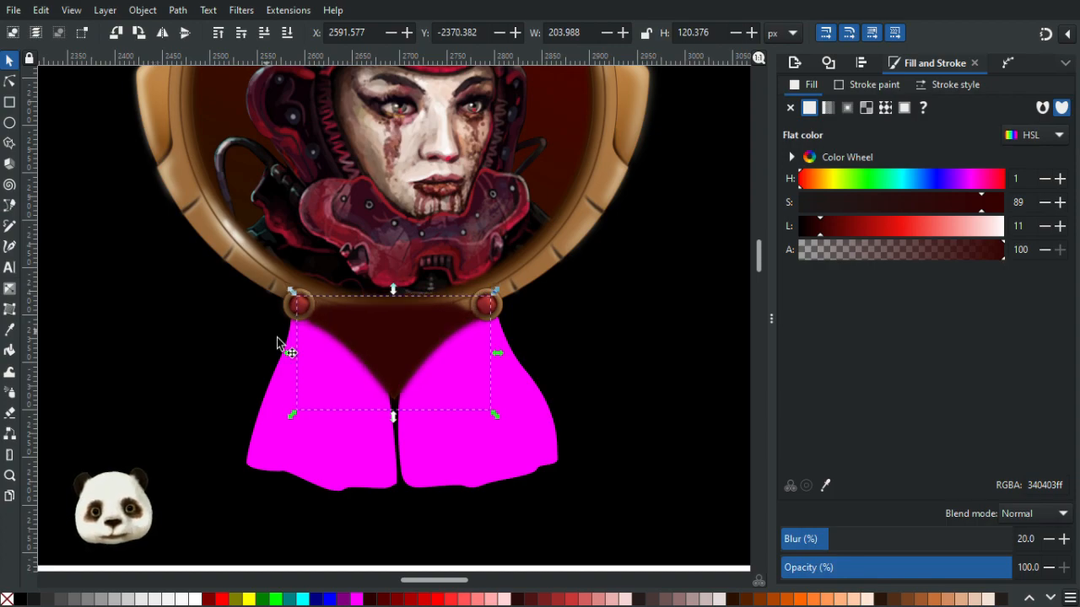
scroll(277, 340, "up", 2, "ctrl")
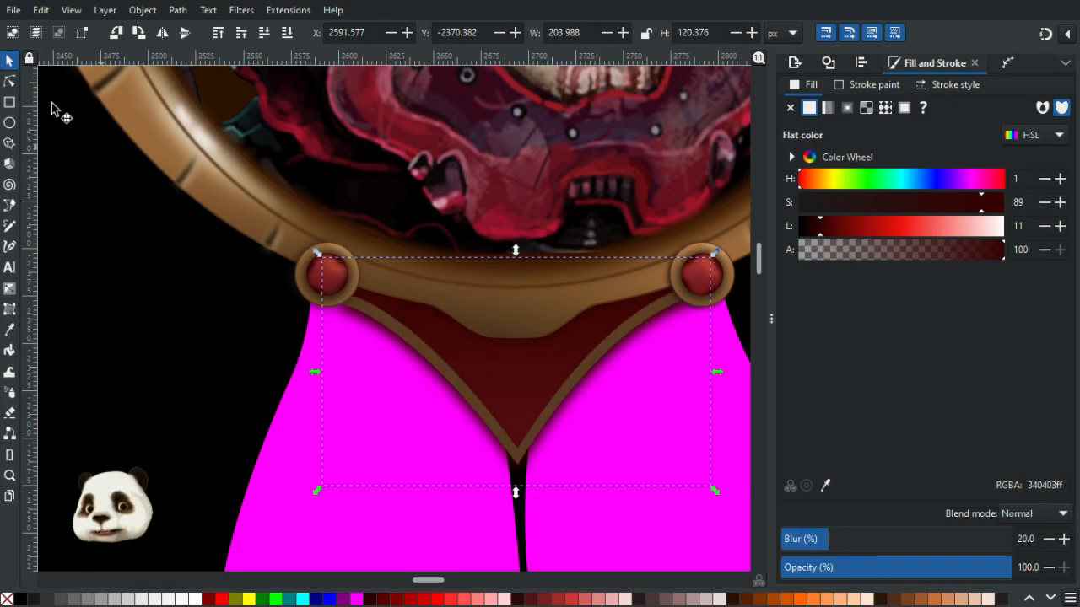
left_click(11, 81)
left_click_drag(336, 311, 314, 299)
left_click_drag(398, 319, 398, 325)
scroll(571, 350, "right", 3)
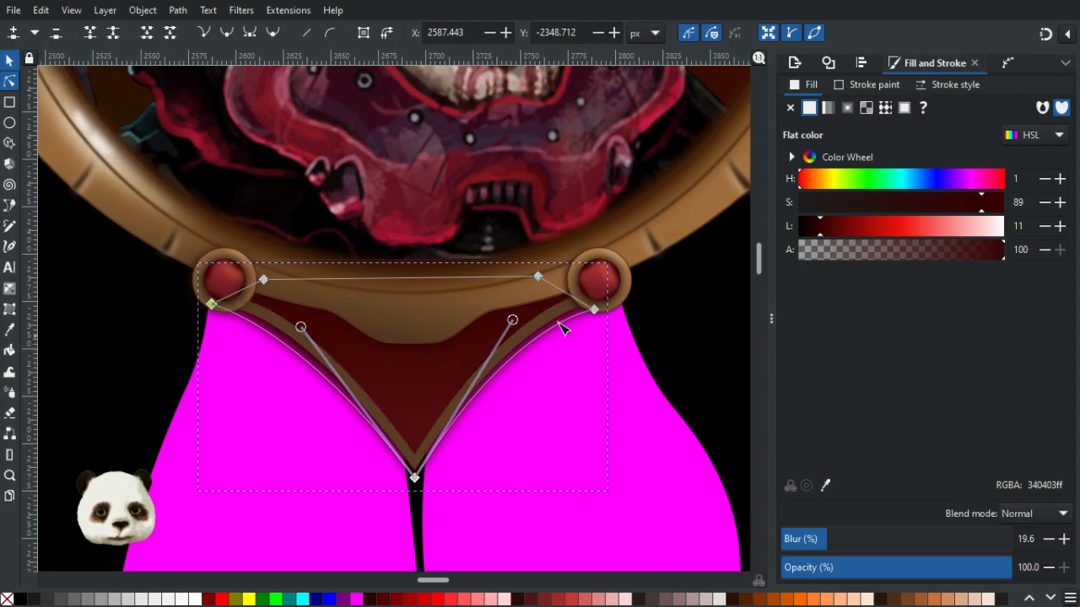
left_click_drag(594, 309, 611, 311)
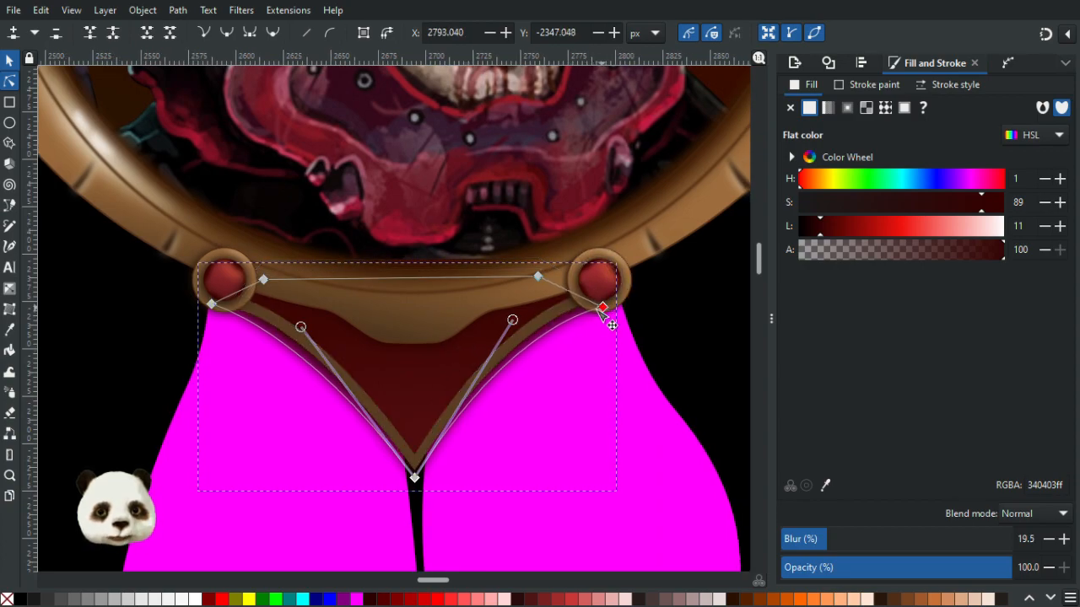
left_click_drag(517, 325, 511, 323)
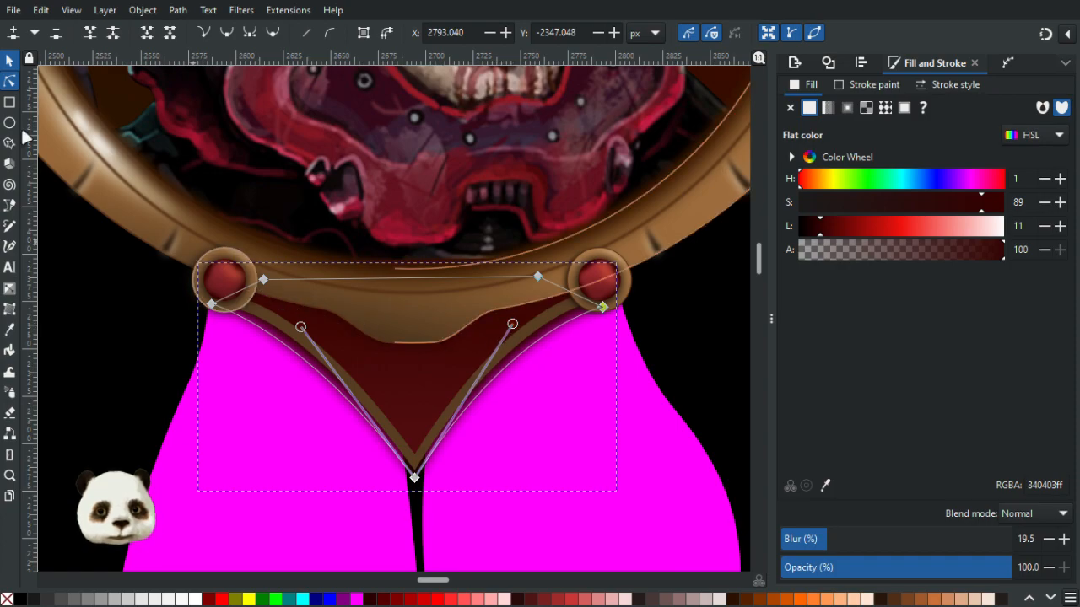
- Try to set a clip on the selected shading shape over the ribbons, then undo it
left_click(10, 62)
left_click(292, 478)
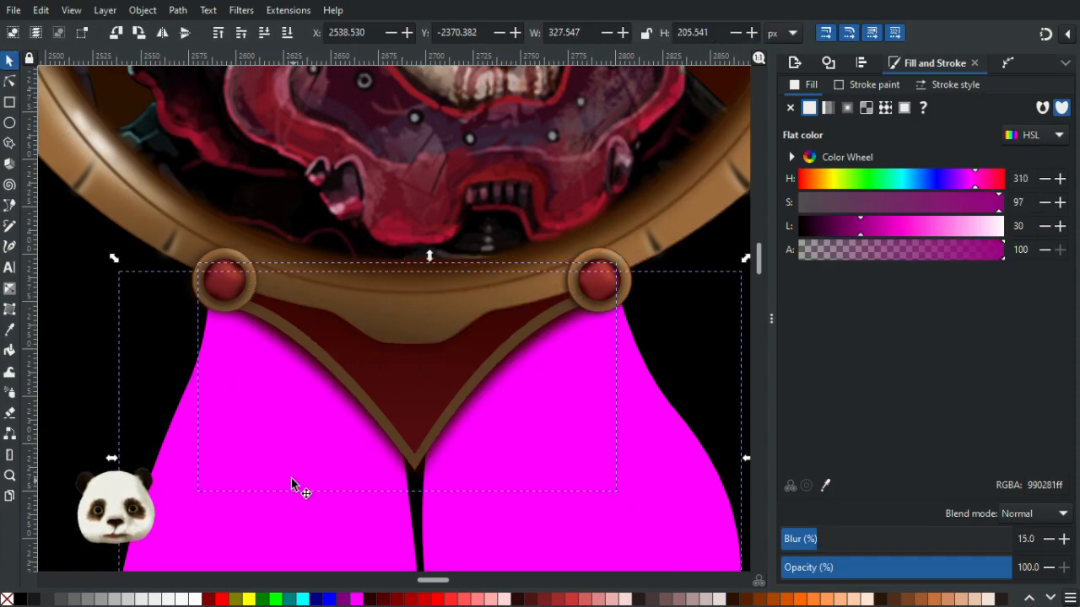
right_click(299, 457)
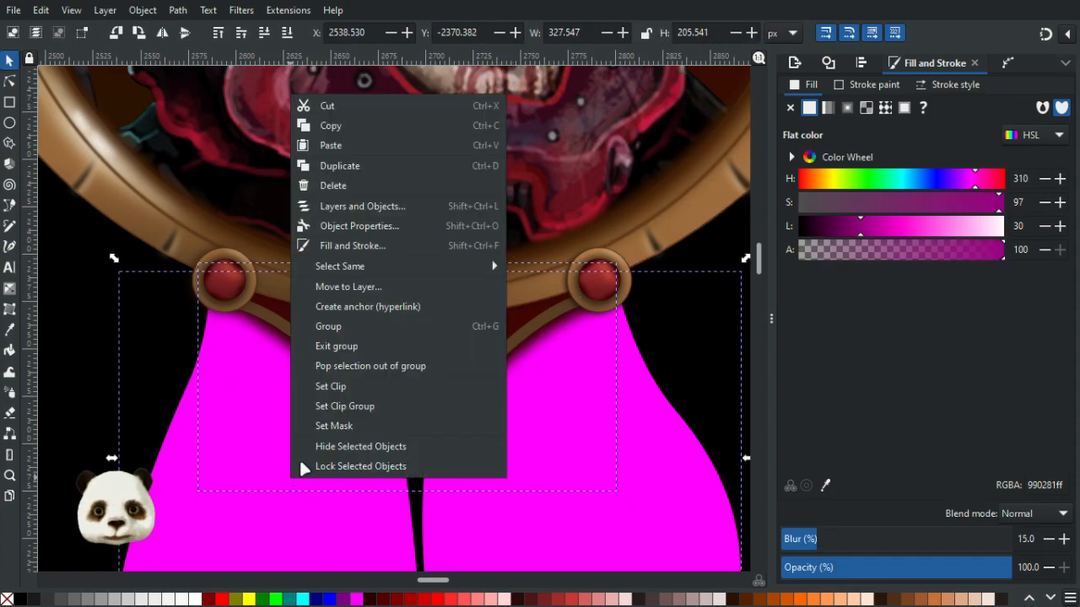
left_click(351, 386)
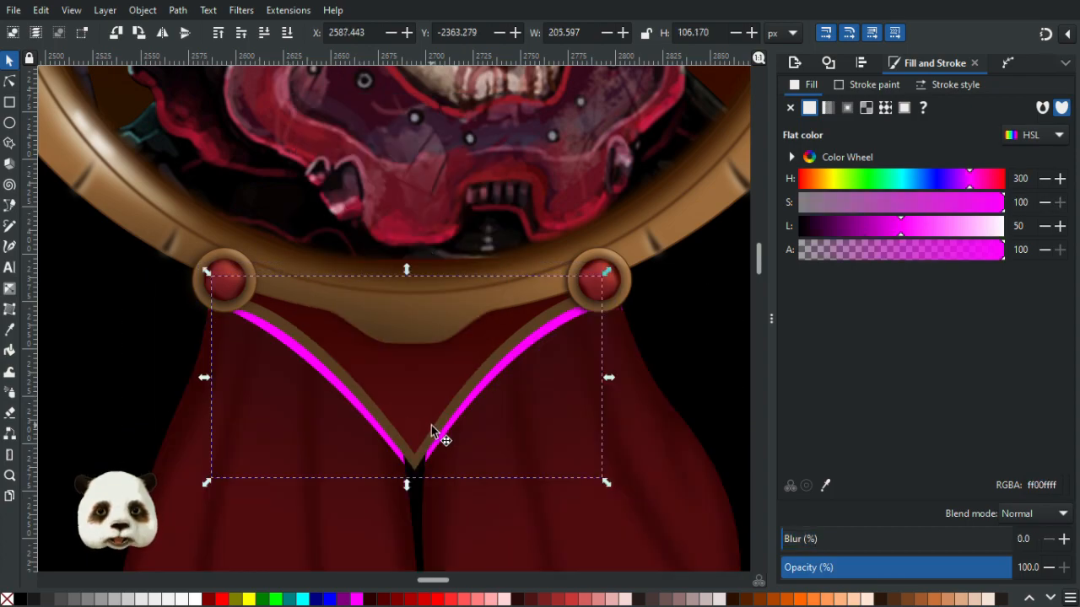
key("ctrl+z")
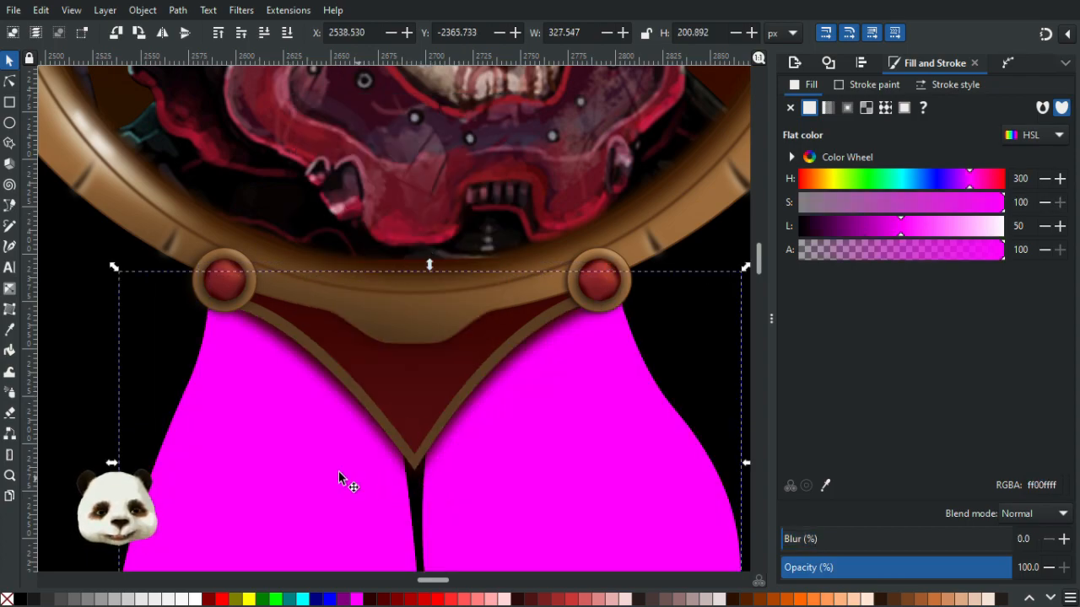
- Clip the blurred trim shadow with the magenta drape shapes
scroll(292, 273, "up", 1)
scroll(296, 362, "down", 3)
left_click(308, 307)
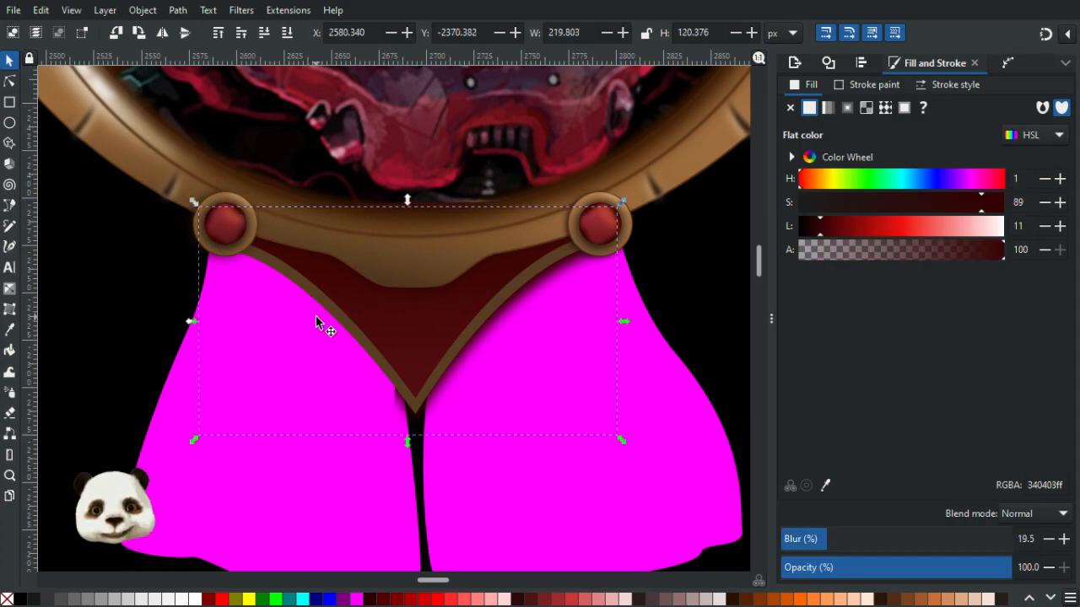
right_click(299, 456)
left_click(361, 364)
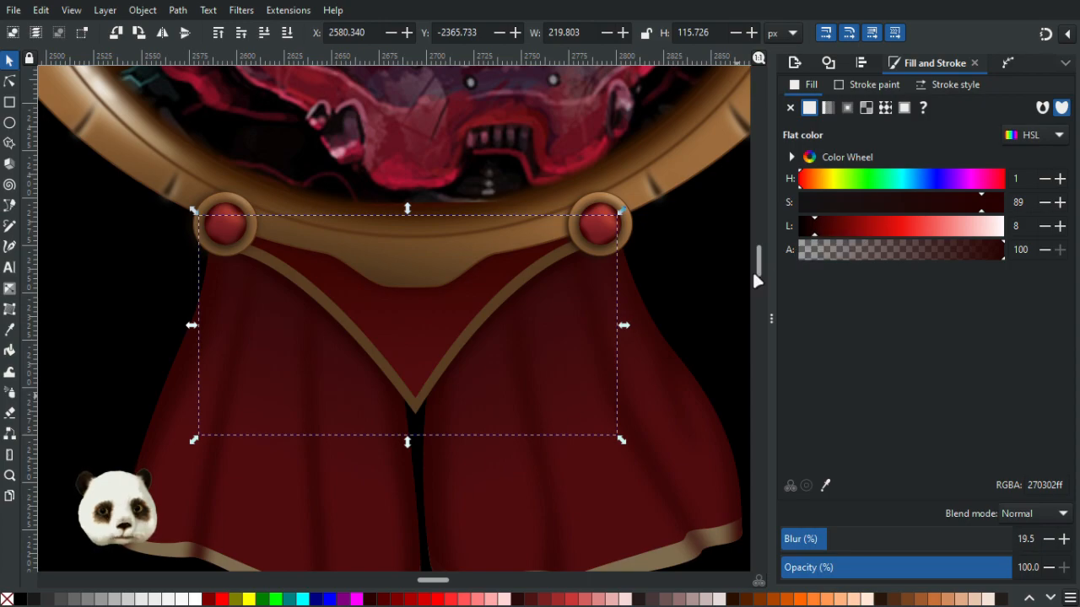
- Examine the ribbons and trim shadow beneath the frame at different zoom levels
scroll(695, 275, "down", 3)
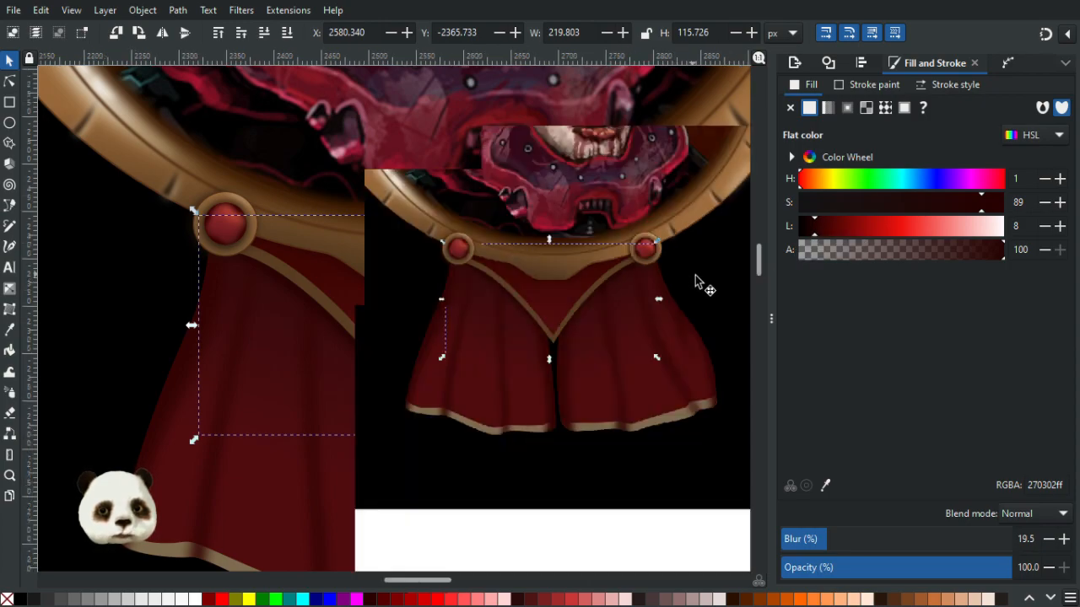
left_click_drag(656, 301, 525, 322)
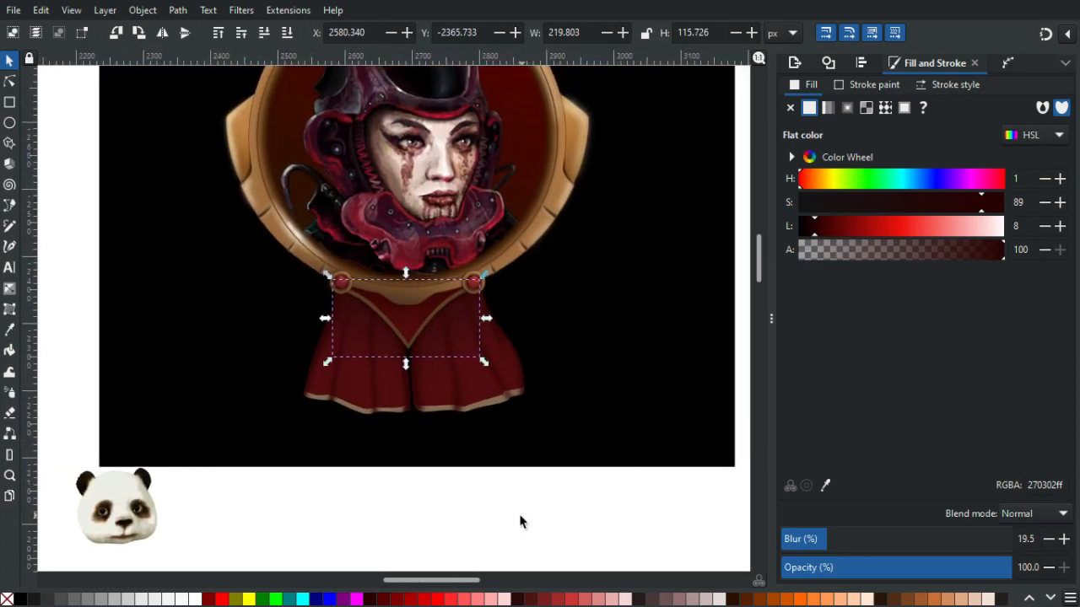
left_click(520, 521)
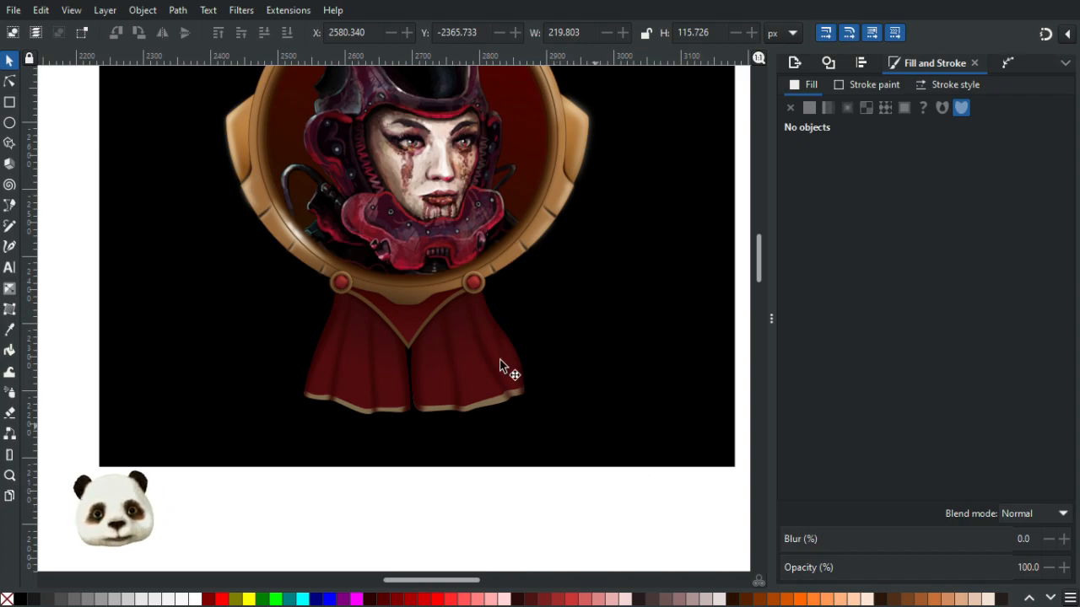
scroll(416, 354, "up", 3)
scroll(424, 291, "down", 4)
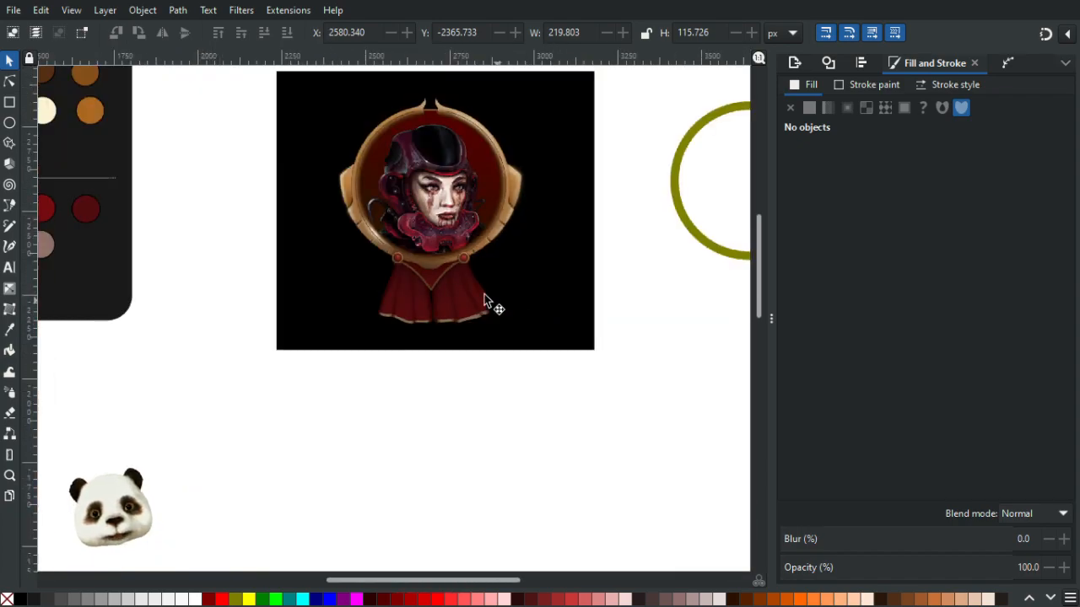
scroll(418, 281, "up", 1)
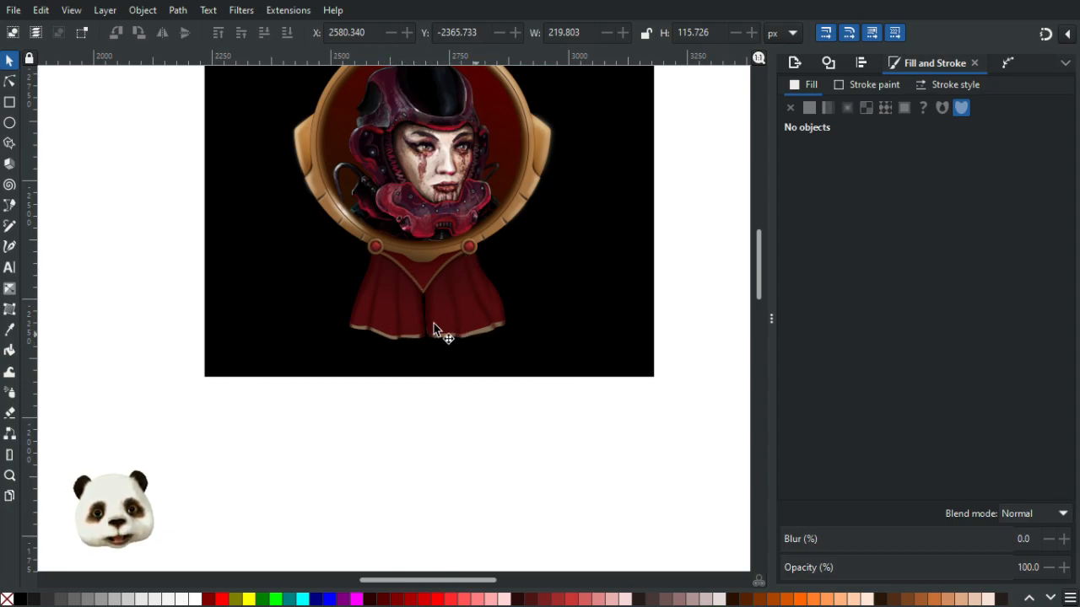
scroll(425, 264, "up", 5)
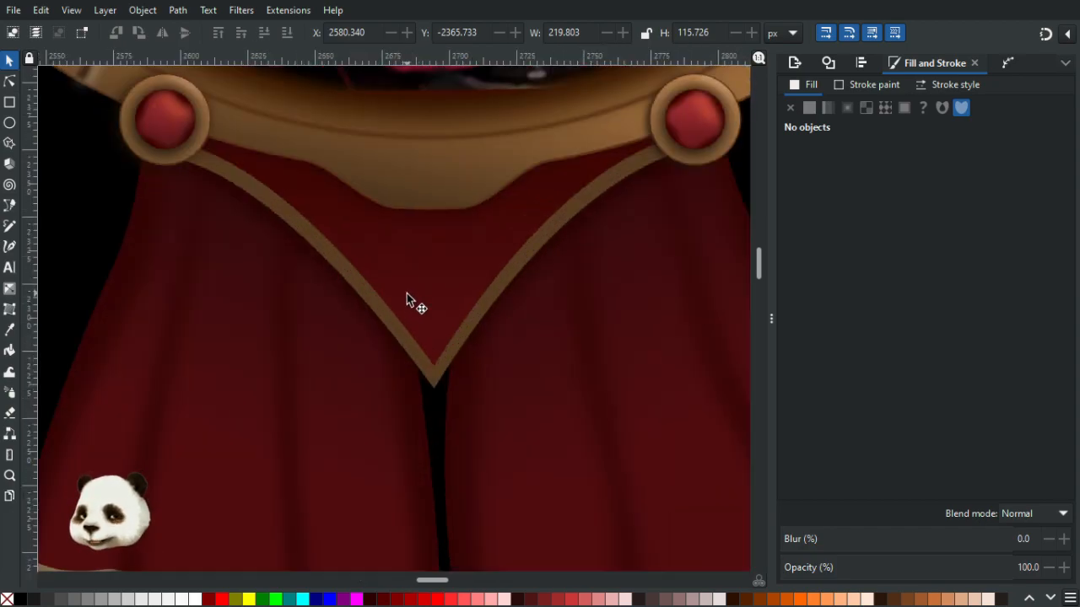
- Give the V-shaped trim a vertical gradient from its tip upward, filling the end stop with the trim's brown and darkening it
key("g")
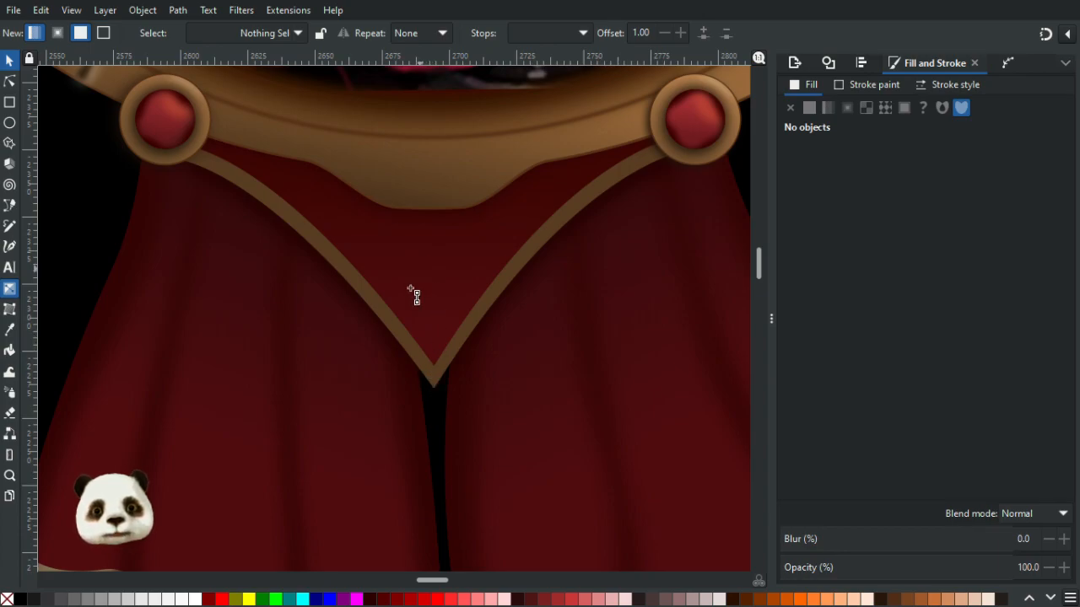
left_click(380, 314)
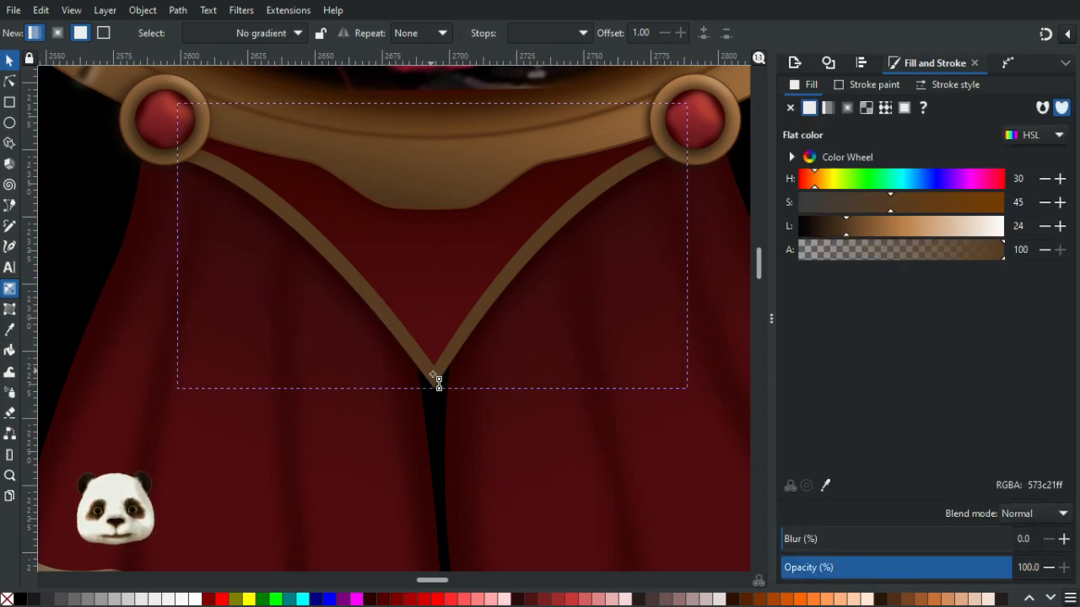
left_click_drag(432, 374, 428, 140)
key("d")
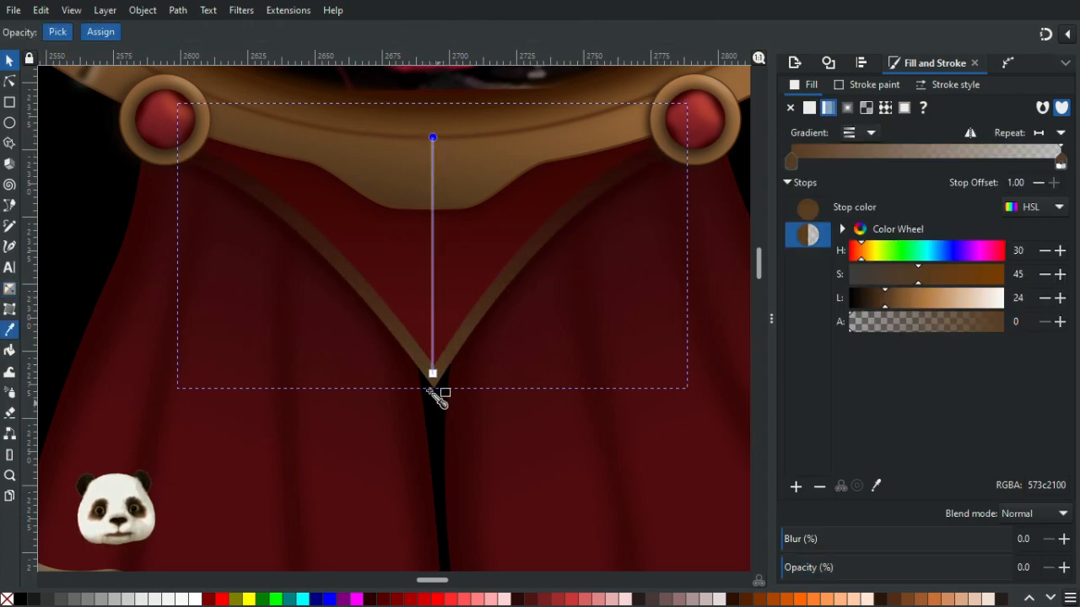
left_click(442, 375)
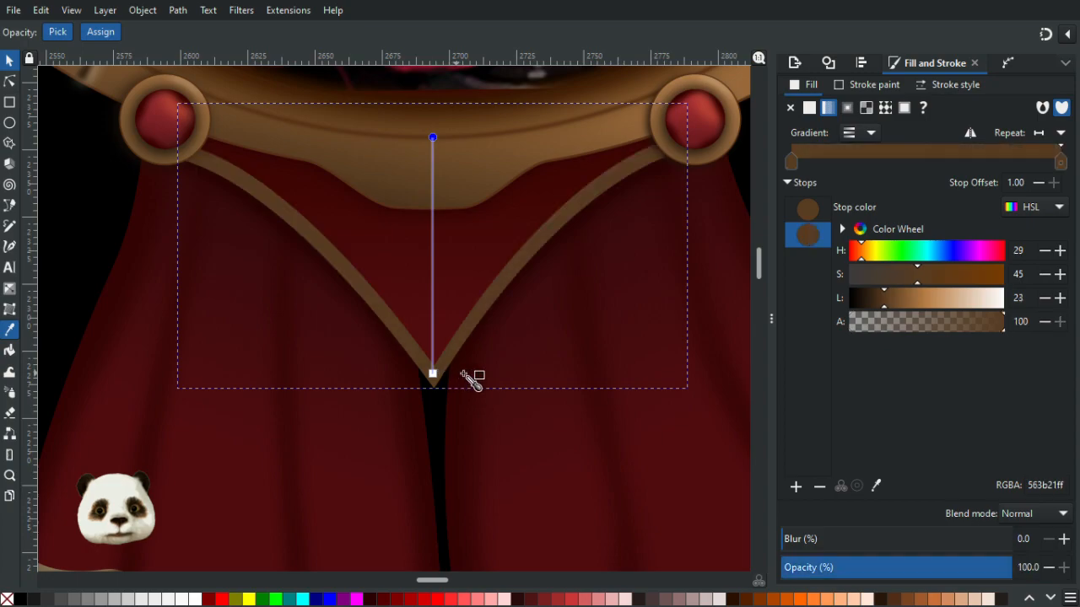
left_click_drag(883, 298, 877, 299)
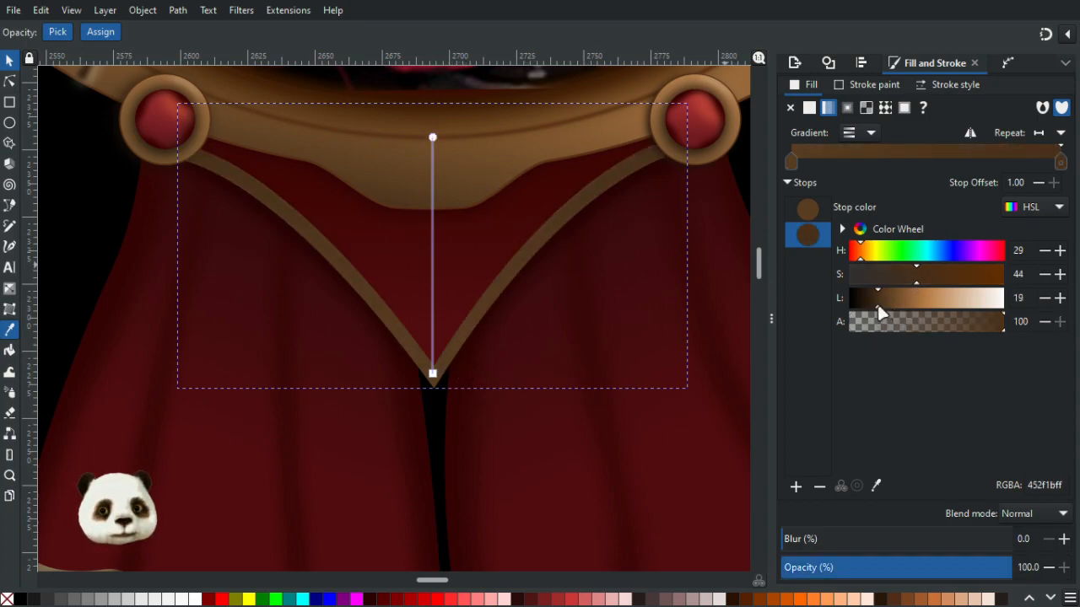
left_click(907, 276)
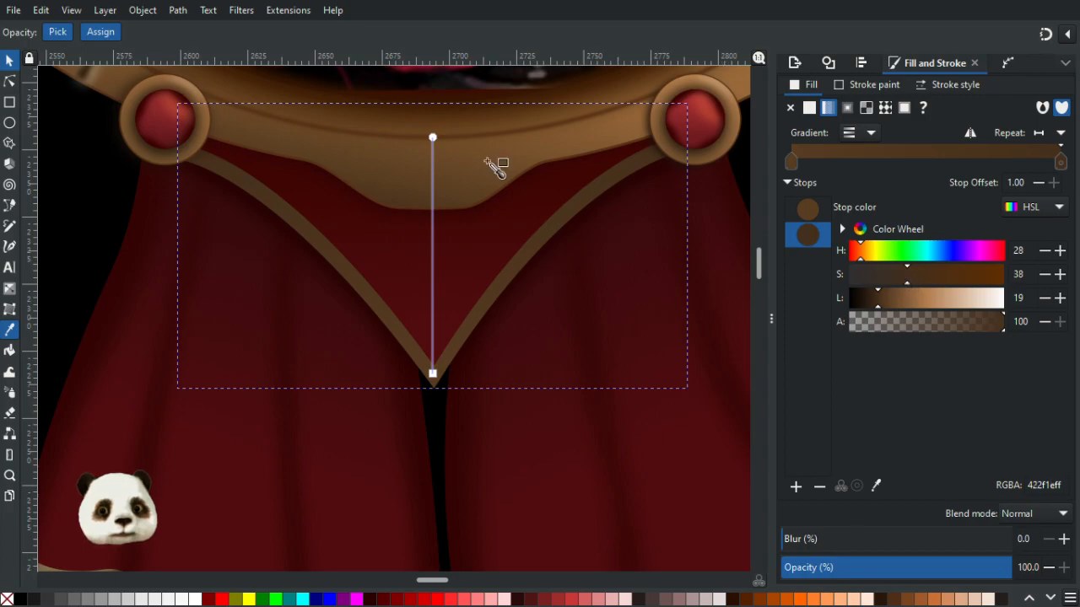
- Raise the gradient's upper handle to the trim's top edge and set the end stop's lightness to 14
left_click_drag(434, 137, 433, 112)
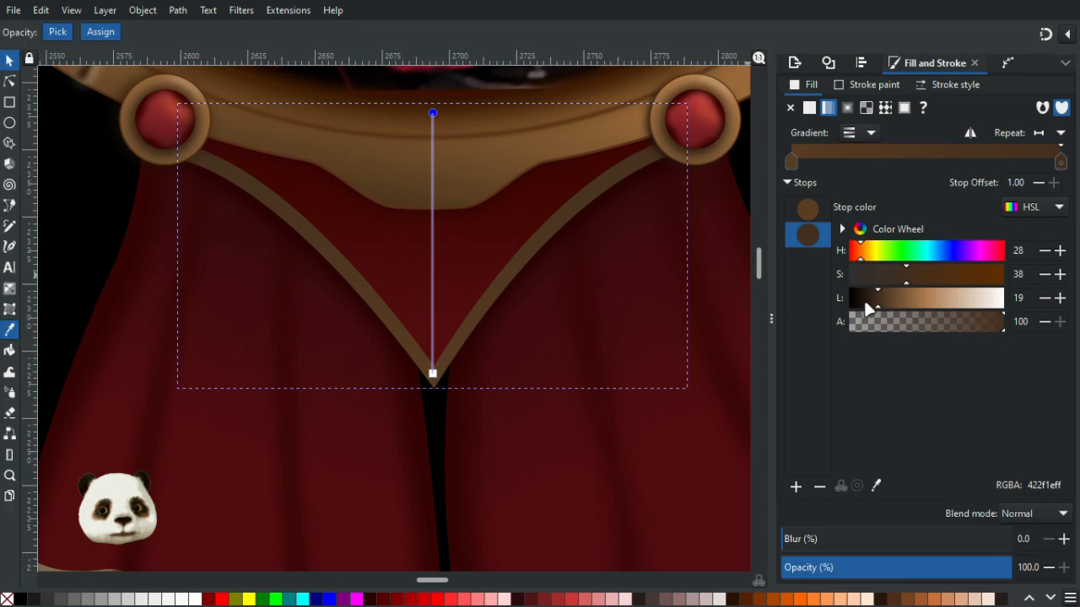
left_click(865, 303)
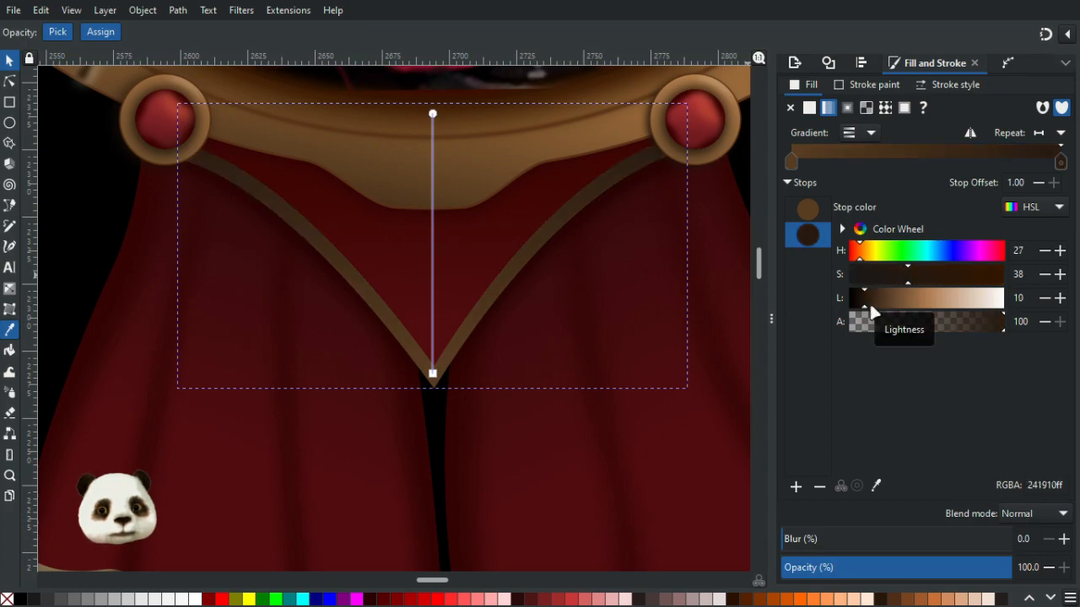
left_click(869, 301)
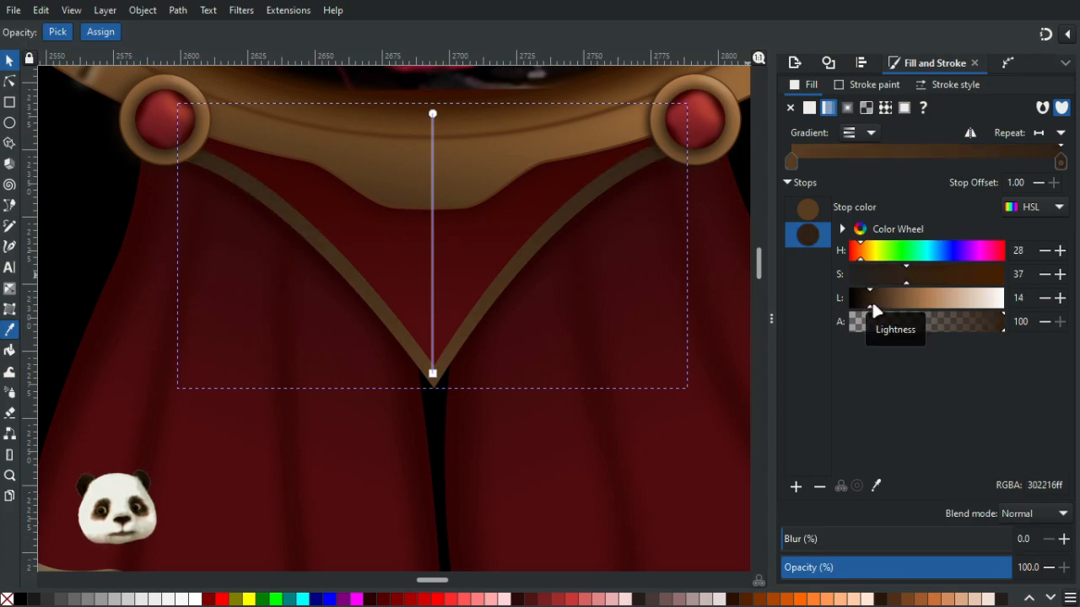
left_click(1058, 298)
left_click(1041, 297)
left_click(1043, 298)
scroll(632, 325, "down", 3)
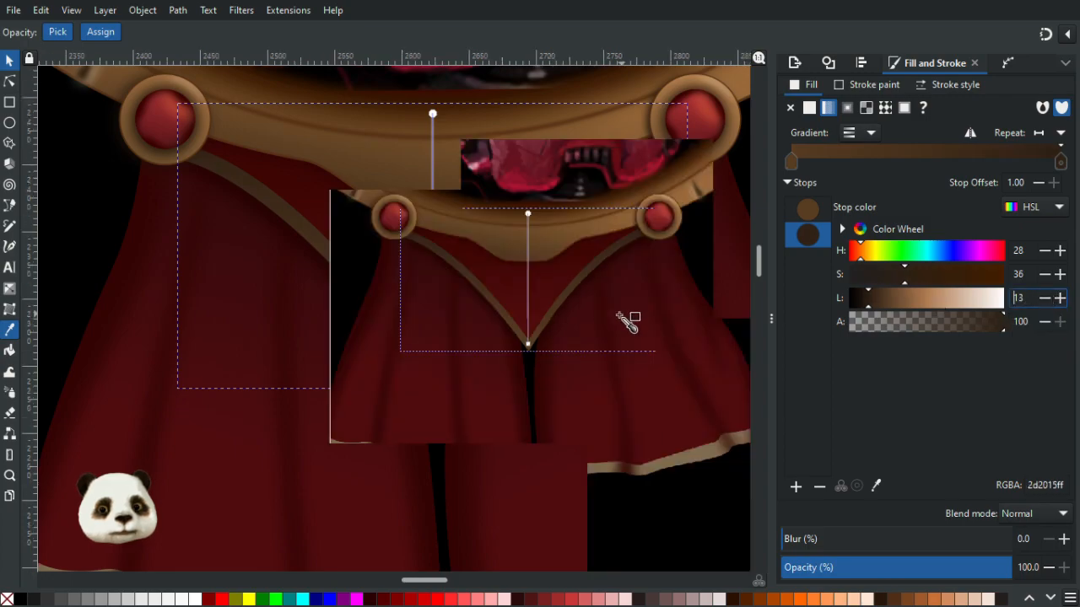
left_click(1061, 300)
mouse_move(555, 244)
left_mouse_down()
mouse_move(555, 233)
mouse_move(555, 243)
left_mouse_up()
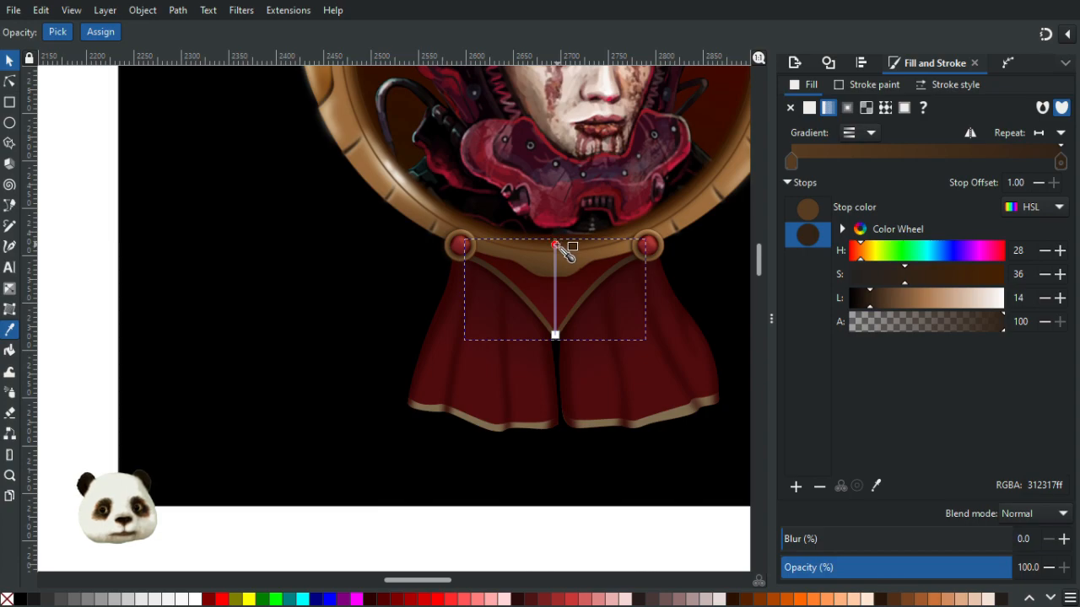
left_click(9, 62)
left_click(142, 166)
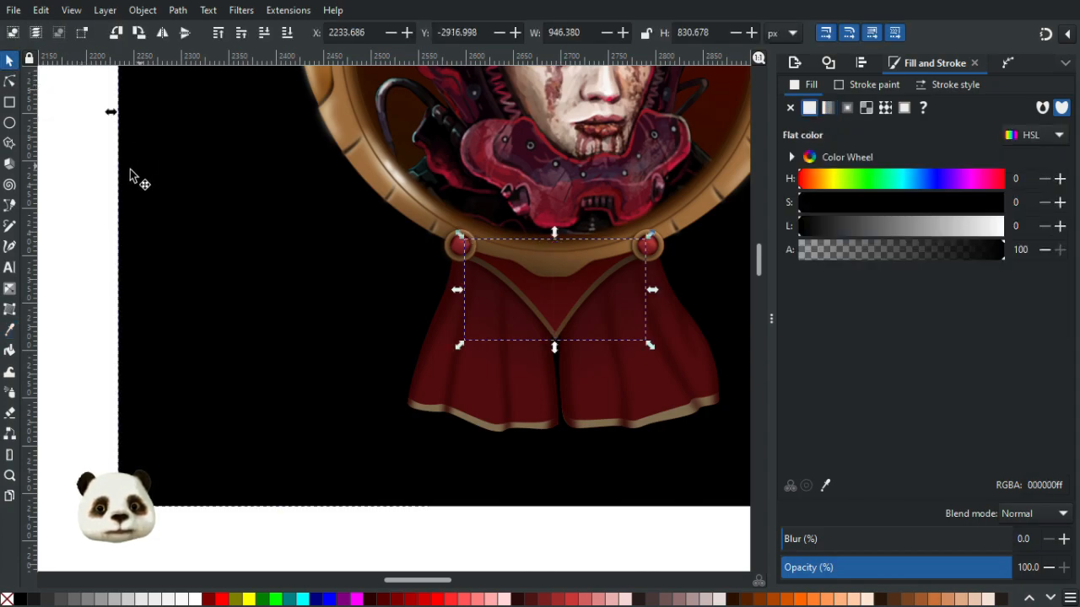
- Draw a triangular shape with the Bezier pen inside the V-shaped gold trim below the frame
scroll(416, 279, "down", 4)
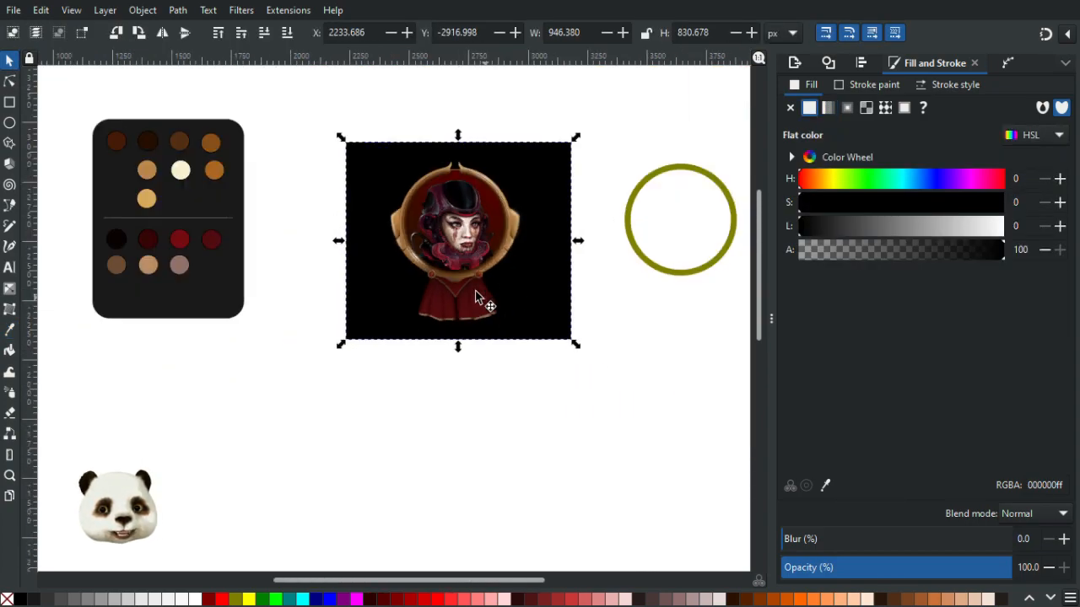
scroll(469, 289, "up", 4)
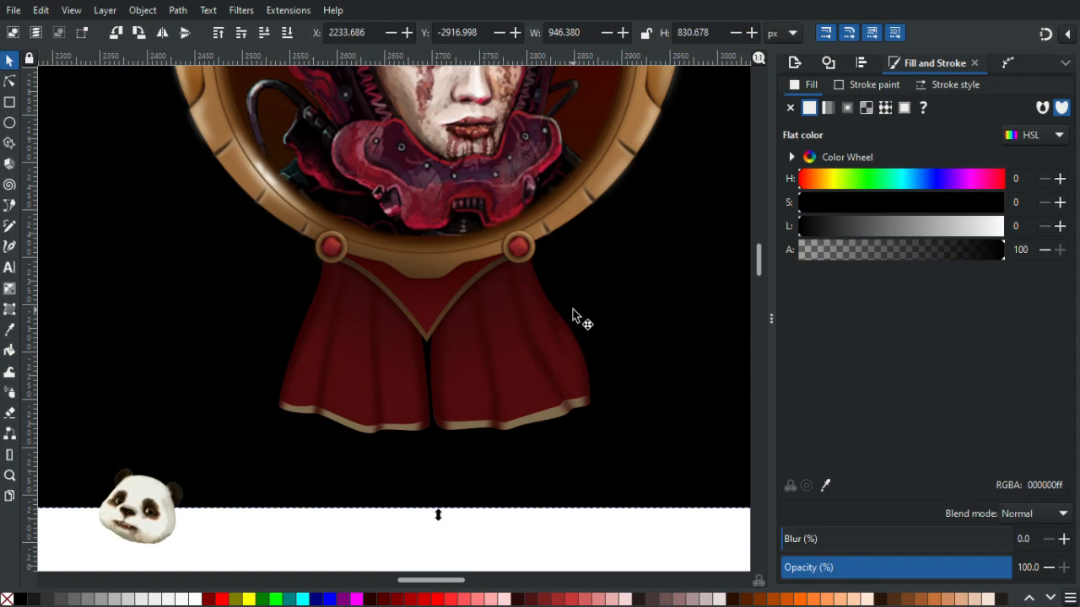
scroll(436, 267, "up", 3)
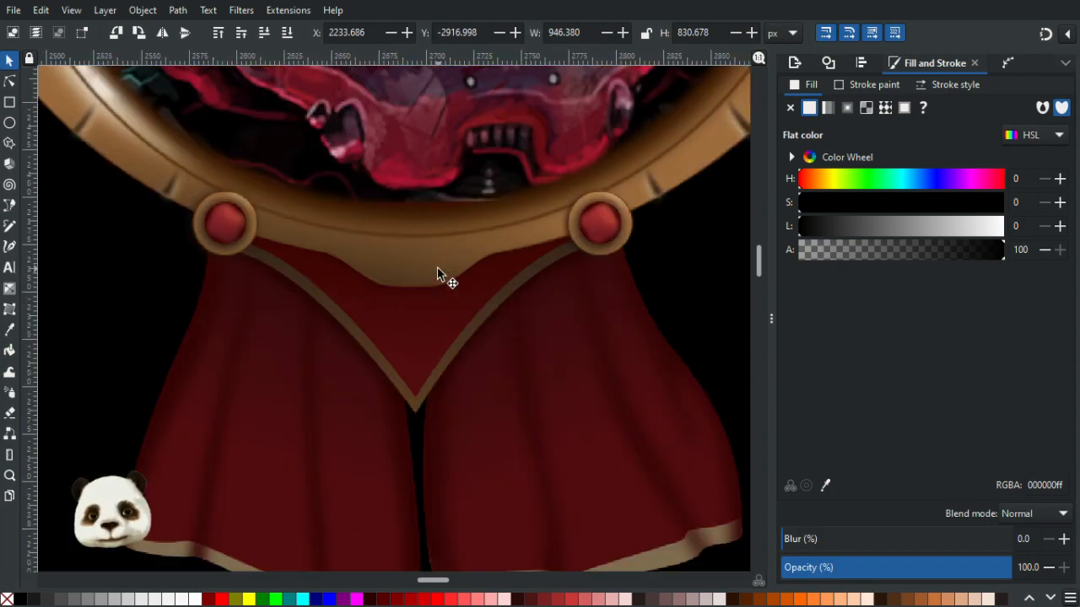
scroll(437, 287, "down", 2)
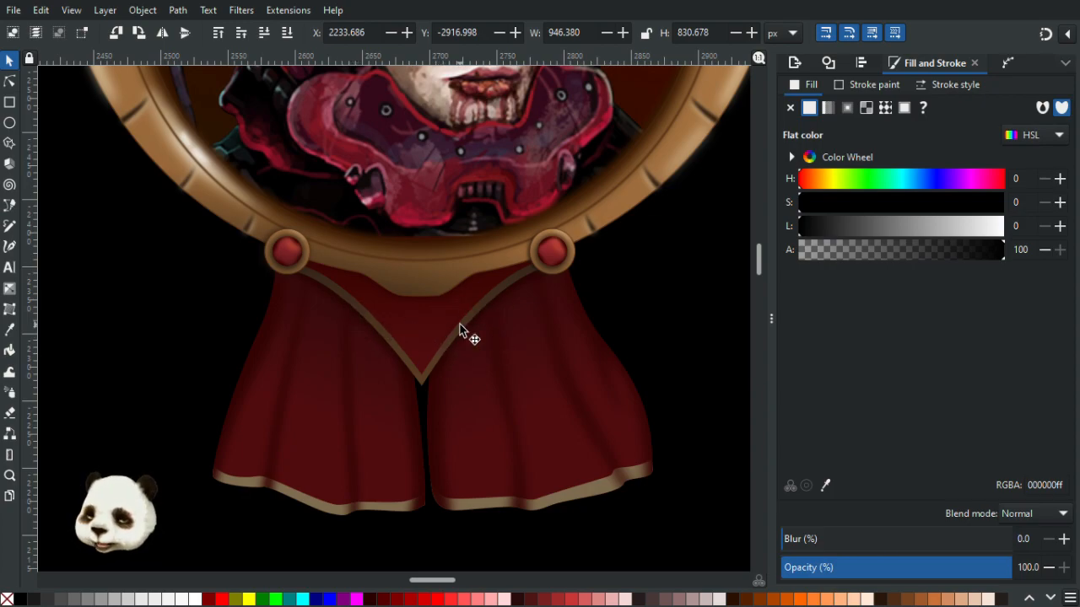
key("b")
scroll(433, 330, "up", 3)
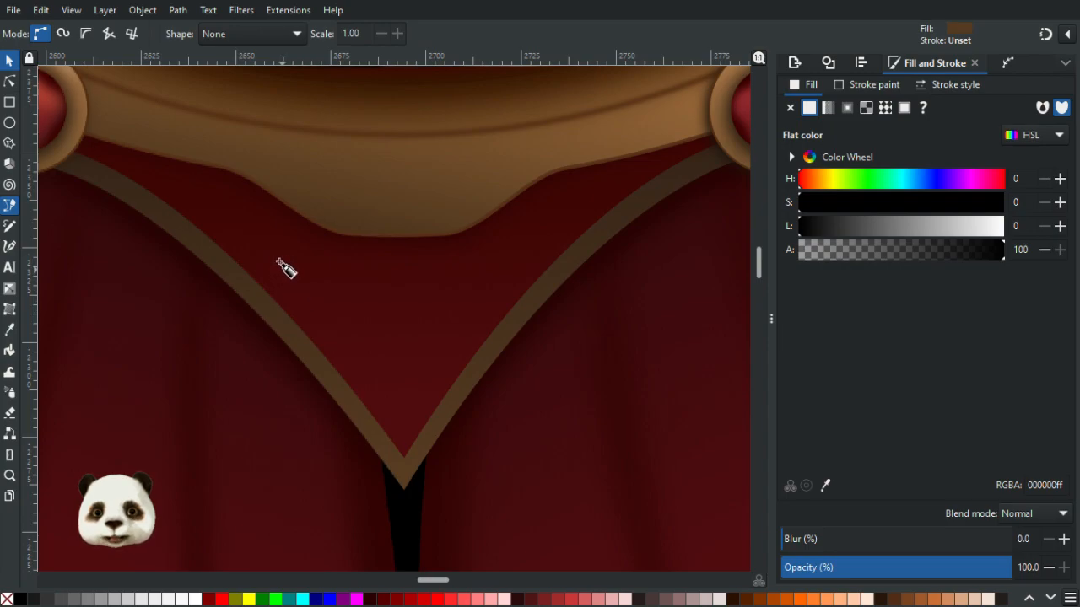
left_click(276, 268)
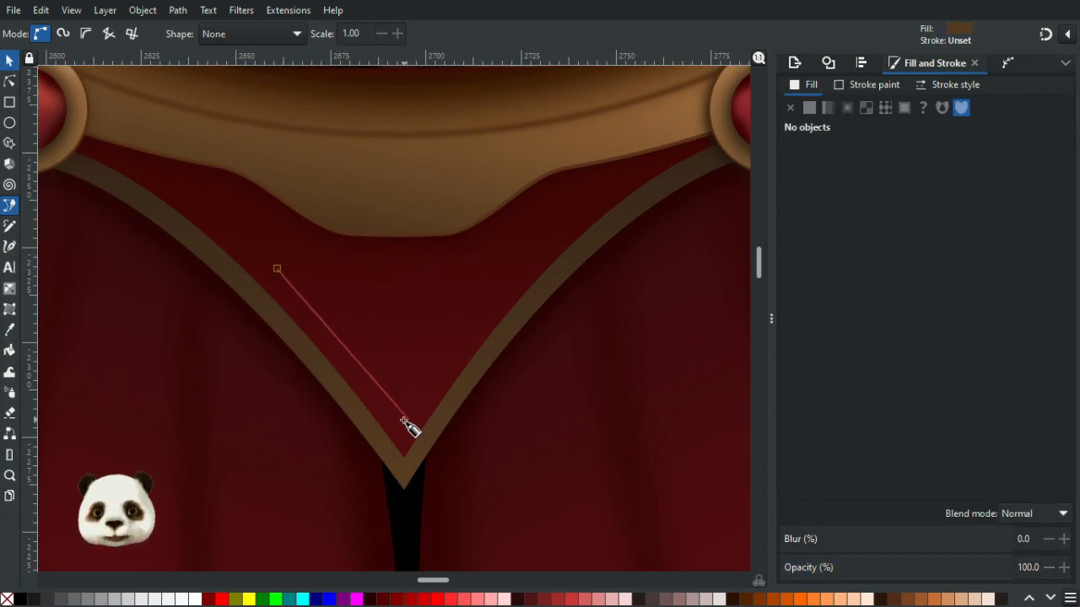
left_click(388, 404)
left_click_drag(404, 433, 407, 436)
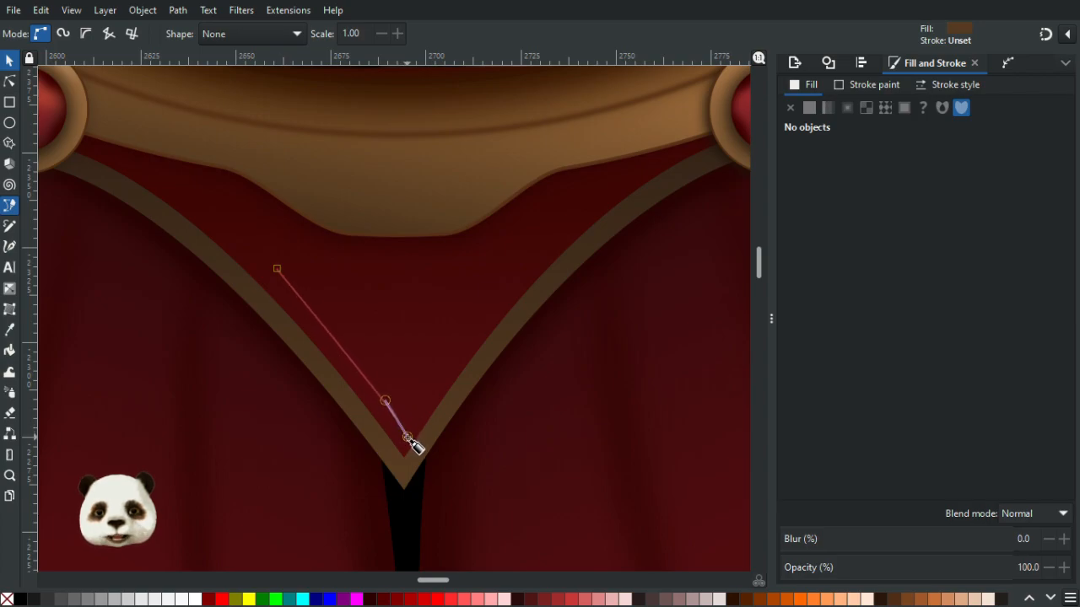
left_click(409, 389)
mouse_move(509, 269)
left_mouse_down()
mouse_move(540, 247)
mouse_move(523, 259)
left_mouse_up()
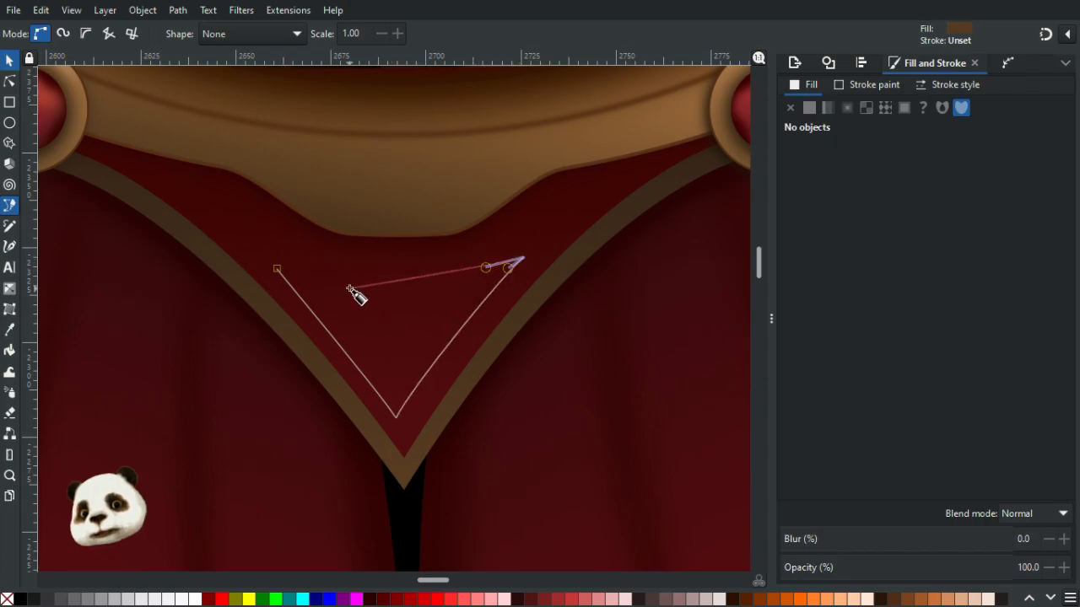
left_click_drag(278, 269, 145, 236)
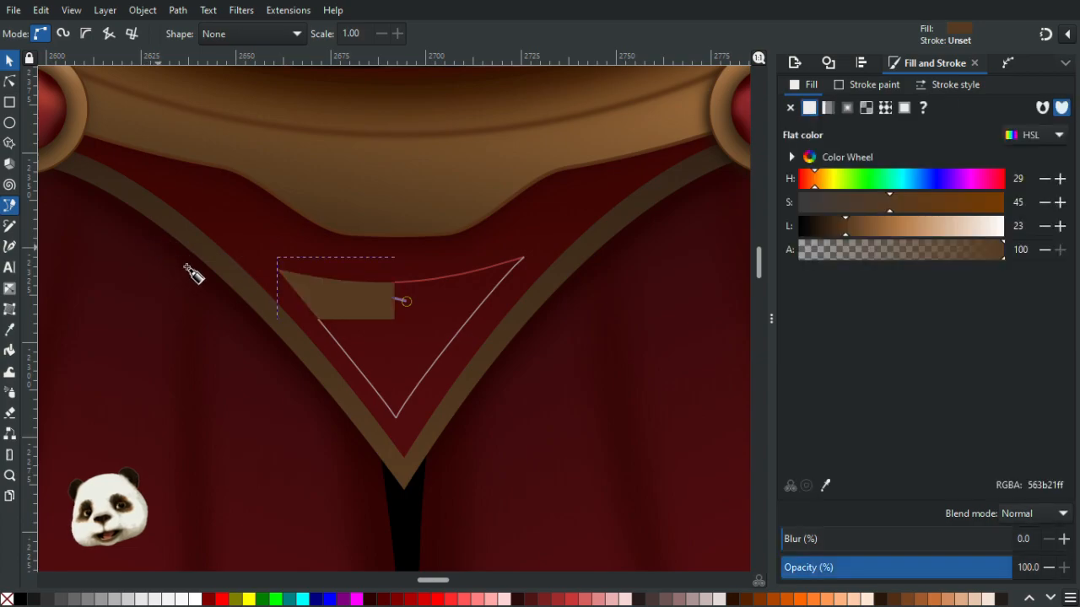
- Curve the triangle's top edge and sides with node handles so it fits inside the V trim
left_click(10, 81)
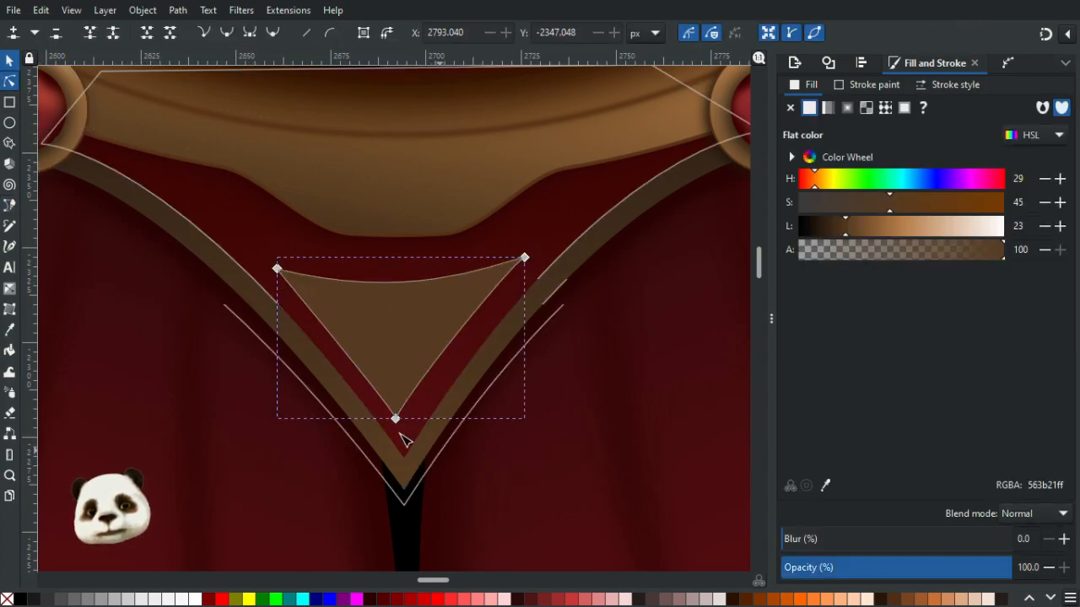
left_click(396, 418)
left_click_drag(393, 401, 421, 383)
left_click_drag(488, 268, 477, 277)
left_click_drag(405, 301, 383, 298)
left_click_drag(475, 276, 452, 294)
left_click_drag(510, 268, 503, 279)
left_click_drag(294, 289, 315, 299)
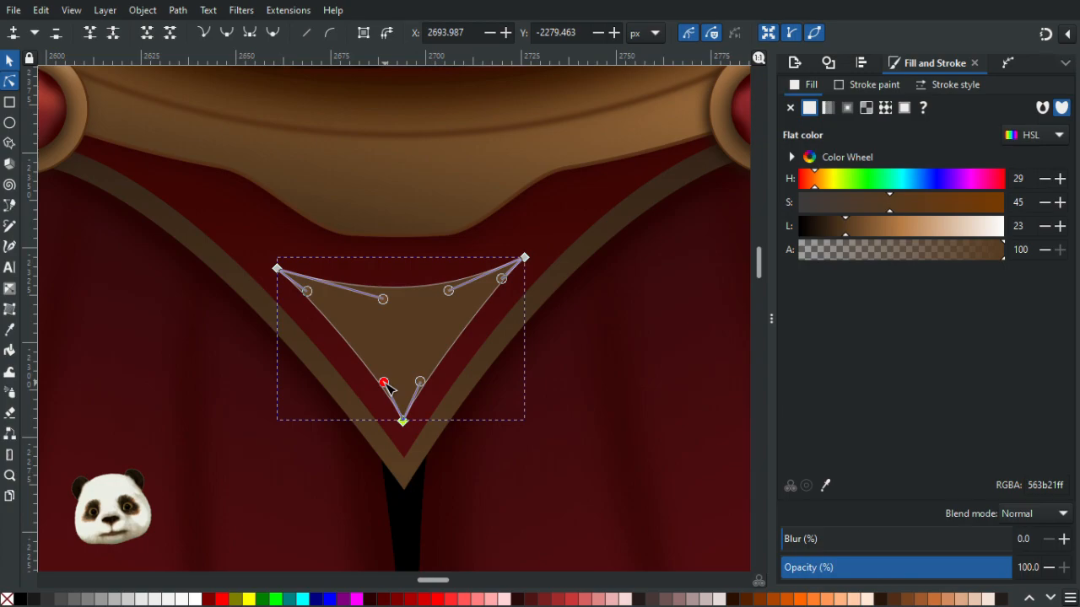
left_click_drag(422, 383, 423, 380)
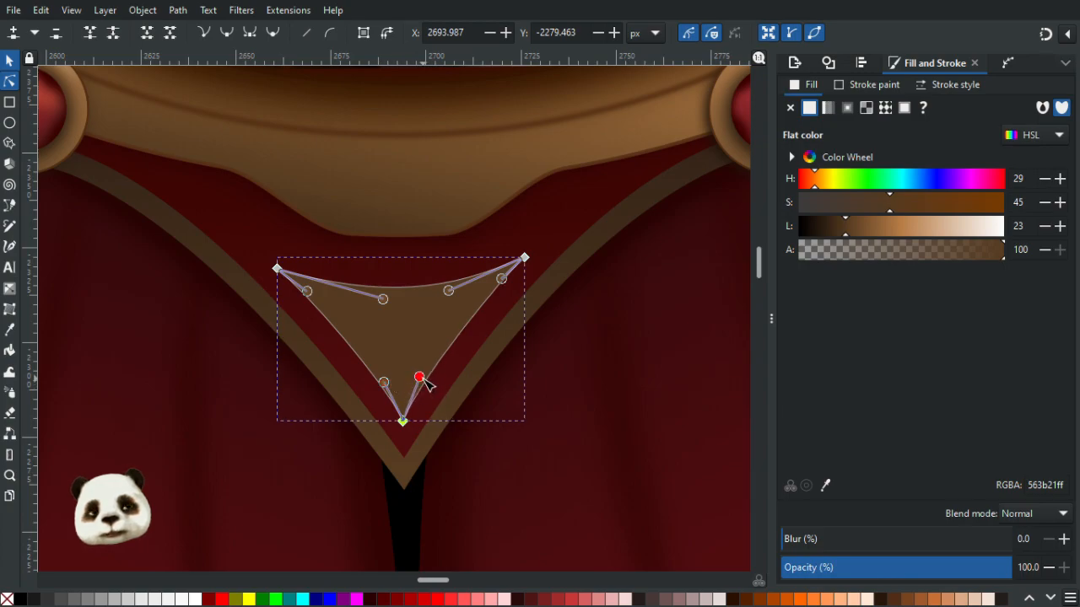
- Fill the triangle with the ribbon's red picked with the dropper
scroll(465, 378, "down", 5)
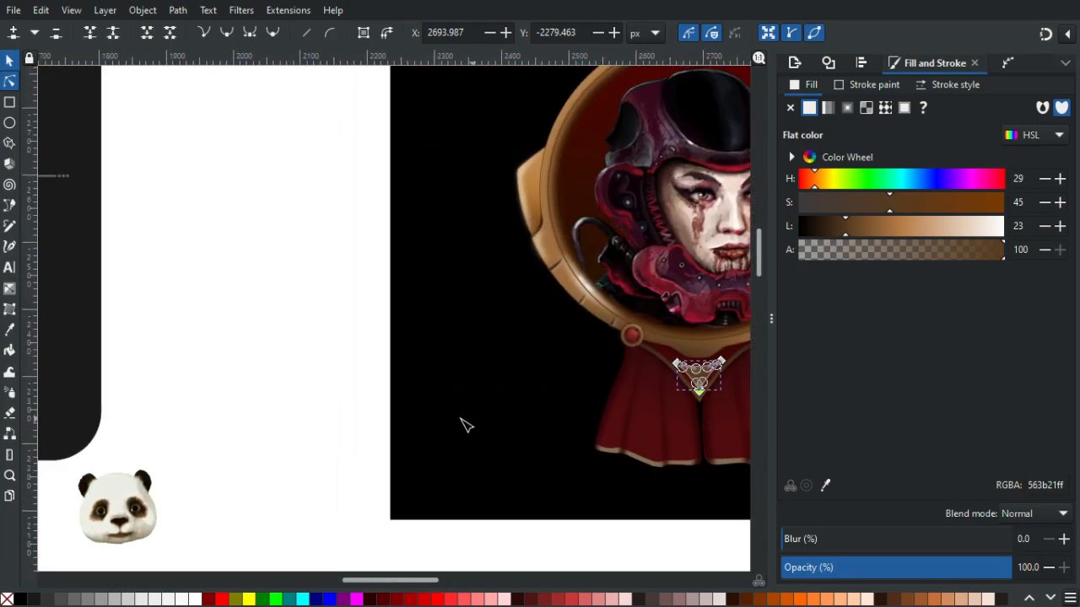
scroll(466, 424, "down", 2)
key("d")
left_click(191, 327)
scroll(562, 405, "up", 2)
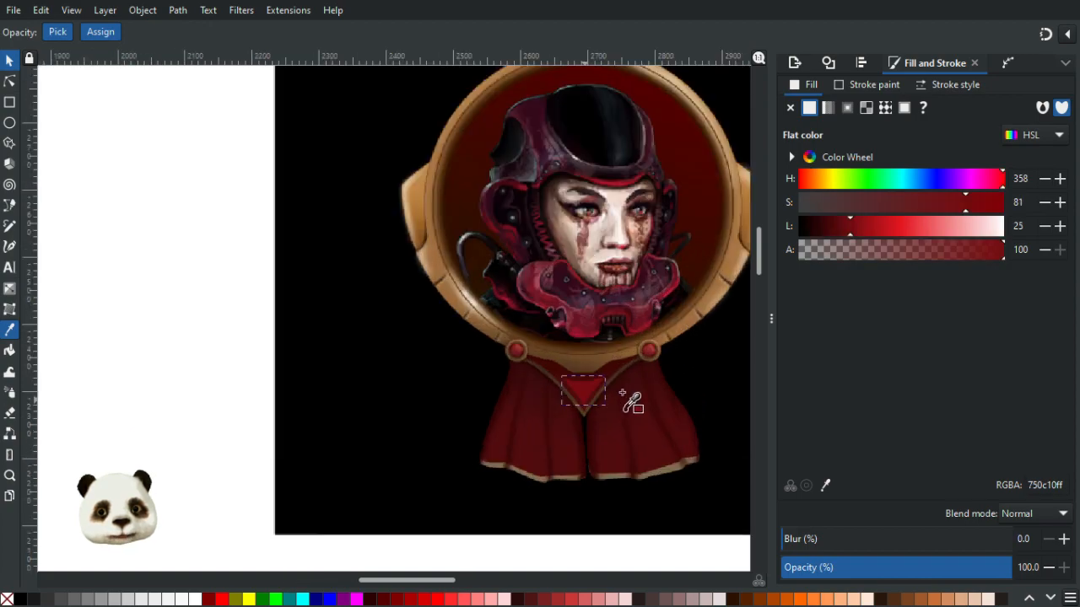
scroll(633, 403, "up", 3)
scroll(627, 436, "up", 2)
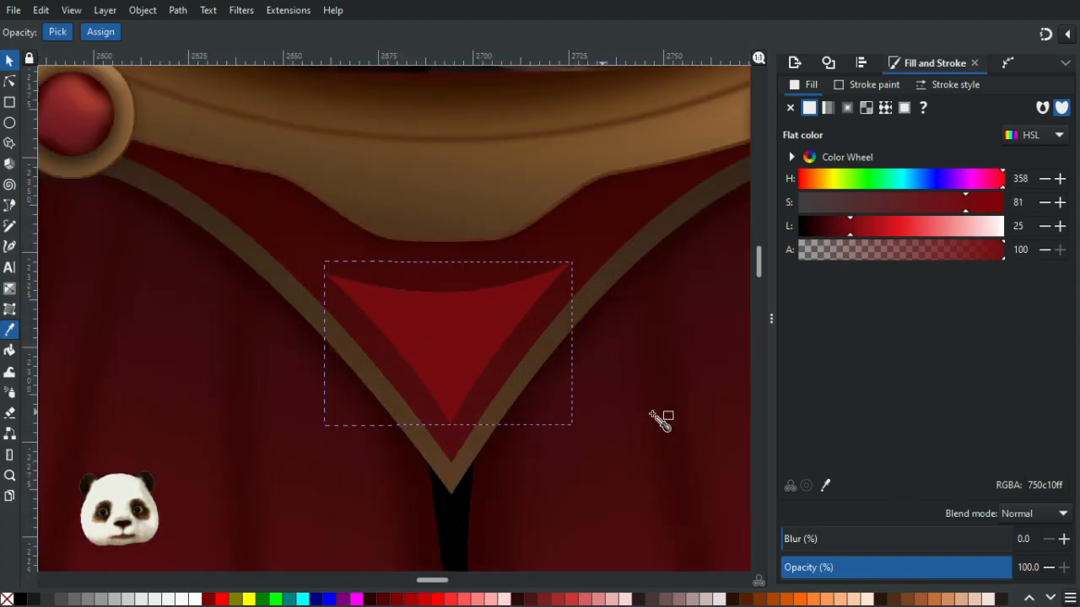
- Blur the red triangle by 40% and lower its opacity to 60%
left_click(9, 81)
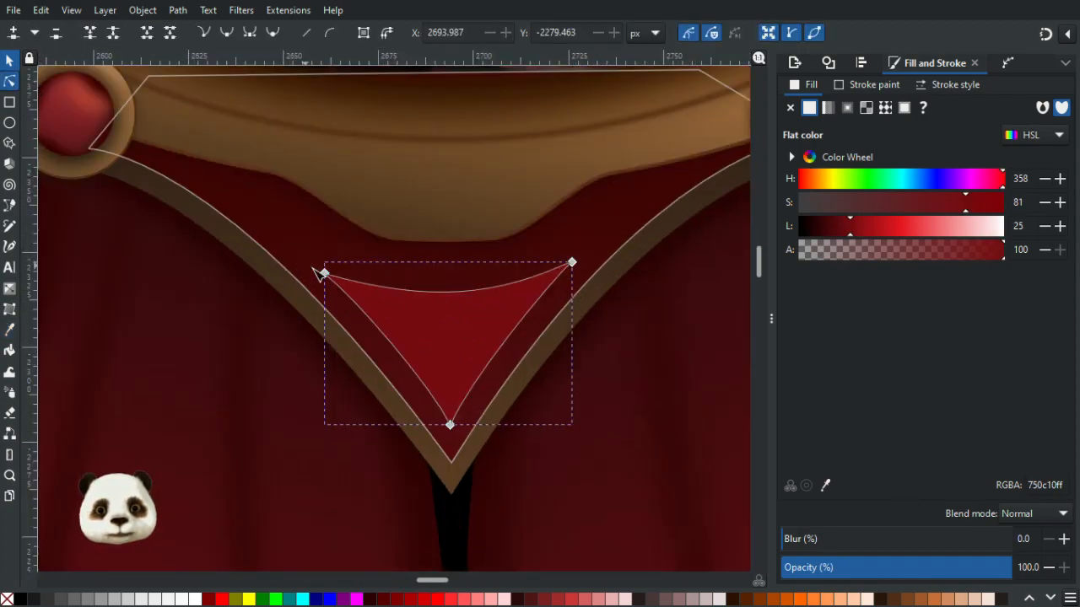
left_click_drag(325, 272, 325, 271)
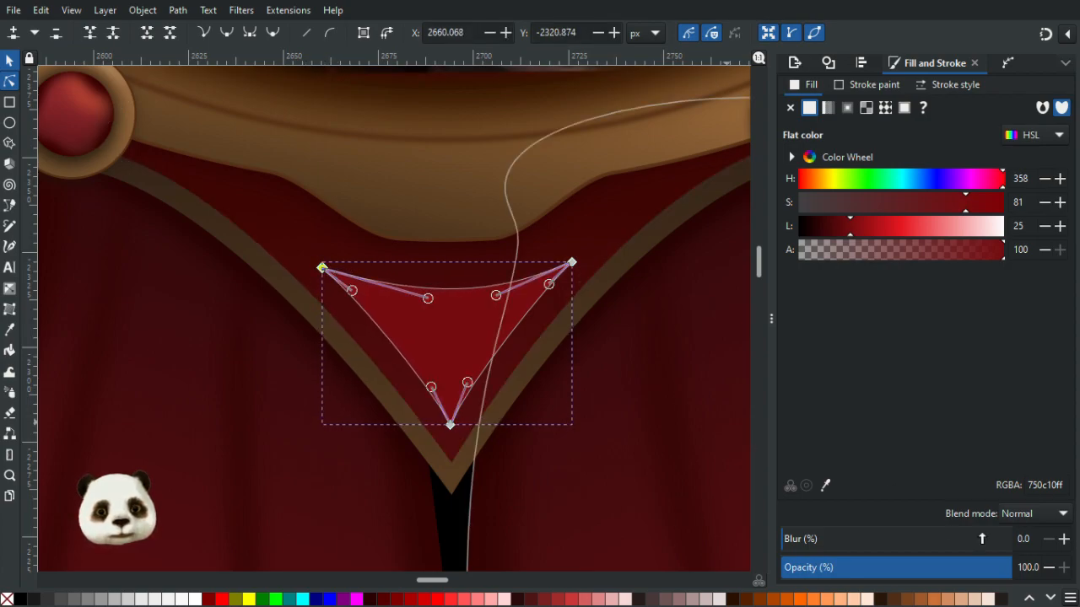
left_click(852, 539)
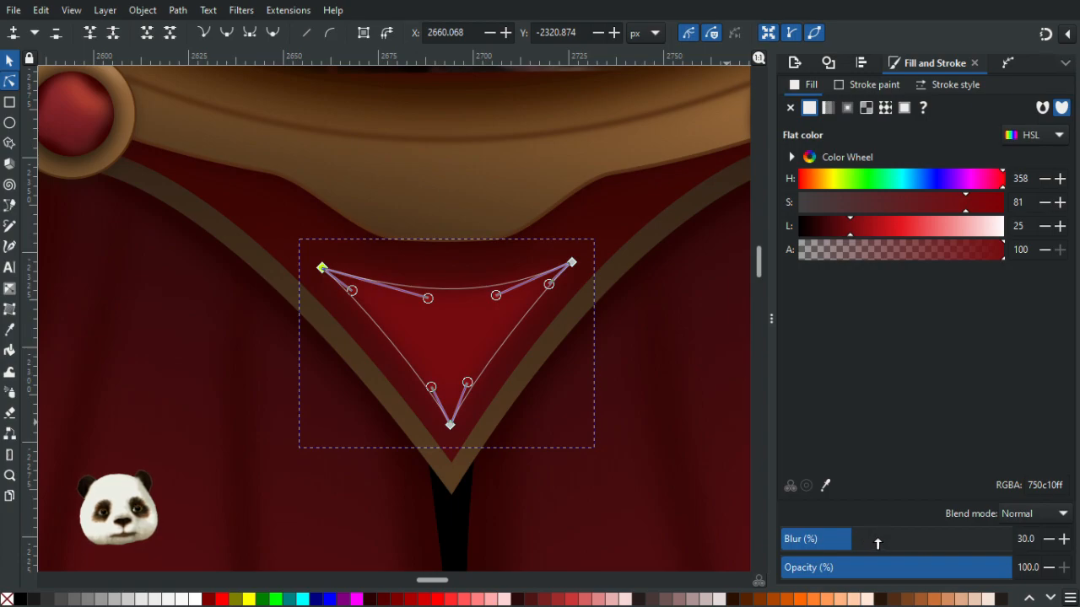
left_click(876, 539)
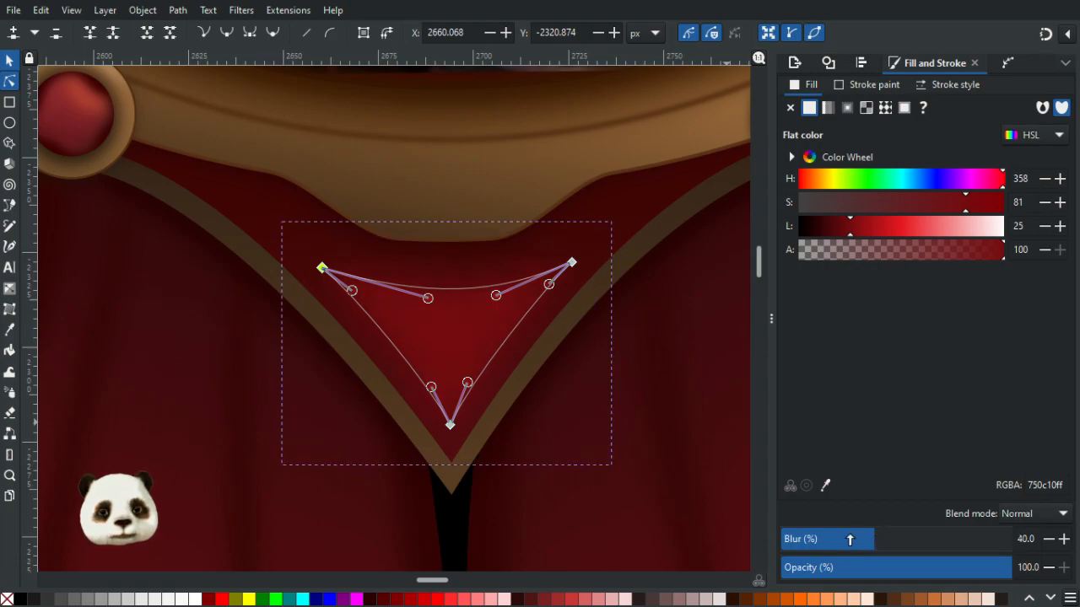
left_click_drag(957, 567, 919, 567)
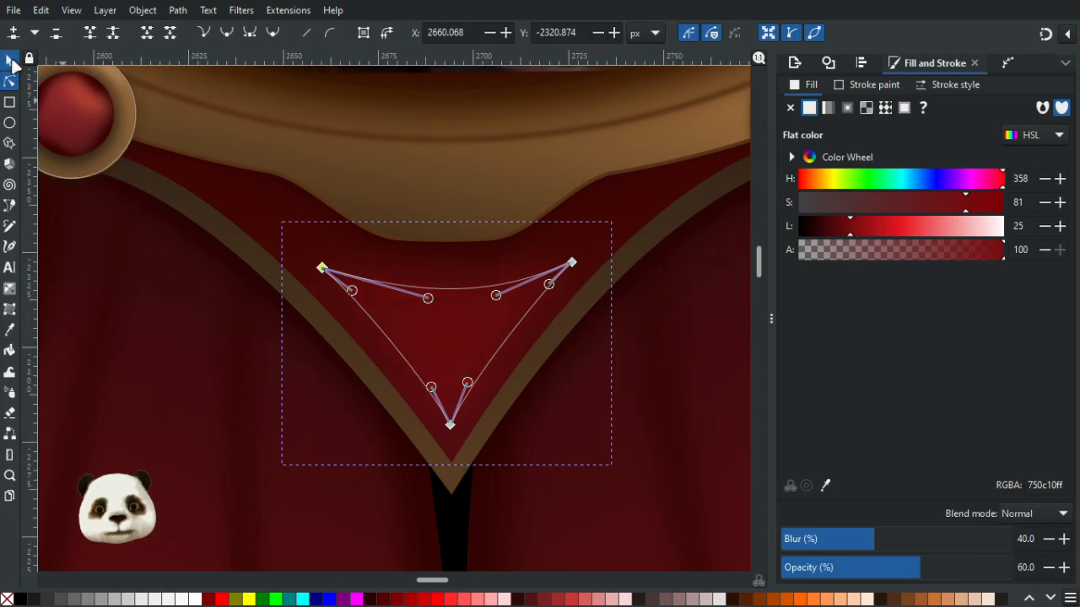
- Increase the red triangle's blur to 55%
left_click(9, 60)
scroll(242, 301, "down", 4, "ctrl")
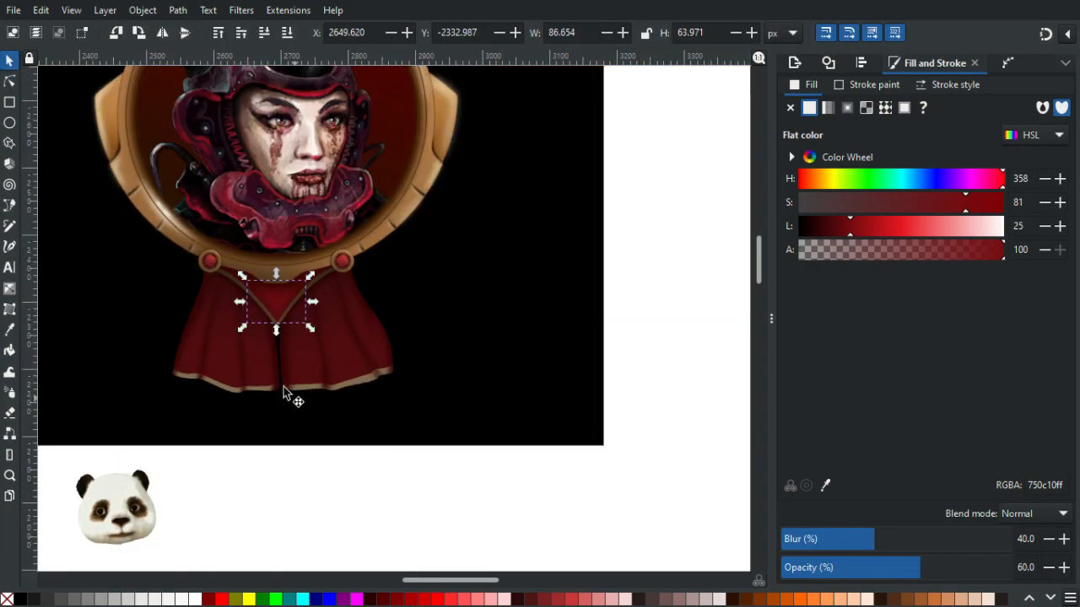
scroll(285, 381, "up", 2, "ctrl")
left_click(272, 234)
scroll(272, 233, "up", 2, "ctrl")
left_click(306, 245)
left_click_drag(393, 329, 386, 317)
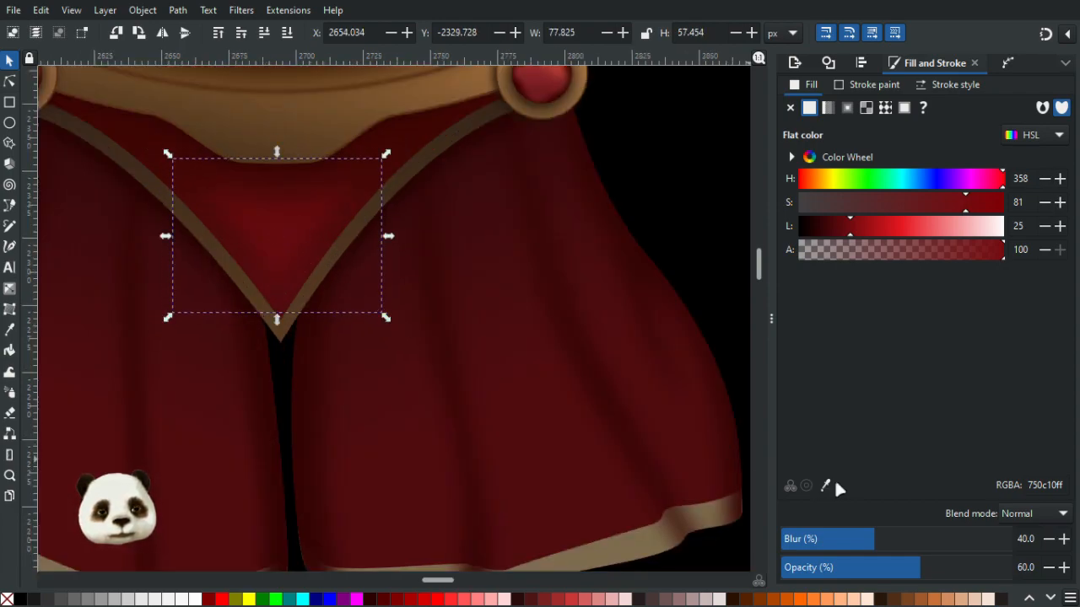
left_click(916, 543)
left_click(895, 542)
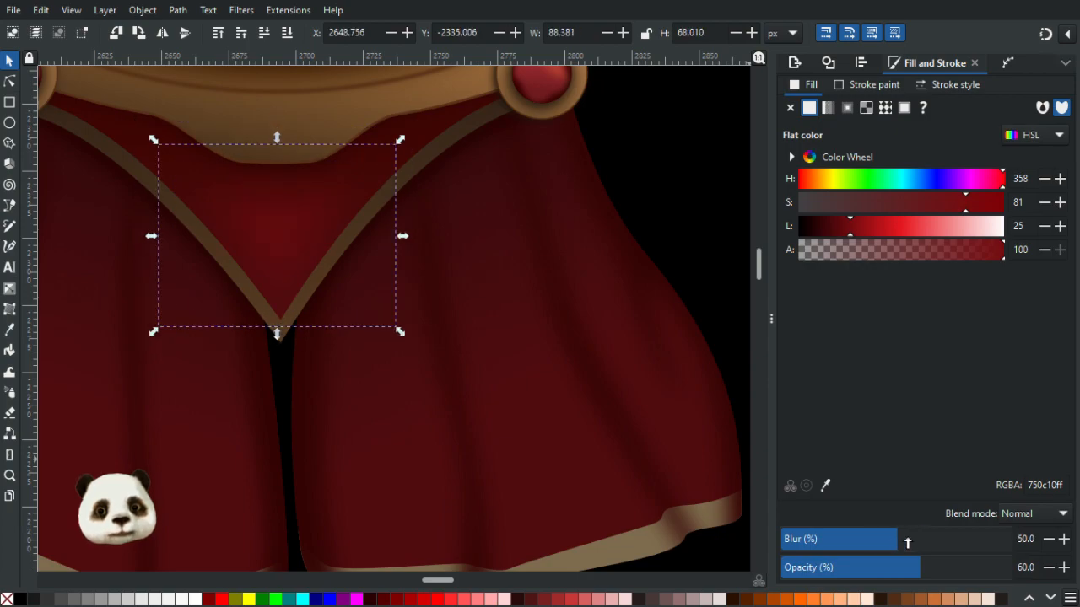
left_click(1065, 540)
left_click(1065, 539)
left_click(1065, 540)
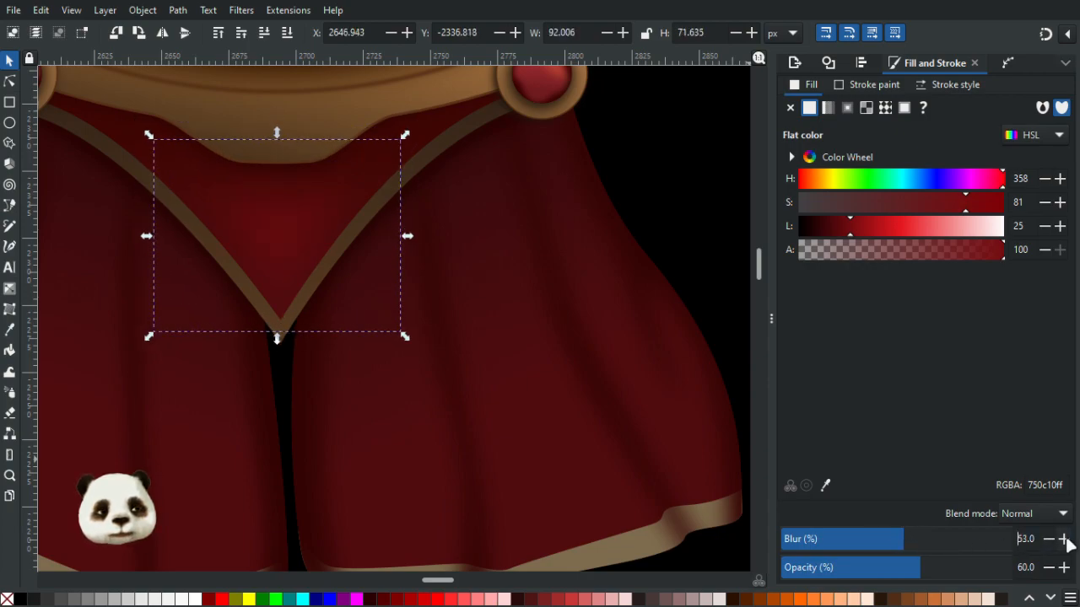
left_click(717, 188)
scroll(744, 219, "down", 4, "ctrl")
left_click_drag(611, 278, 403, 443)
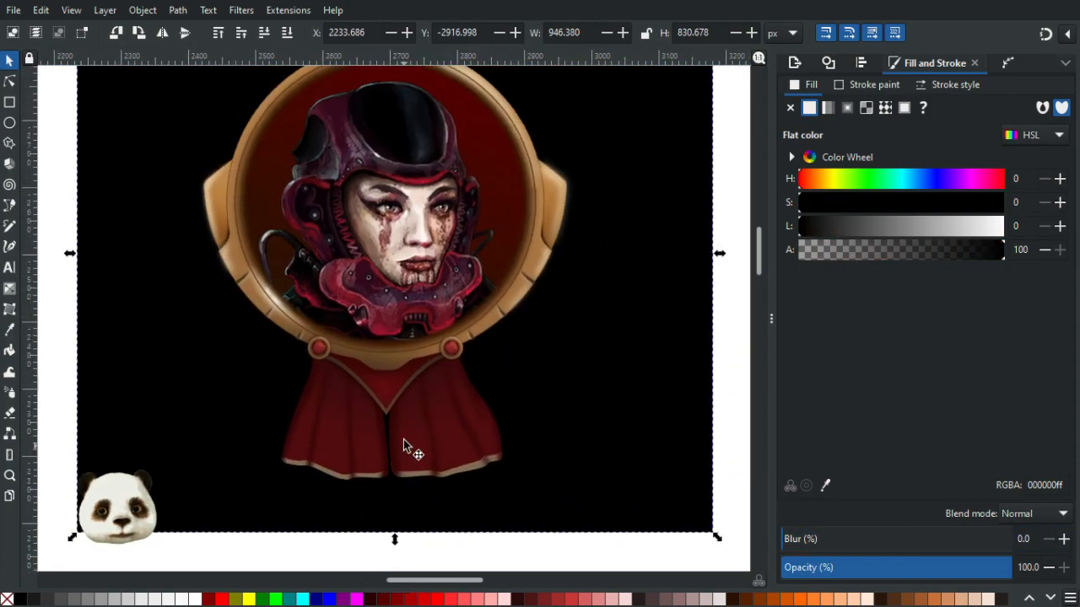
left_click(386, 393)
left_click(1064, 539)
left_click(1063, 539)
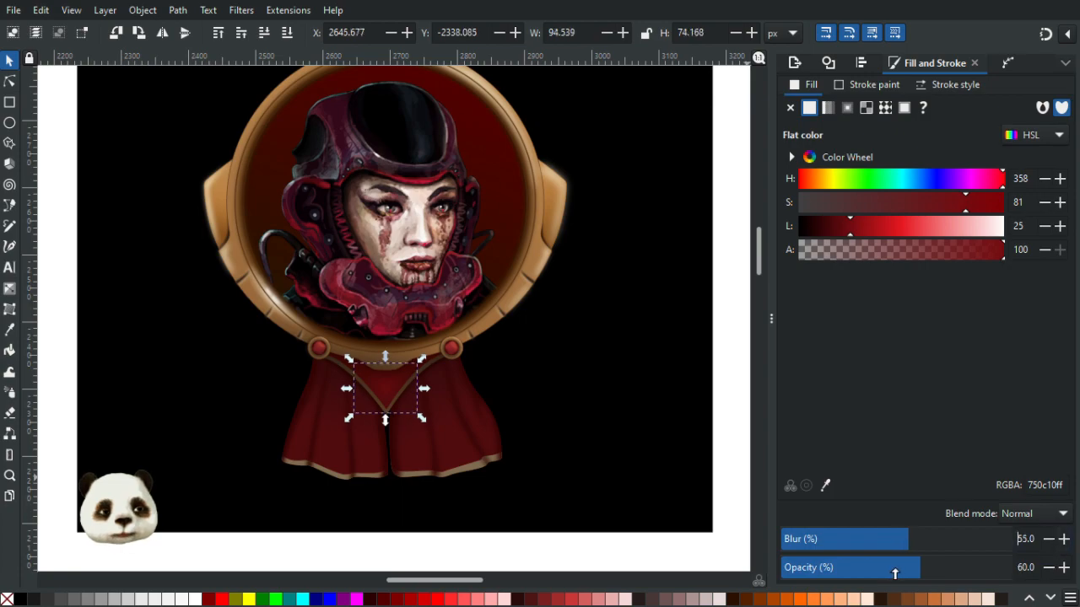
left_click(666, 320)
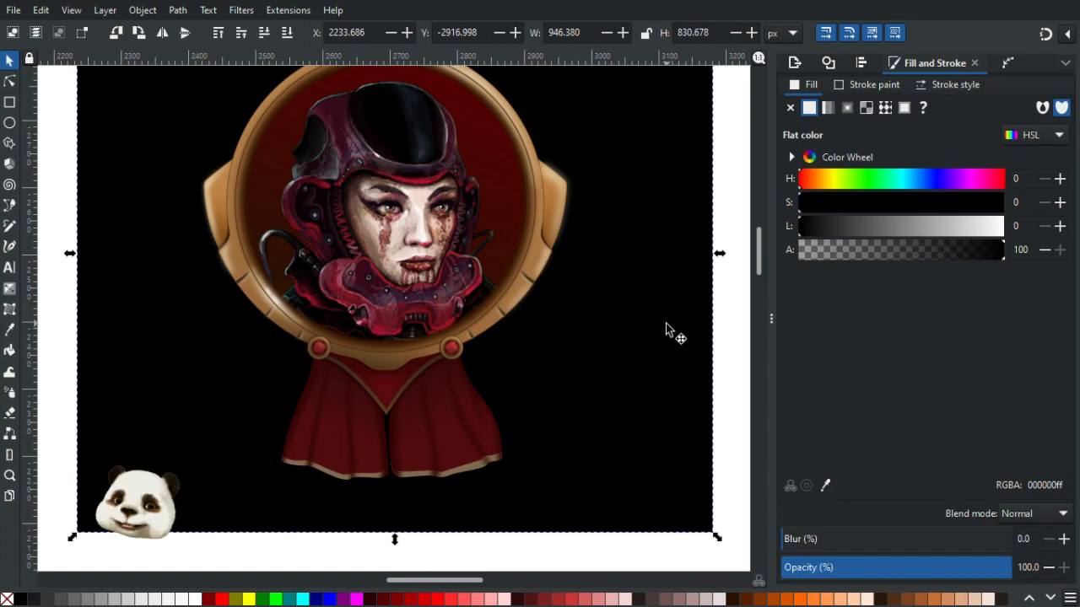
- Examine the whole badge and the frame's lower rim at different zoom levels
scroll(659, 369, "down", 2)
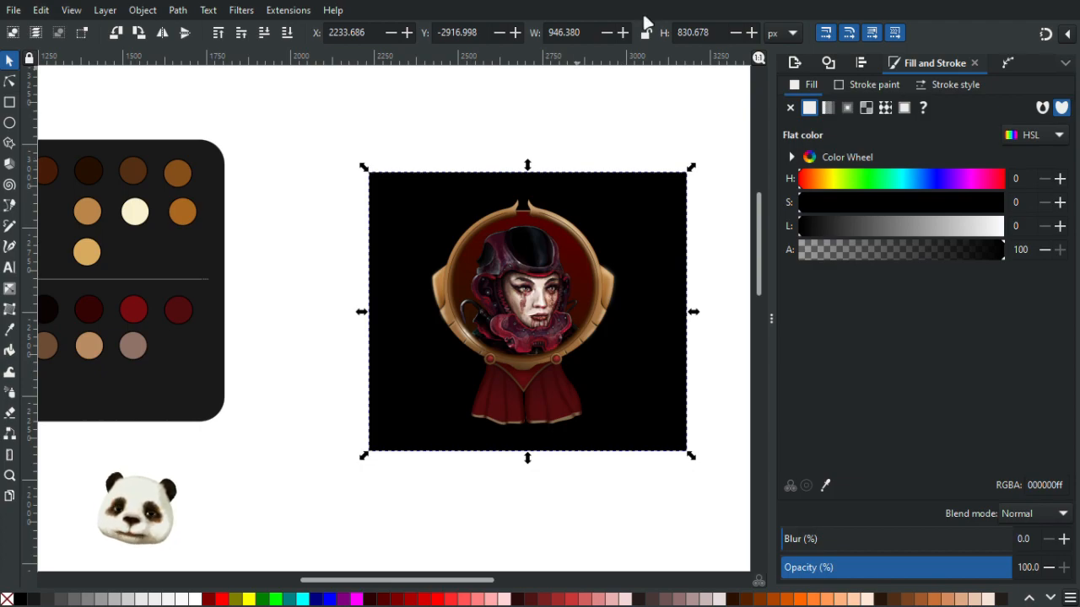
scroll(632, 391, "down", 2)
scroll(610, 379, "up", 2)
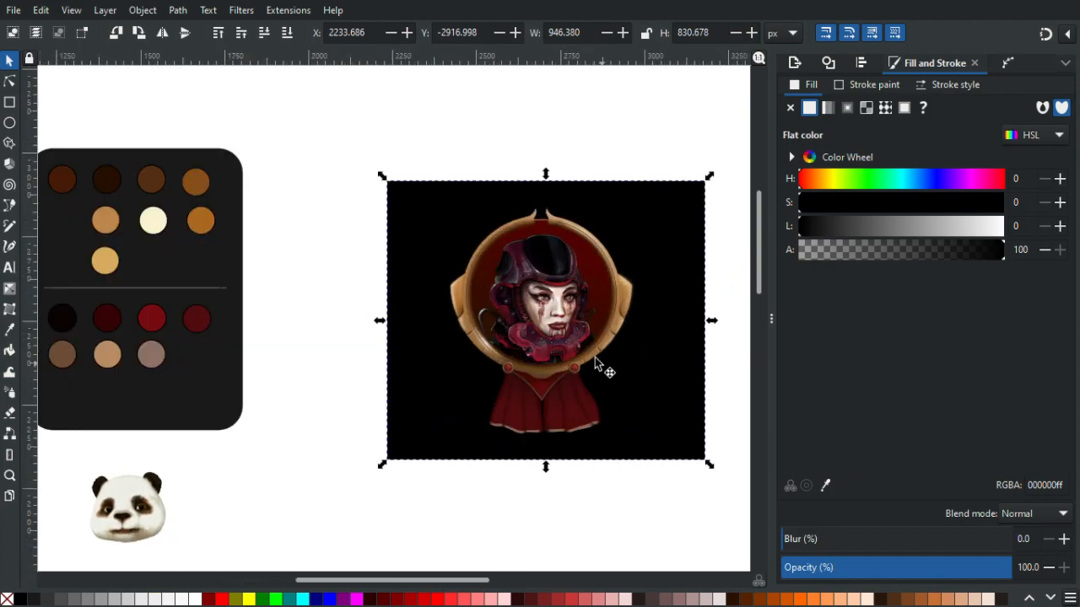
scroll(596, 370, "up", 1)
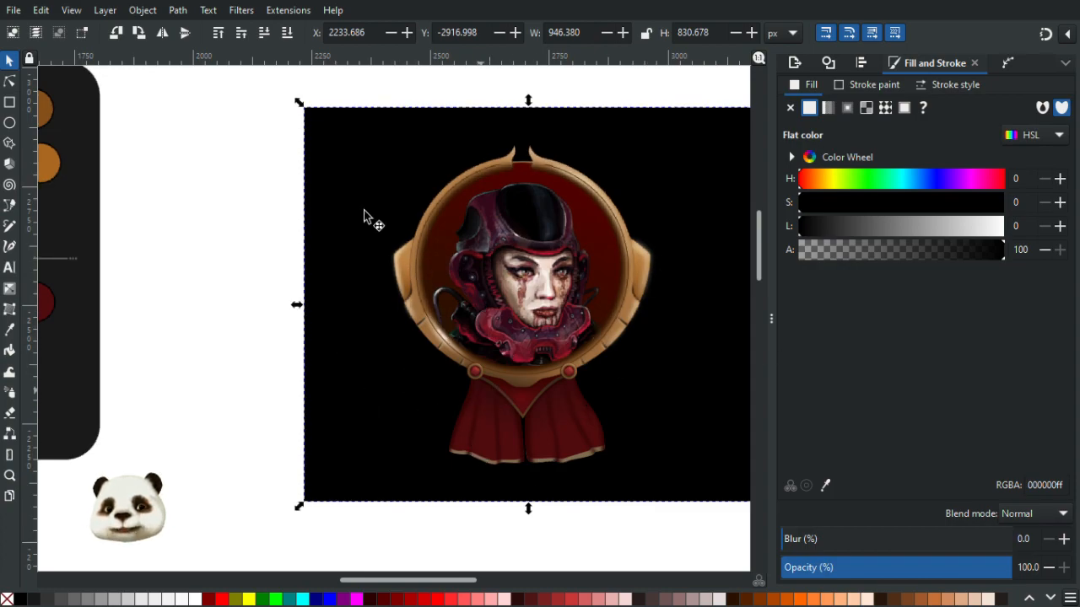
scroll(574, 394, "up", 2)
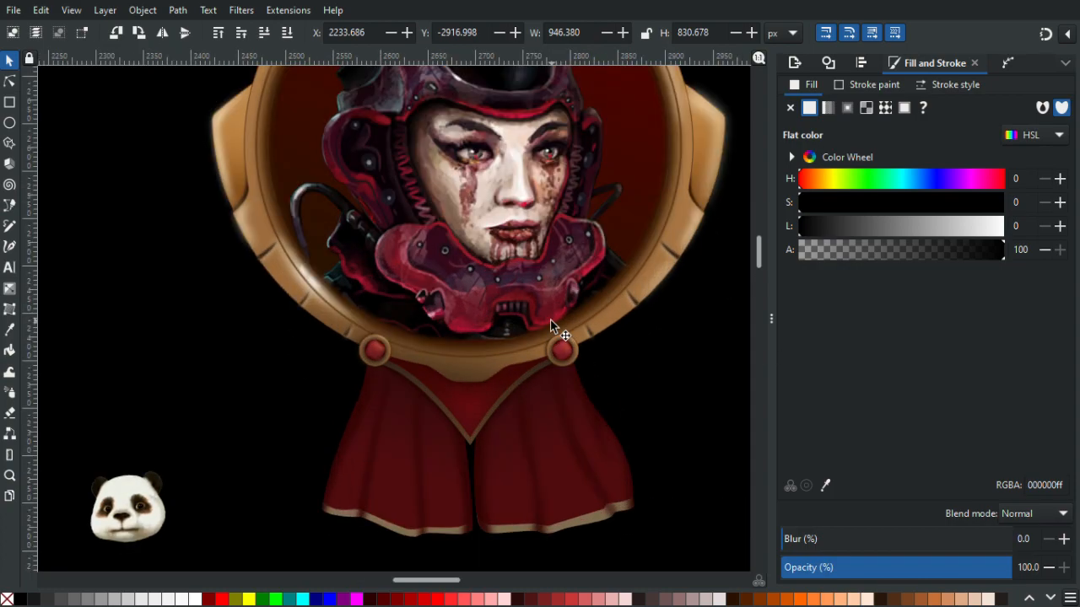
scroll(525, 472, "up", 2)
scroll(522, 526, "up", 3)
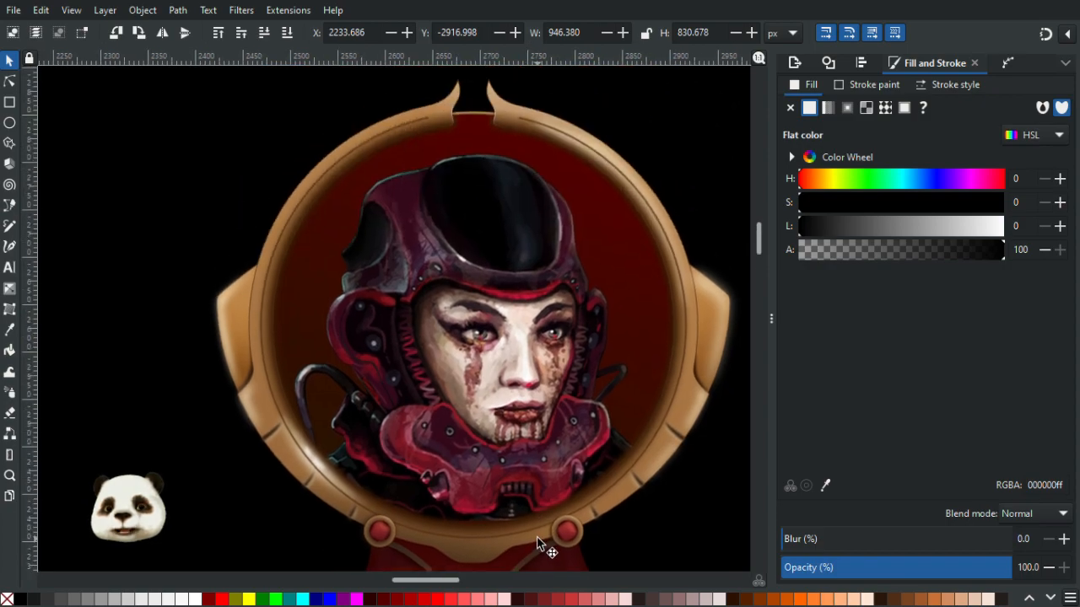
scroll(506, 528, "up", 4)
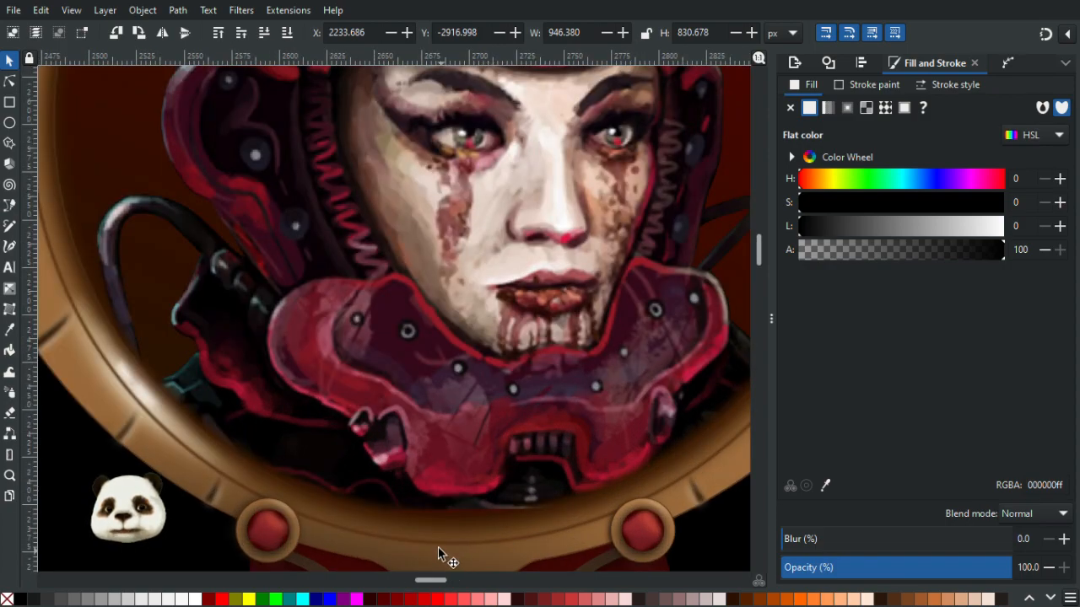
- Try moving the brown shading shape along the frame's lower rim upward, then undo the move
left_click(431, 545)
left_click(431, 542)
key("Escape")
left_click(425, 544)
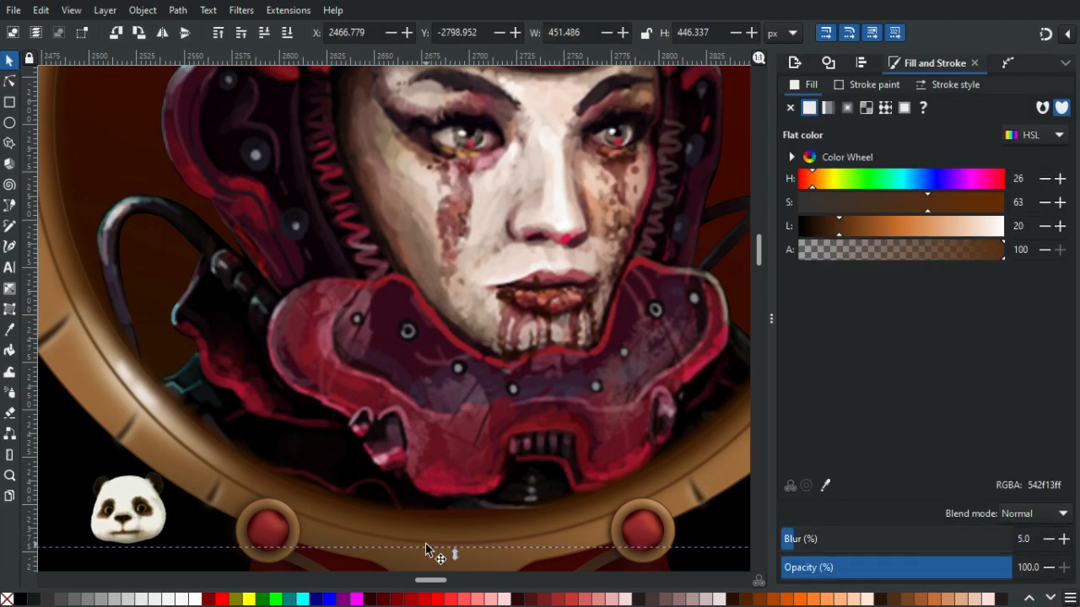
left_click_drag(425, 543, 455, 523)
key("ctrl+z")
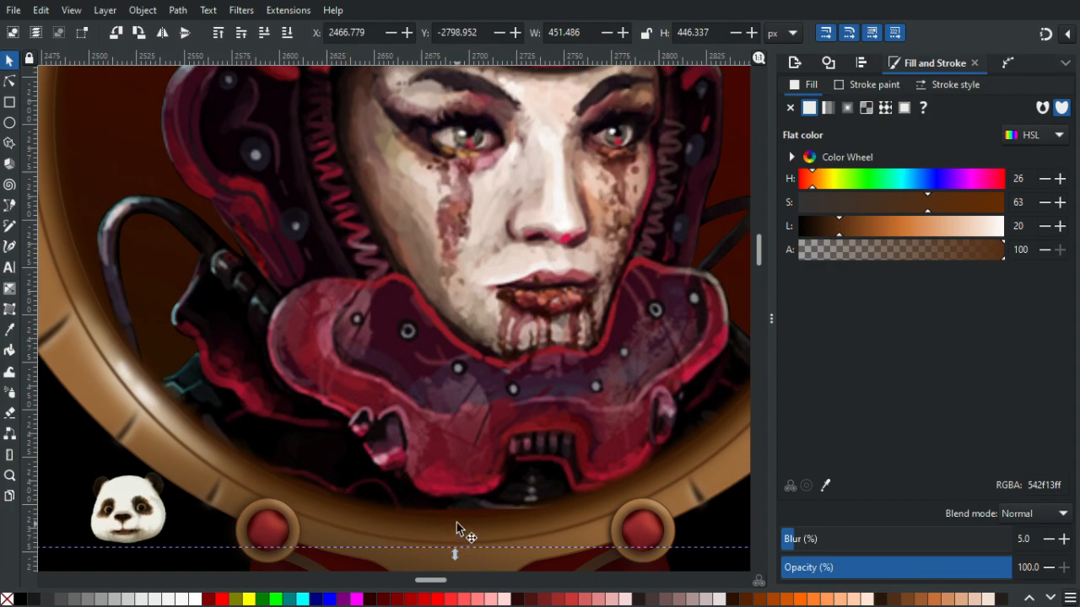
- Sample the frame's tan color into the selected brown shading shape with the Dropper
scroll(457, 522, "down", 3)
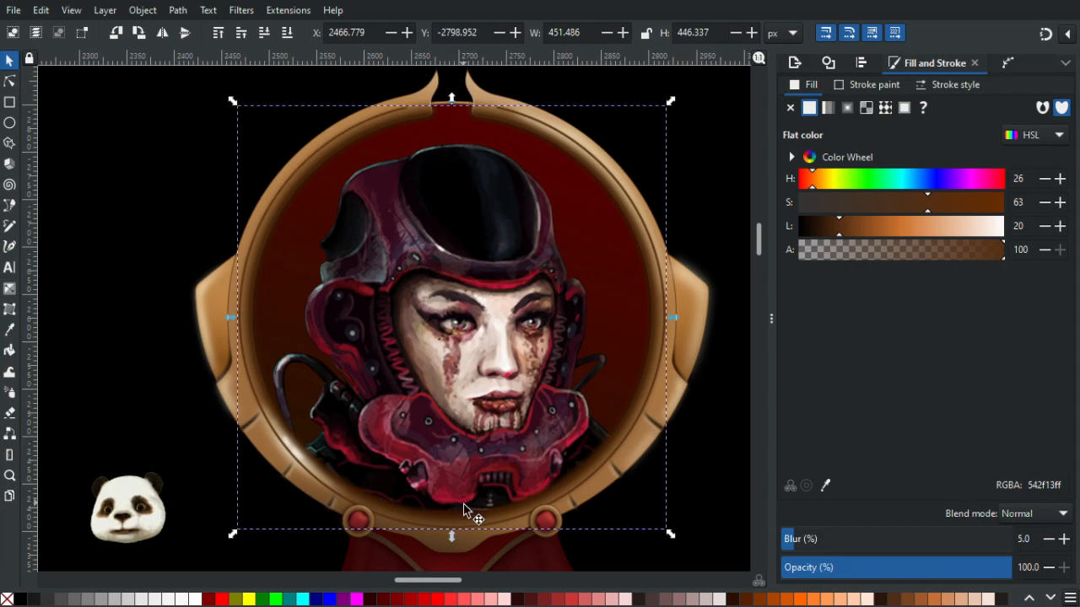
key("d")
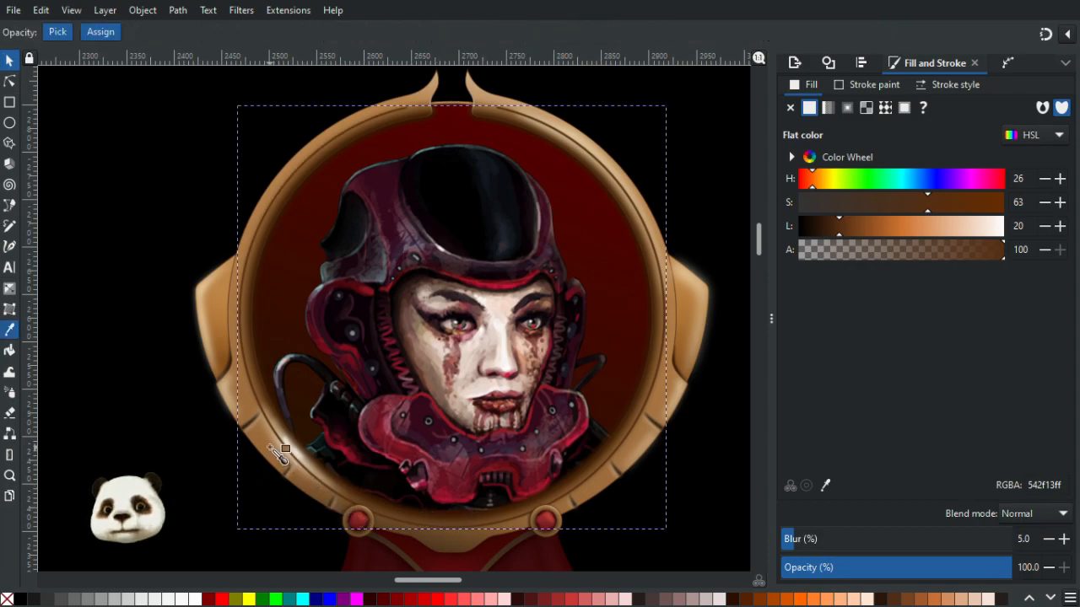
left_click(277, 453)
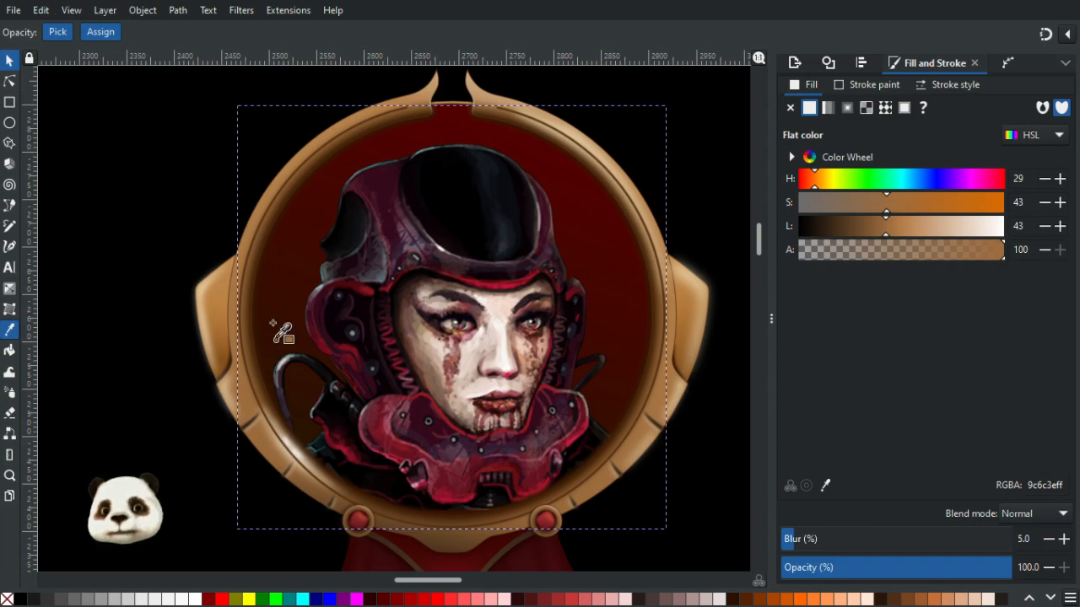
scroll(257, 208, "up", 2)
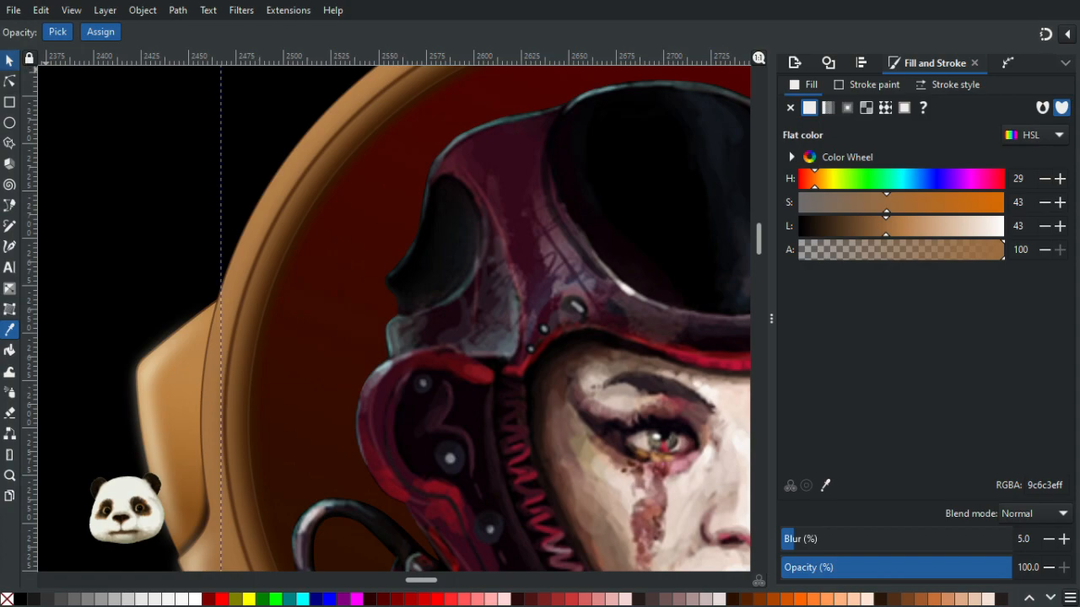
left_click(9, 60)
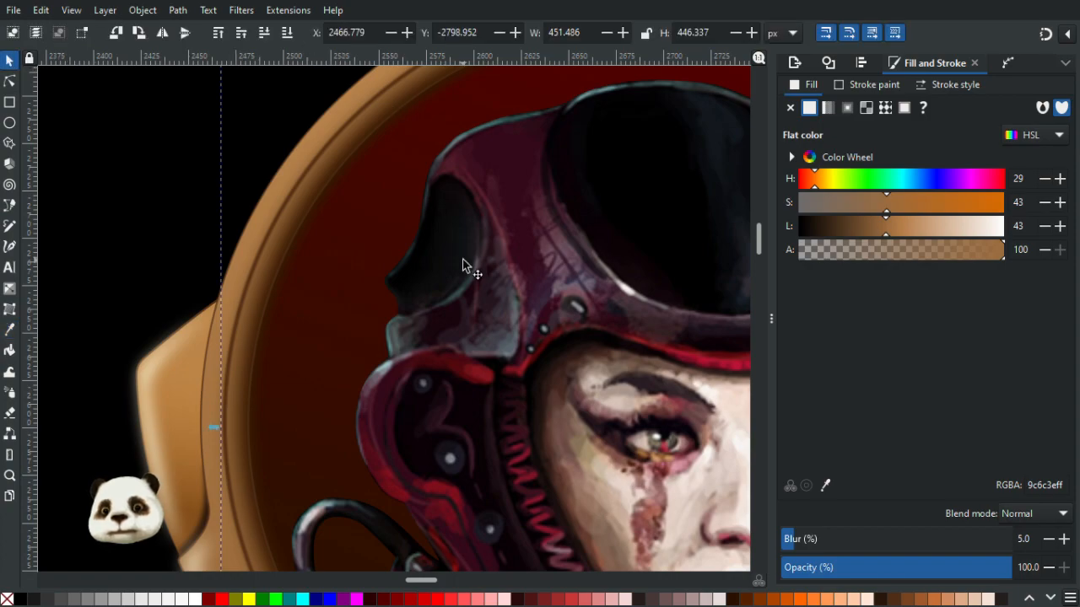
- Nudge the shading shape a few pixels to align it with the frame's left rim
left_click_drag(463, 267, 464, 266)
key("alt+Right")
key("alt+Right")
key("alt+Right")
key("alt+Right")
key("alt+Right")
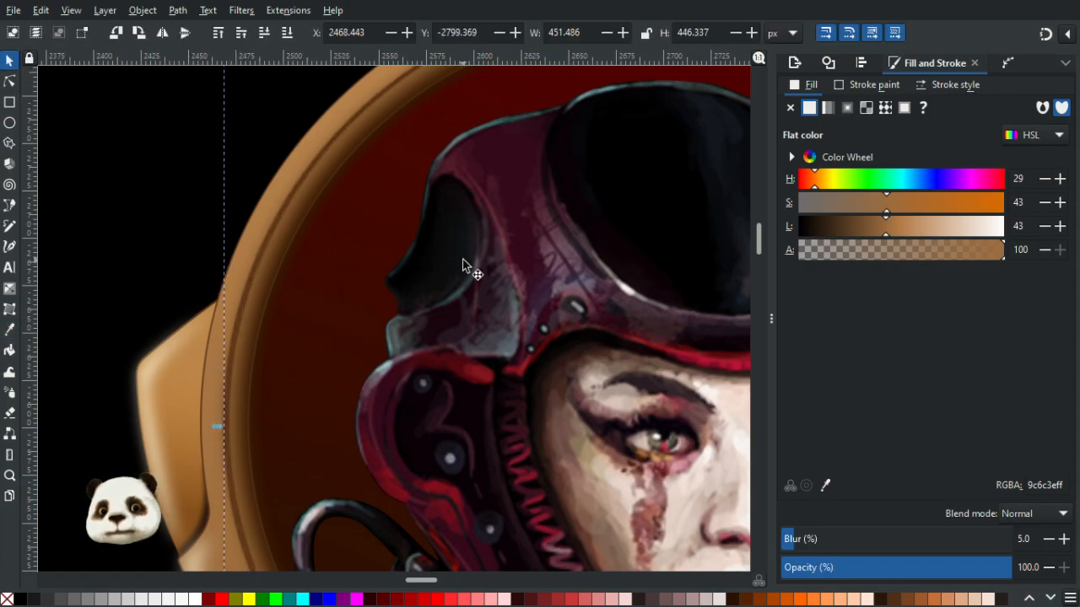
key("alt+Left")
key("alt+Left")
key("alt+Left")
key("alt+Left")
key("alt+Down")
key("alt+Left")
key("alt+Down")
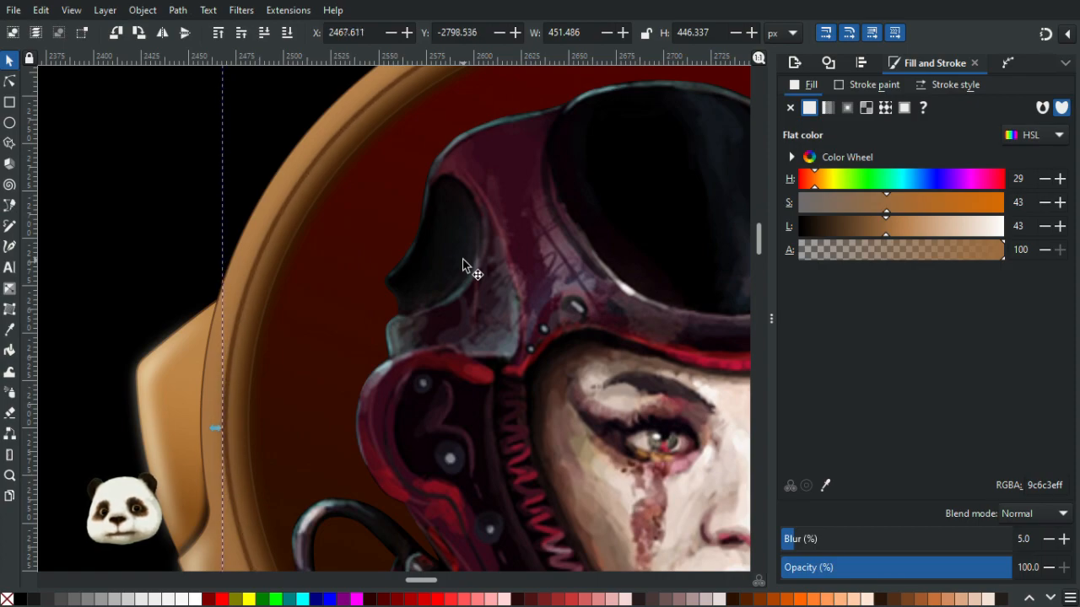
- Sample a lighter frame color into the shading shape and nudge it slightly into alignment again
key("d")
left_click(214, 533)
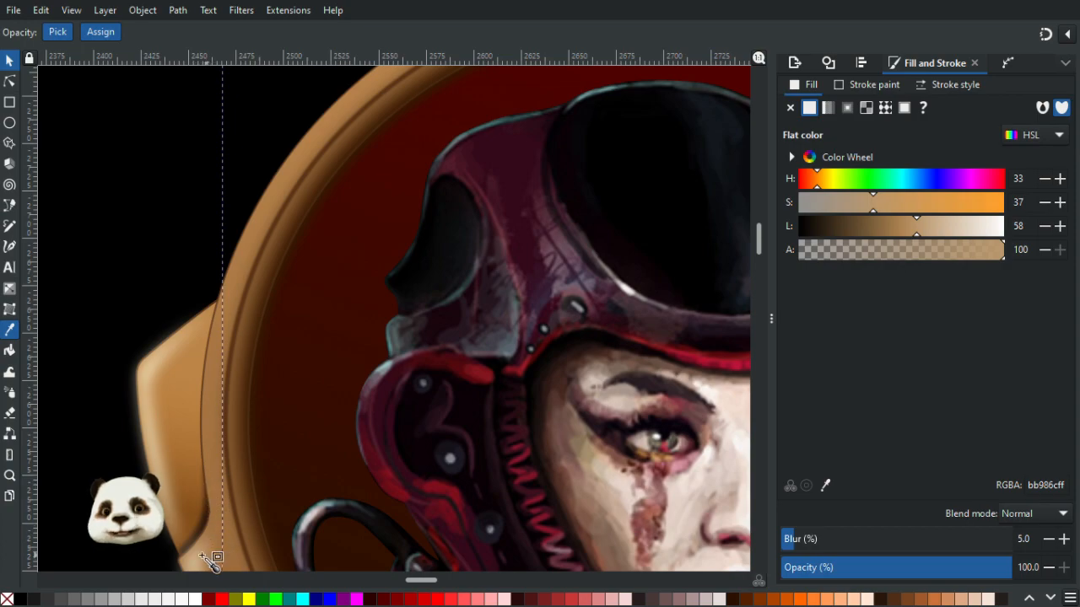
left_click(9, 60)
scroll(495, 260, "down", 2)
left_click_drag(564, 274, 421, 269)
scroll(479, 286, "up", 1)
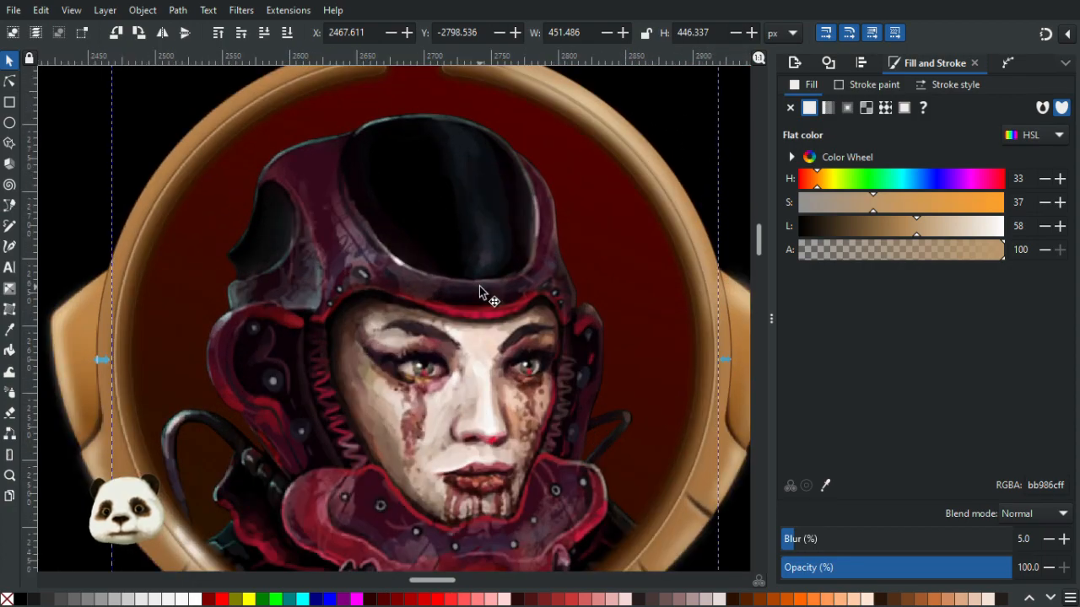
key("Left")
key("Right")
key("alt+Left")
key("alt+Up")
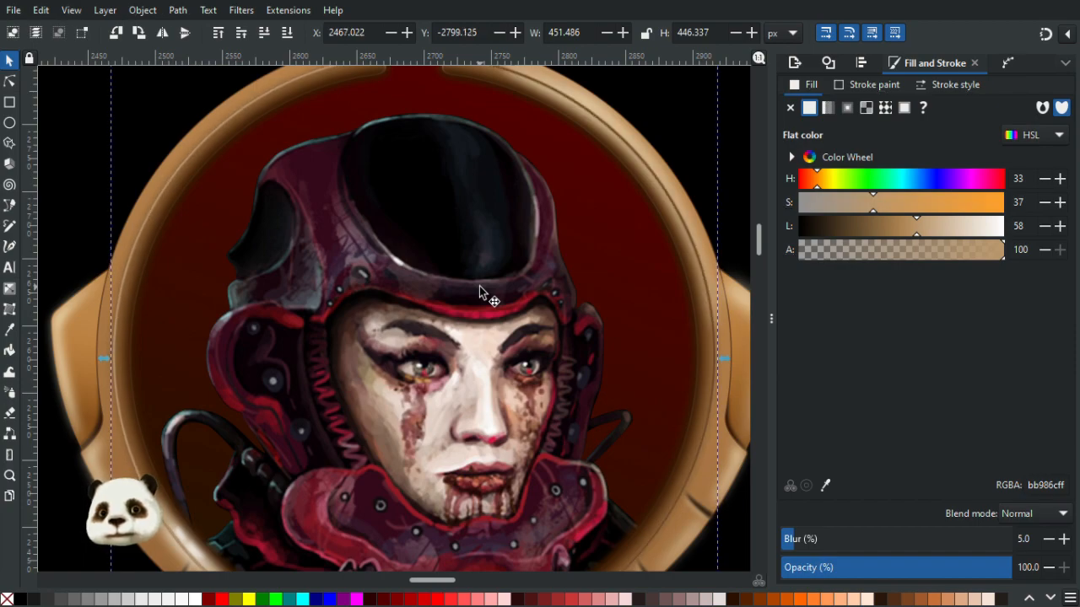
key("Left")
key("Right")
key("alt+Up")
key("alt+Right")
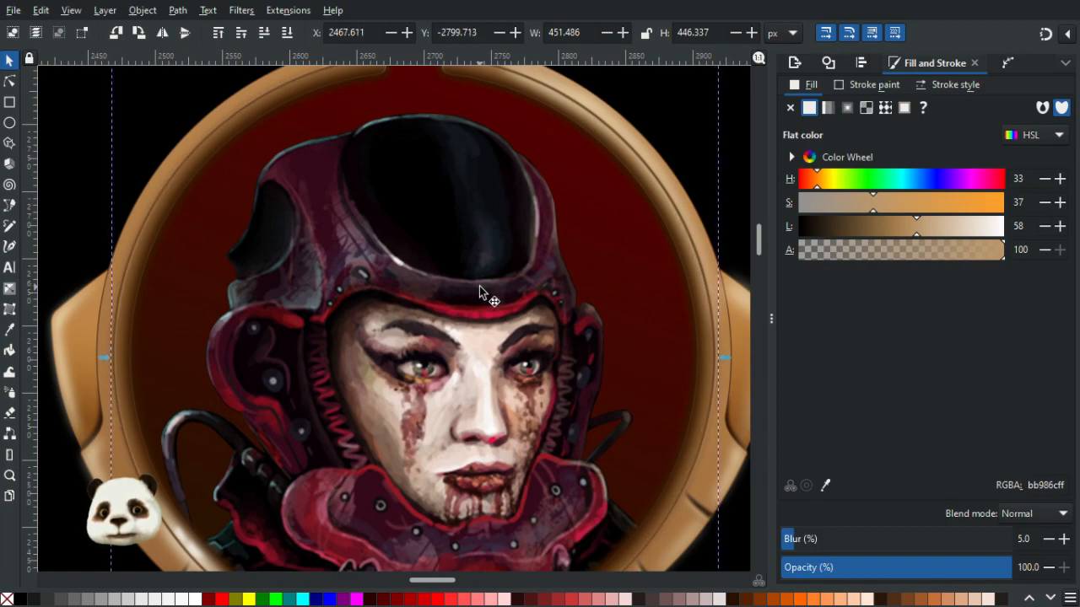
key("alt+Left")
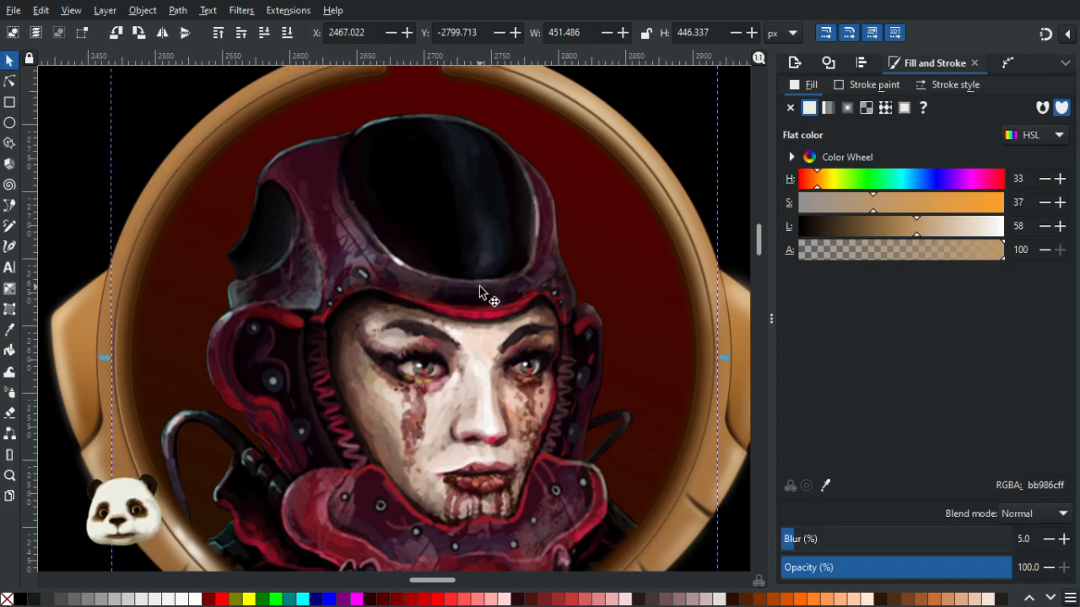
key("alt+Down")
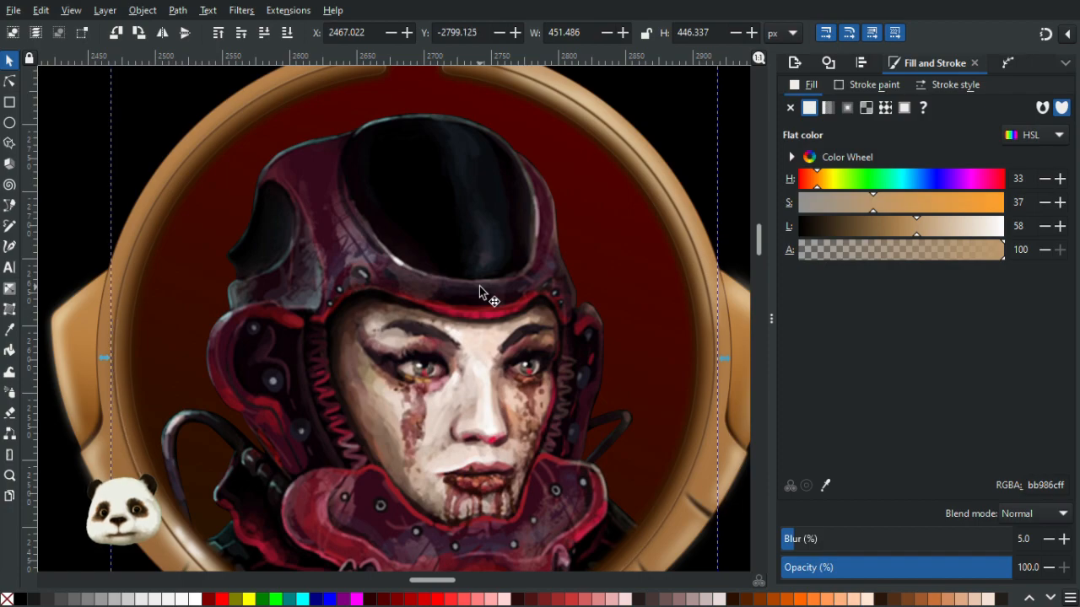
- Examine the whole badge and the frame's edges at different zoom levels
scroll(506, 265, "down", 2)
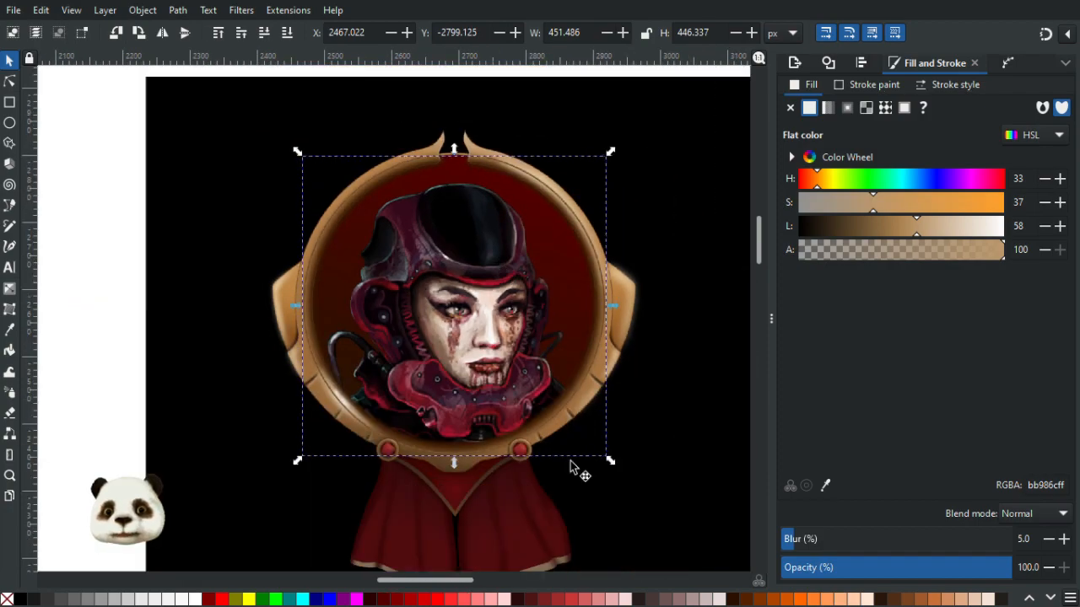
scroll(544, 477, "up", 2)
scroll(390, 391, "down", 2)
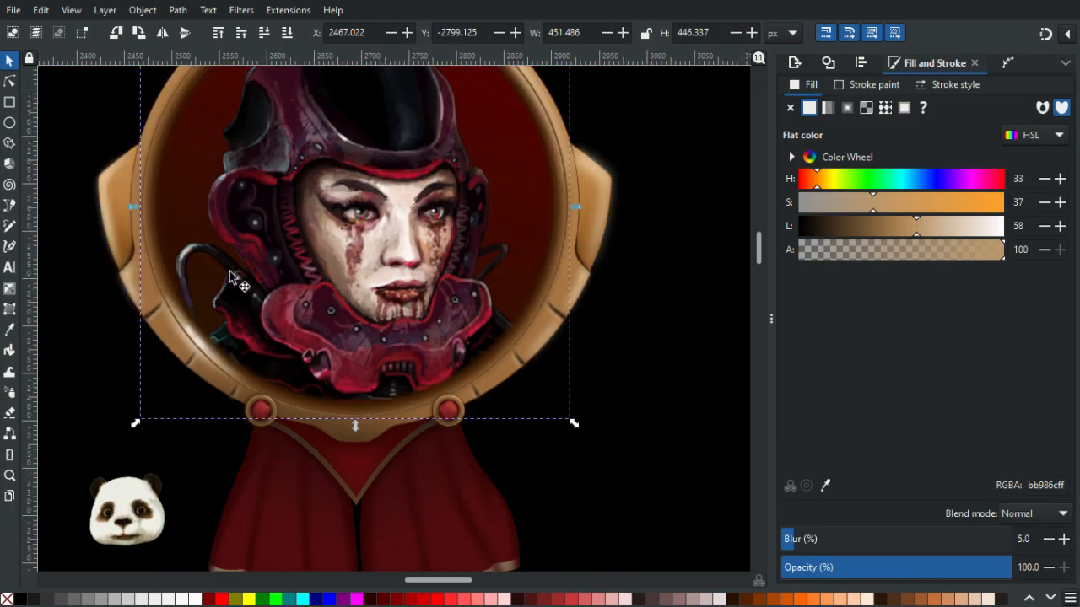
left_click(650, 474)
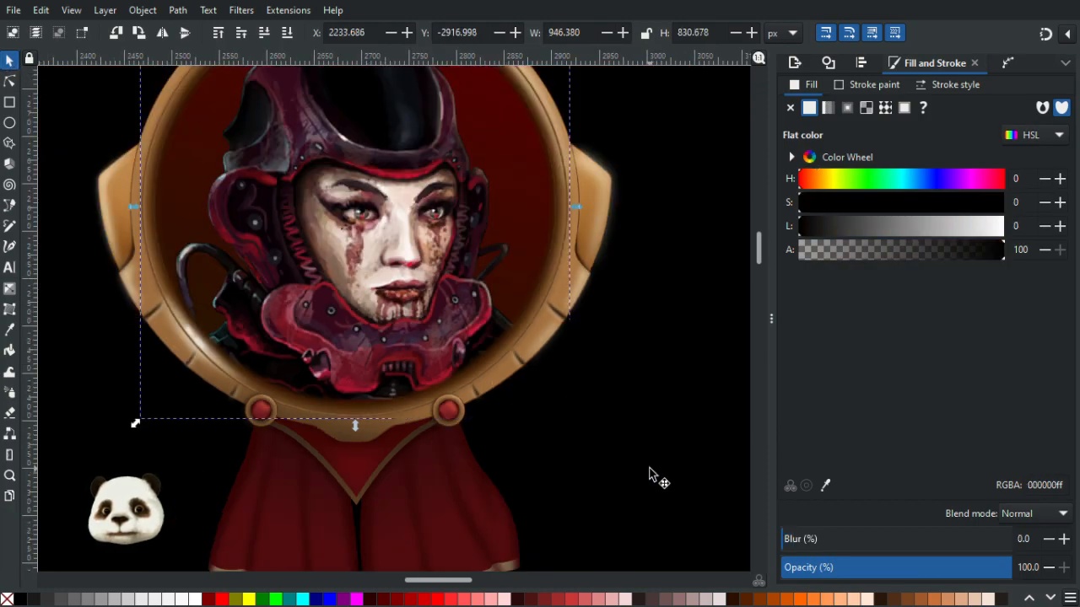
scroll(632, 458, "down", 1)
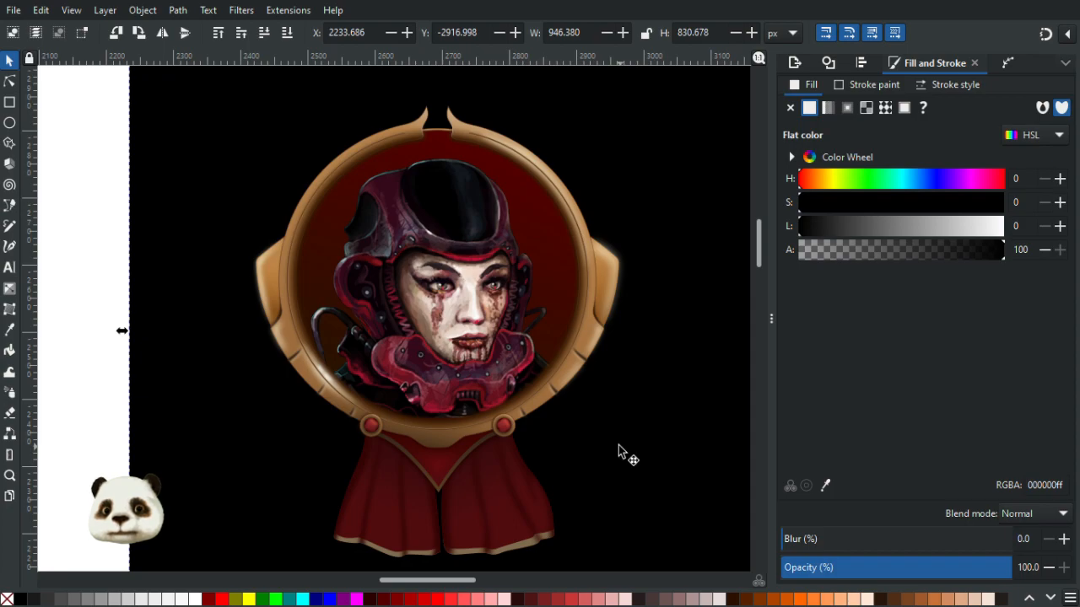
scroll(616, 442, "up", 1)
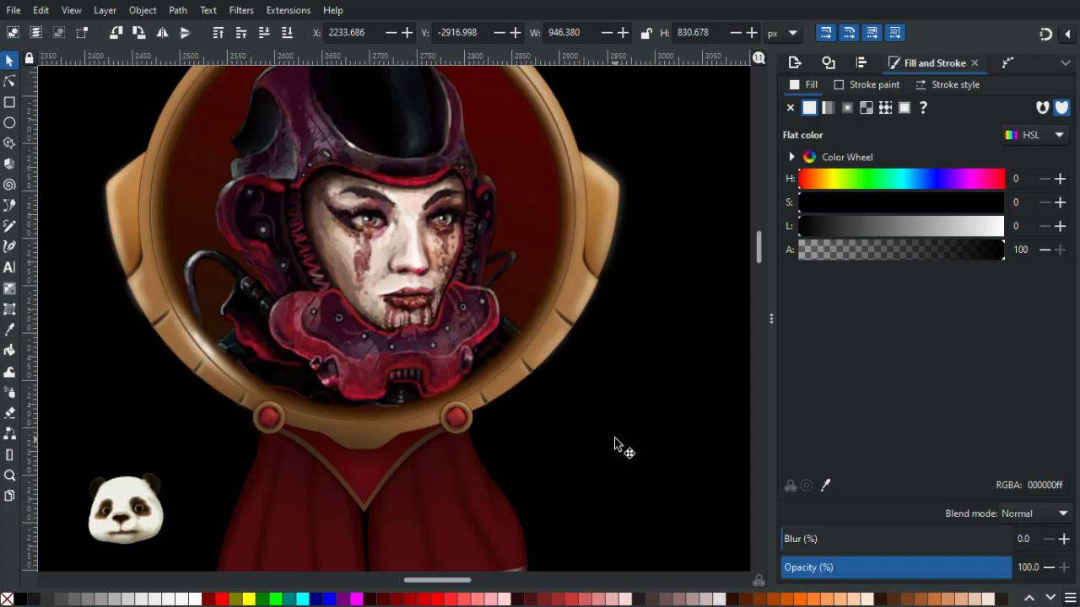
scroll(613, 442, "down", 1)
scroll(620, 459, "up", 2)
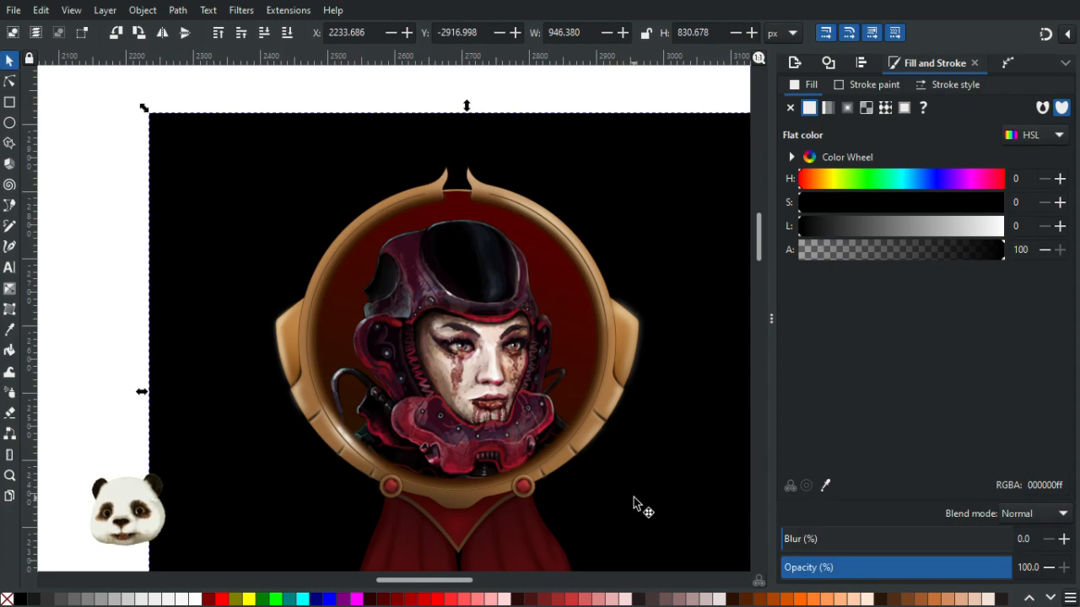
scroll(633, 497, "up", 4)
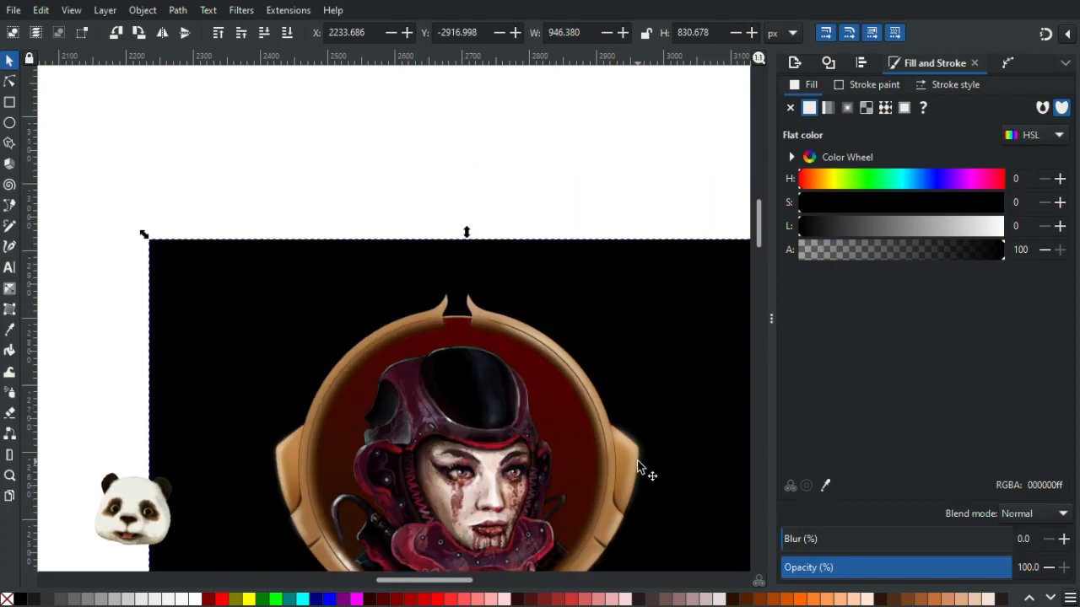
scroll(641, 481, "down", 5)
scroll(620, 354, "up", 4)
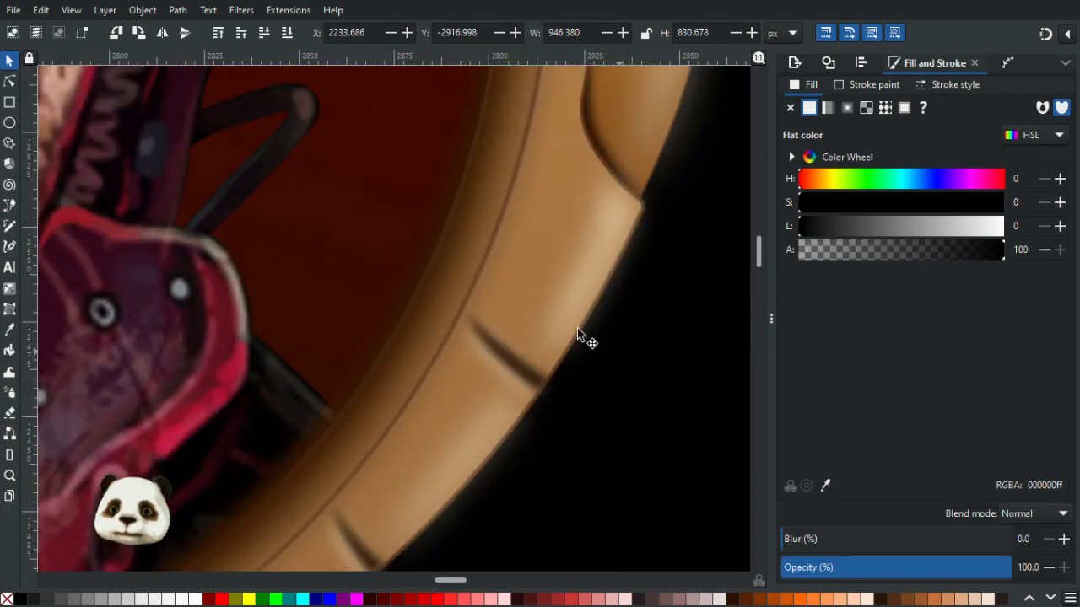
scroll(561, 327, "down", 1)
scroll(564, 335, "down", 4)
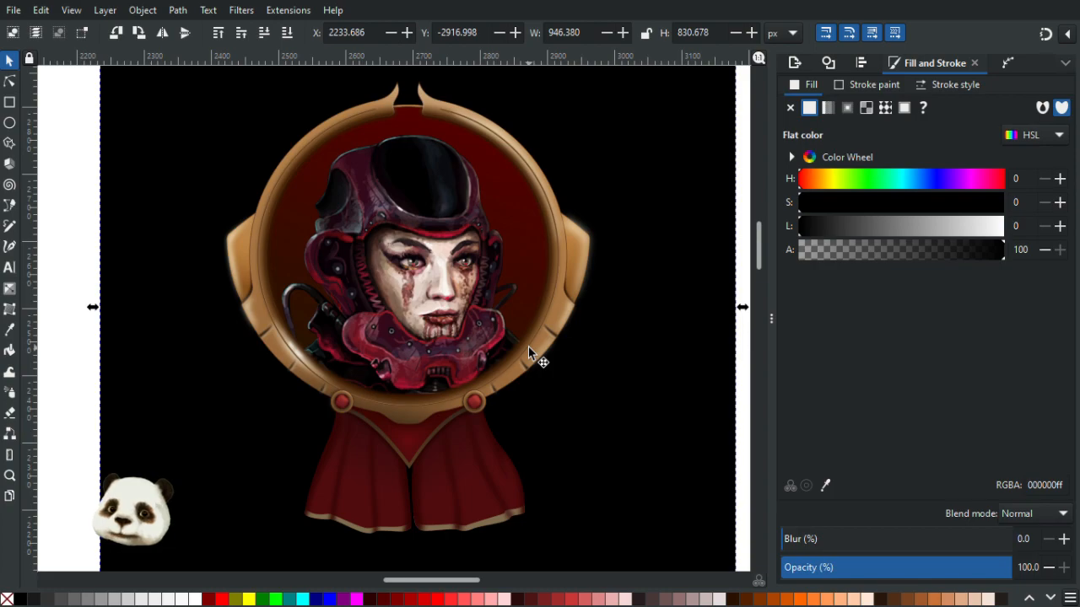
scroll(568, 376, "down", 3)
scroll(571, 357, "up", 3)
scroll(585, 350, "down", 2)
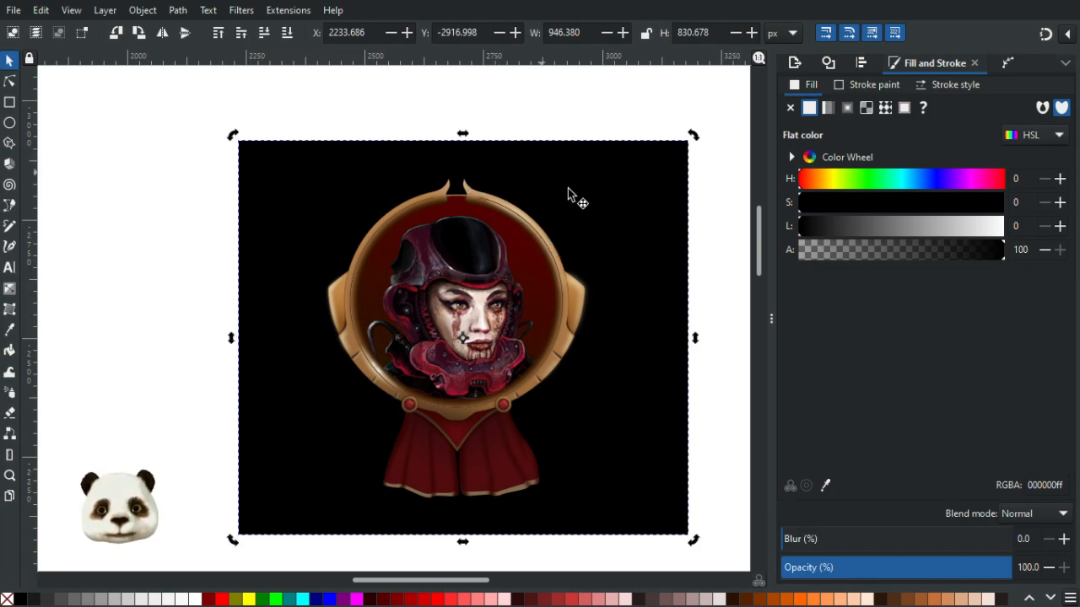
- Try moving the black background square to the right, then undo the move
left_click_drag(296, 193, 652, 187)
scroll(338, 302, "up", 3)
scroll(240, 295, "up", 3)
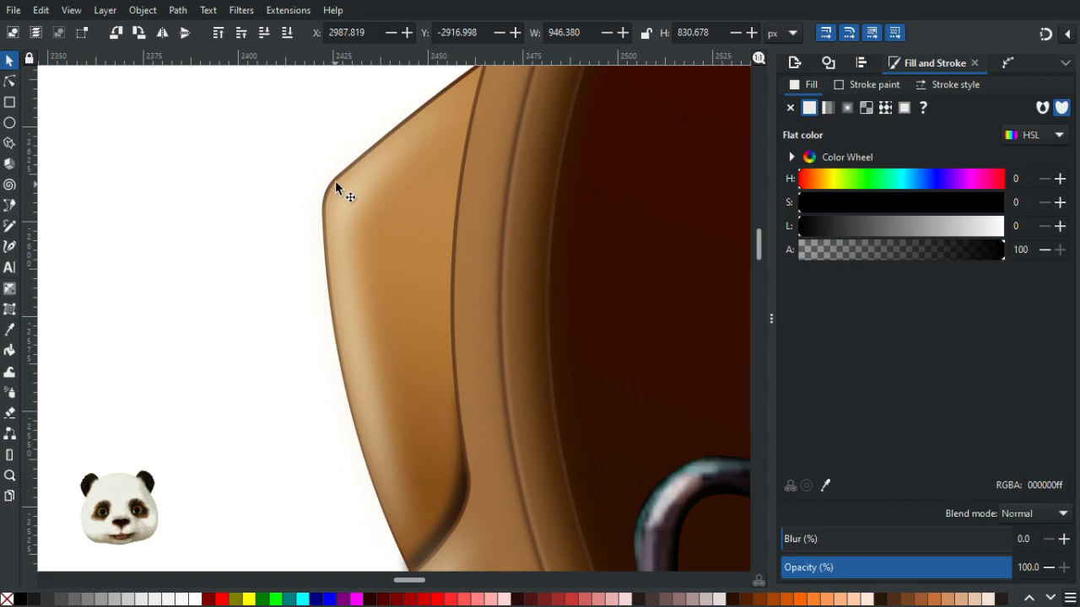
scroll(385, 358, "down", 4)
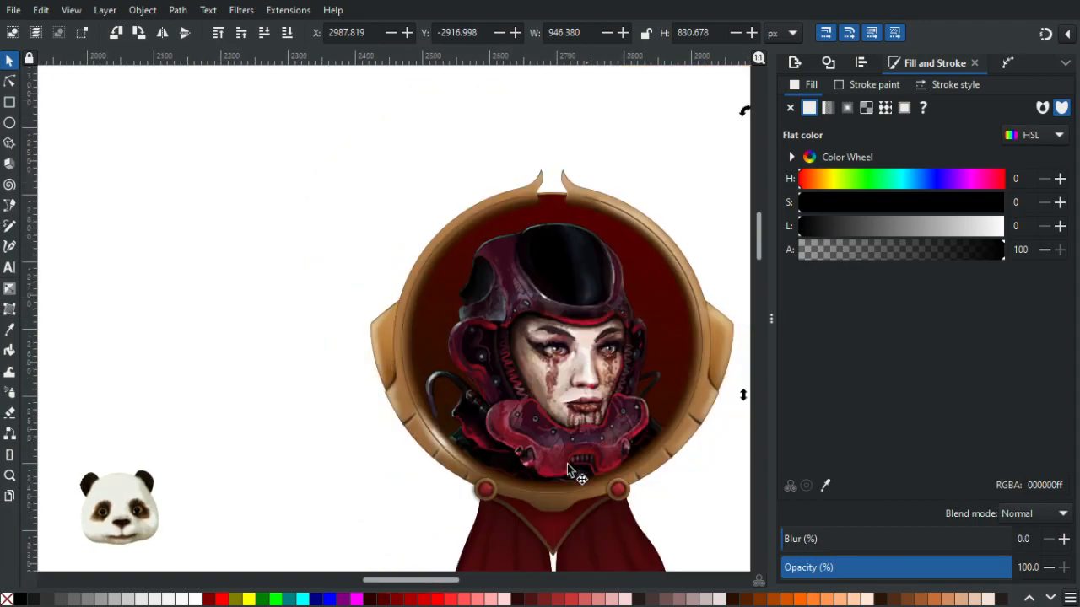
left_click_drag(676, 490, 535, 361)
scroll(546, 370, "down", 5)
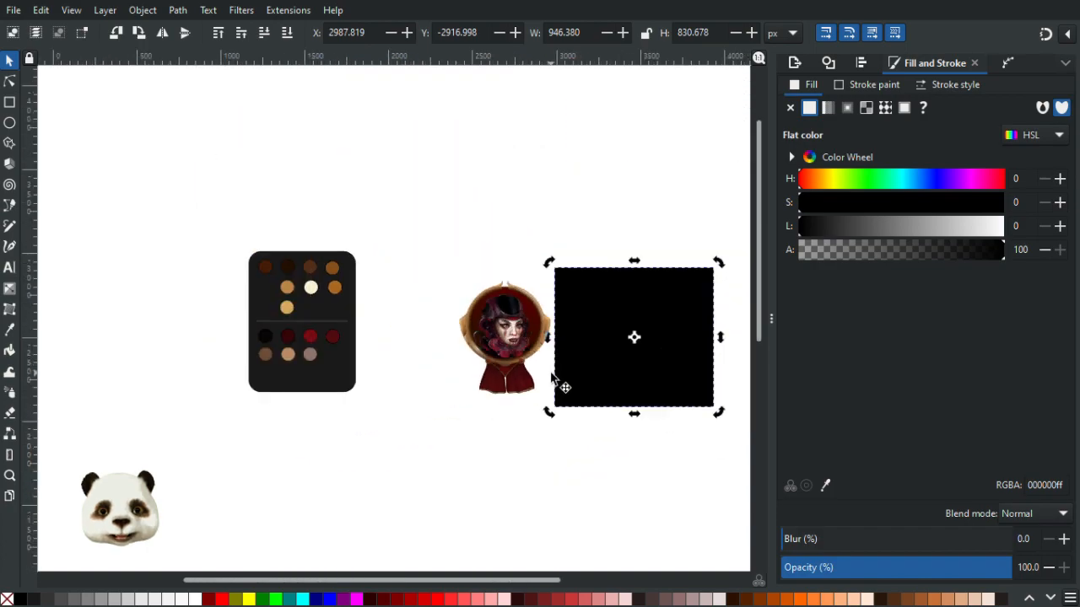
scroll(572, 391, "up", 1)
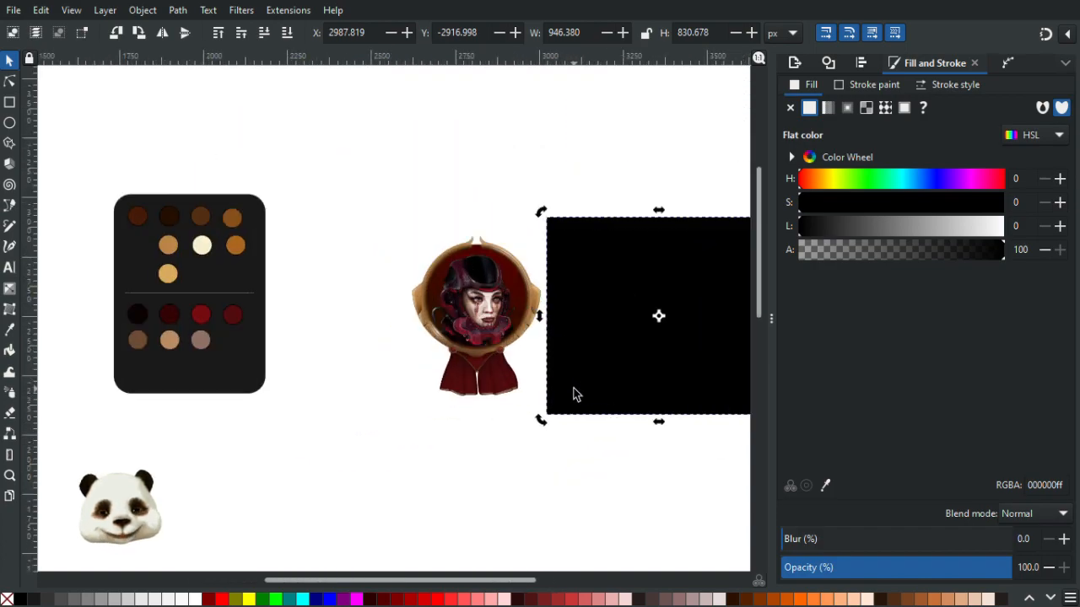
scroll(573, 394, "up", 1)
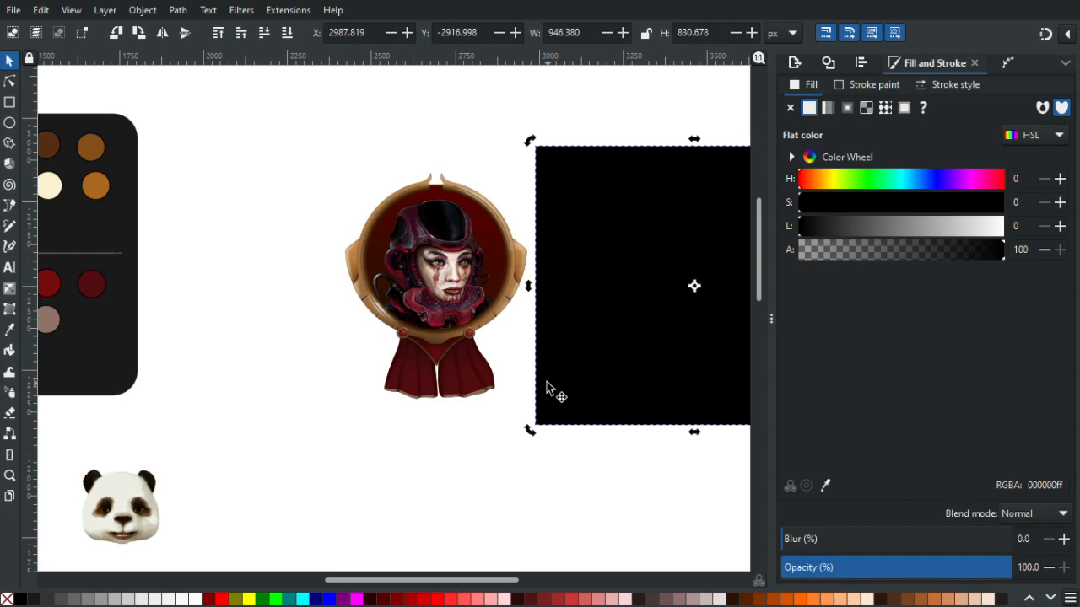
key("ctrl+z")
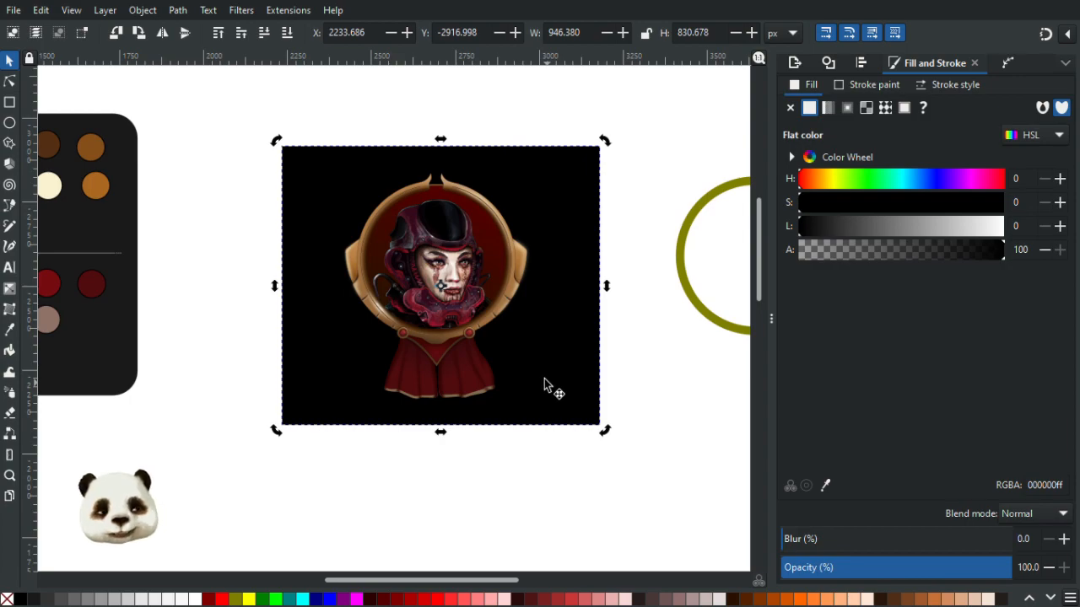
- Delete the gradient highlight shape on the frame's left side wing
scroll(547, 382, "up", 2)
scroll(457, 339, "up", 1)
left_click_drag(616, 407, 624, 408)
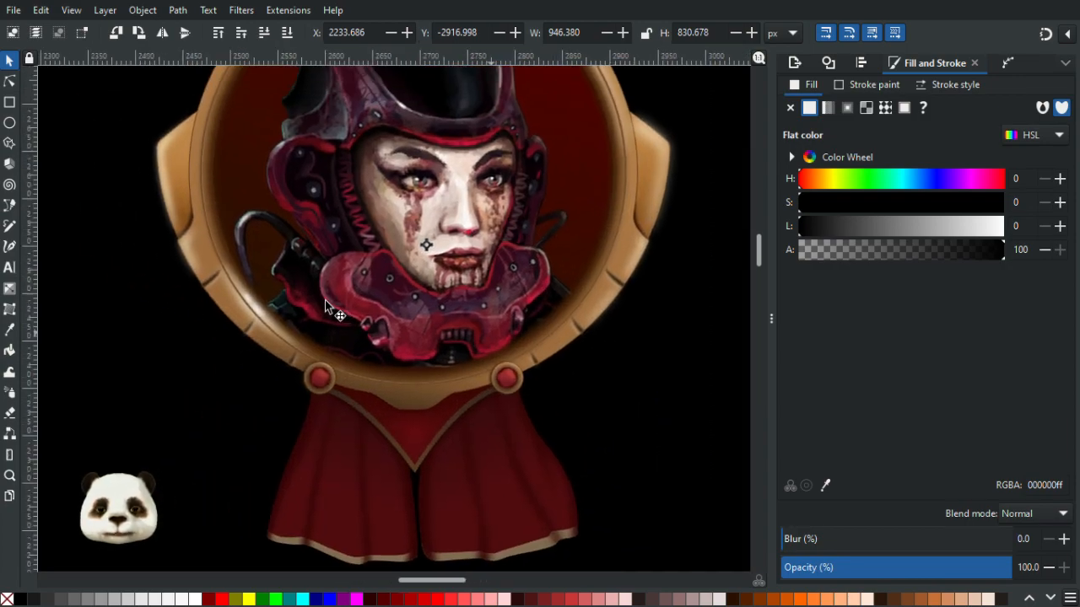
scroll(236, 316, "up", 2)
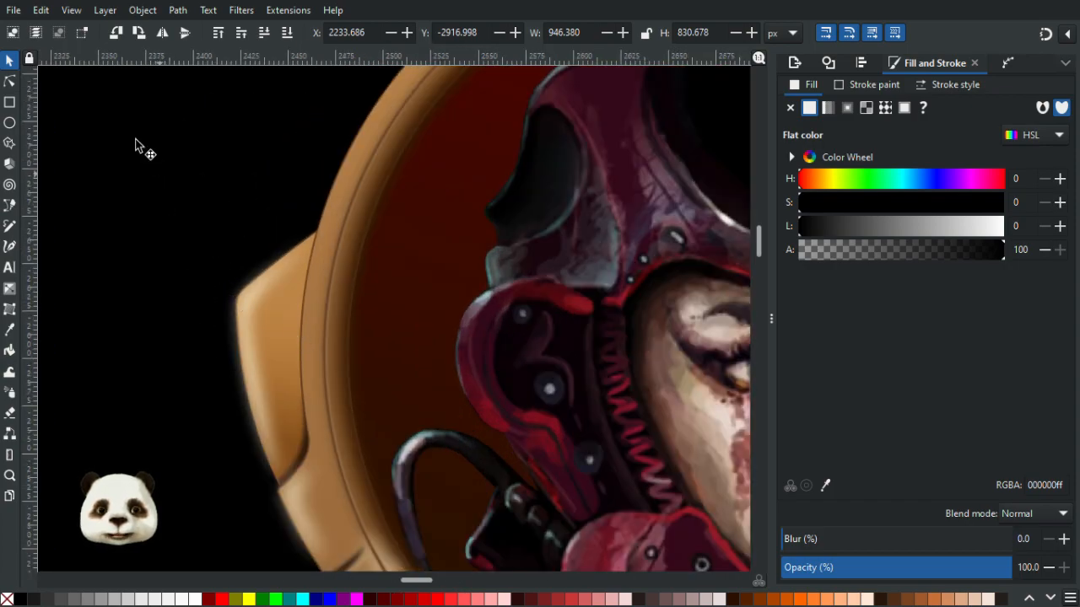
left_click(9, 81)
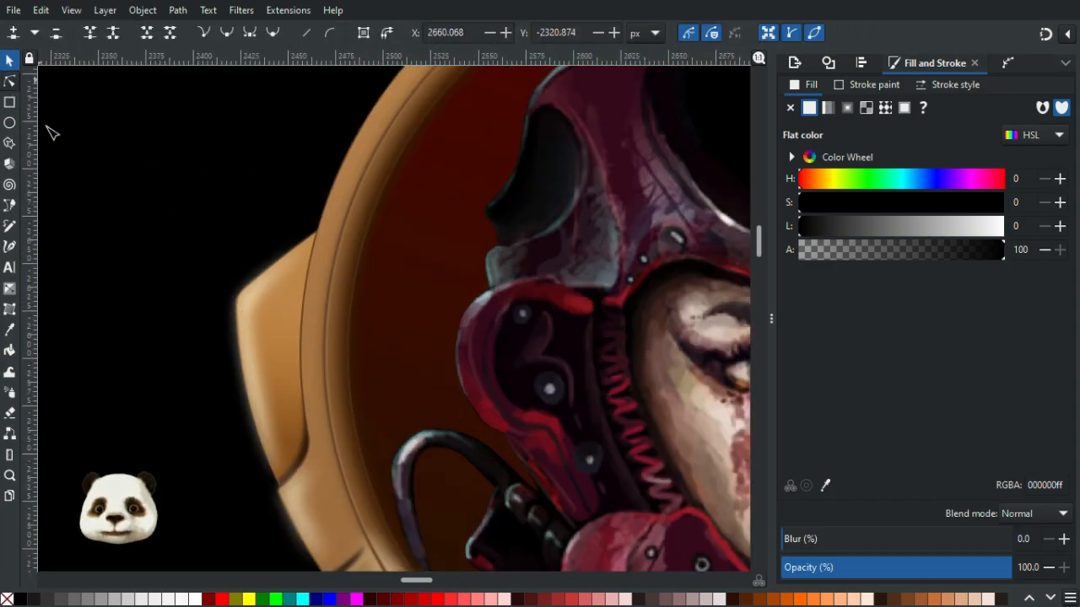
left_click(288, 380)
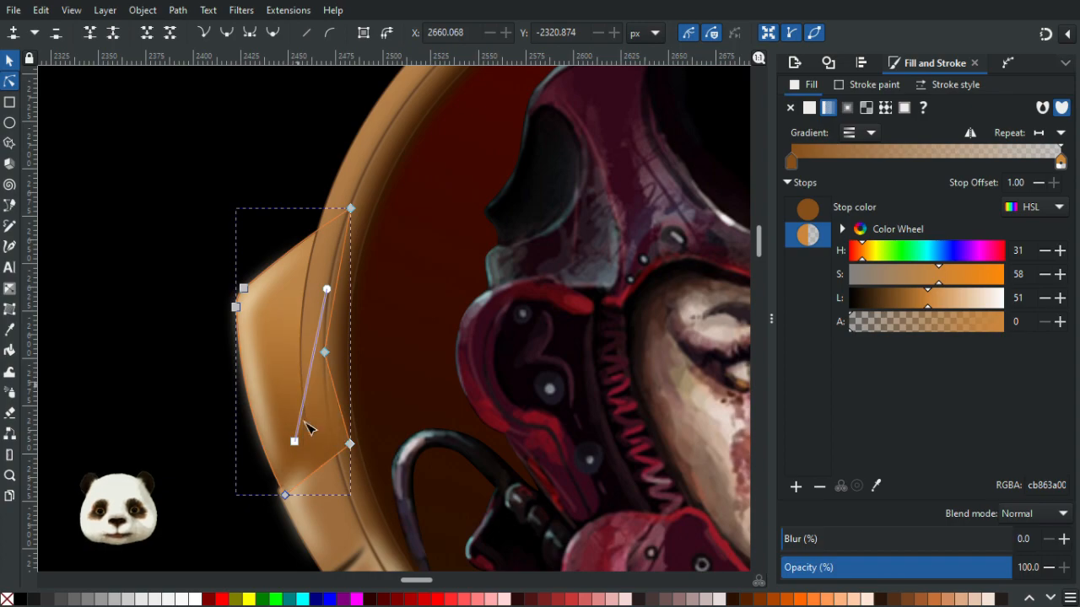
left_click(357, 600)
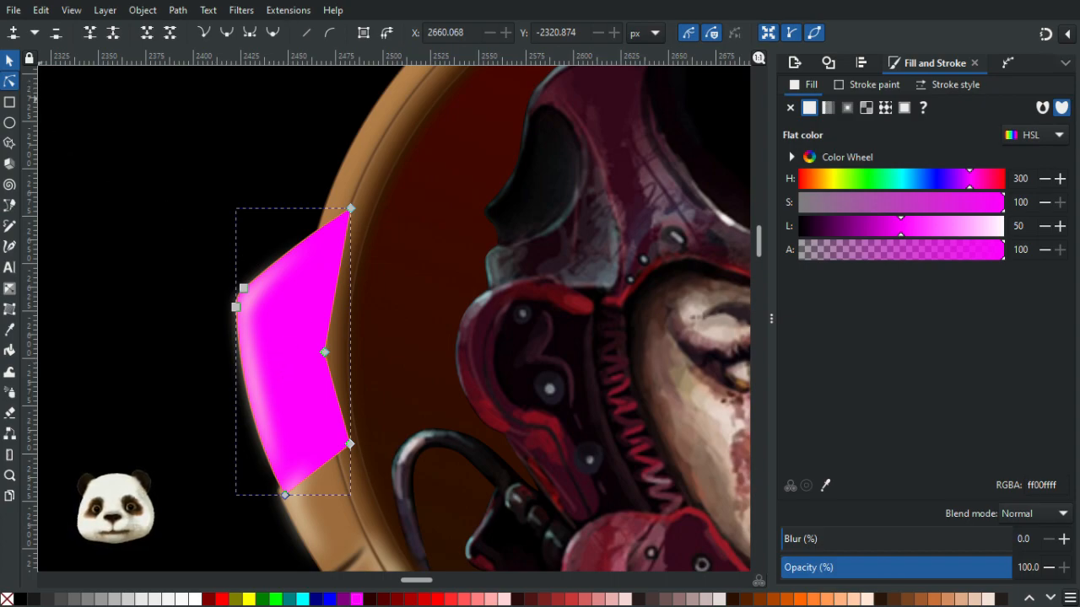
left_click(10, 60)
key("Delete")
scroll(213, 186, "up", 1)
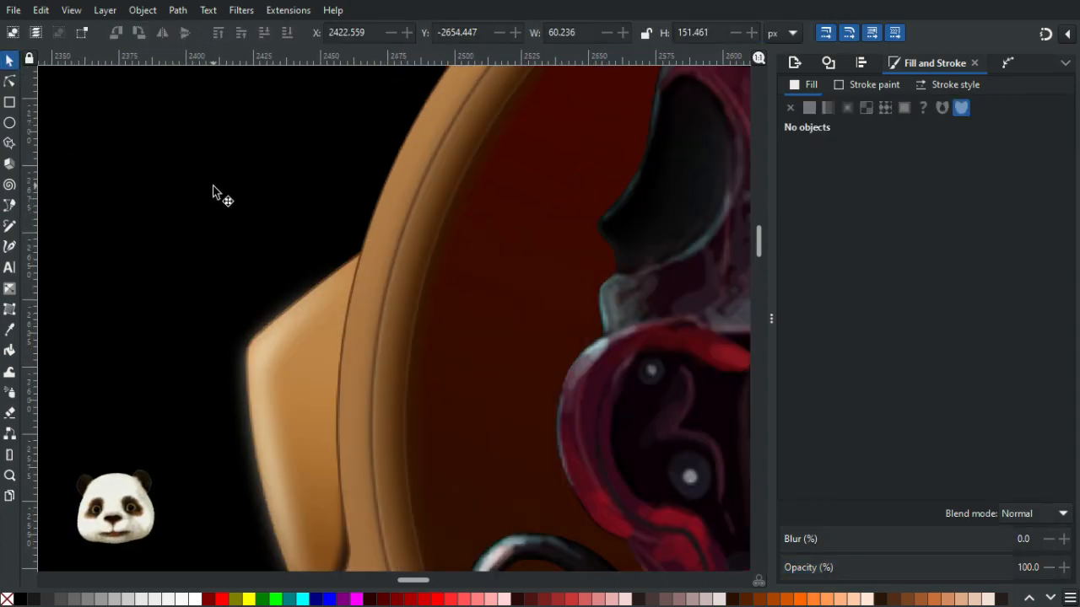
- Paste a magenta copy of the wing shape in place over the frame's left wing and shift it slightly right
left_click(259, 393)
key("Escape")
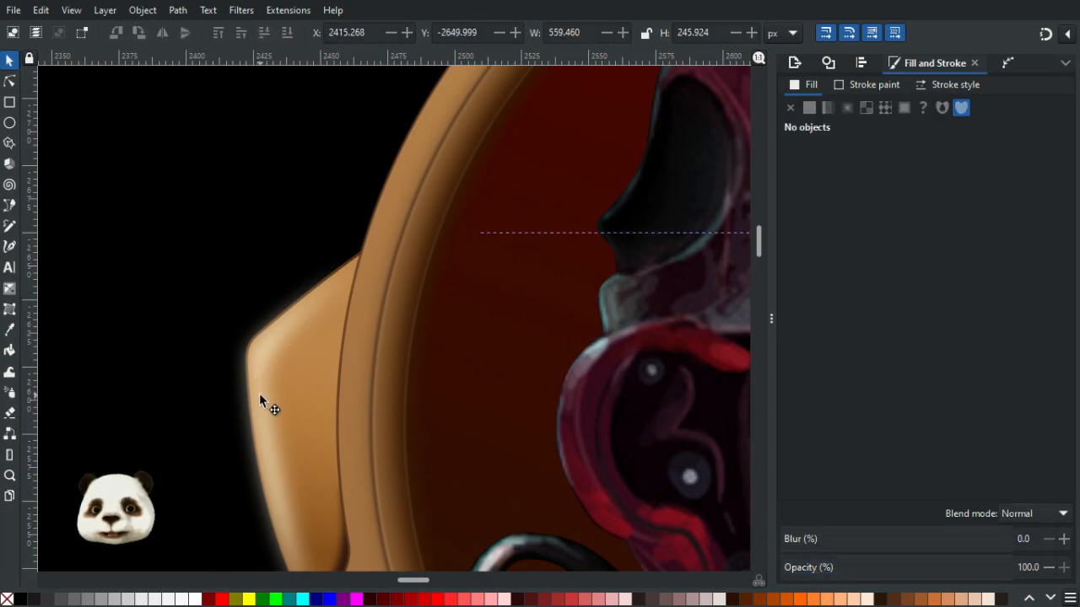
scroll(275, 388, "down", 5)
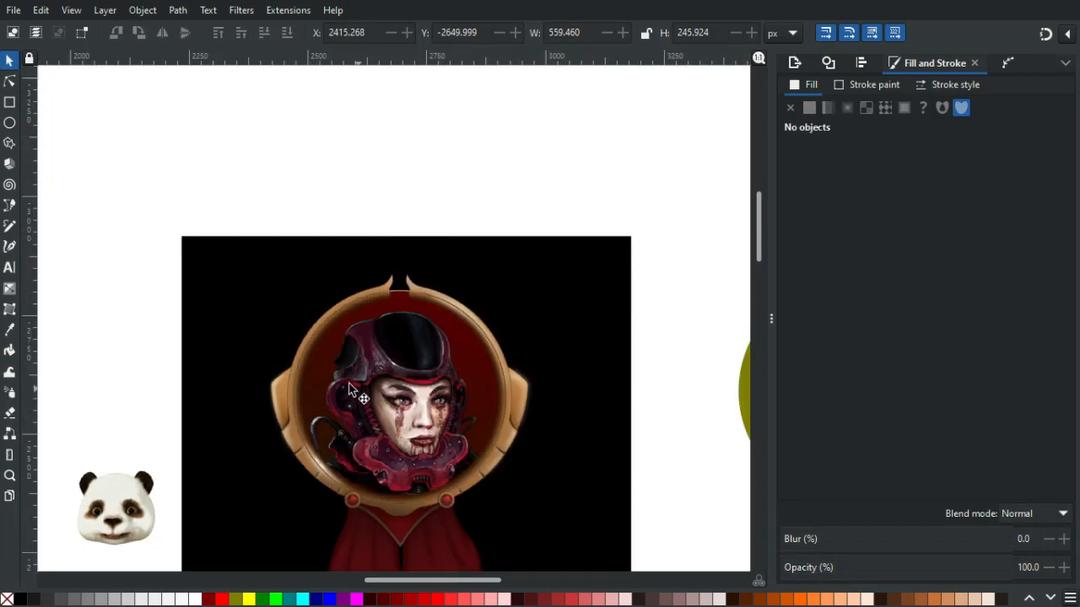
left_click(276, 395)
scroll(275, 395, "up", 5)
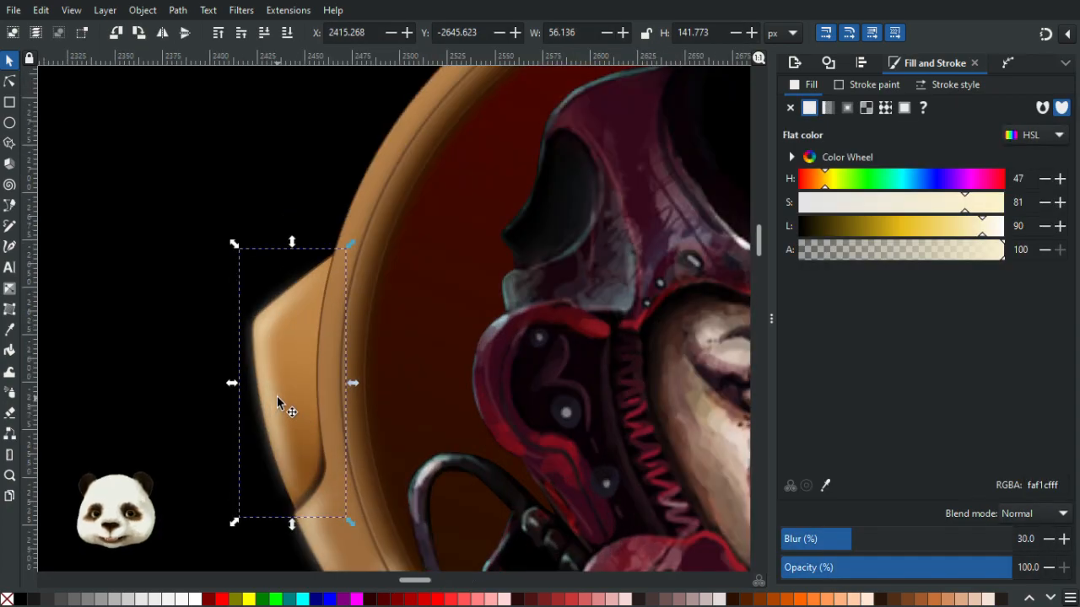
key("ctrl+alt+v")
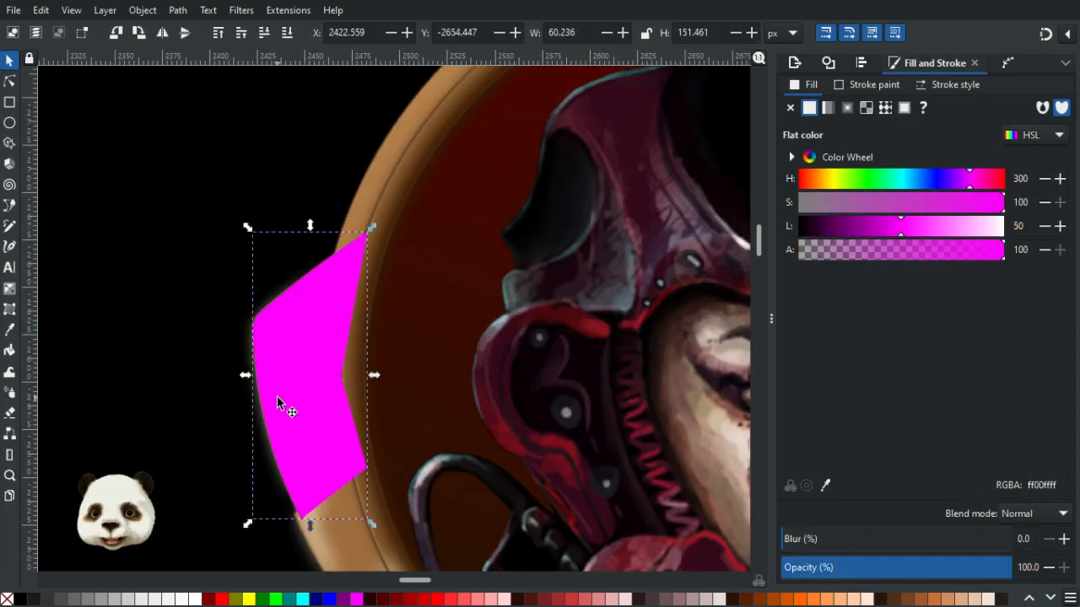
left_click_drag(302, 405, 329, 408)
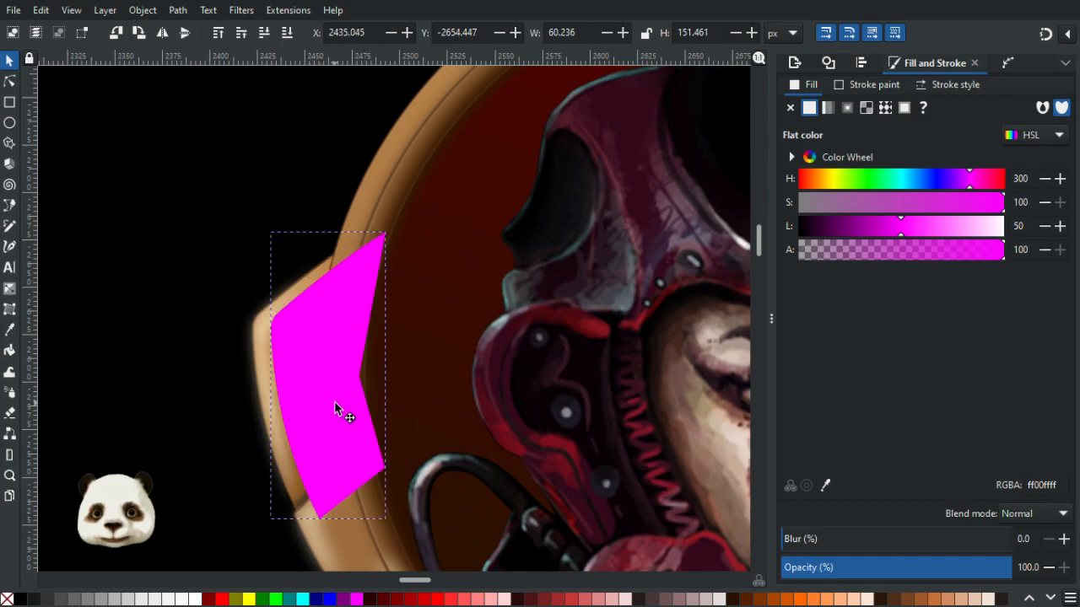
- Clip the left wing's blurred highlight with the shifted magenta shape
key("ctrl+shift+v")
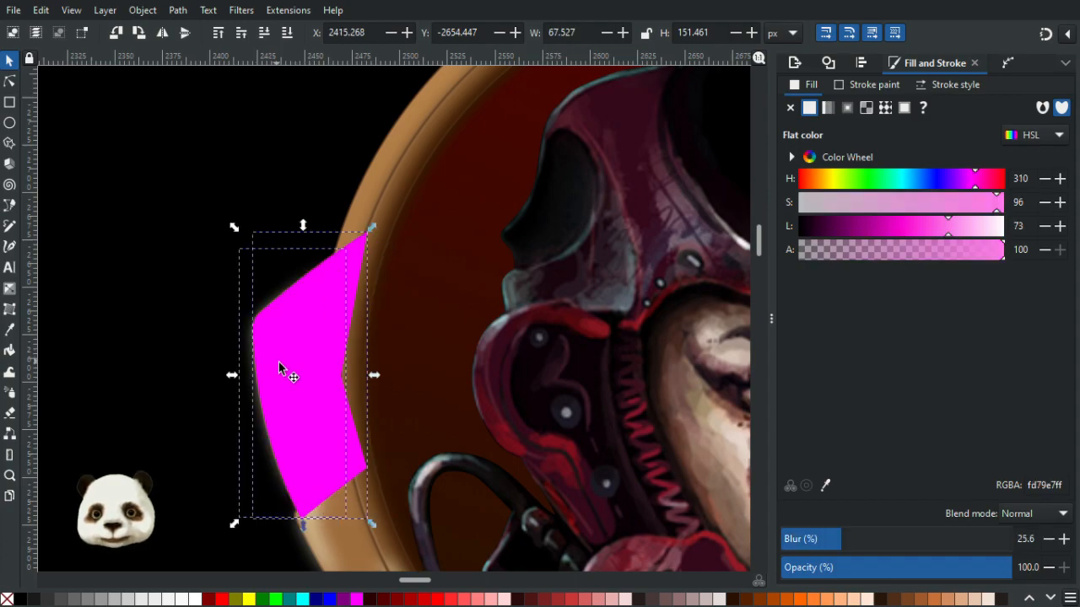
right_click(278, 354)
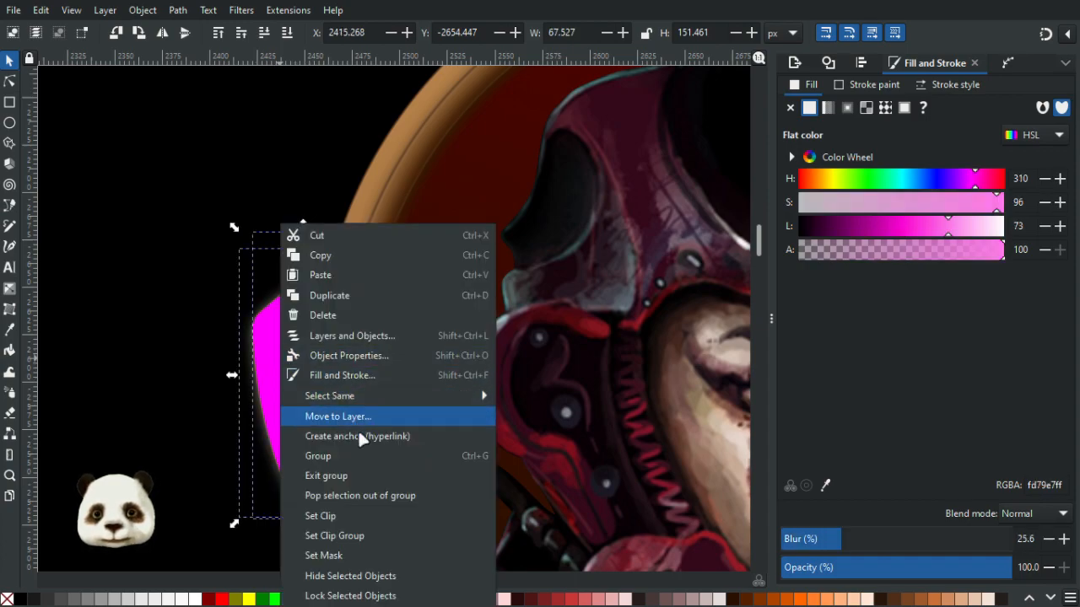
left_click(345, 516)
- Examine the clipped highlight on the left wing at different zoom levels
scroll(298, 444, "up", 1)
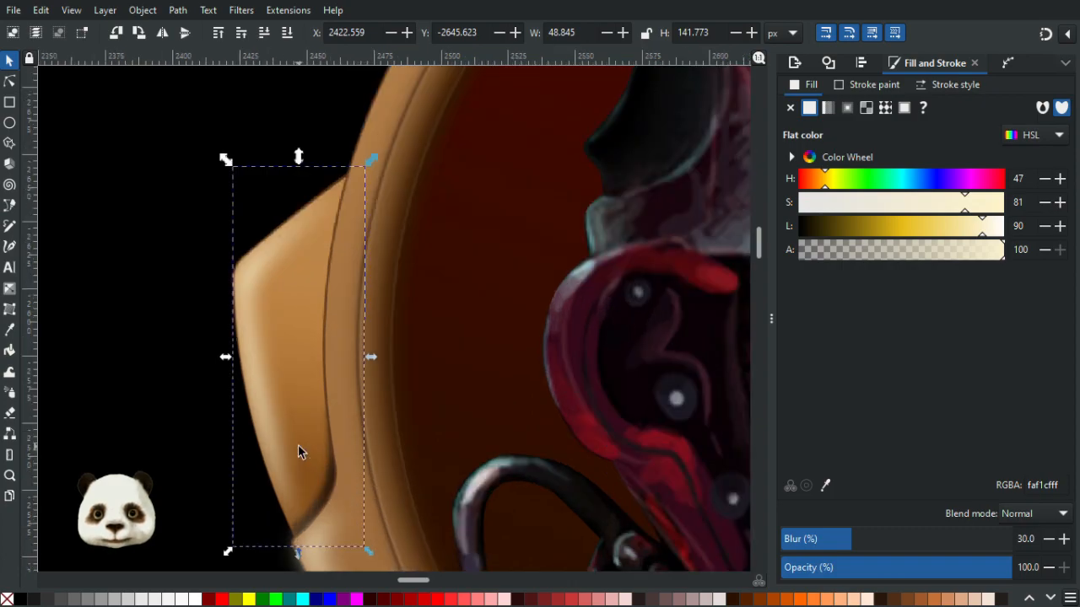
scroll(297, 445, "down", 3)
left_click_drag(413, 323, 221, 172)
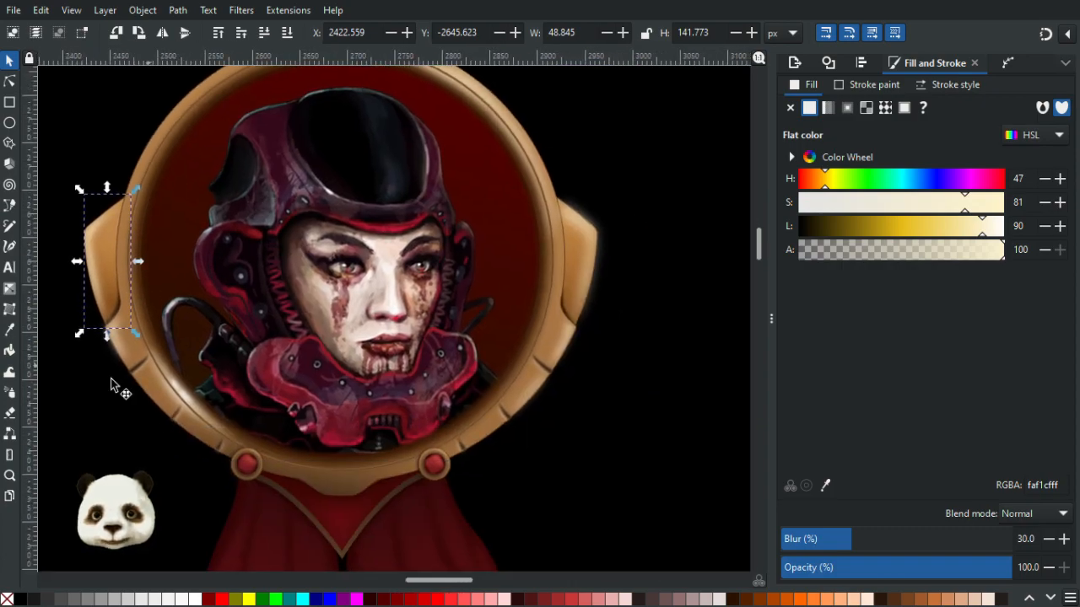
scroll(111, 378, "up", 4)
scroll(167, 342, "down", 4)
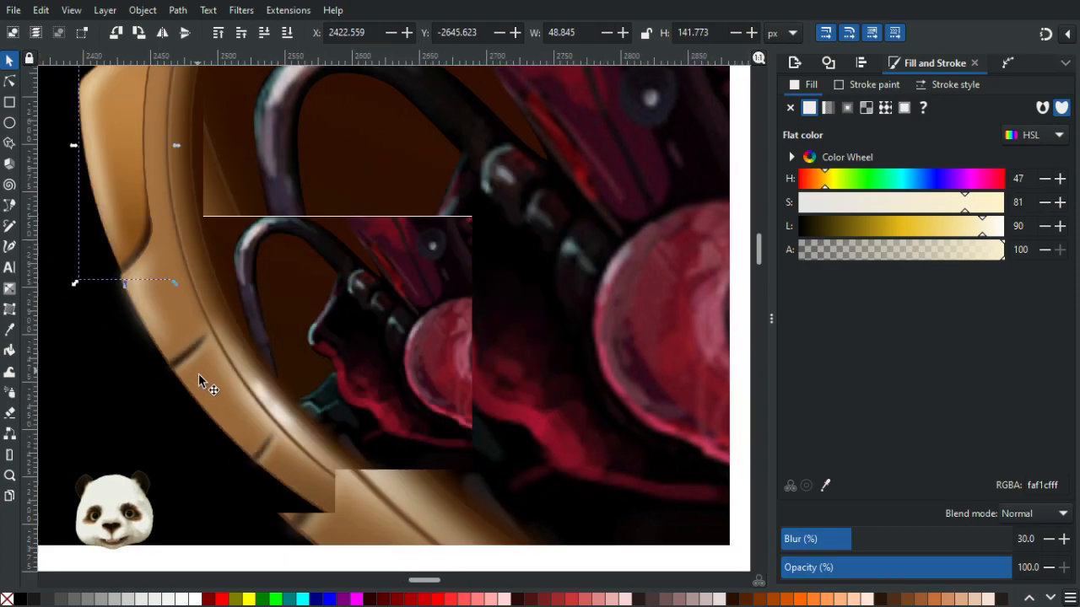
scroll(672, 284, "up", 4)
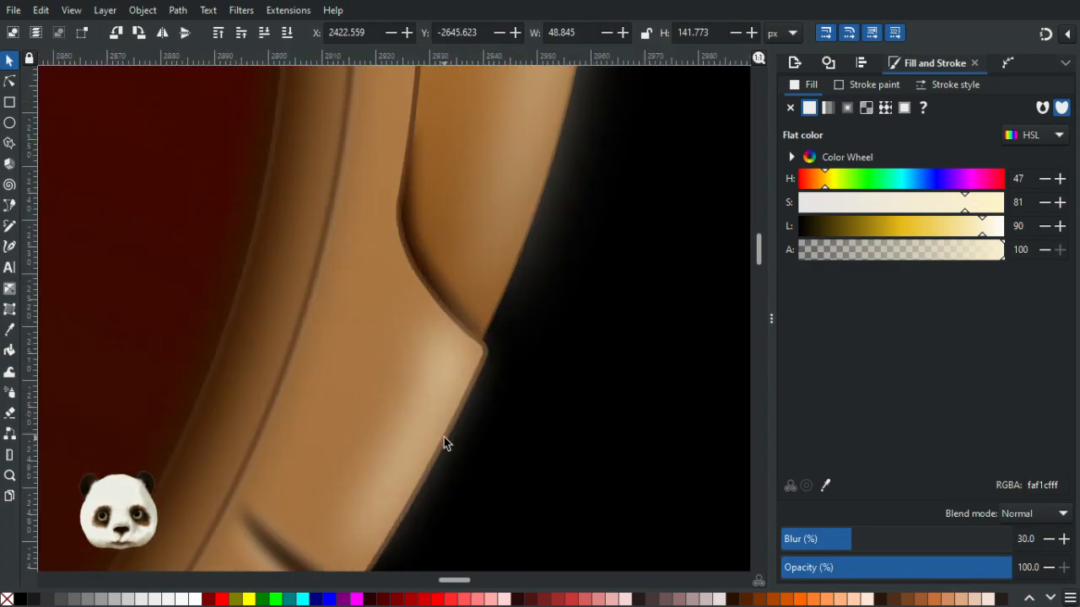
scroll(445, 437, "down", 2)
scroll(389, 487, "down", 3)
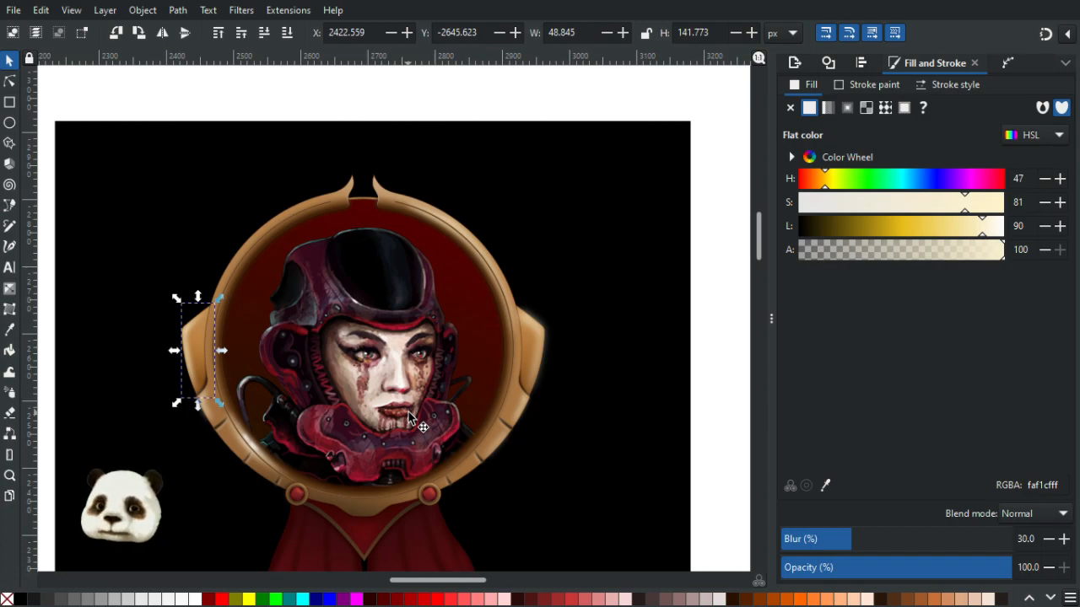
- Undo the clip and delete the magenta shape from the left wing
key("ctrl+z")
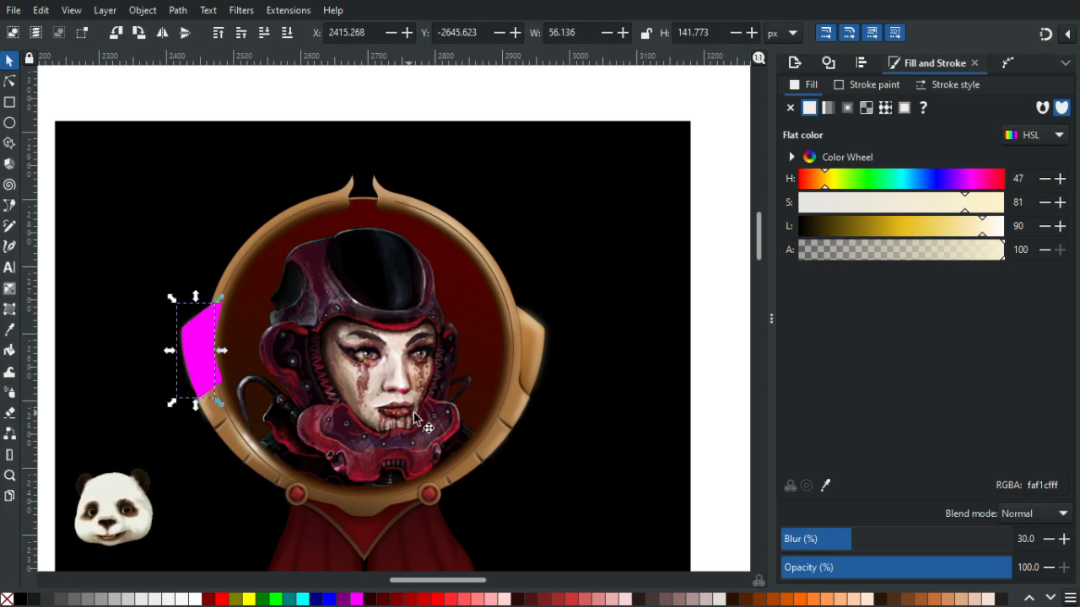
left_click(194, 89)
left_click(209, 349)
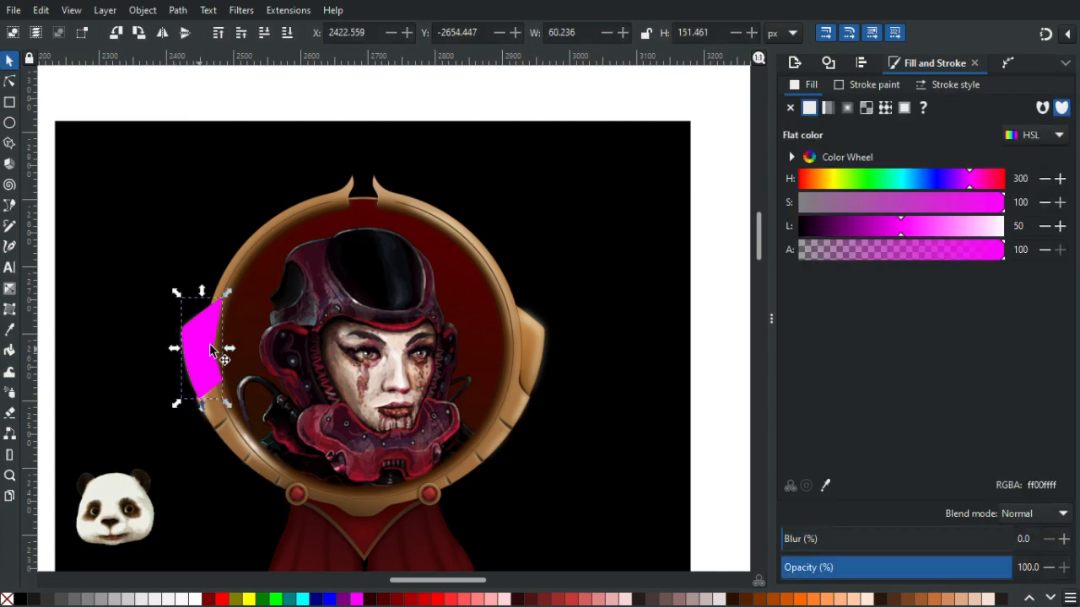
key("Delete")
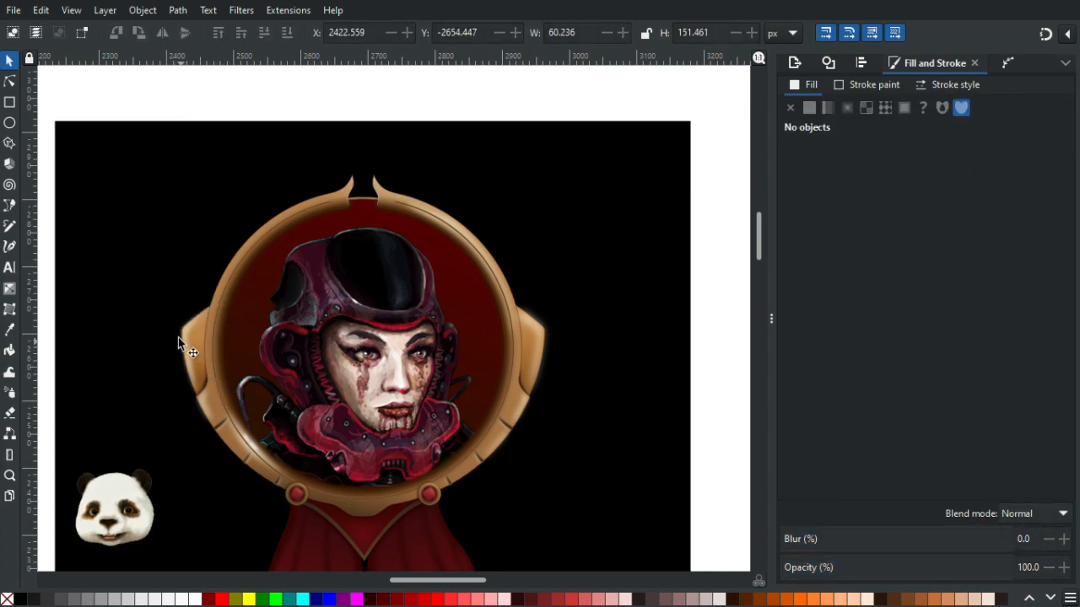
- Move the left wing highlight to the bottom and back to the top of the stacking order repeatedly
left_click(185, 335)
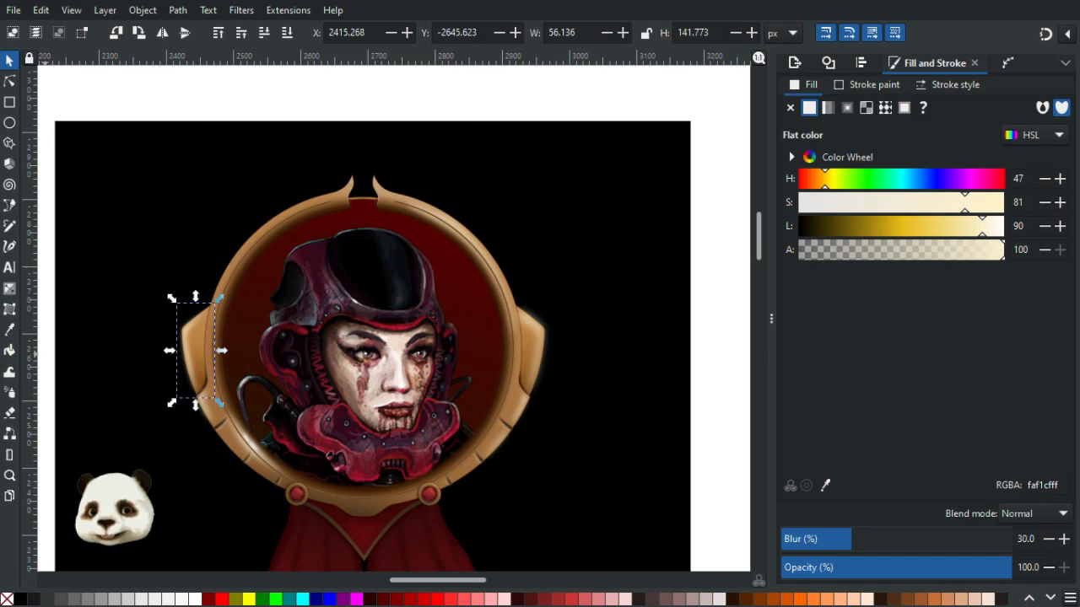
key("End")
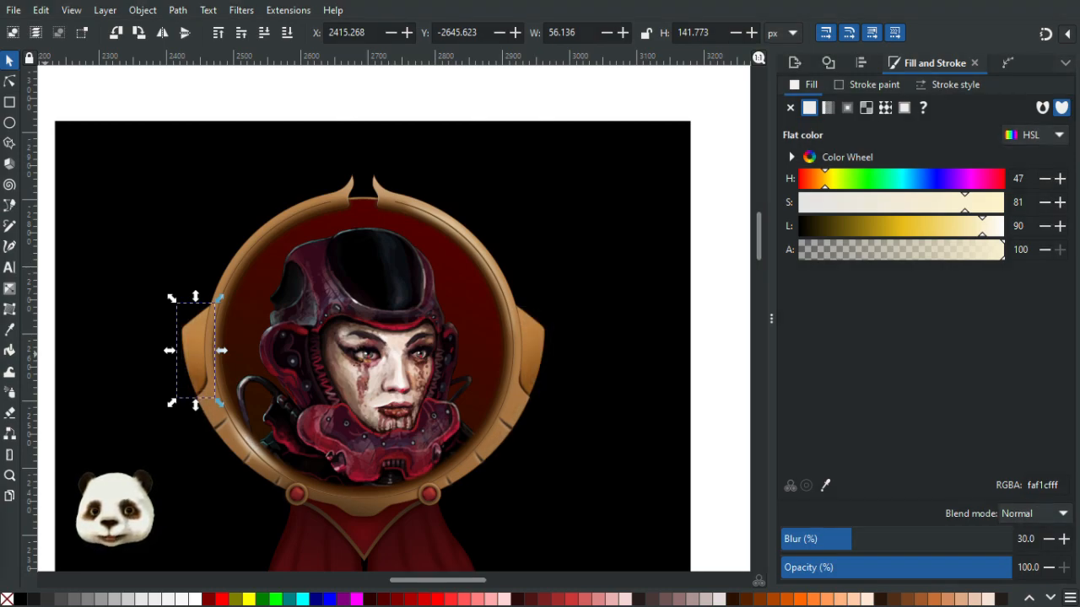
key("Home")
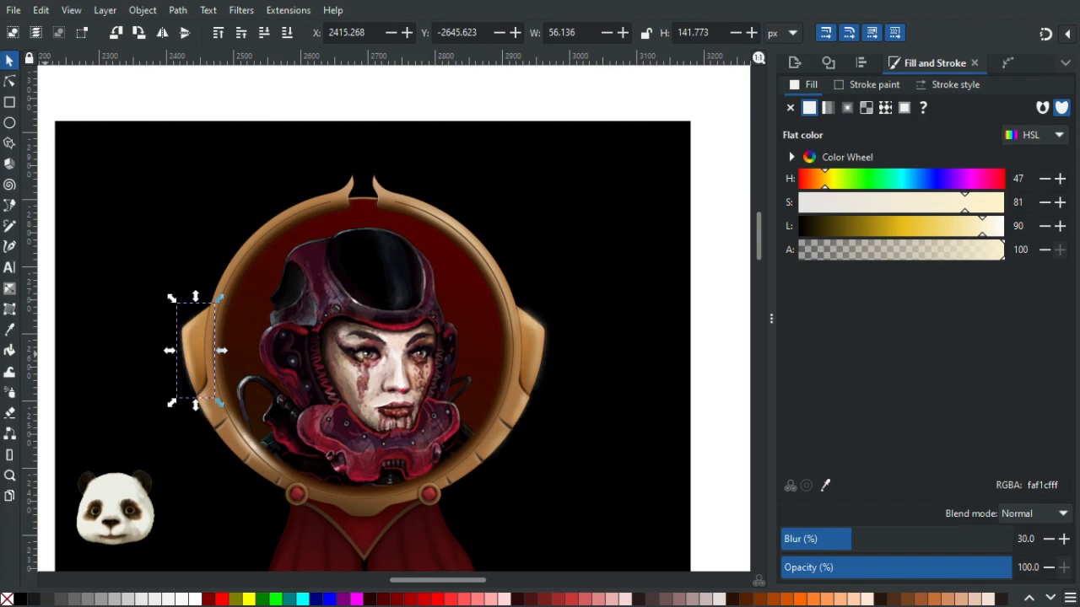
key("End")
key("Home")
key("End")
key("Home")
key("End")
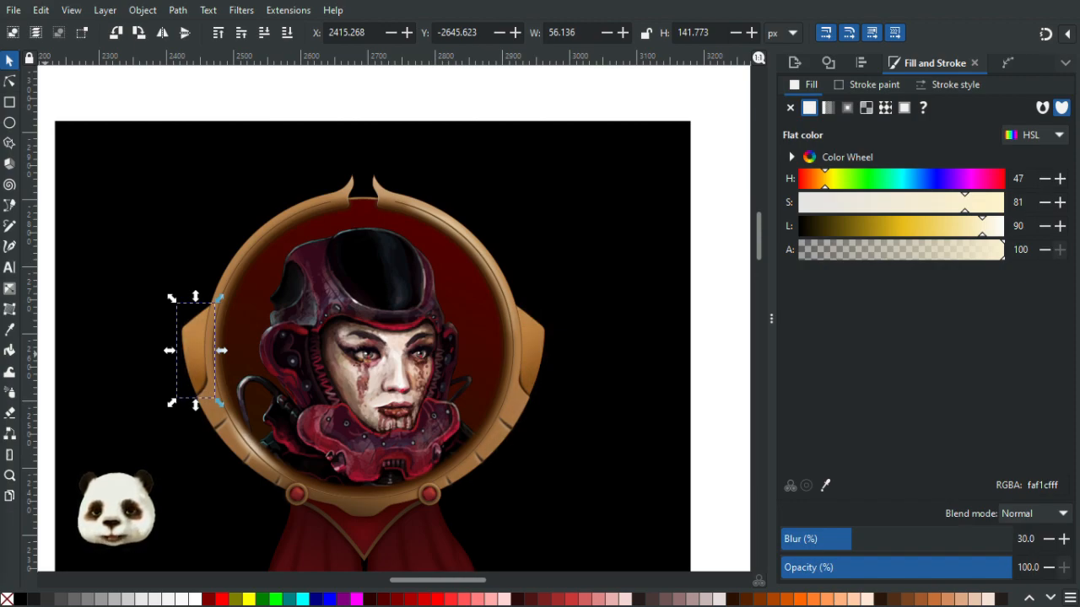
key("Home")
- Inspect the left wing highlight, the frame and the right wing with the node tool, then deselect
scroll(217, 398, "up", 4)
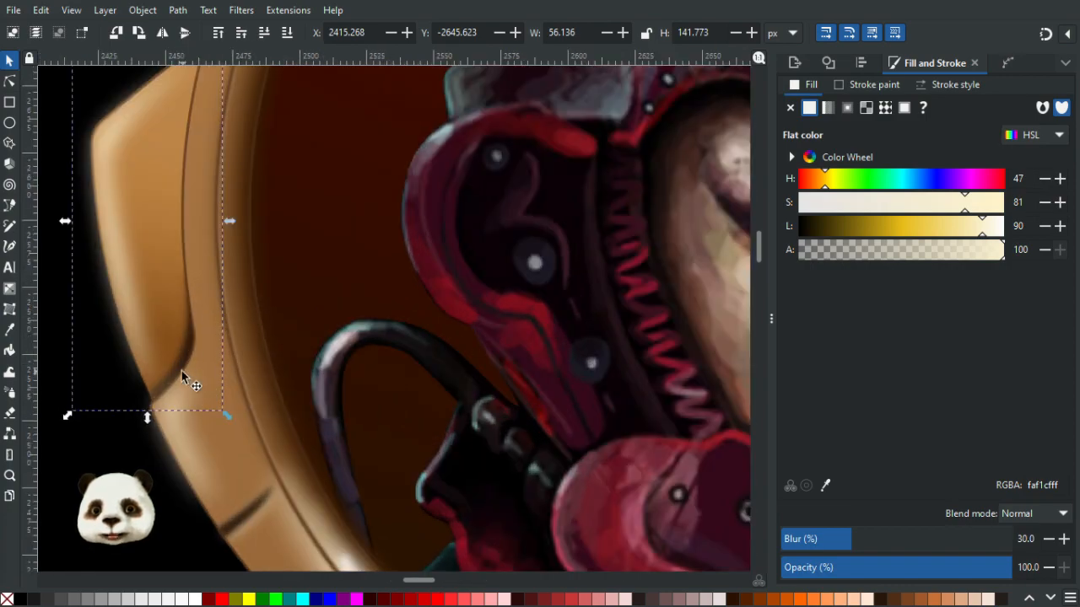
scroll(181, 371, "down", 2)
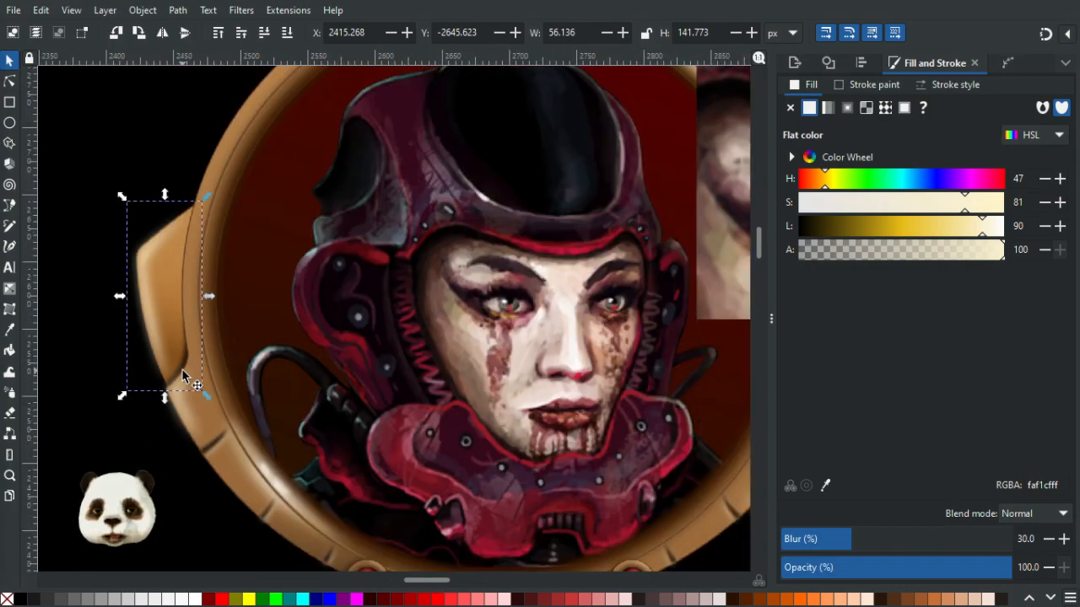
scroll(160, 346, "down", 2)
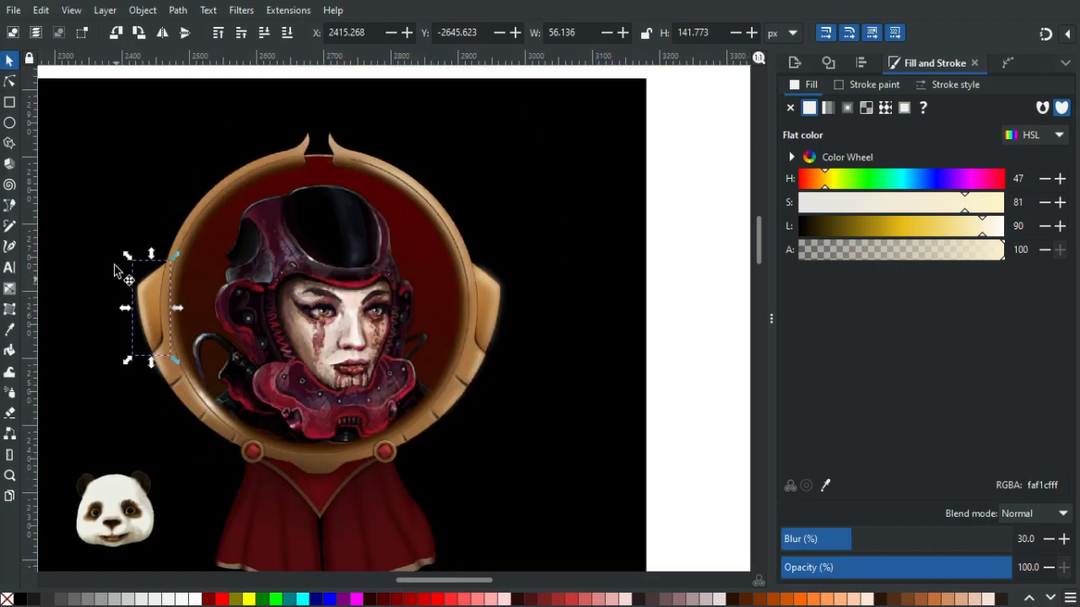
scroll(93, 219, "up", 1)
left_click(10, 82)
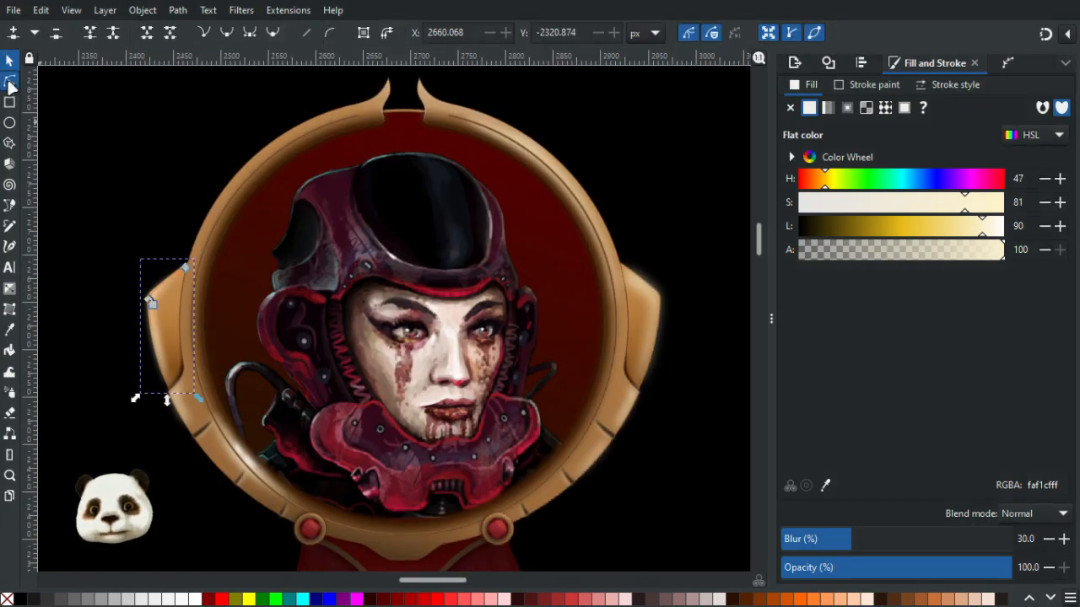
left_click(171, 318)
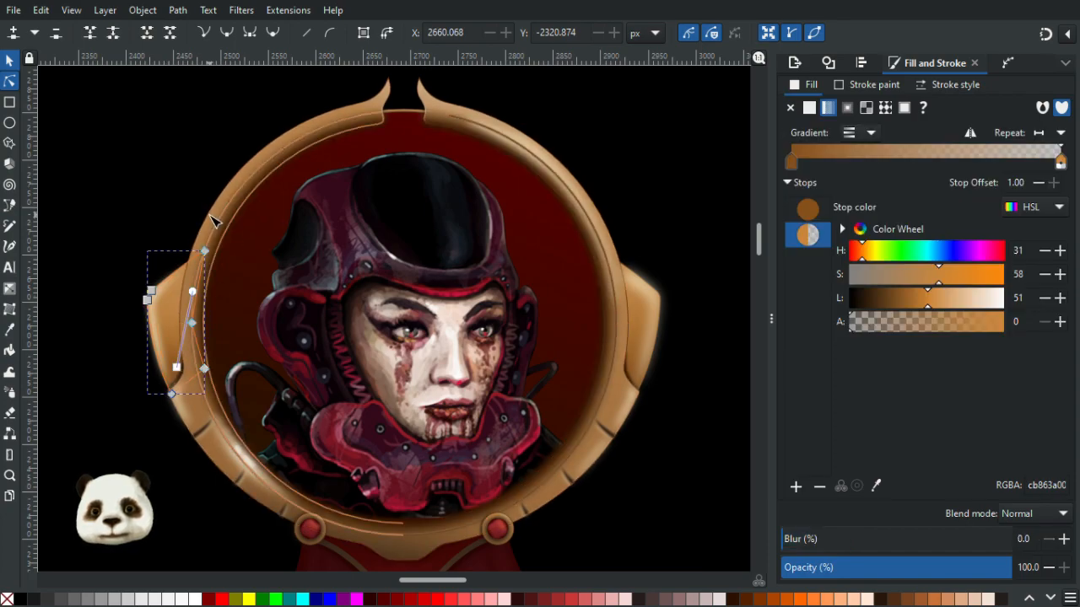
left_click(210, 221, "shift")
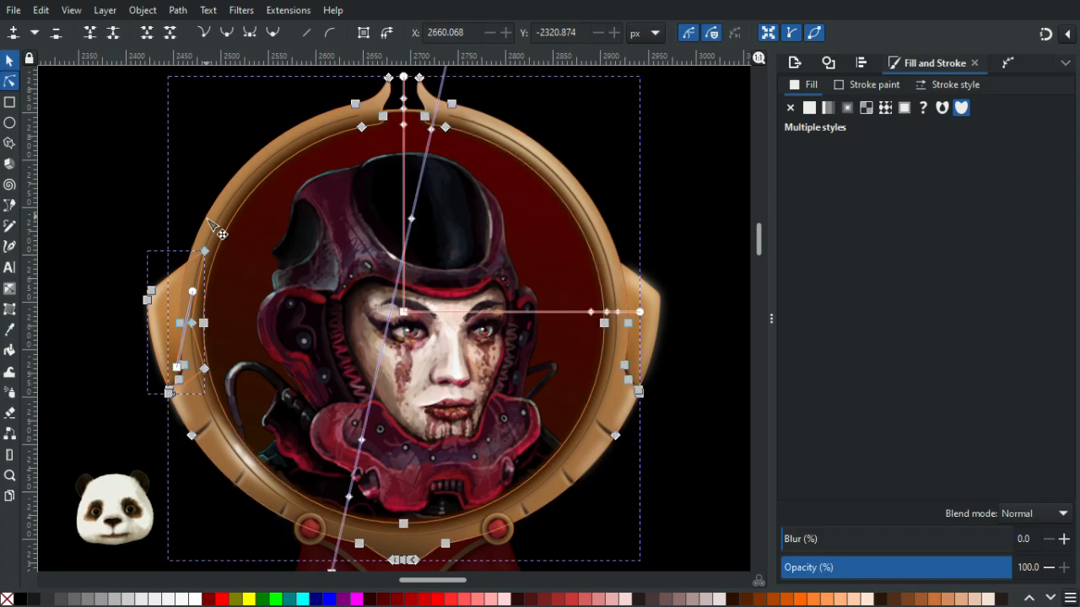
left_click(643, 343, "shift")
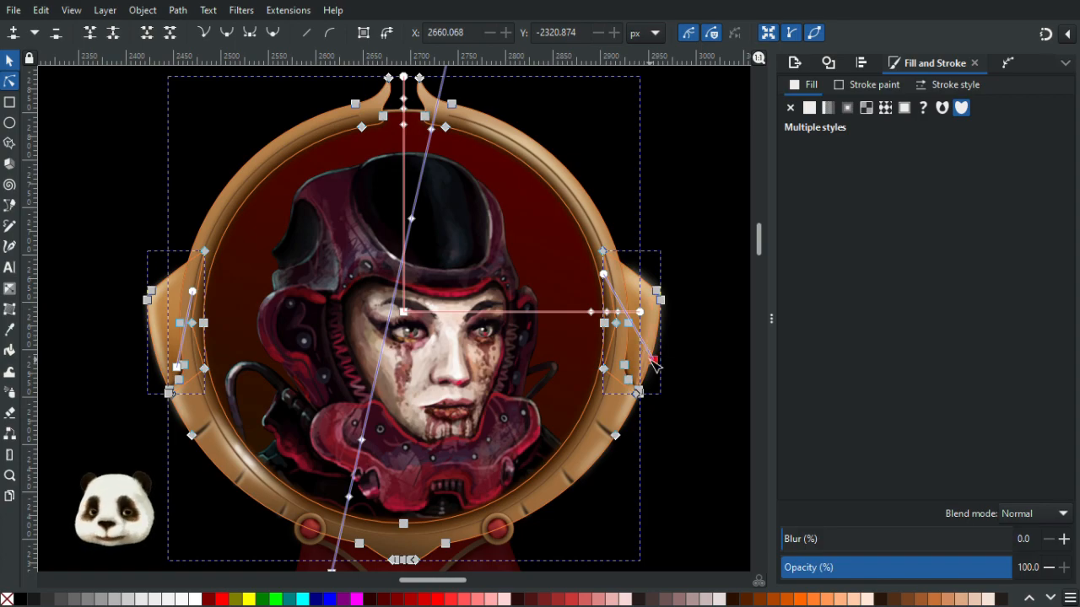
scroll(651, 361, "down", 4)
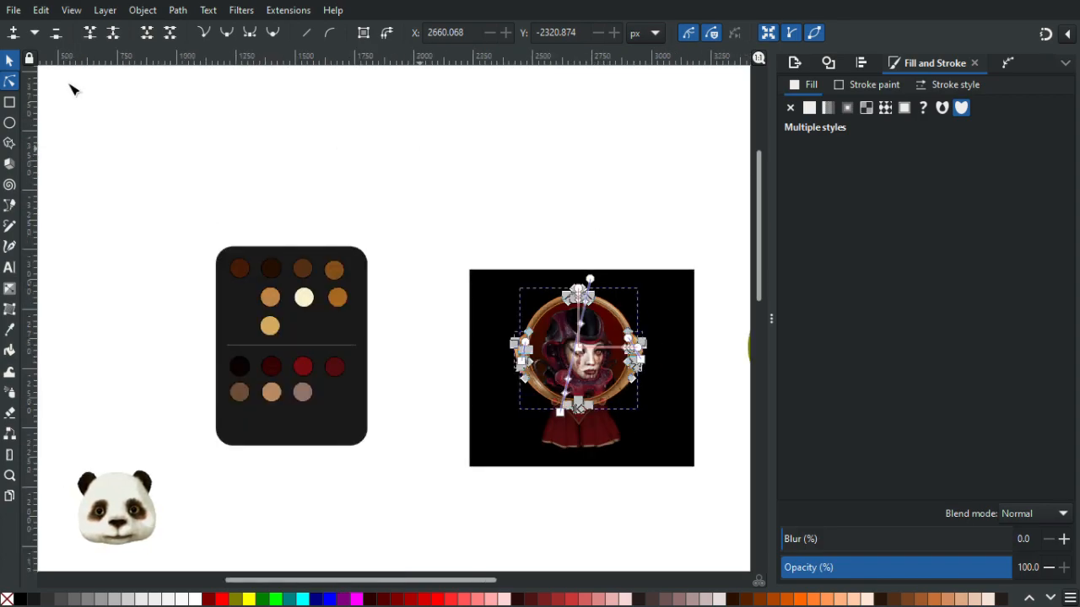
left_click(9, 60)
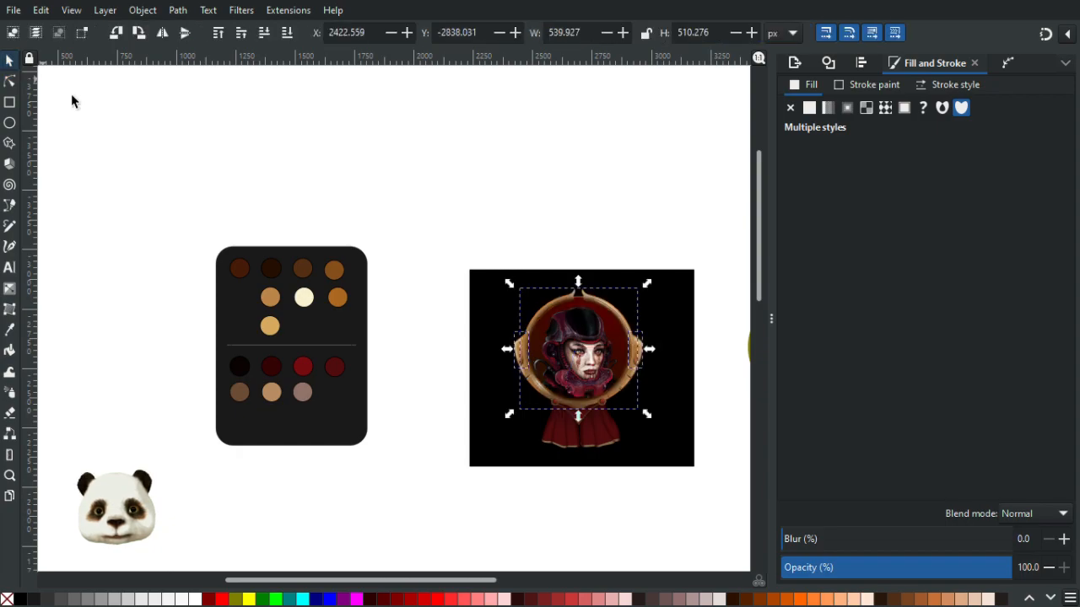
left_click(495, 191)
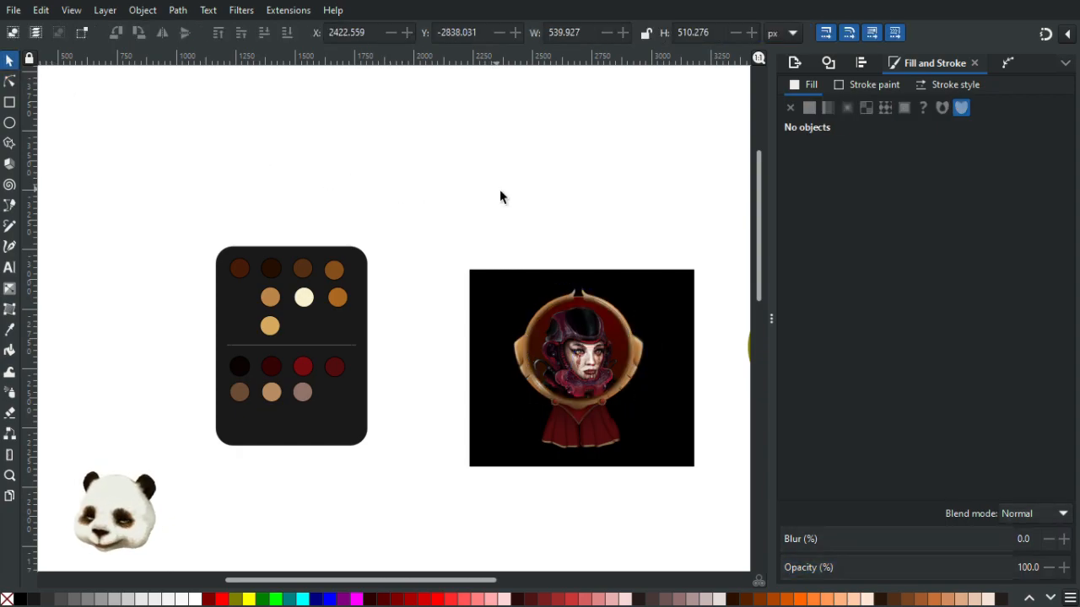
- Paste a copy of the frame in place and fill it with magenta
key("ctrl+alt+v")
scroll(692, 275, "up", 2)
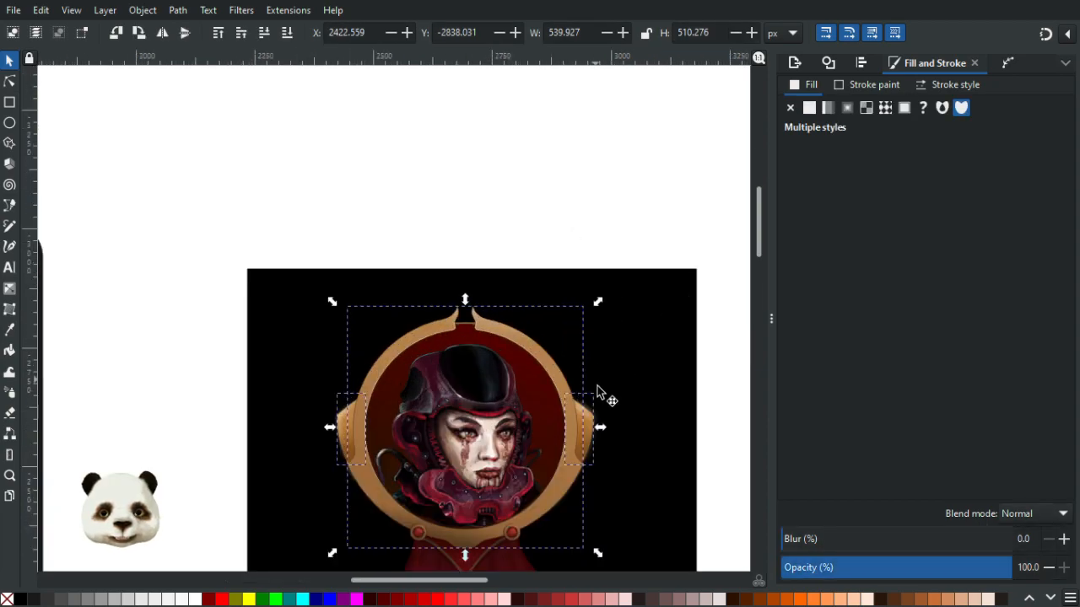
left_click(598, 393)
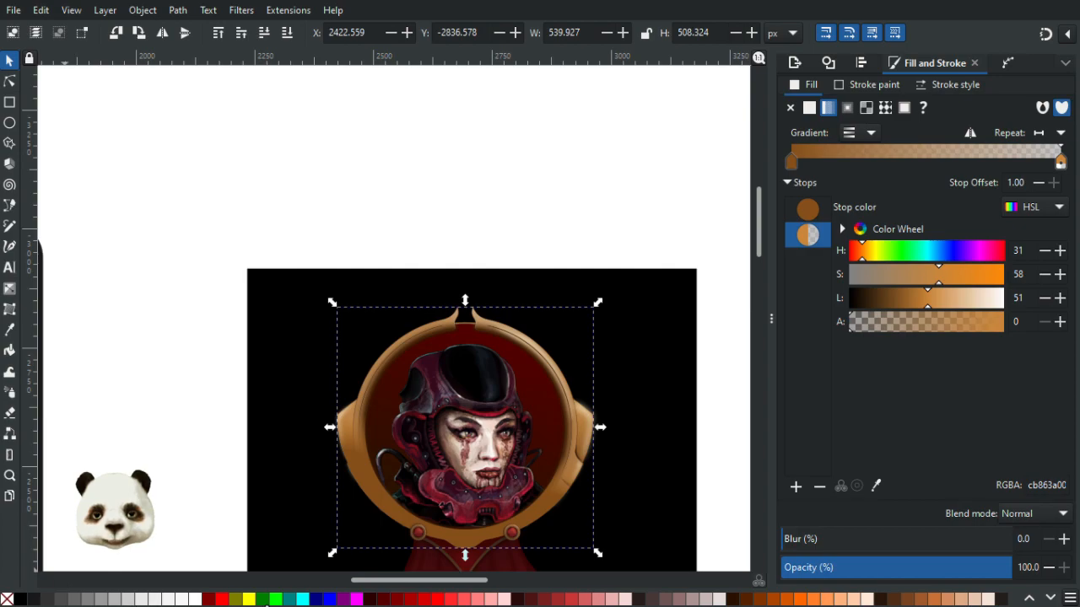
left_click(357, 599)
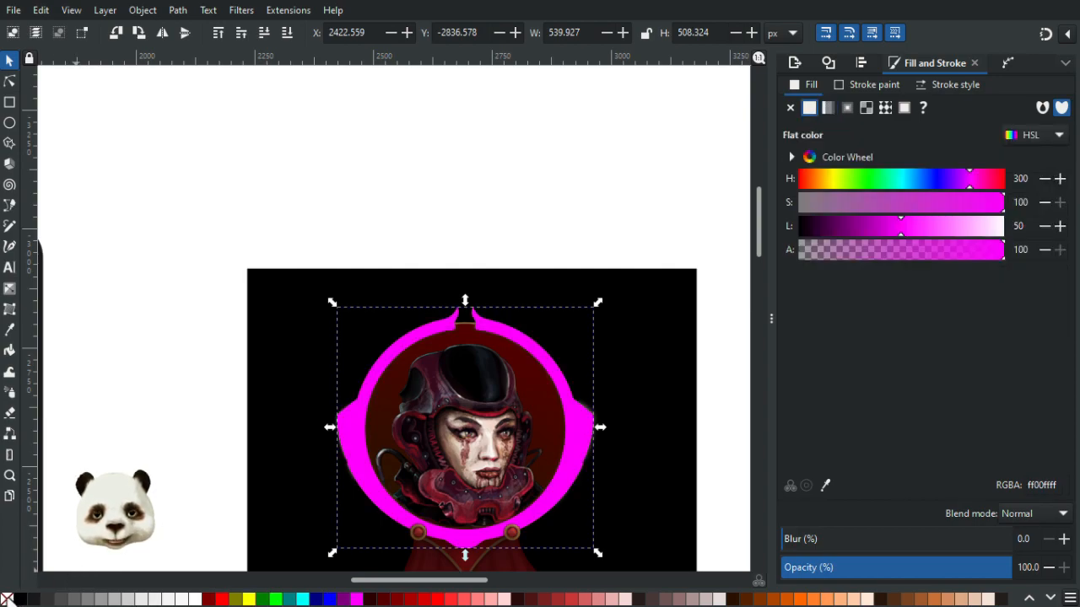
- Try stretching the magenta frame copy's left edge slightly outward
scroll(250, 477, "up", 5, "ctrl")
scroll(221, 364, "right", 2)
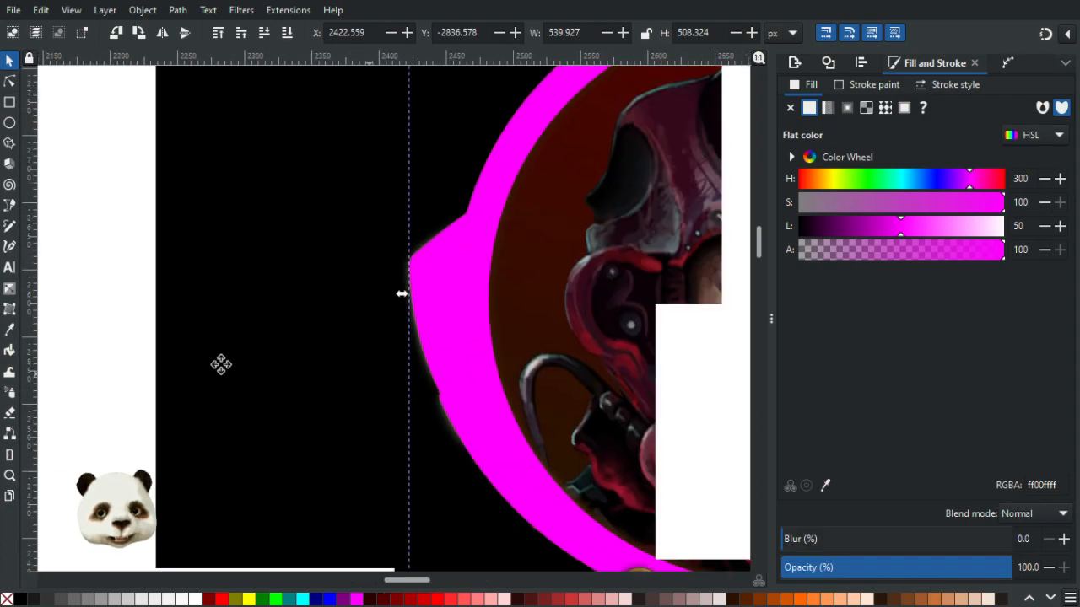
scroll(221, 364, "right", 3)
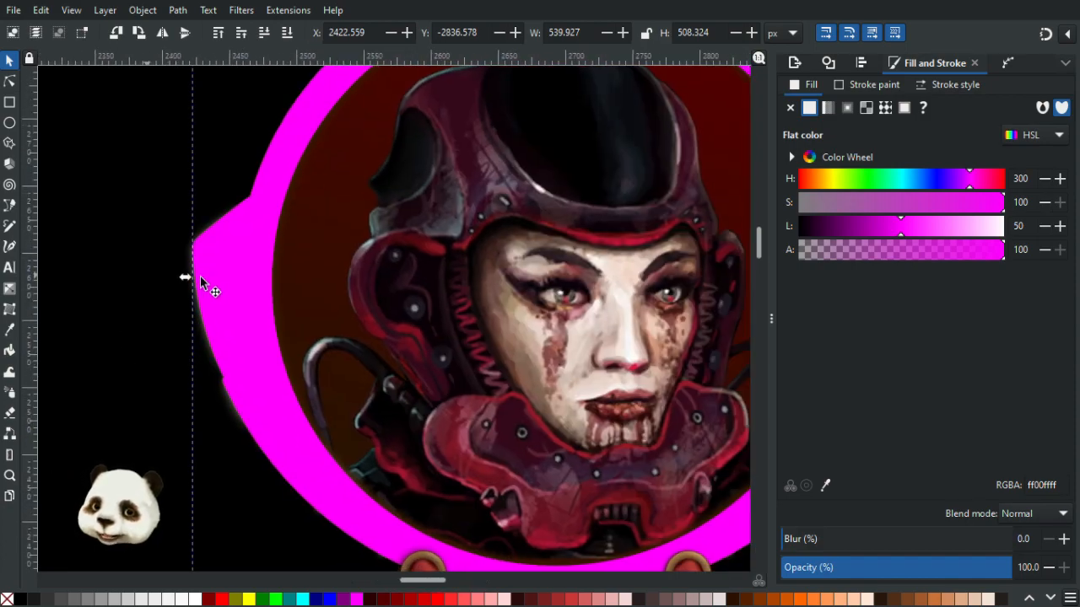
left_click_drag(184, 277, 175, 276)
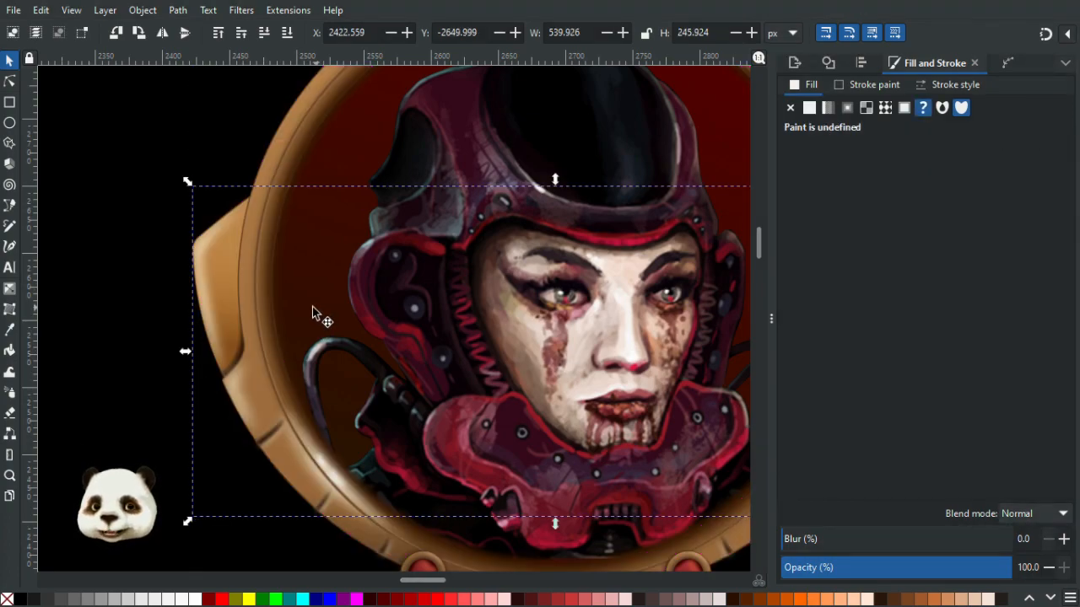
- Move the black background rectangle out from behind the badge to the right
scroll(312, 306, "down", 4)
left_click(566, 270)
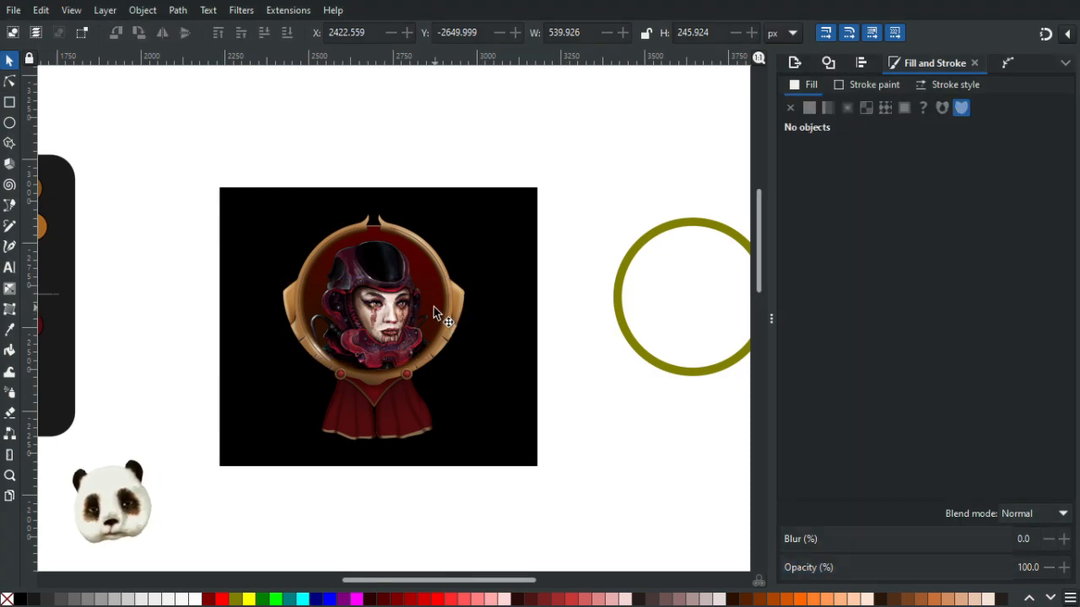
scroll(366, 436, "up", 4)
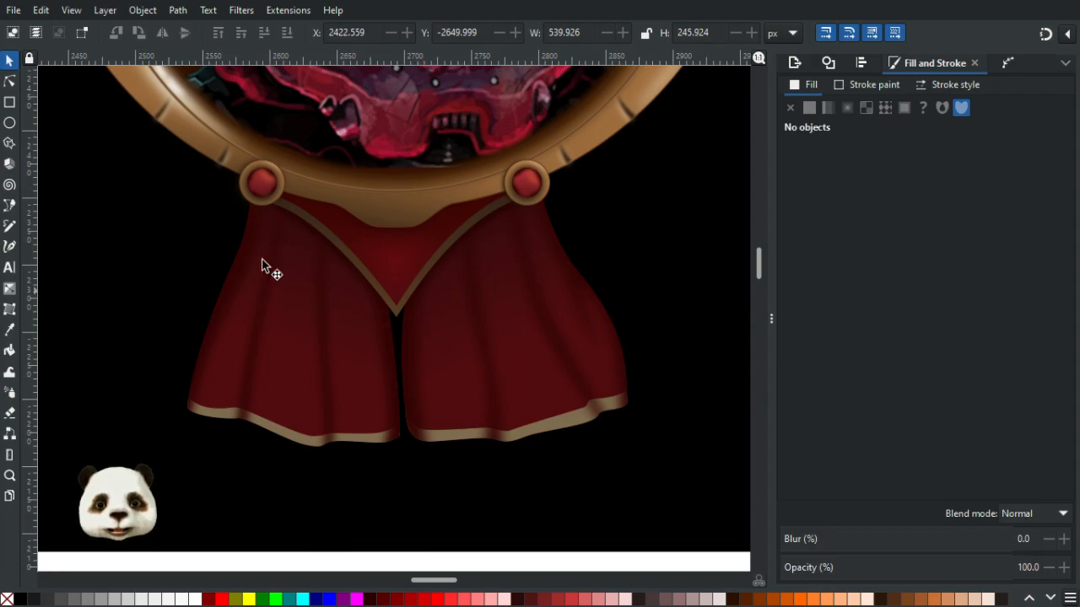
scroll(258, 148, "up", 2)
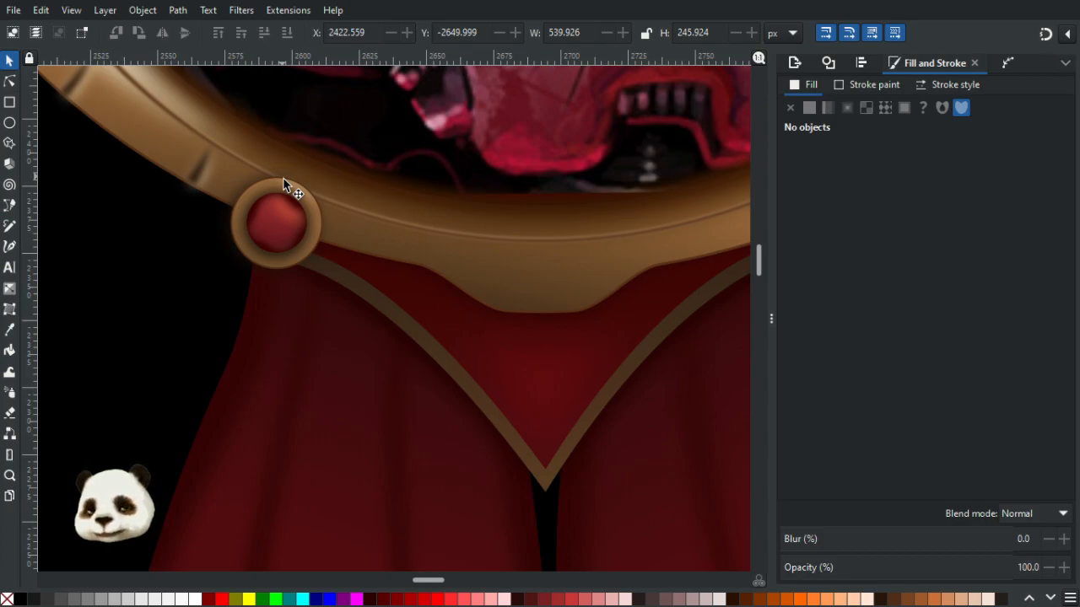
scroll(339, 214, "down", 8)
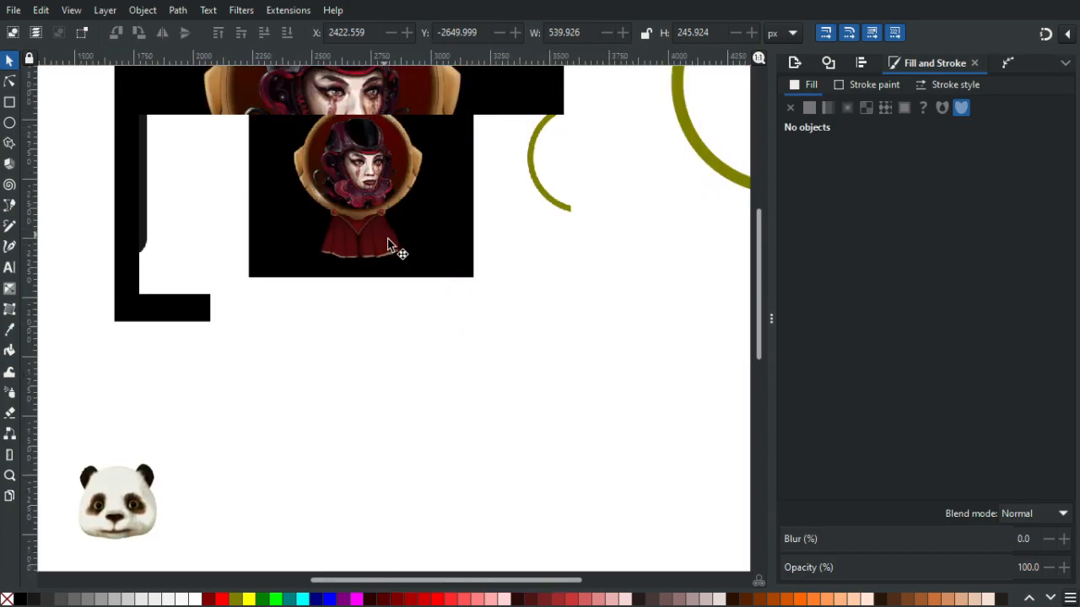
left_click_drag(431, 252, 559, 261)
- Inspect the wing highlights, frame, ribbons, gold trim and top notch paths with the node tool, then deselect
scroll(363, 194, "up", 8)
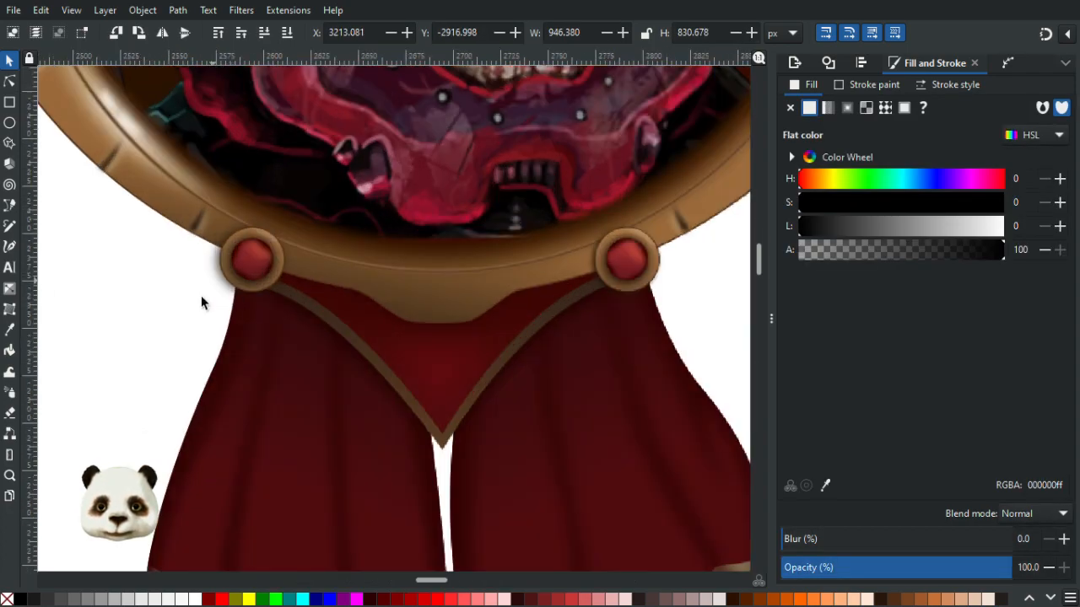
scroll(241, 269, "up", 3)
scroll(287, 275, "down", 9)
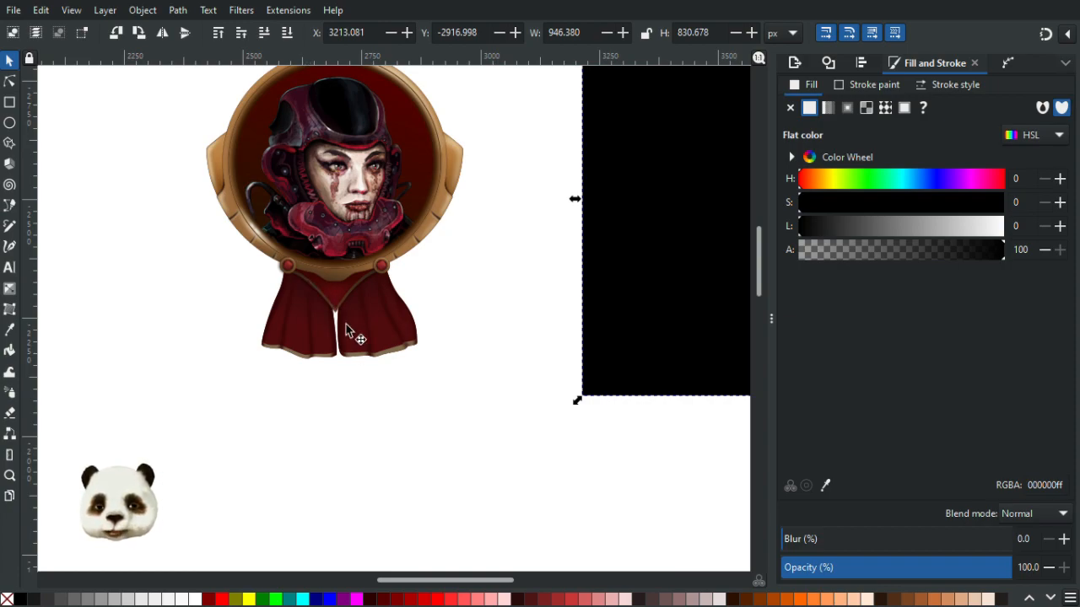
scroll(328, 420, "up", 3)
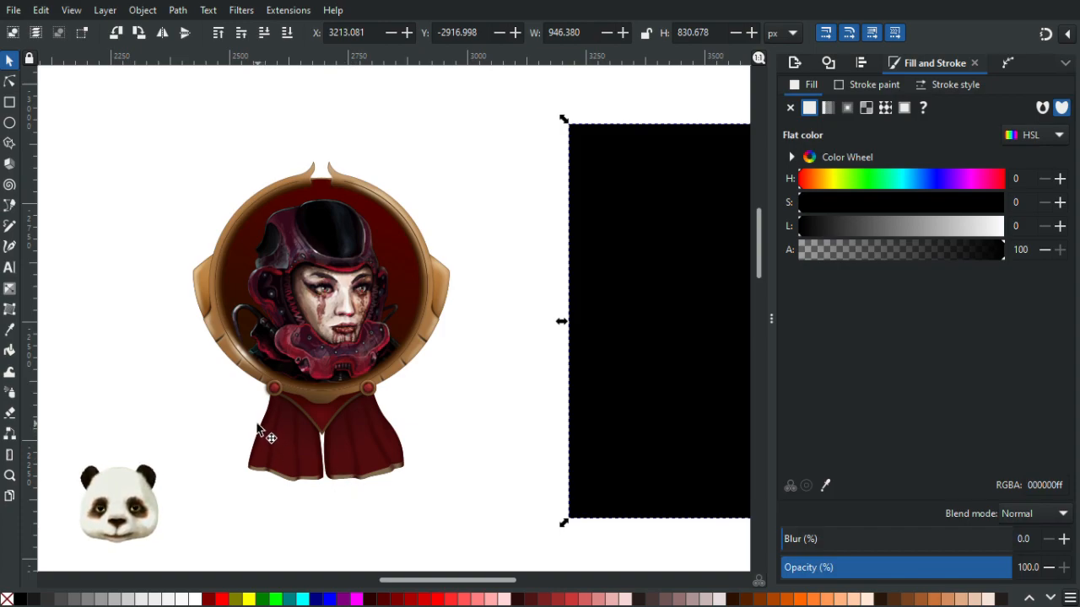
scroll(256, 435, "up", 1)
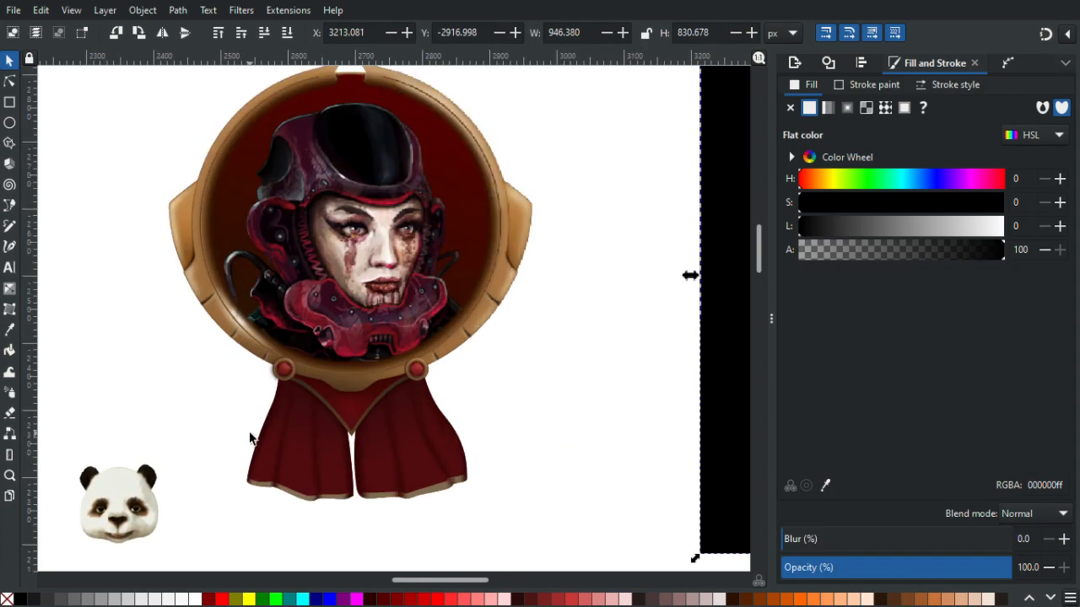
left_click(10, 81)
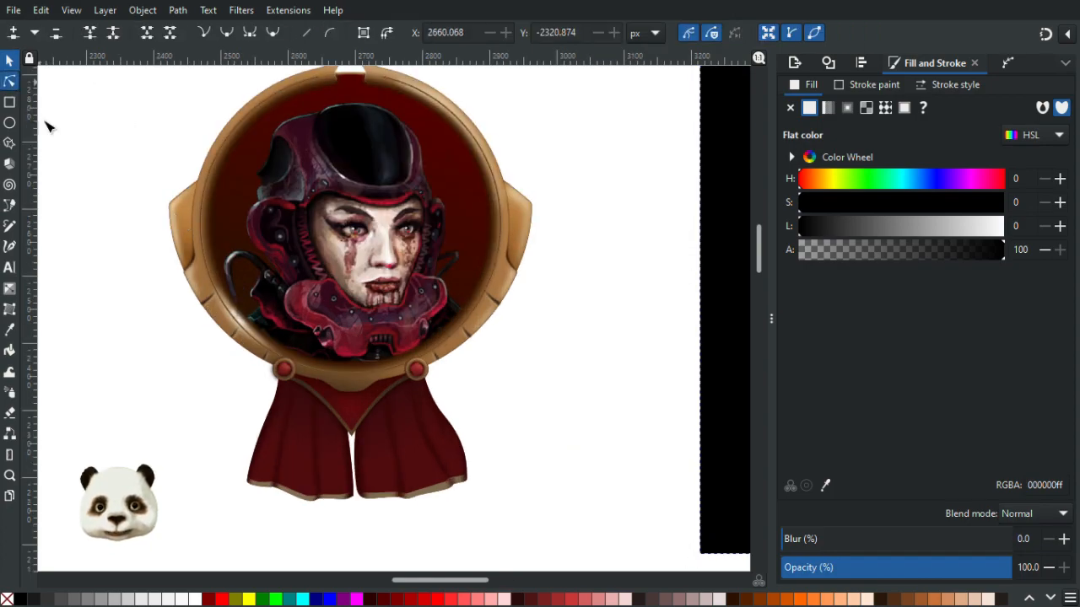
scroll(162, 299, "up", 2)
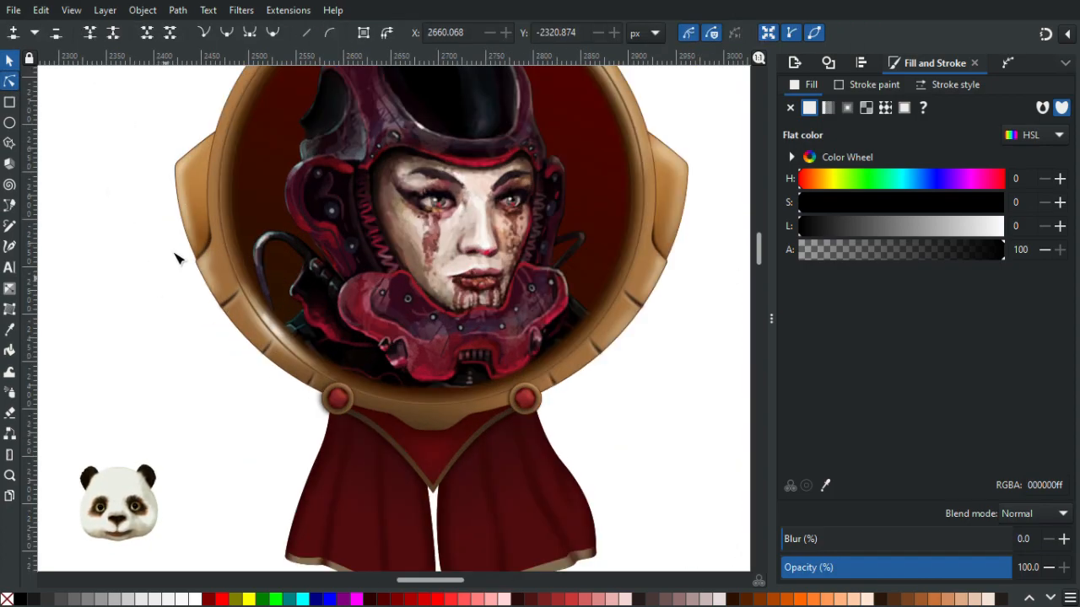
left_click(203, 185)
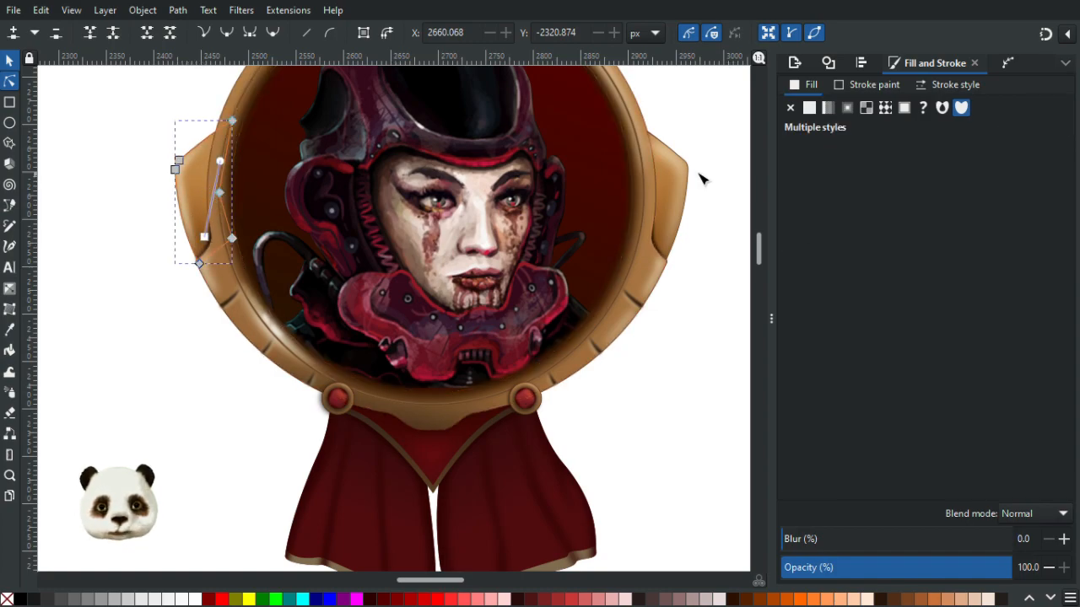
left_click(673, 191, "shift")
left_click(641, 105, "shift")
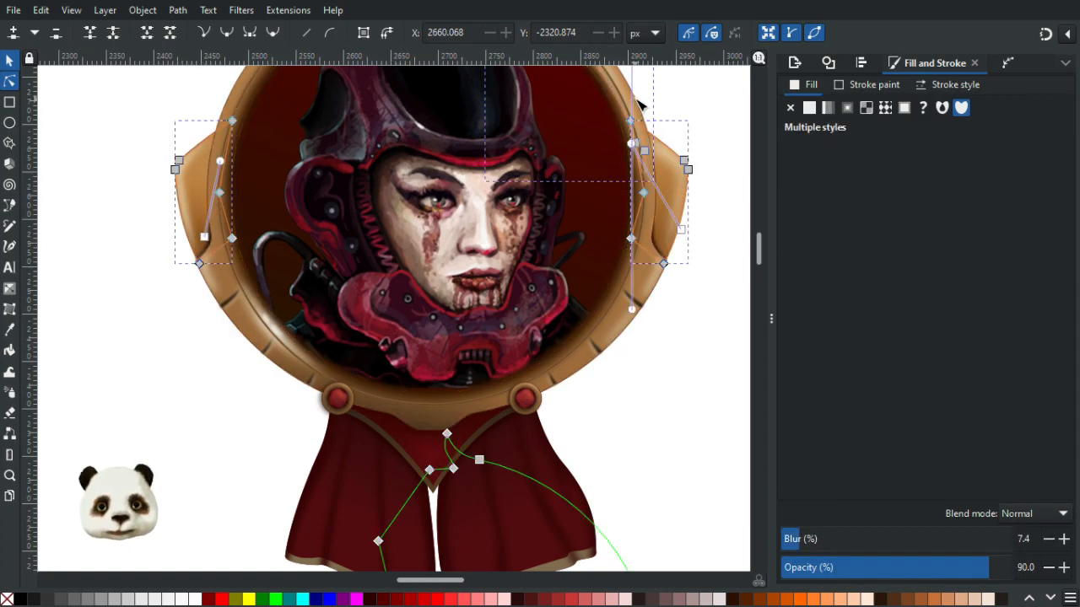
left_click_drag(662, 115, 549, 270)
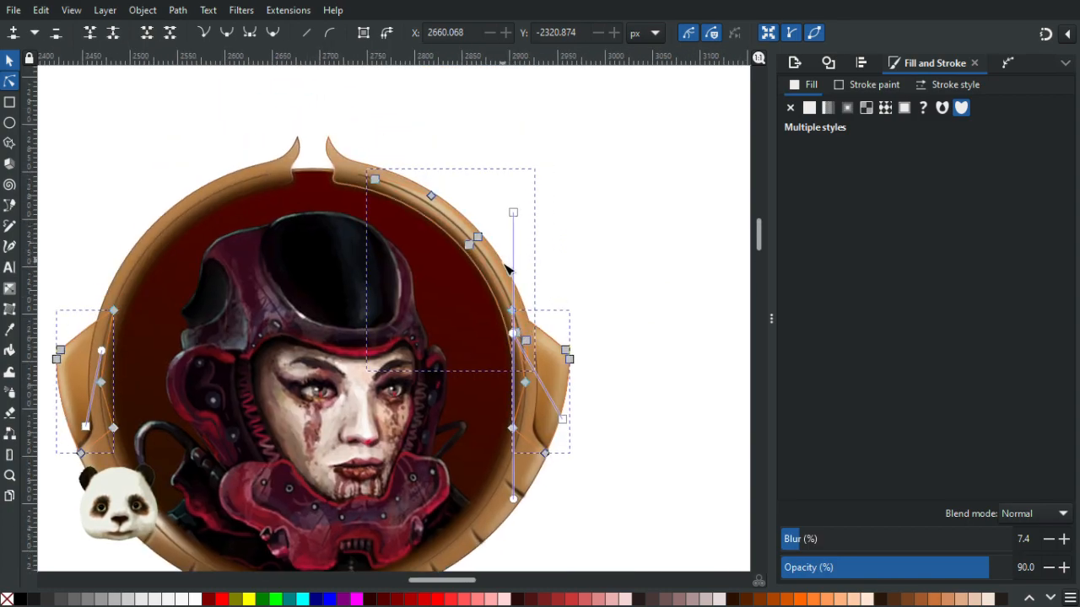
left_click(524, 289, "shift")
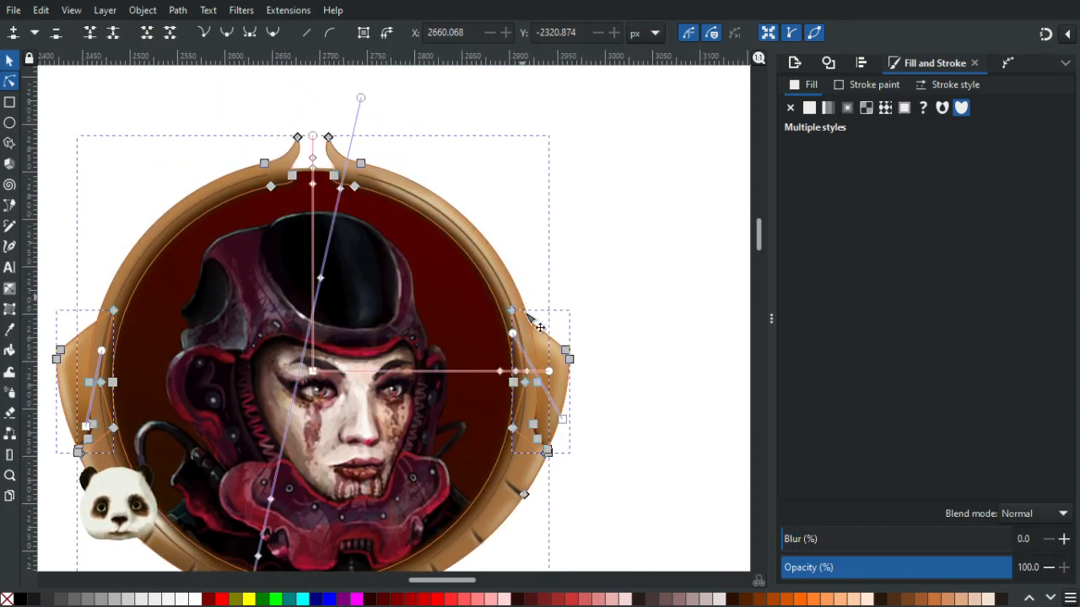
left_click_drag(524, 291, 527, 95)
scroll(432, 292, "down", 4)
scroll(430, 282, "up", 2, "ctrl")
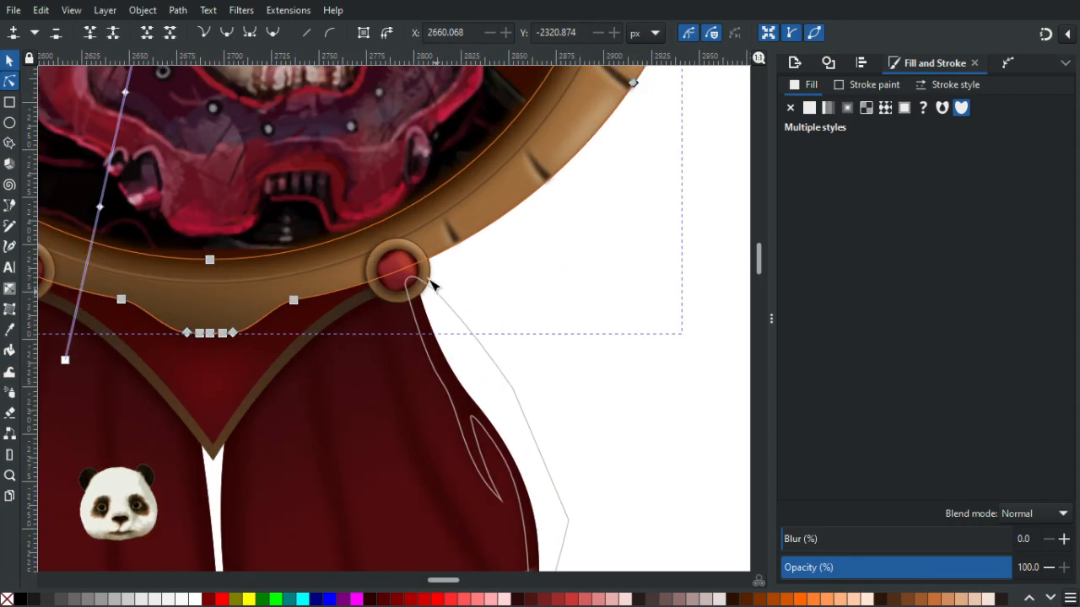
left_click(426, 275, "shift")
left_click_drag(412, 350, 795, 331)
left_click(391, 281, "shift")
left_click_drag(431, 334, 286, 176)
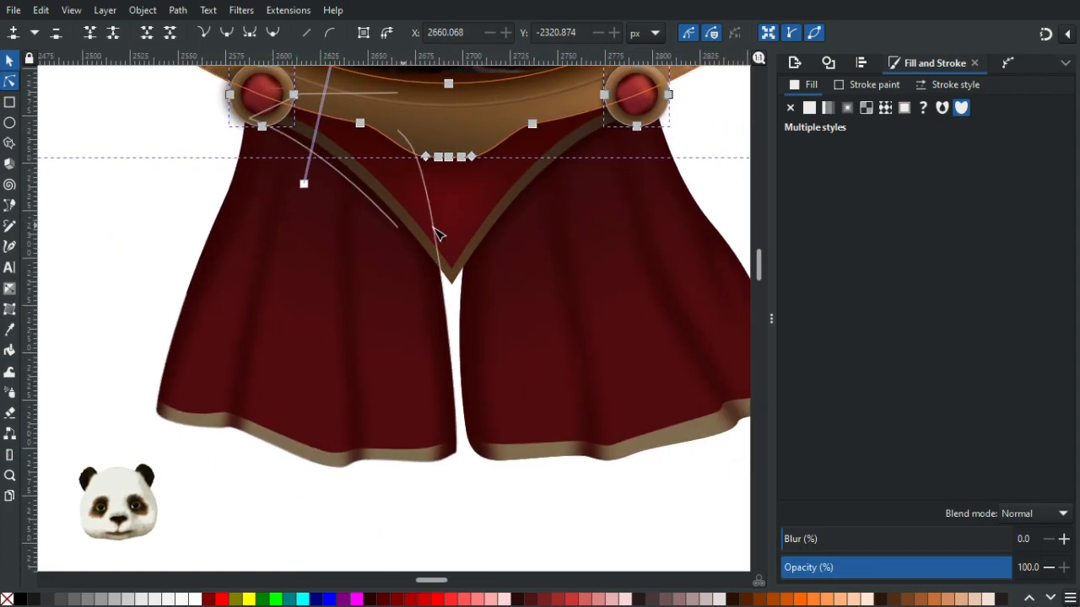
left_click(452, 280, "shift")
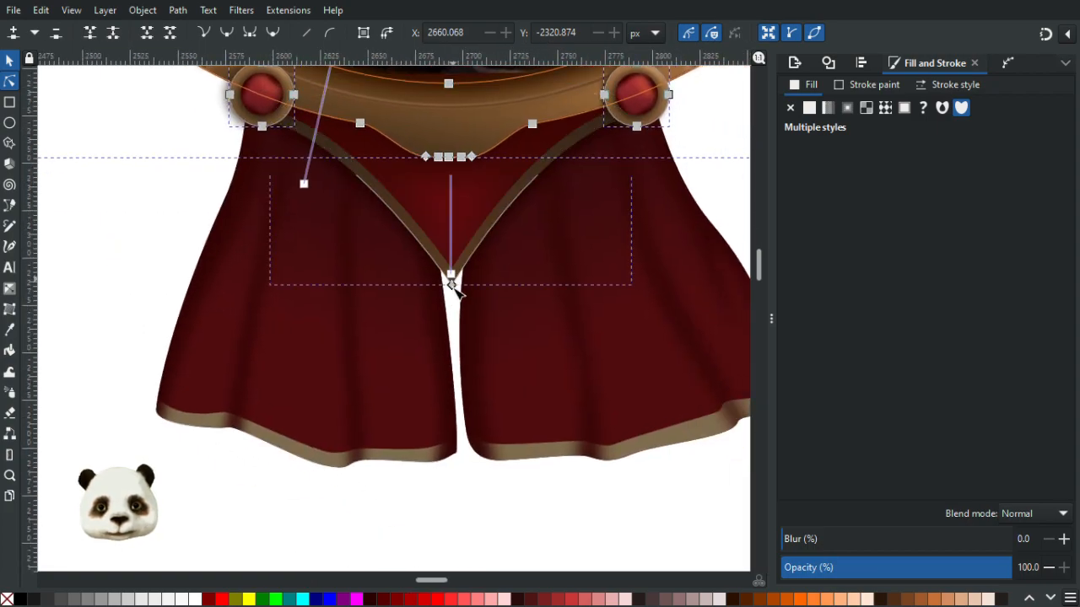
left_click(404, 414, "shift")
left_click(531, 374, "shift")
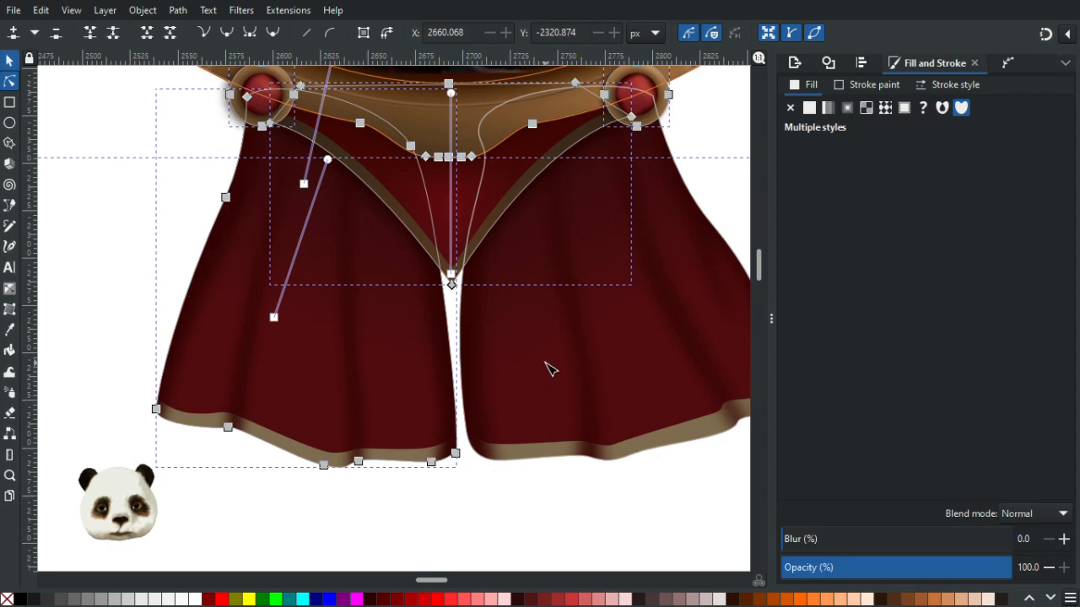
scroll(538, 368, "down", 4)
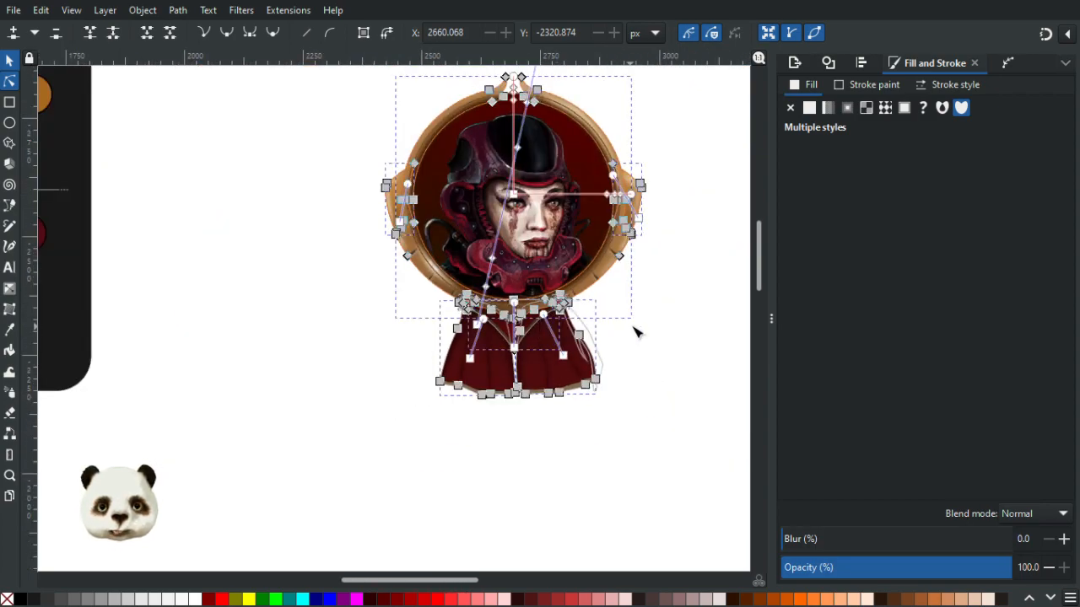
left_click_drag(632, 325, 546, 394)
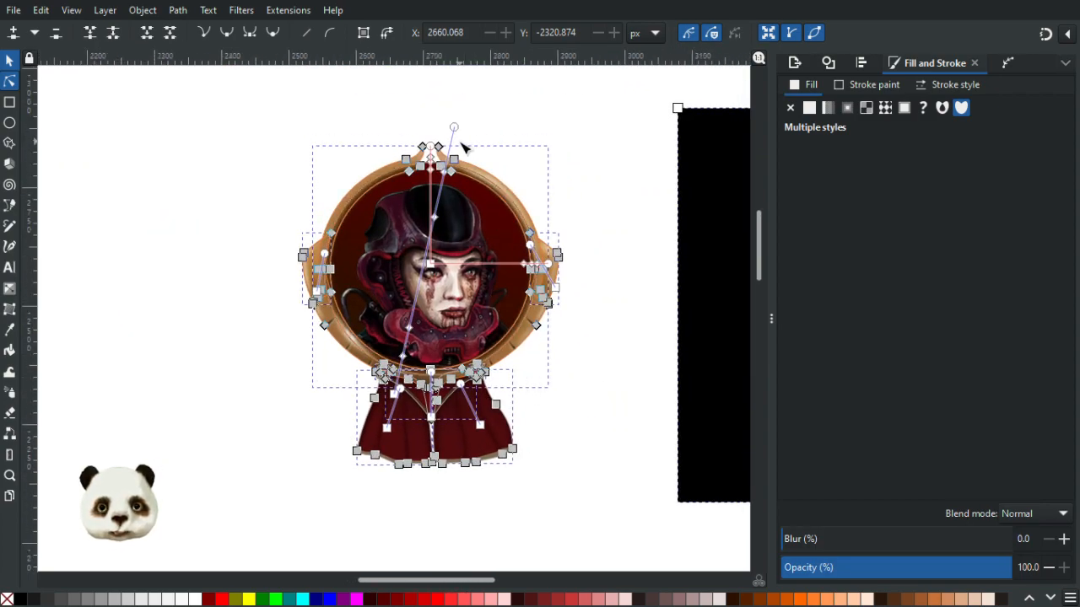
scroll(443, 162, "up", 4)
scroll(364, 212, "up", 2)
left_click(282, 241, "shift")
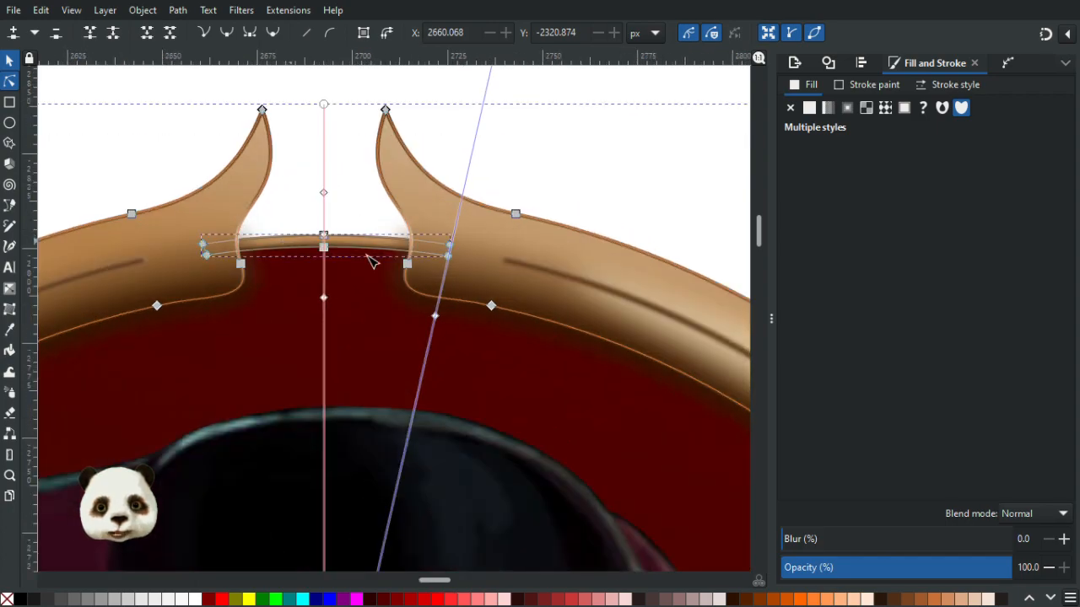
scroll(402, 267, "down", 4)
left_click(10, 60)
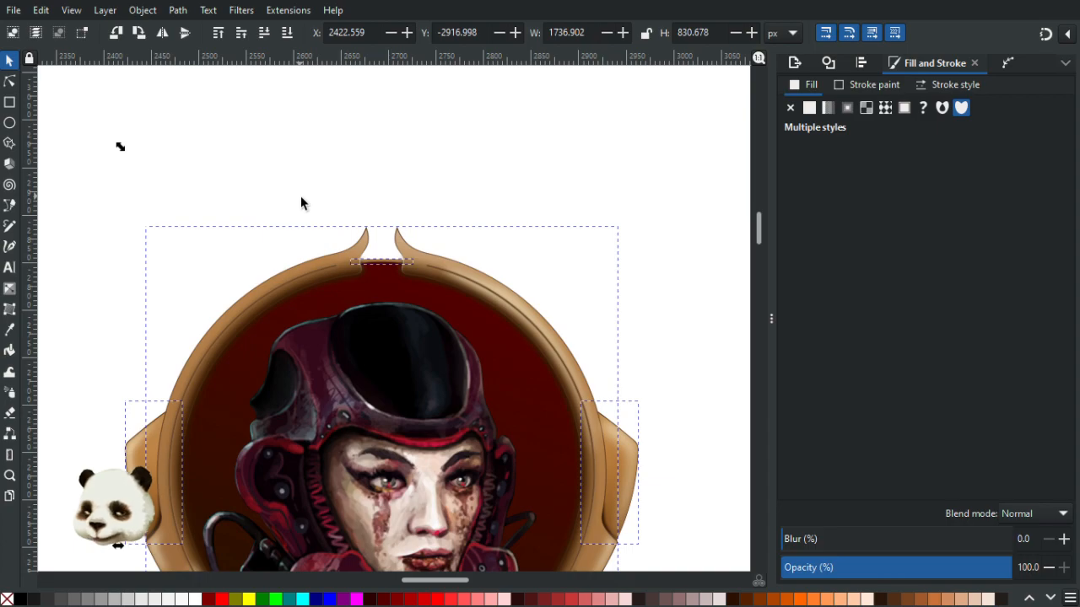
scroll(531, 261, "down", 2)
left_click_drag(500, 173, 434, 155)
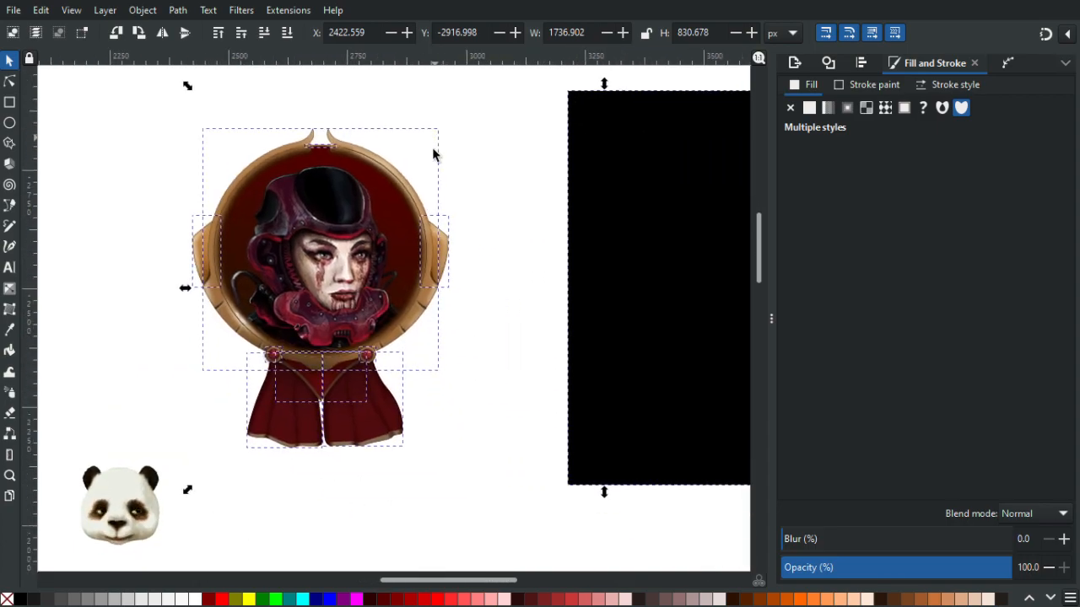
left_click(478, 174)
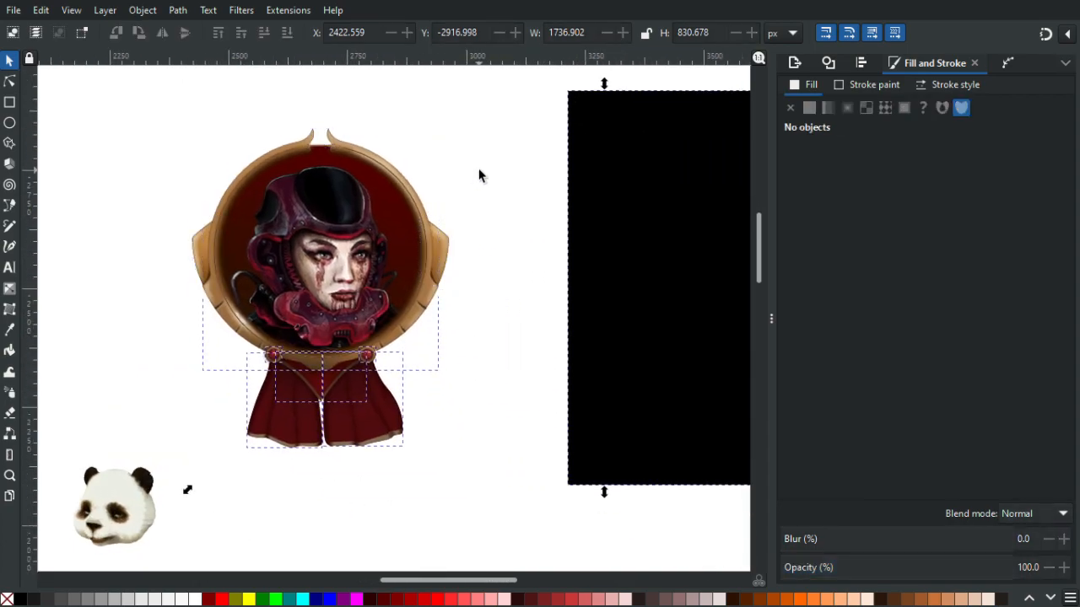
- Select all badge shapes, unite them into one black silhouette, blur it 10% and nudge it slightly down and left
key("ctrl+a")
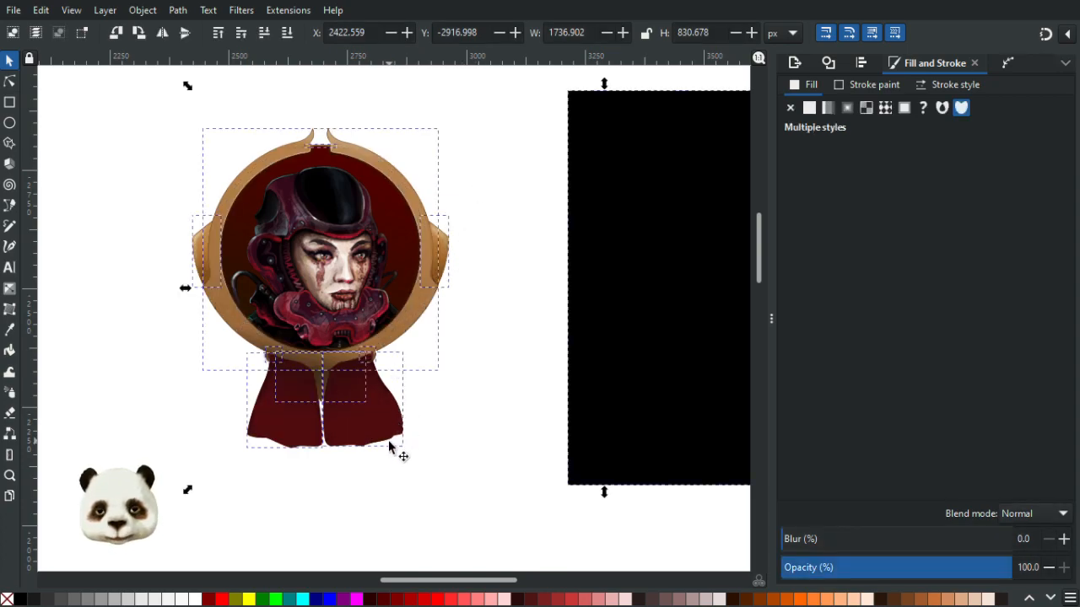
key("ctrl+plus")
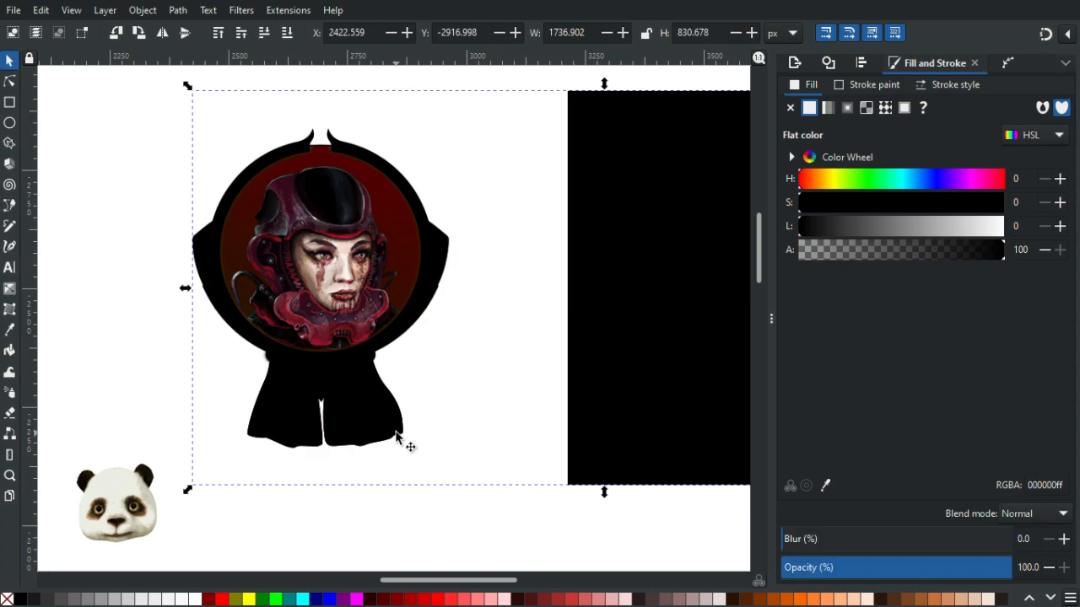
scroll(337, 417, "up", 1)
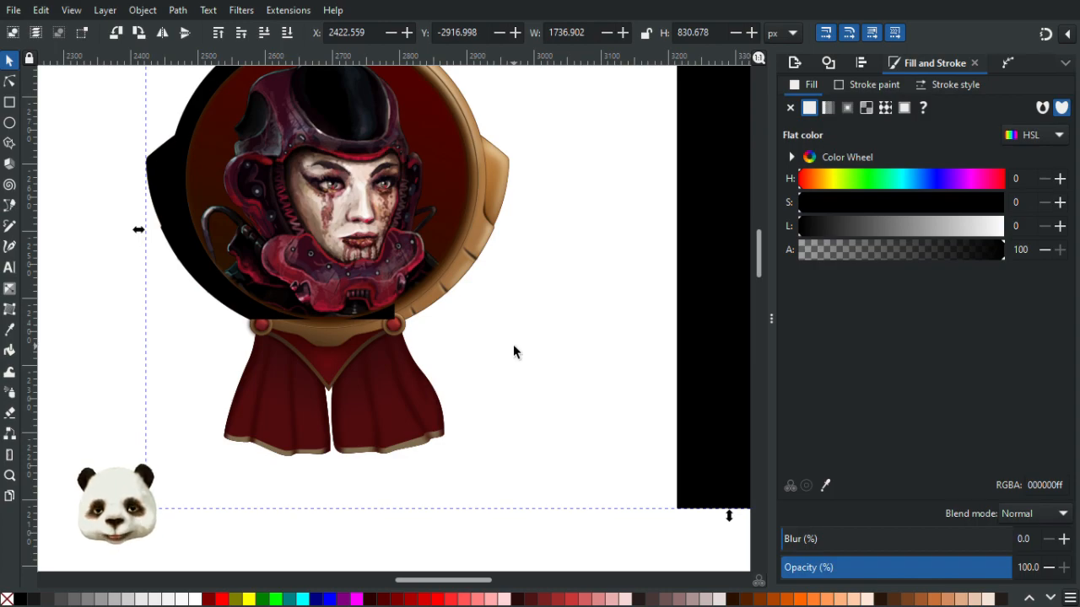
left_click(807, 540)
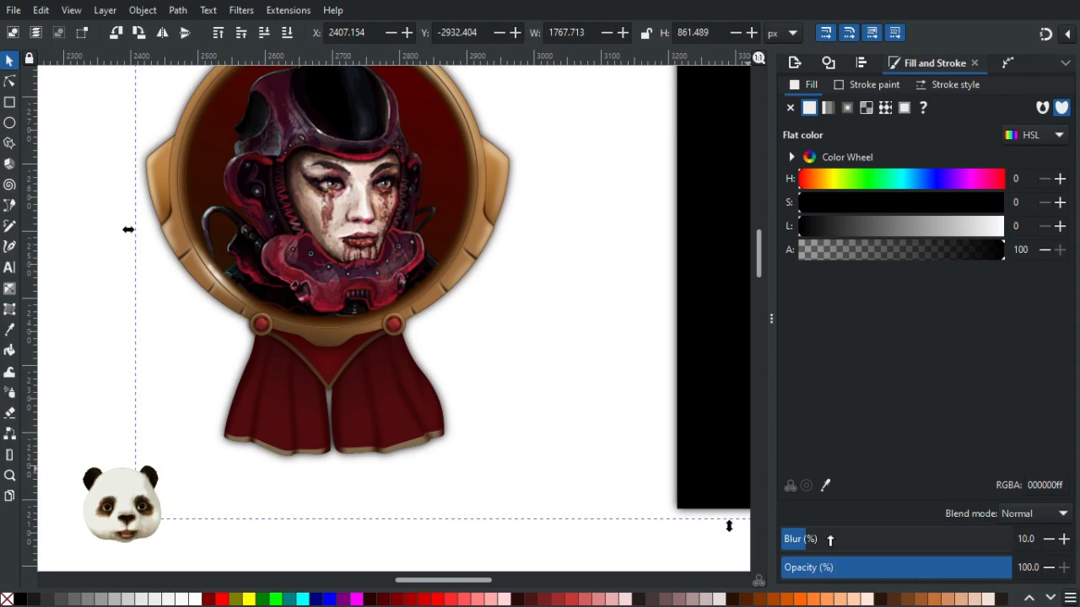
scroll(558, 411, "down", 2, "ctrl")
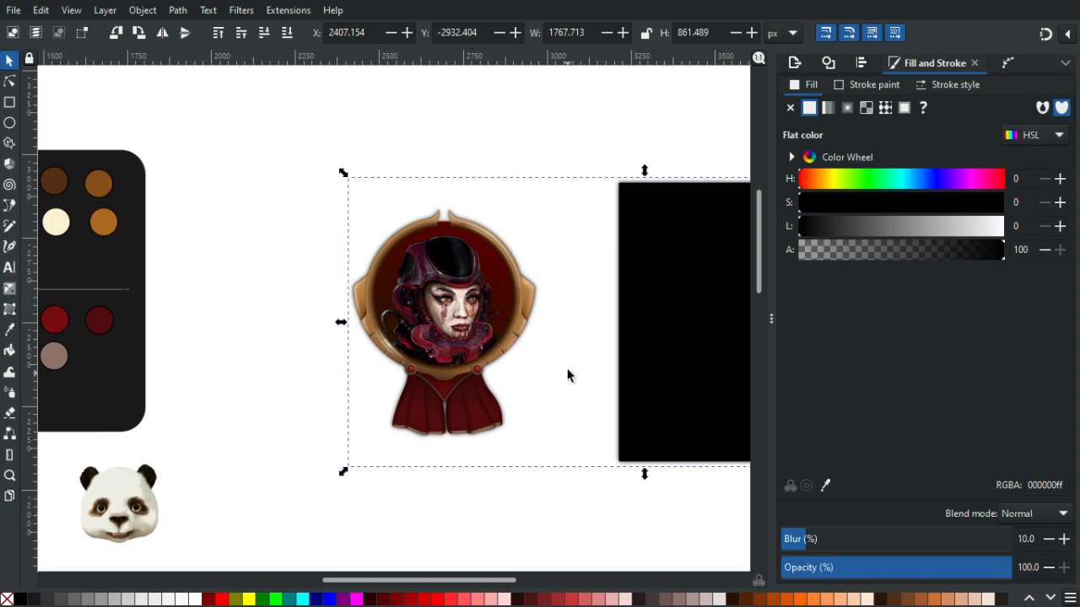
scroll(568, 375, "up", 1, "ctrl")
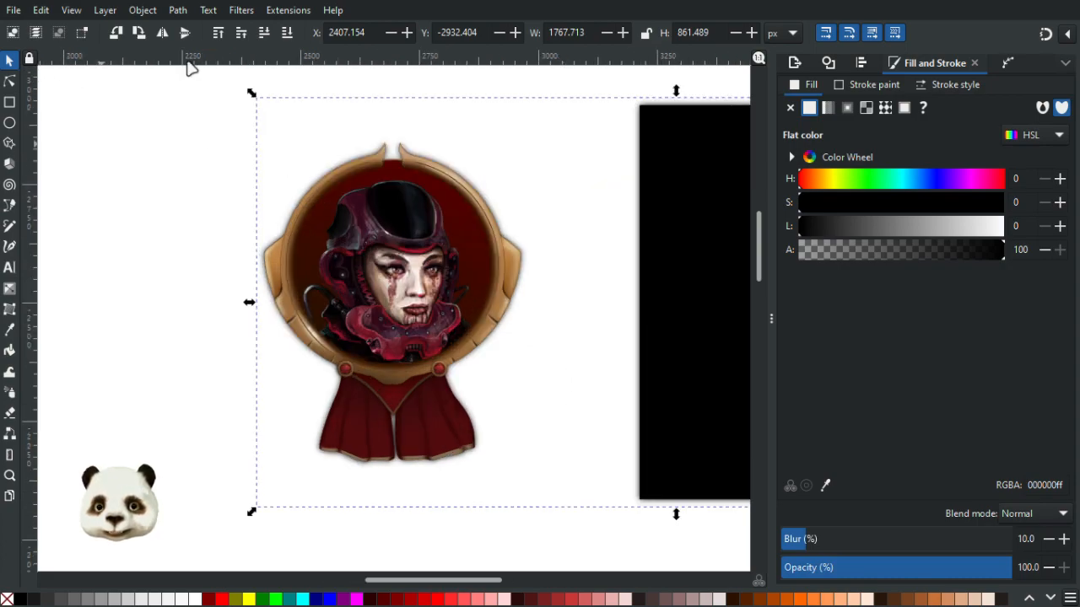
key("alt+Down")
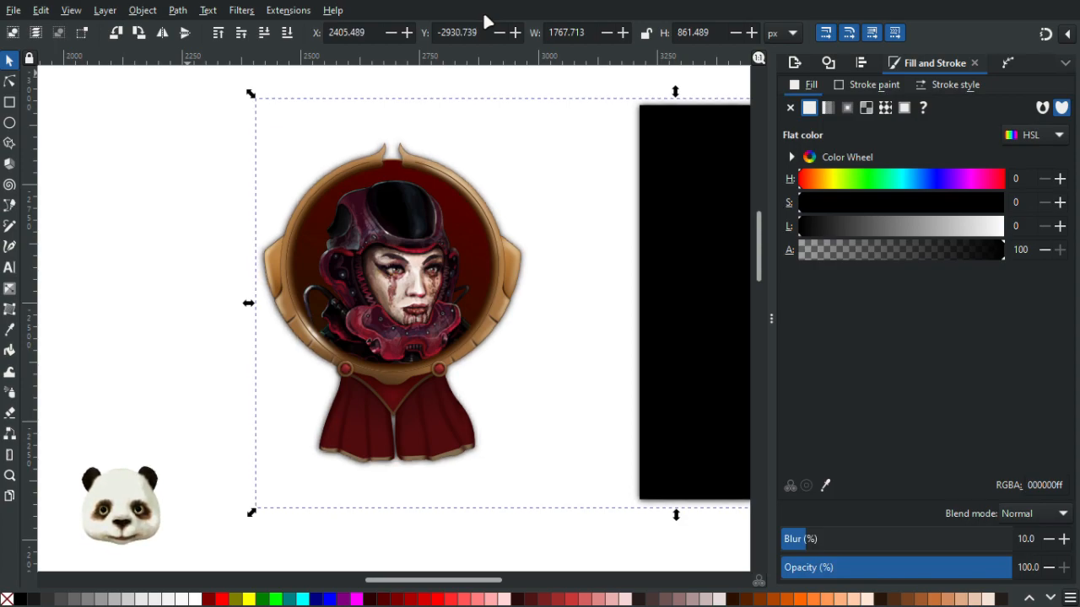
key("alt+Left")
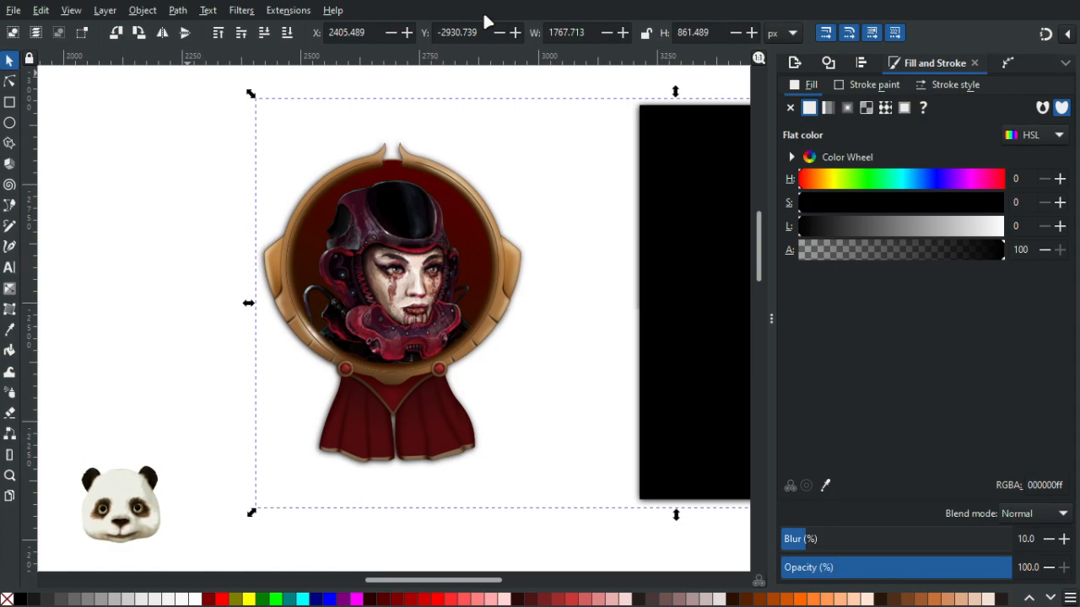
- Delete the blurred silhouette after moving the background rectangle and undoing that move
left_click(611, 540)
left_click_drag(667, 515, 449, 434)
left_click_drag(493, 340, 657, 338)
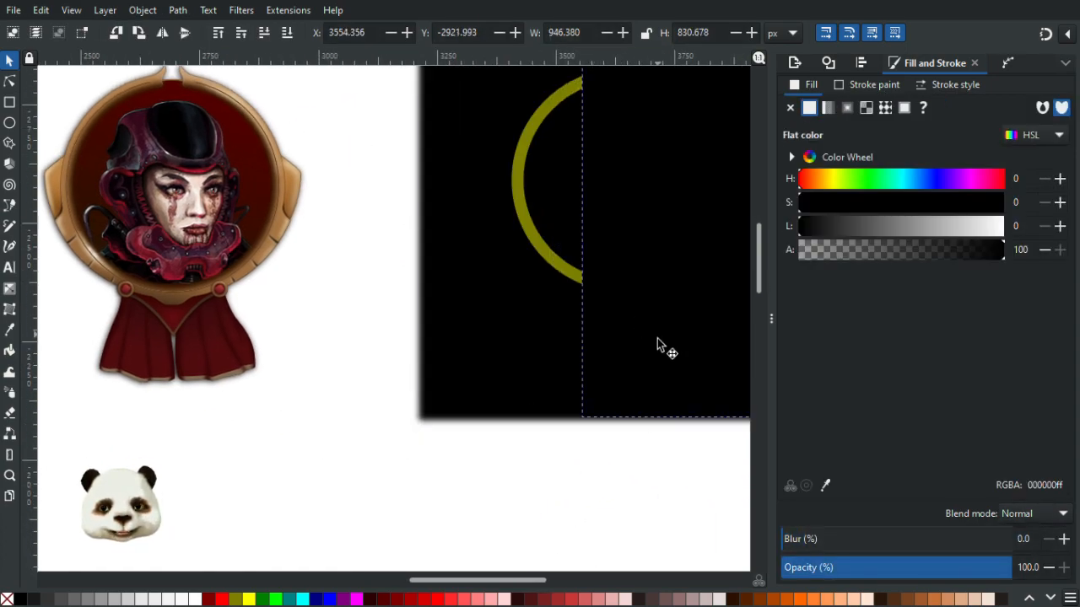
left_click(458, 338)
key("ctrl+z")
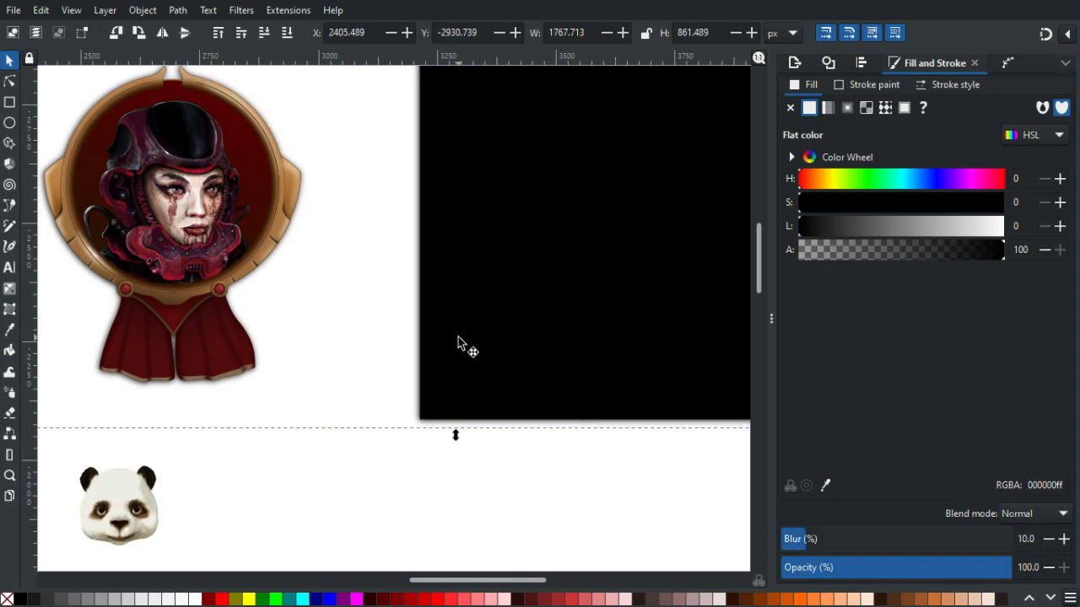
key("Delete")
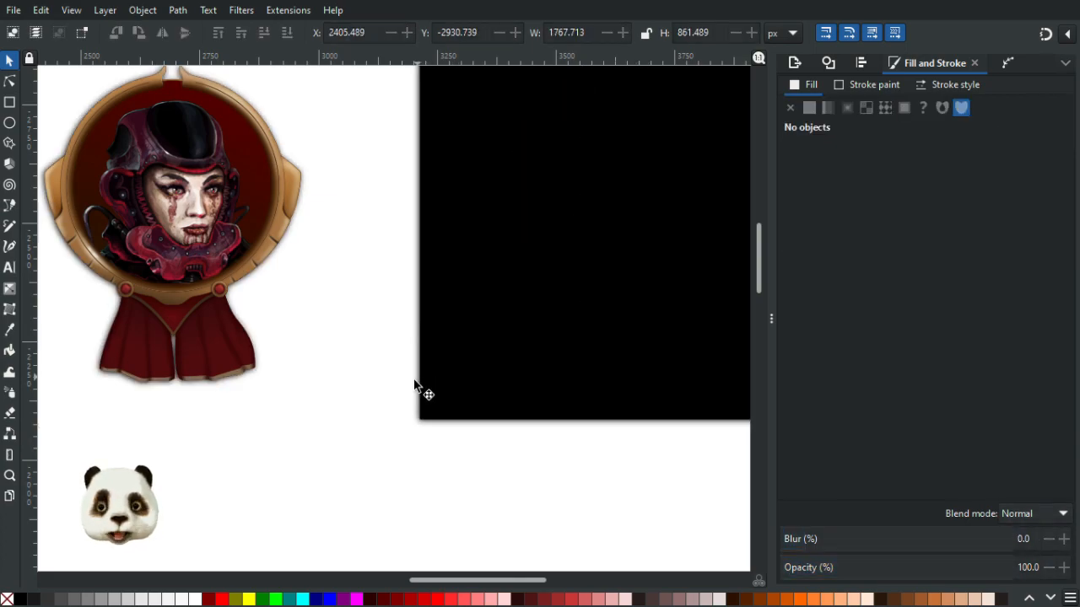
- Select the leftover blurred black shapes over the background rectangle and delete them
left_click(476, 388)
left_click(478, 368)
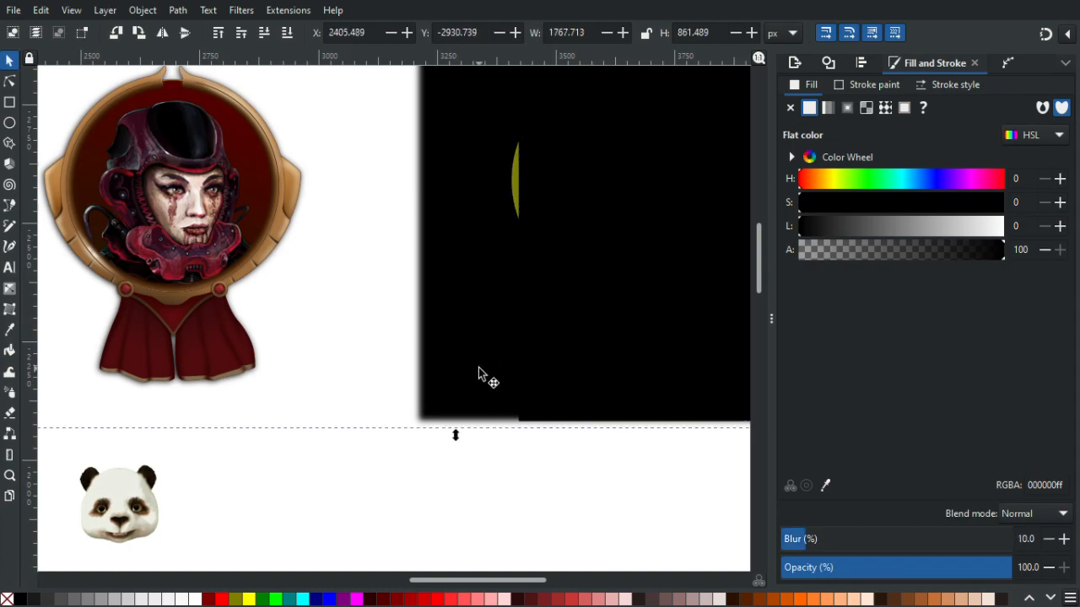
key("n")
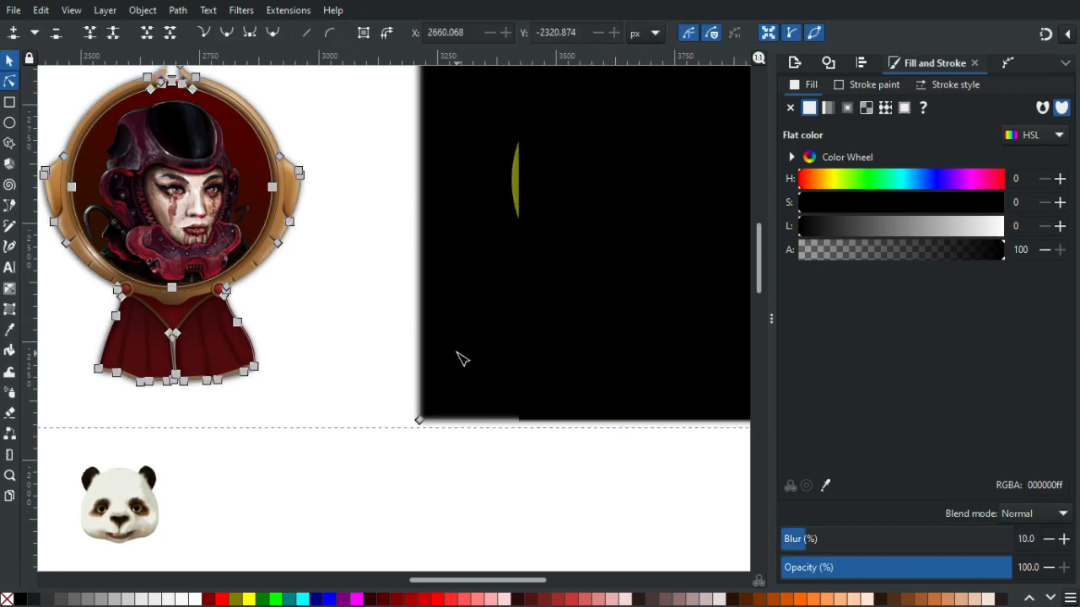
scroll(463, 358, "down", 2)
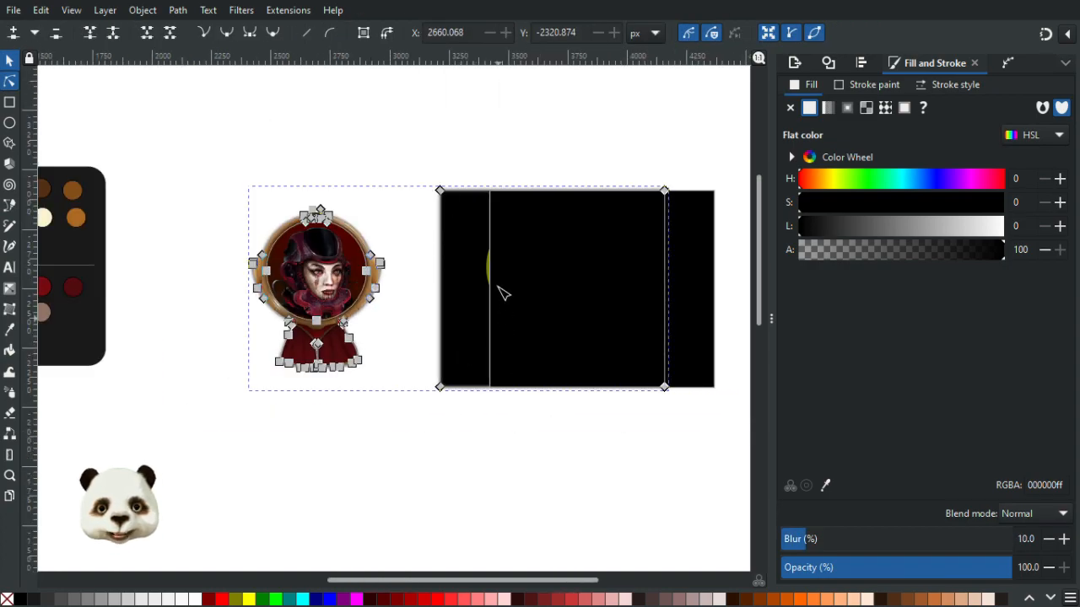
left_click_drag(425, 157, 685, 462)
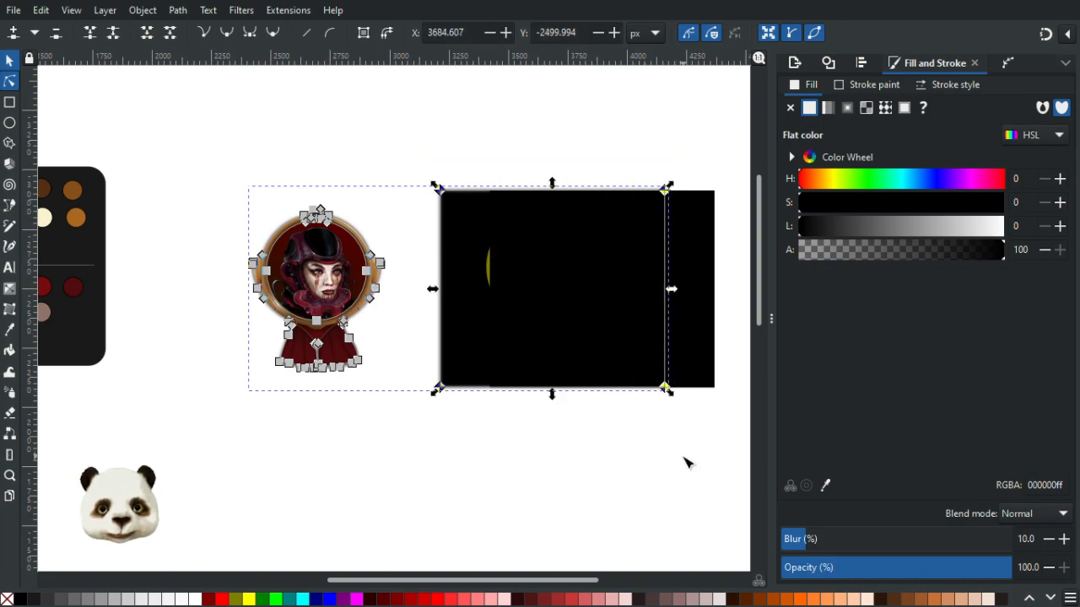
key("Delete")
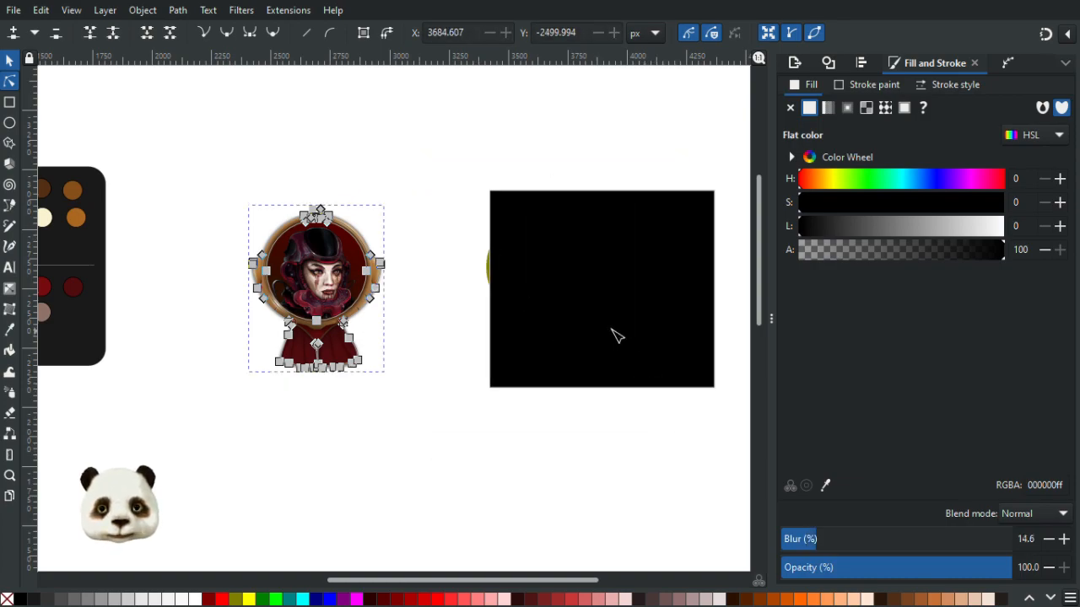
- Delete stray shapes at the frame's left edge, undoing the last deletion
left_click(10, 61)
left_click(357, 149)
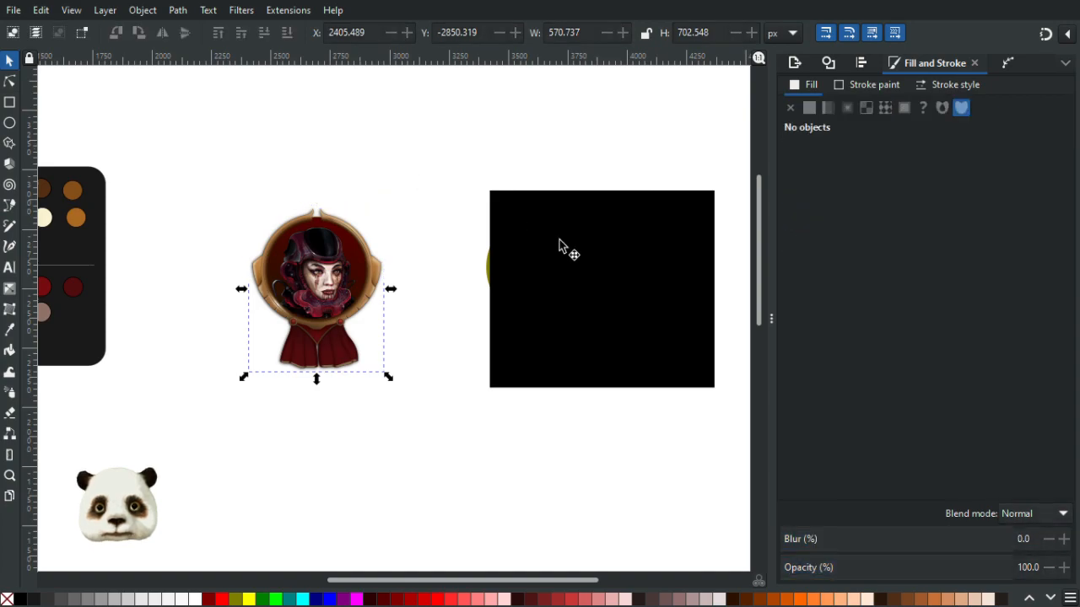
left_click(635, 326)
scroll(247, 158, "up", 3)
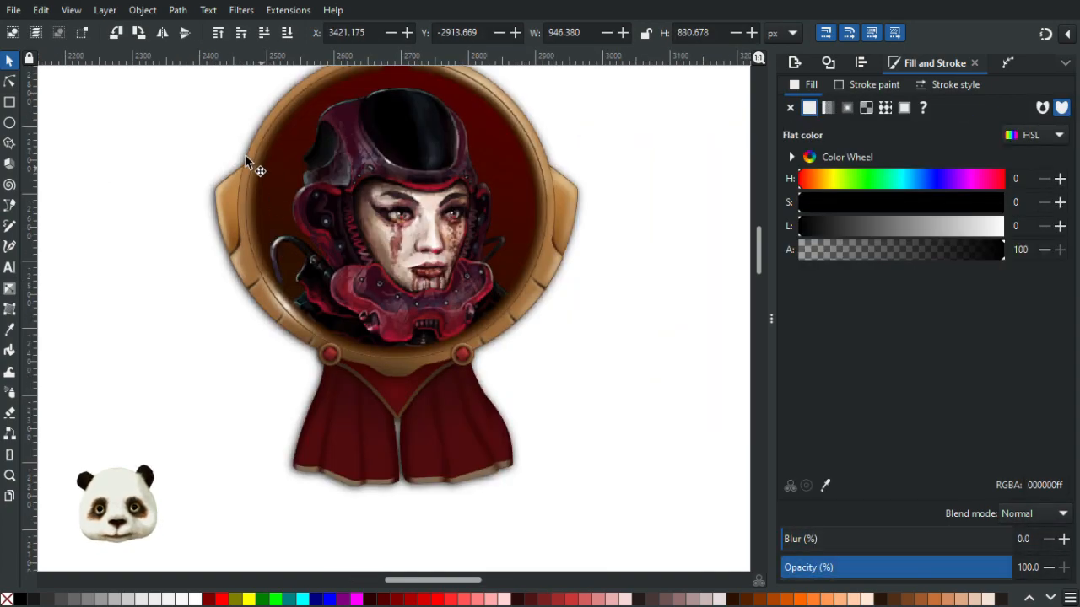
left_click(224, 203)
key("Delete")
left_click(224, 204)
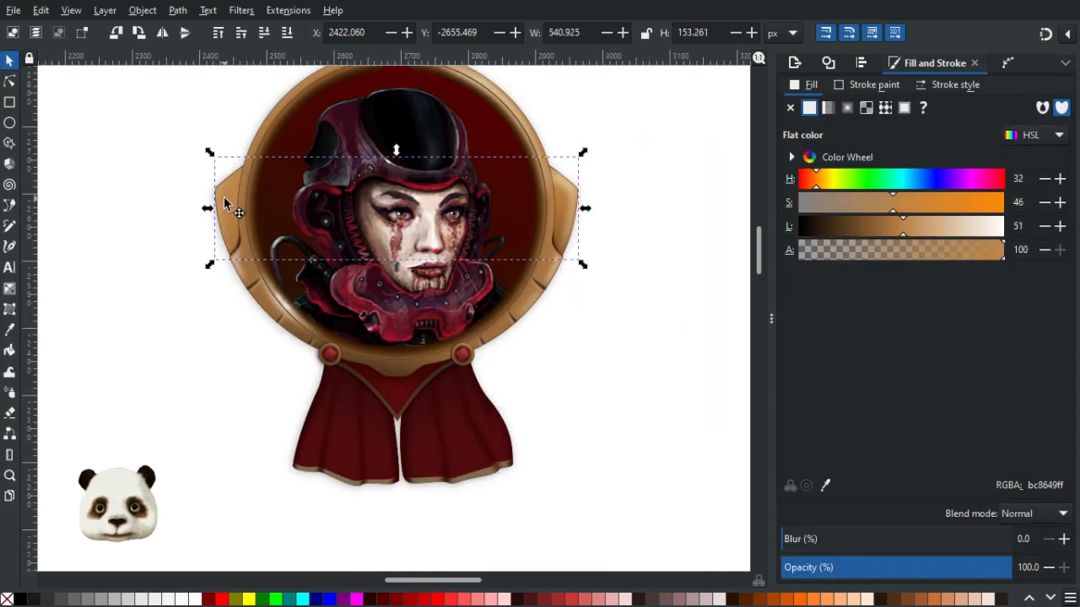
key("Delete")
left_click(224, 203)
key("ctrl+z")
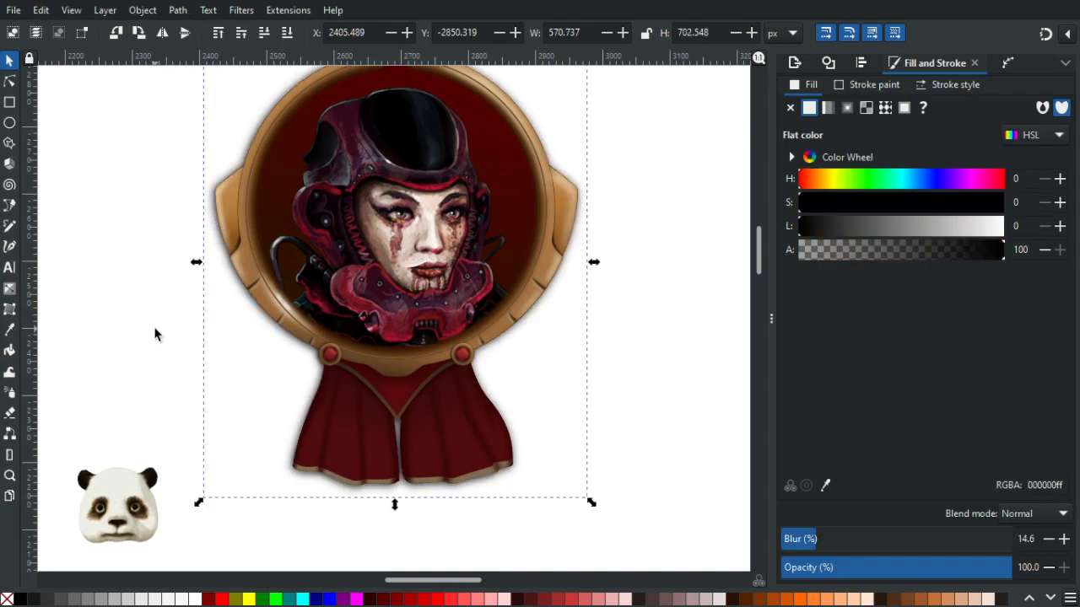
- Nudge the blurred shadow silhouette in small steps to fine-tune its position behind the badge
scroll(154, 328, "down", 1)
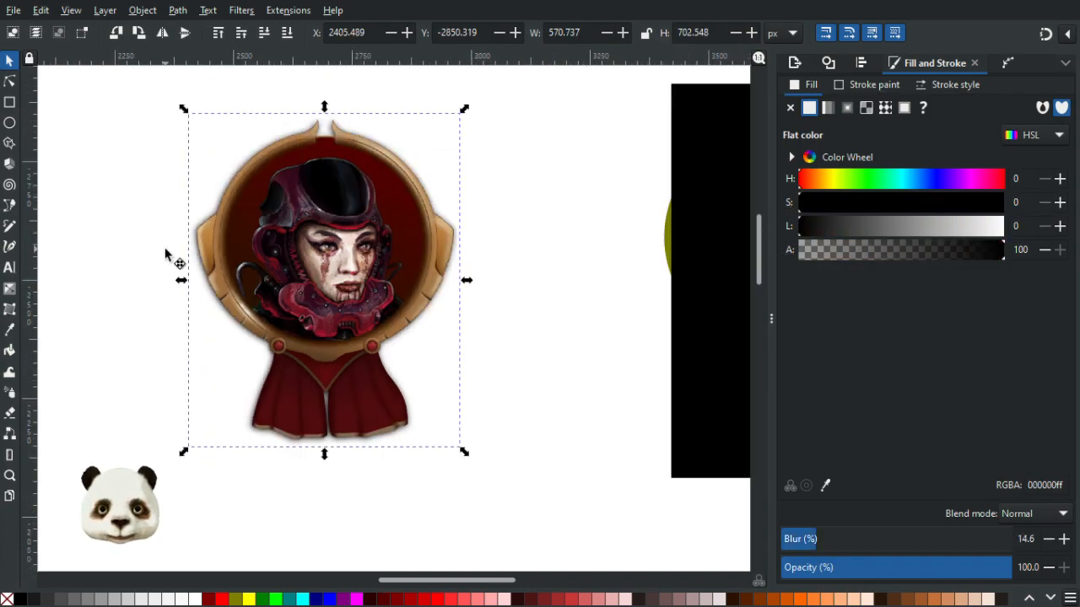
key("alt+Down")
key("alt+Left")
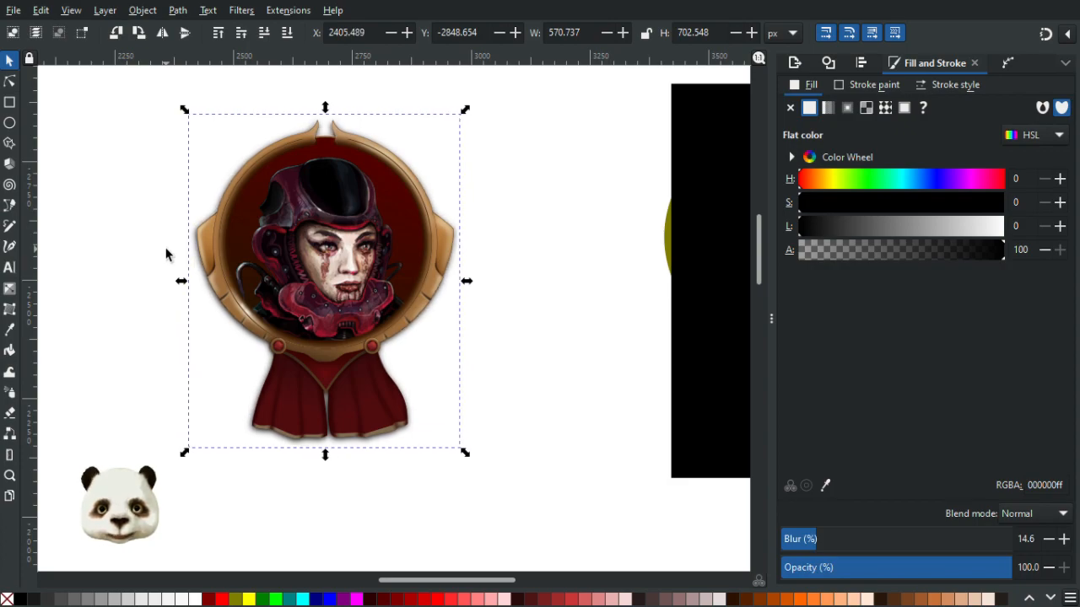
key("alt+Right")
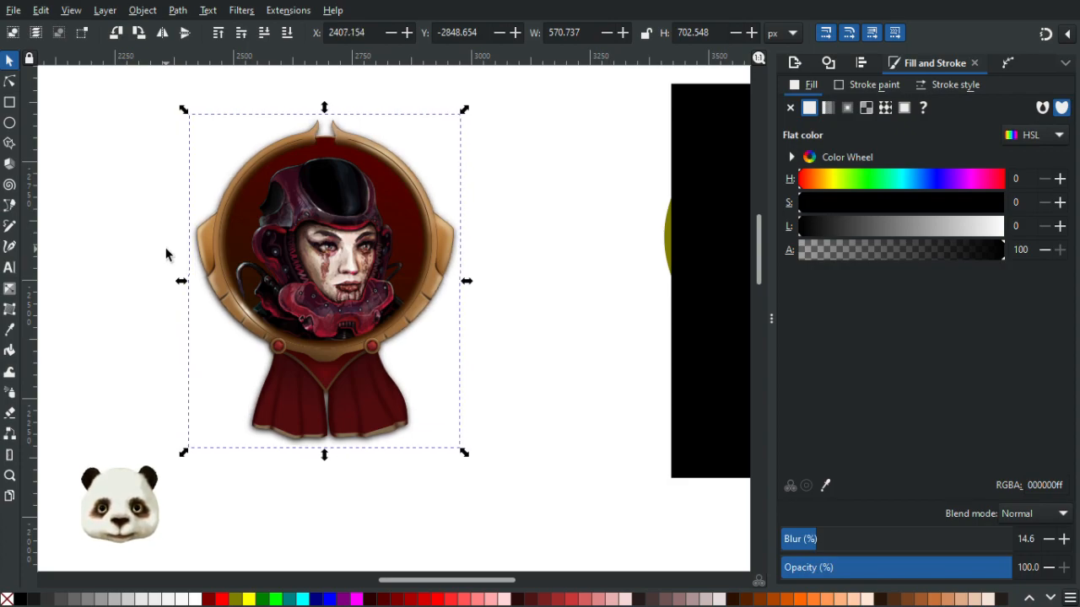
key("alt+Up")
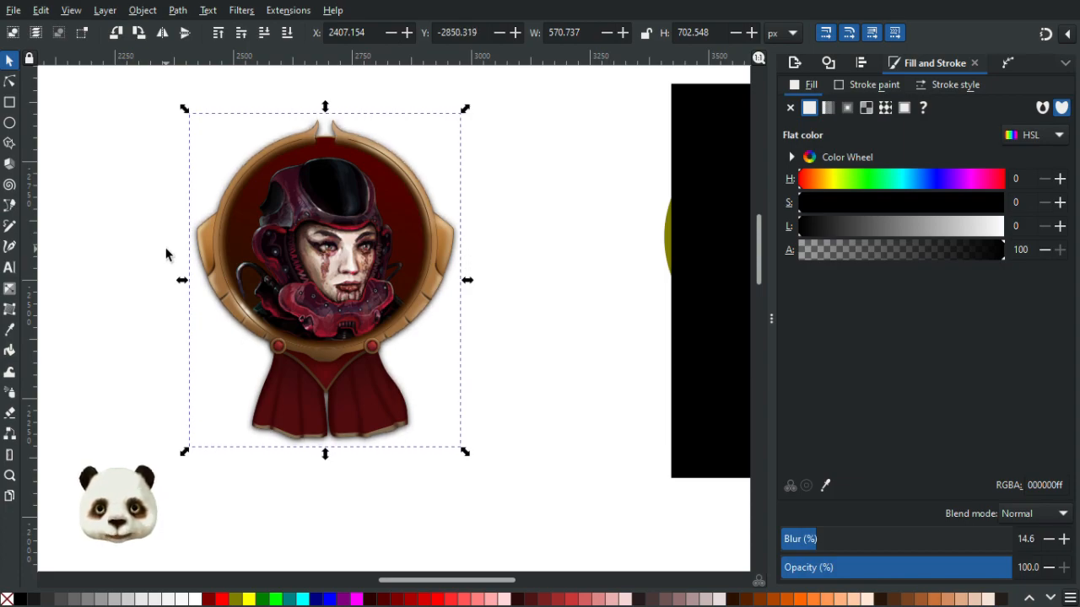
- Move the black background rectangle back toward the badge
left_click(621, 216)
scroll(617, 222, "down", 2, "ctrl")
left_click_drag(588, 241, 406, 296)
scroll(407, 296, "up", 1)
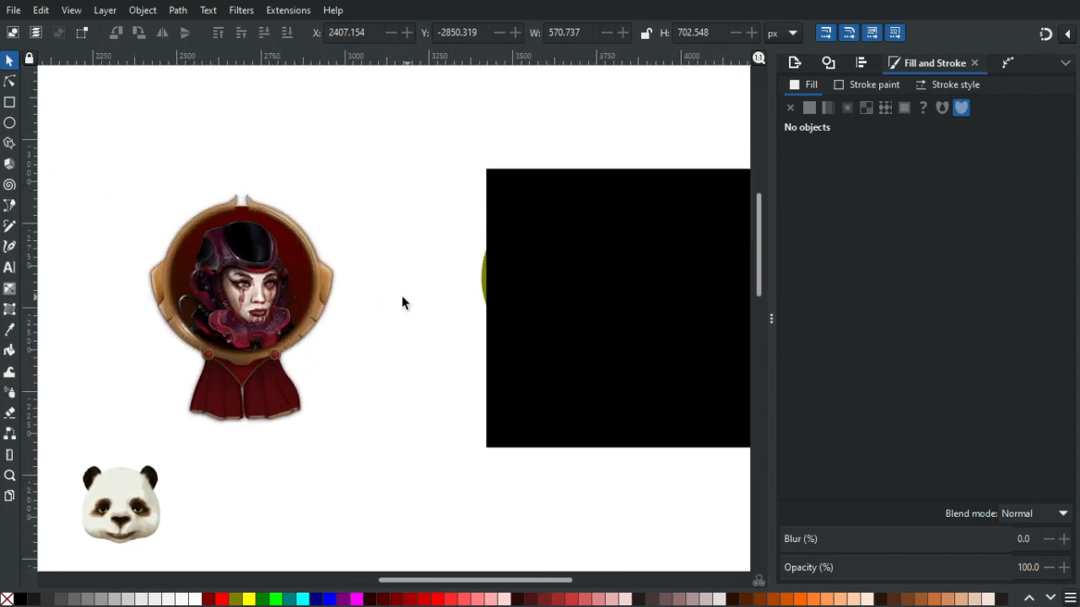
left_click(639, 346)
left_click_drag(704, 354, 614, 331)
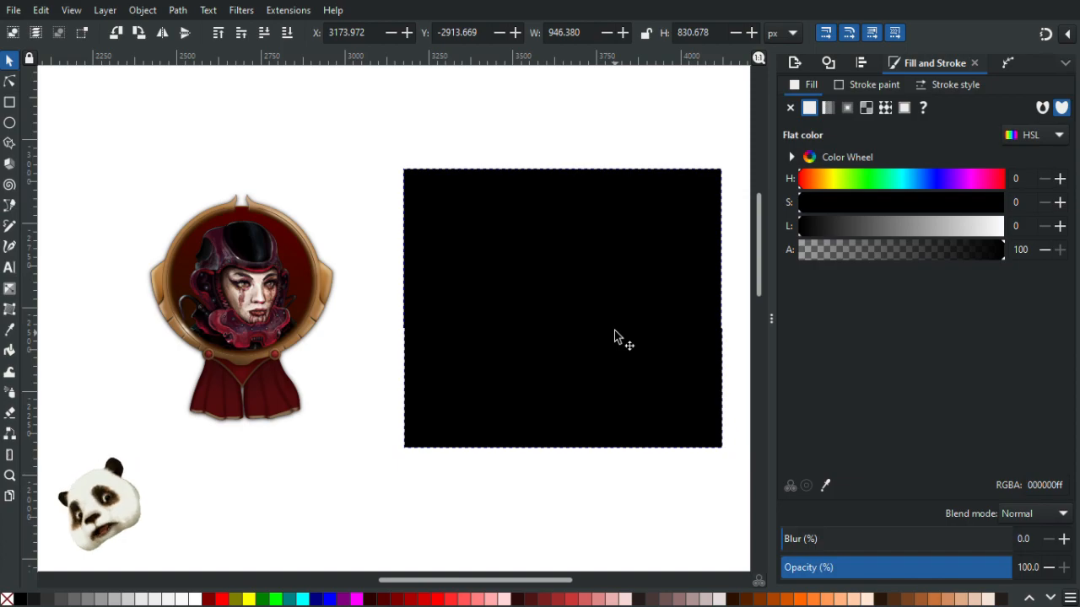
left_click_drag(613, 330, 612, 330)
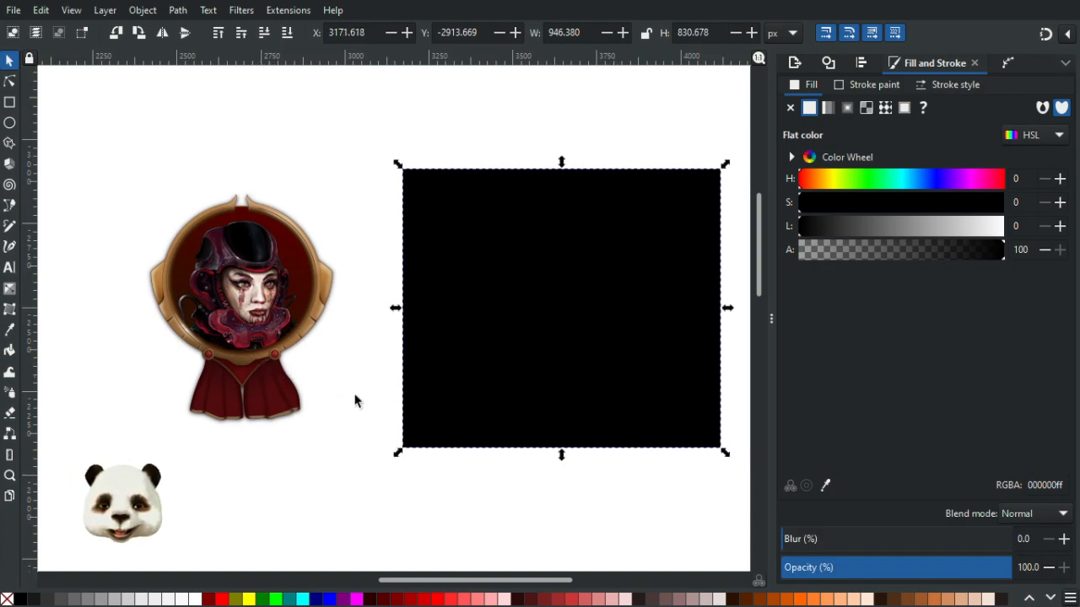
scroll(358, 395, "down", 3)
scroll(338, 387, "up", 4)
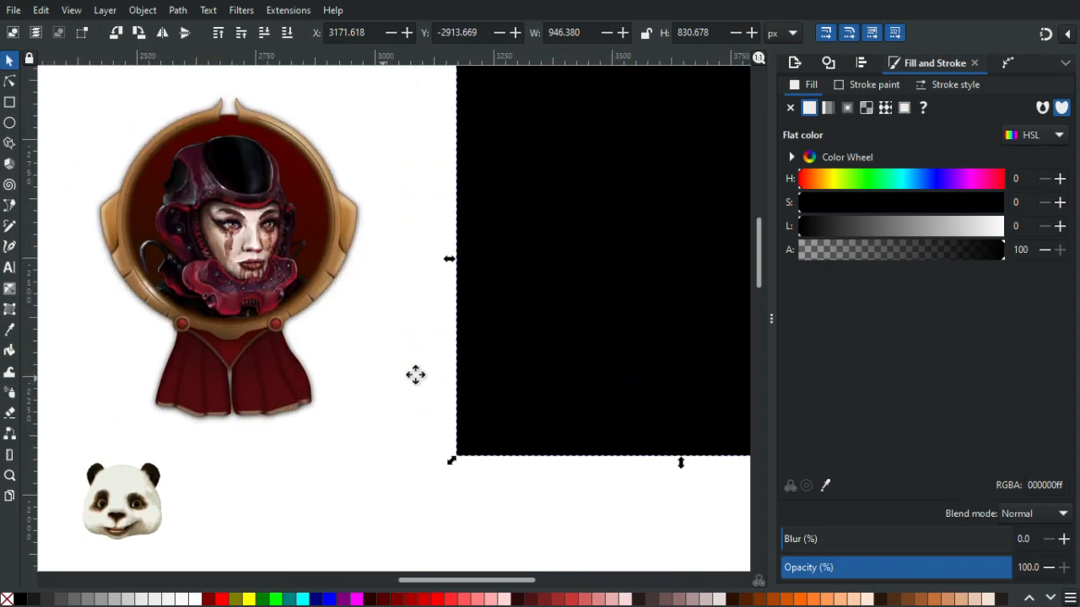
left_click_drag(415, 374, 462, 370)
scroll(431, 327, "up", 1)
scroll(431, 328, "down", 1)
left_click_drag(455, 329, 477, 403)
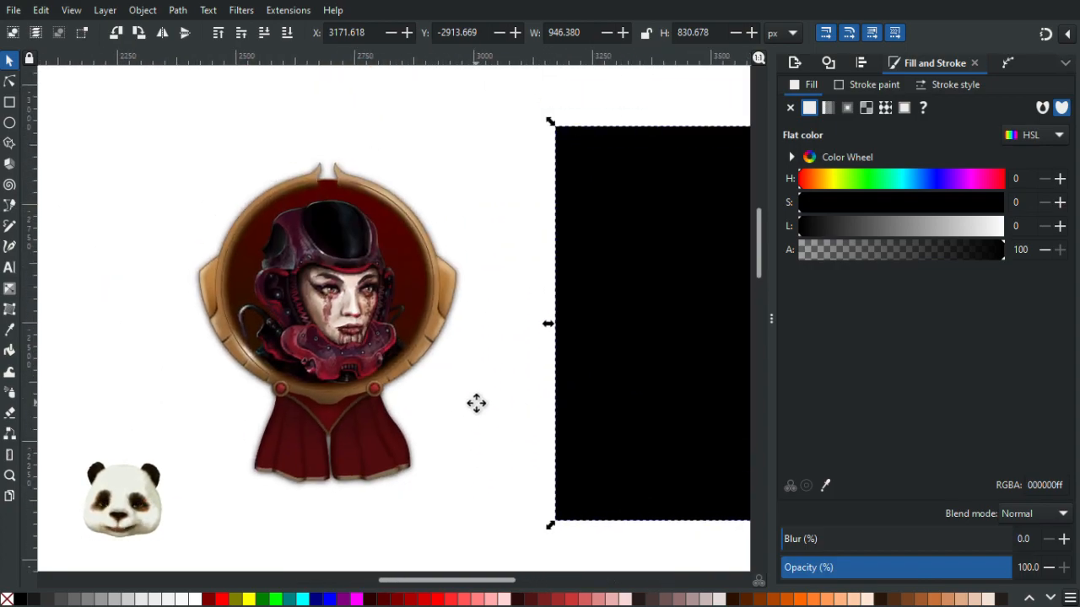
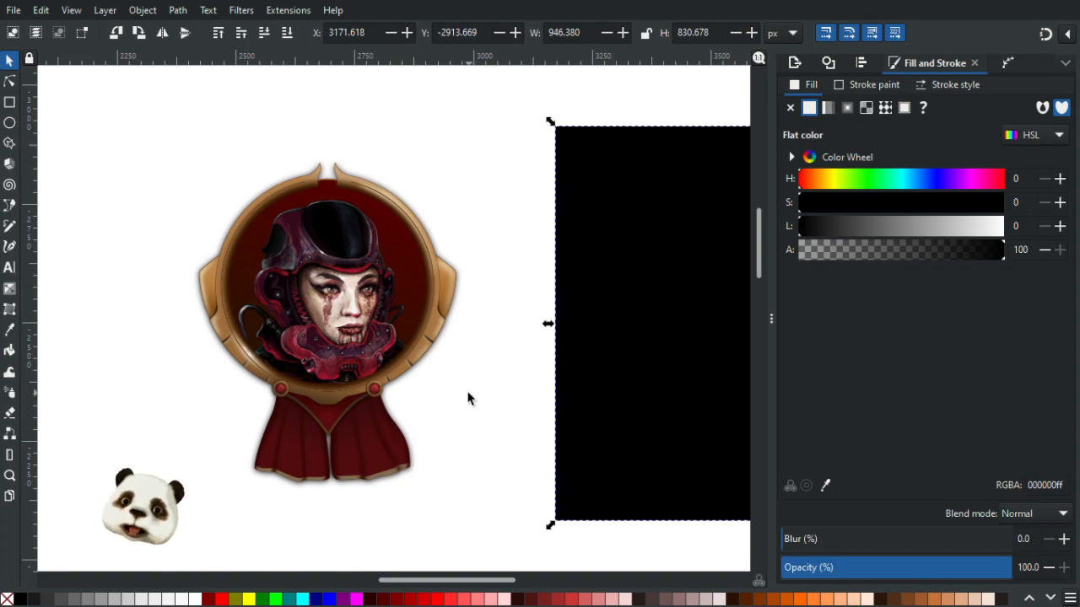
- Move the black rectangle behind the framed portrait so it sits centred as a background
scroll(468, 399, "down", 4)
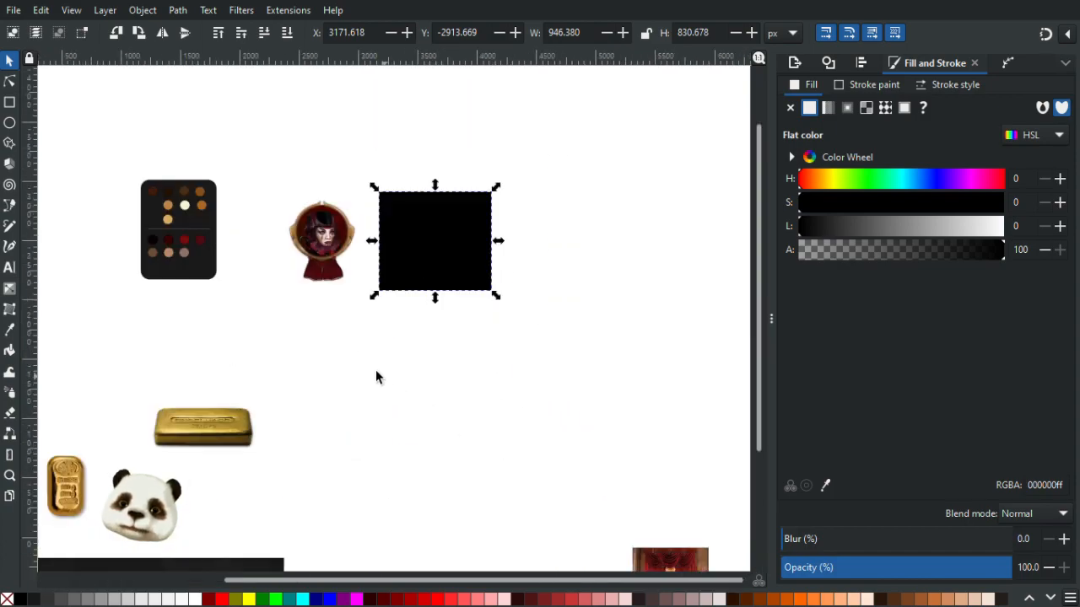
scroll(345, 323, "up", 1)
left_click_drag(354, 334, 511, 443)
scroll(507, 417, "up", 2)
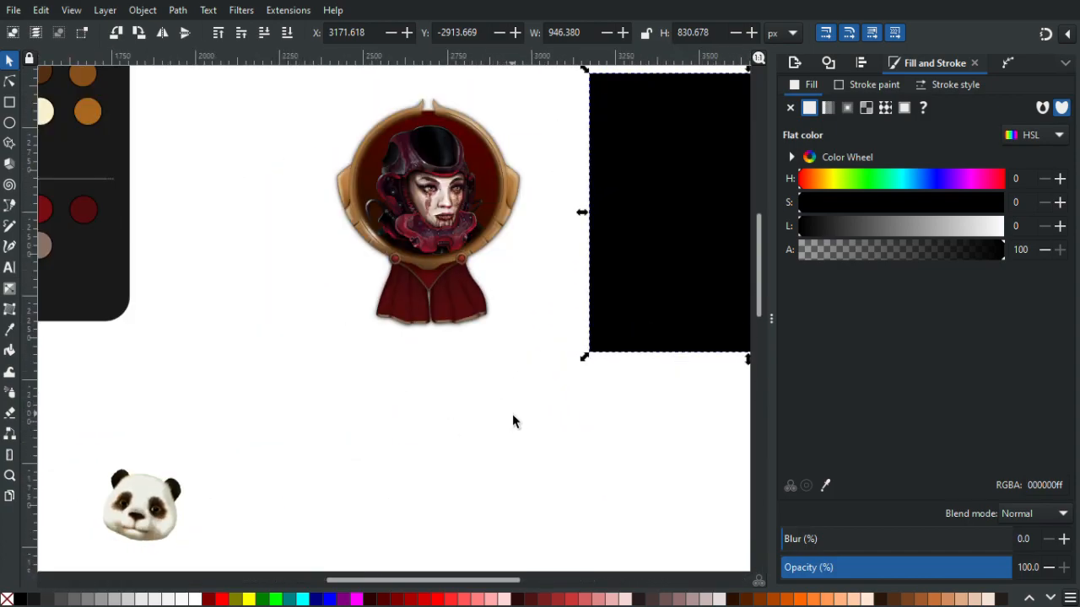
scroll(512, 412, "down", 2)
scroll(485, 355, "up", 1)
scroll(519, 364, "up", 1)
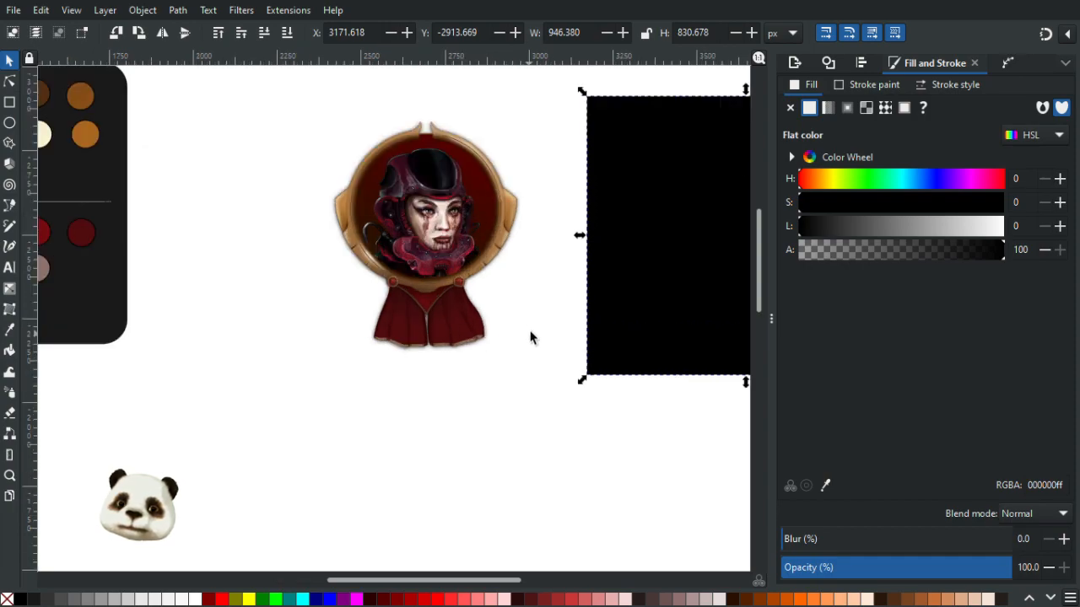
scroll(497, 188, "up", 4)
scroll(493, 263, "down", 4)
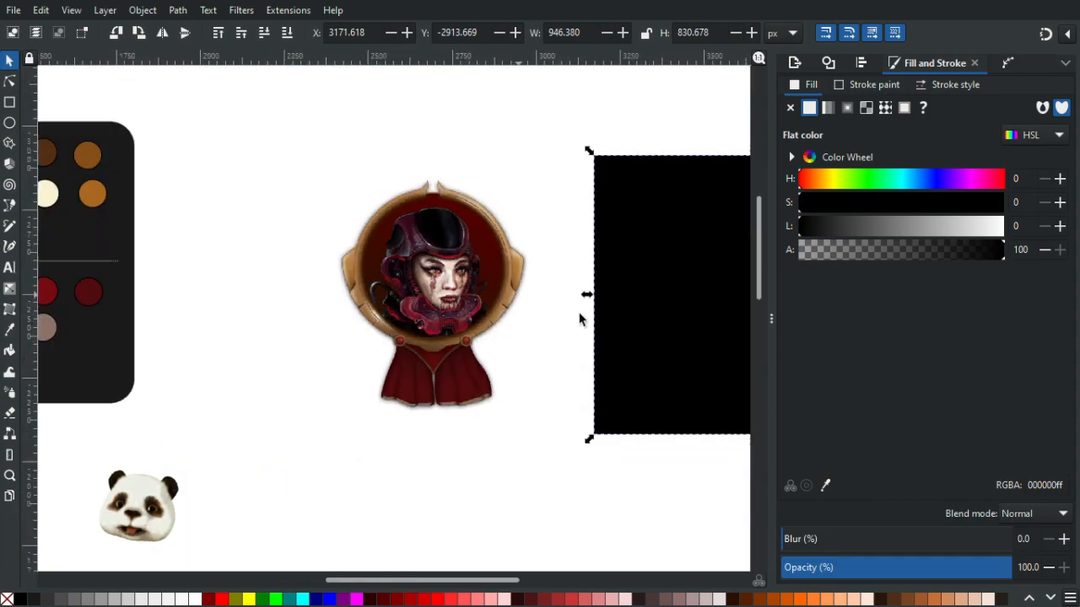
left_click_drag(709, 371, 398, 360)
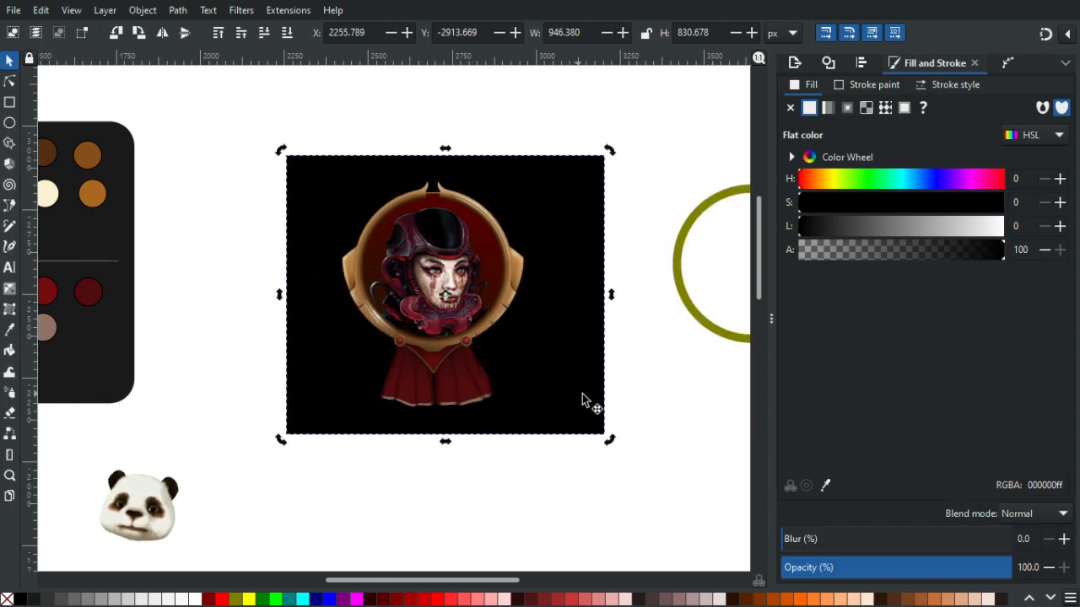
left_click(645, 384)
mouse_move(586, 384)
left_mouse_down()
mouse_move(573, 386)
mouse_move(583, 361)
mouse_move(583, 371)
left_mouse_up()
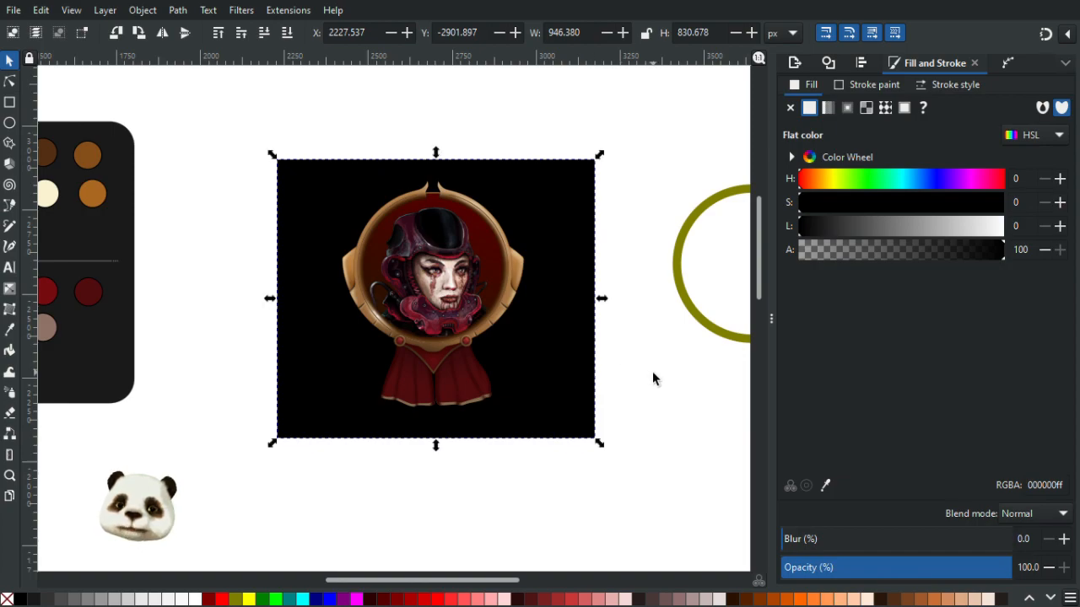
left_click(650, 376)
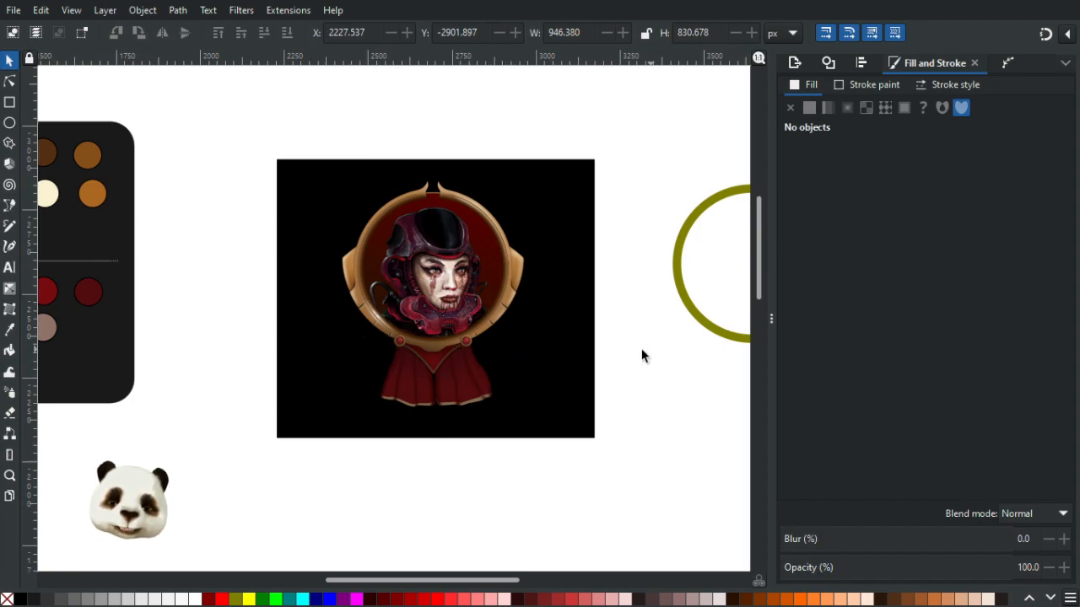
- Draw a curved strap shape along the lower-left edge of the portrait frame with the Pencil tool
scroll(564, 348, "down", 1, "ctrl")
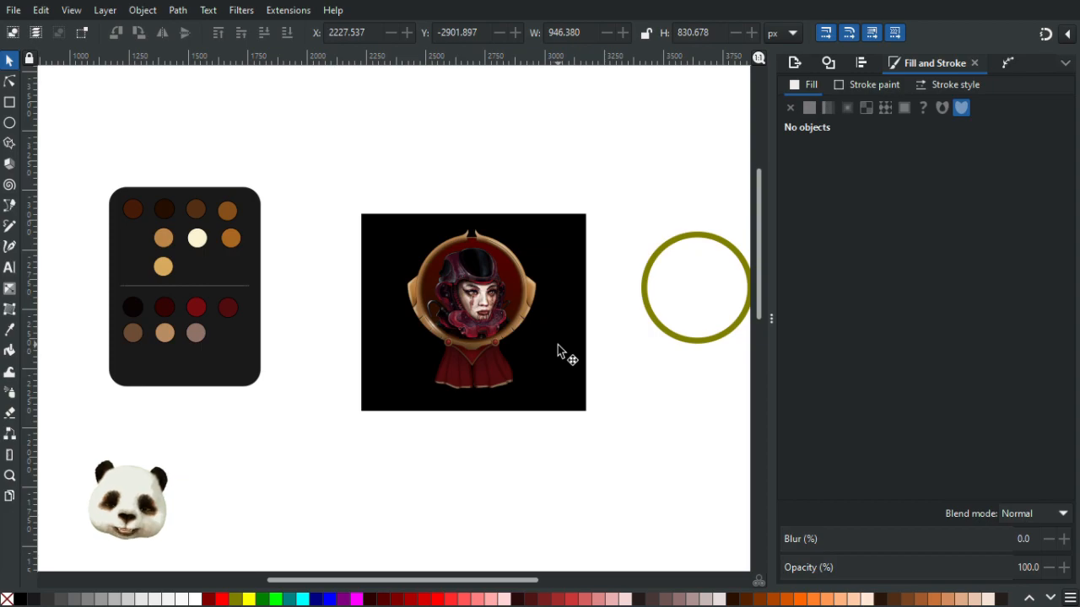
scroll(514, 354, "up", 3, "ctrl")
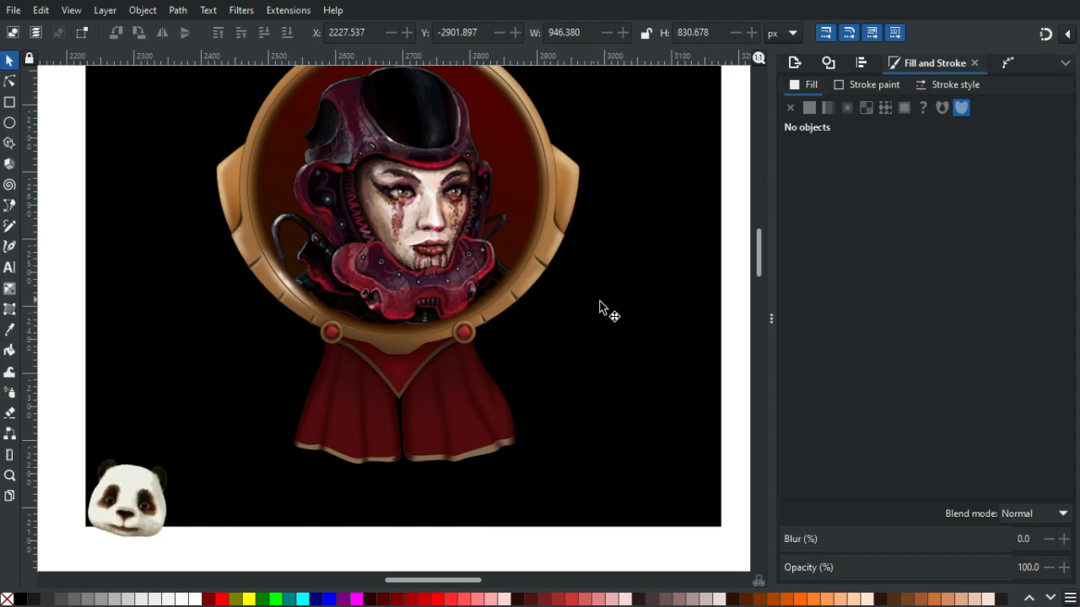
scroll(619, 386, "up", 3)
scroll(619, 386, "down", 3)
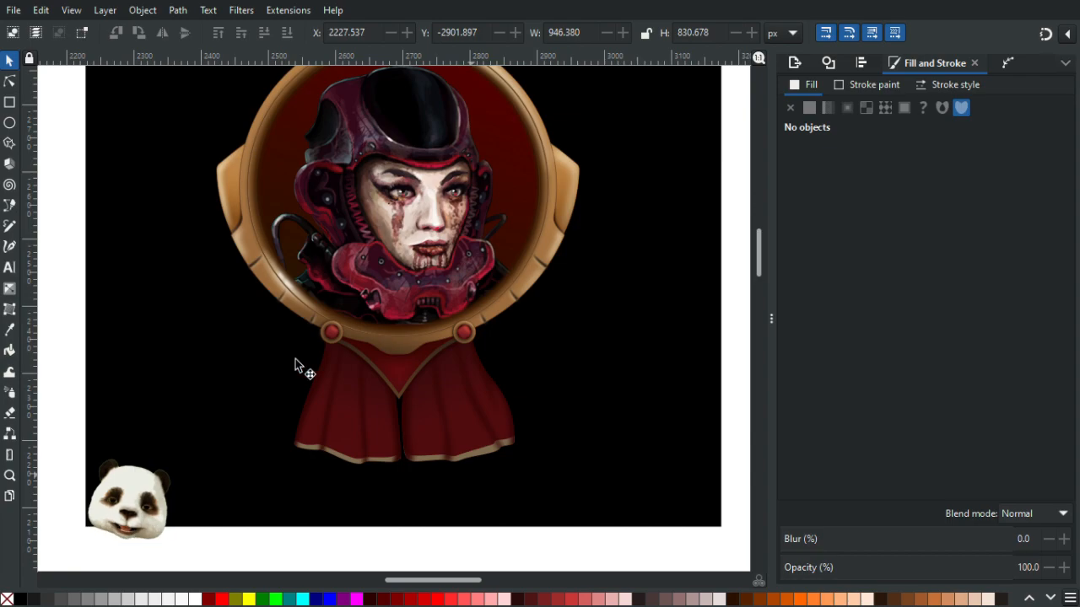
scroll(598, 386, "up", 2)
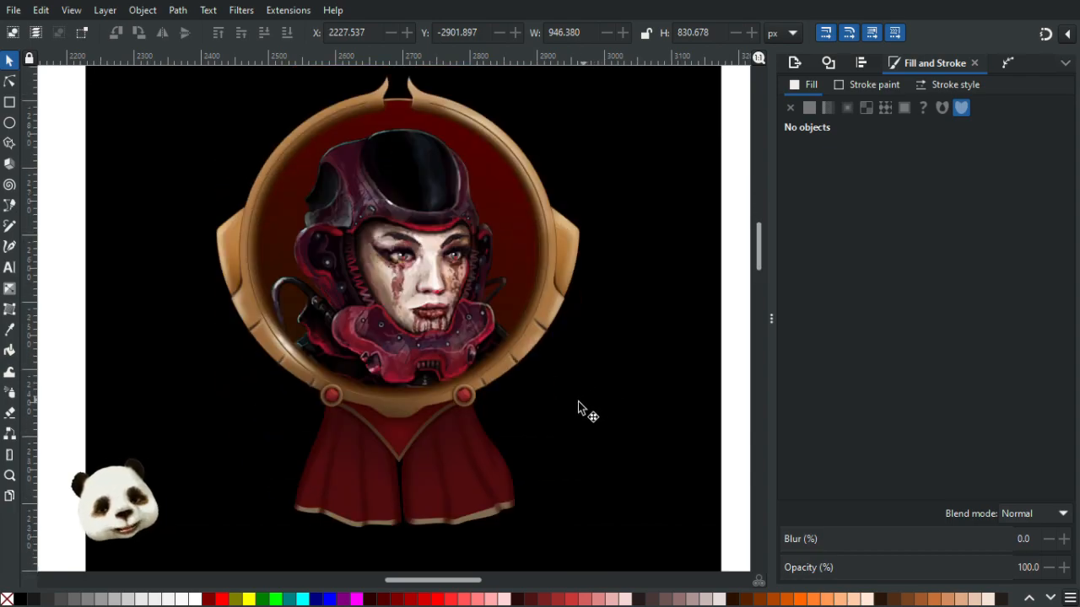
scroll(572, 410, "down", 2)
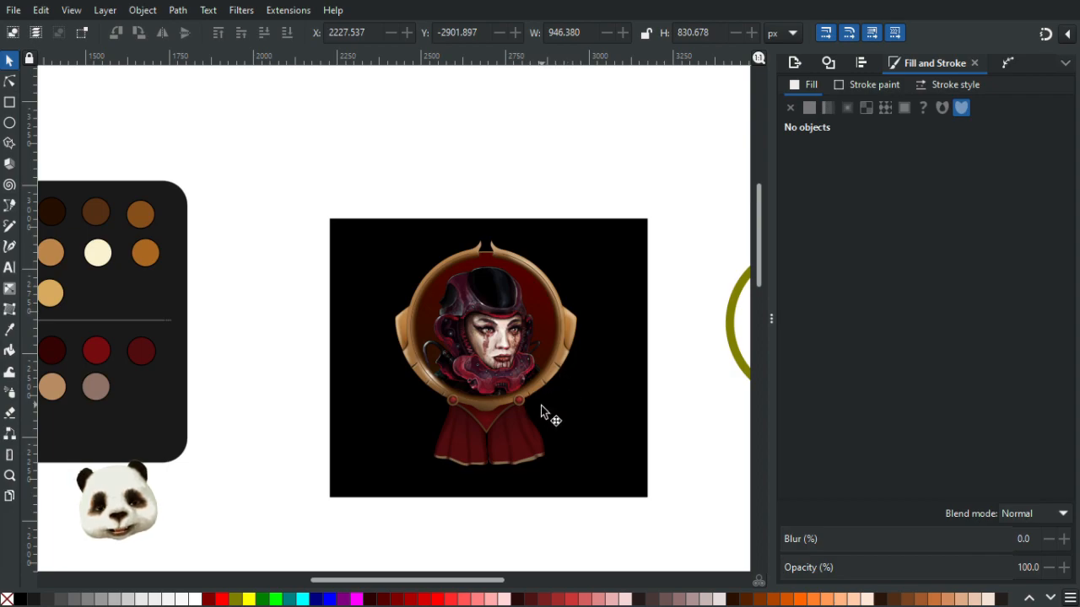
scroll(541, 412, "up", 1)
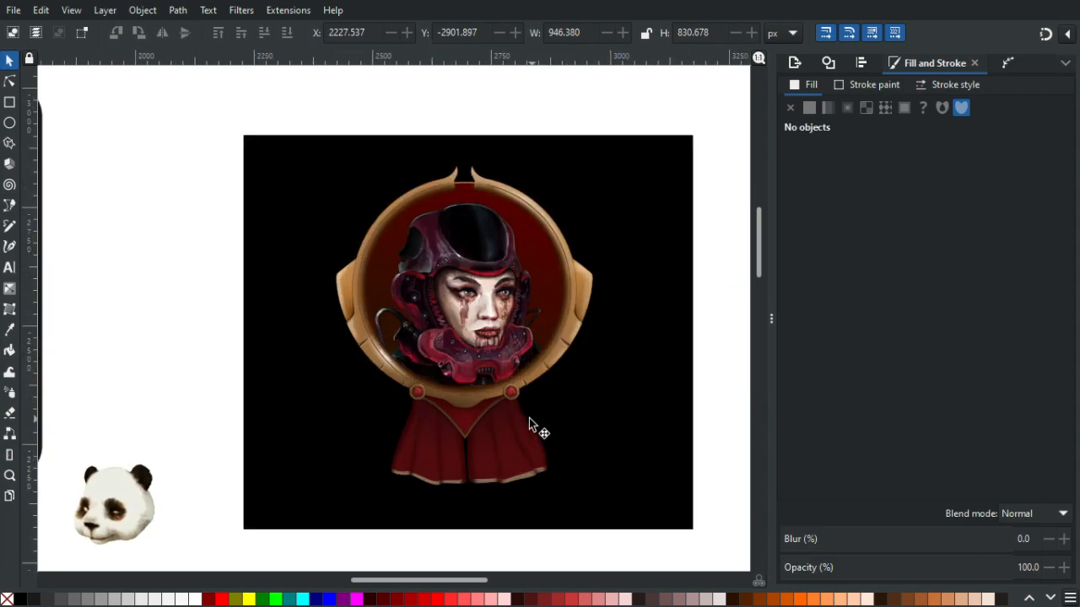
key("p")
scroll(363, 358, "up", 2)
mouse_move(346, 319)
left_mouse_down()
mouse_move(328, 340)
mouse_move(319, 335)
mouse_move(333, 355)
mouse_move(428, 428)
mouse_move(487, 456)
left_mouse_up()
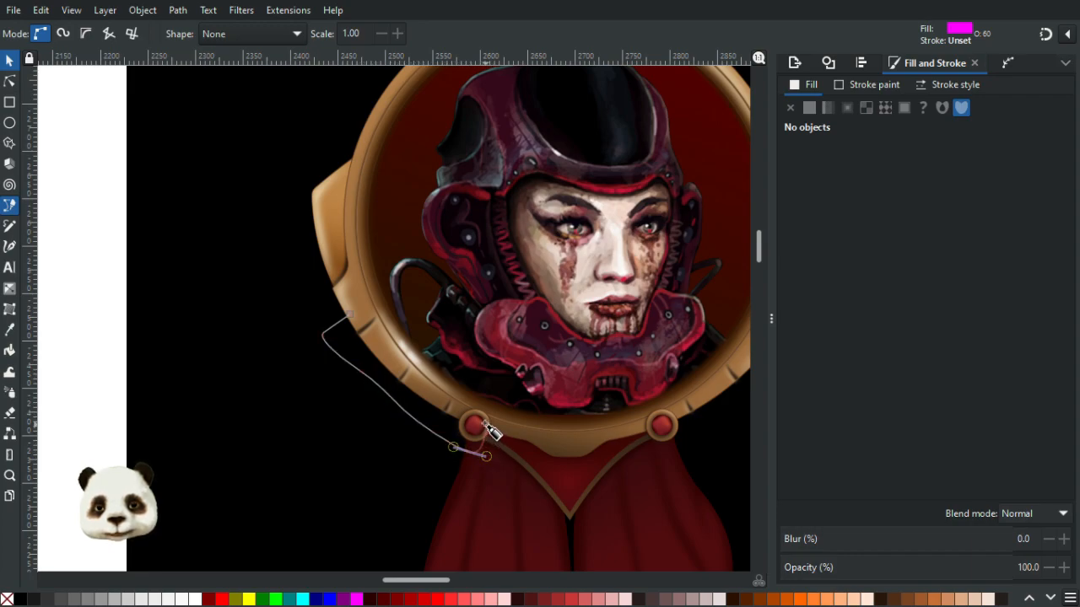
left_click(481, 424)
left_click(393, 340)
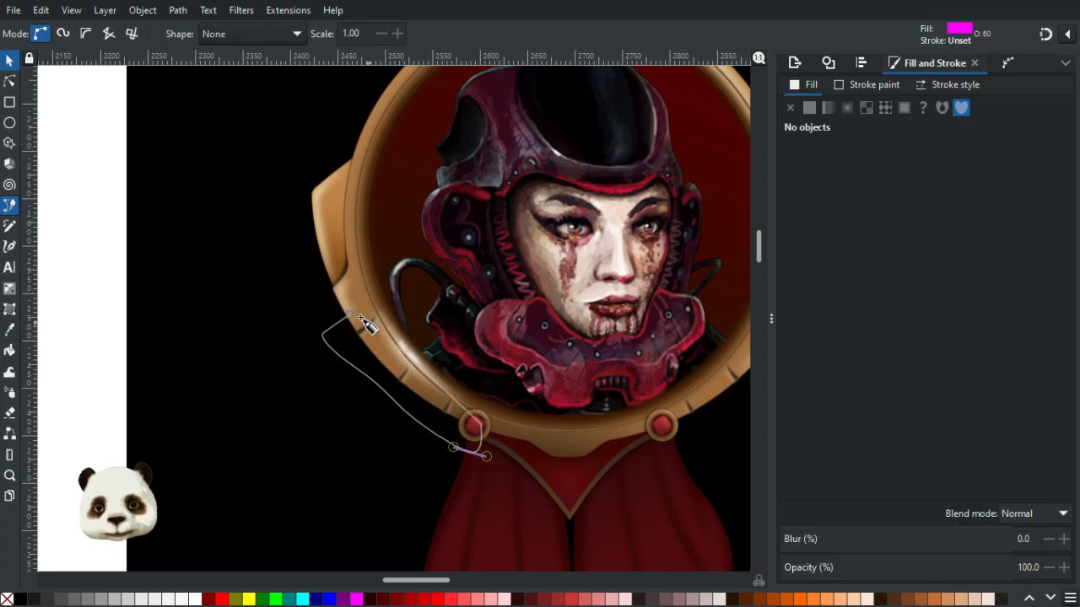
left_click(351, 314)
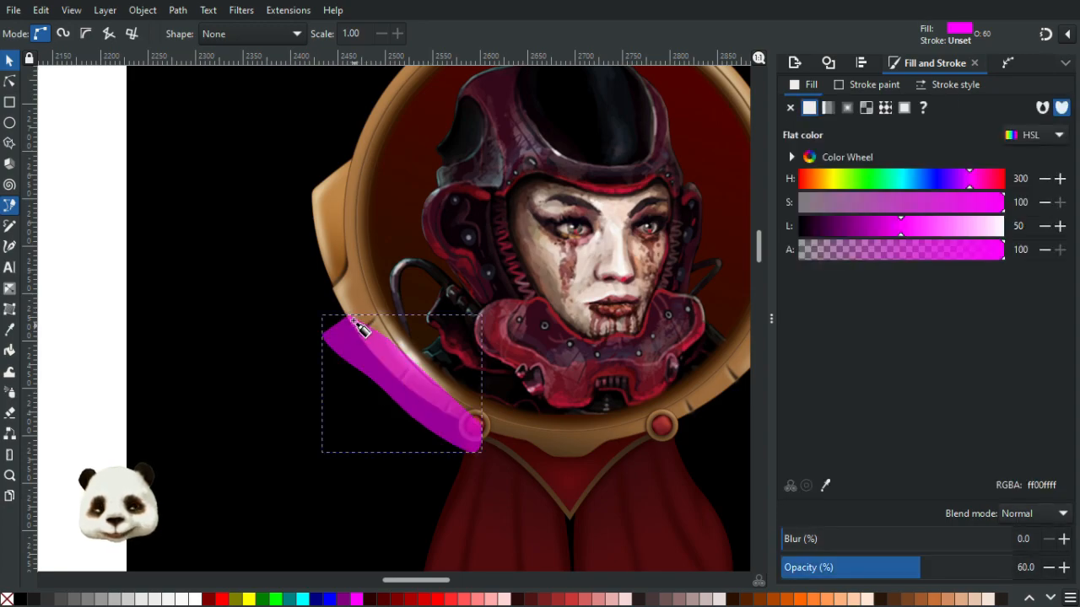
- Lower the strap two levels beneath the frame and fill it with the cape's dark red colour
key("Page_Down")
key("Page_Down")
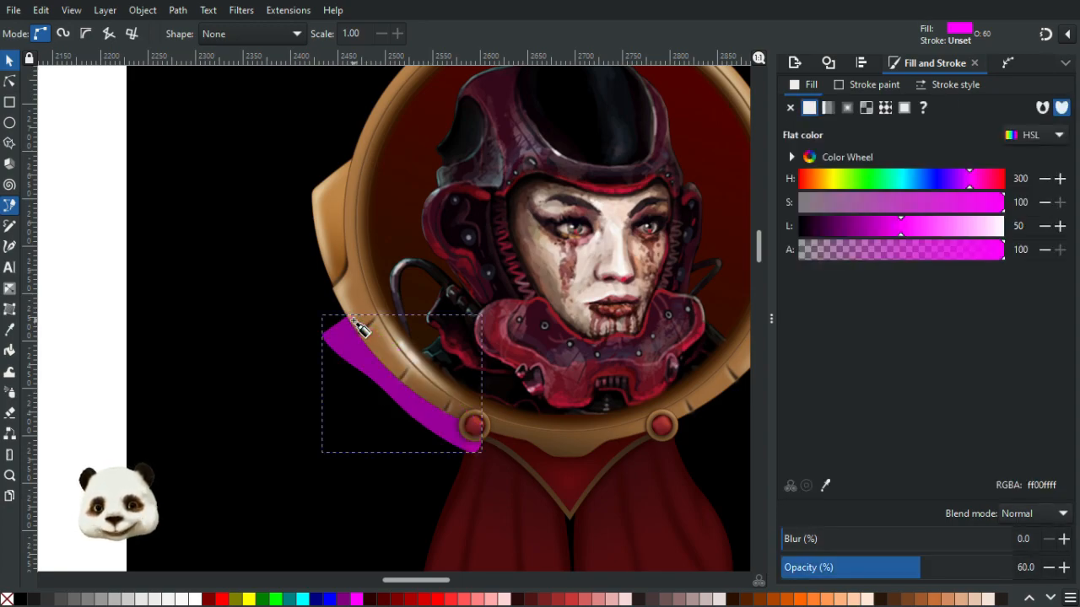
key("d")
left_click(500, 519)
- Set the strap's opacity to 100%
scroll(539, 510, "down", 2)
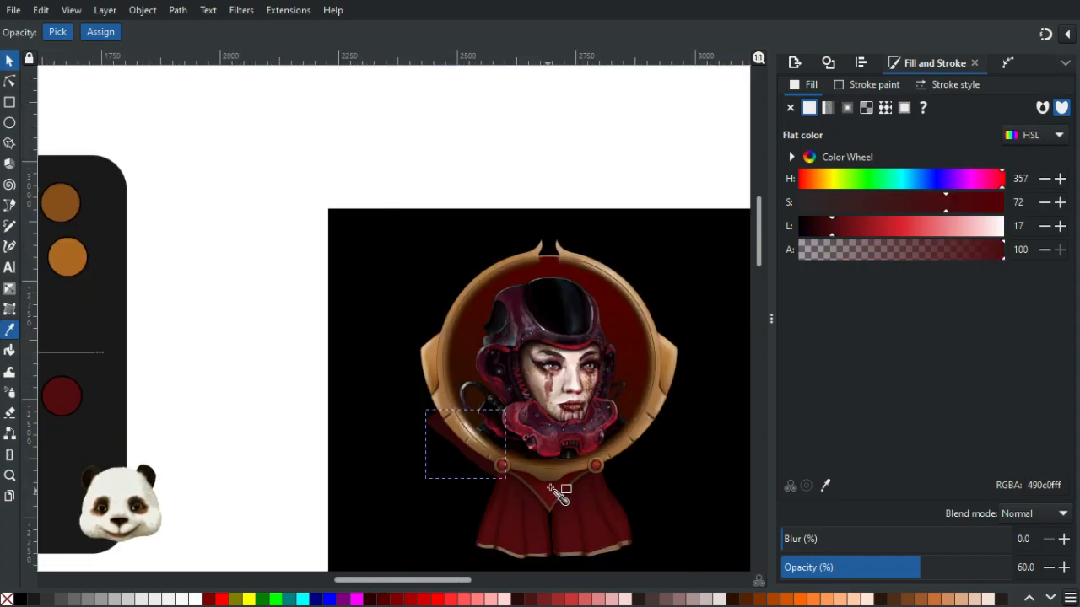
left_click_drag(551, 489, 385, 400)
left_click_drag(961, 569, 1036, 571)
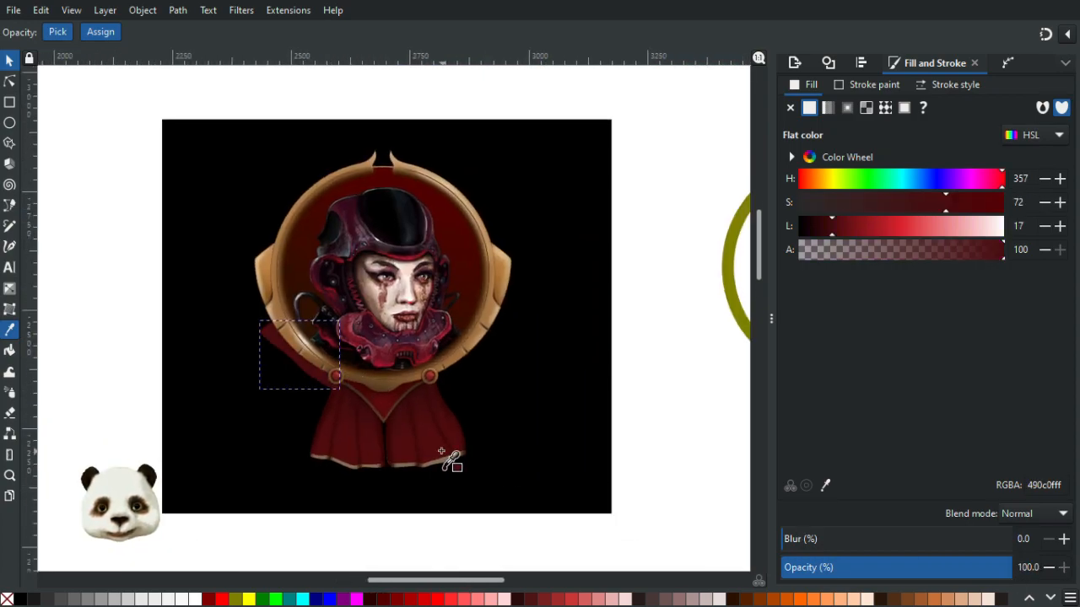
- Reselect the strap and adjust its stacking order so it sits beneath the frame's left knob
scroll(447, 450, "up", 2)
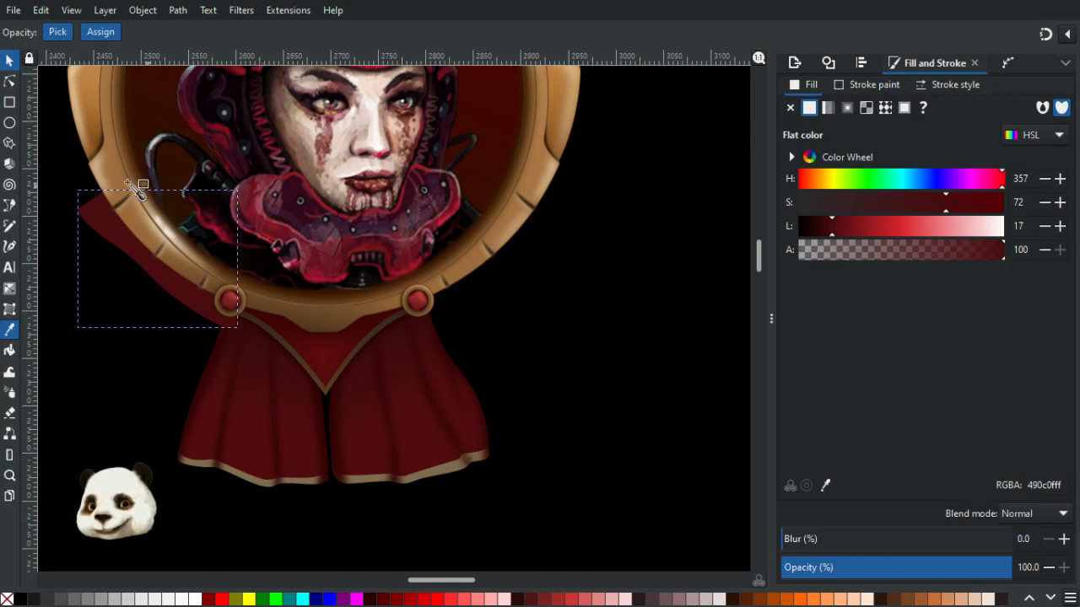
left_click(12, 63)
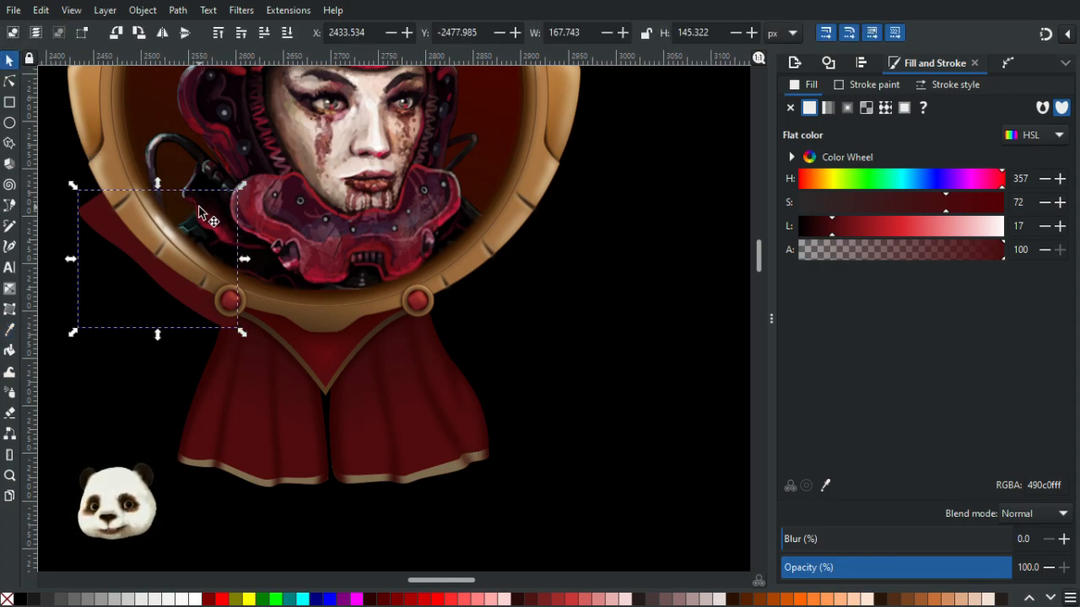
key("Escape")
scroll(502, 308, "down", 4, "ctrl")
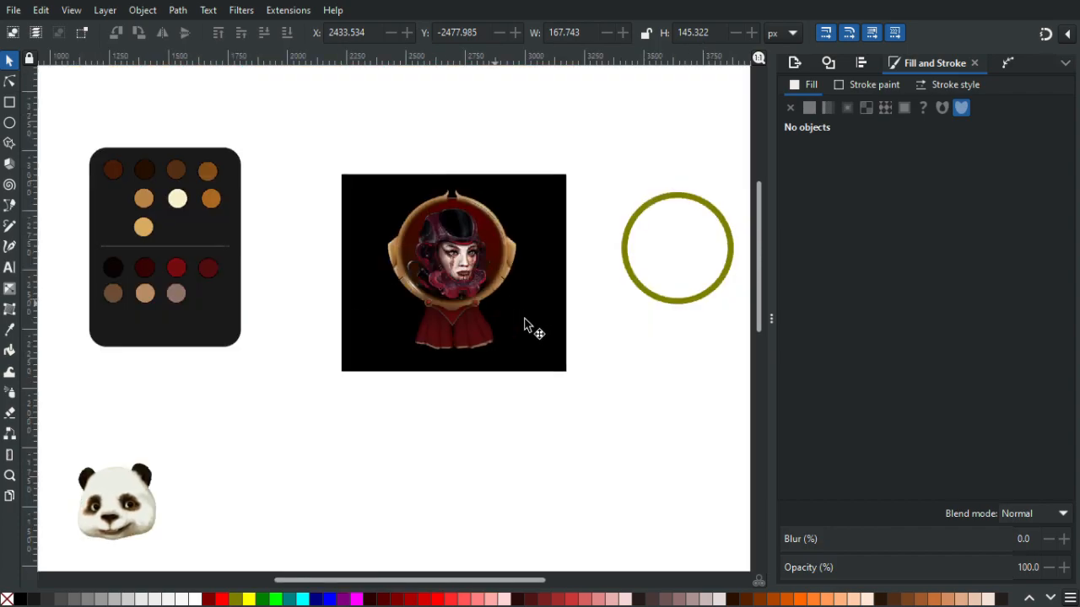
left_click(470, 224)
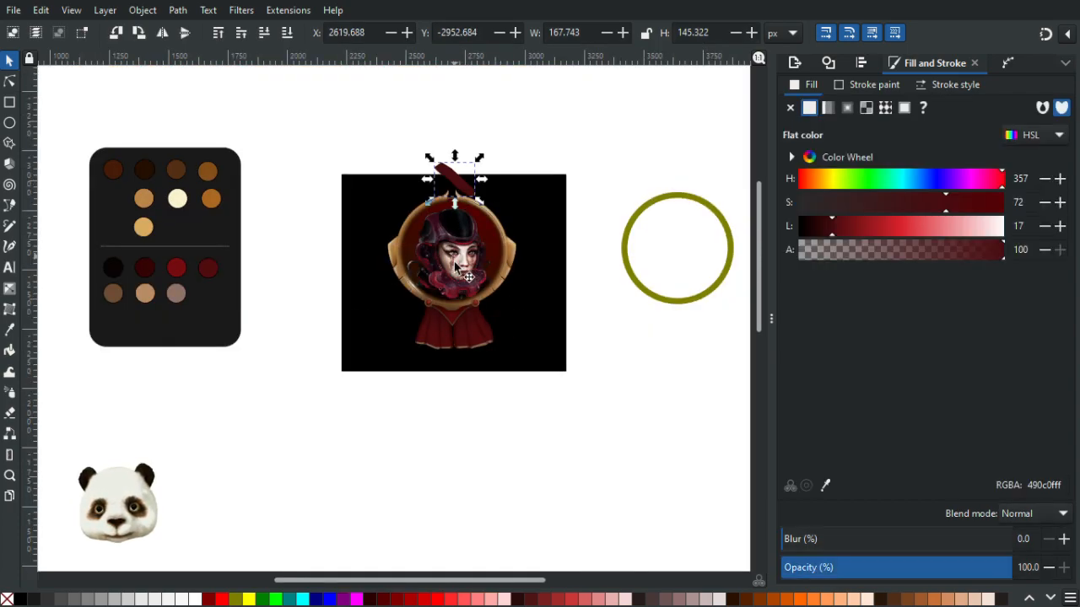
key("Escape")
left_click(393, 285)
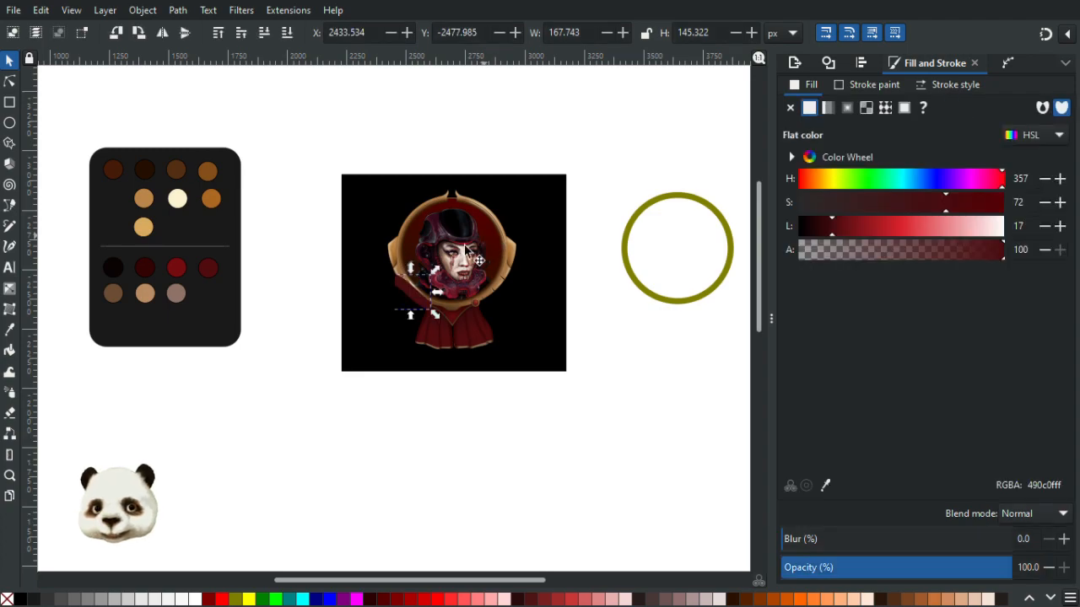
scroll(456, 251, "up", 3, "ctrl")
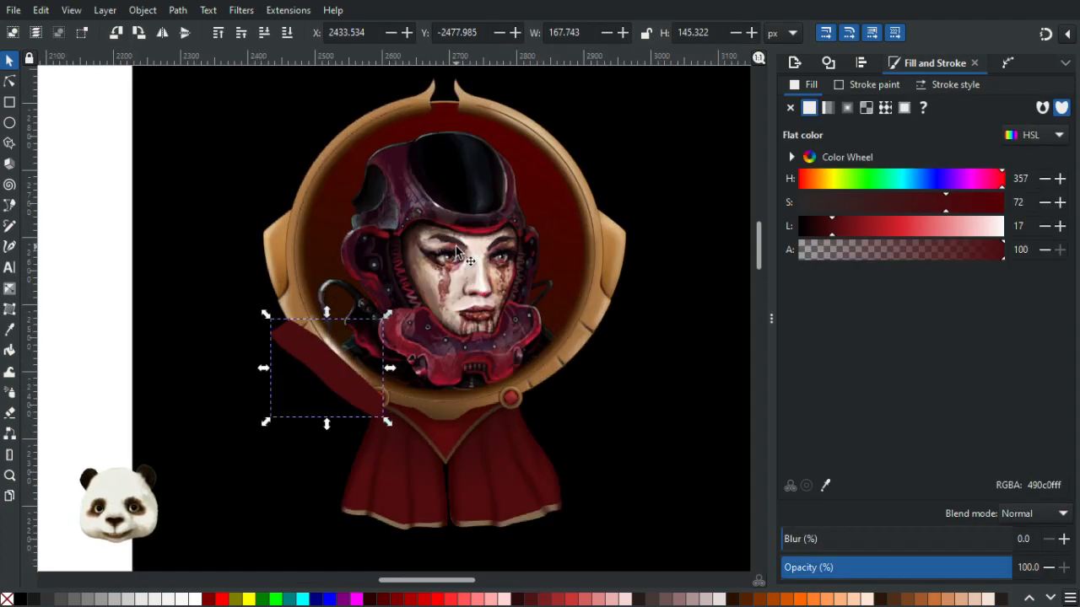
key("Page_Down")
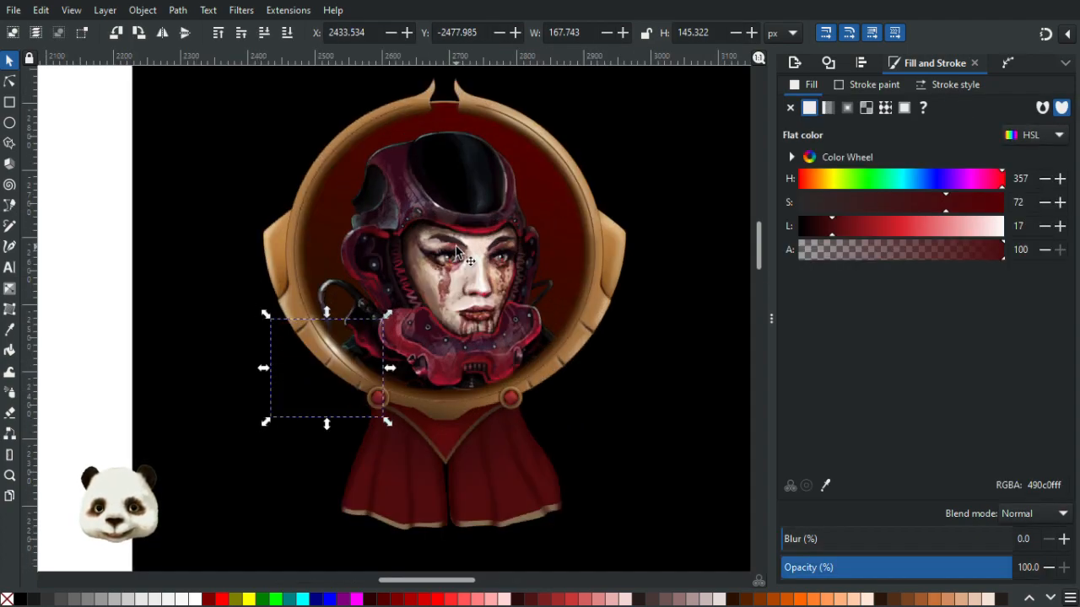
key("Page_Up")
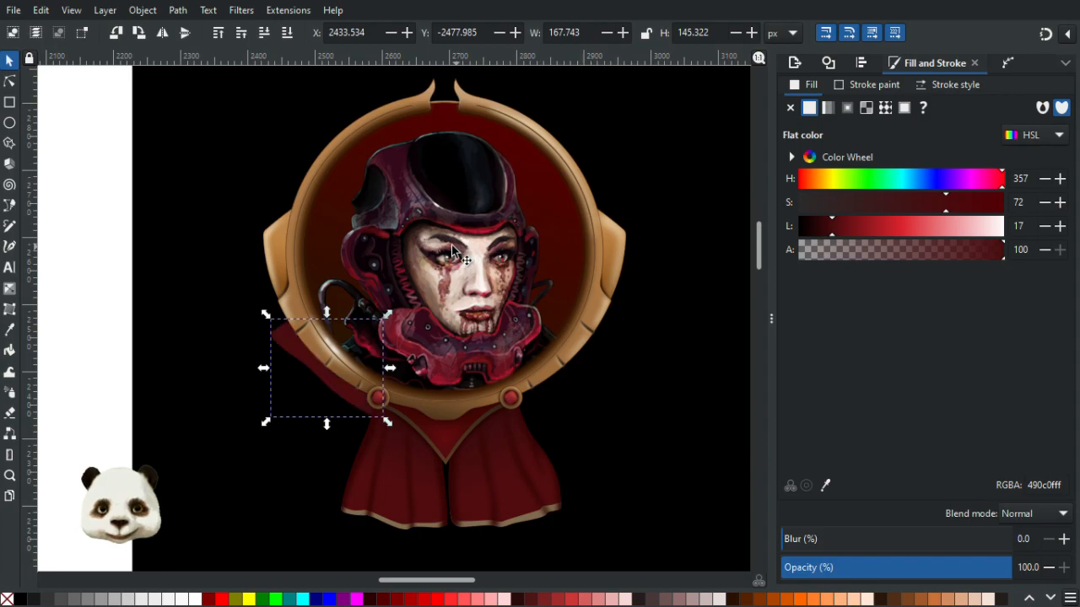
- Reshape the strap's nodes and handles with the Node tool to smooth its curve along the frame
left_click(10, 84)
scroll(253, 343, "up", 1, "ctrl")
left_click_drag(424, 447, 421, 455)
left_click_drag(277, 323, 277, 312)
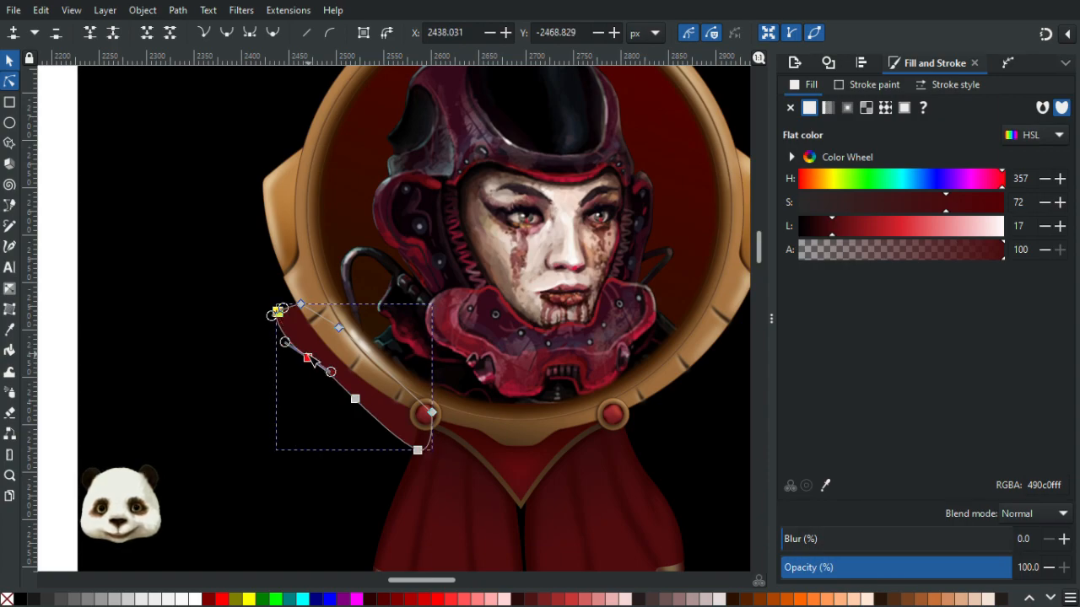
left_click(310, 358)
scroll(415, 425, "down", 1, "ctrl")
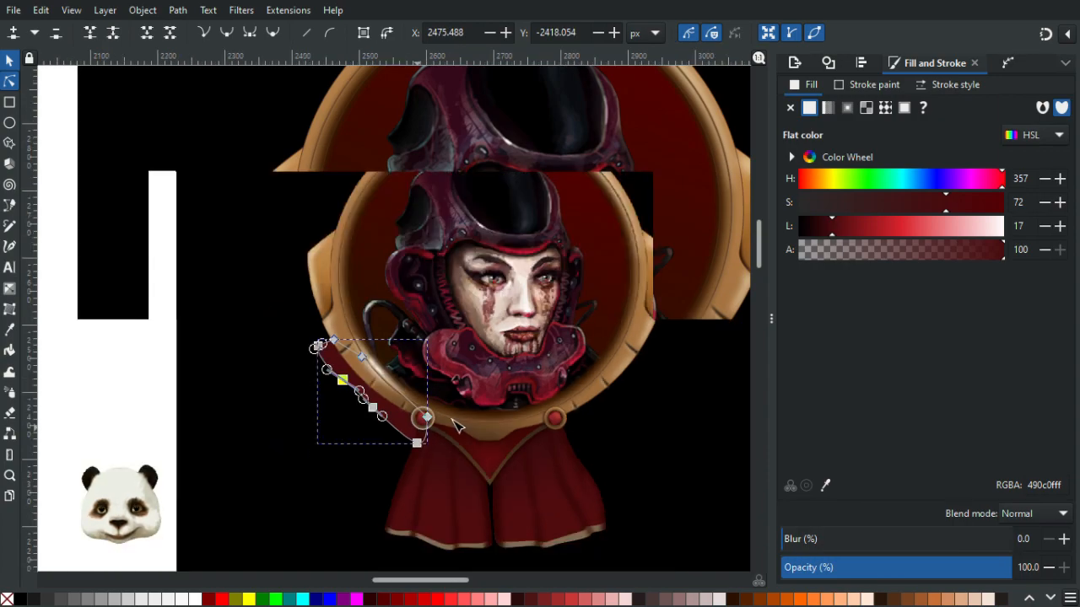
left_click_drag(362, 371, 237, 330)
left_click(541, 441)
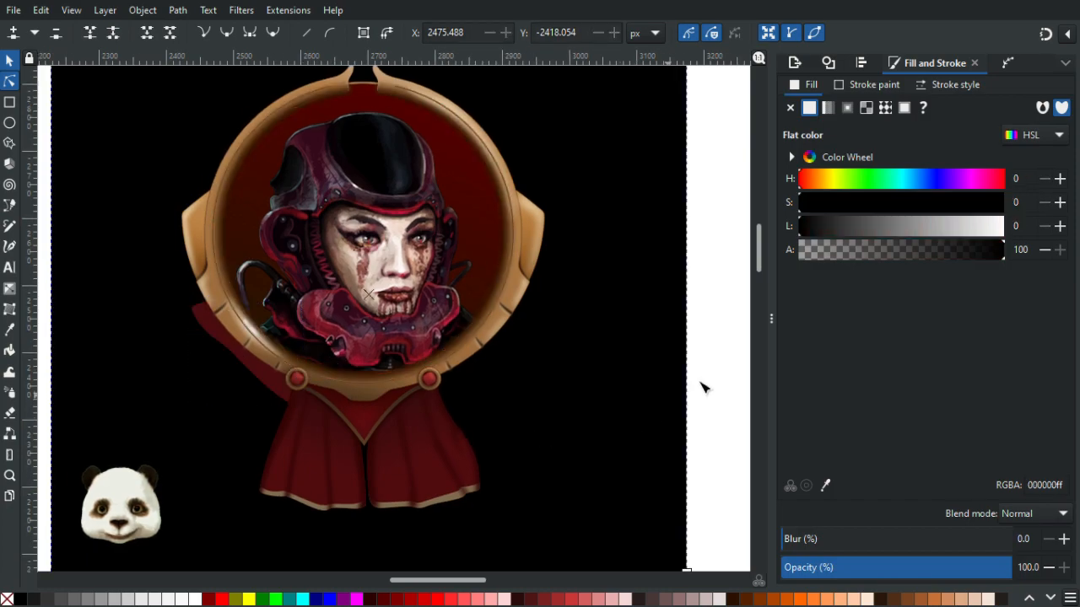
- Select the strap and move it across to the right side of the portrait frame
scroll(559, 380, "up", 1, "ctrl")
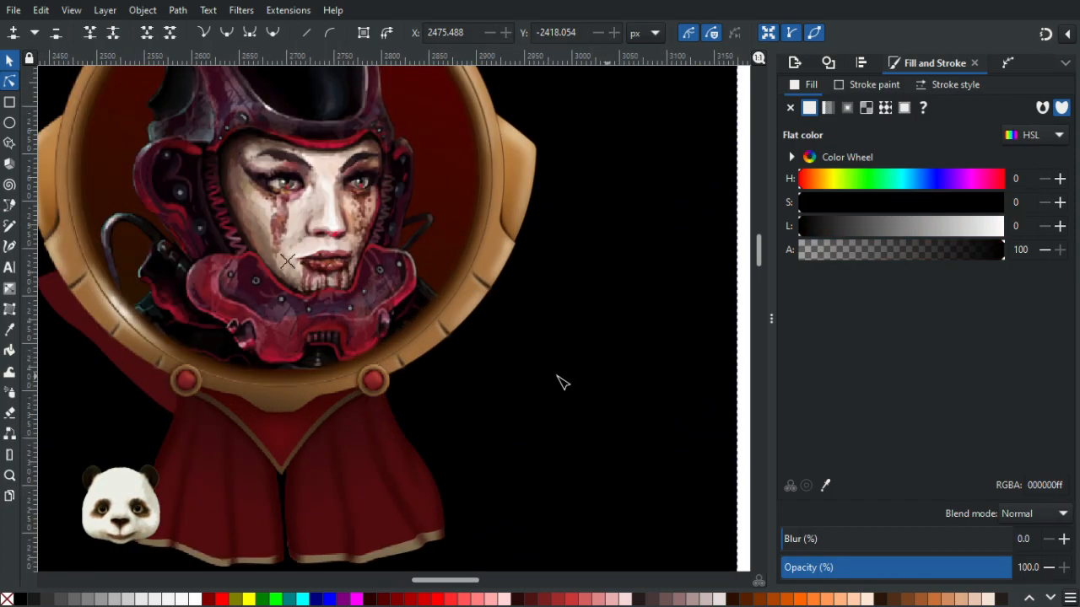
key("3")
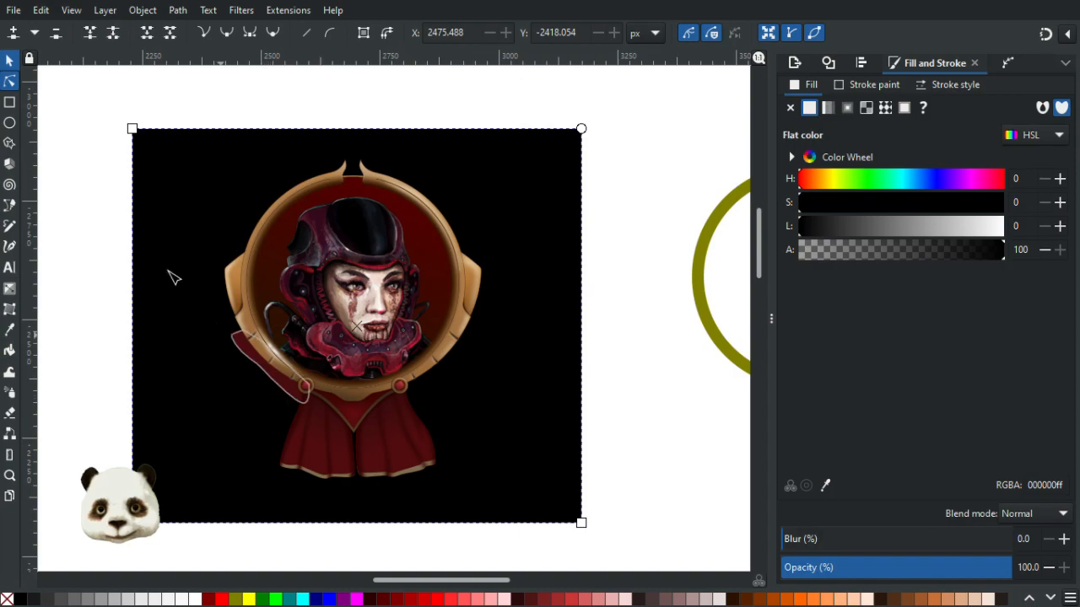
left_click(295, 395)
left_click(277, 377)
left_click(245, 349)
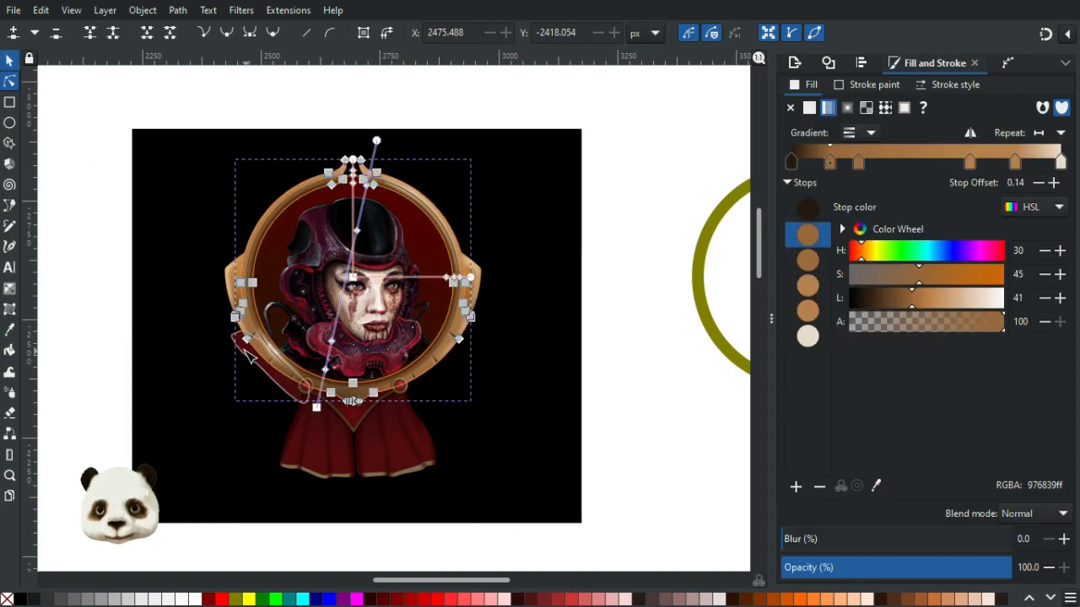
key("s")
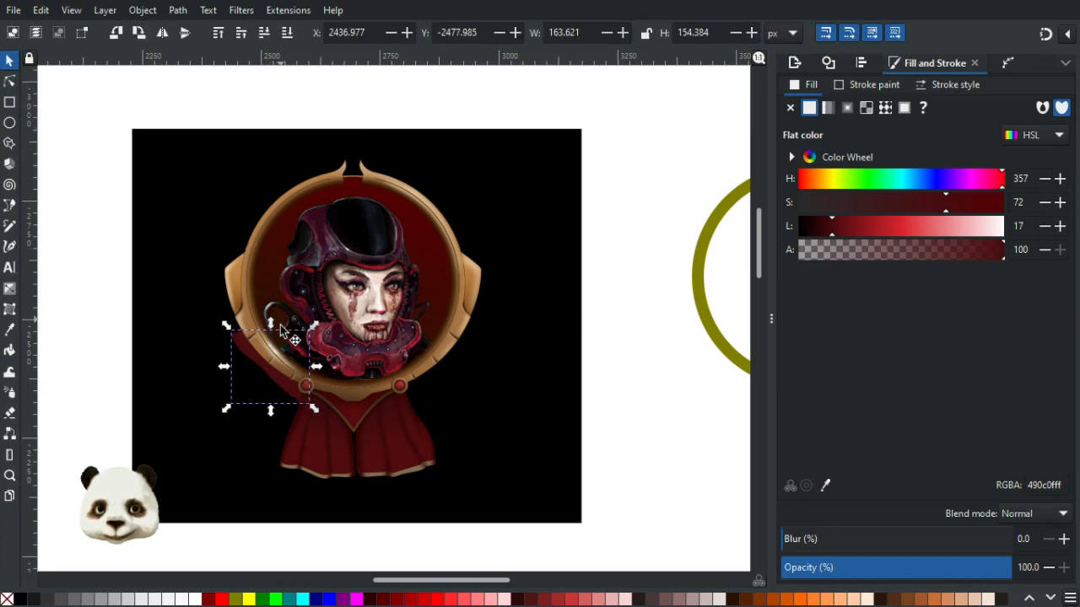
left_click_drag(225, 366, 441, 361)
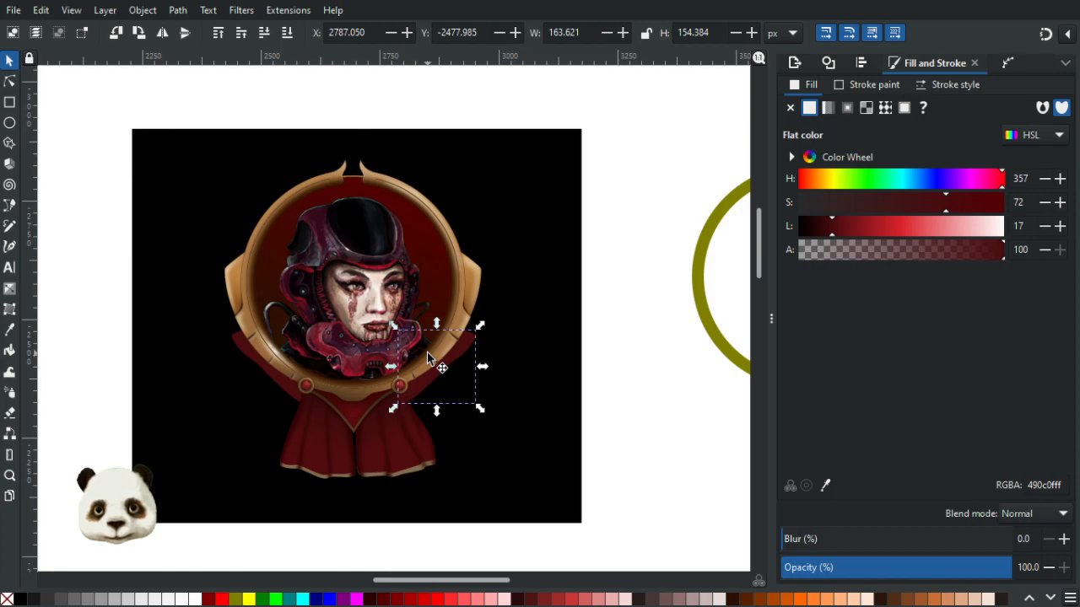
- Select the right strap and sample the dark red beside the frame onto it with the Dropper
left_click(637, 376)
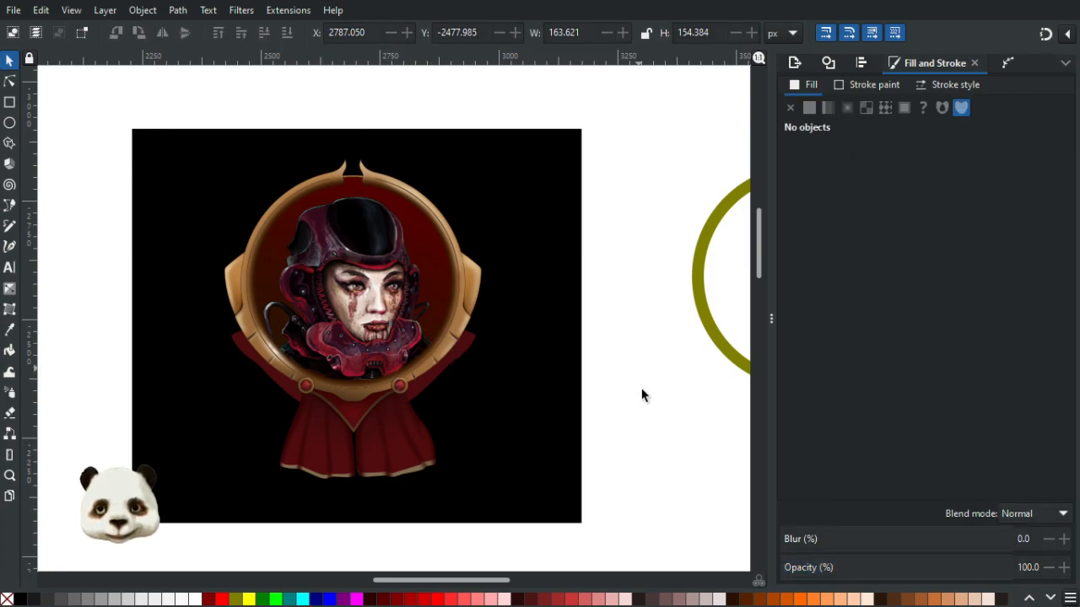
scroll(659, 397, "down", 2, "ctrl")
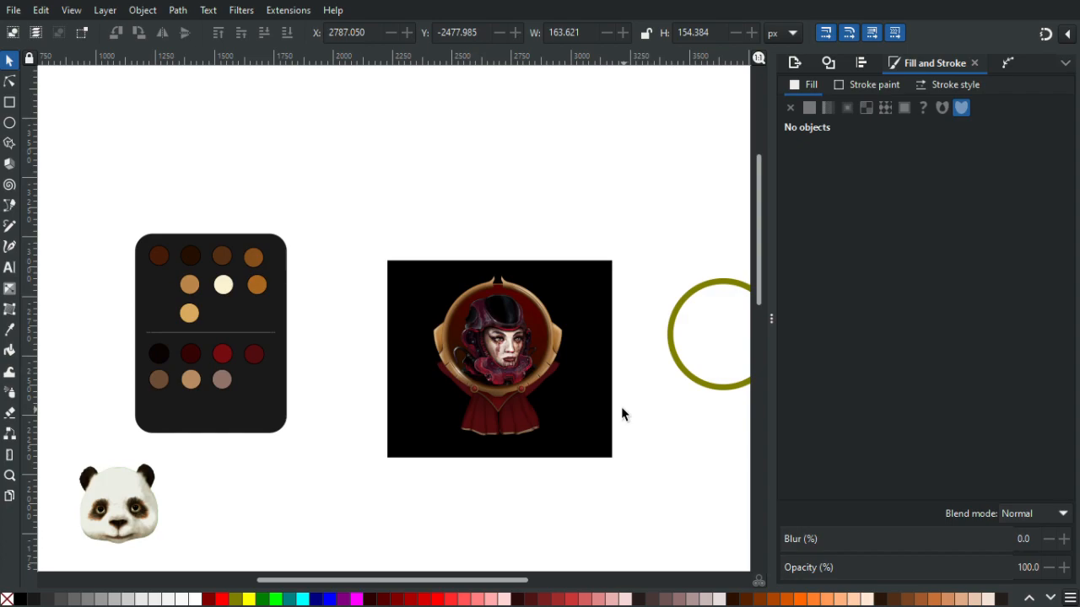
scroll(621, 414, "up", 1)
scroll(564, 397, "up", 2, "ctrl")
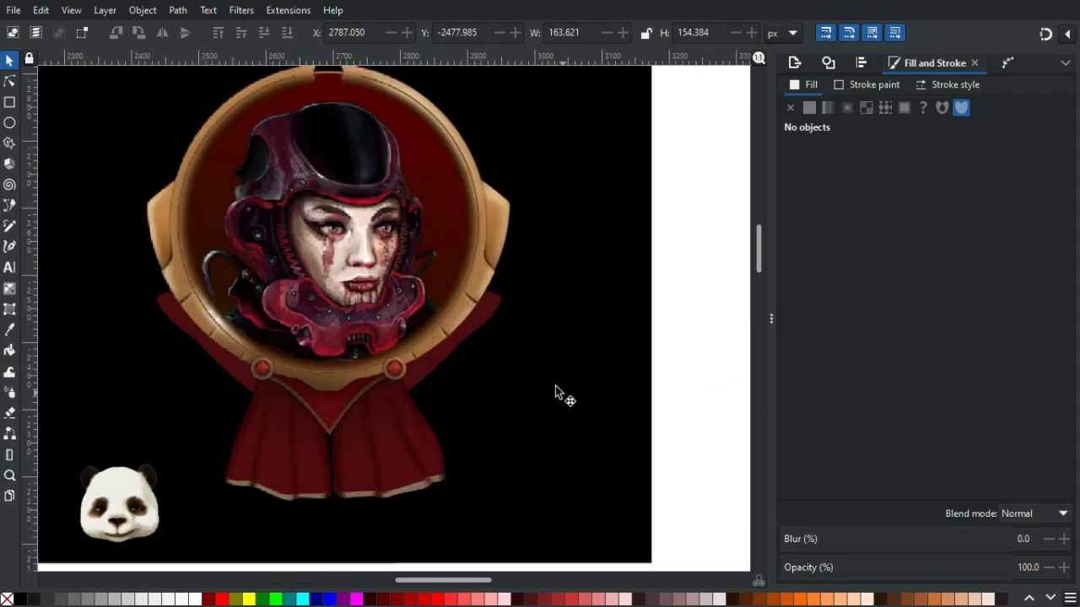
left_click(482, 324)
key("d")
left_click(378, 403)
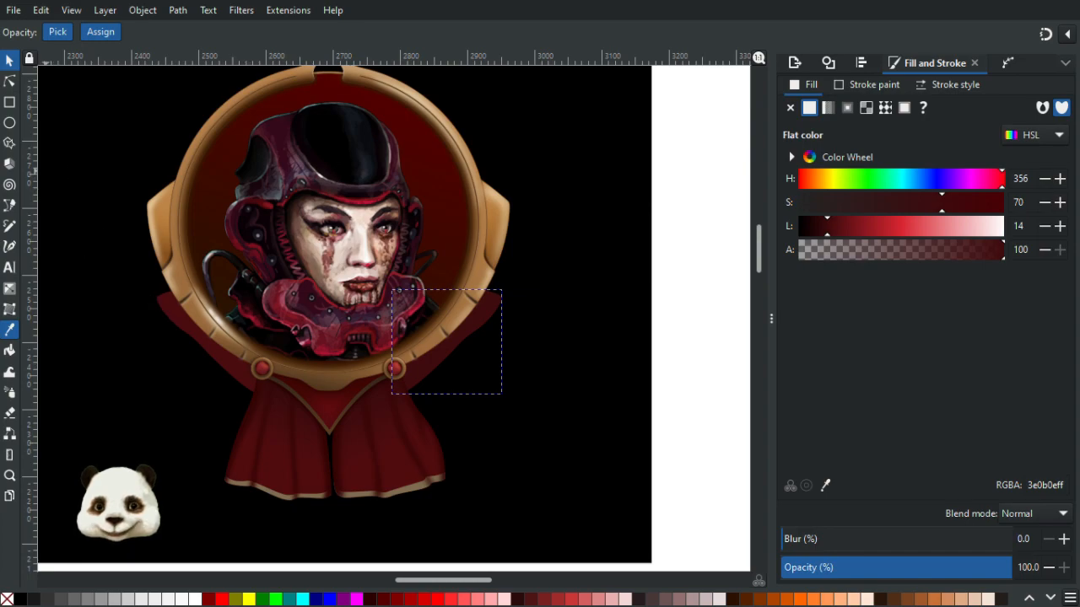
left_click(9, 60)
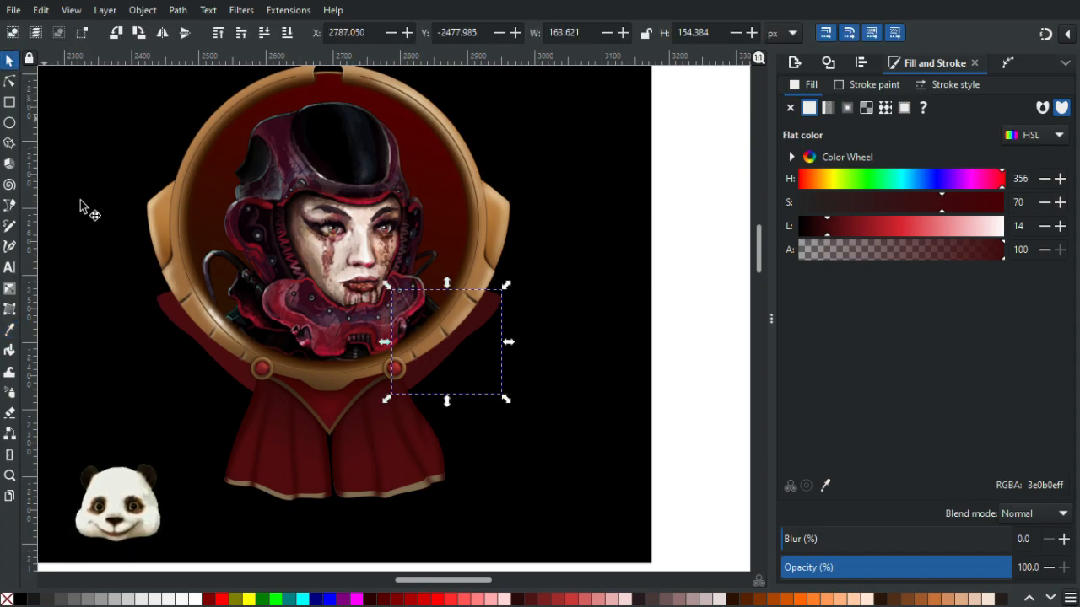
- Select the left strap and give it the right strap's dark red with the Dropper
left_click(178, 320)
key("d")
left_click(491, 318)
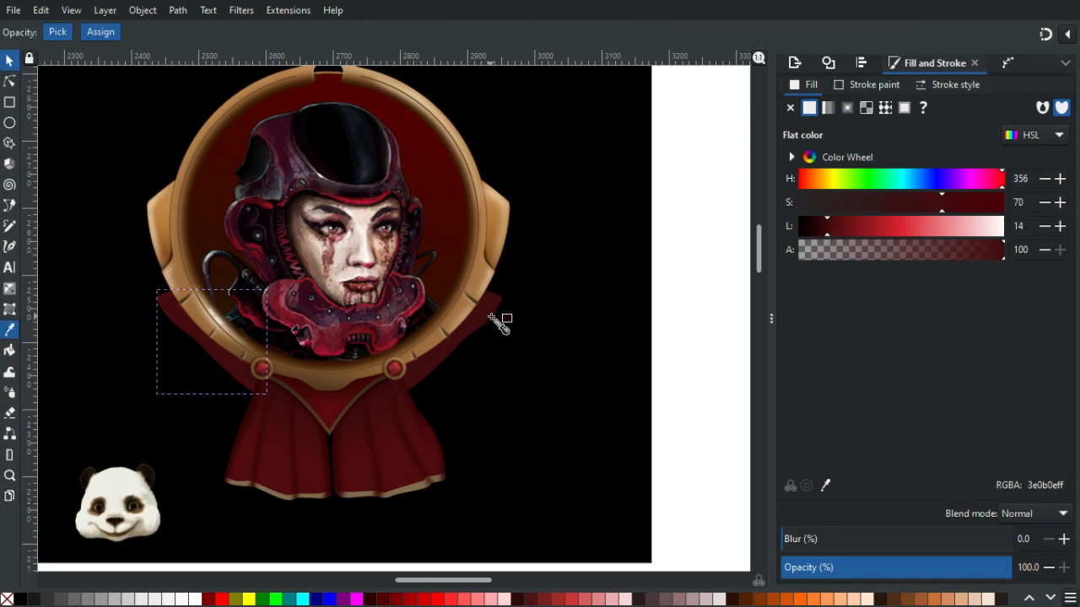
scroll(501, 321, "down", 1)
left_click(9, 59)
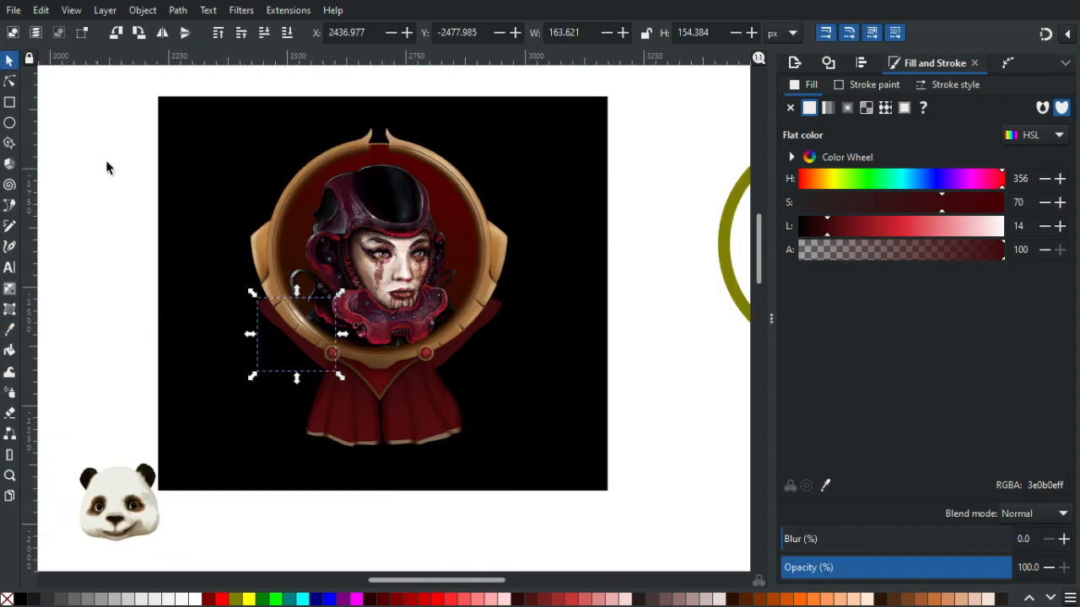
- Review the portrait composition and strap placement at several zoom levels
left_click(107, 167)
scroll(108, 164, "down", 1)
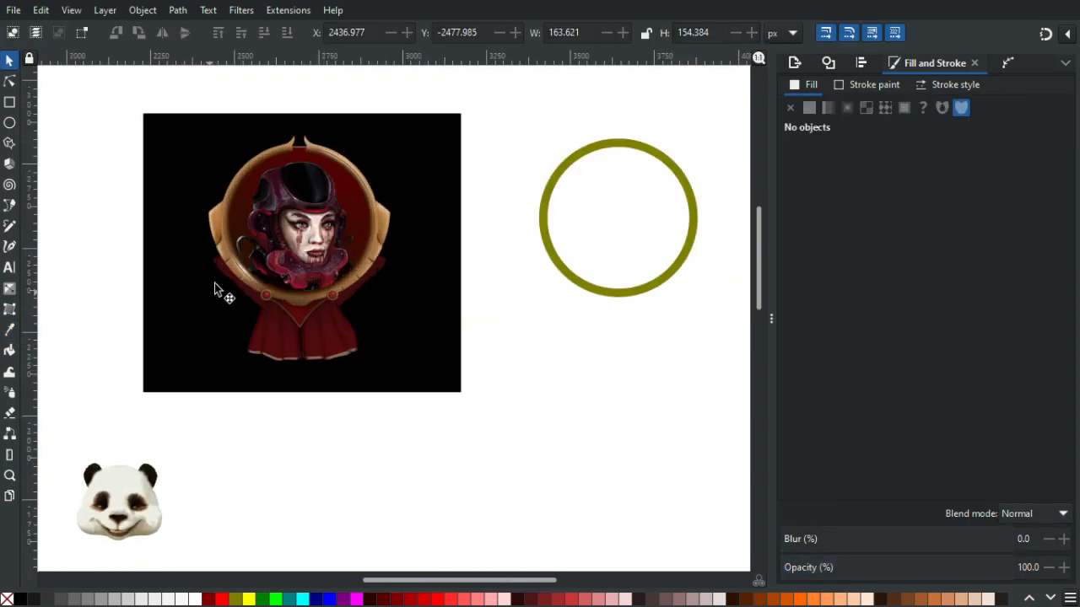
scroll(443, 300, "down", 1)
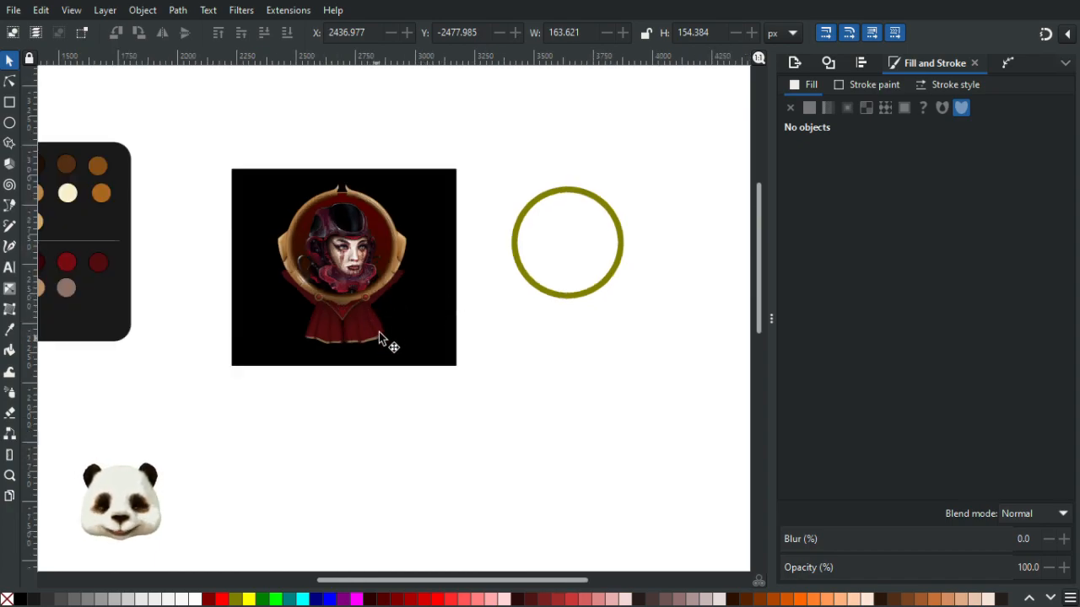
scroll(378, 291, "up", 2)
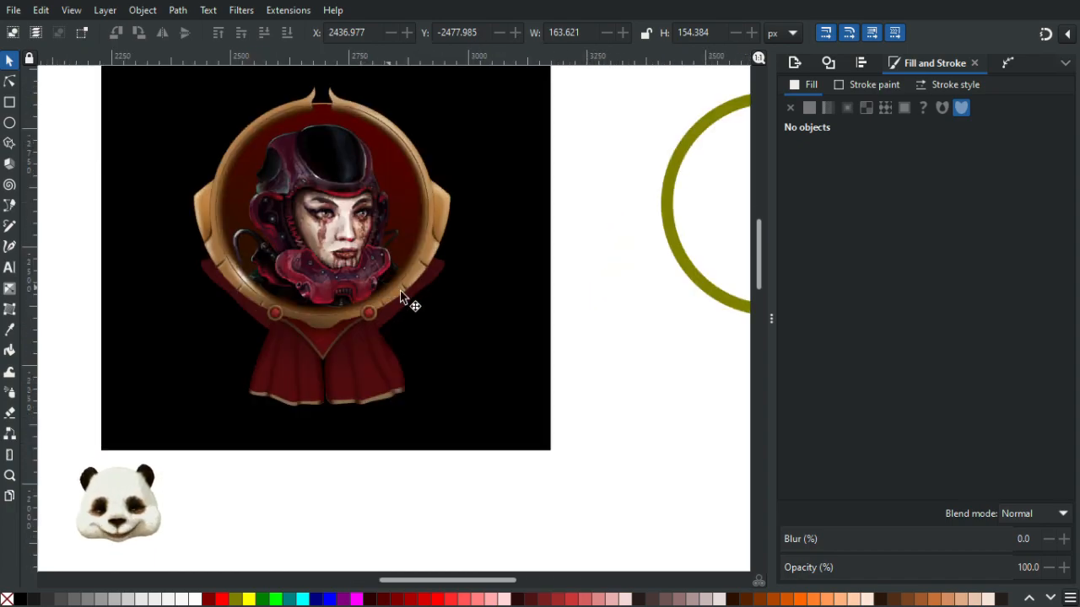
scroll(485, 291, "down", 2)
scroll(507, 291, "down", 1)
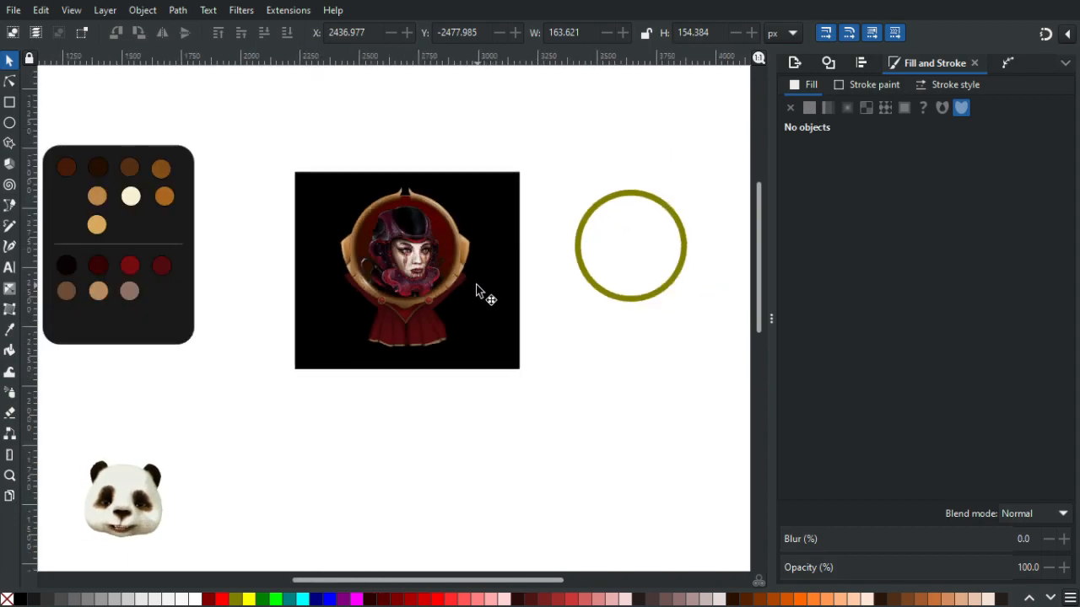
scroll(494, 315, "down", 1)
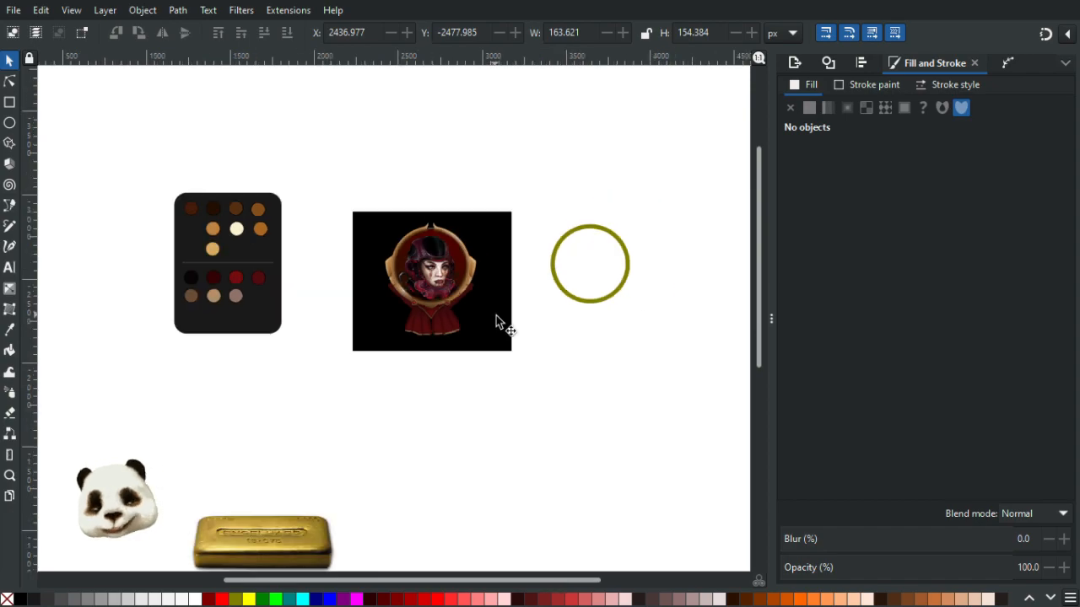
scroll(494, 314, "up", 1)
scroll(425, 304, "up", 2)
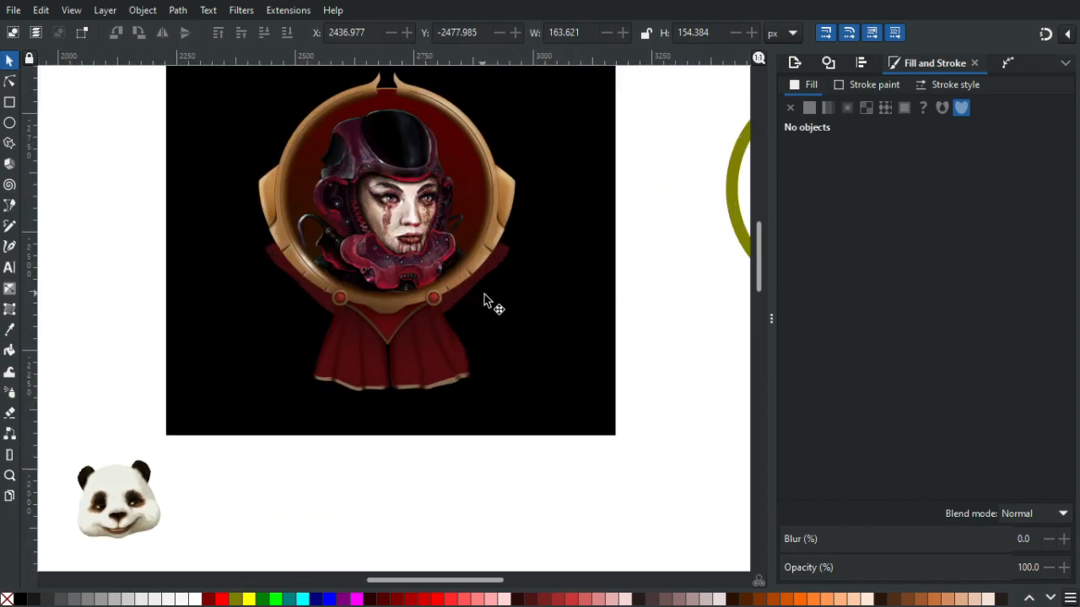
scroll(487, 297, "up", 2)
scroll(478, 294, "down", 1)
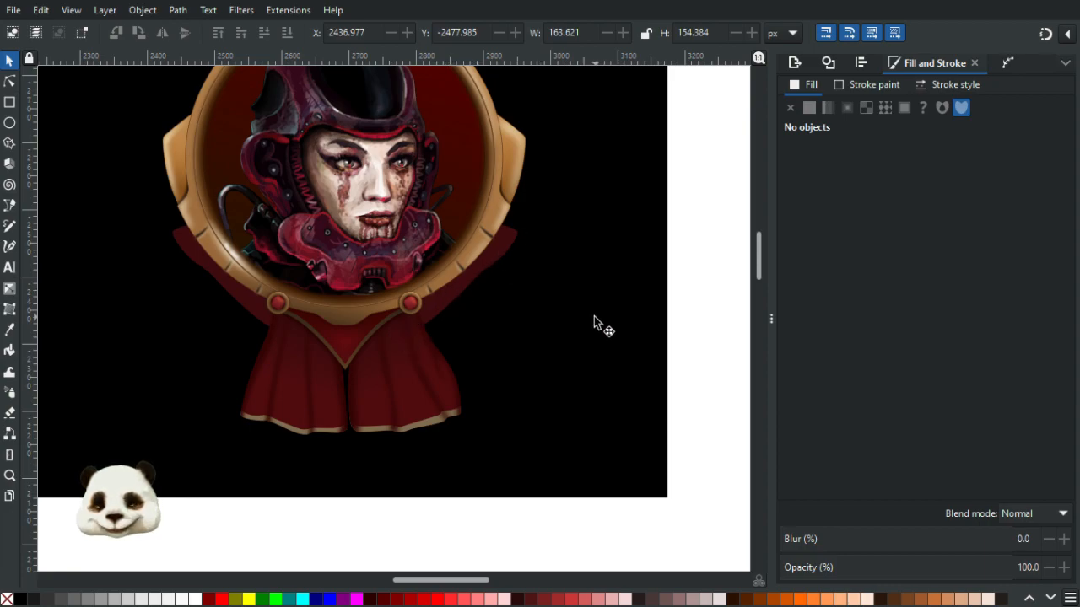
scroll(558, 309, "down", 2)
scroll(480, 291, "up", 2)
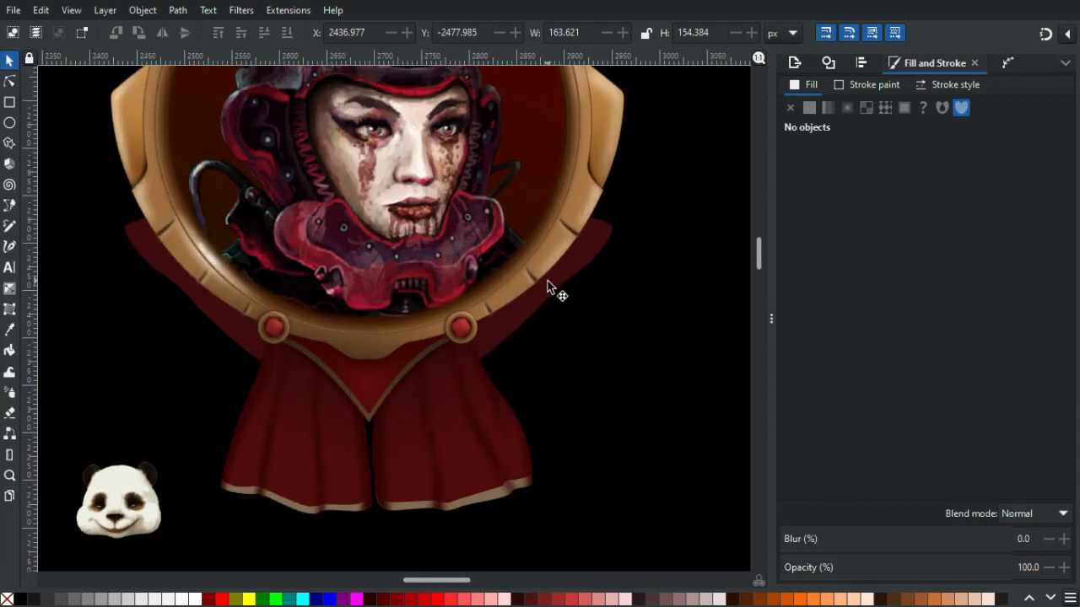
- Apply a linear gradient across the right strap's inner end and set its start stop to the strap's dark red with the Dropper
left_click(522, 318)
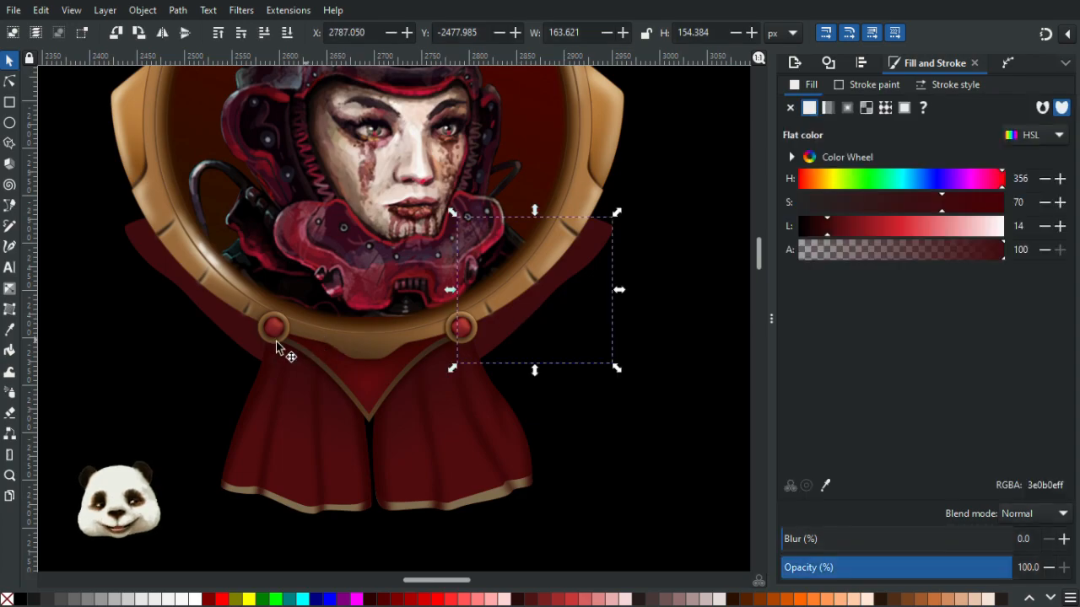
key("g")
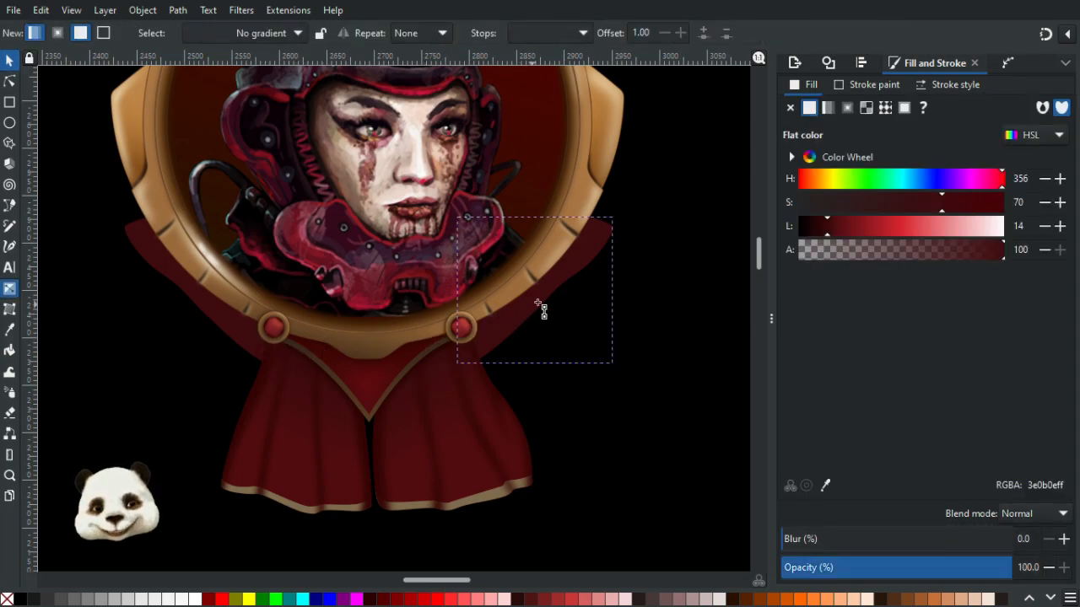
double_click(520, 287)
key("ctrl+z")
mouse_move(495, 300)
left_mouse_down()
mouse_move(518, 321)
mouse_move(491, 289)
left_mouse_up()
key("ctrl+z")
left_click(513, 312)
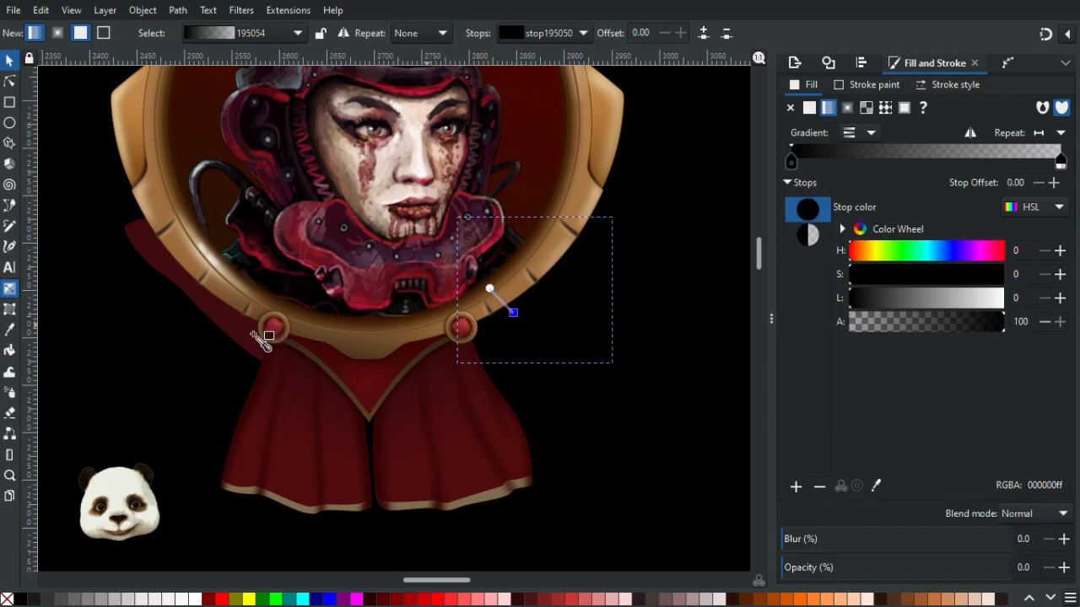
key("d")
left_click(253, 339)
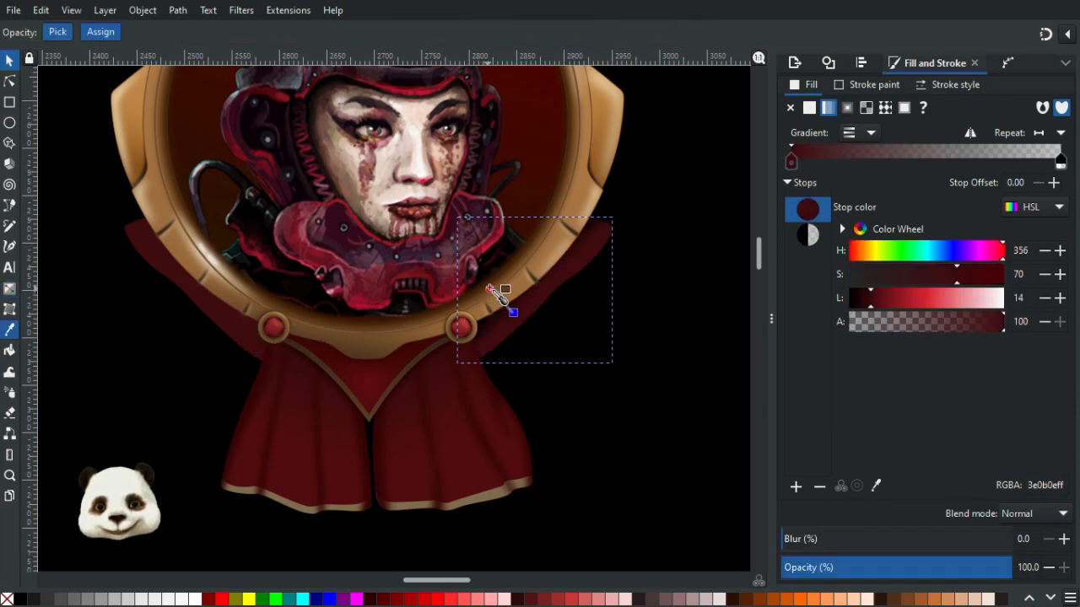
- Try coloring the gradient's end stop with a dark red from the palette darkened to lightness 5, and undo the attempt
left_click(490, 289)
scroll(426, 333, "down", 1)
scroll(217, 308, "down", 2)
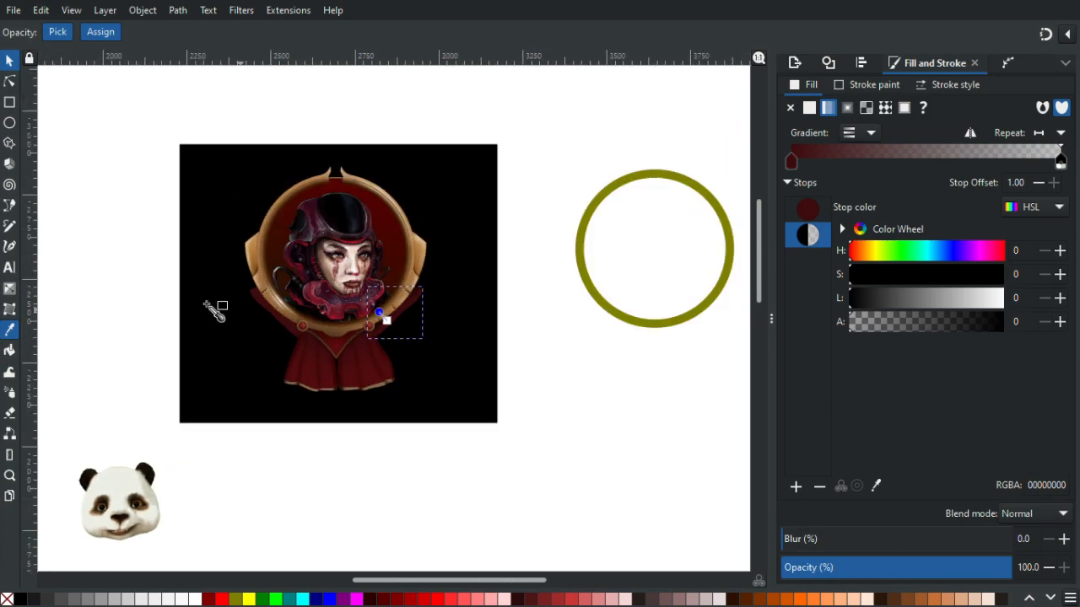
scroll(403, 302, "left", 5)
left_click(150, 273)
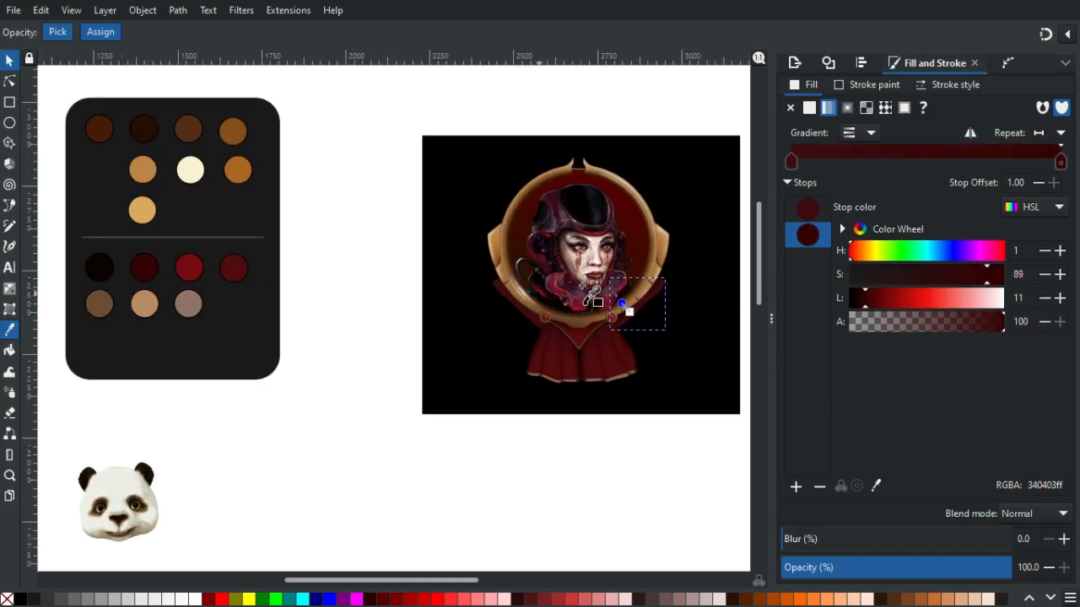
scroll(622, 306, "up", 3)
left_click_drag(465, 297, 353, 284)
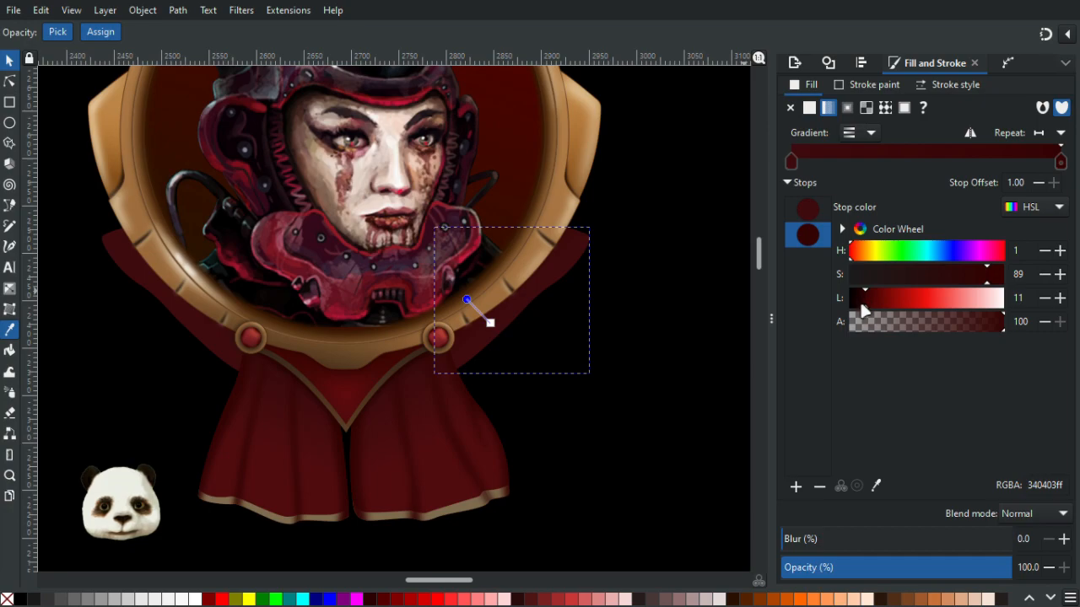
left_click_drag(861, 302, 853, 302)
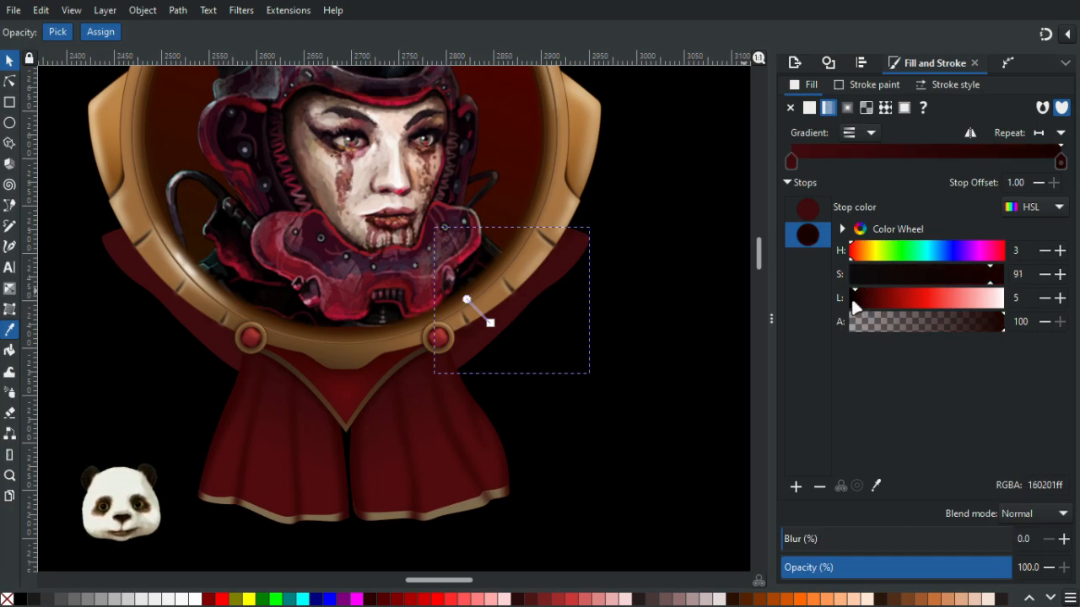
key("ctrl+z")
key("ctrl+z")
key("ctrl+z")
key("ctrl+z")
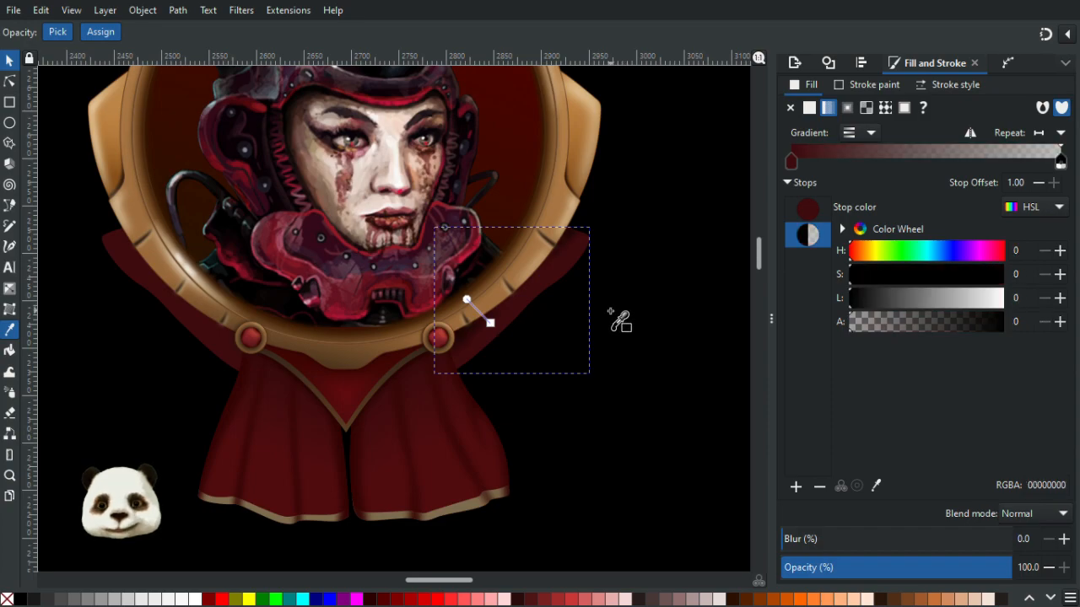
left_click(588, 325)
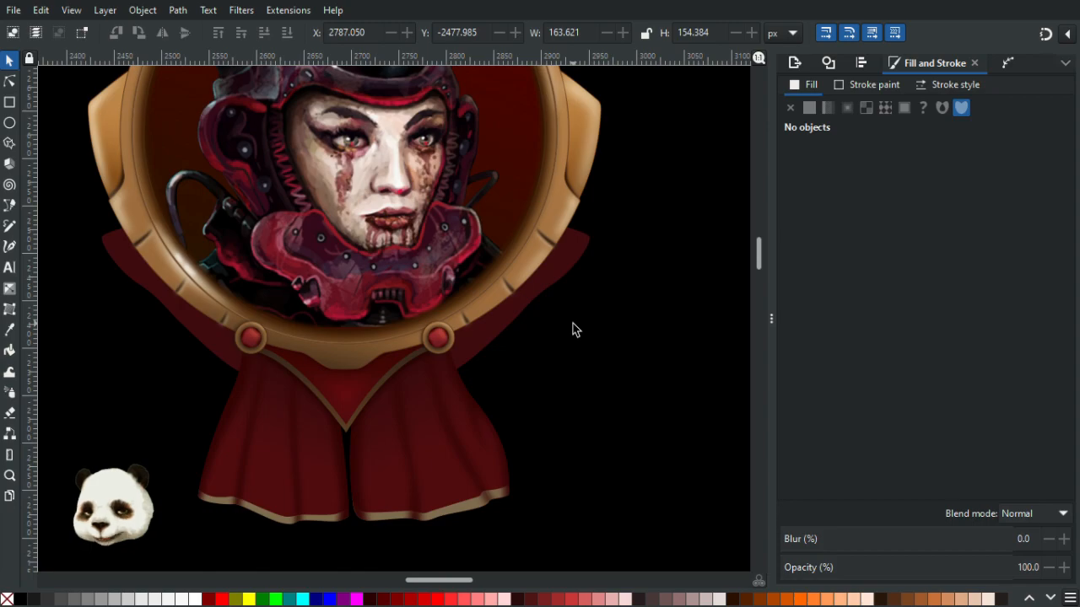
- Draw a new curved strap with the Pen tool from below the right knob up along the frame's right side
key("b")
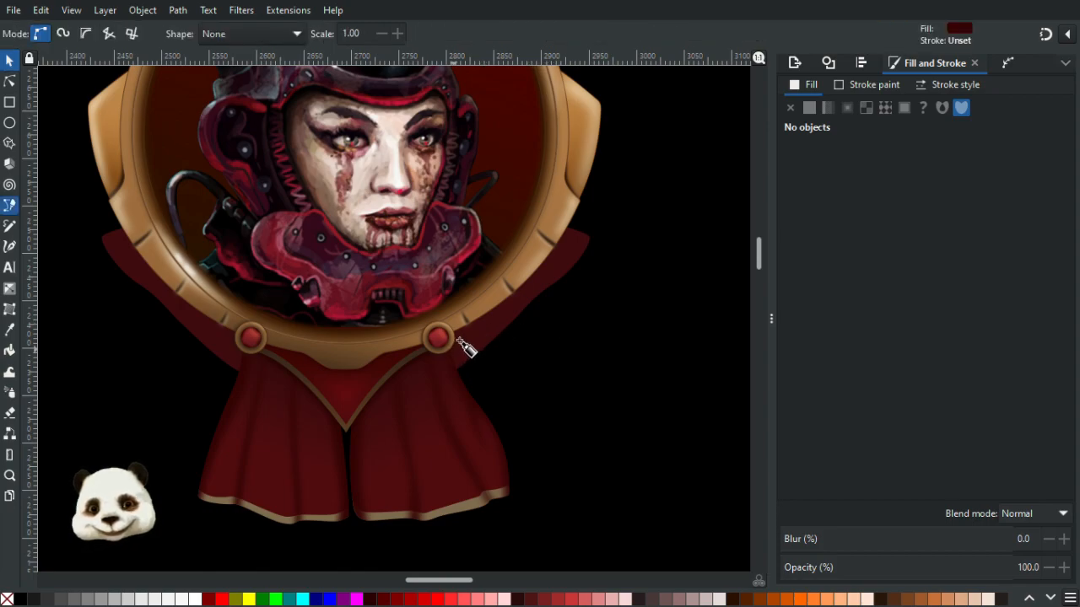
scroll(462, 353, "up", 1)
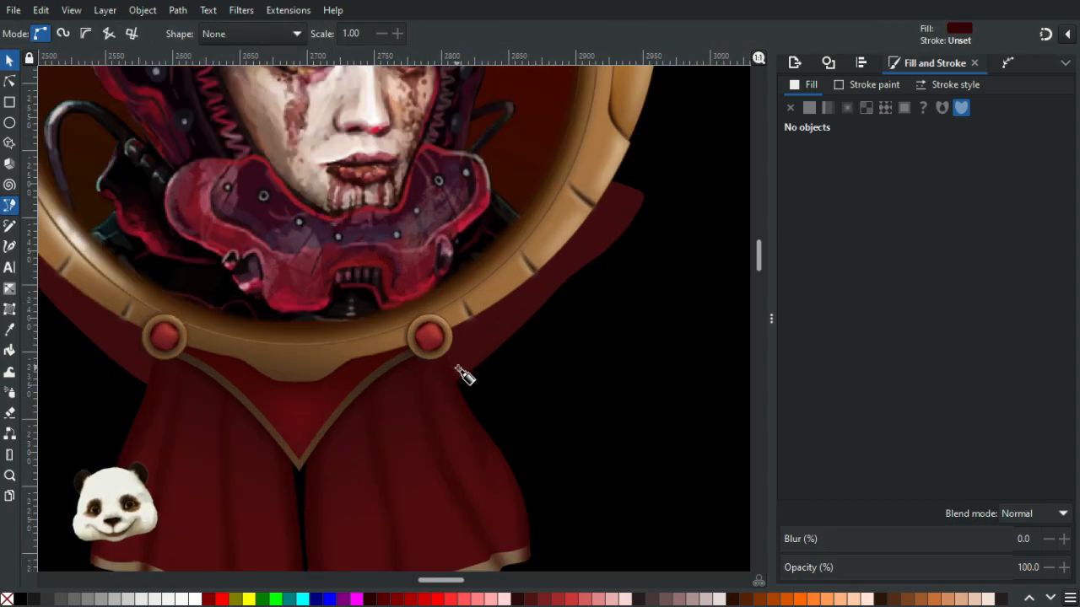
left_click(460, 384)
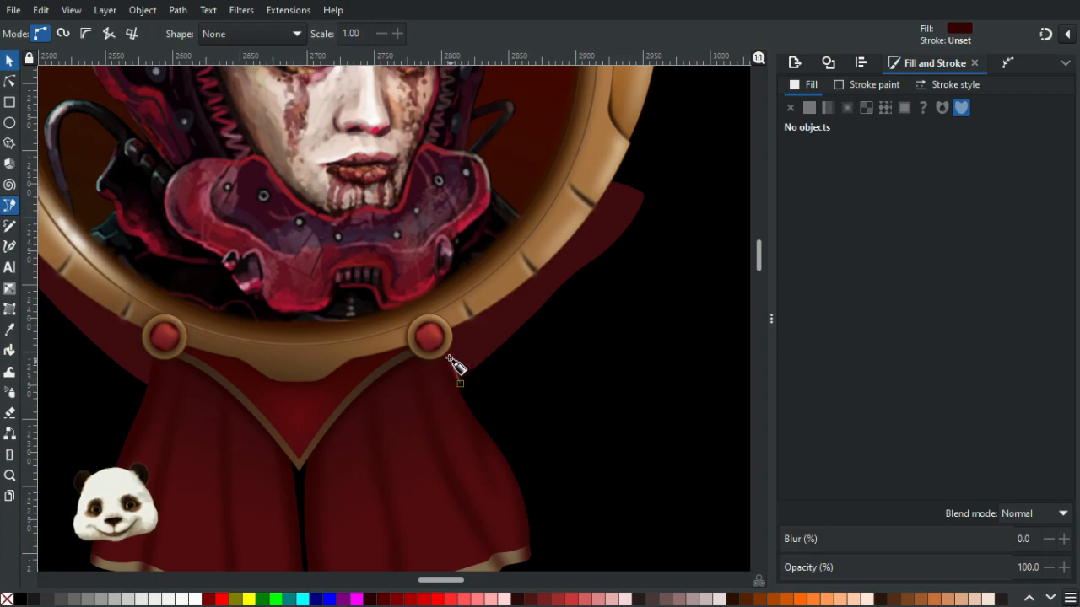
left_click_drag(449, 336, 514, 297)
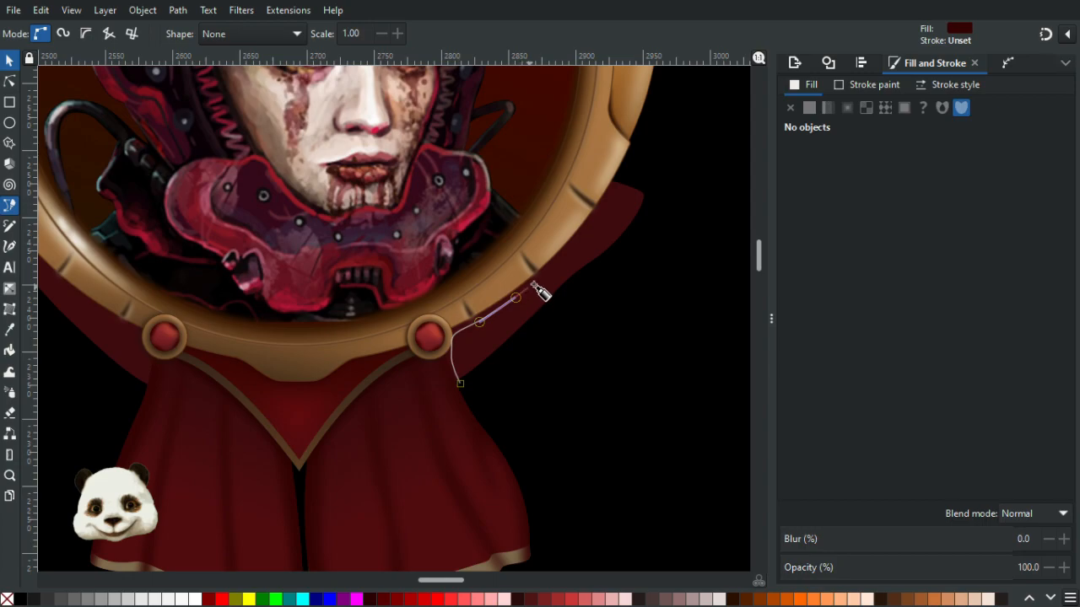
left_click_drag(560, 259, 573, 242)
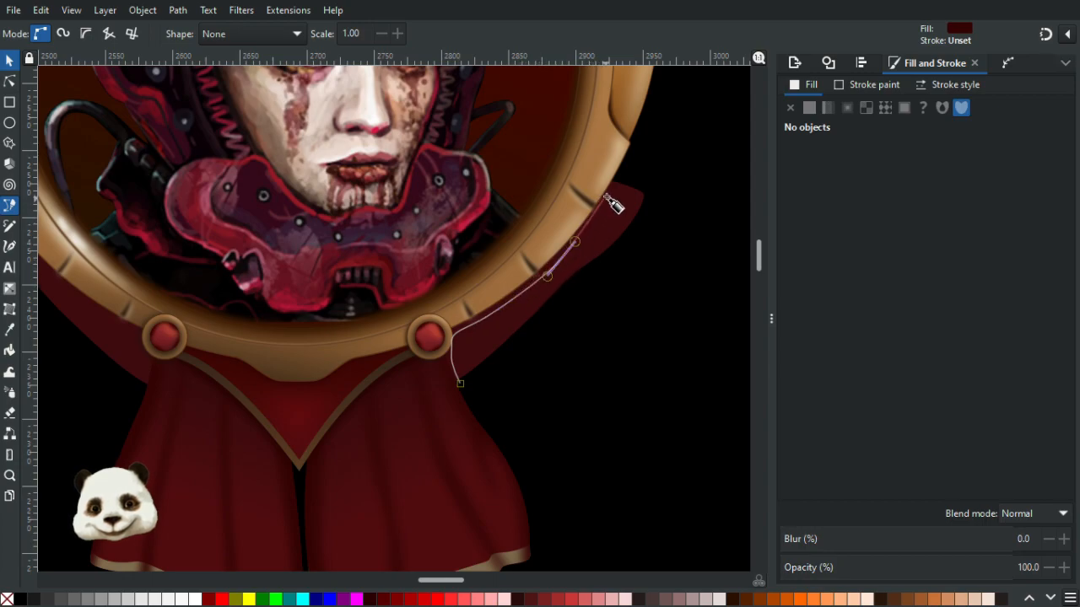
left_click_drag(625, 172, 630, 161)
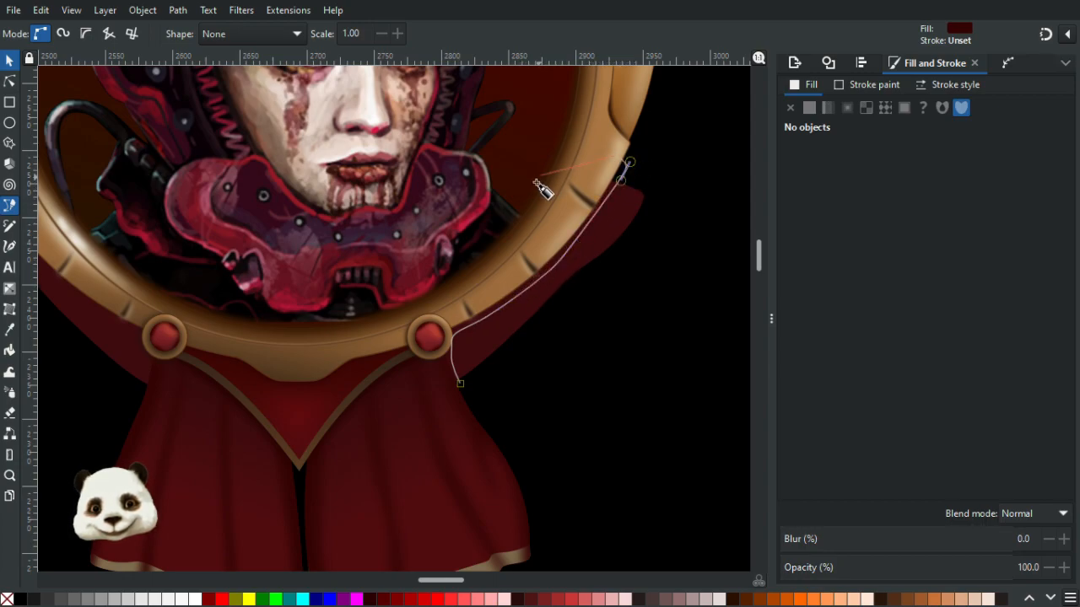
left_click_drag(460, 383, 481, 381)
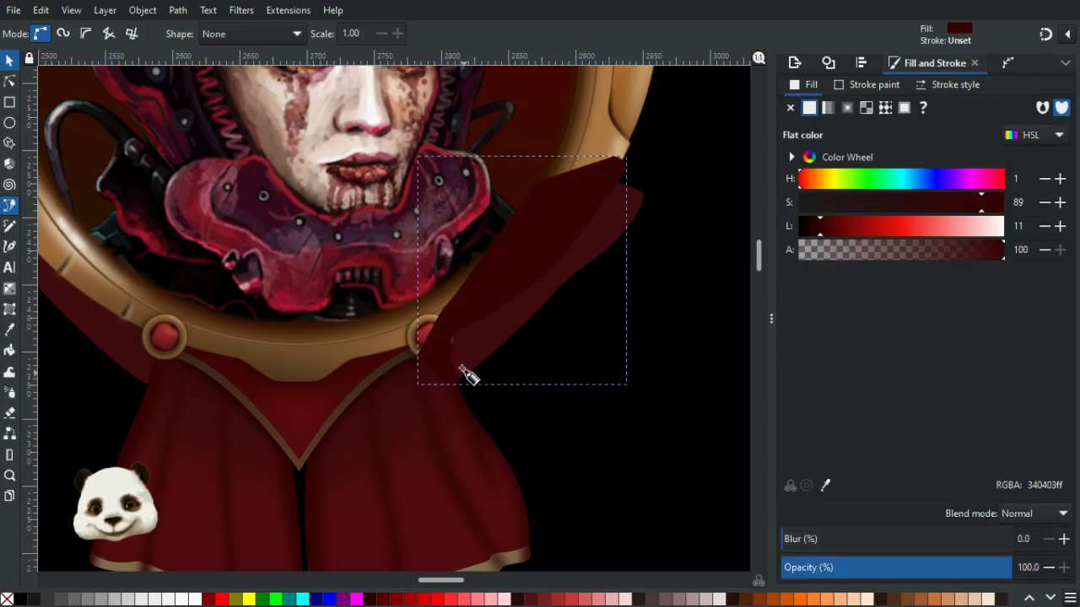
- Reshape the new strap's inner end near the right knob by adjusting its nodes with the Node tool
left_click(9, 80)
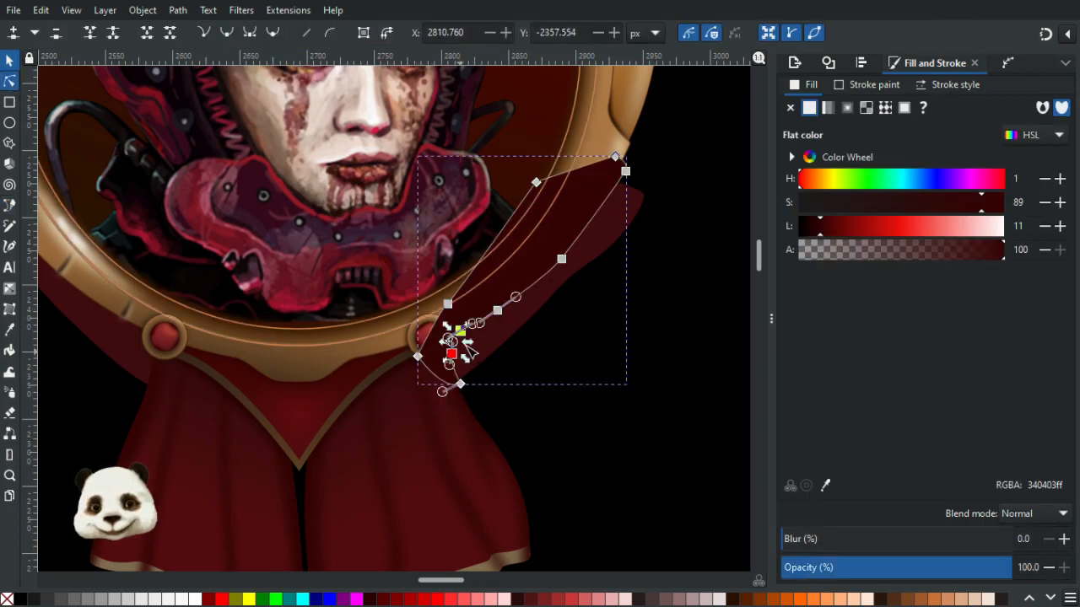
scroll(460, 362, "up", 3)
mouse_move(375, 317)
left_mouse_down()
mouse_move(385, 324)
mouse_move(374, 324)
left_mouse_up()
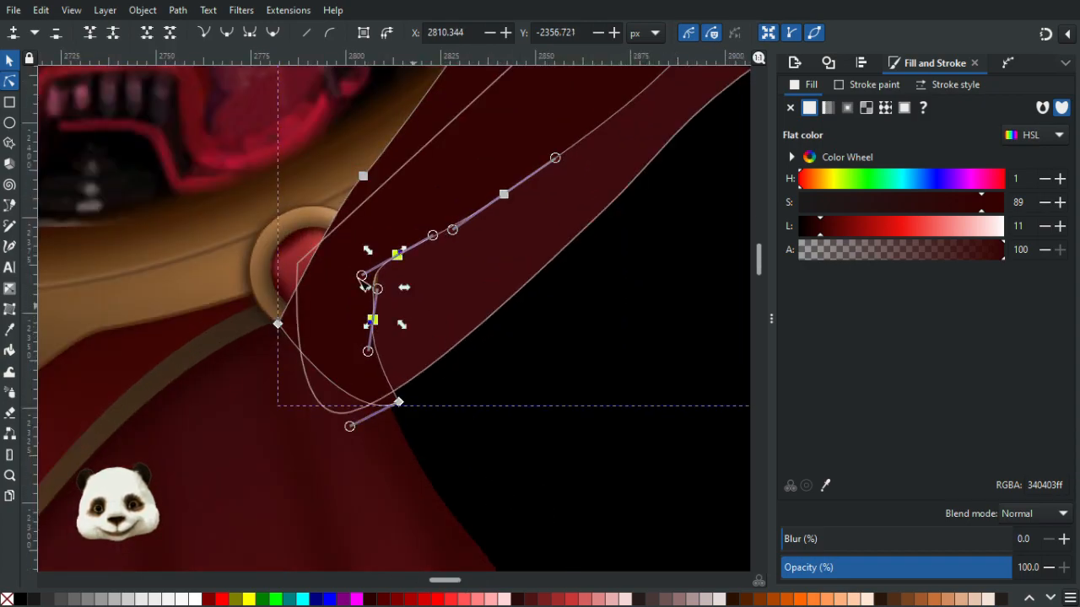
left_click_drag(361, 276, 371, 273)
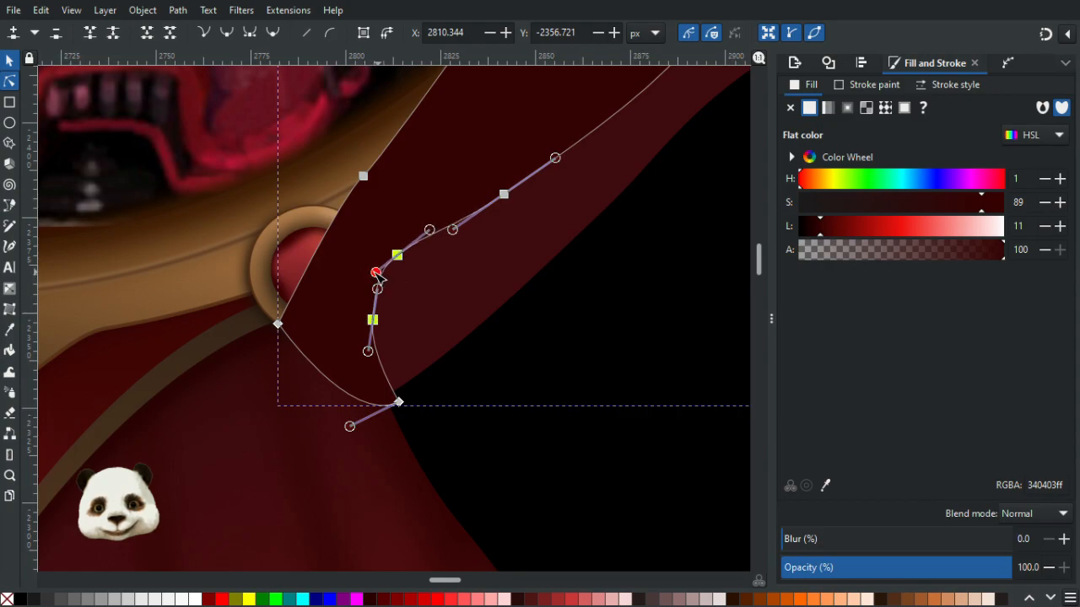
left_click(567, 357)
scroll(566, 356, "down", 3)
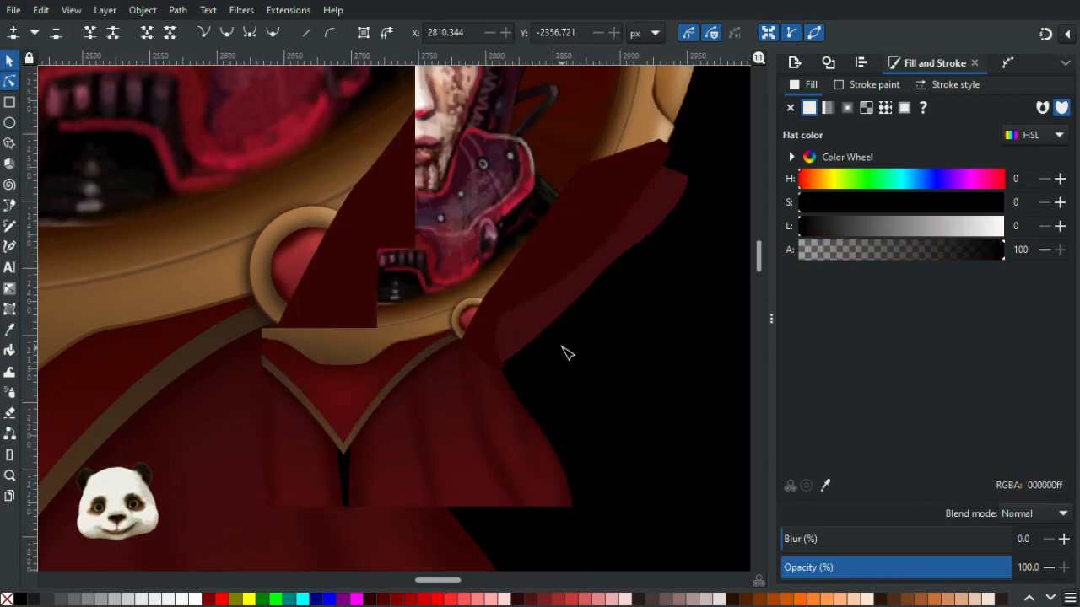
- Flip a copy of the new strap horizontally onto the frame's left side
left_click(10, 61)
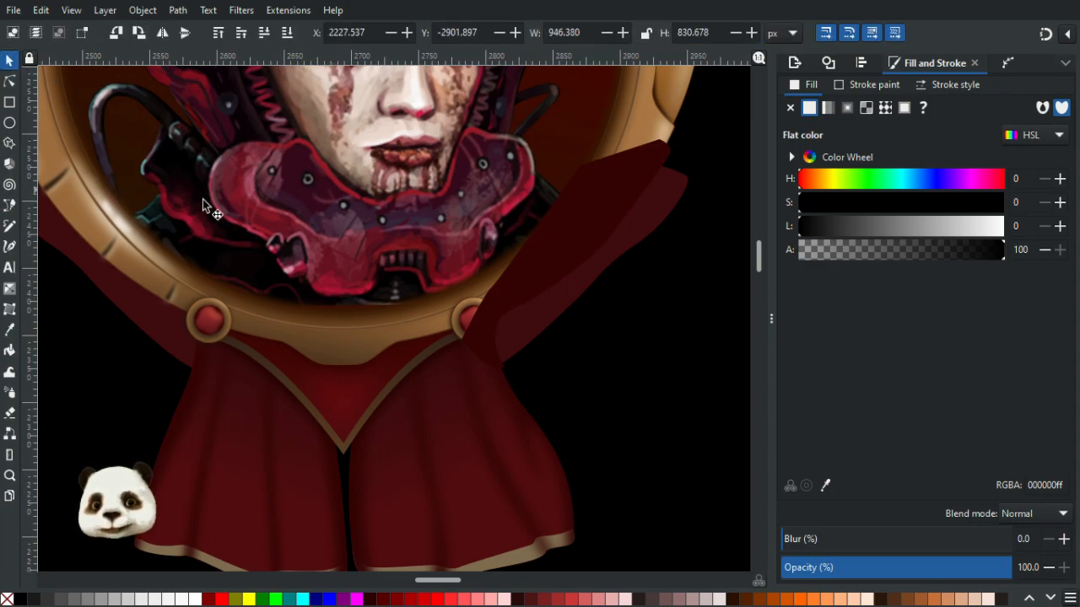
scroll(202, 200, "down", 2)
scroll(208, 196, "up", 1)
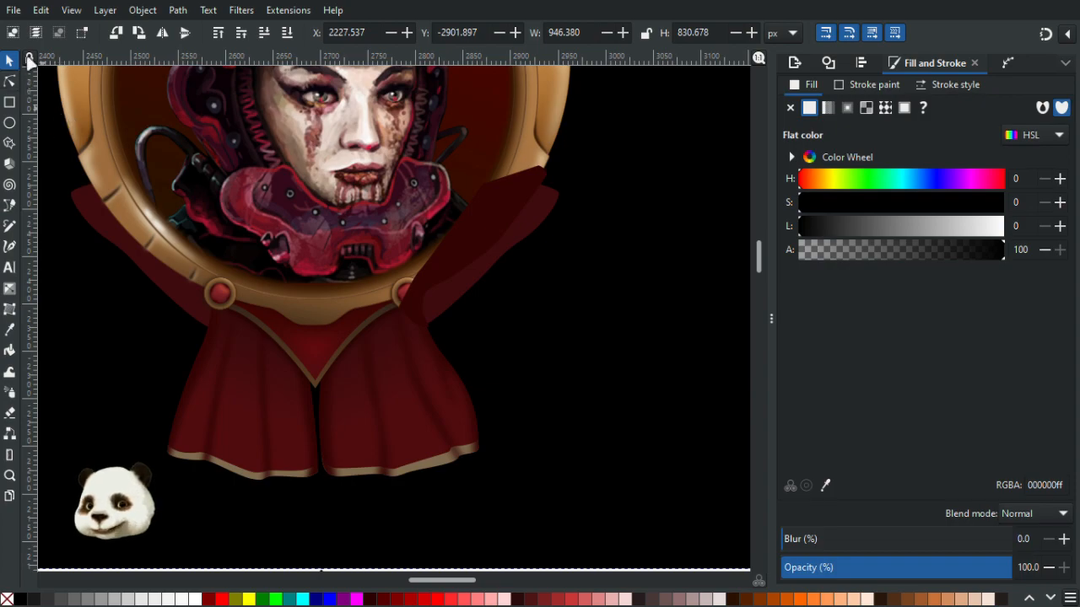
left_click(483, 221)
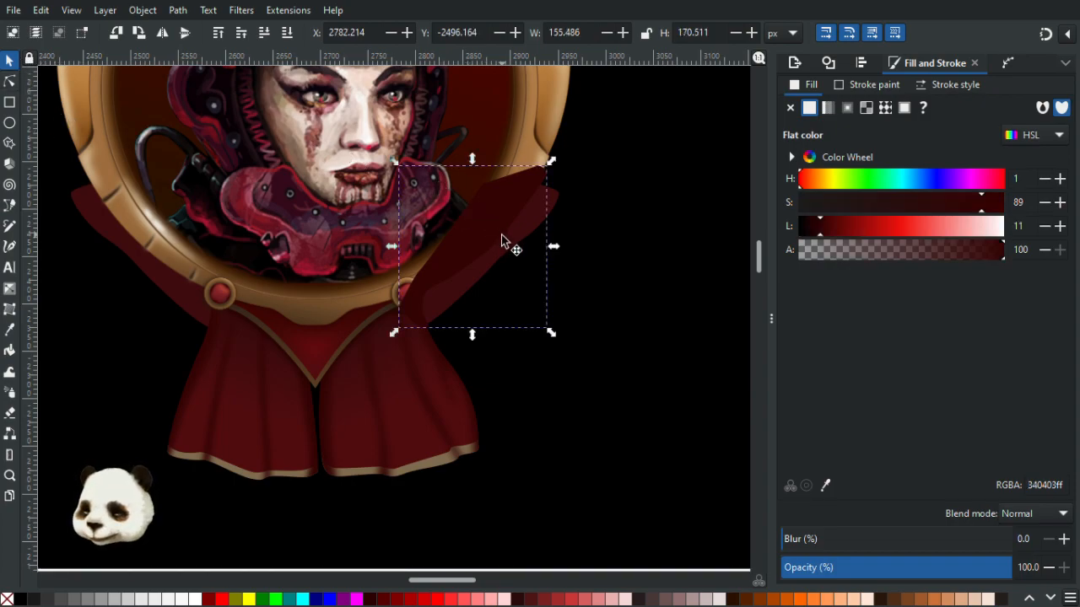
left_click_drag(551, 243, 157, 242)
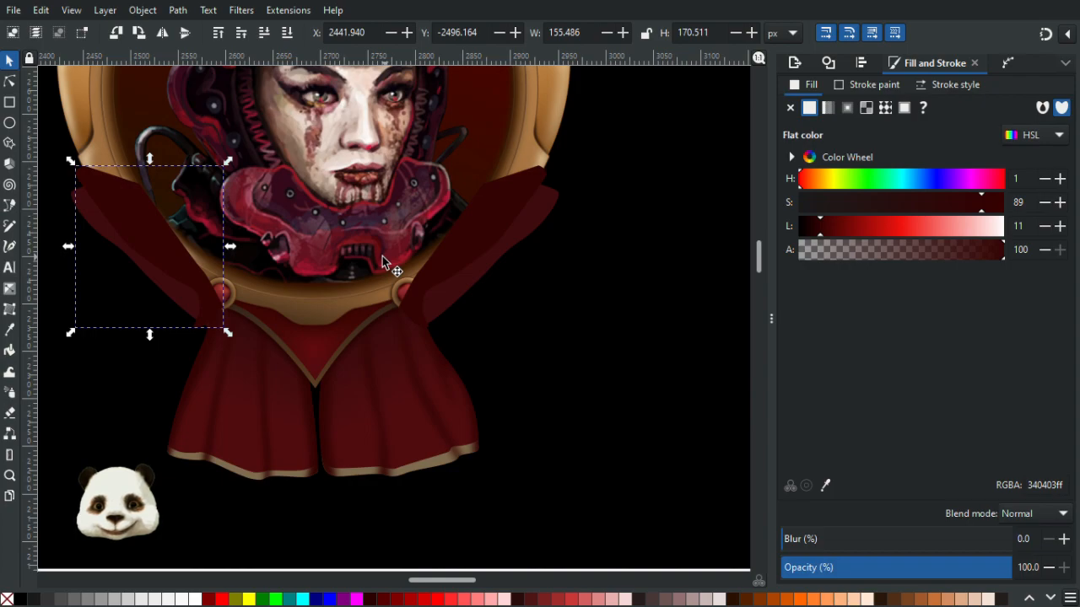
- Group the two new straps and lower the group two levels behind the frame
left_click(491, 216, "shift")
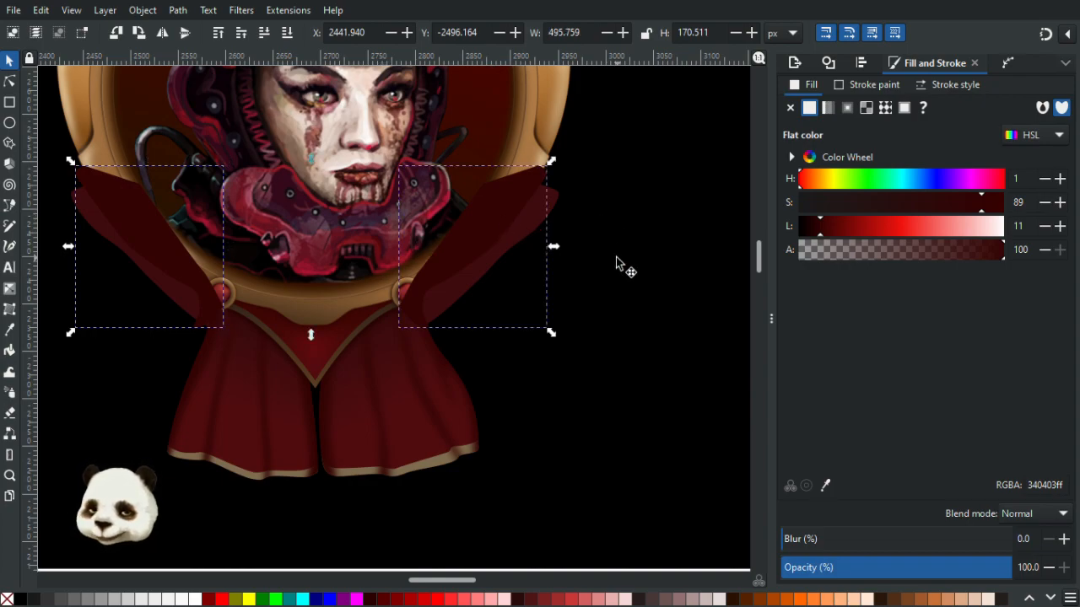
key("ctrl+g")
key("Page_Down")
key("Page_Down")
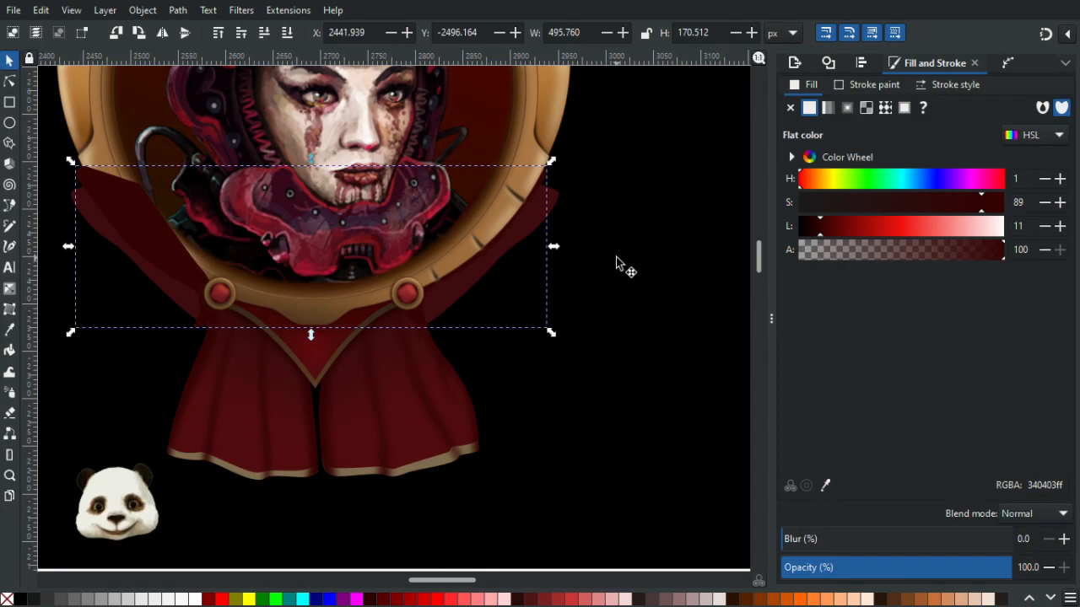
- Nudge the new strap group slightly to the right
key("Right")
key("Right")
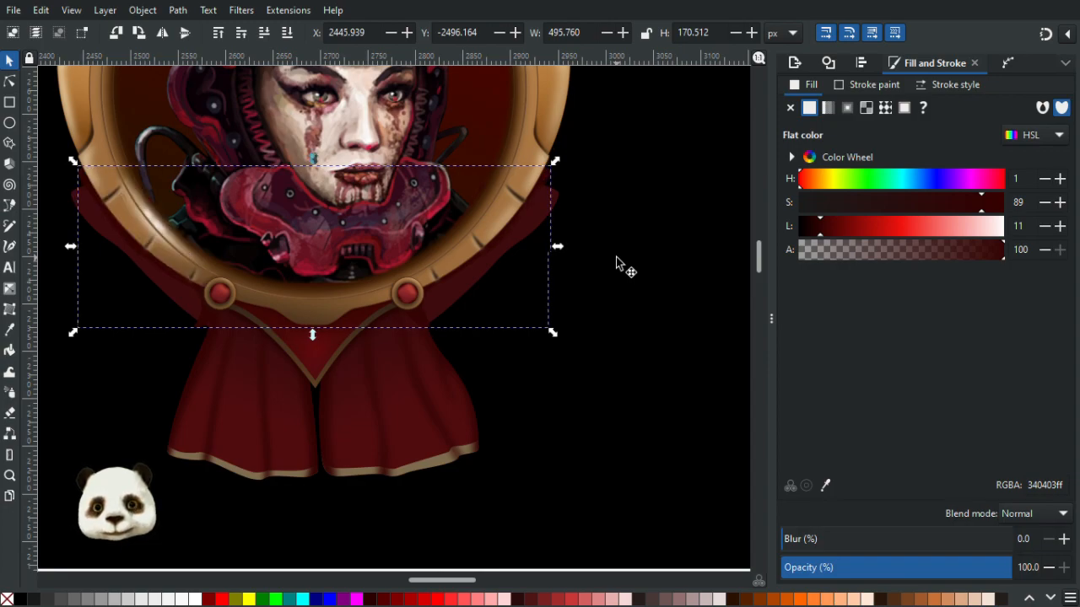
key("Left")
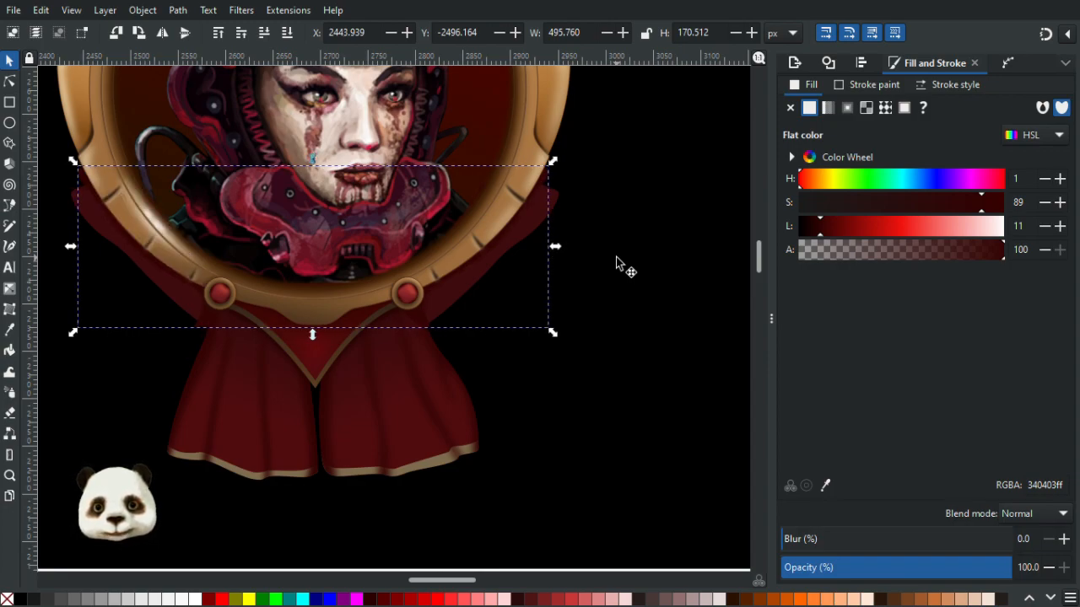
key("Right")
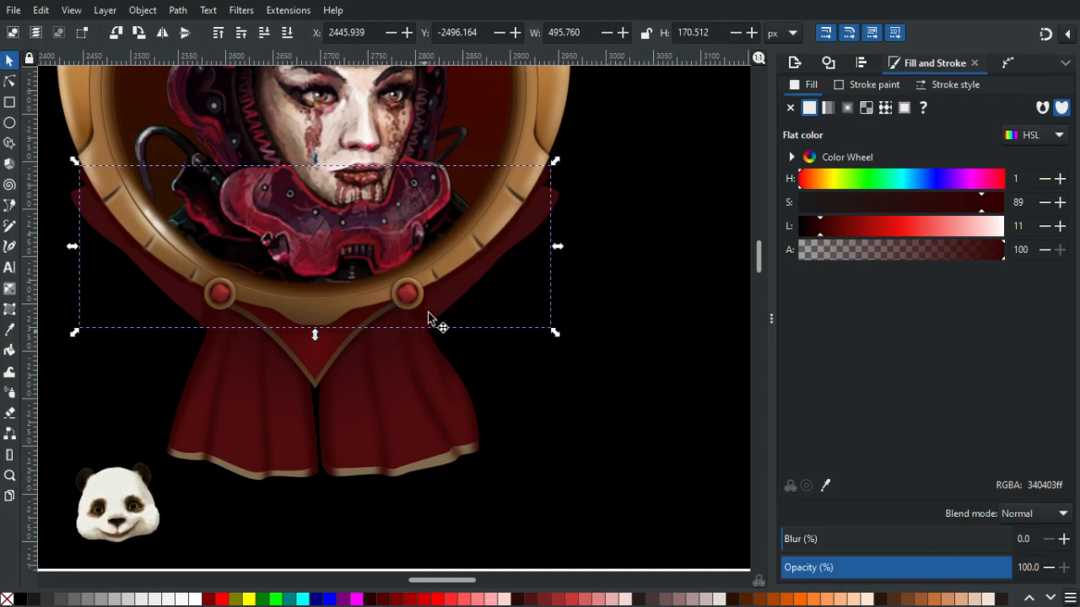
- Select the two original dark red straps on both sides of the frame and group them
scroll(442, 295, "up", 3)
scroll(451, 298, "down", 3)
scroll(405, 346, "up", 2)
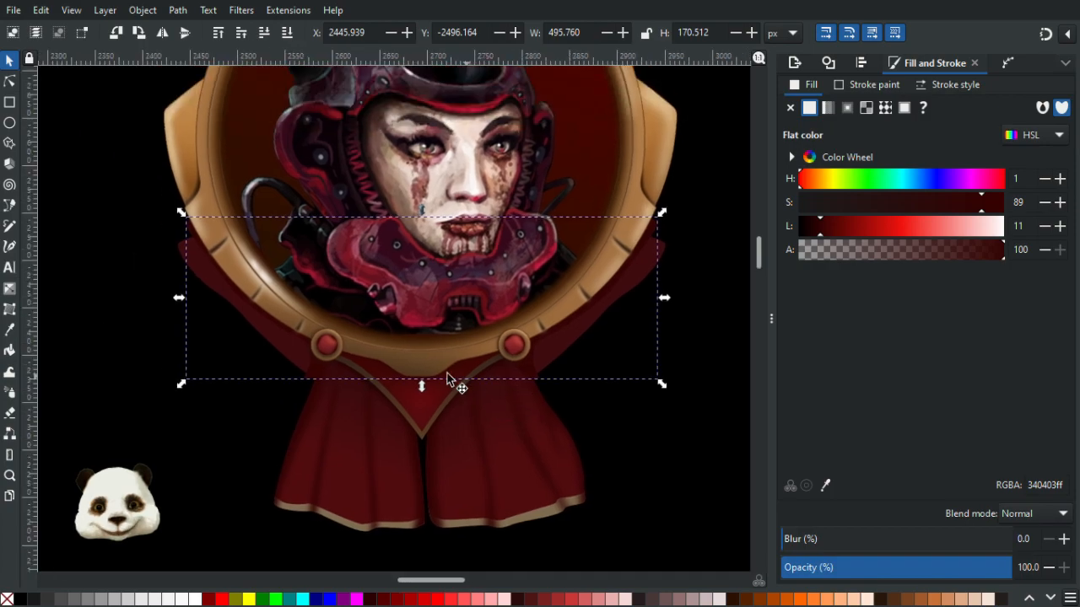
left_click(280, 350)
left_click(564, 342)
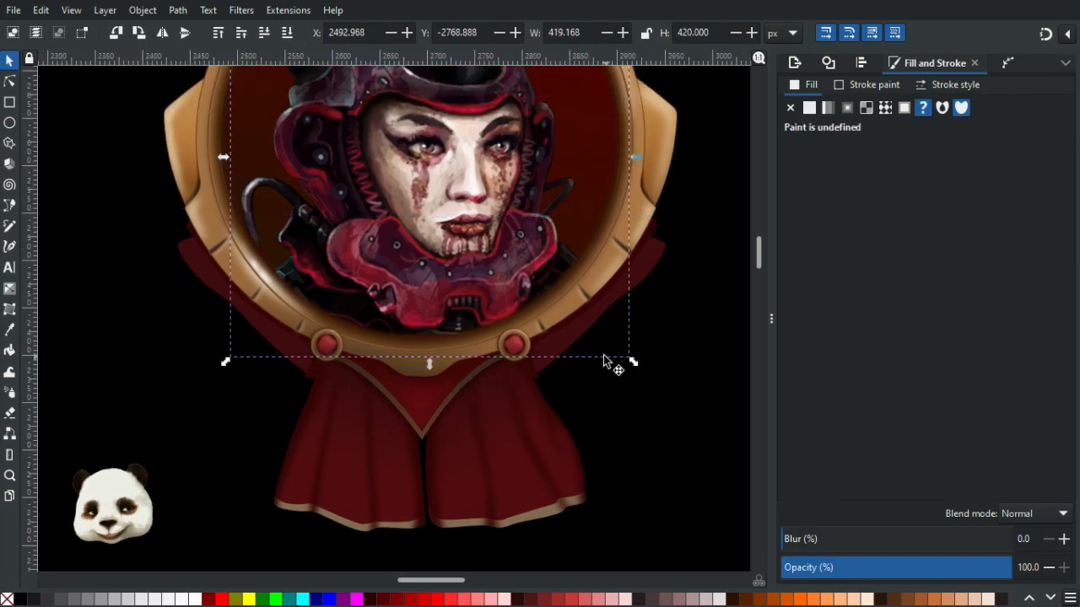
left_click(656, 273)
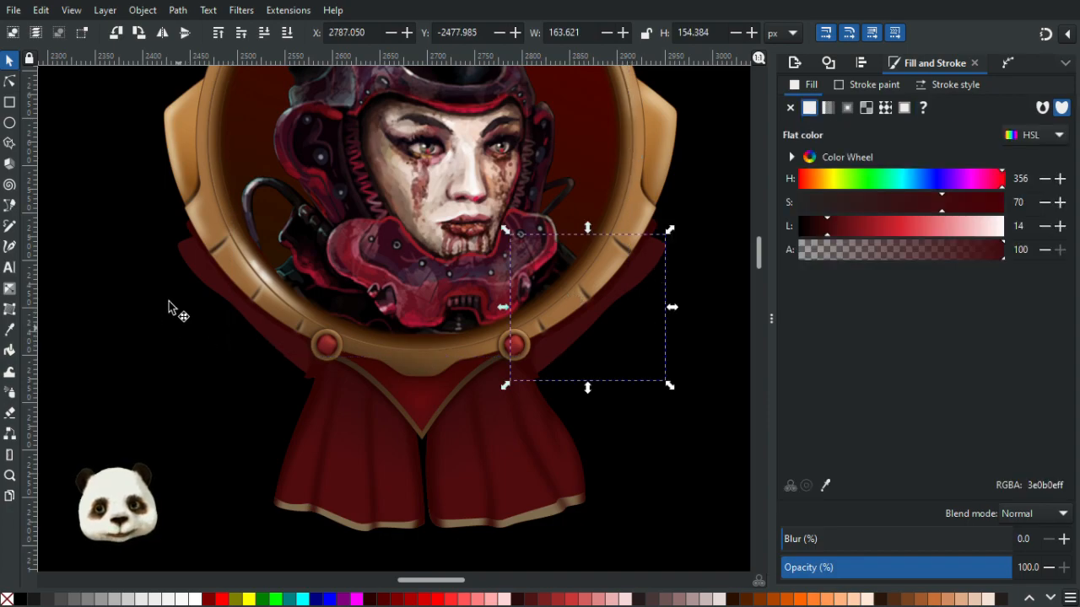
left_click(194, 267)
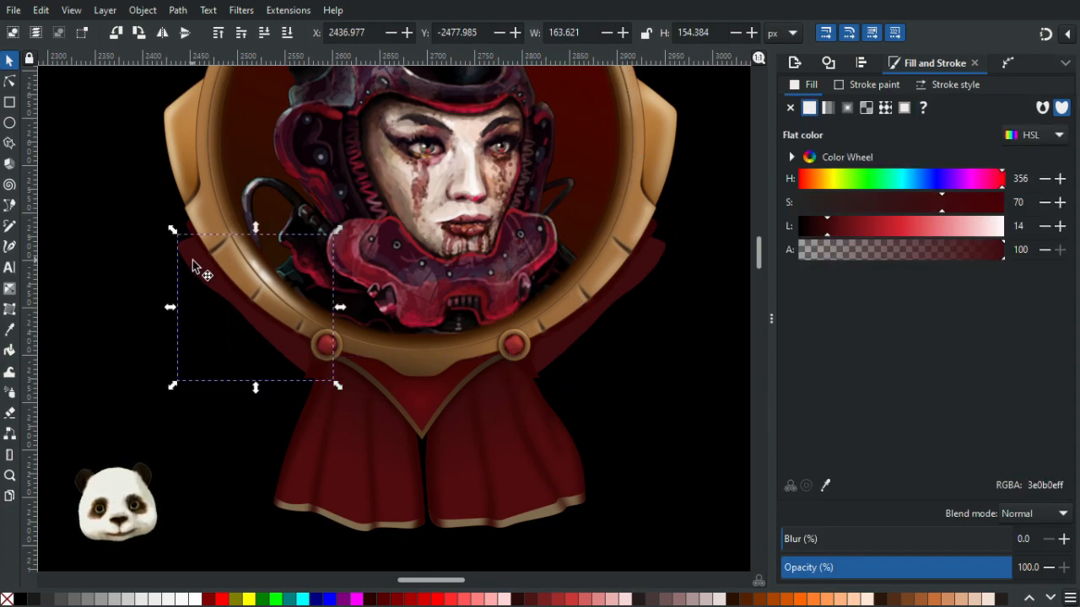
left_click(659, 262, "shift")
key("ctrl+g")
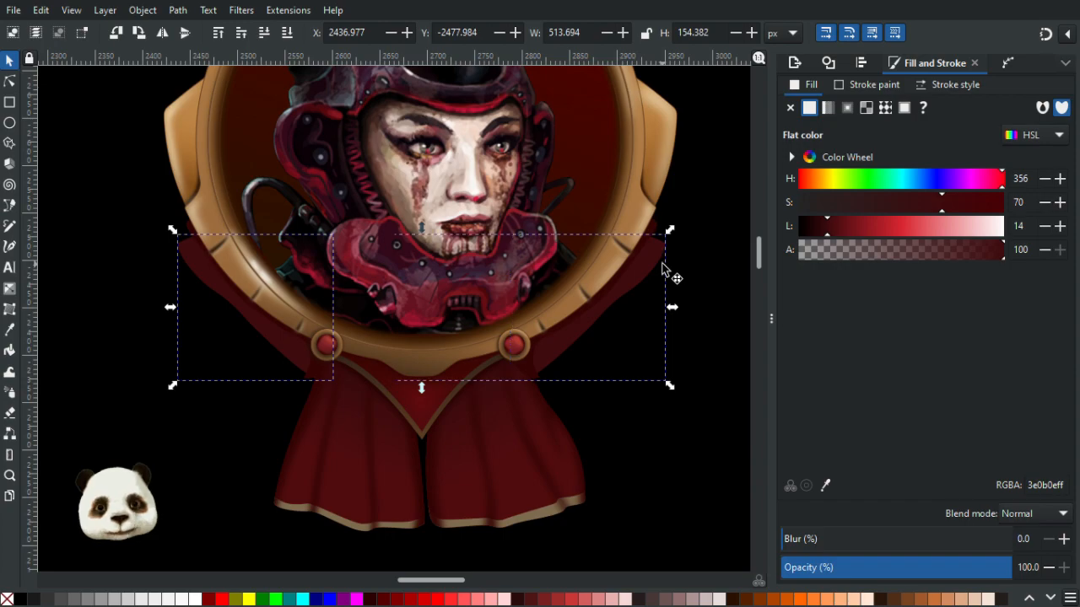
- Apply Set Clip Group to the selected strap group
scroll(189, 317, "up", 4)
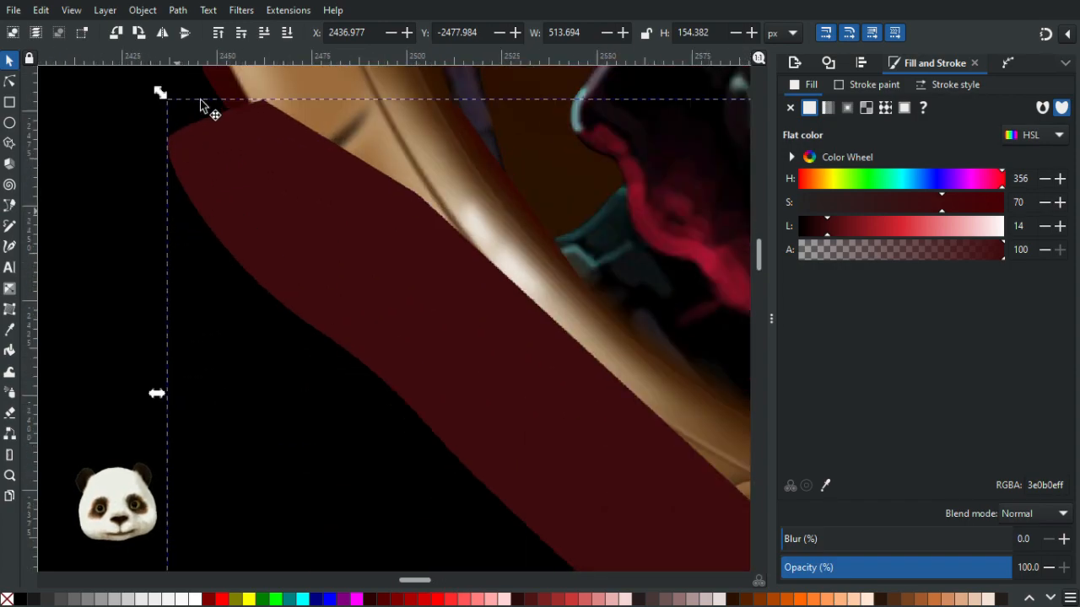
right_click(265, 191)
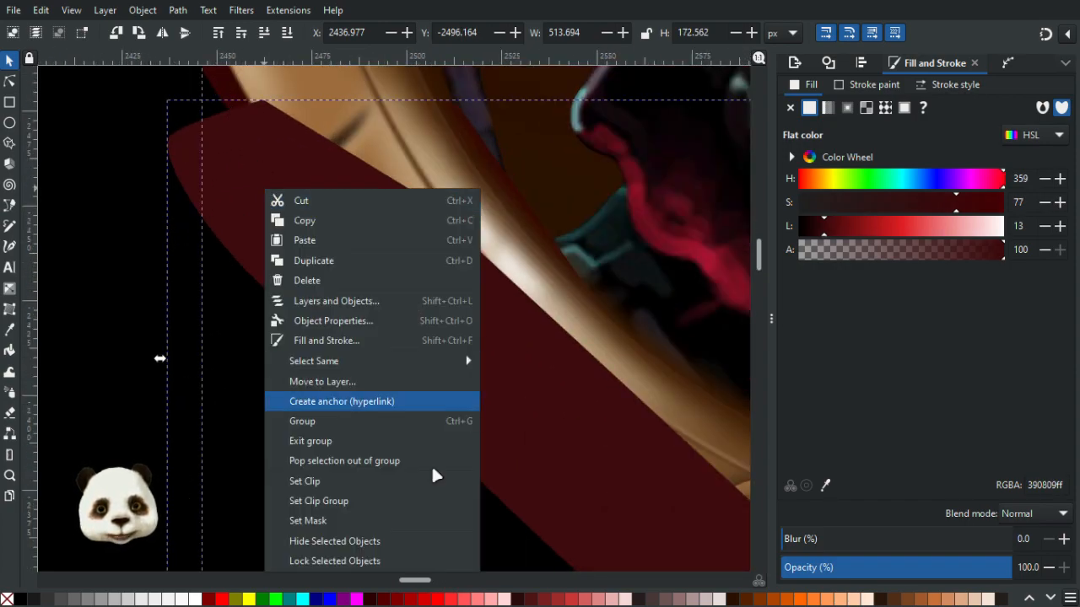
left_click(317, 501)
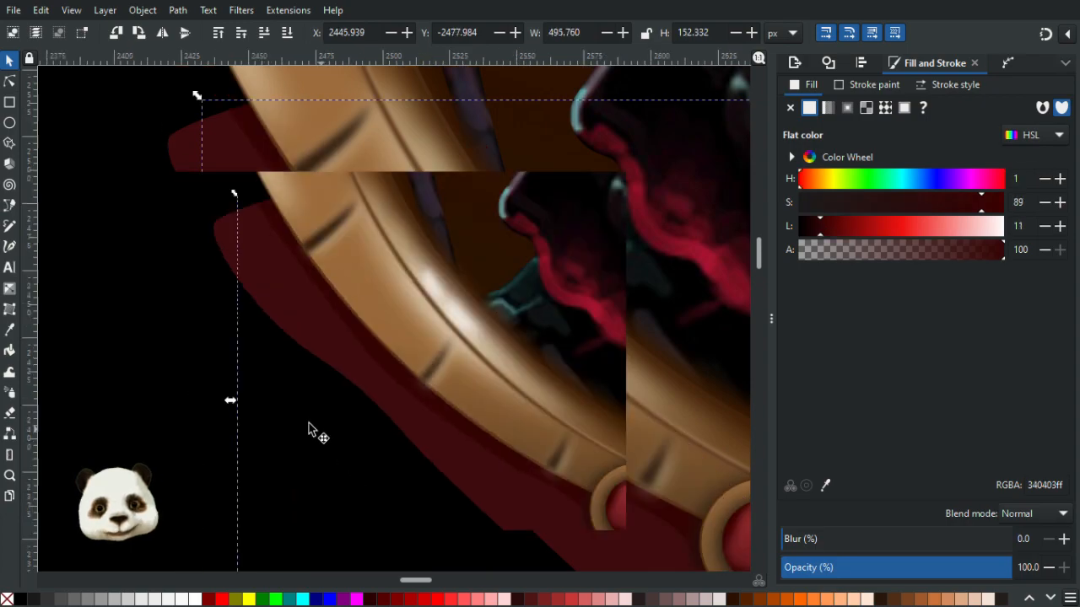
- Set the strap group's blur to 20%
scroll(119, 293, "down", 3)
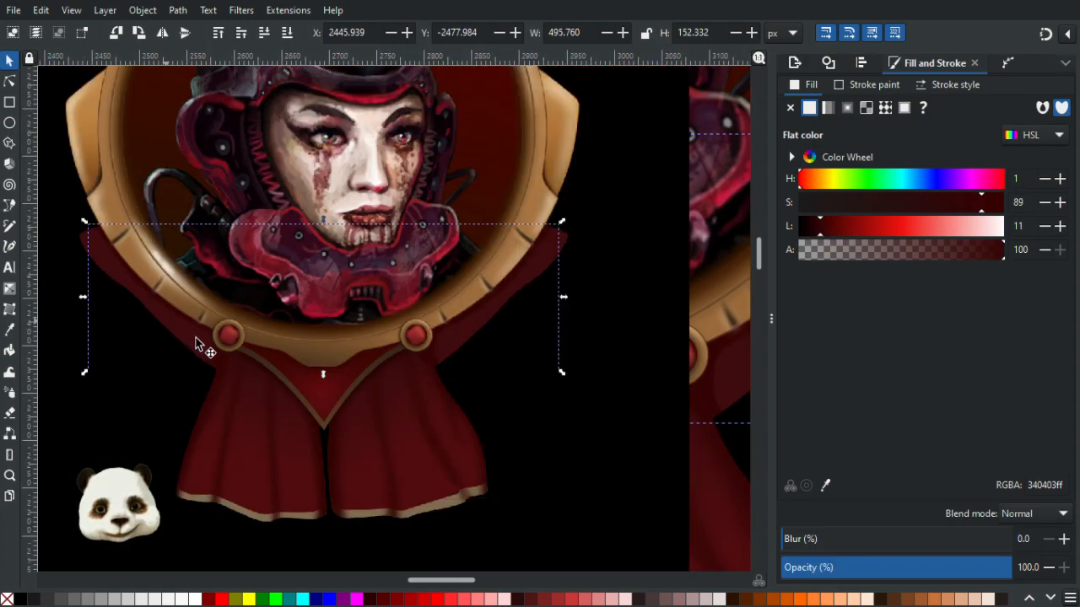
left_click(849, 538)
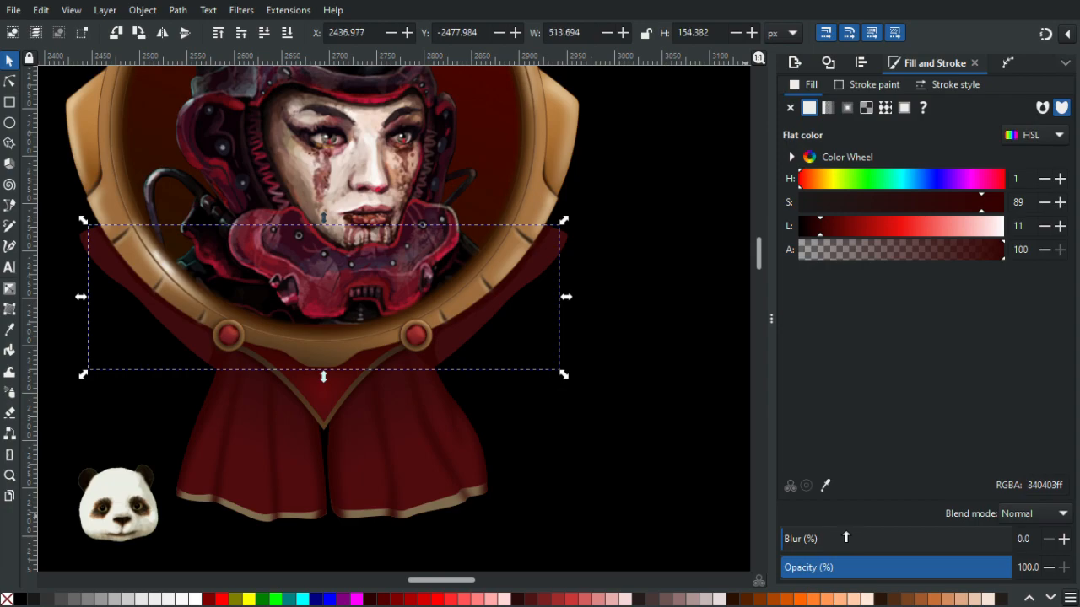
left_click(833, 542)
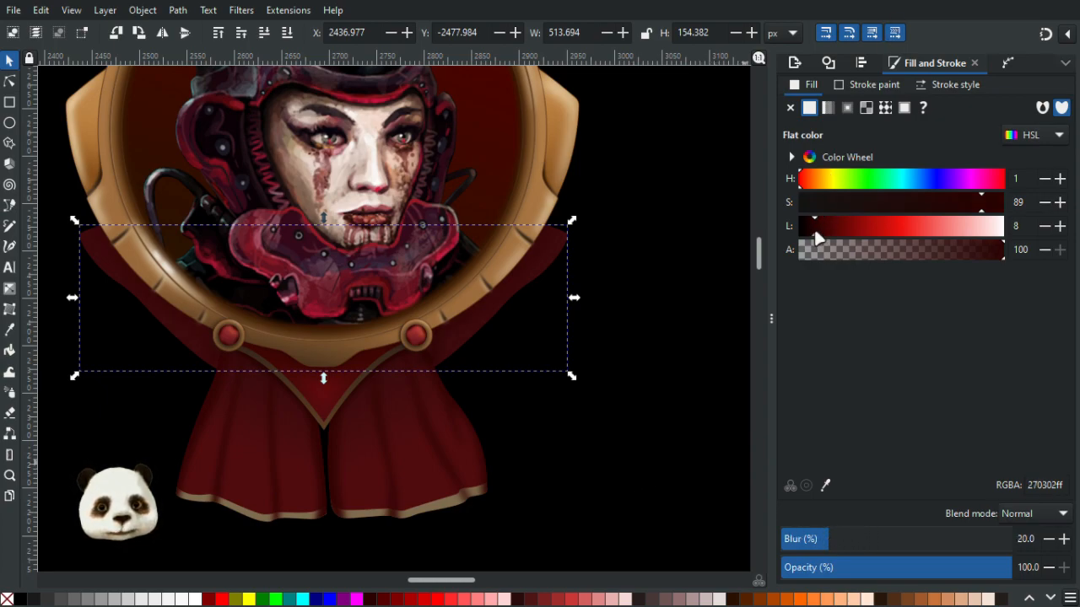
- Apply a linear gradient to the left original strap from its outer end to the knob, setting the end stop's color with the Dropper from a dark red strap
left_click(598, 359)
key("3")
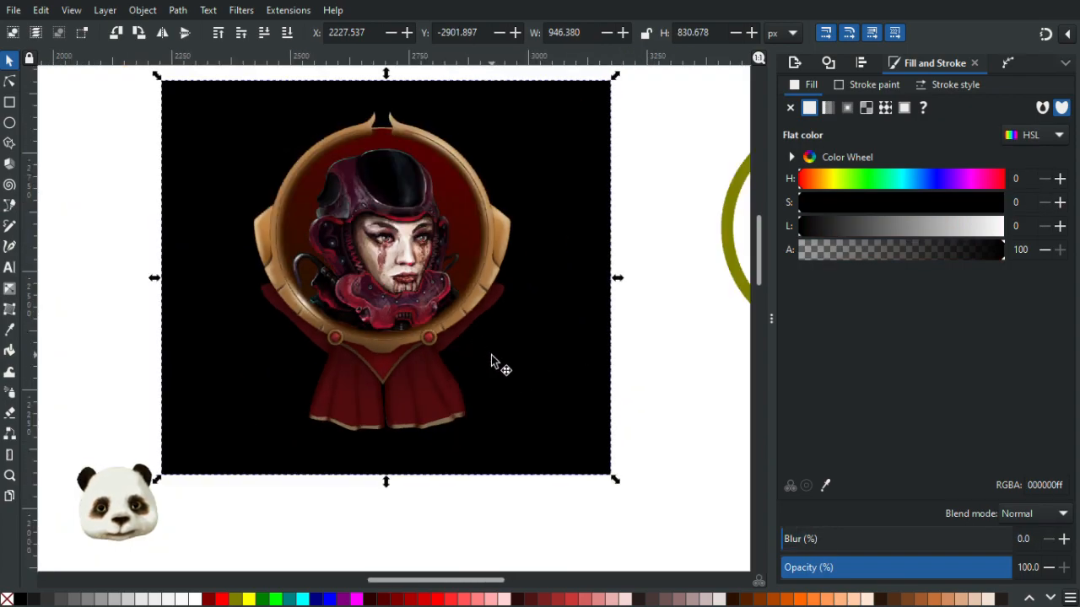
scroll(342, 357, "up", 3, "ctrl")
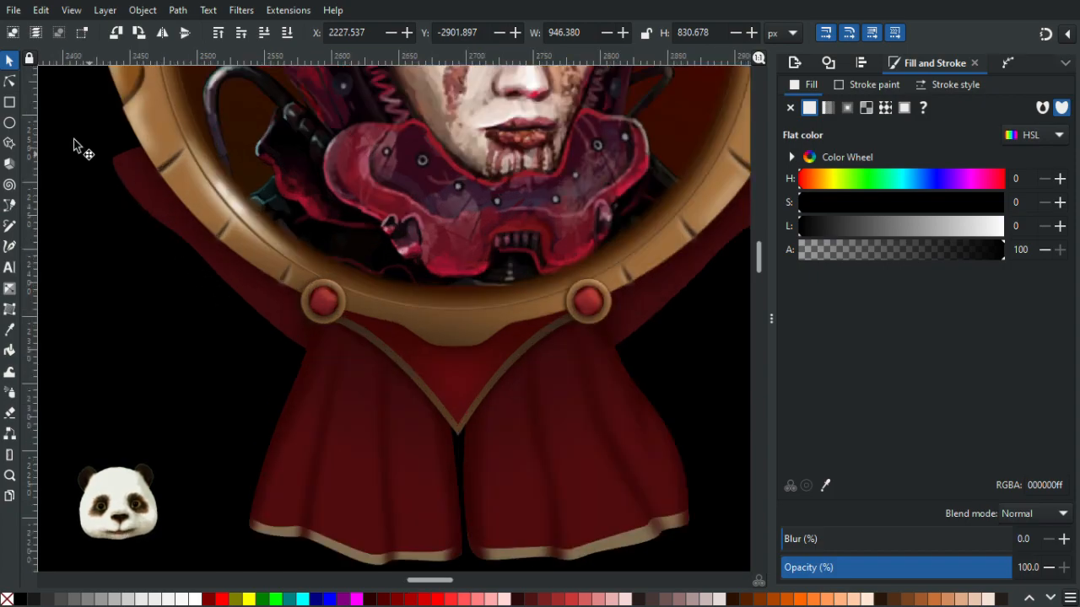
left_click(9, 81)
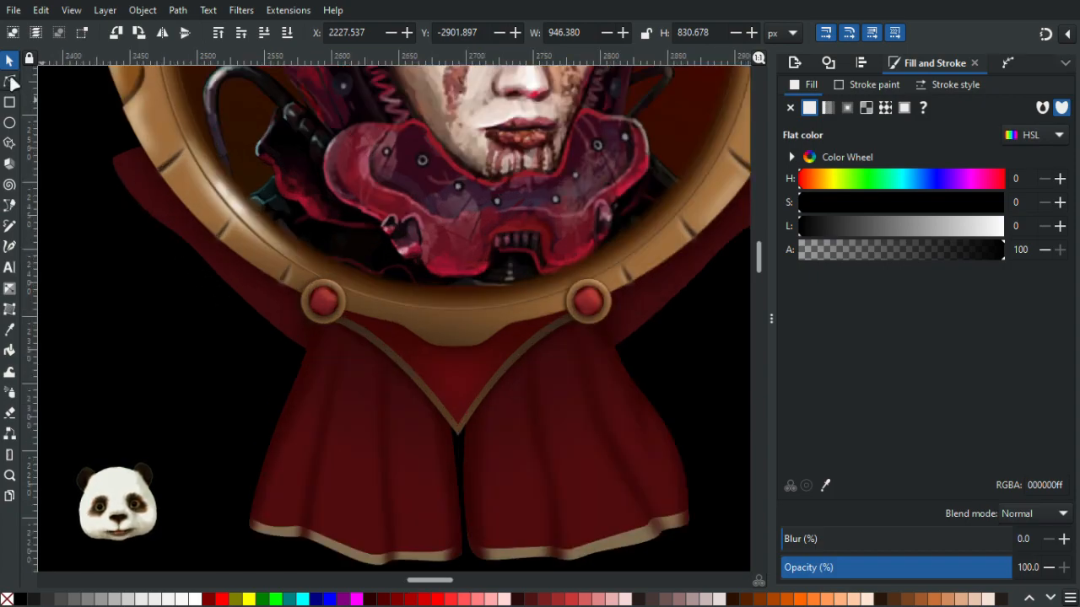
left_click(148, 205)
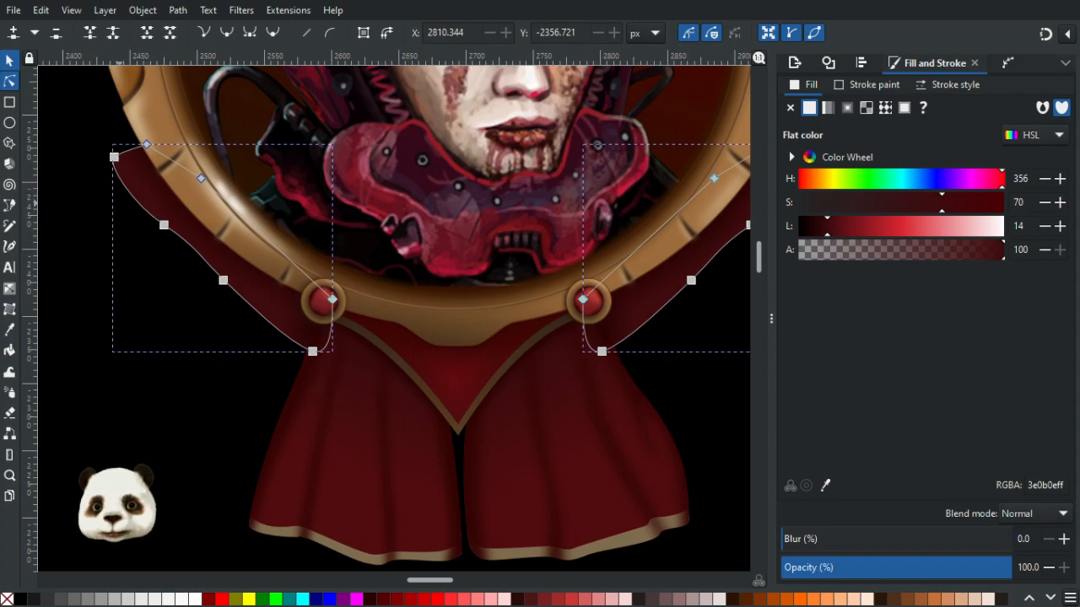
left_click(86, 225)
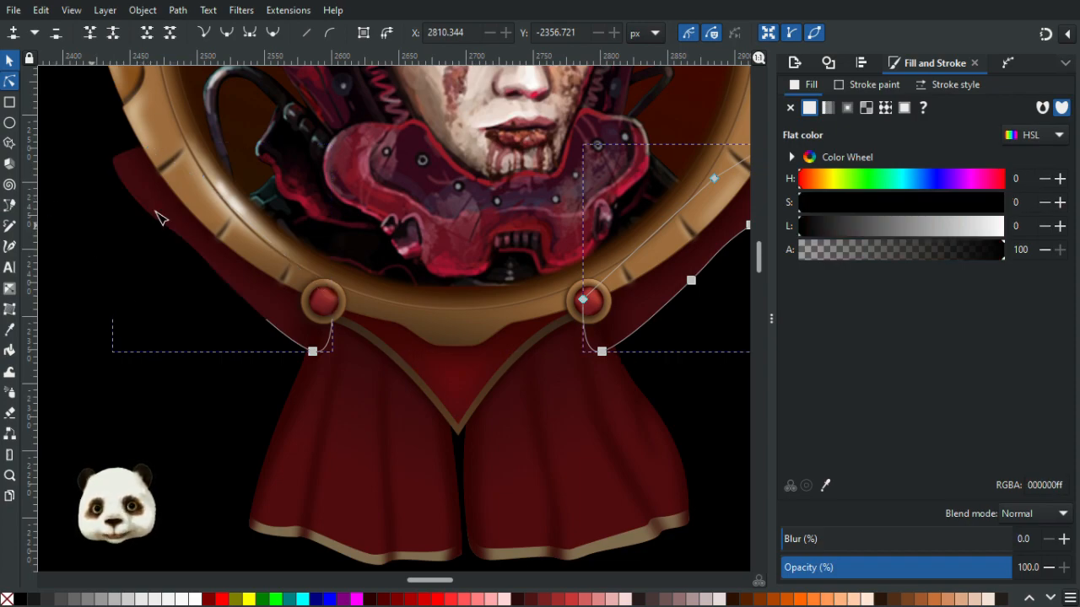
left_click(158, 209)
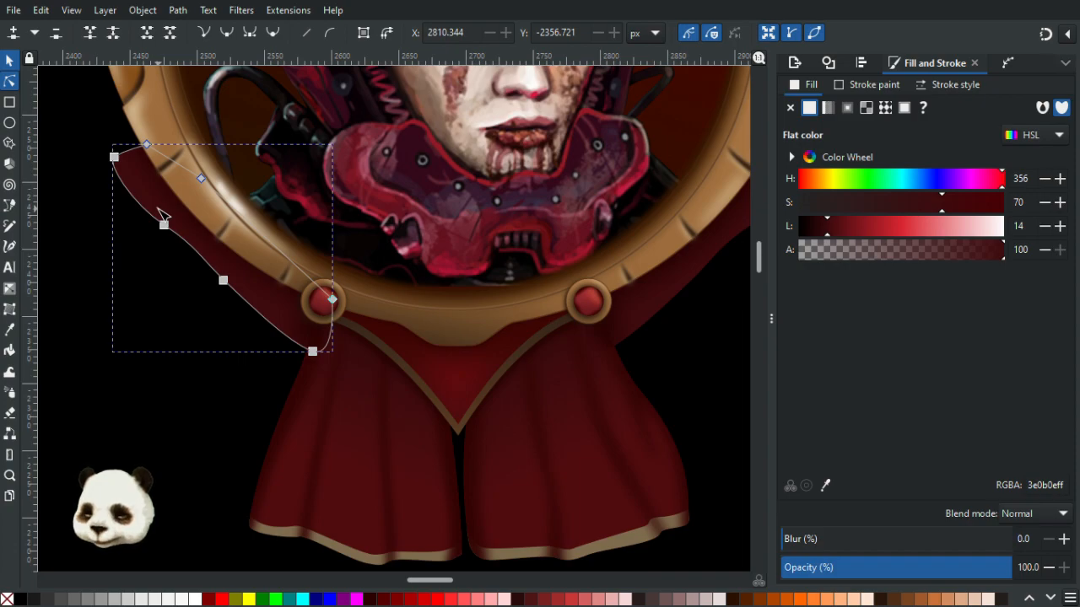
key("g")
left_click_drag(151, 206, 307, 311)
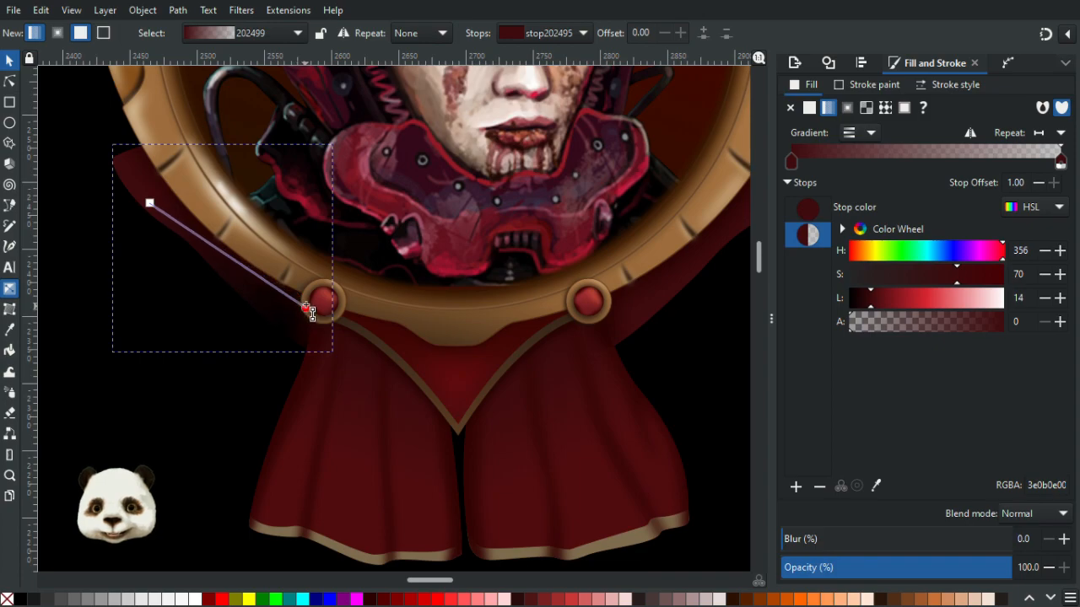
key("d")
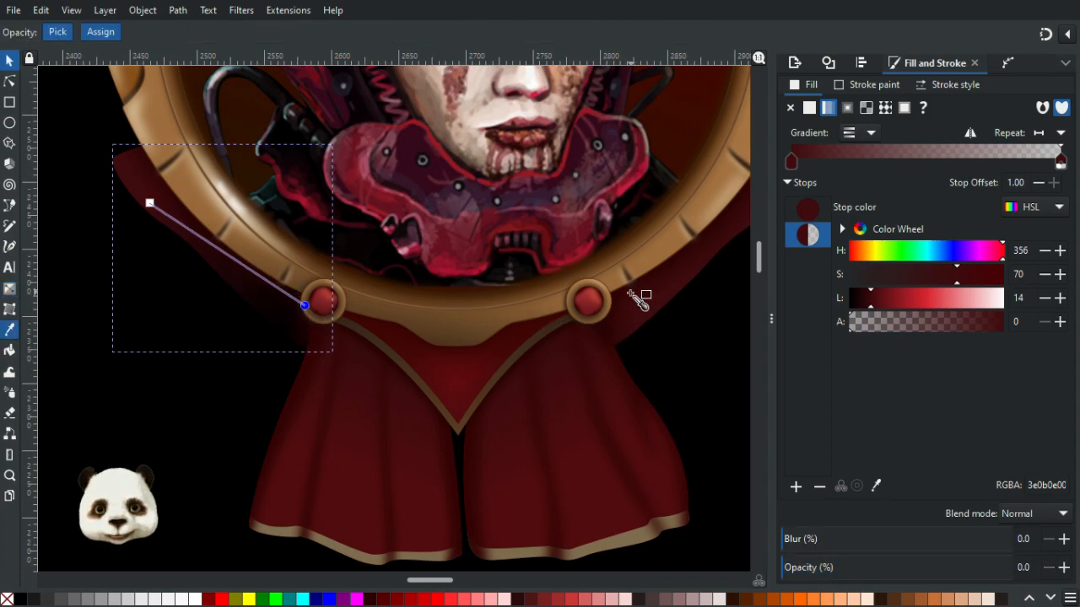
left_click(629, 294)
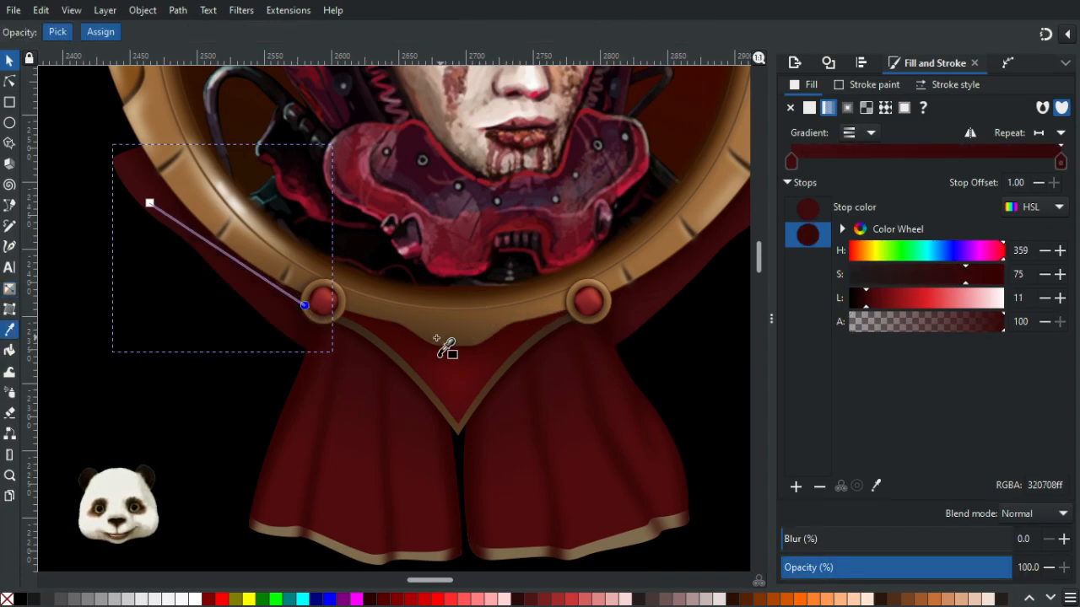
scroll(437, 339, "down", 1)
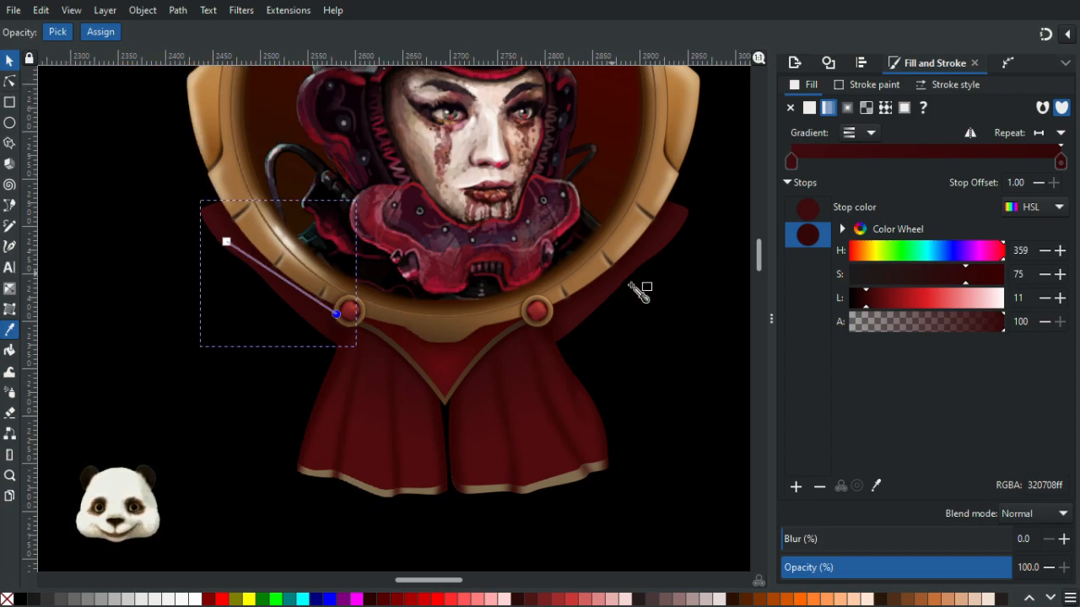
key("g")
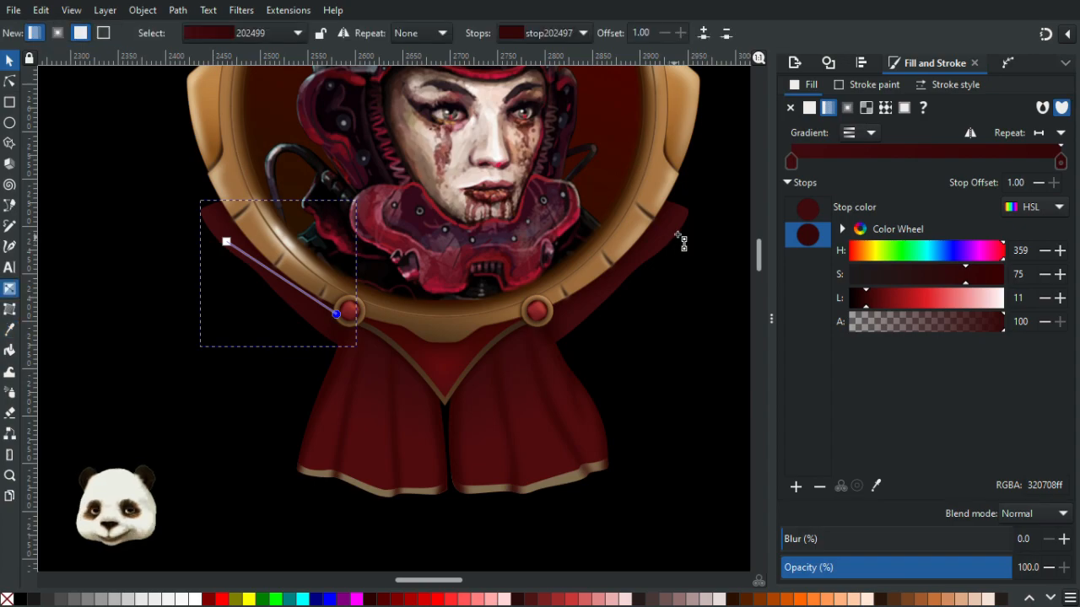
- Apply a linear gradient to the right strap from its outer end to the knob, setting the end stop's color with the Dropper
left_click(679, 235)
left_click_drag(672, 227, 537, 336)
key("d")
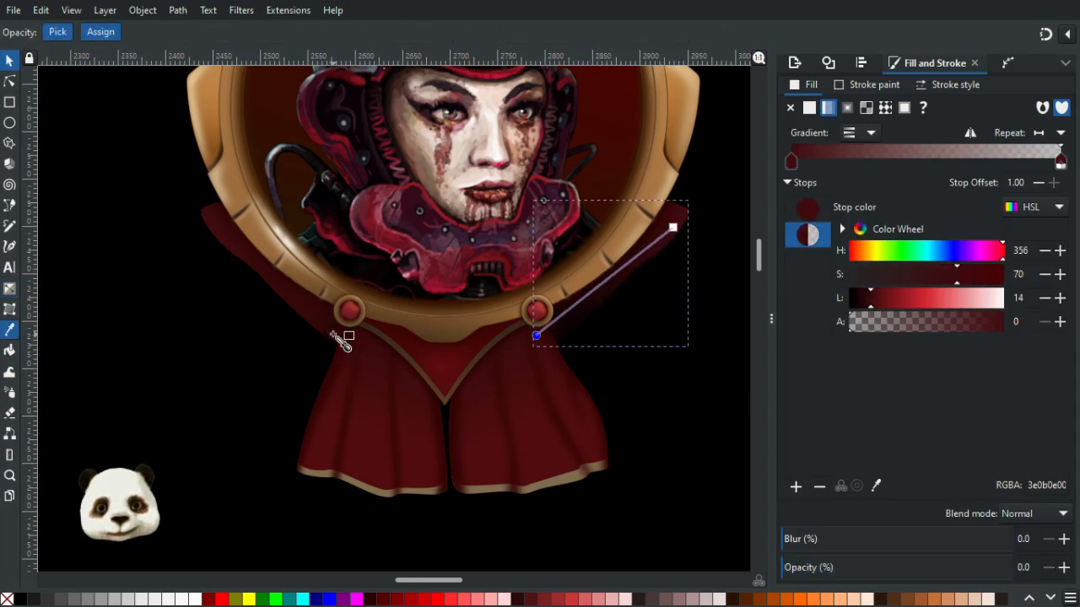
left_click(343, 338)
left_click(859, 297)
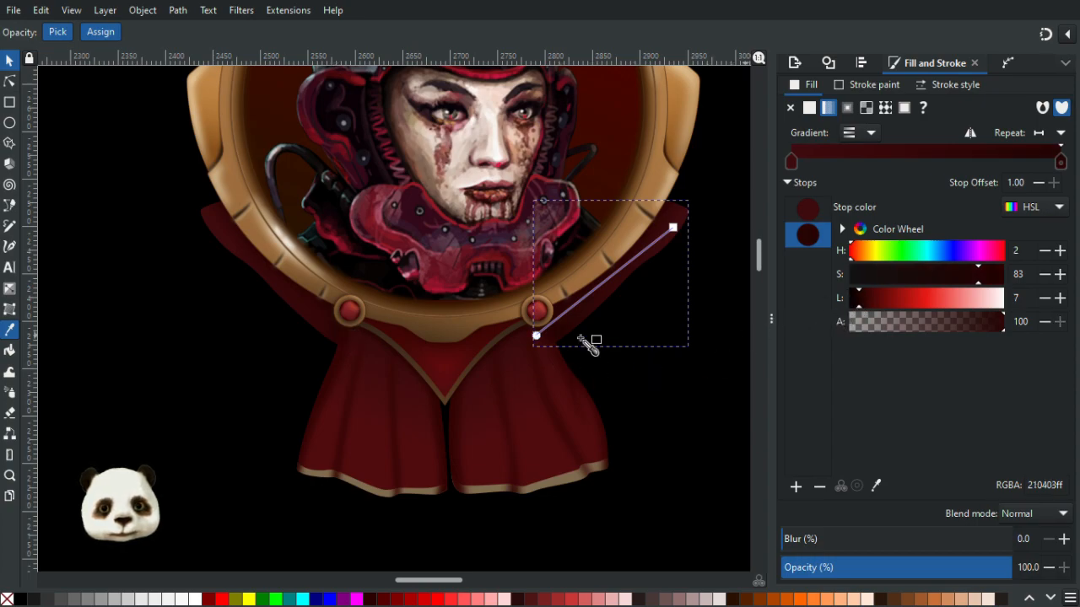
- Redraw the left strap's linear gradient from its outer end to the knob and sample its end stop color with the Dropper
key("g")
left_click(321, 316)
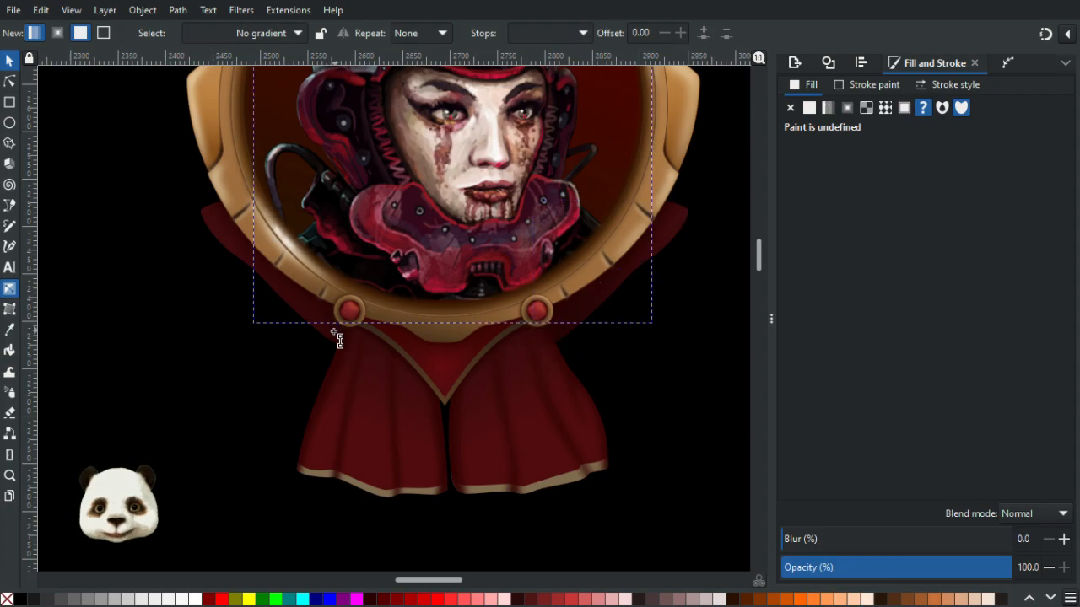
left_click(334, 335)
left_click(294, 306)
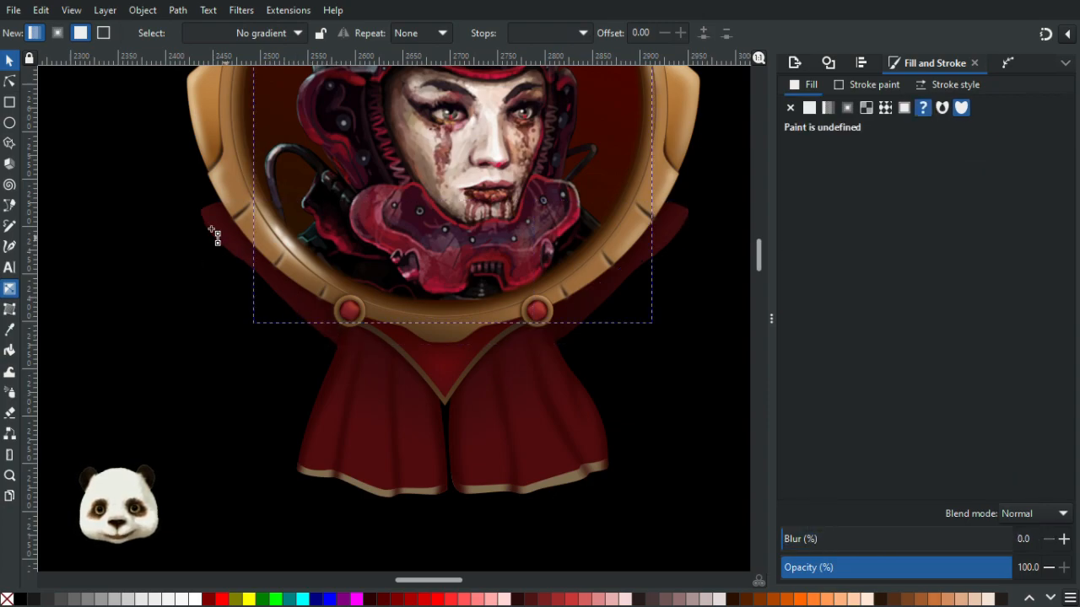
left_click_drag(226, 242, 336, 314)
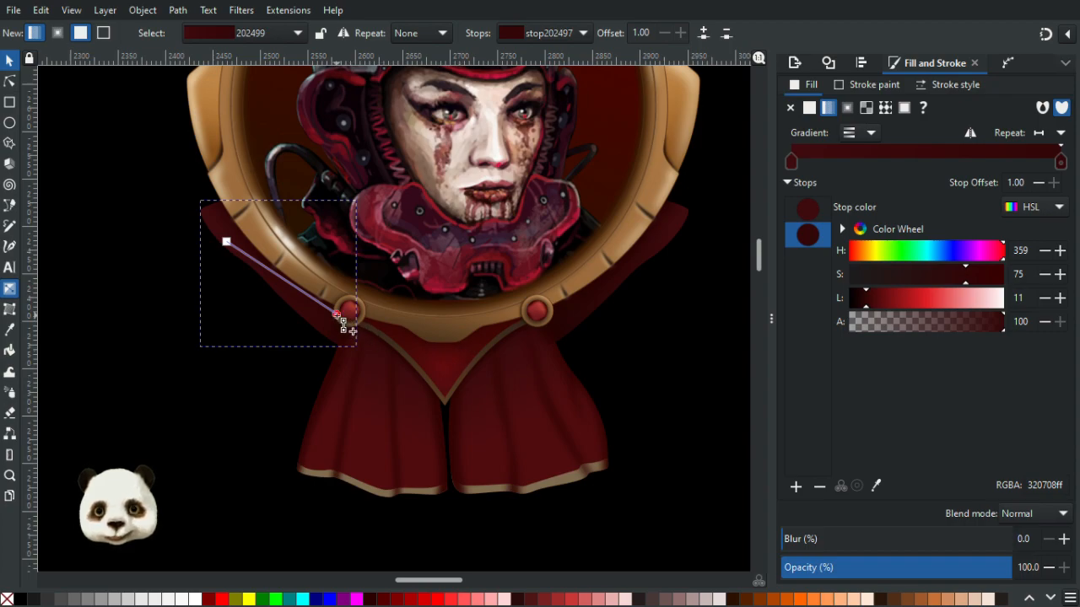
key("d")
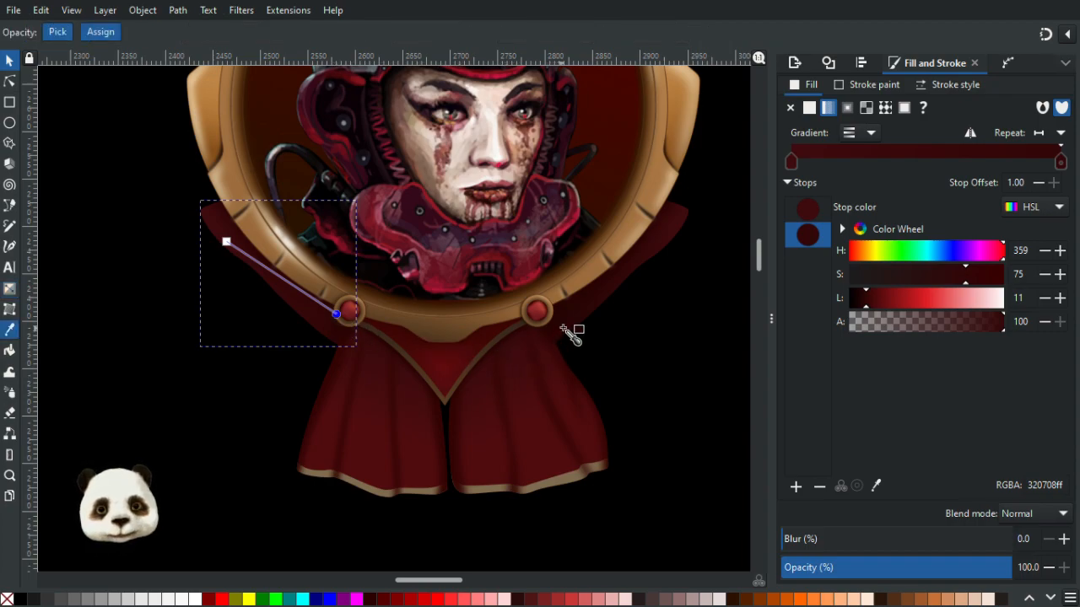
left_click(565, 329)
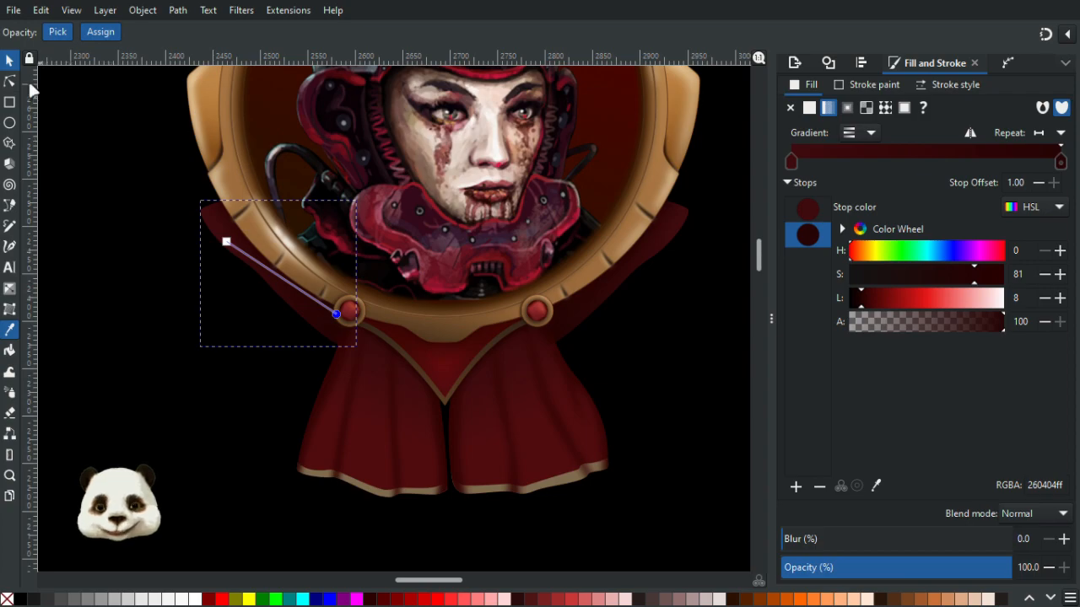
- Select both straps and inspect their gradient handles with the Gradient tool, then deselect
key("s")
scroll(477, 383, "up", 2)
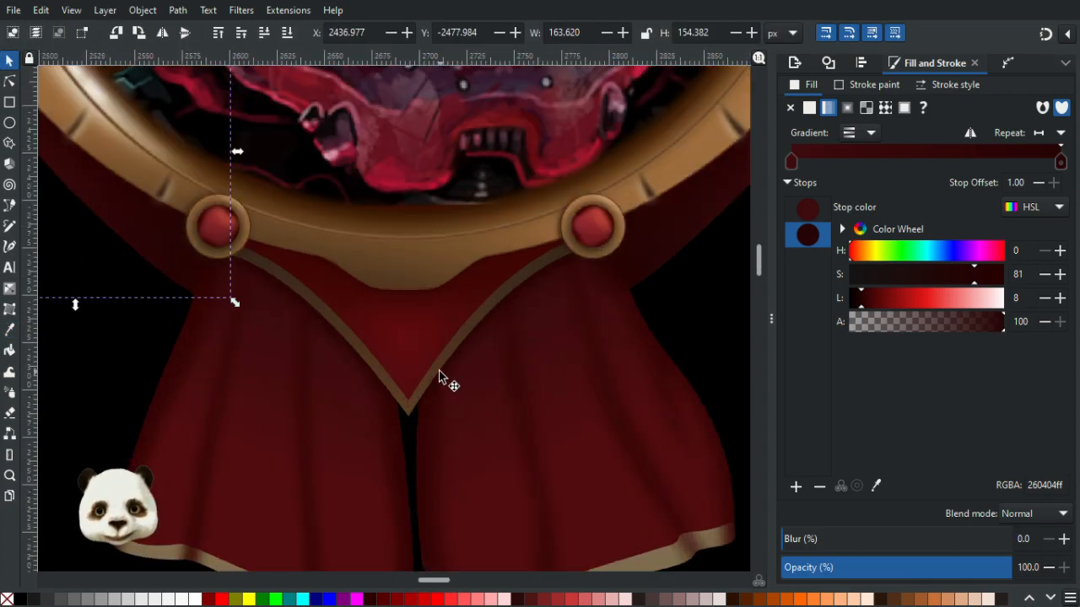
left_click(643, 267)
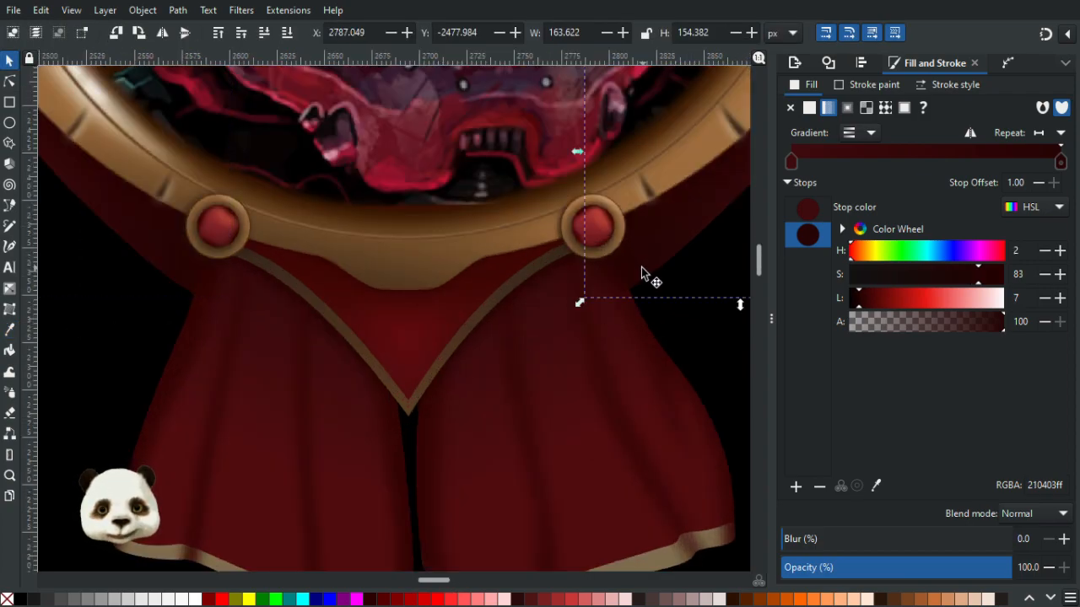
left_click(143, 261, "shift")
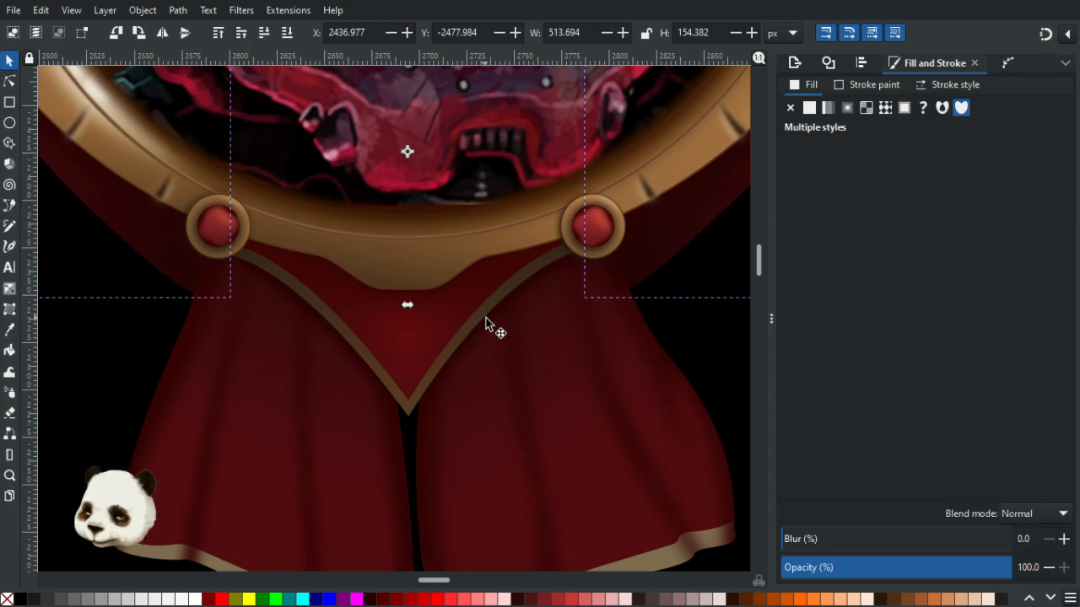
key("g")
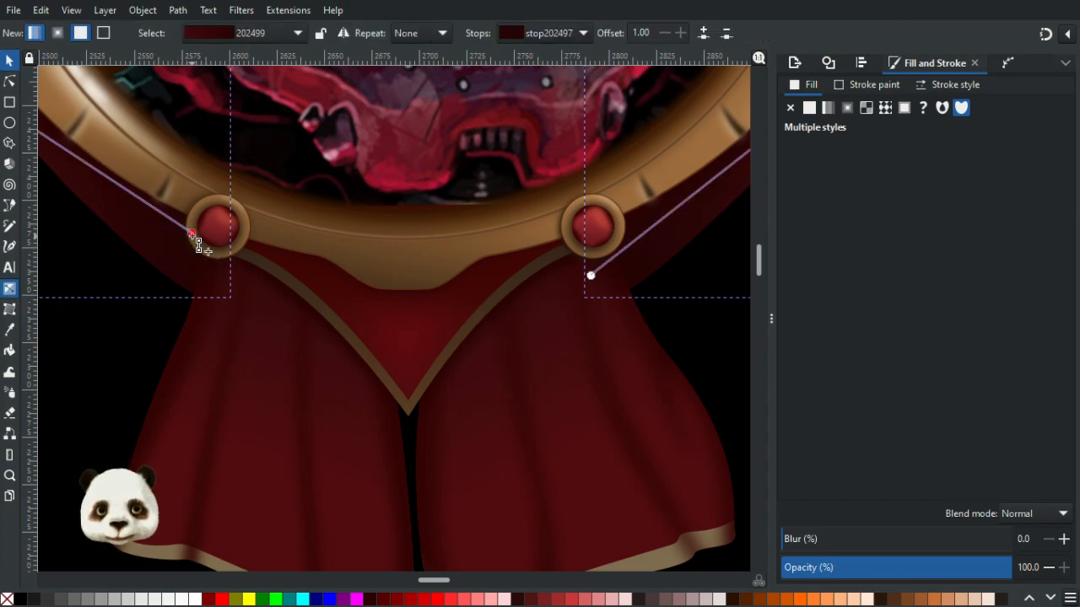
scroll(701, 261, "up", 3)
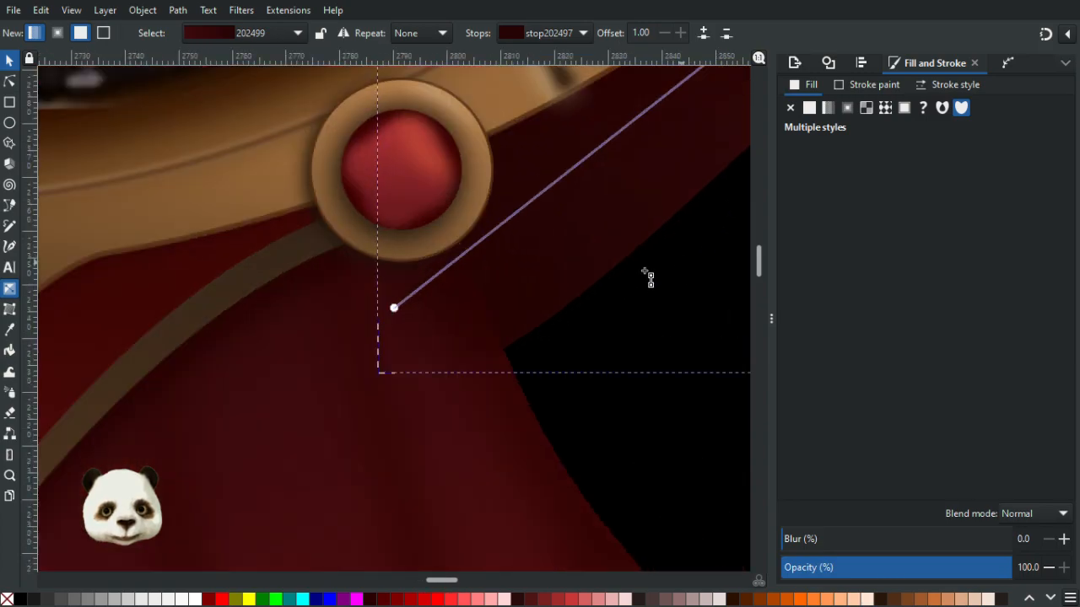
scroll(96, 117, "down", 4)
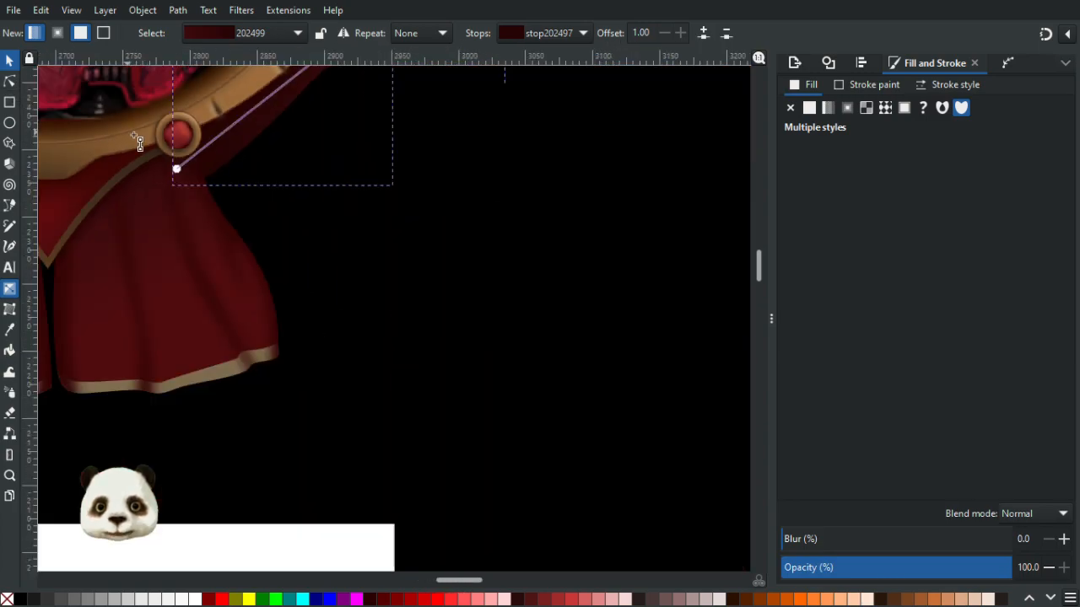
scroll(189, 204, "down", 2)
left_click_drag(237, 223, 446, 308)
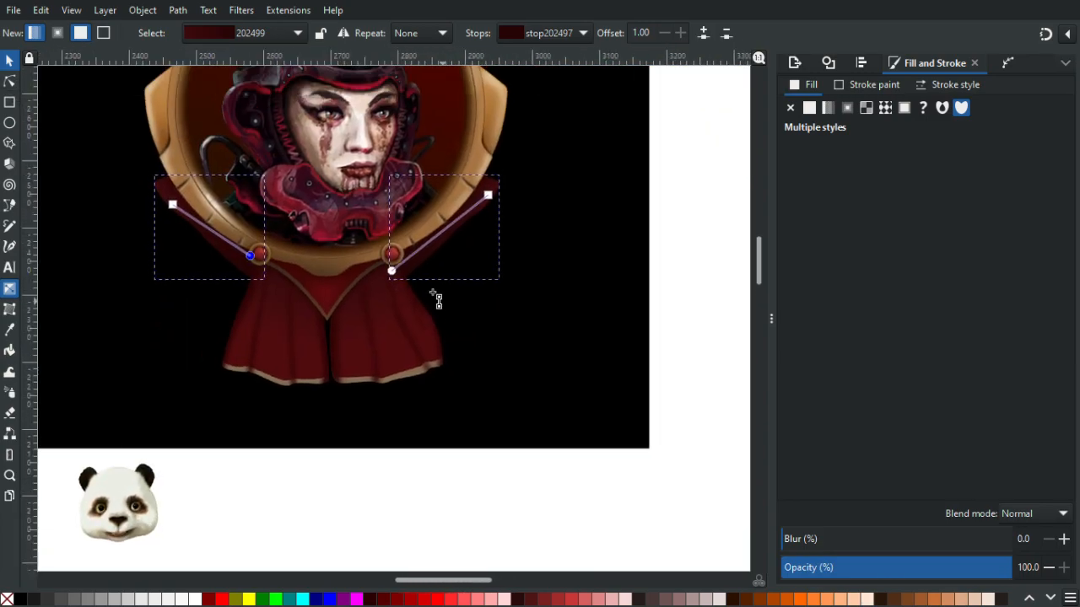
left_click(9, 60)
left_click(295, 467)
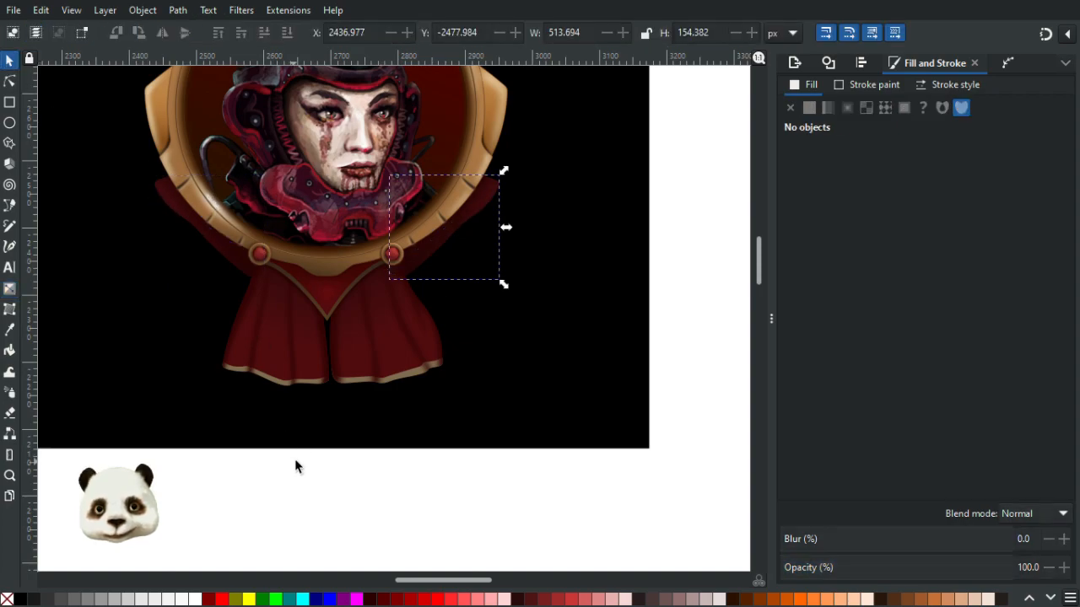
scroll(329, 320, "up", 2)
left_click(495, 217)
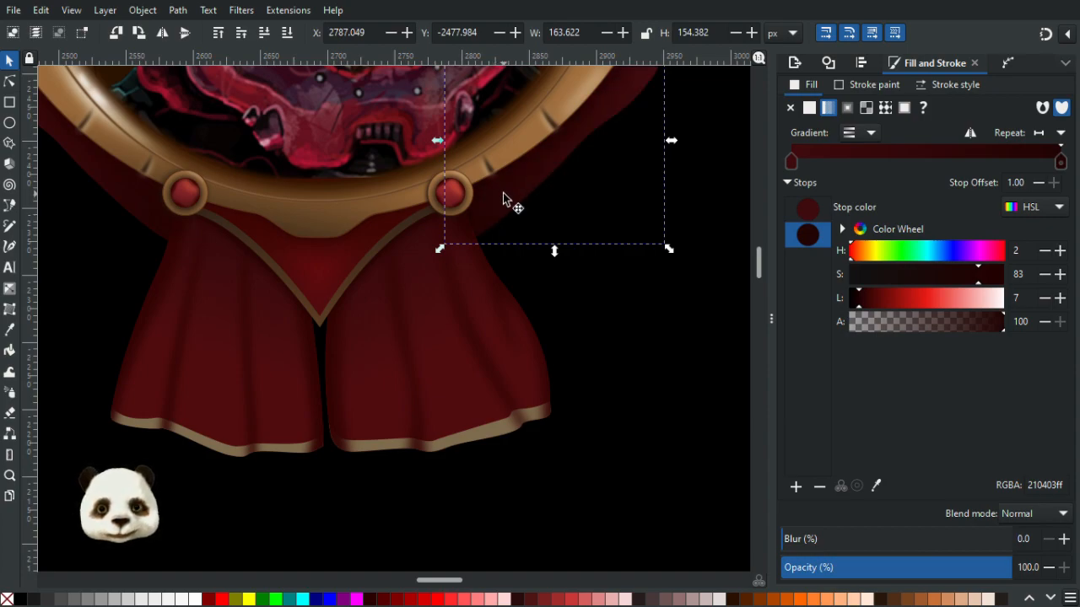
left_click(496, 193)
left_click(578, 202)
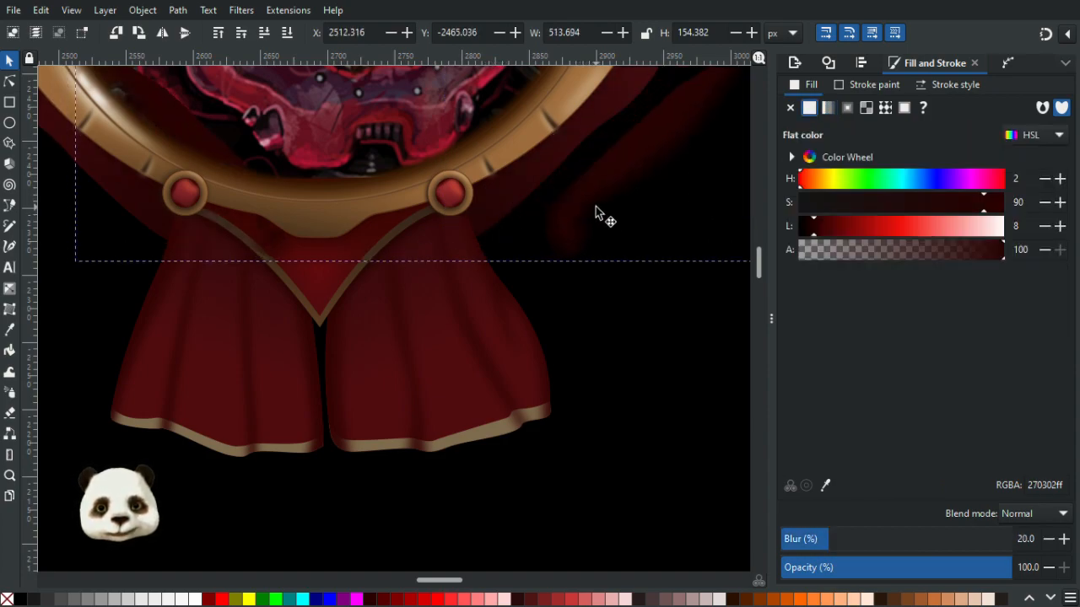
left_click_drag(594, 204, 579, 200)
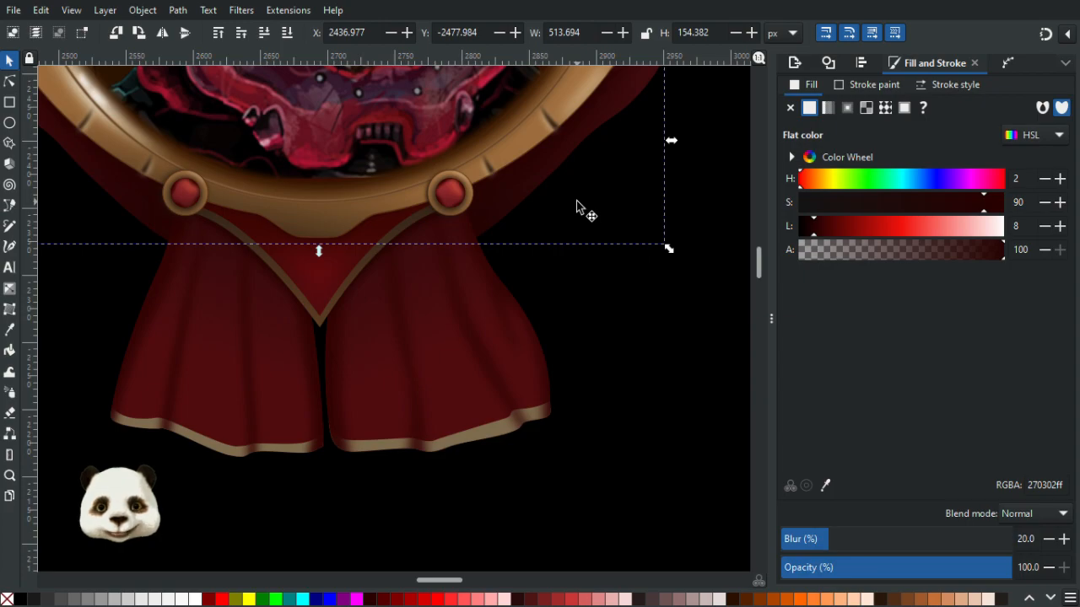
left_click_drag(369, 375, 648, 518)
left_click_drag(464, 448, 277, 428)
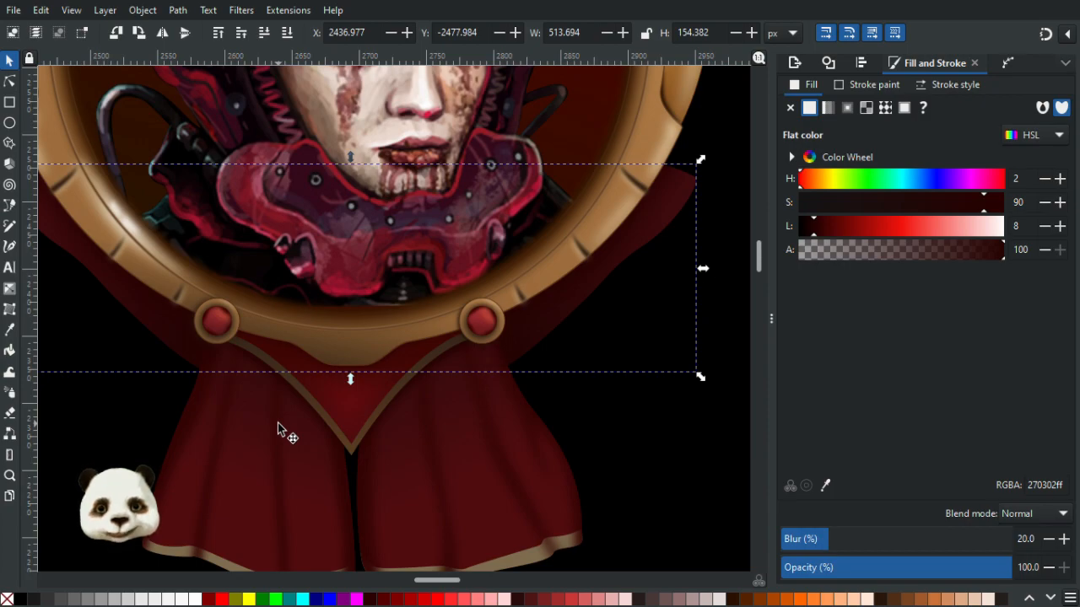
- Try moving an object beside the left knob, then undo the move
left_click(176, 331)
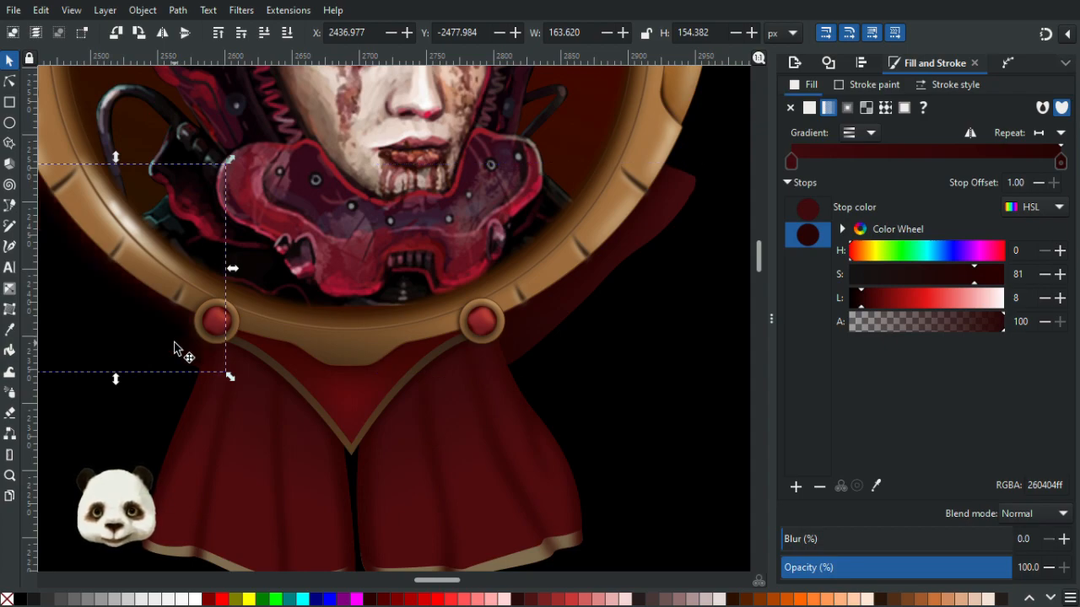
scroll(181, 354, "up", 3, "ctrl")
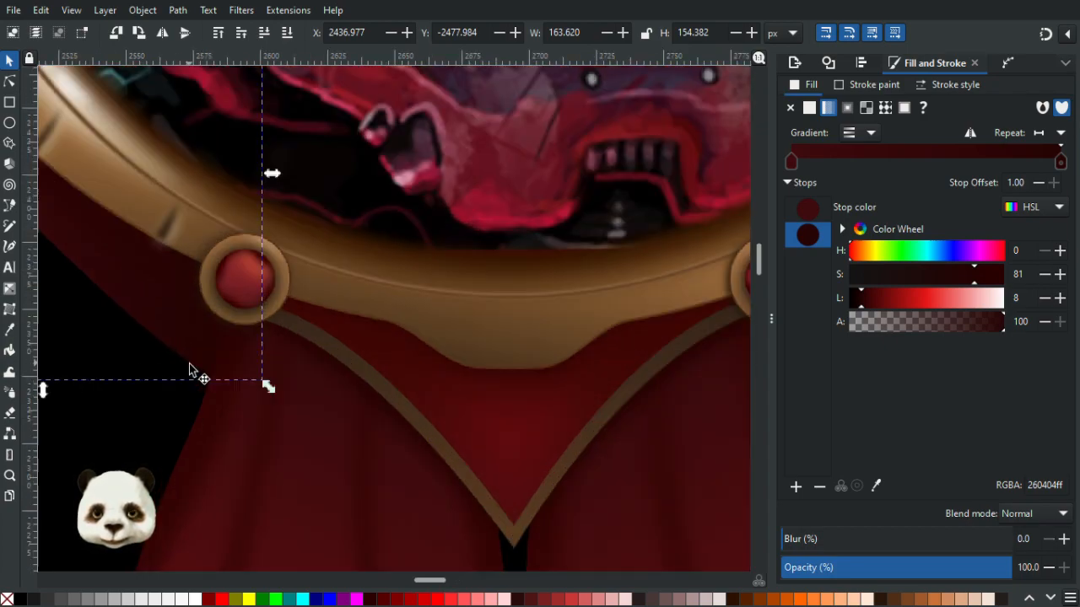
left_click(274, 348)
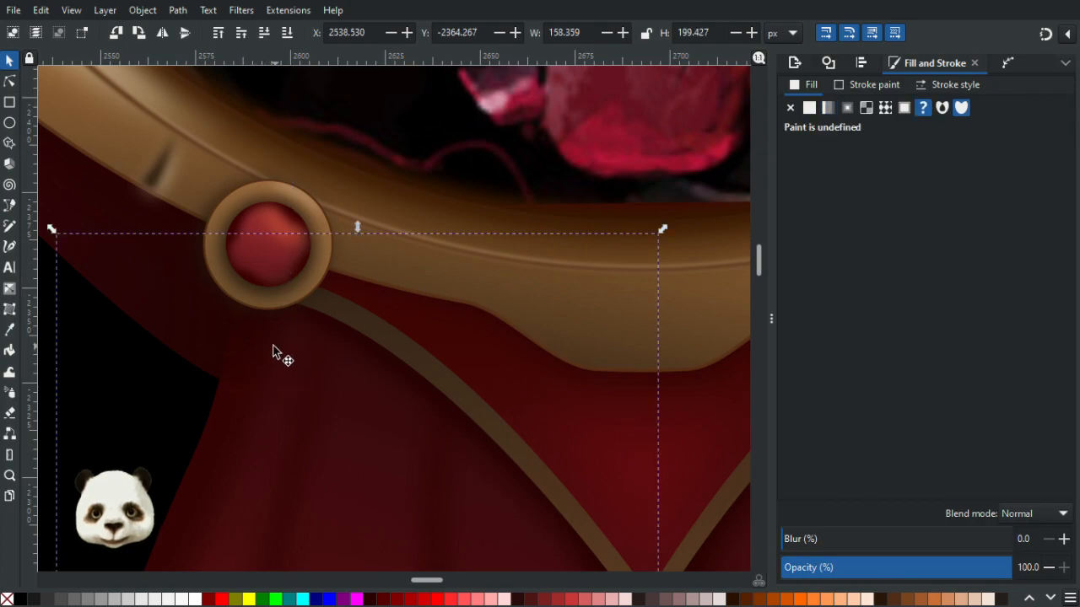
left_click(187, 280)
left_click_drag(288, 356, 512, 455)
scroll(374, 357, "up", 2)
left_click_drag(361, 332, 232, 356)
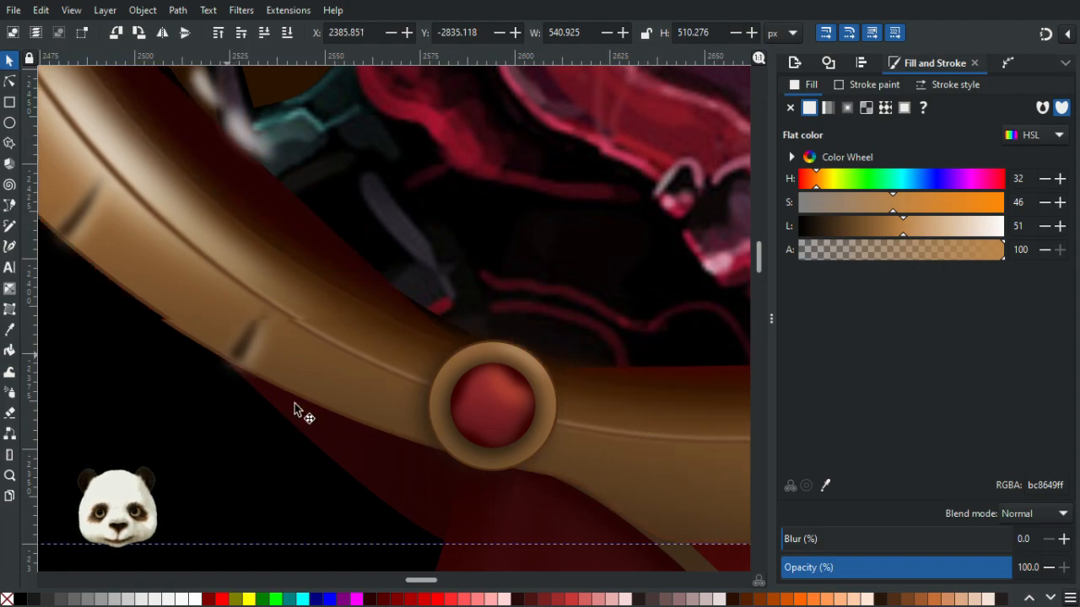
key("ctrl+z")
- Try to reshape the blurred strap group's outline below the left knob with the Node tool, then undo the edit
left_click(372, 439)
left_click_drag(377, 446, 202, 424)
left_click(496, 516)
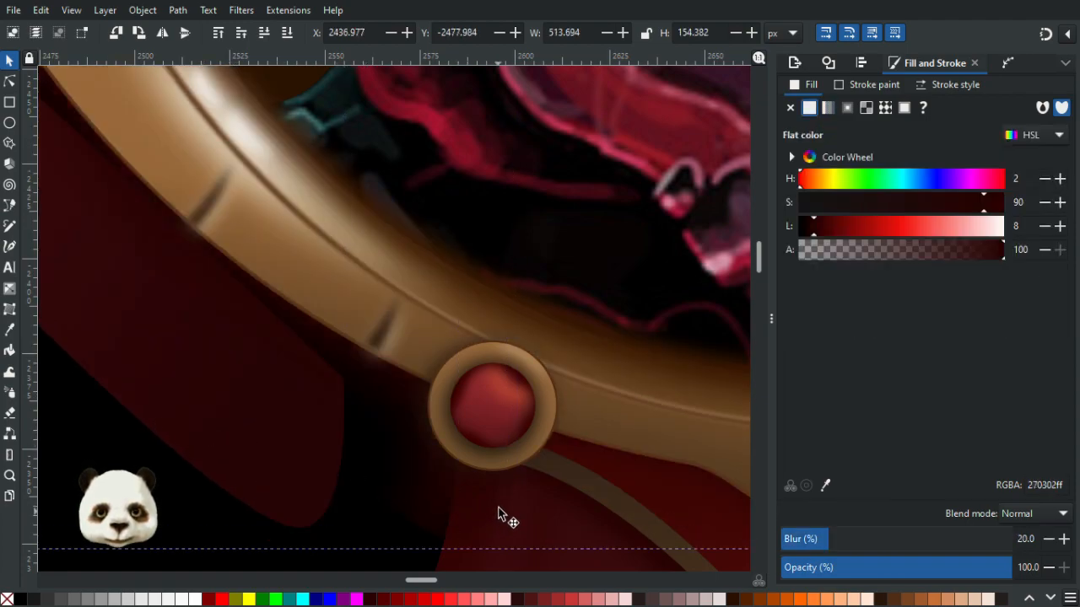
left_click_drag(501, 474, 412, 171)
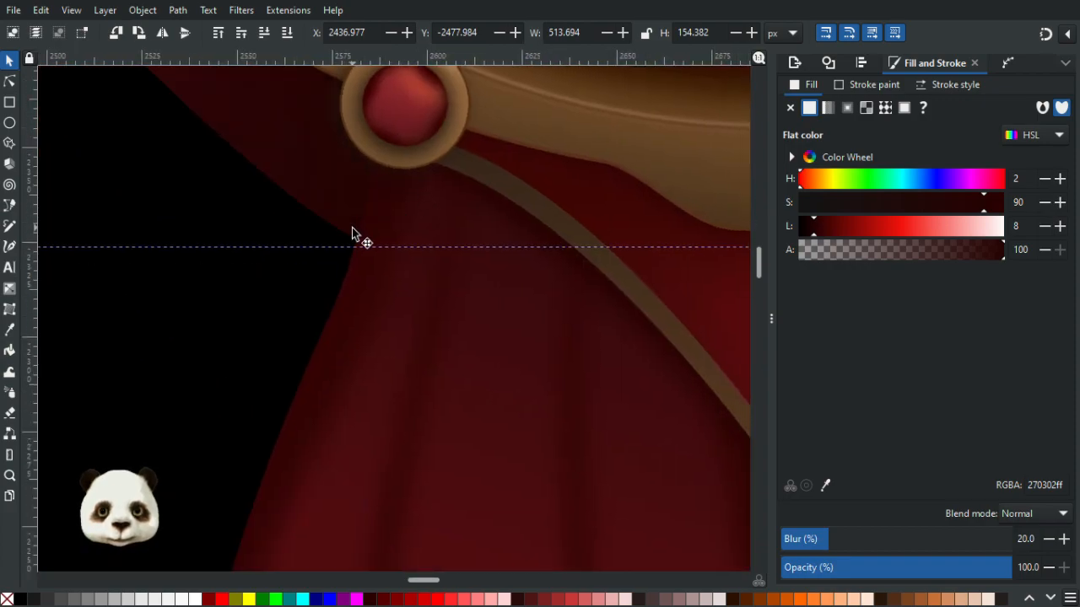
scroll(352, 226, "down", 4)
left_click_drag(299, 337, 320, 401)
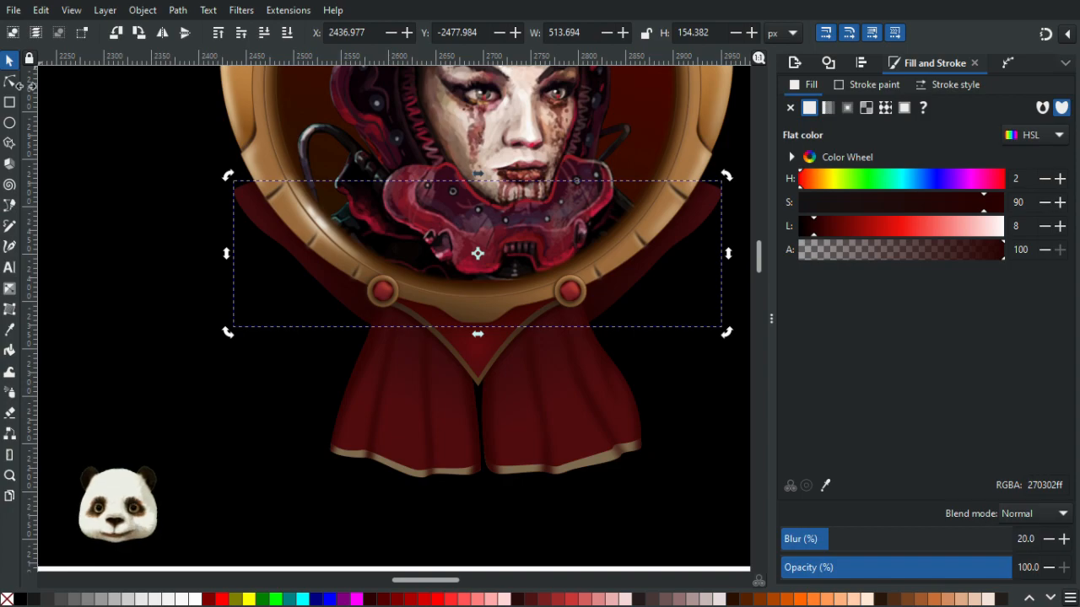
left_click(8, 83)
scroll(446, 366, "up", 3)
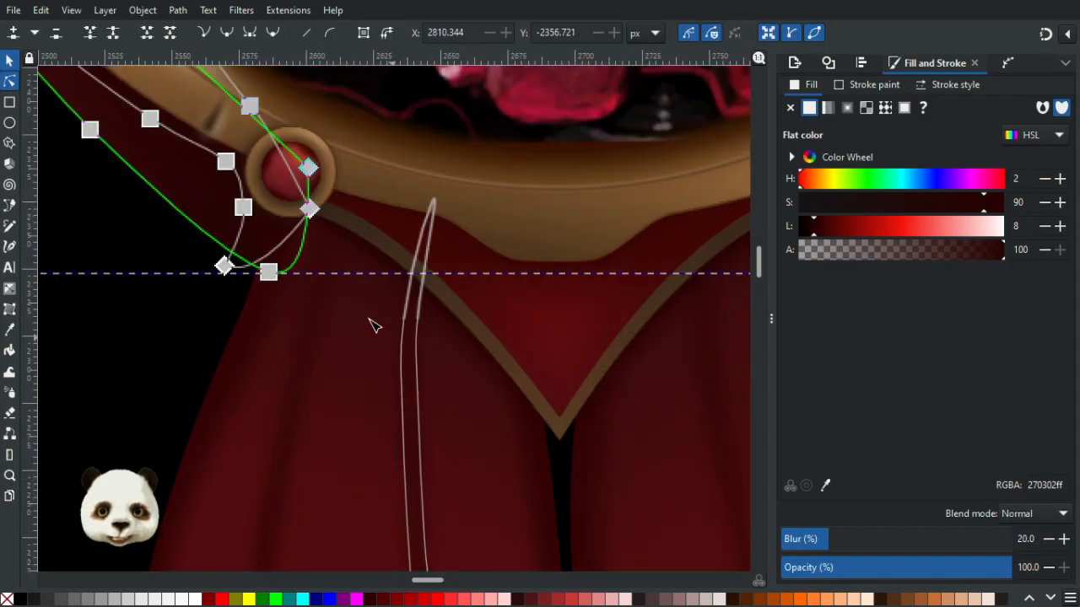
left_click(303, 239)
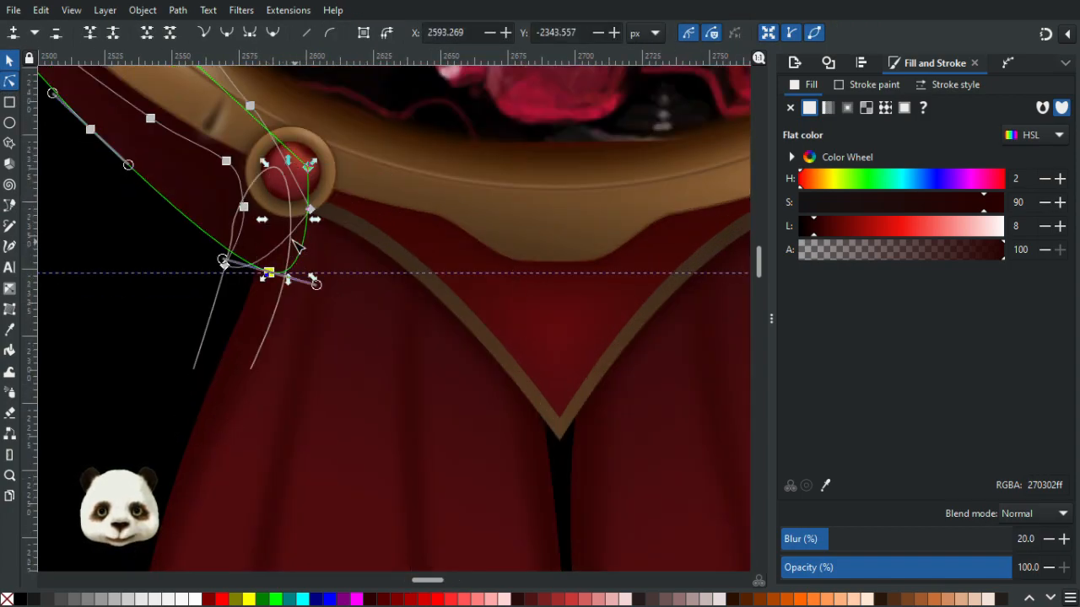
scroll(291, 236, "down", 2)
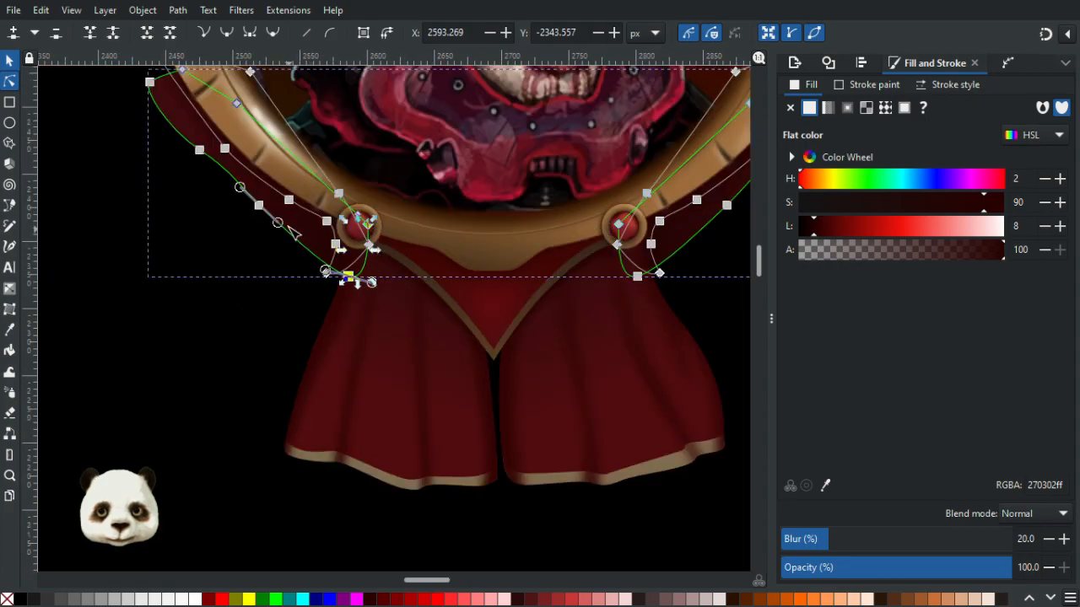
scroll(362, 237, "up", 4)
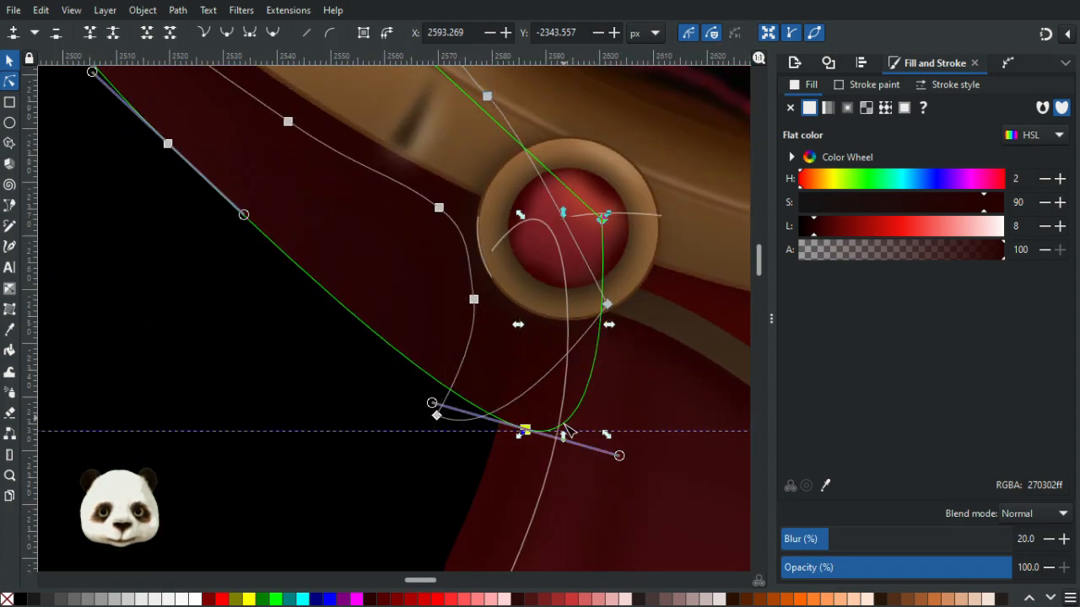
left_click_drag(530, 431, 479, 399)
key("ctrl+z")
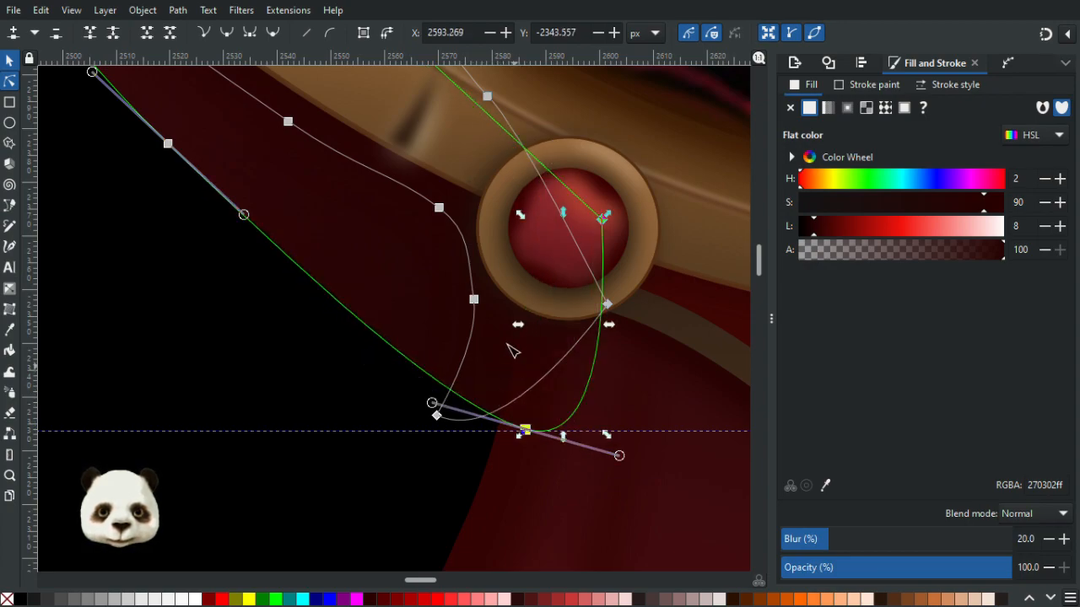
left_click(9, 59)
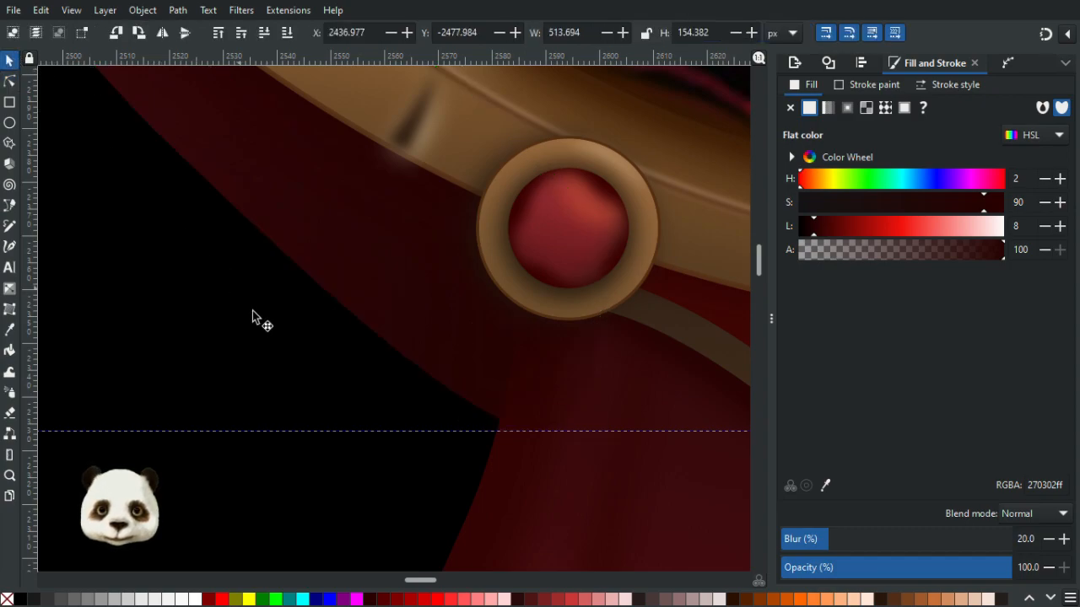
left_click(581, 389)
left_click(486, 359)
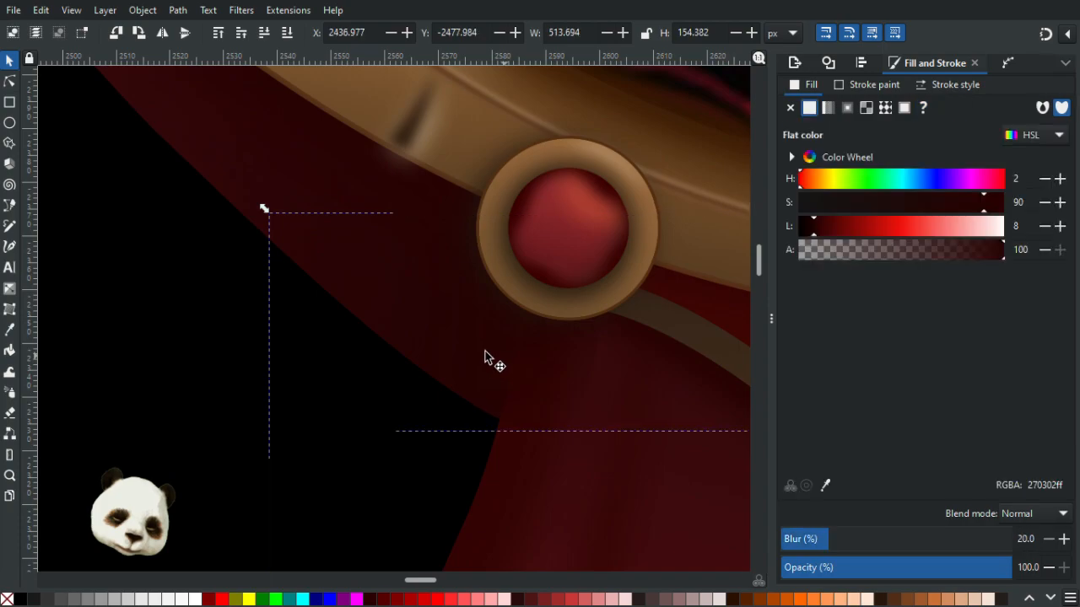
key("Escape")
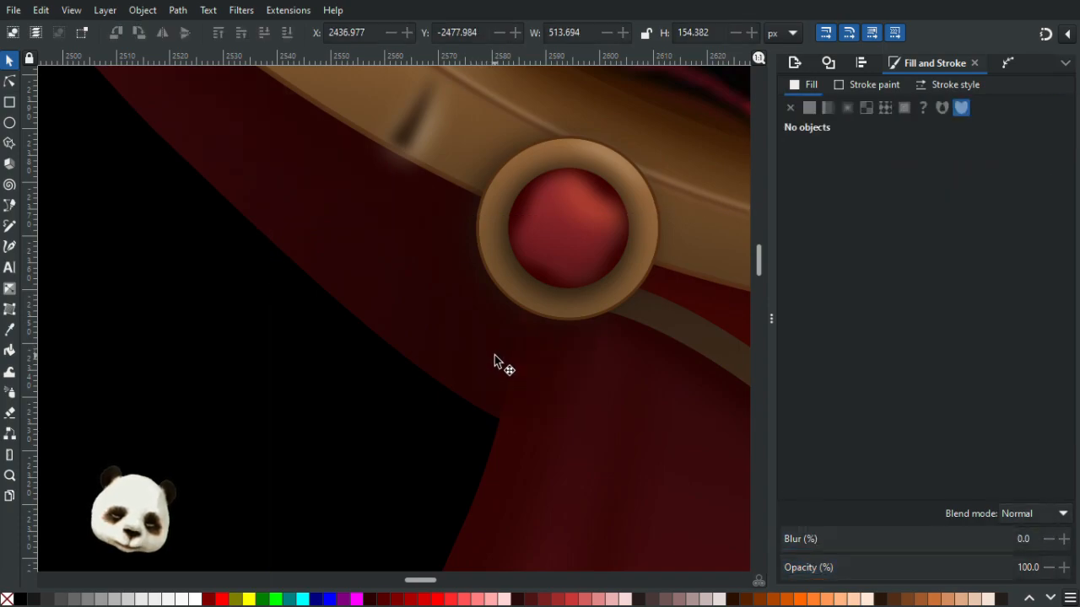
left_click(495, 356)
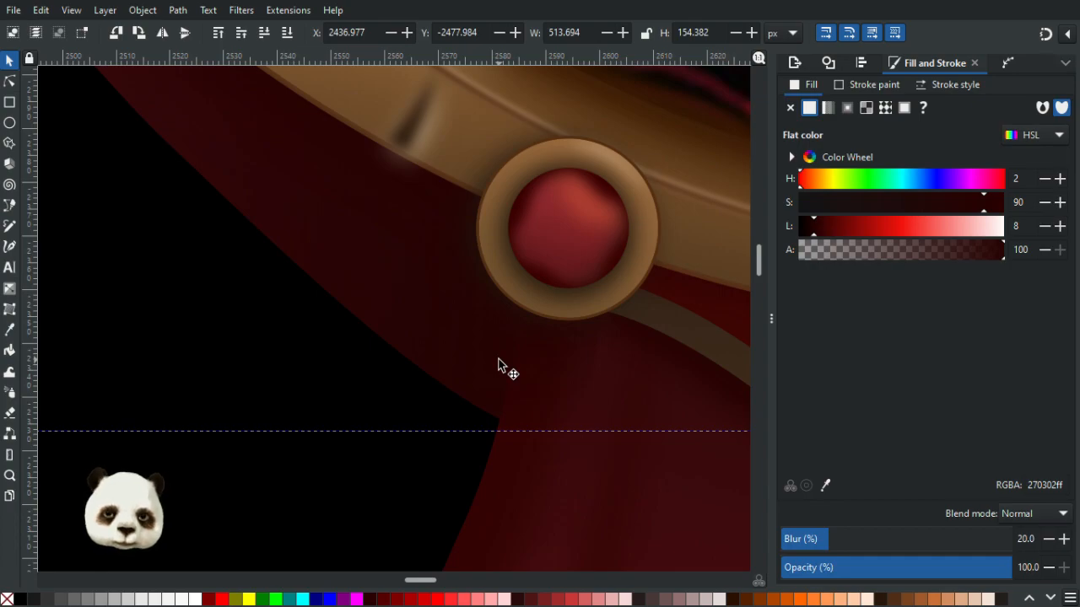
- Move the black background rectangle out of the way to the right of the portrait
scroll(498, 364, "down", 8)
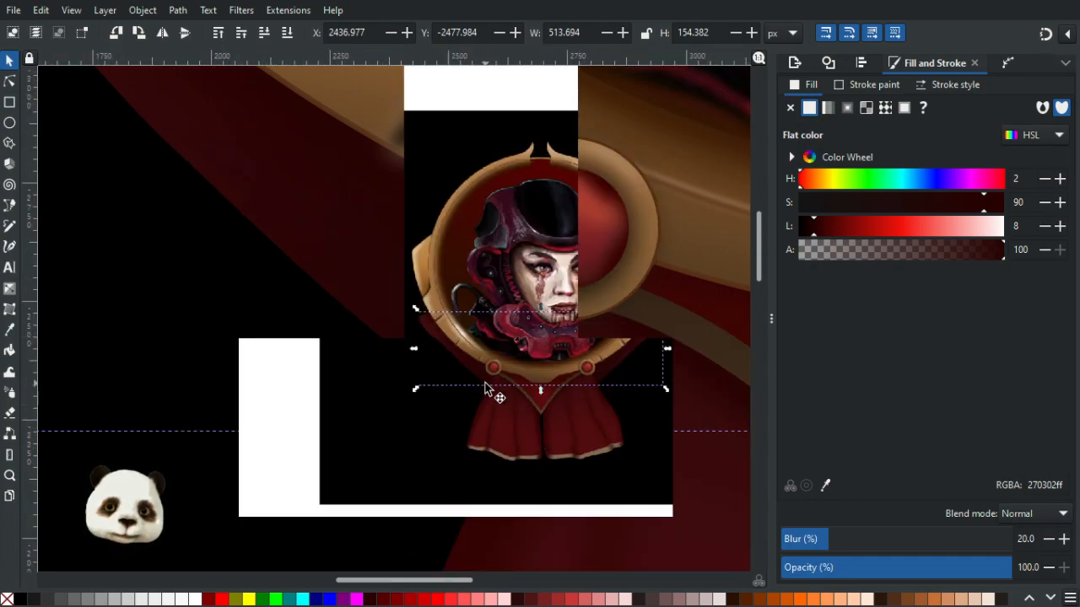
key("Escape")
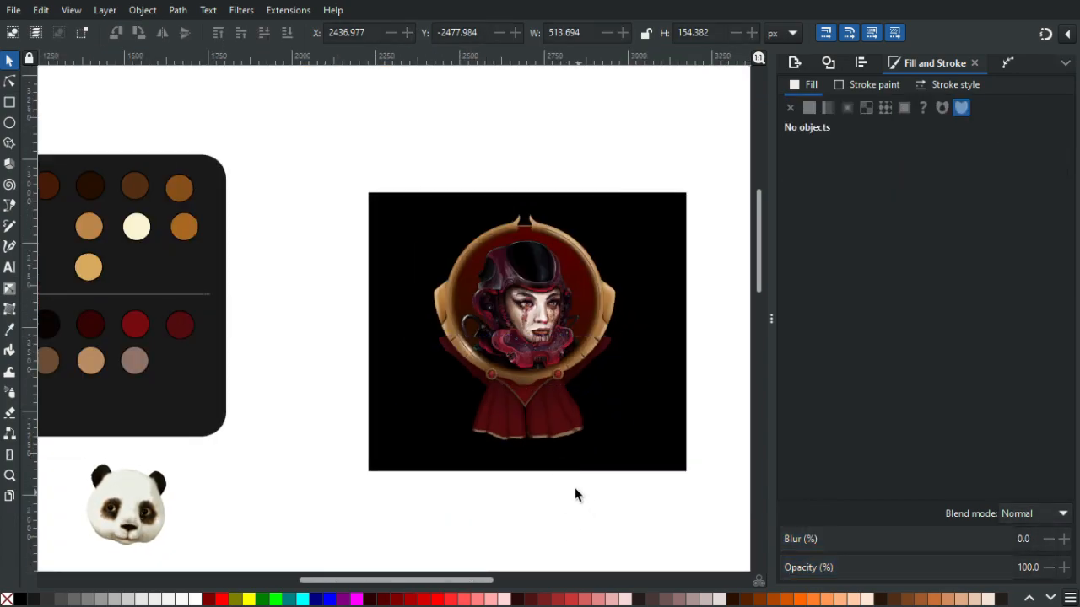
scroll(576, 495, "up", 2)
scroll(572, 484, "down", 2)
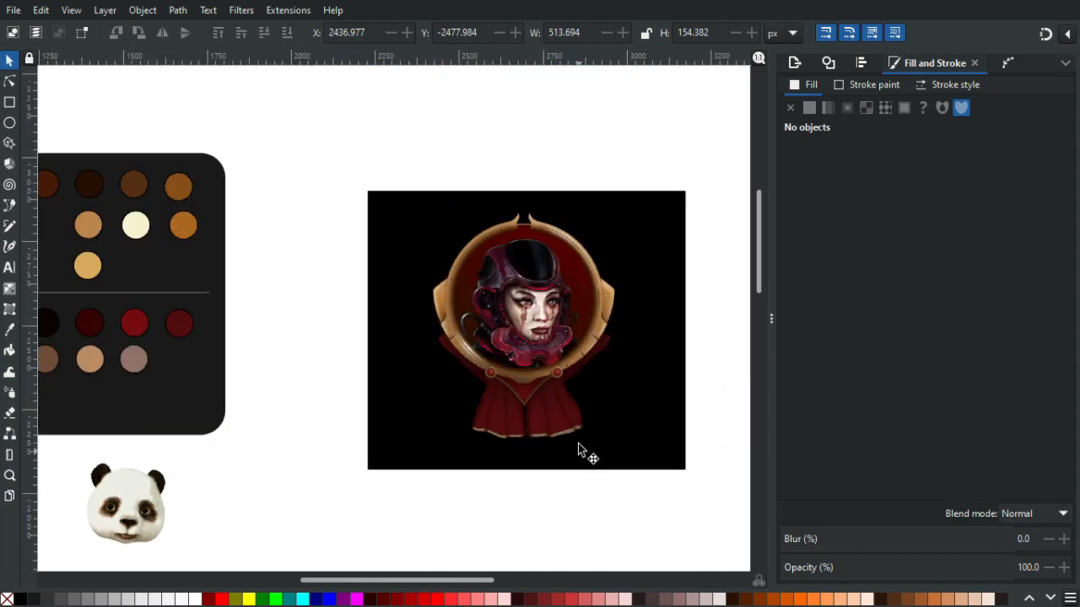
scroll(556, 388, "up", 1)
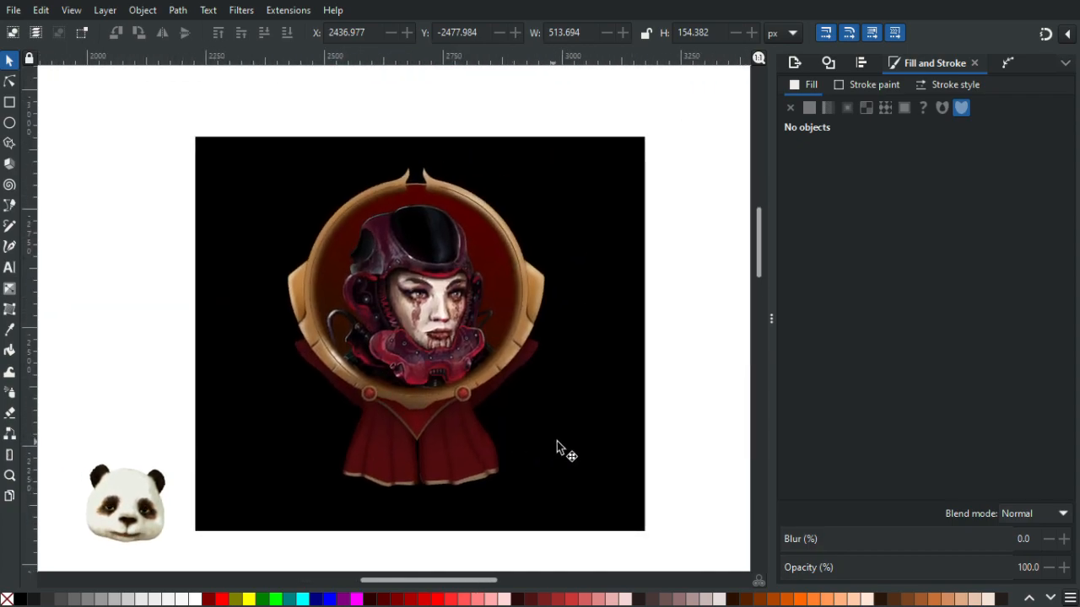
scroll(565, 447, "down", 1)
scroll(594, 447, "down", 1)
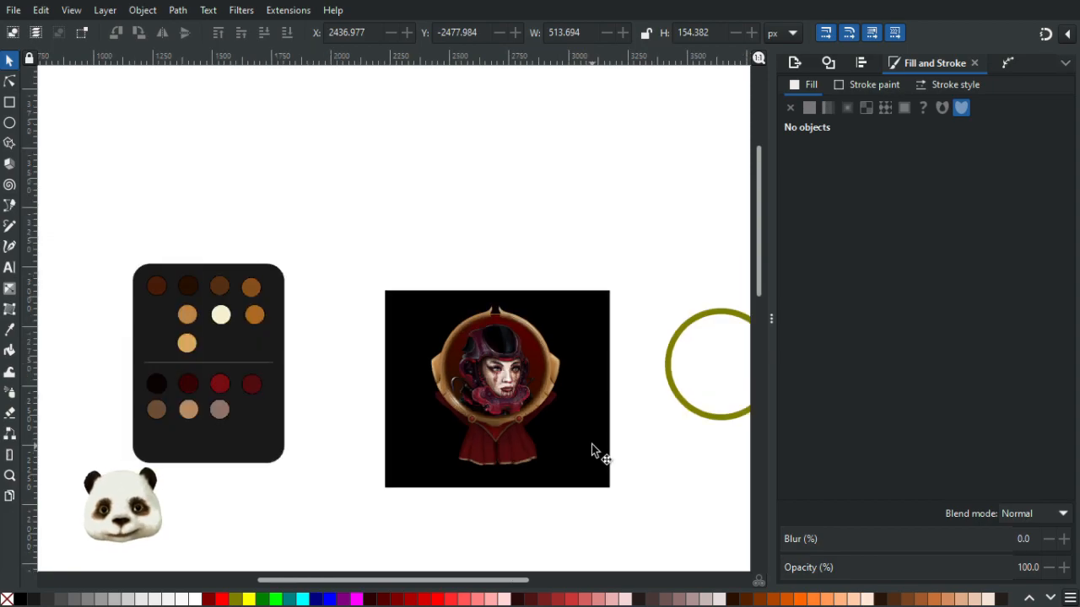
scroll(549, 408, "up", 1)
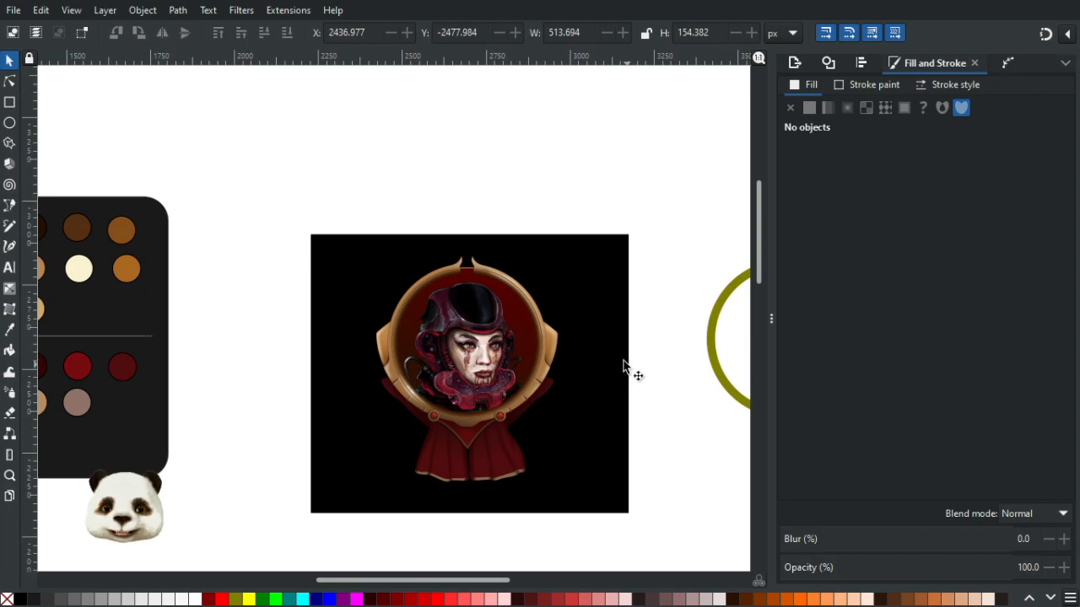
left_click(595, 308)
left_click_drag(329, 272, 656, 301)
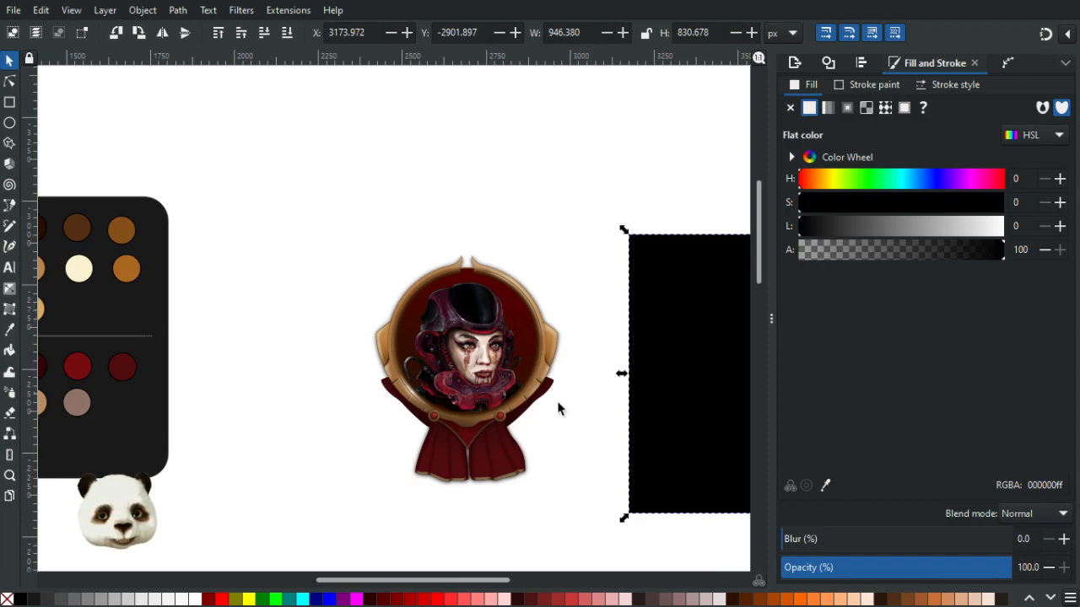
scroll(535, 434, "up", 2)
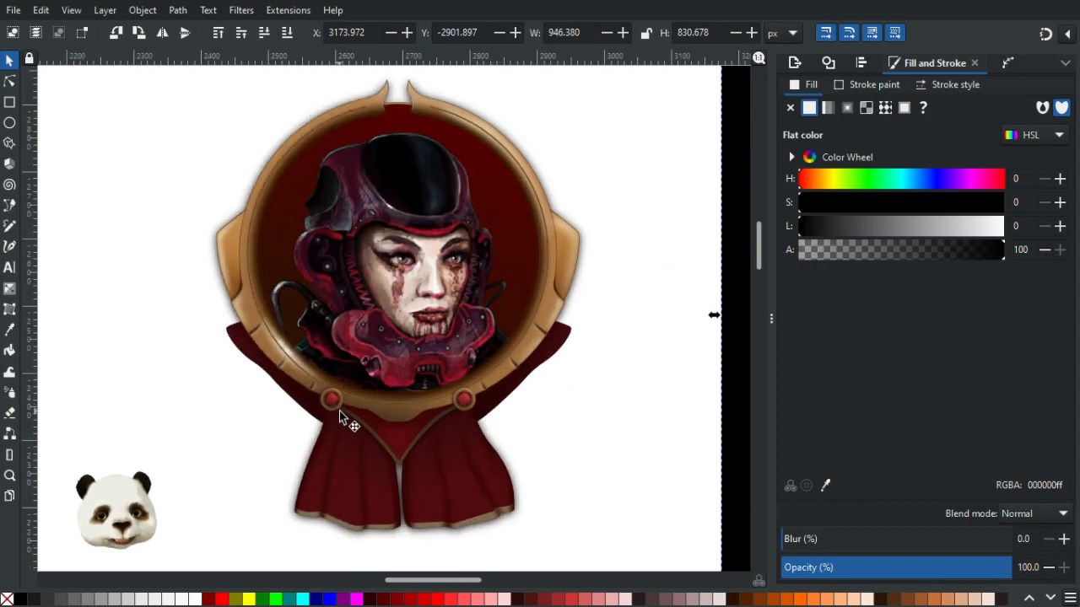
scroll(339, 411, "down", 1)
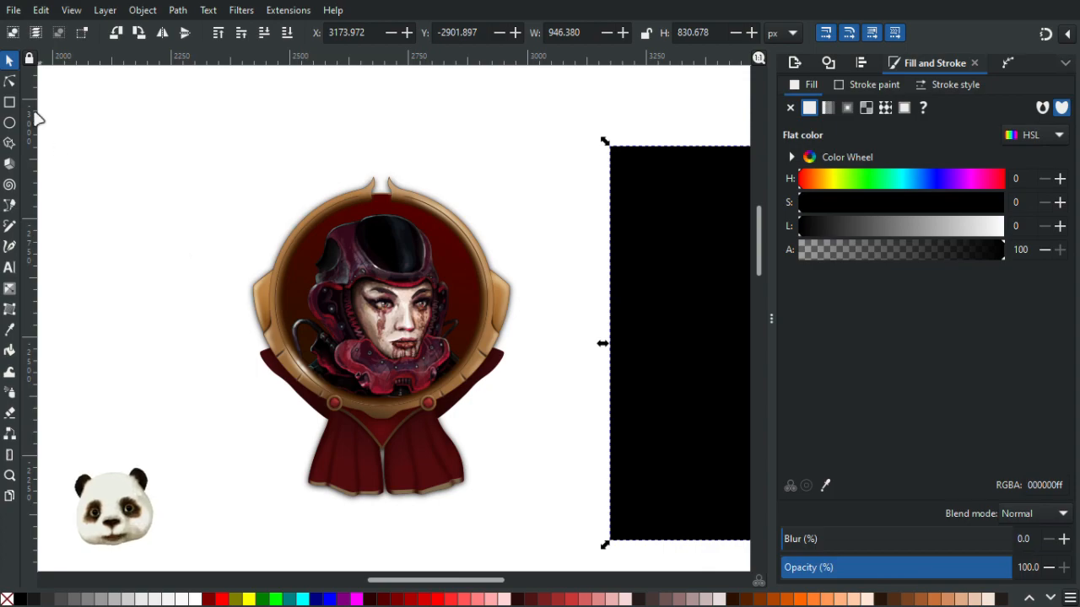
key("ctrl+z")
left_click_drag(214, 187, 680, 198)
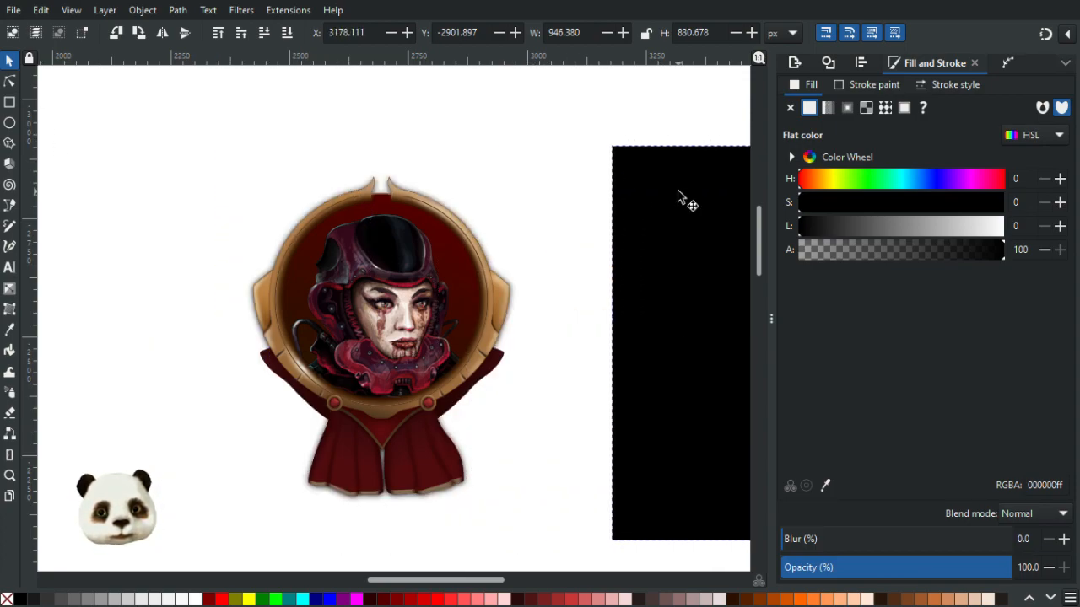
- Try moving the golden frame ring to the right, then undo the move
left_click(10, 82)
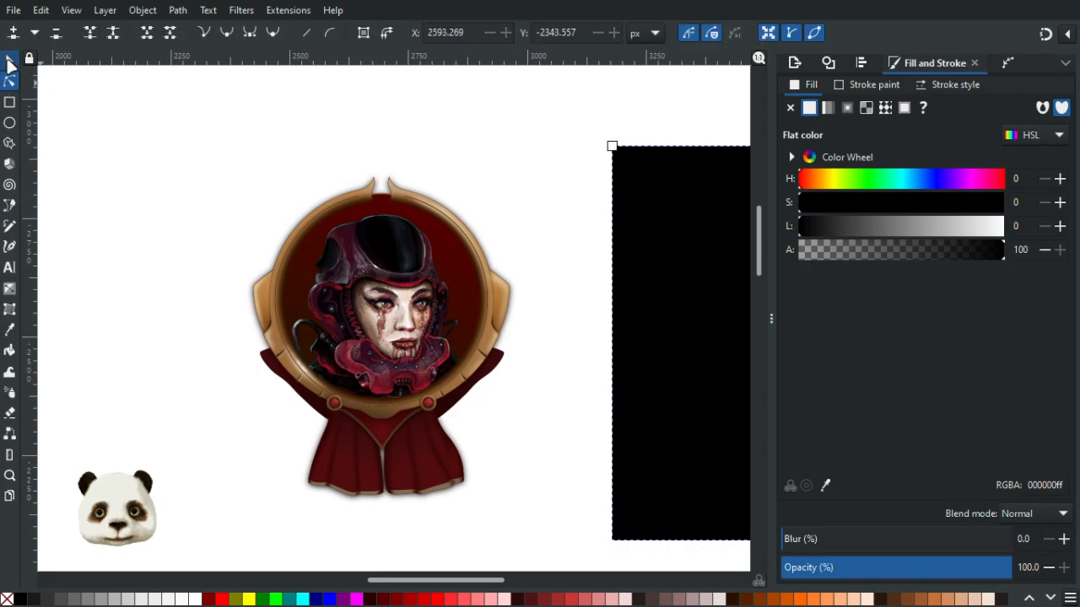
left_click(9, 62)
left_click_drag(311, 226, 412, 231)
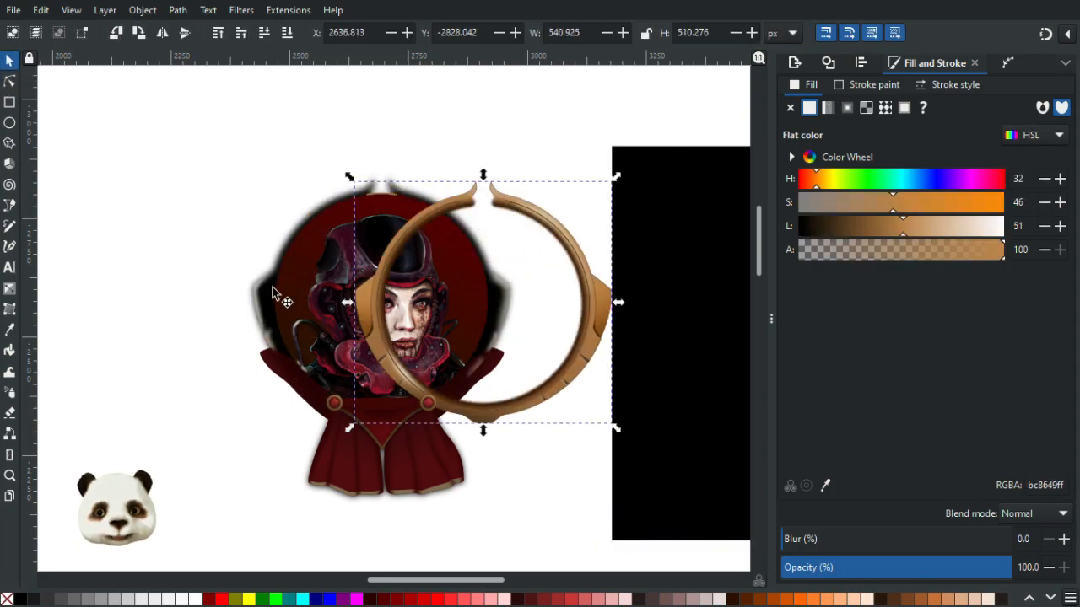
left_click(373, 185)
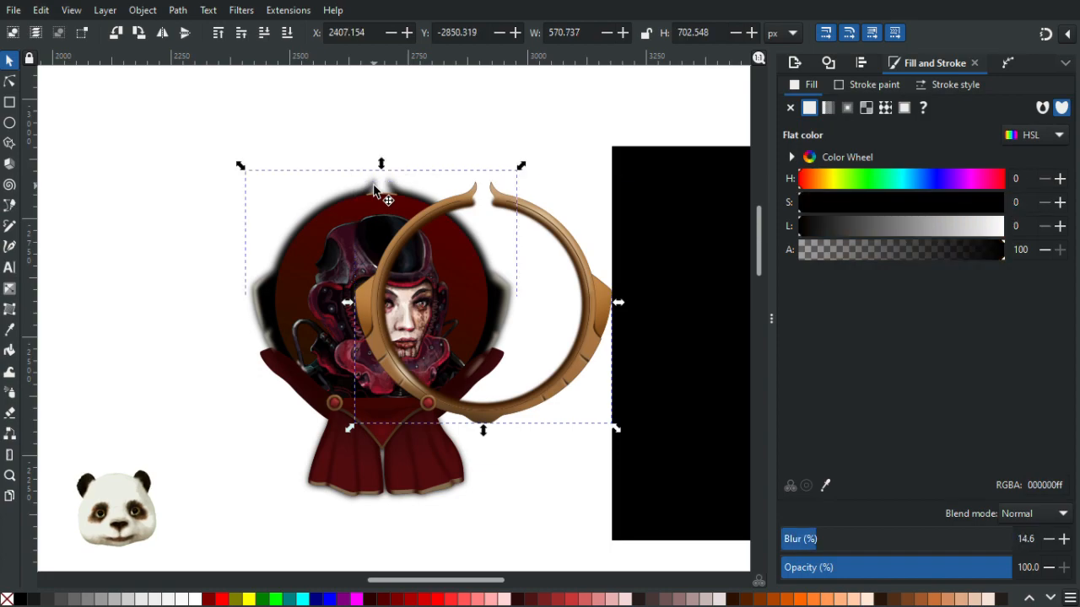
key("ctrl+z")
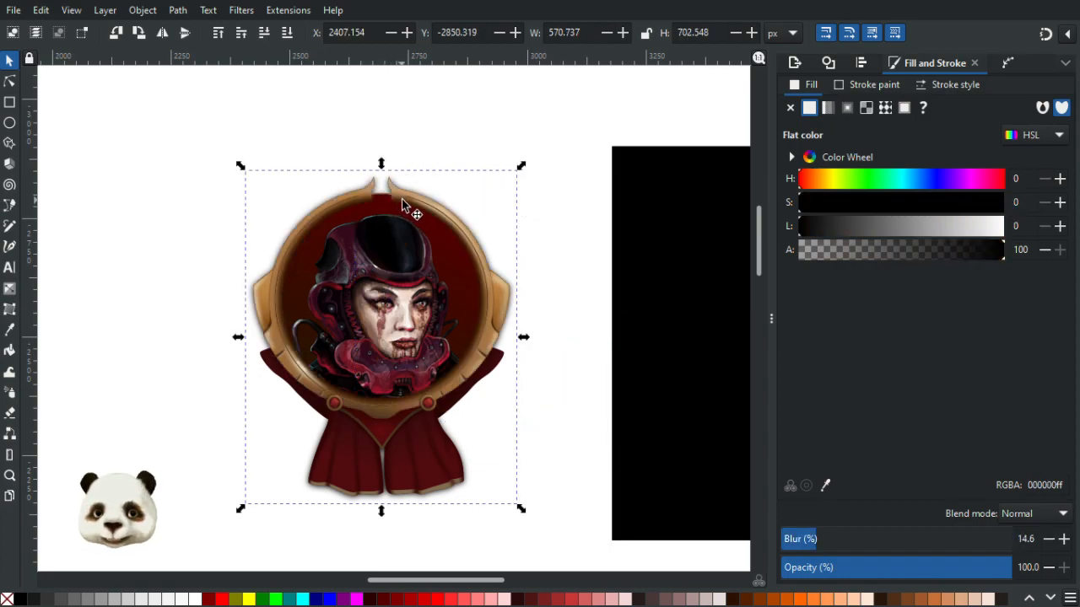
- Raise the blurred frame shadow group to the top, then select both dark red straps with the Node tool
key("Home")
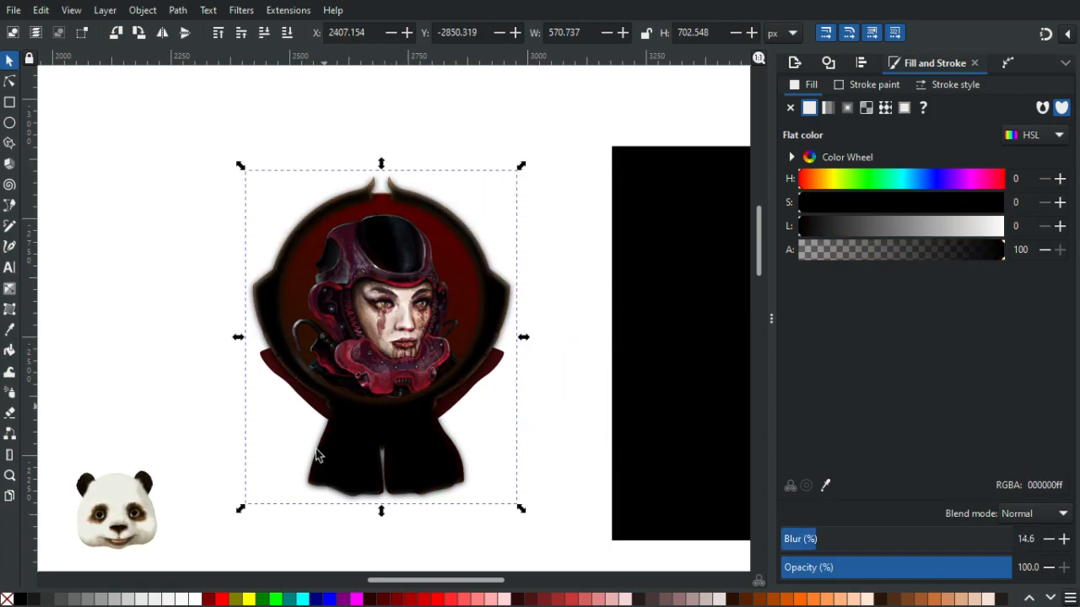
scroll(321, 433, "up", 1)
left_click(10, 83)
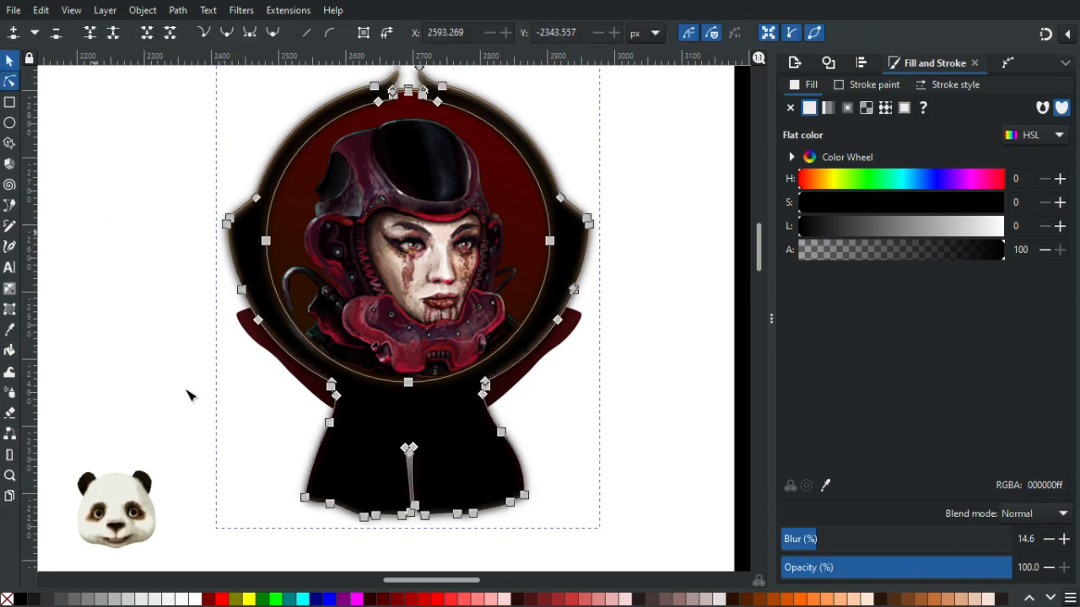
scroll(216, 371, "up", 2)
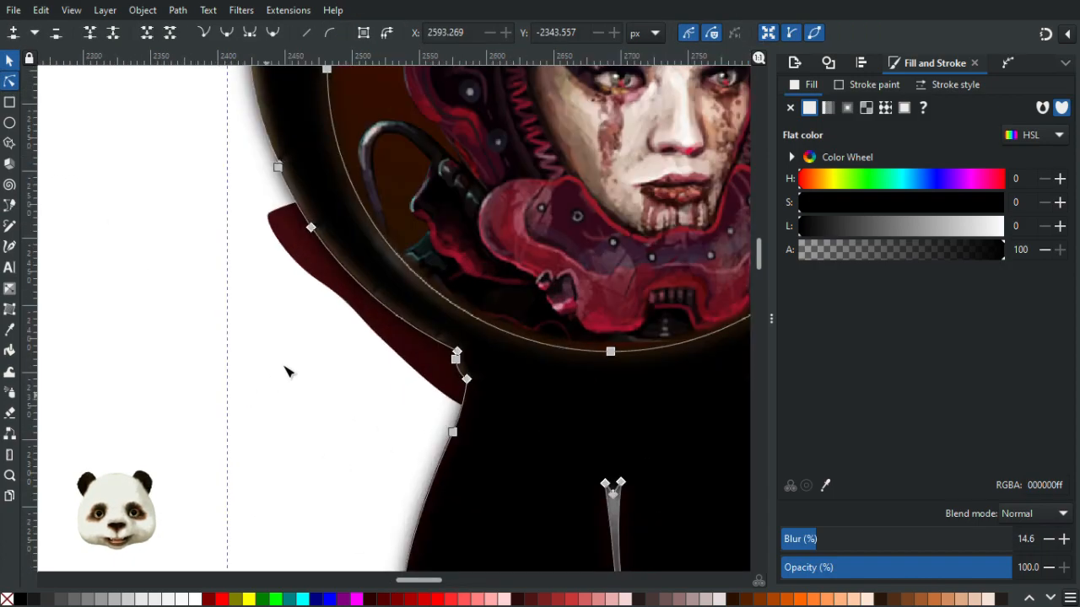
left_click(285, 244)
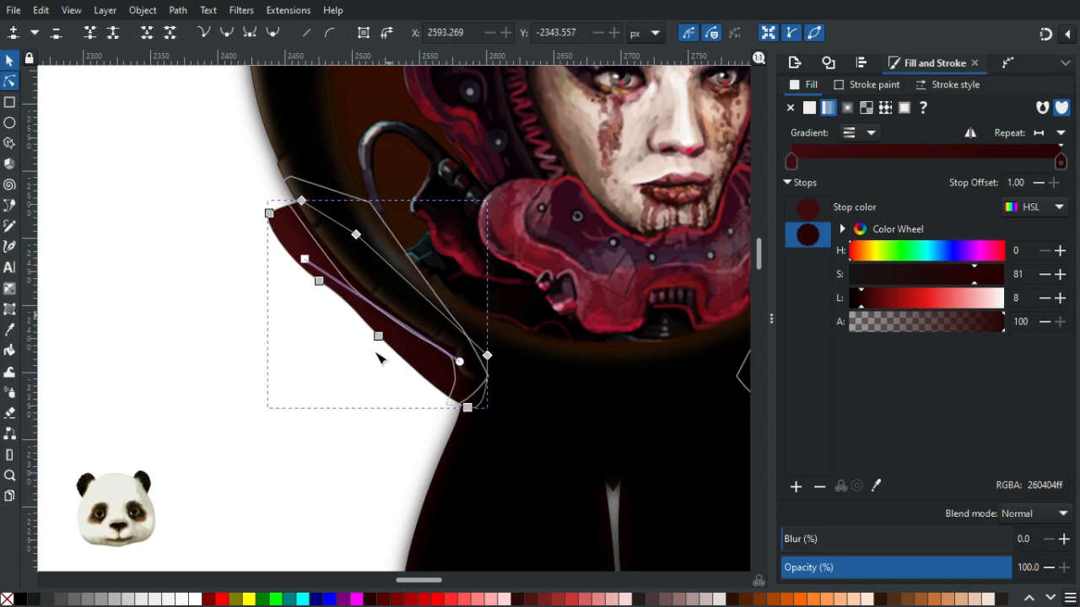
left_click_drag(366, 368, 144, 359)
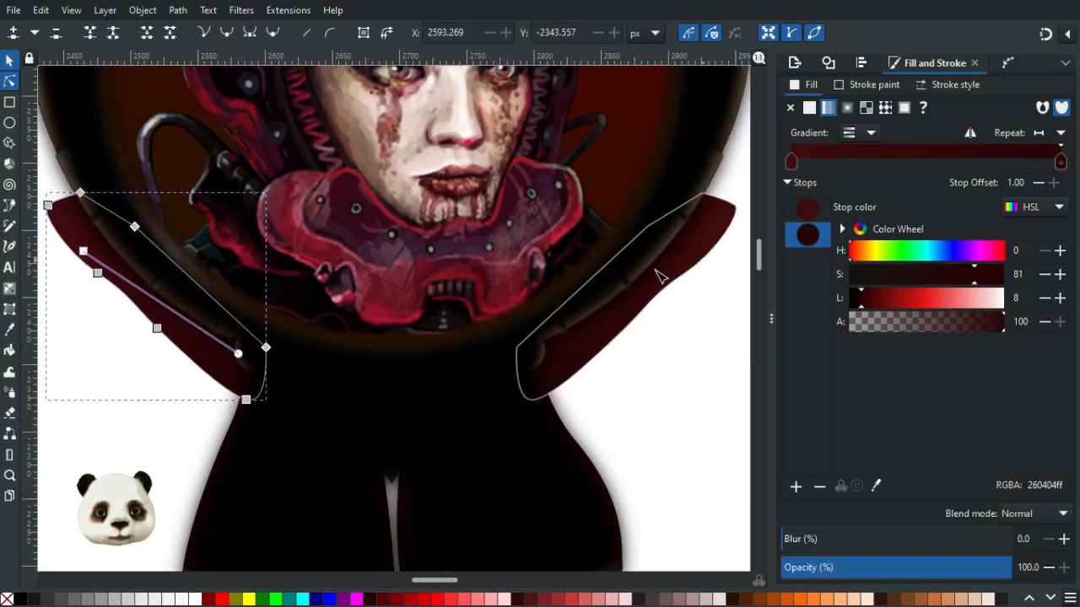
left_click(723, 235, "shift")
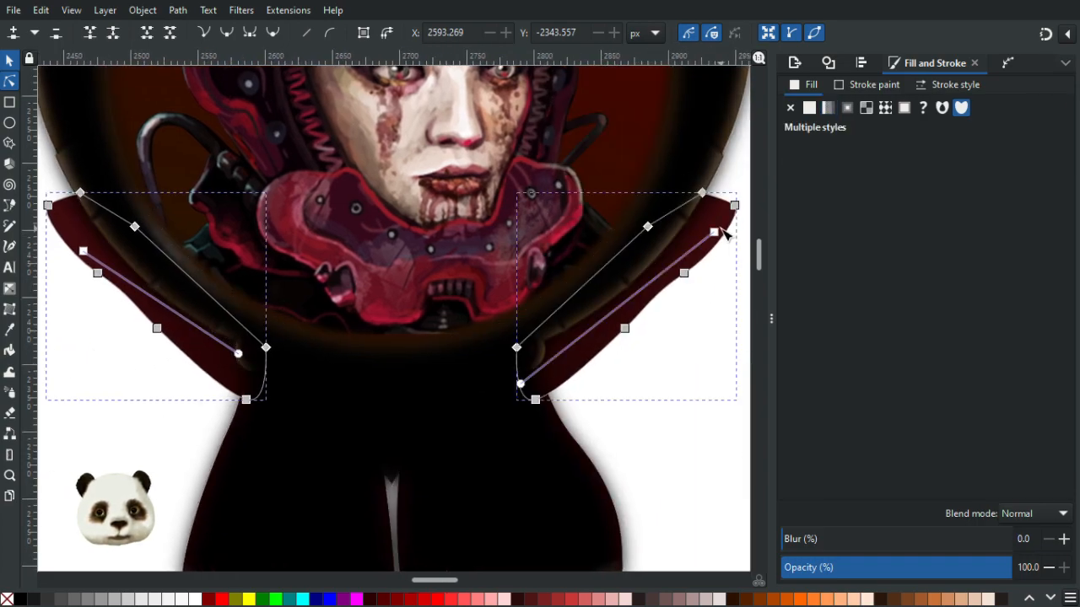
left_click(9, 61)
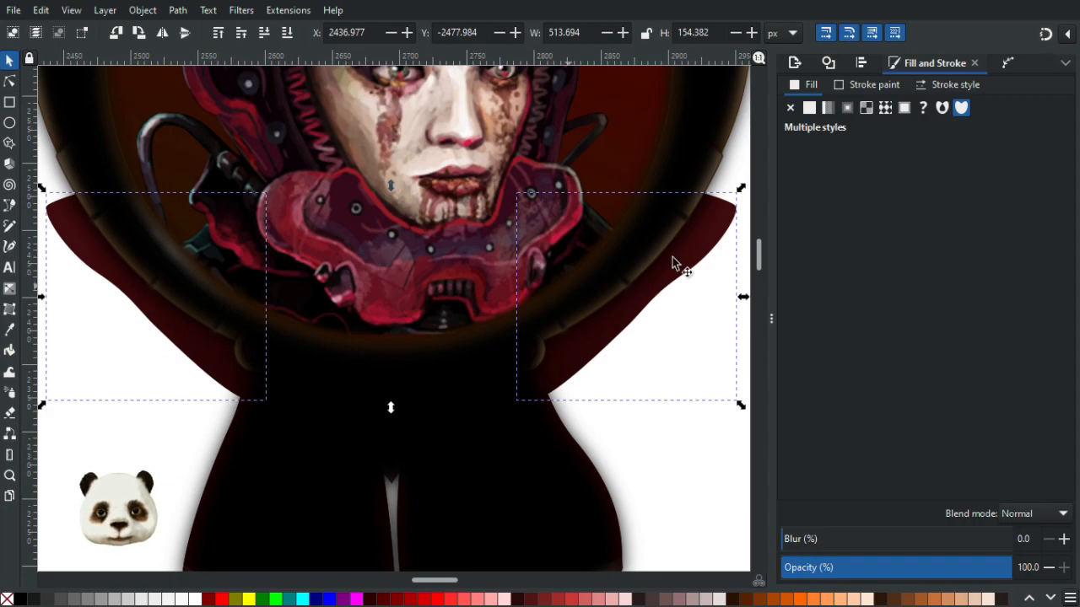
- Try repositioning the selected straps, undoing each move
left_click_drag(713, 278, 732, 371)
key("ctrl+z")
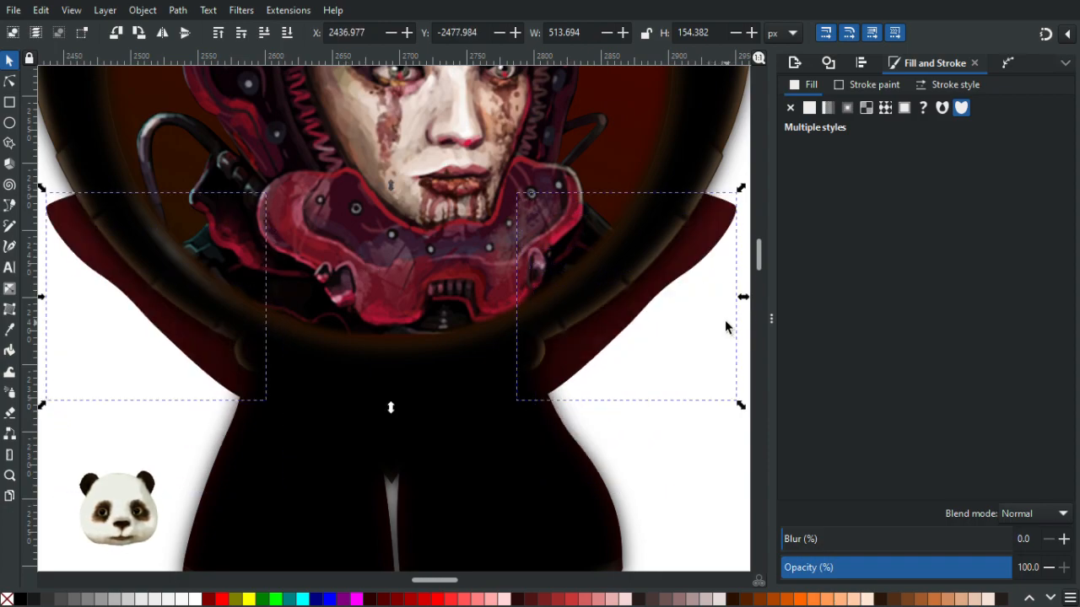
scroll(712, 315, "down", 3)
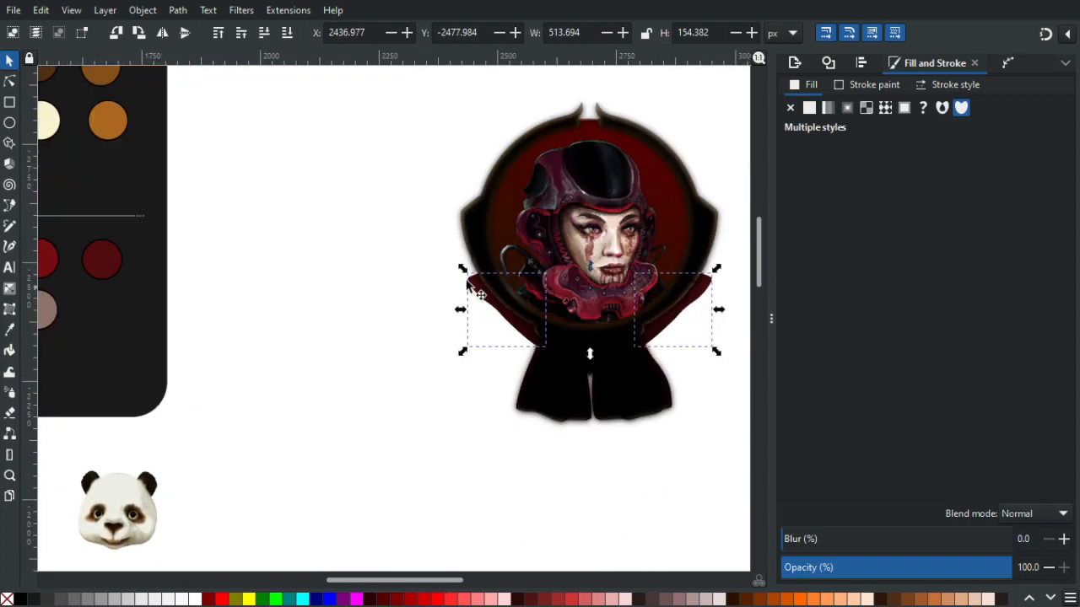
left_click(402, 231)
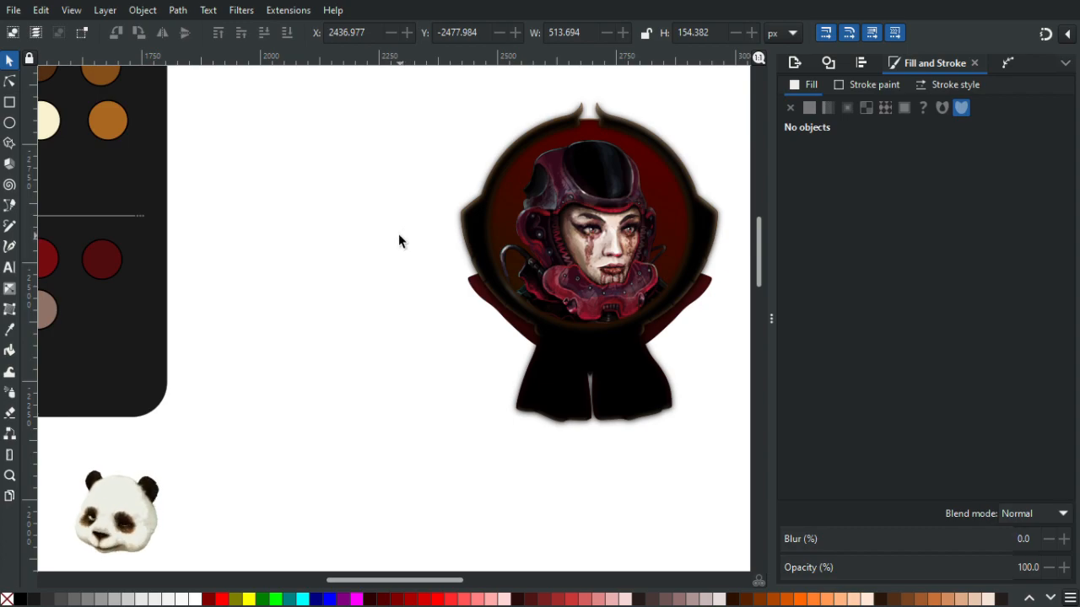
left_click(470, 291)
left_click(705, 294, "shift")
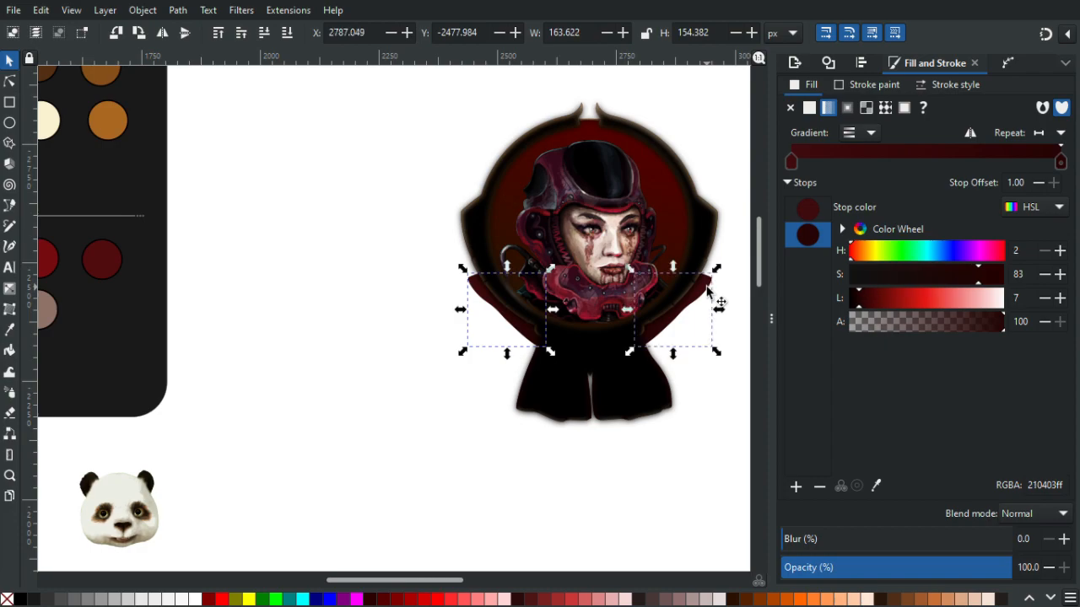
left_click(474, 292, "shift")
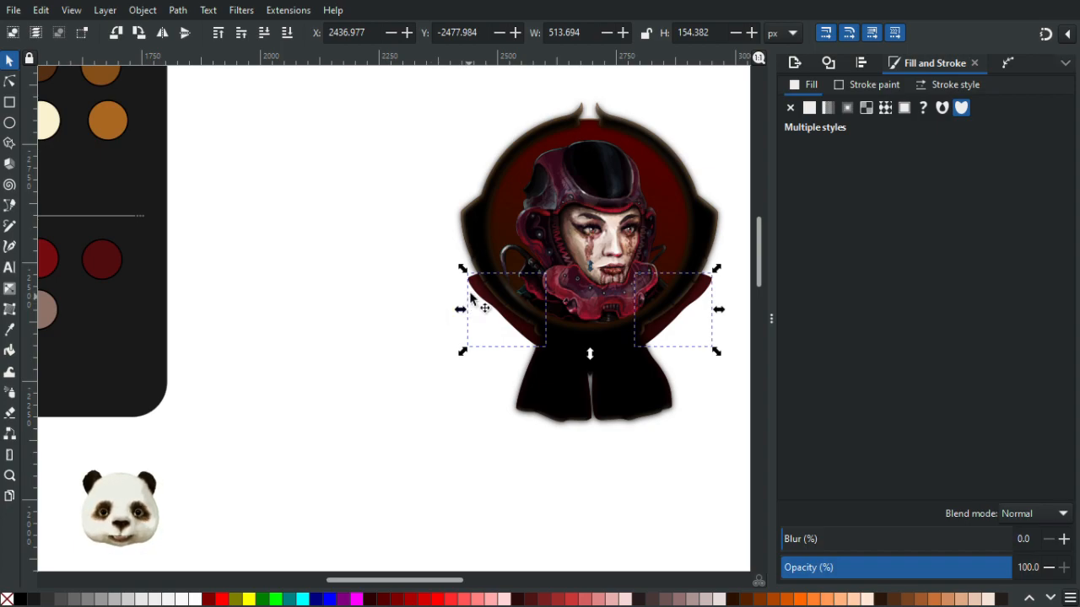
left_click_drag(472, 292, 402, 316)
key("ctrl+z")
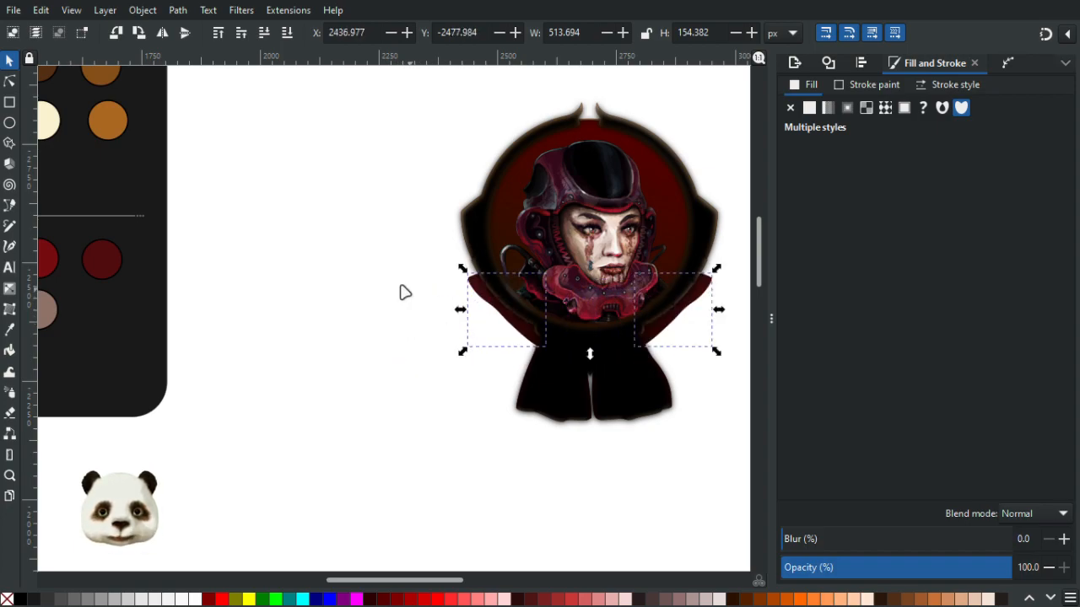
- Try dragging the left strap down toward the lower left, then undo the move
right_click(403, 291)
left_click(593, 148)
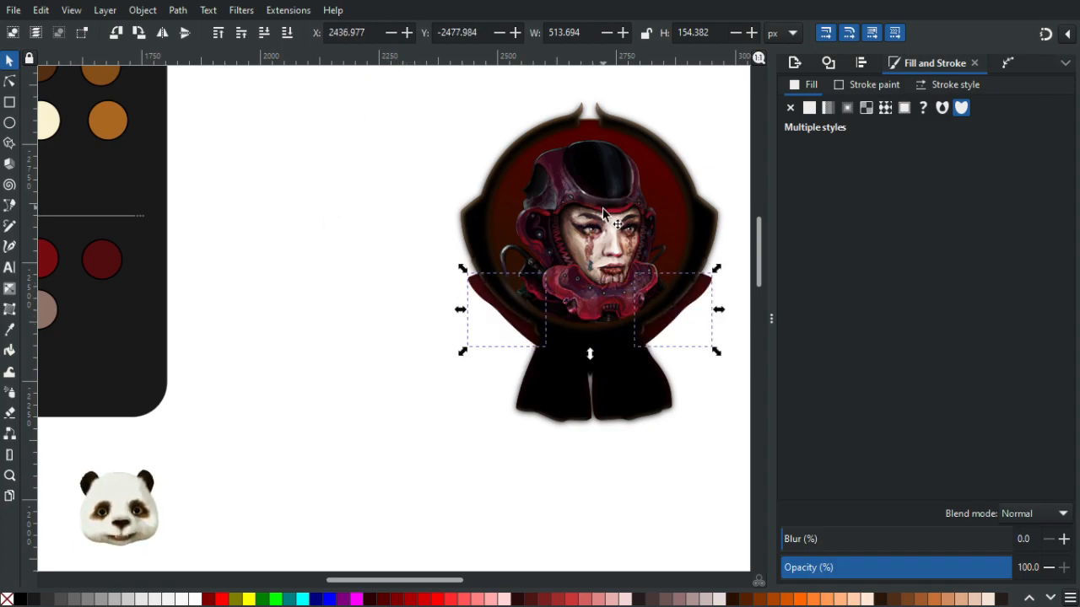
left_click_drag(583, 233, 344, 283)
scroll(271, 295, "up", 1)
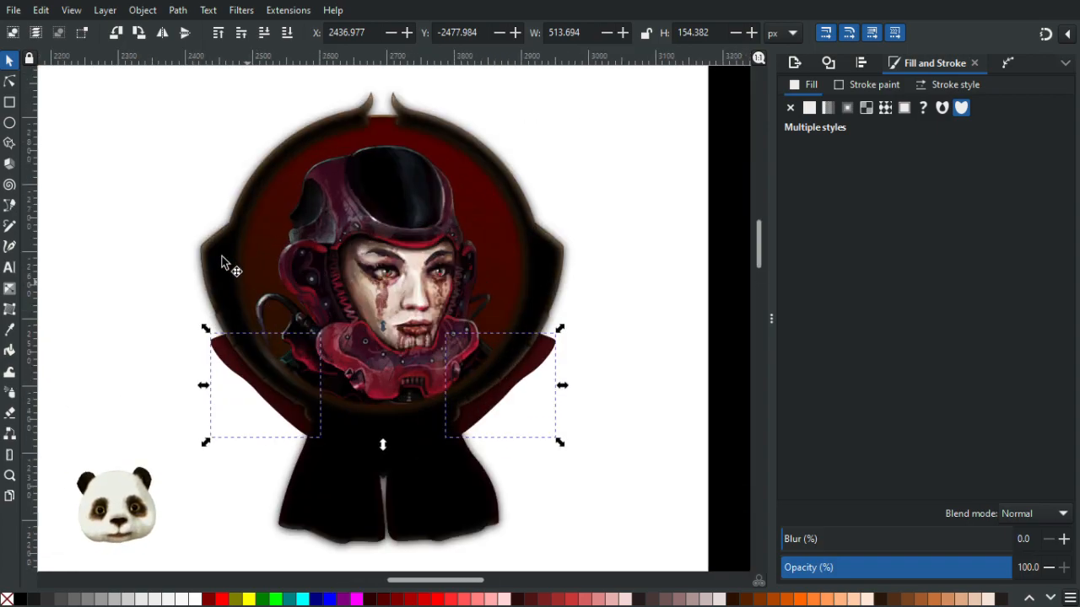
left_click_drag(223, 344, 135, 419)
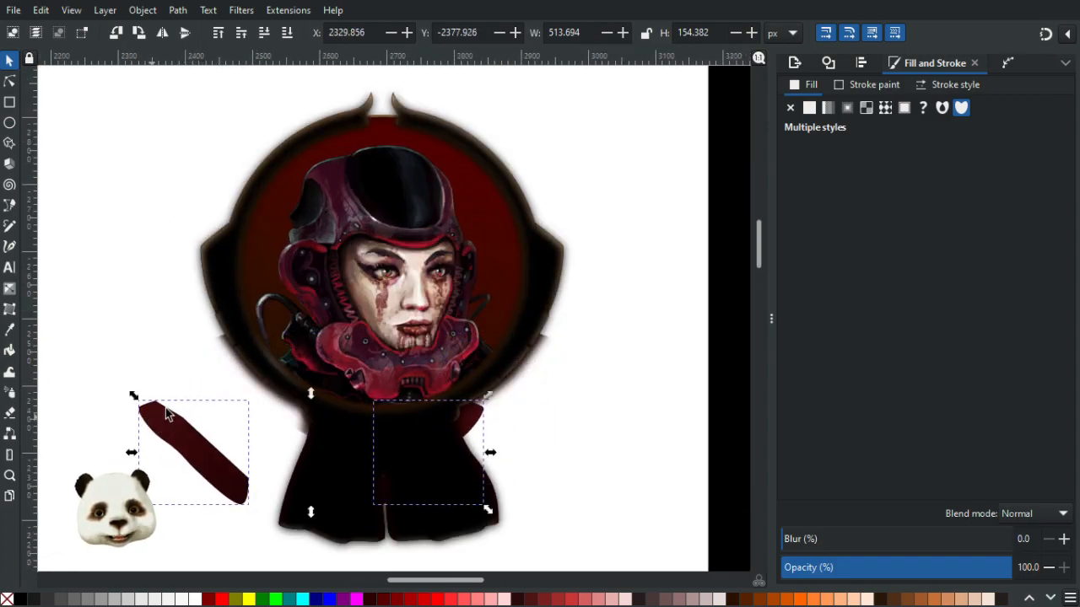
key("ctrl+z")
- Try Paste In Place and dragging the pasted straps, then undo all of it
left_click(41, 10)
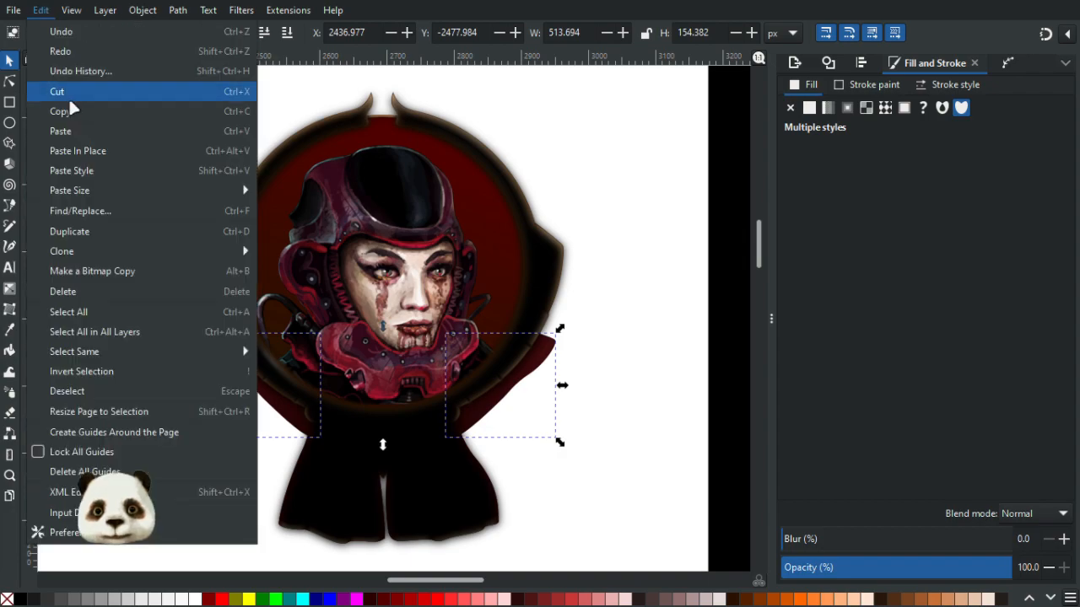
left_click(82, 148)
left_click_drag(188, 369, 128, 387)
key("ctrl+z")
left_click_drag(539, 349, 633, 381)
key("ctrl+z")
key("ctrl+z")
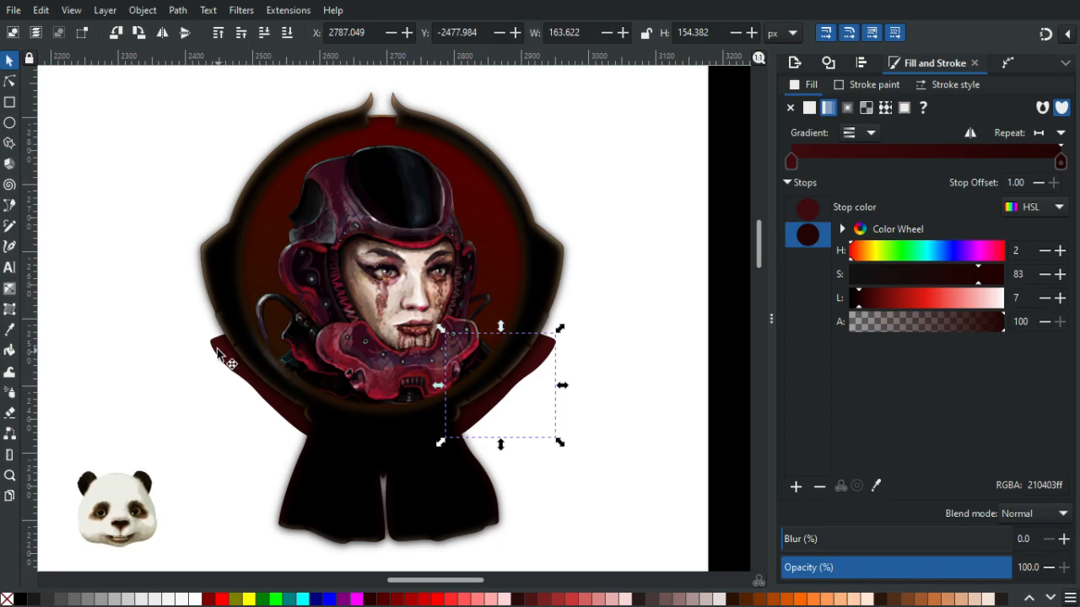
- Try uniting the blurred frame shadow with both straps and filling it black, then undo both changes
left_click(225, 358, "shift")
left_click(222, 279)
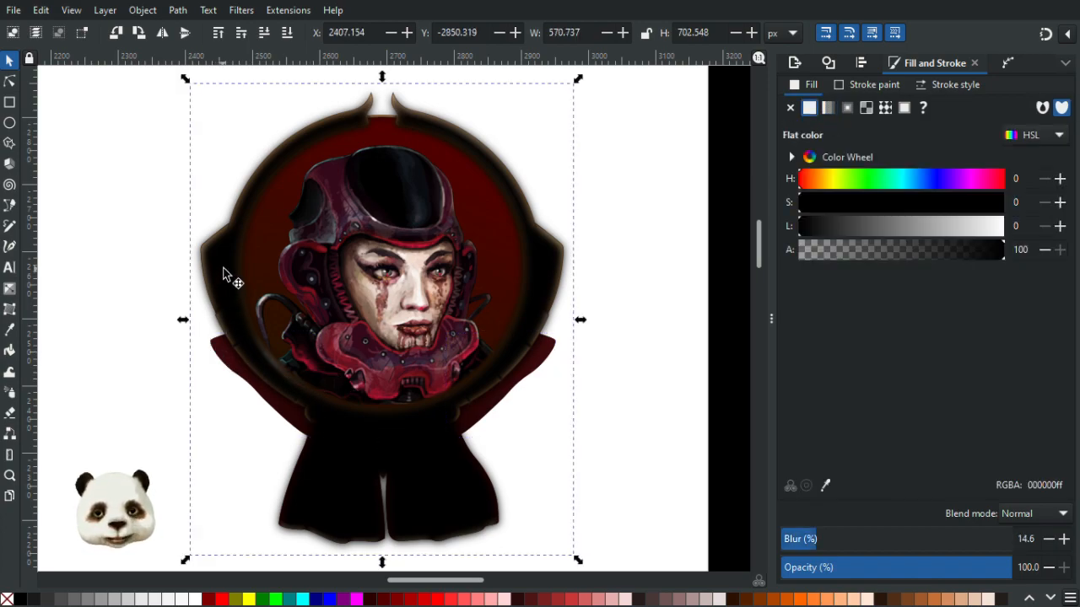
left_click(226, 353, "shift")
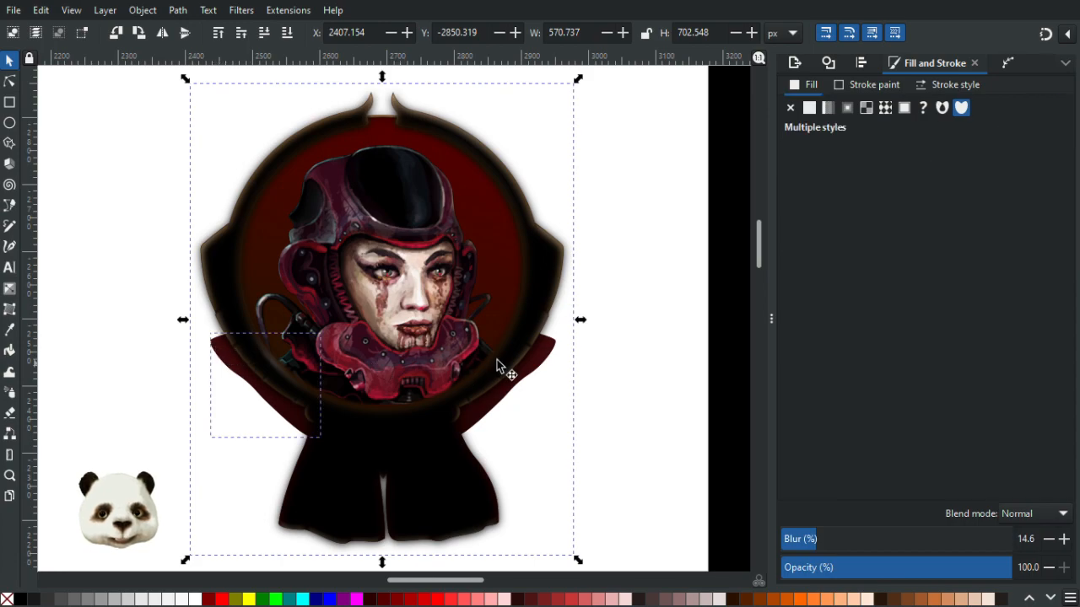
left_click(547, 355, "shift")
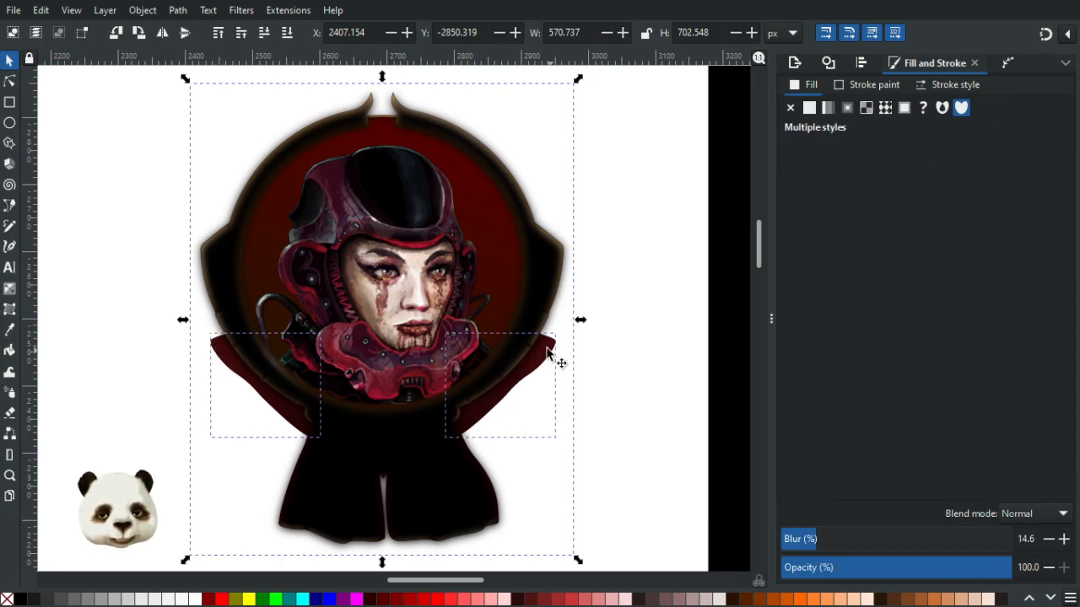
key("ctrl+plus")
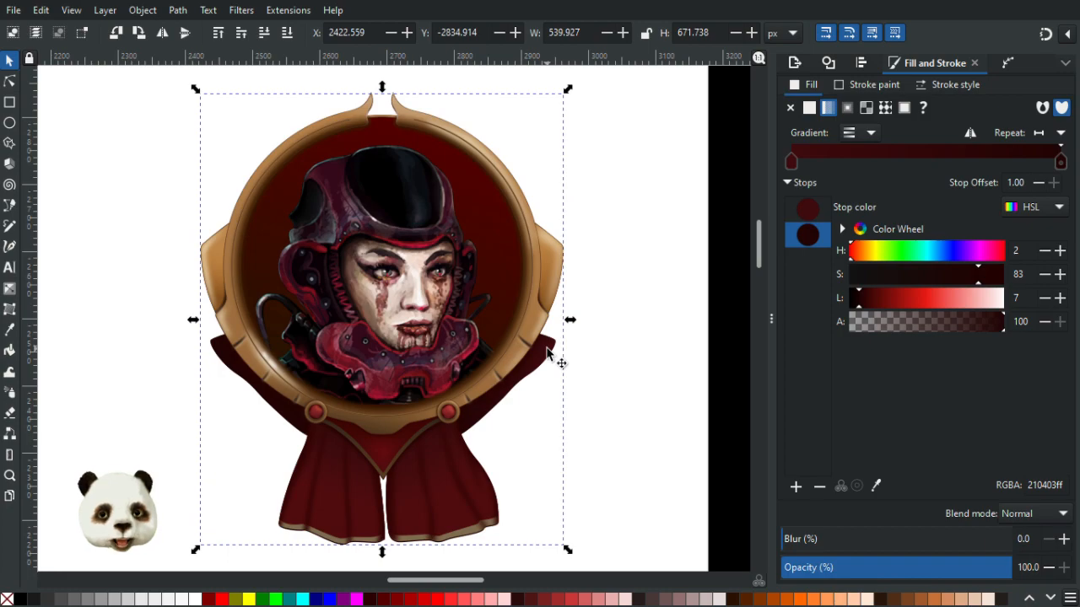
left_click(23, 601)
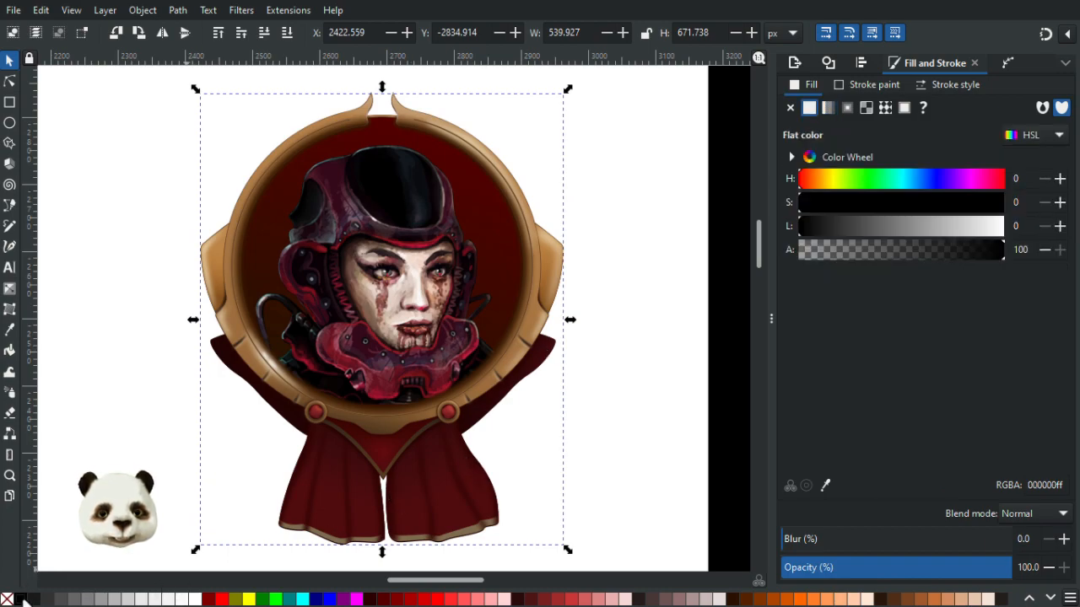
key("ctrl+z")
key("ctrl+z")
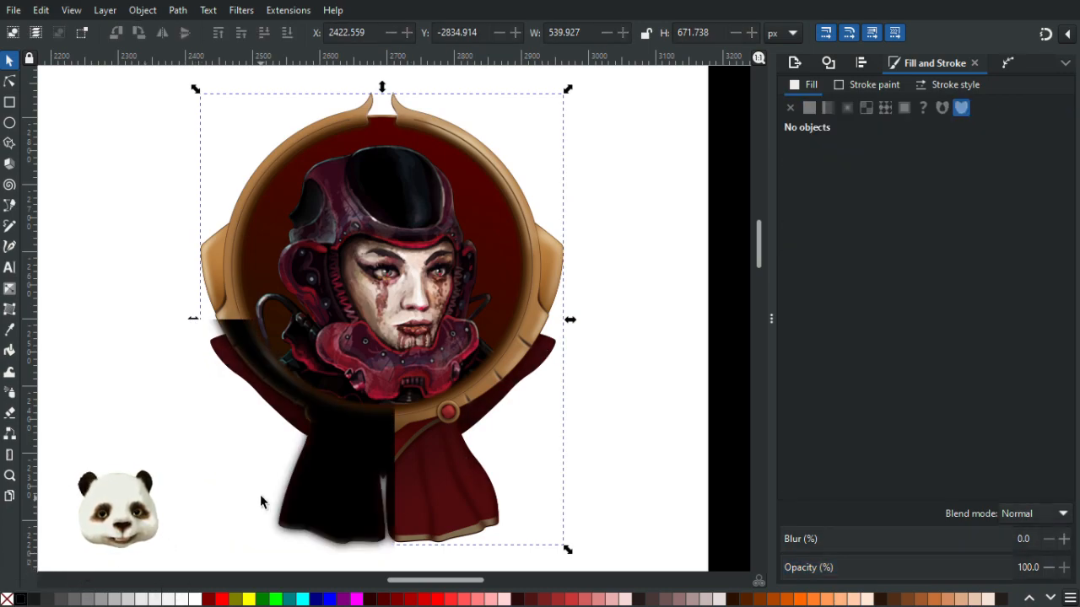
- Set the frame shadow's blur to 0 and try moving the right strap, undoing the move
left_click(236, 262)
left_click_drag(814, 542, 624, 538)
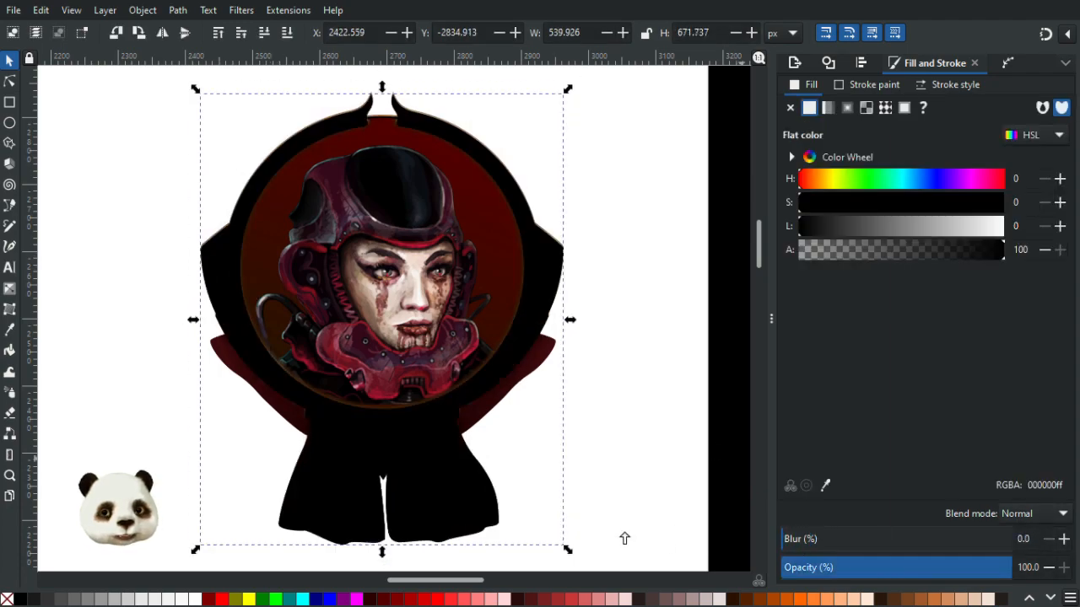
left_click(550, 370)
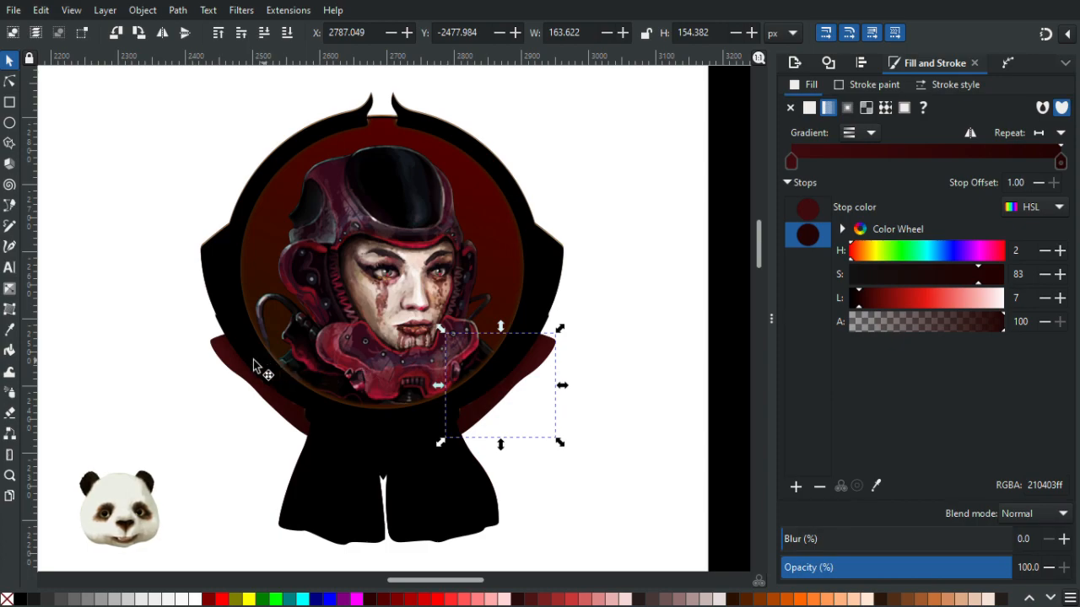
left_click_drag(555, 356, 651, 382)
key("ctrl+z")
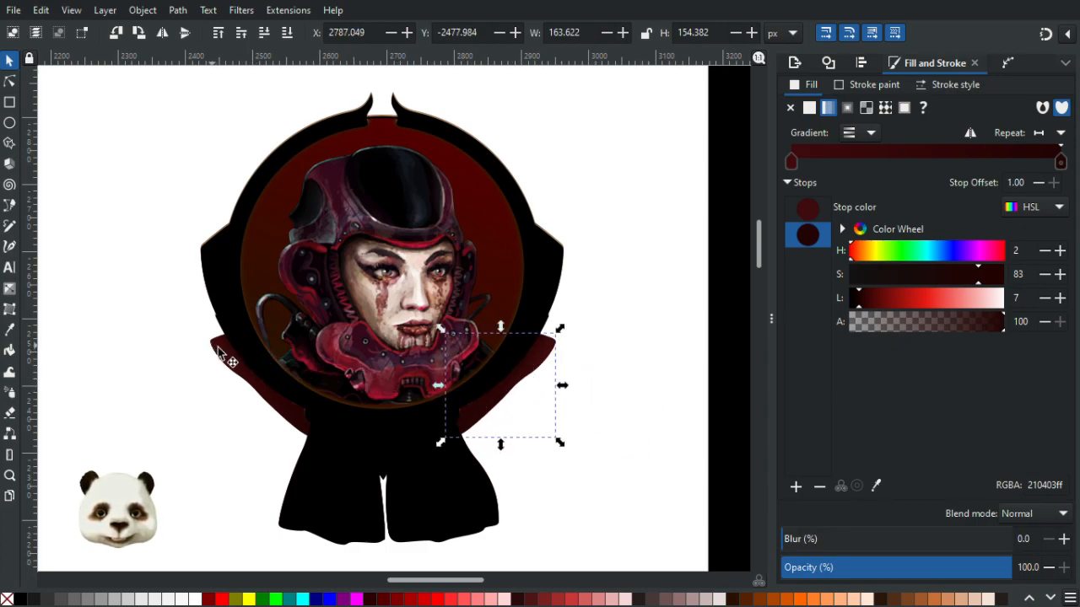
- Select both dark red straps, deselect, and Paste In Place the copied straps over the originals
left_click(220, 359, "shift")
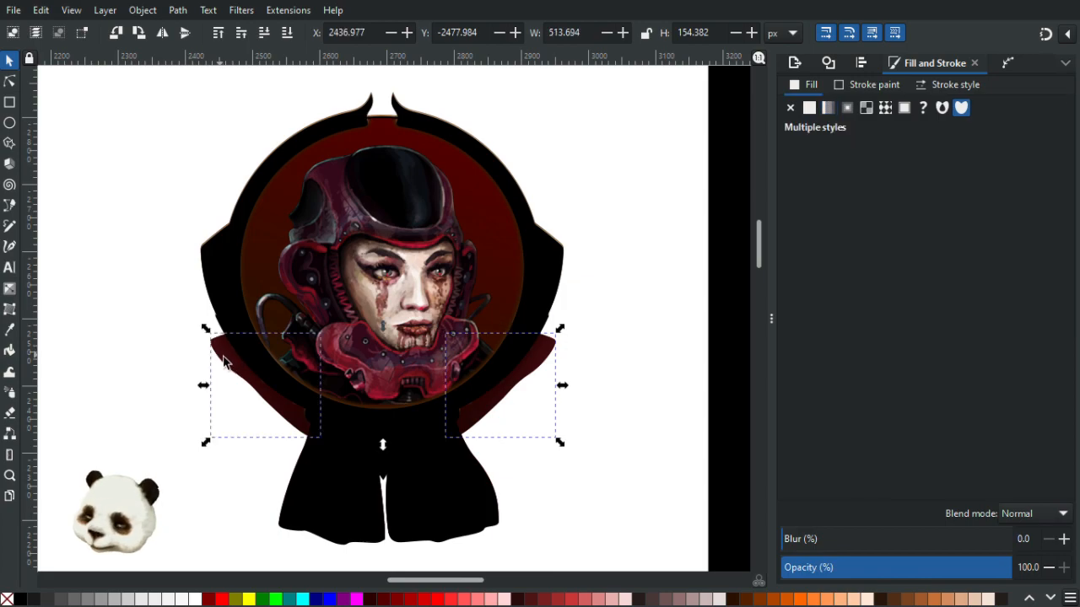
key("Escape")
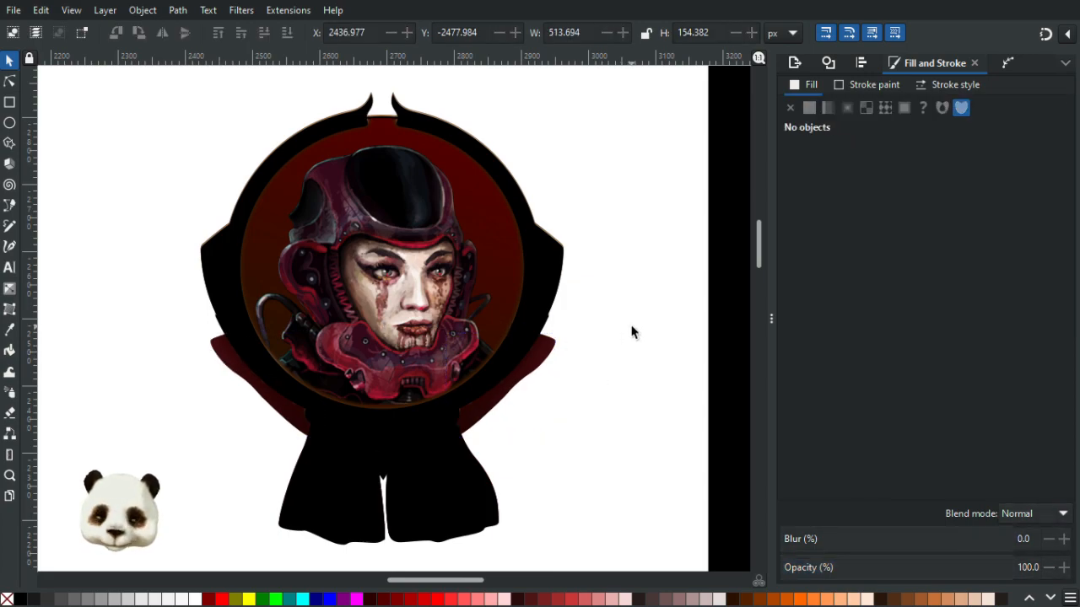
key("ctrl+alt+v")
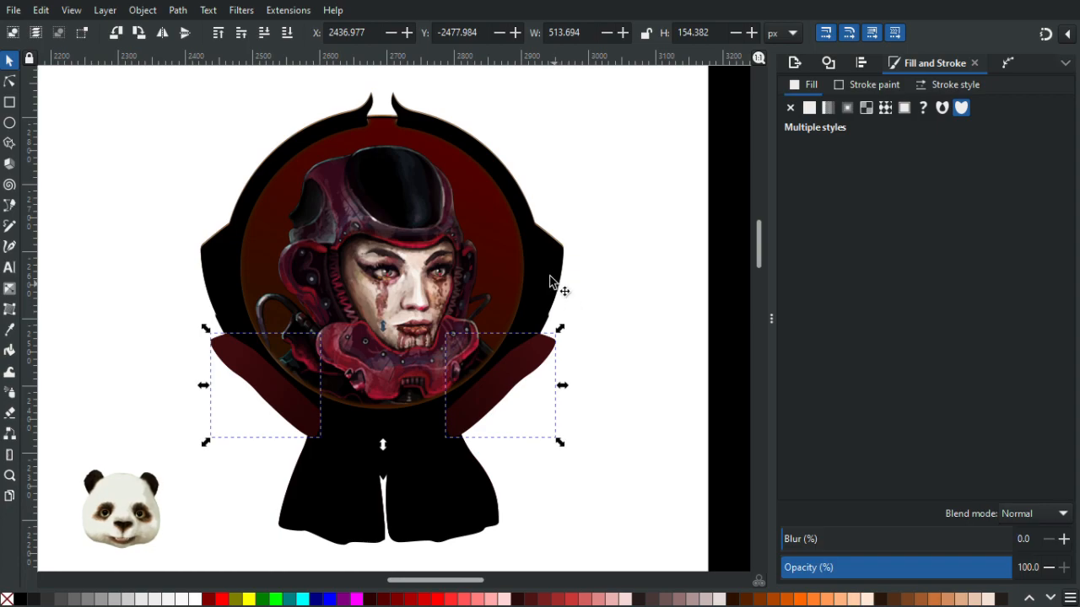
- Select the frame shadow, unite it into one path, and set its blur to 10%
left_click(550, 276, "shift")
key("ctrl+plus")
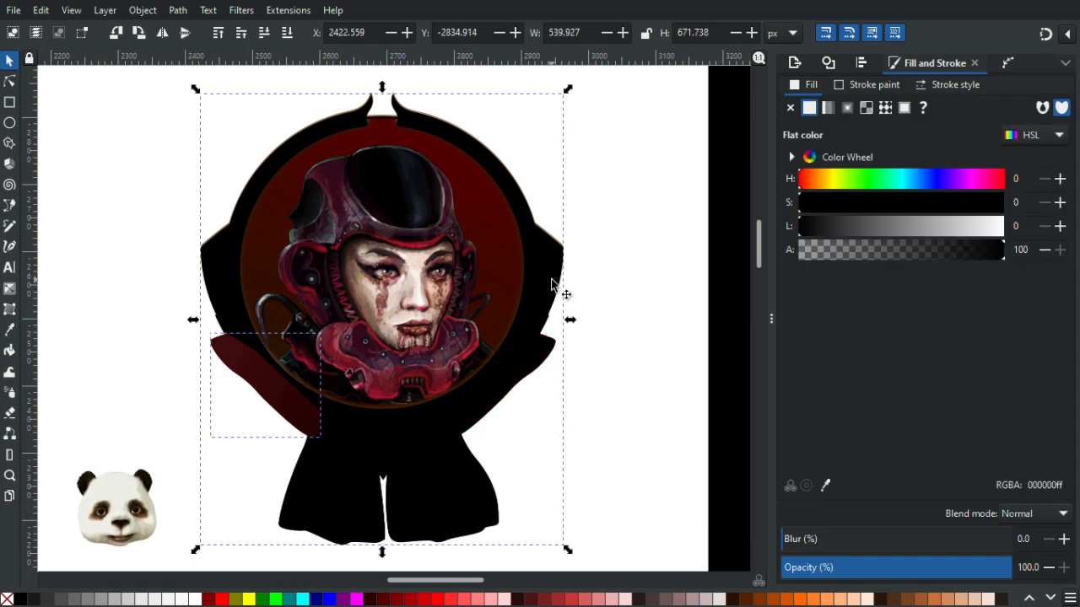
left_click_drag(807, 544, 817, 544)
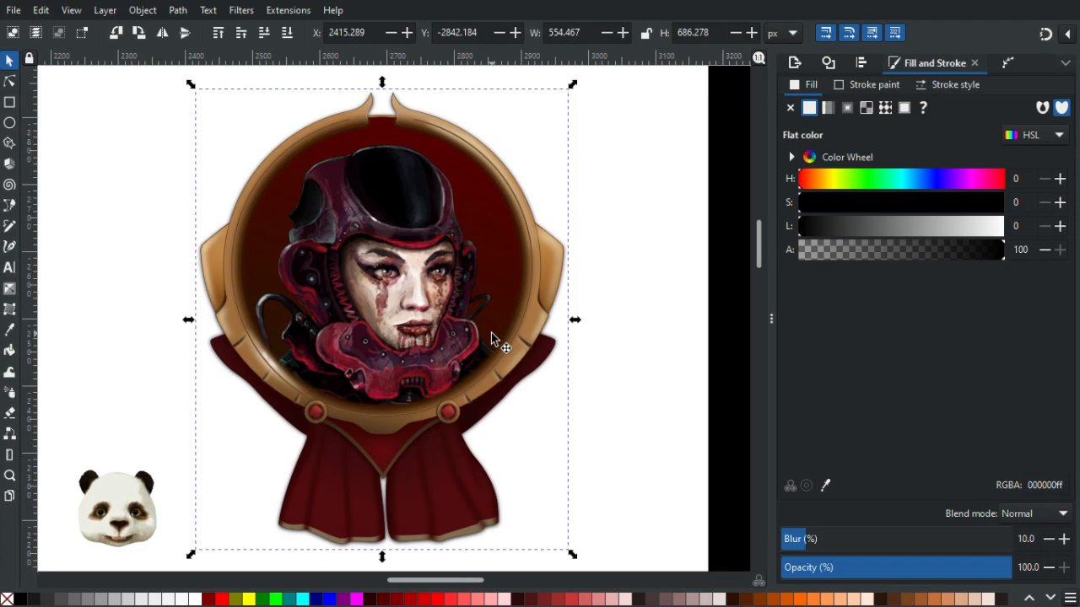
- Zoom out and pan around the canvas to review the portrait on its black background
scroll(590, 402, "down", 2)
scroll(600, 391, "up", 1)
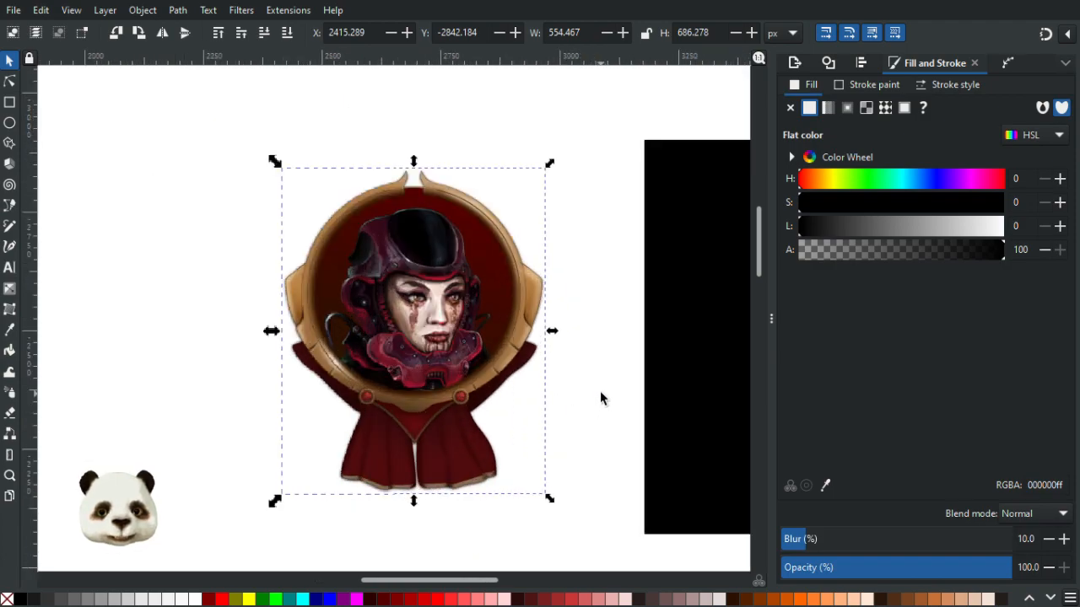
left_click(702, 354)
left_click_drag(663, 357, 248, 356)
left_click_drag(431, 350, 241, 369)
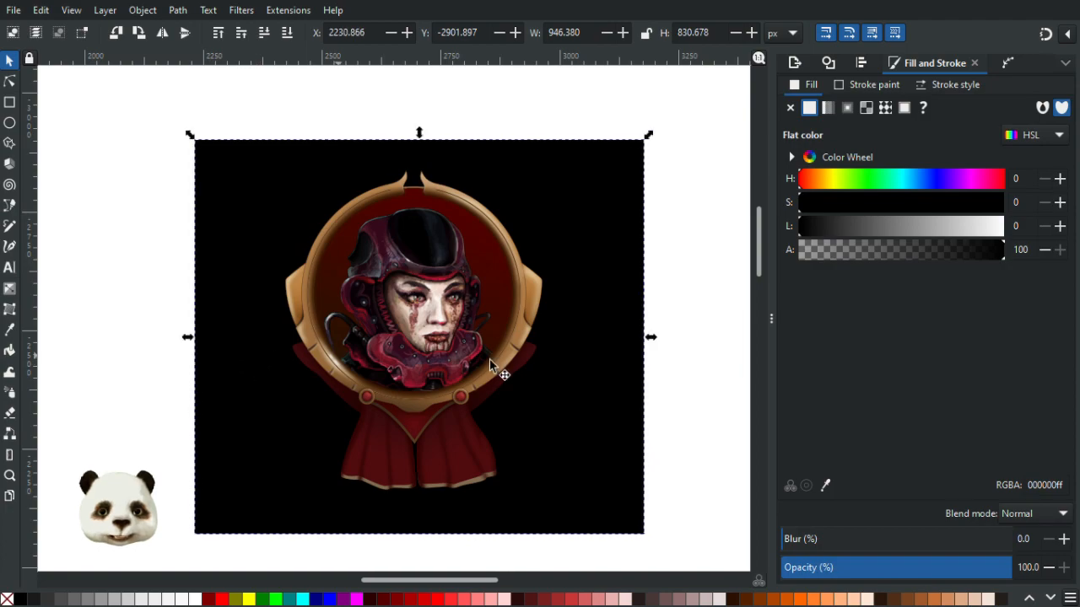
left_click(688, 313)
scroll(687, 314, "down", 3)
scroll(666, 335, "up", 1)
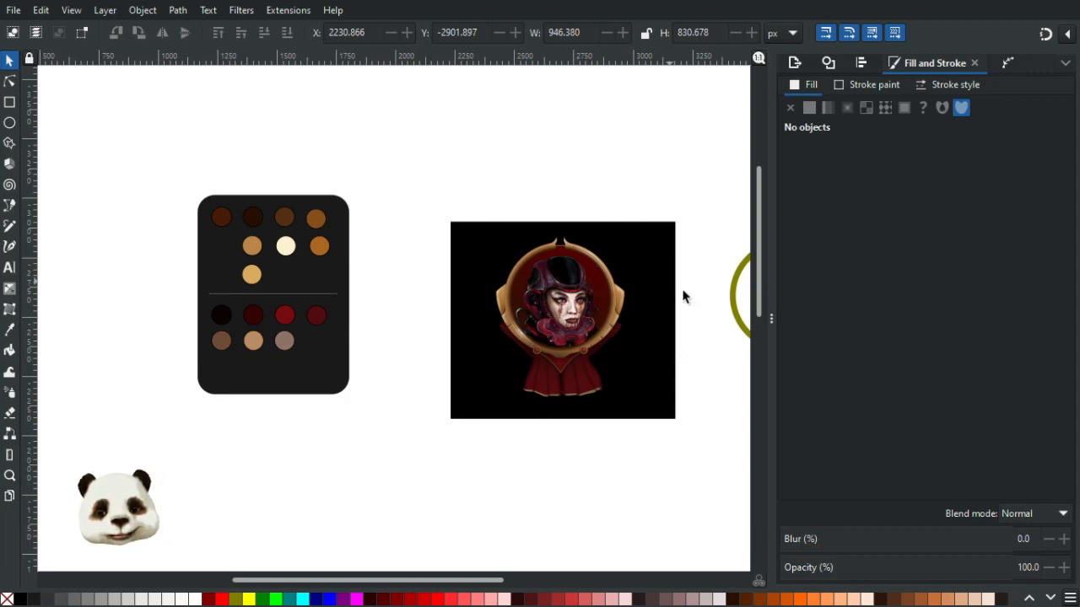
scroll(591, 355, "right", 3)
scroll(552, 333, "up", 2)
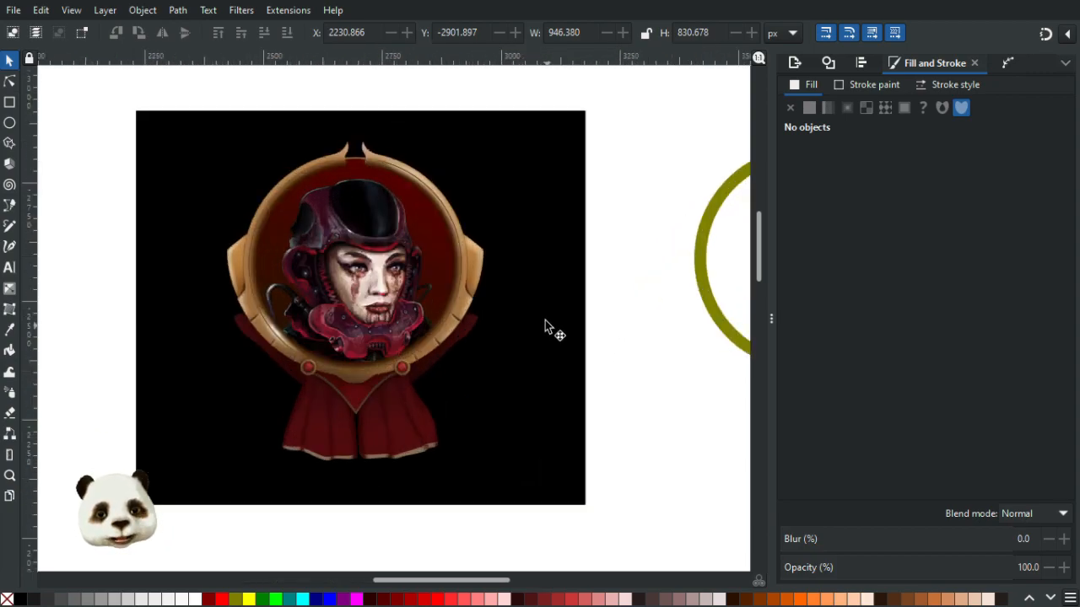
scroll(581, 318, "down", 5)
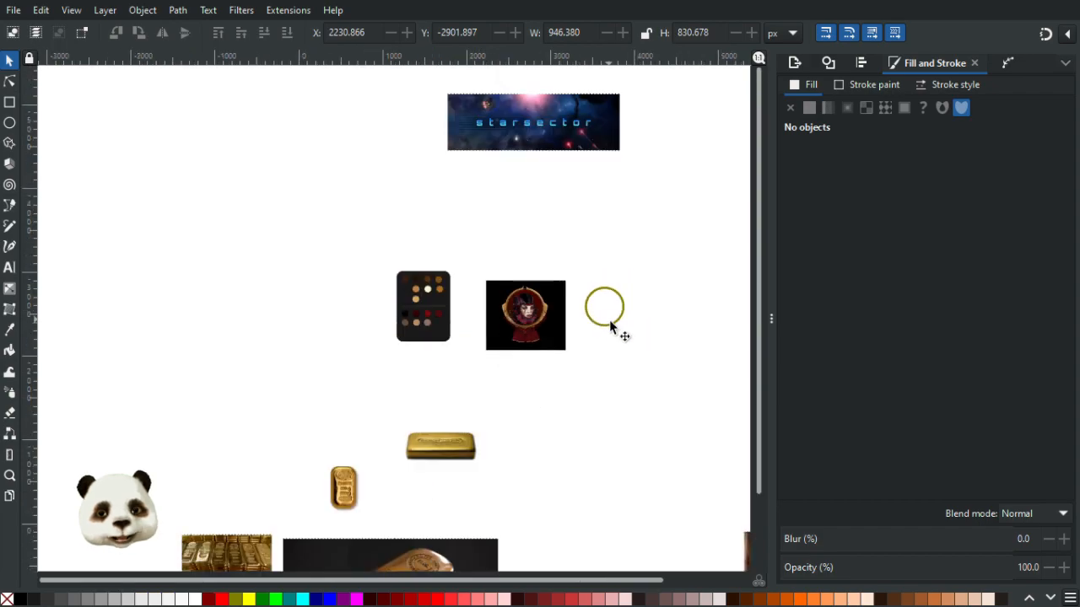
scroll(556, 126, "up", 3)
scroll(536, 318, "down", 2)
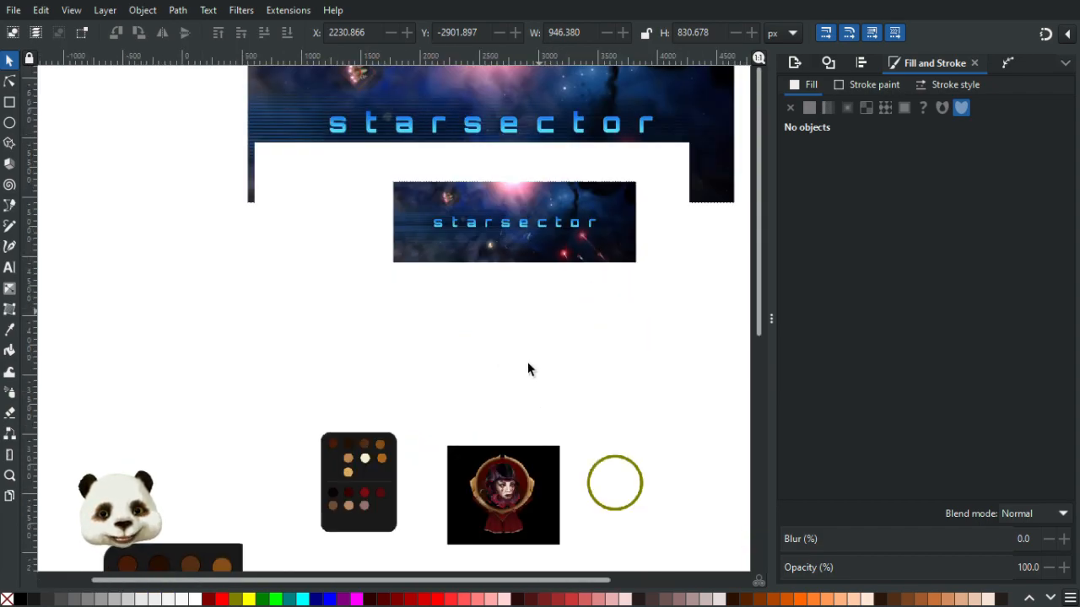
scroll(521, 512, "up", 1)
scroll(564, 456, "up", 3)
scroll(587, 279, "up", 2)
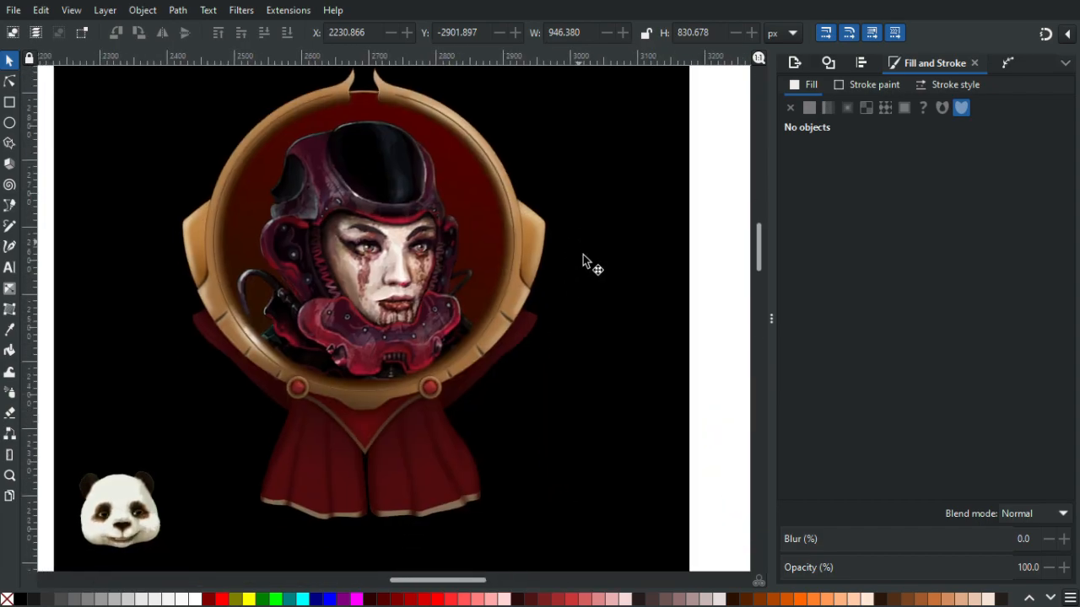
scroll(556, 312, "down", 2)
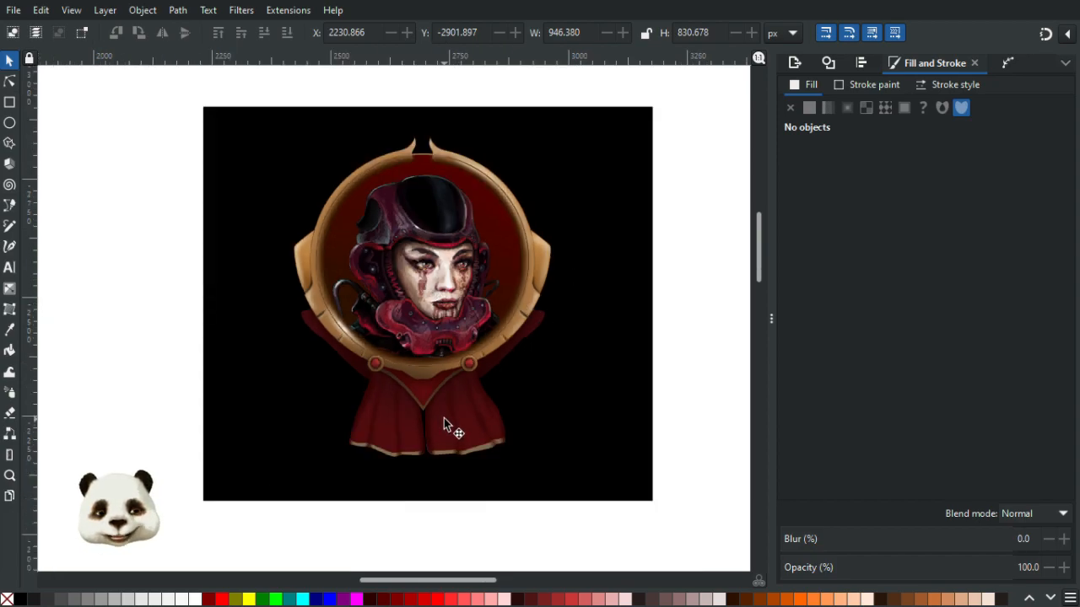
scroll(469, 426, "down", 2)
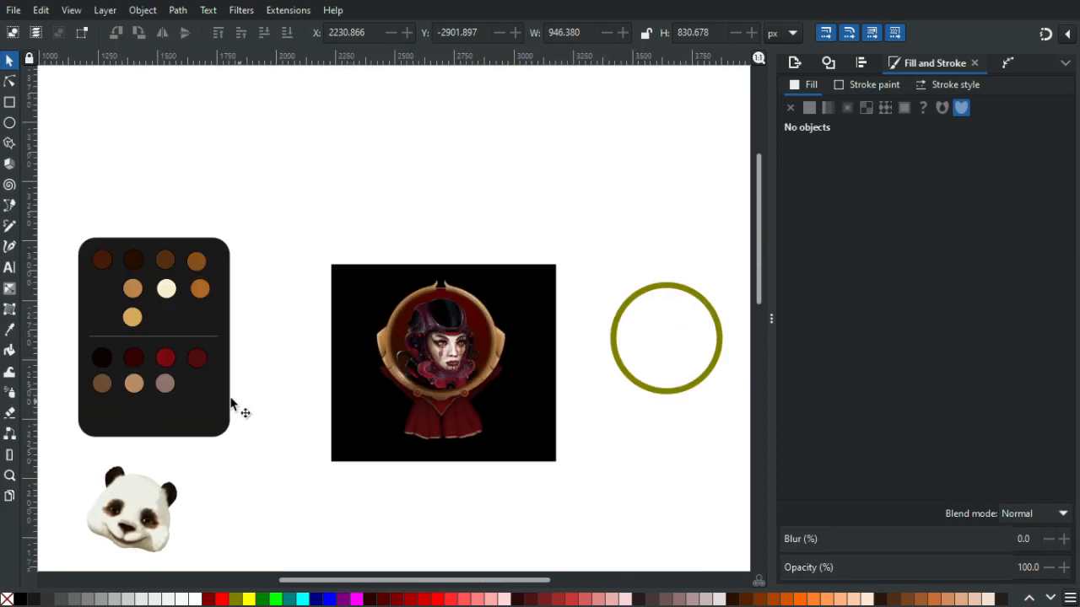
scroll(181, 363, "up", 3)
mouse_move(286, 361)
left_mouse_down()
mouse_move(566, 433)
mouse_move(138, 388)
left_mouse_up()
left_click_drag(582, 408, 256, 397)
scroll(319, 408, "down", 1)
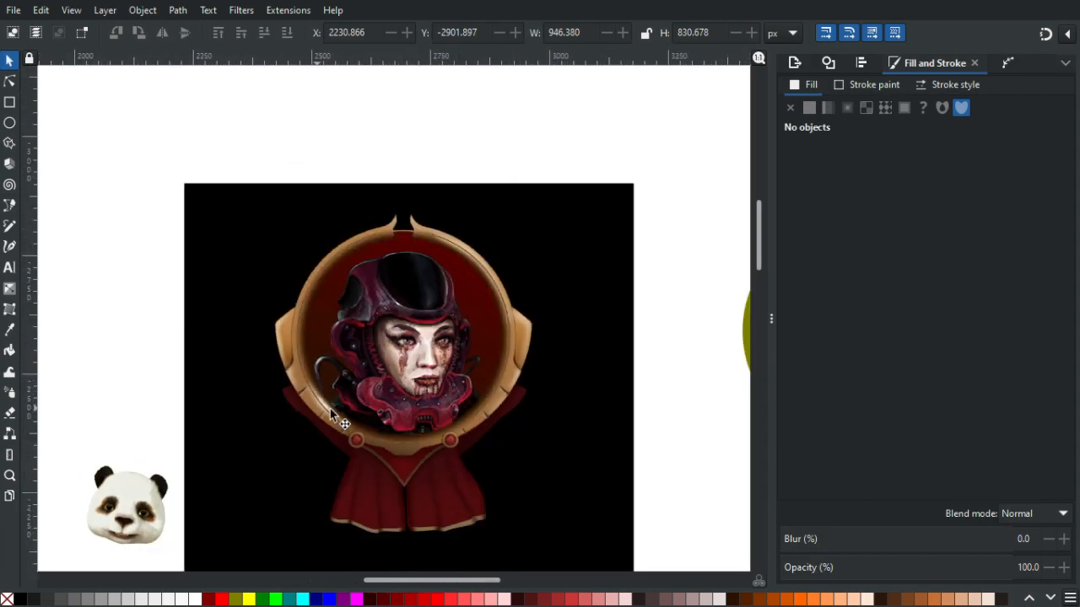